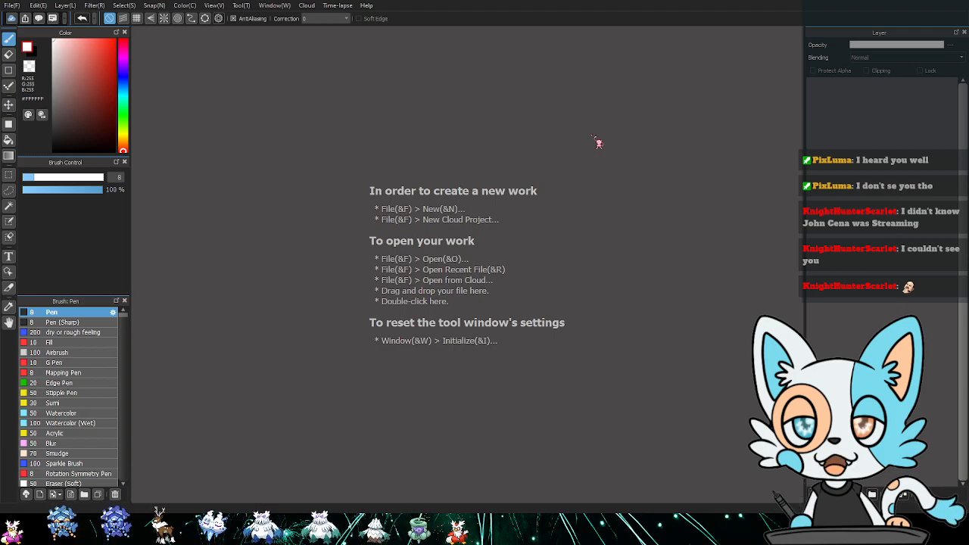
# - Create a new 6000 × 4000 pixel canvas at 600 dpi and turn snapping off
pyautogui.press('2')
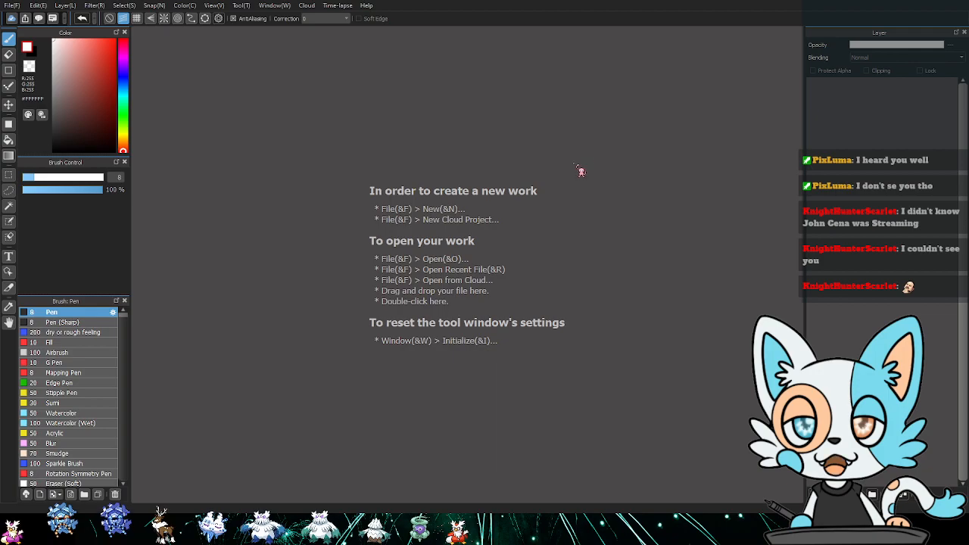
pyautogui.click(587, 373)
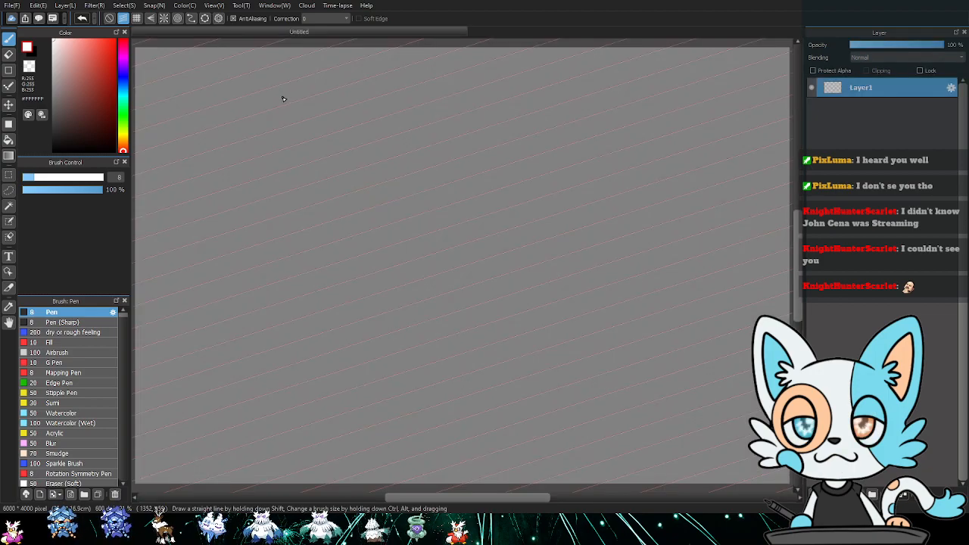
pyautogui.click(109, 19)
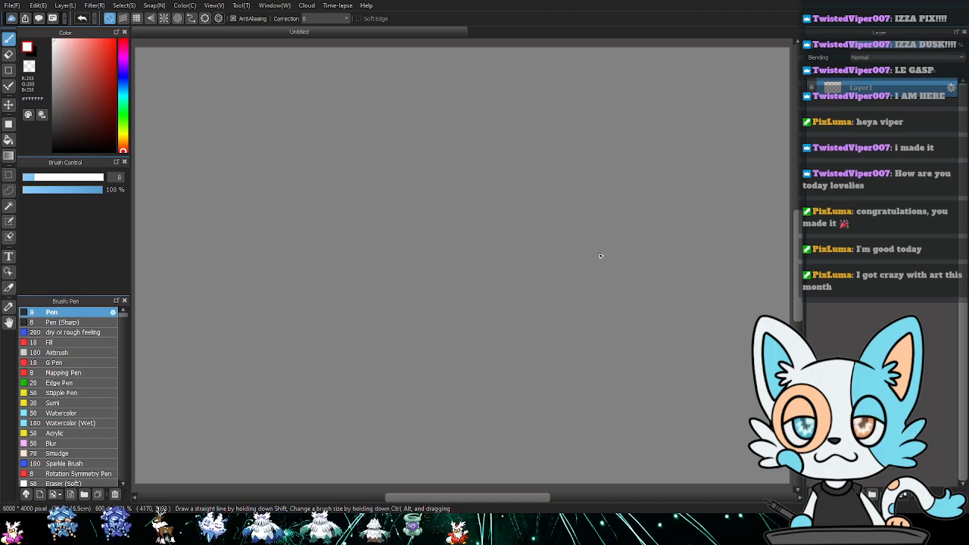
# - Add three empty layers above Layer1, Layer2 through Layer4
pyautogui.scroll(-2, 643, 266)
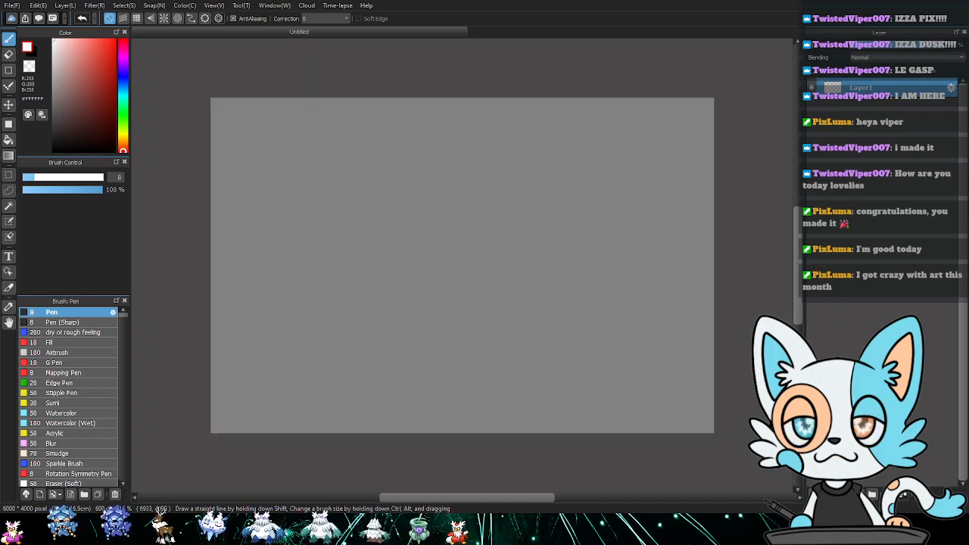
pyautogui.click(827, 495)
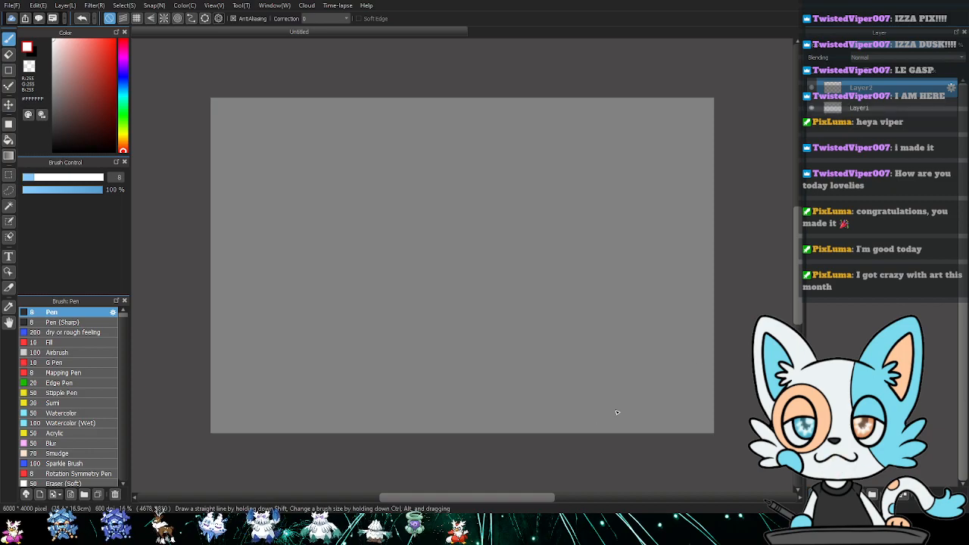
pyautogui.click(812, 495)
pyautogui.click(813, 495)
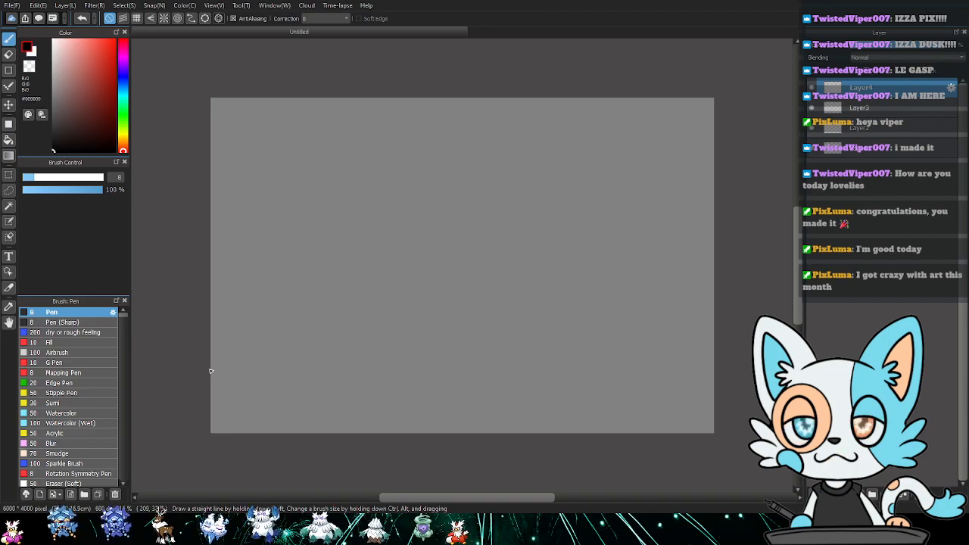
# - Choose the Pencil style brush U with white as the colour and set its size to 4.6
pyautogui.scroll(-5, 132, 325)
pyautogui.scroll(-10, 132, 325)
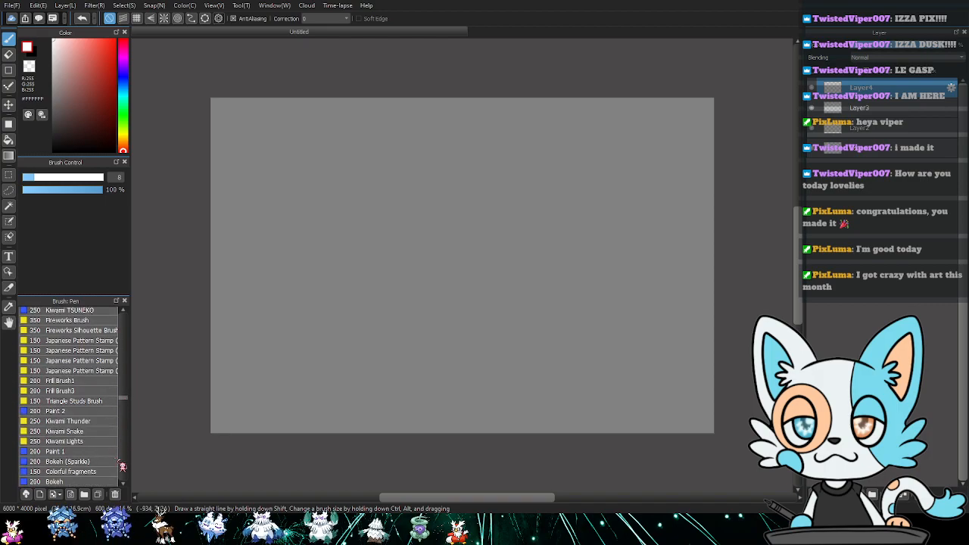
pyautogui.scroll(15, 129, 443)
pyautogui.scroll(-10, 129, 446)
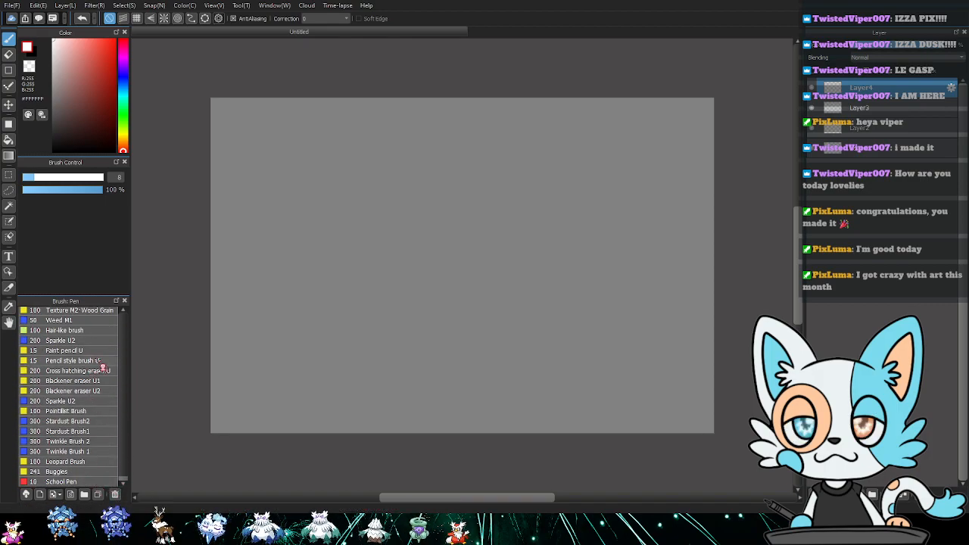
pyautogui.click(76, 351)
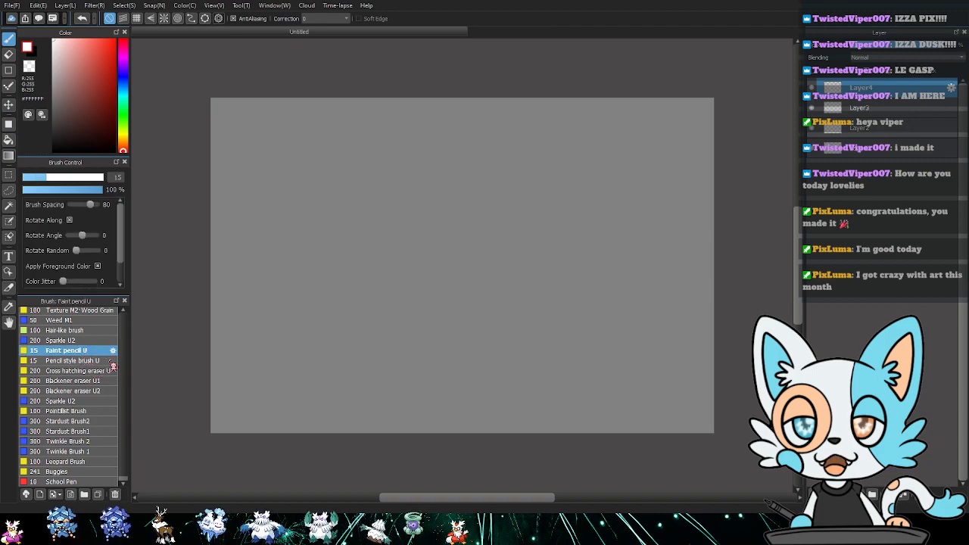
pyautogui.click(97, 361)
pyautogui.click(34, 178)
pyautogui.moveTo(38, 187); pyautogui.dragTo(30, 183)
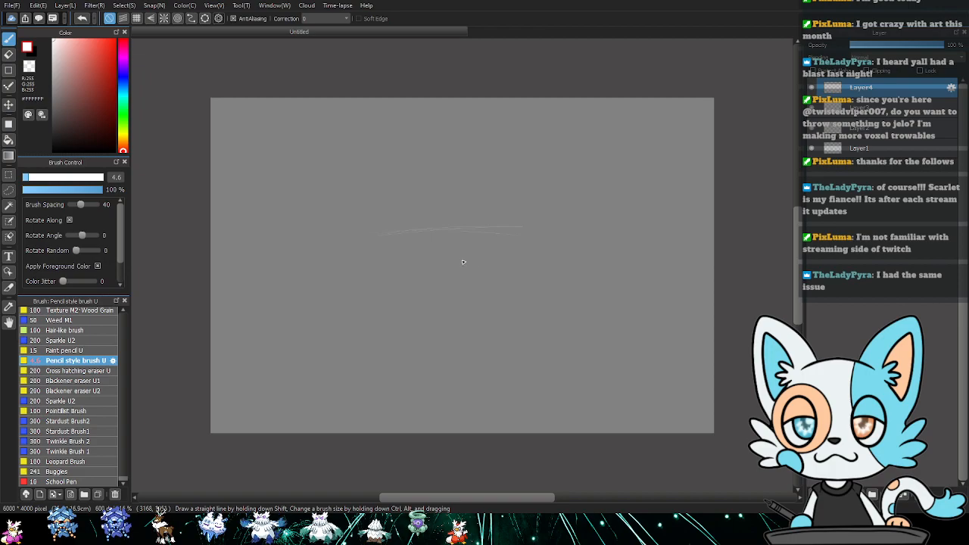
# - Sketch a long, low mound across the middle of the canvas and a raised landform running off the right edge
pyautogui.moveTo(452, 233); pyautogui.dragTo(544, 229)
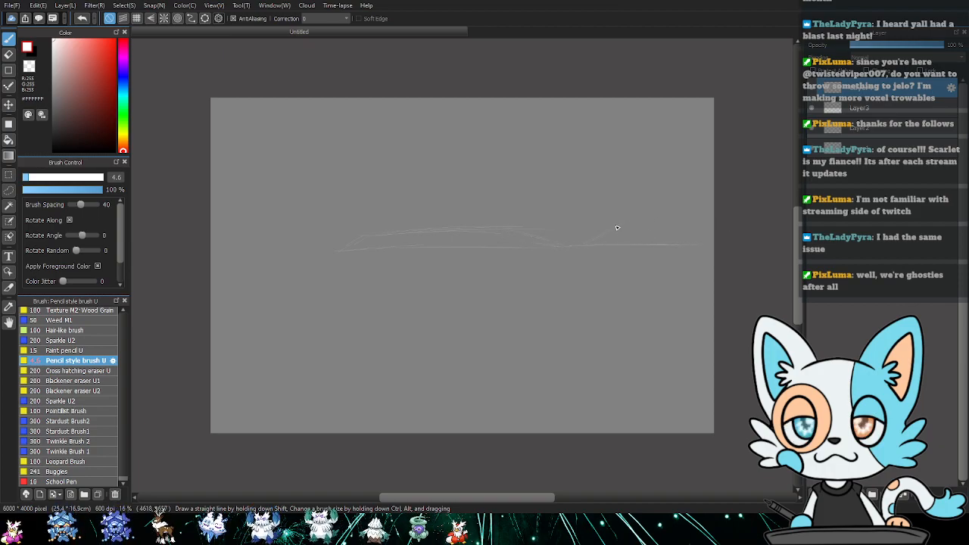
pyautogui.moveTo(666, 218); pyautogui.dragTo(714, 219)
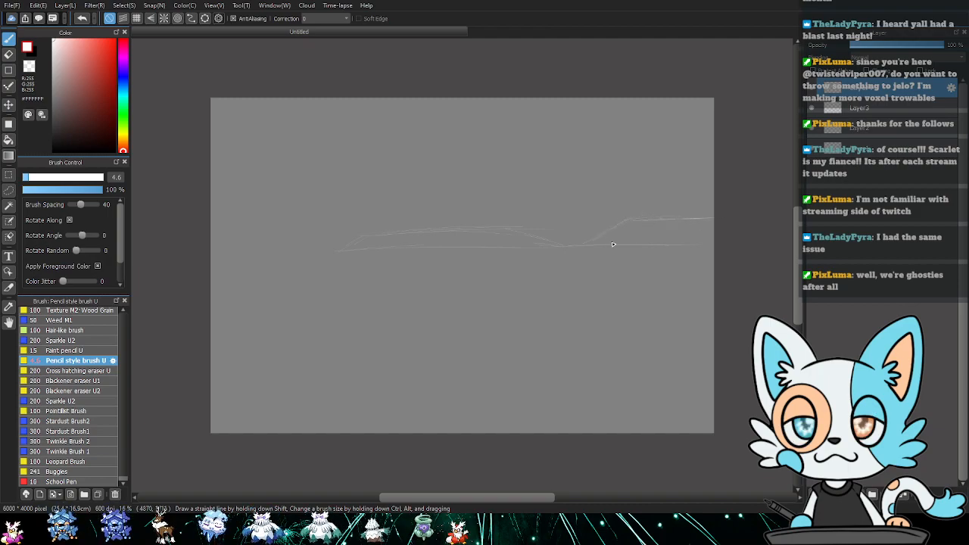
pyautogui.moveTo(654, 254); pyautogui.dragTo(712, 255)
pyautogui.moveTo(630, 224); pyautogui.dragTo(714, 233)
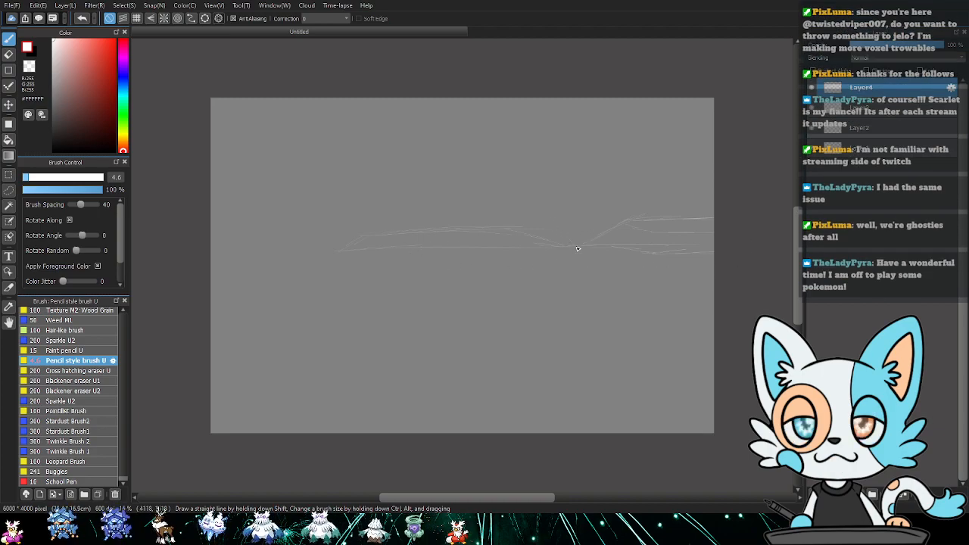
# - Sketch the central landform's flat top, sloping sides and underside, and add a smaller landform at the canvas's left edge
pyautogui.moveTo(361, 213); pyautogui.dragTo(512, 210)
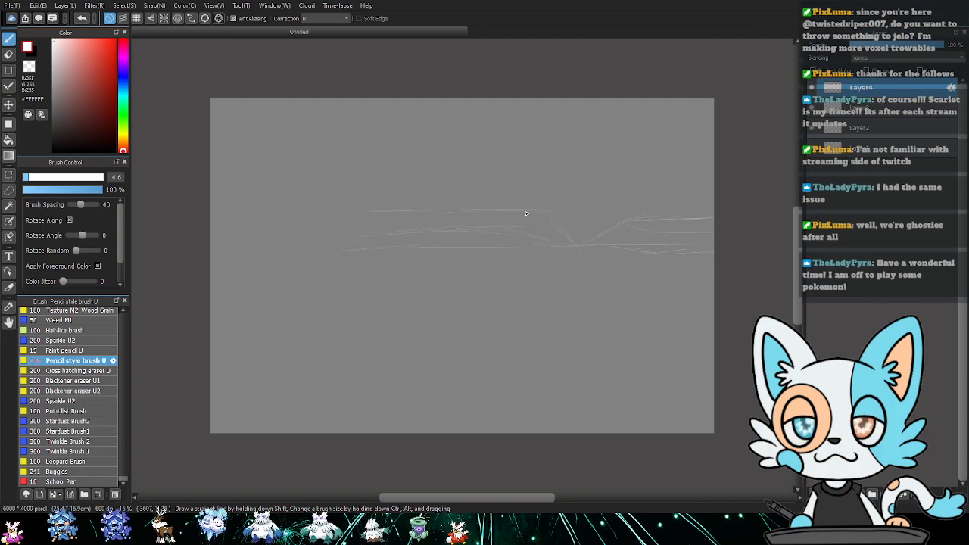
pyautogui.moveTo(372, 218); pyautogui.dragTo(339, 247)
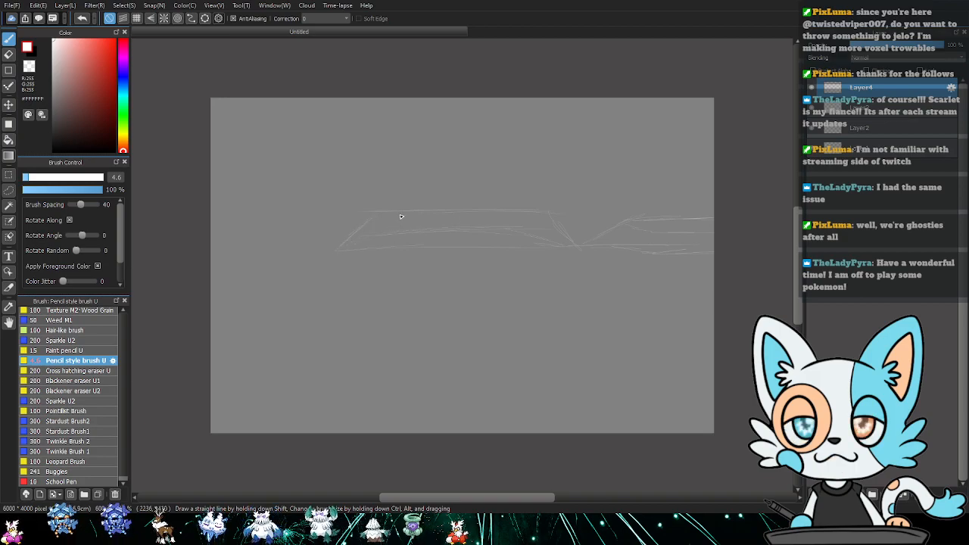
pyautogui.moveTo(400, 215); pyautogui.dragTo(382, 249)
pyautogui.moveTo(442, 213); pyautogui.dragTo(446, 235)
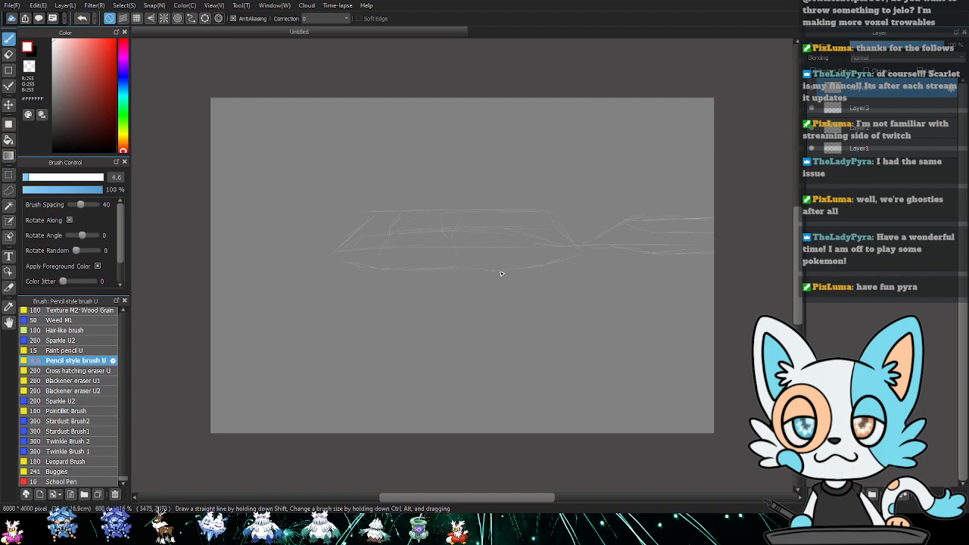
pyautogui.moveTo(320, 255); pyautogui.dragTo(219, 256)
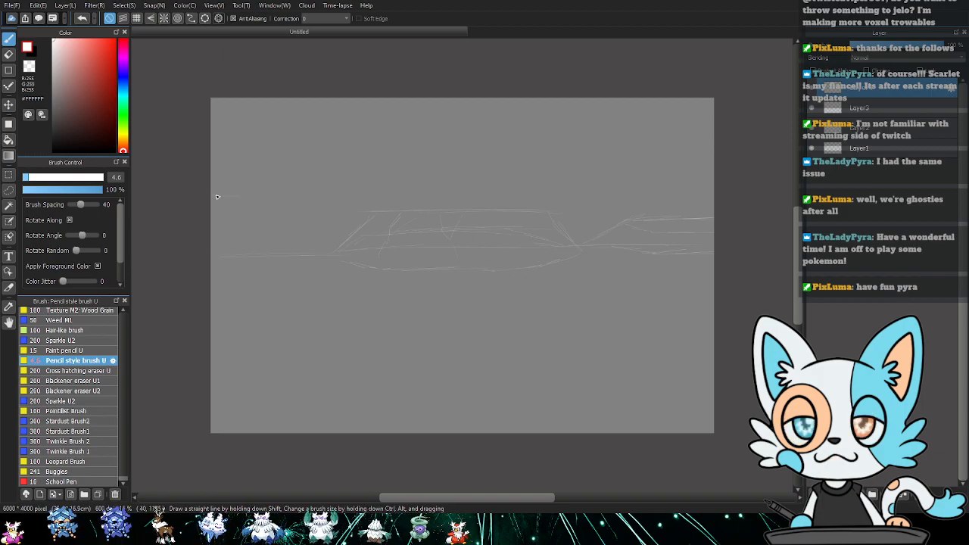
pyautogui.moveTo(252, 199); pyautogui.dragTo(271, 233)
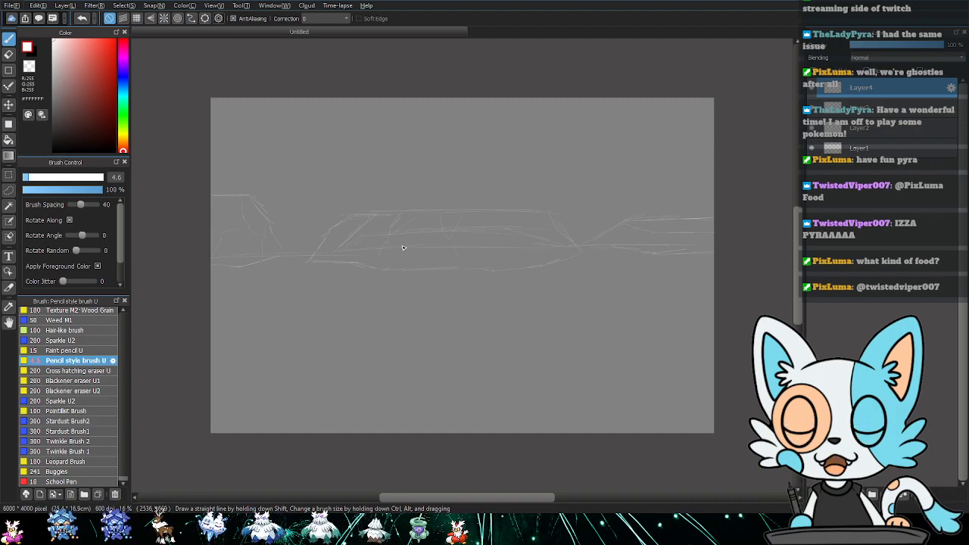
# - Erase the inner construction lines of the central landform with the eraser at size 122 and move the Layer4 sketch below Layer1
pyautogui.press('e')
pyautogui.click(64, 178)
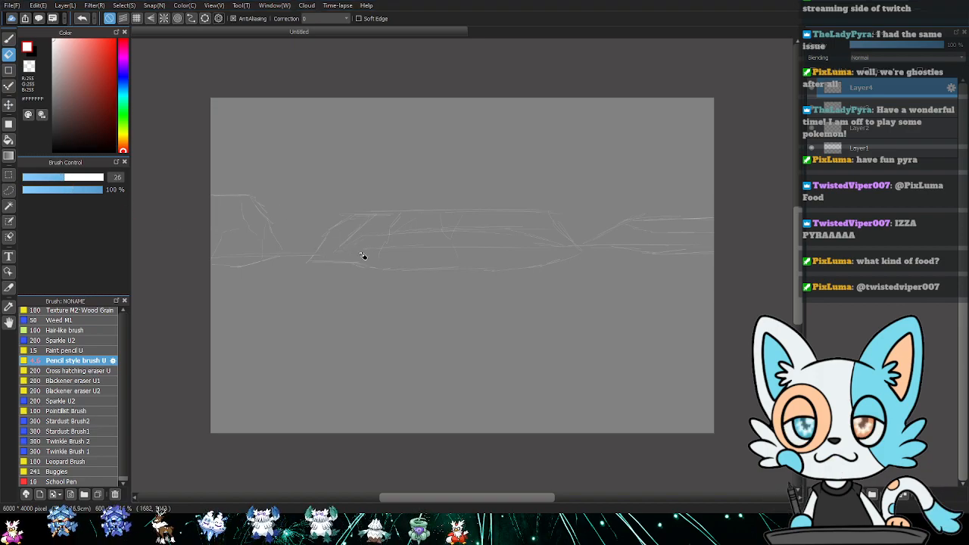
pyautogui.press(']')
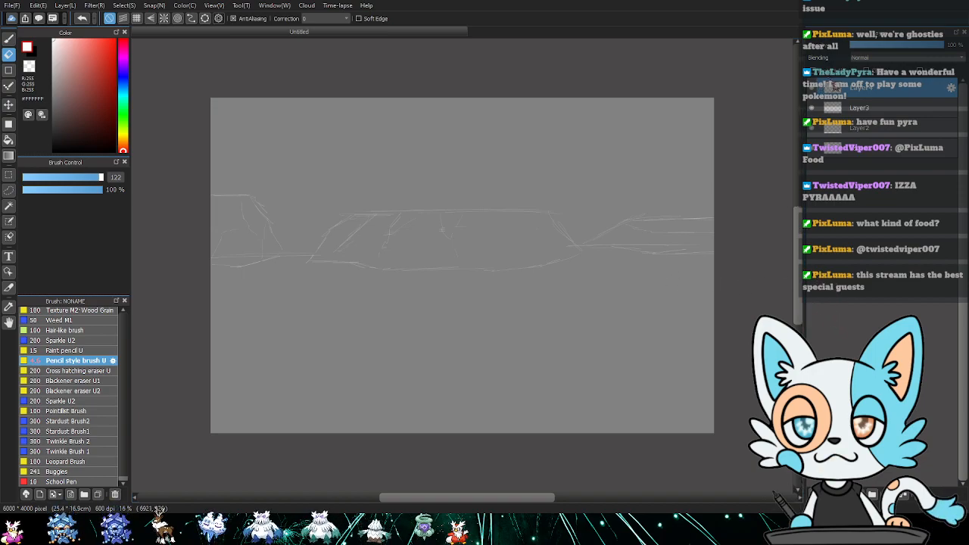
pyautogui.moveTo(848, 94); pyautogui.dragTo(841, 150)
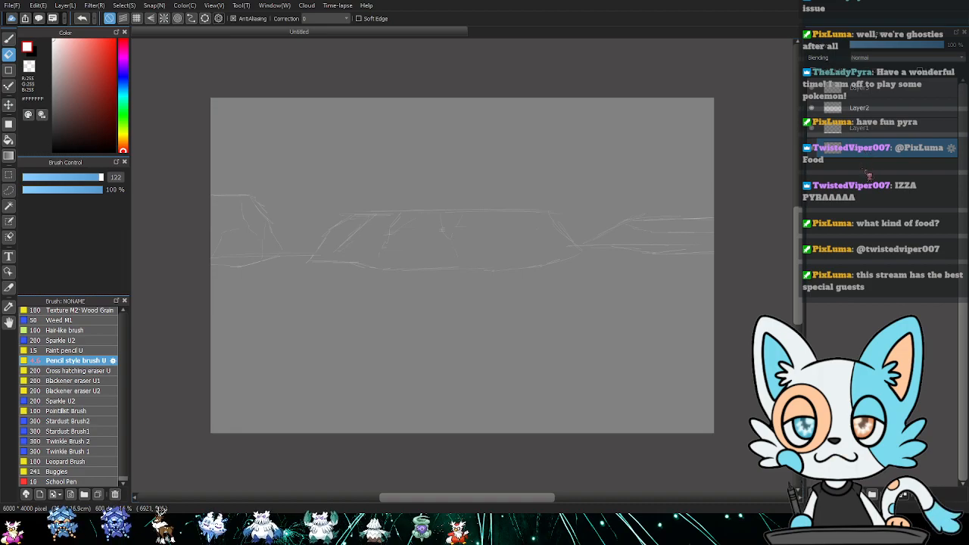
# - Draw a circle outline on Layer1 in the empty area below the central landform
pyautogui.click(869, 136)
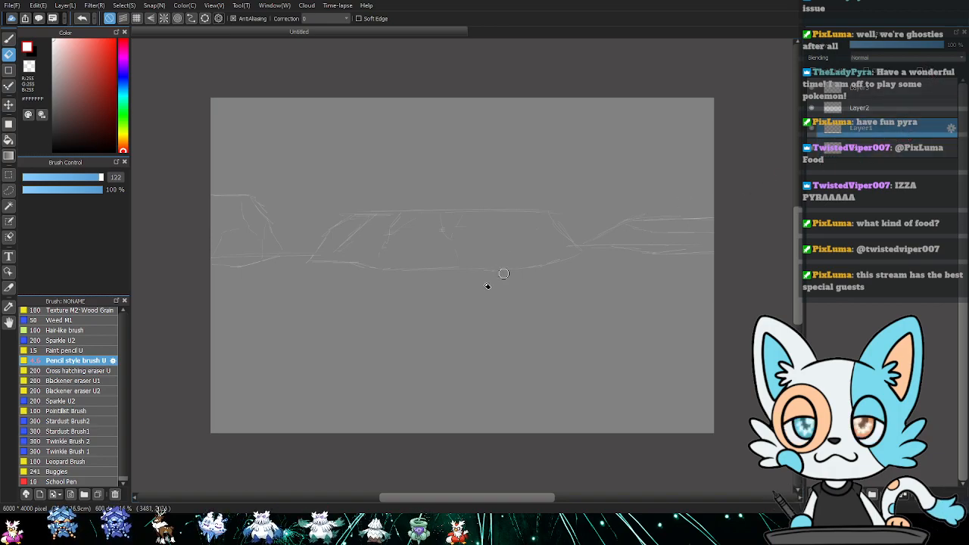
pyautogui.press('u')
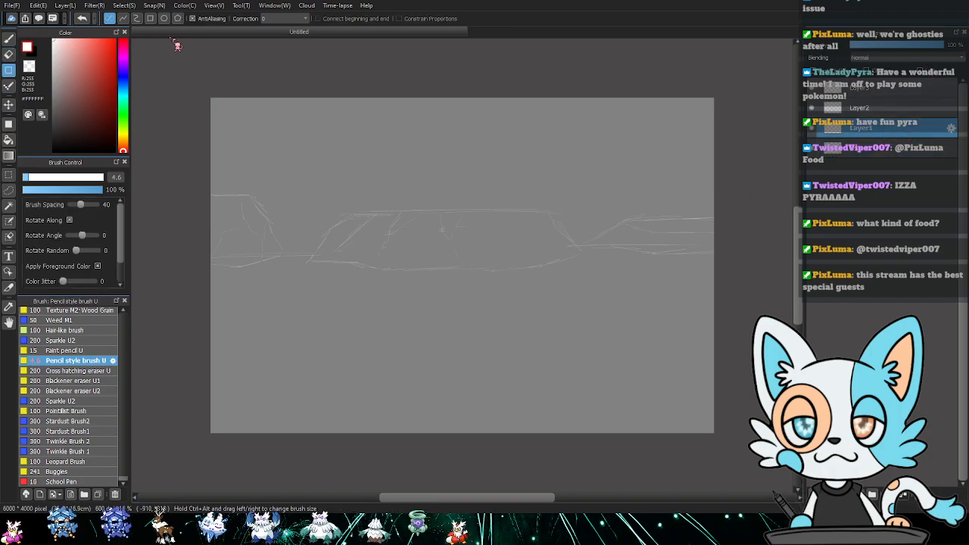
pyautogui.click(163, 18)
pyautogui.moveTo(426, 354); pyautogui.dragTo(498, 372)
pyautogui.press('k')
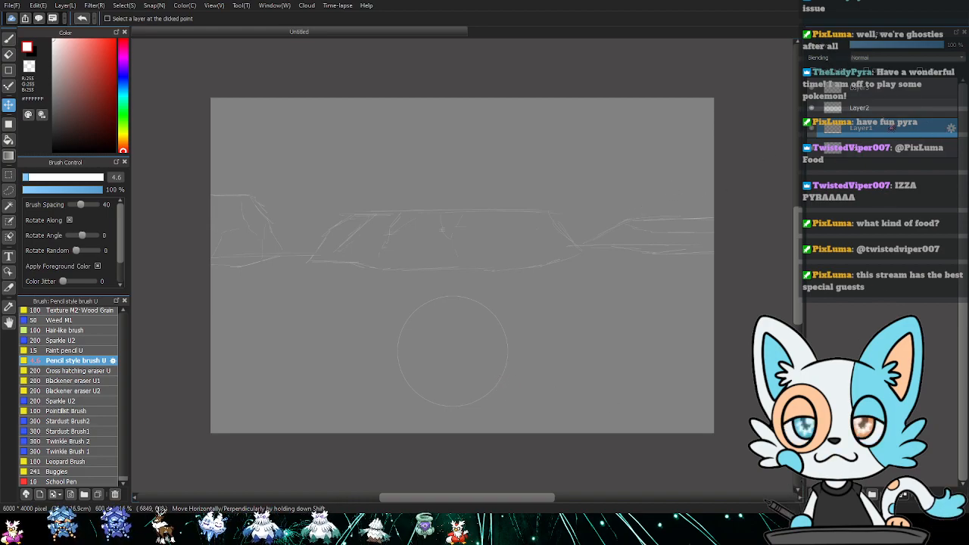
# - Draw a slightly larger circle outline on Layer2 overlapping the central landform
pyautogui.click(530, 178)
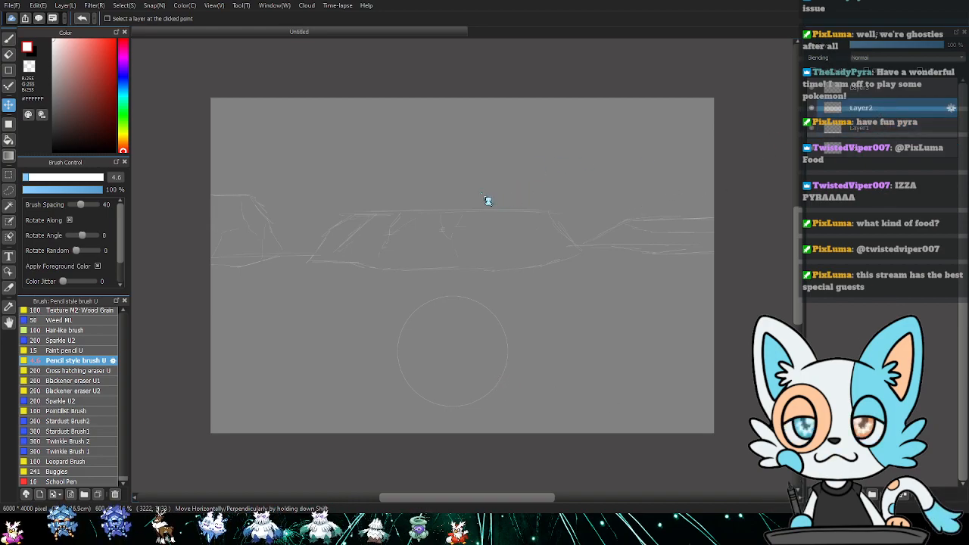
pyautogui.press('u')
pyautogui.moveTo(381, 161); pyautogui.dragTo(485, 256)
# - Move the Layer1 circle to the right and the Layer2 circle down and to the left
pyautogui.press('v')
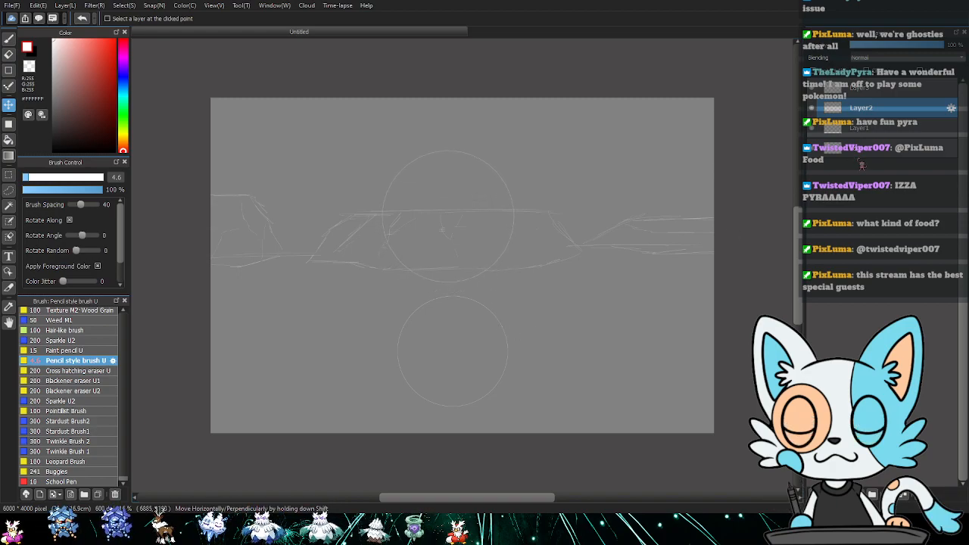
pyautogui.click(875, 131)
pyautogui.moveTo(509, 348); pyautogui.dragTo(552, 348)
pyautogui.moveTo(442, 258); pyautogui.dragTo(416, 312)
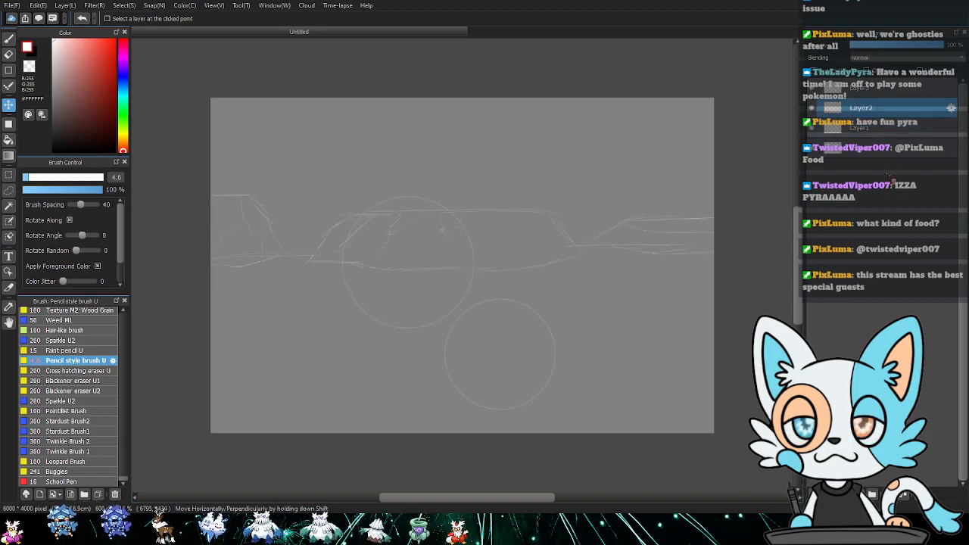
# - Draw a smaller circle outline on Layer3 above the gap between the central and right landforms
pyautogui.click(863, 89)
pyautogui.press('u')
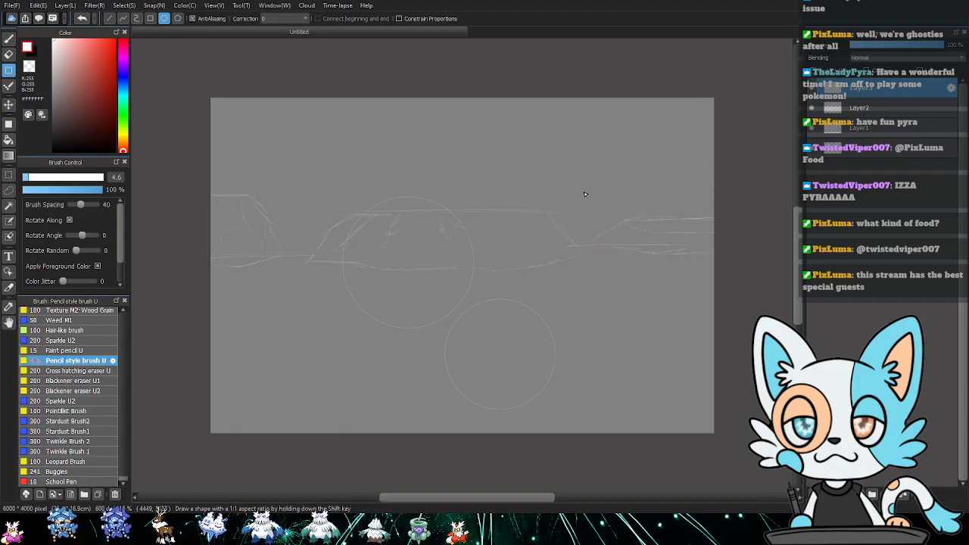
pyautogui.moveTo(568, 171); pyautogui.dragTo(634, 236)
# - Shift the Layer1 and Layer2 circles a little further to the right and make Layer3 the active layer
pyautogui.press('v')
pyautogui.click(886, 137)
pyautogui.moveTo(540, 330); pyautogui.dragTo(569, 332)
pyautogui.click(879, 95)
pyautogui.click(860, 108)
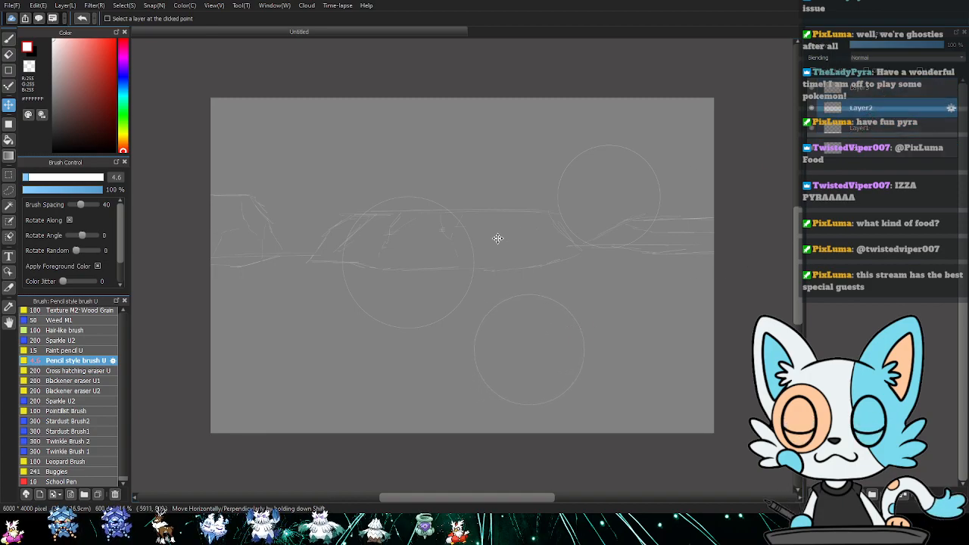
pyautogui.moveTo(437, 275); pyautogui.dragTo(456, 275)
pyautogui.click(891, 94)
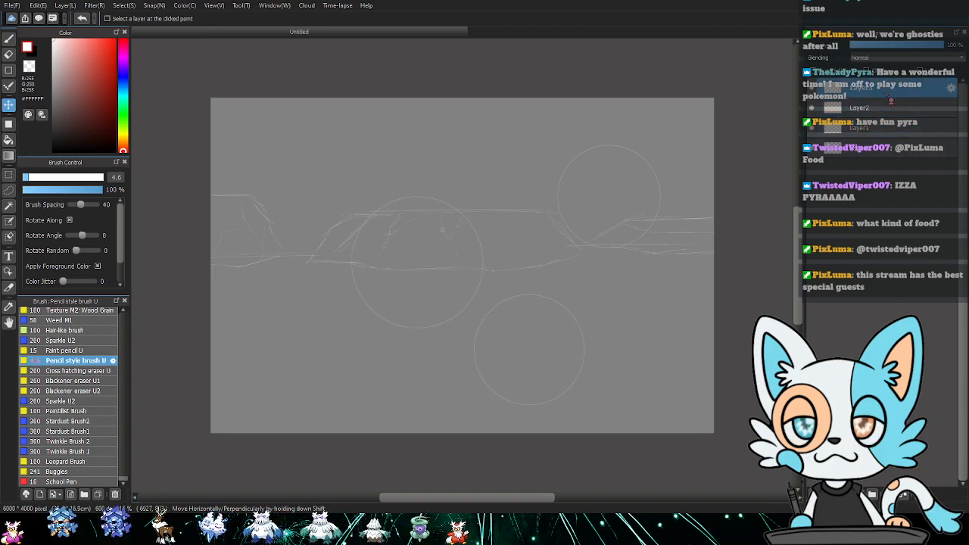
pyautogui.press('u')
pyautogui.moveTo(219, 200); pyautogui.dragTo(626, 226)
pyautogui.press('v')
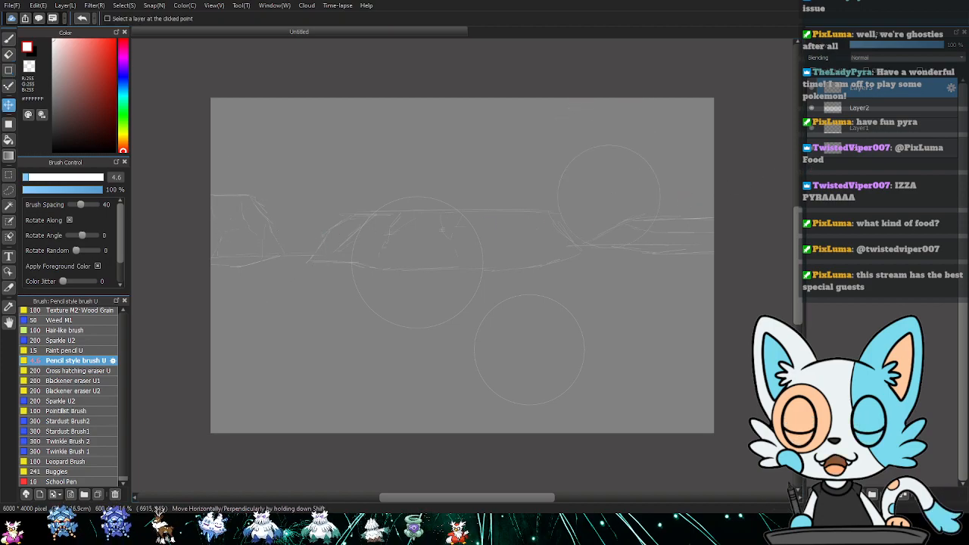
# - Add a new layer above Layer3 and draw a circle outline on it over the left landform
pyautogui.hotkey('ctrl', 'shift', 'n')
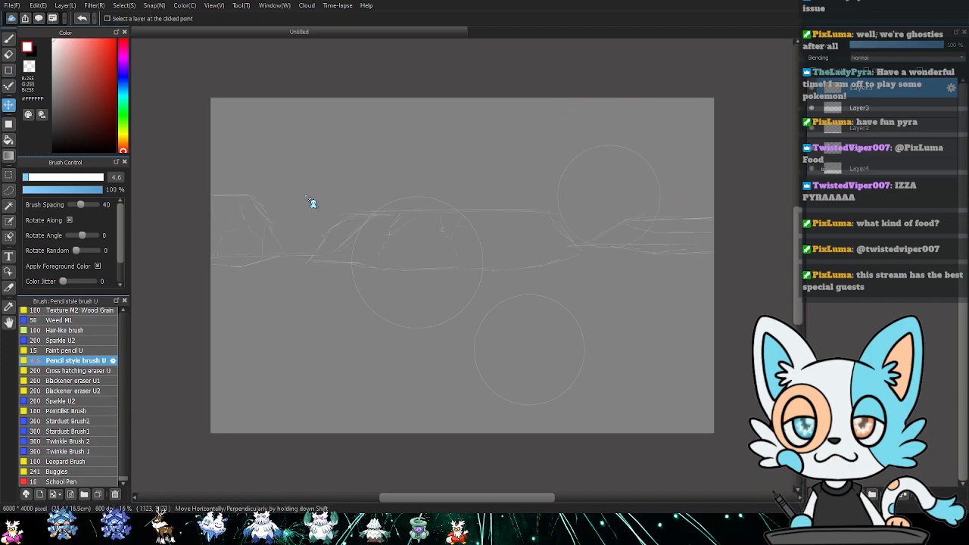
pyautogui.press('u')
pyautogui.moveTo(230, 159); pyautogui.dragTo(288, 281)
pyautogui.press('v')
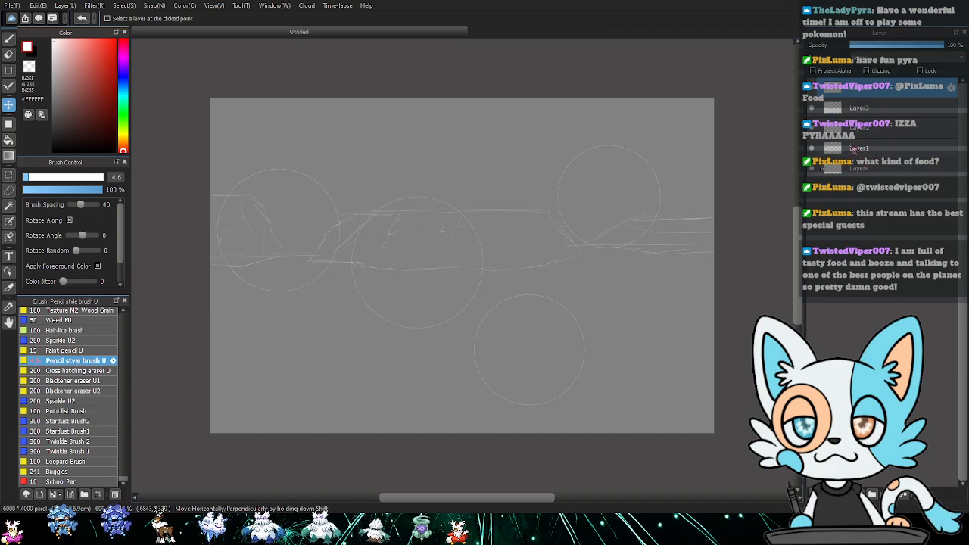
# - Hide the circles on Layer5, Layer3 and Layer2 and make Layer1 the active layer
pyautogui.hotkey('ctrl', 'z')
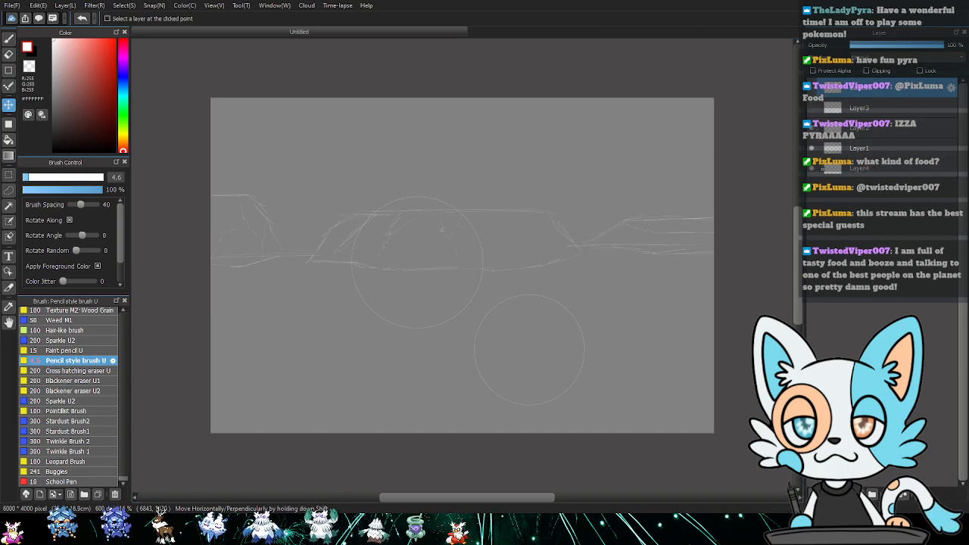
pyautogui.click(826, 147)
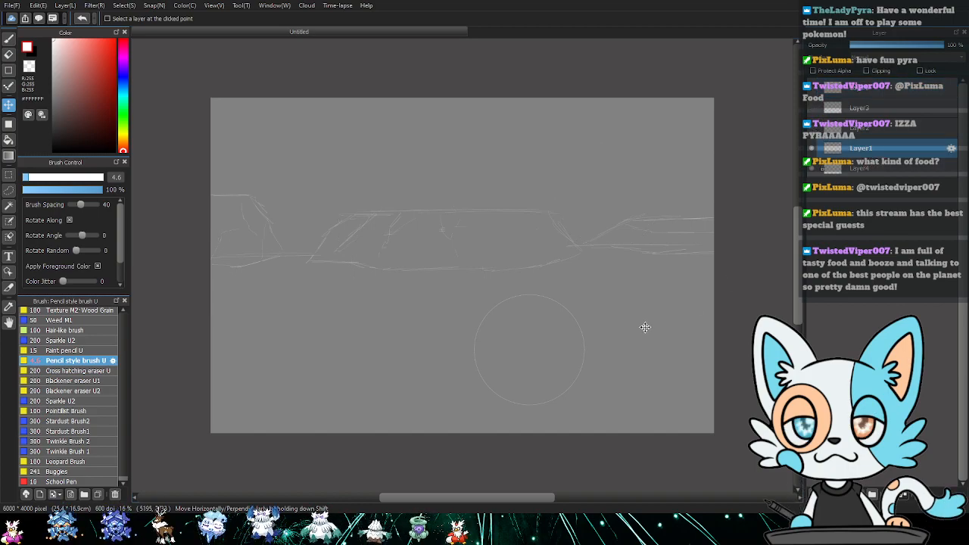
# - Sketch neck lines, a forked tail fin, pointed ear fins and a head crest around the Layer1 circle with the pencil brush
pyautogui.press('b')
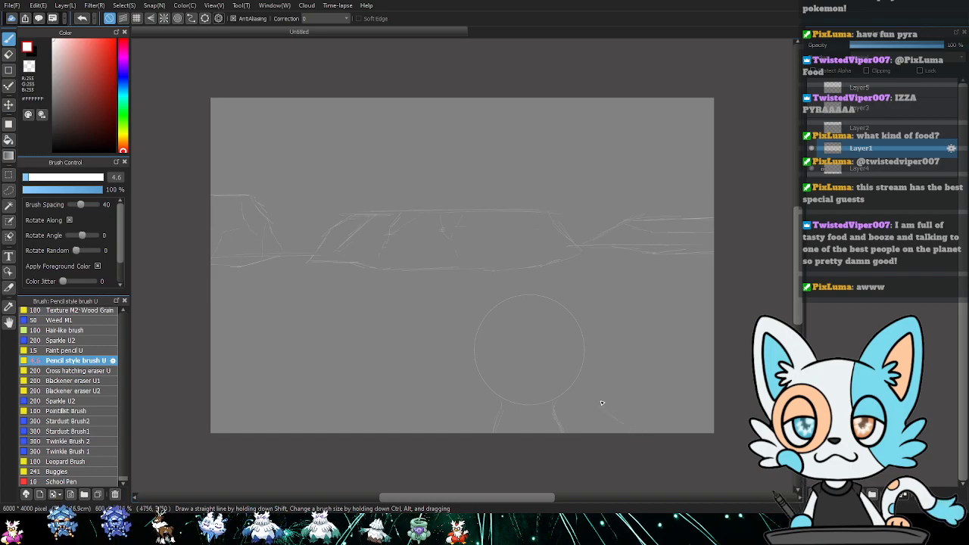
pyautogui.moveTo(618, 425)
pyautogui.mouseDown()
pyautogui.moveTo(602, 376)
pyautogui.moveTo(651, 395)
pyautogui.mouseUp()
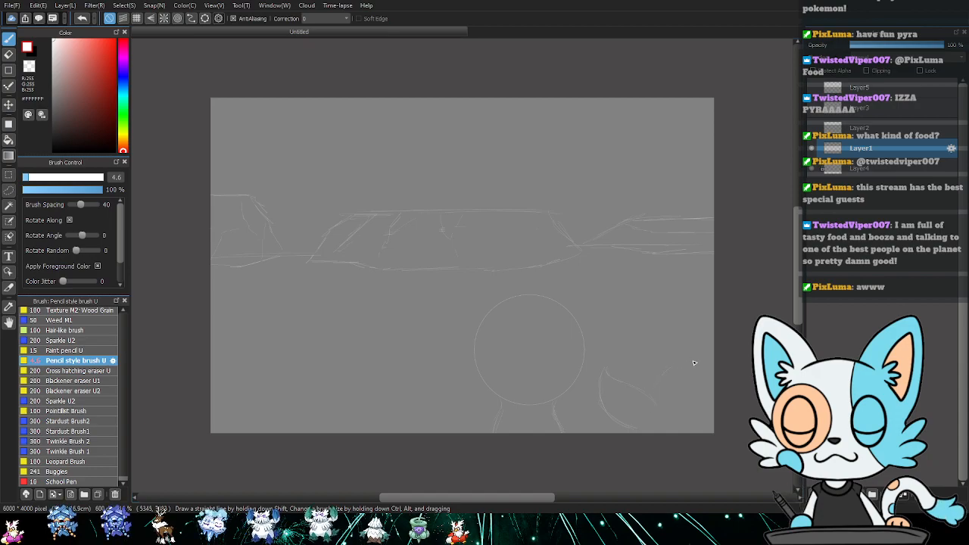
pyautogui.moveTo(700, 362); pyautogui.dragTo(695, 406)
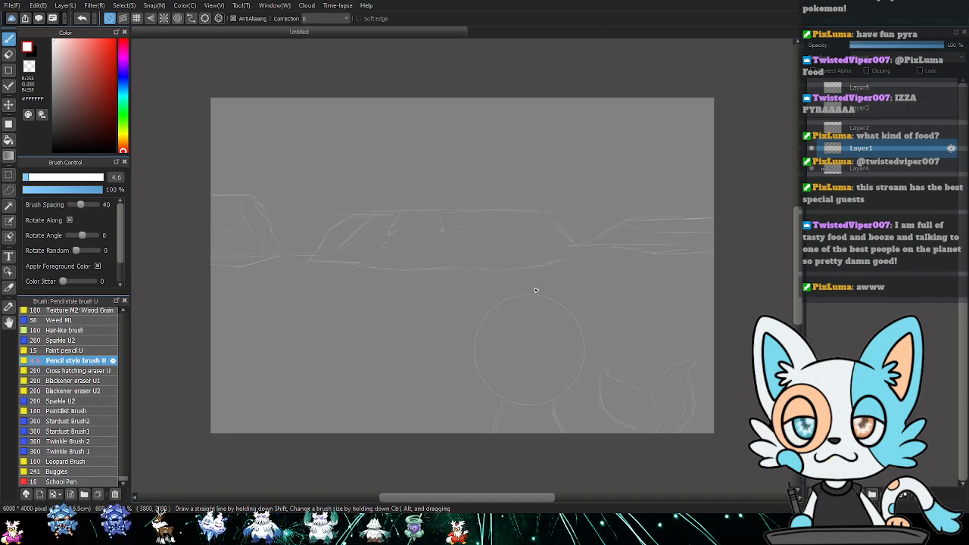
pyautogui.moveTo(548, 250); pyautogui.dragTo(528, 308)
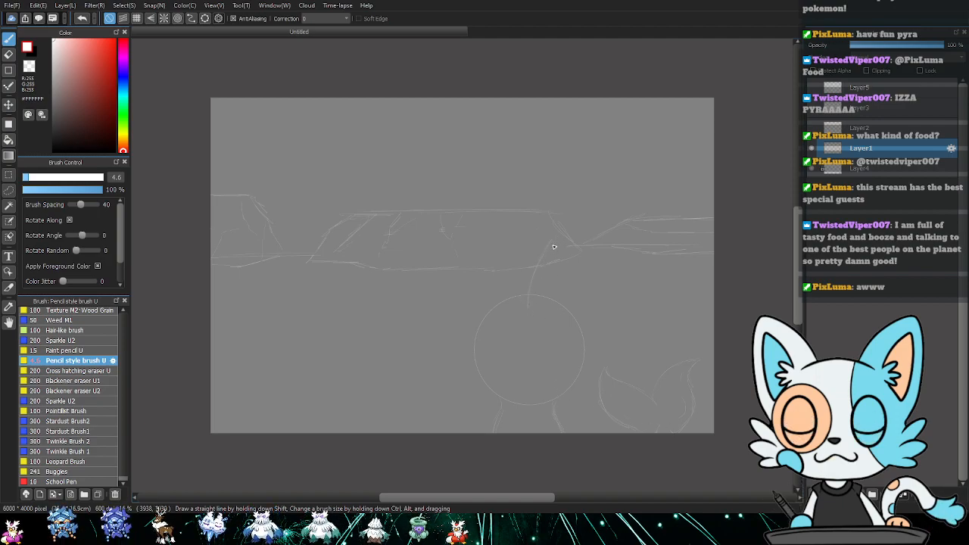
pyautogui.moveTo(556, 240); pyautogui.dragTo(539, 267)
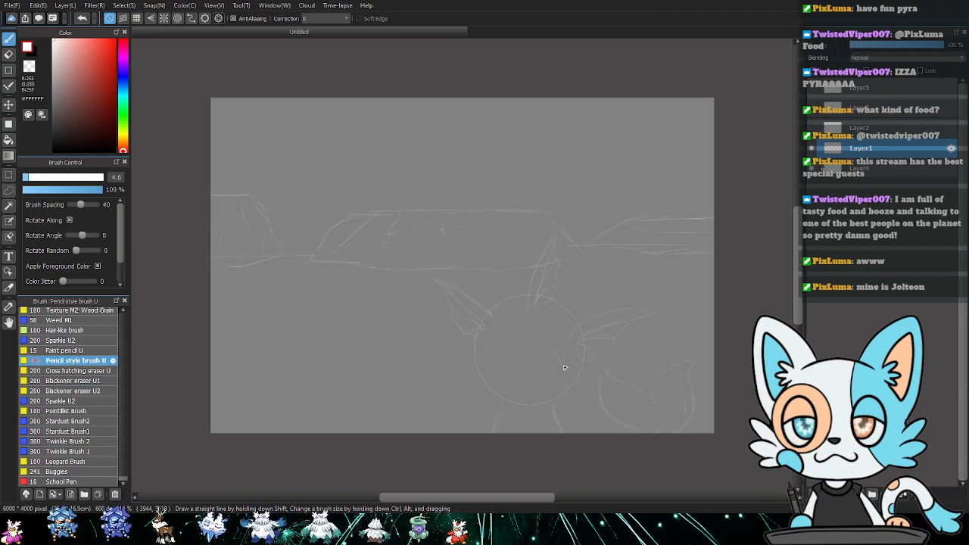
# - Sketch two eyes with arched brow markings and a small nose inside the head circle, and narrow its chin line
pyautogui.moveTo(534, 368)
pyautogui.mouseDown()
pyautogui.moveTo(550, 348)
pyautogui.moveTo(562, 363)
pyautogui.mouseUp()
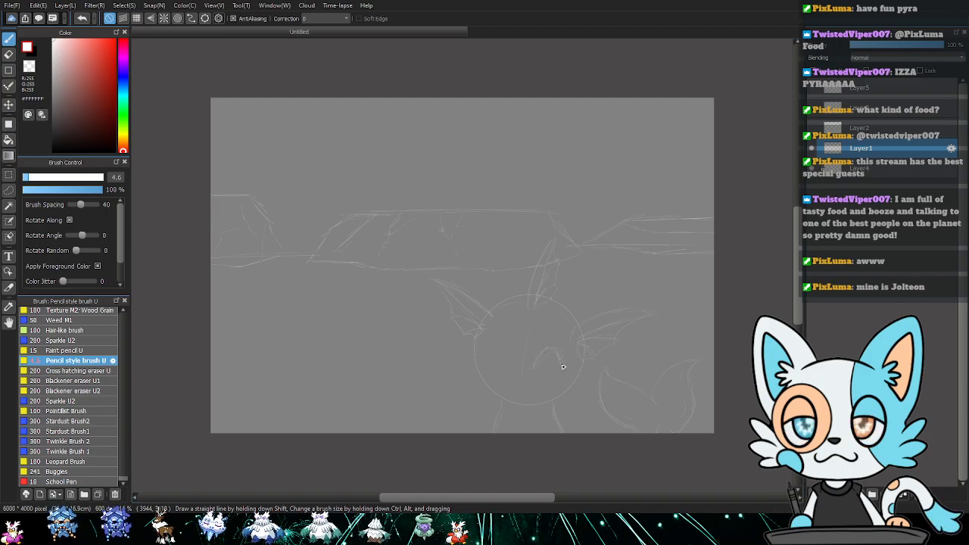
pyautogui.moveTo(508, 348)
pyautogui.mouseDown()
pyautogui.moveTo(510, 363)
pyautogui.moveTo(496, 355)
pyautogui.moveTo(500, 367)
pyautogui.mouseUp()
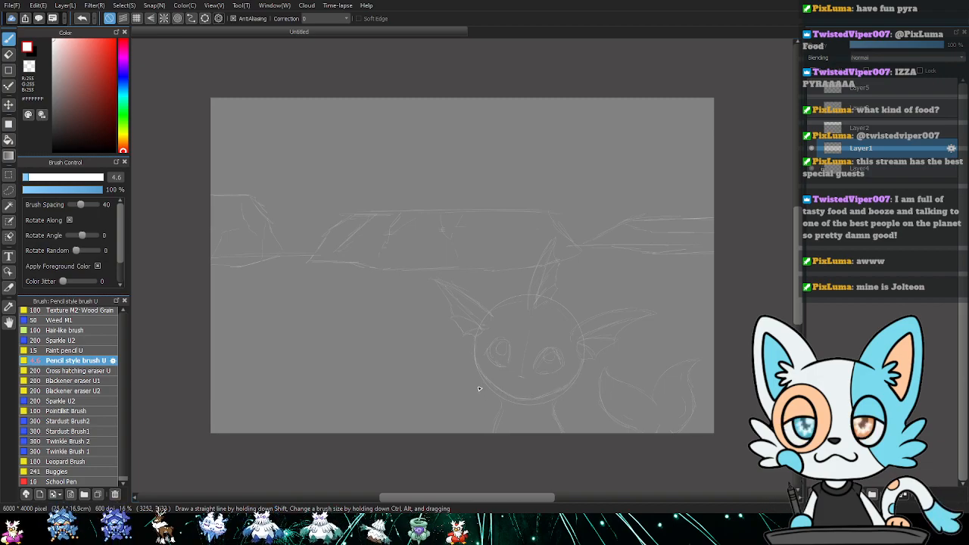
pyautogui.press('e')
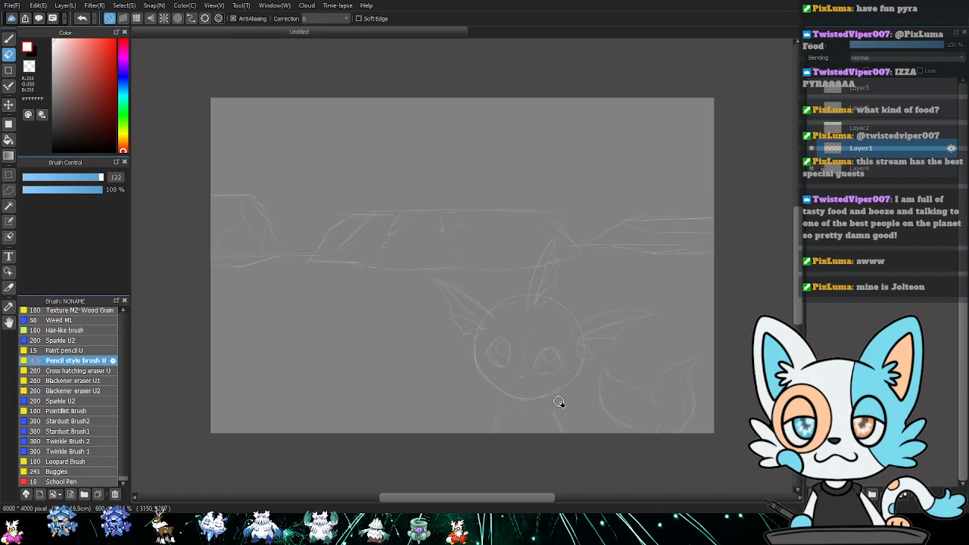
pyautogui.press('b')
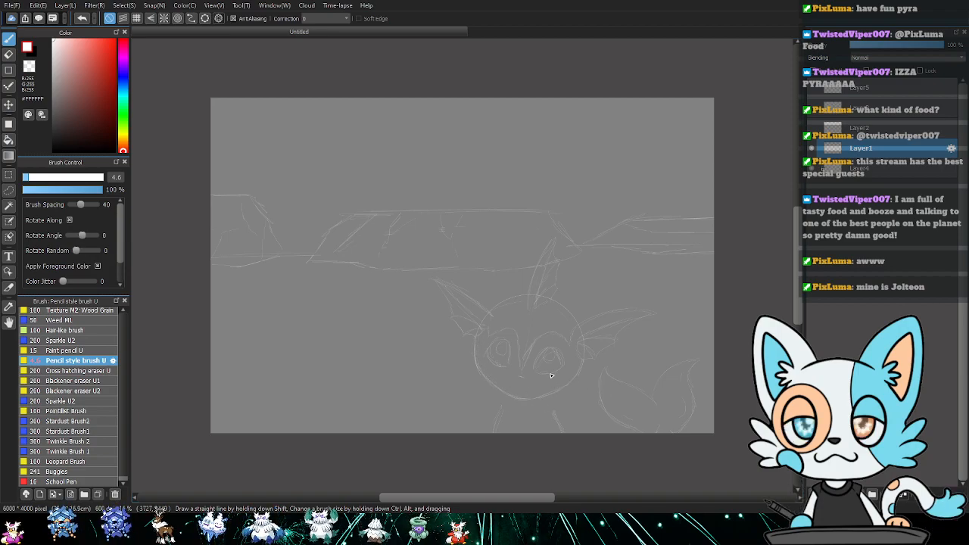
pyautogui.scroll(3, 452, 368)
pyautogui.moveTo(511, 374)
pyautogui.mouseDown()
pyautogui.moveTo(630, 351)
pyautogui.moveTo(485, 299)
pyautogui.moveTo(428, 266)
pyautogui.moveTo(377, 326)
pyautogui.mouseUp()
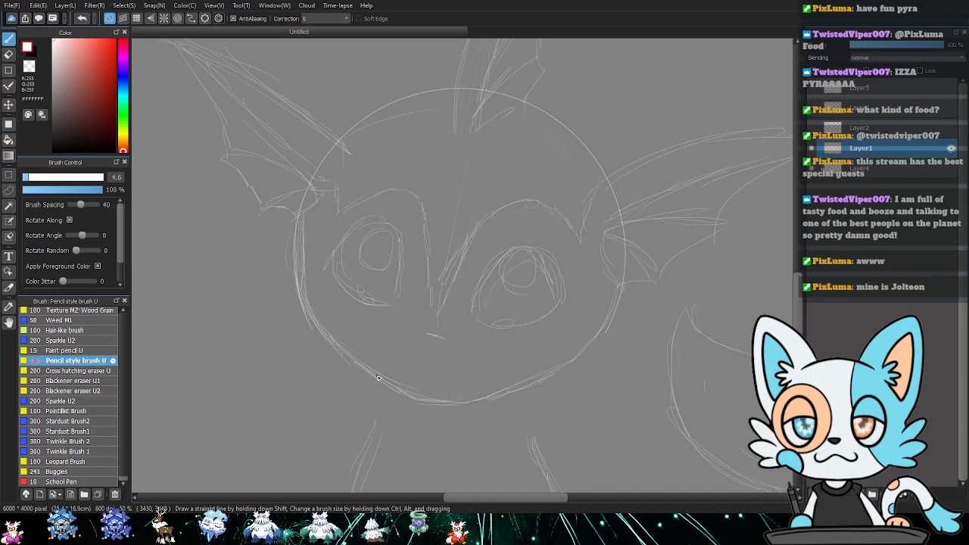
# - Erase the right half of the jawline and redraw it as a curve from the chin up to the right cheek
pyautogui.press('e')
pyautogui.moveTo(520, 379)
pyautogui.mouseDown()
pyautogui.moveTo(508, 385)
pyautogui.moveTo(574, 378)
pyautogui.mouseUp()
pyautogui.press('k')
pyautogui.moveTo(477, 404); pyautogui.dragTo(507, 402)
pyautogui.hotkey('ctrl', 'z')
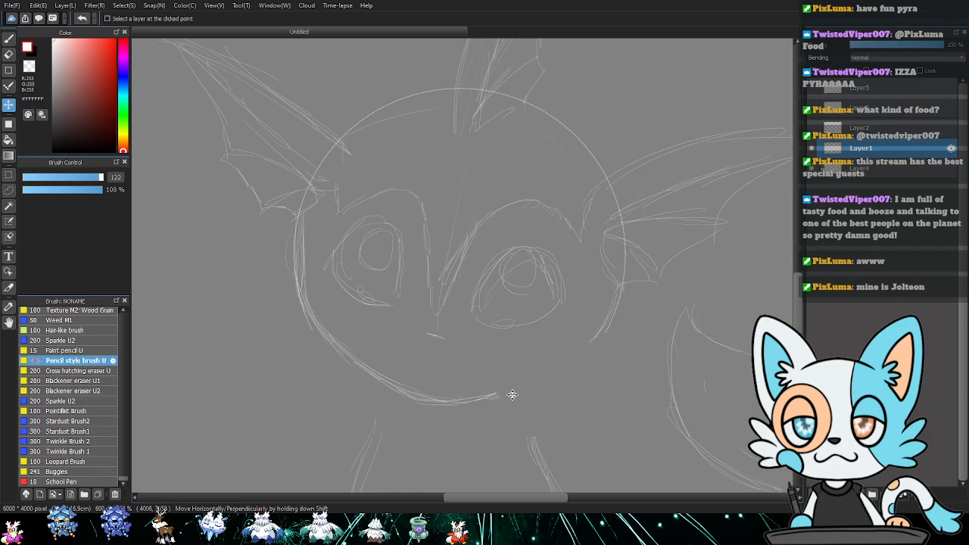
pyautogui.press('b')
pyautogui.moveTo(504, 396); pyautogui.dragTo(543, 383)
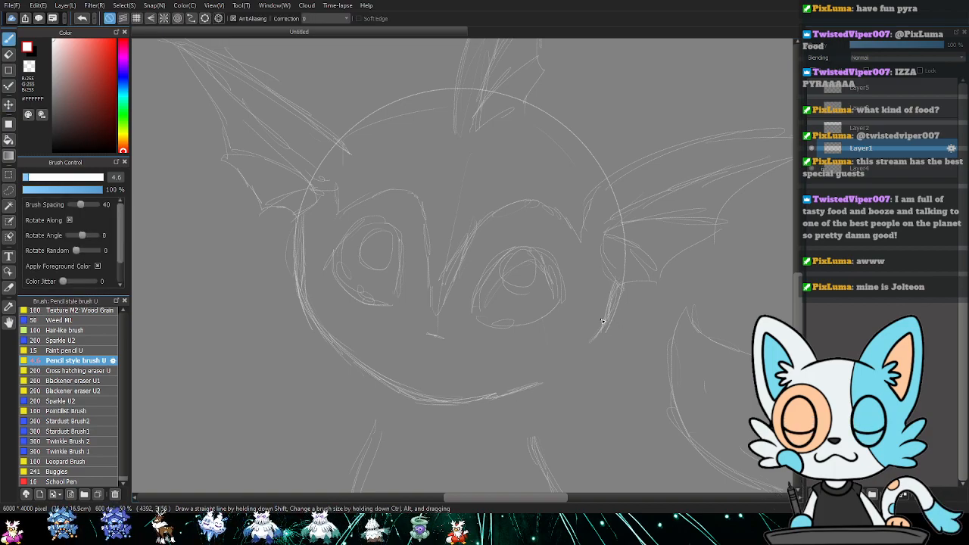
pyautogui.moveTo(552, 373); pyautogui.dragTo(593, 333)
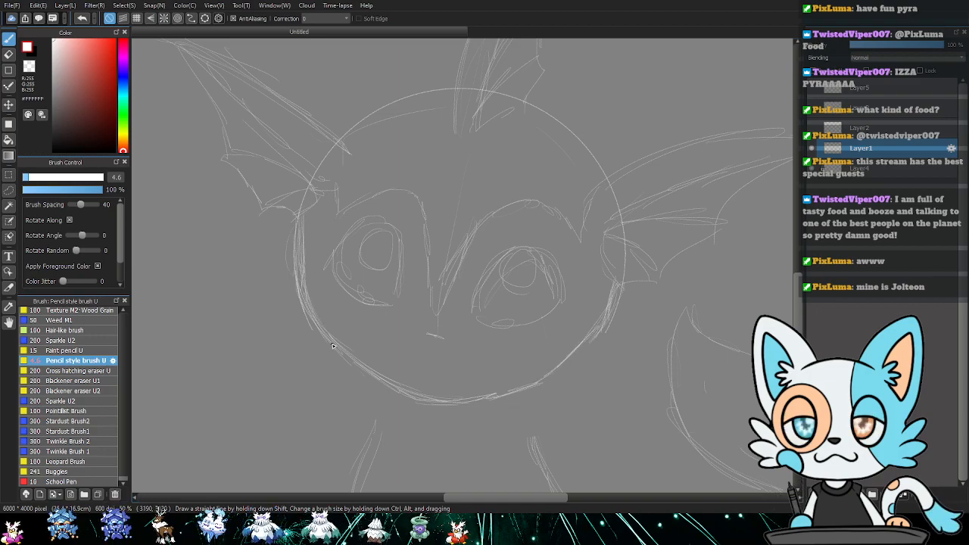
# - Erase the thick left jawline and redraw it in white as a cleaner curve from the left cheek to the chin
pyautogui.press('e')
pyautogui.moveTo(287, 245)
pyautogui.mouseDown()
pyautogui.moveTo(328, 362)
pyautogui.moveTo(307, 330)
pyautogui.moveTo(412, 426)
pyautogui.moveTo(358, 384)
pyautogui.moveTo(427, 423)
pyautogui.moveTo(371, 383)
pyautogui.moveTo(463, 415)
pyautogui.mouseUp()
pyautogui.press('b')
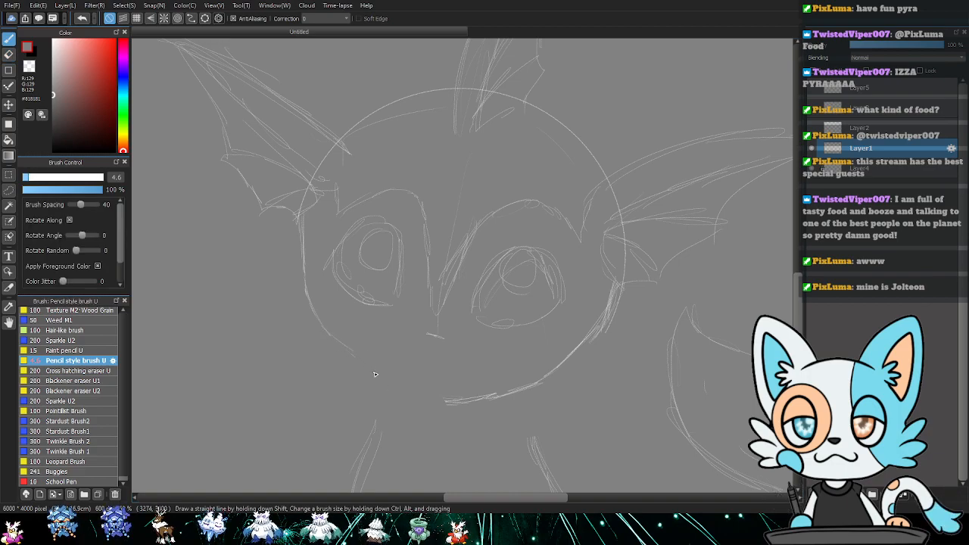
pyautogui.keyDown('alt'); pyautogui.click(342, 346); pyautogui.keyUp('alt')
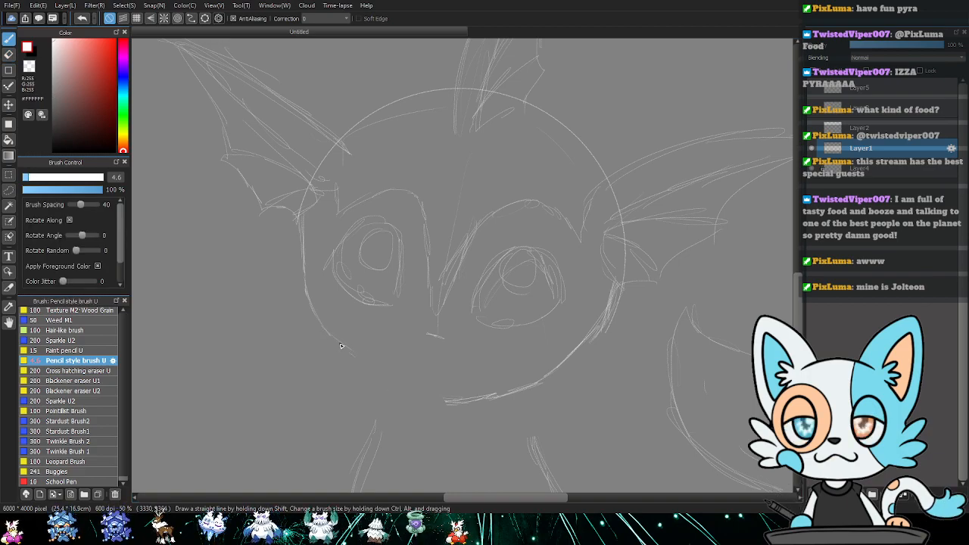
pyautogui.moveTo(330, 333)
pyautogui.mouseDown()
pyautogui.moveTo(416, 400)
pyautogui.moveTo(390, 383)
pyautogui.moveTo(424, 401)
pyautogui.moveTo(438, 401)
pyautogui.moveTo(401, 388)
pyautogui.moveTo(443, 403)
pyautogui.moveTo(493, 391)
pyautogui.mouseUp()
# - Redraw the neck sides up to the jaw, add a curved neck base with sloping shoulders, and erase the stray shoulder lines
pyautogui.press('e')
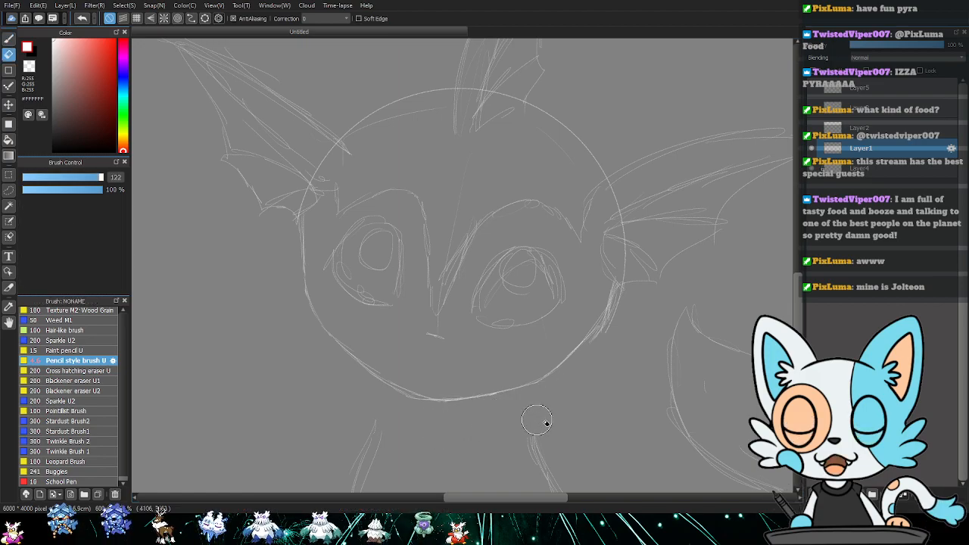
pyautogui.press('b')
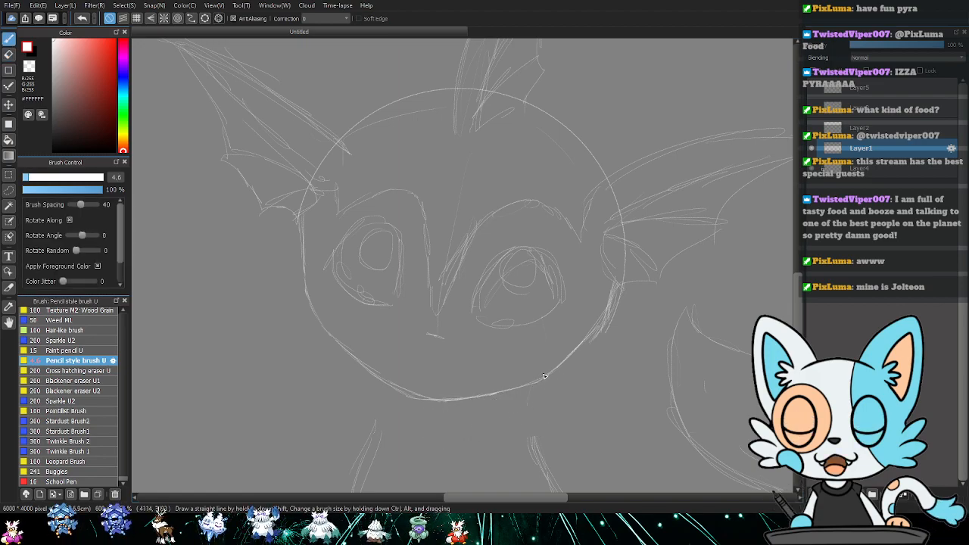
pyautogui.moveTo(548, 378); pyautogui.dragTo(540, 433)
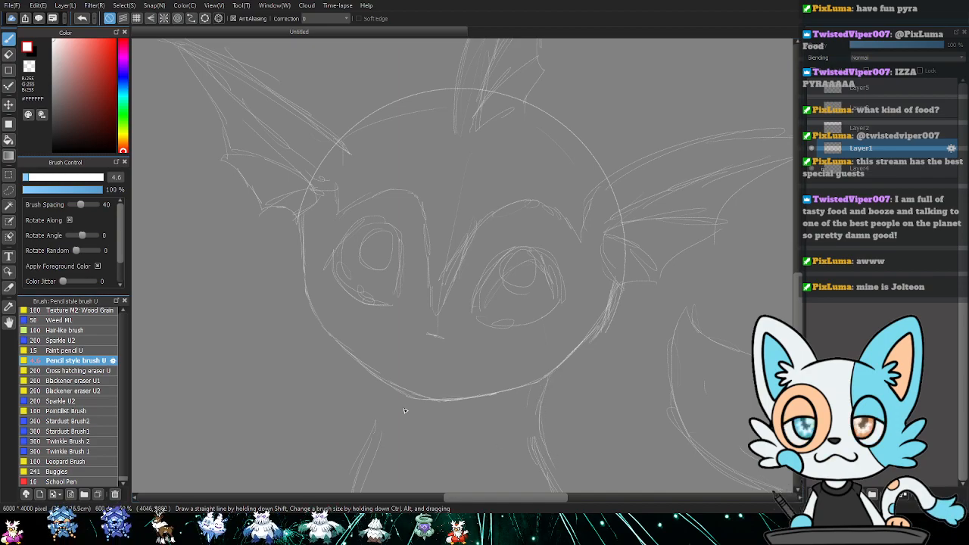
pyautogui.moveTo(370, 407); pyautogui.dragTo(371, 382)
pyautogui.moveTo(368, 424); pyautogui.dragTo(375, 441)
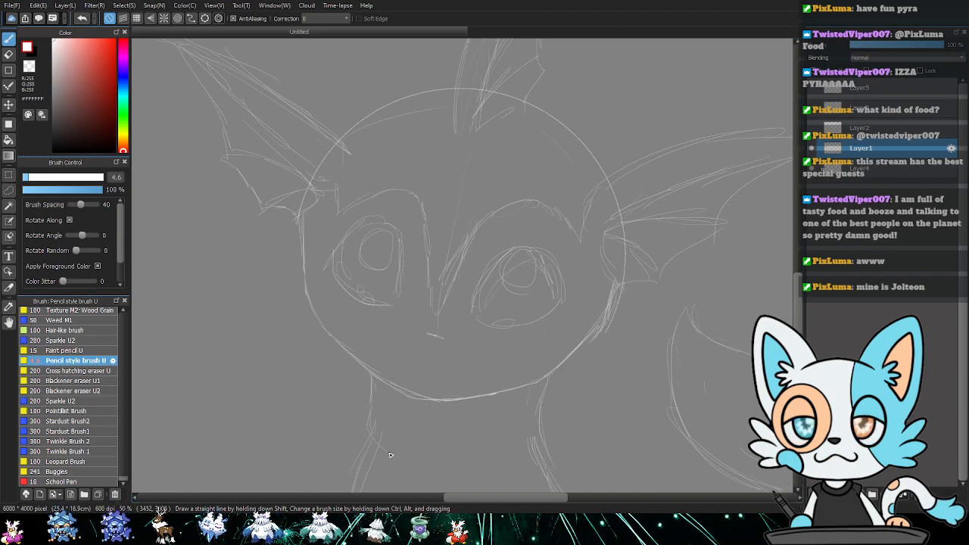
pyautogui.moveTo(541, 418); pyautogui.dragTo(541, 383)
pyautogui.moveTo(533, 440)
pyautogui.mouseDown()
pyautogui.moveTo(500, 463)
pyautogui.moveTo(450, 467)
pyautogui.mouseUp()
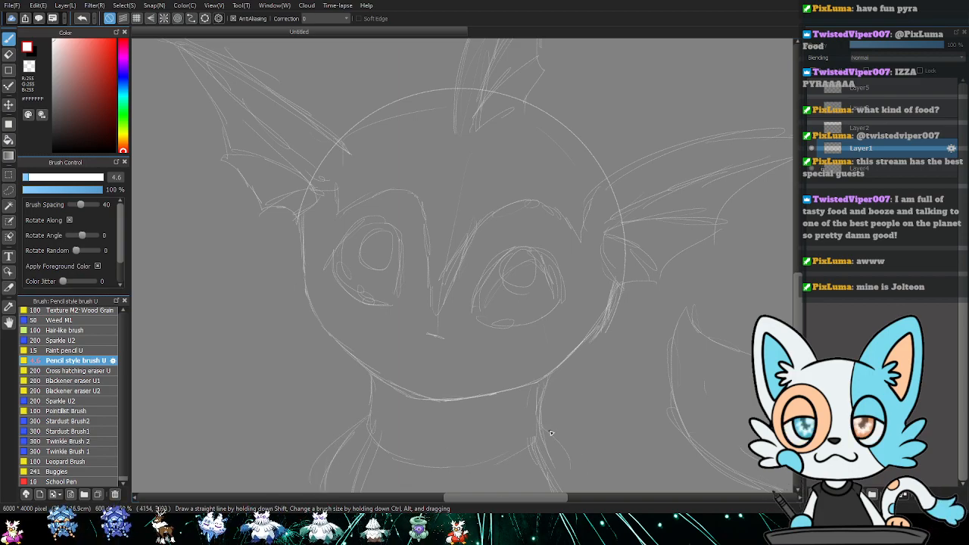
pyautogui.press('e')
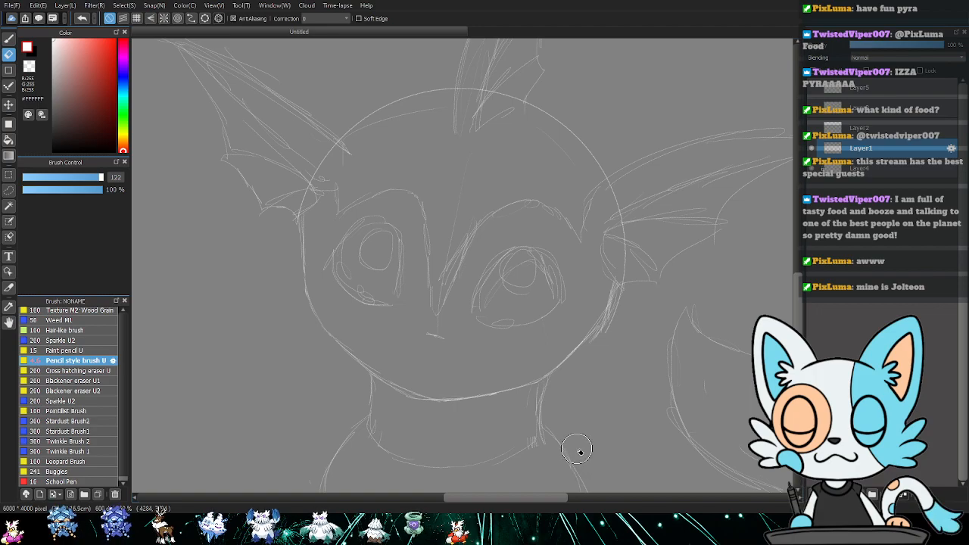
# - Sketch a scalloped, ribbed frill around the whole head and clean up the overlapping tail lines
pyautogui.press('b')
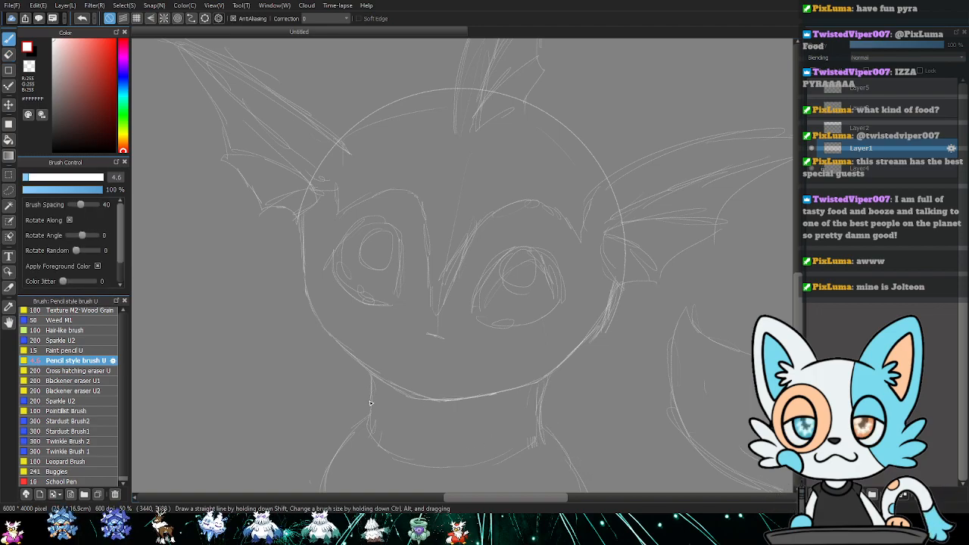
pyautogui.hotkey('ctrl', '-')
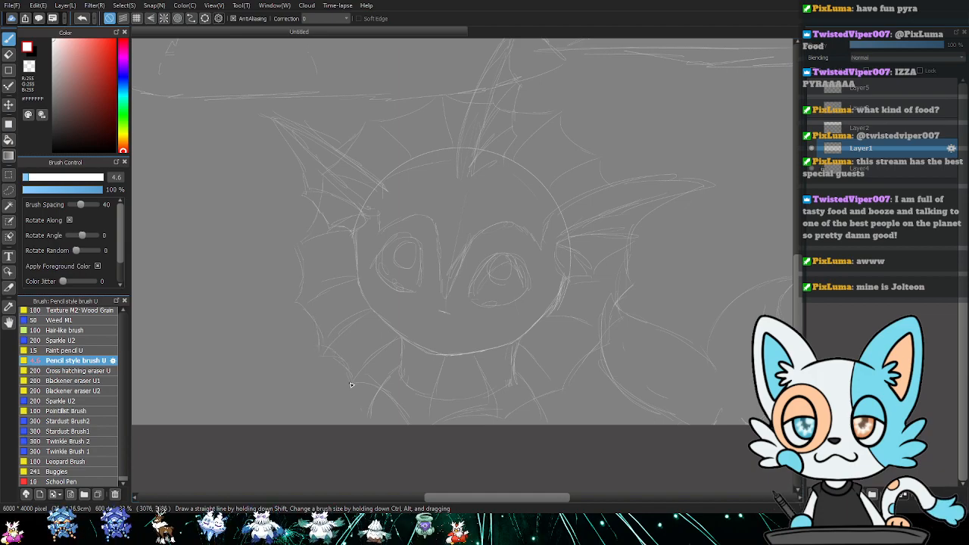
pyautogui.press('e')
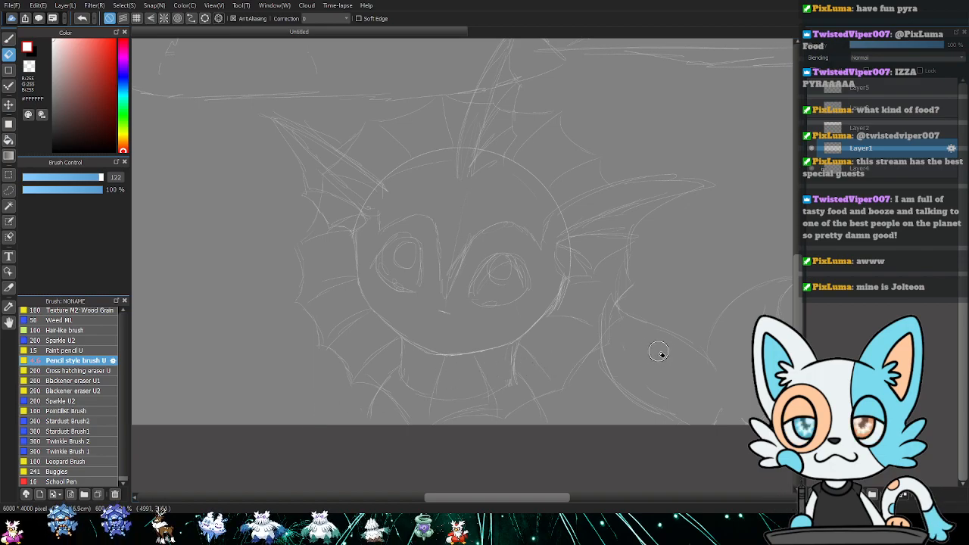
# - Draw the muzzle with a defined nose and a small smiling mouth, and erase stray lines near the tail
pyautogui.press('b')
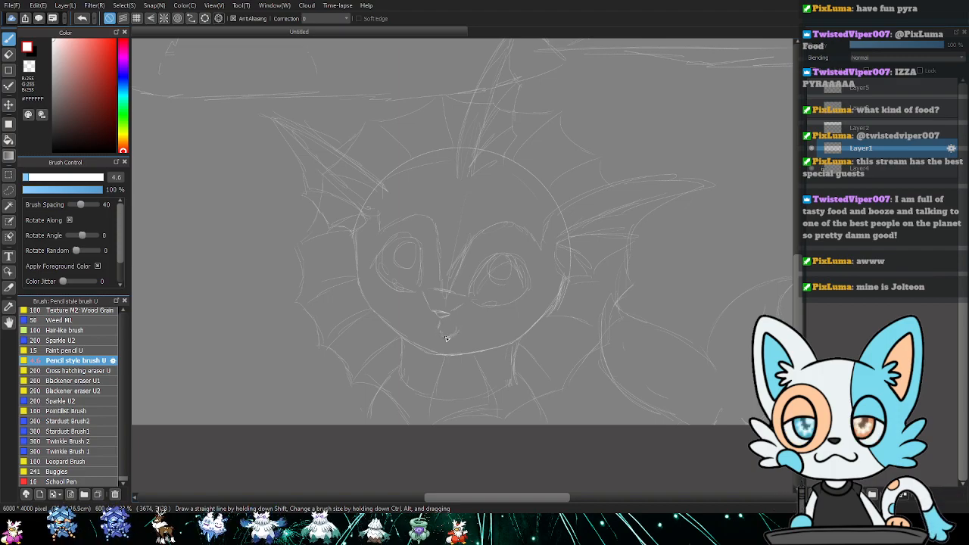
pyautogui.moveTo(450, 338); pyautogui.dragTo(460, 334)
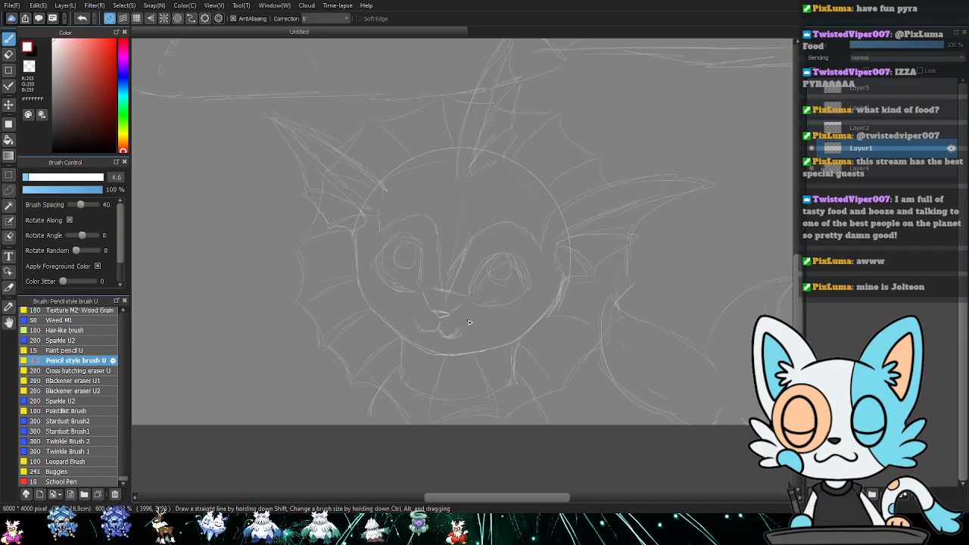
pyautogui.press('e')
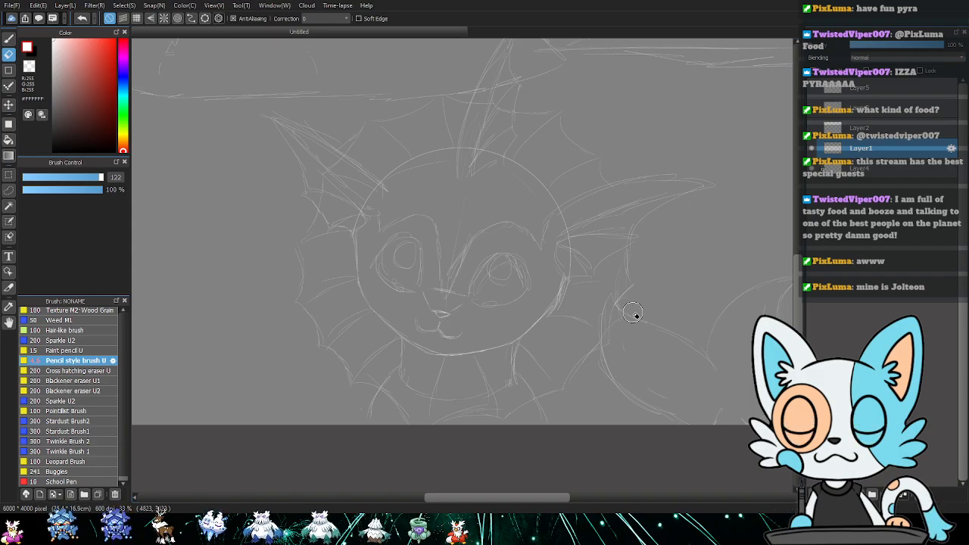
pyautogui.press('b')
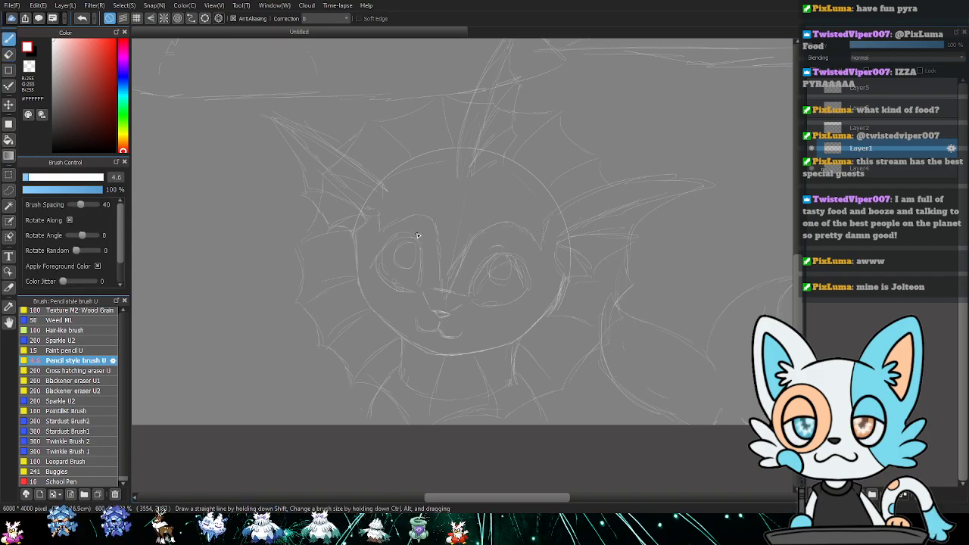
# - Hide the Layer4 landform sketch and turn the Layer1 character lines from white to dark
pyautogui.scroll(-2, 710, 247)
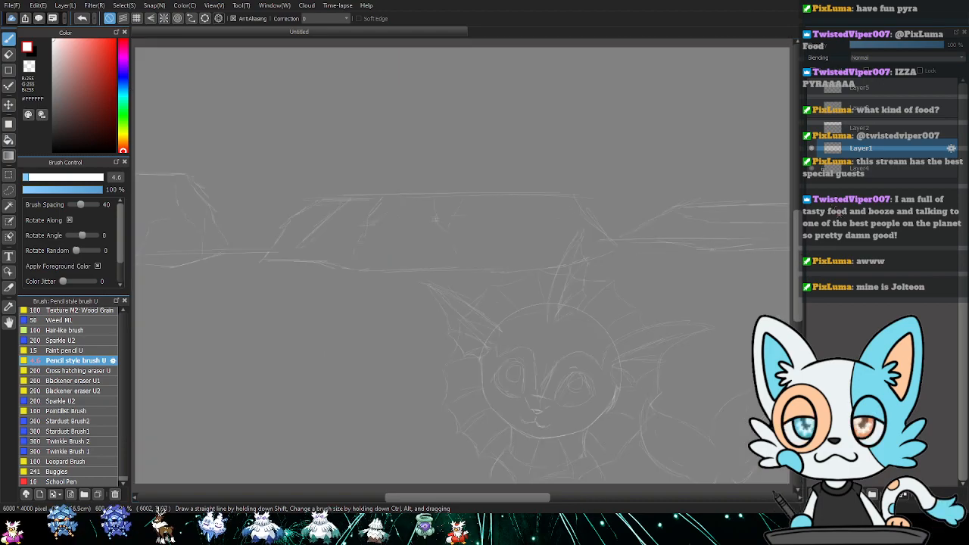
pyautogui.click(815, 171)
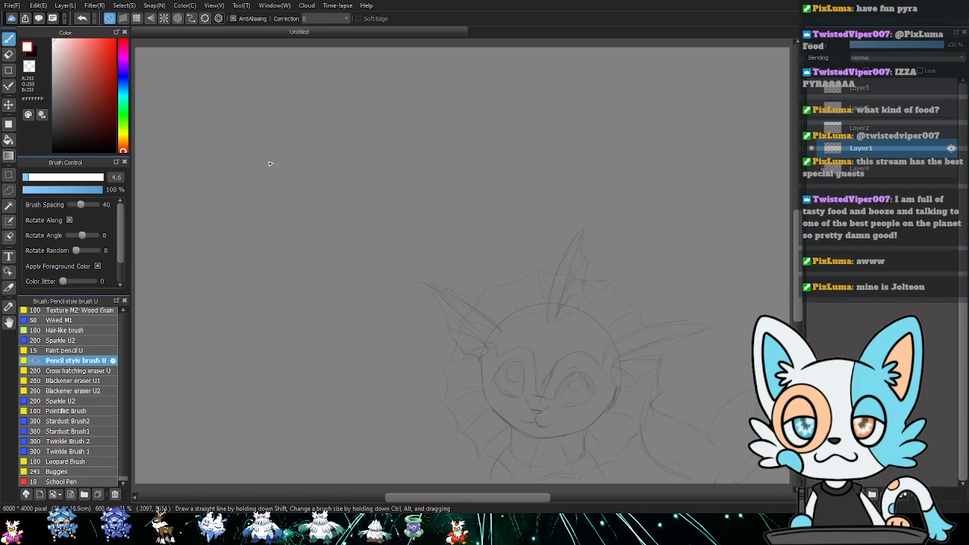
# - Flip the canvas view horizontally and switch the drawing colour to black for refining the head sketch
pyautogui.click(37, 5)
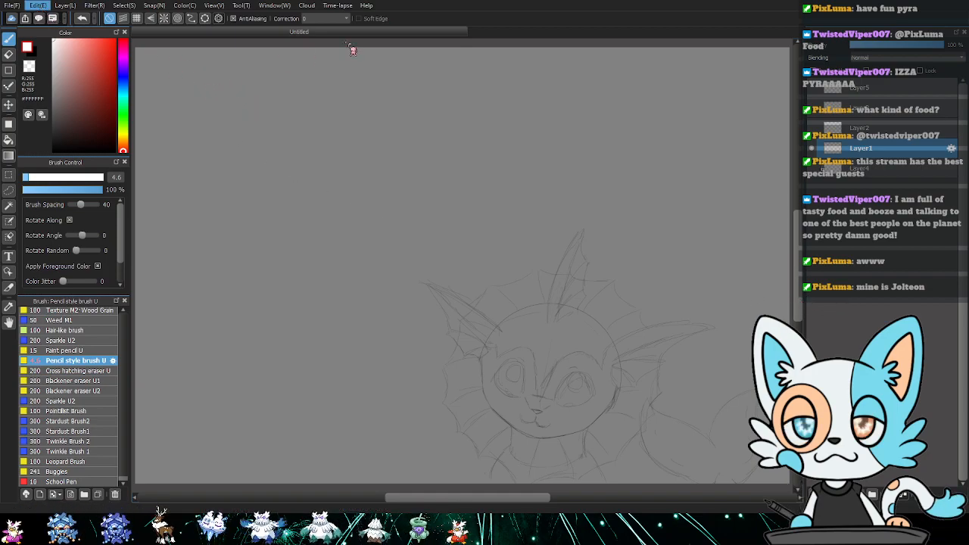
pyautogui.press('h')
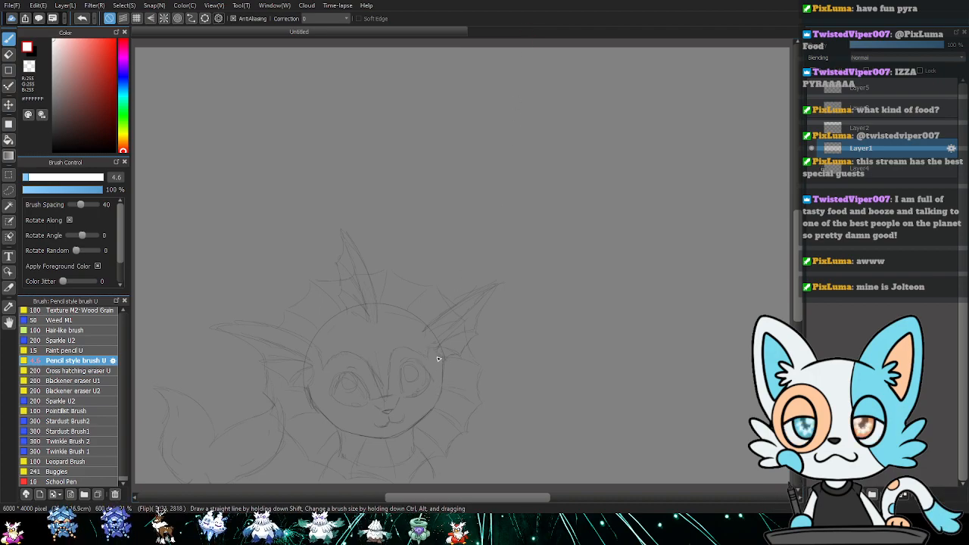
pyautogui.press('x')
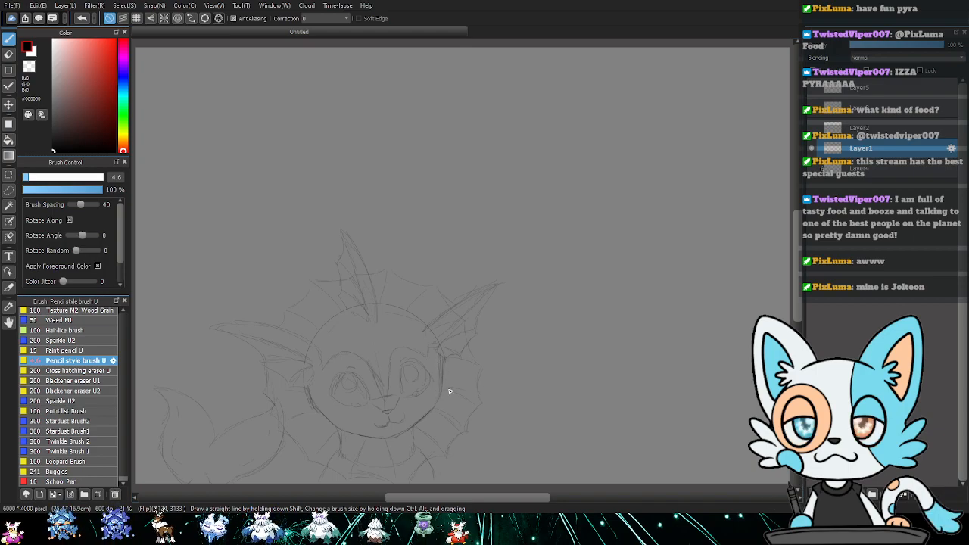
# - Clean up the head outline below the crest and erase the old circle and cheek lines overlapping the long ear fin's base
pyautogui.scroll(2, 440, 395)
pyautogui.moveTo(534, 356); pyautogui.dragTo(579, 166)
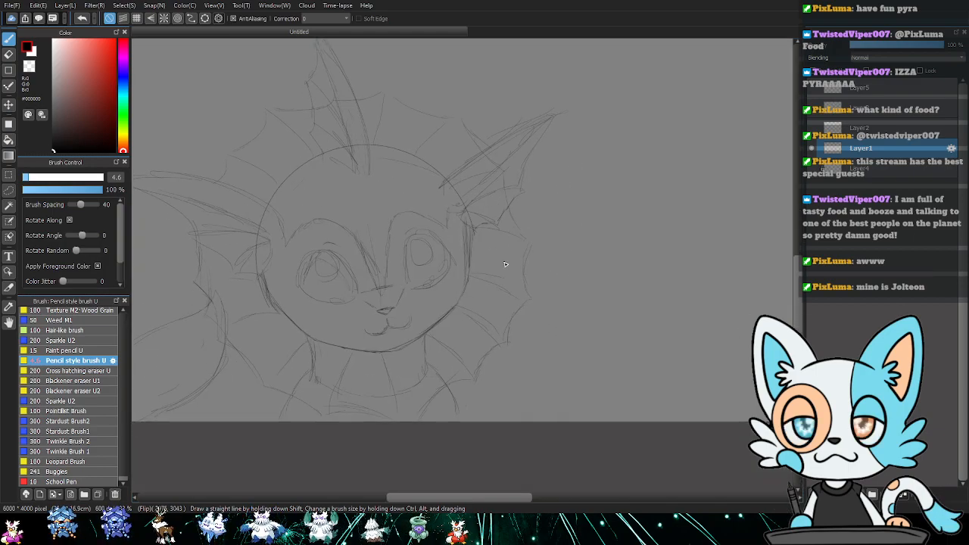
pyautogui.press('e')
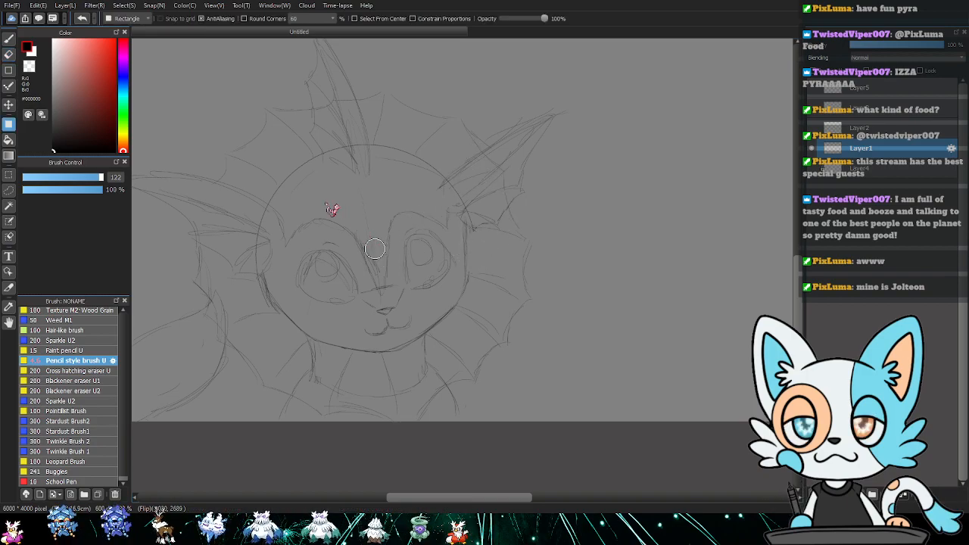
pyautogui.press('b')
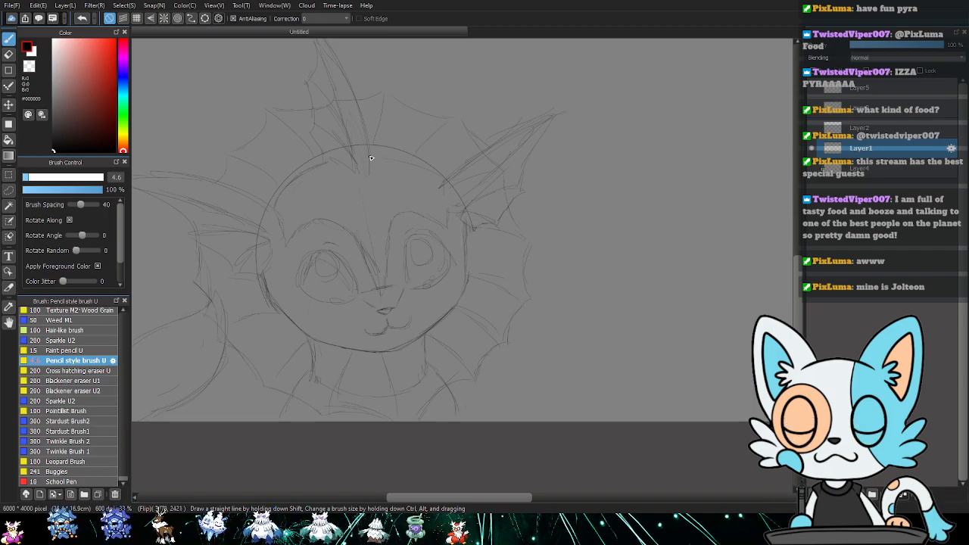
pyautogui.press('e')
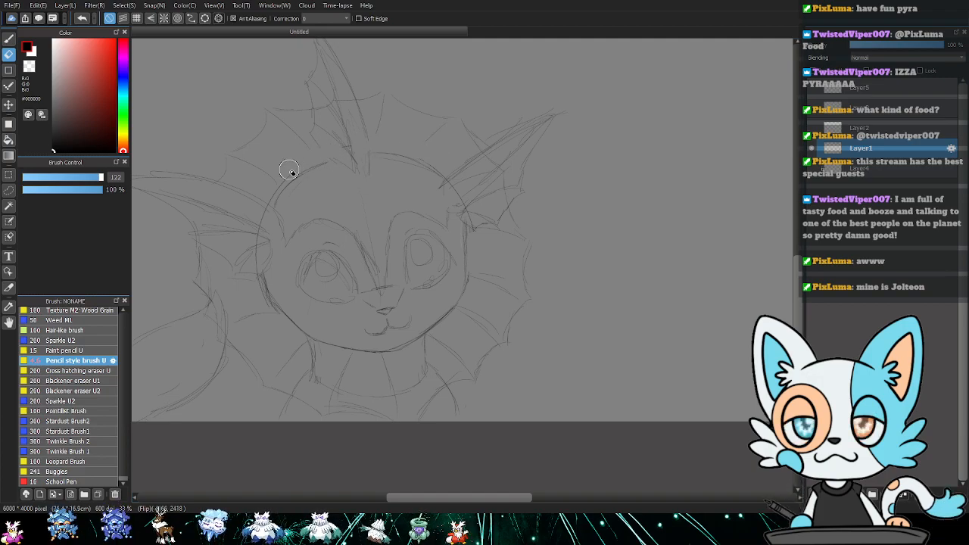
pyautogui.moveTo(264, 212)
pyautogui.mouseDown()
pyautogui.moveTo(265, 257)
pyautogui.moveTo(252, 228)
pyautogui.moveTo(254, 267)
pyautogui.moveTo(338, 301)
pyautogui.moveTo(272, 305)
pyautogui.moveTo(256, 287)
pyautogui.moveTo(285, 345)
pyautogui.mouseUp()
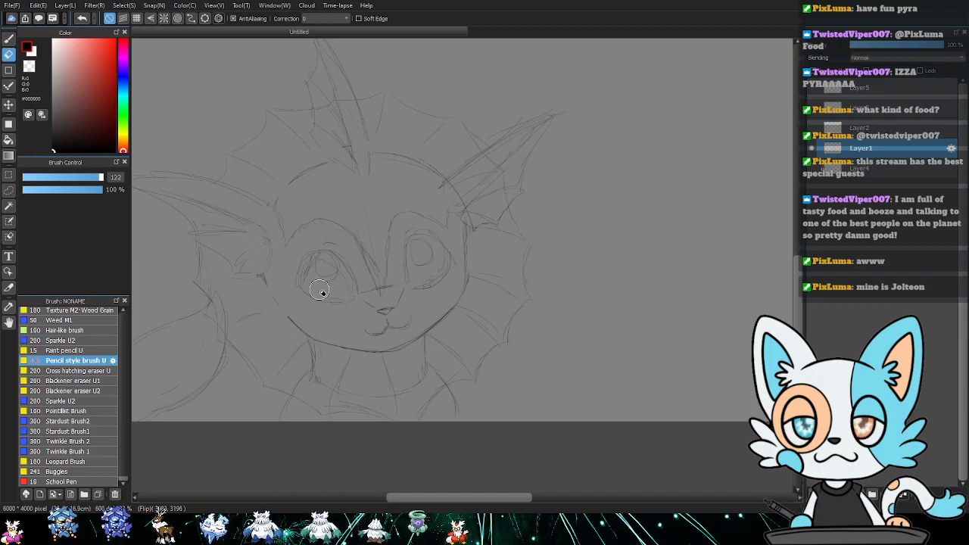
# - Draw rounded bases on both ear fins, refine their ribbed edges and add round highlights inside the eyes
pyautogui.press('b')
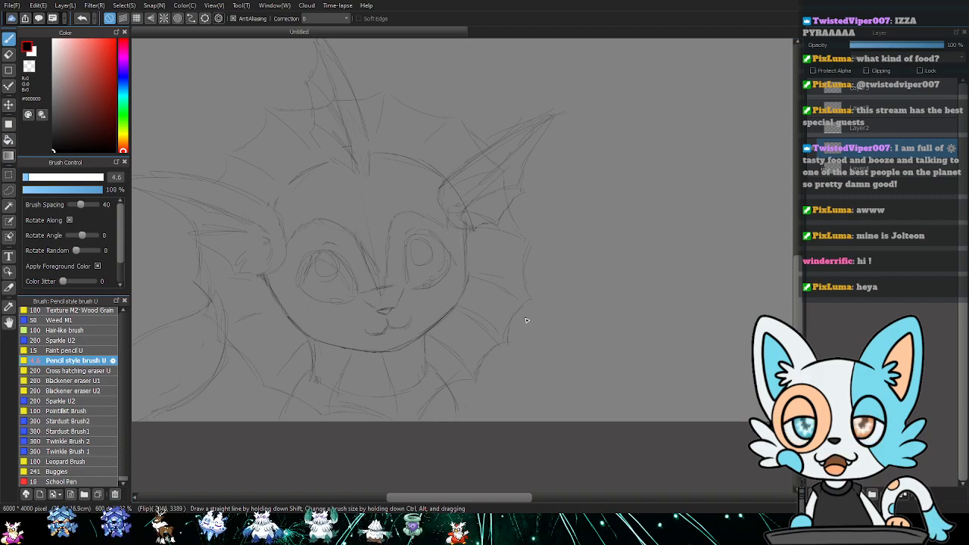
pyautogui.press('e')
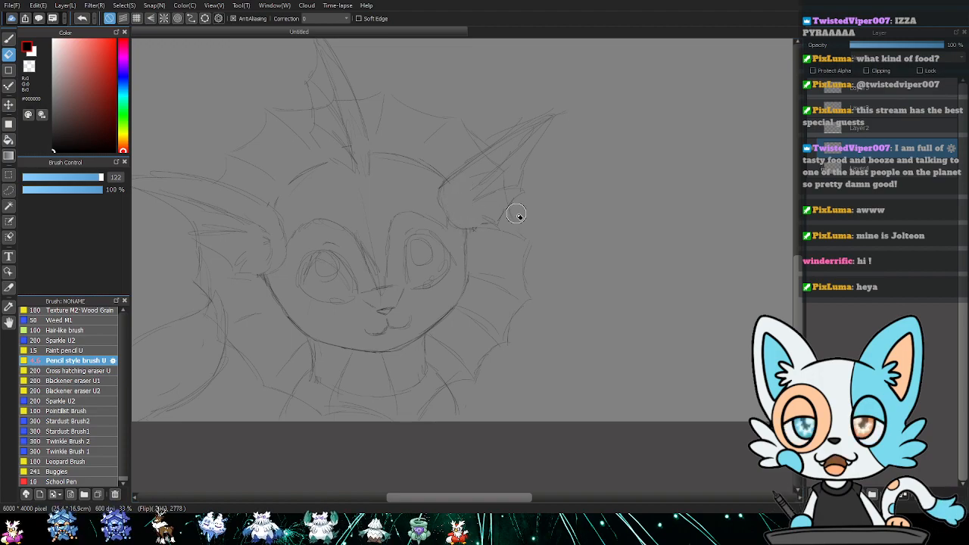
pyautogui.press('b')
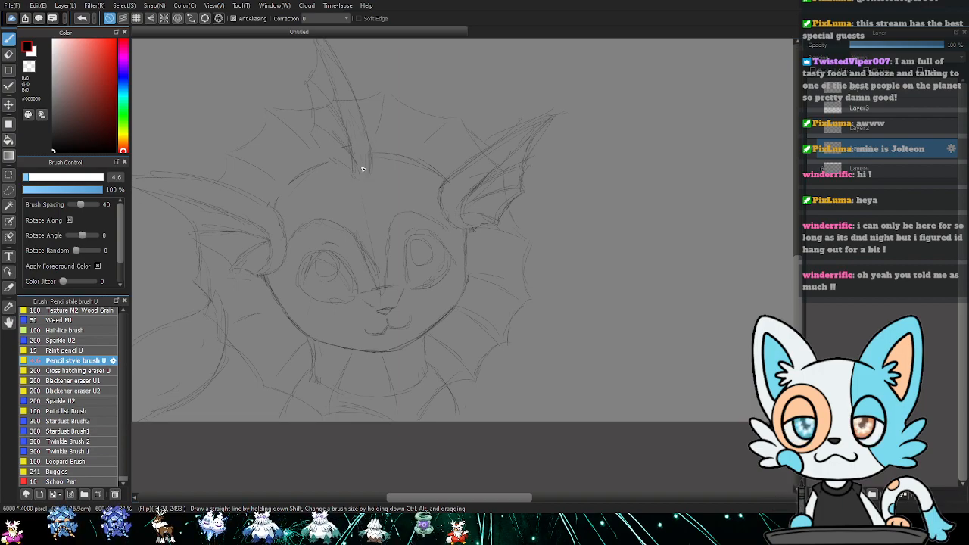
pyautogui.moveTo(371, 172); pyautogui.dragTo(439, 153)
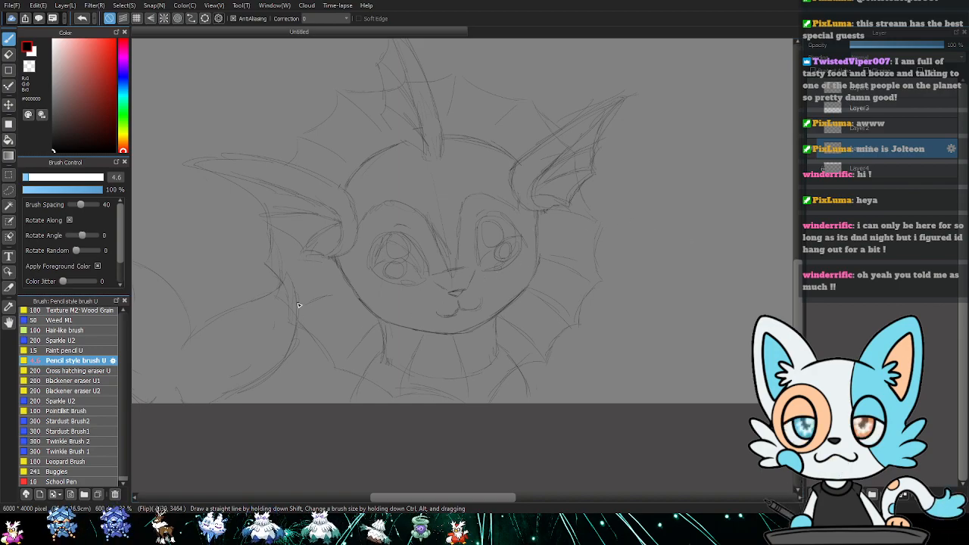
# - Erase the rough outer edge of the tail fin and redraw it as a single smooth curve
pyautogui.press('e')
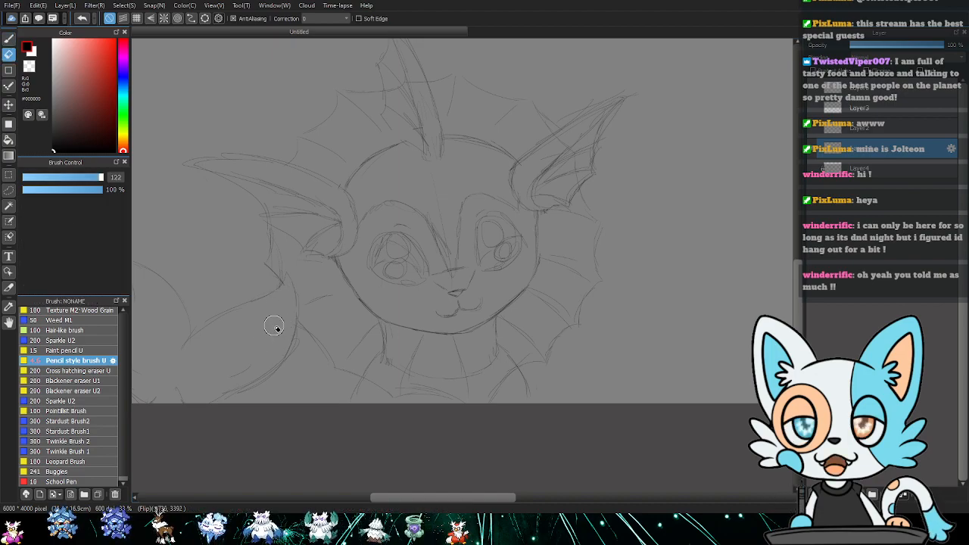
pyautogui.moveTo(288, 329); pyautogui.dragTo(376, 338)
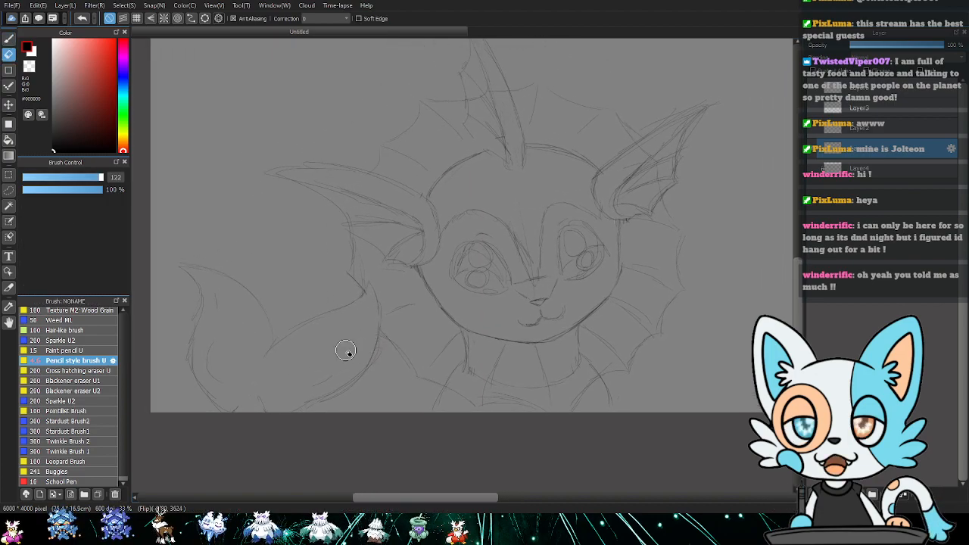
pyautogui.moveTo(177, 318)
pyautogui.mouseDown()
pyautogui.moveTo(194, 314)
pyautogui.moveTo(184, 360)
pyautogui.moveTo(213, 362)
pyautogui.mouseUp()
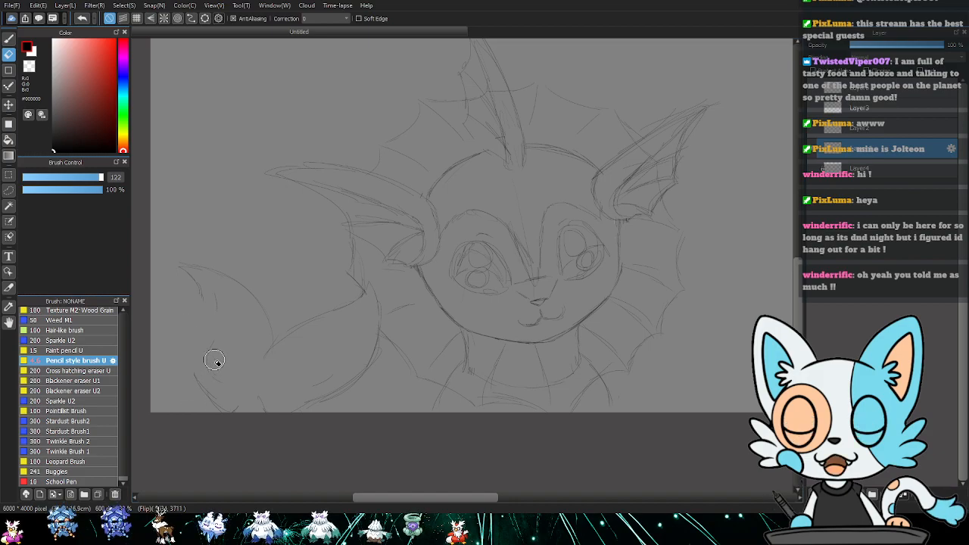
pyautogui.press('b')
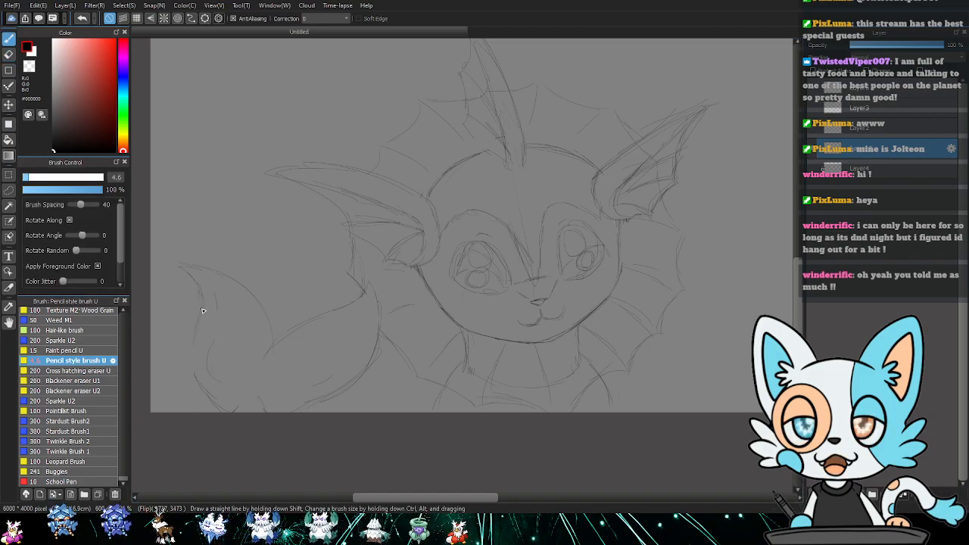
pyautogui.moveTo(202, 309); pyautogui.dragTo(202, 380)
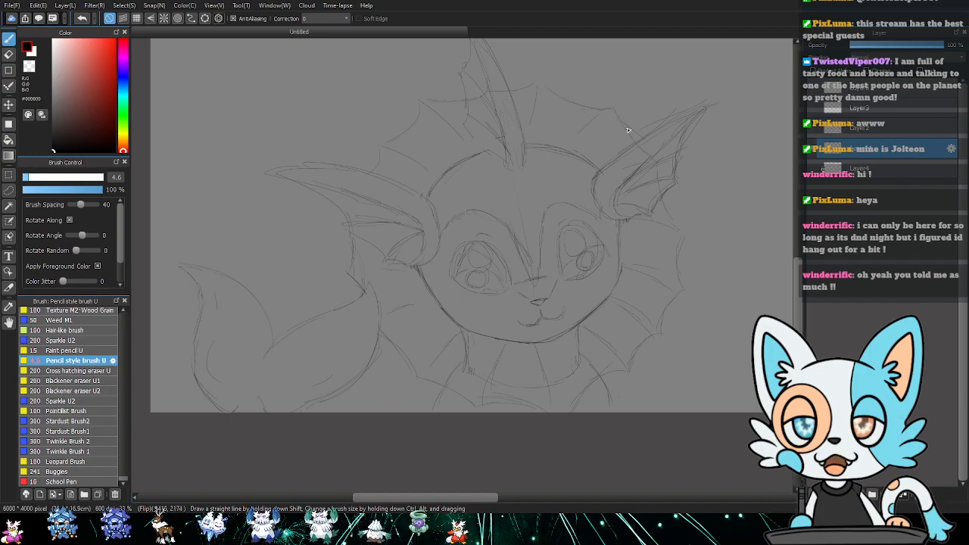
# - Redraw the scalloped frill beside the cheek below the shorter ear fin and refine the neck and shoulder lines
pyautogui.moveTo(579, 235); pyautogui.dragTo(592, 254)
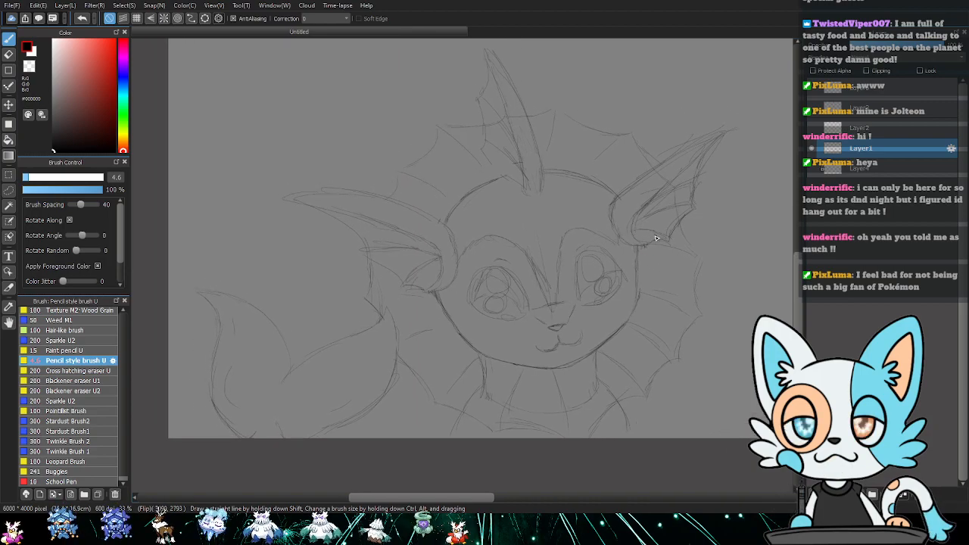
pyautogui.scroll(-2, 655, 240)
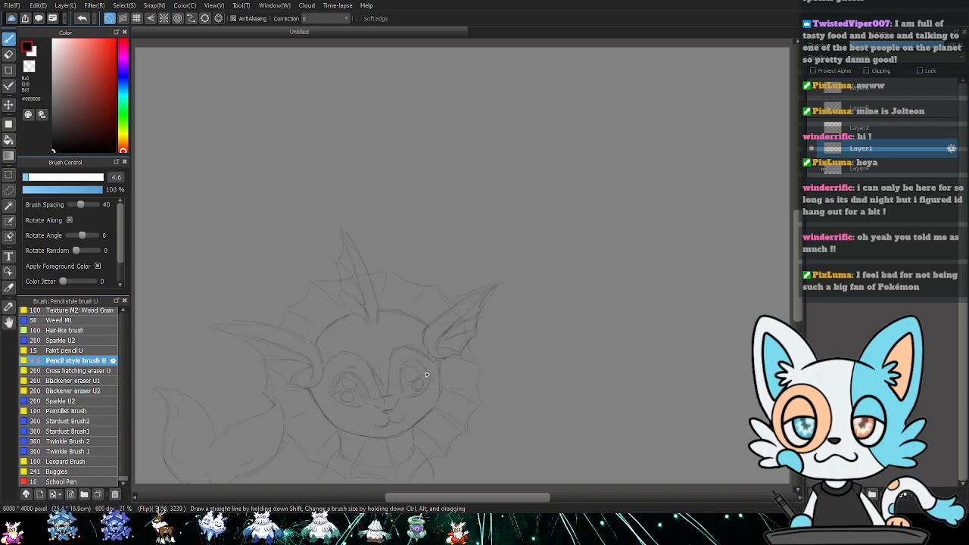
pyautogui.hotkey('ctrl', '+')
pyautogui.moveTo(492, 349)
pyautogui.mouseDown()
pyautogui.moveTo(588, 203)
pyautogui.moveTo(560, 205)
pyautogui.mouseUp()
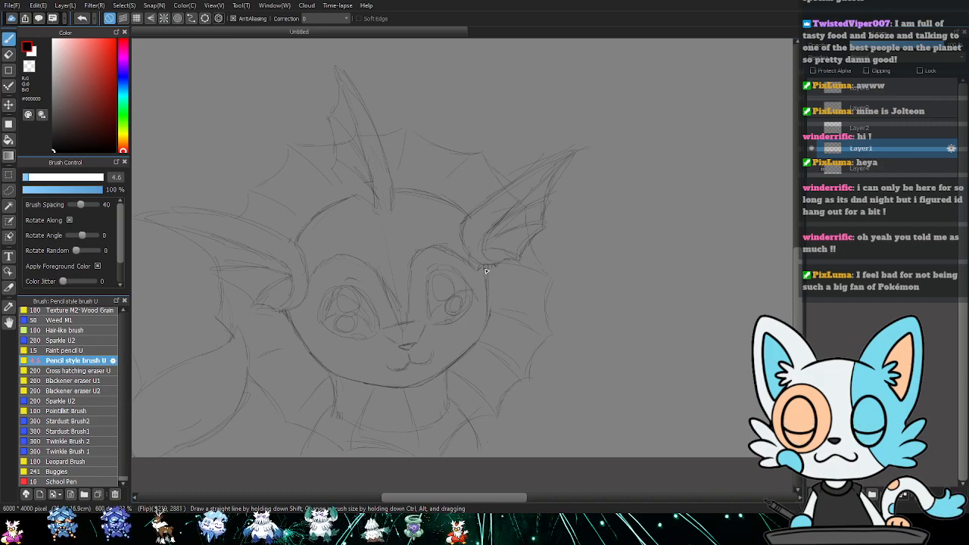
pyautogui.press('e')
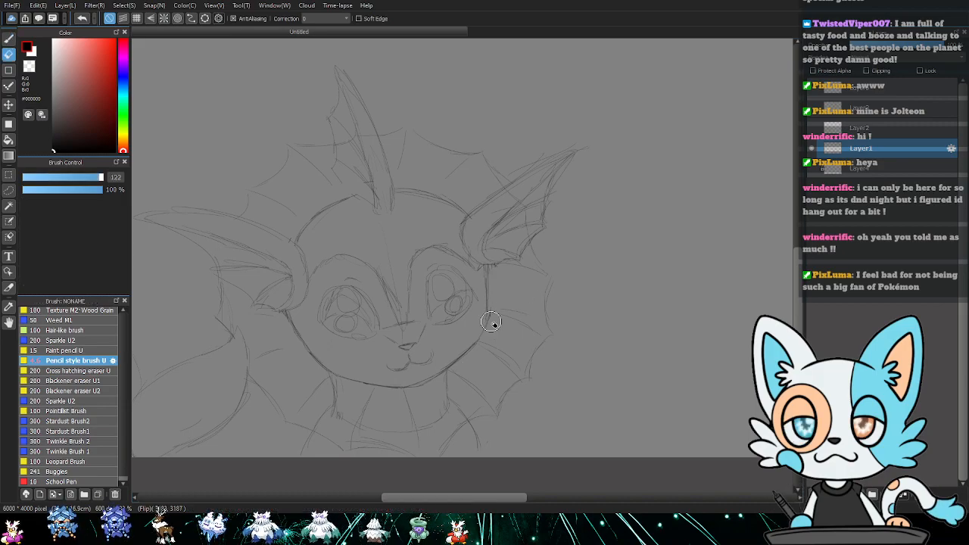
pyautogui.press('b')
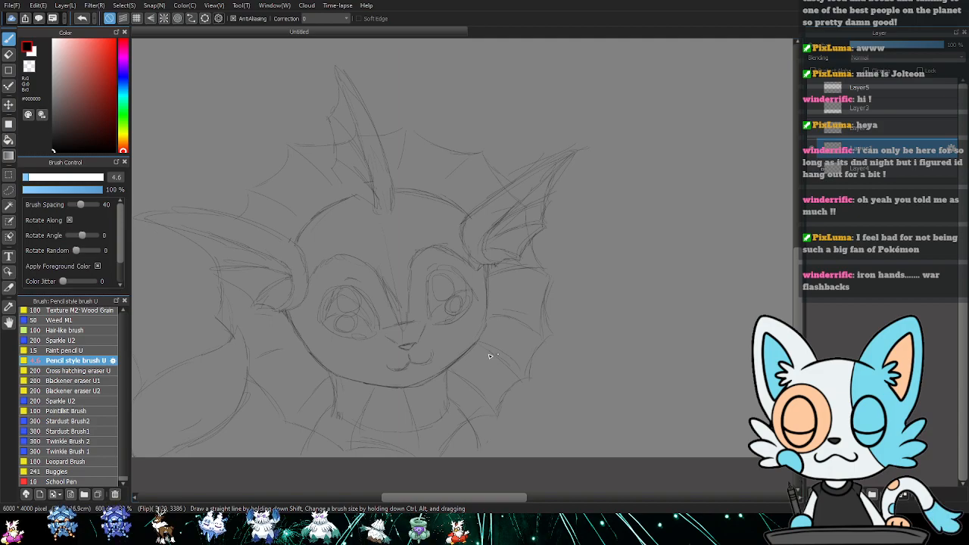
pyautogui.press('e')
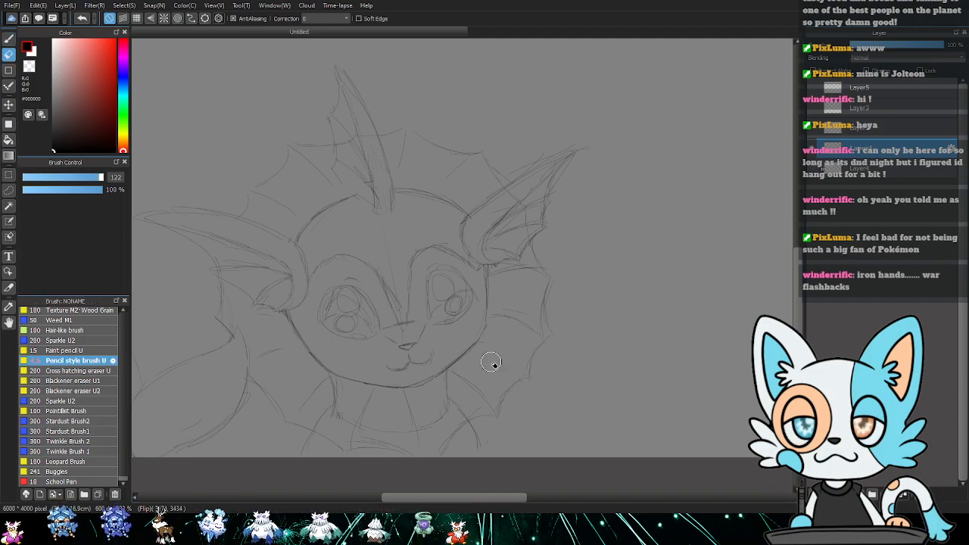
pyautogui.press('b')
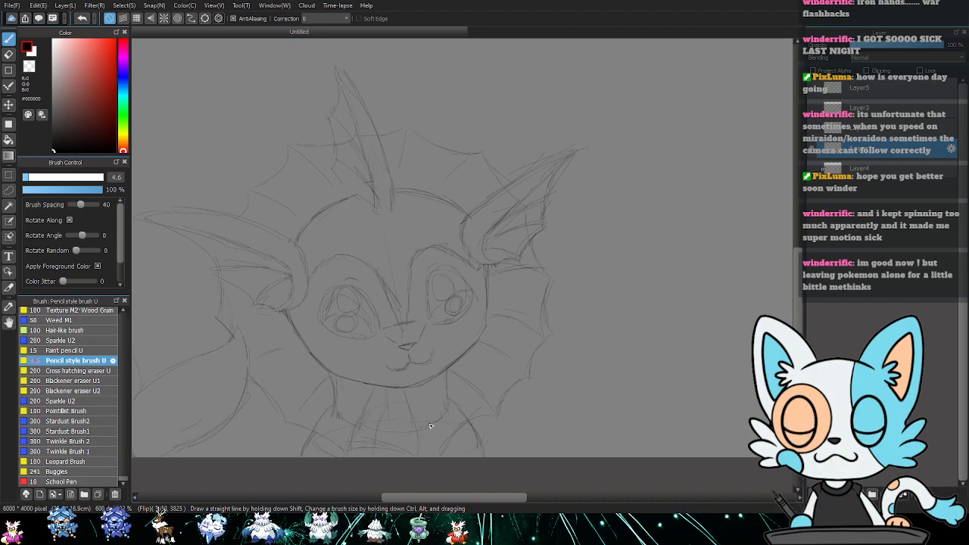
# - Refine both eye outlines and shade the irises with hatching around the highlights, adding a small round lower highlight
pyautogui.moveTo(368, 416); pyautogui.dragTo(476, 379)
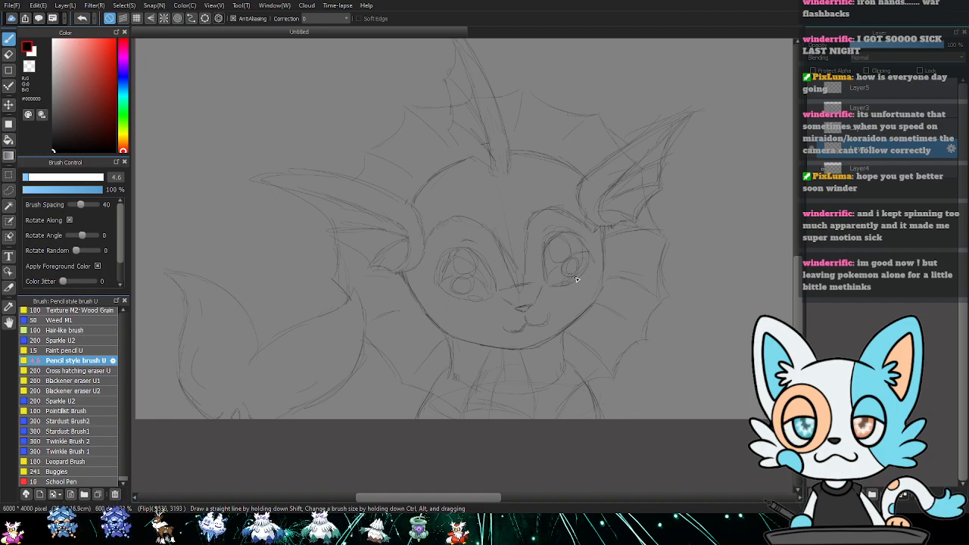
pyautogui.press('e')
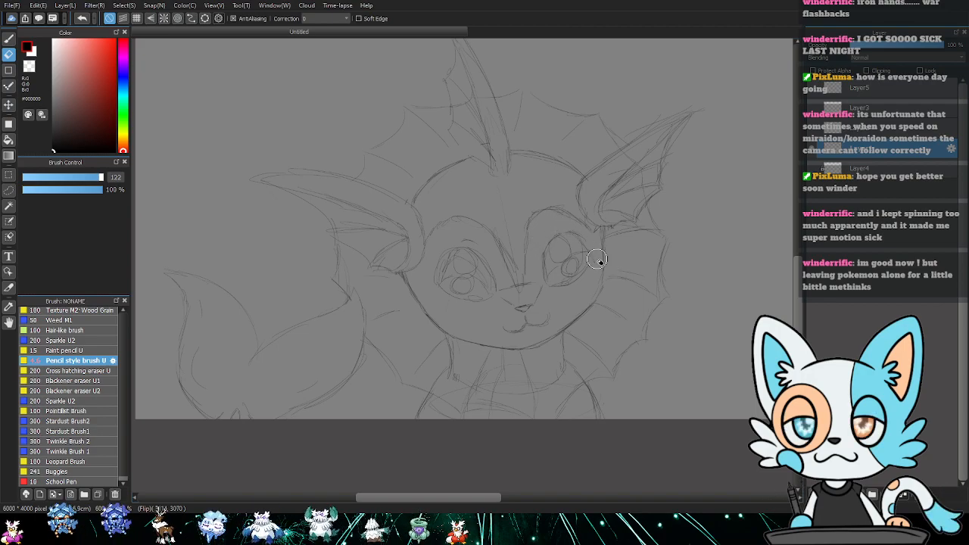
pyautogui.press('b')
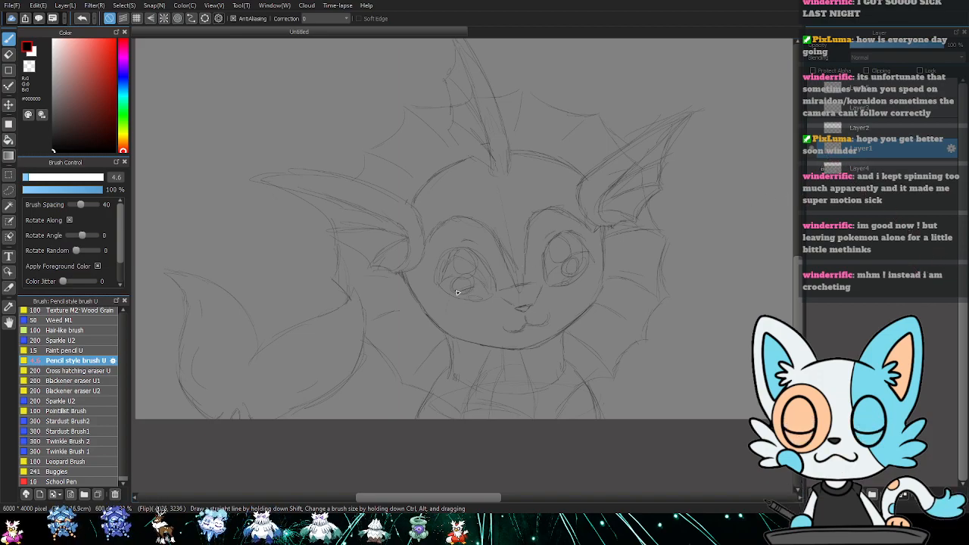
pyautogui.moveTo(475, 281); pyautogui.dragTo(440, 281)
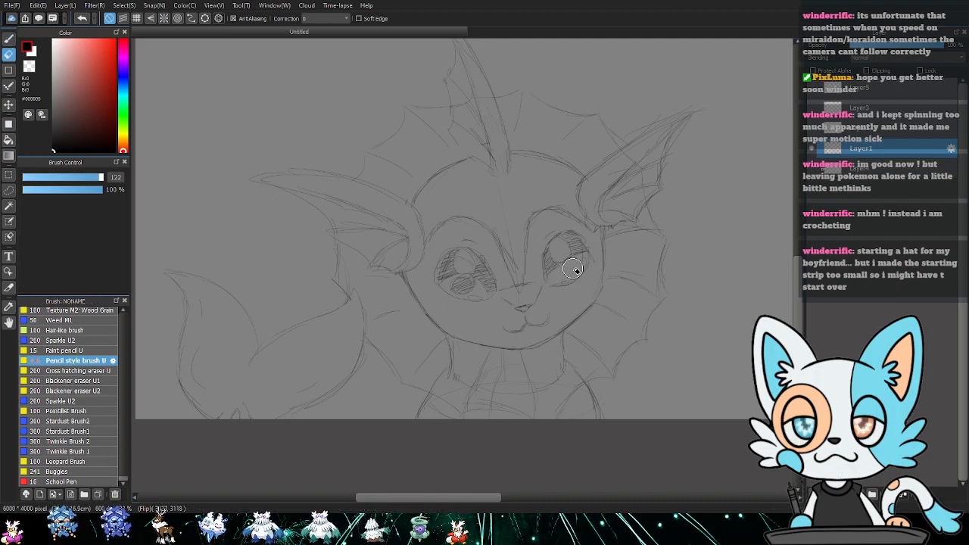
pyautogui.press('e')
pyautogui.press('b')
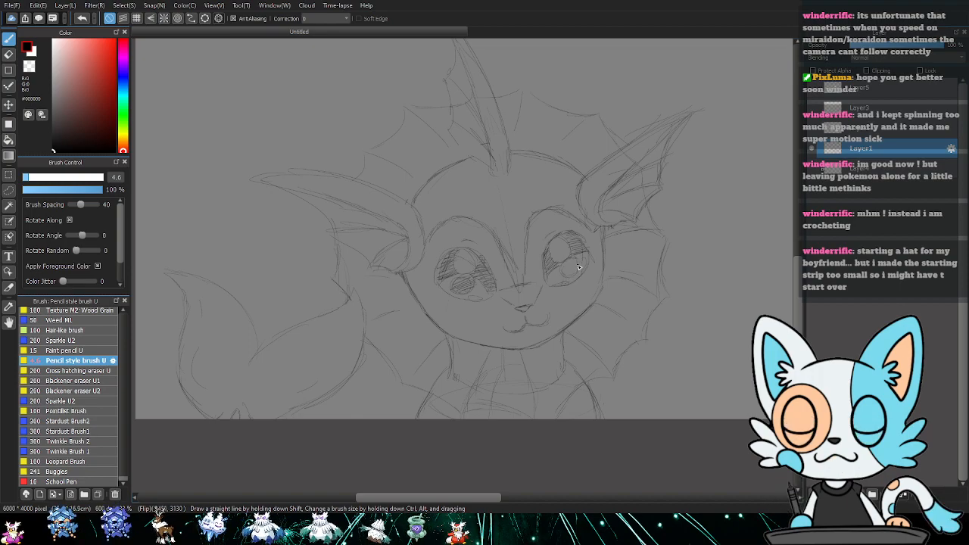
pyautogui.moveTo(573, 271); pyautogui.dragTo(570, 263)
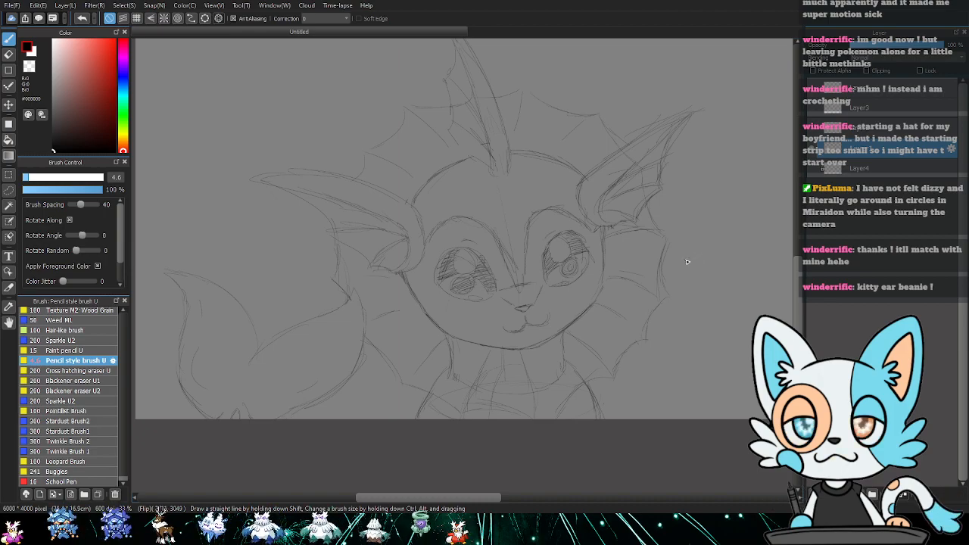
# - Flip the canvas view back to normal and erase the shorter ear fin from the head
pyautogui.scroll(-1, 689, 262)
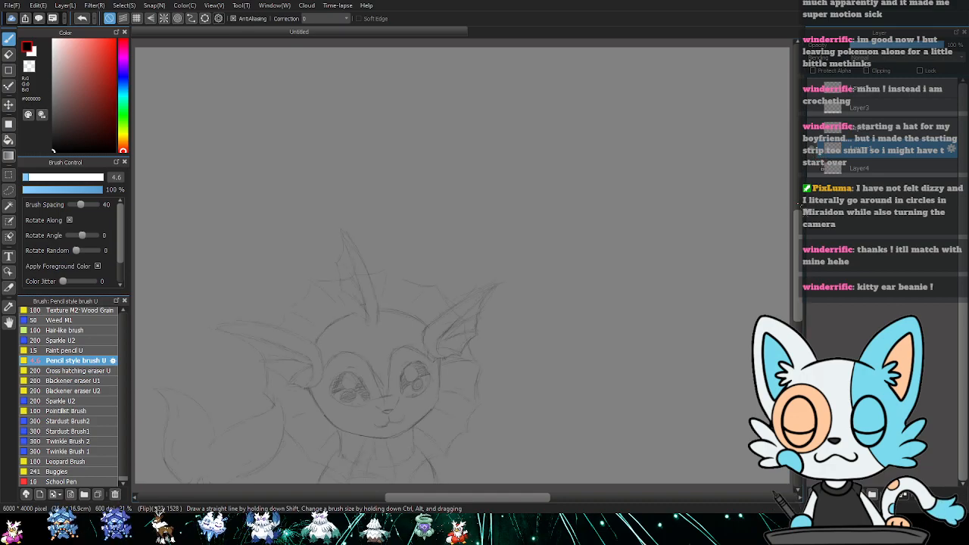
pyautogui.press('r')
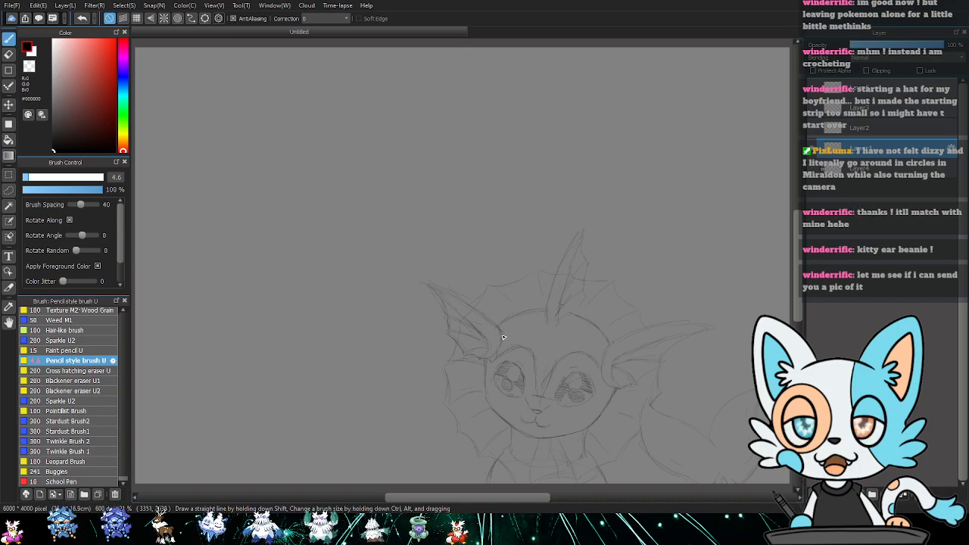
pyautogui.press('e')
pyautogui.moveTo(468, 302)
pyautogui.mouseDown()
pyautogui.moveTo(444, 287)
pyautogui.moveTo(451, 270)
pyautogui.moveTo(426, 316)
pyautogui.moveTo(473, 296)
pyautogui.moveTo(437, 344)
pyautogui.moveTo(488, 353)
pyautogui.moveTo(498, 337)
pyautogui.moveTo(491, 356)
pyautogui.moveTo(467, 357)
pyautogui.moveTo(474, 321)
pyautogui.moveTo(488, 309)
pyautogui.moveTo(468, 342)
pyautogui.mouseUp()
pyautogui.press('b')
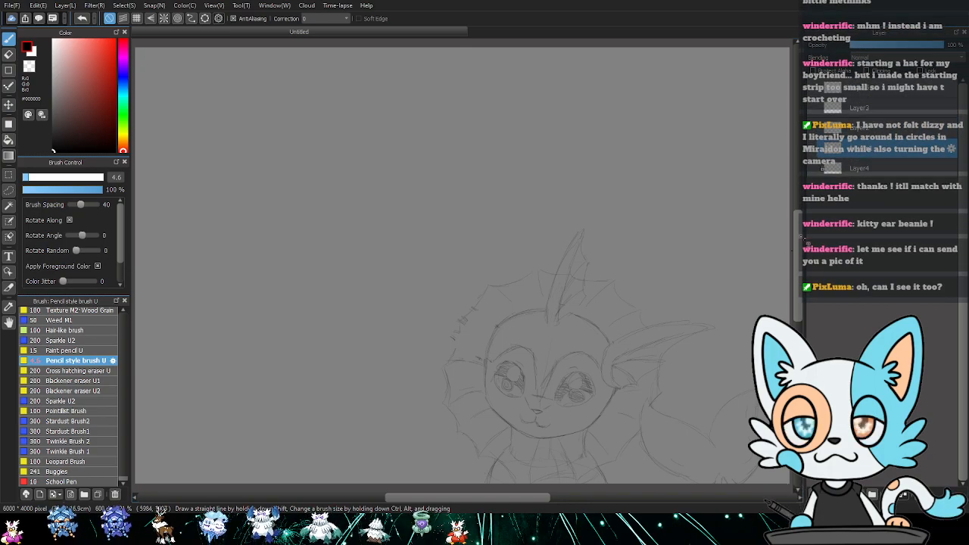
# - Lasso the remaining ear fin, duplicate the layer, delete everything but the fin from the copy, and flip it horizontally
pyautogui.press('m')
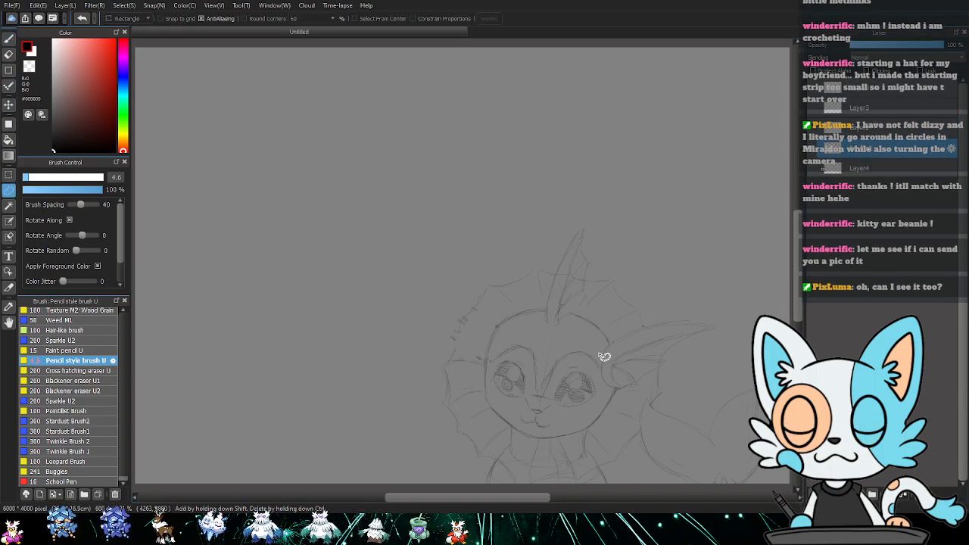
pyautogui.moveTo(603, 348)
pyautogui.mouseDown()
pyautogui.moveTo(723, 318)
pyautogui.moveTo(710, 348)
pyautogui.moveTo(642, 390)
pyautogui.moveTo(613, 391)
pyautogui.moveTo(602, 356)
pyautogui.mouseUp()
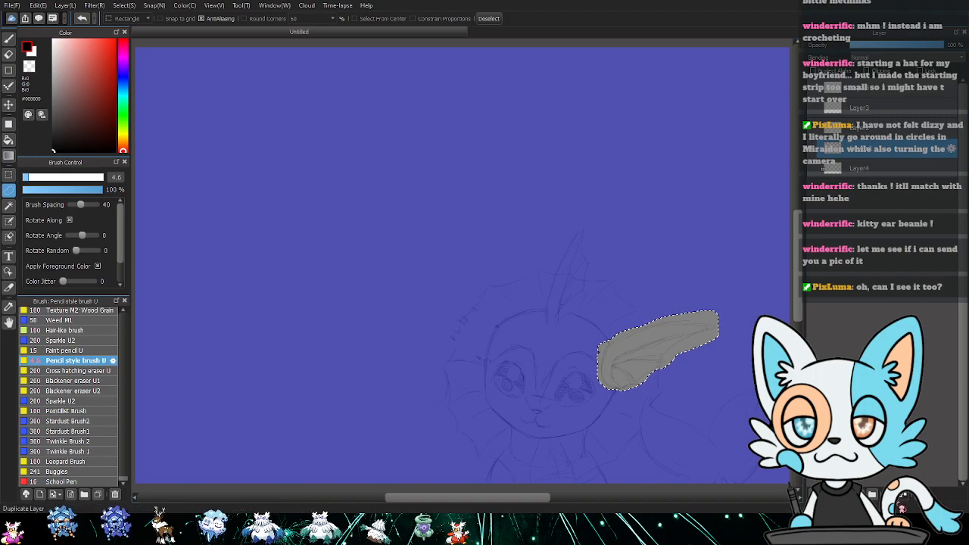
pyautogui.hotkey('ctrl', 'i')
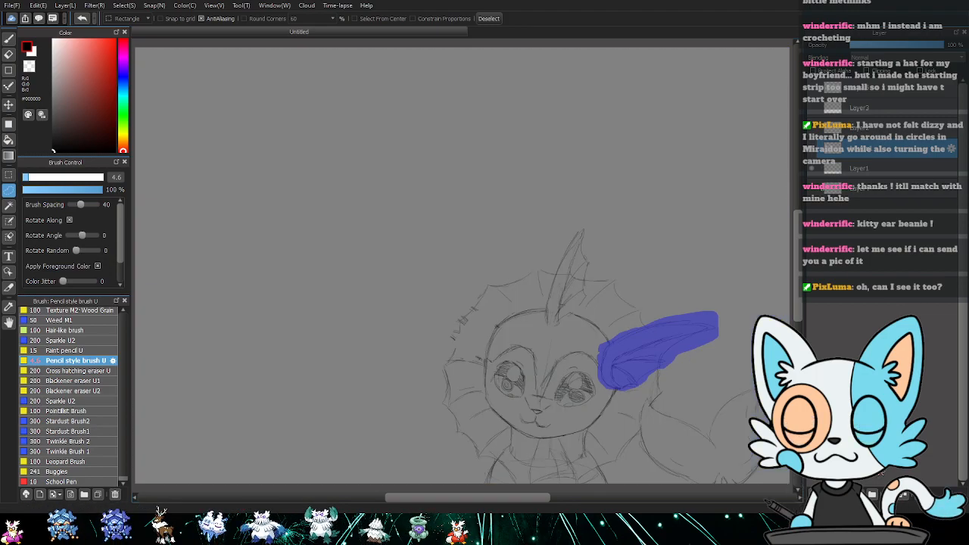
pyautogui.press('Delete')
pyautogui.hotkey('ctrl', 'd')
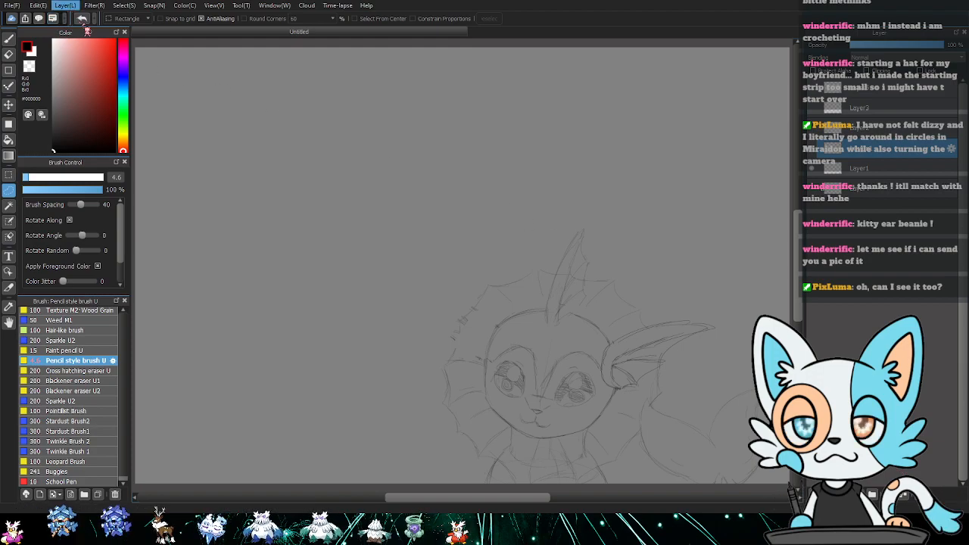
pyautogui.hotkey('ctrl', 'v')
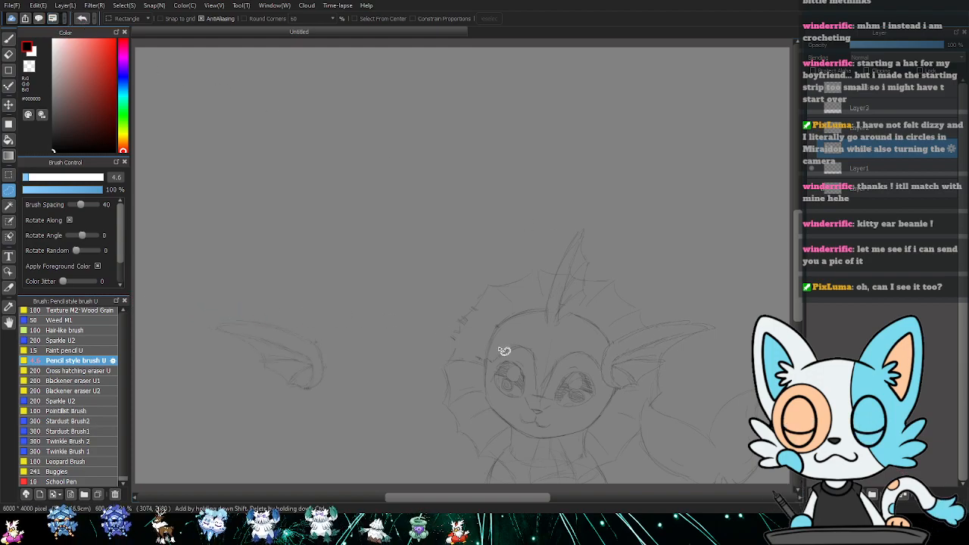
# - Move the flipped fin onto the bare side of the head, rotate it upright to fit, and clean up where it joins
pyautogui.press('v')
pyautogui.moveTo(318, 340); pyautogui.dragTo(470, 324)
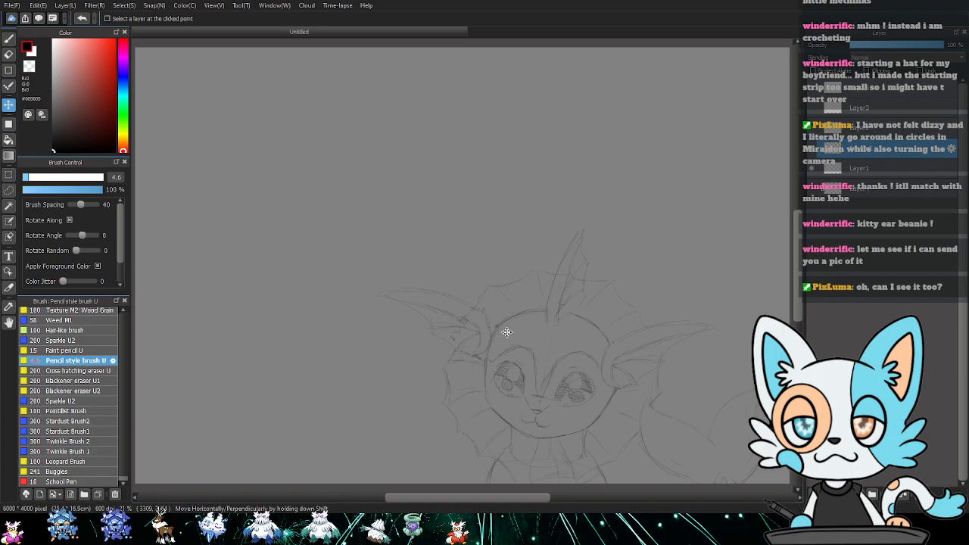
pyautogui.hotkey('ctrl', 't')
pyautogui.moveTo(547, 355); pyautogui.dragTo(506, 402)
pyautogui.moveTo(465, 333); pyautogui.dragTo(491, 324)
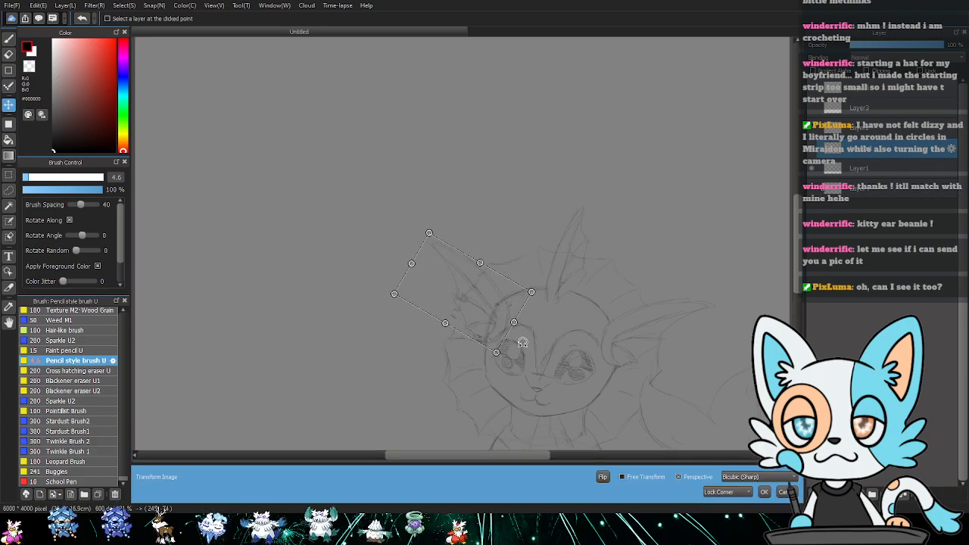
pyautogui.press('Return')
pyautogui.press('e')
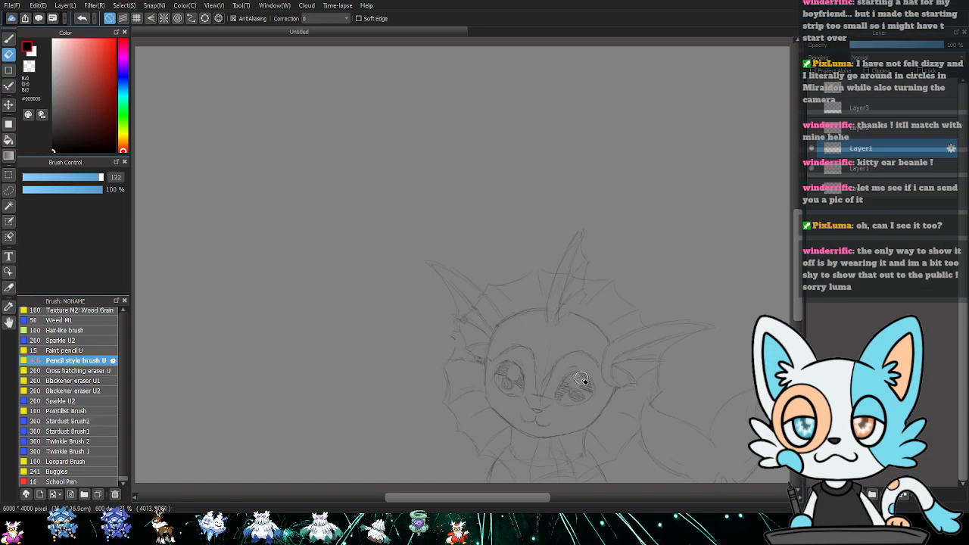
pyautogui.press('b')
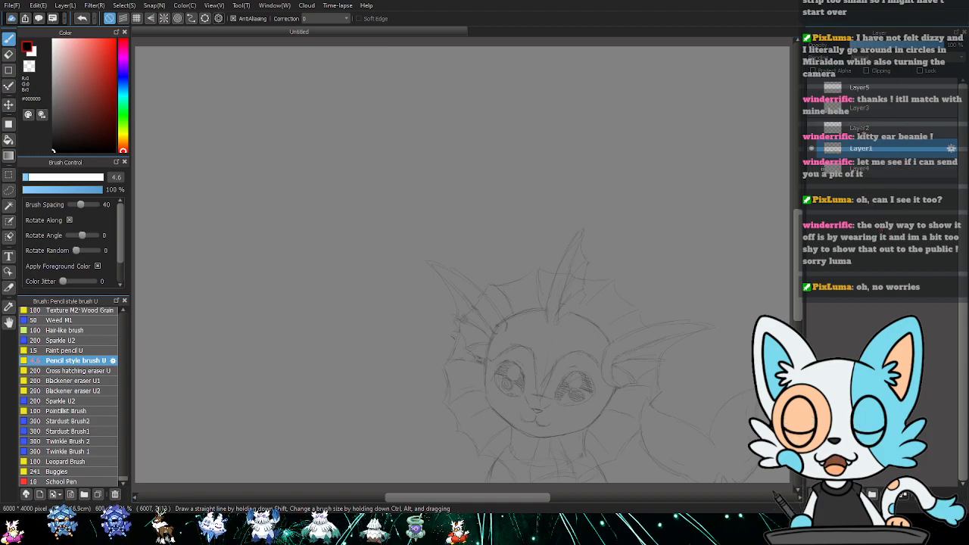
# - Hide the landscape on Layer4, and make Layer2 visible and active
pyautogui.click(877, 170)
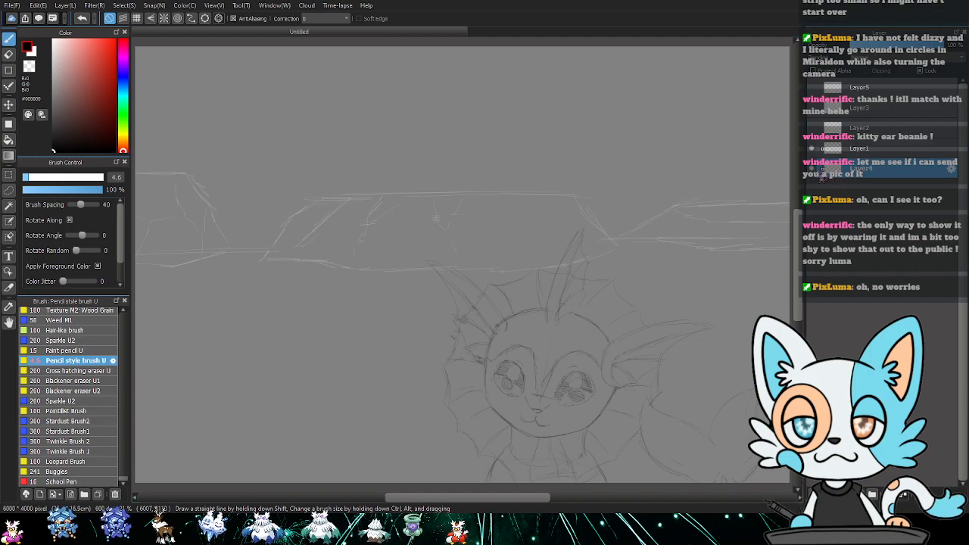
pyautogui.click(813, 169)
pyautogui.click(813, 128)
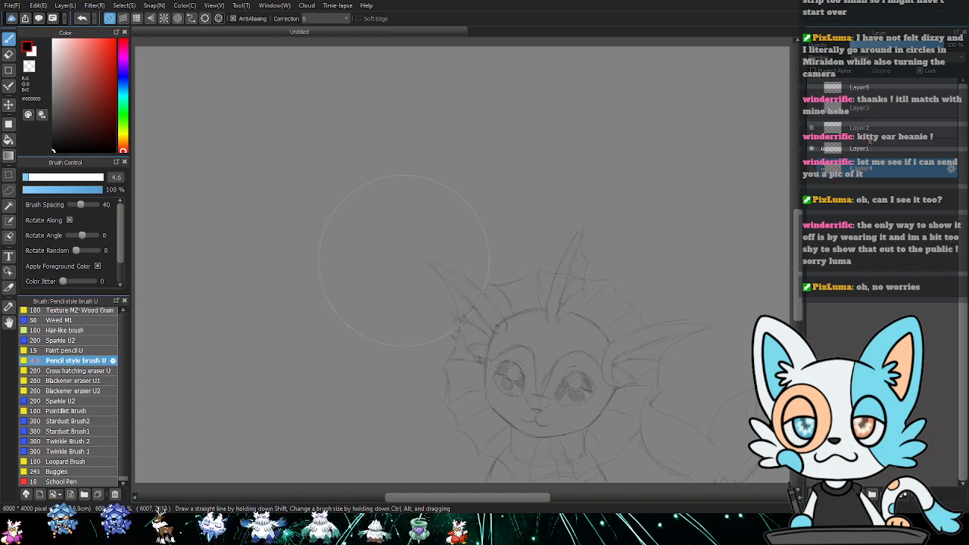
pyautogui.click(883, 131)
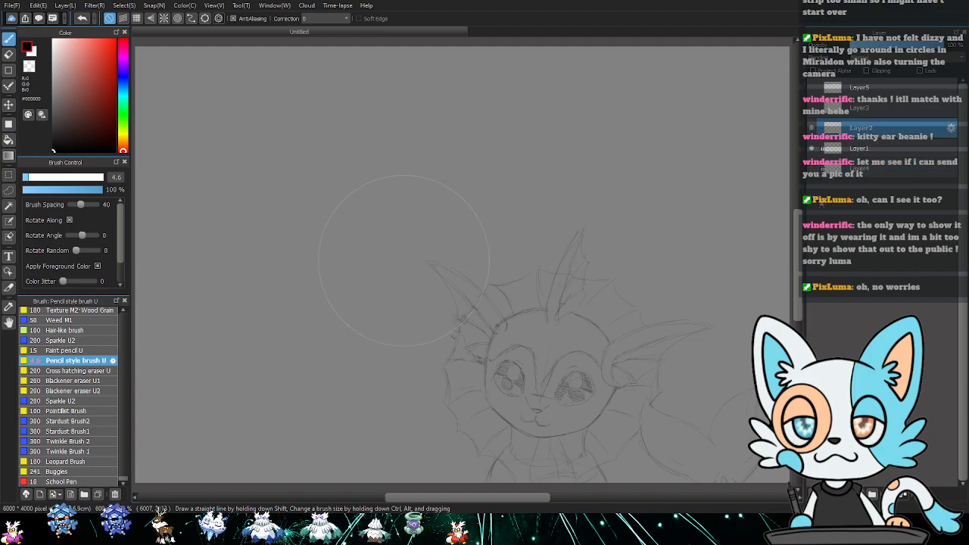
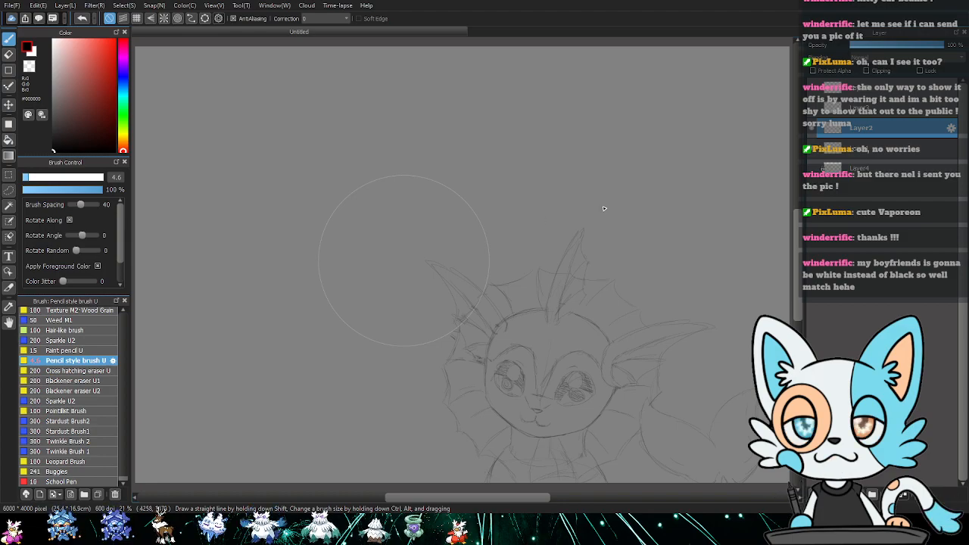
# - Reposition the Layer2 head circle closer to the middle of the canvas and hide Layer1
pyautogui.press('v')
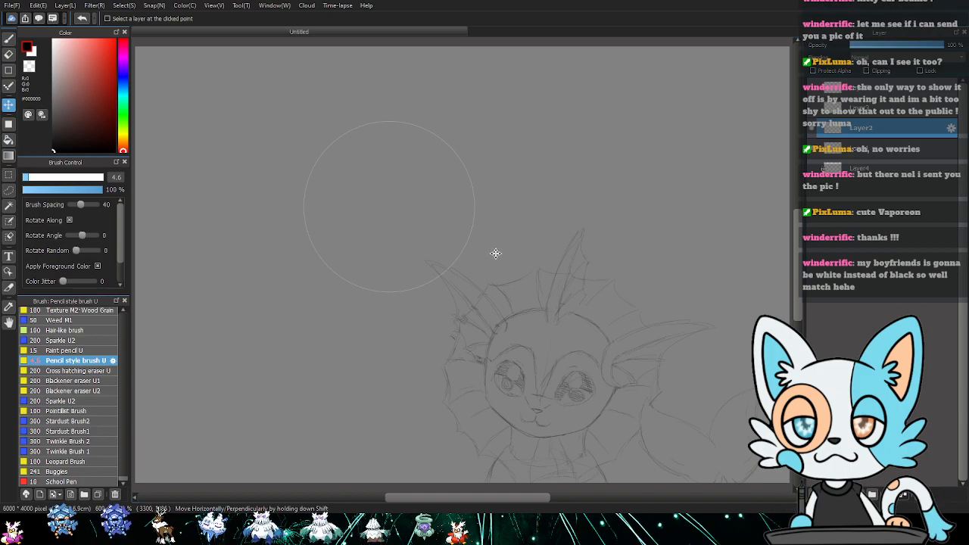
pyautogui.hotkey('ctrl', '-')
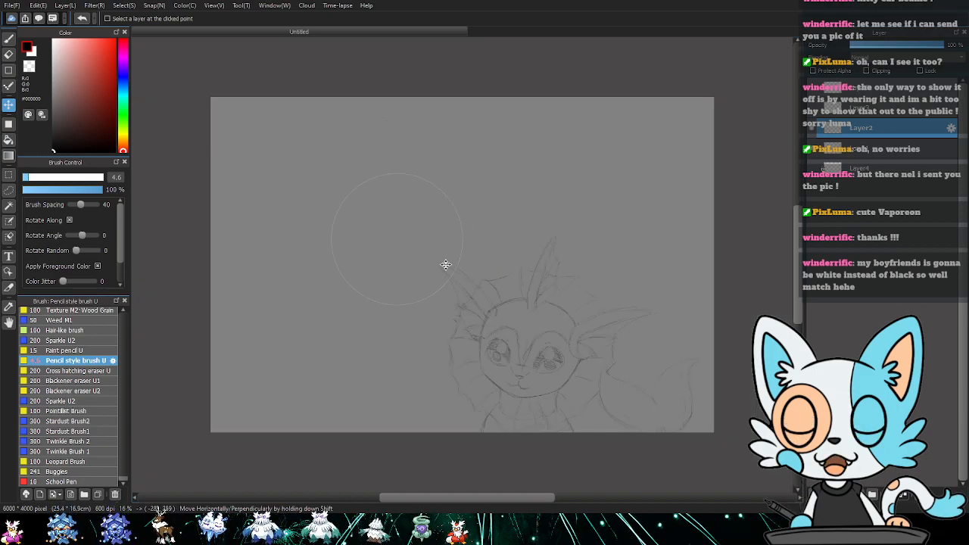
pyautogui.click(814, 153)
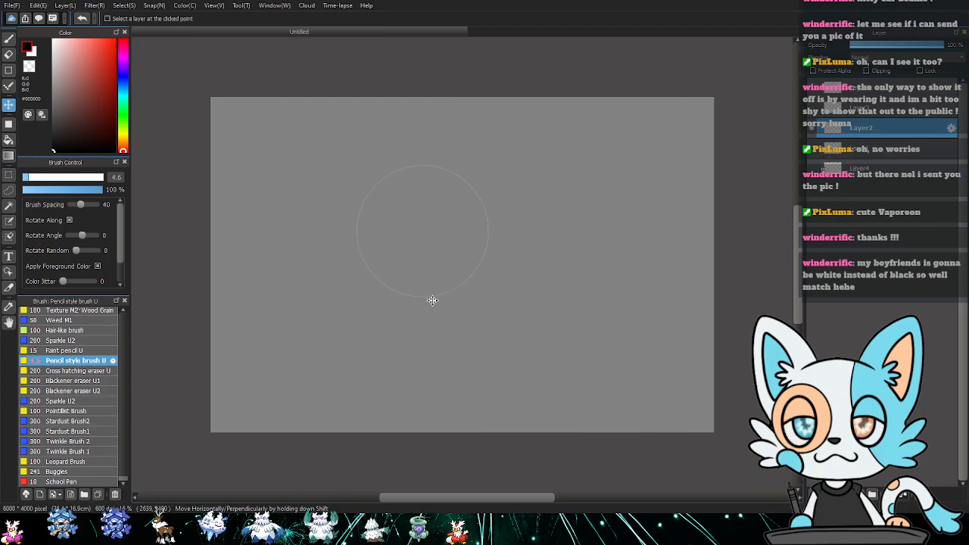
pyautogui.press('b')
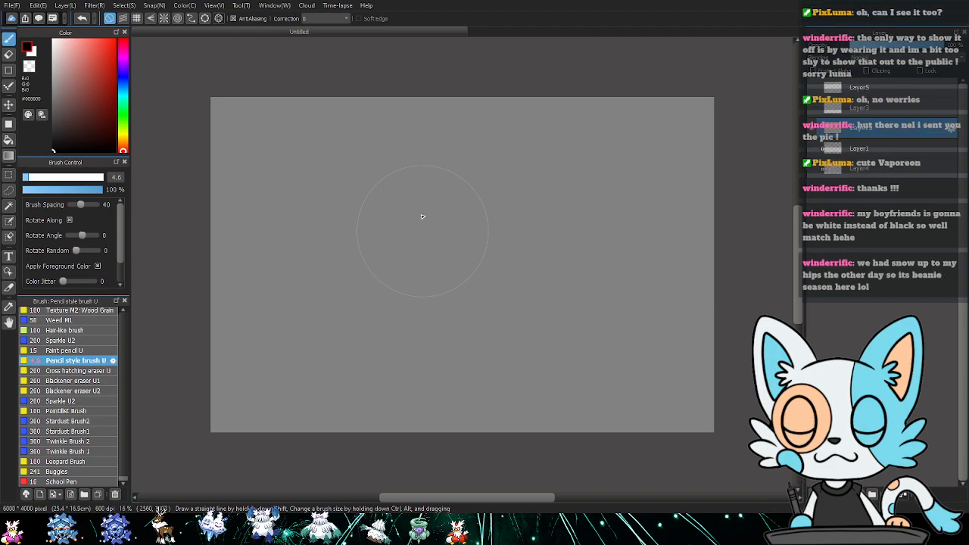
pyautogui.moveTo(423, 160)
pyautogui.mouseDown()
pyautogui.moveTo(425, 347)
pyautogui.moveTo(339, 241)
pyautogui.mouseUp()
pyautogui.hotkey('ctrl', 'z')
pyautogui.hotkey('ctrl', 'z')
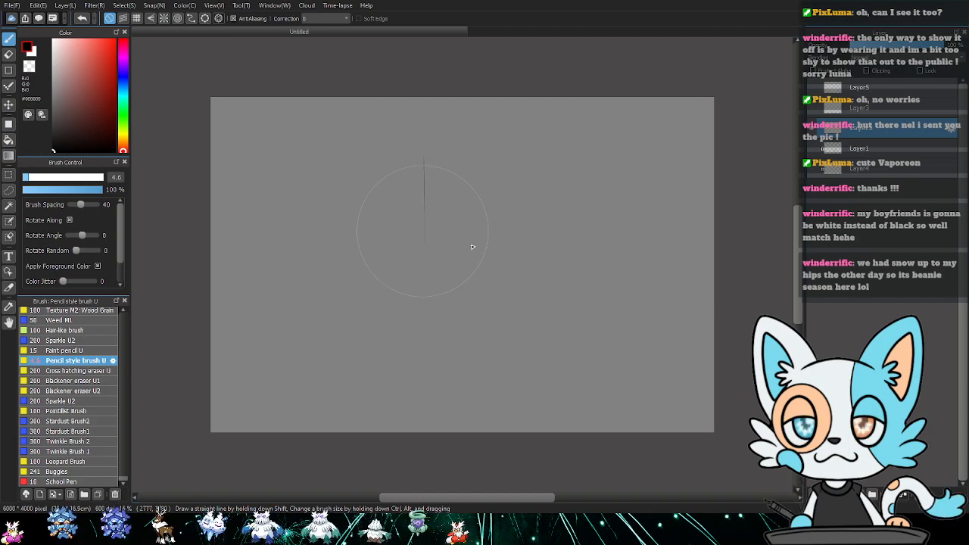
# - Sketch two round ears with inner curves in white on the head circle, plus a wide muzzle with nostrils and a smiling open mouth
pyautogui.press('x')
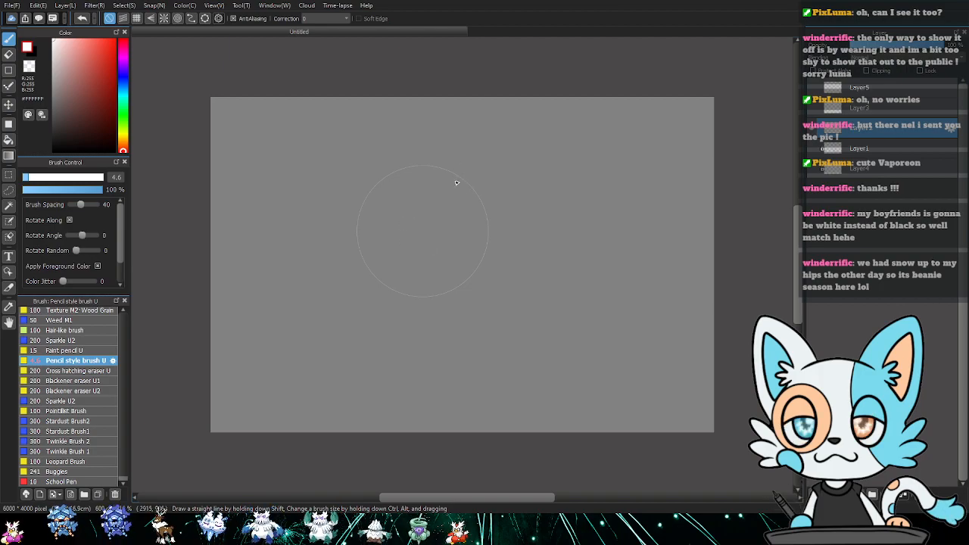
pyautogui.moveTo(502, 165); pyautogui.dragTo(507, 194)
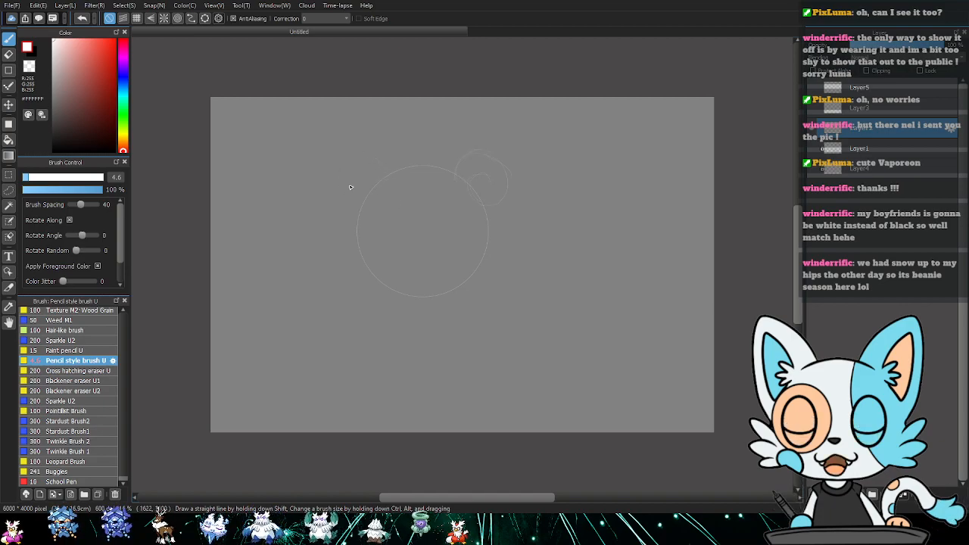
pyautogui.moveTo(347, 189)
pyautogui.mouseDown()
pyautogui.moveTo(367, 203)
pyautogui.moveTo(371, 189)
pyautogui.moveTo(354, 191)
pyautogui.moveTo(366, 184)
pyautogui.moveTo(370, 203)
pyautogui.moveTo(352, 210)
pyautogui.moveTo(341, 179)
pyautogui.mouseUp()
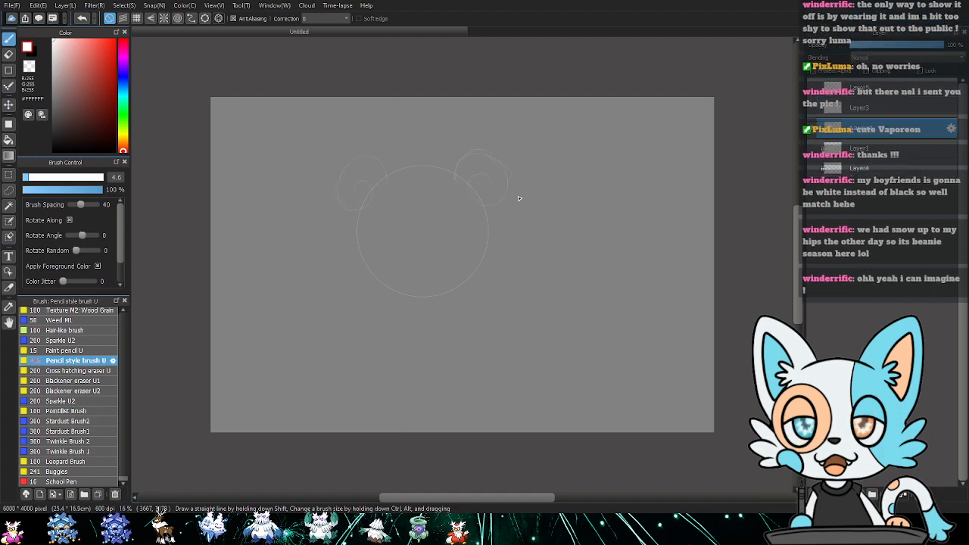
pyautogui.moveTo(395, 245)
pyautogui.mouseDown()
pyautogui.moveTo(443, 234)
pyautogui.moveTo(467, 252)
pyautogui.moveTo(443, 235)
pyautogui.mouseUp()
pyautogui.moveTo(397, 247); pyautogui.dragTo(379, 264)
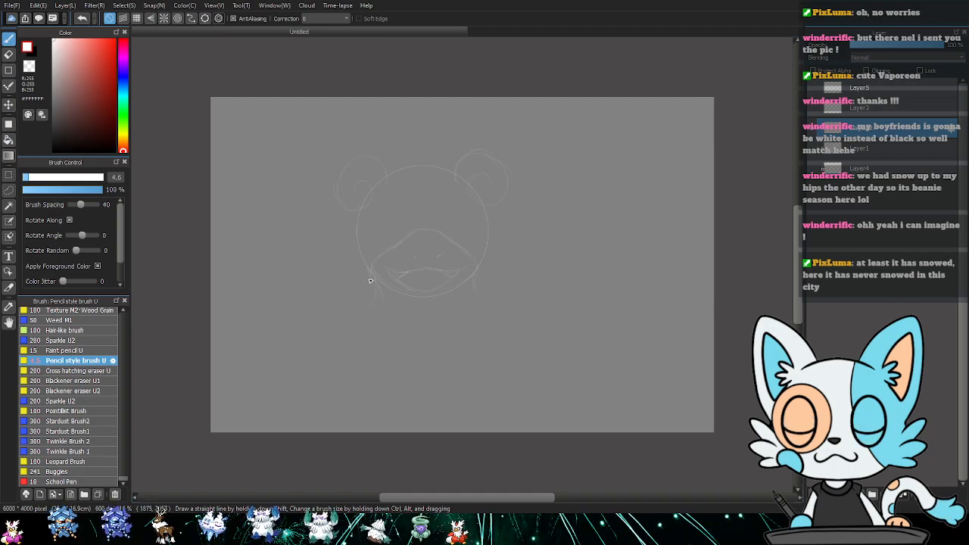
# - Sketch and rework the neck lines running down from both sides of the head, erasing the stray strokes
pyautogui.moveTo(356, 254); pyautogui.dragTo(351, 288)
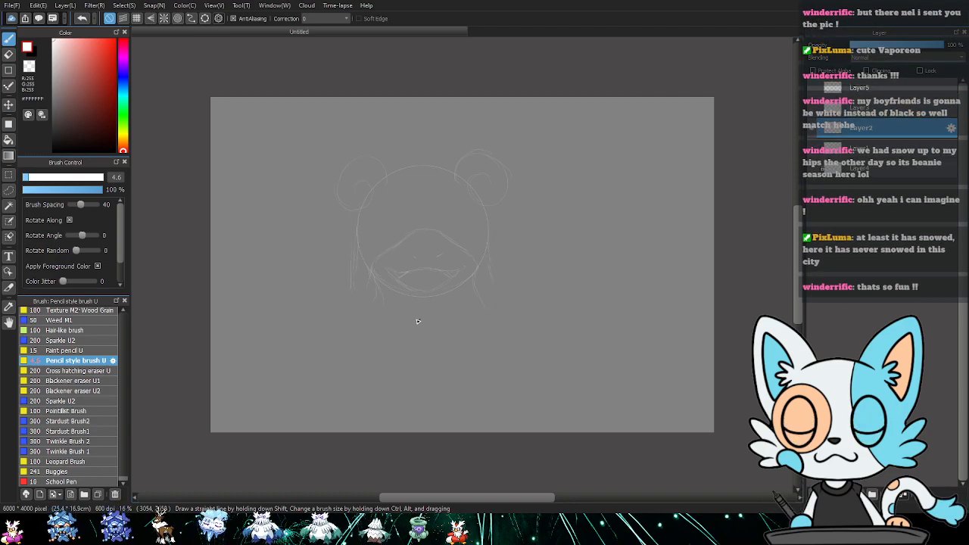
pyautogui.press('e')
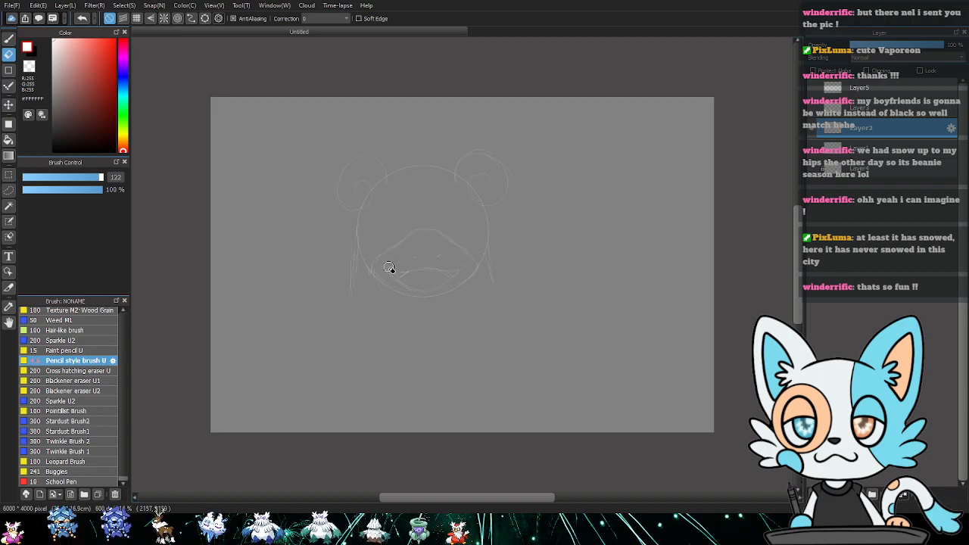
pyautogui.press('b')
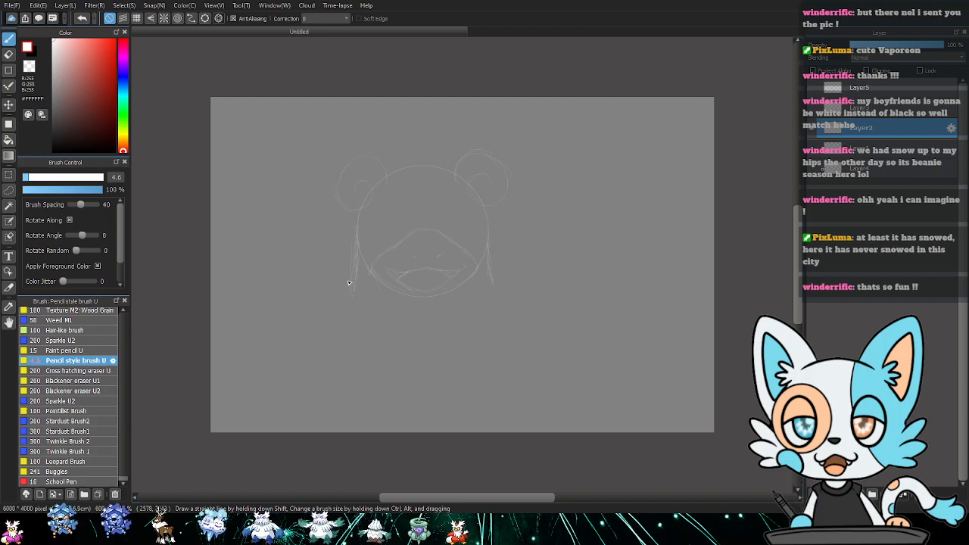
pyautogui.press('e')
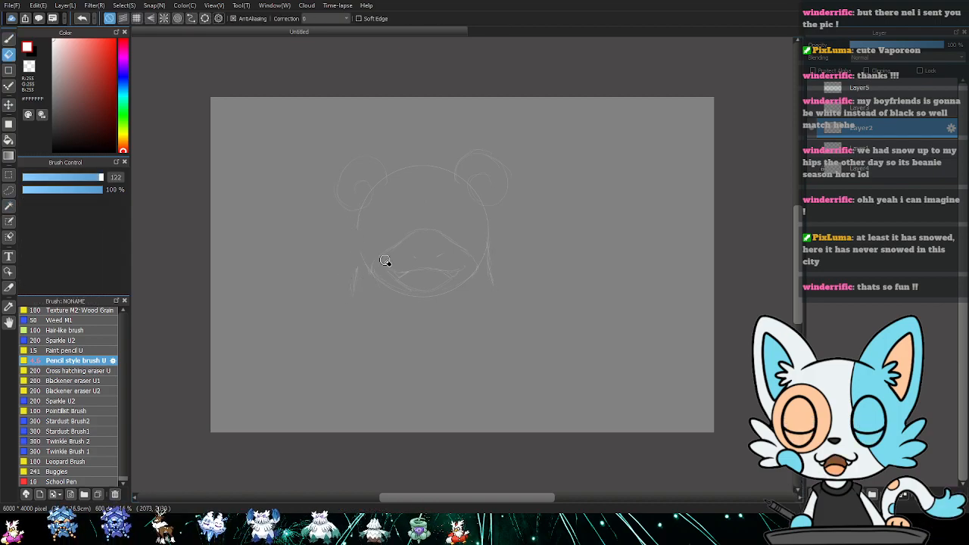
pyautogui.press('b')
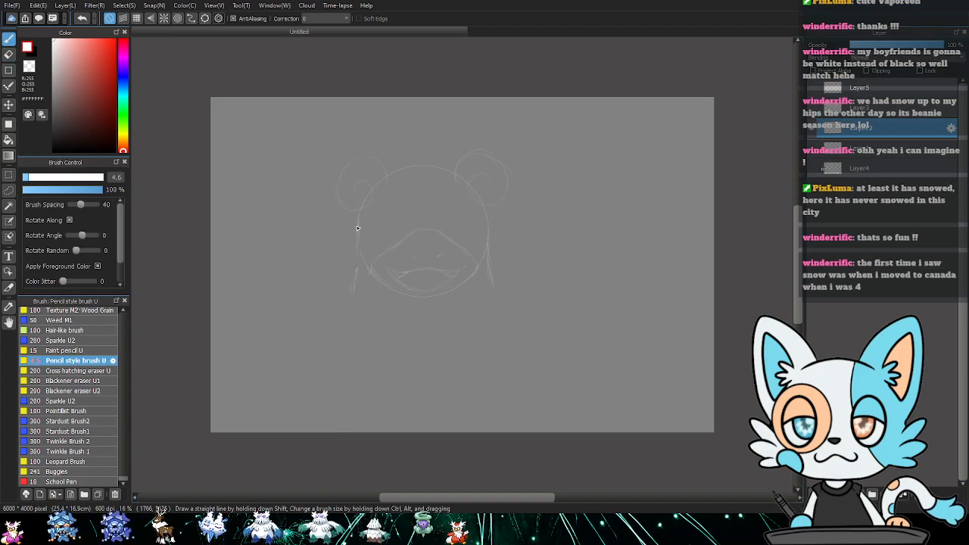
pyautogui.moveTo(359, 219); pyautogui.dragTo(357, 252)
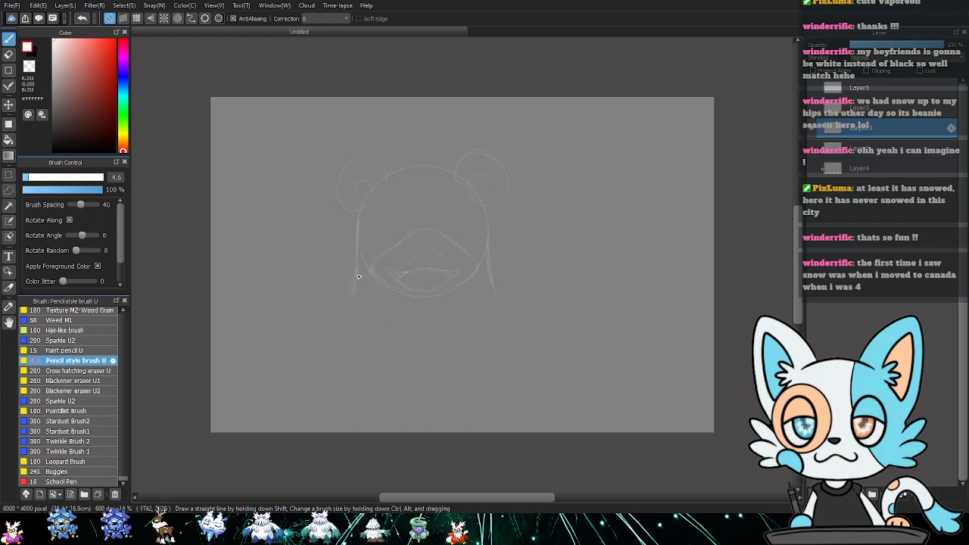
# - Sketch the body outline widening below the neck, with a rounded belly curve and leg lines down to the canvas edge
pyautogui.moveTo(349, 306); pyautogui.dragTo(325, 421)
pyautogui.moveTo(491, 284); pyautogui.dragTo(517, 361)
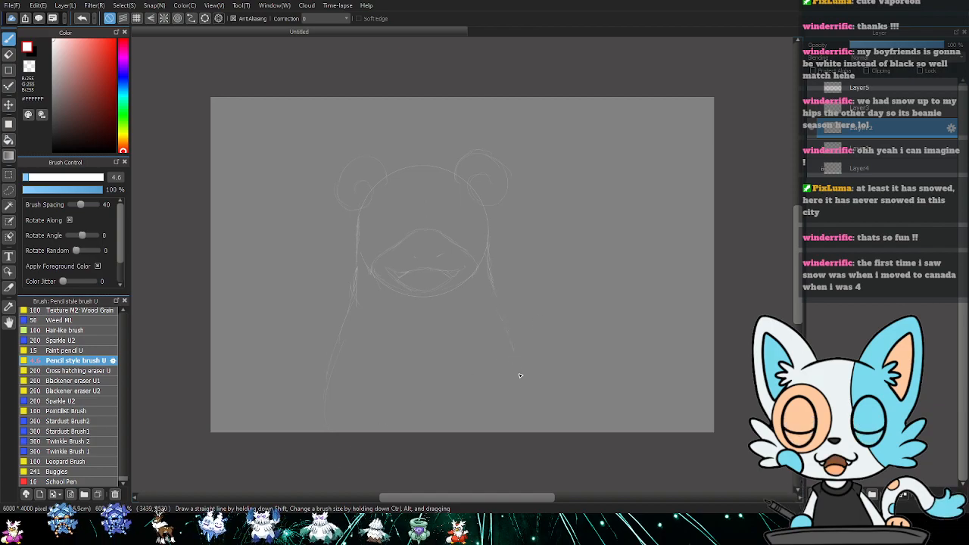
pyautogui.moveTo(352, 305)
pyautogui.mouseDown()
pyautogui.moveTo(345, 359)
pyautogui.moveTo(452, 385)
pyautogui.mouseUp()
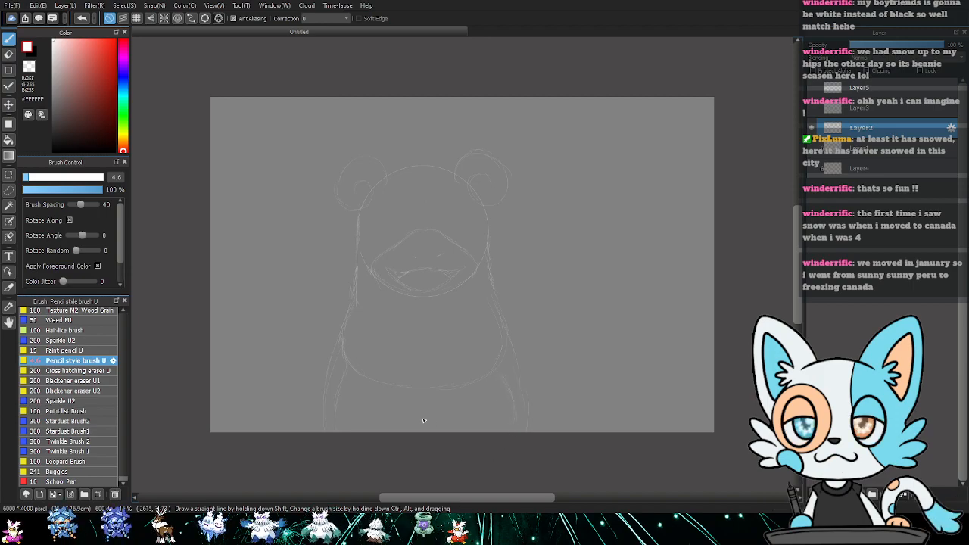
# - Erase the outer leg lines and tidy both sides of the torso outline
pyautogui.press('e')
pyautogui.moveTo(333, 355); pyautogui.dragTo(328, 429)
pyautogui.moveTo(516, 362); pyautogui.dragTo(526, 441)
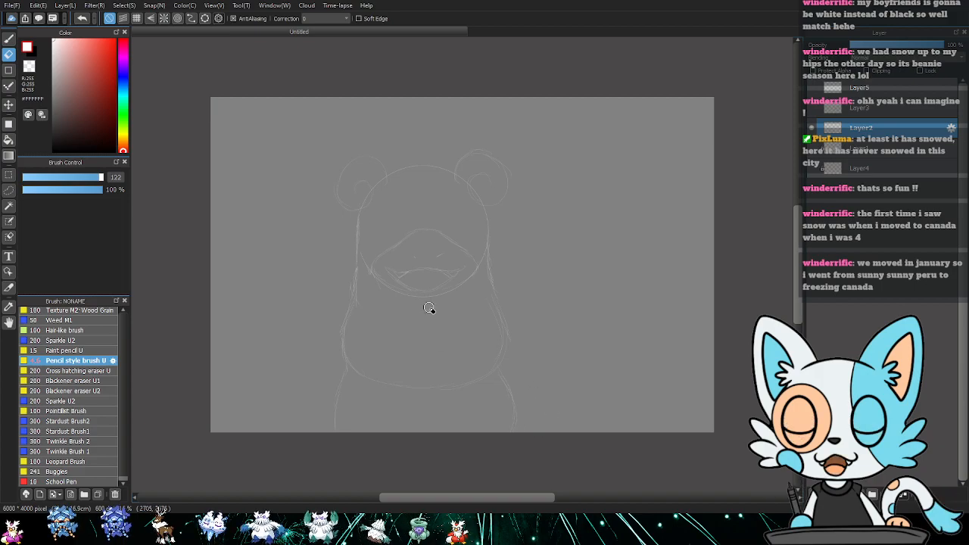
pyautogui.press('b')
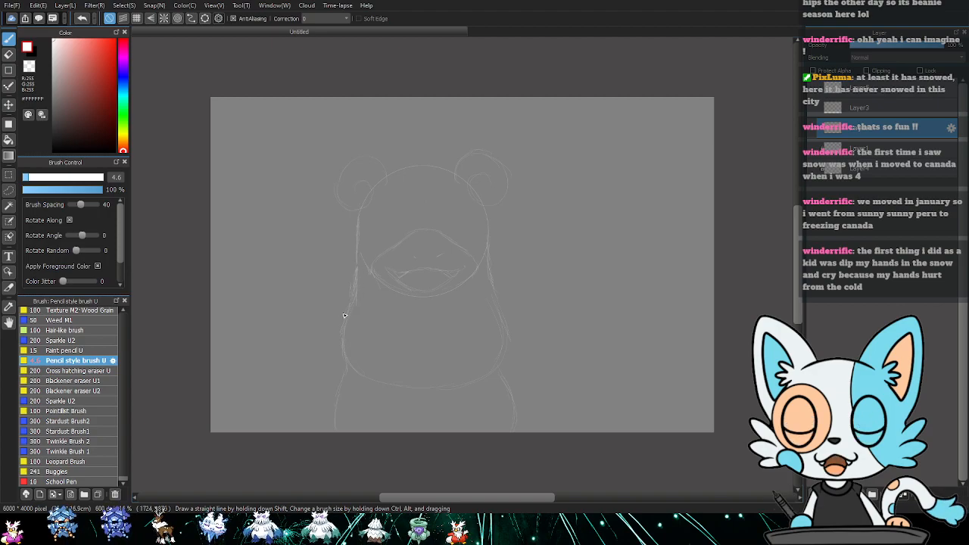
pyautogui.press('e')
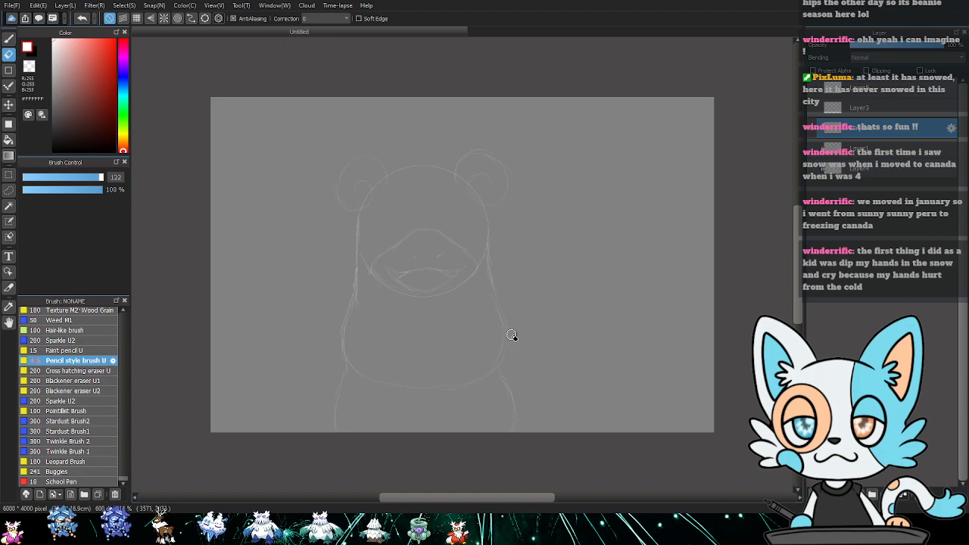
# - Sketch both arms raised outward with rounded ends, and redraw the belly's lower curve slightly higher
pyautogui.press('b')
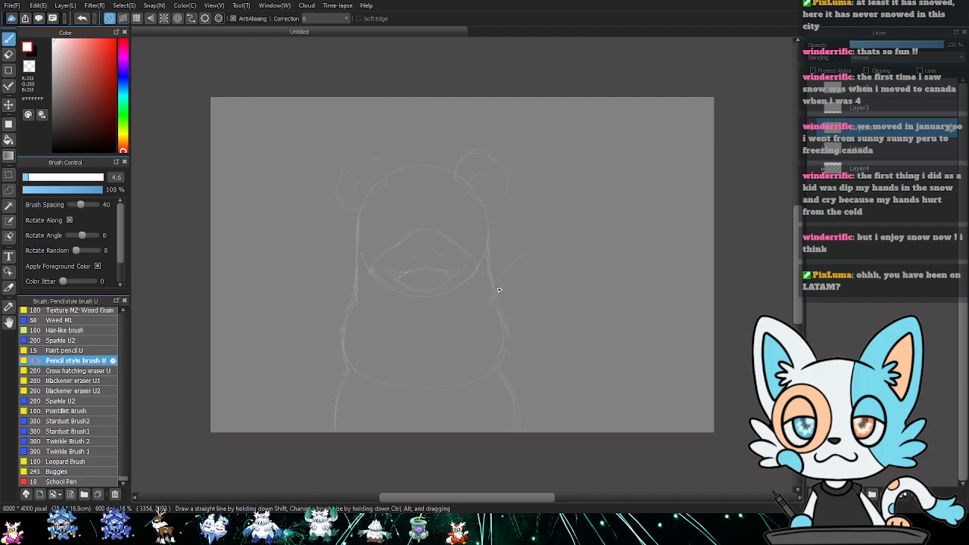
pyautogui.moveTo(518, 266); pyautogui.dragTo(556, 255)
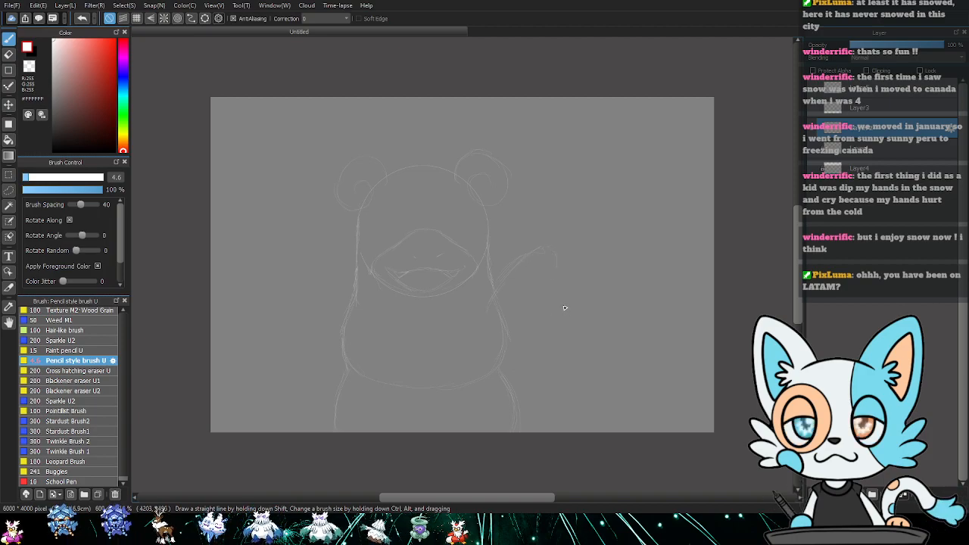
pyautogui.moveTo(558, 265)
pyautogui.mouseDown()
pyautogui.moveTo(541, 314)
pyautogui.moveTo(518, 342)
pyautogui.mouseUp()
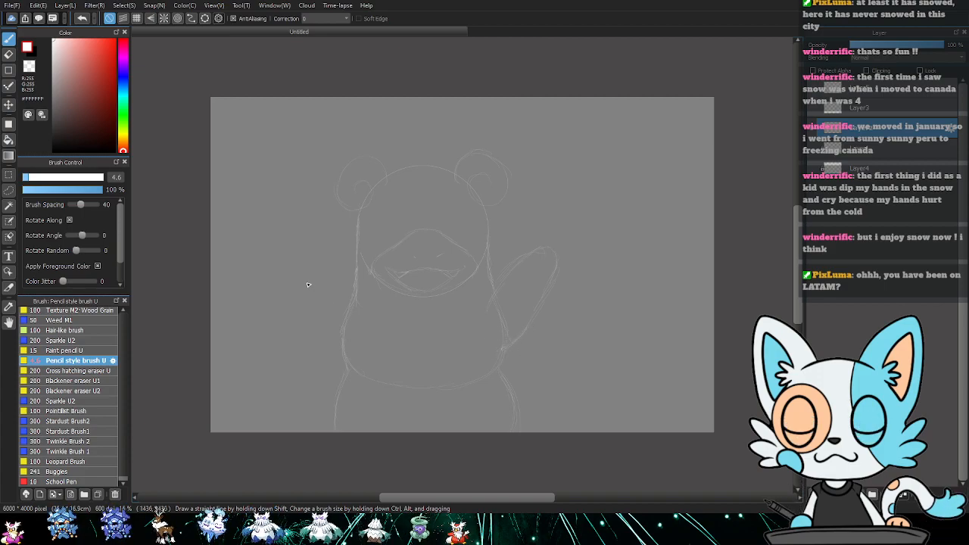
pyautogui.moveTo(302, 256); pyautogui.dragTo(345, 297)
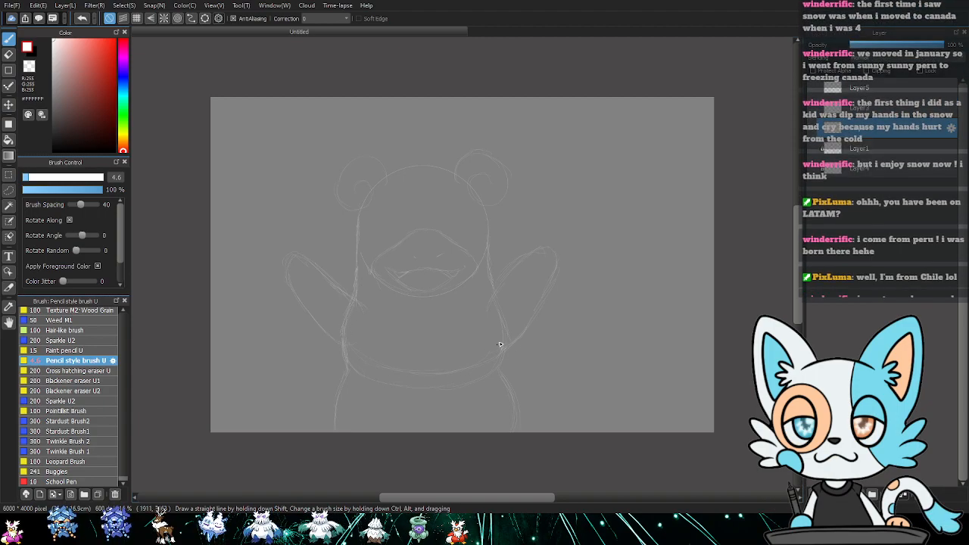
# - Erase the old lower belly curve and redraw the leg lines, flaring the leg below the right-hand arm outward
pyautogui.press('e')
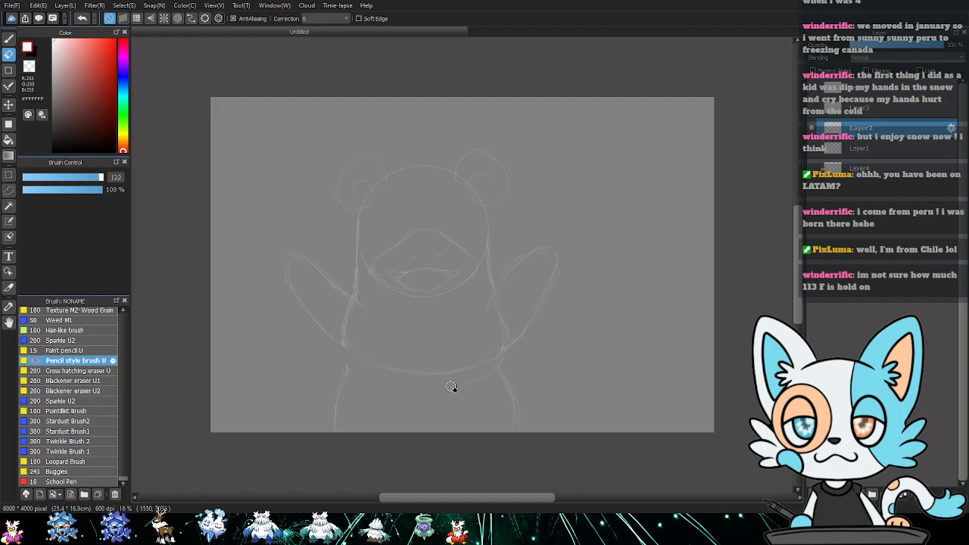
pyautogui.press('b')
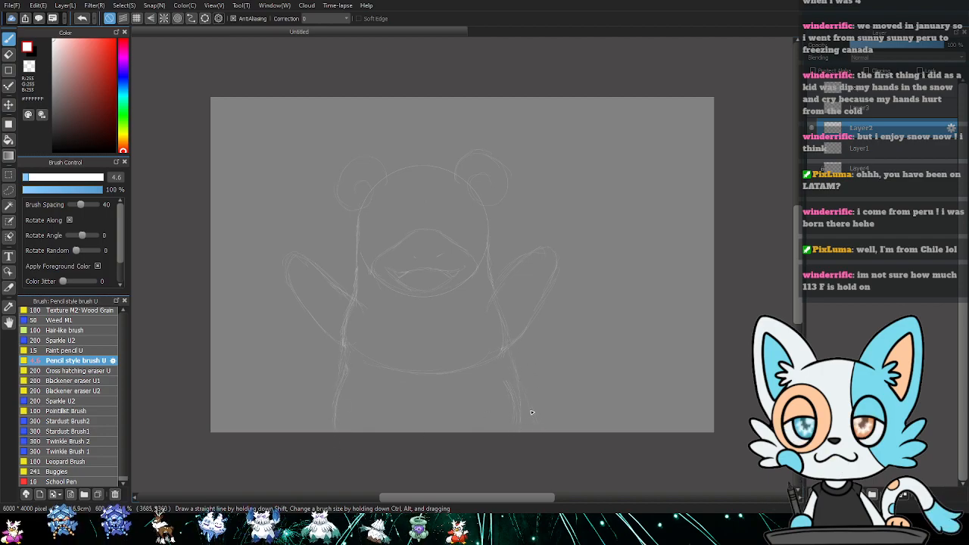
pyautogui.press('e')
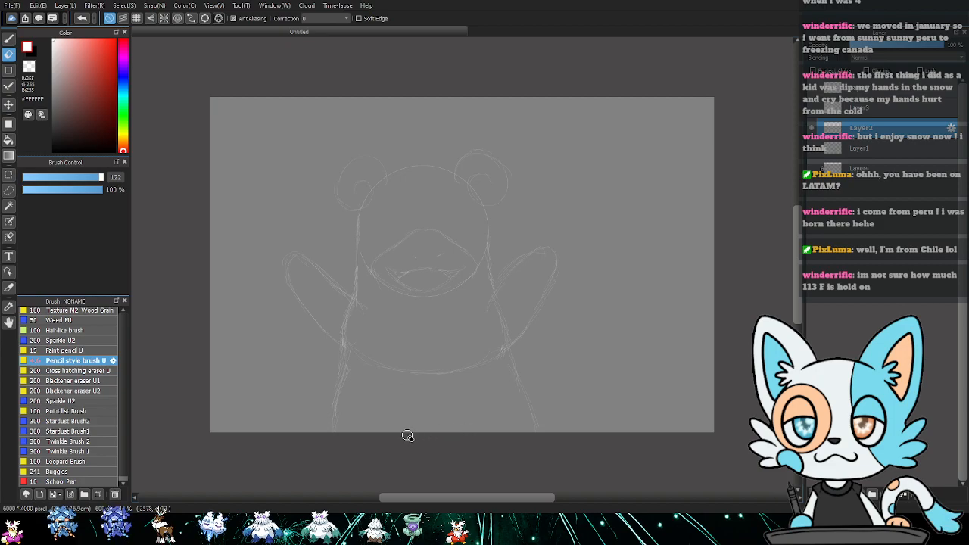
# - Sketch inner leg lines, rework the outer leg lines, and add curved bands across the lower body between the legs
pyautogui.press('b')
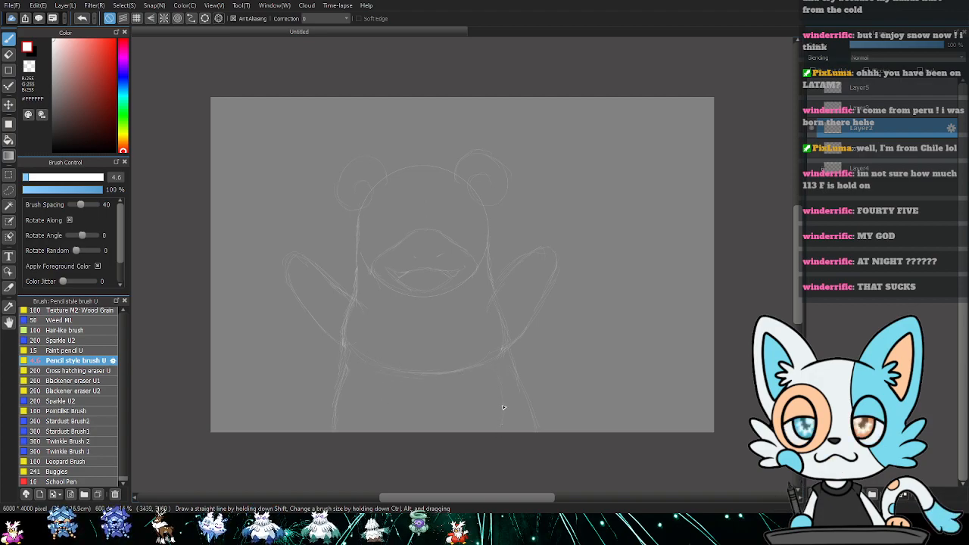
pyautogui.moveTo(367, 371); pyautogui.dragTo(370, 447)
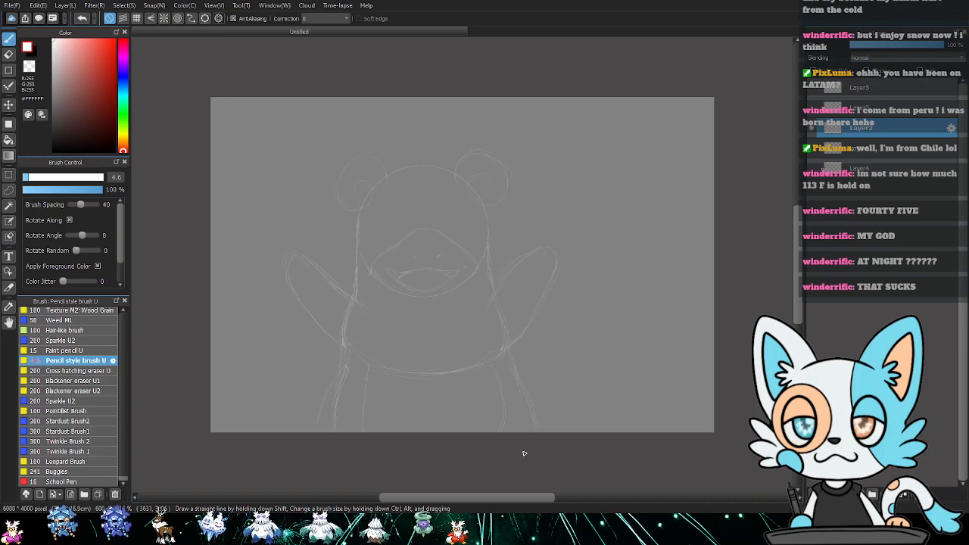
pyautogui.press('e')
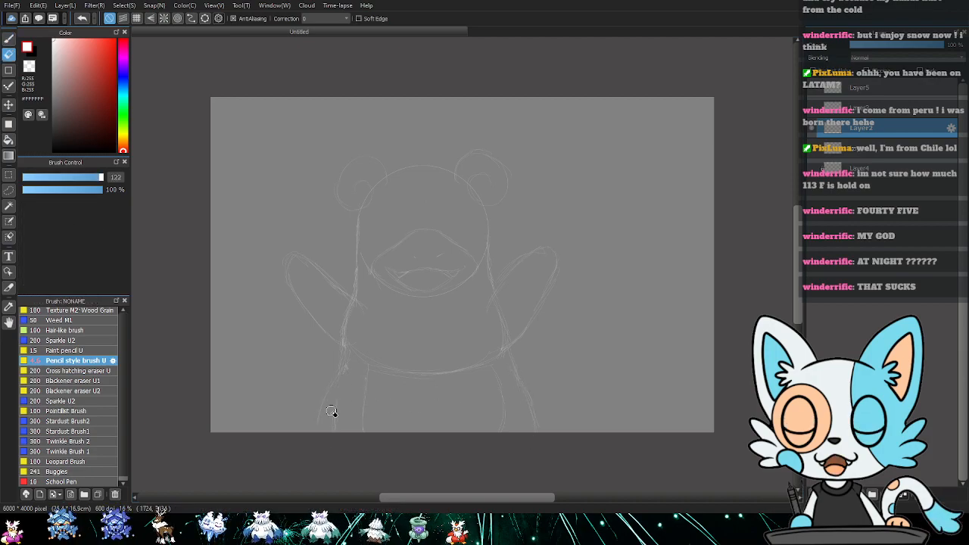
pyautogui.press('b')
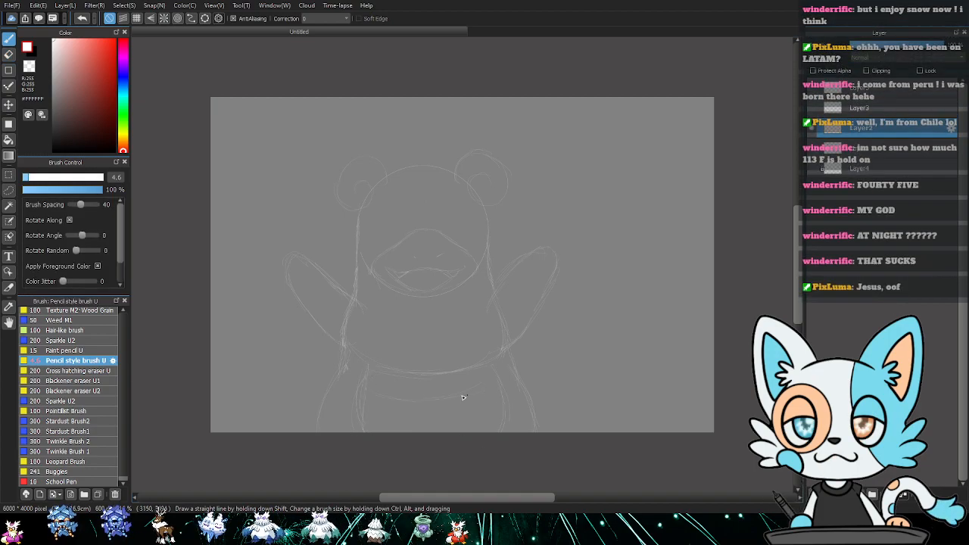
pyautogui.moveTo(368, 415); pyautogui.dragTo(463, 427)
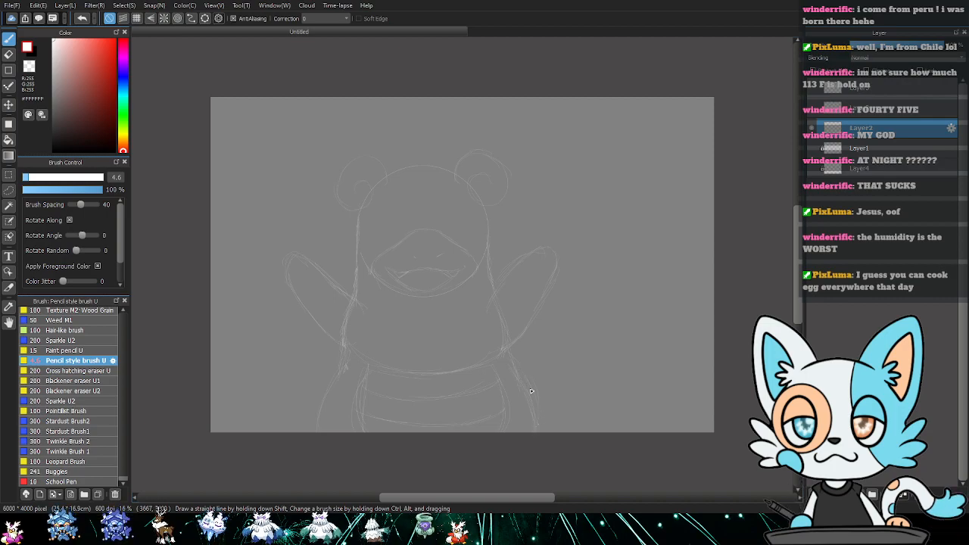
# - Clean up the leg lines, then sketch clawed fingers, smiling closed eyes, and a spiked curling shape beside the body
pyautogui.press('e')
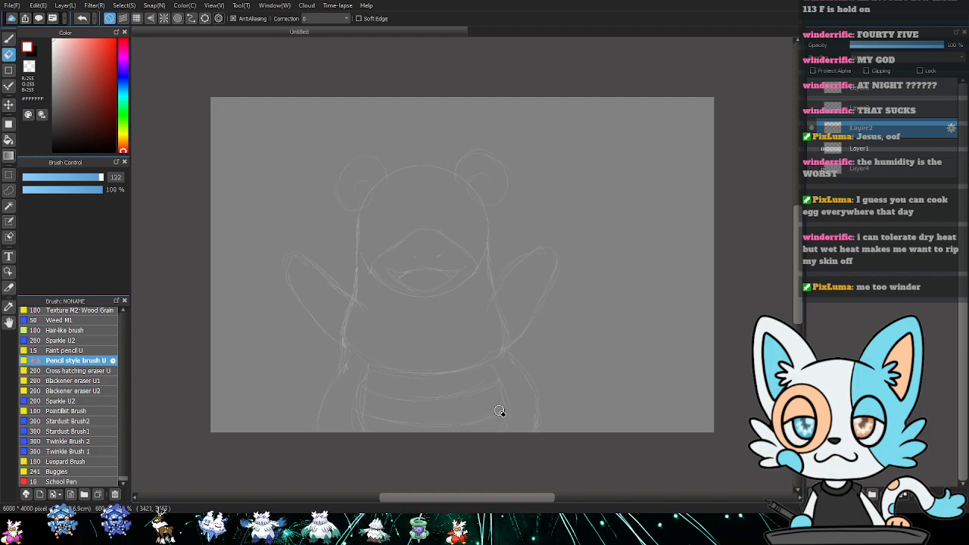
pyautogui.press('b')
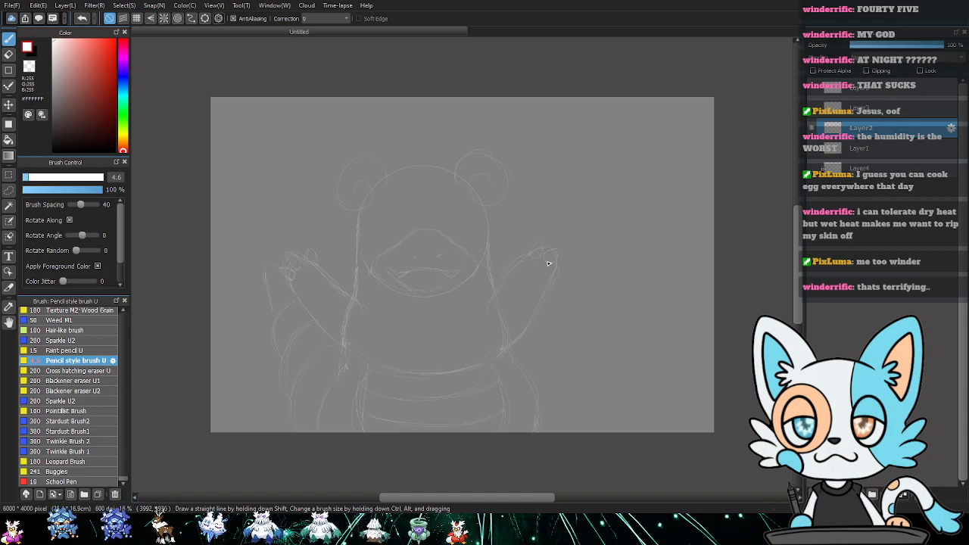
pyautogui.moveTo(559, 261); pyautogui.dragTo(568, 266)
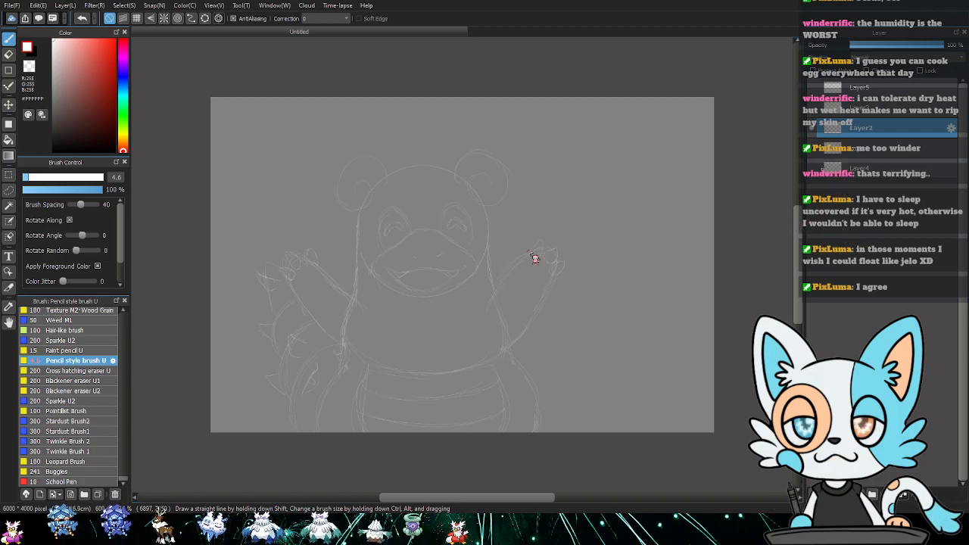
# - Darken the sketch lines on Layer2, then darken Layer1's lines by duplicating the layer and merging the copies
pyautogui.hotkey('ctrl', 'z')
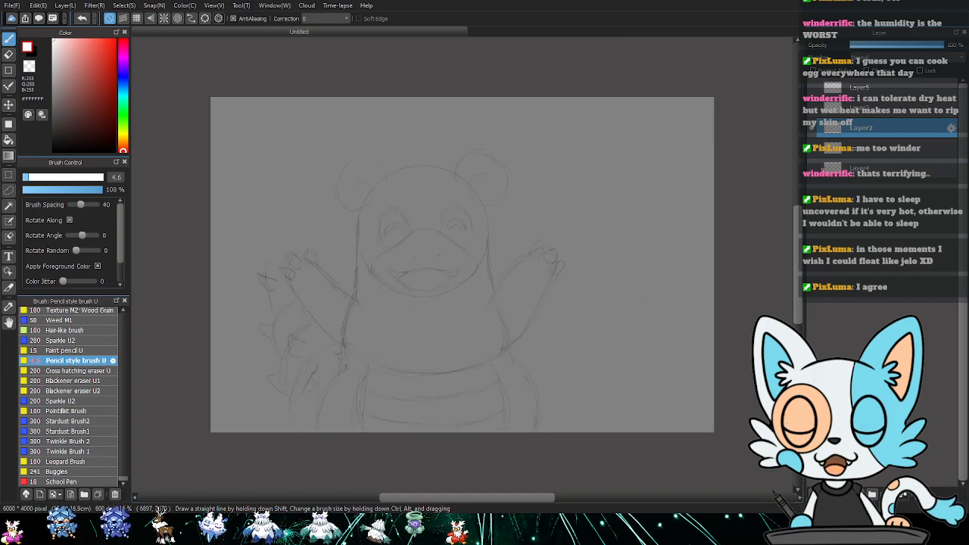
pyautogui.hotkey('ctrl', 'z')
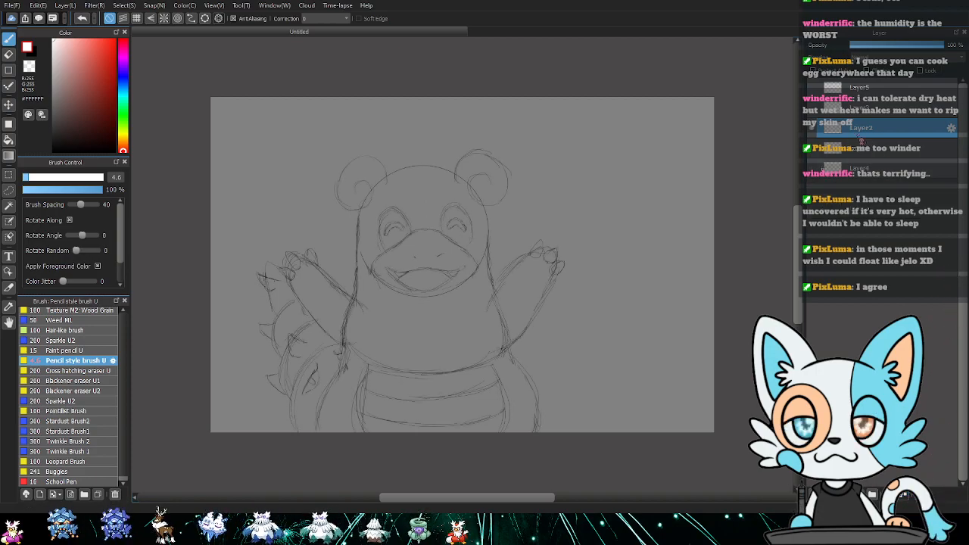
pyautogui.click(814, 128)
pyautogui.click(817, 148)
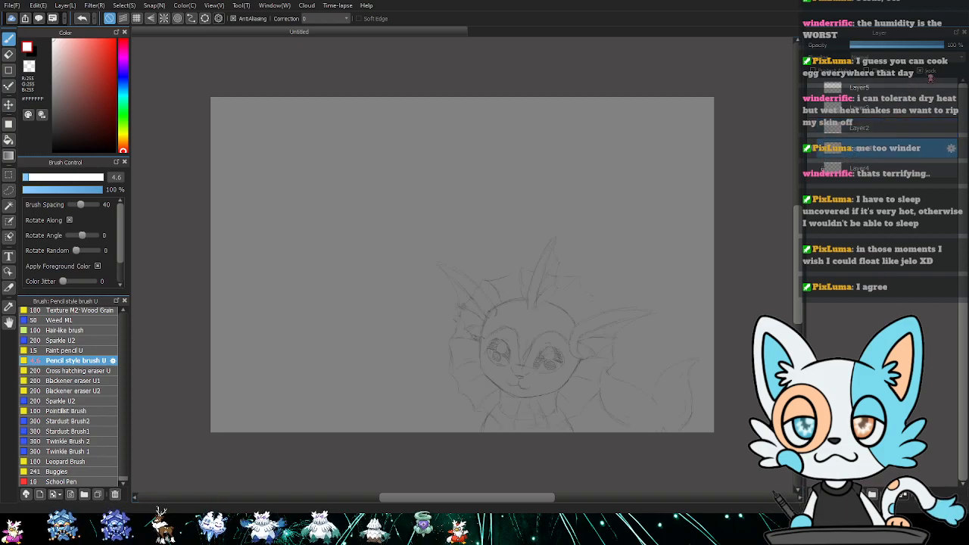
pyautogui.click(899, 495)
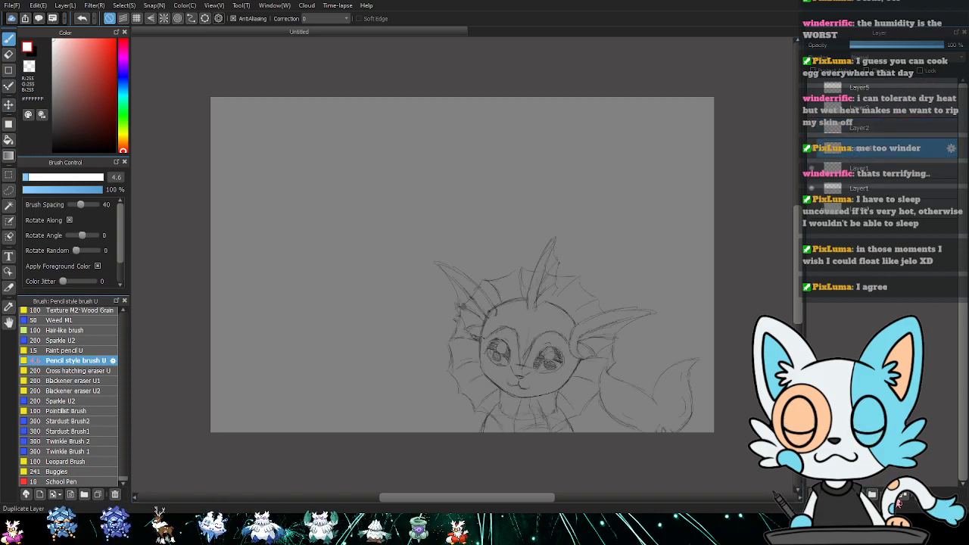
pyautogui.click(912, 501)
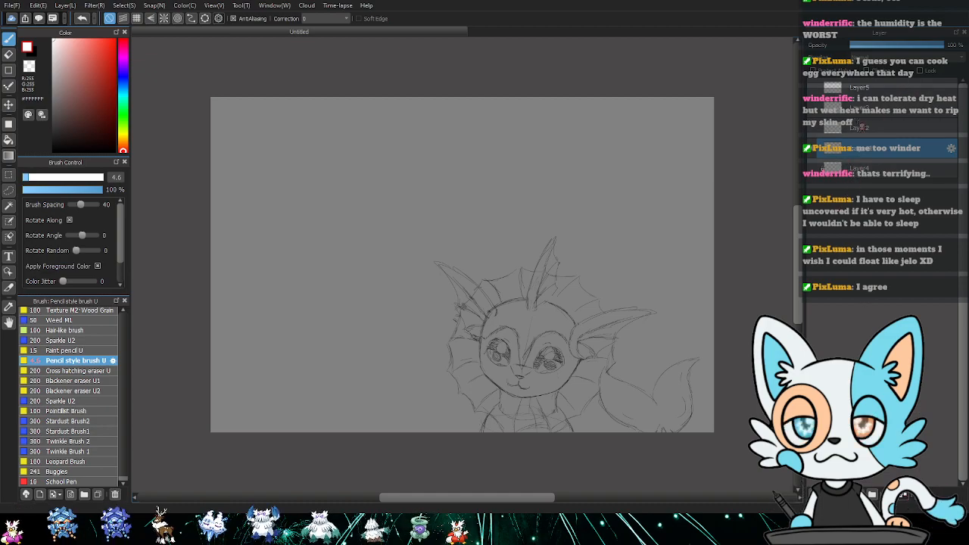
# - Show Layer2 together with Layer1 and move the finned character to the right, clear of the round-eared character's face
pyautogui.click(821, 136)
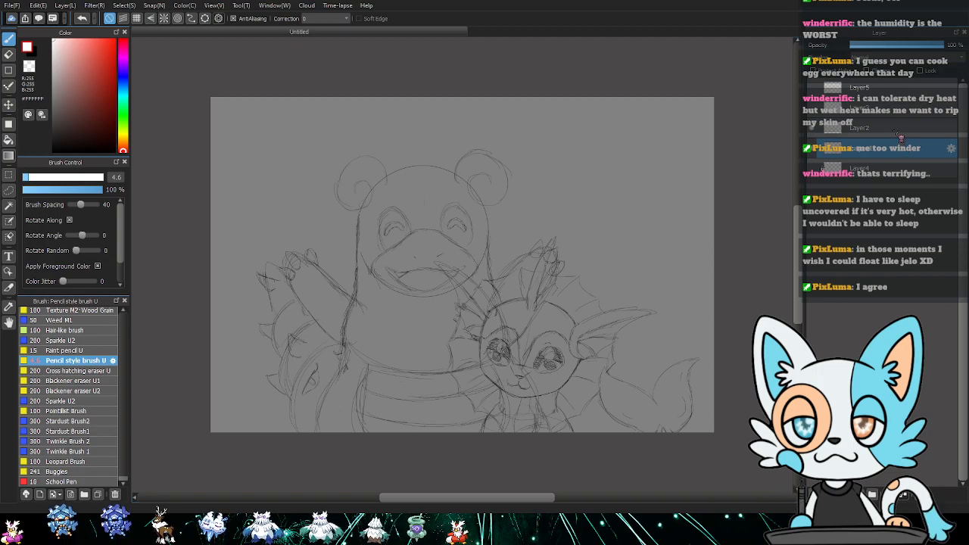
pyautogui.moveTo(900, 141); pyautogui.dragTo(901, 134)
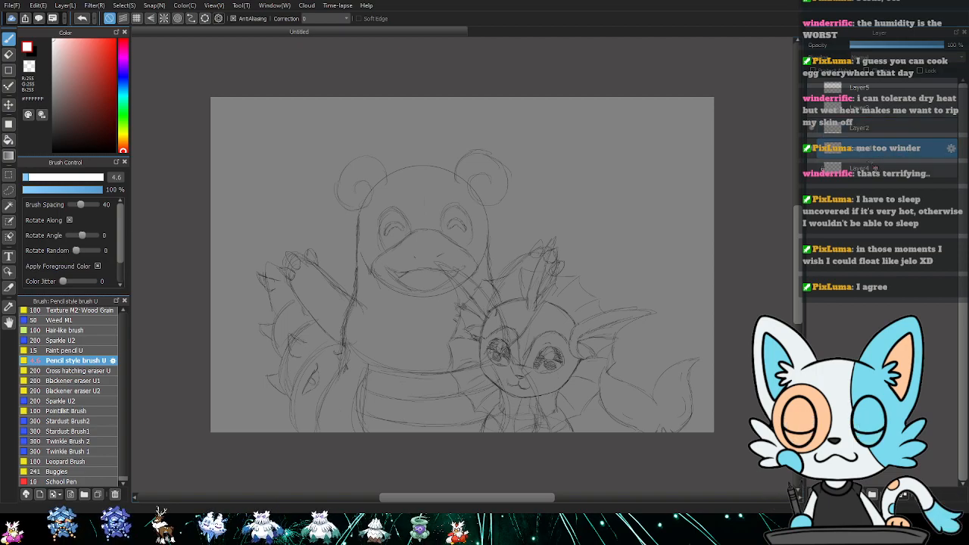
pyautogui.press('v')
pyautogui.moveTo(522, 391); pyautogui.dragTo(580, 389)
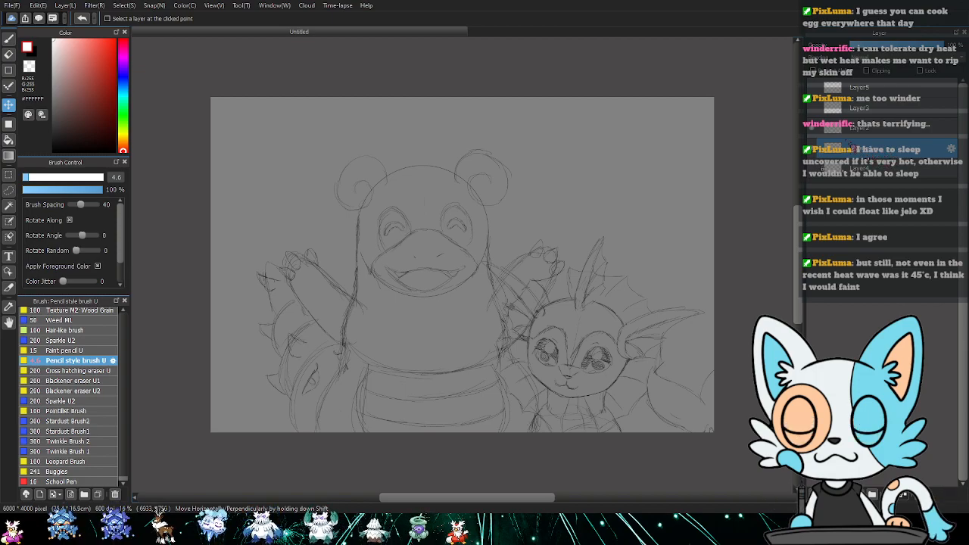
# - On Layer3, sketch the upper character's snout, open mouth, horn, ear, neck, oval eyes and curled mane around the head circle
pyautogui.click(907, 130)
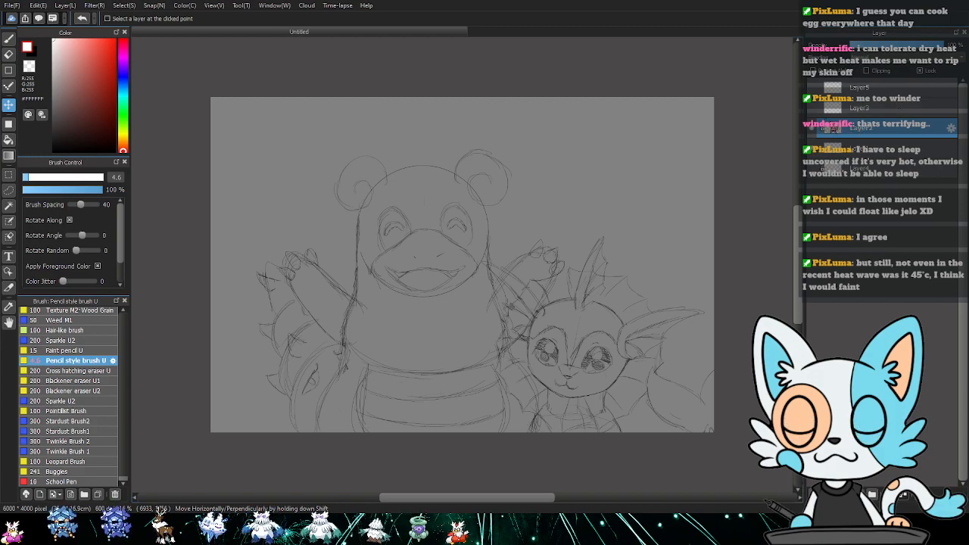
pyautogui.click(858, 113)
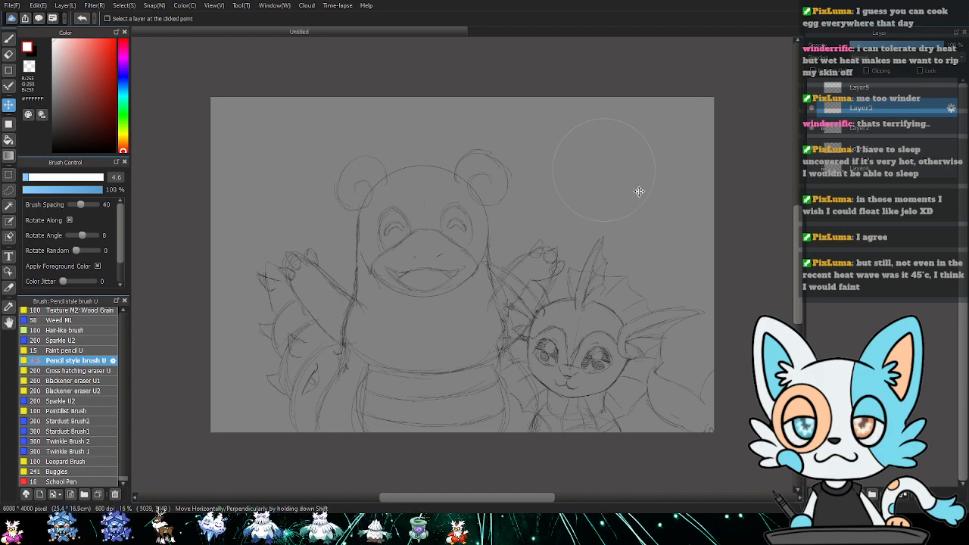
pyautogui.press('b')
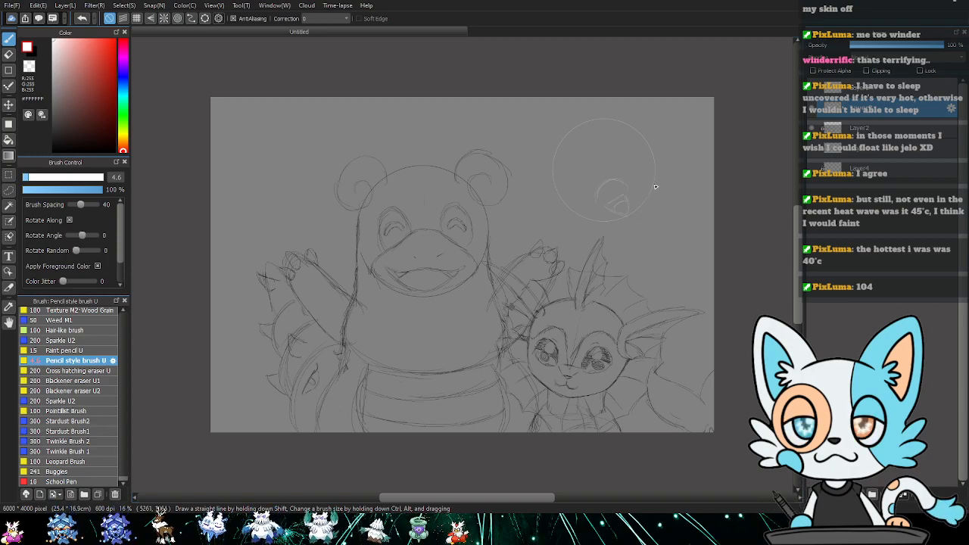
pyautogui.moveTo(652, 192); pyautogui.dragTo(667, 252)
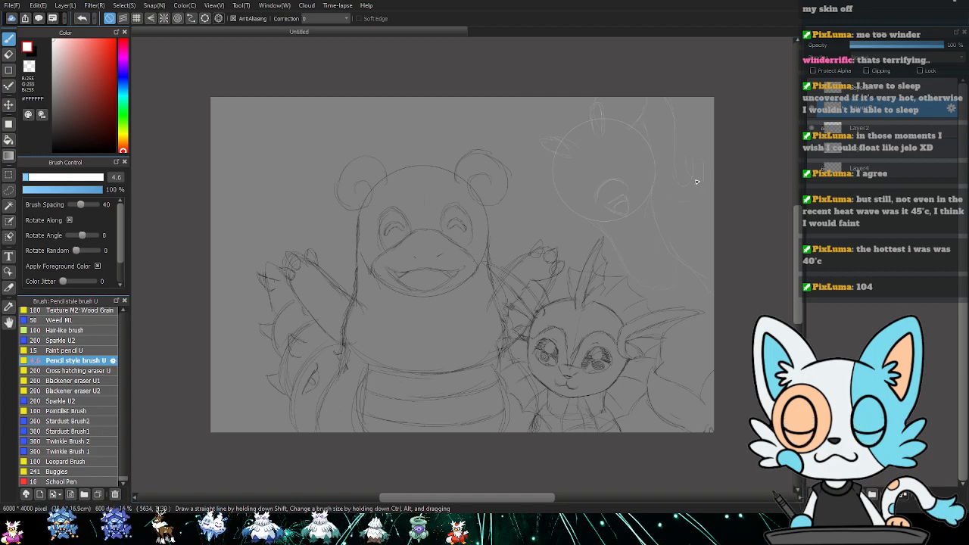
pyautogui.moveTo(695, 171); pyautogui.dragTo(689, 150)
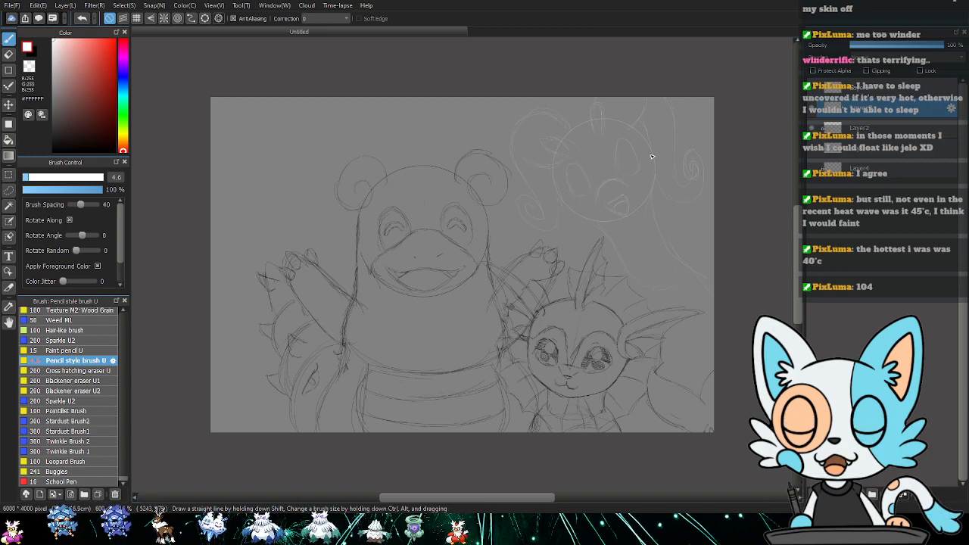
# - Erase the upper character's right-hand eye, redraw it as a shorter tilted oval, and refine the left-hand eye to match
pyautogui.scroll(2, 656, 159)
pyautogui.scroll(-3, 535, 249)
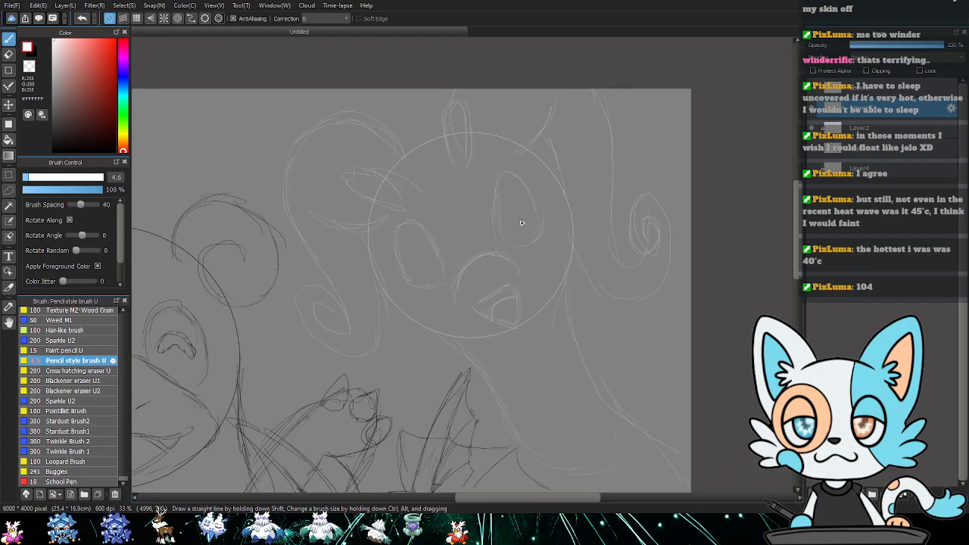
pyautogui.press('e')
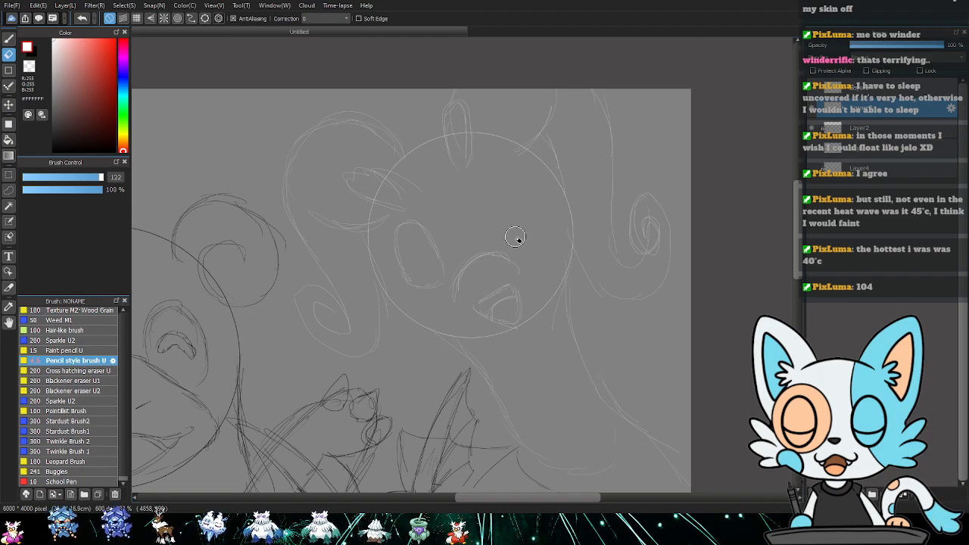
pyautogui.press('b')
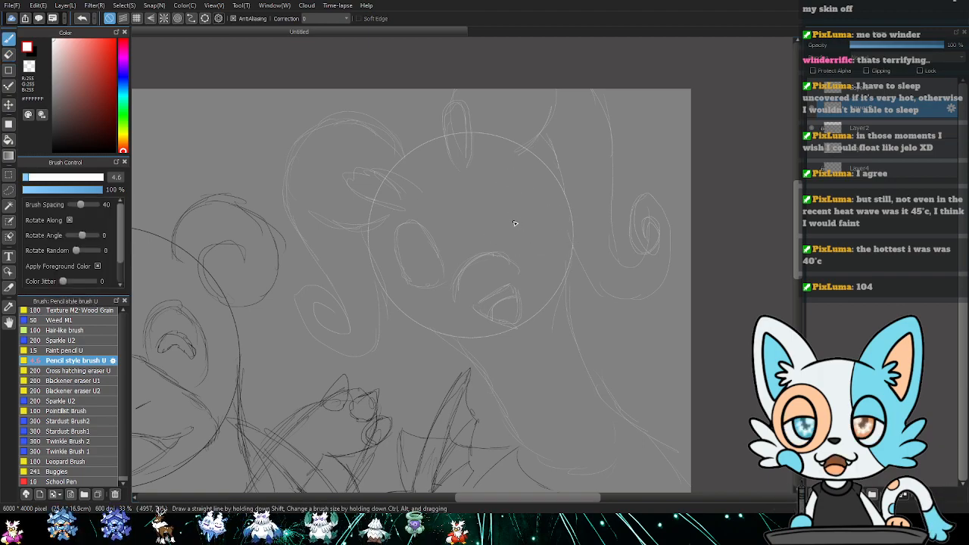
pyautogui.moveTo(491, 212); pyautogui.dragTo(504, 241)
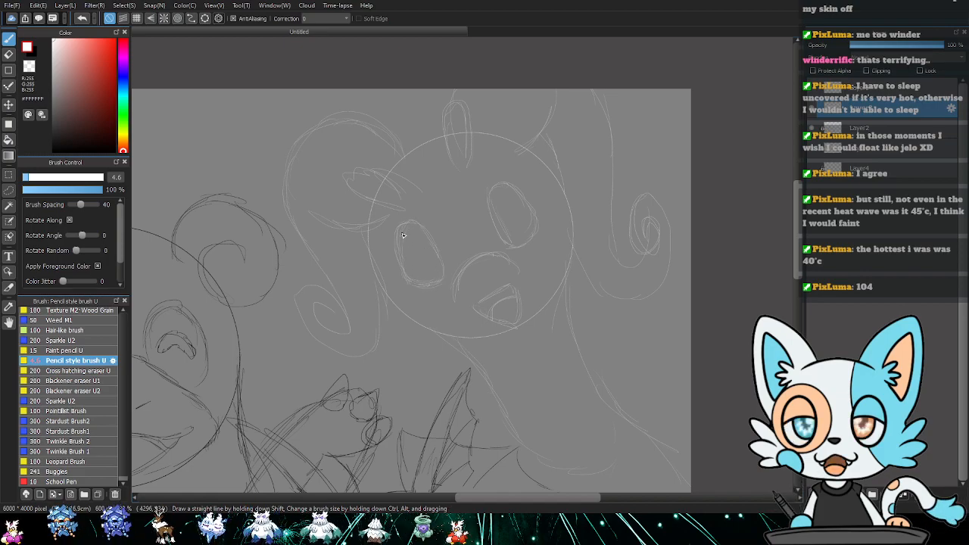
pyautogui.press('e')
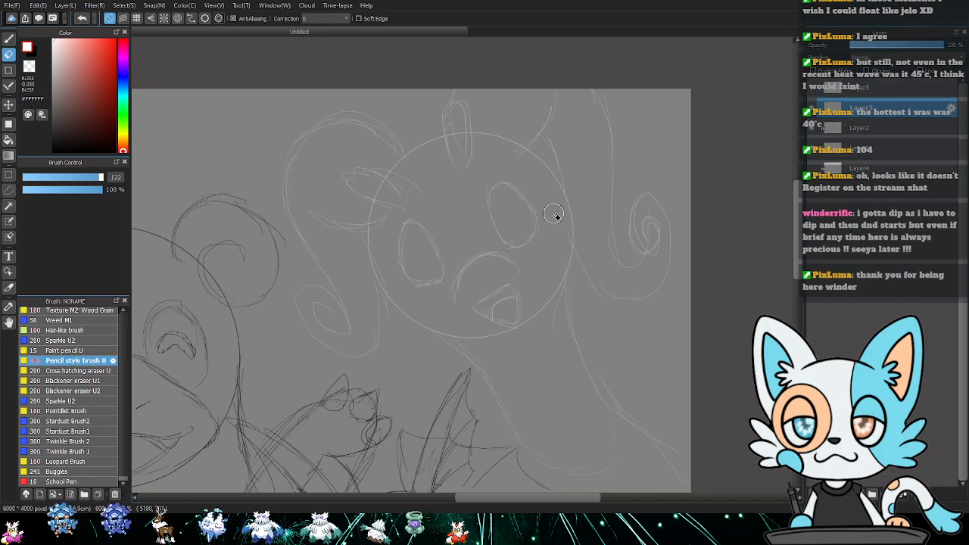
pyautogui.press('b')
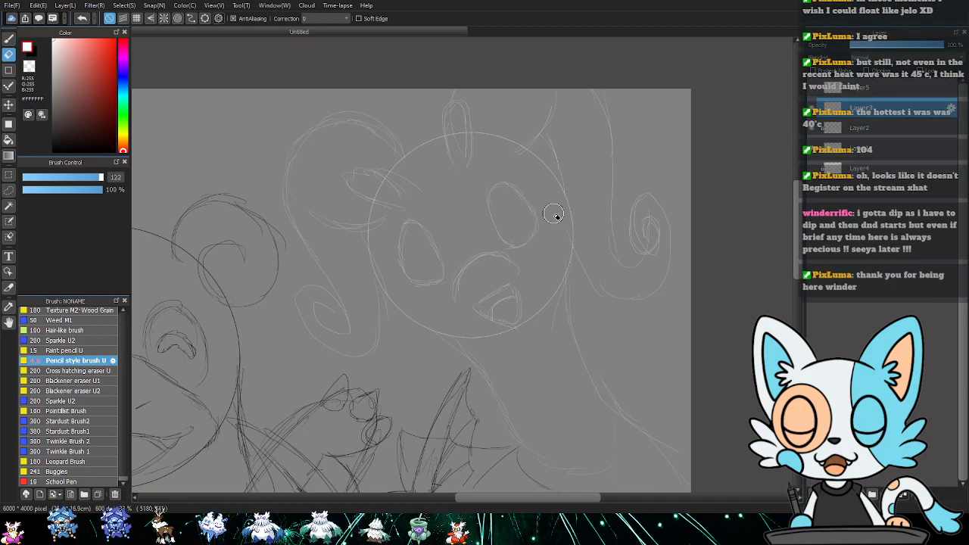
# - Lasso the upper character's left-hand eye, nudge its position slightly, and clear the selection
pyautogui.moveTo(567, 345); pyautogui.dragTo(517, 292)
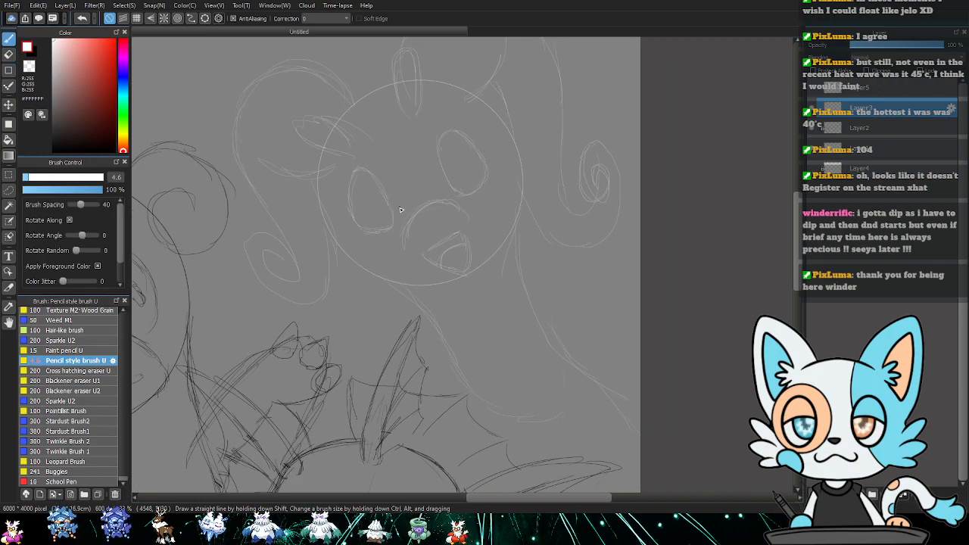
pyautogui.press('l')
pyautogui.moveTo(399, 205)
pyautogui.mouseDown()
pyautogui.moveTo(376, 166)
pyautogui.moveTo(351, 170)
pyautogui.moveTo(349, 221)
pyautogui.moveTo(385, 241)
pyautogui.moveTo(396, 206)
pyautogui.mouseUp()
pyautogui.press('v')
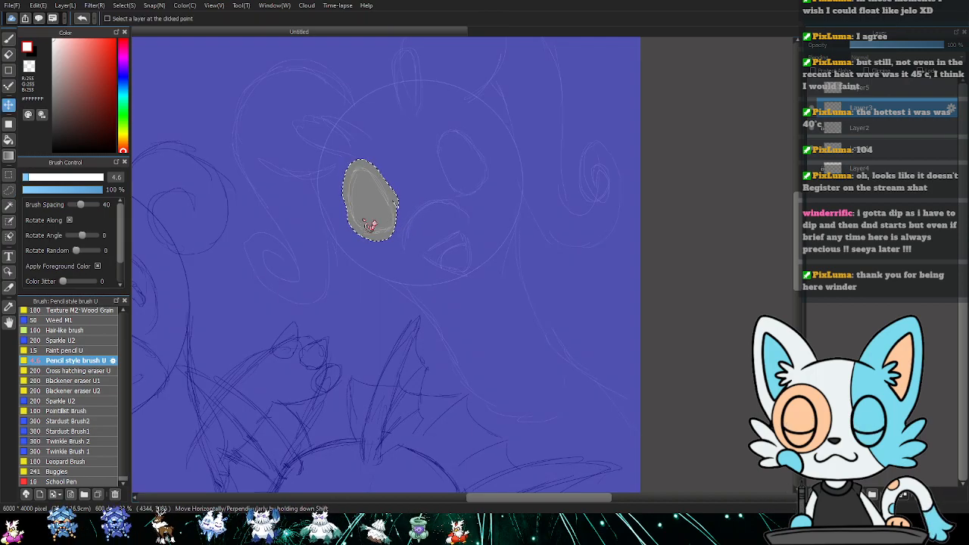
pyautogui.hotkey('ctrl', 'd')
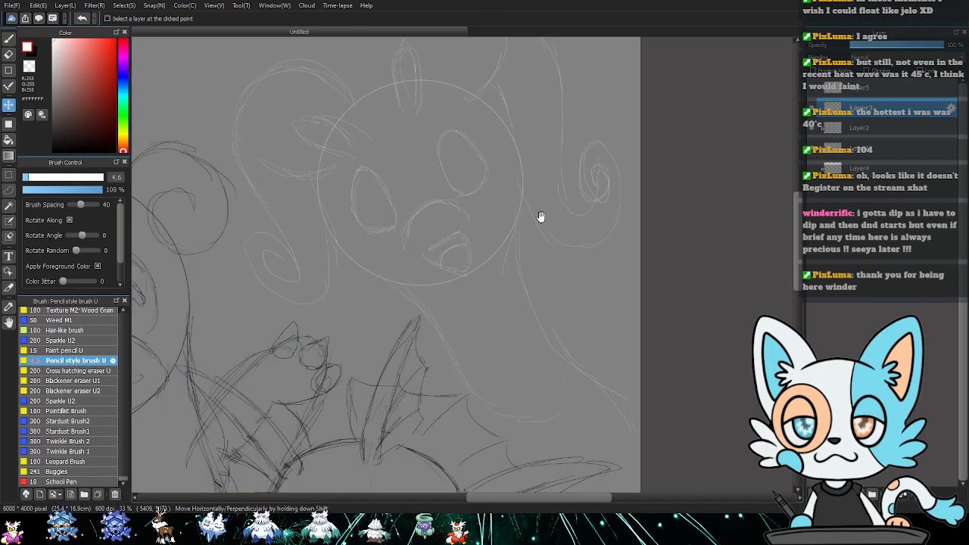
pyautogui.moveTo(541, 219); pyautogui.dragTo(552, 223)
# - Erase and redraw the upper character's snout with rounded cheeks on both sides, and reinforce the neck outlines
pyautogui.press('b')
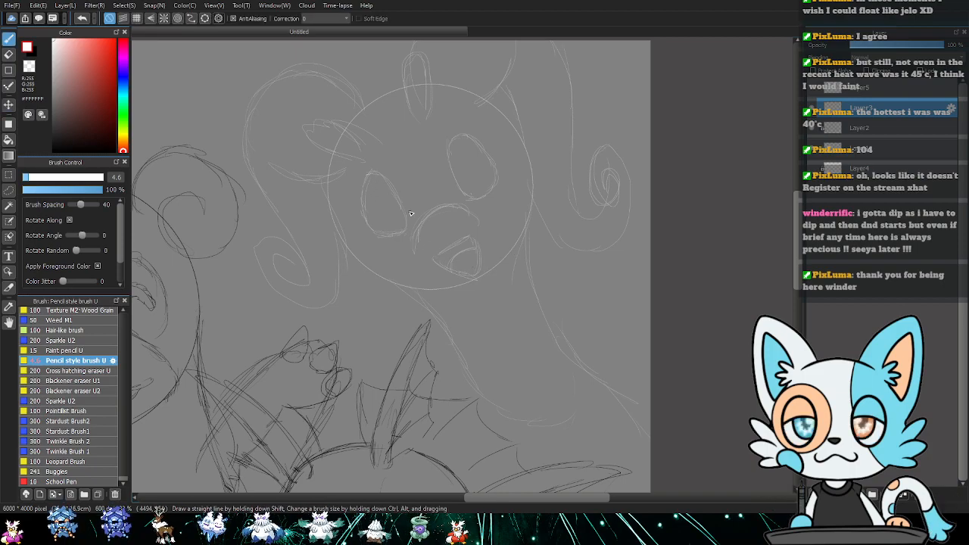
pyautogui.press('e')
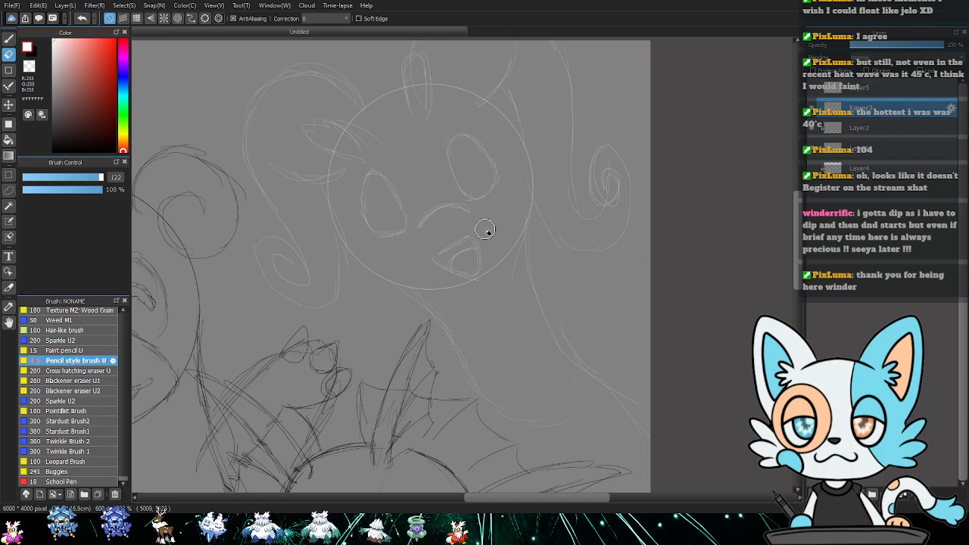
pyautogui.press('b')
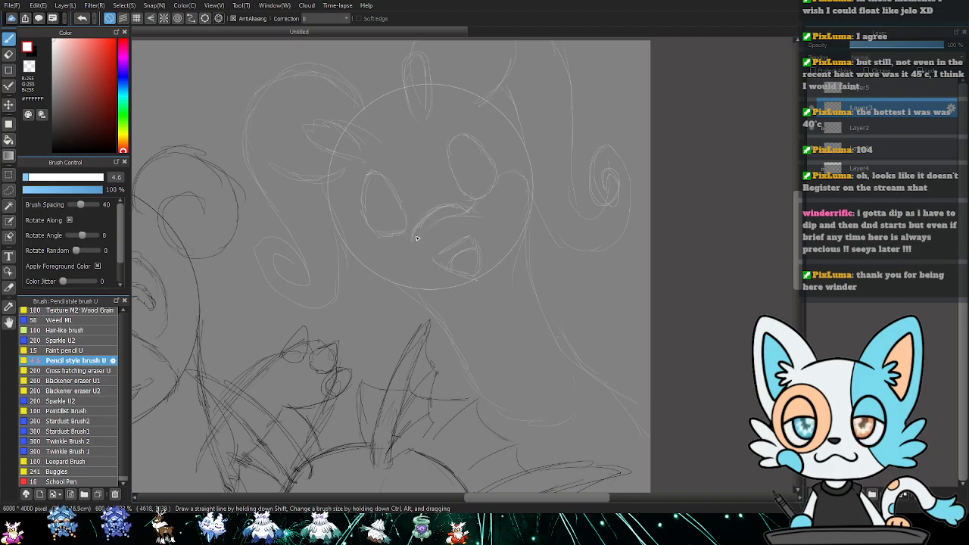
pyautogui.moveTo(415, 237); pyautogui.dragTo(405, 232)
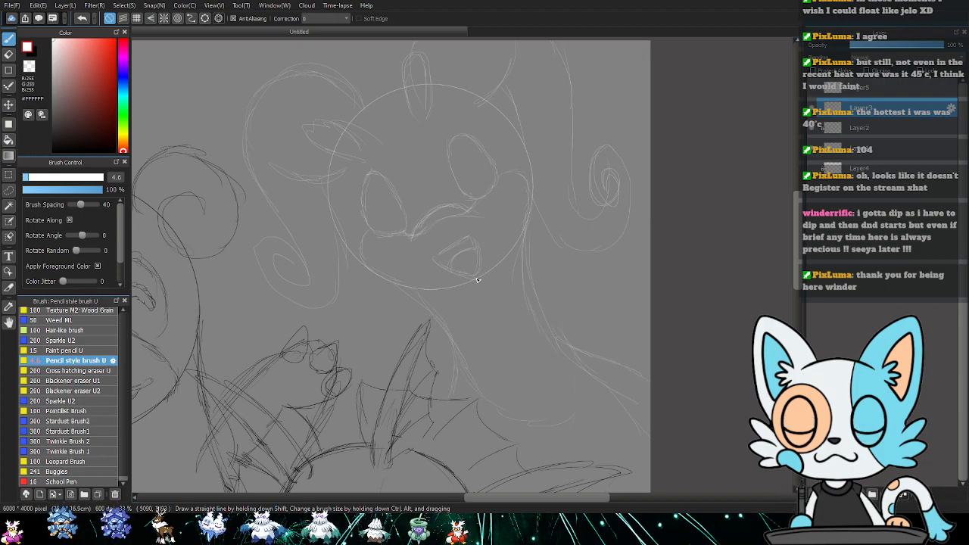
pyautogui.moveTo(430, 302); pyautogui.dragTo(443, 312)
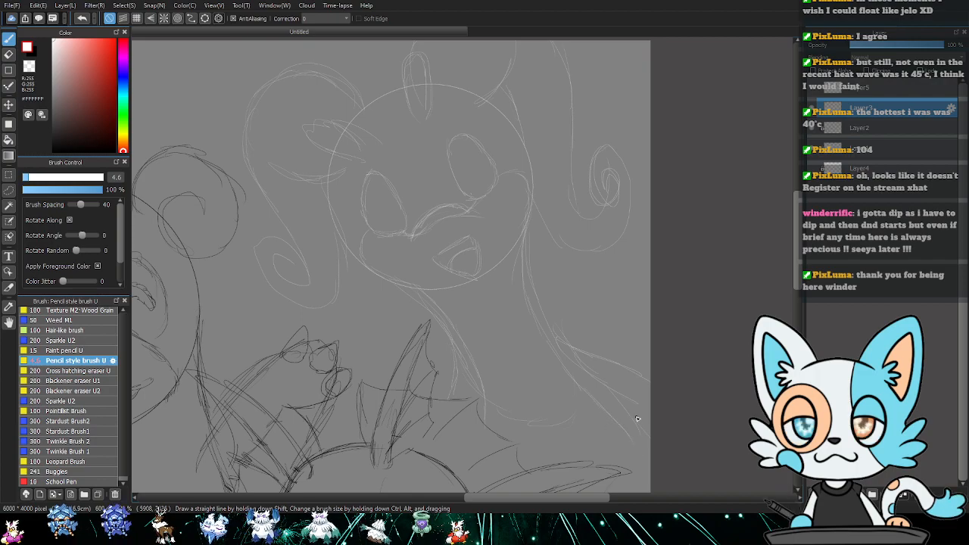
# - Erase stray strokes along the right-hand shoulder outline of the upper character on Layer3
pyautogui.press('e')
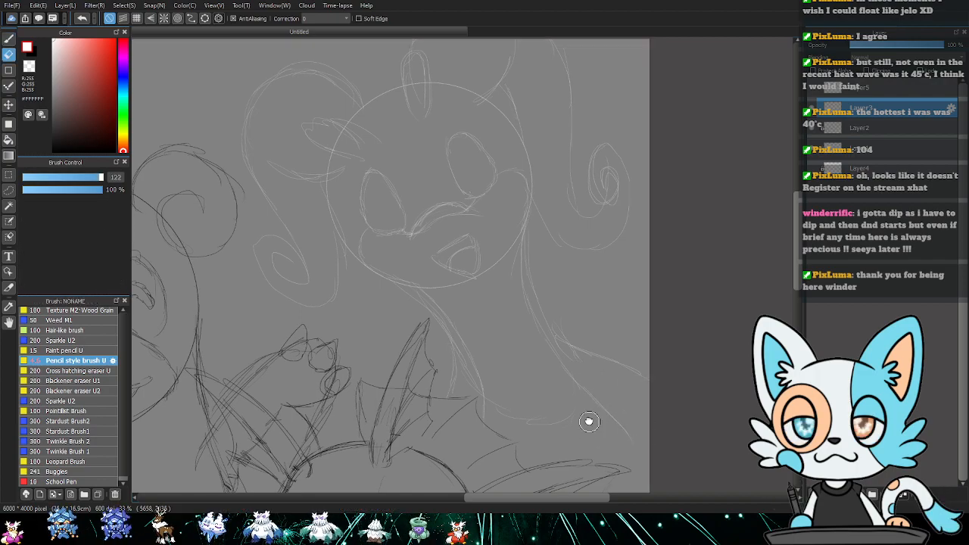
pyautogui.moveTo(591, 423); pyautogui.dragTo(596, 342)
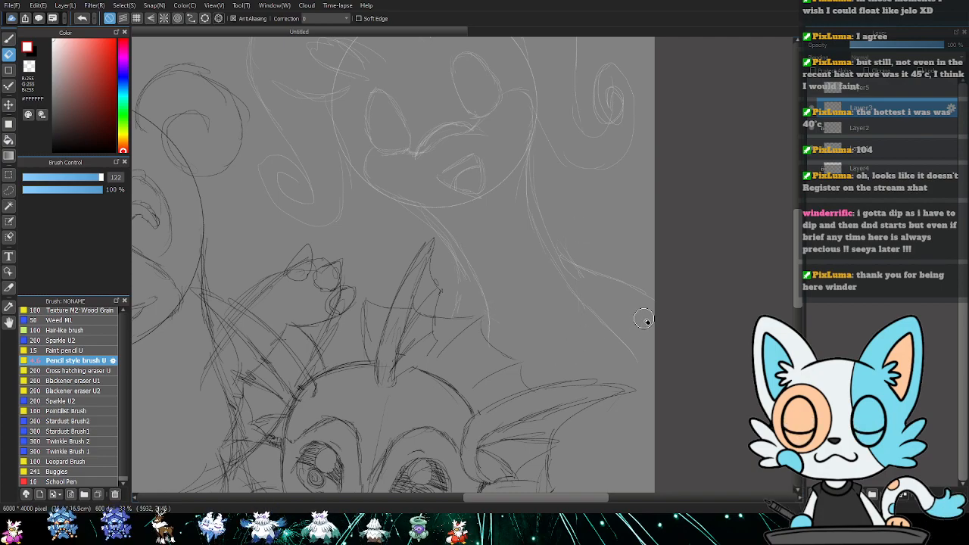
pyautogui.press('b')
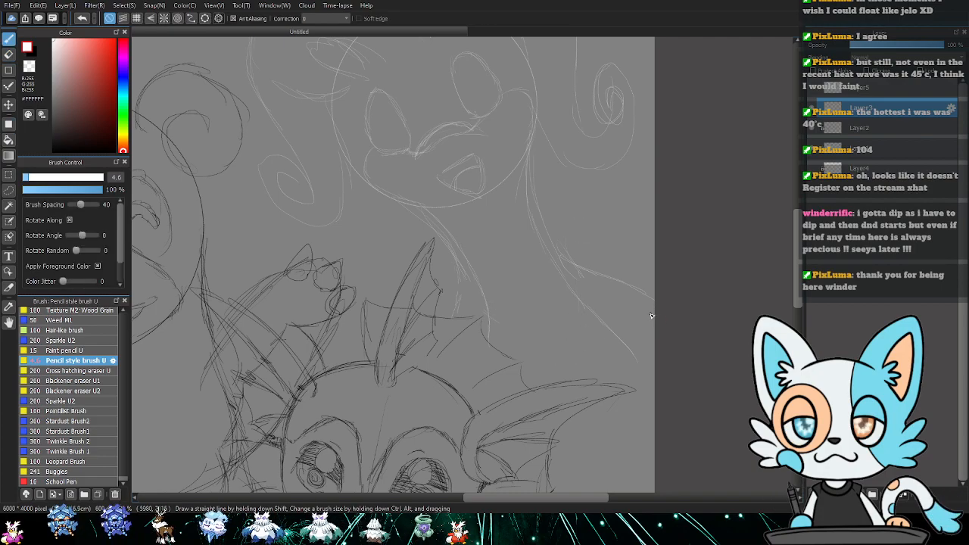
# - Transform the Layer3 sketch, rotating the curly-maned character so its head sits upright and nearer the canvas's right edge
pyautogui.scroll(-1, 652, 316)
pyautogui.moveTo(561, 263)
pyautogui.mouseDown()
pyautogui.moveTo(589, 273)
pyautogui.moveTo(649, 210)
pyautogui.moveTo(594, 300)
pyautogui.moveTo(614, 340)
pyautogui.mouseUp()
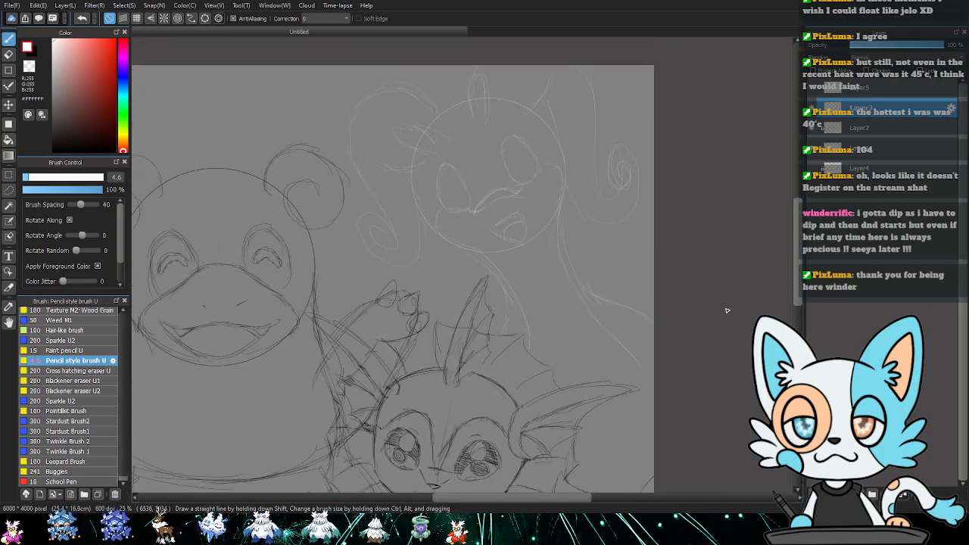
pyautogui.hotkey('ctrl', 't')
pyautogui.moveTo(738, 306)
pyautogui.mouseDown()
pyautogui.moveTo(744, 343)
pyautogui.moveTo(731, 362)
pyautogui.moveTo(574, 312)
pyautogui.moveTo(709, 331)
pyautogui.moveTo(576, 334)
pyautogui.moveTo(586, 314)
pyautogui.moveTo(582, 321)
pyautogui.mouseUp()
pyautogui.press('Return')
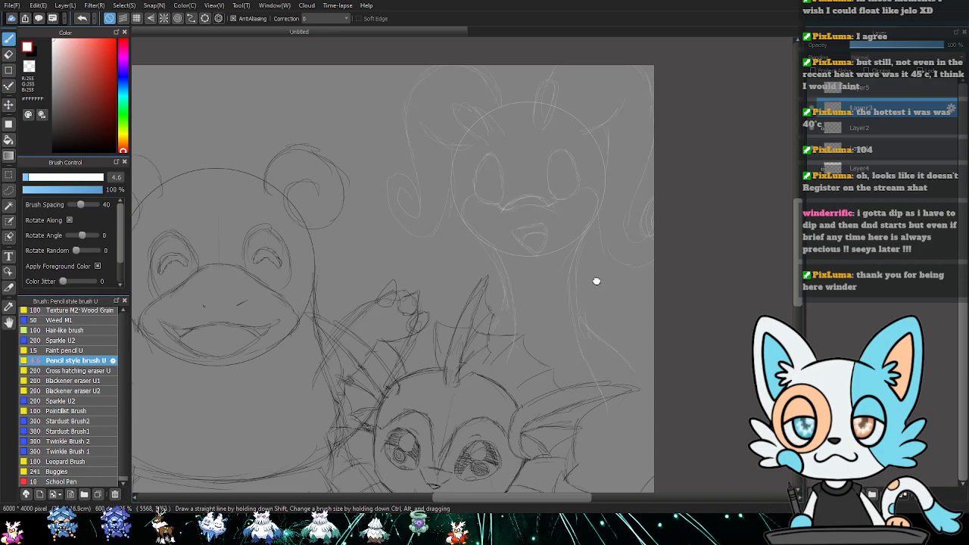
# - Sketch the upper character's hanging right-hand arm and body line, drips below the mouth, and oval cheek markings
pyautogui.moveTo(599, 284); pyautogui.dragTo(561, 215)
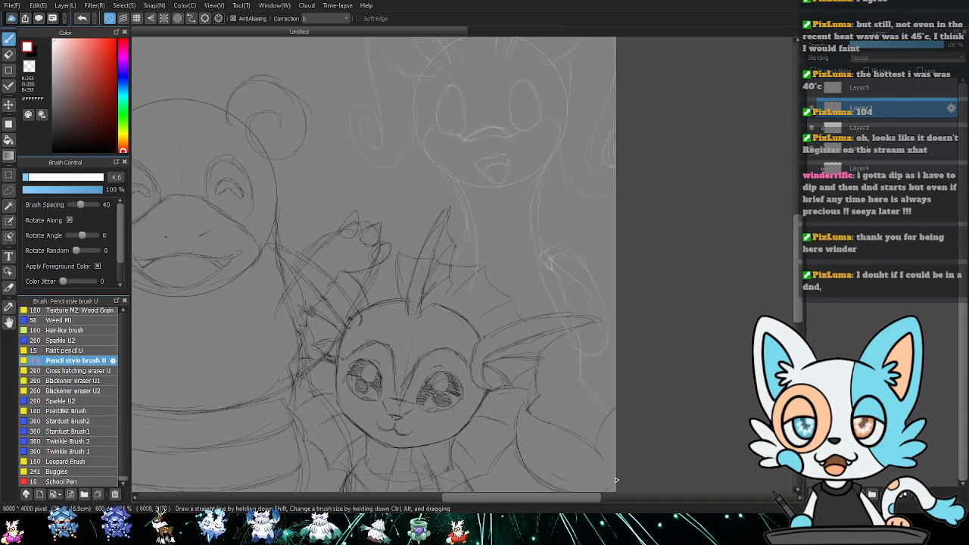
pyautogui.moveTo(616, 441); pyautogui.dragTo(623, 381)
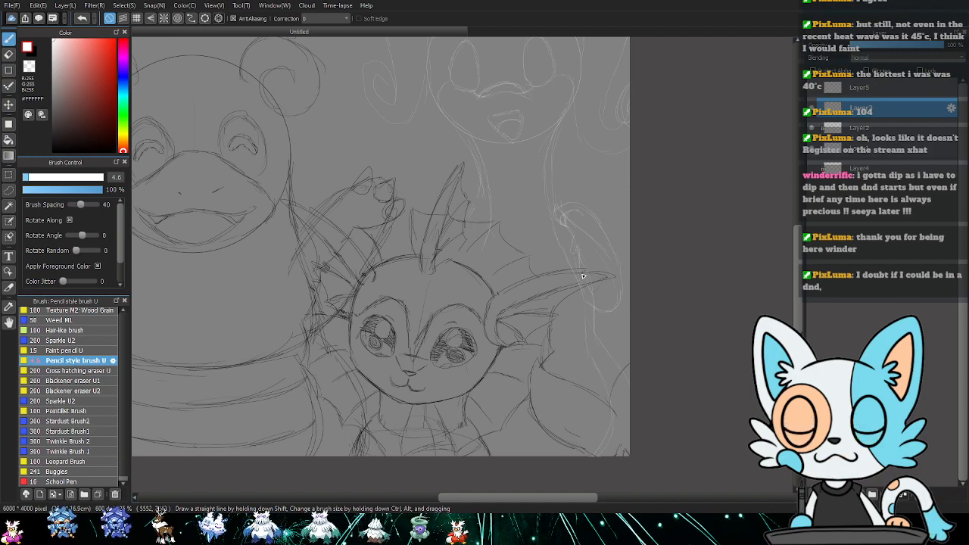
pyautogui.moveTo(528, 165); pyautogui.dragTo(511, 266)
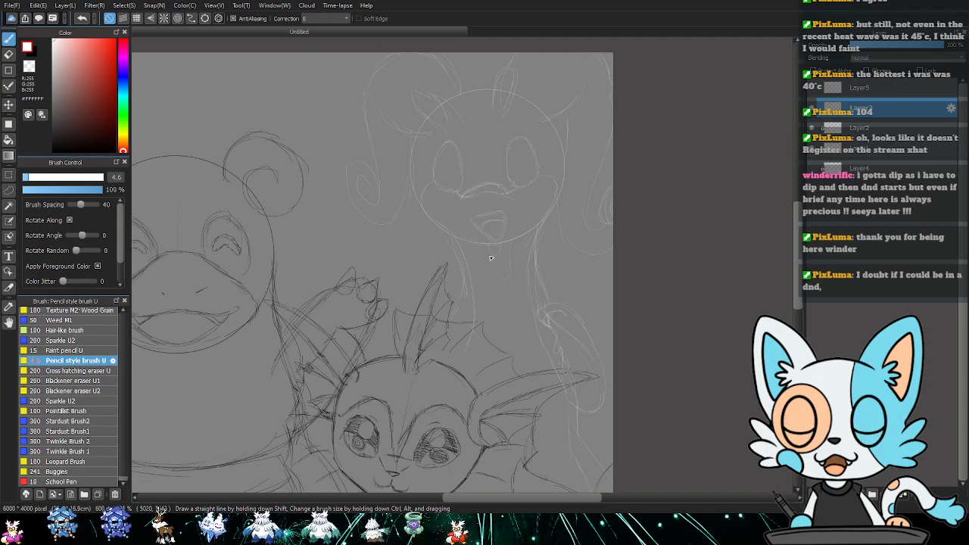
pyautogui.moveTo(490, 255)
pyautogui.mouseDown()
pyautogui.moveTo(505, 281)
pyautogui.moveTo(508, 262)
pyautogui.mouseUp()
pyautogui.scroll(3, 541, 230)
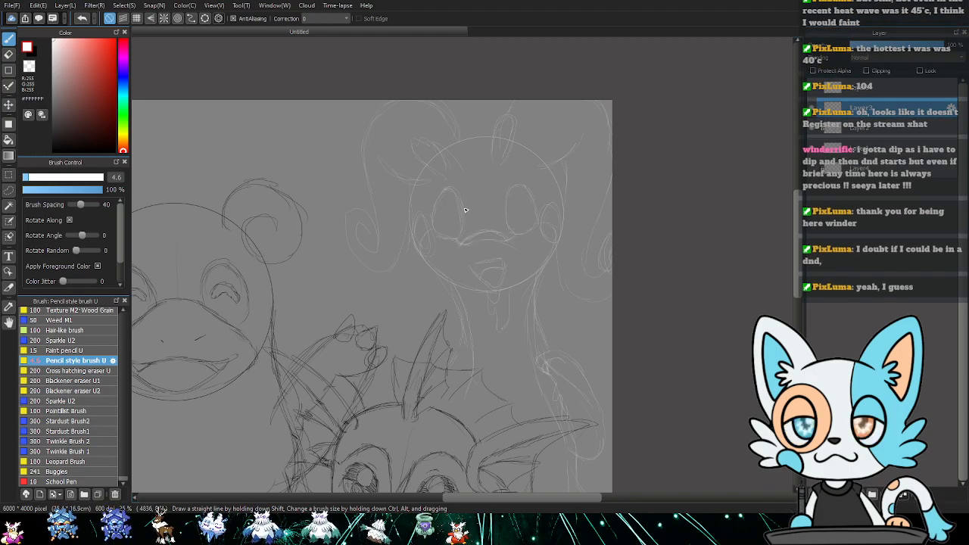
# - Narrow the upper character's eyes and detail them with pupils and highlights, and erase and redraw the left-hand mane curl
pyautogui.press('e')
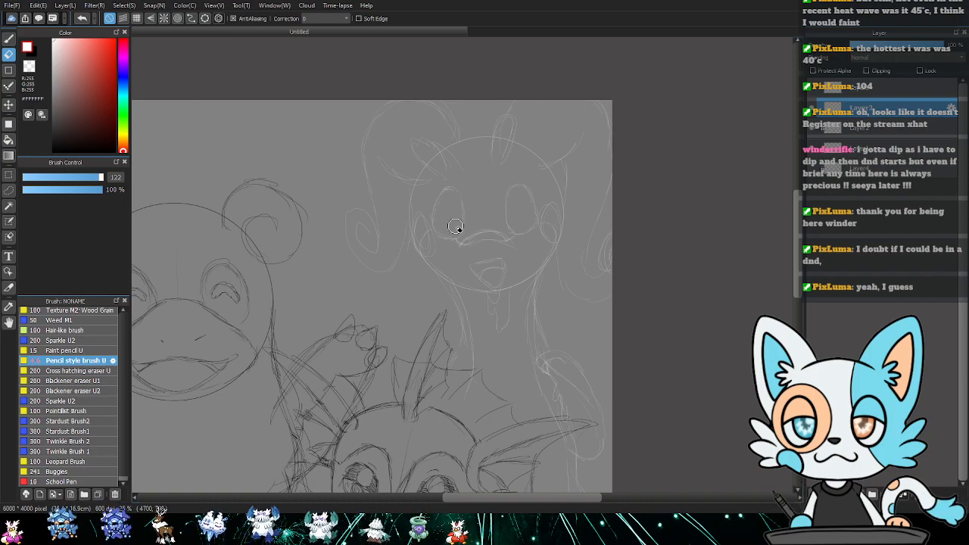
pyautogui.press('p')
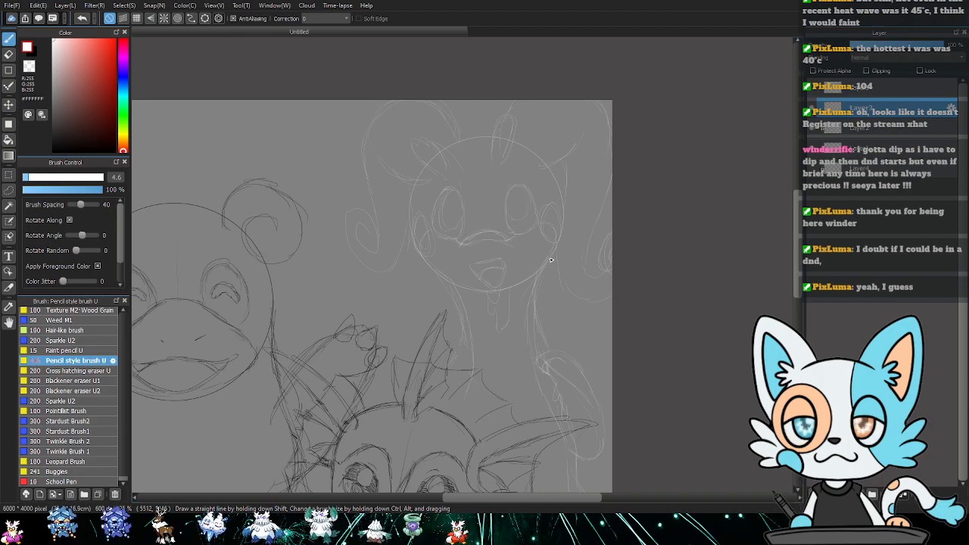
pyautogui.press('e')
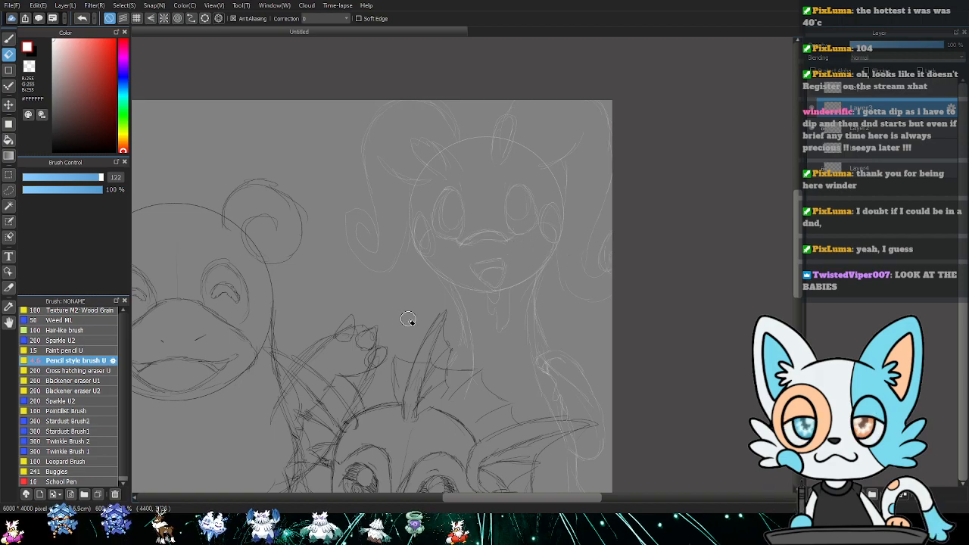
pyautogui.moveTo(370, 225)
pyautogui.mouseDown()
pyautogui.moveTo(373, 205)
pyautogui.moveTo(348, 217)
pyautogui.moveTo(371, 274)
pyautogui.mouseUp()
pyautogui.press('p')
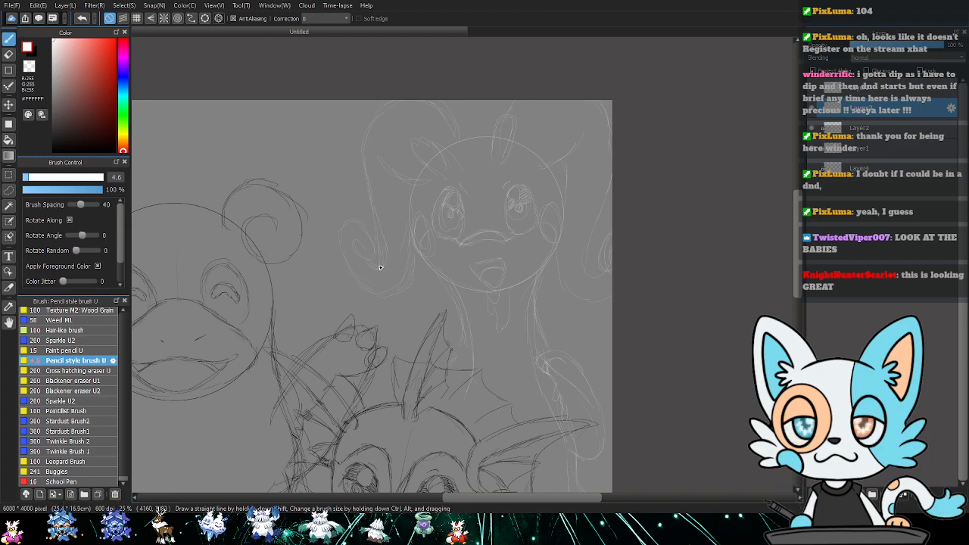
# - Change the Layer3 sketch lines from white to black and strengthen them so they read as darkly as the other characters
pyautogui.press('e')
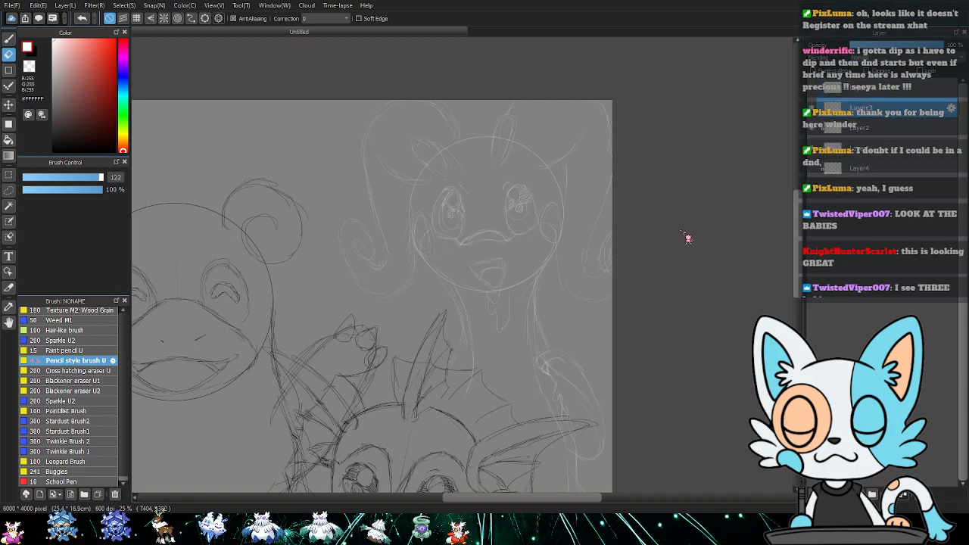
pyautogui.press('Delete')
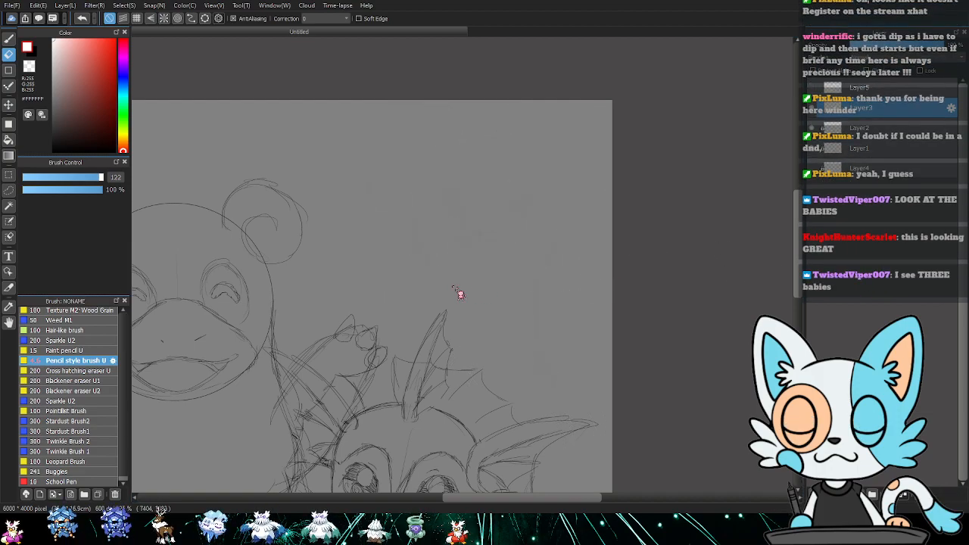
pyautogui.hotkey('ctrl', 'z')
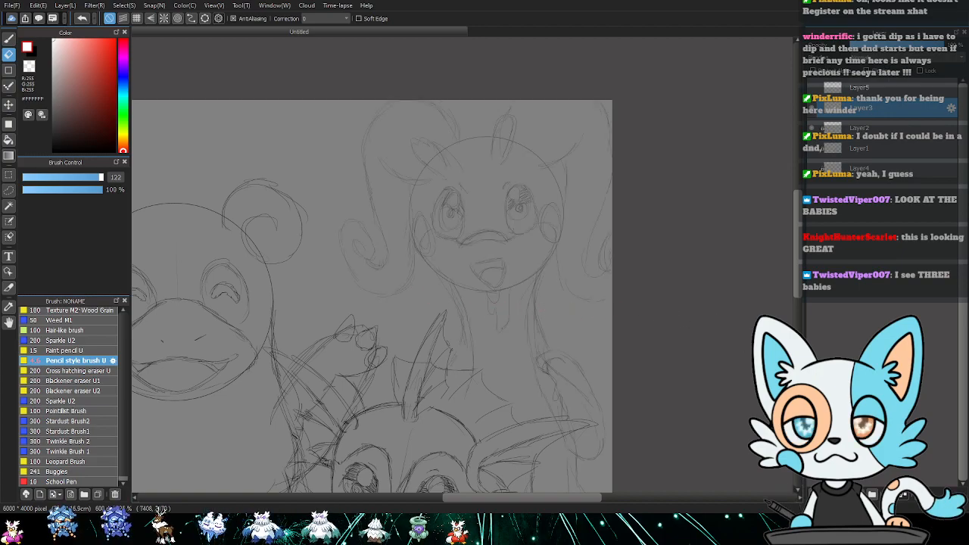
pyautogui.click(911, 497)
pyautogui.click(910, 497)
pyautogui.click(906, 495)
pyautogui.click(905, 495)
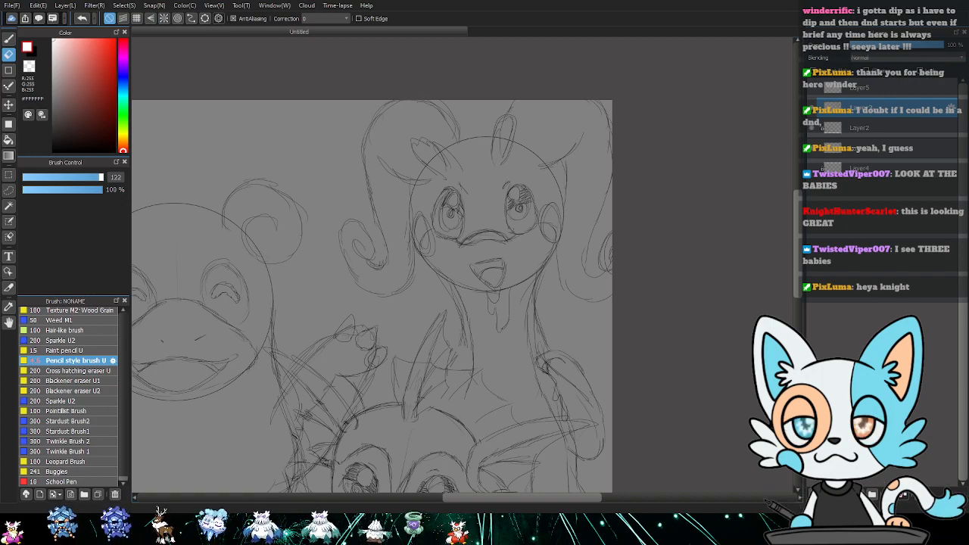
# - Refine the upper character's horn and ear with the black pencil, erase the overlapping head circle guide, and lock Layer3
pyautogui.press('b')
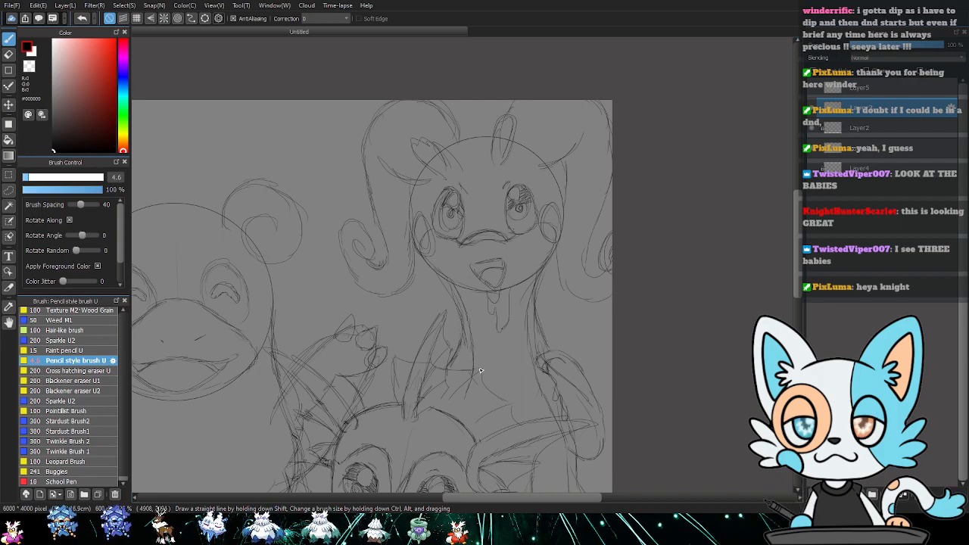
pyautogui.scroll(-3, 600, 360)
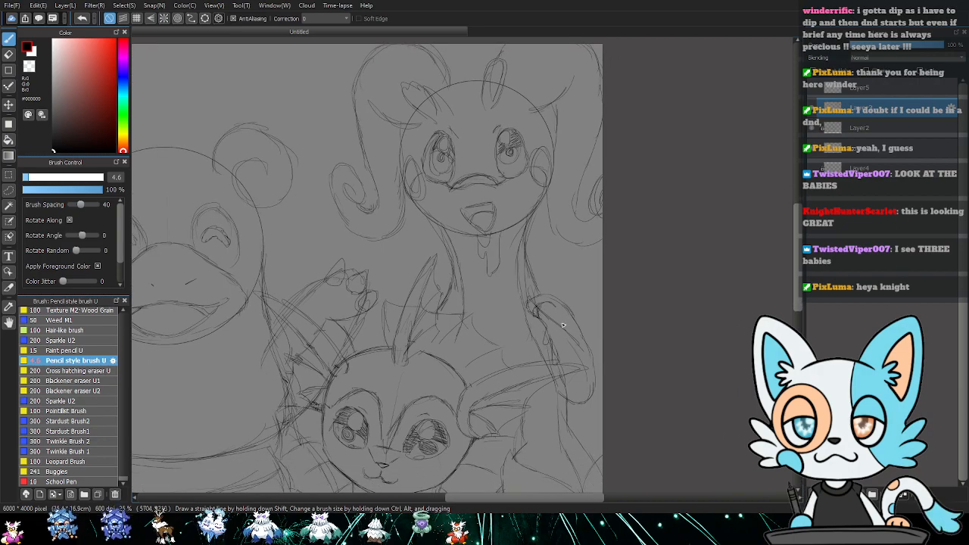
pyautogui.moveTo(612, 403)
pyautogui.mouseDown()
pyautogui.moveTo(612, 340)
pyautogui.moveTo(632, 353)
pyautogui.moveTo(638, 391)
pyautogui.mouseUp()
pyautogui.moveTo(625, 328); pyautogui.dragTo(624, 364)
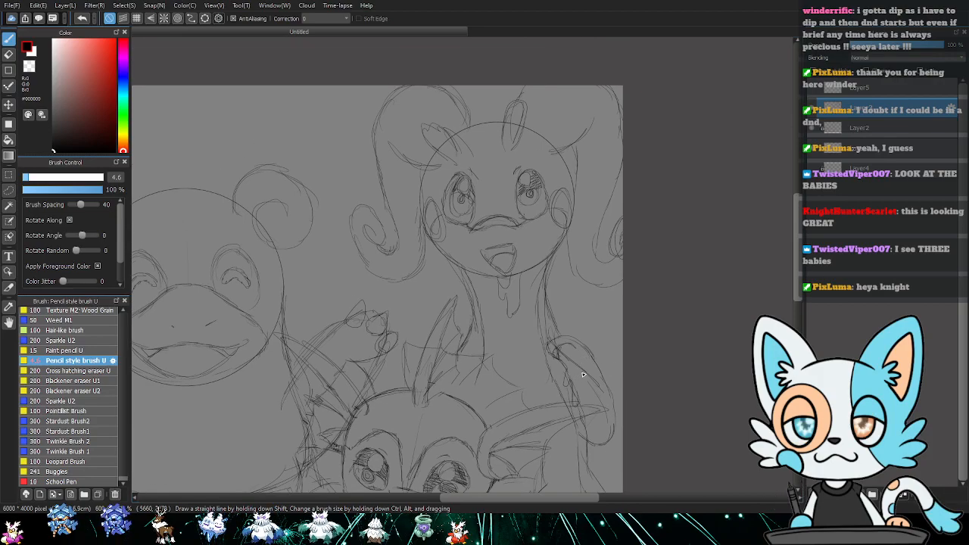
pyautogui.moveTo(533, 372); pyautogui.dragTo(625, 348)
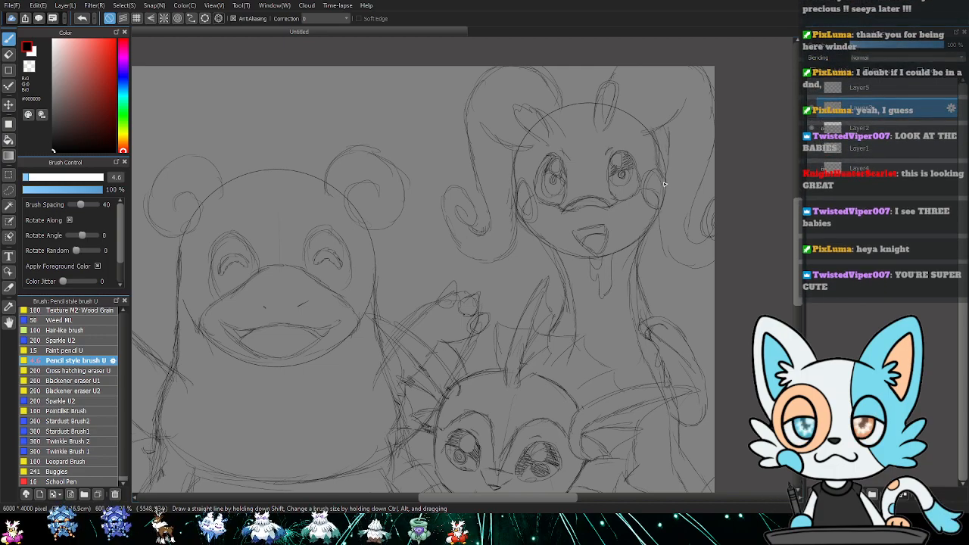
pyautogui.press('e')
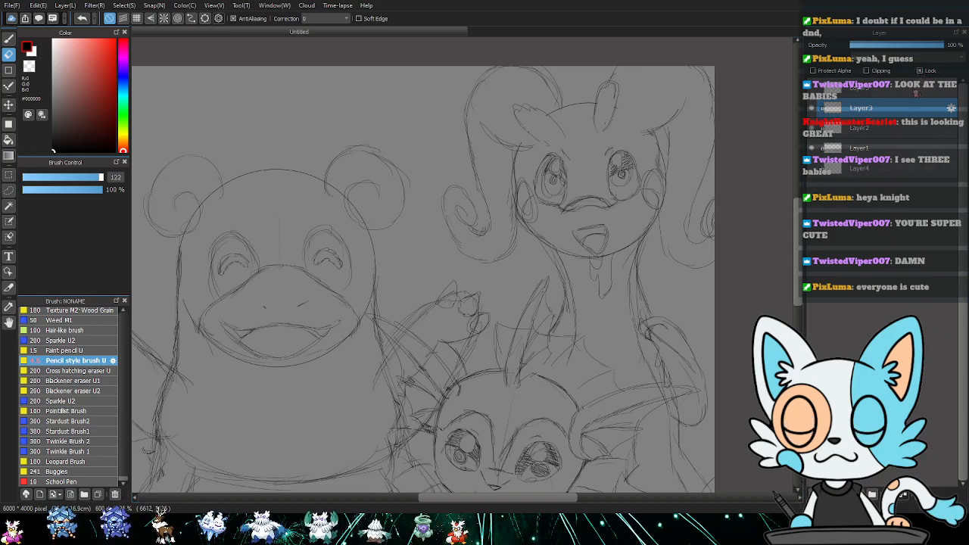
# - Select Layer2 and unlock it for editing
pyautogui.scroll(3, 645, 255)
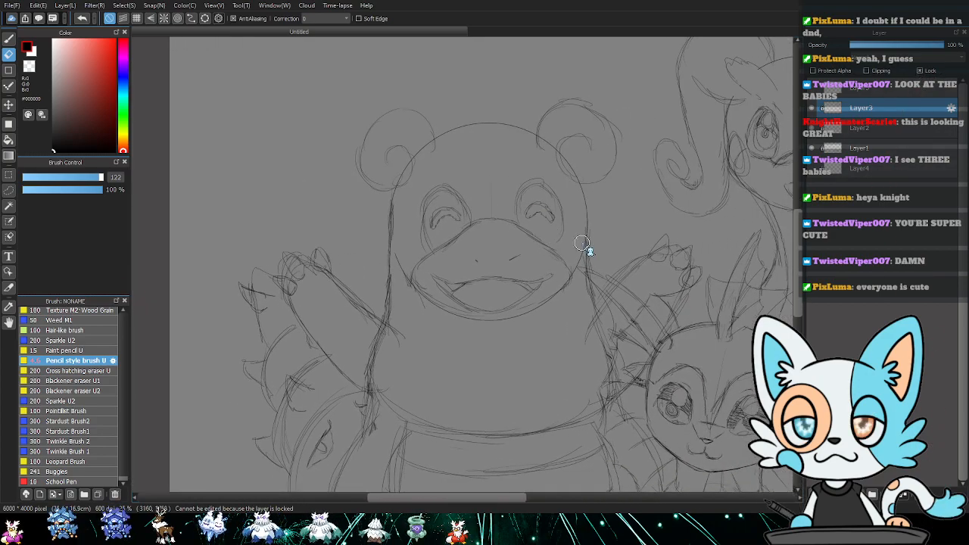
pyautogui.scroll(-2, 591, 253)
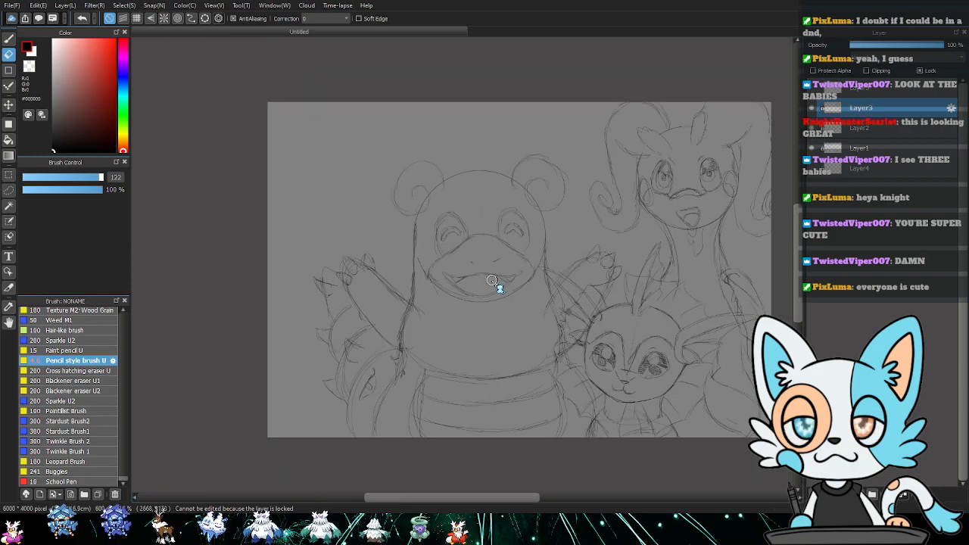
pyautogui.scroll(1, 500, 291)
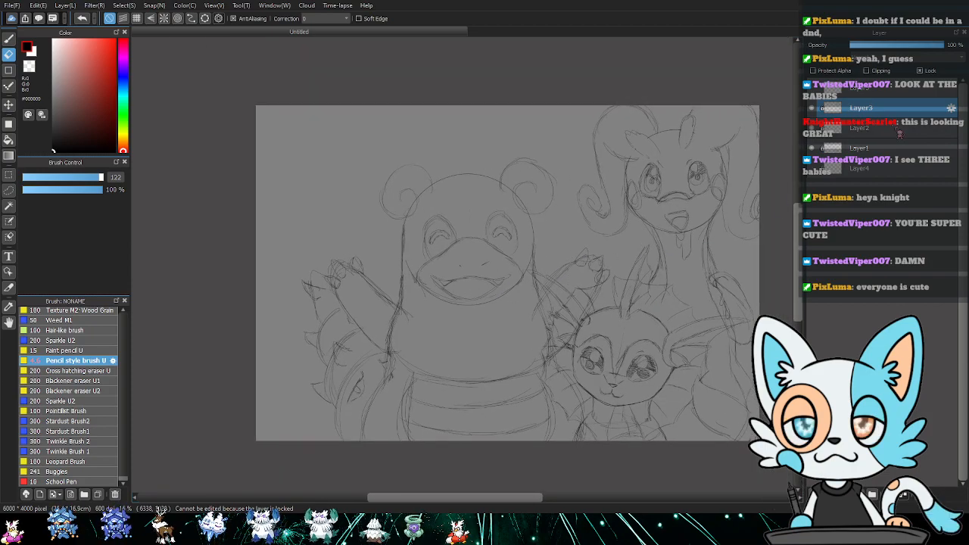
pyautogui.click(880, 134)
pyautogui.click(923, 70)
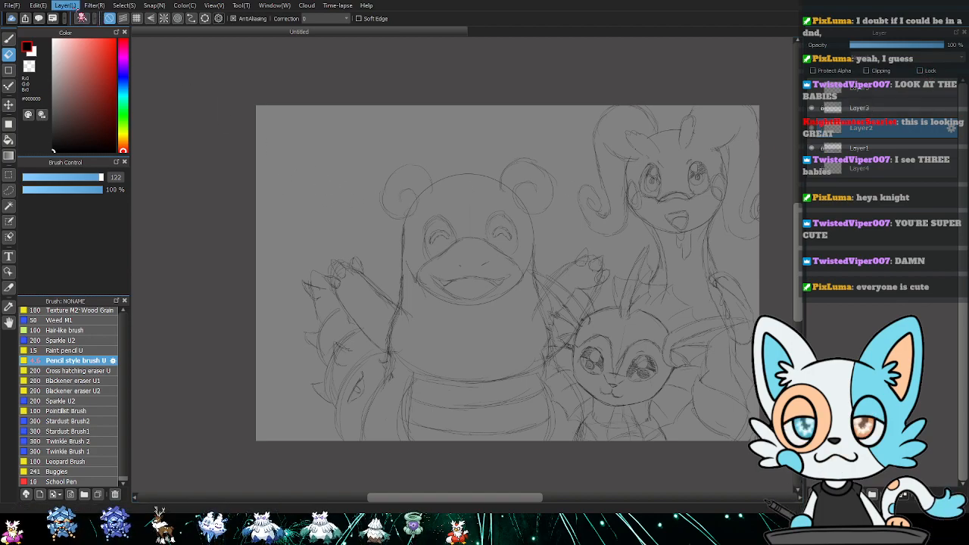
# - Flip the unlocked layer's sketch horizontally and move it left so the round-eared character sits near the canvas centre
pyautogui.hotkey('ctrl', 'z')
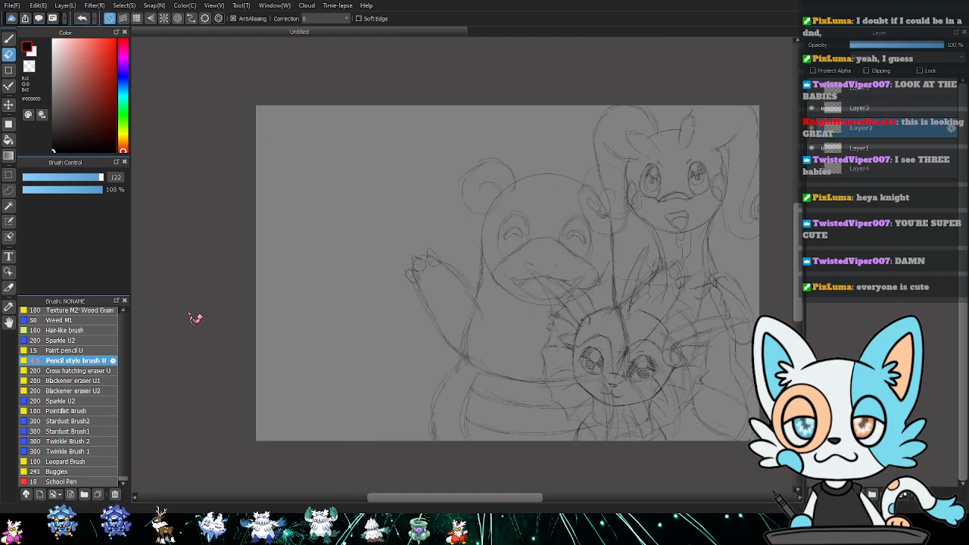
pyautogui.press('v')
pyautogui.moveTo(530, 268)
pyautogui.mouseDown()
pyautogui.moveTo(461, 270)
pyautogui.moveTo(471, 273)
pyautogui.mouseUp()
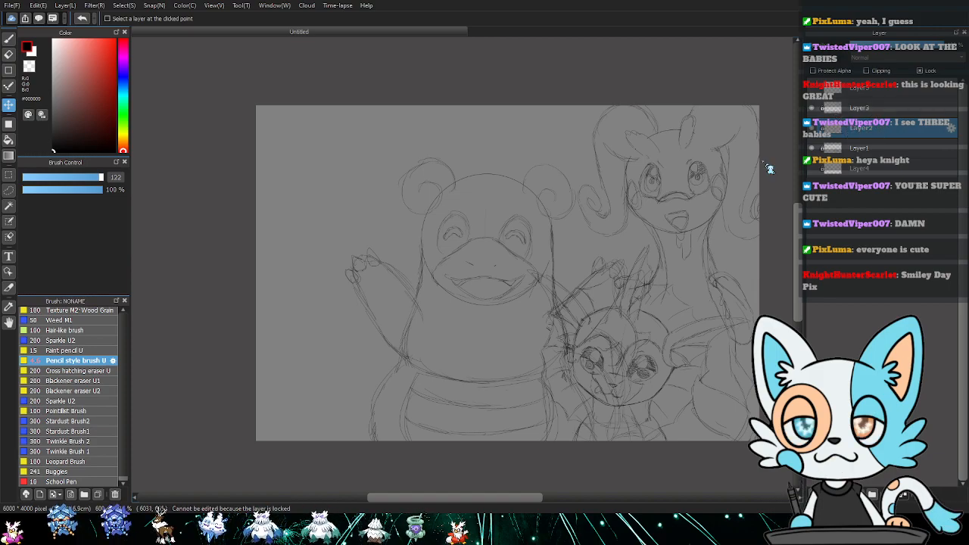
# - Erase both raised arms and paws of the round-eared central character
pyautogui.hotkey('ctrl', '+')
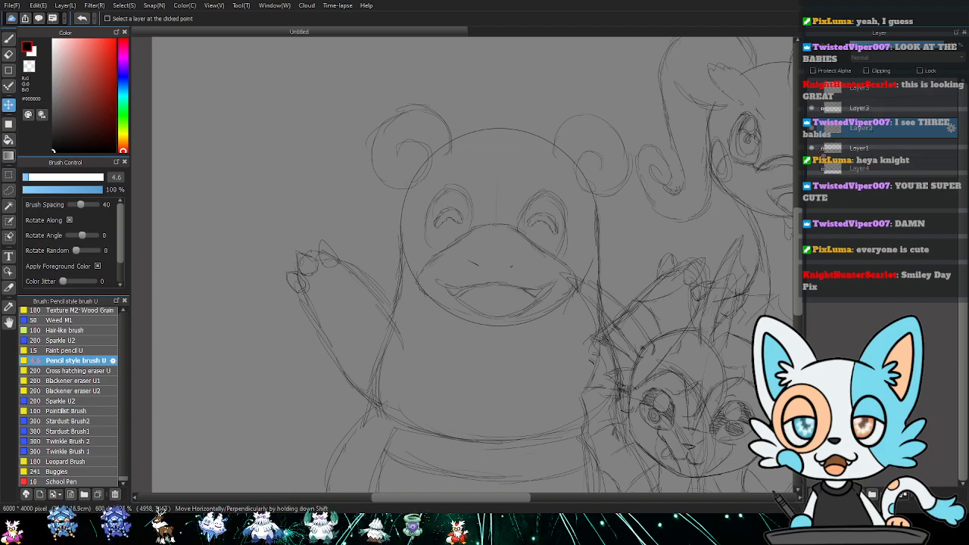
pyautogui.press('e')
pyautogui.moveTo(643, 282)
pyautogui.mouseDown()
pyautogui.moveTo(673, 263)
pyautogui.moveTo(696, 268)
pyautogui.moveTo(687, 281)
pyautogui.moveTo(711, 295)
pyautogui.moveTo(672, 357)
pyautogui.mouseUp()
pyautogui.moveTo(662, 324)
pyautogui.mouseDown()
pyautogui.moveTo(626, 306)
pyautogui.moveTo(636, 346)
pyautogui.mouseUp()
pyautogui.moveTo(324, 283); pyautogui.dragTo(320, 242)
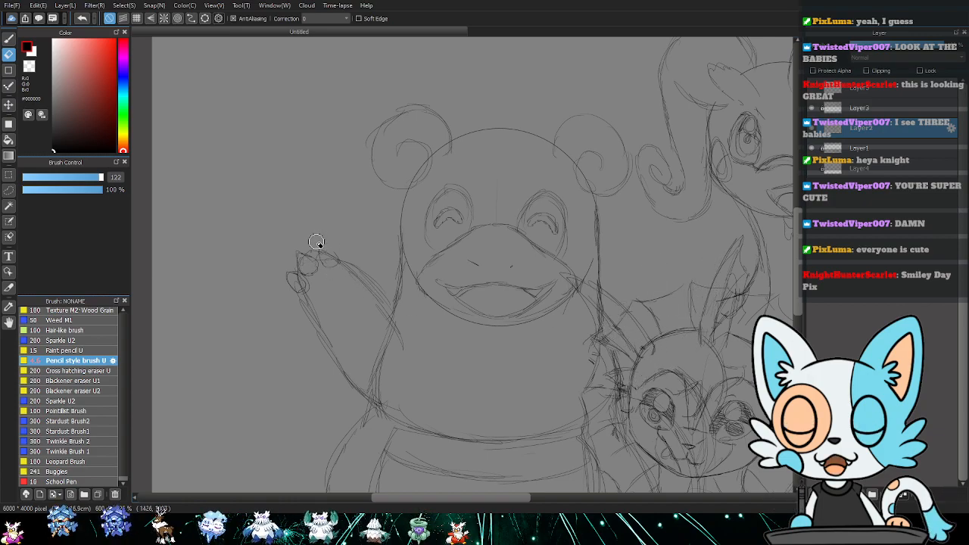
pyautogui.moveTo(359, 268)
pyautogui.mouseDown()
pyautogui.moveTo(285, 268)
pyautogui.moveTo(344, 255)
pyautogui.moveTo(268, 298)
pyautogui.moveTo(387, 272)
pyautogui.moveTo(345, 298)
pyautogui.moveTo(376, 298)
pyautogui.moveTo(322, 323)
pyautogui.moveTo(335, 349)
pyautogui.mouseUp()
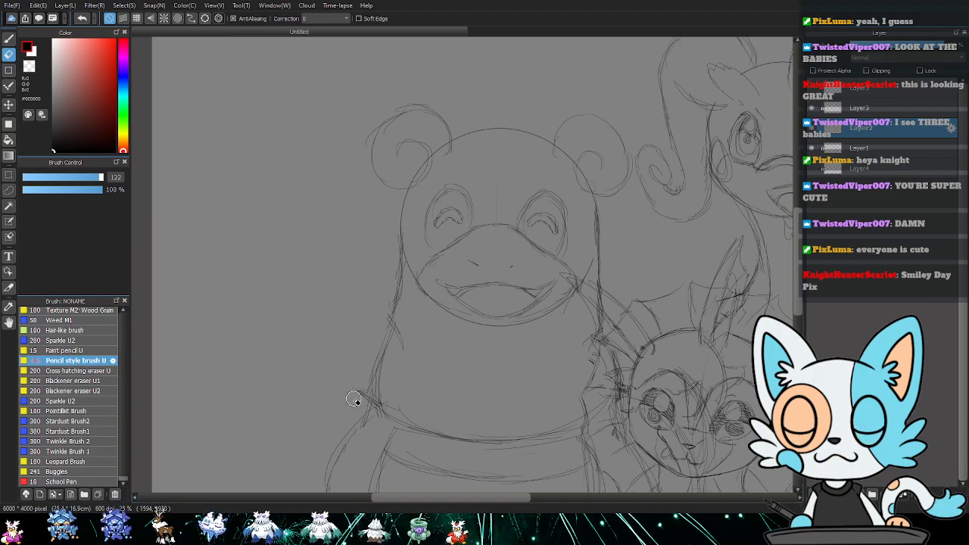
# - Sketch new arms folded across the central character's chest, with rounded fingers meeting just below the chin
pyautogui.press('b')
pyautogui.scroll(-2, 454, 341)
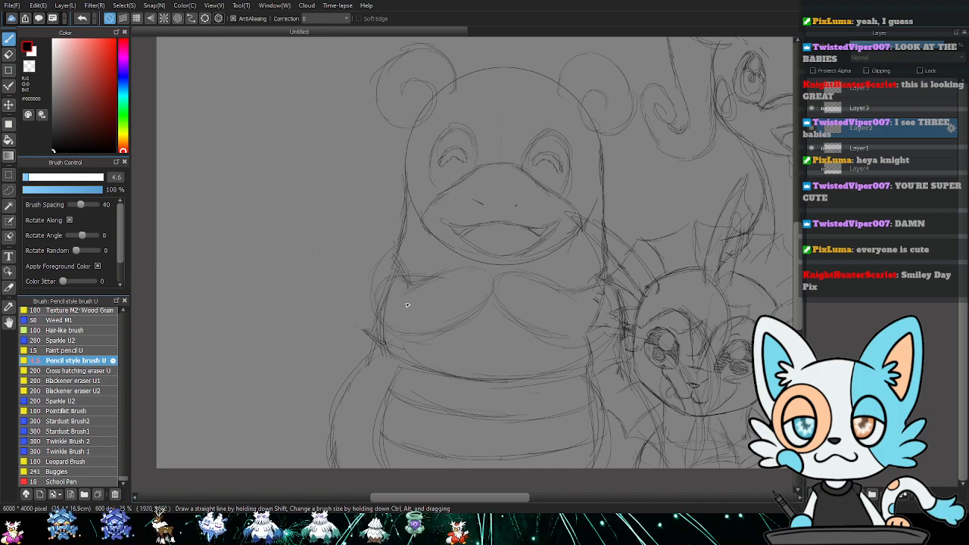
pyautogui.press('e')
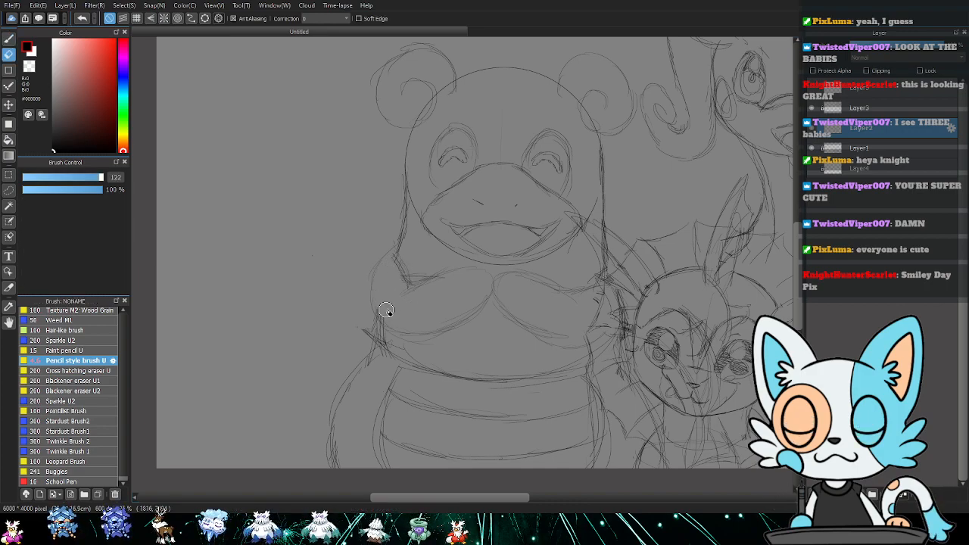
pyautogui.press('b')
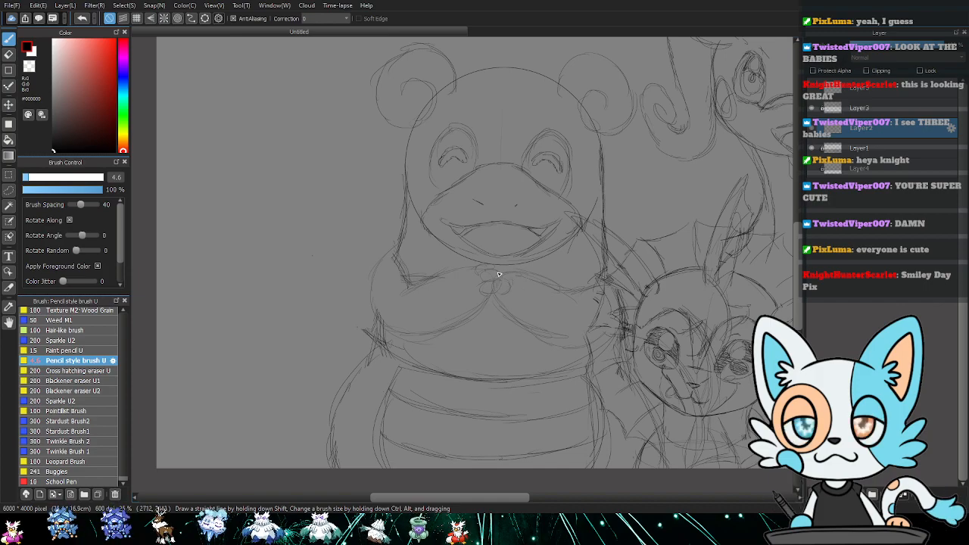
pyautogui.moveTo(520, 280); pyautogui.dragTo(510, 301)
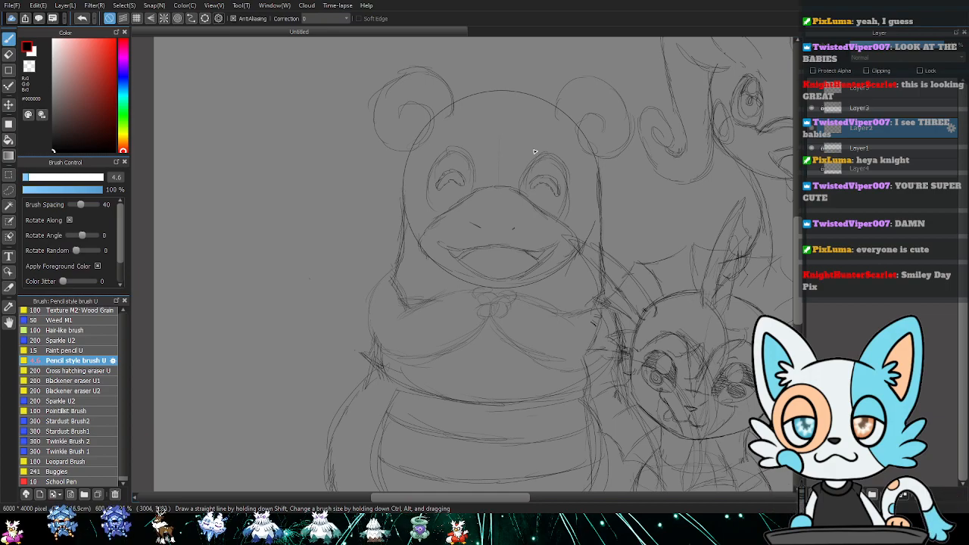
# - Lock Layer2, select Layer5, and set the pencil colour to white for a new character beside the central one
pyautogui.moveTo(425, 286)
pyautogui.mouseDown()
pyautogui.moveTo(465, 256)
pyautogui.moveTo(465, 292)
pyautogui.mouseUp()
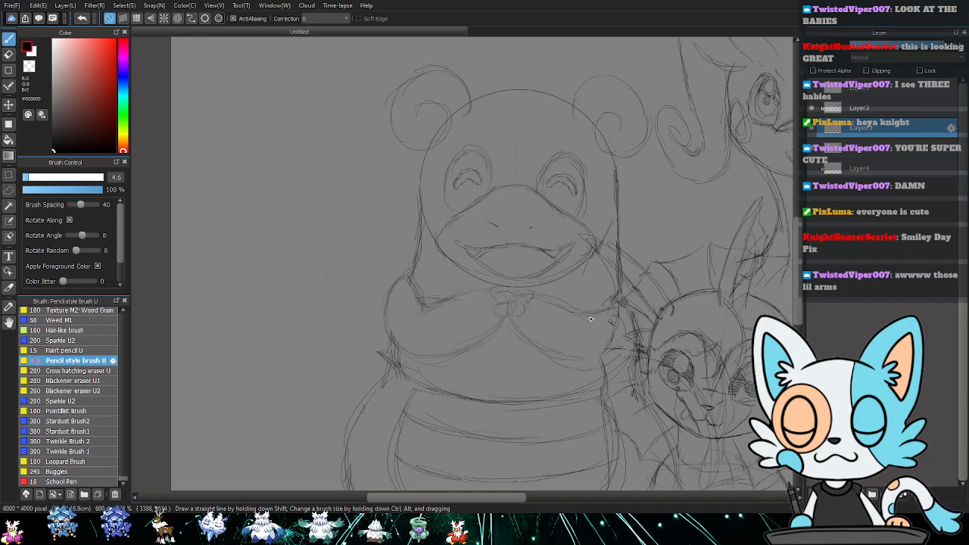
pyautogui.moveTo(485, 260); pyautogui.dragTo(526, 287)
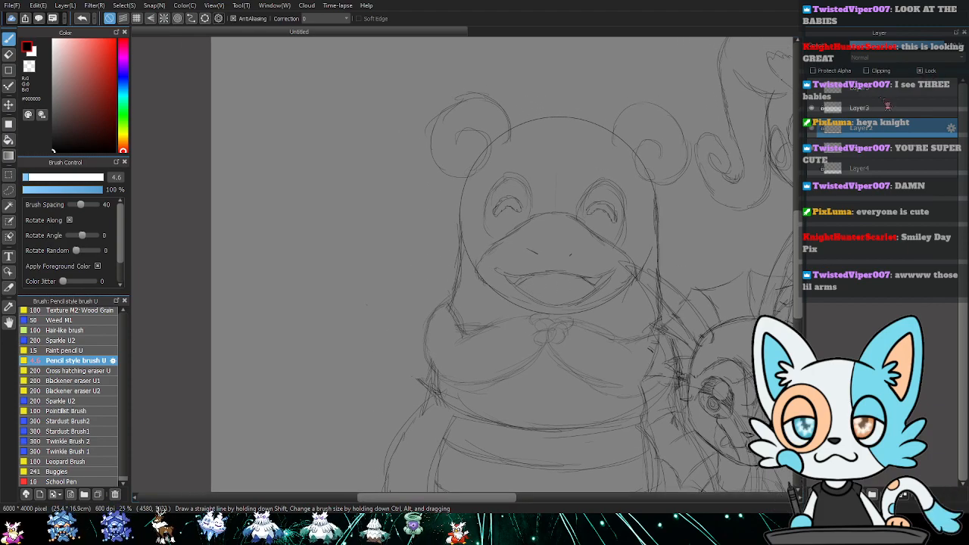
pyautogui.scroll(-2, 411, 296)
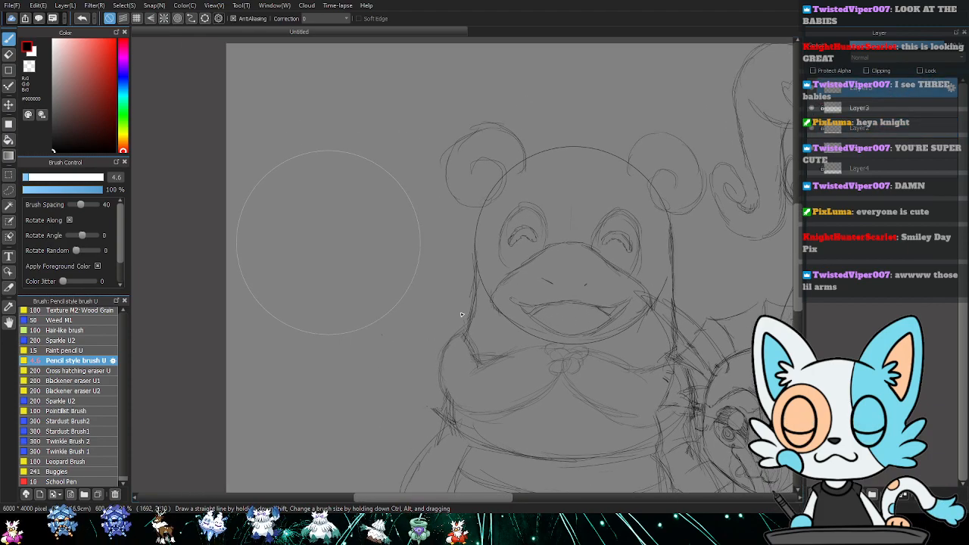
pyautogui.press('v')
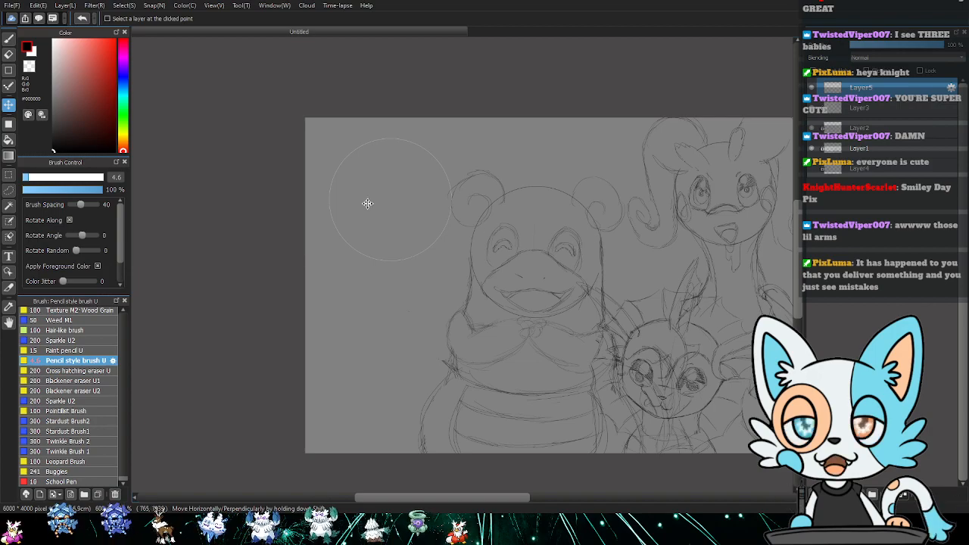
pyautogui.press('p')
pyautogui.press('x')
pyautogui.moveTo(344, 192); pyautogui.dragTo(330, 209)
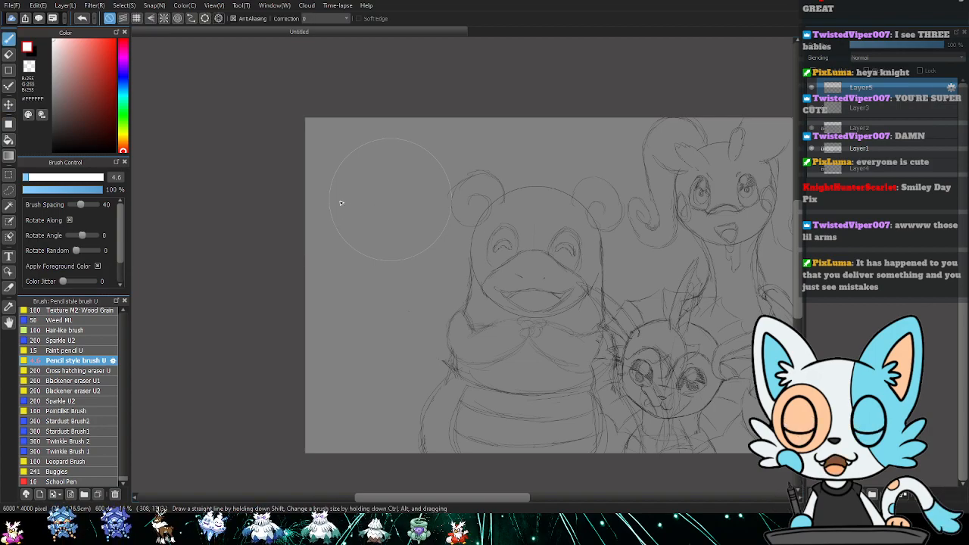
pyautogui.moveTo(364, 169); pyautogui.dragTo(318, 229)
pyautogui.moveTo(386, 156)
pyautogui.mouseDown()
pyautogui.moveTo(342, 181)
pyautogui.moveTo(317, 208)
pyautogui.mouseUp()
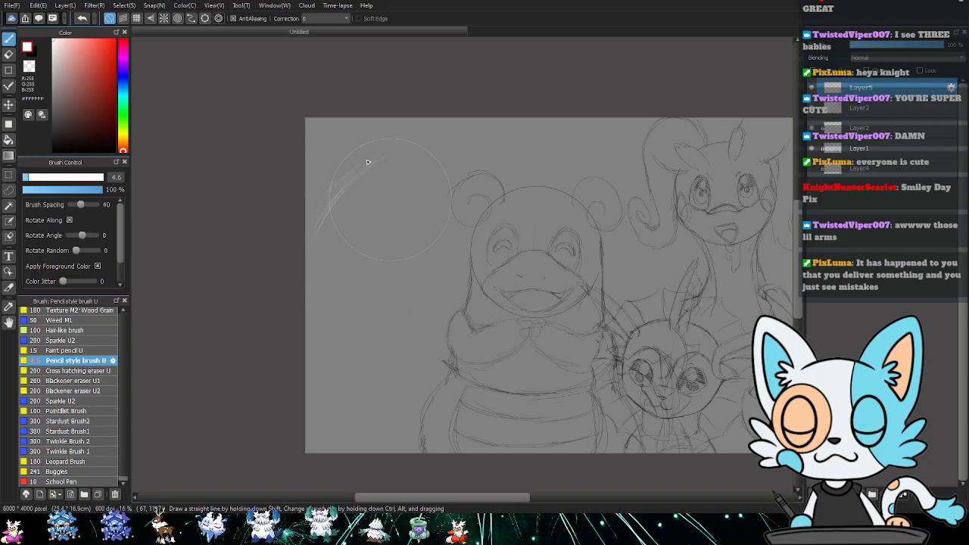
pyautogui.moveTo(359, 162)
pyautogui.mouseDown()
pyautogui.moveTo(406, 157)
pyautogui.moveTo(453, 209)
pyautogui.mouseUp()
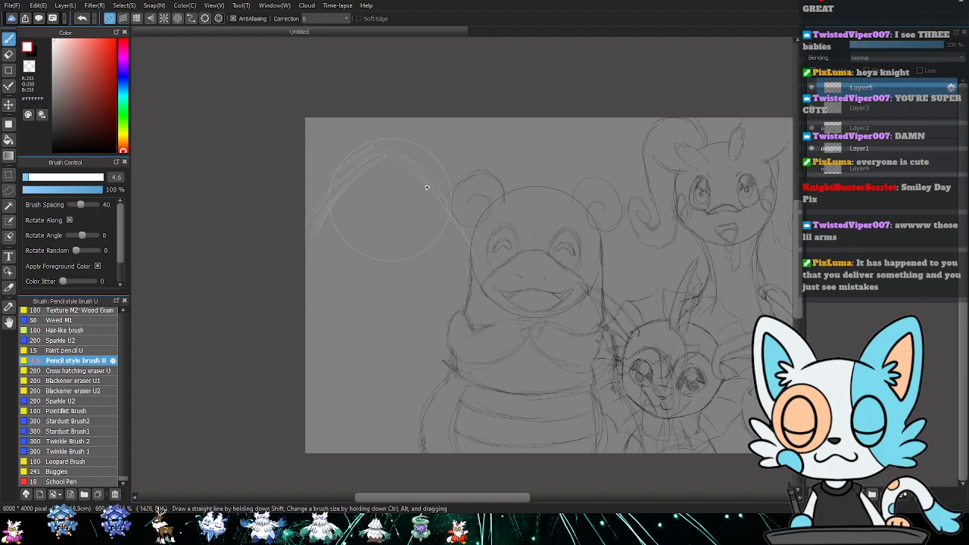
pyautogui.hotkey('ctrl', 'a')
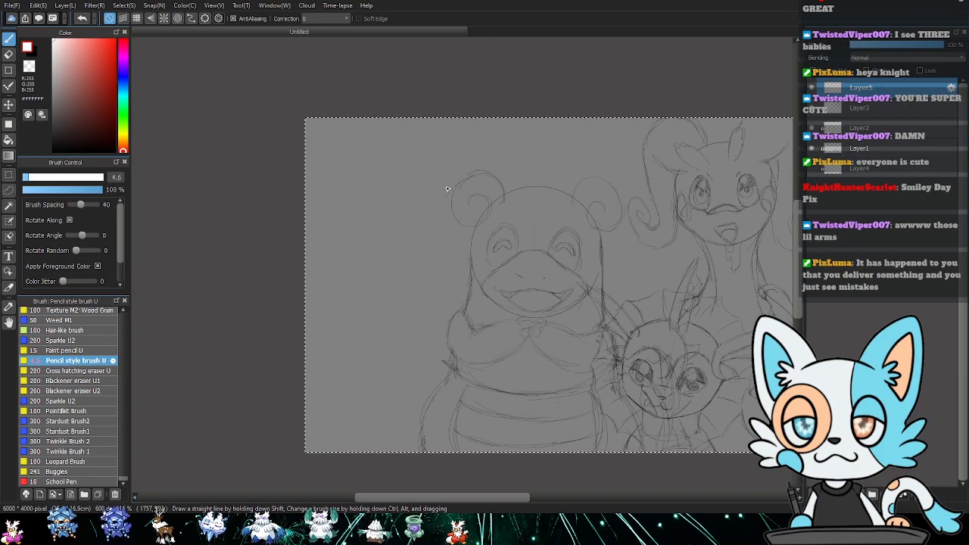
pyautogui.press('Delete')
pyautogui.hotkey('ctrl', 'd')
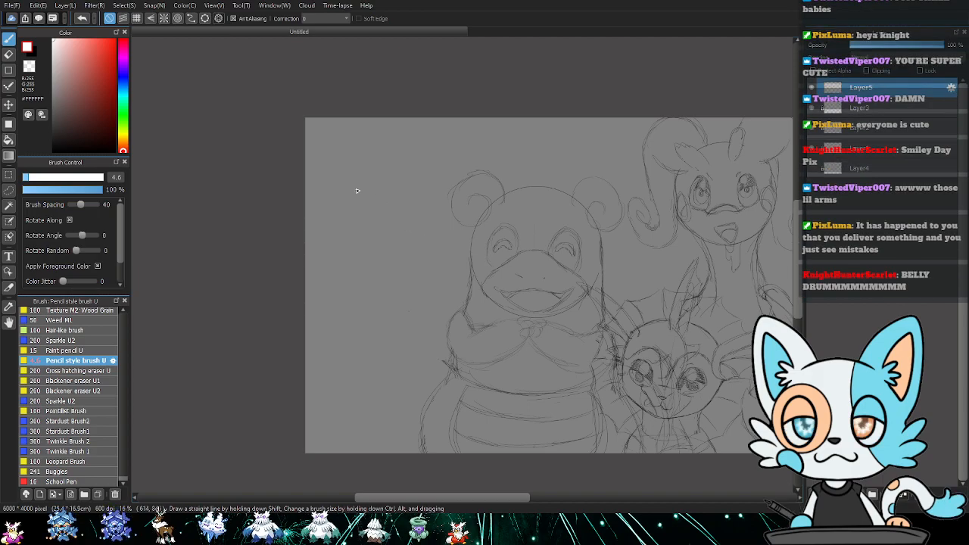
# - Sketch a domed head with a pointed, diamond-shaped crest plate on Layer5 near the canvas's upper-left corner
pyautogui.moveTo(363, 174); pyautogui.dragTo(334, 209)
pyautogui.moveTo(310, 239)
pyautogui.mouseDown()
pyautogui.moveTo(386, 156)
pyautogui.moveTo(326, 210)
pyautogui.moveTo(384, 156)
pyautogui.mouseUp()
pyautogui.moveTo(452, 203); pyautogui.dragTo(409, 160)
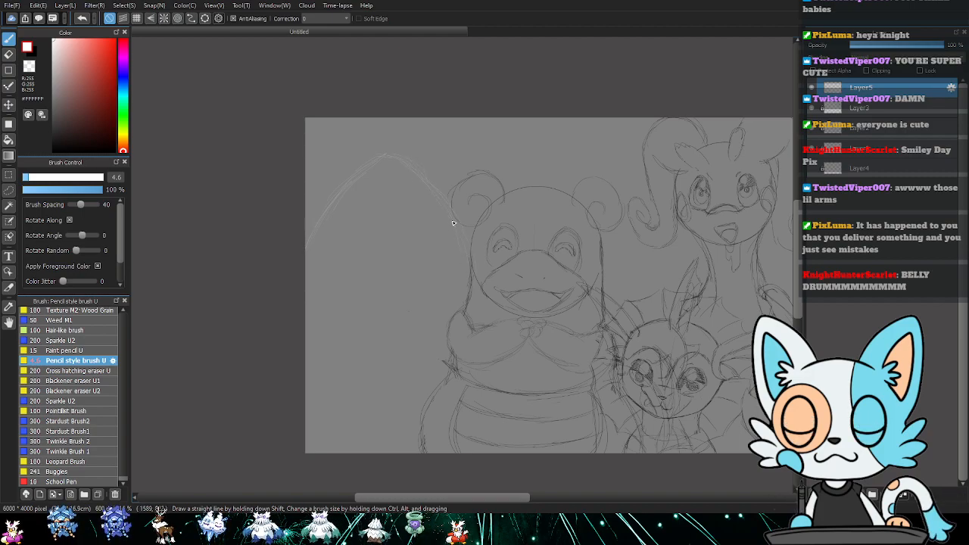
pyautogui.moveTo(337, 178)
pyautogui.mouseDown()
pyautogui.moveTo(365, 151)
pyautogui.moveTo(398, 148)
pyautogui.moveTo(428, 170)
pyautogui.mouseUp()
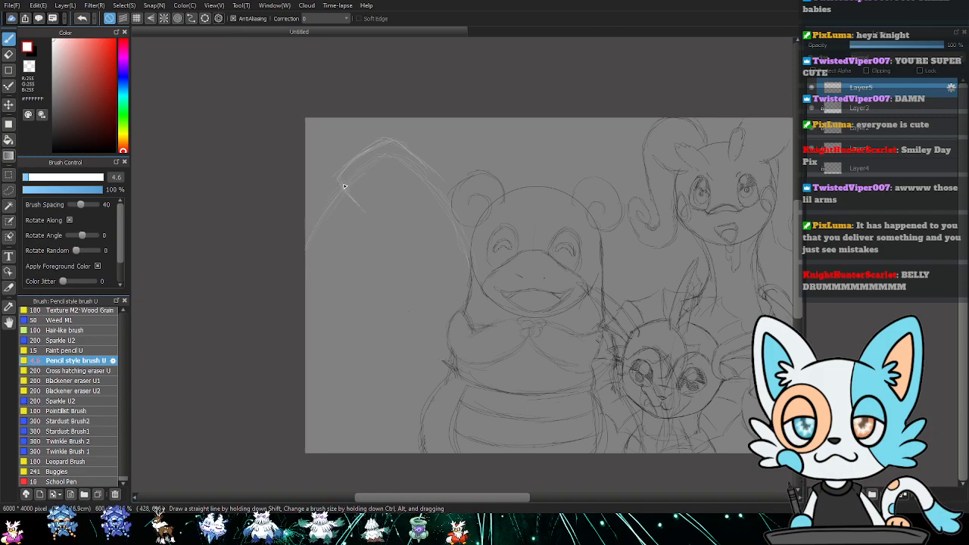
pyautogui.moveTo(375, 212); pyautogui.dragTo(432, 178)
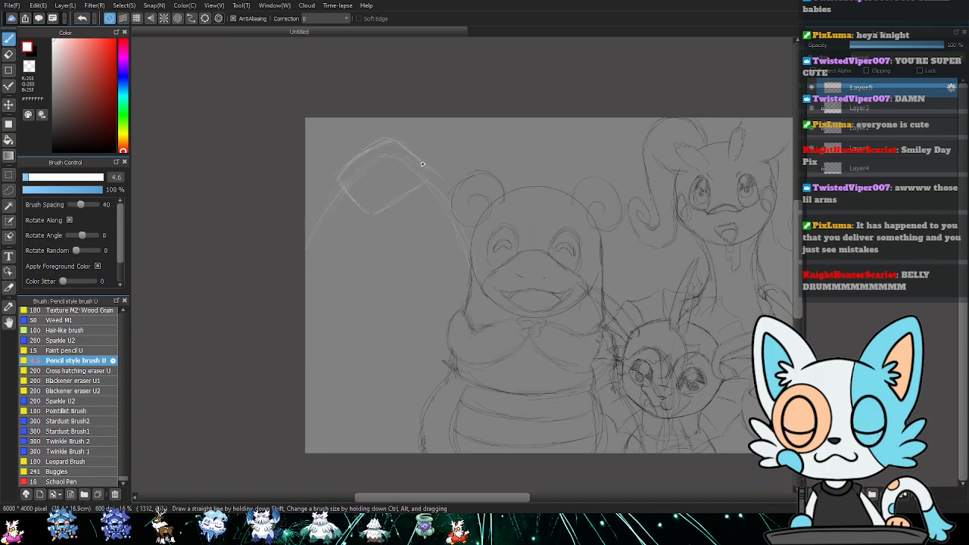
pyautogui.moveTo(338, 178)
pyautogui.mouseDown()
pyautogui.moveTo(393, 142)
pyautogui.moveTo(432, 176)
pyautogui.mouseUp()
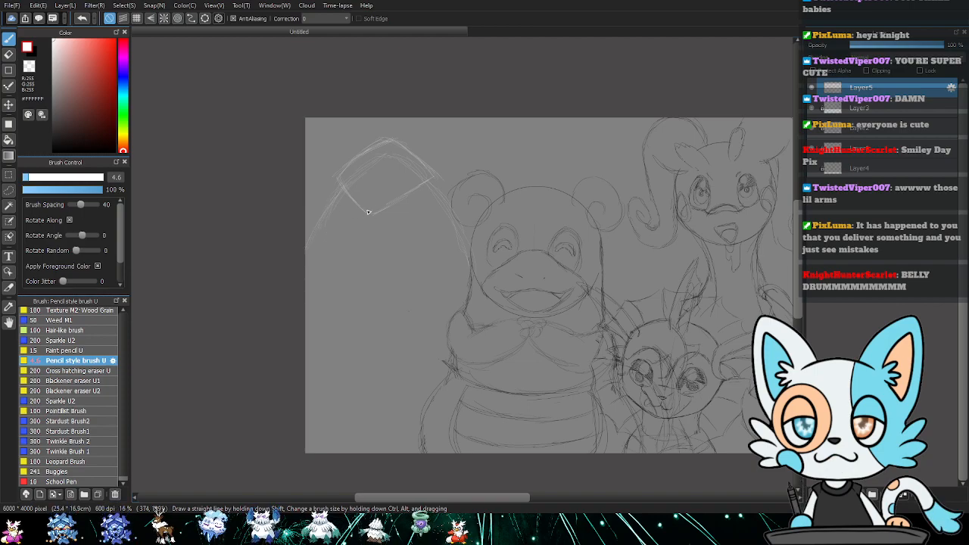
# - Close the domed head with a curved rim flaring past both sides, erasing the stray outline ends and the inner rim line
pyautogui.moveTo(331, 237); pyautogui.dragTo(386, 243)
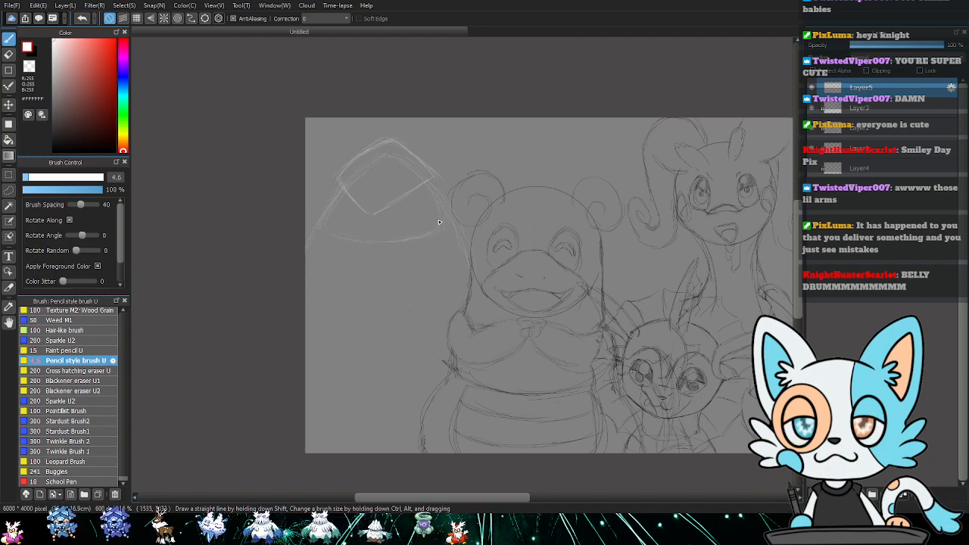
pyautogui.press('e')
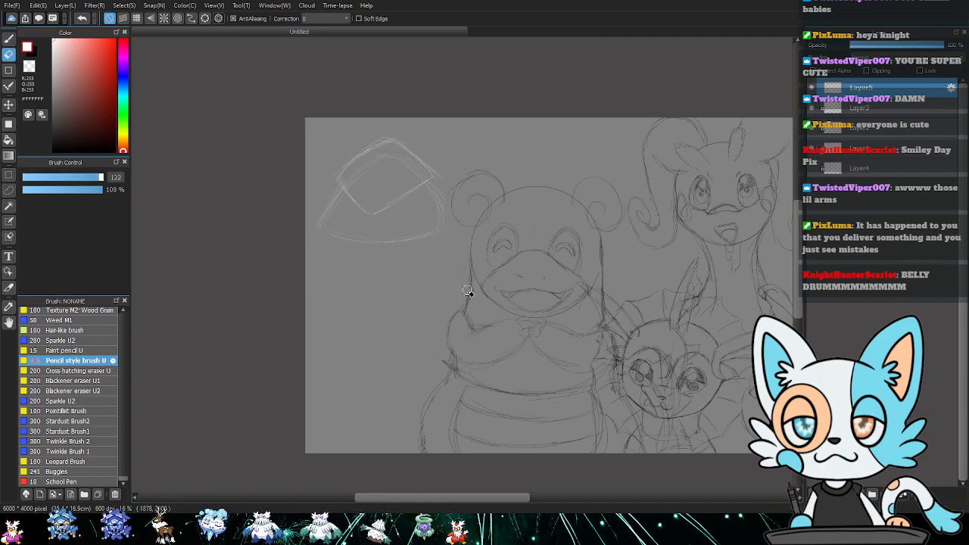
pyautogui.press('b')
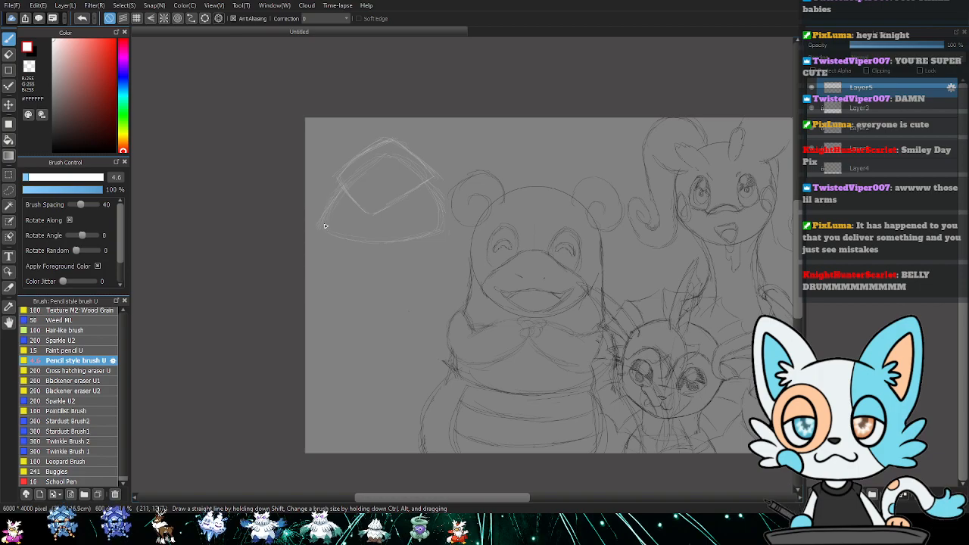
pyautogui.press('e')
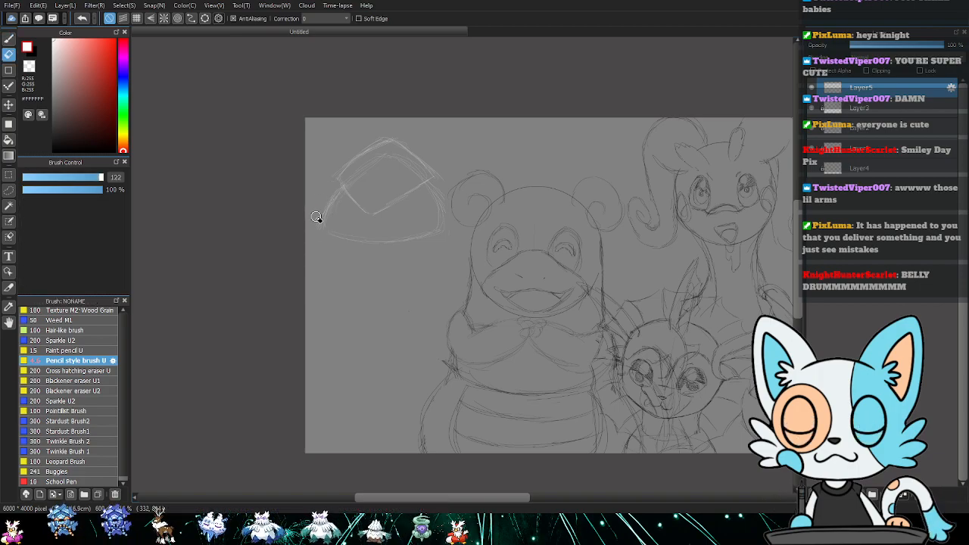
pyautogui.press('b')
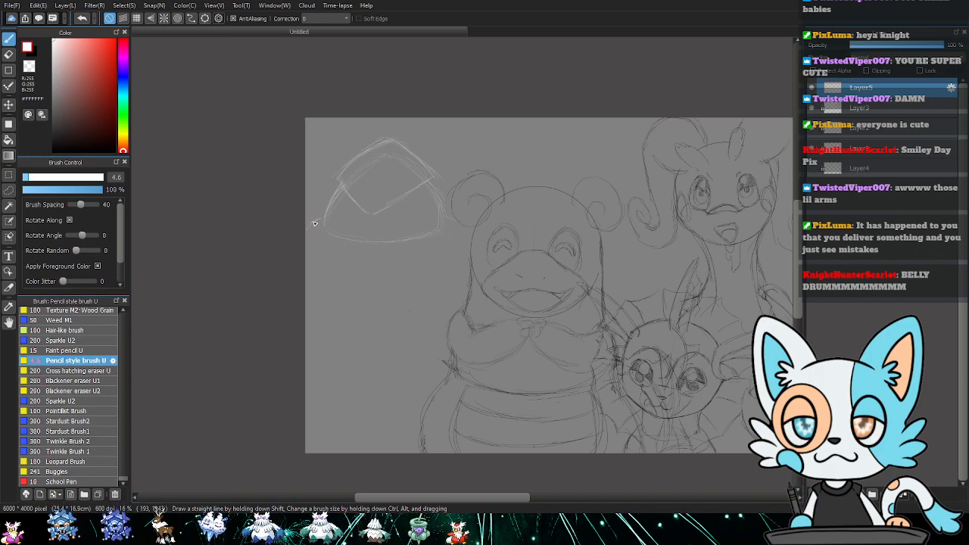
pyautogui.moveTo(315, 224); pyautogui.dragTo(306, 233)
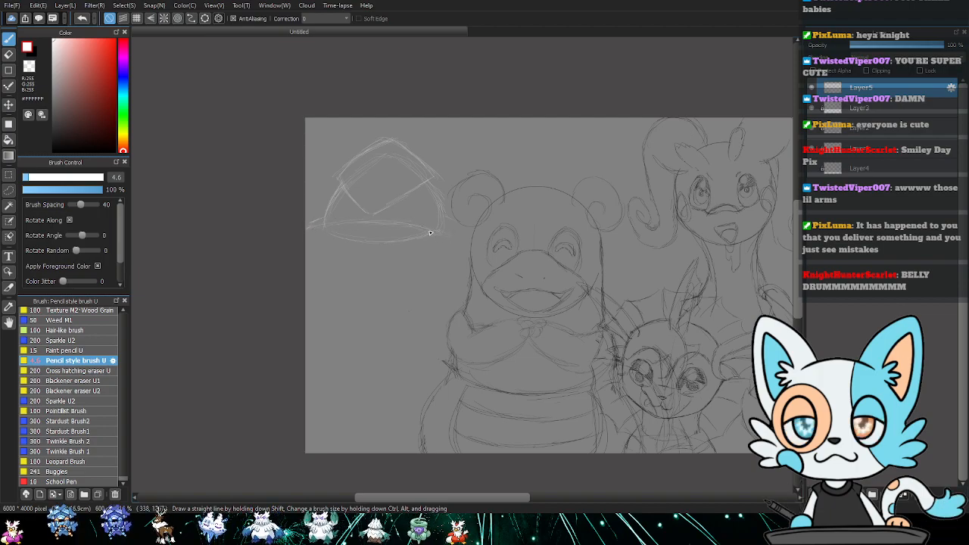
pyautogui.moveTo(440, 231); pyautogui.dragTo(471, 232)
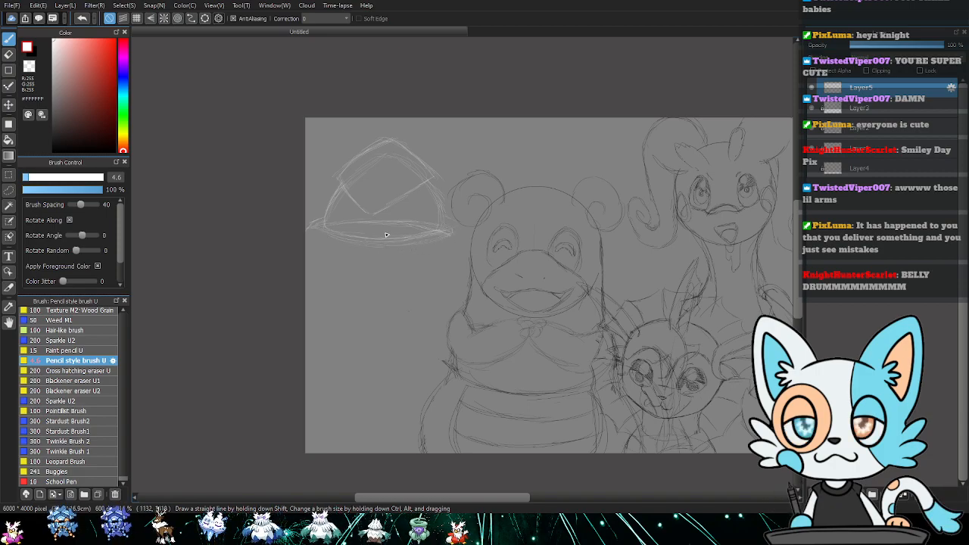
pyautogui.press('e')
pyautogui.moveTo(333, 223); pyautogui.dragTo(417, 223)
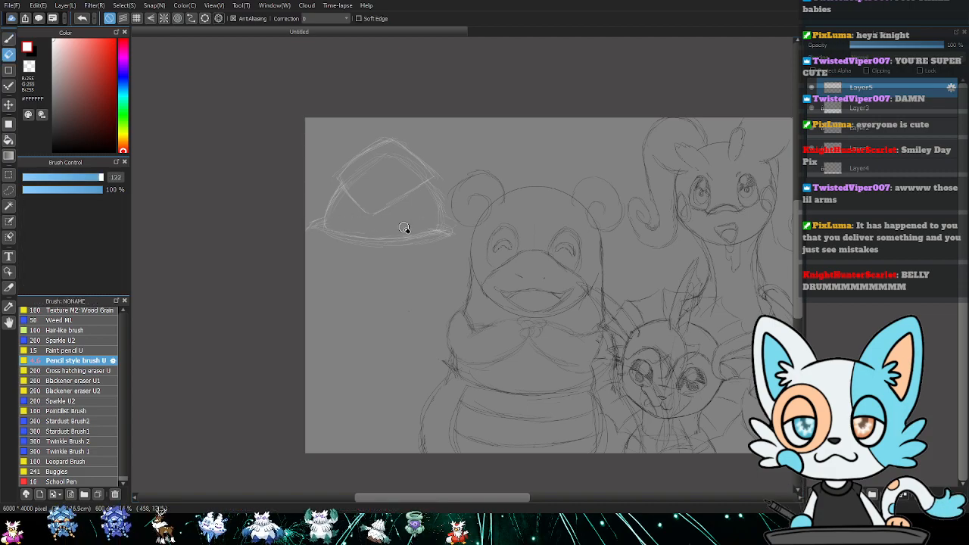
# - Redraw the crest plate's lower edges with a vertical centre line, clean up the head, and sketch narrowed angry eyes on both sides
pyautogui.press('b')
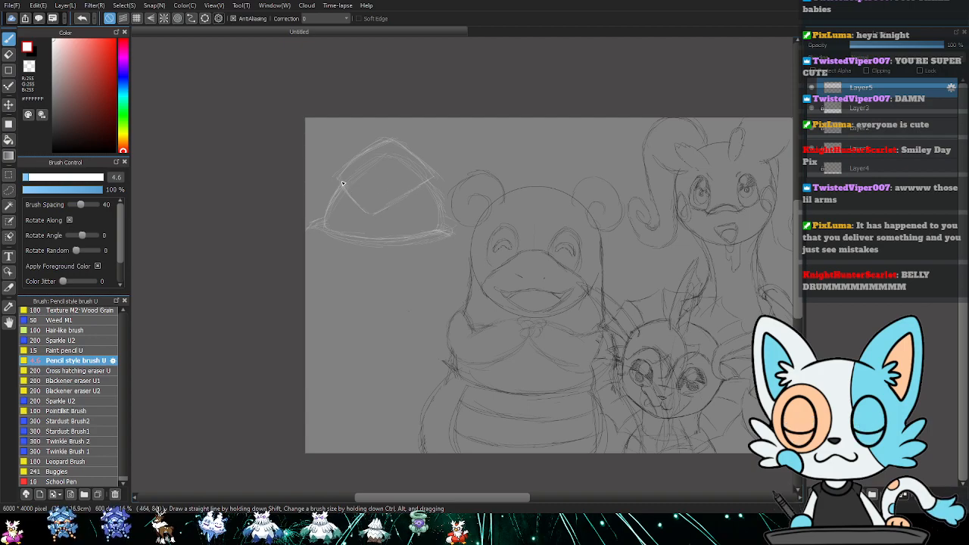
pyautogui.moveTo(342, 184); pyautogui.dragTo(371, 217)
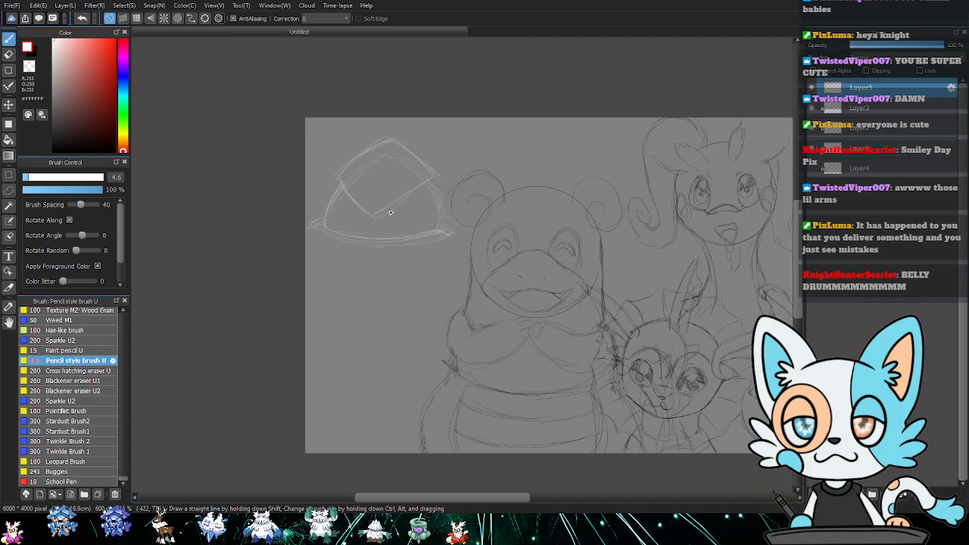
pyautogui.moveTo(387, 148); pyautogui.dragTo(381, 216)
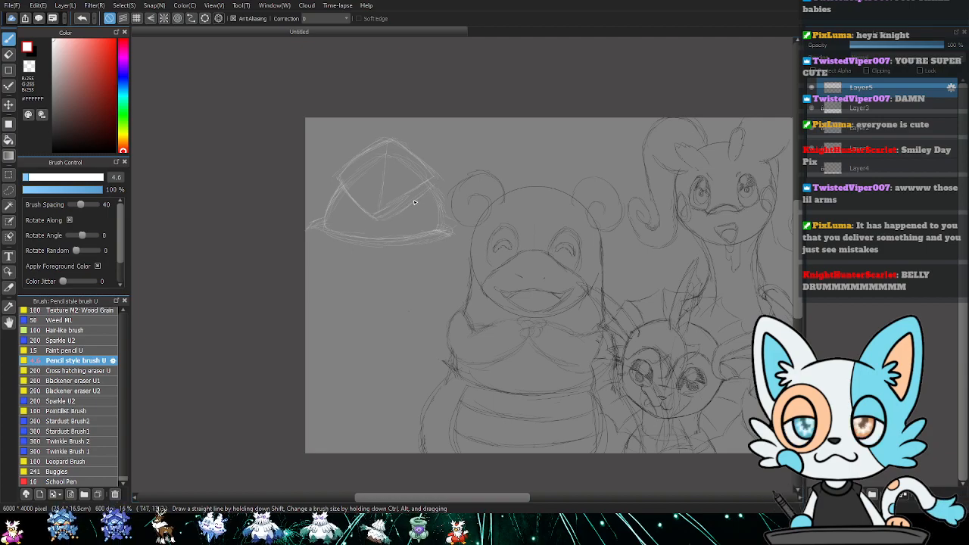
pyautogui.press('e')
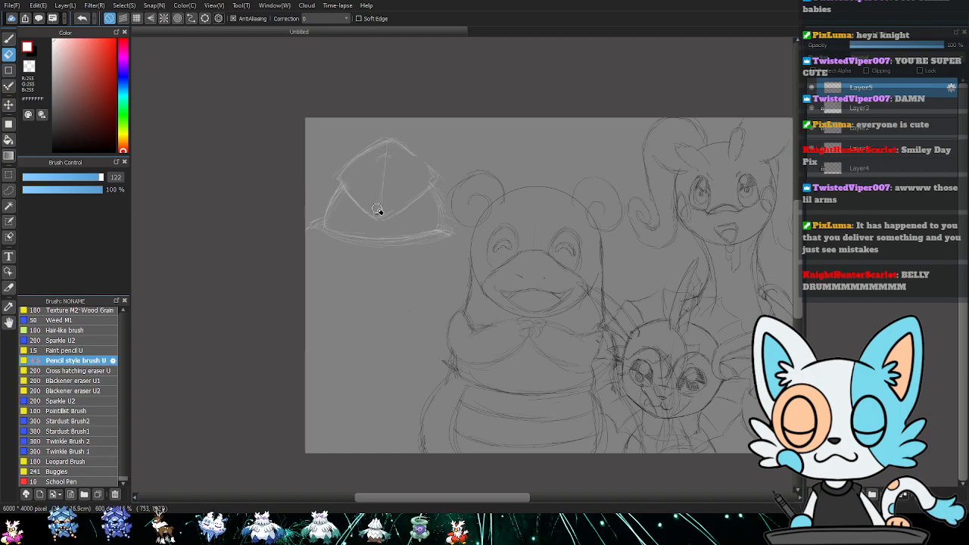
pyautogui.press('b')
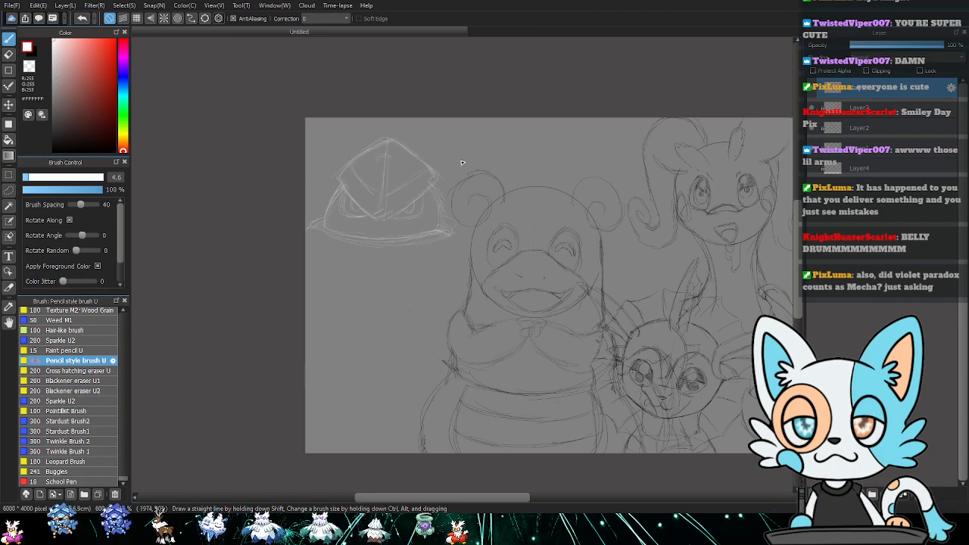
pyautogui.press('e')
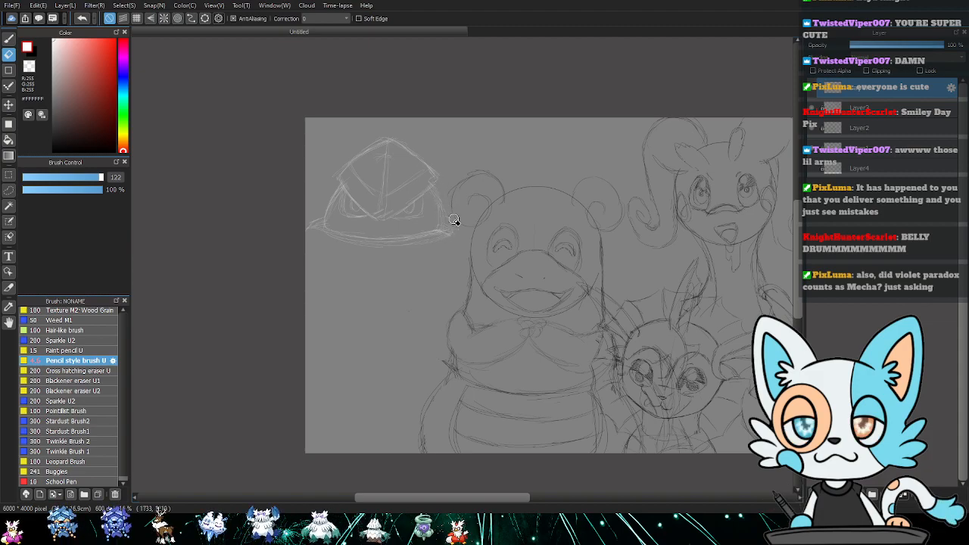
# - Sketch the domed-head character's wide round torso with a centre line and a belt carrying a large round buckle
pyautogui.press('b')
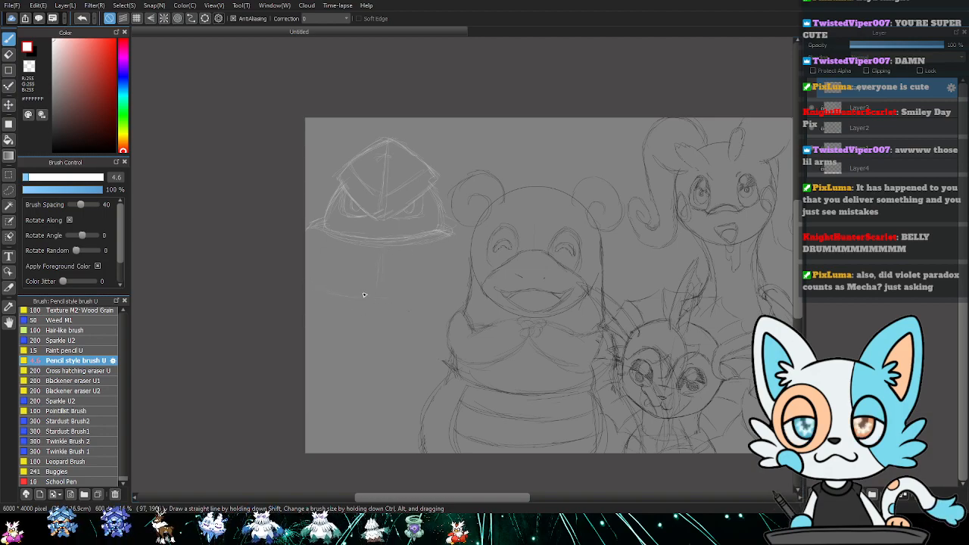
pyautogui.moveTo(375, 311); pyautogui.dragTo(435, 294)
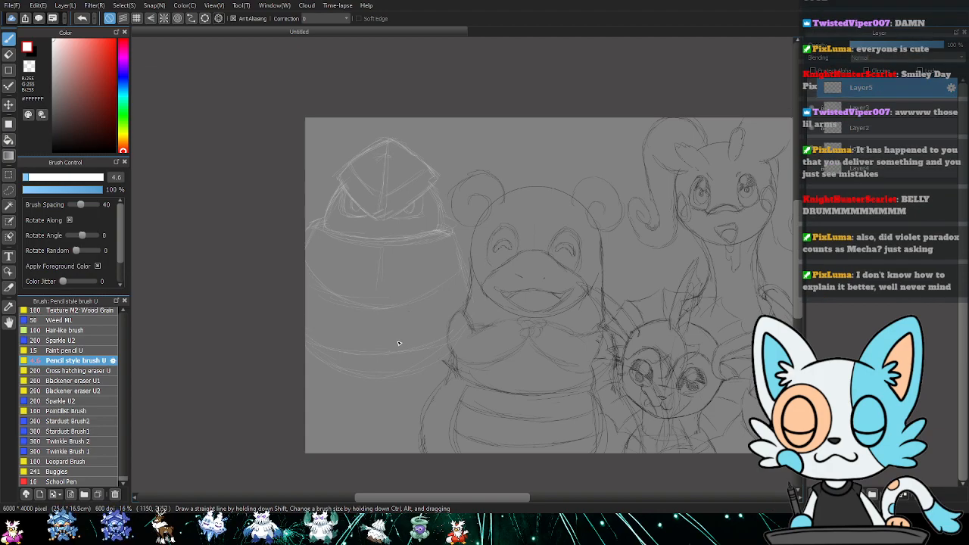
pyautogui.press('e')
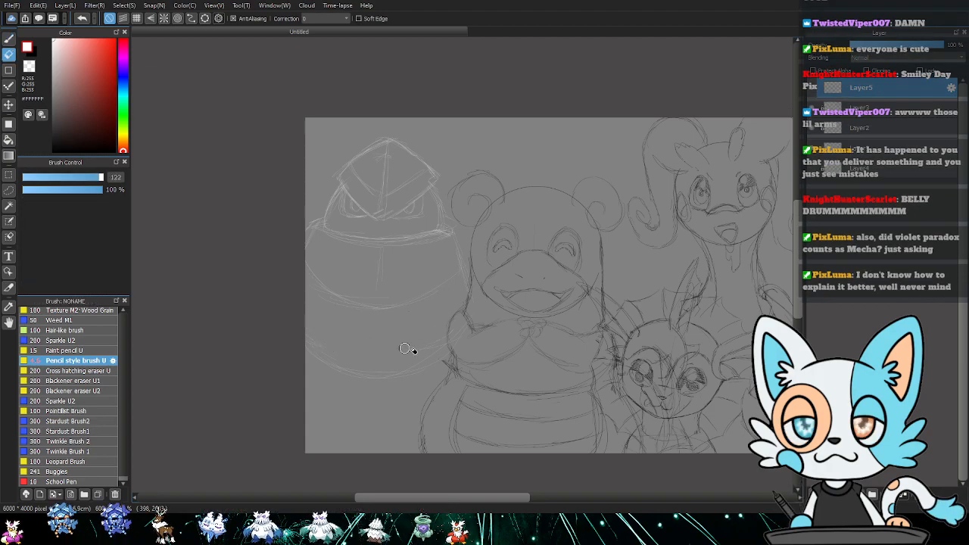
pyautogui.press('b')
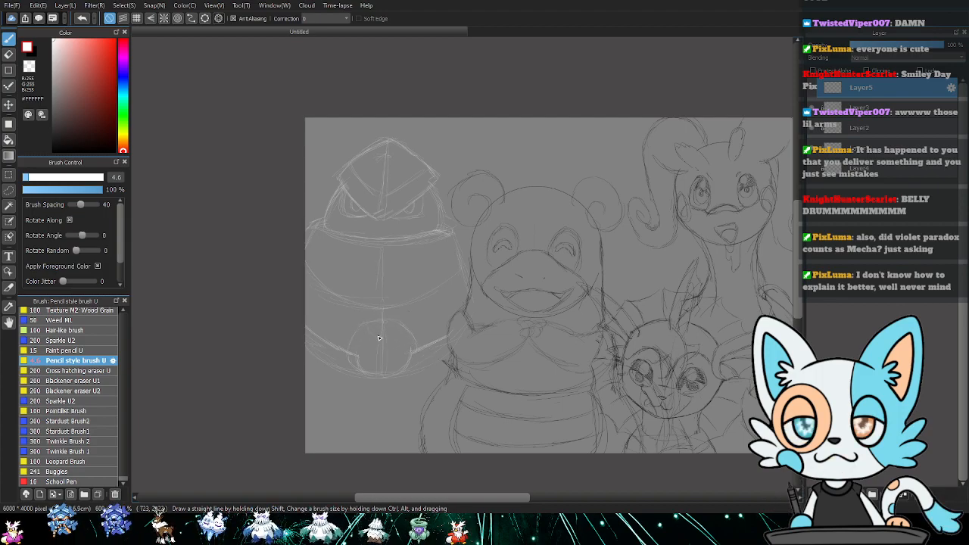
# - Detail the buckle and legs, and sketch a raised blocky hand with two thick fingers in a V over the central character
pyautogui.moveTo(365, 328); pyautogui.dragTo(394, 328)
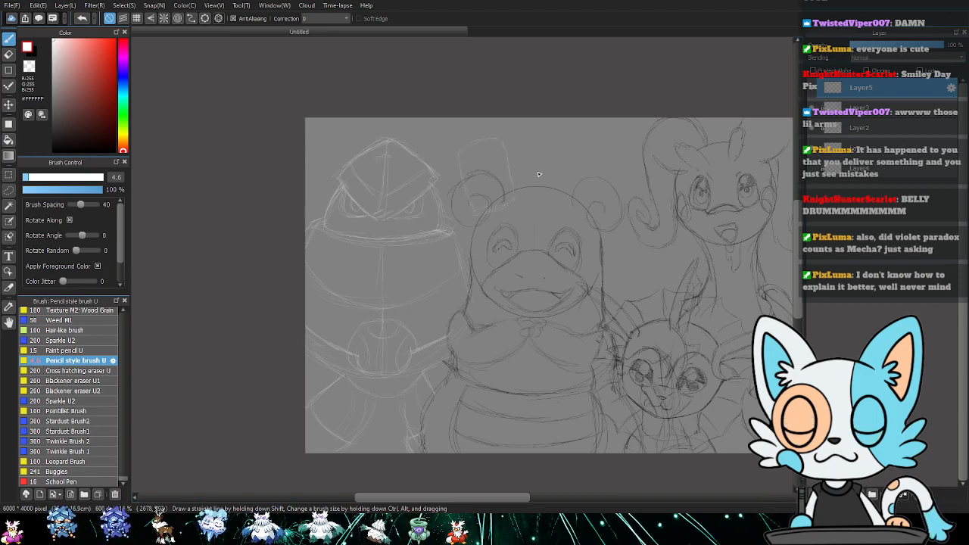
pyautogui.moveTo(524, 171); pyautogui.dragTo(520, 182)
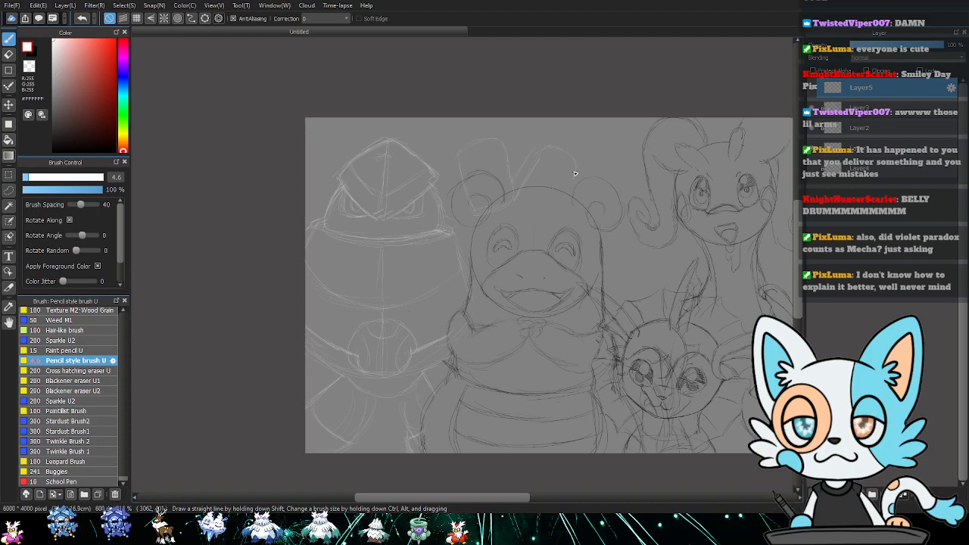
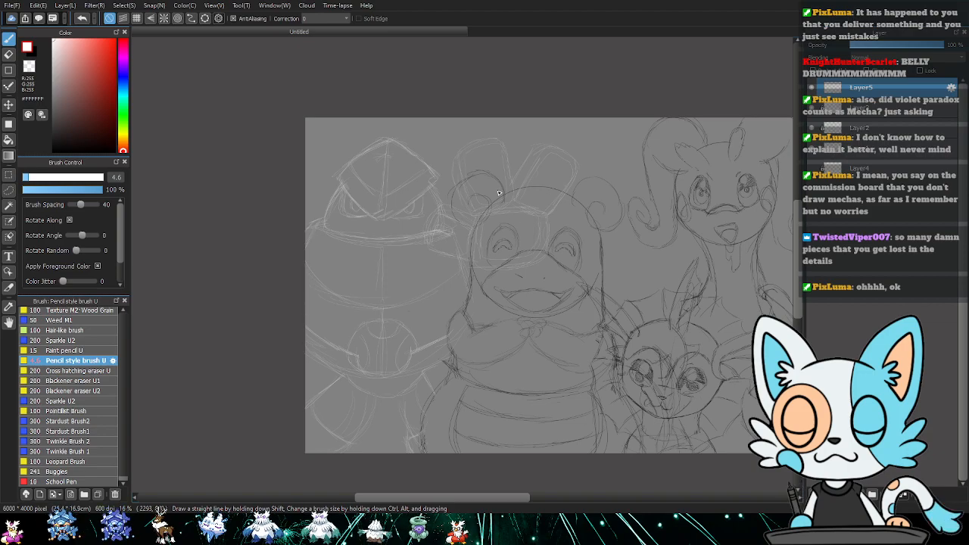
# - Add small curved pupils inside both angry eyes of the domed-head character and sketch short side plates beside its head
pyautogui.hotkey('ctrl', '+')
pyautogui.moveTo(367, 121)
pyautogui.mouseDown()
pyautogui.moveTo(423, 236)
pyautogui.moveTo(421, 265)
pyautogui.mouseUp()
pyautogui.press('e')
pyautogui.moveTo(292, 250); pyautogui.dragTo(301, 256)
pyautogui.press('b')
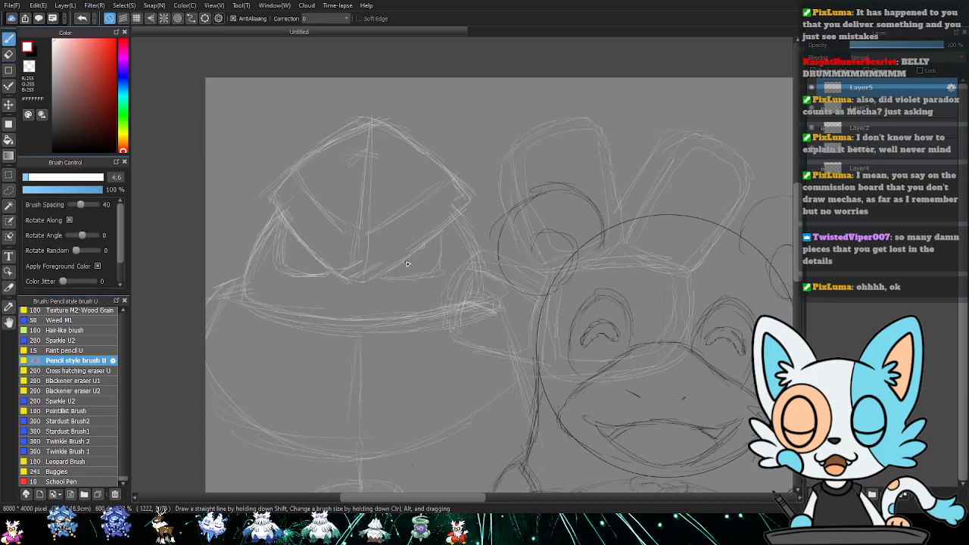
pyautogui.moveTo(408, 266)
pyautogui.mouseDown()
pyautogui.moveTo(429, 251)
pyautogui.moveTo(425, 263)
pyautogui.mouseUp()
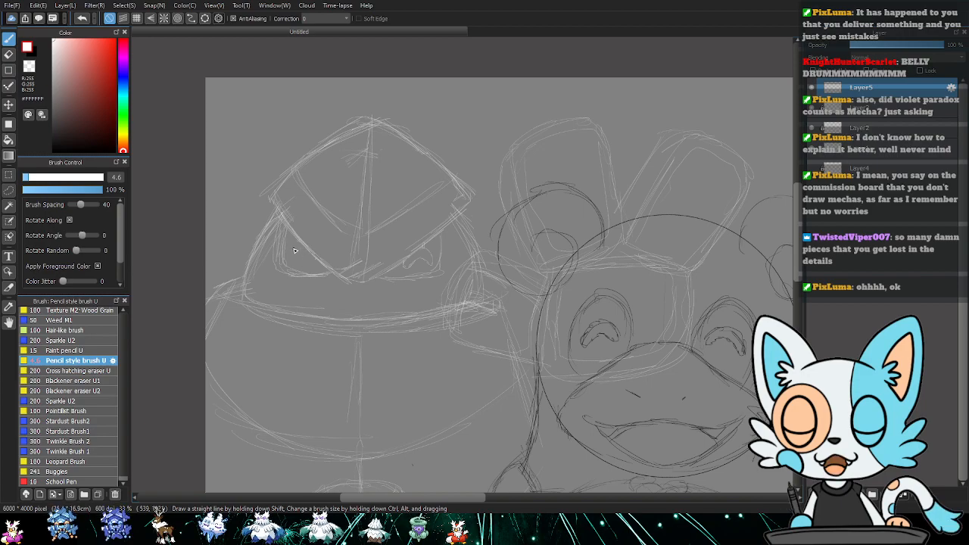
pyautogui.moveTo(288, 253)
pyautogui.mouseDown()
pyautogui.moveTo(315, 259)
pyautogui.moveTo(297, 256)
pyautogui.mouseUp()
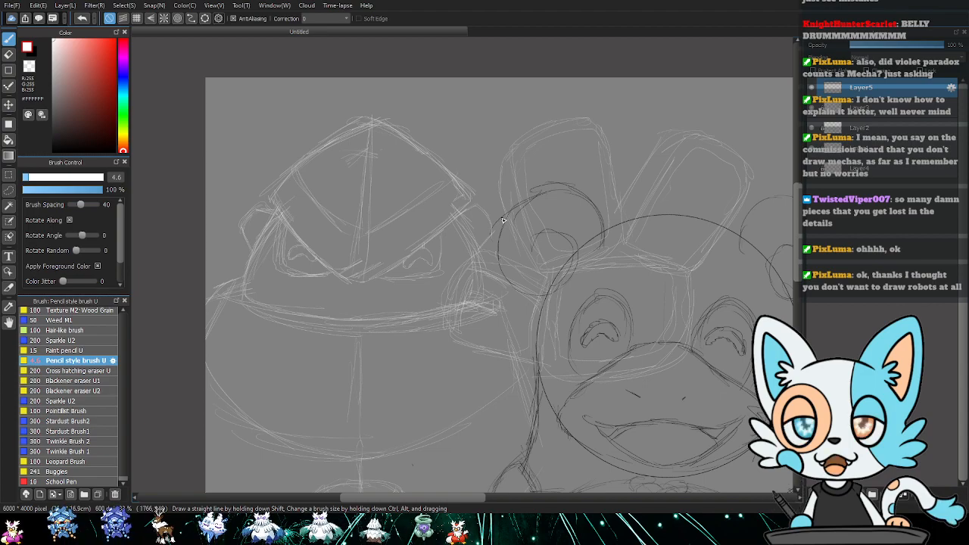
pyautogui.hotkey('ctrl', '0')
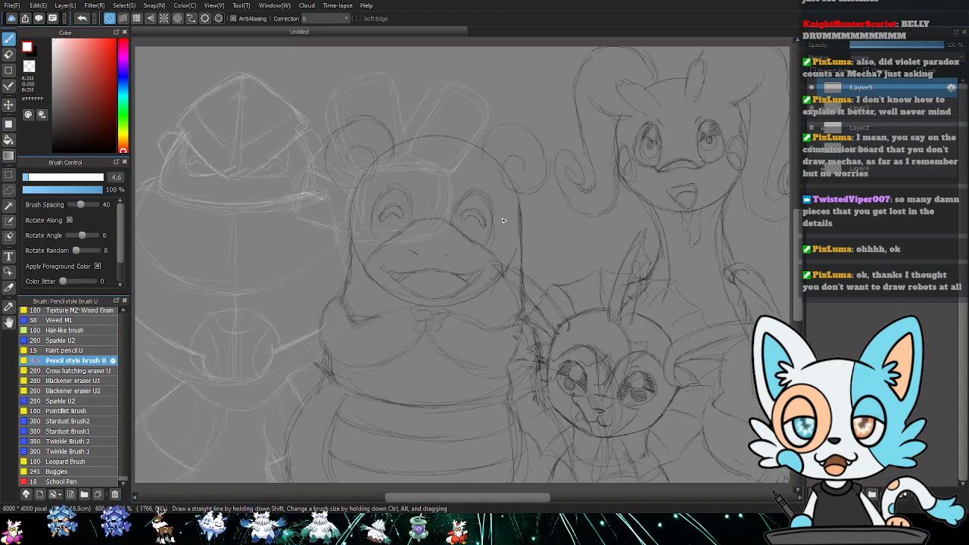
pyautogui.moveTo(461, 269); pyautogui.dragTo(527, 271)
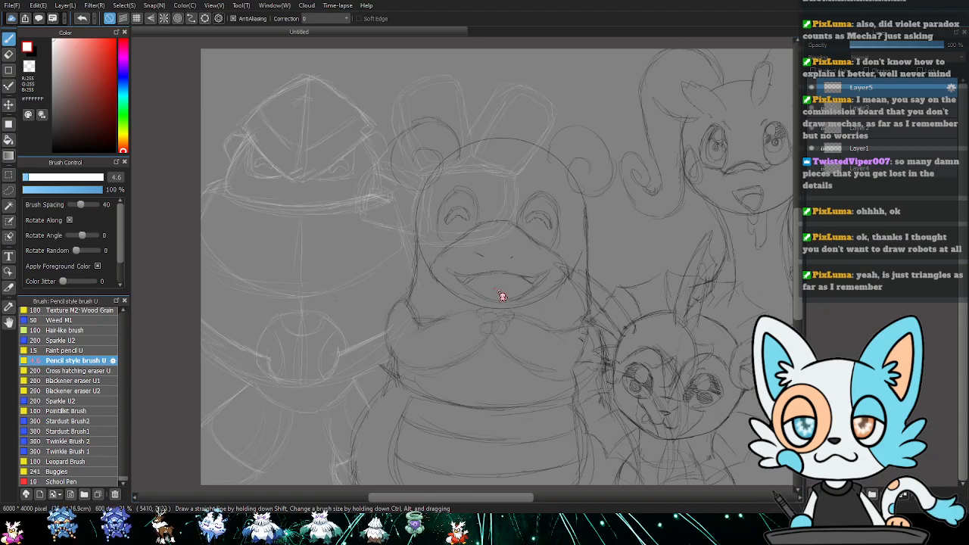
# - Turn the domed-head character's white lines on Layer5 black and set the drawing colour to black
pyautogui.hotkey('ctrl', 'z')
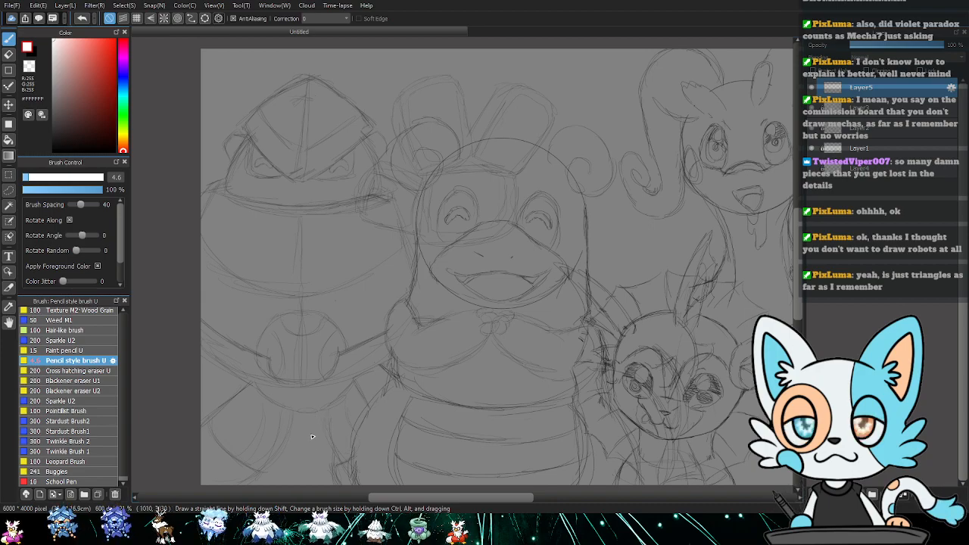
pyautogui.press('x')
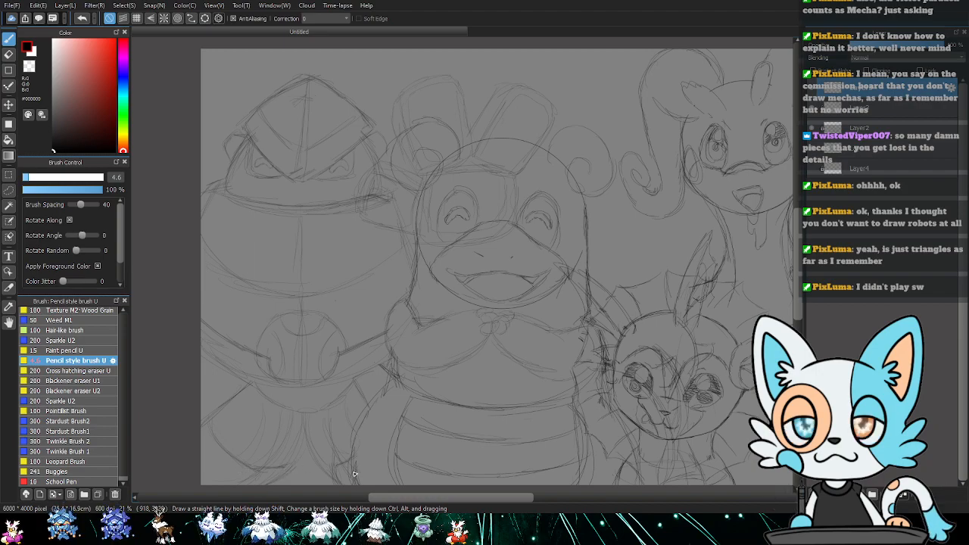
pyautogui.press('e')
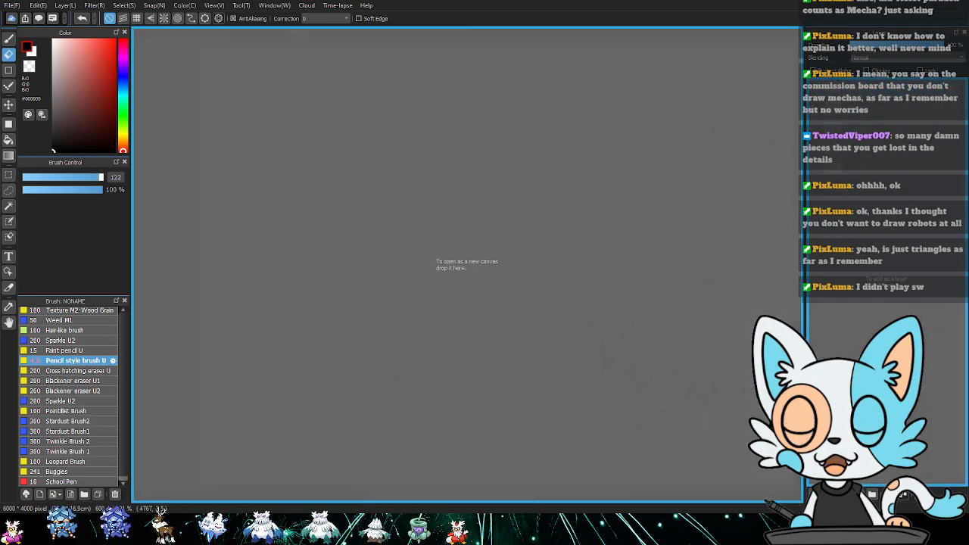
# - Open the bmp reference picture of the red and black skeletal dragon, examine it enlarged, and close it
pyautogui.moveTo(643, 309); pyautogui.dragTo(639, 306)
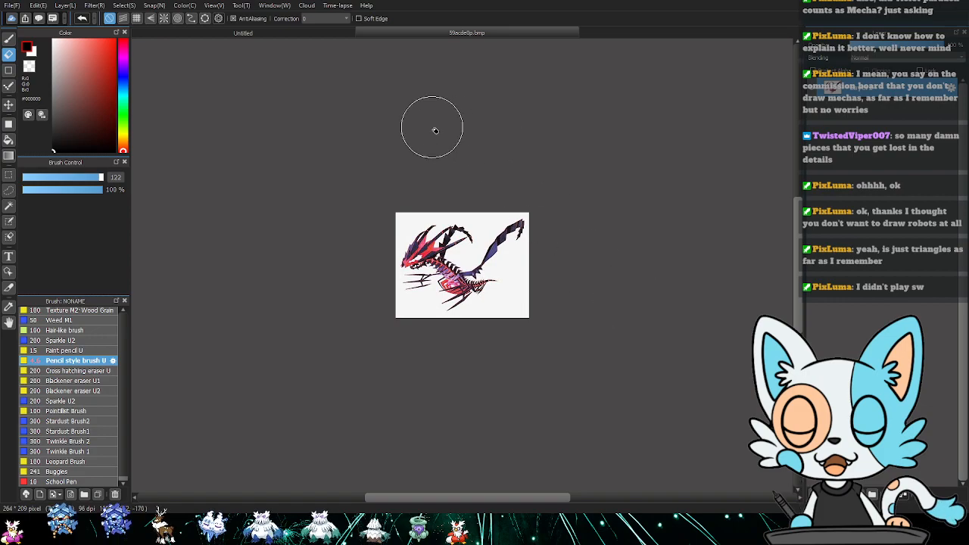
pyautogui.scroll(2, 436, 131)
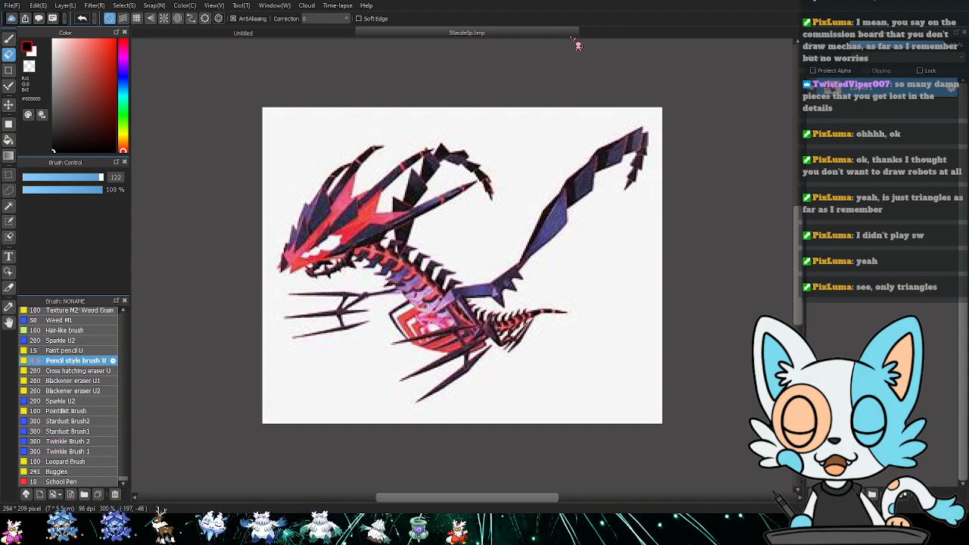
pyautogui.hotkey('ctrl', 'w')
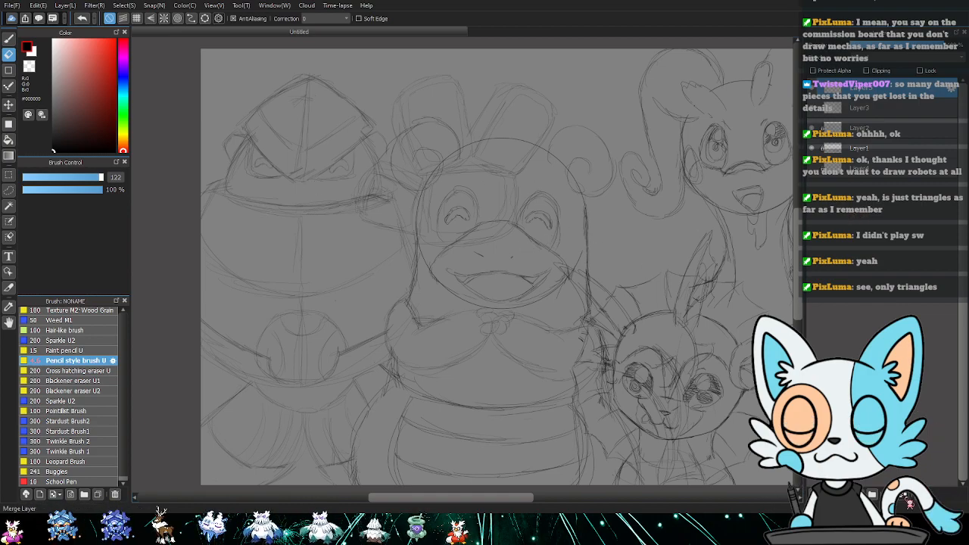
# - Darken the domed-head character's lines by duplicating Layer5 and merging the copy down, and lock the layer
pyautogui.click(856, 493)
pyautogui.click(869, 494)
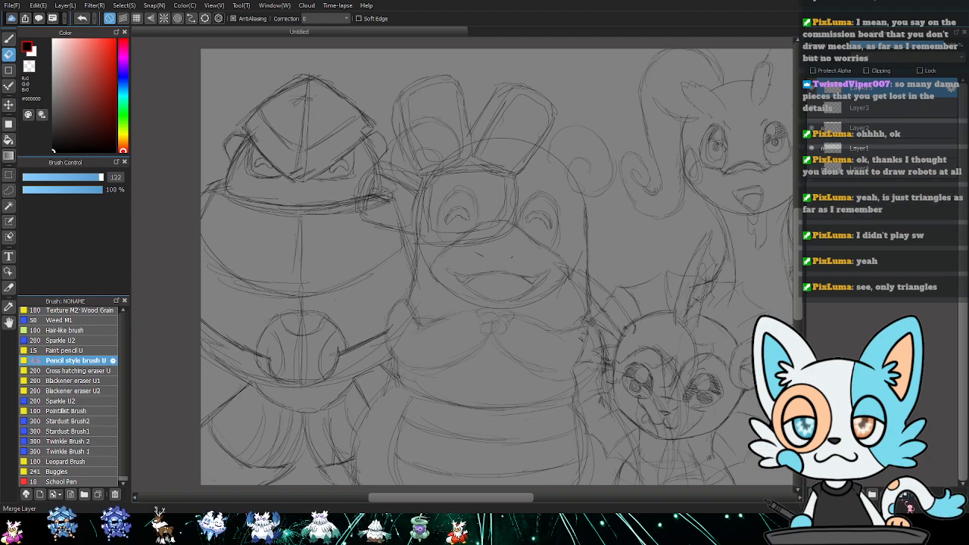
pyautogui.click(920, 70)
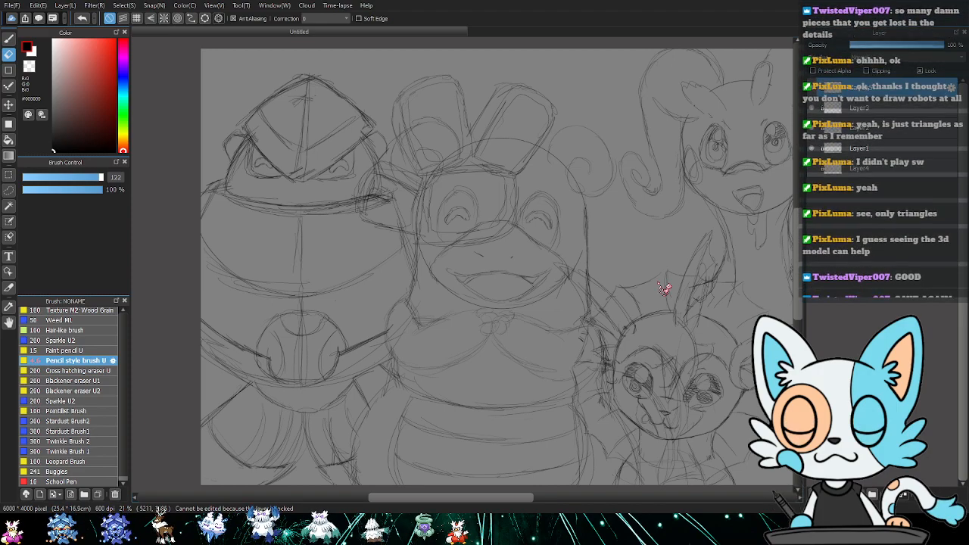
# - Save the drawing as Greninja Raid Team.mdp and group all five sketch layers in a new, expanded layer folder
pyautogui.hotkey('ctrl', 's')
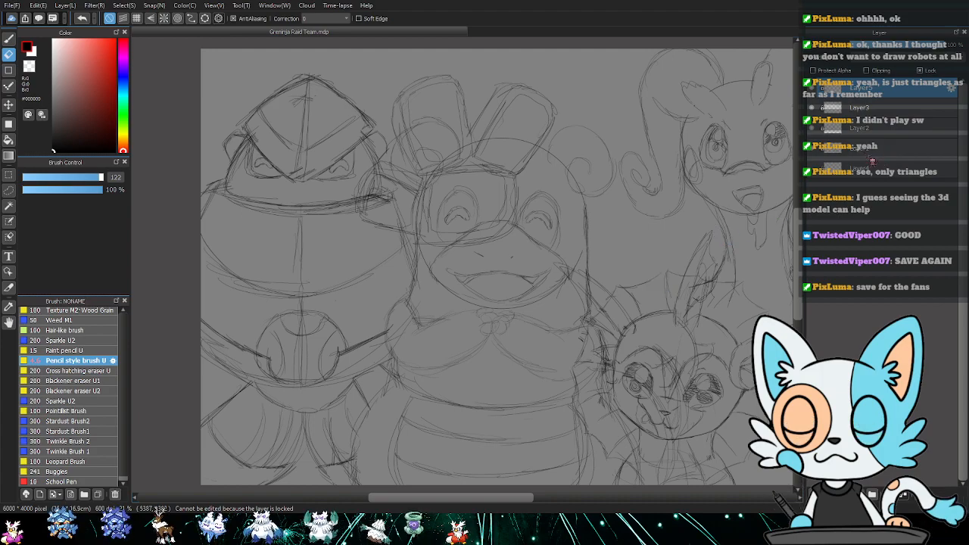
pyautogui.click(872, 494)
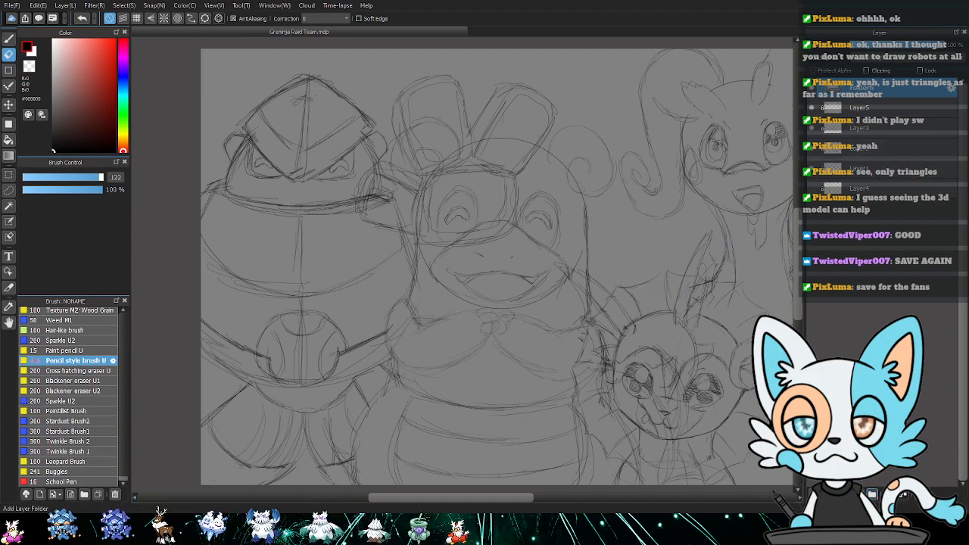
pyautogui.keyDown('shift'); pyautogui.click(887, 196); pyautogui.keyUp('shift')
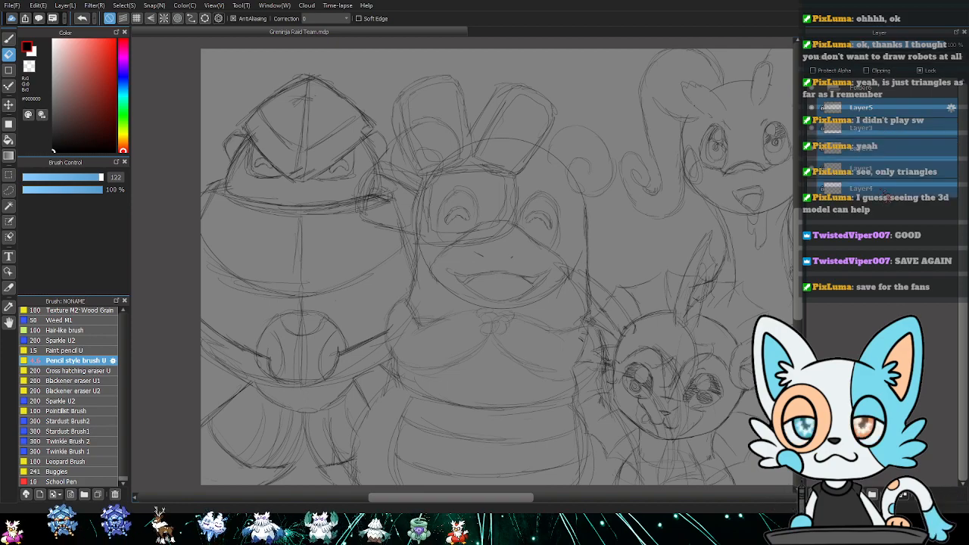
pyautogui.moveTo(883, 130); pyautogui.dragTo(882, 100)
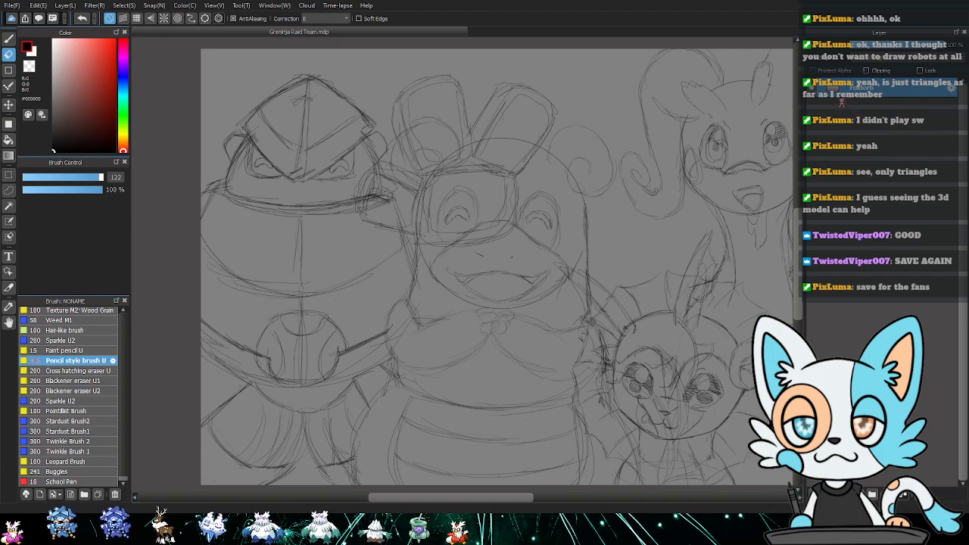
pyautogui.click(836, 93)
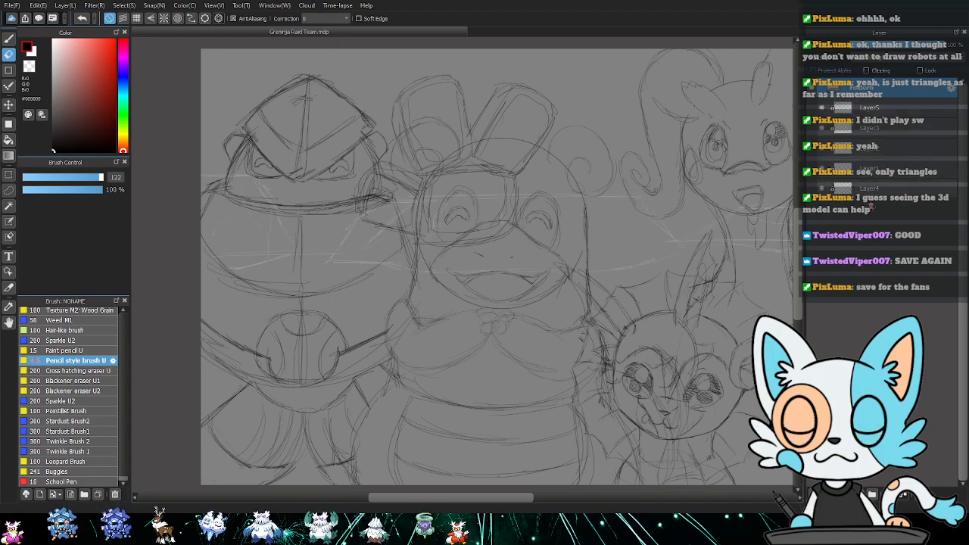
# - Sketch angular cracked rock-wall lines in white behind the characters on Layer4, and turn the layer's lines black
pyautogui.moveTo(710, 235)
pyautogui.mouseDown()
pyautogui.moveTo(638, 232)
pyautogui.moveTo(649, 223)
pyautogui.moveTo(597, 241)
pyautogui.moveTo(666, 232)
pyautogui.moveTo(643, 202)
pyautogui.moveTo(636, 208)
pyautogui.moveTo(675, 219)
pyautogui.moveTo(788, 203)
pyautogui.mouseUp()
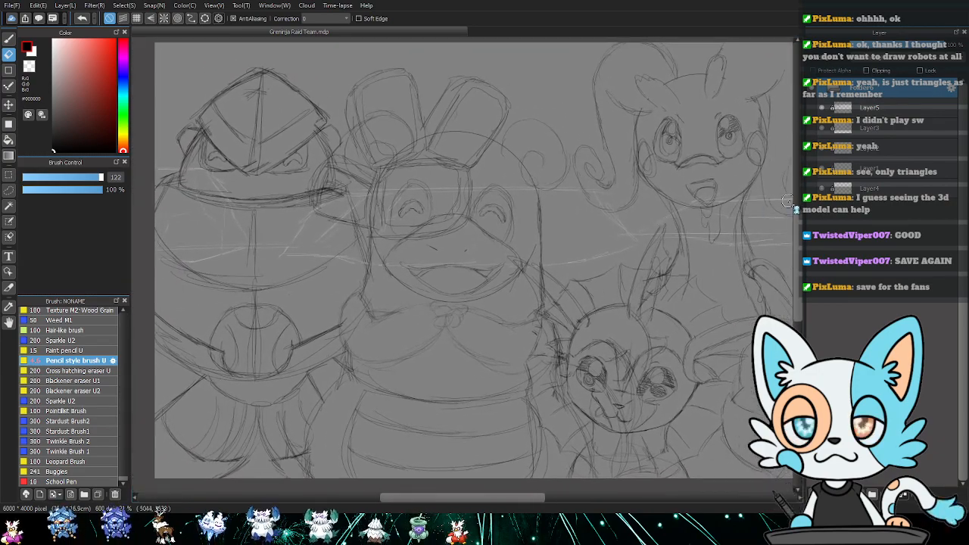
pyautogui.click(891, 186)
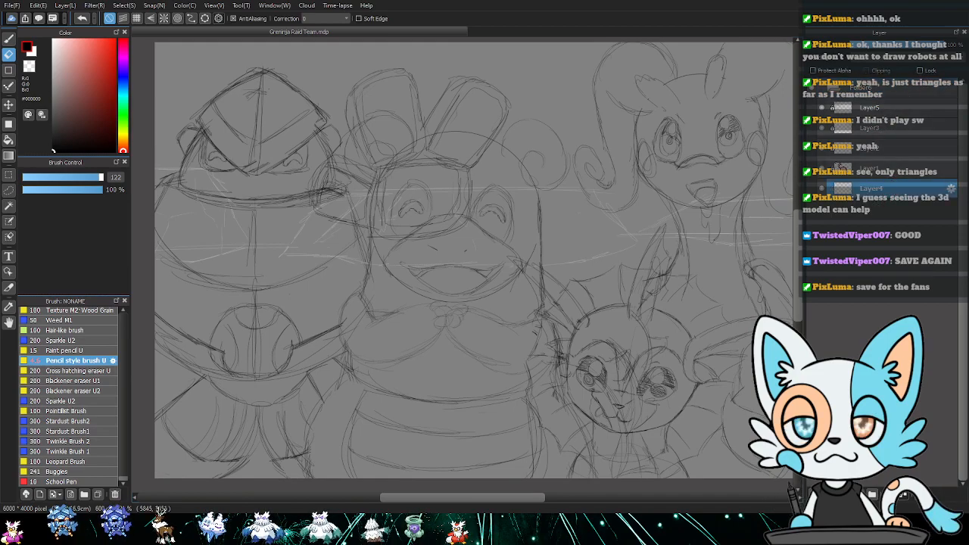
pyautogui.press('x')
pyautogui.press('b')
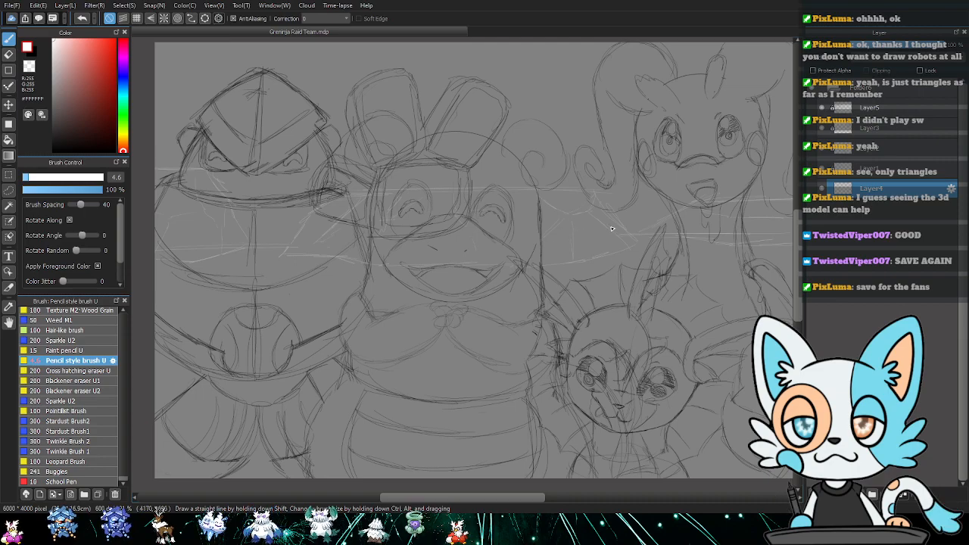
pyautogui.scroll(1, 648, 180)
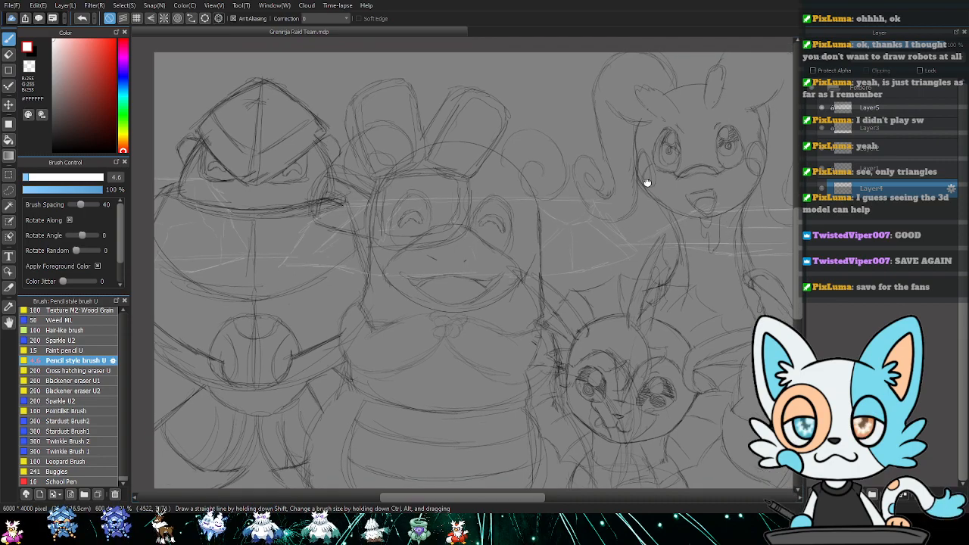
pyautogui.scroll(5, 648, 180)
pyautogui.hscroll(-1, 644, 225)
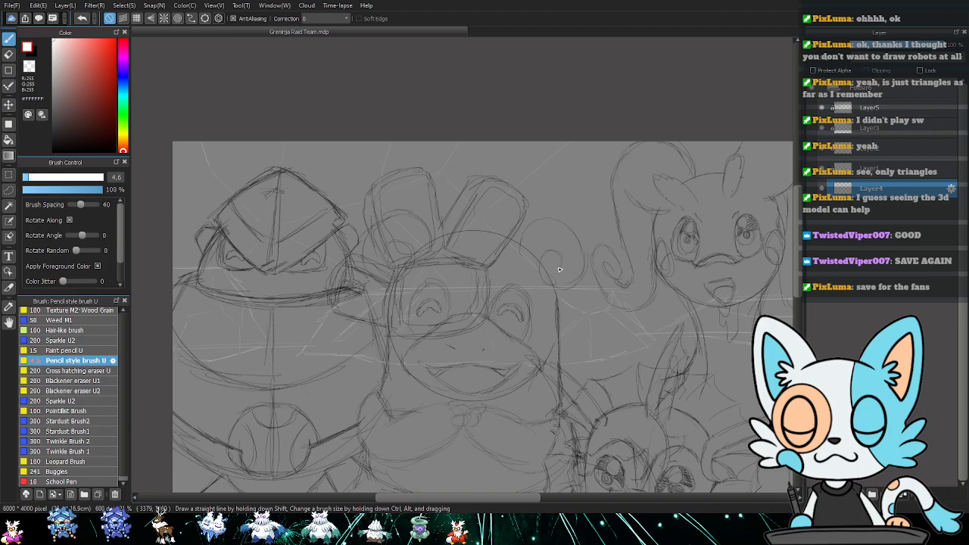
pyautogui.scroll(-1, 686, 261)
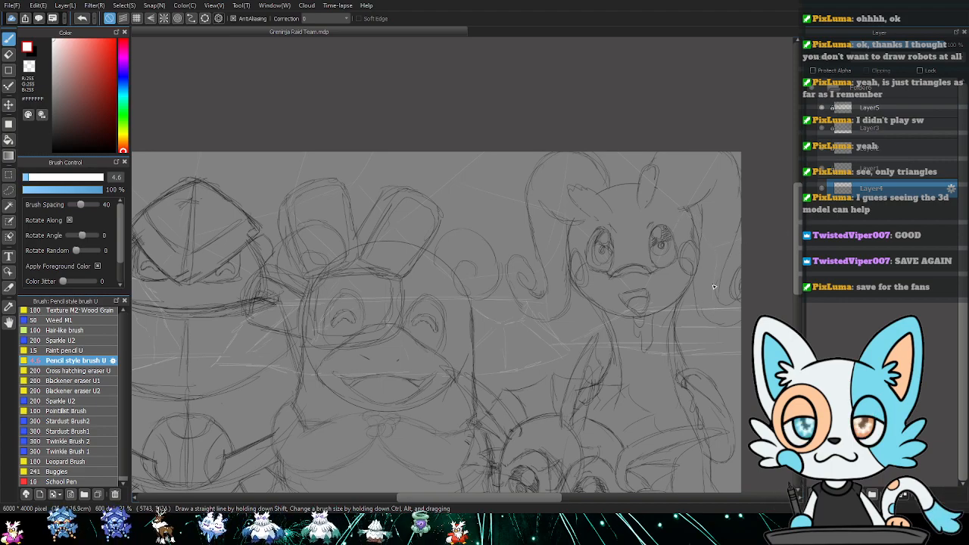
pyautogui.moveTo(632, 307); pyautogui.dragTo(684, 286)
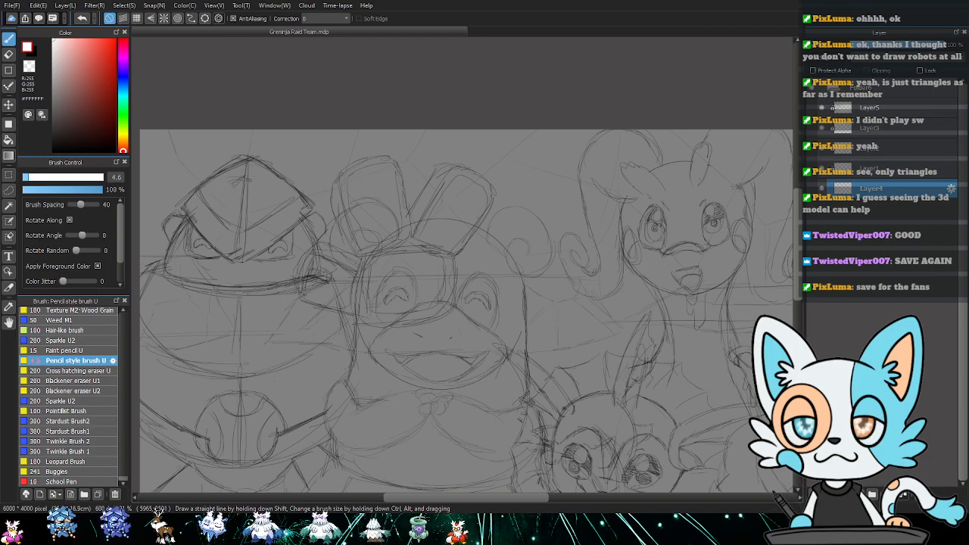
# - Darken the background lines by duplicating Layer4 twice and merging the copies down, and lock the layer
pyautogui.click(888, 494)
pyautogui.click(888, 494)
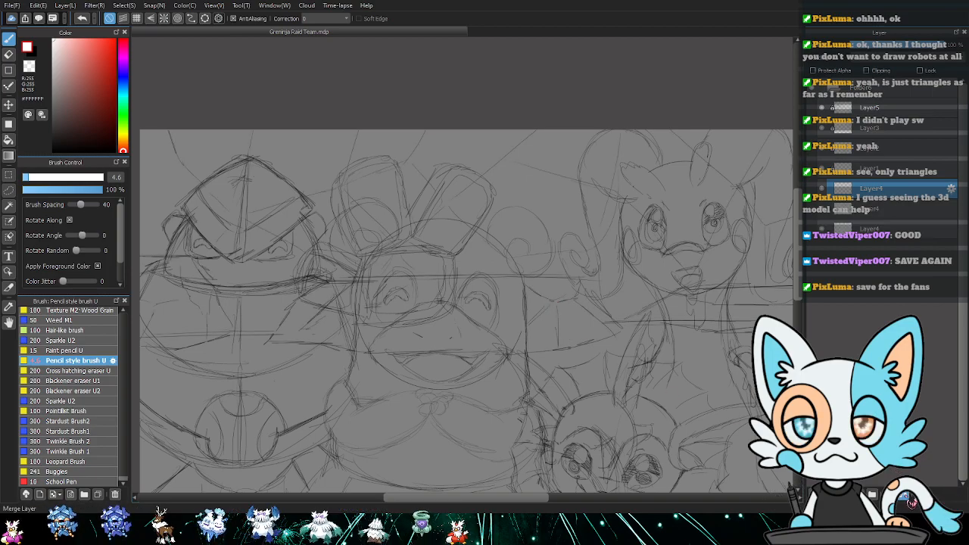
pyautogui.click(907, 496)
pyautogui.click(906, 496)
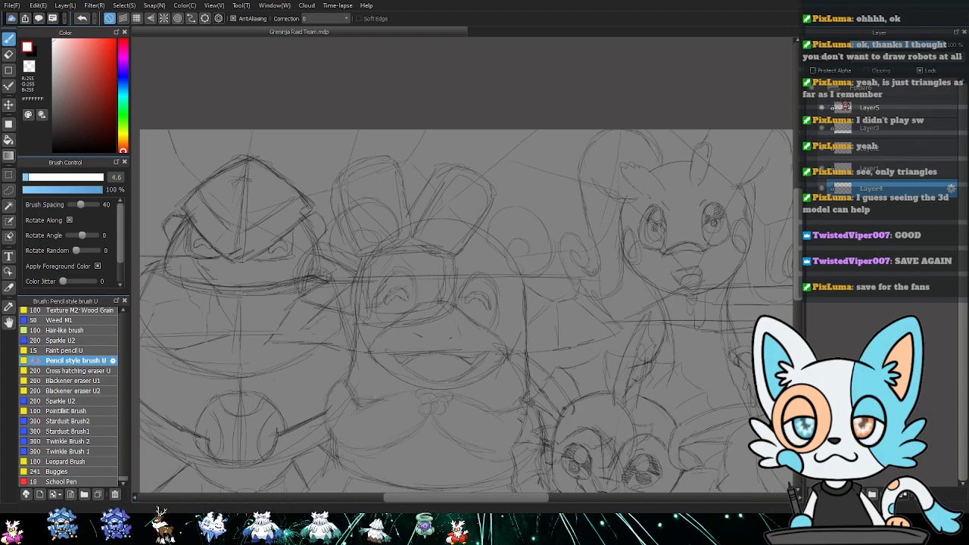
# - Hide Layer5, Layer3, Layer2 and Layer1 so only the rocky background sketch is shown
pyautogui.click(822, 107)
pyautogui.click(822, 128)
pyautogui.click(822, 147)
pyautogui.click(821, 168)
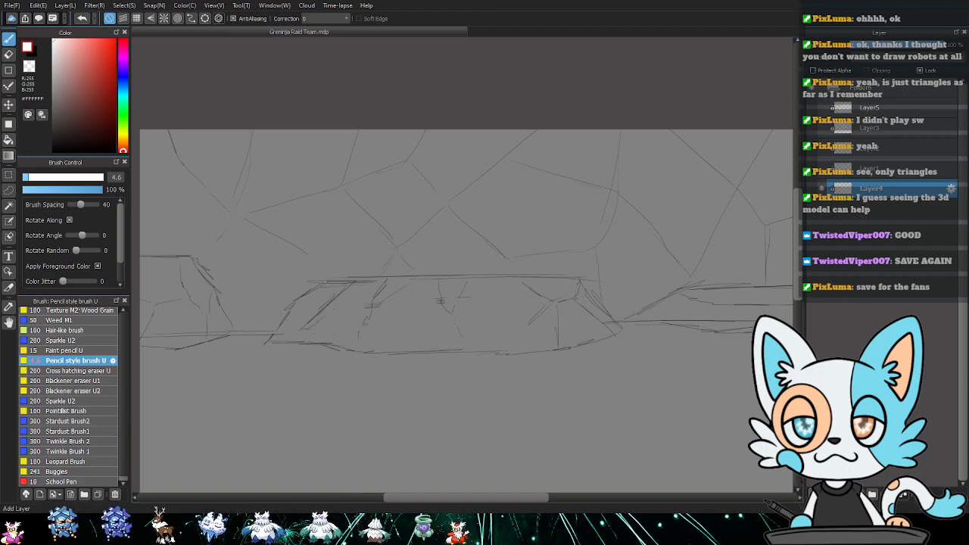
# - Add a new layer above the collapsed sketch folder, lower the folder's opacity, and make the new layer active
pyautogui.click(814, 494)
pyautogui.moveTo(854, 193); pyautogui.dragTo(858, 84)
pyautogui.click(834, 108)
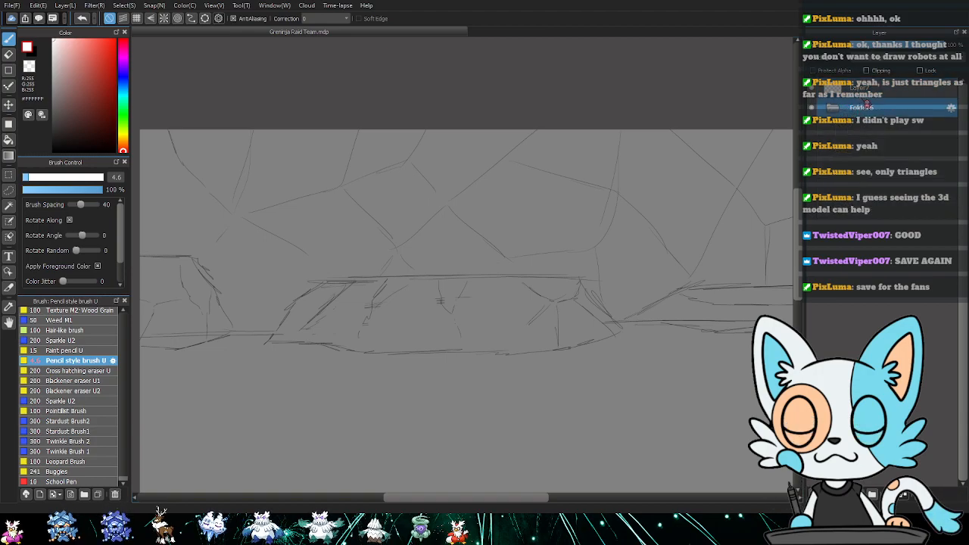
pyautogui.click(867, 91)
pyautogui.click(898, 109)
pyautogui.click(883, 46)
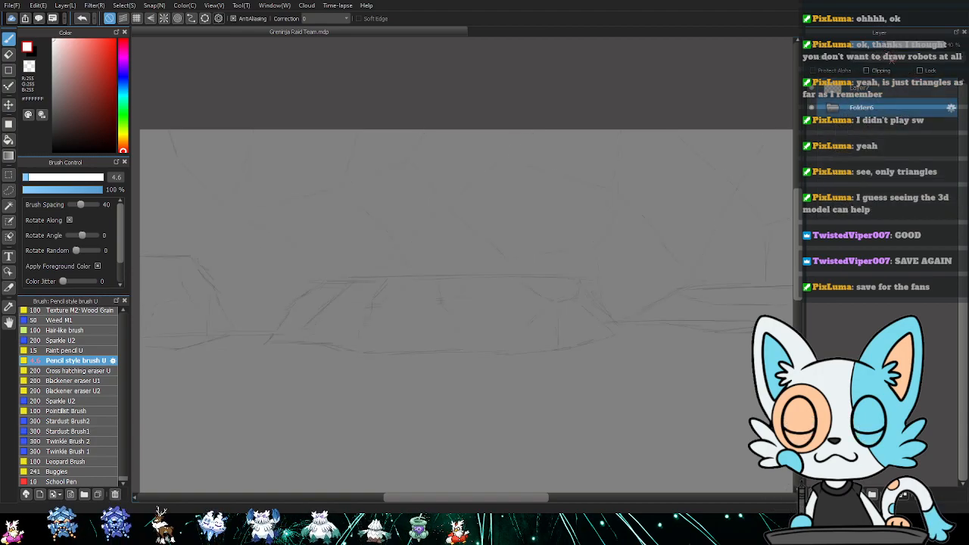
pyautogui.click(883, 90)
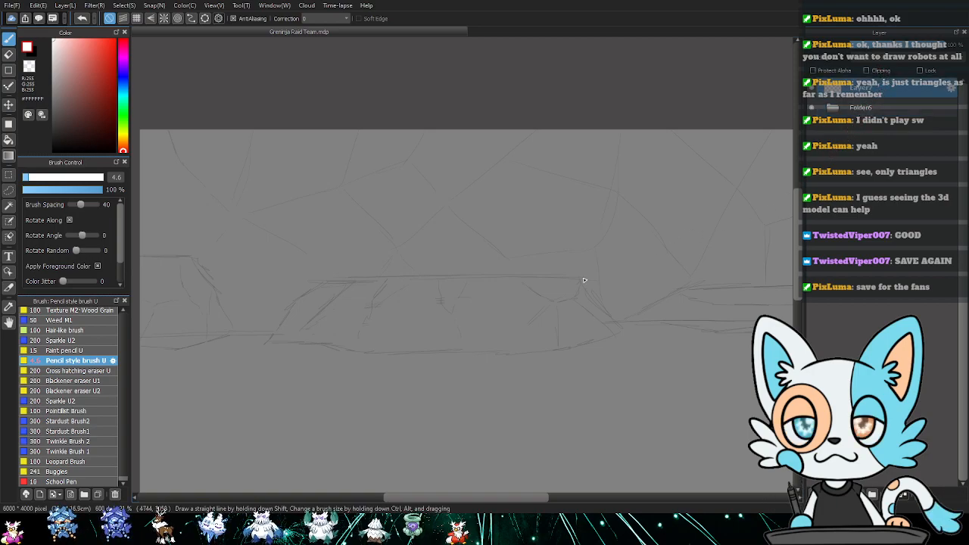
pyautogui.moveTo(619, 290)
pyautogui.mouseDown()
pyautogui.moveTo(671, 268)
pyautogui.moveTo(638, 259)
pyautogui.moveTo(593, 294)
pyautogui.mouseUp()
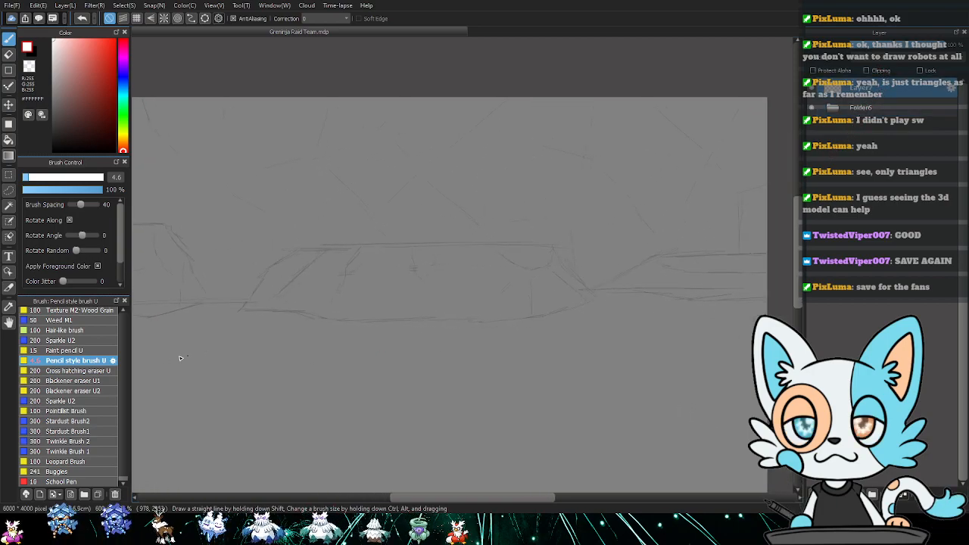
pyautogui.moveTo(124, 479); pyautogui.dragTo(120, 312)
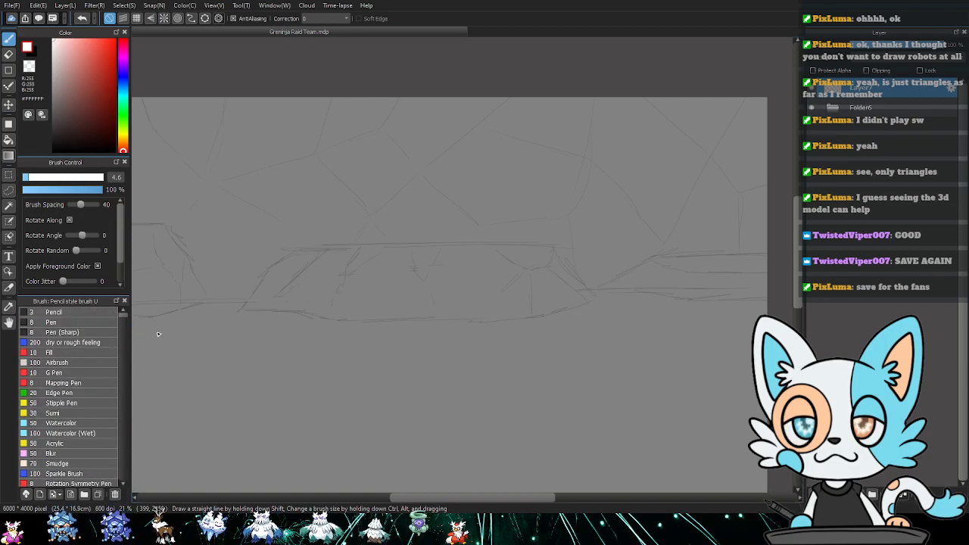
pyautogui.moveTo(264, 364); pyautogui.dragTo(322, 367)
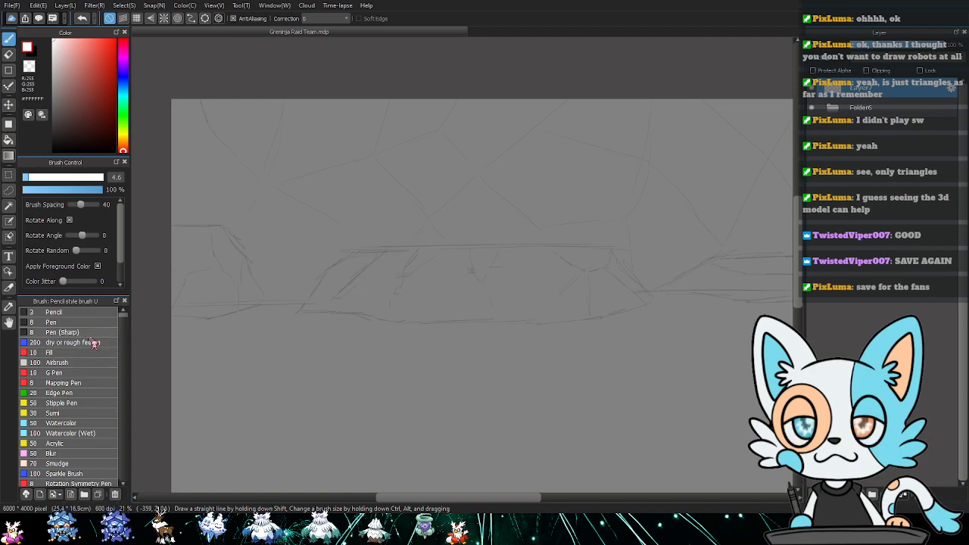
pyautogui.hotkey('ctrl', '-')
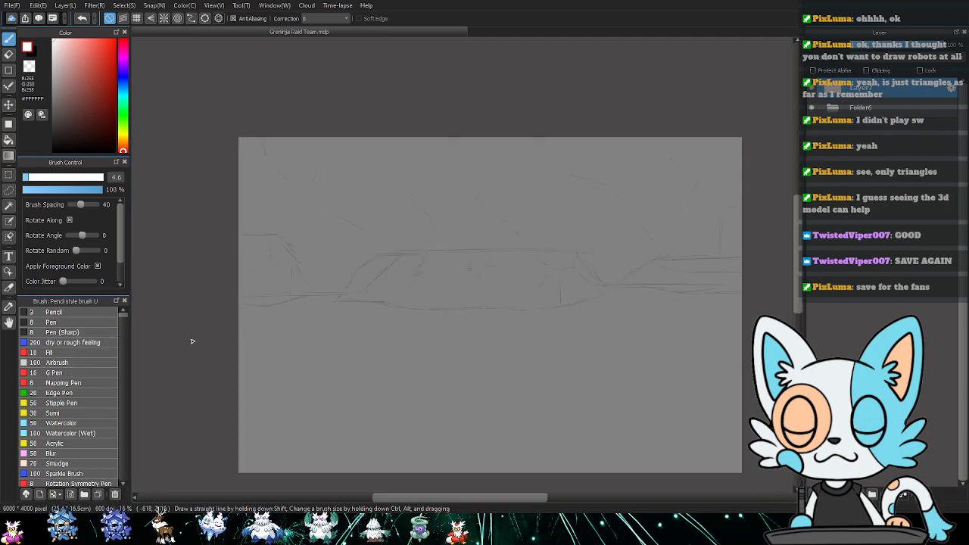
pyautogui.moveTo(358, 380); pyautogui.dragTo(337, 338)
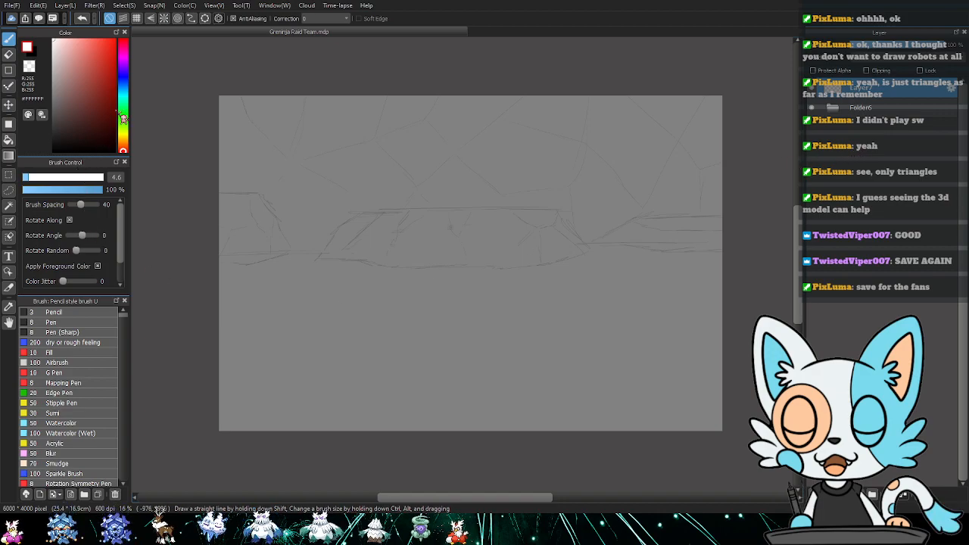
# - Fill Layer7 entirely with dark purple #241931, with the fill reference set to Layer
pyautogui.click(123, 67)
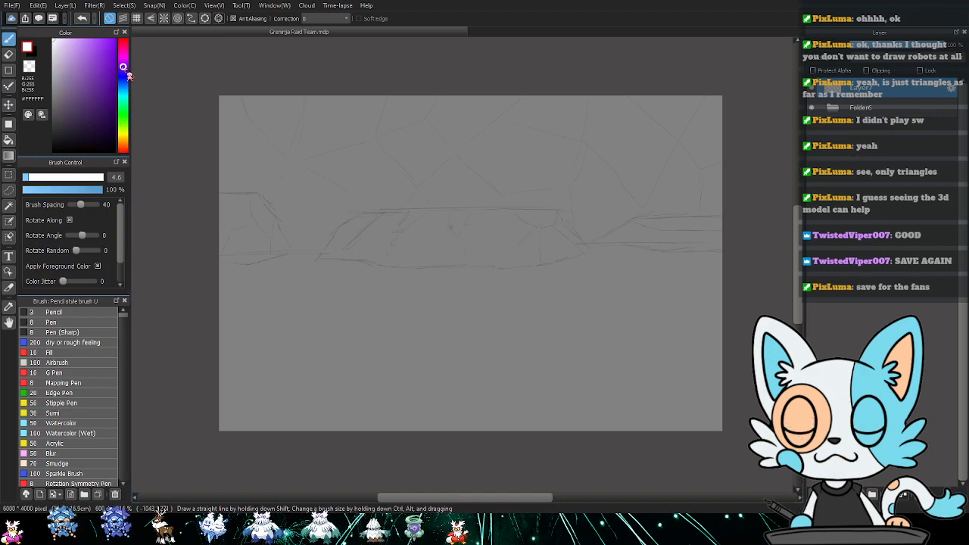
pyautogui.moveTo(101, 79)
pyautogui.mouseDown()
pyautogui.moveTo(103, 134)
pyautogui.moveTo(77, 141)
pyautogui.moveTo(91, 140)
pyautogui.mouseUp()
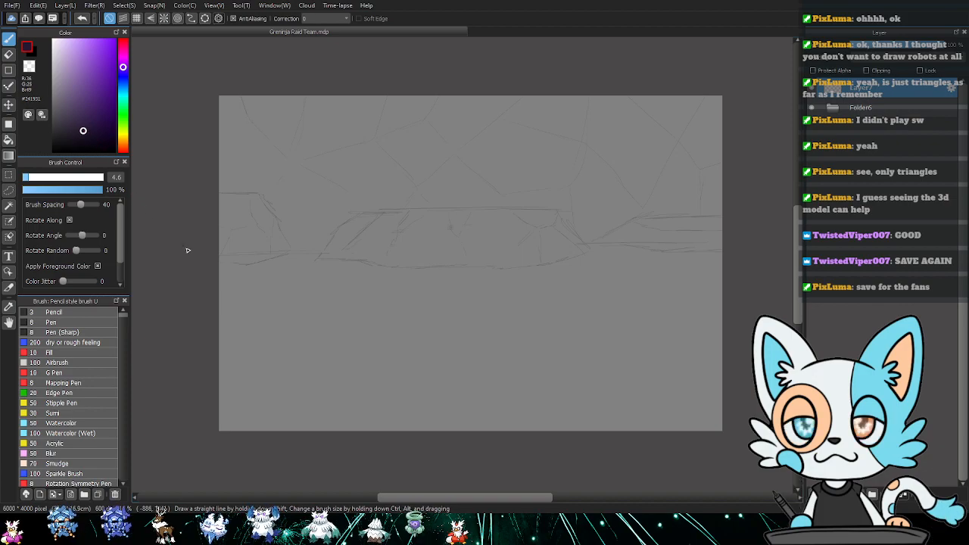
pyautogui.press('g')
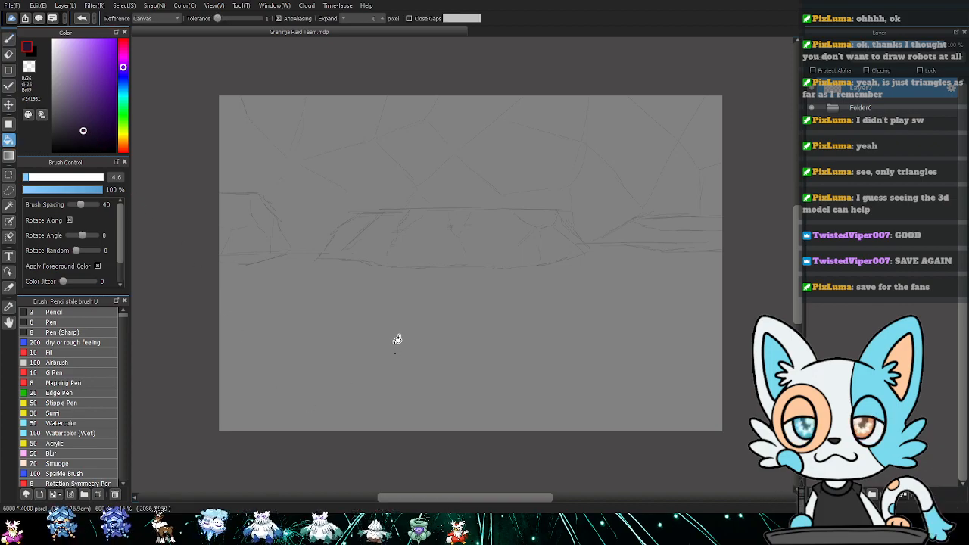
pyautogui.click(433, 357)
pyautogui.hotkey('ctrl', 'z')
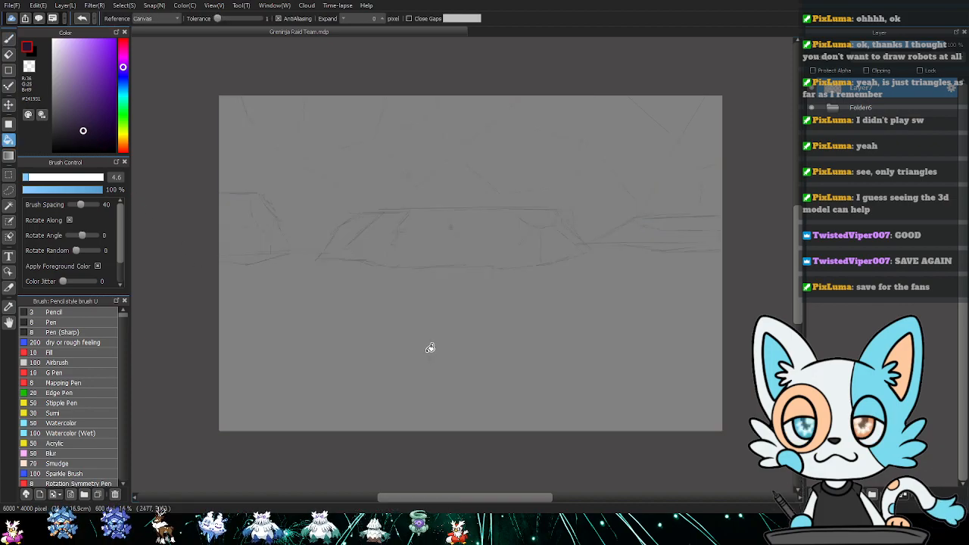
pyautogui.click(156, 18)
pyautogui.click(163, 30)
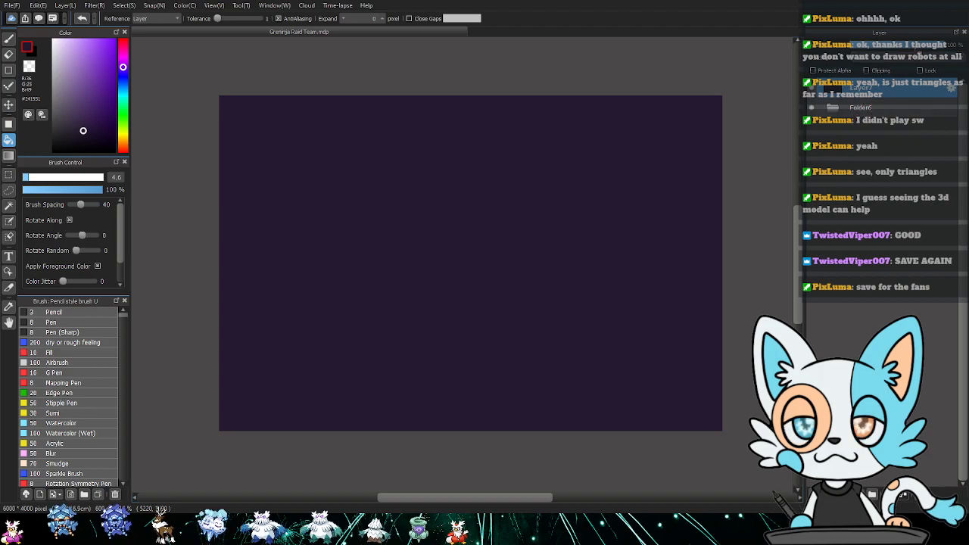
# - Lower Layer7's opacity until the sketch shows through, and choose the darker purple #10061C as the drawing colour
pyautogui.click(933, 52)
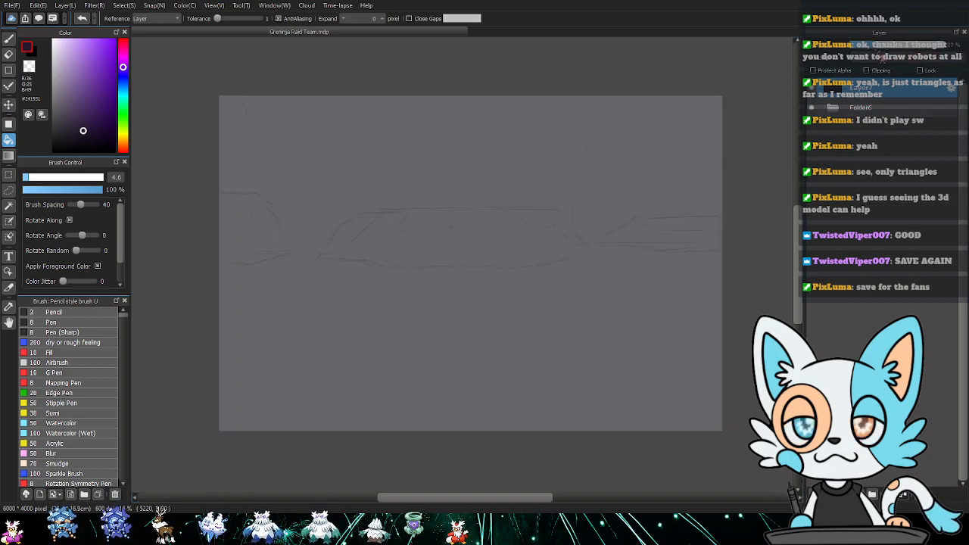
pyautogui.click(886, 53)
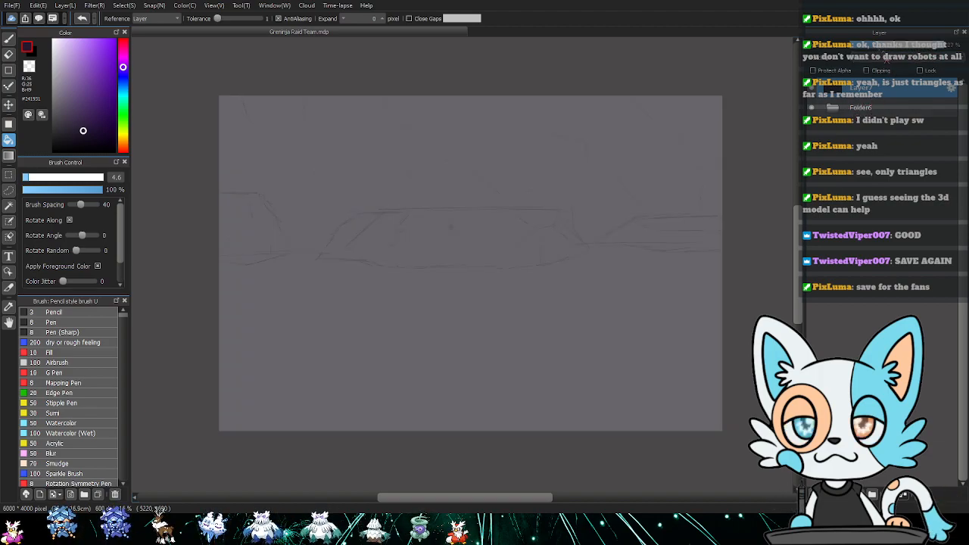
pyautogui.click(811, 494)
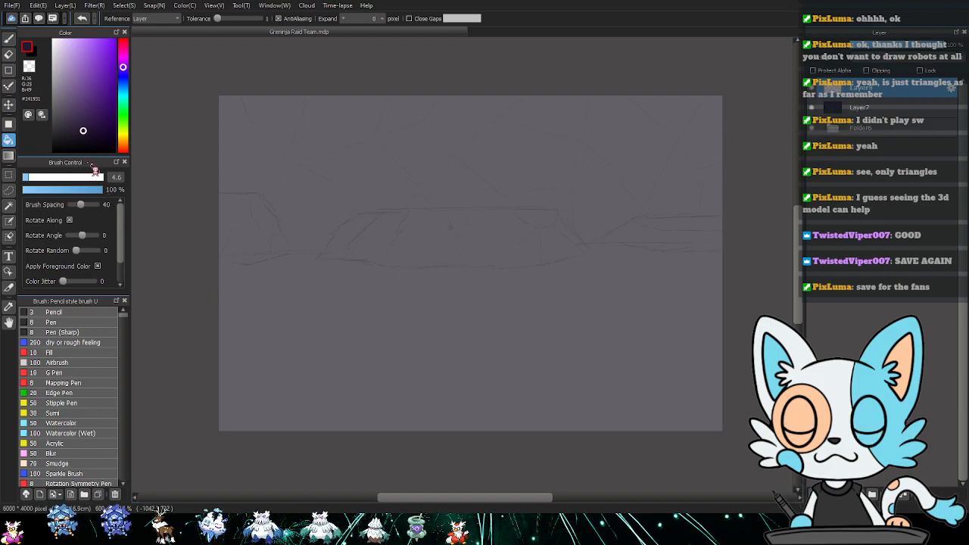
pyautogui.moveTo(84, 131); pyautogui.dragTo(100, 140)
pyautogui.hotkey('ctrl', 'z')
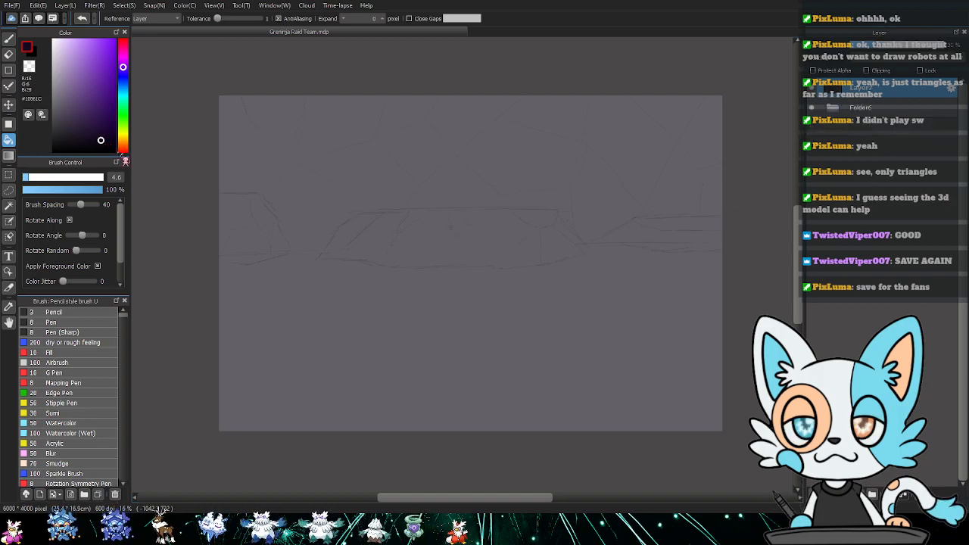
# - Raise Layer7's opacity to 82% and adjust its fill to a lighter, more saturated purple
pyautogui.click(411, 166)
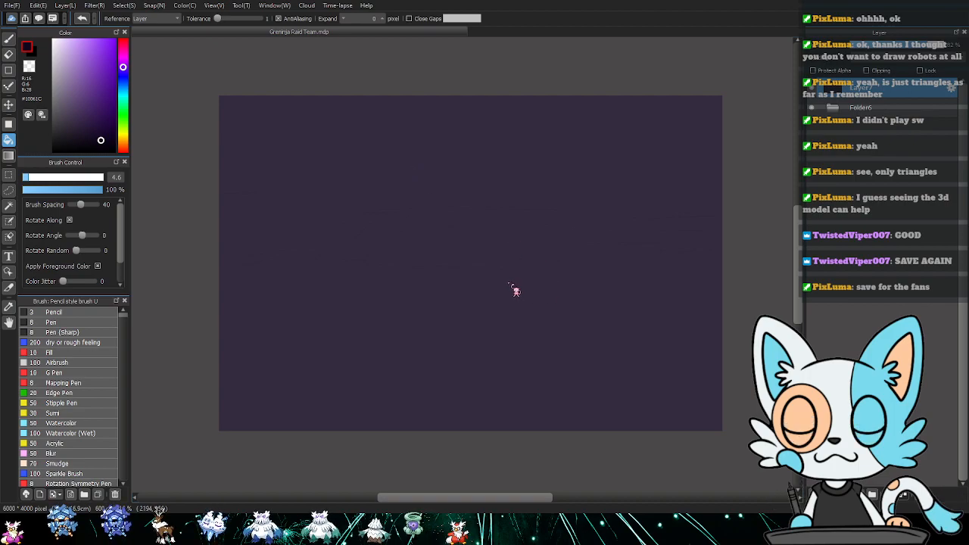
pyautogui.hotkey('ctrl', 'z')
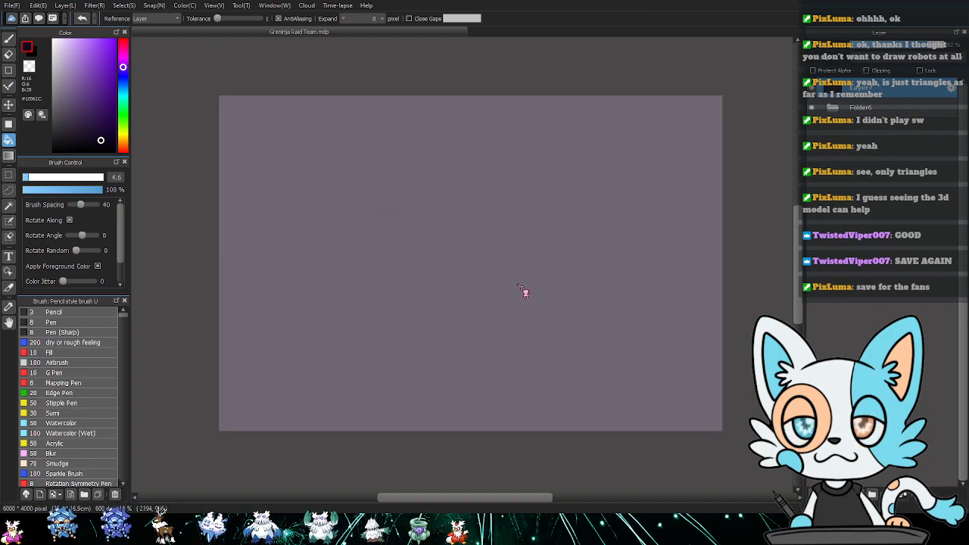
pyautogui.click(522, 289)
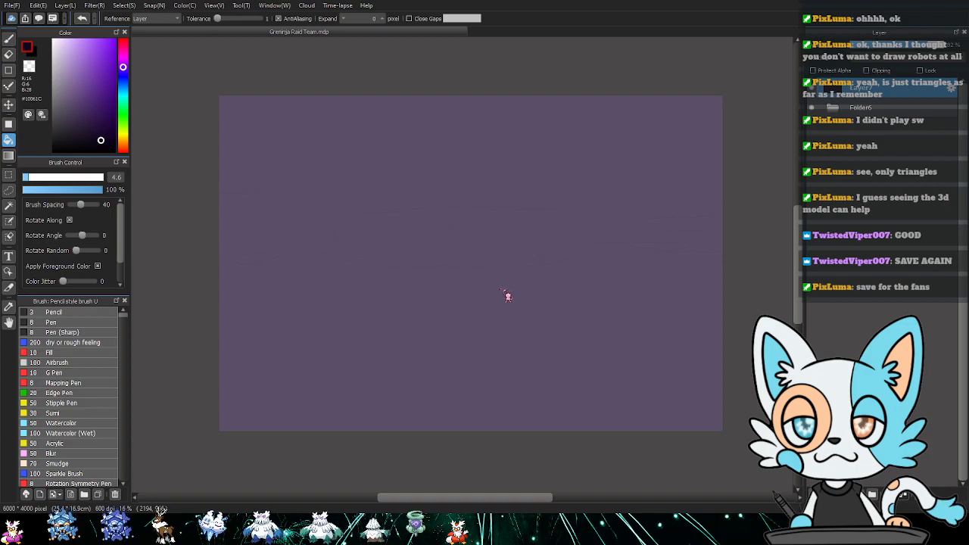
pyautogui.click(507, 295)
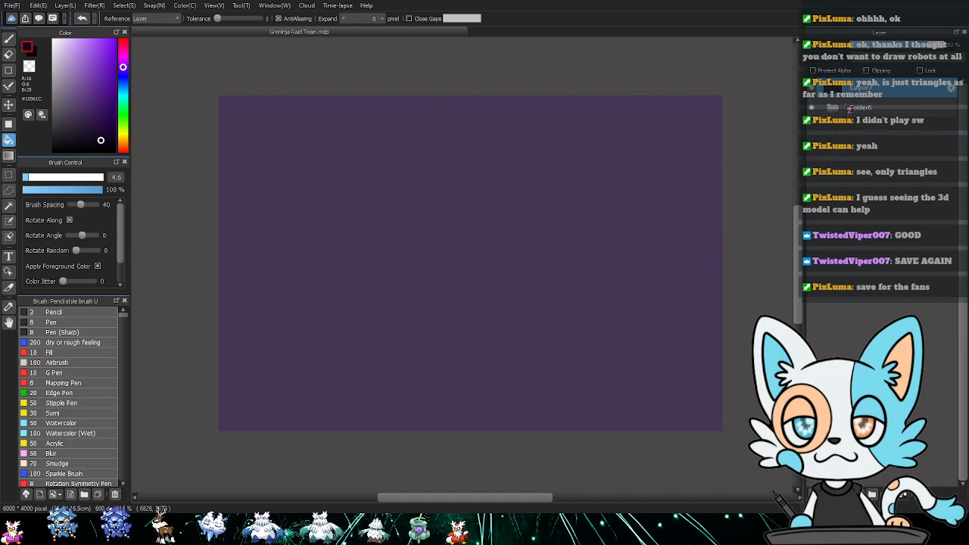
# - Hide Layer7 and, on a new layer above it, draw a filled #10061C rectangle covering the lower part of the canvas as ground
pyautogui.click(813, 494)
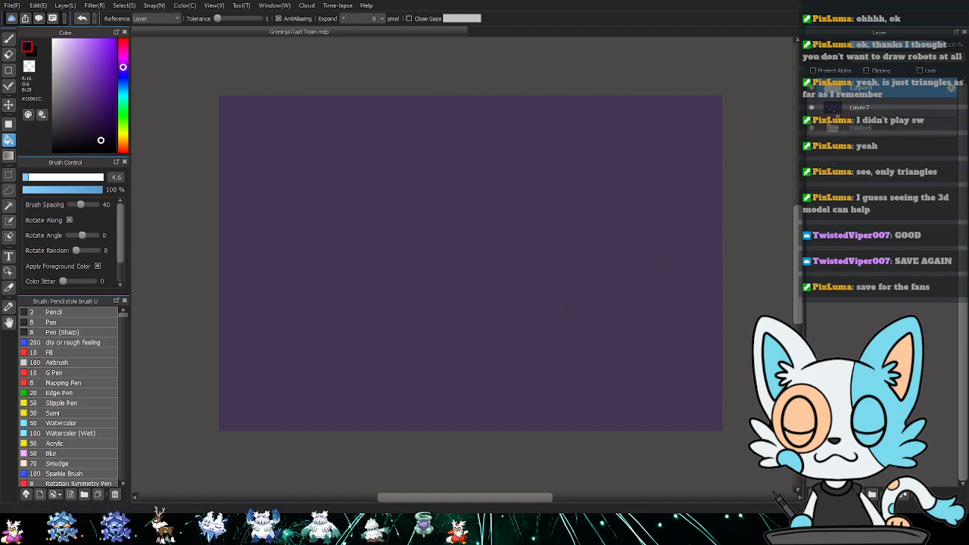
pyautogui.click(812, 107)
pyautogui.press('m')
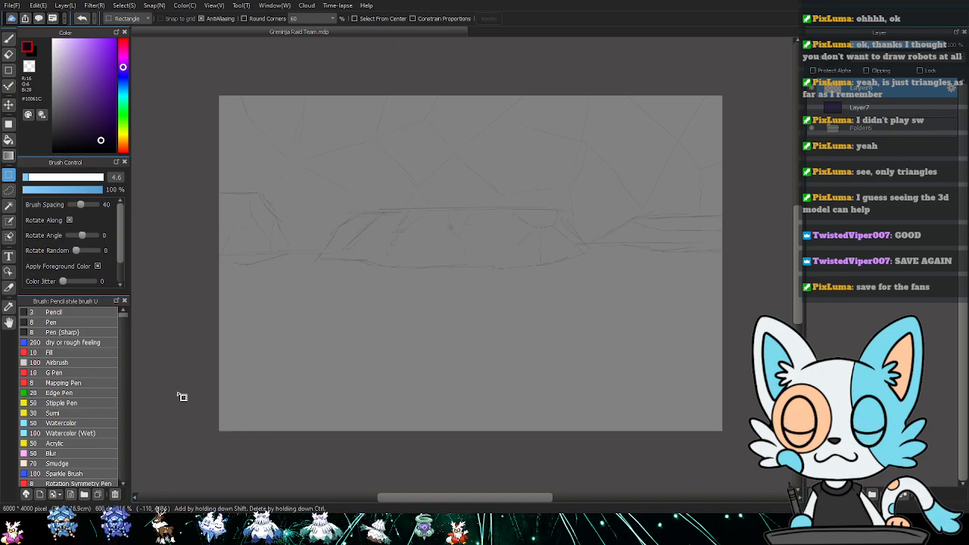
pyautogui.press('u')
pyautogui.moveTo(209, 244); pyautogui.dragTo(747, 460)
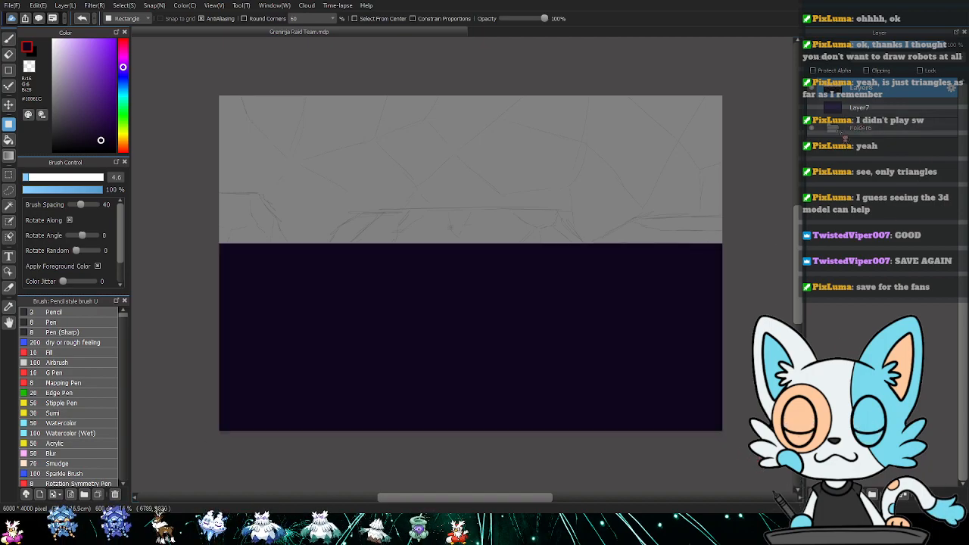
# - Add a new layer above the ground rectangle, hide Layer8, and choose the Fill brush
pyautogui.click(805, 494)
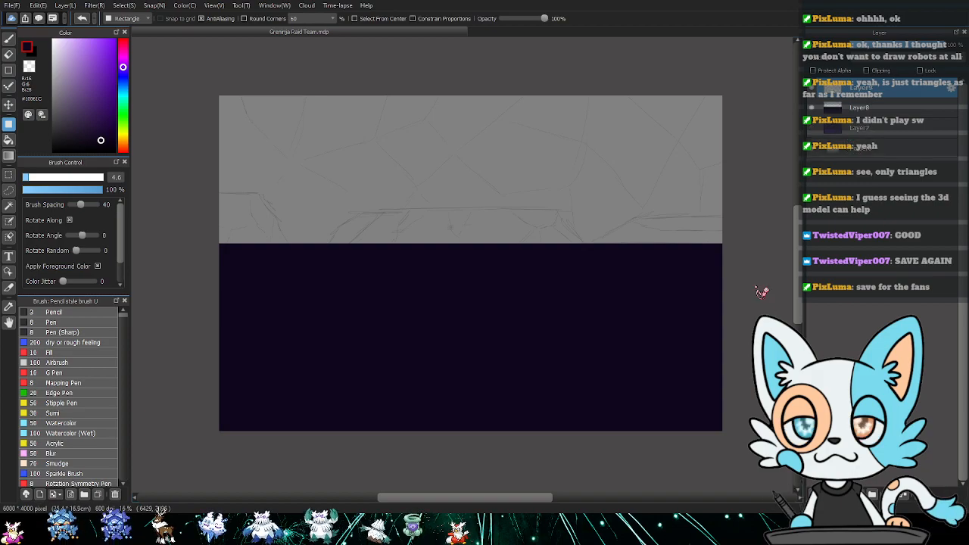
pyautogui.click(812, 107)
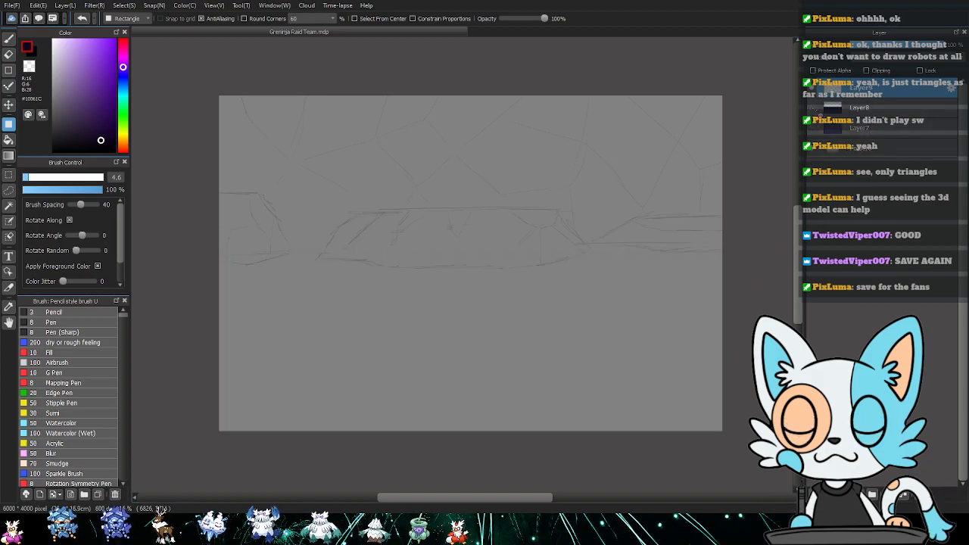
pyautogui.click(67, 352)
# - Block in the rock at the canvas's left edge in purple #38244F, following its sketched outline with the Fill brush
pyautogui.scroll(5, 405, 309)
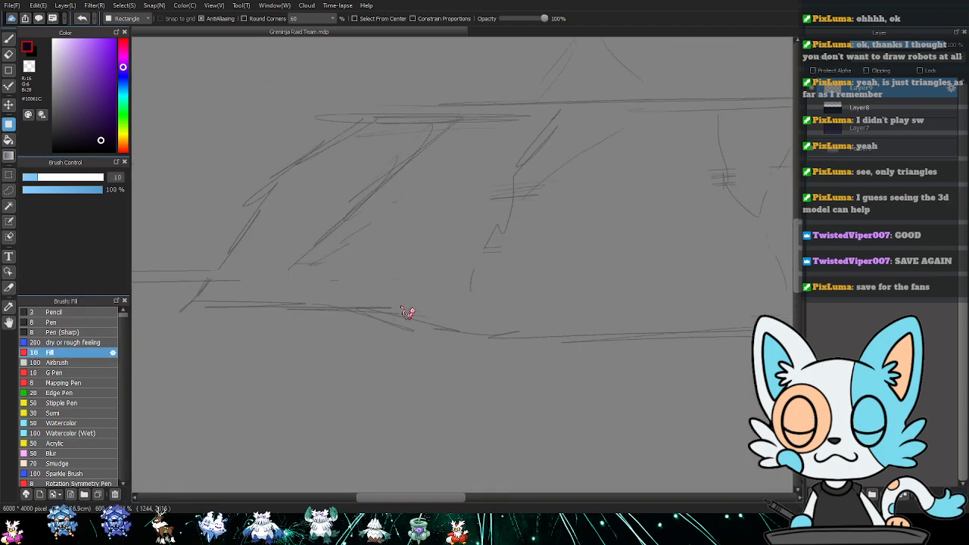
pyautogui.moveTo(434, 232); pyautogui.dragTo(547, 296)
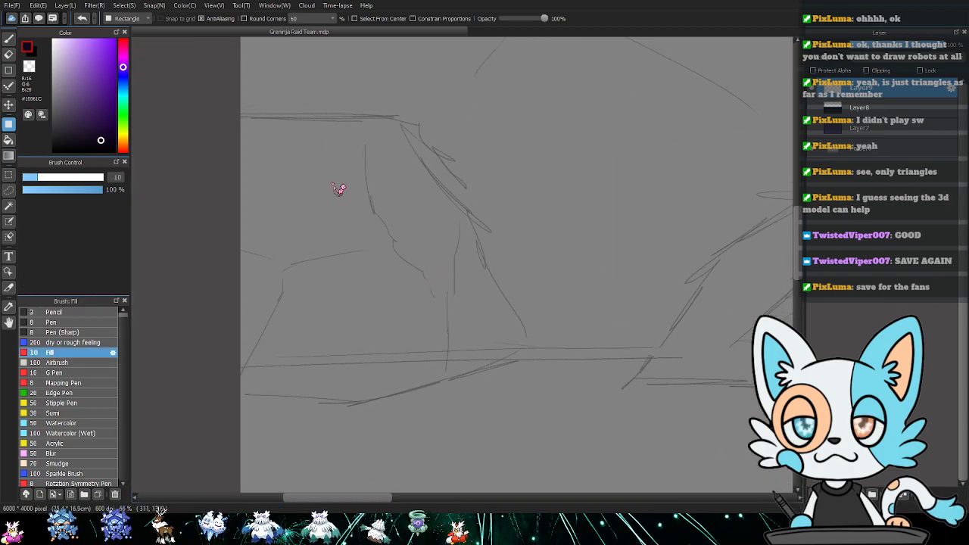
pyautogui.press('b')
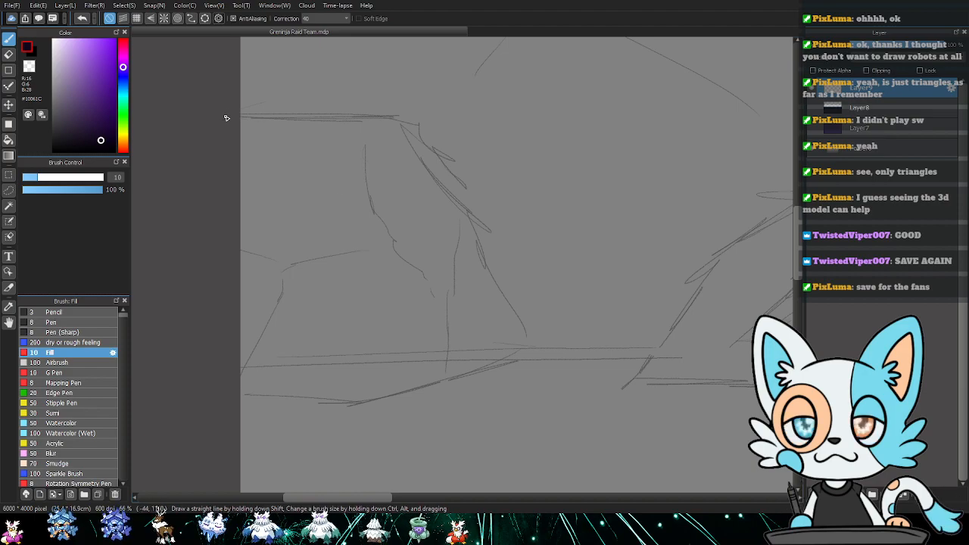
pyautogui.moveTo(265, 119); pyautogui.dragTo(348, 119)
pyautogui.hotkey('ctrl', 'z')
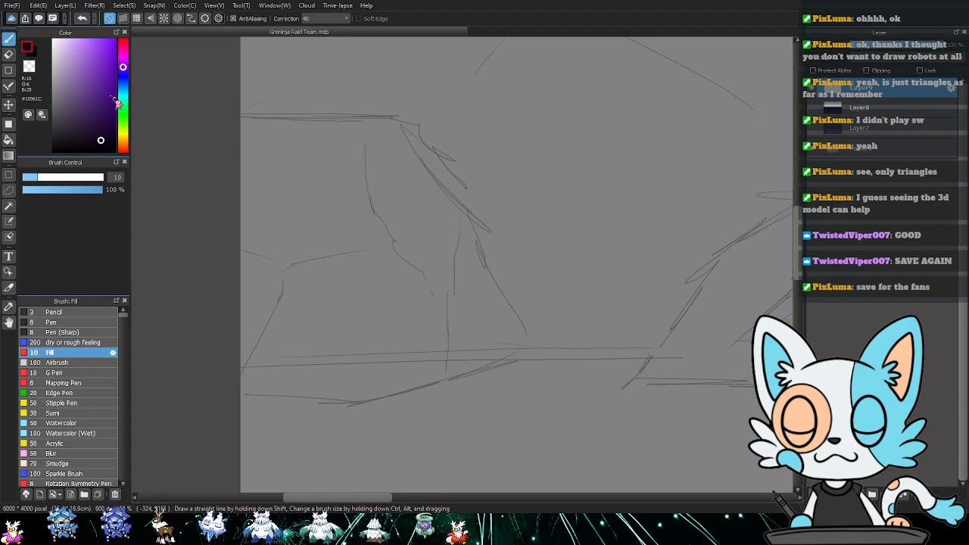
pyautogui.moveTo(108, 130)
pyautogui.mouseDown()
pyautogui.moveTo(83, 116)
pyautogui.moveTo(94, 126)
pyautogui.mouseUp()
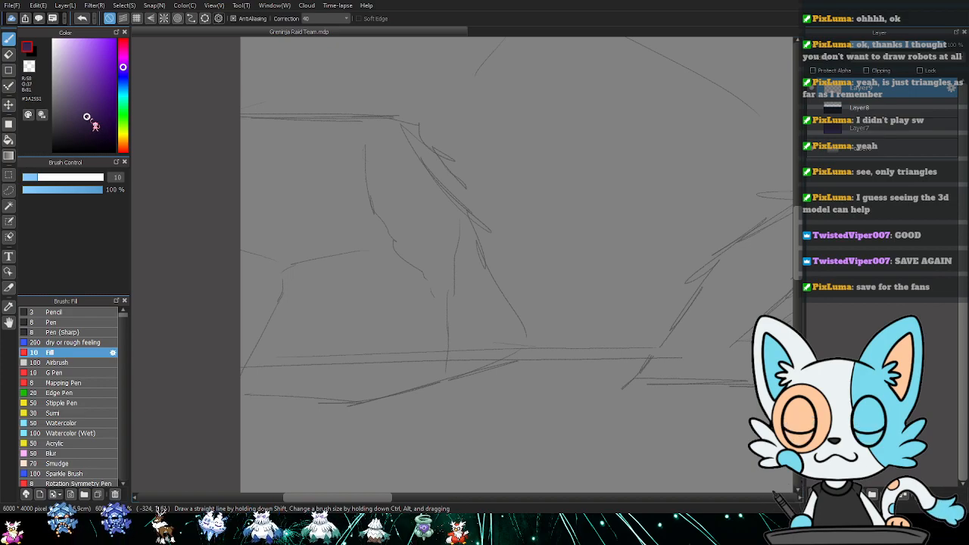
pyautogui.moveTo(219, 119)
pyautogui.mouseDown()
pyautogui.moveTo(382, 121)
pyautogui.moveTo(470, 192)
pyautogui.moveTo(534, 350)
pyautogui.moveTo(487, 391)
pyautogui.moveTo(421, 393)
pyautogui.mouseUp()
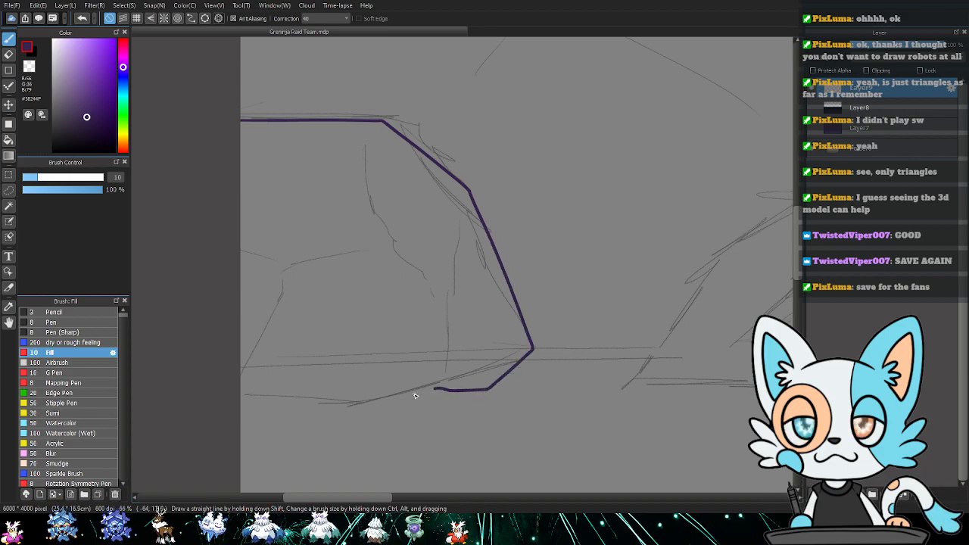
pyautogui.moveTo(356, 402); pyautogui.dragTo(159, 399)
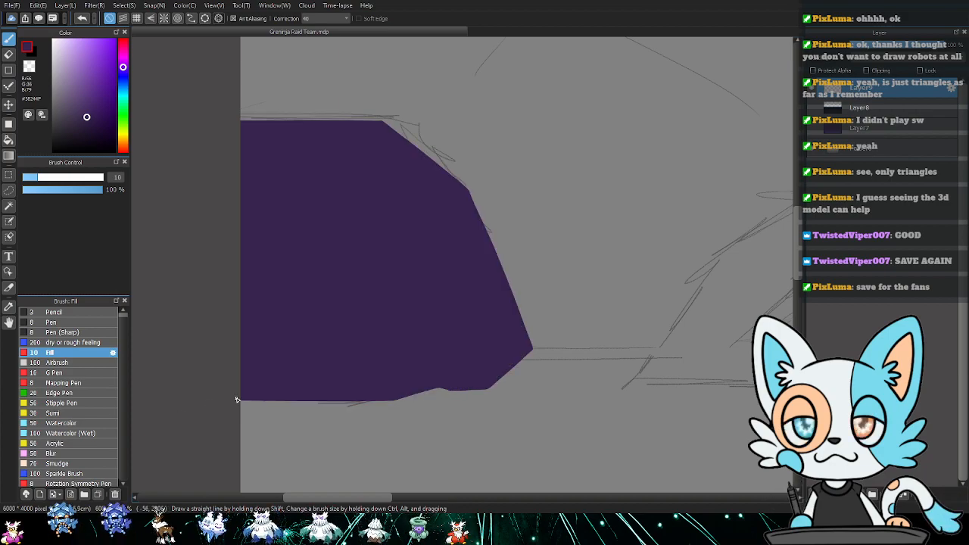
# - Block in the first part of the large middle rock in purple #38244F, following its sketched outline with the Fill brush
pyautogui.moveTo(731, 396); pyautogui.dragTo(321, 359)
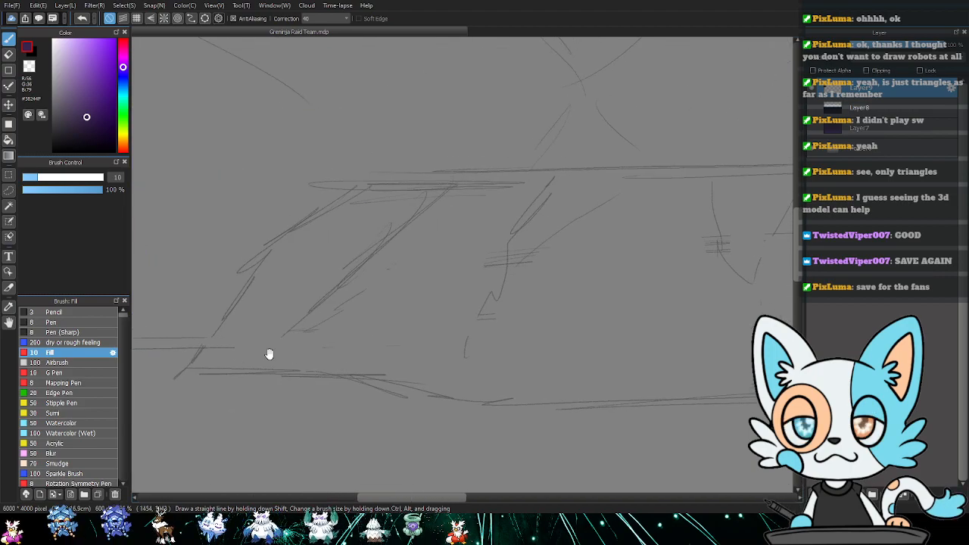
pyautogui.moveTo(187, 371)
pyautogui.mouseDown()
pyautogui.moveTo(264, 253)
pyautogui.moveTo(360, 177)
pyautogui.moveTo(764, 158)
pyautogui.moveTo(758, 409)
pyautogui.moveTo(655, 415)
pyautogui.moveTo(630, 402)
pyautogui.moveTo(603, 418)
pyautogui.moveTo(474, 417)
pyautogui.moveTo(417, 412)
pyautogui.moveTo(401, 388)
pyautogui.moveTo(186, 369)
pyautogui.mouseUp()
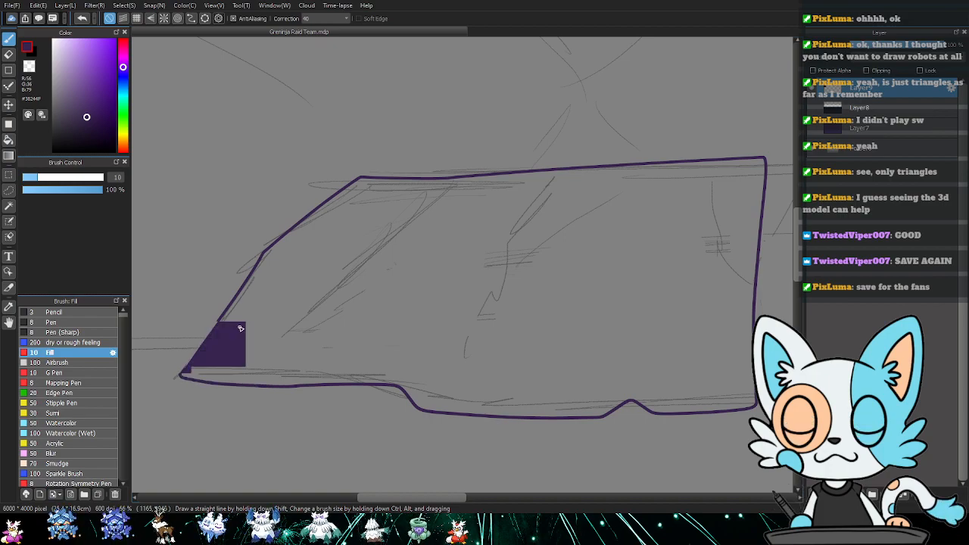
pyautogui.moveTo(724, 350); pyautogui.dragTo(542, 350)
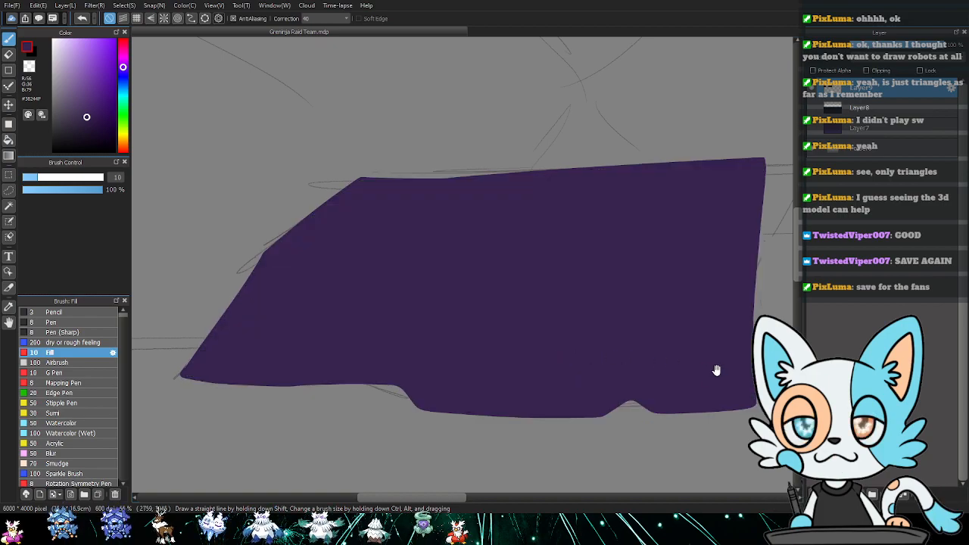
# - Extend the large middle rock in #38244F over the rest of its sketch, including the stepped, pointed end
pyautogui.moveTo(719, 370); pyautogui.dragTo(734, 362)
pyautogui.press('e')
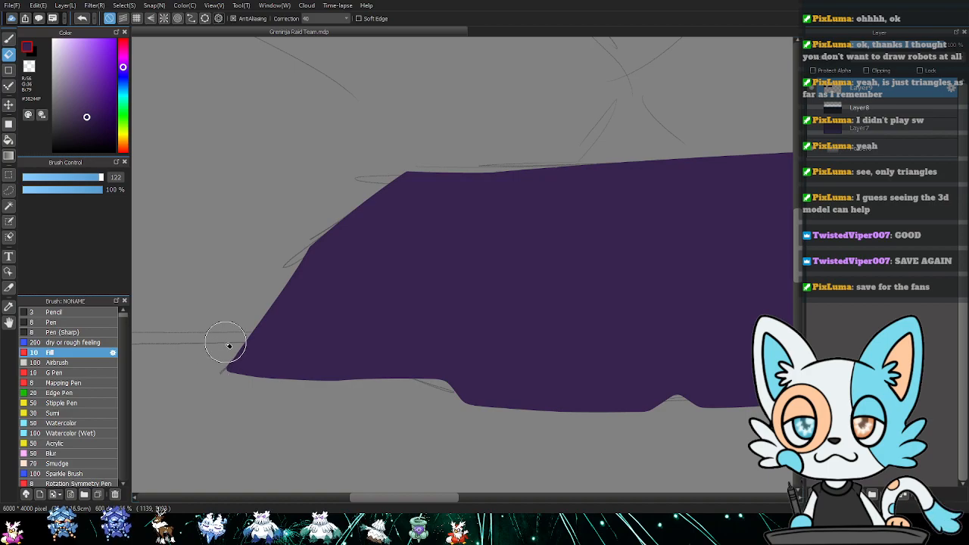
pyautogui.moveTo(645, 351)
pyautogui.mouseDown()
pyautogui.moveTo(496, 347)
pyautogui.moveTo(359, 326)
pyautogui.moveTo(339, 334)
pyautogui.mouseUp()
pyautogui.hotkey('ctrl', 'Down')
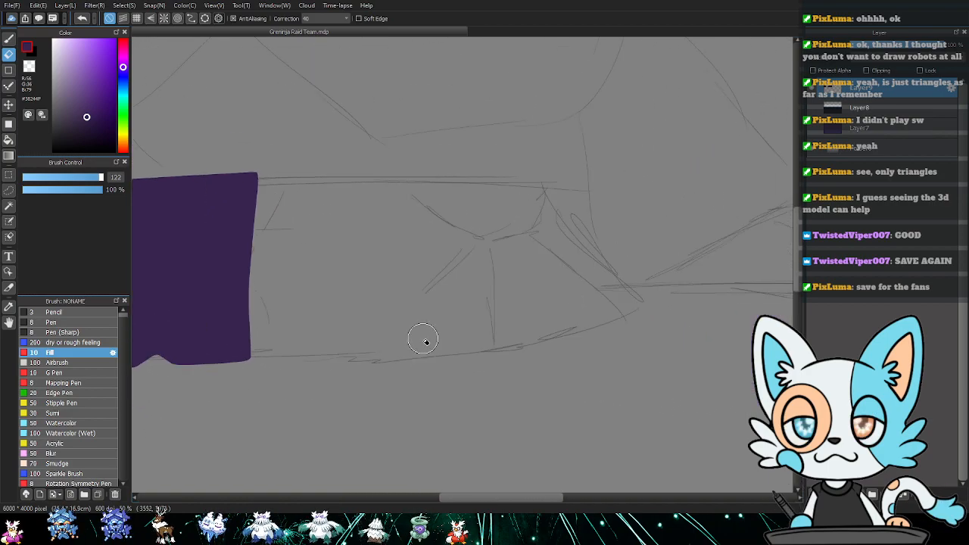
pyautogui.moveTo(438, 345); pyautogui.dragTo(572, 347)
pyautogui.hotkey('ctrl', 'Down')
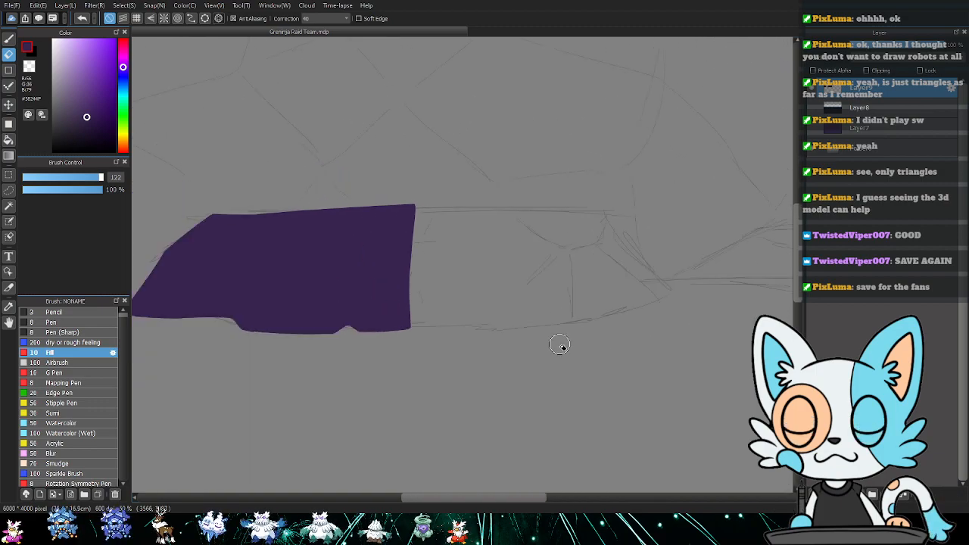
pyautogui.press('b')
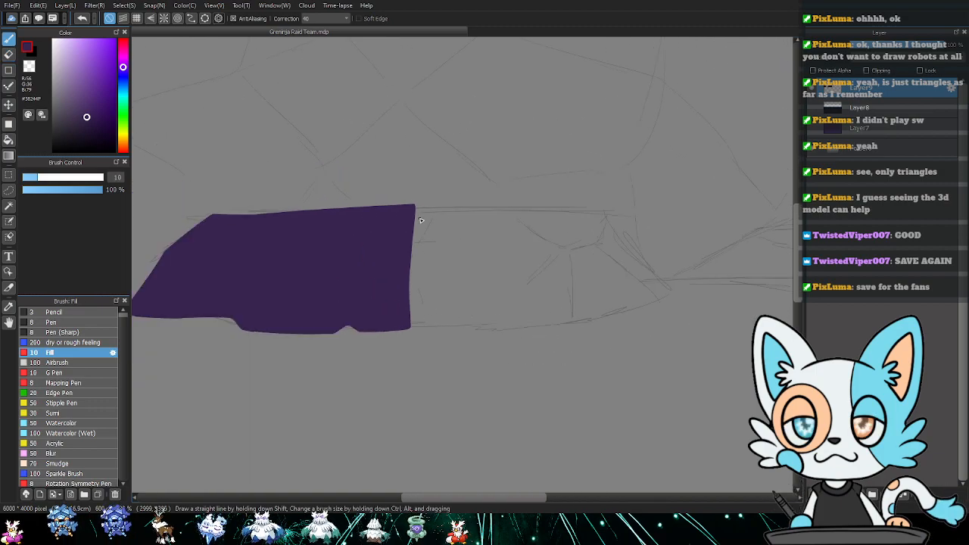
pyautogui.moveTo(413, 205); pyautogui.dragTo(523, 208)
pyautogui.moveTo(597, 209)
pyautogui.mouseDown()
pyautogui.moveTo(625, 240)
pyautogui.moveTo(651, 249)
pyautogui.moveTo(697, 297)
pyautogui.moveTo(636, 309)
pyautogui.mouseUp()
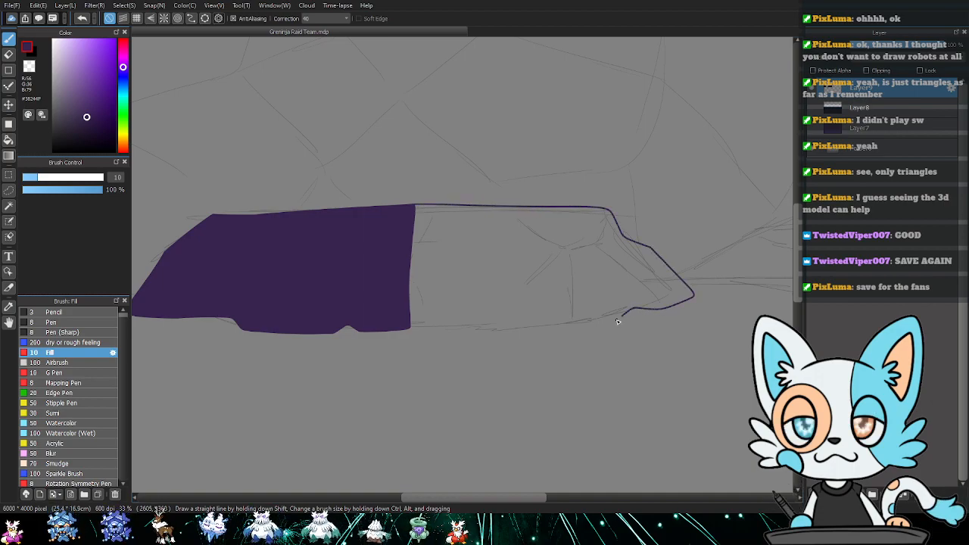
pyautogui.moveTo(514, 340); pyautogui.dragTo(411, 330)
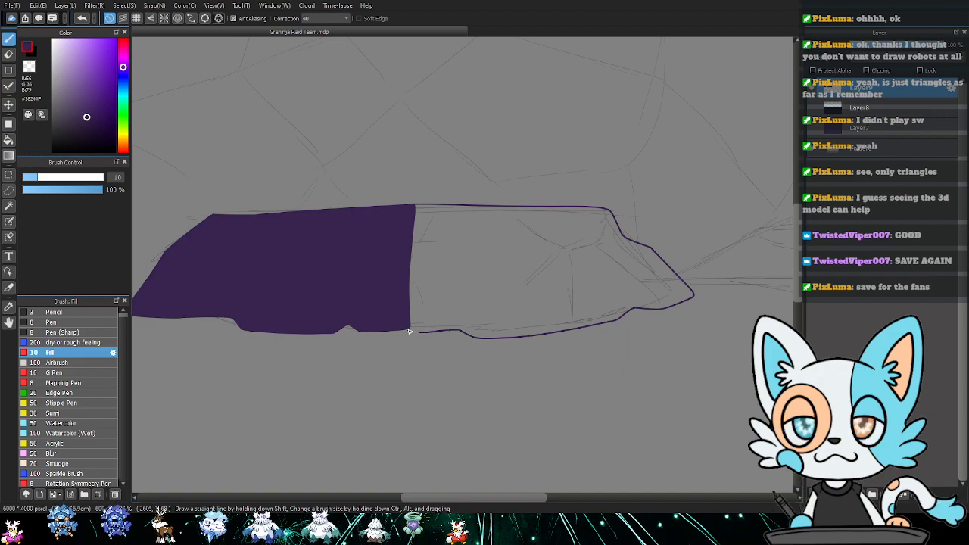
pyautogui.click(410, 209)
# - Block in the small rock at the canvas's right edge in #38244F and extend its fill up along and past that edge
pyautogui.moveTo(735, 275)
pyautogui.mouseDown()
pyautogui.moveTo(436, 303)
pyautogui.moveTo(427, 279)
pyautogui.moveTo(556, 268)
pyautogui.moveTo(585, 297)
pyautogui.moveTo(575, 321)
pyautogui.moveTo(505, 325)
pyautogui.mouseUp()
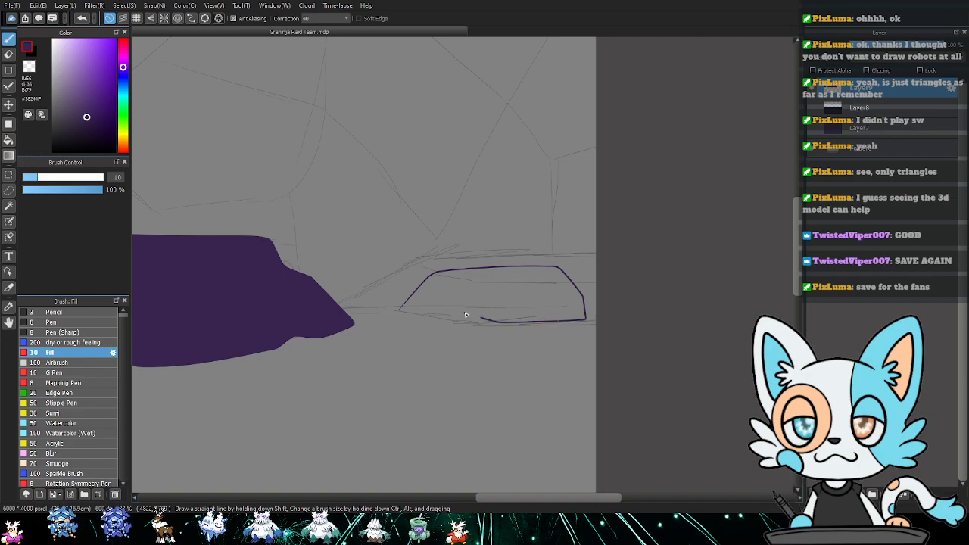
pyautogui.moveTo(398, 312); pyautogui.dragTo(425, 295)
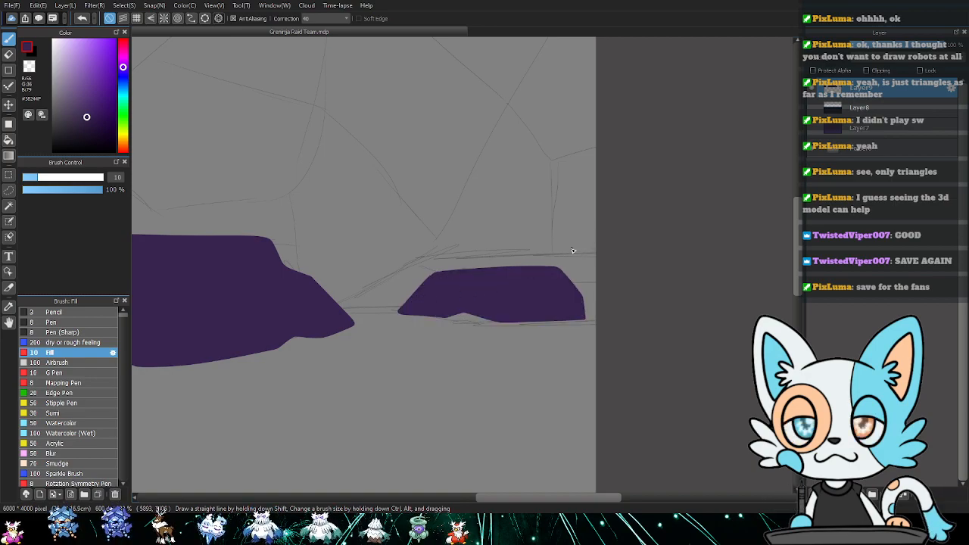
pyautogui.moveTo(556, 270)
pyautogui.mouseDown()
pyautogui.moveTo(608, 174)
pyautogui.moveTo(630, 192)
pyautogui.mouseUp()
pyautogui.moveTo(630, 330)
pyautogui.mouseDown()
pyautogui.moveTo(582, 322)
pyautogui.moveTo(569, 307)
pyautogui.moveTo(585, 313)
pyautogui.mouseUp()
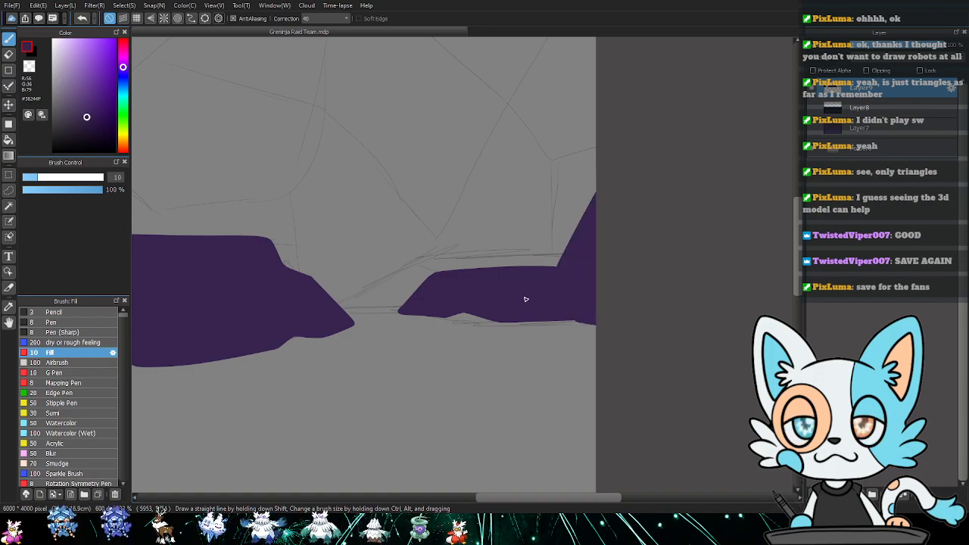
# - Add a new layer above the rocks layer, Layer9
pyautogui.moveTo(359, 273); pyautogui.dragTo(721, 279)
pyautogui.moveTo(501, 292); pyautogui.dragTo(733, 294)
pyautogui.moveTo(450, 265); pyautogui.dragTo(385, 286)
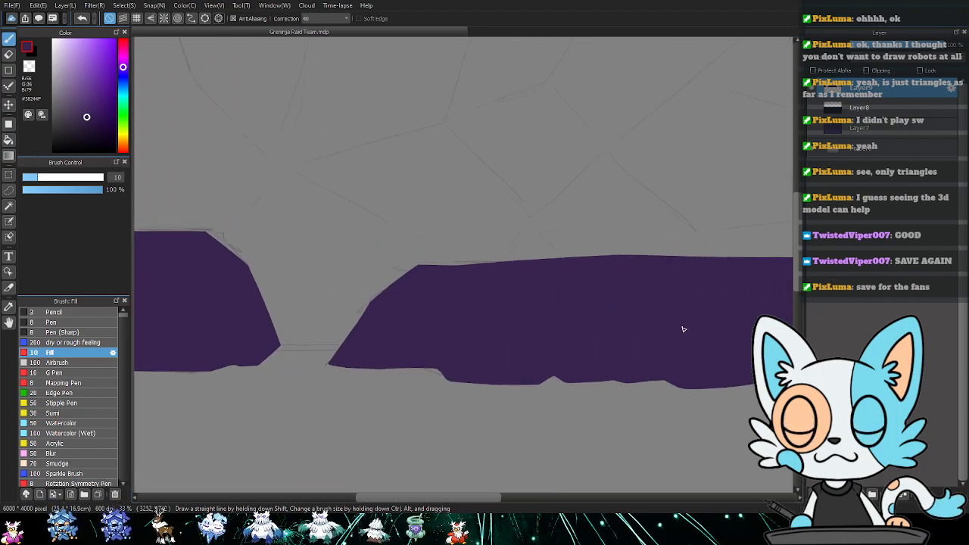
pyautogui.click(812, 494)
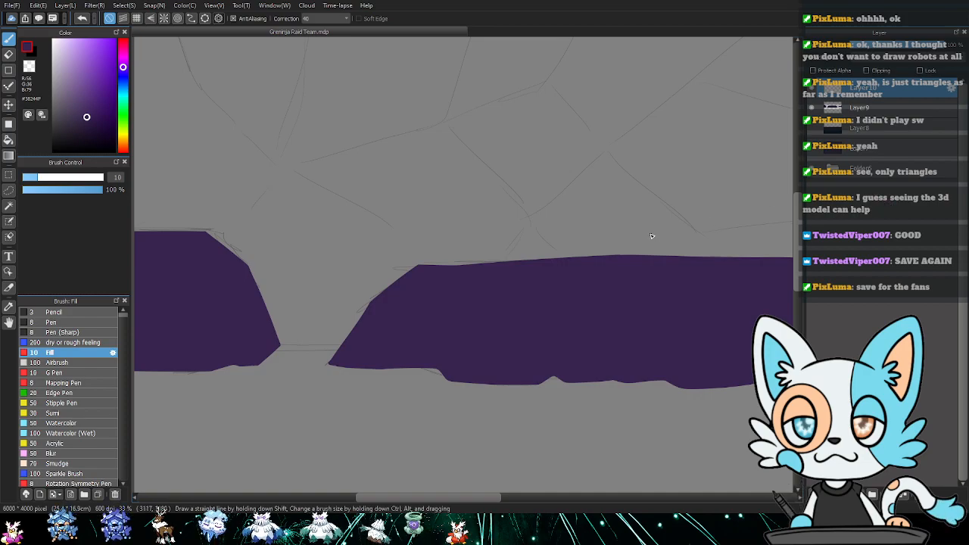
pyautogui.moveTo(504, 270); pyautogui.dragTo(716, 238)
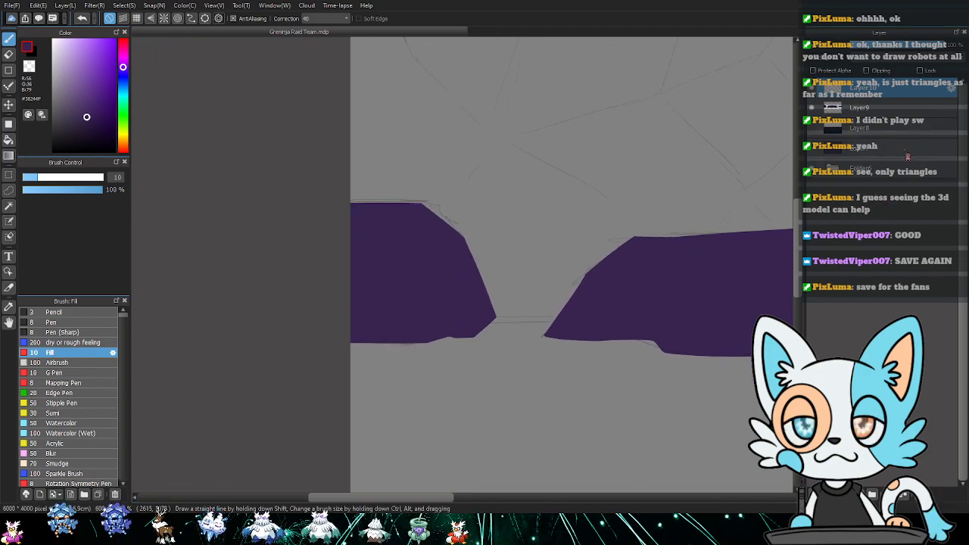
# - Sample the rock's purple as a base and set the drawing colour to light purple #C9A4F0
pyautogui.press('x')
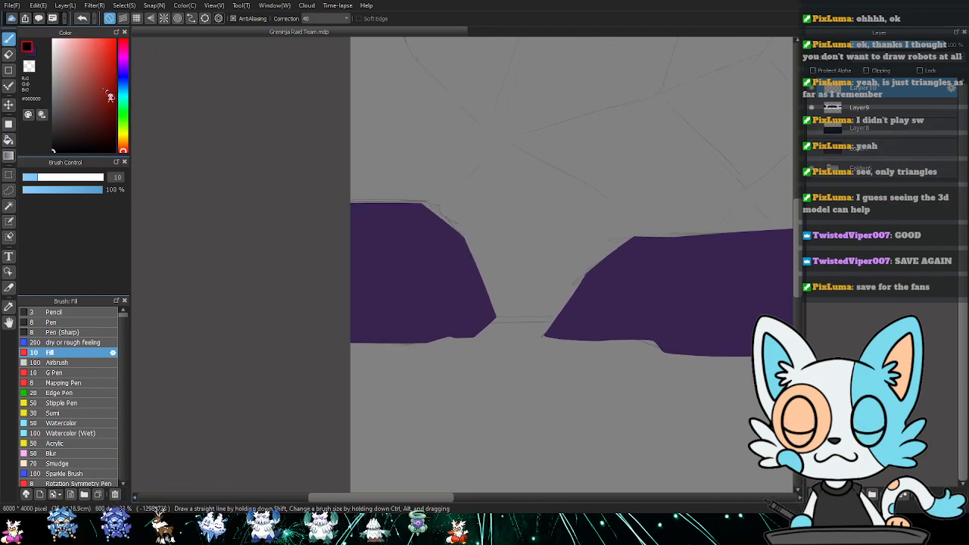
pyautogui.press('i')
pyautogui.click(421, 264)
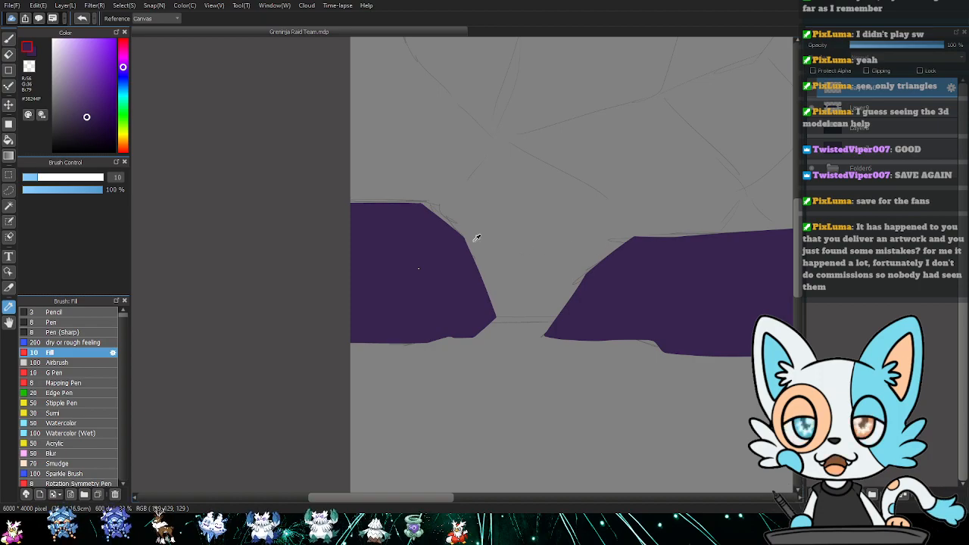
pyautogui.moveTo(448, 255); pyautogui.dragTo(443, 234)
pyautogui.scroll(2, 446, 226)
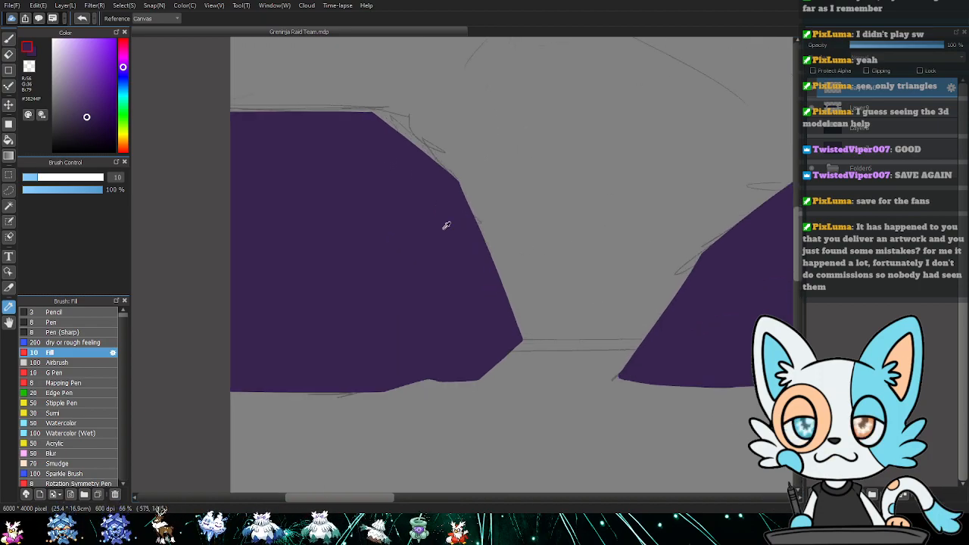
pyautogui.moveTo(336, 215); pyautogui.dragTo(368, 247)
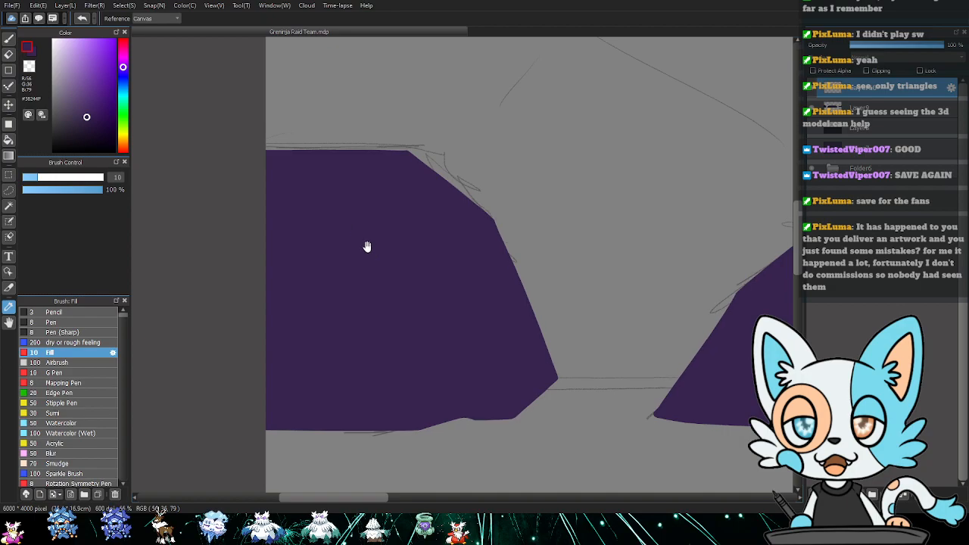
pyautogui.click(73, 48)
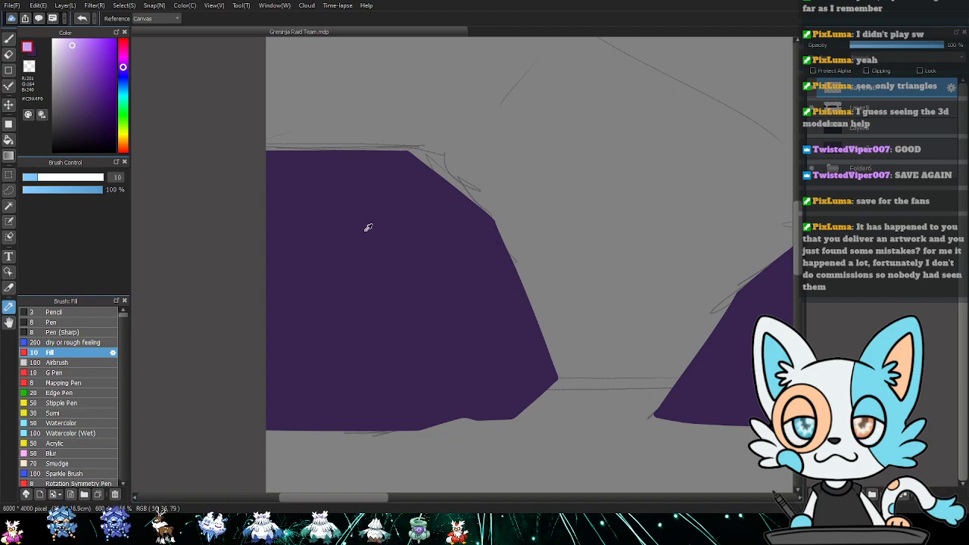
# - Activate the selection tool and set its shape to Polygon
pyautogui.press('m')
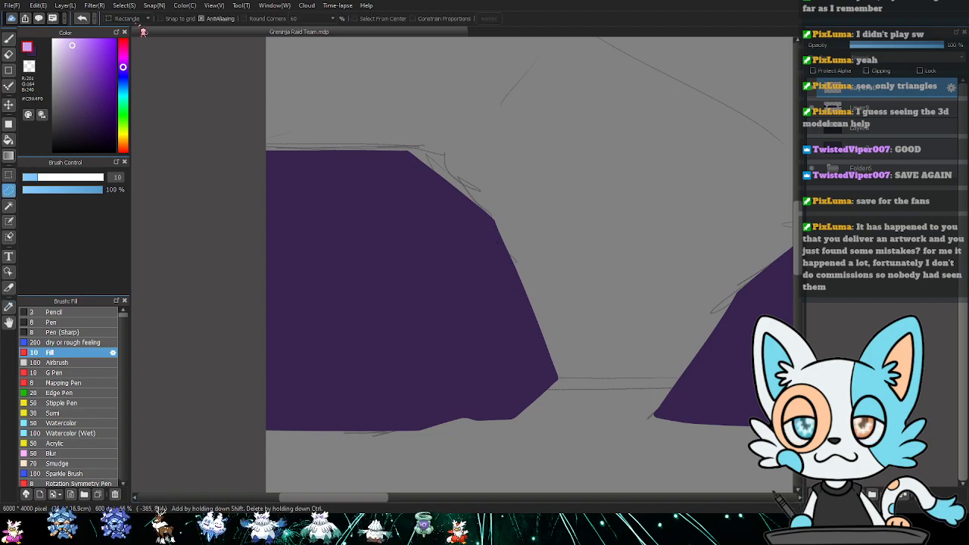
pyautogui.click(127, 18)
pyautogui.click(137, 30)
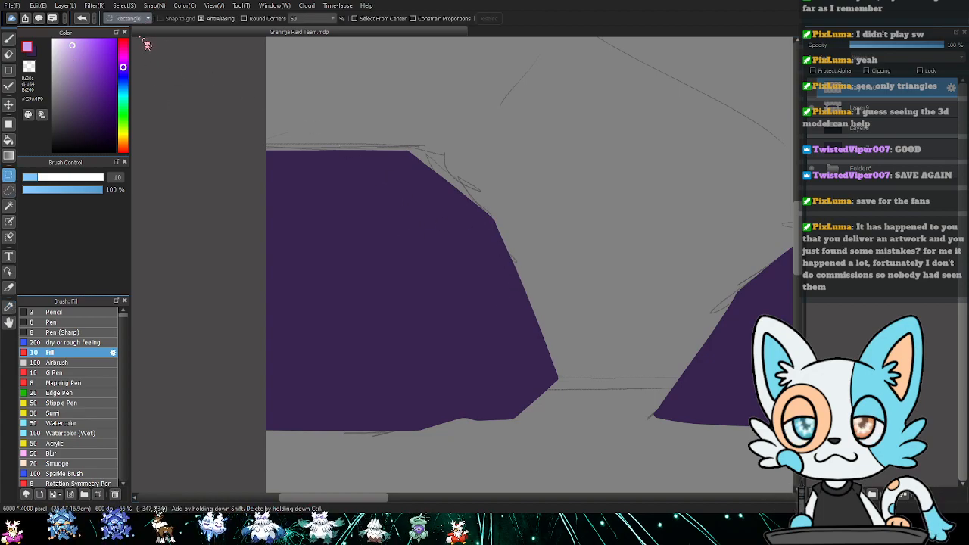
pyautogui.click(140, 54)
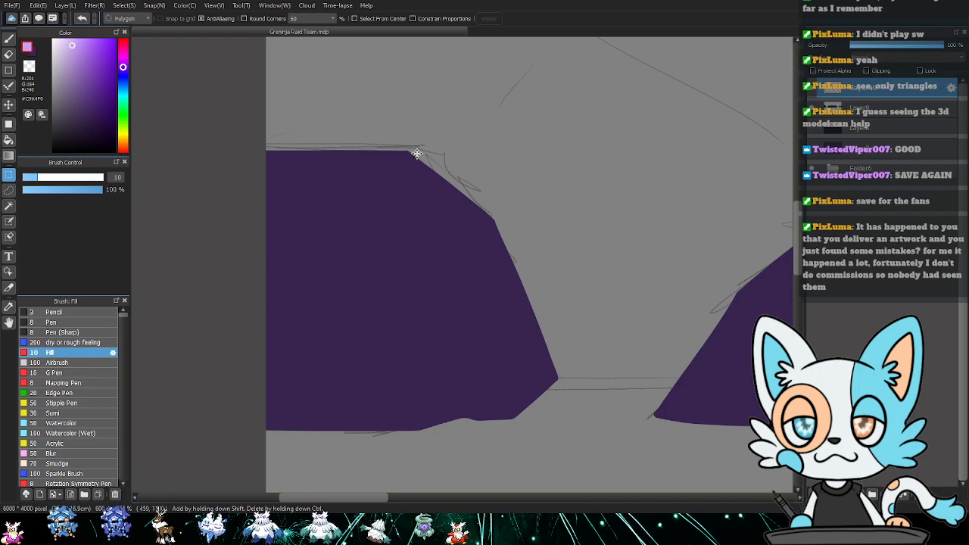
pyautogui.click(265, 152)
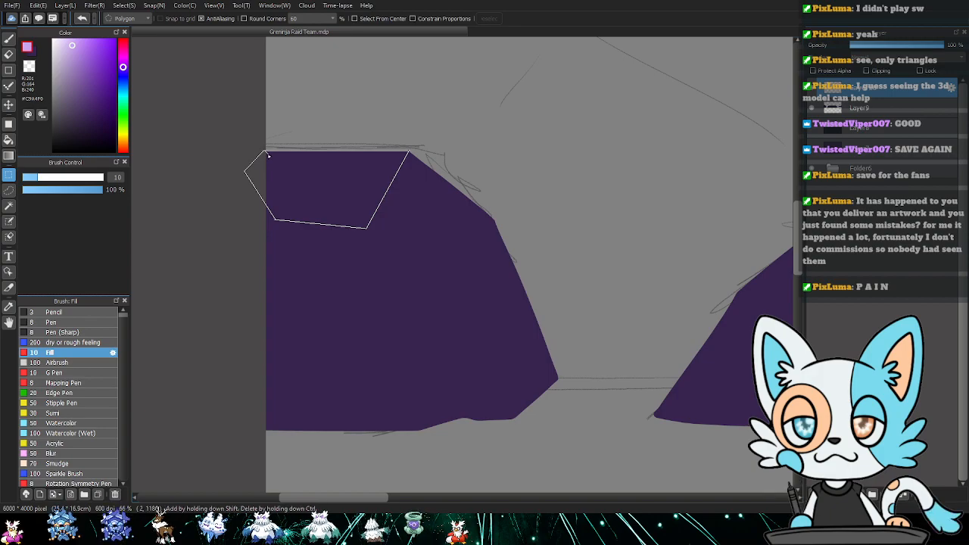
pyautogui.click(266, 153)
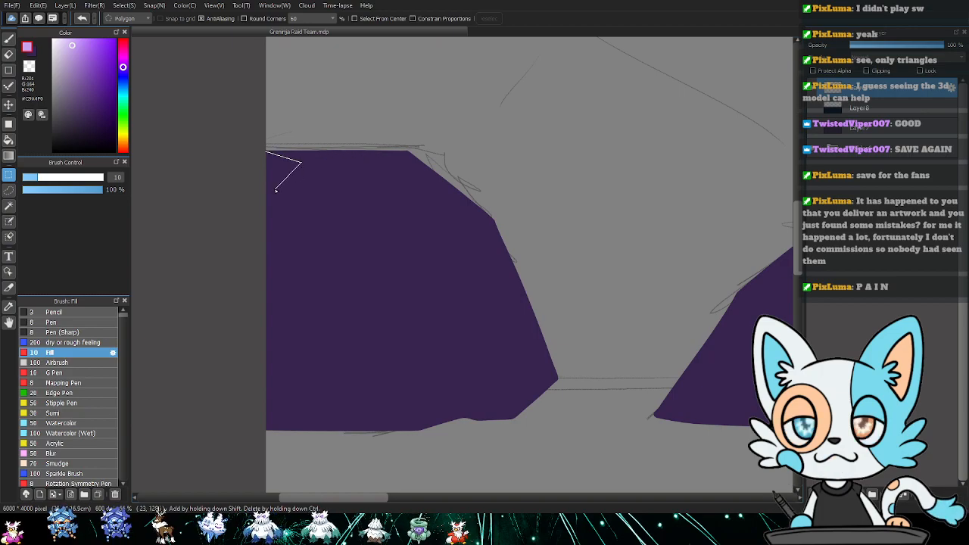
pyautogui.doubleClick(243, 176)
pyautogui.hotkey('ctrl', 'd')
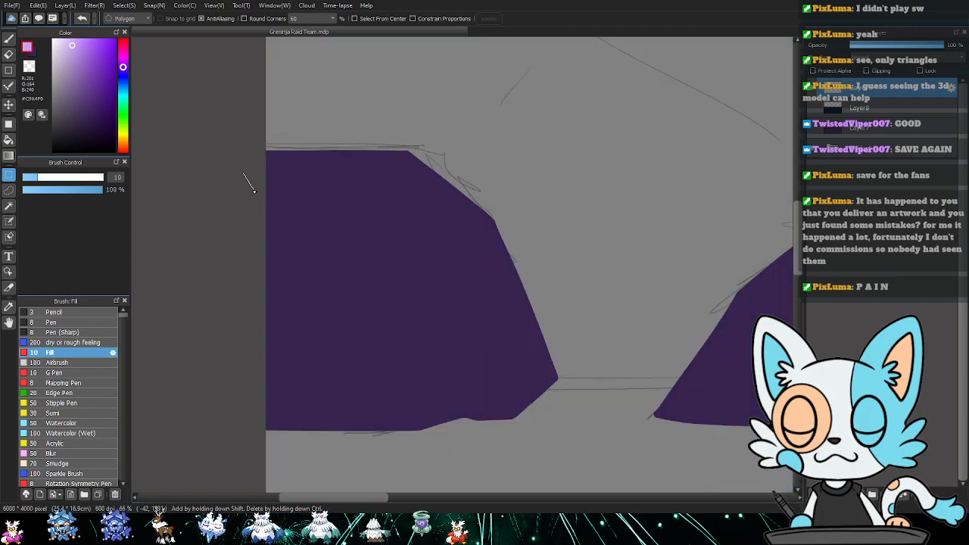
# - Select a trapezoid facet along the top edge of the canvas-edge rock with the polygon selection
pyautogui.click(263, 152)
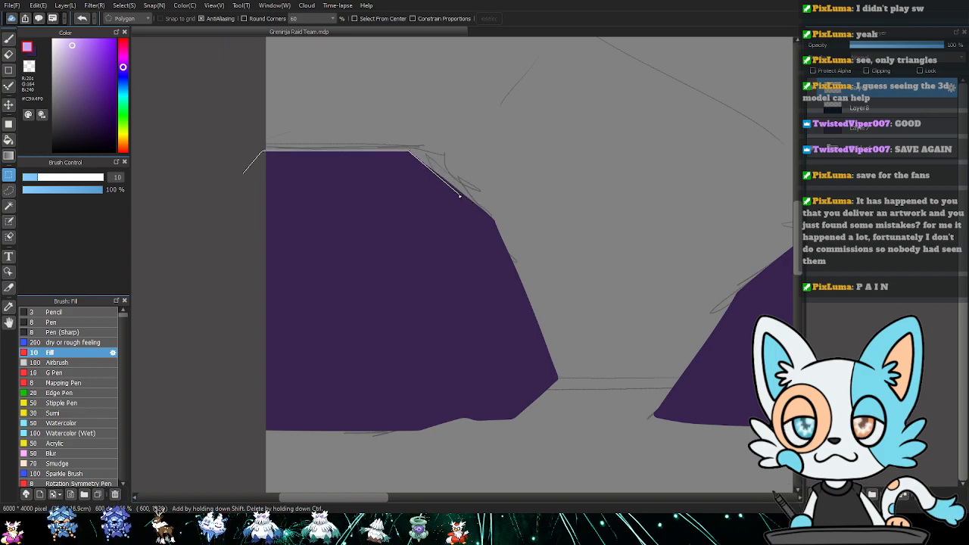
pyautogui.click(384, 208)
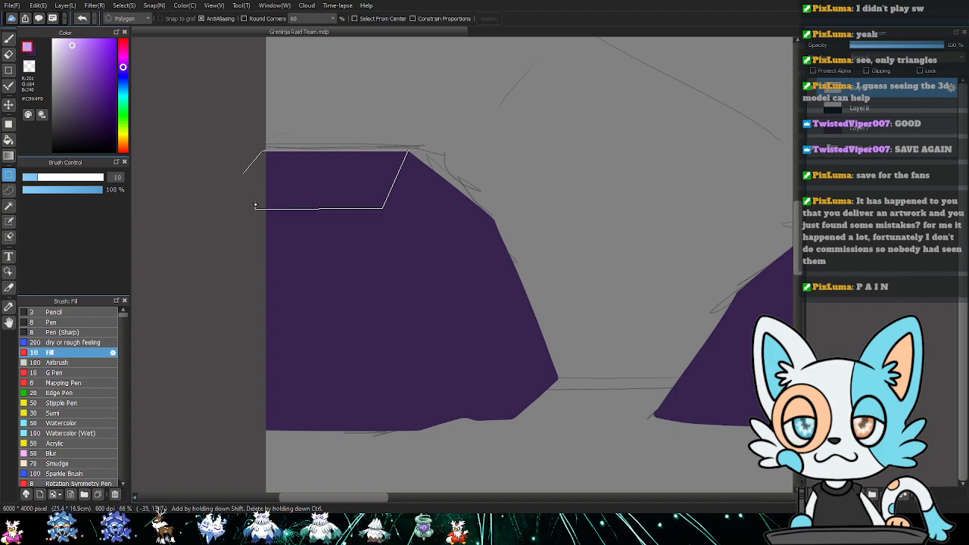
pyautogui.click(244, 175)
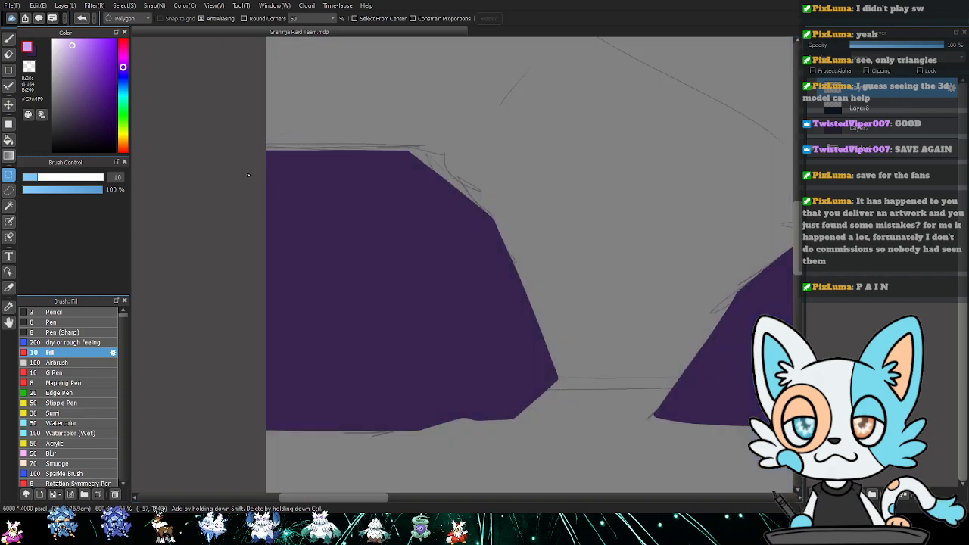
pyautogui.hotkey('ctrl', 'z')
pyautogui.hotkey('ctrl', 'y')
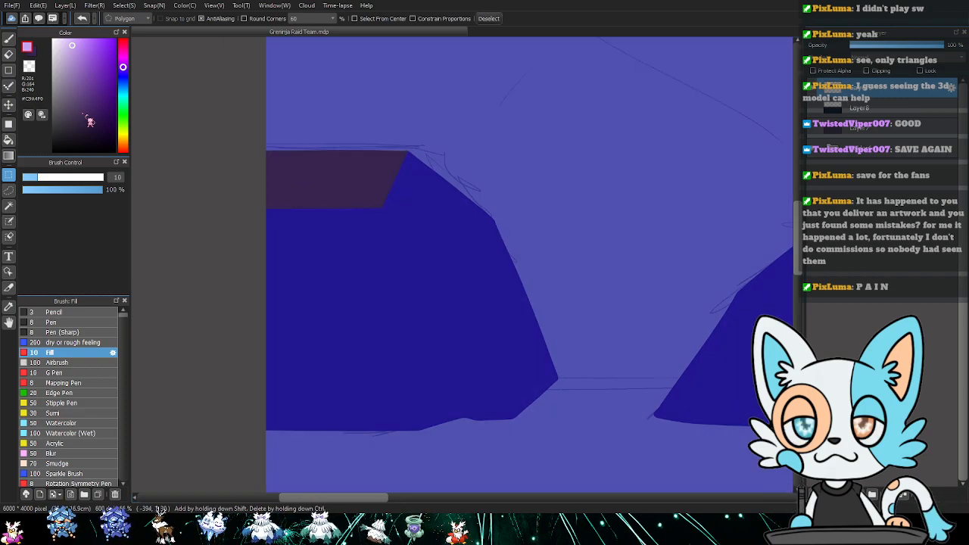
# - Fill the selected top facet with a circular Transparent-Foreground gradient in #C9A4F0, dark at the centre, and deselect
pyautogui.press('g')
pyautogui.press('g')
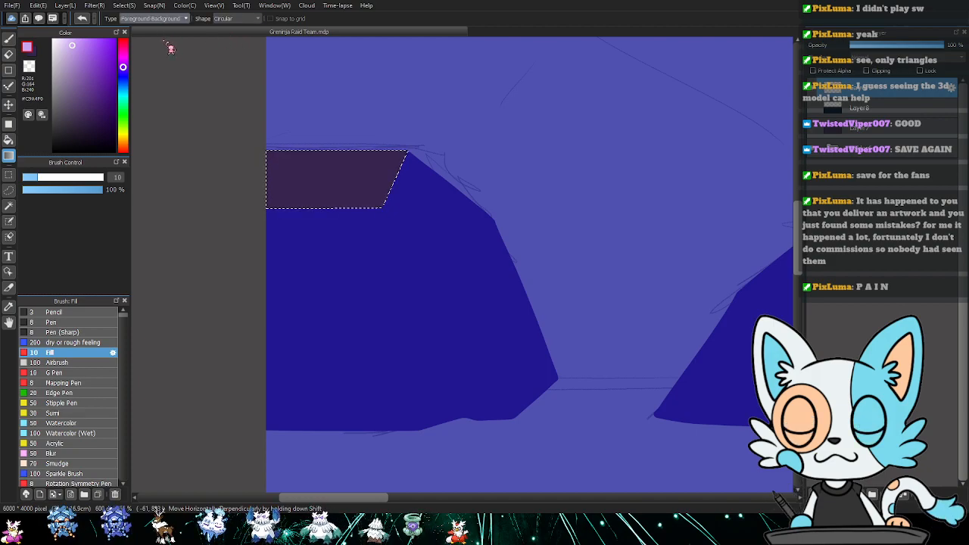
pyautogui.click(165, 40)
pyautogui.moveTo(322, 176); pyautogui.dragTo(405, 175)
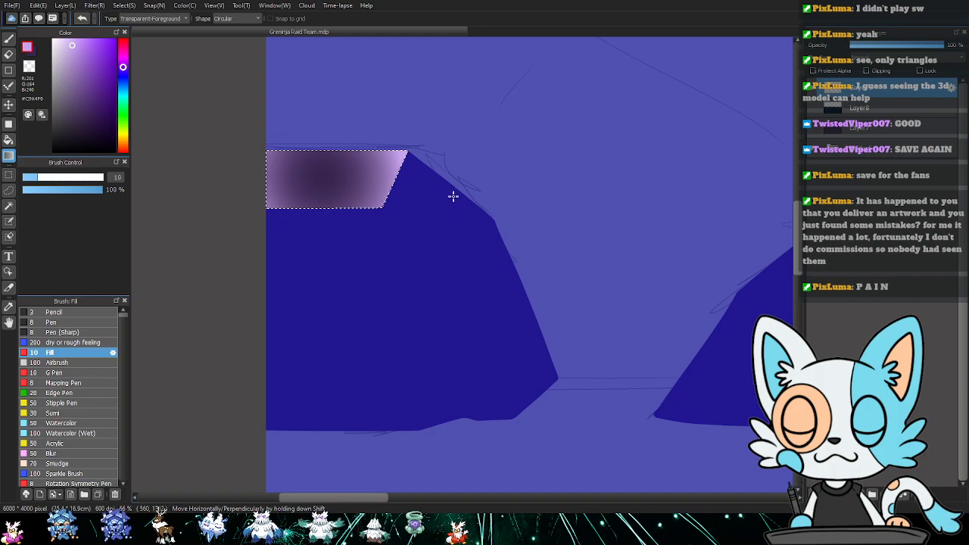
pyautogui.hotkey('ctrl', 'd')
# - Select a four-sided facet at the rock's upper corner, adjoining the shaded top facet, with the polygon selection
pyautogui.moveTo(471, 276); pyautogui.dragTo(417, 254)
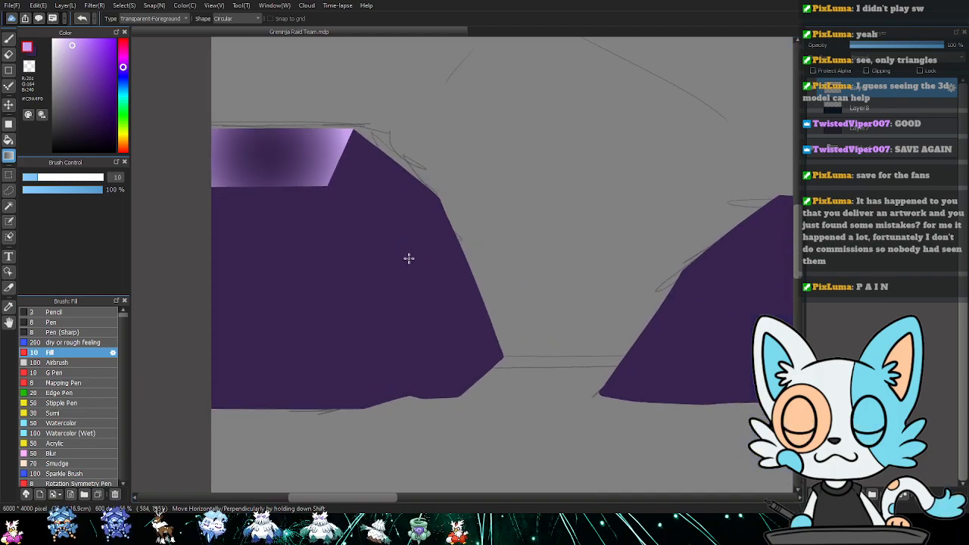
pyautogui.hotkey('ctrl', '+')
pyautogui.hotkey('ctrl', '+')
pyautogui.moveTo(296, 188)
pyautogui.mouseDown()
pyautogui.moveTo(453, 238)
pyautogui.moveTo(536, 326)
pyautogui.moveTo(491, 292)
pyautogui.moveTo(513, 281)
pyautogui.moveTo(520, 292)
pyautogui.moveTo(484, 292)
pyautogui.mouseUp()
pyautogui.press('l')
pyautogui.press('m')
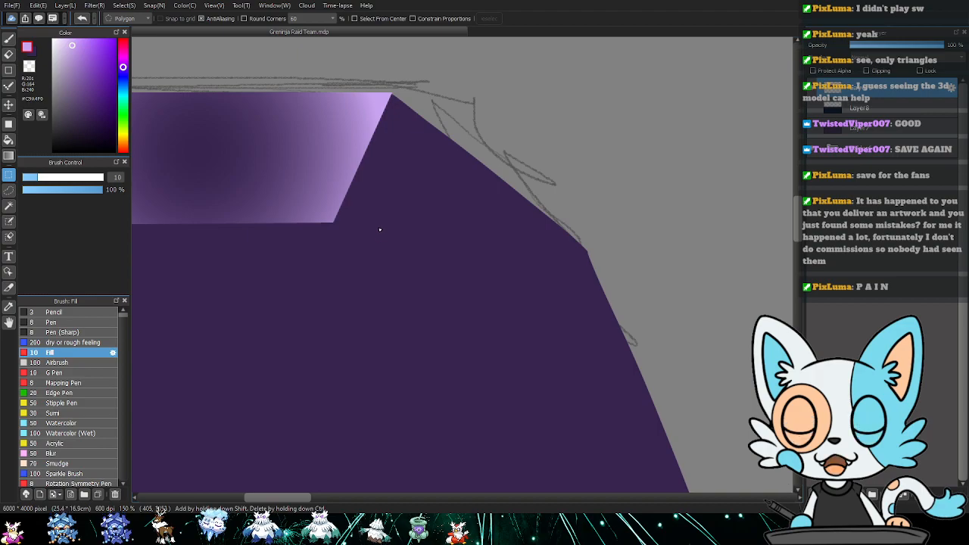
pyautogui.click(333, 223)
pyautogui.click(393, 95)
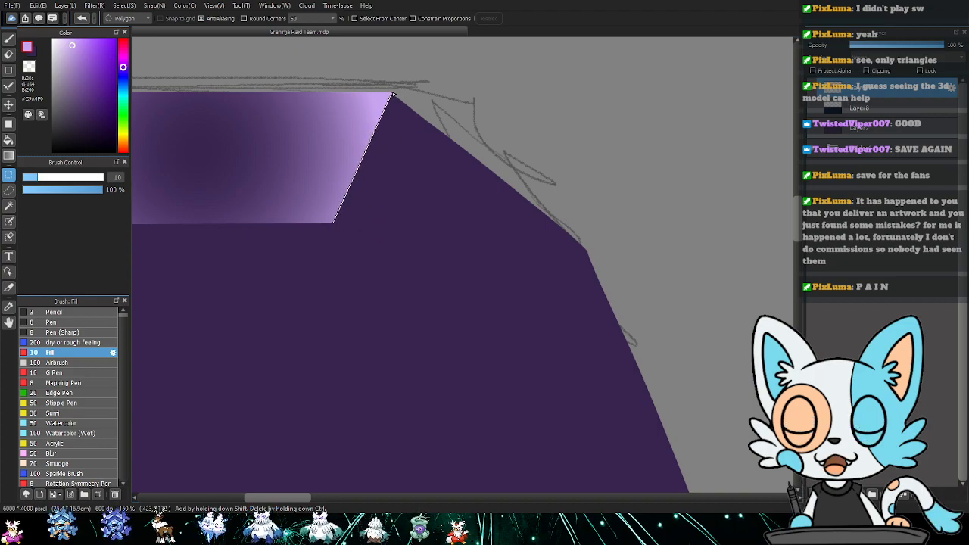
pyautogui.click(586, 251)
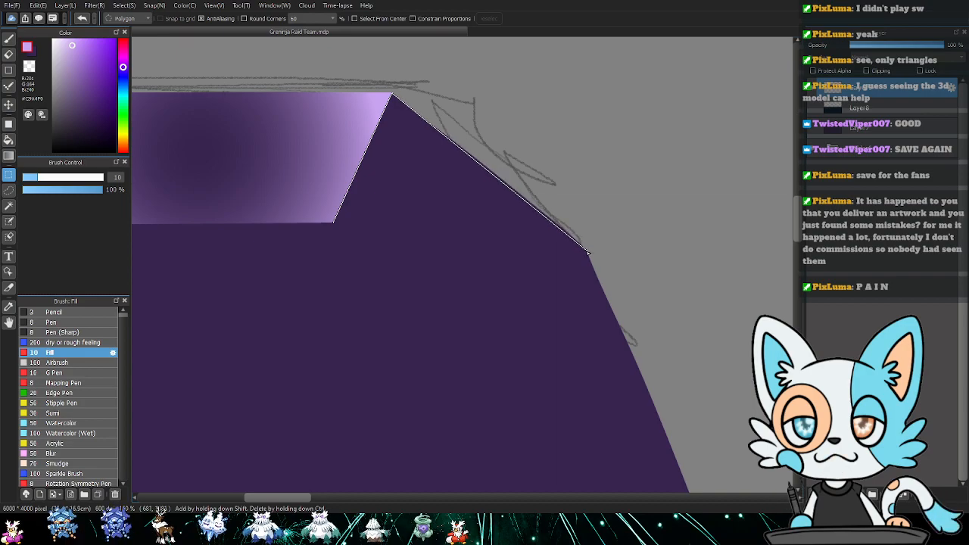
pyautogui.click(458, 310)
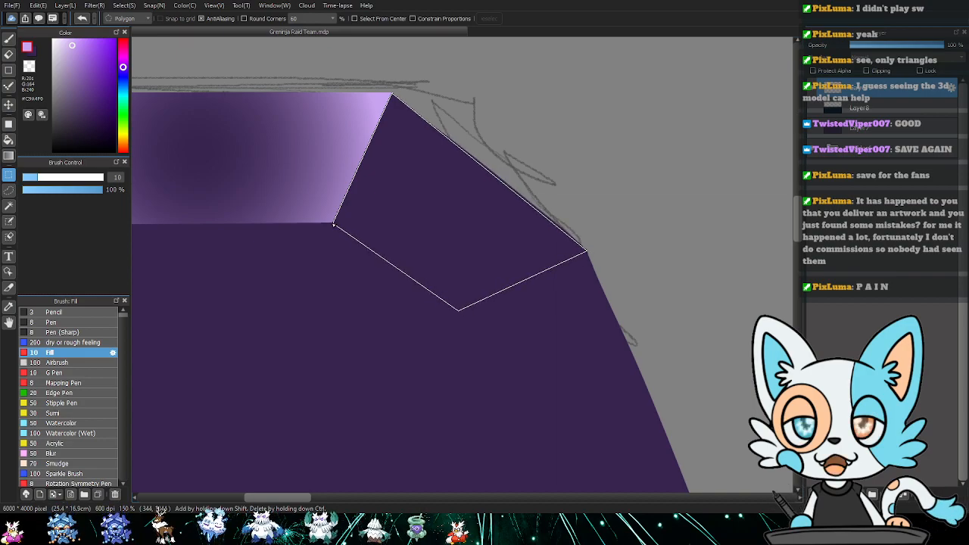
pyautogui.click(333, 223)
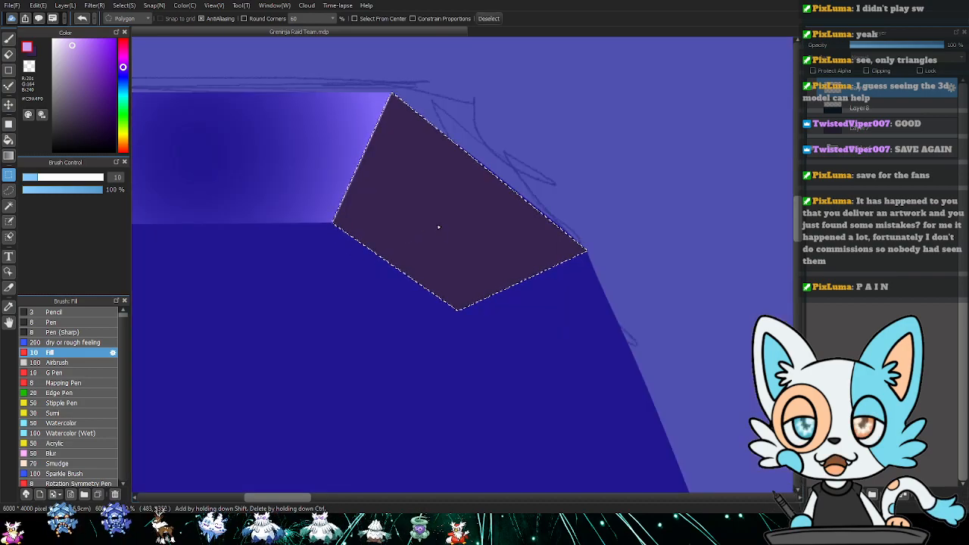
# - Fill the four-sided corner facet with a circular Transparent-Foreground gradient in #C9A4F0, dark at the centre, and deselect
pyautogui.press('g')
pyautogui.press('g')
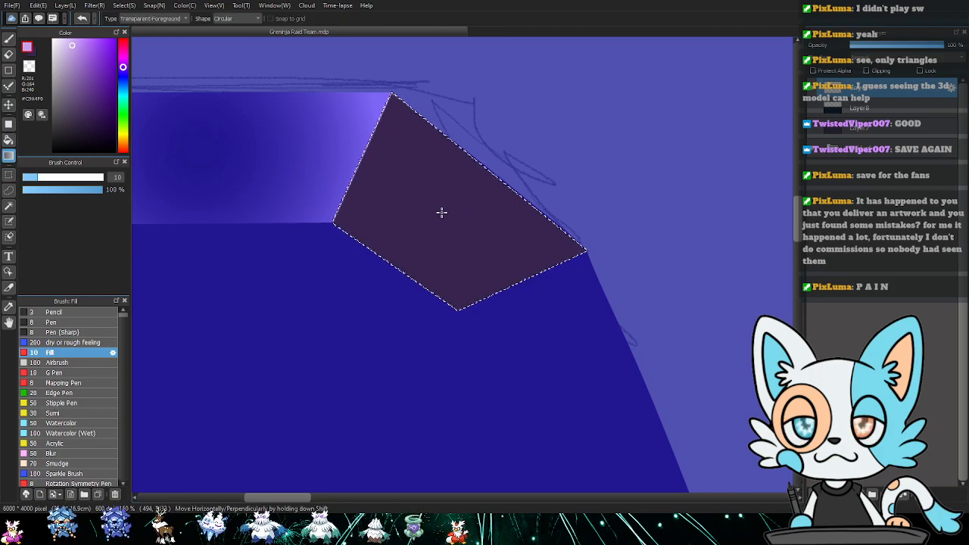
pyautogui.moveTo(452, 217); pyautogui.dragTo(532, 279)
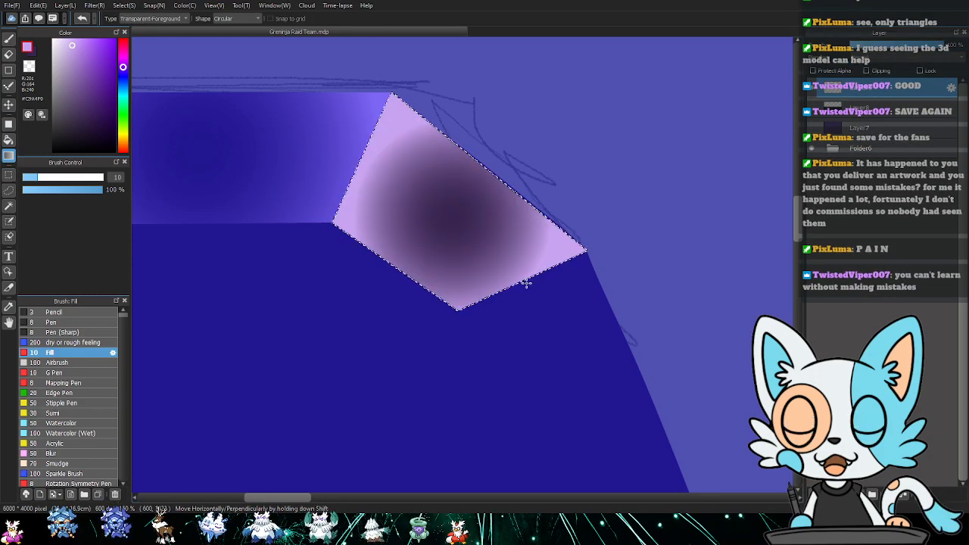
pyautogui.hotkey('ctrl', 'd')
# - Undo the gradient on the four-sided corner facet and clear its selection
pyautogui.moveTo(580, 384); pyautogui.dragTo(579, 277)
pyautogui.hotkey('ctrl', '-')
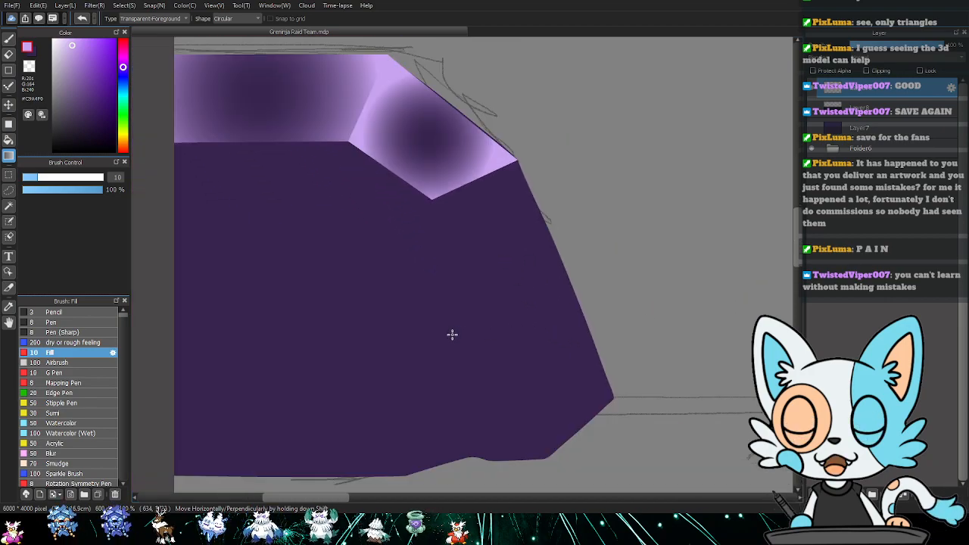
pyautogui.moveTo(507, 366); pyautogui.dragTo(505, 322)
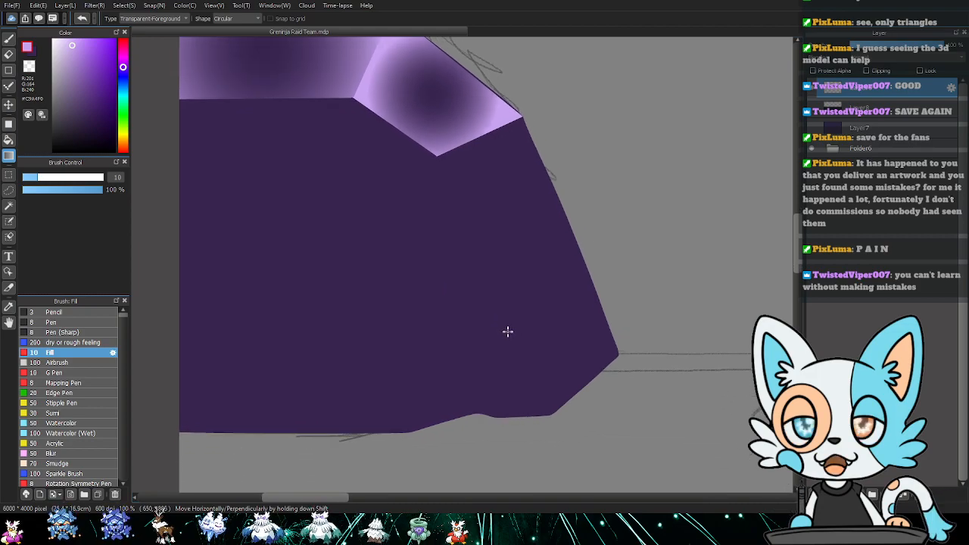
pyautogui.press('m')
pyautogui.moveTo(504, 153); pyautogui.dragTo(477, 256)
pyautogui.hotkey('ctrl', 'z')
pyautogui.hotkey('ctrl', 'z')
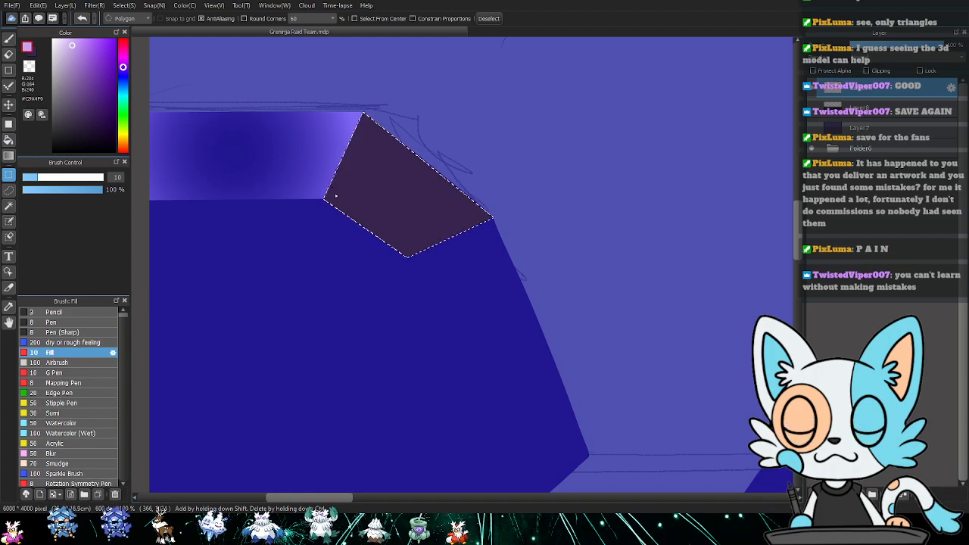
pyautogui.hotkey('ctrl', 'd')
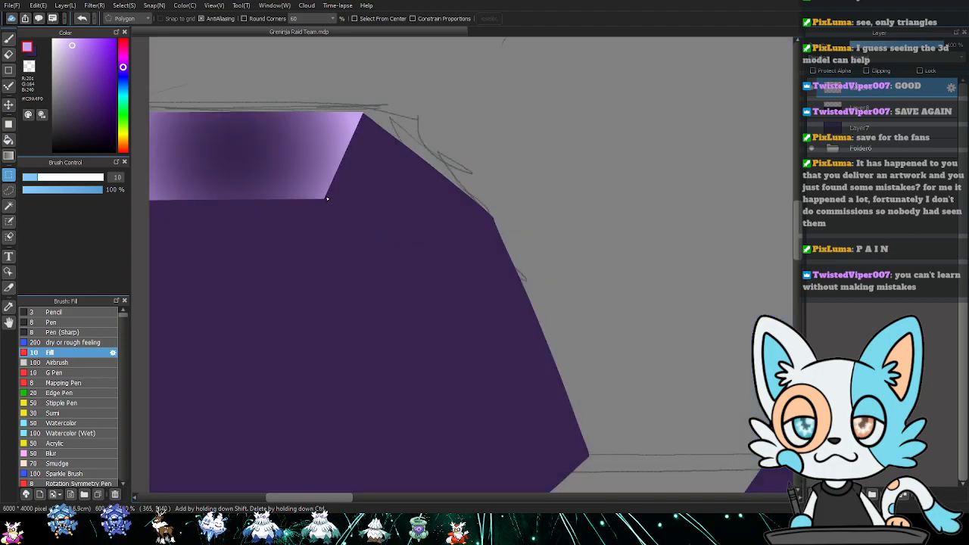
# - Select a five-sided facet with a short bottom edge at the rock's upper corner and activate the Gradient tool
pyautogui.click(364, 113)
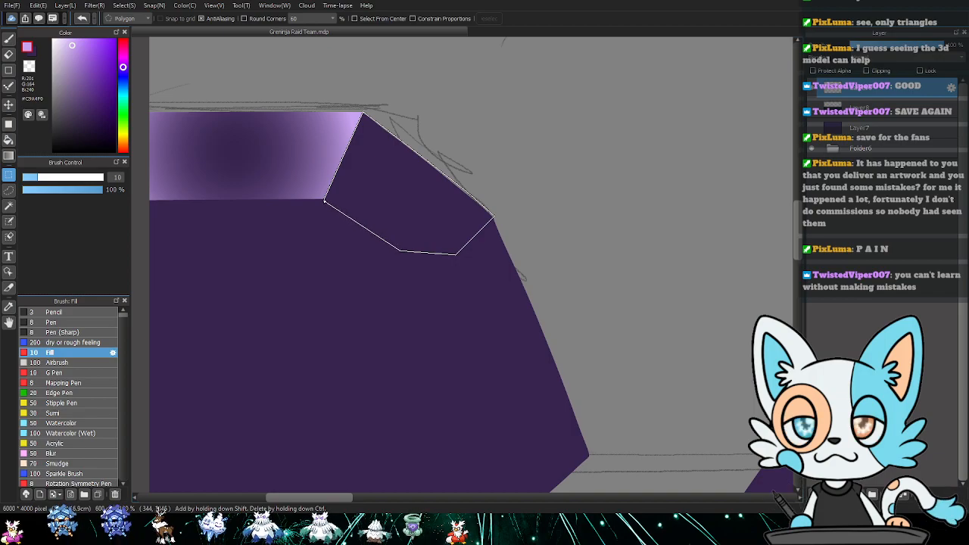
pyautogui.click(325, 201)
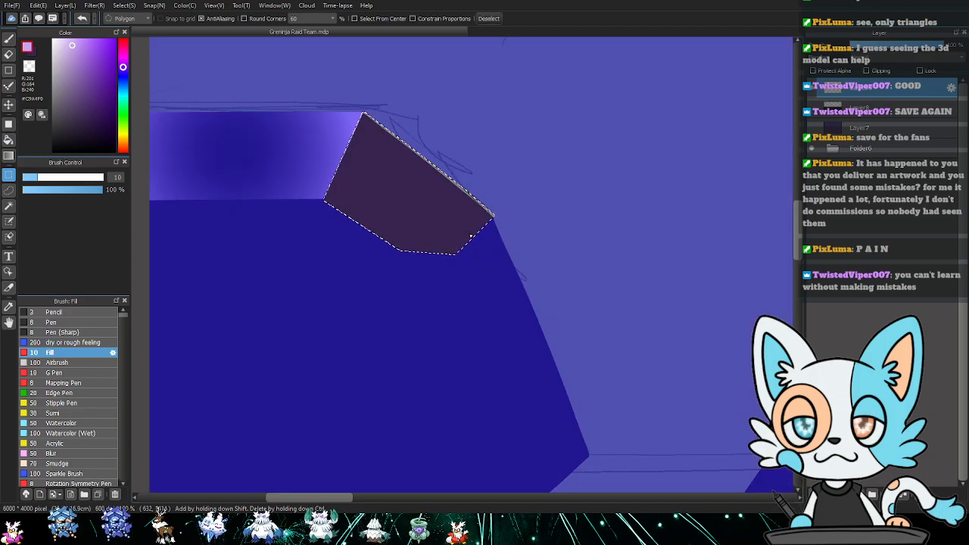
pyautogui.press('g')
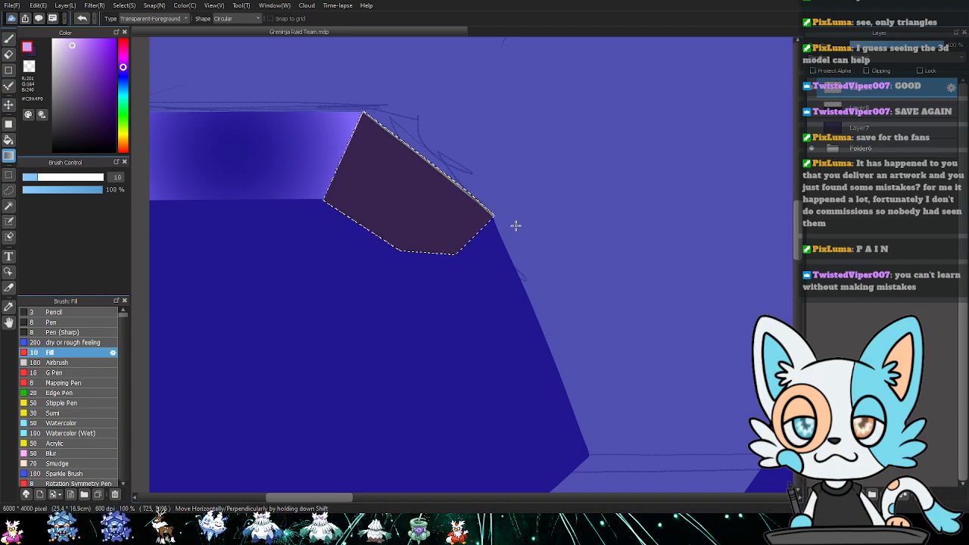
# - Undo back to the unfilled top facet selection, refill it with a tighter circular gradient in #C9A4F0, and deselect
pyautogui.hotkey('ctrl', 'z')
pyautogui.hotkey('ctrl', 'z')
pyautogui.hotkey('ctrl', 'z')
pyautogui.hotkey('ctrl', 'z')
pyautogui.hotkey('ctrl', 'z')
pyautogui.hotkey('ctrl', 'z')
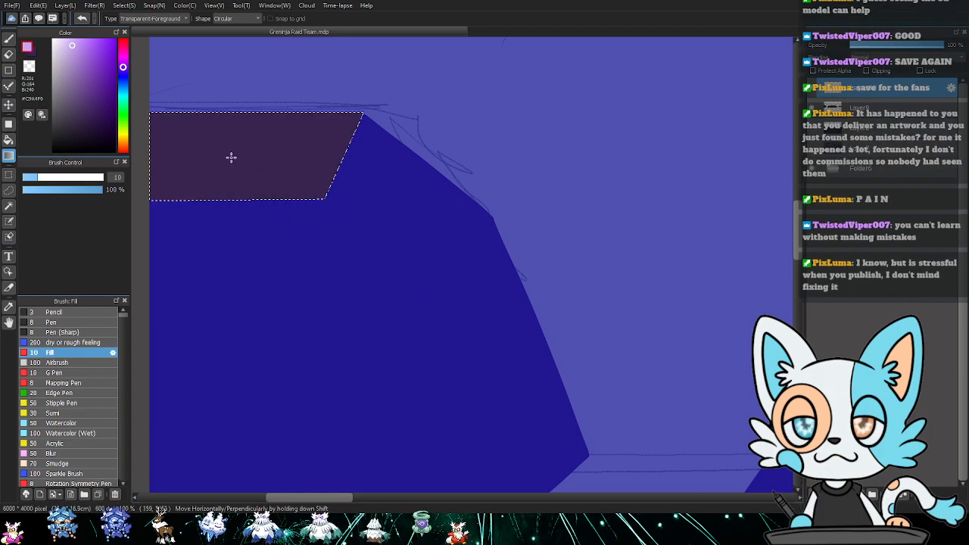
pyautogui.moveTo(239, 153); pyautogui.dragTo(359, 167)
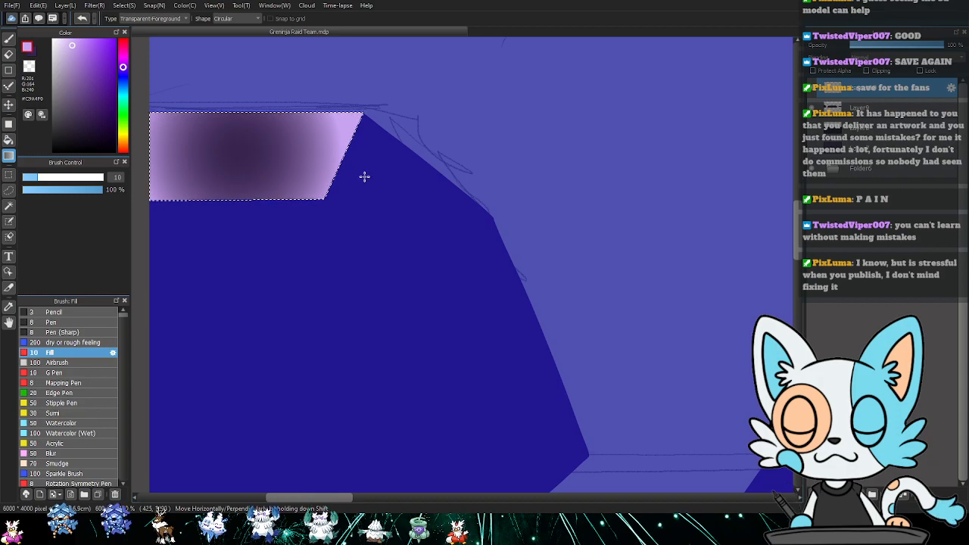
pyautogui.hotkey('ctrl', 'd')
# - Select a five-sided facet between the top facet's slanted edge and the rock's upper outline with the polygon selection
pyautogui.press('m')
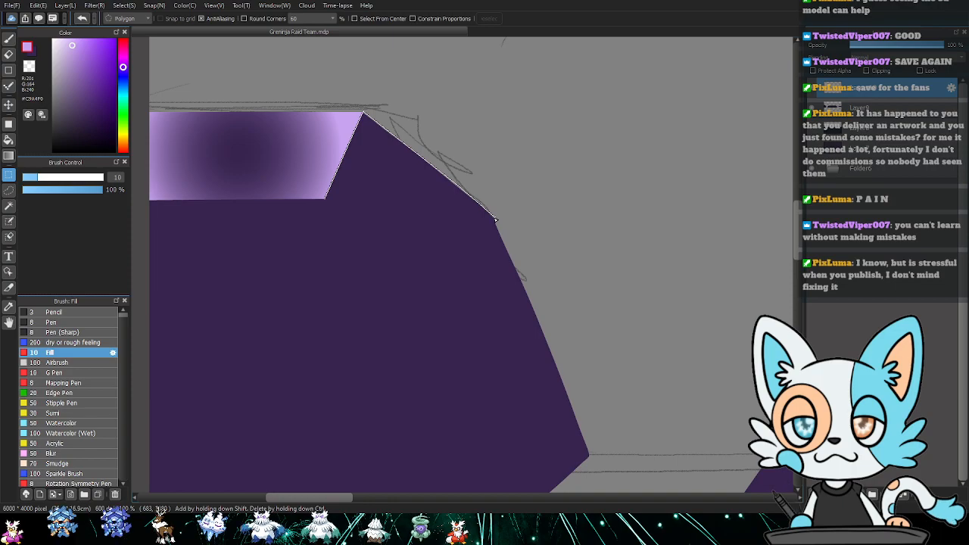
pyautogui.click(383, 244)
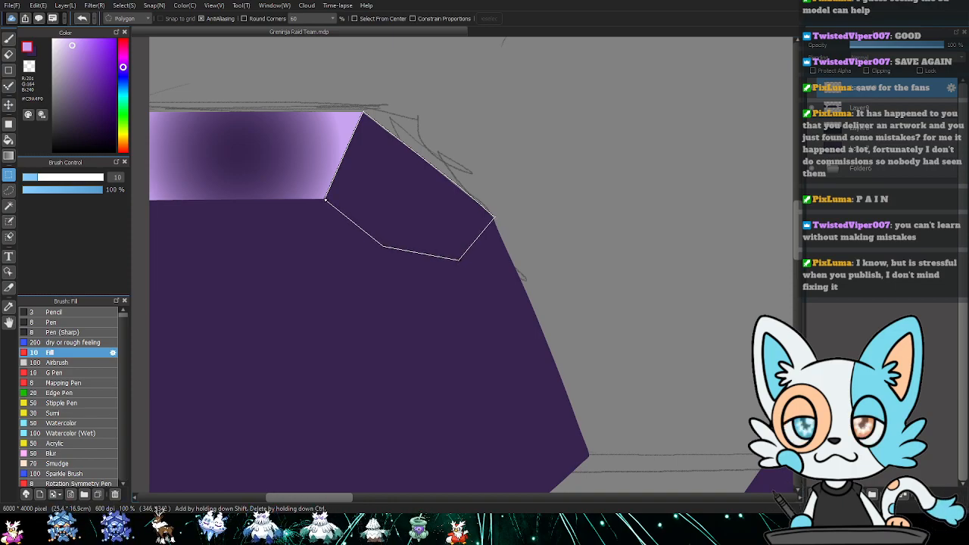
pyautogui.doubleClick(325, 200)
# - Fill the five-sided corner facet with a circular Transparent-Foreground gradient in #C9A4F0, dark at the centre, and deselect
pyautogui.press('g')
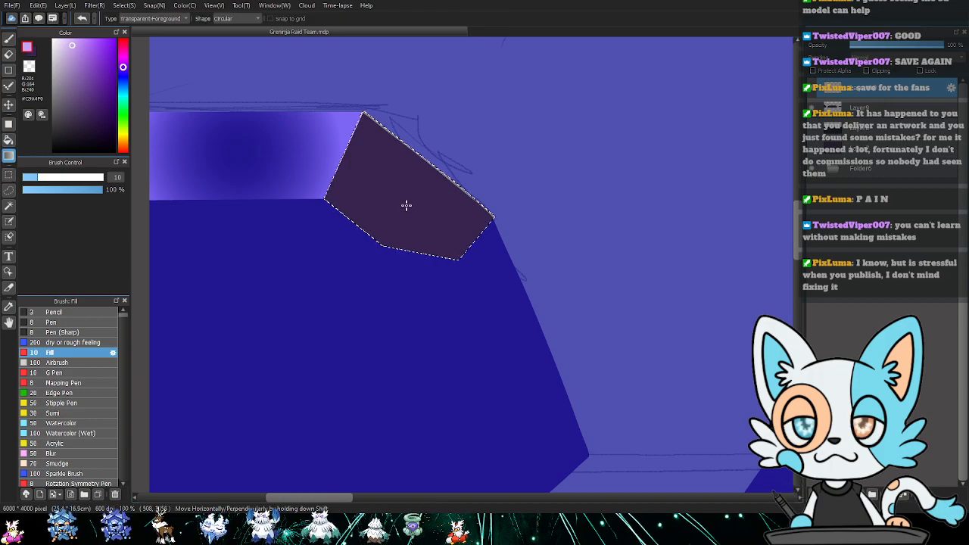
pyautogui.moveTo(410, 202); pyautogui.dragTo(479, 252)
pyautogui.hotkey('ctrl', 'd')
# - Select a narrow triangular facet from the corner facet's lowest point down to the rock's base with the polygon selection
pyautogui.moveTo(403, 306); pyautogui.dragTo(475, 259)
pyautogui.press('l')
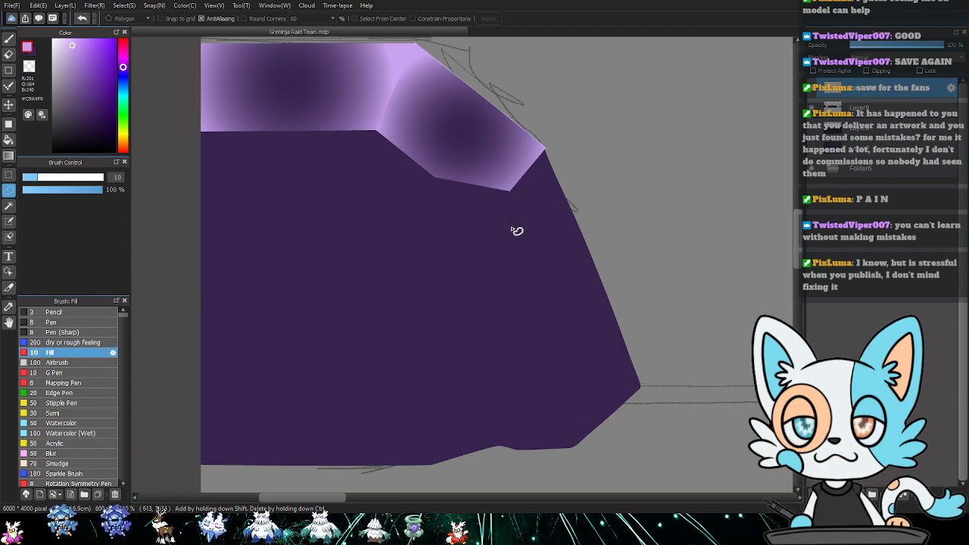
pyautogui.press('m')
pyautogui.click(511, 191)
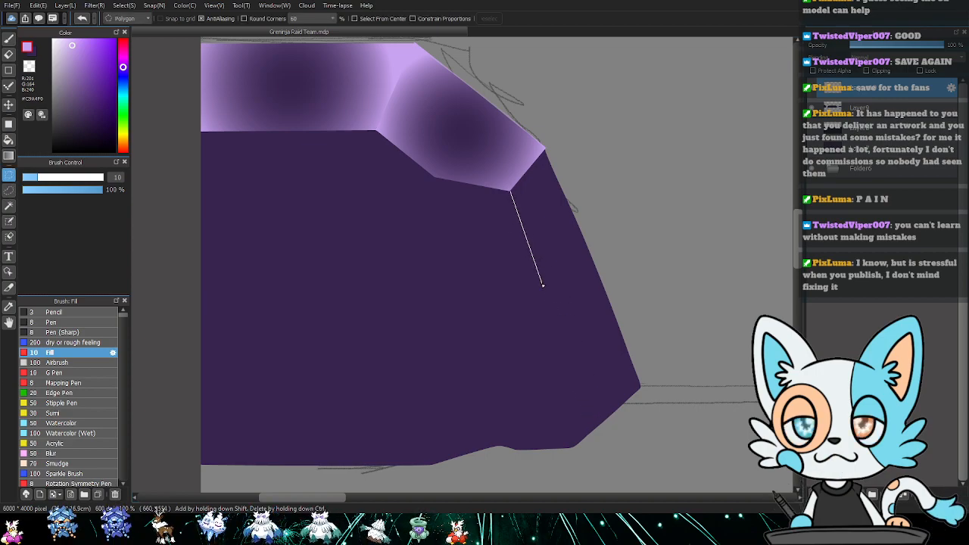
pyautogui.click(578, 447)
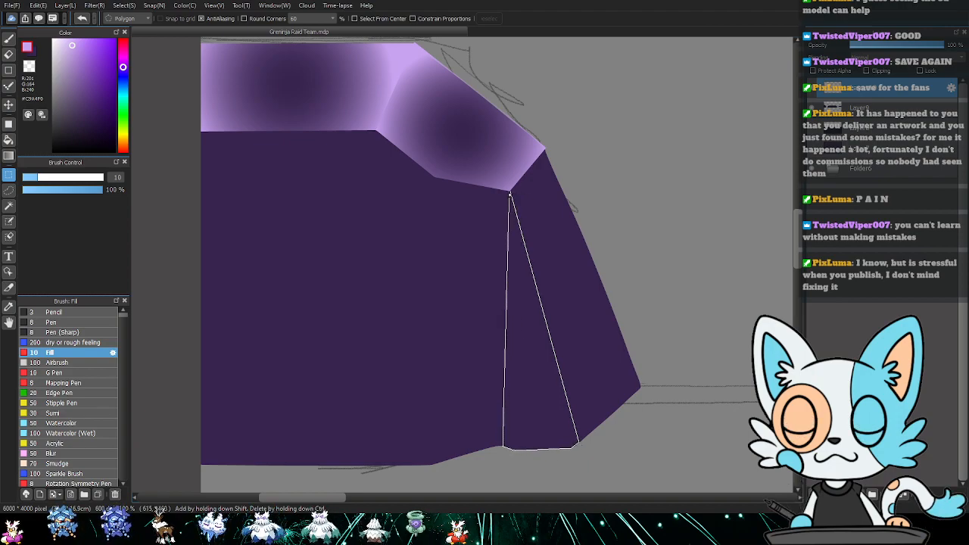
pyautogui.click(511, 191)
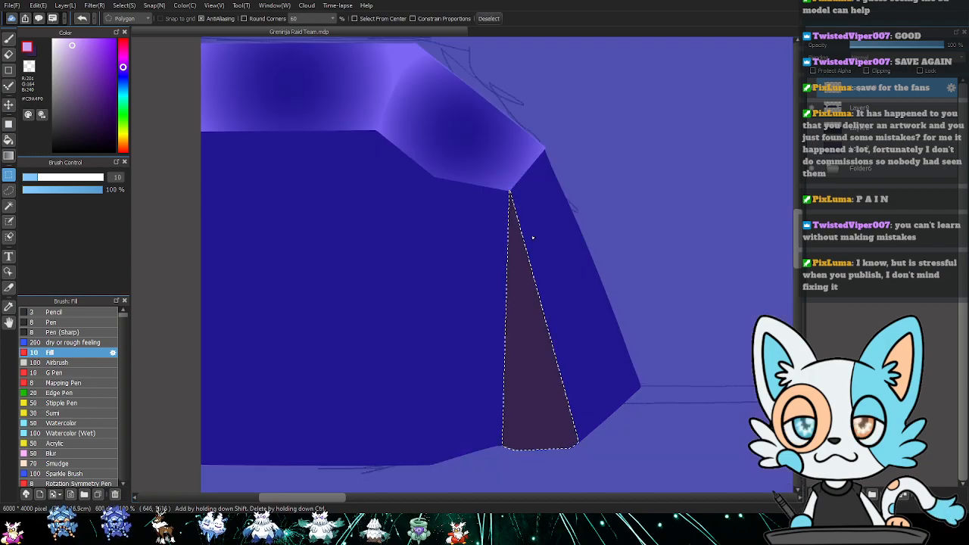
# - Fill the narrow triangular facet with a circular #C9A4F0 gradient centred in its lower part, redoing the first attempt, and deselect
pyautogui.press('g')
pyautogui.moveTo(535, 392); pyautogui.dragTo(564, 496)
pyautogui.scroll(-1, 564, 484)
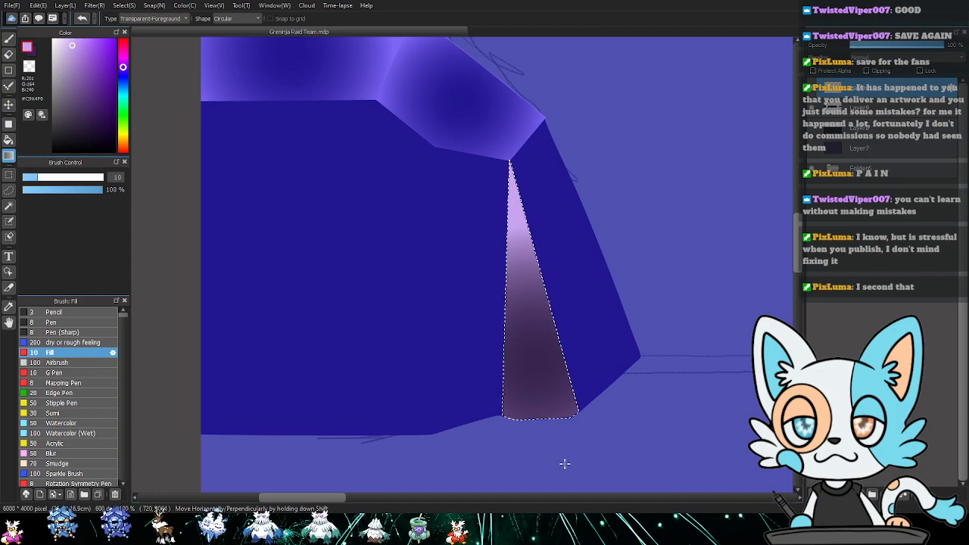
pyautogui.hotkey('ctrl', 'z')
pyautogui.moveTo(532, 337); pyautogui.dragTo(547, 447)
pyautogui.hotkey('ctrl', 'd')
pyautogui.moveTo(543, 296); pyautogui.dragTo(491, 311)
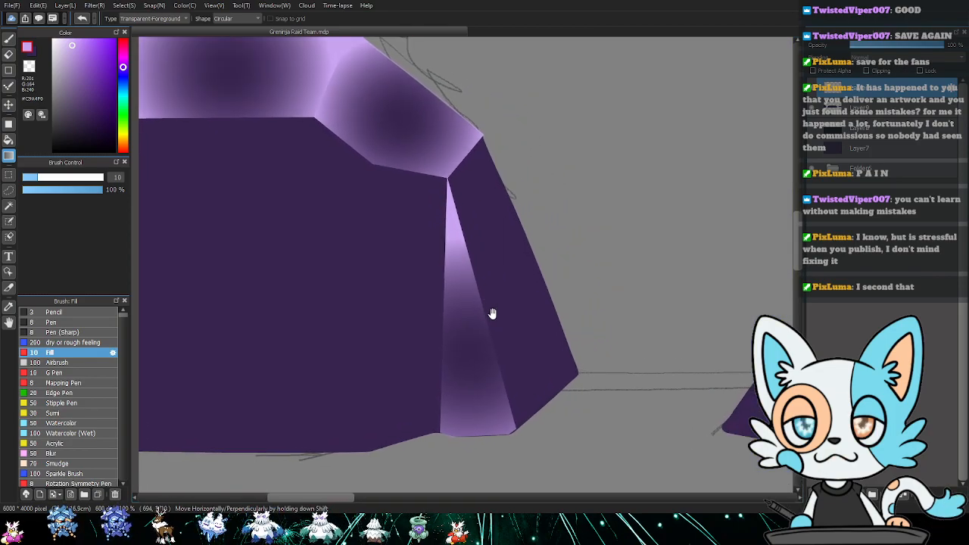
# - Undo the deselection and the gradient on the narrow triangular facet at the rock's lower edge
pyautogui.scroll(-1, 504, 337)
pyautogui.hotkey('ctrl', 'z')
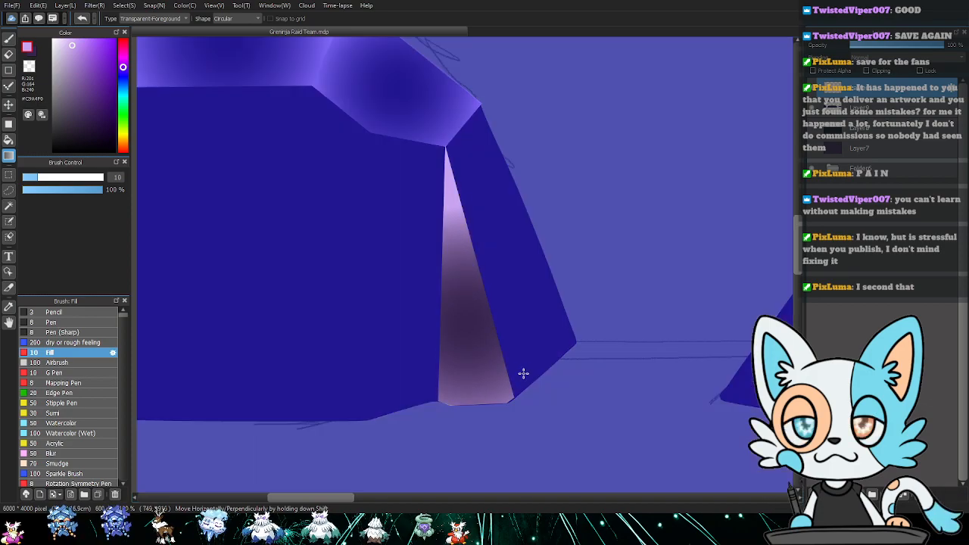
pyautogui.hotkey('ctrl', 'z')
pyautogui.scroll(3, 482, 381)
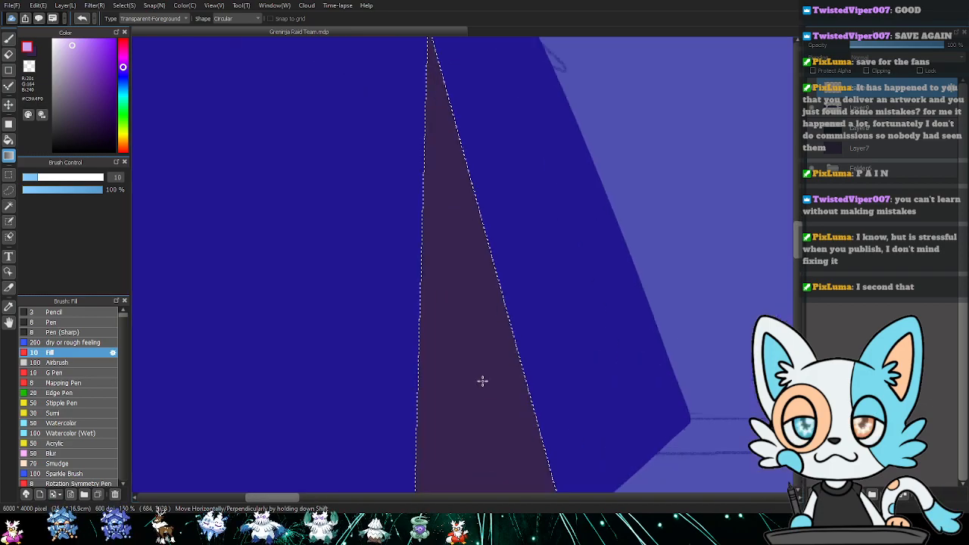
pyautogui.moveTo(480, 381); pyautogui.dragTo(387, 249)
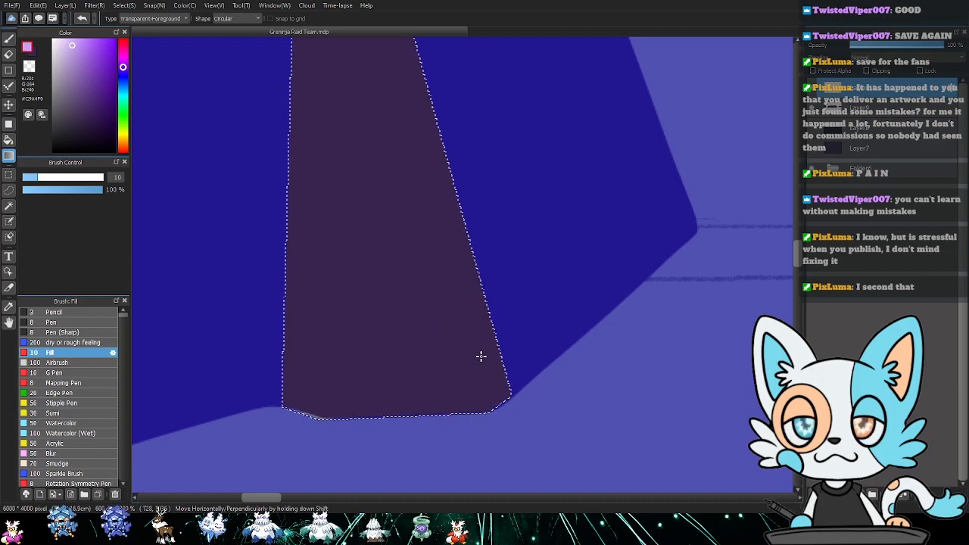
# - Refine the triangular facet's selection with the lasso so its lower edge follows the base of the rock
pyautogui.press('l')
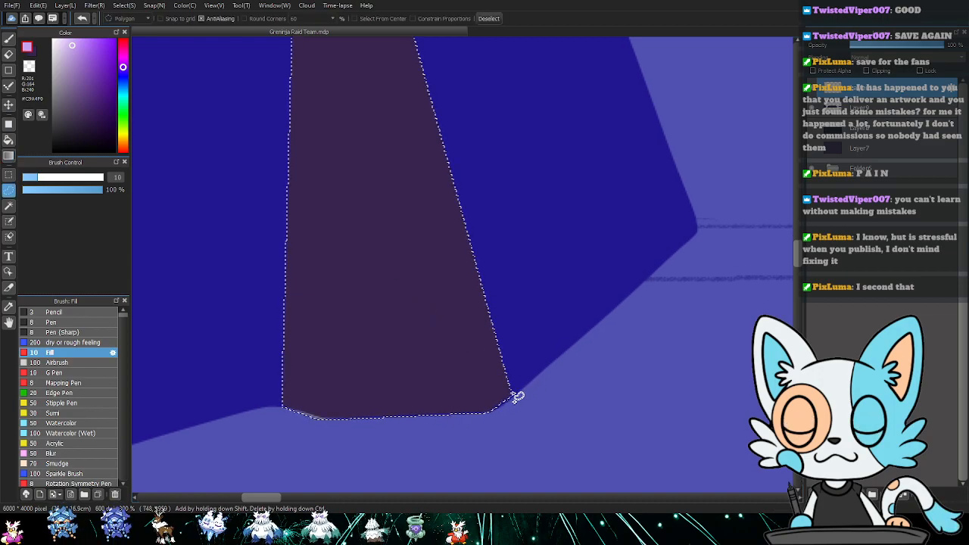
pyautogui.hotkey('ctrl', 'd')
pyautogui.click(511, 395)
pyautogui.moveTo(429, 418); pyautogui.dragTo(372, 421)
pyautogui.doubleClick(331, 396)
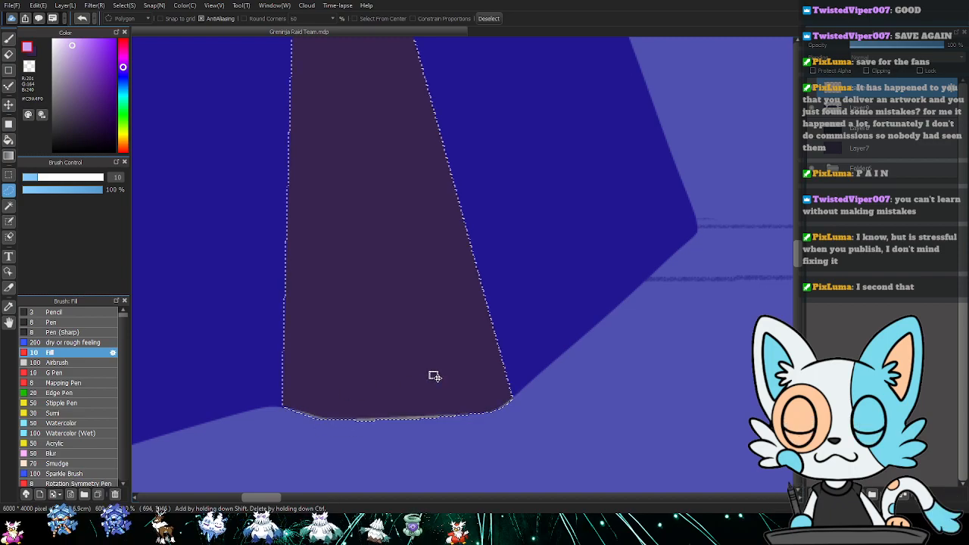
pyautogui.hotkey('ctrl', 'd')
pyautogui.doubleClick(515, 389)
# - Fill the selected triangular facet with a circular transparent-to-light-purple gradient, dark in its lower half, and deselect it
pyautogui.scroll(-5, 522, 383)
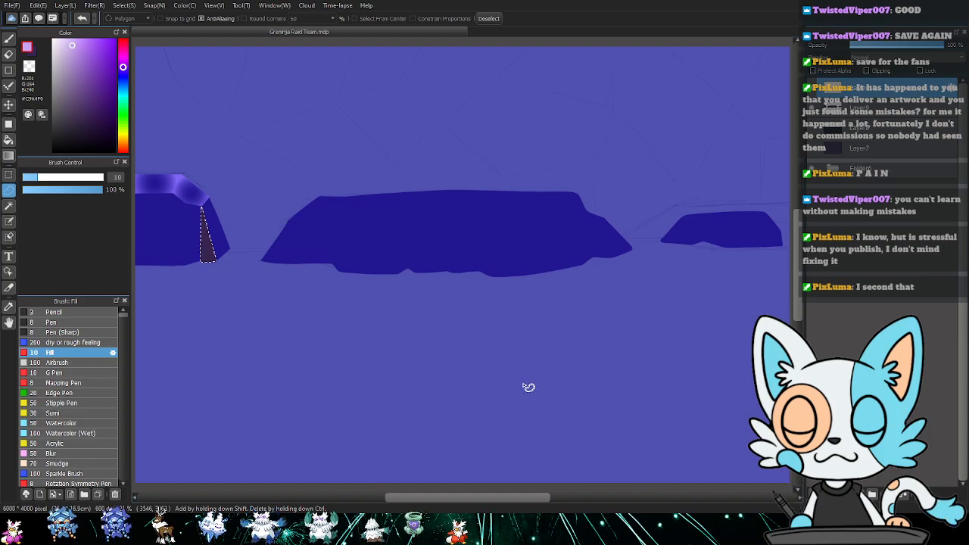
pyautogui.scroll(3, 480, 292)
pyautogui.scroll(1, 482, 294)
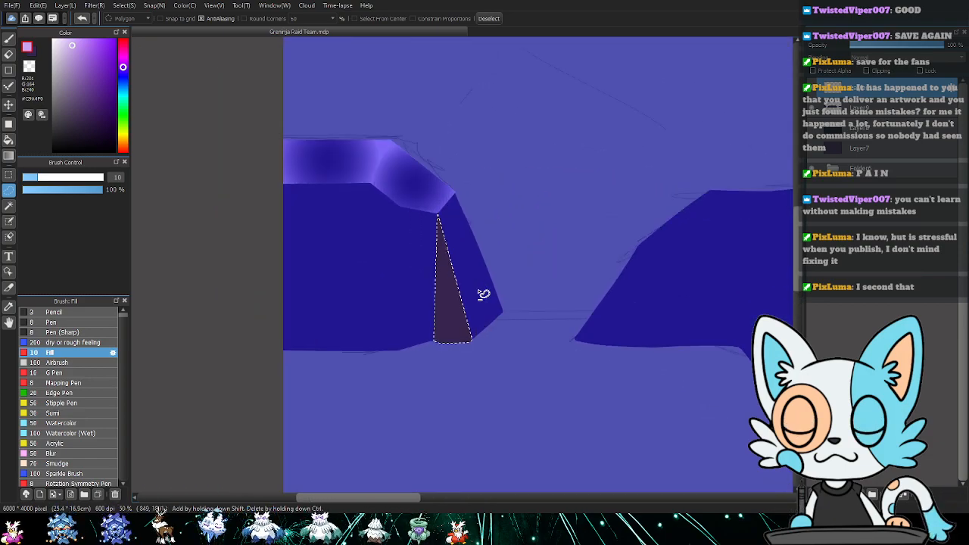
pyautogui.scroll(2, 482, 293)
pyautogui.press('g')
pyautogui.moveTo(434, 345); pyautogui.dragTo(448, 452)
pyautogui.hotkey('ctrl', 'd')
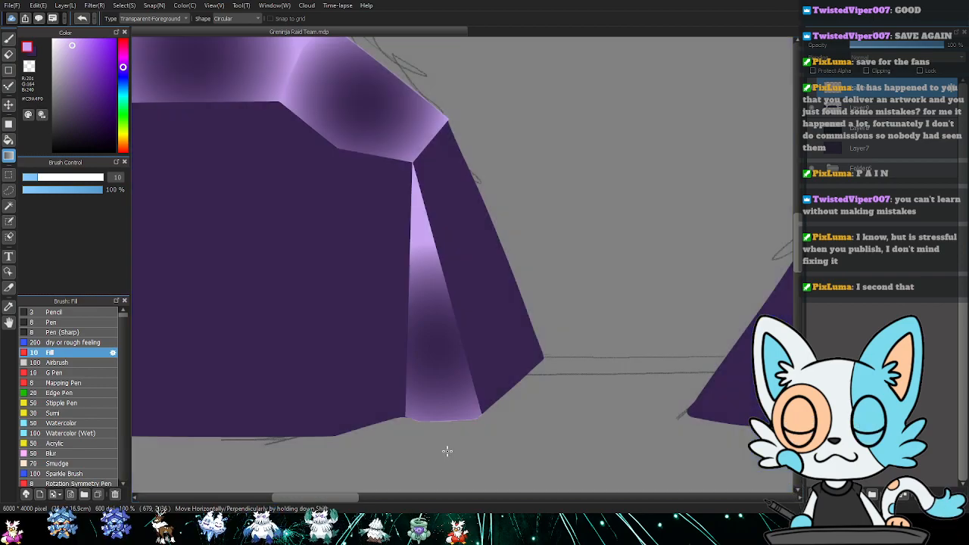
# - Outline the rock's outermost sloping facet with a polygon selection, shade it with a circular light purple gradient, and deselect it
pyautogui.moveTo(633, 212); pyautogui.dragTo(662, 221)
pyautogui.press('m')
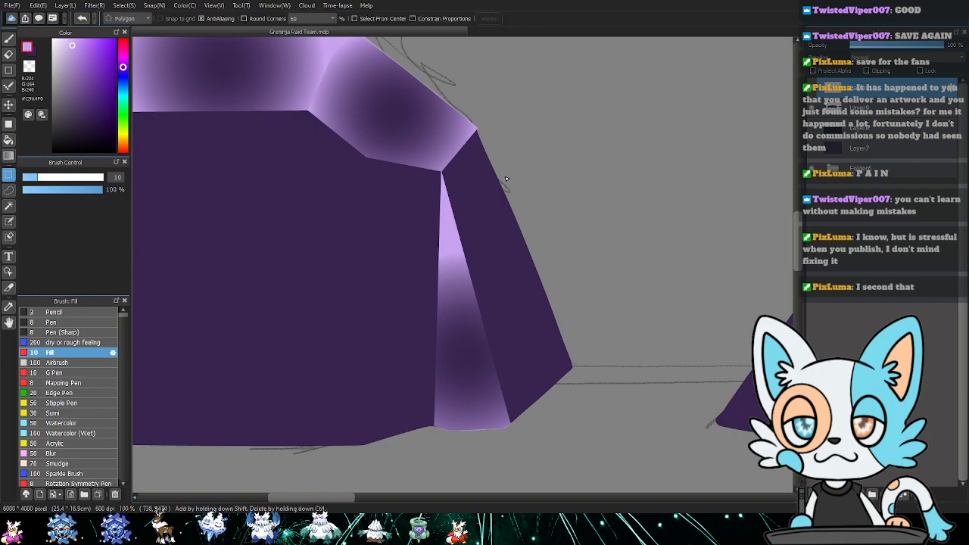
pyautogui.click(442, 174)
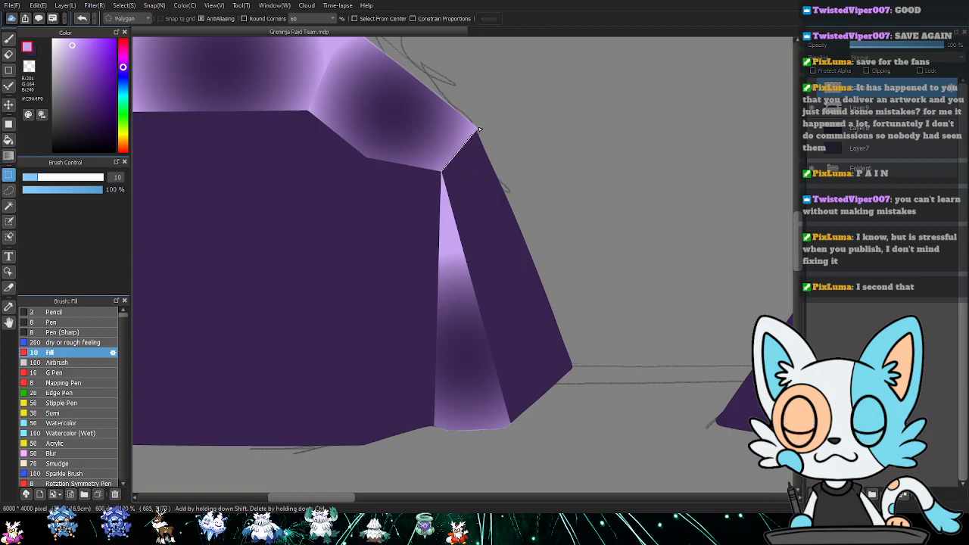
pyautogui.click(477, 129)
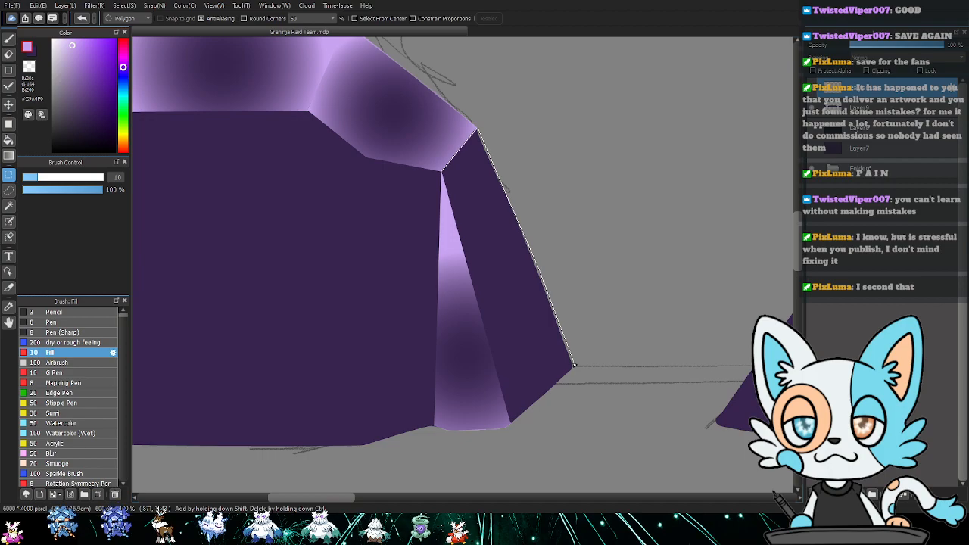
pyautogui.click(573, 370)
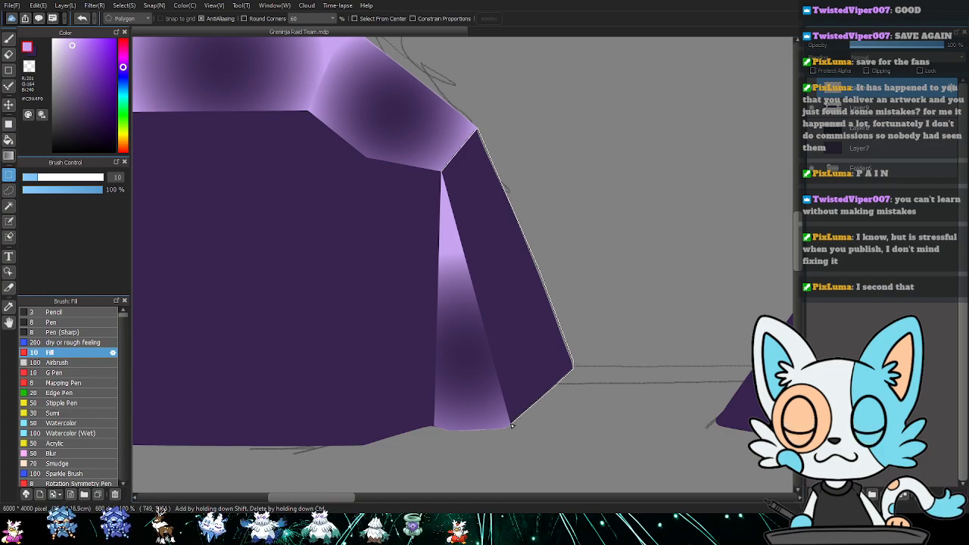
pyautogui.doubleClick(442, 173)
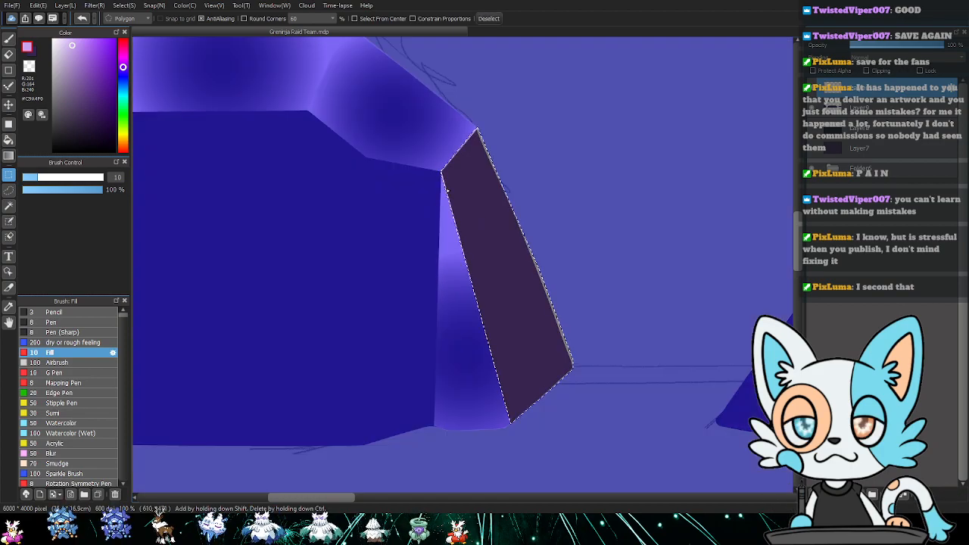
pyautogui.press('g')
pyautogui.moveTo(509, 303); pyautogui.dragTo(573, 357)
pyautogui.hotkey('ctrl', 'd')
# - Outline a four-sided facet beside the triangular one, beneath the shaded upper band, shade it with a wide circular gradient, and deselect it
pyautogui.moveTo(353, 316); pyautogui.dragTo(485, 324)
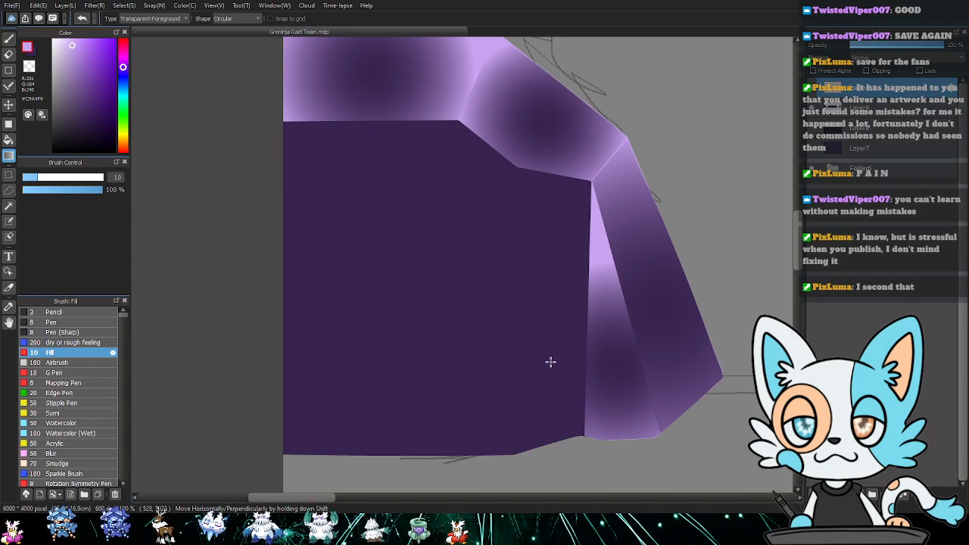
pyautogui.press('l')
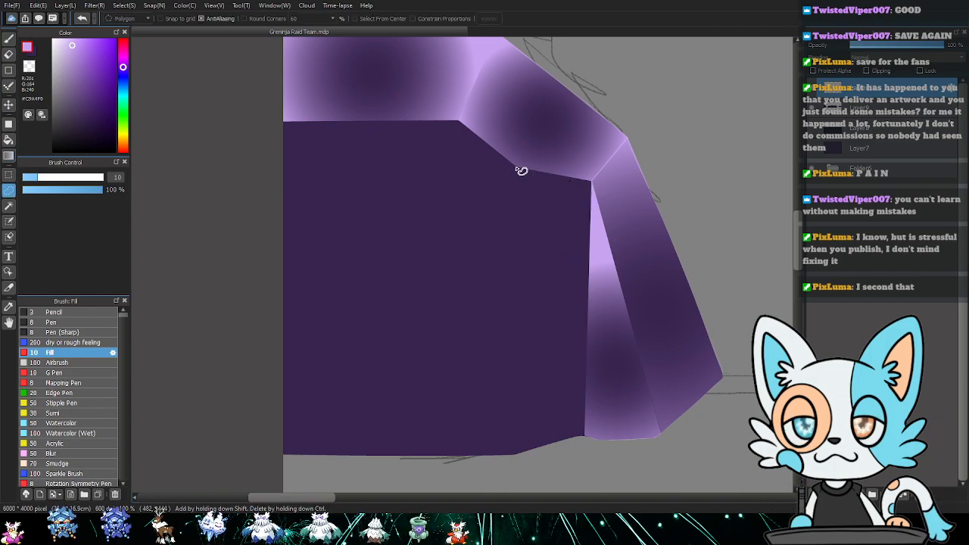
pyautogui.press('m')
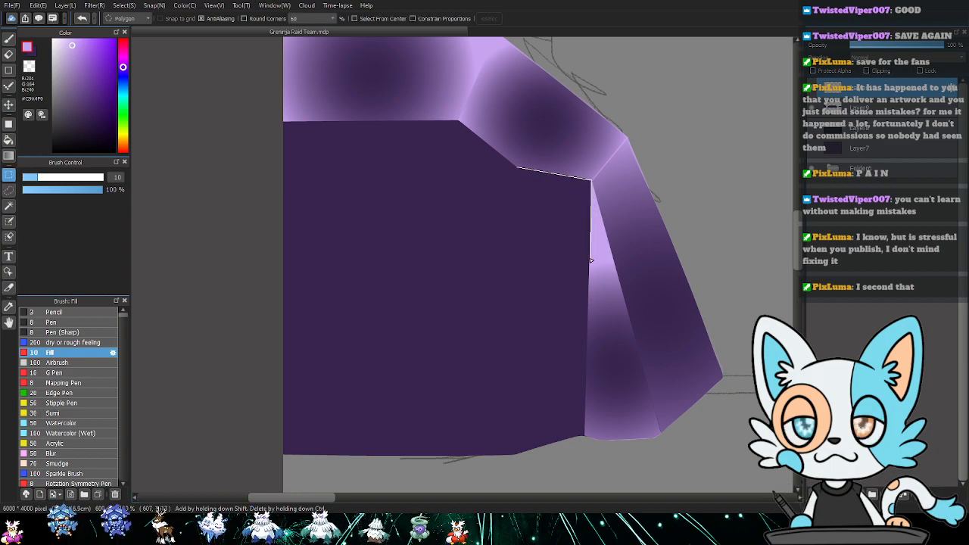
pyautogui.click(492, 286)
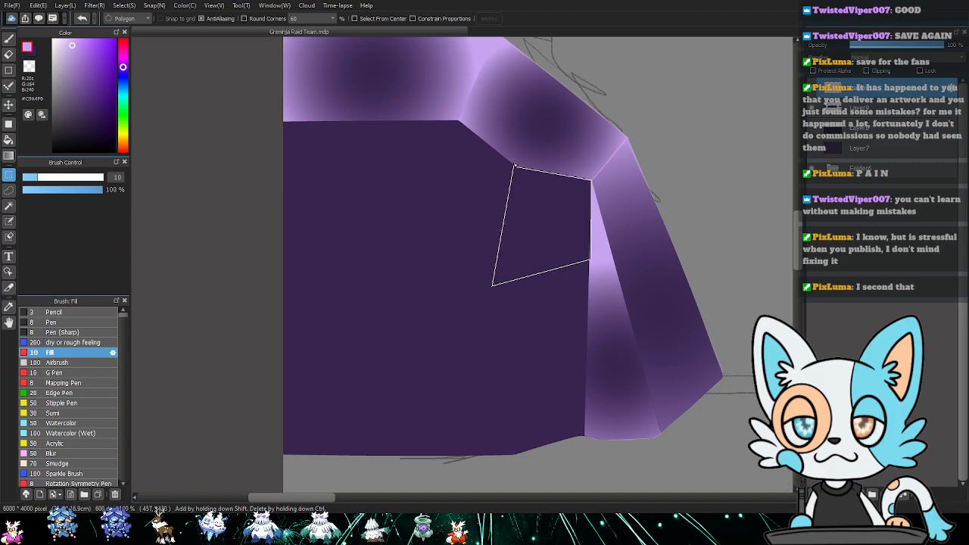
pyautogui.click(519, 170)
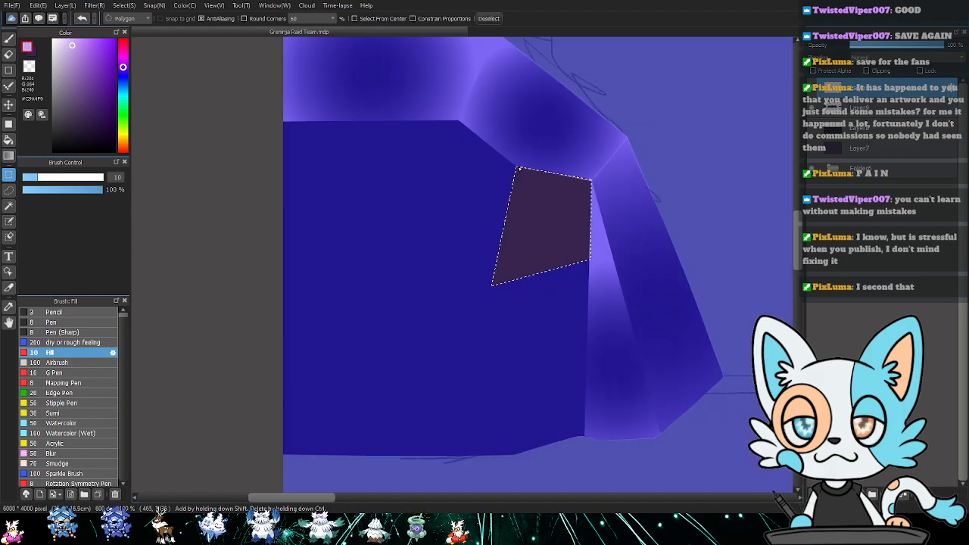
pyautogui.press('g')
pyautogui.moveTo(548, 234); pyautogui.dragTo(552, 305)
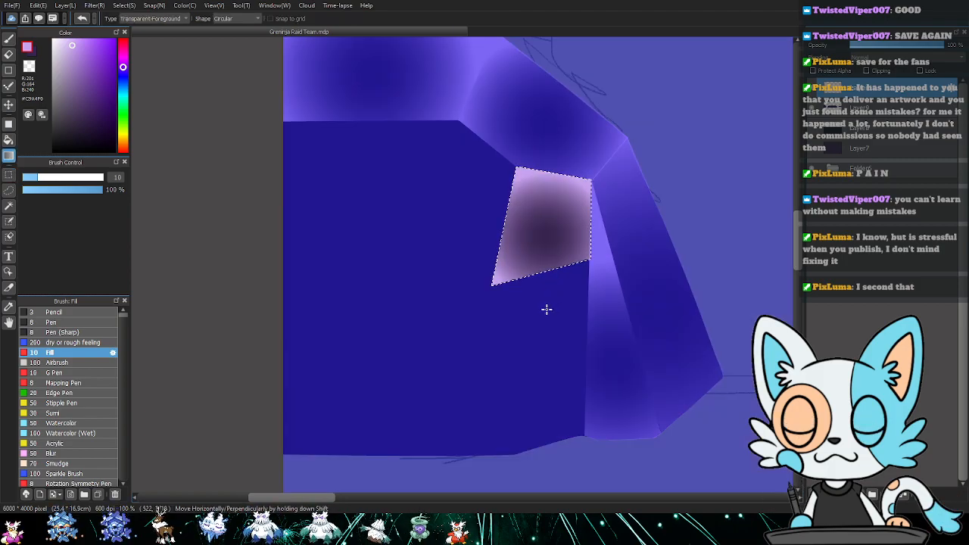
pyautogui.hotkey('ctrl', 'z')
pyautogui.moveTo(552, 232); pyautogui.dragTo(644, 147)
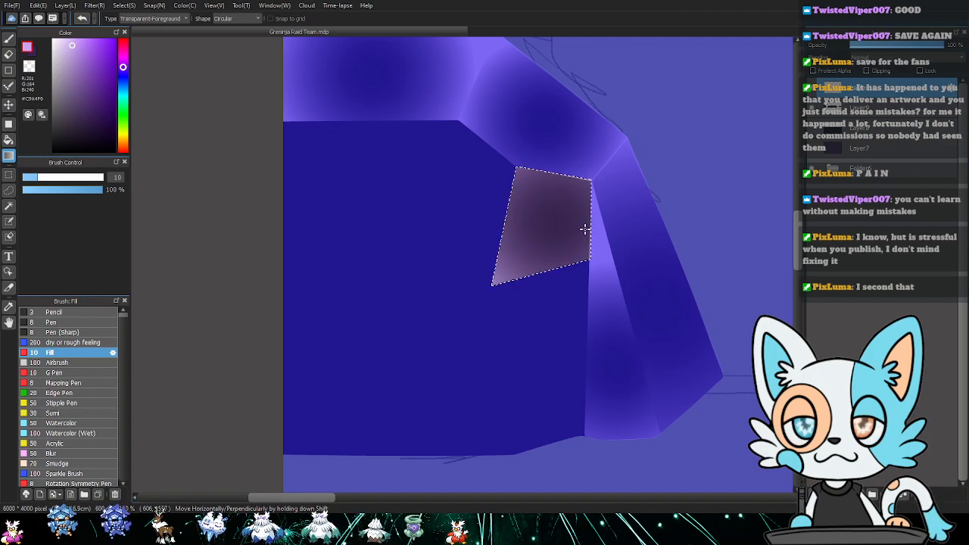
pyautogui.hotkey('ctrl', 'd')
# - Select a four-sided facet directly below the new one with a polygon selection reaching down to the rock's base
pyautogui.moveTo(498, 260); pyautogui.dragTo(522, 255)
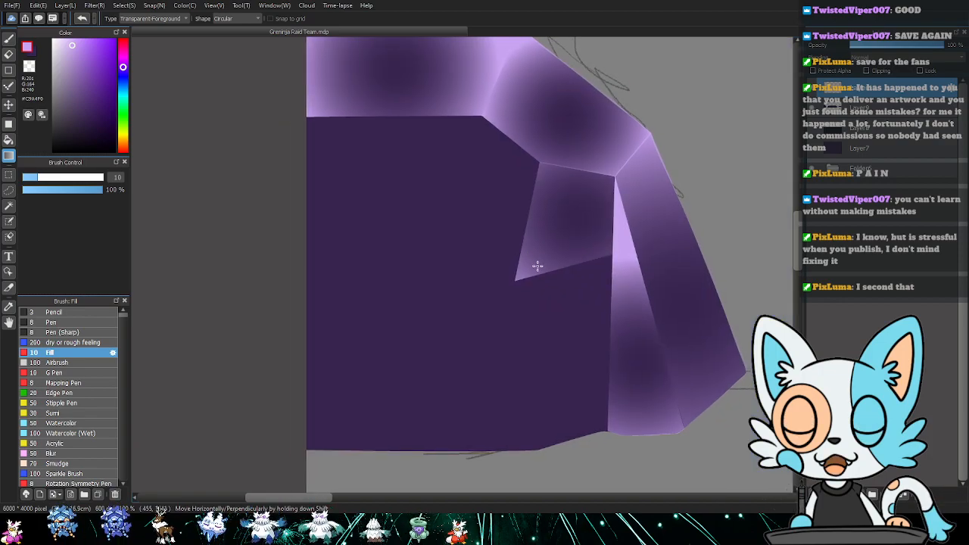
pyautogui.press('l')
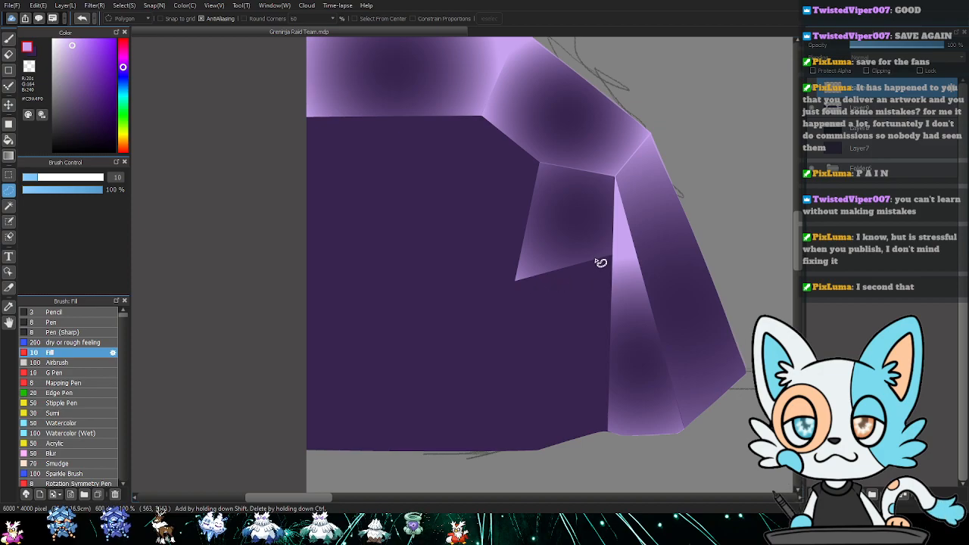
pyautogui.press('m')
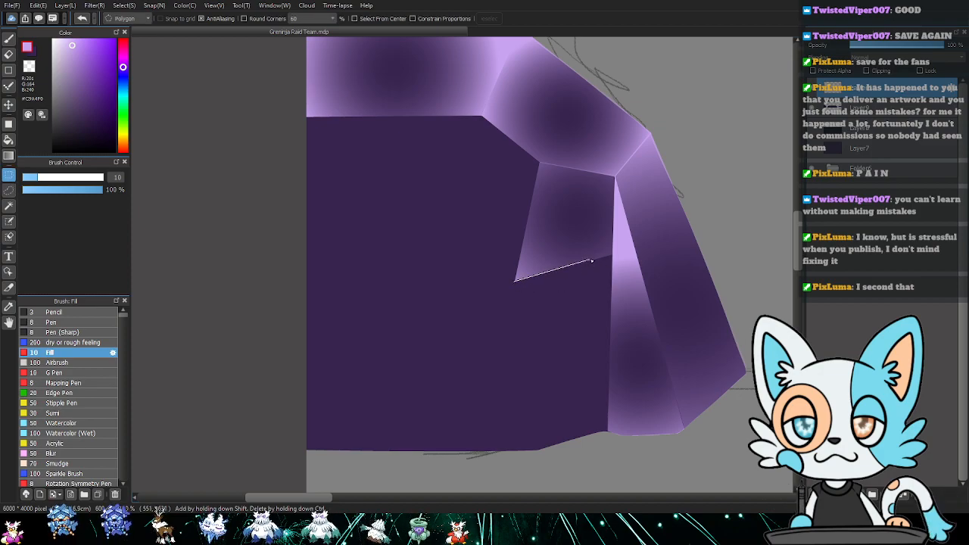
pyautogui.click(612, 256)
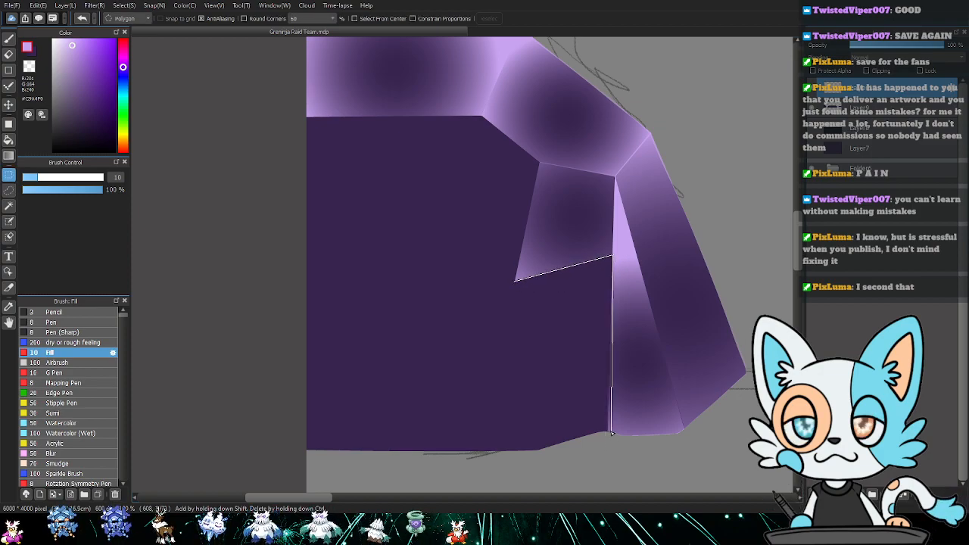
pyautogui.click(609, 432)
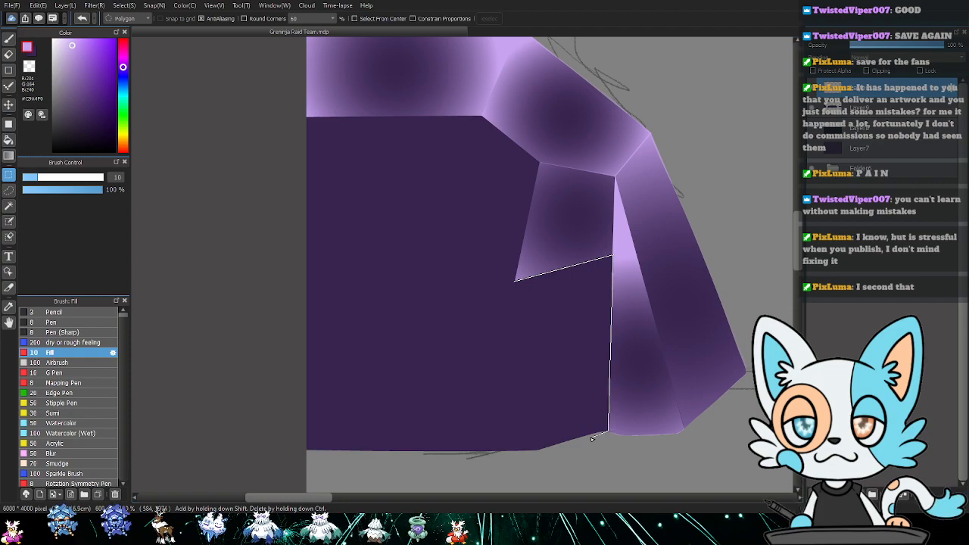
pyautogui.click(536, 450)
pyautogui.click(515, 283)
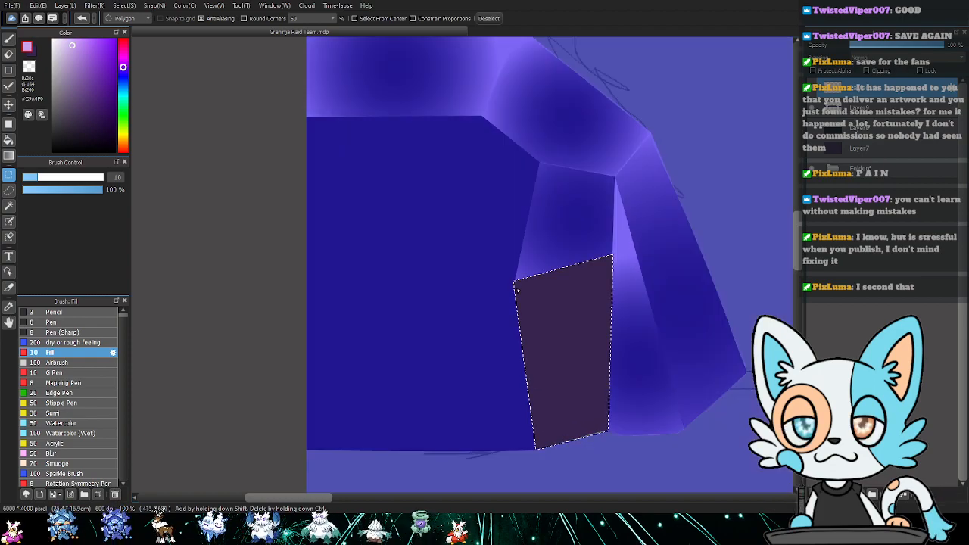
# - Try a circular gradient centred in the selected lower facet, then undo it
pyautogui.press('g')
pyautogui.moveTo(568, 344); pyautogui.dragTo(558, 222)
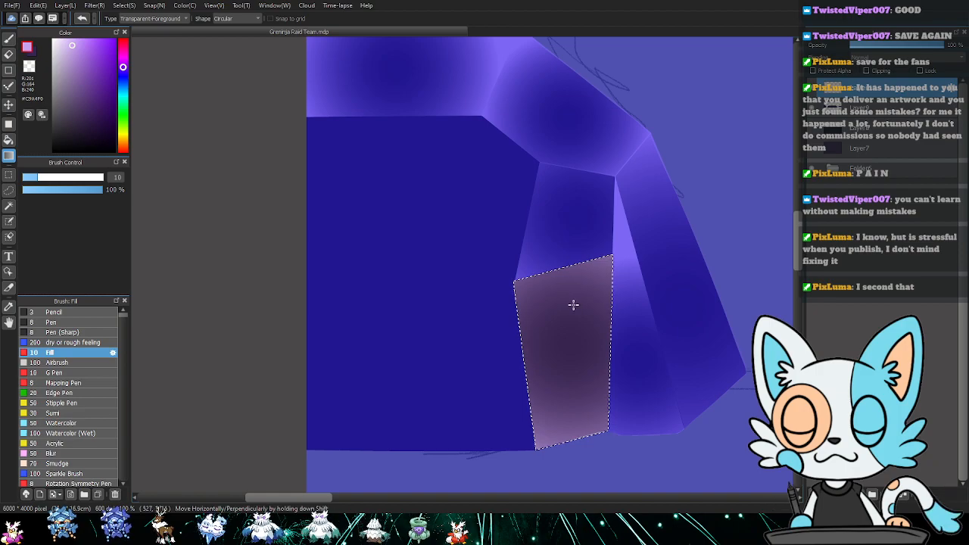
pyautogui.hotkey('ctrl', 'd')
pyautogui.moveTo(448, 398); pyautogui.dragTo(477, 380)
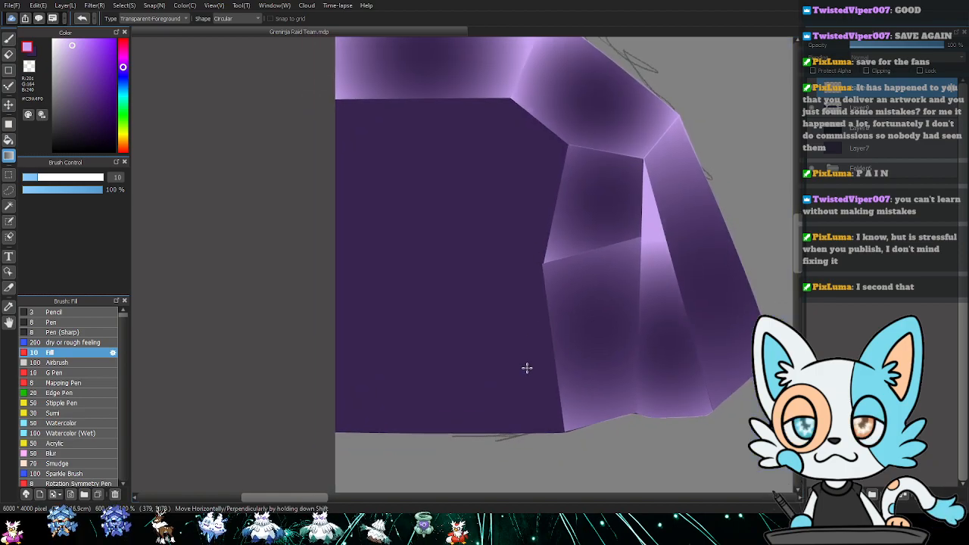
pyautogui.hotkey('ctrl', 'z')
pyautogui.hotkey('ctrl', 'z')
# - Touch up the lower facet's selection with the lasso along the sloping edge of the rock's base
pyautogui.moveTo(677, 427); pyautogui.dragTo(615, 345)
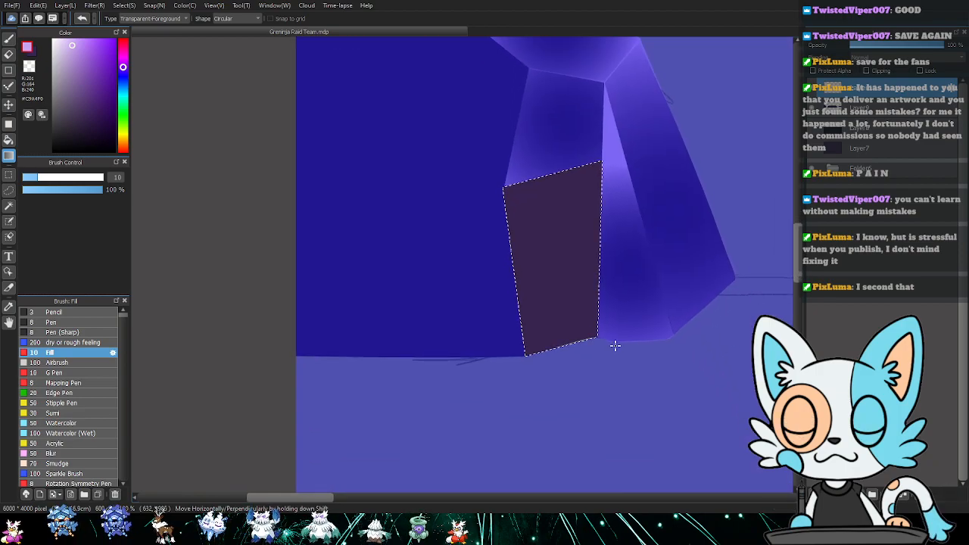
pyautogui.scroll(4, 615, 345)
pyautogui.scroll(-2, 374, 210)
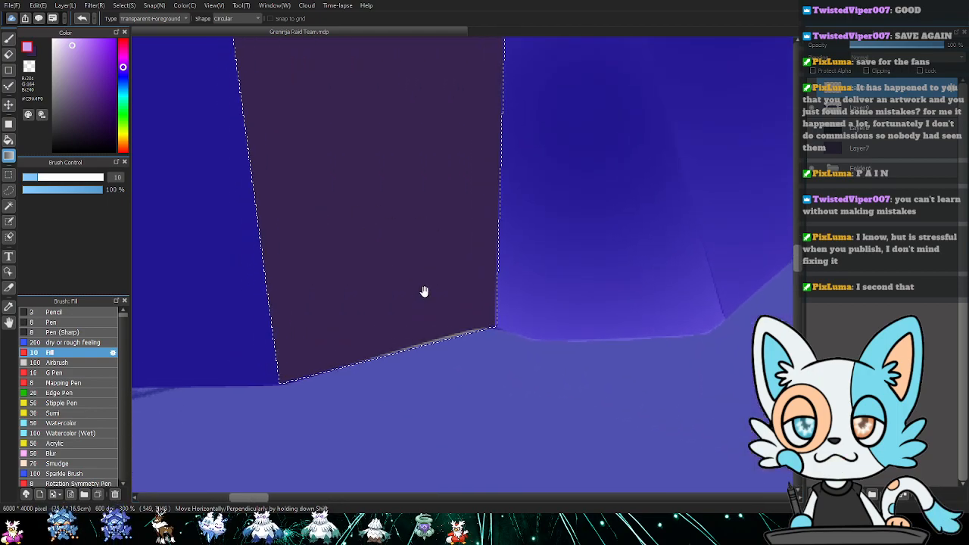
pyautogui.press('l')
pyautogui.click(282, 385)
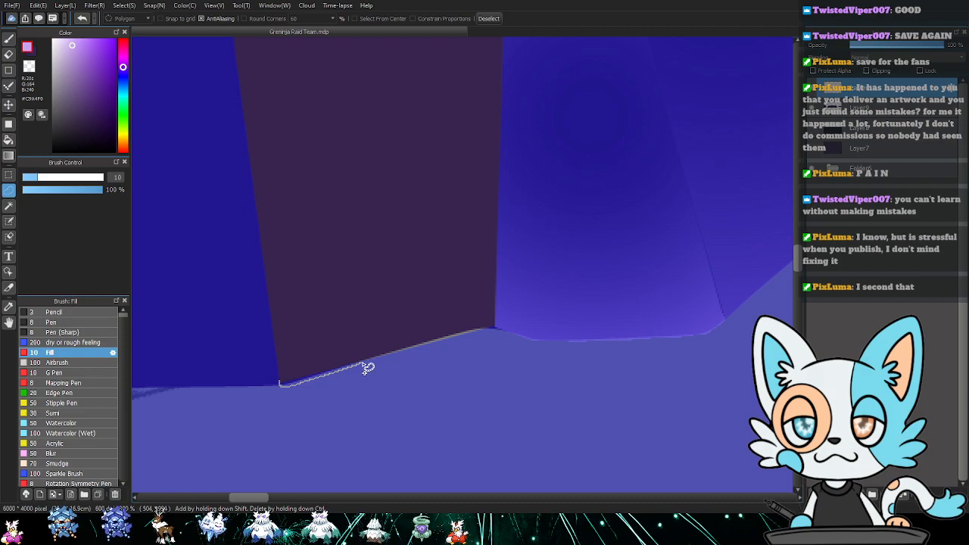
pyautogui.scroll(-3, 452, 334)
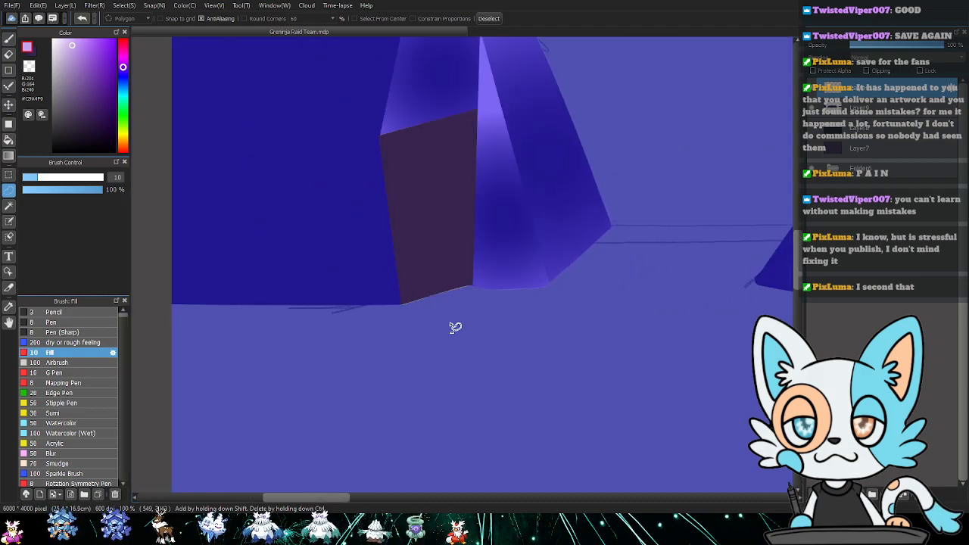
pyautogui.hotkey('ctrl', 'z')
# - Shade the selected lower facet with a circular gradient that is dark near the base and light purple at its upper edge, and deselect it
pyautogui.moveTo(469, 248); pyautogui.dragTo(551, 389)
pyautogui.press('g')
pyautogui.moveTo(517, 350); pyautogui.dragTo(528, 465)
pyautogui.hotkey('ctrl', 'z')
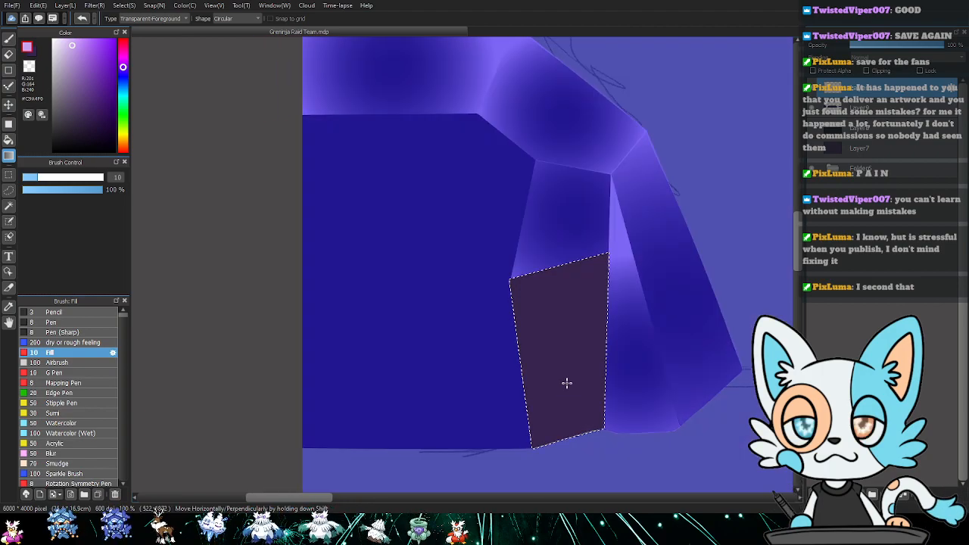
pyautogui.moveTo(567, 384); pyautogui.dragTo(580, 485)
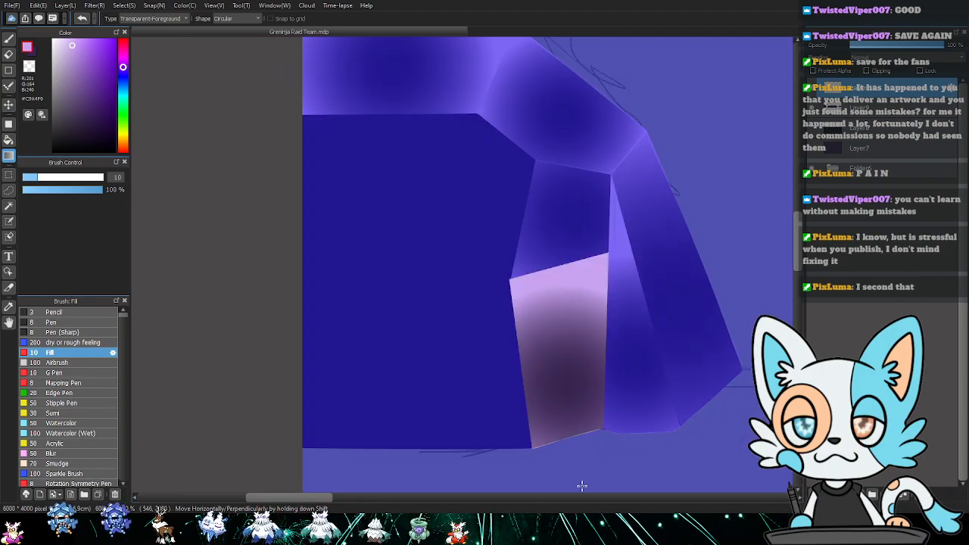
pyautogui.hotkey('ctrl', 'd')
pyautogui.moveTo(384, 364); pyautogui.dragTo(430, 373)
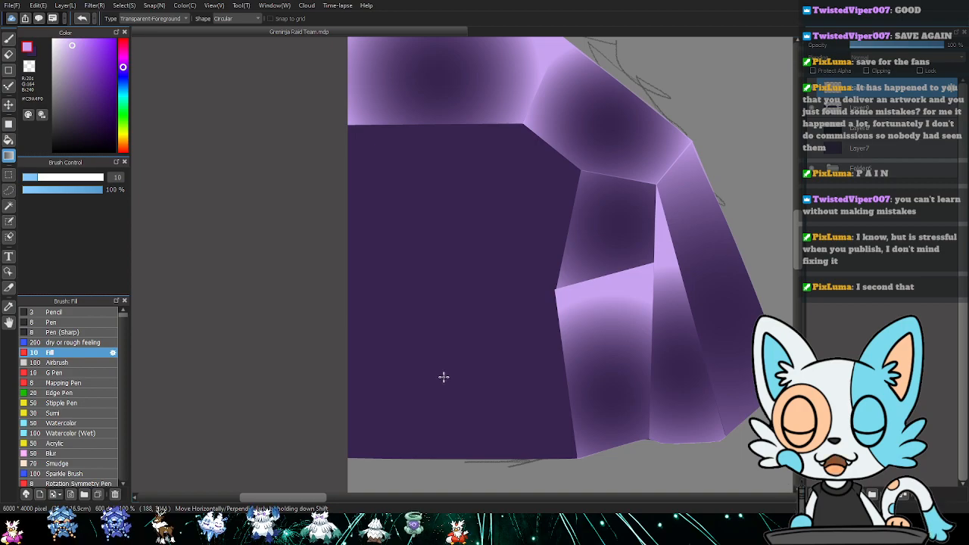
# - Select the narrow triangular facet beside the upper inner facet, shade it with a circular gradient dark at its middle, and deselect it
pyautogui.press('m')
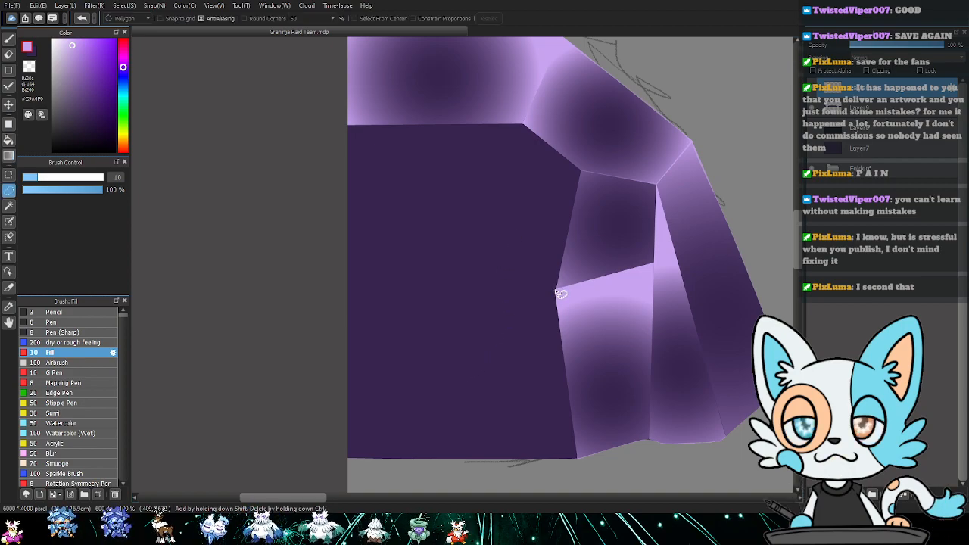
pyautogui.press('m')
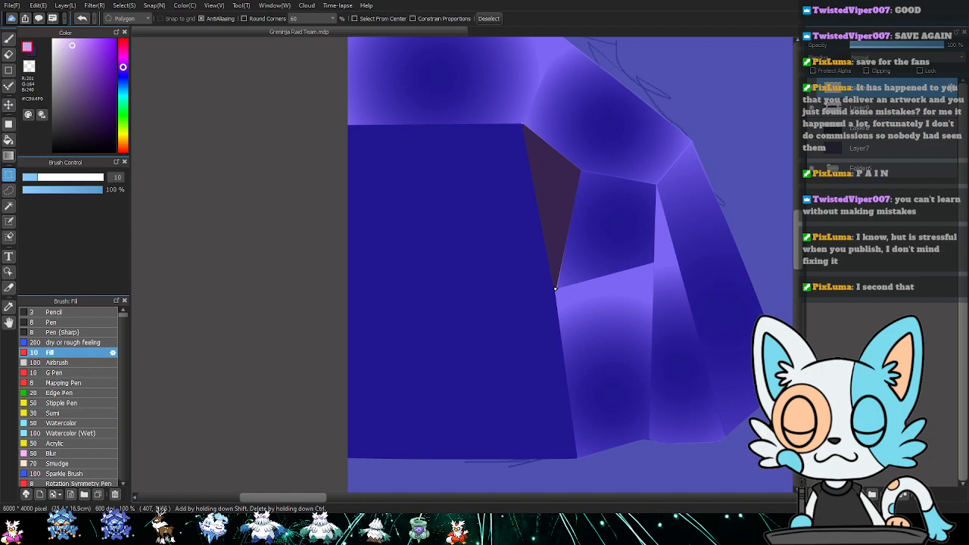
pyautogui.click(556, 288)
pyautogui.press('g')
pyautogui.moveTo(556, 216); pyautogui.dragTo(571, 301)
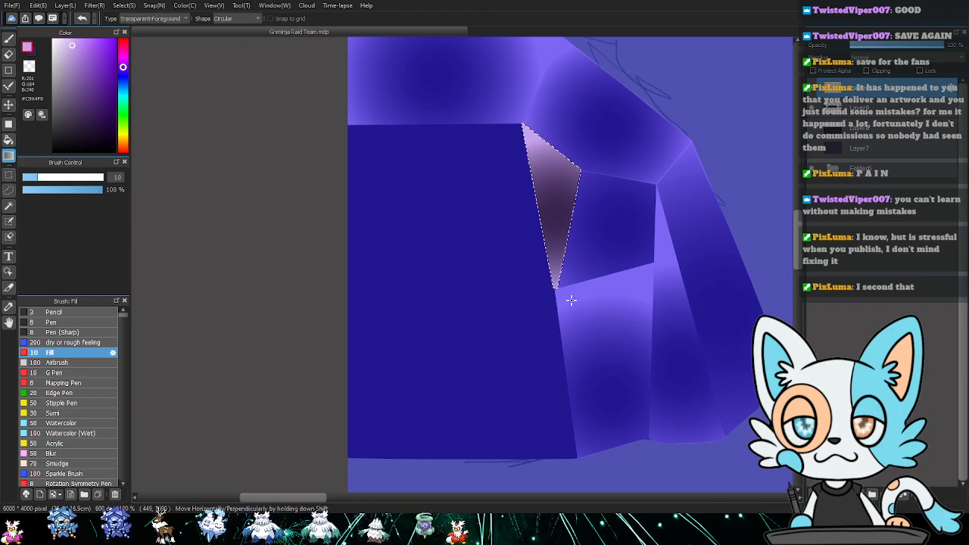
pyautogui.hotkey('ctrl', 'd')
# - Select a large four-sided facet adjoining the new triangle, shade it with a circular gradient dark at its centre, and deselect it
pyautogui.moveTo(466, 293); pyautogui.dragTo(505, 280)
pyautogui.press('l')
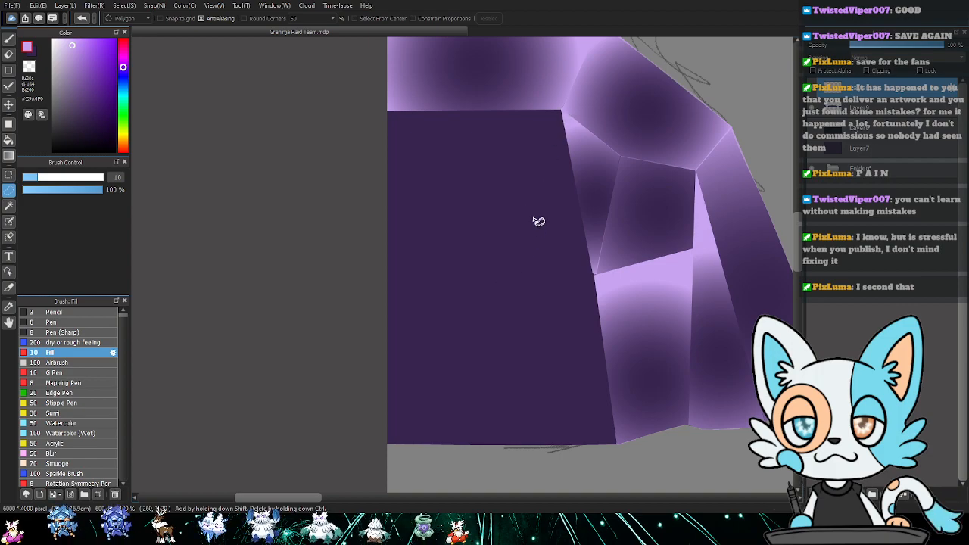
pyautogui.press('m')
pyautogui.click(561, 111)
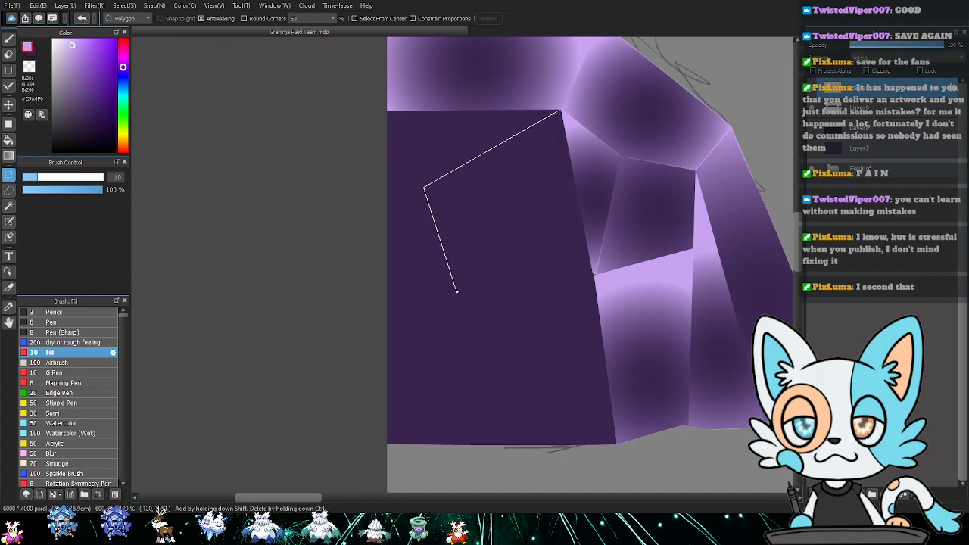
pyautogui.click(442, 288)
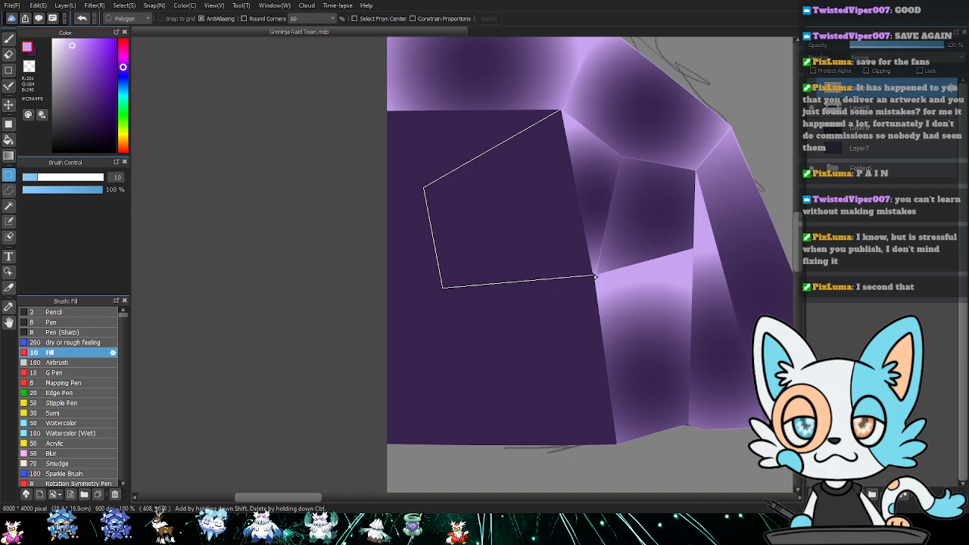
pyautogui.click(596, 276)
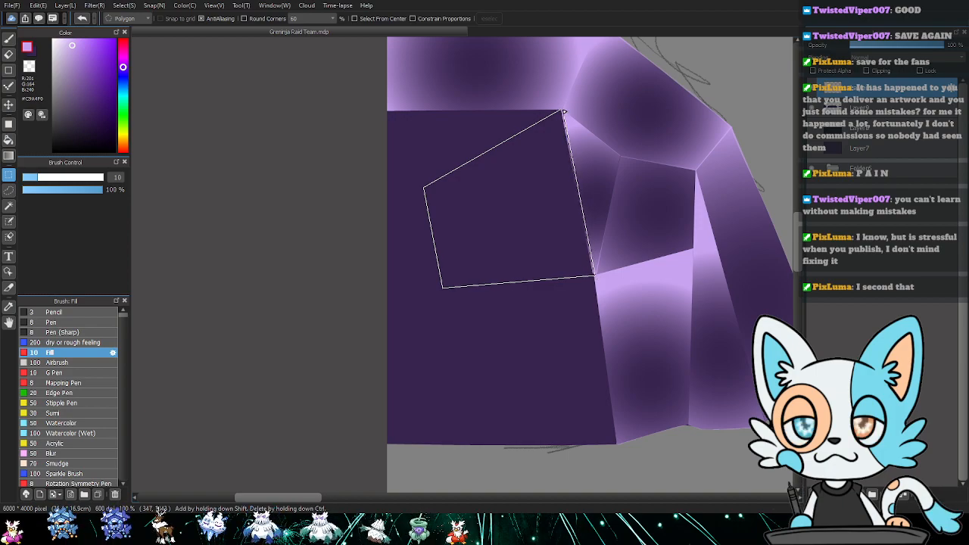
pyautogui.click(562, 112)
pyautogui.press('g')
pyautogui.moveTo(523, 217); pyautogui.dragTo(622, 178)
pyautogui.hotkey('ctrl', 'd')
# - Select the unshaded area between the large facet's sloping upper edge and the canvas edge, shade it with a circular gradient, and deselect it
pyautogui.moveTo(496, 287); pyautogui.dragTo(526, 262)
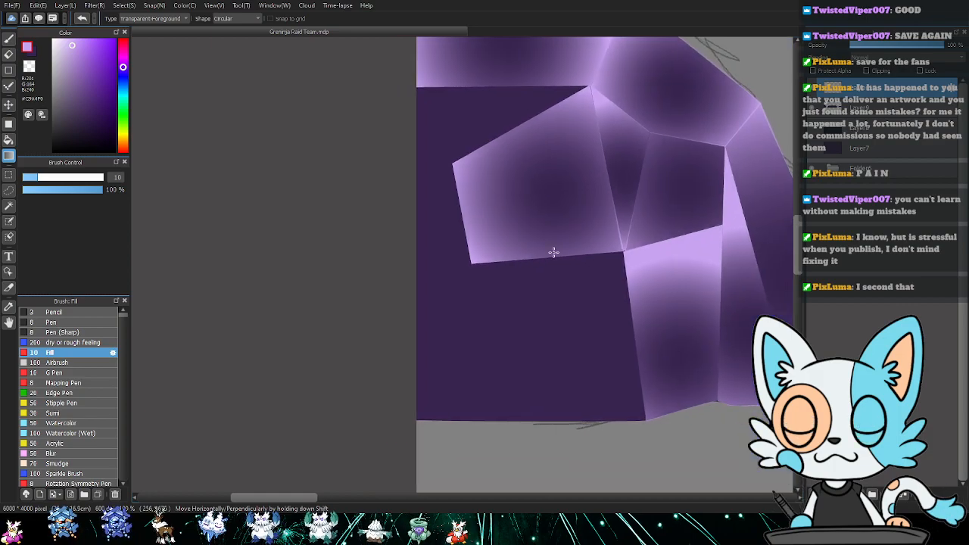
pyautogui.press('l')
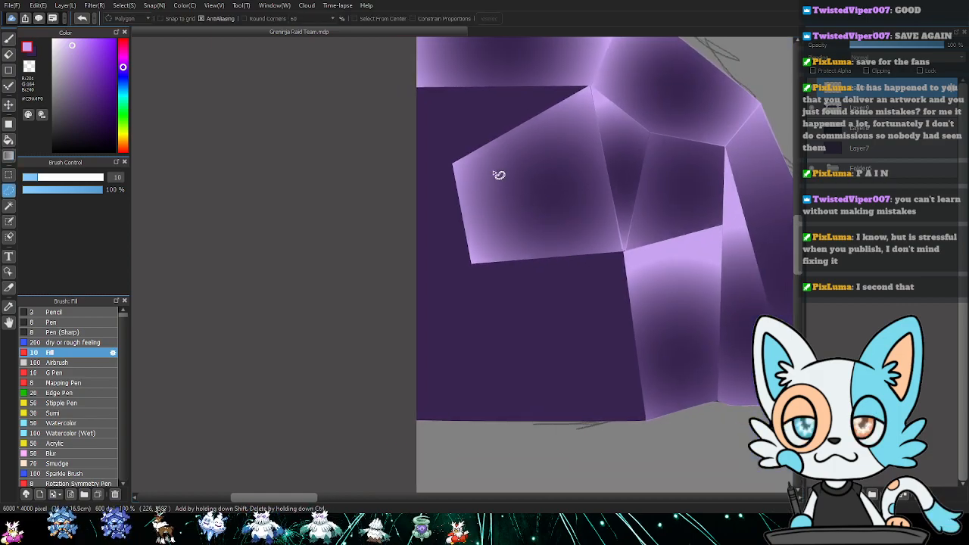
pyautogui.press('m')
pyautogui.click(453, 165)
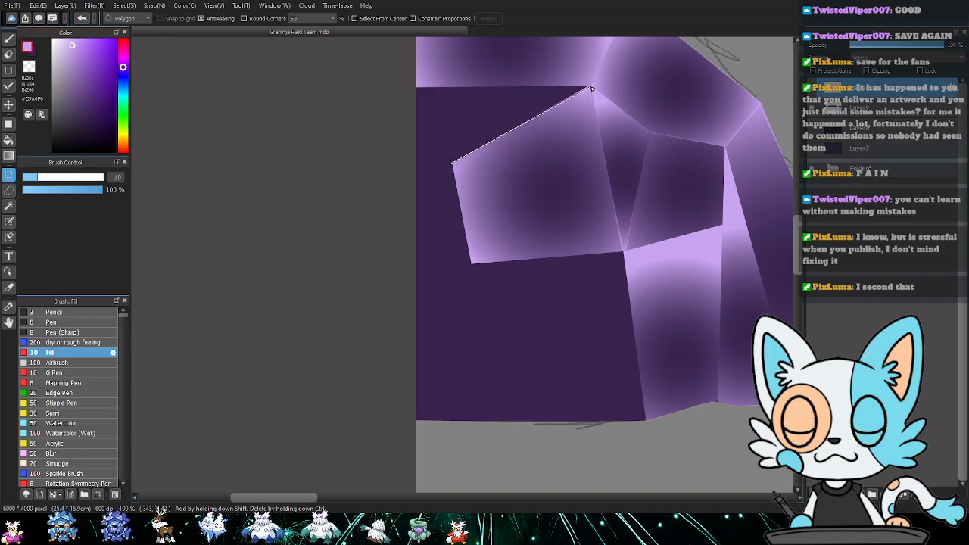
pyautogui.click(592, 89)
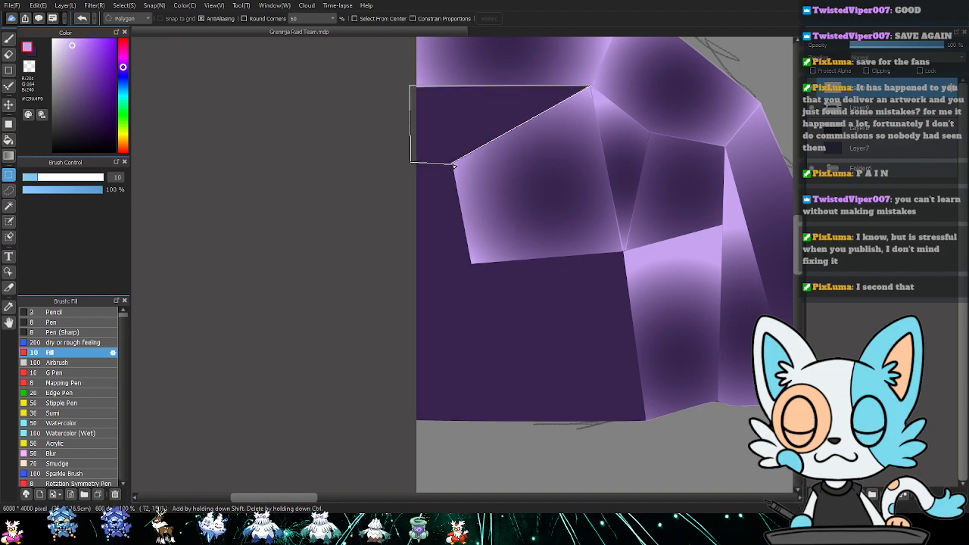
pyautogui.click(454, 165)
pyautogui.press('g')
pyautogui.moveTo(471, 130); pyautogui.dragTo(539, 65)
pyautogui.hotkey('ctrl', 'd')
# - Select the facet along the canvas edge below the last one with a polygon selection reaching down to the rock's base
pyautogui.moveTo(493, 272); pyautogui.dragTo(484, 237)
pyautogui.press('l')
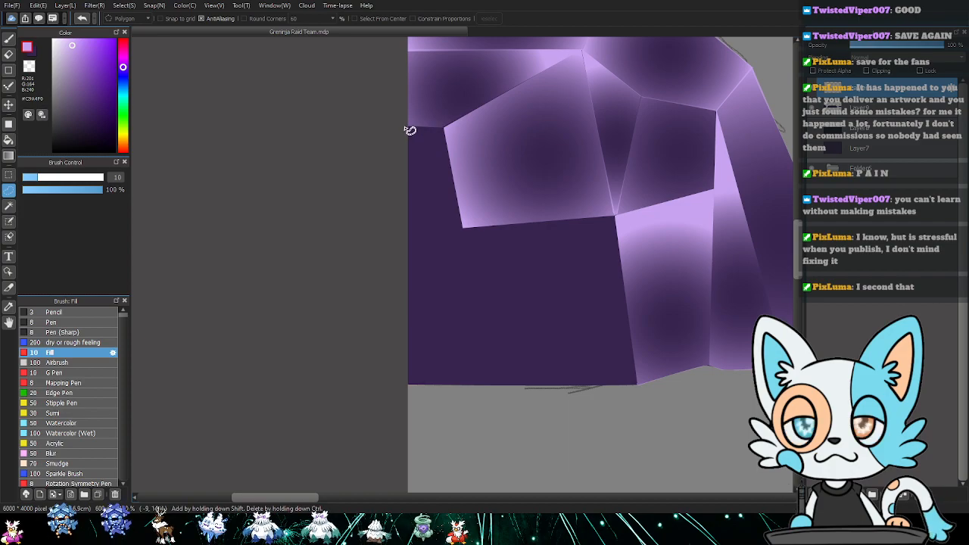
pyautogui.press('m')
pyautogui.click(408, 125)
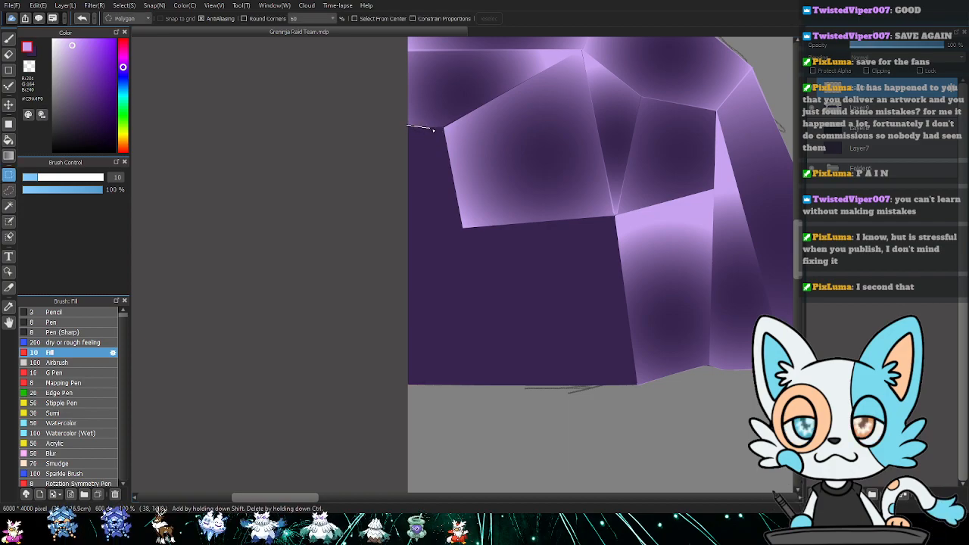
pyautogui.click(445, 128)
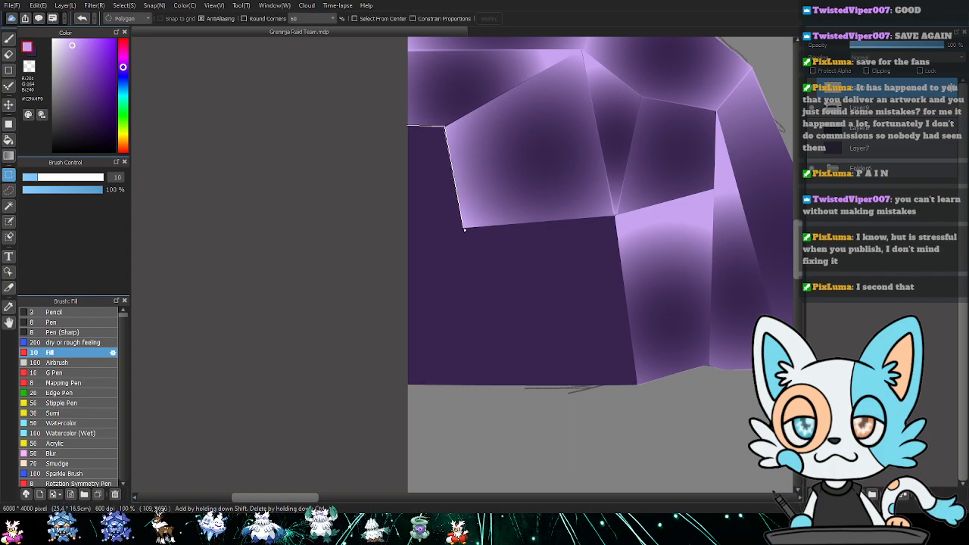
pyautogui.click(464, 229)
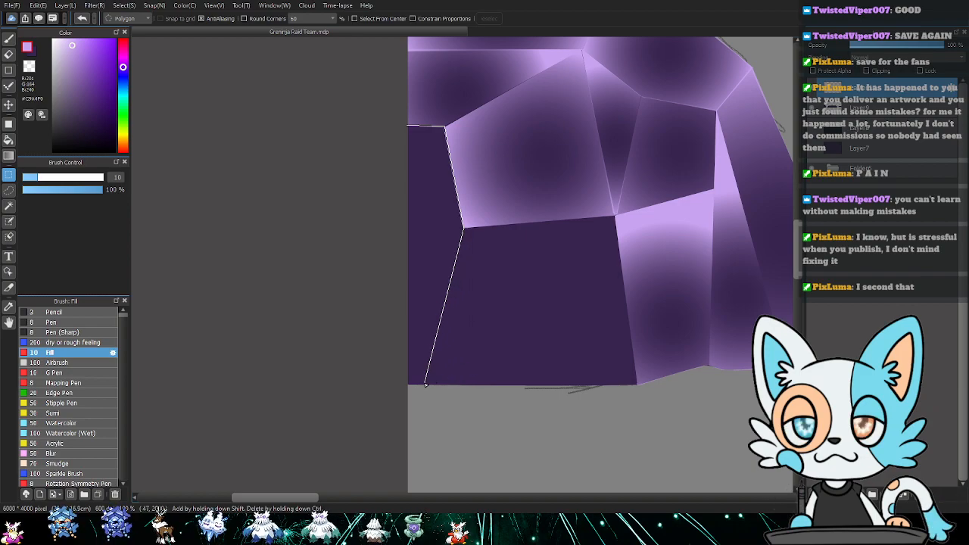
pyautogui.click(406, 390)
pyautogui.click(407, 126)
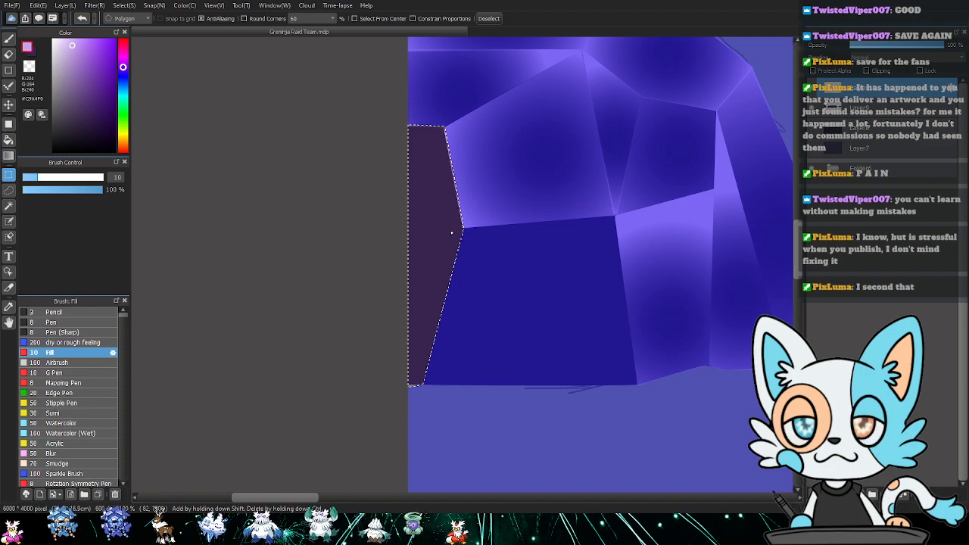
# - Shade the selected edge facet with a circular gradient, dark at mid-height and light purple at both ends, and deselect it
pyautogui.press('g')
pyautogui.moveTo(426, 220); pyautogui.dragTo(405, 381)
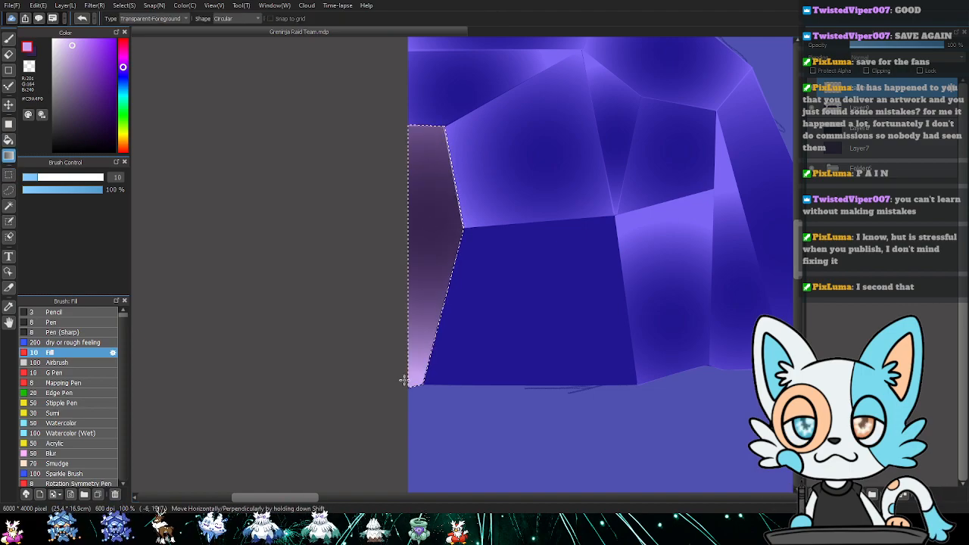
pyautogui.hotkey('ctrl', 'd')
pyautogui.hotkey('ctrl', 'z')
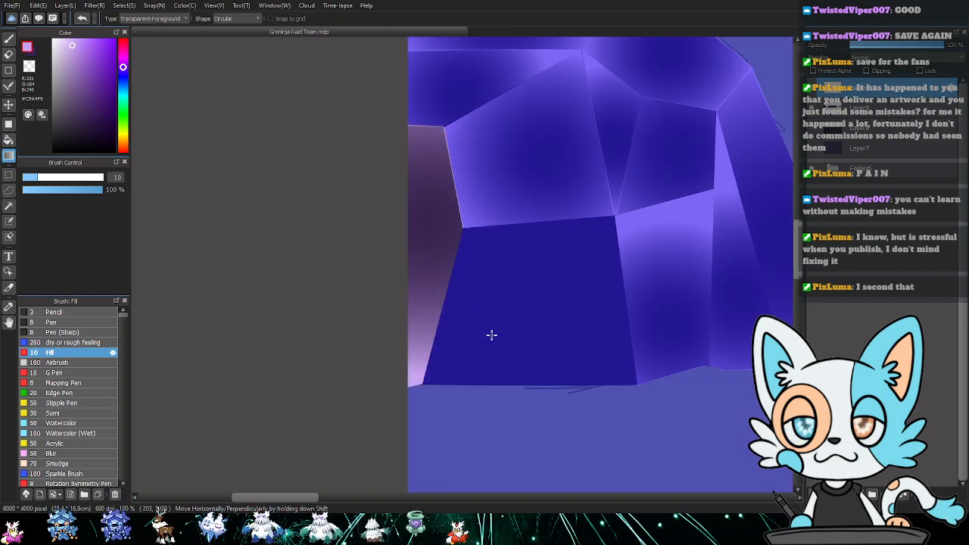
pyautogui.moveTo(434, 242); pyautogui.dragTo(418, 375)
pyautogui.hotkey('ctrl', 'd')
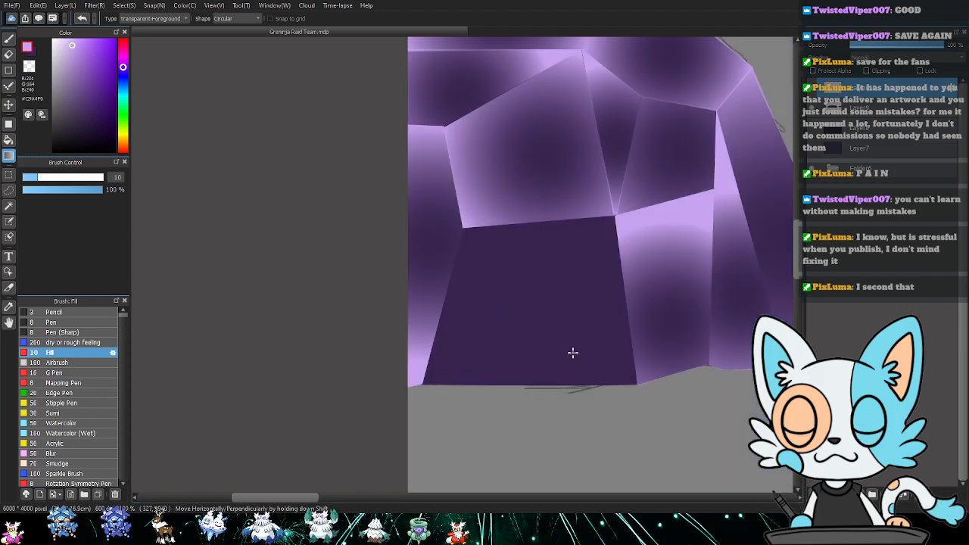
# - Select a triangular facet running from the large facet's lower corner down to the middle of the remaining dark area's base
pyautogui.moveTo(573, 351); pyautogui.dragTo(483, 345)
pyautogui.press('l')
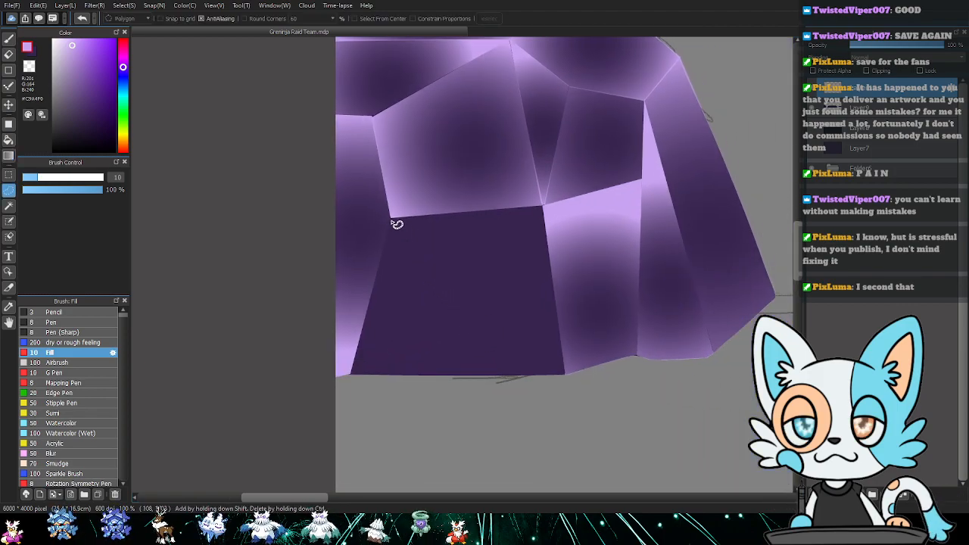
pyautogui.press('m')
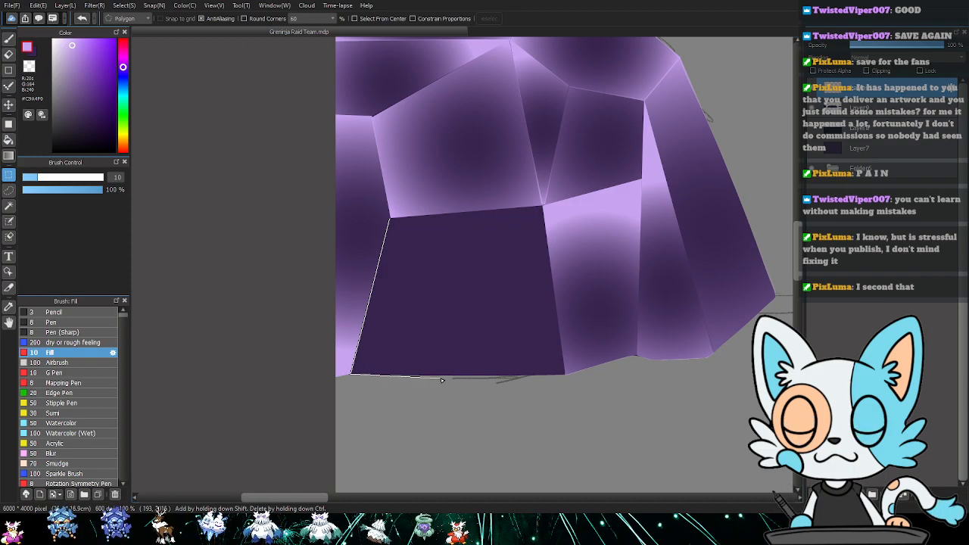
pyautogui.doubleClick(459, 374)
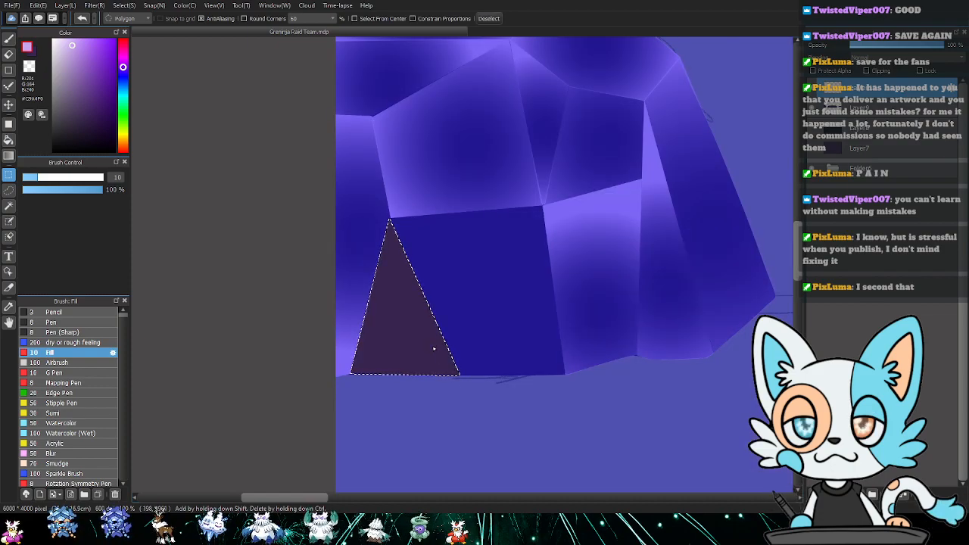
# - Try a circular gradient centred in the selected triangular facet, then undo it
pyautogui.press('g')
pyautogui.moveTo(401, 318); pyautogui.dragTo(435, 396)
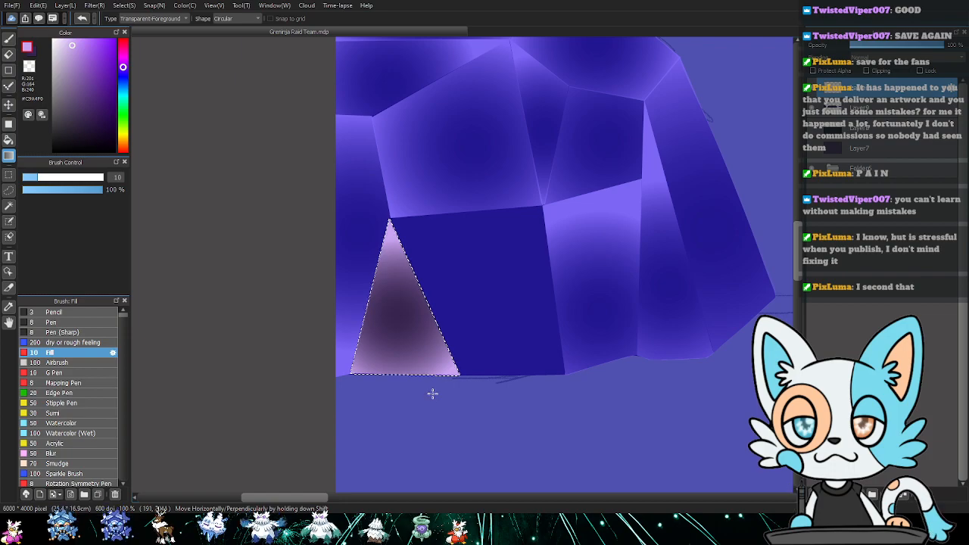
pyautogui.hotkey('ctrl', 'd')
pyautogui.hotkey('ctrl', 'z')
pyautogui.hotkey('ctrl', 'z')
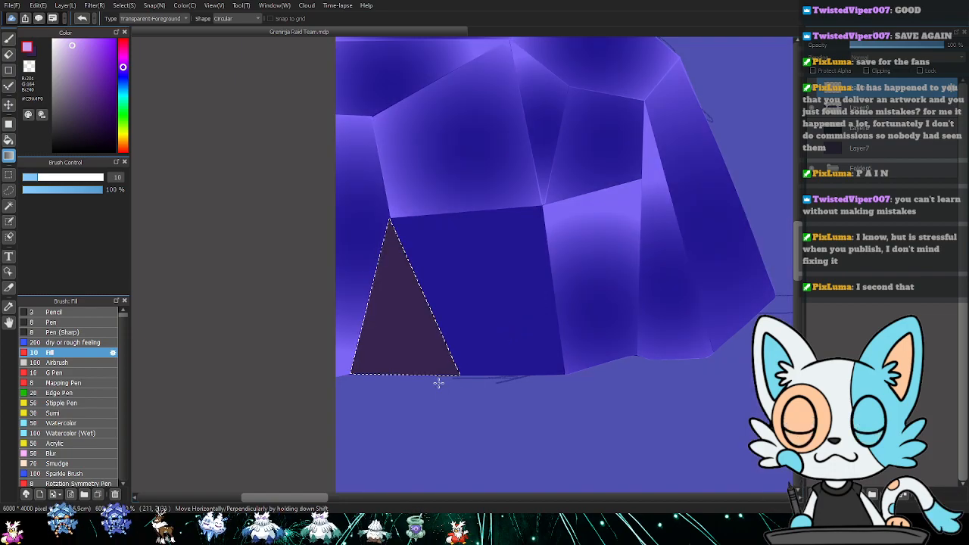
# - Extend the triangular facet's selection with the lasso along its sloping outer edge, base corner and the rock's bottom edge
pyautogui.press('m')
pyautogui.click(351, 375)
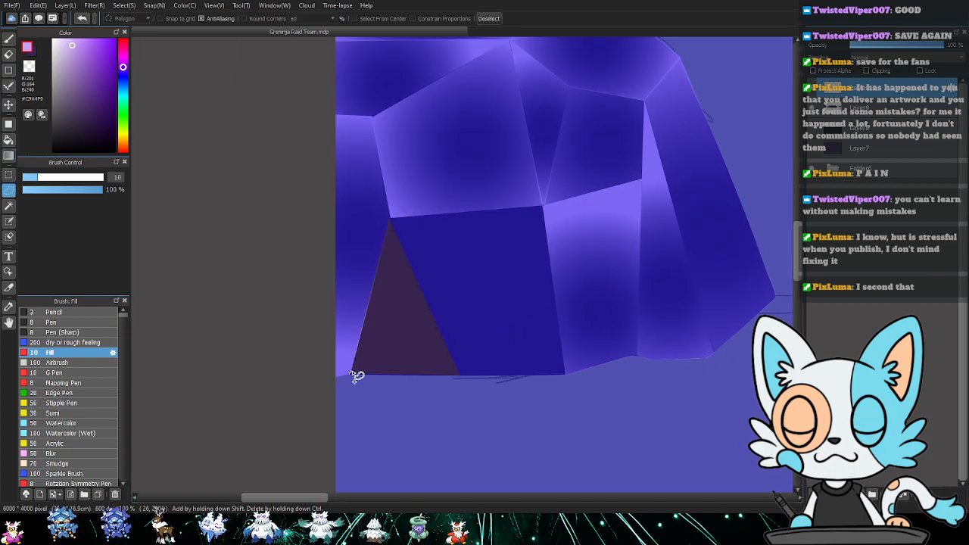
pyautogui.doubleClick(456, 378)
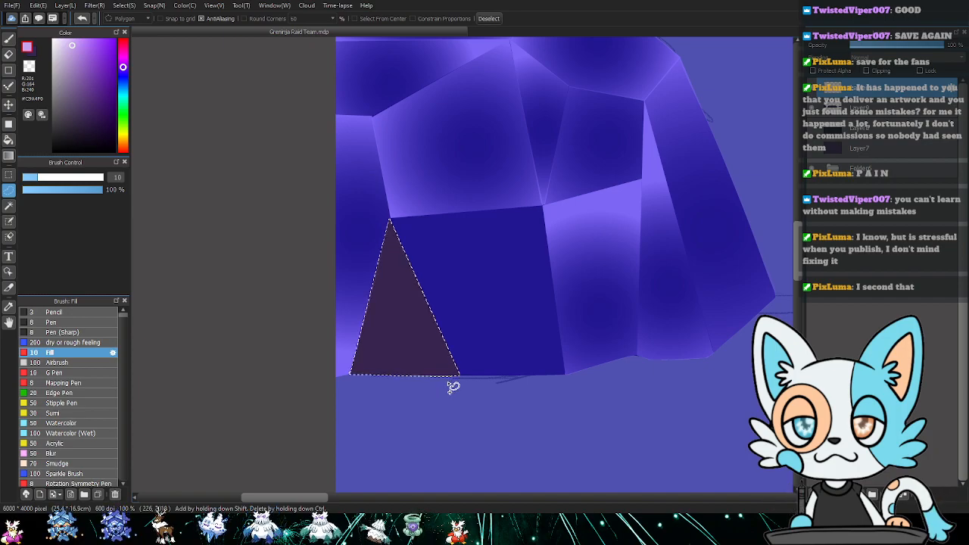
pyautogui.scroll(3, 393, 371)
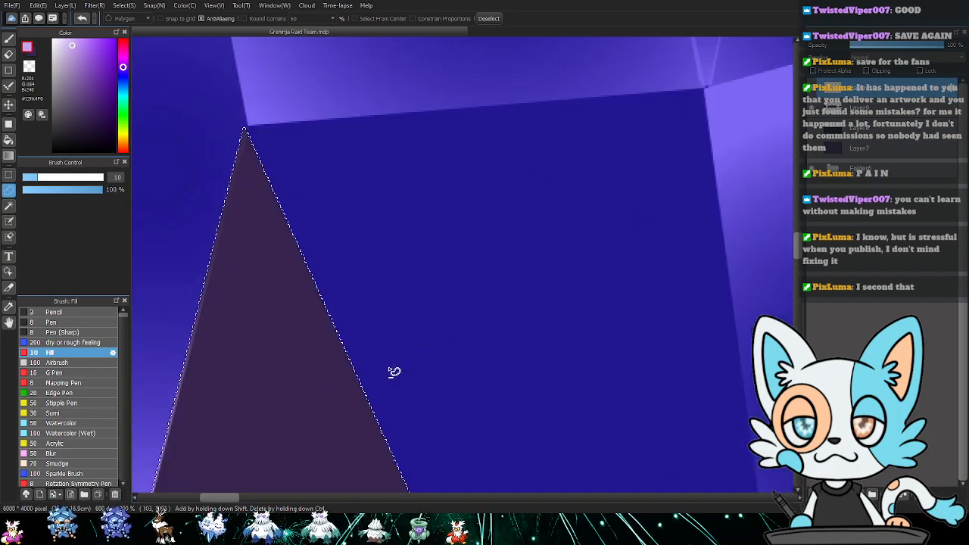
pyautogui.scroll(1, 320, 283)
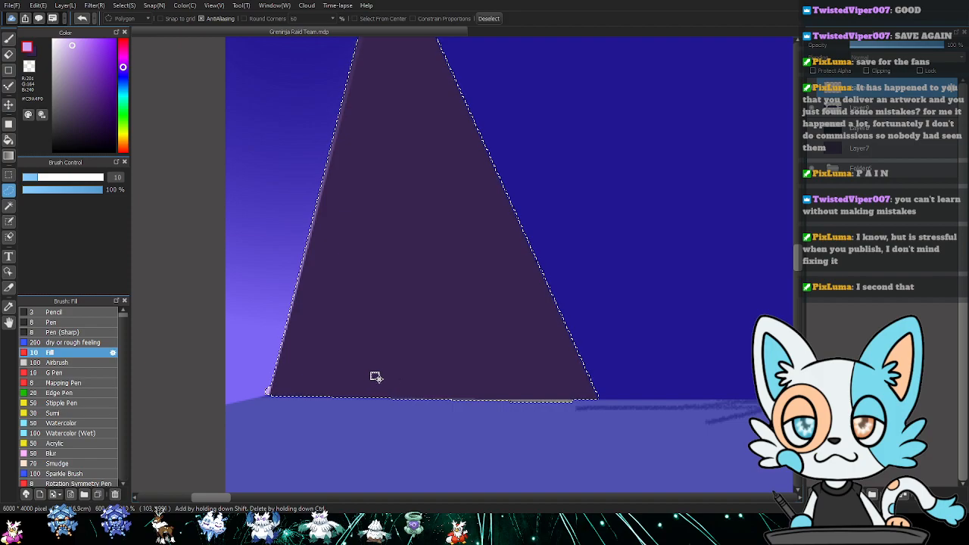
pyautogui.click(266, 396)
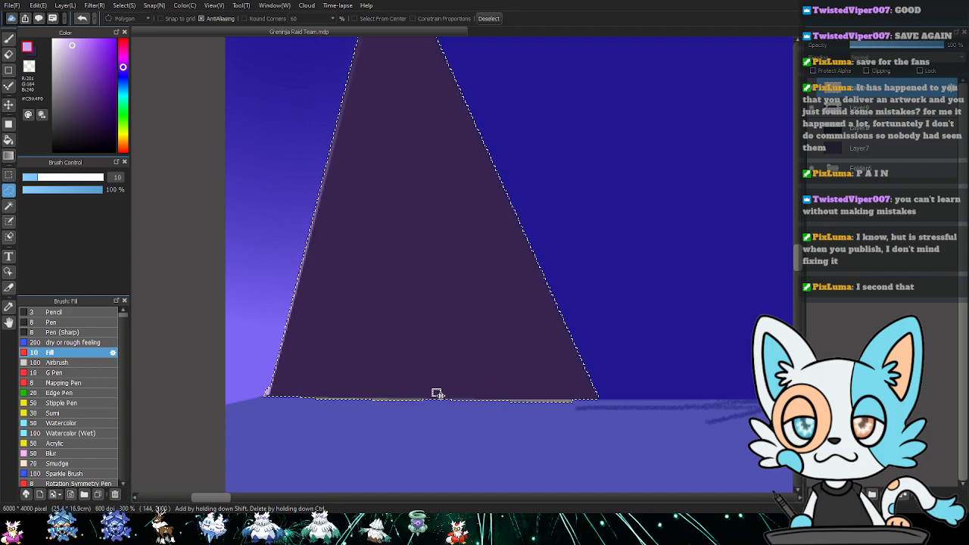
pyautogui.click(267, 396)
# - Shade the selected triangular facet with a softer circular gradient, dark in the middle and lighter purple towards its corners, and deselect it
pyautogui.scroll(-5, 380, 421)
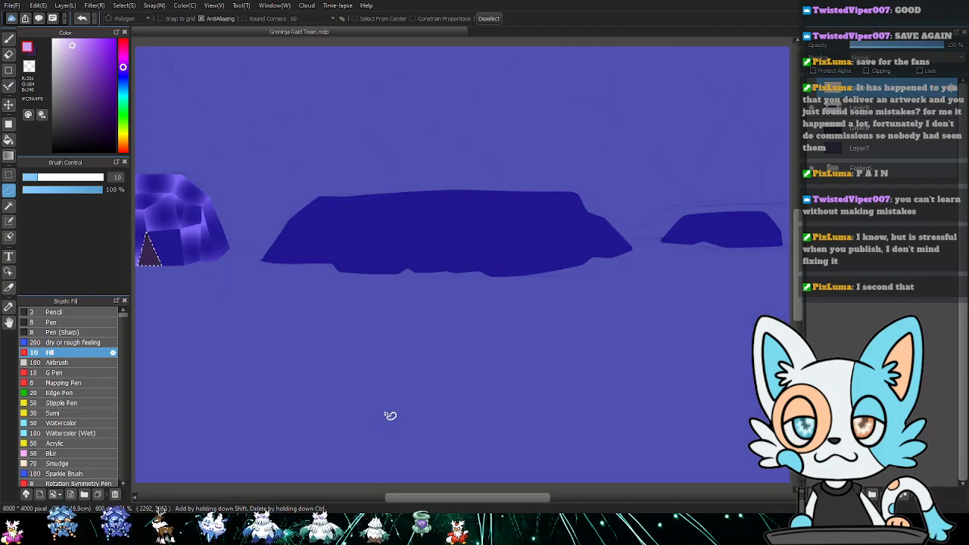
pyautogui.moveTo(281, 317); pyautogui.dragTo(441, 221)
pyautogui.scroll(5, 580, 378)
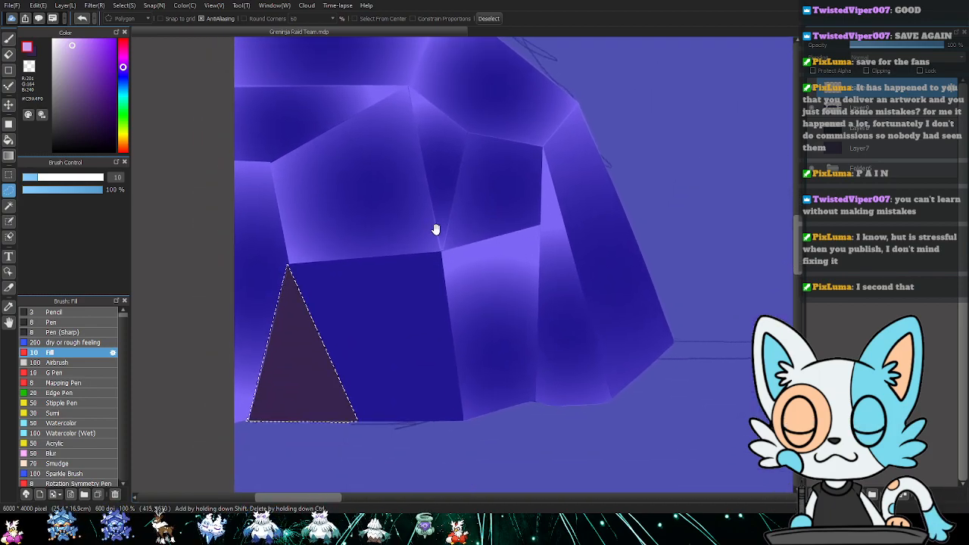
pyautogui.press('g')
pyautogui.moveTo(299, 362); pyautogui.dragTo(335, 459)
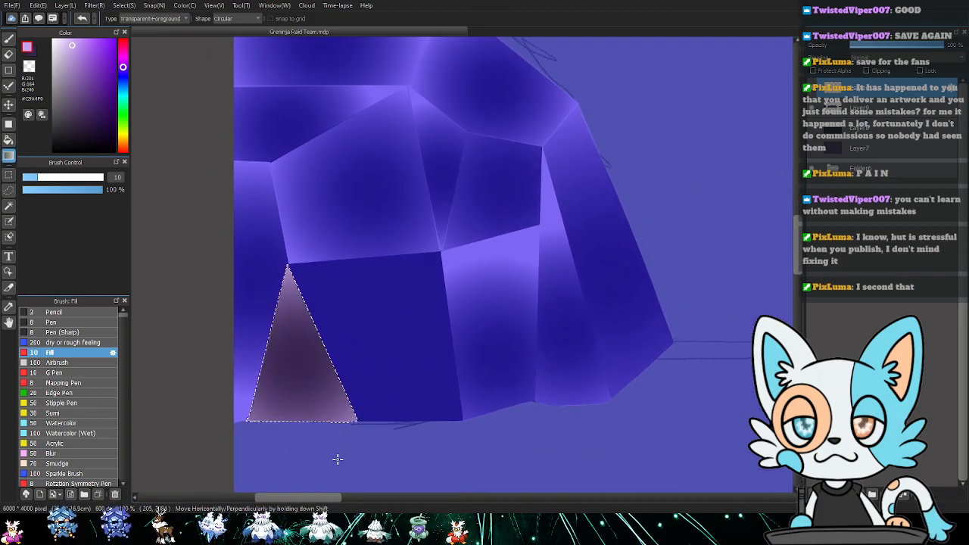
pyautogui.hotkey('ctrl', 'z')
pyautogui.moveTo(301, 351); pyautogui.dragTo(336, 460)
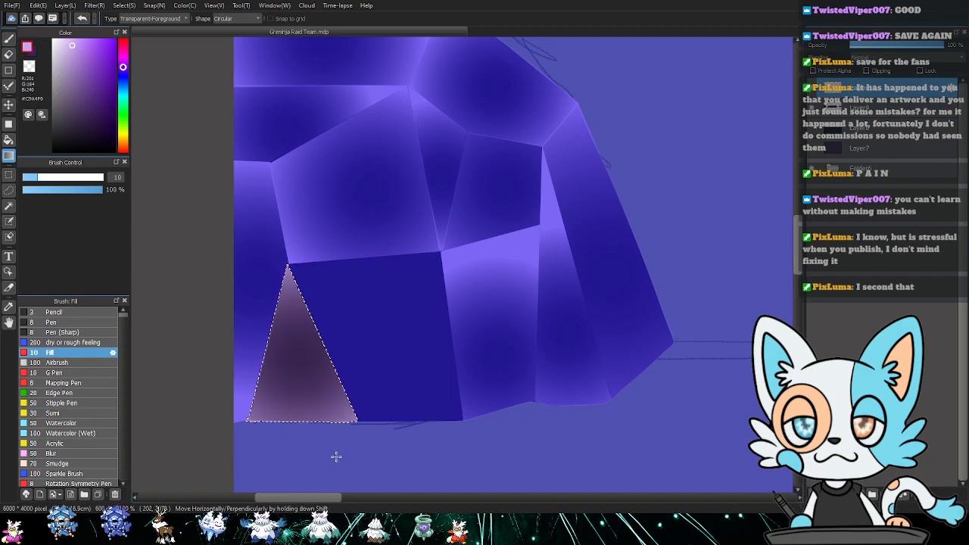
pyautogui.hotkey('ctrl', 'z')
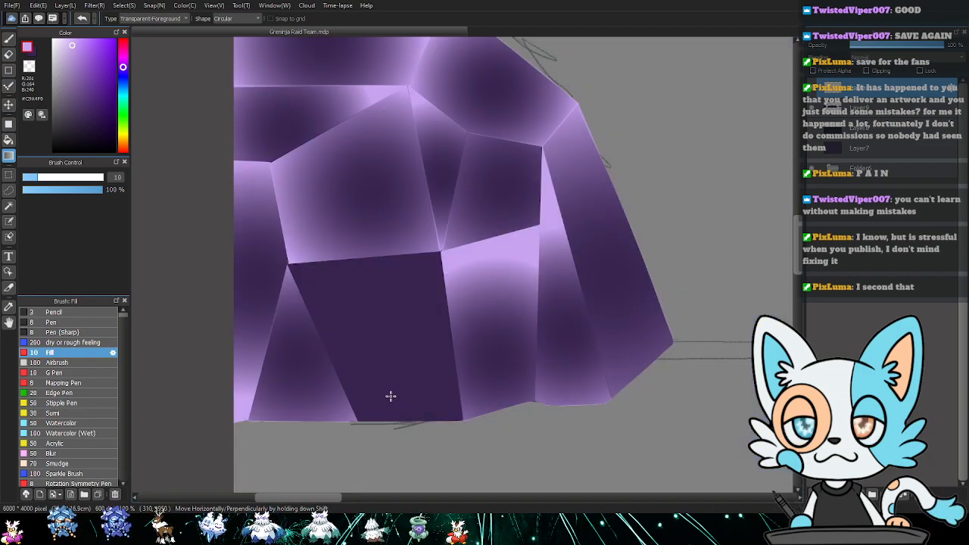
pyautogui.moveTo(417, 377); pyautogui.dragTo(392, 379)
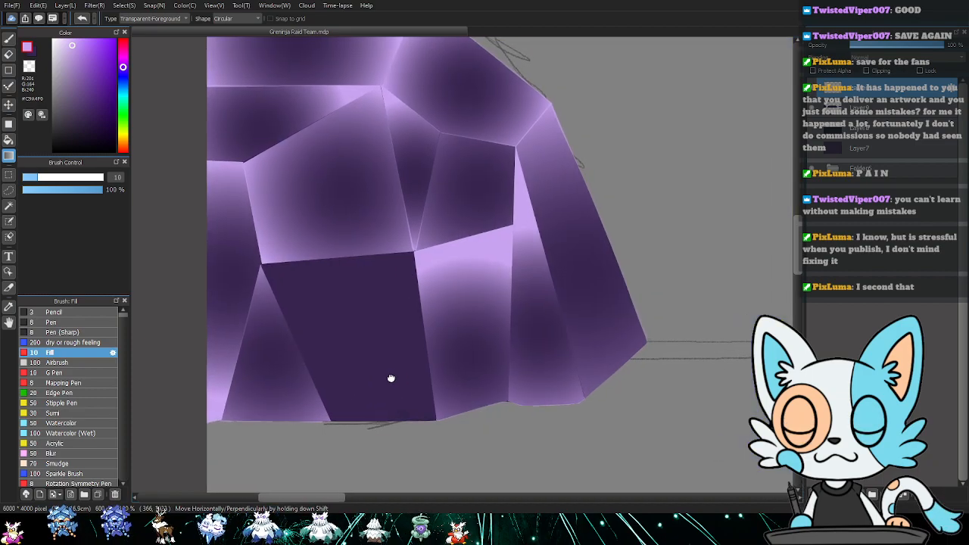
# - Select the remaining dark four-sided facet at the rock's base with the polygon selection and shade it with a circular light purple gradient
pyautogui.hotkey('ctrl', 'y')
pyautogui.moveTo(263, 361); pyautogui.dragTo(296, 442)
pyautogui.hotkey('ctrl', 'd')
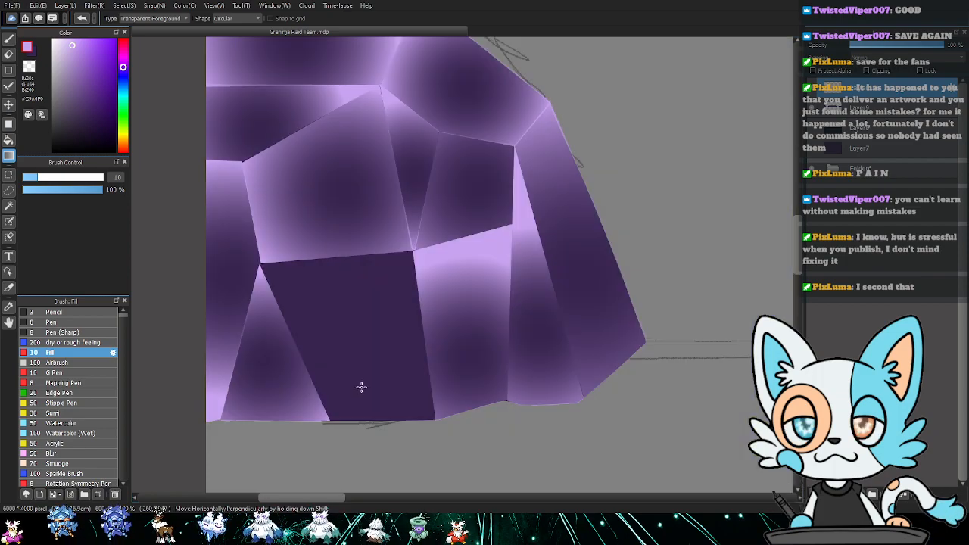
pyautogui.press('l')
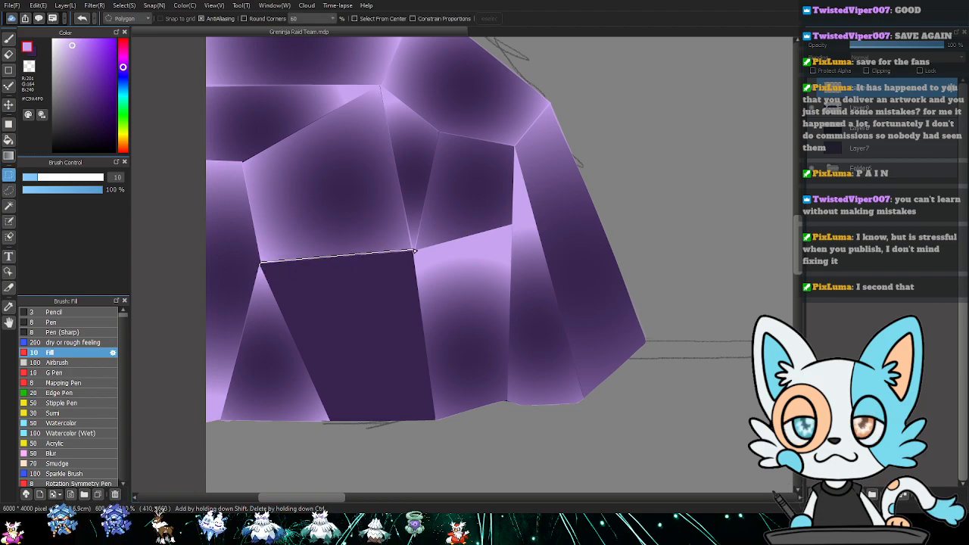
pyautogui.click(414, 251)
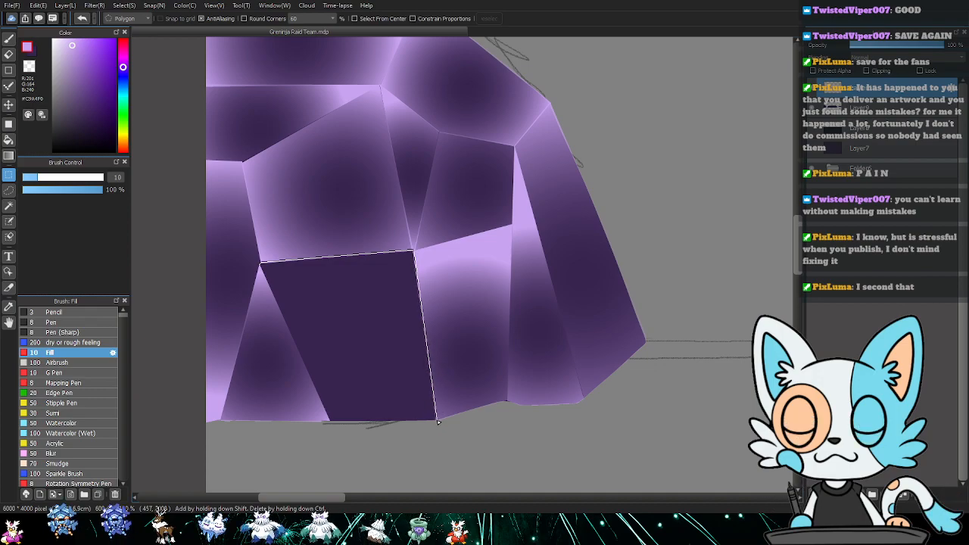
pyautogui.click(435, 422)
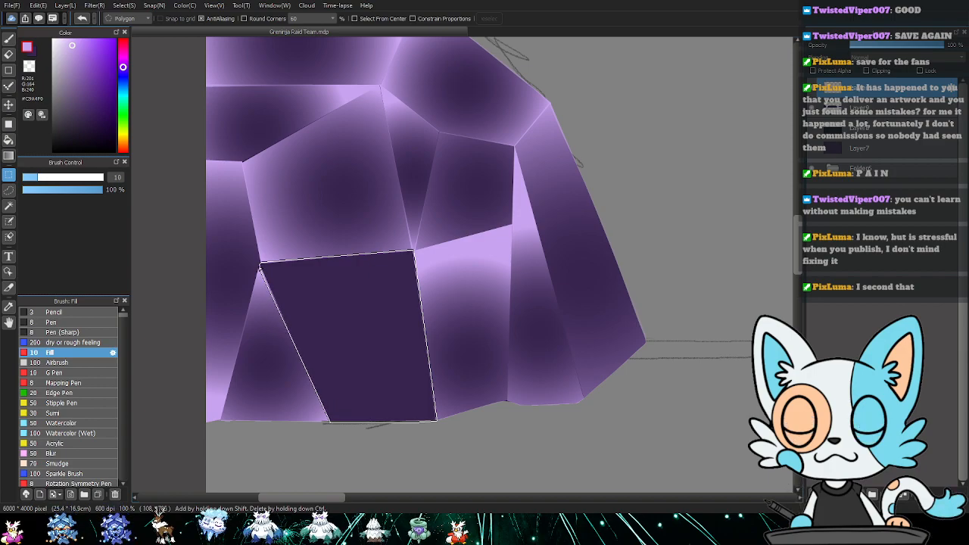
pyautogui.click(260, 263)
pyautogui.press('g')
pyautogui.moveTo(365, 335); pyautogui.dragTo(427, 440)
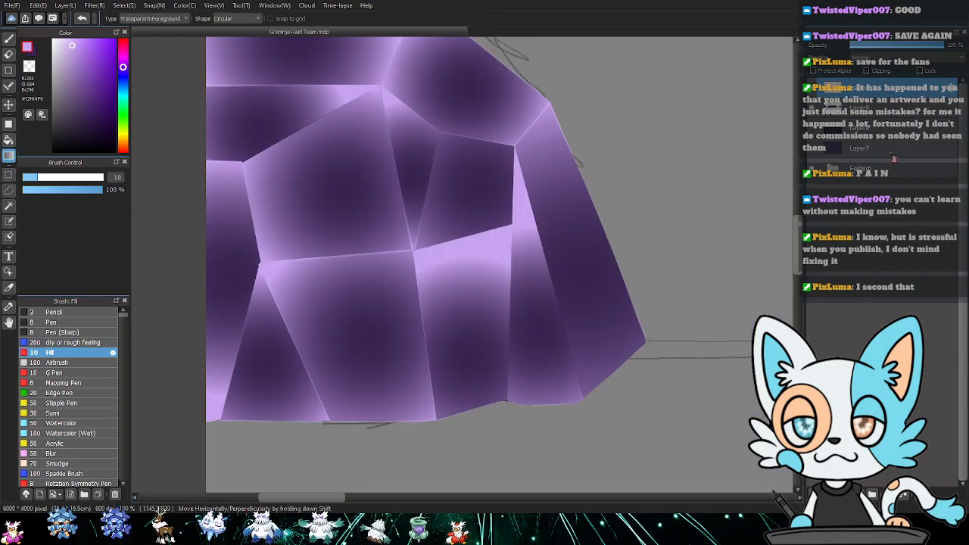
# - Trim the gradient spill beyond the rock's silhouette using the inverted layer selection, and deselect
pyautogui.keyDown('ctrl'); pyautogui.click(833, 106); pyautogui.keyUp('ctrl')
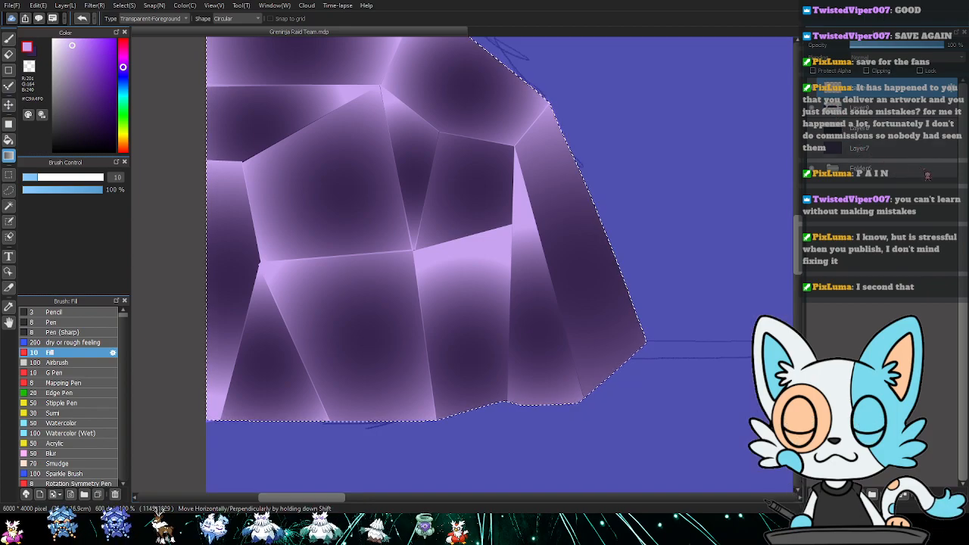
pyautogui.hotkey('ctrl', 'i')
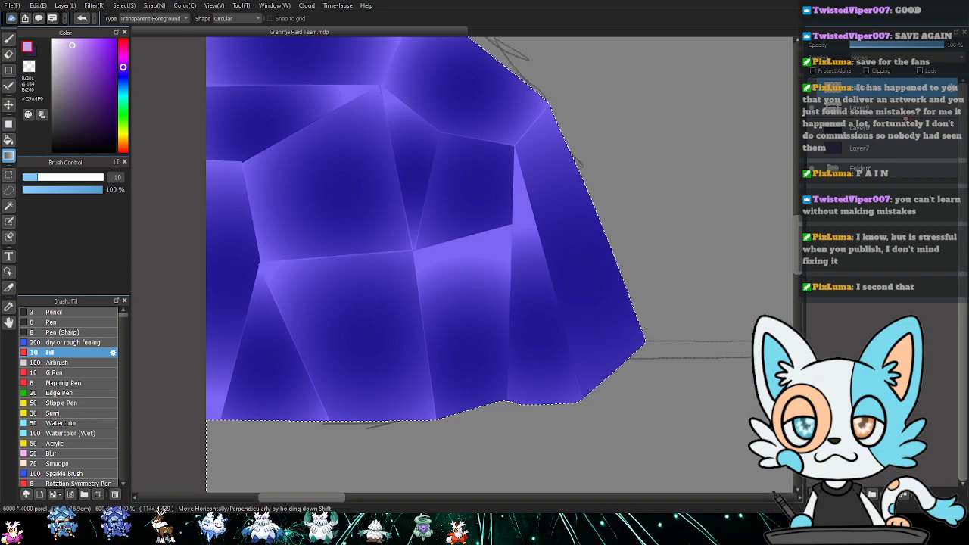
pyautogui.hotkey('ctrl', 'd')
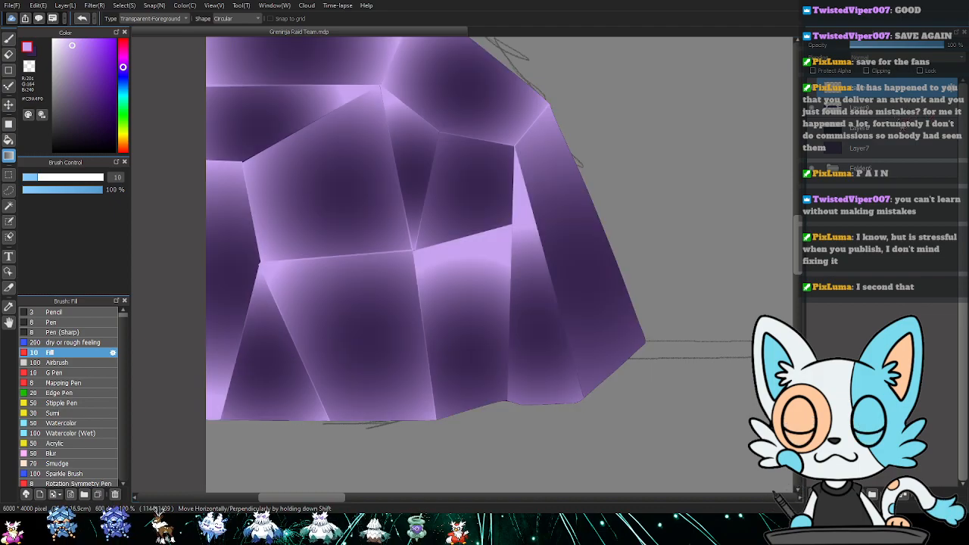
# - Set the foreground colour to the paler lavender #EAD7FF for the rock highlights
pyautogui.moveTo(633, 135); pyautogui.dragTo(642, 178)
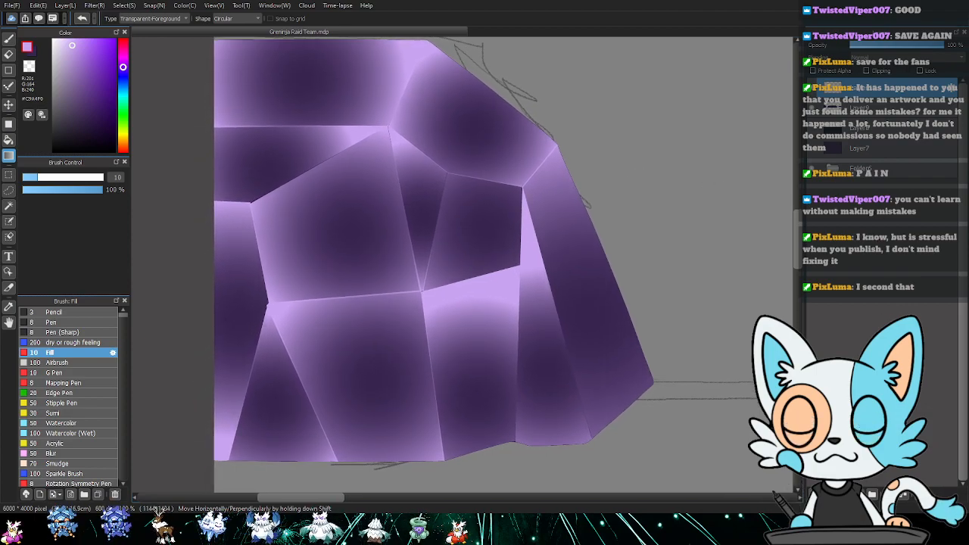
pyautogui.scroll(-5, 466, 261)
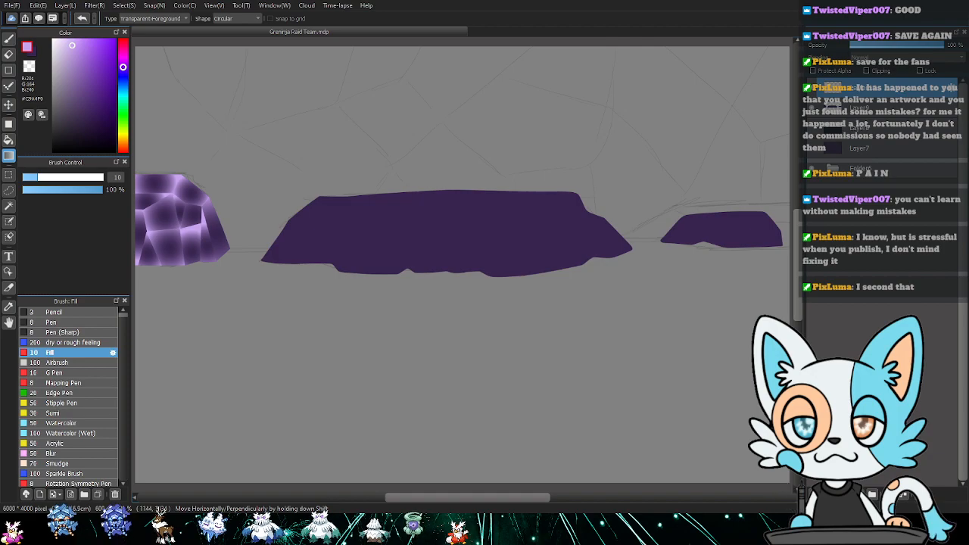
pyautogui.hscroll(-3, 516, 251)
pyautogui.scroll(1, 516, 251)
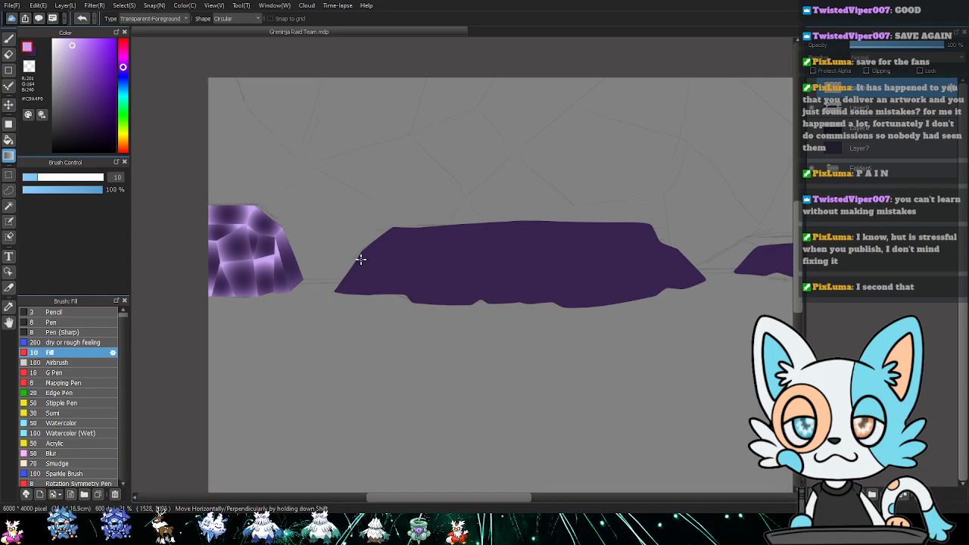
pyautogui.click(67, 43)
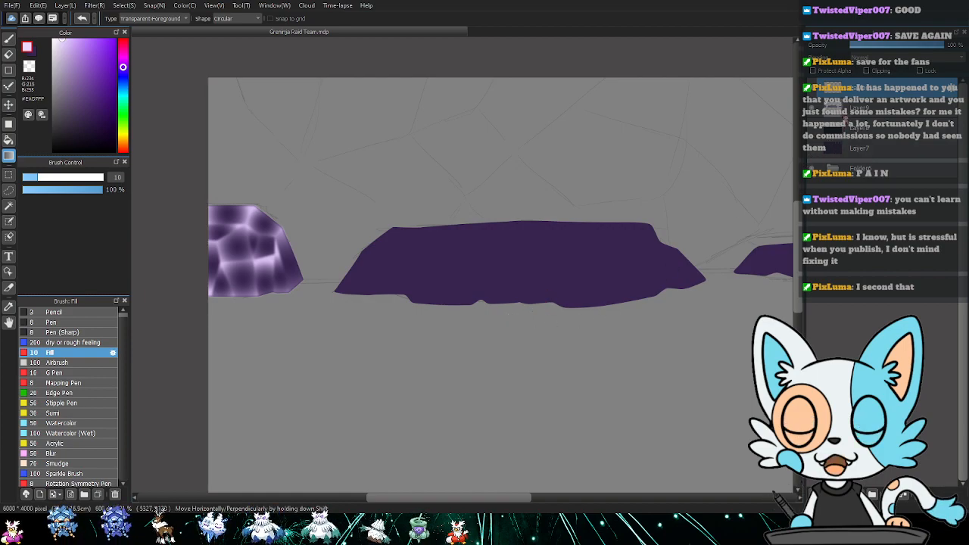
# - Trim the highlights outside the rock silhouettes, merge the highlight layer down and add a new layer above it
pyautogui.keyDown('ctrl'); pyautogui.click(842, 114); pyautogui.keyUp('ctrl')
pyautogui.hotkey('ctrl', 'shift', 'i')
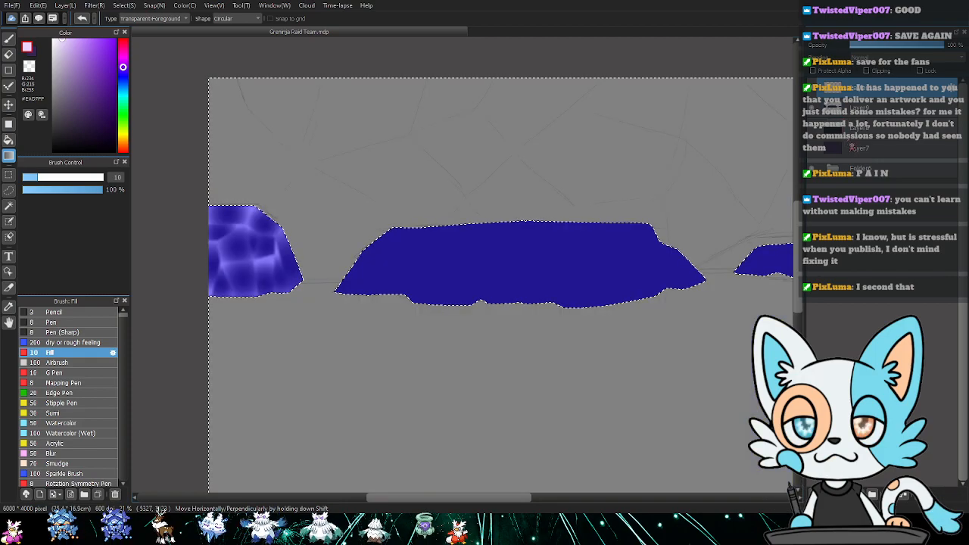
pyautogui.hotkey('ctrl', 'd')
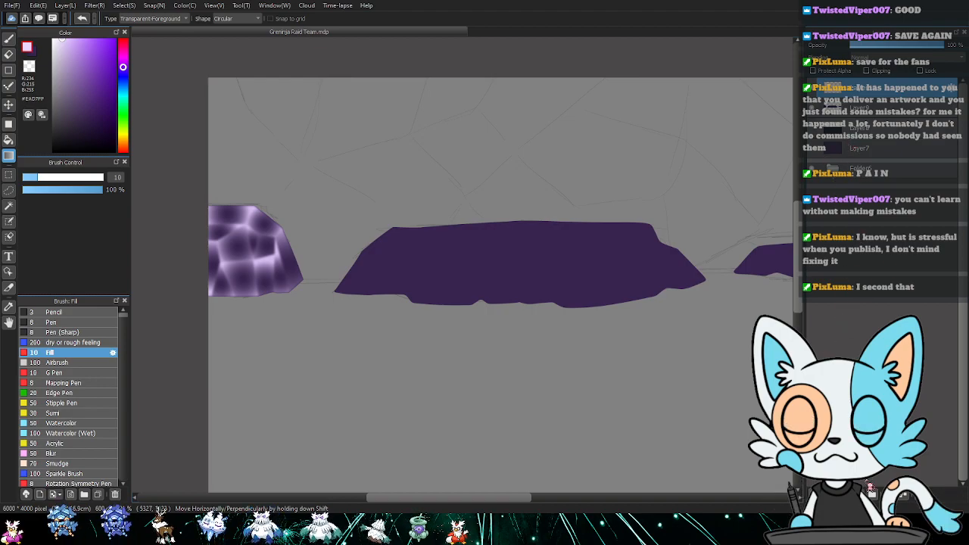
pyautogui.click(907, 500)
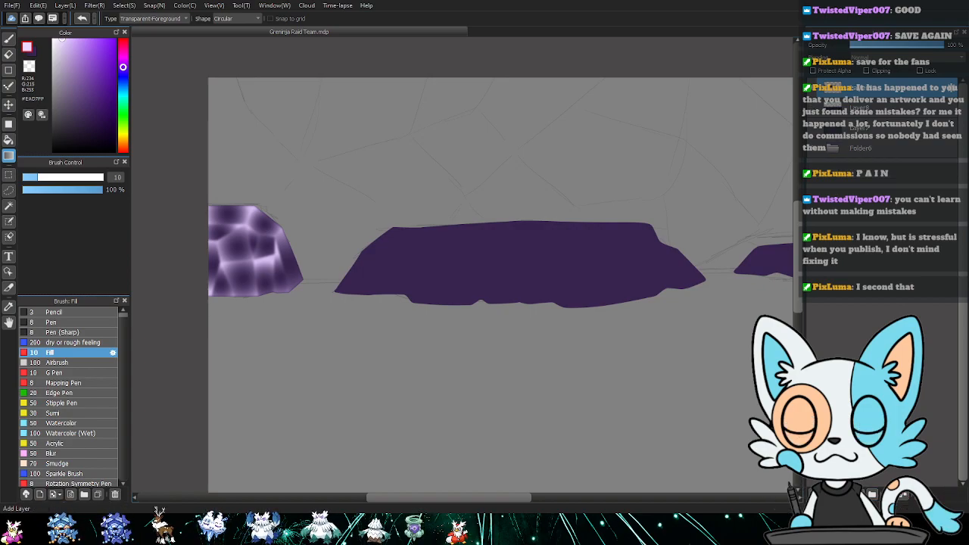
pyautogui.click(803, 494)
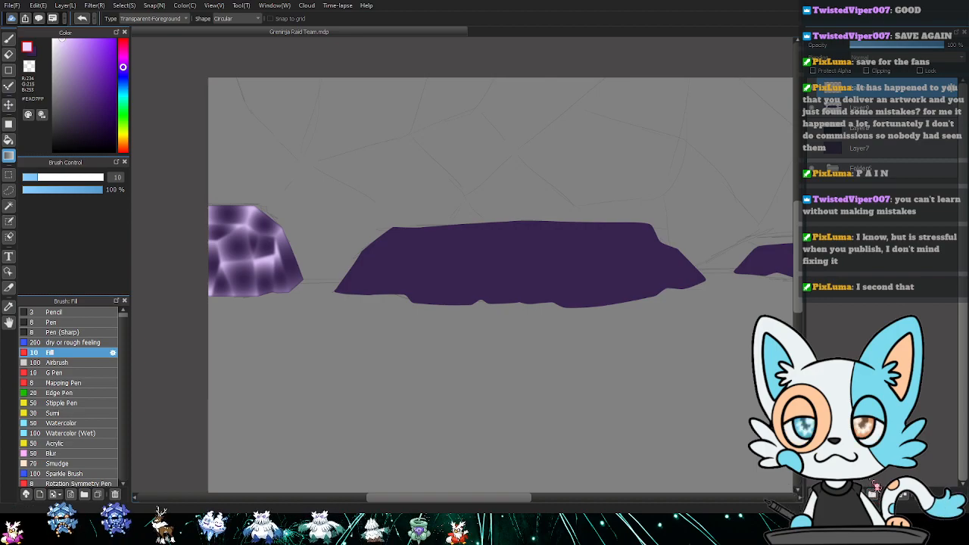
# - Trim the pointed lower left tip of the small right-hand rock with the eraser at size 11.4
pyautogui.moveTo(602, 300); pyautogui.dragTo(419, 303)
pyautogui.moveTo(544, 301); pyautogui.dragTo(476, 302)
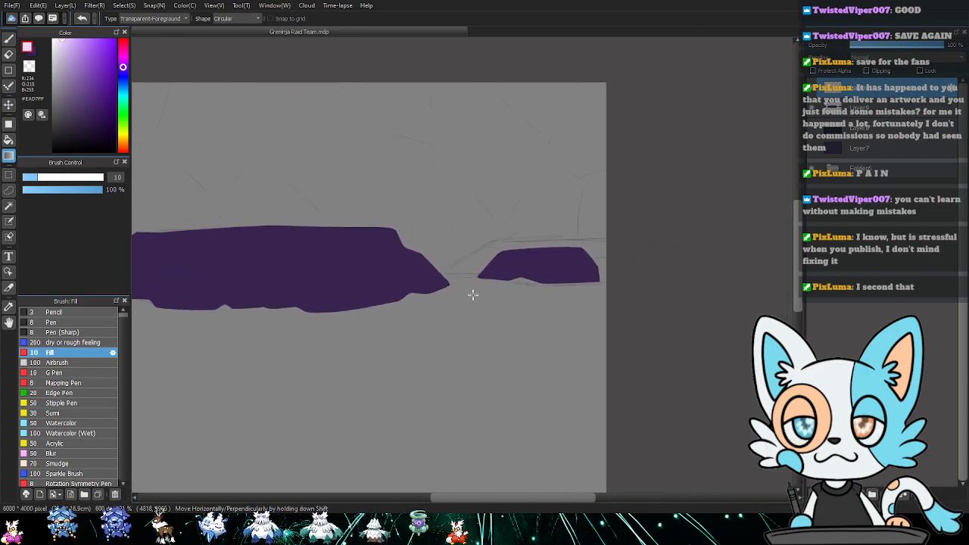
pyautogui.hotkey('ctrl', 'Up')
pyautogui.scroll(2, 473, 294)
pyautogui.moveTo(616, 249); pyautogui.dragTo(329, 257)
pyautogui.scroll(-1, 329, 257)
pyautogui.hotkey('ctrl', 'Up')
pyautogui.moveTo(453, 299); pyautogui.dragTo(502, 330)
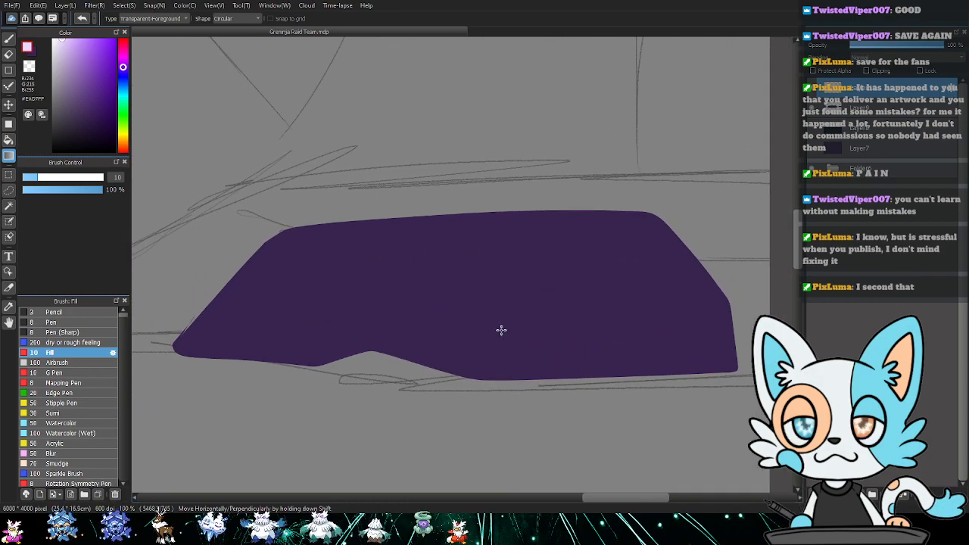
pyautogui.press('m')
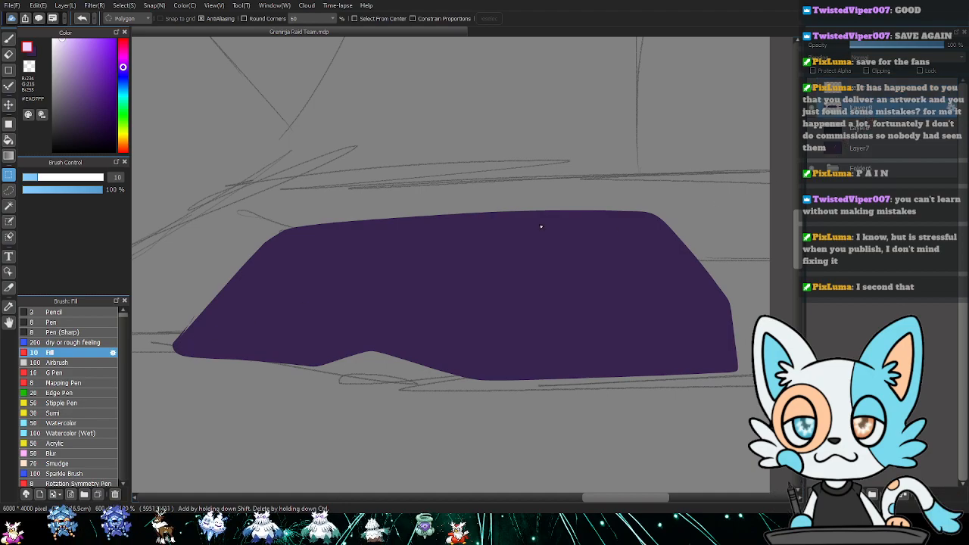
pyautogui.press('e')
pyautogui.click(39, 177)
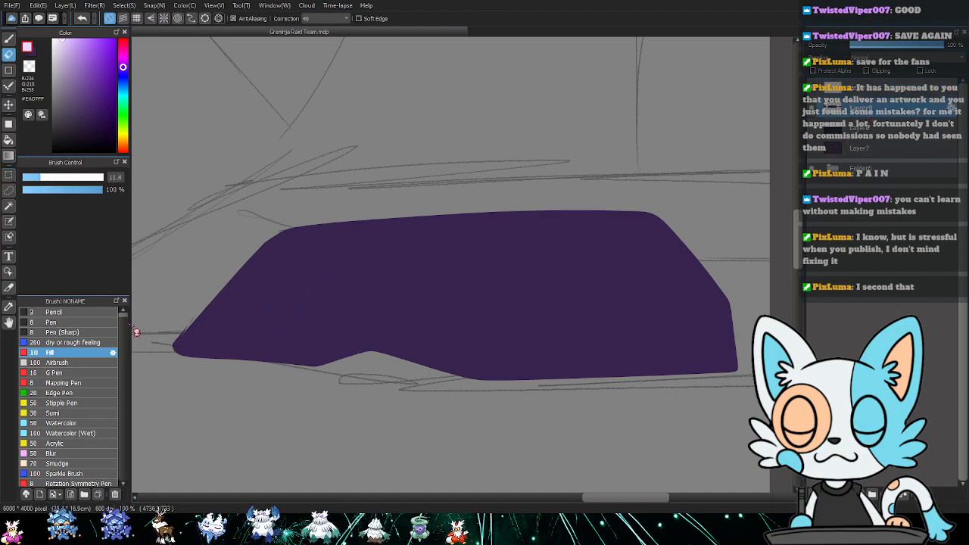
pyautogui.moveTo(200, 311); pyautogui.dragTo(160, 367)
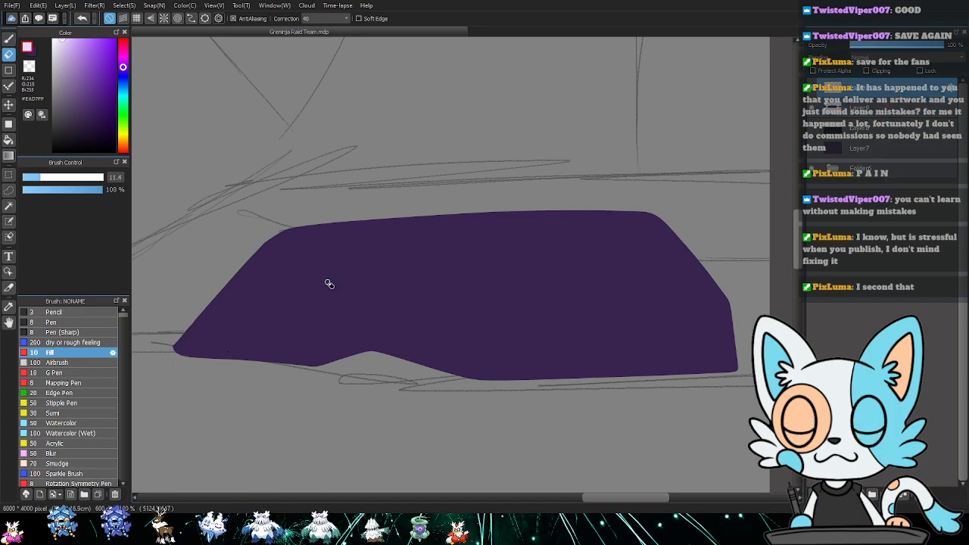
# - Select a four-sided facet along the small rock's sloping left edge, shade it with a circular pale lavender gradient, and deselect it
pyautogui.press('m')
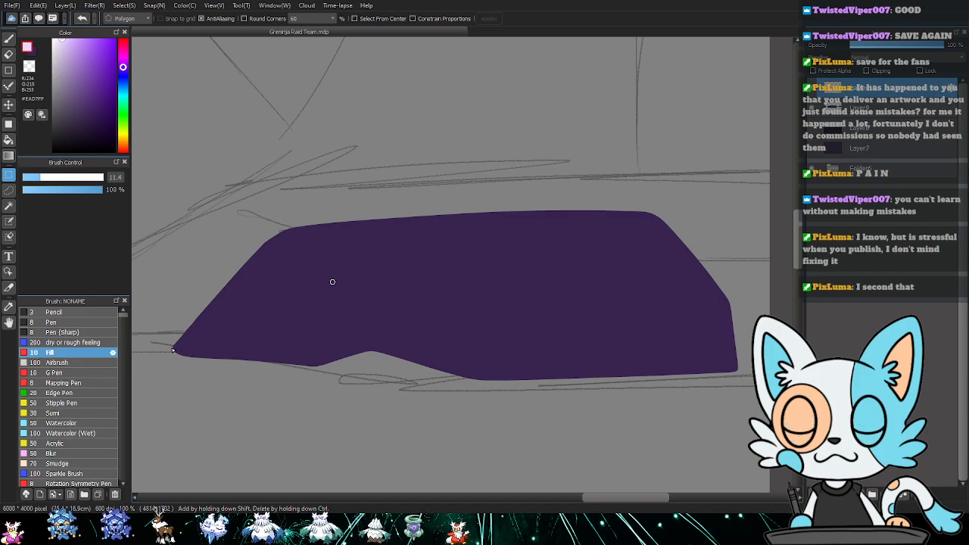
pyautogui.click(173, 349)
pyautogui.click(262, 330)
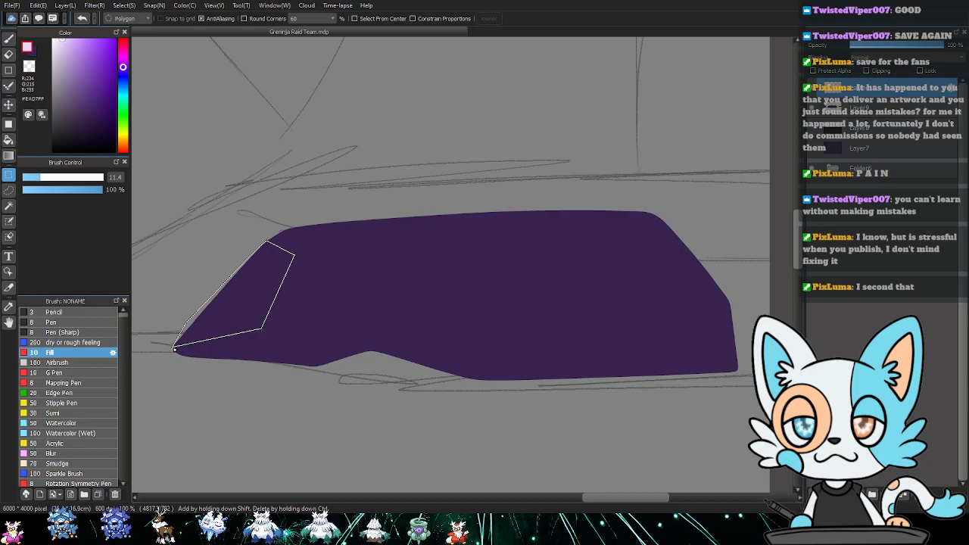
pyautogui.click(175, 347)
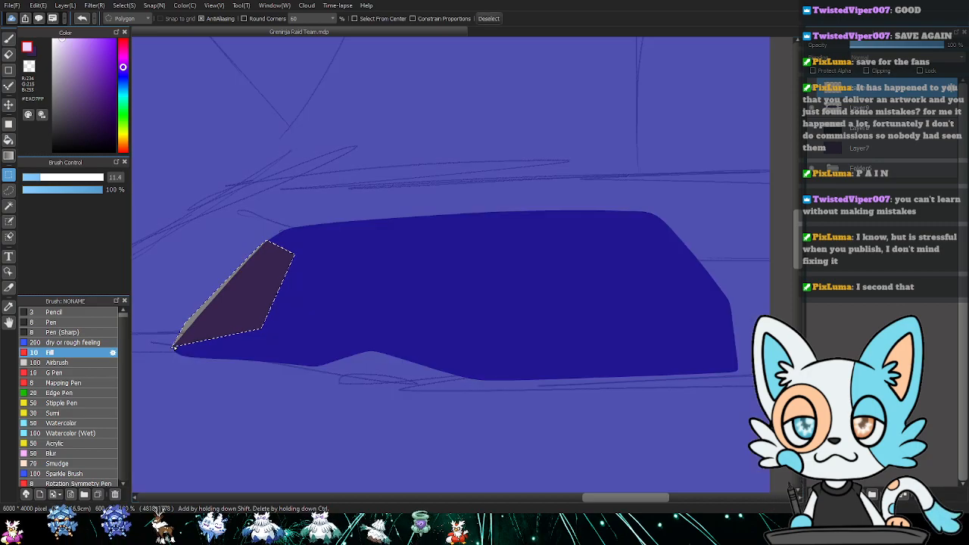
pyautogui.press('g')
pyautogui.moveTo(249, 292); pyautogui.dragTo(299, 242)
pyautogui.hotkey('ctrl', 'd')
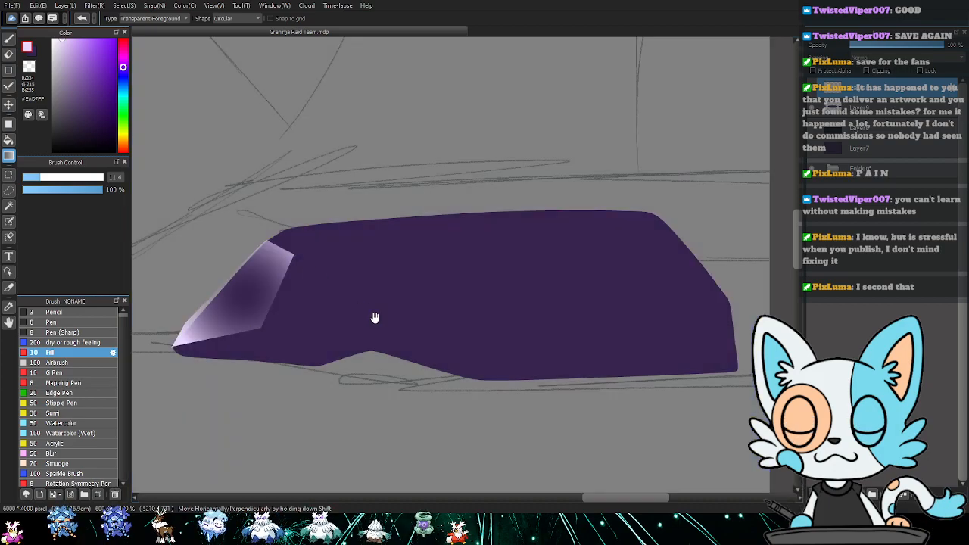
# - Select the narrow facet between the shaded facet and the rock's bottom edge, shade it with a circular gradient, and deselect it
pyautogui.moveTo(364, 317); pyautogui.dragTo(377, 301)
pyautogui.press('m')
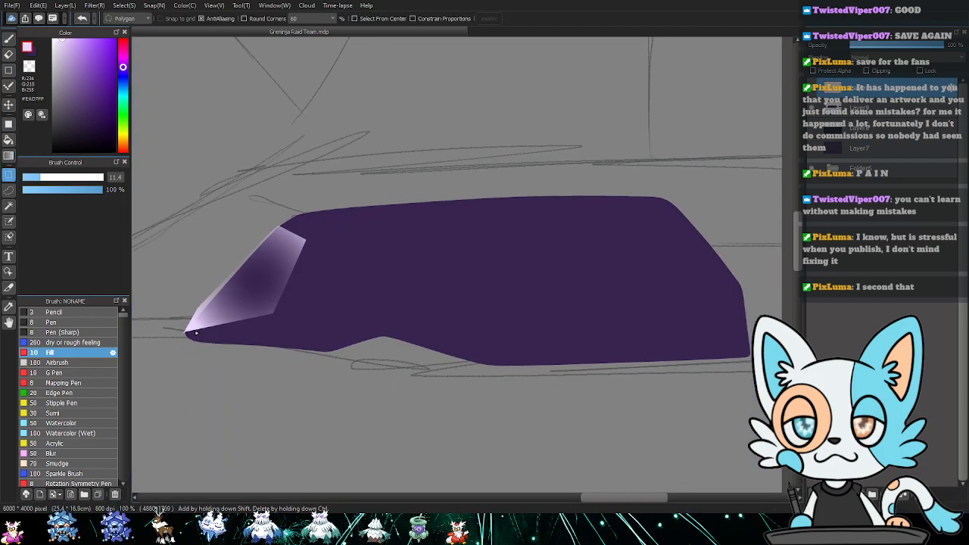
pyautogui.click(185, 334)
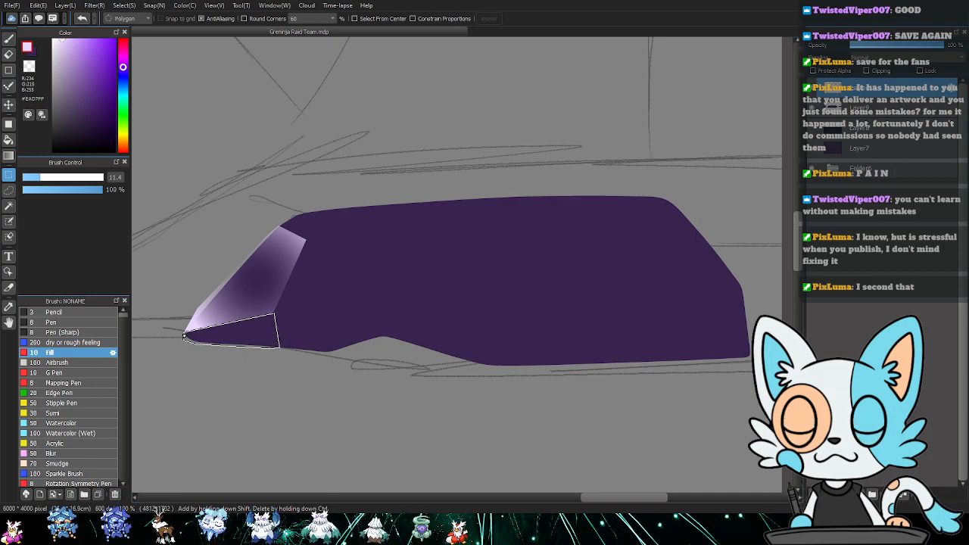
pyautogui.click(184, 336)
pyautogui.press('g')
pyautogui.moveTo(243, 336); pyautogui.dragTo(278, 351)
pyautogui.hotkey('ctrl', 'd')
pyautogui.moveTo(381, 339); pyautogui.dragTo(355, 344)
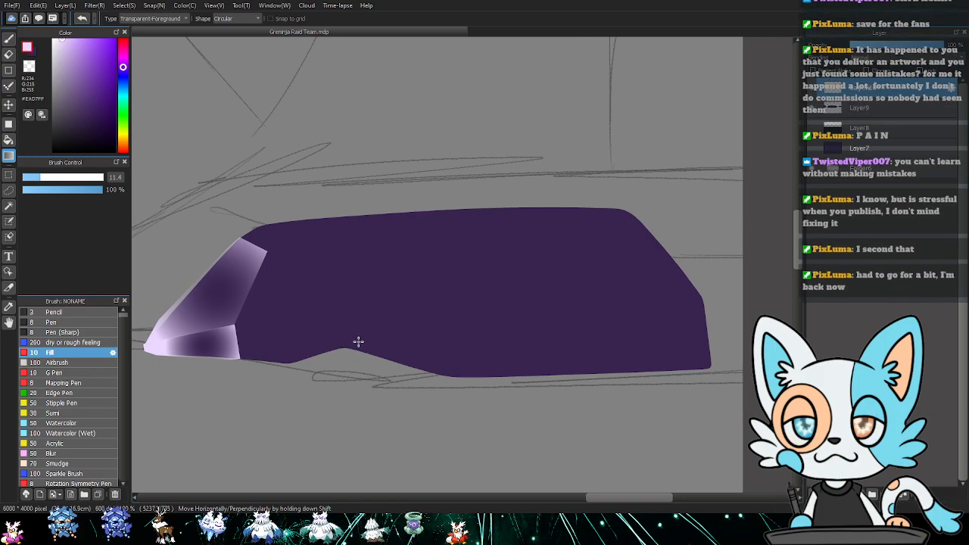
# - Select a many-sided facet rising from the small rock's base beside the notch in its bottom edge, leaving a dark gap to the shaded facets
pyautogui.hotkey('ctrl', '0')
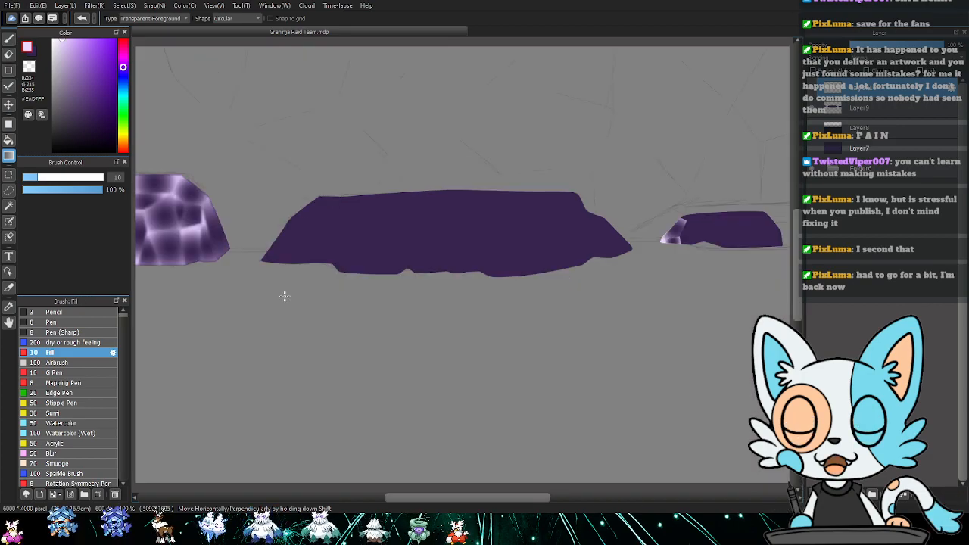
pyautogui.moveTo(279, 299); pyautogui.dragTo(430, 310)
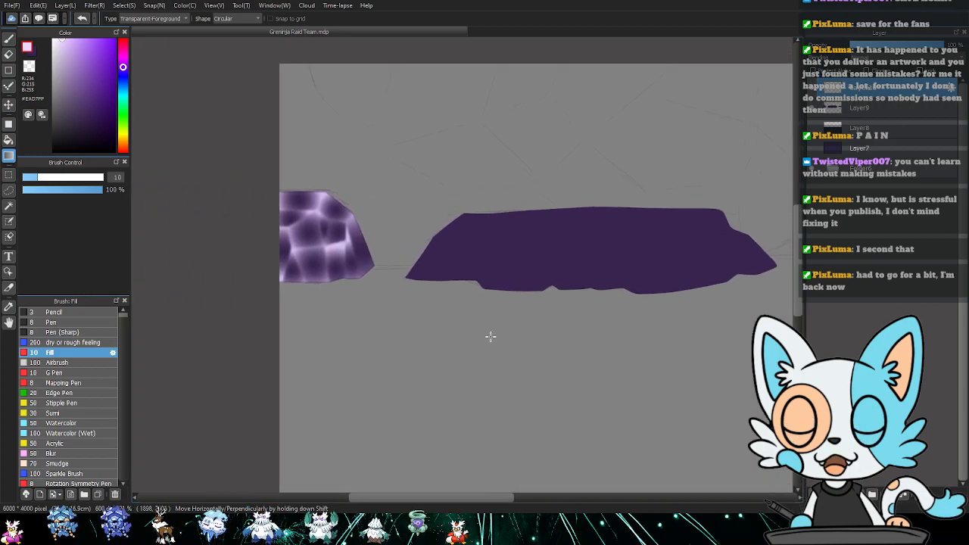
pyautogui.moveTo(747, 331)
pyautogui.mouseDown()
pyautogui.moveTo(435, 325)
pyautogui.moveTo(321, 356)
pyautogui.mouseUp()
pyautogui.scroll(6, 321, 356)
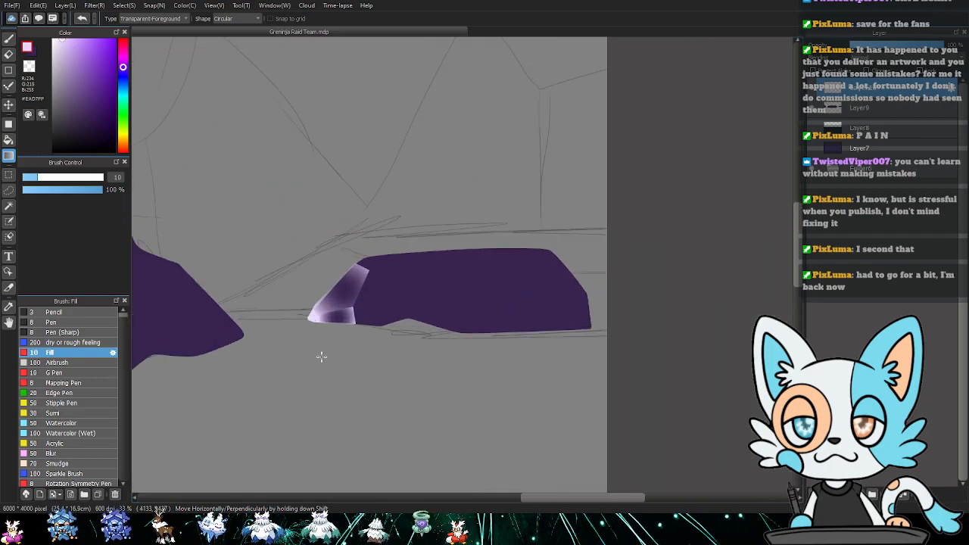
pyautogui.moveTo(353, 312)
pyautogui.mouseDown()
pyautogui.moveTo(405, 285)
pyautogui.moveTo(480, 270)
pyautogui.mouseUp()
pyautogui.press('m')
pyautogui.press('m')
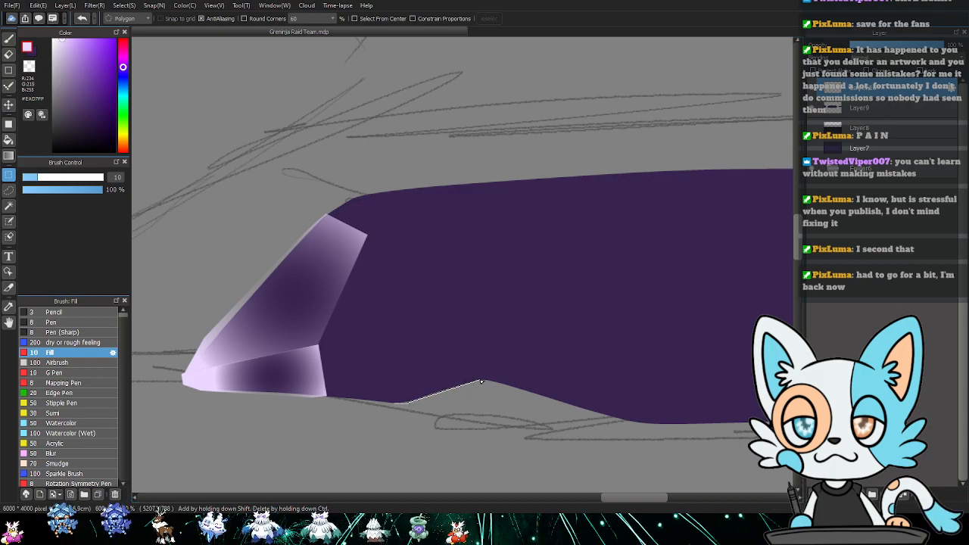
pyautogui.click(469, 285)
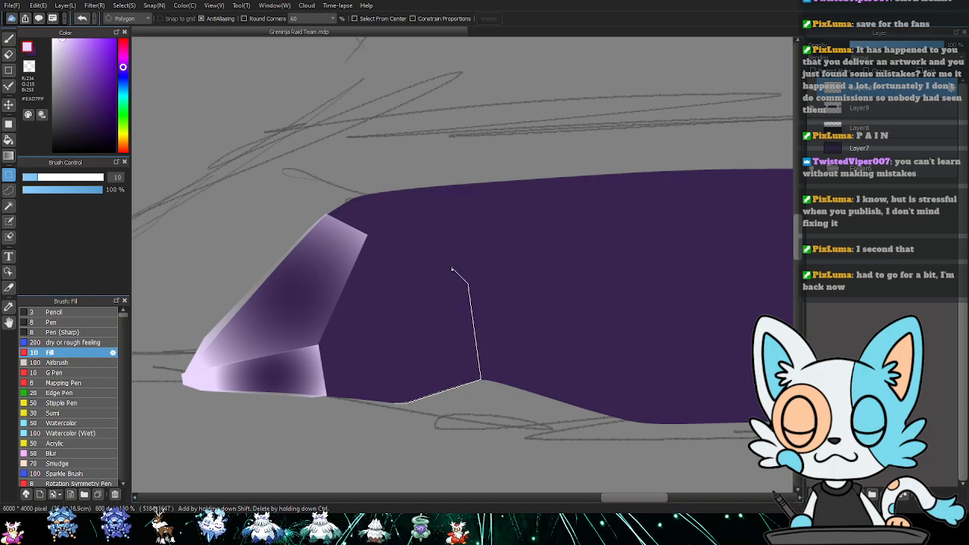
pyautogui.click(401, 288)
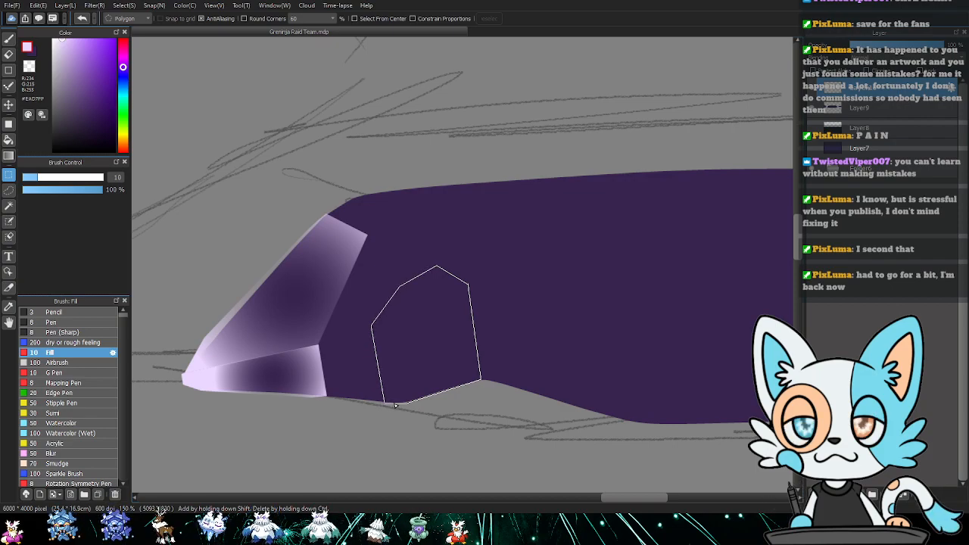
pyautogui.doubleClick(386, 404)
# - Shade the selected many-sided facet with a circular gradient, dark in the middle and pale lavender at its edges, and deselect it
pyautogui.press('g')
pyautogui.moveTo(428, 335); pyautogui.dragTo(480, 300)
pyautogui.hotkey('ctrl', 'd')
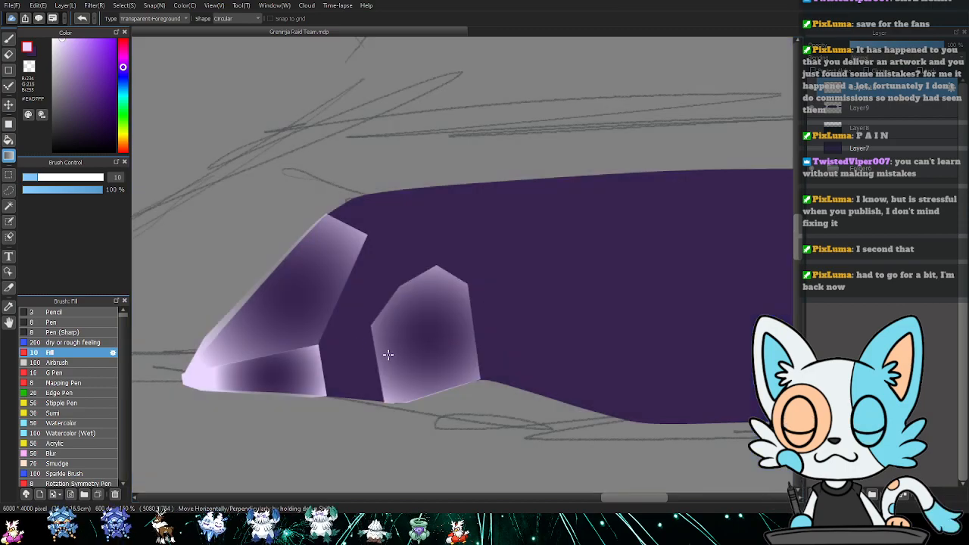
# - Select the four-sided gap at the small rock's base between the two shaded facets, shade it with a circular lavender gradient, and deselect it
pyautogui.press('m')
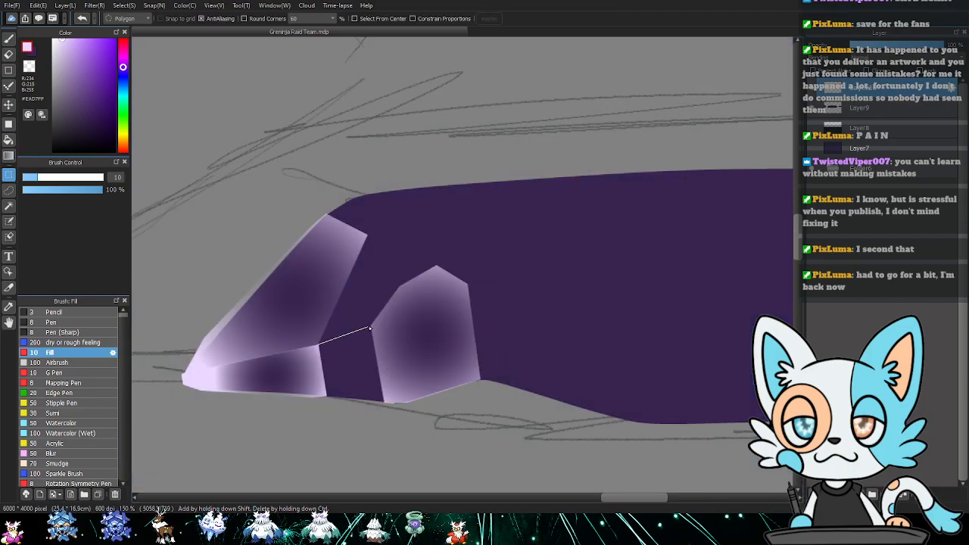
pyautogui.click(371, 327)
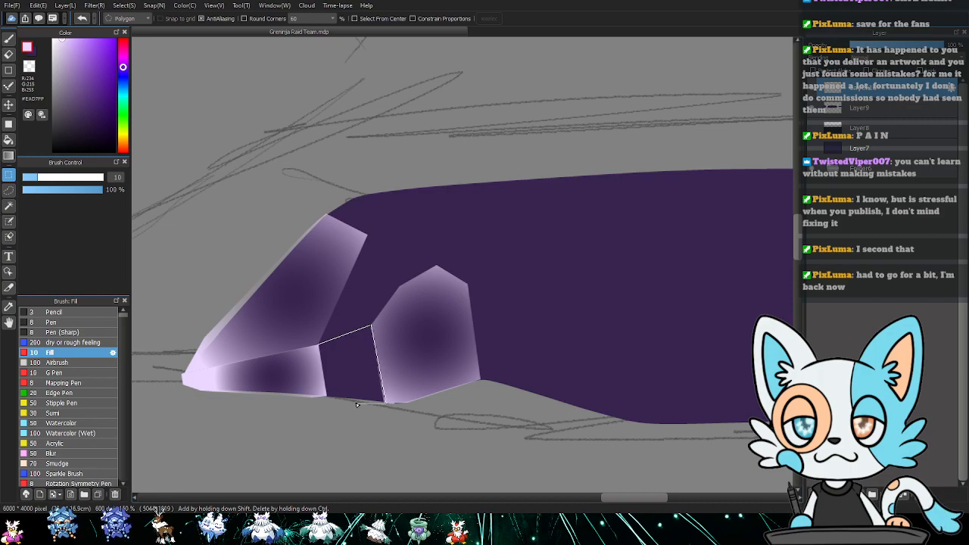
pyautogui.click(327, 398)
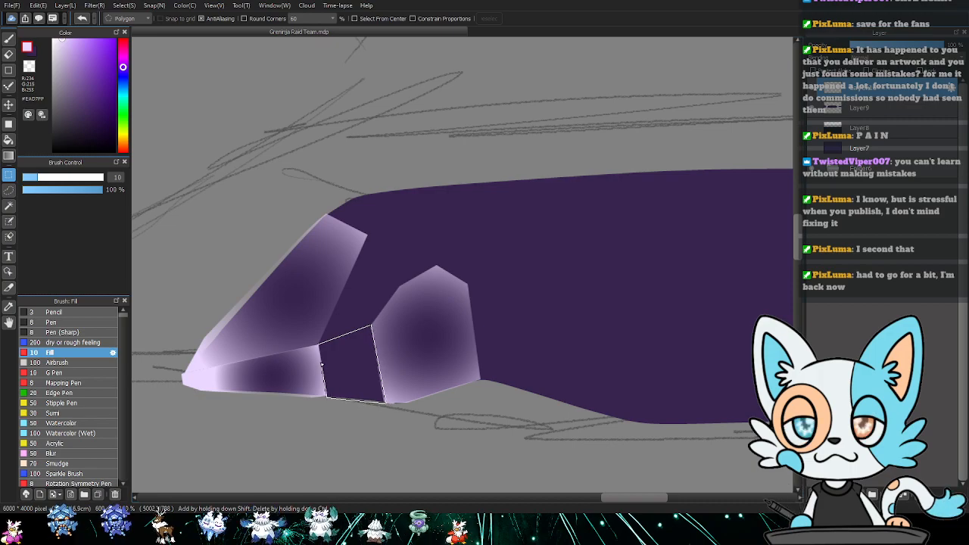
pyautogui.click(319, 347)
pyautogui.press('v')
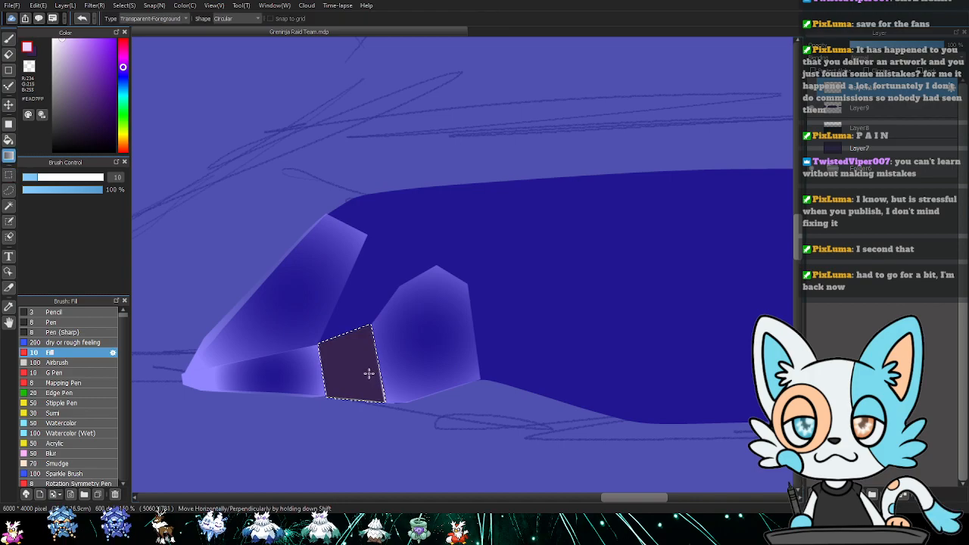
pyautogui.moveTo(350, 362); pyautogui.dragTo(399, 398)
pyautogui.hotkey('ctrl', 'd')
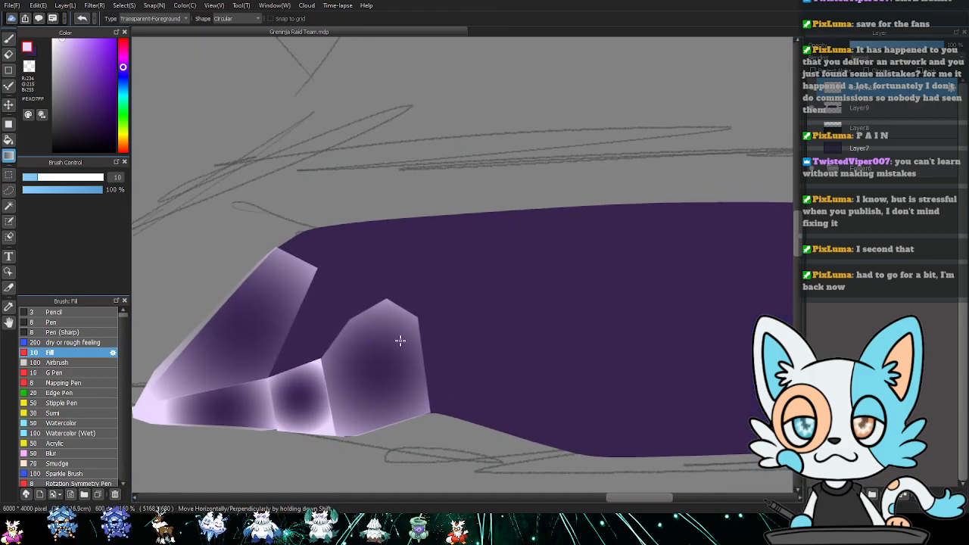
# - Select the pointed four-sided facet wedged between the large sloping facet, the small base facet and the many-sided facet
pyautogui.press('m')
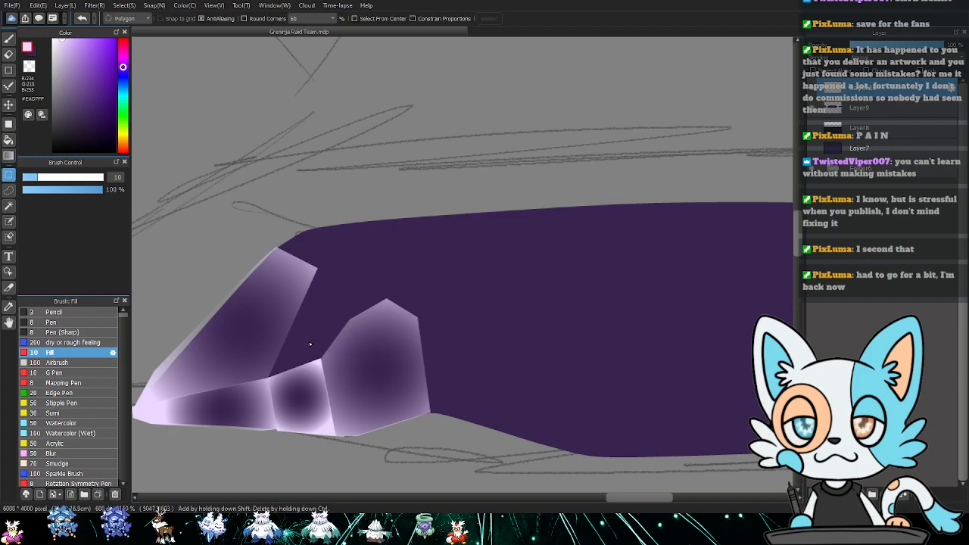
pyautogui.click(268, 378)
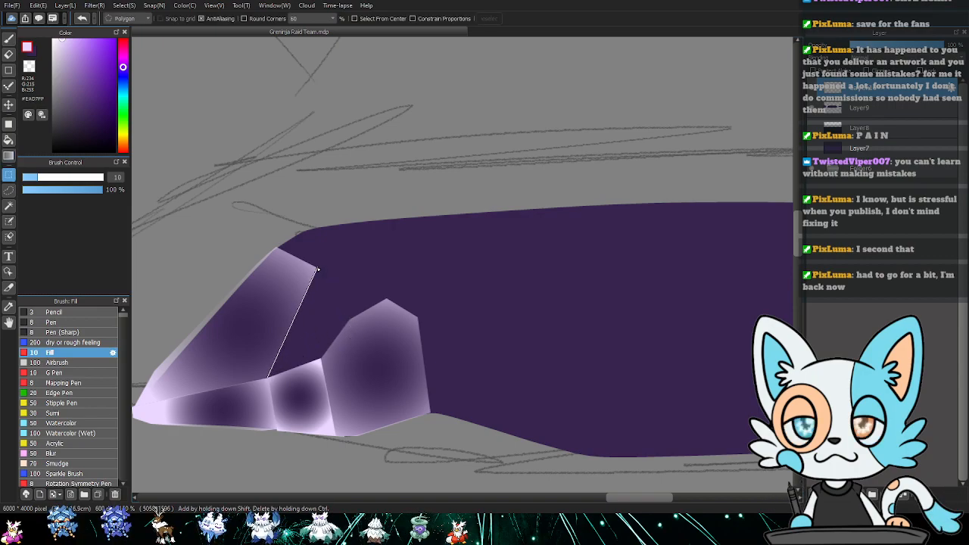
pyautogui.click(317, 270)
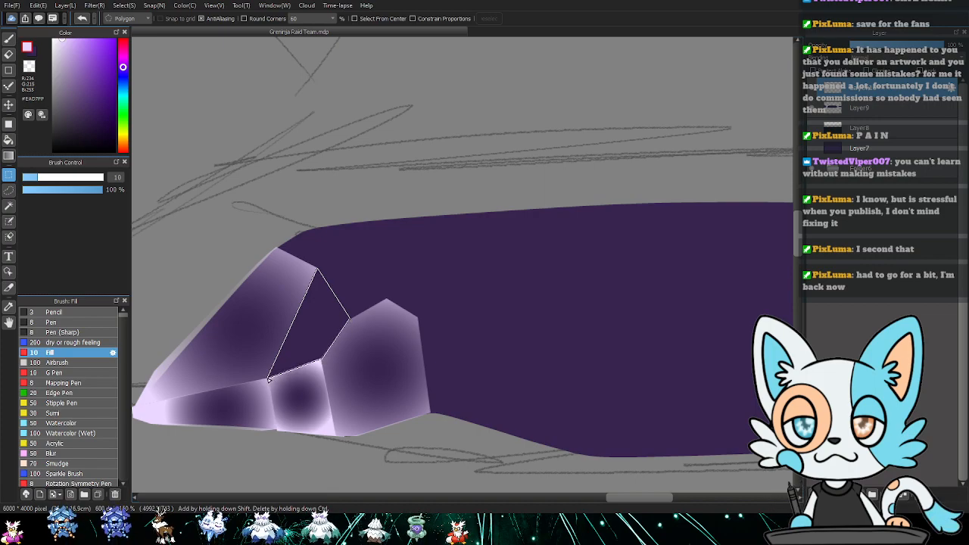
pyautogui.click(268, 378)
pyautogui.press('g')
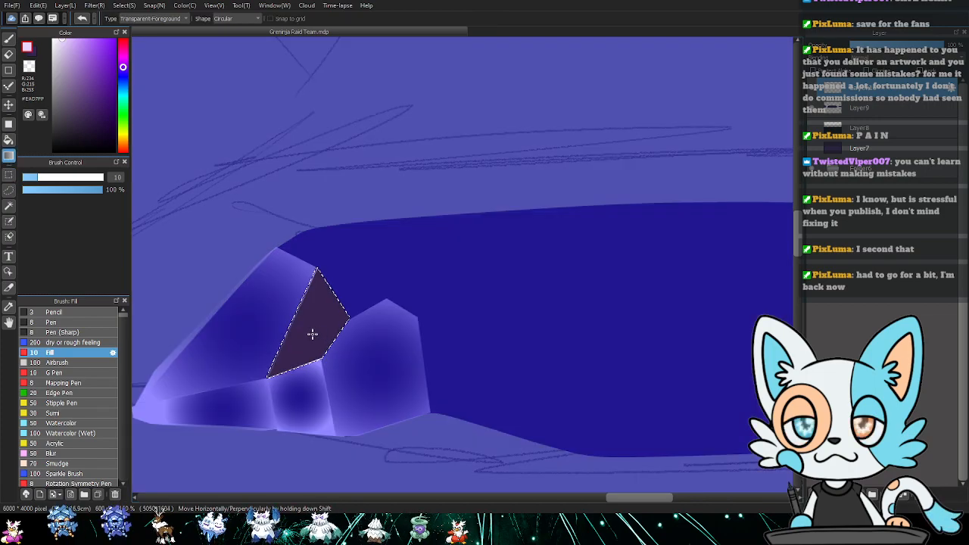
# - Shade the pointed facet, replacing a first soft gradient with a tighter circular one, dark in the middle and pale lavender at the corners, and deselect it
pyautogui.moveTo(313, 334); pyautogui.dragTo(359, 269)
pyautogui.hotkey('ctrl', 'd')
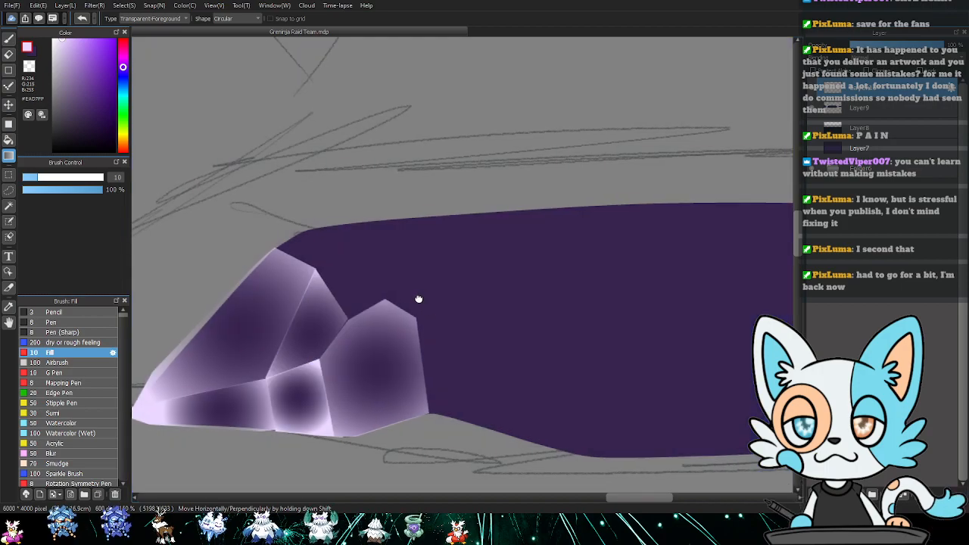
pyautogui.moveTo(418, 300); pyautogui.dragTo(390, 330)
pyautogui.hotkey('ctrl', 'z')
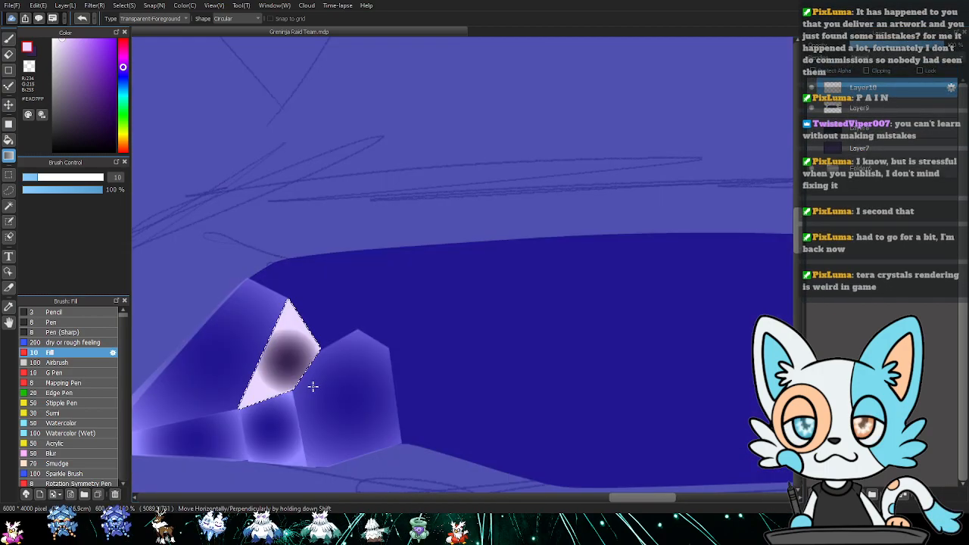
pyautogui.hotkey('ctrl', 'd')
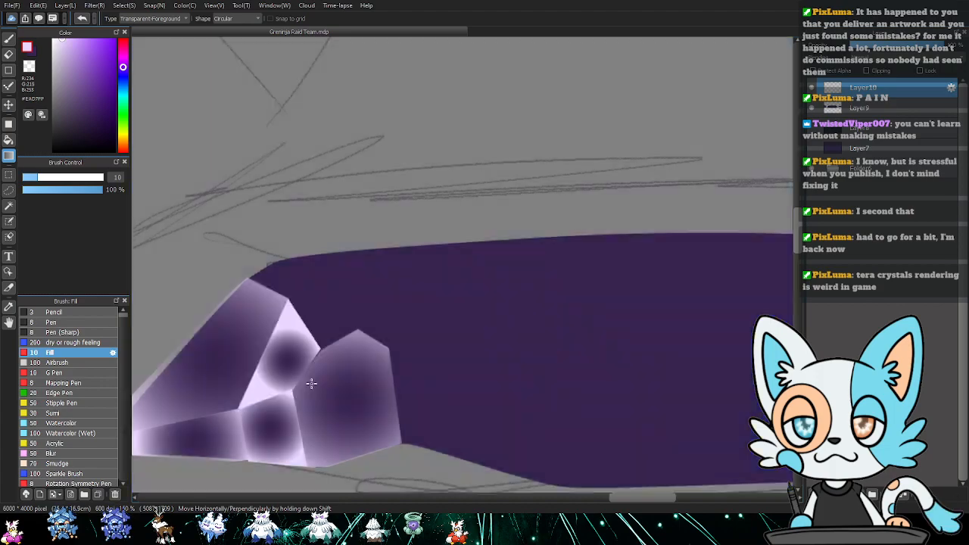
# - Select the small four-sided facet between the pointed facet's tip and the many-sided facet's peak, shade it with a circular gradient, and deselect it
pyautogui.moveTo(334, 330); pyautogui.dragTo(354, 339)
pyautogui.press('m')
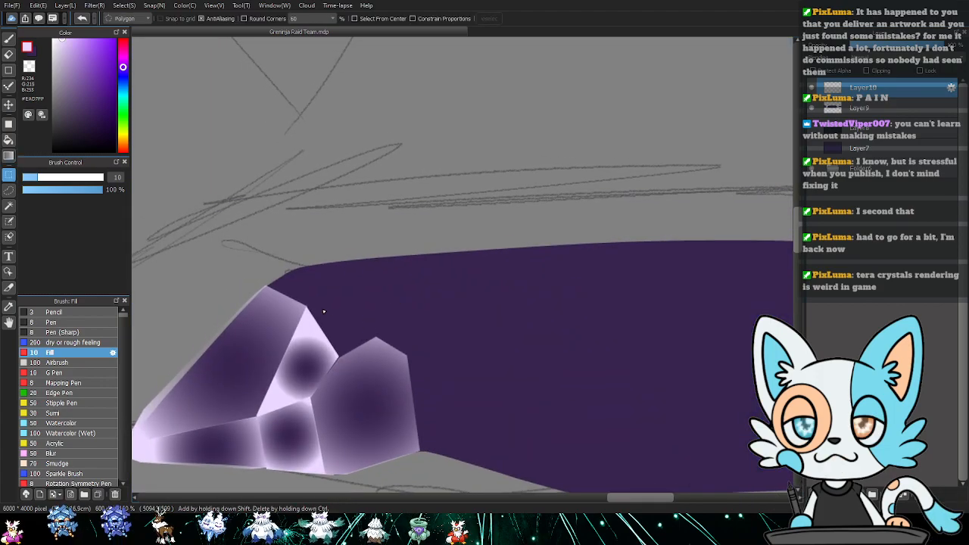
pyautogui.click(306, 308)
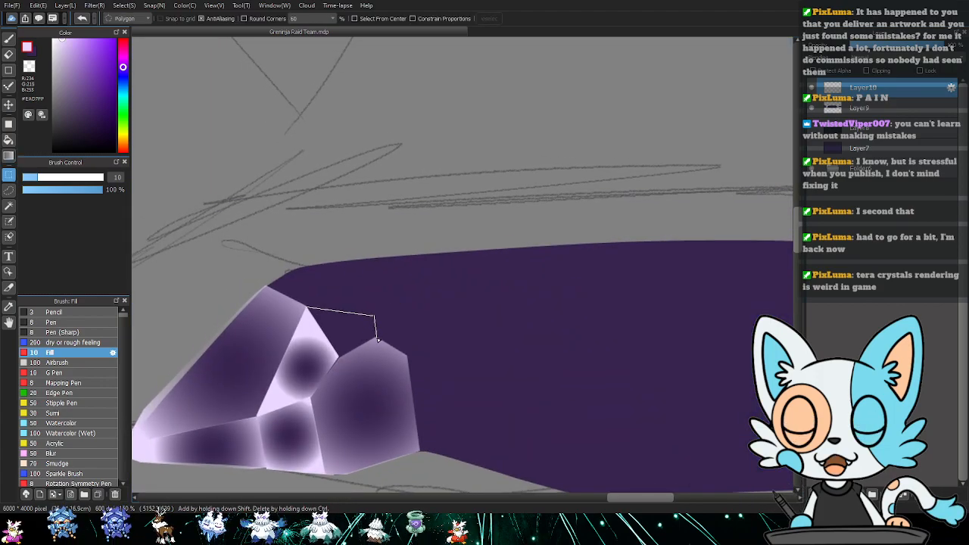
pyautogui.click(377, 338)
pyautogui.click(339, 357)
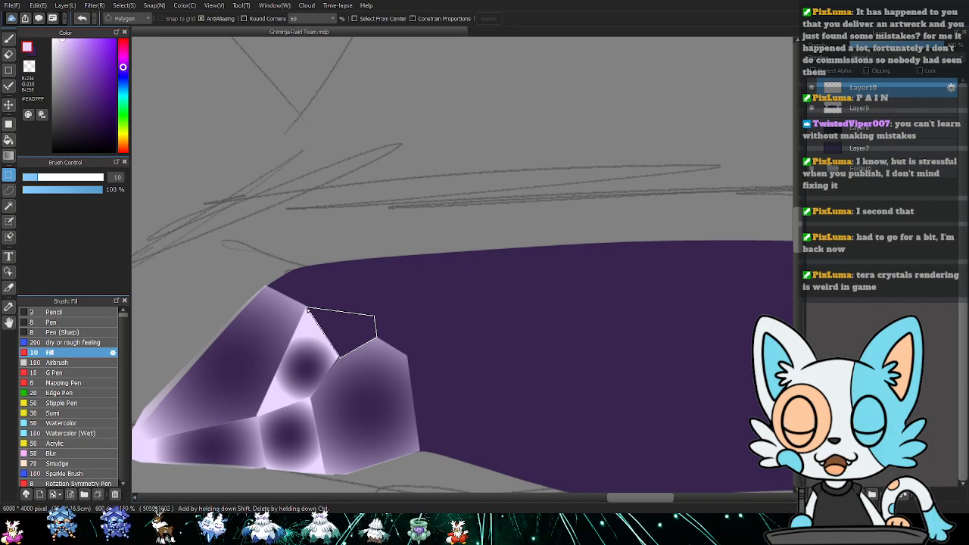
pyautogui.click(307, 310)
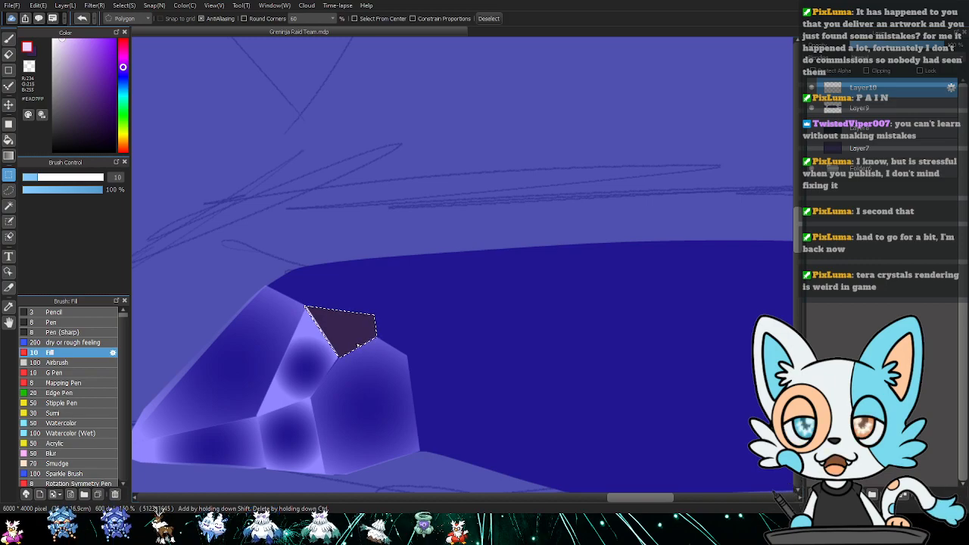
pyautogui.press('g')
pyautogui.moveTo(342, 328); pyautogui.dragTo(379, 315)
pyautogui.hotkey('ctrl', 'd')
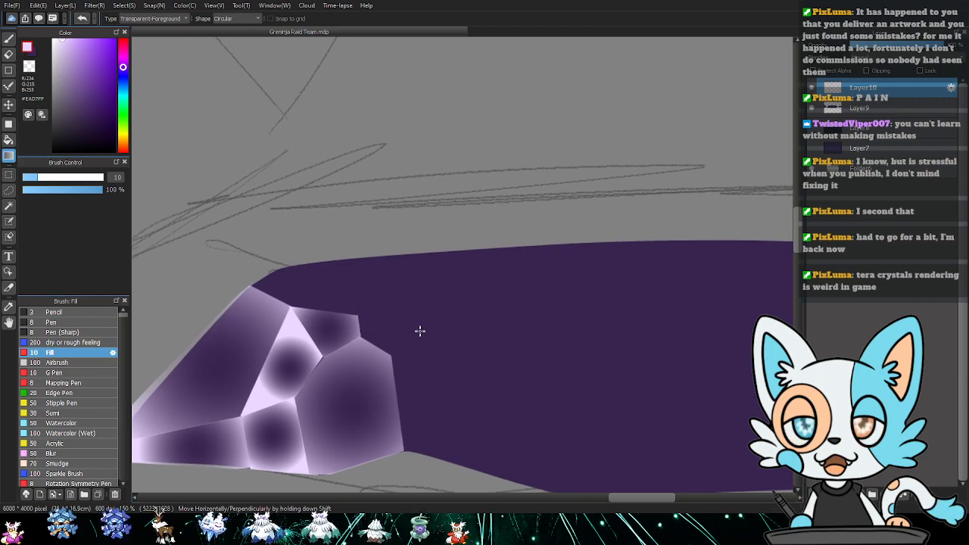
# - Select a long facet along the small rock's top edge, from the sloping facet's upper corner to a point past the rock's middle
pyautogui.moveTo(469, 348); pyautogui.dragTo(416, 330)
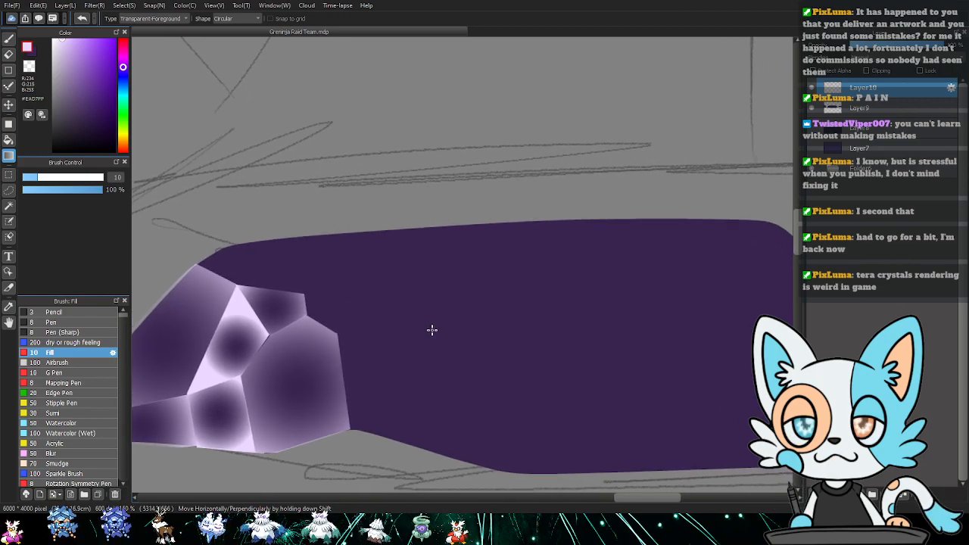
pyautogui.press('m')
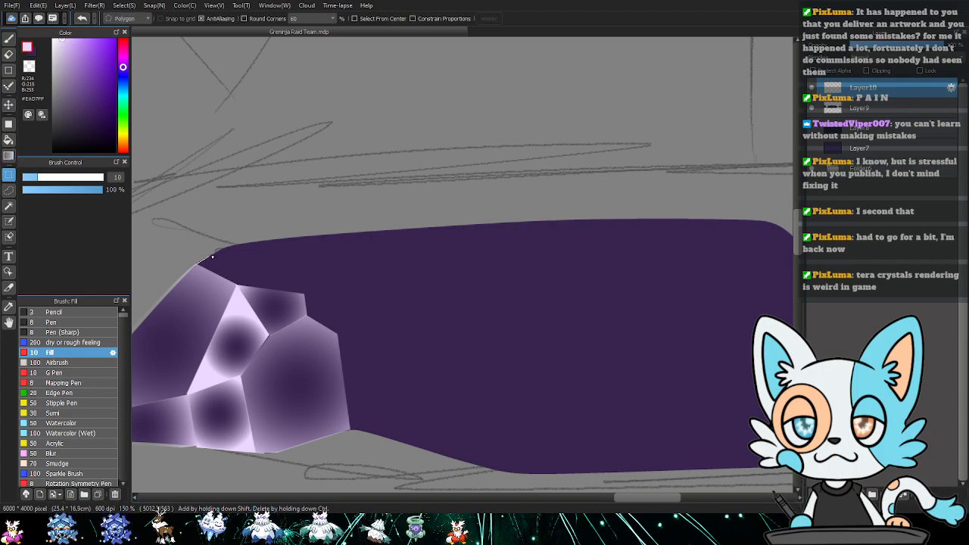
pyautogui.click(224, 248)
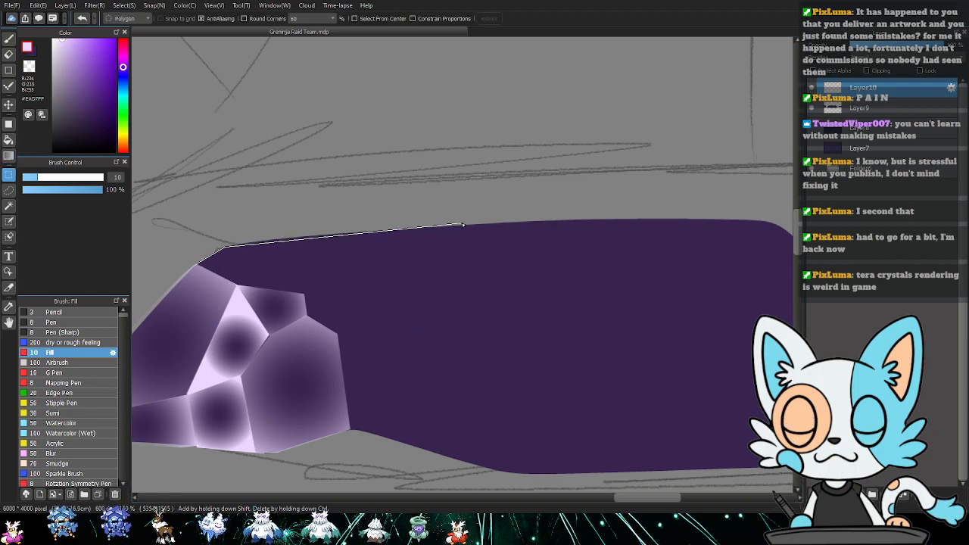
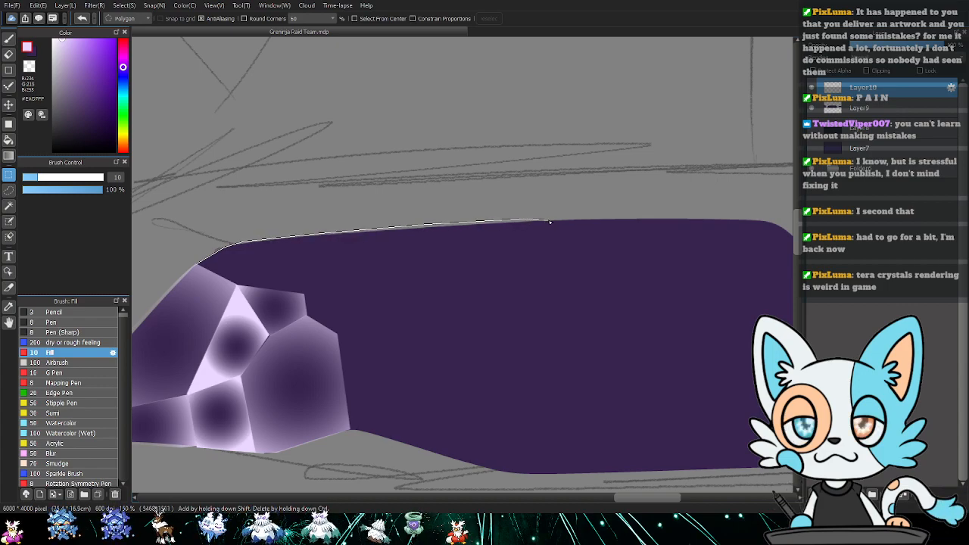
pyautogui.click(547, 279)
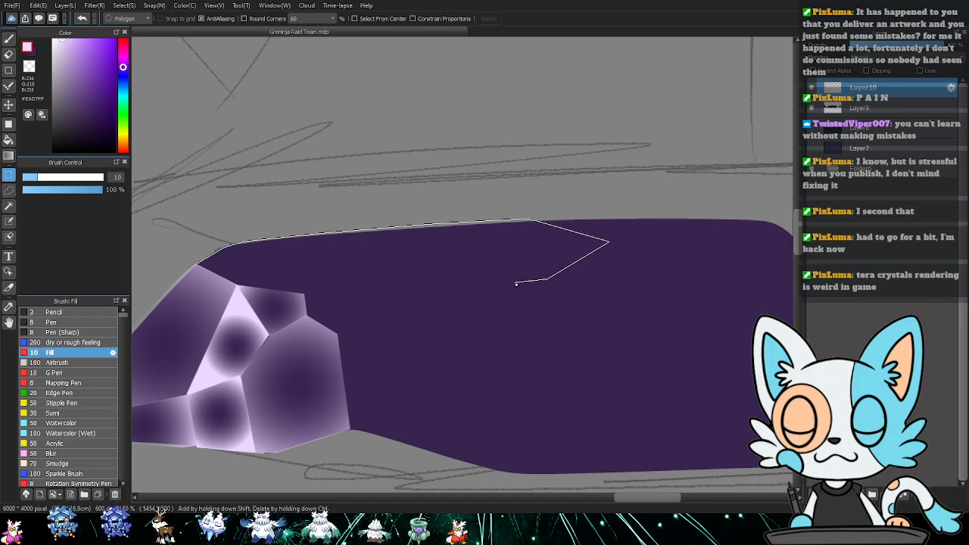
pyautogui.click(305, 296)
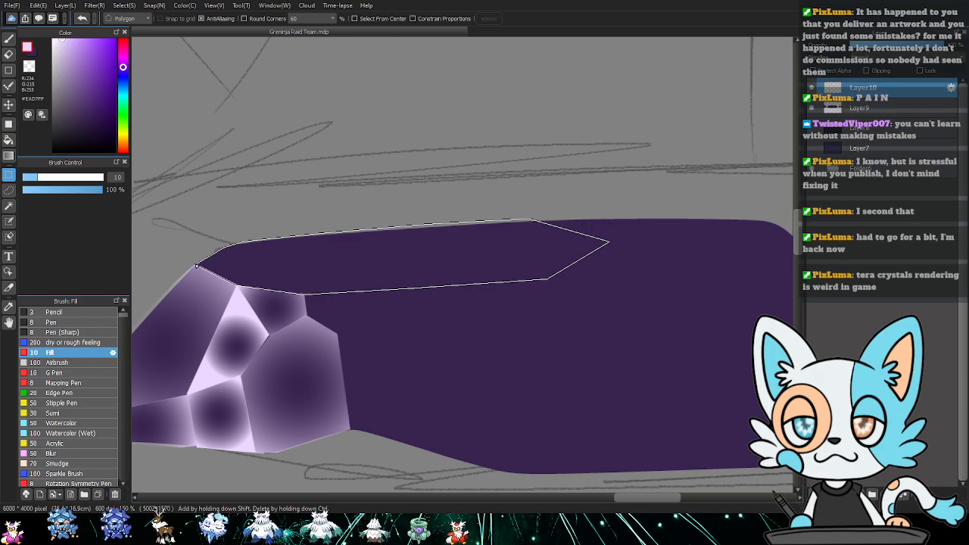
pyautogui.click(196, 266)
# - Shade the long top-edge facet with a wide circular gradient, dark in the middle and lavender at both ends, and deselect it
pyautogui.press('g')
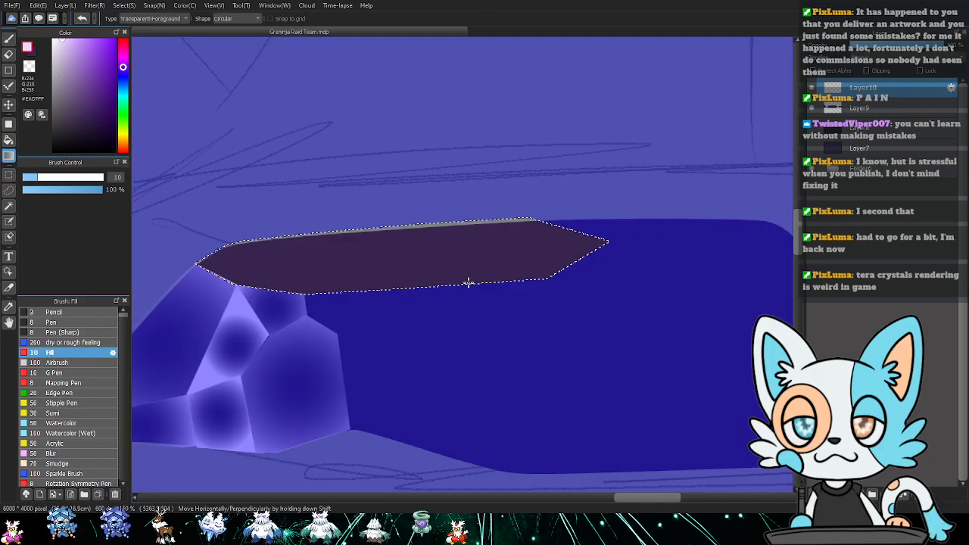
pyautogui.moveTo(404, 264); pyautogui.dragTo(636, 320)
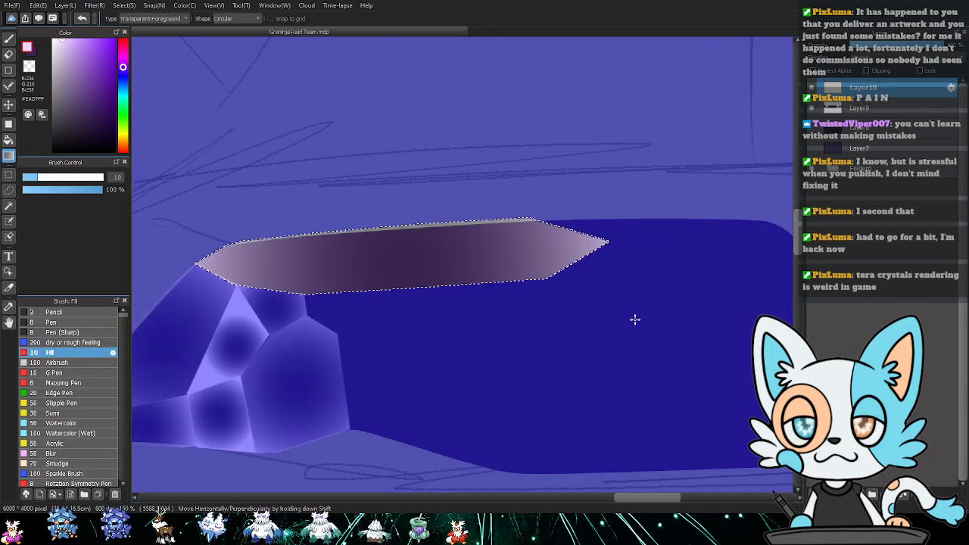
pyautogui.hotkey('ctrl', 'd')
# - Select a five-sided facet from the long facet's pointed end to the rock's right slope, leaving a thin dark strip above it
pyautogui.moveTo(695, 328)
pyautogui.mouseDown()
pyautogui.moveTo(619, 308)
pyautogui.moveTo(474, 296)
pyautogui.mouseUp()
pyautogui.press('l')
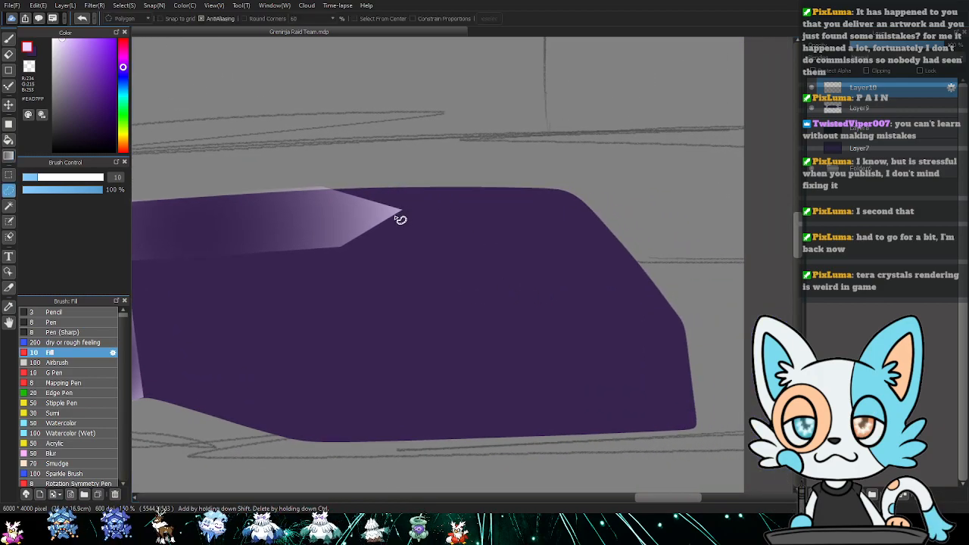
pyautogui.press('m')
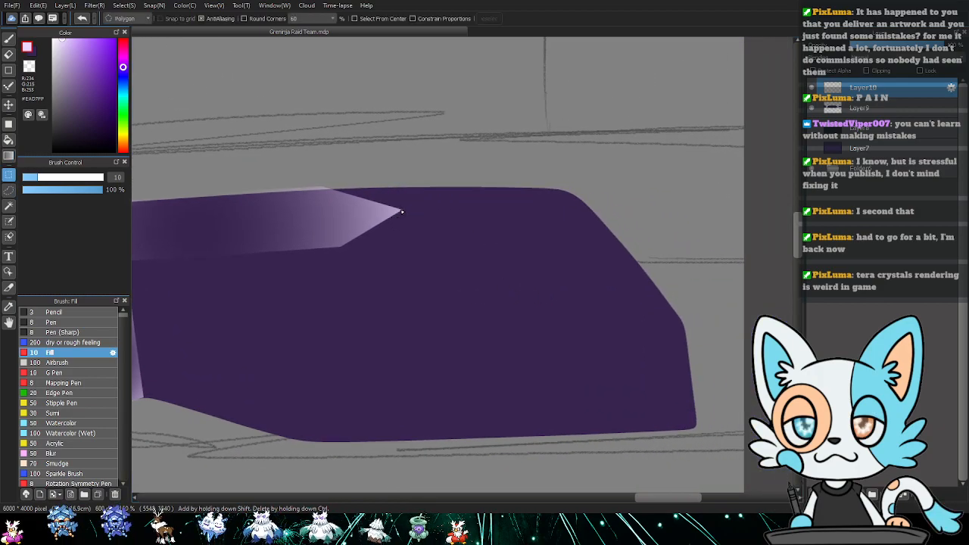
pyautogui.click(342, 248)
pyautogui.click(491, 264)
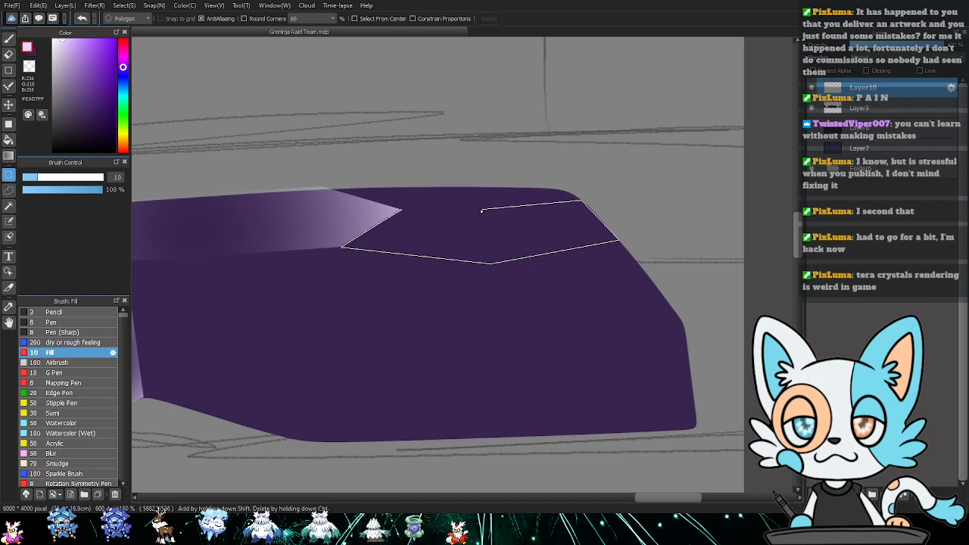
pyautogui.click(403, 209)
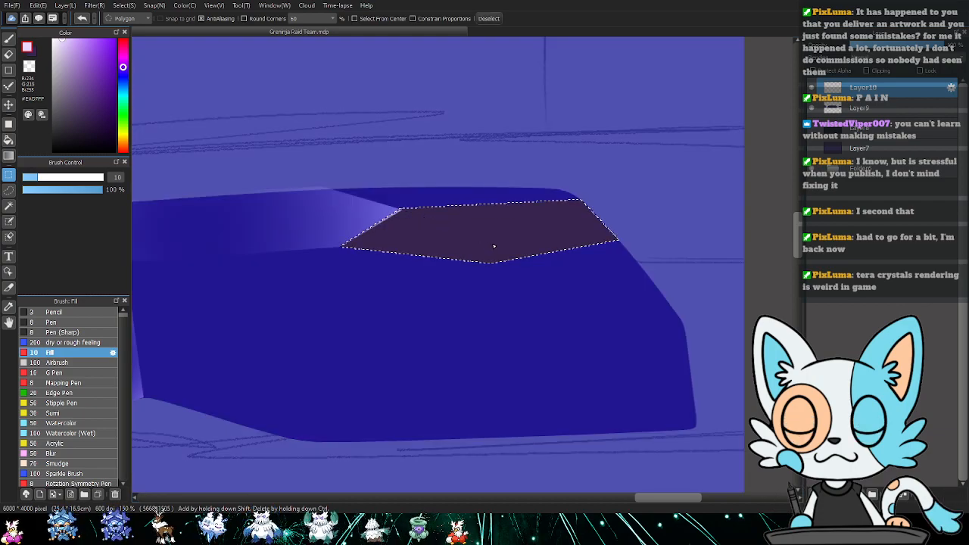
# - Shade the five-sided facet, replacing a first wide gradient with a tighter circular one, dark in the middle and pale lavender at both ends, and deselect it
pyautogui.press('g')
pyautogui.moveTo(472, 231); pyautogui.dragTo(672, 221)
pyautogui.hotkey('ctrl', 'z')
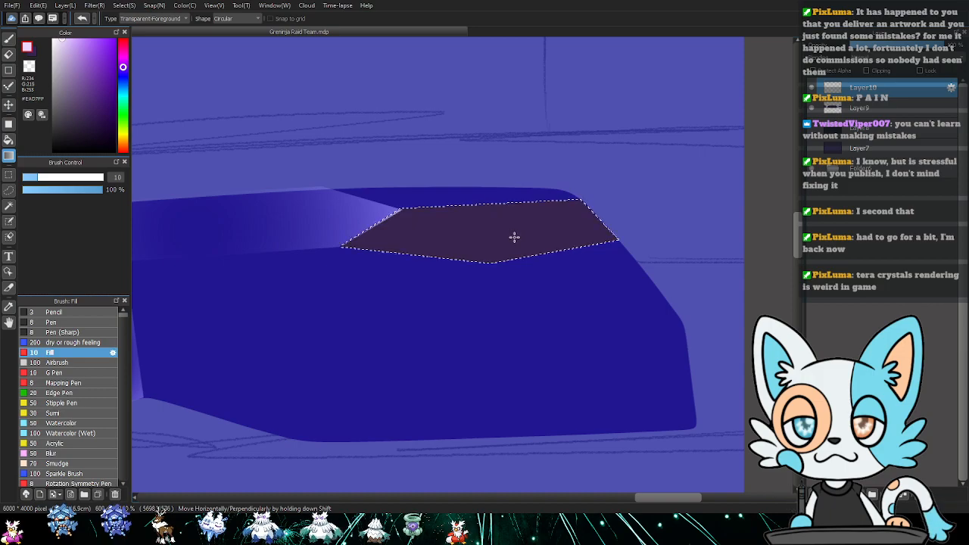
pyautogui.moveTo(516, 238); pyautogui.dragTo(623, 224)
pyautogui.hotkey('ctrl', 'd')
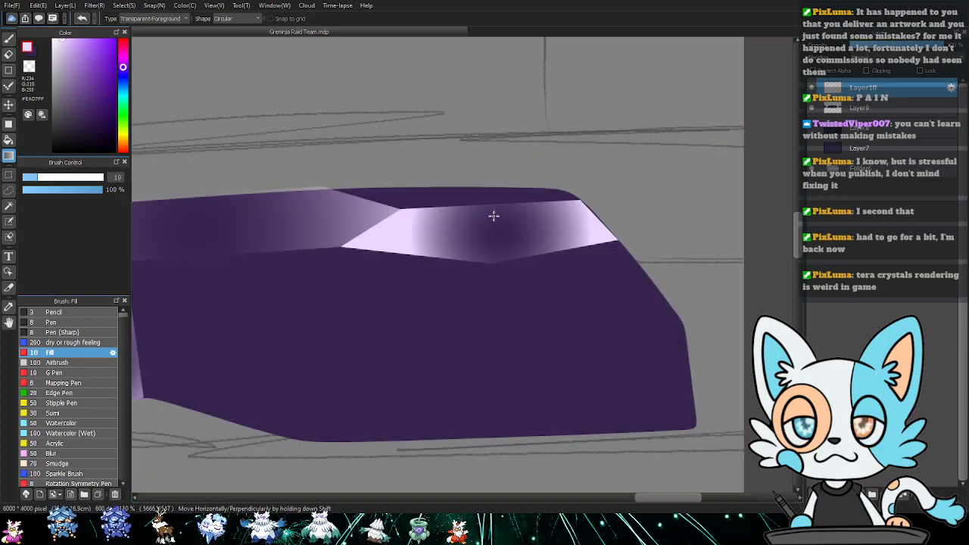
# - Select the thin dark strip between the five-sided facet and the rock's top edge
pyautogui.press('l')
pyautogui.click(335, 188)
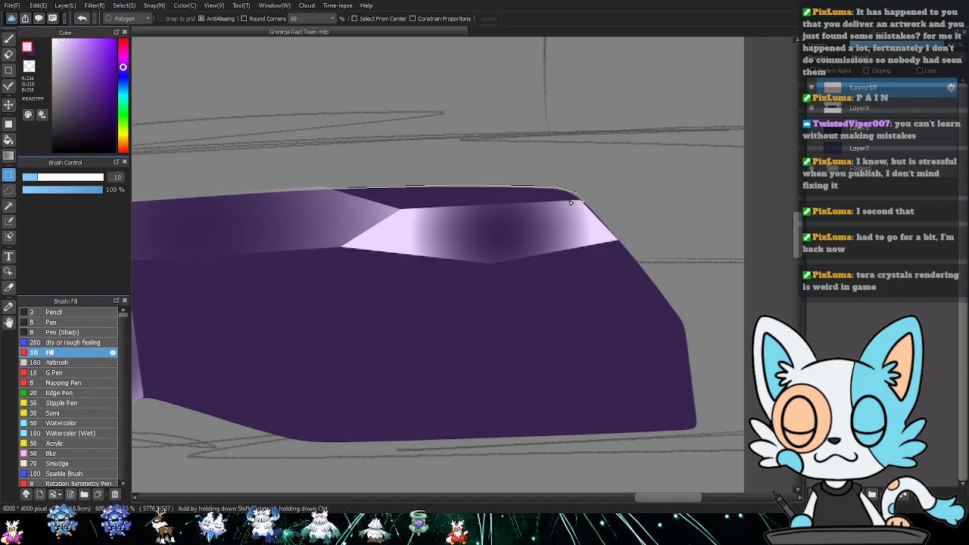
pyautogui.click(330, 190)
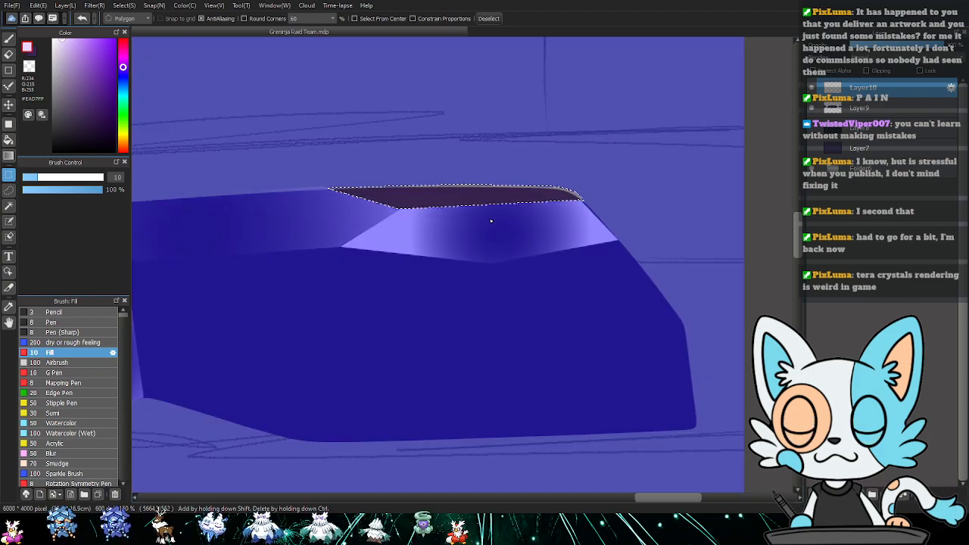
# - Shade the selected thin strip, replacing a first soft gradient with a stronger circular one, dark in the middle and pale lavender at both ends
pyautogui.press('g')
pyautogui.moveTo(457, 210)
pyautogui.mouseDown()
pyautogui.moveTo(608, 194)
pyautogui.moveTo(592, 205)
pyautogui.mouseUp()
pyautogui.hotkey('ctrl', 'd')
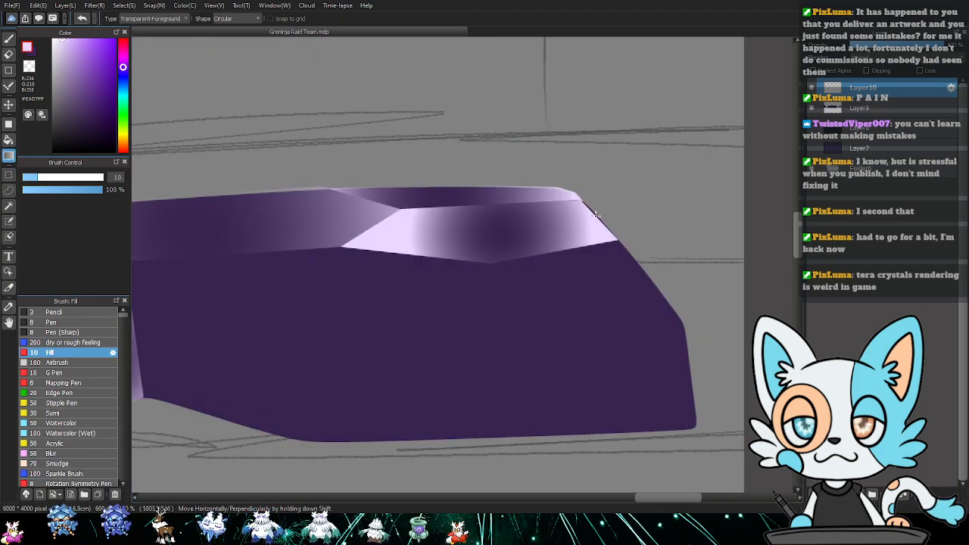
pyautogui.hotkey('ctrl', 'z')
pyautogui.hotkey('ctrl', 'z')
pyautogui.moveTo(467, 200); pyautogui.dragTo(563, 134)
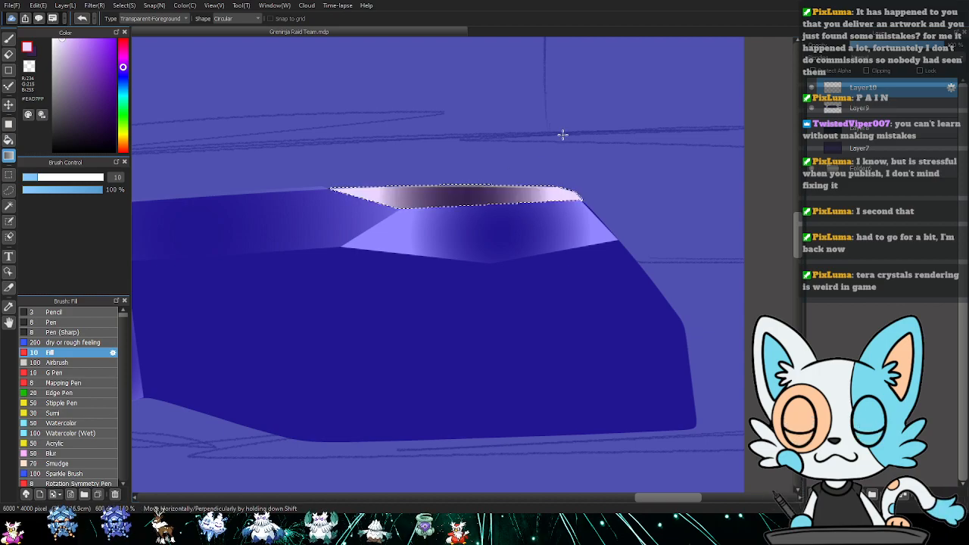
# - Undo the thin strip's last gradient, redraw a circular lavender gradient outward from its middle, and deselect the strip
pyautogui.hotkey('ctrl', 'd')
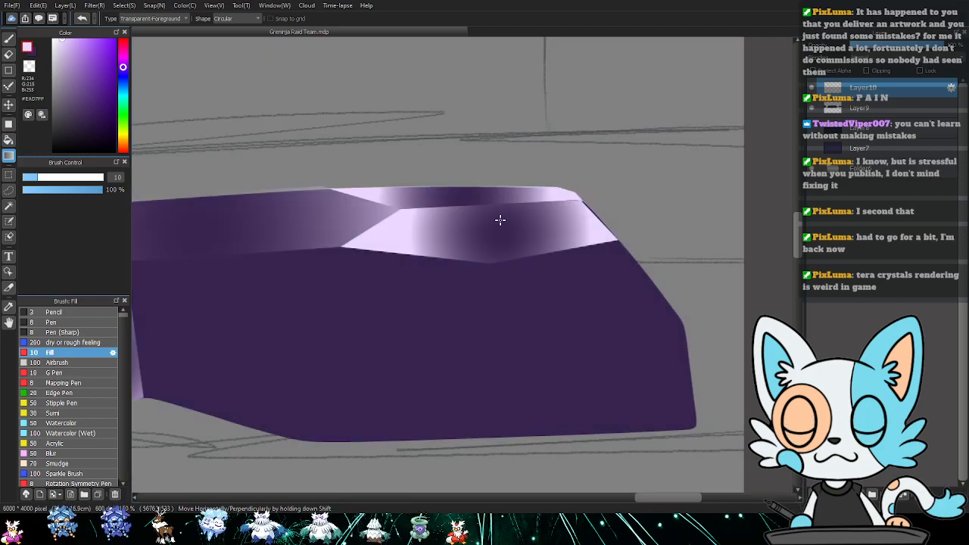
pyautogui.hotkey('ctrl', 'z')
pyautogui.hotkey('ctrl', 'z')
pyautogui.moveTo(469, 204); pyautogui.dragTo(381, 171)
pyautogui.hotkey('ctrl', 'd')
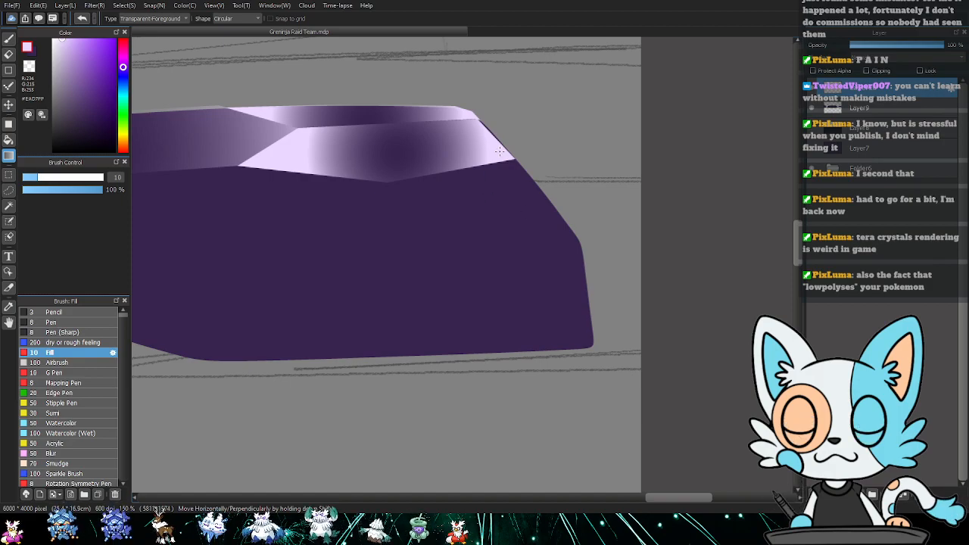
# - Lasso the dark sliver along the five-sided facet's outer slope, cover it with pale lavender using the Pen brush, and deselect it
pyautogui.press('l')
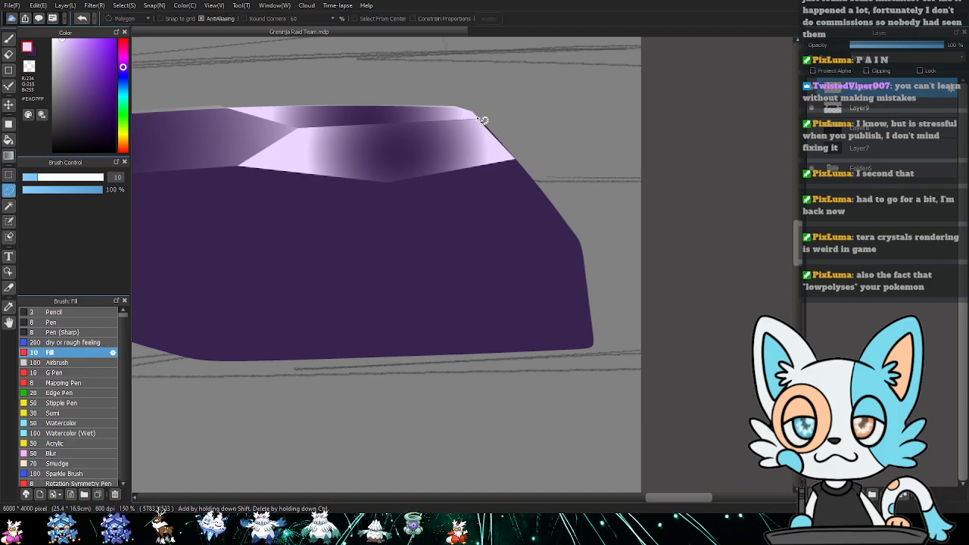
pyautogui.press('m')
pyautogui.press('l')
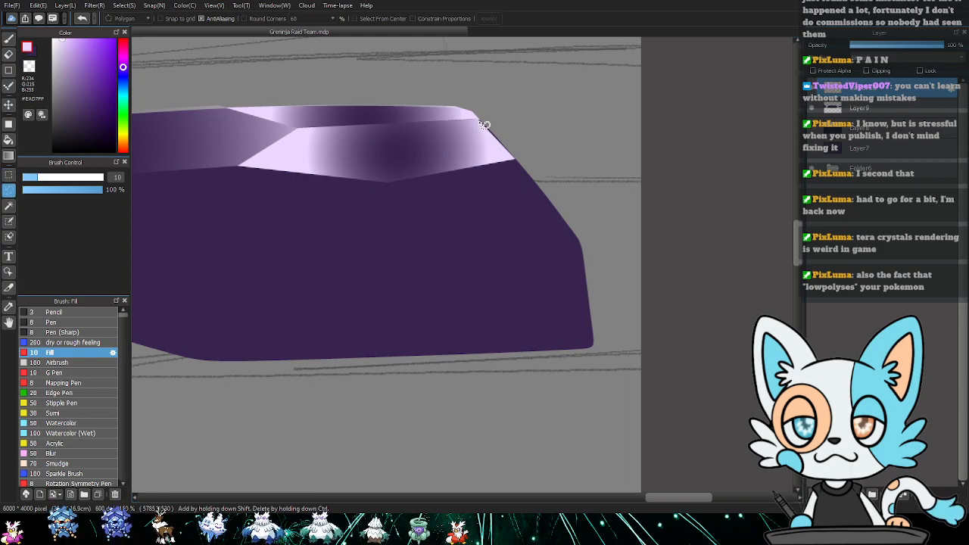
pyautogui.moveTo(480, 120)
pyautogui.mouseDown()
pyautogui.moveTo(514, 134)
pyautogui.moveTo(518, 160)
pyautogui.mouseUp()
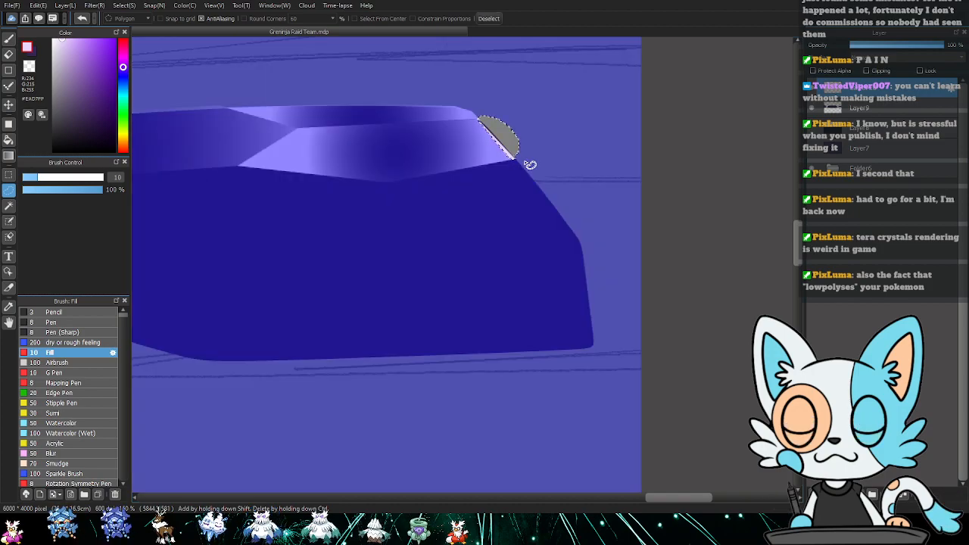
pyautogui.press('p')
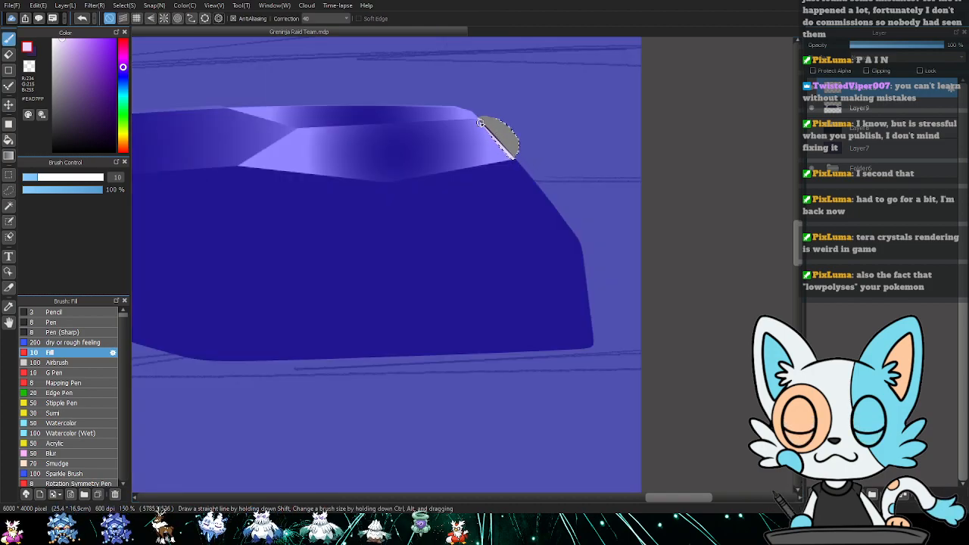
pyautogui.moveTo(499, 142); pyautogui.dragTo(517, 163)
pyautogui.hotkey('ctrl', 'z')
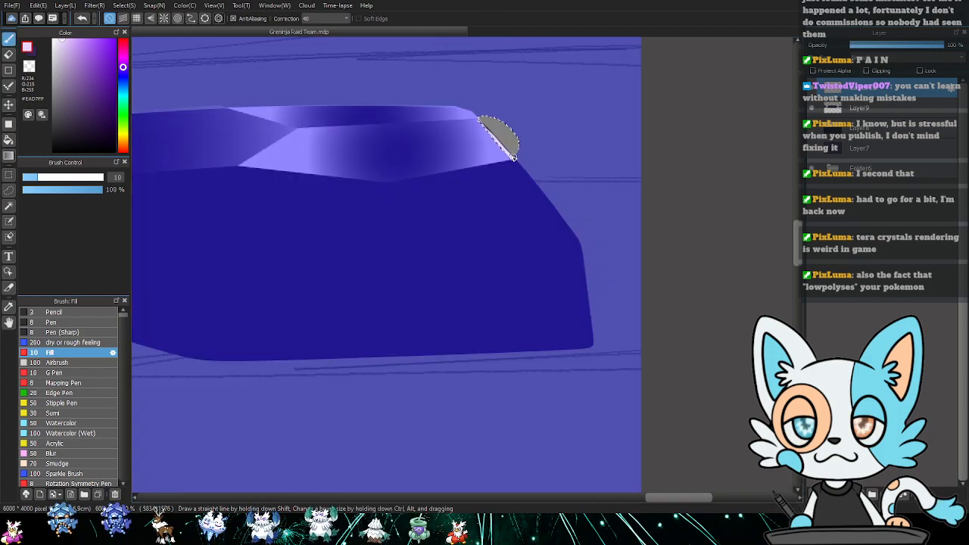
pyautogui.click(53, 322)
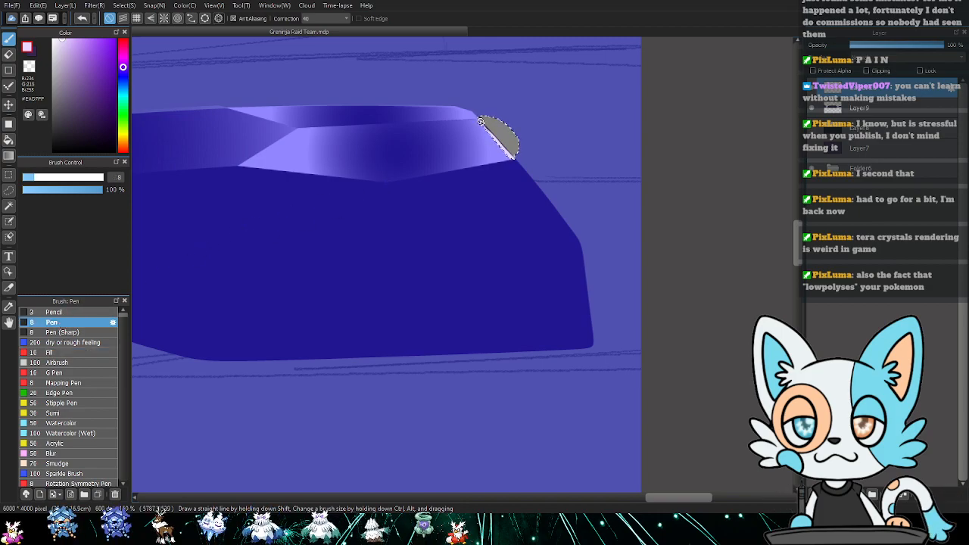
pyautogui.moveTo(509, 151); pyautogui.dragTo(530, 174)
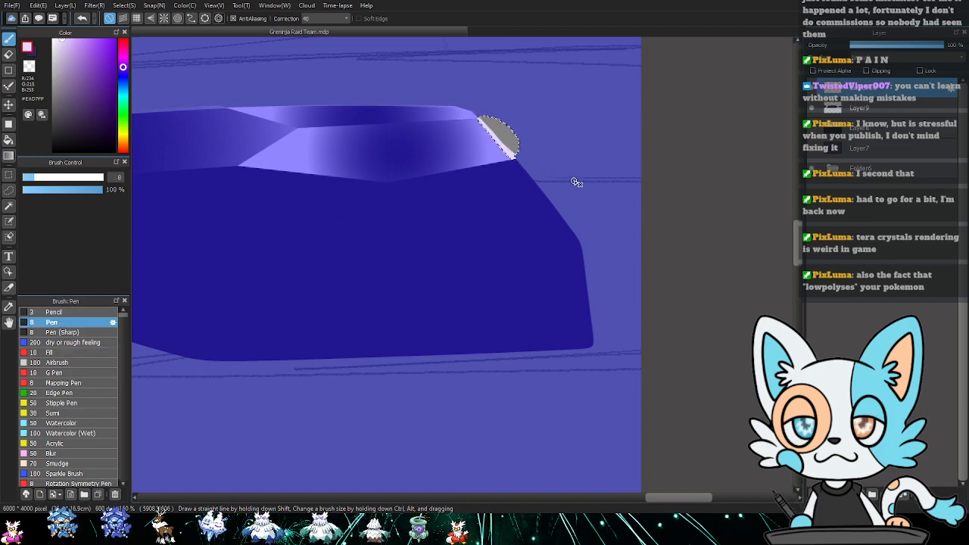
pyautogui.hotkey('ctrl', 'd')
# - Select a four-sided facet below the five-sided one on the right slope and shade it with a circular gradient, dark in the middle and lavender around
pyautogui.moveTo(579, 258); pyautogui.dragTo(614, 229)
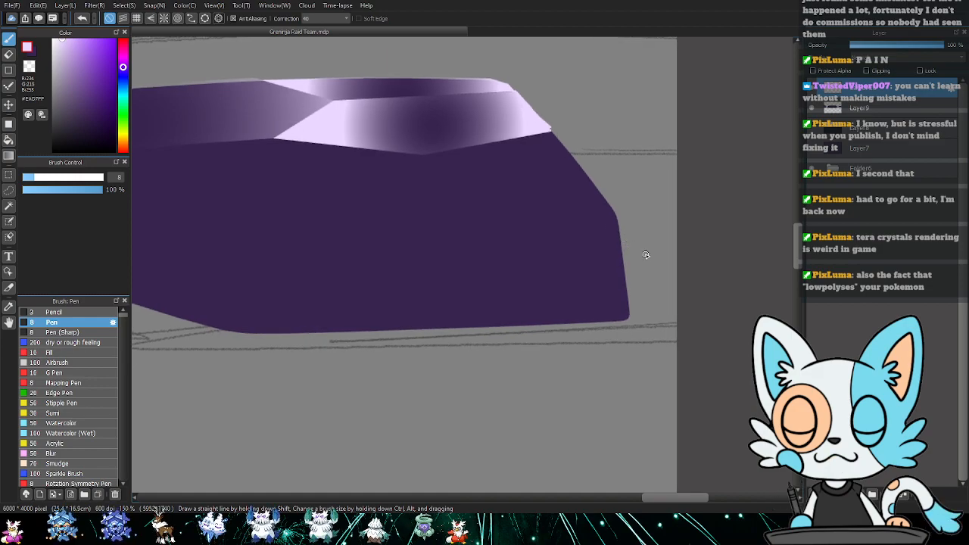
pyautogui.press('m')
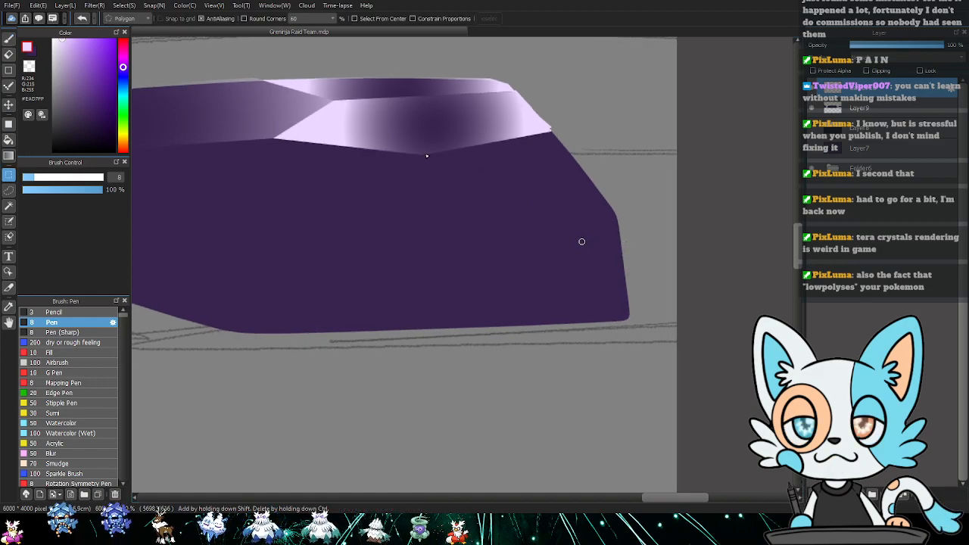
pyautogui.click(547, 195)
pyautogui.click(597, 189)
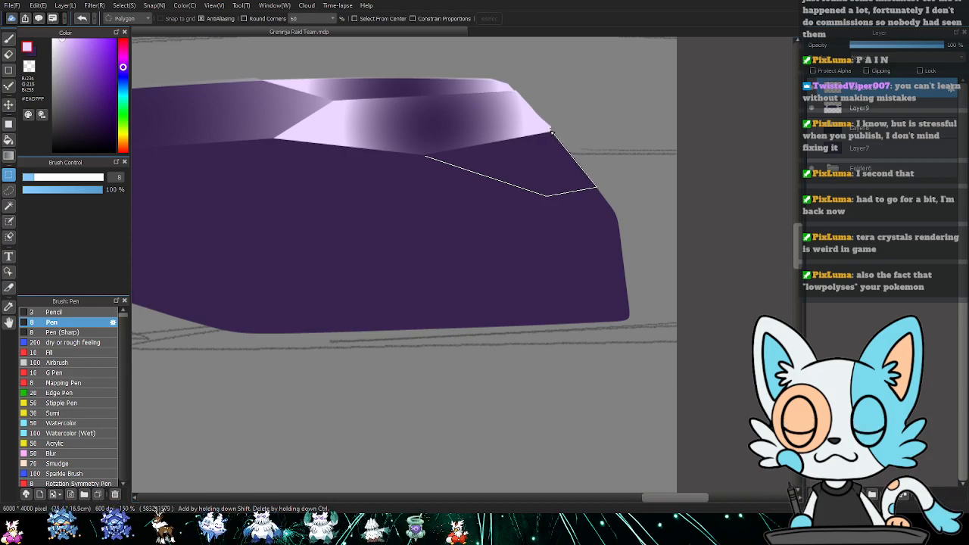
pyautogui.click(426, 156)
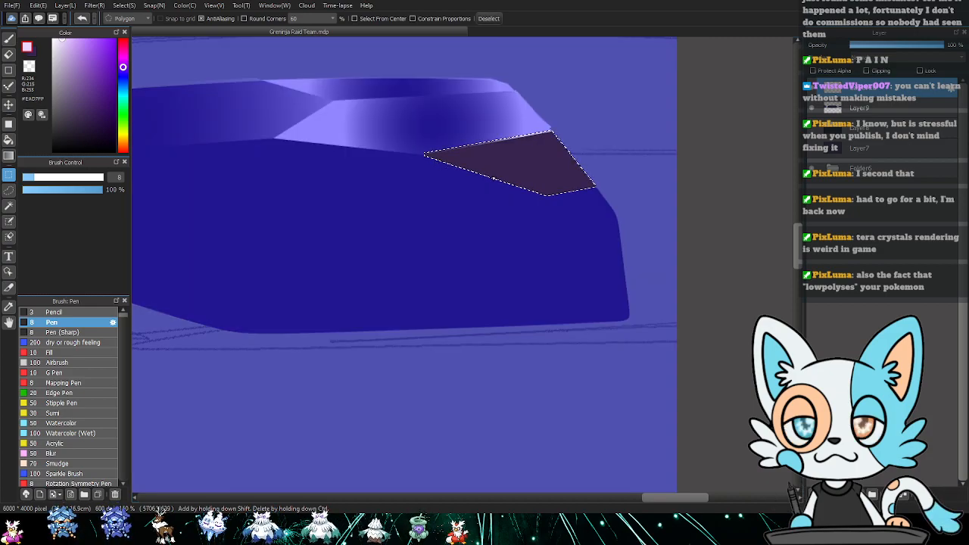
pyautogui.press('g')
pyautogui.moveTo(527, 172); pyautogui.dragTo(647, 121)
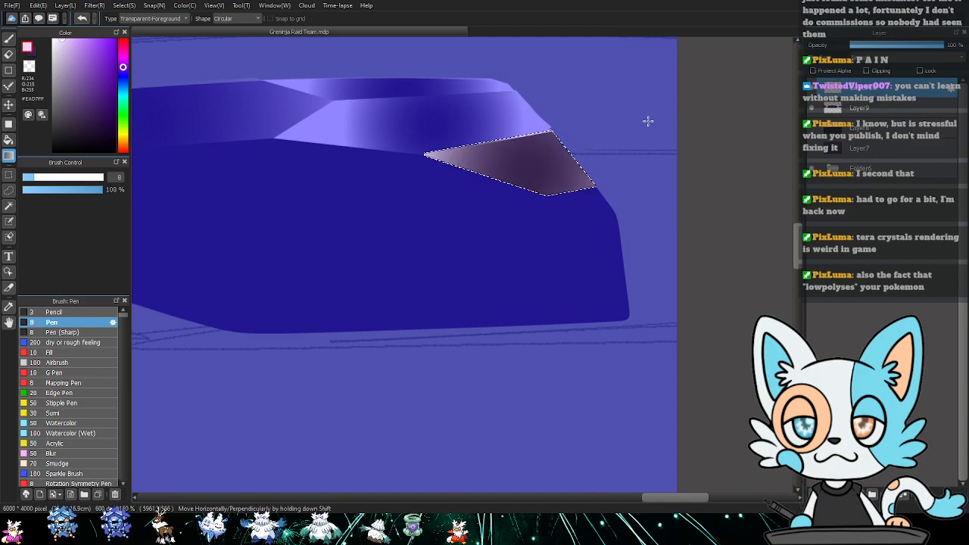
pyautogui.moveTo(556, 169); pyautogui.dragTo(610, 202)
pyautogui.hotkey('ctrl', 'z')
pyautogui.moveTo(513, 170); pyautogui.dragTo(478, 220)
pyautogui.hotkey('ctrl', 'd')
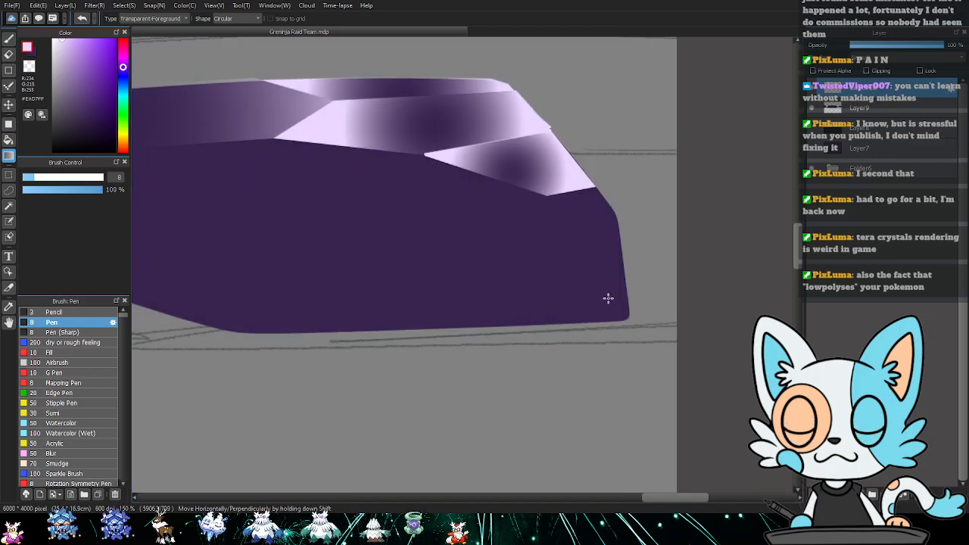
# - Select the small four-sided facet directly below on the right slope and shade it with circular lavender gradients centred on its dark middle
pyautogui.press('m')
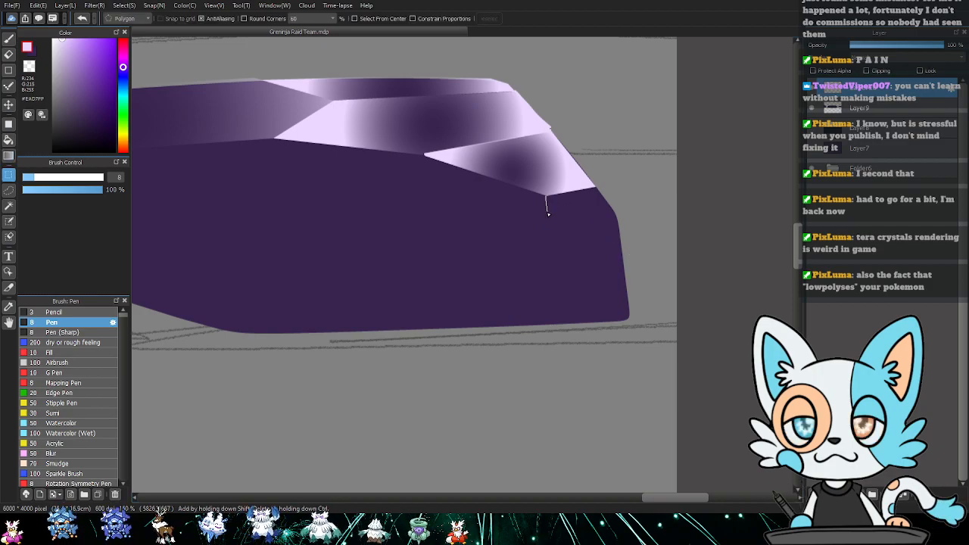
pyautogui.click(555, 242)
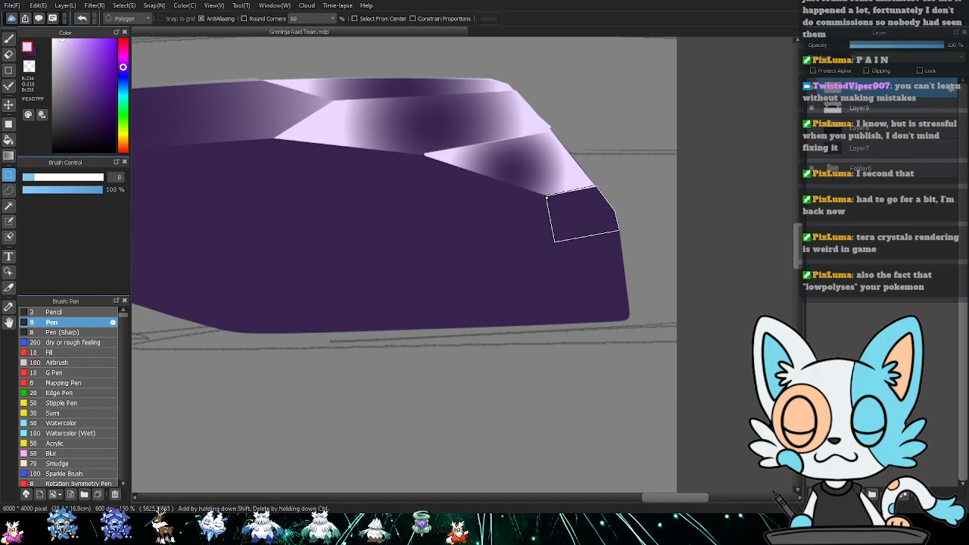
pyautogui.click(548, 196)
pyautogui.press('g')
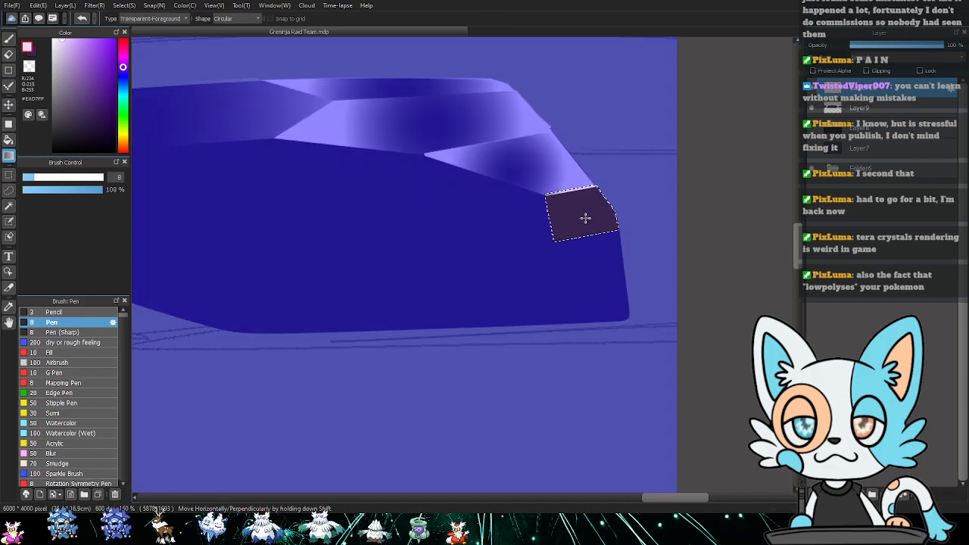
pyautogui.moveTo(584, 221); pyautogui.dragTo(554, 283)
pyautogui.hotkey('ctrl', 'z')
pyautogui.moveTo(582, 220); pyautogui.dragTo(658, 199)
pyautogui.moveTo(580, 216); pyautogui.dragTo(633, 203)
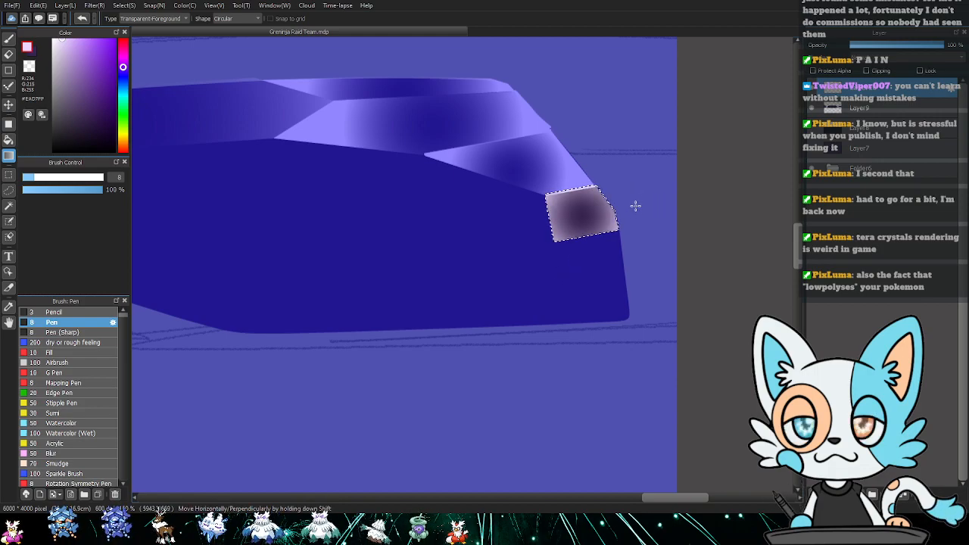
pyautogui.hotkey('ctrl', 'd')
# - Restore the small facet's selection, extend it over the rounded outer corner, redraw the circular gradient with its dark centre, and deselect
pyautogui.press('m')
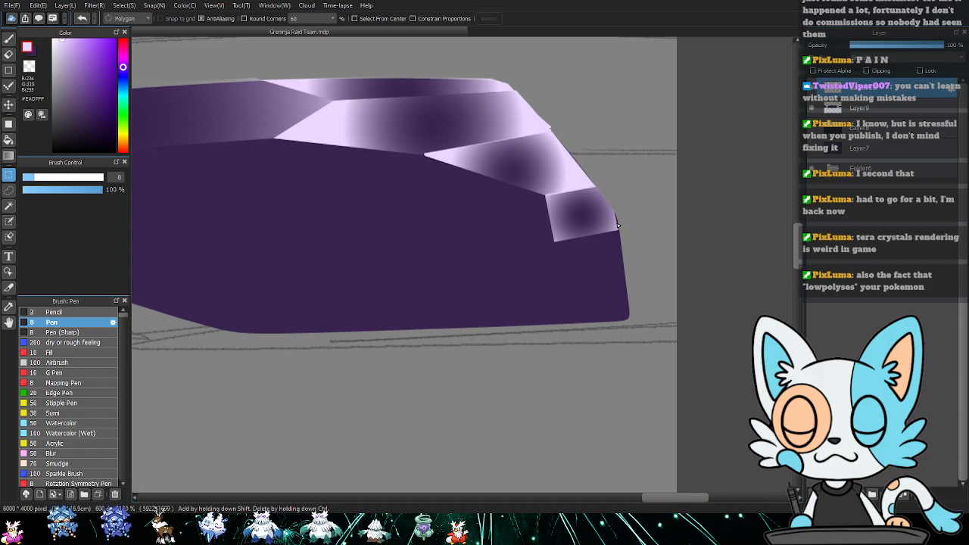
pyautogui.hotkey('ctrl', 'z')
pyautogui.hotkey('ctrl', 'z')
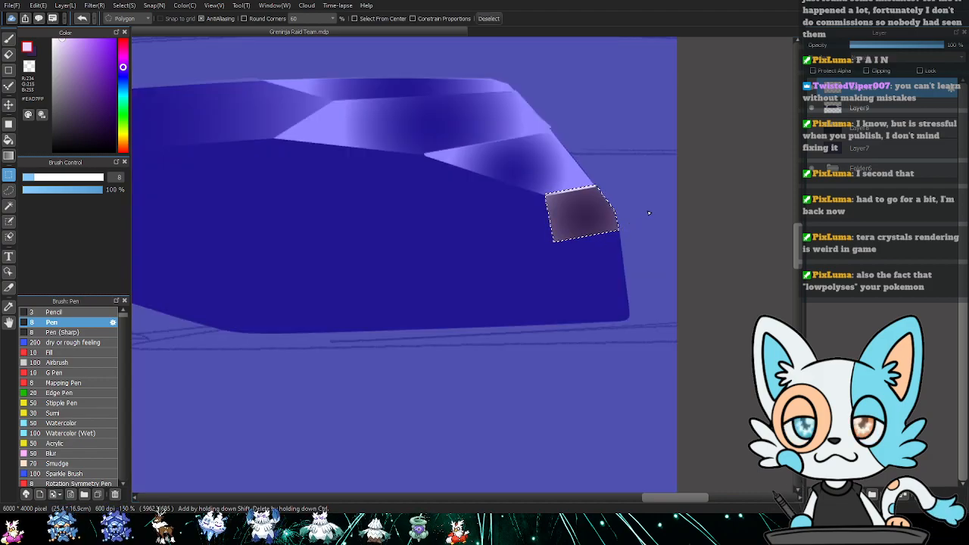
pyautogui.press('l')
pyautogui.moveTo(614, 212)
pyautogui.mouseDown()
pyautogui.moveTo(624, 230)
pyautogui.moveTo(601, 275)
pyautogui.mouseUp()
pyautogui.press('v')
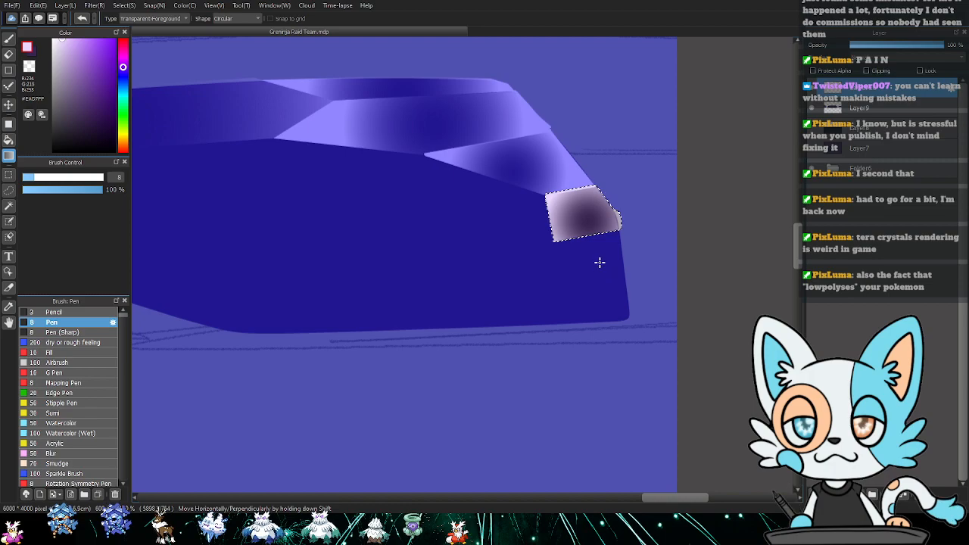
pyautogui.hotkey('ctrl', 'd')
# - Select the four-sided facet at the rock's lower right corner and shade it with a circular gradient, dark in the middle and lavender around
pyautogui.press('l')
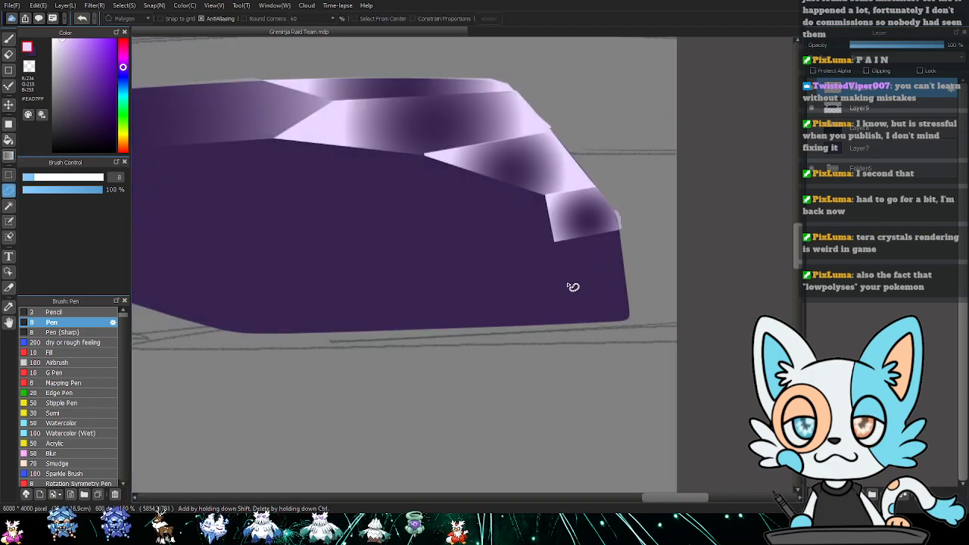
pyautogui.press('m')
pyautogui.click(555, 244)
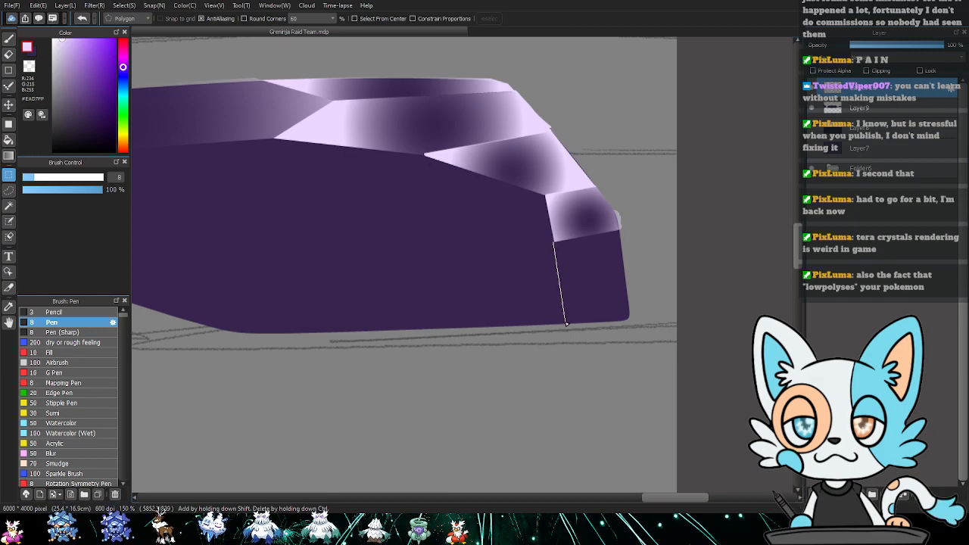
pyautogui.click(566, 324)
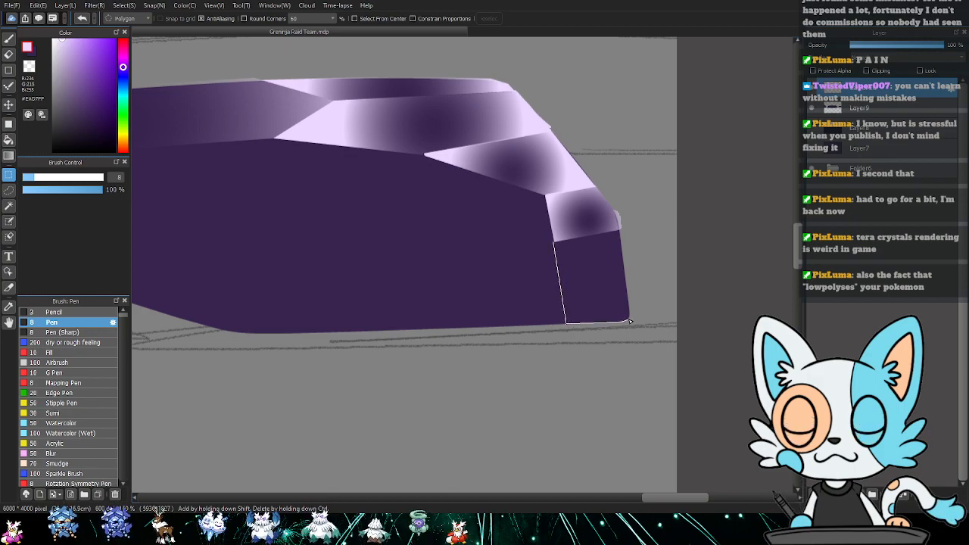
pyautogui.click(621, 229)
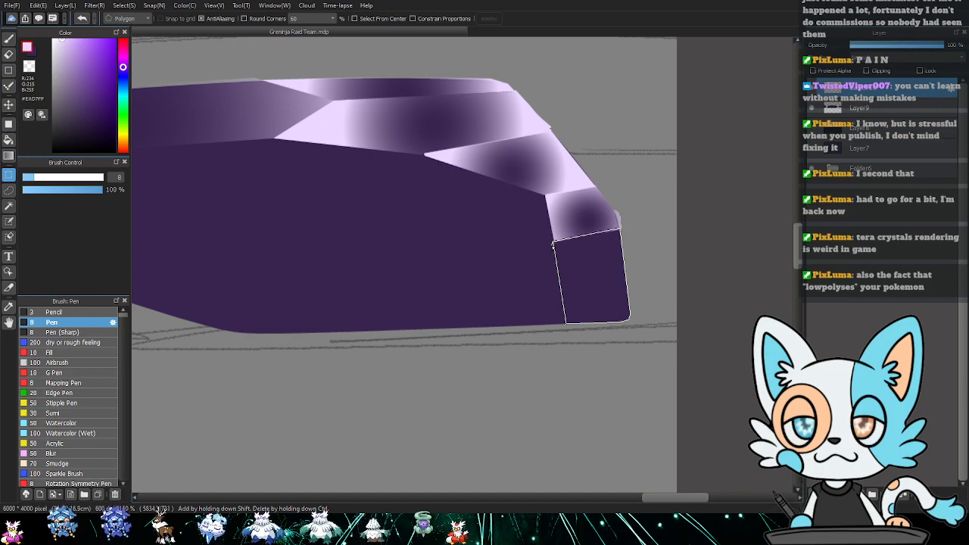
pyautogui.click(555, 243)
pyautogui.press('g')
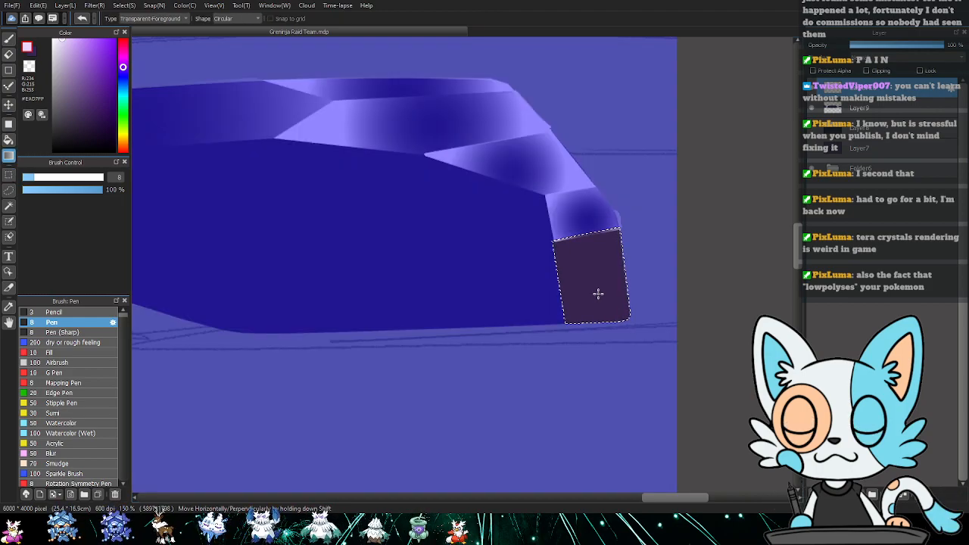
pyautogui.moveTo(598, 292); pyautogui.dragTo(611, 351)
pyautogui.hotkey('ctrl', 'd')
# - Select a triangular facet inward of the right slope's four-sided facet and shade it with a circular gradient, dark in the middle and lavender outward
pyautogui.hscroll(-3, 602, 309)
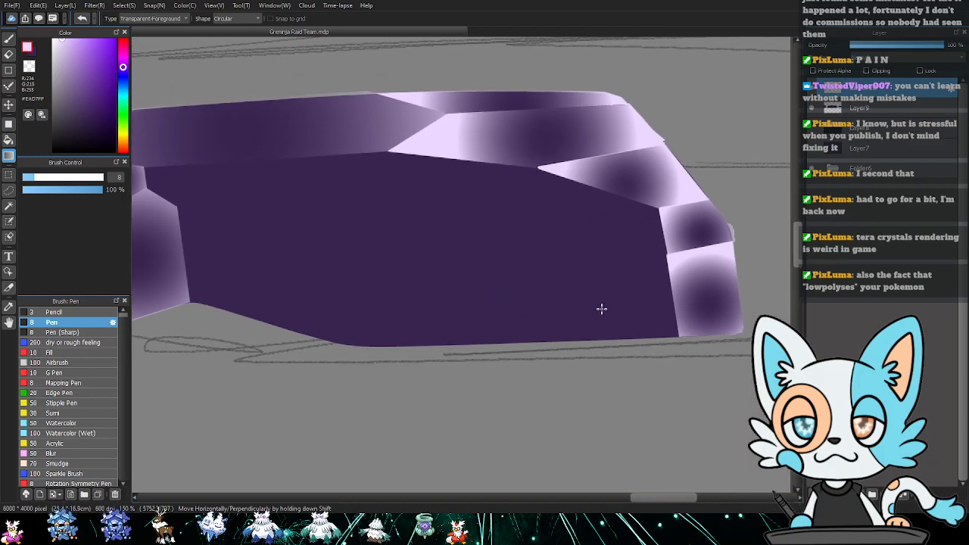
pyautogui.press('m')
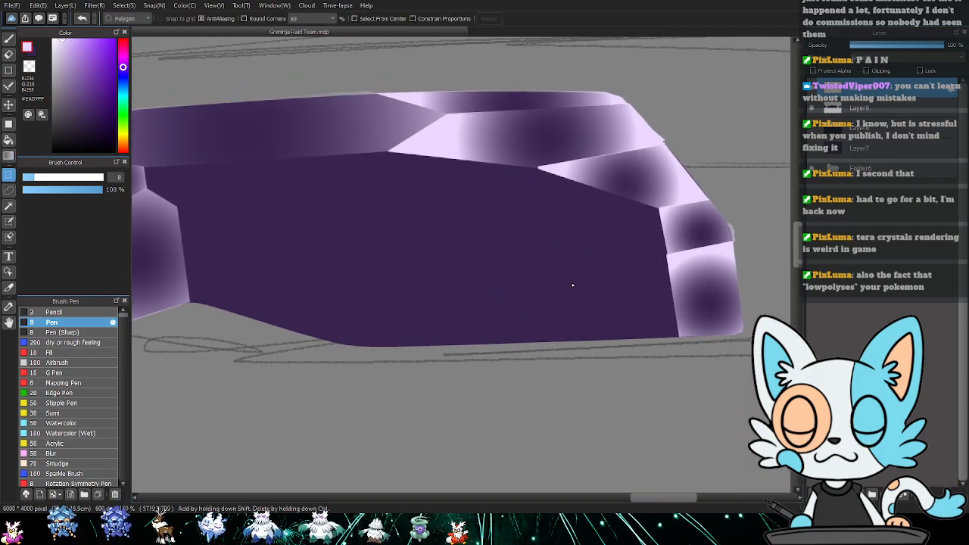
pyautogui.click(537, 170)
pyautogui.click(526, 222)
pyautogui.click(661, 211)
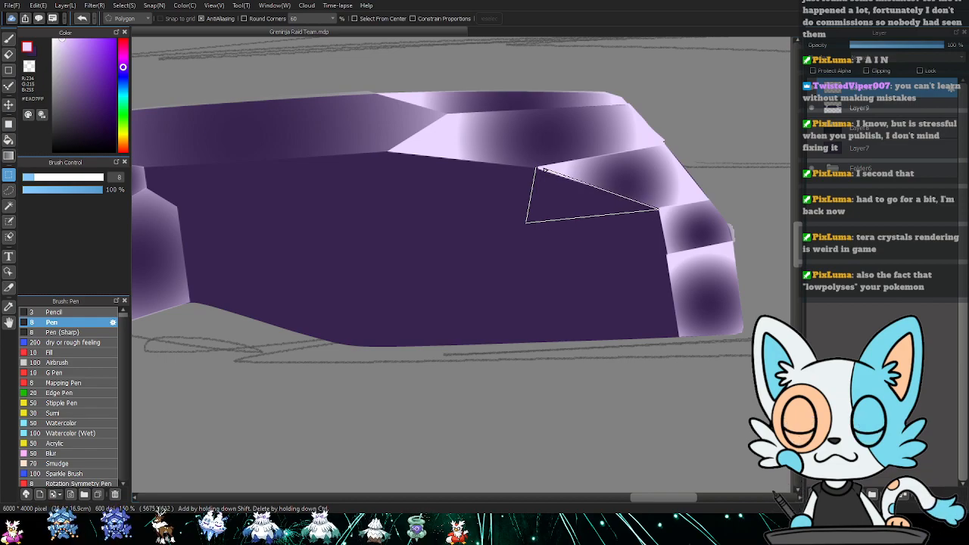
pyautogui.click(538, 170)
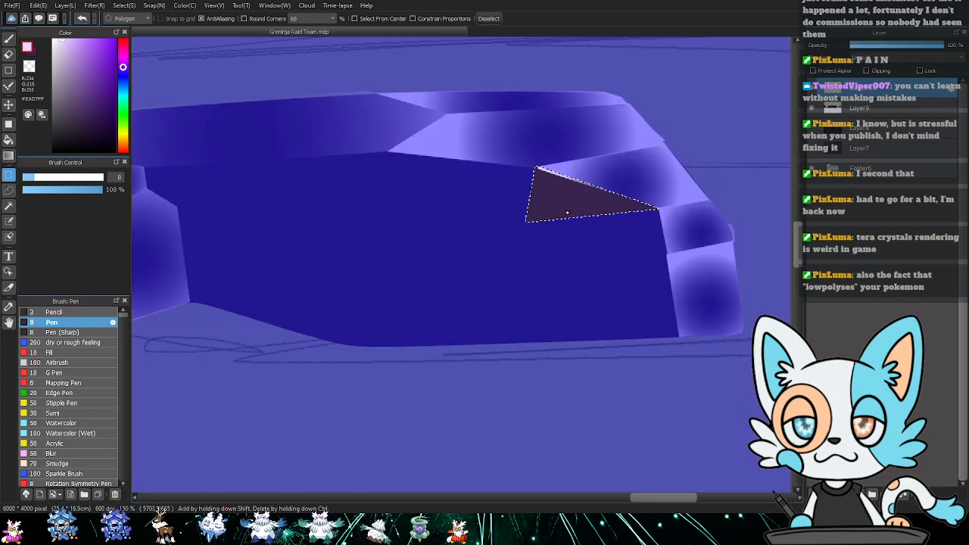
pyautogui.press('g')
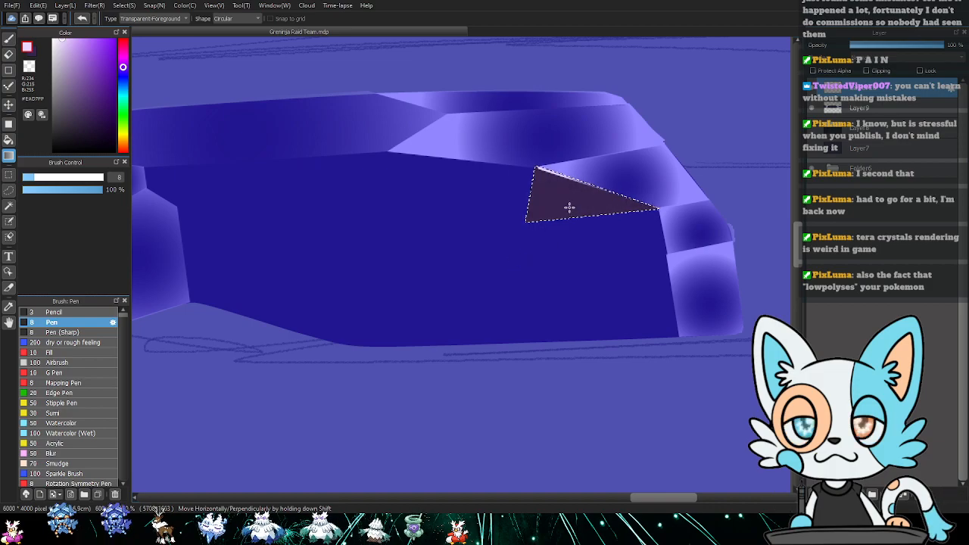
pyautogui.moveTo(568, 205); pyautogui.dragTo(539, 249)
pyautogui.hotkey('ctrl', 'd')
# - Select the large four-sided facet below the right triangular facet, down to the rock's lower edge, and shade it with a circular lavender gradient
pyautogui.press('m')
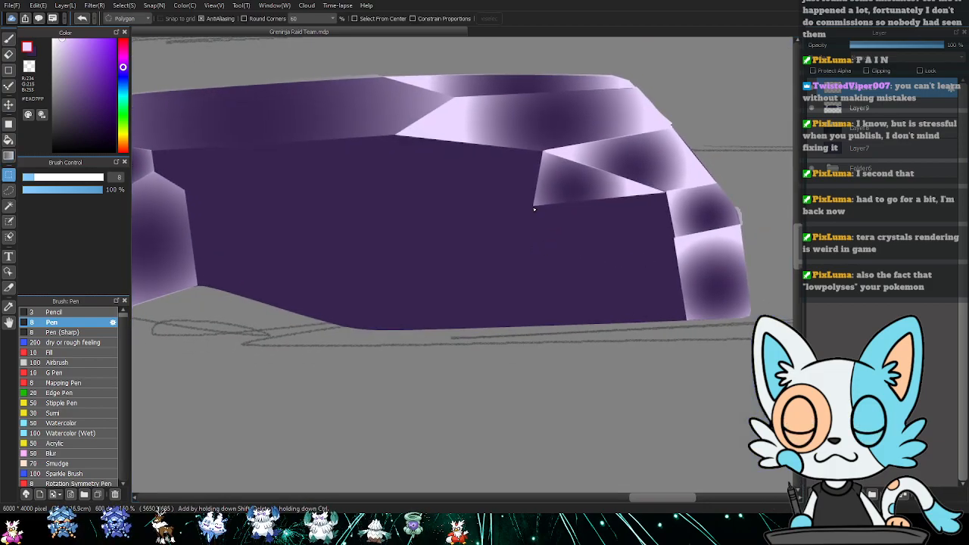
pyautogui.click(534, 207)
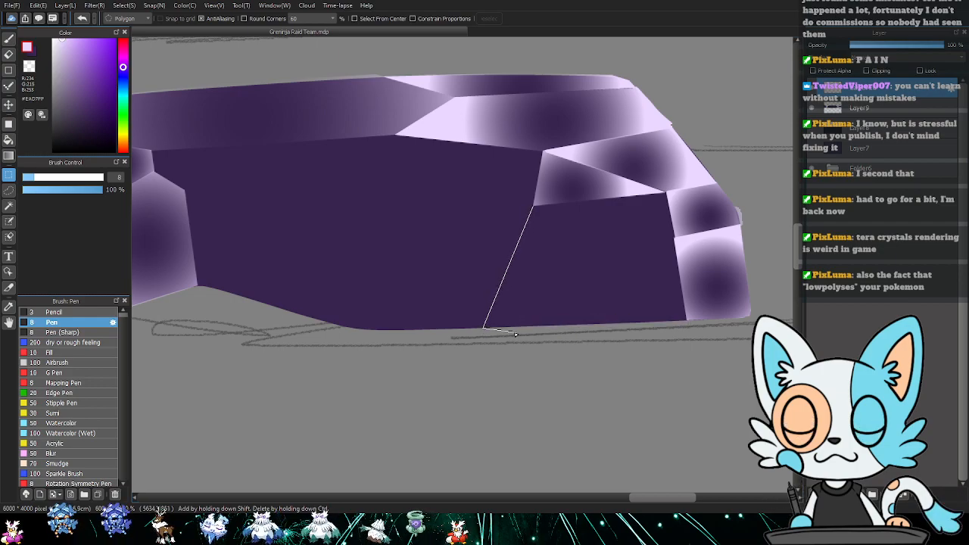
pyautogui.click(689, 323)
pyautogui.click(667, 192)
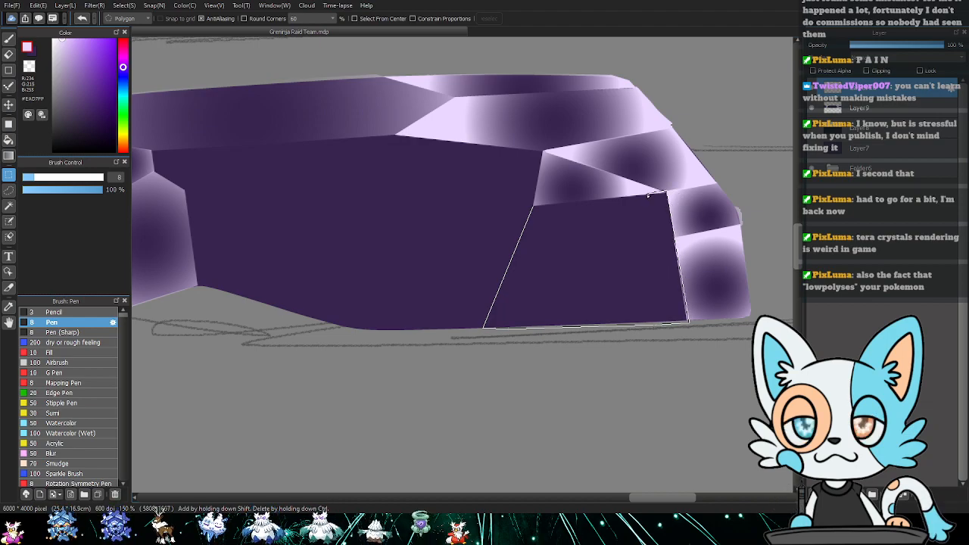
pyautogui.doubleClick(533, 205)
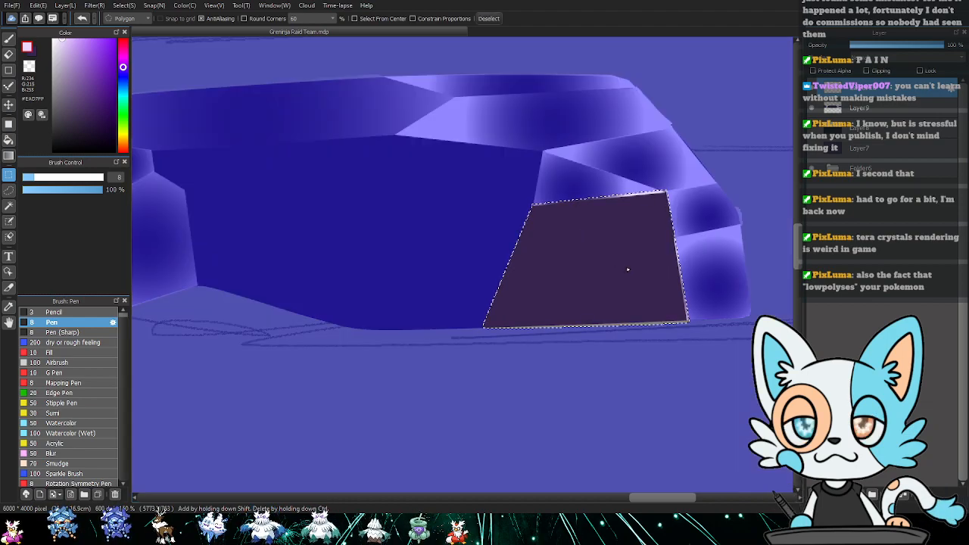
pyautogui.press('g')
pyautogui.moveTo(599, 277); pyautogui.dragTo(650, 342)
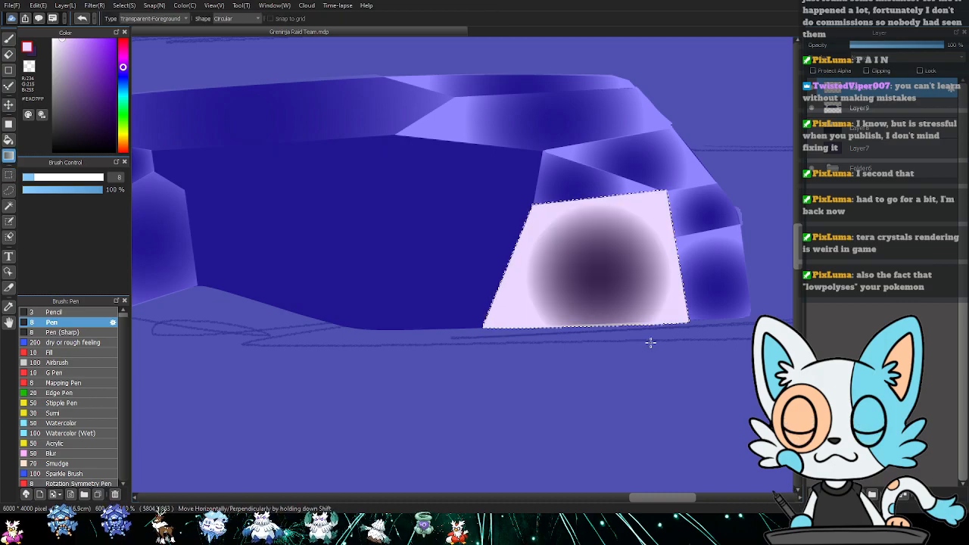
pyautogui.hotkey('ctrl', 'd')
# - Undo the large facet's gradient, redraw it wider so only the outer corners turn lavender, and deselect
pyautogui.moveTo(487, 265); pyautogui.dragTo(571, 288)
pyautogui.moveTo(636, 285)
pyautogui.mouseDown()
pyautogui.moveTo(604, 281)
pyautogui.moveTo(725, 384)
pyautogui.mouseUp()
pyautogui.hotkey('ctrl', 'z')
pyautogui.hotkey('ctrl', 'z')
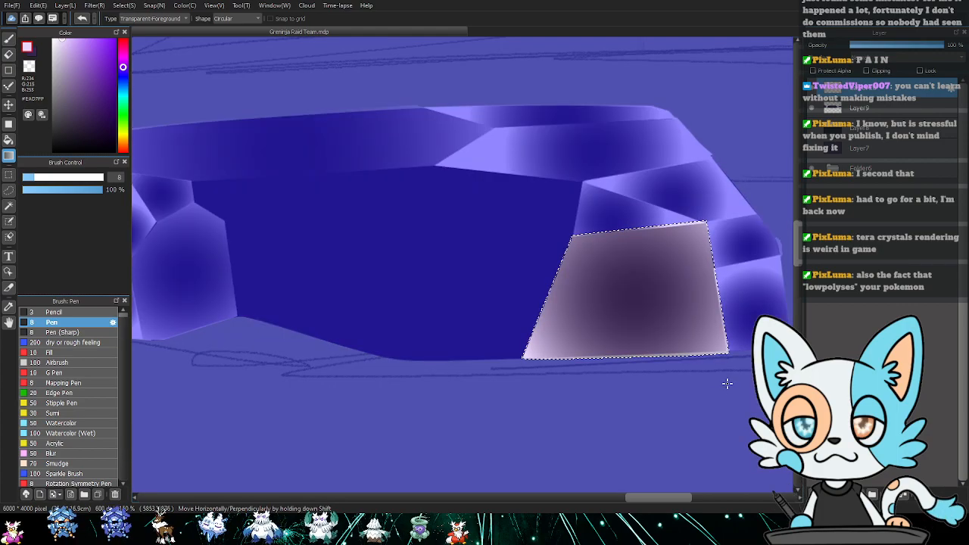
pyautogui.hotkey('ctrl', 'd')
# - Select a triangular facet pointing inward from the right triangular facet and shade it with a circular gradient, dark near its middle and lavender outward
pyautogui.moveTo(487, 282); pyautogui.dragTo(565, 306)
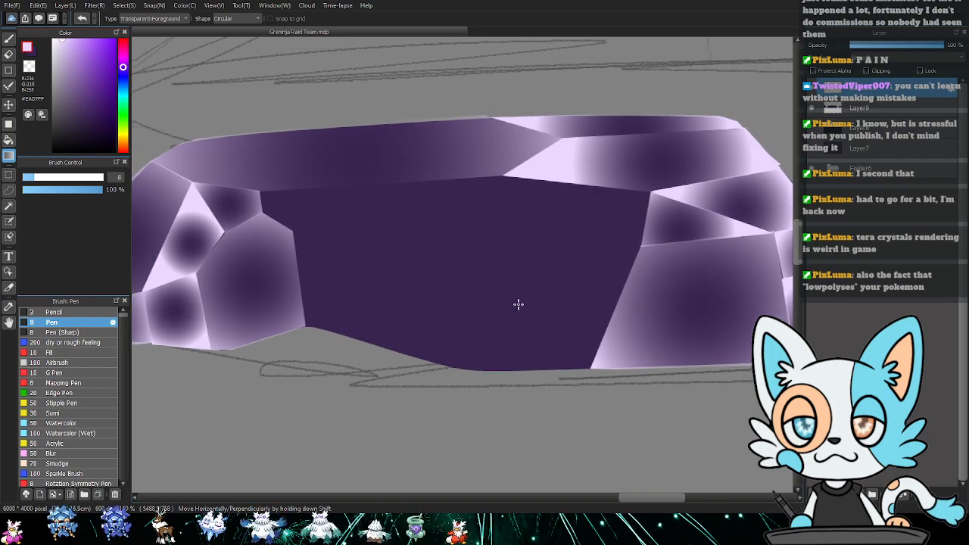
pyautogui.press('m')
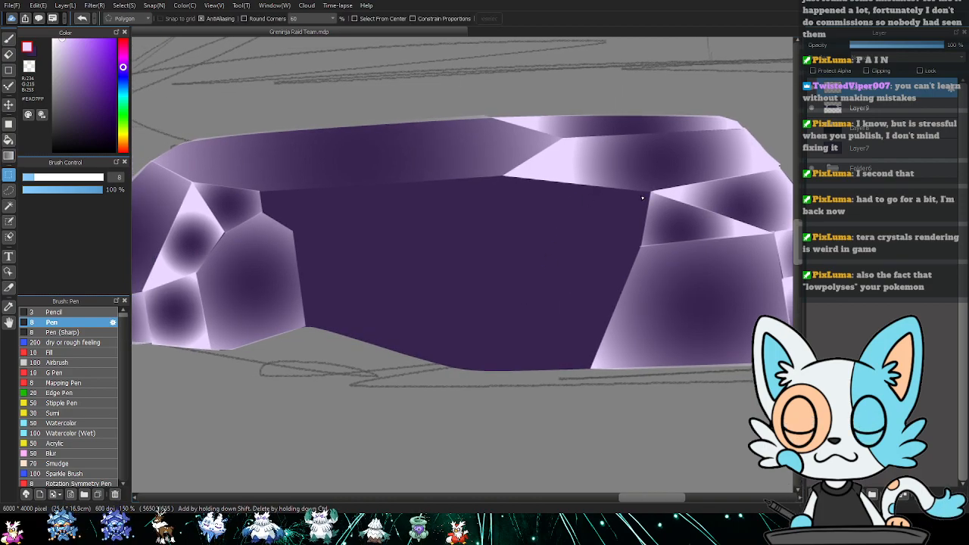
pyautogui.click(649, 193)
pyautogui.click(535, 250)
pyautogui.click(642, 248)
pyautogui.click(652, 194)
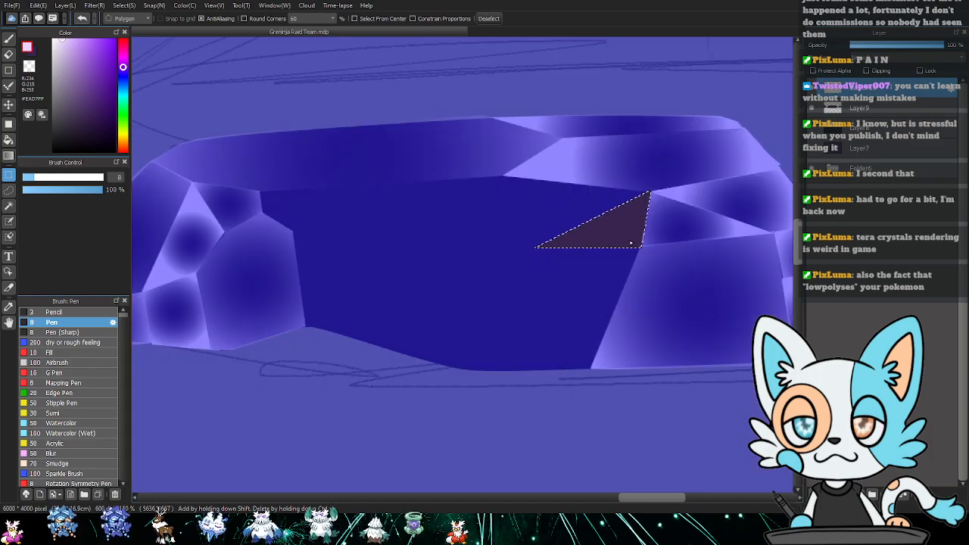
pyautogui.press('g')
pyautogui.moveTo(613, 241); pyautogui.dragTo(610, 265)
pyautogui.hotkey('ctrl', 'd')
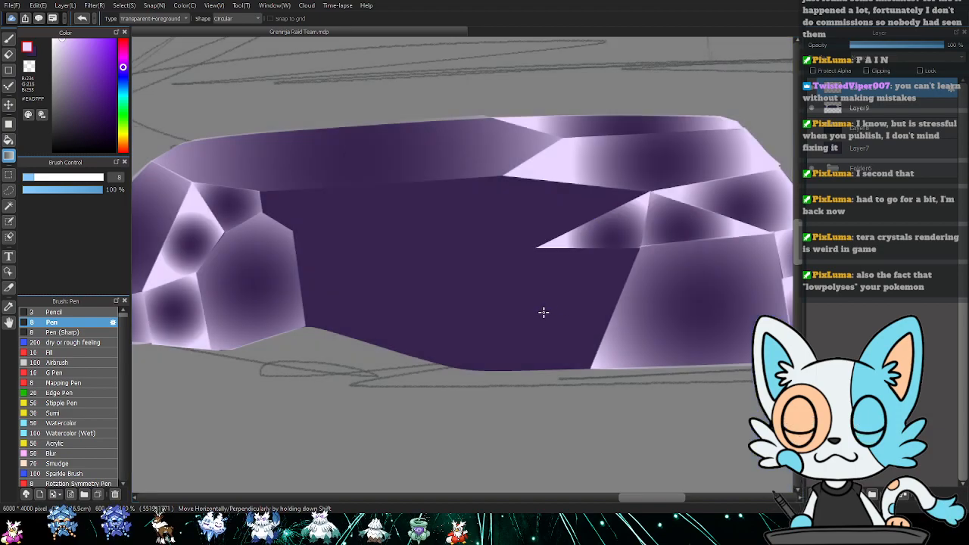
# - Select the slanted four-sided facet beneath the inward-pointing triangle, along the lower edge, and shade it with a wide circular lavender gradient
pyautogui.press('m')
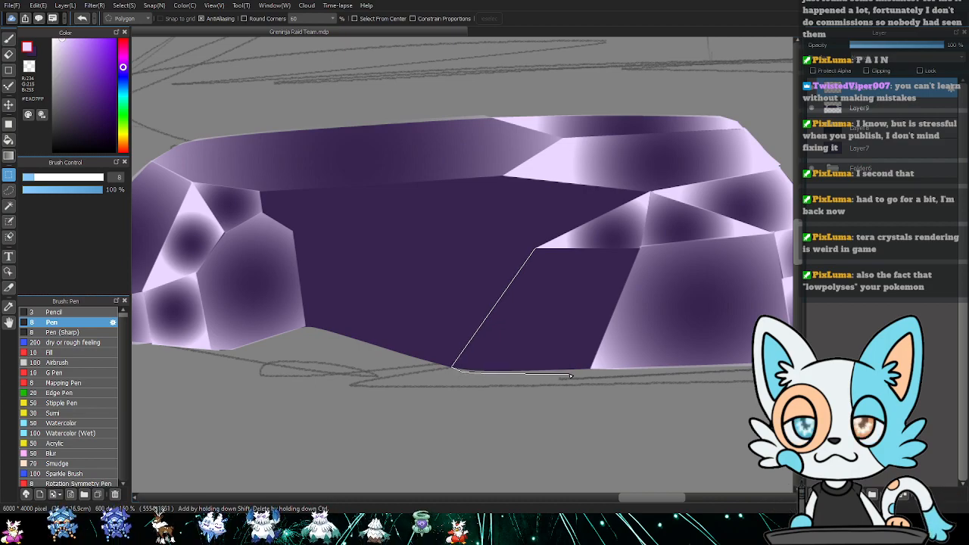
pyautogui.click(590, 370)
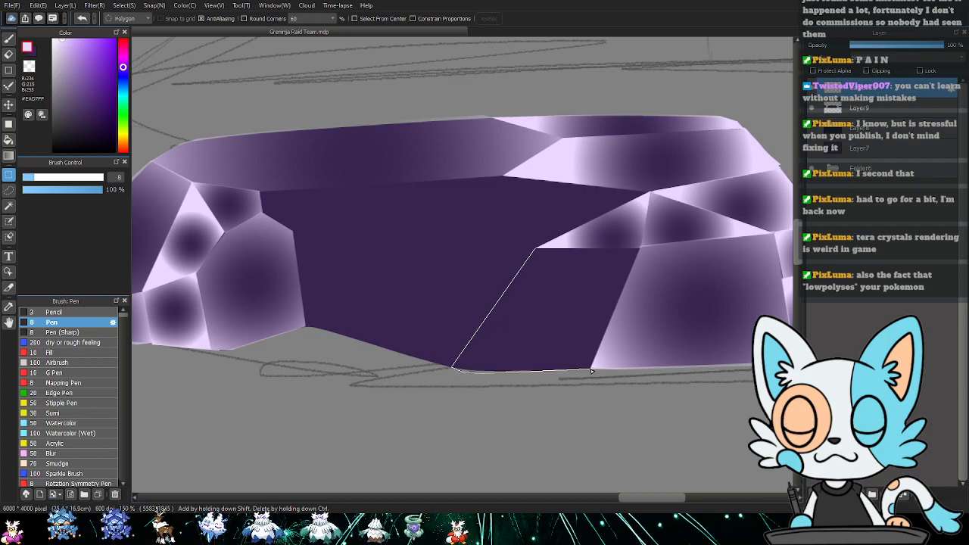
pyautogui.click(643, 247)
pyautogui.click(535, 249)
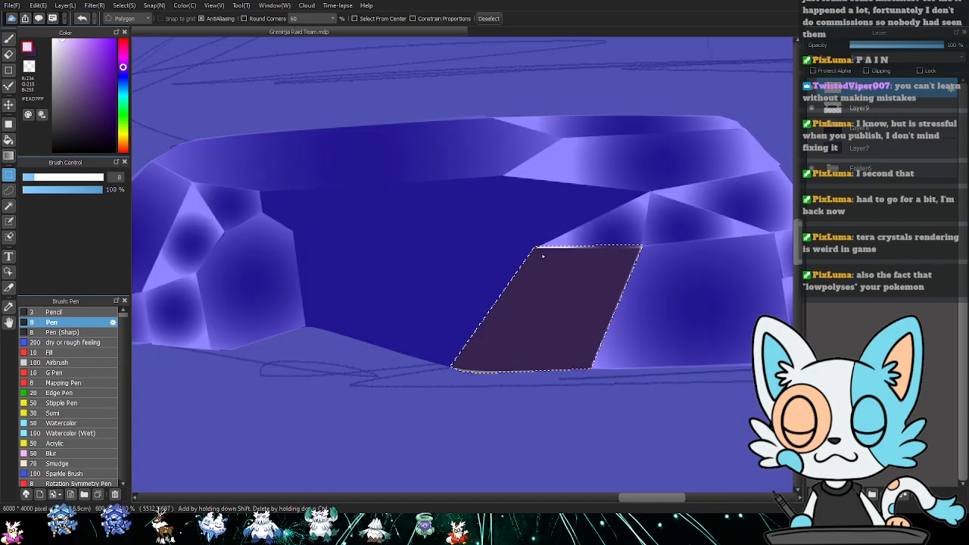
pyautogui.press('g')
pyautogui.moveTo(552, 318); pyautogui.dragTo(522, 421)
pyautogui.hotkey('ctrl', 'd')
# - Select the triangle under the bright upper right facet, extend the selection with the Lasso along its lower edge, and shade it with a circular gradient
pyautogui.moveTo(511, 355); pyautogui.dragTo(566, 362)
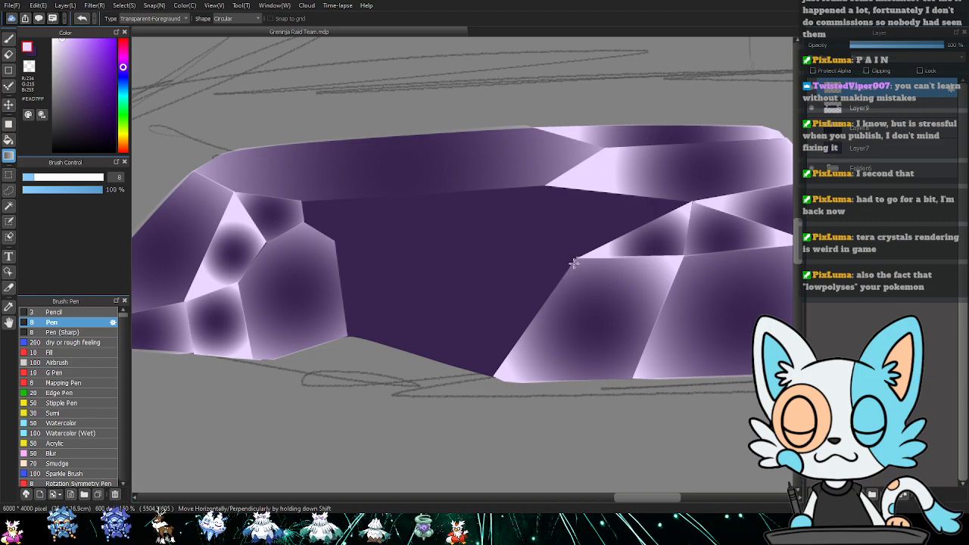
pyautogui.press('m')
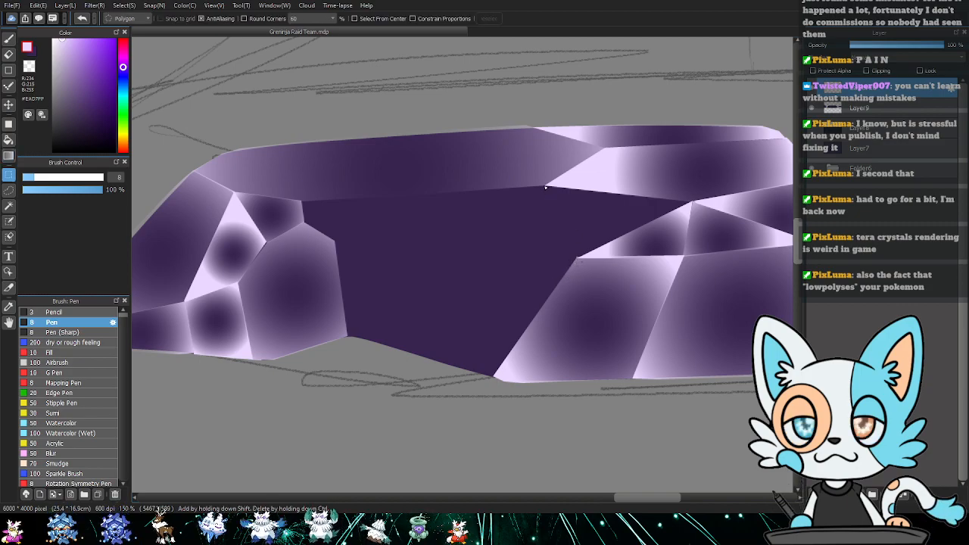
pyautogui.click(577, 258)
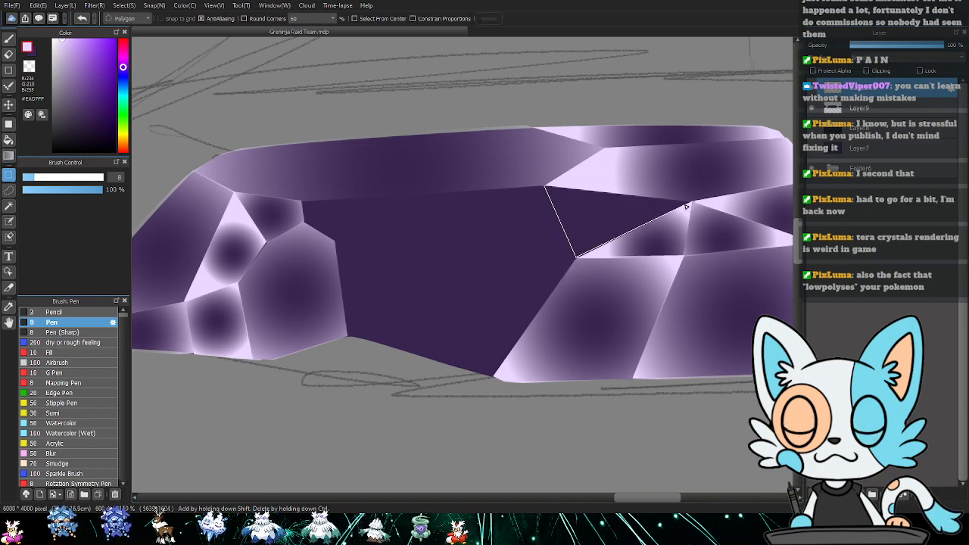
pyautogui.click(692, 201)
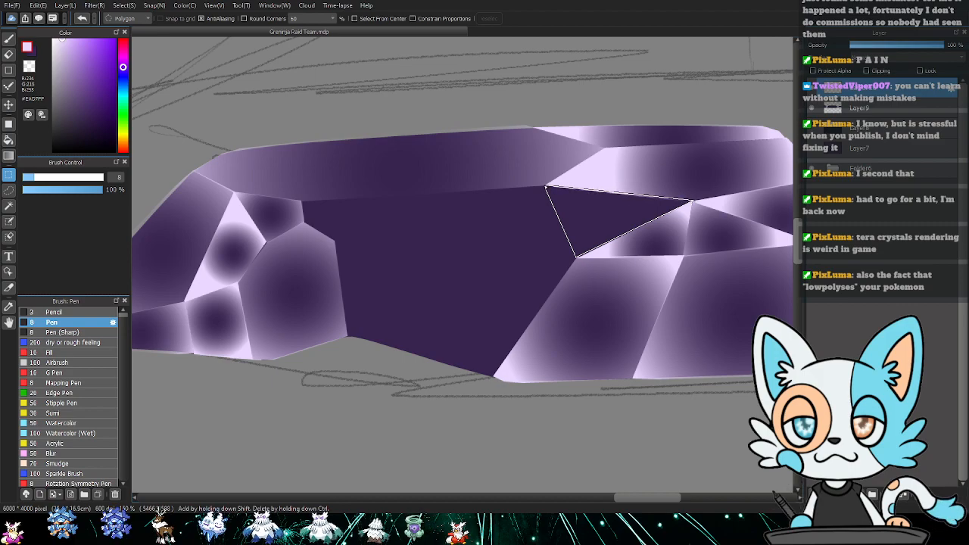
pyautogui.click(545, 186)
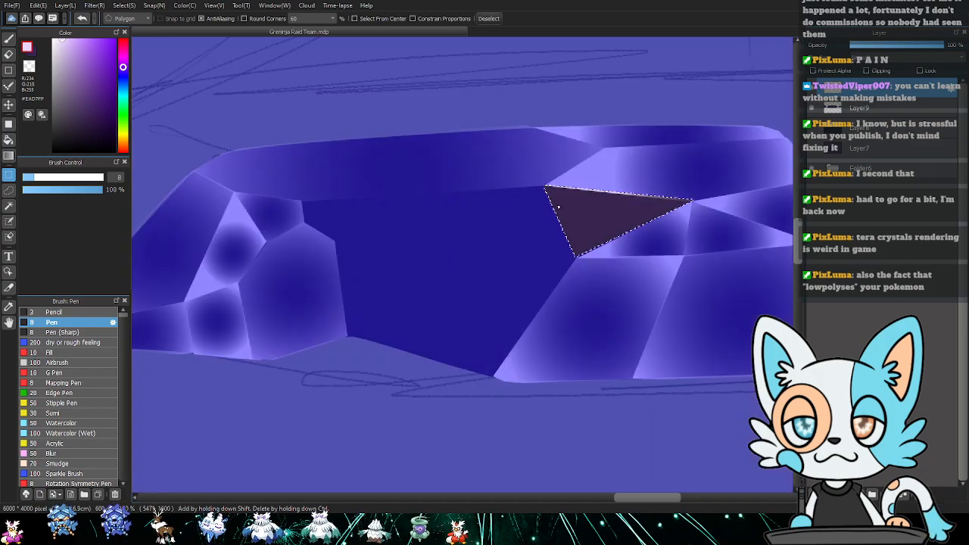
pyautogui.press('g')
pyautogui.click(580, 260)
pyautogui.moveTo(580, 260); pyautogui.dragTo(689, 210)
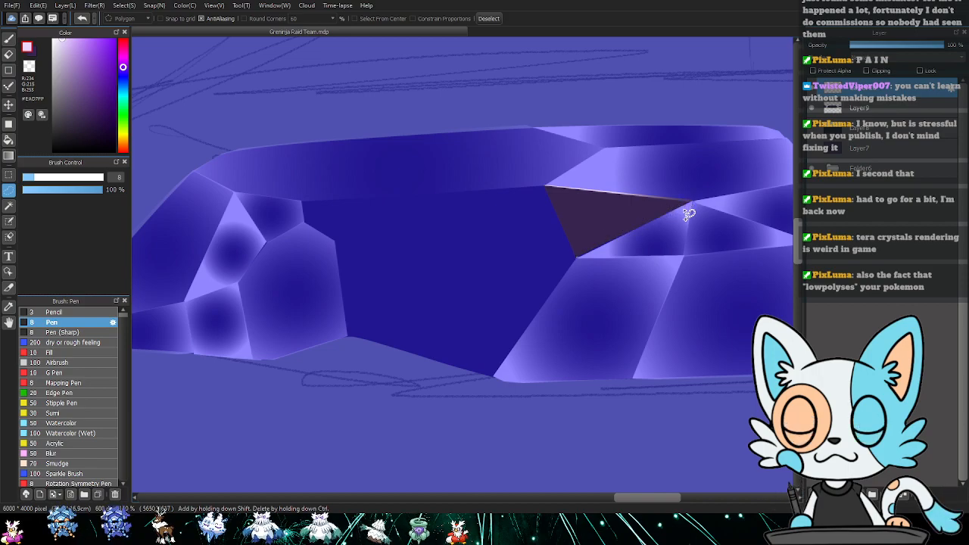
pyautogui.moveTo(580, 261)
pyautogui.mouseDown()
pyautogui.moveTo(619, 240)
pyautogui.moveTo(624, 281)
pyautogui.mouseUp()
pyautogui.press('g')
pyautogui.hotkey('ctrl', 'd')
# - Select a narrow slanted facet inward of the last lower-edge facet and shade it with a circular gradient, dark in the middle and lavender at the ends
pyautogui.hscroll(-2, 610, 290)
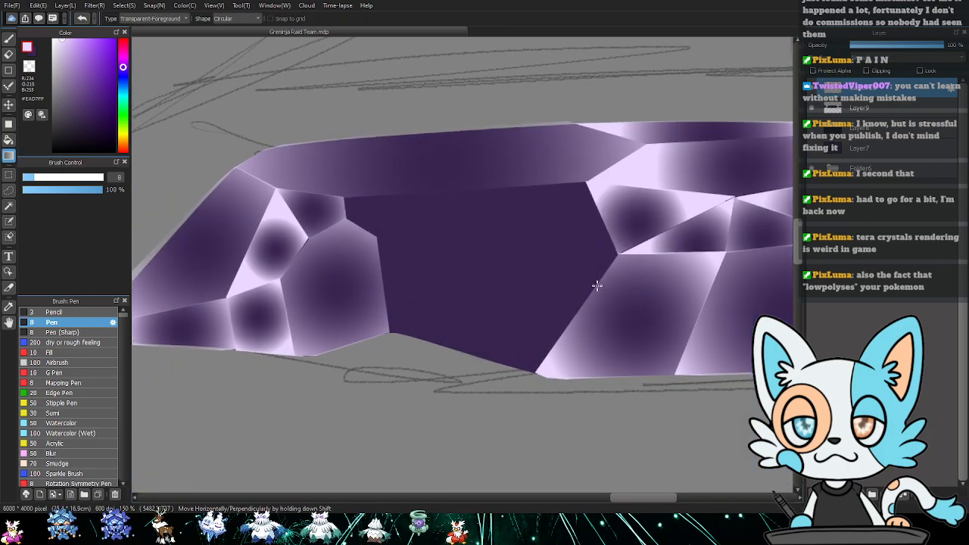
pyautogui.press('m')
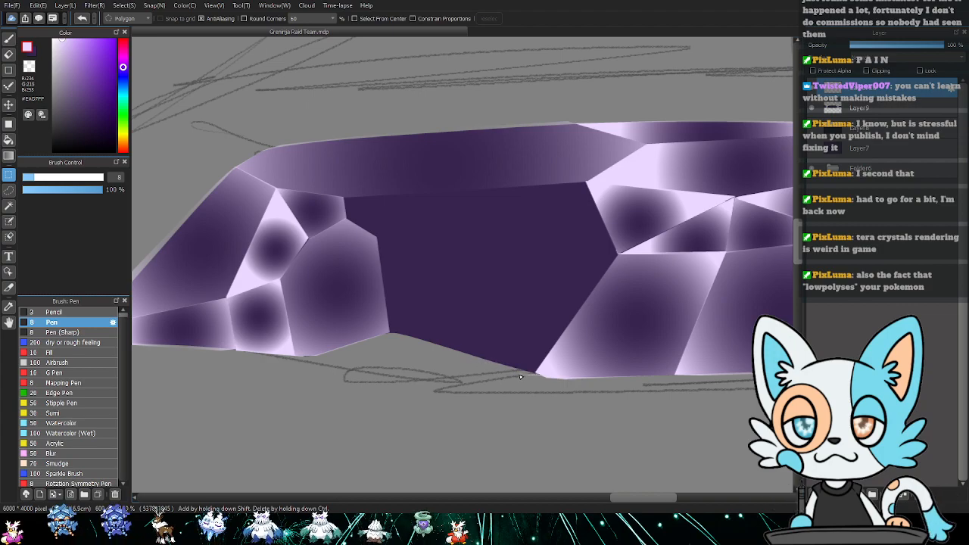
pyautogui.click(463, 354)
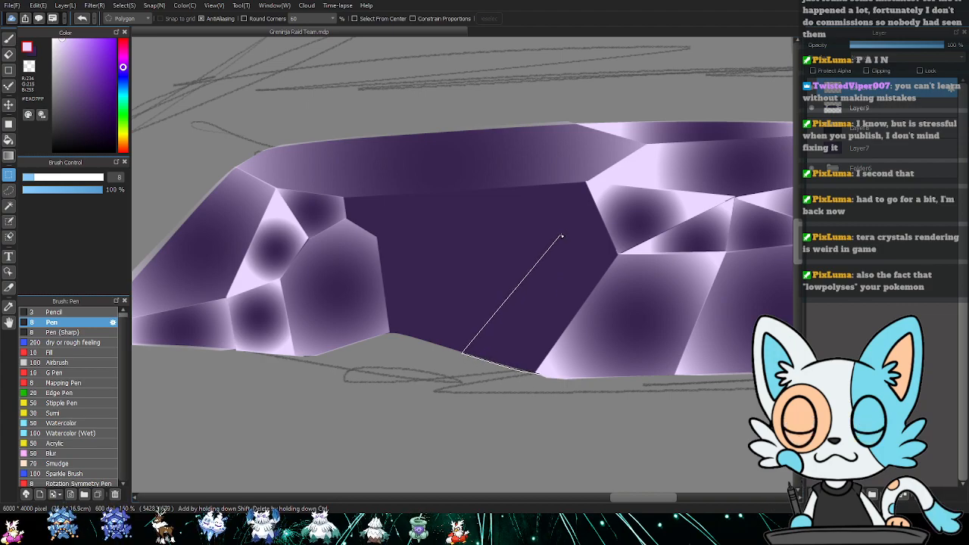
pyautogui.click(563, 256)
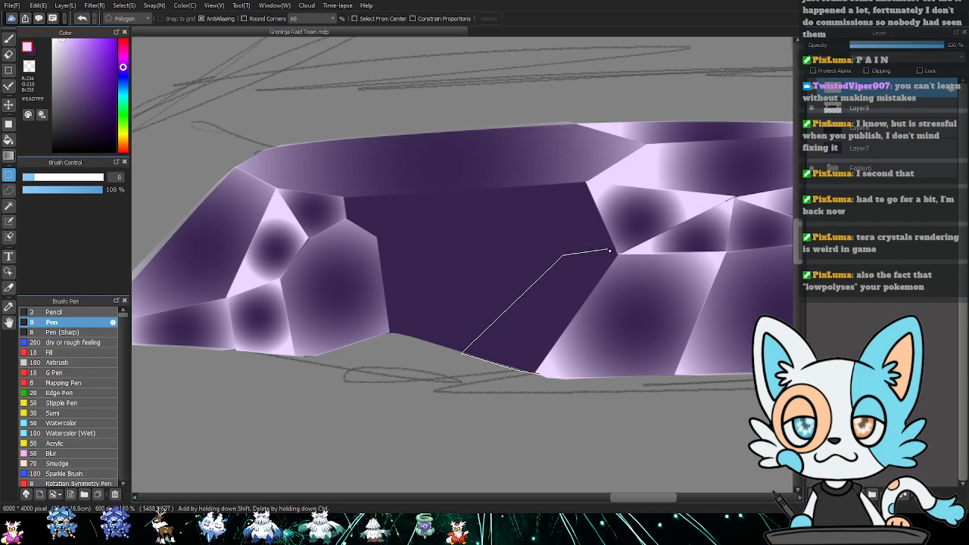
pyautogui.click(620, 254)
pyautogui.doubleClick(539, 373)
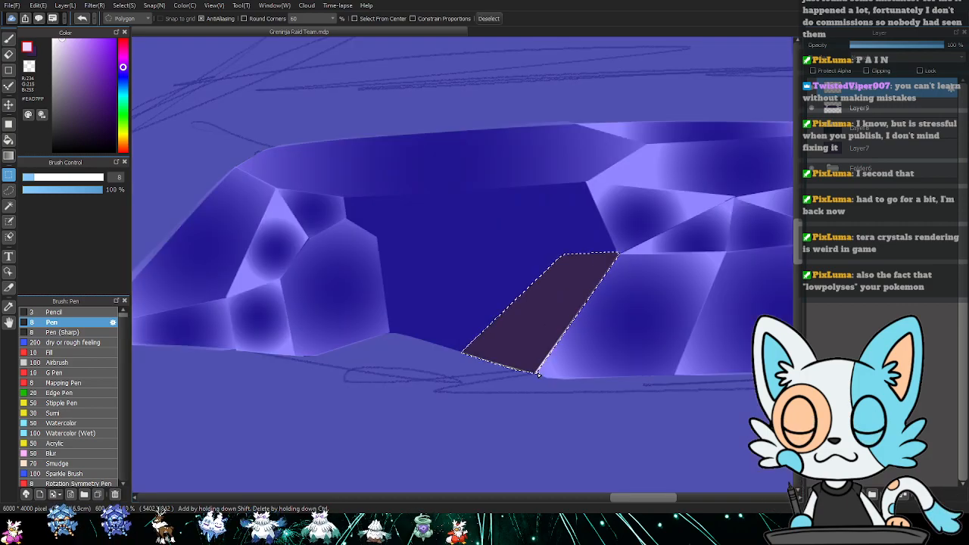
pyautogui.press('g')
pyautogui.moveTo(539, 325); pyautogui.dragTo(574, 386)
pyautogui.hotkey('ctrl', 'd')
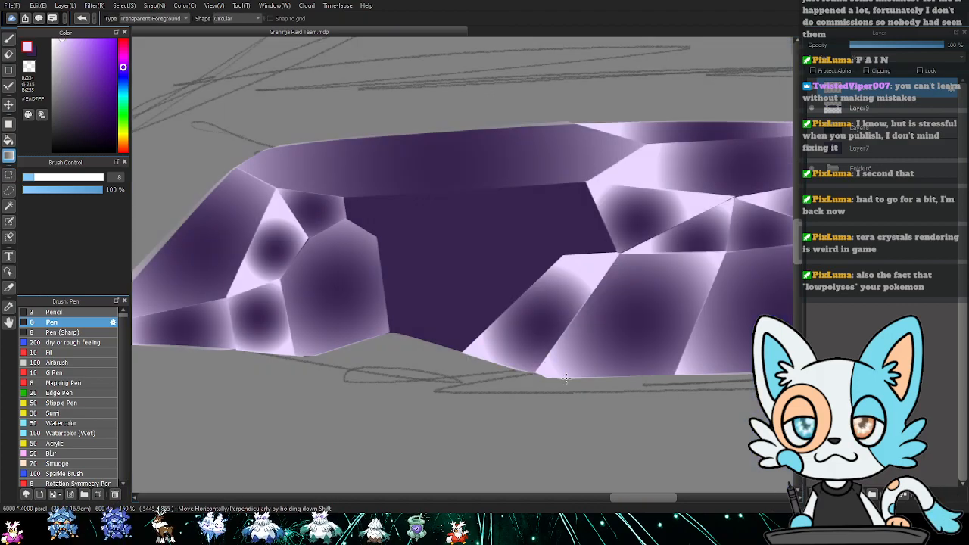
# - Undo the narrow facet's gradient, redraw a wider, darker circular gradient centred closer to its right edge, and deselect
pyautogui.hotkey('ctrl', 'z')
pyautogui.hotkey('ctrl', 'z')
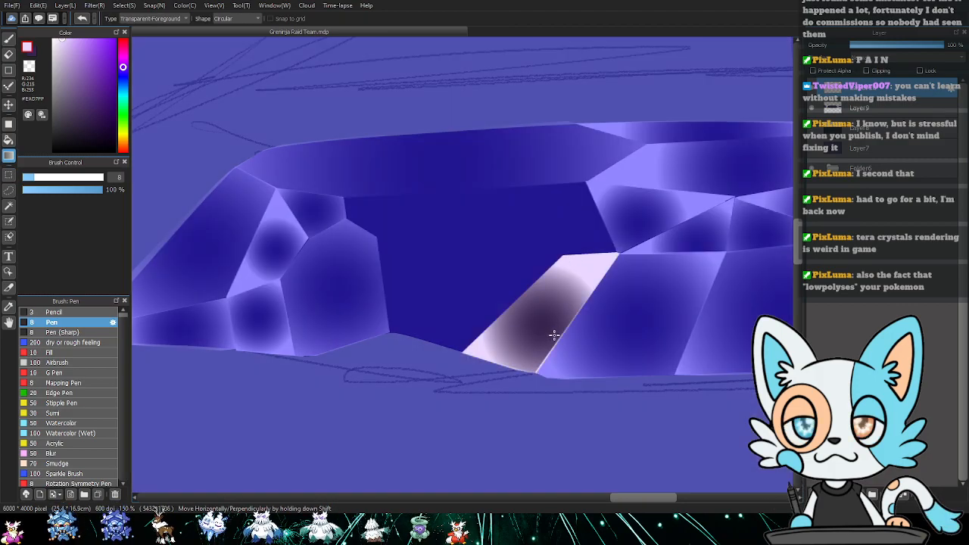
pyautogui.moveTo(558, 315); pyautogui.dragTo(621, 403)
pyautogui.hotkey('ctrl', 'd')
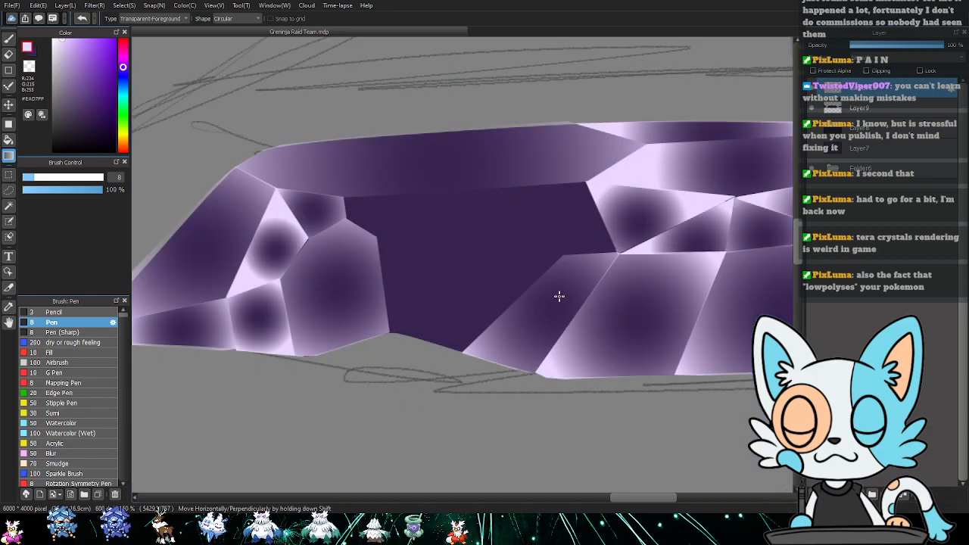
# - Select the small triangle directly above the narrow slanted facet and shade it with a circular gradient, dark at its base and lavender towards its tip
pyautogui.press('m')
pyautogui.click(562, 256)
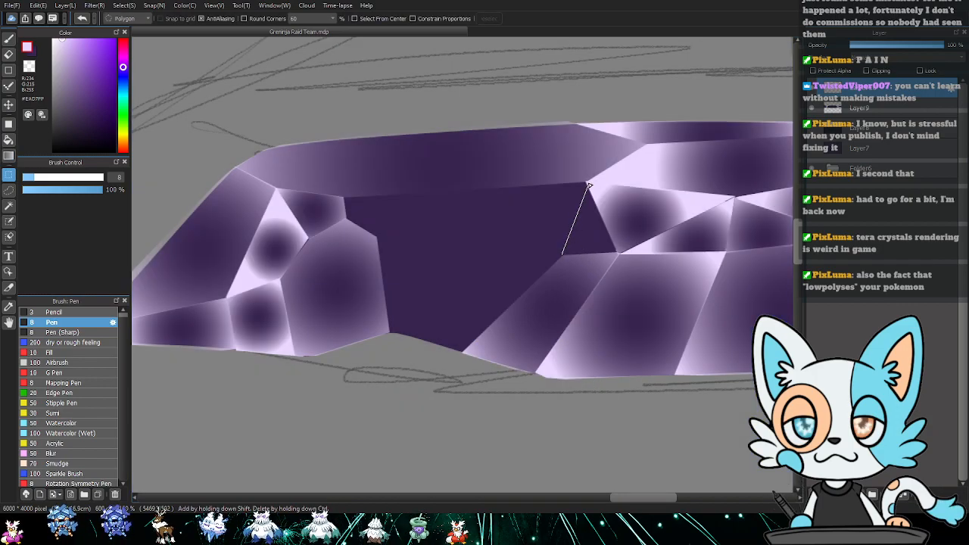
pyautogui.click(586, 184)
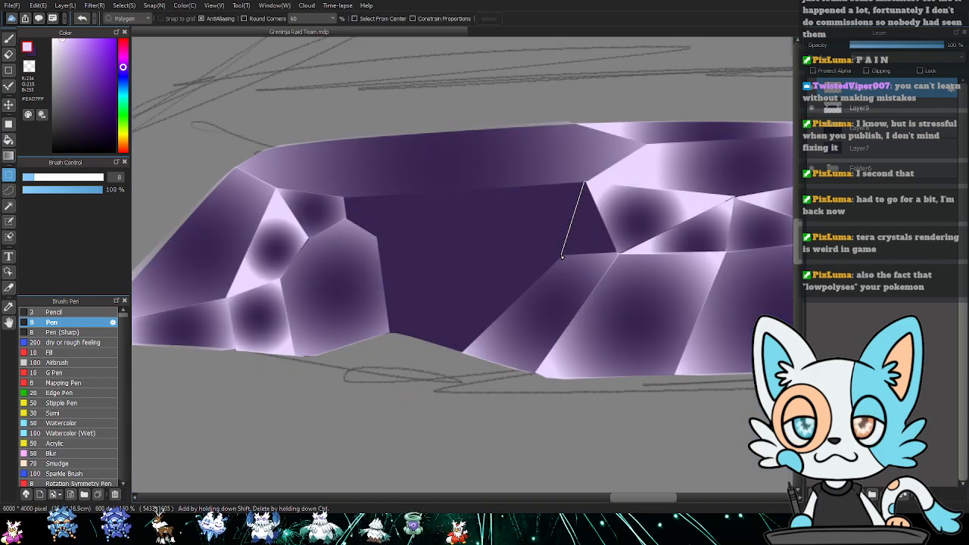
pyautogui.click(562, 256)
pyautogui.click(618, 254)
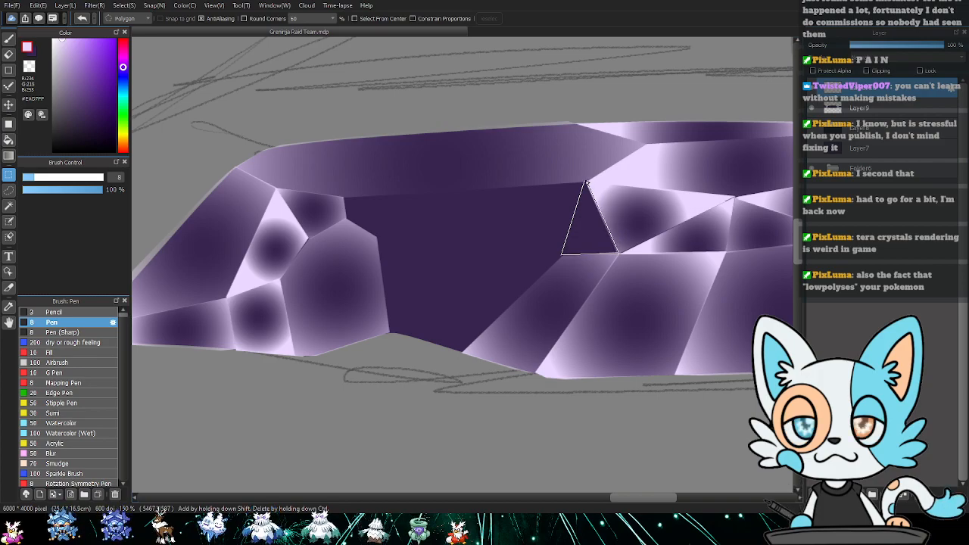
pyautogui.click(585, 182)
pyautogui.press('g')
pyautogui.moveTo(603, 254); pyautogui.dragTo(597, 296)
pyautogui.hotkey('ctrl', 'd')
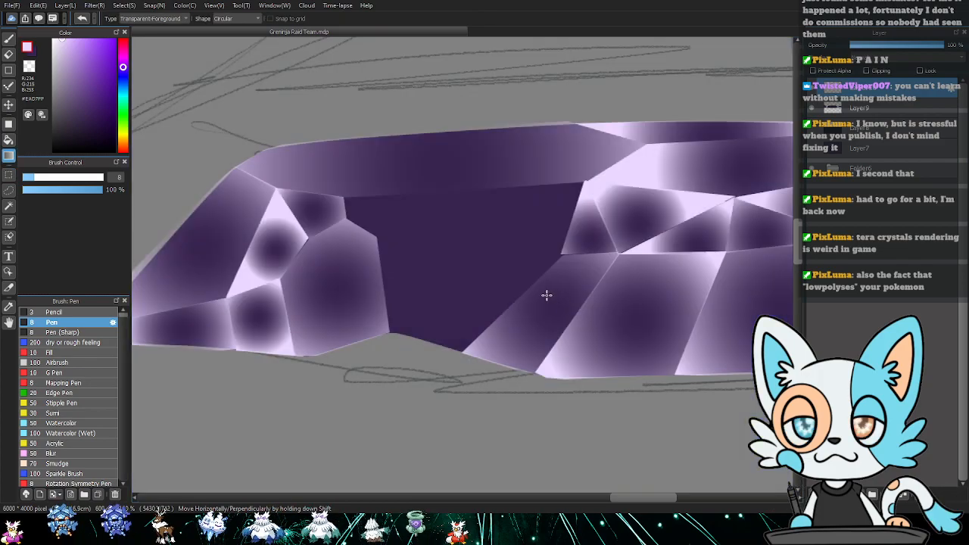
# - Select a four-sided facet just left of the small dark triangle and shade it with a circular gradient, dark in the middle and lavender at the edges
pyautogui.press('m')
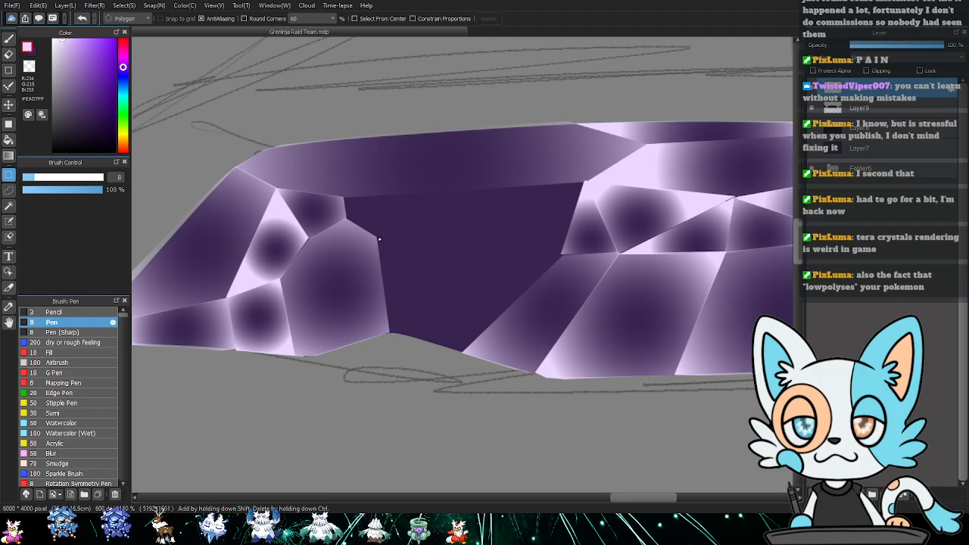
pyautogui.click(584, 183)
pyautogui.click(455, 190)
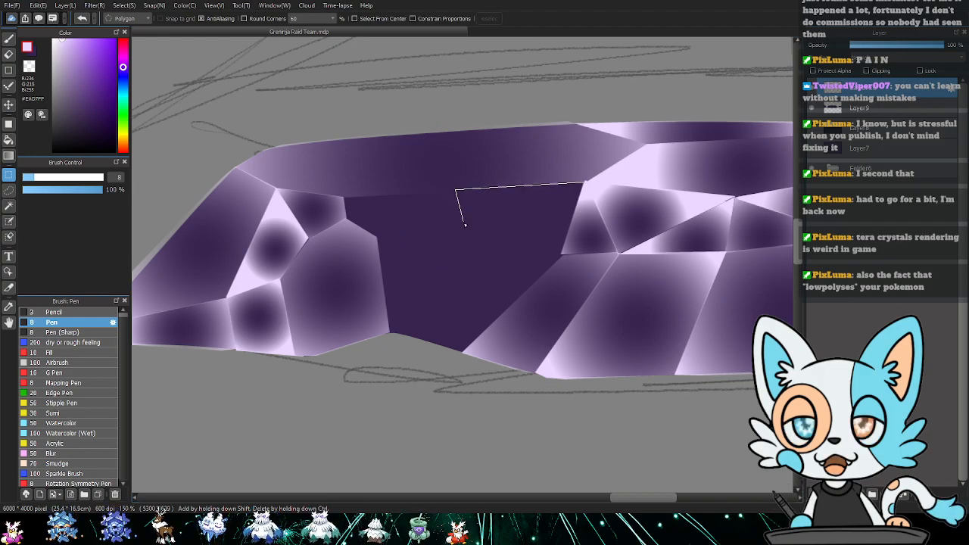
pyautogui.click(463, 268)
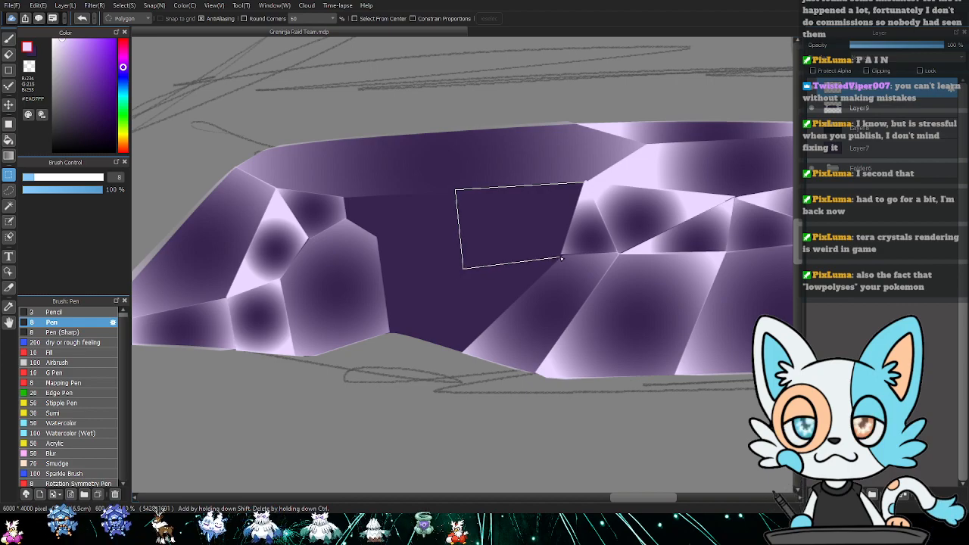
pyautogui.click(564, 258)
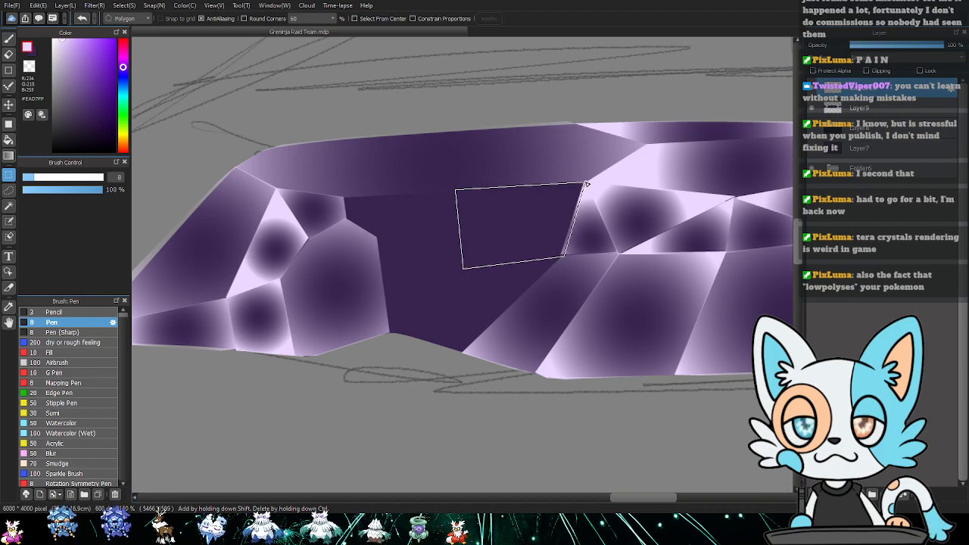
pyautogui.click(585, 183)
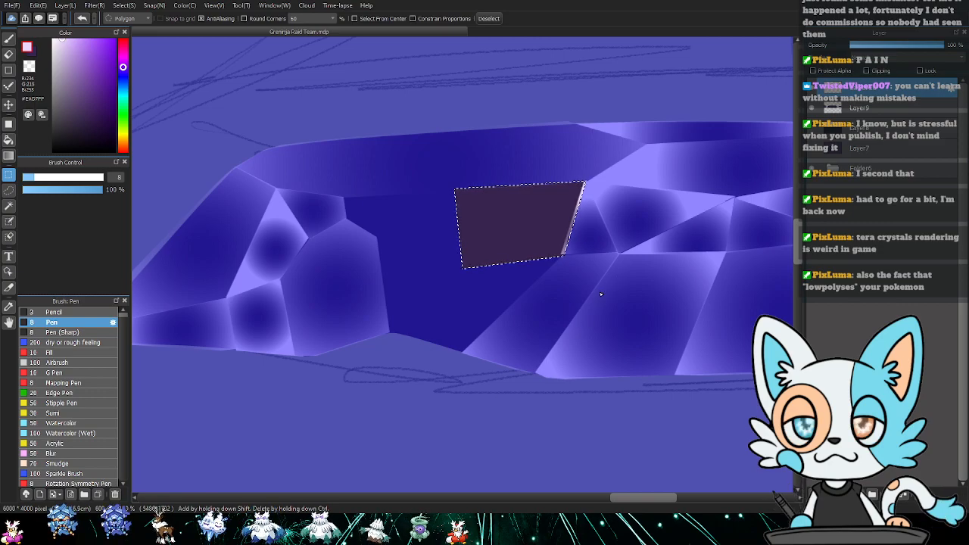
pyautogui.press('g')
pyautogui.moveTo(522, 221); pyautogui.dragTo(564, 309)
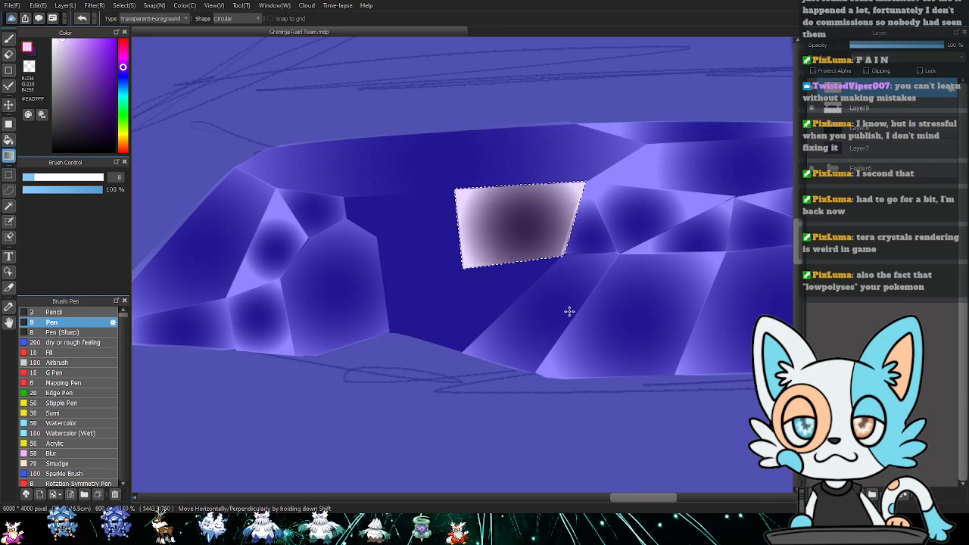
pyautogui.hotkey('ctrl', 'd')
# - Select the tall facet left of the four-sided one, down to the rock's lower edge, and shade it with a circular gradient, dark below its middle
pyautogui.press('m')
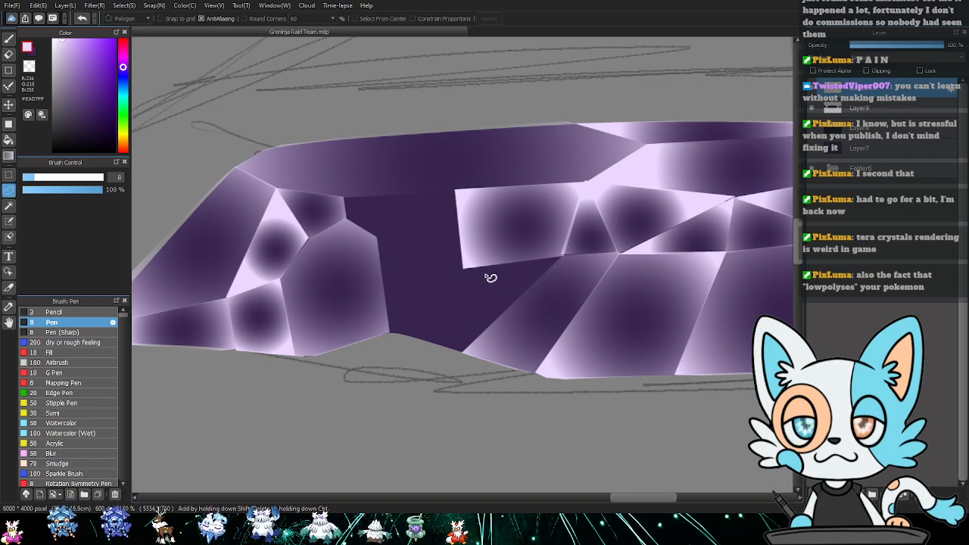
pyautogui.click(421, 341)
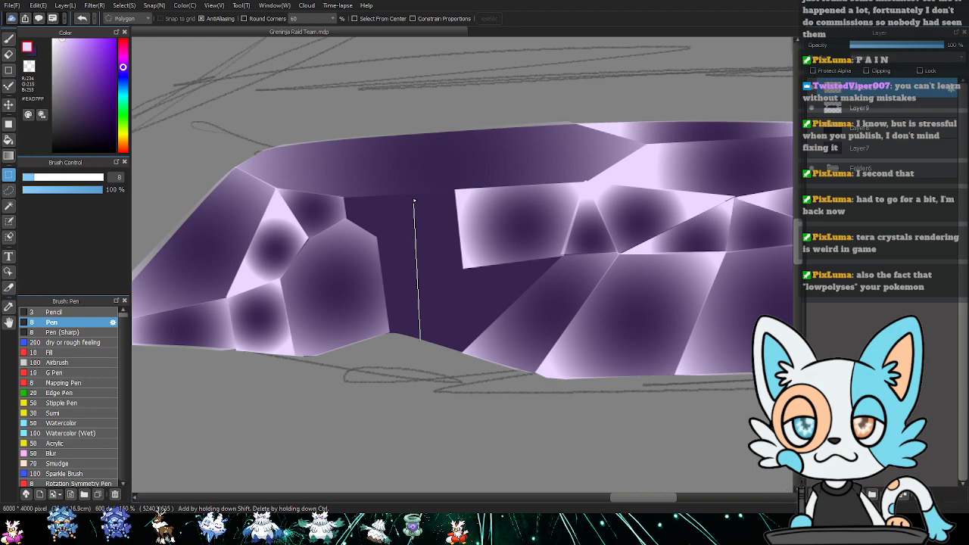
pyautogui.click(410, 195)
pyautogui.click(455, 189)
pyautogui.click(465, 268)
pyautogui.click(444, 346)
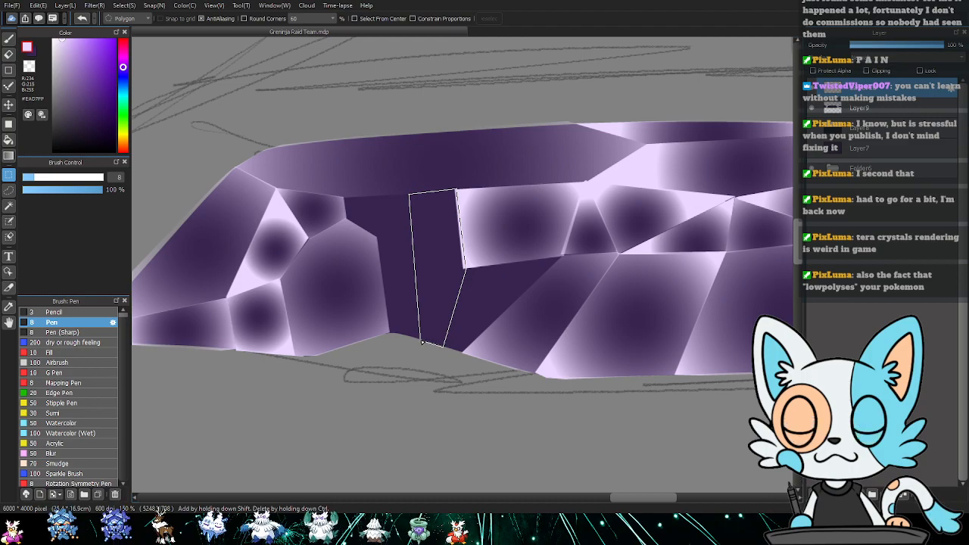
pyautogui.doubleClick(422, 342)
pyautogui.press('g')
pyautogui.moveTo(444, 281); pyautogui.dragTo(440, 360)
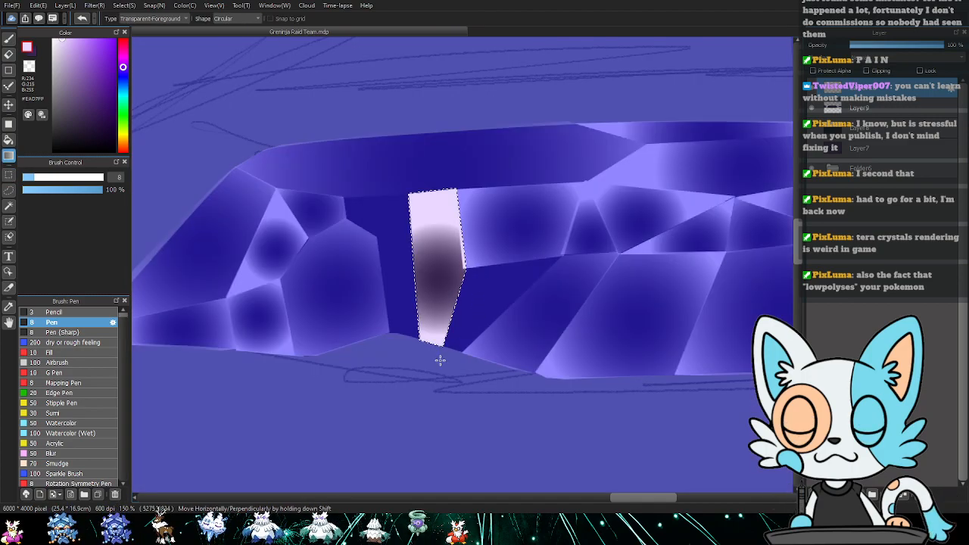
pyautogui.hotkey('ctrl', 'd')
# - Select the slanted facet beneath the four-sided one and shade it with a circular gradient, dark at its centre and lavender towards its upper right tip
pyautogui.press('m')
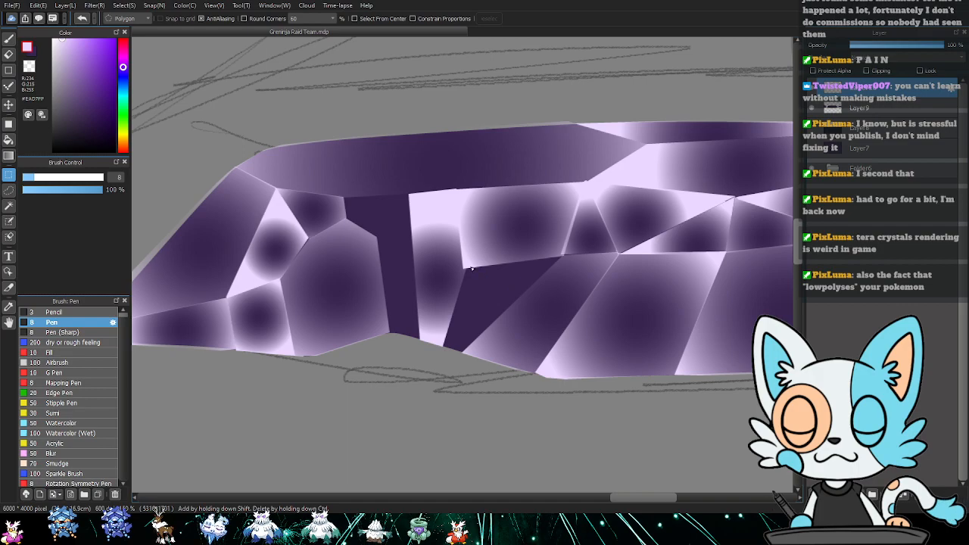
pyautogui.click(464, 268)
pyautogui.click(564, 256)
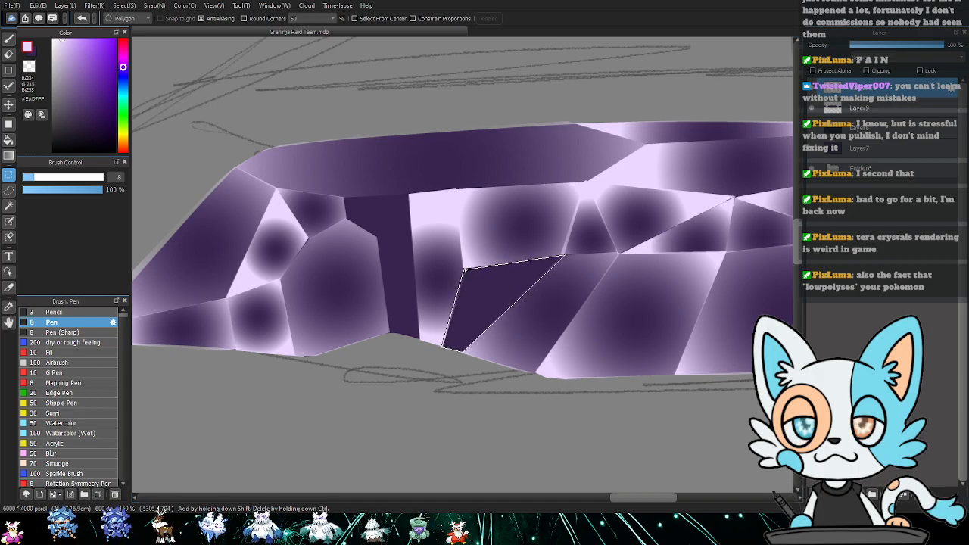
pyautogui.click(465, 270)
pyautogui.press('g')
pyautogui.moveTo(482, 316); pyautogui.dragTo(518, 378)
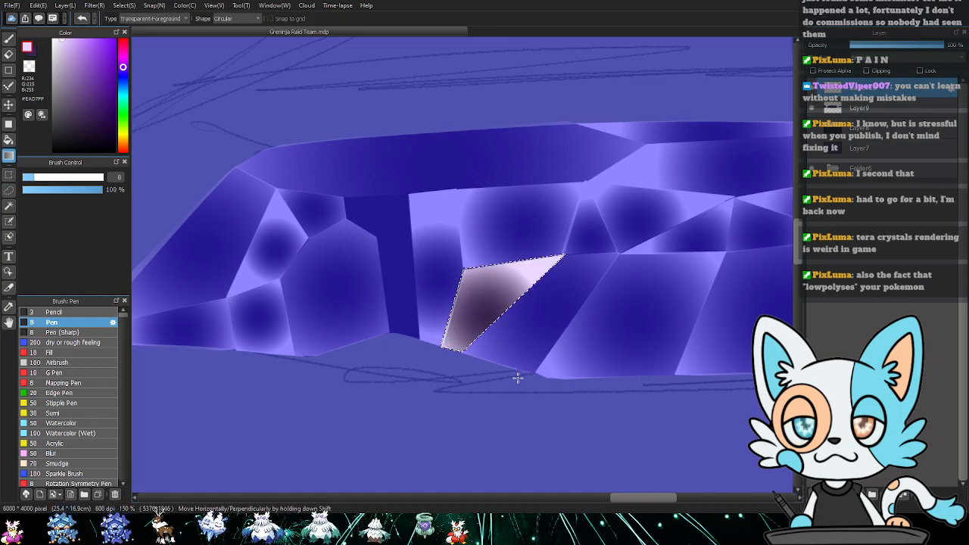
pyautogui.hotkey('ctrl', 'd')
# - Select the narrow upright strip left of the tall facet and shade it with a circular gradient, dark in the middle and lavender at both ends
pyautogui.press('m')
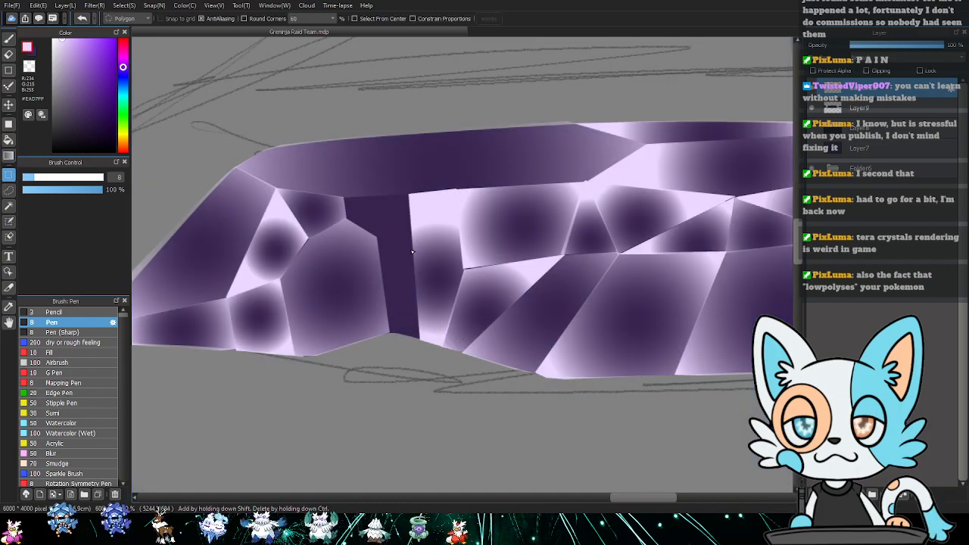
pyautogui.click(375, 236)
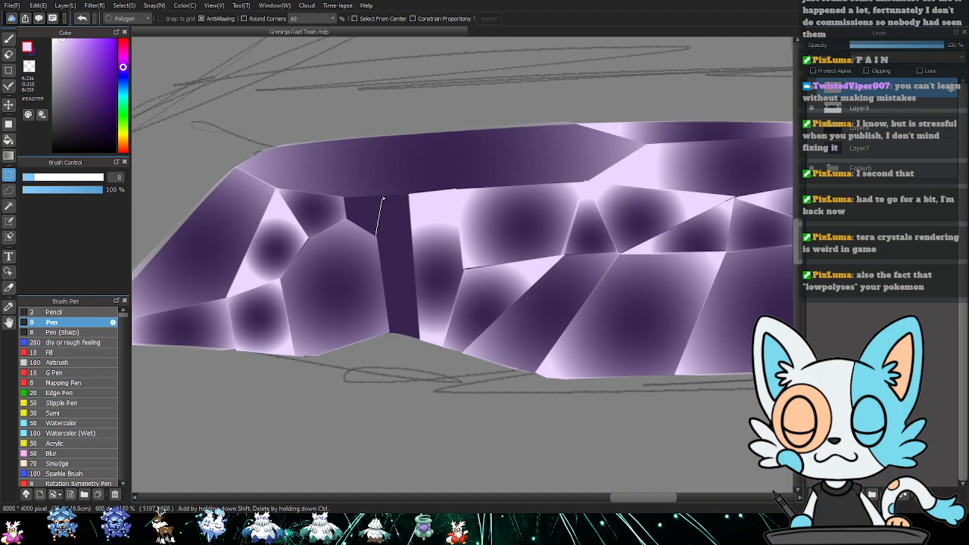
pyautogui.click(382, 198)
pyautogui.click(408, 195)
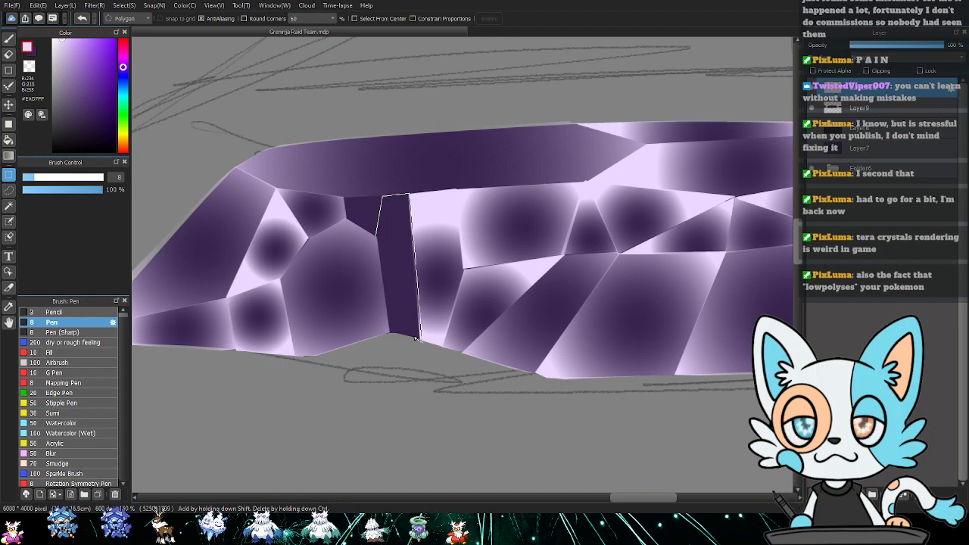
pyautogui.click(390, 335)
pyautogui.click(376, 237)
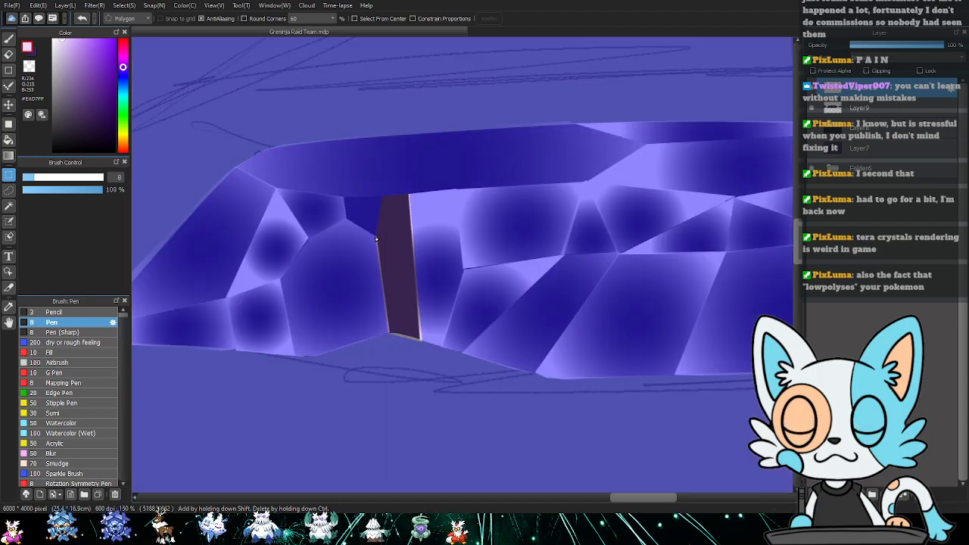
pyautogui.press('g')
pyautogui.moveTo(395, 262); pyautogui.dragTo(414, 368)
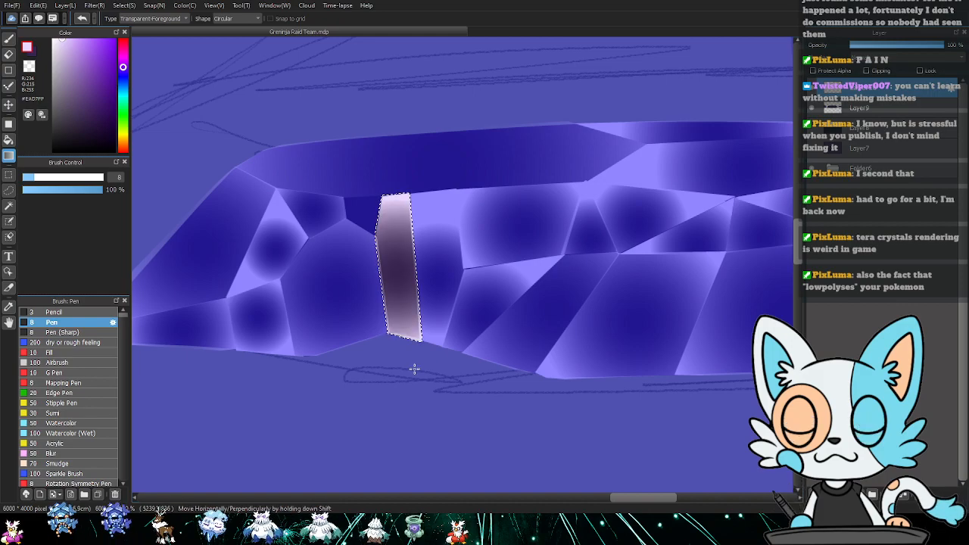
pyautogui.hotkey('ctrl', 'd')
# - Select the last small unshaded facet under the rock's top slab and shade it with a circular gradient that fades the dark colour to lavender
pyautogui.press('m')
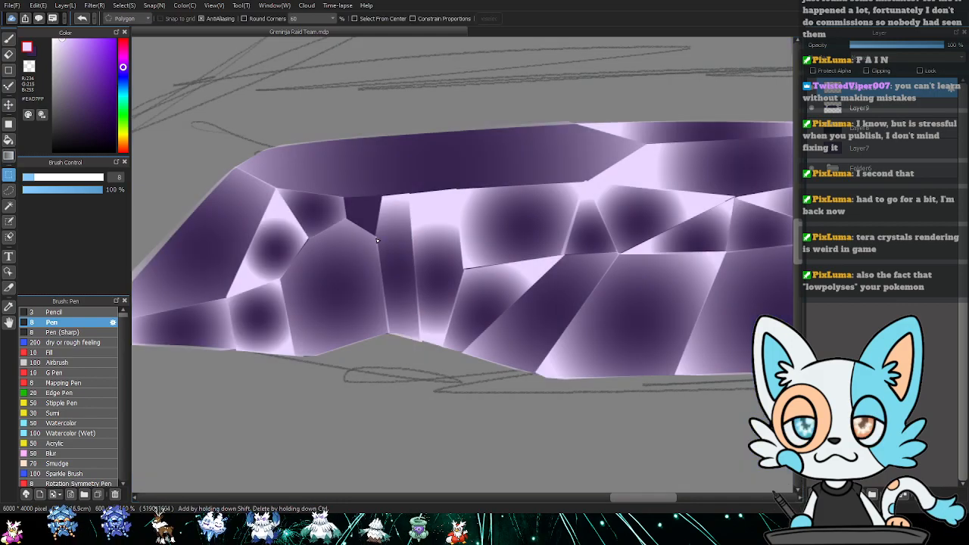
pyautogui.click(344, 220)
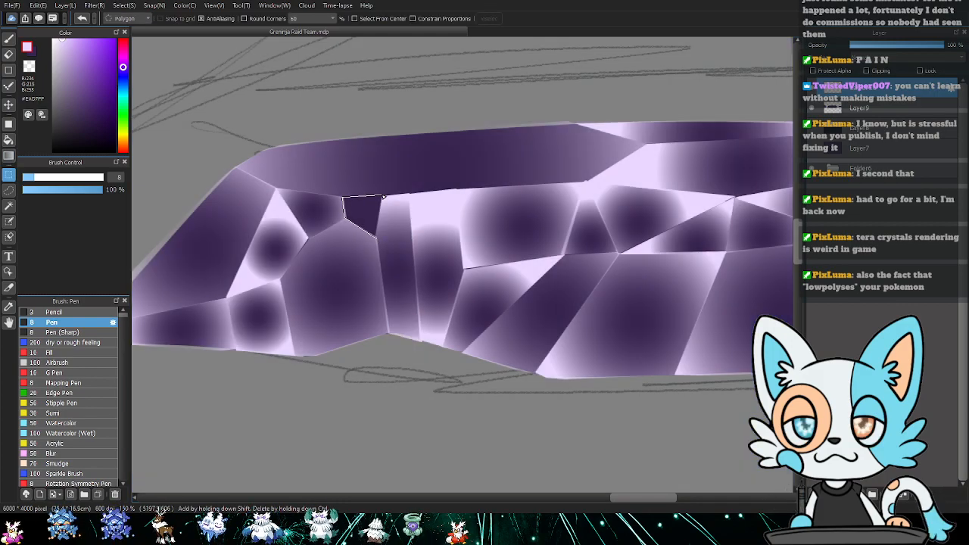
pyautogui.click(382, 196)
pyautogui.click(378, 238)
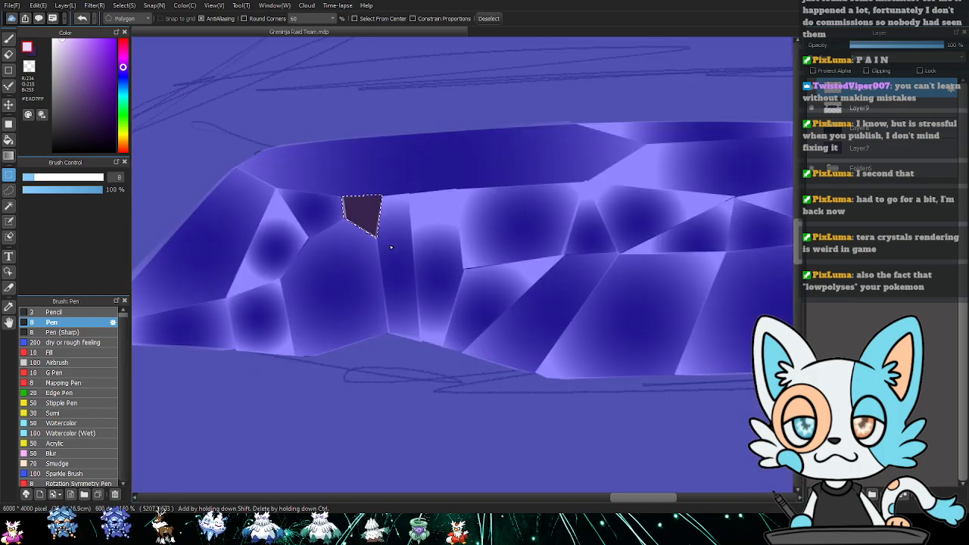
pyautogui.press('g')
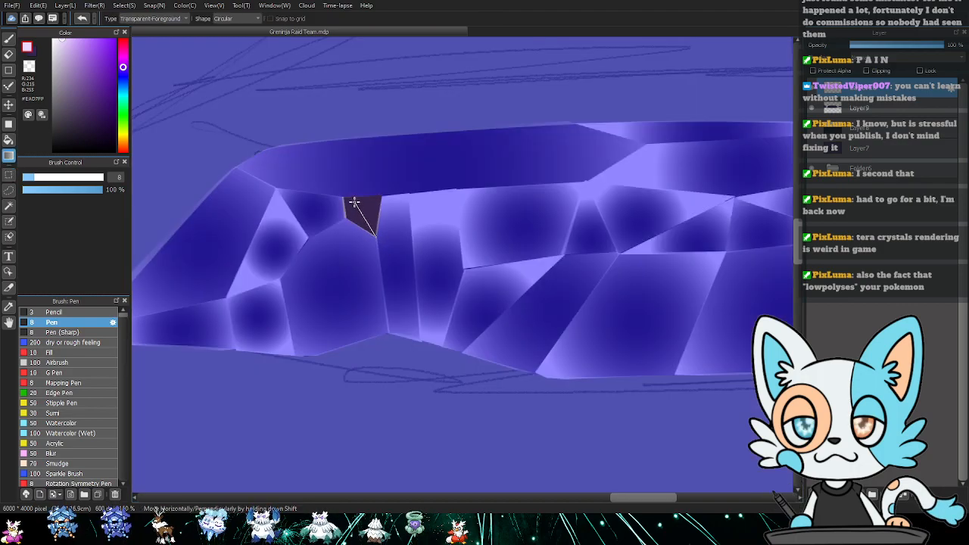
pyautogui.moveTo(353, 205); pyautogui.dragTo(397, 239)
pyautogui.hotkey('ctrl', 'd')
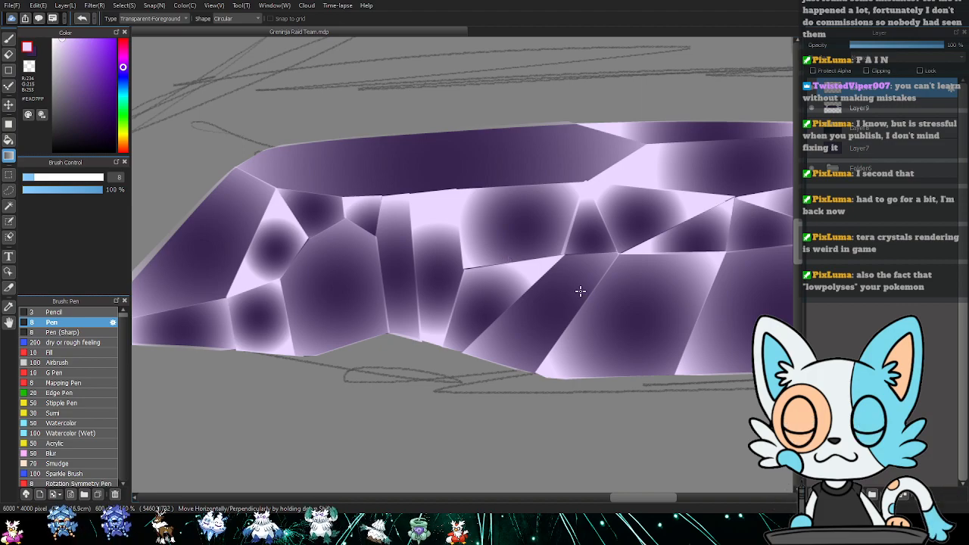
# - Clear the shading outside the rock shapes using Layer9's inverted outline as the selection, deselect, and merge the shading layer down
pyautogui.hotkey('ctrl', '0')
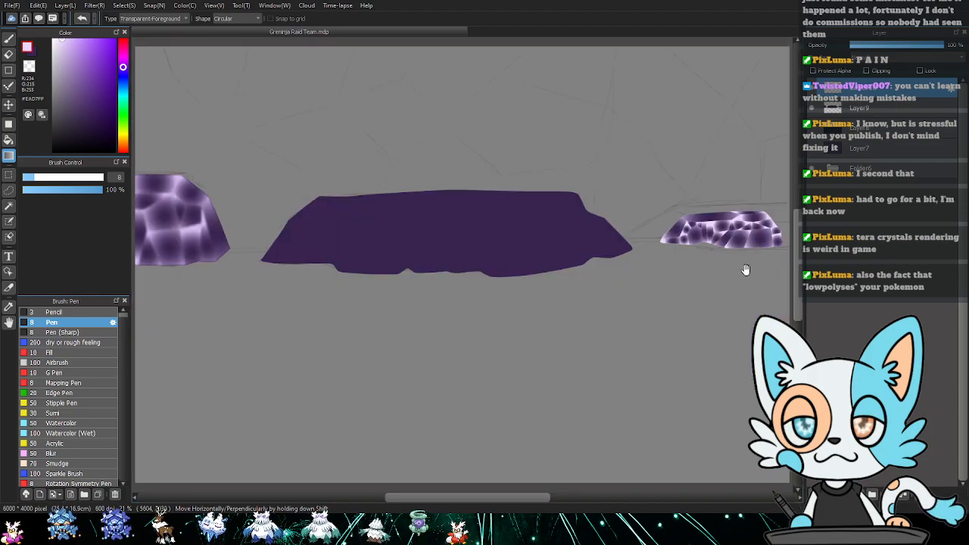
pyautogui.moveTo(747, 268); pyautogui.dragTo(541, 324)
pyautogui.hotkey('ctrl', '+')
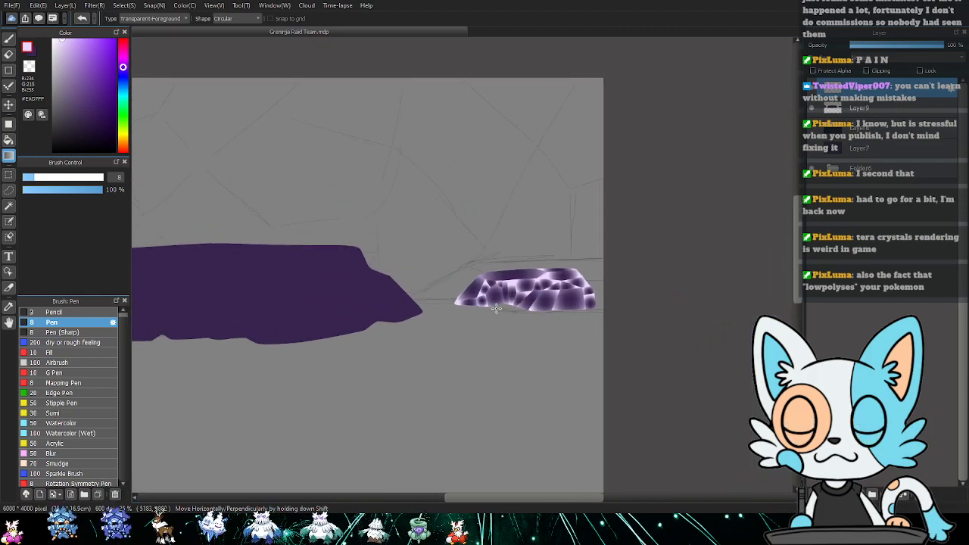
pyautogui.click(101, 144)
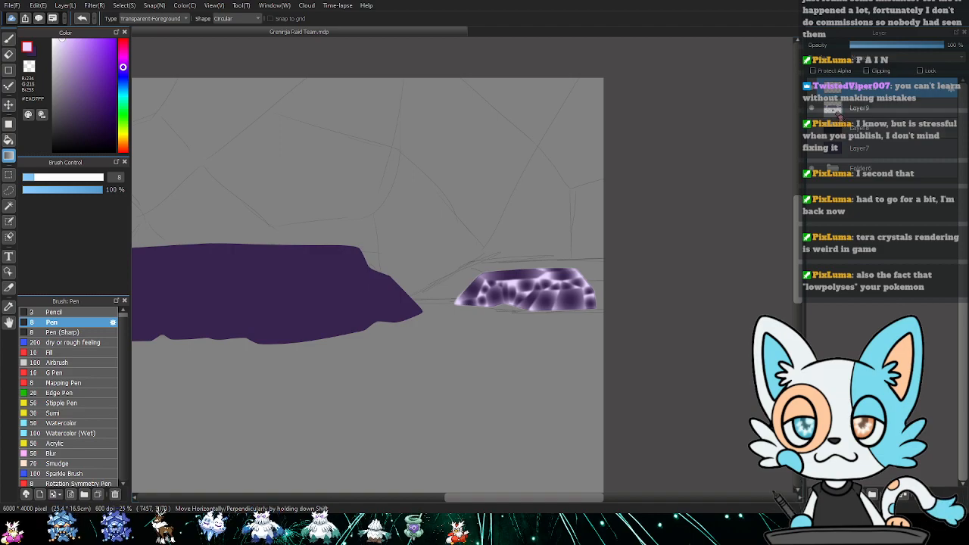
pyautogui.keyDown('ctrl'); pyautogui.click(833, 108); pyautogui.keyUp('ctrl')
pyautogui.hotkey('ctrl', 'shift', 'i')
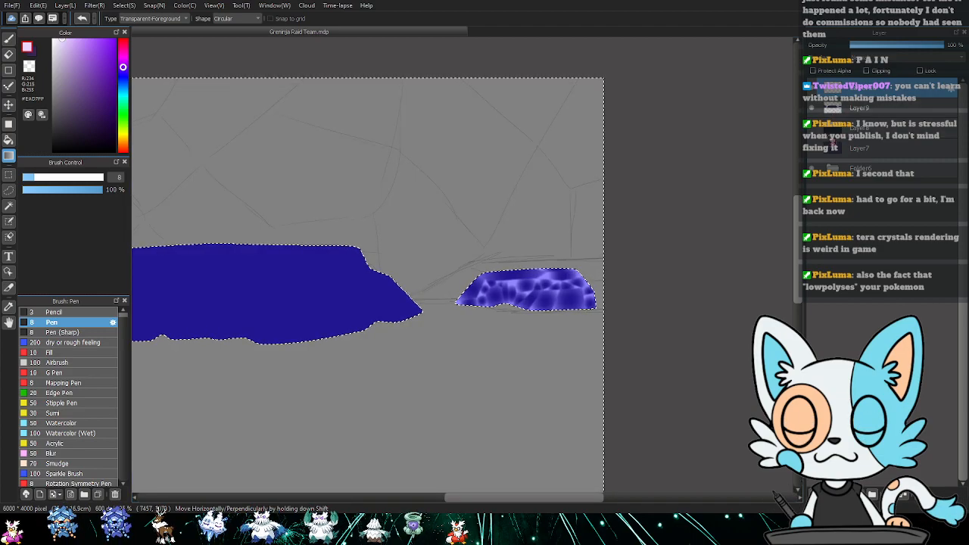
pyautogui.hotkey('ctrl', 'd')
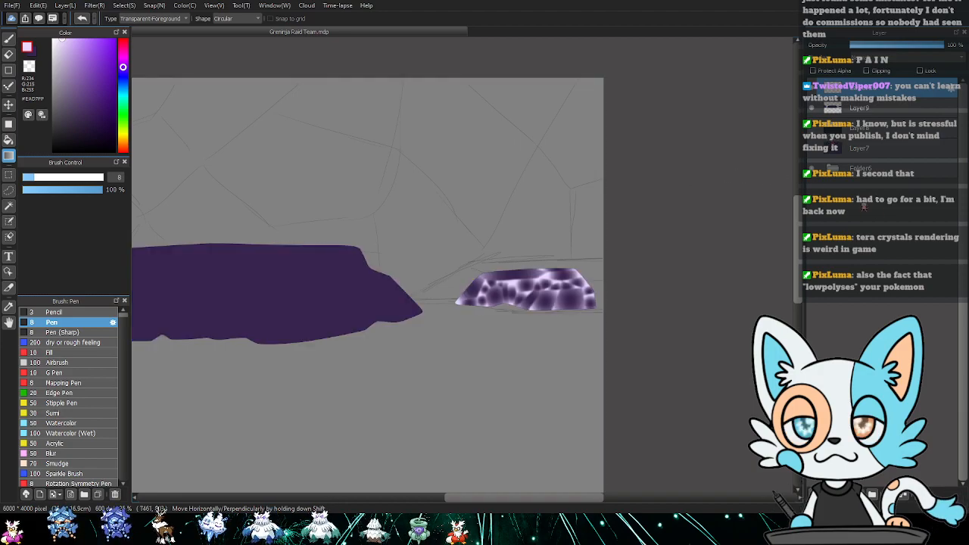
pyautogui.click(906, 497)
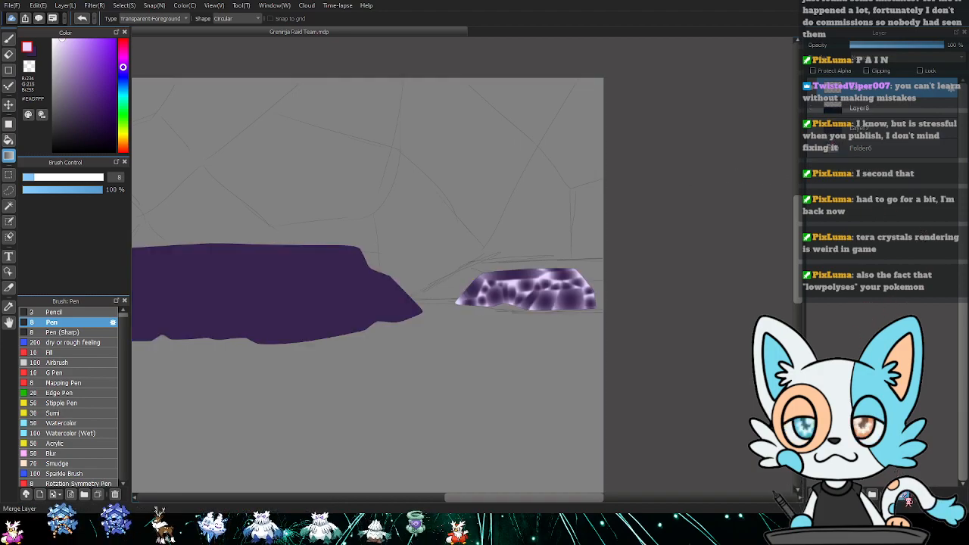
# - Add a new layer above the merged rock layer for shading the large central rock
pyautogui.moveTo(427, 375); pyautogui.dragTo(640, 377)
pyautogui.moveTo(465, 355); pyautogui.dragTo(509, 369)
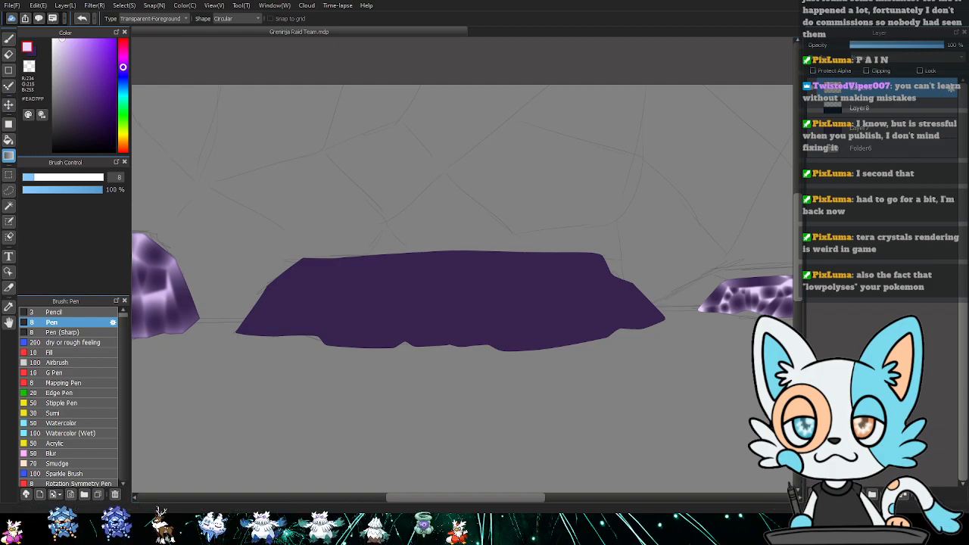
pyautogui.click(811, 494)
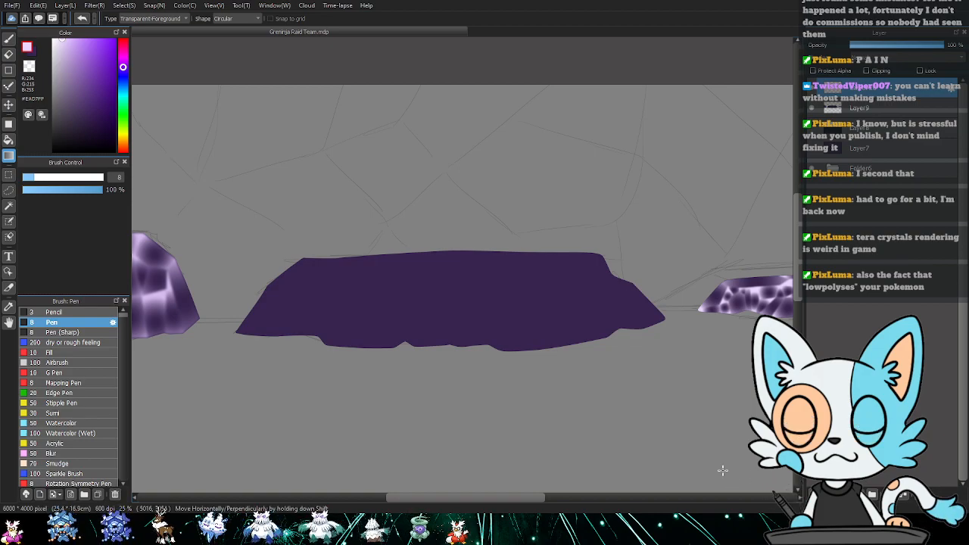
# - Select the left half of the central rock's top face as a polygon, shade it with a circular gradient from dark centre to lavender ends, and deselect
pyautogui.hotkey('ctrl', '+')
pyautogui.press('m')
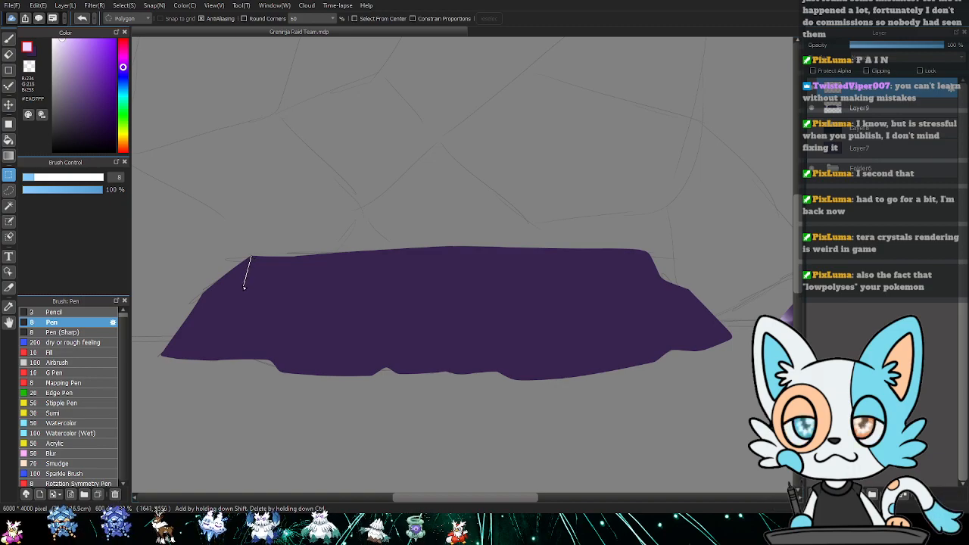
pyautogui.click(242, 289)
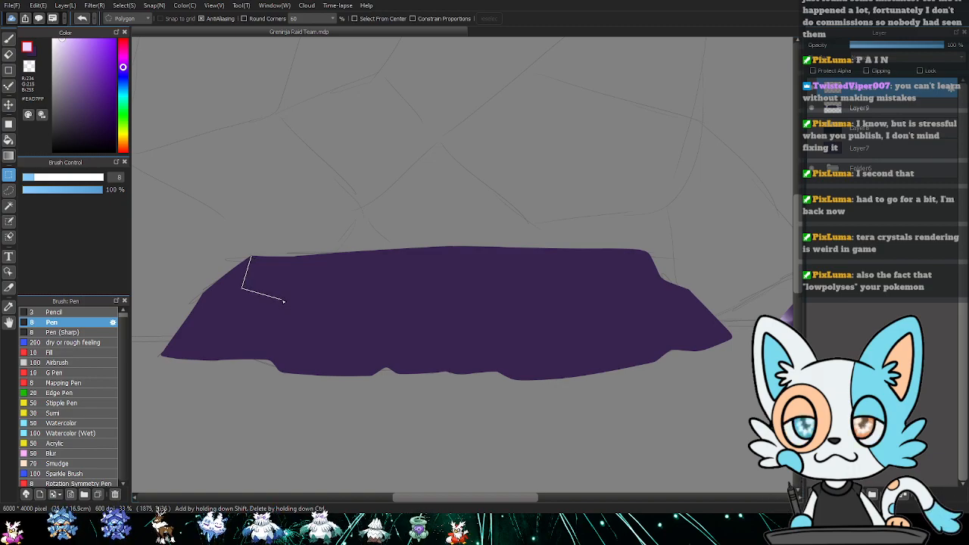
pyautogui.click(285, 298)
pyautogui.click(386, 294)
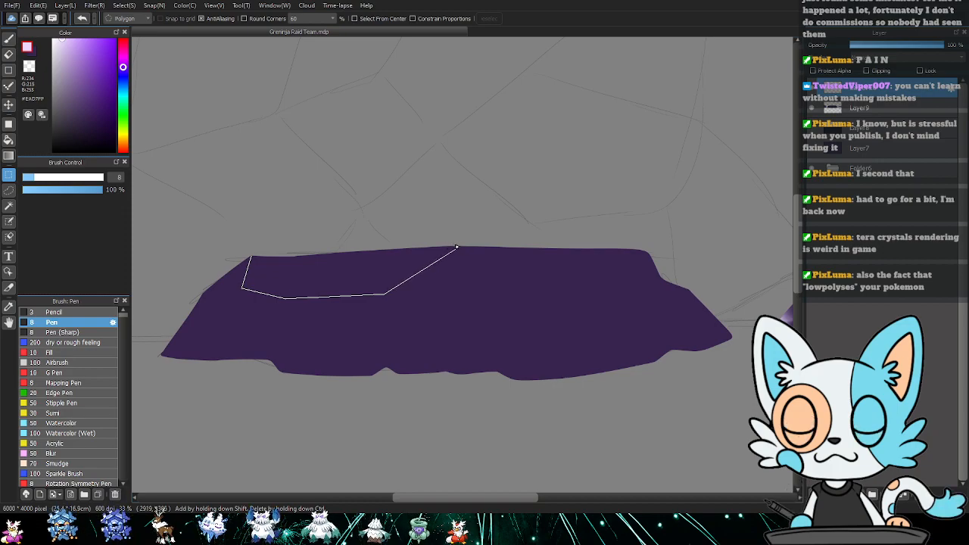
pyautogui.click(456, 246)
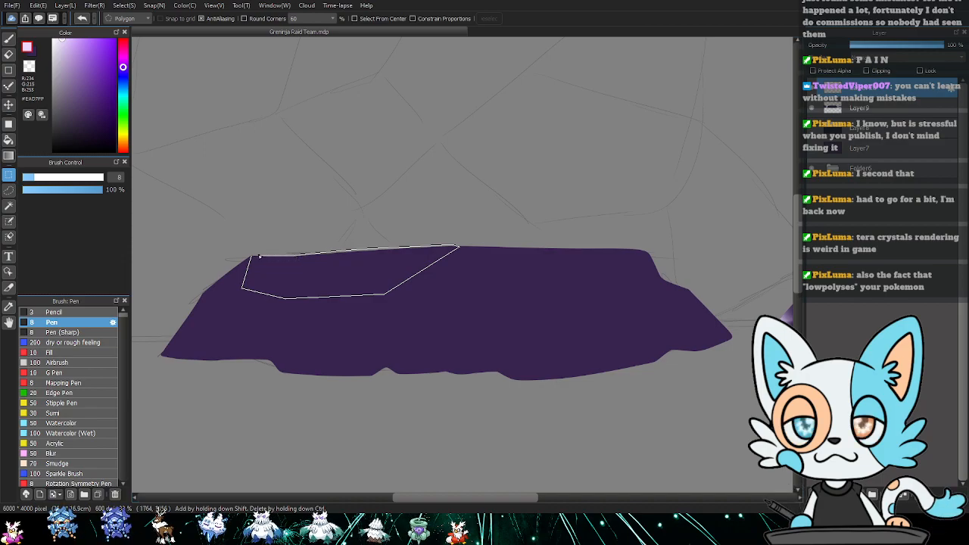
pyautogui.click(252, 257)
pyautogui.press('g')
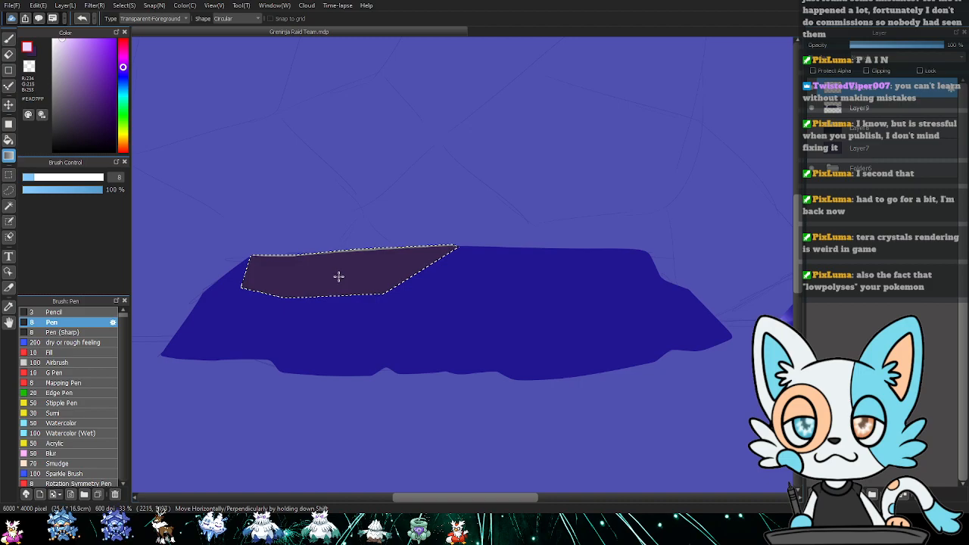
pyautogui.moveTo(337, 277); pyautogui.dragTo(447, 271)
pyautogui.hotkey('ctrl', 'd')
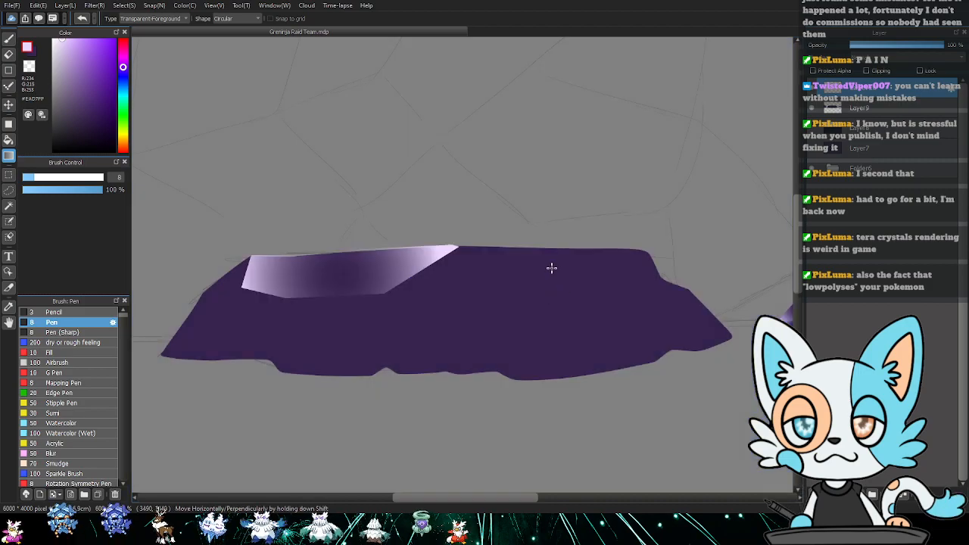
# - Outline the unshaded right half of the rock's top face with a polygon selection that meets the shaded facet along its slanted edge
pyautogui.press('m')
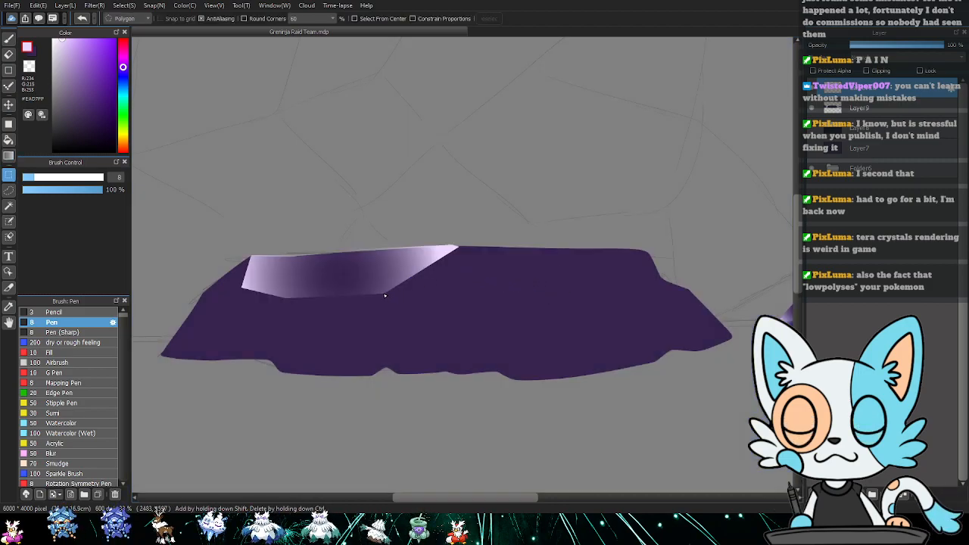
pyautogui.click(384, 295)
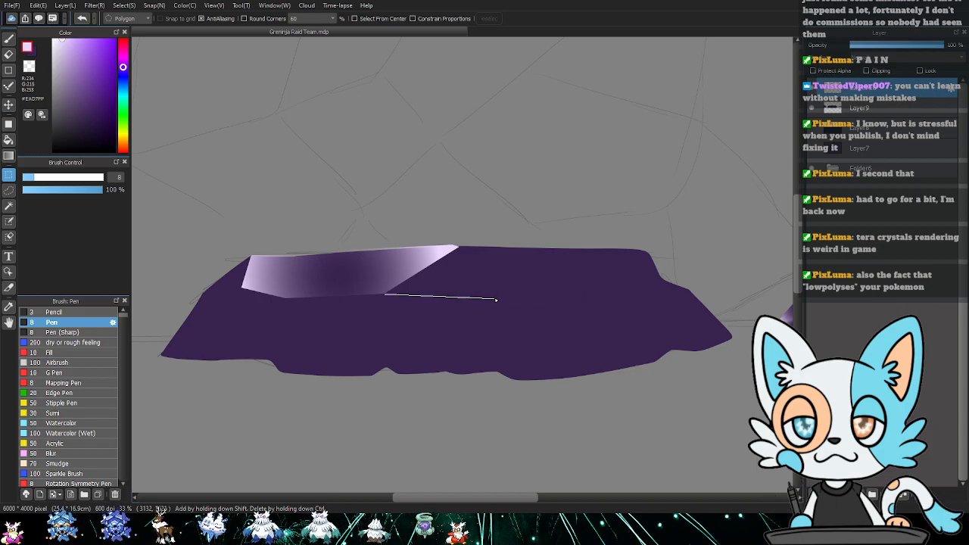
pyautogui.click(494, 299)
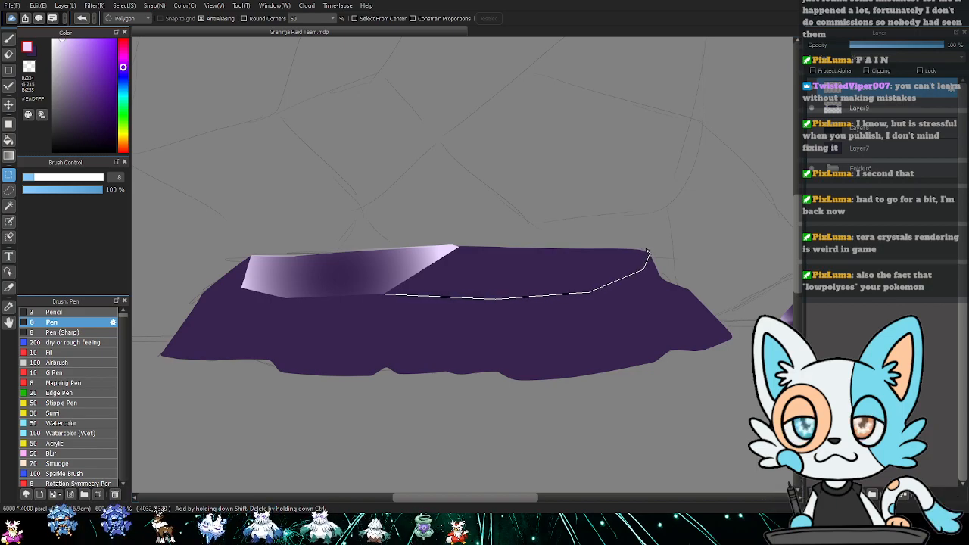
pyautogui.click(631, 248)
pyautogui.click(457, 247)
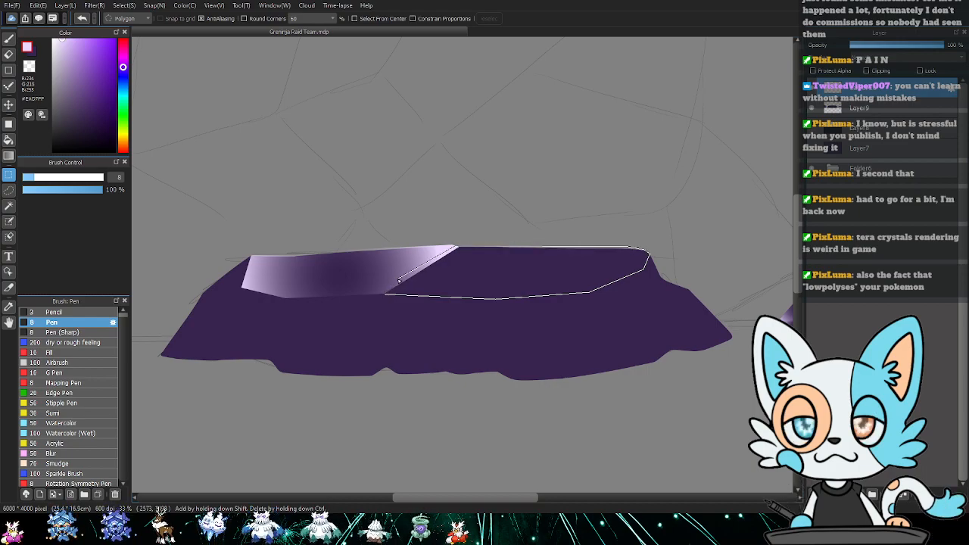
pyautogui.click(384, 294)
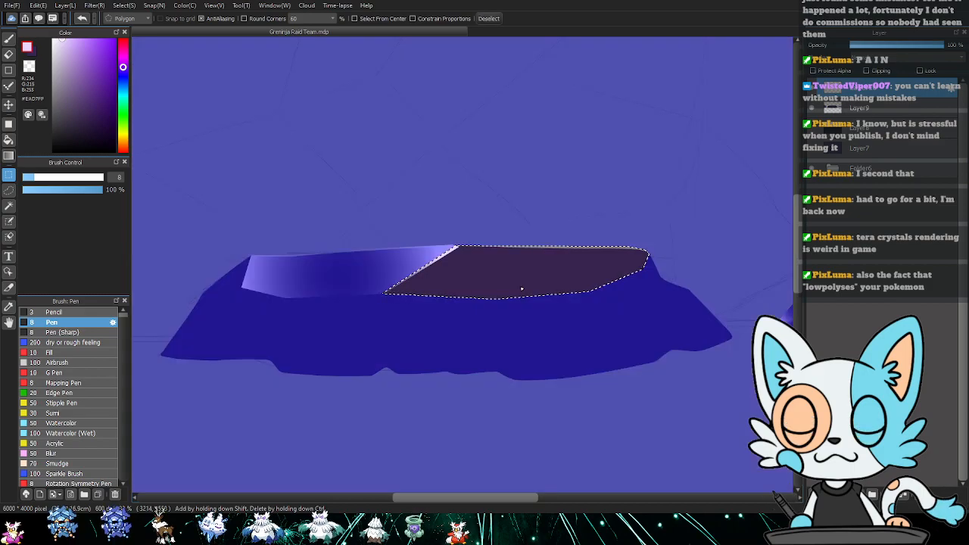
# - Try circular gradients of different sizes in the selected facet, keep one with a dark centre and lavender at both ends, and deselect
pyautogui.press('g')
pyautogui.moveTo(514, 274); pyautogui.dragTo(667, 271)
pyautogui.hotkey('ctrl', 'z')
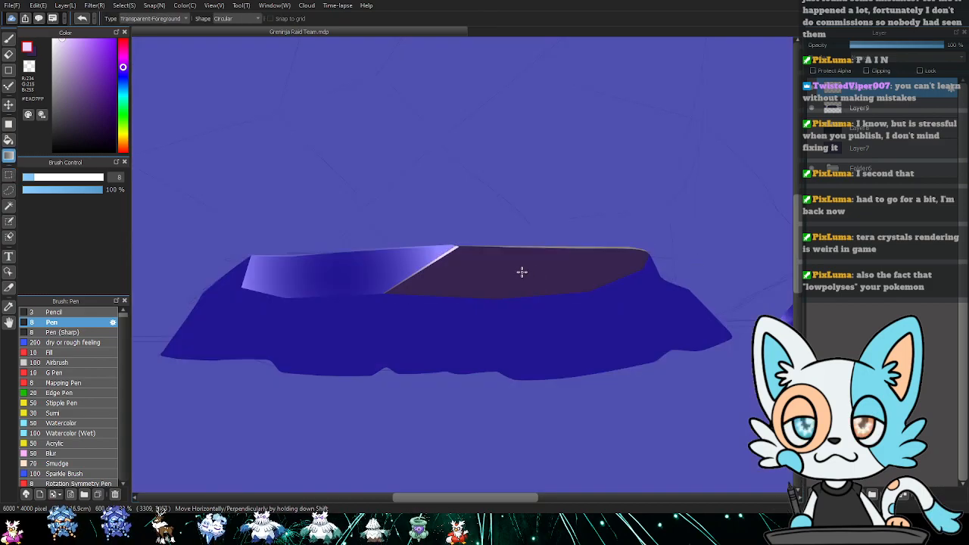
pyautogui.moveTo(522, 273); pyautogui.dragTo(572, 273)
pyautogui.click(507, 269)
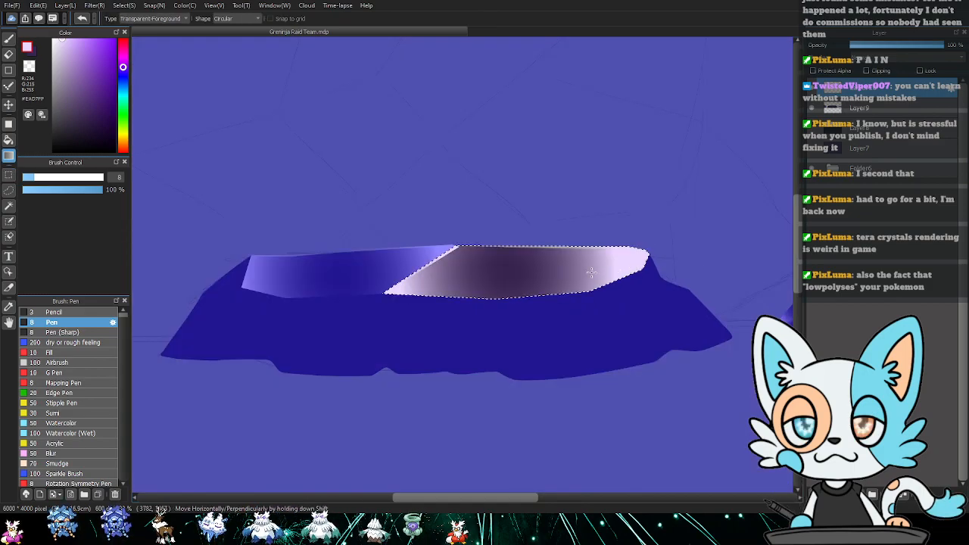
pyautogui.hotkey('ctrl', 'z')
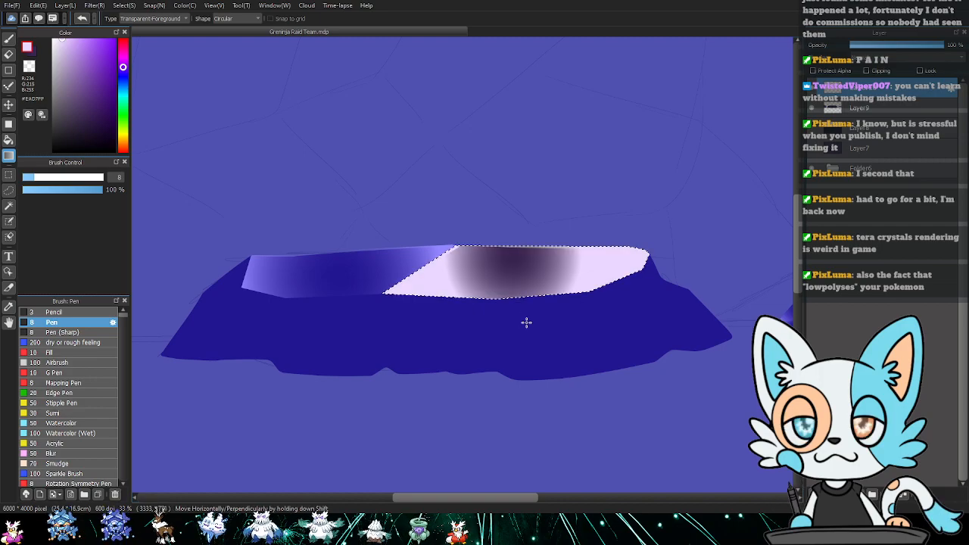
pyautogui.hotkey('ctrl', 'd')
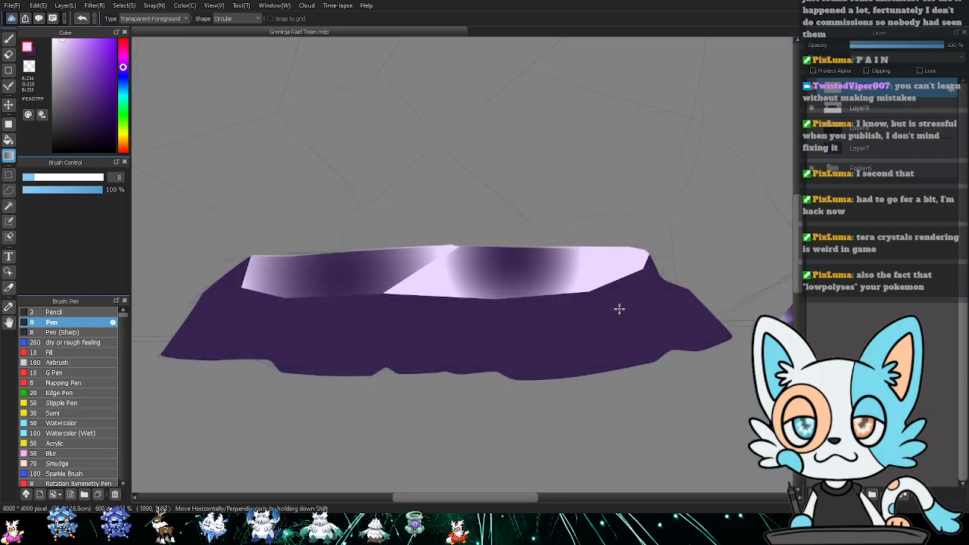
pyautogui.hotkey('ctrl', 'z')
pyautogui.hotkey('ctrl', 'd')
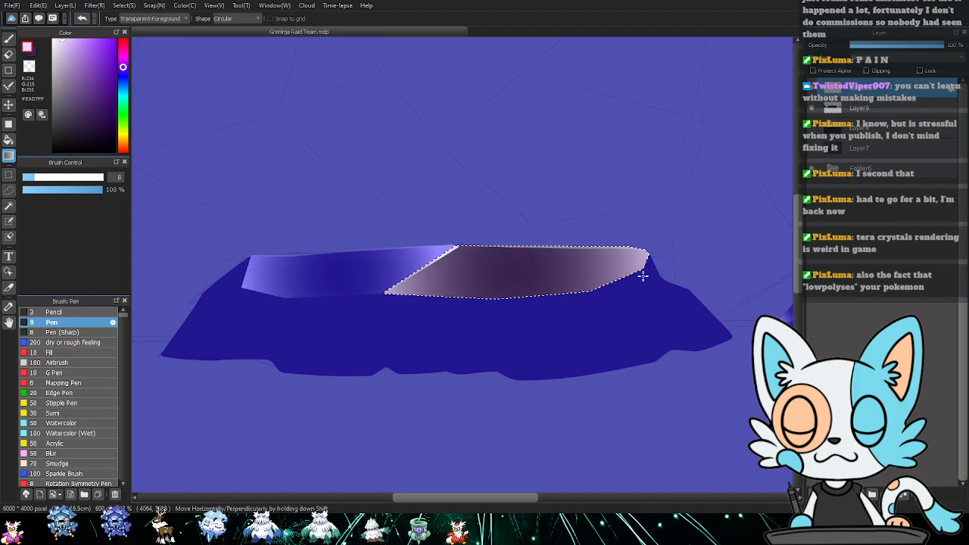
pyautogui.hotkey('ctrl', 'd')
pyautogui.hotkey('ctrl', 'z')
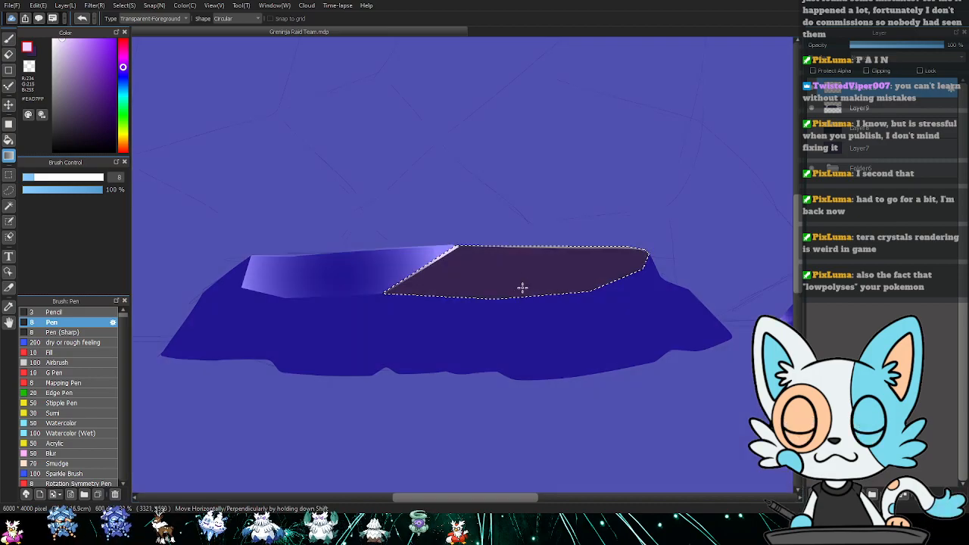
pyautogui.hotkey('ctrl', 'd')
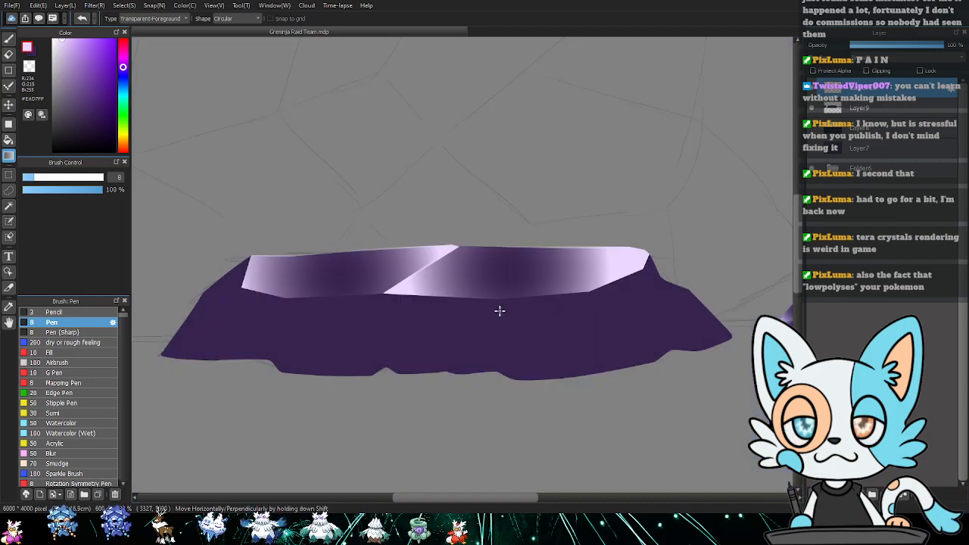
# - Select the four-sided front facet below the top face's left corner, shade it with a circular gradient from dark centre to lavender edges, and deselect
pyautogui.moveTo(505, 310); pyautogui.dragTo(558, 299)
pyautogui.press('m')
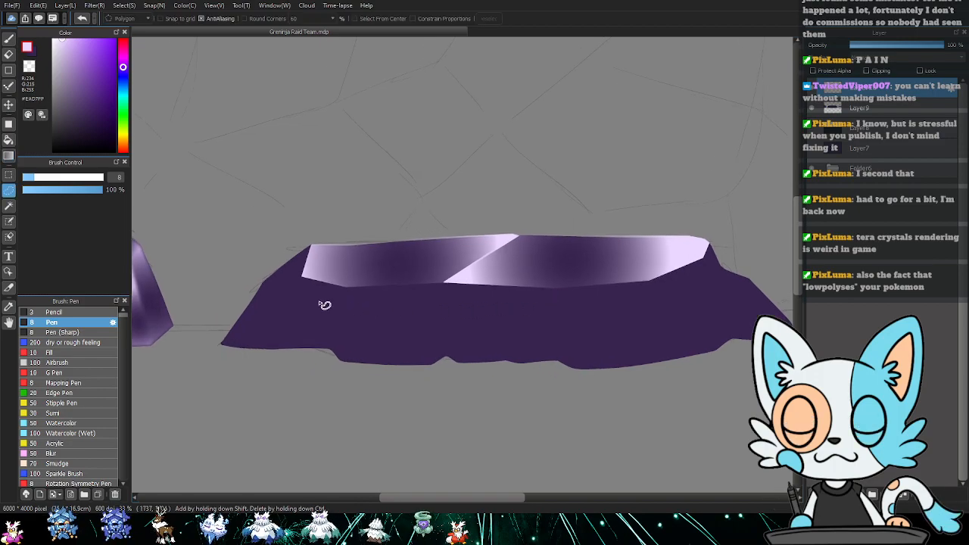
pyautogui.hotkey('ctrl', '+')
pyautogui.moveTo(471, 269); pyautogui.dragTo(635, 249)
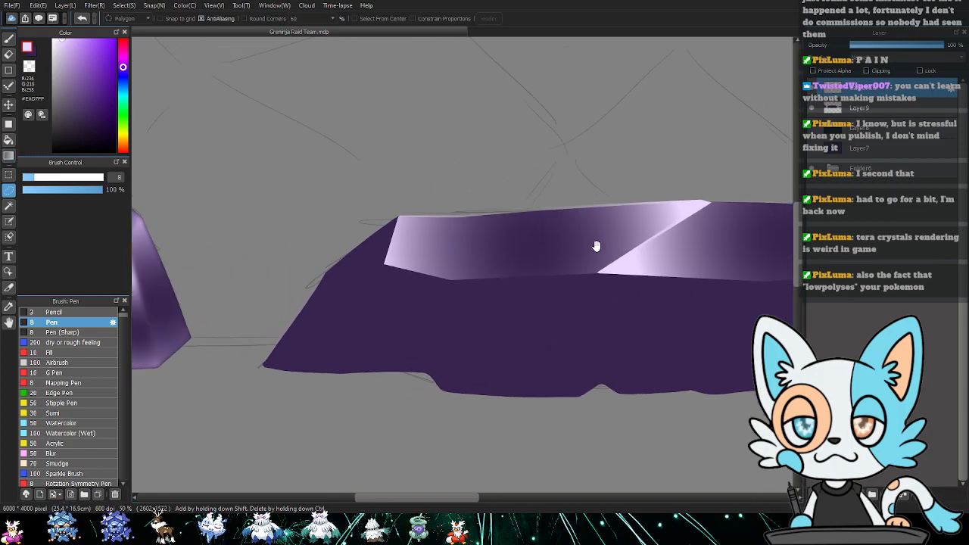
pyautogui.click(384, 264)
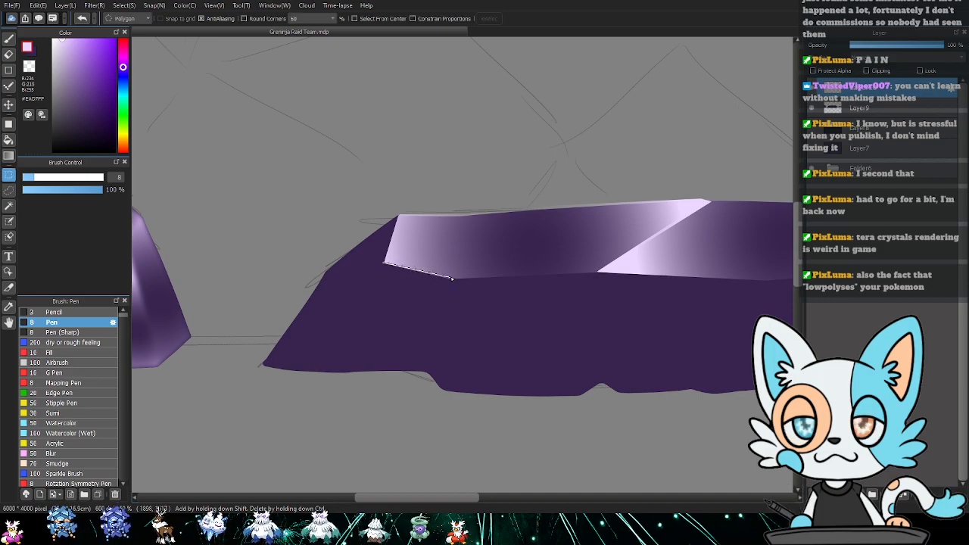
pyautogui.click(452, 280)
pyautogui.click(429, 362)
pyautogui.click(411, 372)
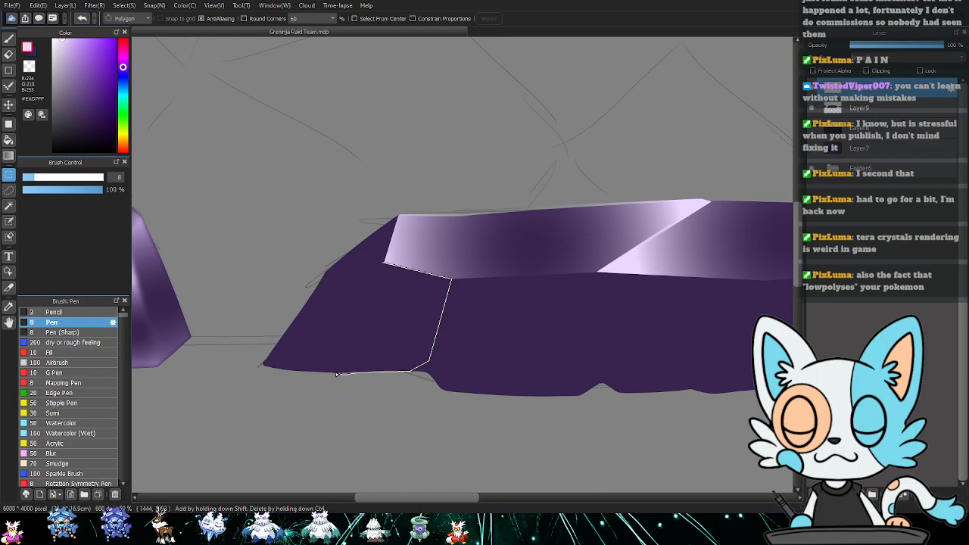
pyautogui.click(336, 373)
pyautogui.click(384, 264)
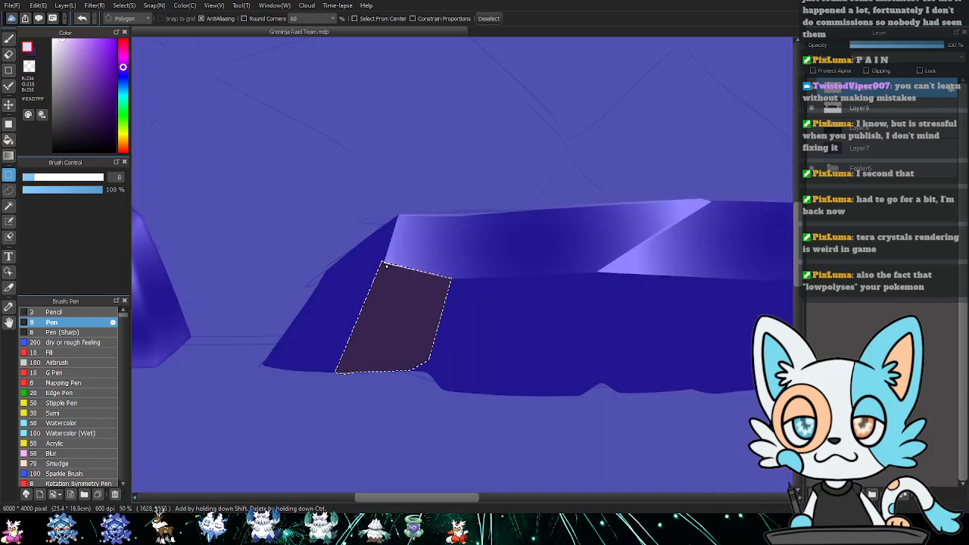
pyautogui.press('g')
pyautogui.moveTo(393, 319); pyautogui.dragTo(404, 383)
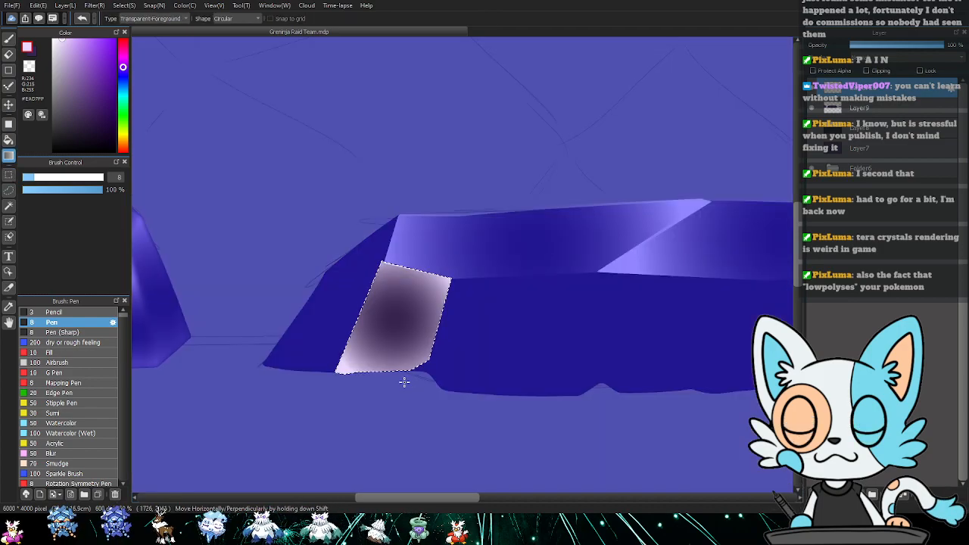
pyautogui.hotkey('ctrl', 'd')
# - Select the small slanted facet along the rock's upper-left edge, shade it with a circular gradient that lightens to lavender at its upper tip, and deselect
pyautogui.press('l')
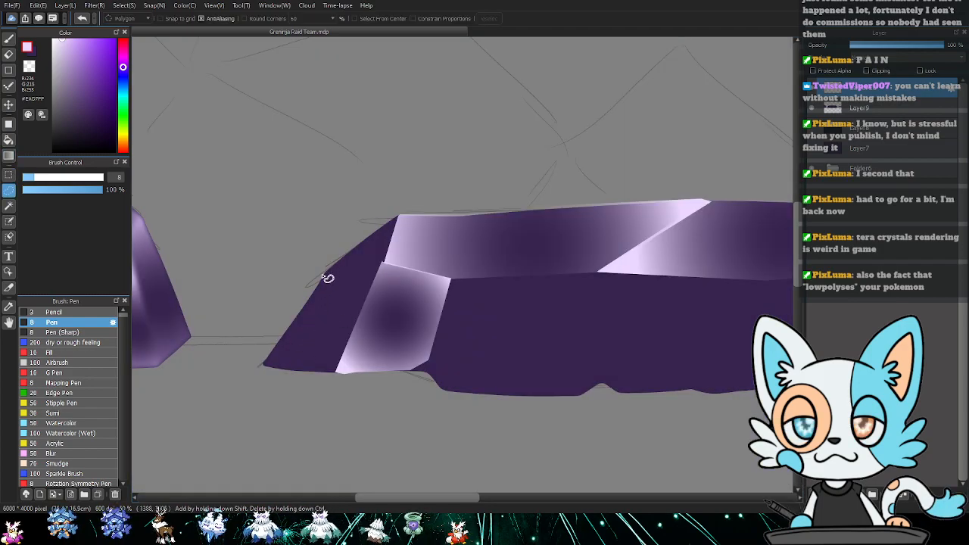
pyautogui.press('m')
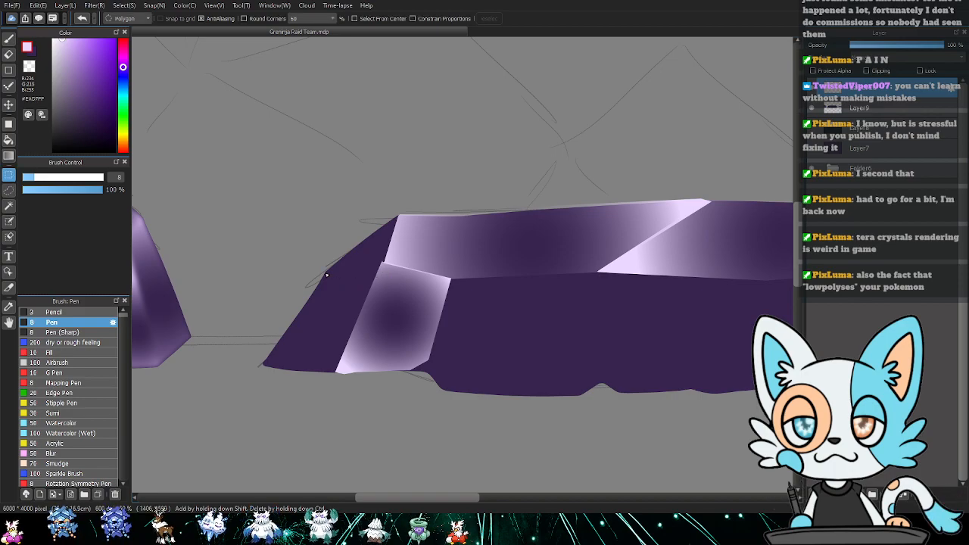
pyautogui.click(343, 295)
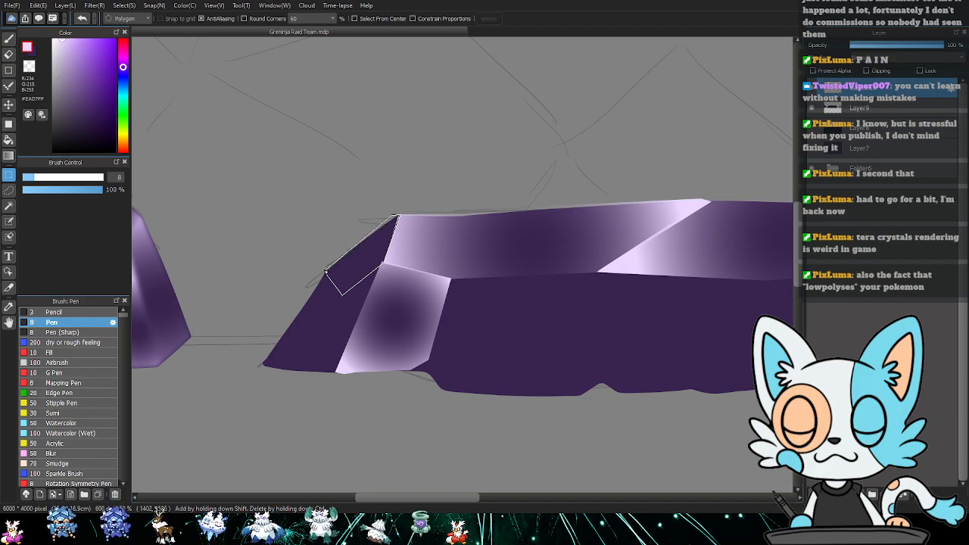
pyautogui.doubleClick(327, 271)
pyautogui.press('g')
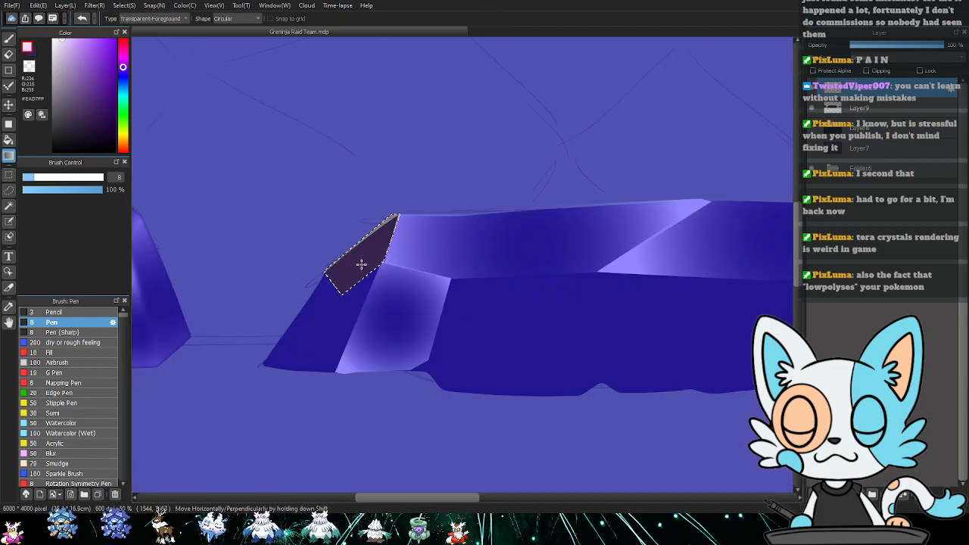
pyautogui.moveTo(361, 265); pyautogui.dragTo(420, 229)
pyautogui.hotkey('ctrl', 'd')
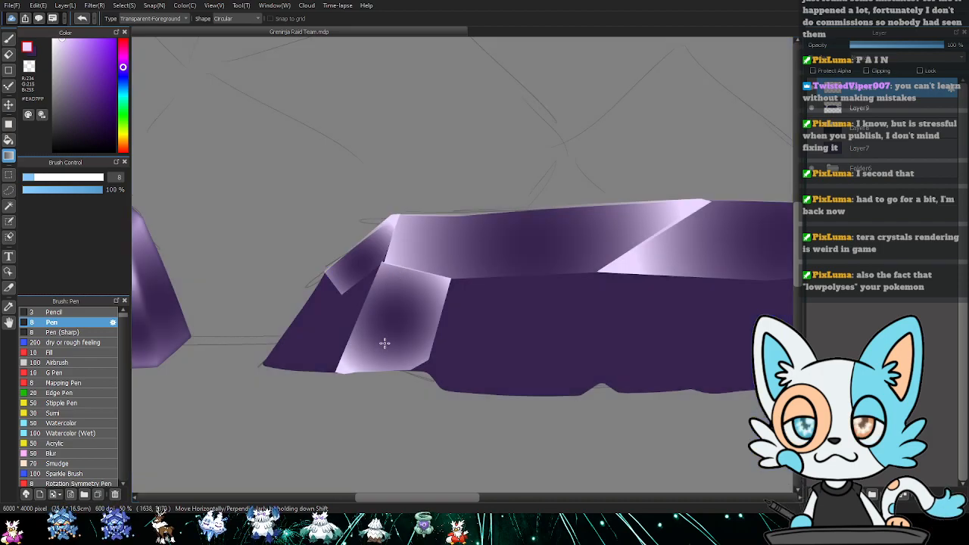
# - Select the narrow strip left of the shaded front facet, shade it with a circular gradient from dark centre to lavender ends, and deselect
pyautogui.press('m')
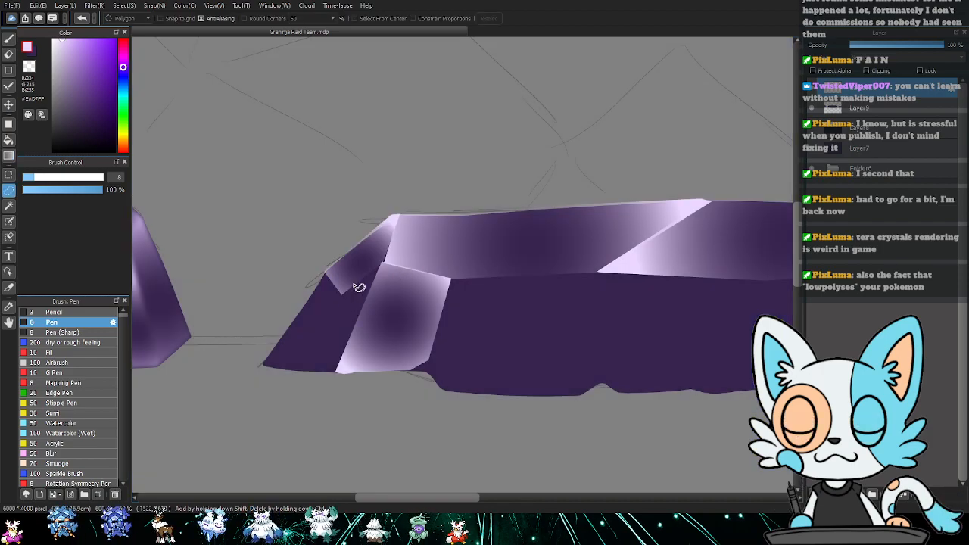
pyautogui.press('m')
pyautogui.click(342, 293)
pyautogui.click(385, 260)
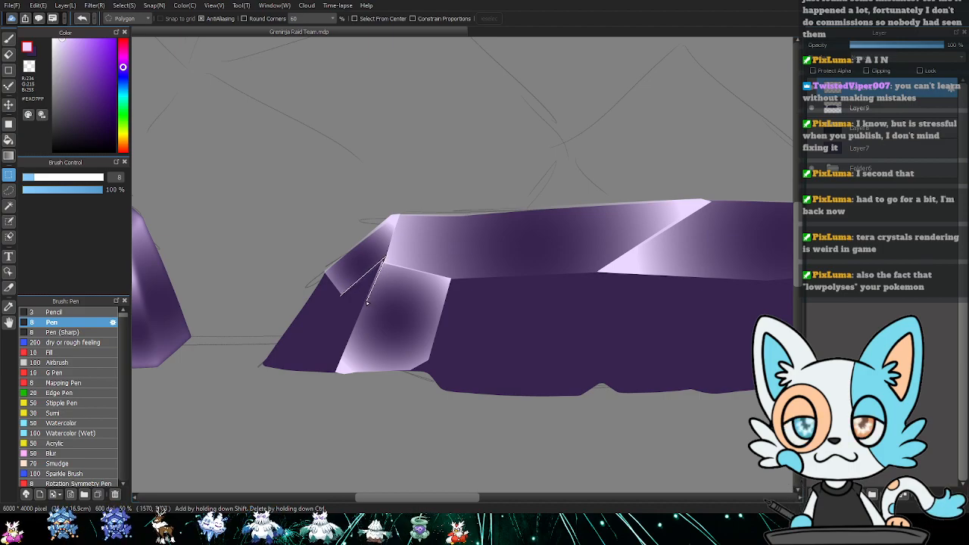
pyautogui.click(308, 373)
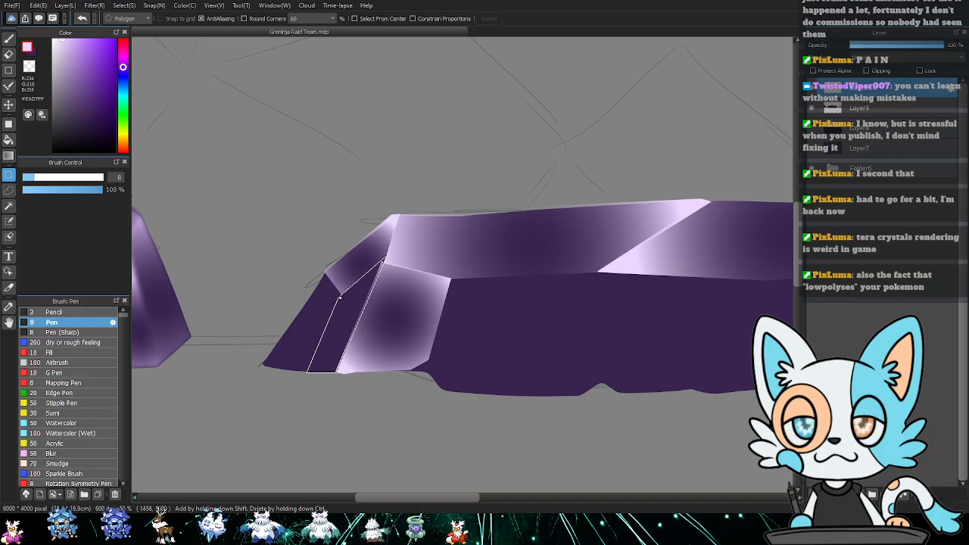
pyautogui.click(343, 294)
pyautogui.press('g')
pyautogui.moveTo(349, 321); pyautogui.dragTo(324, 381)
pyautogui.hotkey('ctrl', 'd')
# - Select the rock's outermost left facet out to its lower-left tip, shade it with a circular gradient from dark centre to lavender ends, and deselect
pyautogui.press('l')
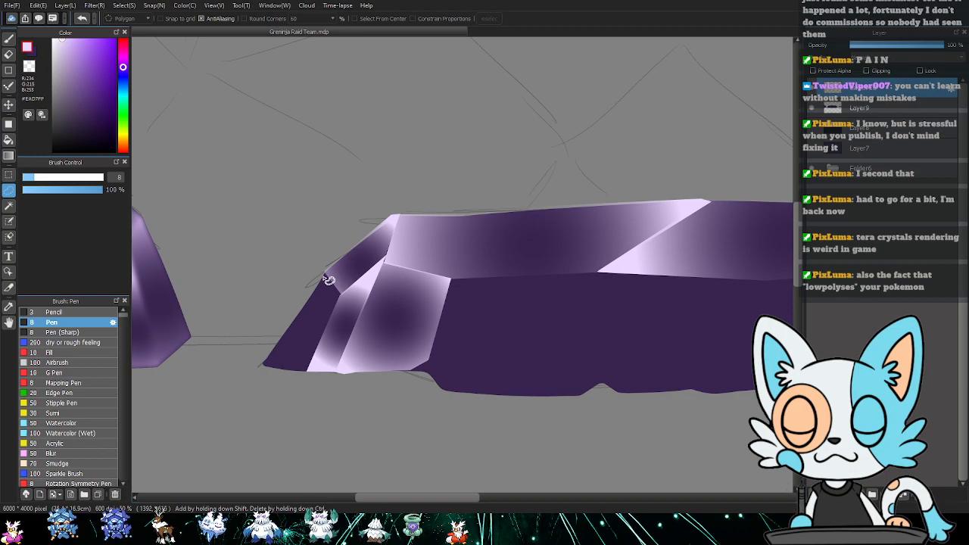
pyautogui.press('m')
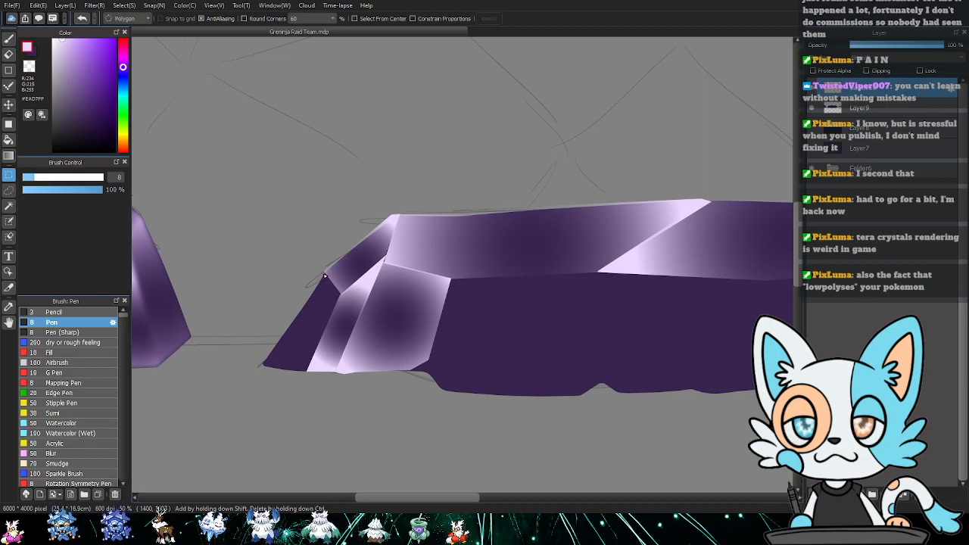
pyautogui.click(341, 294)
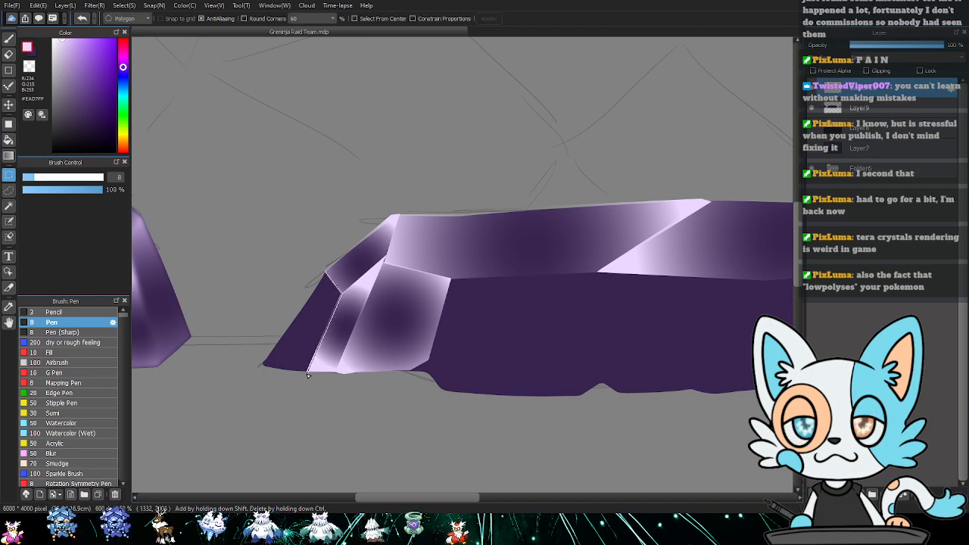
pyautogui.click(296, 373)
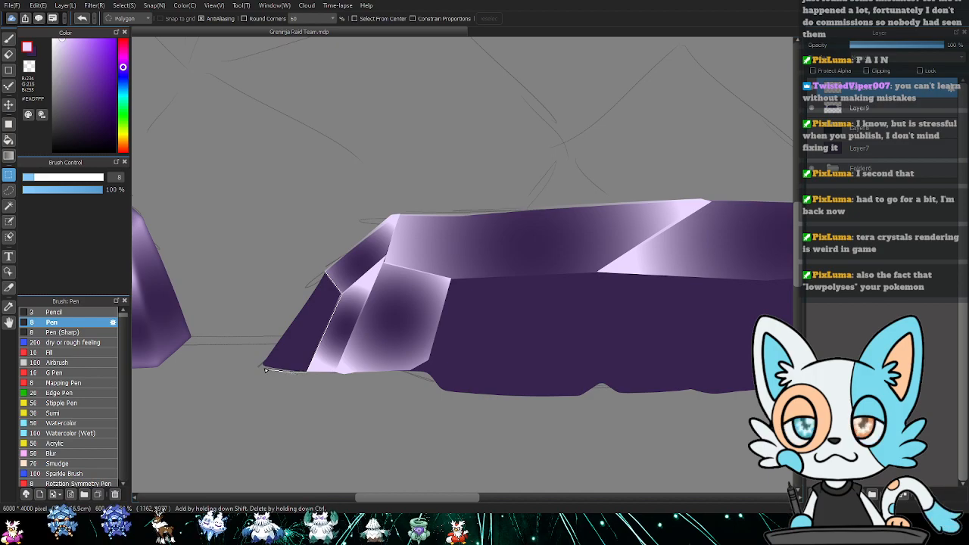
pyautogui.doubleClick(266, 369)
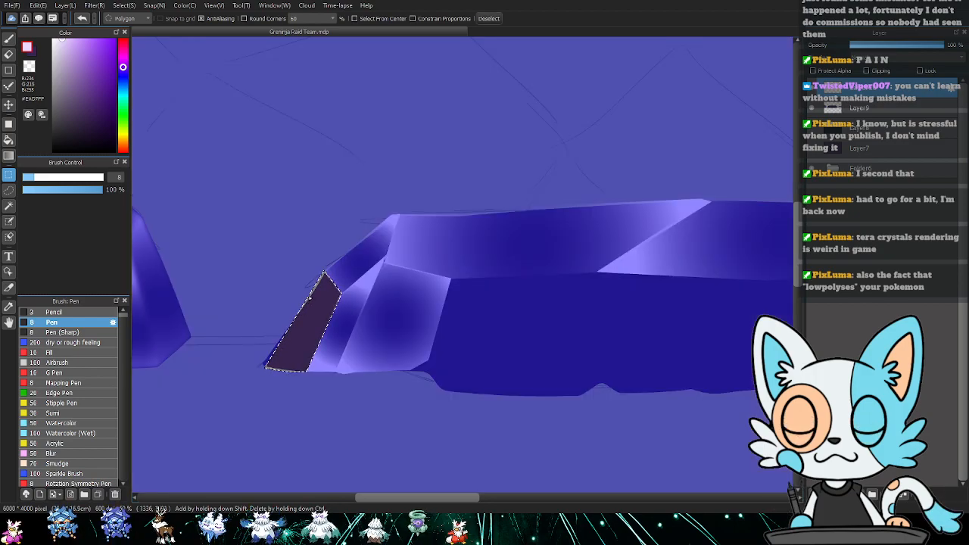
pyautogui.press('l')
pyautogui.moveTo(269, 373)
pyautogui.mouseDown()
pyautogui.moveTo(298, 323)
pyautogui.moveTo(303, 368)
pyautogui.mouseUp()
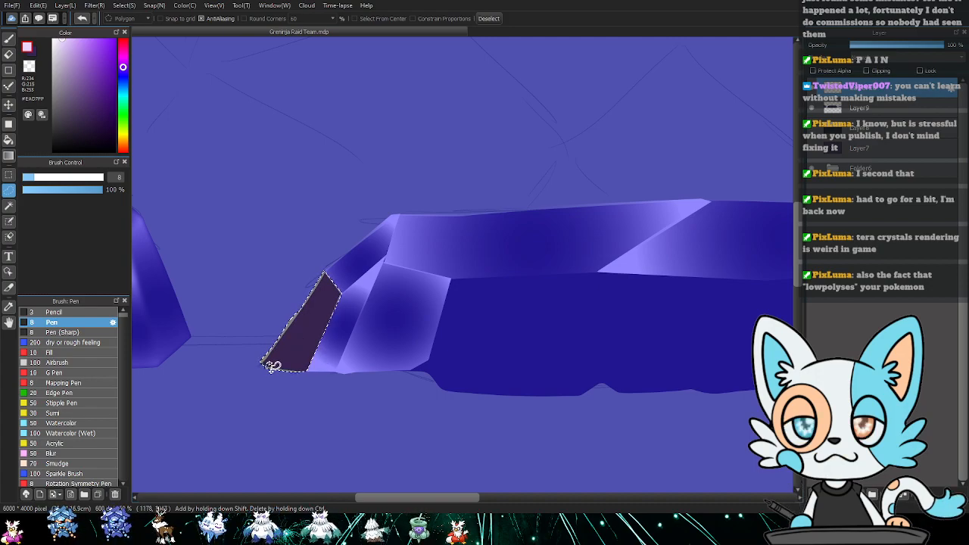
pyautogui.press('g')
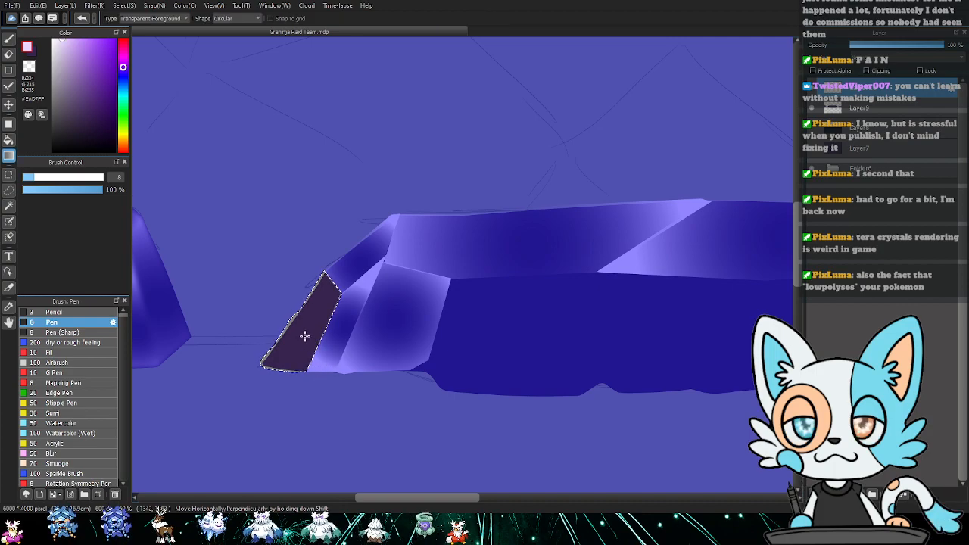
pyautogui.moveTo(306, 334); pyautogui.dragTo(283, 392)
pyautogui.hotkey('ctrl', 'd')
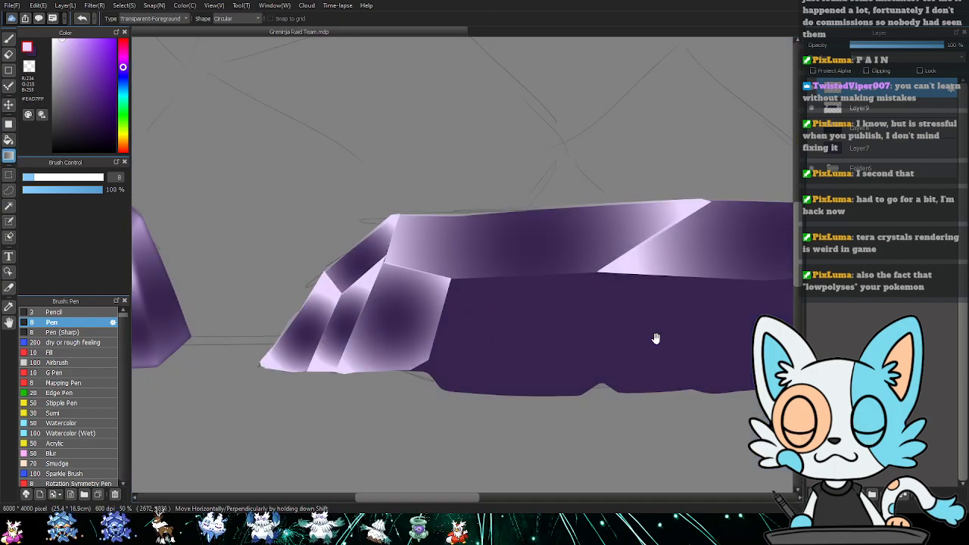
# - Select the tiny curved facet beneath the four-sided front facet's lower-right corner, shade it with a circular gradient from dark to lavender, and deselect
pyautogui.moveTo(655, 337); pyautogui.dragTo(433, 329)
pyautogui.press('m')
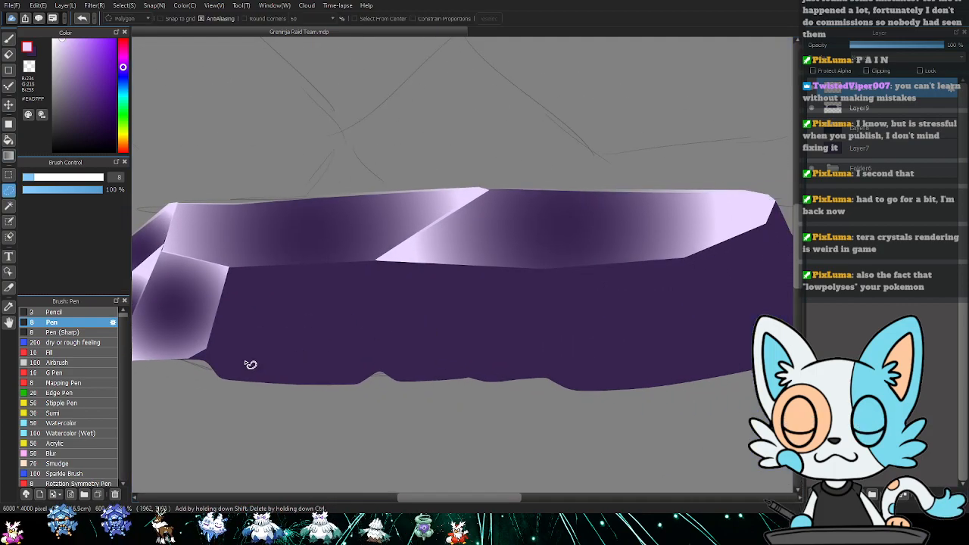
pyautogui.moveTo(218, 362); pyautogui.dragTo(317, 366)
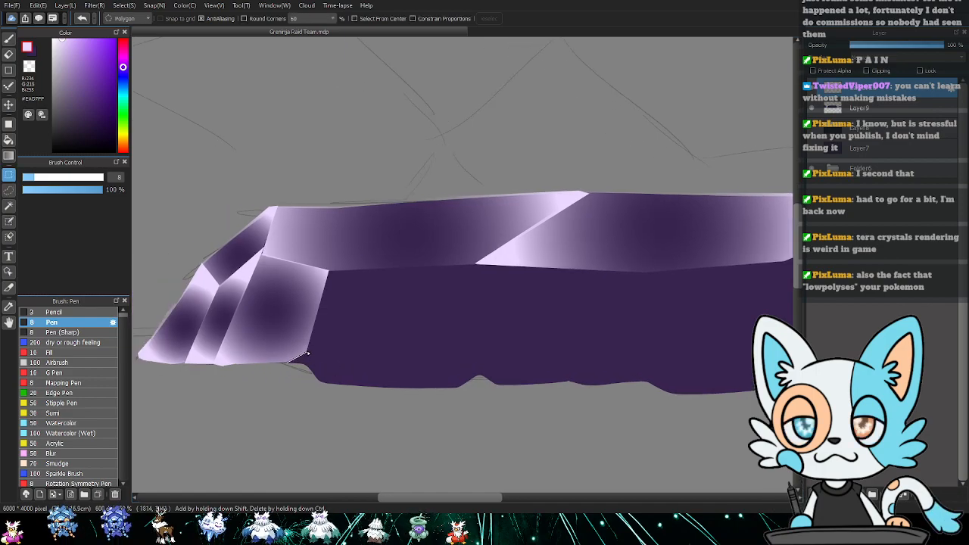
pyautogui.click(319, 381)
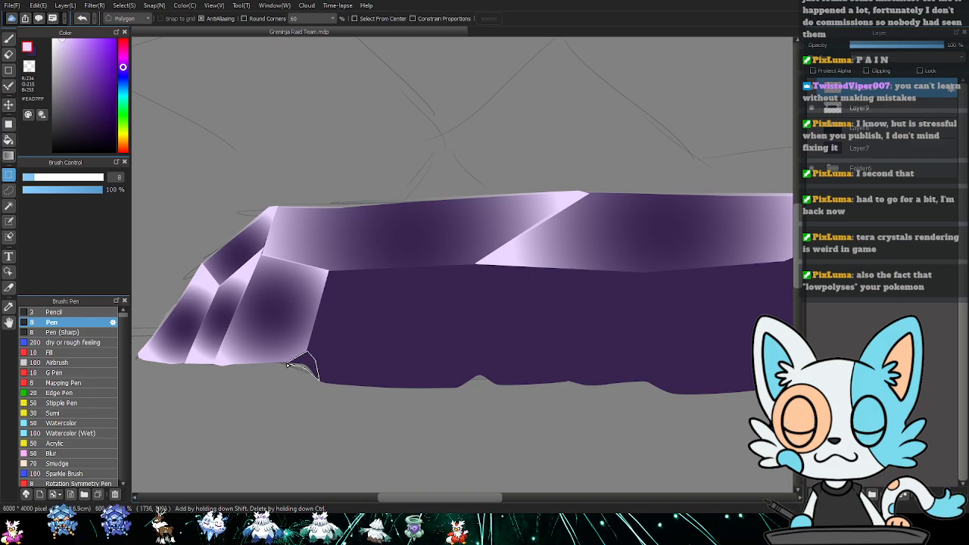
pyautogui.click(291, 366)
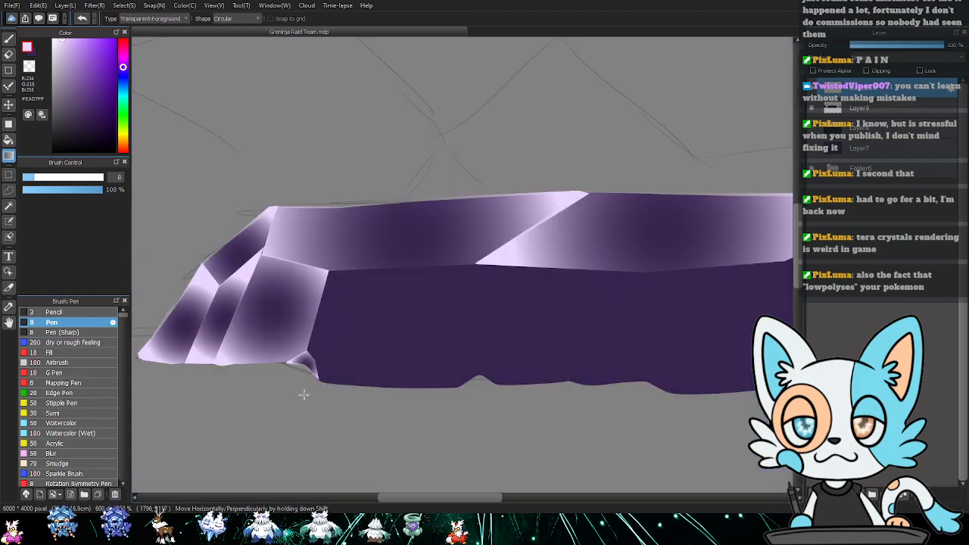
pyautogui.hotkey('ctrl', 'd')
# - Select a facet right of the four-sided front facet, shade it with a circular gradient from a dark centre to lavender corners, and deselect
pyautogui.press('l')
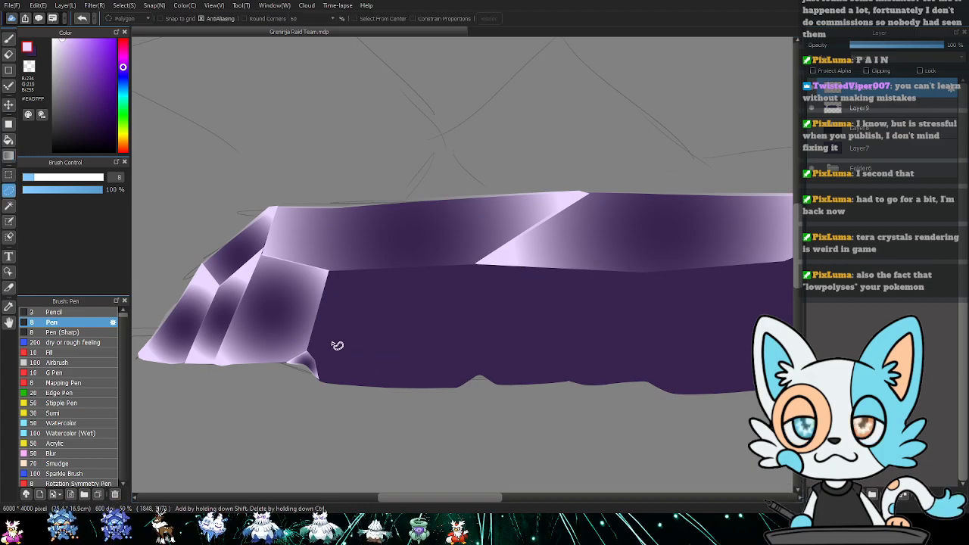
pyautogui.press('m')
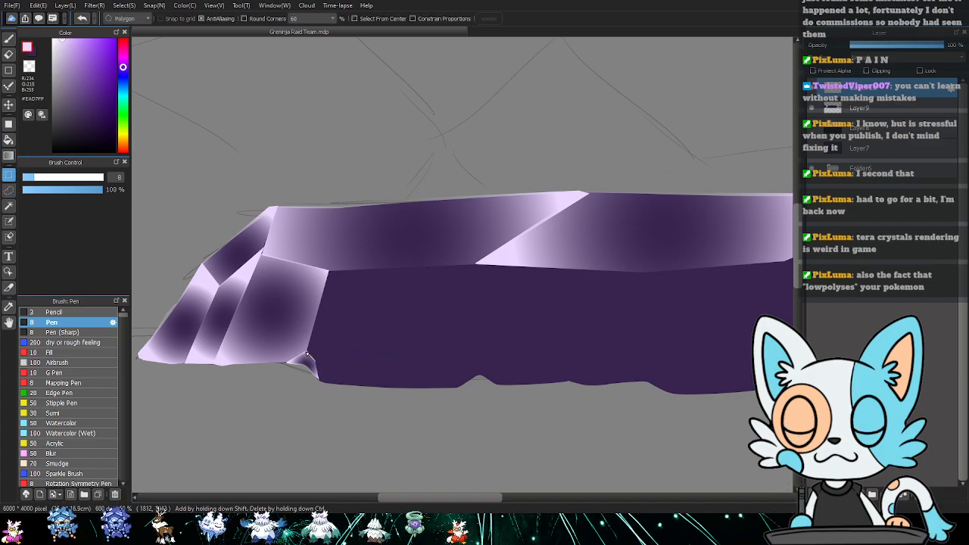
pyautogui.click(307, 354)
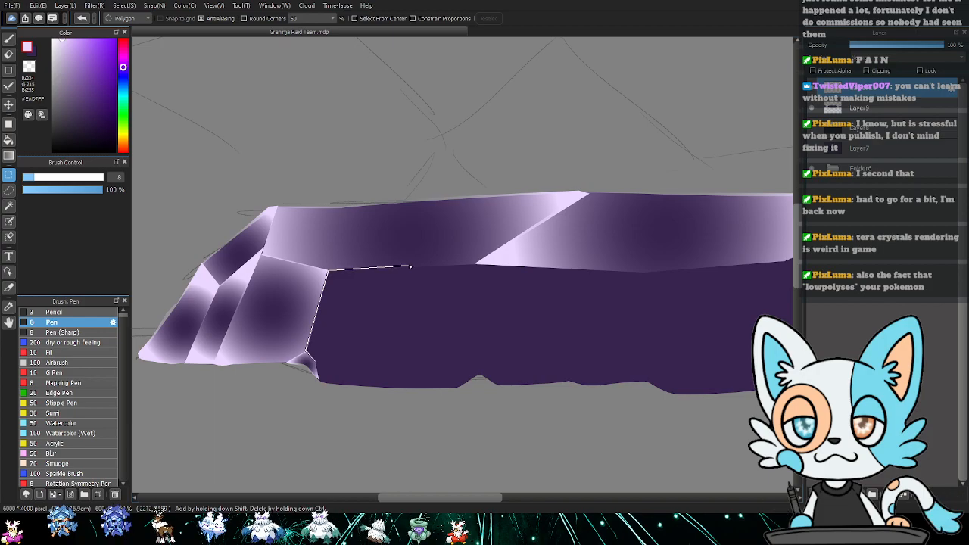
pyautogui.click(418, 268)
pyautogui.click(403, 322)
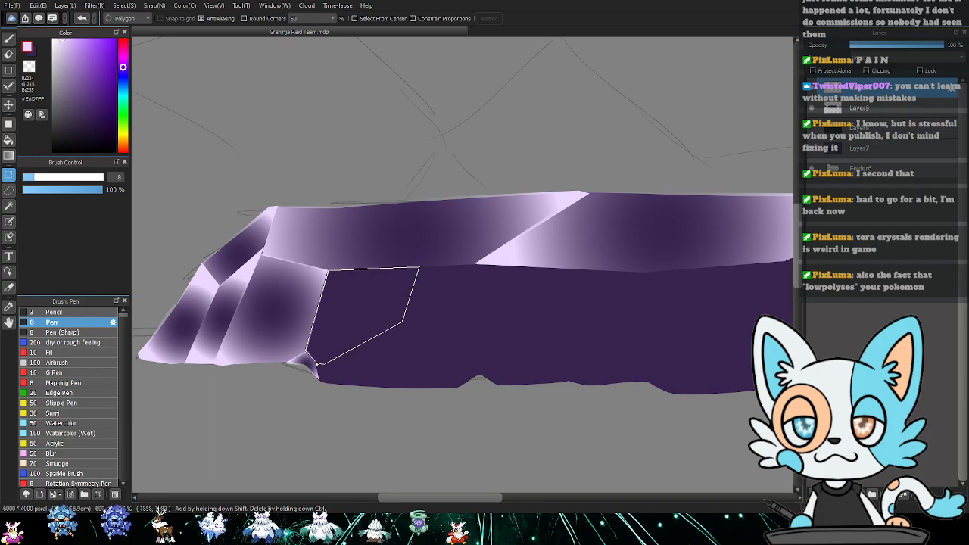
pyautogui.click(309, 356)
pyautogui.press('g')
pyautogui.moveTo(361, 307); pyautogui.dragTo(312, 394)
pyautogui.hotkey('ctrl', 'z')
pyautogui.moveTo(357, 320); pyautogui.dragTo(337, 386)
pyautogui.hotkey('ctrl', 'd')
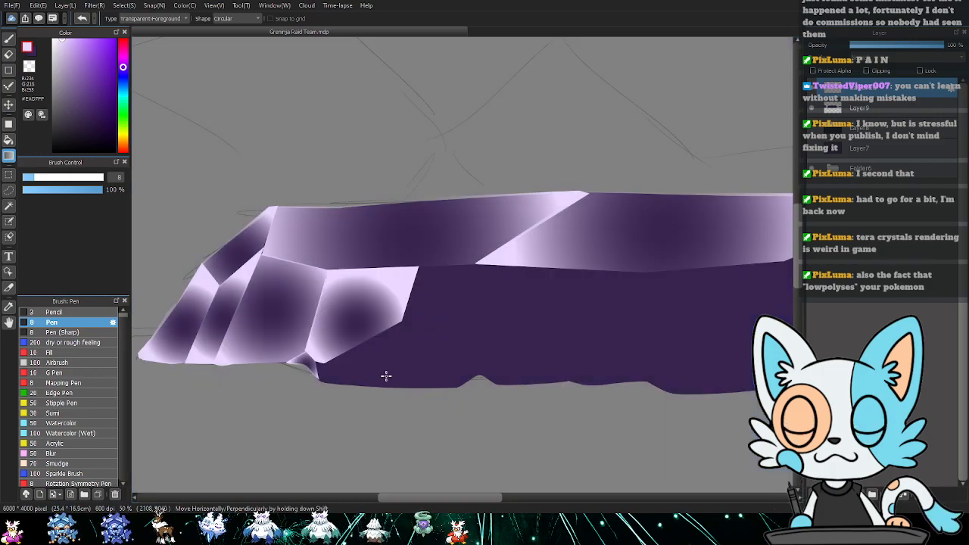
# - Select the small triangular facet on the bottom edge below the newly shaded one, shade it with a circular lavender gradient, and deselect
pyautogui.press('l')
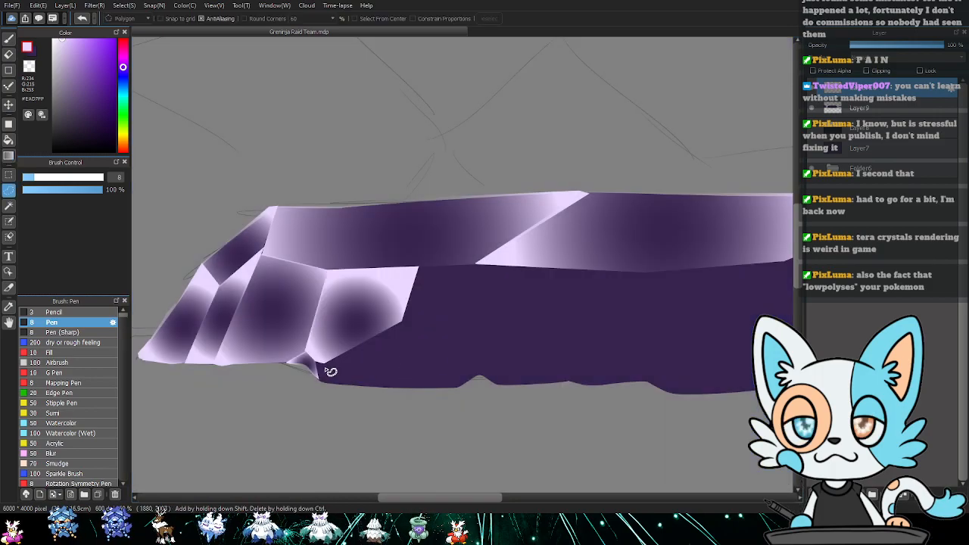
pyautogui.press('m')
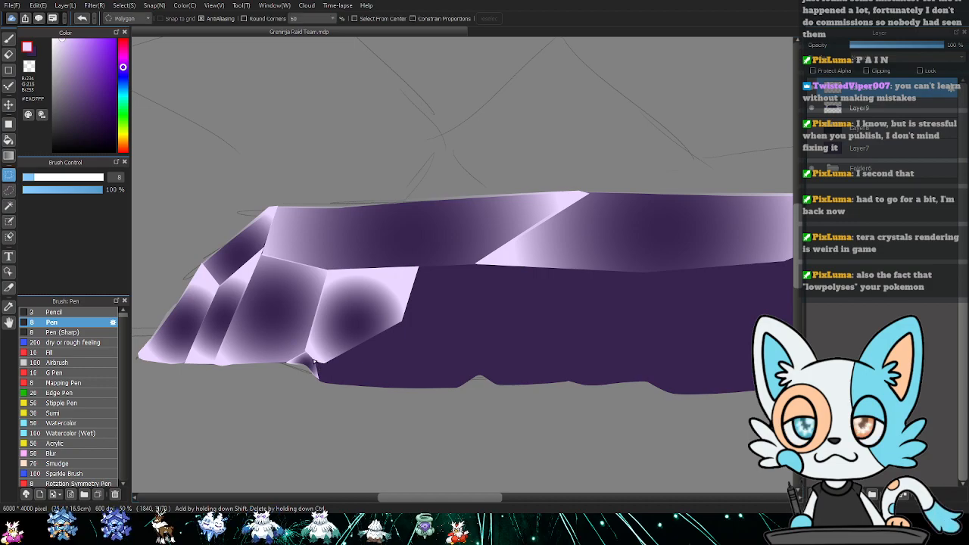
pyautogui.click(357, 386)
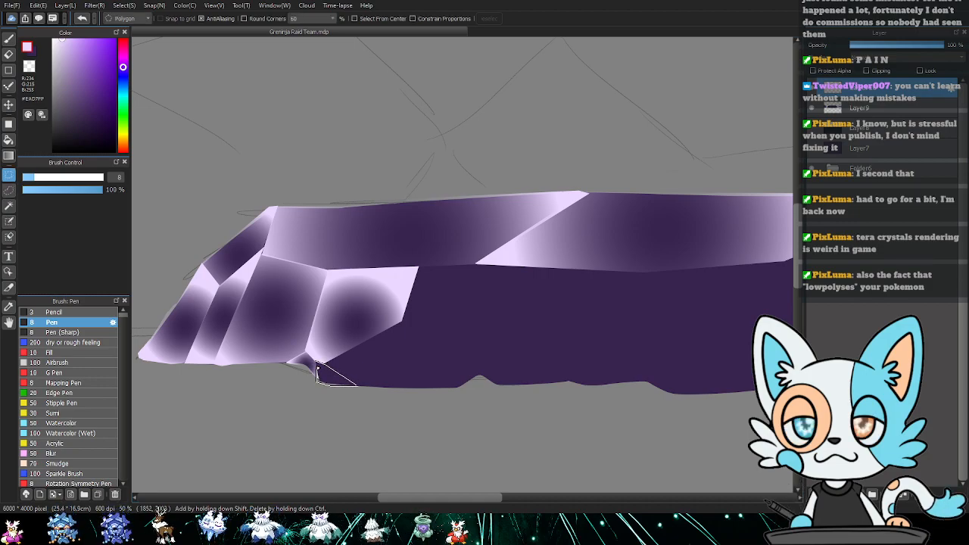
pyautogui.doubleClick(316, 364)
pyautogui.press('g')
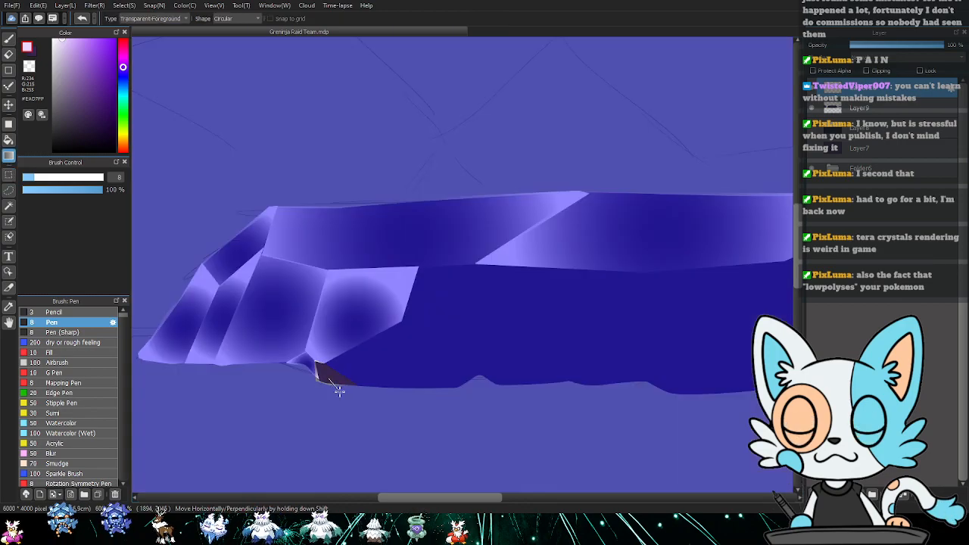
pyautogui.moveTo(332, 383); pyautogui.dragTo(334, 403)
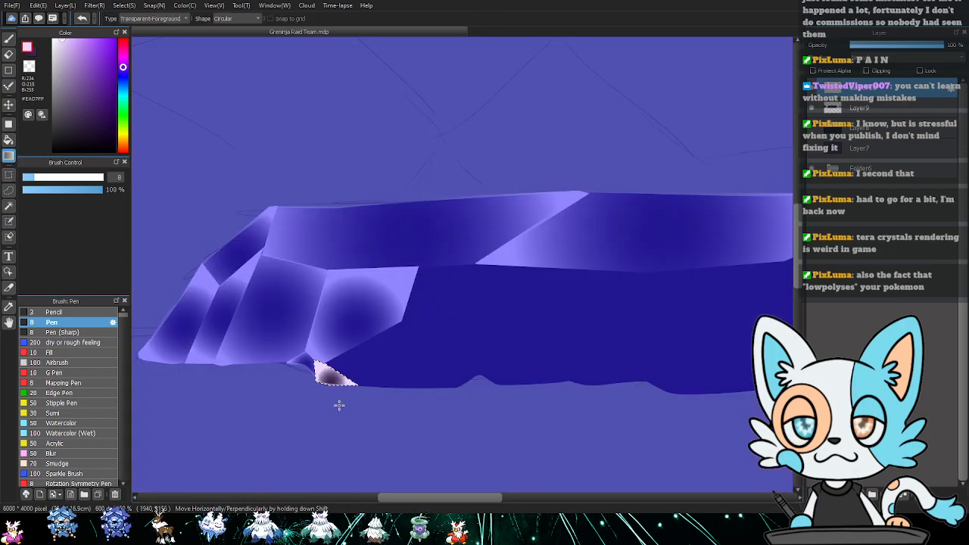
pyautogui.hotkey('ctrl', 'd')
# - Select a flat pointed facet below and right of the last large facet, shade it with a circular gradient with lavender ends, and deselect
pyautogui.press('l')
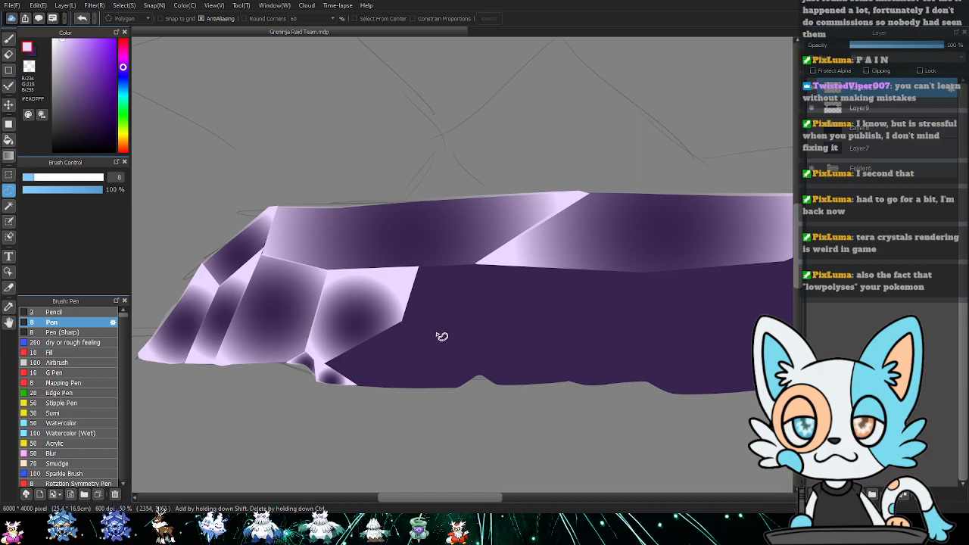
pyautogui.press('m')
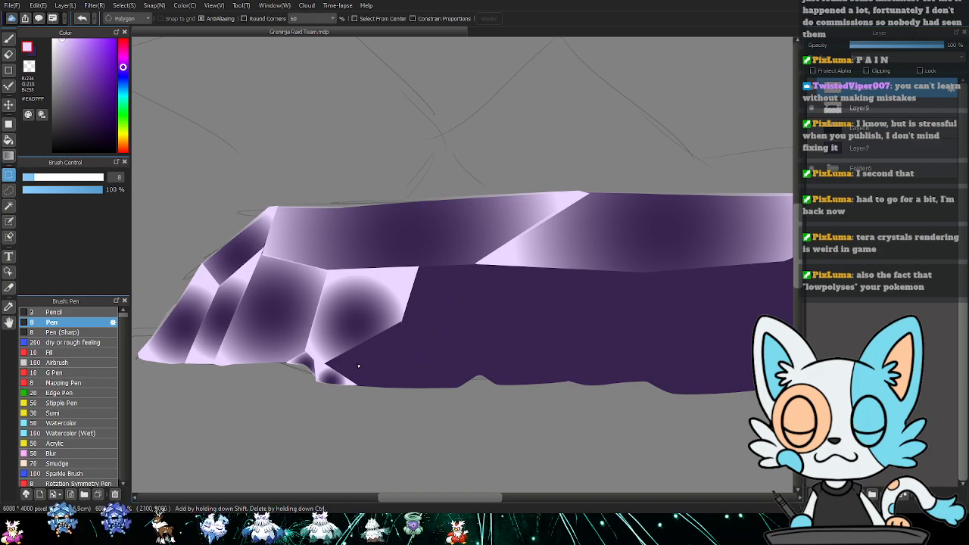
pyautogui.click(328, 361)
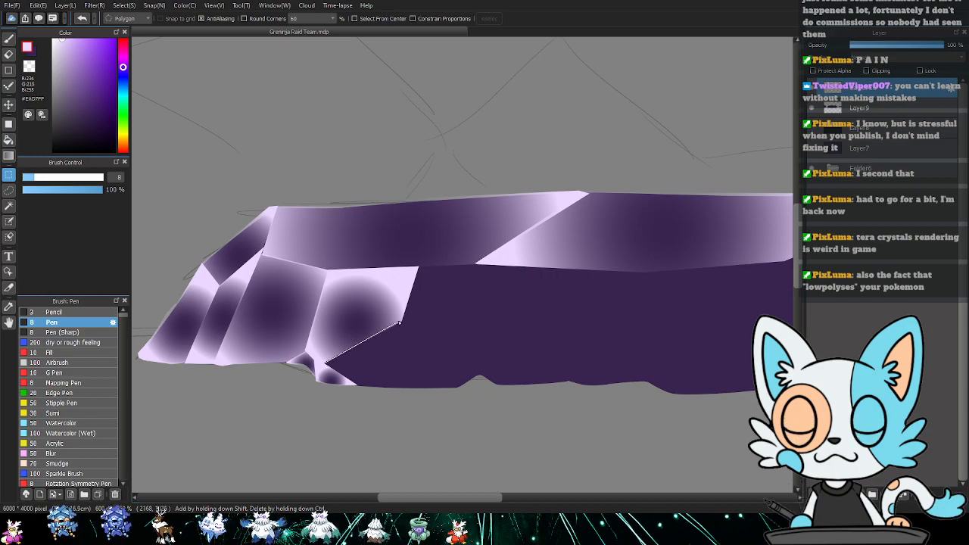
pyautogui.click(453, 330)
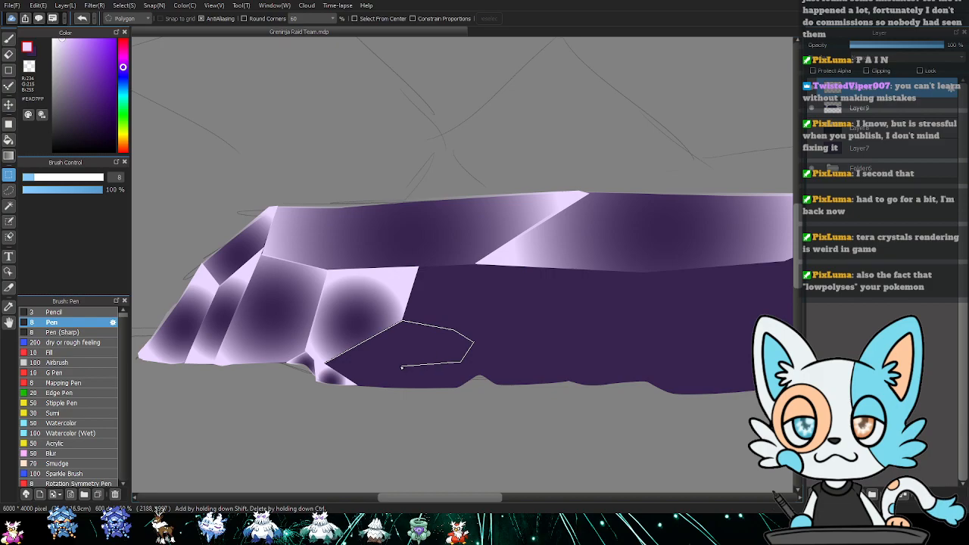
pyautogui.click(325, 364)
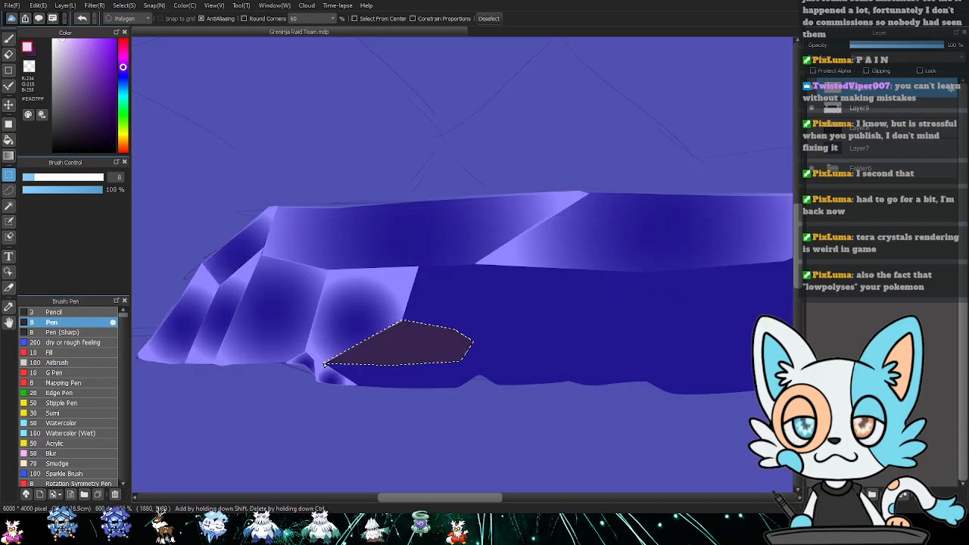
pyautogui.press('g')
pyautogui.moveTo(413, 347); pyautogui.dragTo(416, 406)
pyautogui.hotkey('ctrl', 'd')
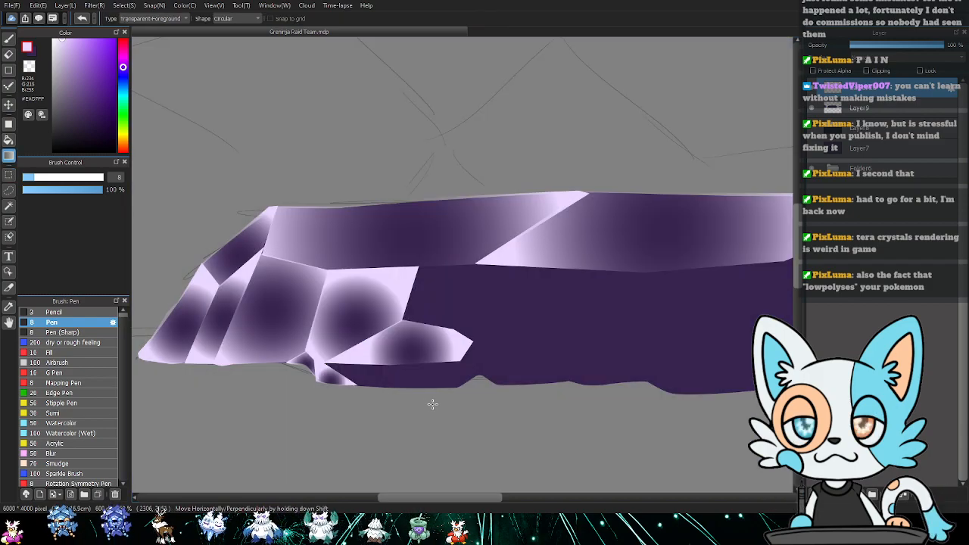
# - Undo the pointed facet's gradient, redraw it with the dark centre closer to the facet's lower edge, and deselect
pyautogui.hotkey('ctrl', 'z')
pyautogui.hotkey('ctrl', 'z')
pyautogui.moveTo(407, 351); pyautogui.dragTo(432, 411)
pyautogui.hotkey('ctrl', 'd')
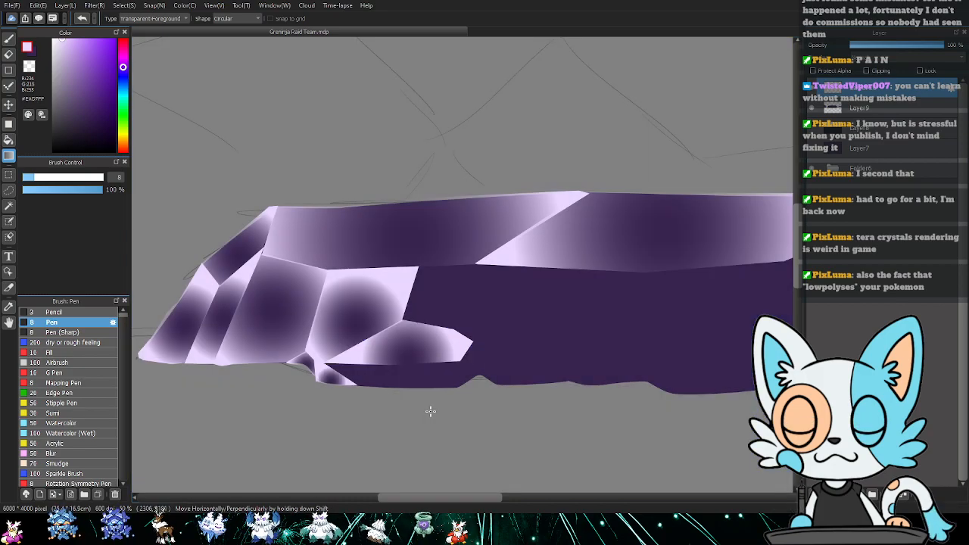
# - Select the strip between the pointed facet and the rock's bottom edge, shade it with a circular gradient centred low in the strip, and deselect
pyautogui.press('m')
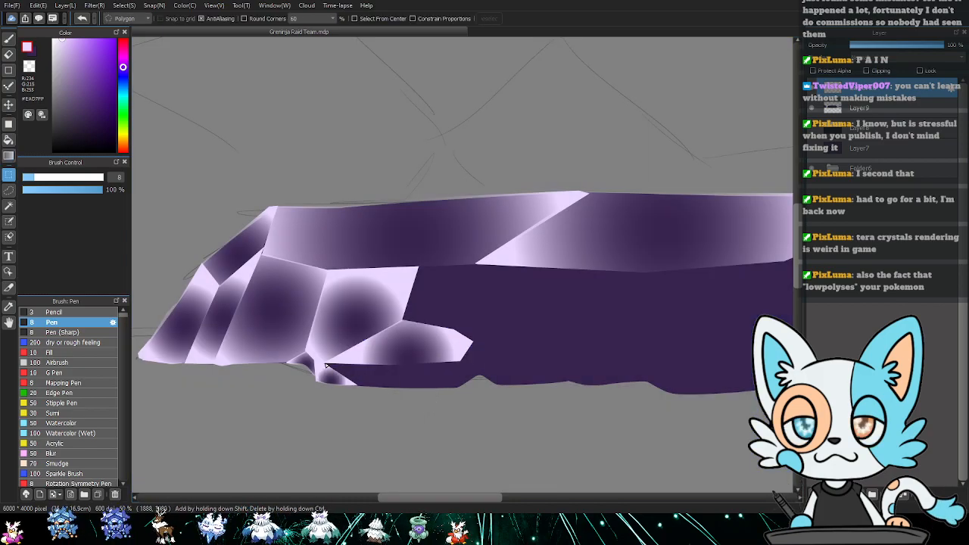
pyautogui.click(325, 367)
pyautogui.click(357, 388)
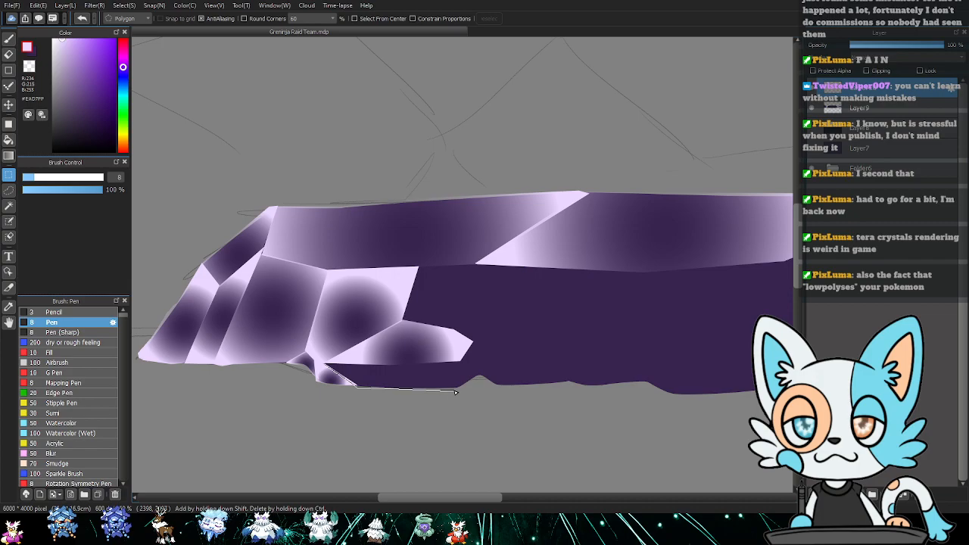
pyautogui.click(462, 362)
pyautogui.click(325, 365)
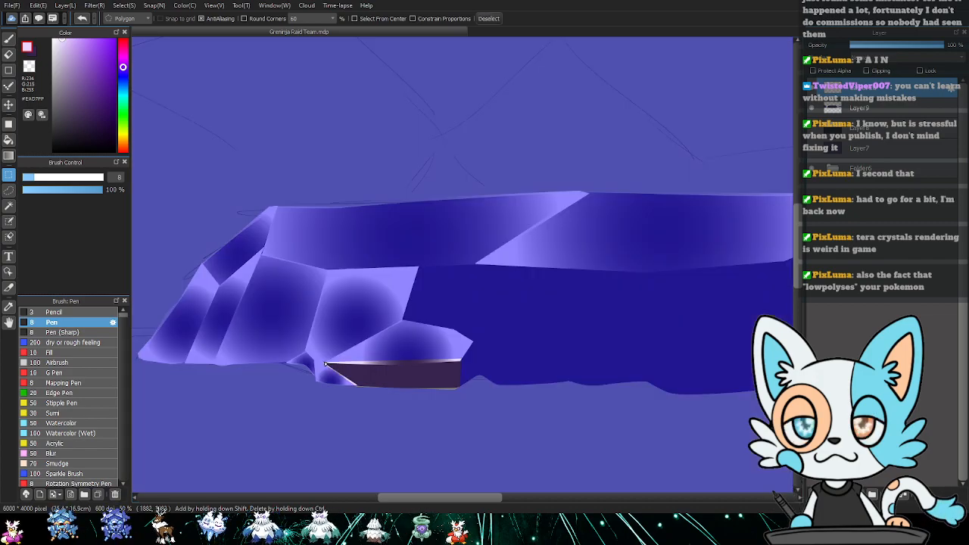
pyautogui.press('g')
pyautogui.moveTo(411, 382); pyautogui.dragTo(450, 391)
pyautogui.hotkey('ctrl', 'd')
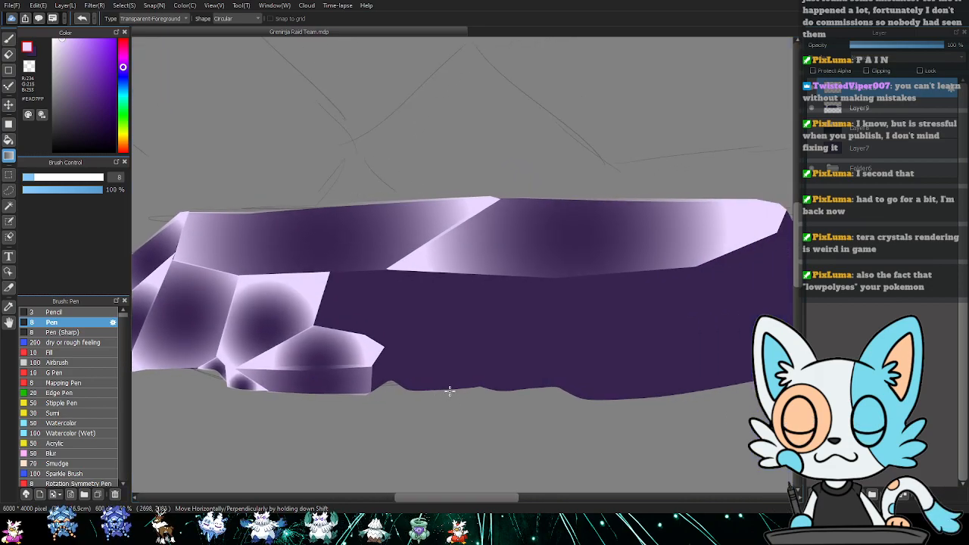
# - Select the small facet closing the end of the pointed facet and its strip, shade it with a circular lavender gradient, and deselect
pyautogui.press('m')
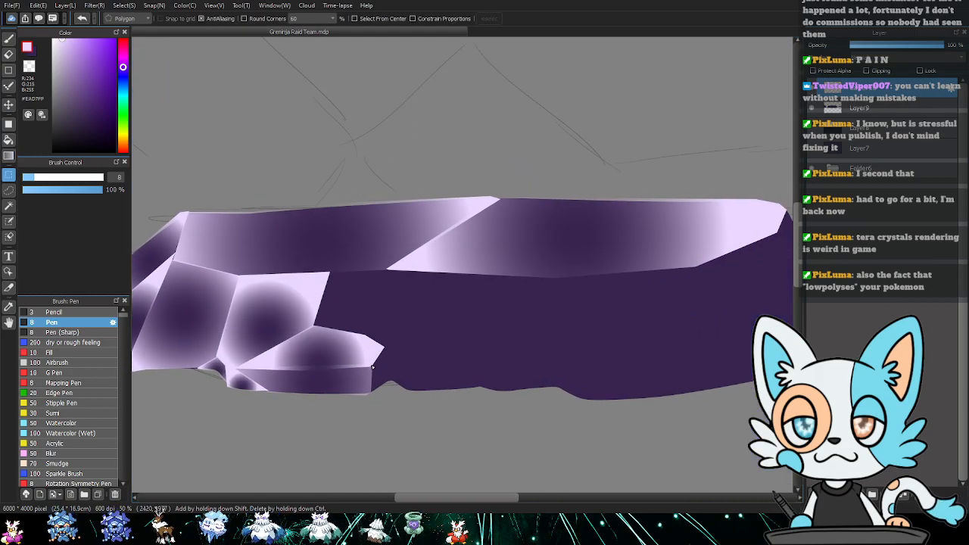
pyautogui.click(372, 367)
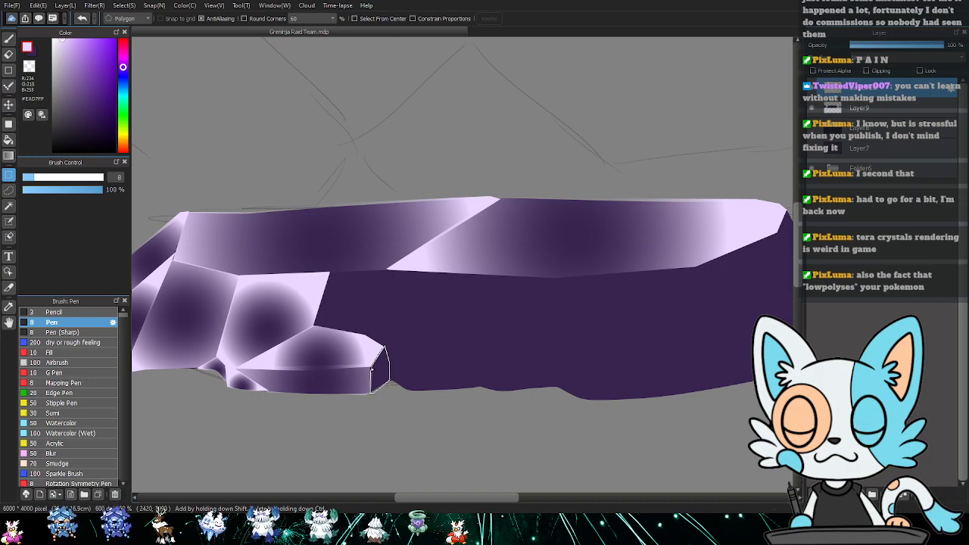
pyautogui.click(372, 369)
pyautogui.press('g')
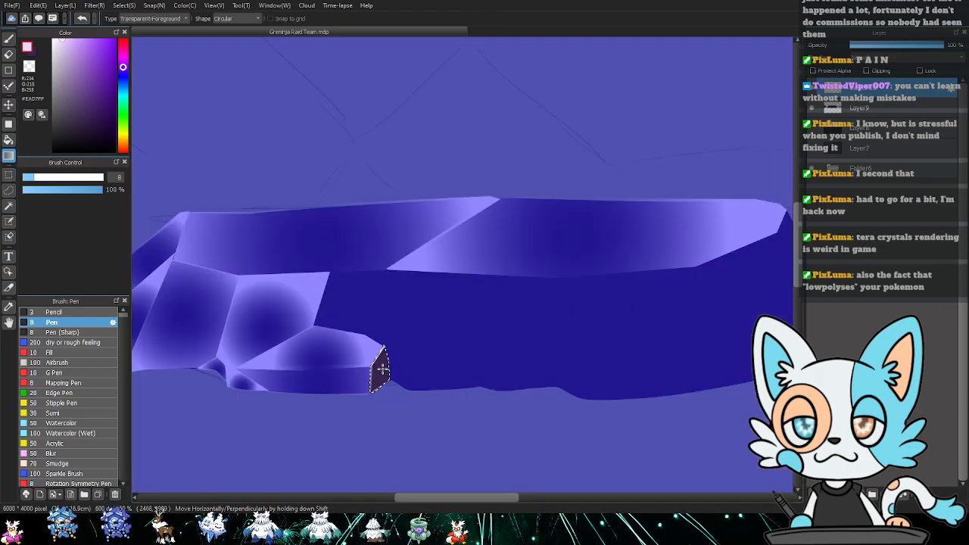
pyautogui.moveTo(378, 379); pyautogui.dragTo(385, 407)
pyautogui.hotkey('ctrl', 'd')
# - Select a narrow upright facet from the top slab's lower edge to the pointed facet, shade it with a circular lavender gradient, and deselect
pyautogui.moveTo(419, 351); pyautogui.dragTo(383, 358)
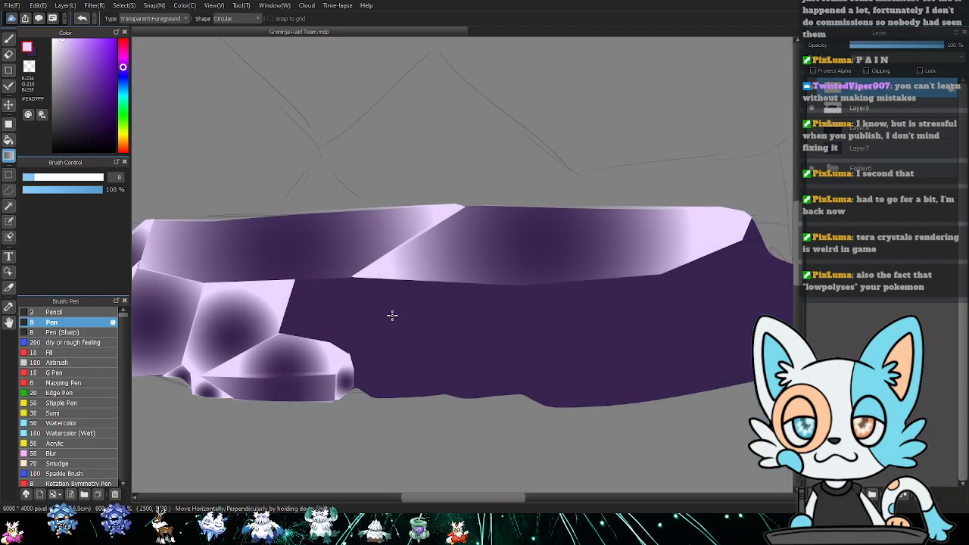
pyautogui.press('m')
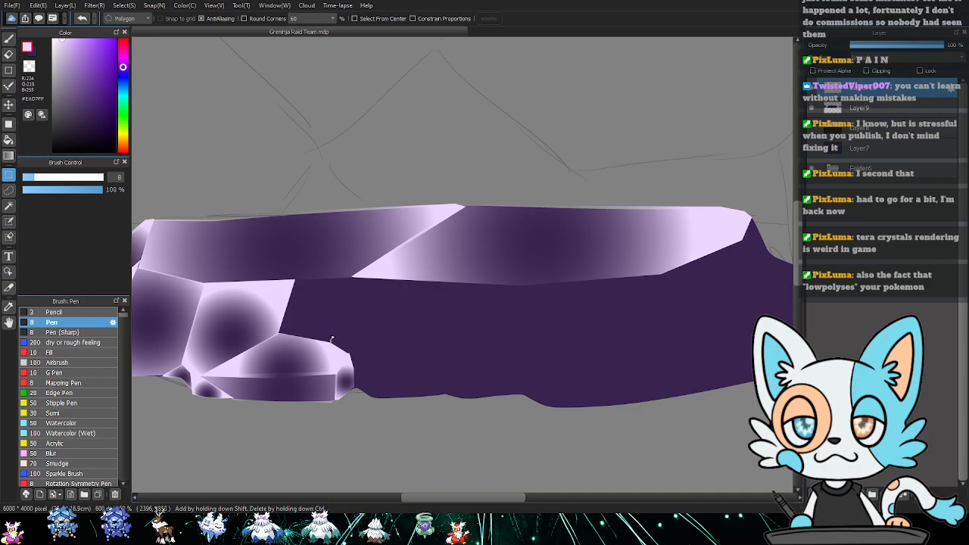
pyautogui.click(331, 341)
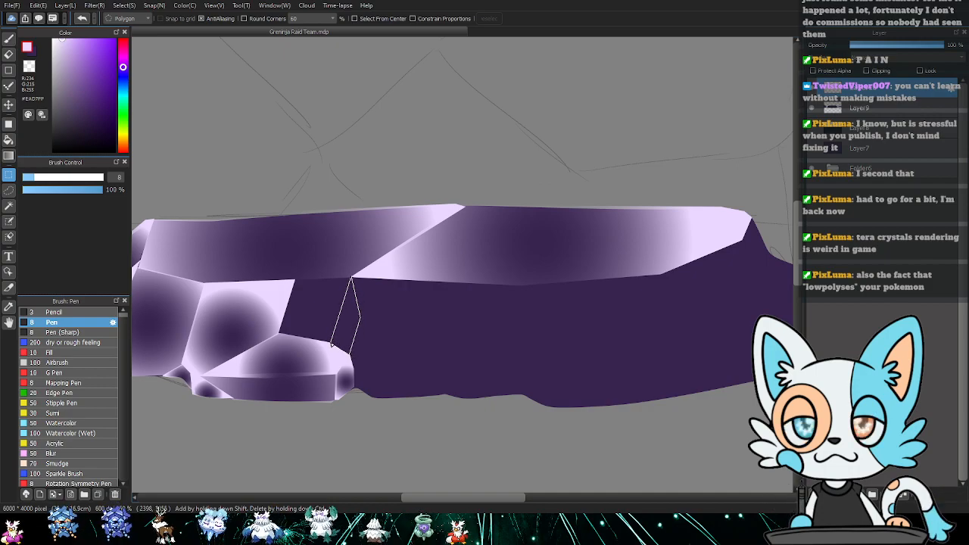
pyautogui.click(331, 342)
pyautogui.press('g')
pyautogui.moveTo(350, 281); pyautogui.dragTo(359, 375)
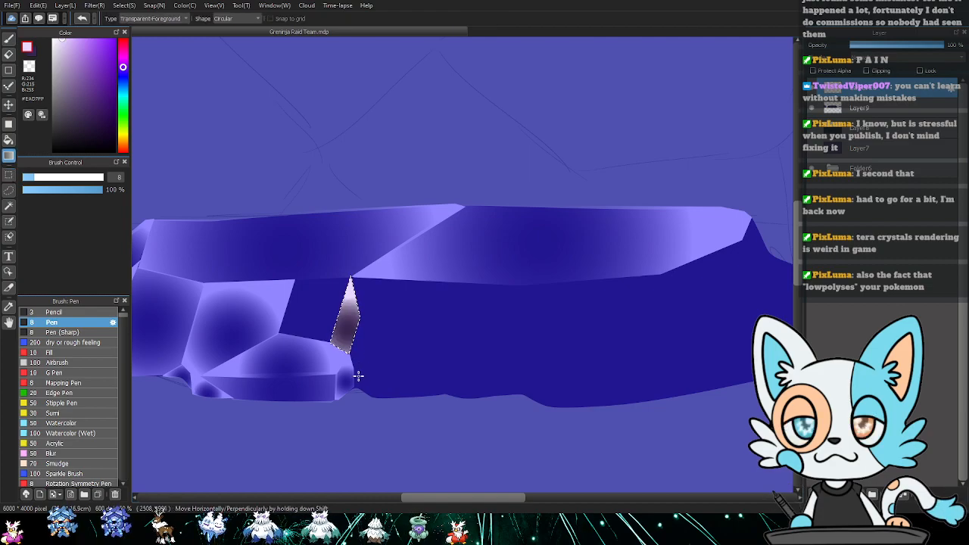
pyautogui.hotkey('ctrl', 'd')
# - Select the dark four-sided facet enclosed beside the narrow upright one, shade it with a circular gradient centred inside it, and deselect
pyautogui.press('m')
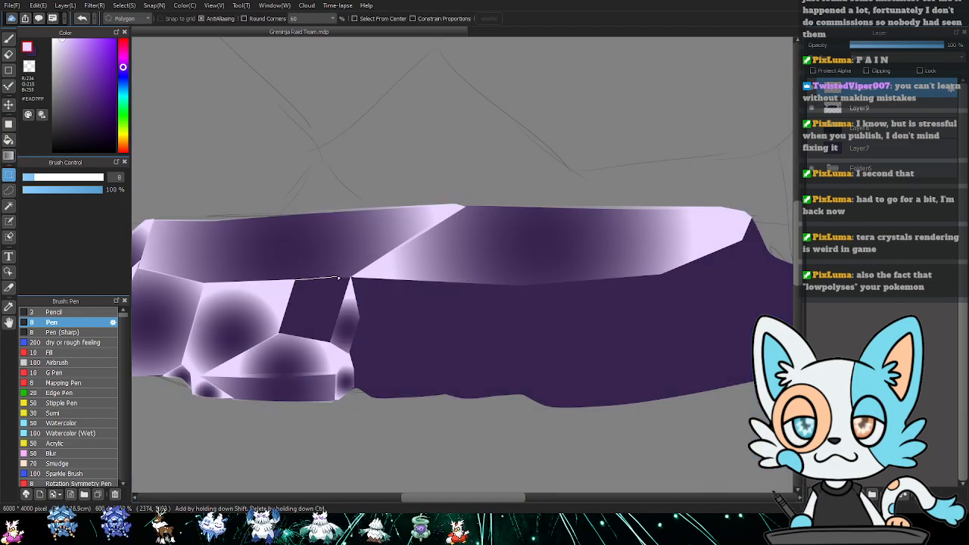
pyautogui.click(350, 277)
pyautogui.click(331, 342)
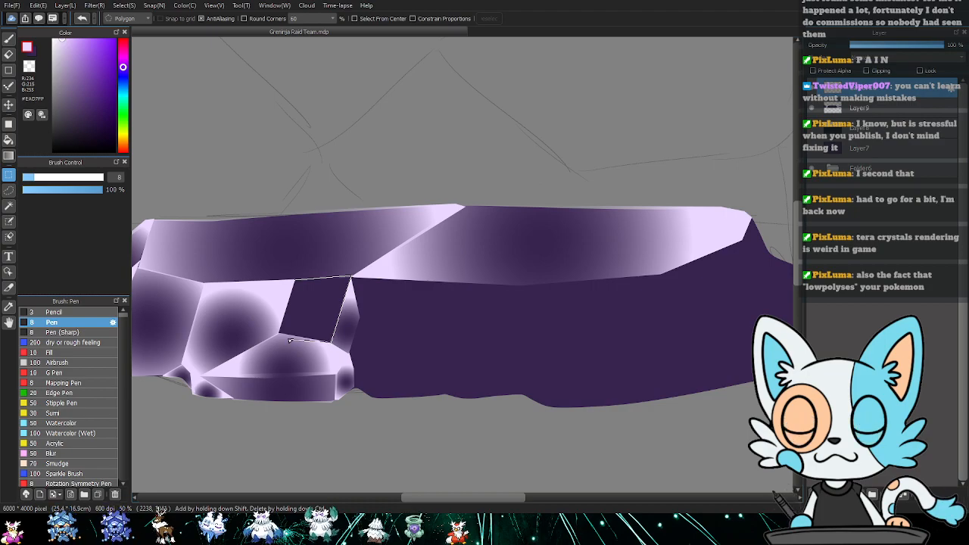
pyautogui.click(277, 333)
pyautogui.doubleClick(294, 280)
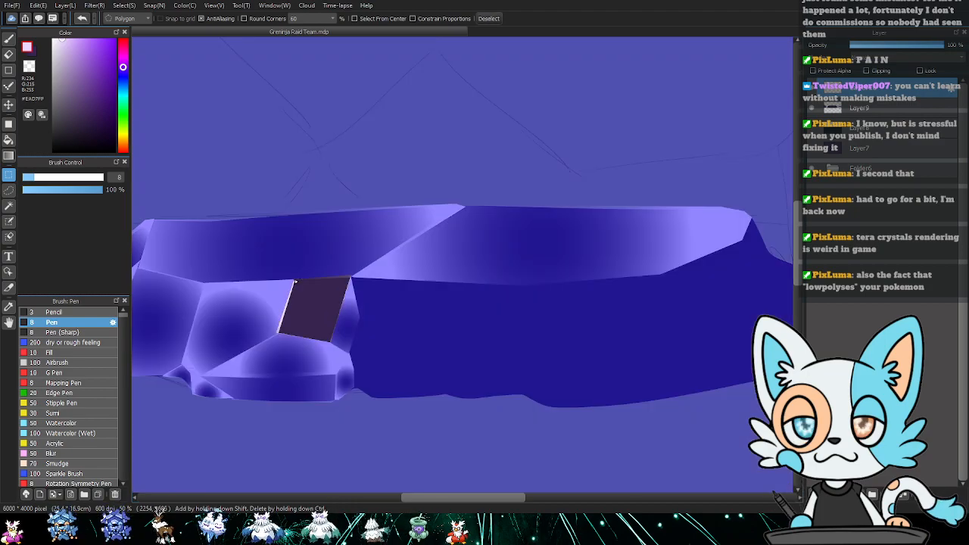
pyautogui.press('g')
pyautogui.moveTo(329, 319); pyautogui.dragTo(402, 298)
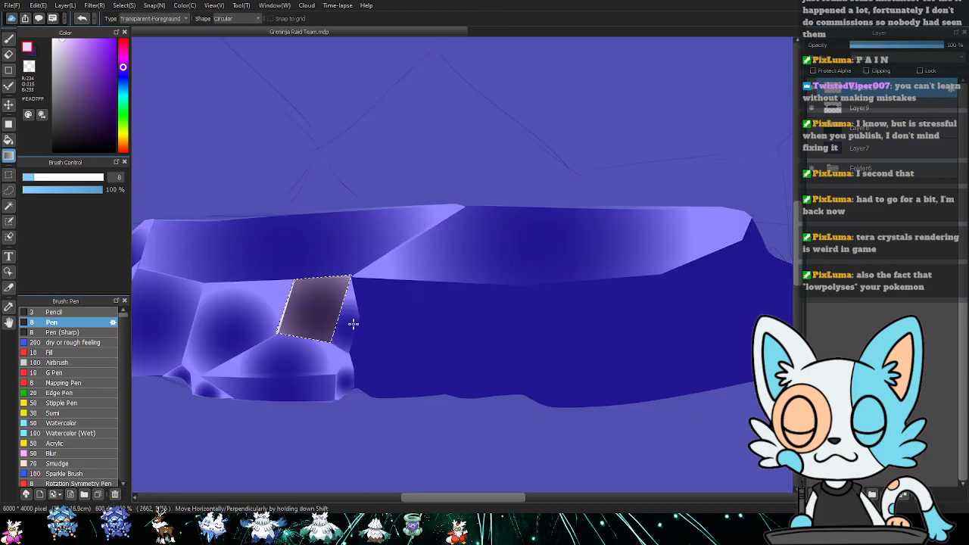
pyautogui.moveTo(313, 318); pyautogui.dragTo(322, 367)
pyautogui.hotkey('ctrl', 'd')
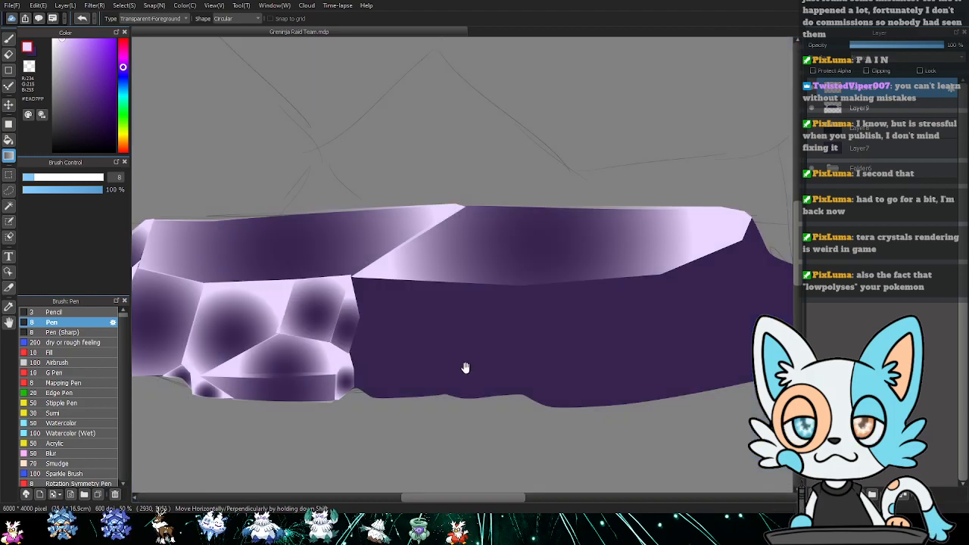
# - Select a small triangular facet under the slab's edge, right of the narrow facet, shade it with a circular lavender gradient, and deselect
pyautogui.moveTo(463, 368); pyautogui.dragTo(377, 365)
pyautogui.press('m')
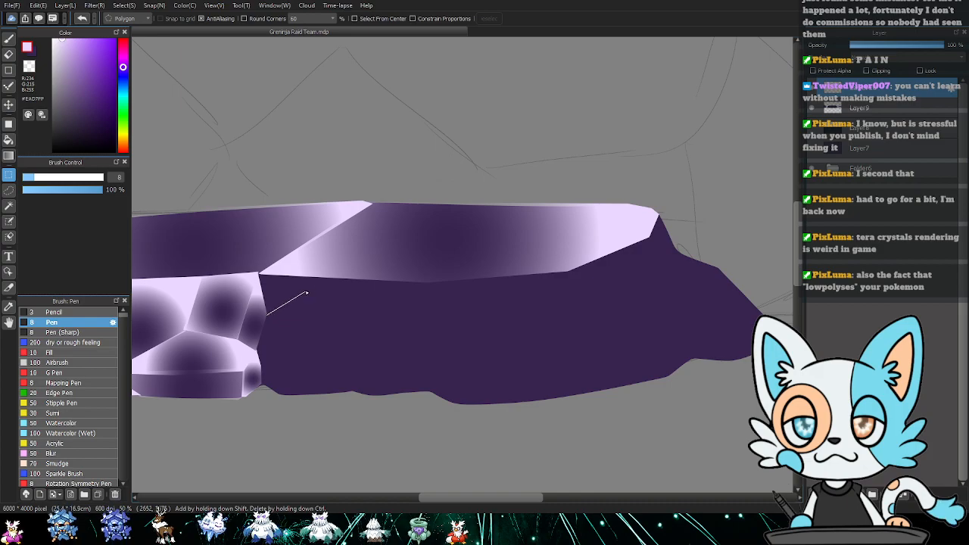
pyautogui.click(325, 280)
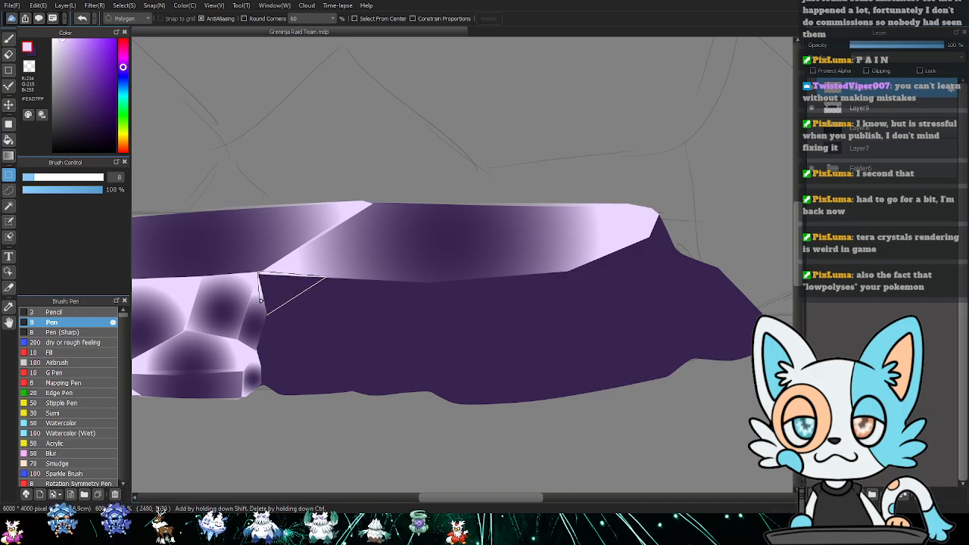
pyautogui.click(260, 273)
pyautogui.press('g')
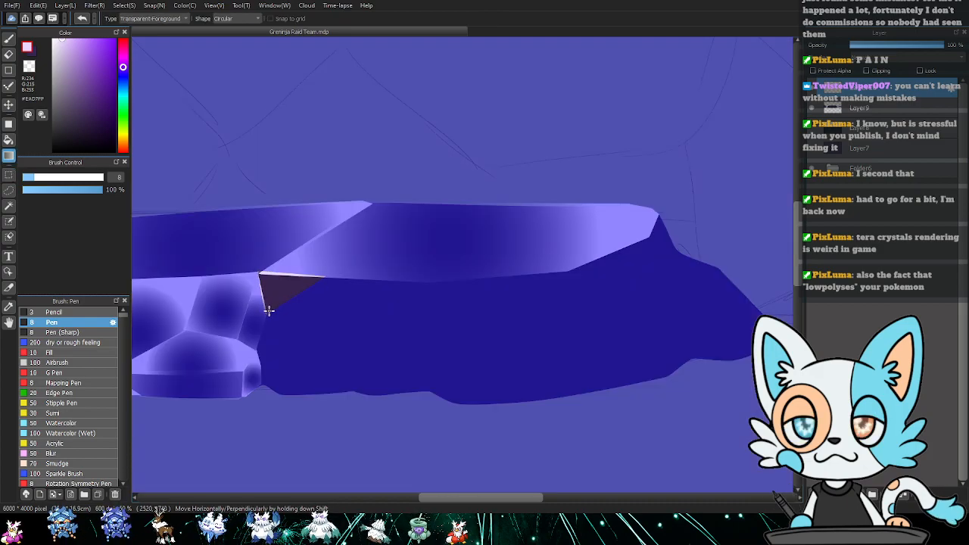
pyautogui.moveTo(268, 307); pyautogui.dragTo(318, 279)
pyautogui.hotkey('ctrl', 'd')
# - Undo the triangular facet's gradient, redraw it as a smaller circular gradient from the facet's lower corner, and deselect
pyautogui.hotkey('ctrl', 'z')
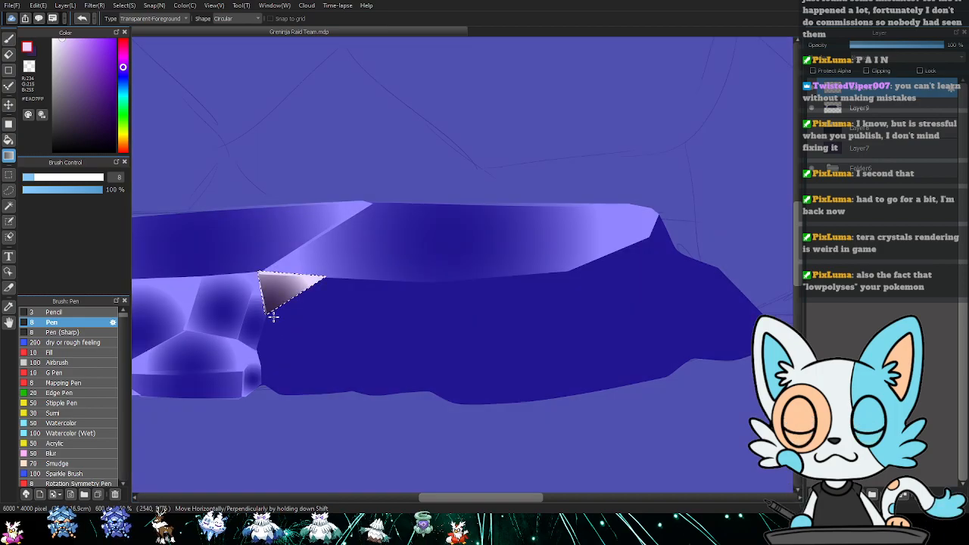
pyautogui.hotkey('ctrl', 'z')
pyautogui.moveTo(268, 303); pyautogui.dragTo(293, 297)
pyautogui.hotkey('ctrl', 'd')
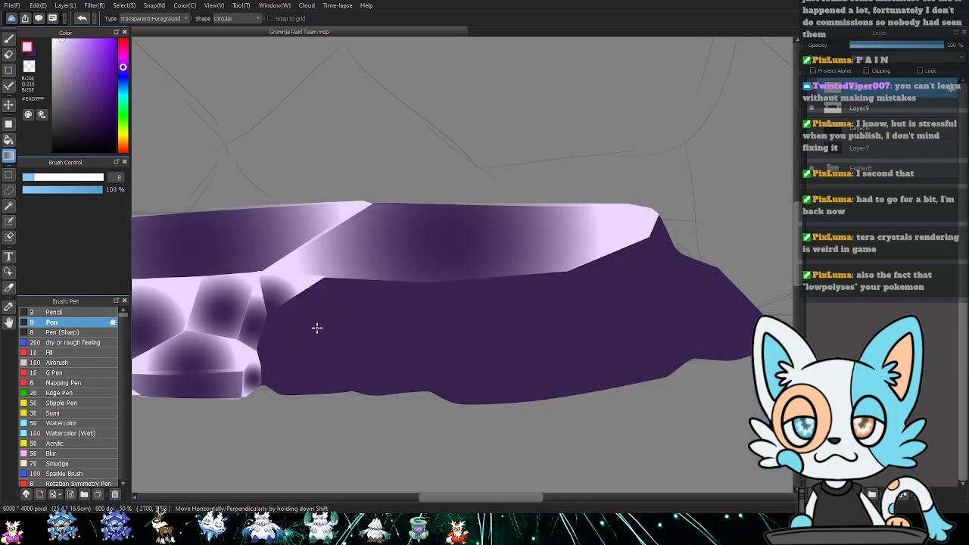
# - Select the tapering facet from the triangle's lower corner to the rock's bottom edge, shade it with a circular lavender gradient, and deselect
pyautogui.press('m')
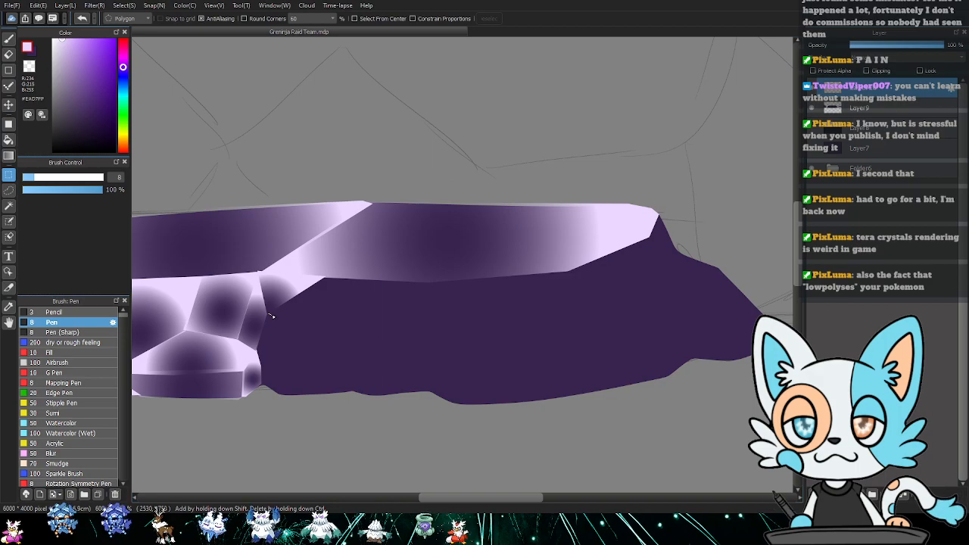
pyautogui.click(269, 314)
pyautogui.click(307, 394)
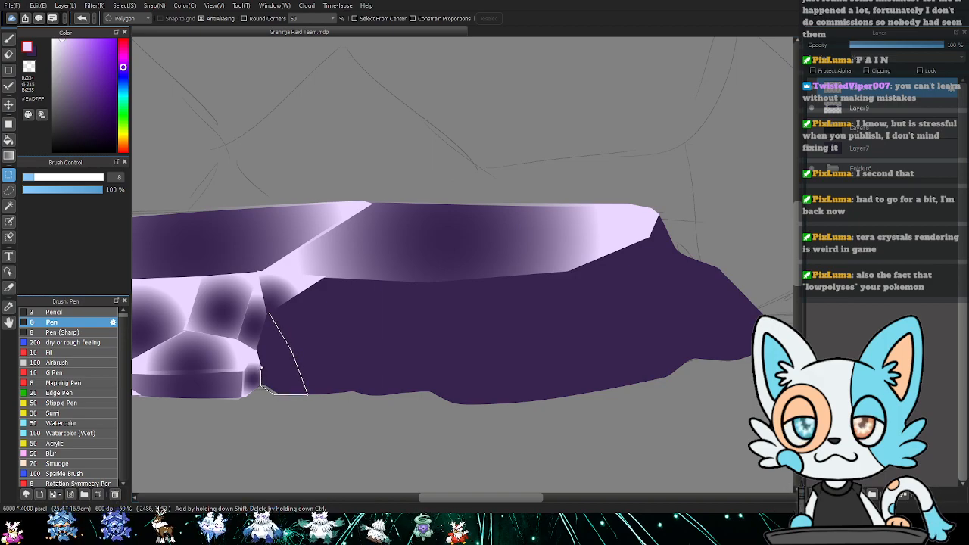
pyautogui.click(267, 313)
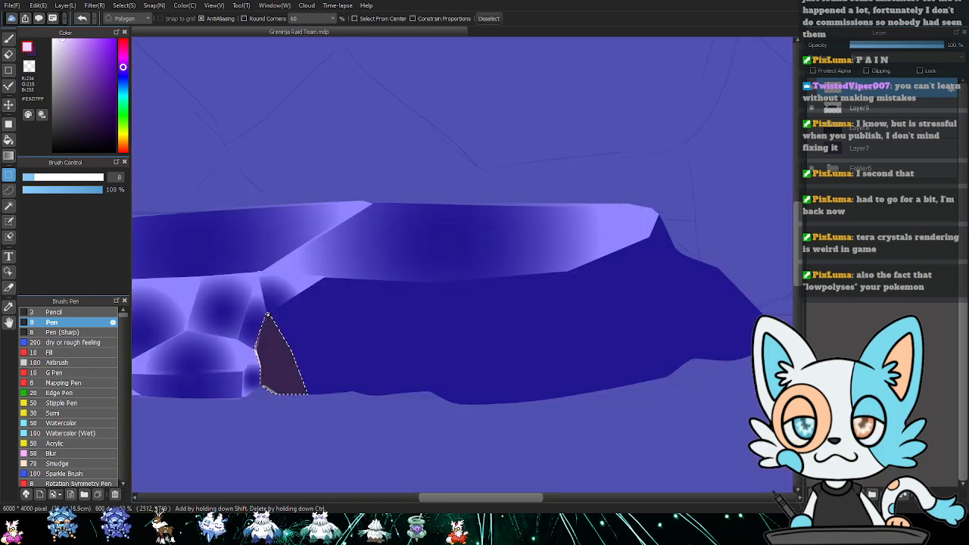
pyautogui.press('g')
pyautogui.moveTo(279, 363); pyautogui.dragTo(292, 411)
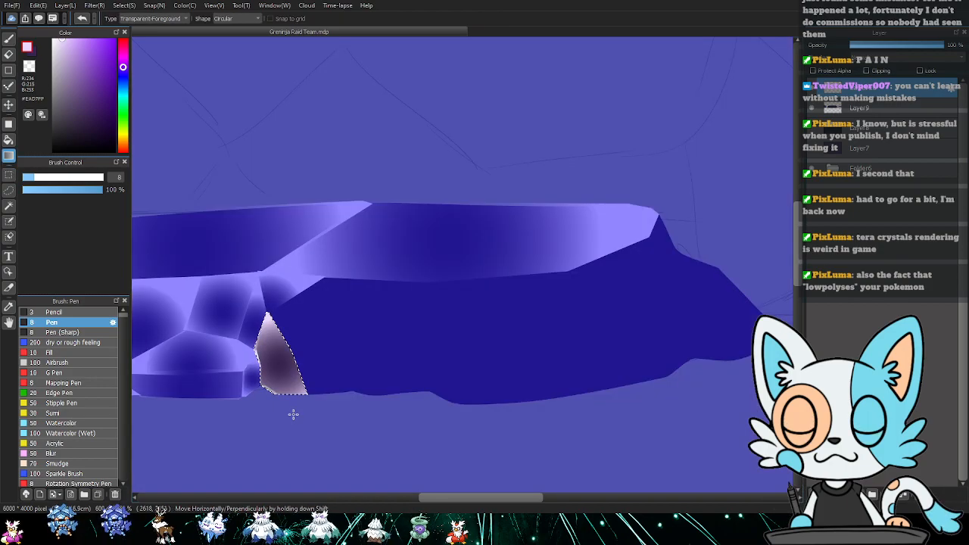
pyautogui.hotkey('ctrl', 'd')
# - Undo the tapering facet's gradient, extend its selection along the rock's bottom edge with the lasso, redraw the circular gradient, and deselect
pyautogui.moveTo(347, 392); pyautogui.dragTo(306, 391)
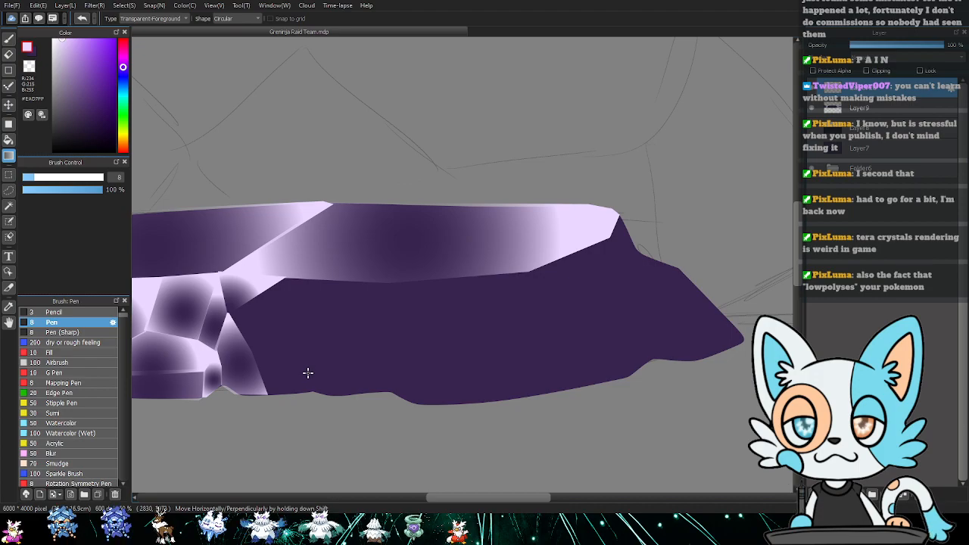
pyautogui.press('m')
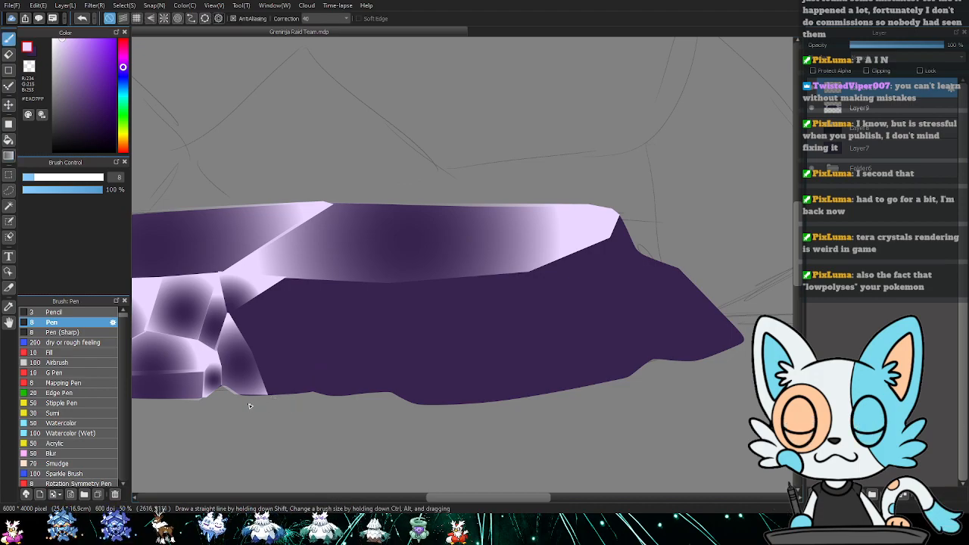
pyautogui.hotkey('ctrl', 'shift', 'd')
pyautogui.hotkey('ctrl', 'z')
pyautogui.hotkey('ctrl', 'z')
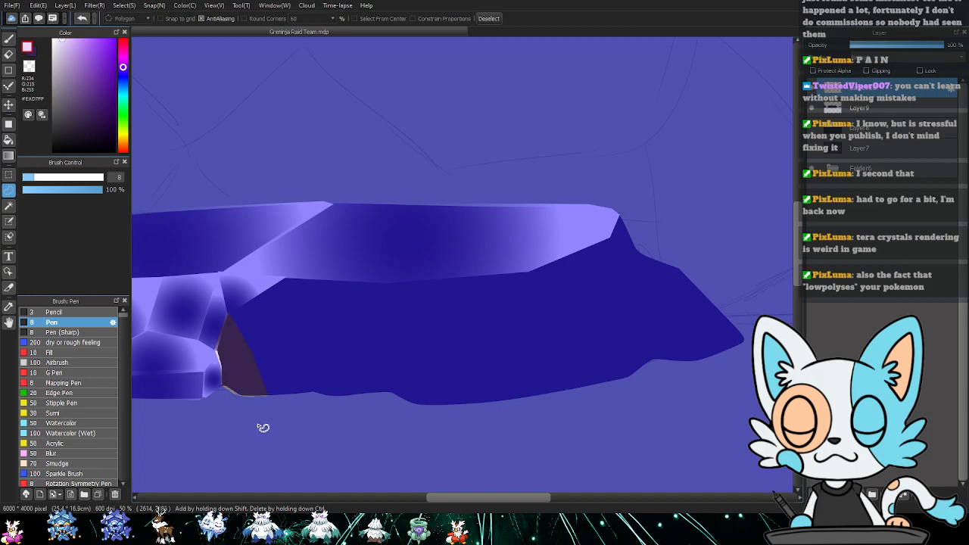
pyautogui.click(259, 395)
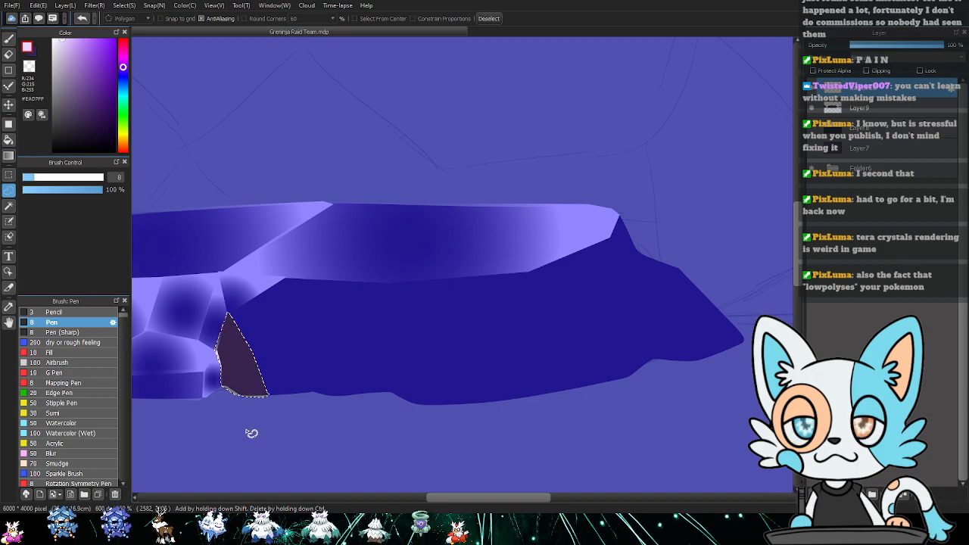
pyautogui.press('g')
pyautogui.moveTo(242, 366); pyautogui.dragTo(251, 395)
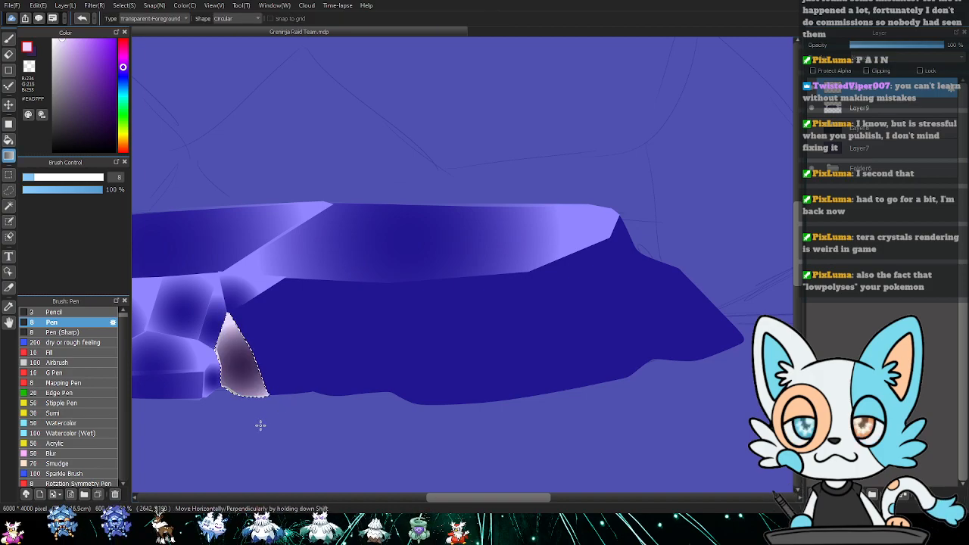
pyautogui.hotkey('ctrl', 'd')
# - Select a five-sided facet on the bottom edge beside the tapering one, shade it with a circular gradient centred inside it, and deselect
pyautogui.press('m')
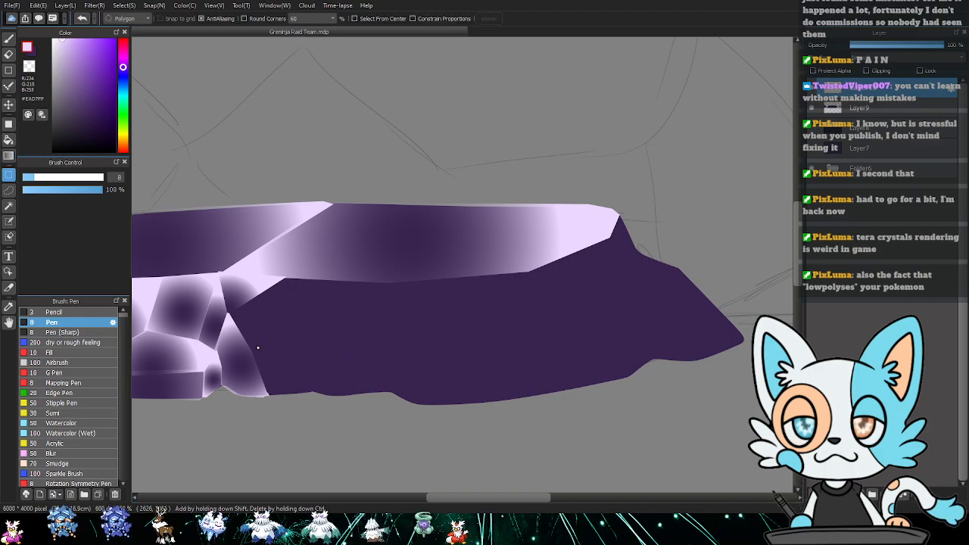
pyautogui.click(252, 352)
pyautogui.click(301, 328)
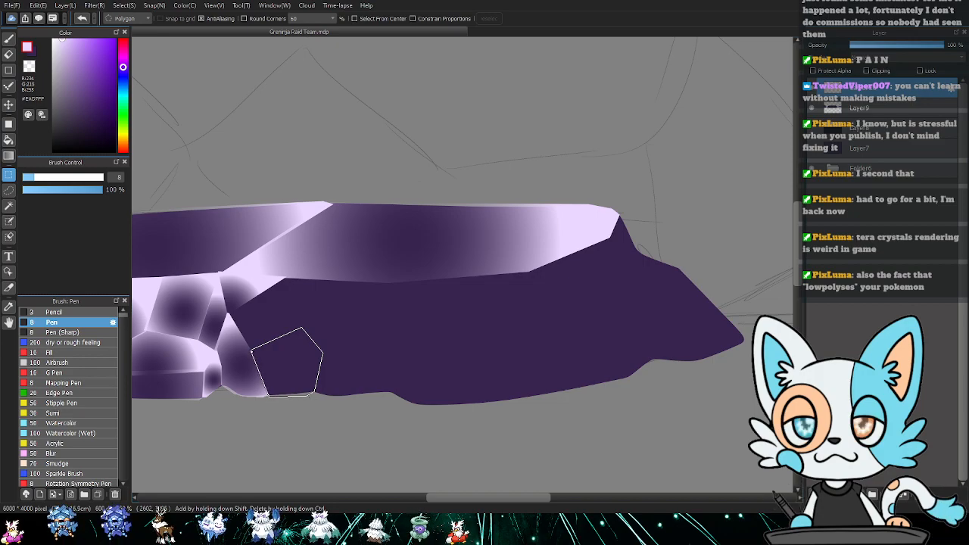
pyautogui.click(253, 352)
pyautogui.press('g')
pyautogui.moveTo(290, 371); pyautogui.dragTo(305, 422)
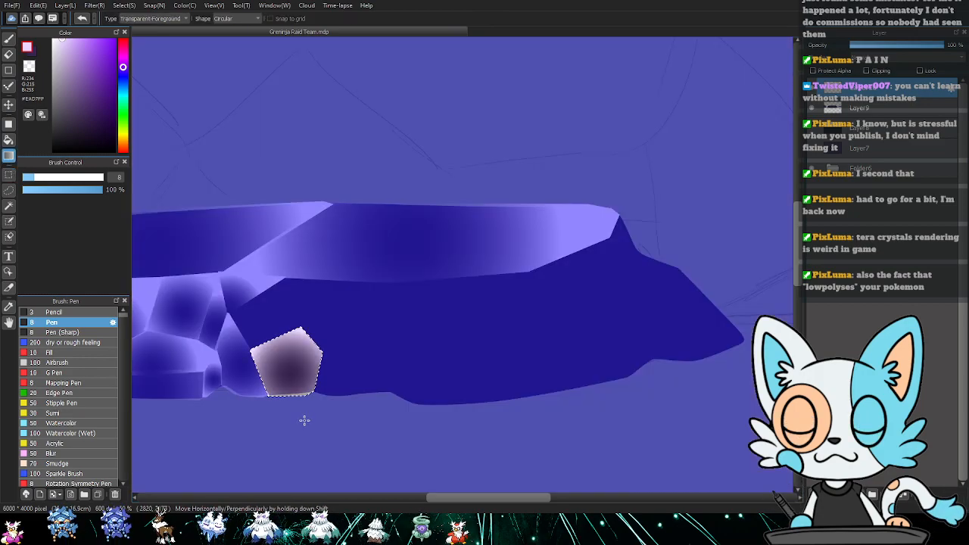
pyautogui.hotkey('ctrl', 'd')
# - Select a tall pointed facet from the pentagon's right corner up to the slab's edge, shade it with a circular lavender gradient, and deselect
pyautogui.press('m')
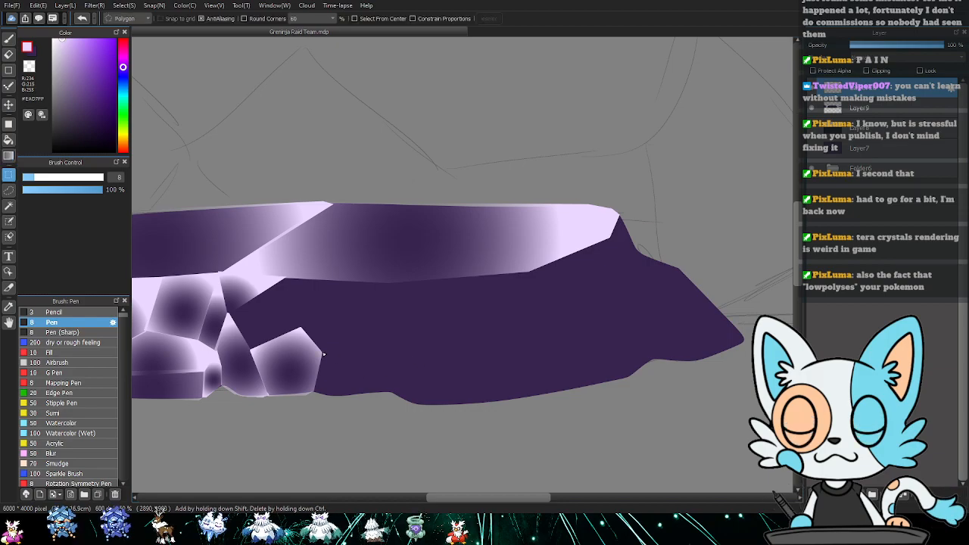
pyautogui.click(322, 354)
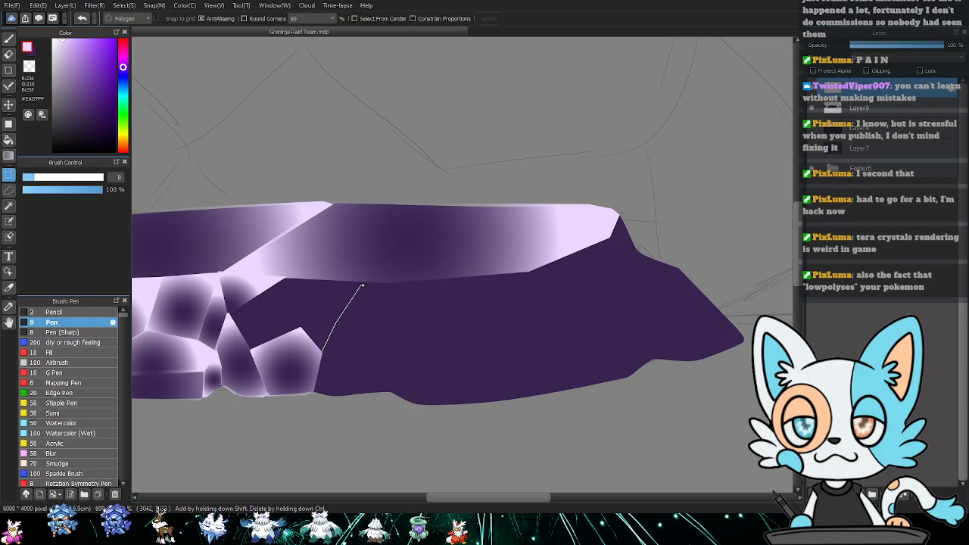
pyautogui.click(367, 283)
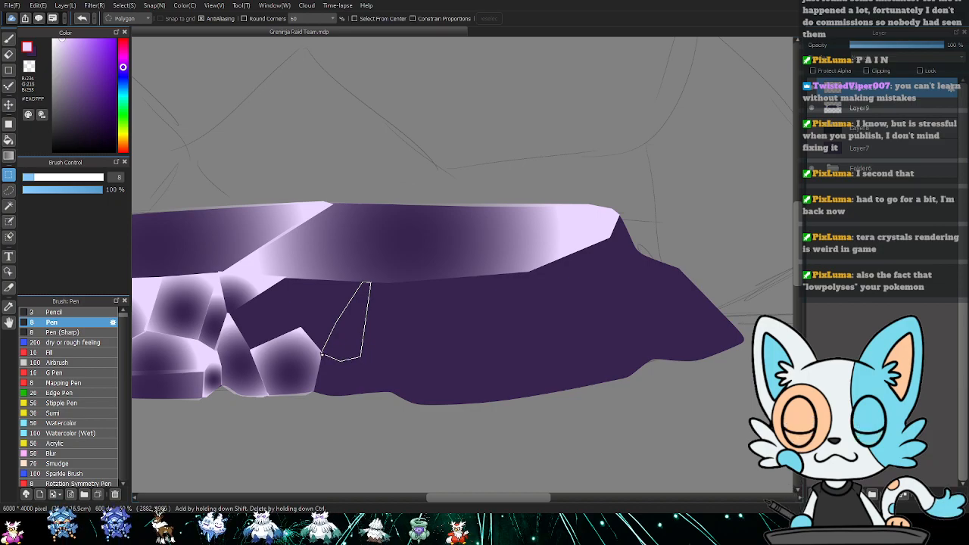
pyautogui.click(322, 354)
pyautogui.press('g')
pyautogui.moveTo(346, 336); pyautogui.dragTo(335, 376)
pyautogui.hotkey('ctrl', 'd')
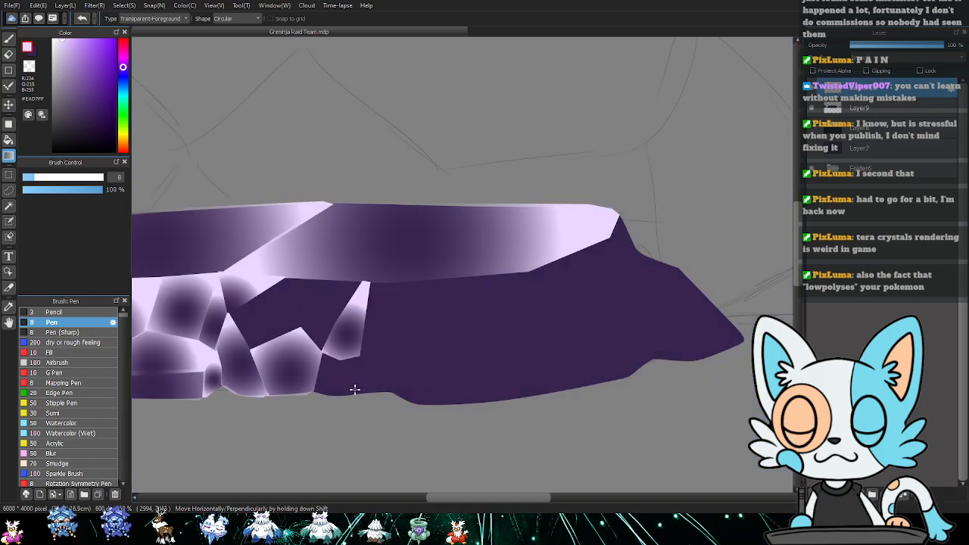
# - Select the small four-sided facet between the tall pointed facet and the rock's bottom edge, shade it with a circular lavender gradient, and deselect
pyautogui.press('m')
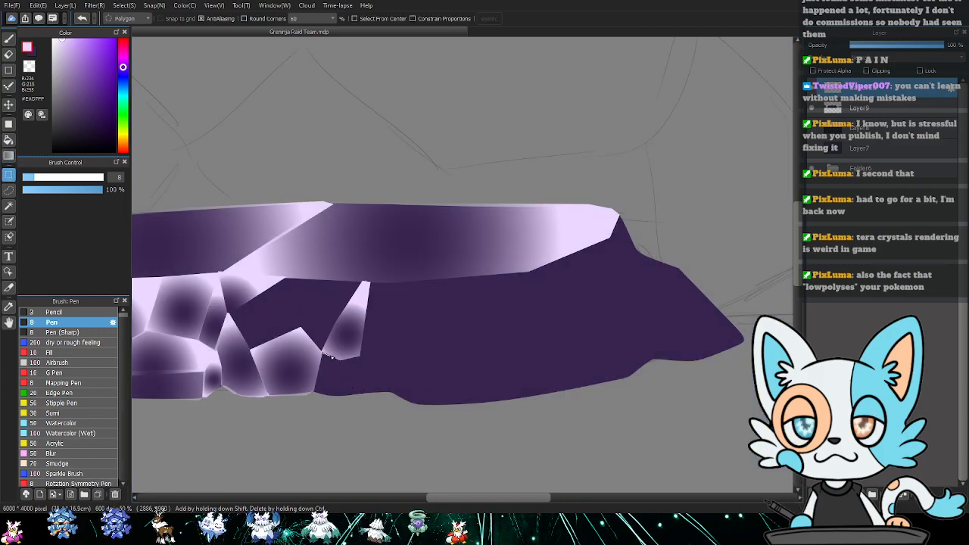
pyautogui.click(342, 361)
pyautogui.click(347, 396)
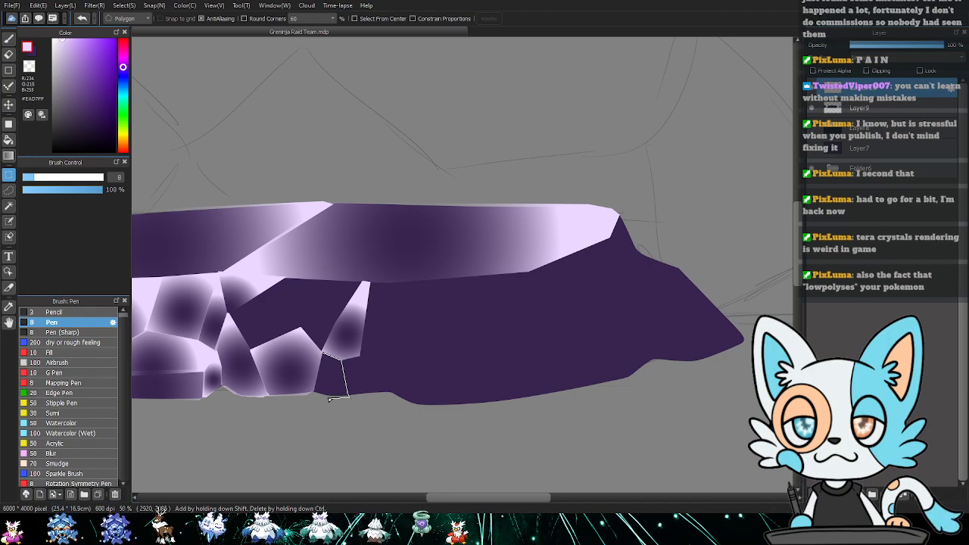
pyautogui.click(322, 354)
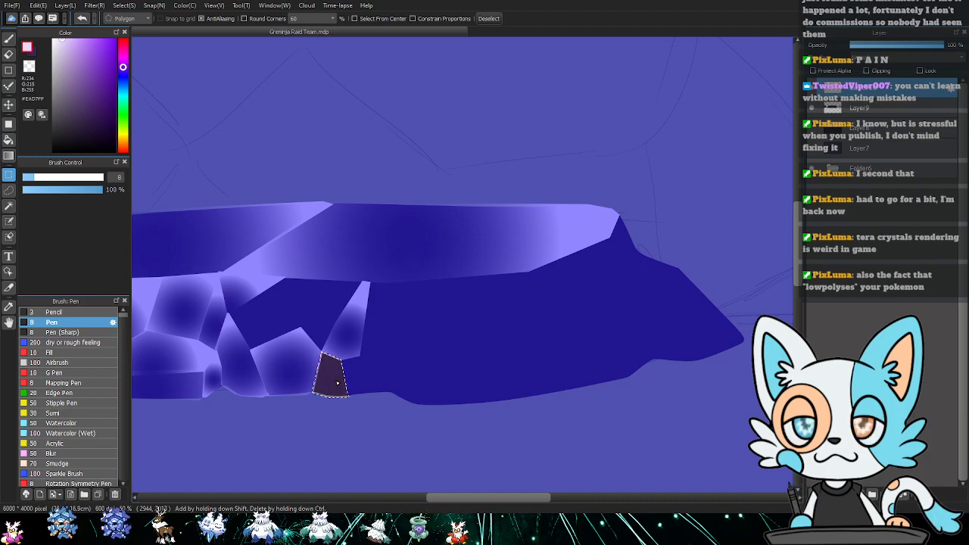
pyautogui.press('g')
pyautogui.moveTo(333, 377); pyautogui.dragTo(333, 425)
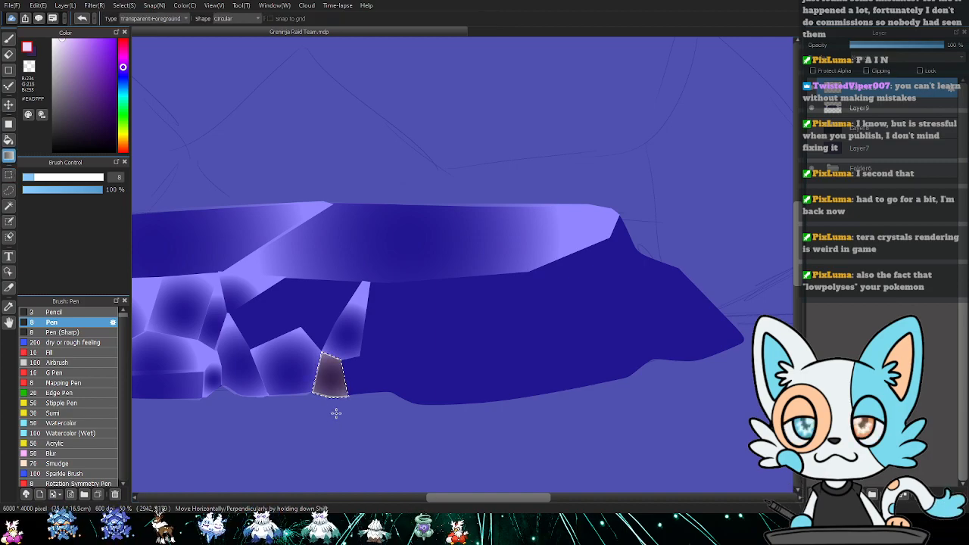
pyautogui.hotkey('ctrl', 'z')
pyautogui.moveTo(335, 390)
pyautogui.mouseDown()
pyautogui.moveTo(343, 415)
pyautogui.moveTo(339, 374)
pyautogui.mouseUp()
pyautogui.hotkey('ctrl', 'z')
pyautogui.hotkey('ctrl', 'd')
# - Select the four-sided facet narrowing from the slab's edge down between the pentagon and pointed facet, shade it with a circular gradient, and deselect
pyautogui.moveTo(417, 389); pyautogui.dragTo(404, 403)
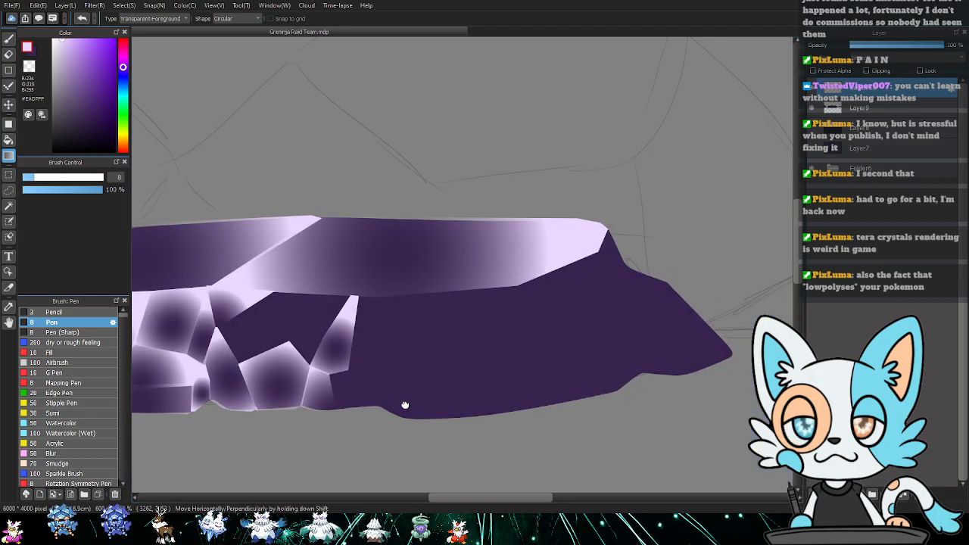
pyautogui.press('m')
pyautogui.click(289, 343)
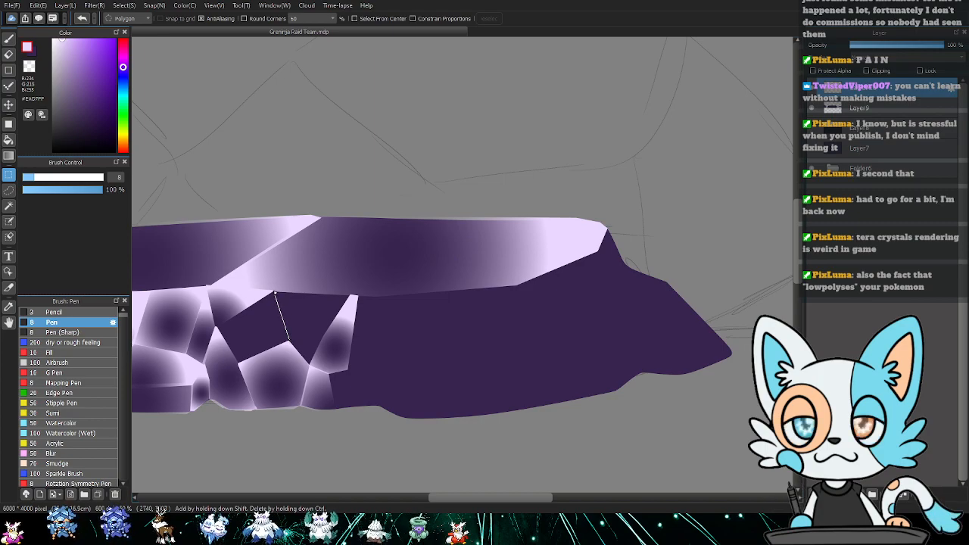
pyautogui.click(275, 291)
pyautogui.click(350, 295)
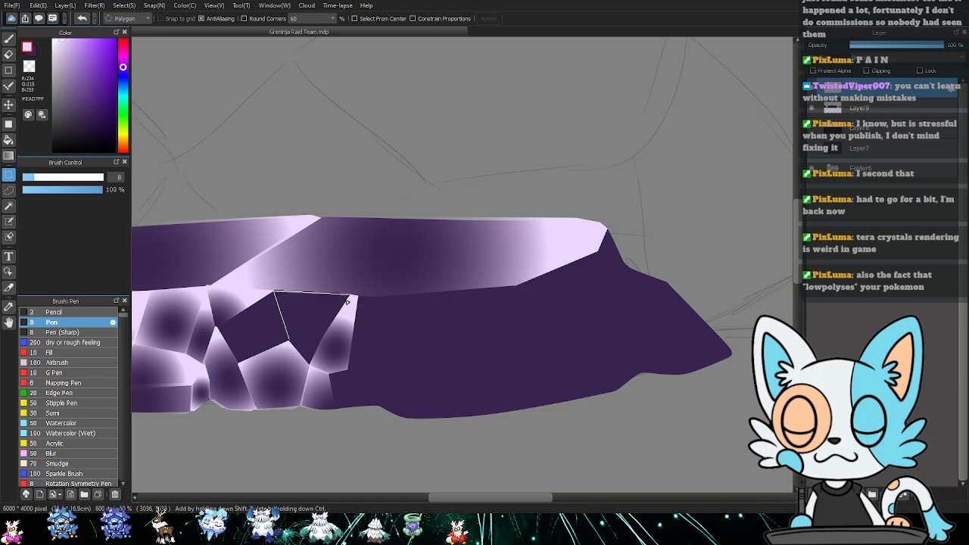
pyautogui.click(309, 364)
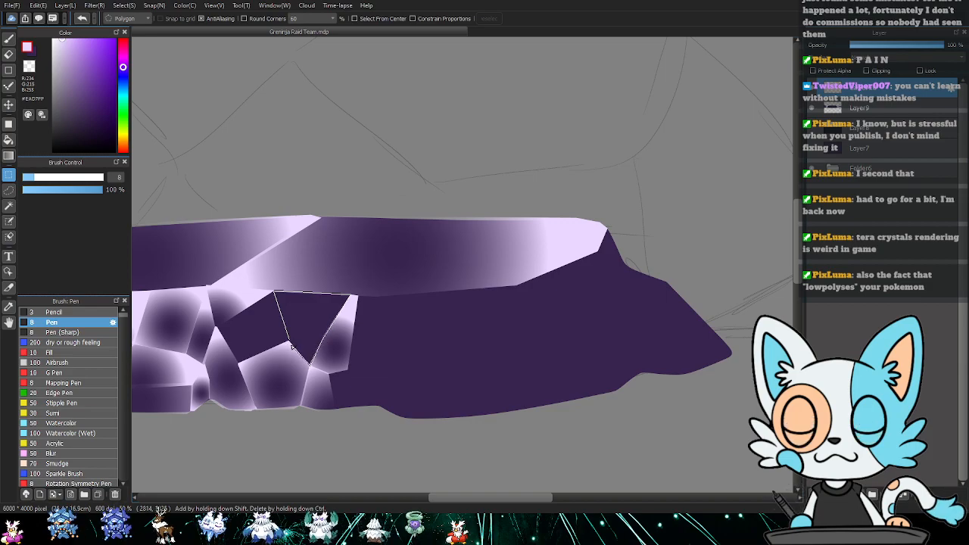
pyautogui.doubleClick(290, 343)
pyautogui.press('g')
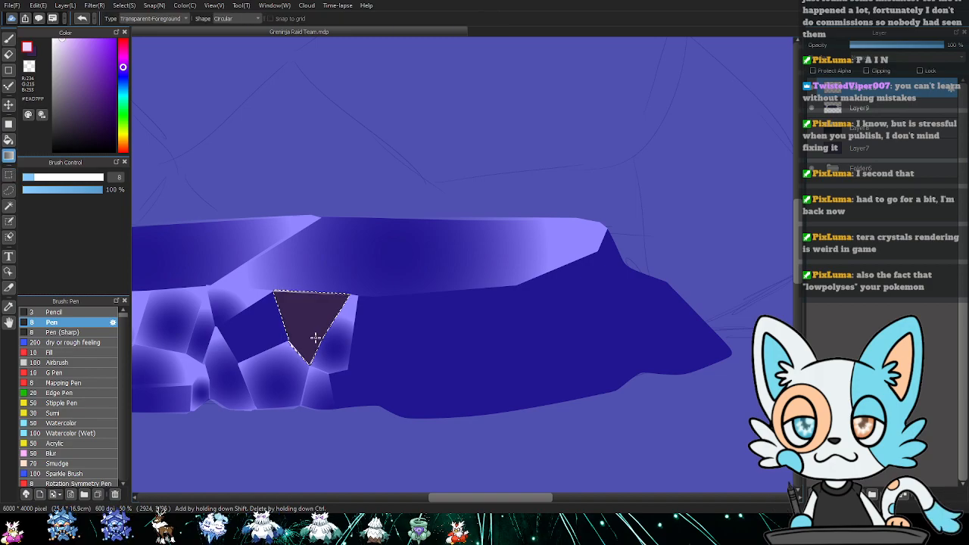
pyautogui.moveTo(308, 327); pyautogui.dragTo(326, 375)
pyautogui.hotkey('ctrl', 'd')
# - Select the dark diamond-shaped facet above the pentagon, shade it with a circular gradient from its lower part towards its upper corner, and deselect
pyautogui.press('m')
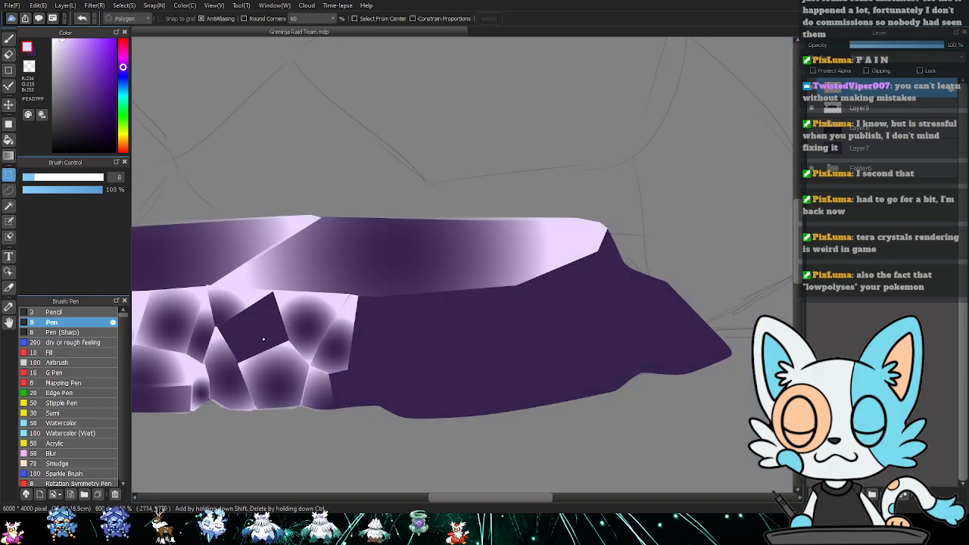
pyautogui.click(215, 325)
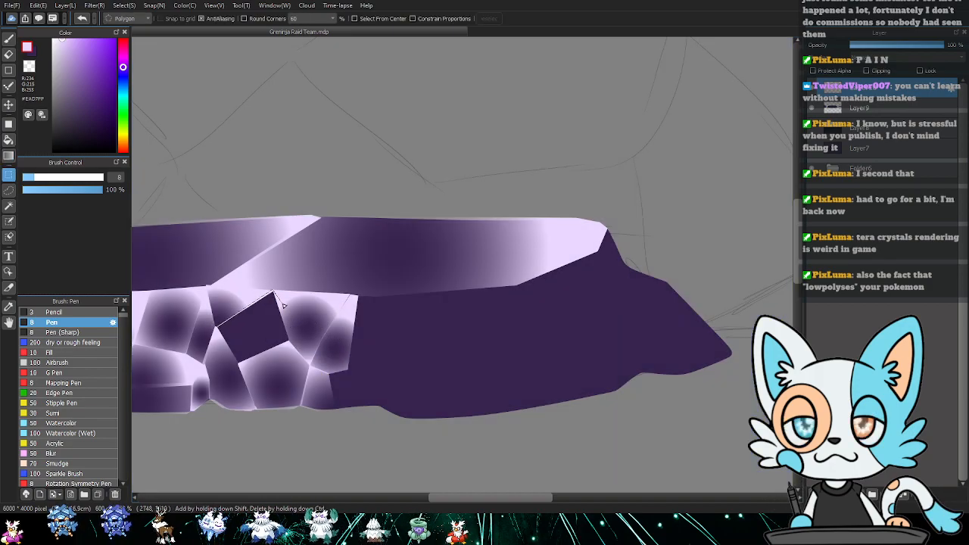
pyautogui.click(290, 343)
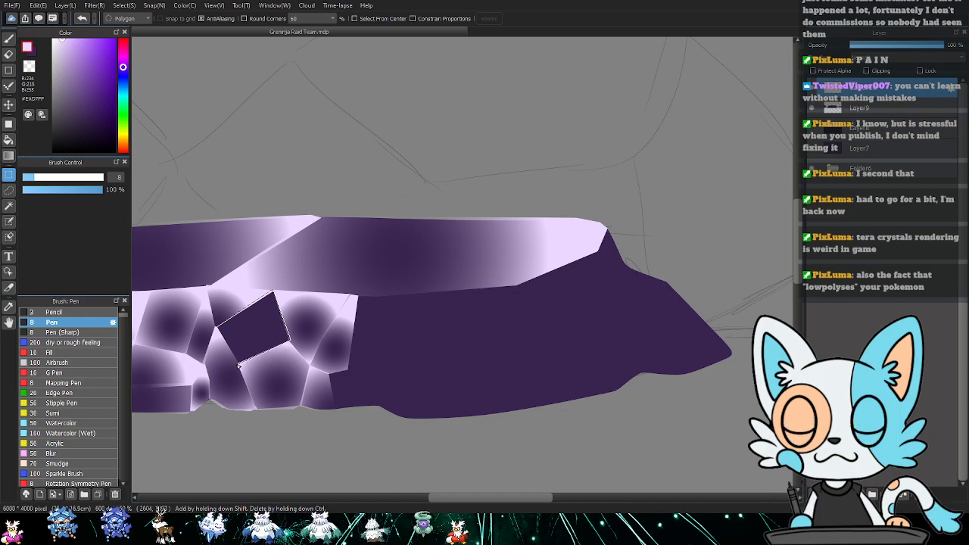
pyautogui.click(239, 365)
pyautogui.click(217, 328)
pyautogui.press('g')
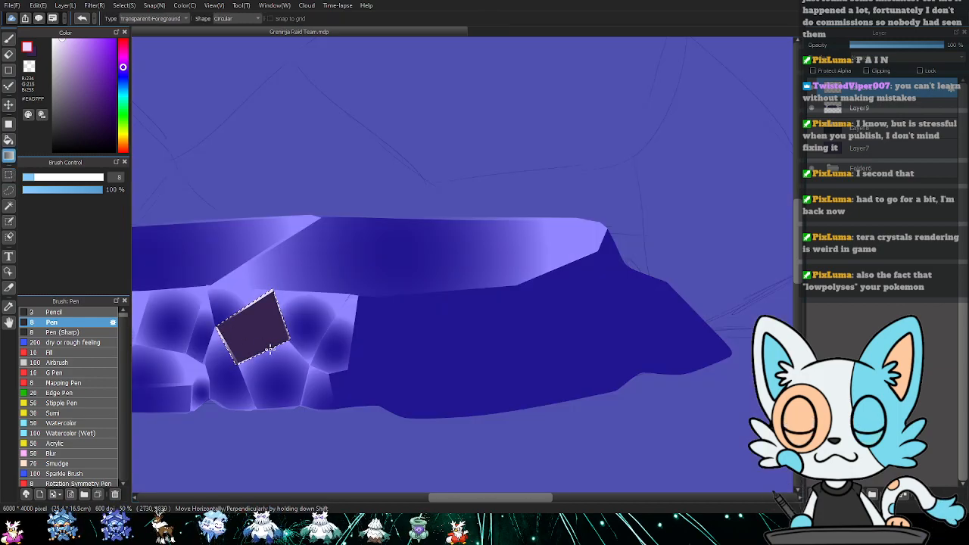
pyautogui.moveTo(254, 327); pyautogui.dragTo(274, 376)
pyautogui.hotkey('ctrl', 'z')
pyautogui.moveTo(263, 342); pyautogui.dragTo(285, 289)
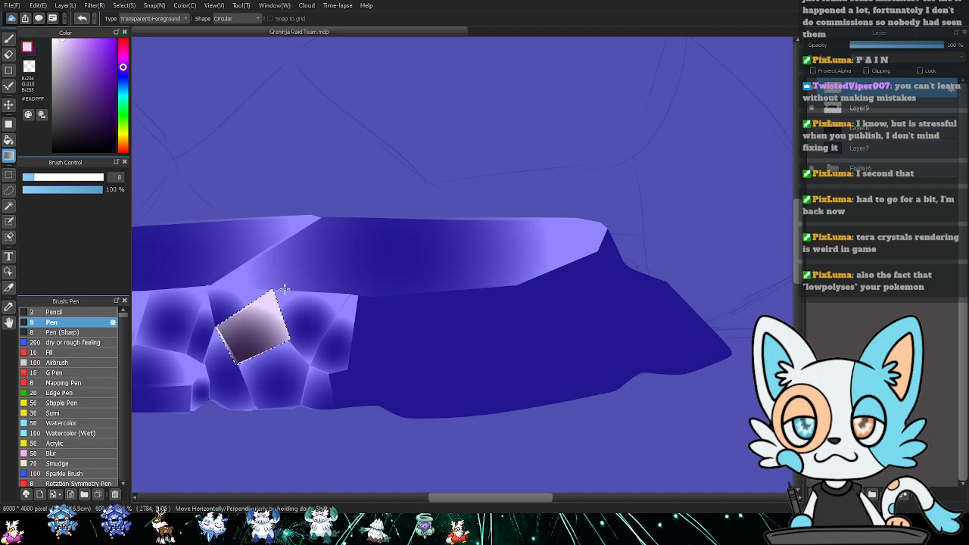
pyautogui.hotkey('ctrl', 'd')
pyautogui.moveTo(485, 359); pyautogui.dragTo(381, 372)
pyautogui.press('m')
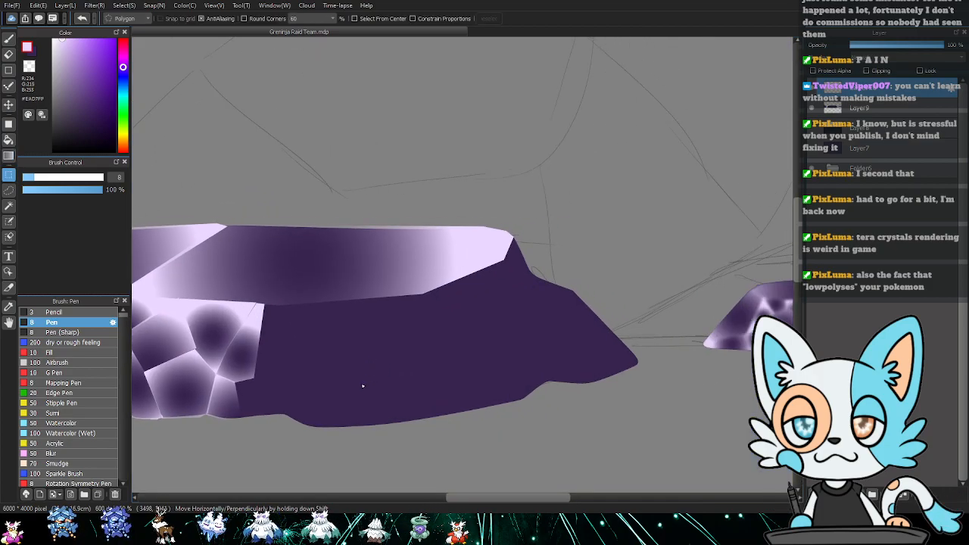
pyautogui.click(255, 378)
pyautogui.click(281, 393)
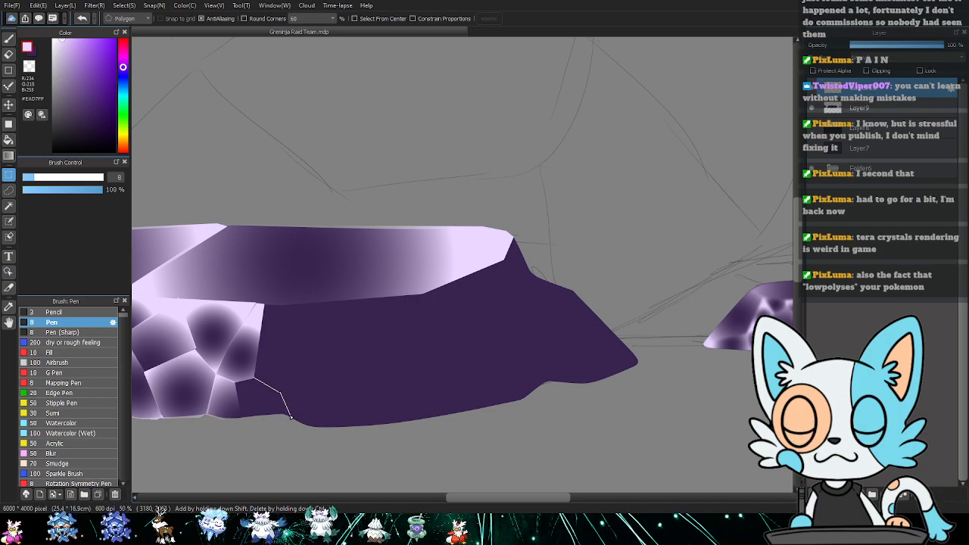
pyautogui.doubleClick(291, 417)
pyautogui.hotkey('ctrl', 'z')
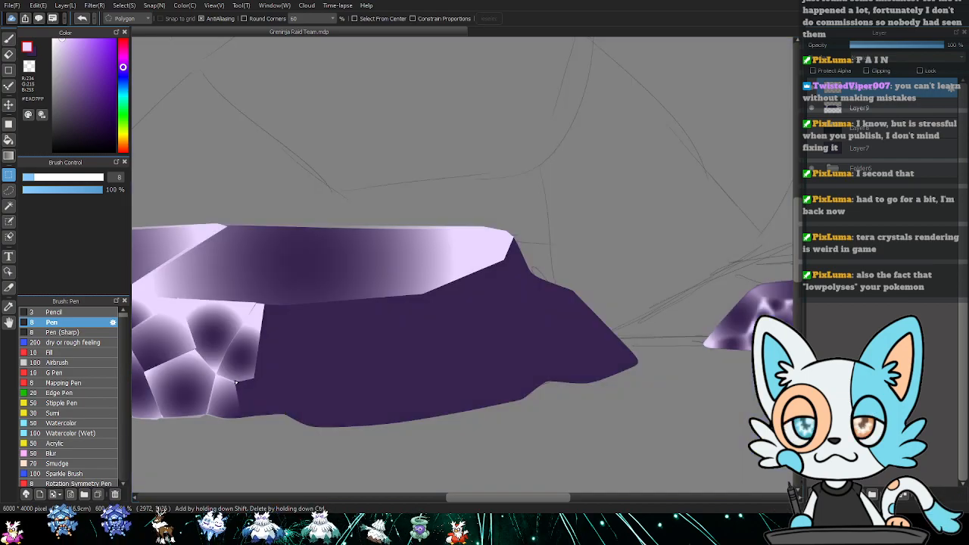
# - Select a roughly five-sided facet on the bottom edge beside the small four-sided one, shade it with a circular gradient centred near its base, and deselect
pyautogui.click(236, 380)
pyautogui.click(255, 377)
pyautogui.click(282, 384)
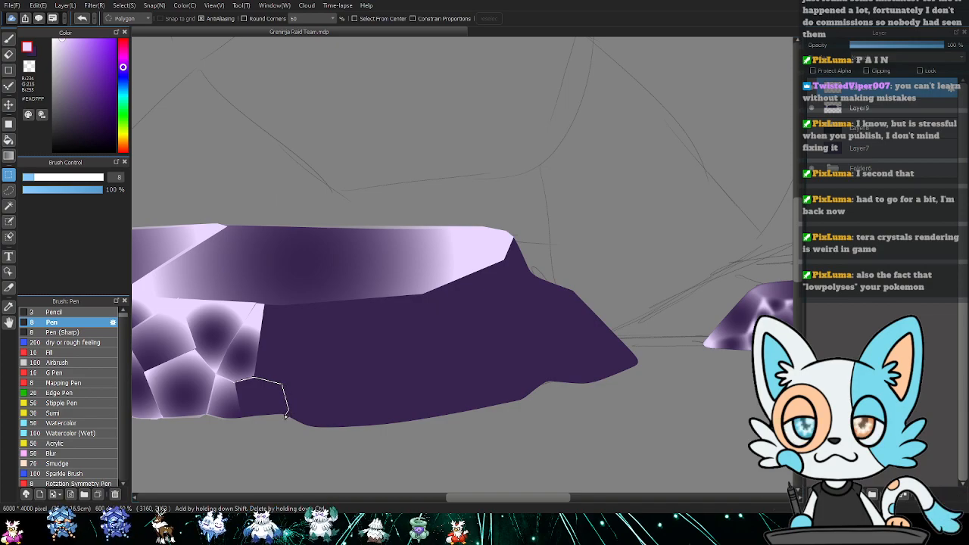
pyautogui.click(240, 418)
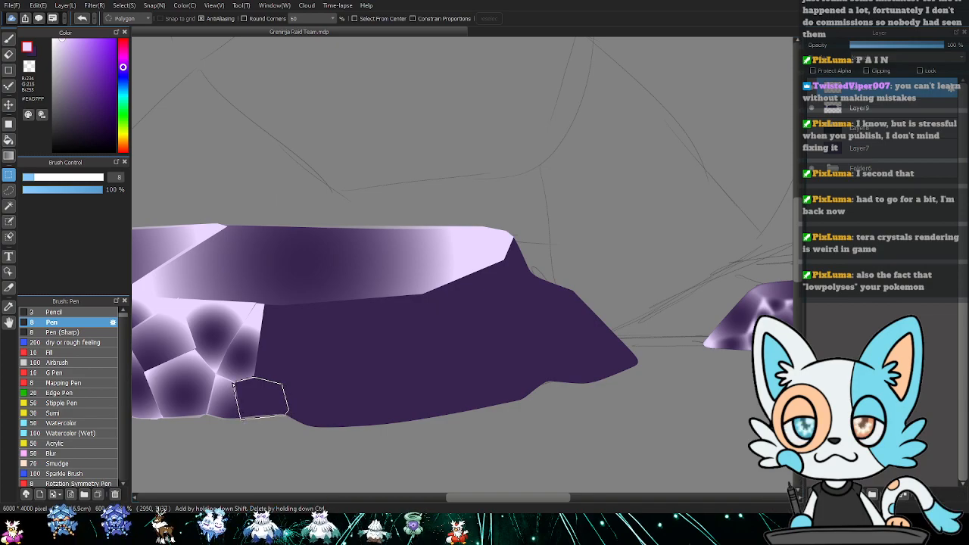
pyautogui.click(235, 384)
pyautogui.press('g')
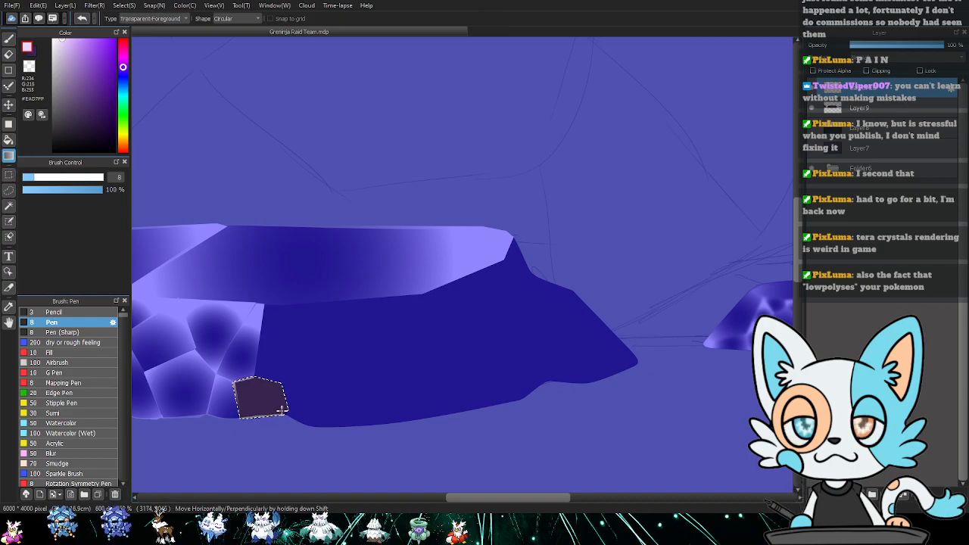
pyautogui.moveTo(263, 415); pyautogui.dragTo(277, 371)
pyautogui.hotkey('ctrl', 'd')
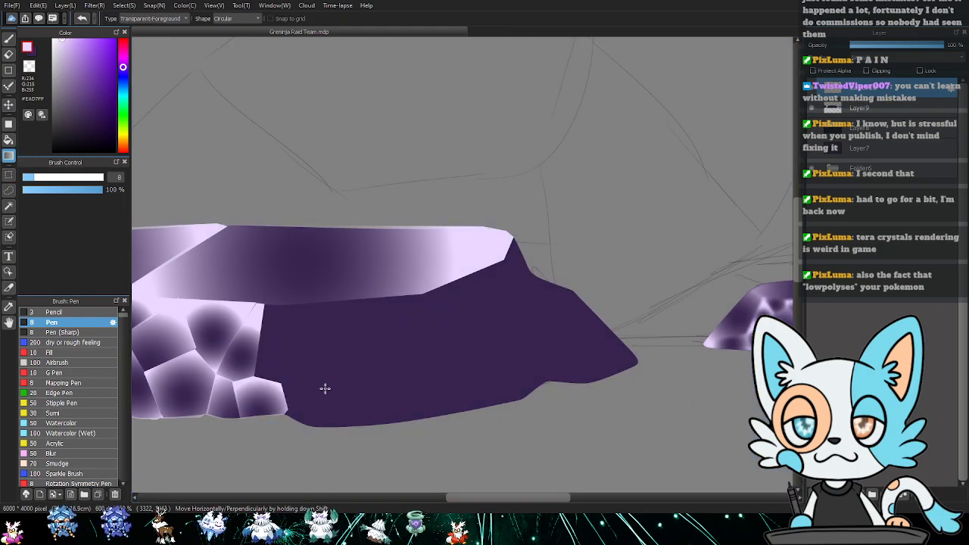
# - Select a thin sliver facet along the bottom edge where the rock dips, shade it with a circular lavender gradient, and deselect
pyautogui.press('m')
pyautogui.click(287, 410)
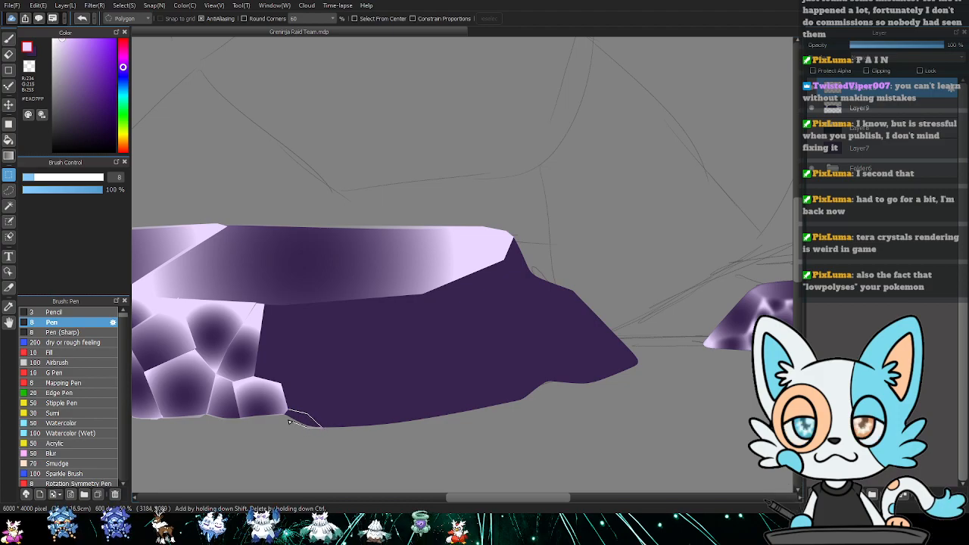
pyautogui.doubleClick(283, 416)
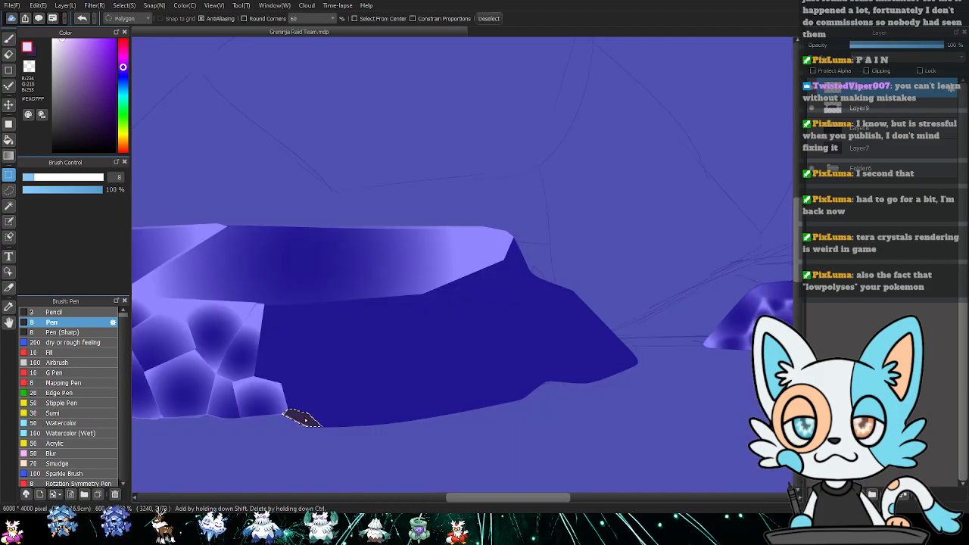
pyautogui.press('g')
pyautogui.moveTo(303, 421); pyautogui.dragTo(296, 394)
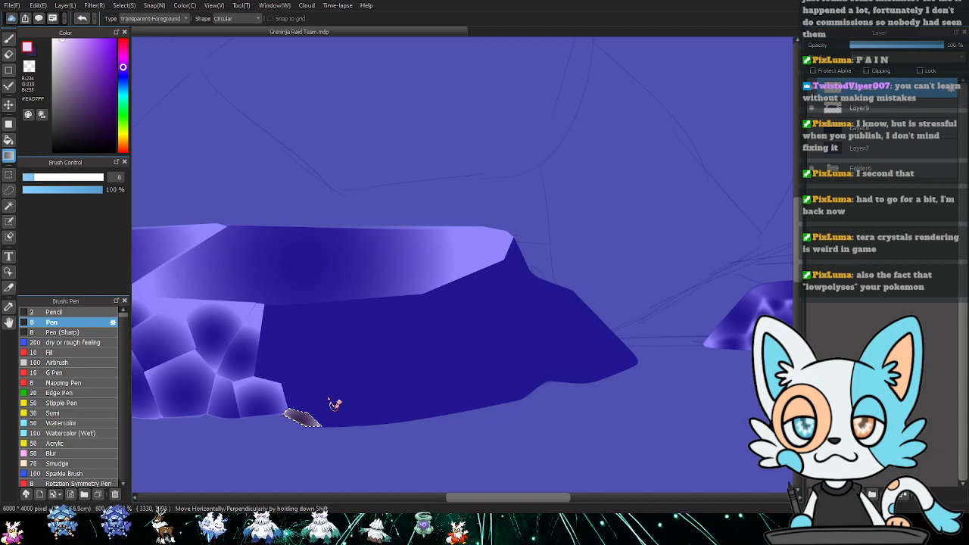
pyautogui.hotkey('ctrl', 'd')
# - Select a four-sided facet from the slab's lower edge down to the bottom-edge facet, beside the tall pointed one, shade it with a circular gradient, and deselect
pyautogui.press('m')
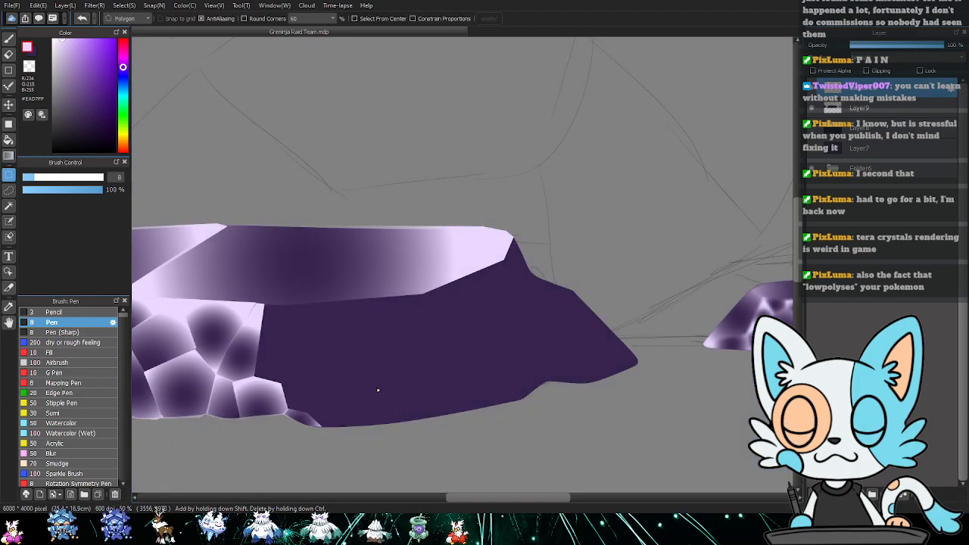
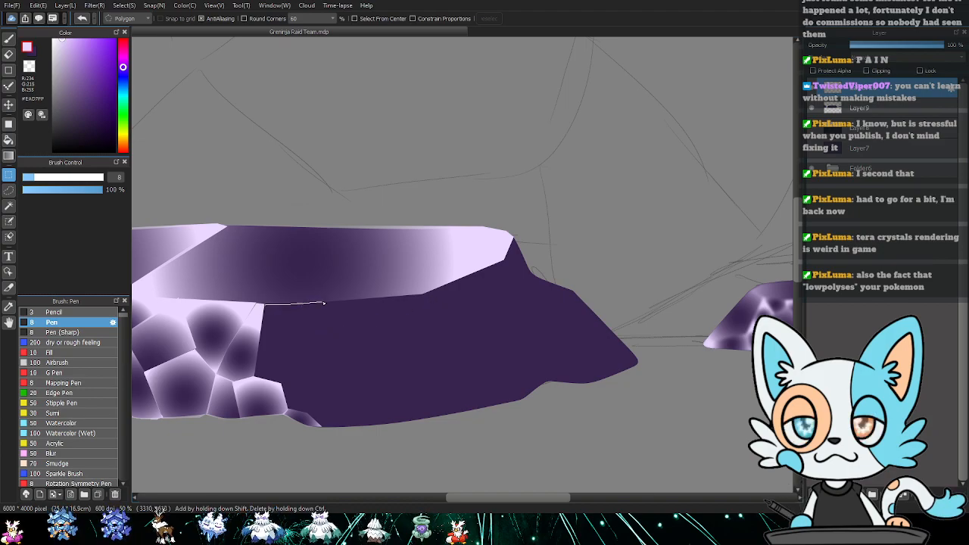
pyautogui.click(282, 382)
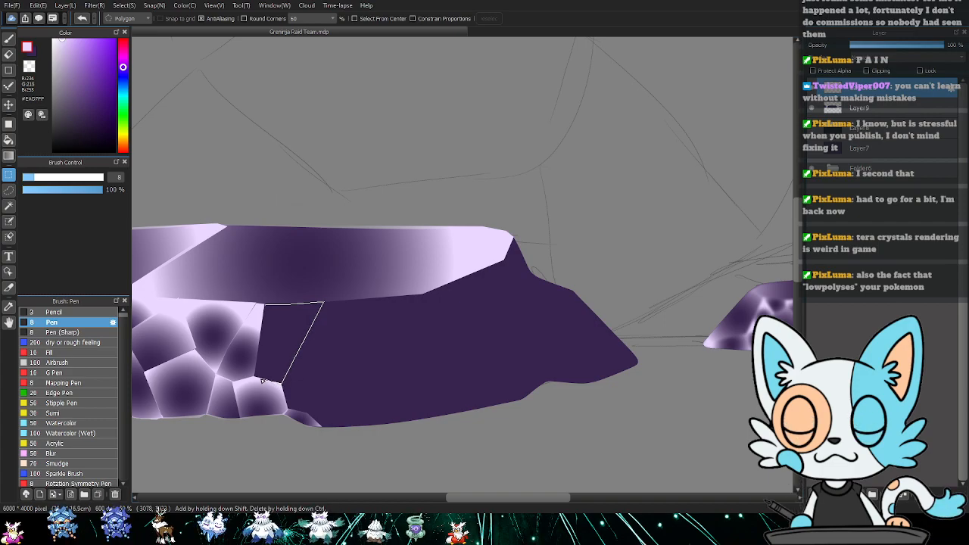
pyautogui.click(255, 377)
pyautogui.click(268, 307)
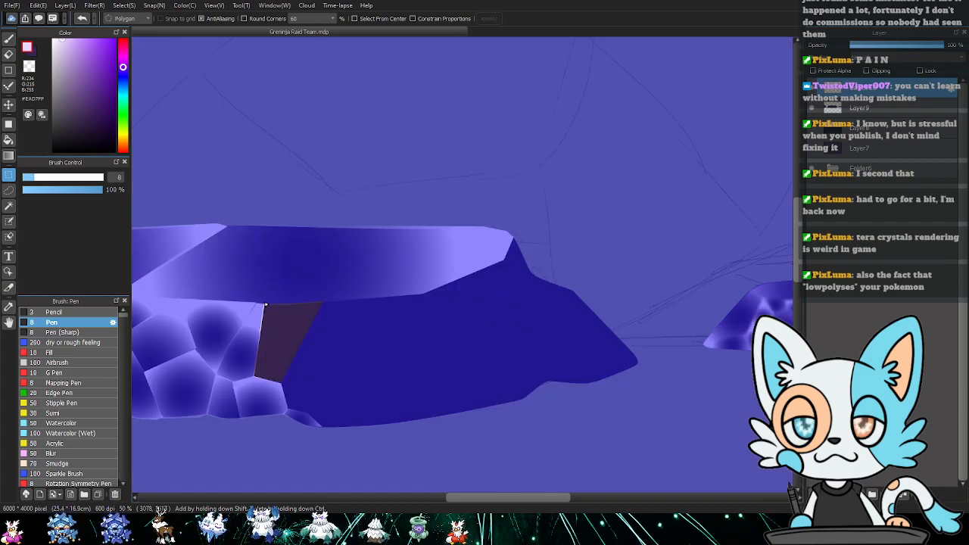
pyautogui.press('g')
pyautogui.moveTo(282, 349); pyautogui.dragTo(272, 403)
pyautogui.hotkey('ctrl', 'd')
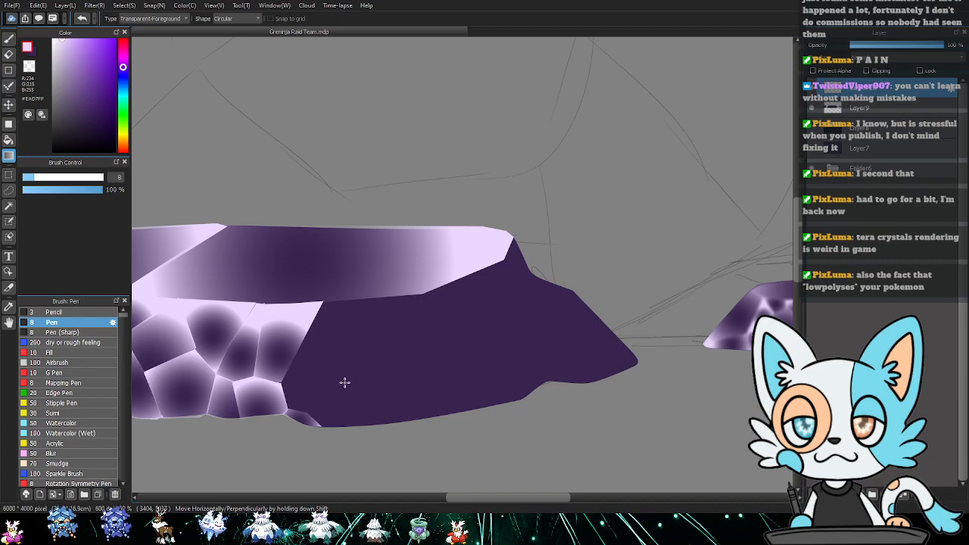
# - Undo the gradient on the four-sided facet beside the dark rock area, reapply it from the facet's lower end upward, and deselect
pyautogui.hotkey('ctrl', 'z')
pyautogui.hotkey('ctrl', 'z')
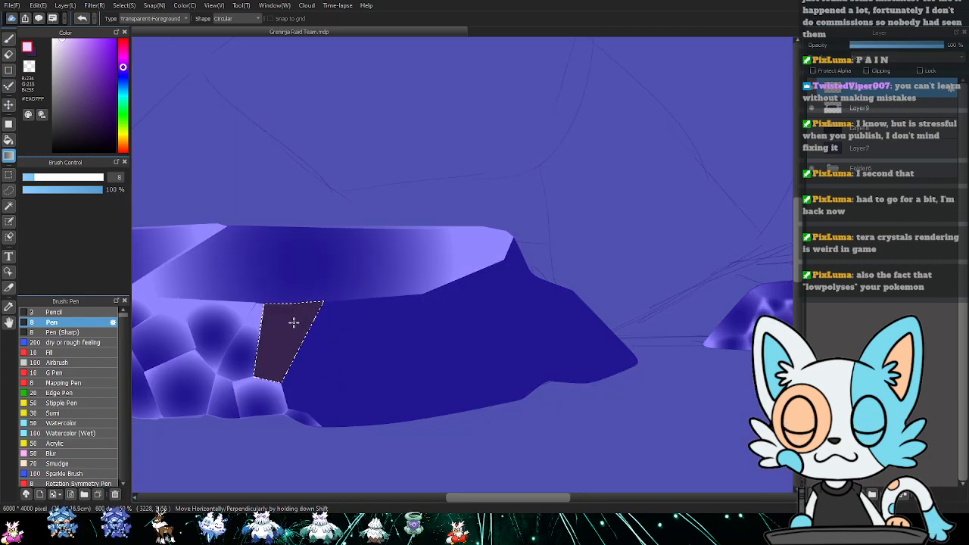
pyautogui.moveTo(273, 360); pyautogui.dragTo(298, 315)
pyautogui.hotkey('ctrl', 'd')
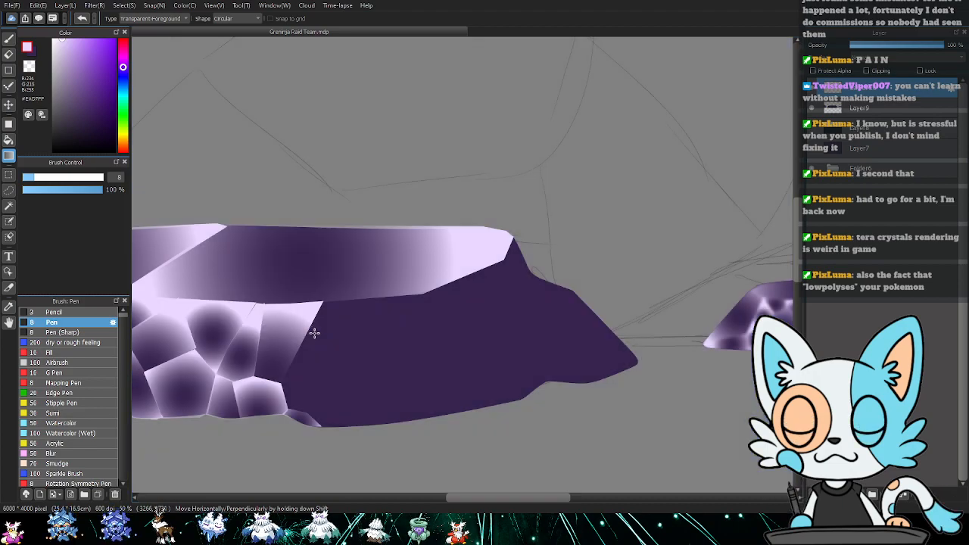
# - Outline a large five-sided facet beneath the rock's top face, shade it with a circular lavender gradient from its centre, and deselect
pyautogui.press('l')
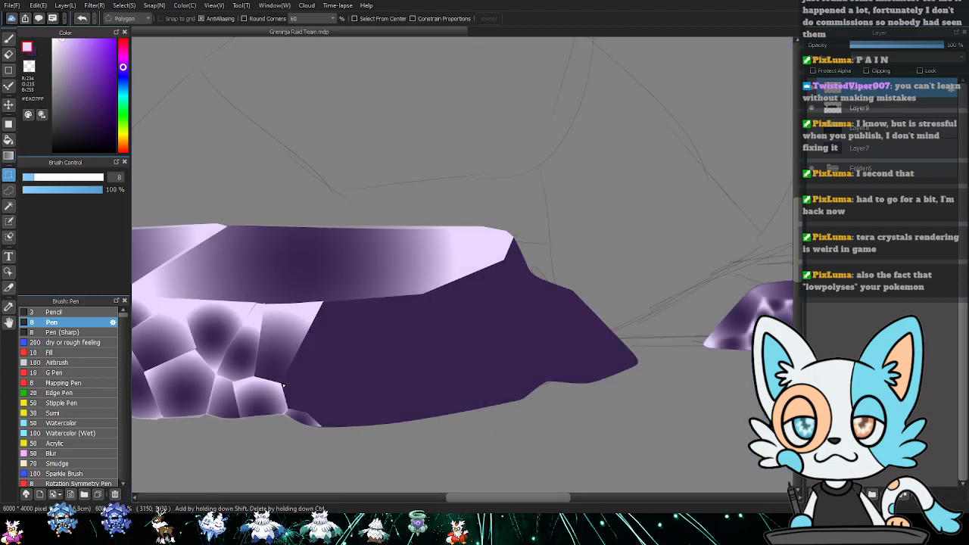
pyautogui.click(282, 384)
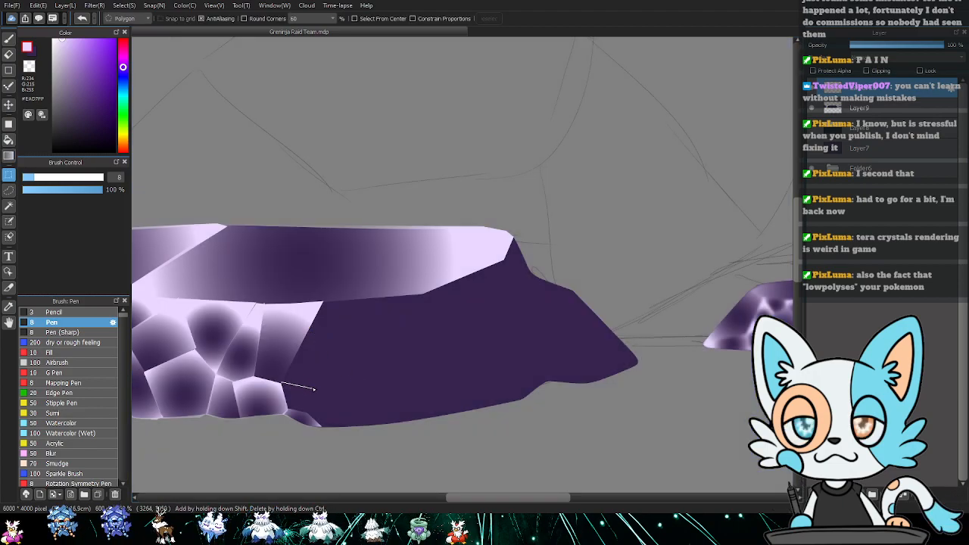
pyautogui.click(373, 369)
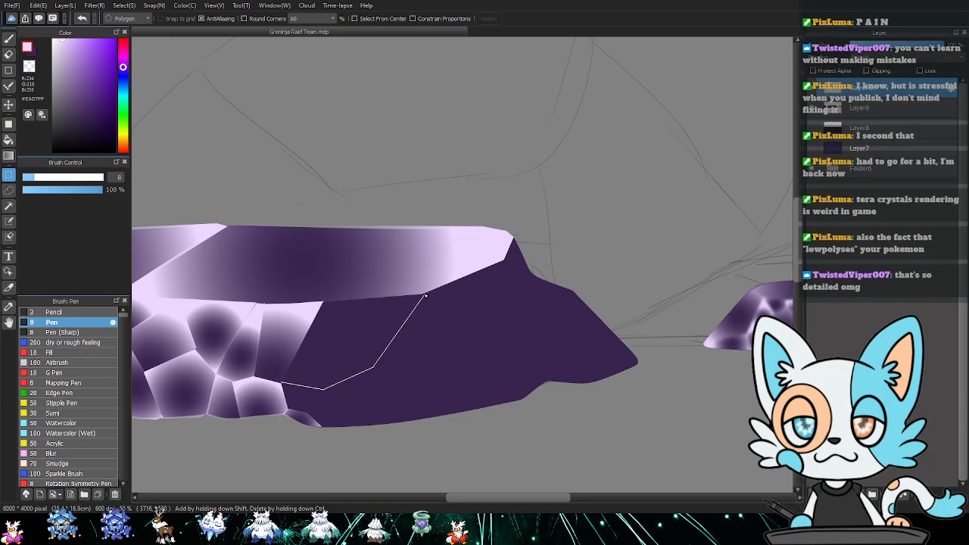
pyautogui.click(423, 292)
pyautogui.click(327, 302)
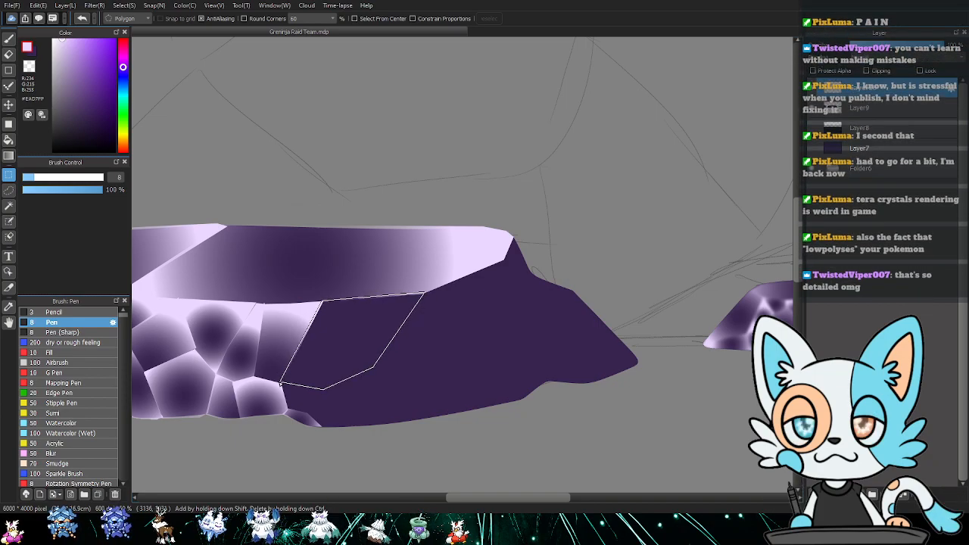
pyautogui.click(288, 384)
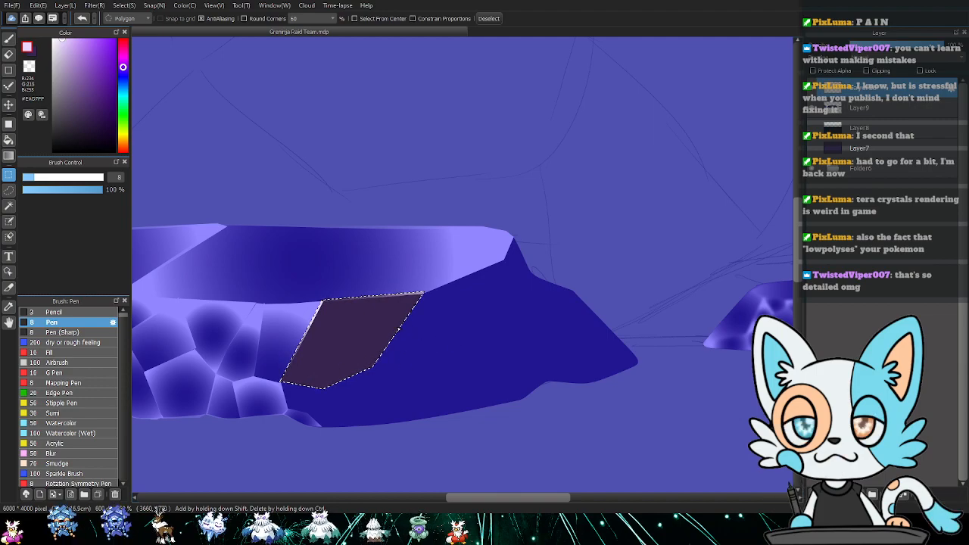
pyautogui.press('g')
pyautogui.moveTo(358, 331); pyautogui.dragTo(362, 402)
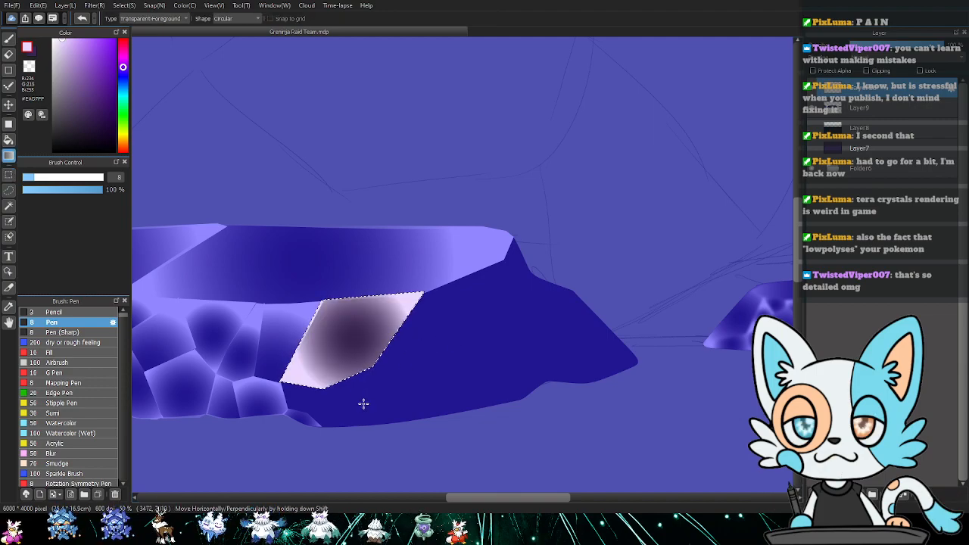
pyautogui.hotkey('ctrl', 'd')
# - Outline a small facet below the last one along the rock's lower edge, shade it with a circular gradient, and deselect
pyautogui.press('m')
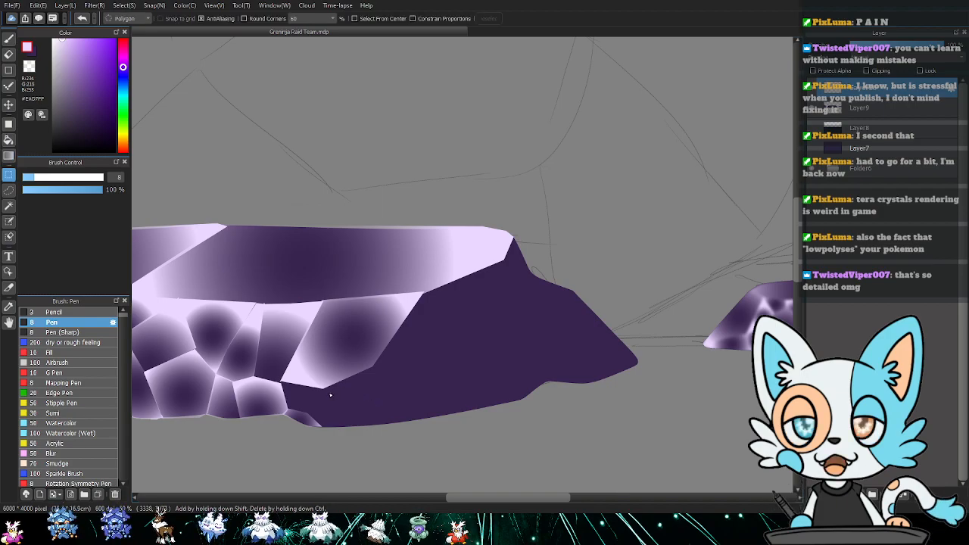
pyautogui.click(281, 381)
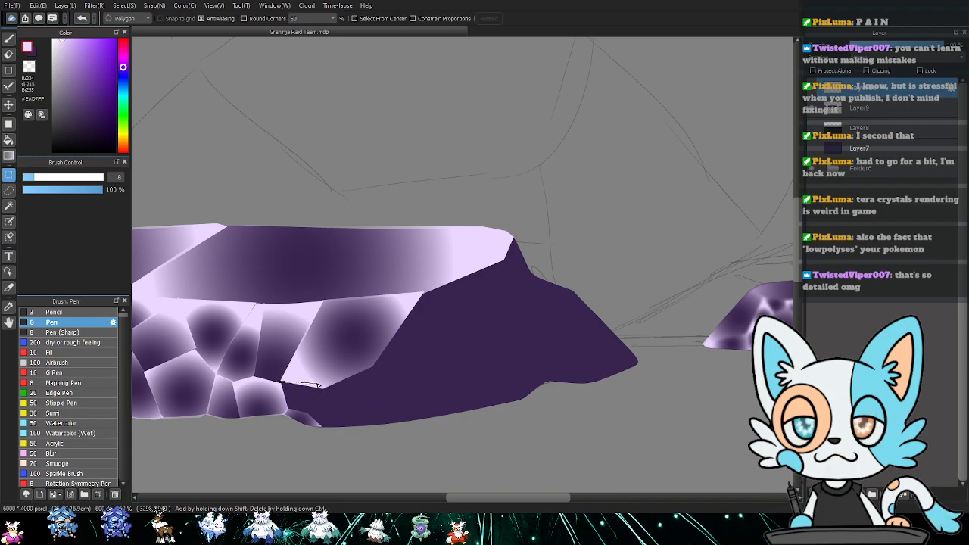
pyautogui.click(325, 387)
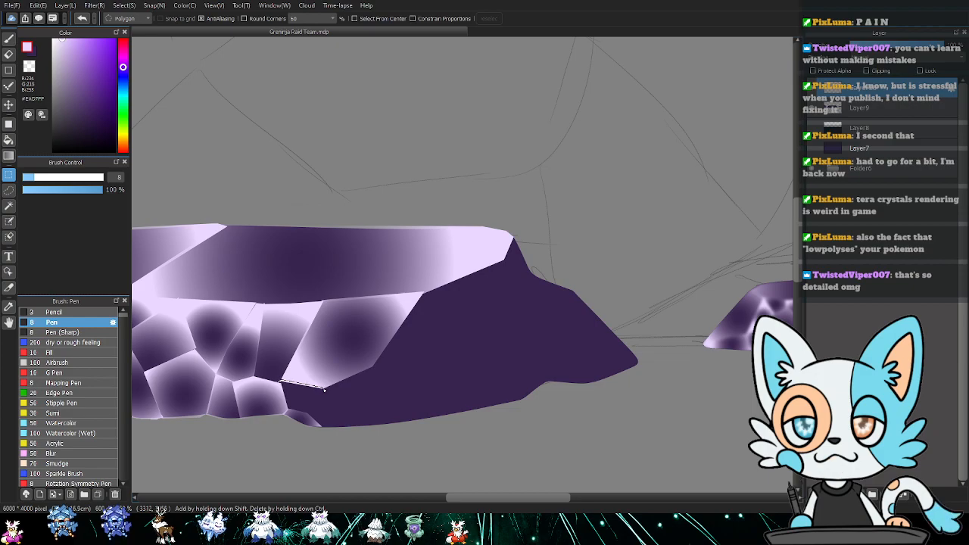
pyautogui.click(348, 426)
pyautogui.click(322, 427)
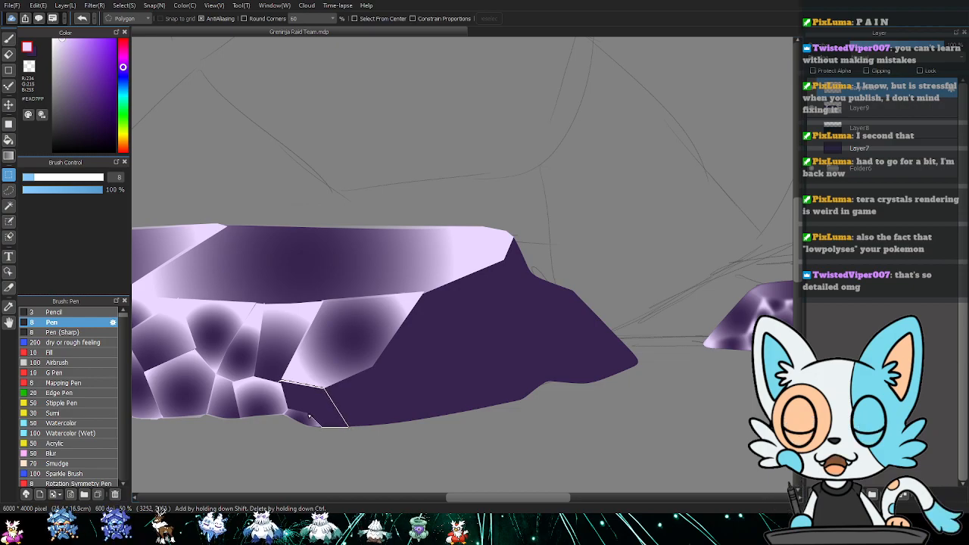
pyautogui.click(288, 412)
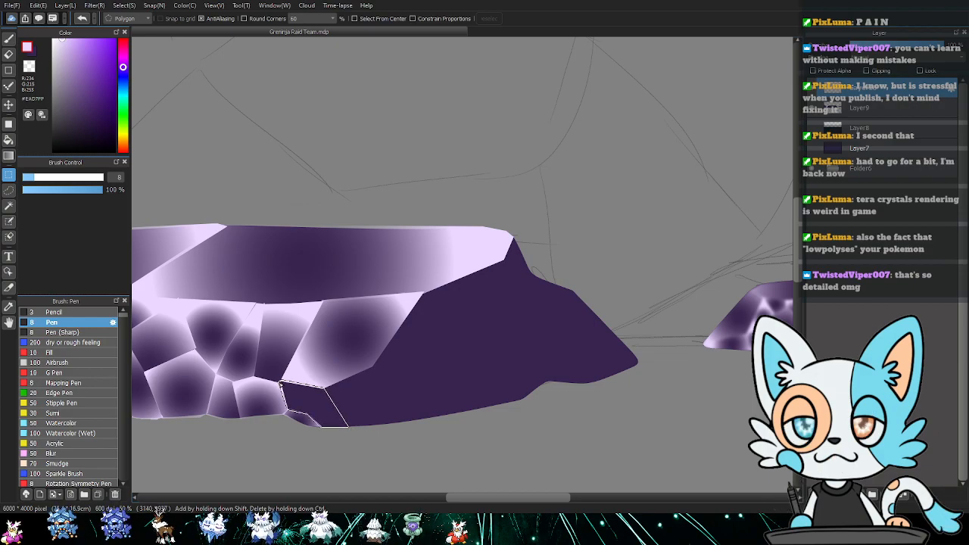
pyautogui.click(281, 382)
pyautogui.press('g')
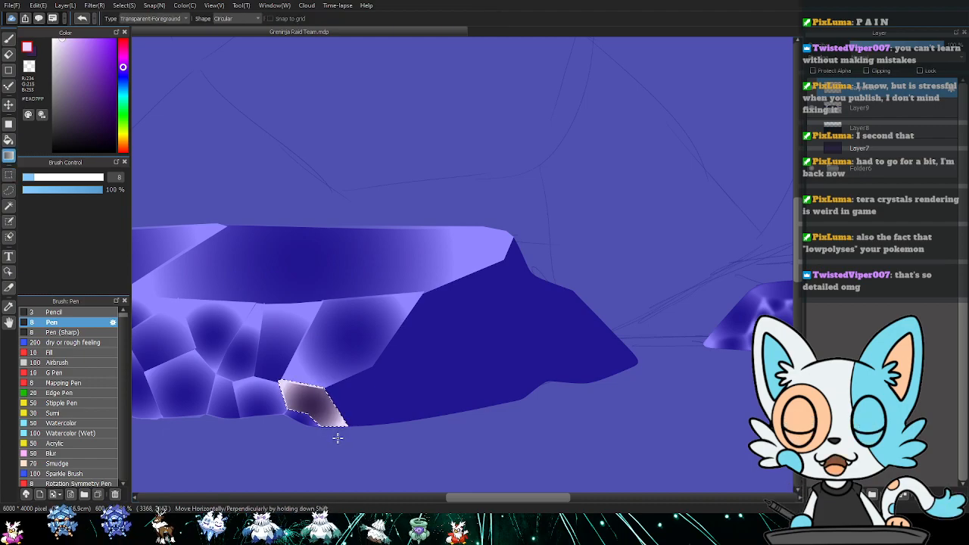
pyautogui.hotkey('ctrl', 'd')
# - Outline a wide facet along the rock's lower edge, shade it with a circular gradient starting near its upper-left part, and deselect
pyautogui.moveTo(427, 415); pyautogui.dragTo(365, 387)
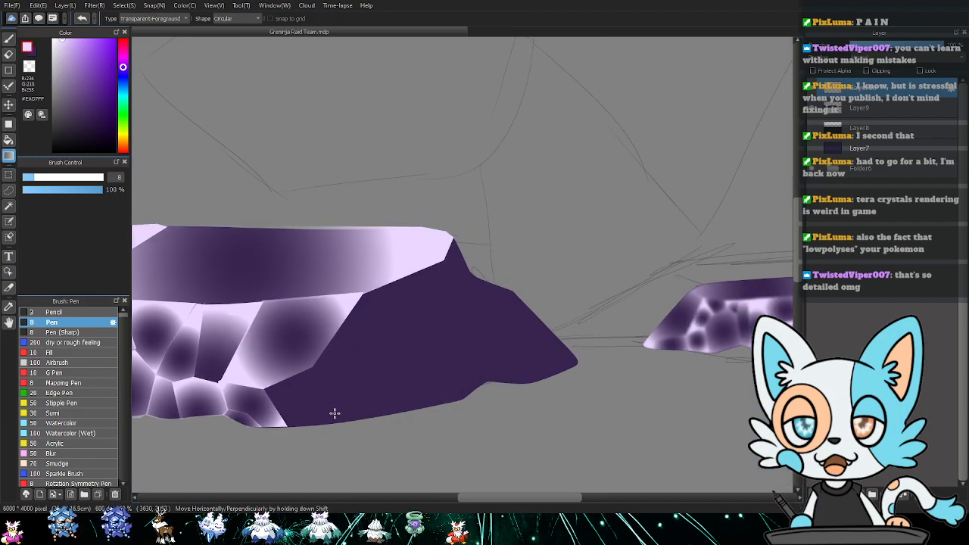
pyautogui.press('b')
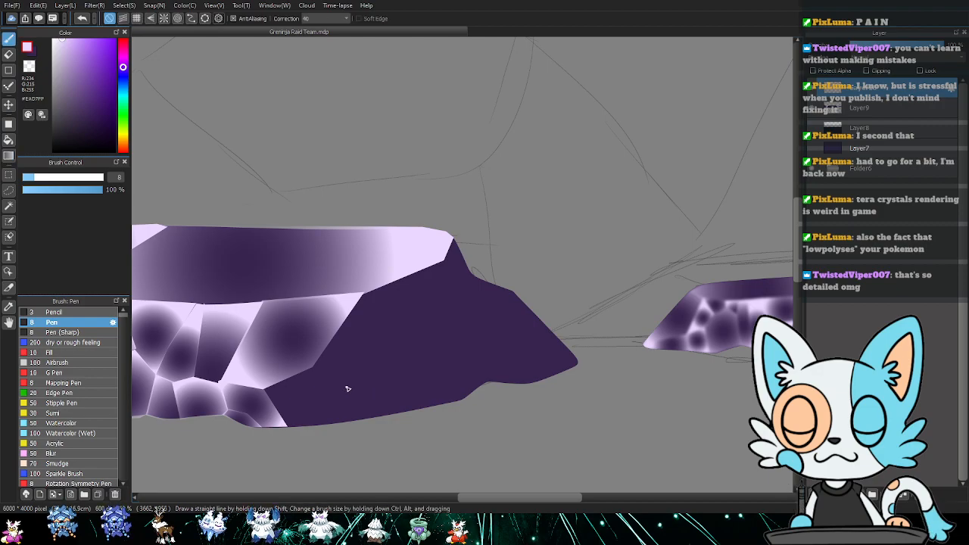
pyautogui.press('m')
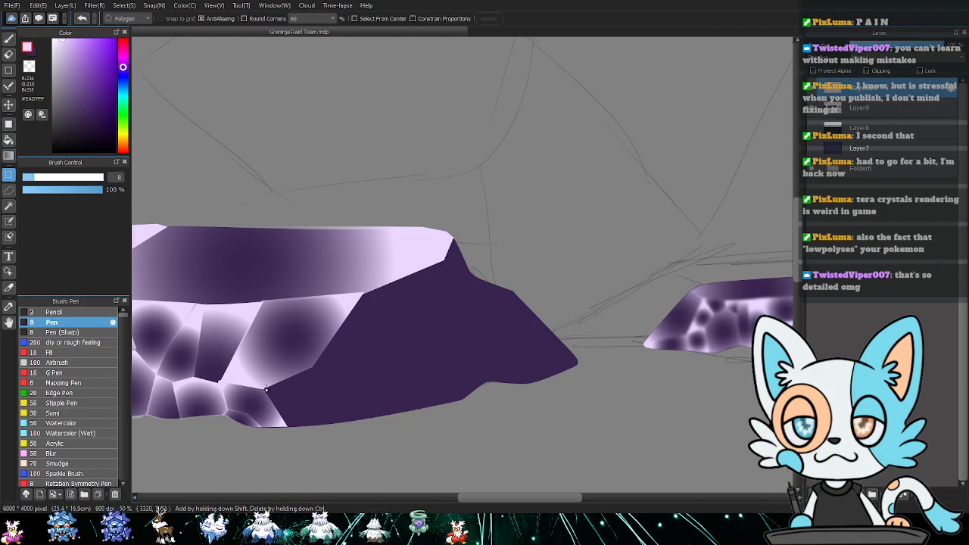
pyautogui.click(312, 366)
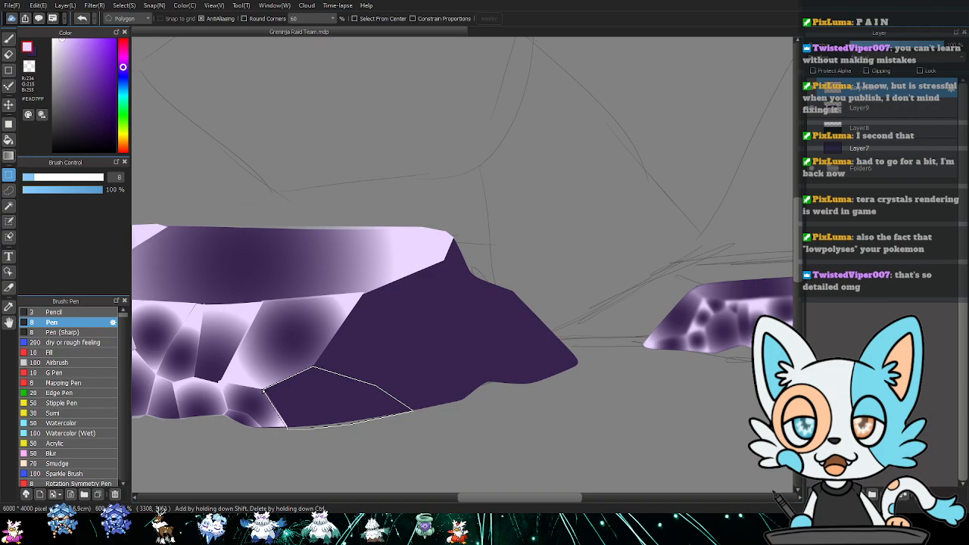
pyautogui.click(265, 390)
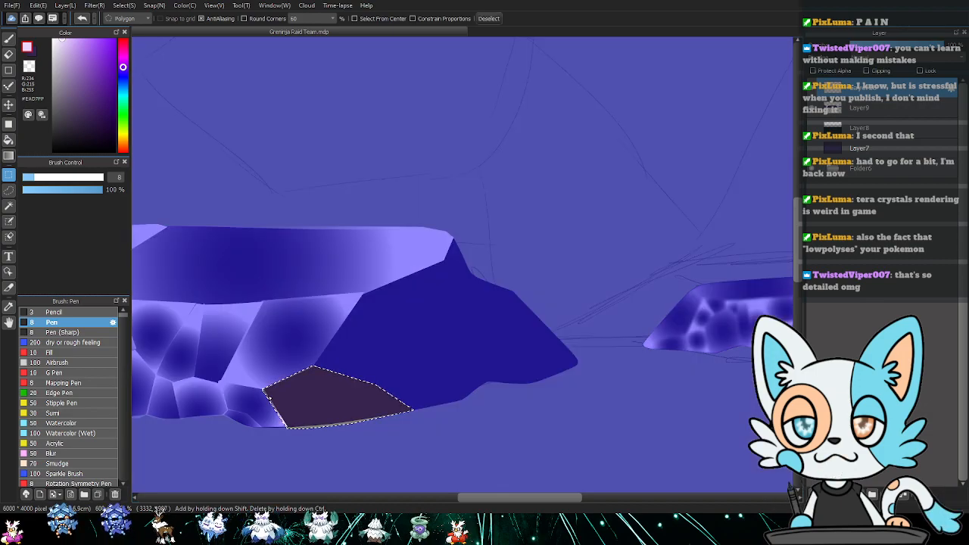
pyautogui.press('g')
pyautogui.moveTo(304, 389); pyautogui.dragTo(384, 419)
pyautogui.hotkey('ctrl', 'd')
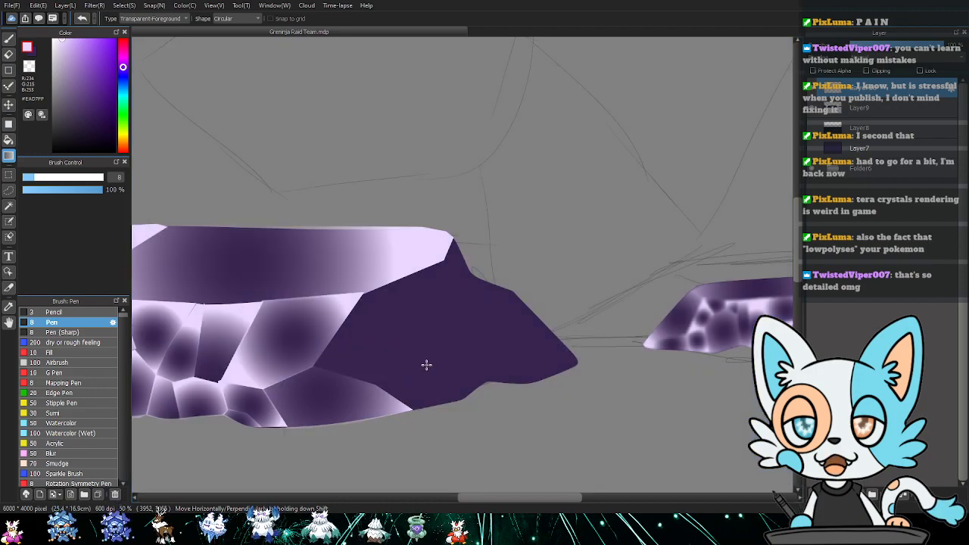
# - Outline a five-sided facet right of the large shaded one, shade it with a circular gradient from its centre, and deselect
pyautogui.press('m')
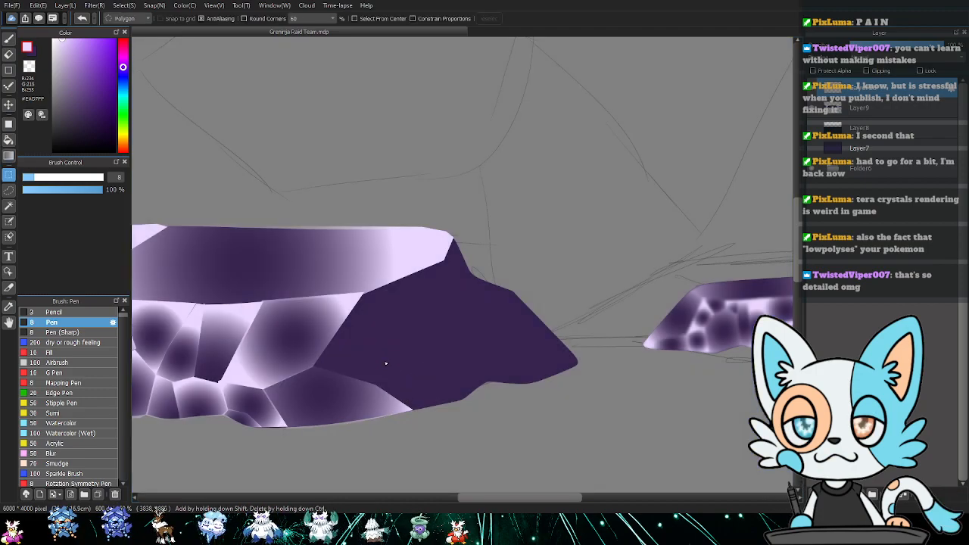
pyautogui.click(362, 293)
pyautogui.click(313, 366)
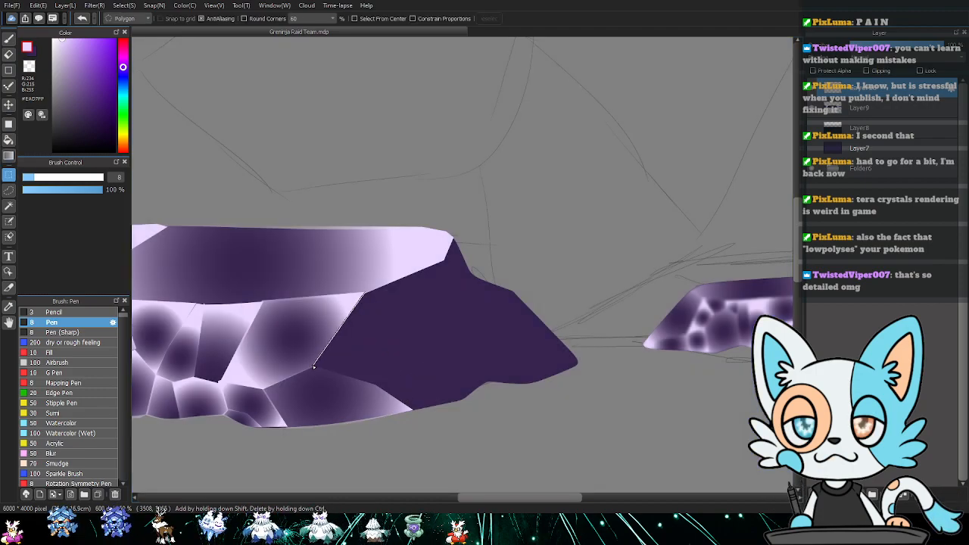
pyautogui.click(374, 384)
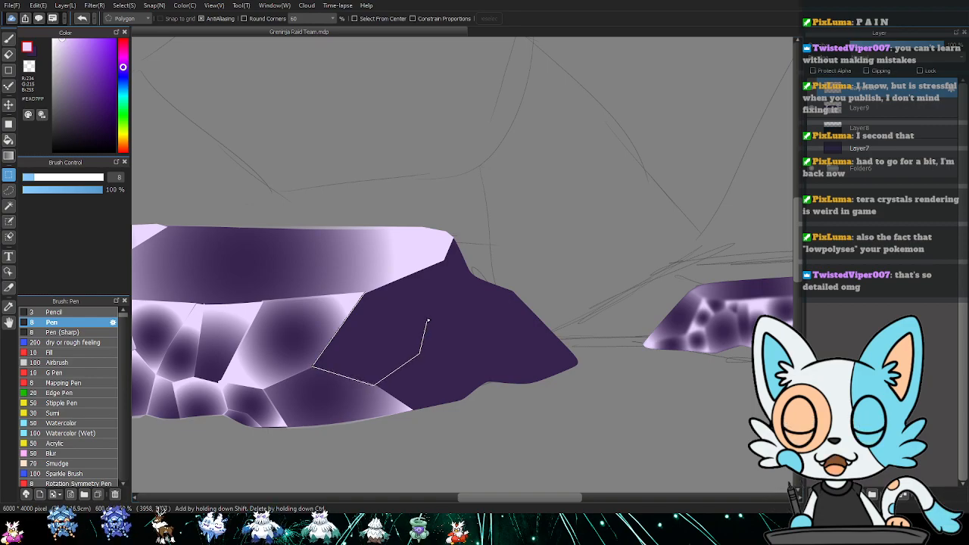
pyautogui.click(423, 307)
pyautogui.click(368, 293)
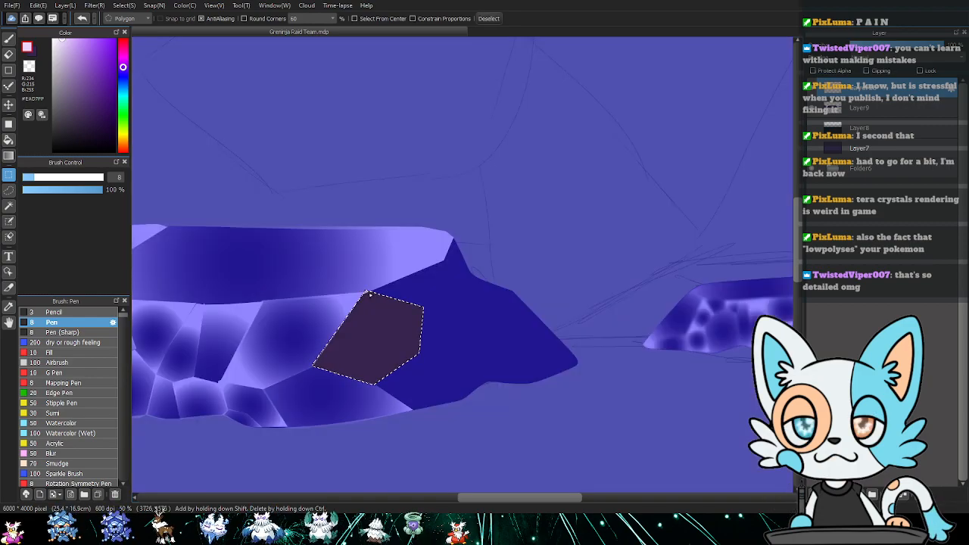
pyautogui.press('g')
pyautogui.moveTo(374, 338); pyautogui.dragTo(371, 396)
pyautogui.hotkey('ctrl', 'd')
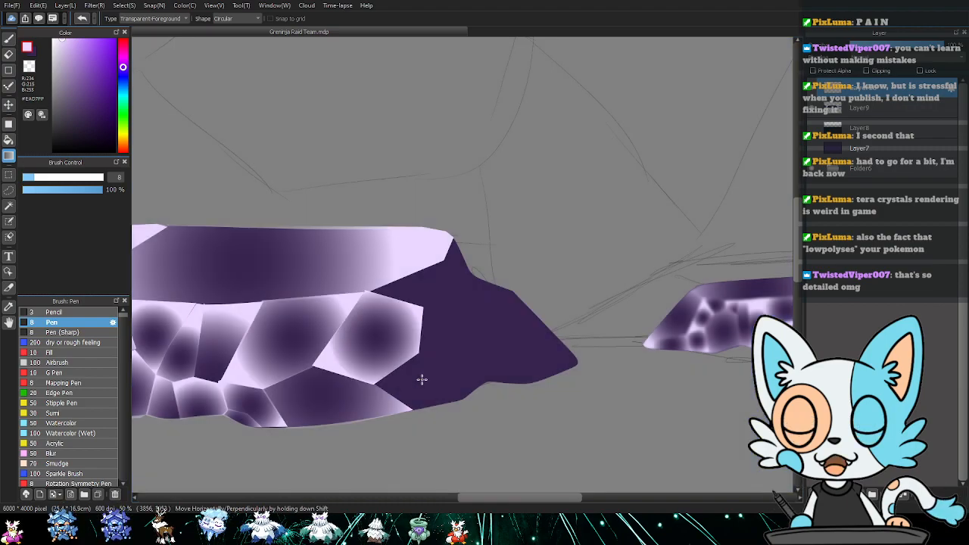
# - Undo the centred gradient, reshade that five-sided facet with a circular gradient starting at its upper-left corner, and deselect
pyautogui.hotkey('ctrl', 'z')
pyautogui.hotkey('ctrl', 'z')
pyautogui.moveTo(368, 296); pyautogui.dragTo(396, 389)
pyautogui.hotkey('ctrl', 'd')
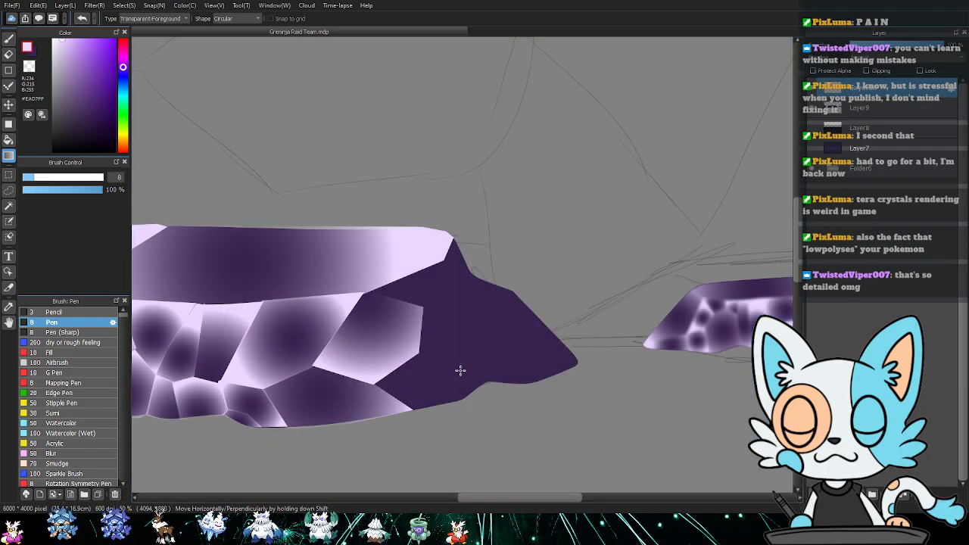
# - Outline the next facet along the rock's lower edge, shade it with a circular gradient from its left corner rightward, and deselect
pyautogui.press('m')
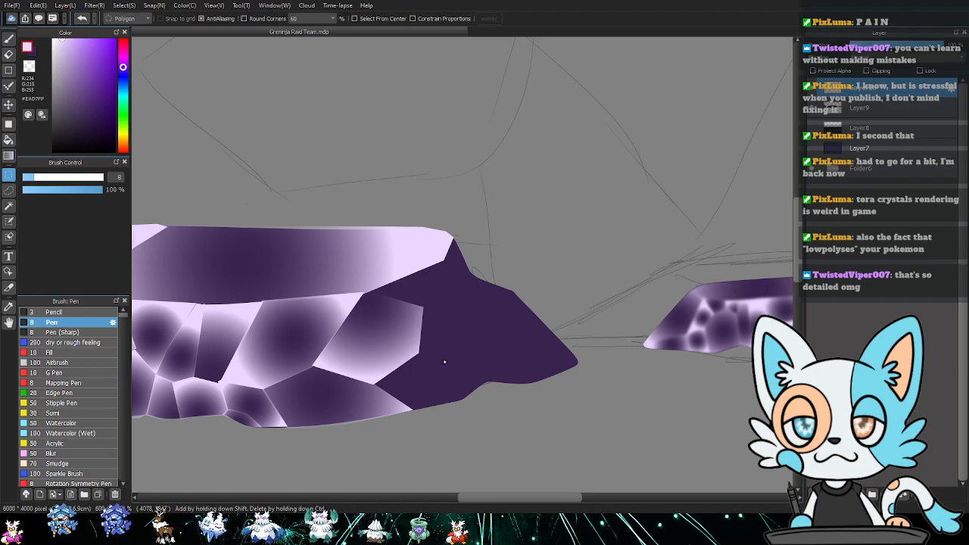
pyautogui.click(376, 383)
pyautogui.click(421, 353)
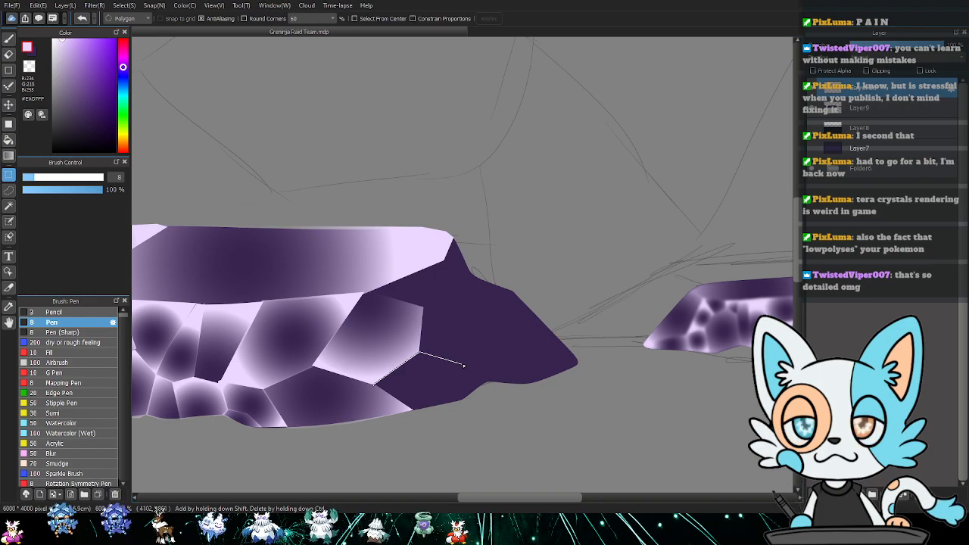
pyautogui.click(487, 379)
pyautogui.click(464, 400)
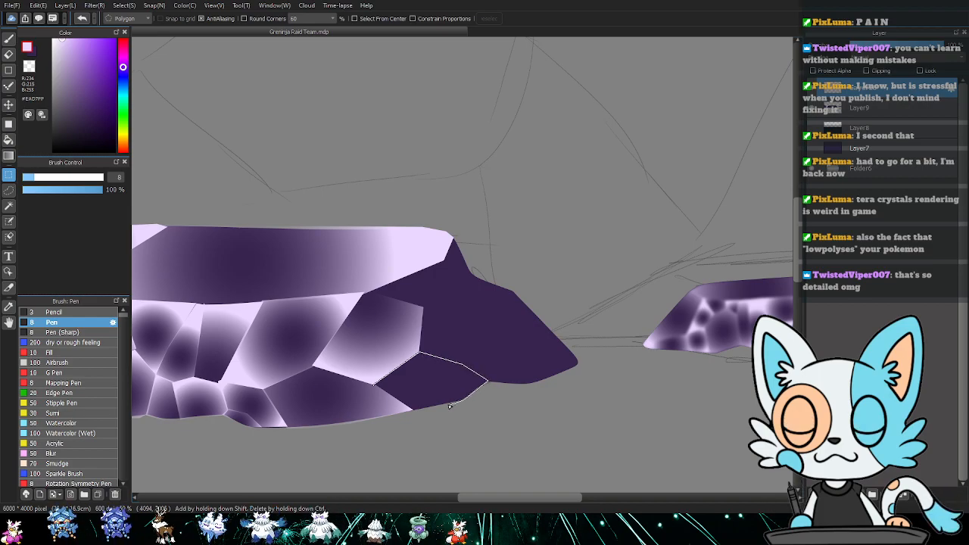
pyautogui.click(376, 384)
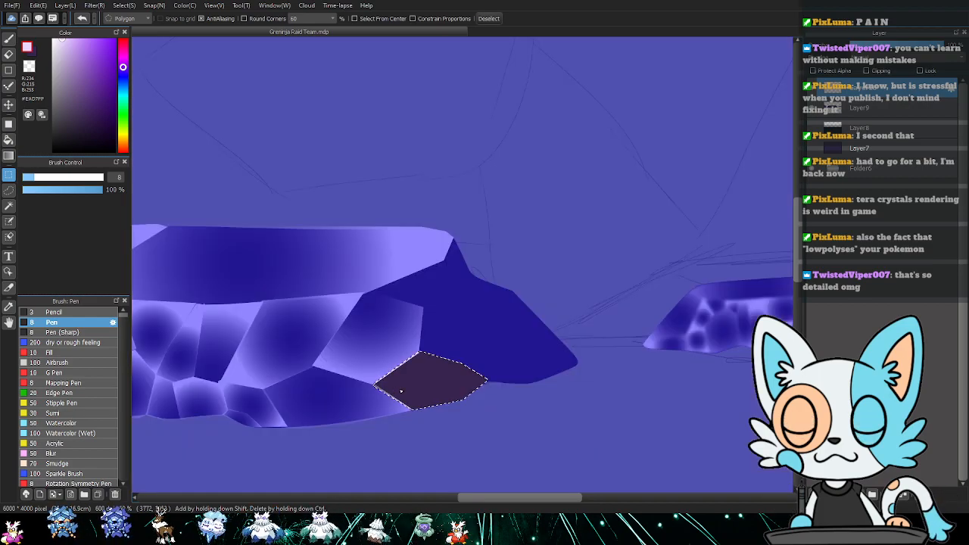
pyautogui.press('g')
pyautogui.moveTo(386, 387); pyautogui.dragTo(460, 386)
pyautogui.hotkey('ctrl', 'd')
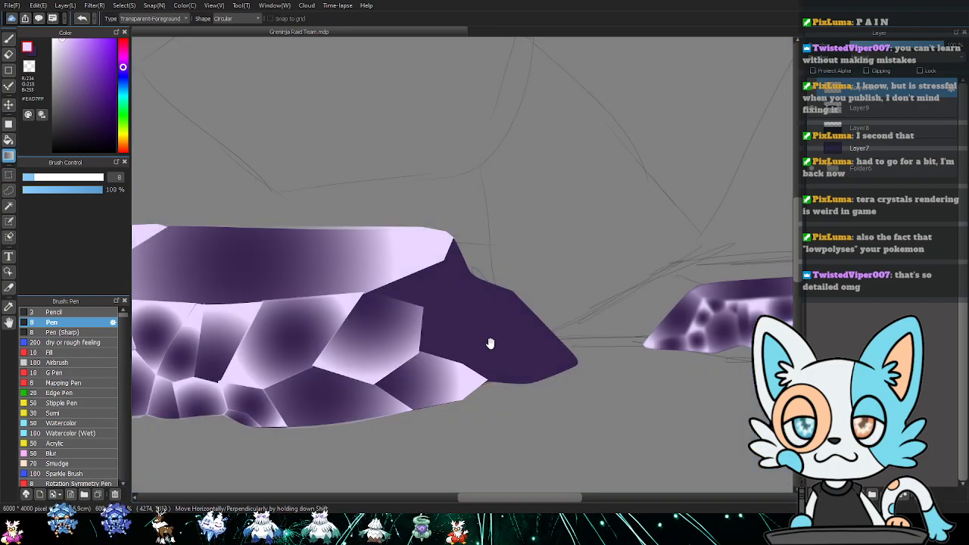
# - Outline a facet spanning inward from the notch on the rock's upper-right edge and shade it with a circular gradient from its centre
pyautogui.moveTo(493, 342); pyautogui.dragTo(453, 392)
pyautogui.press('m')
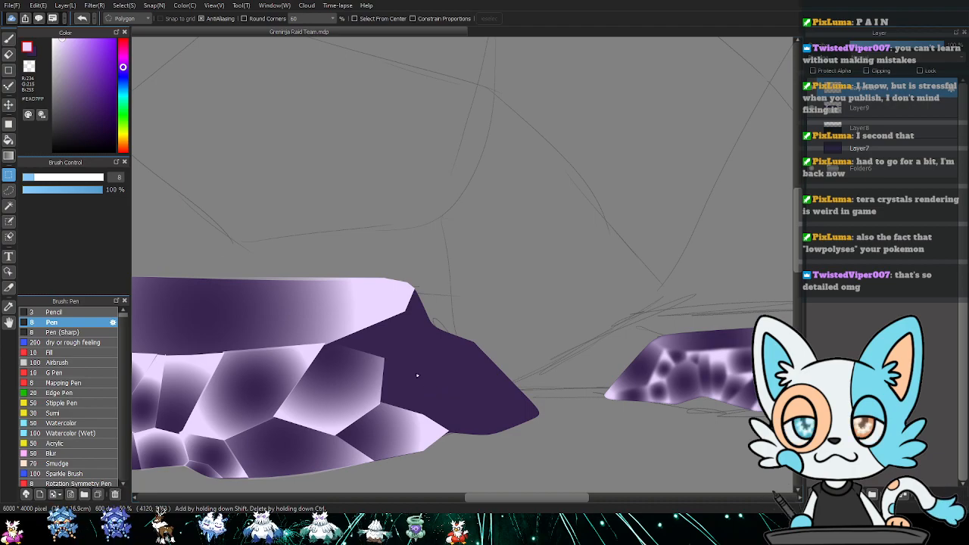
pyautogui.click(430, 324)
pyautogui.click(477, 342)
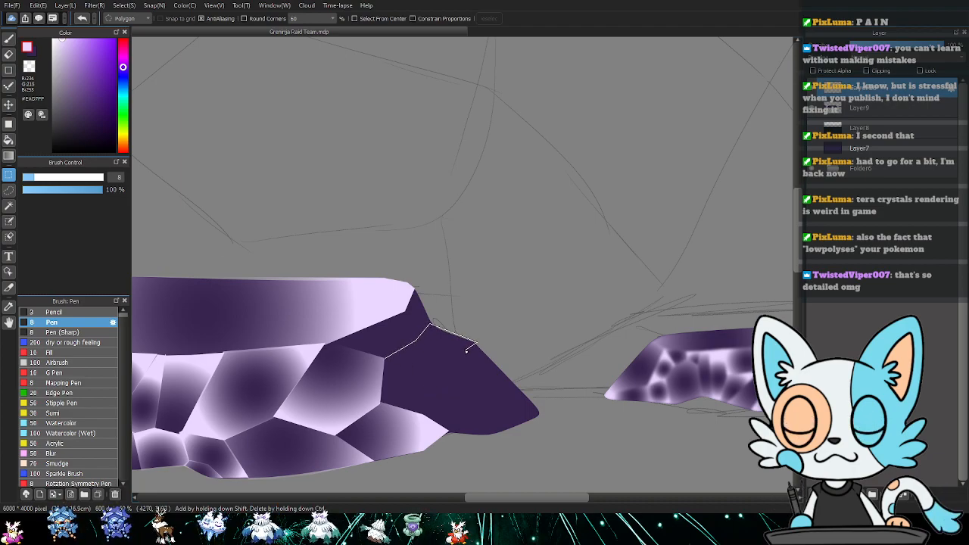
pyautogui.click(409, 382)
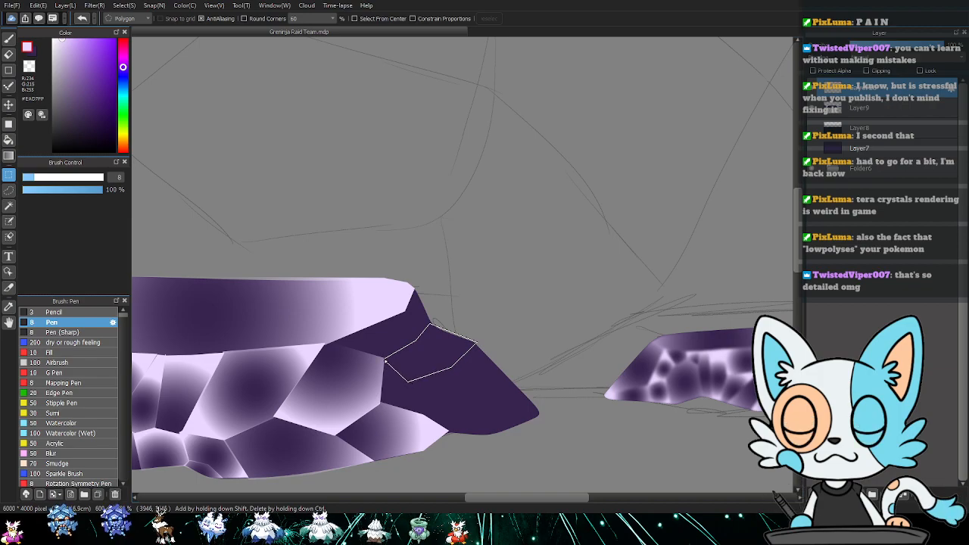
pyautogui.click(385, 361)
pyautogui.press('g')
pyautogui.moveTo(436, 352); pyautogui.dragTo(448, 395)
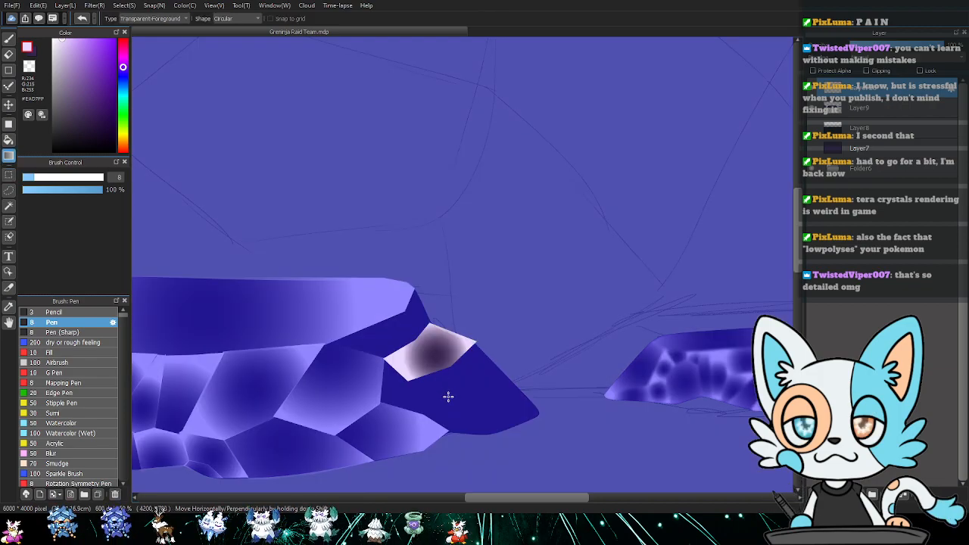
# - Deselect, then outline the small four-sided facet below the notch facet, shade it with a circular gradient from its centre, and deselect
pyautogui.hotkey('ctrl', 'd')
pyautogui.press('m')
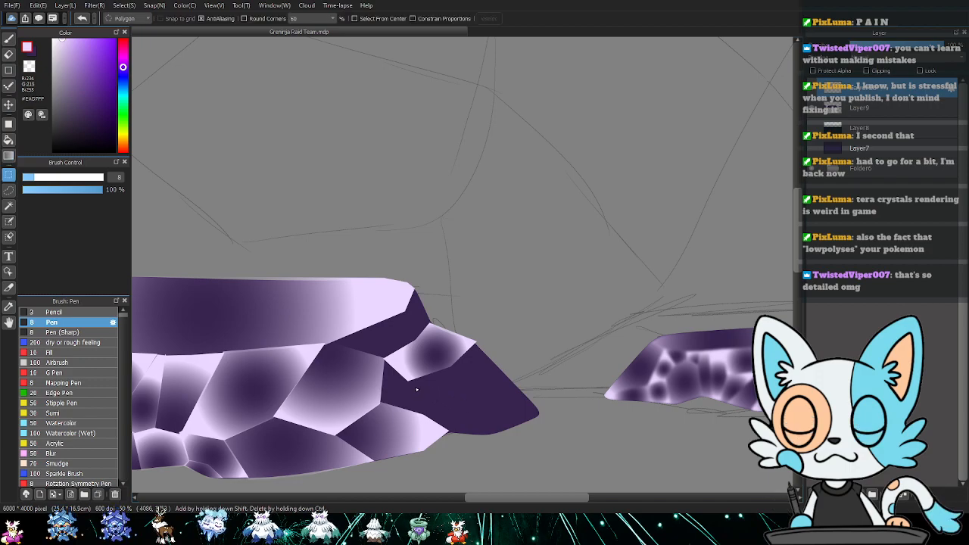
pyautogui.click(386, 362)
pyautogui.click(407, 381)
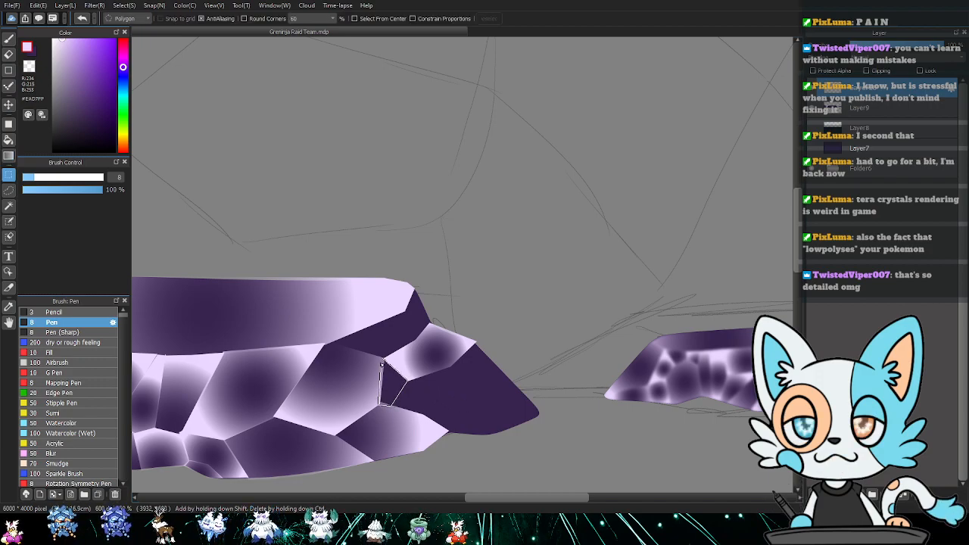
pyautogui.press('g')
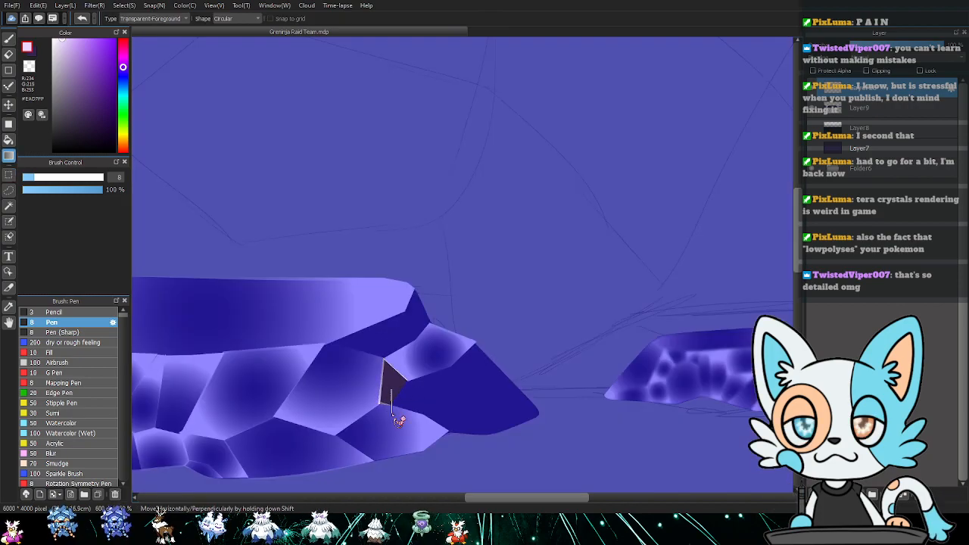
pyautogui.hotkey('ctrl', 'd')
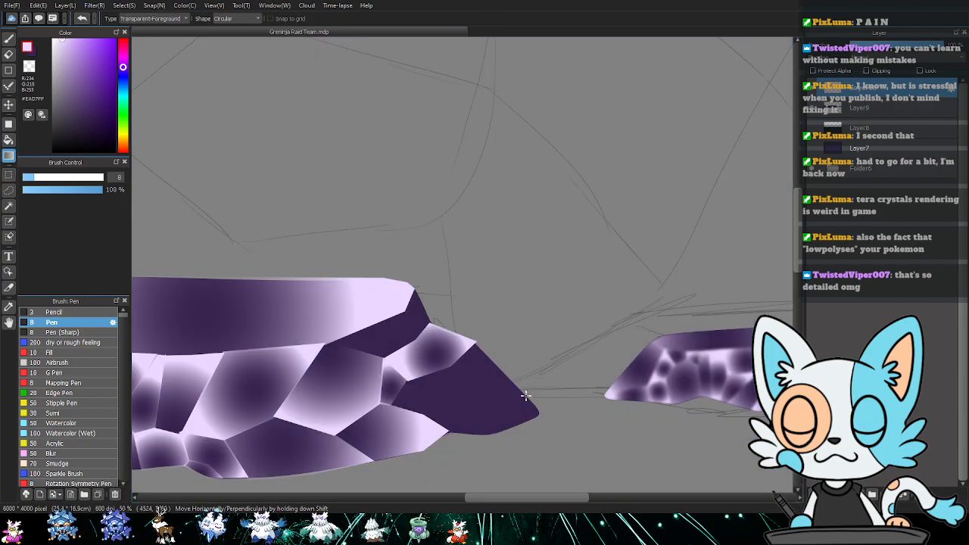
# - Outline the small facet at the rock's upper-right corner, shade it with a circular gradient from its centre, and deselect
pyautogui.press('m')
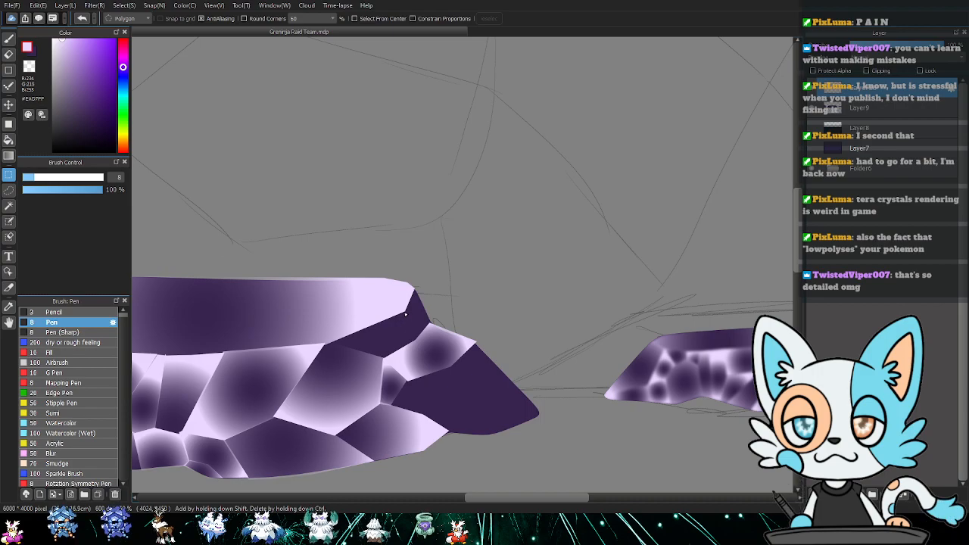
pyautogui.click(405, 312)
pyautogui.click(415, 288)
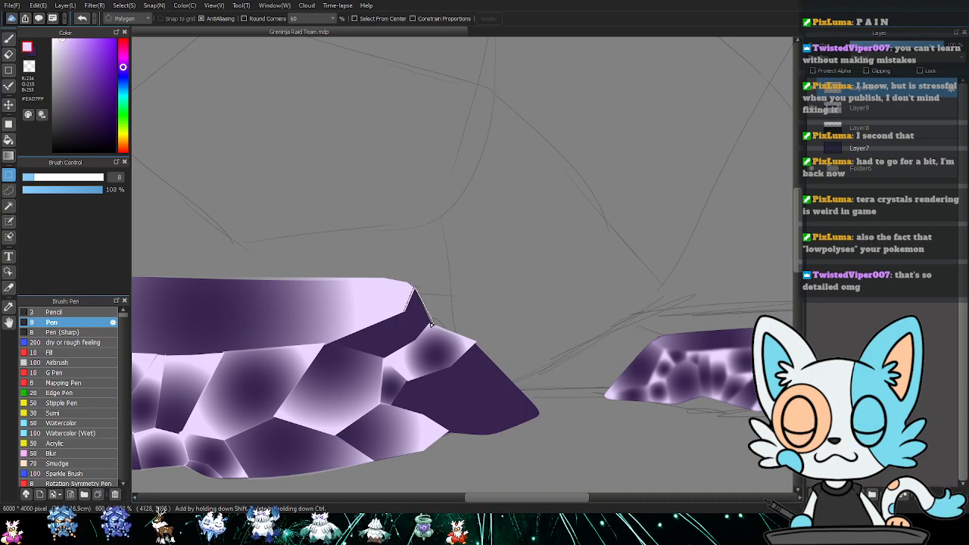
pyautogui.click(418, 340)
pyautogui.click(406, 312)
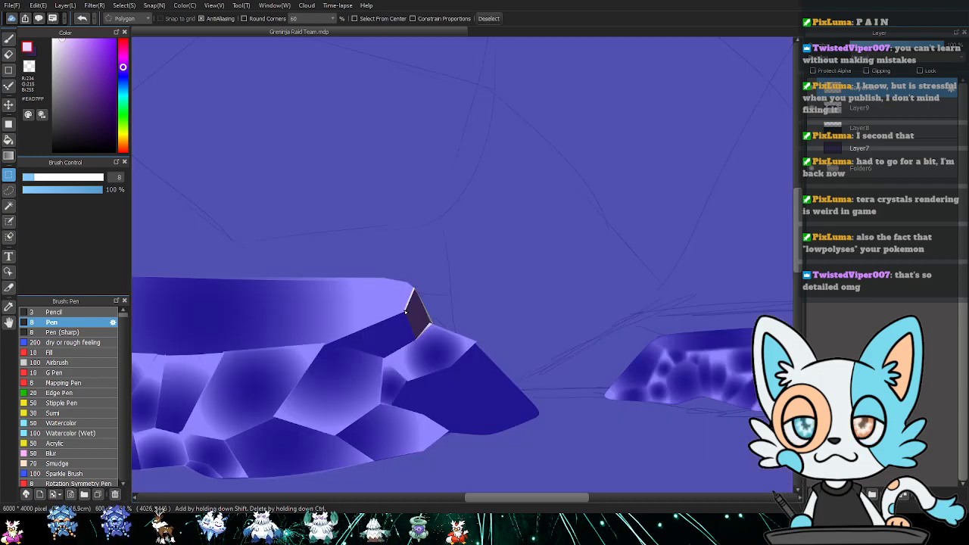
pyautogui.press('g')
pyautogui.click(419, 317)
pyautogui.hotkey('ctrl', 'd')
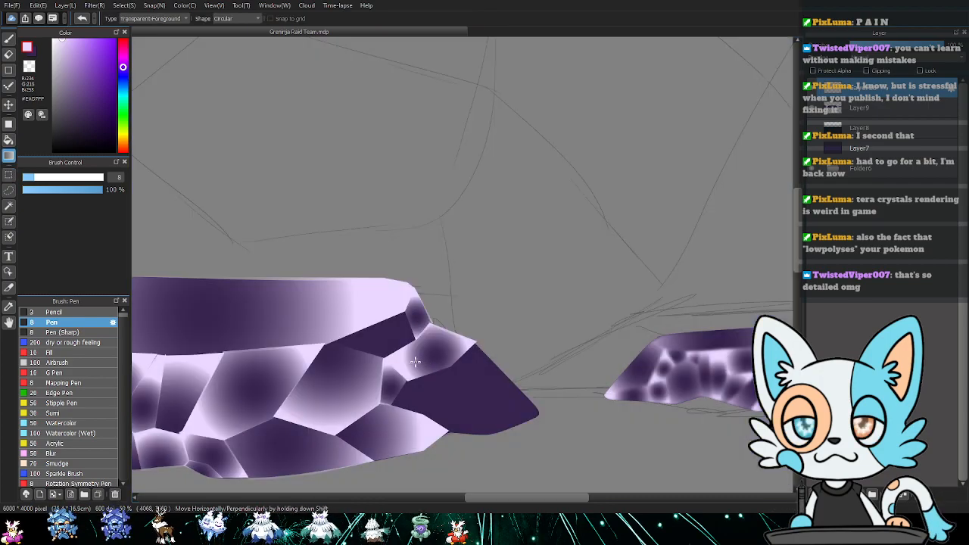
# - Outline the four-sided facet under the right end of the top slab, shade it with a circular gradient from its centre, and deselect
pyautogui.press('m')
pyautogui.click(406, 311)
pyautogui.click(415, 339)
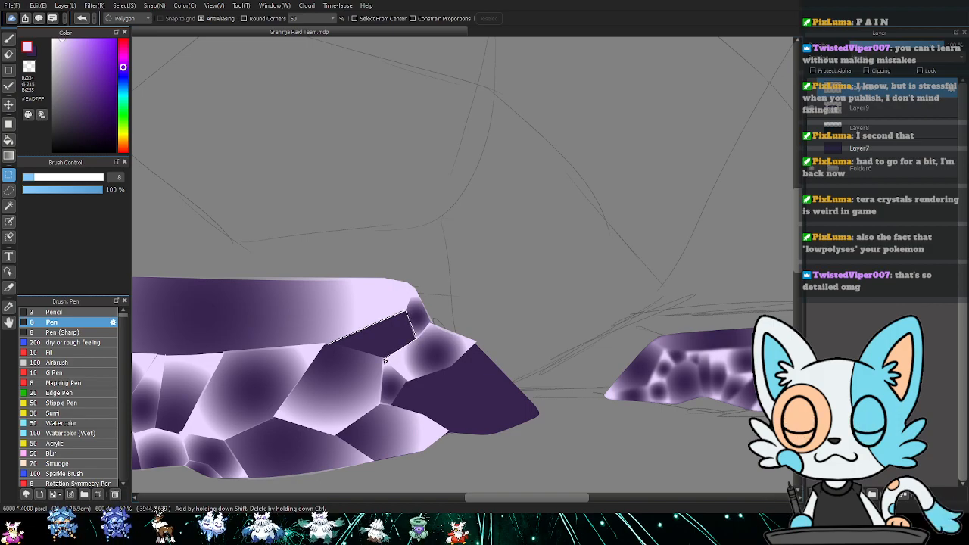
pyautogui.click(385, 361)
pyautogui.click(328, 345)
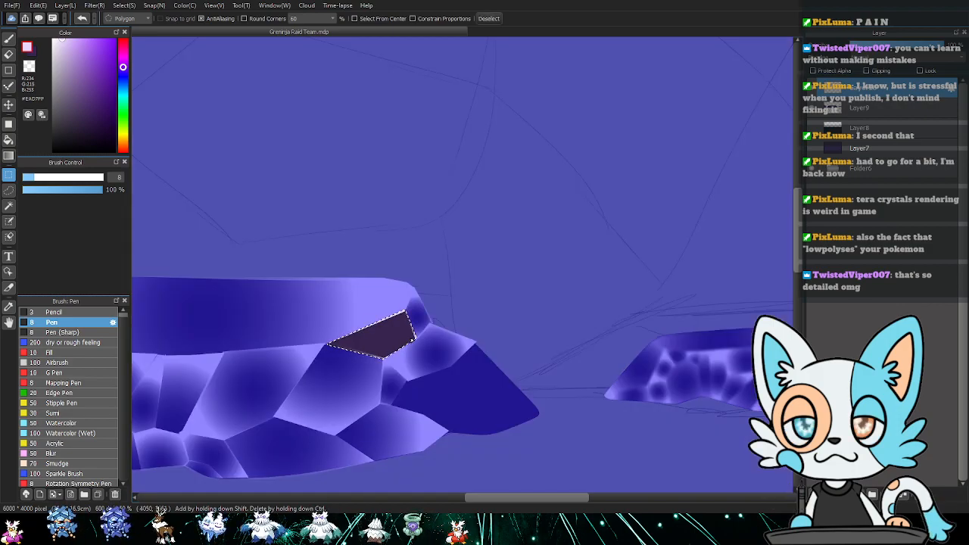
pyautogui.click(8, 156)
pyautogui.moveTo(378, 339); pyautogui.dragTo(502, 318)
pyautogui.hotkey('ctrl', 'd')
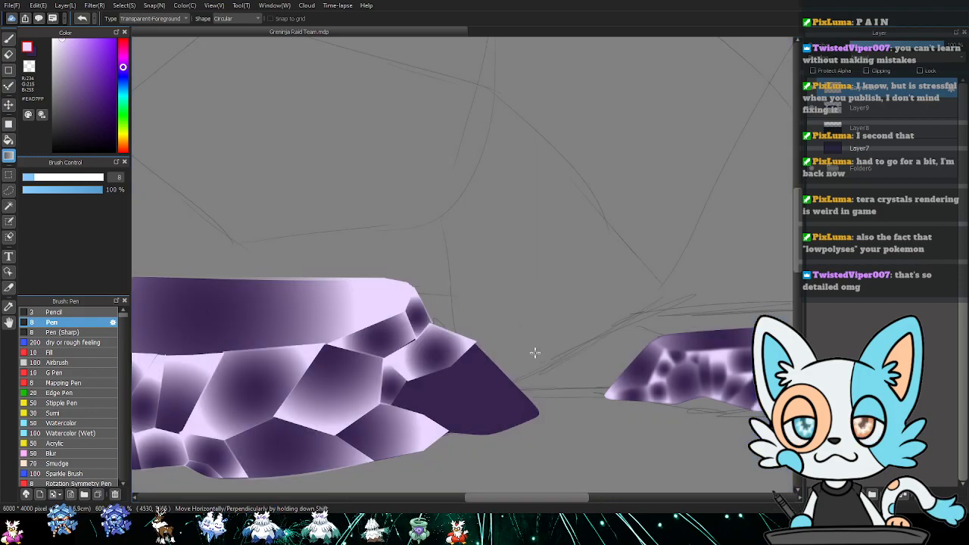
# - Outline a wide slanted facet from below the notch facet to the rock's lower edge, shade it with a circular gradient from its centre, and deselect
pyautogui.moveTo(521, 387); pyautogui.dragTo(470, 368)
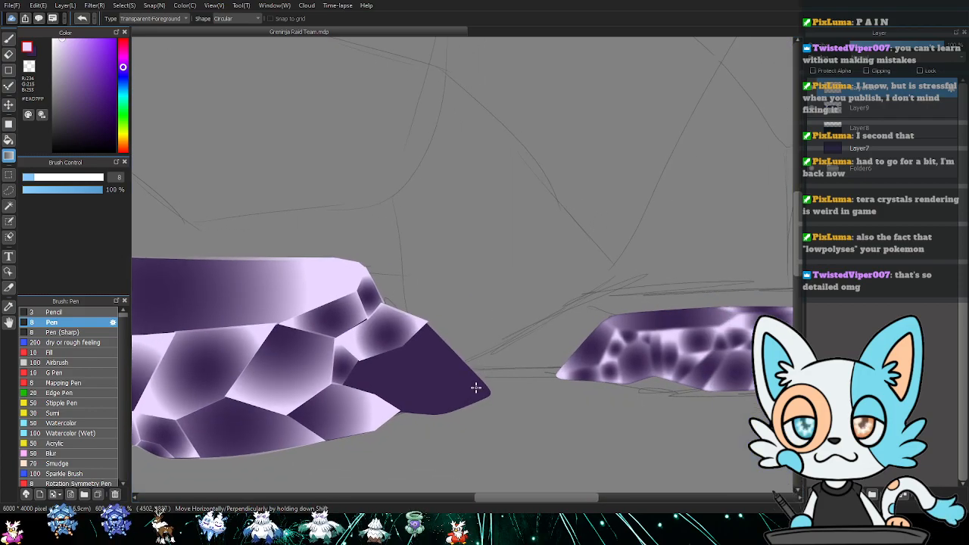
pyautogui.press('m')
pyautogui.click(360, 364)
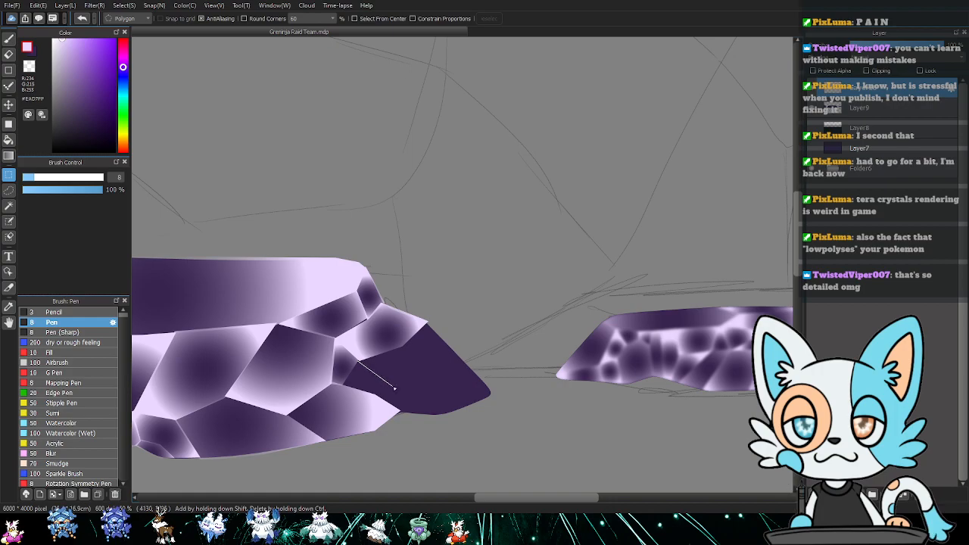
pyautogui.click(420, 415)
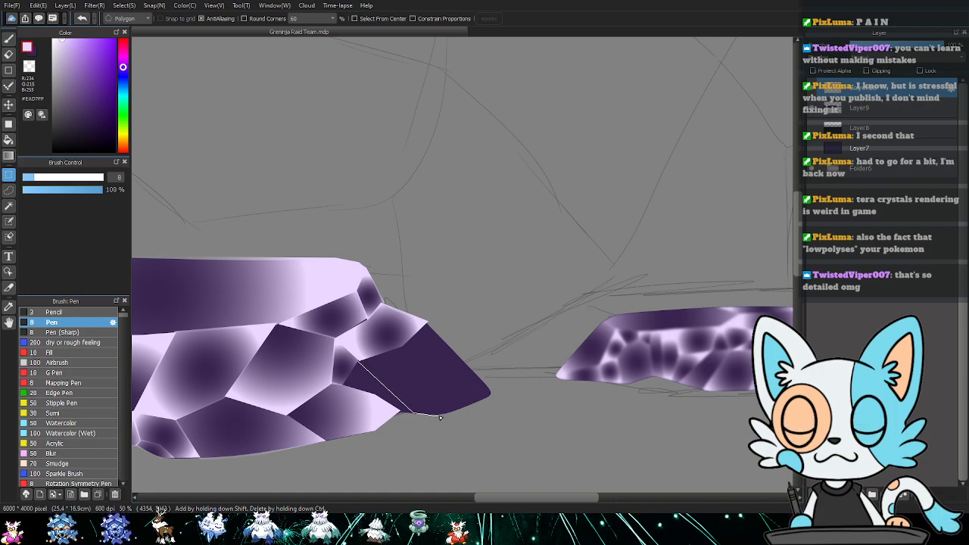
pyautogui.click(462, 411)
pyautogui.click(405, 346)
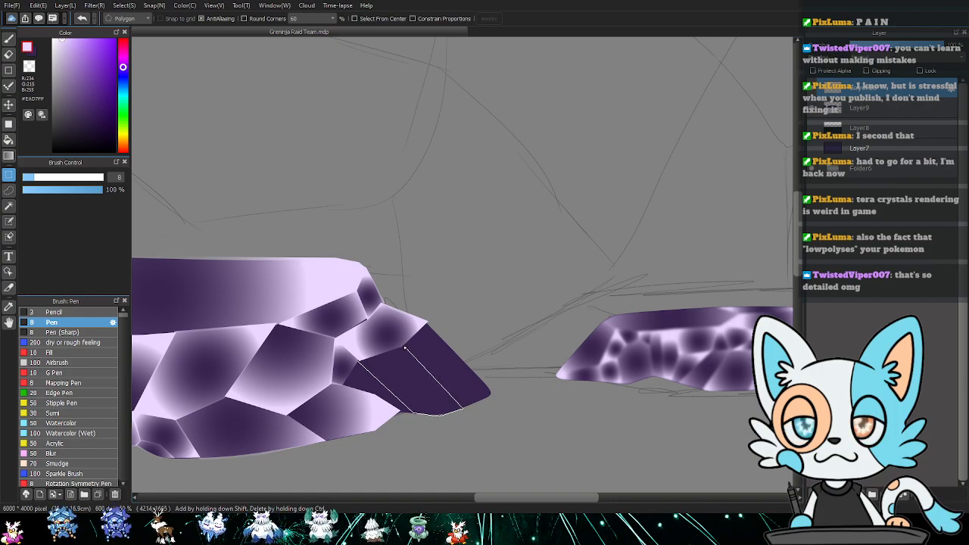
pyautogui.click(359, 362)
pyautogui.press('g')
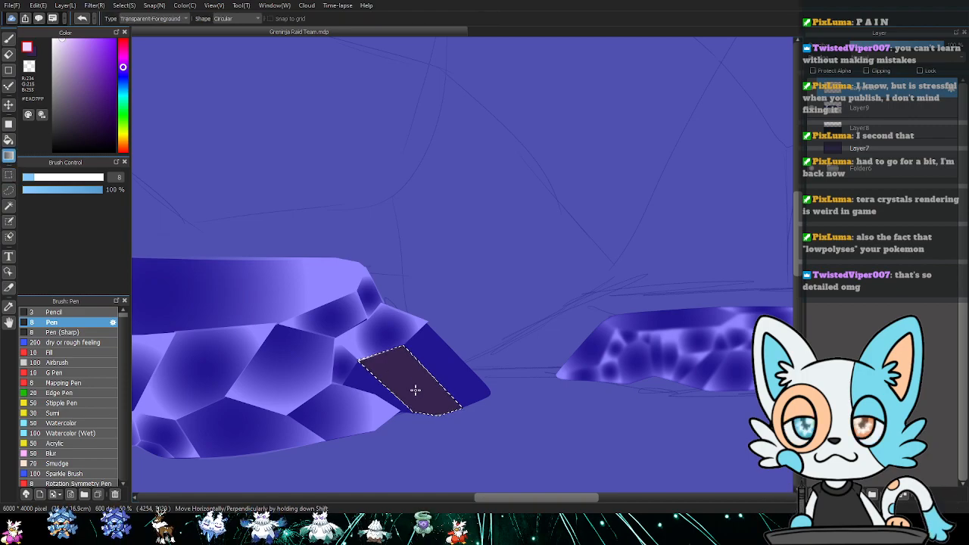
pyautogui.moveTo(414, 389); pyautogui.dragTo(447, 432)
pyautogui.hotkey('ctrl', 'd')
pyautogui.press('m')
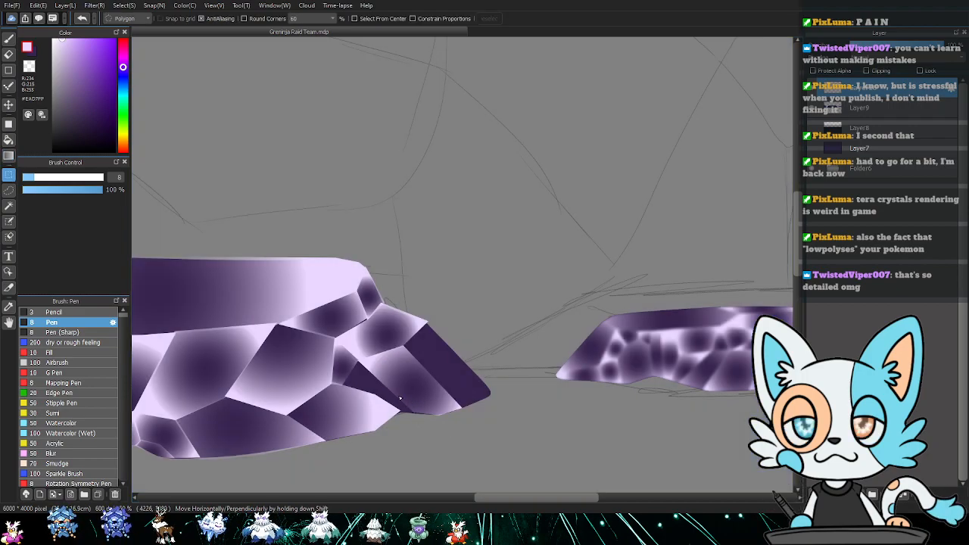
pyautogui.click(343, 386)
pyautogui.click(360, 363)
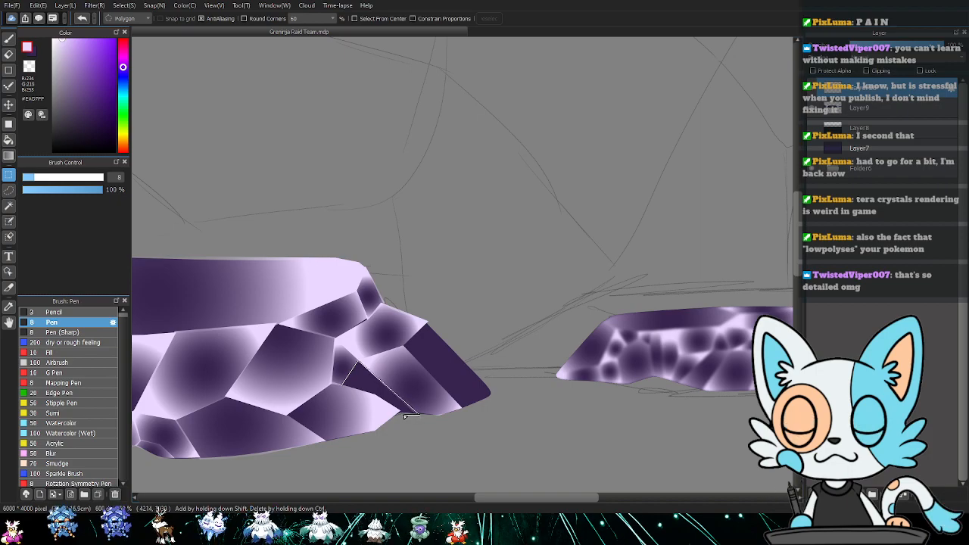
pyautogui.doubleClick(401, 414)
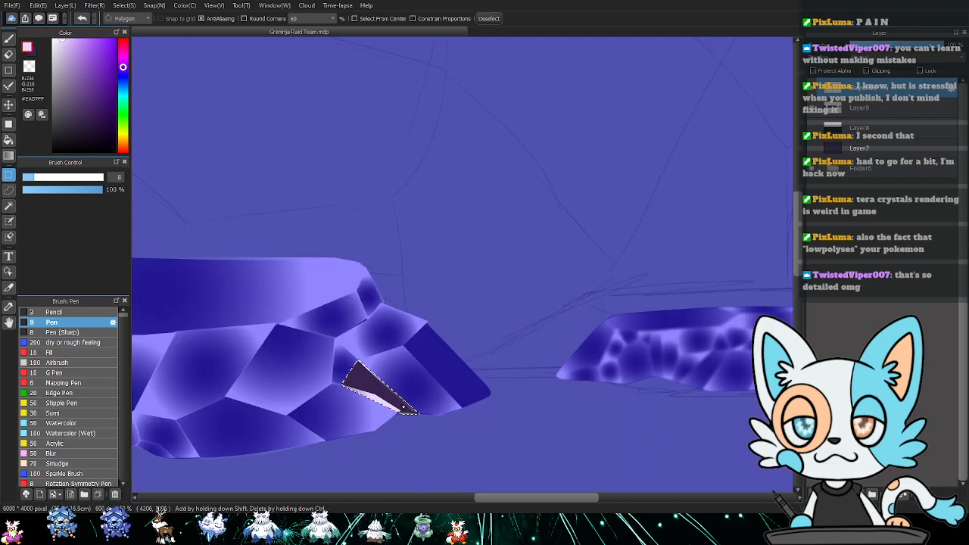
pyautogui.hotkey('ctrl', 'd')
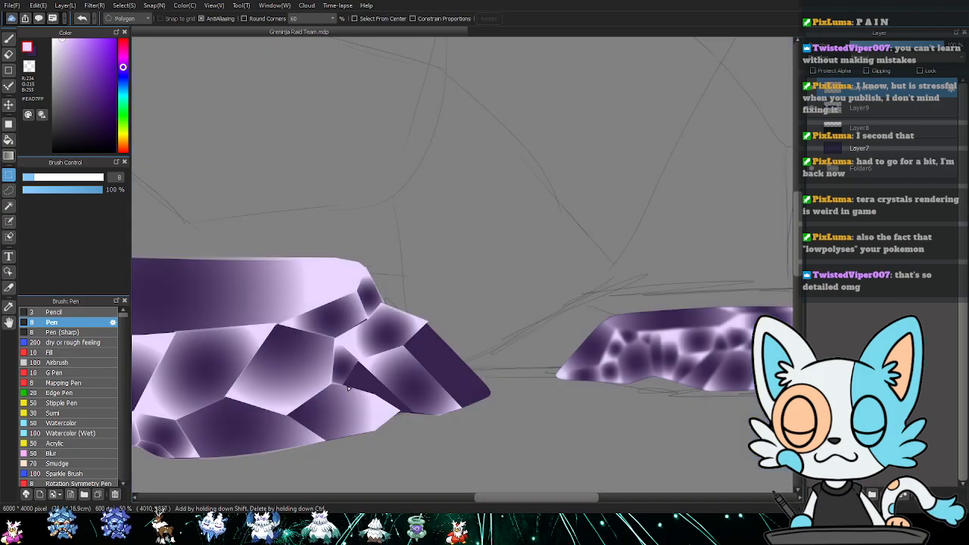
pyautogui.click(374, 396)
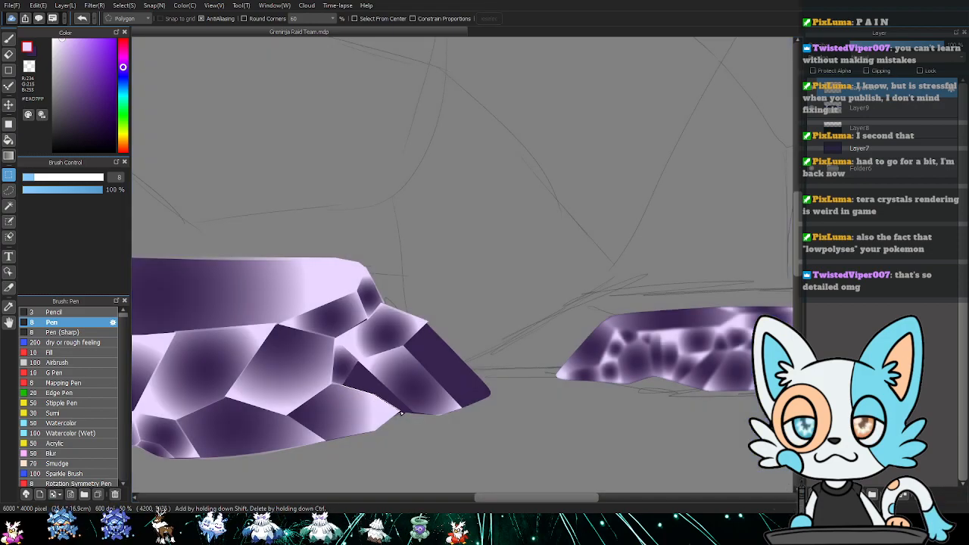
pyautogui.doubleClick(415, 416)
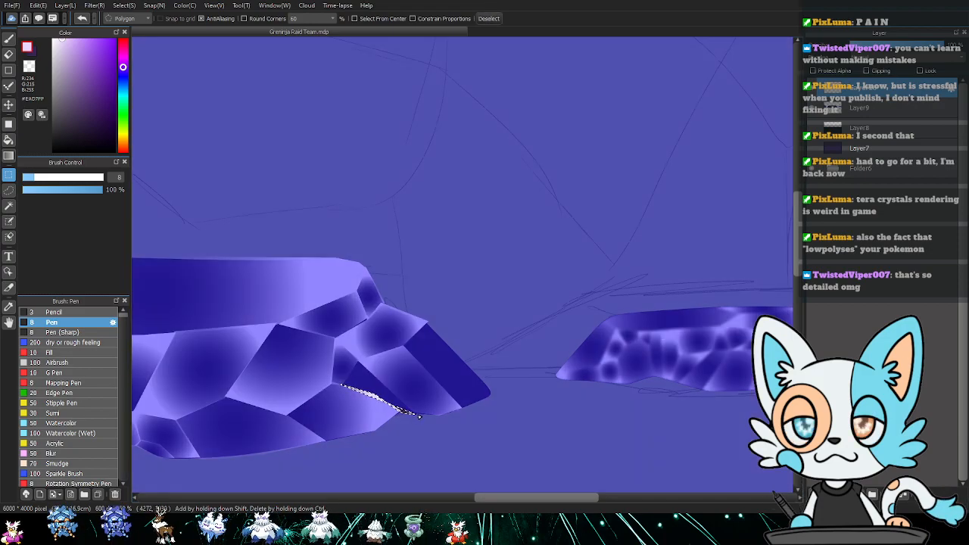
pyautogui.hotkey('ctrl', 'd')
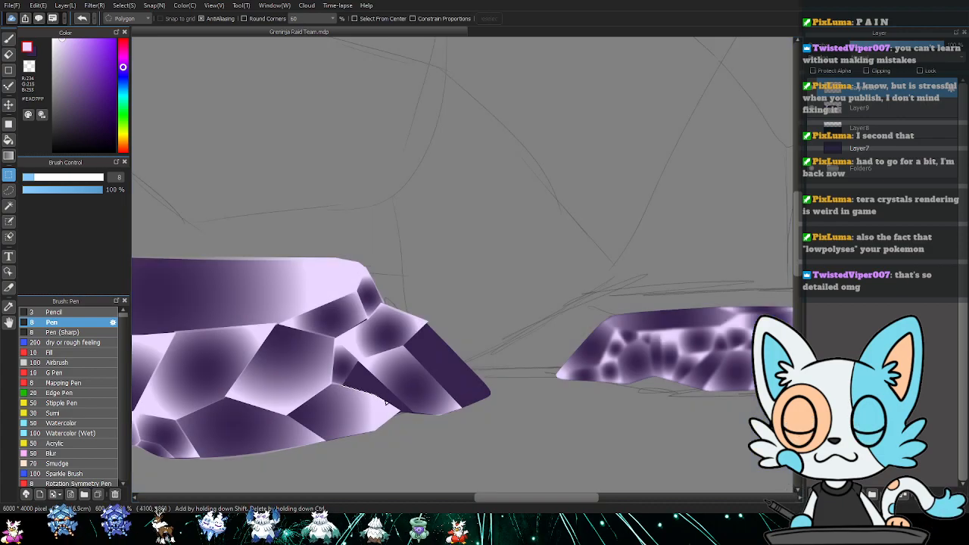
# - Outline the narrow dark sliver left of the wide slanted facet, shade it with a circular gradient from its middle, and deselect
pyautogui.click(416, 415)
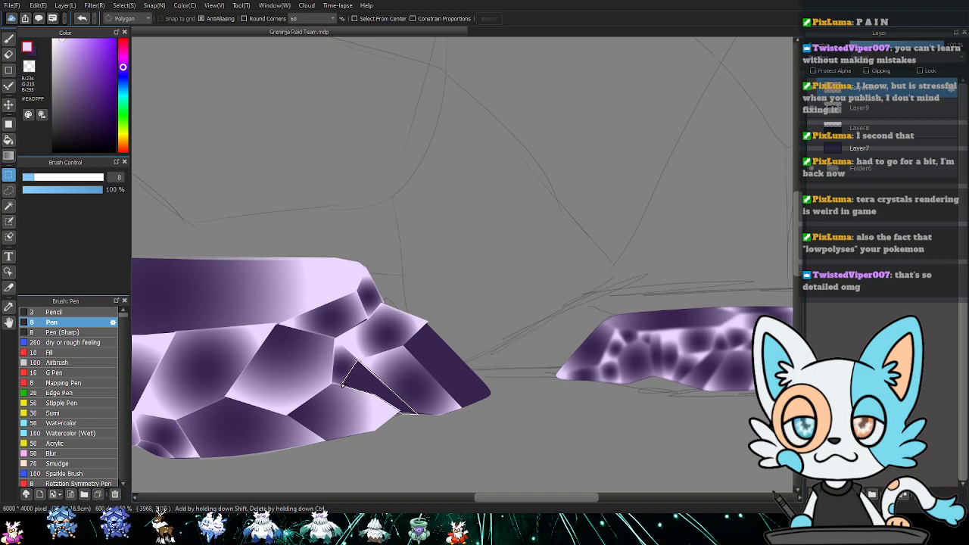
pyautogui.doubleClick(343, 385)
pyautogui.press('g')
pyautogui.moveTo(379, 389); pyautogui.dragTo(393, 426)
pyautogui.hotkey('ctrl', 'd')
# - Outline the last dark strip along the rock's right edge, shade it with a circular gradient starting just below its centre, and deselect
pyautogui.press('m')
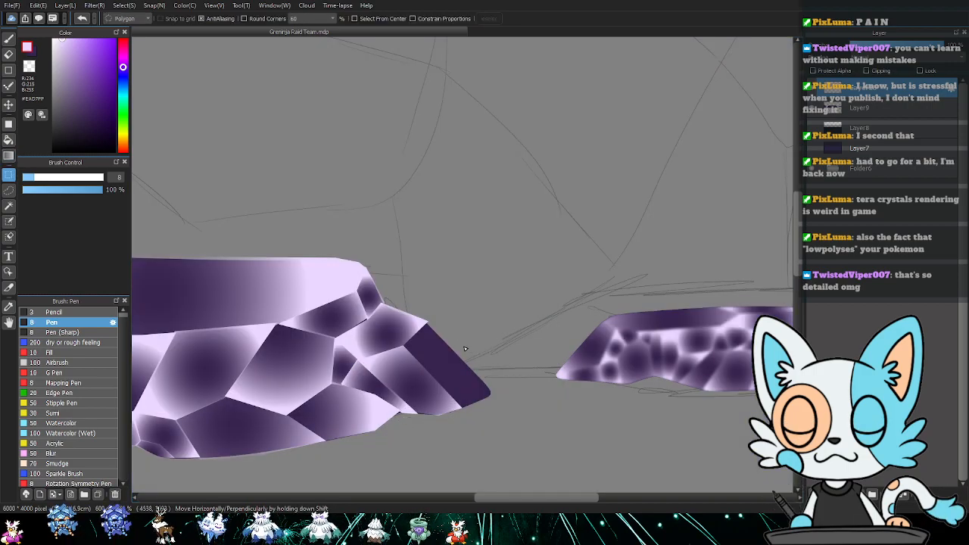
pyautogui.click(426, 323)
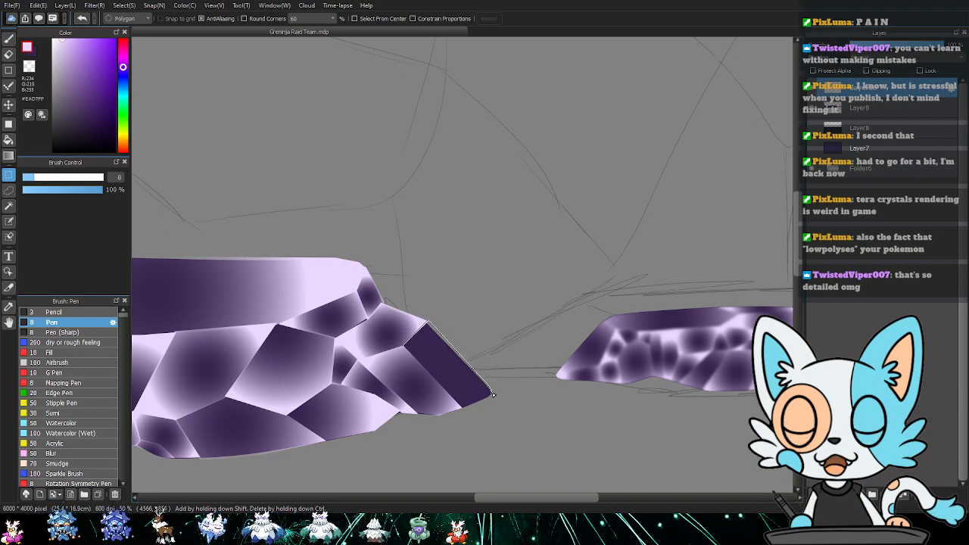
pyautogui.click(492, 393)
pyautogui.click(465, 410)
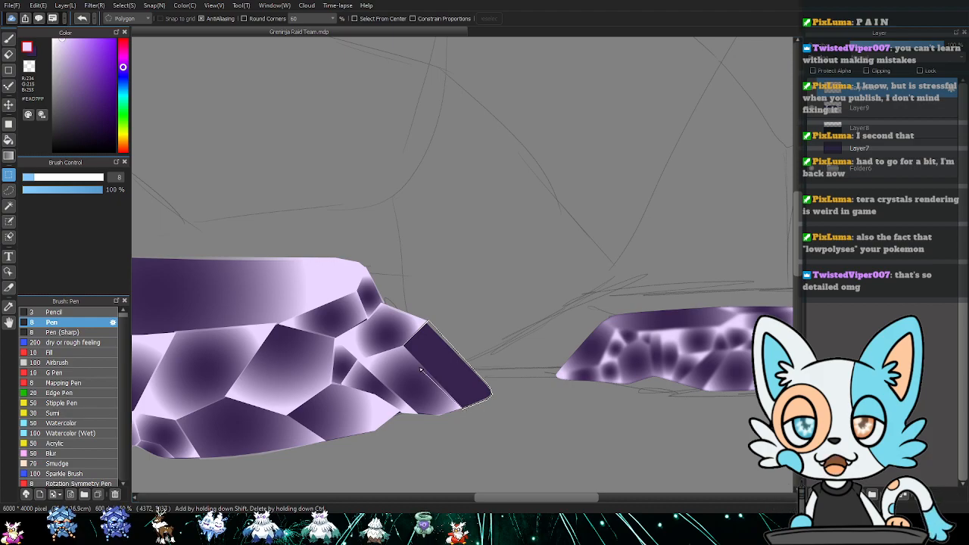
pyautogui.doubleClick(406, 349)
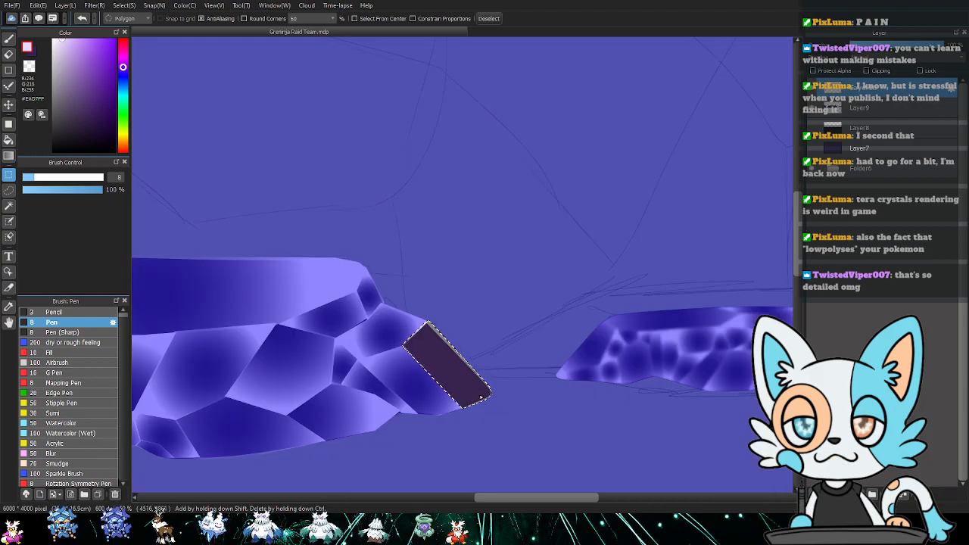
pyautogui.press('g')
pyautogui.moveTo(453, 379); pyautogui.dragTo(480, 422)
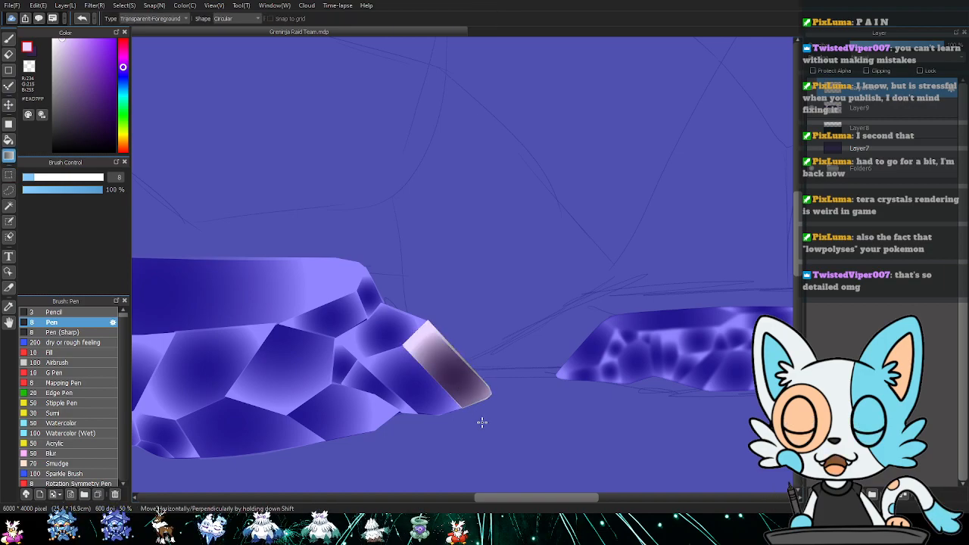
pyautogui.hotkey('ctrl', 'd')
# - Clear the facet shading outside the rock's silhouette using the base shape as the selection, deselect, and merge the shading layer down
pyautogui.moveTo(377, 366); pyautogui.dragTo(681, 342)
pyautogui.scroll(-2, 693, 343)
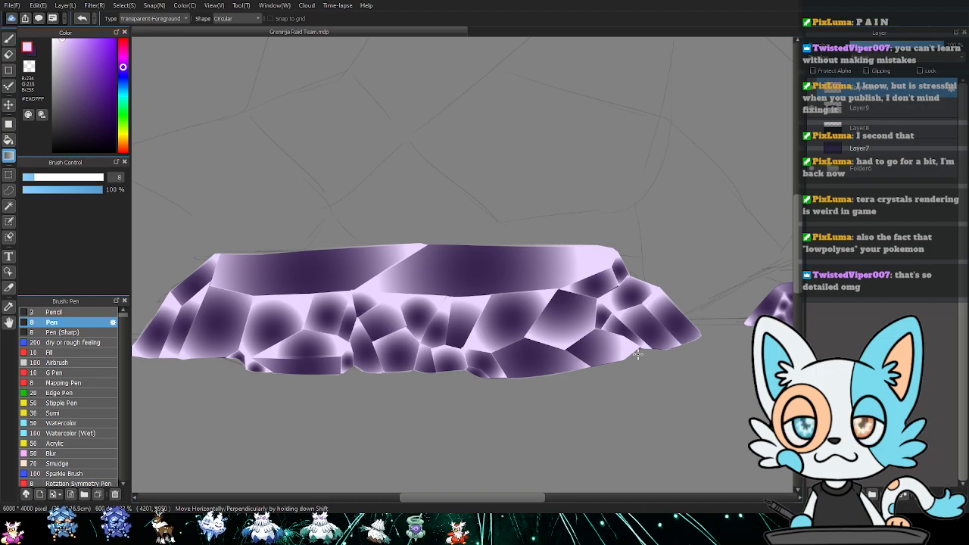
pyautogui.moveTo(543, 359); pyautogui.dragTo(594, 357)
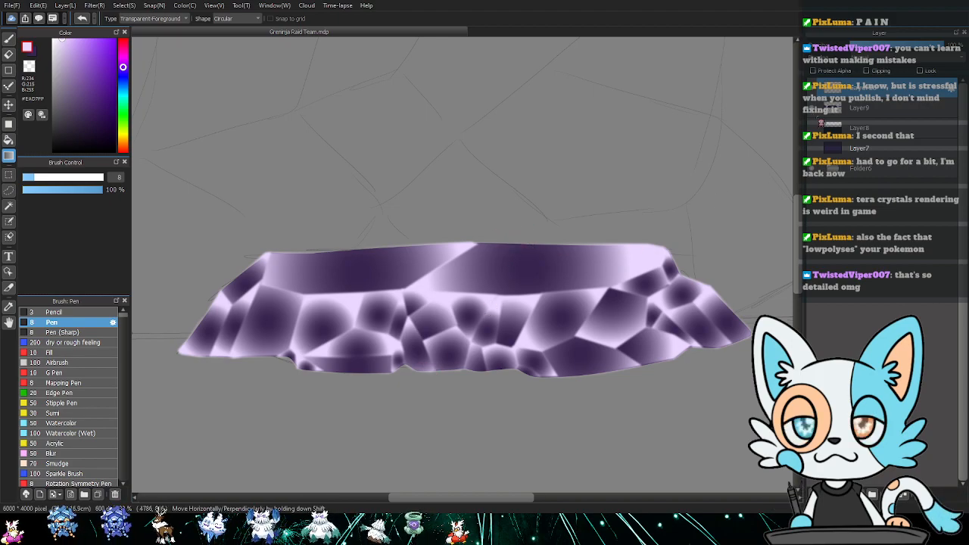
pyautogui.keyDown('ctrl'); pyautogui.click(833, 108); pyautogui.keyUp('ctrl')
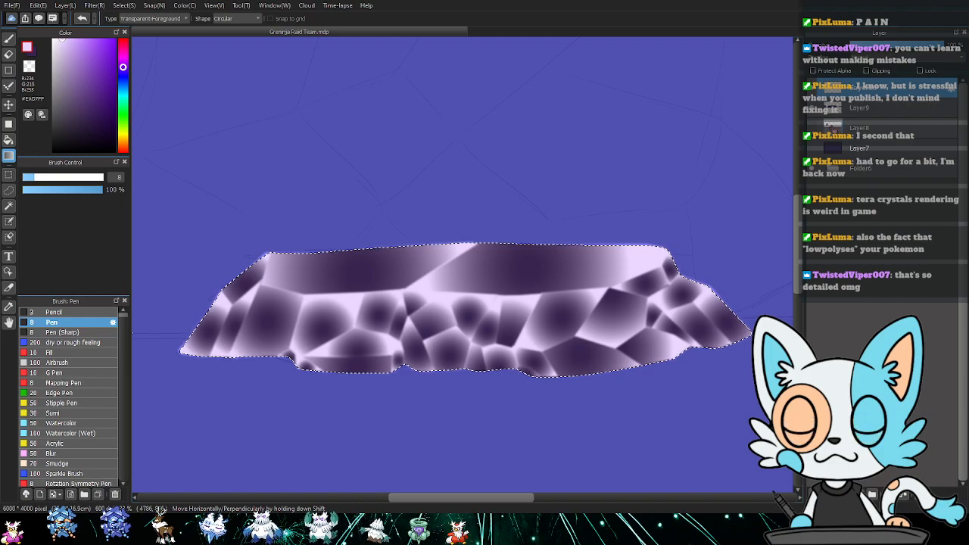
pyautogui.hotkey('ctrl', 'shift', 'i')
pyautogui.press('Delete')
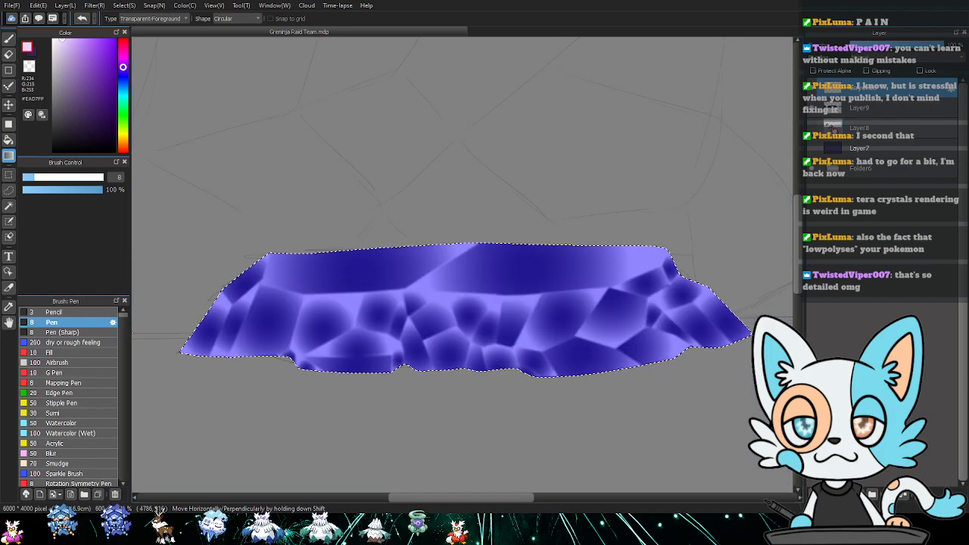
pyautogui.hotkey('ctrl', 'd')
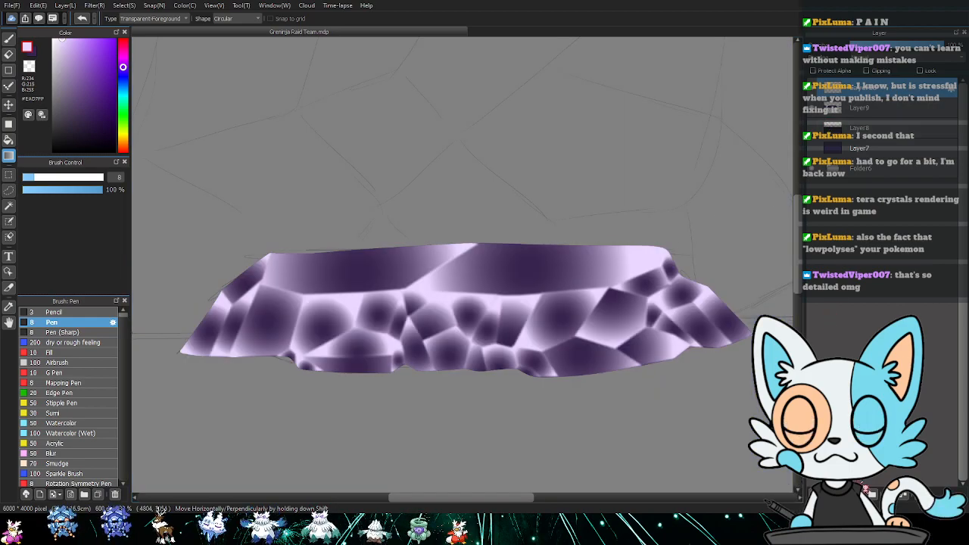
pyautogui.click(907, 496)
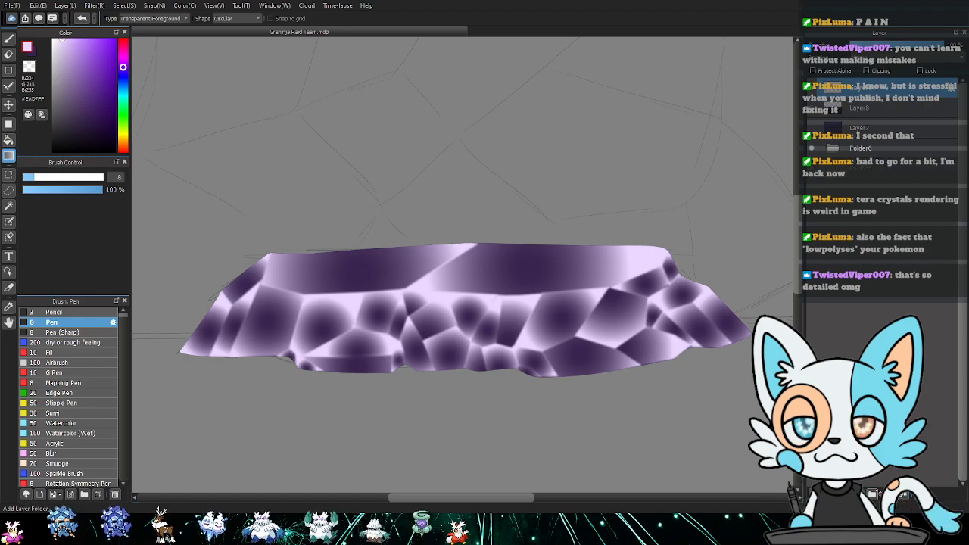
# - Add a new layer for the background facets, place it directly beneath the finished rock layer, and hide the rocks
pyautogui.hotkey('ctrl', '0')
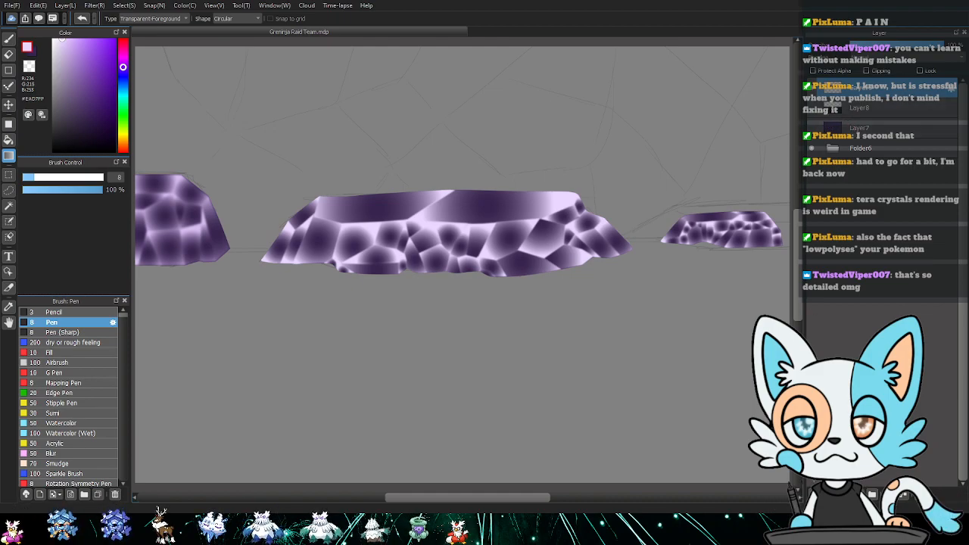
pyautogui.click(812, 128)
pyautogui.click(813, 128)
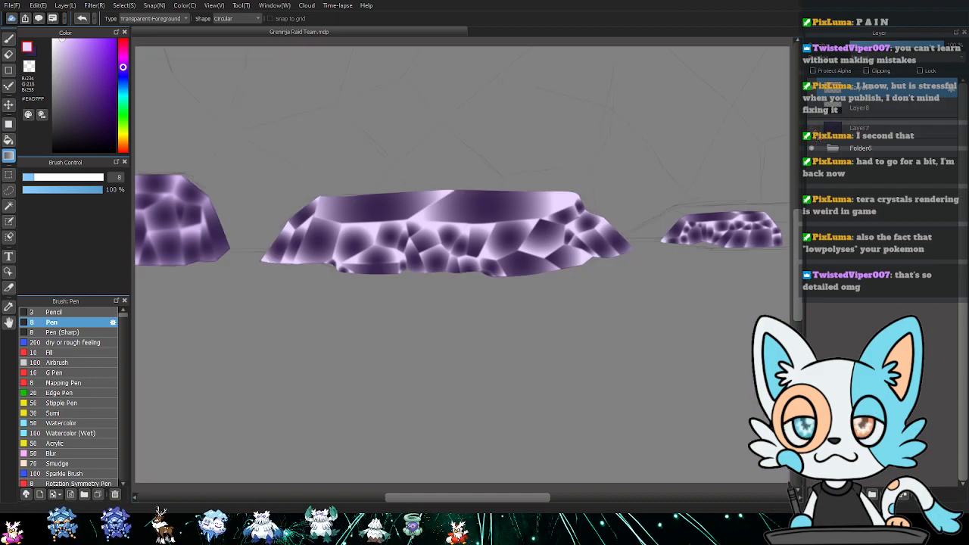
pyautogui.click(808, 493)
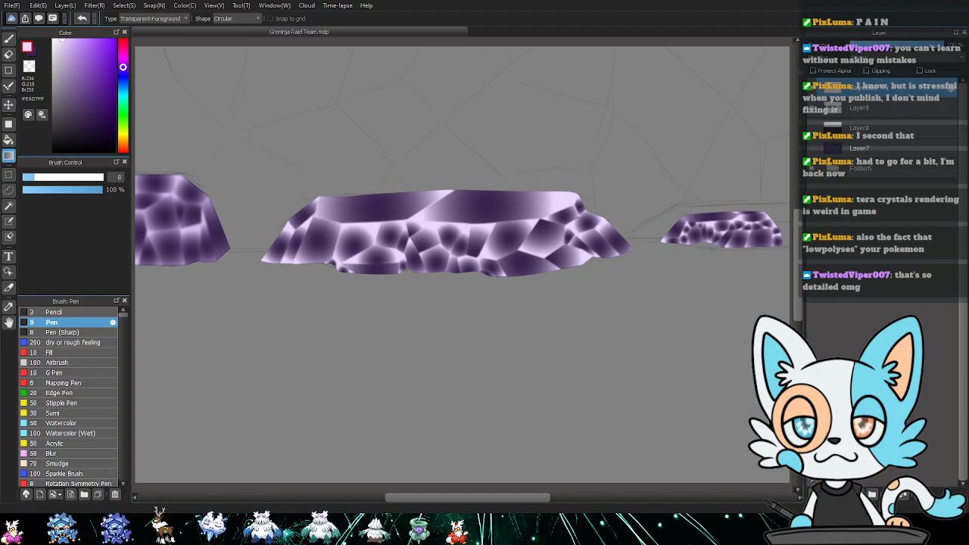
pyautogui.moveTo(616, 296); pyautogui.dragTo(495, 382)
pyautogui.click(815, 108)
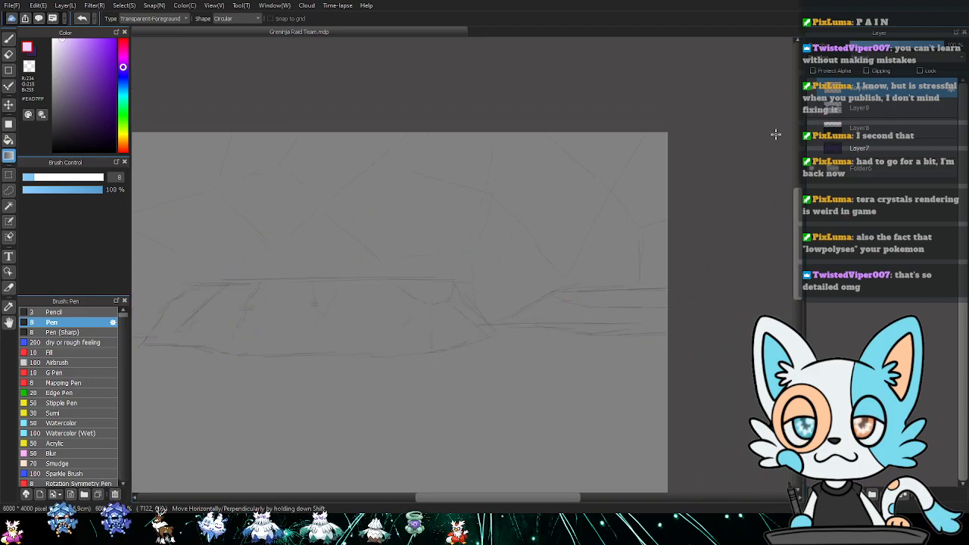
pyautogui.hotkey('ctrl', '+')
pyautogui.moveTo(836, 91); pyautogui.dragTo(829, 120)
# - Outline the triangular facet on the canvas's upper edge near its right corner, following the sketch lines, as a polygon selection
pyautogui.press('m')
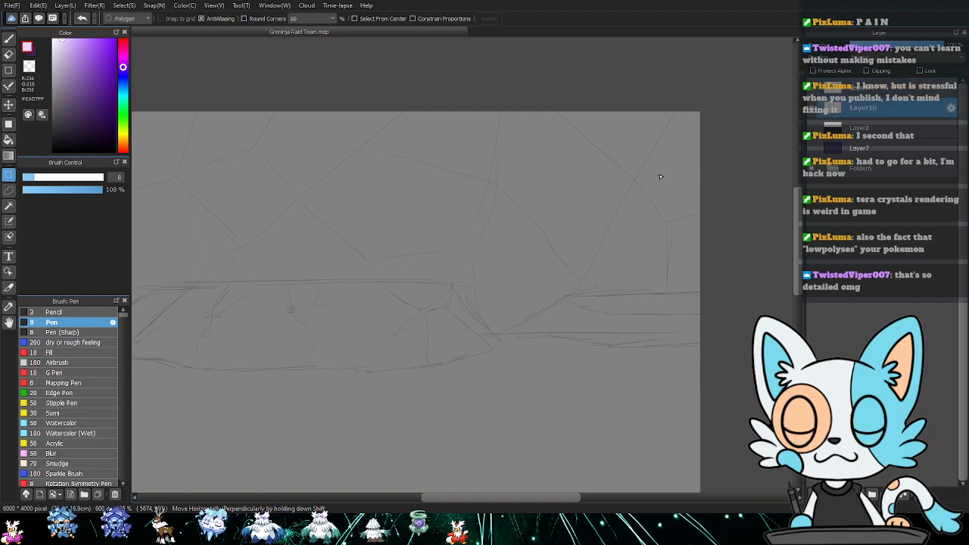
pyautogui.click(551, 110)
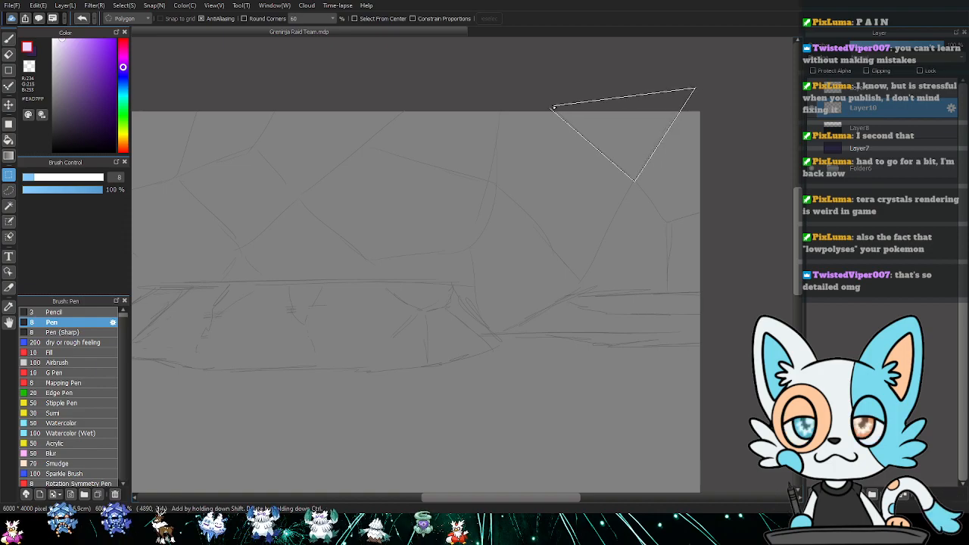
pyautogui.click(695, 89)
pyautogui.click(550, 110)
# - Sample a muted purple from the artwork and lighten it to #89789B as the drawing colour, with the Layer7 backdrop shown only temporarily
pyautogui.click(811, 148)
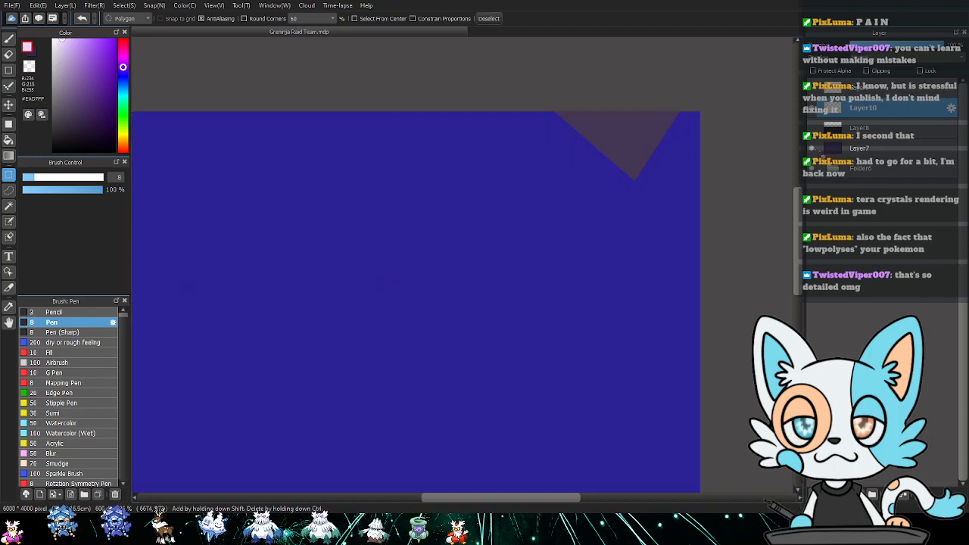
pyautogui.press('i')
pyautogui.click(636, 144)
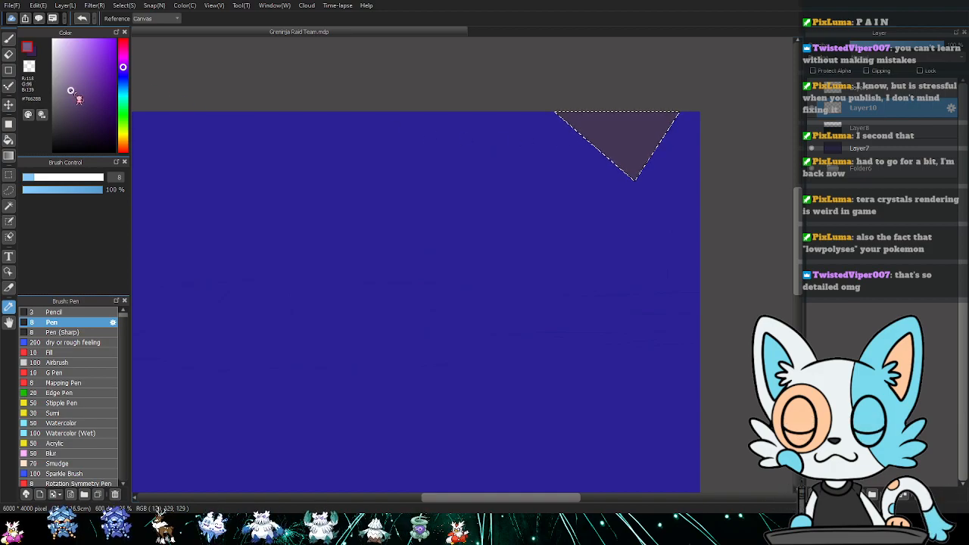
pyautogui.moveTo(69, 87); pyautogui.dragTo(66, 85)
pyautogui.hotkey('ctrl', 'd')
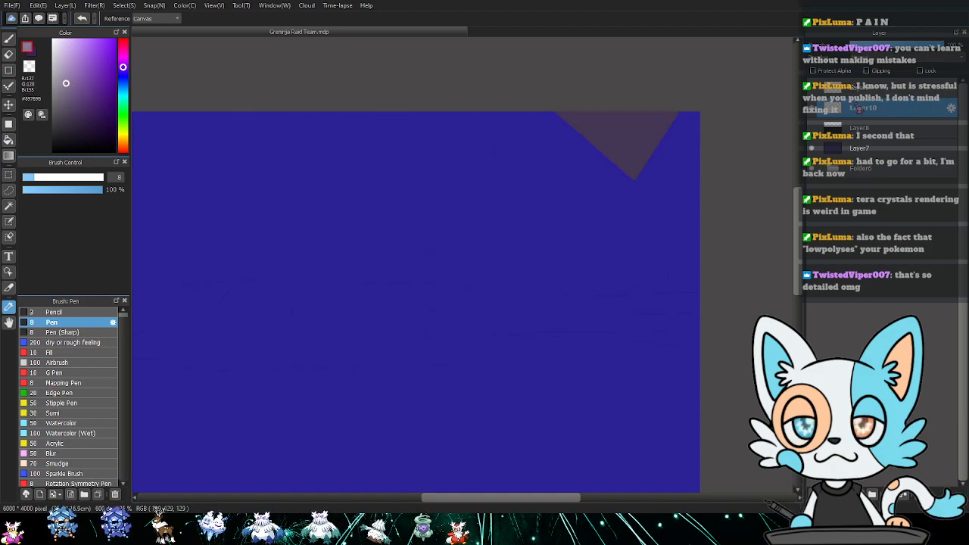
pyautogui.click(812, 148)
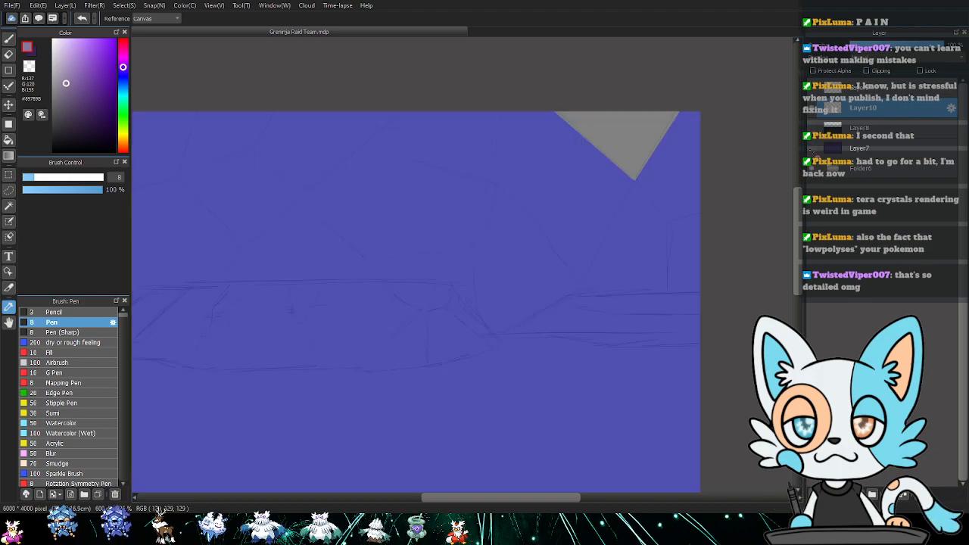
# - Shade the selected triangular facet with a circular transparent-to-foreground gradient from its centre towards its lower tip, and deselect
pyautogui.press('g')
pyautogui.moveTo(634, 141); pyautogui.dragTo(653, 192)
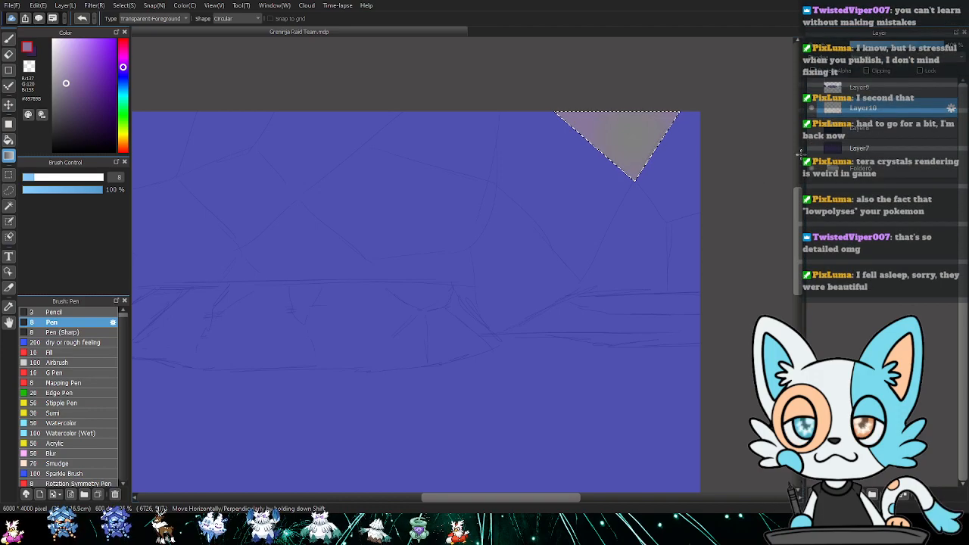
pyautogui.hotkey('ctrl', 'd')
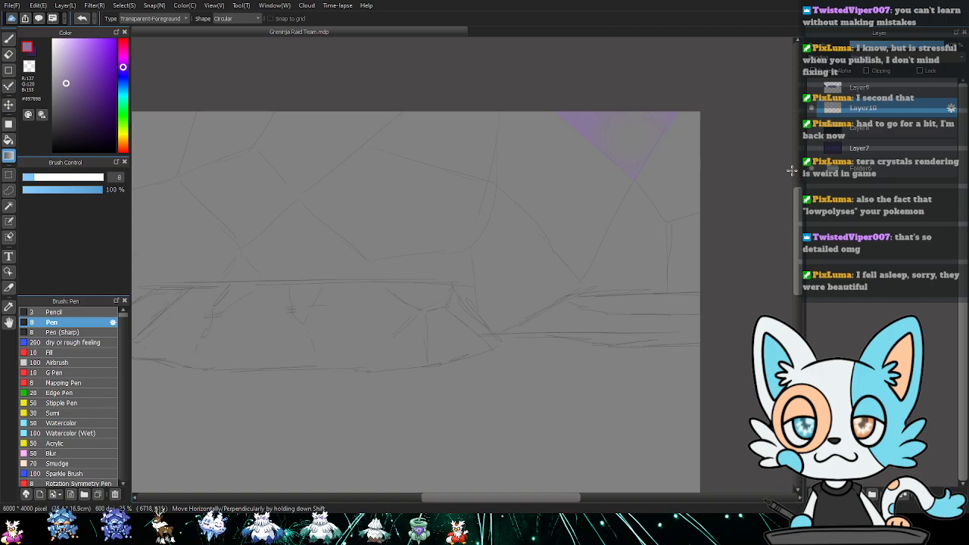
# - Change the blending mode of Layer10 to one that renders the triangle's gradient as a brighter, pale lavender
pyautogui.hotkey('ctrl', '+')
pyautogui.hotkey('ctrl', '+')
pyautogui.moveTo(629, 192); pyautogui.dragTo(463, 255)
pyautogui.moveTo(673, 190); pyautogui.dragTo(484, 272)
pyautogui.press('m')
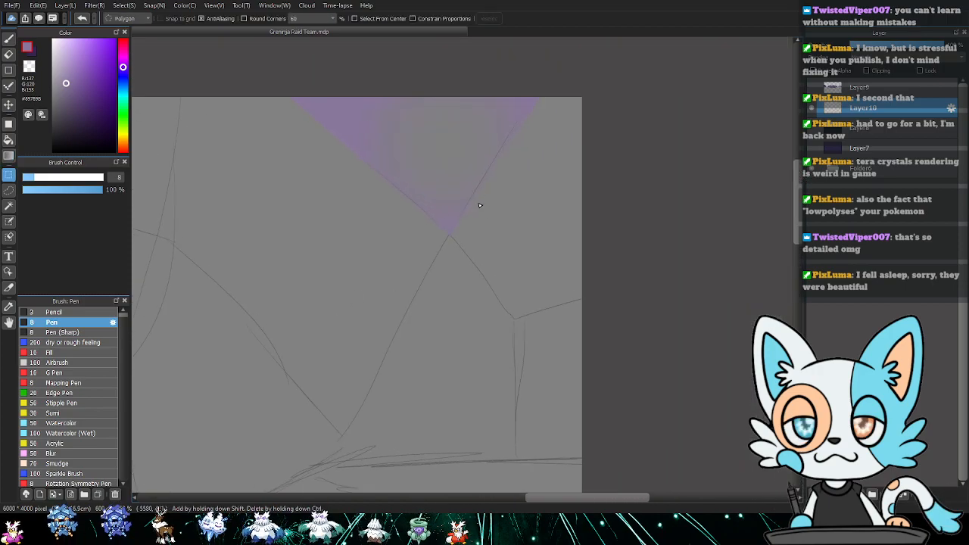
pyautogui.click(898, 58)
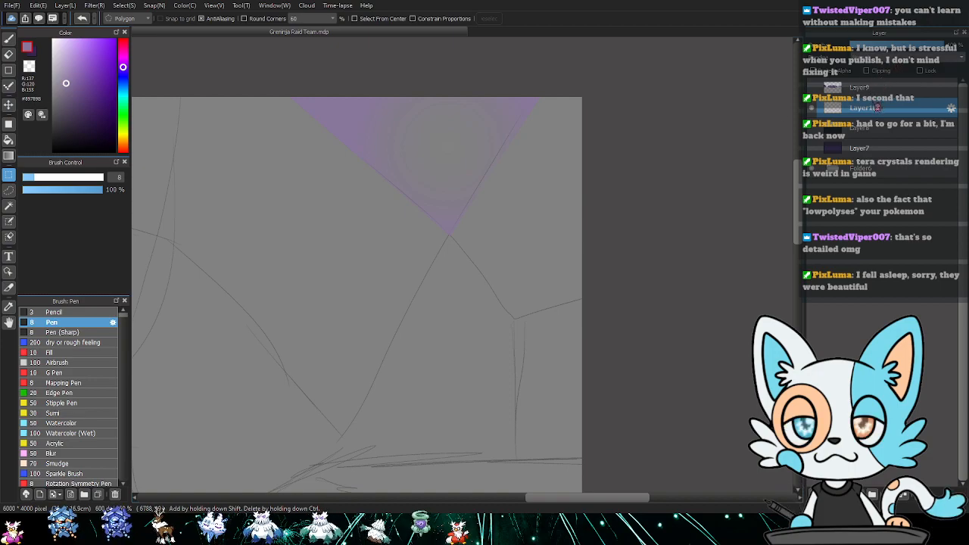
pyautogui.click(862, 116)
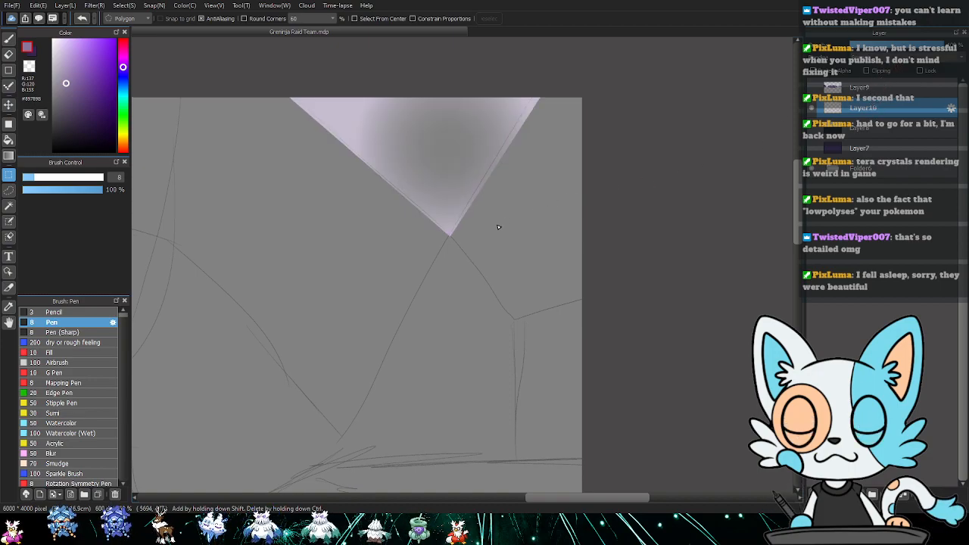
# - Outline the corner facet right of the triangle up to the canvas edges, shade it with a circular gradient from near the right edge, and deselect
pyautogui.press('l')
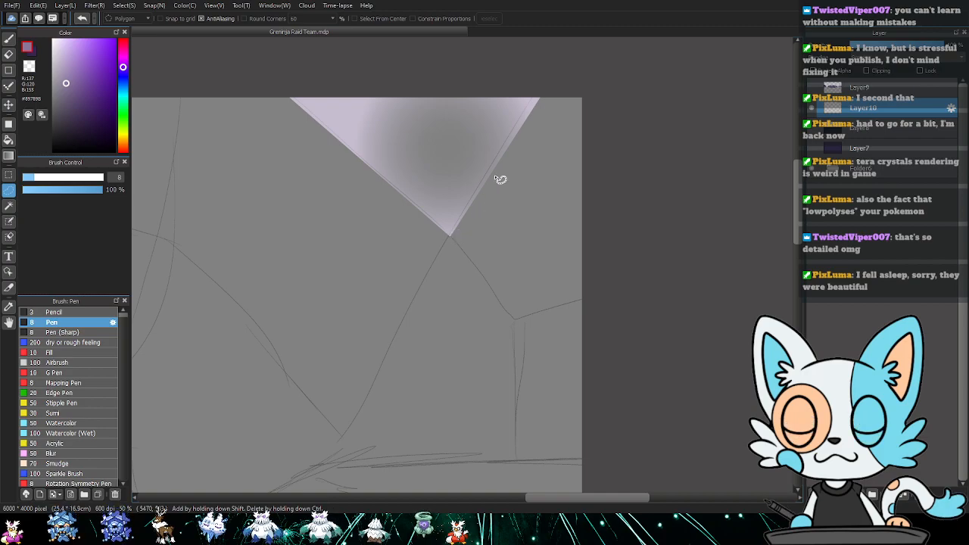
pyautogui.press('m')
pyautogui.click(450, 237)
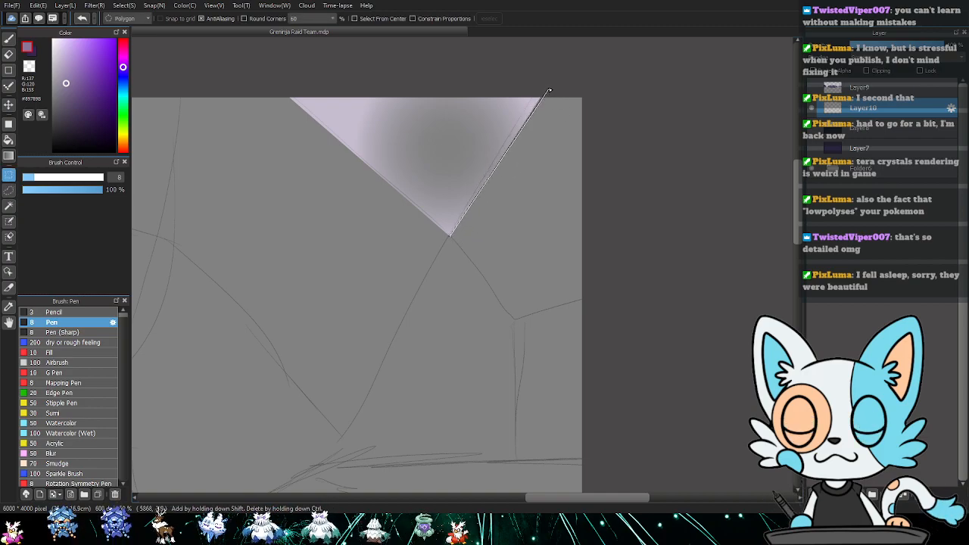
pyautogui.click(544, 93)
pyautogui.click(521, 136)
pyautogui.click(450, 238)
pyautogui.click(450, 238)
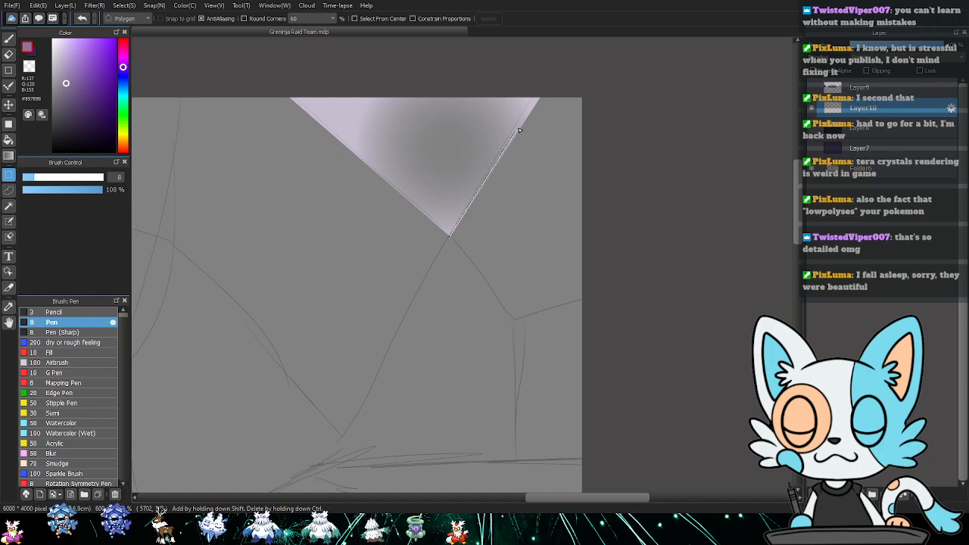
pyautogui.click(602, 88)
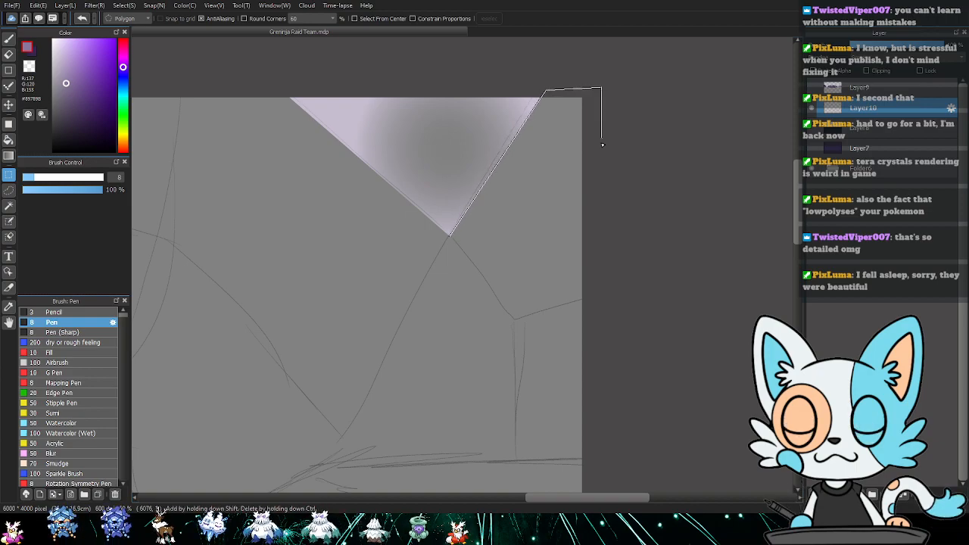
pyautogui.click(598, 299)
pyautogui.click(515, 319)
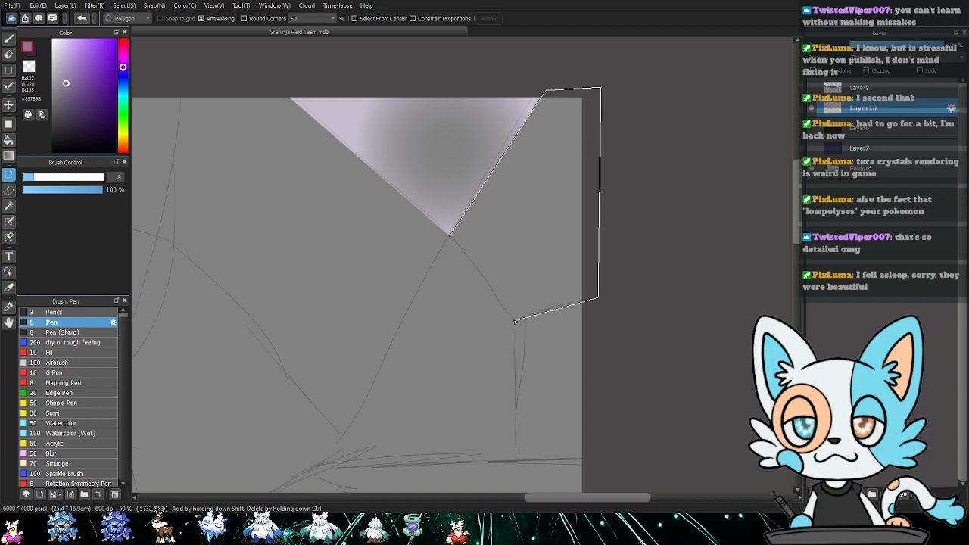
pyautogui.click(450, 238)
pyautogui.press('g')
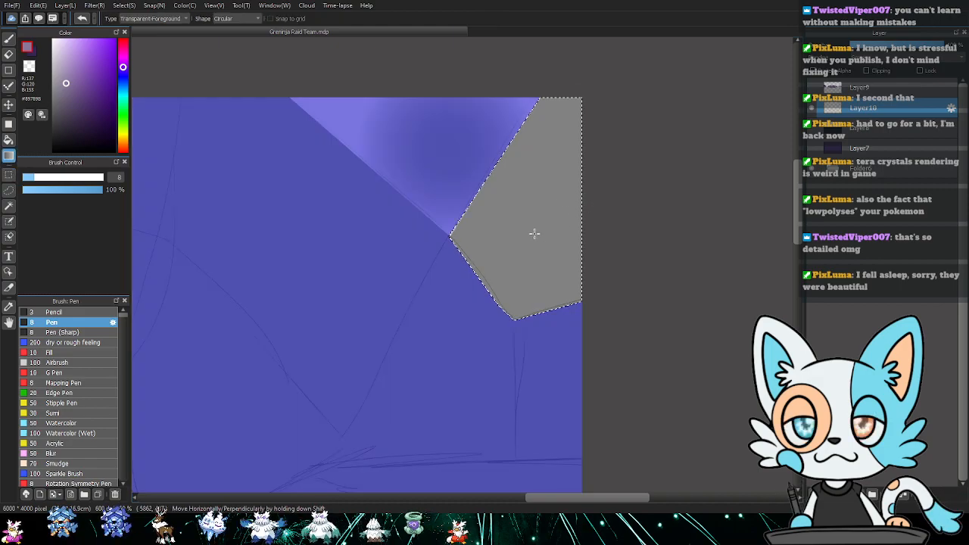
pyautogui.moveTo(581, 132); pyautogui.dragTo(494, 277)
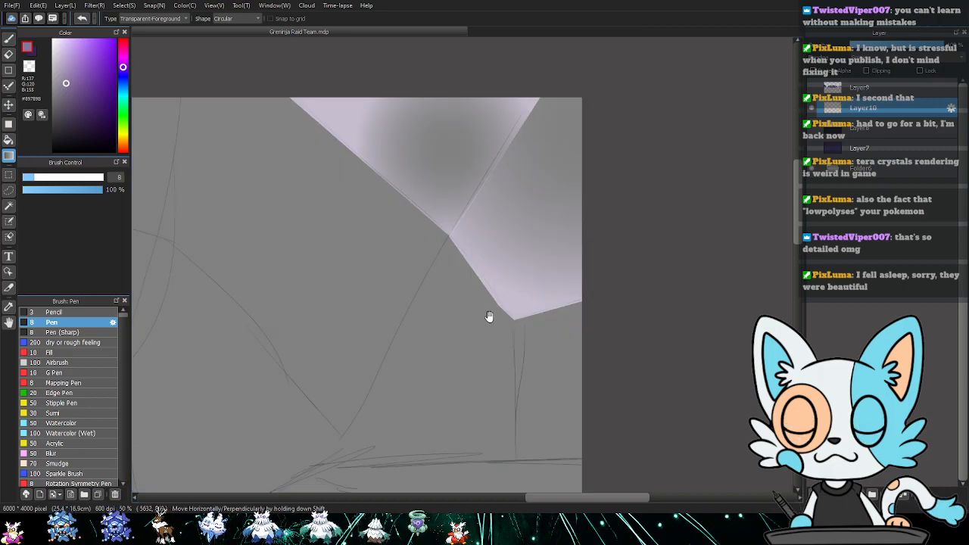
# - Outline the tall narrow facet along the canvas's right edge, from the corner facet's lower border down to the sketched ground line
pyautogui.moveTo(487, 318); pyautogui.dragTo(532, 216)
pyautogui.press('m')
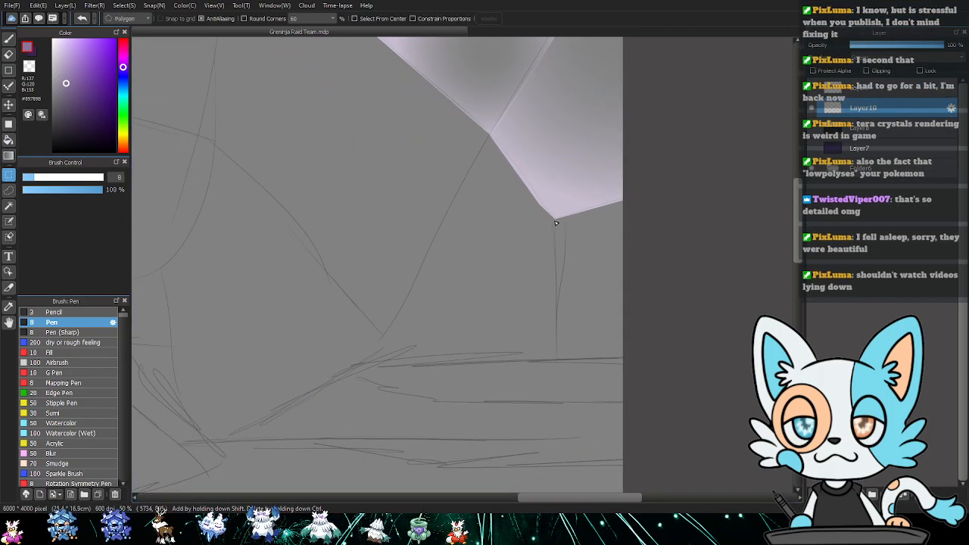
pyautogui.click(625, 200)
pyautogui.click(628, 365)
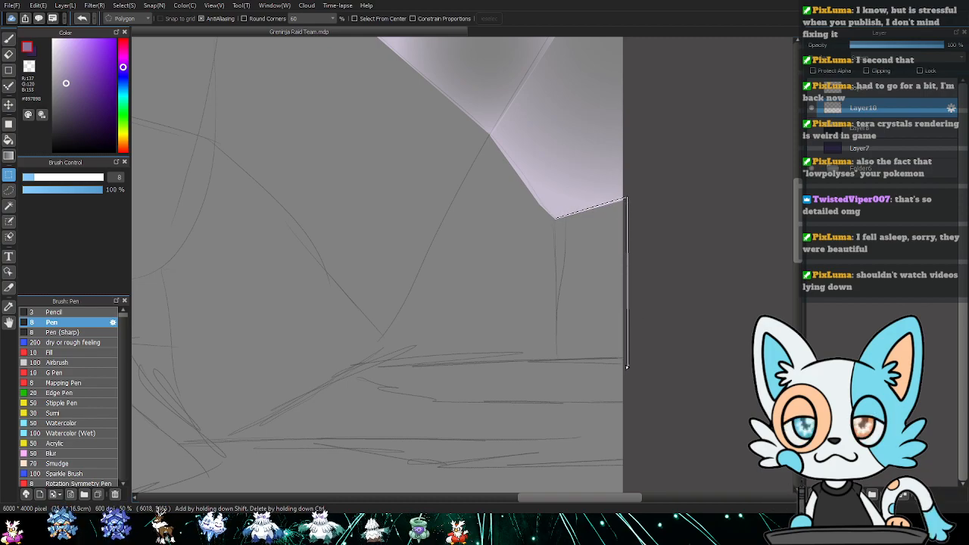
pyautogui.click(557, 368)
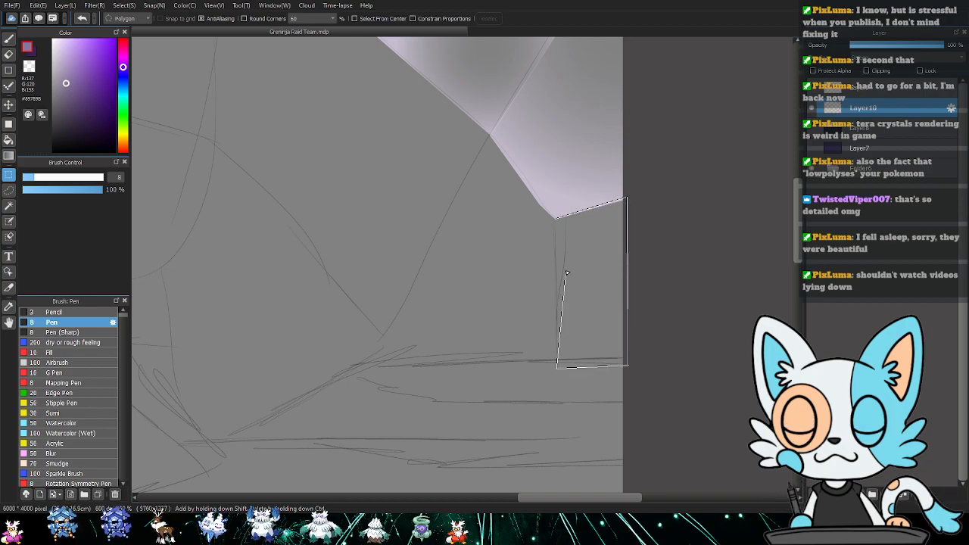
pyautogui.click(557, 219)
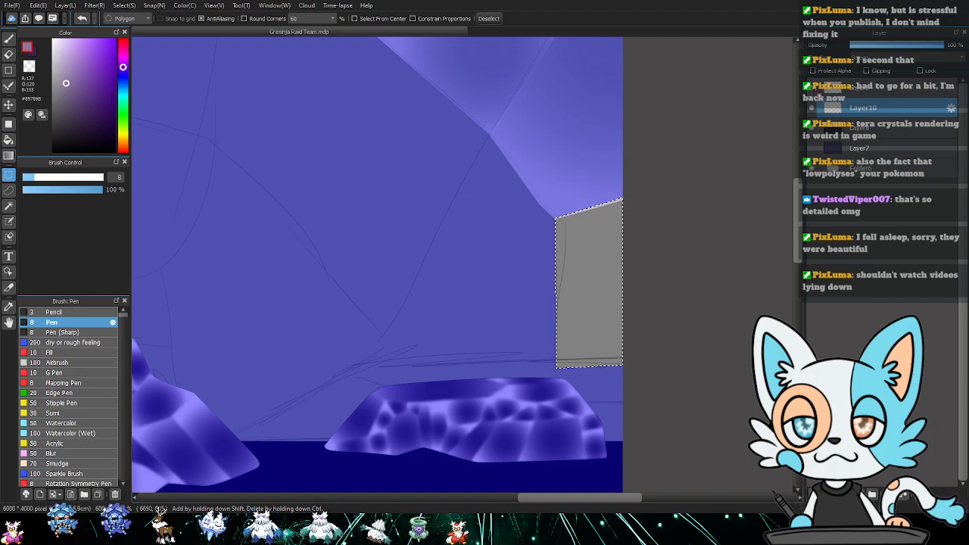
# - Shade the selected tall narrow facet with a circular gradient from just below its centre to its lower border, and deselect
pyautogui.moveTo(458, 221); pyautogui.dragTo(493, 217)
pyautogui.hotkey('ctrl', 'd')
pyautogui.moveTo(675, 191); pyautogui.dragTo(582, 198)
pyautogui.hotkey('ctrl', 'z')
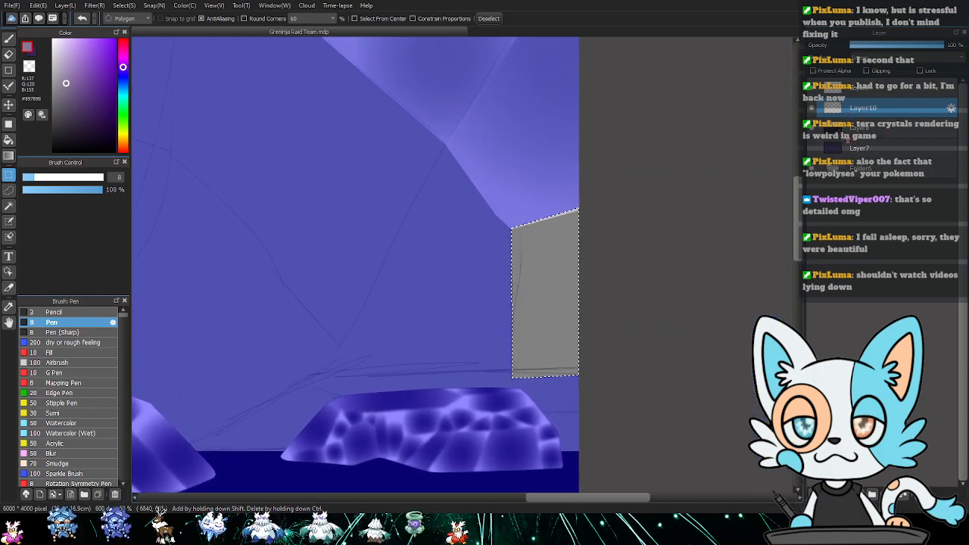
pyautogui.hotkey('ctrl', 'z')
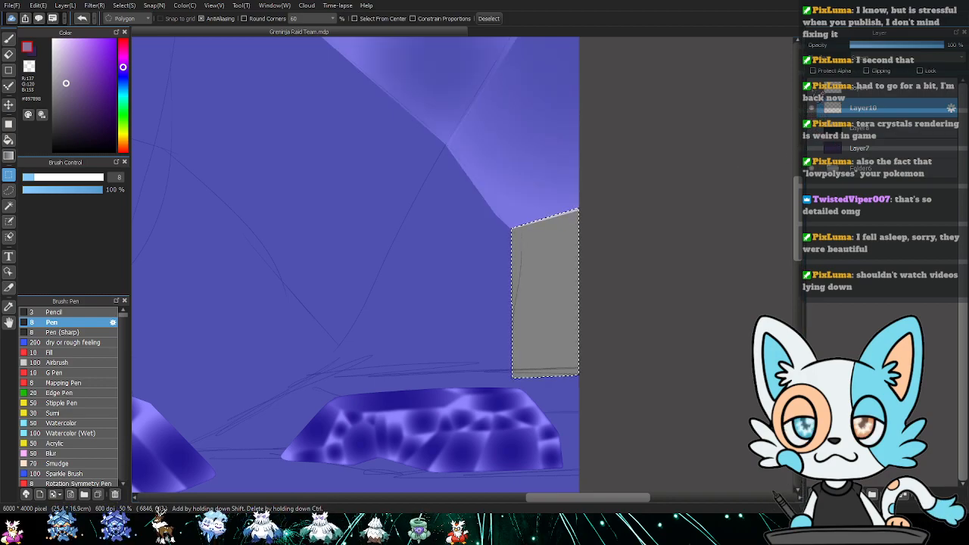
pyautogui.hotkey('ctrl', 'z')
pyautogui.press('g')
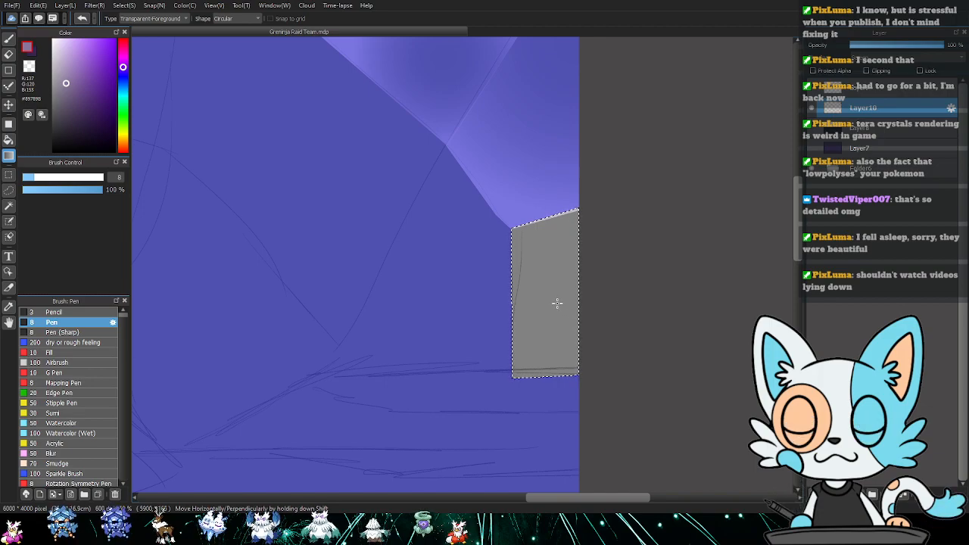
pyautogui.moveTo(557, 329); pyautogui.dragTo(558, 385)
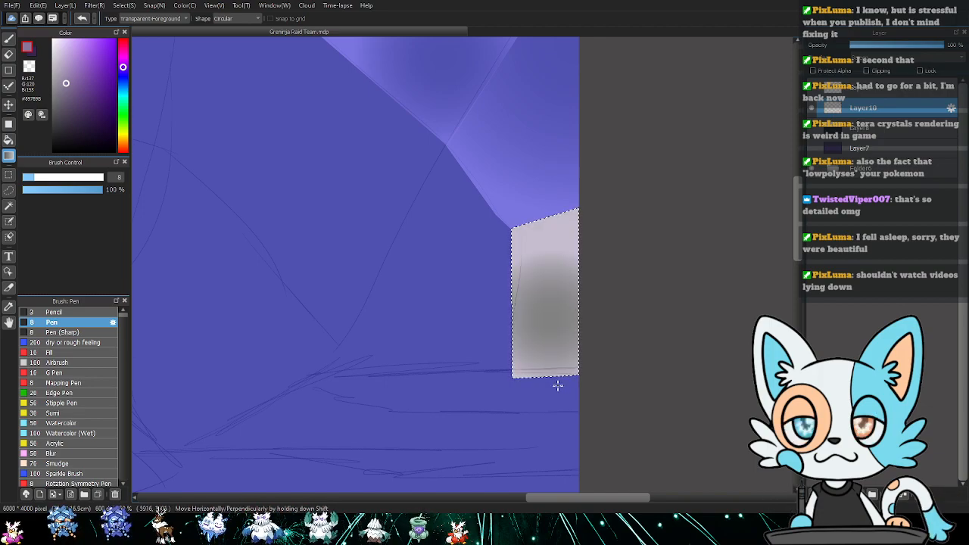
pyautogui.hotkey('ctrl', 'd')
# - Outline a slanted facet widening downward beneath the tall narrow one, shade it with a circular gradient from its lower part, and deselect
pyautogui.press('m')
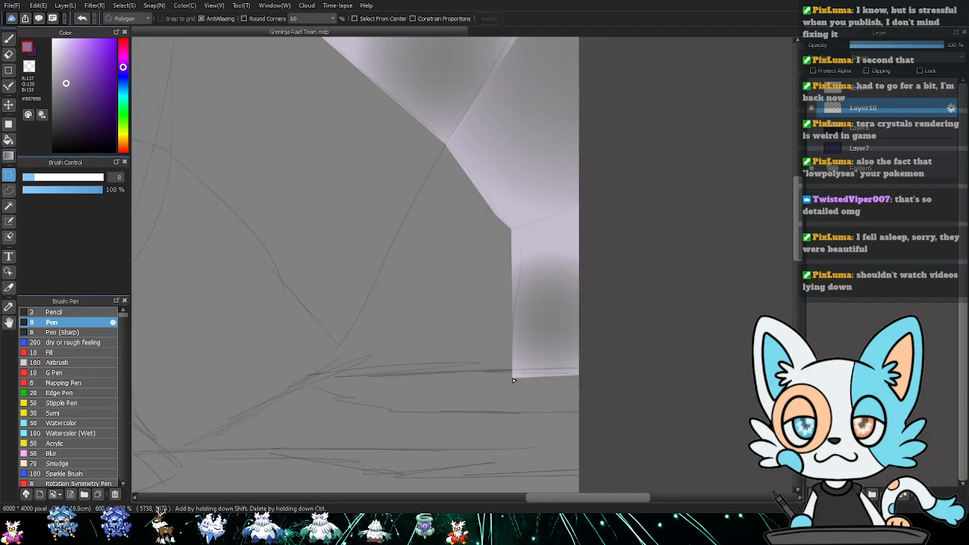
pyautogui.click(514, 377)
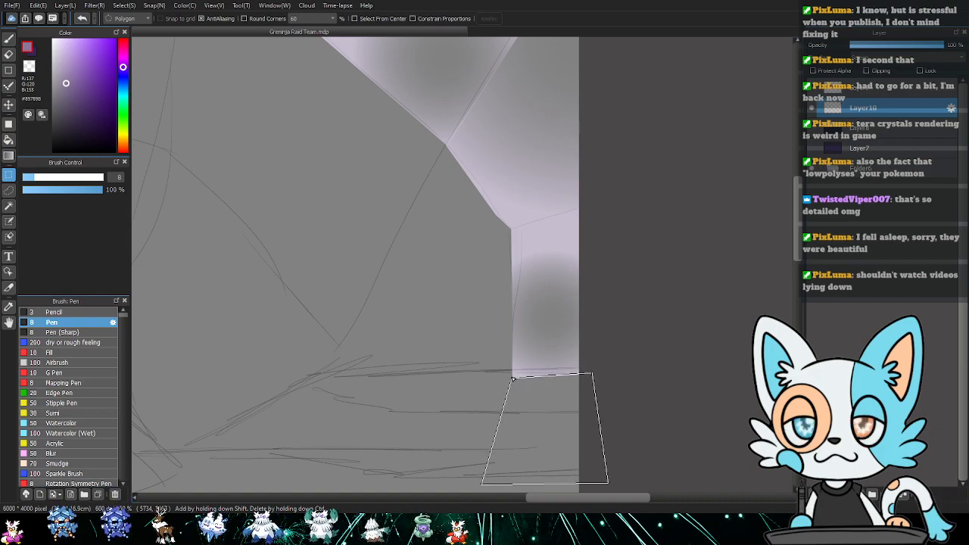
pyautogui.click(513, 378)
pyautogui.press('g')
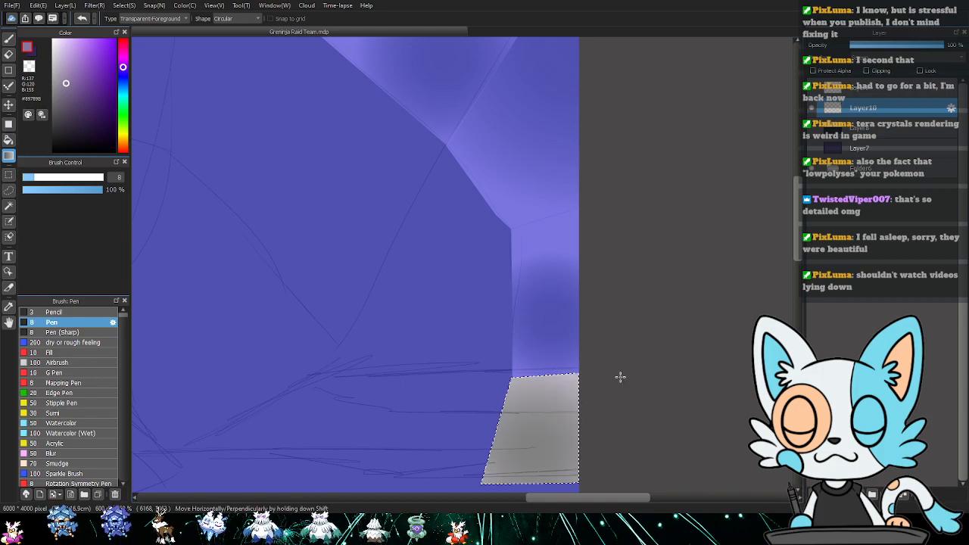
pyautogui.hotkey('ctrl', 'd')
# - Outline the large facet left of the narrow edge facets, shade it with a circular gradient from its centre toward its lower-left border, and deselect
pyautogui.moveTo(487, 362); pyautogui.dragTo(643, 378)
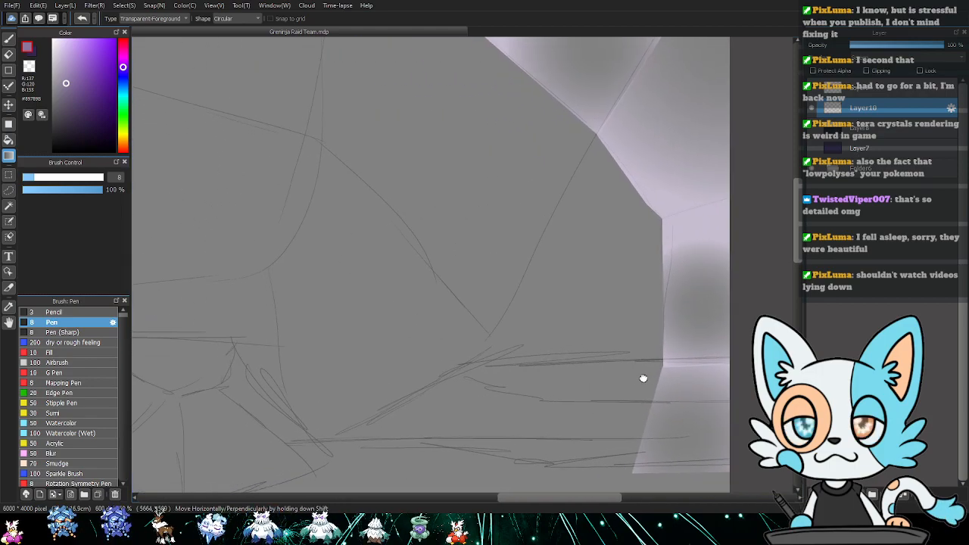
pyautogui.press('m')
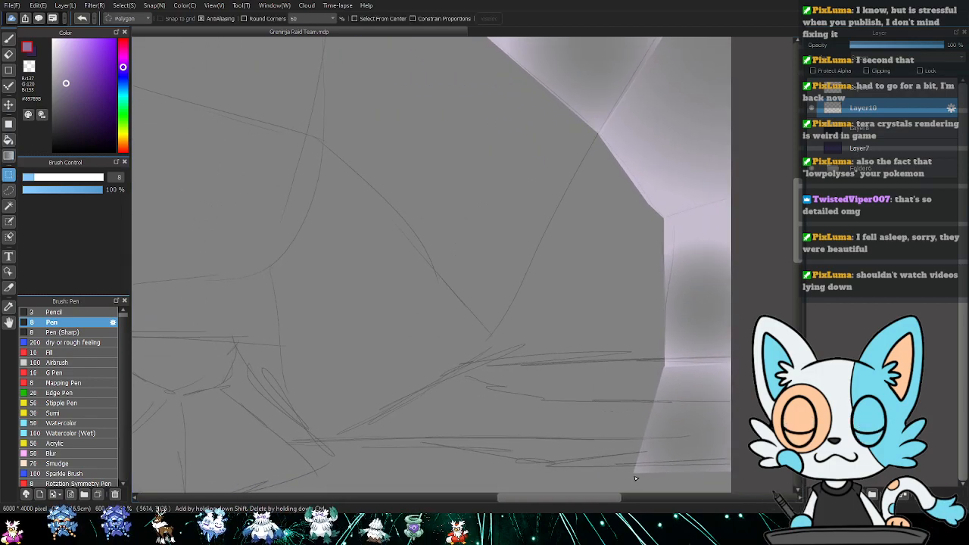
pyautogui.click(635, 474)
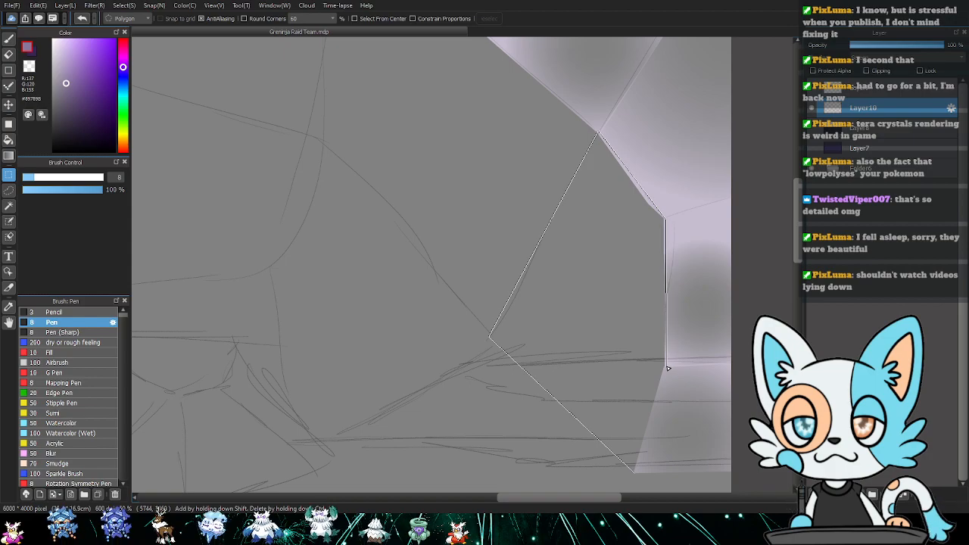
pyautogui.click(637, 474)
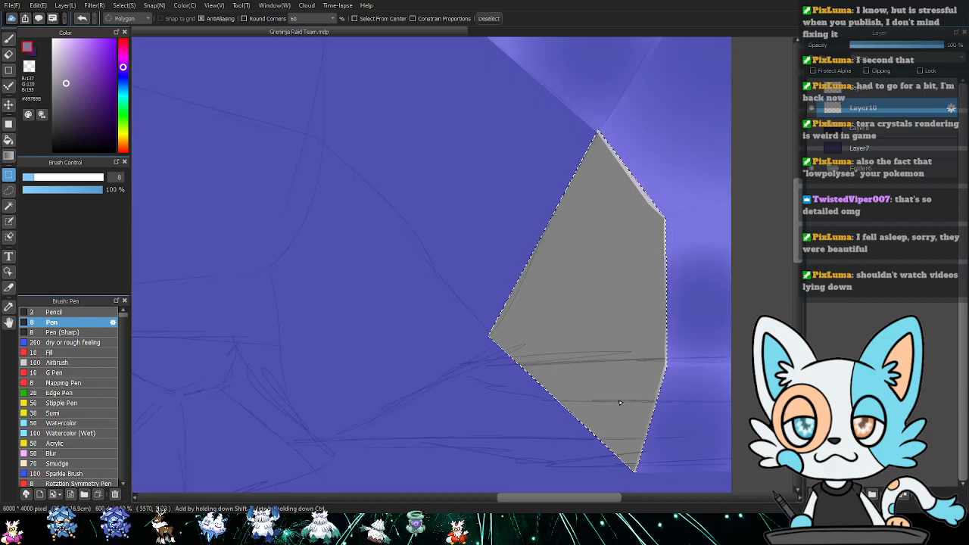
pyautogui.press('g')
pyautogui.moveTo(595, 316); pyautogui.dragTo(544, 414)
pyautogui.hotkey('ctrl', 'd')
# - Outline the tall many-sided facet along the sketch lines further left, shade it with a circular gradient from its centre past its lower-left border, and deselect
pyautogui.moveTo(506, 305); pyautogui.dragTo(605, 358)
pyautogui.press('m')
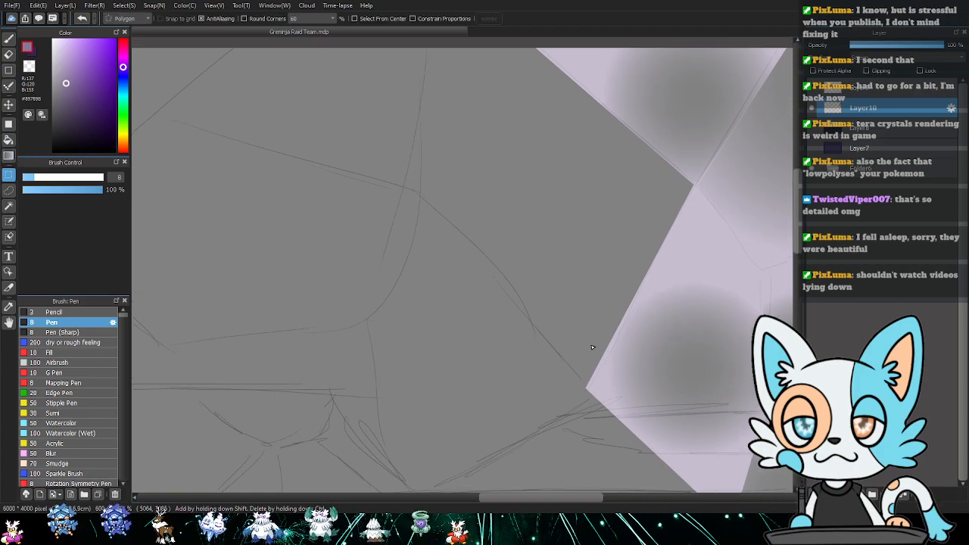
pyautogui.click(584, 387)
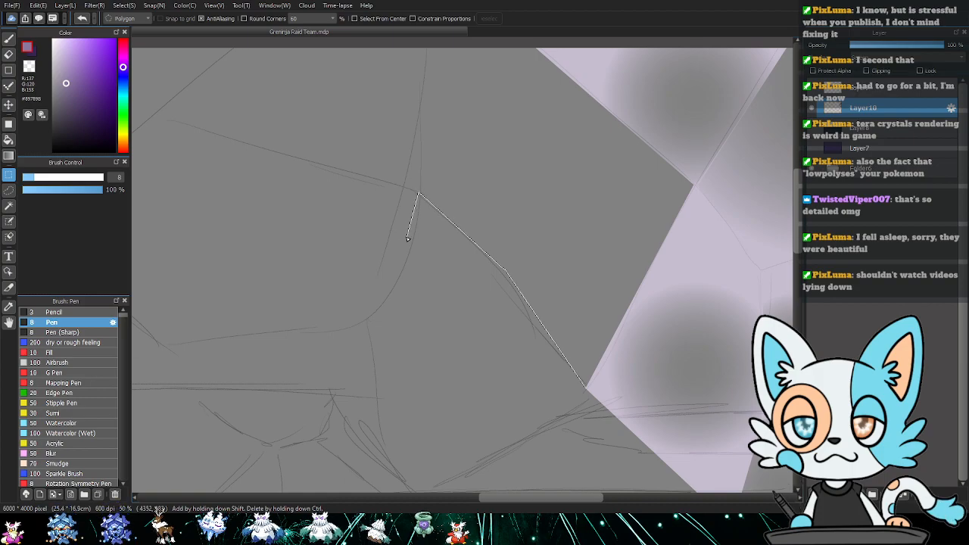
pyautogui.click(379, 449)
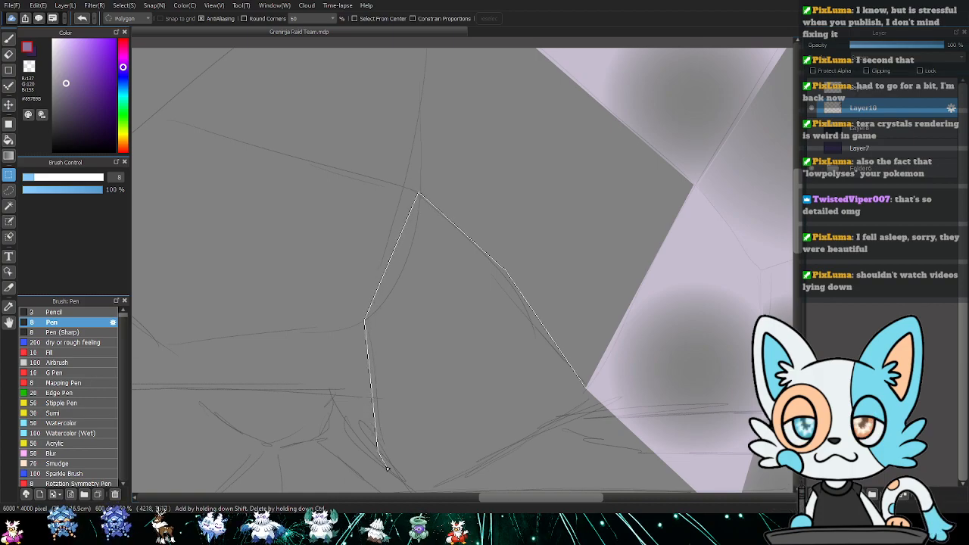
pyautogui.scroll(-2, 380, 448)
pyautogui.click(418, 443)
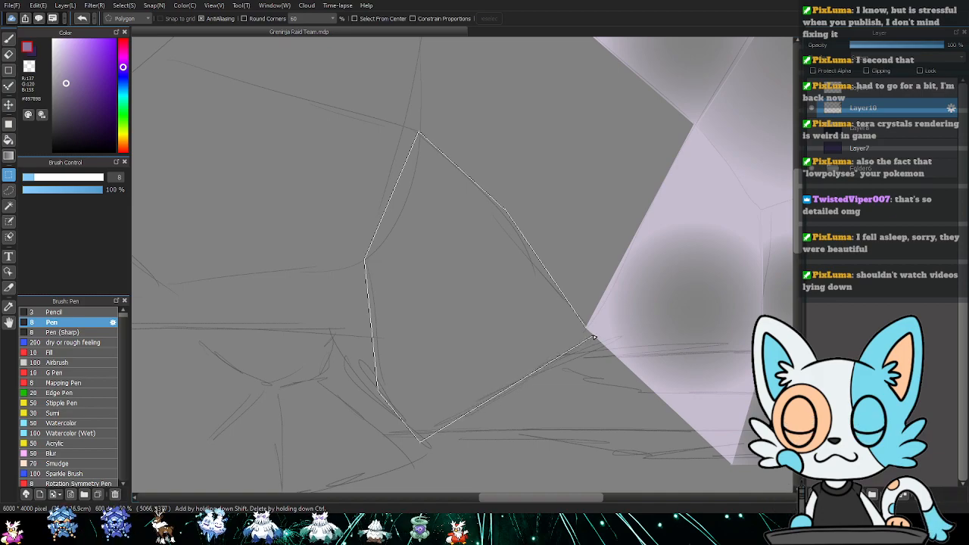
pyautogui.click(587, 330)
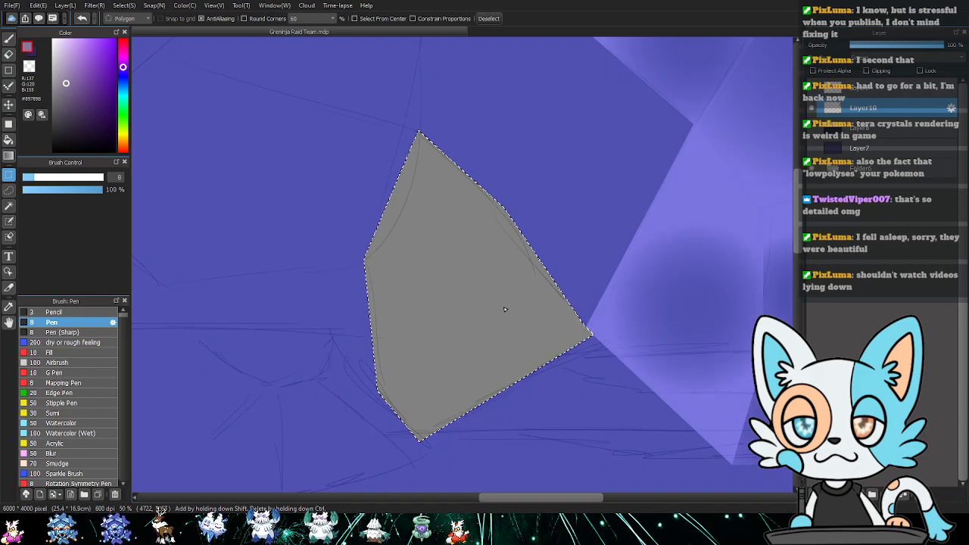
pyautogui.press('g')
pyautogui.moveTo(452, 301); pyautogui.dragTo(364, 459)
pyautogui.hotkey('ctrl', 'd')
# - Outline the downward-pointing triangular facet in the gap between the two large shaded facets
pyautogui.moveTo(541, 280); pyautogui.dragTo(467, 391)
pyautogui.press('m')
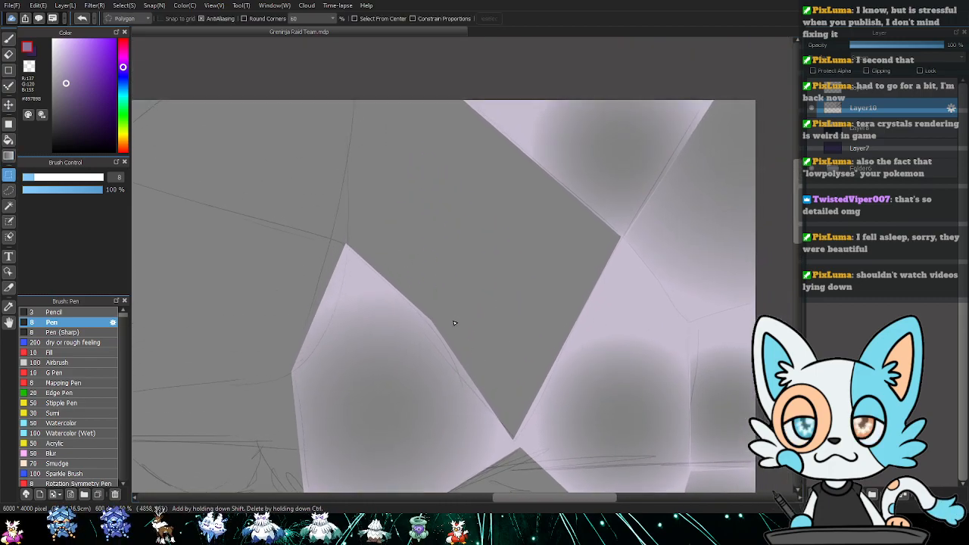
pyautogui.click(621, 237)
pyautogui.doubleClick(514, 443)
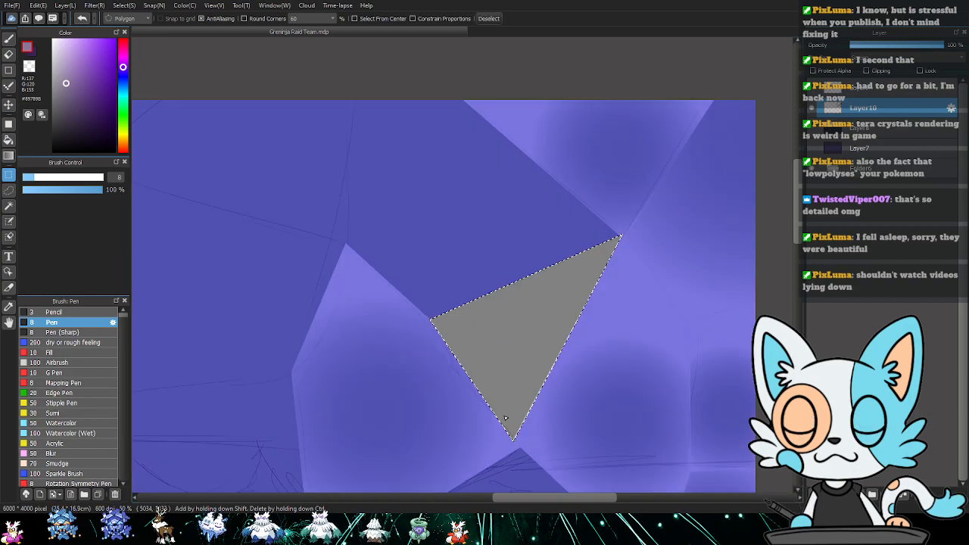
pyautogui.press('g')
pyautogui.moveTo(513, 346); pyautogui.dragTo(515, 411)
pyautogui.hotkey('ctrl', 'd')
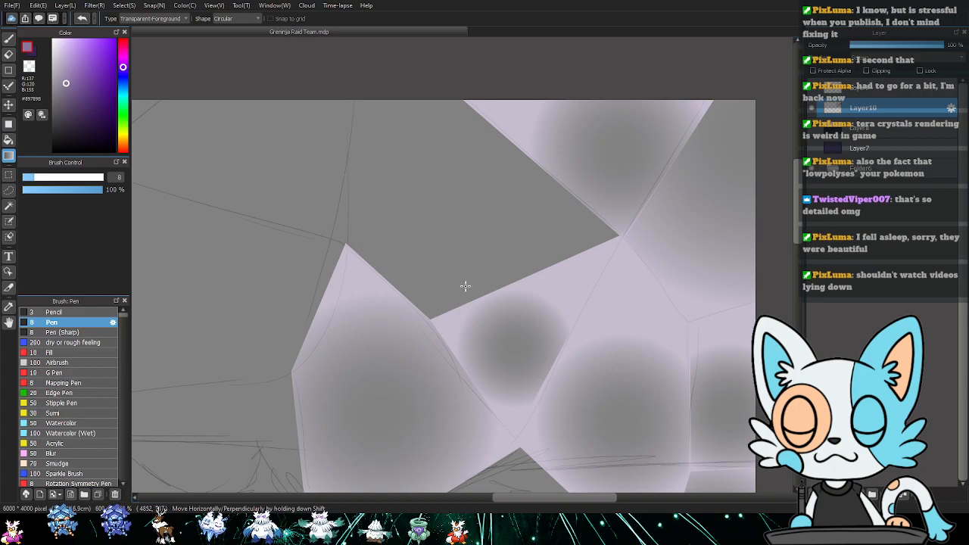
pyautogui.hotkey('ctrl', 'z')
pyautogui.hotkey('ctrl', 'z')
# - Shade the selected triangular facet with a circular gradient from its middle out to its upper-right corner, and deselect
pyautogui.moveTo(519, 342)
pyautogui.mouseDown()
pyautogui.moveTo(664, 235)
pyautogui.moveTo(614, 260)
pyautogui.mouseUp()
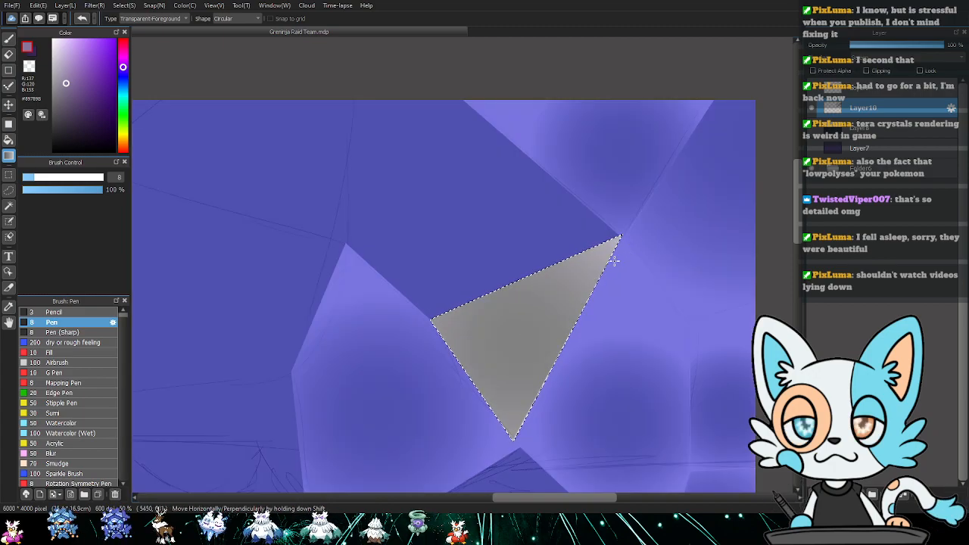
pyautogui.moveTo(530, 346); pyautogui.dragTo(628, 253)
pyautogui.hotkey('ctrl', 'd')
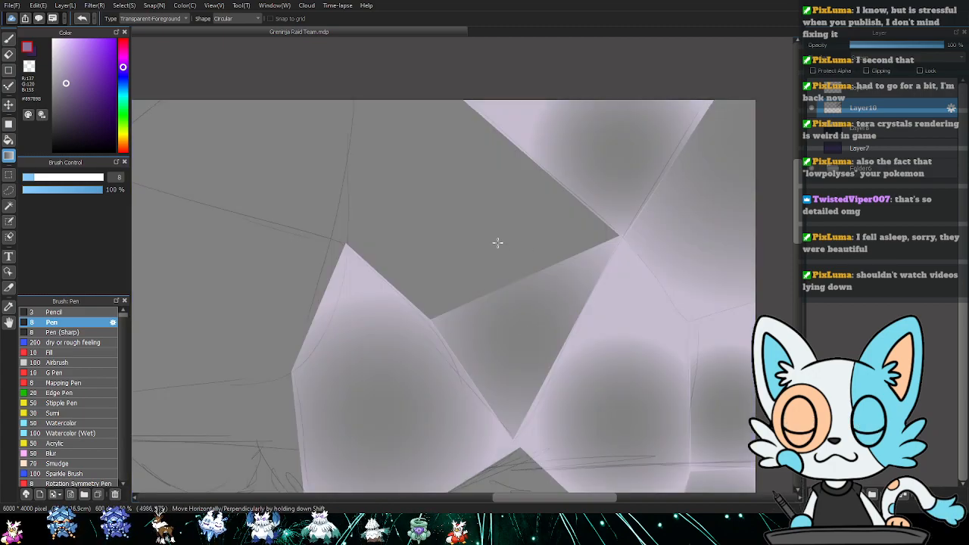
# - Outline the five-sided facet above the triangle, extending it past the canvas's upper edge
pyautogui.moveTo(499, 248); pyautogui.dragTo(534, 286)
pyautogui.press('m')
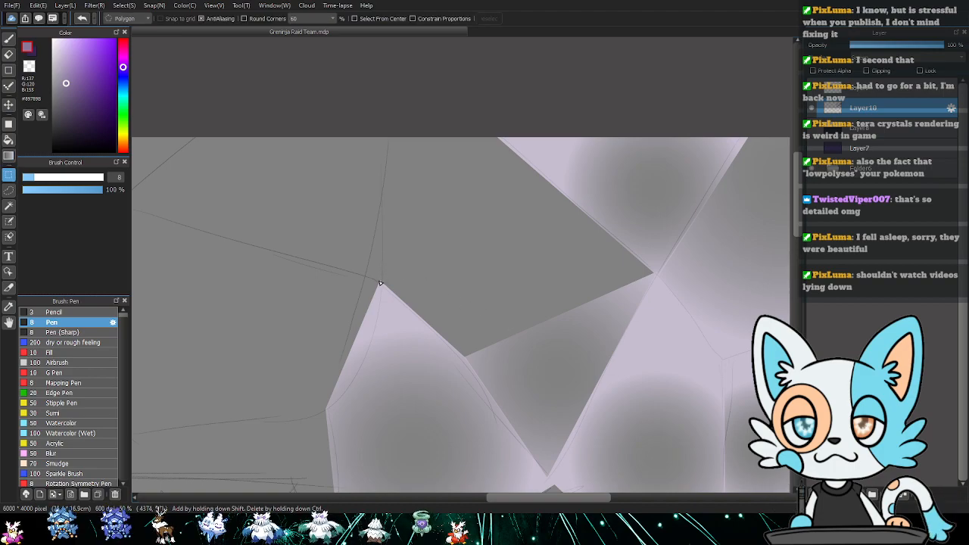
pyautogui.click(380, 283)
pyautogui.click(388, 116)
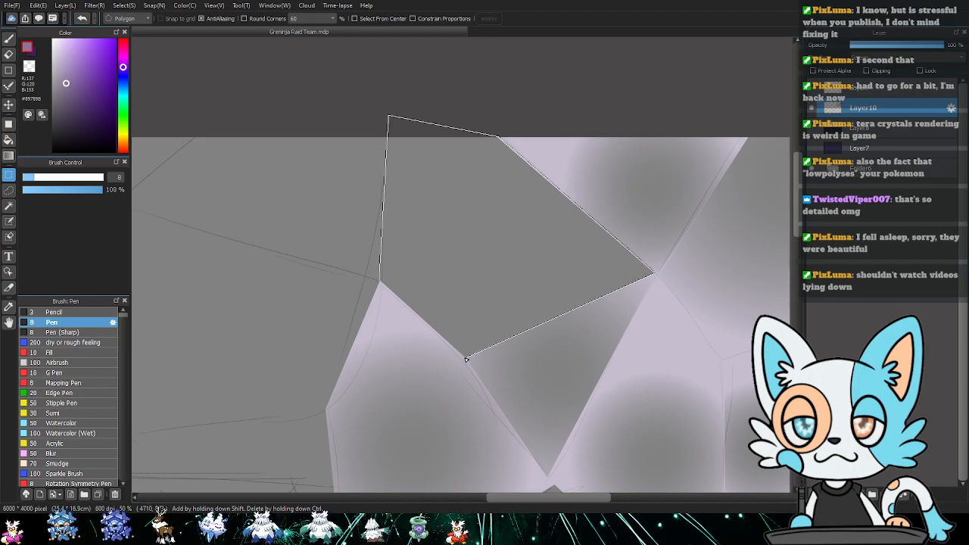
pyautogui.doubleClick(381, 284)
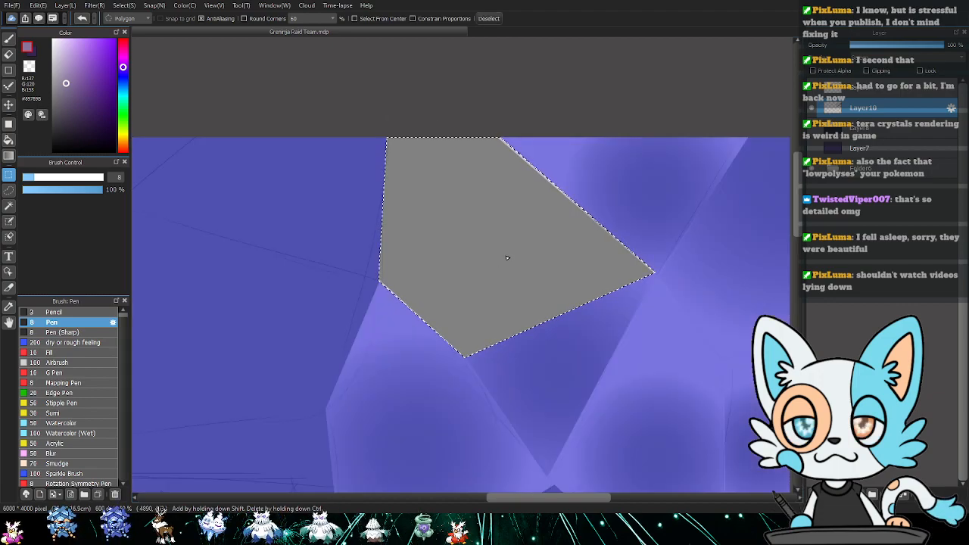
pyautogui.press('g')
pyautogui.moveTo(483, 244); pyautogui.dragTo(517, 346)
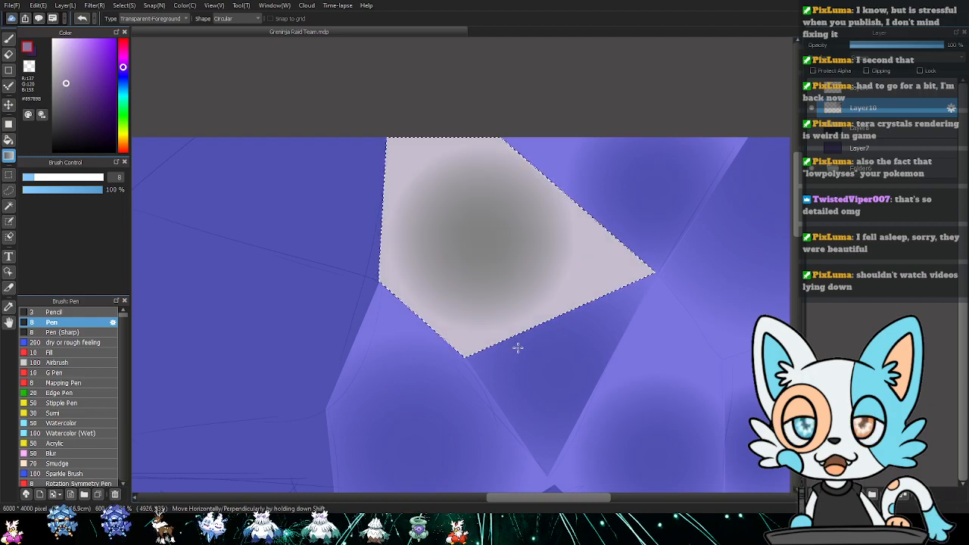
pyautogui.hotkey('ctrl', 'z')
pyautogui.moveTo(478, 250); pyautogui.dragTo(517, 362)
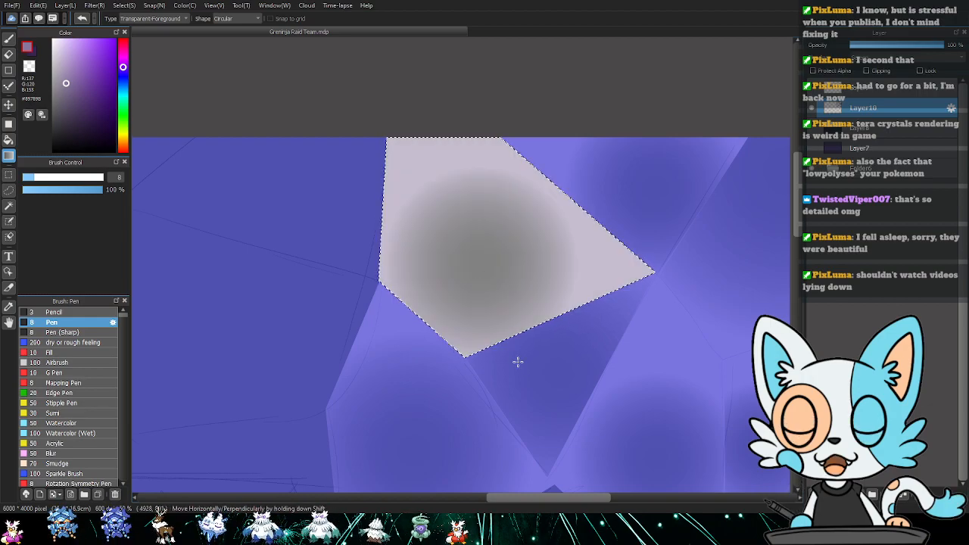
pyautogui.hotkey('ctrl', 'd')
pyautogui.moveTo(426, 258); pyautogui.dragTo(463, 238)
pyautogui.hotkey('ctrl', 'z')
pyautogui.hotkey('ctrl', 'z')
pyautogui.moveTo(557, 298); pyautogui.dragTo(480, 164)
pyautogui.hotkey('ctrl', 'z')
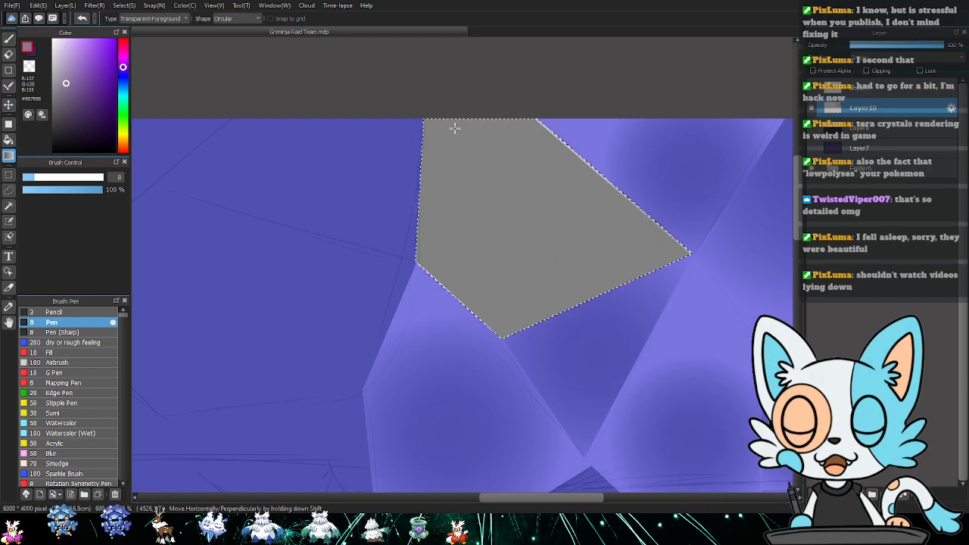
# - Shade the selected five-sided facet with a circular gradient from near the canvas's upper edge to its lower-right border, and deselect
pyautogui.moveTo(454, 129); pyautogui.dragTo(580, 318)
pyautogui.hotkey('ctrl', 'd')
# - Outline the four-sided facet further left up to the canvas's upper edge, shade it with a circular gradient from its centre past its lower border, and deselect
pyautogui.moveTo(408, 287); pyautogui.dragTo(628, 246)
pyautogui.press('m')
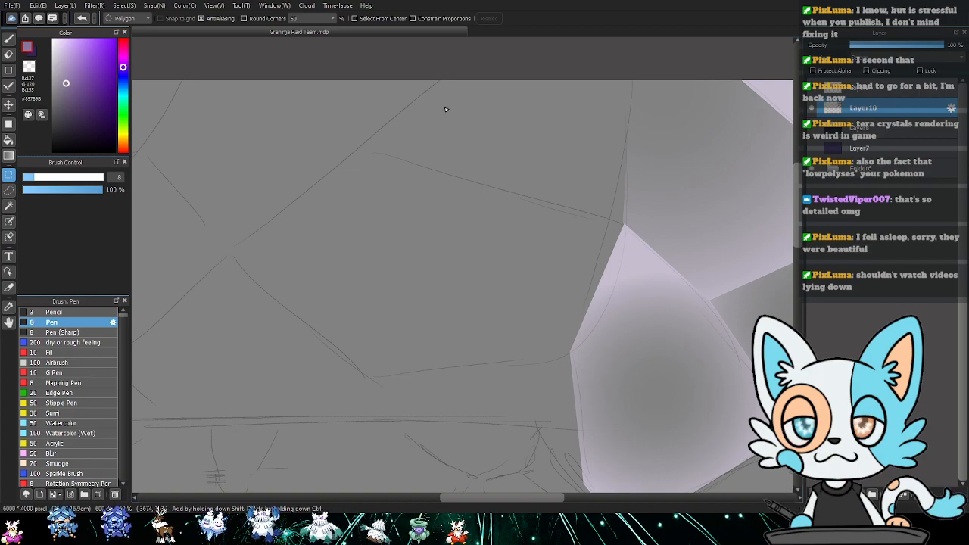
pyautogui.click(452, 72)
pyautogui.click(351, 153)
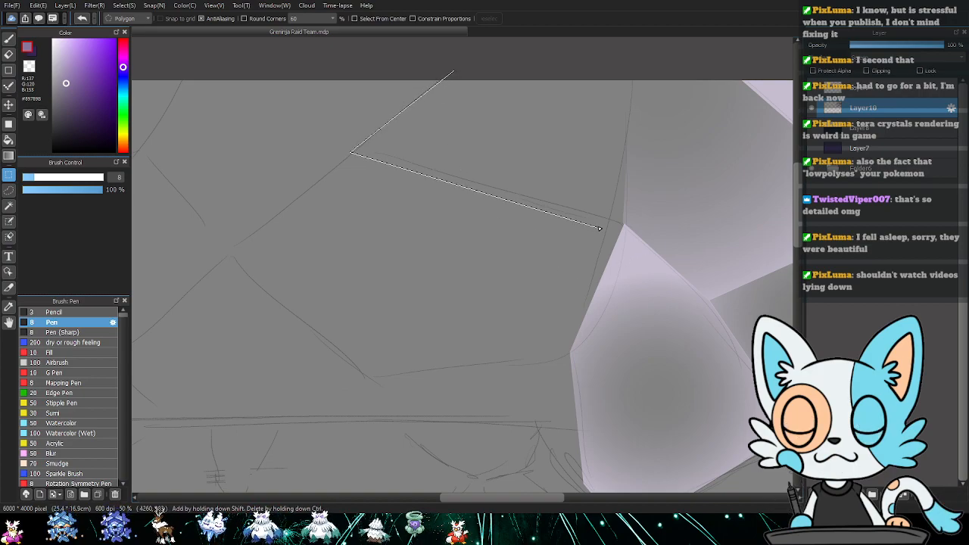
pyautogui.click(638, 75)
pyautogui.click(453, 73)
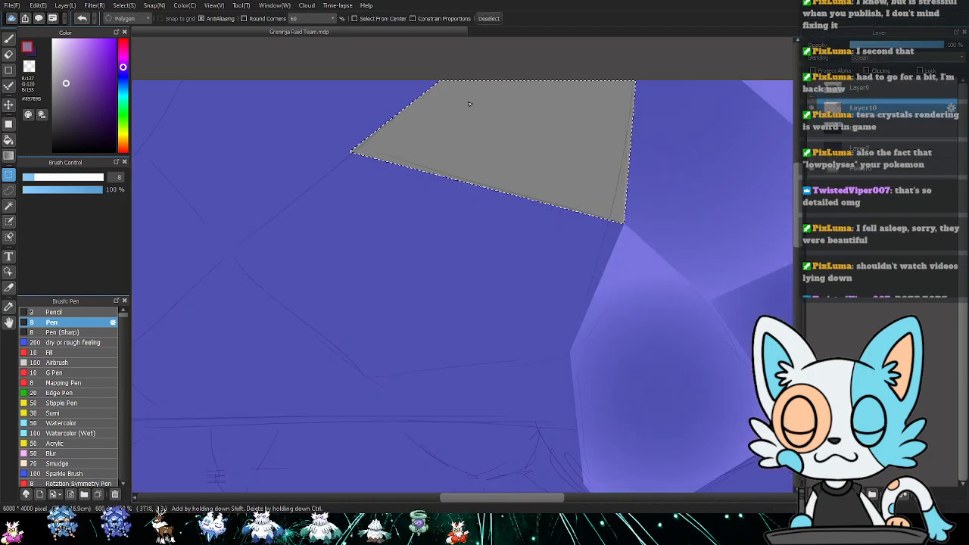
pyautogui.press('g')
pyautogui.moveTo(524, 139); pyautogui.dragTo(518, 204)
pyautogui.hotkey('ctrl', 'd')
# - Outline the wide polygonal facet beneath the four-sided one, shade it with a circular gradient from its centre past its lower-left border, and deselect
pyautogui.press('m')
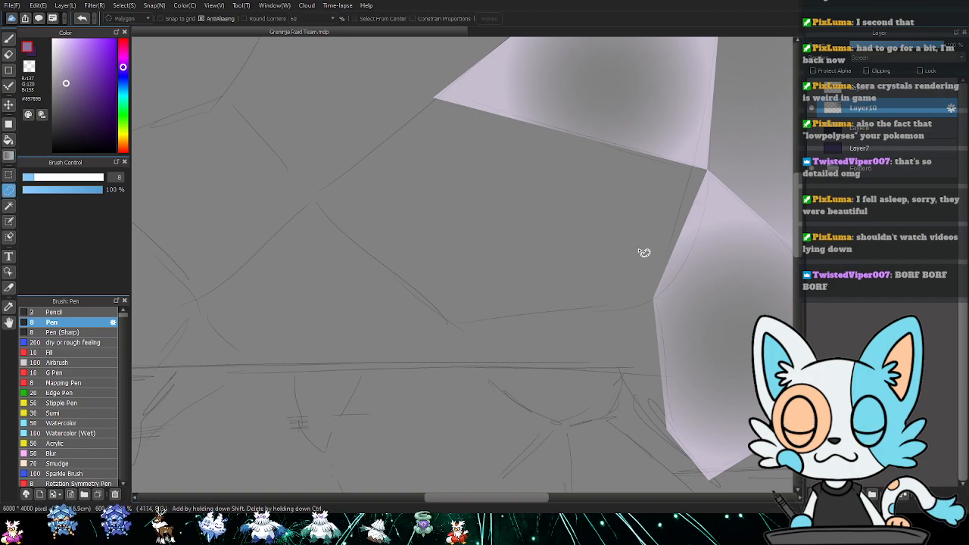
pyautogui.press('m')
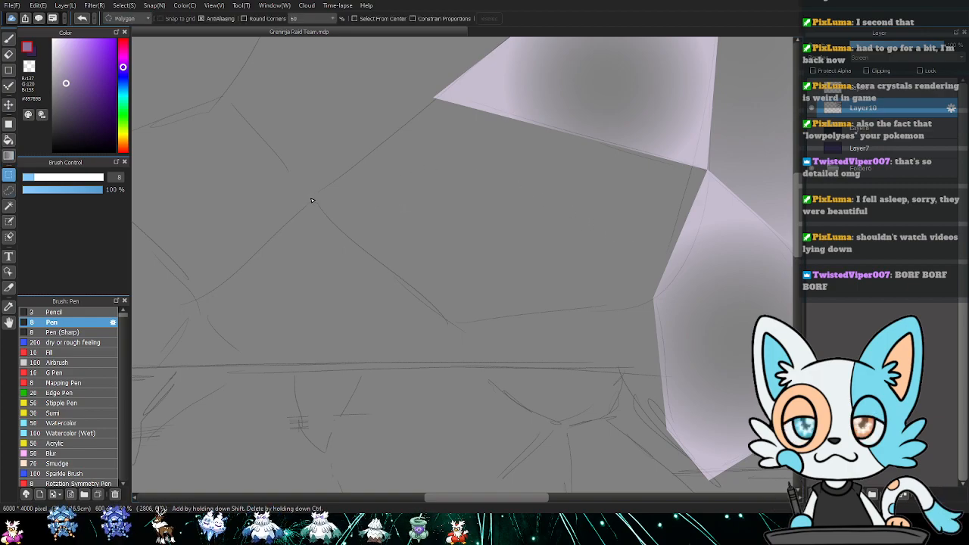
pyautogui.click(435, 98)
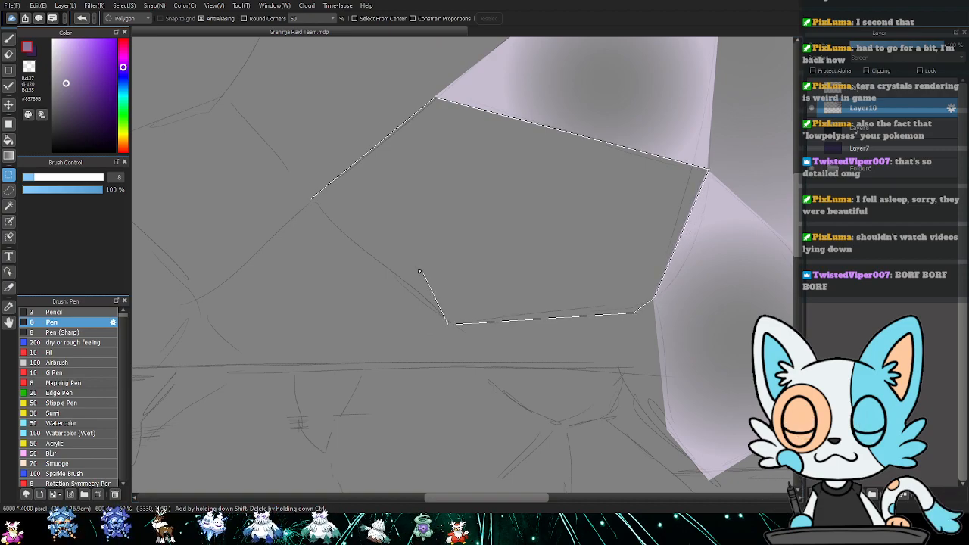
pyautogui.click(313, 200)
pyautogui.press('g')
pyautogui.moveTo(548, 237); pyautogui.dragTo(401, 318)
pyautogui.hotkey('ctrl', 'd')
# - Outline the low, wide triangular facet with a flat base in the gap beneath the two large lower facets
pyautogui.moveTo(554, 361); pyautogui.dragTo(372, 284)
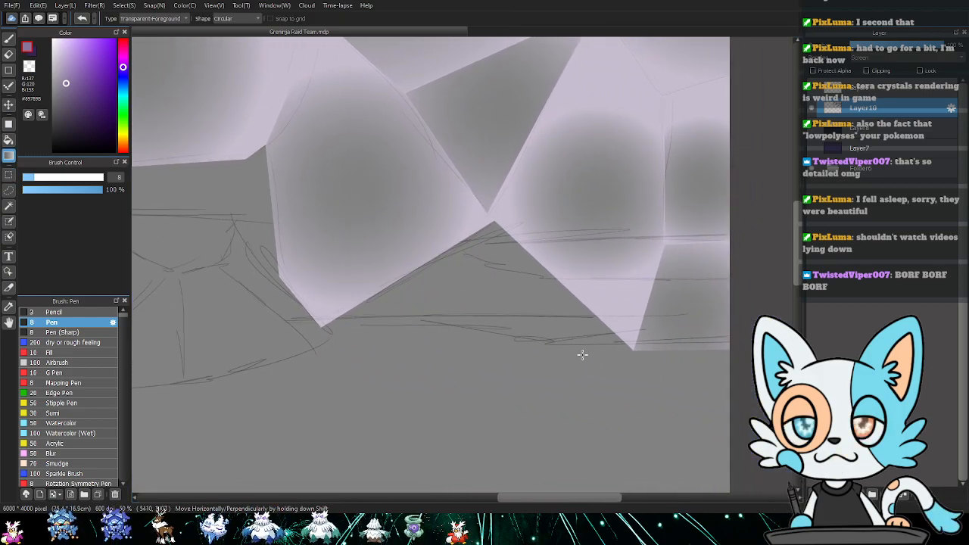
pyautogui.press('m')
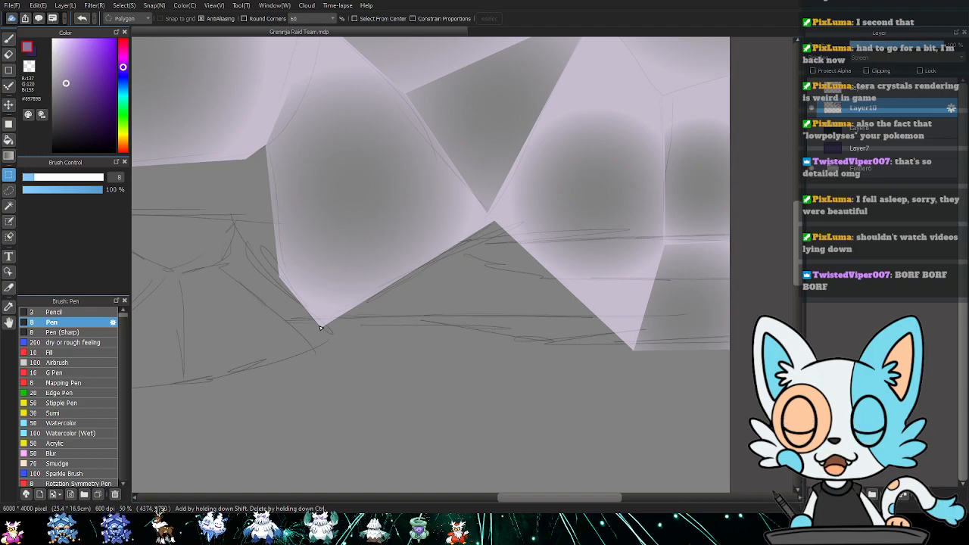
pyautogui.click(320, 327)
pyautogui.click(493, 222)
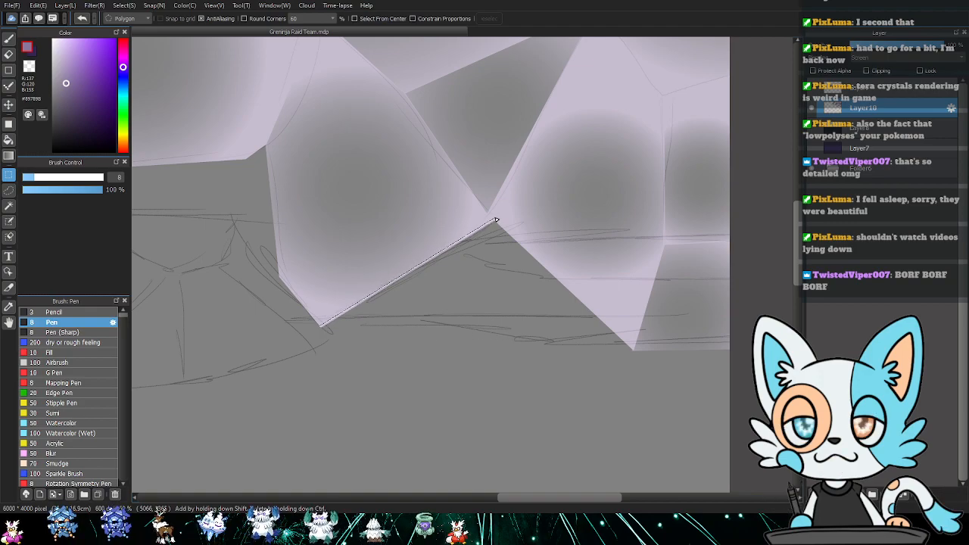
pyautogui.click(633, 352)
pyautogui.click(326, 356)
pyautogui.click(320, 328)
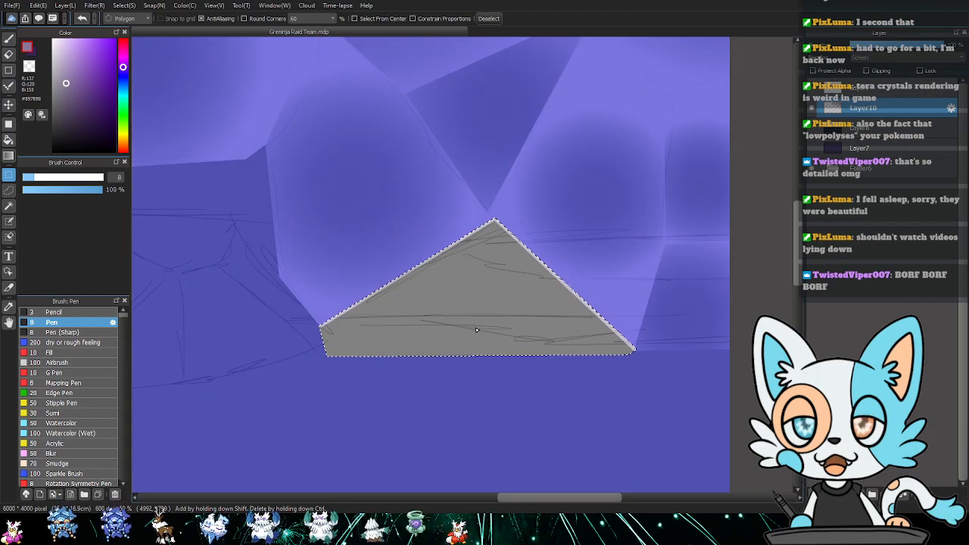
pyautogui.moveTo(478, 331); pyautogui.dragTo(502, 200)
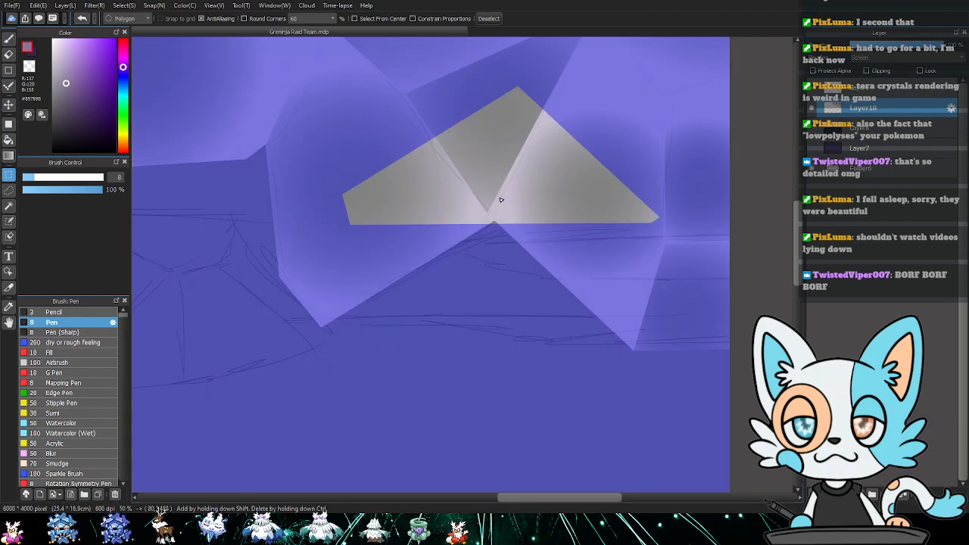
pyautogui.hotkey('ctrl', 'z')
pyautogui.press('b')
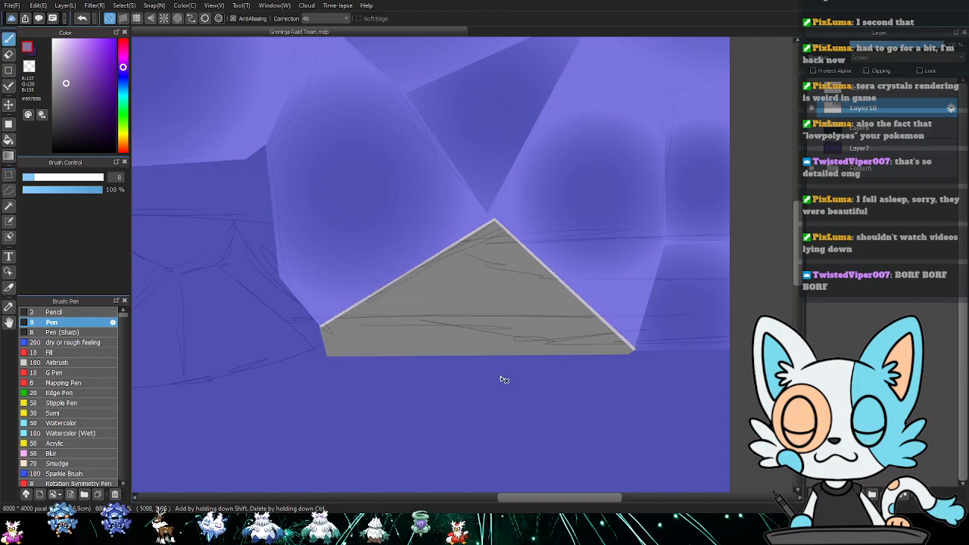
# - Shade the selected low triangular facet with a circular gradient from the middle of its base up toward its apex, and deselect
pyautogui.press('g')
pyautogui.moveTo(486, 357); pyautogui.dragTo(478, 242)
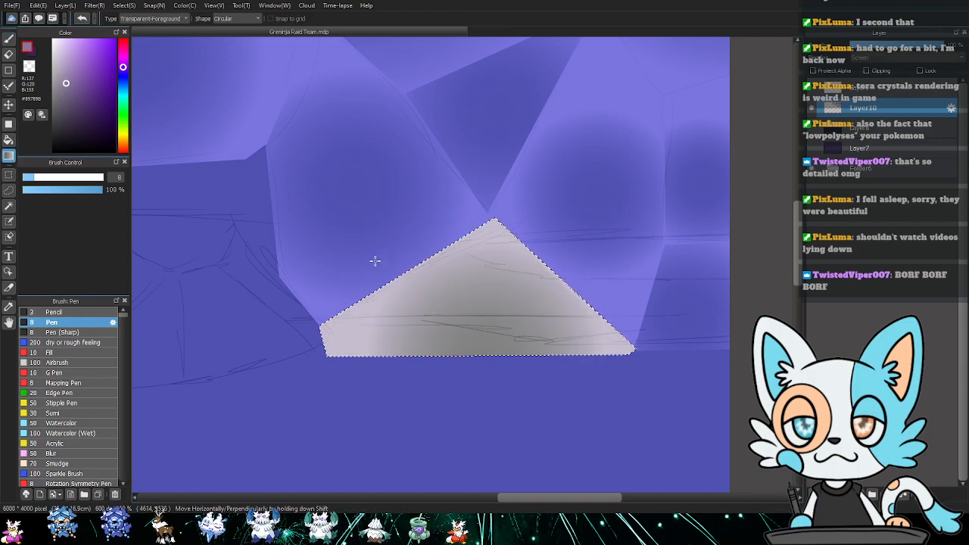
pyautogui.hotkey('ctrl', 'd')
# - Outline the large eight-sided facet beneath the big upper facet, along the left border of the neighbouring shaded facet
pyautogui.scroll(3, 675, 290)
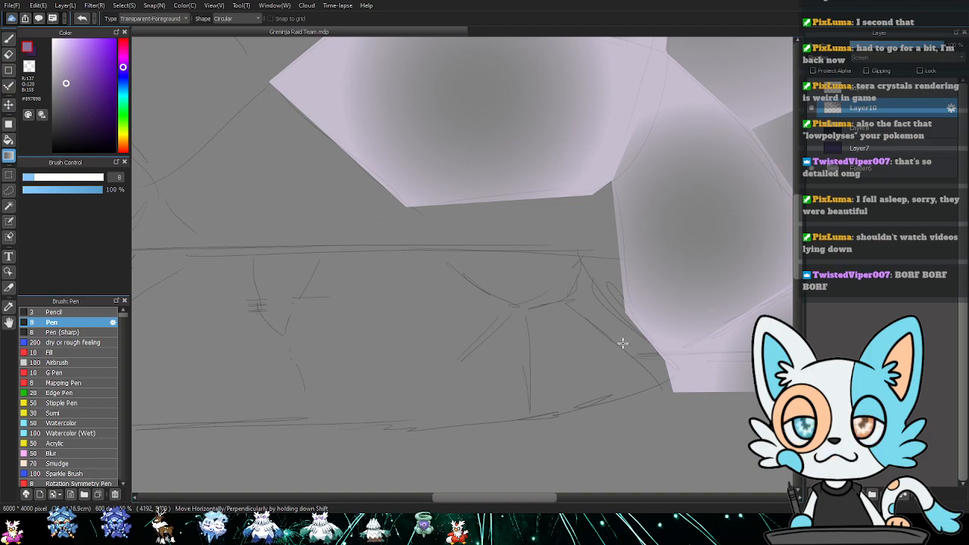
pyautogui.press('m')
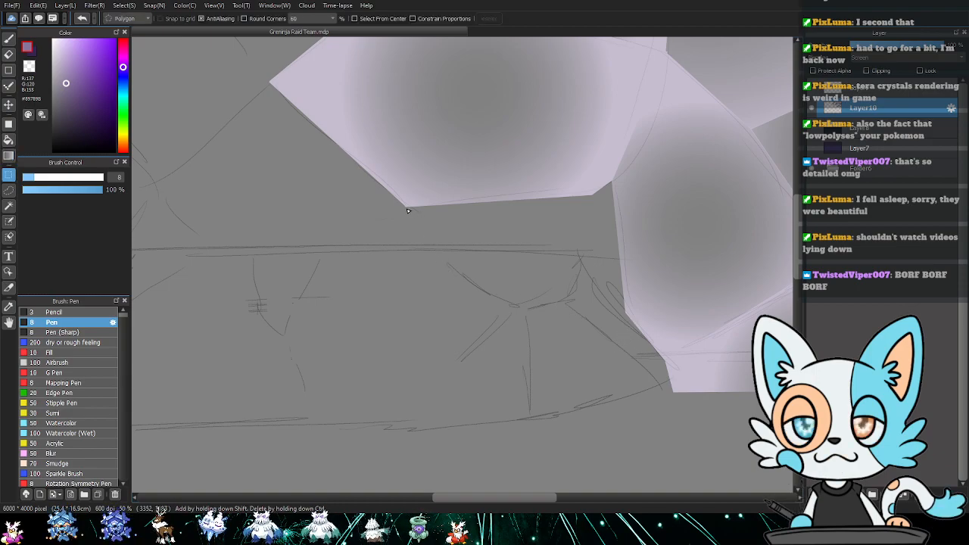
pyautogui.click(410, 207)
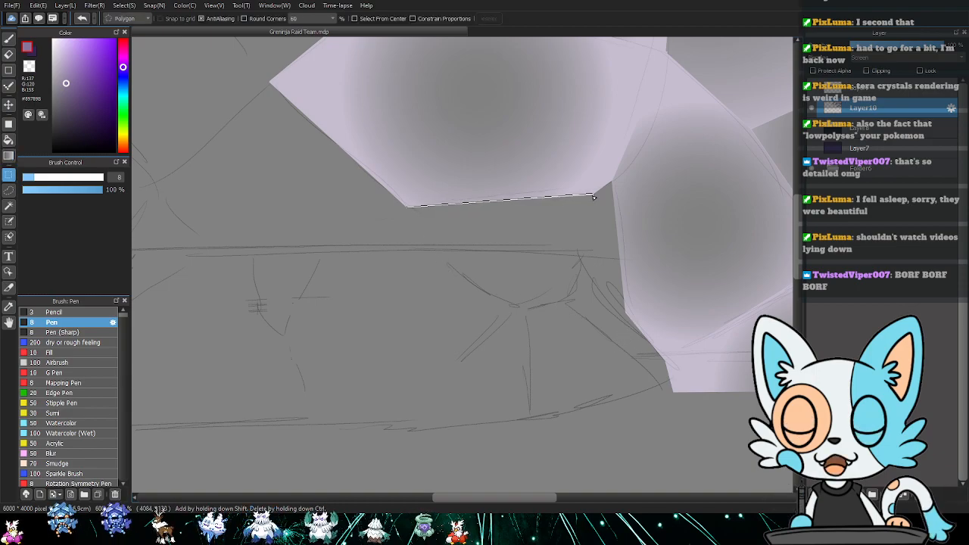
pyautogui.click(615, 207)
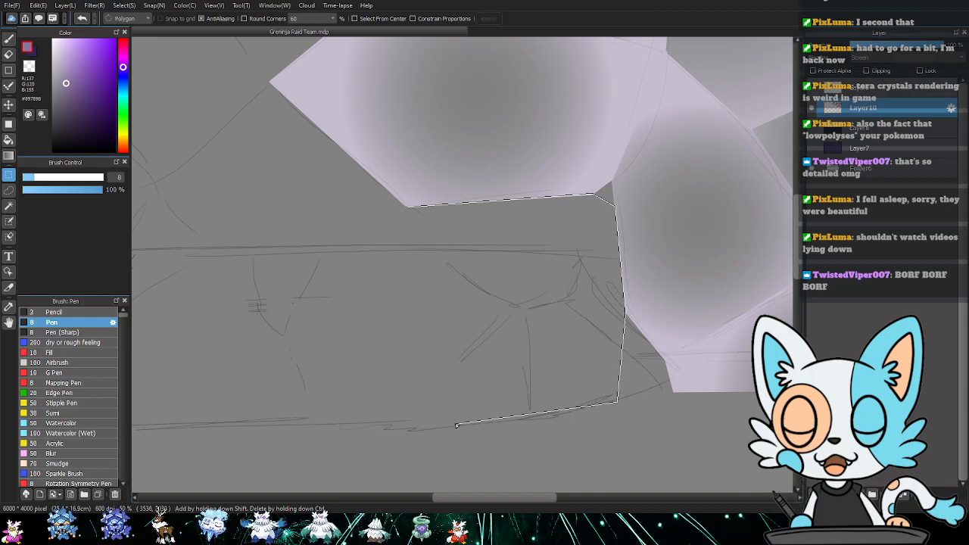
pyautogui.click(455, 424)
pyautogui.click(346, 365)
pyautogui.click(360, 235)
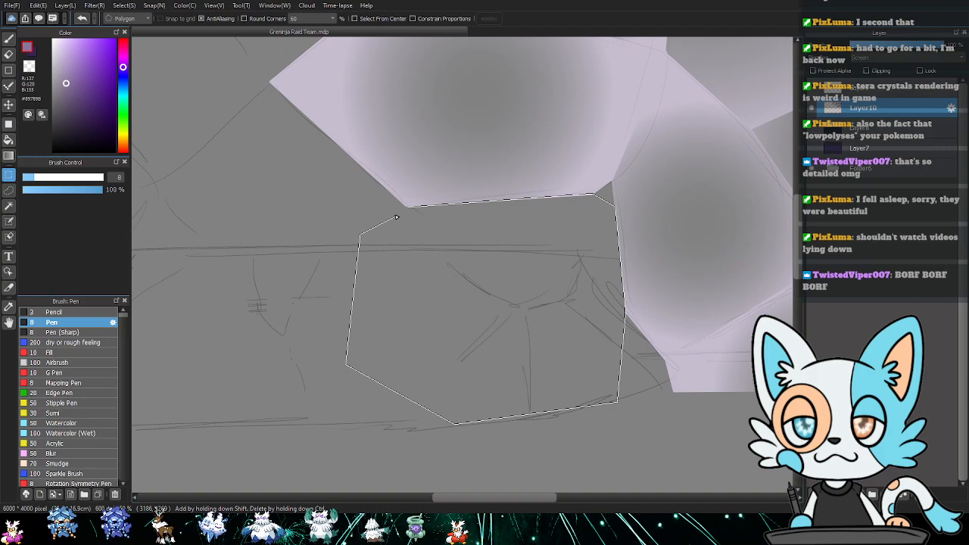
pyautogui.click(408, 207)
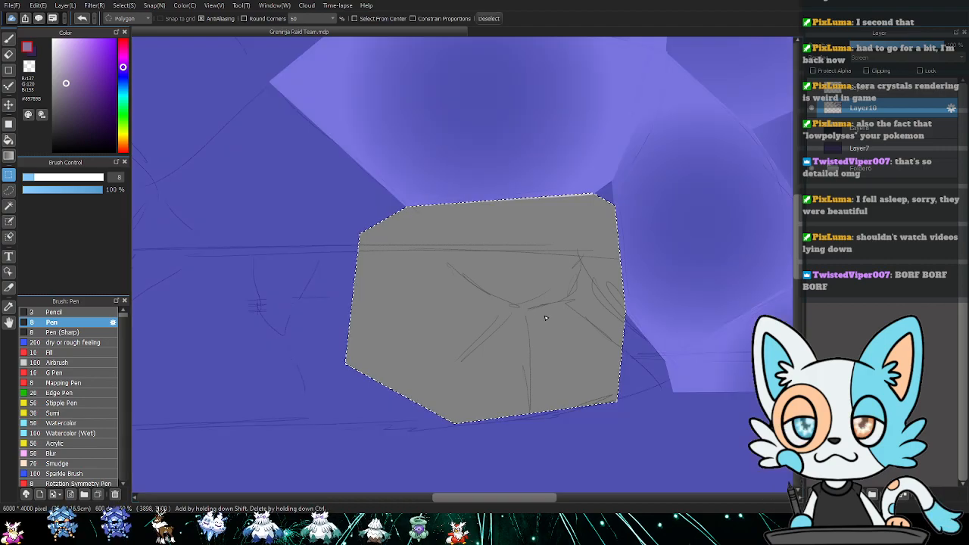
# - Shade the selected eight-sided facet with a circular gradient from its lower-left area toward its upper-right corner, and deselect
pyautogui.press('g')
pyautogui.moveTo(462, 379); pyautogui.dragTo(564, 246)
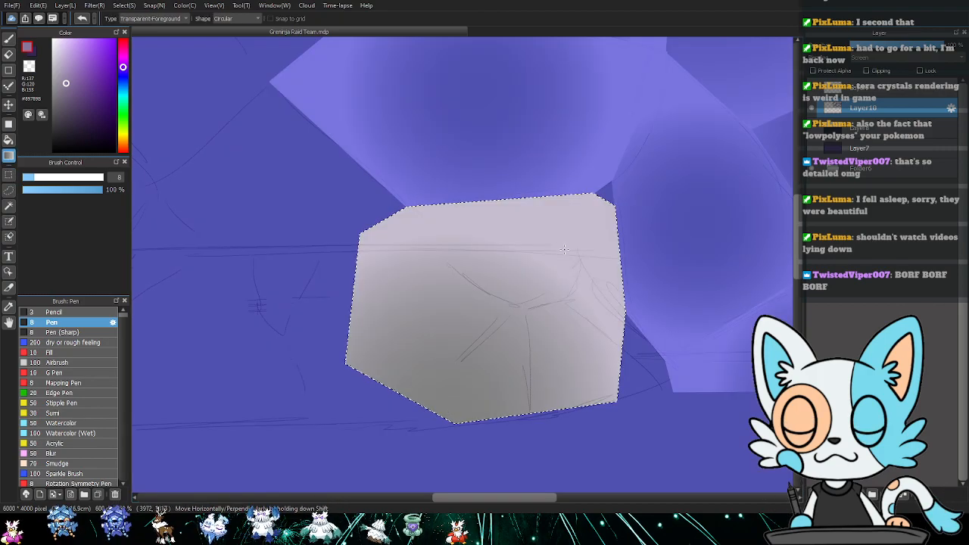
pyautogui.hotkey('ctrl', 'd')
# - Outline the tiny triangular gap where the three large facets meet, shade it with a circular gradient, and deselect
pyautogui.press('m')
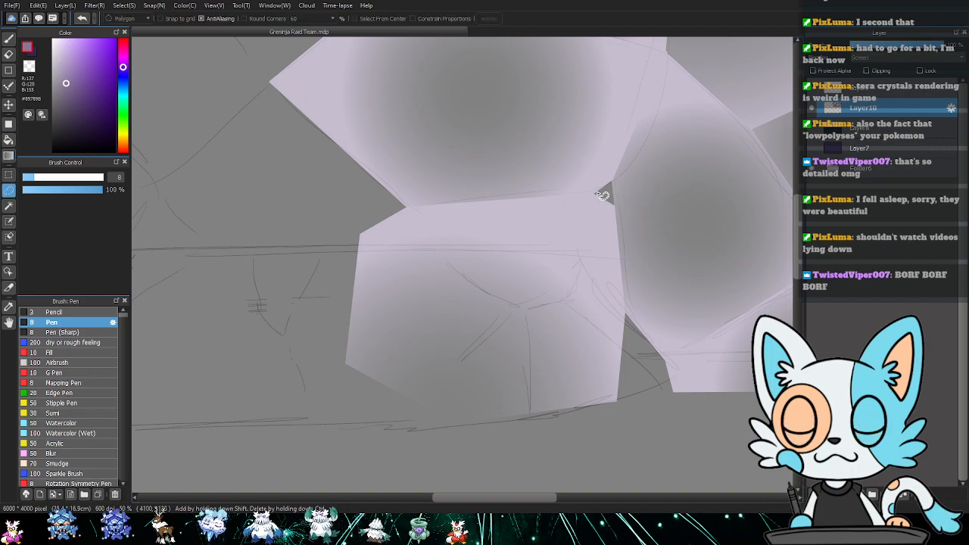
pyautogui.press('m')
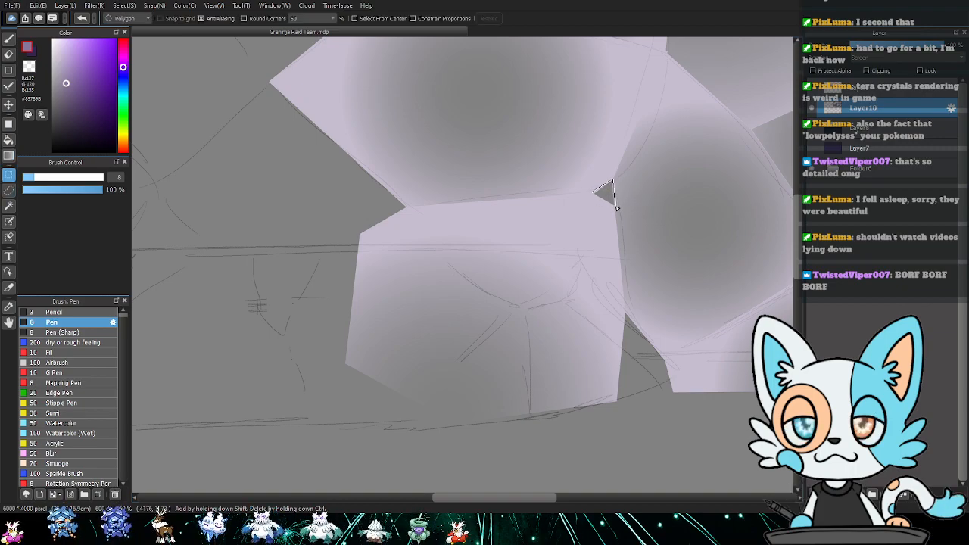
pyautogui.click(594, 194)
pyautogui.press('g')
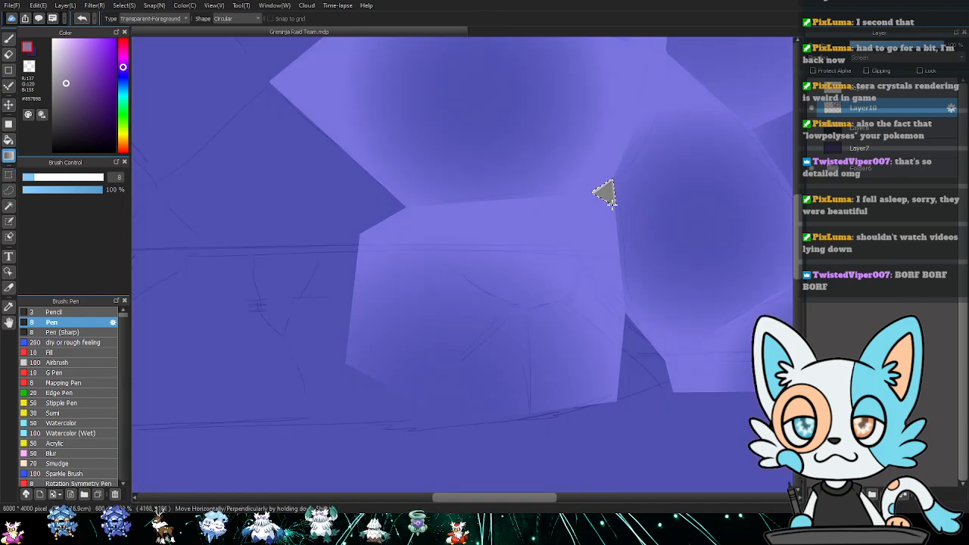
pyautogui.hotkey('ctrl', 'd')
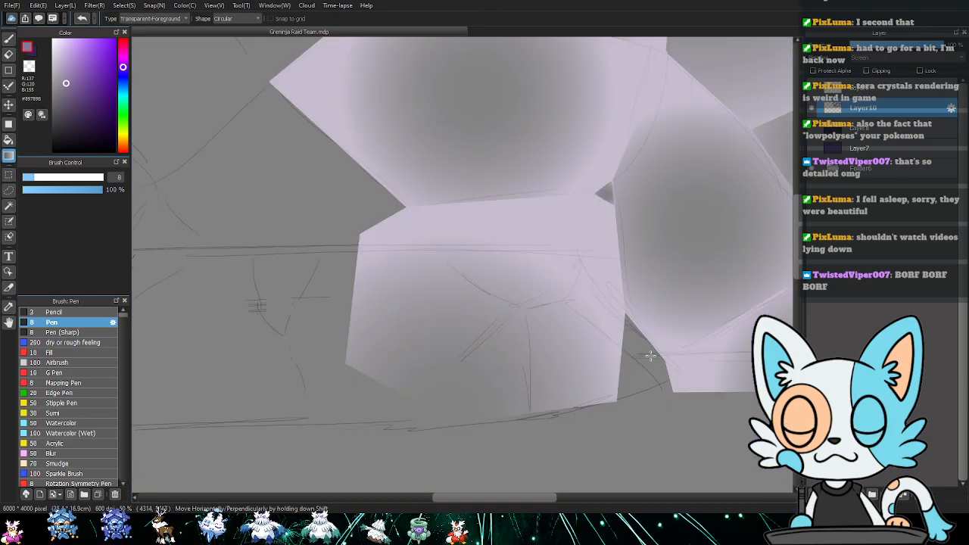
# - Outline the narrow gap right of the eight-sided facet, shade it with a circular gradient from its base up to its tip, and deselect
pyautogui.press('m')
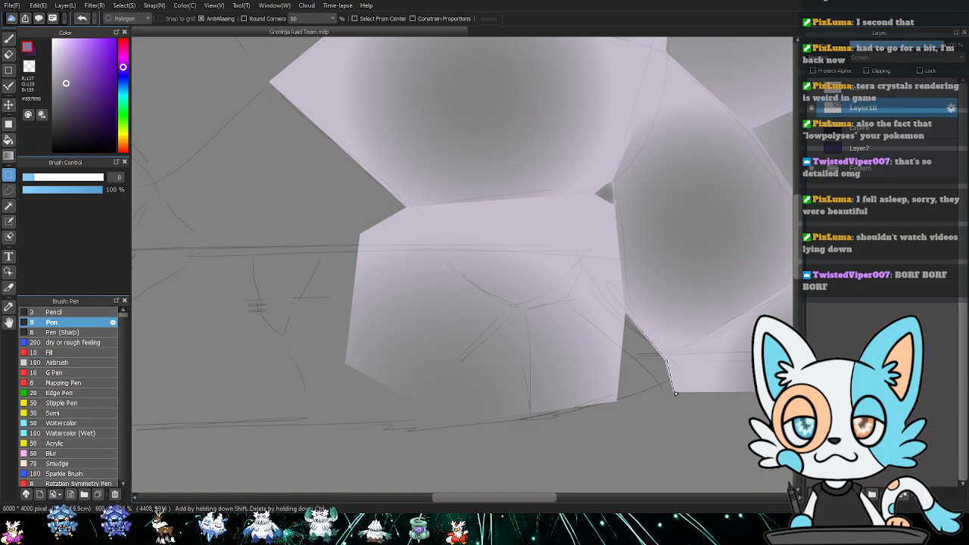
pyautogui.click(623, 312)
pyautogui.press('g')
pyautogui.moveTo(640, 391); pyautogui.dragTo(628, 318)
pyautogui.hotkey('ctrl', 'd')
# - Outline the wide, low facet left of the eight-sided one, shade it with a circular gradient from its middle toward its right end, and deselect
pyautogui.moveTo(368, 262); pyautogui.dragTo(644, 274)
pyautogui.press('m')
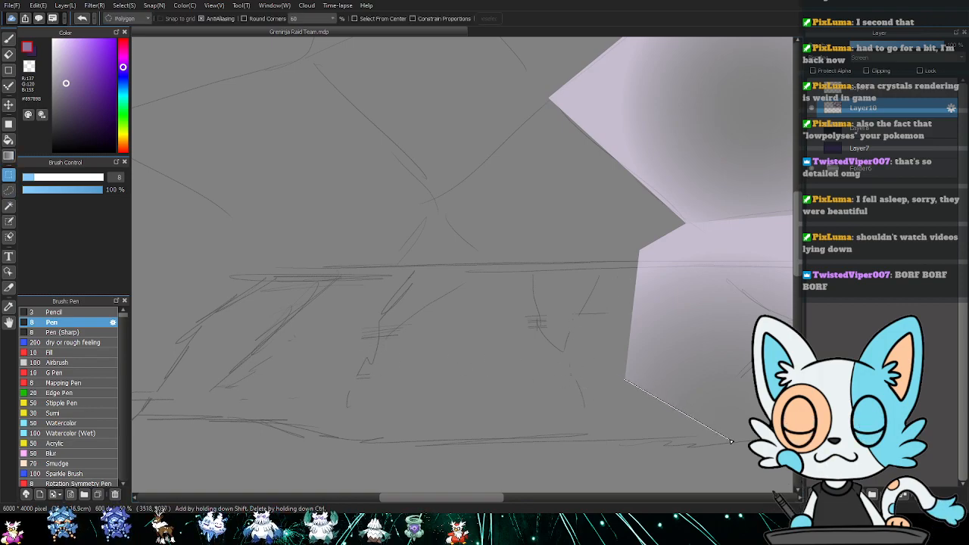
pyautogui.click(730, 439)
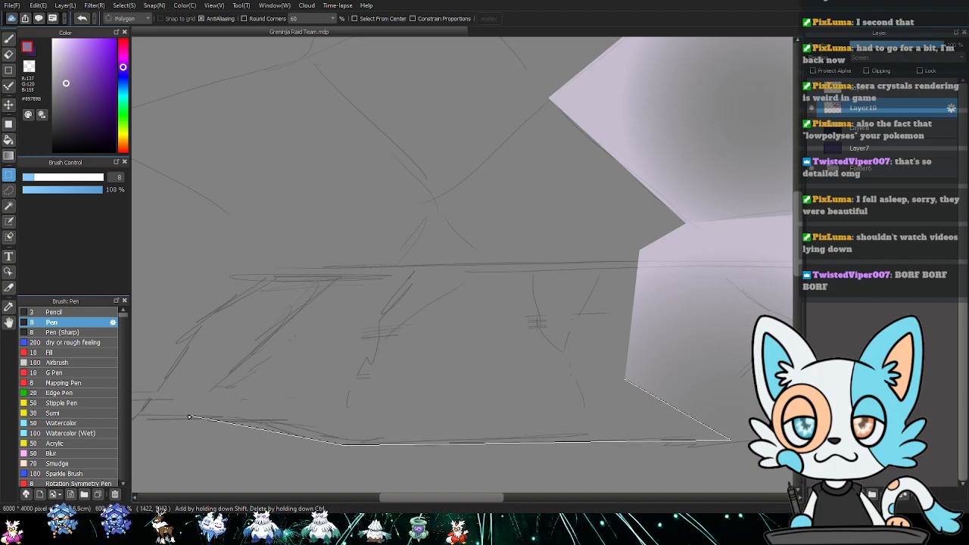
pyautogui.click(269, 341)
pyautogui.click(401, 312)
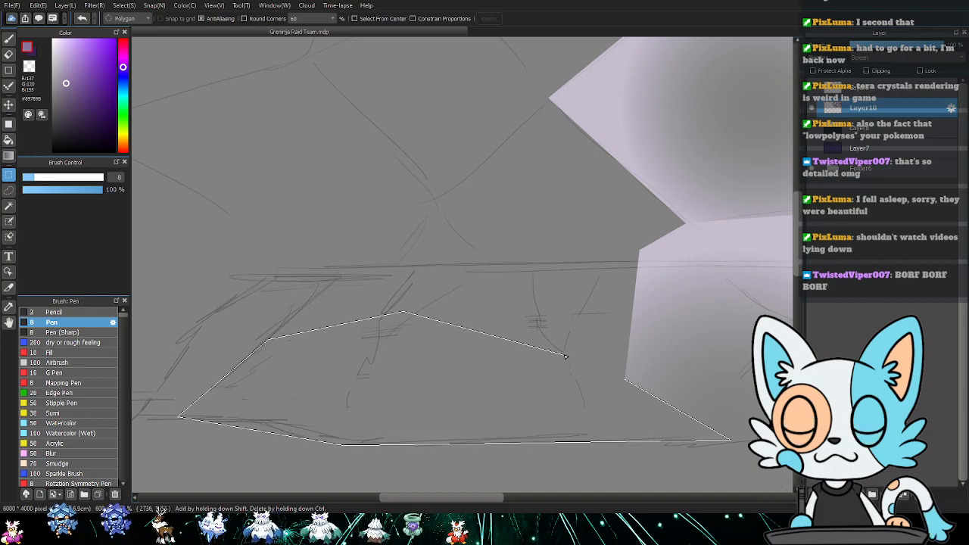
pyautogui.doubleClick(627, 380)
pyautogui.press('g')
pyautogui.moveTo(411, 402); pyautogui.dragTo(589, 406)
pyautogui.hotkey('ctrl', 'd')
# - Outline the large polygonal facet adjoining the low facet's left end, shade it with a circular gradient from its centre toward its lower-right border, and deselect
pyautogui.moveTo(435, 345)
pyautogui.mouseDown()
pyautogui.moveTo(526, 371)
pyautogui.moveTo(457, 384)
pyautogui.moveTo(540, 384)
pyautogui.mouseUp()
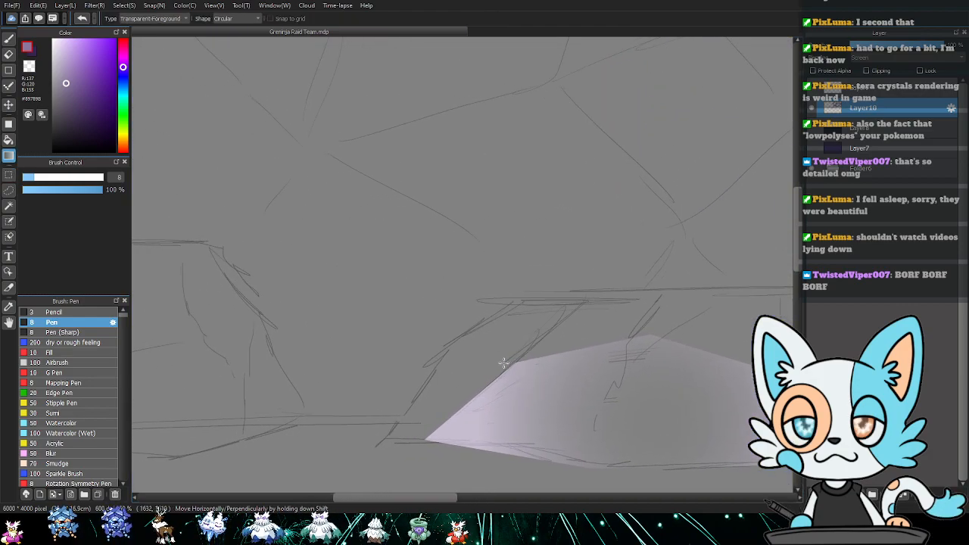
pyautogui.press('m')
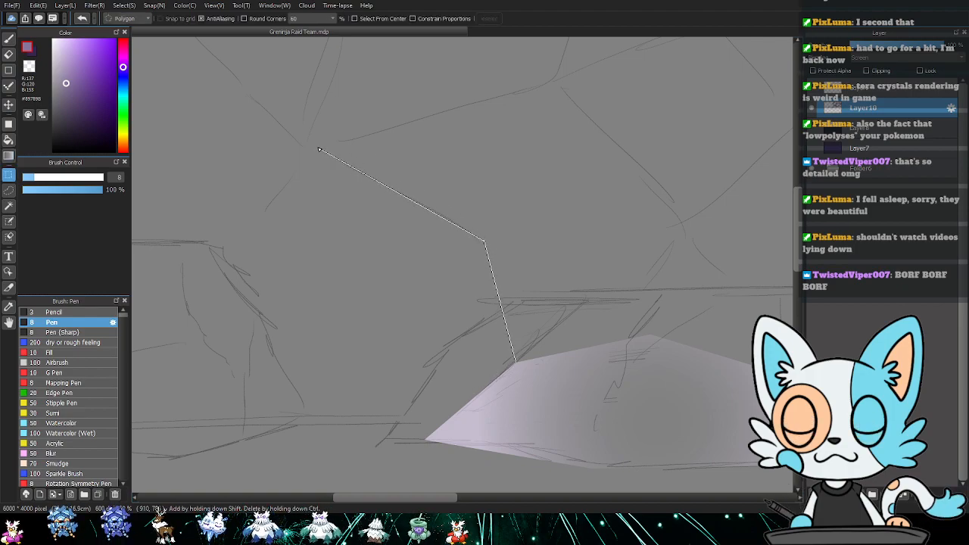
pyautogui.click(196, 252)
pyautogui.click(252, 442)
pyautogui.click(429, 442)
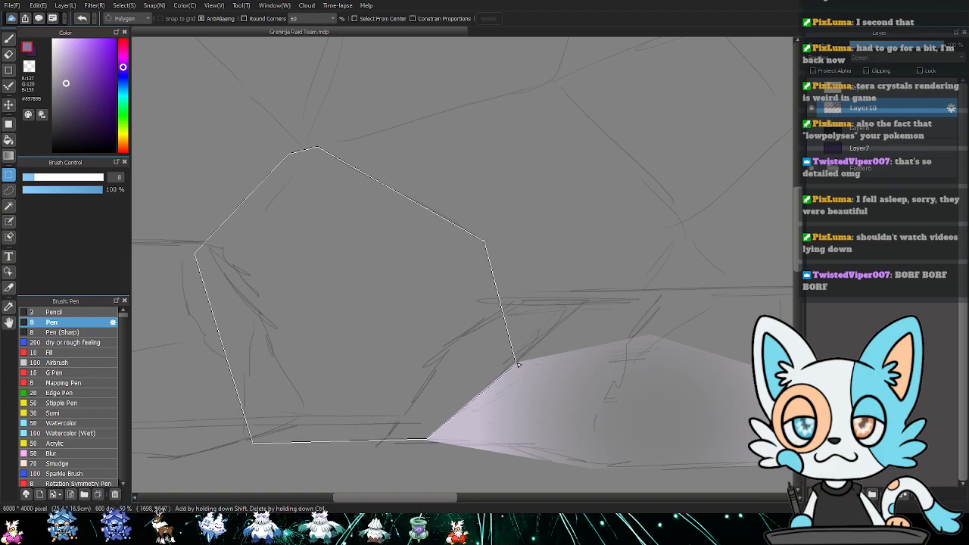
pyautogui.click(515, 362)
pyautogui.press('g')
pyautogui.moveTo(346, 287); pyautogui.dragTo(447, 351)
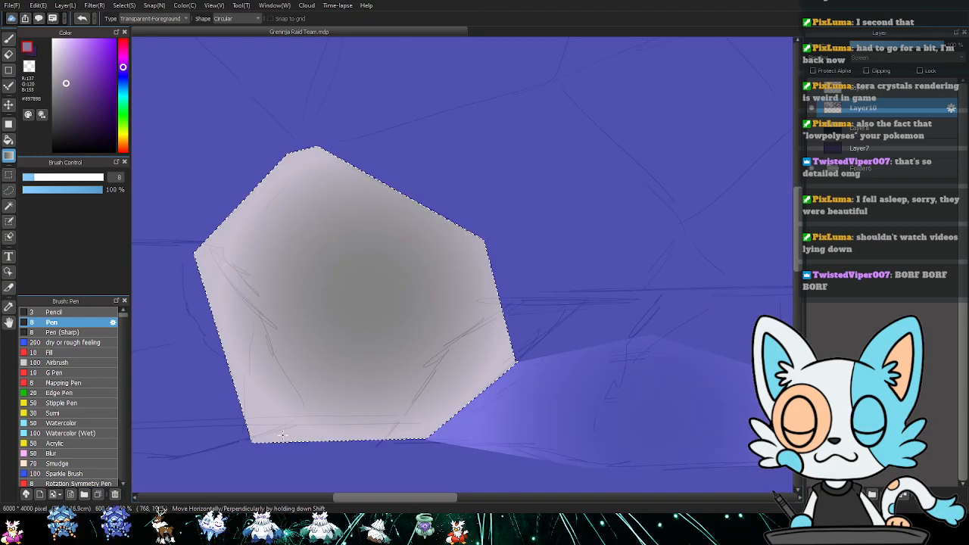
pyautogui.hotkey('ctrl', 'd')
# - Outline the facet between the large polygonal facet's left border and the canvas's left edge
pyautogui.moveTo(324, 321); pyautogui.dragTo(467, 319)
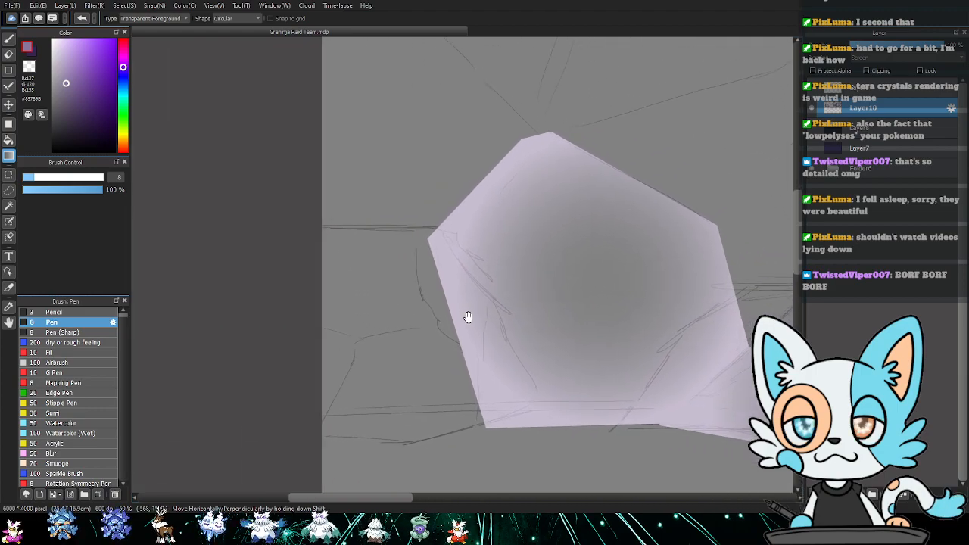
pyautogui.press('m')
pyautogui.click(302, 197)
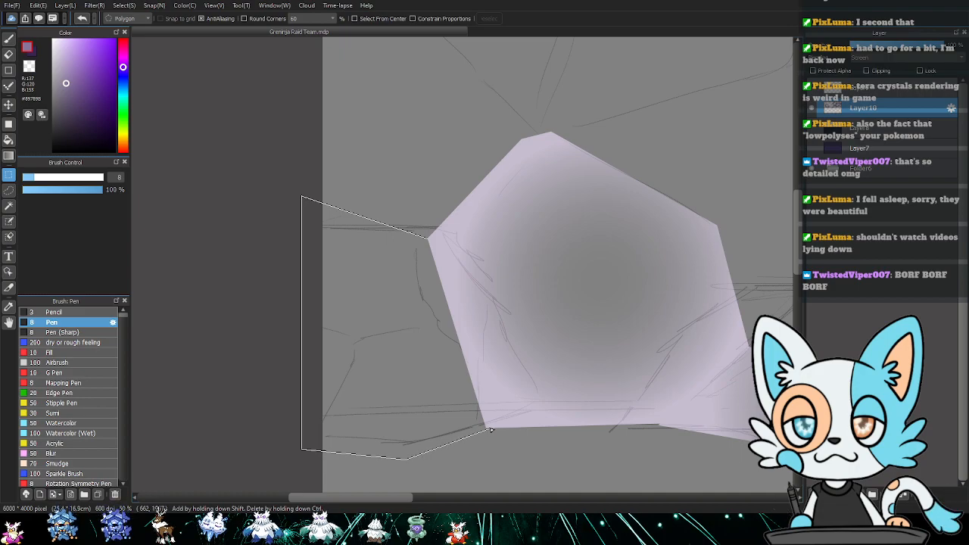
pyautogui.click(429, 239)
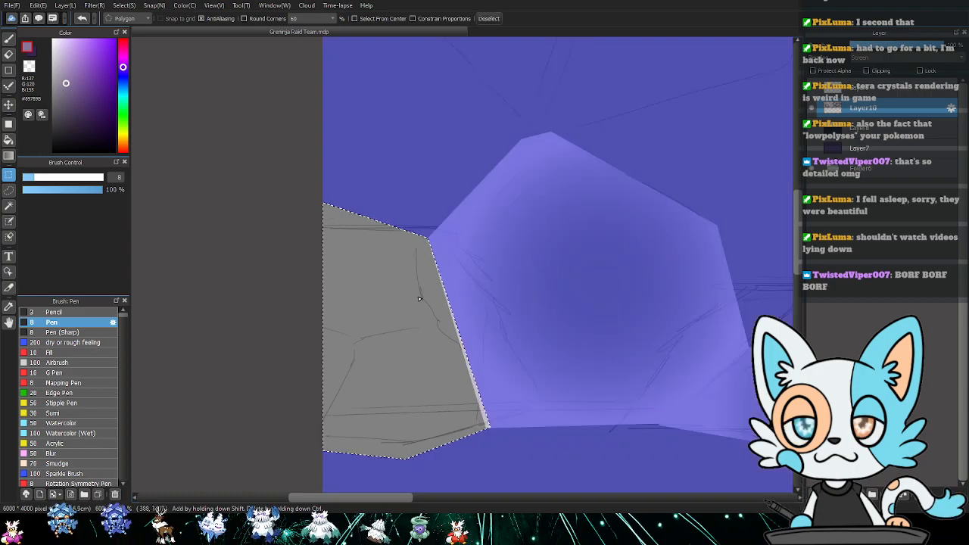
# - Shade the selected edge facet with a circular gradient, undo it, and reapply it from the canvas's left edge past the facet's right border
pyautogui.press('g')
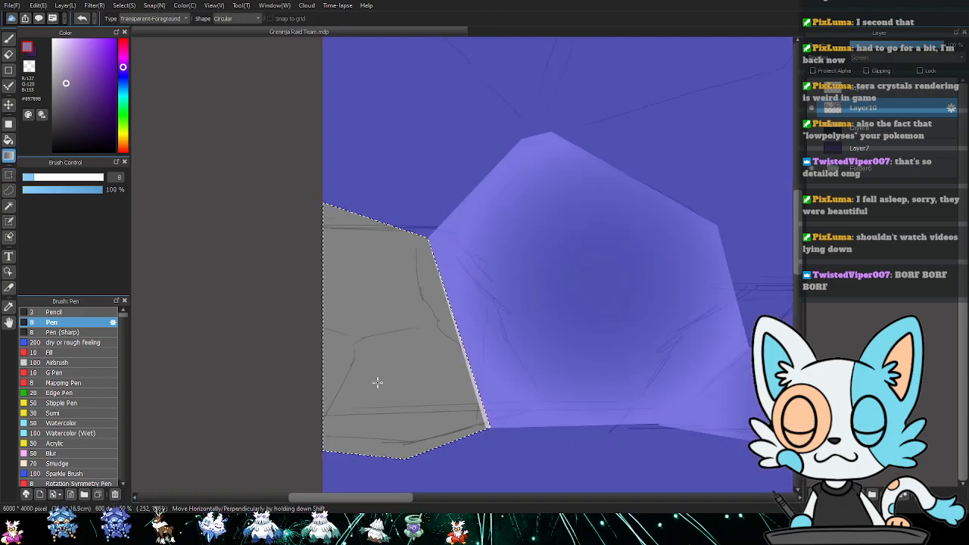
pyautogui.moveTo(381, 357); pyautogui.dragTo(244, 403)
pyautogui.hotkey('ctrl', 'z')
pyautogui.moveTo(321, 350); pyautogui.dragTo(522, 321)
# - Outline the narrow four-sided strip along the big upper facet's lower-left border, shade it with a circular gradient from its middle outward, and deselect
pyautogui.moveTo(677, 275); pyautogui.dragTo(387, 325)
pyautogui.press('m')
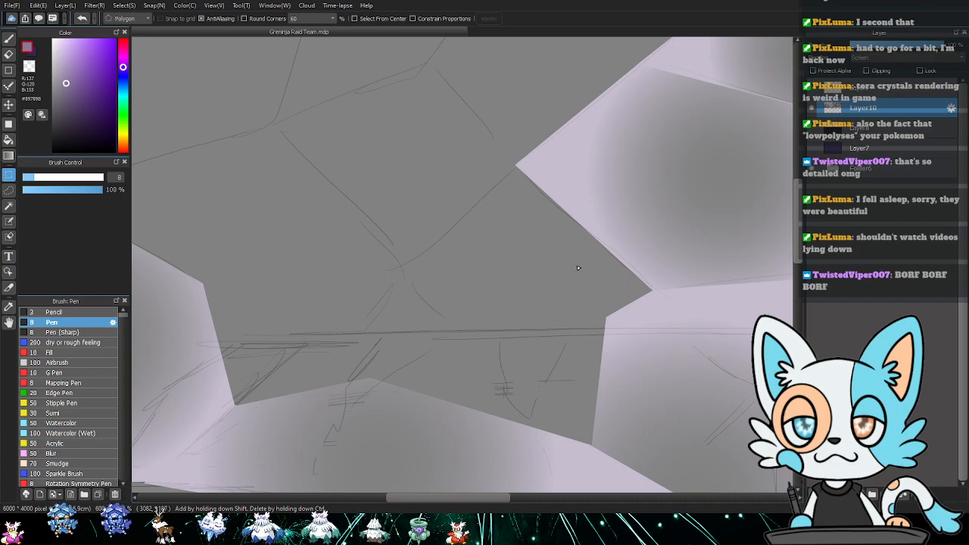
pyautogui.click(655, 291)
pyautogui.click(608, 318)
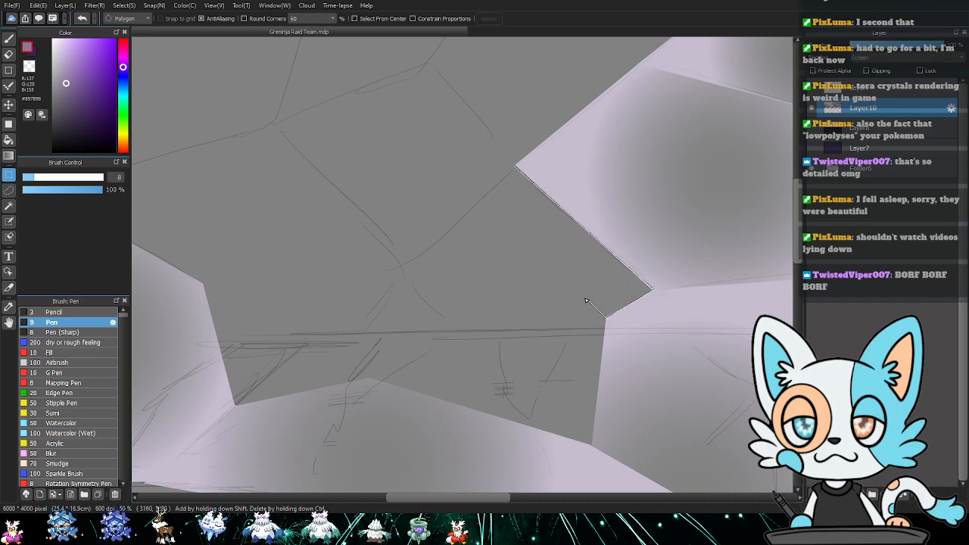
pyautogui.click(516, 166)
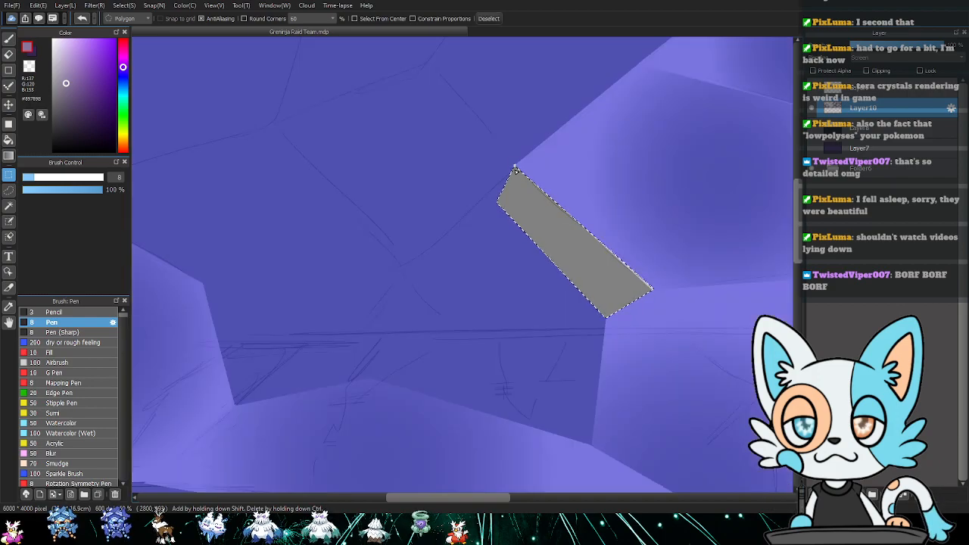
pyautogui.press('g')
pyautogui.moveTo(583, 246); pyautogui.dragTo(522, 300)
pyautogui.hotkey('ctrl', 'd')
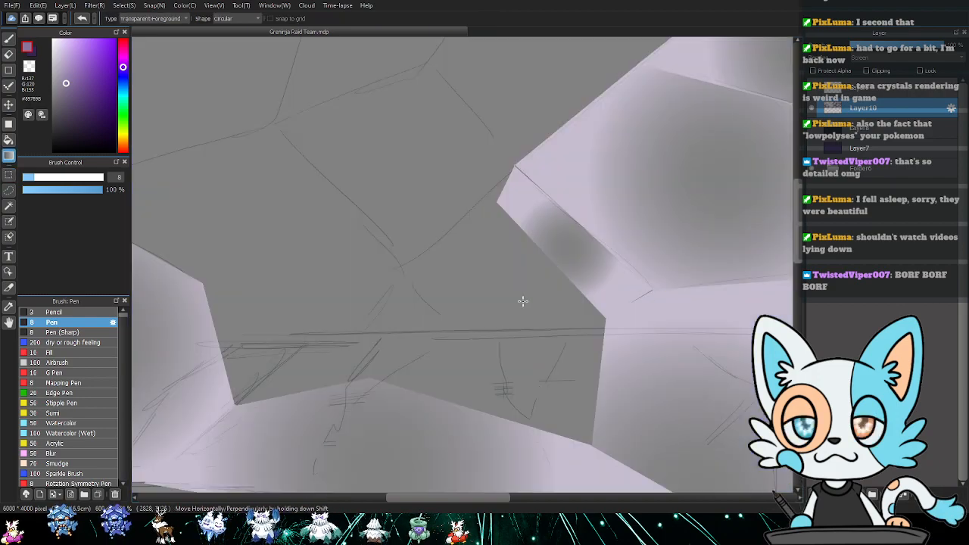
# - Outline the four-sided facet beneath the narrow strip, shade it with a circular gradient from its upper right toward its lower-left corner, and deselect
pyautogui.press('m')
pyautogui.click(496, 203)
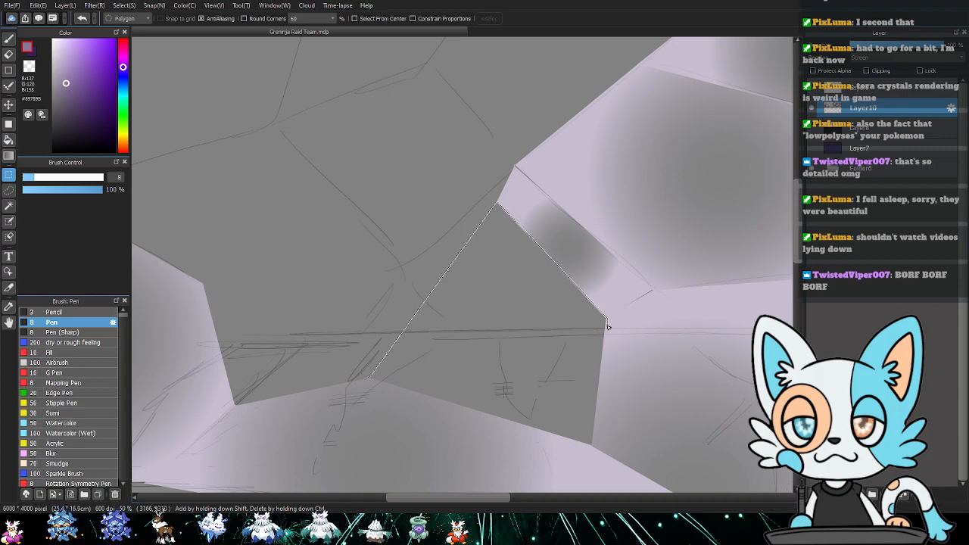
pyautogui.click(594, 446)
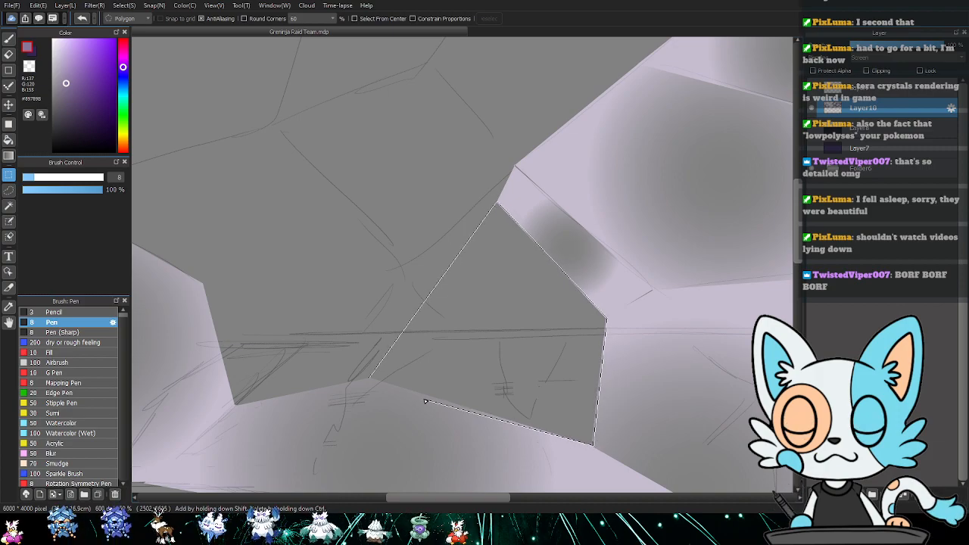
pyautogui.click(370, 377)
pyautogui.press('g')
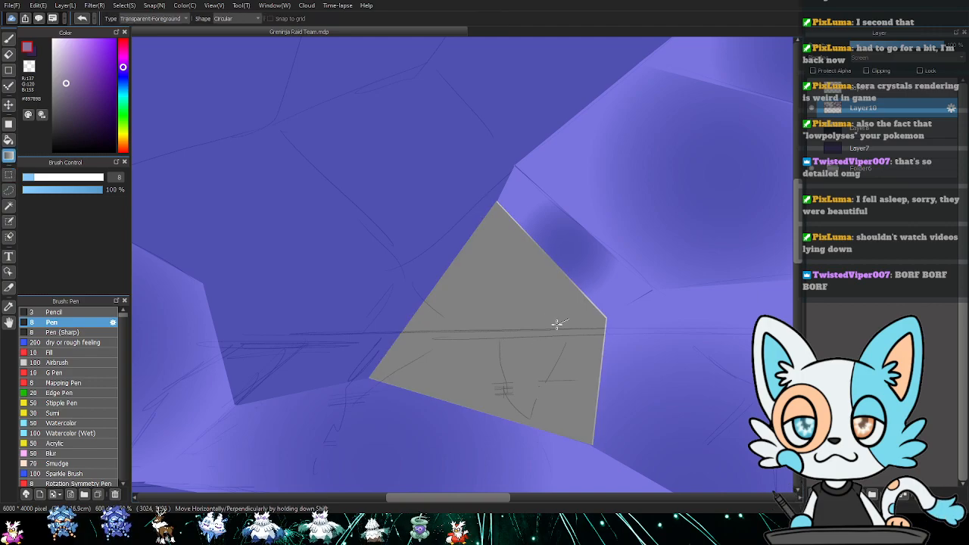
pyautogui.moveTo(563, 320); pyautogui.dragTo(401, 389)
pyautogui.hotkey('ctrl', 'd')
# - Outline the tall, pointed facet in the gap between the large left polygon and the four-sided facet, above the low facet
pyautogui.press('m')
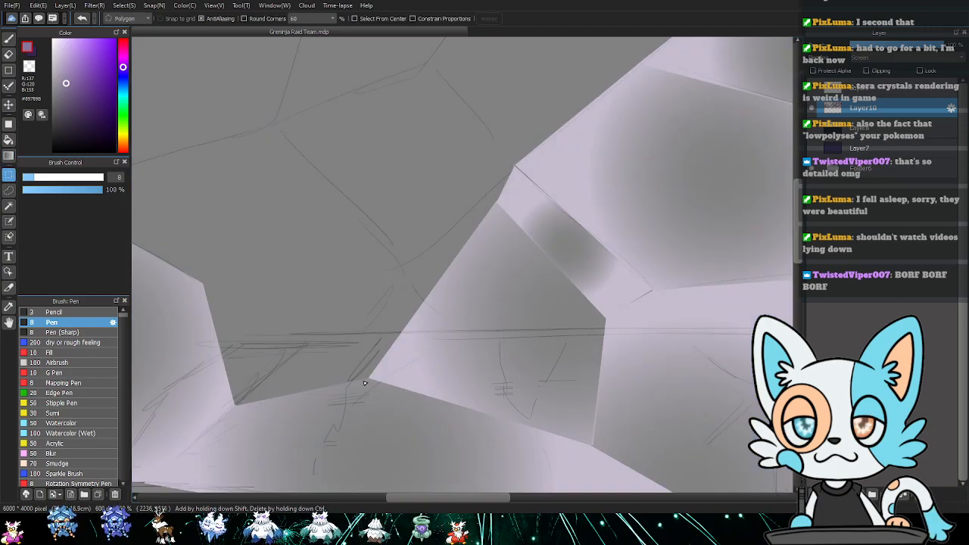
pyautogui.moveTo(265, 403); pyautogui.dragTo(400, 417)
pyautogui.click(370, 420)
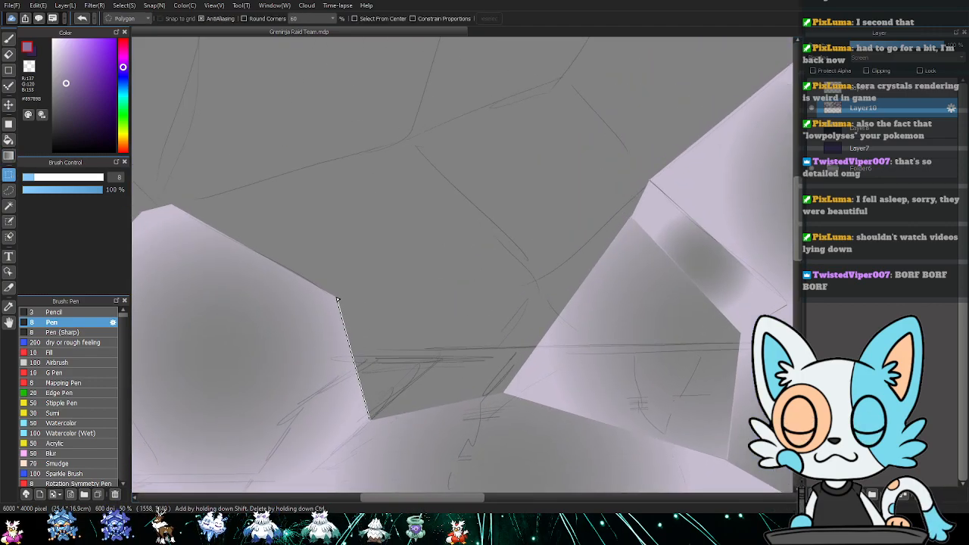
pyautogui.click(337, 297)
pyautogui.click(408, 140)
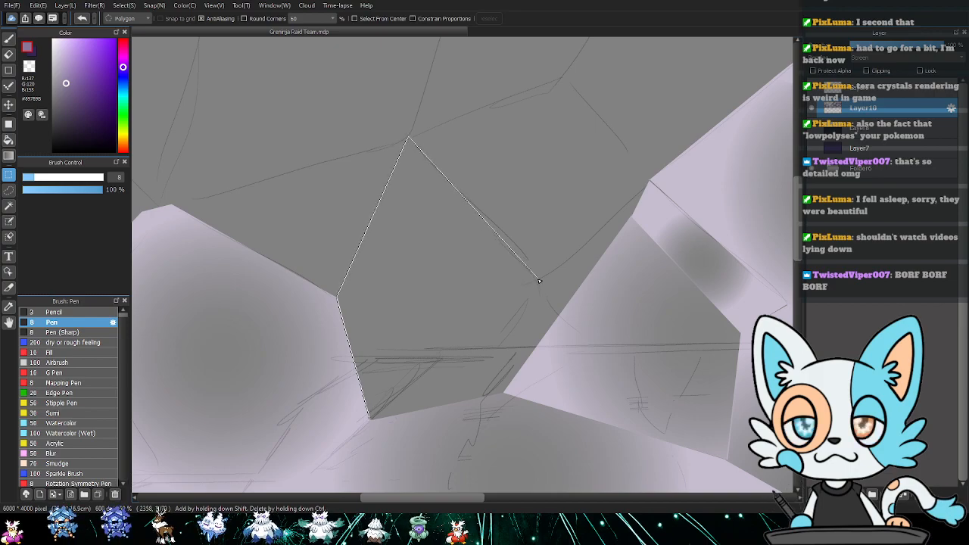
pyautogui.click(564, 306)
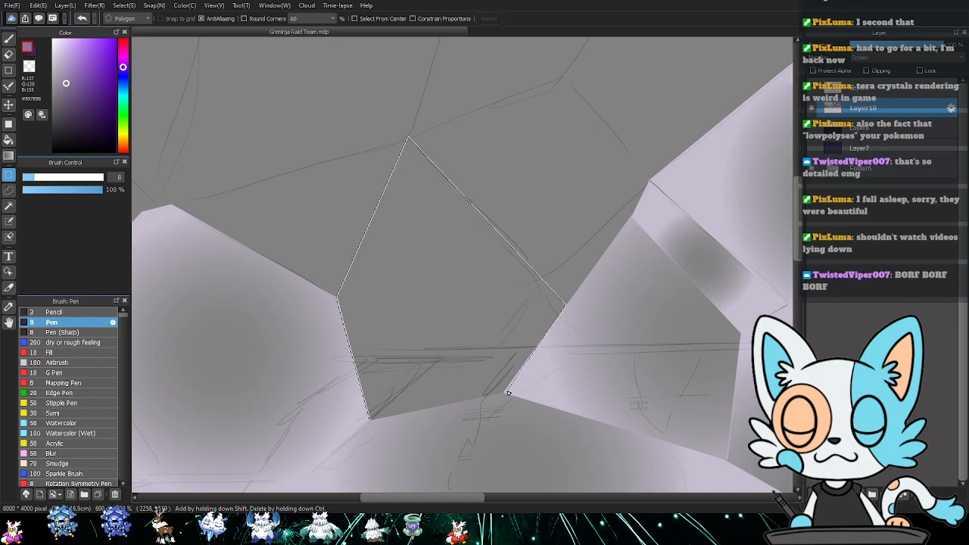
pyautogui.click(371, 420)
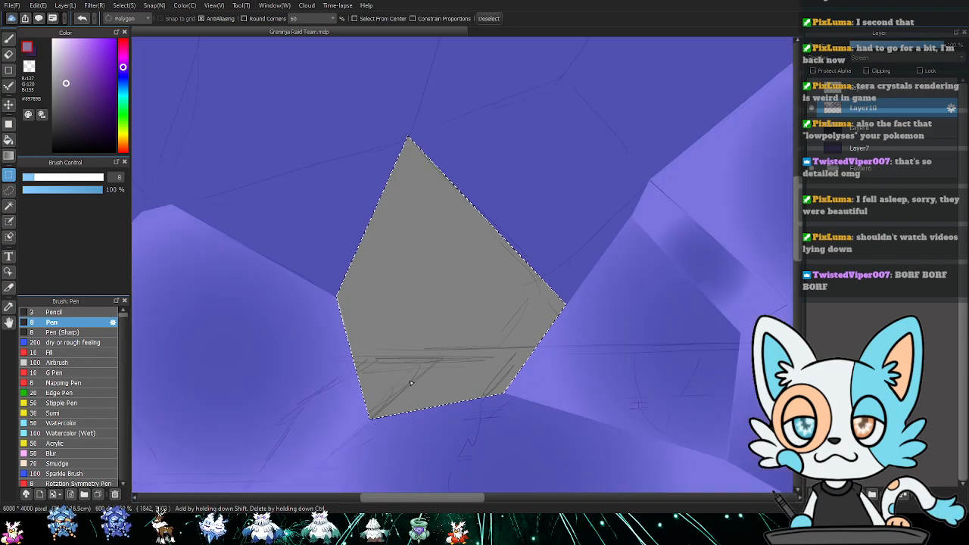
# - Shade the selected tall, pointed facet with a circular gradient from its middle toward its lower-left corner, and deselect
pyautogui.press('g')
pyautogui.moveTo(431, 307); pyautogui.dragTo(362, 413)
pyautogui.hotkey('ctrl', 'd')
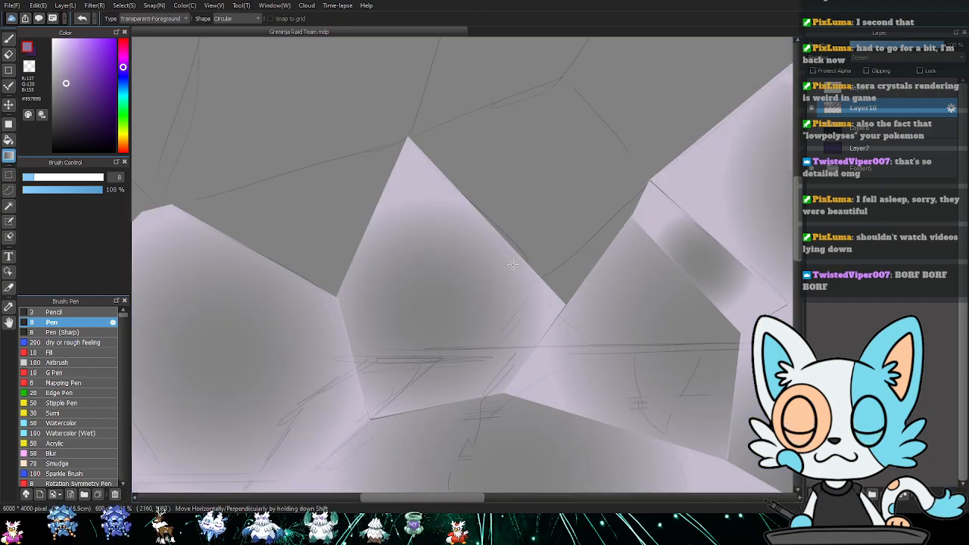
# - Outline the four-sided facet between the pointed facet's tip and the canvas's top edge, shade it with a circular gradient toward its lowest corner, and deselect
pyautogui.moveTo(536, 237); pyautogui.dragTo(423, 381)
pyautogui.press('m')
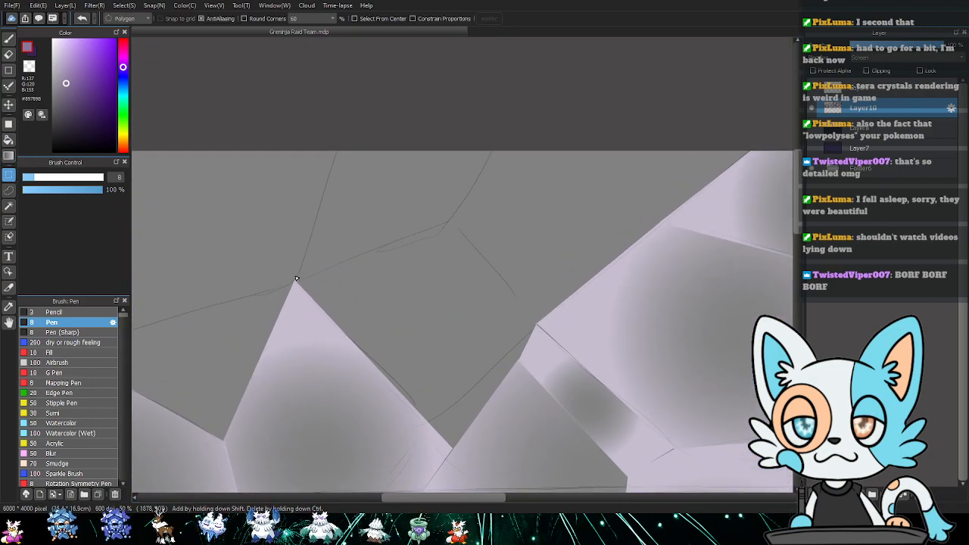
pyautogui.click(296, 279)
pyautogui.click(452, 221)
pyautogui.click(522, 123)
pyautogui.click(331, 134)
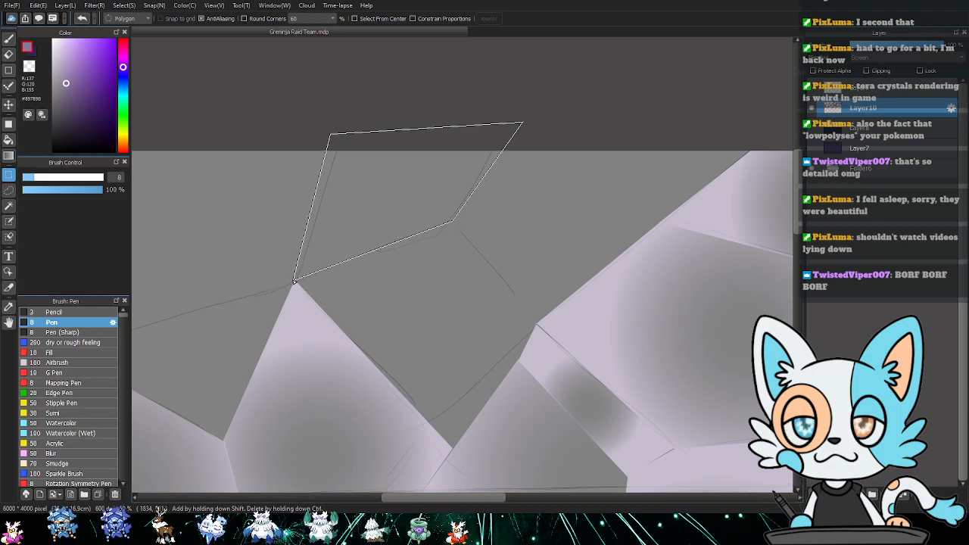
pyautogui.click(294, 281)
pyautogui.press('g')
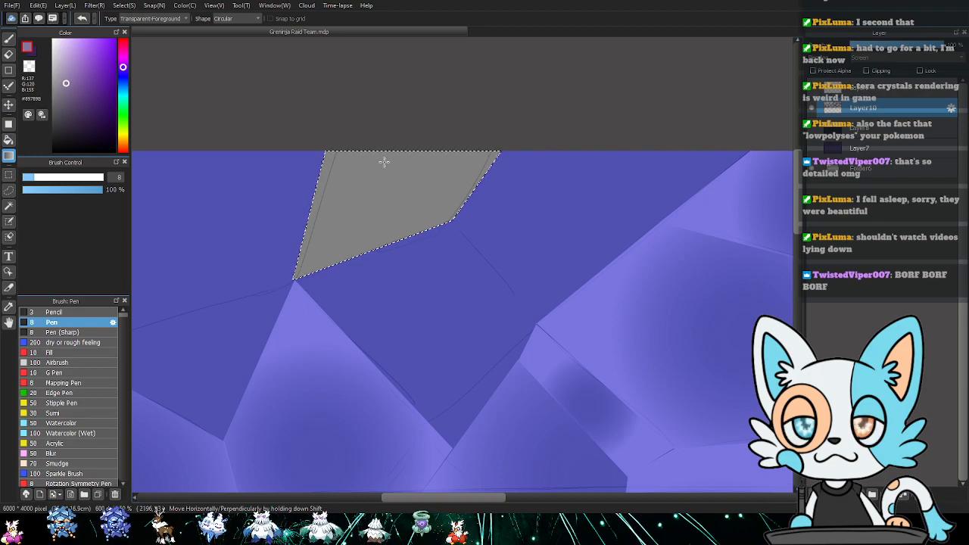
pyautogui.moveTo(384, 161); pyautogui.dragTo(319, 266)
pyautogui.hotkey('ctrl', 'd')
# - Outline the diamond-like facet between the pointed facet and the narrow strip, shade it with a circular gradient from its middle outward, and deselect
pyautogui.press('m')
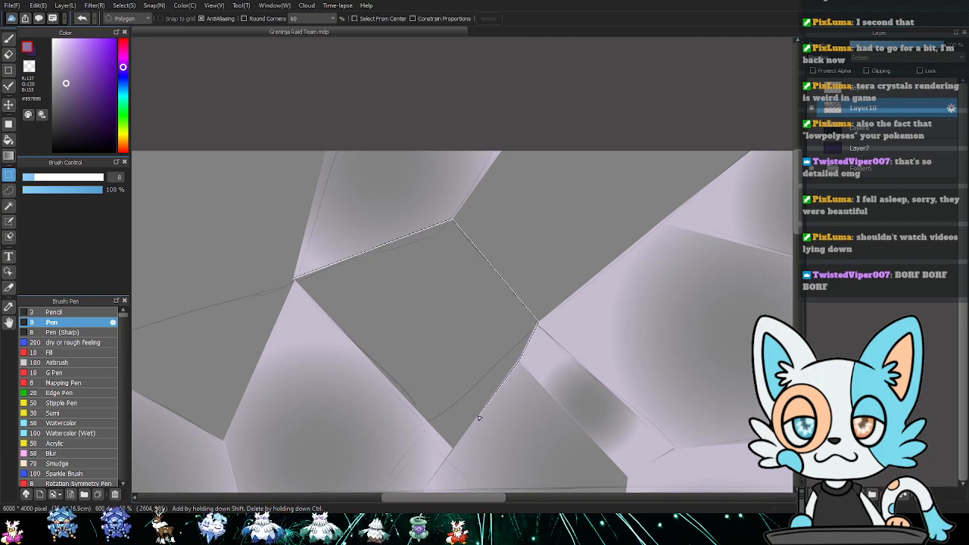
pyautogui.click(454, 455)
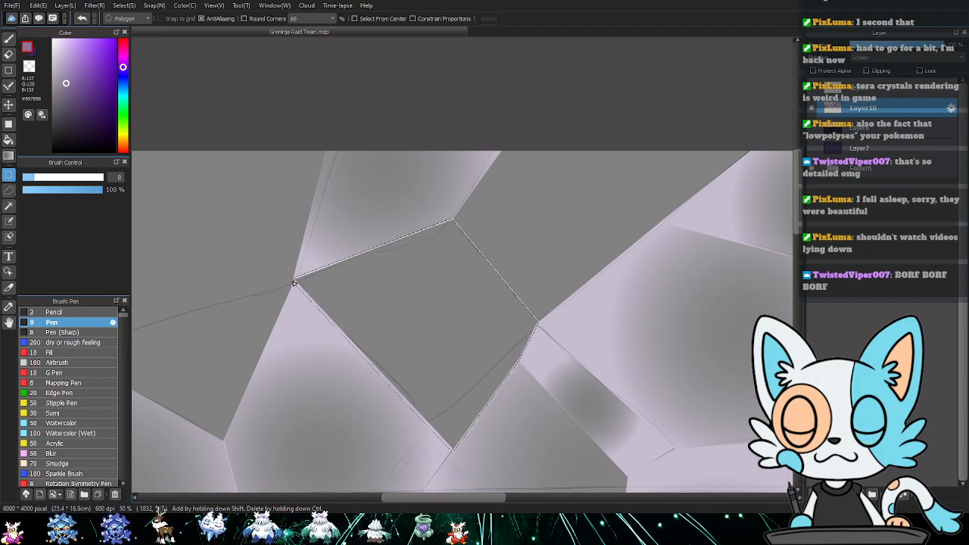
pyautogui.click(295, 279)
pyautogui.press('Delete')
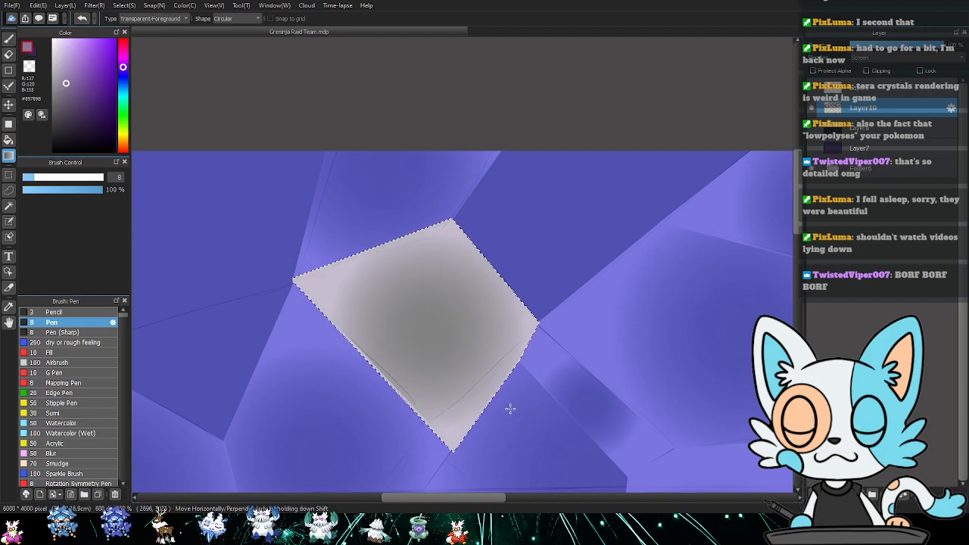
pyautogui.hotkey('ctrl', 'd')
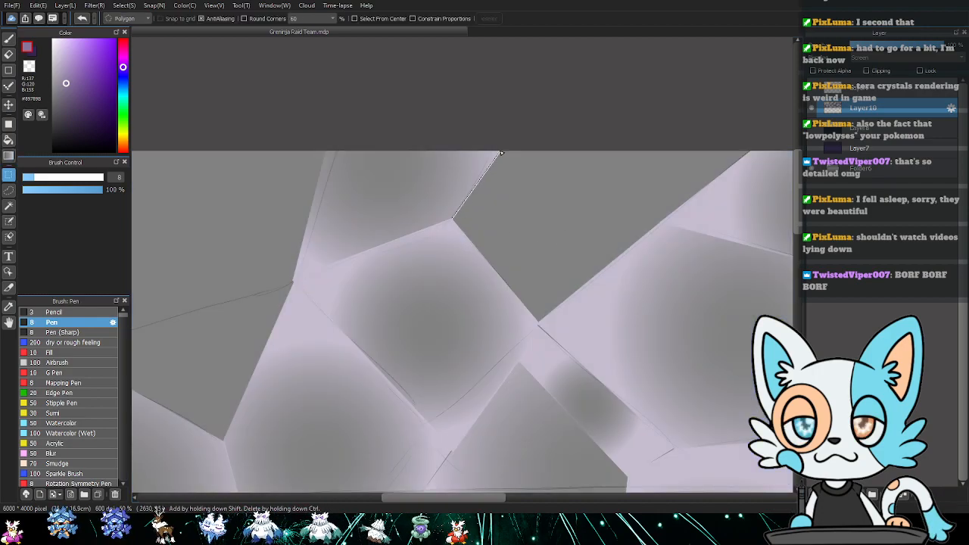
# - Outline the top-edge facet above the diamond's upper-right border and shade it, redoing the circular gradient from near the canvas edge past its lower-left border
pyautogui.click(757, 150)
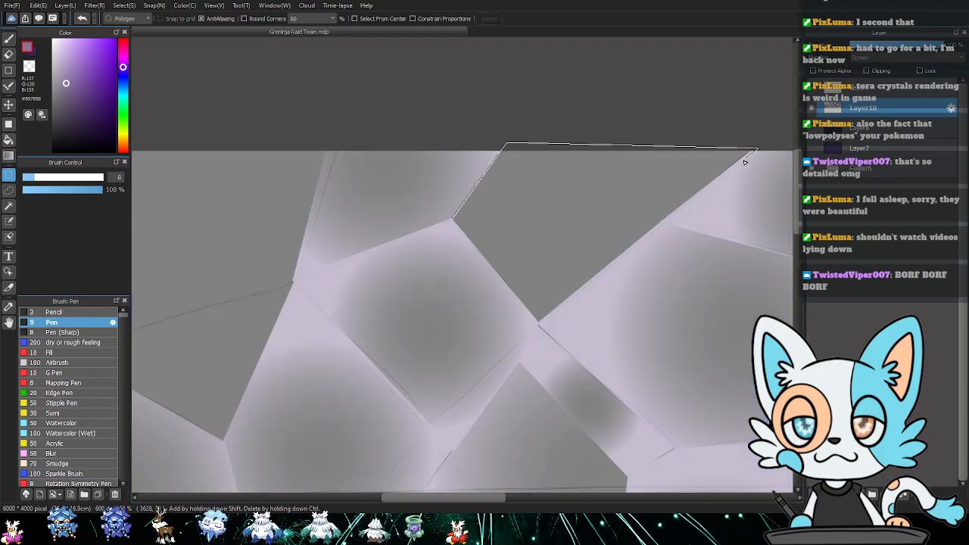
pyautogui.click(539, 322)
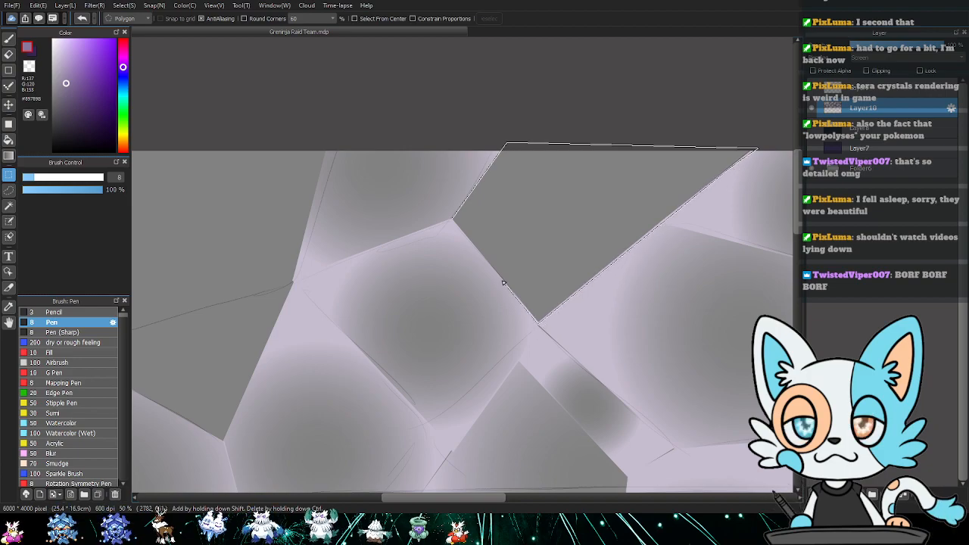
pyautogui.click(452, 221)
pyautogui.press('g')
pyautogui.moveTo(571, 199); pyautogui.dragTo(518, 271)
pyautogui.hotkey('ctrl', 'z')
pyautogui.moveTo(618, 170); pyautogui.dragTo(495, 285)
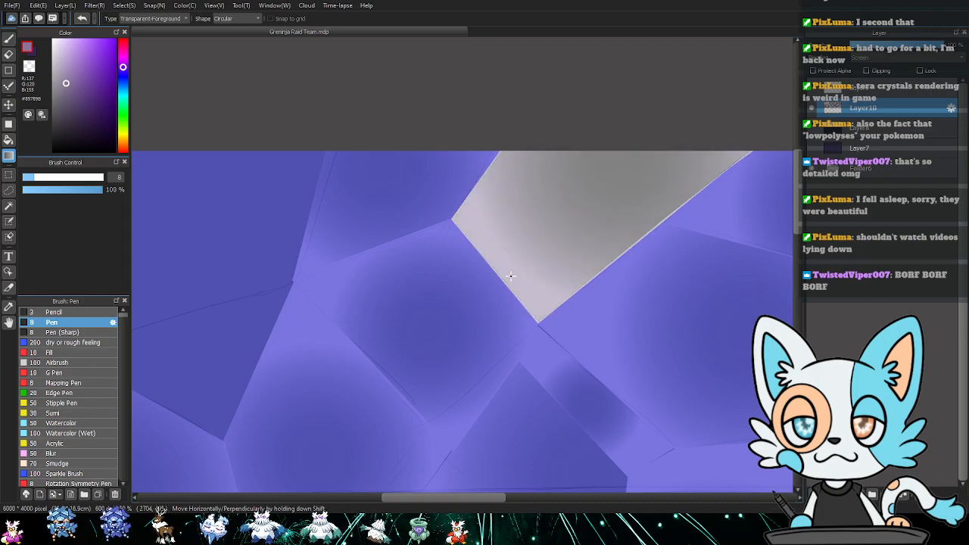
pyautogui.hotkey('ctrl', 'd')
# - Outline the large top-edge facet left of the pointed one, shade it with a circular gradient from its upper left toward its lowest corner, and deselect
pyautogui.moveTo(309, 283); pyautogui.dragTo(554, 255)
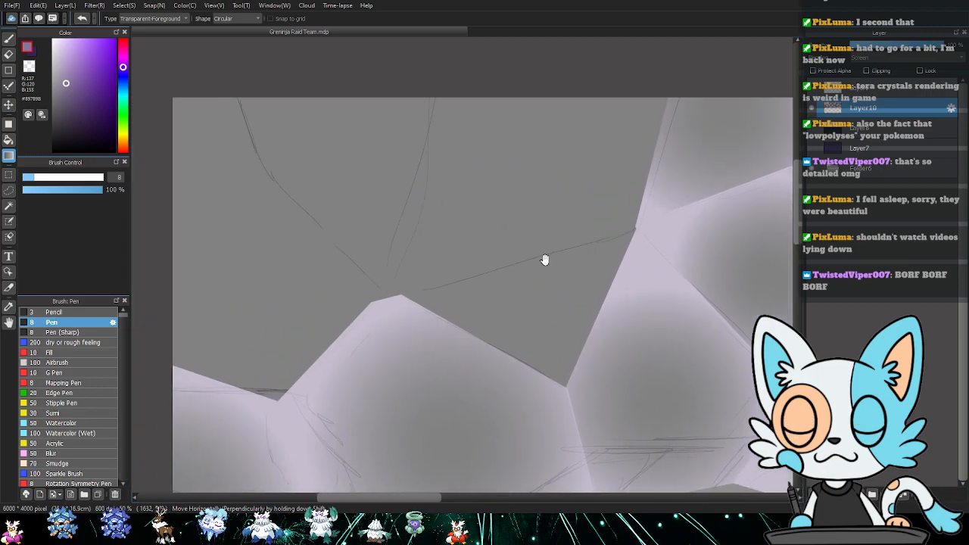
pyautogui.press('m')
pyautogui.click(399, 294)
pyautogui.click(393, 238)
pyautogui.click(440, 79)
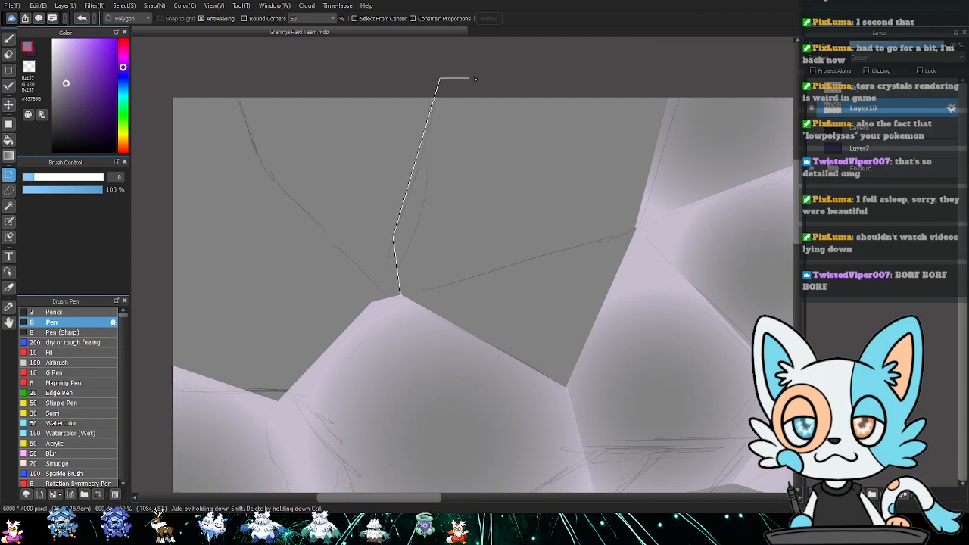
pyautogui.click(674, 93)
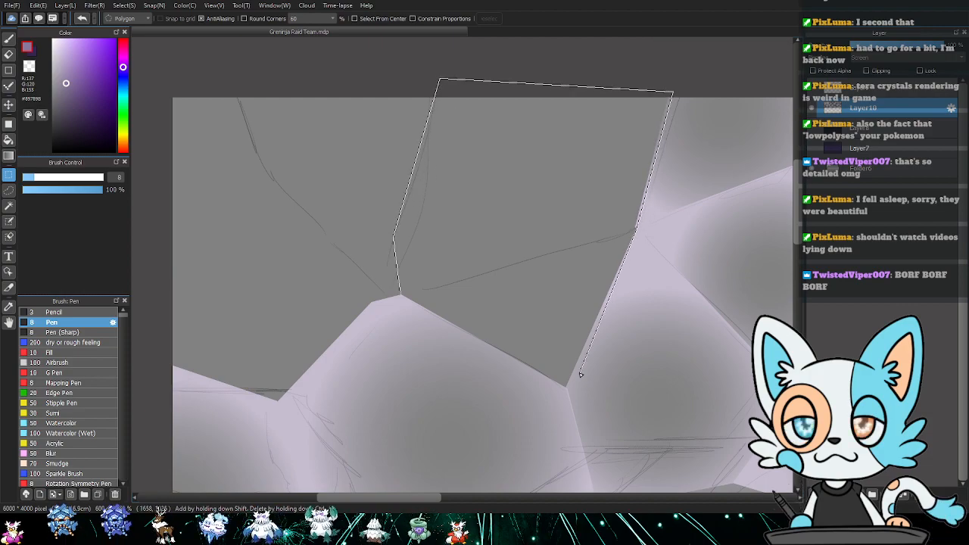
pyautogui.click(566, 387)
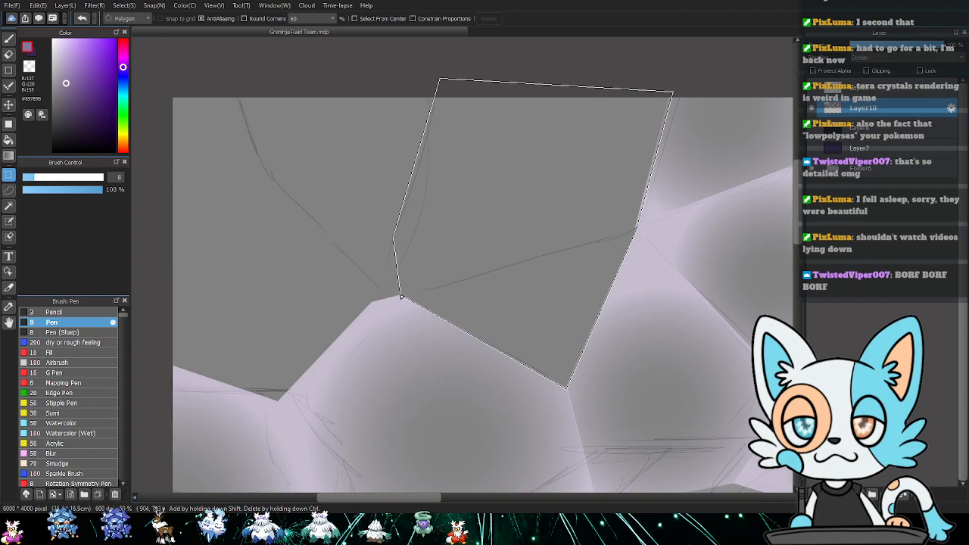
pyautogui.click(402, 297)
pyautogui.press('g')
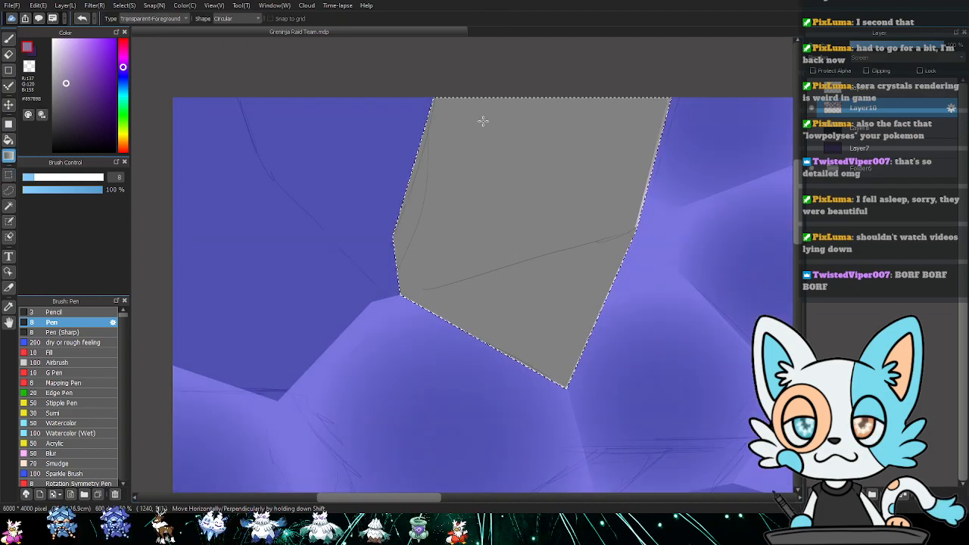
pyautogui.moveTo(459, 86); pyautogui.dragTo(575, 348)
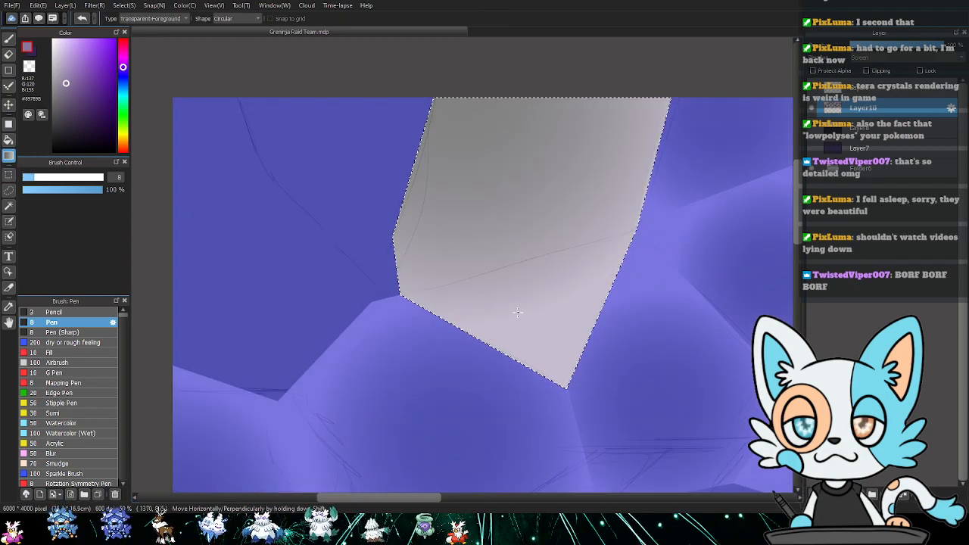
pyautogui.hotkey('ctrl', 'd')
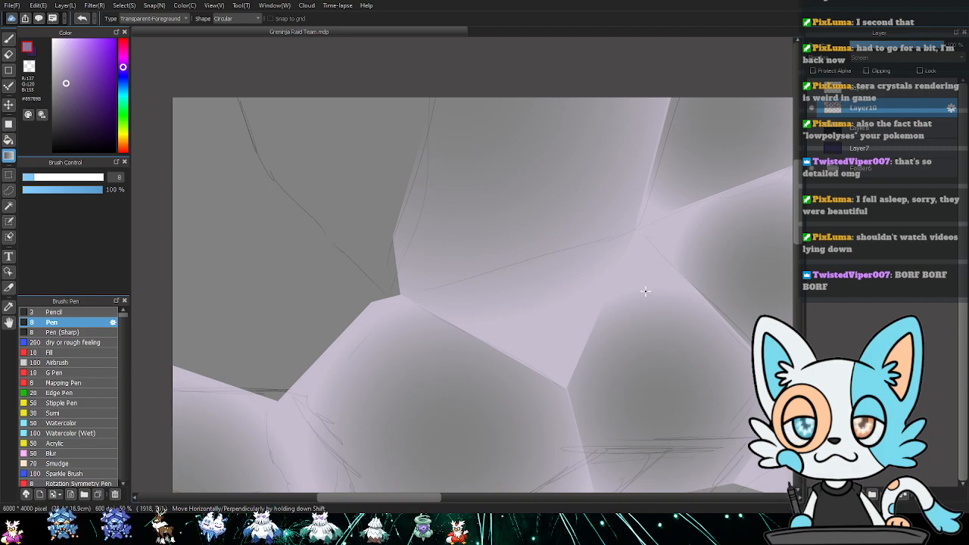
# - Outline the small four-sided facet at the large facet's lower-left border, shade it with a circular gradient from its base to its upper edge, and deselect
pyautogui.moveTo(433, 250); pyautogui.dragTo(546, 250)
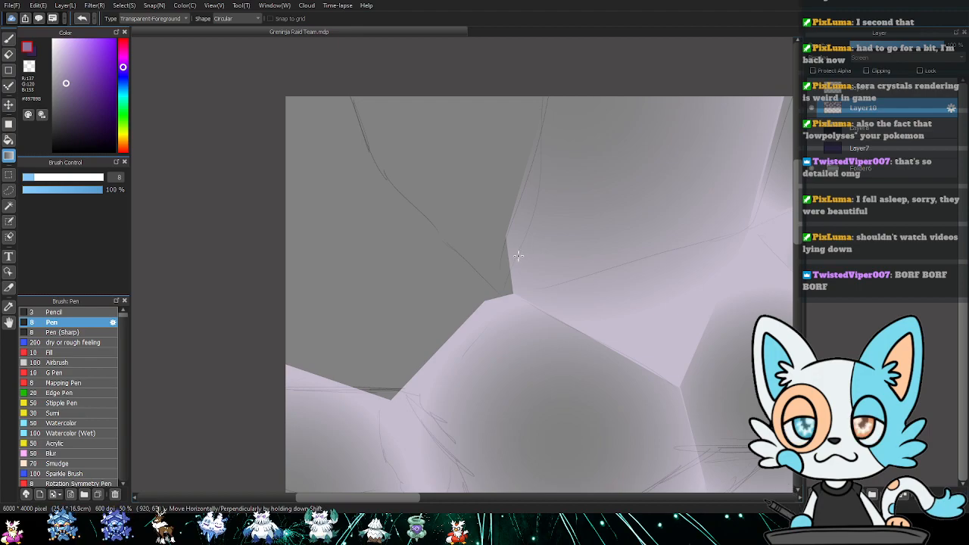
pyautogui.press('m')
pyautogui.click(507, 233)
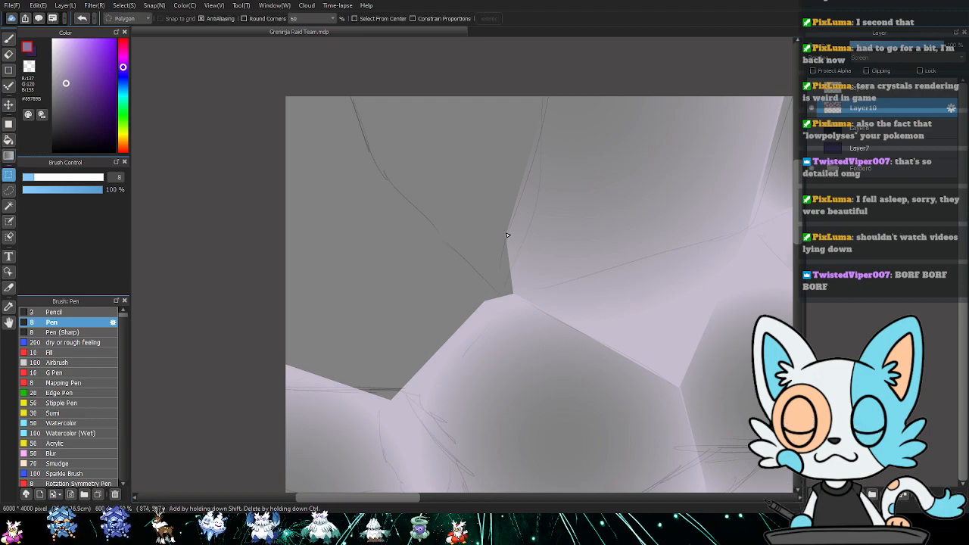
pyautogui.click(437, 230)
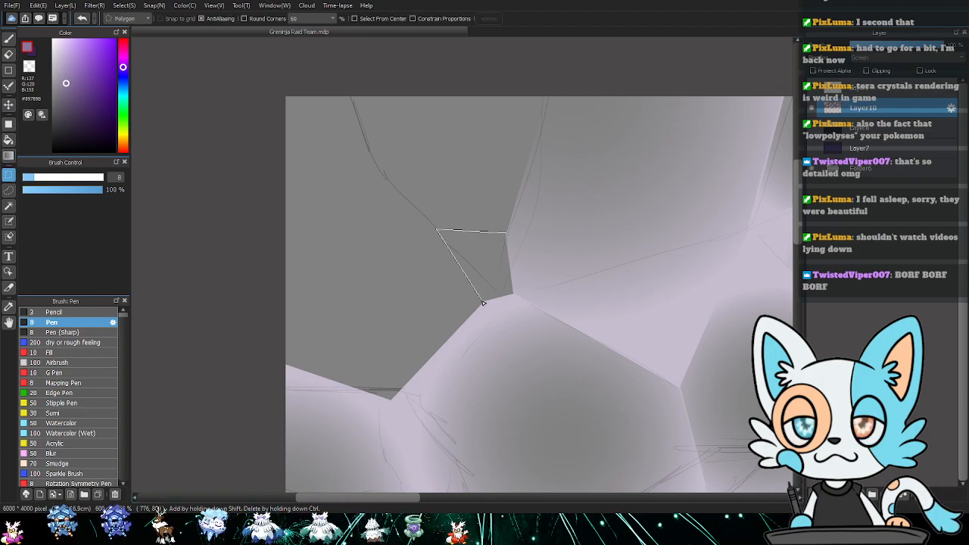
pyautogui.click(507, 234)
pyautogui.press('g')
pyautogui.moveTo(500, 299); pyautogui.dragTo(480, 230)
pyautogui.hotkey('ctrl', 'd')
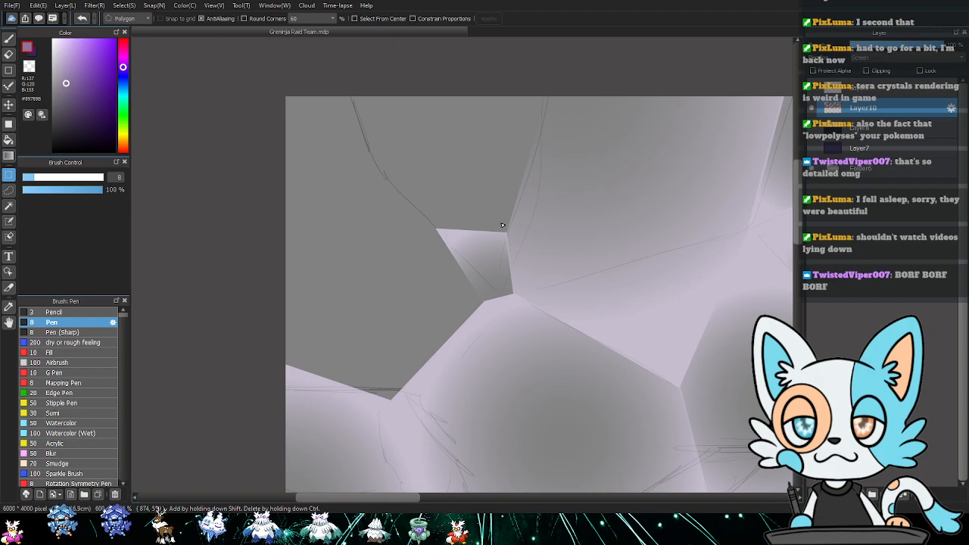
# - Outline the facet between the small four-sided one and the canvas's top edge, shade it with a circular gradient from its upper middle downward, and deselect
pyautogui.press('m')
pyautogui.click(345, 91)
pyautogui.click(377, 179)
pyautogui.click(437, 229)
pyautogui.click(508, 234)
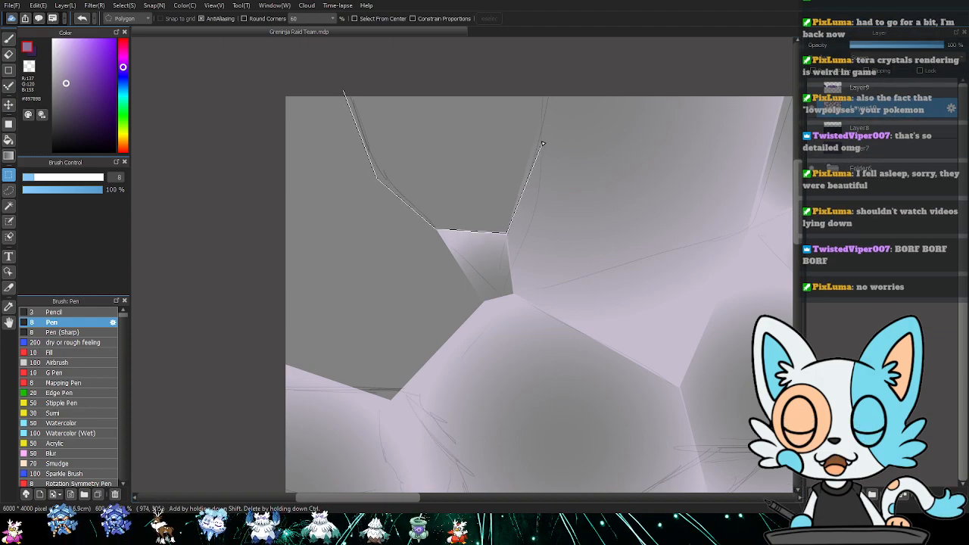
pyautogui.click(558, 85)
pyautogui.click(346, 90)
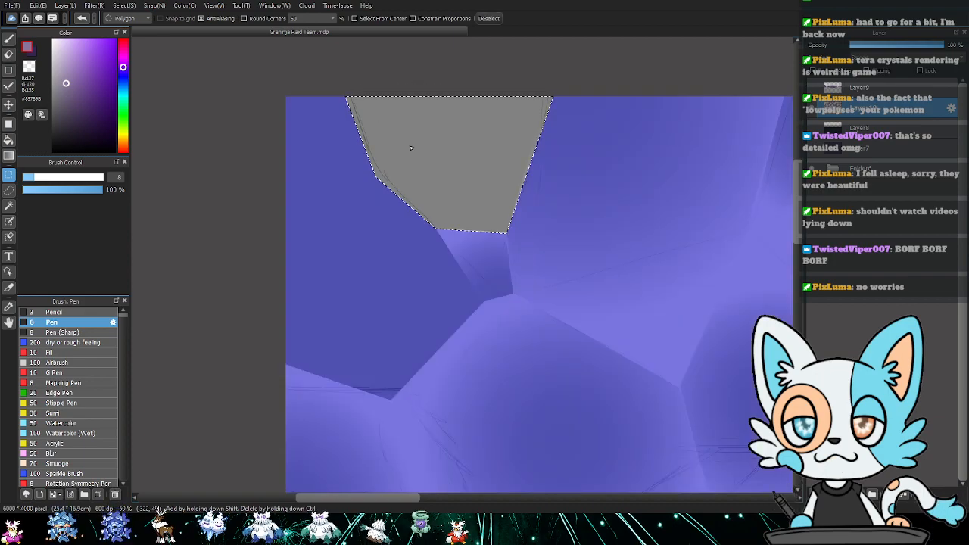
pyautogui.press('g')
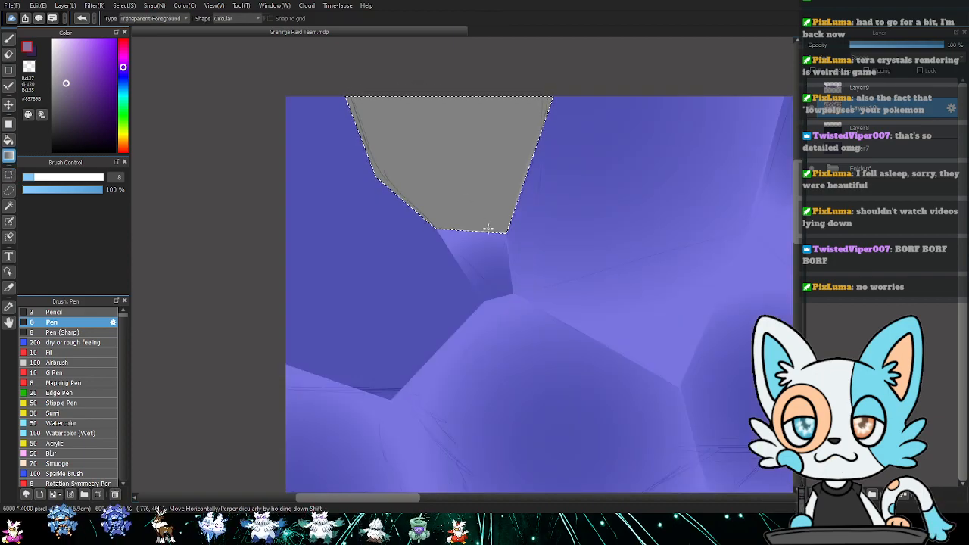
pyautogui.moveTo(428, 125); pyautogui.dragTo(451, 212)
pyautogui.hotkey('ctrl', 'd')
# - Outline a triangular facet from the canvas's left edge to the lower-left border of the top-edge facet
pyautogui.press('m')
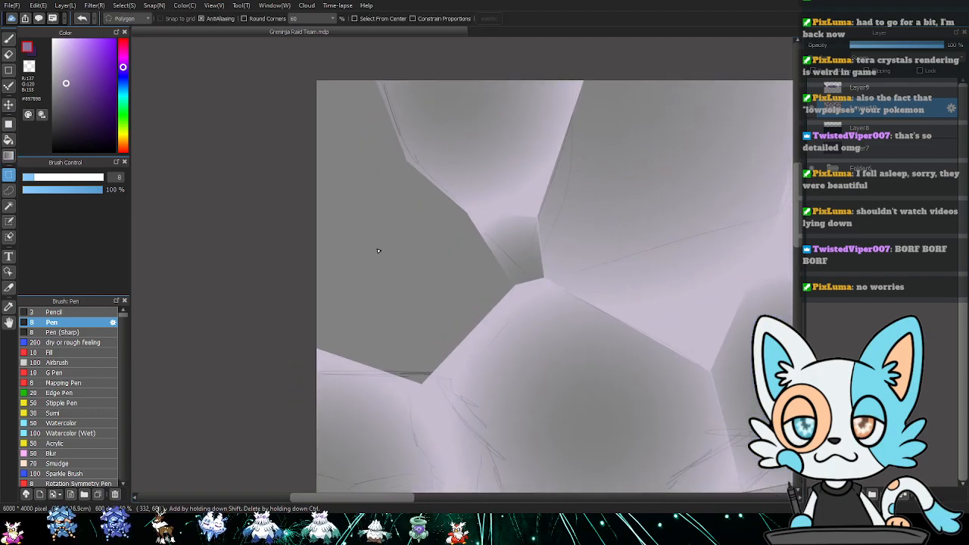
pyautogui.click(406, 163)
pyautogui.click(305, 238)
pyautogui.click(470, 214)
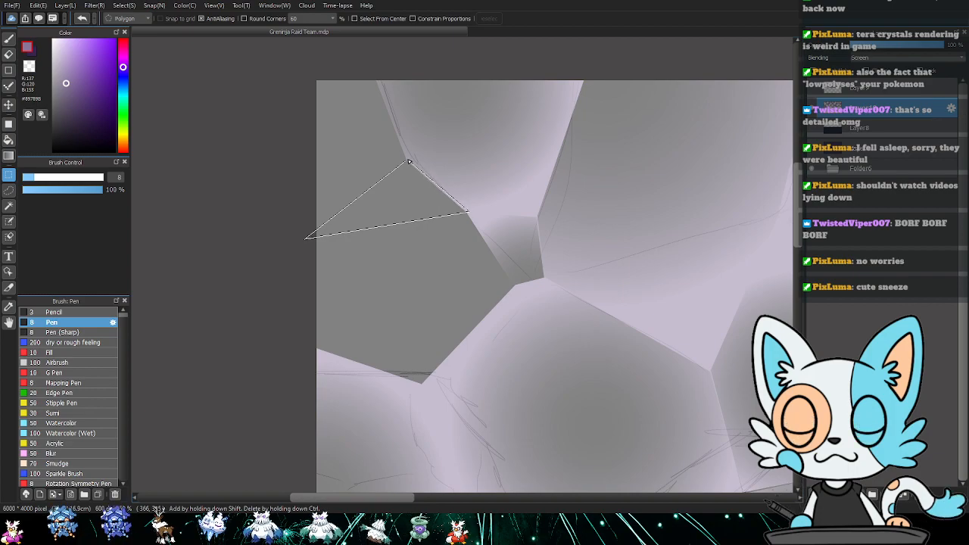
pyautogui.click(405, 163)
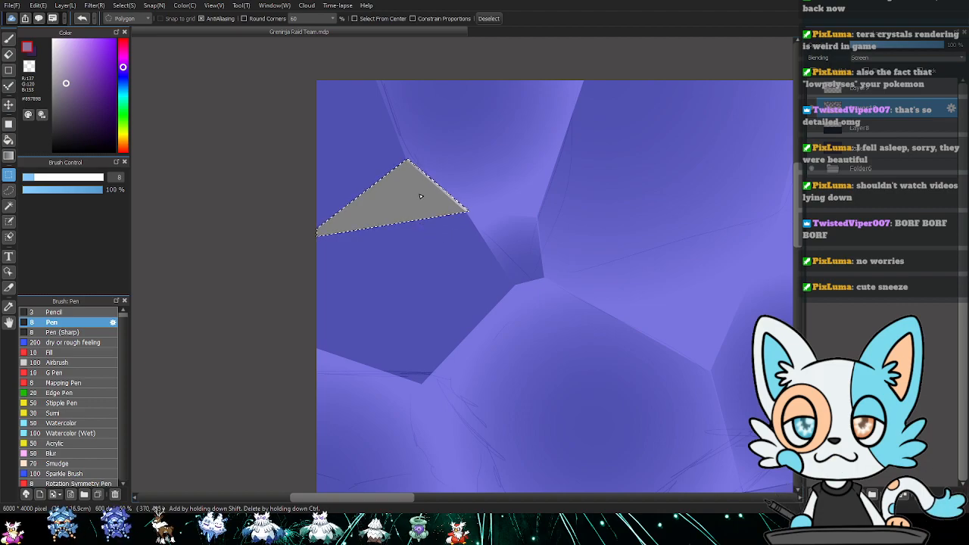
# - Shade the triangle with a circular gradient, undo it, reapply it from the upper-right border to the lower border, and deselect
pyautogui.moveTo(429, 193); pyautogui.dragTo(310, 231)
pyautogui.hotkey('ctrl', 'z')
pyautogui.press('b')
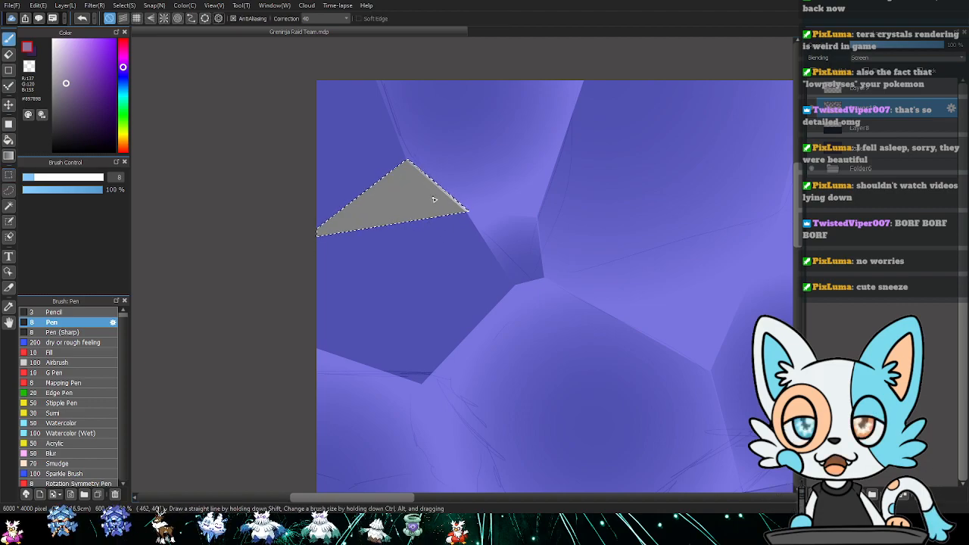
pyautogui.press('g')
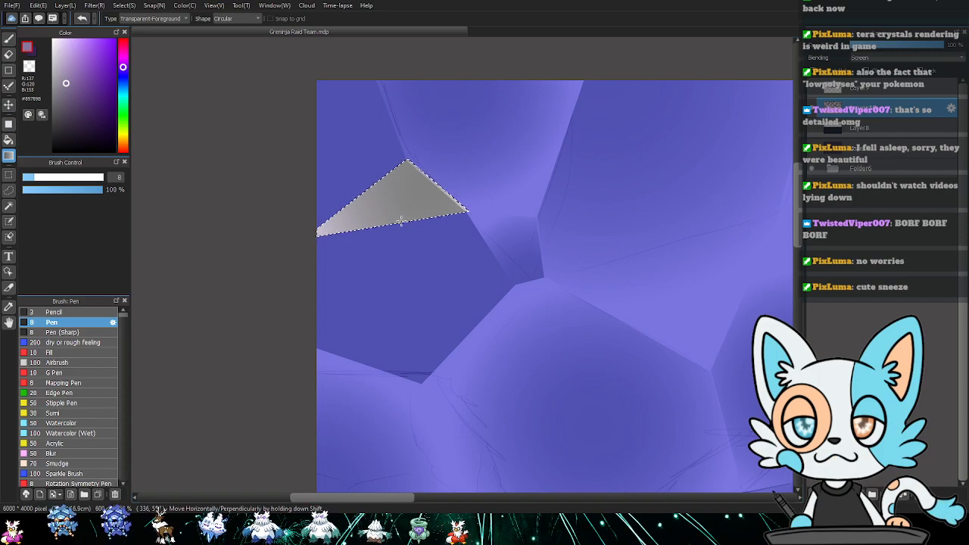
pyautogui.moveTo(429, 178); pyautogui.dragTo(359, 232)
pyautogui.hotkey('ctrl', 'd')
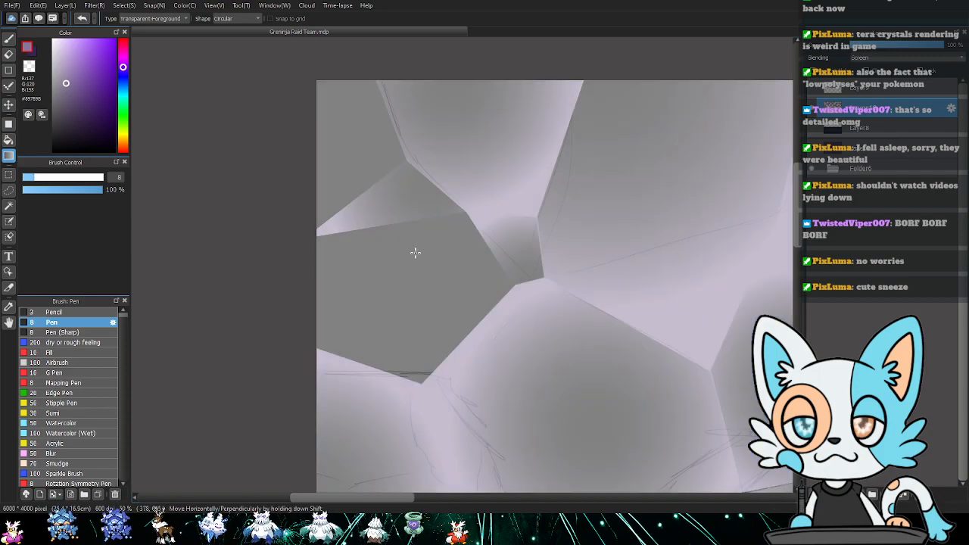
# - Outline the five-sided facet beneath the triangle at the canvas's left edge and shade it with a circular gradient from its centre to its upper border
pyautogui.press('m')
pyautogui.click(309, 238)
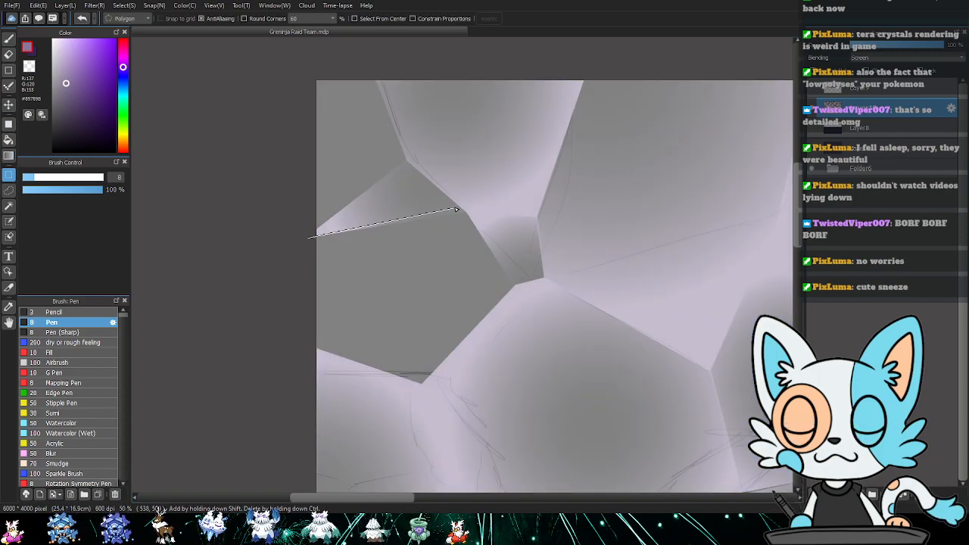
pyautogui.click(467, 211)
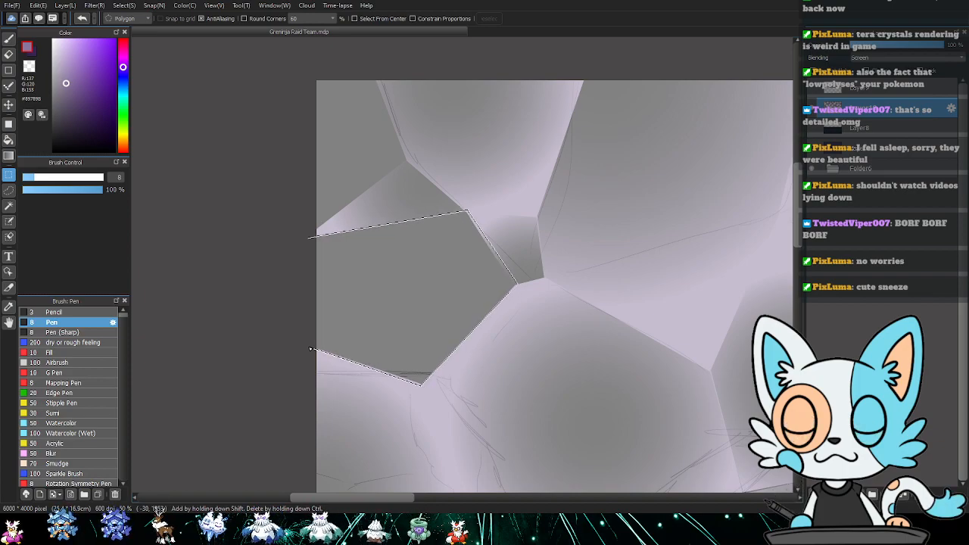
pyautogui.click(310, 239)
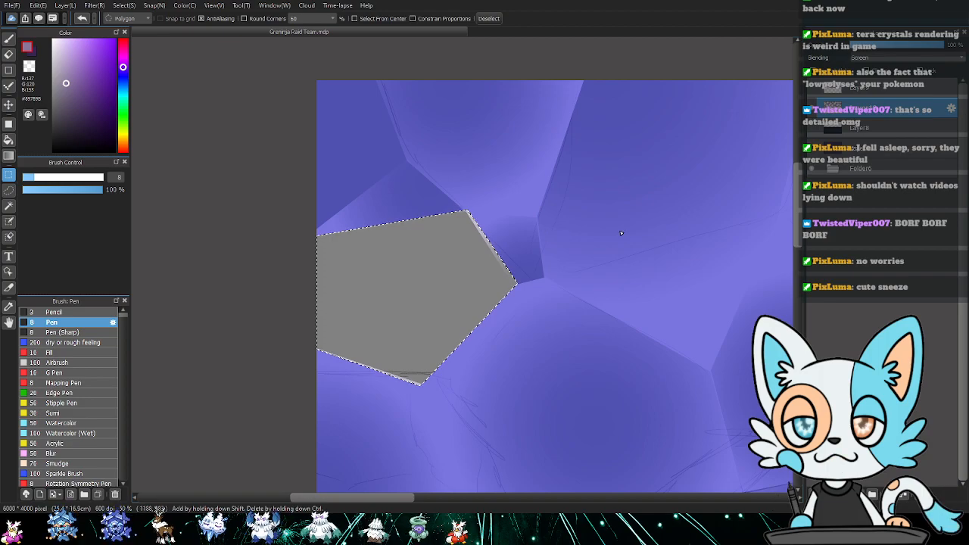
pyautogui.press('g')
pyautogui.moveTo(403, 294); pyautogui.dragTo(403, 218)
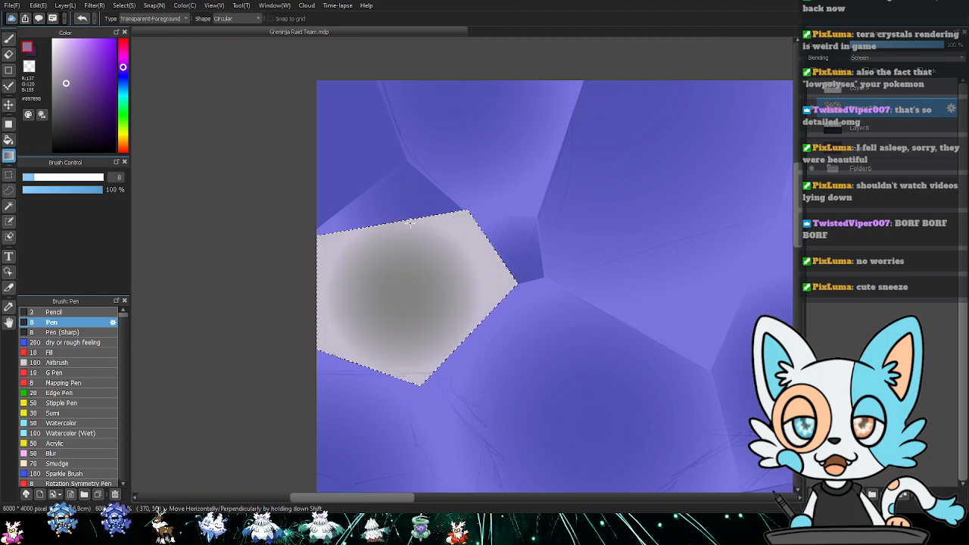
# - Deselect the five-sided facet and outline the remaining corner facet between the canvas's top and left edges, following the triangle's upper border
pyautogui.hotkey('ctrl', 'd')
pyautogui.press('m')
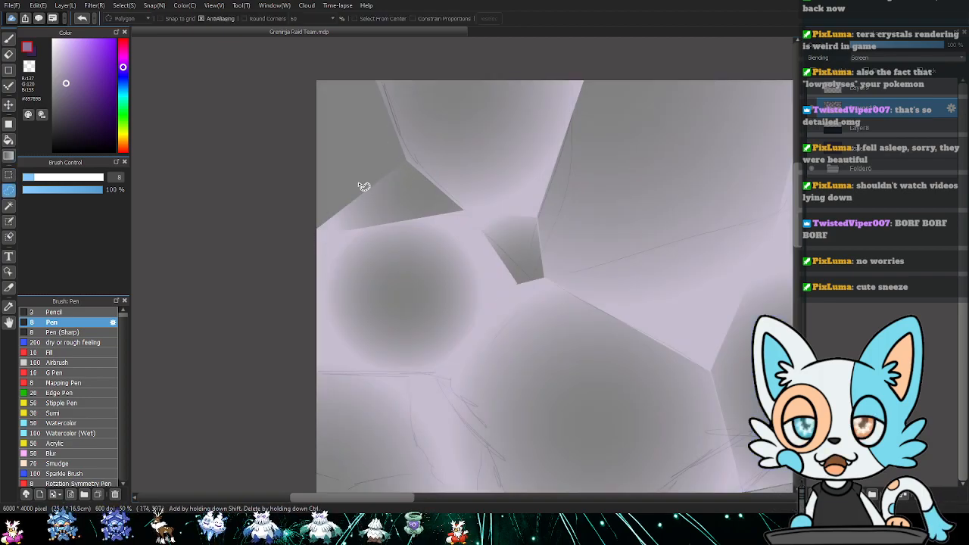
pyautogui.click(316, 231)
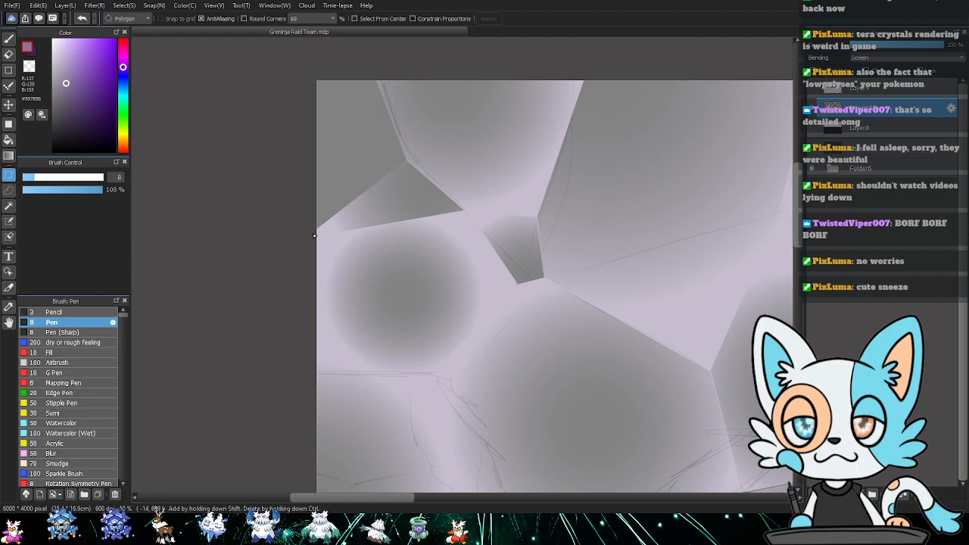
pyautogui.click(406, 162)
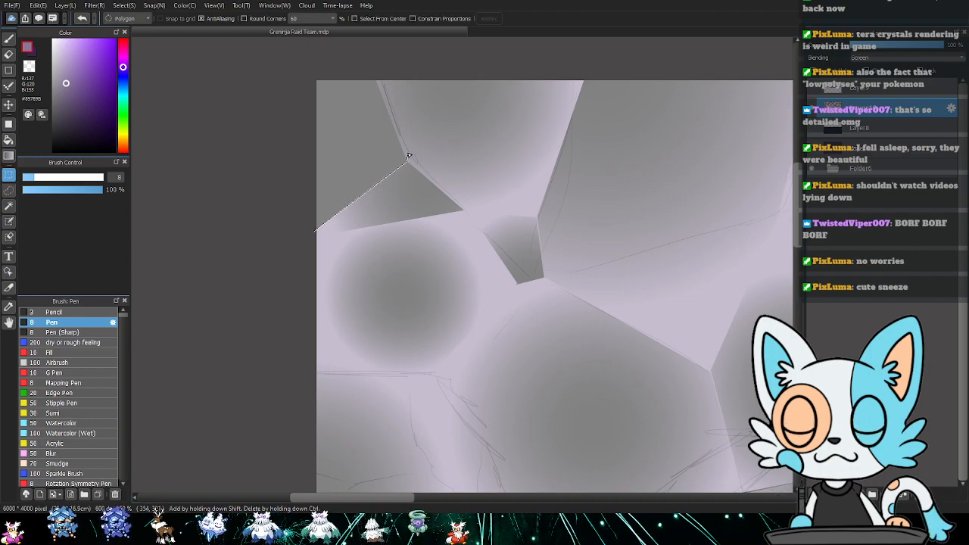
pyautogui.click(374, 67)
pyautogui.click(301, 76)
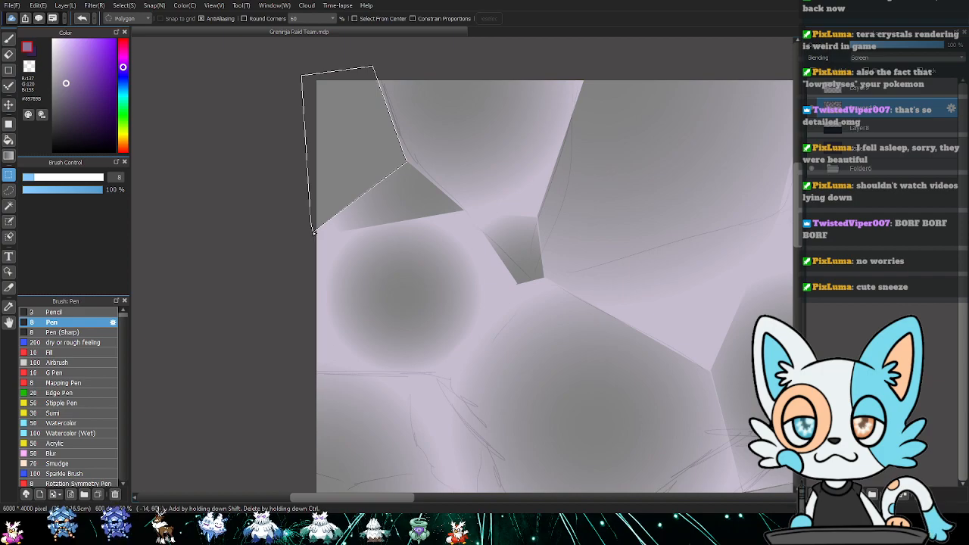
pyautogui.click(314, 231)
# - Shade the corner facet with a circular gradient, undo it, reapply it from near the left edge toward the lower right, and deselect
pyautogui.press('g')
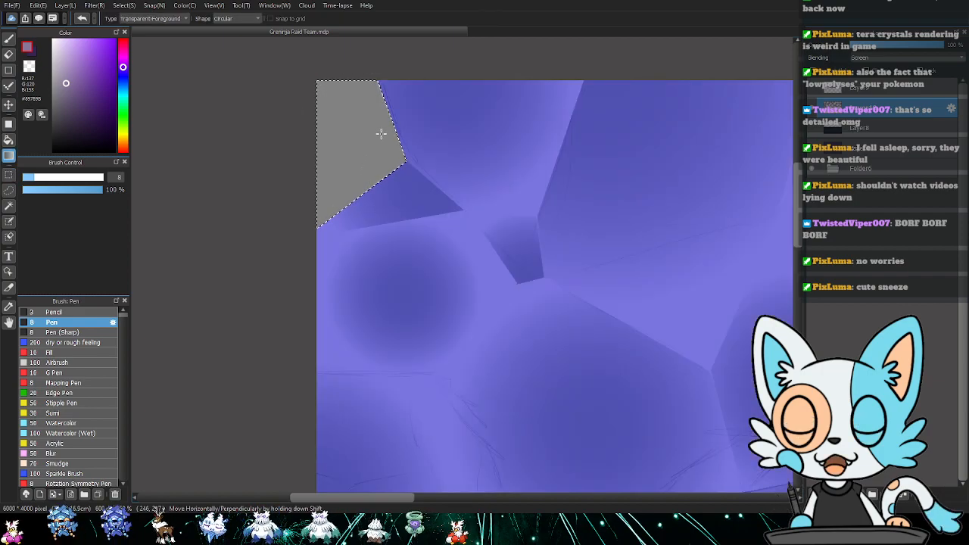
pyautogui.moveTo(353, 94); pyautogui.dragTo(350, 190)
pyautogui.hotkey('ctrl', 'z')
pyautogui.moveTo(321, 125); pyautogui.dragTo(397, 193)
pyautogui.hotkey('ctrl', 'd')
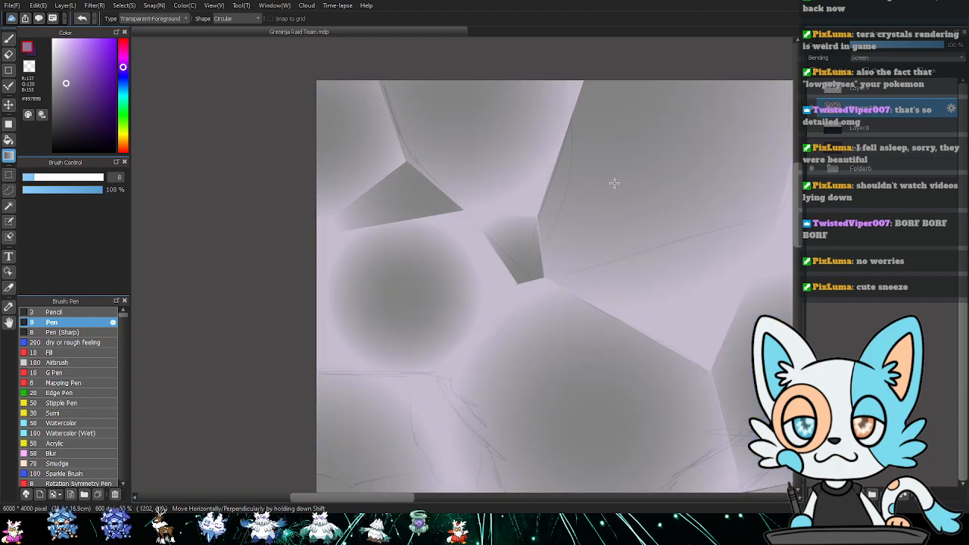
# - Show the purple base layer and the crystal rocks layer, and tone down the facet wall on Layer10
pyautogui.scroll(-3, 616, 182)
pyautogui.click(812, 148)
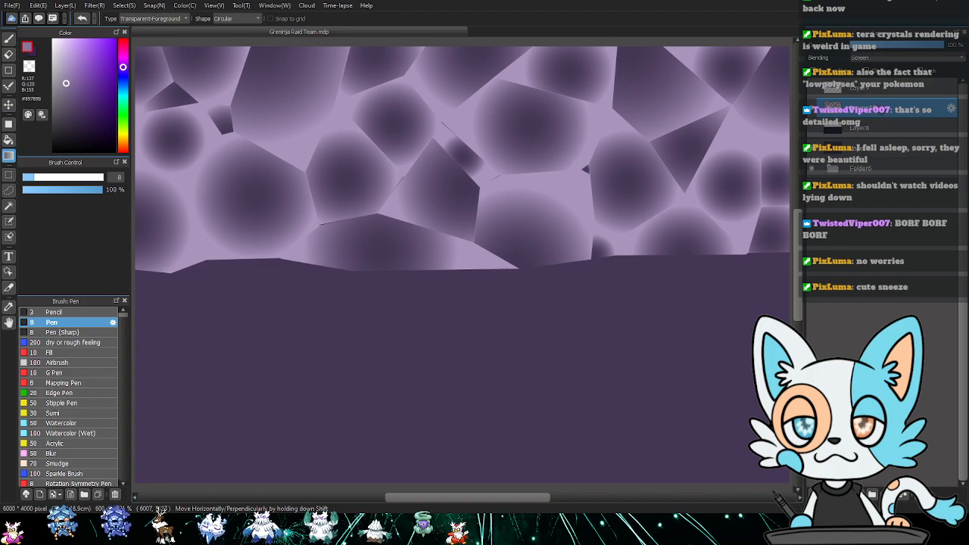
pyautogui.click(820, 97)
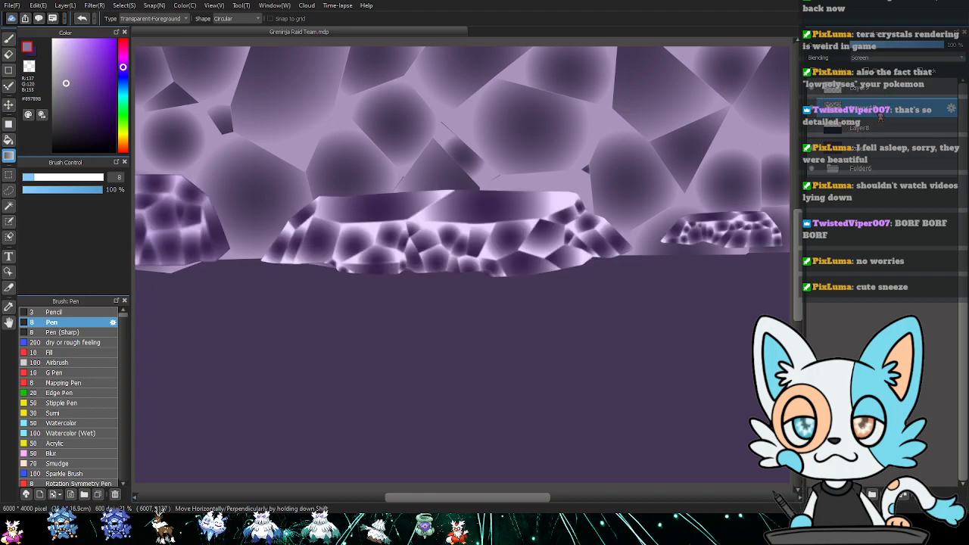
pyautogui.click(888, 59)
pyautogui.click(882, 76)
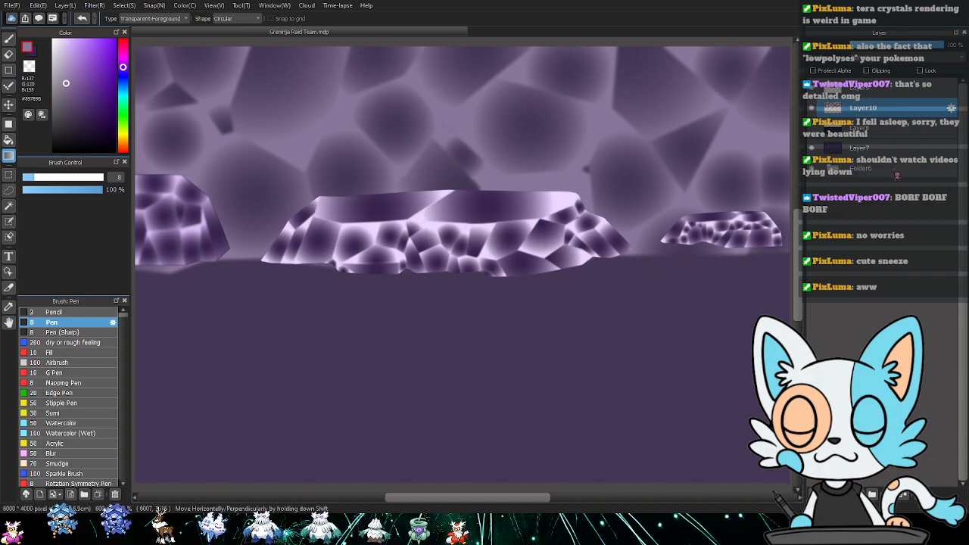
# - Lasso the central crystal platform on the rocks layer, shift it slightly lower, and deselect
pyautogui.click(880, 95)
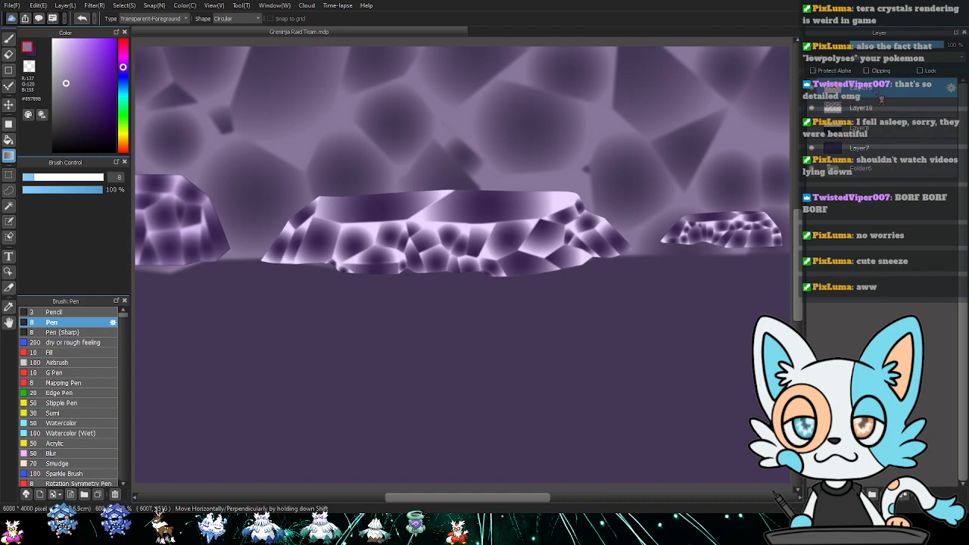
pyautogui.press('m')
pyautogui.press('l')
pyautogui.moveTo(256, 272)
pyautogui.mouseDown()
pyautogui.moveTo(359, 162)
pyautogui.moveTo(656, 216)
pyautogui.moveTo(586, 295)
pyautogui.moveTo(256, 272)
pyautogui.mouseUp()
pyautogui.press('v')
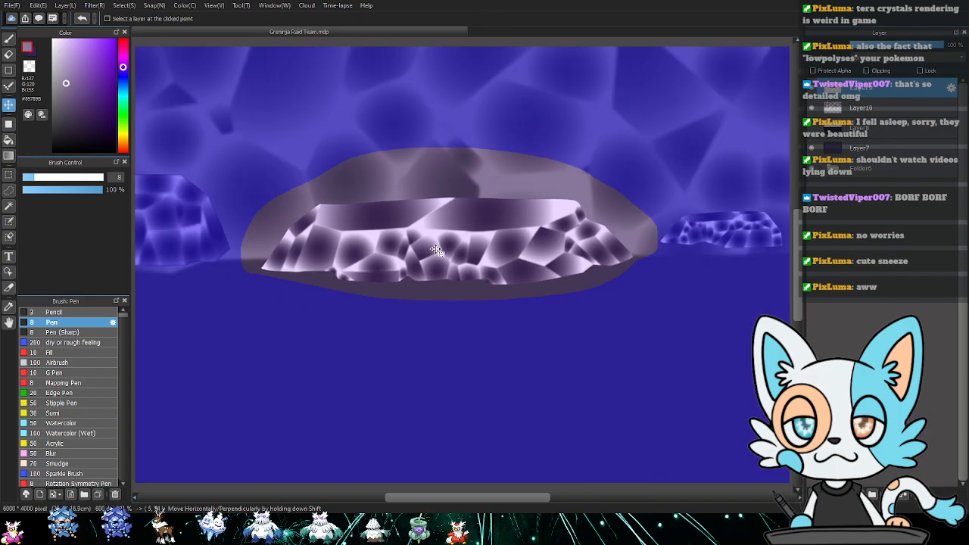
pyautogui.hotkey('ctrl', 'd')
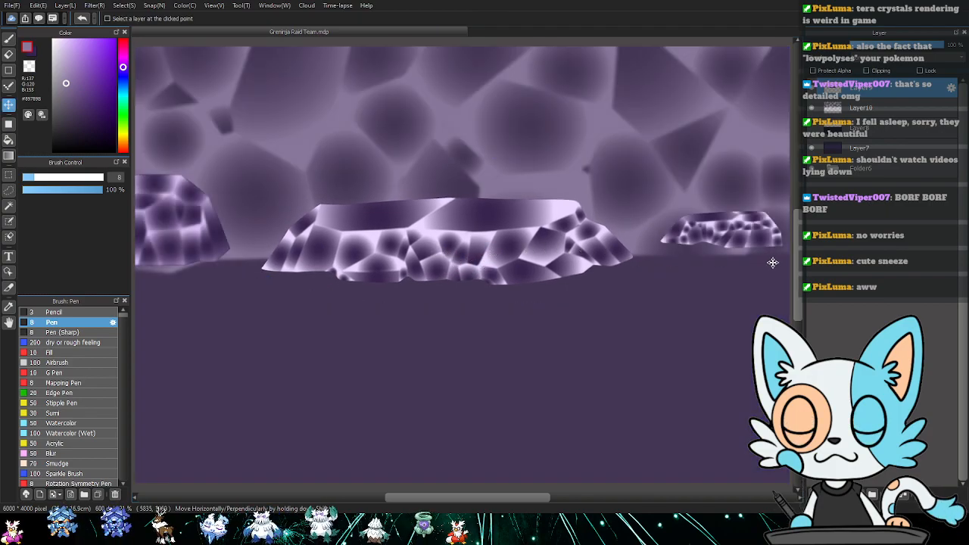
# - Show the dark floor on Layer8 above the facet wall layer and soften the floor's upper edge
pyautogui.click(813, 130)
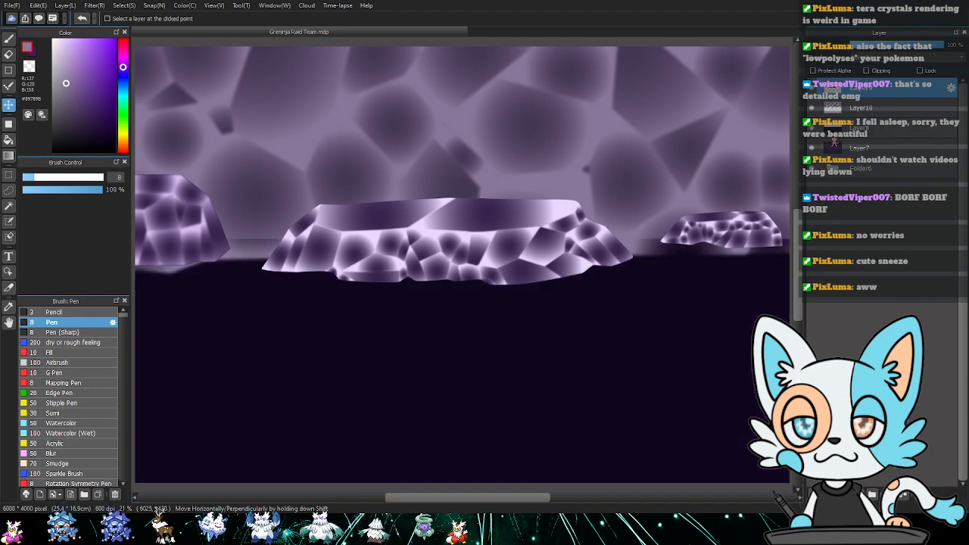
pyautogui.moveTo(837, 110); pyautogui.dragTo(846, 142)
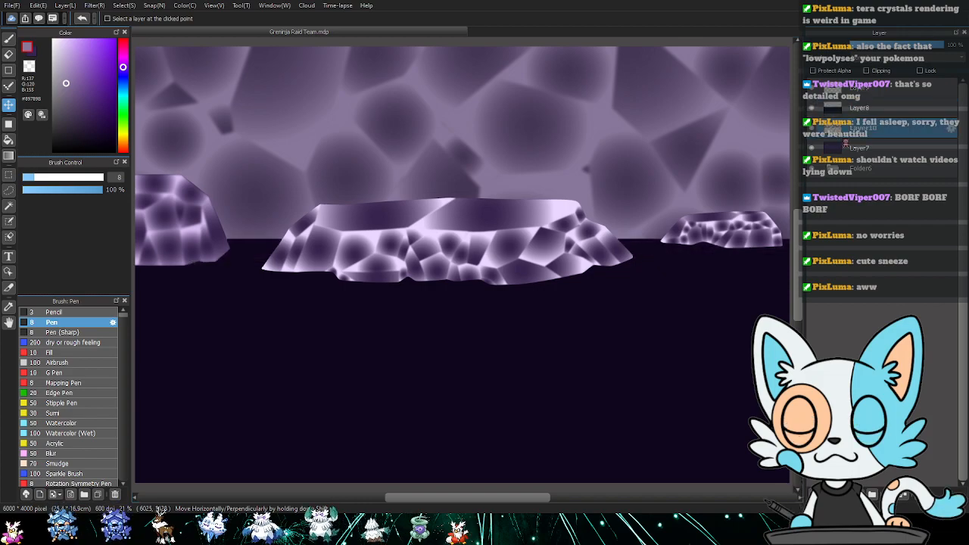
pyautogui.click(840, 109)
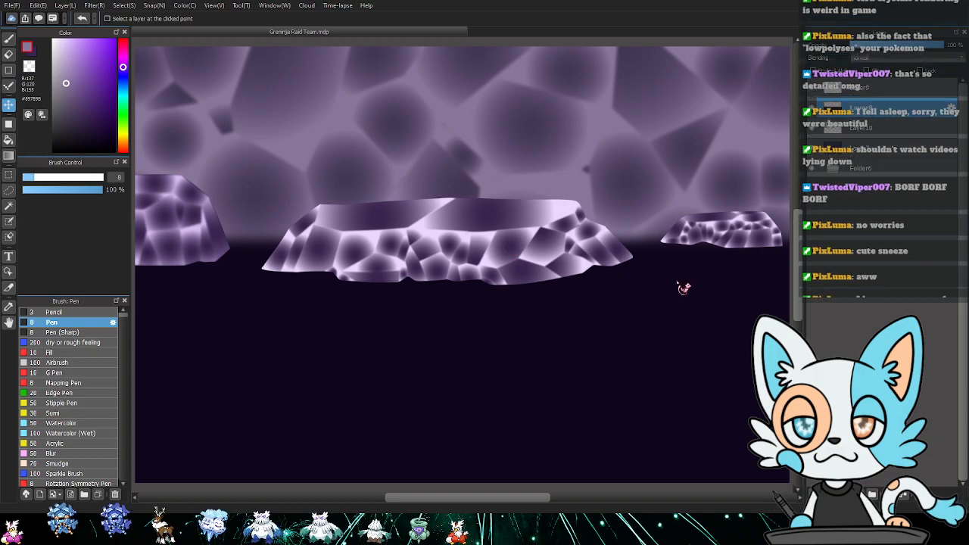
# - Try a heavy blur filter on the crystal rocks layer and undo it
pyautogui.scroll(-1, 697, 243)
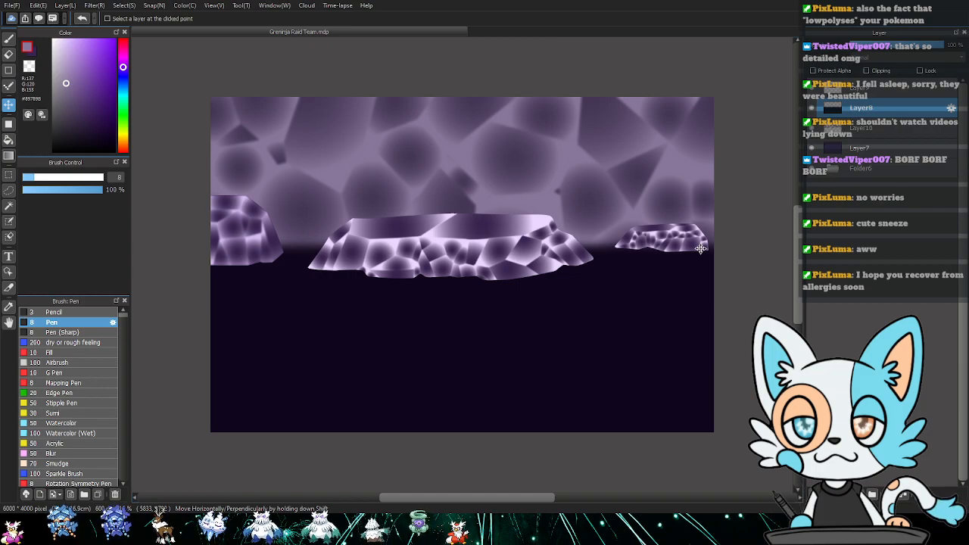
pyautogui.click(876, 93)
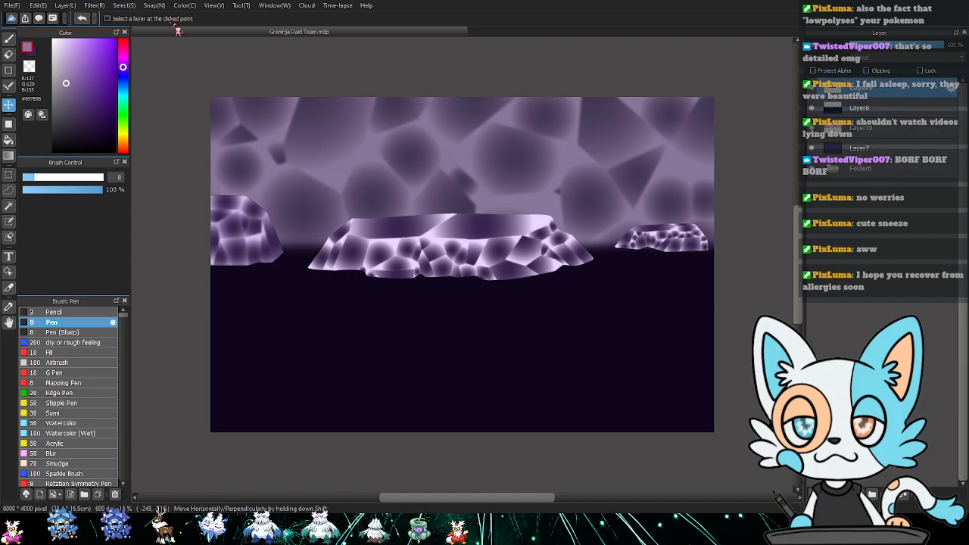
pyautogui.click(97, 7)
pyautogui.click(109, 150)
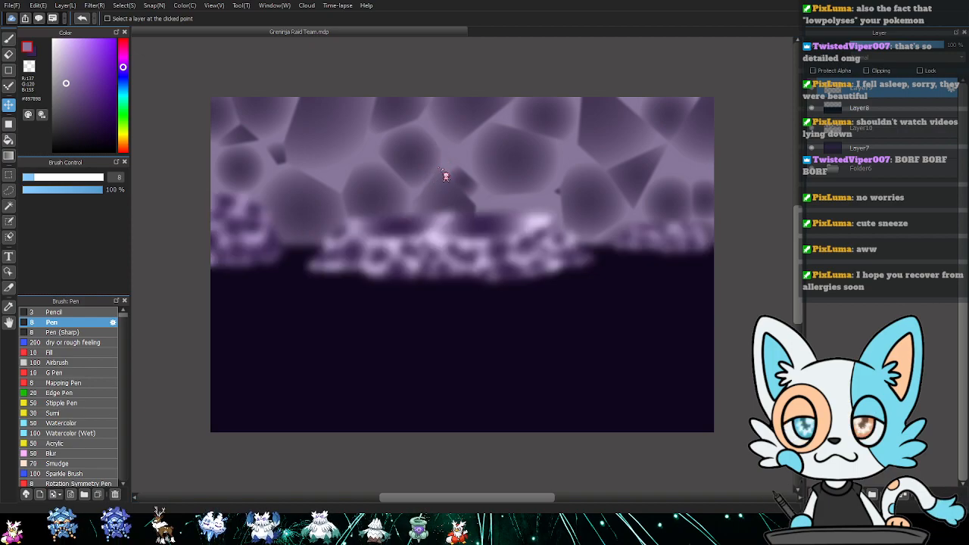
pyautogui.hotkey('ctrl', 'z')
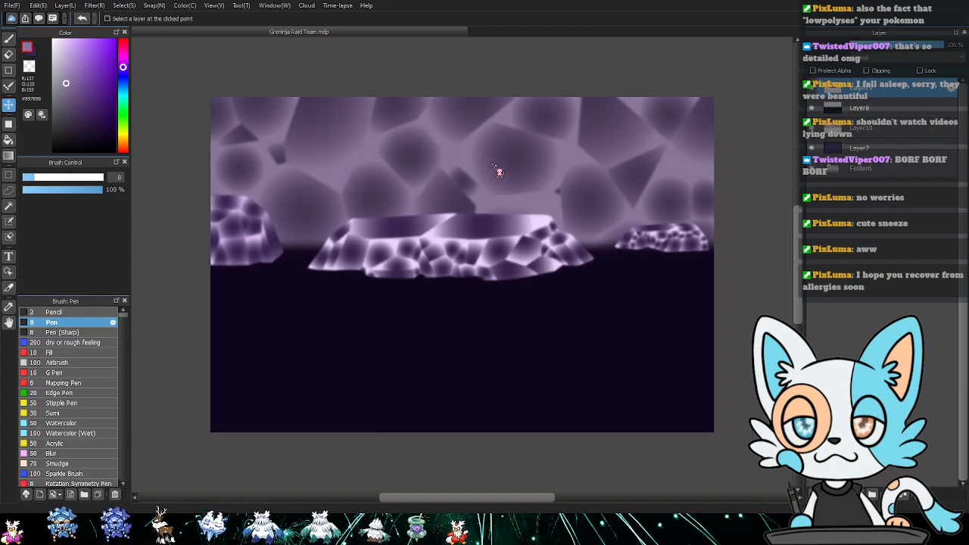
# - Lower the opacity of the facet wall on Layer10 and merge it into Layer7 beneath
pyautogui.click(846, 133)
pyautogui.moveTo(932, 50); pyautogui.dragTo(906, 56)
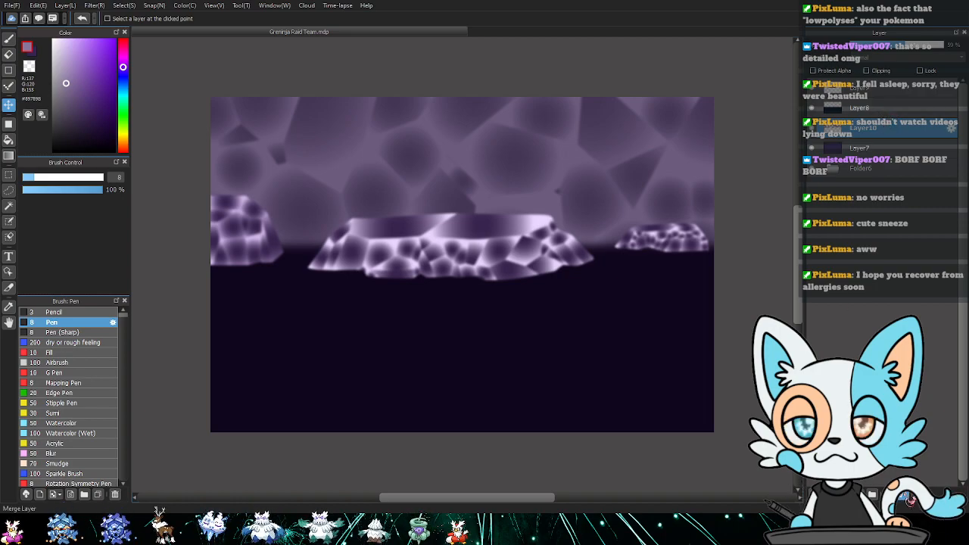
pyautogui.click(908, 499)
# - Make Layer8 active, sample the floor's near-black purple, and lighten the brush colour to #261539
pyautogui.click(884, 92)
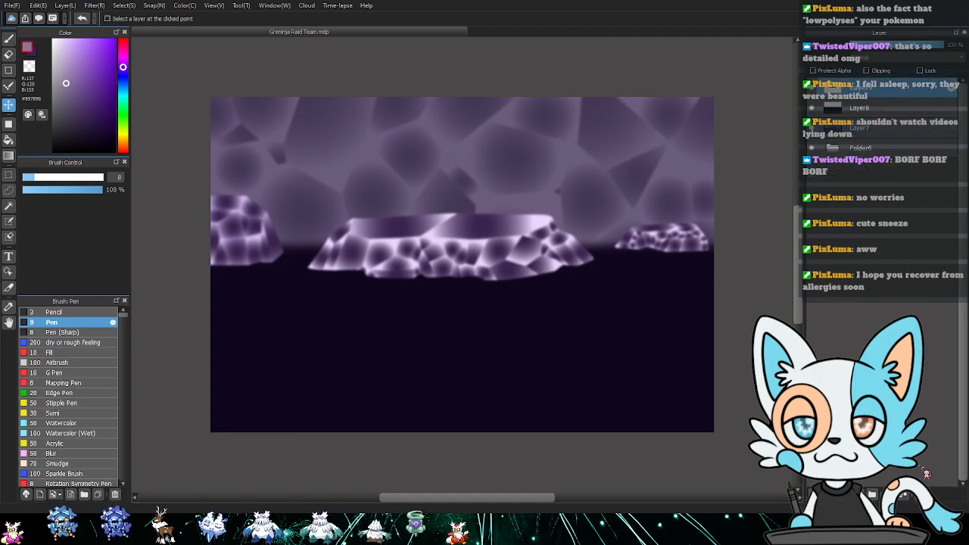
pyautogui.click(900, 109)
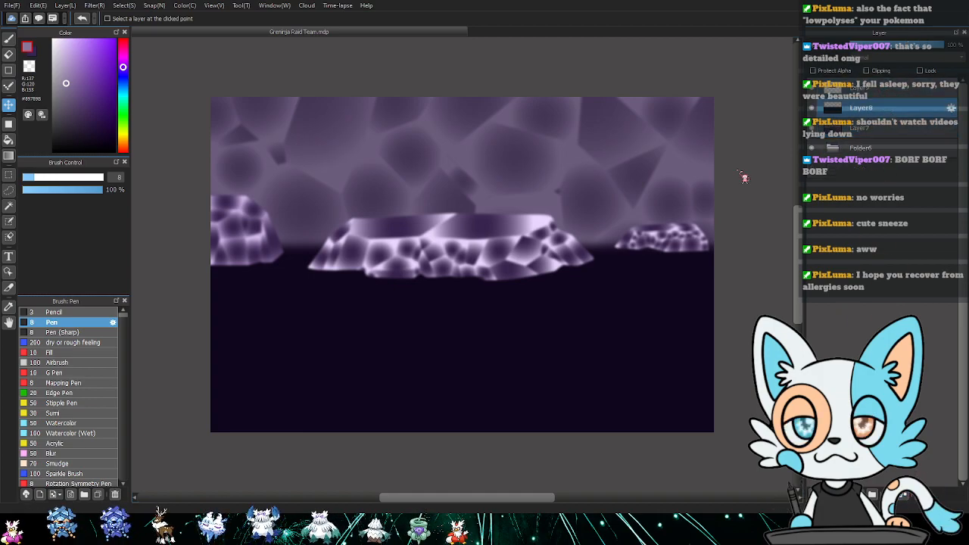
pyautogui.press('i')
pyautogui.click(424, 381)
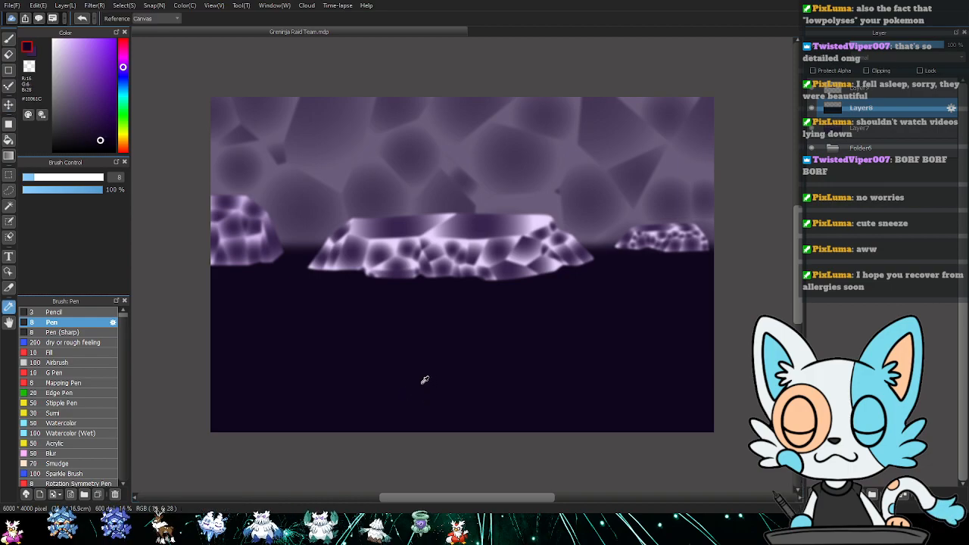
pyautogui.press('b')
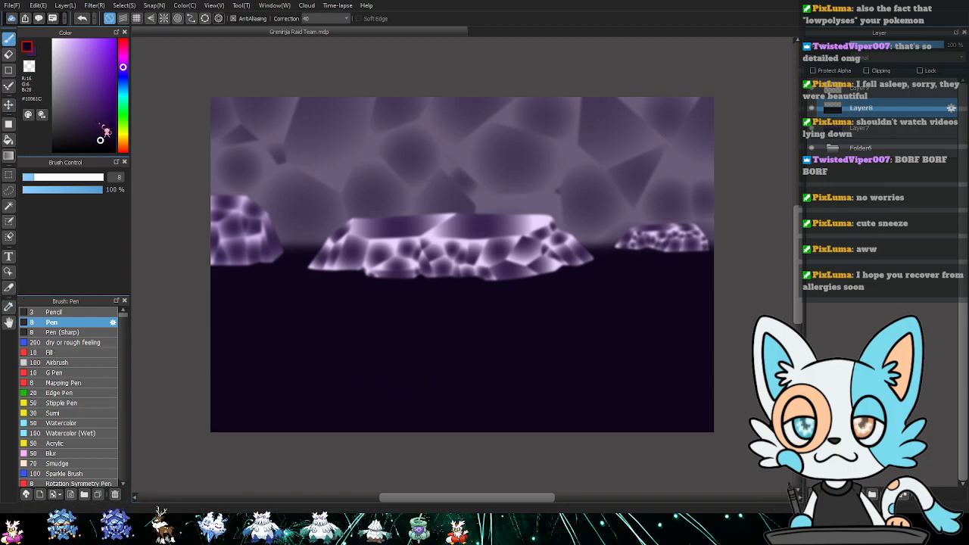
pyautogui.click(92, 128)
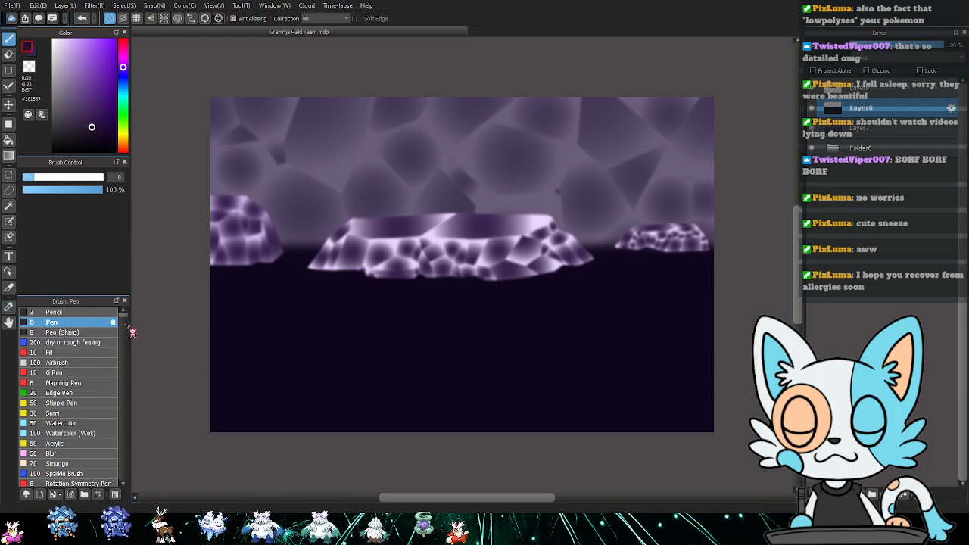
# - Try textured strokes on the dark floor with the dry or rough feeling brush at sizes 200 and 1000, then reduce the brush size
pyautogui.click(107, 346)
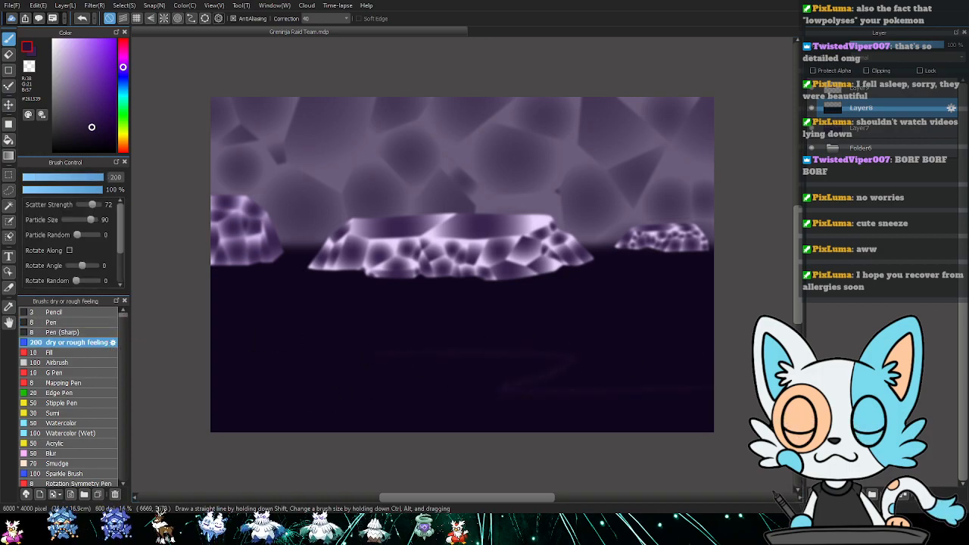
pyautogui.moveTo(110, 186); pyautogui.dragTo(125, 178)
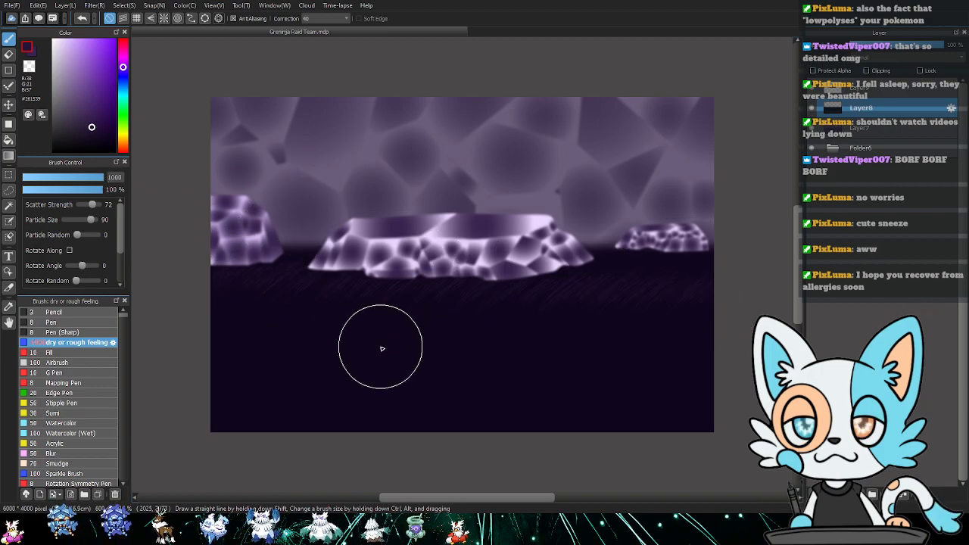
pyautogui.click(49, 178)
# - Switch to Mesh Scraping Brush1 at size 300, try horizontal strokes across the floor below the rocks, and undo them
pyautogui.scroll(-10, 136, 309)
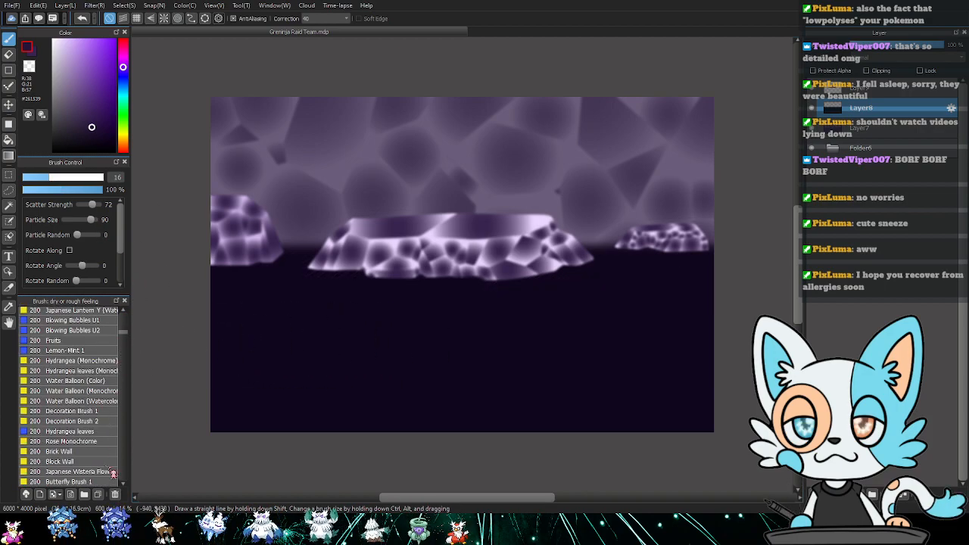
pyautogui.moveTo(133, 344)
pyautogui.mouseDown()
pyautogui.moveTo(132, 488)
pyautogui.moveTo(114, 454)
pyautogui.mouseUp()
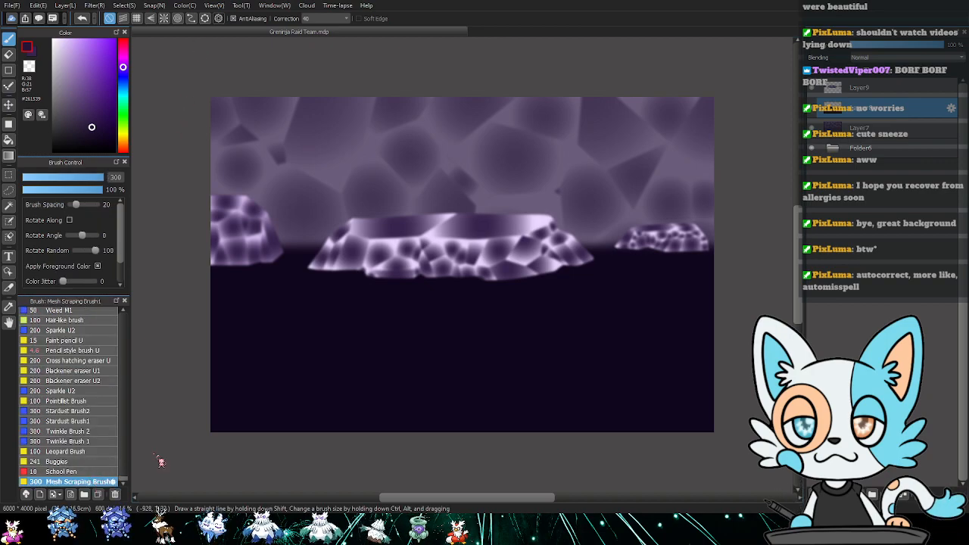
pyautogui.moveTo(201, 274); pyautogui.dragTo(715, 282)
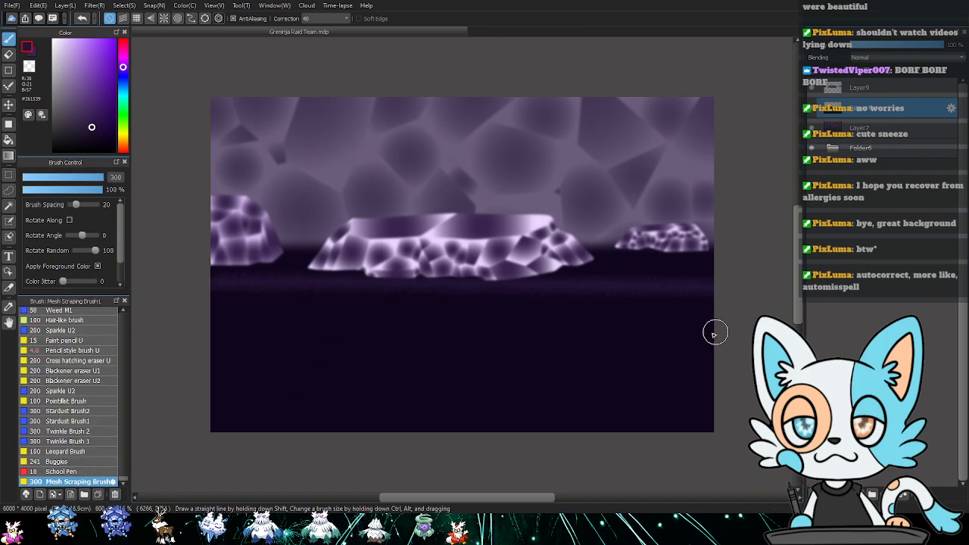
pyautogui.hotkey('ctrl', 'z')
pyautogui.moveTo(178, 262); pyautogui.dragTo(296, 266)
pyautogui.hotkey('ctrl', 'z')
# - Set the Mesh Scraping brush size to 443, test a stroke across the floor's upper part, and undo it
pyautogui.moveTo(182, 268); pyautogui.dragTo(193, 241)
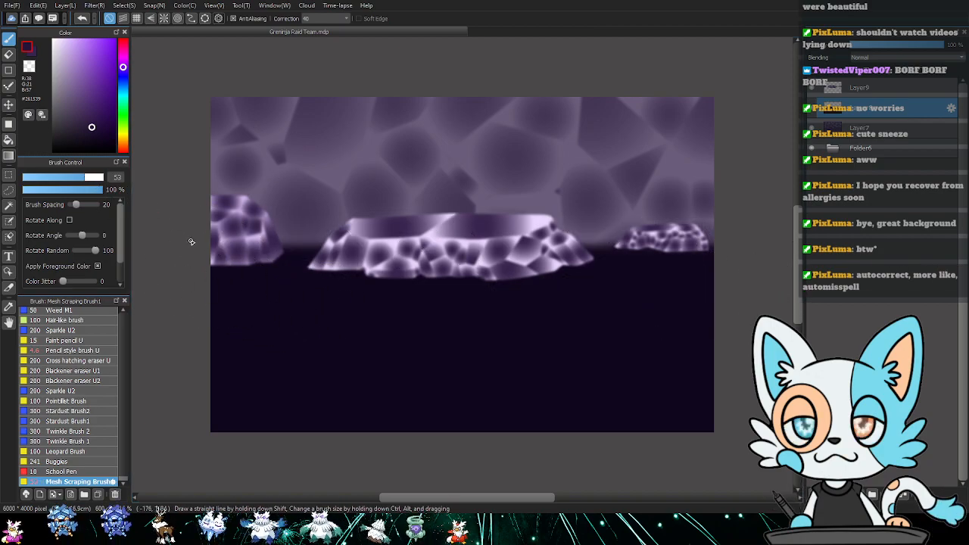
pyautogui.moveTo(98, 180); pyautogui.dragTo(145, 190)
pyautogui.moveTo(212, 264); pyautogui.dragTo(708, 271)
pyautogui.hotkey('ctrl', 'z')
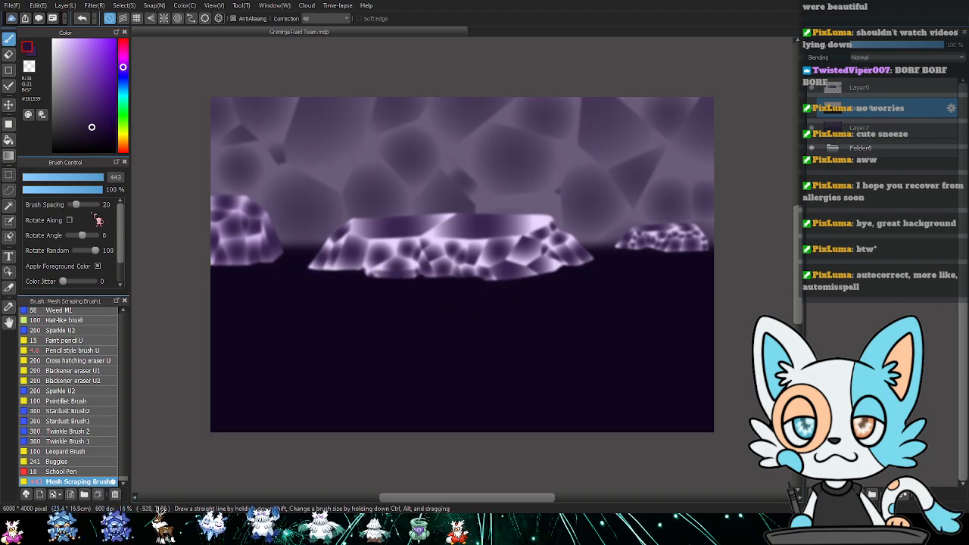
# - Streak the floor with wide horizontal strokes at 32% and then 11% brush opacity, and sample #38244F from the crystal wall
pyautogui.click(50, 190)
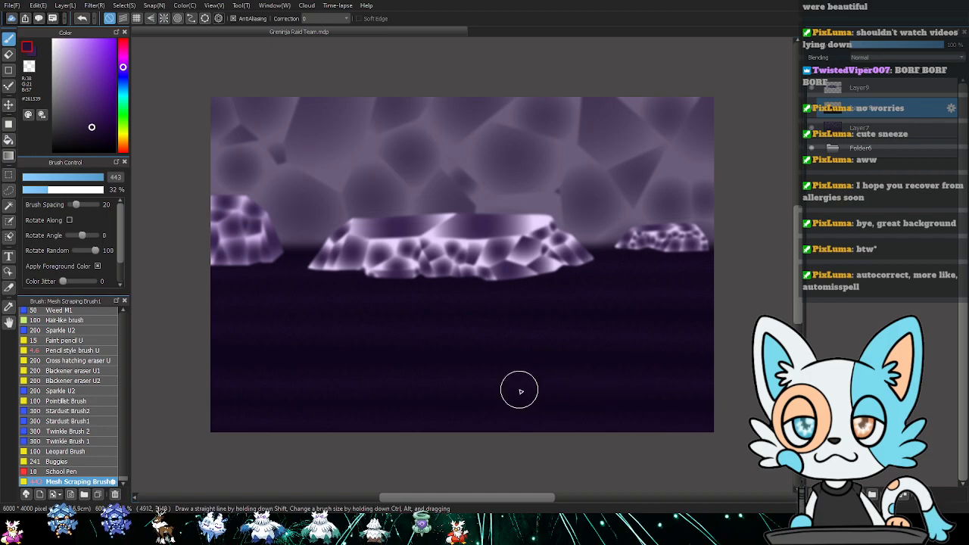
pyautogui.click(31, 189)
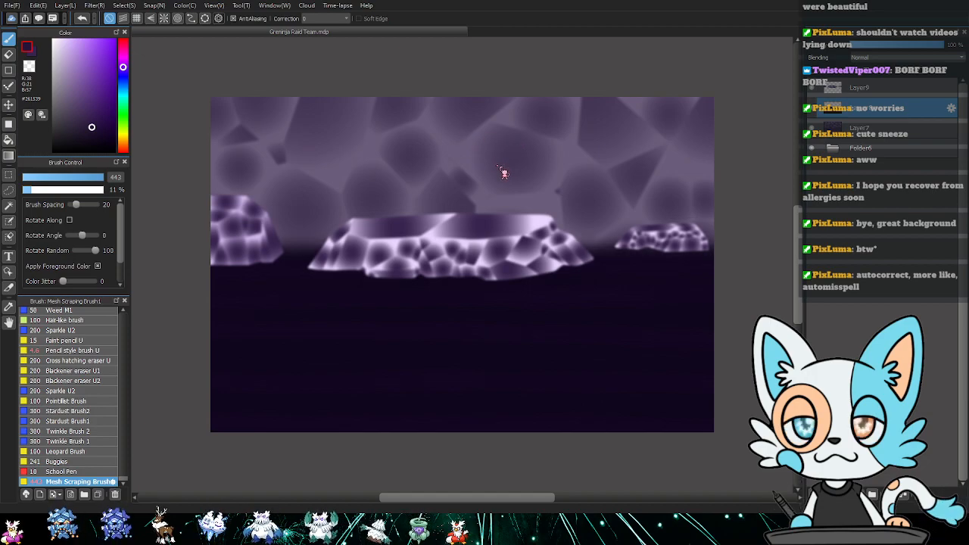
pyautogui.keyDown('alt'); pyautogui.click(583, 190); pyautogui.keyUp('alt')
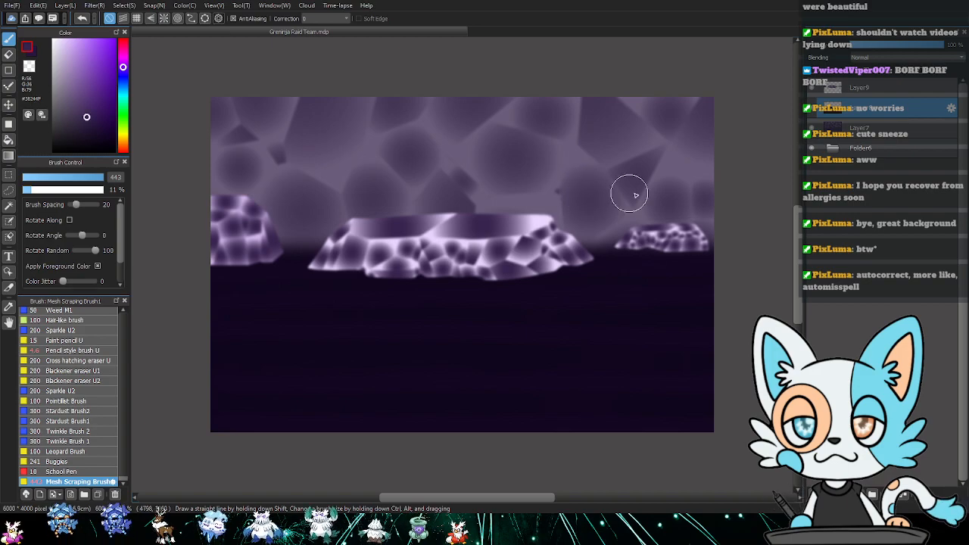
# - Sample the floor's dark purple and darken it to #080318 for streaking the floor
pyautogui.keyDown('alt'); pyautogui.click(581, 315); pyautogui.keyUp('alt')
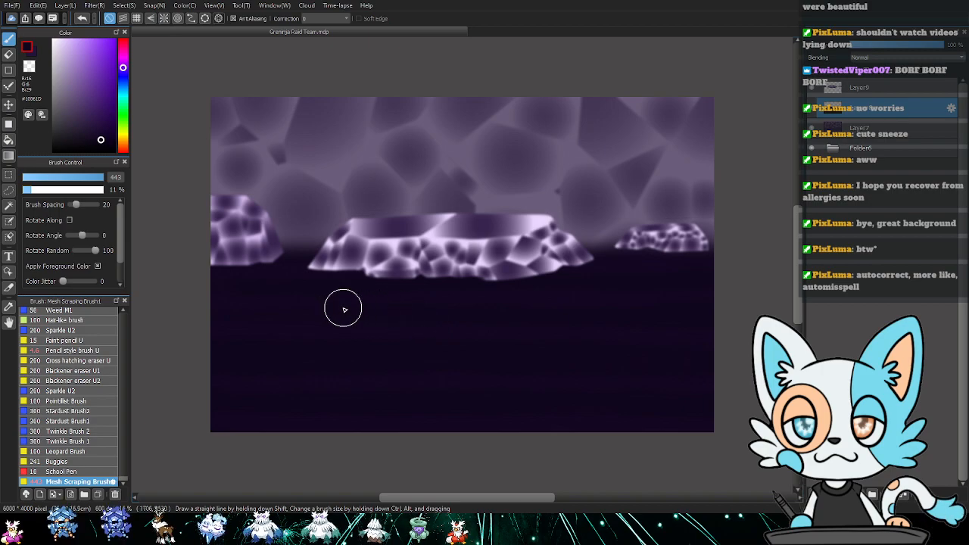
pyautogui.click(103, 146)
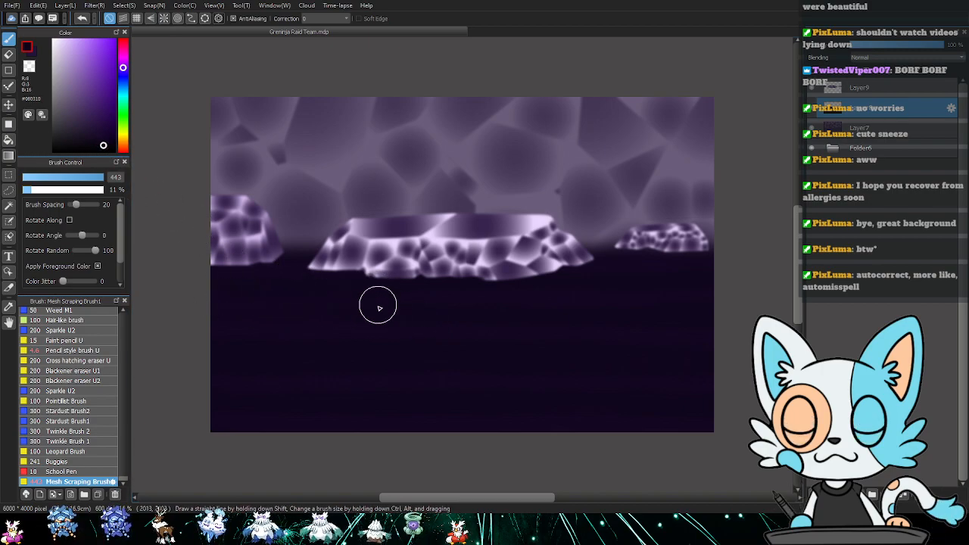
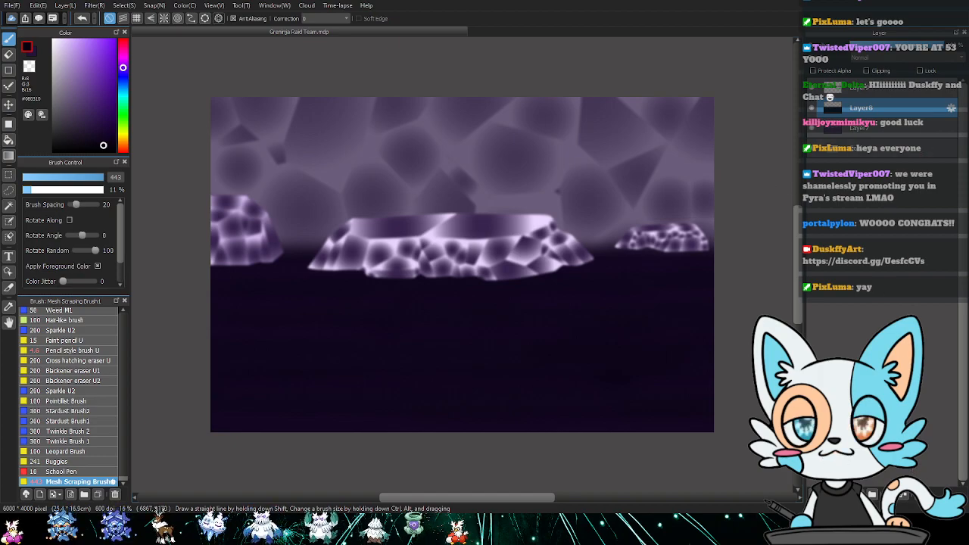
# - Try merging the floor layer Layer8 down into Layer7, and undo the merge
pyautogui.click(904, 495)
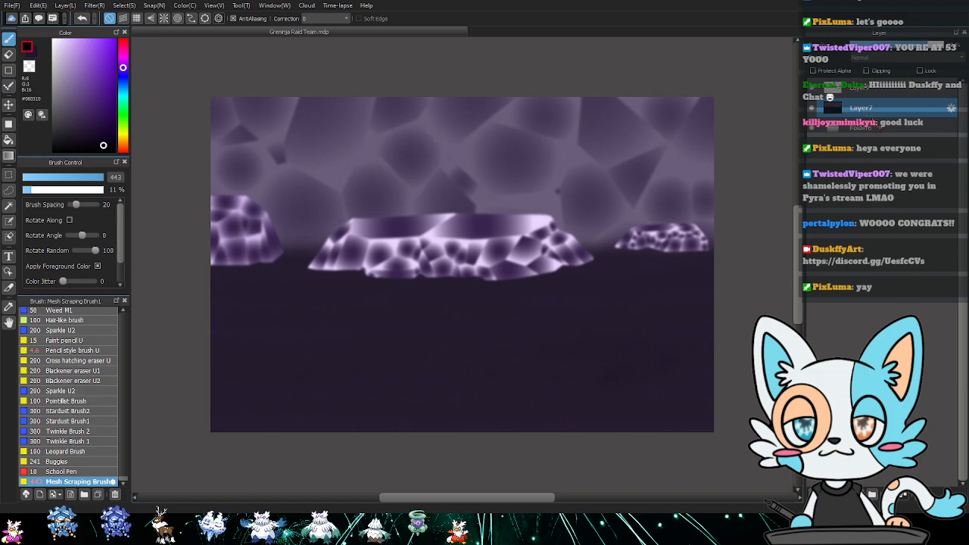
pyautogui.hotkey('ctrl', 'z')
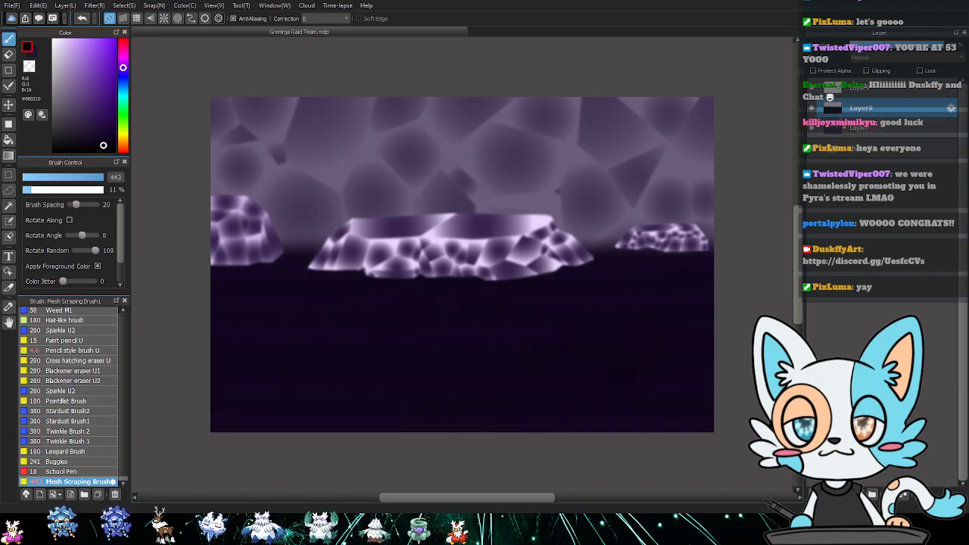
# - Add an empty layer beneath Layer7 and merge Layer7, Layer8 and Layer9 down into it
pyautogui.click(861, 133)
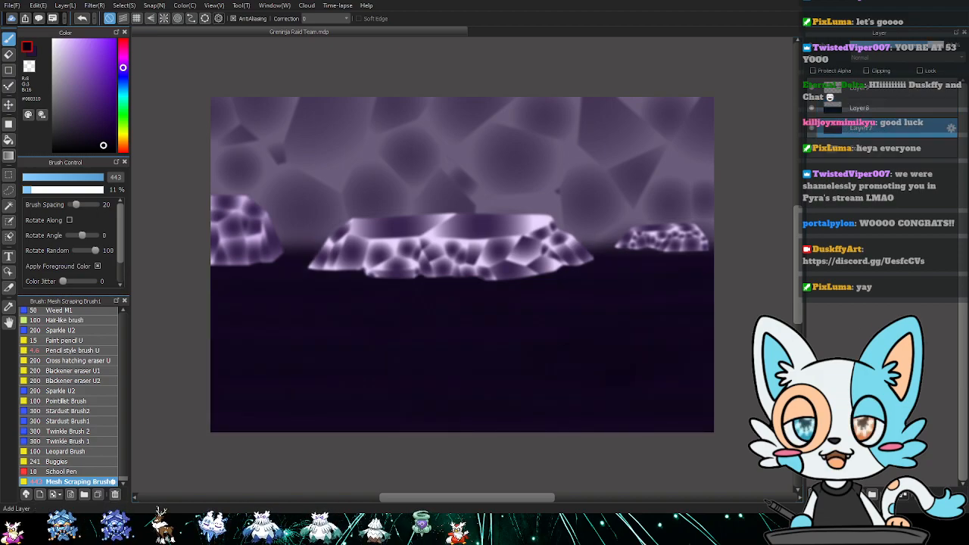
pyautogui.click(812, 495)
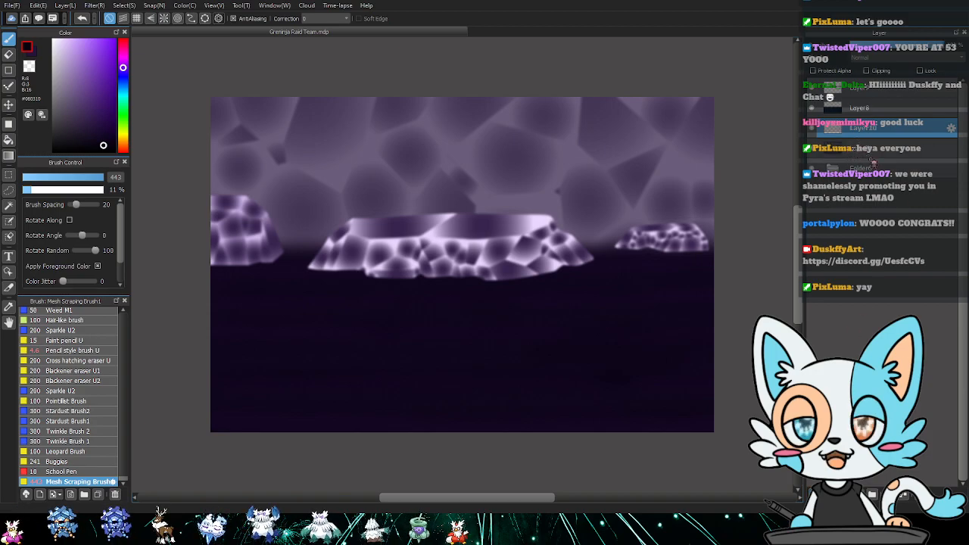
pyautogui.moveTo(862, 153); pyautogui.dragTo(873, 125)
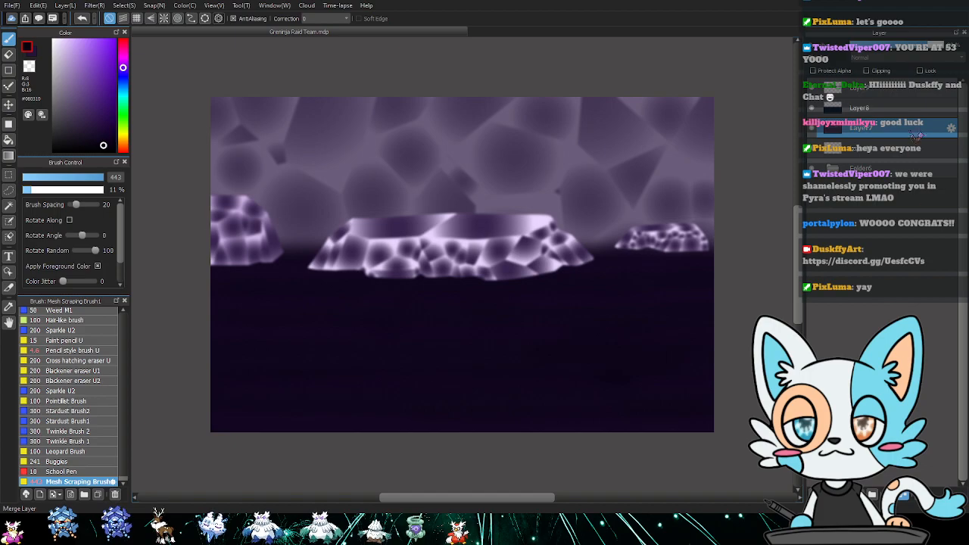
pyautogui.click(879, 114)
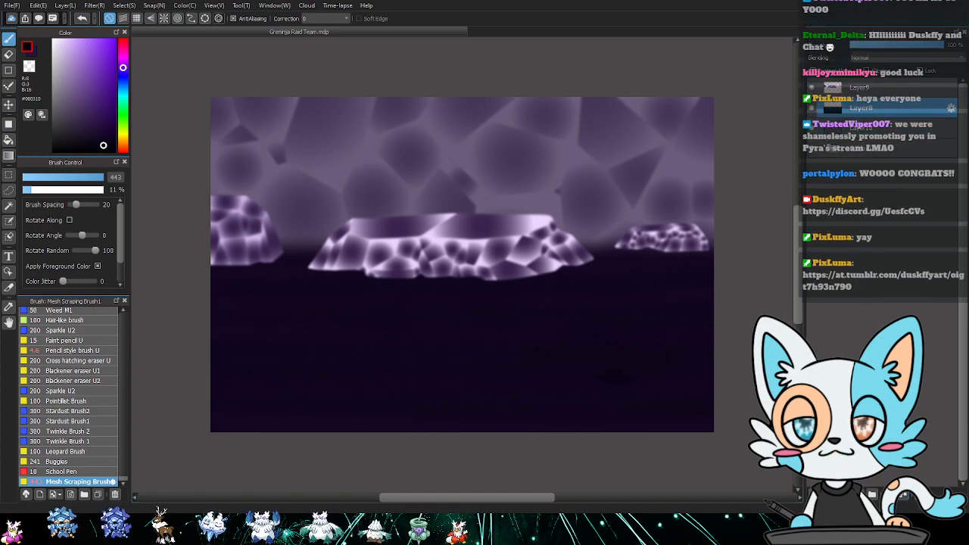
pyautogui.click(907, 501)
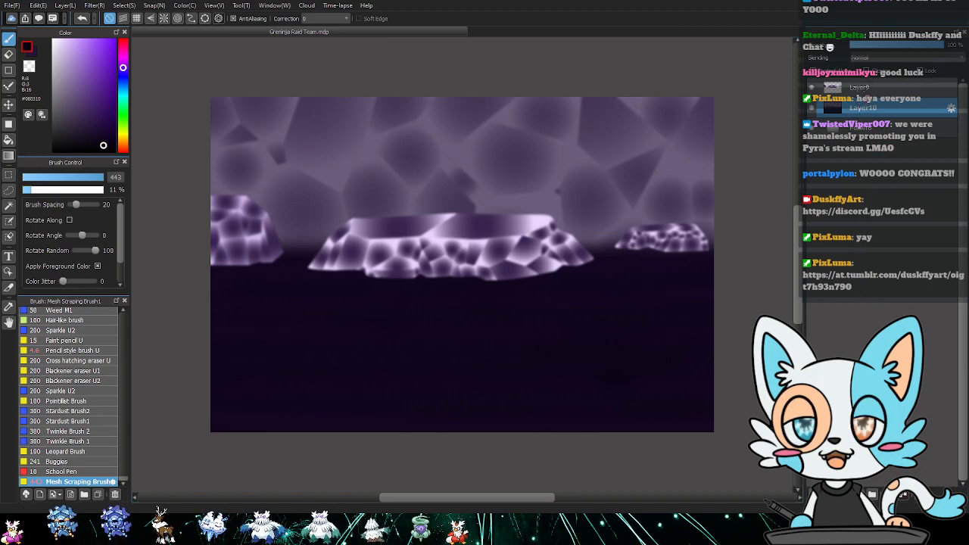
pyautogui.click(877, 91)
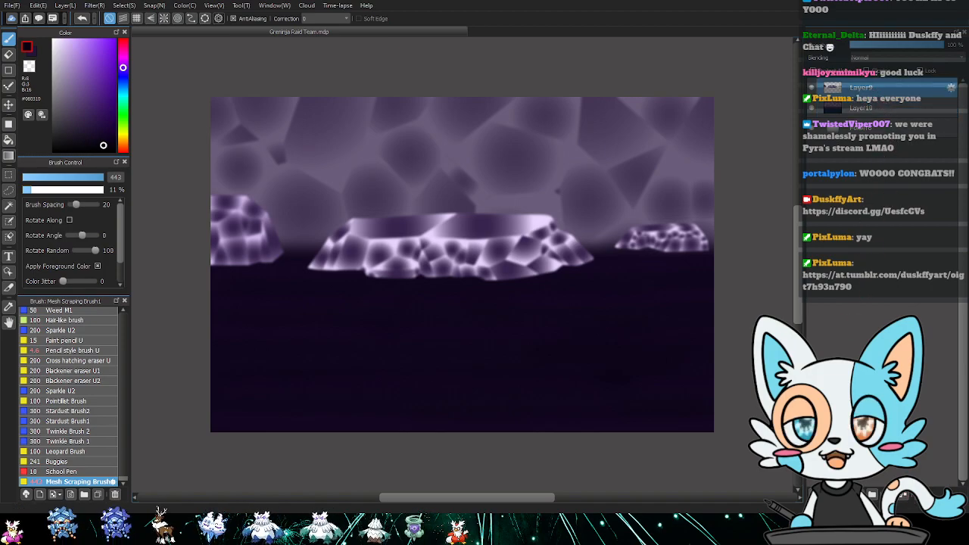
pyautogui.click(907, 502)
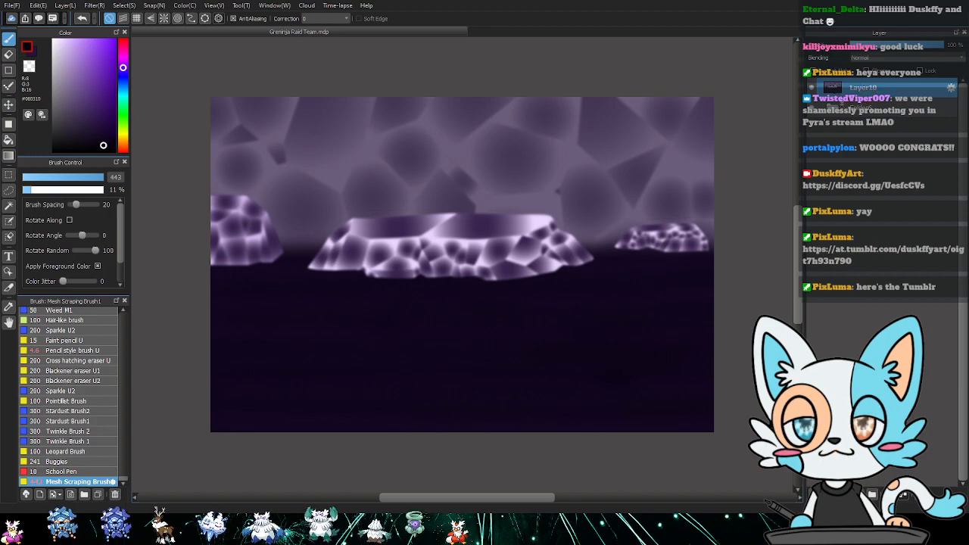
# - Place the sketch folder Folder6 above the merged background, hide the background and its sketch, and show the finned character's sketch on Layer1
pyautogui.click(866, 114)
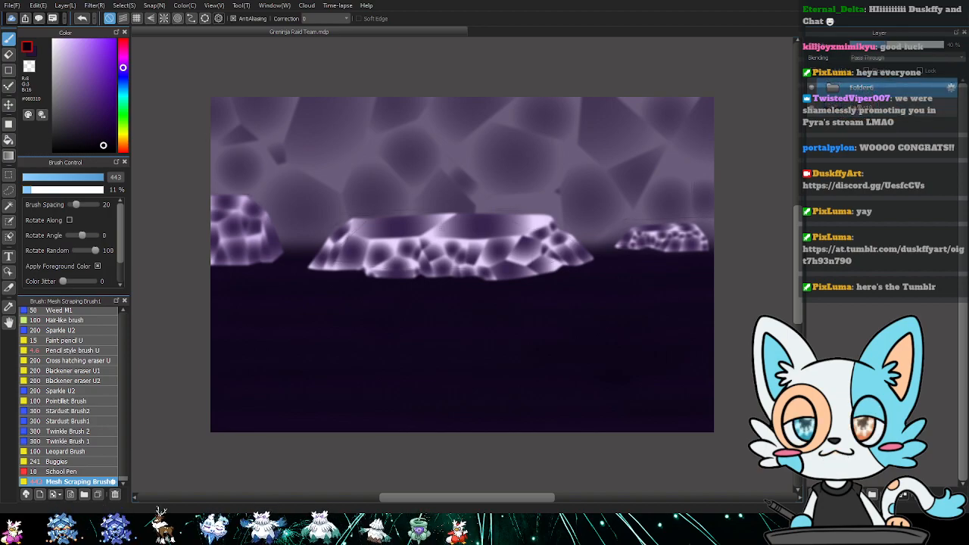
pyautogui.click(812, 108)
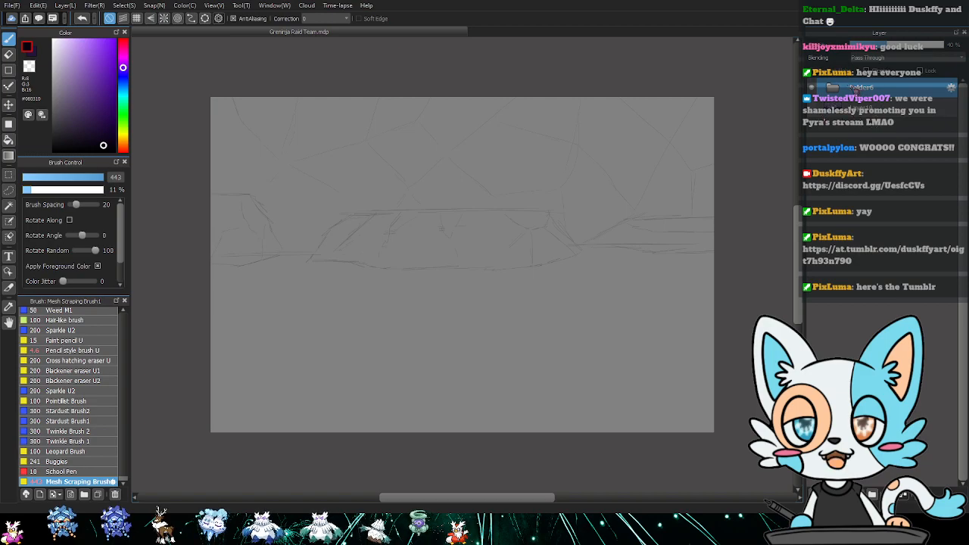
pyautogui.click(838, 88)
pyautogui.click(813, 190)
pyautogui.click(832, 174)
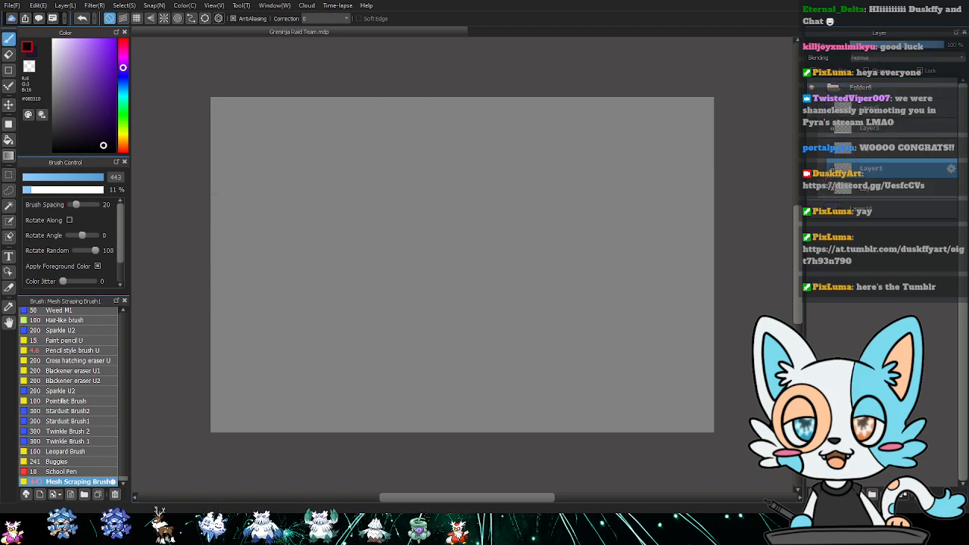
pyautogui.click(824, 169)
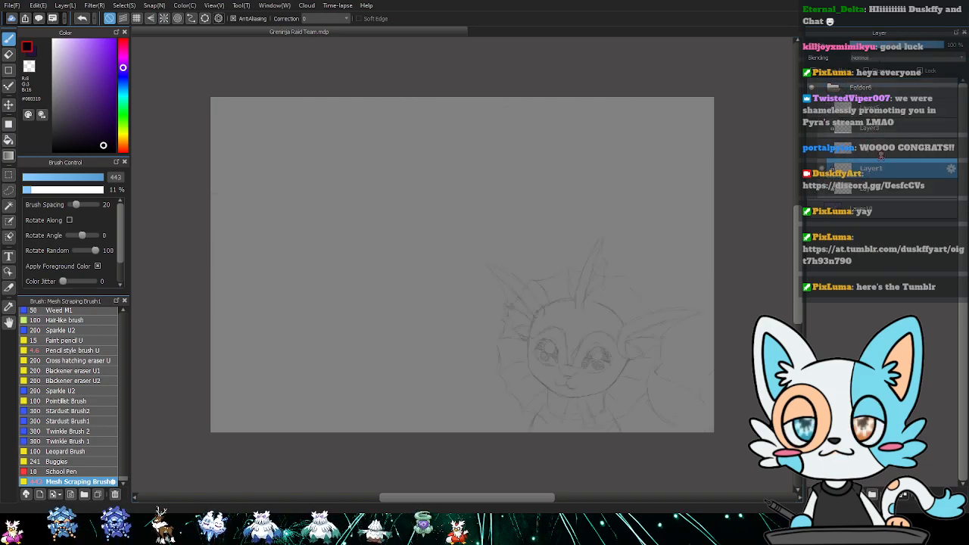
# - Add a new layer above Folder6 for inking the character's head
pyautogui.click(882, 90)
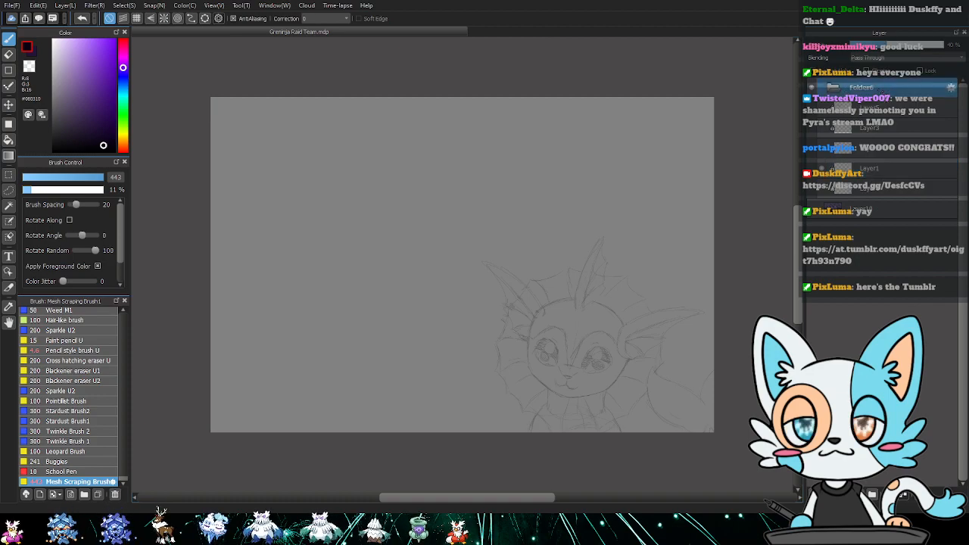
pyautogui.click(809, 495)
pyautogui.hotkey('ctrl', 'Up')
pyautogui.hotkey('ctrl', 'Up')
pyautogui.hotkey('ctrl', 'Up')
pyautogui.hotkey('ctrl', 'Up')
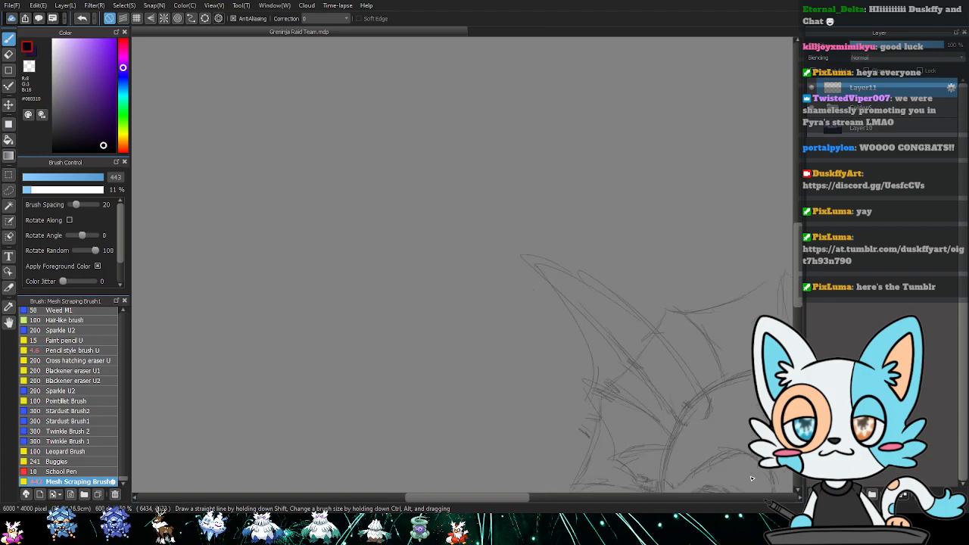
pyautogui.moveTo(696, 386)
pyautogui.mouseDown()
pyautogui.moveTo(338, 280)
pyautogui.moveTo(321, 241)
pyautogui.mouseUp()
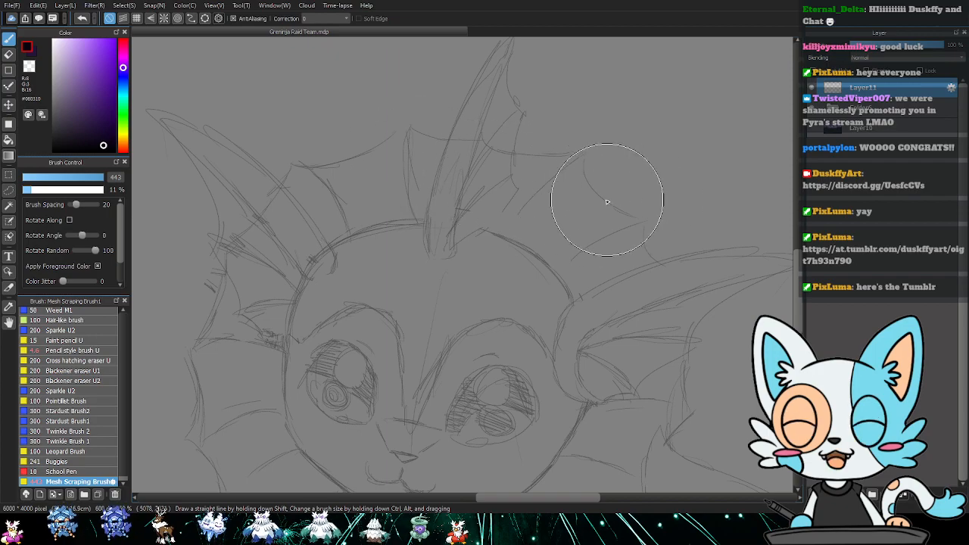
# - Switch to the Pen brush in black (#000000) at size 22 with stroke correction 40
pyautogui.scroll(-5, 114, 341)
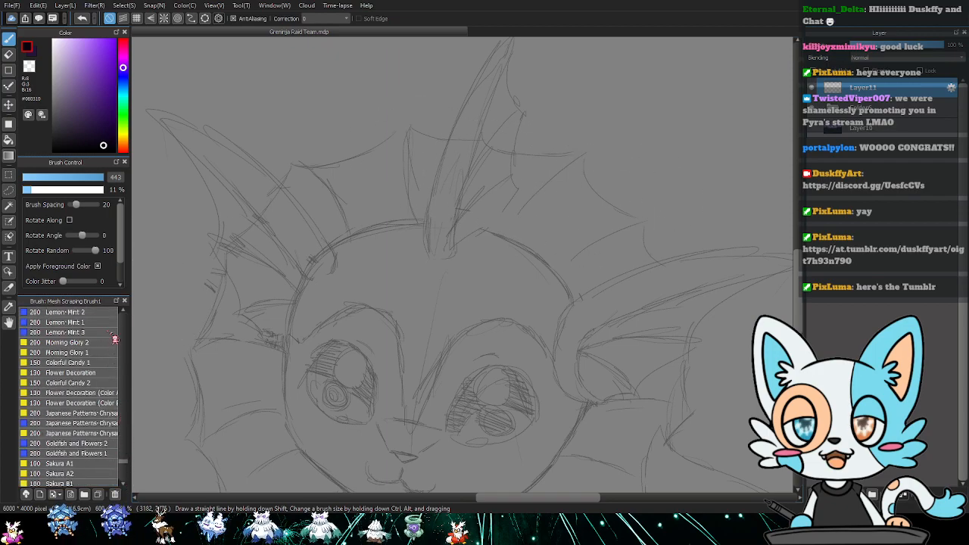
pyautogui.scroll(5, 108, 333)
pyautogui.moveTo(121, 453); pyautogui.dragTo(125, 300)
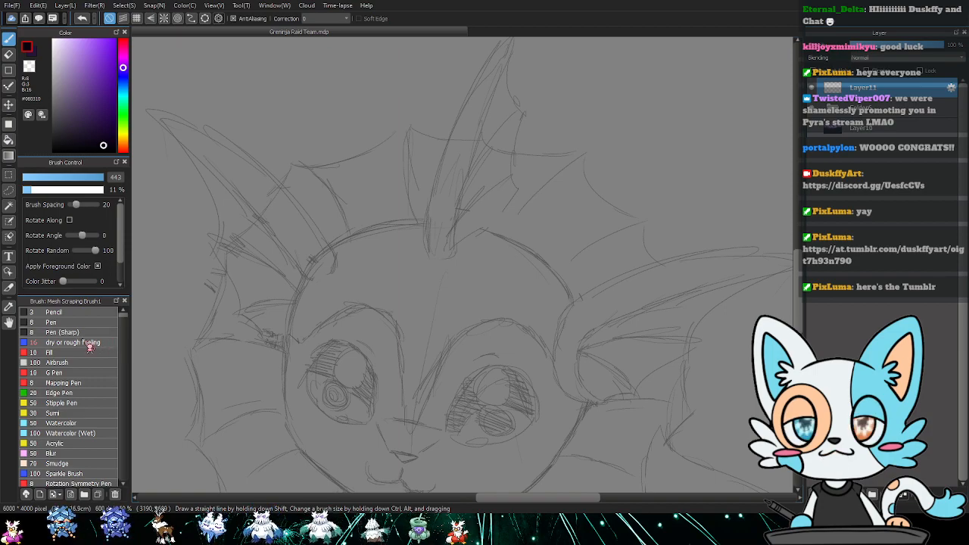
pyautogui.click(63, 324)
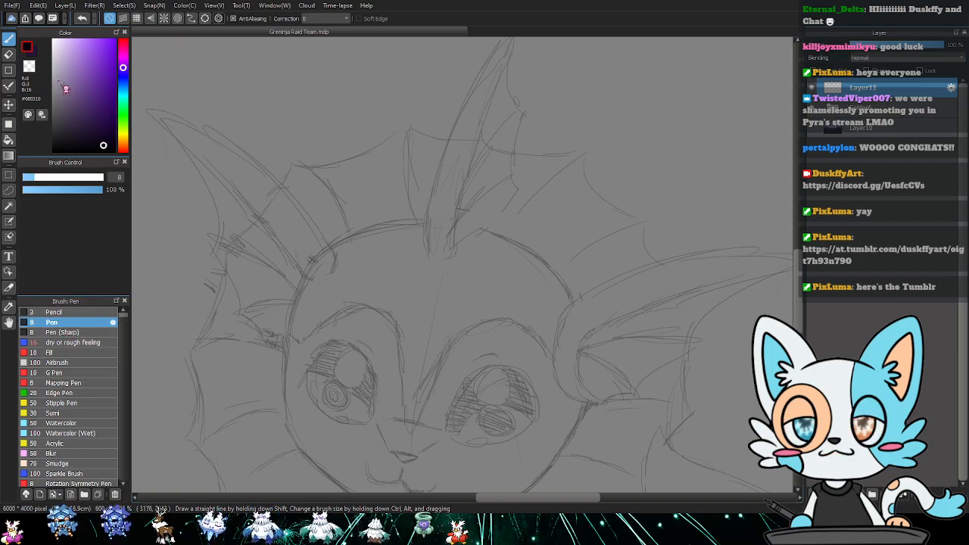
pyautogui.moveTo(578, 284); pyautogui.dragTo(455, 249)
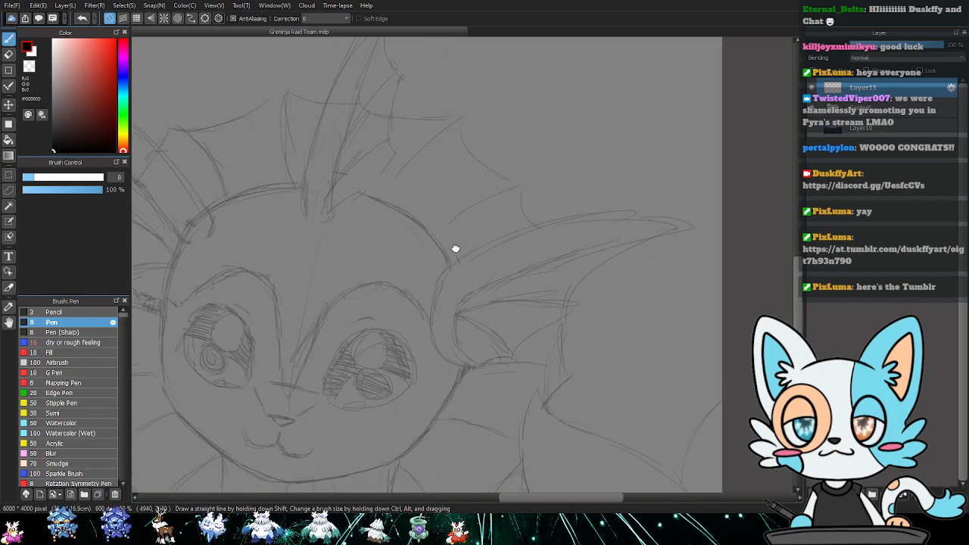
pyautogui.moveTo(567, 272); pyautogui.dragTo(587, 267)
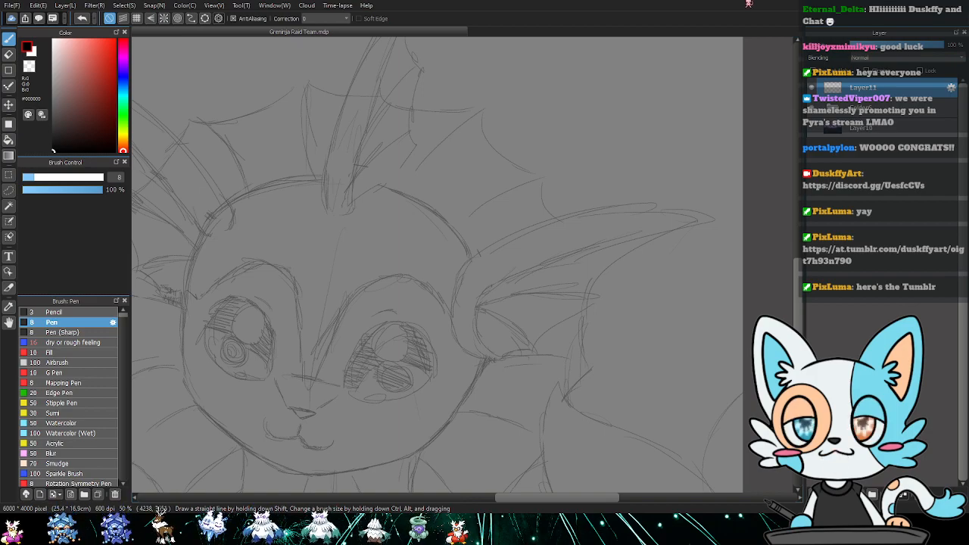
pyautogui.scroll(1, 451, 284)
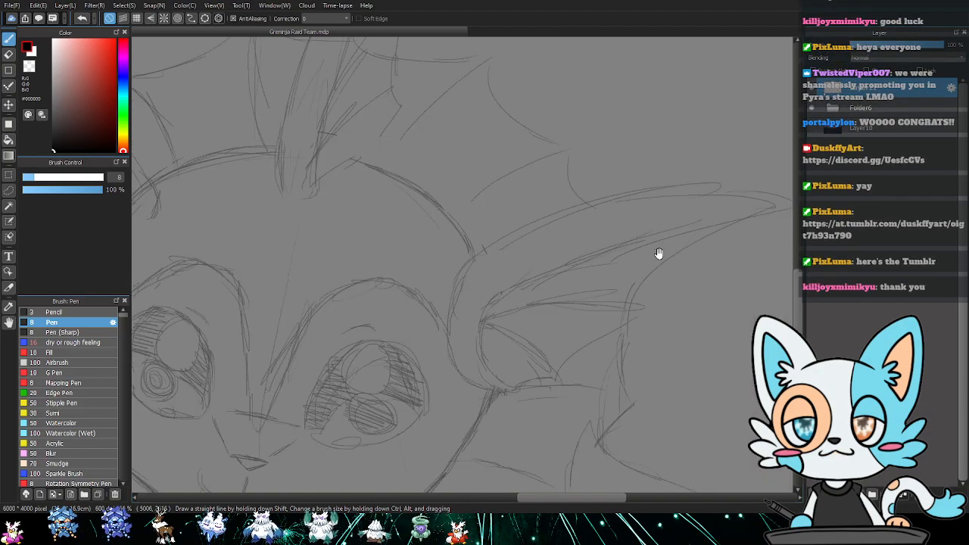
pyautogui.moveTo(653, 249); pyautogui.dragTo(508, 245)
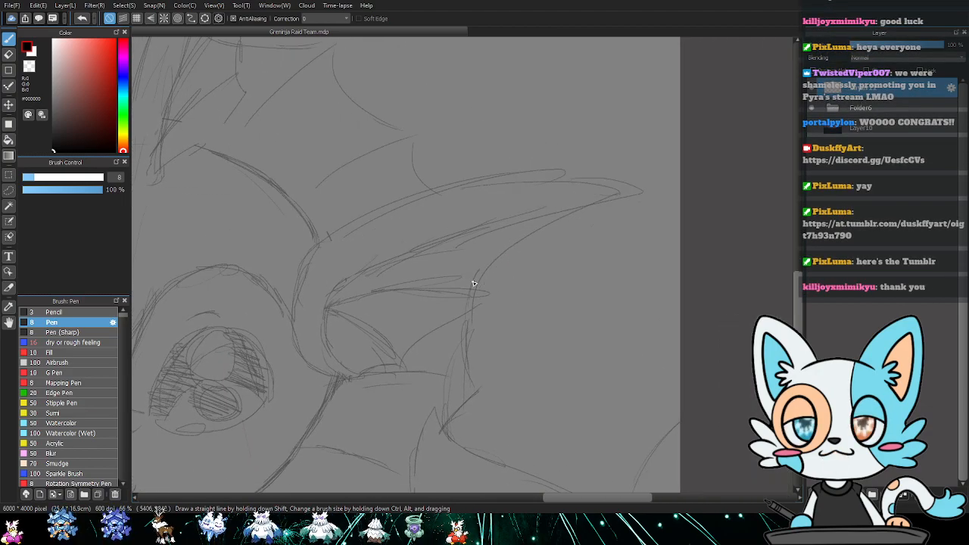
pyautogui.click(59, 177)
# - Ink the long pointed upper spine of the character's right-hand ear fin, redoing unsatisfactory strokes
pyautogui.moveTo(383, 229)
pyautogui.mouseDown()
pyautogui.moveTo(461, 210)
pyautogui.moveTo(517, 236)
pyautogui.mouseUp()
pyautogui.hotkey('ctrl', 'z')
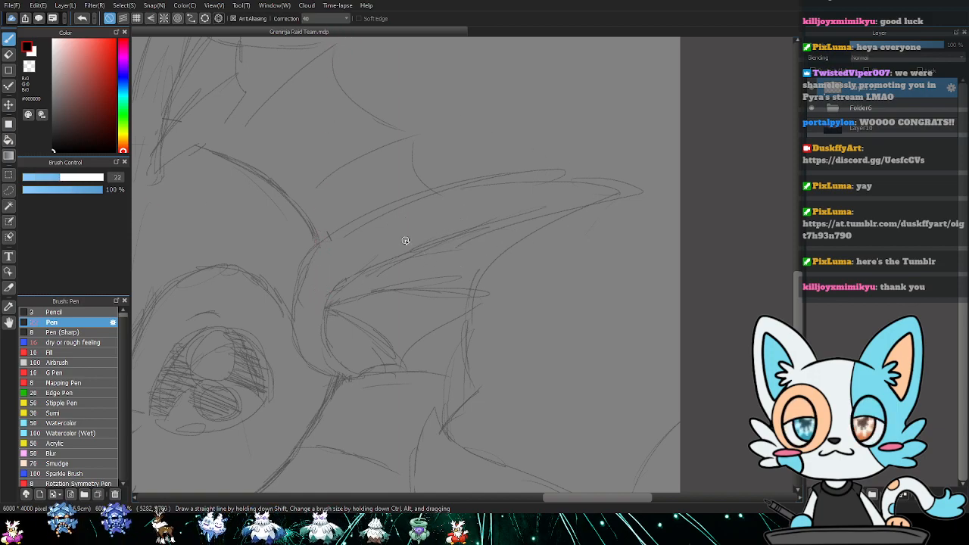
pyautogui.moveTo(281, 271); pyautogui.dragTo(368, 223)
pyautogui.hotkey('ctrl', 'z')
pyautogui.moveTo(296, 266)
pyautogui.mouseDown()
pyautogui.moveTo(368, 207)
pyautogui.moveTo(446, 186)
pyautogui.moveTo(523, 177)
pyautogui.moveTo(631, 182)
pyautogui.moveTo(630, 193)
pyautogui.moveTo(390, 250)
pyautogui.moveTo(319, 306)
pyautogui.moveTo(301, 306)
pyautogui.moveTo(291, 275)
pyautogui.mouseUp()
pyautogui.scroll(-3, 359, 263)
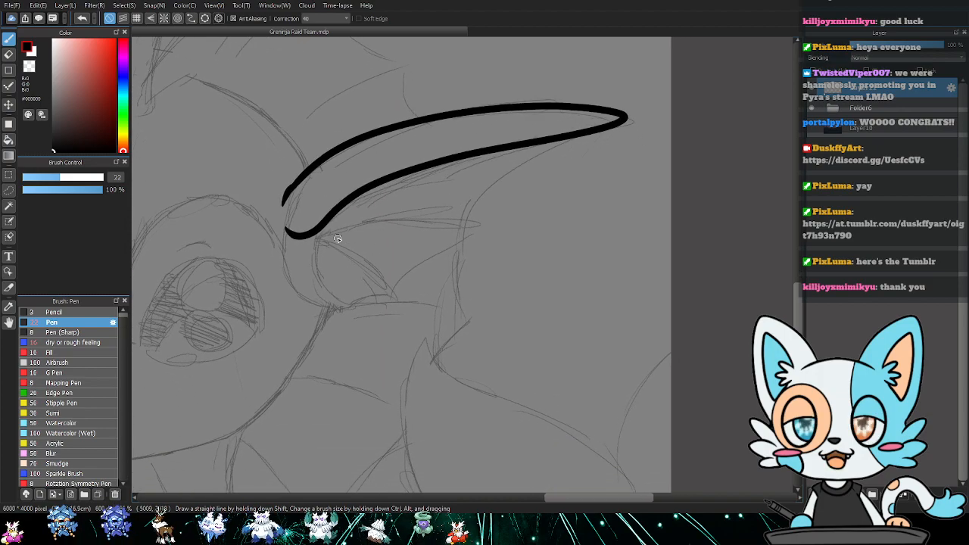
# - Ink the three shorter spines beneath the ear fin's long spine and join their tips with curved webbing edges
pyautogui.moveTo(315, 234)
pyautogui.mouseDown()
pyautogui.moveTo(348, 241)
pyautogui.moveTo(373, 276)
pyautogui.mouseUp()
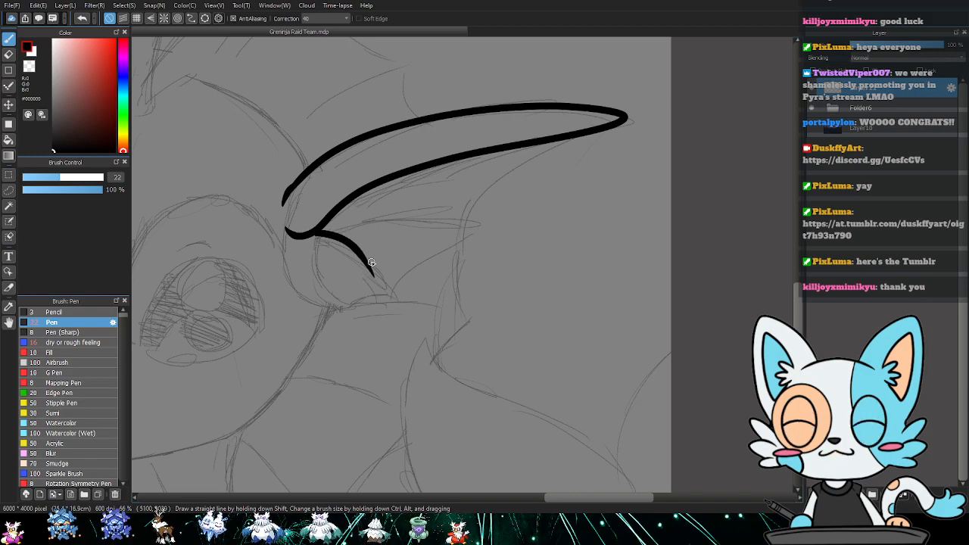
pyautogui.moveTo(316, 230); pyautogui.dragTo(465, 223)
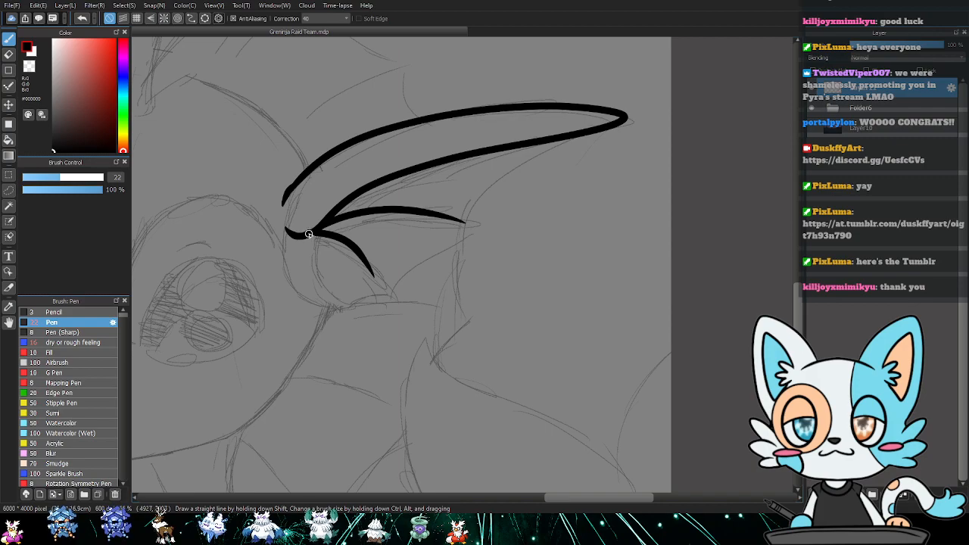
pyautogui.moveTo(311, 232); pyautogui.dragTo(324, 284)
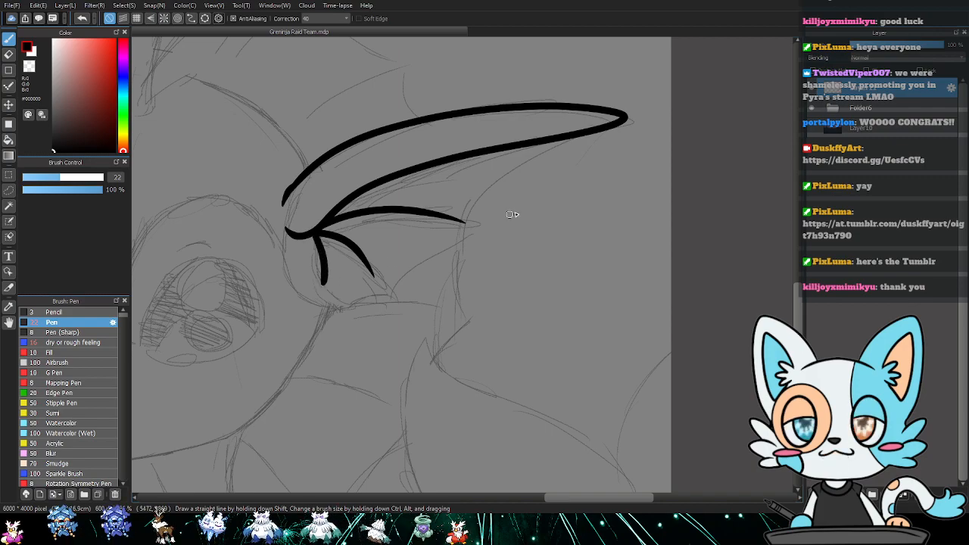
pyautogui.moveTo(568, 138)
pyautogui.mouseDown()
pyautogui.moveTo(502, 166)
pyautogui.moveTo(467, 203)
pyautogui.moveTo(464, 221)
pyautogui.mouseUp()
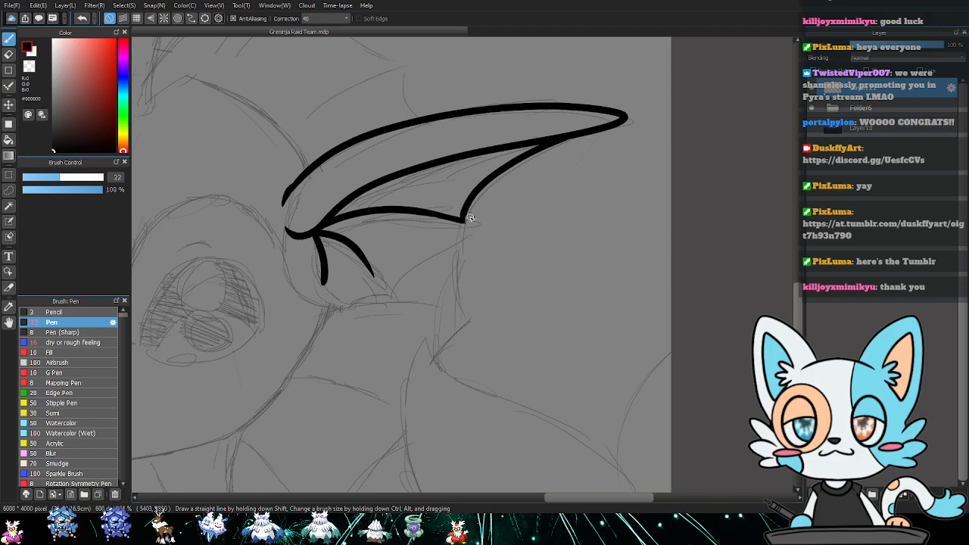
pyautogui.moveTo(458, 222)
pyautogui.mouseDown()
pyautogui.moveTo(378, 277)
pyautogui.moveTo(353, 245)
pyautogui.moveTo(373, 277)
pyautogui.mouseUp()
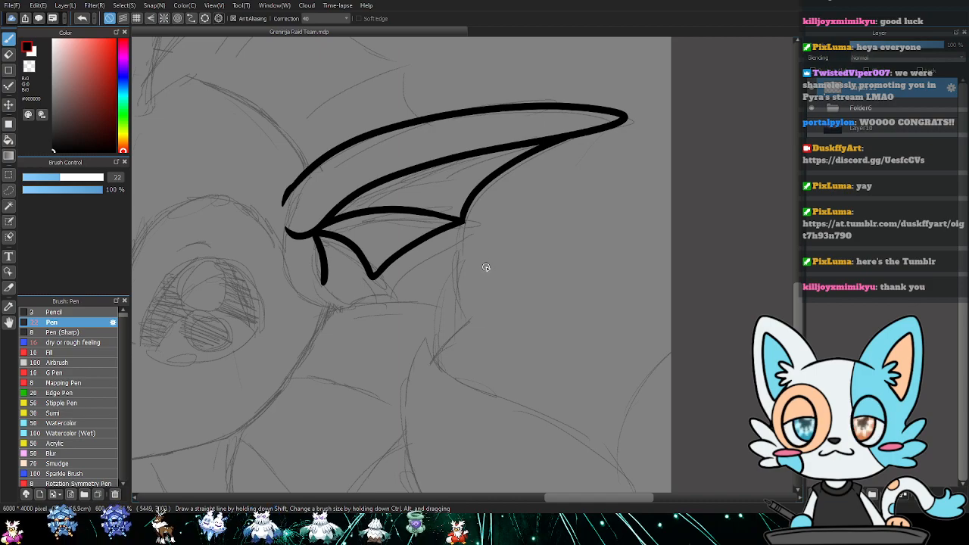
pyautogui.moveTo(322, 284); pyautogui.dragTo(372, 277)
pyautogui.moveTo(320, 236)
pyautogui.mouseDown()
pyautogui.moveTo(428, 276)
pyautogui.moveTo(612, 271)
pyautogui.mouseUp()
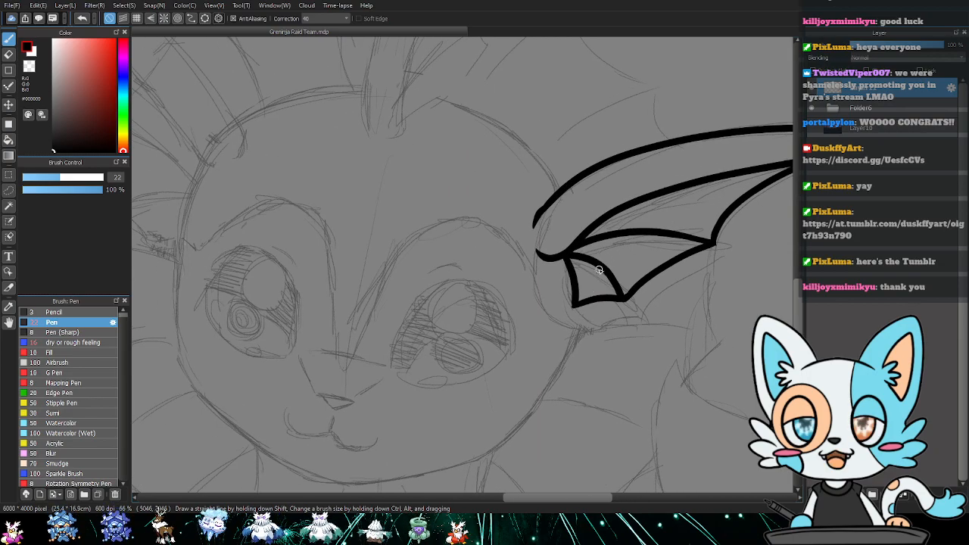
pyautogui.moveTo(492, 312); pyautogui.dragTo(524, 202)
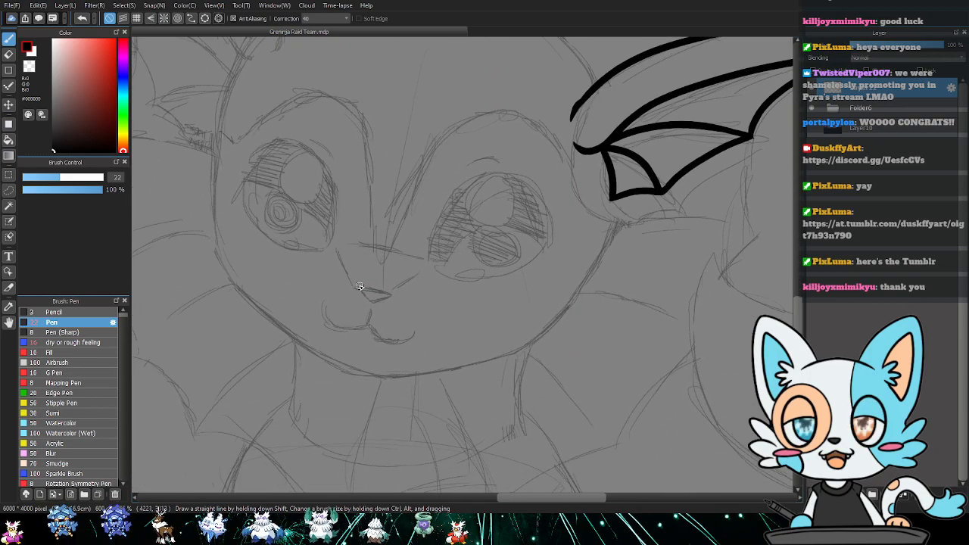
# - Ink the rounded triangular nose and the curved W-shaped mouth over the face sketch, redoing unsatisfactory strokes
pyautogui.moveTo(355, 286)
pyautogui.mouseDown()
pyautogui.moveTo(388, 295)
pyautogui.moveTo(357, 288)
pyautogui.moveTo(390, 293)
pyautogui.moveTo(377, 335)
pyautogui.moveTo(397, 342)
pyautogui.moveTo(409, 333)
pyautogui.moveTo(364, 326)
pyautogui.moveTo(373, 338)
pyautogui.moveTo(401, 341)
pyautogui.moveTo(414, 329)
pyautogui.moveTo(327, 328)
pyautogui.moveTo(321, 304)
pyautogui.moveTo(363, 324)
pyautogui.moveTo(327, 322)
pyautogui.moveTo(322, 300)
pyautogui.mouseUp()
pyautogui.hotkey('ctrl', 'z')
pyautogui.hotkey('ctrl', 'z')
pyautogui.hotkey('ctrl', 'z')
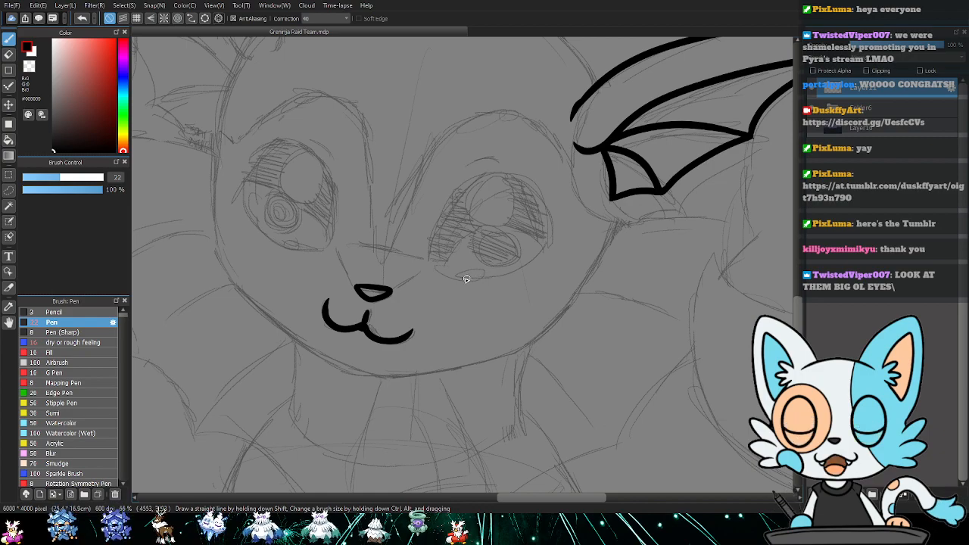
# - Ink the closed outline of the right-hand eye and two short lash marks above it
pyautogui.scroll(2, 455, 265)
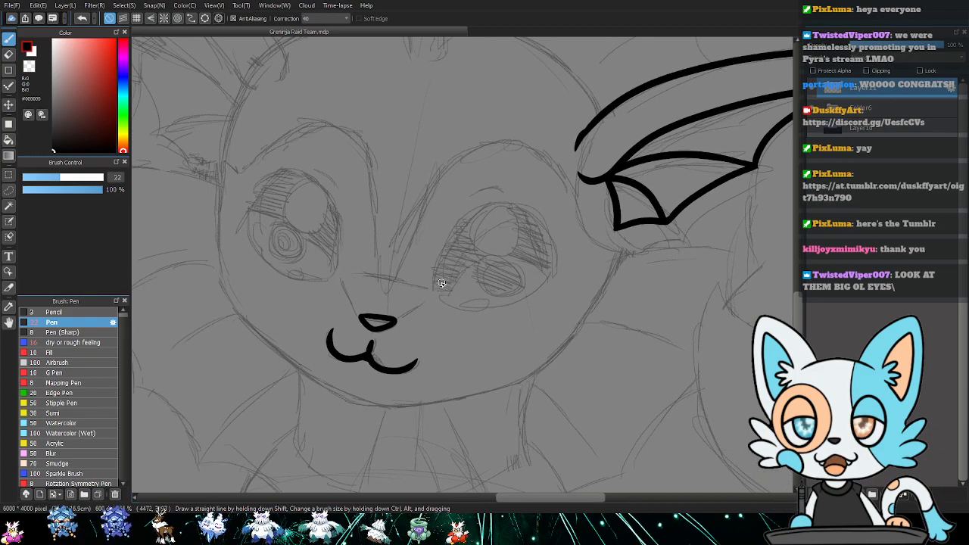
pyautogui.moveTo(430, 291)
pyautogui.mouseDown()
pyautogui.moveTo(457, 214)
pyautogui.moveTo(511, 196)
pyautogui.moveTo(544, 225)
pyautogui.moveTo(550, 279)
pyautogui.mouseUp()
pyautogui.moveTo(437, 296)
pyautogui.mouseDown()
pyautogui.moveTo(477, 305)
pyautogui.moveTo(540, 286)
pyautogui.moveTo(551, 256)
pyautogui.moveTo(590, 295)
pyautogui.mouseUp()
pyautogui.moveTo(555, 227); pyautogui.dragTo(580, 224)
pyautogui.moveTo(444, 312); pyautogui.dragTo(519, 319)
# - Ink the short curve of the nose bridge and a small slanted crease mark on each side of the nose
pyautogui.moveTo(458, 326); pyautogui.dragTo(463, 340)
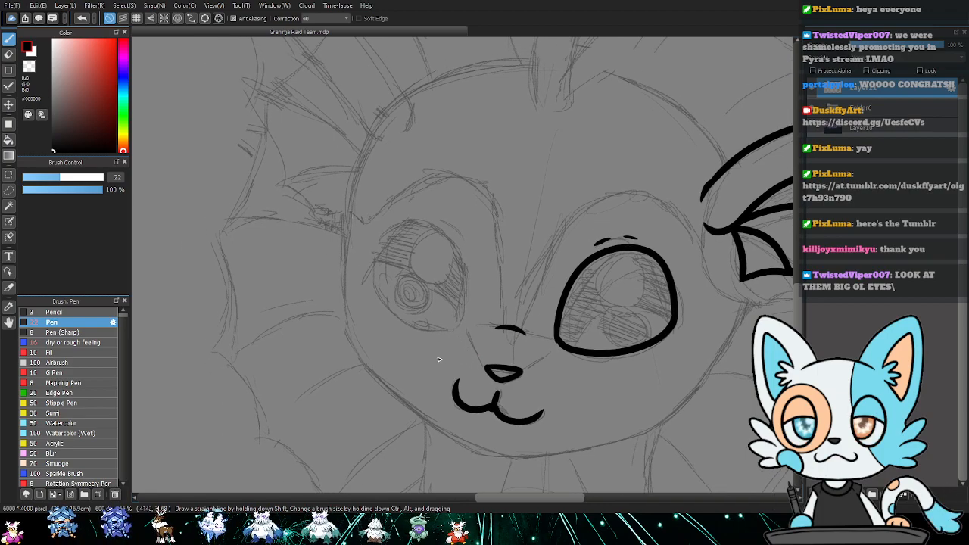
pyautogui.moveTo(545, 351); pyautogui.dragTo(535, 358)
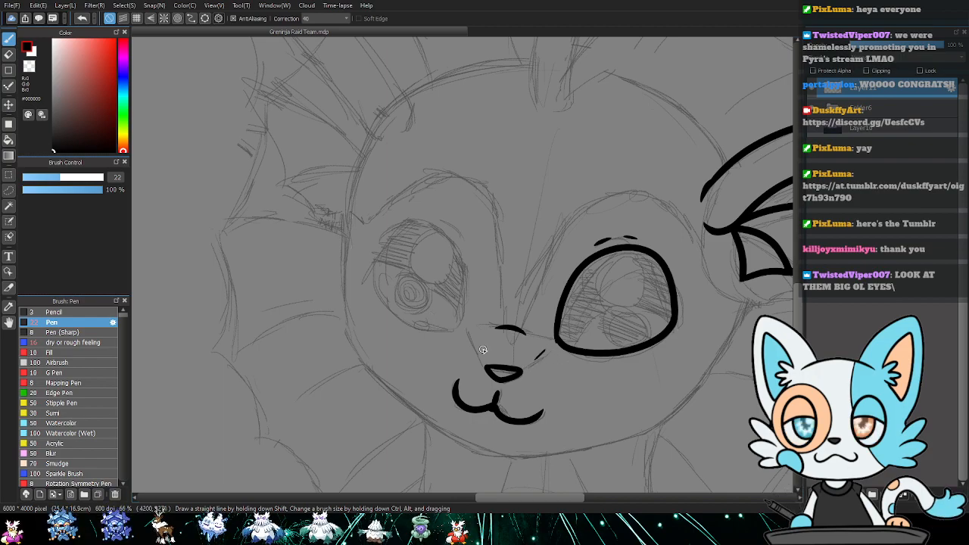
pyautogui.moveTo(470, 338); pyautogui.dragTo(478, 351)
# - Ink the closed outline of the left-hand eye with two short lash marks above it, redoing unsatisfactory strokes
pyautogui.moveTo(431, 331); pyautogui.dragTo(444, 355)
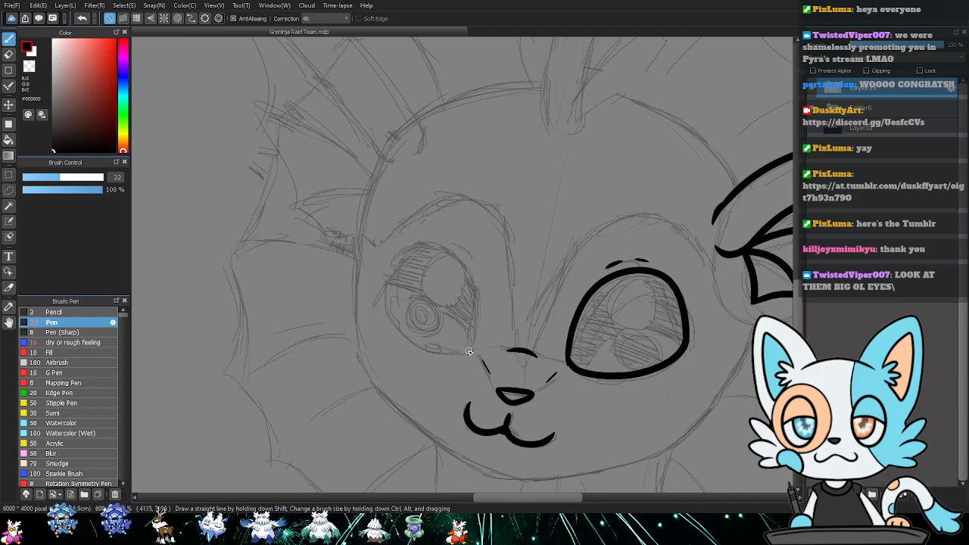
pyautogui.moveTo(483, 312)
pyautogui.mouseDown()
pyautogui.moveTo(480, 279)
pyautogui.moveTo(462, 252)
pyautogui.moveTo(435, 241)
pyautogui.moveTo(402, 256)
pyautogui.mouseUp()
pyautogui.hotkey('ctrl', 'z')
pyautogui.moveTo(382, 292)
pyautogui.mouseDown()
pyautogui.moveTo(416, 254)
pyautogui.moveTo(459, 256)
pyautogui.moveTo(474, 298)
pyautogui.moveTo(459, 352)
pyautogui.moveTo(402, 340)
pyautogui.moveTo(376, 296)
pyautogui.moveTo(387, 277)
pyautogui.moveTo(436, 254)
pyautogui.moveTo(388, 271)
pyautogui.moveTo(413, 252)
pyautogui.moveTo(443, 246)
pyautogui.moveTo(465, 261)
pyautogui.moveTo(477, 323)
pyautogui.moveTo(459, 352)
pyautogui.moveTo(406, 341)
pyautogui.moveTo(385, 317)
pyautogui.moveTo(378, 299)
pyautogui.moveTo(394, 266)
pyautogui.mouseUp()
pyautogui.hotkey('ctrl', 'z')
pyautogui.moveTo(558, 331); pyautogui.dragTo(463, 347)
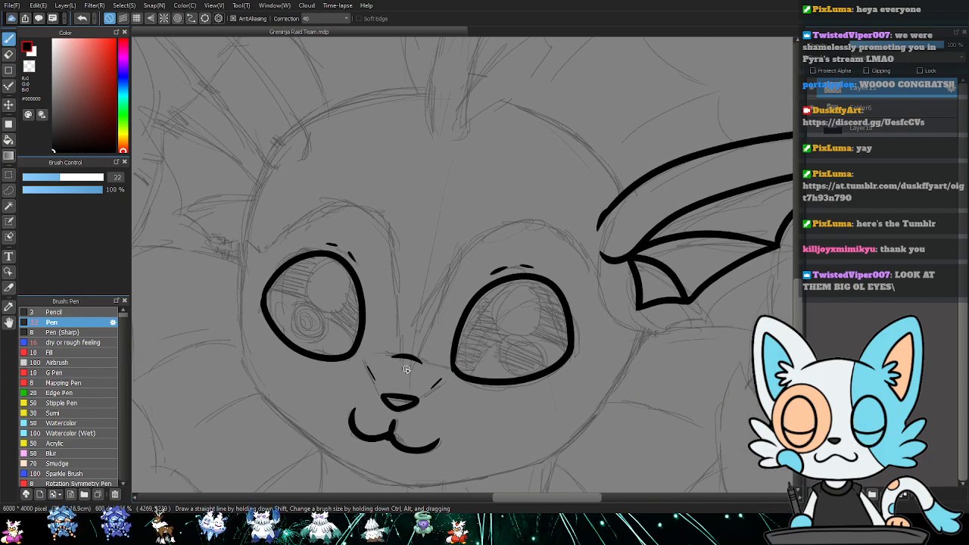
# - Ink the arched brow markings over both eyes, running from the nose bridge to pointed outer ends at the head's sides
pyautogui.moveTo(414, 357)
pyautogui.mouseDown()
pyautogui.moveTo(422, 324)
pyautogui.moveTo(477, 247)
pyautogui.moveTo(539, 221)
pyautogui.moveTo(591, 265)
pyautogui.moveTo(644, 283)
pyautogui.moveTo(673, 263)
pyautogui.moveTo(677, 324)
pyautogui.mouseUp()
pyautogui.moveTo(452, 366)
pyautogui.mouseDown()
pyautogui.moveTo(449, 275)
pyautogui.moveTo(410, 213)
pyautogui.moveTo(341, 237)
pyautogui.moveTo(310, 278)
pyautogui.mouseUp()
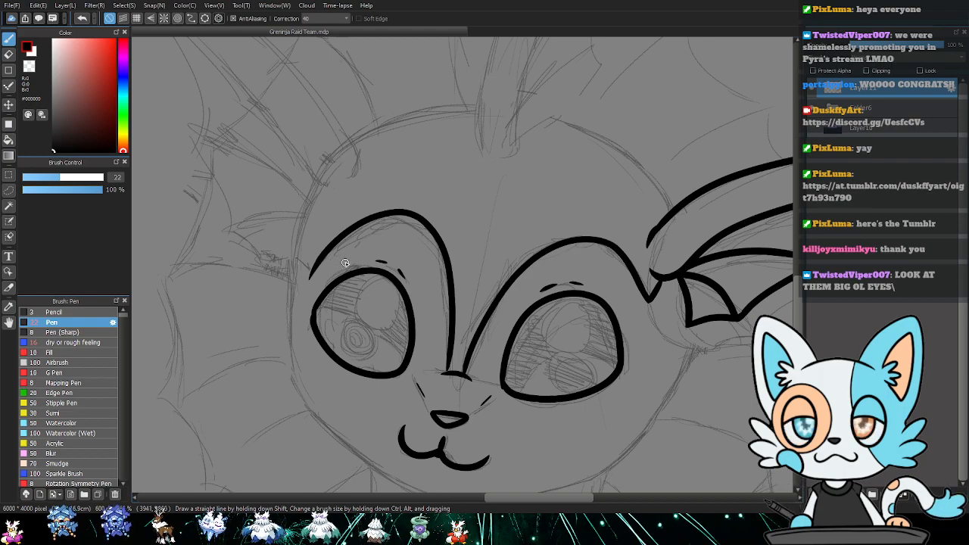
pyautogui.moveTo(295, 256)
pyautogui.mouseDown()
pyautogui.moveTo(306, 278)
pyautogui.moveTo(327, 254)
pyautogui.mouseUp()
pyautogui.hotkey('ctrl', 'z')
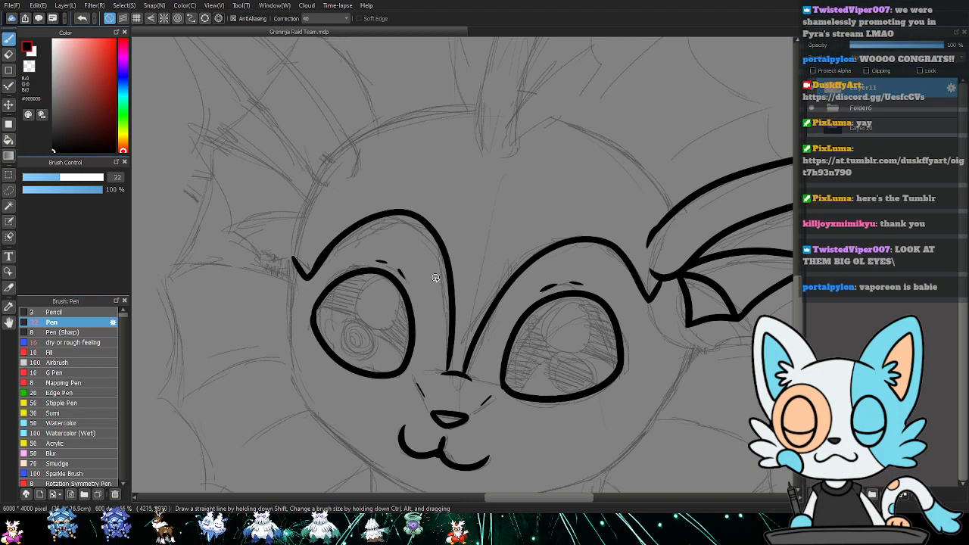
# - Ink both edges of the tall pointed spine of the head's central crest, with inward-curled ends at its base
pyautogui.moveTo(412, 155)
pyautogui.mouseDown()
pyautogui.moveTo(477, 223)
pyautogui.moveTo(389, 209)
pyautogui.moveTo(329, 295)
pyautogui.mouseUp()
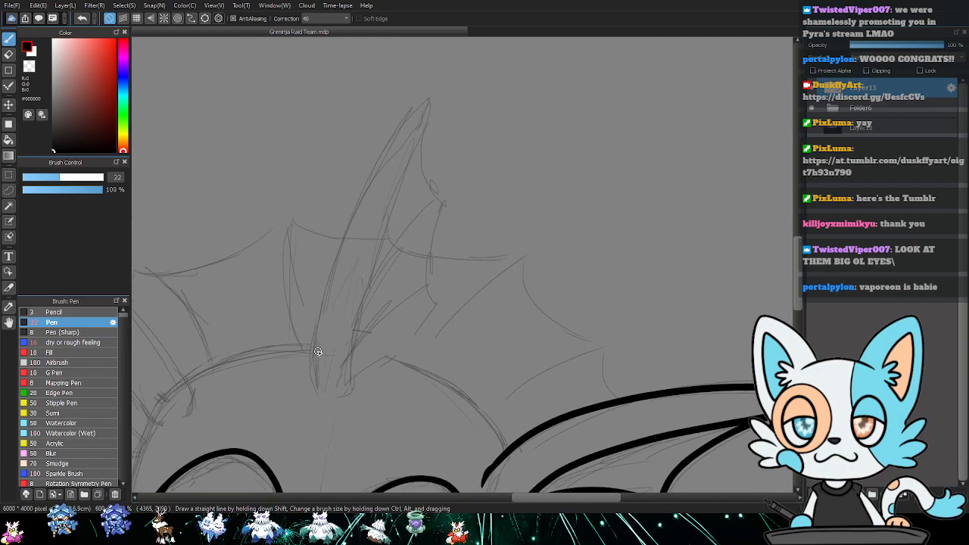
pyautogui.moveTo(413, 108)
pyautogui.mouseDown()
pyautogui.moveTo(371, 159)
pyautogui.moveTo(345, 214)
pyautogui.moveTo(308, 316)
pyautogui.moveTo(305, 389)
pyautogui.mouseUp()
pyautogui.hotkey('ctrl', 'z')
pyautogui.moveTo(427, 97)
pyautogui.mouseDown()
pyautogui.moveTo(360, 186)
pyautogui.moveTo(312, 316)
pyautogui.mouseUp()
pyautogui.moveTo(308, 352); pyautogui.dragTo(313, 383)
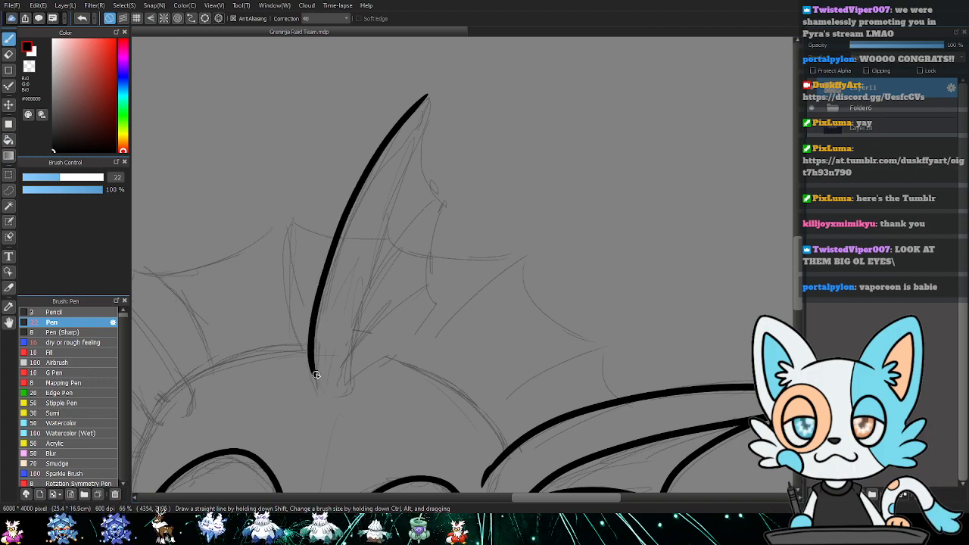
pyautogui.hotkey('ctrl', 'z')
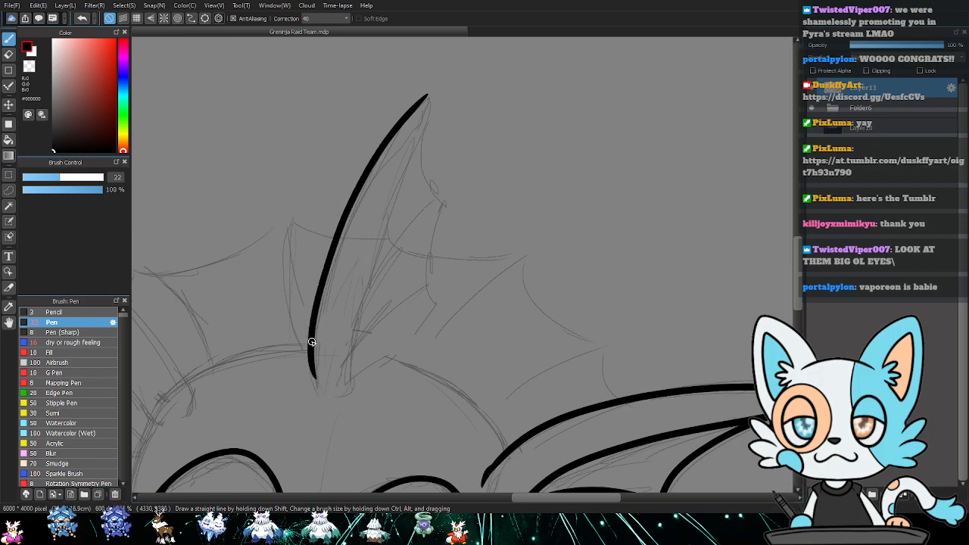
pyautogui.hotkey('ctrl', 'z')
pyautogui.moveTo(424, 96)
pyautogui.mouseDown()
pyautogui.moveTo(341, 208)
pyautogui.moveTo(298, 345)
pyautogui.moveTo(305, 385)
pyautogui.moveTo(315, 390)
pyautogui.mouseUp()
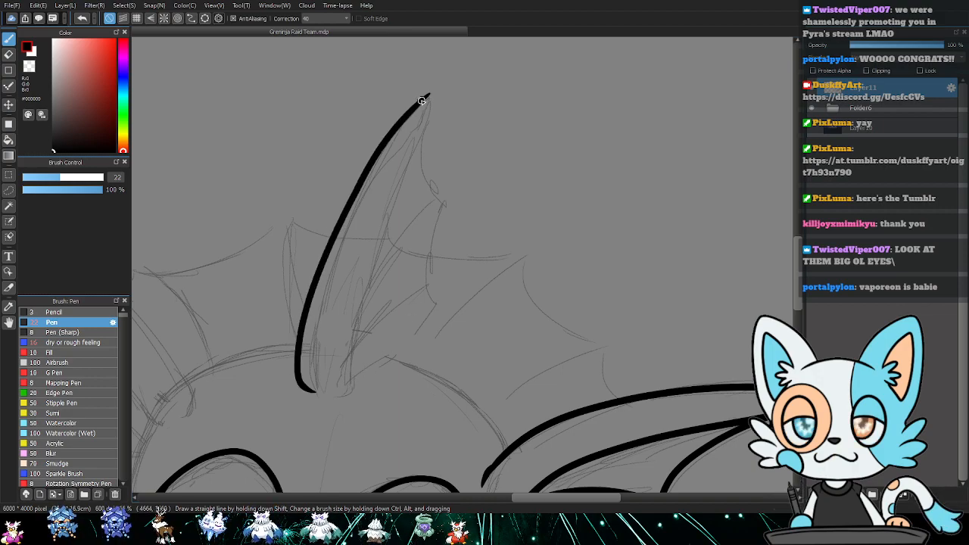
pyautogui.moveTo(427, 96)
pyautogui.mouseDown()
pyautogui.moveTo(373, 236)
pyautogui.moveTo(352, 324)
pyautogui.moveTo(358, 381)
pyautogui.mouseUp()
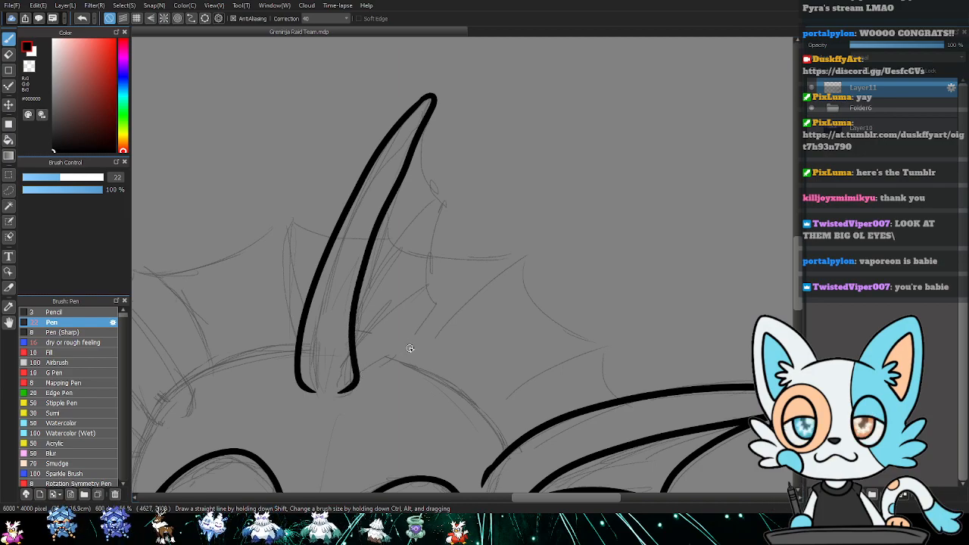
pyautogui.press('4')
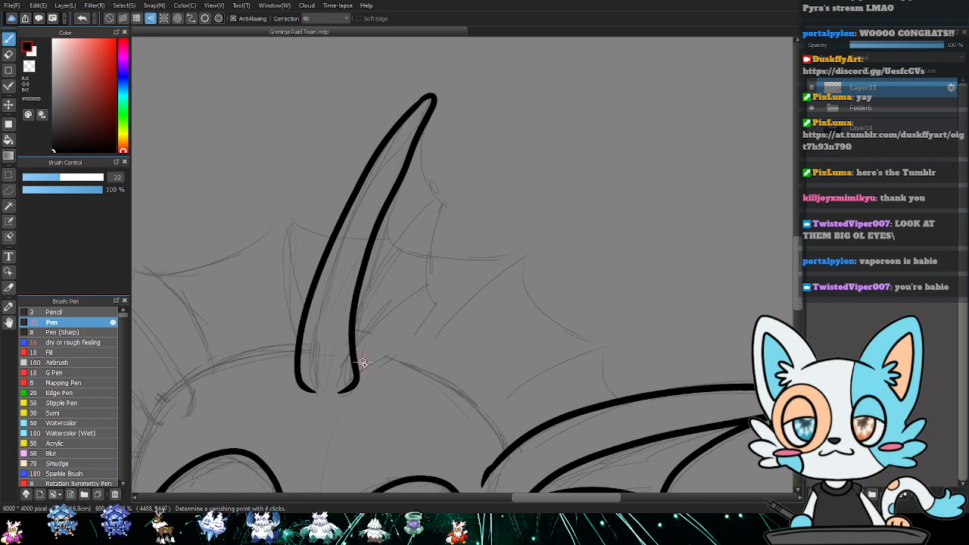
pyautogui.click(109, 18)
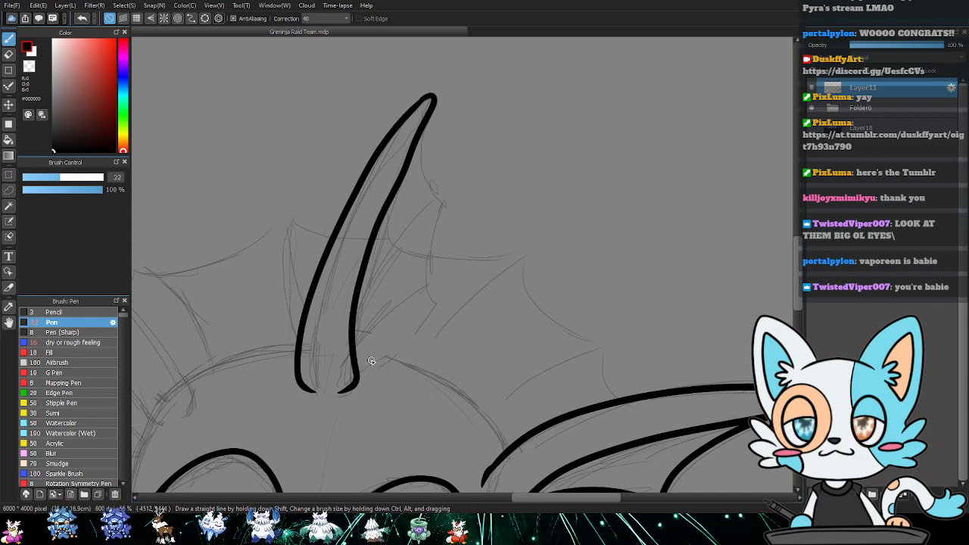
pyautogui.click(812, 88)
pyautogui.click(812, 87)
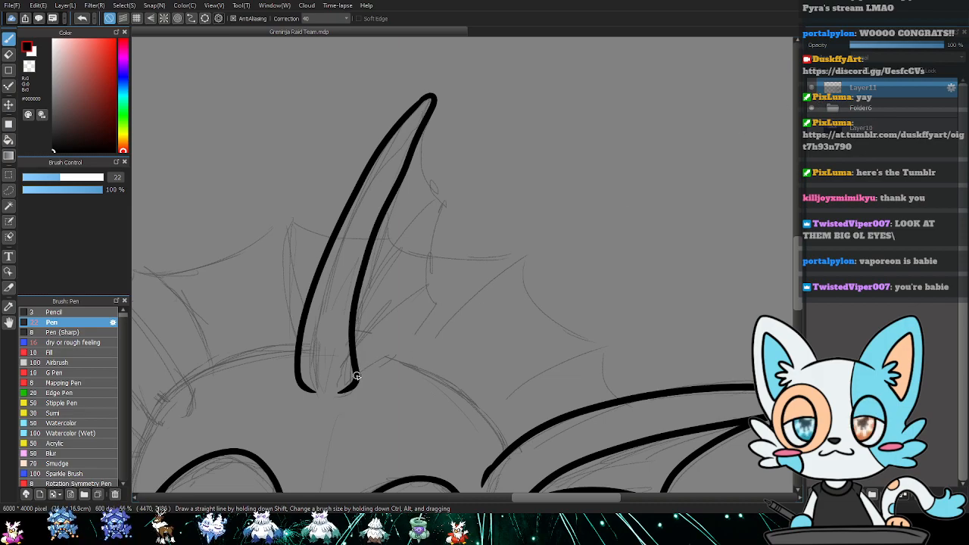
# - Ink three shorter spines beside the central crest's tall spine and join their tips with curved webbing edges
pyautogui.moveTo(402, 353)
pyautogui.mouseDown()
pyautogui.moveTo(378, 359)
pyautogui.moveTo(431, 277)
pyautogui.mouseUp()
pyautogui.moveTo(358, 340)
pyautogui.mouseDown()
pyautogui.moveTo(375, 277)
pyautogui.moveTo(413, 222)
pyautogui.moveTo(466, 204)
pyautogui.mouseUp()
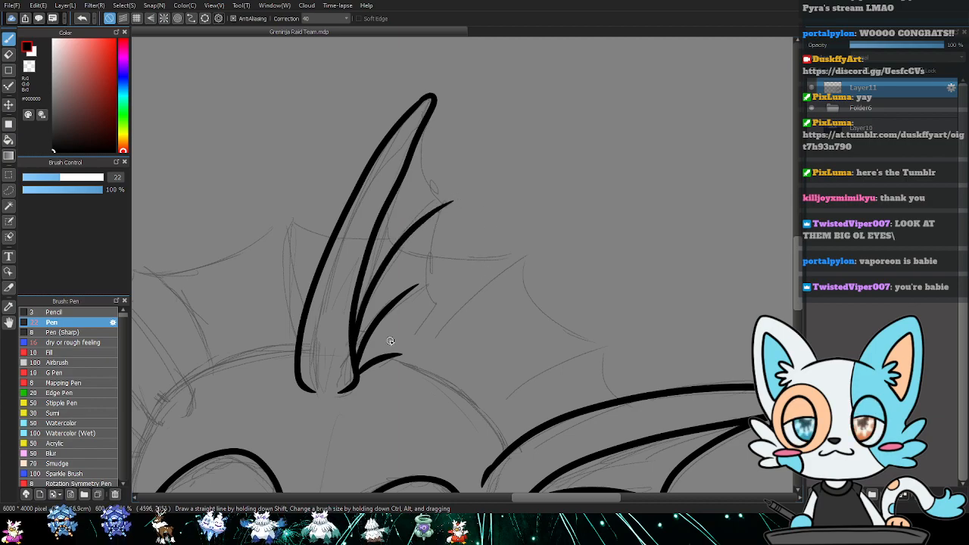
pyautogui.moveTo(425, 128); pyautogui.dragTo(453, 200)
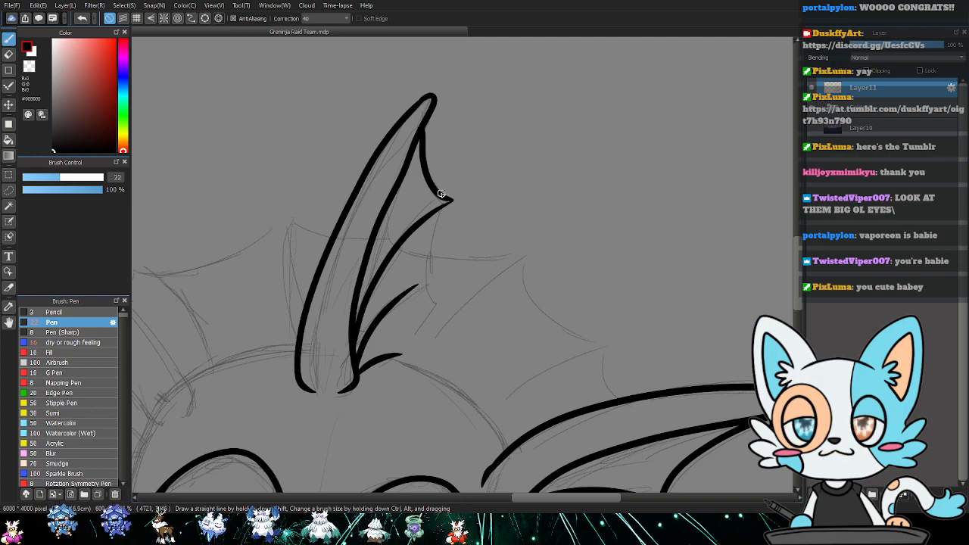
pyautogui.moveTo(452, 200)
pyautogui.mouseDown()
pyautogui.moveTo(422, 259)
pyautogui.moveTo(425, 291)
pyautogui.moveTo(399, 298)
pyautogui.moveTo(447, 280)
pyautogui.moveTo(454, 321)
pyautogui.moveTo(426, 288)
pyautogui.moveTo(413, 361)
pyautogui.moveTo(360, 372)
pyautogui.mouseUp()
pyautogui.hotkey('ctrl', 'z')
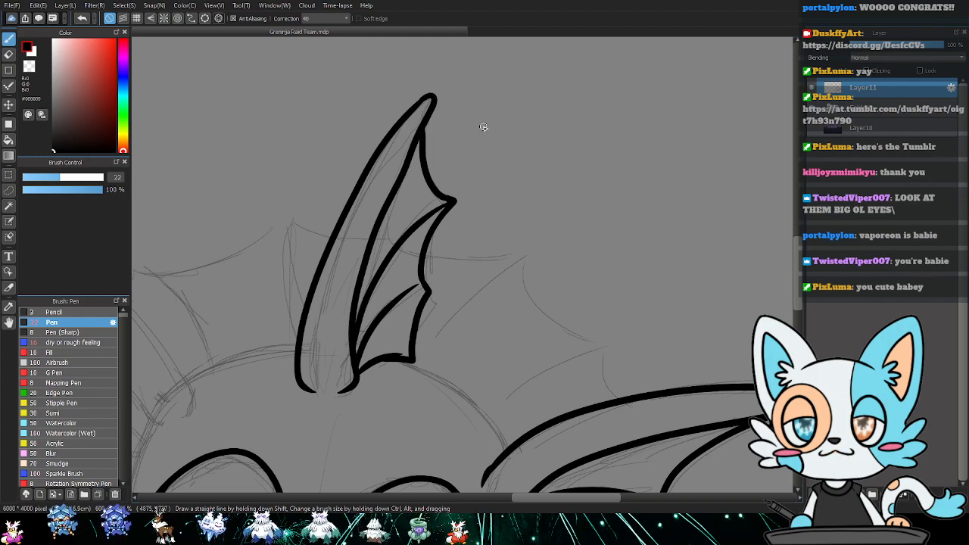
# - Ink the top of the head, from the left-hand brow point to the crest and from the crest to the right-hand ear fin
pyautogui.moveTo(472, 99)
pyautogui.mouseDown()
pyautogui.moveTo(425, 130)
pyautogui.moveTo(442, 177)
pyautogui.moveTo(560, 199)
pyautogui.moveTo(561, 174)
pyautogui.moveTo(632, 177)
pyautogui.mouseUp()
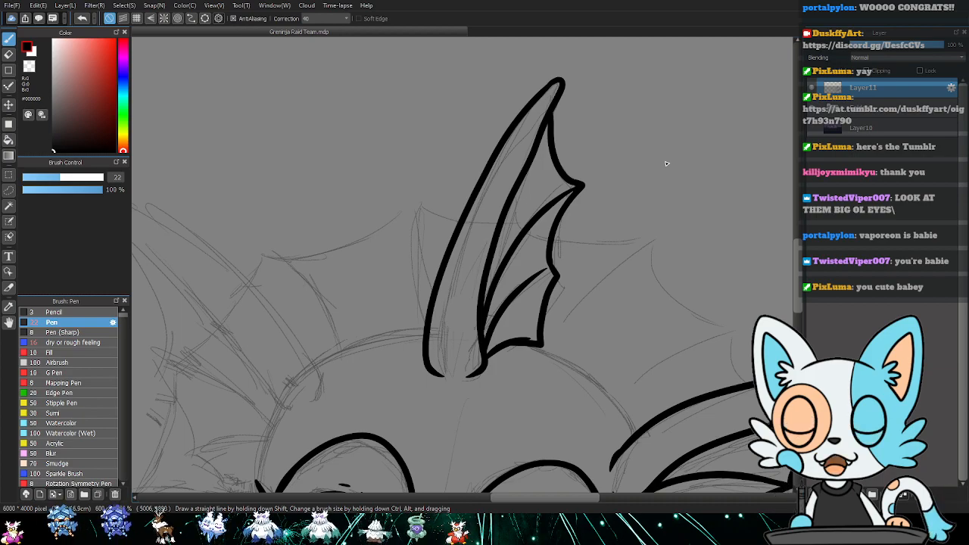
pyautogui.moveTo(468, 298); pyautogui.dragTo(420, 179)
pyautogui.moveTo(592, 279)
pyautogui.mouseDown()
pyautogui.moveTo(569, 274)
pyautogui.moveTo(727, 288)
pyautogui.mouseUp()
pyautogui.moveTo(523, 243)
pyautogui.mouseDown()
pyautogui.moveTo(588, 259)
pyautogui.moveTo(612, 283)
pyautogui.mouseUp()
pyautogui.moveTo(535, 265); pyautogui.dragTo(559, 307)
pyautogui.moveTo(592, 370); pyautogui.dragTo(512, 180)
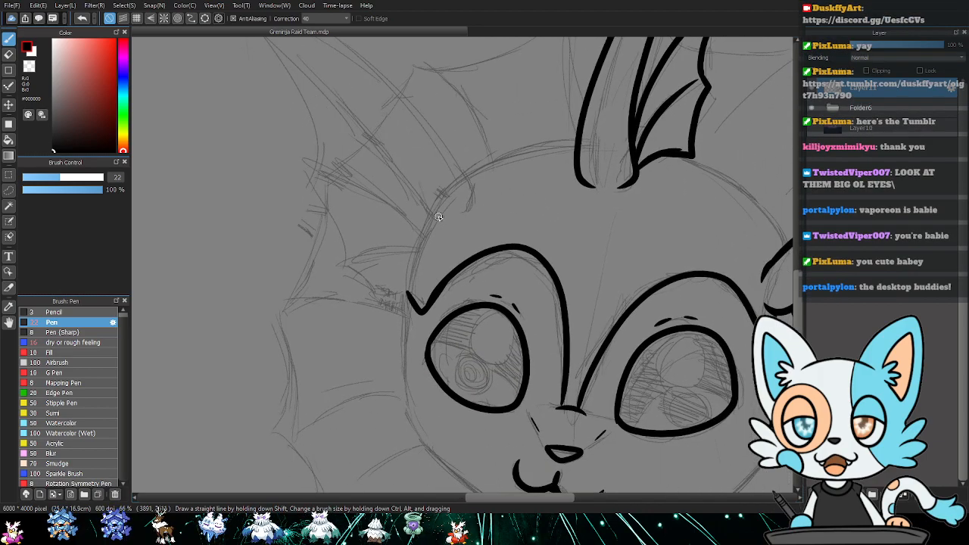
pyautogui.moveTo(408, 296)
pyautogui.mouseDown()
pyautogui.moveTo(410, 275)
pyautogui.moveTo(461, 182)
pyautogui.moveTo(521, 152)
pyautogui.moveTo(565, 144)
pyautogui.mouseUp()
pyautogui.moveTo(731, 199); pyautogui.dragTo(550, 210)
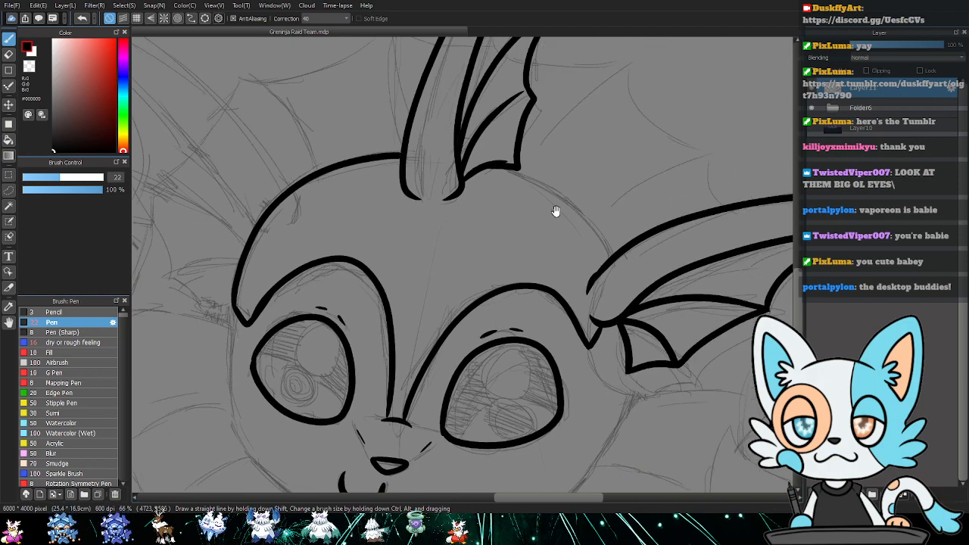
pyautogui.moveTo(534, 175)
pyautogui.mouseDown()
pyautogui.moveTo(583, 218)
pyautogui.moveTo(607, 262)
pyautogui.mouseUp()
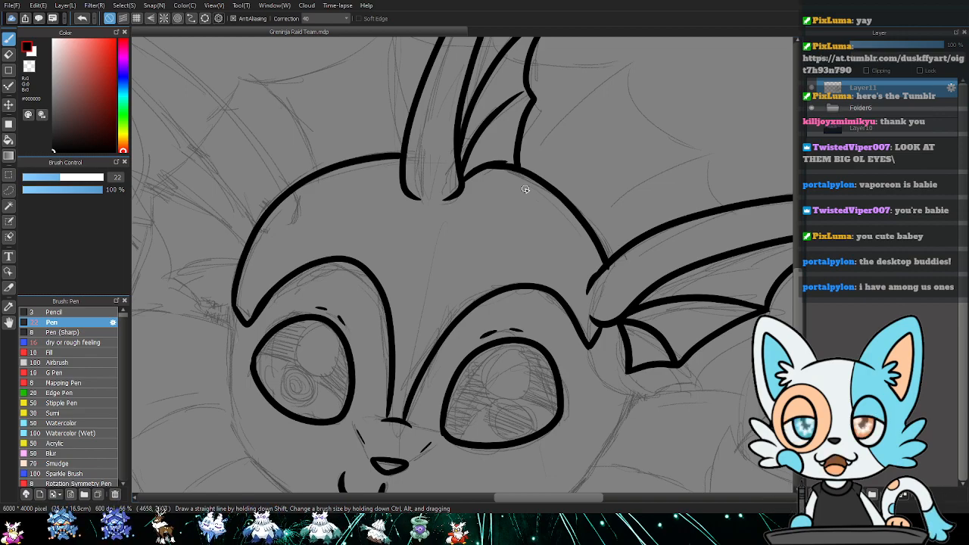
# - Ink both edges of the long pointed spine of the character's left-hand ear fin
pyautogui.scroll(-5, 406, 165)
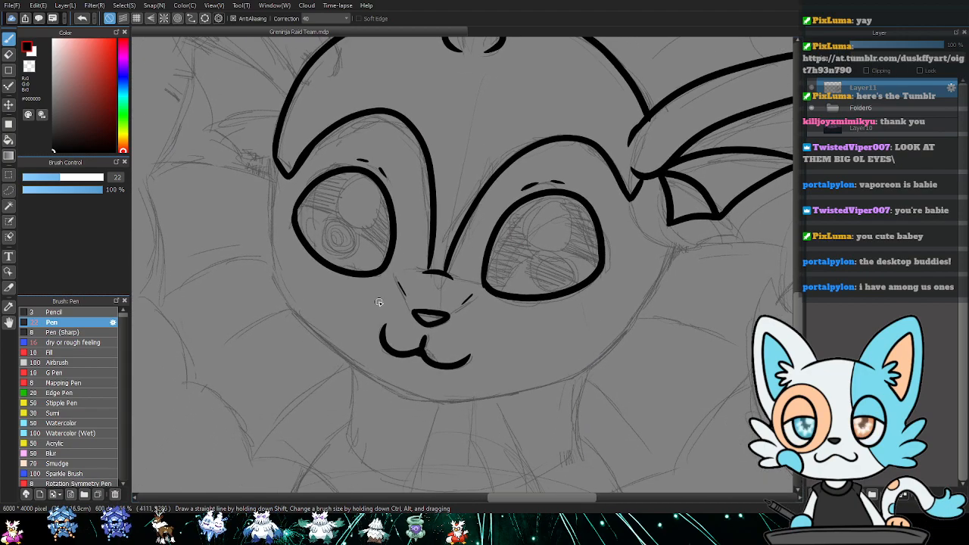
pyautogui.moveTo(308, 193); pyautogui.dragTo(339, 269)
pyautogui.moveTo(346, 212); pyautogui.dragTo(403, 277)
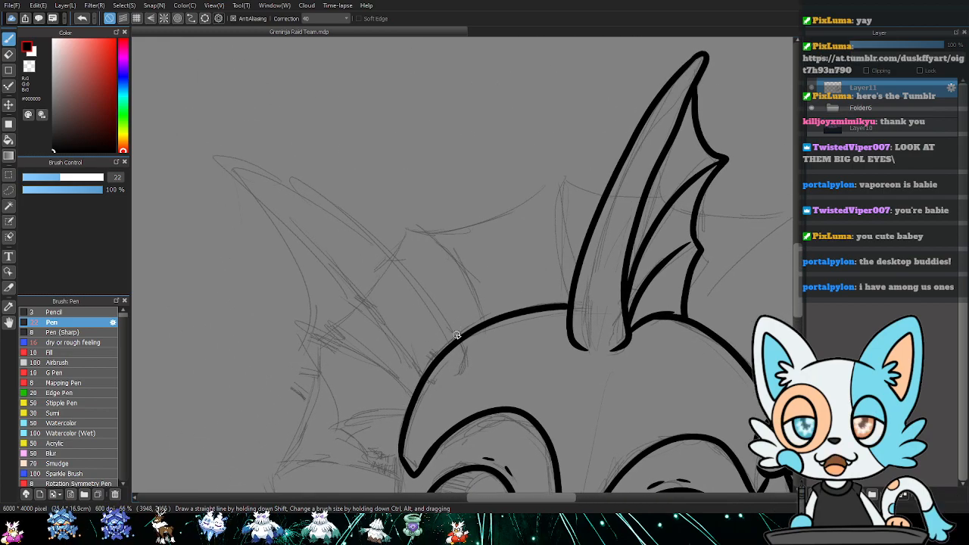
pyautogui.moveTo(455, 334)
pyautogui.mouseDown()
pyautogui.moveTo(403, 271)
pyautogui.moveTo(299, 186)
pyautogui.moveTo(220, 159)
pyautogui.mouseUp()
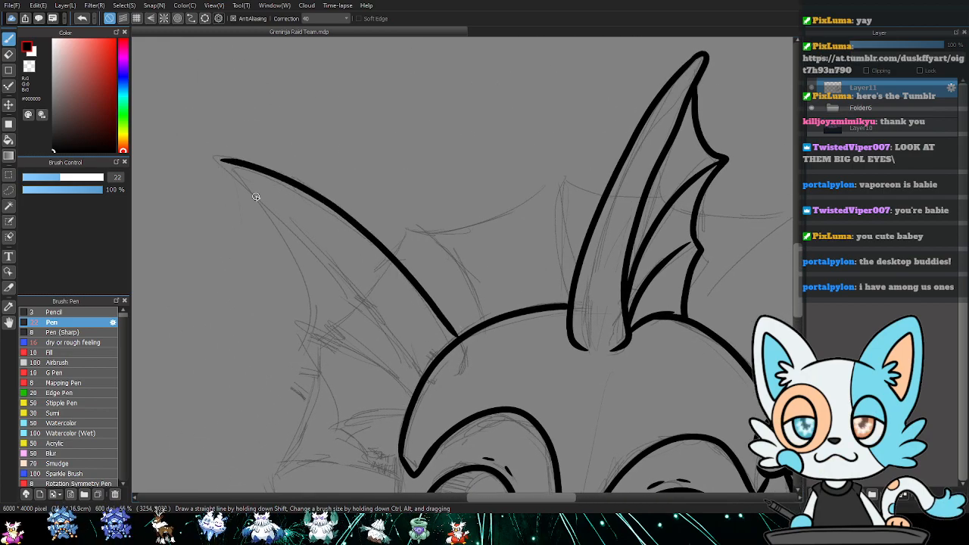
pyautogui.moveTo(397, 331); pyautogui.dragTo(223, 168)
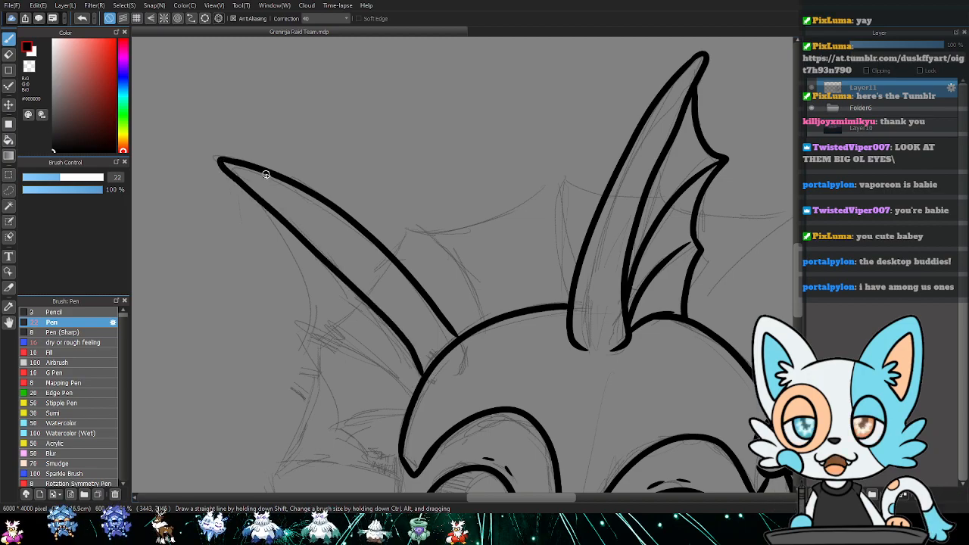
# - Ink the lower face outline from the left-hand brow point around the cheeks and chin to the right-hand ear fin
pyautogui.moveTo(493, 307); pyautogui.dragTo(434, 220)
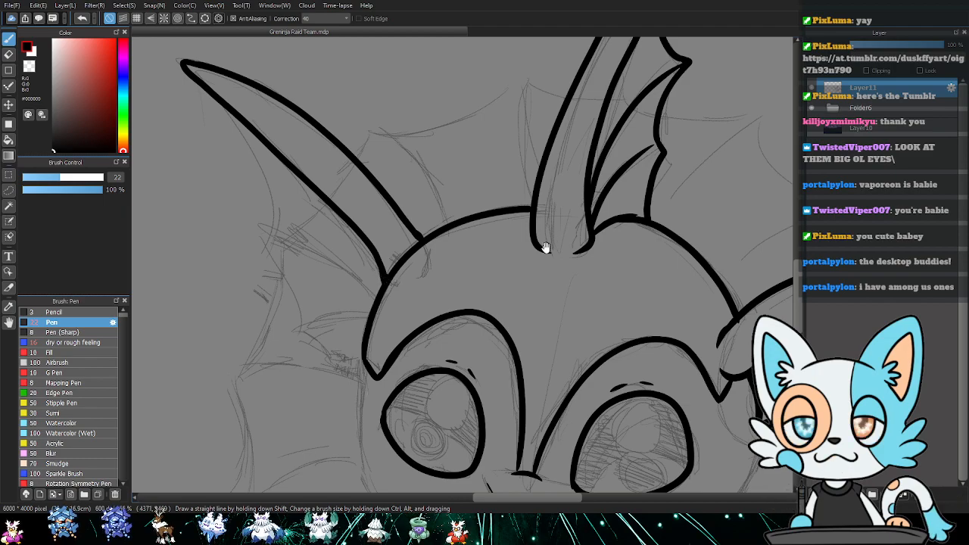
pyautogui.moveTo(545, 247); pyautogui.dragTo(471, 212)
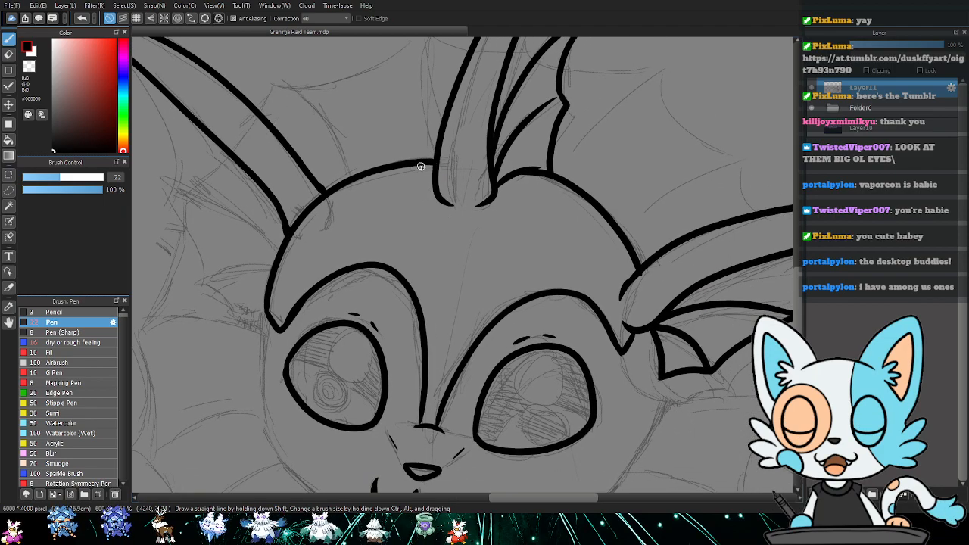
pyautogui.moveTo(485, 243); pyautogui.dragTo(472, 216)
pyautogui.press('e')
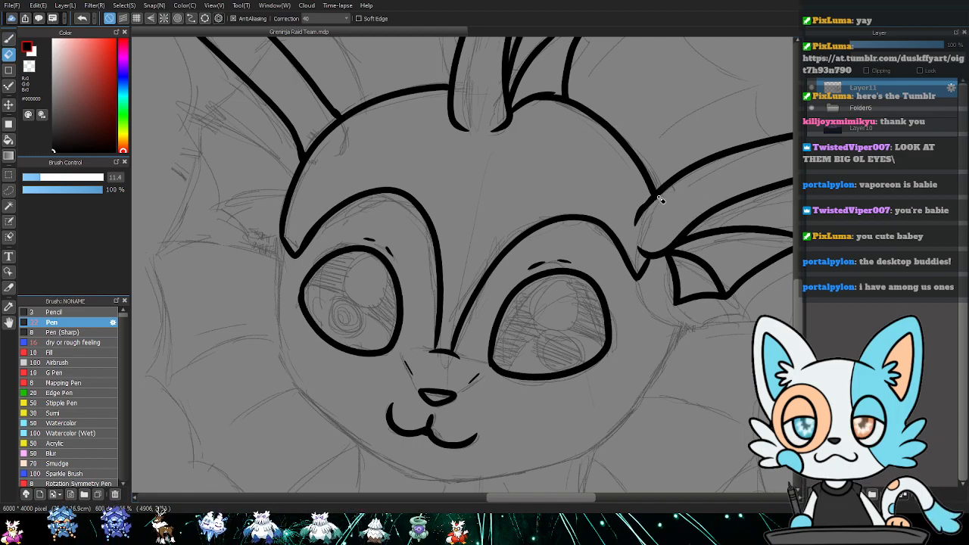
pyautogui.moveTo(471, 242); pyautogui.dragTo(444, 181)
pyautogui.press('p')
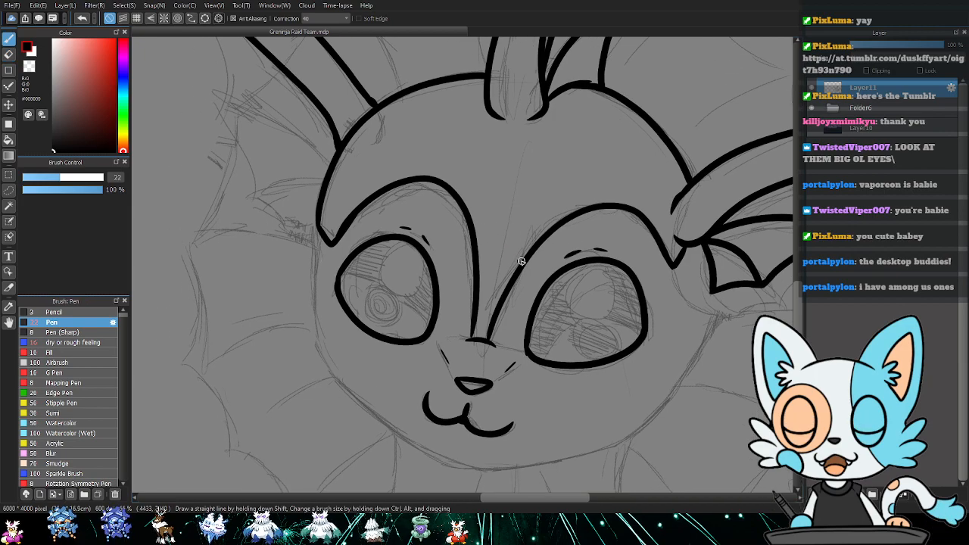
pyautogui.moveTo(277, 141)
pyautogui.mouseDown()
pyautogui.moveTo(274, 261)
pyautogui.moveTo(322, 324)
pyautogui.moveTo(388, 371)
pyautogui.moveTo(476, 378)
pyautogui.moveTo(592, 348)
pyautogui.moveTo(638, 281)
pyautogui.mouseUp()
pyautogui.moveTo(661, 231); pyautogui.dragTo(666, 203)
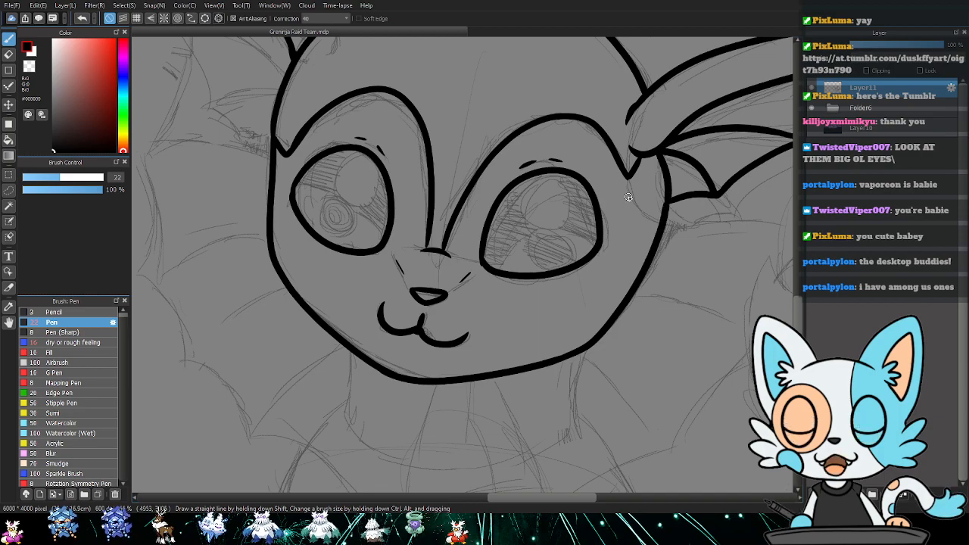
# - Ink three shorter curved spines fanning out beneath the left-hand ear fin's long spine
pyautogui.moveTo(596, 246)
pyautogui.mouseDown()
pyautogui.moveTo(634, 253)
pyautogui.moveTo(656, 270)
pyautogui.moveTo(377, 216)
pyautogui.moveTo(427, 282)
pyautogui.moveTo(390, 253)
pyautogui.moveTo(306, 236)
pyautogui.mouseUp()
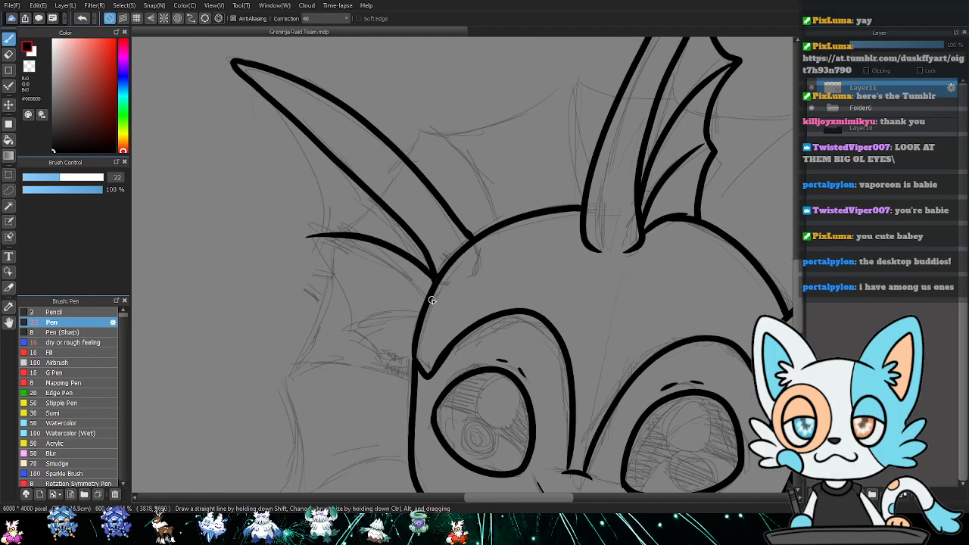
pyautogui.moveTo(429, 281); pyautogui.dragTo(354, 310)
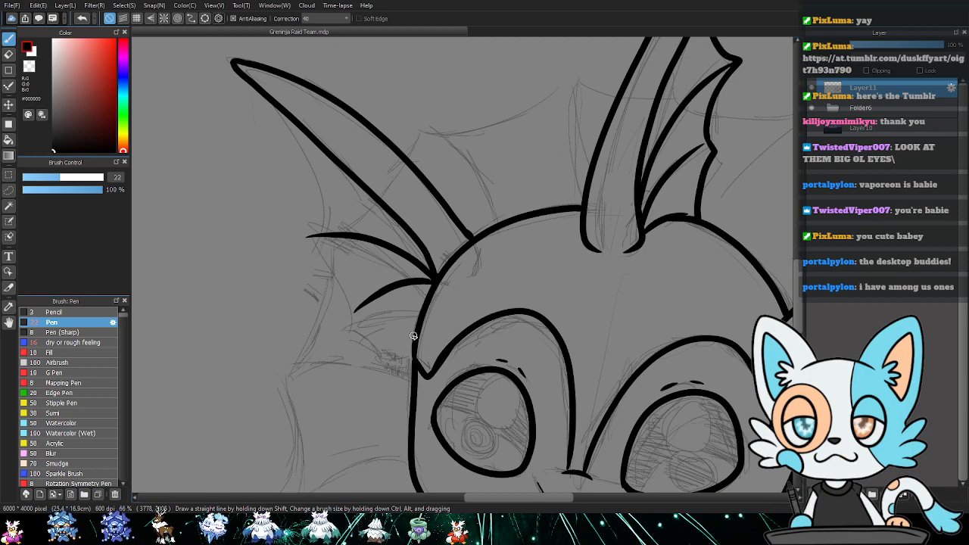
pyautogui.moveTo(431, 282); pyautogui.dragTo(397, 338)
pyautogui.moveTo(479, 335)
pyautogui.mouseDown()
pyautogui.moveTo(359, 305)
pyautogui.moveTo(369, 303)
pyautogui.mouseUp()
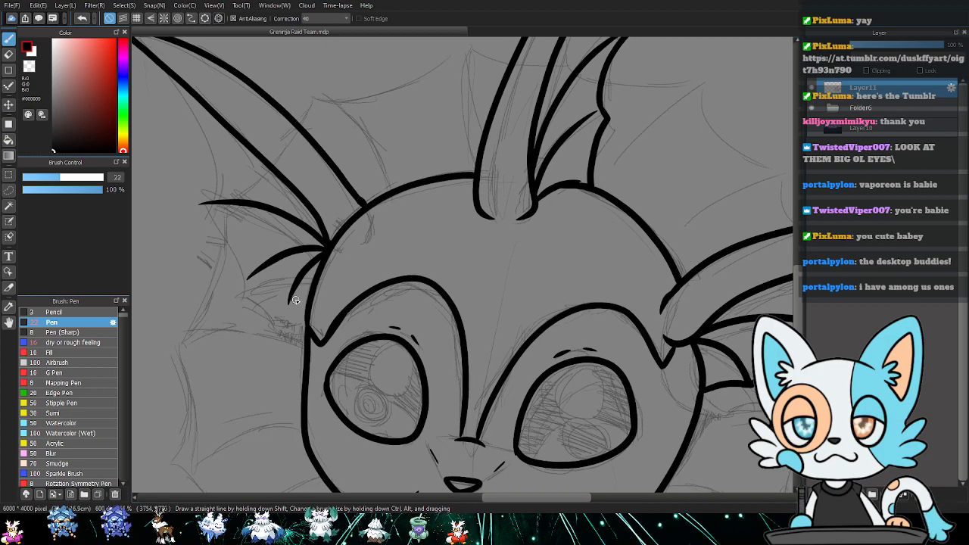
# - Ink the scalloped webbing edge of the left-hand ear fin, linking the long spine to the three shorter spines beneath it
pyautogui.moveTo(306, 312)
pyautogui.mouseDown()
pyautogui.moveTo(241, 270)
pyautogui.moveTo(244, 279)
pyautogui.mouseUp()
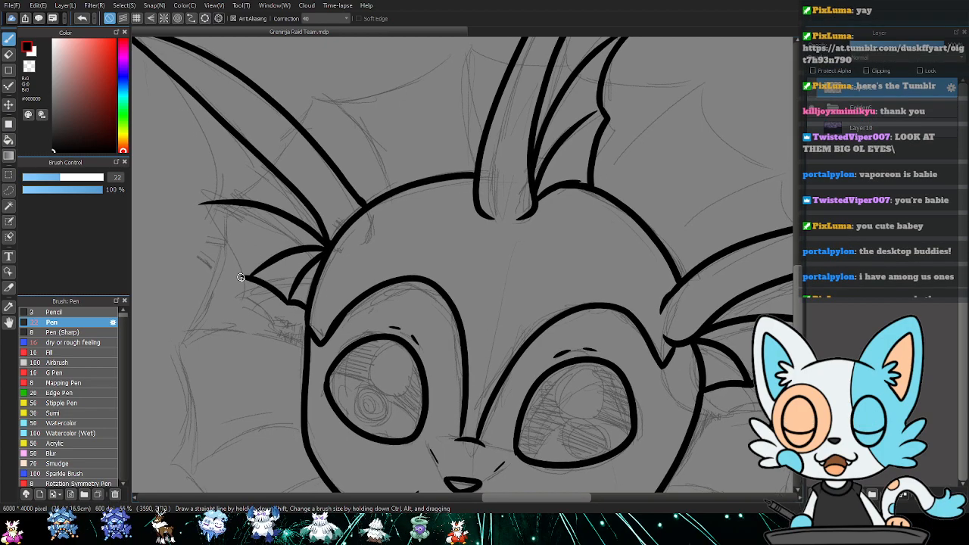
pyautogui.moveTo(218, 172); pyautogui.dragTo(266, 228)
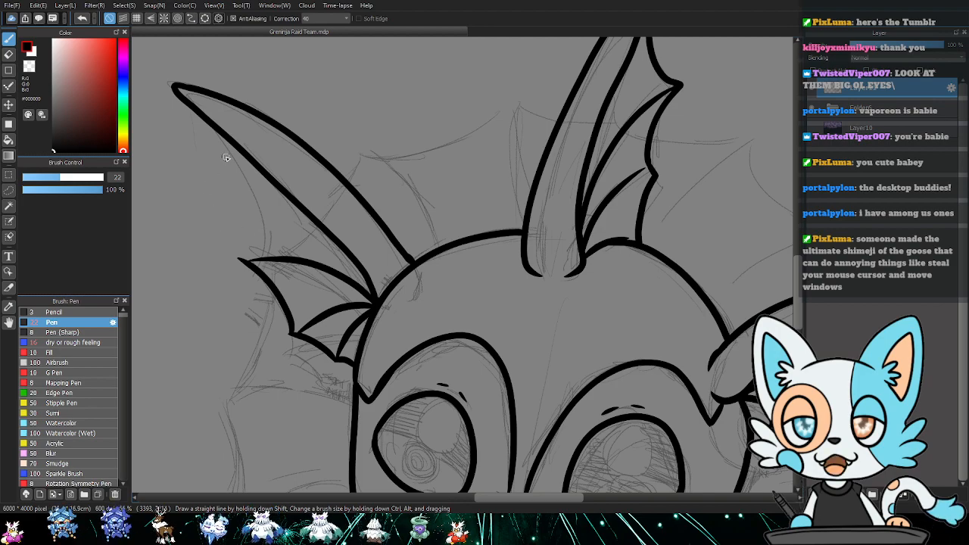
pyautogui.moveTo(217, 131)
pyautogui.mouseDown()
pyautogui.moveTo(267, 230)
pyautogui.moveTo(236, 256)
pyautogui.mouseUp()
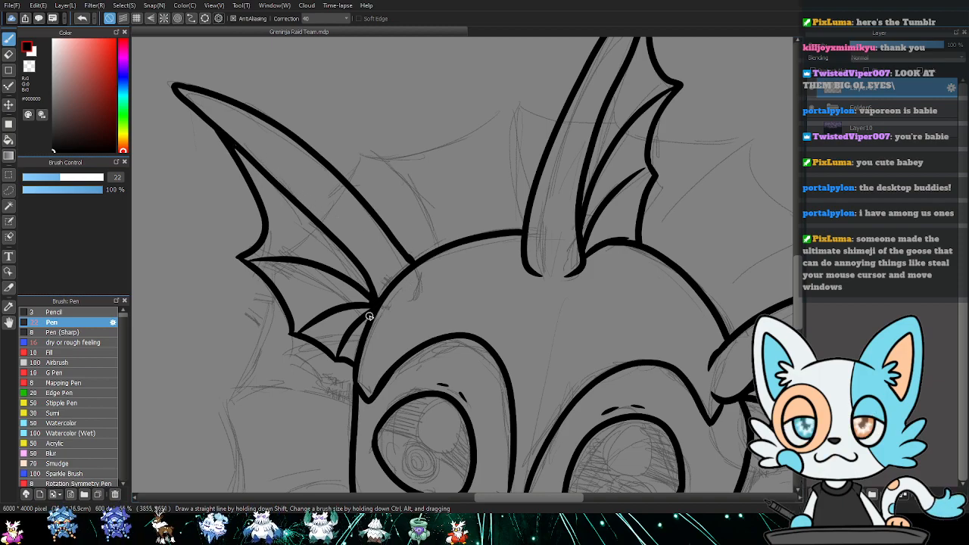
pyautogui.moveTo(461, 300); pyautogui.dragTo(450, 277)
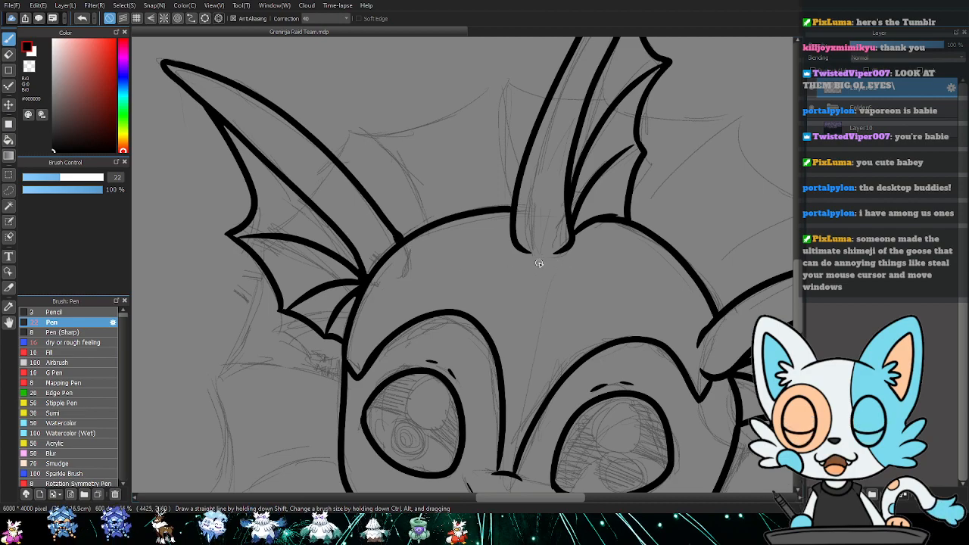
# - Ink the spines and scalloped edge of the head frill between the central crest and the right-hand ear fin
pyautogui.moveTo(465, 273); pyautogui.dragTo(434, 157)
pyautogui.moveTo(553, 255); pyautogui.dragTo(426, 188)
pyautogui.moveTo(556, 186)
pyautogui.mouseDown()
pyautogui.moveTo(545, 240)
pyautogui.moveTo(486, 351)
pyautogui.mouseUp()
pyautogui.moveTo(414, 227)
pyautogui.mouseDown()
pyautogui.moveTo(445, 182)
pyautogui.moveTo(523, 119)
pyautogui.mouseUp()
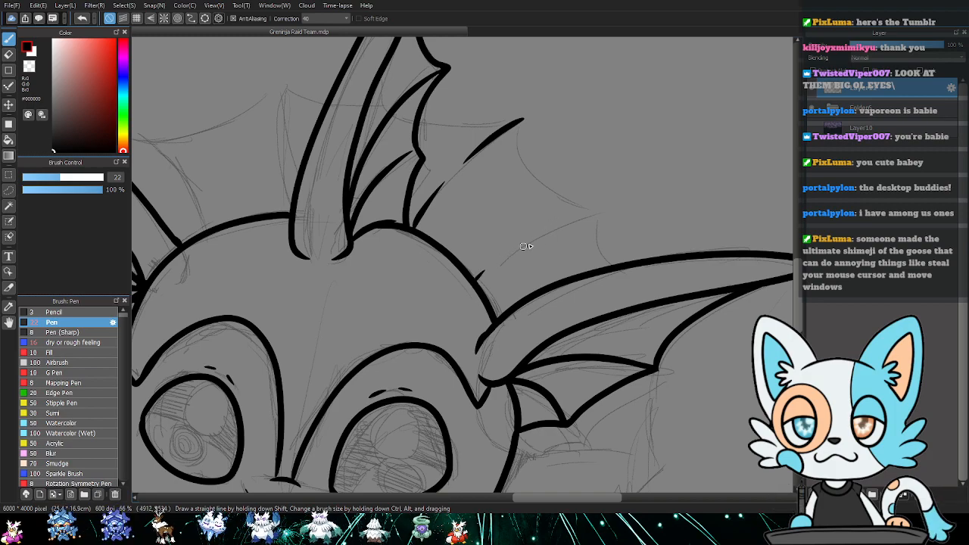
pyautogui.moveTo(526, 244)
pyautogui.mouseDown()
pyautogui.moveTo(598, 215)
pyautogui.moveTo(575, 205)
pyautogui.moveTo(519, 147)
pyautogui.moveTo(524, 118)
pyautogui.mouseUp()
pyautogui.moveTo(502, 177); pyautogui.dragTo(583, 252)
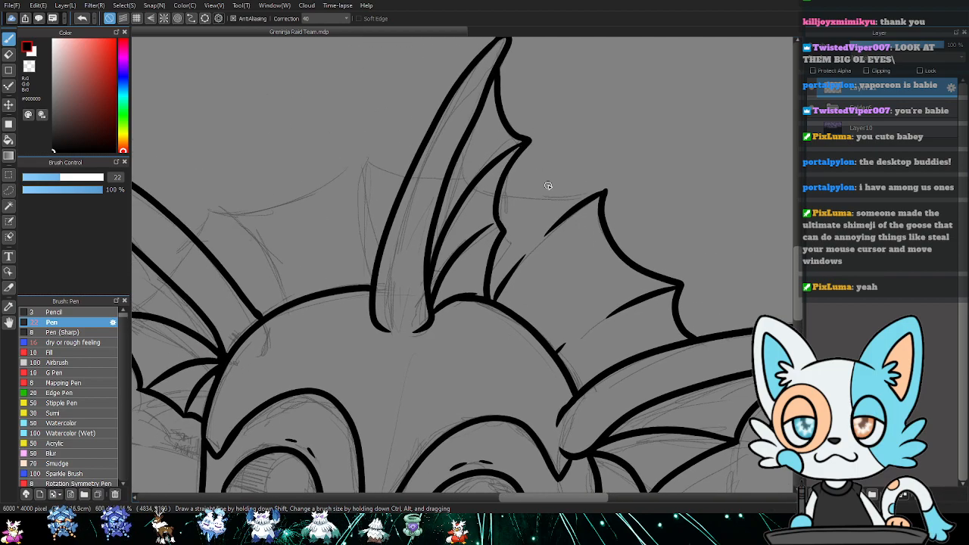
pyautogui.moveTo(503, 192)
pyautogui.mouseDown()
pyautogui.moveTo(591, 198)
pyautogui.moveTo(610, 189)
pyautogui.mouseUp()
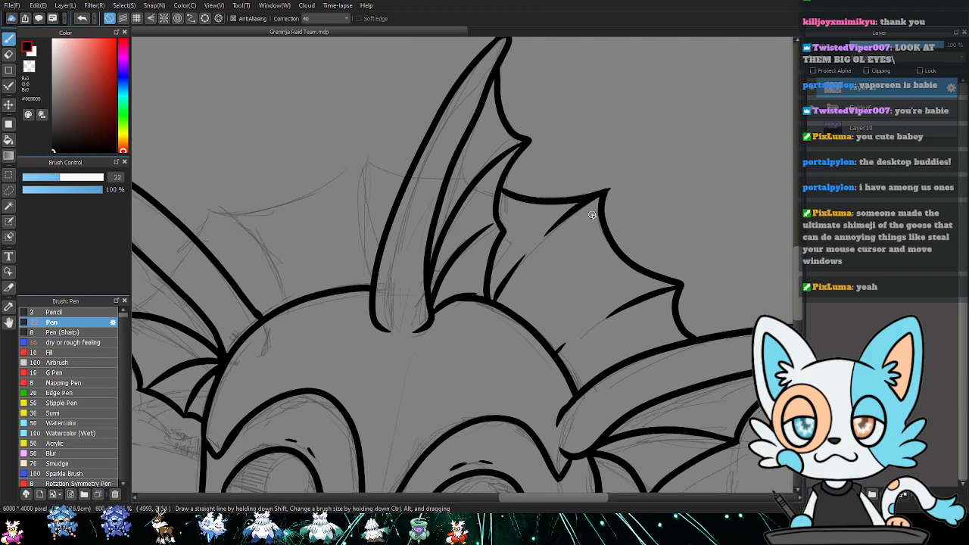
# - Ink the spines and pointed outer edge of the head frill between the central crest and the left-hand ear fin
pyautogui.moveTo(413, 186); pyautogui.dragTo(516, 203)
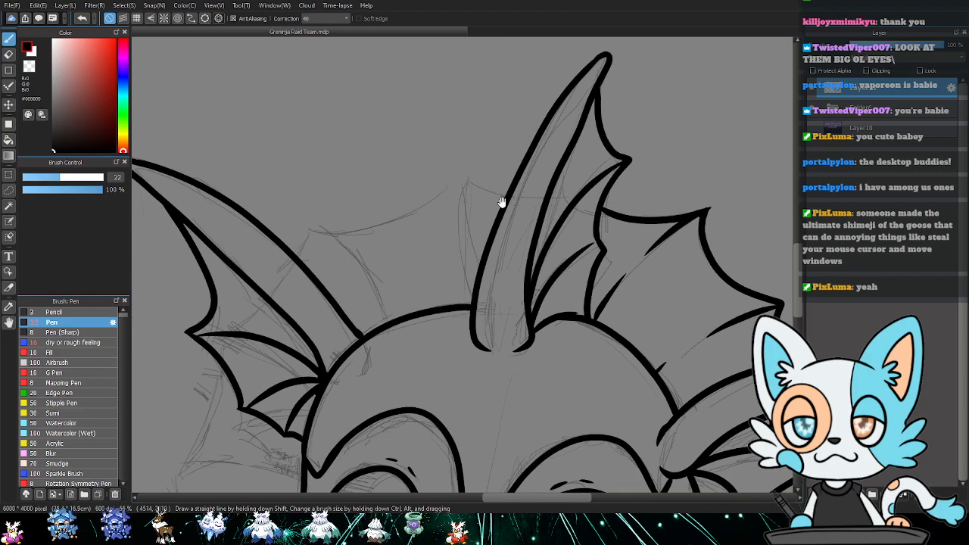
pyautogui.moveTo(463, 301); pyautogui.dragTo(458, 235)
pyautogui.moveTo(506, 200); pyautogui.dragTo(459, 190)
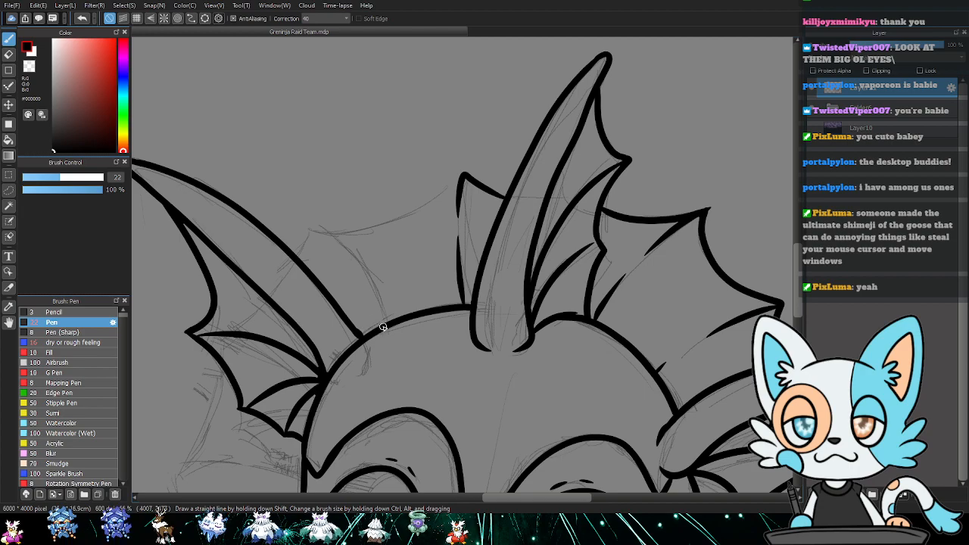
pyautogui.moveTo(384, 321); pyautogui.dragTo(365, 278)
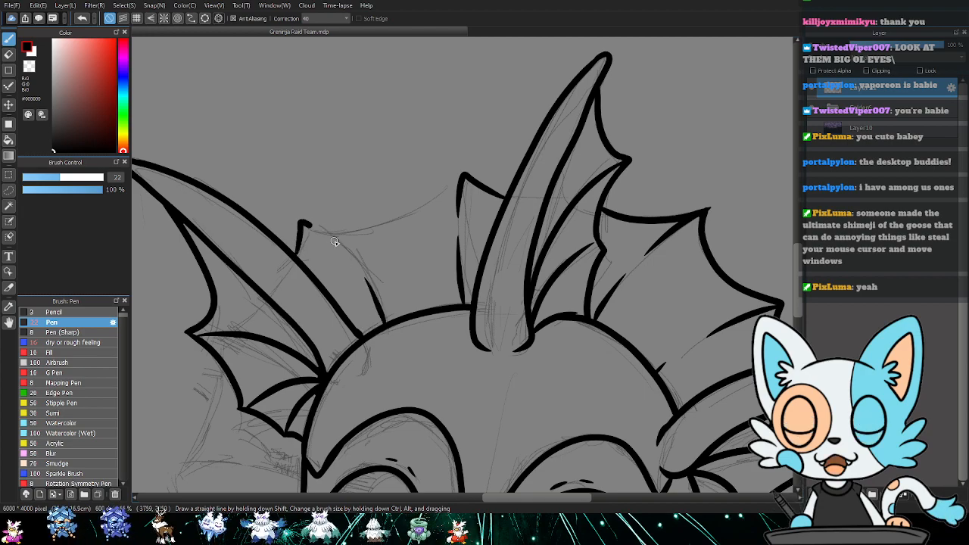
pyautogui.moveTo(303, 223)
pyautogui.mouseDown()
pyautogui.moveTo(362, 225)
pyautogui.moveTo(458, 188)
pyautogui.mouseUp()
# - Ink four collar frill spines radiating from the left-hand cheek and jaw, plus the frill edge from the ear fin to the top spine
pyautogui.moveTo(366, 268); pyautogui.dragTo(416, 49)
pyautogui.moveTo(385, 240); pyautogui.dragTo(337, 231)
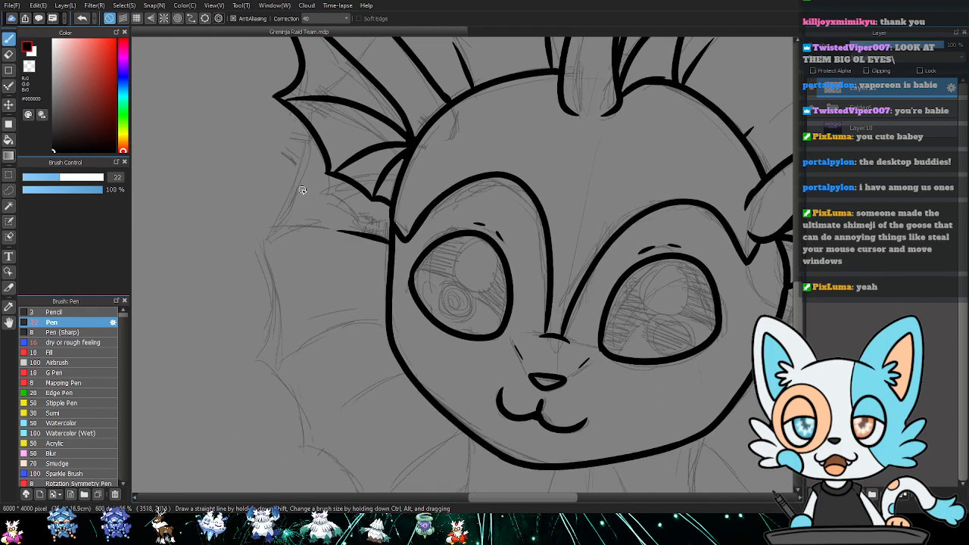
pyautogui.moveTo(311, 135)
pyautogui.mouseDown()
pyautogui.moveTo(279, 215)
pyautogui.moveTo(324, 228)
pyautogui.mouseUp()
pyautogui.moveTo(384, 335)
pyautogui.mouseDown()
pyautogui.moveTo(374, 286)
pyautogui.moveTo(324, 285)
pyautogui.mouseUp()
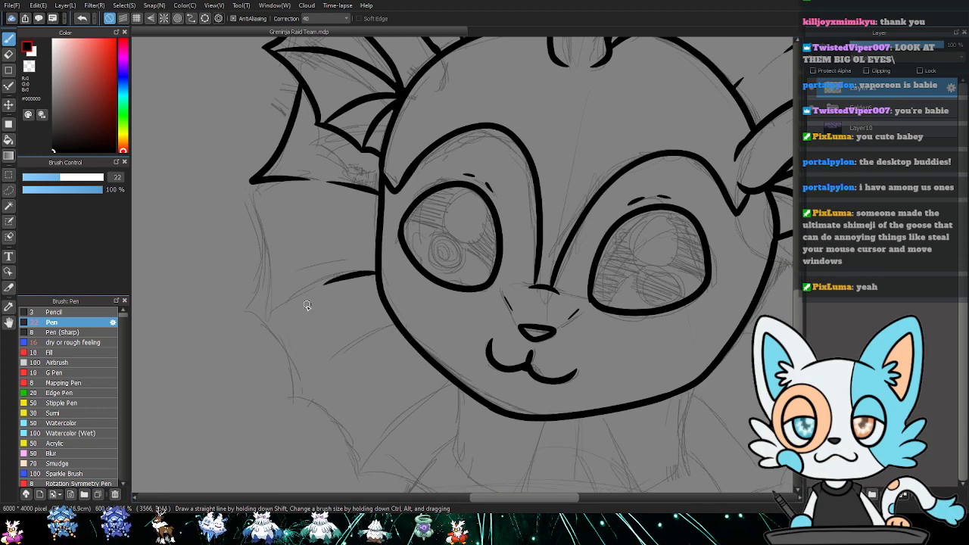
pyautogui.moveTo(395, 324)
pyautogui.mouseDown()
pyautogui.moveTo(359, 337)
pyautogui.moveTo(338, 354)
pyautogui.mouseUp()
pyautogui.scroll(-3, 378, 292)
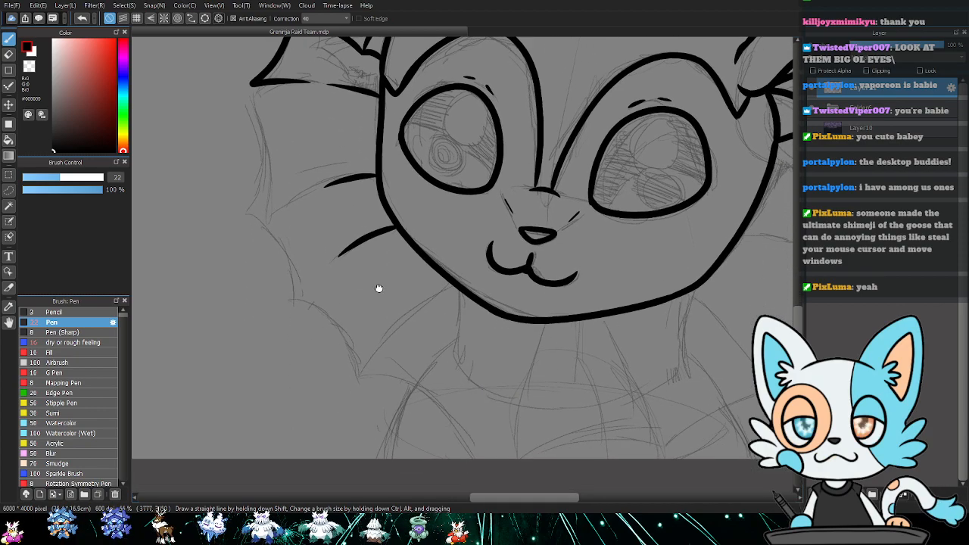
pyautogui.moveTo(454, 285); pyautogui.dragTo(404, 317)
# - Ink the remaining collar frill spines beneath the chin and along the right-hand jaw and cheek
pyautogui.moveTo(536, 374); pyautogui.dragTo(430, 358)
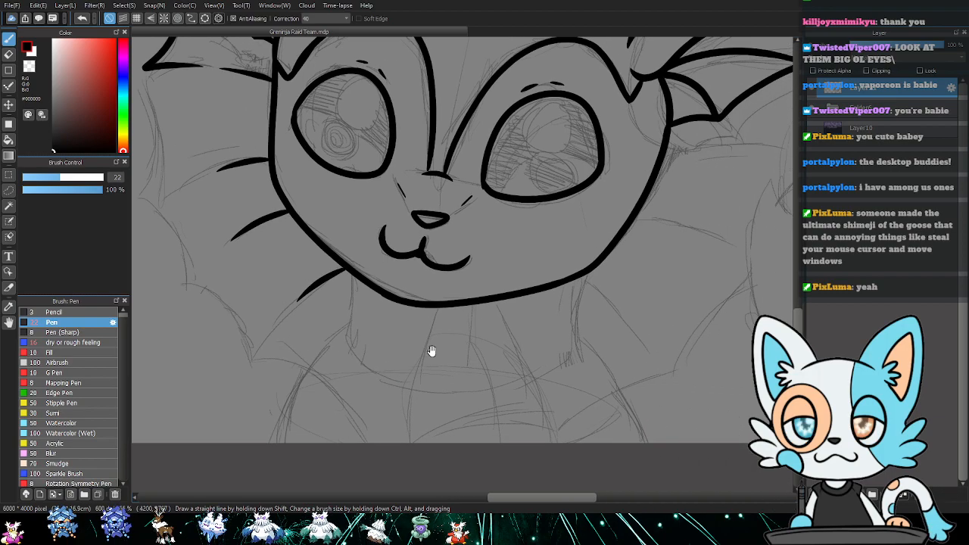
pyautogui.moveTo(432, 308); pyautogui.dragTo(415, 371)
pyautogui.moveTo(494, 303); pyautogui.dragTo(523, 372)
pyautogui.moveTo(578, 276)
pyautogui.mouseDown()
pyautogui.moveTo(600, 289)
pyautogui.moveTo(620, 345)
pyautogui.mouseUp()
pyautogui.moveTo(674, 232); pyautogui.dragTo(620, 305)
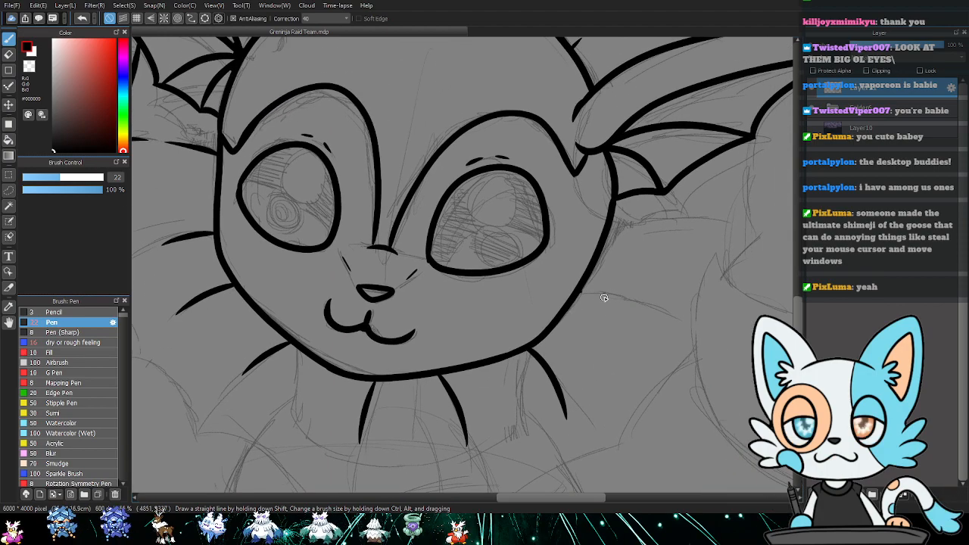
pyautogui.moveTo(646, 234)
pyautogui.mouseDown()
pyautogui.moveTo(610, 298)
pyautogui.moveTo(641, 278)
pyautogui.moveTo(681, 287)
pyautogui.mouseUp()
pyautogui.moveTo(739, 244)
pyautogui.mouseDown()
pyautogui.moveTo(701, 292)
pyautogui.moveTo(688, 222)
pyautogui.mouseUp()
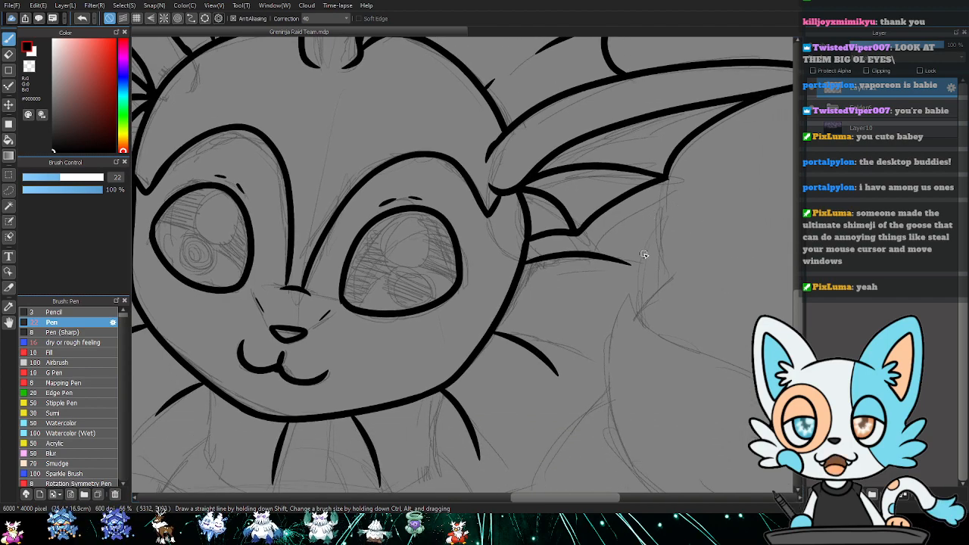
# - Ink the collar frill's scalloped outer edge from the right-hand ear fin down and around beneath the chin
pyautogui.moveTo(663, 180)
pyautogui.mouseDown()
pyautogui.moveTo(673, 277)
pyautogui.moveTo(642, 266)
pyautogui.moveTo(659, 290)
pyautogui.moveTo(669, 277)
pyautogui.moveTo(624, 331)
pyautogui.mouseUp()
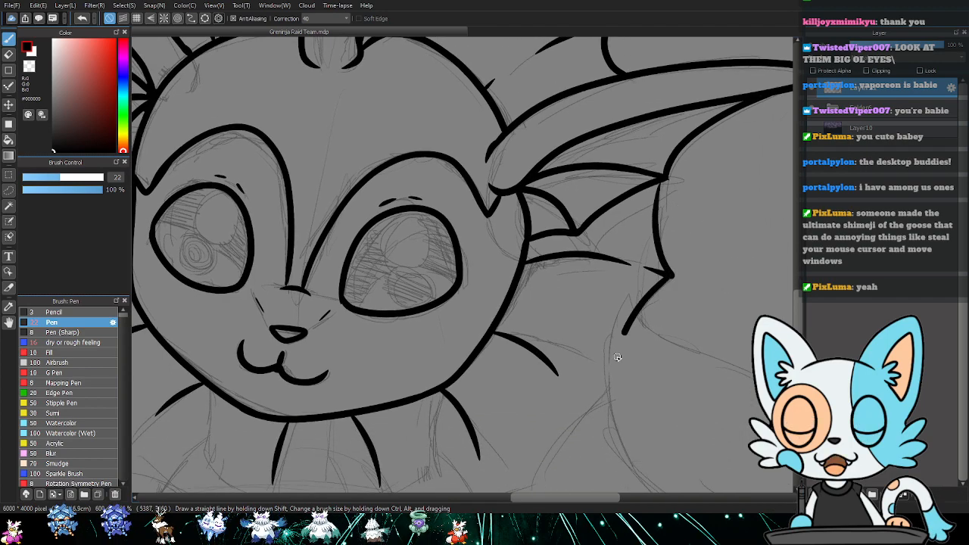
pyautogui.moveTo(569, 420); pyautogui.dragTo(610, 346)
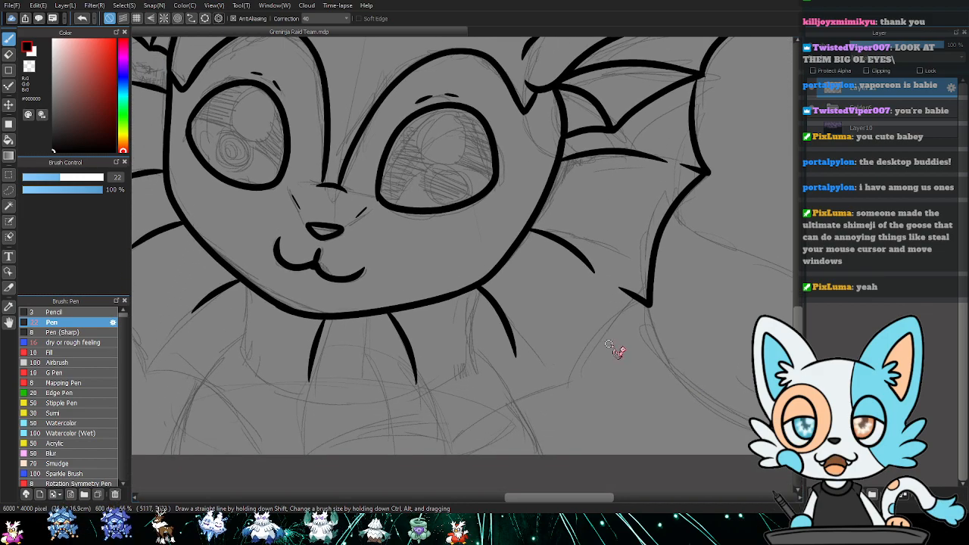
pyautogui.moveTo(349, 438); pyautogui.dragTo(431, 437)
pyautogui.moveTo(432, 437)
pyautogui.mouseDown()
pyautogui.moveTo(423, 407)
pyautogui.moveTo(532, 406)
pyautogui.moveTo(522, 377)
pyautogui.moveTo(653, 301)
pyautogui.mouseUp()
# - Ink the collar frill's scalloped outer edge on the left-hand side, from the canvas's lower edge up to the topmost cheek spine
pyautogui.moveTo(353, 332); pyautogui.dragTo(555, 342)
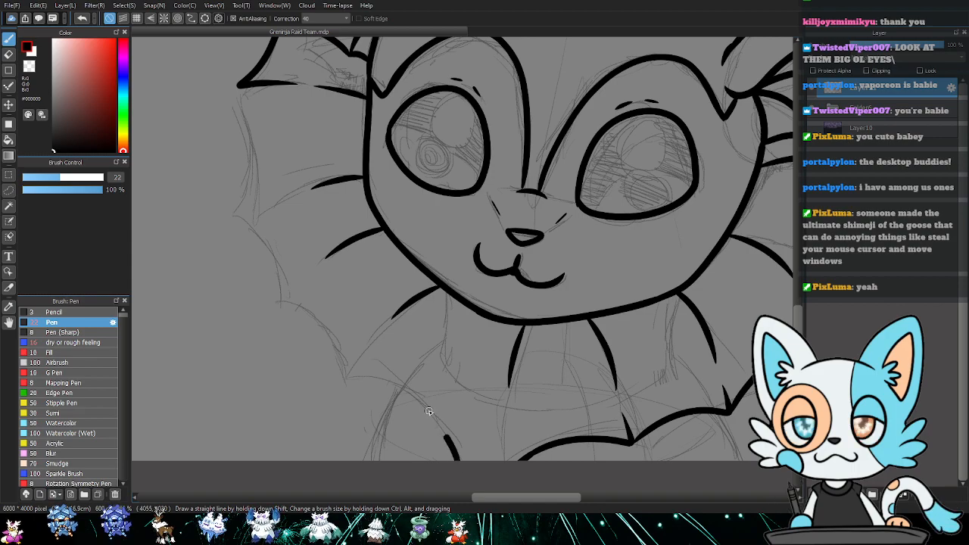
pyautogui.moveTo(456, 458); pyautogui.dragTo(372, 381)
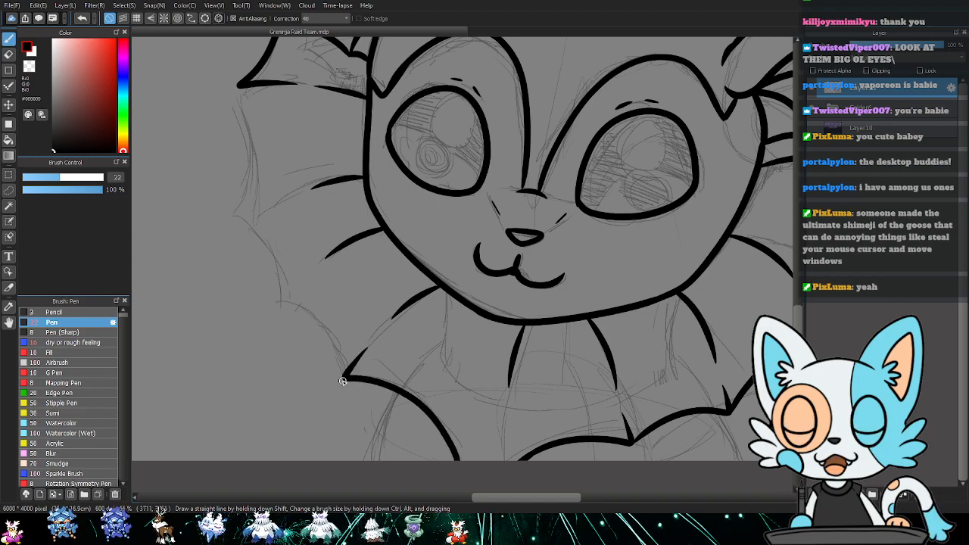
pyautogui.moveTo(327, 332)
pyautogui.mouseDown()
pyautogui.moveTo(268, 306)
pyautogui.moveTo(311, 259)
pyautogui.moveTo(305, 343)
pyautogui.moveTo(267, 276)
pyautogui.moveTo(296, 266)
pyautogui.mouseUp()
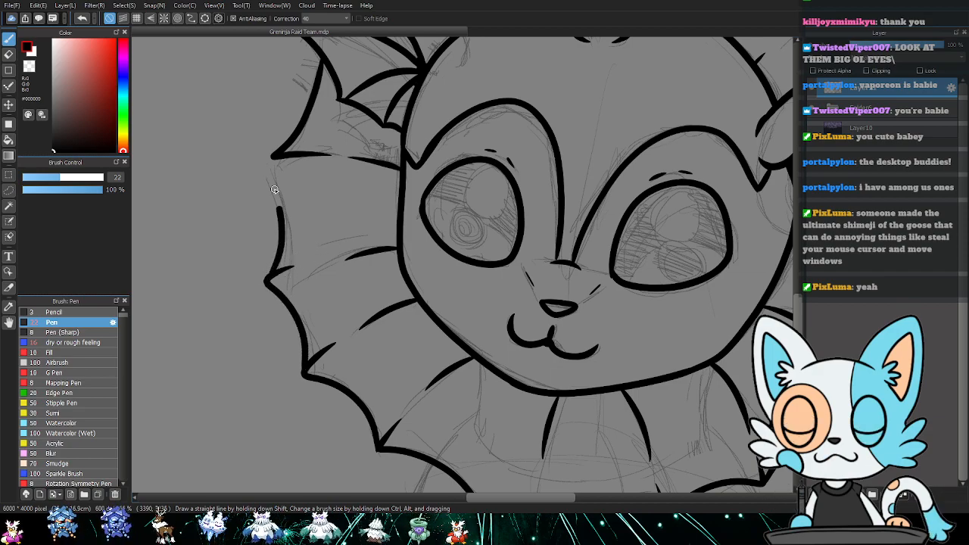
pyautogui.moveTo(270, 276)
pyautogui.mouseDown()
pyautogui.moveTo(289, 233)
pyautogui.moveTo(278, 190)
pyautogui.mouseUp()
pyautogui.moveTo(421, 148); pyautogui.dragTo(425, 238)
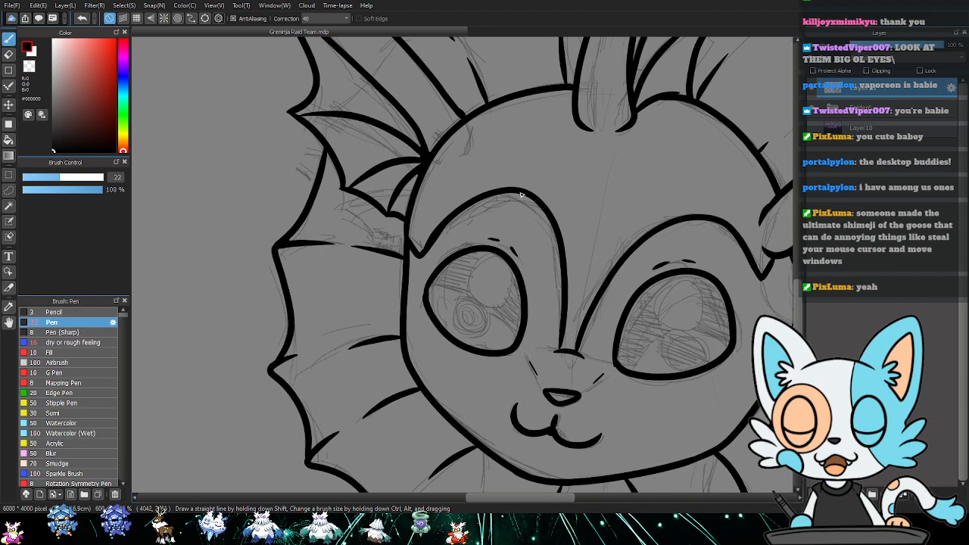
# - Ink the short shoulder and chest lines running from beneath the collar frill to the canvas's lower edge
pyautogui.moveTo(677, 97); pyautogui.dragTo(484, 203)
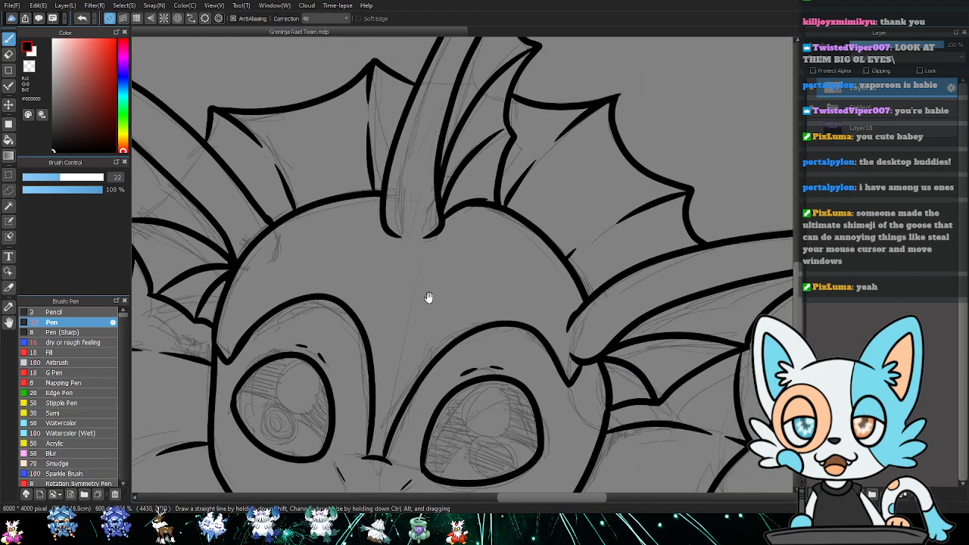
pyautogui.moveTo(467, 307); pyautogui.dragTo(371, 145)
pyautogui.moveTo(539, 318); pyautogui.dragTo(493, 162)
pyautogui.moveTo(477, 367)
pyautogui.mouseDown()
pyautogui.moveTo(550, 280)
pyautogui.moveTo(534, 374)
pyautogui.mouseUp()
pyautogui.moveTo(375, 294); pyautogui.dragTo(533, 327)
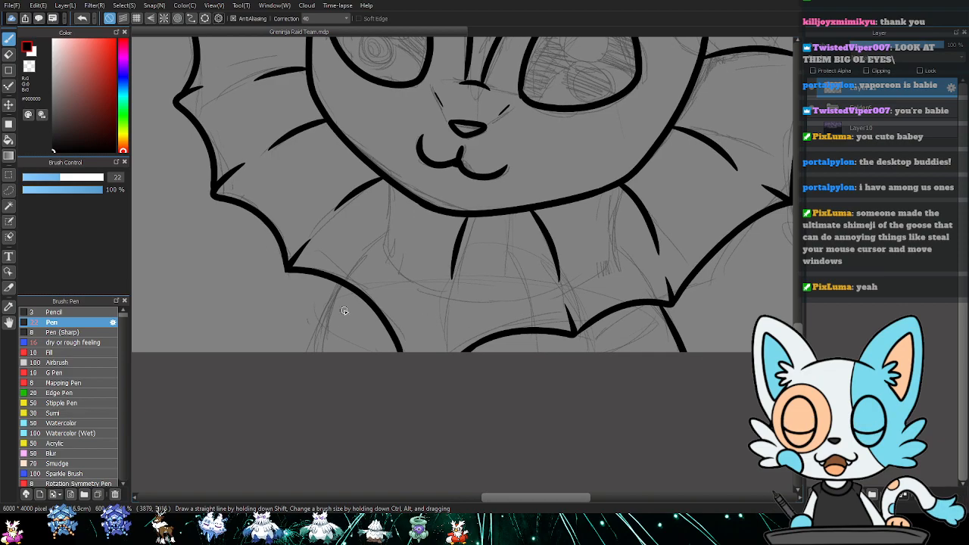
pyautogui.moveTo(342, 283); pyautogui.dragTo(314, 404)
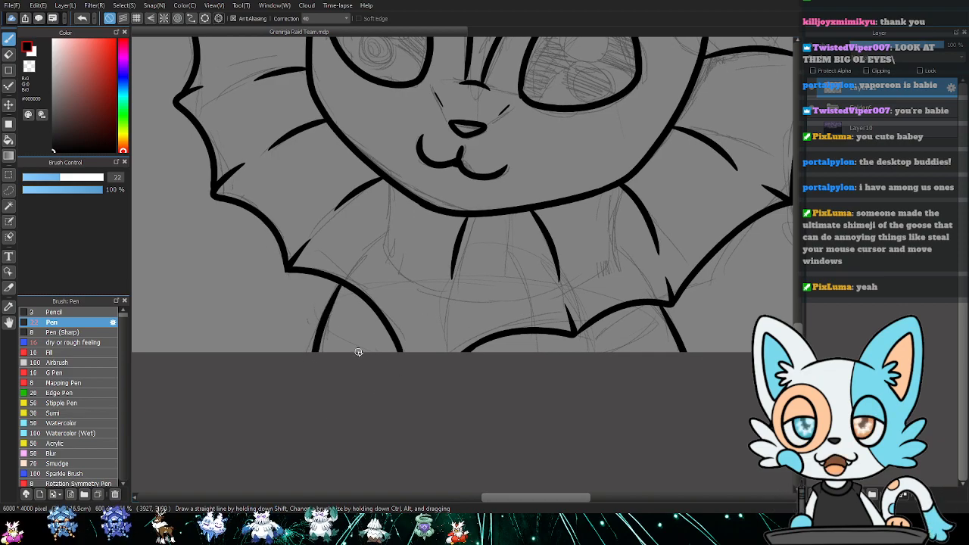
pyautogui.moveTo(352, 342); pyautogui.dragTo(356, 353)
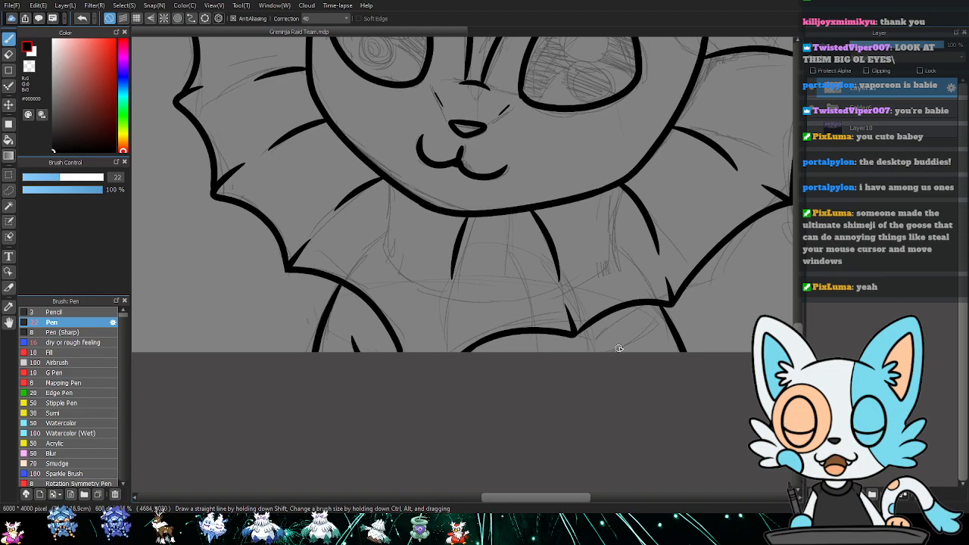
# - Ink the body's lower and upper contours behind the collar's right-hand side, including the fin edge and small marks near the canvas border
pyautogui.moveTo(787, 229)
pyautogui.mouseDown()
pyautogui.moveTo(690, 346)
pyautogui.moveTo(489, 359)
pyautogui.mouseUp()
pyautogui.moveTo(634, 327); pyautogui.dragTo(502, 331)
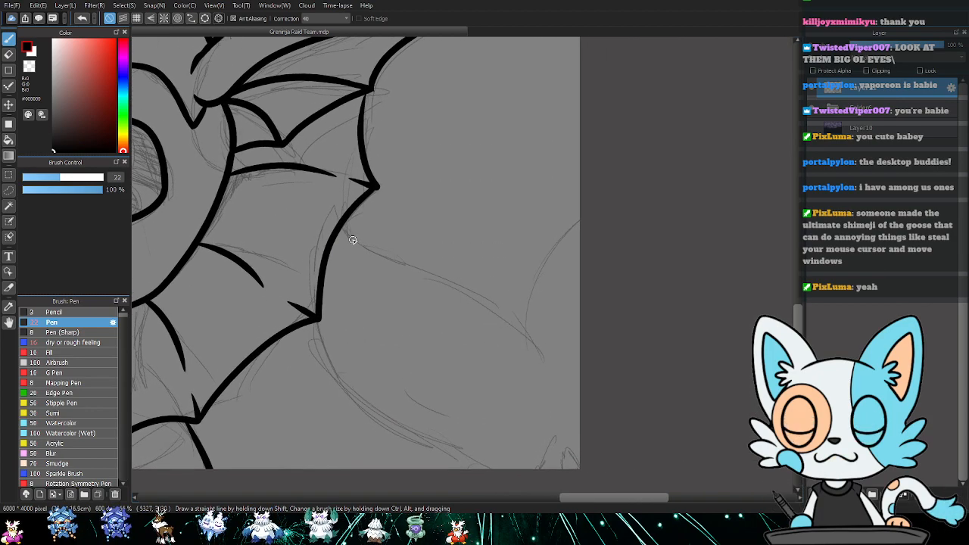
pyautogui.moveTo(347, 235); pyautogui.dragTo(558, 361)
pyautogui.hotkey('ctrl', 'z')
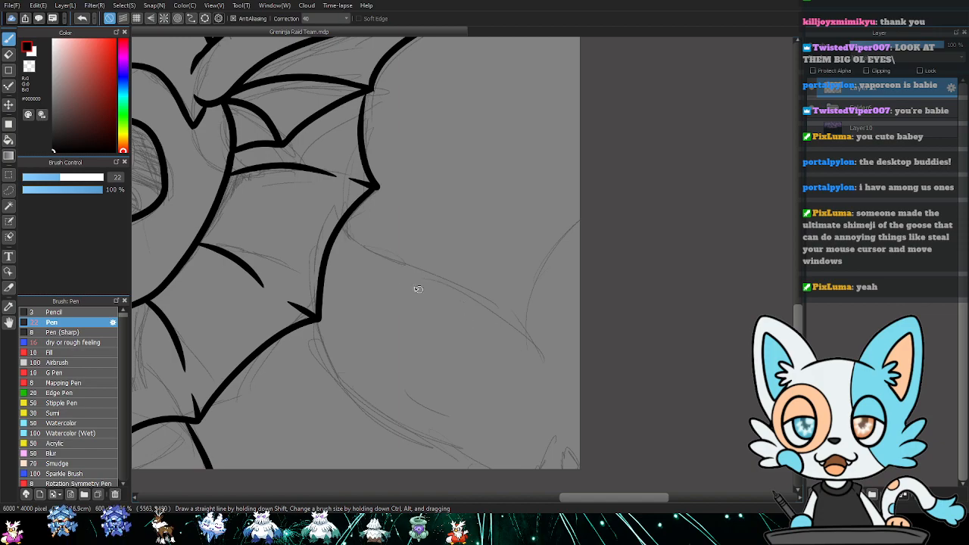
pyautogui.moveTo(307, 338); pyautogui.dragTo(466, 480)
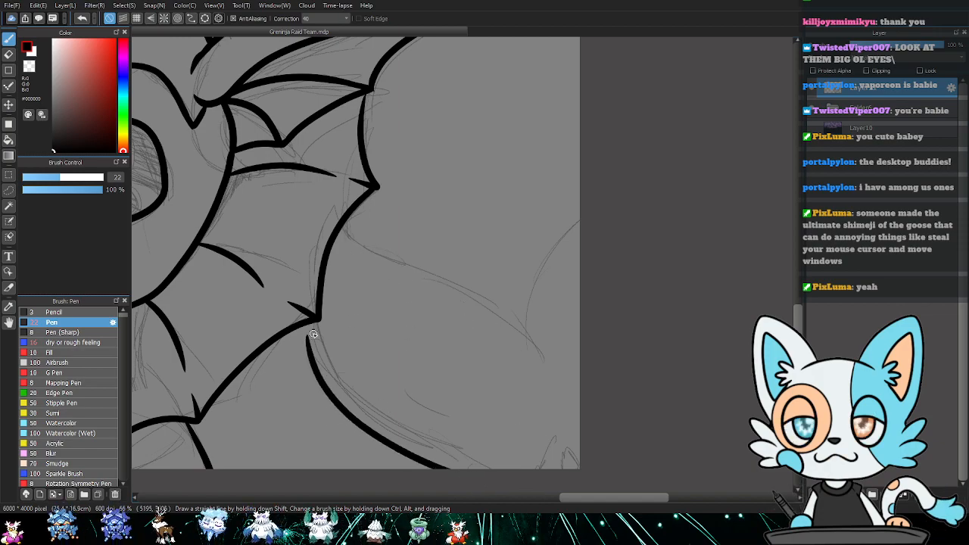
pyautogui.moveTo(338, 229)
pyautogui.mouseDown()
pyautogui.moveTo(536, 354)
pyautogui.moveTo(789, 194)
pyautogui.mouseUp()
pyautogui.moveTo(449, 269); pyautogui.dragTo(507, 259)
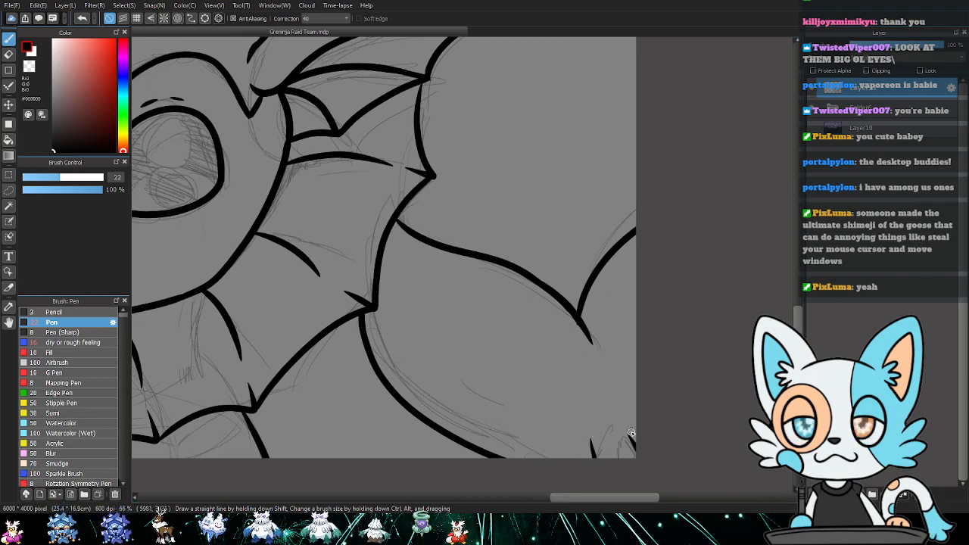
pyautogui.moveTo(371, 357); pyautogui.dragTo(876, 405)
pyautogui.moveTo(498, 268); pyautogui.dragTo(431, 436)
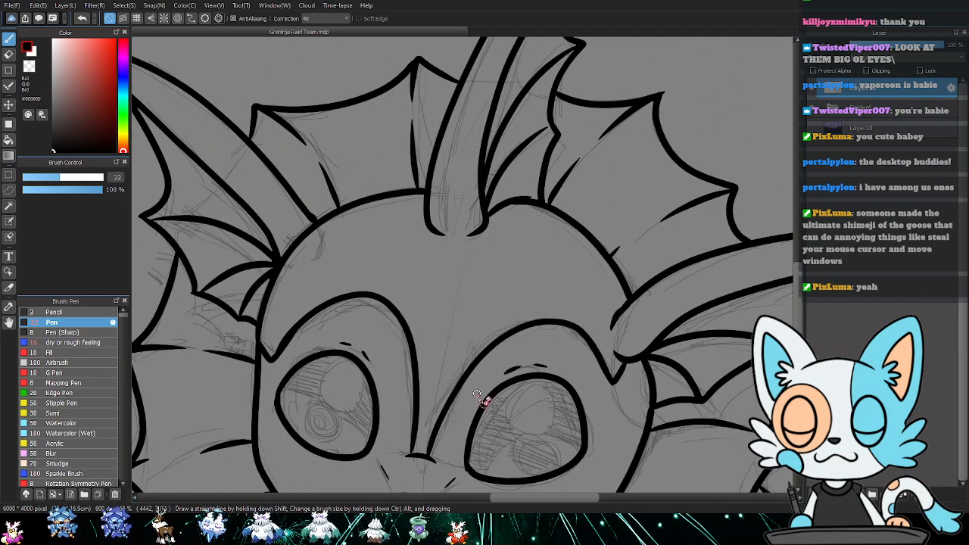
# - Fit the whole canvas in view, then select Folder6 and expand it to show its layers
pyautogui.hotkey('ctrl', '0')
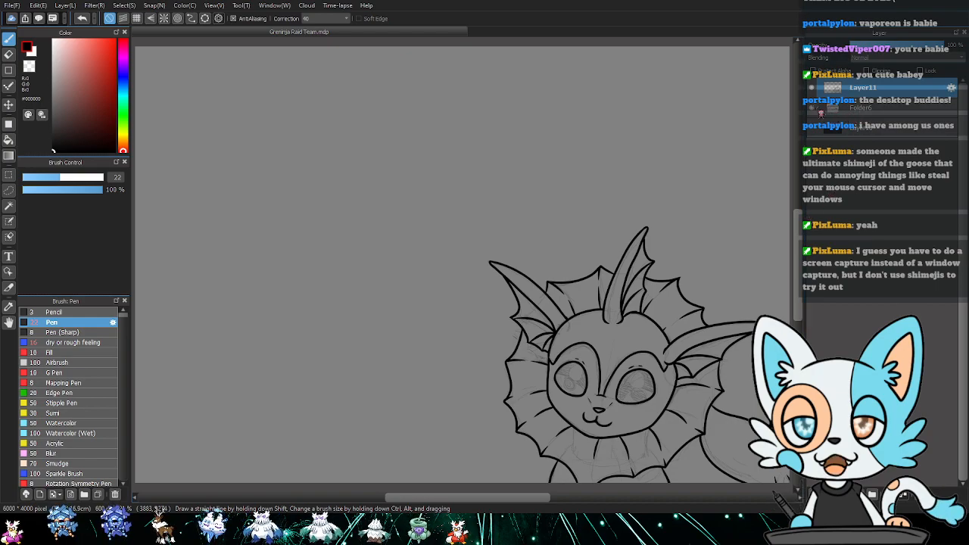
pyautogui.click(821, 110)
pyautogui.click(883, 88)
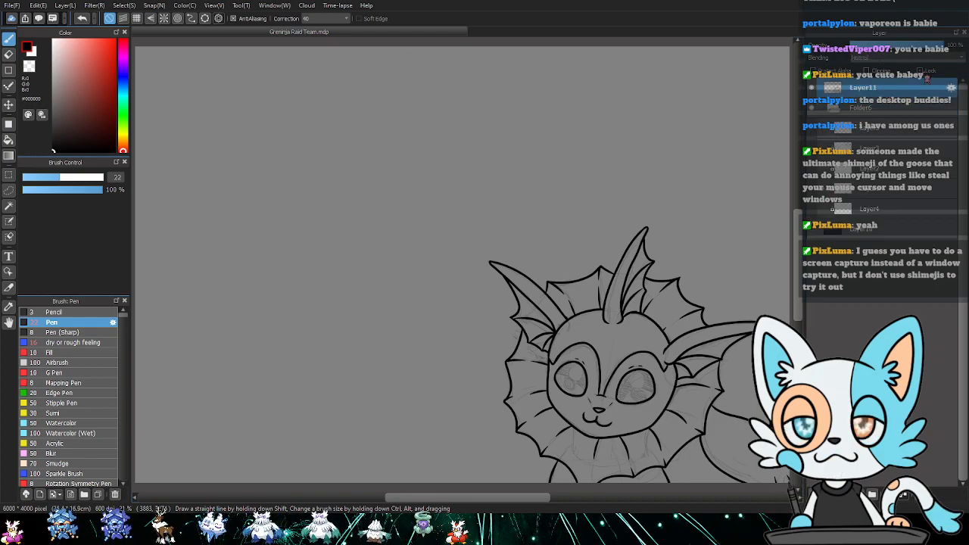
pyautogui.click(837, 113)
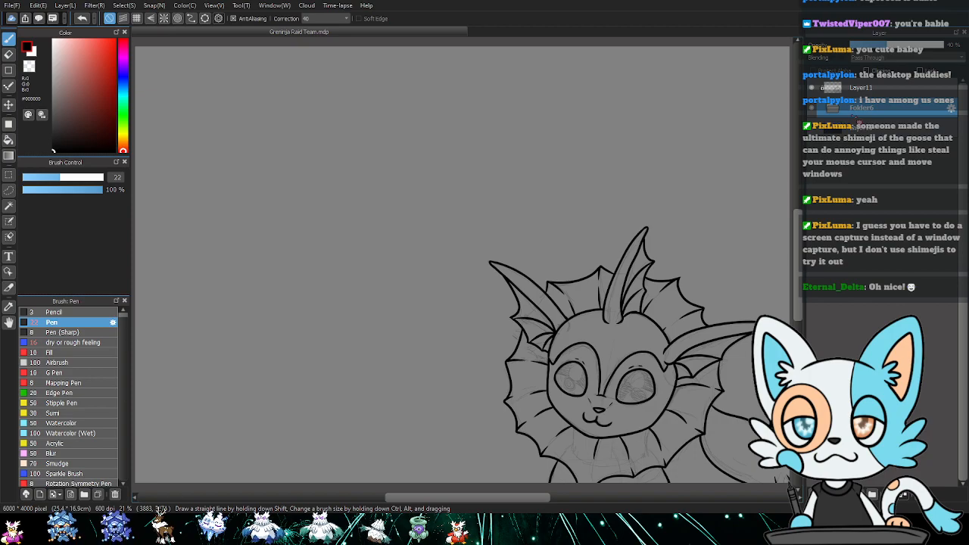
pyautogui.click(825, 108)
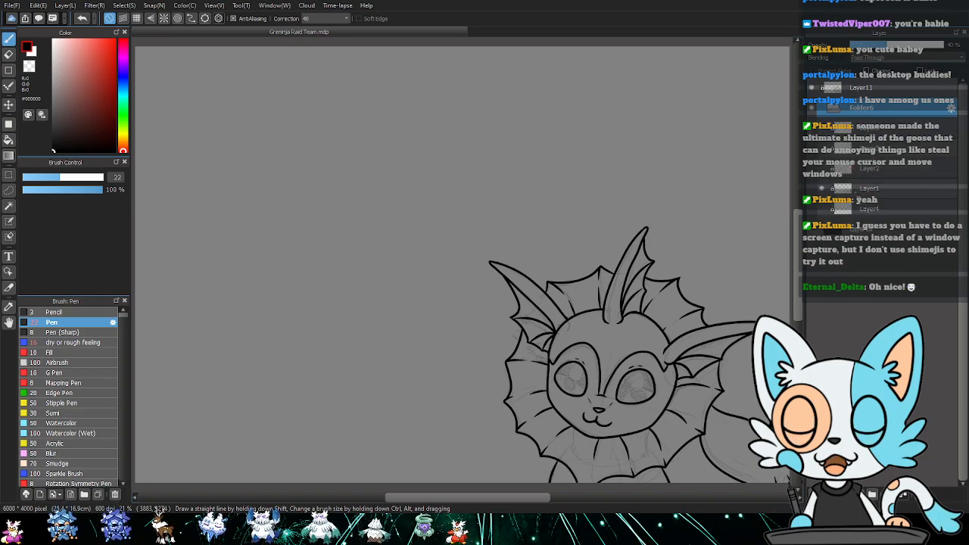
# - Swap the visible sketch from Layer1 to Layer2, collapse Folder6 and add a new layer above Layer11
pyautogui.click(827, 184)
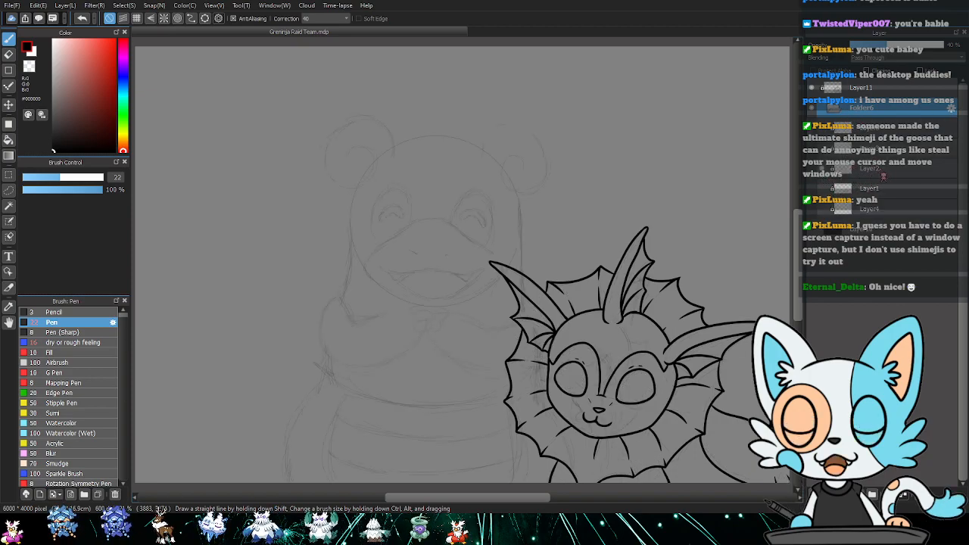
pyautogui.click(833, 109)
pyautogui.click(882, 87)
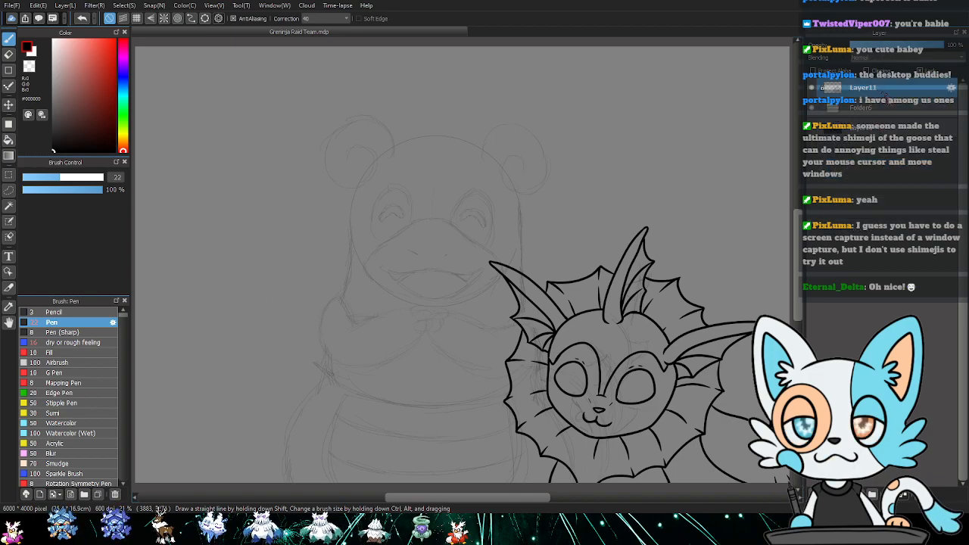
pyautogui.click(810, 493)
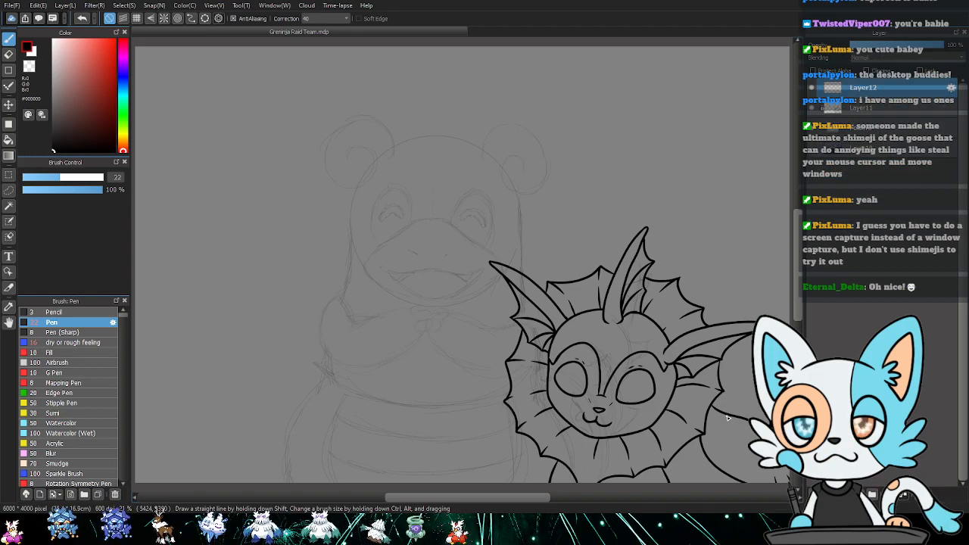
# - Shift the Layer2 sketch of the curly-eared character slightly to the left, then collapse Folder6 and reselect Layer12
pyautogui.moveTo(562, 295)
pyautogui.mouseDown()
pyautogui.moveTo(580, 297)
pyautogui.moveTo(546, 285)
pyautogui.mouseUp()
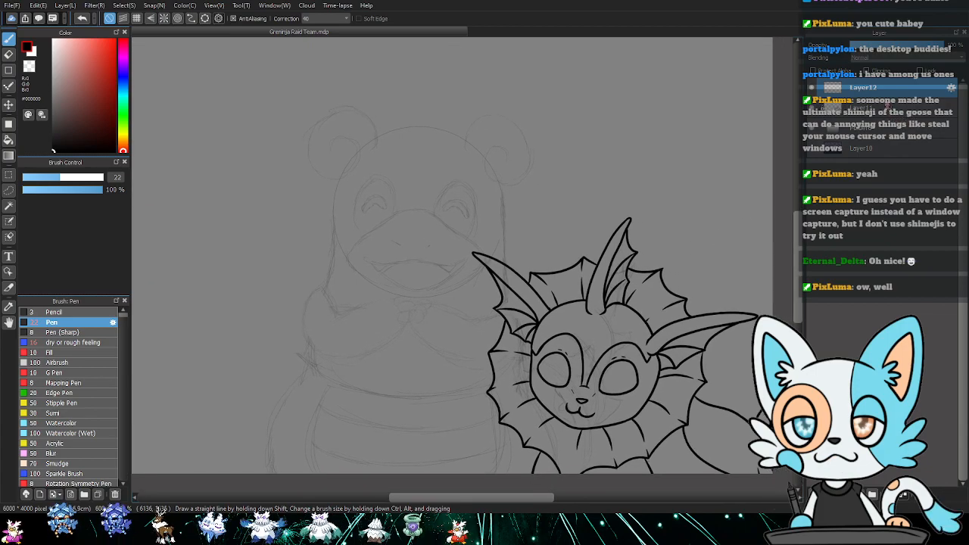
pyautogui.click(874, 136)
pyautogui.click(839, 135)
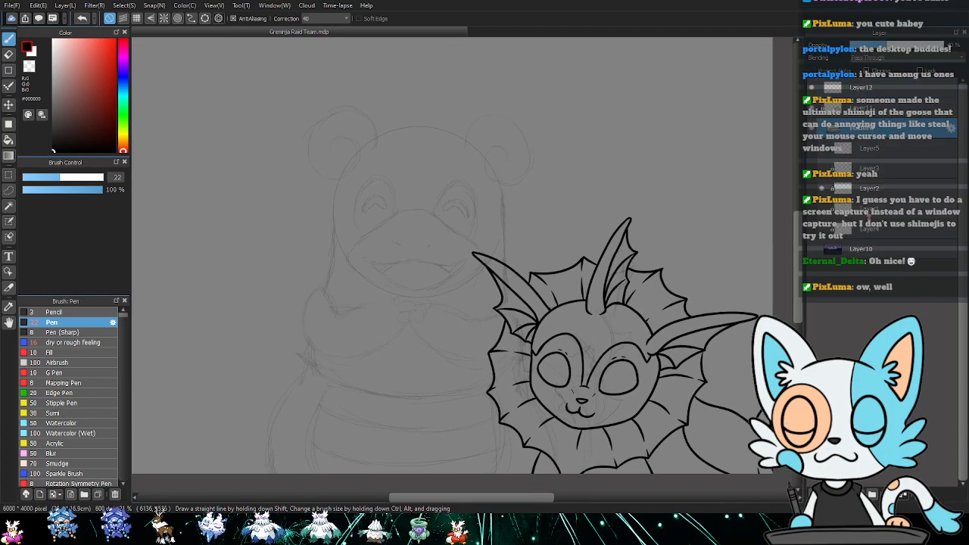
pyautogui.click(870, 212)
pyautogui.click(870, 189)
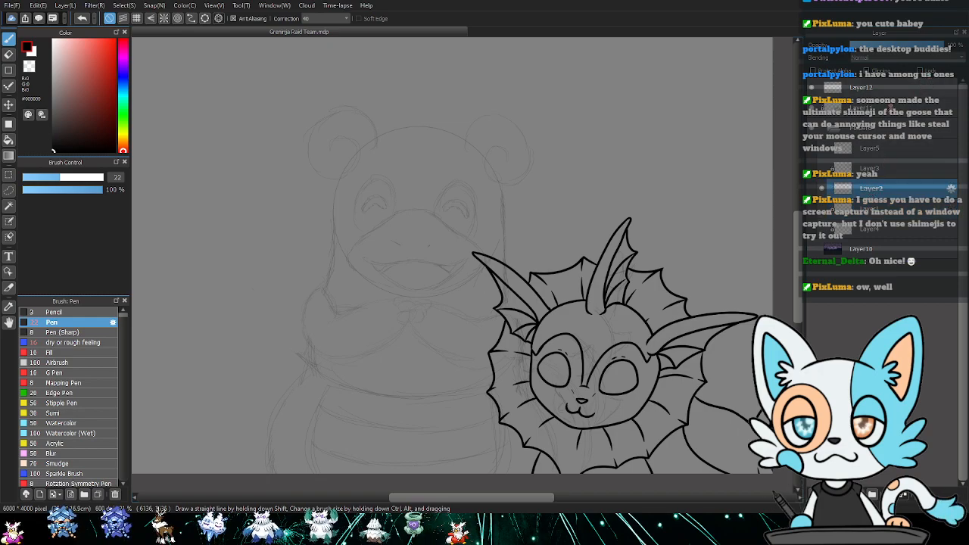
pyautogui.press('v')
pyautogui.moveTo(487, 201); pyautogui.dragTo(474, 205)
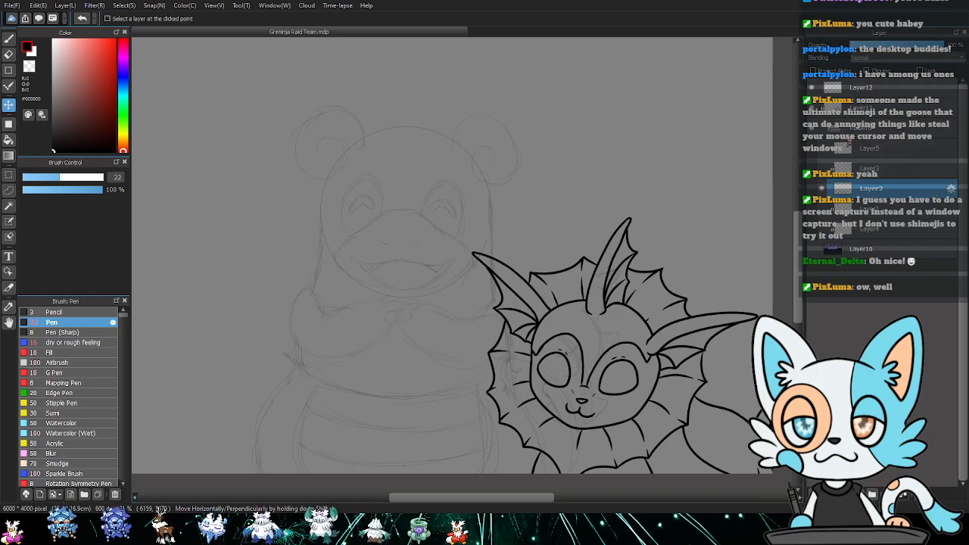
pyautogui.click(834, 128)
pyautogui.click(873, 109)
pyautogui.click(871, 87)
# - Ink the spiral outline of the curly-eared character's right-hand ear over the sketch
pyautogui.hscroll(-3, 618, 188)
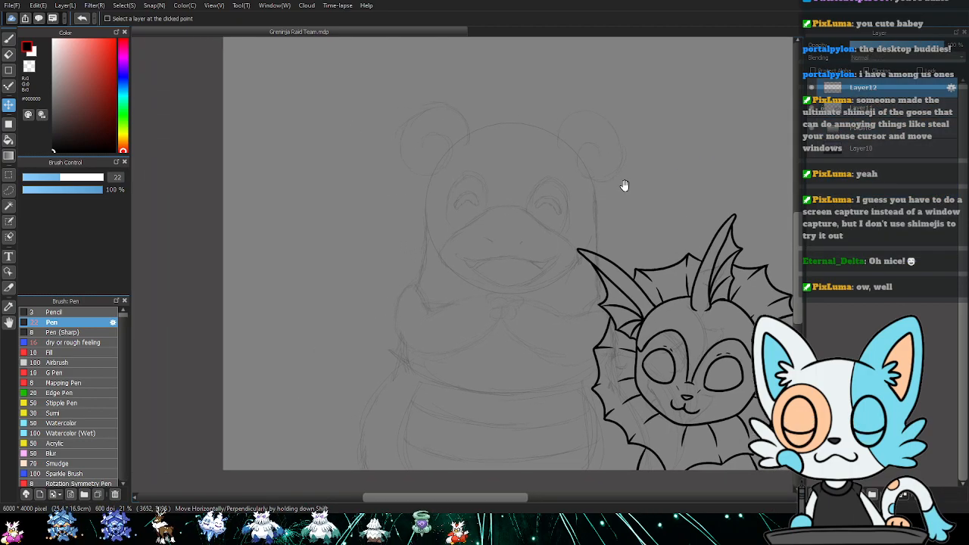
pyautogui.hotkey('ctrl', '+')
pyautogui.moveTo(569, 93); pyautogui.dragTo(450, 210)
pyautogui.hotkey('ctrl', '+')
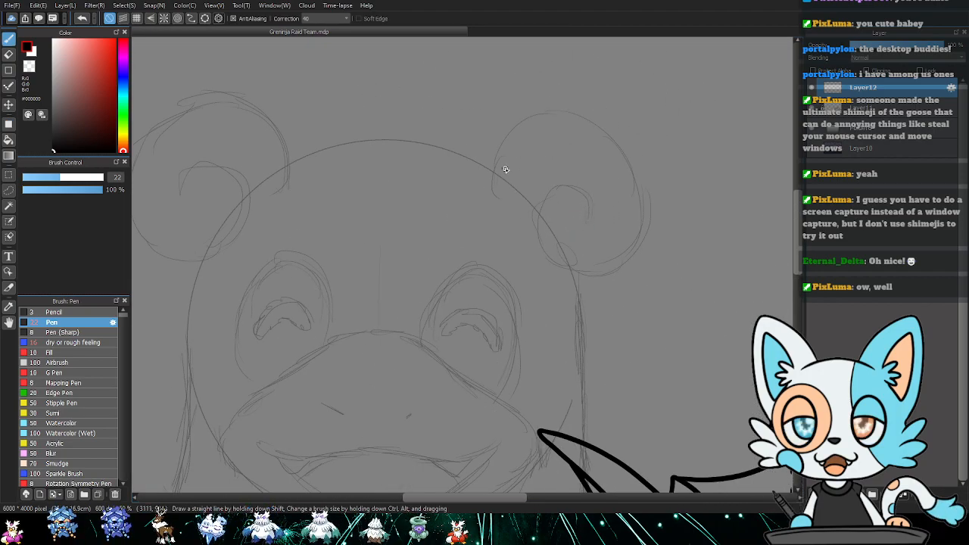
pyautogui.moveTo(572, 113)
pyautogui.mouseDown()
pyautogui.moveTo(524, 118)
pyautogui.moveTo(497, 143)
pyautogui.moveTo(491, 193)
pyautogui.mouseUp()
pyautogui.moveTo(570, 112)
pyautogui.mouseDown()
pyautogui.moveTo(589, 123)
pyautogui.moveTo(615, 159)
pyautogui.moveTo(632, 205)
pyautogui.moveTo(634, 231)
pyautogui.mouseUp()
pyautogui.hotkey('ctrl', 'z')
pyautogui.moveTo(555, 111)
pyautogui.mouseDown()
pyautogui.moveTo(616, 137)
pyautogui.moveTo(645, 225)
pyautogui.moveTo(625, 267)
pyautogui.moveTo(570, 275)
pyautogui.moveTo(537, 254)
pyautogui.moveTo(537, 207)
pyautogui.moveTo(569, 187)
pyautogui.moveTo(582, 221)
pyautogui.mouseUp()
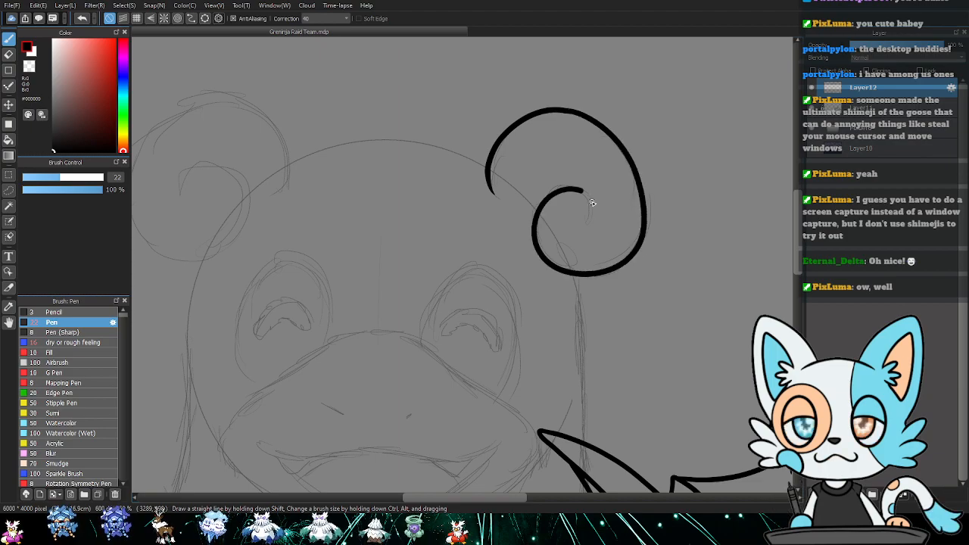
# - Duplicate the inked ear layer, flip the copy horizontally and move it onto the left-hand ear sketch
pyautogui.moveTo(484, 237); pyautogui.dragTo(568, 250)
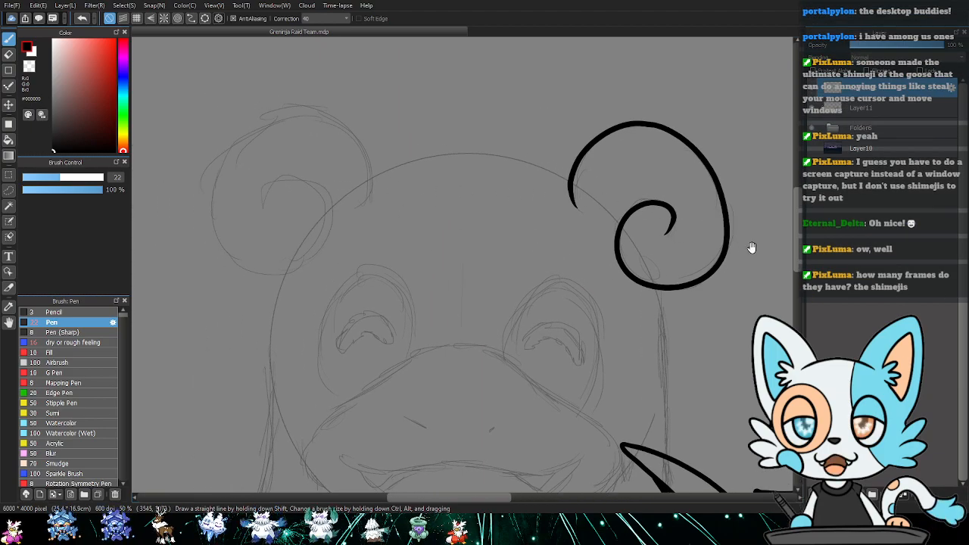
pyautogui.click(887, 494)
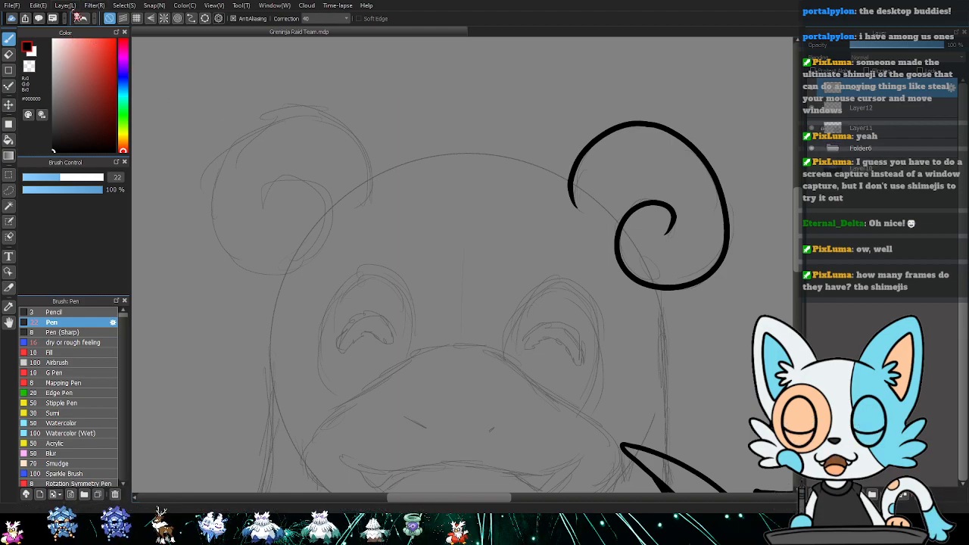
pyautogui.click(184, 312)
pyautogui.press('k')
pyautogui.moveTo(424, 209); pyautogui.dragTo(247, 198)
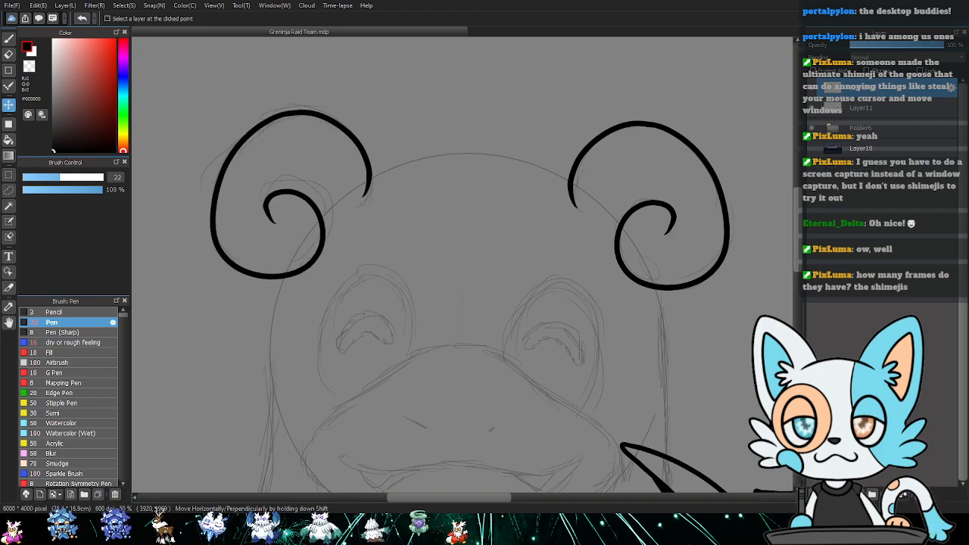
# - Ink the curved top of the head between the two spiral ears
pyautogui.press('b')
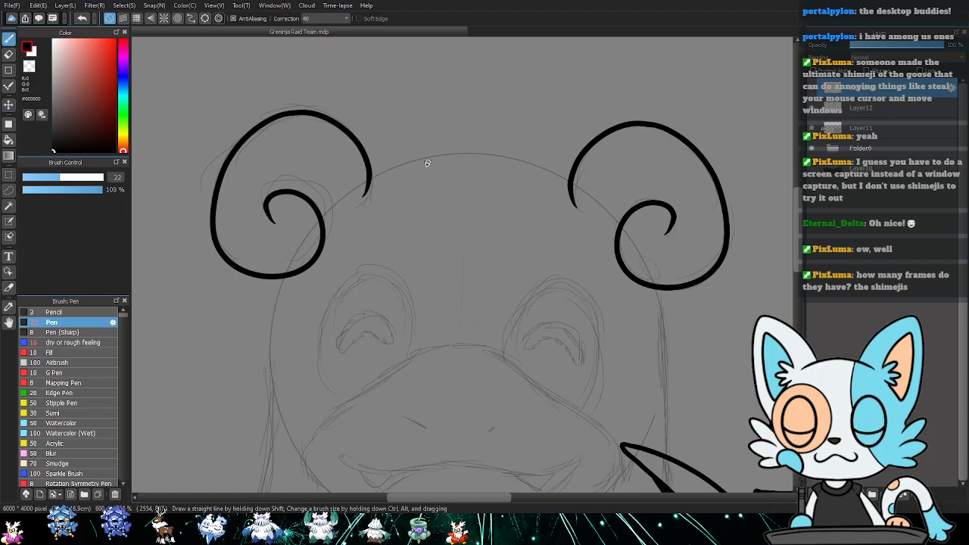
pyautogui.moveTo(369, 179)
pyautogui.mouseDown()
pyautogui.moveTo(442, 156)
pyautogui.moveTo(490, 156)
pyautogui.moveTo(574, 195)
pyautogui.mouseUp()
pyautogui.moveTo(550, 305); pyautogui.dragTo(538, 215)
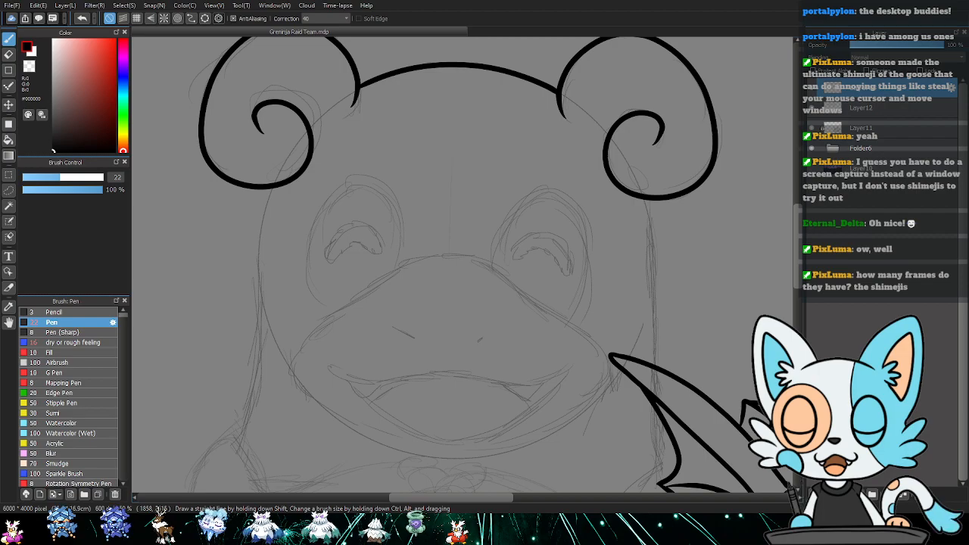
pyautogui.moveTo(638, 362); pyautogui.dragTo(650, 286)
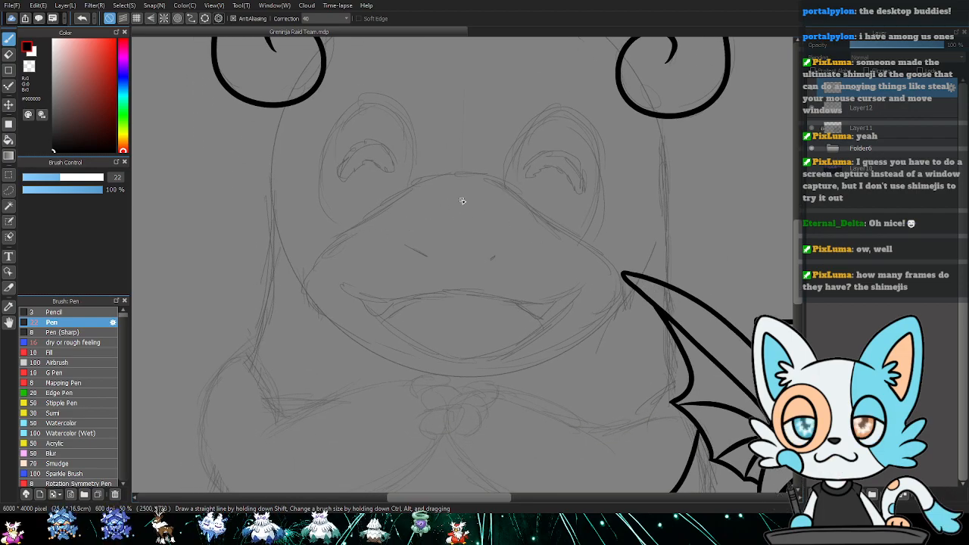
# - Ink the full outline of the wide muzzle over the sketch with the black size 22 Pen
pyautogui.moveTo(364, 227)
pyautogui.mouseDown()
pyautogui.moveTo(415, 183)
pyautogui.moveTo(490, 175)
pyautogui.moveTo(621, 274)
pyautogui.moveTo(615, 304)
pyautogui.mouseUp()
pyautogui.moveTo(346, 234)
pyautogui.mouseDown()
pyautogui.moveTo(306, 270)
pyautogui.moveTo(322, 322)
pyautogui.moveTo(350, 346)
pyautogui.moveTo(441, 376)
pyautogui.moveTo(489, 376)
pyautogui.moveTo(576, 341)
pyautogui.mouseUp()
pyautogui.moveTo(622, 287)
pyautogui.mouseDown()
pyautogui.moveTo(570, 344)
pyautogui.moveTo(515, 366)
pyautogui.mouseUp()
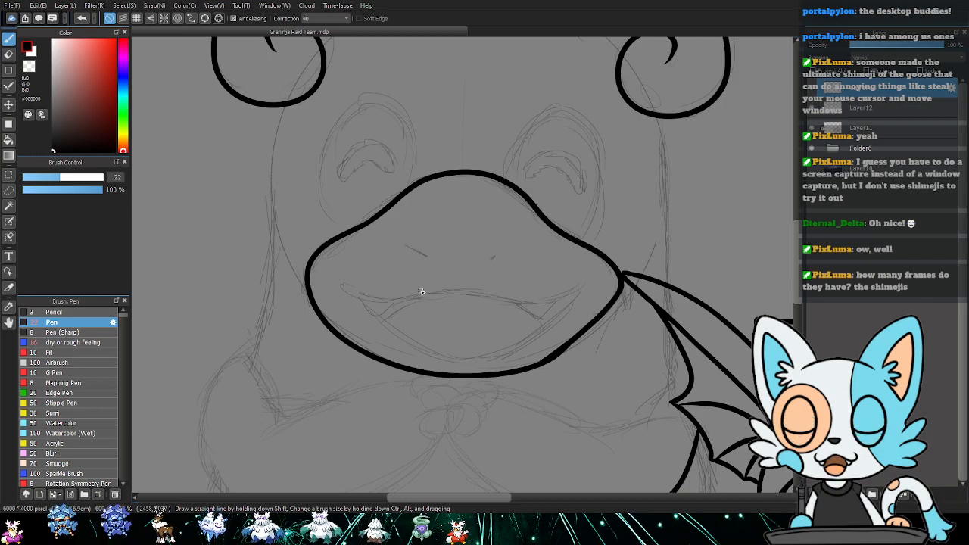
# - Ink the wavy upper mouth line across the muzzle and the two short slanted nostrils above it
pyautogui.moveTo(456, 292)
pyautogui.mouseDown()
pyautogui.moveTo(559, 299)
pyautogui.moveTo(579, 278)
pyautogui.mouseUp()
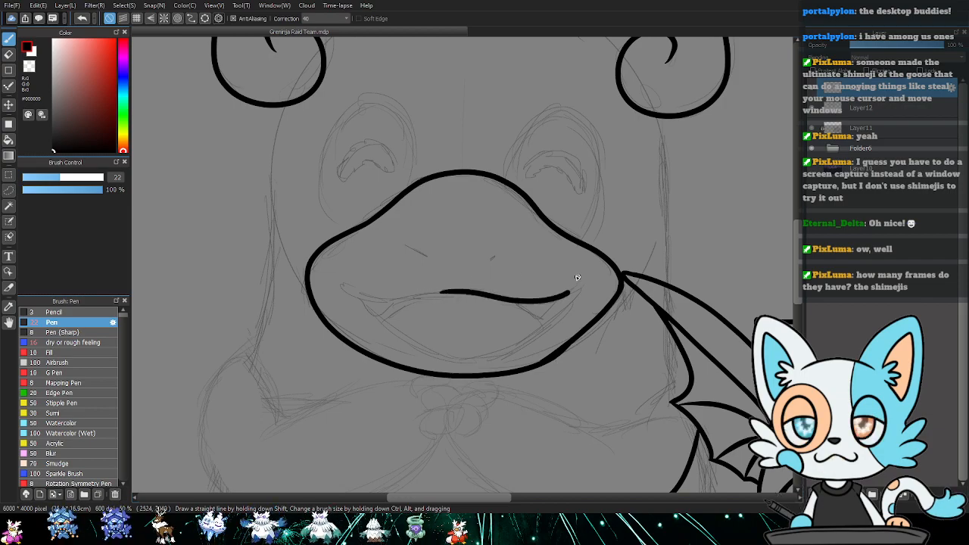
pyautogui.moveTo(452, 292)
pyautogui.mouseDown()
pyautogui.moveTo(387, 298)
pyautogui.moveTo(340, 278)
pyautogui.mouseUp()
pyautogui.moveTo(413, 249); pyautogui.dragTo(426, 258)
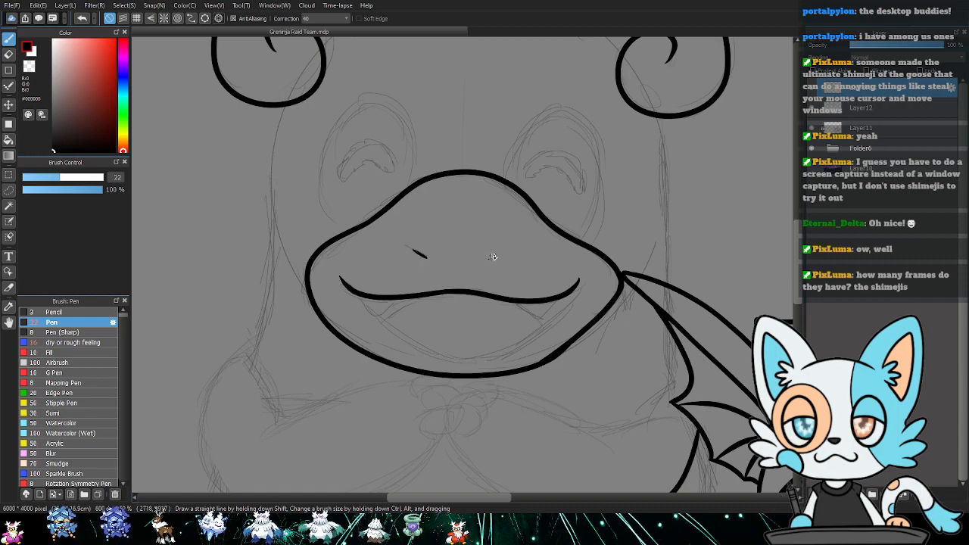
pyautogui.moveTo(489, 259); pyautogui.dragTo(499, 251)
# - Ink a small fang at each end of the smile and the rounded opening of the mouth between them
pyautogui.moveTo(361, 296)
pyautogui.mouseDown()
pyautogui.moveTo(378, 310)
pyautogui.moveTo(398, 300)
pyautogui.mouseUp()
pyautogui.moveTo(515, 300)
pyautogui.mouseDown()
pyautogui.moveTo(534, 313)
pyautogui.moveTo(562, 298)
pyautogui.mouseUp()
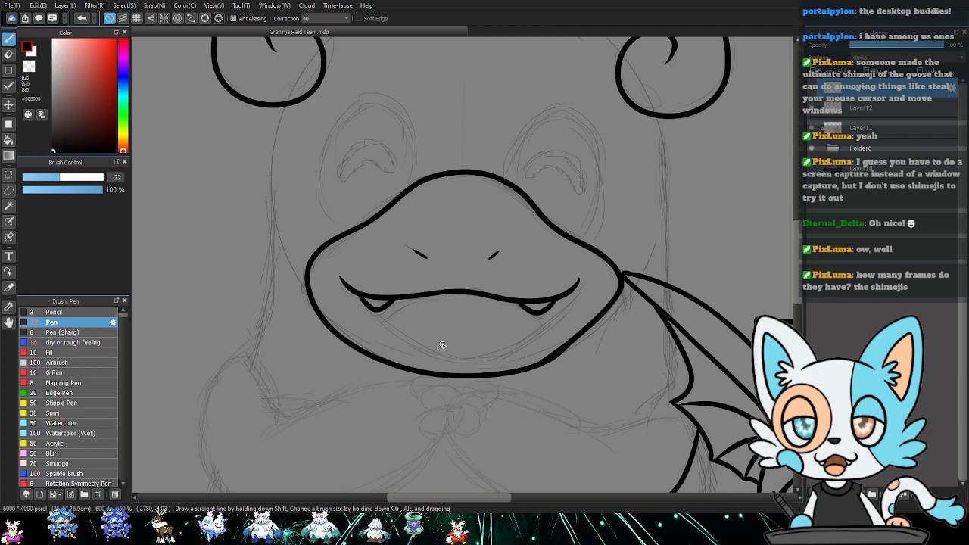
pyautogui.moveTo(392, 328)
pyautogui.mouseDown()
pyautogui.moveTo(430, 351)
pyautogui.moveTo(473, 354)
pyautogui.moveTo(536, 318)
pyautogui.mouseUp()
pyautogui.moveTo(389, 320)
pyautogui.mouseDown()
pyautogui.moveTo(442, 298)
pyautogui.moveTo(533, 324)
pyautogui.mouseUp()
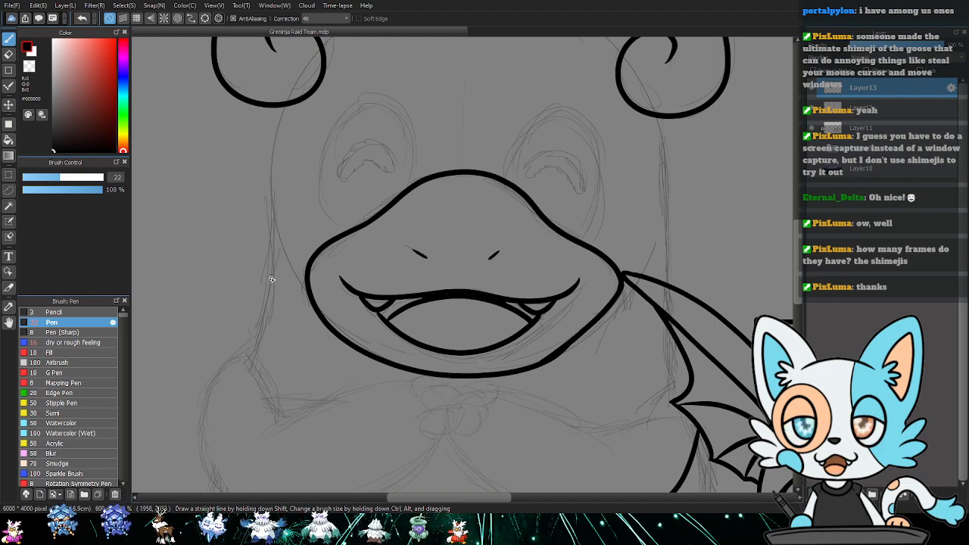
# - Ink a short cheek line on each side of the muzzle, redrawing the right one closer to the sketch
pyautogui.moveTo(308, 295); pyautogui.dragTo(290, 263)
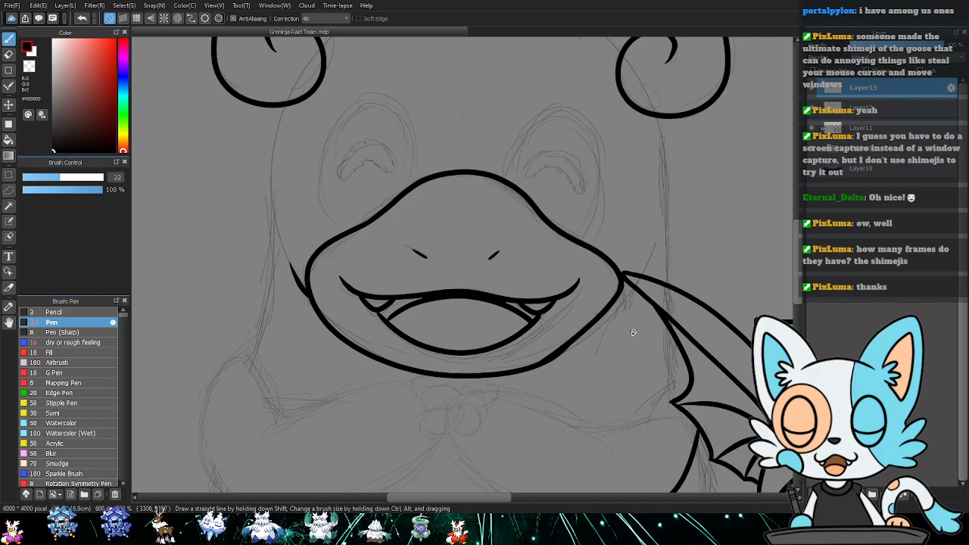
pyautogui.moveTo(594, 331)
pyautogui.mouseDown()
pyautogui.moveTo(621, 314)
pyautogui.moveTo(652, 272)
pyautogui.mouseUp()
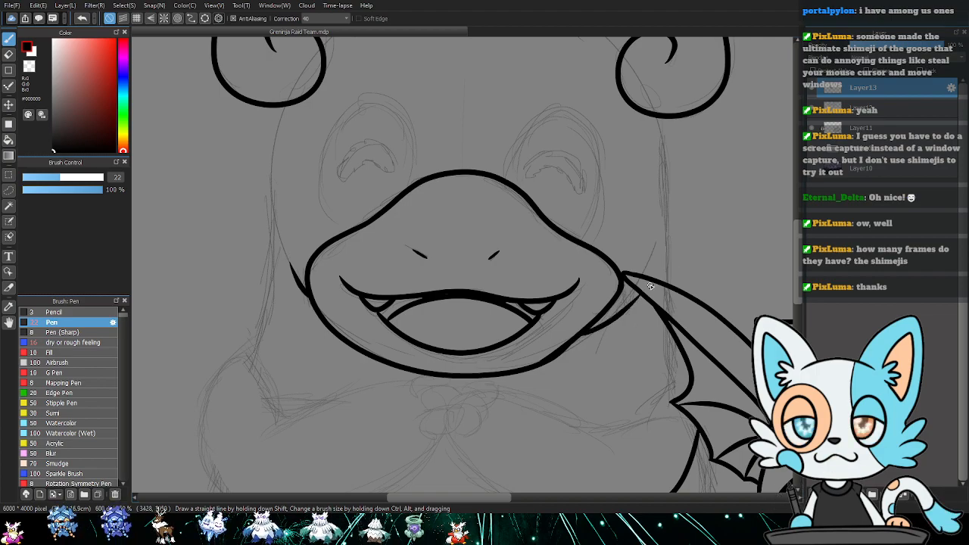
pyautogui.hotkey('ctrl', 'z')
pyautogui.moveTo(594, 322)
pyautogui.mouseDown()
pyautogui.moveTo(648, 269)
pyautogui.moveTo(654, 247)
pyautogui.mouseUp()
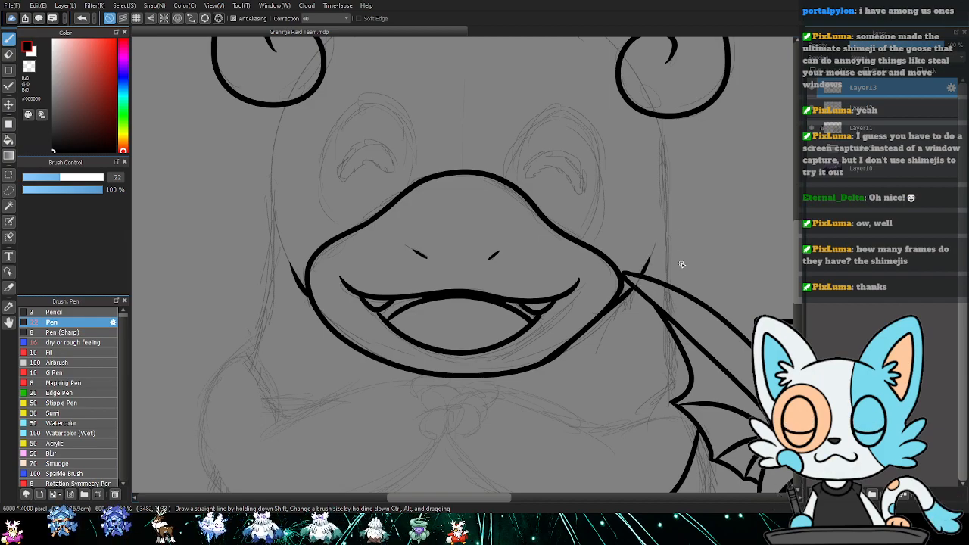
# - Ink both sides of the head from the curled ears downward, following the sketch to the shoulder and wing
pyautogui.moveTo(668, 232); pyautogui.dragTo(622, 255)
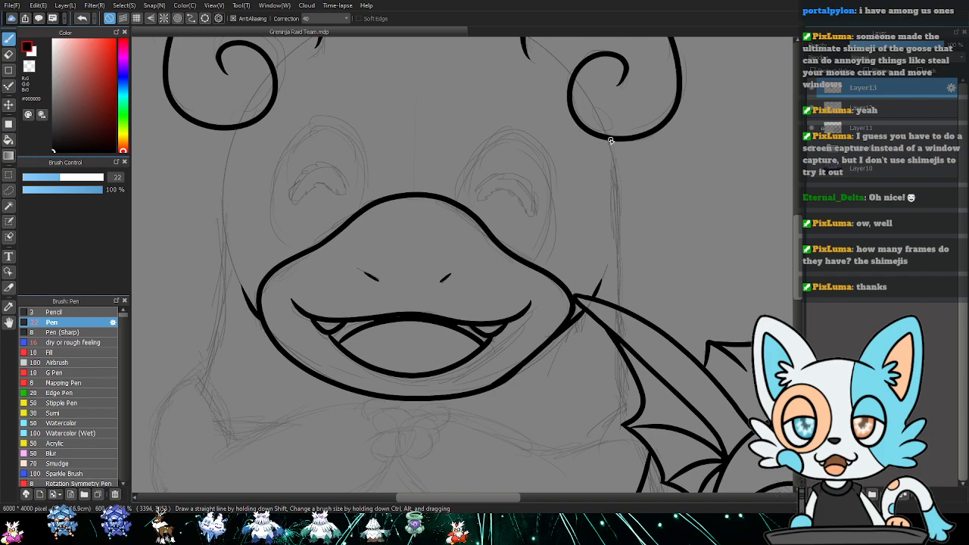
pyautogui.moveTo(613, 144)
pyautogui.mouseDown()
pyautogui.moveTo(625, 201)
pyautogui.moveTo(623, 265)
pyautogui.mouseUp()
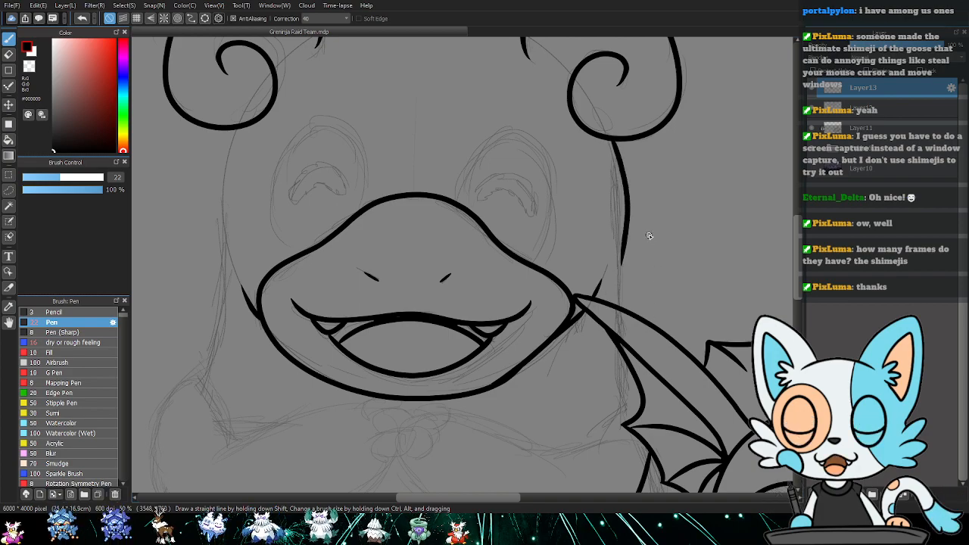
pyautogui.hotkey('ctrl', 'z')
pyautogui.moveTo(618, 161); pyautogui.dragTo(621, 304)
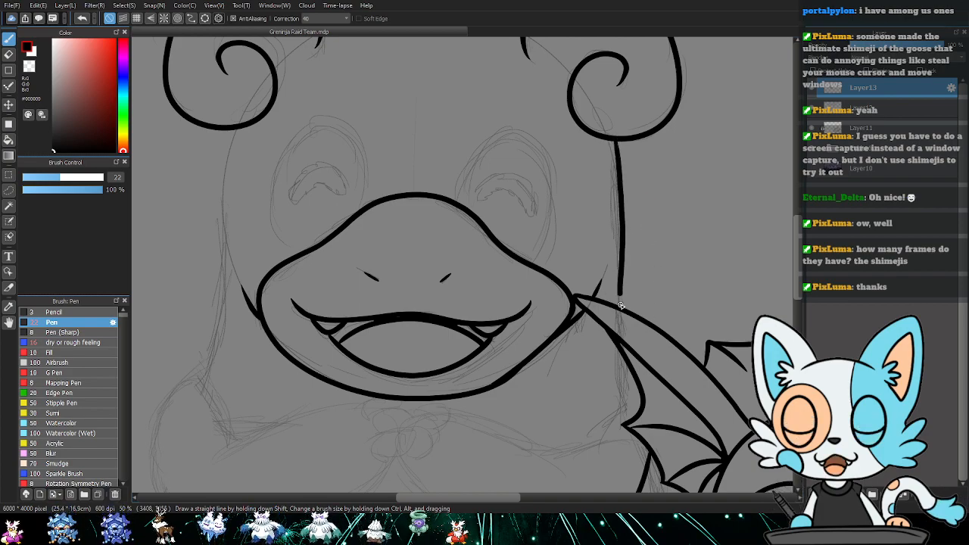
pyautogui.moveTo(226, 202); pyautogui.dragTo(326, 209)
pyautogui.moveTo(333, 138)
pyautogui.mouseDown()
pyautogui.moveTo(317, 199)
pyautogui.moveTo(324, 269)
pyautogui.mouseUp()
pyautogui.hotkey('ctrl', 'z')
pyautogui.moveTo(333, 148)
pyautogui.mouseDown()
pyautogui.moveTo(325, 297)
pyautogui.moveTo(308, 380)
pyautogui.mouseUp()
# - Ink the right eye's rounded outline above the muzzle and the closed, arched eyelid shape inside it
pyautogui.moveTo(499, 216); pyautogui.dragTo(415, 252)
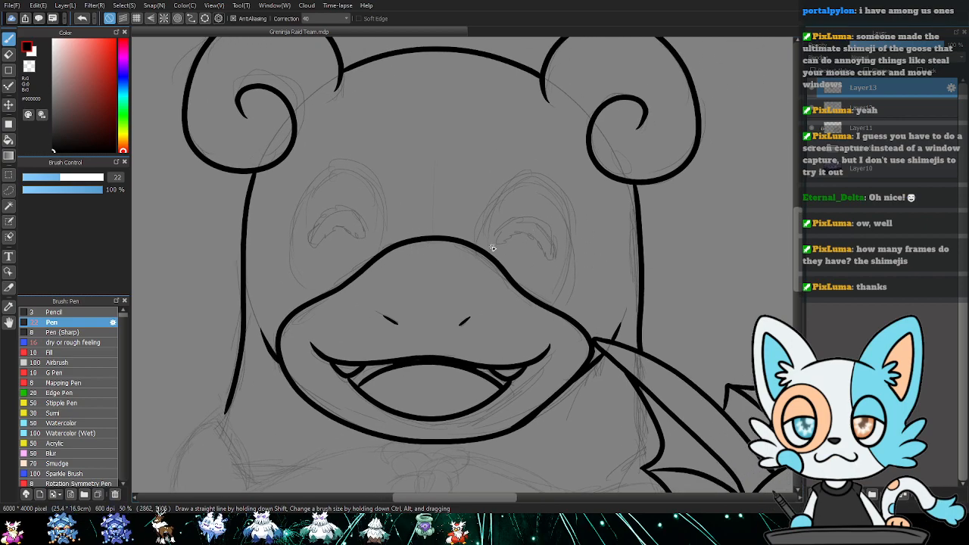
pyautogui.moveTo(487, 247)
pyautogui.mouseDown()
pyautogui.moveTo(511, 181)
pyautogui.moveTo(545, 177)
pyautogui.moveTo(570, 195)
pyautogui.moveTo(583, 231)
pyautogui.moveTo(562, 312)
pyautogui.mouseUp()
pyautogui.hotkey('ctrl', 'z')
pyautogui.moveTo(486, 250)
pyautogui.mouseDown()
pyautogui.moveTo(503, 191)
pyautogui.moveTo(542, 178)
pyautogui.moveTo(576, 208)
pyautogui.moveTo(583, 254)
pyautogui.moveTo(561, 313)
pyautogui.mouseUp()
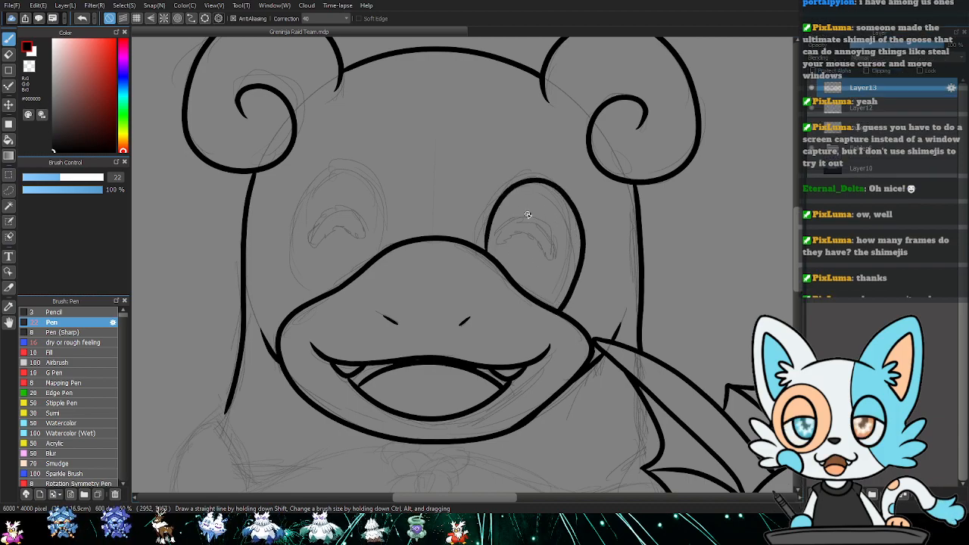
pyautogui.moveTo(498, 245)
pyautogui.mouseDown()
pyautogui.moveTo(511, 221)
pyautogui.moveTo(556, 221)
pyautogui.moveTo(564, 251)
pyautogui.mouseUp()
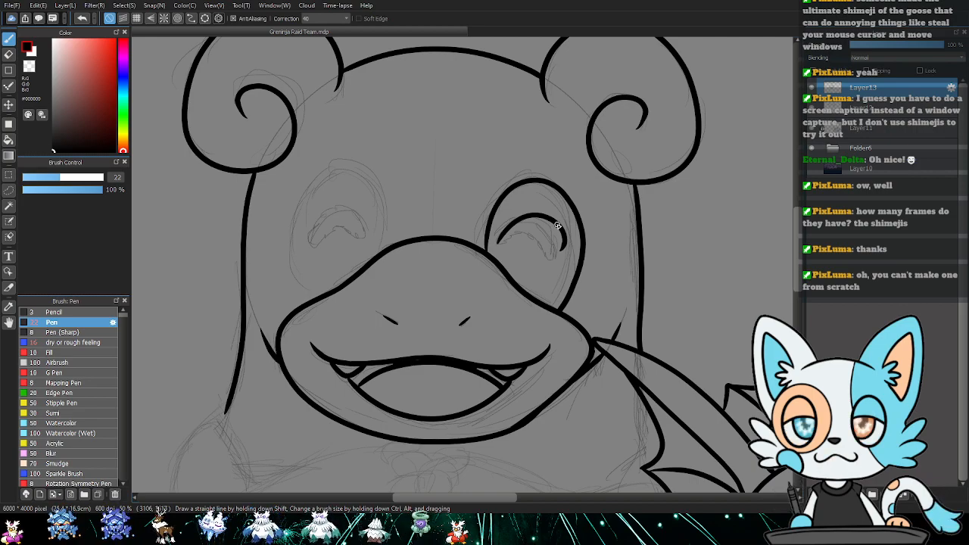
pyautogui.moveTo(498, 248)
pyautogui.mouseDown()
pyautogui.moveTo(540, 234)
pyautogui.moveTo(564, 245)
pyautogui.mouseUp()
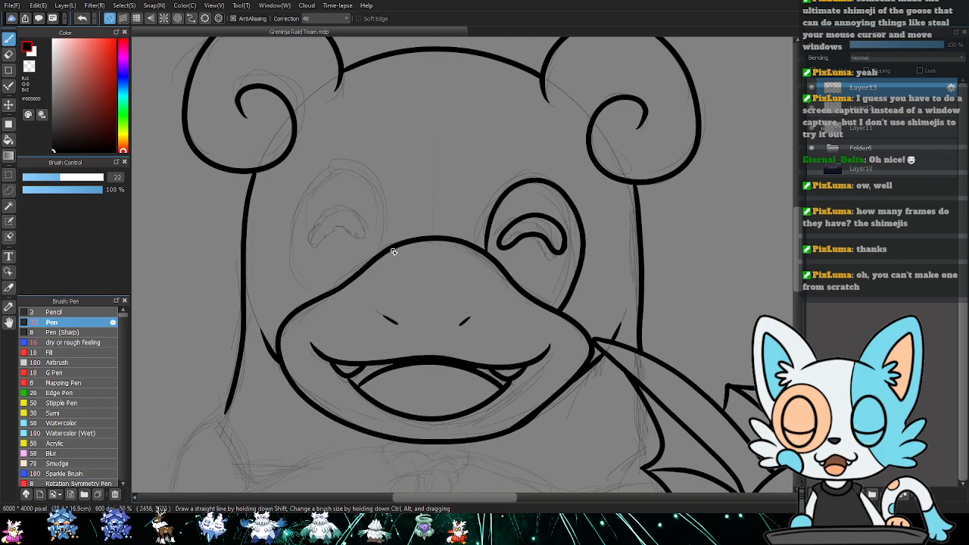
# - Ink the left eye's rounded outline above the muzzle and its closed, arched eyelid shape
pyautogui.moveTo(382, 241)
pyautogui.mouseDown()
pyautogui.moveTo(367, 187)
pyautogui.moveTo(340, 171)
pyautogui.moveTo(316, 175)
pyautogui.moveTo(290, 223)
pyautogui.moveTo(315, 297)
pyautogui.mouseUp()
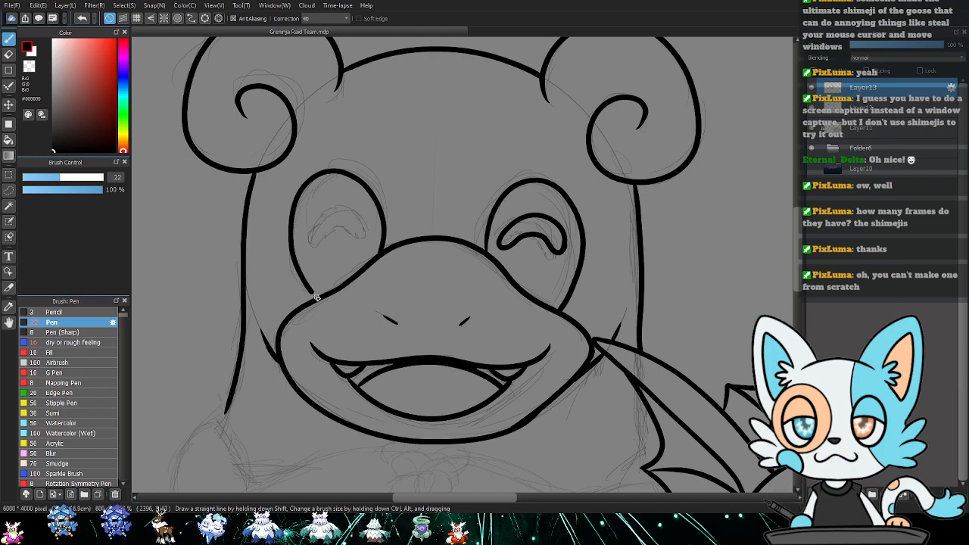
pyautogui.moveTo(308, 249)
pyautogui.mouseDown()
pyautogui.moveTo(323, 210)
pyautogui.moveTo(358, 215)
pyautogui.moveTo(364, 232)
pyautogui.moveTo(334, 225)
pyautogui.moveTo(309, 250)
pyautogui.mouseUp()
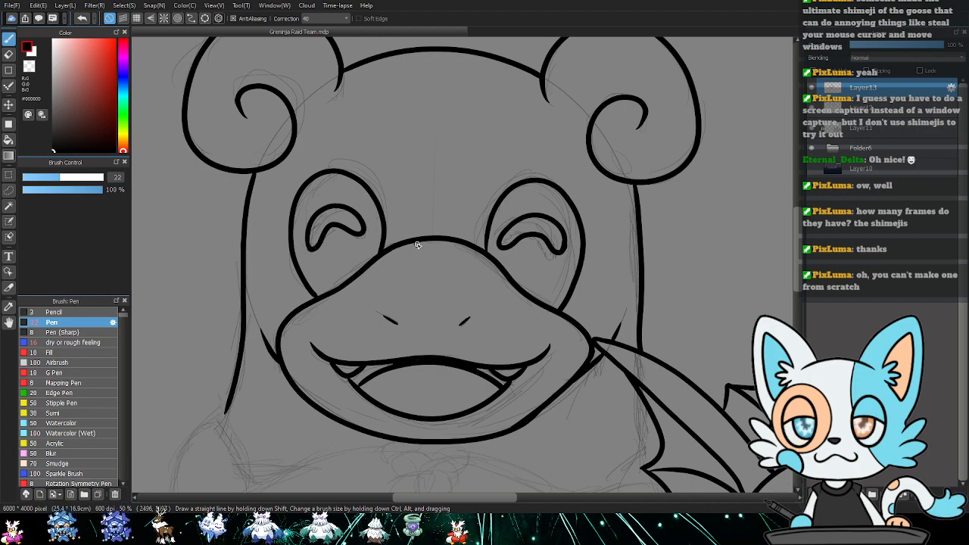
pyautogui.press('l')
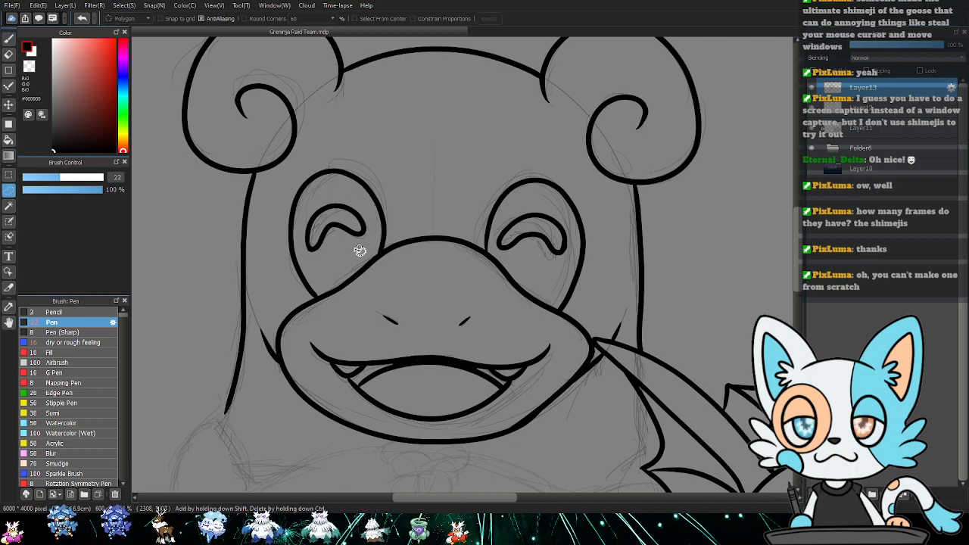
pyautogui.hotkey('ctrl', 'z')
pyautogui.hotkey('ctrl', 'z')
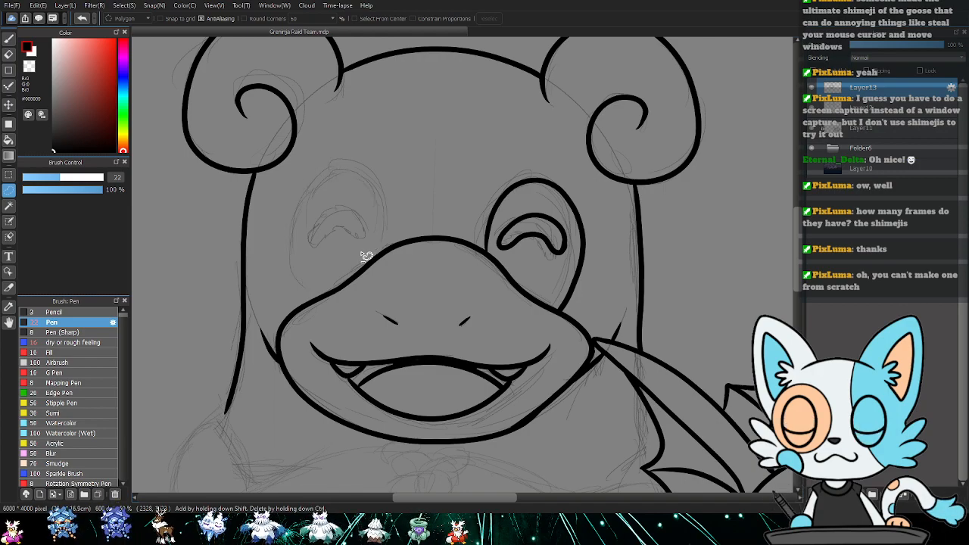
pyautogui.hotkey('ctrl', 'y')
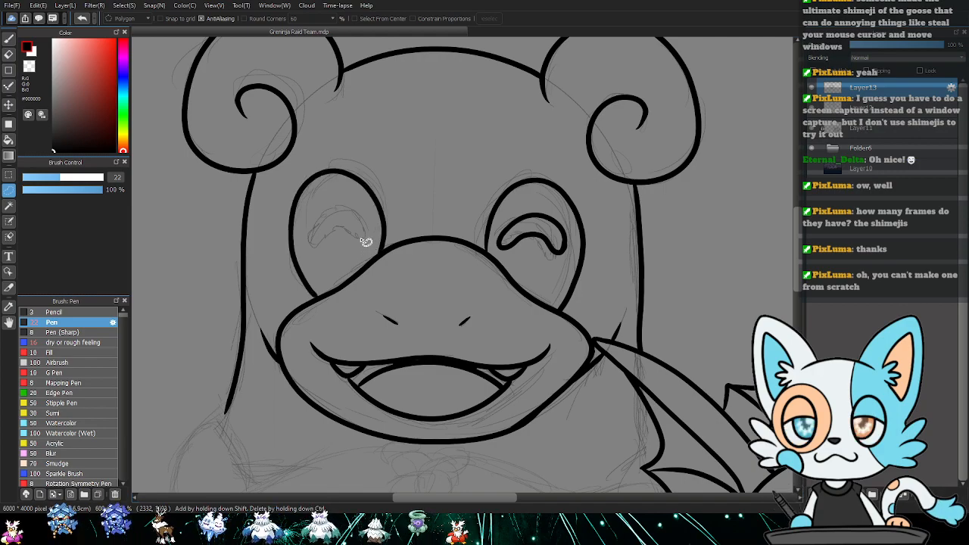
pyautogui.hotkey('ctrl', 'y')
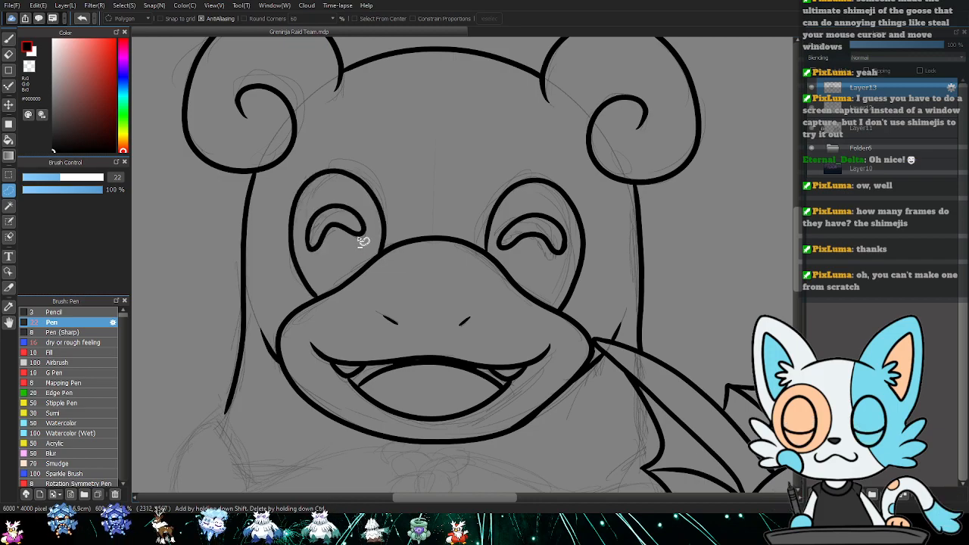
# - Lasso the left eye's closed eyelid shape and move it slightly down, then deselect and merge the face line art into Layer12
pyautogui.moveTo(360, 254)
pyautogui.mouseDown()
pyautogui.moveTo(371, 222)
pyautogui.moveTo(341, 201)
pyautogui.moveTo(312, 209)
pyautogui.moveTo(310, 253)
pyautogui.mouseUp()
pyautogui.press('k')
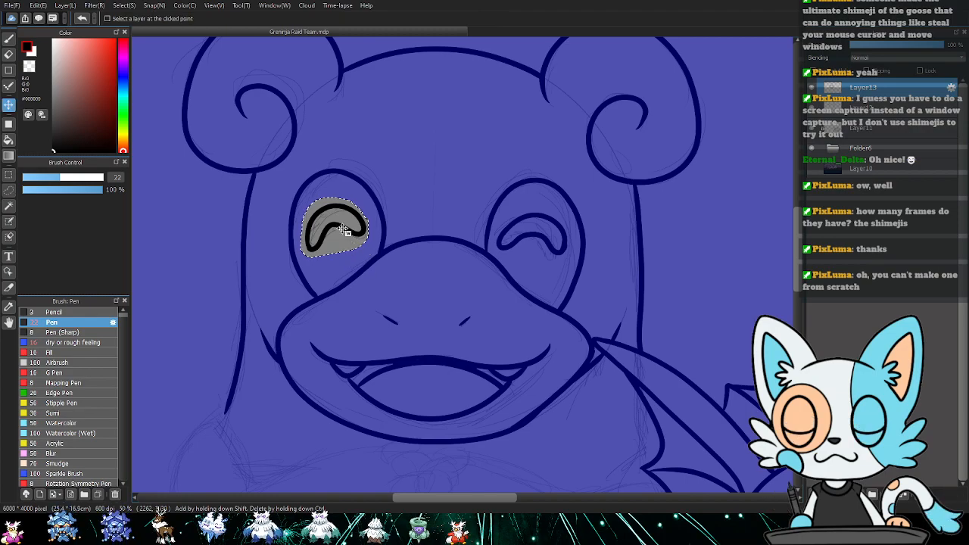
pyautogui.moveTo(335, 224); pyautogui.dragTo(344, 238)
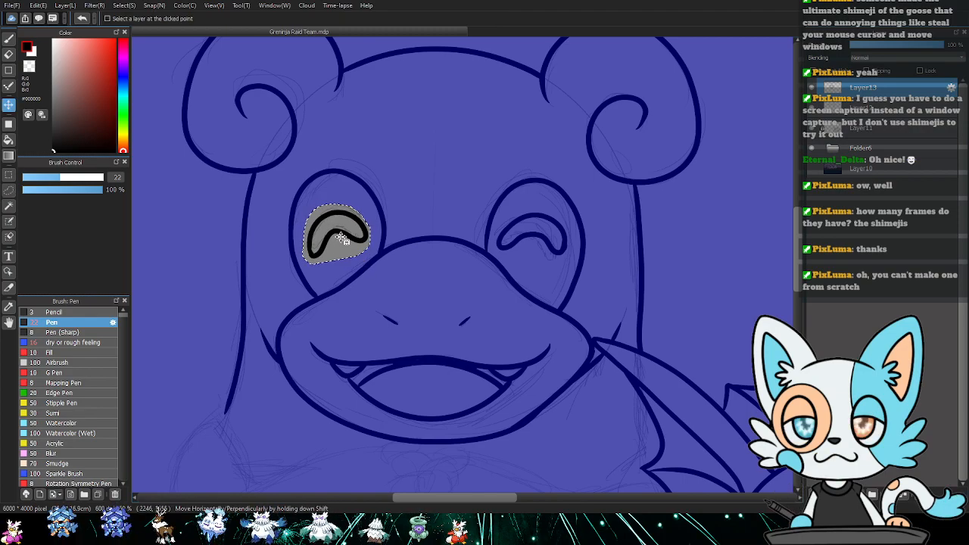
pyautogui.hotkey('ctrl', 'd')
pyautogui.scroll(-3, 418, 260)
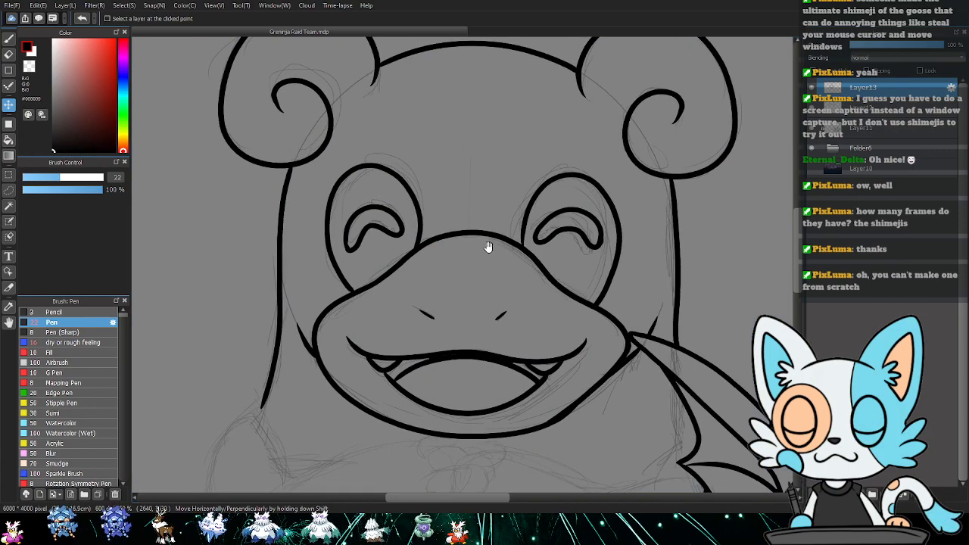
pyautogui.scroll(5, 545, 214)
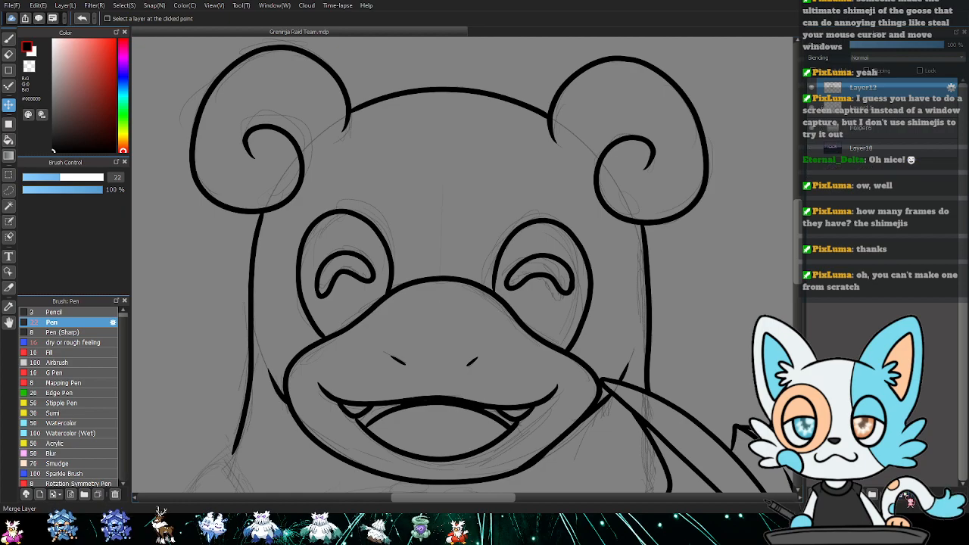
# - Ink three stacked fingers of the hand just under the chin, adding a new layer before the topmost finger
pyautogui.moveTo(406, 460); pyautogui.dragTo(430, 340)
pyautogui.scroll(-3, 448, 361)
pyautogui.press('b')
pyautogui.moveTo(408, 327)
pyautogui.mouseDown()
pyautogui.moveTo(444, 318)
pyautogui.moveTo(448, 309)
pyautogui.moveTo(411, 310)
pyautogui.mouseUp()
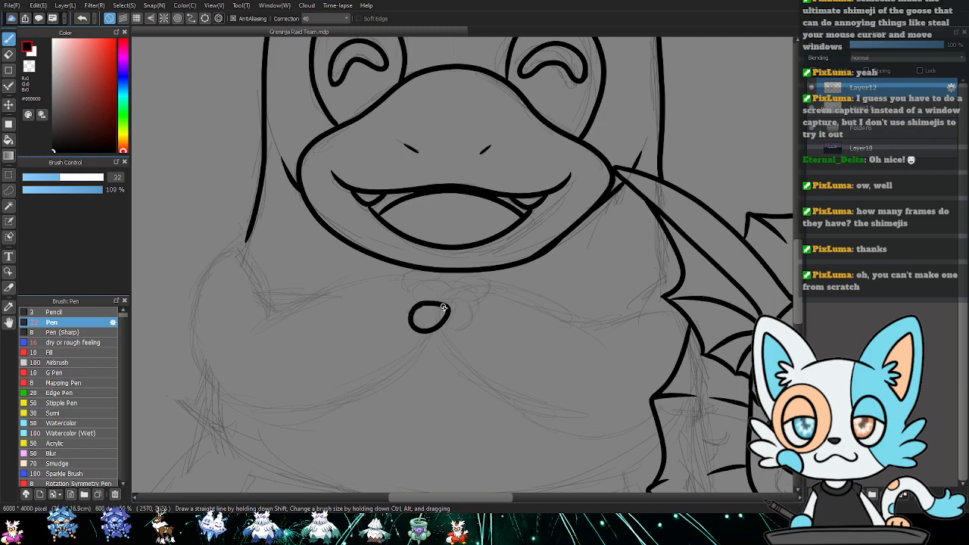
pyautogui.moveTo(413, 302)
pyautogui.mouseDown()
pyautogui.moveTo(414, 288)
pyautogui.moveTo(443, 305)
pyautogui.moveTo(403, 280)
pyautogui.moveTo(413, 270)
pyautogui.mouseUp()
pyautogui.hotkey('ctrl', 'z')
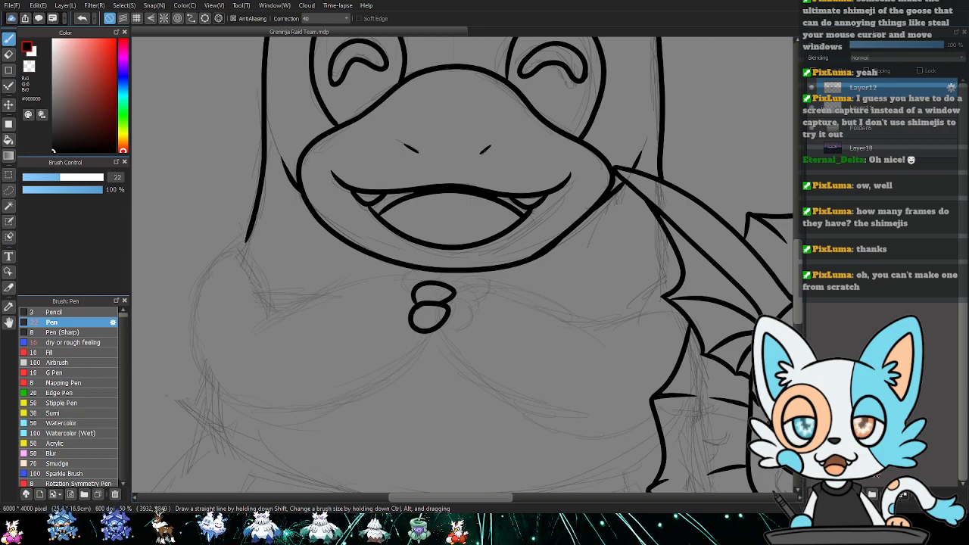
pyautogui.hotkey('ctrl', 'shift', 'n')
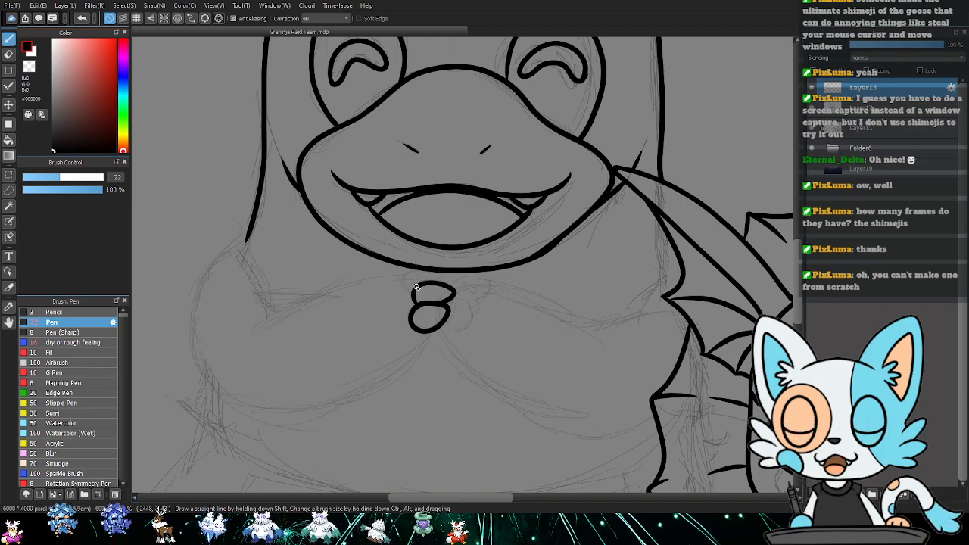
pyautogui.moveTo(415, 290)
pyautogui.mouseDown()
pyautogui.moveTo(408, 276)
pyautogui.moveTo(442, 270)
pyautogui.mouseUp()
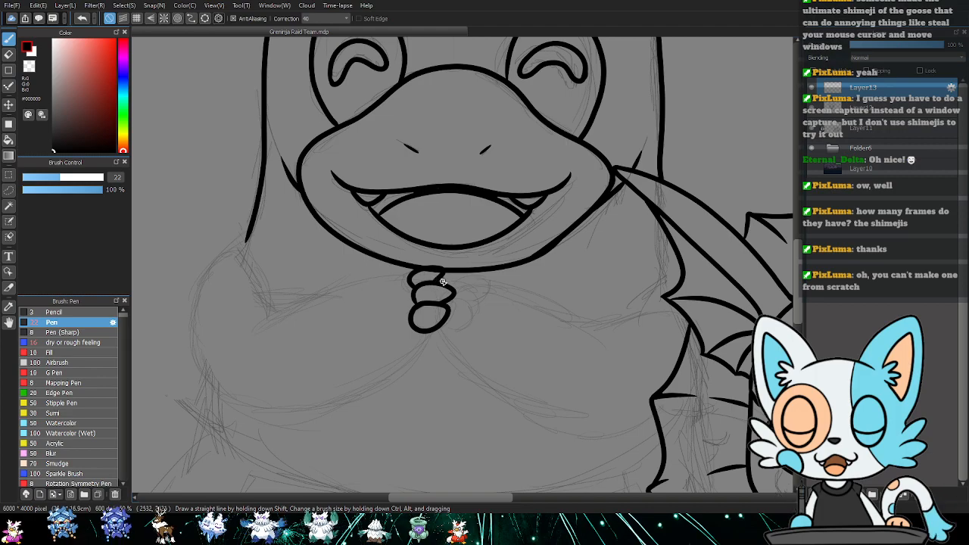
# - Ink the bent left arm from the fingers to the elbow crease, around the shoulder and back along its underside
pyautogui.moveTo(405, 271)
pyautogui.mouseDown()
pyautogui.moveTo(297, 296)
pyautogui.moveTo(262, 321)
pyautogui.mouseUp()
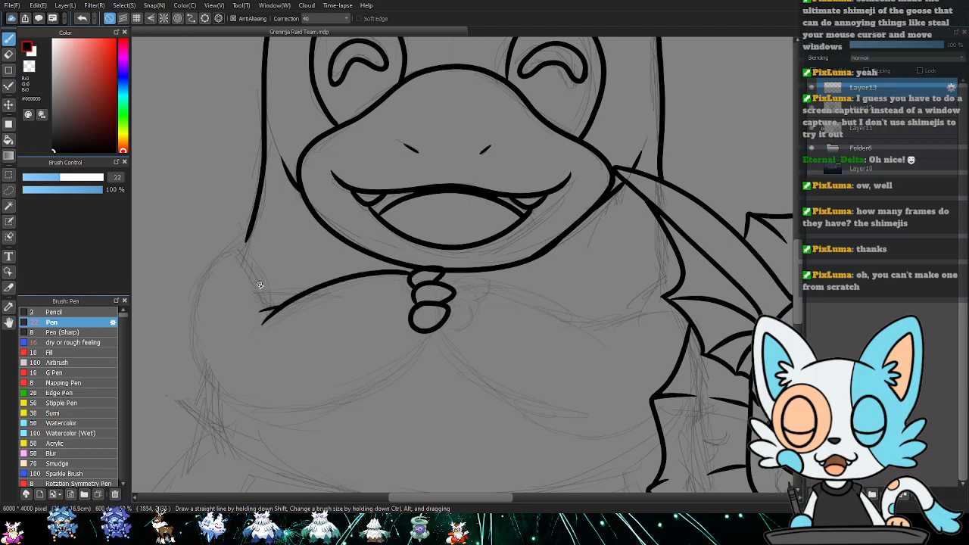
pyautogui.moveTo(278, 302); pyautogui.dragTo(266, 276)
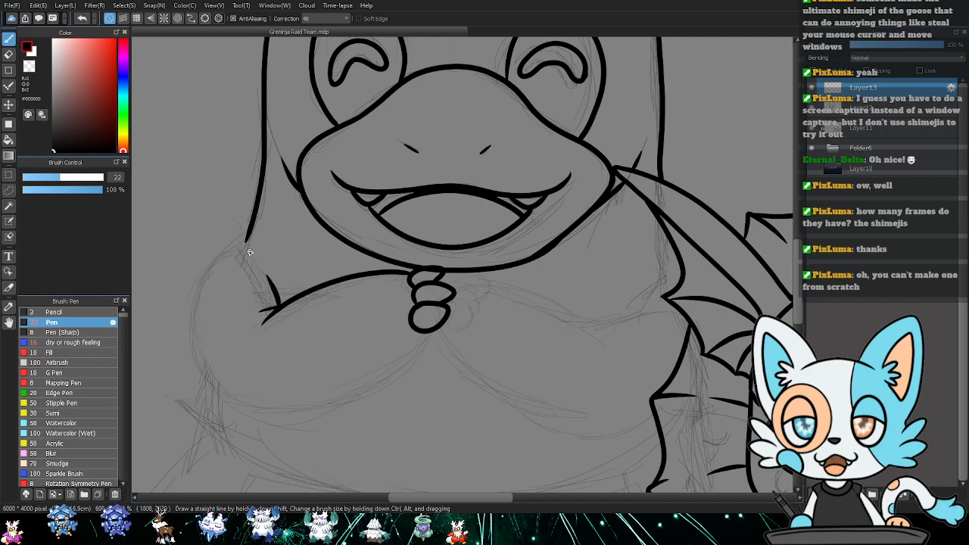
pyautogui.moveTo(207, 392)
pyautogui.mouseDown()
pyautogui.moveTo(193, 356)
pyautogui.moveTo(194, 292)
pyautogui.moveTo(225, 248)
pyautogui.mouseUp()
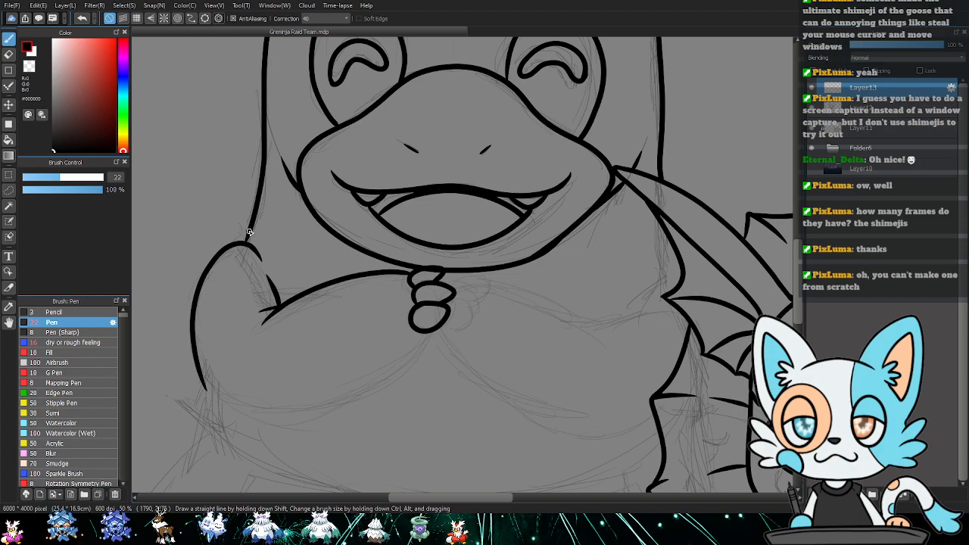
pyautogui.moveTo(218, 404)
pyautogui.mouseDown()
pyautogui.moveTo(254, 416)
pyautogui.moveTo(373, 389)
pyautogui.moveTo(412, 354)
pyautogui.mouseUp()
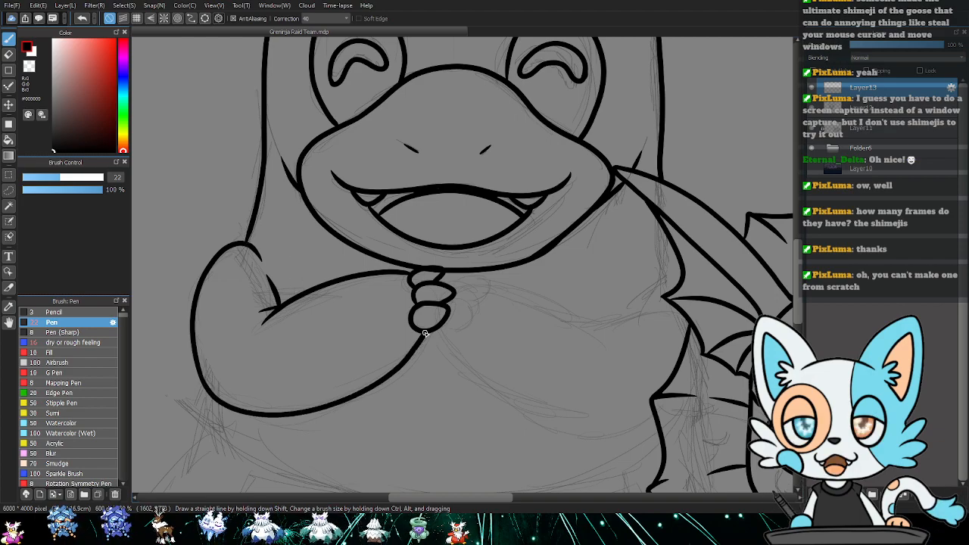
# - Ink the second hand's stacked fingers under the chin, directly against the fingers of the finished hand
pyautogui.moveTo(547, 347); pyautogui.dragTo(483, 353)
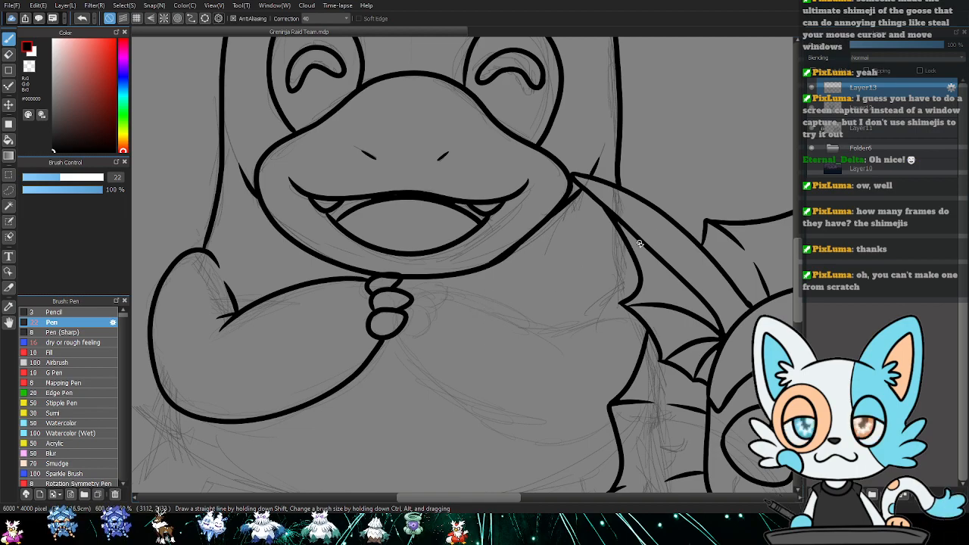
pyautogui.press('e')
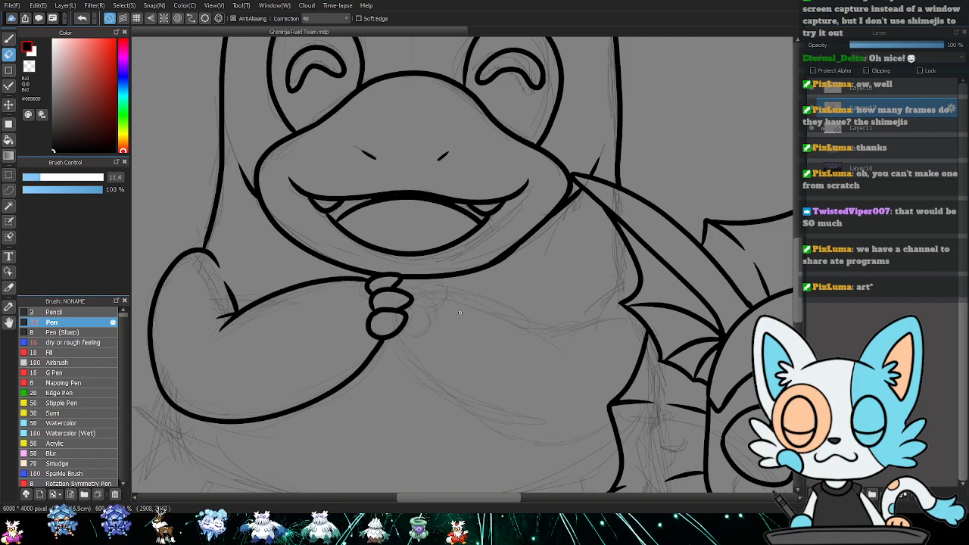
pyautogui.press('b')
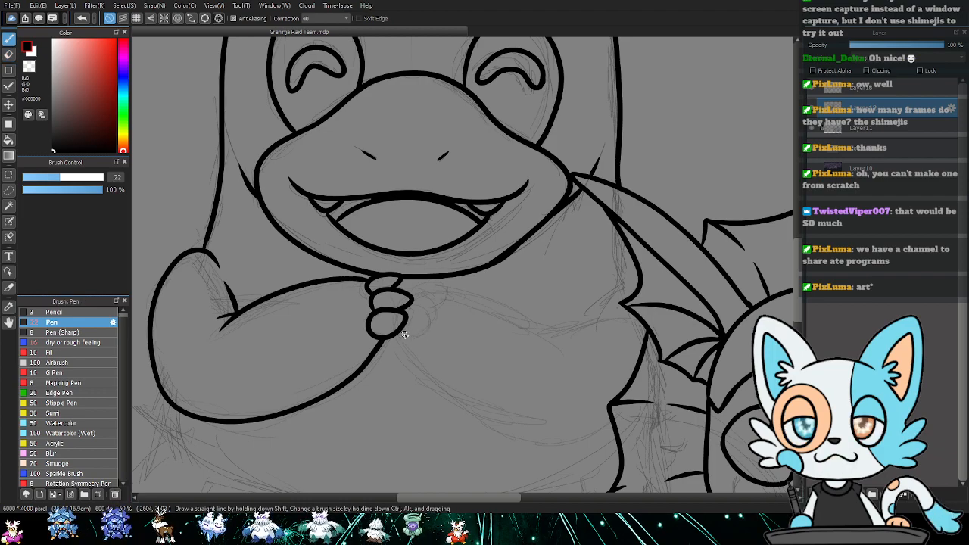
pyautogui.moveTo(401, 335)
pyautogui.mouseDown()
pyautogui.moveTo(421, 338)
pyautogui.moveTo(430, 319)
pyautogui.moveTo(408, 310)
pyautogui.moveTo(435, 298)
pyautogui.moveTo(408, 297)
pyautogui.moveTo(438, 289)
pyautogui.moveTo(400, 287)
pyautogui.mouseUp()
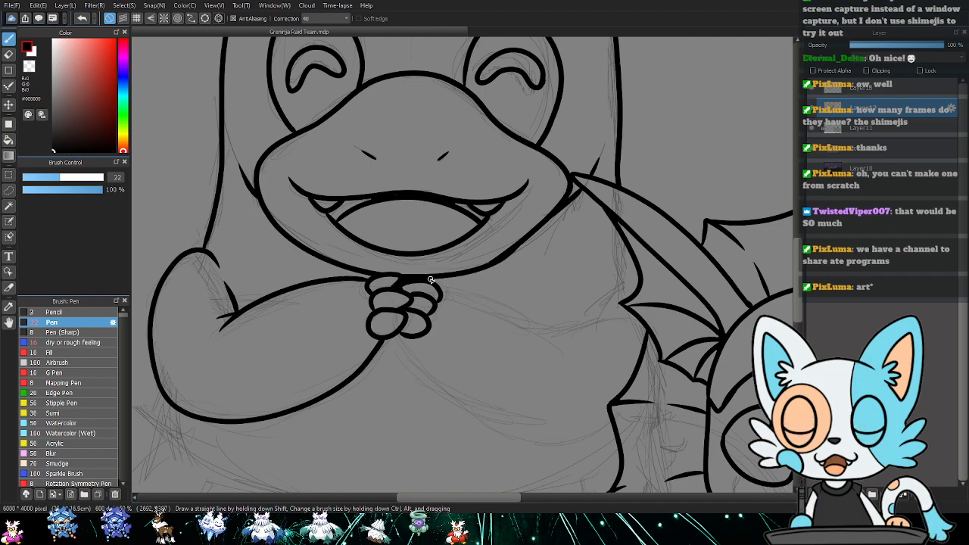
# - Ink the second arm's upper line and underside from the fingers, adding the elbow crease and the bent part reaching the neighbour's fin
pyautogui.moveTo(436, 283)
pyautogui.mouseDown()
pyautogui.moveTo(512, 298)
pyautogui.moveTo(561, 336)
pyautogui.mouseUp()
pyautogui.moveTo(405, 337)
pyautogui.mouseDown()
pyautogui.moveTo(470, 412)
pyautogui.moveTo(506, 433)
pyautogui.moveTo(567, 441)
pyautogui.moveTo(612, 423)
pyautogui.mouseUp()
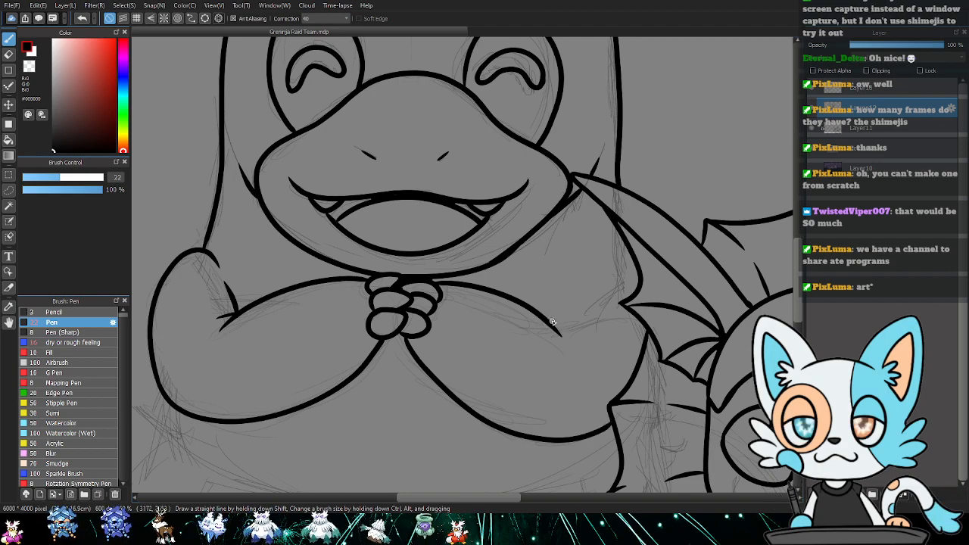
pyautogui.moveTo(557, 322)
pyautogui.mouseDown()
pyautogui.moveTo(559, 308)
pyautogui.moveTo(615, 279)
pyautogui.moveTo(643, 287)
pyautogui.mouseUp()
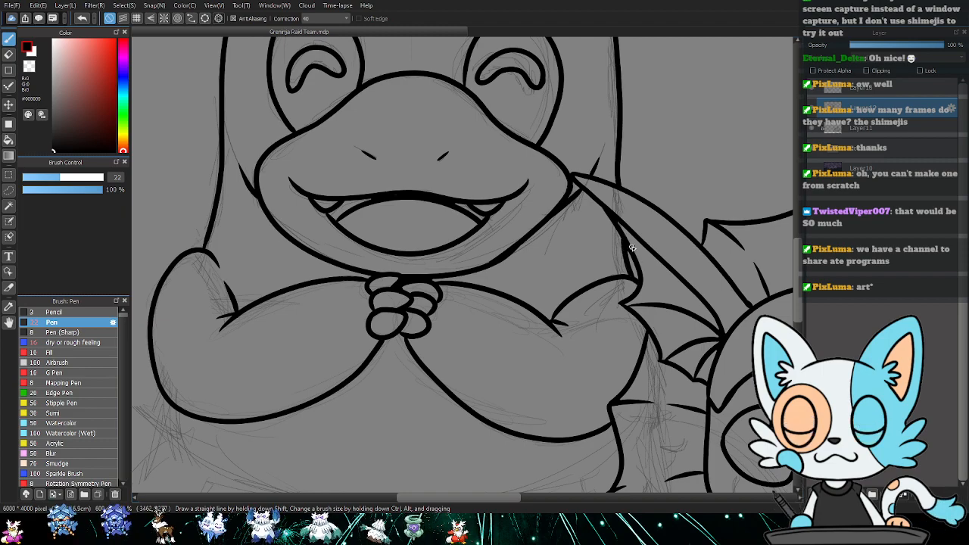
pyautogui.moveTo(577, 321); pyautogui.dragTo(619, 205)
pyautogui.moveTo(617, 297)
pyautogui.mouseDown()
pyautogui.moveTo(606, 264)
pyautogui.moveTo(618, 272)
pyautogui.moveTo(681, 255)
pyautogui.moveTo(690, 273)
pyautogui.mouseUp()
# - Ink the body's left side from the arm down to the canvas edge, and the belly's curved upper edge below the arms
pyautogui.moveTo(274, 150)
pyautogui.mouseDown()
pyautogui.moveTo(269, 207)
pyautogui.moveTo(263, 200)
pyautogui.moveTo(191, 298)
pyautogui.moveTo(179, 424)
pyautogui.mouseUp()
pyautogui.moveTo(535, 417); pyautogui.dragTo(406, 439)
pyautogui.moveTo(663, 456); pyautogui.dragTo(754, 457)
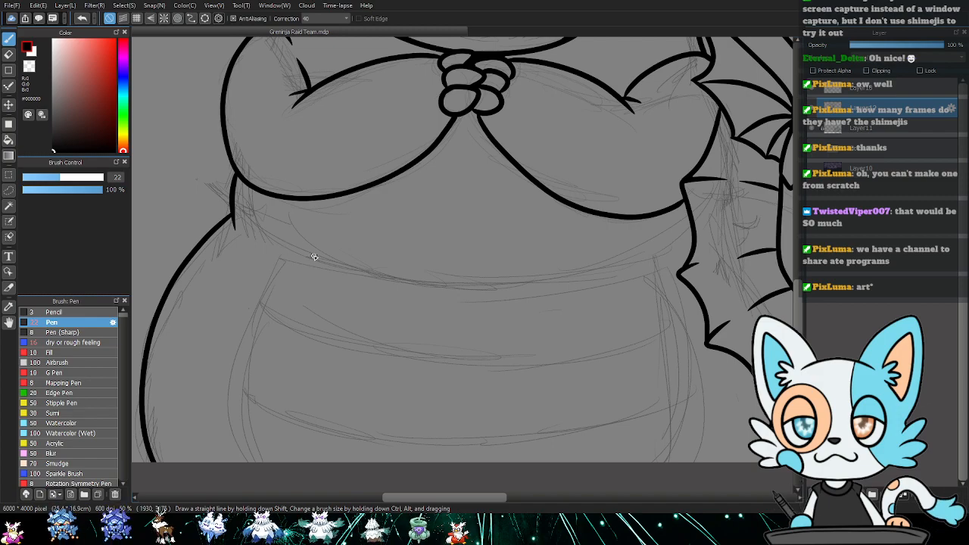
pyautogui.moveTo(281, 238)
pyautogui.mouseDown()
pyautogui.moveTo(364, 274)
pyautogui.moveTo(497, 290)
pyautogui.moveTo(626, 272)
pyautogui.moveTo(662, 251)
pyautogui.mouseUp()
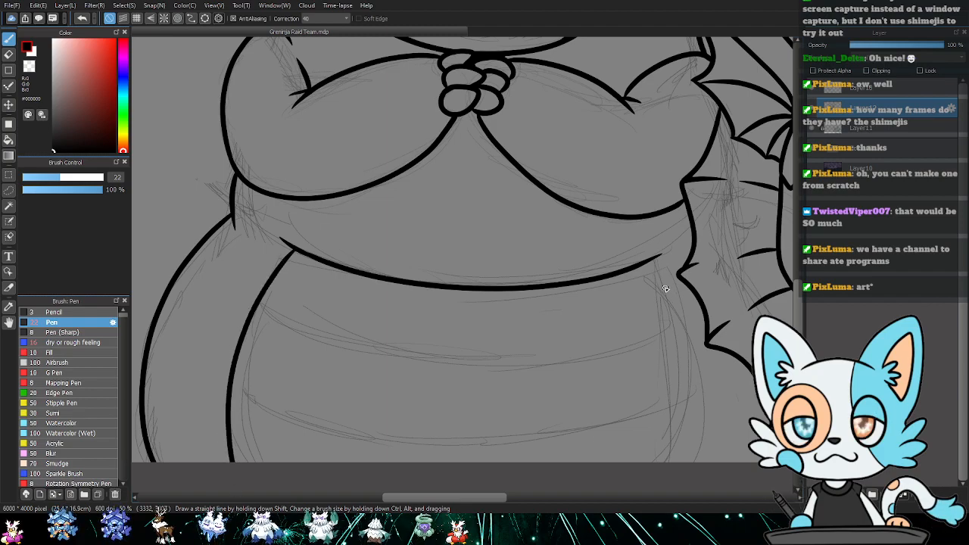
pyautogui.moveTo(297, 250)
pyautogui.mouseDown()
pyautogui.moveTo(275, 270)
pyautogui.moveTo(232, 365)
pyautogui.moveTo(244, 460)
pyautogui.mouseUp()
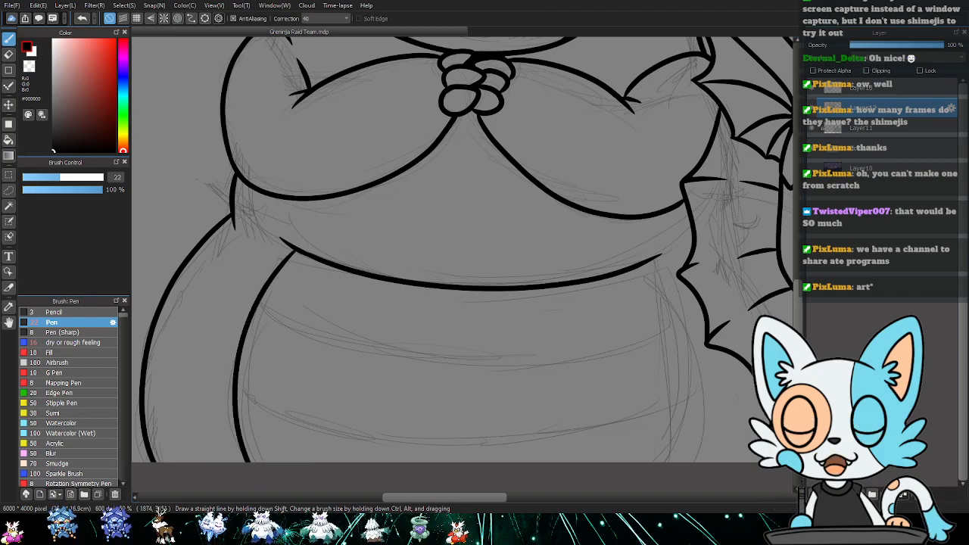
pyautogui.moveTo(645, 264)
pyautogui.mouseDown()
pyautogui.moveTo(669, 329)
pyautogui.moveTo(669, 405)
pyautogui.moveTo(623, 500)
pyautogui.mouseUp()
pyautogui.hotkey('ctrl', 'z')
pyautogui.moveTo(646, 264)
pyautogui.mouseDown()
pyautogui.moveTo(671, 294)
pyautogui.moveTo(686, 460)
pyautogui.mouseUp()
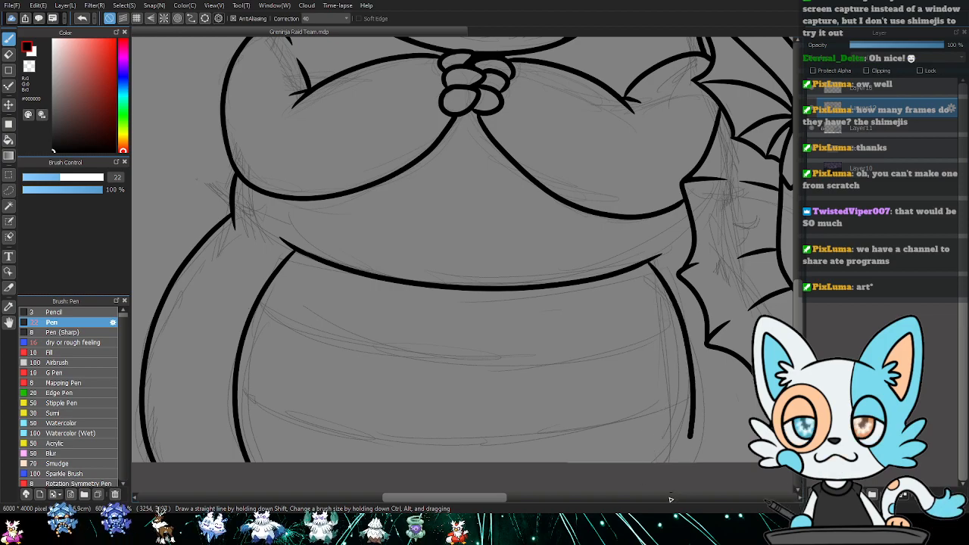
pyautogui.hotkey('ctrl', 'z')
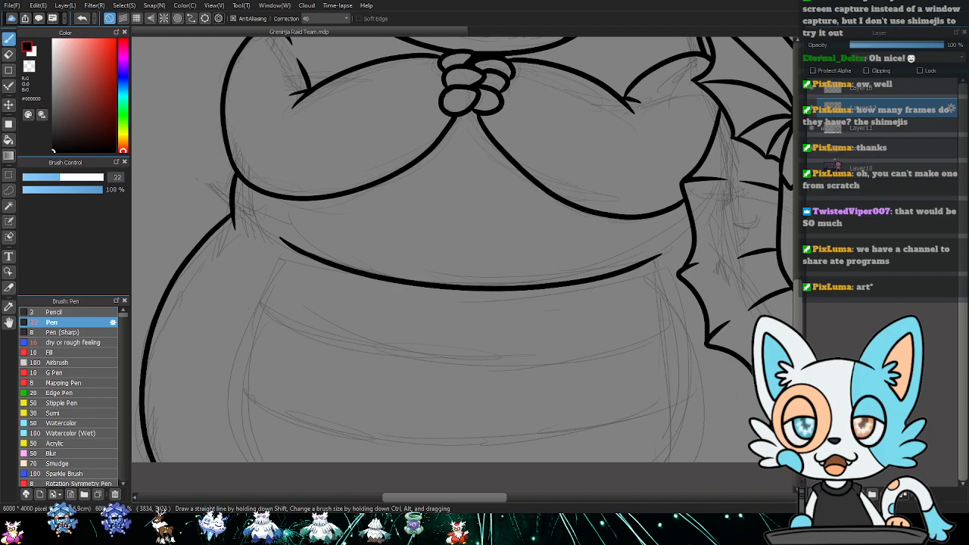
# - Add a new layer and ink the belly's curved left side from its upper edge down to the canvas edge
pyautogui.click(833, 89)
pyautogui.click(822, 91)
pyautogui.click(821, 99)
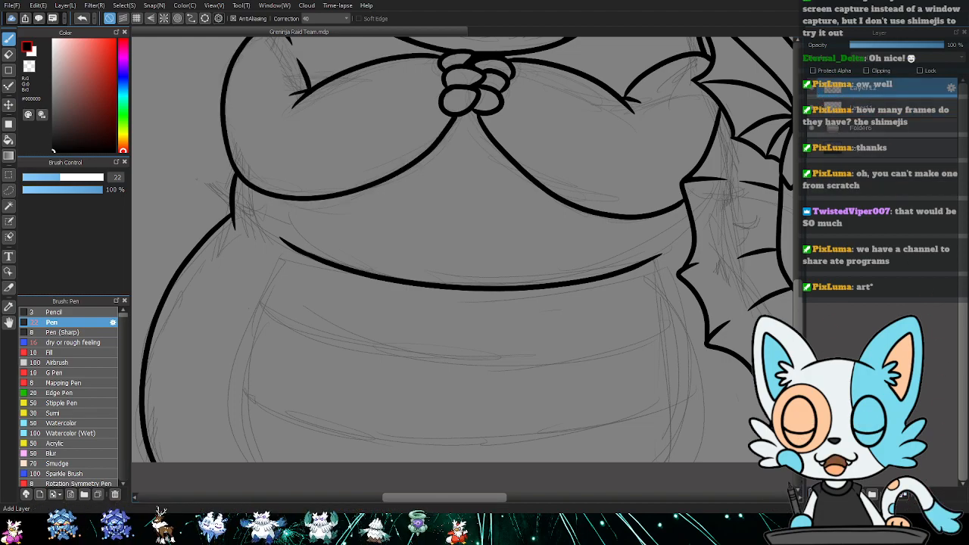
pyautogui.moveTo(294, 249)
pyautogui.mouseDown()
pyautogui.moveTo(231, 348)
pyautogui.moveTo(241, 463)
pyautogui.mouseUp()
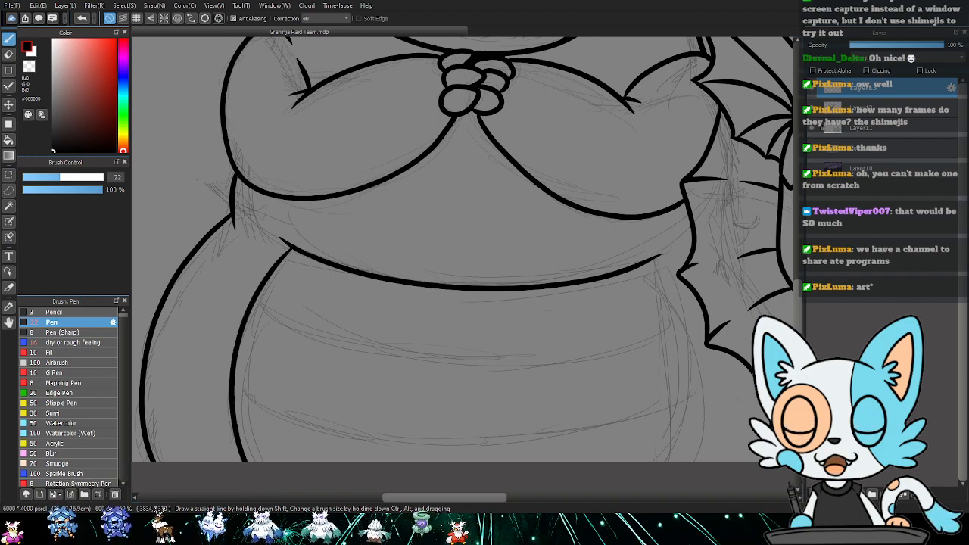
# - Place a horizontally mirrored copy of the belly's side line on the opposite side and erase its overshooting upper end
pyautogui.click(65, 6)
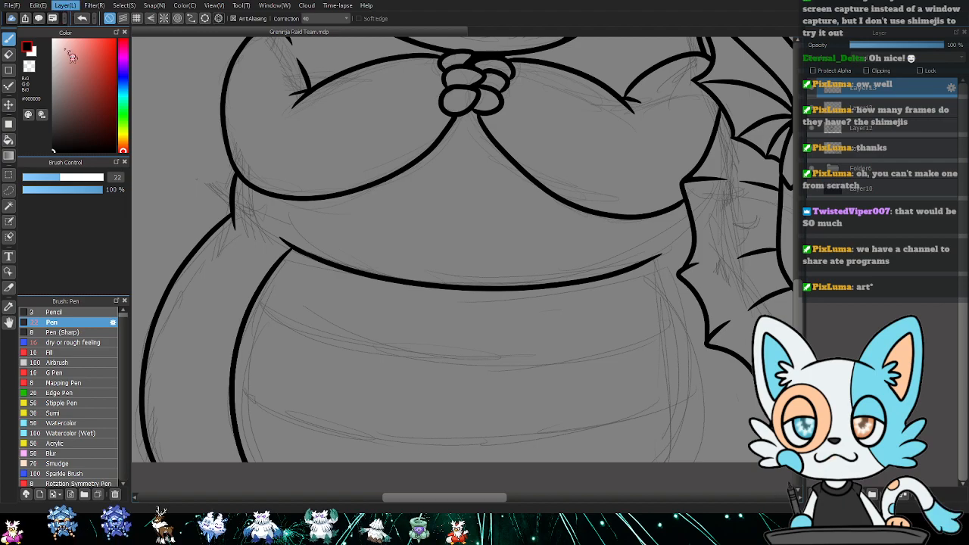
pyautogui.click(204, 313)
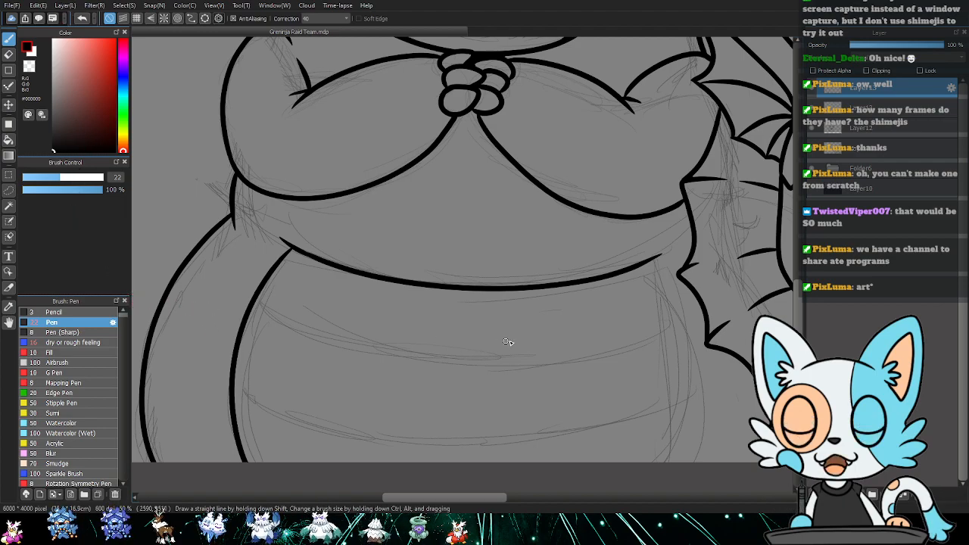
pyautogui.press('v')
pyautogui.moveTo(498, 342)
pyautogui.mouseDown()
pyautogui.moveTo(626, 357)
pyautogui.moveTo(592, 359)
pyautogui.moveTo(616, 356)
pyautogui.mouseUp()
pyautogui.press('e')
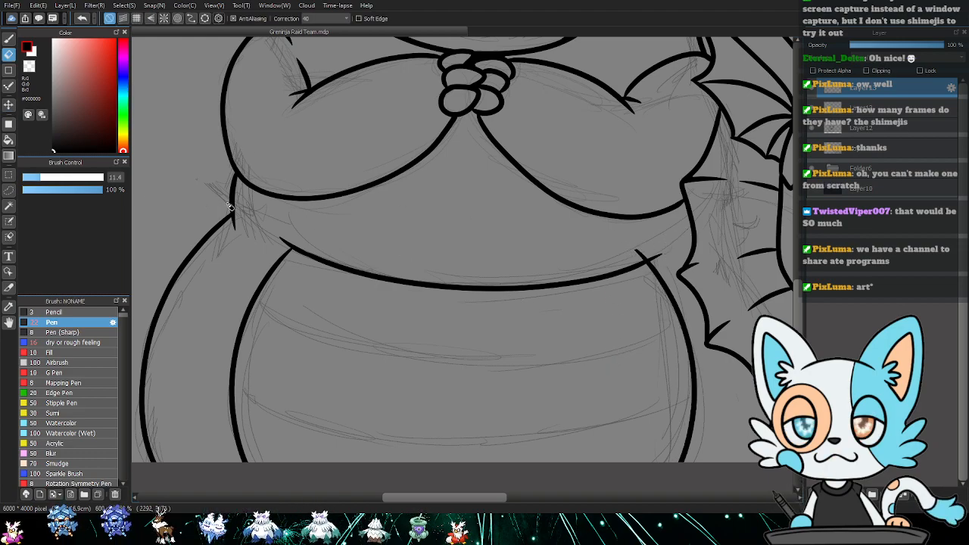
pyautogui.moveTo(60, 182); pyautogui.dragTo(64, 179)
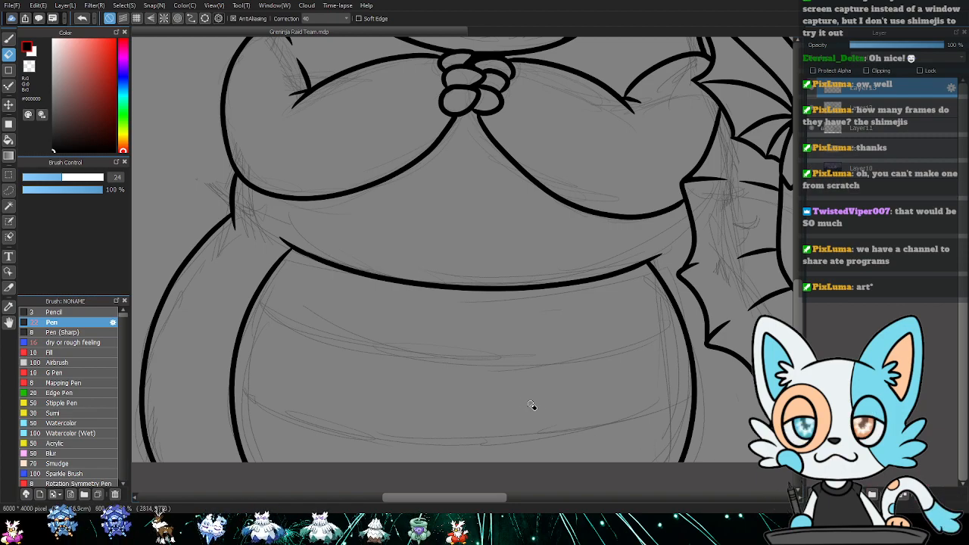
# - On a new layer, ink two curved stripes across the belly, each running slightly past both side lines
pyautogui.press('b')
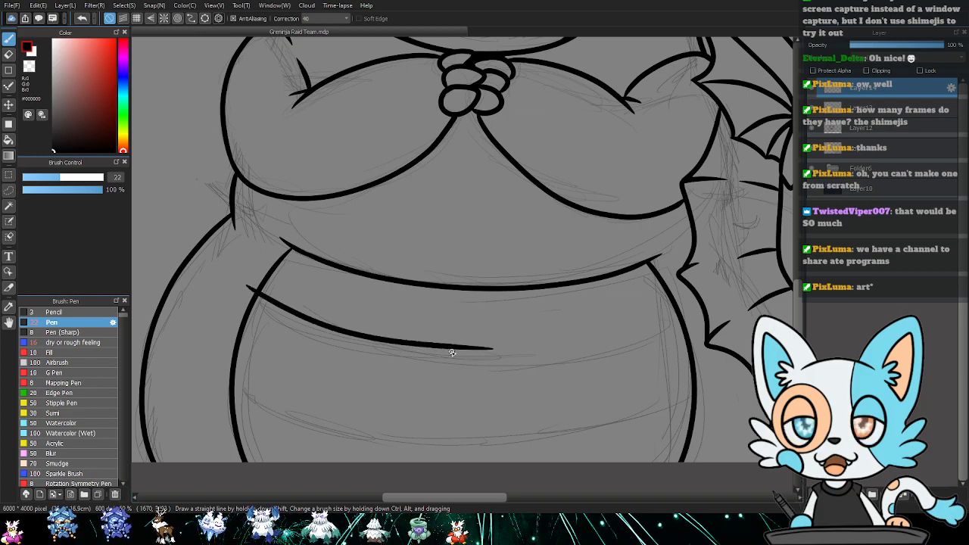
pyautogui.moveTo(316, 338)
pyautogui.mouseDown()
pyautogui.moveTo(414, 364)
pyautogui.moveTo(518, 366)
pyautogui.moveTo(614, 356)
pyautogui.moveTo(703, 318)
pyautogui.mouseUp()
pyautogui.moveTo(245, 399)
pyautogui.mouseDown()
pyautogui.moveTo(312, 430)
pyautogui.moveTo(409, 453)
pyautogui.moveTo(524, 460)
pyautogui.moveTo(648, 452)
pyautogui.moveTo(708, 427)
pyautogui.mouseUp()
pyautogui.hotkey('ctrl', 'z')
pyautogui.moveTo(220, 377)
pyautogui.mouseDown()
pyautogui.moveTo(241, 396)
pyautogui.moveTo(328, 435)
pyautogui.moveTo(444, 454)
pyautogui.moveTo(564, 450)
pyautogui.moveTo(637, 435)
pyautogui.moveTo(713, 396)
pyautogui.mouseUp()
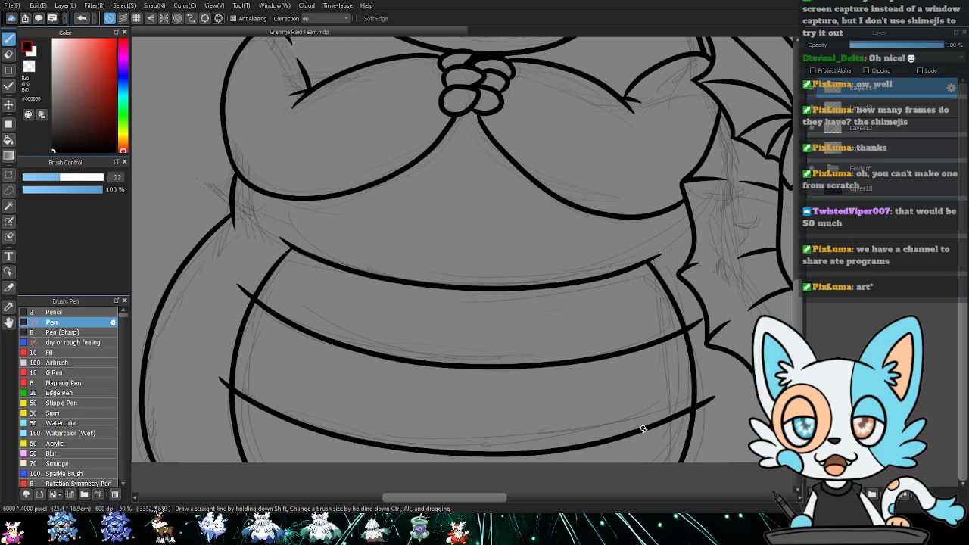
# - Erase the ends of both belly stripes that stick out beyond the side lines
pyautogui.press('e')
pyautogui.moveTo(703, 322); pyautogui.dragTo(691, 329)
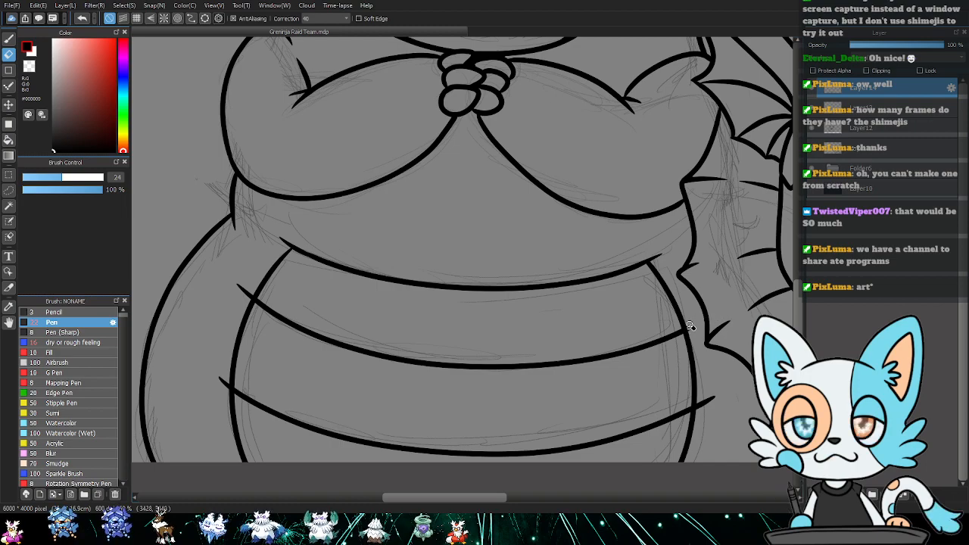
pyautogui.moveTo(713, 393); pyautogui.dragTo(705, 402)
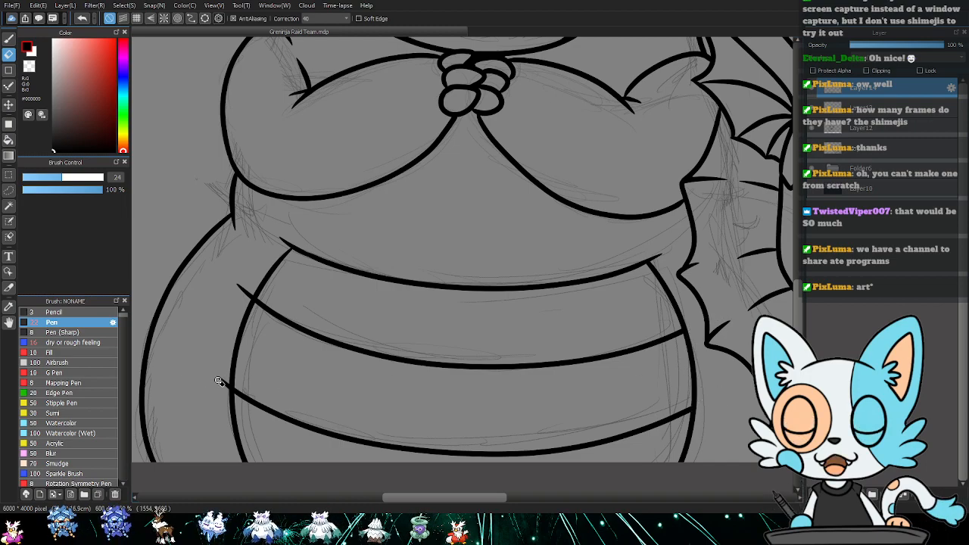
pyautogui.moveTo(228, 387); pyautogui.dragTo(230, 392)
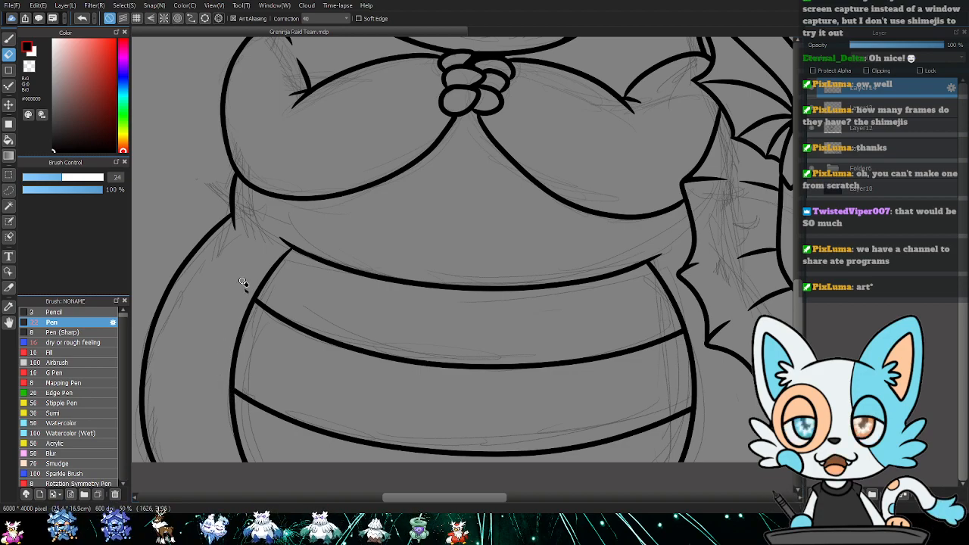
pyautogui.moveTo(245, 286); pyautogui.dragTo(244, 307)
# - Merge the finished character's line art layers into one and add a new layer above it
pyautogui.moveTo(754, 259); pyautogui.dragTo(515, 356)
pyautogui.moveTo(567, 250); pyautogui.dragTo(770, 179)
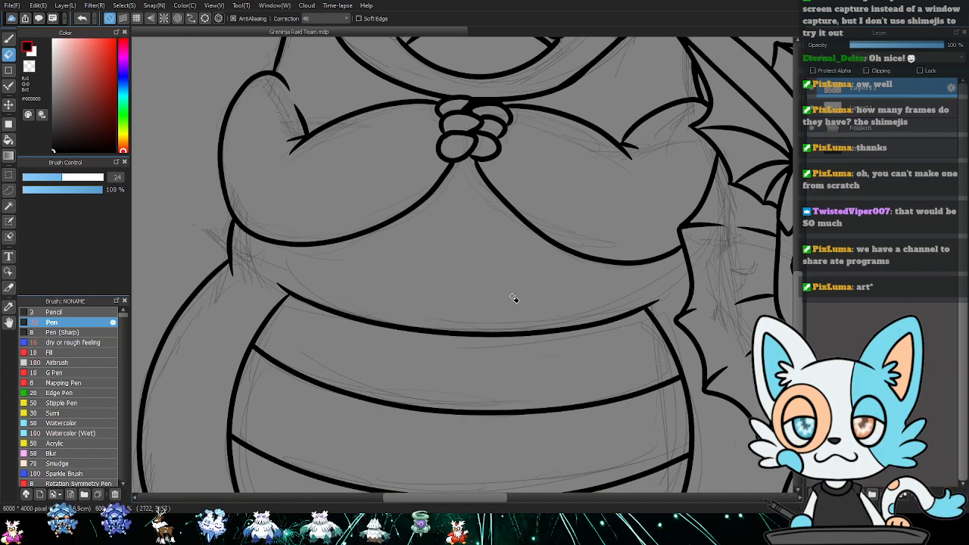
pyautogui.hotkey('ctrl', '0')
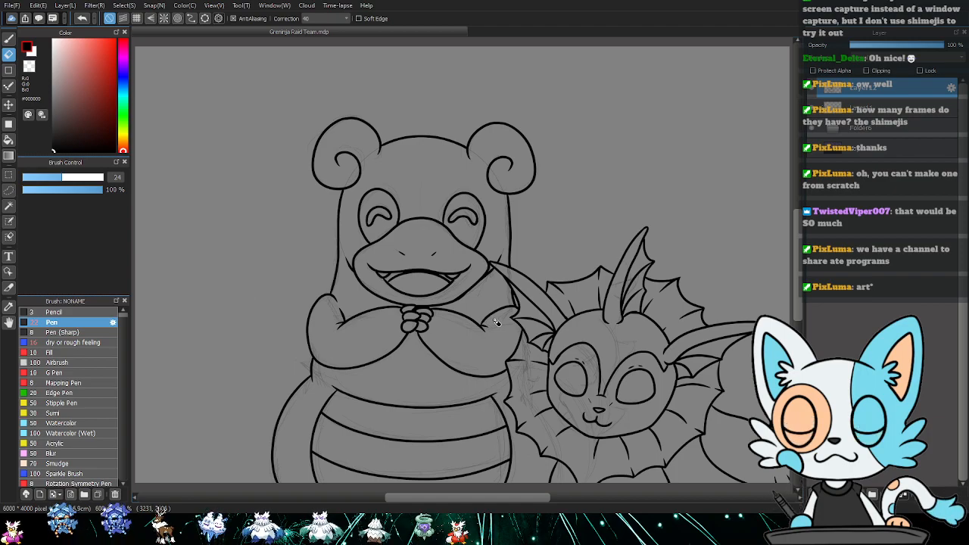
pyautogui.moveTo(426, 270); pyautogui.dragTo(473, 268)
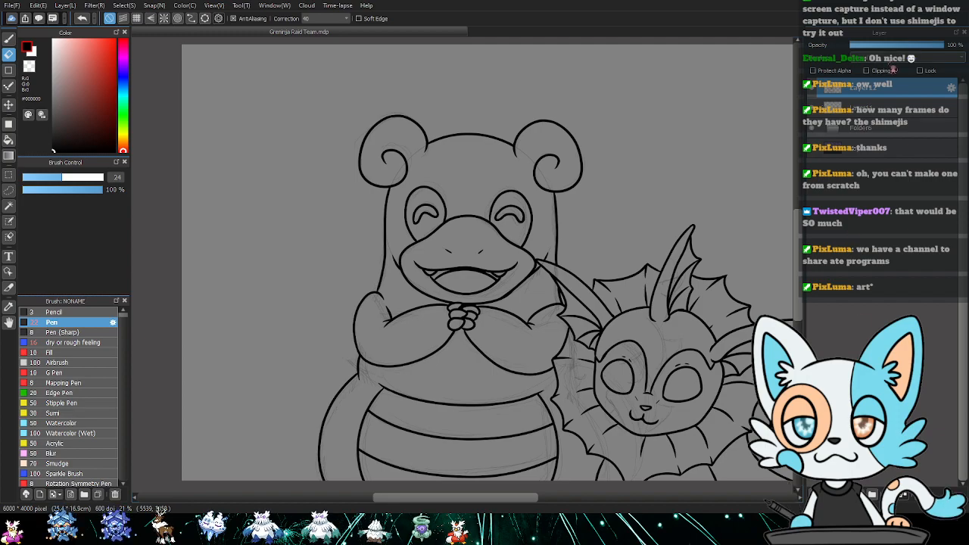
pyautogui.click(868, 105)
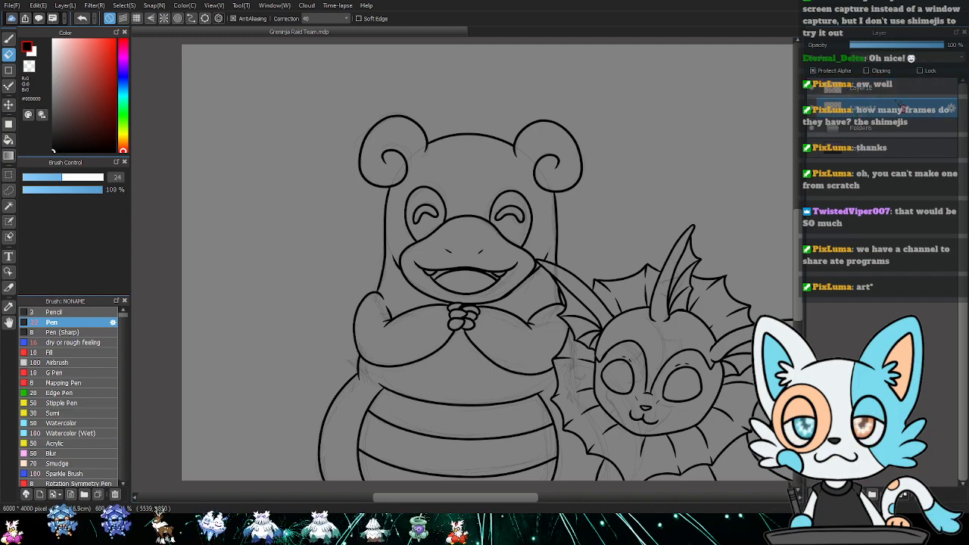
pyautogui.click(897, 94)
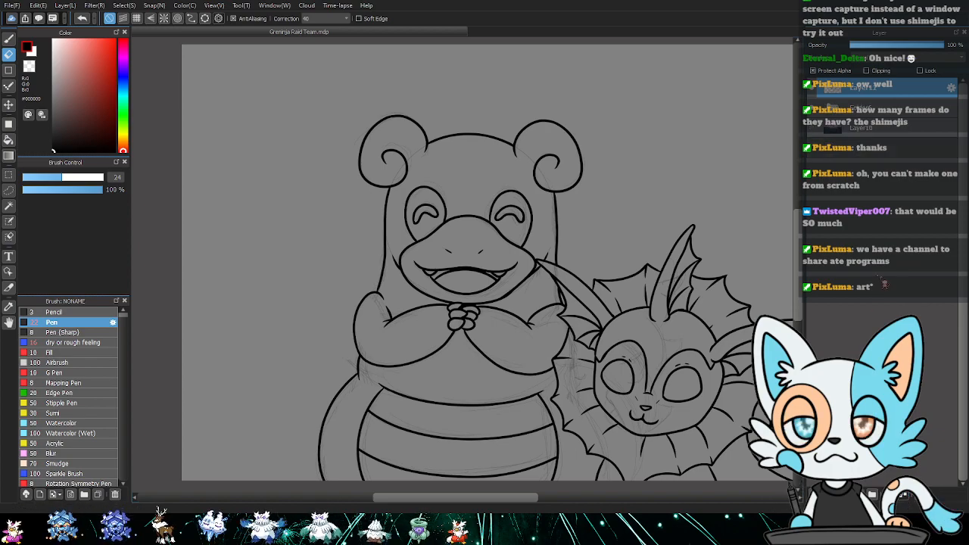
pyautogui.click(810, 495)
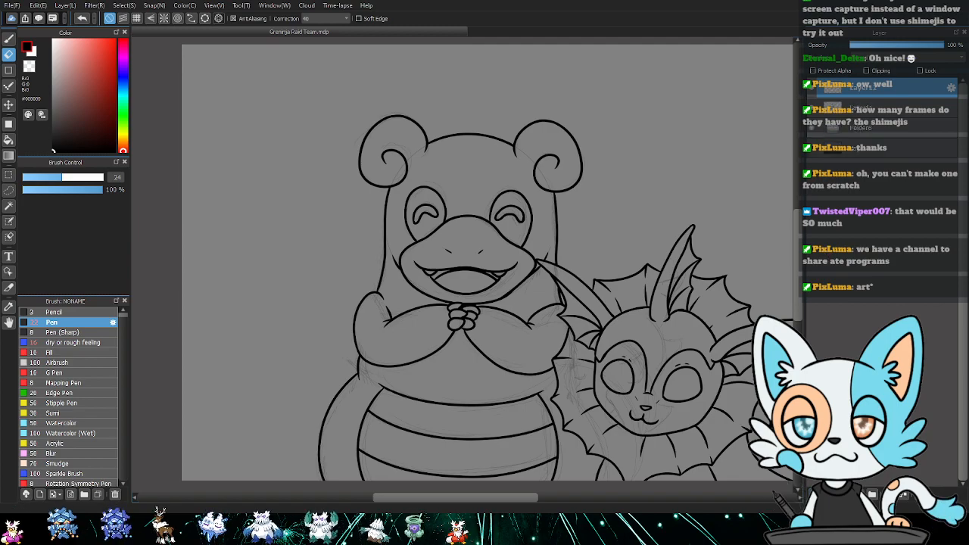
# - In Folder6, hide the finished character's sketch and show the open-mouthed character's sketch, then reselect the empty top layer
pyautogui.click(833, 132)
pyautogui.click(822, 188)
pyautogui.click(823, 169)
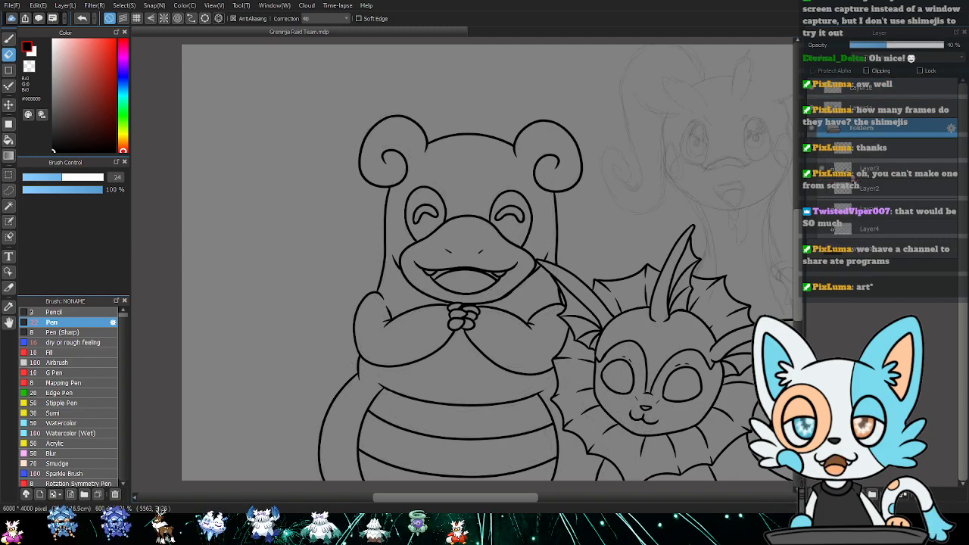
pyautogui.click(833, 129)
pyautogui.click(887, 91)
# - Ink the elongated crest on top of the open-mouthed character's head and the short curve rising behind it to the canvas edge
pyautogui.moveTo(702, 171); pyautogui.dragTo(491, 223)
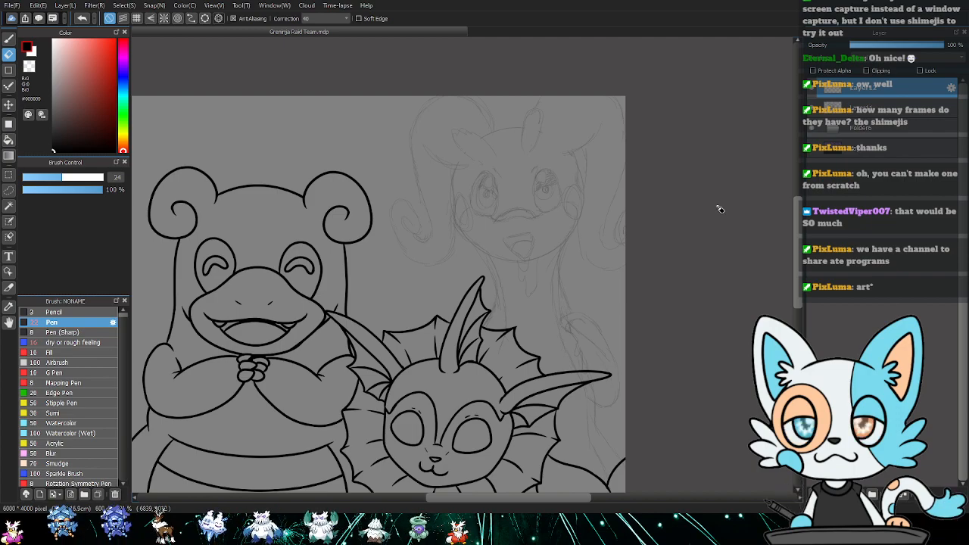
pyautogui.hotkey('ctrl', '+')
pyautogui.hotkey('ctrl', '+')
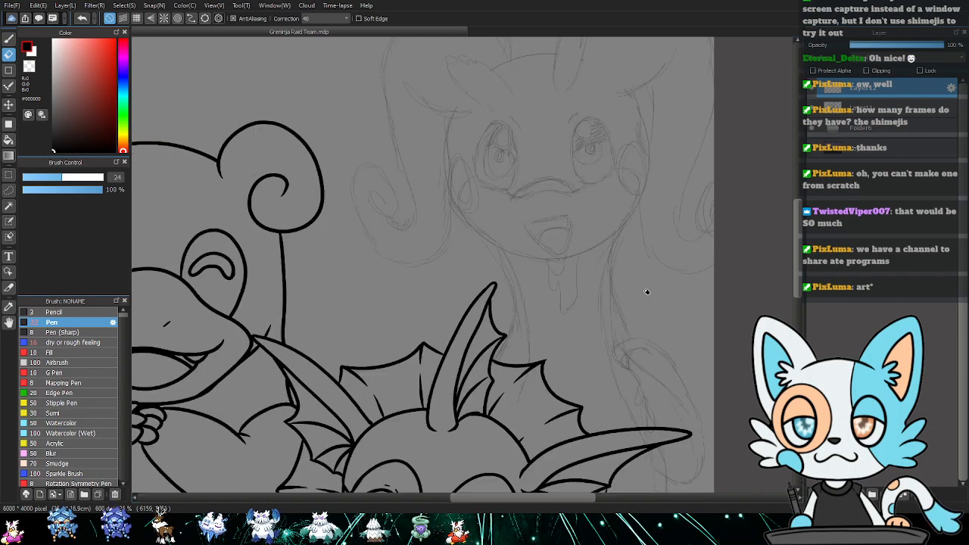
pyautogui.moveTo(662, 157); pyautogui.dragTo(623, 308)
pyautogui.hotkey('ctrl', '+')
pyautogui.hotkey('ctrl', '+')
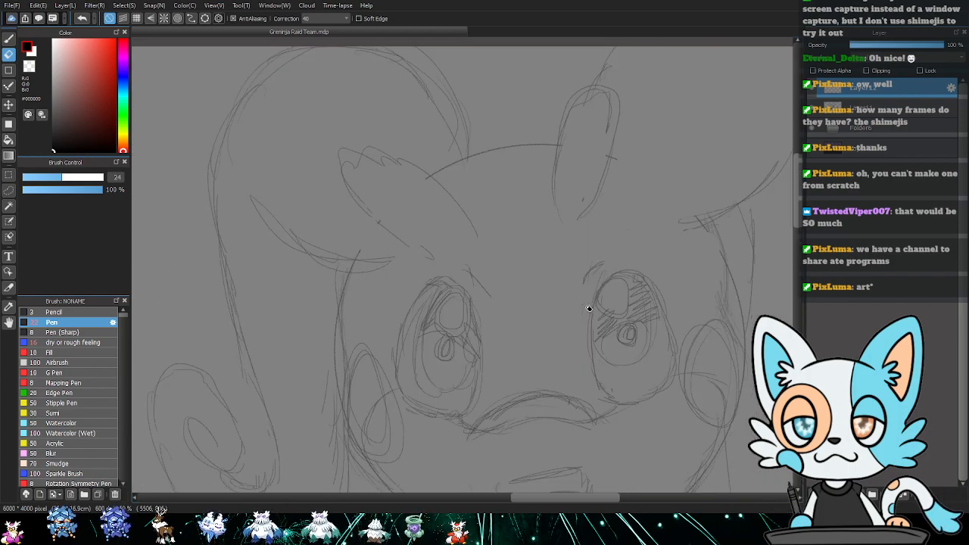
pyautogui.press('b')
pyautogui.moveTo(605, 218); pyautogui.dragTo(561, 272)
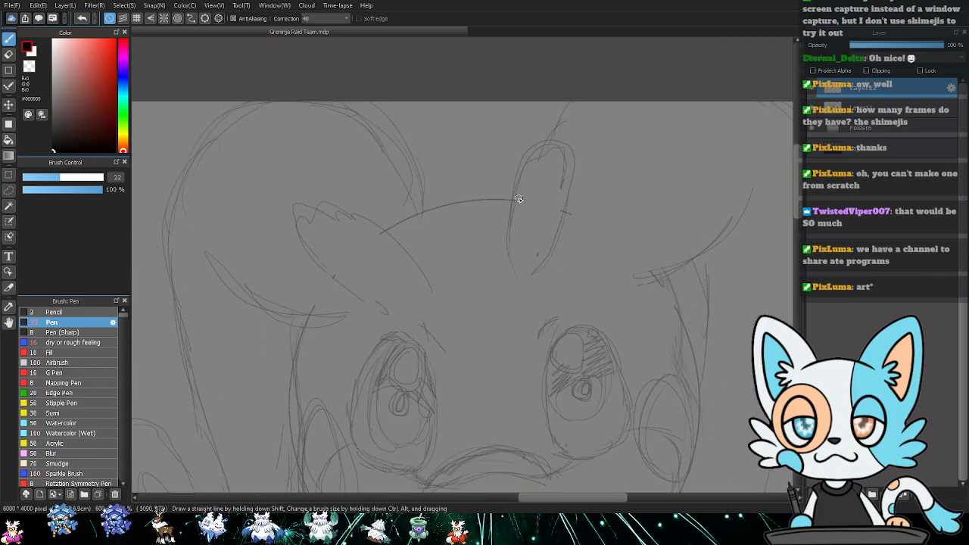
pyautogui.moveTo(506, 259)
pyautogui.mouseDown()
pyautogui.moveTo(532, 162)
pyautogui.moveTo(578, 137)
pyautogui.moveTo(568, 217)
pyautogui.moveTo(532, 265)
pyautogui.mouseUp()
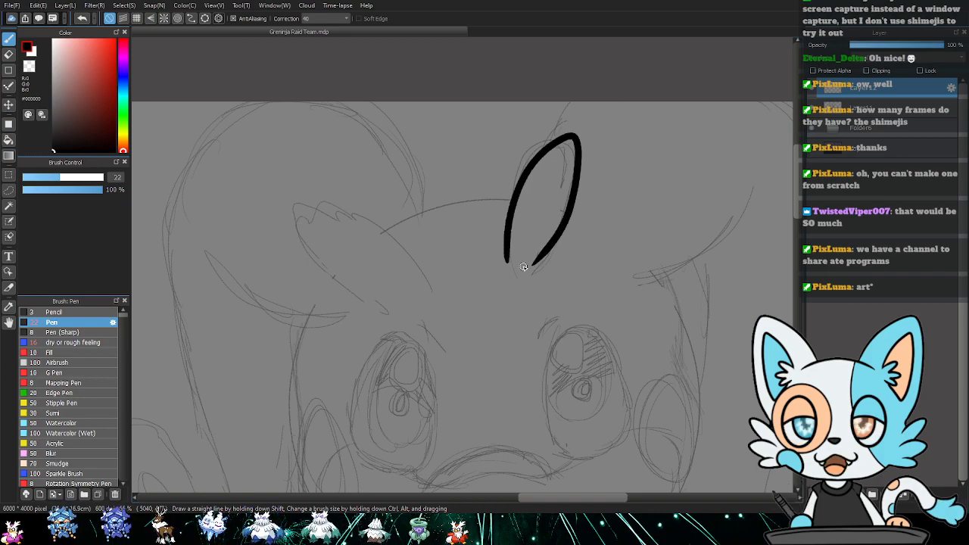
pyautogui.moveTo(551, 142); pyautogui.dragTo(568, 102)
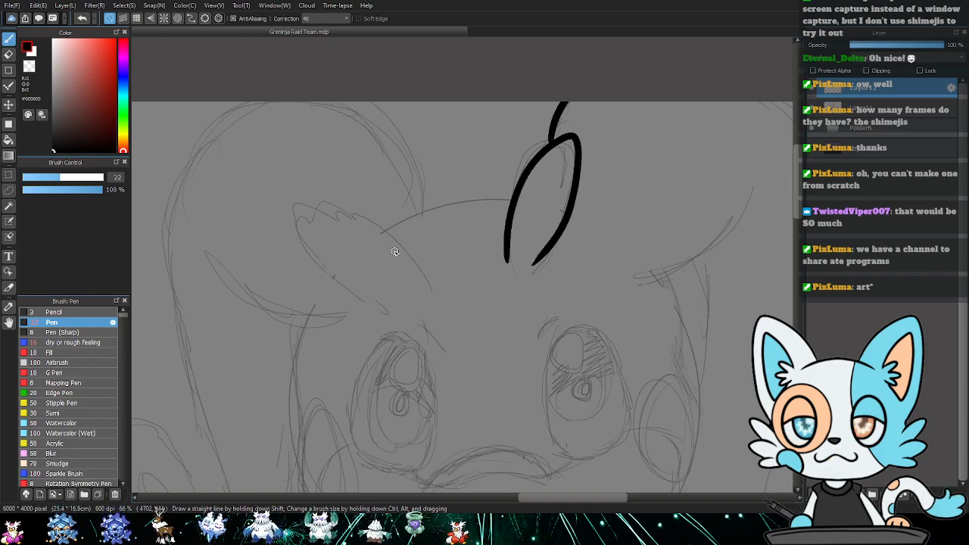
# - Ink the second leaf-shaped crest, the large curve behind it, and the outer and lower edges of the opposite head lobe
pyautogui.moveTo(422, 276)
pyautogui.mouseDown()
pyautogui.moveTo(402, 237)
pyautogui.moveTo(355, 206)
pyautogui.moveTo(301, 193)
pyautogui.moveTo(303, 223)
pyautogui.moveTo(330, 263)
pyautogui.moveTo(368, 288)
pyautogui.moveTo(405, 296)
pyautogui.mouseUp()
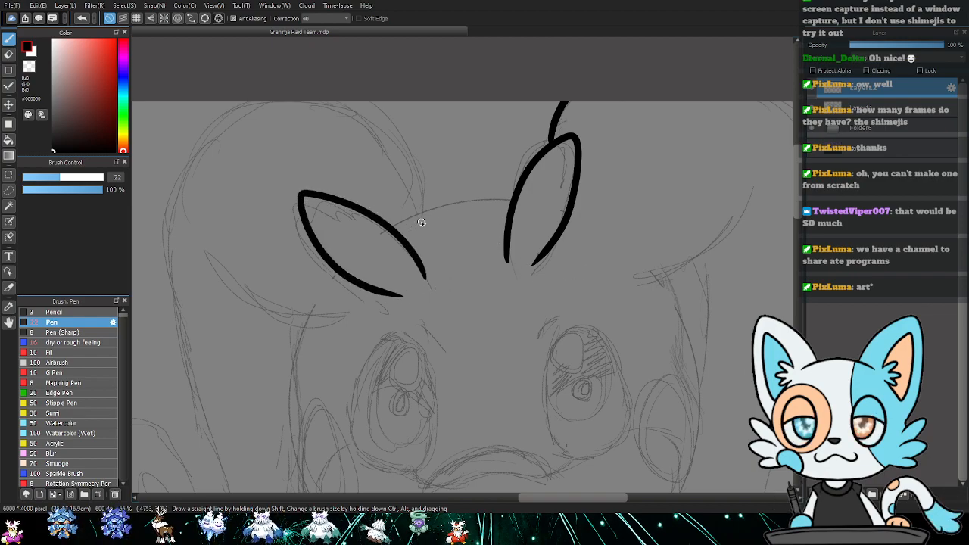
pyautogui.moveTo(318, 91)
pyautogui.mouseDown()
pyautogui.moveTo(395, 131)
pyautogui.moveTo(428, 217)
pyautogui.moveTo(453, 236)
pyautogui.mouseUp()
pyautogui.moveTo(652, 278)
pyautogui.mouseDown()
pyautogui.moveTo(538, 270)
pyautogui.moveTo(566, 266)
pyautogui.moveTo(510, 270)
pyautogui.moveTo(610, 236)
pyautogui.moveTo(633, 180)
pyautogui.mouseUp()
pyautogui.moveTo(656, 89)
pyautogui.mouseDown()
pyautogui.moveTo(696, 119)
pyautogui.moveTo(715, 219)
pyautogui.mouseUp()
pyautogui.moveTo(682, 357); pyautogui.dragTo(701, 303)
pyautogui.moveTo(621, 353)
pyautogui.mouseDown()
pyautogui.moveTo(629, 293)
pyautogui.moveTo(650, 250)
pyautogui.mouseUp()
# - Try inking the side contour of the face from the inked lobe's lower edge down toward the chin, redrawing it once
pyautogui.moveTo(600, 112)
pyautogui.mouseDown()
pyautogui.moveTo(641, 286)
pyautogui.moveTo(602, 372)
pyautogui.moveTo(505, 436)
pyautogui.mouseUp()
pyautogui.moveTo(479, 317); pyautogui.dragTo(515, 329)
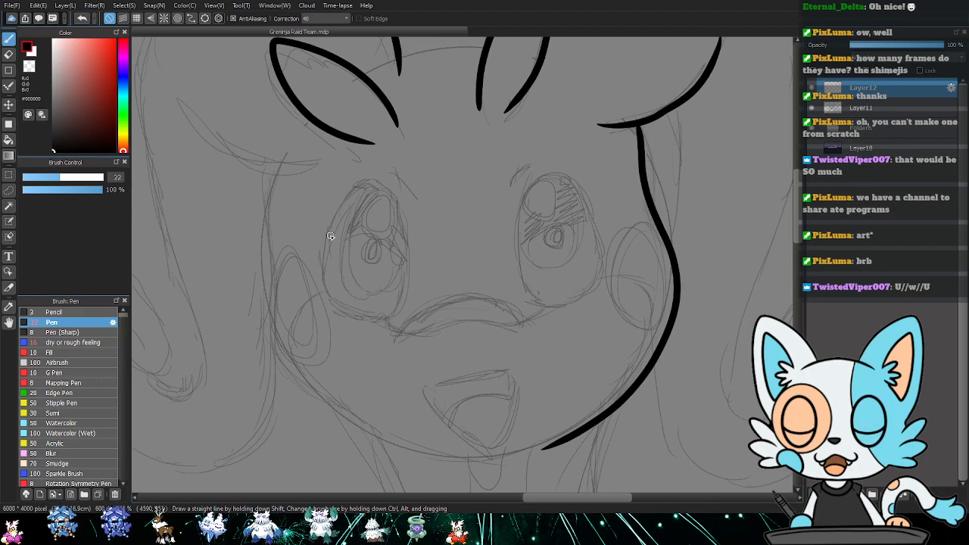
pyautogui.hotkey('ctrl', 'z')
pyautogui.moveTo(638, 133)
pyautogui.mouseDown()
pyautogui.moveTo(669, 284)
pyautogui.moveTo(641, 356)
pyautogui.moveTo(612, 397)
pyautogui.moveTo(547, 447)
pyautogui.mouseUp()
pyautogui.moveTo(523, 331); pyautogui.dragTo(564, 341)
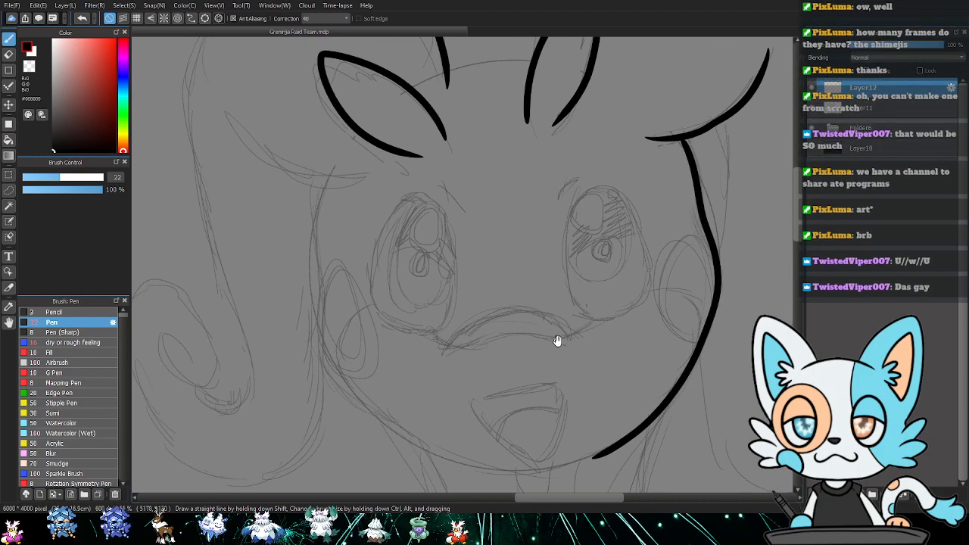
# - Try inking the other lobe's lower edge and the matching side of the face, continuing through the chin
pyautogui.moveTo(337, 162)
pyautogui.mouseDown()
pyautogui.moveTo(370, 211)
pyautogui.moveTo(358, 215)
pyautogui.moveTo(369, 249)
pyautogui.moveTo(348, 251)
pyautogui.moveTo(409, 257)
pyautogui.mouseUp()
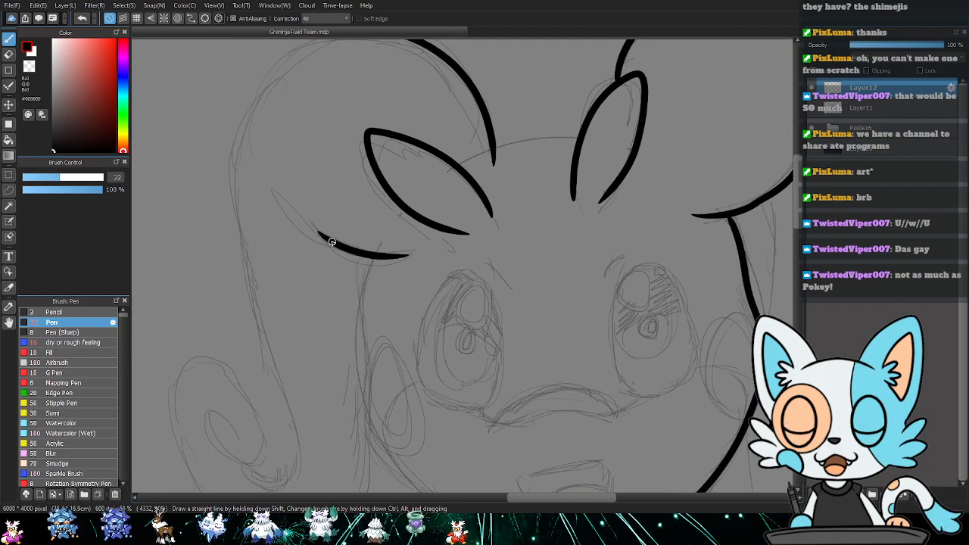
pyautogui.moveTo(292, 202); pyautogui.dragTo(287, 188)
pyautogui.moveTo(356, 203); pyautogui.dragTo(343, 140)
pyautogui.moveTo(383, 276); pyautogui.dragTo(333, 251)
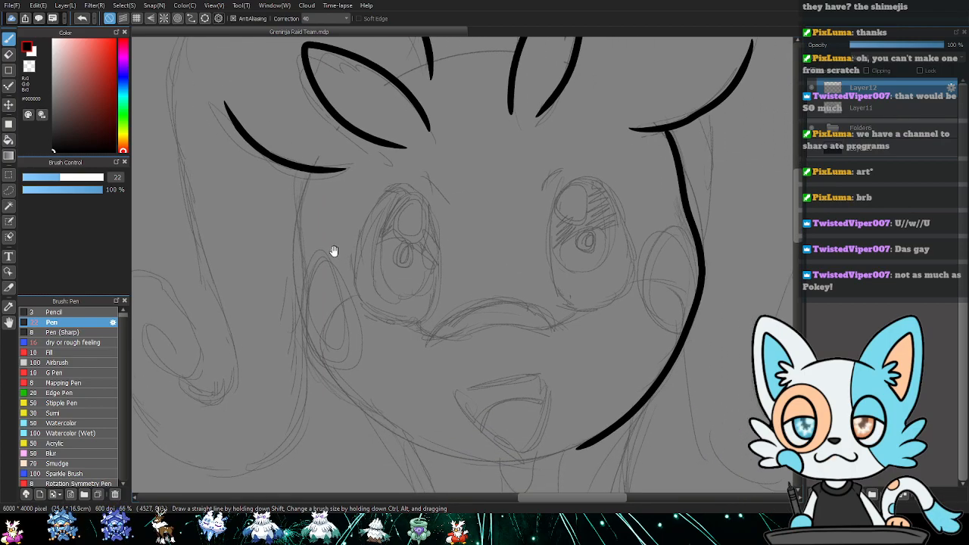
pyautogui.moveTo(306, 173)
pyautogui.mouseDown()
pyautogui.moveTo(295, 299)
pyautogui.moveTo(309, 356)
pyautogui.moveTo(371, 415)
pyautogui.moveTo(453, 455)
pyautogui.moveTo(567, 456)
pyautogui.mouseUp()
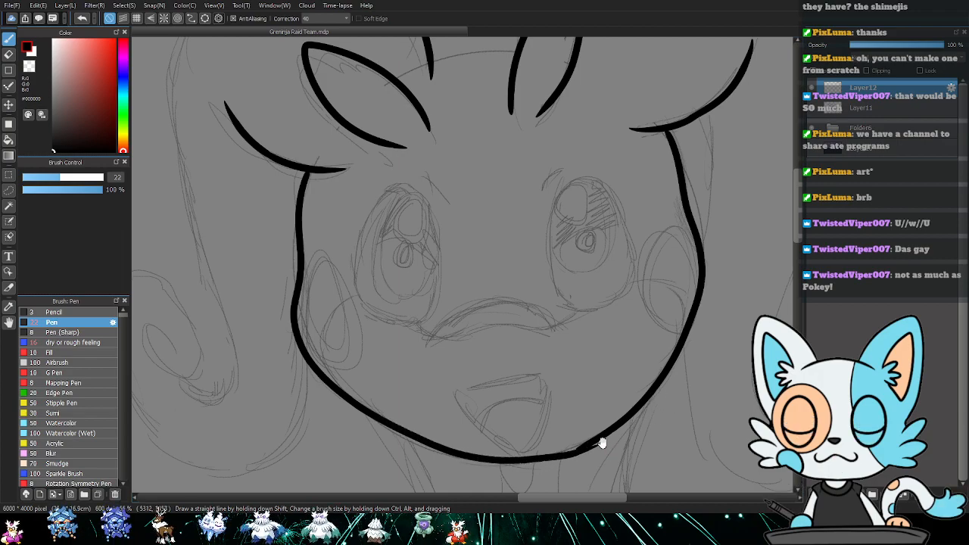
# - Erase the chin section of the face outline and try re-inking it as one smooth curve joining both cheeks
pyautogui.scroll(-2, 644, 419)
pyautogui.press('e')
pyautogui.click(98, 176)
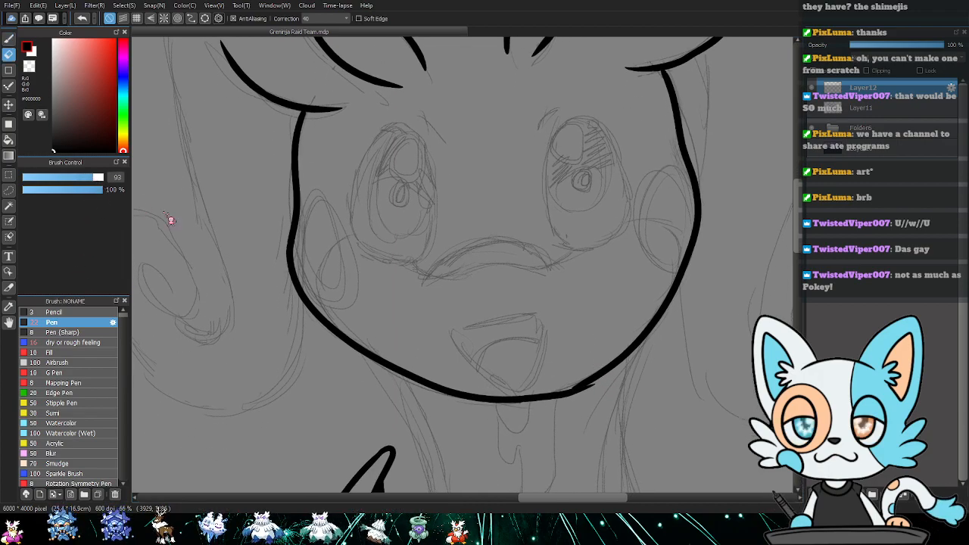
pyautogui.moveTo(483, 398)
pyautogui.mouseDown()
pyautogui.moveTo(558, 394)
pyautogui.moveTo(576, 405)
pyautogui.mouseUp()
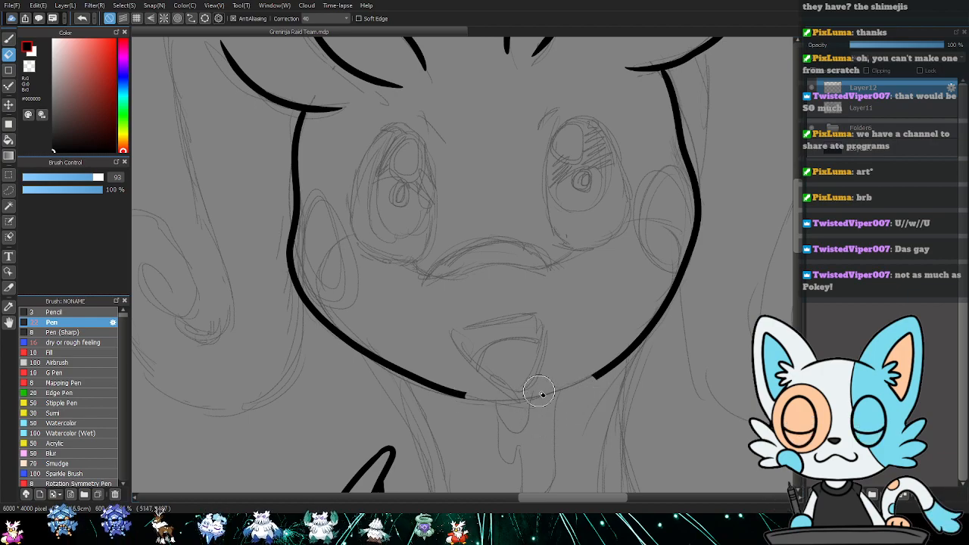
pyautogui.press('p')
pyautogui.moveTo(480, 398); pyautogui.dragTo(595, 377)
pyautogui.hotkey('ctrl', 'z')
pyautogui.moveTo(454, 395)
pyautogui.mouseDown()
pyautogui.moveTo(526, 400)
pyautogui.moveTo(600, 375)
pyautogui.mouseUp()
pyautogui.hotkey('ctrl', 'z')
pyautogui.press('e')
pyautogui.moveTo(378, 365); pyautogui.dragTo(502, 402)
pyautogui.press('b')
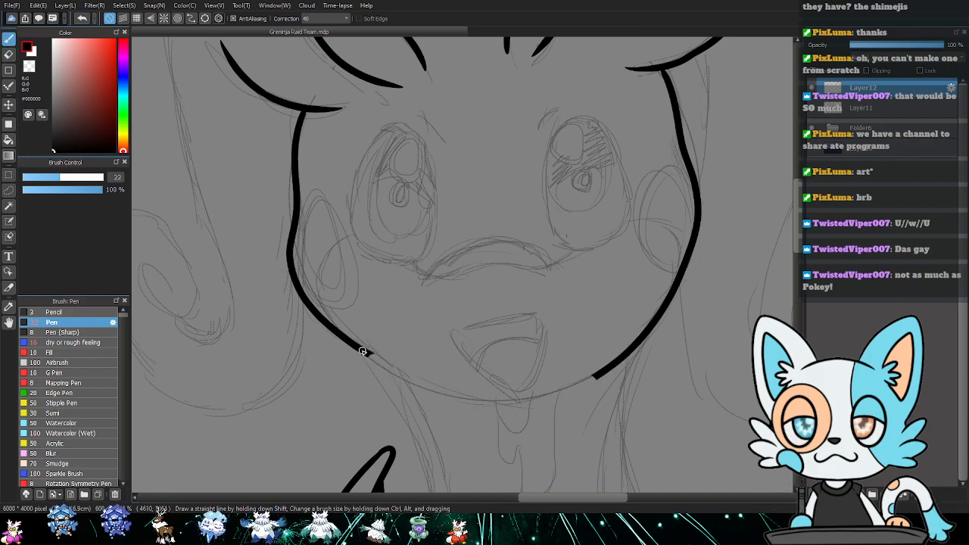
pyautogui.moveTo(370, 357)
pyautogui.mouseDown()
pyautogui.moveTo(435, 390)
pyautogui.moveTo(504, 401)
pyautogui.moveTo(610, 370)
pyautogui.mouseUp()
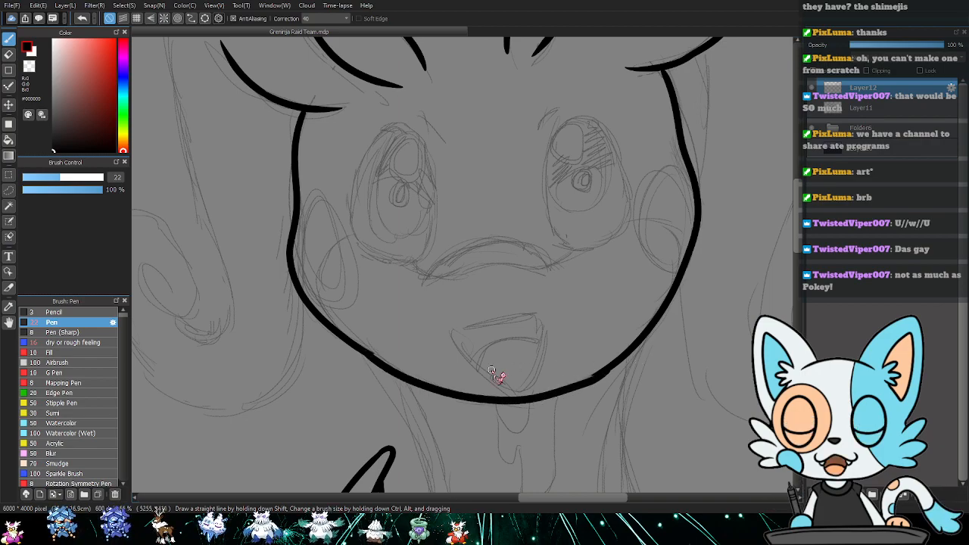
# - Undo the chin stroke, erase further up the cheek, and try a longer stroke from there around the chin
pyautogui.hotkey('ctrl', 'z')
pyautogui.press('e')
pyautogui.moveTo(393, 365); pyautogui.dragTo(406, 369)
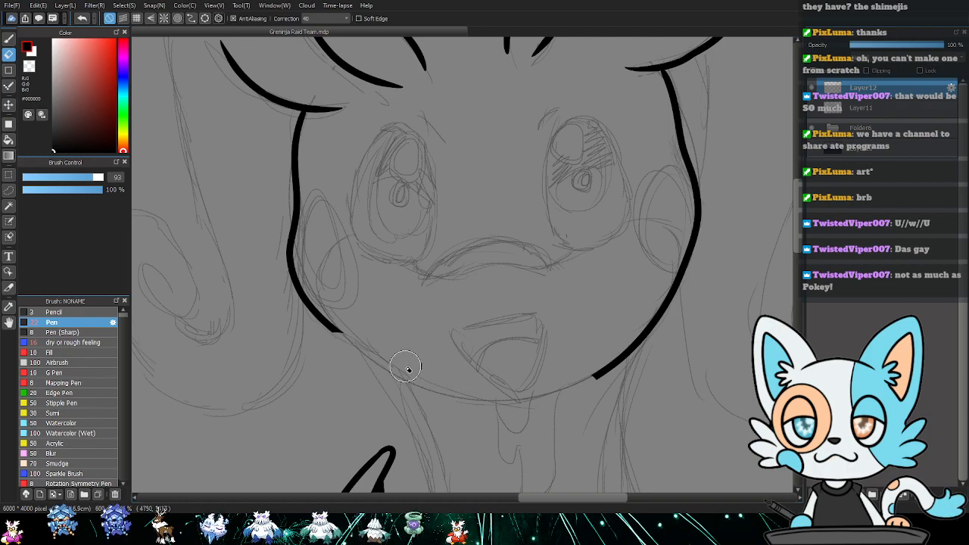
pyautogui.press('b')
pyautogui.moveTo(329, 327)
pyautogui.mouseDown()
pyautogui.moveTo(404, 369)
pyautogui.moveTo(480, 392)
pyautogui.mouseUp()
pyautogui.hotkey('ctrl', 'z')
pyautogui.moveTo(329, 327)
pyautogui.mouseDown()
pyautogui.moveTo(392, 378)
pyautogui.moveTo(424, 388)
pyautogui.mouseUp()
pyautogui.hotkey('ctrl', 'z')
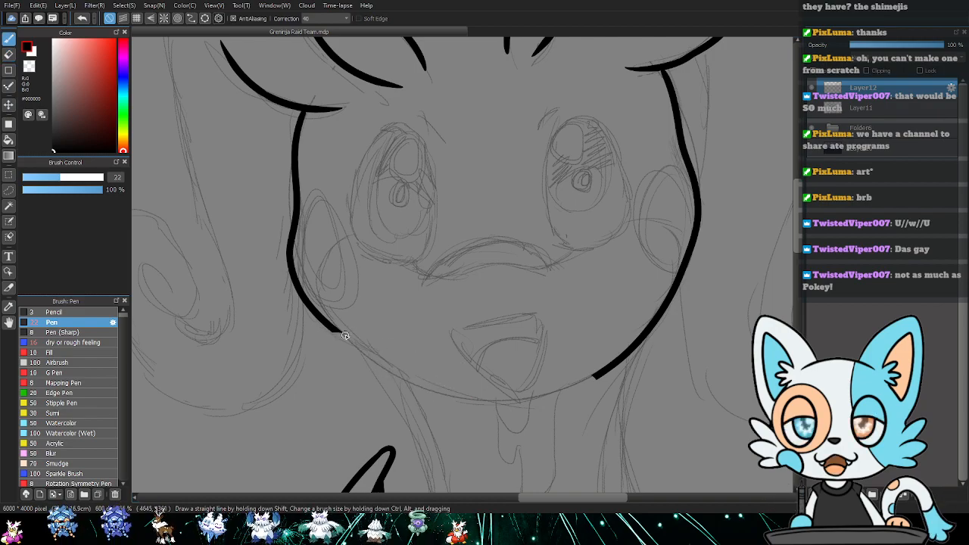
pyautogui.moveTo(336, 332)
pyautogui.mouseDown()
pyautogui.moveTo(443, 392)
pyautogui.moveTo(505, 406)
pyautogui.moveTo(639, 356)
pyautogui.mouseUp()
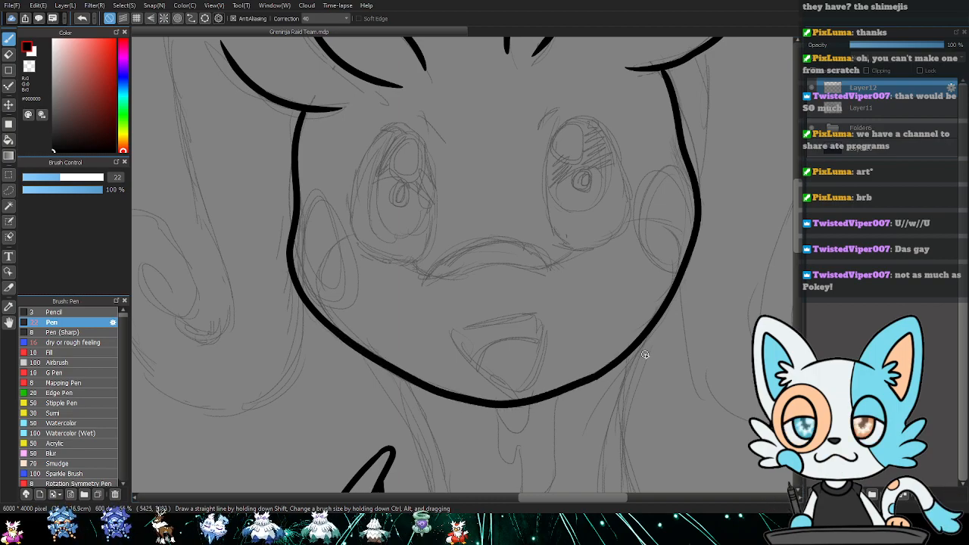
pyautogui.moveTo(534, 330)
pyautogui.mouseDown()
pyautogui.moveTo(545, 366)
pyautogui.moveTo(571, 331)
pyautogui.moveTo(625, 340)
pyautogui.mouseUp()
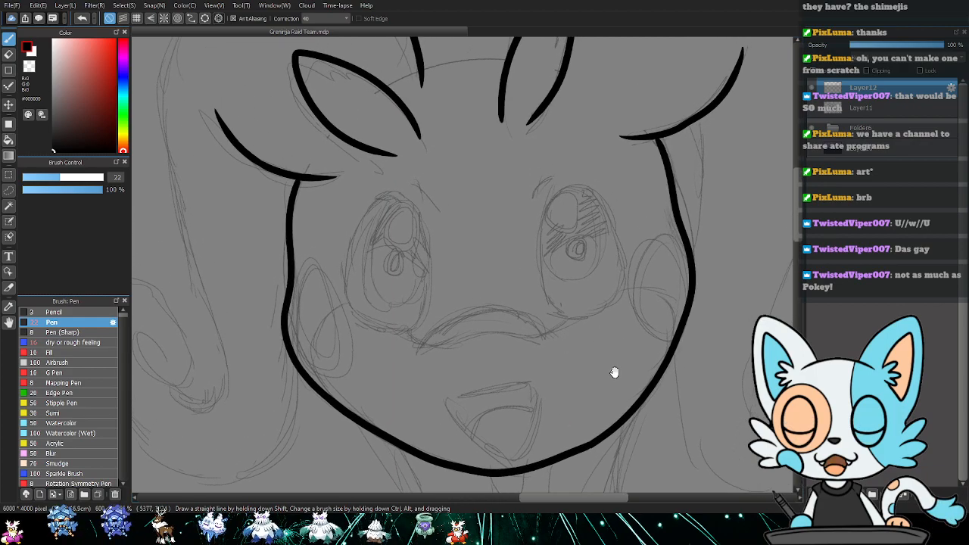
# - Undo the whole face outline and the second lobe's lower edge, keeping the crests and the first lobe's edges
pyautogui.hotkey('ctrl', 'z')
pyautogui.hotkey('ctrl', 'z')
pyautogui.hotkey('ctrl', 'y')
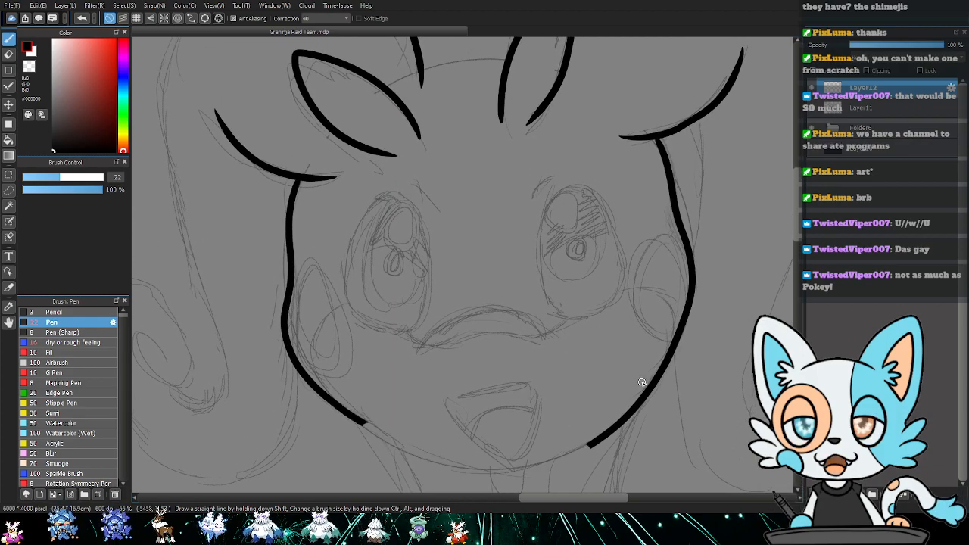
pyautogui.hotkey('ctrl', 'z')
pyautogui.hotkey('ctrl', 'z')
pyautogui.hotkey('ctrl', 'z')
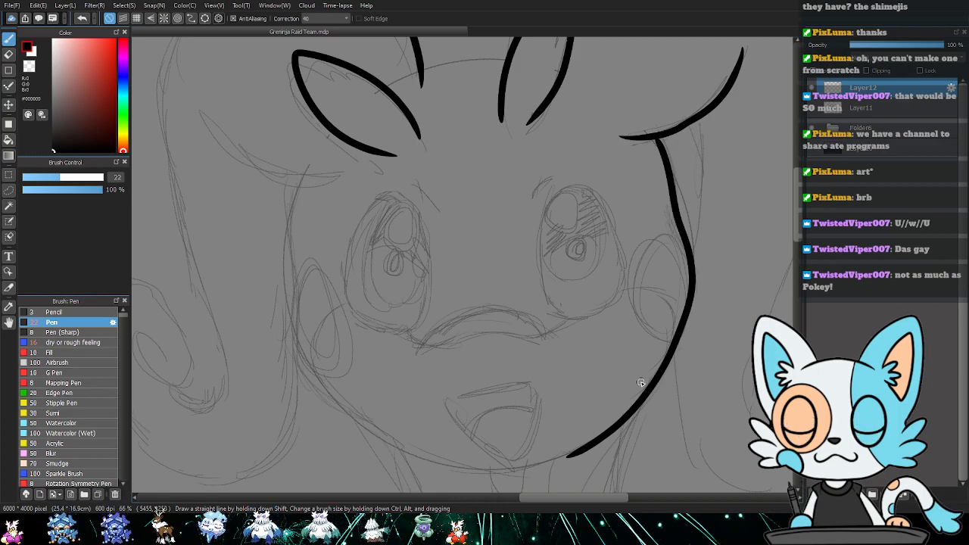
pyautogui.hotkey('ctrl', 'z')
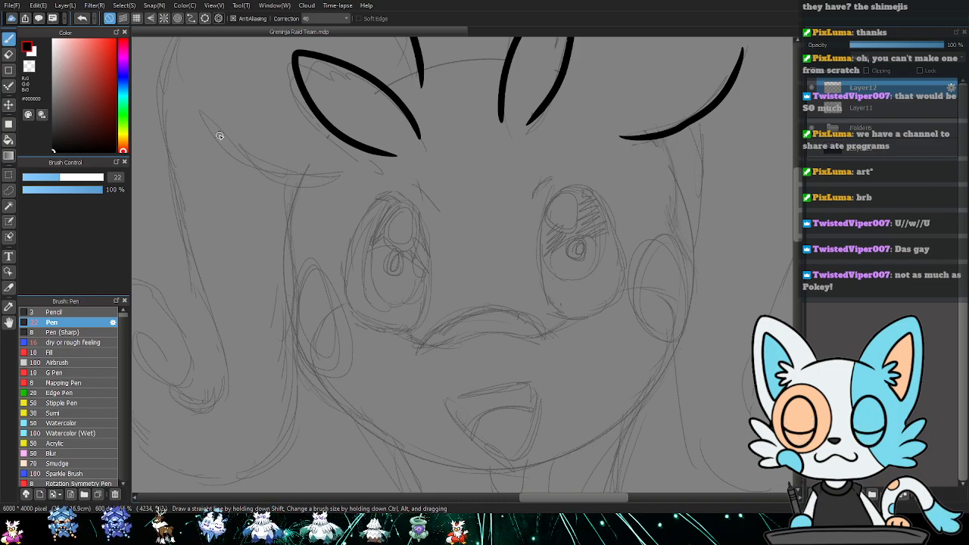
# - Re-ink the second lobe's lower edge and, on a new layer, the side of the face below it through to the chin
pyautogui.moveTo(210, 114)
pyautogui.mouseDown()
pyautogui.moveTo(246, 163)
pyautogui.moveTo(295, 179)
pyautogui.moveTo(337, 176)
pyautogui.mouseUp()
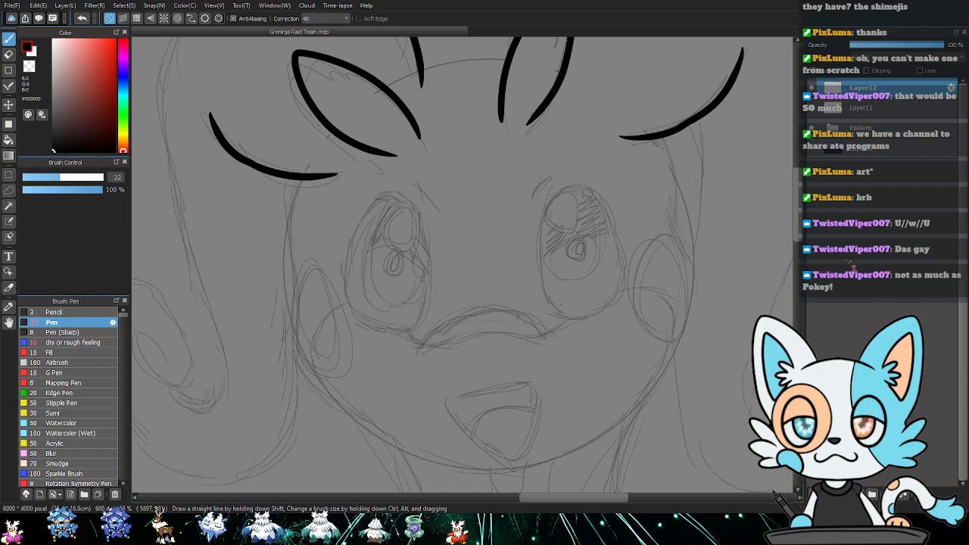
pyautogui.hotkey('ctrl', 'shift', 'n')
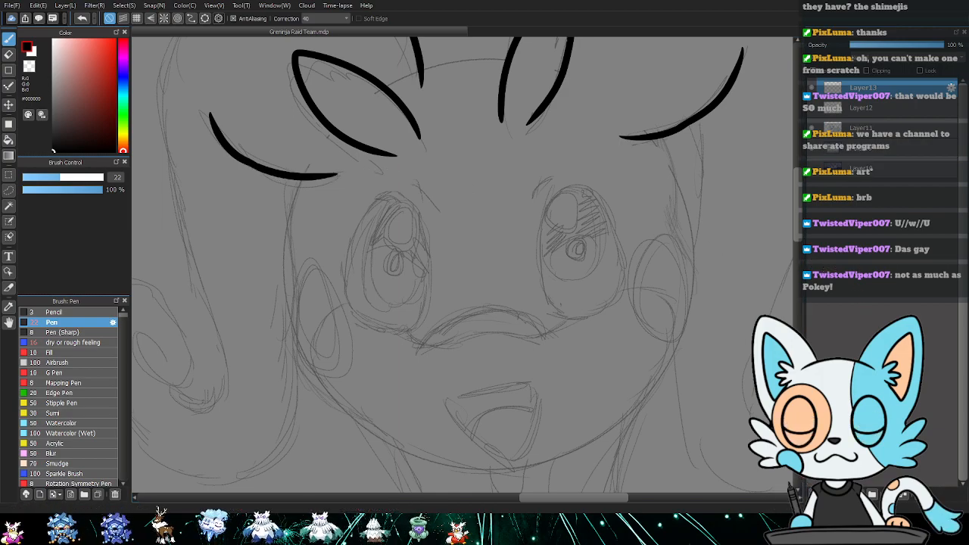
pyautogui.moveTo(622, 410); pyautogui.dragTo(621, 378)
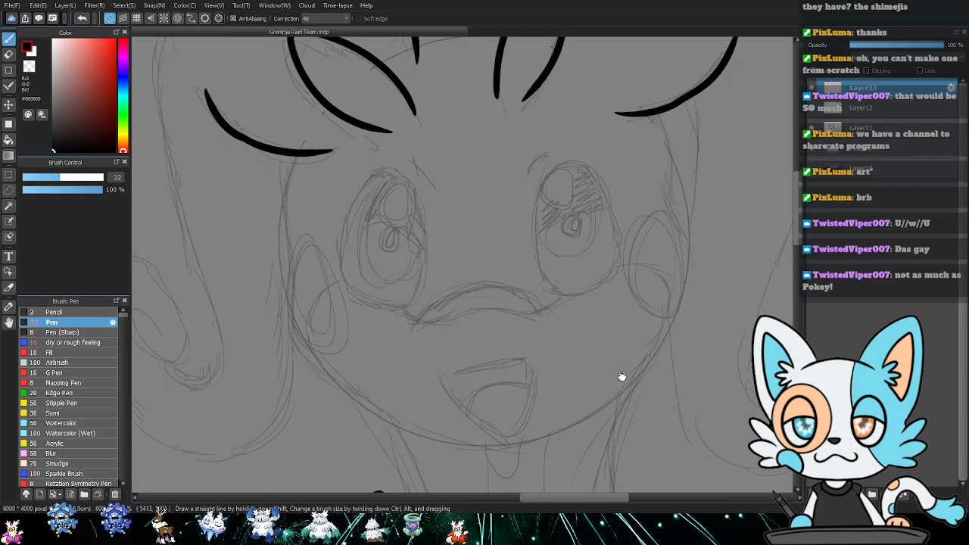
pyautogui.moveTo(290, 156)
pyautogui.mouseDown()
pyautogui.moveTo(285, 335)
pyautogui.moveTo(311, 371)
pyautogui.moveTo(385, 425)
pyautogui.moveTo(461, 447)
pyautogui.moveTo(498, 445)
pyautogui.mouseUp()
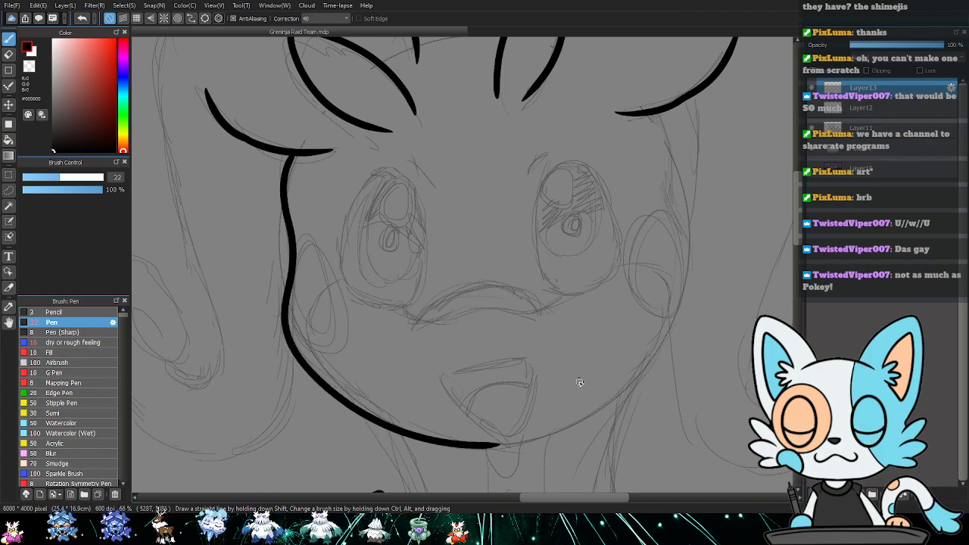
# - Duplicate the half-face contour layer, flip the copy horizontally, and move it toward the opposite side of the face
pyautogui.hotkey('ctrl', 'shift', 'n')
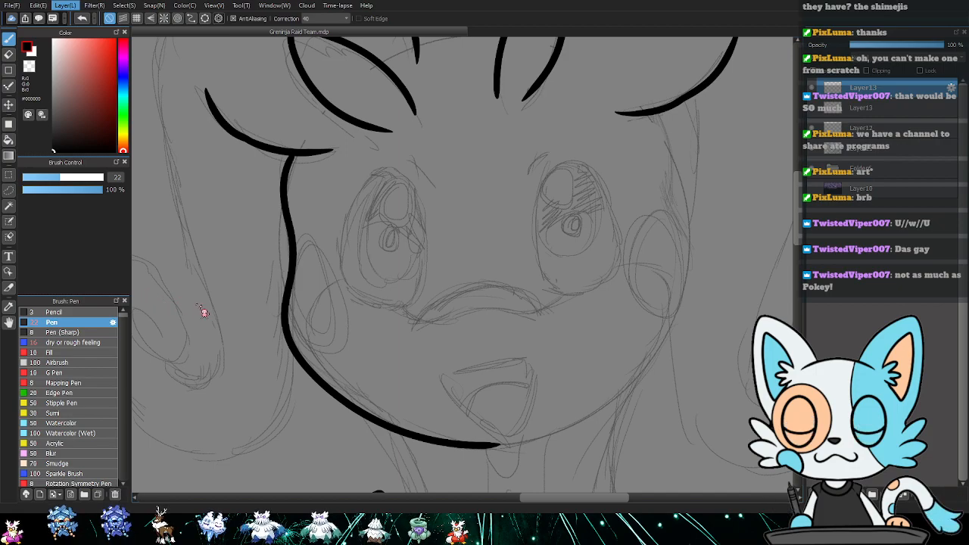
pyautogui.press('v')
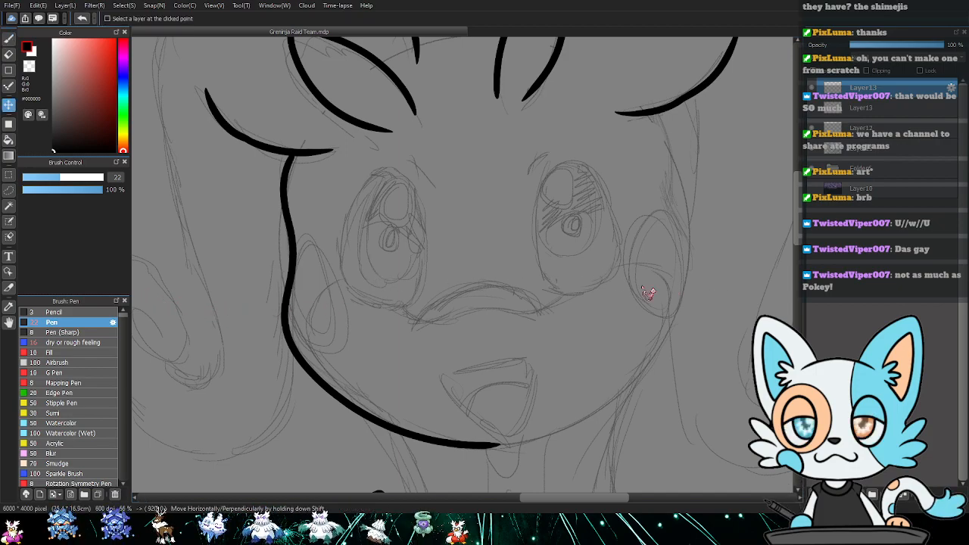
pyautogui.moveTo(399, 268); pyautogui.dragTo(791, 269)
pyautogui.moveTo(462, 266); pyautogui.dragTo(706, 276)
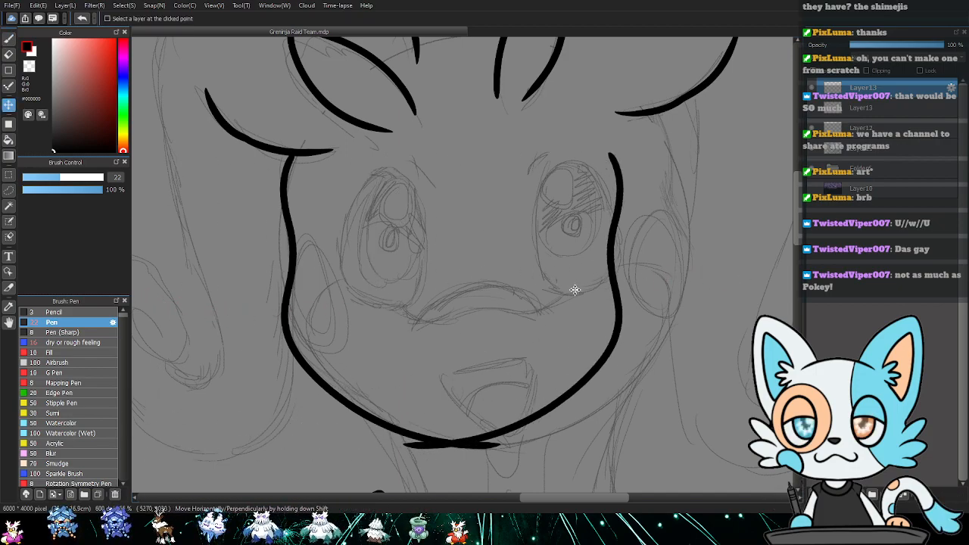
pyautogui.moveTo(576, 290); pyautogui.dragTo(636, 297)
# - Transform the mirrored contour by rotating and slightly widening it so it fits the sketch and meets the other half at the chin
pyautogui.hotkey('ctrl', 't')
pyautogui.moveTo(710, 325); pyautogui.dragTo(633, 311)
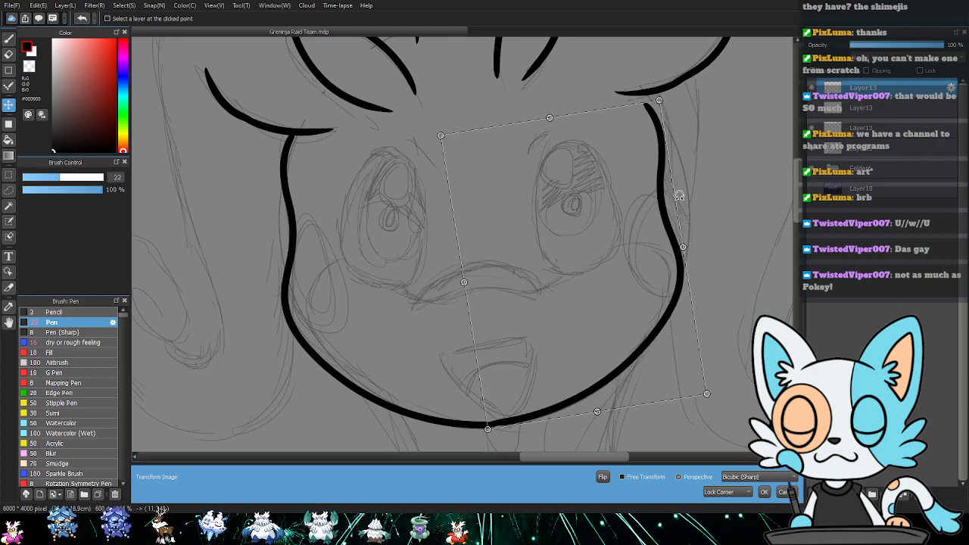
pyautogui.moveTo(683, 246); pyautogui.dragTo(686, 246)
pyautogui.press('Return')
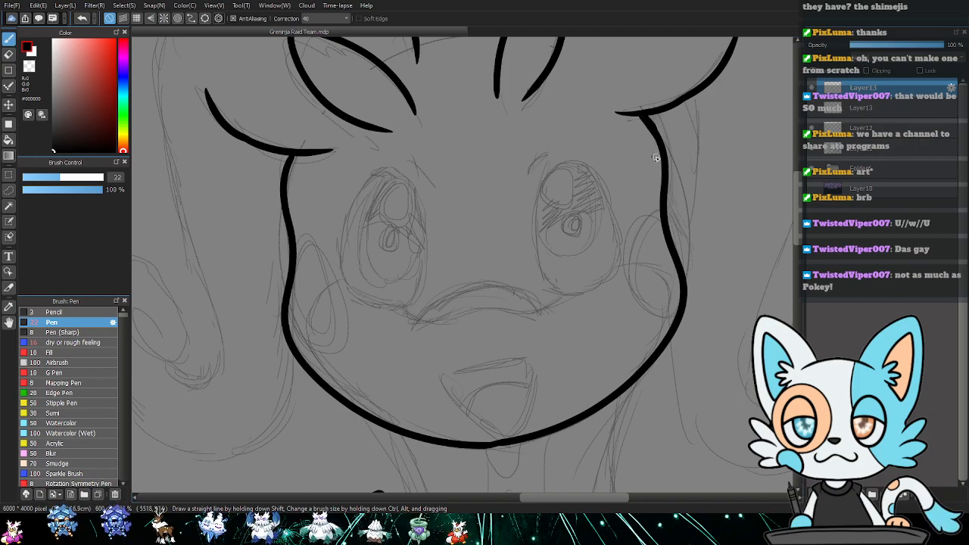
# - Ink the arched snout line between the eyes and merge the face contour layers down into the line art layer
pyautogui.moveTo(584, 303); pyautogui.dragTo(537, 255)
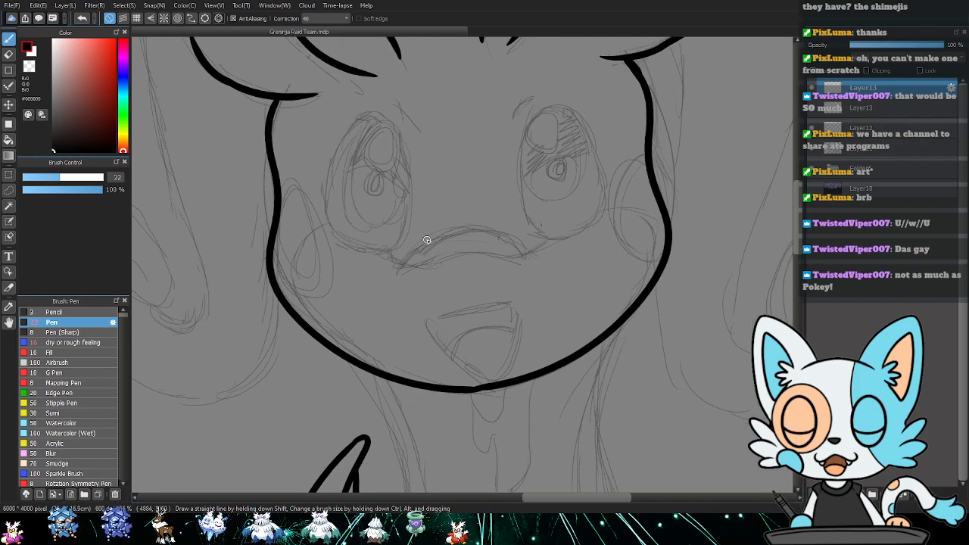
pyautogui.moveTo(450, 236); pyautogui.dragTo(397, 273)
pyautogui.moveTo(438, 237)
pyautogui.mouseDown()
pyautogui.moveTo(503, 233)
pyautogui.moveTo(539, 252)
pyautogui.mouseUp()
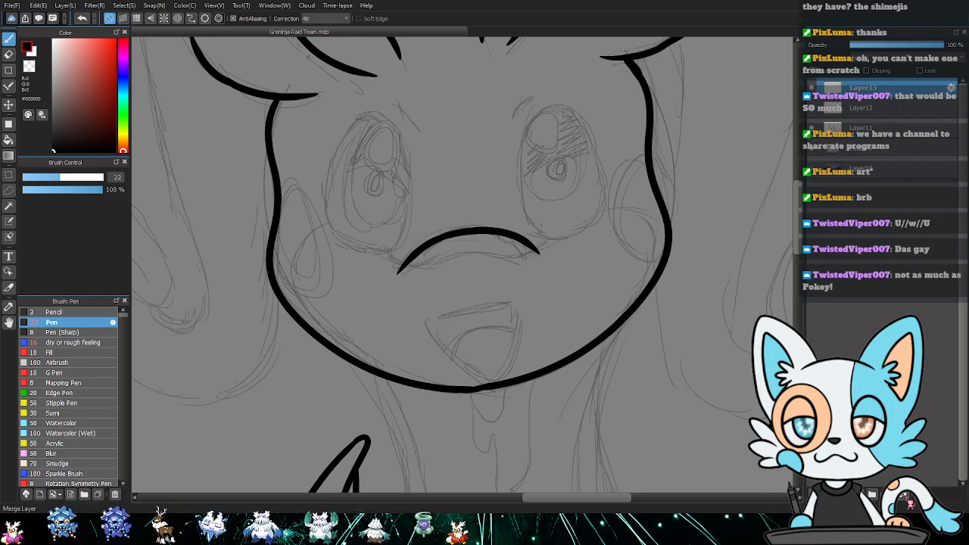
pyautogui.moveTo(667, 330); pyautogui.dragTo(612, 372)
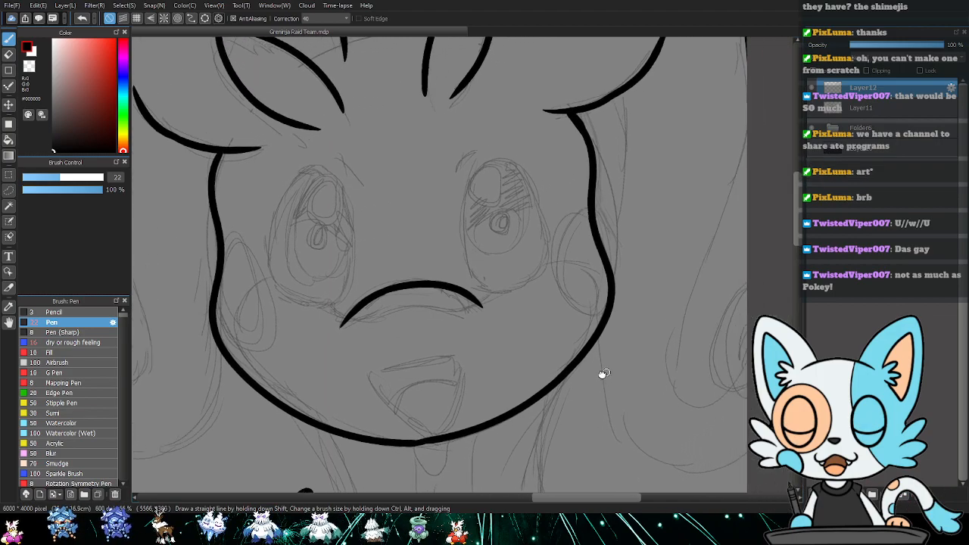
# - Ink the spiral curl that is cut off by the canvas edge beside the face
pyautogui.moveTo(667, 334); pyautogui.dragTo(654, 368)
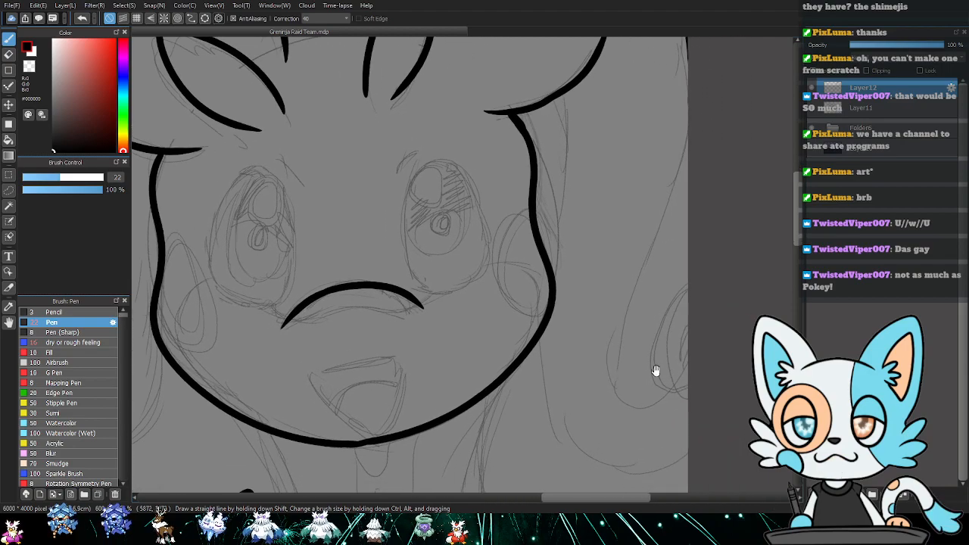
pyautogui.moveTo(688, 278)
pyautogui.mouseDown()
pyautogui.moveTo(655, 354)
pyautogui.moveTo(689, 392)
pyautogui.mouseUp()
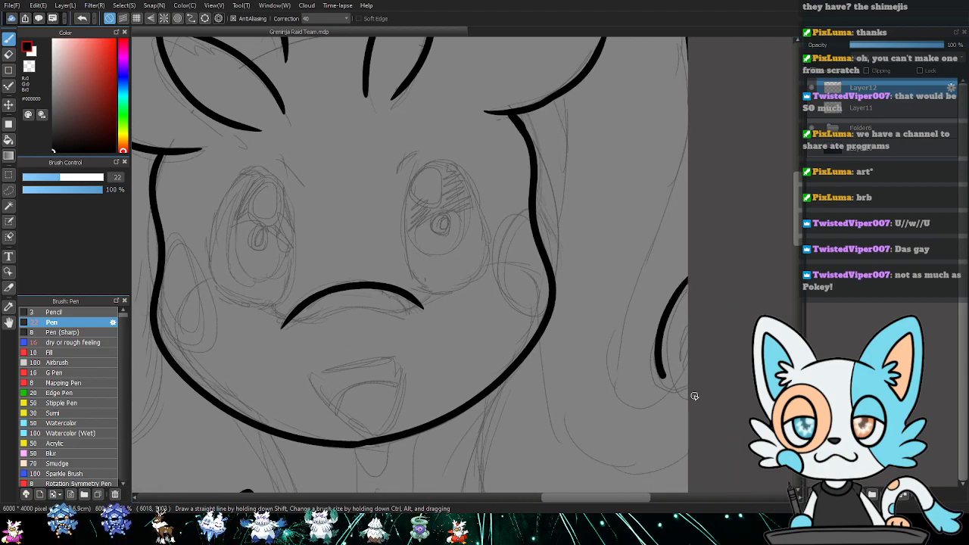
pyautogui.moveTo(690, 323); pyautogui.dragTo(680, 369)
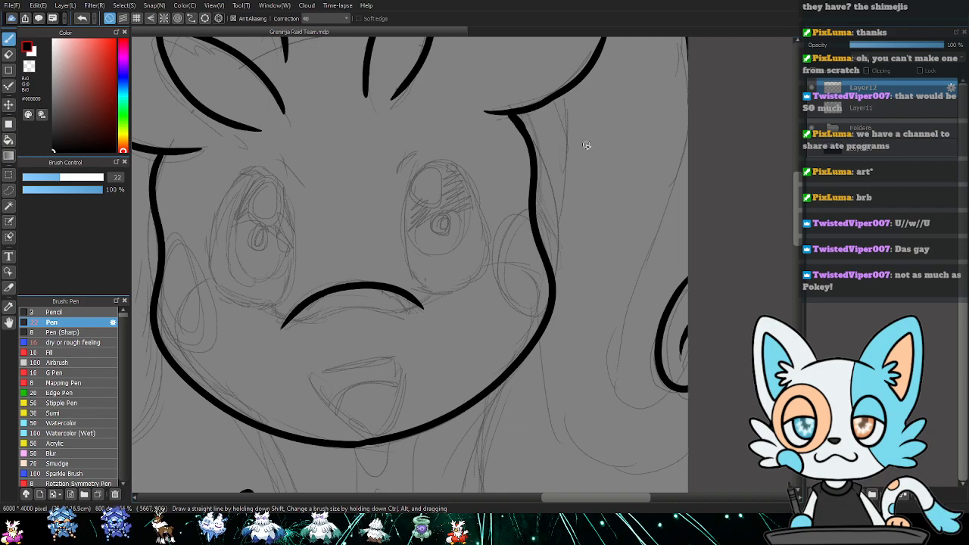
# - Add a new layer and ink the long lock outline running from the upper canvas edge down around the spiral curl
pyautogui.hotkey('ctrl', '-')
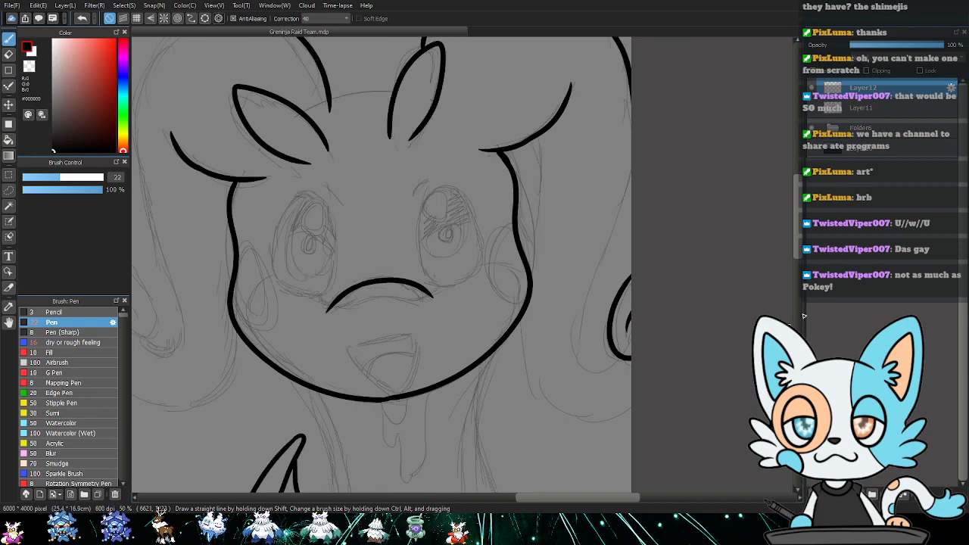
pyautogui.click(815, 494)
pyautogui.moveTo(679, 219); pyautogui.dragTo(703, 215)
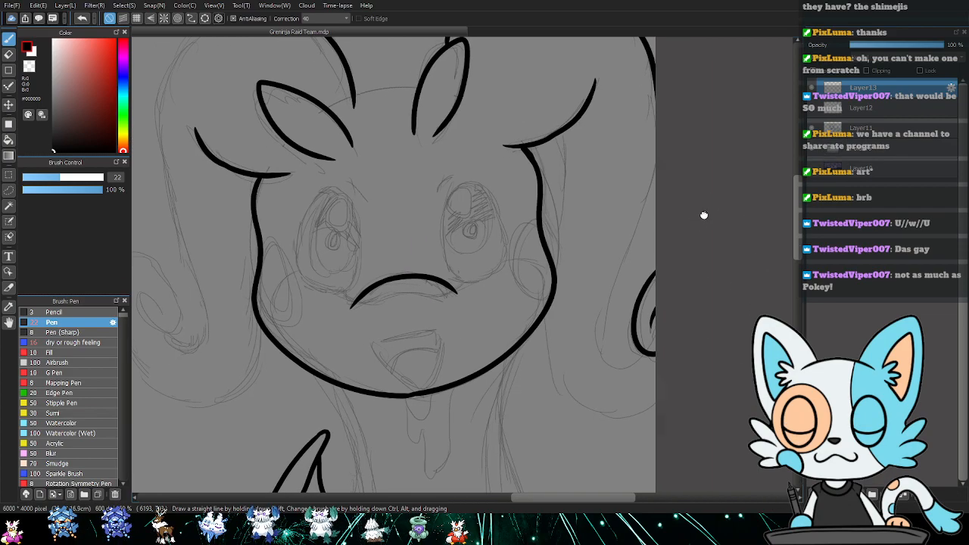
pyautogui.moveTo(619, 368)
pyautogui.mouseDown()
pyautogui.moveTo(604, 343)
pyautogui.moveTo(653, 199)
pyautogui.moveTo(664, 102)
pyautogui.mouseUp()
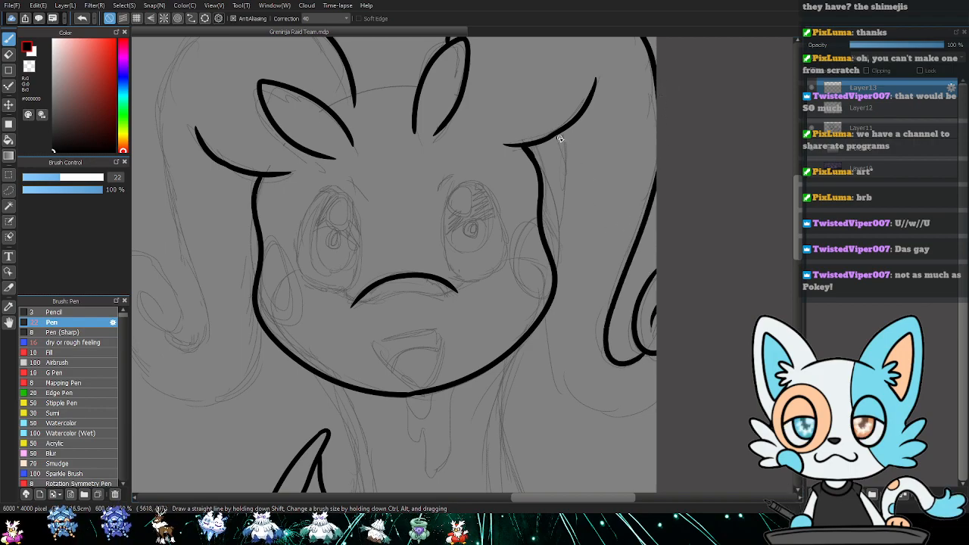
# - Ink the inner edge of the lock nearest the canvas edge and erase its overlap with the cheek using a size 49 eraser
pyautogui.moveTo(561, 134)
pyautogui.mouseDown()
pyautogui.moveTo(564, 203)
pyautogui.moveTo(547, 253)
pyautogui.mouseUp()
pyautogui.moveTo(539, 286)
pyautogui.mouseDown()
pyautogui.moveTo(536, 338)
pyautogui.moveTo(563, 395)
pyautogui.moveTo(630, 412)
pyautogui.mouseUp()
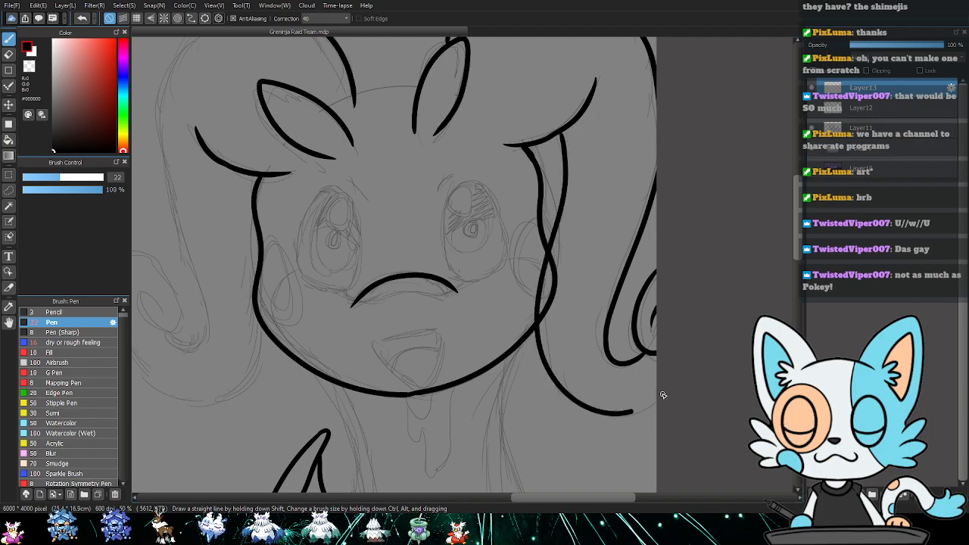
pyautogui.scroll(2, 682, 328)
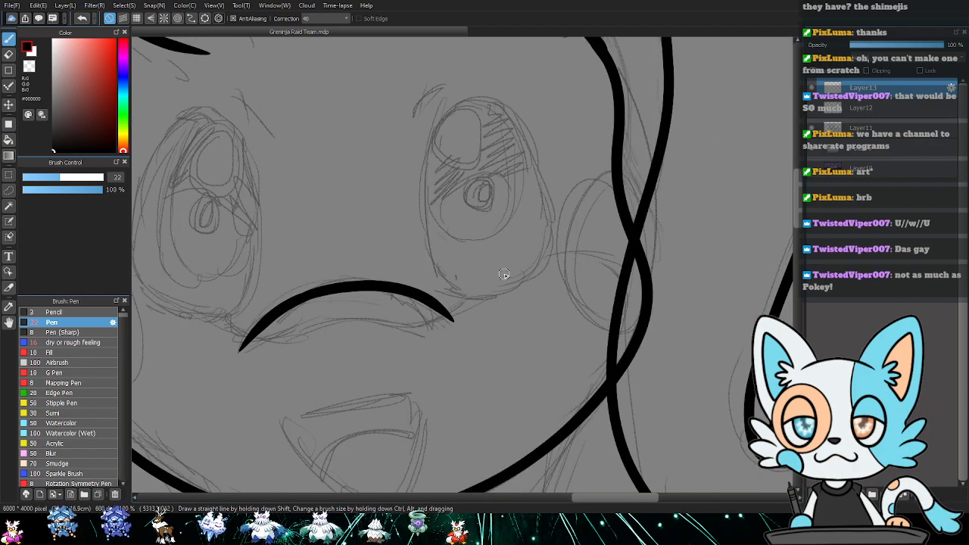
pyautogui.press('e')
pyautogui.moveTo(613, 303); pyautogui.dragTo(490, 262)
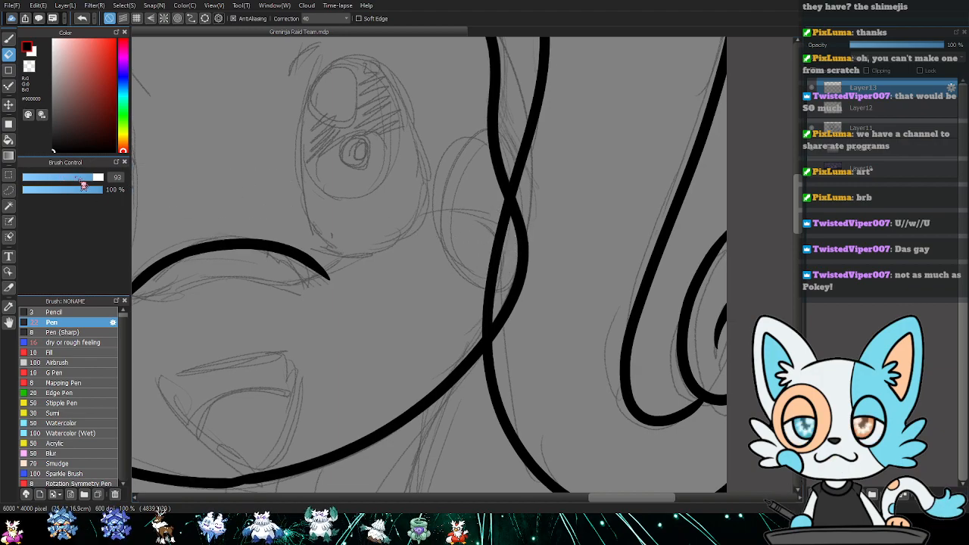
pyautogui.click(86, 178)
pyautogui.moveTo(537, 232)
pyautogui.mouseDown()
pyautogui.moveTo(499, 211)
pyautogui.moveTo(499, 199)
pyautogui.moveTo(502, 258)
pyautogui.moveTo(470, 328)
pyautogui.moveTo(497, 236)
pyautogui.moveTo(492, 298)
pyautogui.moveTo(469, 337)
pyautogui.moveTo(528, 239)
pyautogui.mouseUp()
pyautogui.moveTo(547, 174)
pyautogui.mouseDown()
pyautogui.moveTo(540, 320)
pyautogui.moveTo(658, 258)
pyautogui.mouseUp()
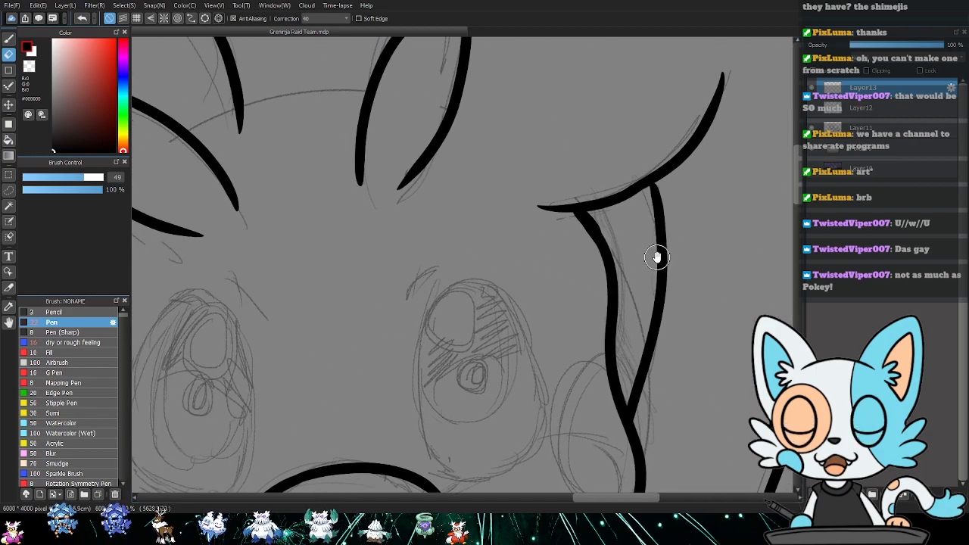
pyautogui.scroll(-1, 614, 292)
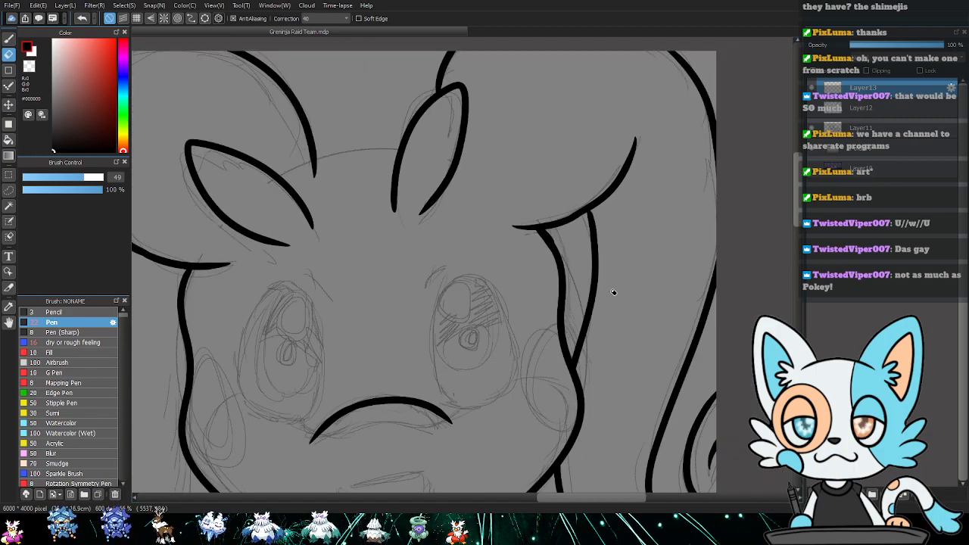
# - Ink the short curved crown line joining the hair curl to the leaf-shaped tuft on top of the head
pyautogui.moveTo(382, 279); pyautogui.dragTo(487, 294)
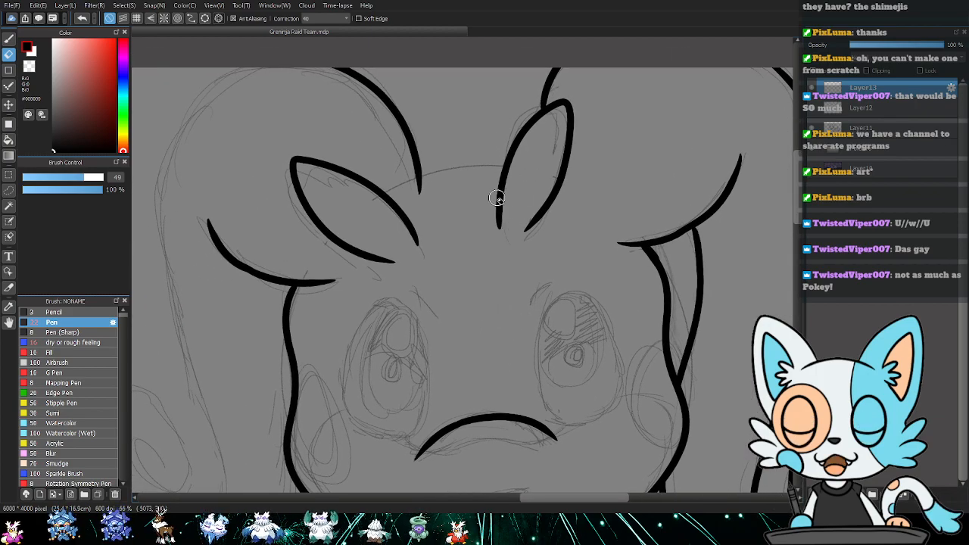
pyautogui.press('b')
pyautogui.moveTo(420, 173); pyautogui.dragTo(490, 164)
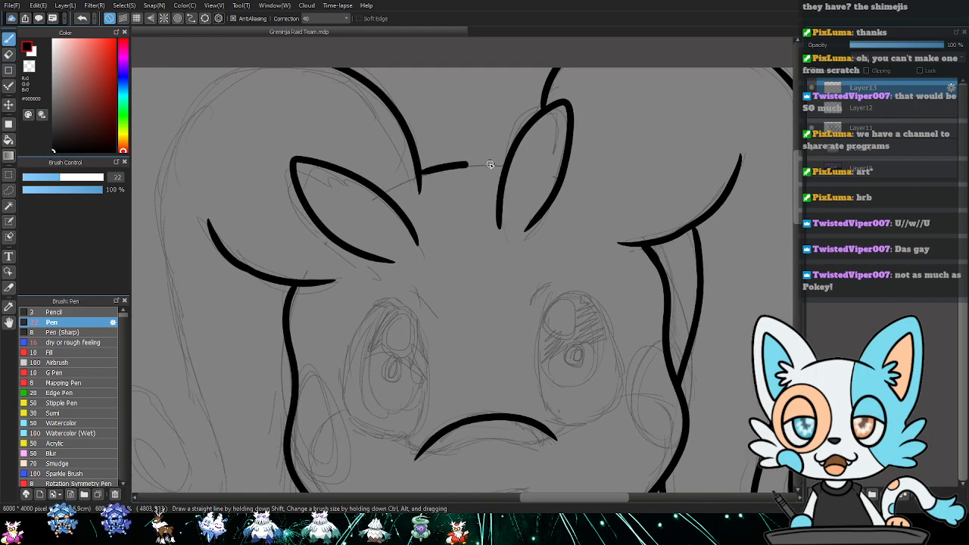
pyautogui.moveTo(408, 239)
pyautogui.mouseDown()
pyautogui.moveTo(492, 208)
pyautogui.moveTo(521, 183)
pyautogui.mouseUp()
# - Ink the lock on the opposite side of the face, from the cheek around its lower curve into the spiral
pyautogui.scroll(-2, 521, 183)
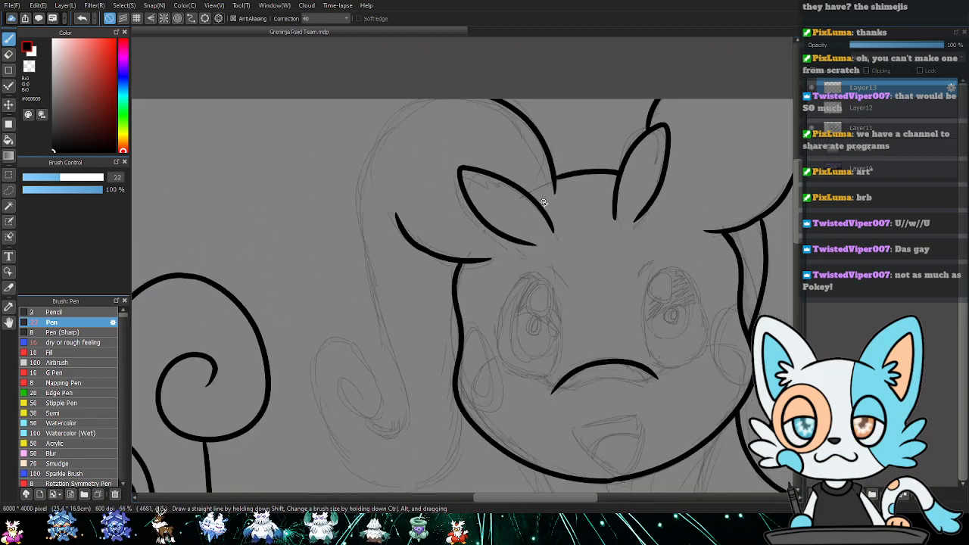
pyautogui.moveTo(511, 241); pyautogui.dragTo(493, 219)
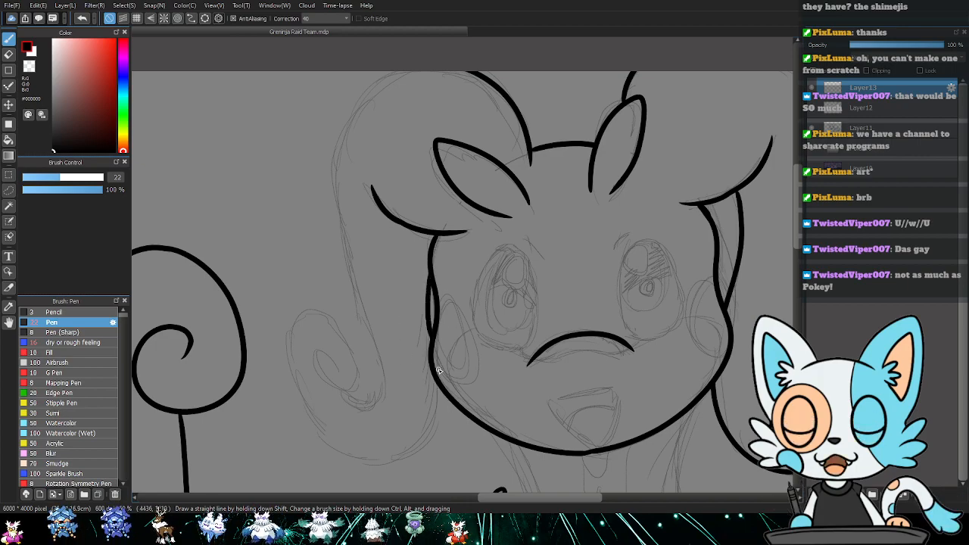
pyautogui.moveTo(428, 274)
pyautogui.mouseDown()
pyautogui.moveTo(438, 409)
pyautogui.moveTo(441, 390)
pyautogui.moveTo(436, 381)
pyautogui.moveTo(432, 432)
pyautogui.moveTo(412, 454)
pyautogui.moveTo(371, 461)
pyautogui.moveTo(299, 409)
pyautogui.moveTo(278, 351)
pyautogui.moveTo(300, 313)
pyautogui.moveTo(342, 328)
pyautogui.moveTo(359, 372)
pyautogui.moveTo(344, 392)
pyautogui.moveTo(324, 353)
pyautogui.mouseUp()
pyautogui.moveTo(341, 390)
pyautogui.mouseDown()
pyautogui.moveTo(377, 402)
pyautogui.moveTo(344, 194)
pyautogui.mouseUp()
pyautogui.moveTo(352, 138); pyautogui.dragTo(370, 115)
pyautogui.hotkey('ctrl', 'z')
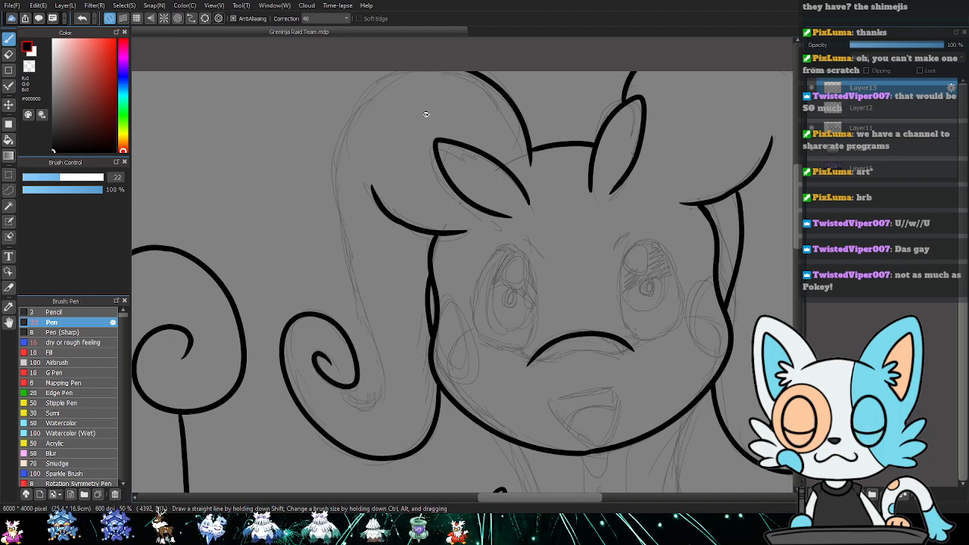
pyautogui.moveTo(392, 72)
pyautogui.mouseDown()
pyautogui.moveTo(337, 219)
pyautogui.moveTo(394, 381)
pyautogui.moveTo(371, 403)
pyautogui.mouseUp()
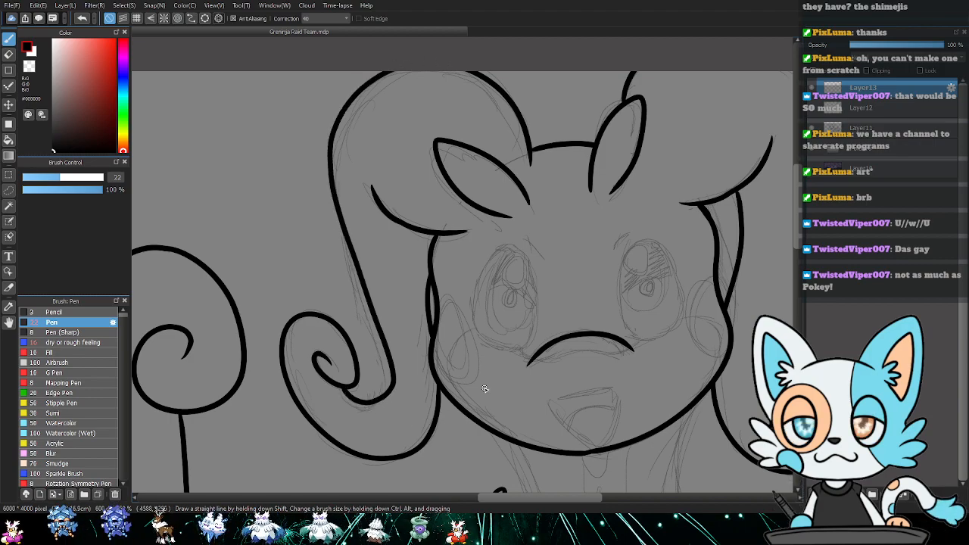
pyautogui.press('e')
pyautogui.hotkey('ctrl', 'z')
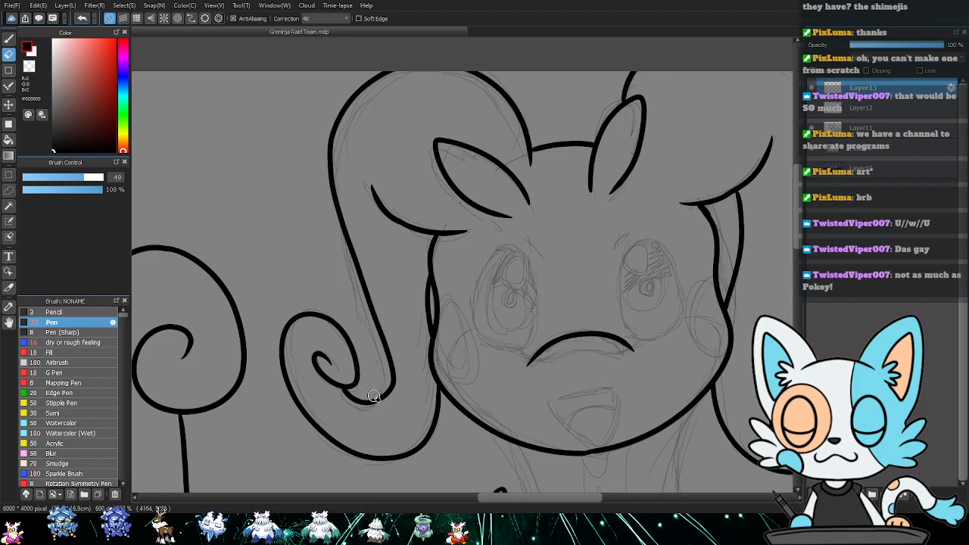
pyautogui.hotkey('ctrl', 'z')
pyautogui.press('b')
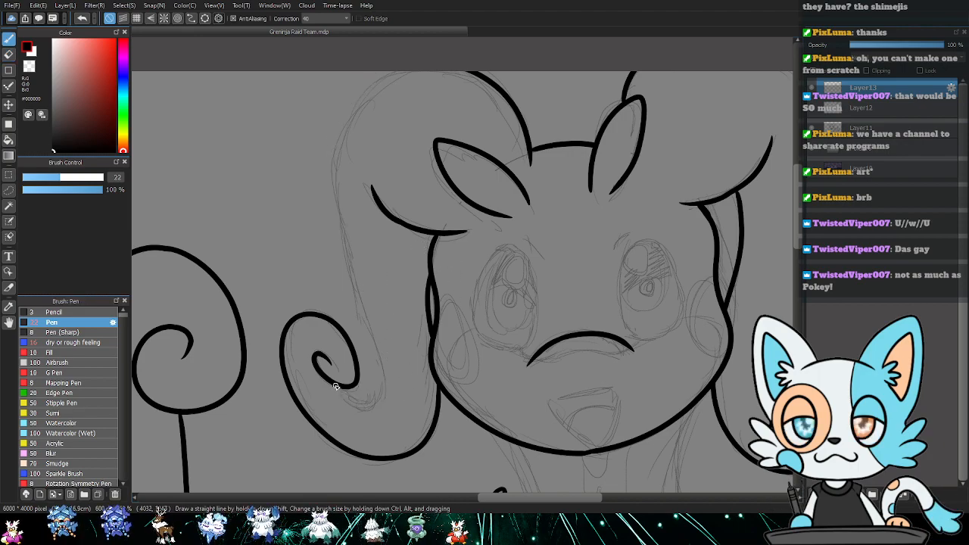
# - Ink the long outline of that lock between the spiral and the upper canvas edge, and extend the opposite lock to the canvas edge
pyautogui.moveTo(349, 276)
pyautogui.mouseDown()
pyautogui.moveTo(325, 155)
pyautogui.moveTo(371, 73)
pyautogui.moveTo(466, 72)
pyautogui.mouseUp()
pyautogui.moveTo(579, 434); pyautogui.dragTo(625, 340)
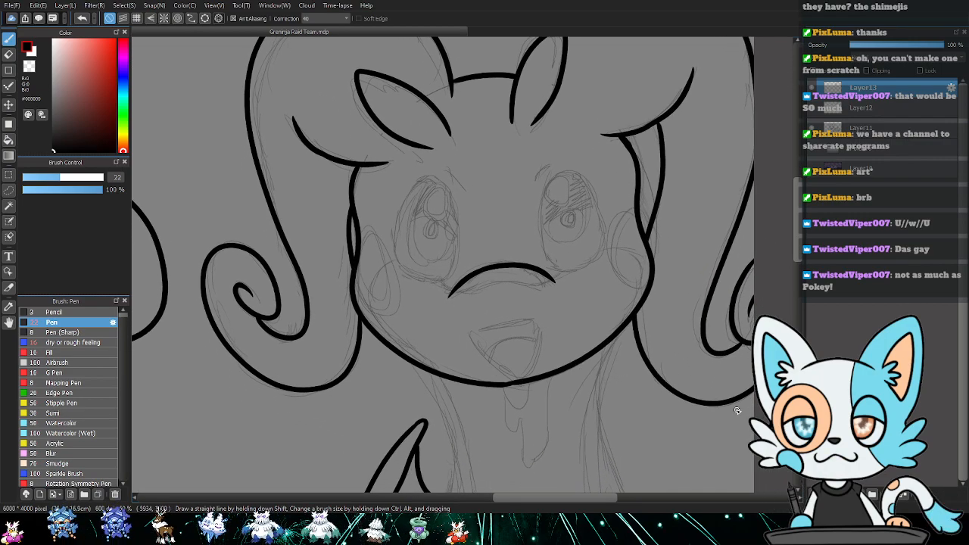
# - Ink the short and long rounded drips hanging below the chin
pyautogui.moveTo(664, 413); pyautogui.dragTo(656, 335)
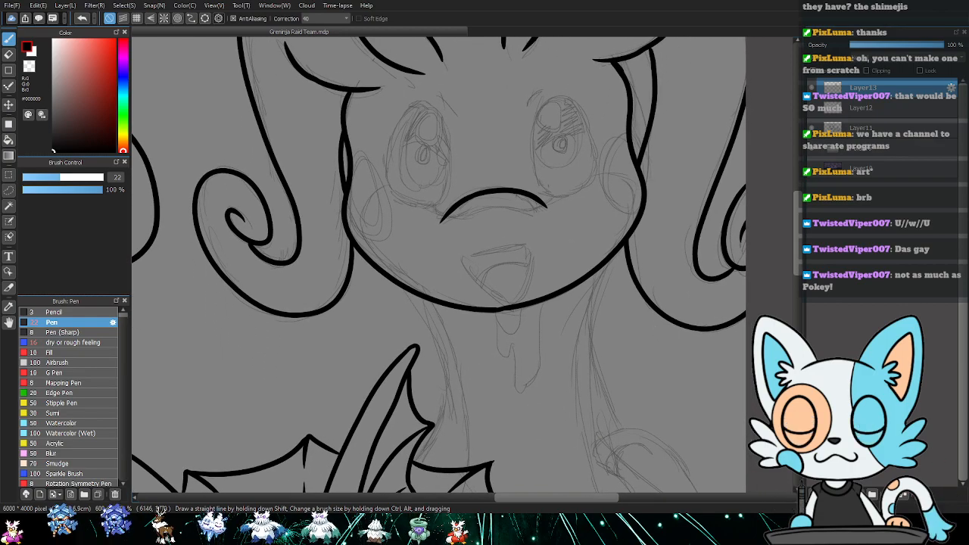
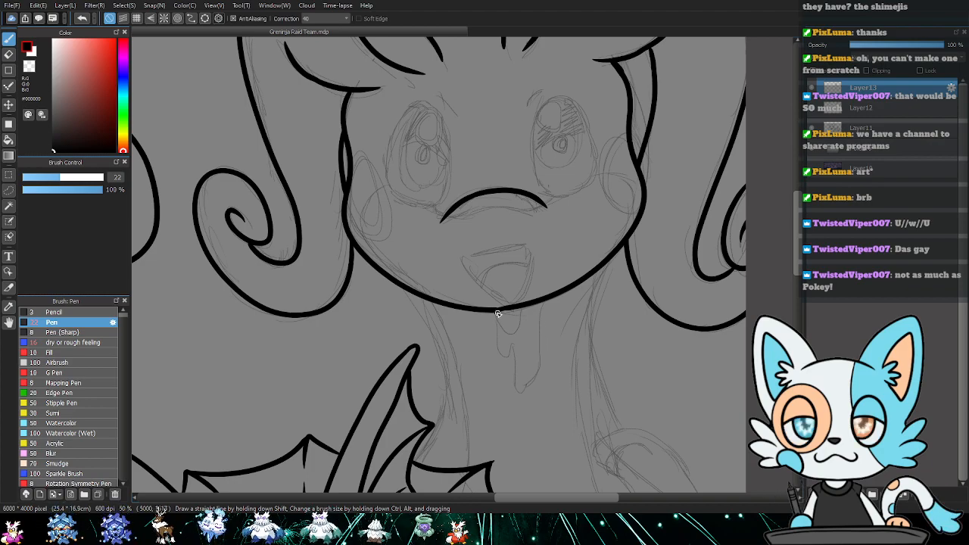
pyautogui.moveTo(521, 324); pyautogui.dragTo(532, 308)
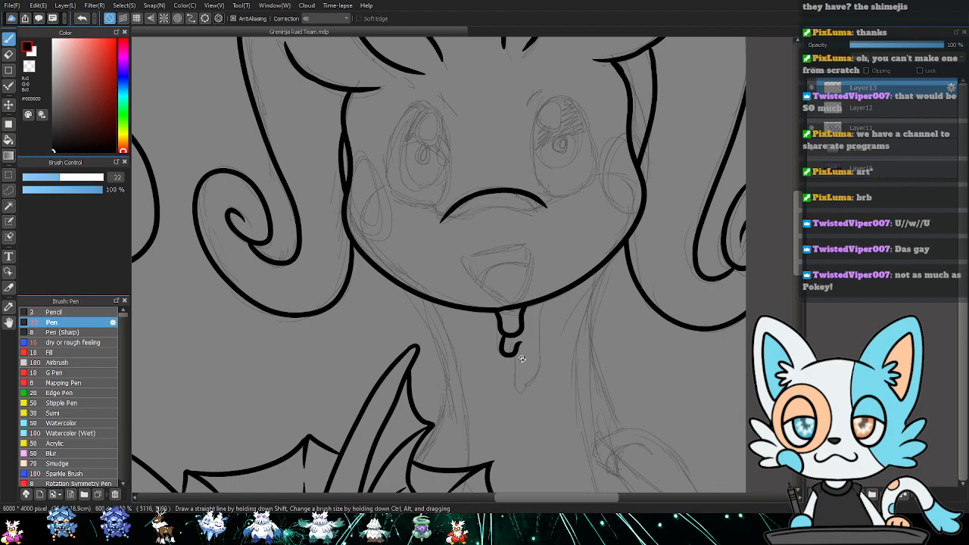
pyautogui.moveTo(519, 353)
pyautogui.mouseDown()
pyautogui.moveTo(529, 396)
pyautogui.moveTo(545, 366)
pyautogui.mouseUp()
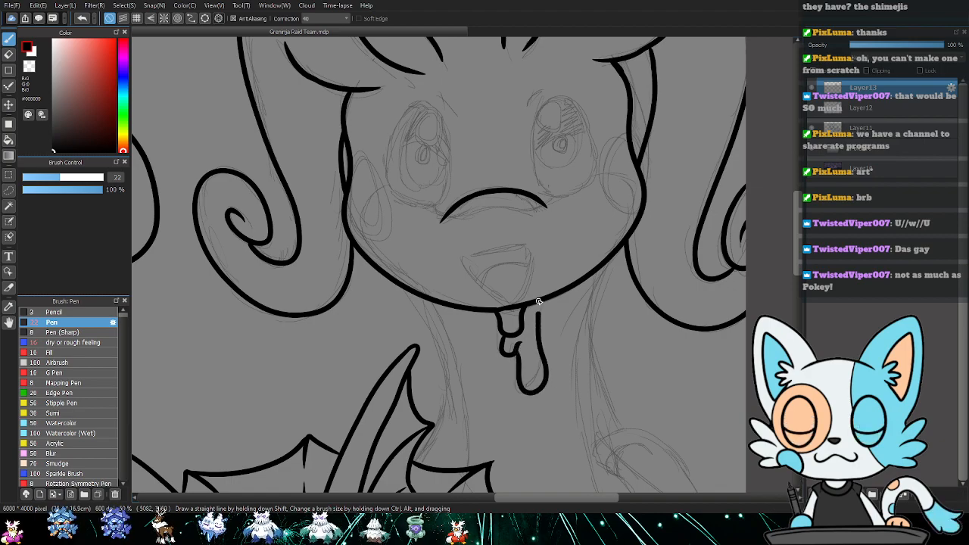
# - Ink a short curved brow mark and the rounded outline of the eye beneath it
pyautogui.scroll(3, 587, 321)
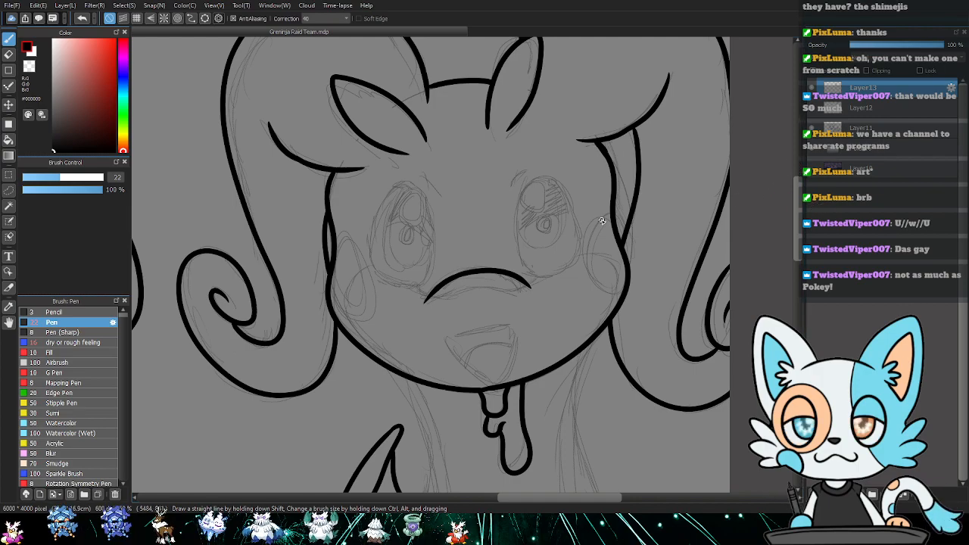
pyautogui.moveTo(597, 203); pyautogui.dragTo(573, 254)
pyautogui.hotkey('ctrl', '+')
pyautogui.hotkey('ctrl', '+')
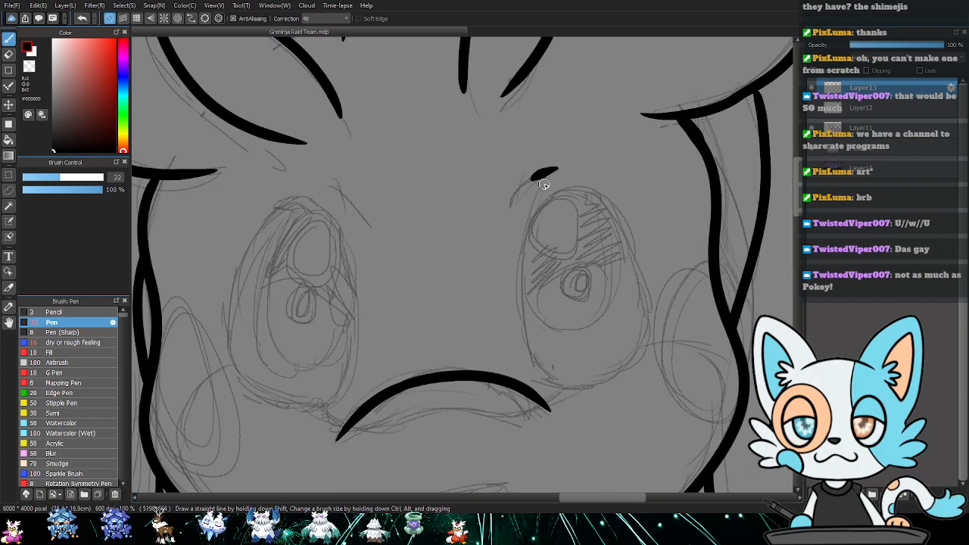
pyautogui.hotkey('ctrl', 'z')
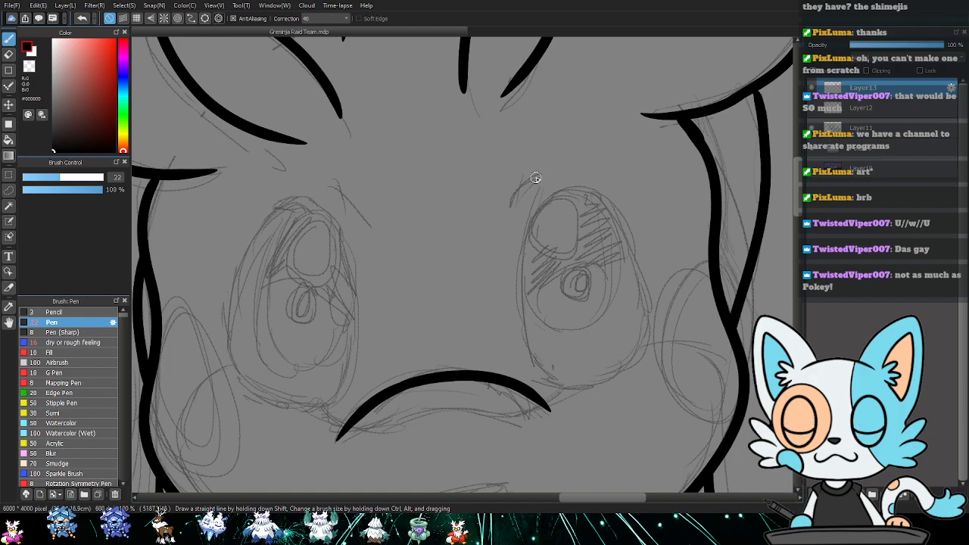
pyautogui.moveTo(533, 181)
pyautogui.mouseDown()
pyautogui.moveTo(544, 178)
pyautogui.moveTo(524, 193)
pyautogui.mouseUp()
pyautogui.hotkey('ctrl', 'z')
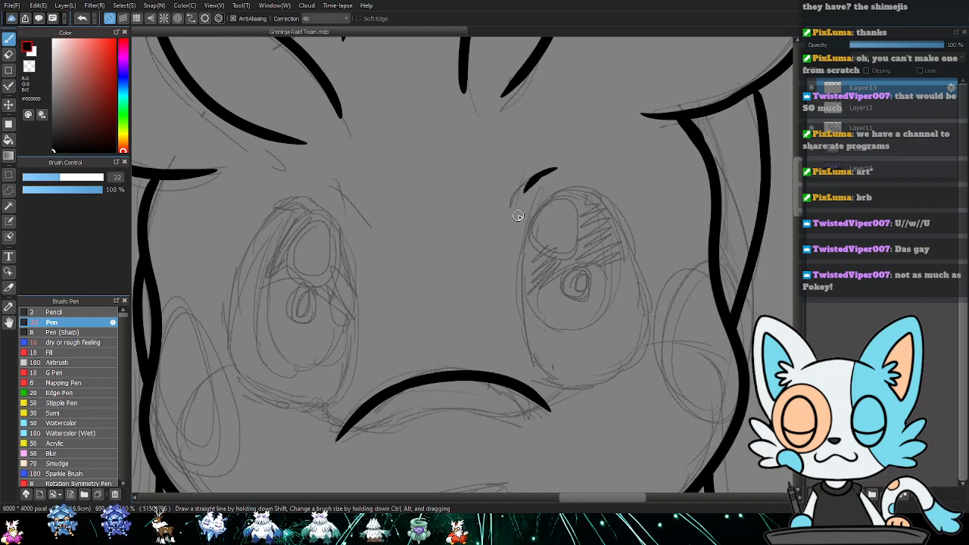
pyautogui.moveTo(521, 338)
pyautogui.mouseDown()
pyautogui.moveTo(520, 240)
pyautogui.moveTo(539, 201)
pyautogui.moveTo(570, 191)
pyautogui.moveTo(602, 205)
pyautogui.moveTo(635, 272)
pyautogui.moveTo(644, 343)
pyautogui.moveTo(622, 369)
pyautogui.moveTo(530, 374)
pyautogui.mouseUp()
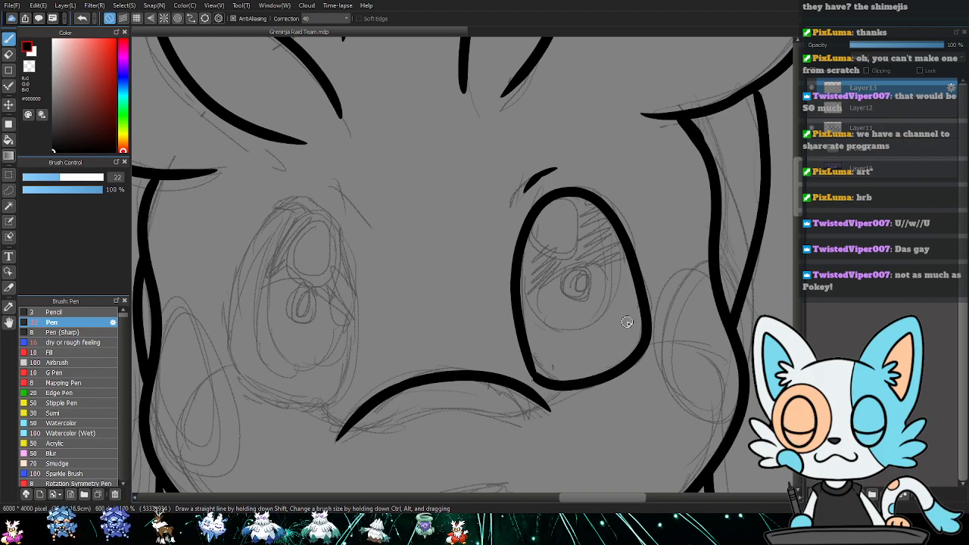
# - Ink the open mouth outline and the curved tongue line inside it
pyautogui.moveTo(619, 322); pyautogui.dragTo(638, 247)
pyautogui.moveTo(453, 266)
pyautogui.mouseDown()
pyautogui.moveTo(450, 258)
pyautogui.moveTo(474, 275)
pyautogui.moveTo(465, 182)
pyautogui.mouseUp()
pyautogui.moveTo(530, 327); pyautogui.dragTo(499, 280)
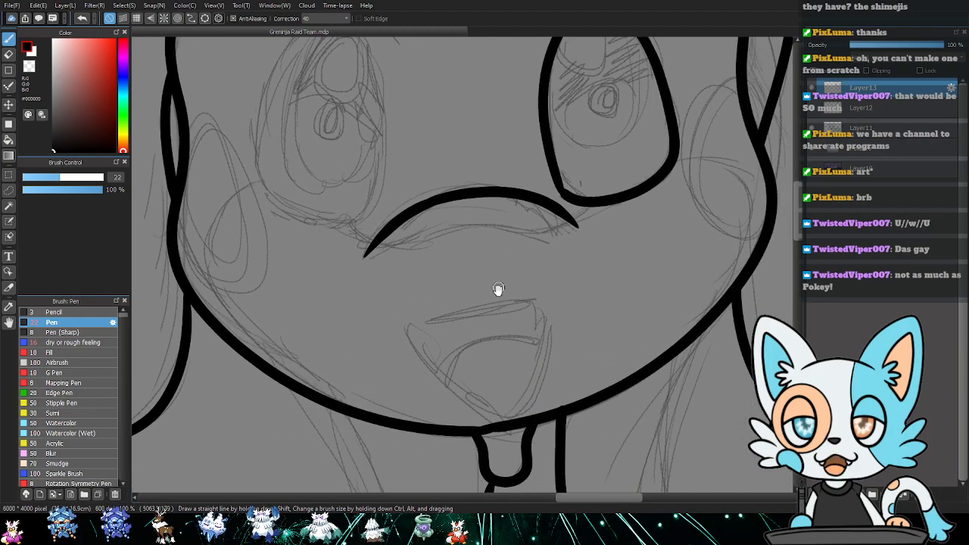
pyautogui.moveTo(404, 325)
pyautogui.mouseDown()
pyautogui.moveTo(530, 306)
pyautogui.moveTo(551, 337)
pyautogui.moveTo(490, 406)
pyautogui.moveTo(434, 383)
pyautogui.moveTo(403, 333)
pyautogui.moveTo(459, 313)
pyautogui.mouseUp()
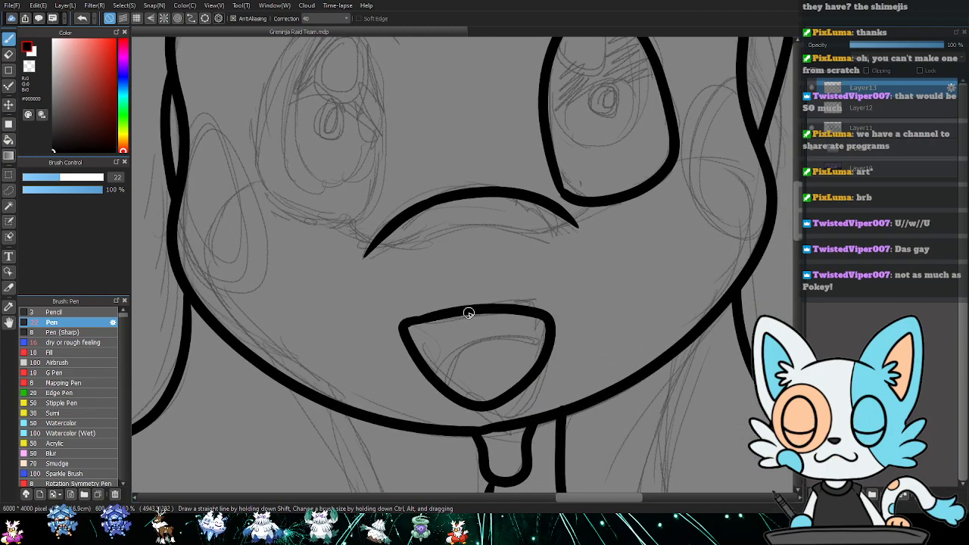
pyautogui.moveTo(427, 365)
pyautogui.mouseDown()
pyautogui.moveTo(473, 335)
pyautogui.moveTo(512, 341)
pyautogui.moveTo(536, 366)
pyautogui.mouseUp()
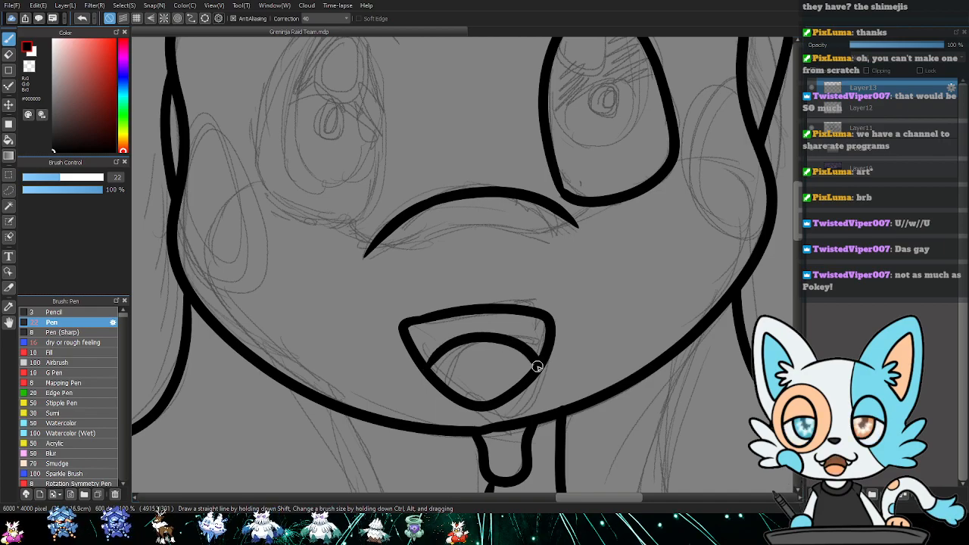
pyautogui.moveTo(479, 145)
pyautogui.mouseDown()
pyautogui.moveTo(558, 288)
pyautogui.moveTo(544, 309)
pyautogui.mouseUp()
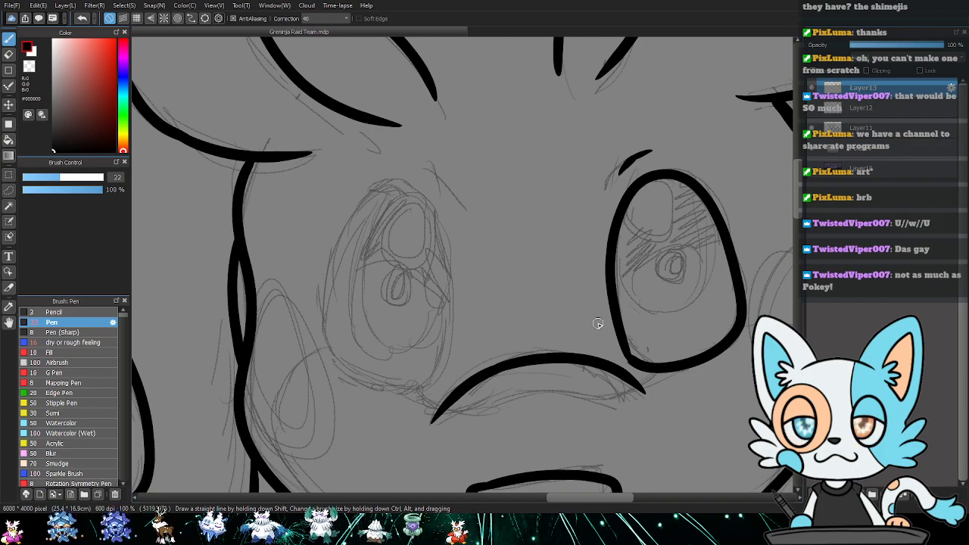
pyautogui.moveTo(424, 390)
pyautogui.mouseDown()
pyautogui.moveTo(450, 336)
pyautogui.moveTo(455, 274)
pyautogui.moveTo(428, 194)
pyautogui.moveTo(402, 183)
pyautogui.moveTo(379, 191)
pyautogui.moveTo(333, 249)
pyautogui.moveTo(318, 325)
pyautogui.moveTo(342, 367)
pyautogui.moveTo(428, 386)
pyautogui.mouseUp()
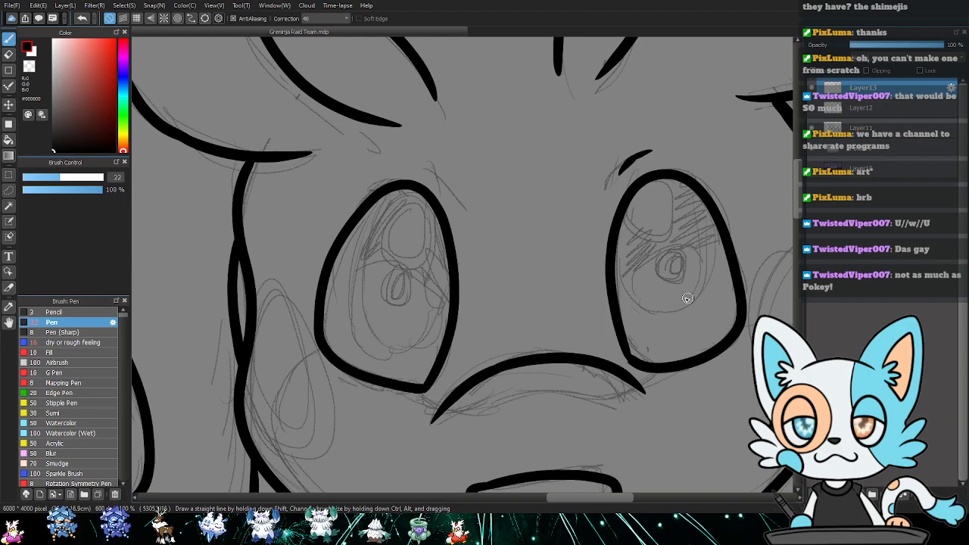
pyautogui.hotkey('ctrl', 'z')
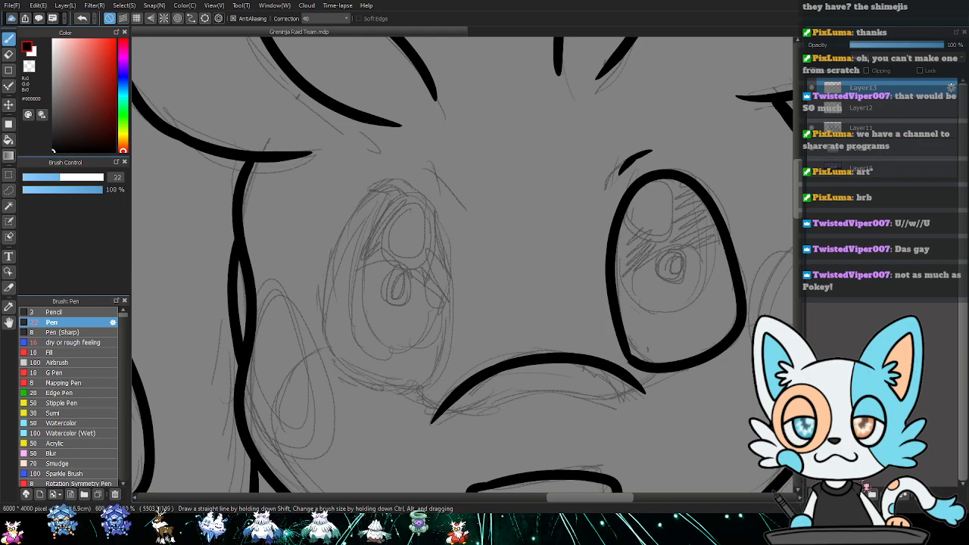
# - Duplicate Layer13, lasso the whole inked eye and clear everything else from the copy
pyautogui.click(889, 496)
pyautogui.press('l')
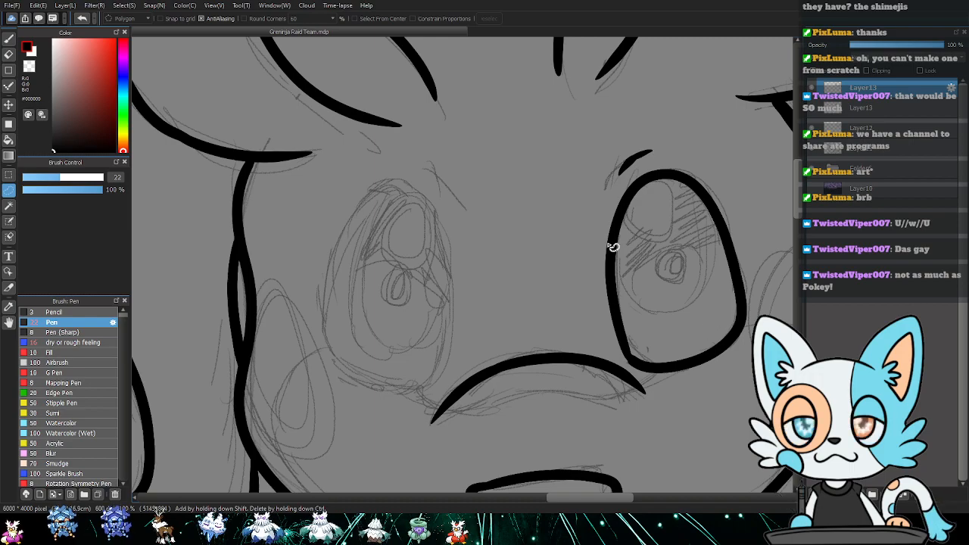
pyautogui.moveTo(612, 203)
pyautogui.mouseDown()
pyautogui.moveTo(743, 190)
pyautogui.moveTo(598, 250)
pyautogui.mouseUp()
pyautogui.moveTo(692, 298); pyautogui.dragTo(595, 270)
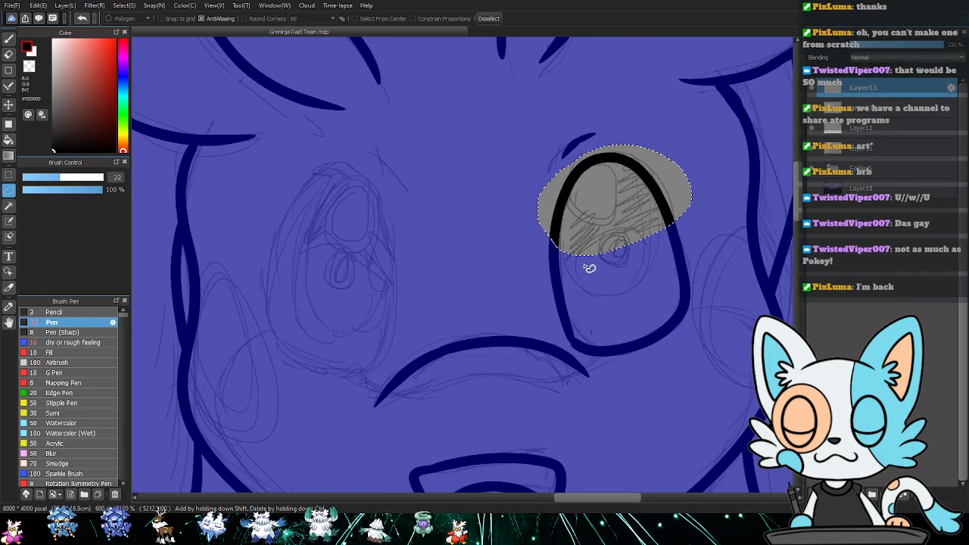
pyautogui.moveTo(553, 236)
pyautogui.mouseDown()
pyautogui.moveTo(540, 274)
pyautogui.moveTo(659, 242)
pyautogui.mouseUp()
pyautogui.moveTo(548, 284)
pyautogui.mouseDown()
pyautogui.moveTo(580, 363)
pyautogui.moveTo(710, 308)
pyautogui.moveTo(567, 327)
pyautogui.mouseUp()
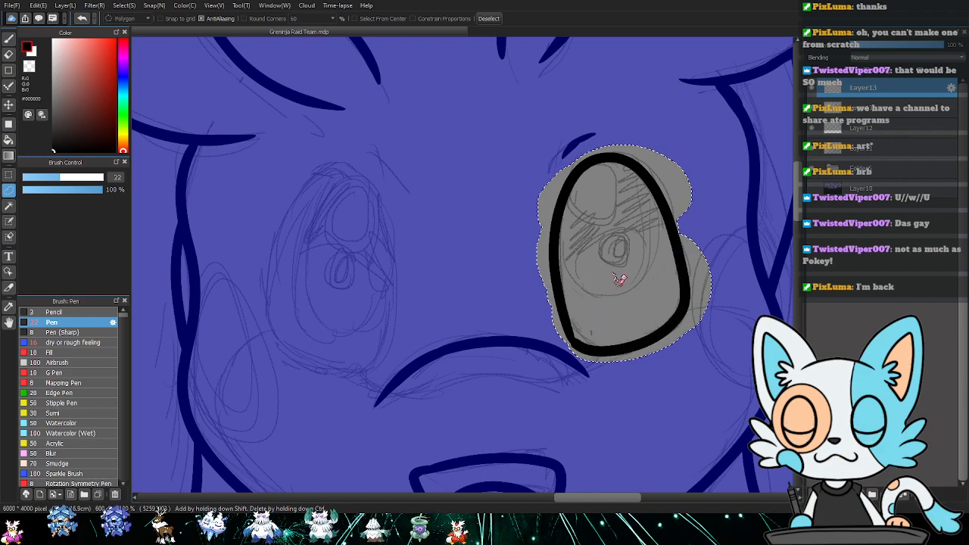
pyautogui.hotkey('ctrl', 'shift', 'i')
pyautogui.hotkey('ctrl', 'd')
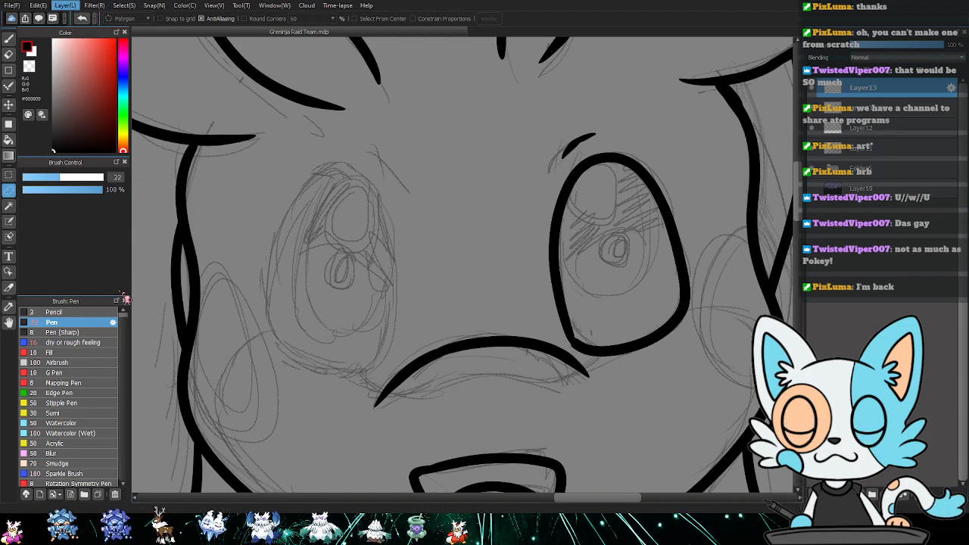
# - Flip the copied eye outline horizontally and move it onto the sketch of the other eye
pyautogui.press('v')
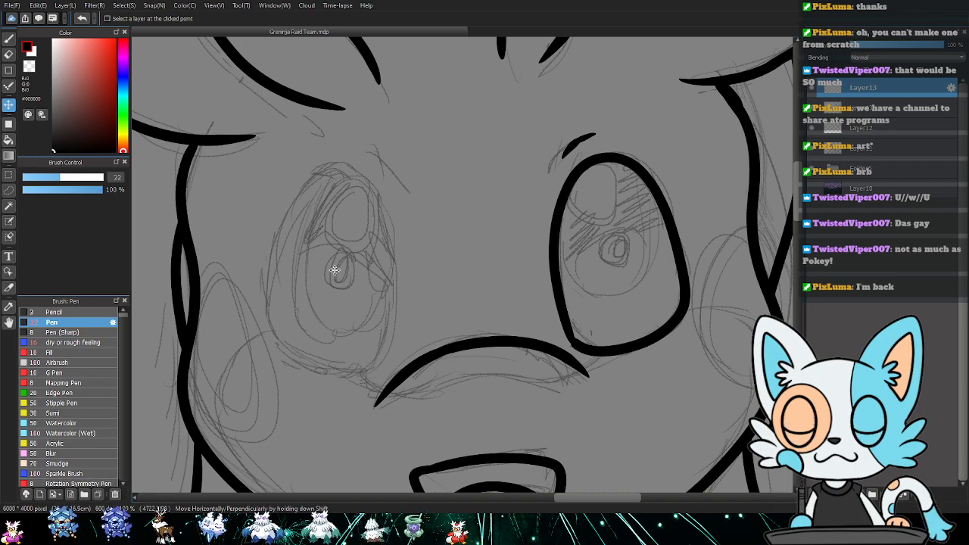
pyautogui.moveTo(374, 259); pyautogui.dragTo(571, 282)
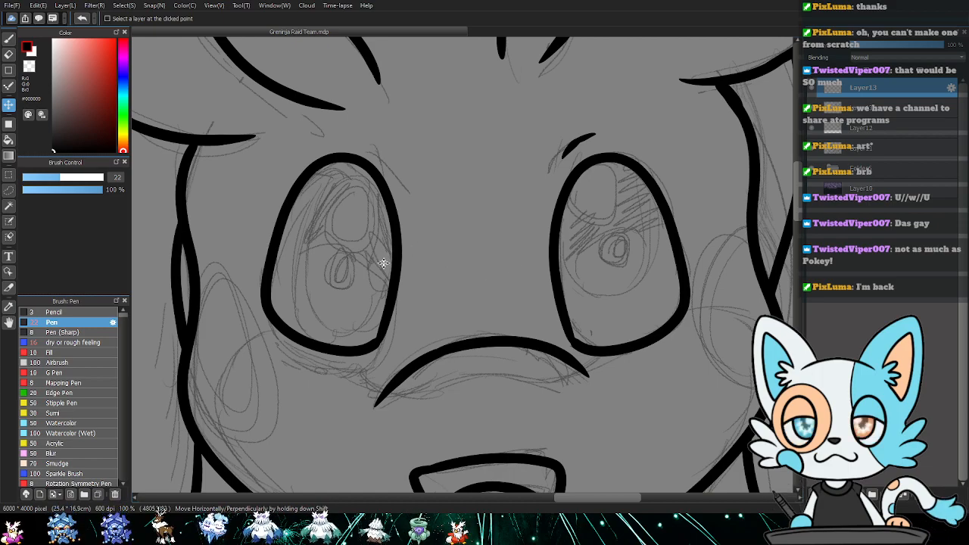
# - Move the mirrored eye outline over its sketch and rotate it slightly to match the face's tilt
pyautogui.moveTo(383, 263); pyautogui.dragTo(389, 281)
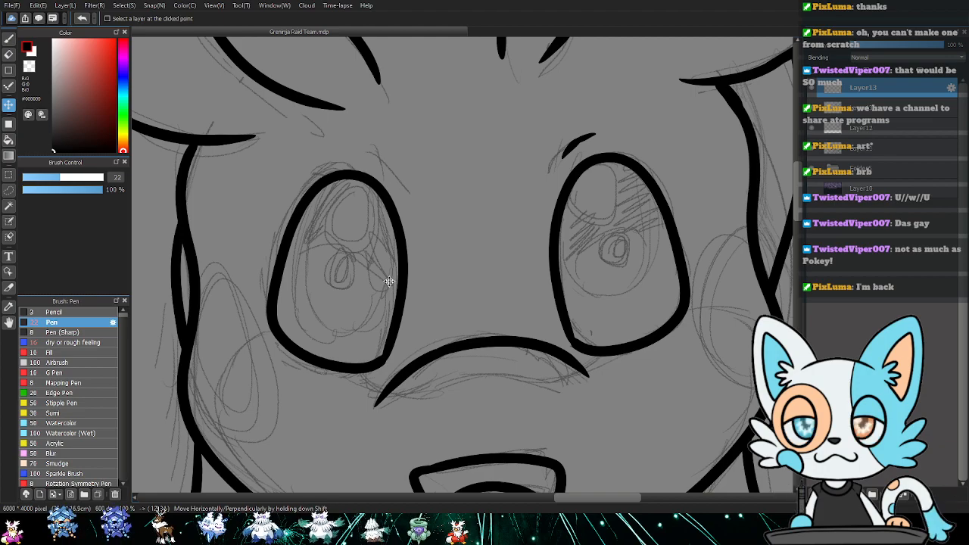
pyautogui.hotkey('ctrl', 't')
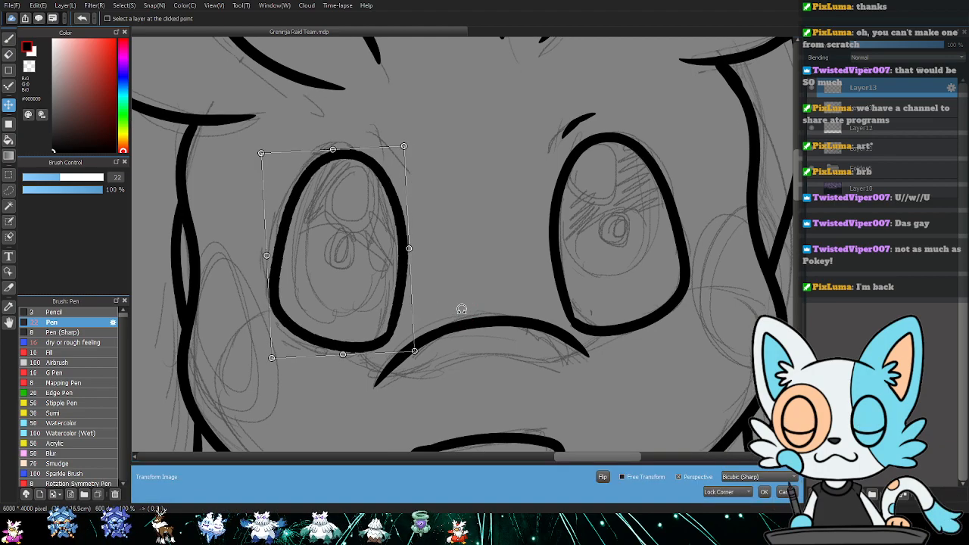
pyautogui.moveTo(379, 287); pyautogui.dragTo(374, 295)
pyautogui.press('Return')
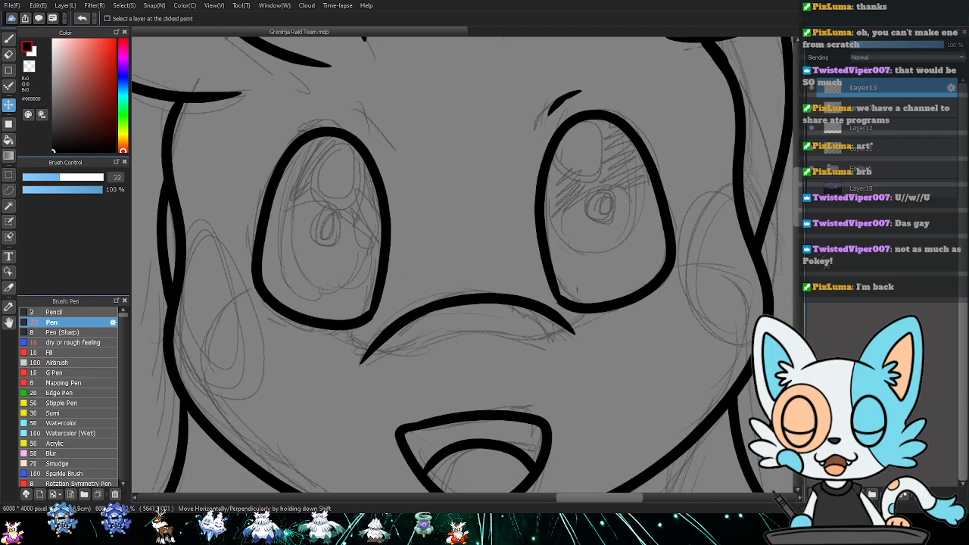
# - Ink the wavy lower edge of the nose bridge and link its ends to the inner corners of both eyes
pyautogui.press('p')
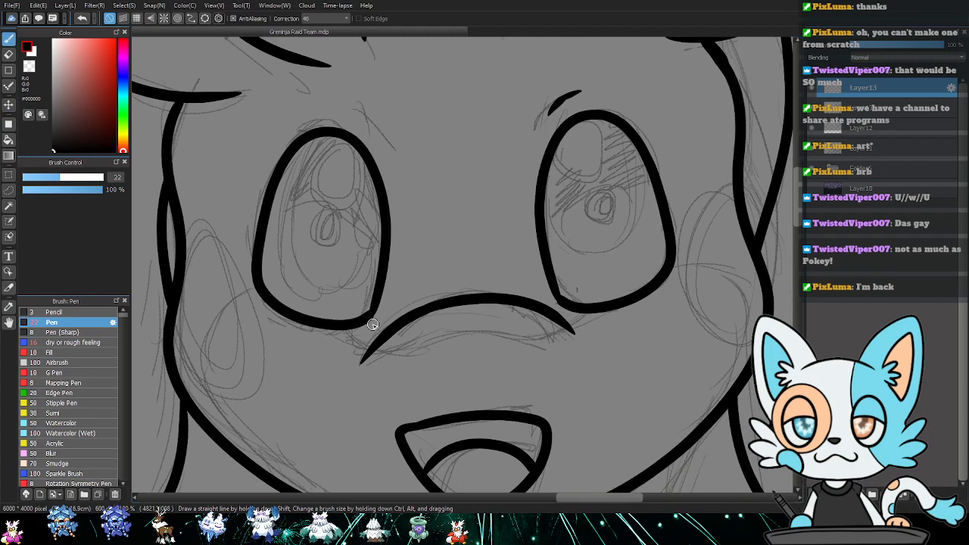
pyautogui.moveTo(353, 330)
pyautogui.mouseDown()
pyautogui.moveTo(367, 341)
pyautogui.moveTo(422, 346)
pyautogui.moveTo(477, 331)
pyautogui.moveTo(576, 326)
pyautogui.moveTo(572, 306)
pyautogui.mouseUp()
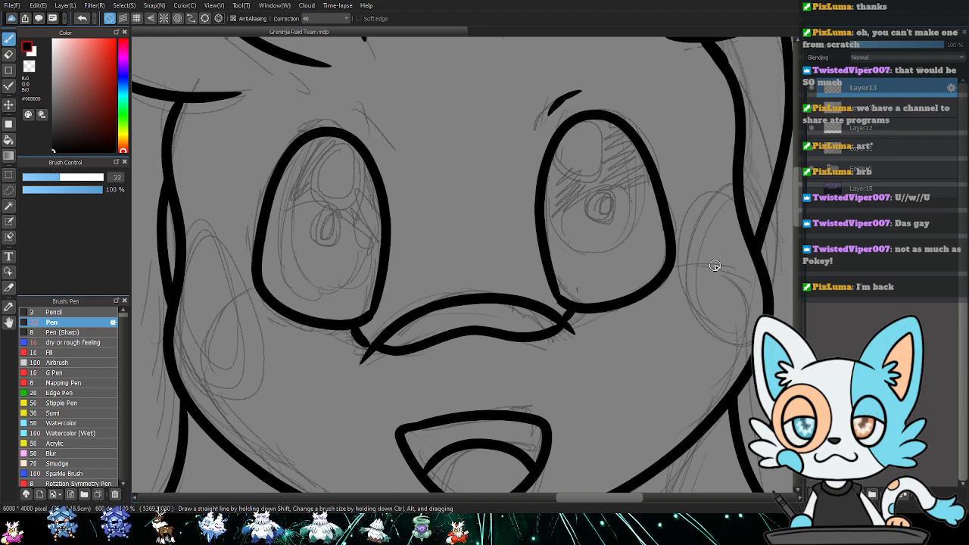
pyautogui.moveTo(730, 268); pyautogui.dragTo(765, 262)
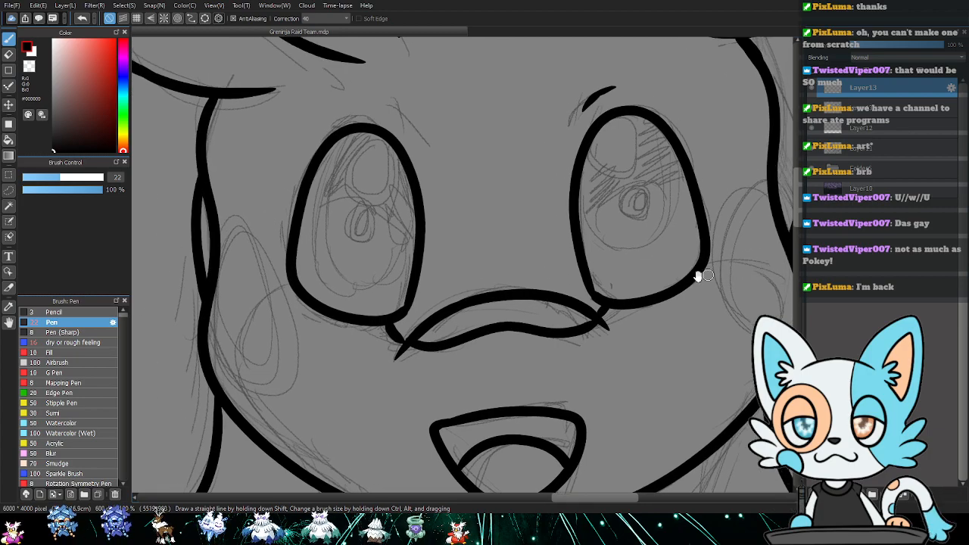
pyautogui.moveTo(405, 343); pyautogui.dragTo(392, 333)
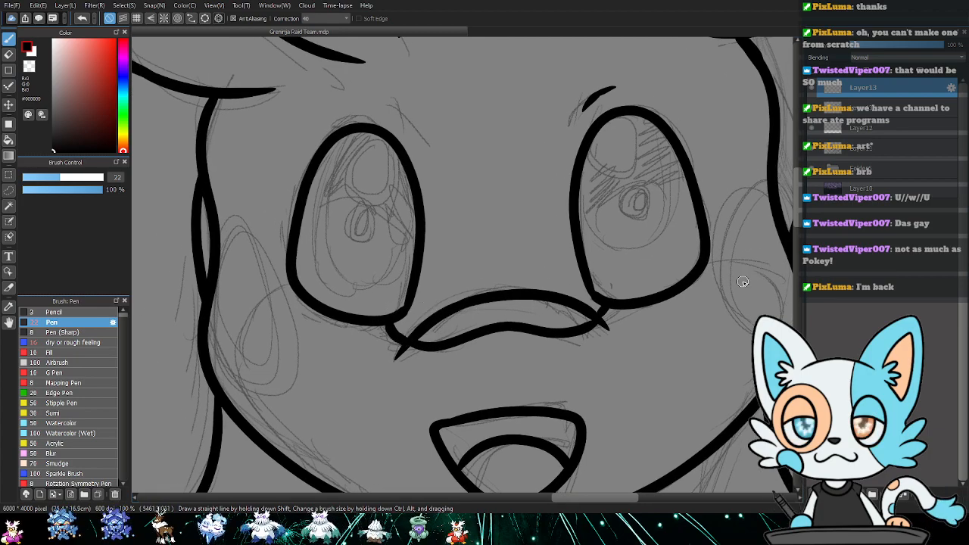
# - Add a layer, draw an upright ellipse over the cheek sketch beside the browed eye and move it into position
pyautogui.click(810, 495)
pyautogui.moveTo(695, 380); pyautogui.dragTo(557, 394)
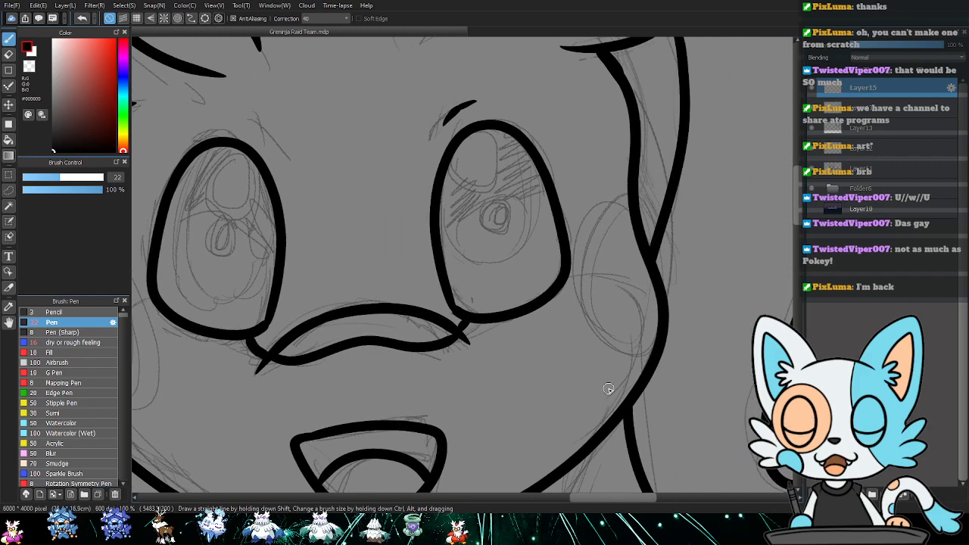
pyautogui.press('u')
pyautogui.moveTo(593, 238)
pyautogui.mouseDown()
pyautogui.moveTo(644, 355)
pyautogui.moveTo(706, 374)
pyautogui.mouseUp()
pyautogui.hotkey('ctrl', 'z')
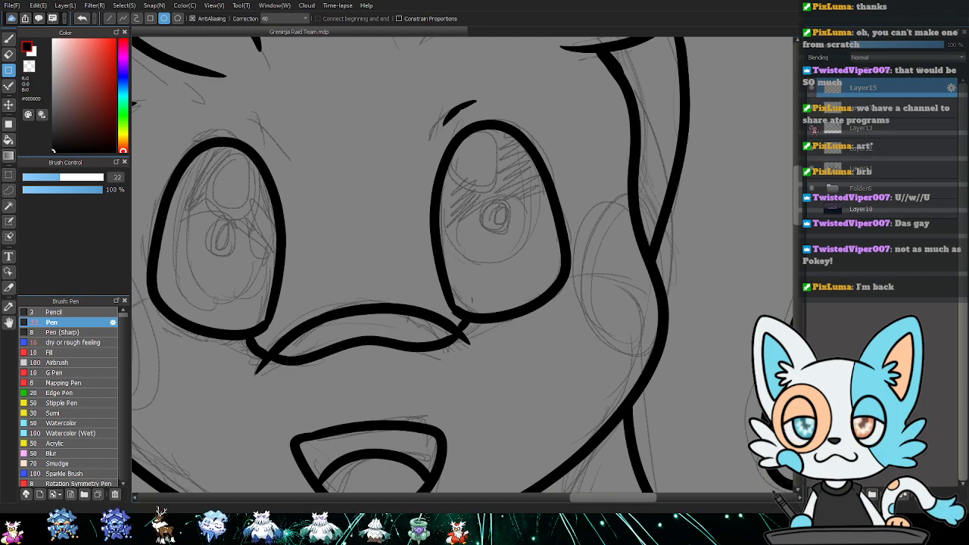
pyautogui.moveTo(574, 194)
pyautogui.mouseDown()
pyautogui.moveTo(682, 356)
pyautogui.moveTo(706, 369)
pyautogui.mouseUp()
pyautogui.moveTo(558, 342); pyautogui.dragTo(621, 334)
pyautogui.press('k')
pyautogui.moveTo(691, 303); pyautogui.dragTo(694, 303)
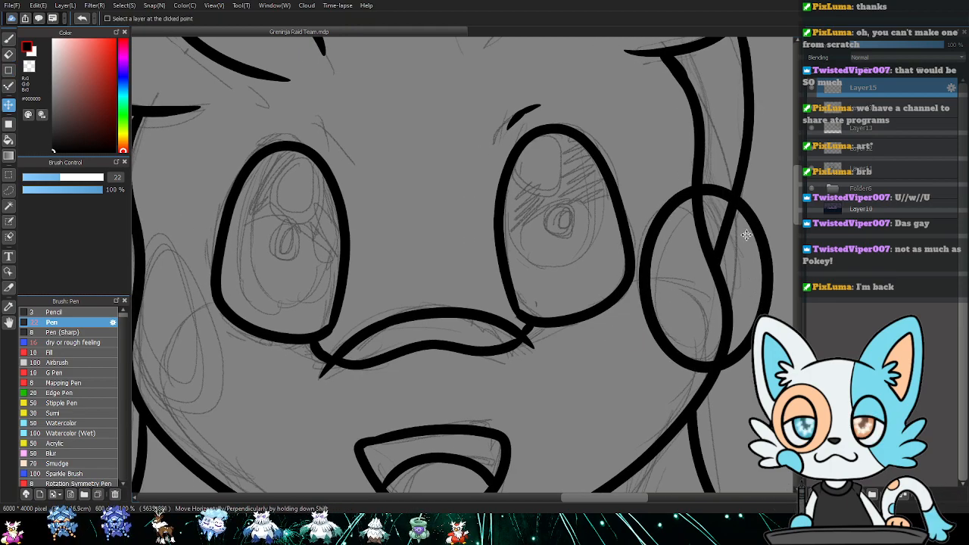
# - Transform the cheek ellipse to make it shorter and narrower
pyautogui.hotkey('ctrl', 't')
pyautogui.moveTo(707, 163); pyautogui.dragTo(707, 181)
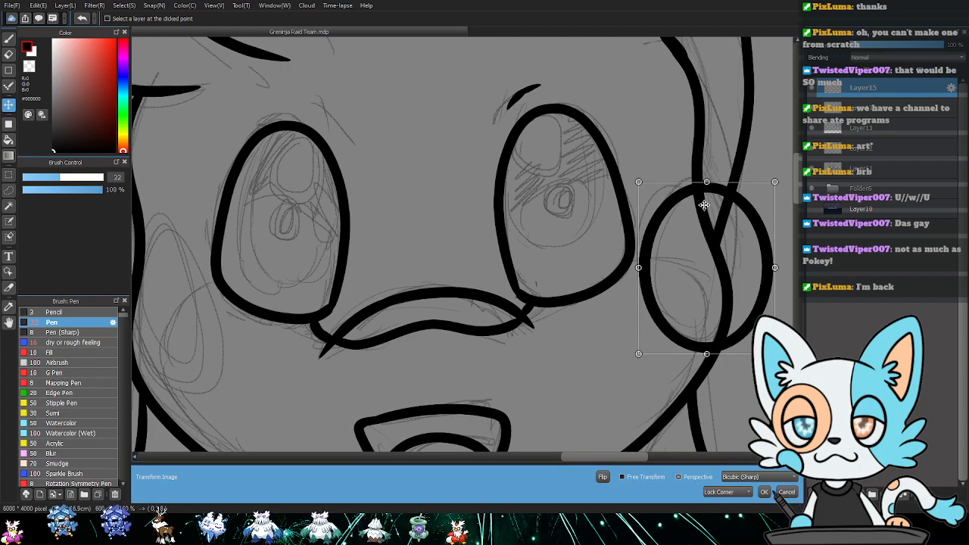
pyautogui.moveTo(775, 266); pyautogui.dragTo(737, 269)
pyautogui.press('Return')
# - Copy and paste the cheek ellipse and move the copy onto the sketch of the opposite cheek
pyautogui.moveTo(566, 278); pyautogui.dragTo(641, 290)
pyautogui.hotkey('ctrl', 'c')
pyautogui.hotkey('ctrl', 'v')
pyautogui.moveTo(761, 342); pyautogui.dragTo(257, 395)
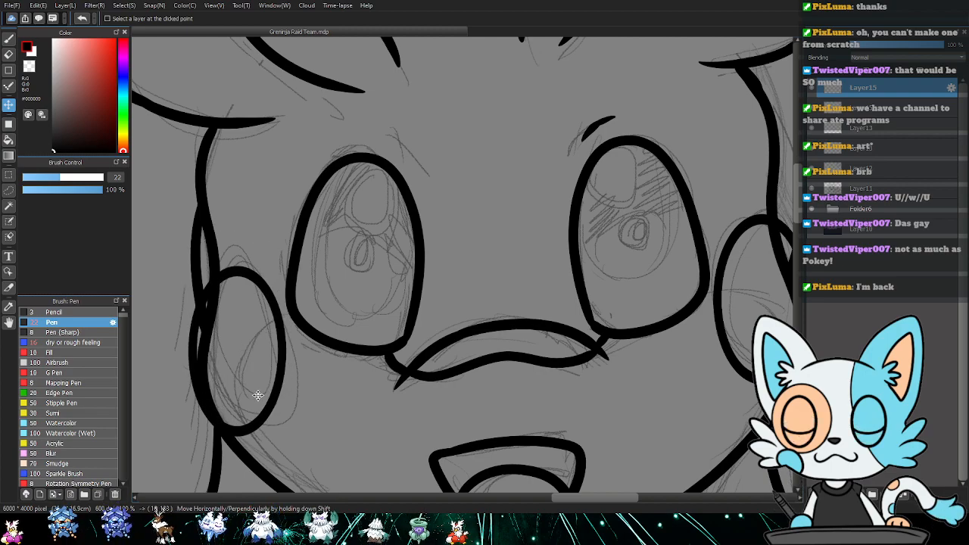
# - Erase the parts of both cheek ellipses that extend past the face outline
pyautogui.moveTo(325, 389)
pyautogui.mouseDown()
pyautogui.moveTo(284, 364)
pyautogui.moveTo(345, 318)
pyautogui.mouseUp()
pyautogui.press('e')
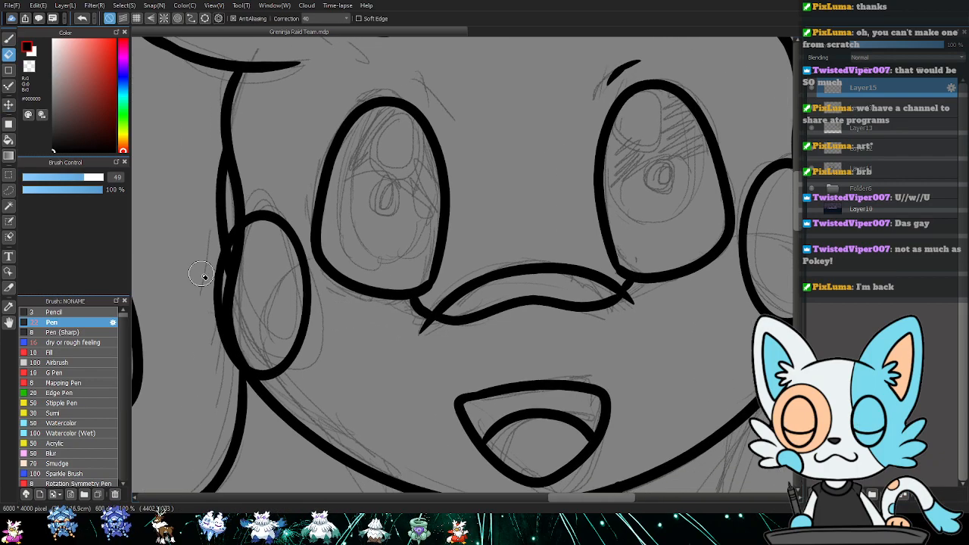
pyautogui.moveTo(227, 218)
pyautogui.mouseDown()
pyautogui.moveTo(204, 335)
pyautogui.moveTo(217, 278)
pyautogui.moveTo(216, 342)
pyautogui.moveTo(249, 403)
pyautogui.mouseUp()
pyautogui.moveTo(732, 357); pyautogui.dragTo(633, 380)
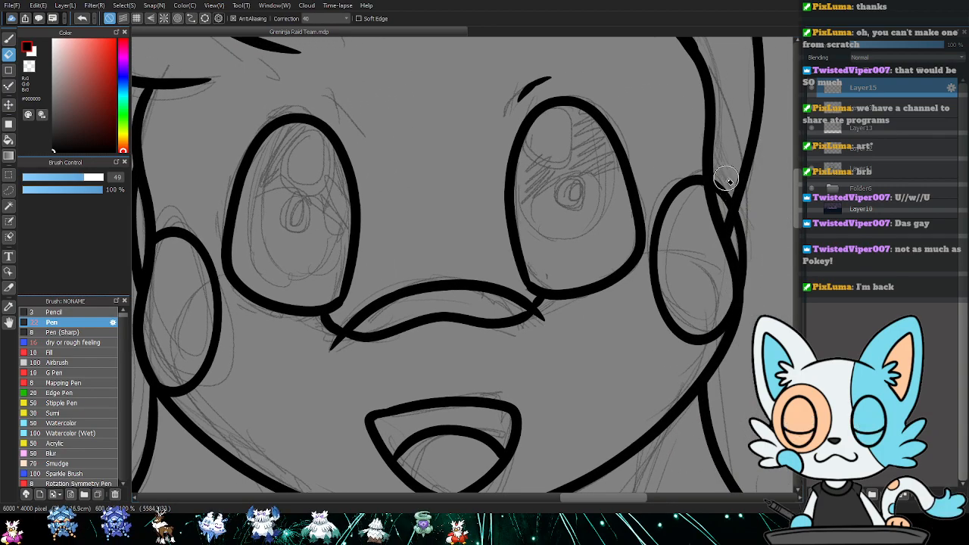
pyautogui.moveTo(725, 198)
pyautogui.mouseDown()
pyautogui.moveTo(749, 267)
pyautogui.moveTo(738, 203)
pyautogui.mouseUp()
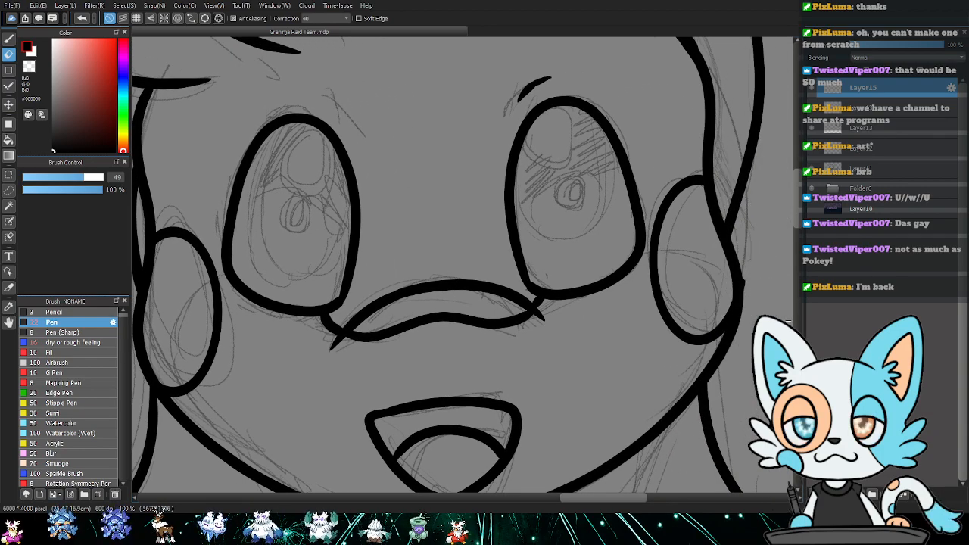
# - Ink short lines joining the eyes to the cheek ellipses and the undersides of the cheeks to the jaw
pyautogui.moveTo(631, 355); pyautogui.dragTo(640, 330)
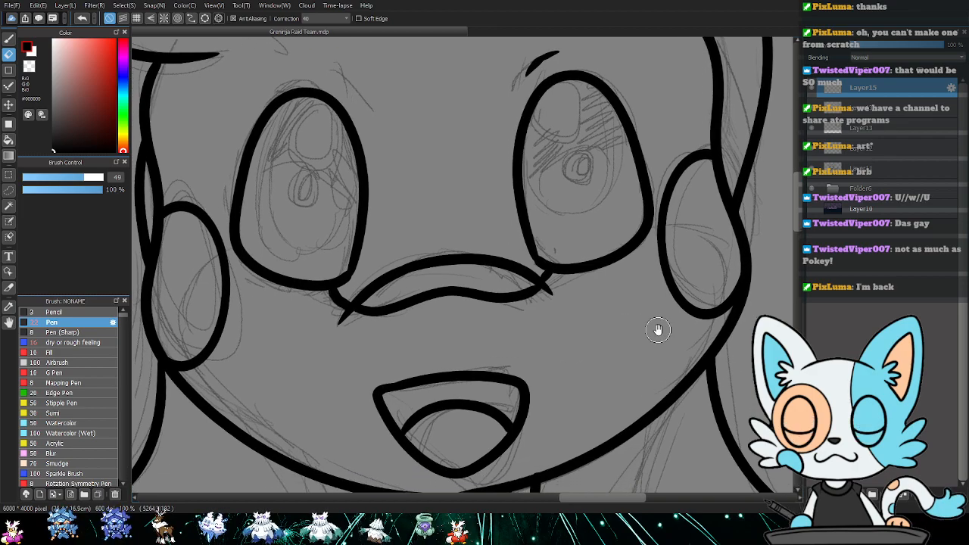
pyautogui.press('b')
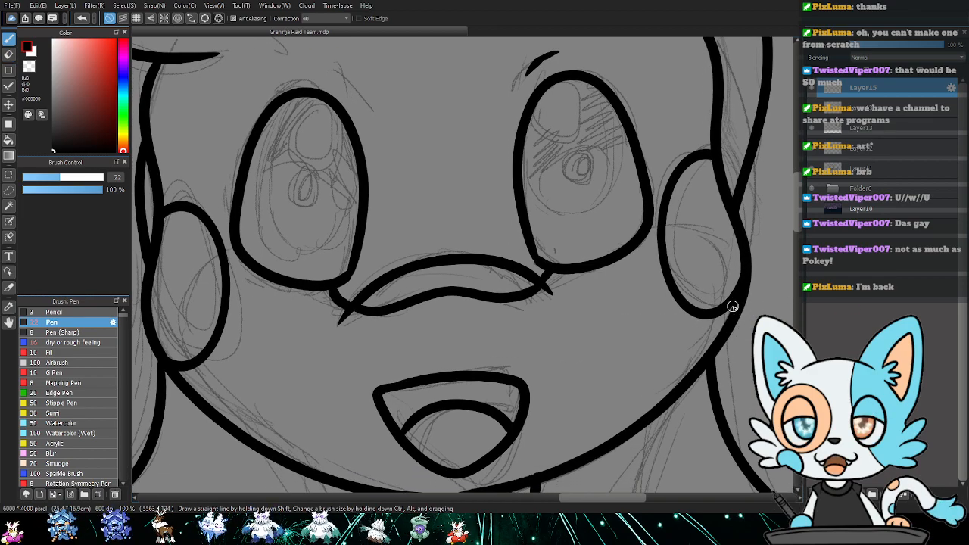
pyautogui.moveTo(458, 301)
pyautogui.mouseDown()
pyautogui.moveTo(567, 286)
pyautogui.moveTo(474, 288)
pyautogui.mouseUp()
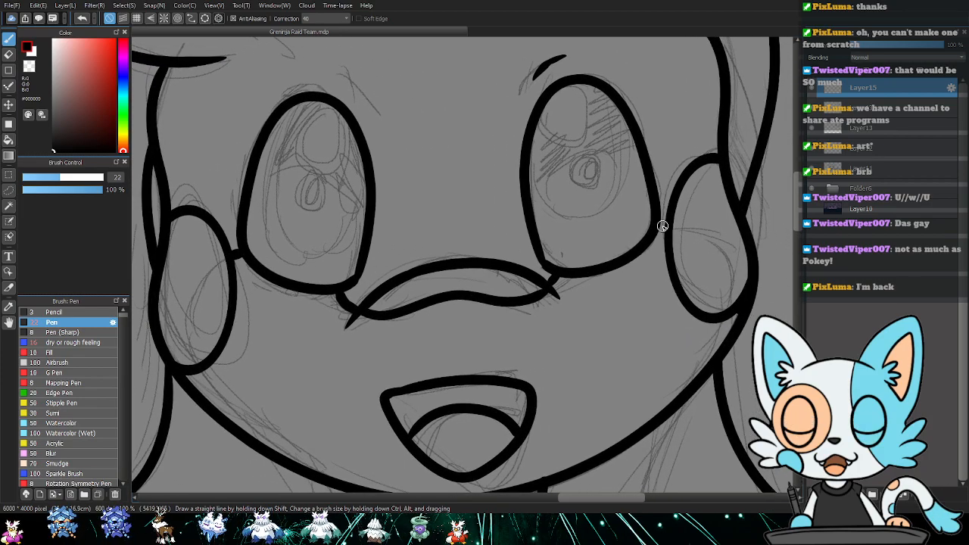
pyautogui.moveTo(720, 319); pyautogui.dragTo(716, 345)
pyautogui.moveTo(423, 360); pyautogui.dragTo(513, 323)
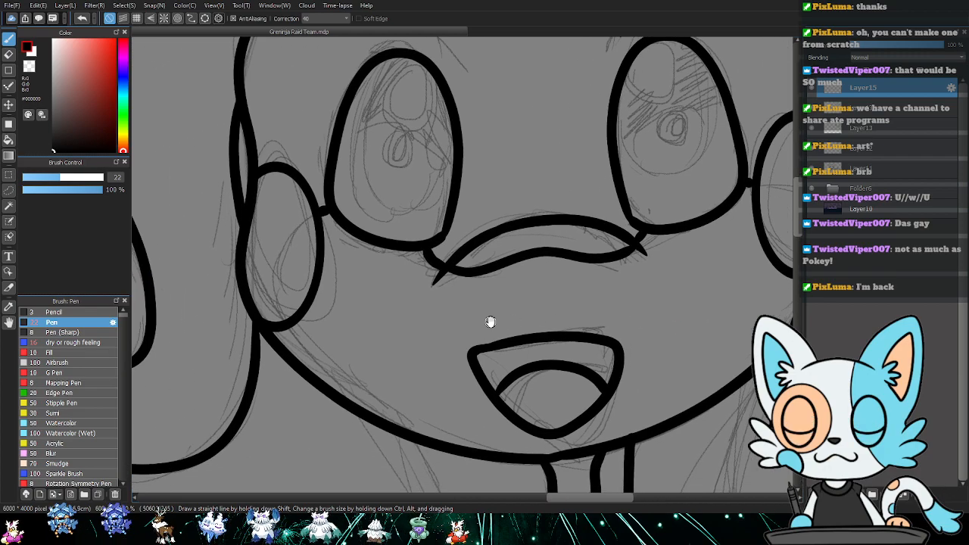
pyautogui.moveTo(290, 330)
pyautogui.mouseDown()
pyautogui.moveTo(309, 367)
pyautogui.moveTo(344, 396)
pyautogui.mouseUp()
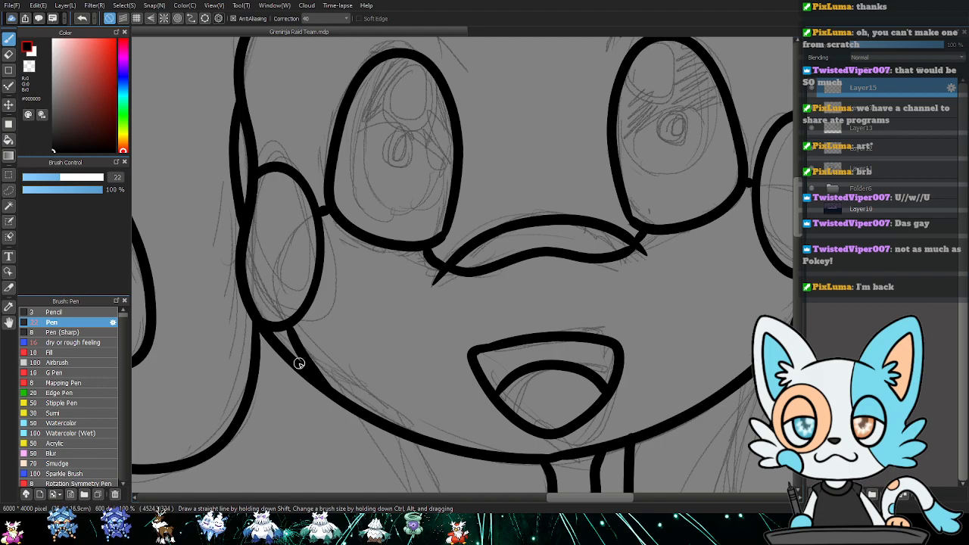
# - Merge the separate eye and cheek layers down into Layer12 and add a new layer above it
pyautogui.moveTo(504, 390); pyautogui.dragTo(411, 335)
pyautogui.moveTo(496, 447); pyautogui.dragTo(448, 258)
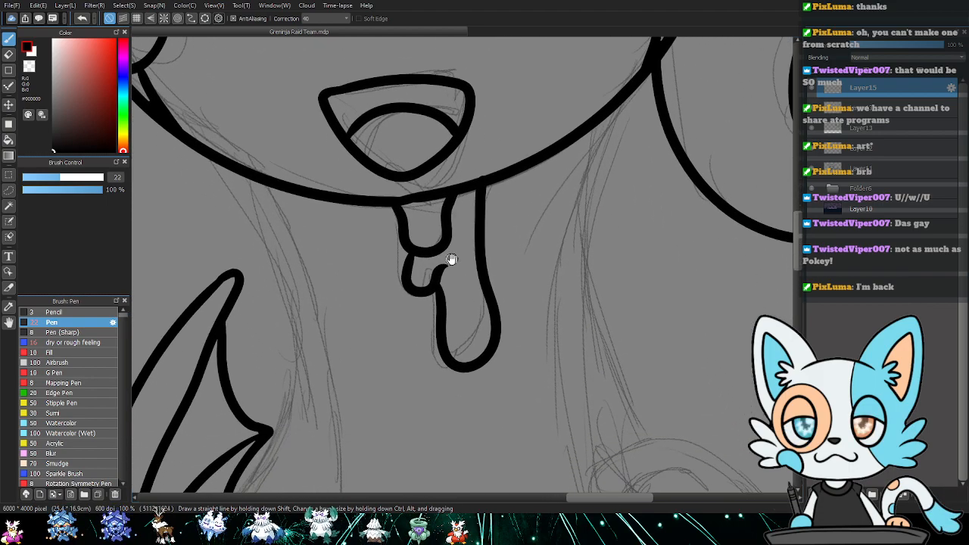
pyautogui.hotkey('ctrl', '-')
pyautogui.moveTo(676, 383); pyautogui.dragTo(633, 269)
pyautogui.click(907, 495)
pyautogui.click(907, 495)
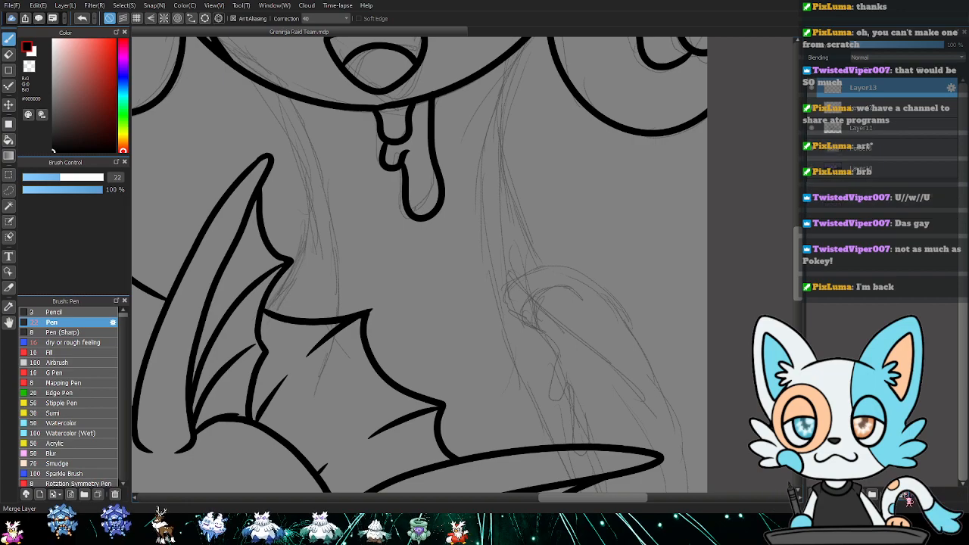
pyautogui.click(906, 496)
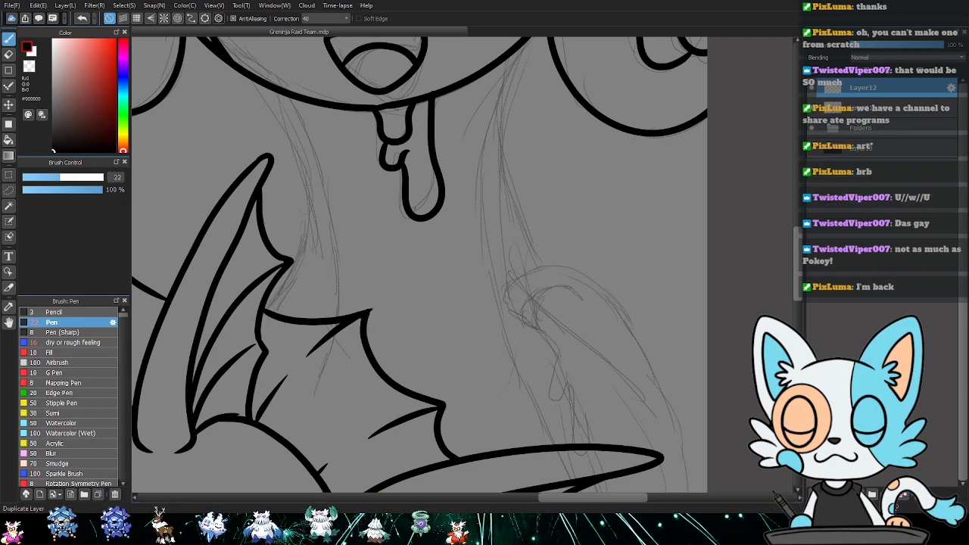
pyautogui.click(812, 495)
# - Ink the curled inner contour and the long rounded outer outline of the drooping shape near the canvas edge
pyautogui.moveTo(628, 407); pyautogui.dragTo(558, 283)
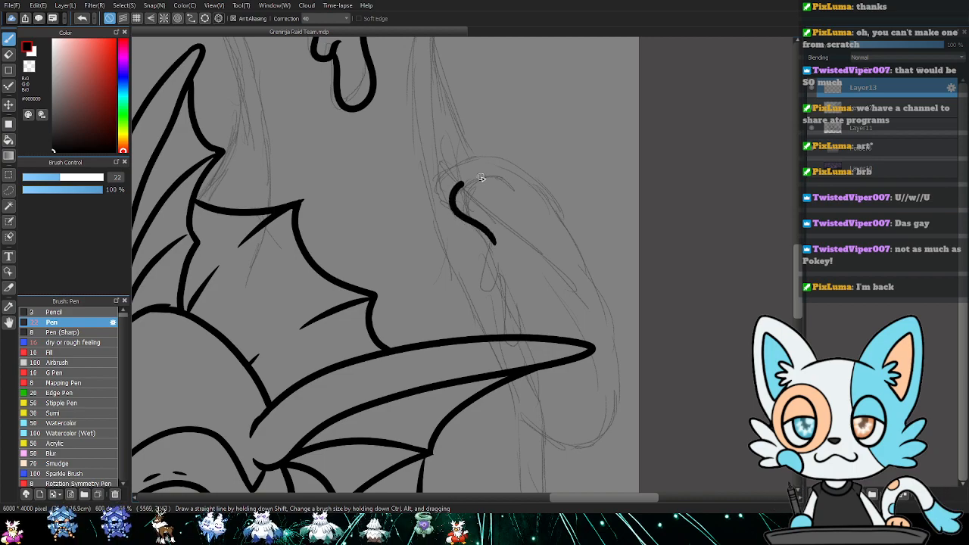
pyautogui.moveTo(479, 178); pyautogui.dragTo(496, 183)
pyautogui.moveTo(451, 210); pyautogui.dragTo(427, 199)
pyautogui.moveTo(513, 166)
pyautogui.mouseDown()
pyautogui.moveTo(592, 262)
pyautogui.moveTo(633, 366)
pyautogui.moveTo(632, 415)
pyautogui.moveTo(613, 439)
pyautogui.moveTo(554, 440)
pyautogui.mouseUp()
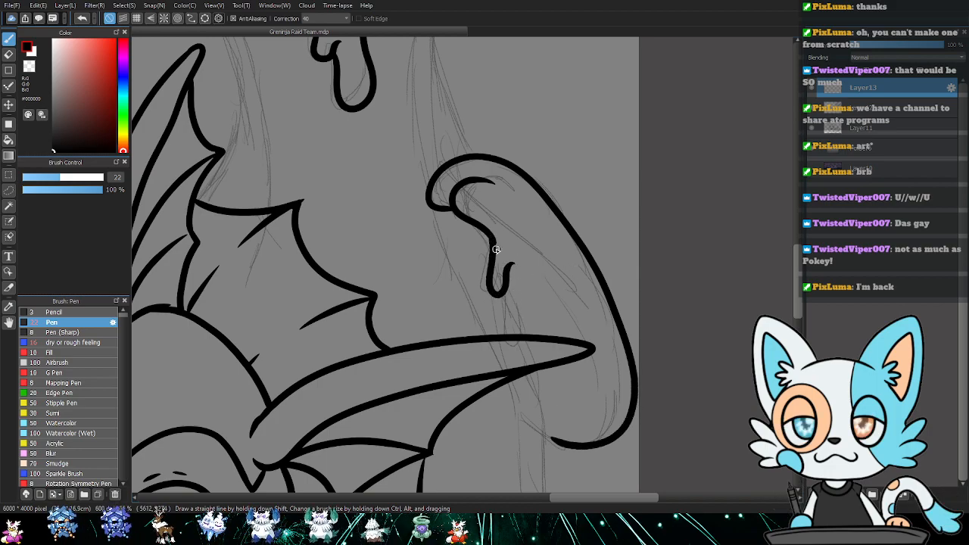
# - Ink the small drip and fold strokes along the inner edge of the drooping shape, undoing a faulty stroke
pyautogui.moveTo(490, 235); pyautogui.dragTo(514, 244)
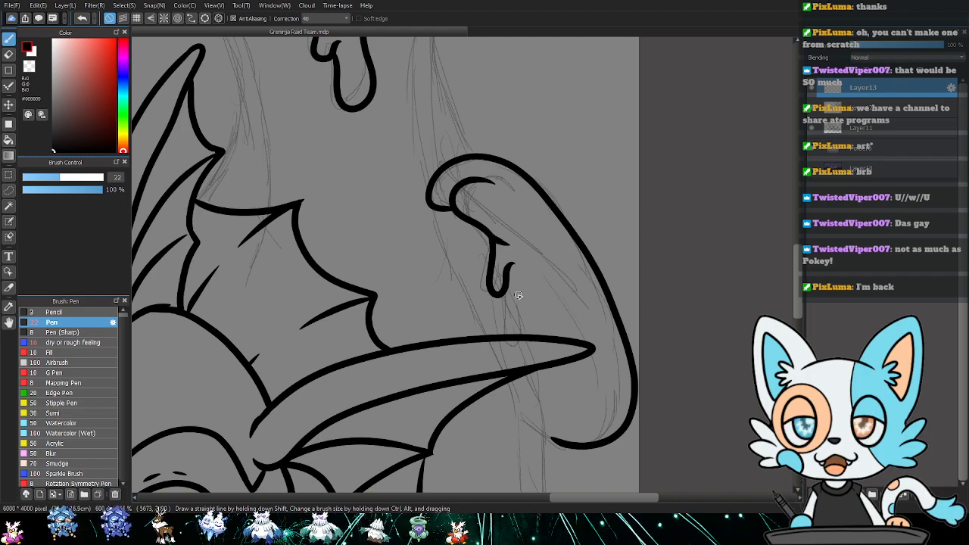
pyautogui.moveTo(502, 294)
pyautogui.mouseDown()
pyautogui.moveTo(515, 335)
pyautogui.moveTo(505, 320)
pyautogui.moveTo(524, 335)
pyautogui.mouseUp()
pyautogui.hotkey('ctrl', 'z')
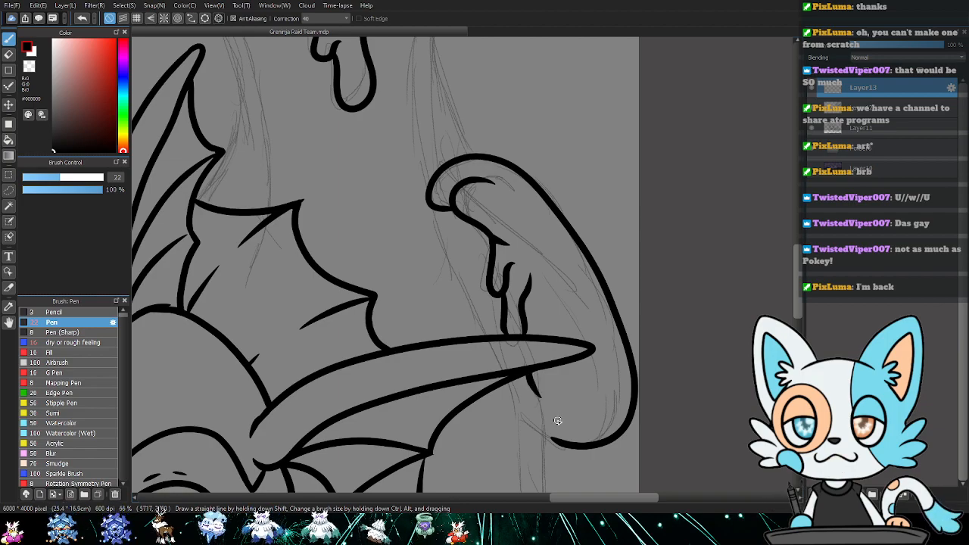
# - Ink two long curved lines running from the jaw down to the top of the drooping shape
pyautogui.moveTo(507, 243); pyautogui.dragTo(549, 294)
pyautogui.moveTo(565, 203); pyautogui.dragTo(575, 280)
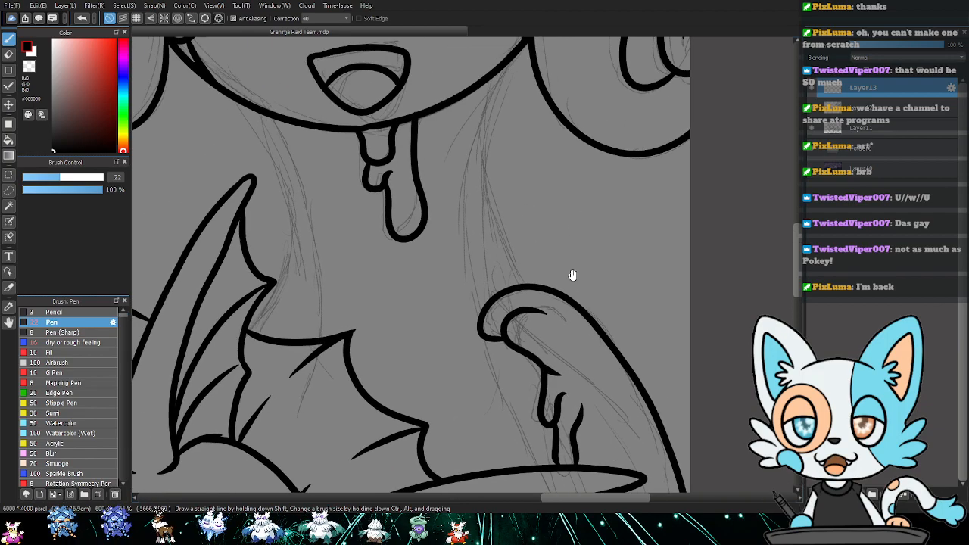
pyautogui.moveTo(523, 48)
pyautogui.mouseDown()
pyautogui.moveTo(499, 78)
pyautogui.moveTo(490, 160)
pyautogui.moveTo(497, 267)
pyautogui.moveTo(515, 292)
pyautogui.mouseUp()
pyautogui.moveTo(564, 381)
pyautogui.mouseDown()
pyautogui.moveTo(567, 359)
pyautogui.moveTo(577, 379)
pyautogui.mouseUp()
pyautogui.moveTo(530, 294); pyautogui.dragTo(541, 364)
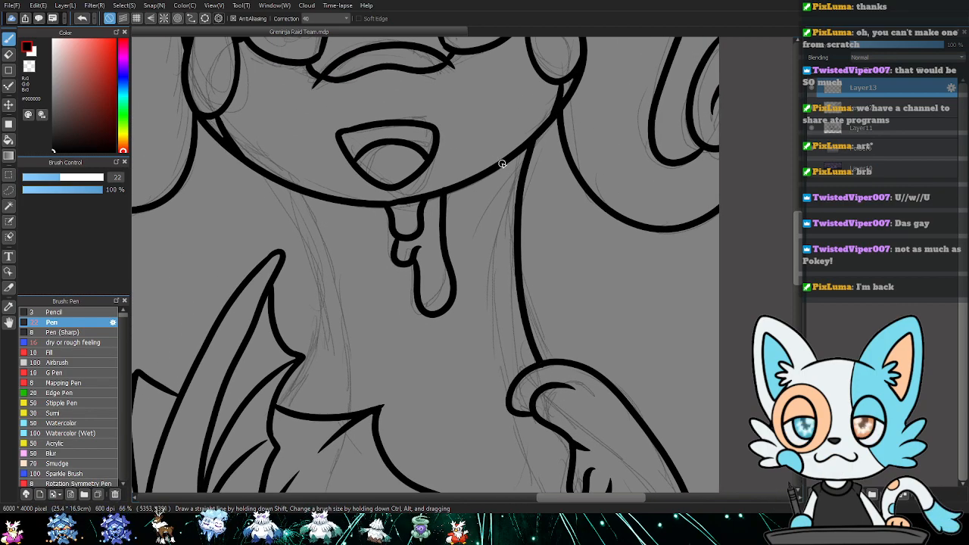
pyautogui.moveTo(491, 235)
pyautogui.mouseDown()
pyautogui.moveTo(515, 392)
pyautogui.moveTo(480, 223)
pyautogui.mouseUp()
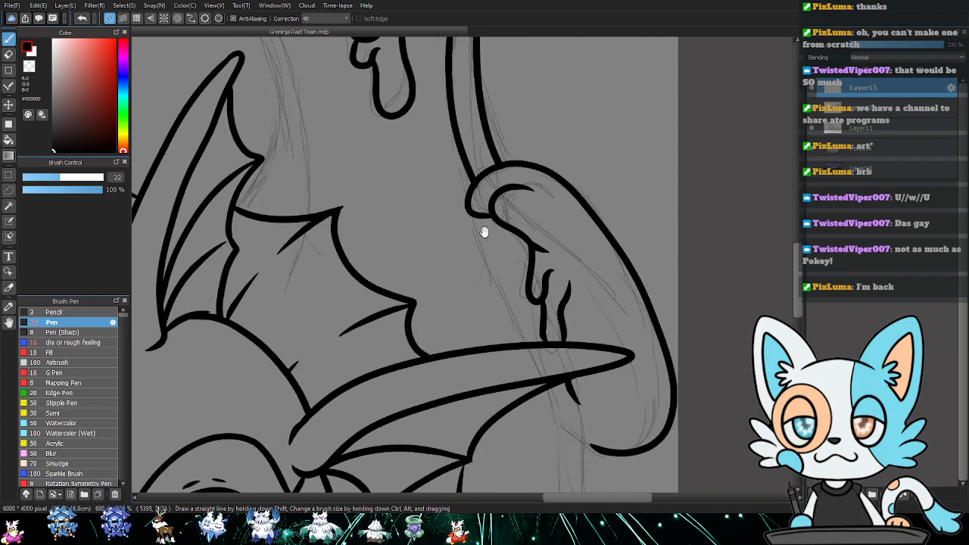
# - Continue the inner body line from below the curled tip down to the pointed fin
pyautogui.moveTo(493, 182); pyautogui.dragTo(509, 326)
pyautogui.moveTo(485, 117); pyautogui.dragTo(482, 153)
pyautogui.moveTo(480, 191); pyautogui.dragTo(486, 268)
pyautogui.moveTo(506, 331); pyautogui.dragTo(471, 227)
pyautogui.moveTo(498, 294); pyautogui.dragTo(522, 358)
pyautogui.moveTo(489, 388); pyautogui.dragTo(457, 222)
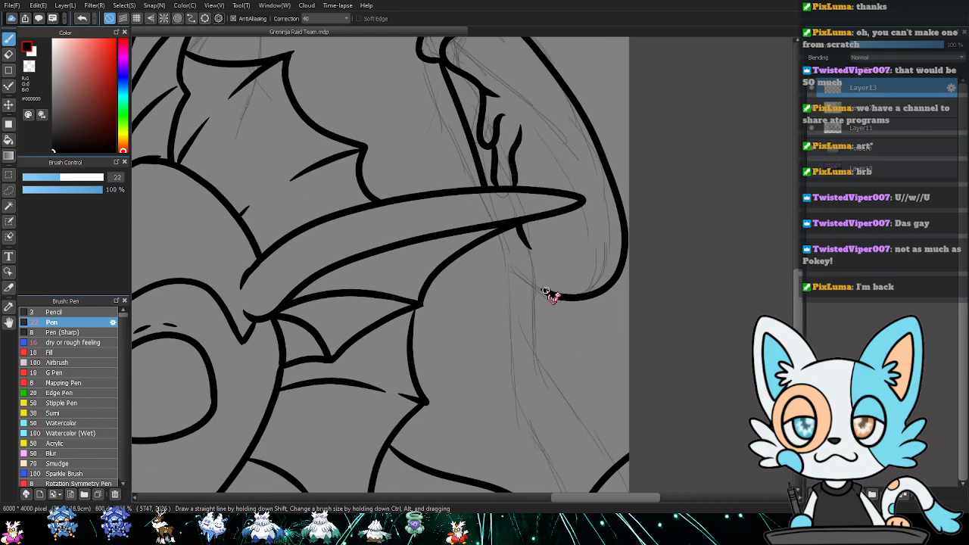
# - Ink the two long lines running from beneath the pointed fin down to the curve at the canvas edge
pyautogui.moveTo(550, 292); pyautogui.dragTo(527, 281)
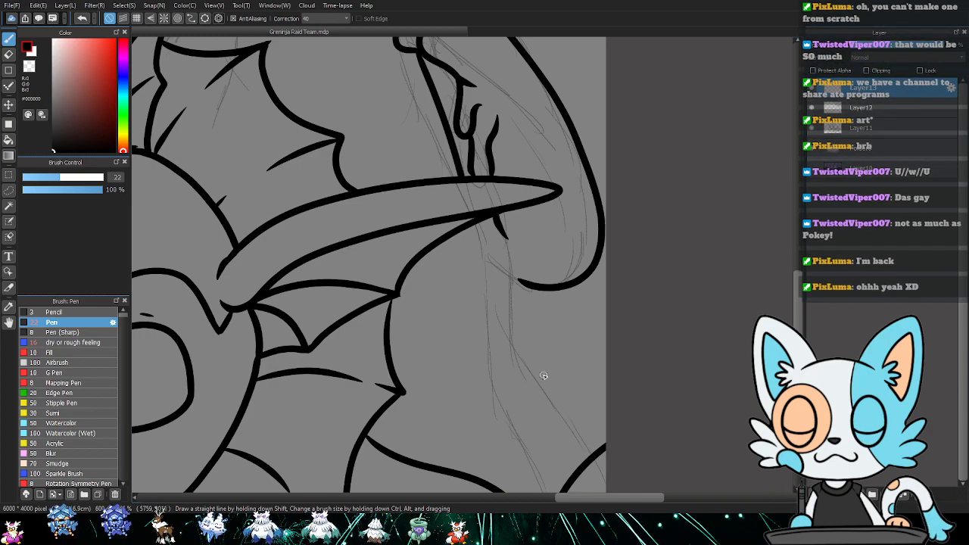
pyautogui.moveTo(543, 386); pyautogui.dragTo(505, 269)
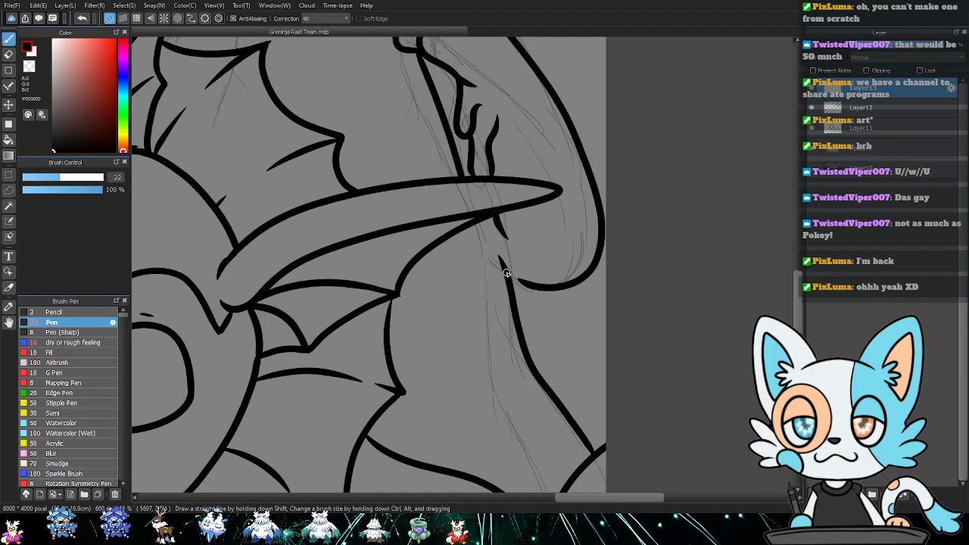
pyautogui.moveTo(526, 269); pyautogui.dragTo(549, 268)
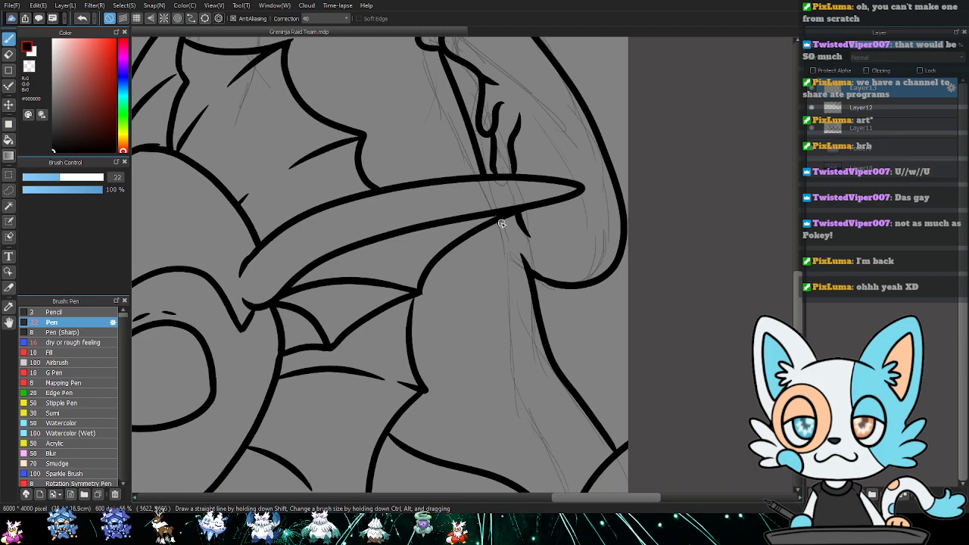
pyautogui.moveTo(503, 243)
pyautogui.mouseDown()
pyautogui.moveTo(514, 386)
pyautogui.moveTo(582, 489)
pyautogui.mouseUp()
pyautogui.moveTo(579, 405); pyautogui.dragTo(556, 285)
pyautogui.press('e')
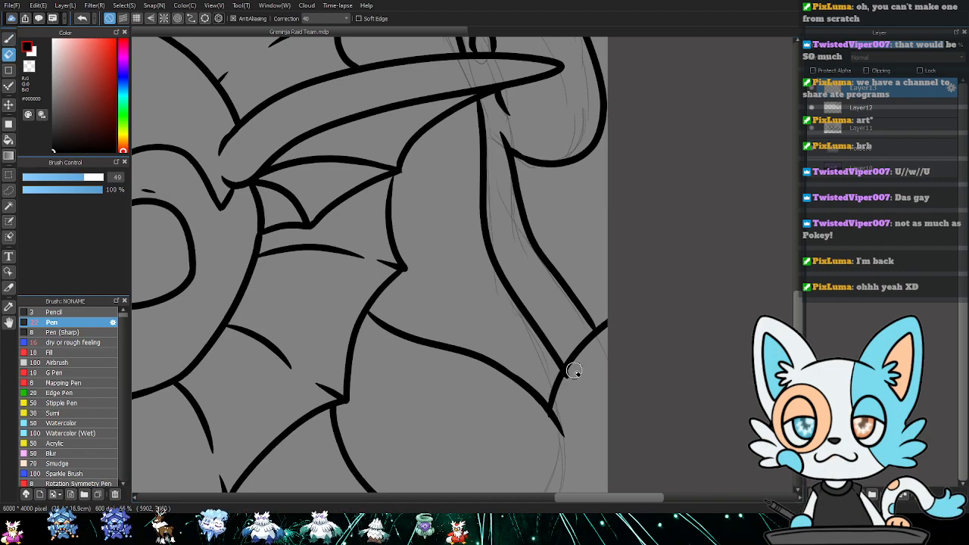
# - Ink the outer neck line on the open-mouthed character, curving from the jaw down to the spiky frill
pyautogui.moveTo(490, 166); pyautogui.dragTo(649, 354)
pyautogui.moveTo(466, 83); pyautogui.dragTo(507, 247)
pyautogui.moveTo(475, 156); pyautogui.dragTo(524, 314)
pyautogui.press('b')
pyautogui.moveTo(401, 188); pyautogui.dragTo(428, 221)
pyautogui.moveTo(453, 305); pyautogui.dragTo(443, 386)
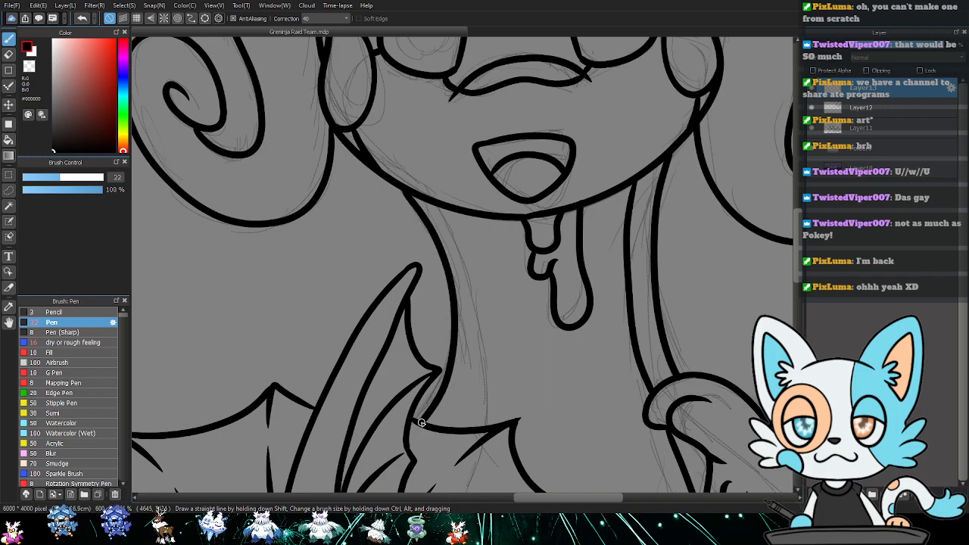
# - Ink the inner line alongside the outer neck line down to the frill, redrawing the faulty first stroke, and trim its lower end
pyautogui.moveTo(437, 211)
pyautogui.mouseDown()
pyautogui.moveTo(473, 325)
pyautogui.moveTo(482, 415)
pyautogui.mouseUp()
pyautogui.hotkey('ctrl', 'z')
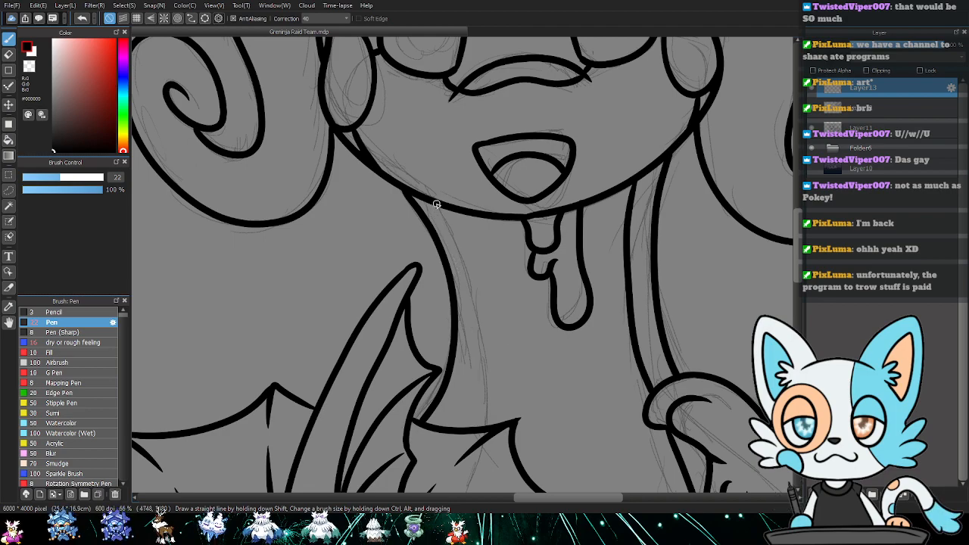
pyautogui.moveTo(458, 263); pyautogui.dragTo(479, 426)
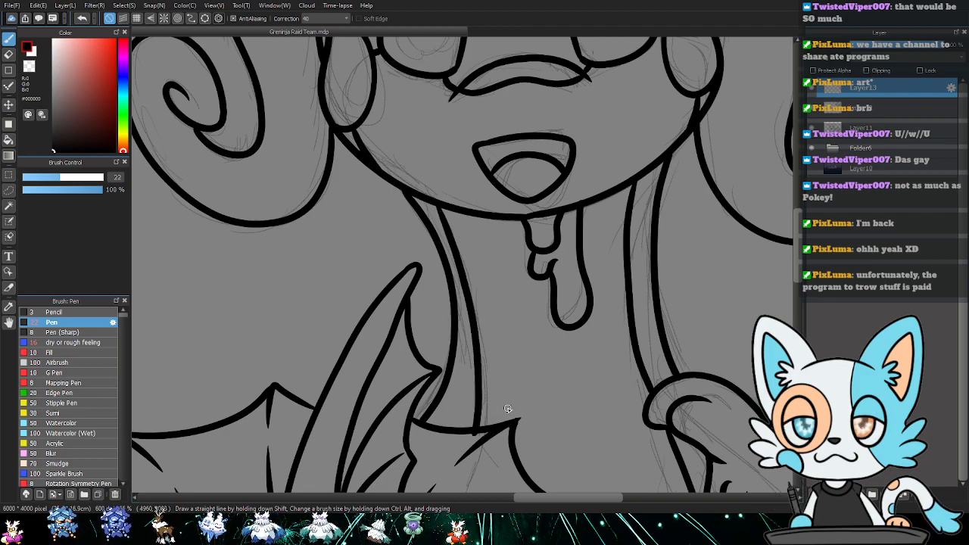
pyautogui.press('e')
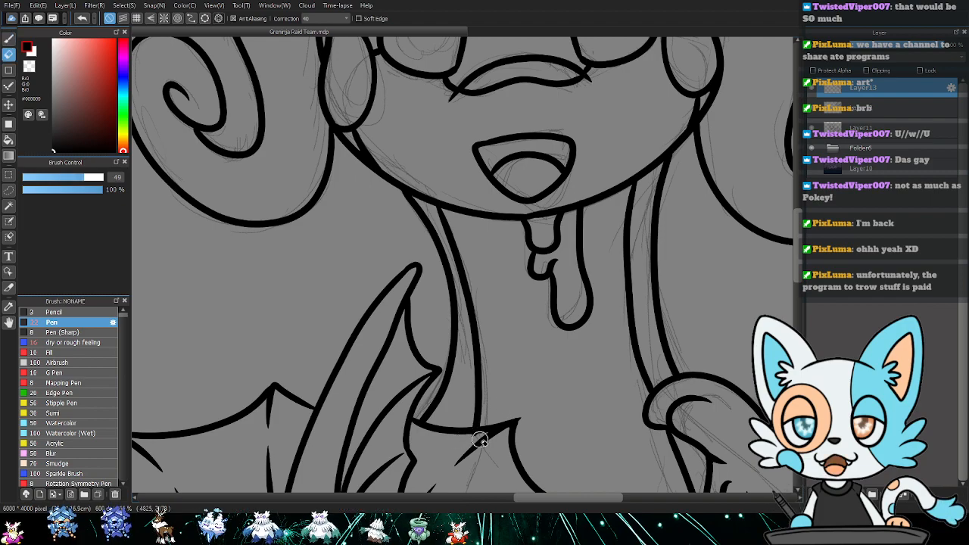
pyautogui.moveTo(520, 453); pyautogui.dragTo(524, 385)
pyautogui.press('b')
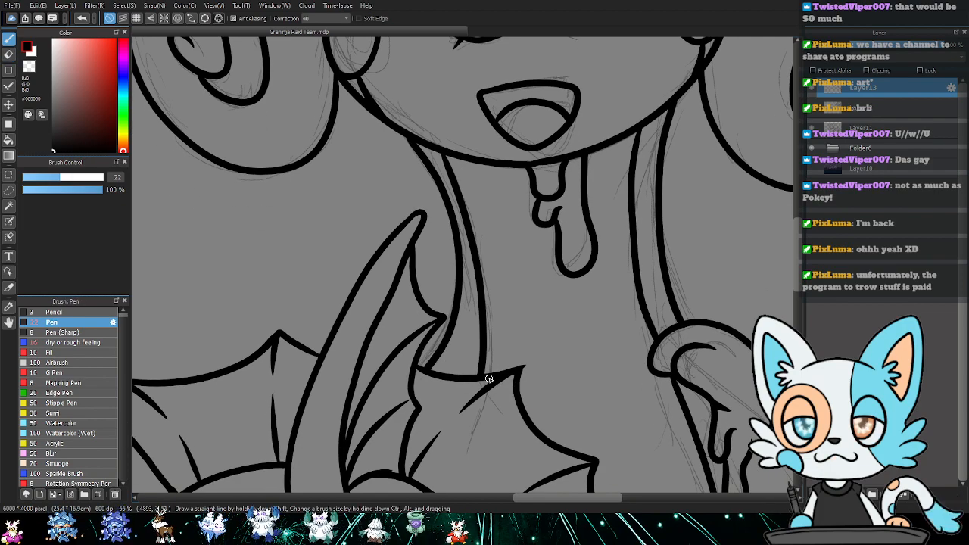
pyautogui.moveTo(537, 298); pyautogui.dragTo(544, 292)
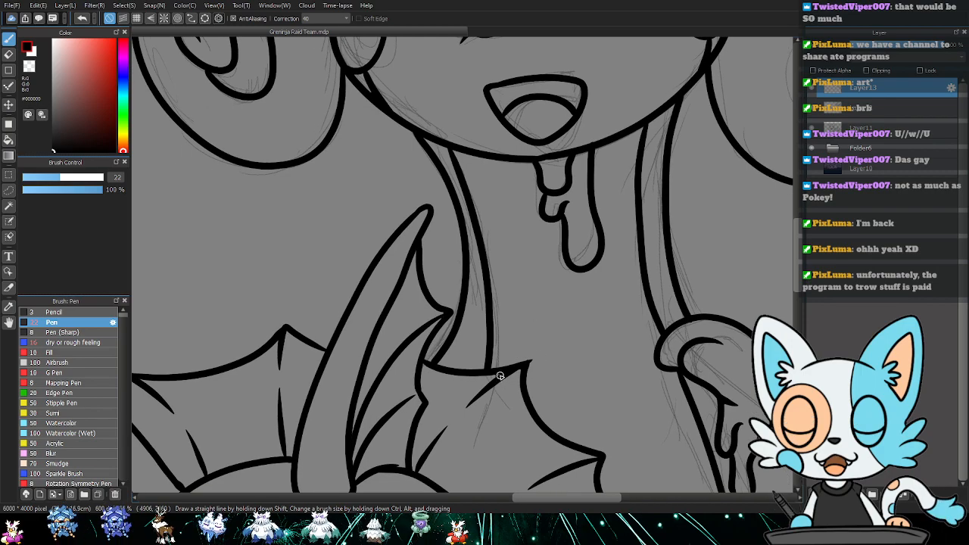
# - Draw a black ellipse outline for the iris of the open-mouthed character's right-hand eye and move it over the sketched iris
pyautogui.scroll(5, 553, 320)
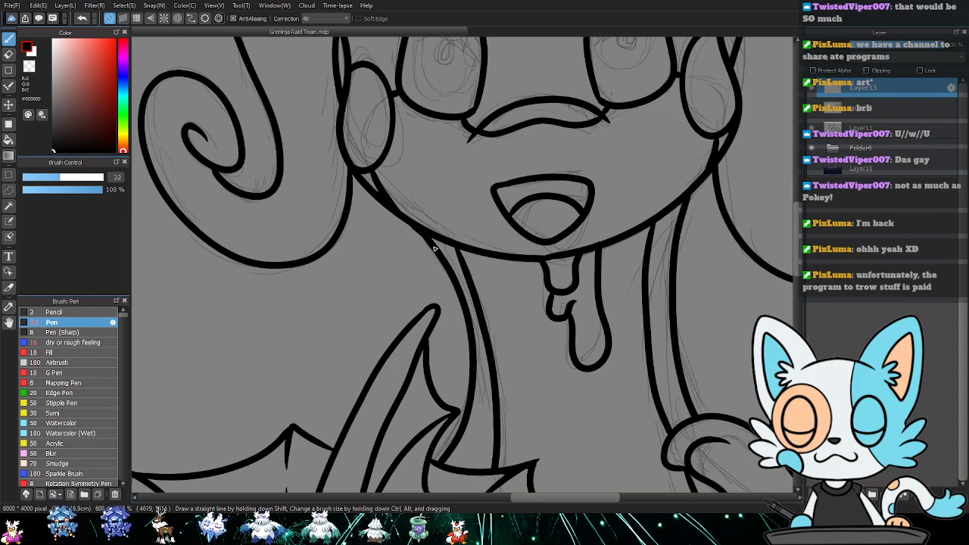
pyautogui.moveTo(681, 238); pyautogui.dragTo(660, 272)
pyautogui.moveTo(567, 240); pyautogui.dragTo(585, 242)
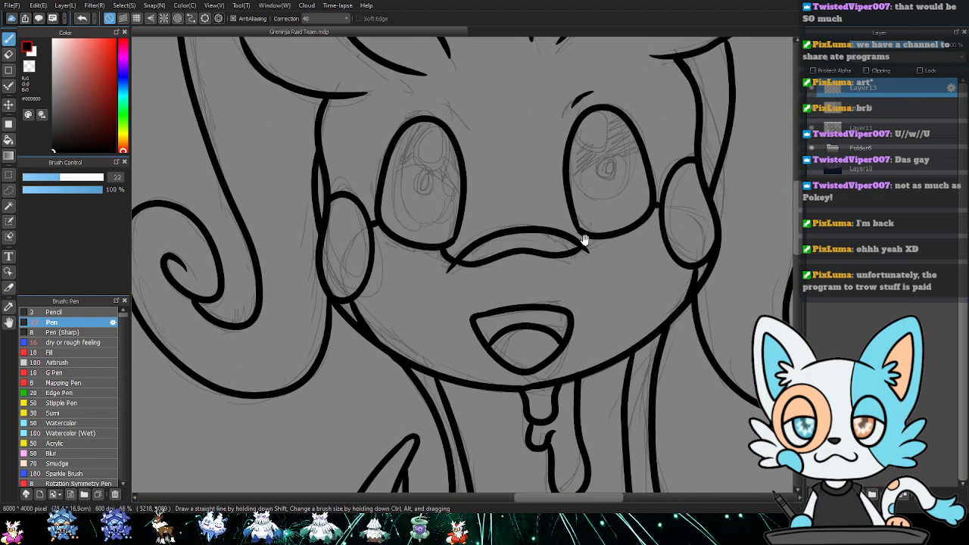
pyautogui.moveTo(586, 197)
pyautogui.mouseDown()
pyautogui.moveTo(641, 217)
pyautogui.moveTo(580, 204)
pyautogui.moveTo(584, 190)
pyautogui.moveTo(603, 227)
pyautogui.moveTo(595, 249)
pyautogui.moveTo(580, 165)
pyautogui.moveTo(574, 225)
pyautogui.mouseUp()
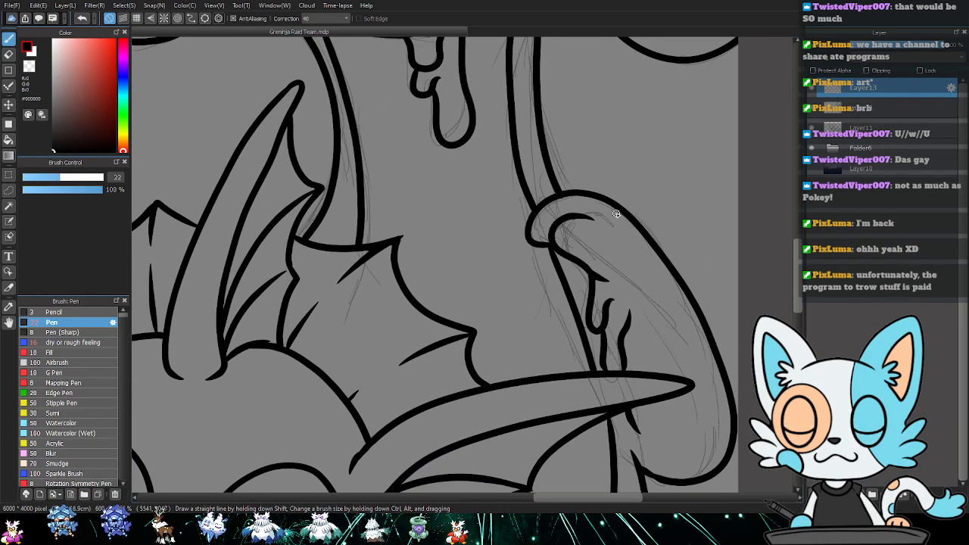
pyautogui.moveTo(598, 276)
pyautogui.mouseDown()
pyautogui.moveTo(567, 108)
pyautogui.moveTo(558, 190)
pyautogui.moveTo(592, 268)
pyautogui.moveTo(556, 351)
pyautogui.moveTo(565, 335)
pyautogui.moveTo(528, 217)
pyautogui.moveTo(627, 251)
pyautogui.mouseUp()
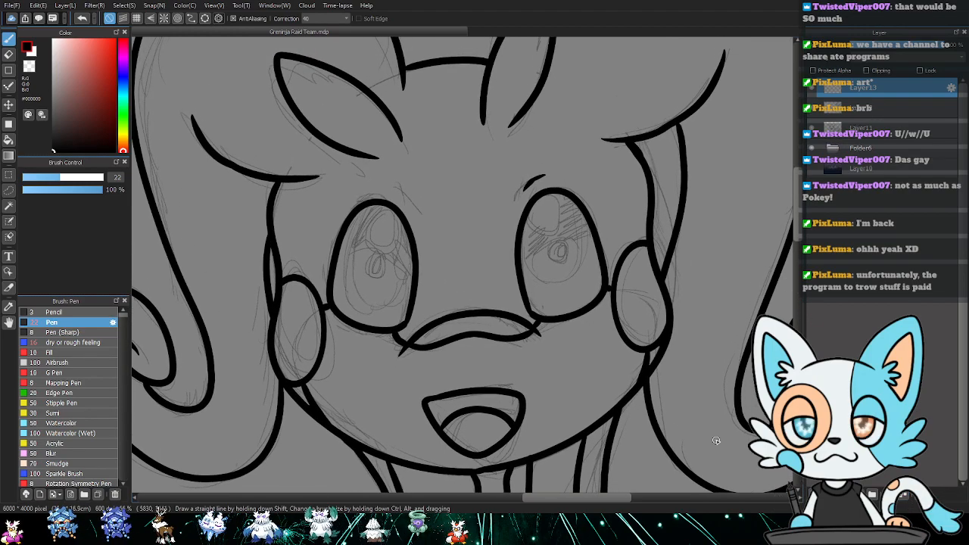
pyautogui.press('u')
pyautogui.moveTo(509, 192); pyautogui.dragTo(587, 284)
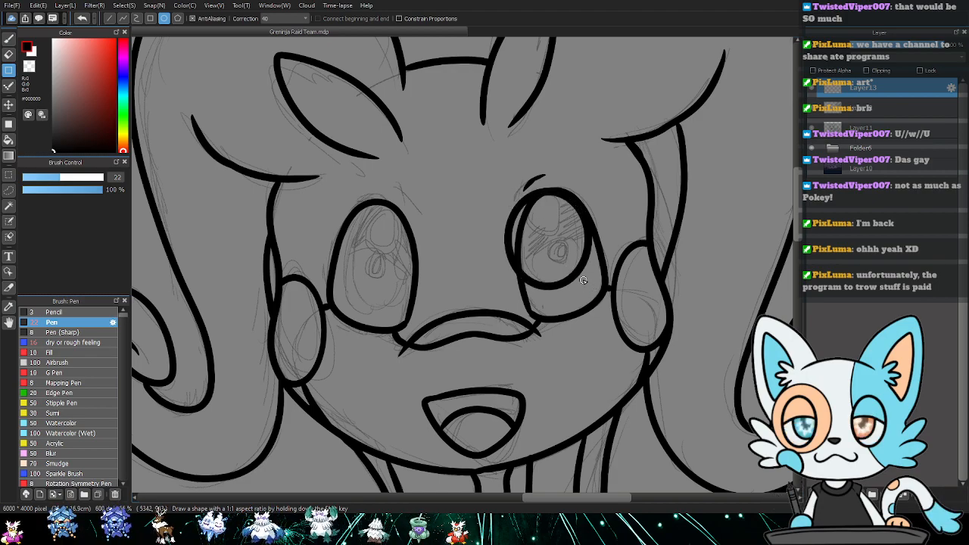
pyautogui.press('v')
pyautogui.moveTo(583, 280); pyautogui.dragTo(566, 269)
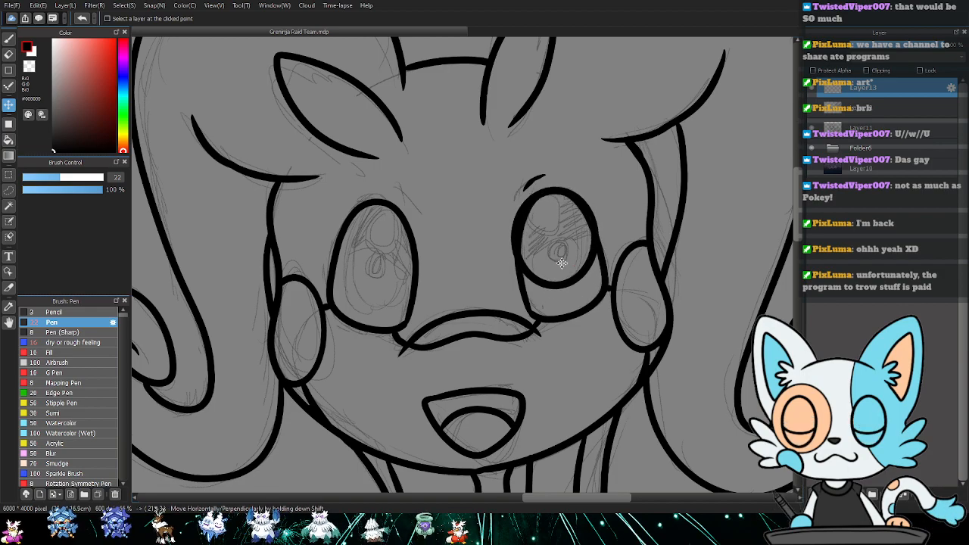
# - Transform the iris ellipse to be narrower and slightly tilted so it fits inside the right-hand eye outline
pyautogui.hotkey('ctrl', 't')
pyautogui.moveTo(601, 218); pyautogui.dragTo(586, 218)
pyautogui.moveTo(579, 291); pyautogui.dragTo(587, 288)
pyautogui.moveTo(556, 244); pyautogui.dragTo(580, 241)
pyautogui.press('Return')
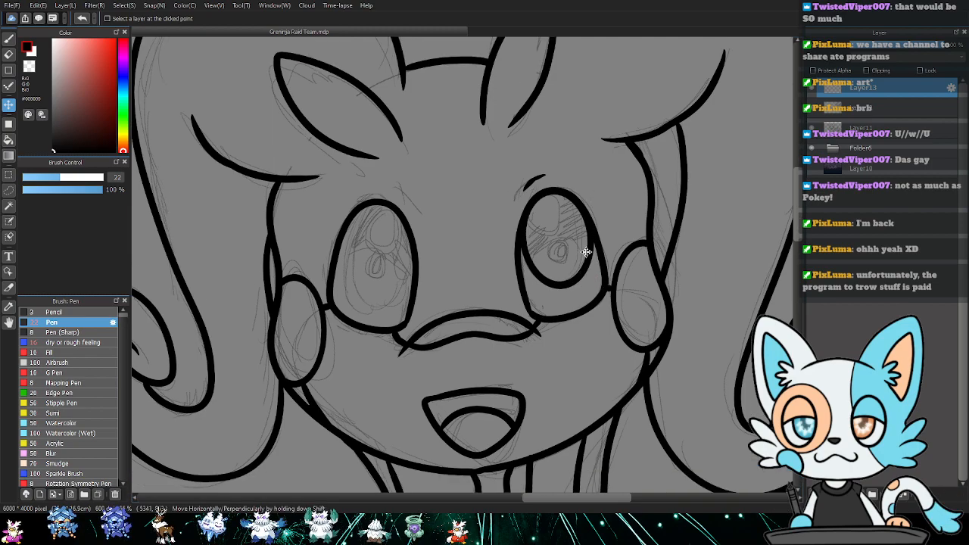
# - Duplicate the iris layer, place the copy over the left-hand eye and rotate it to match that eye's tilt
pyautogui.click(911, 503)
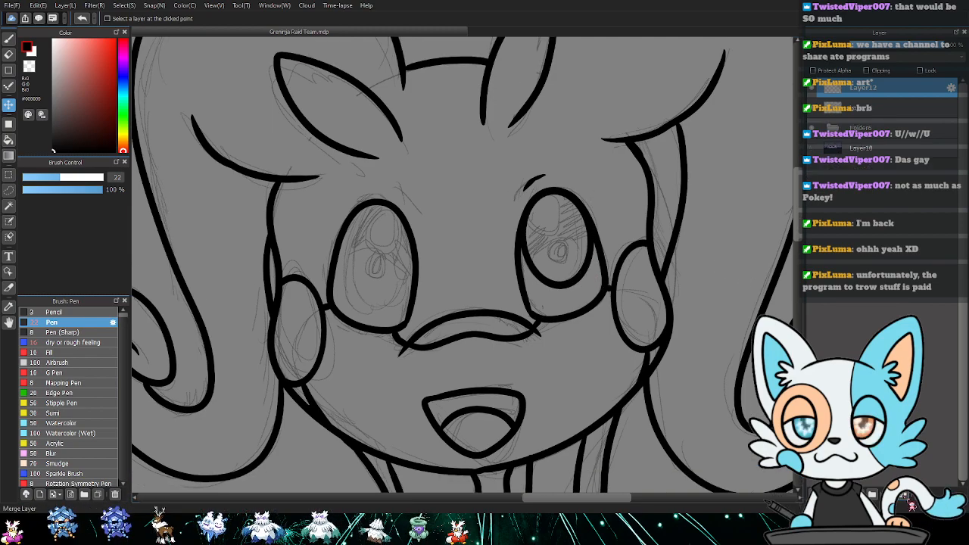
pyautogui.click(902, 505)
pyautogui.moveTo(430, 287); pyautogui.dragTo(378, 253)
pyautogui.hotkey('ctrl', 't')
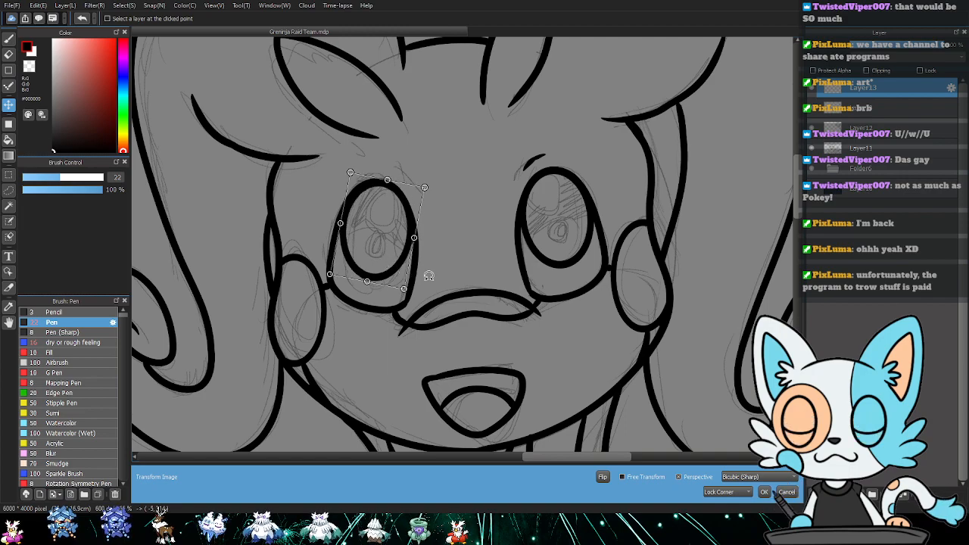
pyautogui.press('Return')
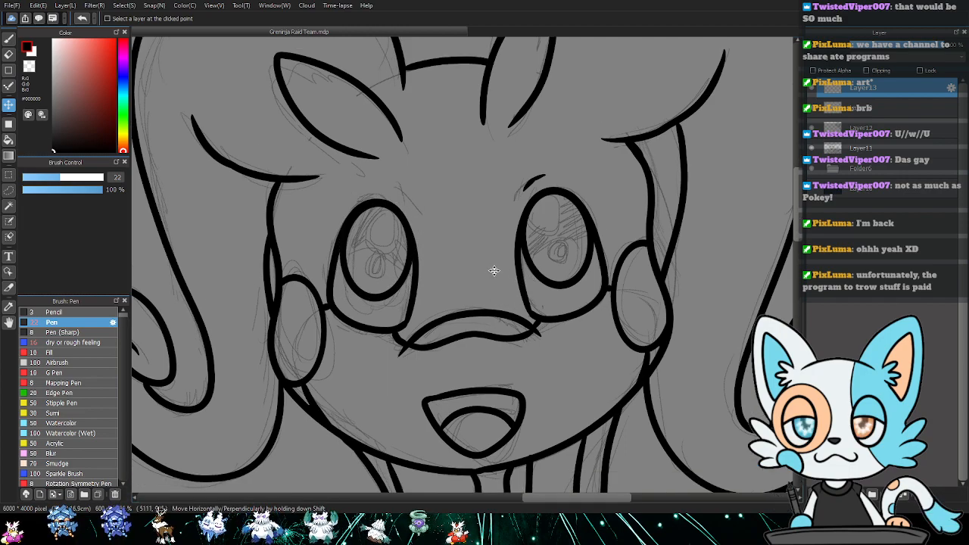
# - Ink a short eyebrow stroke above the left-hand eye with the Pen brush, replacing the first attempt
pyautogui.press('b')
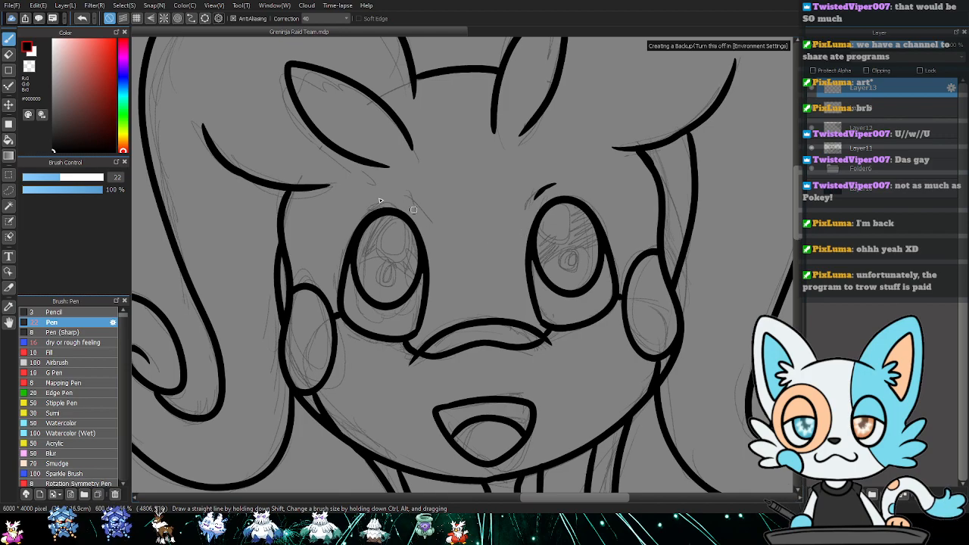
pyautogui.moveTo(382, 195); pyautogui.dragTo(395, 194)
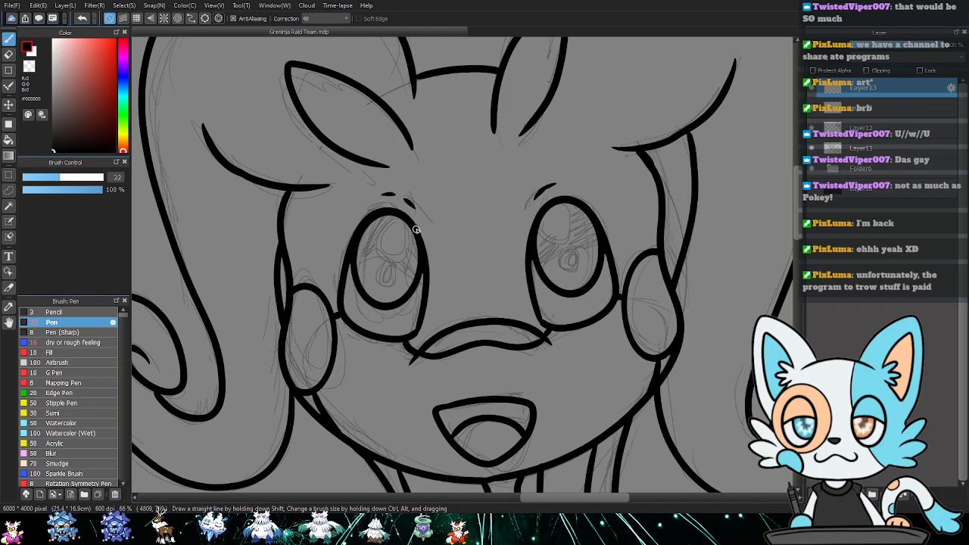
pyautogui.moveTo(387, 194); pyautogui.dragTo(401, 198)
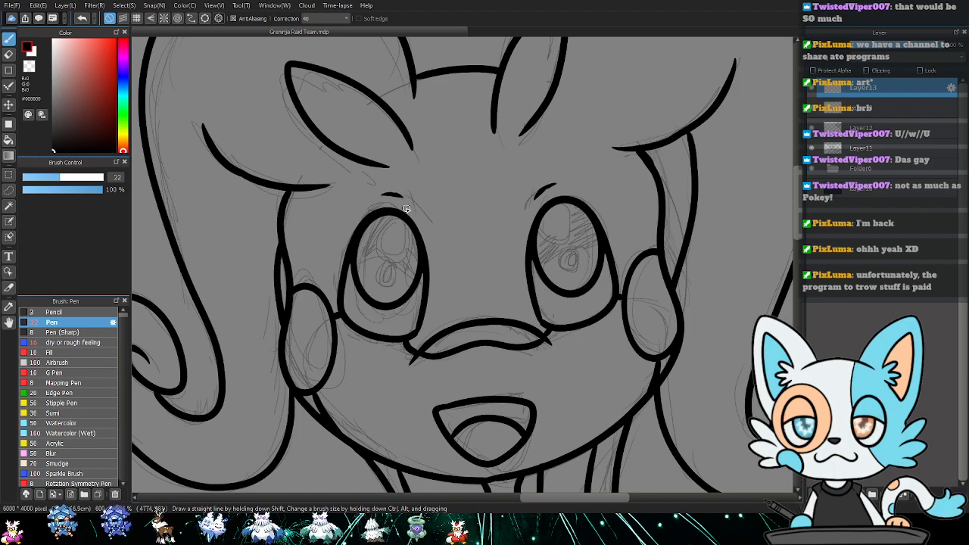
# - Merge both iris layers down into the line art on Layer12
pyautogui.scroll(-2, 443, 250)
pyautogui.moveTo(504, 130); pyautogui.dragTo(496, 163)
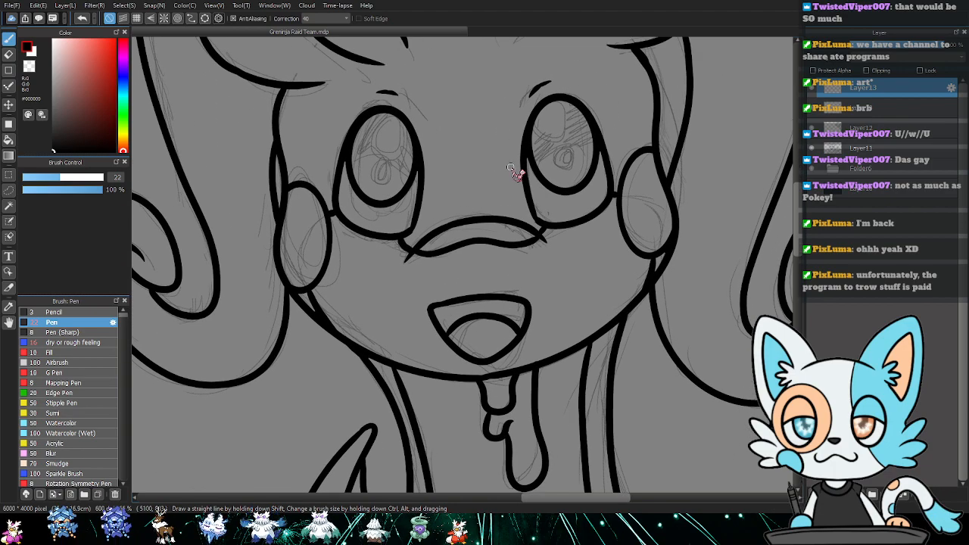
pyautogui.scroll(-3, 497, 162)
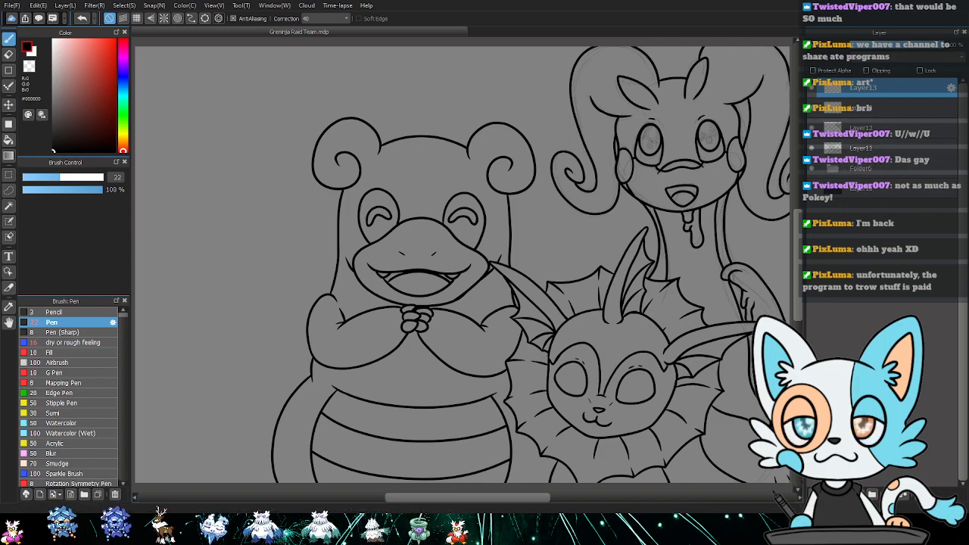
pyautogui.click(906, 496)
pyautogui.click(907, 499)
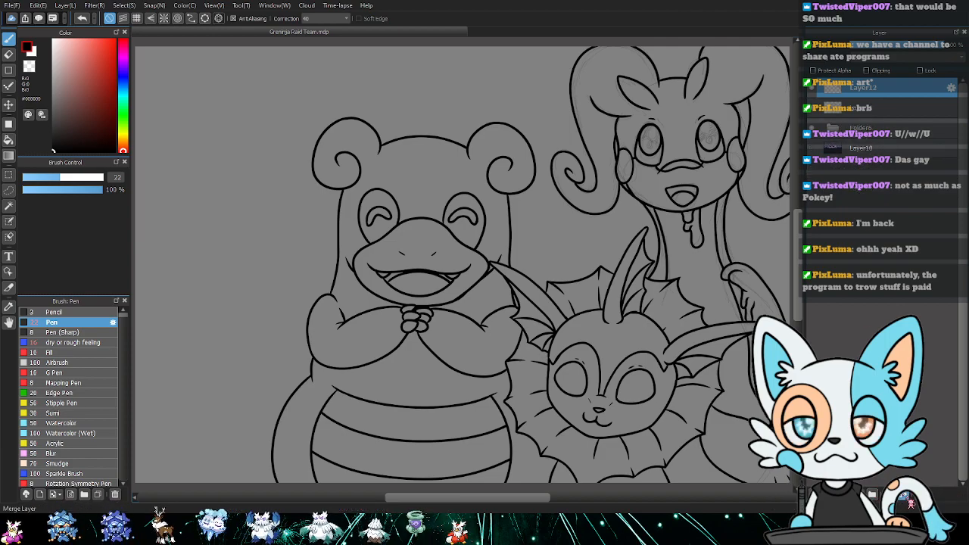
pyautogui.click(907, 499)
# - In Folder6, show the Layer3 sketch of the remaining characters and hide the open-mouthed character's sketch
pyautogui.click(812, 495)
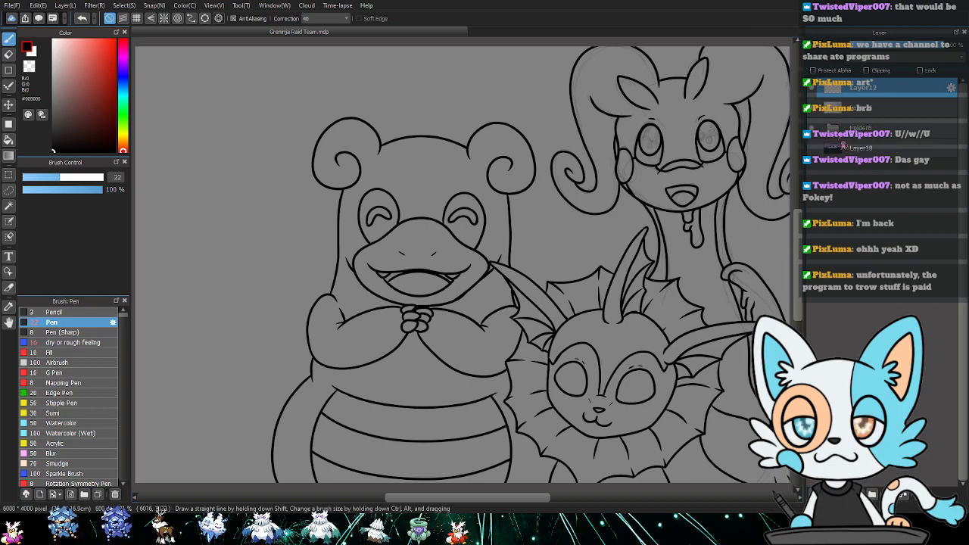
pyautogui.click(834, 128)
pyautogui.click(825, 171)
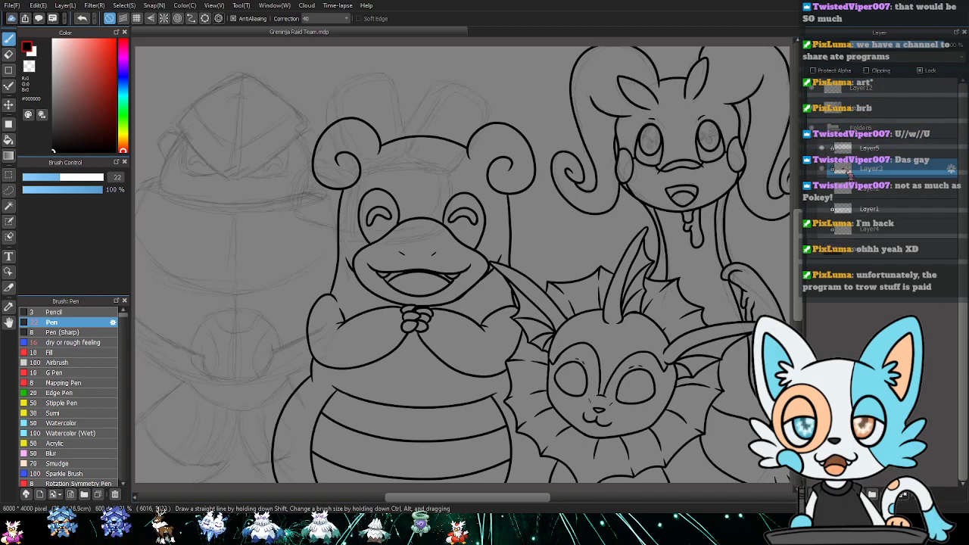
pyautogui.click(834, 131)
# - Add four new layers above Layer12, then select Layer12 again
pyautogui.click(863, 88)
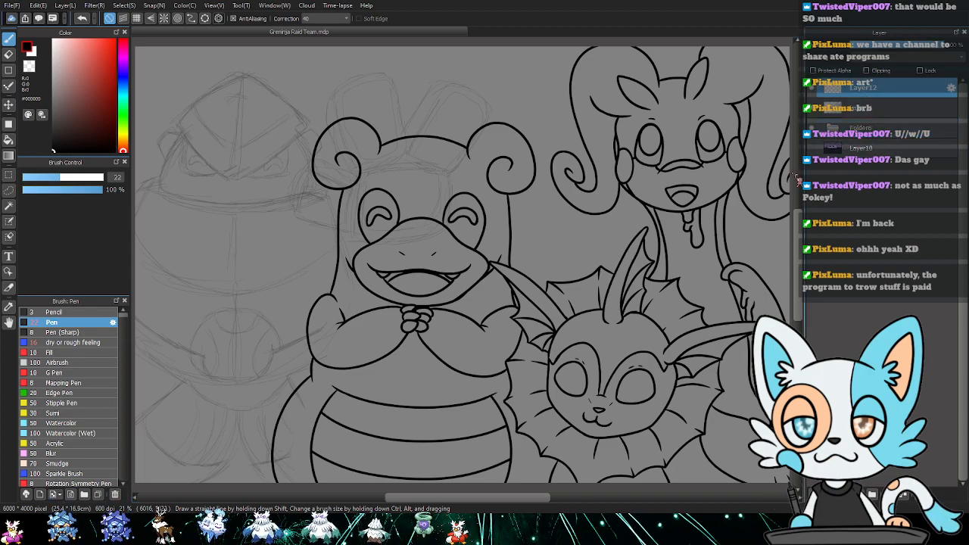
pyautogui.click(812, 494)
pyautogui.click(812, 494)
pyautogui.click(811, 494)
pyautogui.click(812, 494)
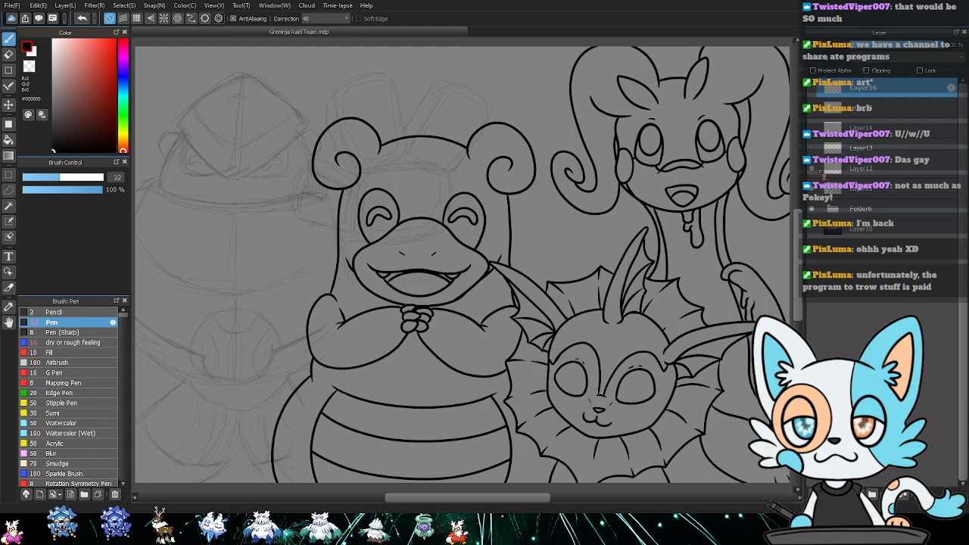
pyautogui.click(864, 173)
# - Ink the tall, rounded ear outline of the sketched character rising behind the smiling character's left curled ear on Layer12
pyautogui.moveTo(558, 215); pyautogui.dragTo(623, 220)
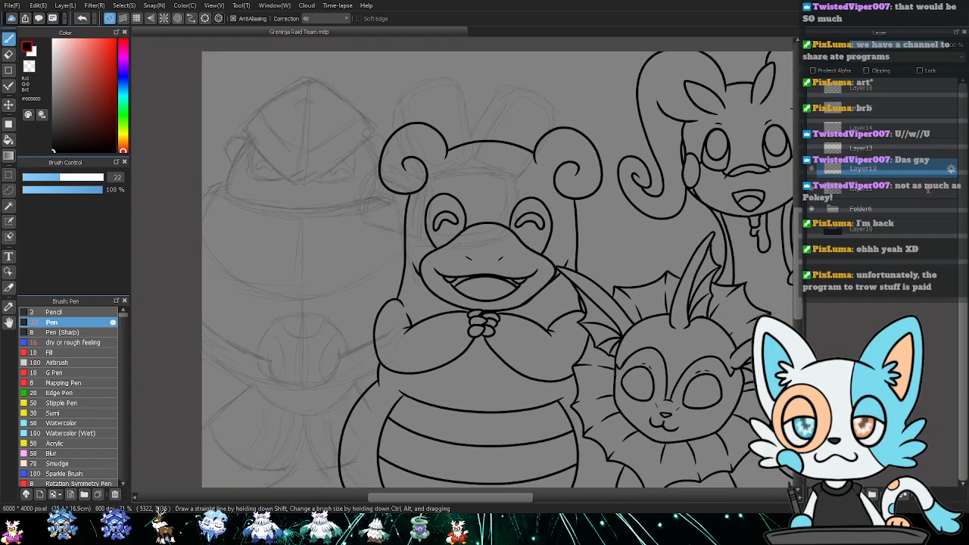
pyautogui.click(929, 191)
pyautogui.click(870, 171)
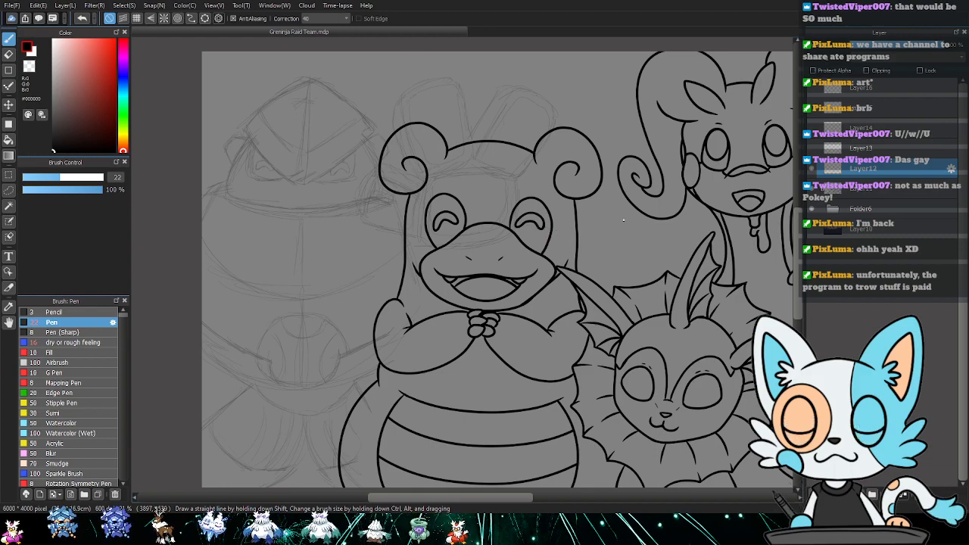
pyautogui.moveTo(484, 173); pyautogui.dragTo(571, 233)
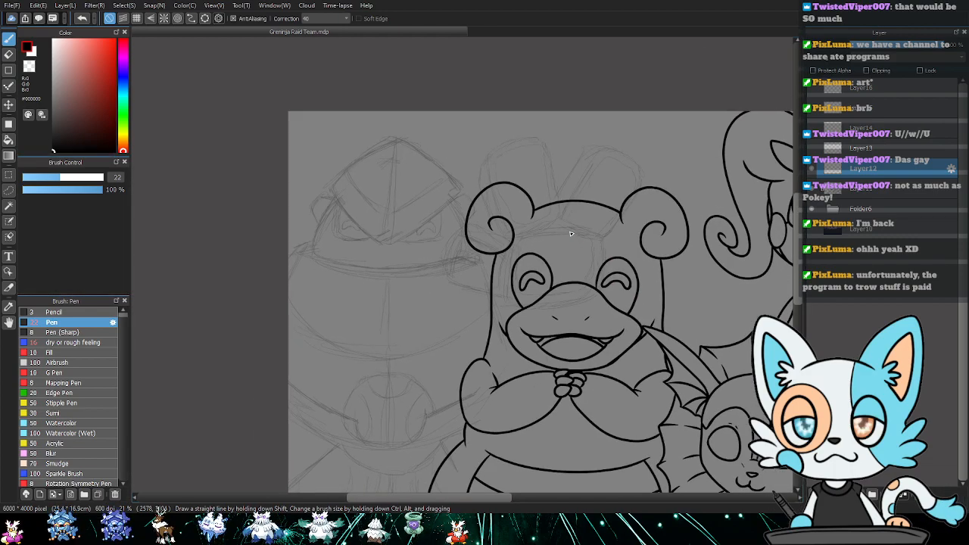
pyautogui.scroll(5, 506, 222)
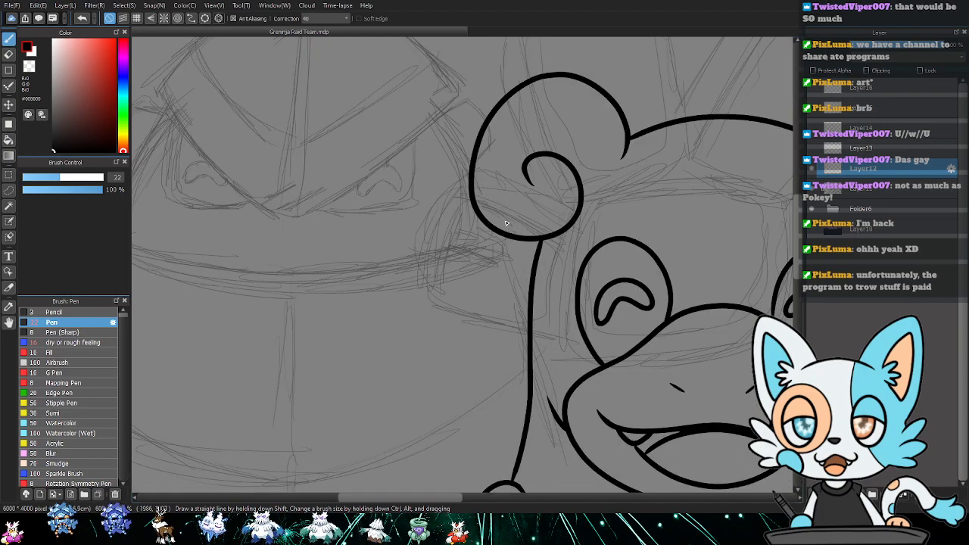
pyautogui.moveTo(571, 255); pyautogui.dragTo(507, 316)
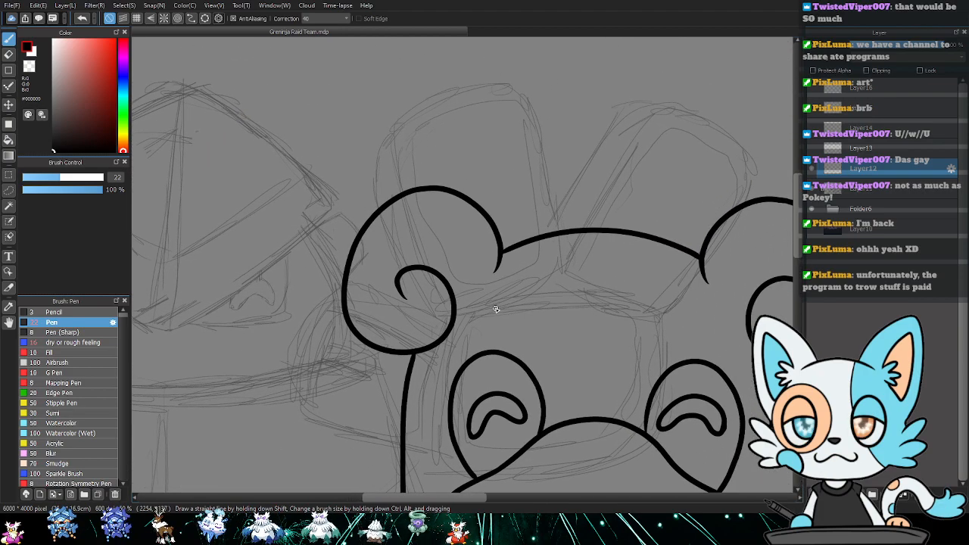
pyautogui.moveTo(402, 191); pyautogui.dragTo(398, 175)
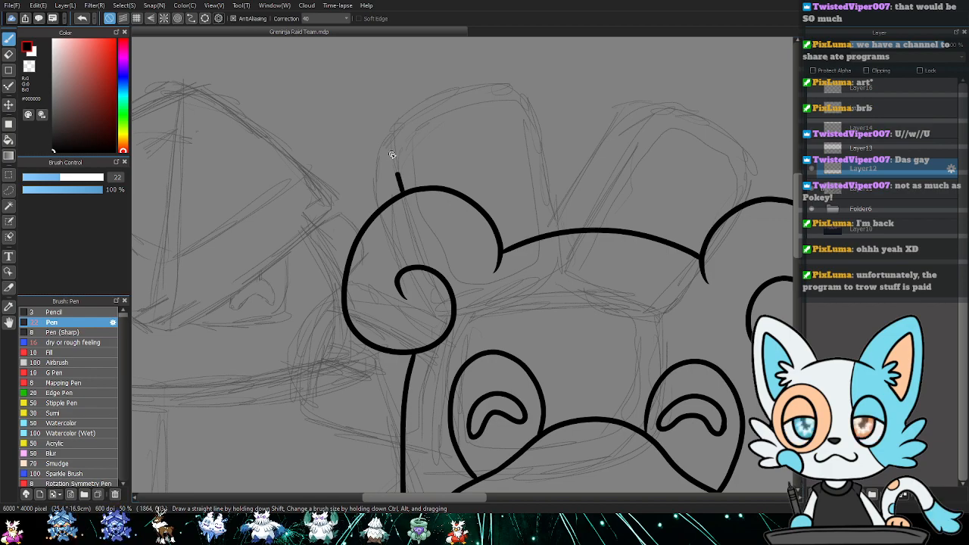
pyautogui.moveTo(397, 123)
pyautogui.mouseDown()
pyautogui.moveTo(455, 94)
pyautogui.moveTo(508, 88)
pyautogui.moveTo(525, 97)
pyautogui.moveTo(561, 231)
pyautogui.mouseUp()
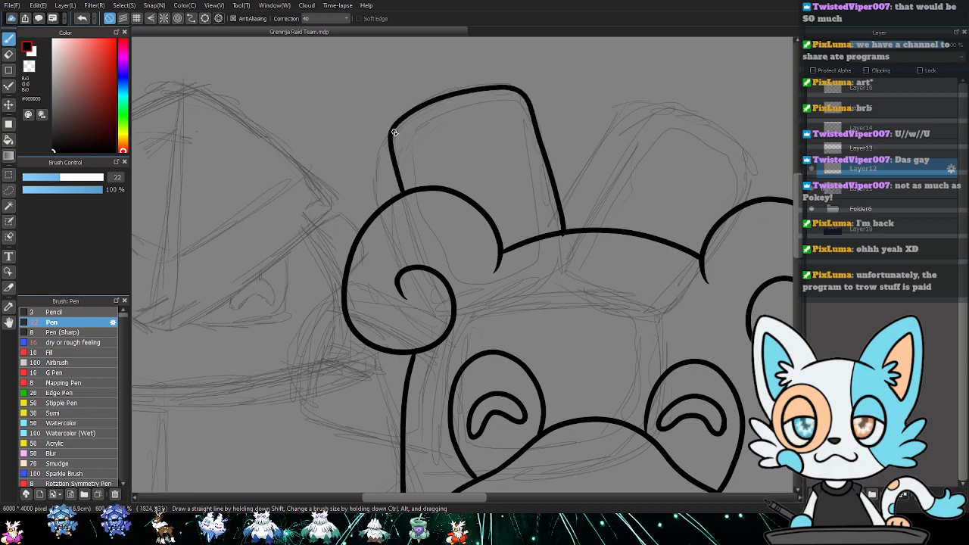
# - Ink the narrow outer side edge of the tall ear down to the curled ear, redoing it once and undoing a stray stroke
pyautogui.moveTo(391, 133)
pyautogui.mouseDown()
pyautogui.moveTo(371, 163)
pyautogui.moveTo(372, 225)
pyautogui.mouseUp()
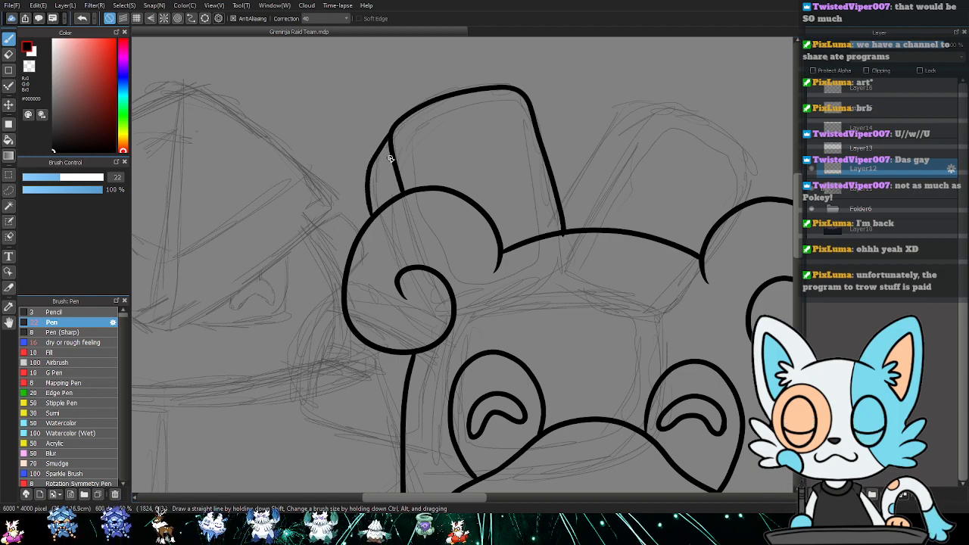
pyautogui.hotkey('ctrl', 'z')
pyautogui.moveTo(370, 188); pyautogui.dragTo(373, 211)
pyautogui.moveTo(415, 187)
pyautogui.mouseDown()
pyautogui.moveTo(407, 151)
pyautogui.moveTo(415, 124)
pyautogui.moveTo(457, 101)
pyautogui.moveTo(500, 97)
pyautogui.moveTo(521, 106)
pyautogui.moveTo(531, 193)
pyautogui.mouseUp()
pyautogui.hotkey('ctrl', 'z')
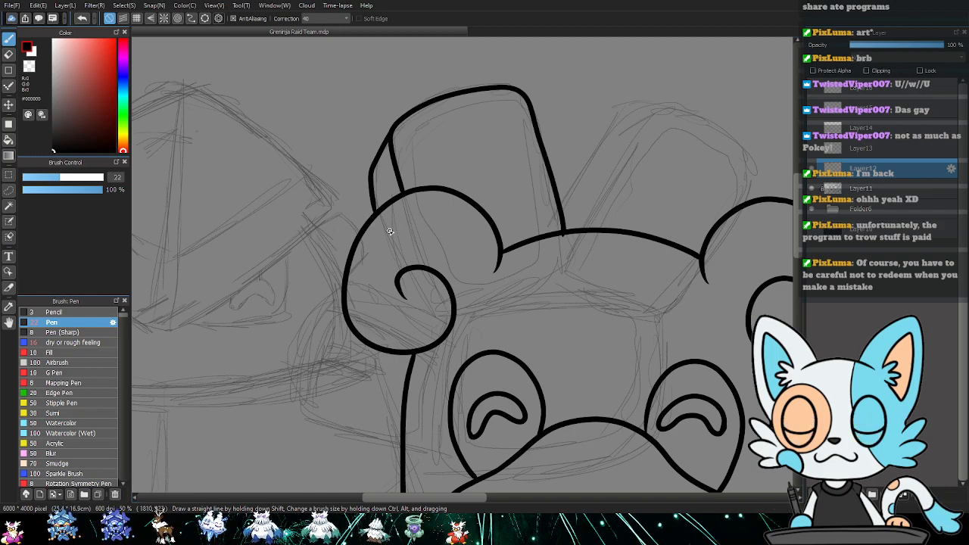
# - Ink an inner contour inside the tall ear behind the smiling character's left curl, parallel to its outline, undoing one stroke along the way
pyautogui.moveTo(414, 189)
pyautogui.mouseDown()
pyautogui.moveTo(403, 146)
pyautogui.moveTo(410, 161)
pyautogui.moveTo(409, 130)
pyautogui.moveTo(423, 122)
pyautogui.moveTo(505, 99)
pyautogui.moveTo(517, 104)
pyautogui.moveTo(524, 128)
pyautogui.mouseUp()
pyautogui.hotkey('ctrl', 'z')
pyautogui.moveTo(538, 177); pyautogui.dragTo(567, 235)
pyautogui.press('e')
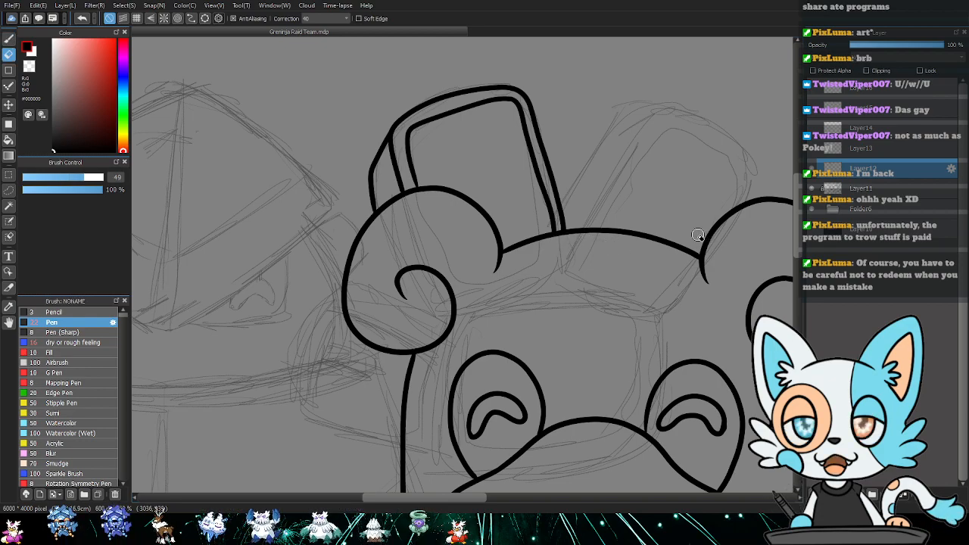
# - Ink the second tall ear behind the right curled ear, redoing its outline once and adding the narrow side edge facing the first ear
pyautogui.moveTo(669, 219); pyautogui.dragTo(558, 240)
pyautogui.press('b')
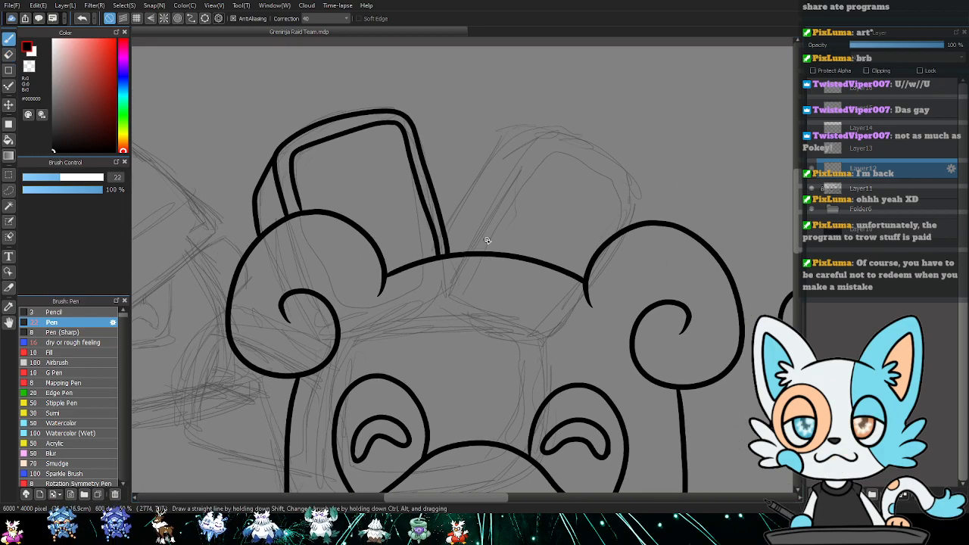
pyautogui.moveTo(468, 253)
pyautogui.mouseDown()
pyautogui.moveTo(521, 166)
pyautogui.moveTo(554, 135)
pyautogui.moveTo(578, 138)
pyautogui.moveTo(636, 177)
pyautogui.moveTo(639, 192)
pyautogui.moveTo(599, 246)
pyautogui.mouseUp()
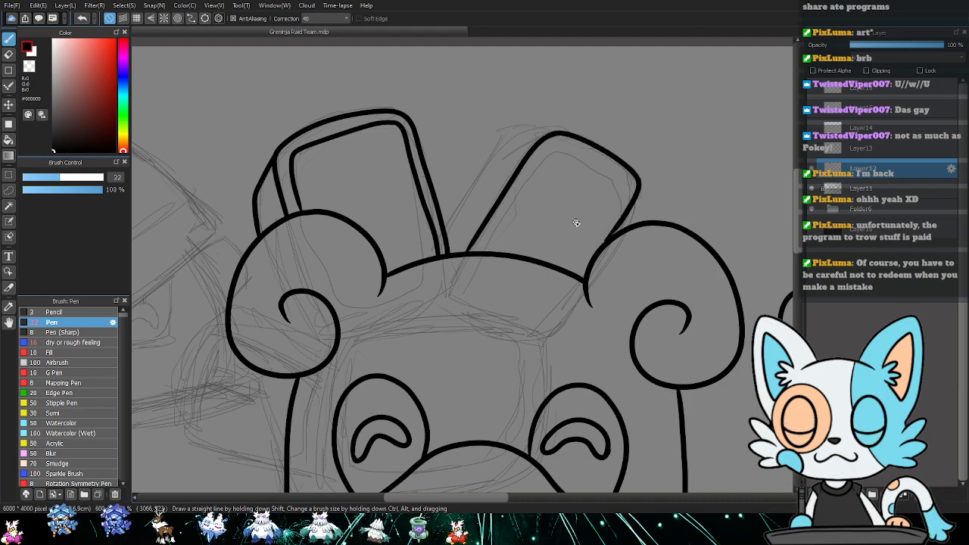
pyautogui.hotkey('ctrl', 'z')
pyautogui.moveTo(467, 253)
pyautogui.mouseDown()
pyautogui.moveTo(537, 152)
pyautogui.moveTo(571, 136)
pyautogui.moveTo(642, 180)
pyautogui.moveTo(615, 252)
pyautogui.mouseUp()
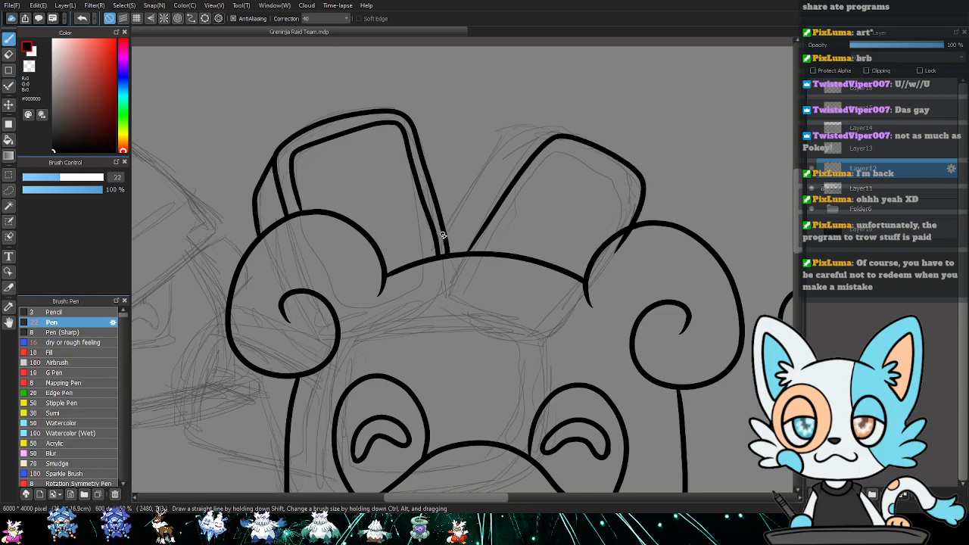
pyautogui.moveTo(448, 229)
pyautogui.mouseDown()
pyautogui.moveTo(494, 147)
pyautogui.moveTo(523, 130)
pyautogui.moveTo(569, 139)
pyautogui.mouseUp()
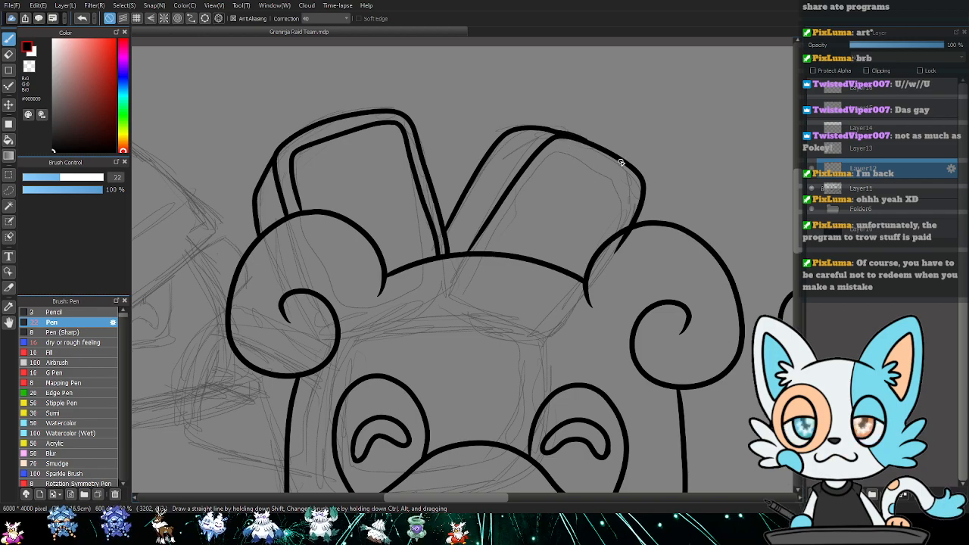
pyautogui.moveTo(551, 132)
pyautogui.mouseDown()
pyautogui.moveTo(608, 146)
pyautogui.moveTo(644, 183)
pyautogui.mouseUp()
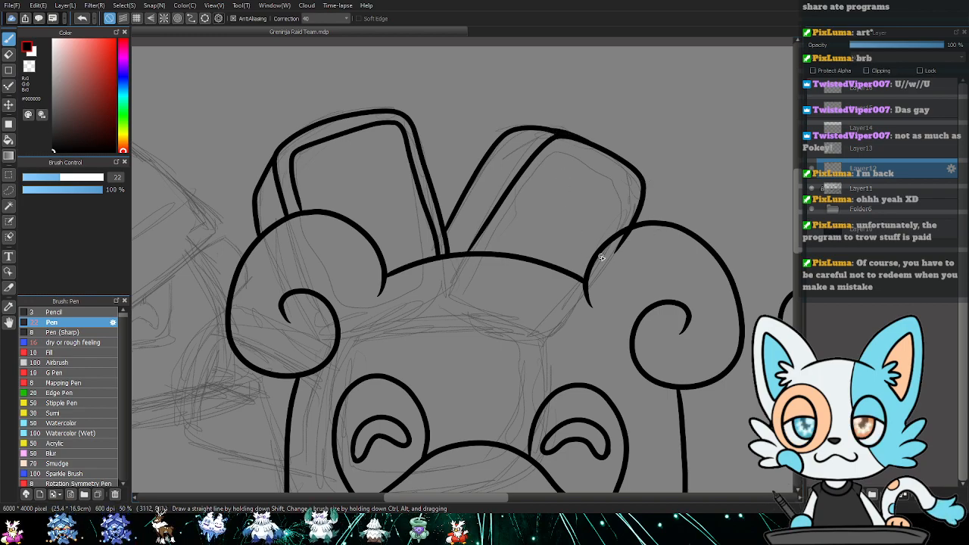
# - Ink an inner contour parallel to the second tall ear's outline, redoing it once, and erase the line overlapping the right curl
pyautogui.moveTo(497, 230)
pyautogui.mouseDown()
pyautogui.moveTo(546, 163)
pyautogui.moveTo(570, 151)
pyautogui.moveTo(634, 183)
pyautogui.moveTo(637, 196)
pyautogui.moveTo(606, 244)
pyautogui.mouseUp()
pyautogui.hotkey('ctrl', 'z')
pyautogui.moveTo(517, 204)
pyautogui.mouseDown()
pyautogui.moveTo(549, 160)
pyautogui.moveTo(603, 160)
pyautogui.moveTo(633, 183)
pyautogui.moveTo(635, 203)
pyautogui.moveTo(591, 271)
pyautogui.mouseUp()
pyautogui.press('e')
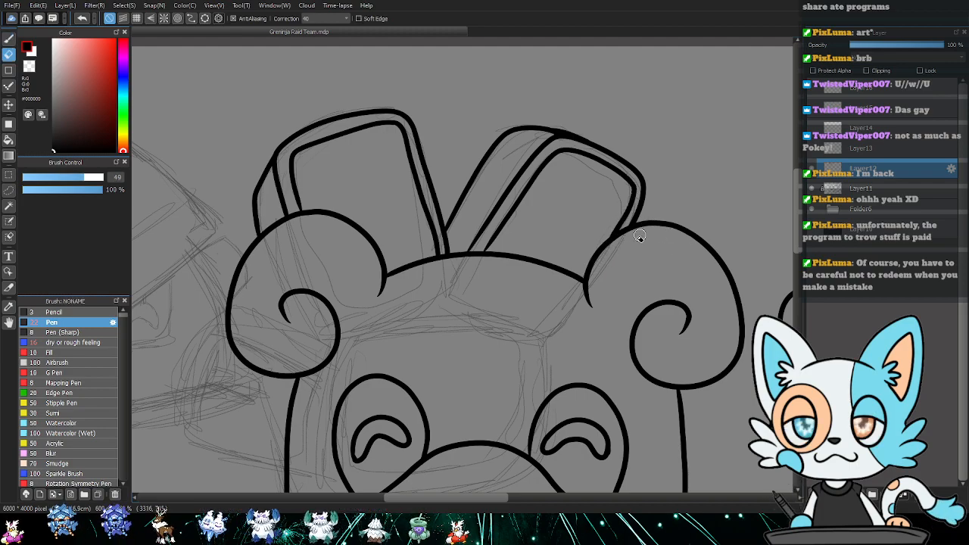
pyautogui.press('p')
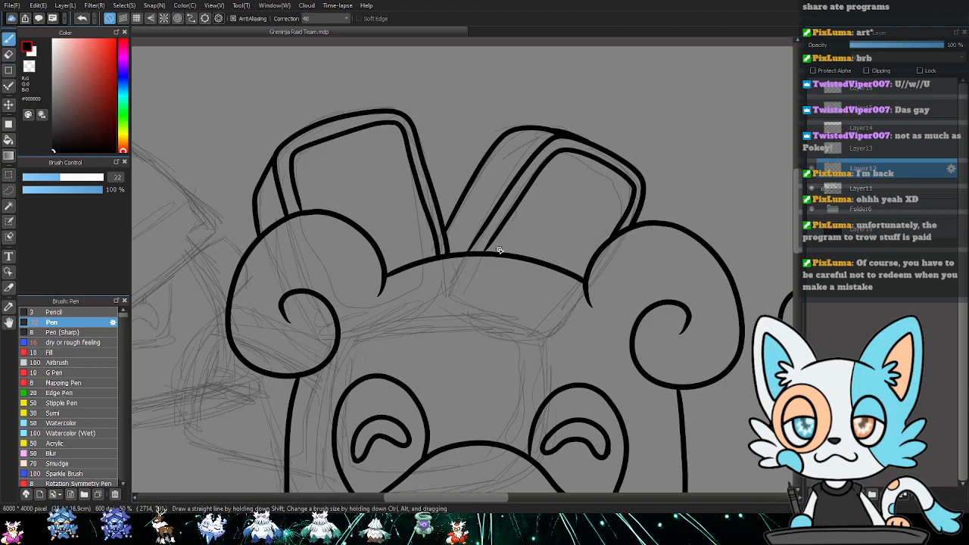
# - Add short broken accent strokes along the inner contour of the second tall ear, undoing one stray stroke
pyautogui.moveTo(499, 250); pyautogui.dragTo(508, 235)
pyautogui.hotkey('ctrl', 'z')
pyautogui.moveTo(562, 156); pyautogui.dragTo(622, 187)
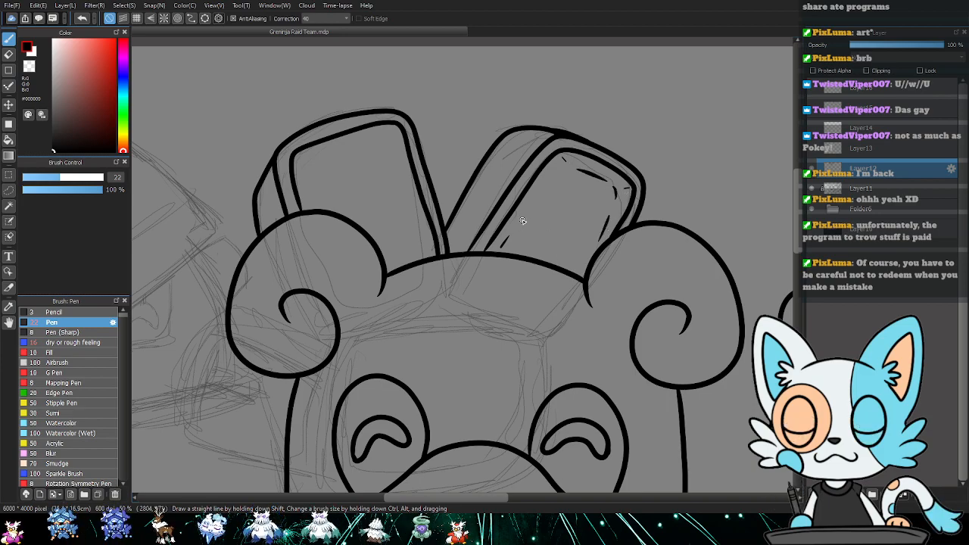
pyautogui.moveTo(530, 209); pyautogui.dragTo(565, 160)
# - Add matching short broken accent strokes along the inner contour of the first tall ear, redoing one stroke
pyautogui.moveTo(469, 198); pyautogui.dragTo(537, 203)
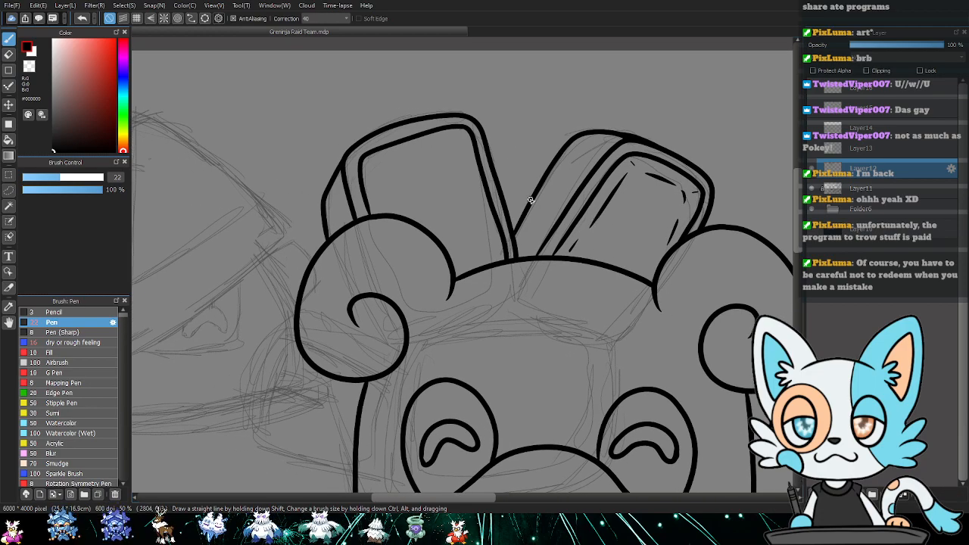
pyautogui.moveTo(458, 138); pyautogui.dragTo(461, 132)
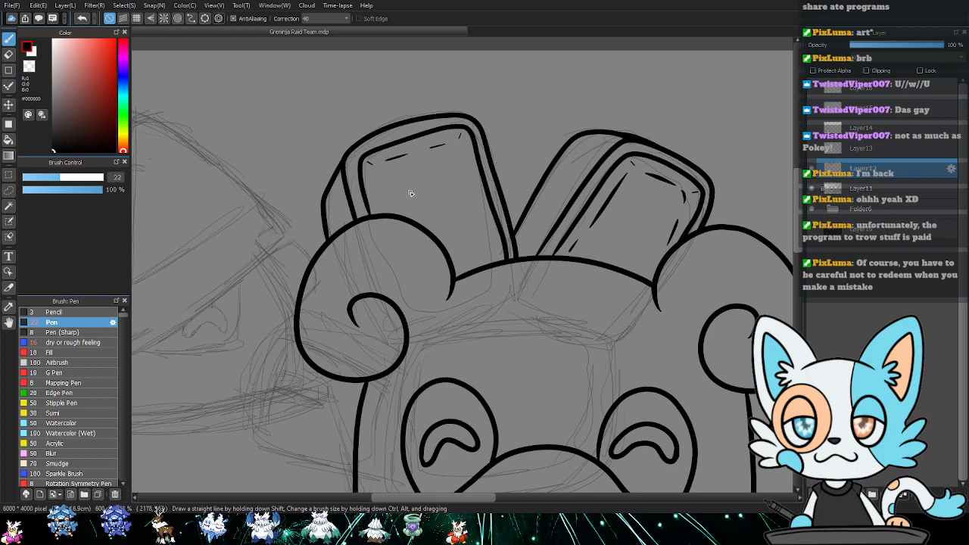
pyautogui.moveTo(376, 180)
pyautogui.mouseDown()
pyautogui.moveTo(411, 216)
pyautogui.moveTo(382, 207)
pyautogui.mouseUp()
pyautogui.hotkey('ctrl', 'z')
pyautogui.moveTo(463, 152); pyautogui.dragTo(489, 232)
# - On Layer13, ink the rounded diamond head crest of the sketched frowning character beside the smiling one, redoing a lower edge and cleaning the side corner
pyautogui.moveTo(402, 232)
pyautogui.mouseDown()
pyautogui.moveTo(513, 184)
pyautogui.moveTo(515, 173)
pyautogui.mouseUp()
pyautogui.moveTo(493, 214); pyautogui.dragTo(656, 212)
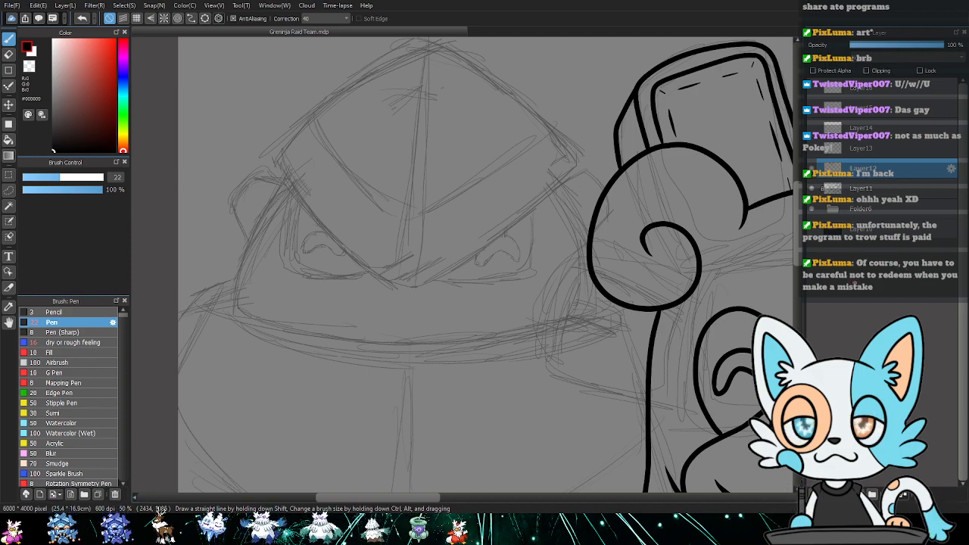
pyautogui.moveTo(640, 255); pyautogui.dragTo(591, 277)
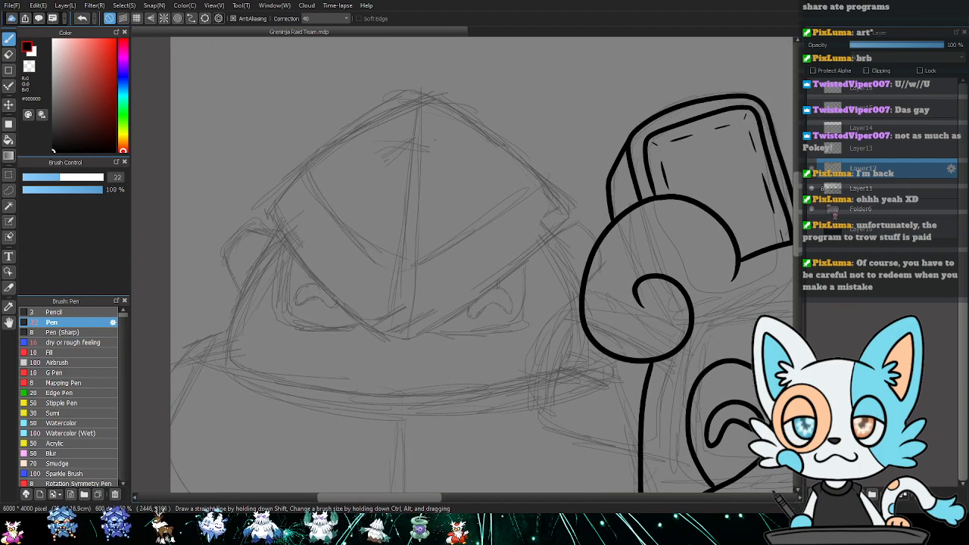
pyautogui.click(827, 151)
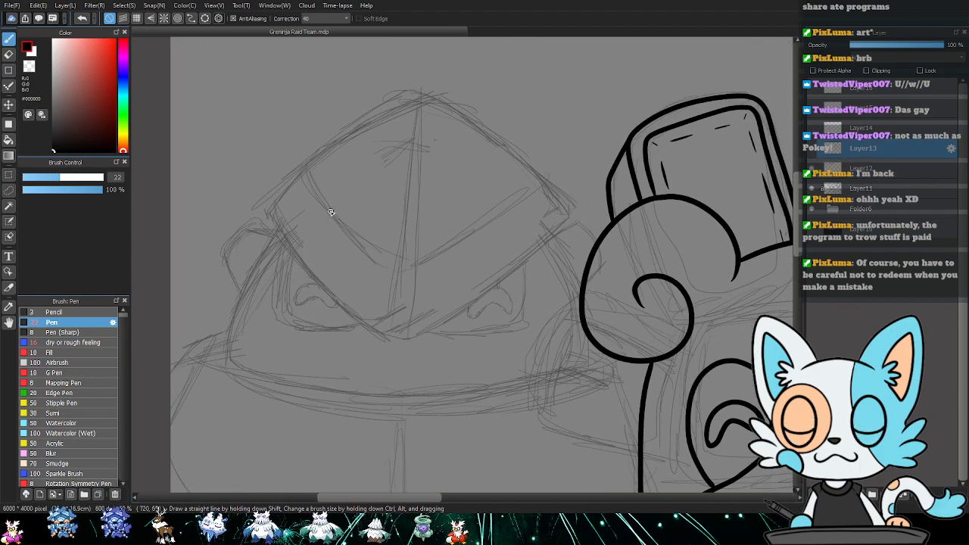
pyautogui.moveTo(268, 210)
pyautogui.mouseDown()
pyautogui.moveTo(316, 145)
pyautogui.moveTo(407, 97)
pyautogui.moveTo(474, 118)
pyautogui.moveTo(553, 187)
pyautogui.moveTo(565, 212)
pyautogui.mouseUp()
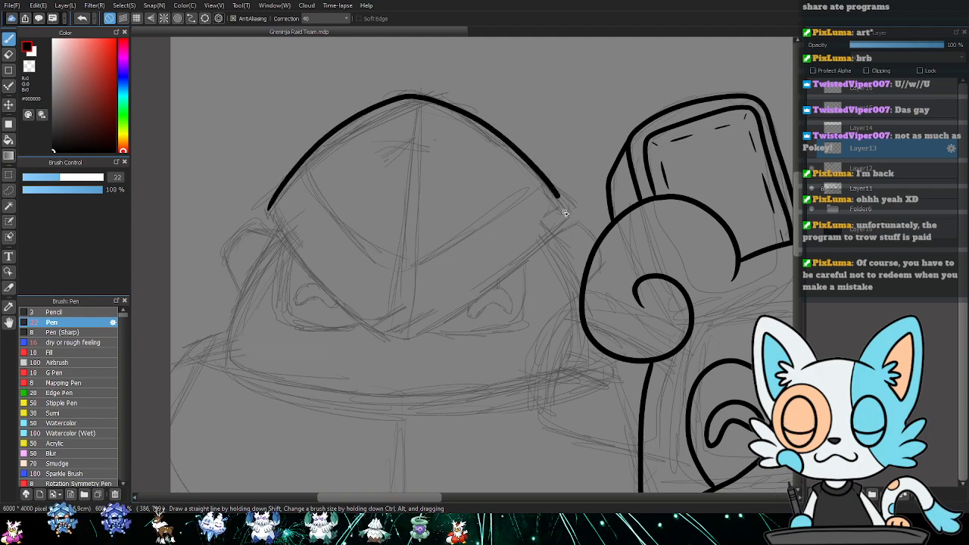
pyautogui.moveTo(271, 205)
pyautogui.mouseDown()
pyautogui.moveTo(317, 295)
pyautogui.moveTo(373, 330)
pyautogui.mouseUp()
pyautogui.hotkey('ctrl', 'z')
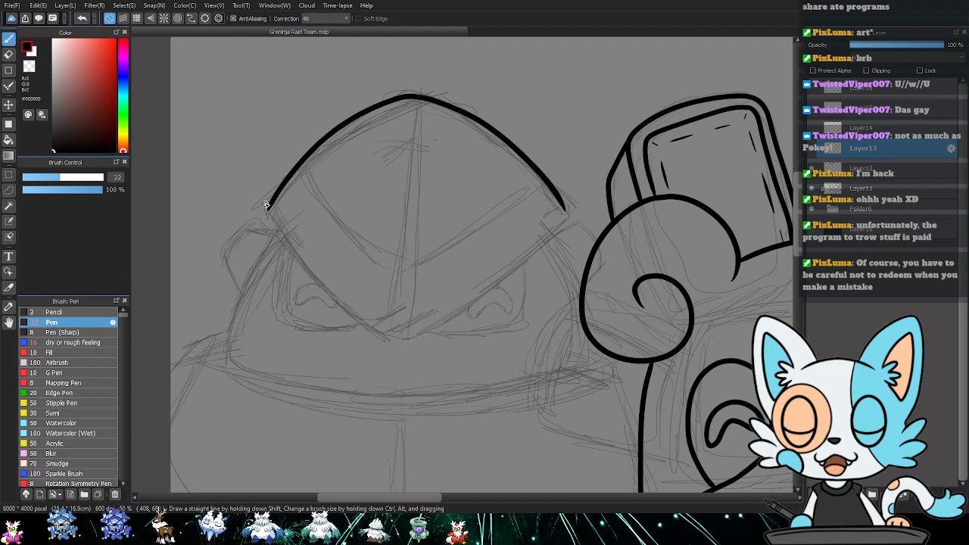
pyautogui.moveTo(273, 223)
pyautogui.mouseDown()
pyautogui.moveTo(345, 307)
pyautogui.moveTo(405, 344)
pyautogui.moveTo(557, 237)
pyautogui.moveTo(570, 217)
pyautogui.moveTo(562, 205)
pyautogui.moveTo(568, 230)
pyautogui.moveTo(564, 202)
pyautogui.moveTo(573, 230)
pyautogui.mouseUp()
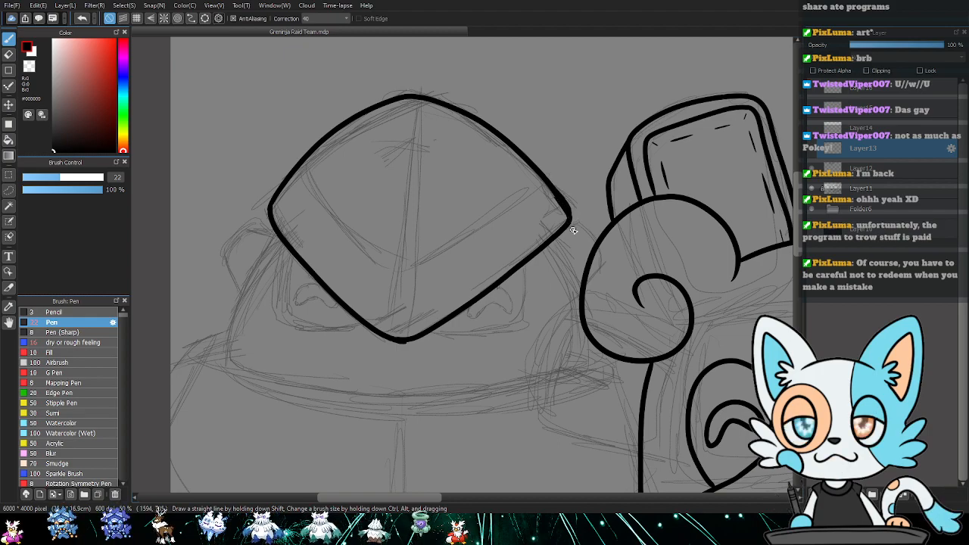
pyautogui.press('e')
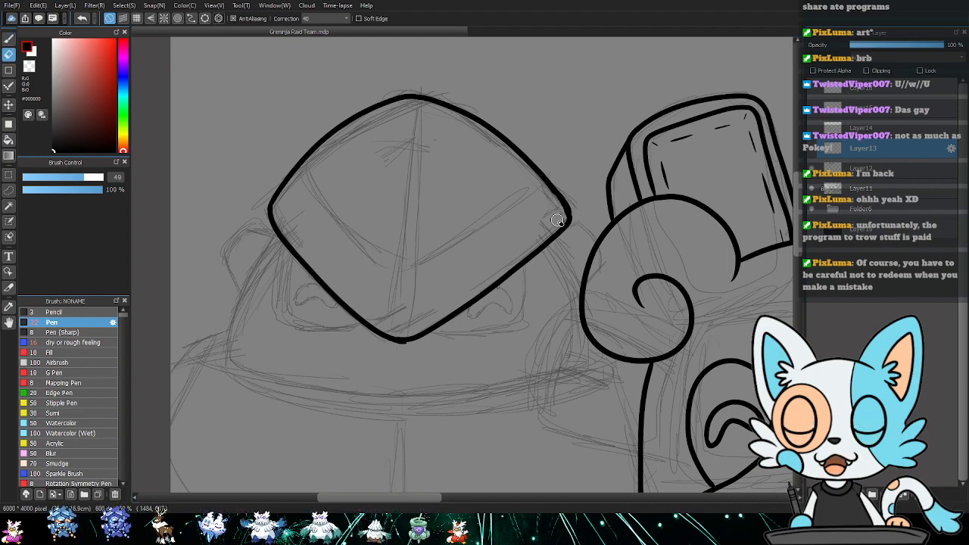
pyautogui.press('p')
pyautogui.moveTo(562, 205); pyautogui.dragTo(570, 236)
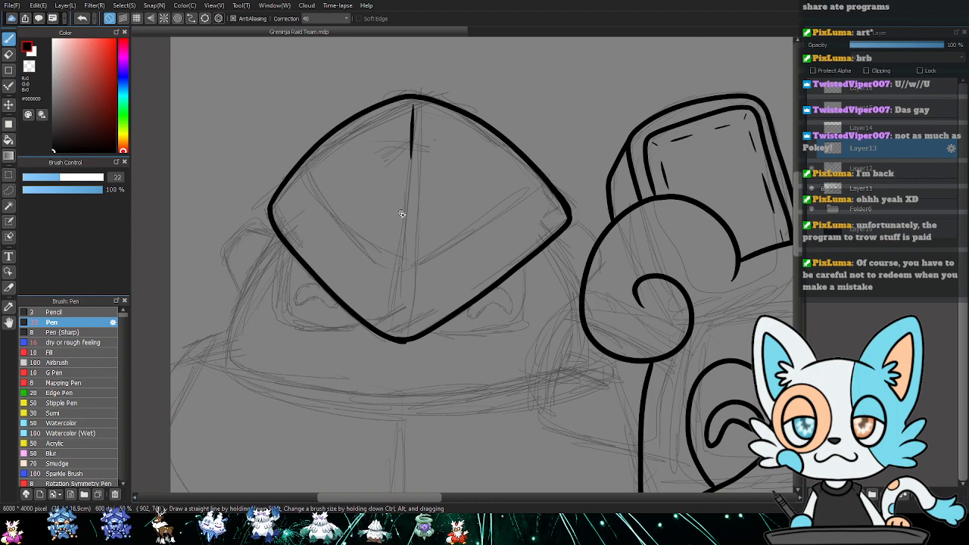
# - Ink the broken vertical centre line and the curved band line across the head crest, undoing one stroke
pyautogui.hotkey('ctrl', 'z')
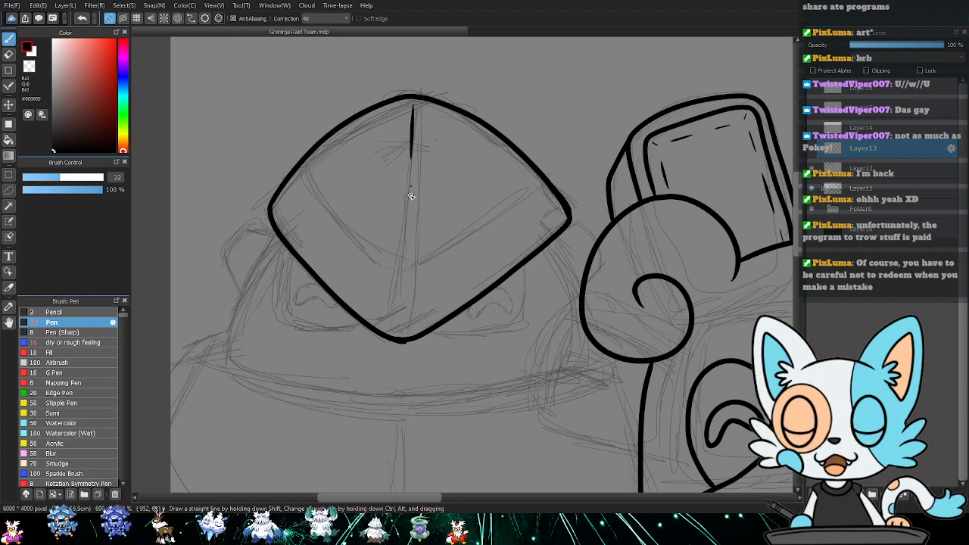
pyautogui.moveTo(407, 273); pyautogui.dragTo(404, 321)
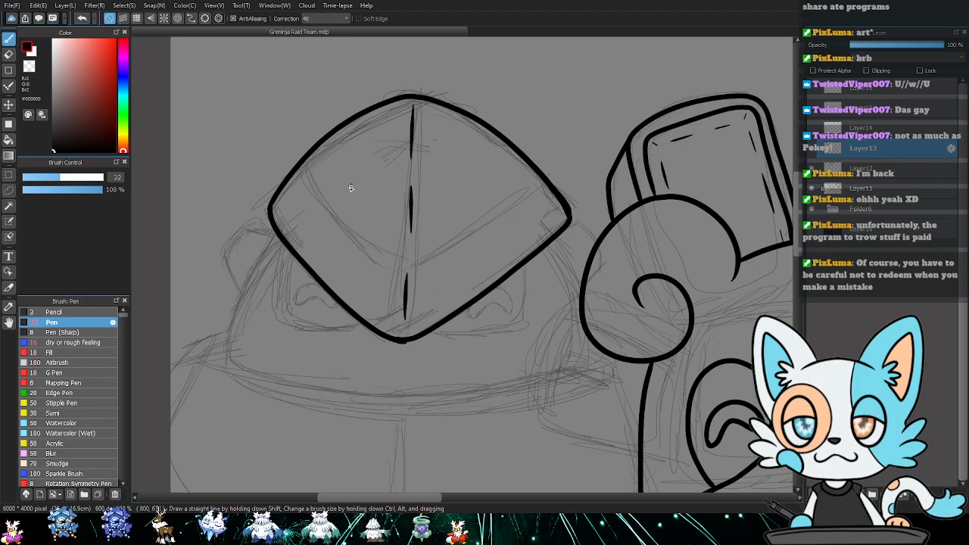
pyautogui.moveTo(299, 163)
pyautogui.mouseDown()
pyautogui.moveTo(311, 194)
pyautogui.moveTo(392, 263)
pyautogui.moveTo(417, 264)
pyautogui.moveTo(460, 243)
pyautogui.moveTo(541, 177)
pyautogui.mouseUp()
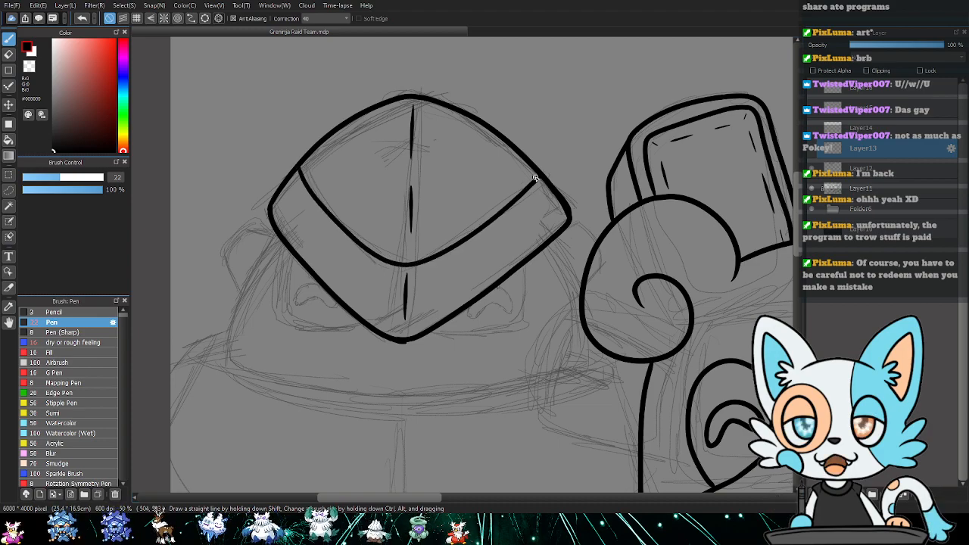
# - Ink the blocky shape protruding behind the smiling character's left curl, erase its lines crossing that face, and add a short upper side edge
pyautogui.moveTo(467, 303)
pyautogui.mouseDown()
pyautogui.moveTo(473, 223)
pyautogui.moveTo(437, 202)
pyautogui.mouseUp()
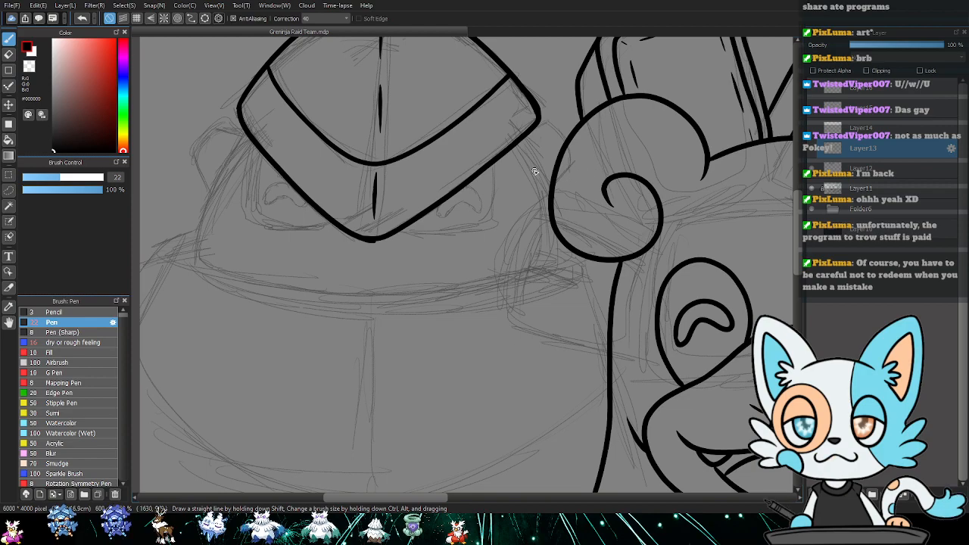
pyautogui.moveTo(562, 241); pyautogui.dragTo(491, 203)
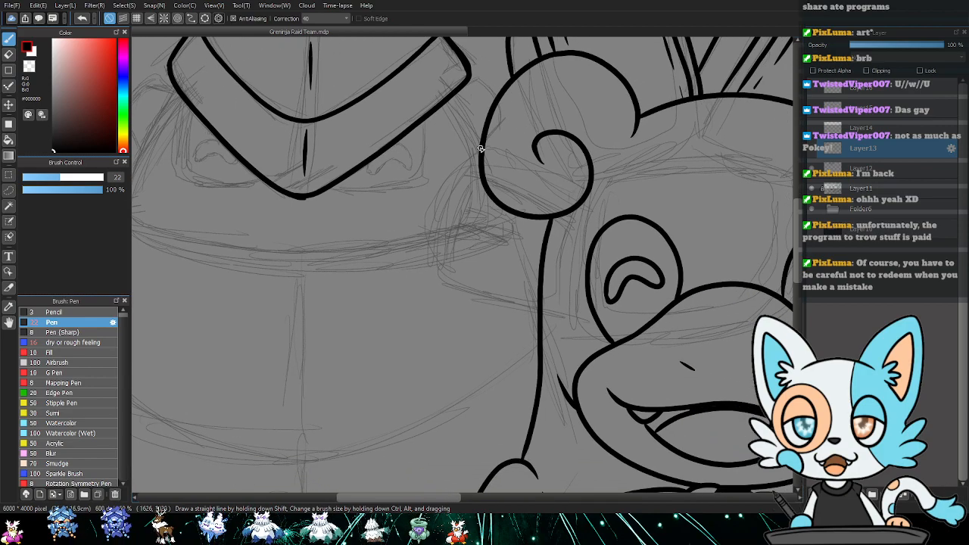
pyautogui.moveTo(477, 167)
pyautogui.mouseDown()
pyautogui.moveTo(454, 165)
pyautogui.moveTo(432, 244)
pyautogui.mouseUp()
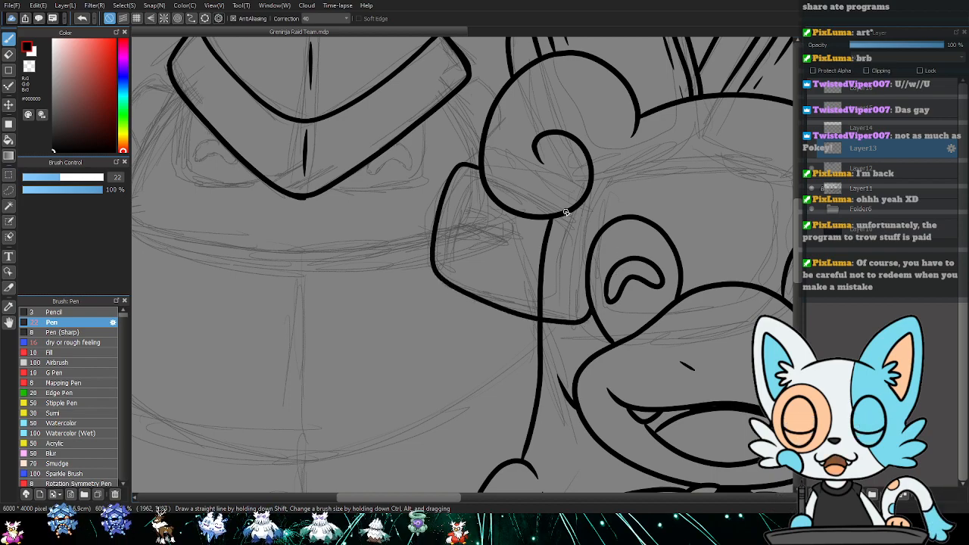
pyautogui.press('e')
pyautogui.moveTo(539, 322)
pyautogui.mouseDown()
pyautogui.moveTo(582, 320)
pyautogui.moveTo(600, 300)
pyautogui.mouseUp()
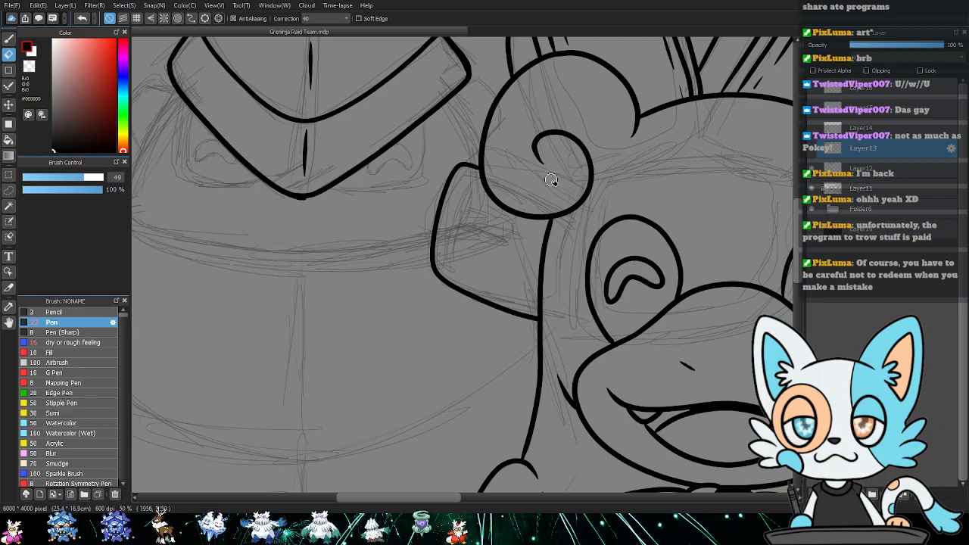
pyautogui.press('p')
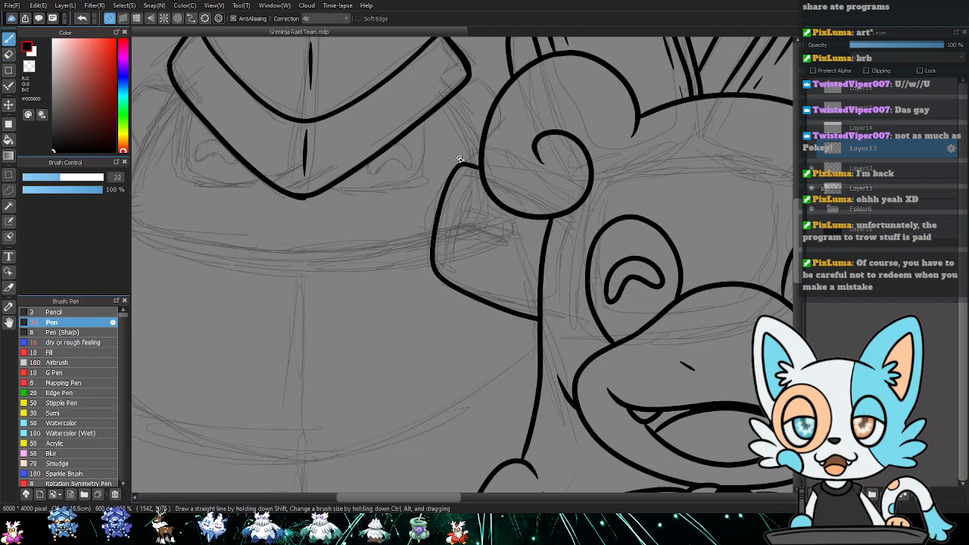
pyautogui.moveTo(461, 164); pyautogui.dragTo(482, 151)
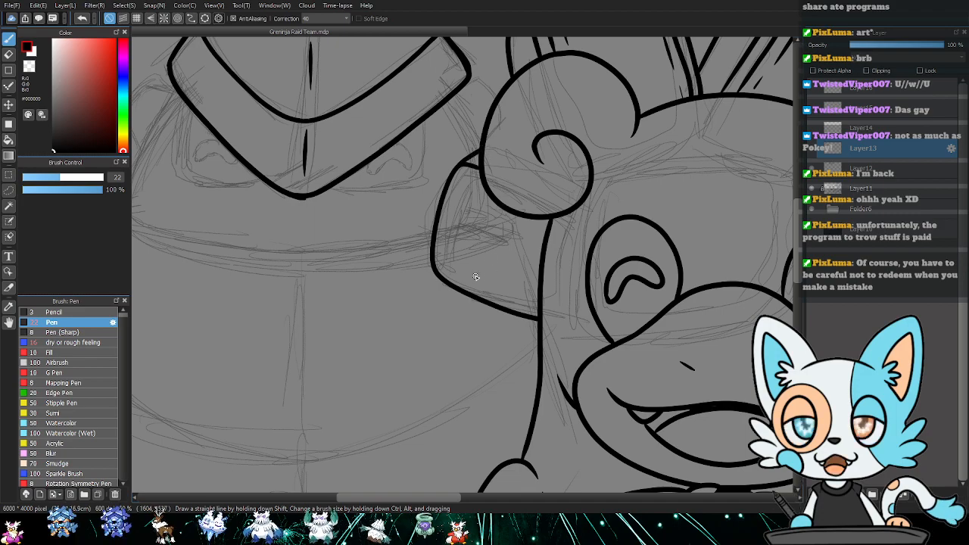
# - Ink an inner contour inside the blocky shape beneath the left curl and add short broken accent strokes along it
pyautogui.moveTo(445, 267)
pyautogui.mouseDown()
pyautogui.moveTo(451, 221)
pyautogui.moveTo(466, 182)
pyautogui.moveTo(478, 177)
pyautogui.mouseUp()
pyautogui.moveTo(444, 267); pyautogui.dragTo(539, 306)
pyautogui.moveTo(447, 269); pyautogui.dragTo(455, 264)
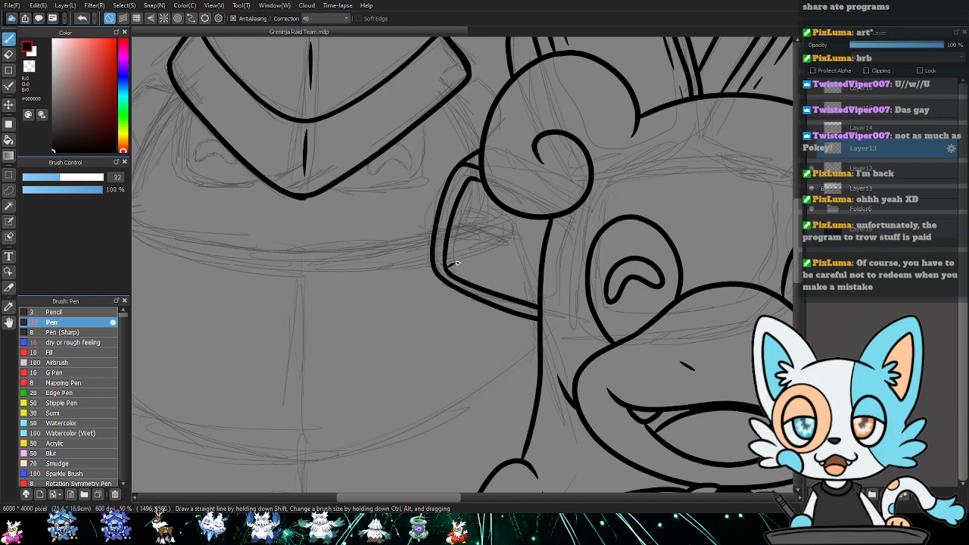
pyautogui.moveTo(470, 184)
pyautogui.mouseDown()
pyautogui.moveTo(458, 242)
pyautogui.moveTo(474, 288)
pyautogui.moveTo(532, 292)
pyautogui.mouseUp()
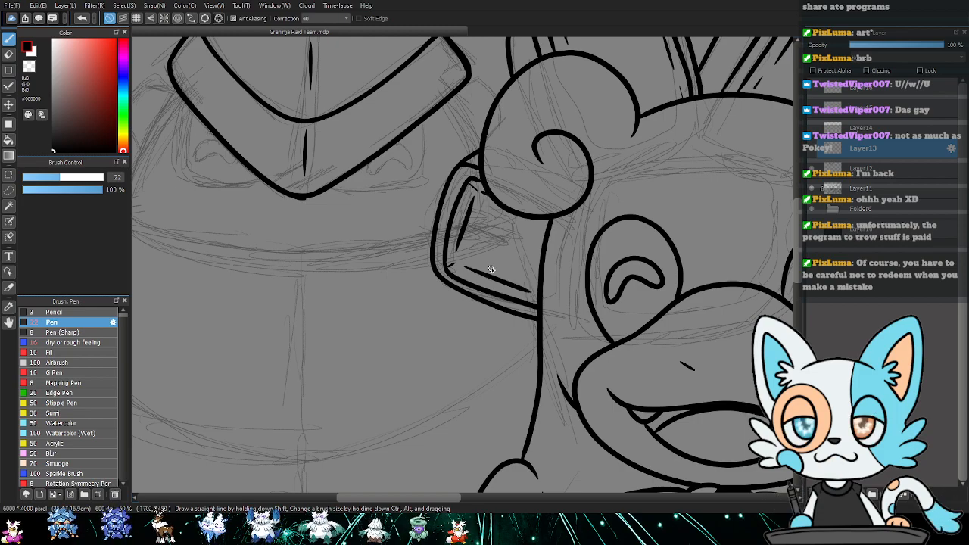
# - Ink the frowning character's face sides and curved lower jaw below the crest, plus the small rounded bump between crest and curl
pyautogui.moveTo(511, 264); pyautogui.dragTo(608, 242)
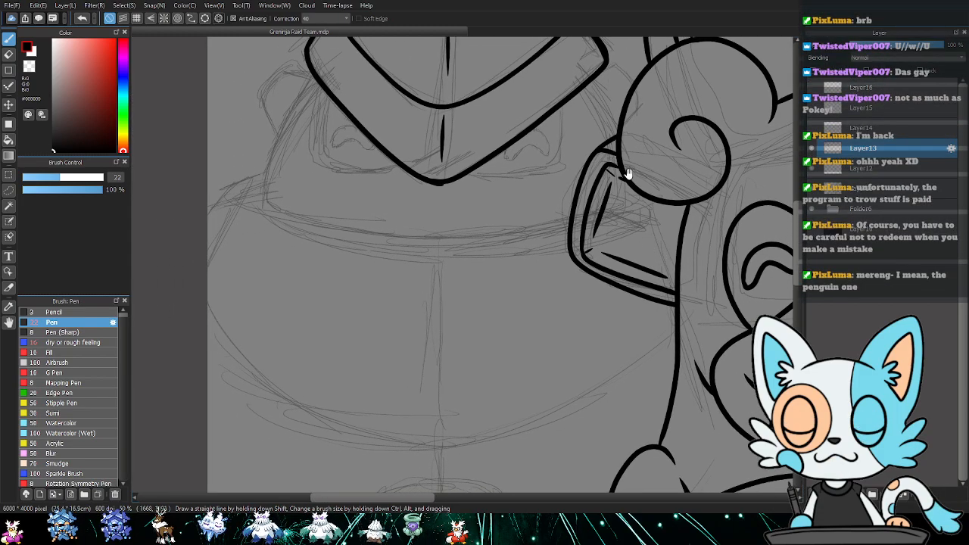
pyautogui.moveTo(627, 173)
pyautogui.mouseDown()
pyautogui.moveTo(604, 253)
pyautogui.moveTo(610, 244)
pyautogui.mouseUp()
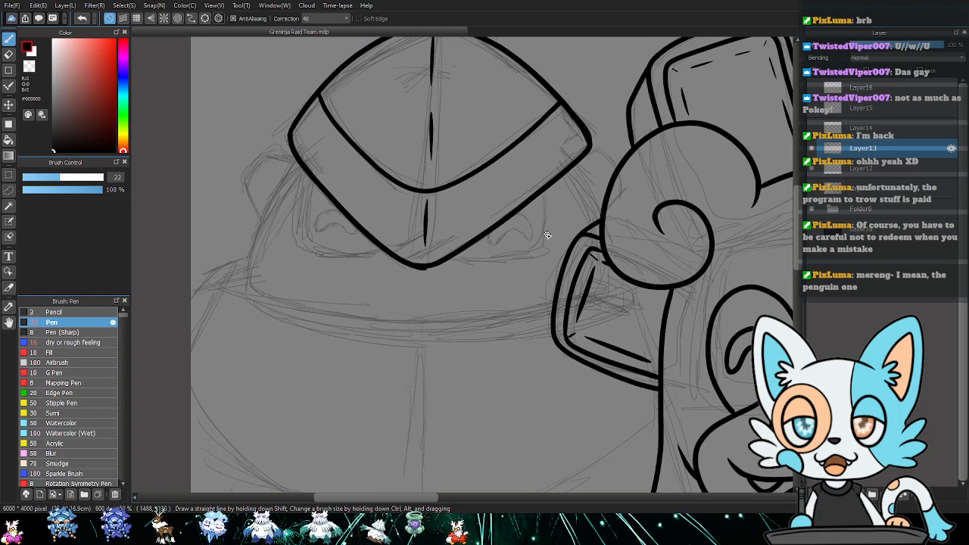
pyautogui.moveTo(571, 170); pyautogui.dragTo(596, 201)
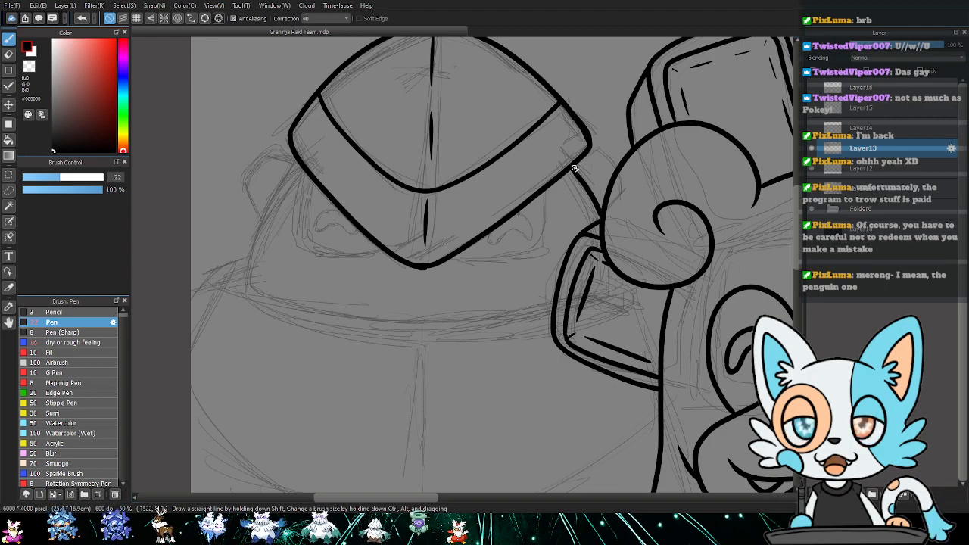
pyautogui.moveTo(573, 167)
pyautogui.mouseDown()
pyautogui.moveTo(603, 159)
pyautogui.moveTo(613, 174)
pyautogui.mouseUp()
pyautogui.moveTo(504, 256); pyautogui.dragTo(513, 234)
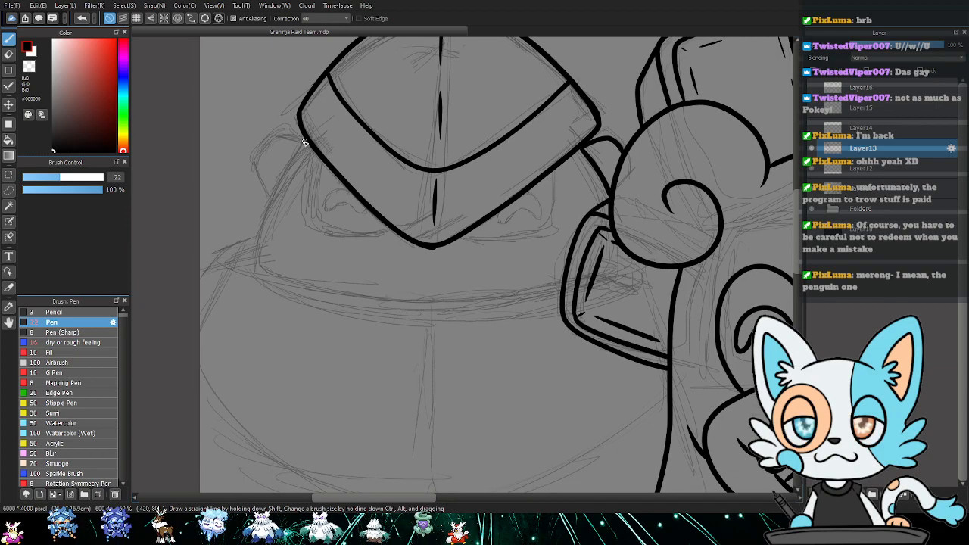
pyautogui.moveTo(270, 193)
pyautogui.mouseDown()
pyautogui.moveTo(252, 259)
pyautogui.moveTo(345, 299)
pyautogui.moveTo(458, 303)
pyautogui.moveTo(599, 284)
pyautogui.mouseUp()
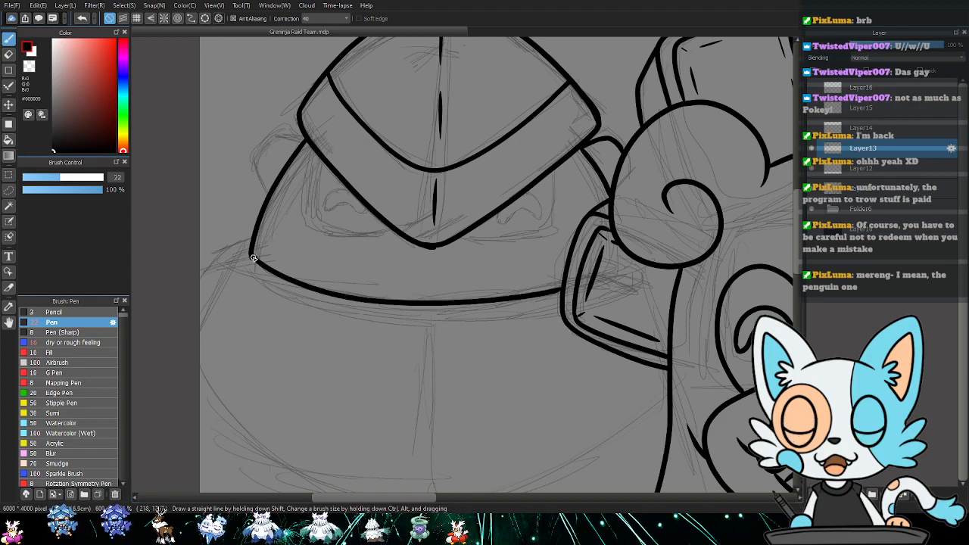
pyautogui.moveTo(328, 281); pyautogui.dragTo(279, 185)
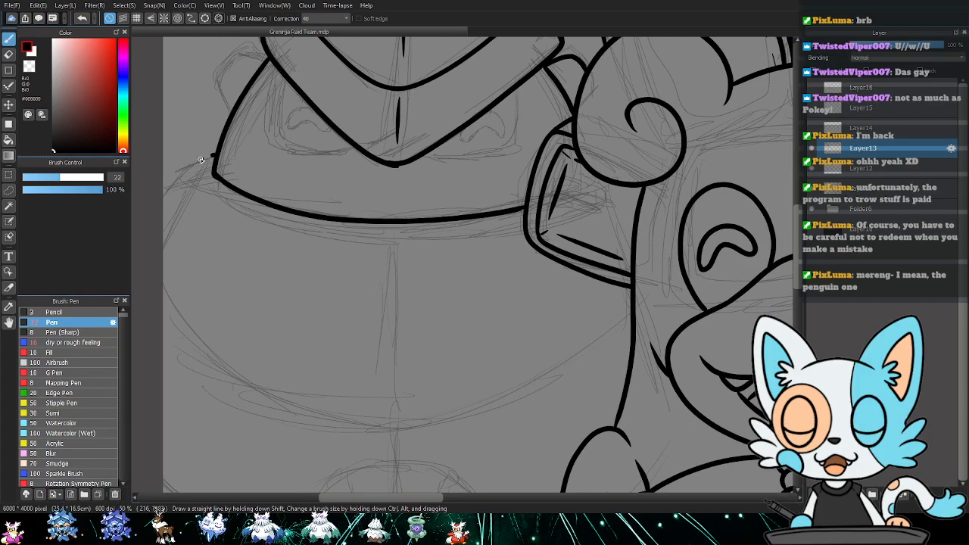
pyautogui.moveTo(259, 220)
pyautogui.mouseDown()
pyautogui.moveTo(401, 248)
pyautogui.moveTo(479, 248)
pyautogui.moveTo(562, 234)
pyautogui.mouseUp()
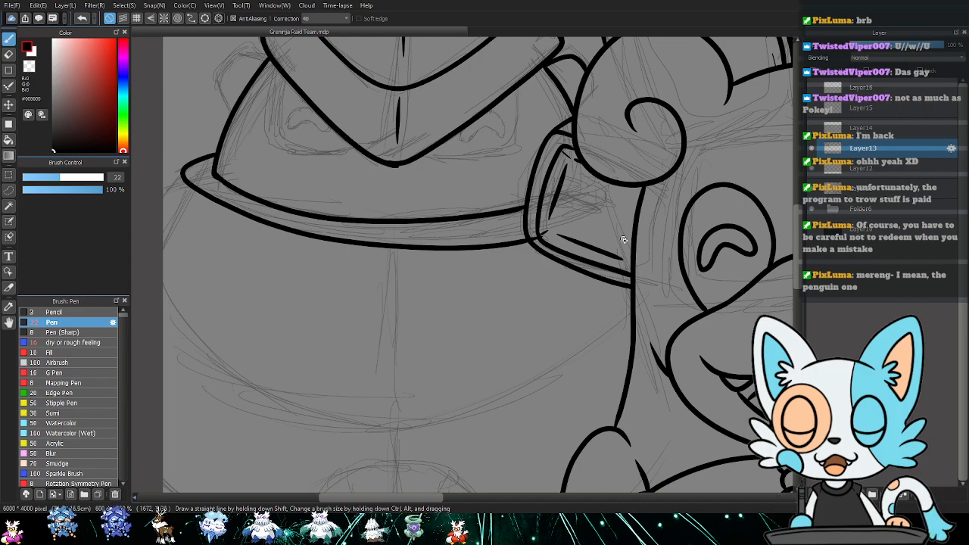
pyautogui.hotkey('ctrl', 'z')
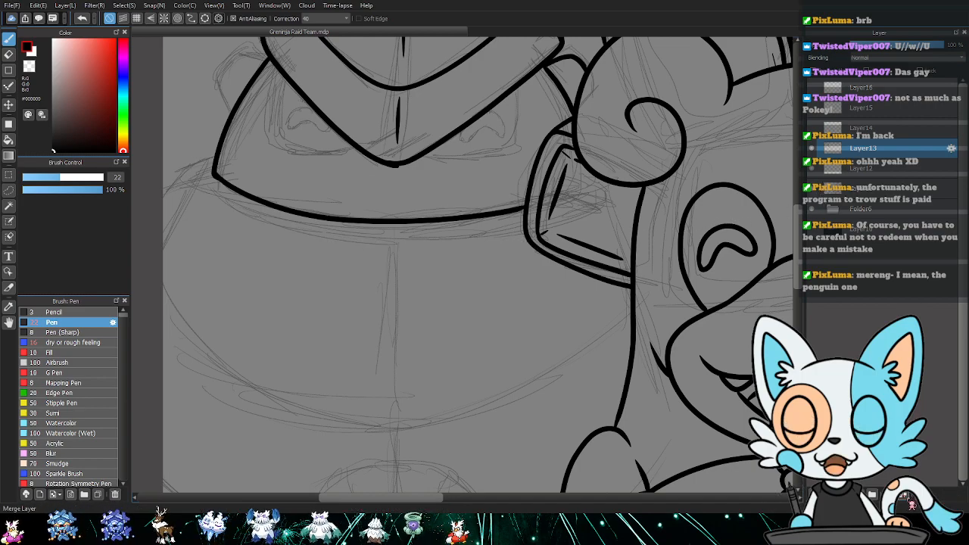
# - Ink a small rounded bump on the frowning head's outer side beneath the crest, and merge Layer13 into the layer below
pyautogui.scroll(2, 320, 123)
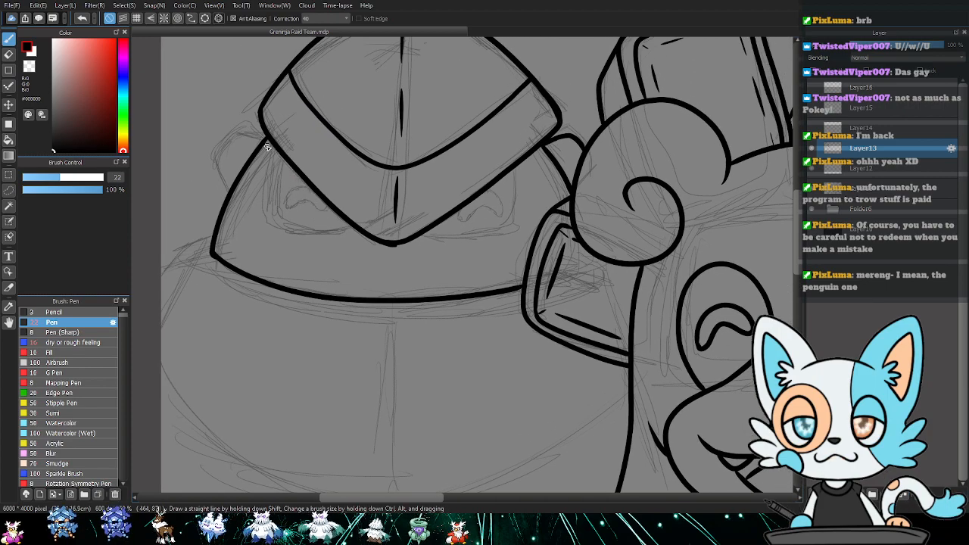
pyautogui.moveTo(235, 134)
pyautogui.mouseDown()
pyautogui.moveTo(213, 161)
pyautogui.moveTo(248, 138)
pyautogui.moveTo(218, 158)
pyautogui.moveTo(225, 196)
pyautogui.mouseUp()
pyautogui.hotkey('ctrl', 'z')
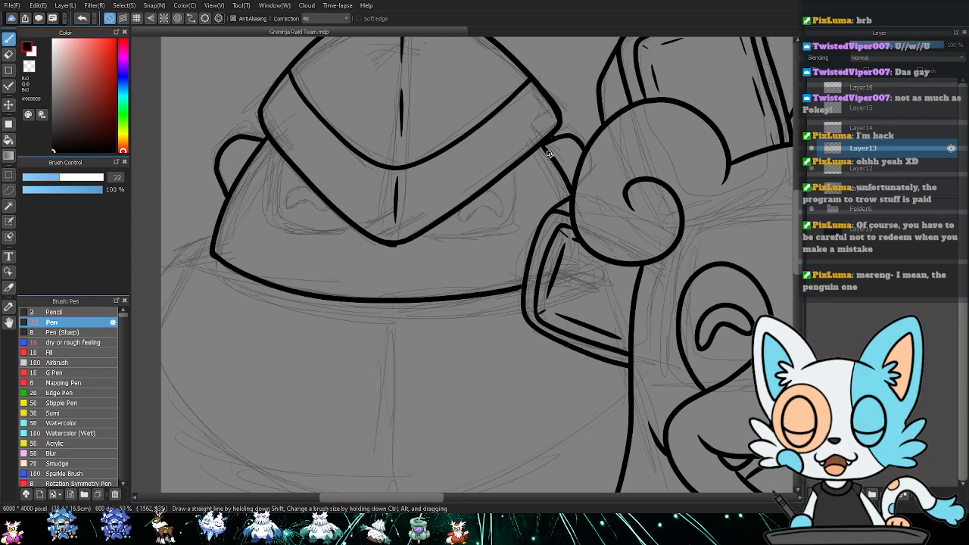
pyautogui.moveTo(527, 149); pyautogui.dragTo(505, 172)
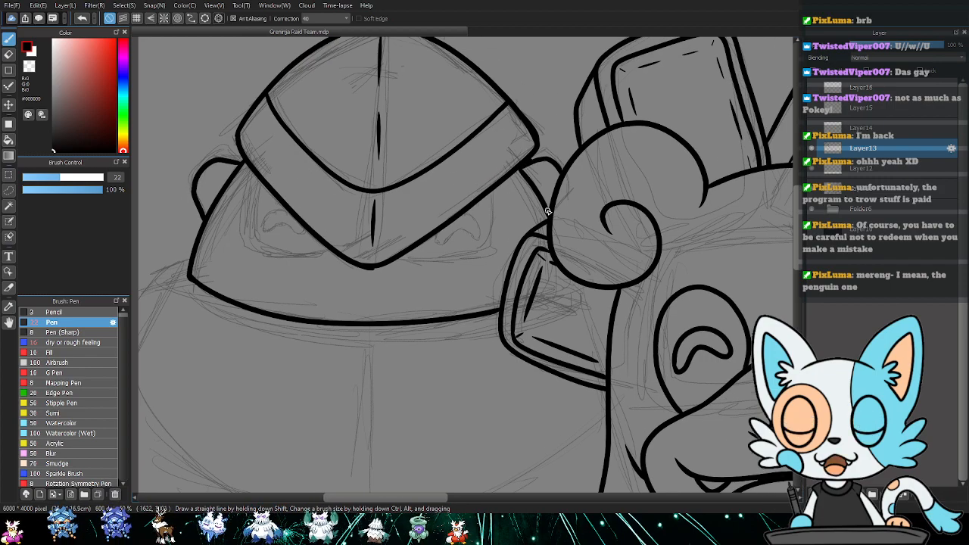
pyautogui.moveTo(578, 194); pyautogui.dragTo(581, 210)
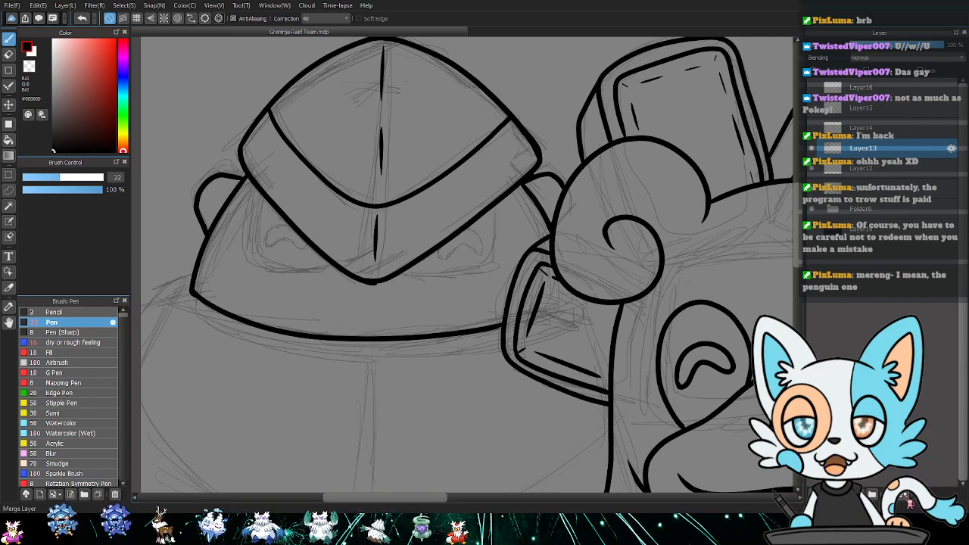
pyautogui.click(905, 498)
# - On Layer14, ink the curved band beneath the frowning character's jaw and erase its overlap on the neighbouring blocky shape
pyautogui.click(854, 129)
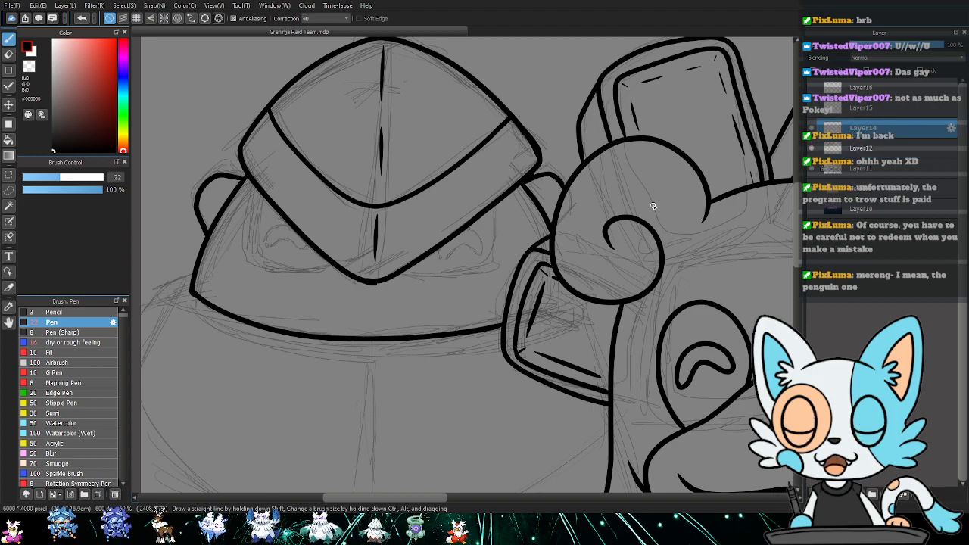
pyautogui.moveTo(444, 280); pyautogui.dragTo(449, 210)
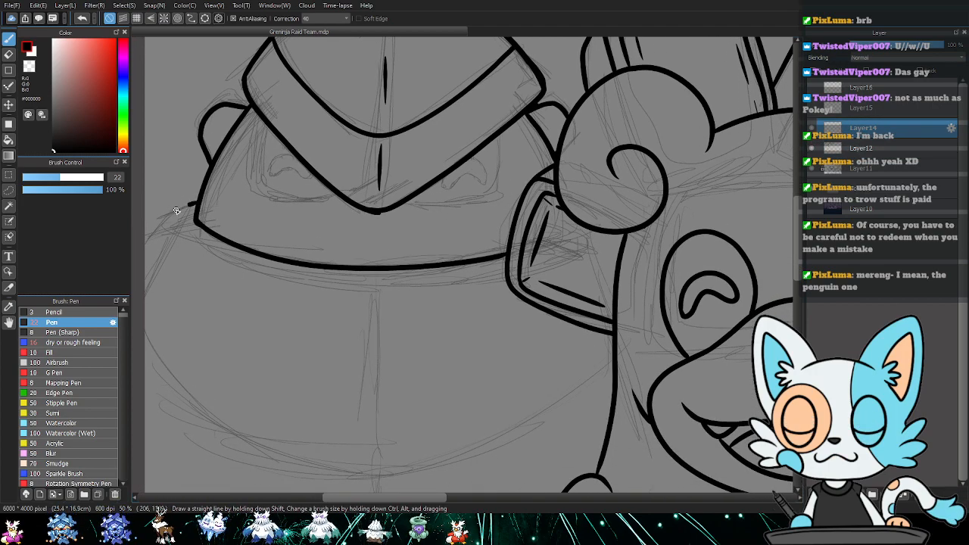
pyautogui.moveTo(169, 233)
pyautogui.mouseDown()
pyautogui.moveTo(241, 271)
pyautogui.moveTo(308, 285)
pyautogui.moveTo(493, 285)
pyautogui.mouseUp()
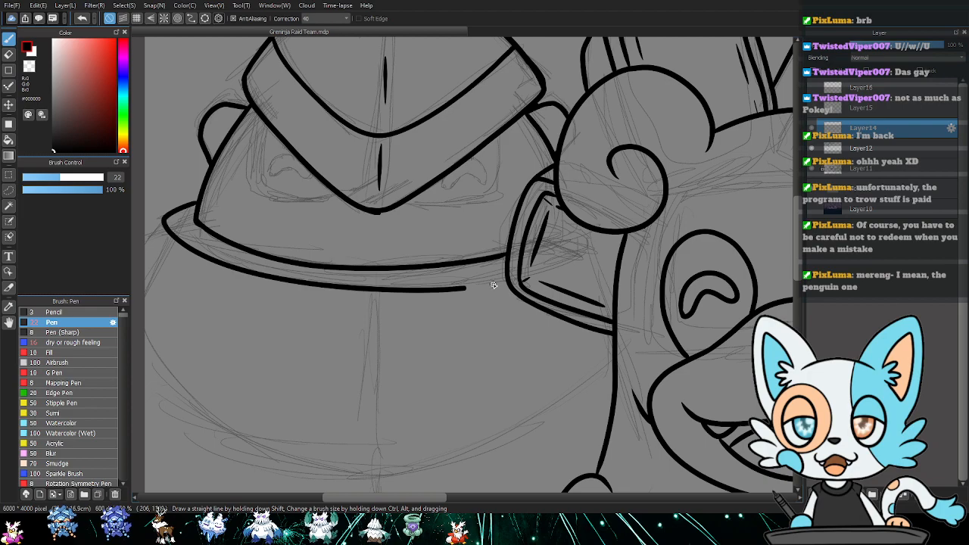
pyautogui.press('e')
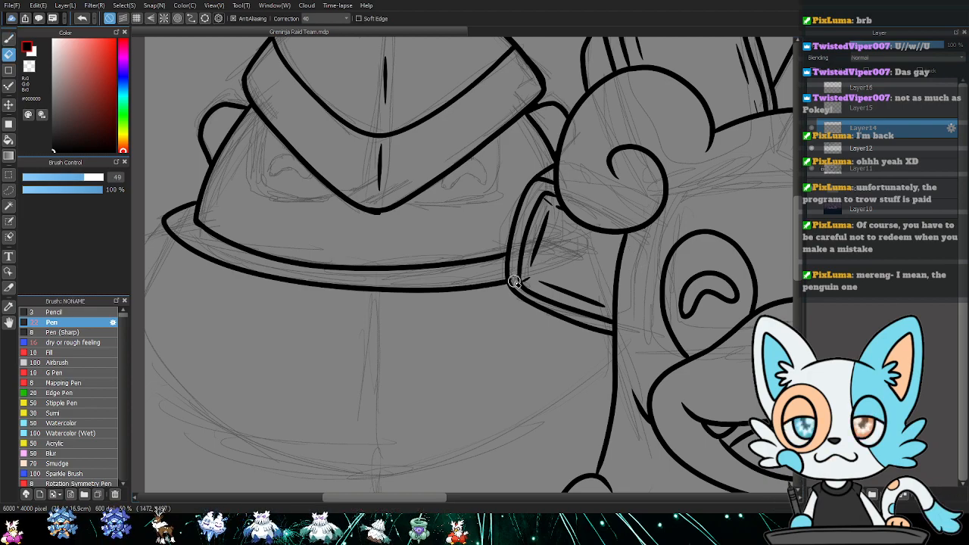
pyautogui.scroll(-3, 565, 275)
# - Ink the broken centre line and large curved lower outline beneath the band, erasing the part that crosses the smiling character
pyautogui.press('b')
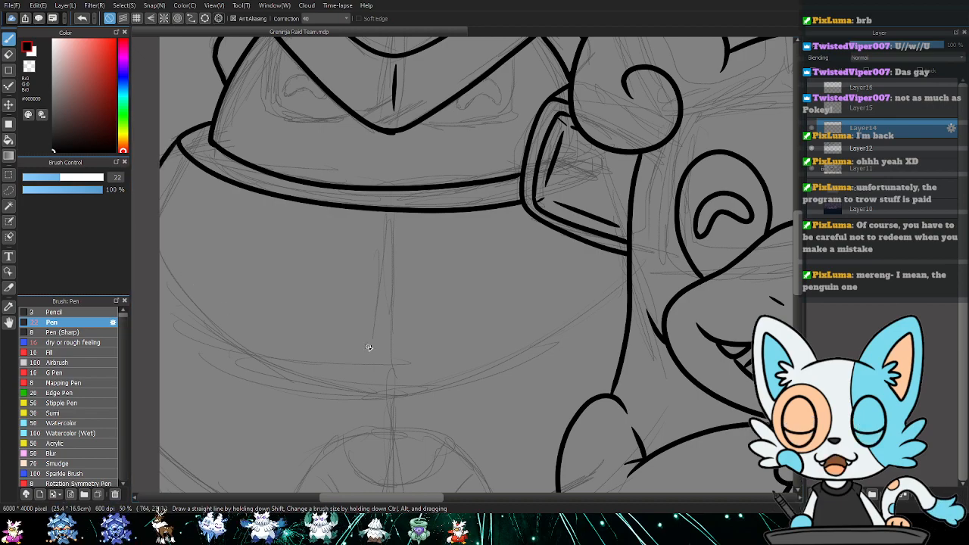
pyautogui.scroll(-2, 368, 349)
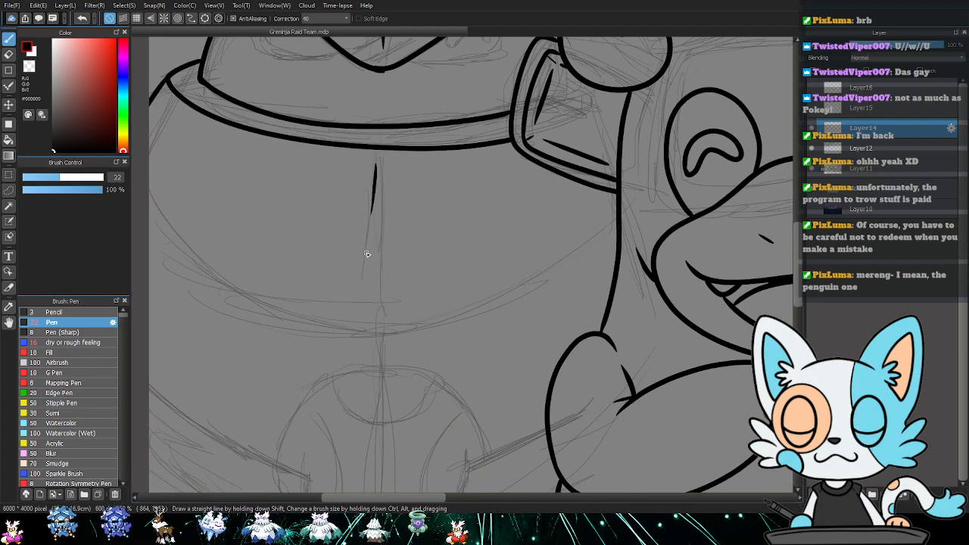
pyautogui.moveTo(148, 222)
pyautogui.mouseDown()
pyautogui.moveTo(180, 255)
pyautogui.moveTo(236, 297)
pyautogui.moveTo(342, 337)
pyautogui.moveTo(460, 318)
pyautogui.moveTo(565, 270)
pyautogui.moveTo(645, 215)
pyautogui.moveTo(643, 226)
pyautogui.moveTo(536, 291)
pyautogui.moveTo(664, 196)
pyautogui.moveTo(629, 227)
pyautogui.mouseUp()
pyautogui.press('e')
pyautogui.moveTo(545, 295)
pyautogui.mouseDown()
pyautogui.moveTo(583, 202)
pyautogui.moveTo(574, 169)
pyautogui.mouseUp()
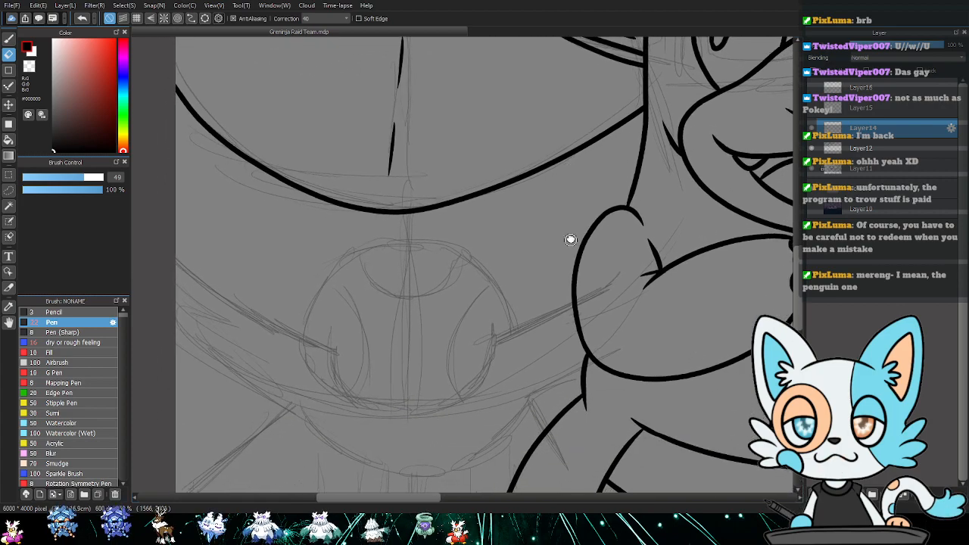
pyautogui.moveTo(569, 243); pyautogui.dragTo(565, 195)
# - Ink the sloping body contour with a deep rounded dip at the sketched circle, erasing the end overlapping the smiling character
pyautogui.press('b')
pyautogui.moveTo(532, 253); pyautogui.dragTo(530, 199)
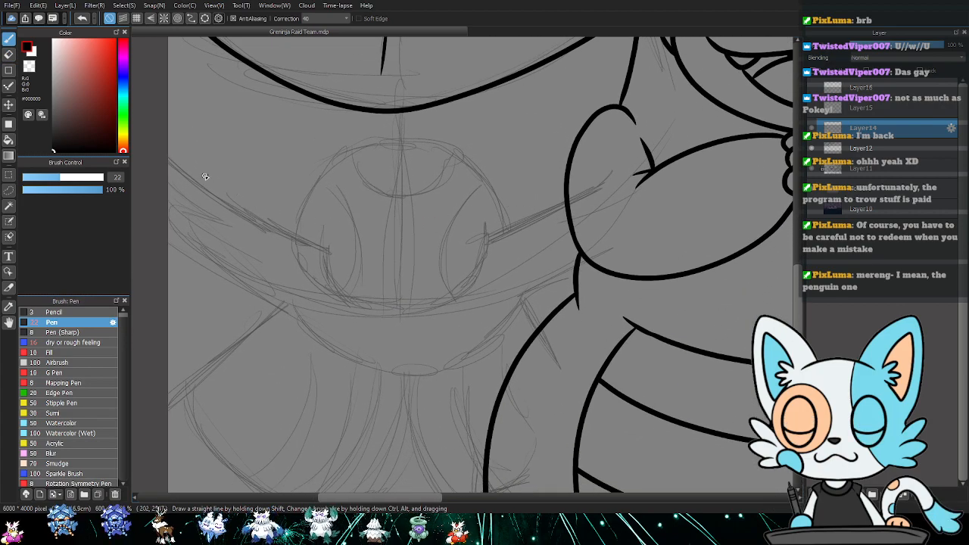
pyautogui.moveTo(159, 154)
pyautogui.mouseDown()
pyautogui.moveTo(211, 191)
pyautogui.moveTo(327, 248)
pyautogui.moveTo(340, 290)
pyautogui.moveTo(383, 309)
pyautogui.moveTo(444, 300)
pyautogui.moveTo(475, 266)
pyautogui.moveTo(480, 241)
pyautogui.moveTo(480, 249)
pyautogui.moveTo(574, 206)
pyautogui.mouseUp()
pyautogui.press('e')
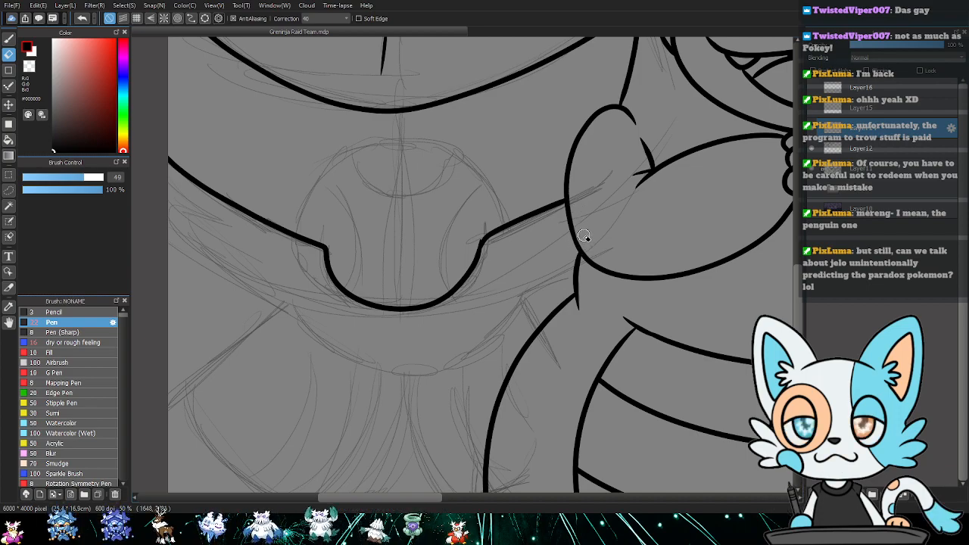
# - Ink the angular line from the canvas edge to a rounded corner below the dip and back down to the edge
pyautogui.press('b')
pyautogui.scroll(-3, 505, 303)
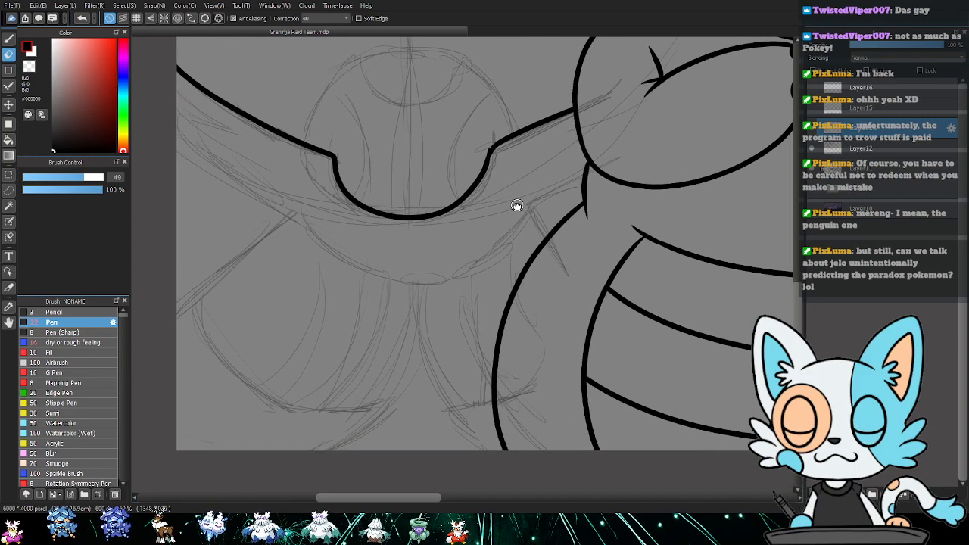
pyautogui.moveTo(159, 140)
pyautogui.mouseDown()
pyautogui.moveTo(223, 167)
pyautogui.moveTo(302, 228)
pyautogui.moveTo(165, 350)
pyautogui.mouseUp()
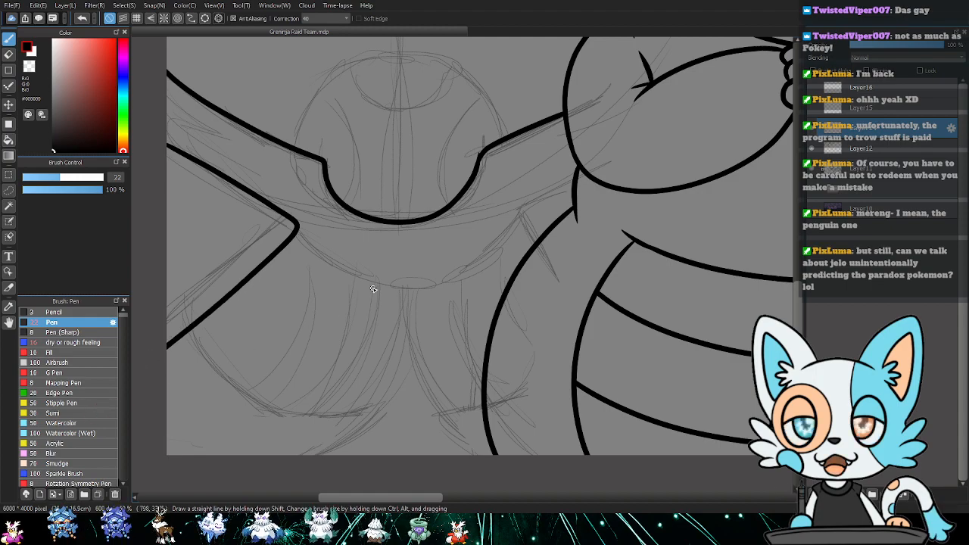
pyautogui.moveTo(296, 223)
pyautogui.mouseDown()
pyautogui.moveTo(347, 273)
pyautogui.moveTo(400, 285)
pyautogui.moveTo(443, 280)
pyautogui.moveTo(483, 247)
pyautogui.mouseUp()
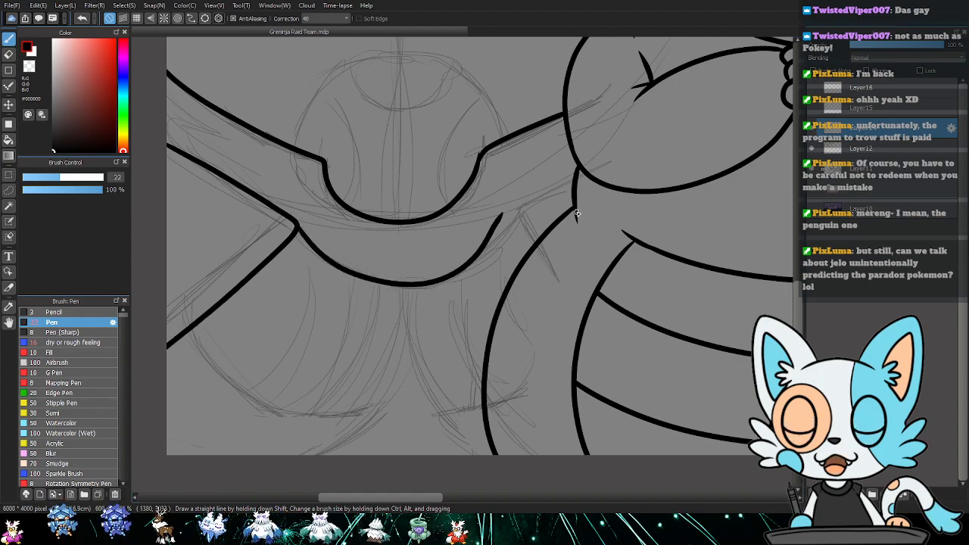
pyautogui.hotkey('ctrl', 'z')
pyautogui.moveTo(577, 169)
pyautogui.mouseDown()
pyautogui.moveTo(512, 217)
pyautogui.moveTo(551, 275)
pyautogui.mouseUp()
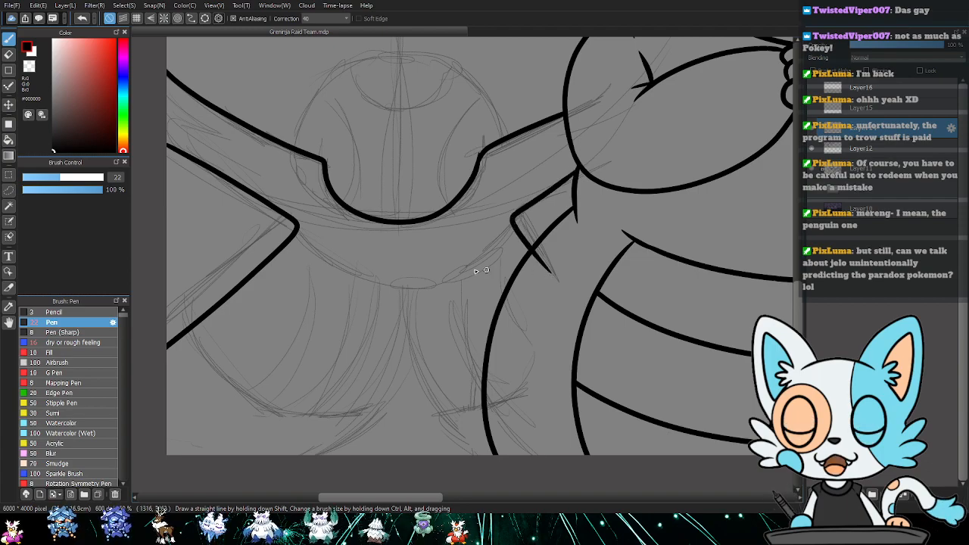
pyautogui.moveTo(297, 229)
pyautogui.mouseDown()
pyautogui.moveTo(347, 277)
pyautogui.moveTo(393, 293)
pyautogui.moveTo(436, 289)
pyautogui.moveTo(486, 248)
pyautogui.mouseUp()
pyautogui.hotkey('ctrl', 'z')
pyautogui.moveTo(293, 238)
pyautogui.mouseDown()
pyautogui.moveTo(322, 273)
pyautogui.moveTo(375, 294)
pyautogui.moveTo(422, 296)
pyautogui.moveTo(473, 278)
pyautogui.moveTo(521, 227)
pyautogui.mouseUp()
pyautogui.hotkey('ctrl', 'z')
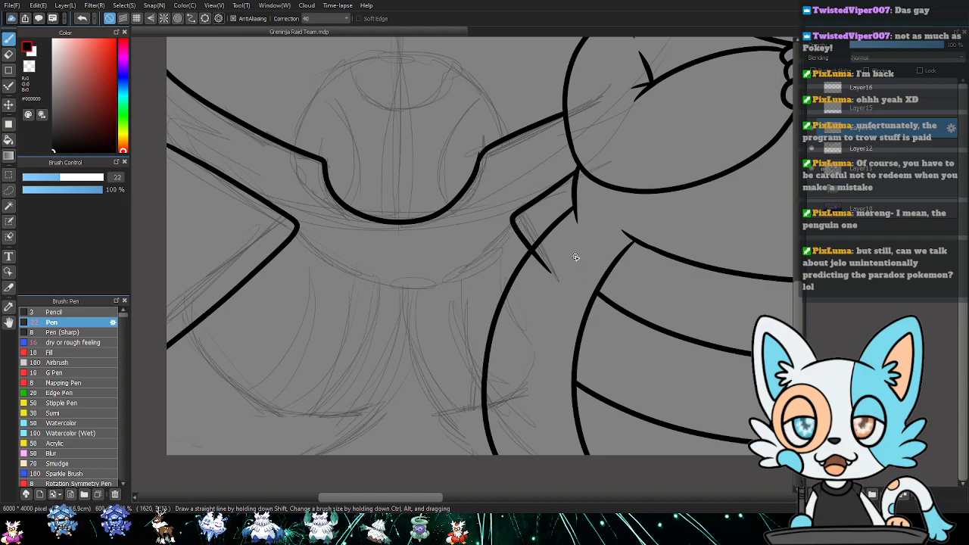
pyautogui.hotkey('ctrl', 'z')
# - Ink the wide curve below the dip and the opposite angular corner, erasing the line ends that overlap the smiling character
pyautogui.moveTo(295, 229)
pyautogui.mouseDown()
pyautogui.moveTo(386, 289)
pyautogui.moveTo(466, 271)
pyautogui.moveTo(500, 227)
pyautogui.mouseUp()
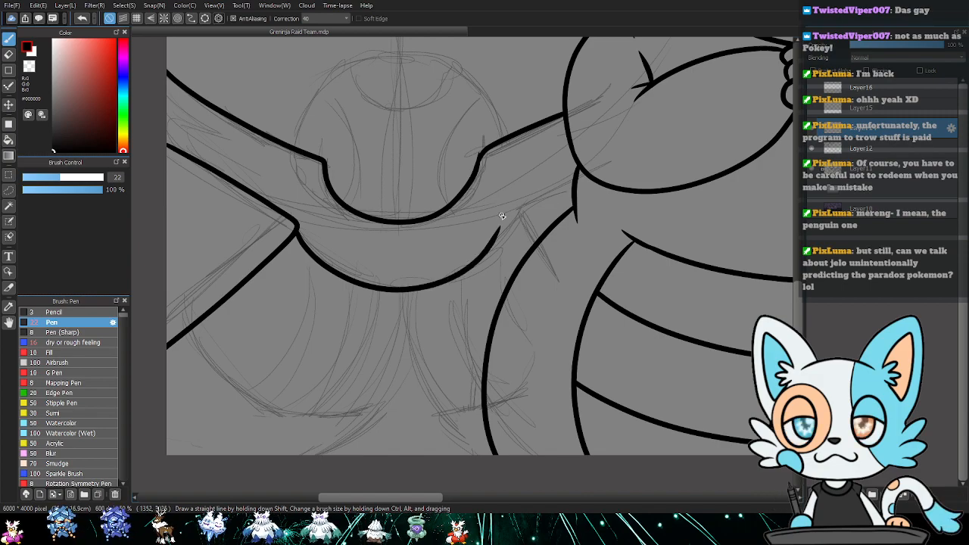
pyautogui.hotkey('ctrl', 'z')
pyautogui.moveTo(498, 218); pyautogui.dragTo(531, 275)
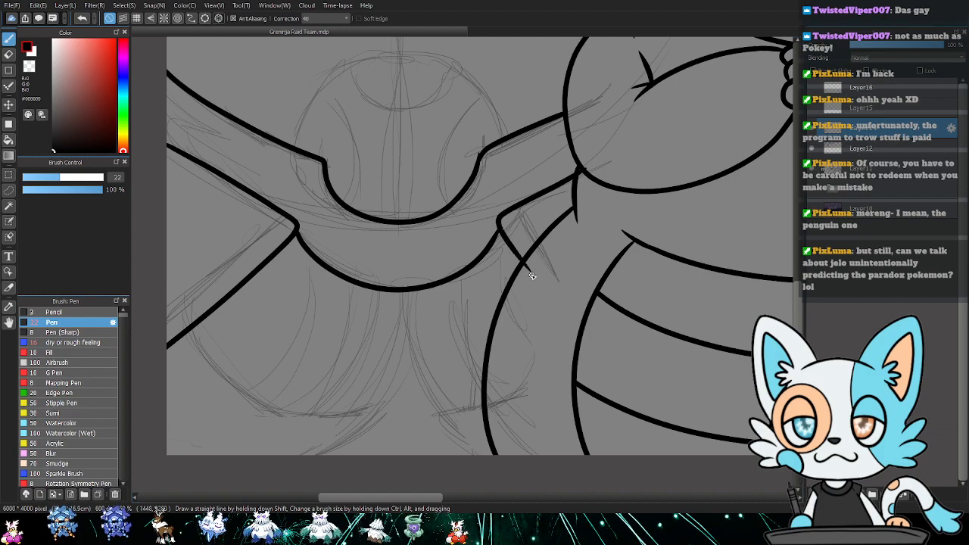
pyautogui.press('e')
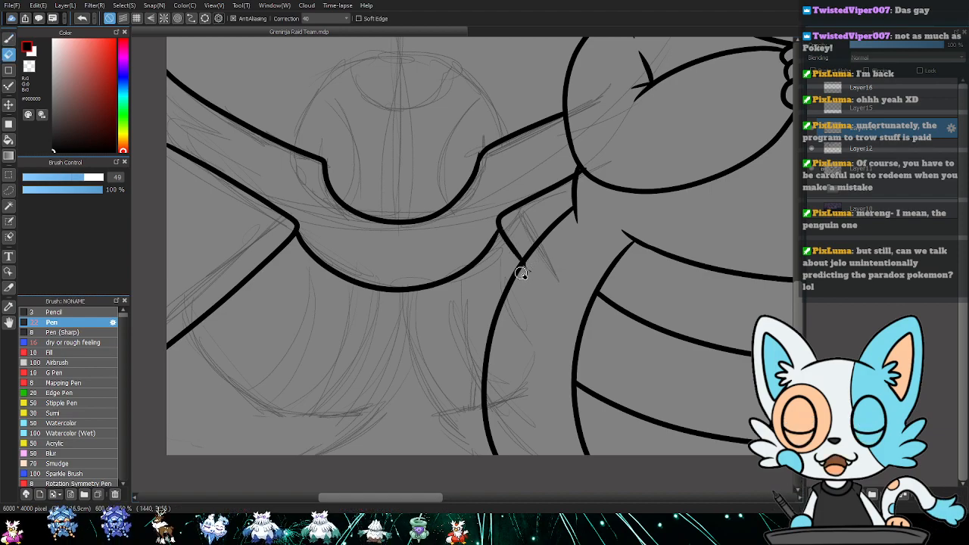
pyautogui.moveTo(580, 210)
pyautogui.mouseDown()
pyautogui.moveTo(629, 206)
pyautogui.moveTo(590, 173)
pyautogui.mouseUp()
# - Merge Layer14 into the layer below and make Layer15 the active layer
pyautogui.press('b')
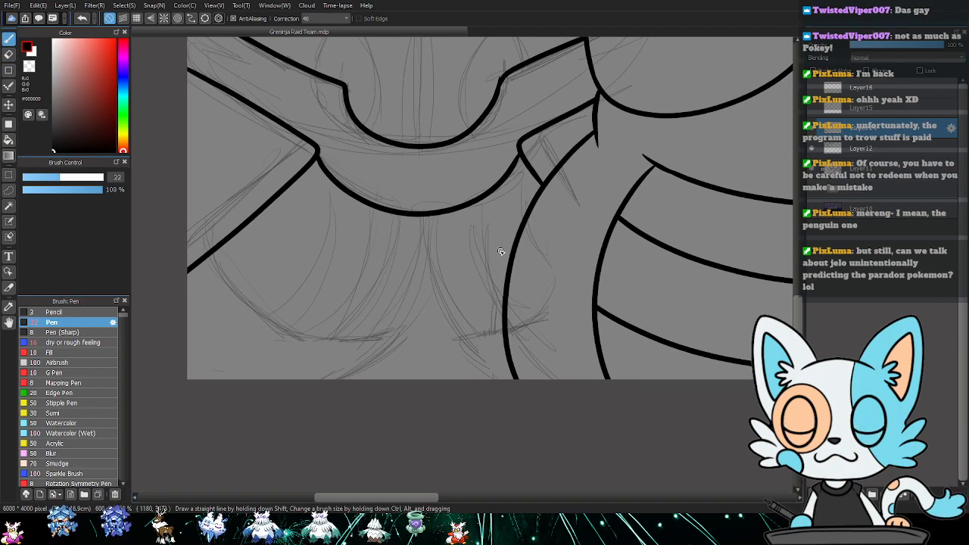
pyautogui.click(906, 501)
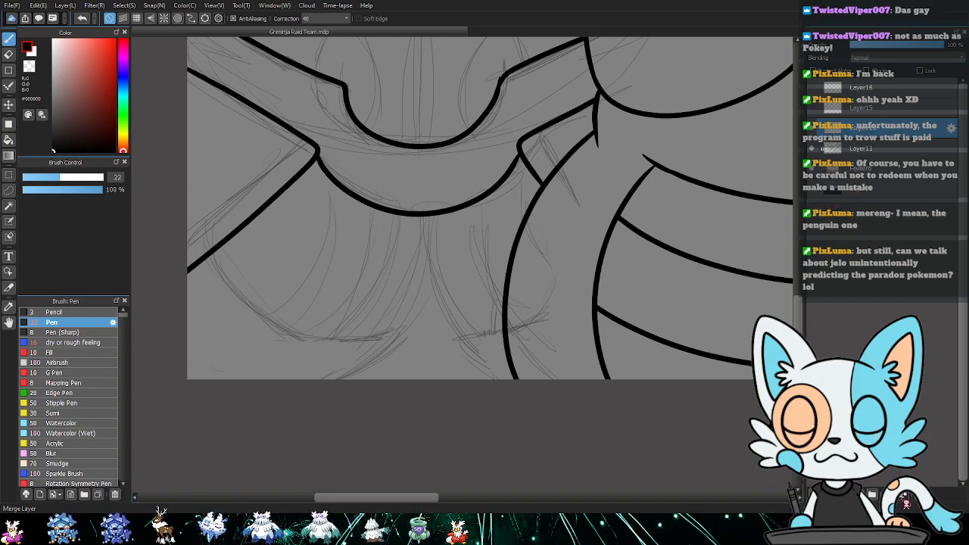
pyautogui.click(883, 110)
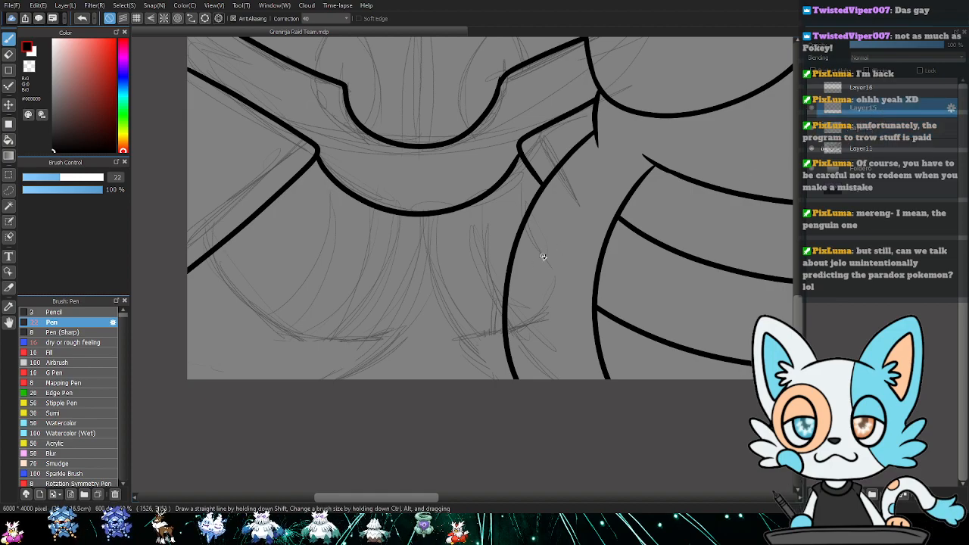
# - Draw a large ellipse outline on Layer15 over the lower legs and move it beside the sketched centre line
pyautogui.press('u')
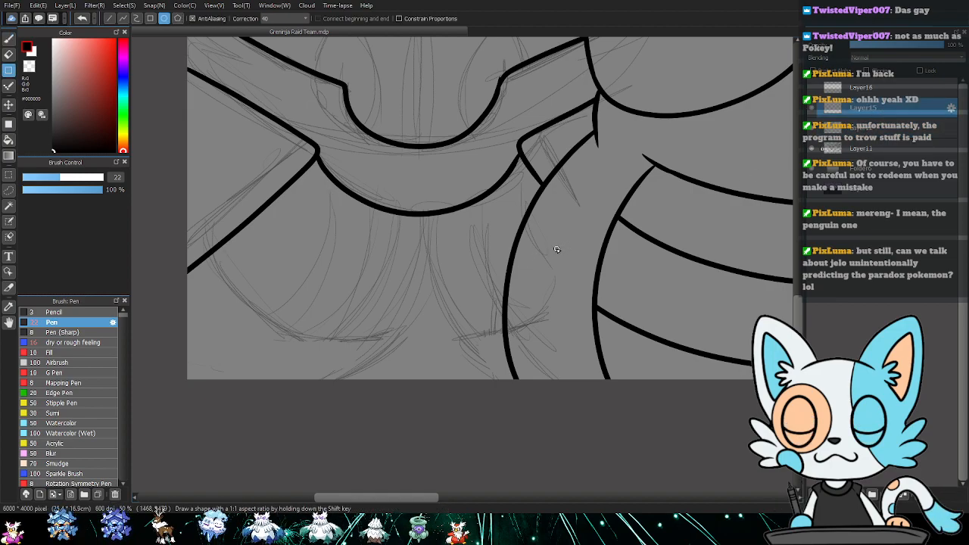
pyautogui.scroll(-1, 506, 240)
pyautogui.moveTo(423, 153)
pyautogui.mouseDown()
pyautogui.moveTo(644, 363)
pyautogui.moveTo(643, 353)
pyautogui.mouseUp()
pyautogui.press('v')
pyautogui.moveTo(596, 303); pyautogui.dragTo(615, 302)
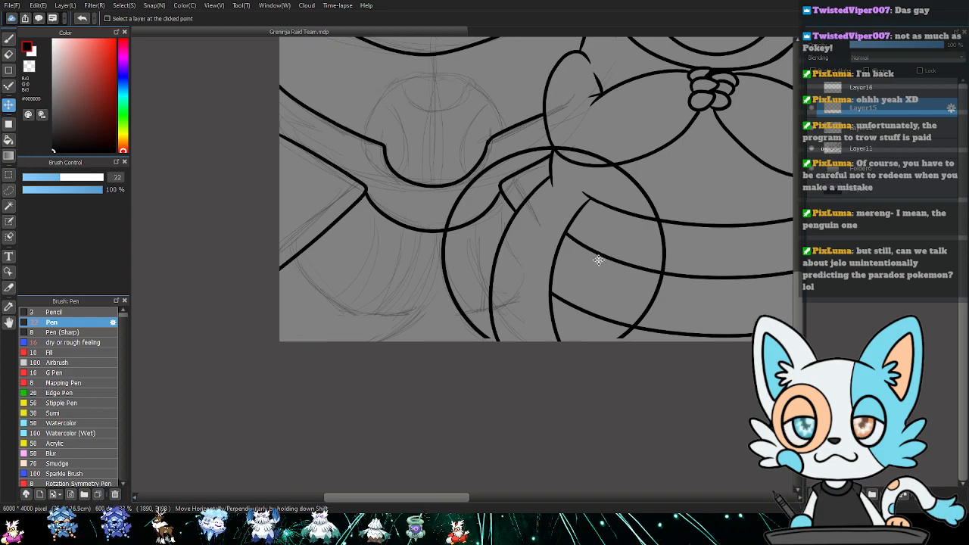
# - Duplicate the large circle's layer, place the copy on the other side of the centre line, and erase the overlap where they meet
pyautogui.press('p')
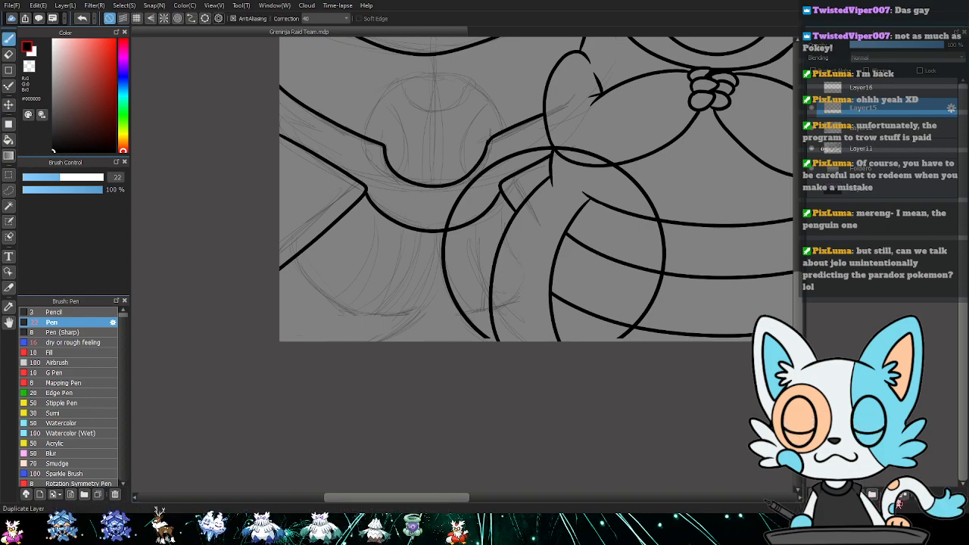
pyautogui.press('v')
pyautogui.moveTo(629, 277); pyautogui.dragTo(429, 302)
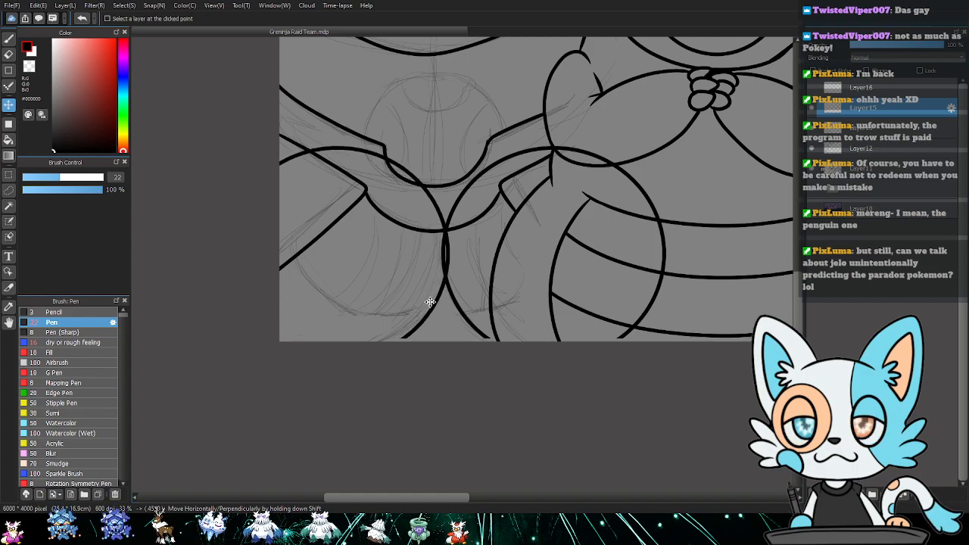
pyautogui.press('e')
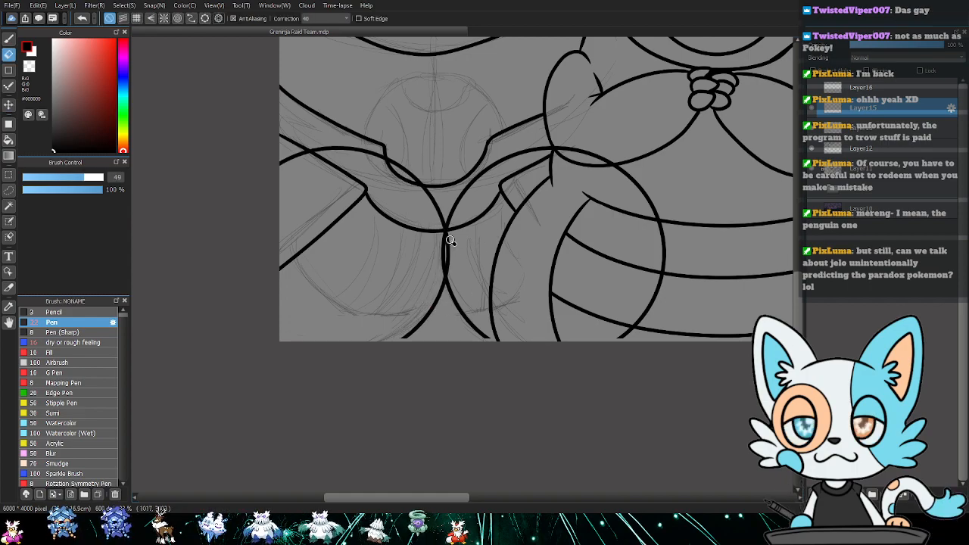
pyautogui.moveTo(450, 238); pyautogui.dragTo(450, 278)
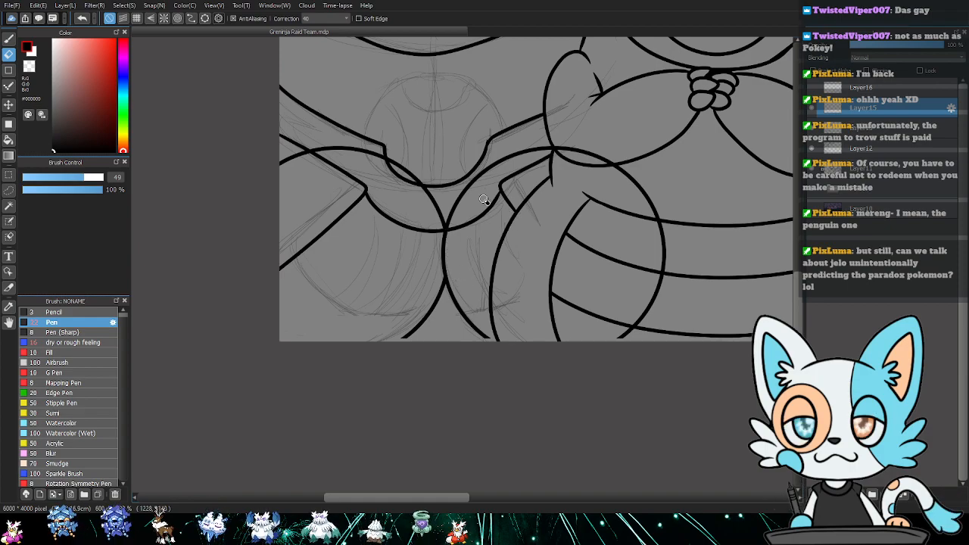
# - Lasso the copied circle's upper arc above the body curve, delete it, and clear the selection
pyautogui.press('l')
pyautogui.moveTo(439, 227)
pyautogui.mouseDown()
pyautogui.moveTo(459, 230)
pyautogui.moveTo(324, 131)
pyautogui.moveTo(329, 182)
pyautogui.moveTo(448, 227)
pyautogui.mouseUp()
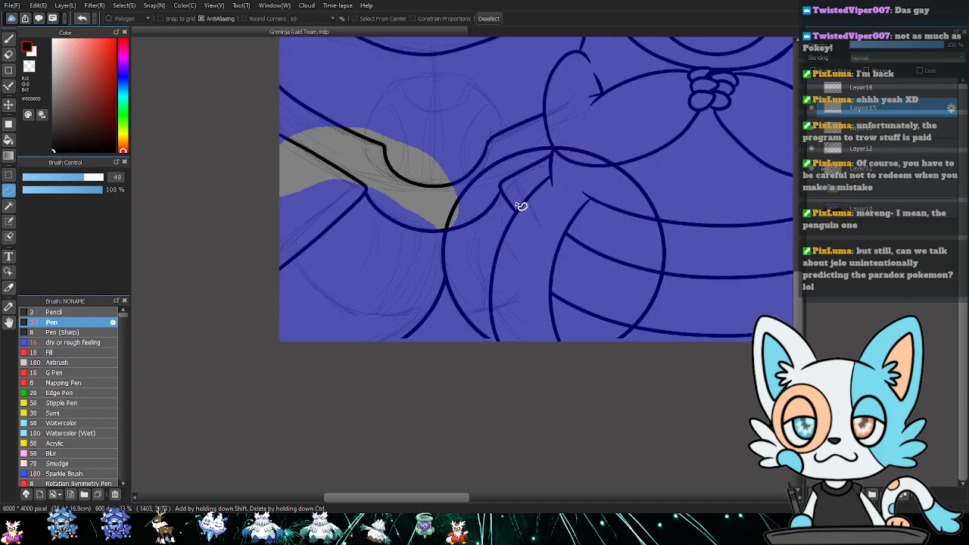
pyautogui.hotkey('ctrl', 'd')
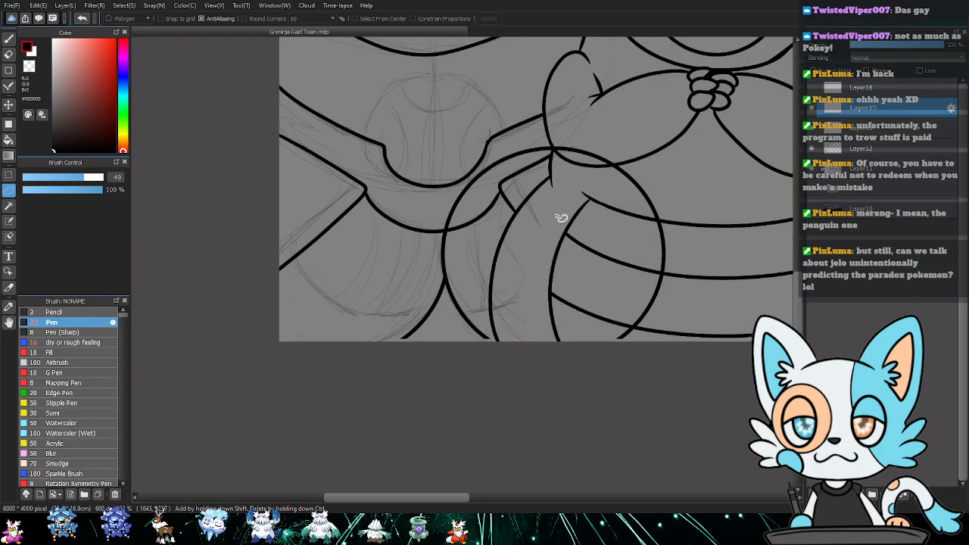
# - Try to trim the original large circle by lassoing its upper and right-hand arc, deleting it, and clearing the selection
pyautogui.scroll(1, 560, 219)
pyautogui.scroll(-1, 470, 231)
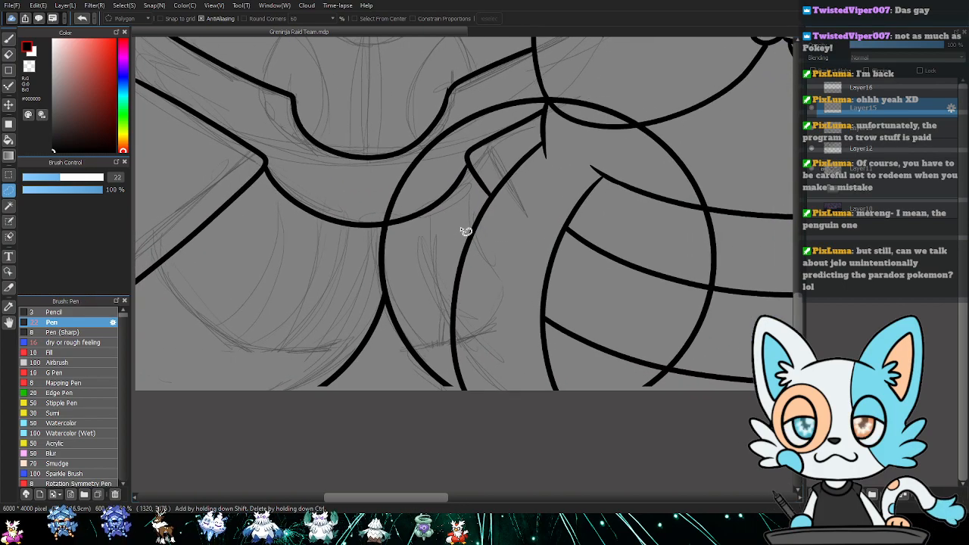
pyautogui.moveTo(380, 222)
pyautogui.mouseDown()
pyautogui.moveTo(443, 158)
pyautogui.moveTo(371, 167)
pyautogui.mouseUp()
pyautogui.moveTo(432, 168)
pyautogui.mouseDown()
pyautogui.moveTo(599, 87)
pyautogui.moveTo(387, 159)
pyautogui.mouseUp()
pyautogui.moveTo(565, 102)
pyautogui.mouseDown()
pyautogui.moveTo(631, 271)
pyautogui.moveTo(746, 364)
pyautogui.moveTo(600, 138)
pyautogui.mouseUp()
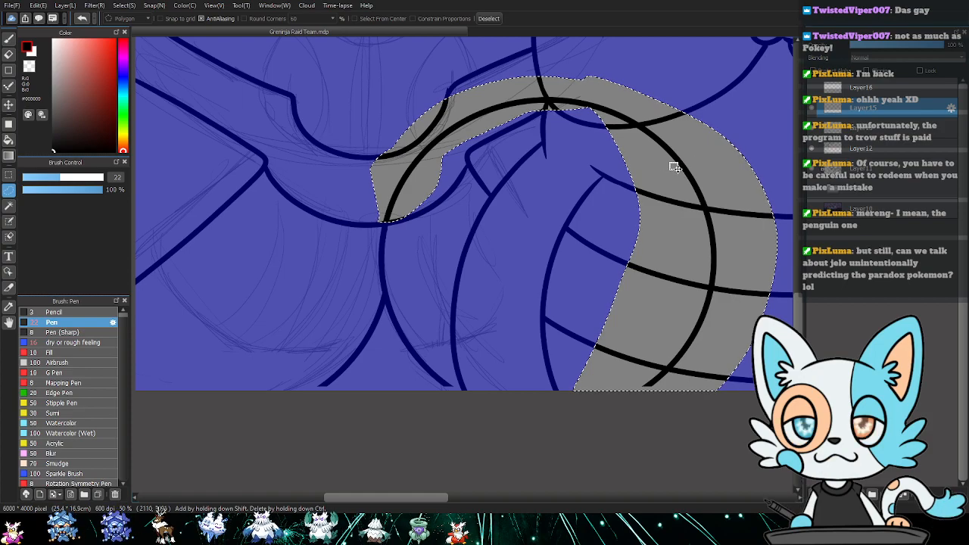
pyautogui.moveTo(569, 192); pyautogui.dragTo(629, 207)
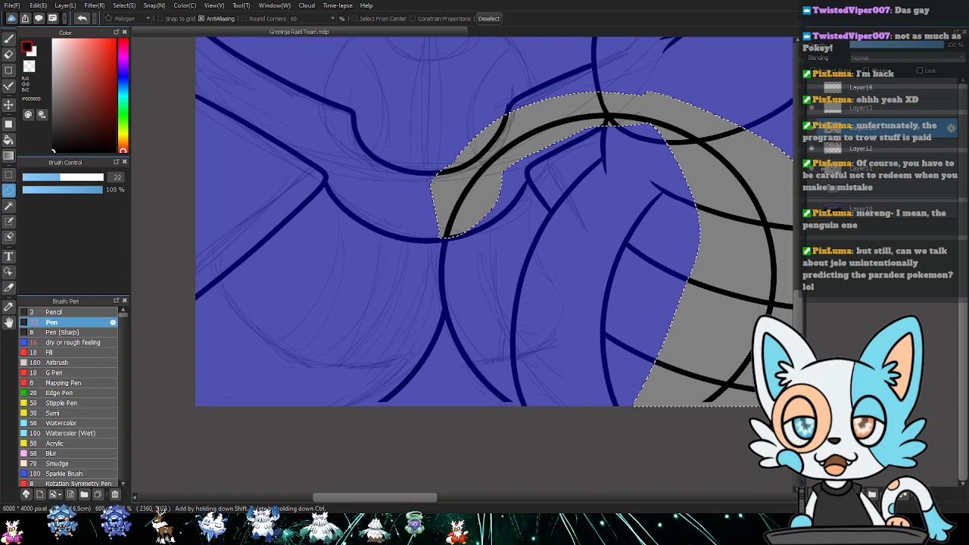
pyautogui.press('Delete')
pyautogui.hotkey('ctrl', 'd')
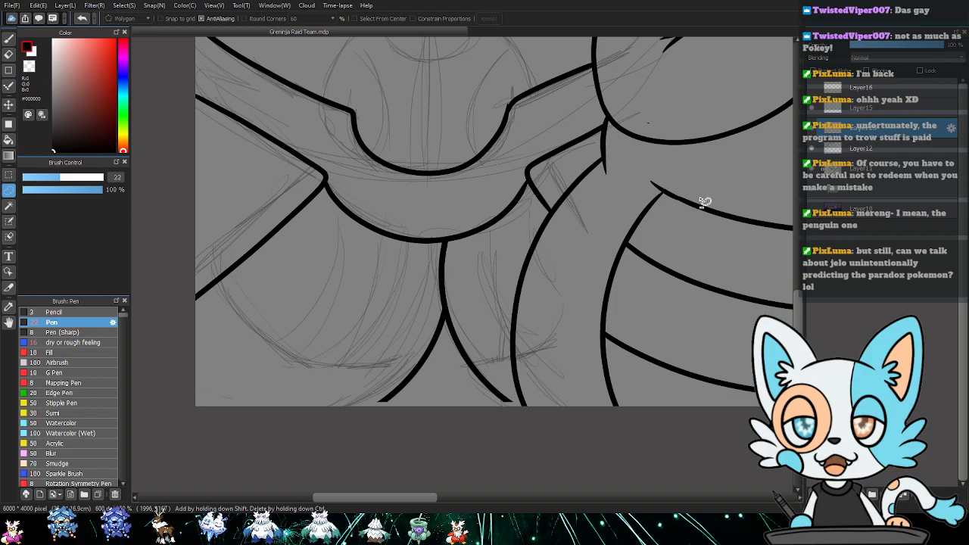
# - Undo the arc deletions, the overlap erasing, the circle's duplication, and the large circle's last move
pyautogui.hotkey('ctrl', 'z')
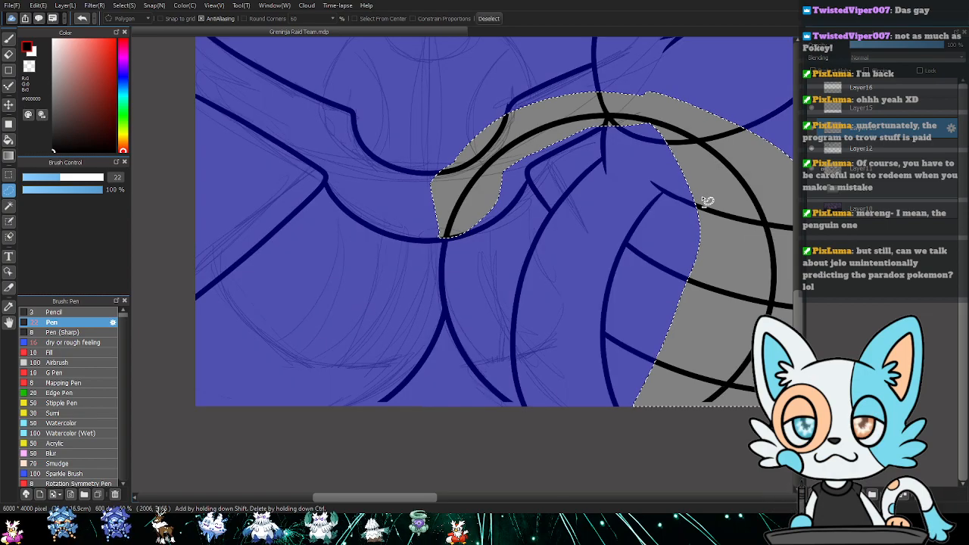
pyautogui.hotkey('ctrl', 'z')
pyautogui.hotkey('ctrl', 'z')
pyautogui.hotkey('ctrl', 'z')
pyautogui.hotkey('ctrl', 'z')
pyautogui.hotkey('ctrl', 'z')
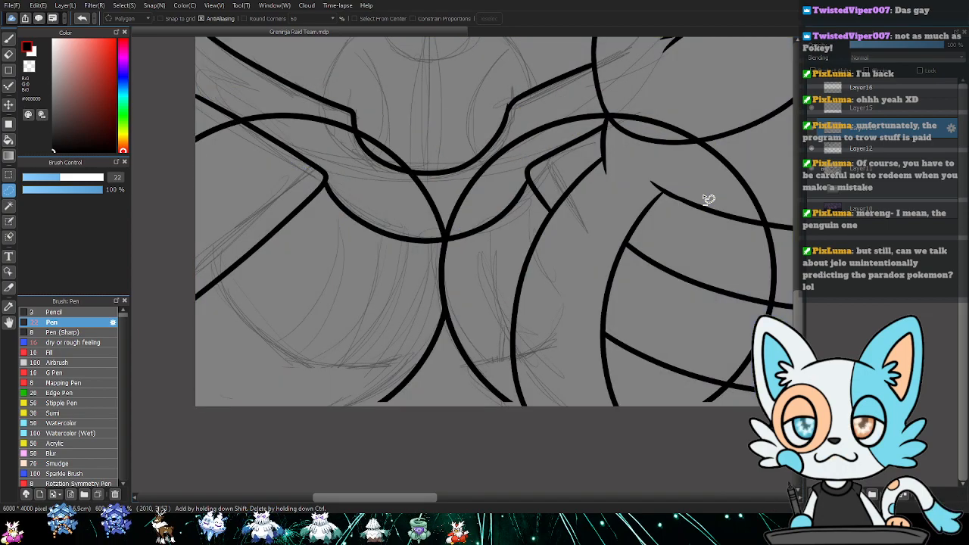
pyautogui.hotkey('ctrl', 'z')
pyautogui.hotkey('ctrl', 'z')
pyautogui.hotkey('ctrl', 'z')
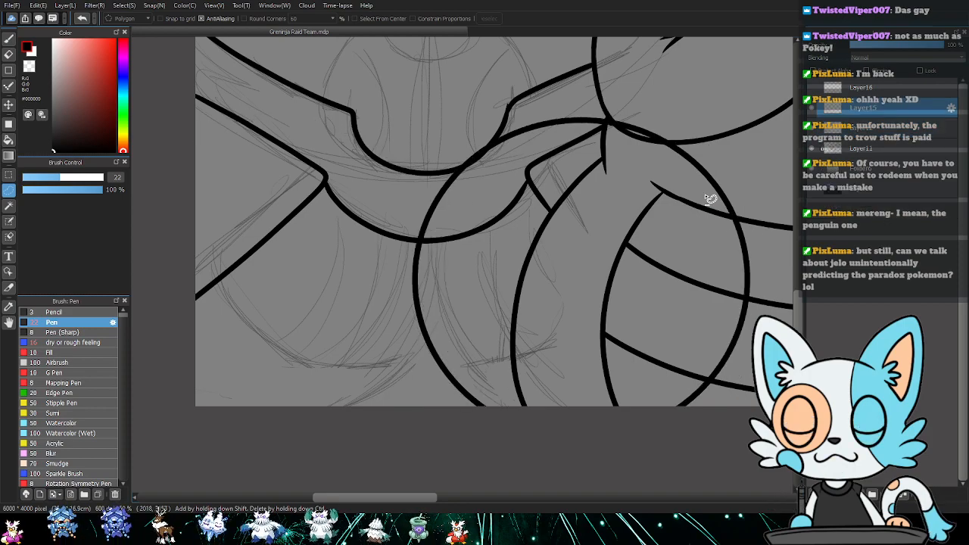
# - Shift the large circle right of the sketched centre line, duplicate its layer, and place the copy opposite so their edges overlap
pyautogui.press('v')
pyautogui.moveTo(521, 221); pyautogui.dragTo(550, 218)
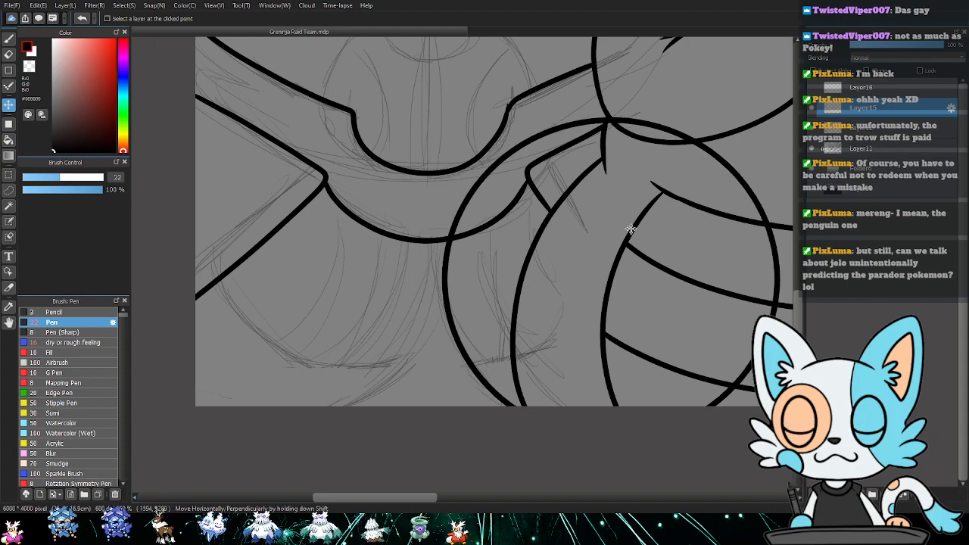
pyautogui.click(887, 493)
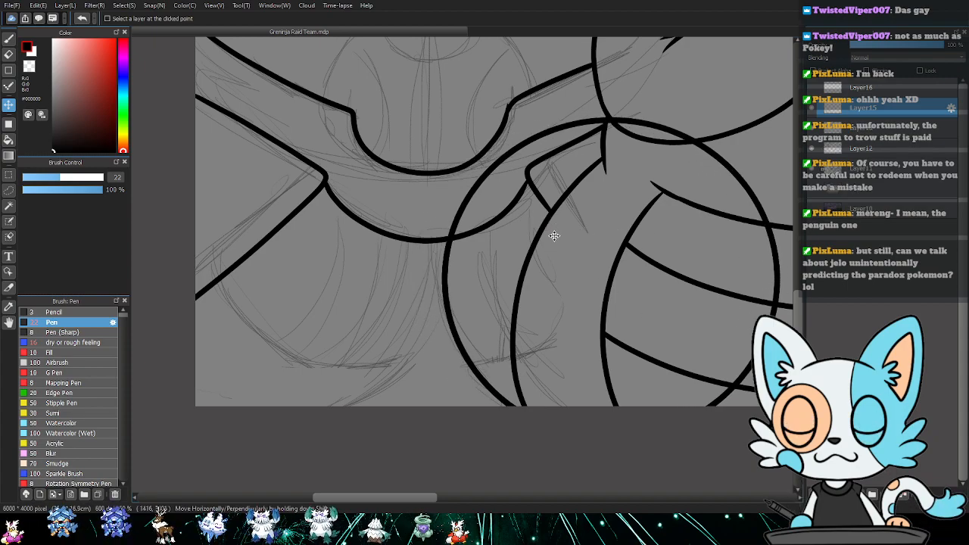
pyautogui.moveTo(671, 253)
pyautogui.mouseDown()
pyautogui.moveTo(321, 266)
pyautogui.moveTo(333, 265)
pyautogui.mouseUp()
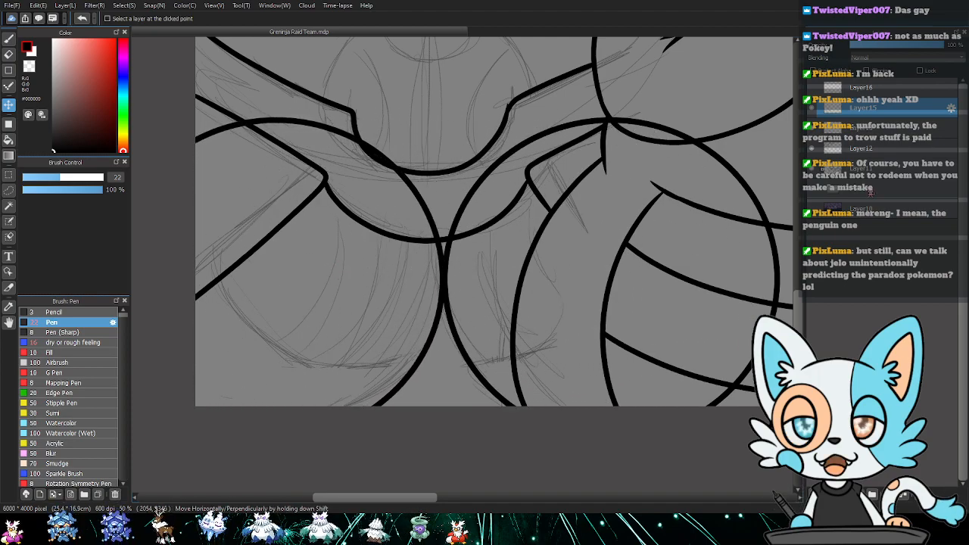
pyautogui.click(855, 128)
pyautogui.moveTo(497, 285); pyautogui.dragTo(491, 284)
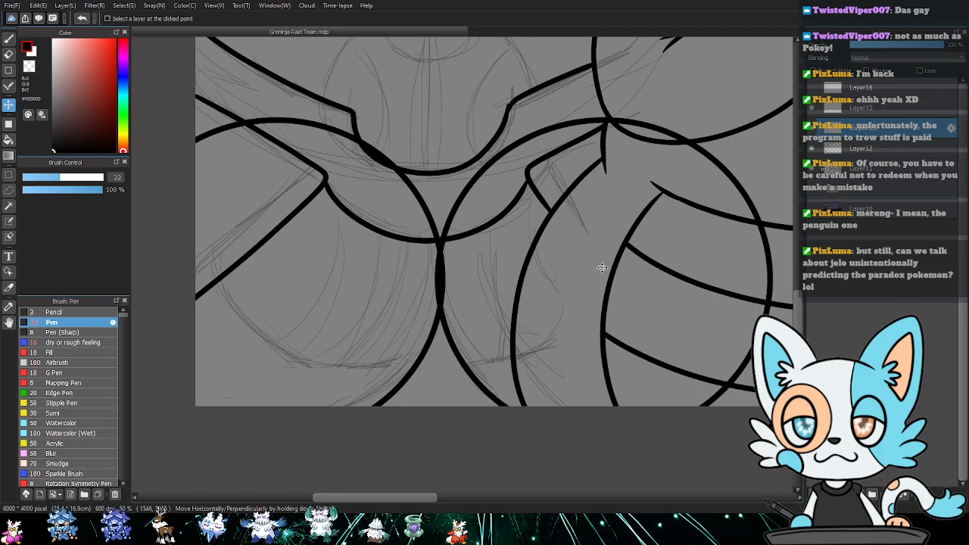
# - Erase the left circle's edge on Layer15 where the two circles overlap below the body curve
pyautogui.press('e')
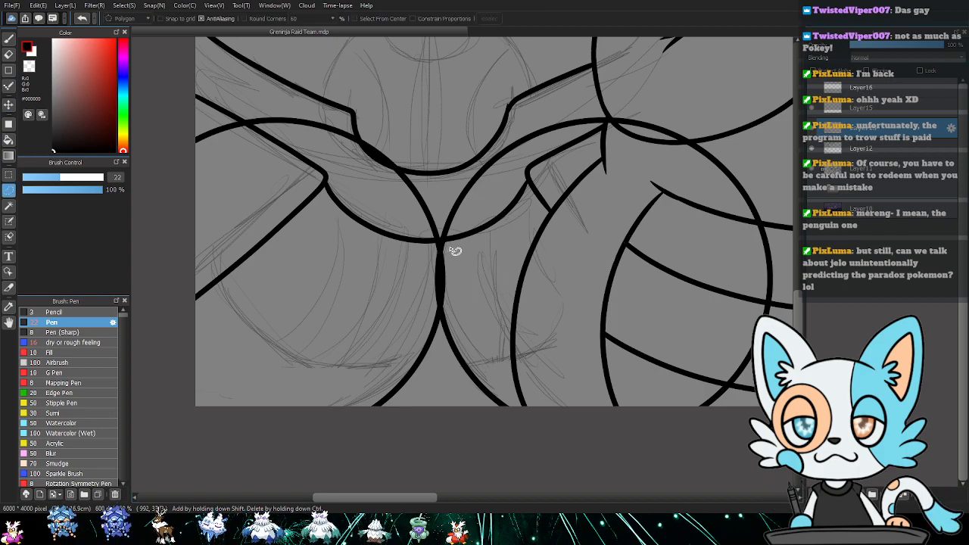
pyautogui.moveTo(441, 257); pyautogui.dragTo(444, 307)
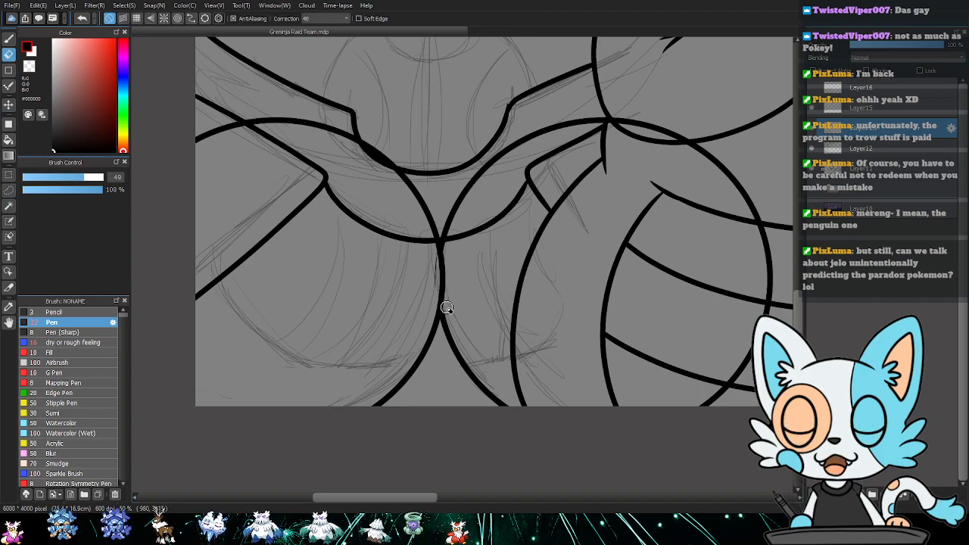
pyautogui.hotkey('ctrl', 'z')
pyautogui.click(855, 107)
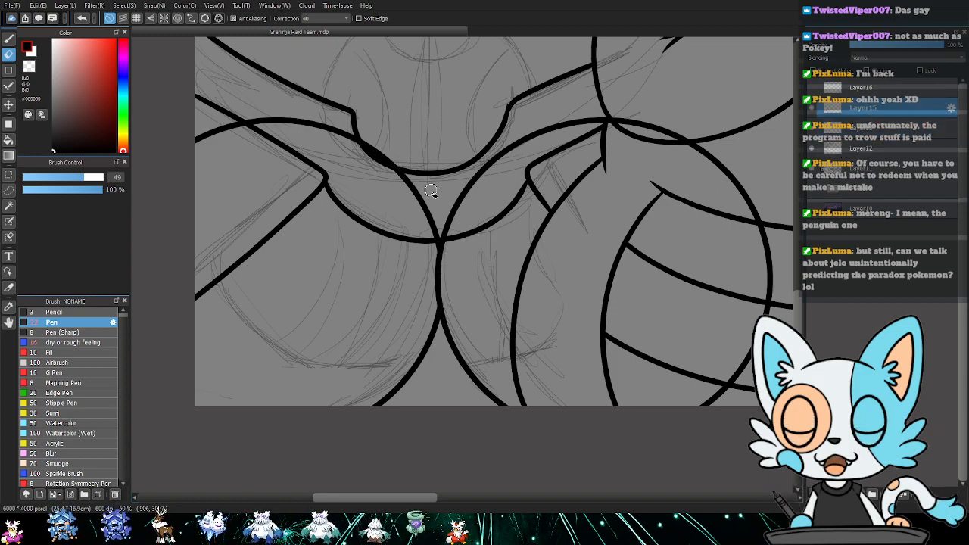
# - Lasso the left circle's arc above the body curve, delete it, and clear the selection
pyautogui.press('m')
pyautogui.moveTo(438, 240)
pyautogui.mouseDown()
pyautogui.moveTo(450, 193)
pyautogui.moveTo(325, 93)
pyautogui.moveTo(187, 127)
pyautogui.moveTo(165, 193)
pyautogui.moveTo(287, 157)
pyautogui.moveTo(379, 195)
pyautogui.moveTo(439, 240)
pyautogui.mouseUp()
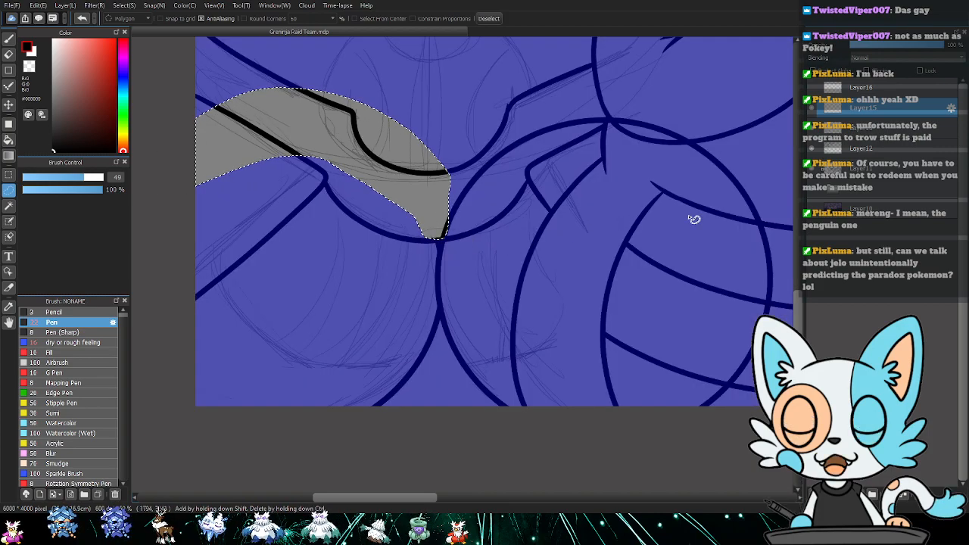
pyautogui.hotkey('ctrl', 'd')
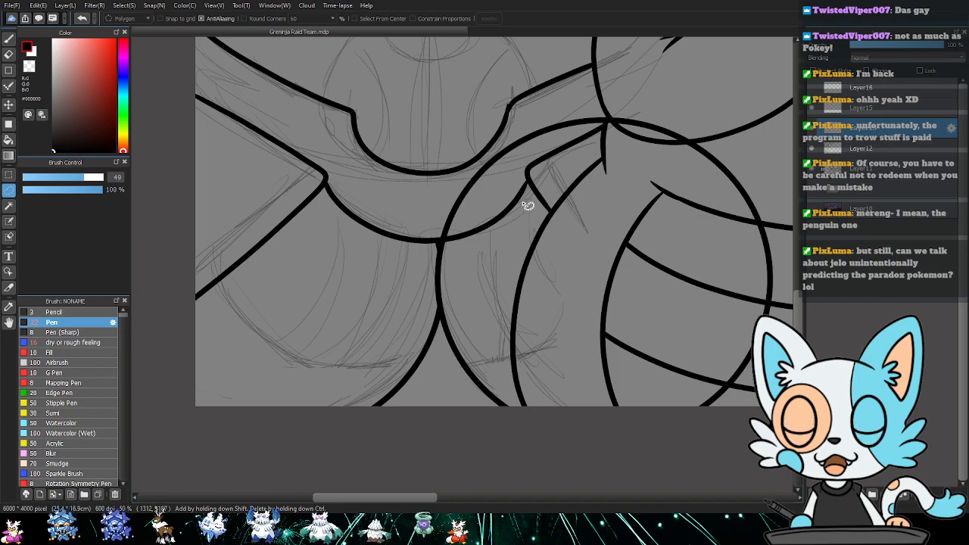
# - Lasso the right circle's upper and outer arc on its own layer, delete it, and clear the selection
pyautogui.moveTo(439, 239)
pyautogui.mouseDown()
pyautogui.moveTo(465, 229)
pyautogui.moveTo(528, 125)
pyautogui.moveTo(433, 182)
pyautogui.mouseUp()
pyautogui.moveTo(531, 144)
pyautogui.mouseDown()
pyautogui.moveTo(658, 127)
pyautogui.moveTo(486, 154)
pyautogui.mouseUp()
pyautogui.moveTo(628, 129)
pyautogui.mouseDown()
pyautogui.moveTo(706, 209)
pyautogui.moveTo(709, 453)
pyautogui.moveTo(721, 108)
pyautogui.moveTo(629, 99)
pyautogui.mouseUp()
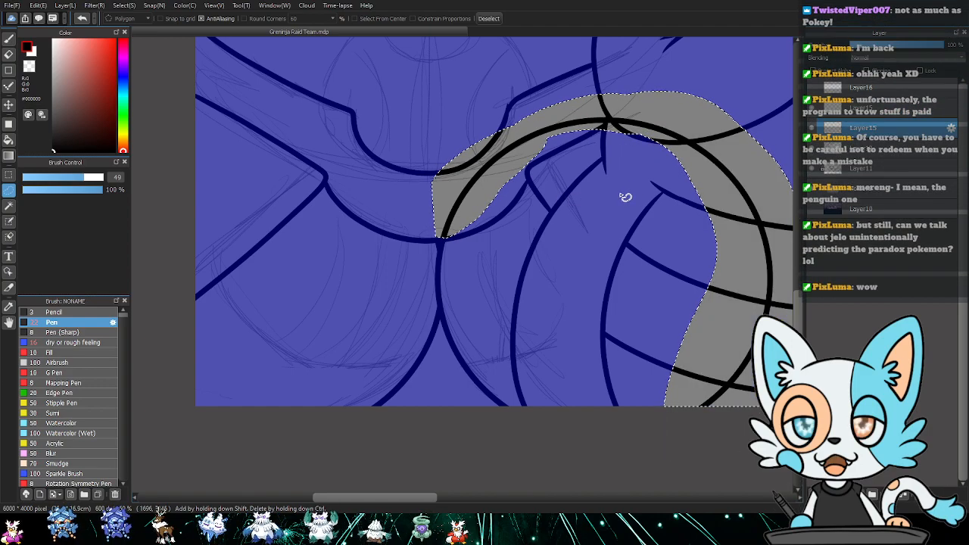
pyautogui.press('Delete')
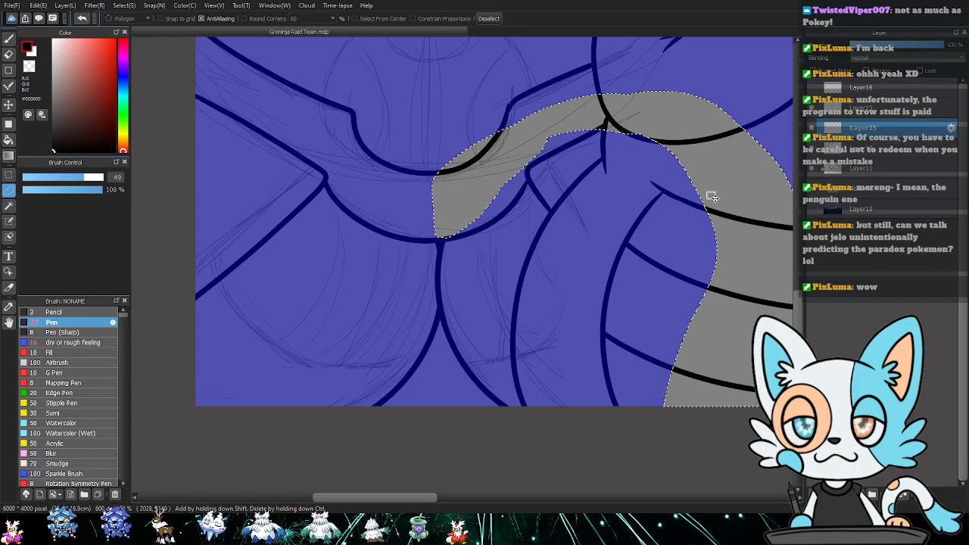
pyautogui.hotkey('ctrl', 'd')
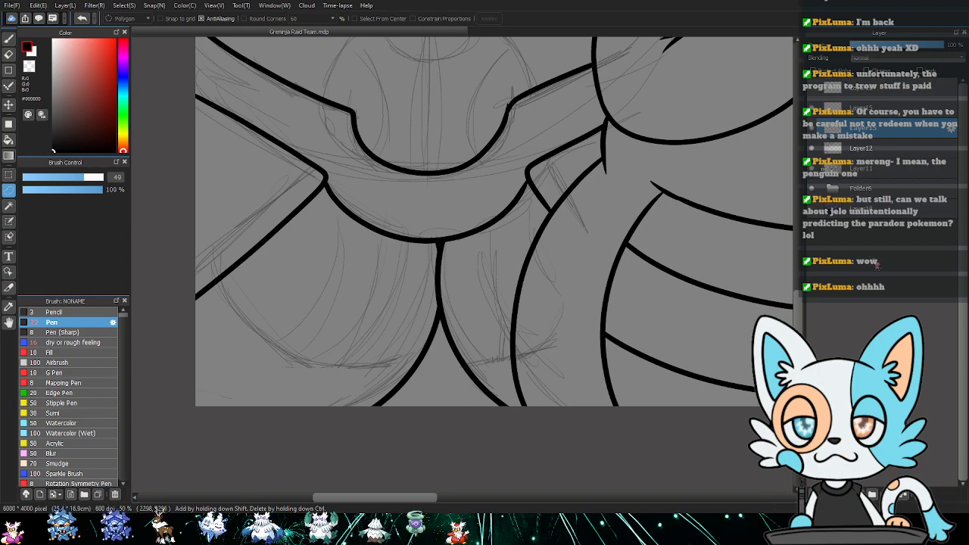
# - Paste the copied teacup artwork into a new canvas, examine it up close, and close that canvas
pyautogui.hotkey('ctrl', 'n')
pyautogui.hotkey('ctrl', 'v')
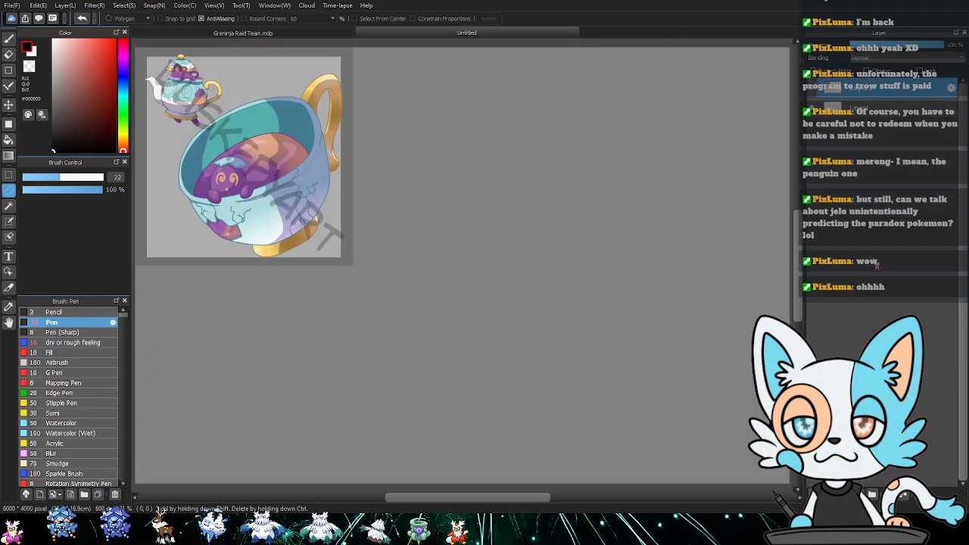
pyautogui.scroll(1, 411, 266)
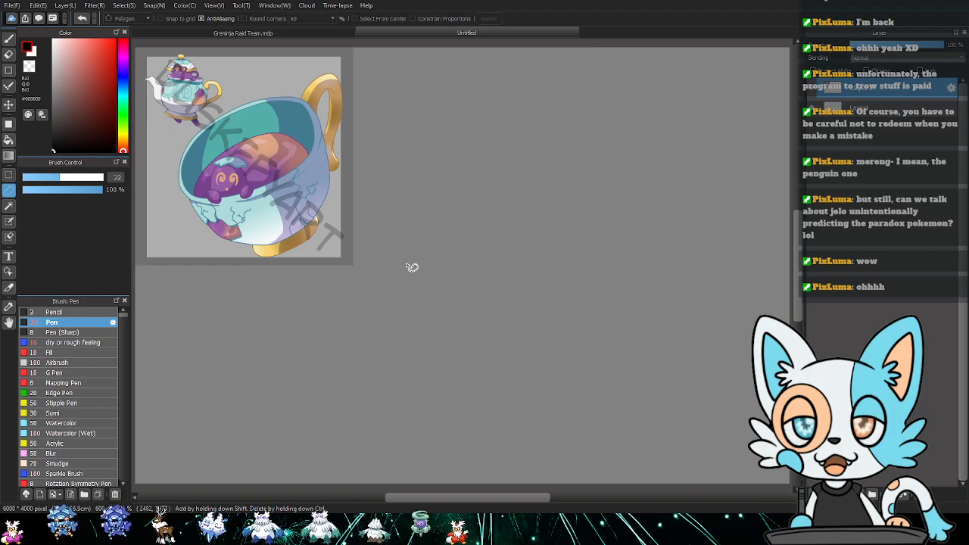
pyautogui.scroll(3, 295, 162)
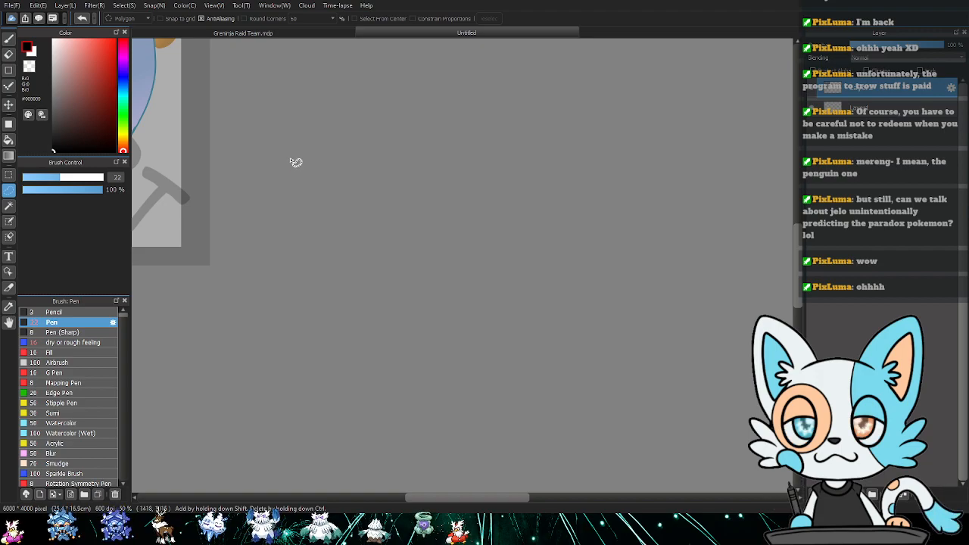
pyautogui.scroll(-4, 296, 162)
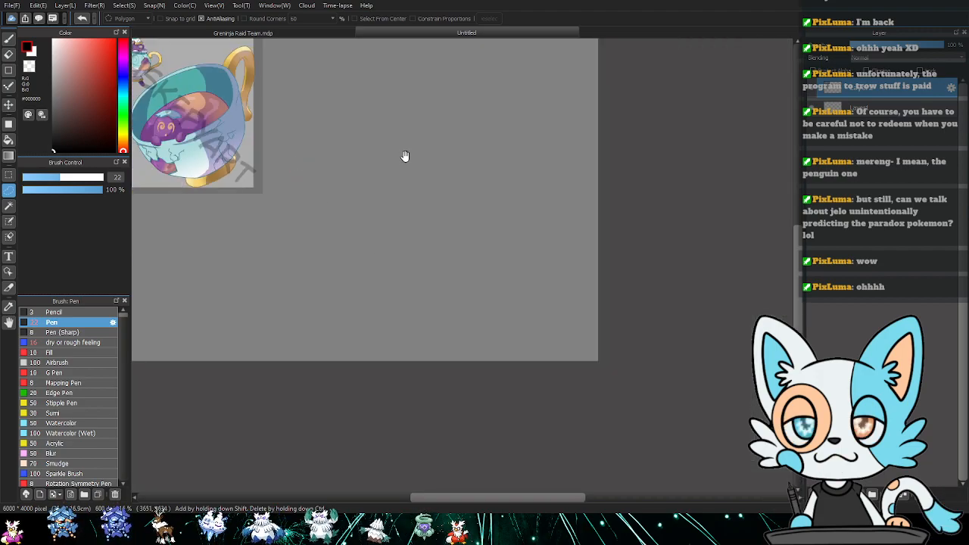
pyautogui.moveTo(402, 156); pyautogui.dragTo(641, 299)
pyautogui.scroll(4, 615, 294)
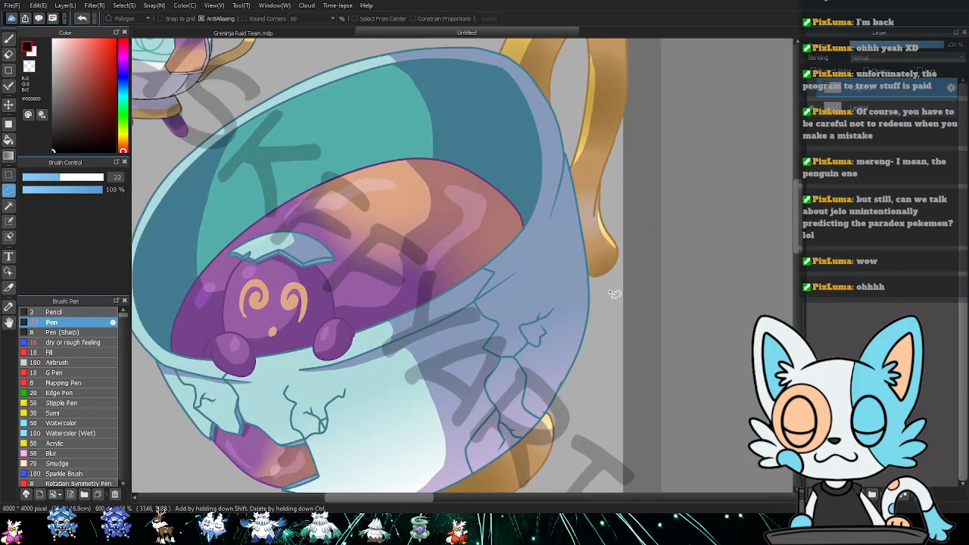
pyautogui.scroll(-1, 615, 295)
pyautogui.moveTo(487, 242); pyautogui.dragTo(526, 240)
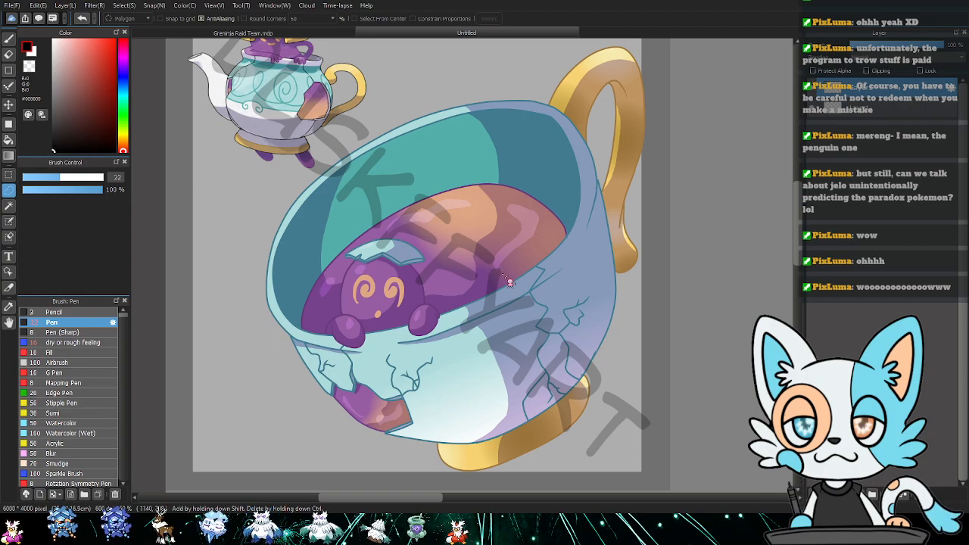
pyautogui.hotkey('ctrl', 'w')
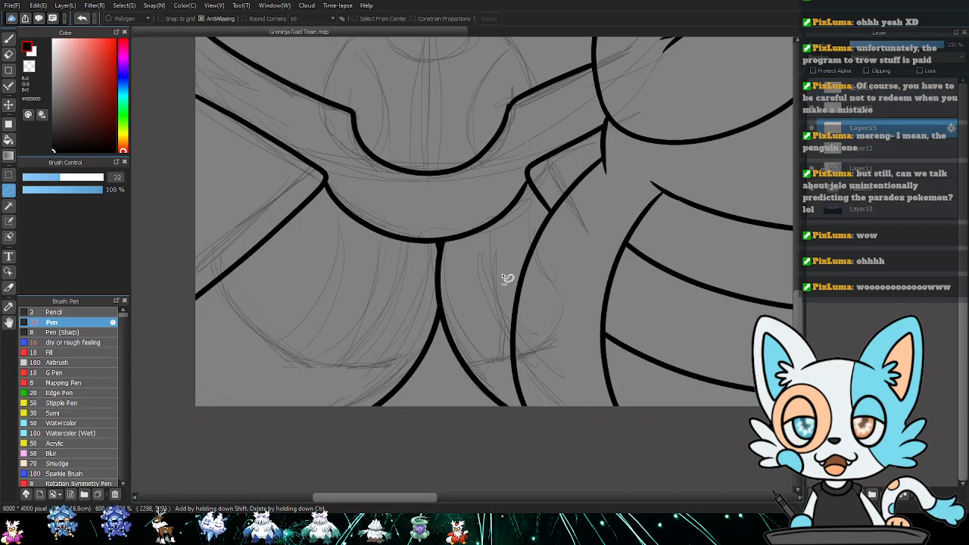
# - Merge the two trimmed circle layers into one and make Layer16 the active layer
pyautogui.click(882, 110)
pyautogui.hotkey('ctrl', 'e')
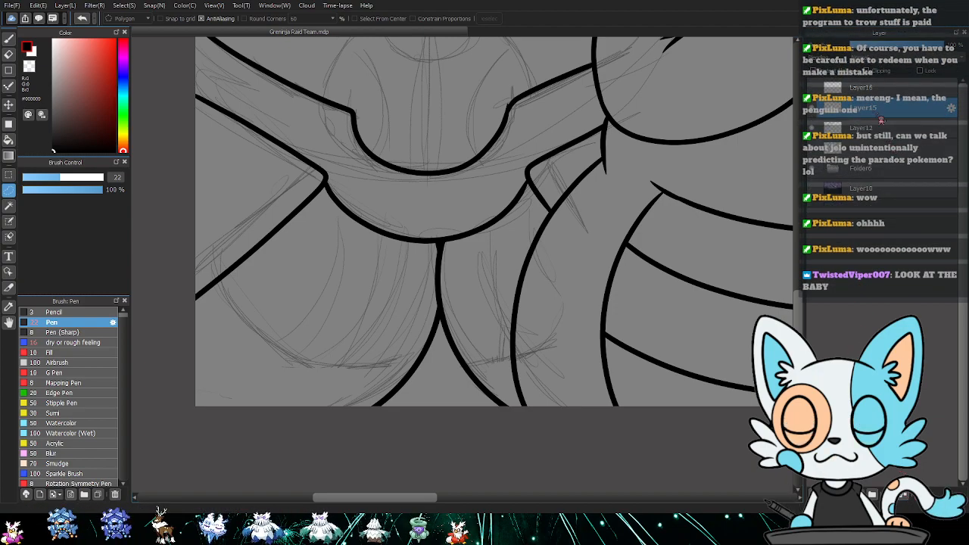
pyautogui.click(846, 92)
# - Ink the right leg's curved lower edge and inner stripe on Layer16 with the Pen, and erase the overshooting ends
pyautogui.moveTo(632, 169); pyautogui.dragTo(610, 197)
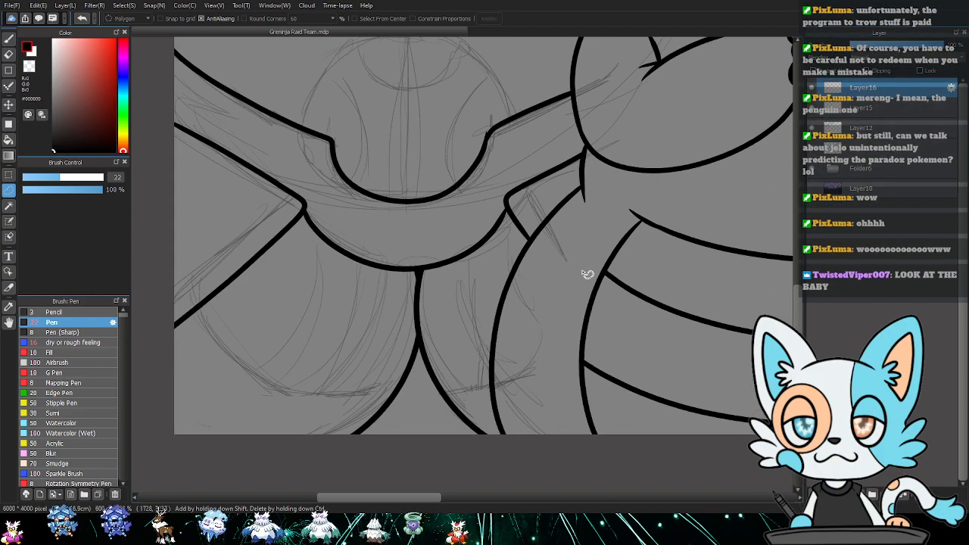
pyautogui.press('b')
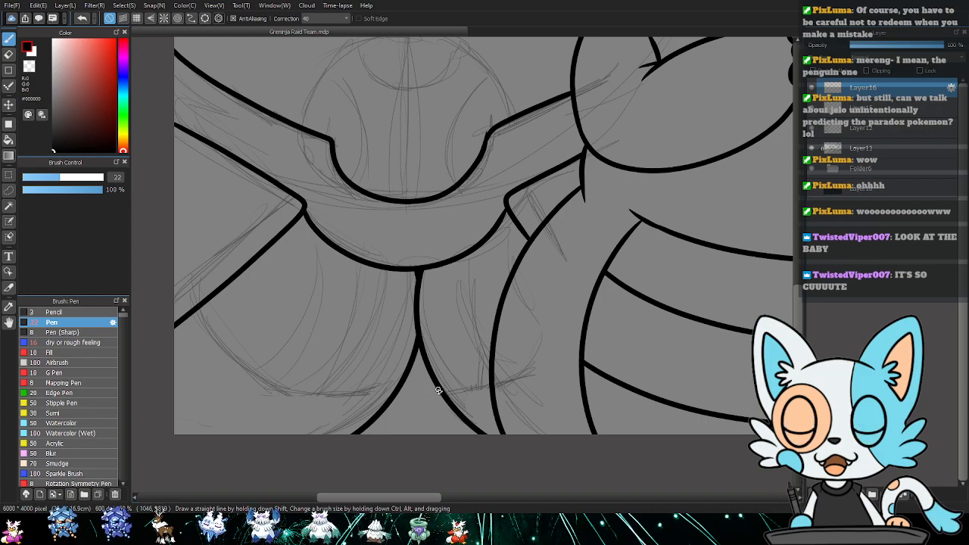
pyautogui.moveTo(439, 388)
pyautogui.mouseDown()
pyautogui.moveTo(481, 387)
pyautogui.moveTo(542, 350)
pyautogui.mouseUp()
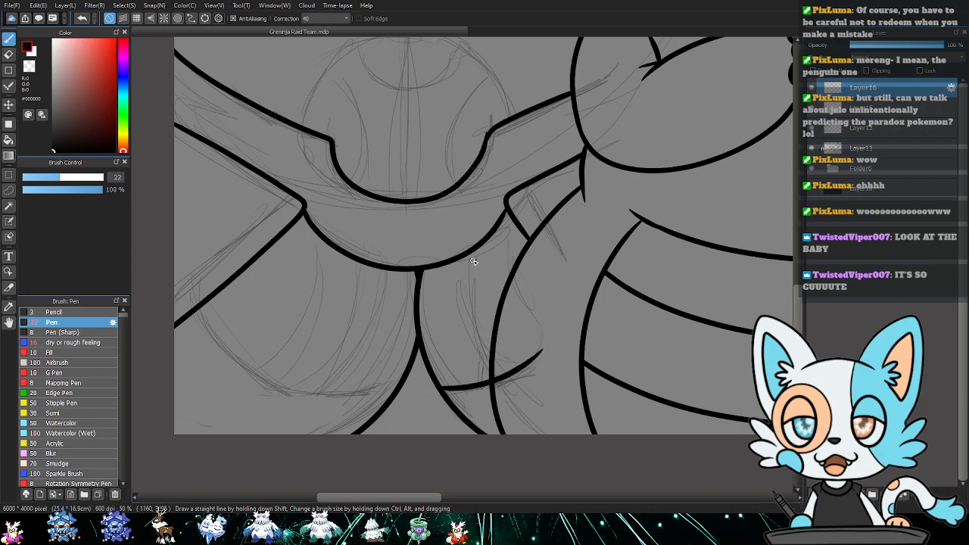
pyautogui.moveTo(465, 242)
pyautogui.mouseDown()
pyautogui.moveTo(473, 330)
pyautogui.moveTo(490, 366)
pyautogui.mouseUp()
pyautogui.press('e')
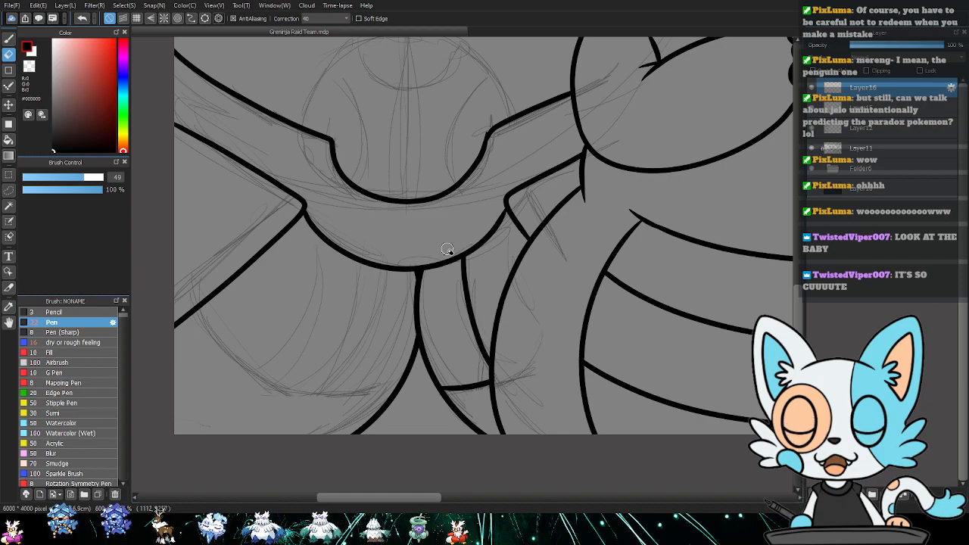
# - Ink the left leg's curved lower edge and two stripes running from the body curve down to that edge
pyautogui.moveTo(386, 309); pyautogui.dragTo(428, 285)
pyautogui.press('b')
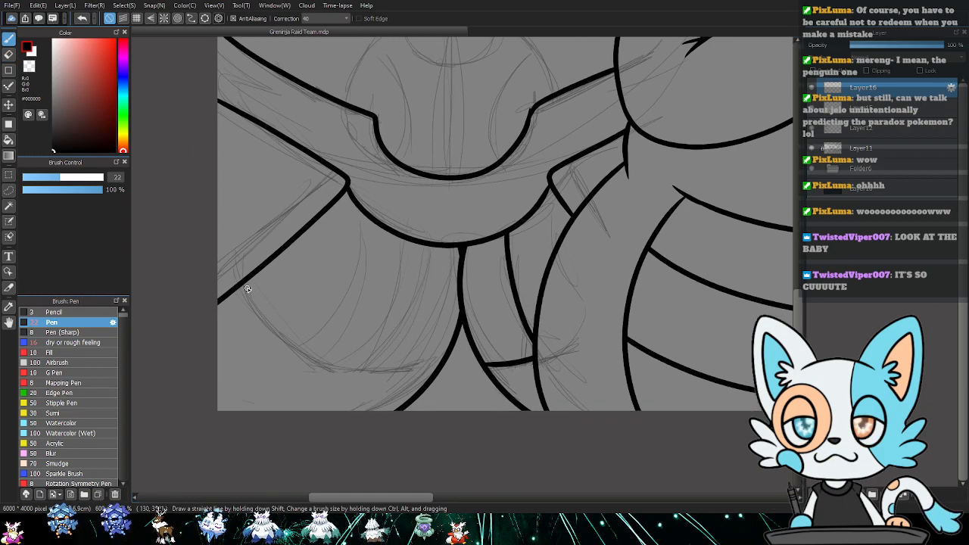
pyautogui.moveTo(241, 286)
pyautogui.mouseDown()
pyautogui.moveTo(312, 356)
pyautogui.moveTo(369, 373)
pyautogui.moveTo(443, 364)
pyautogui.mouseUp()
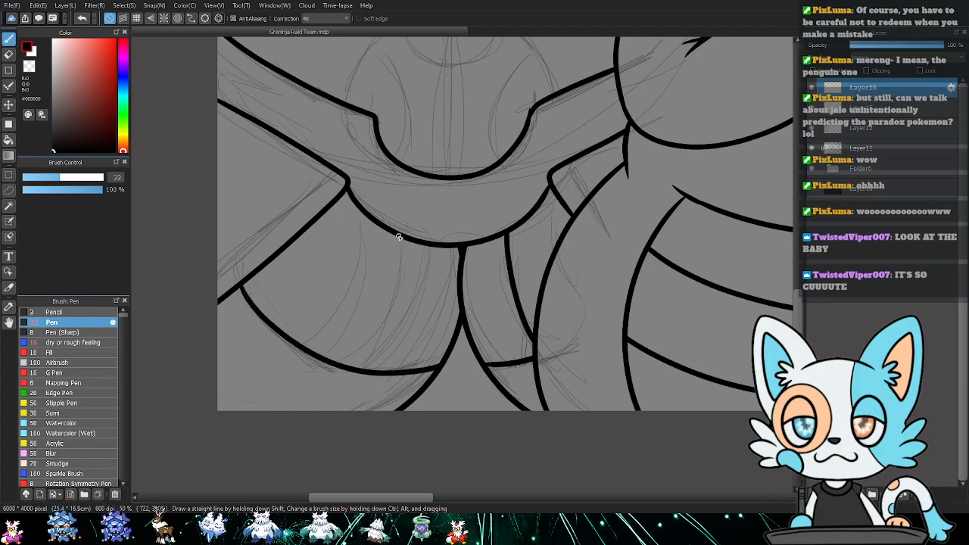
pyautogui.moveTo(416, 294); pyautogui.dragTo(360, 370)
pyautogui.moveTo(276, 325); pyautogui.dragTo(333, 280)
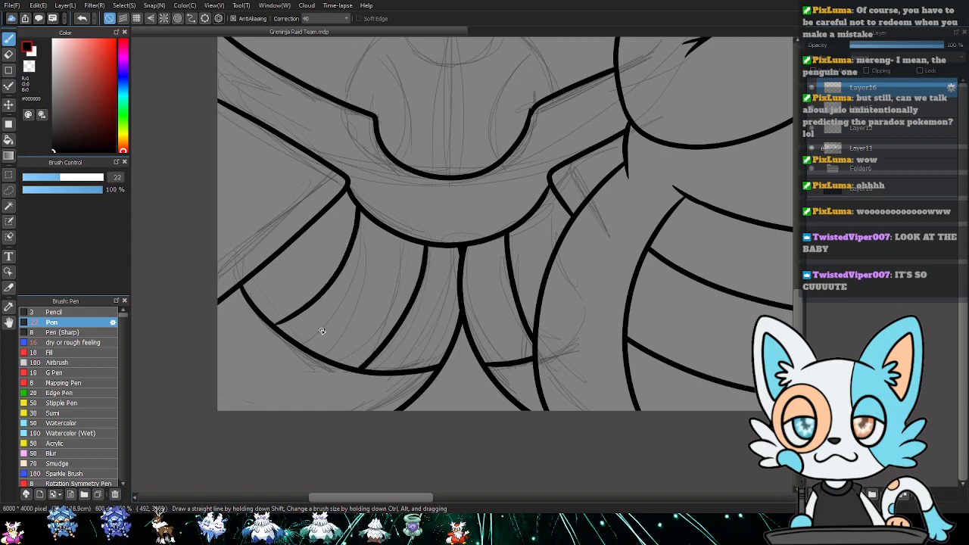
pyautogui.moveTo(560, 199); pyautogui.dragTo(556, 302)
pyautogui.moveTo(554, 247); pyautogui.dragTo(518, 347)
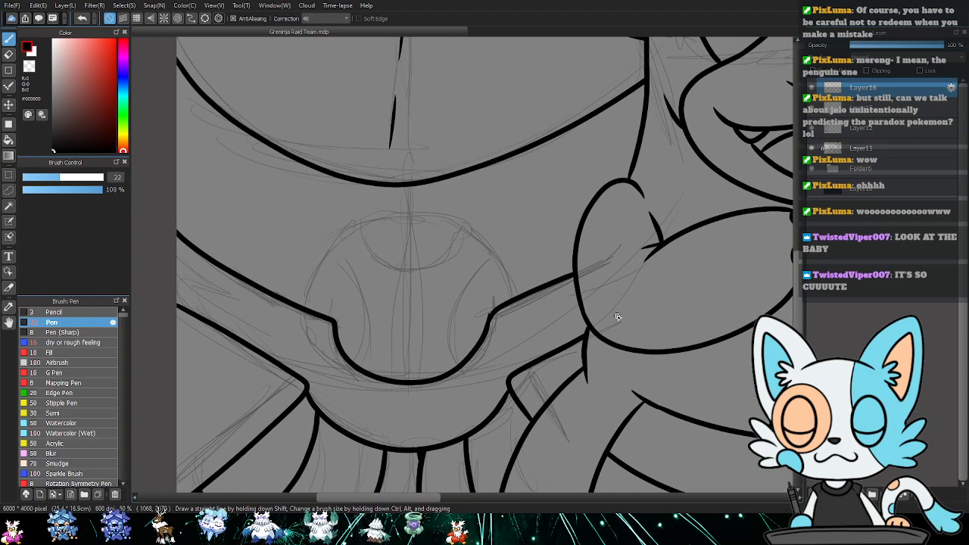
# - Merge the finished leg layers down into Layer12, and draw a large circle over the round belly emblem sketch on new Layer13
pyautogui.click(904, 496)
pyautogui.click(904, 496)
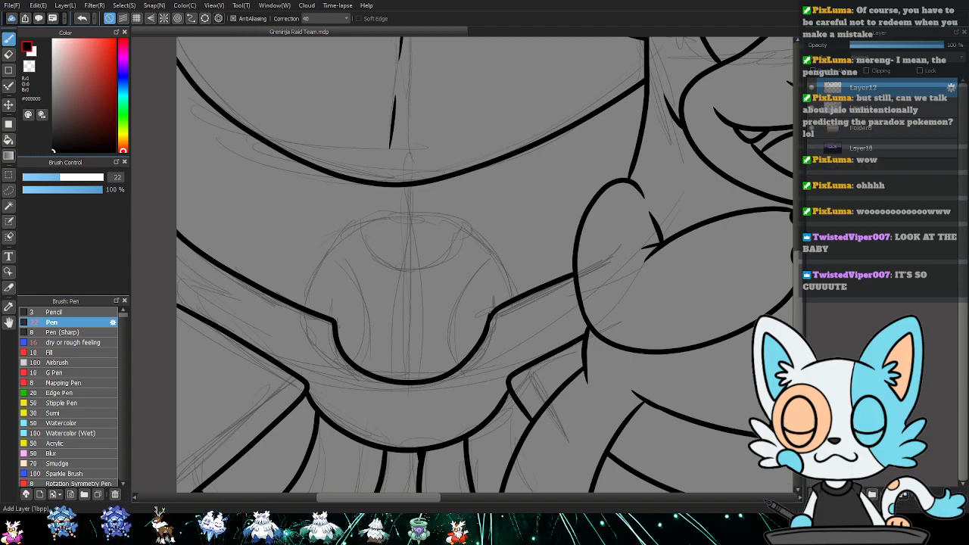
pyautogui.click(904, 495)
pyautogui.moveTo(454, 227); pyautogui.dragTo(422, 261)
pyautogui.press('u')
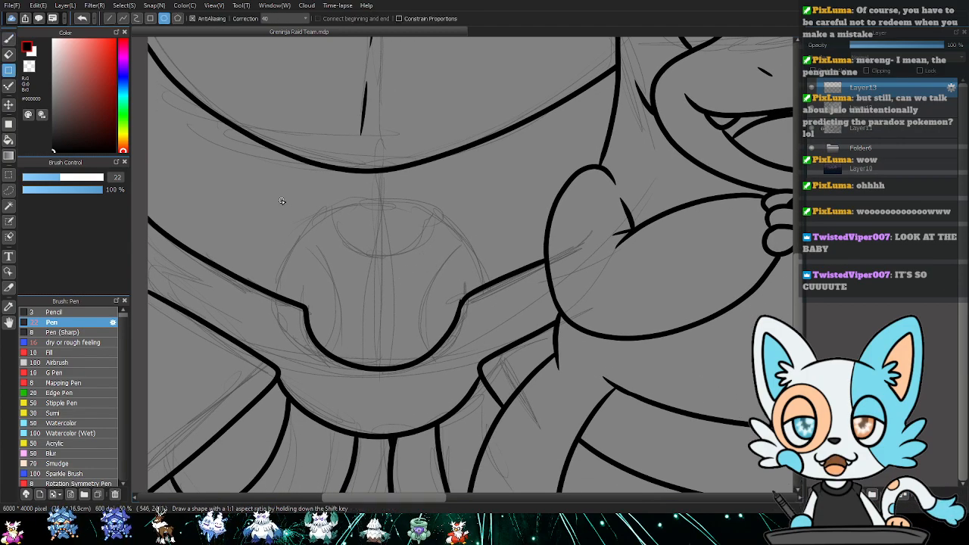
pyautogui.moveTo(278, 197); pyautogui.dragTo(488, 409)
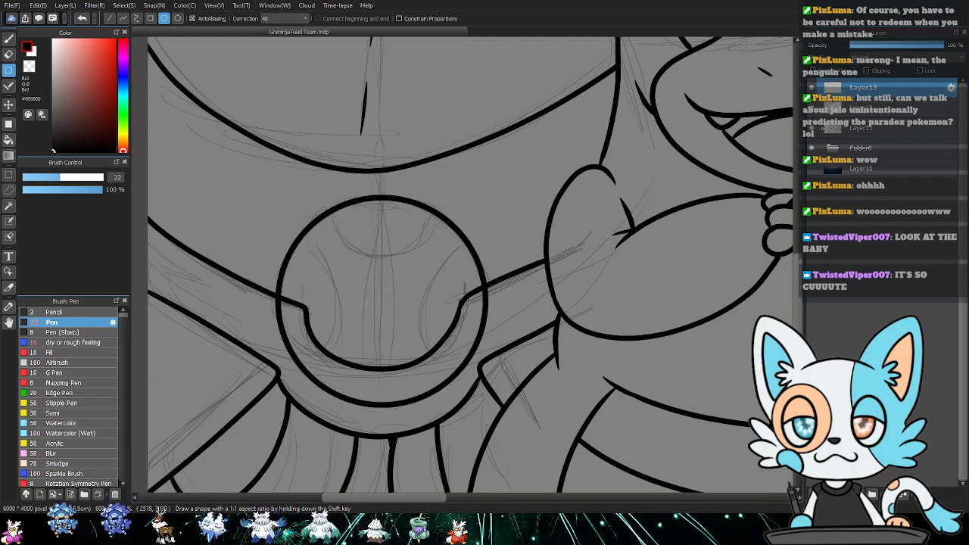
# - Draw a small circle overlapping the large circle's upper edge on a new layer, and place a duplicate over its right edge
pyautogui.hotkey('ctrl', 'shift', 'n')
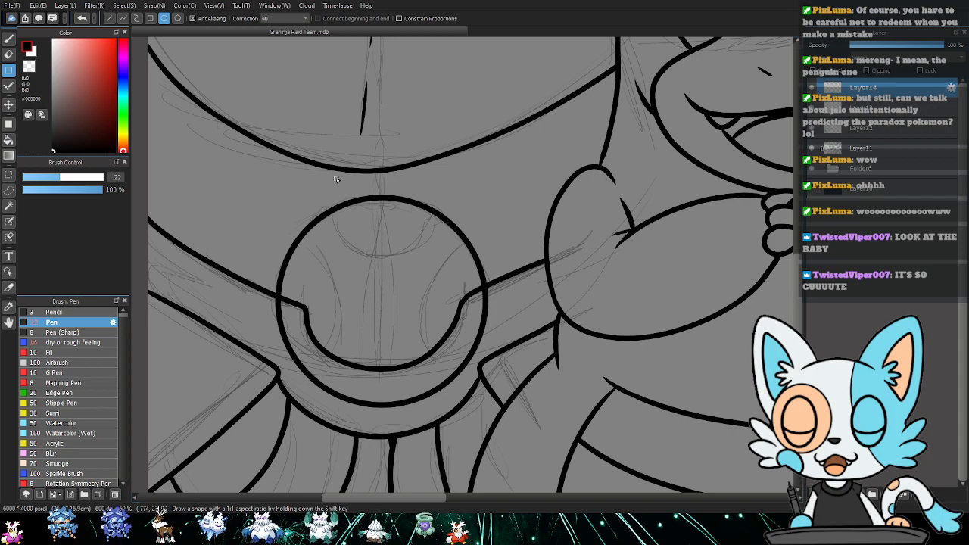
pyautogui.moveTo(327, 164); pyautogui.dragTo(426, 264)
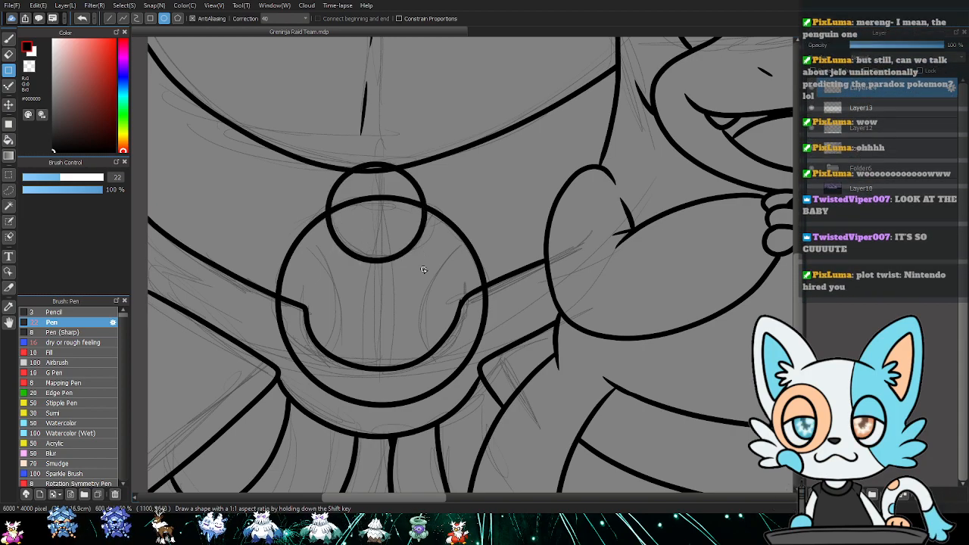
pyautogui.click(901, 500)
pyautogui.press('k')
pyautogui.moveTo(385, 243); pyautogui.dragTo(479, 326)
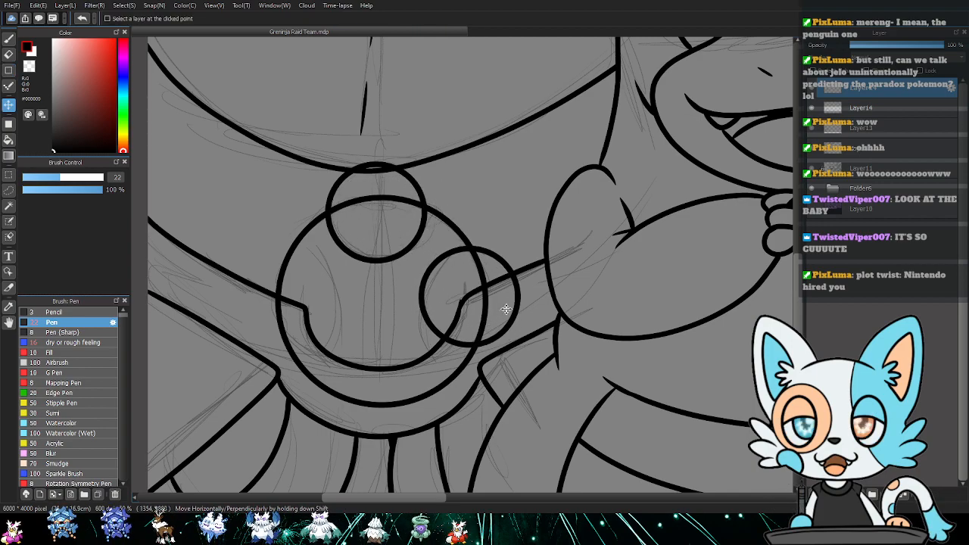
# - Stretch the right small circle downward into a taller oval and place a duplicate of it over the large circle's left edge
pyautogui.hotkey('ctrl', 't')
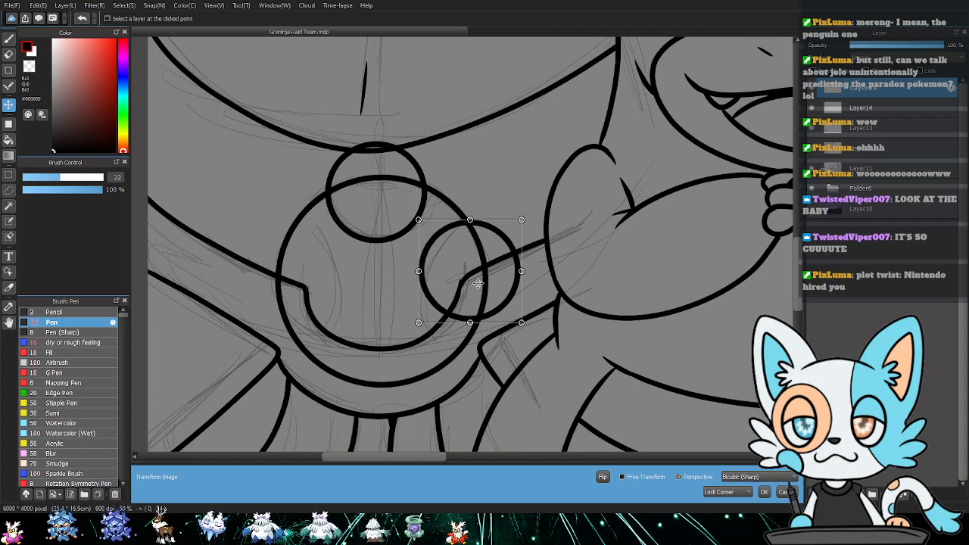
pyautogui.moveTo(470, 322); pyautogui.dragTo(470, 352)
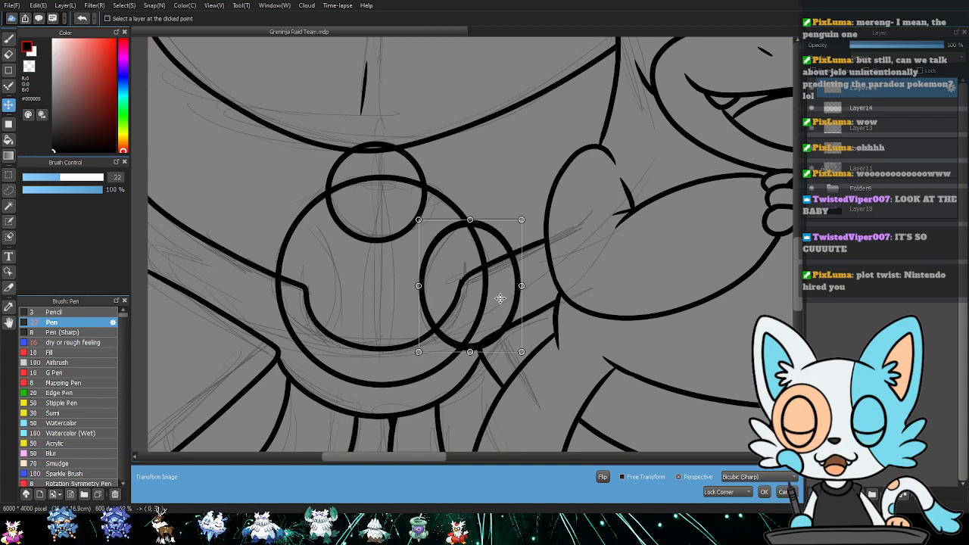
pyautogui.press('Return')
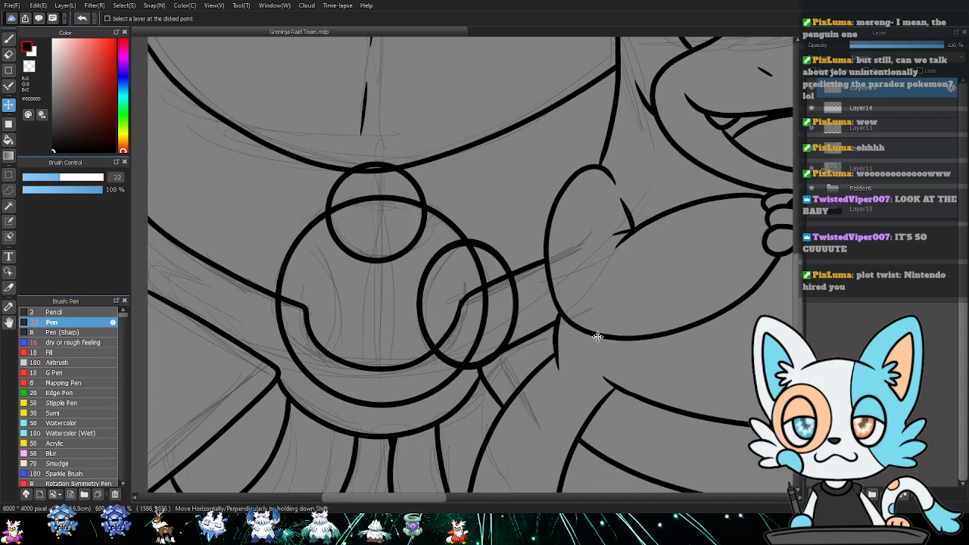
pyautogui.click(888, 494)
pyautogui.moveTo(474, 295); pyautogui.dragTo(304, 299)
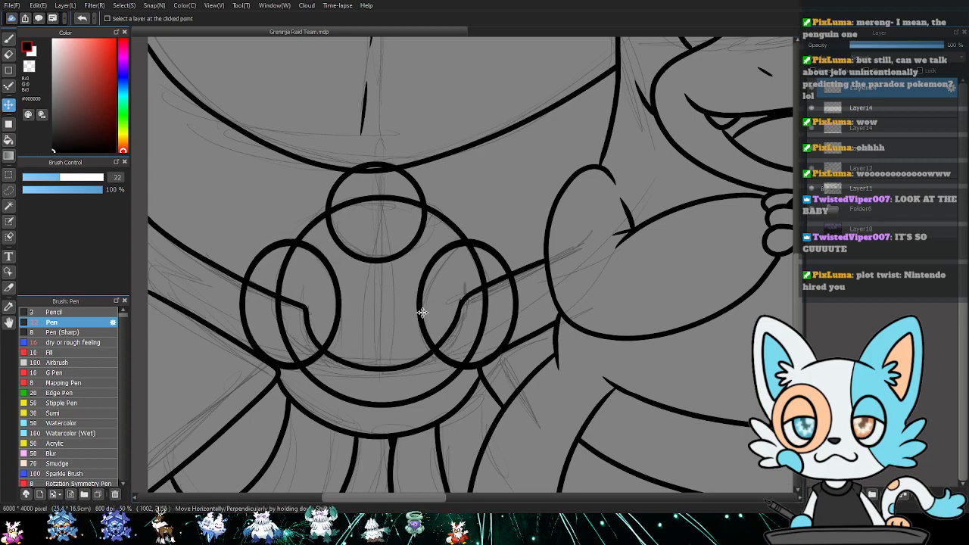
# - Merge the three small oval layers into one and delete their lassoed parts lying outside the large circle
pyautogui.press('e')
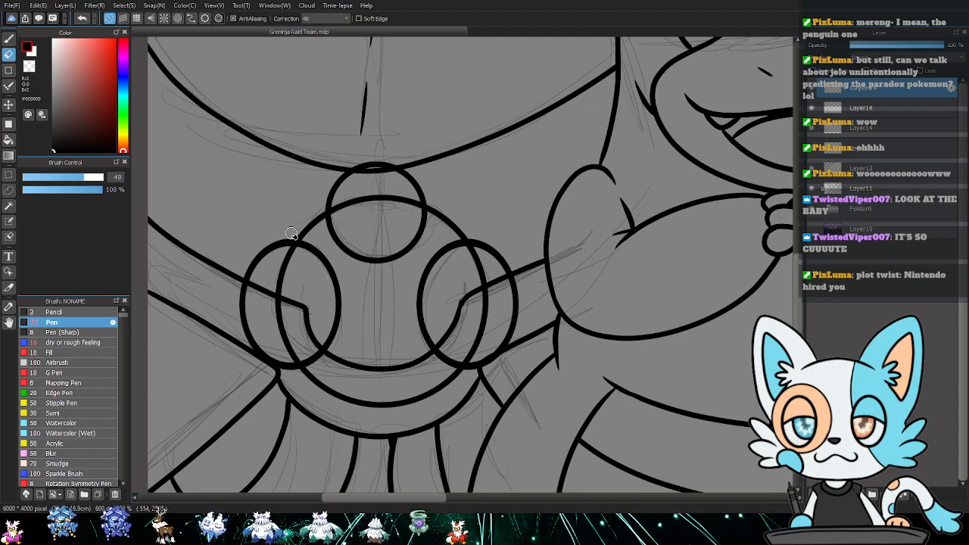
pyautogui.press('l')
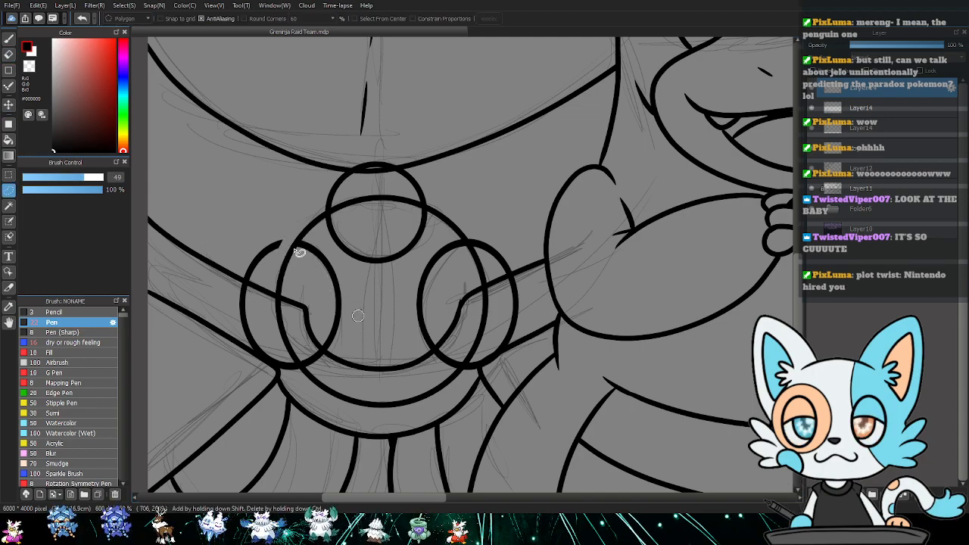
pyautogui.moveTo(290, 241)
pyautogui.mouseDown()
pyautogui.moveTo(220, 285)
pyautogui.moveTo(248, 376)
pyautogui.moveTo(290, 385)
pyautogui.moveTo(325, 369)
pyautogui.mouseUp()
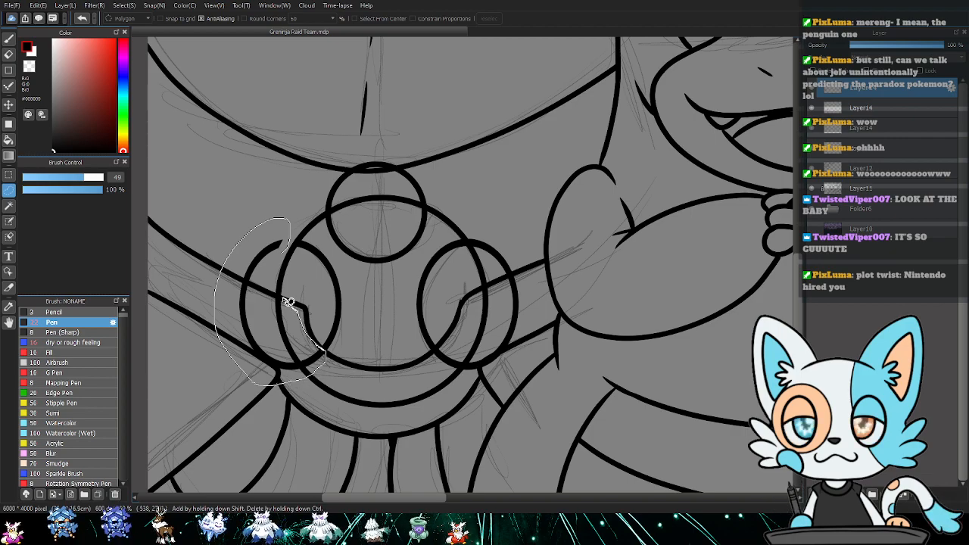
pyautogui.moveTo(273, 290); pyautogui.dragTo(275, 291)
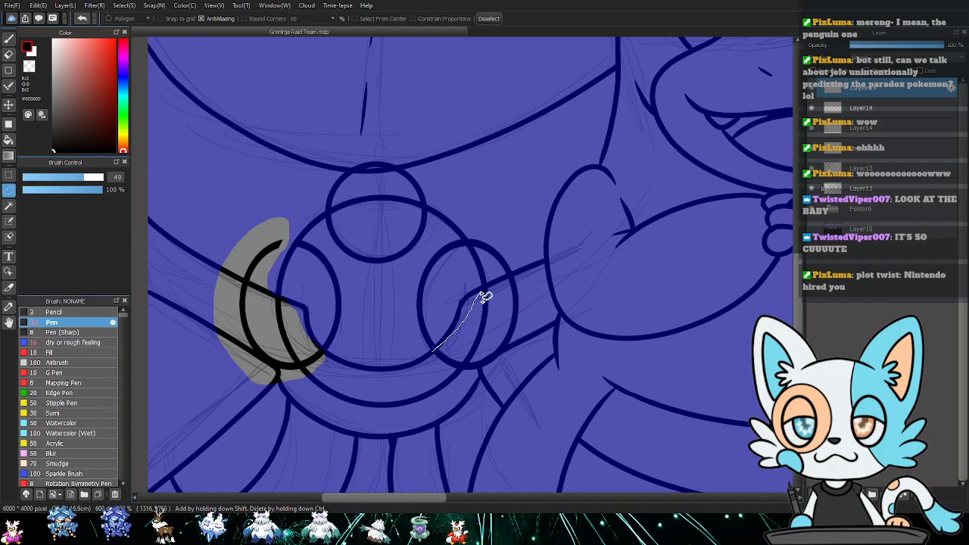
pyautogui.moveTo(477, 254)
pyautogui.mouseDown()
pyautogui.moveTo(486, 226)
pyautogui.moveTo(547, 334)
pyautogui.moveTo(486, 381)
pyautogui.moveTo(434, 351)
pyautogui.mouseUp()
pyautogui.moveTo(321, 219)
pyautogui.mouseDown()
pyautogui.moveTo(380, 202)
pyautogui.moveTo(427, 215)
pyautogui.moveTo(434, 187)
pyautogui.moveTo(354, 159)
pyautogui.moveTo(319, 214)
pyautogui.mouseUp()
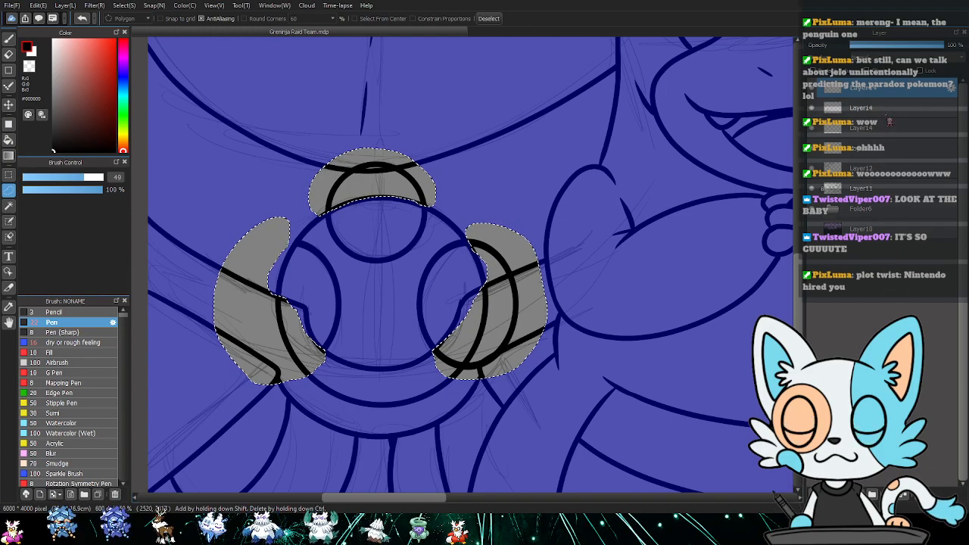
pyautogui.hotkey('ctrl', 'z')
pyautogui.click(902, 496)
pyautogui.click(903, 496)
pyautogui.press('Delete')
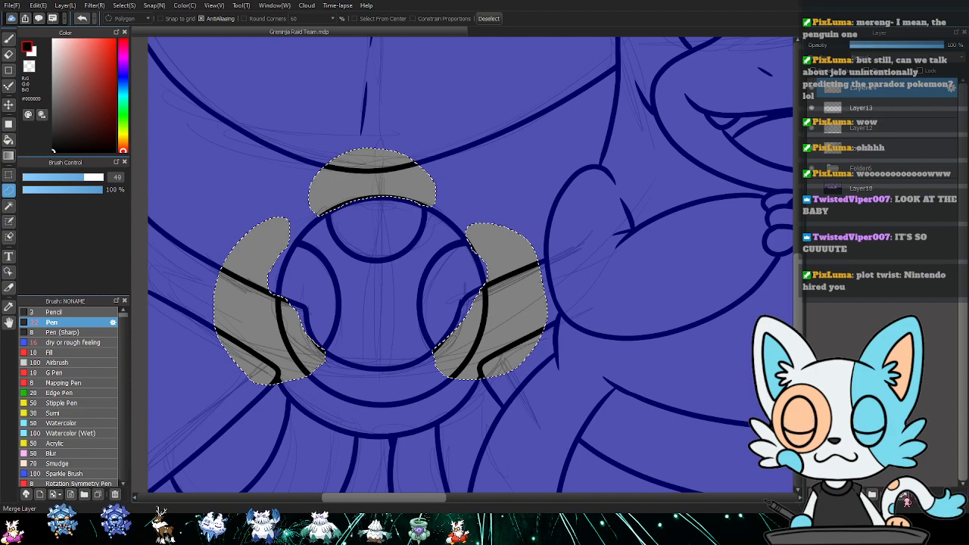
pyautogui.hotkey('ctrl', 'd')
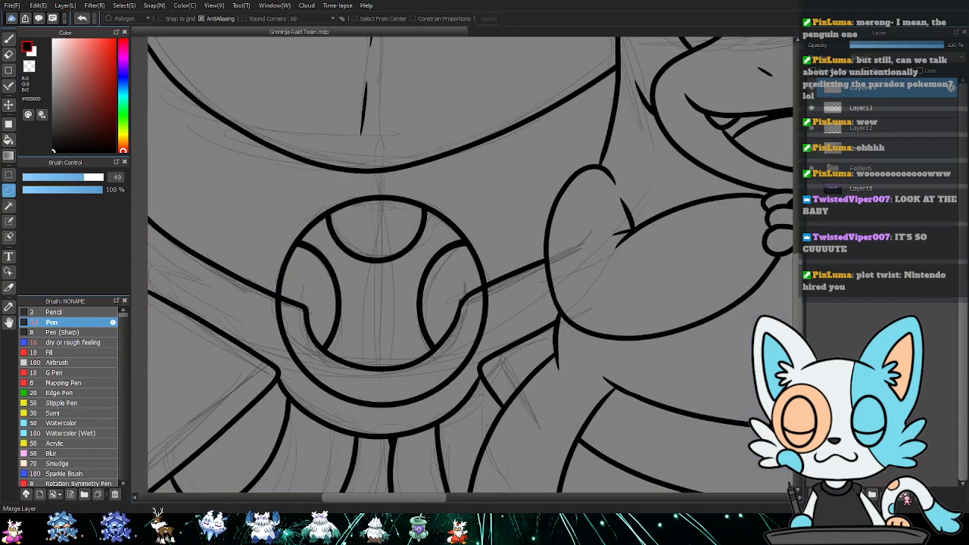
# - Lasso the large circle's lower arc on Layer13 below the belly curve, delete it, and deselect
pyautogui.click(907, 111)
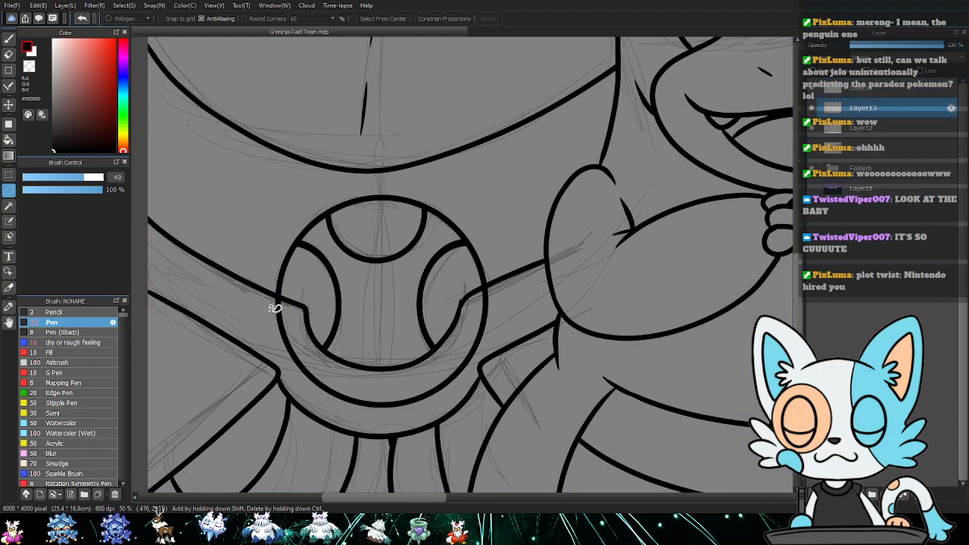
pyautogui.moveTo(282, 303)
pyautogui.mouseDown()
pyautogui.moveTo(334, 371)
pyautogui.moveTo(386, 383)
pyautogui.mouseUp()
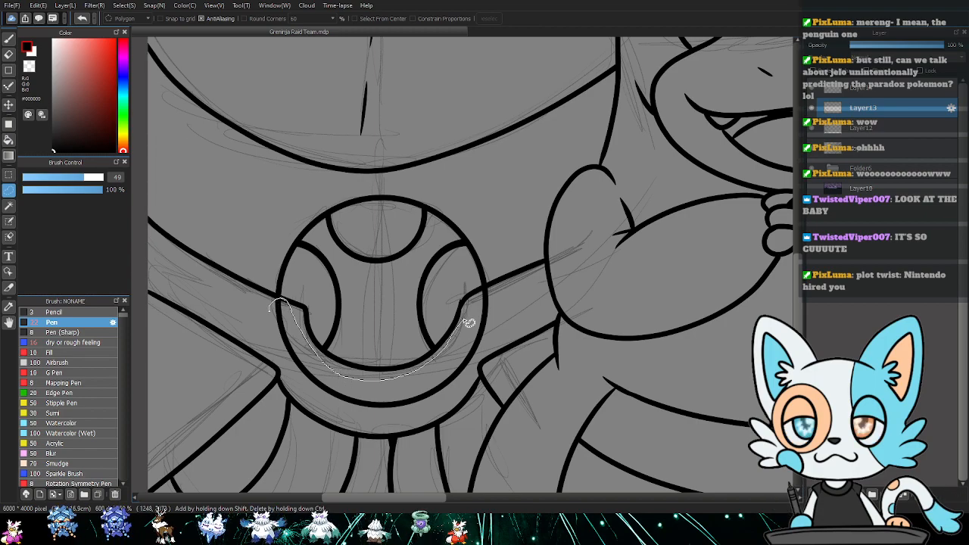
pyautogui.moveTo(482, 296); pyautogui.dragTo(496, 332)
pyautogui.moveTo(388, 417)
pyautogui.mouseDown()
pyautogui.moveTo(294, 386)
pyautogui.moveTo(271, 308)
pyautogui.mouseUp()
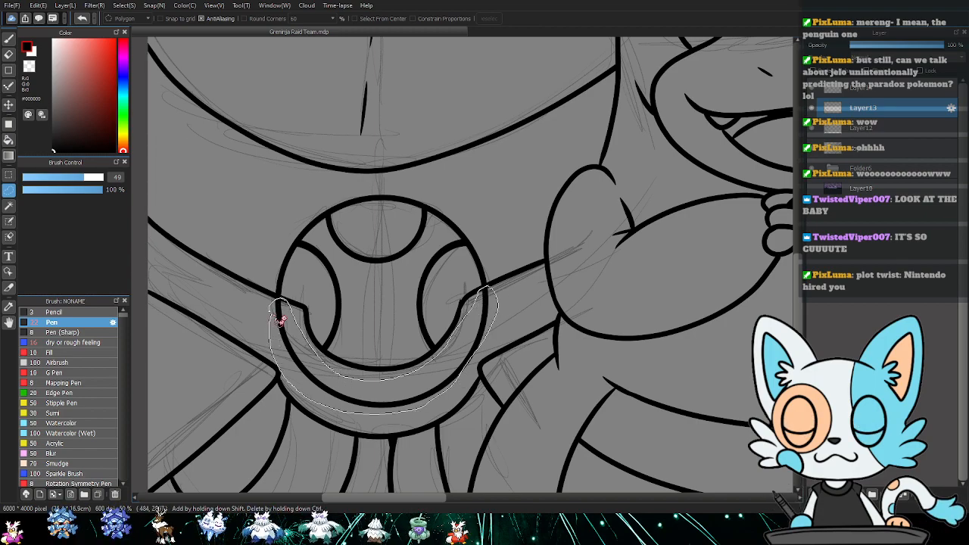
pyautogui.press('Delete')
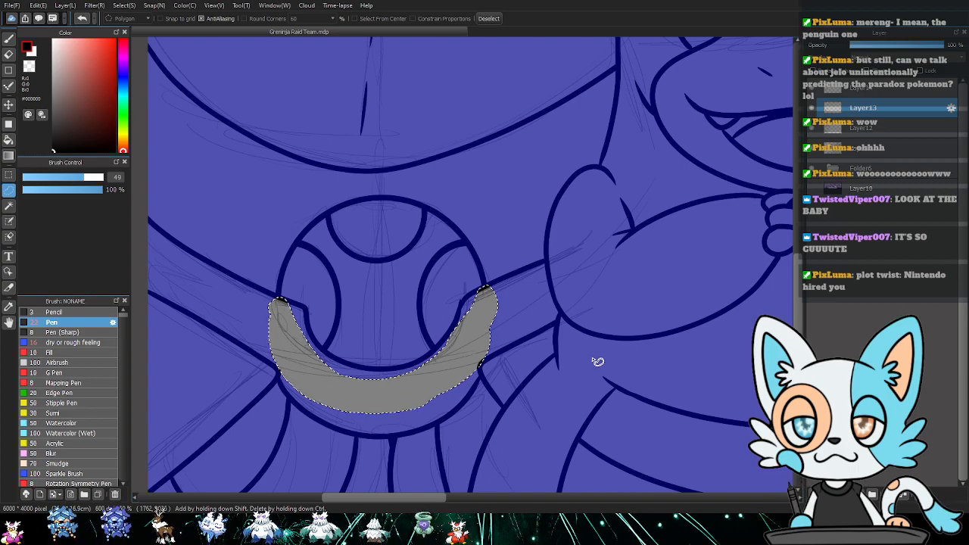
pyautogui.hotkey('ctrl', 'd')
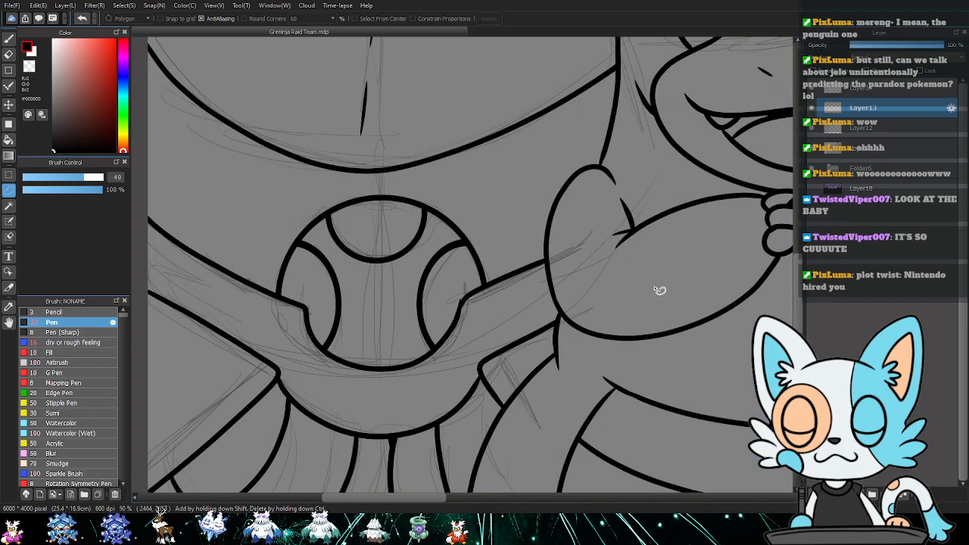
# - Return to the Pen and merge the emblem's circle layers down into Layer12
pyautogui.press('p')
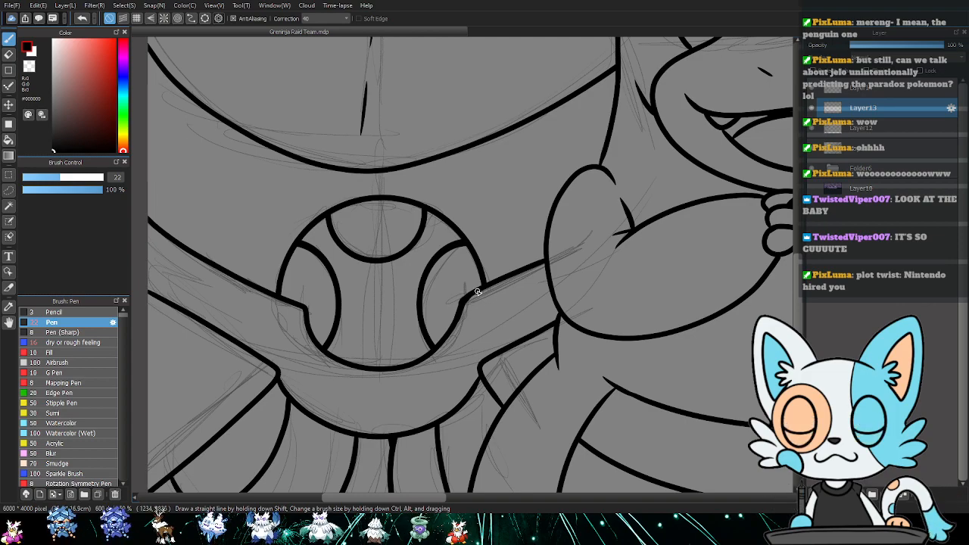
pyautogui.click(883, 88)
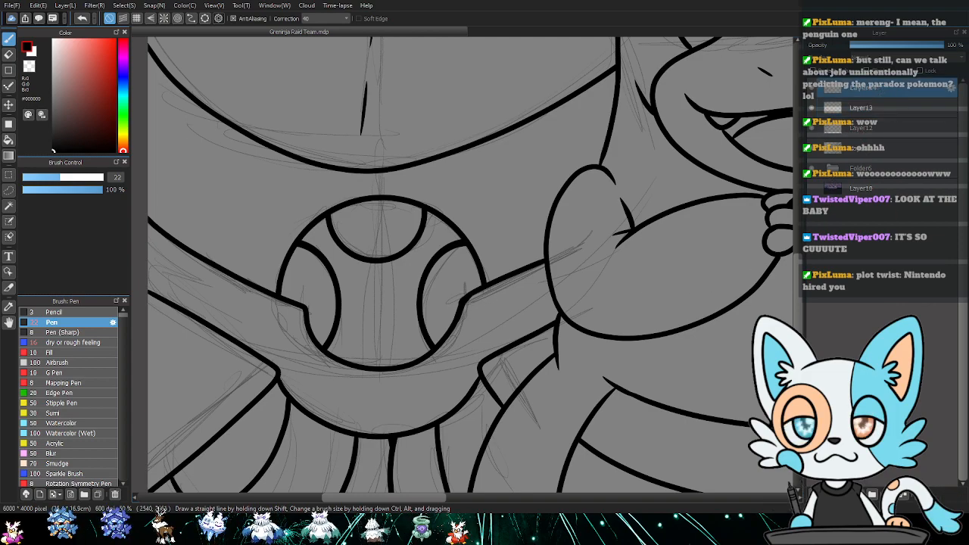
pyautogui.click(905, 495)
pyautogui.click(905, 494)
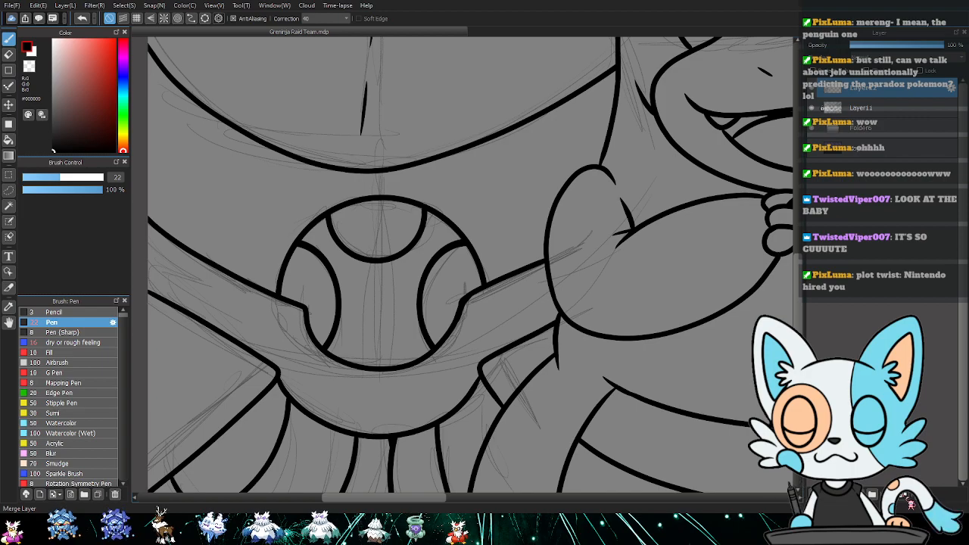
# - Try to ink the right eye opening's outline and inner edge beneath the helmet brim on Layer12
pyautogui.hotkey('ctrl', '0')
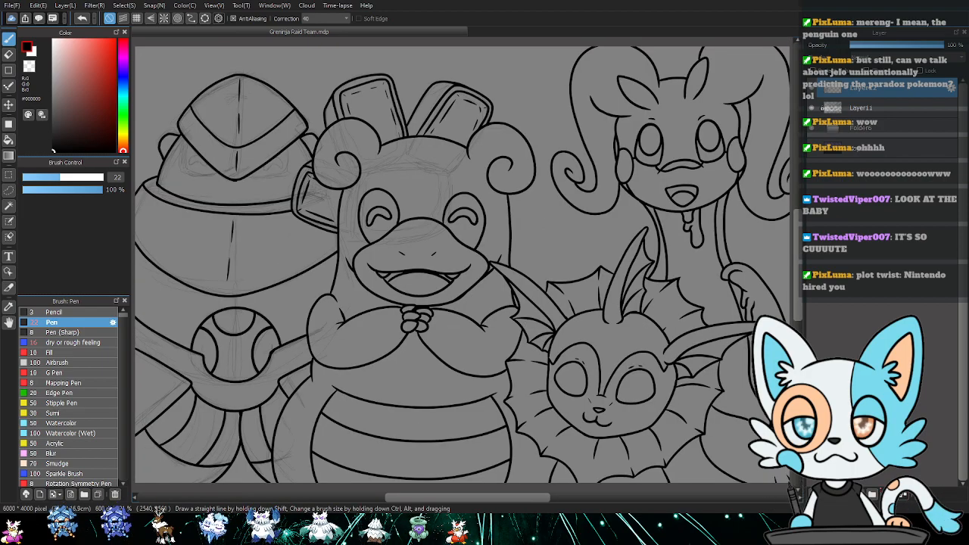
pyautogui.moveTo(276, 199); pyautogui.dragTo(459, 265)
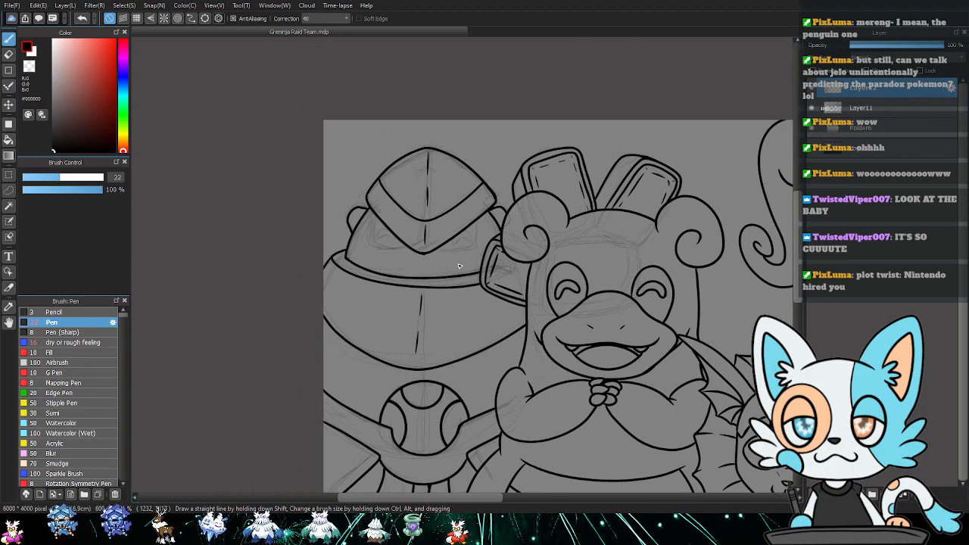
pyautogui.scroll(5, 459, 266)
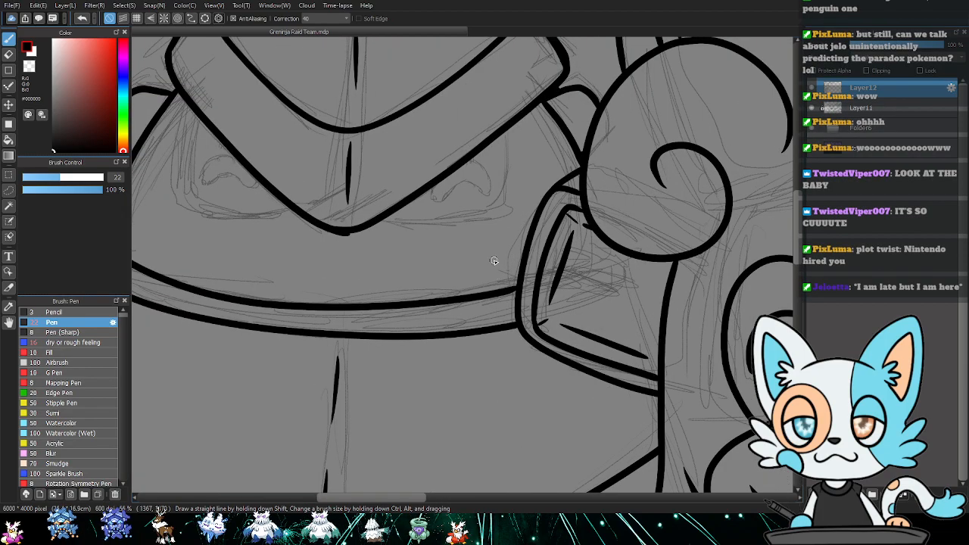
pyautogui.moveTo(418, 221)
pyautogui.mouseDown()
pyautogui.moveTo(492, 209)
pyautogui.moveTo(510, 166)
pyautogui.mouseUp()
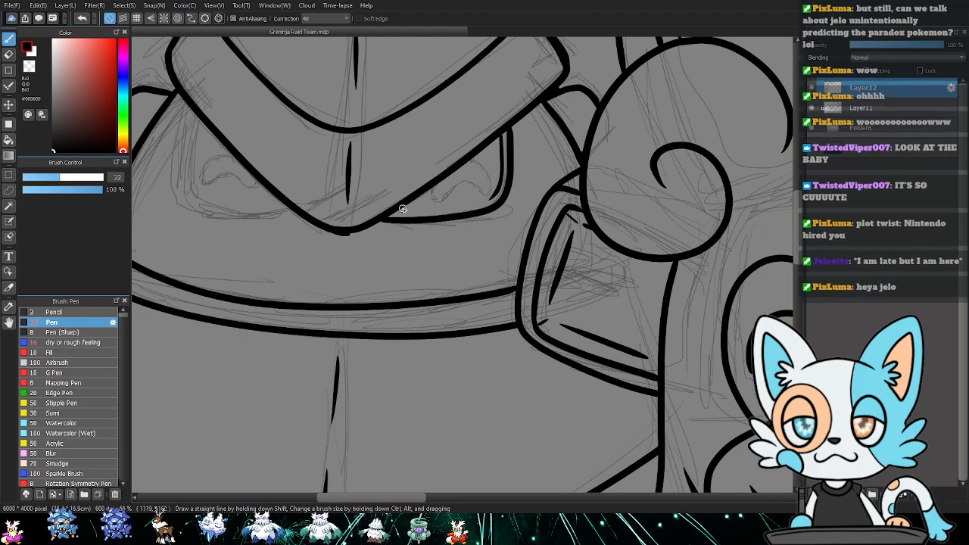
pyautogui.moveTo(394, 213)
pyautogui.mouseDown()
pyautogui.moveTo(497, 199)
pyautogui.moveTo(586, 205)
pyautogui.mouseUp()
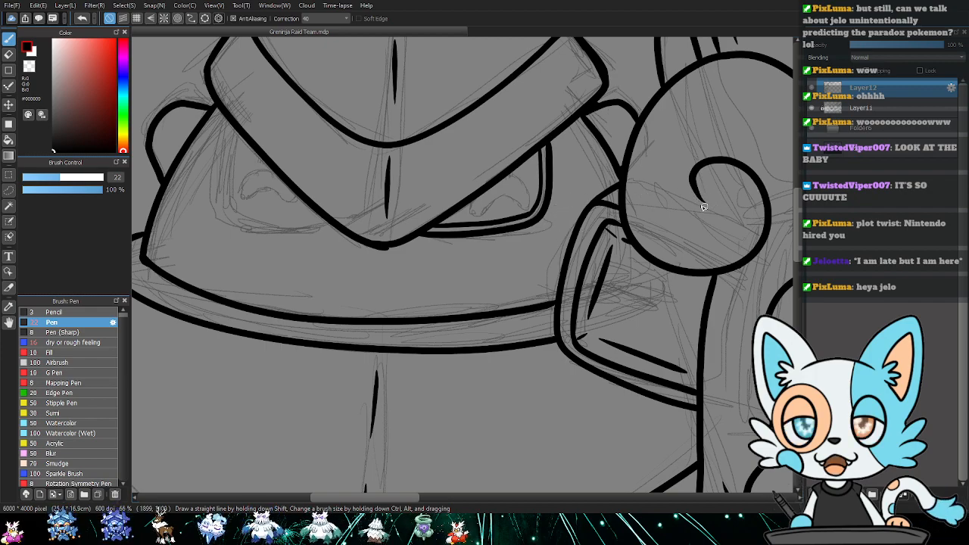
pyautogui.moveTo(556, 188)
pyautogui.mouseDown()
pyautogui.moveTo(610, 199)
pyautogui.moveTo(639, 228)
pyautogui.mouseUp()
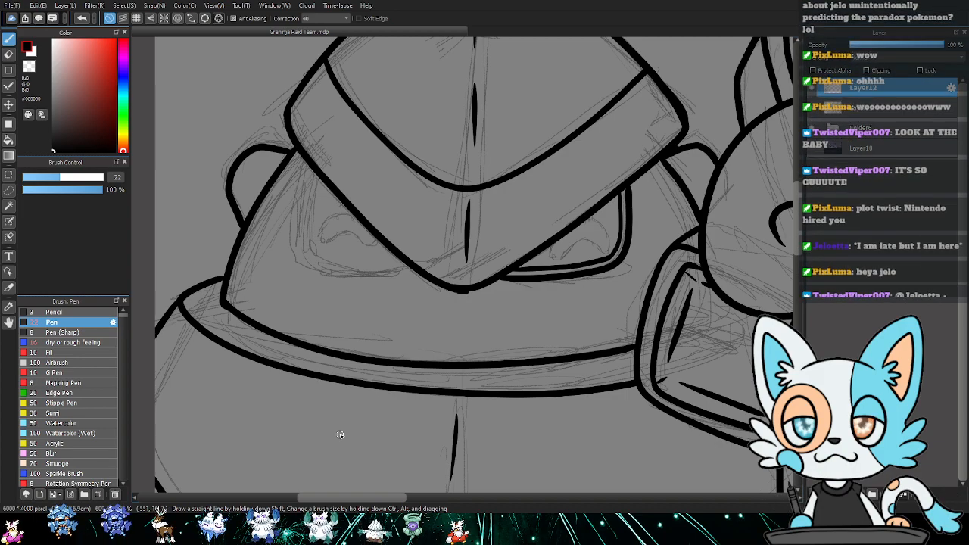
pyautogui.moveTo(685, 263); pyautogui.dragTo(715, 294)
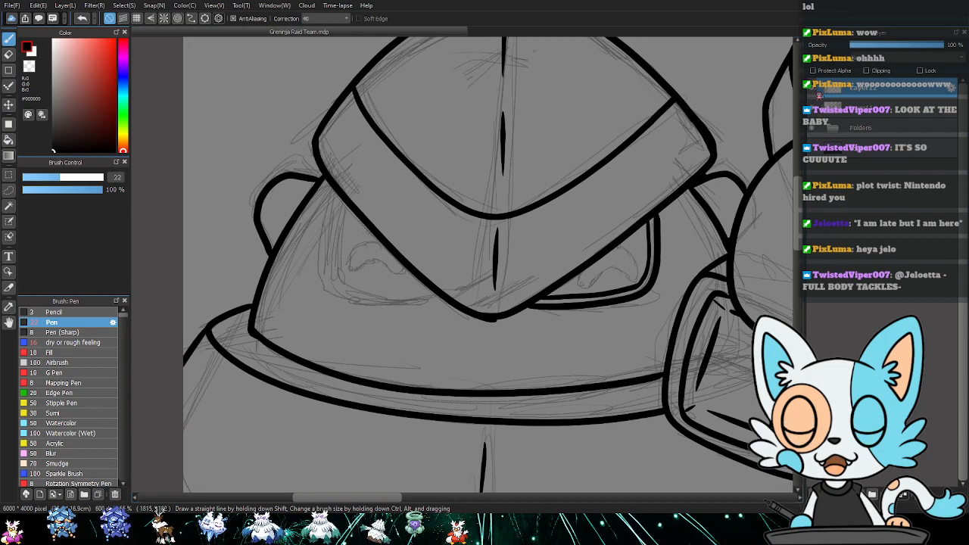
pyautogui.click(820, 97)
pyautogui.click(823, 104)
pyautogui.click(859, 165)
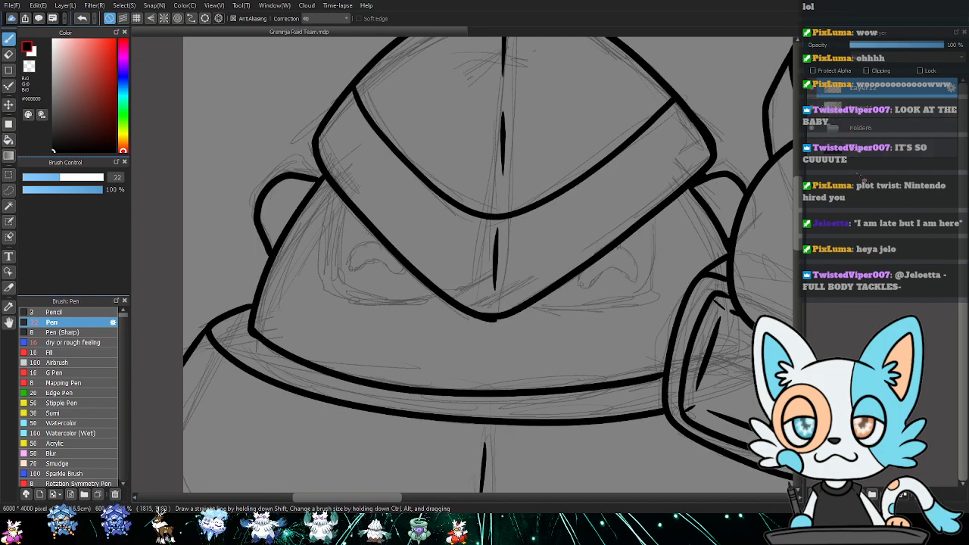
# - Ink the right eye opening's outline, inner edge and curved eye shape beneath the helmet brim on a new layer, Layer13
pyautogui.click(811, 128)
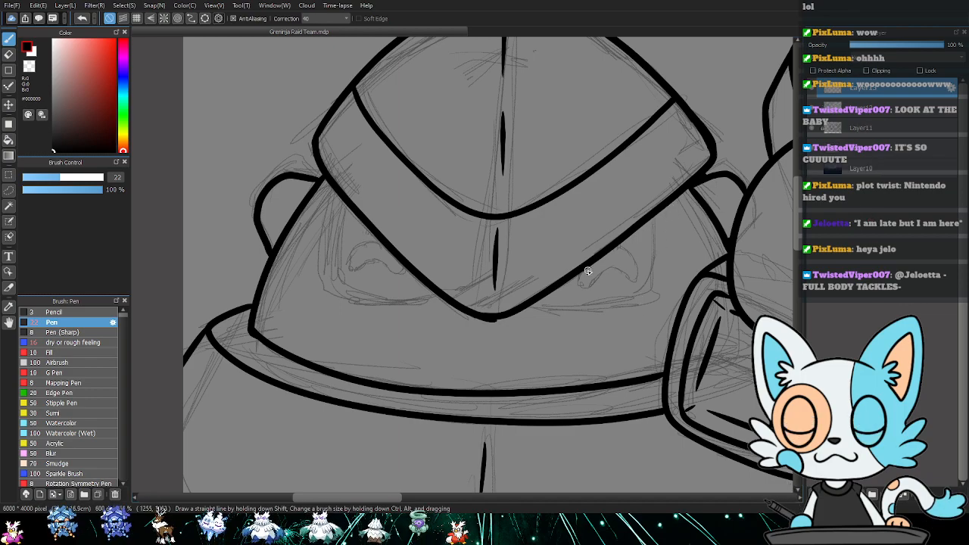
pyautogui.moveTo(524, 306)
pyautogui.mouseDown()
pyautogui.moveTo(626, 297)
pyautogui.moveTo(650, 286)
pyautogui.moveTo(658, 248)
pyautogui.mouseUp()
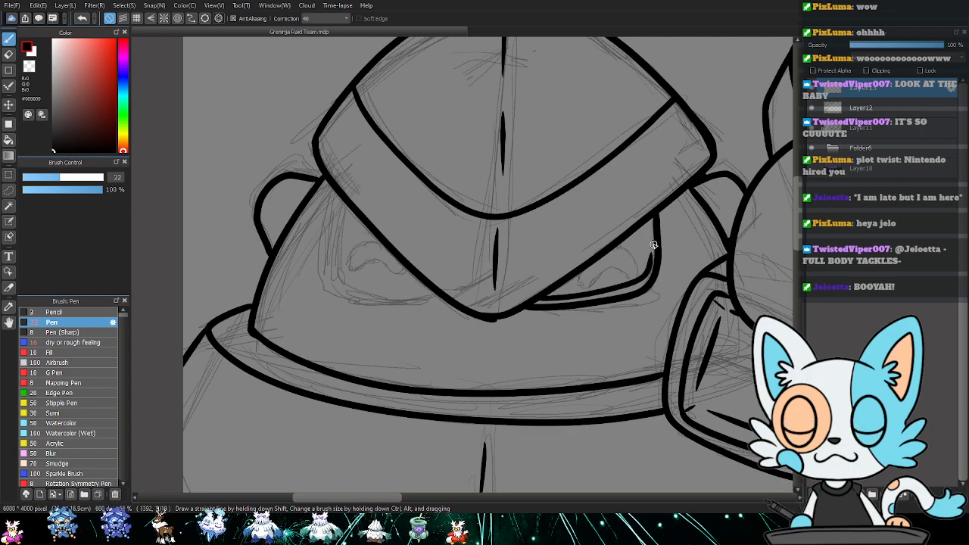
pyautogui.moveTo(650, 216); pyautogui.dragTo(643, 228)
pyautogui.moveTo(642, 272)
pyautogui.mouseDown()
pyautogui.moveTo(543, 296)
pyautogui.moveTo(642, 279)
pyautogui.moveTo(651, 269)
pyautogui.mouseUp()
pyautogui.moveTo(579, 280)
pyautogui.mouseDown()
pyautogui.moveTo(603, 266)
pyautogui.moveTo(632, 273)
pyautogui.moveTo(638, 262)
pyautogui.moveTo(605, 256)
pyautogui.mouseUp()
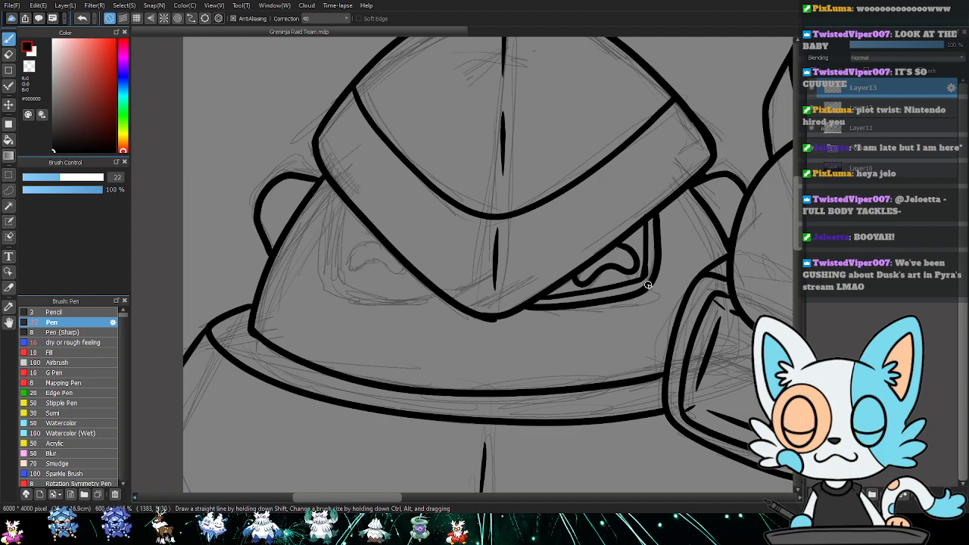
# - Erase the sharp lower outer corner of the right eye opening's inner edge and redraw it rounded with the Pen
pyautogui.moveTo(706, 302); pyautogui.dragTo(568, 297)
pyautogui.press('e')
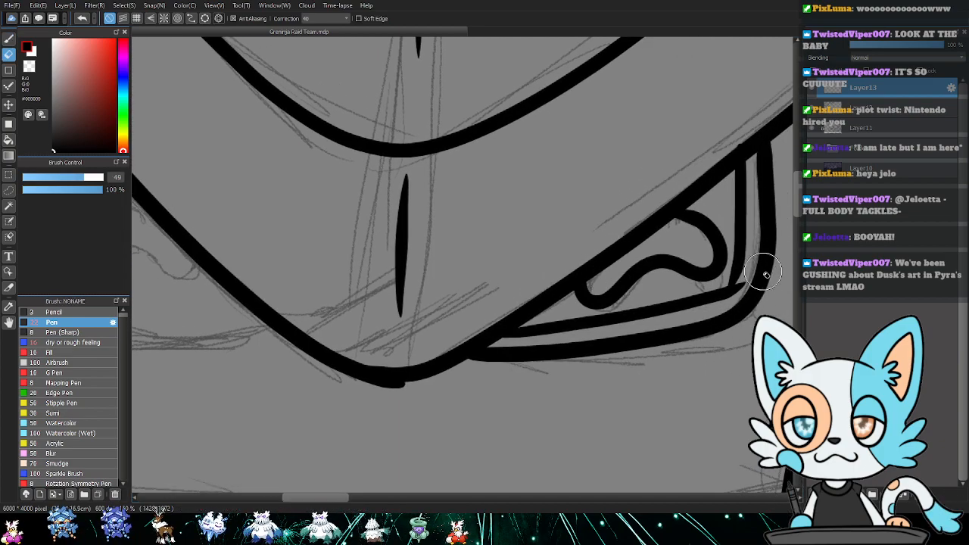
pyautogui.moveTo(742, 281)
pyautogui.mouseDown()
pyautogui.moveTo(653, 299)
pyautogui.moveTo(617, 297)
pyautogui.moveTo(642, 275)
pyautogui.mouseUp()
pyautogui.press('[')
pyautogui.press('[')
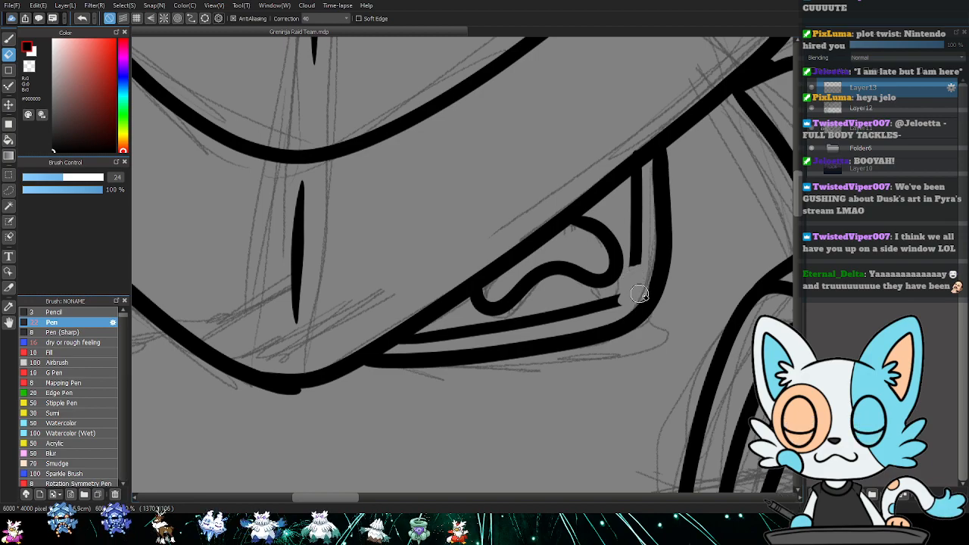
pyautogui.press('p')
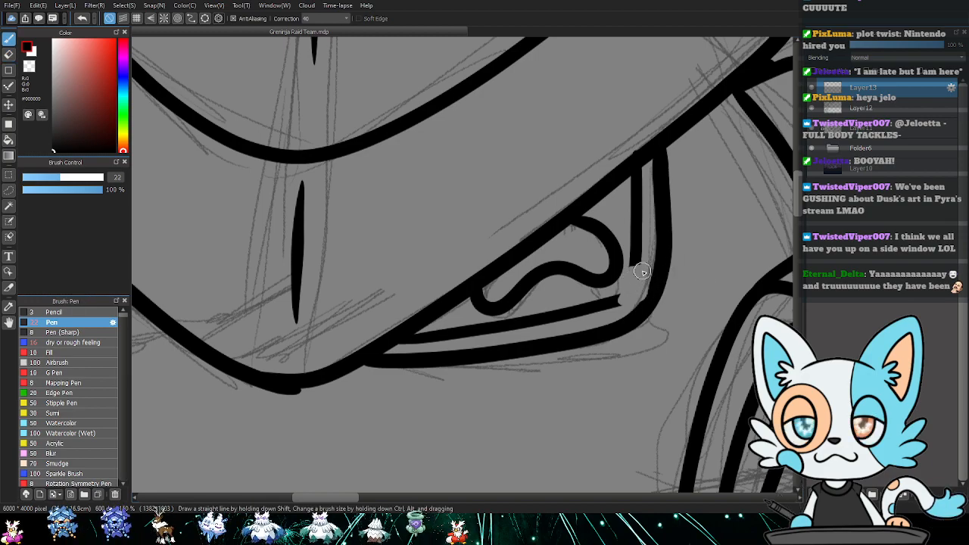
pyautogui.moveTo(610, 302)
pyautogui.mouseDown()
pyautogui.moveTo(630, 288)
pyautogui.moveTo(638, 245)
pyautogui.mouseUp()
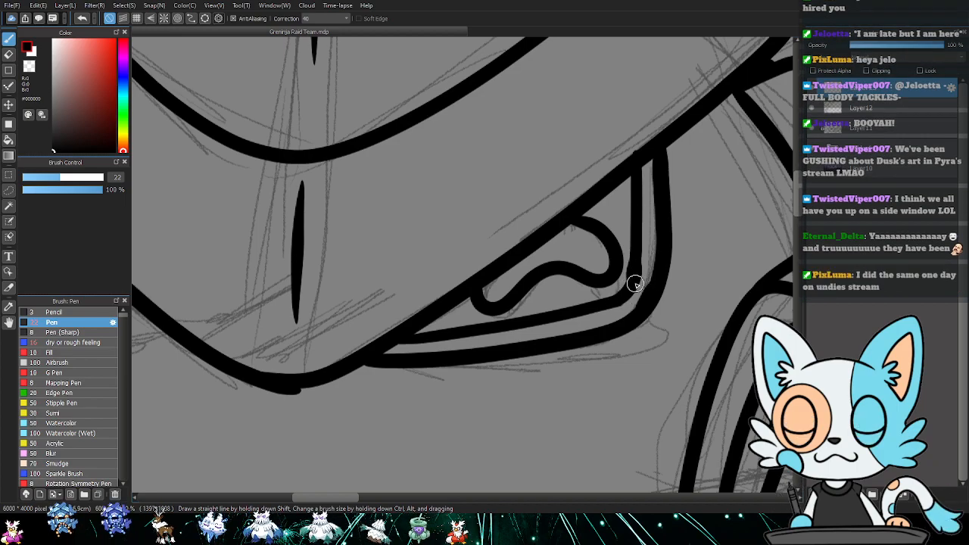
# - Clean up the redrawn inner corner of the right eye opening with a 12.6-size eraser, and return to the Pen
pyautogui.press('e')
pyautogui.click(42, 177)
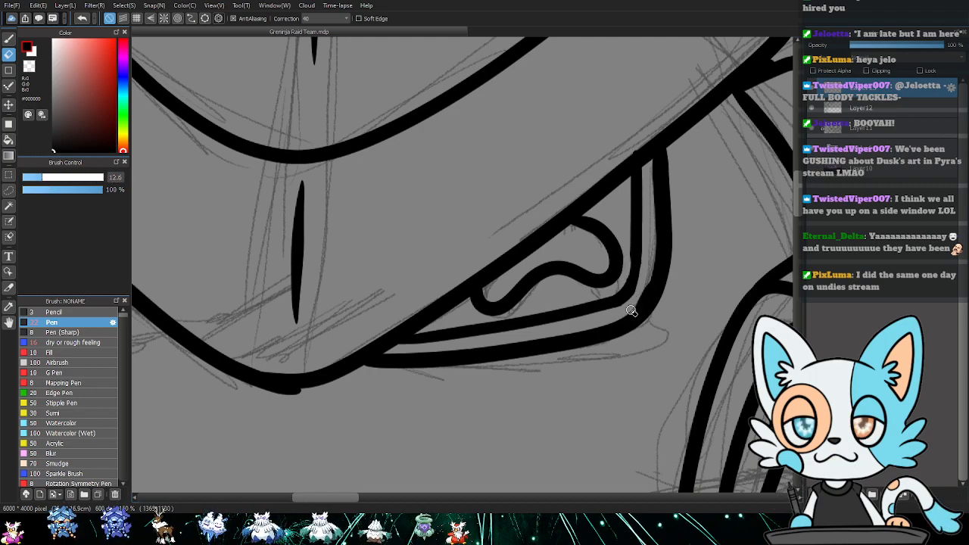
pyautogui.press('p')
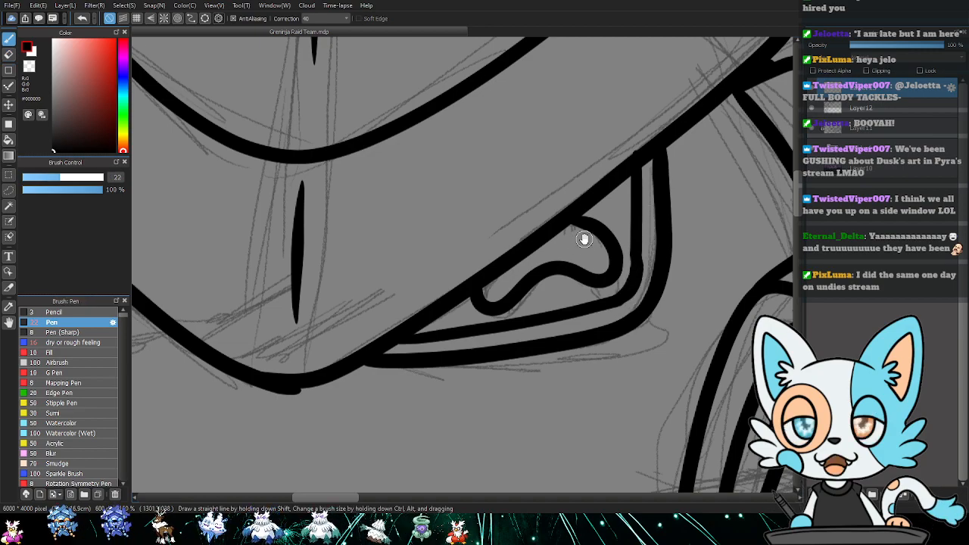
pyautogui.moveTo(582, 240); pyautogui.dragTo(668, 245)
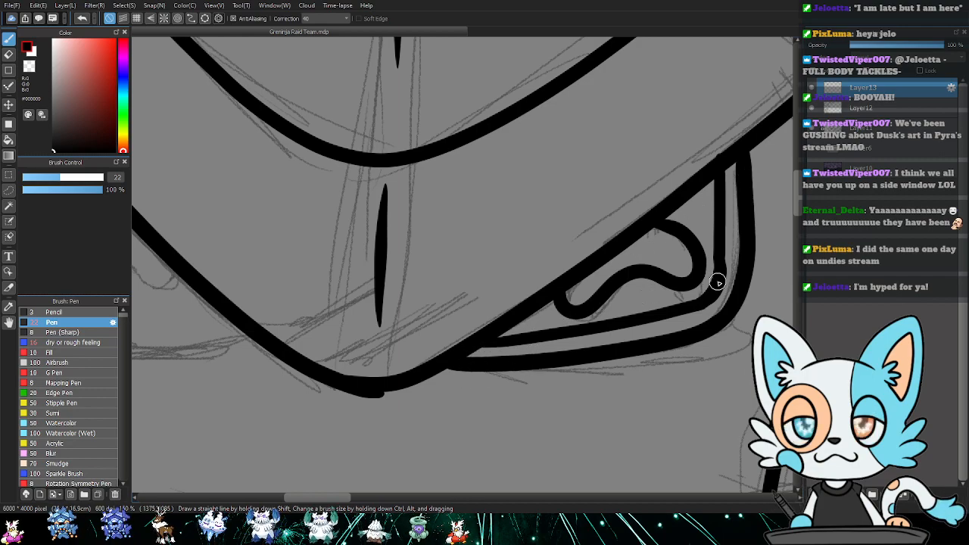
# - Duplicate the right eye opening's layer, flip the copy horizontally, and move it over the left eye sketch under the helmet brim
pyautogui.hotkey('ctrl', '-')
pyautogui.click(900, 498)
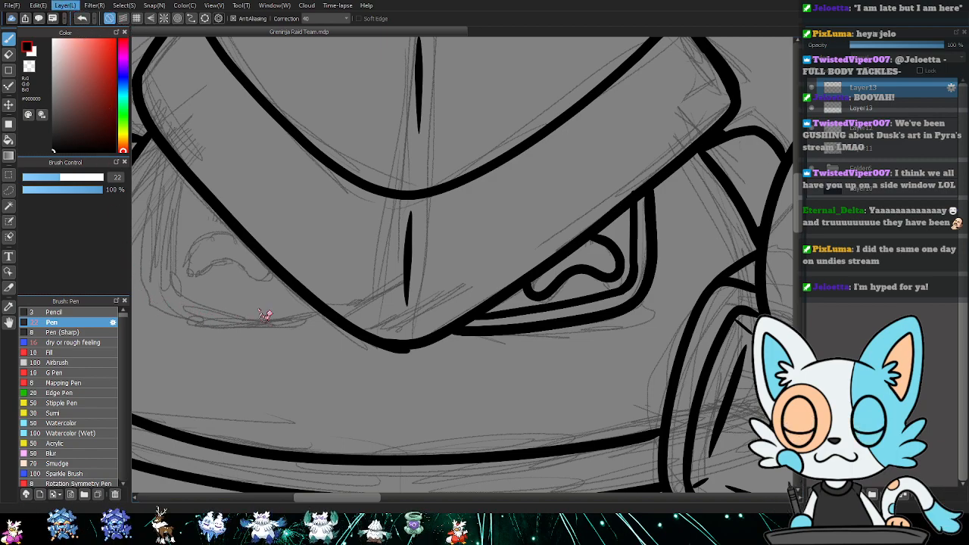
pyautogui.press('v')
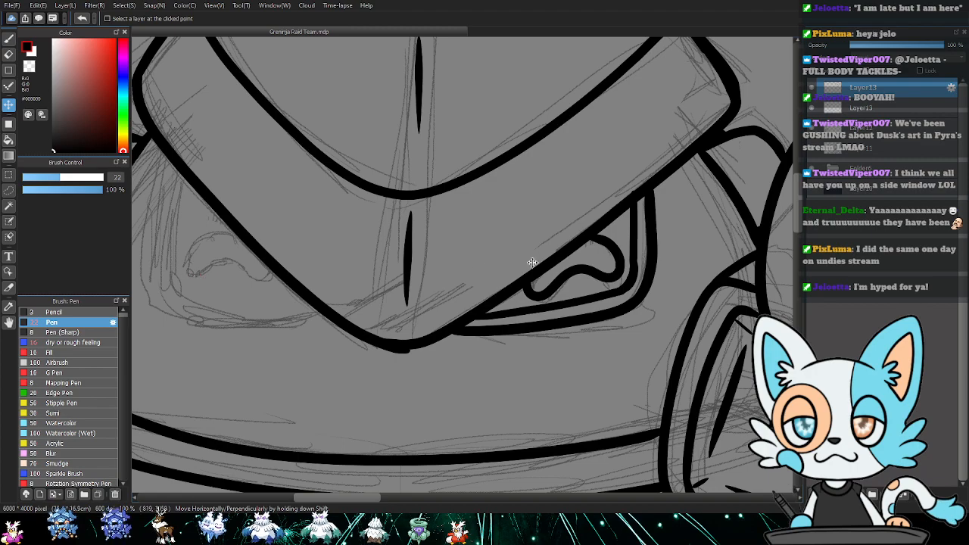
pyautogui.moveTo(560, 264); pyautogui.dragTo(228, 286)
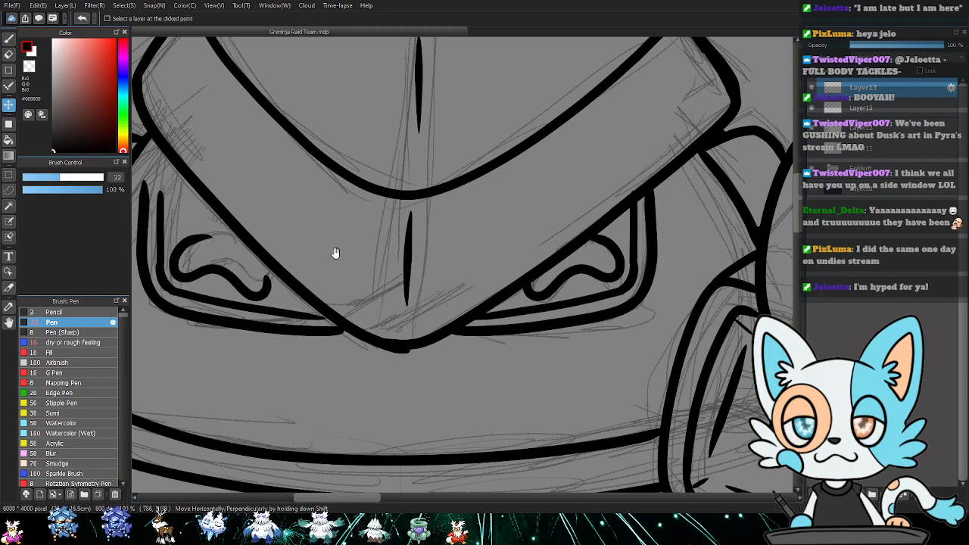
# - Nudge the mirrored left eye opening into place and rotate it slightly clockwise with Transform to fit the brim
pyautogui.moveTo(335, 253); pyautogui.dragTo(389, 273)
pyautogui.moveTo(276, 308); pyautogui.dragTo(281, 306)
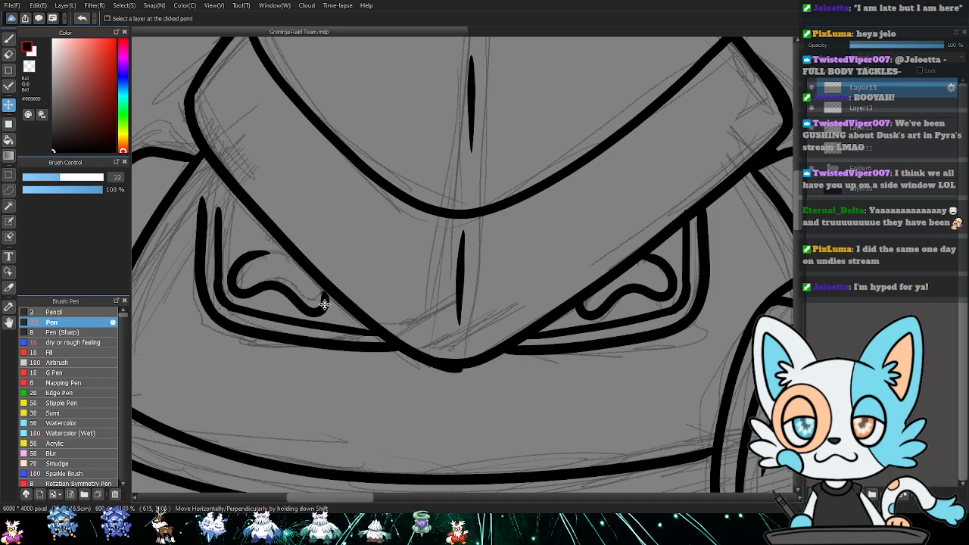
pyautogui.hotkey('ctrl', 't')
pyautogui.moveTo(499, 267); pyautogui.dragTo(498, 279)
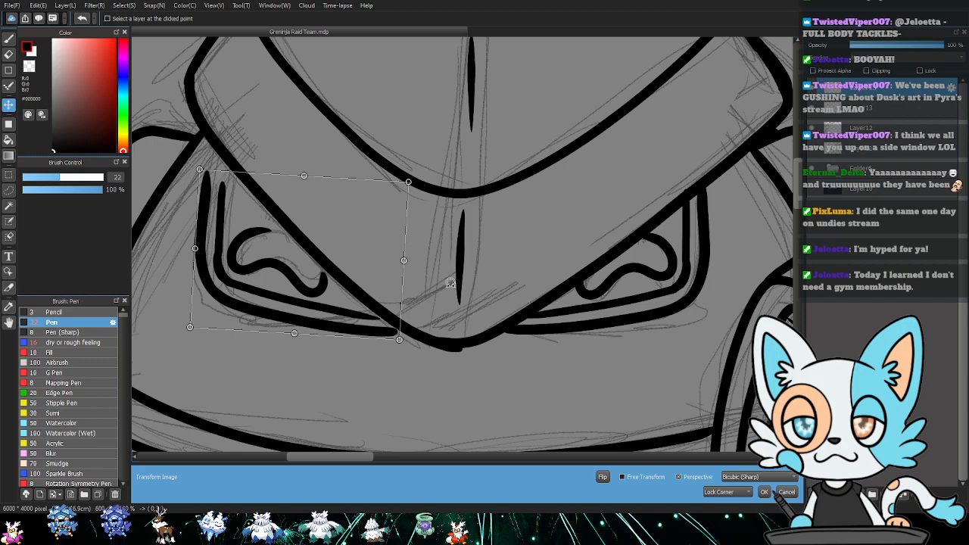
# - Apply the current transform of the left eye's line art, and narrow that eye slightly by transforming its outer edge inward
pyautogui.press('Return')
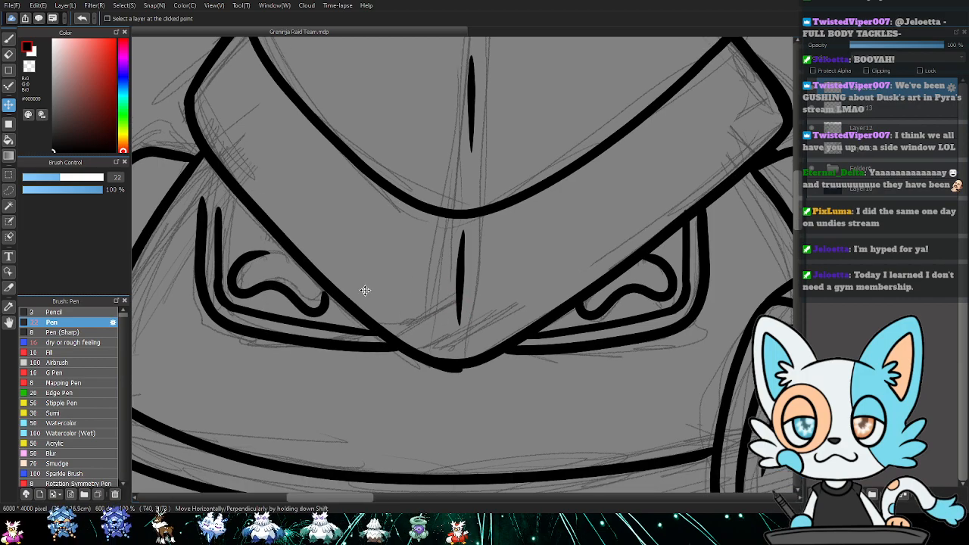
pyautogui.hotkey('ctrl', 't')
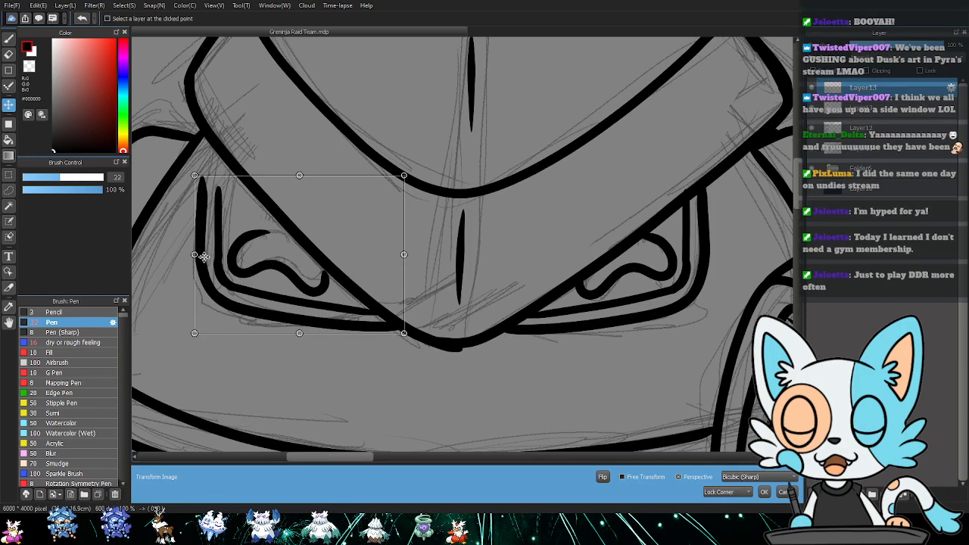
pyautogui.moveTo(195, 254); pyautogui.dragTo(203, 254)
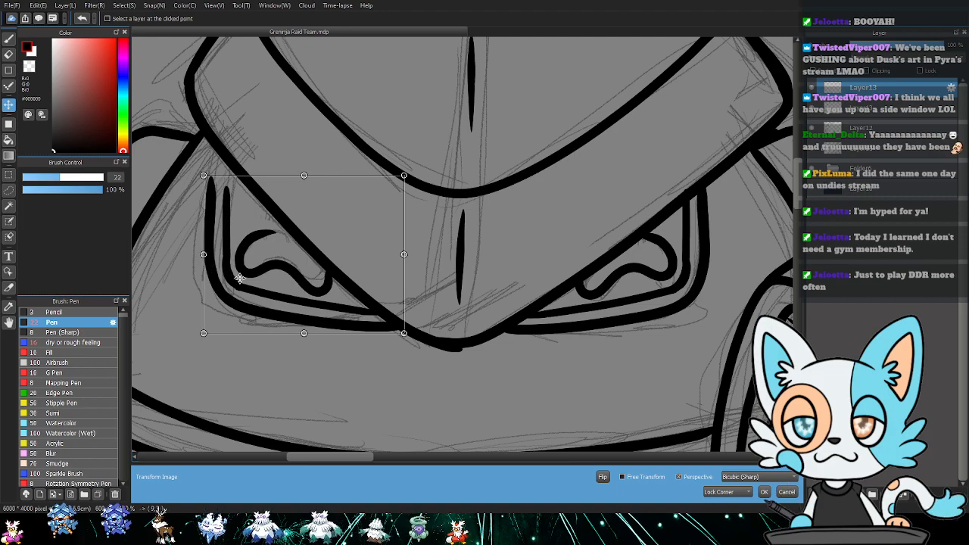
pyautogui.press('Return')
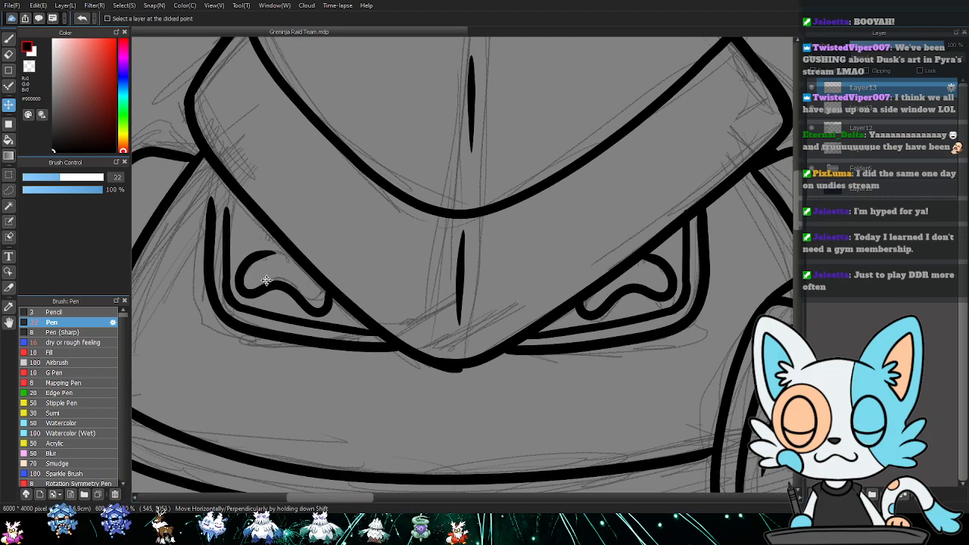
# - Extend the left eye's two outer vertical outlines up to the brow line with the Pen at size 22
pyautogui.press('b')
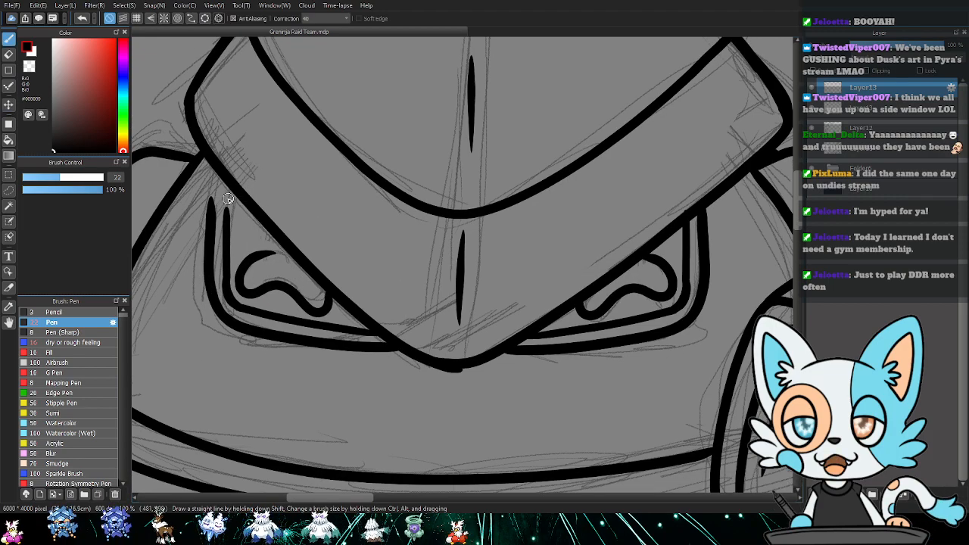
pyautogui.moveTo(227, 183); pyautogui.dragTo(225, 227)
pyautogui.hotkey('ctrl', 'z')
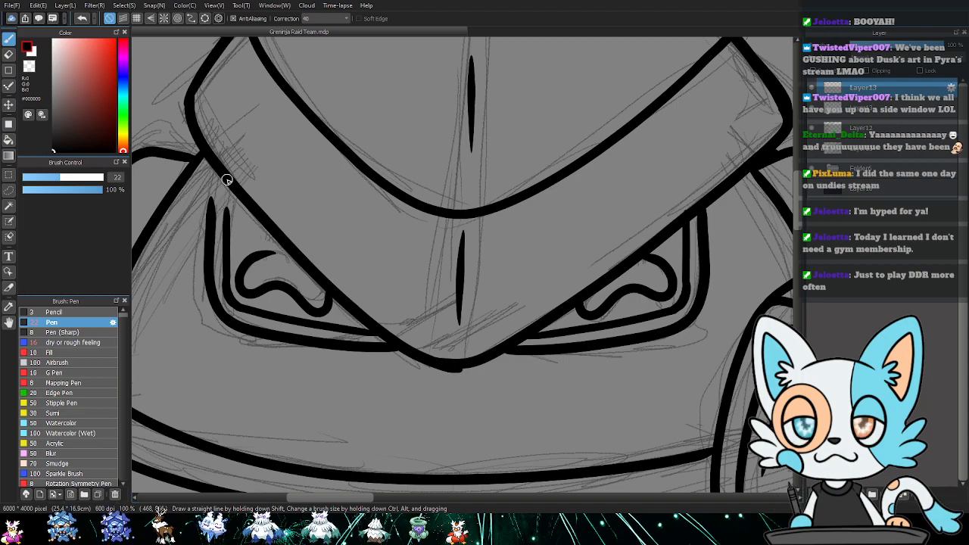
pyautogui.moveTo(228, 181); pyautogui.dragTo(225, 221)
pyautogui.moveTo(225, 184); pyautogui.dragTo(222, 231)
pyautogui.moveTo(214, 171); pyautogui.dragTo(207, 230)
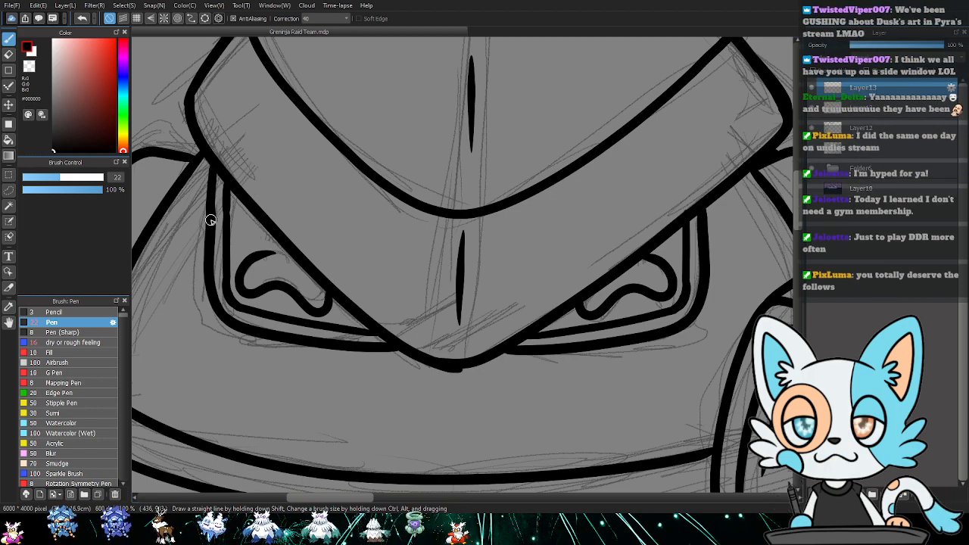
pyautogui.moveTo(386, 340); pyautogui.dragTo(352, 292)
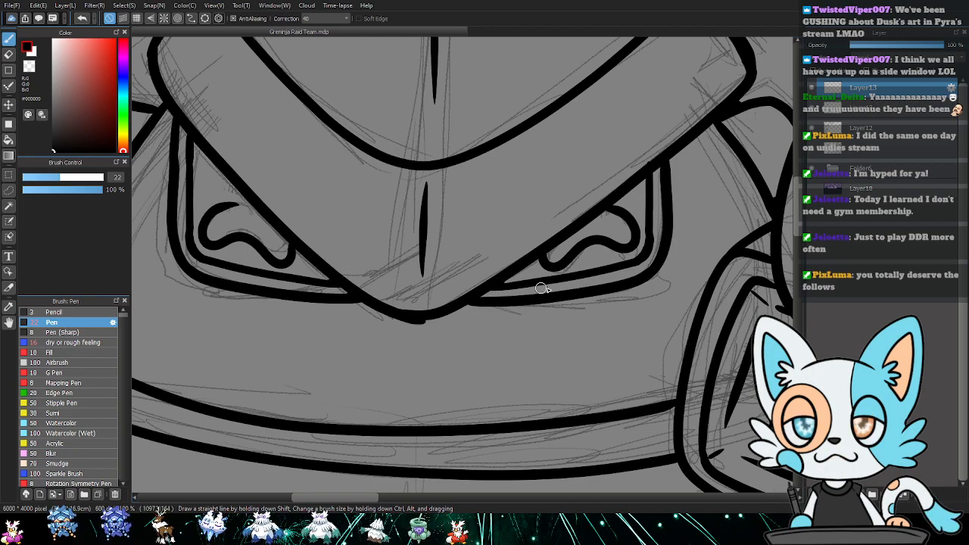
pyautogui.moveTo(366, 231); pyautogui.dragTo(429, 247)
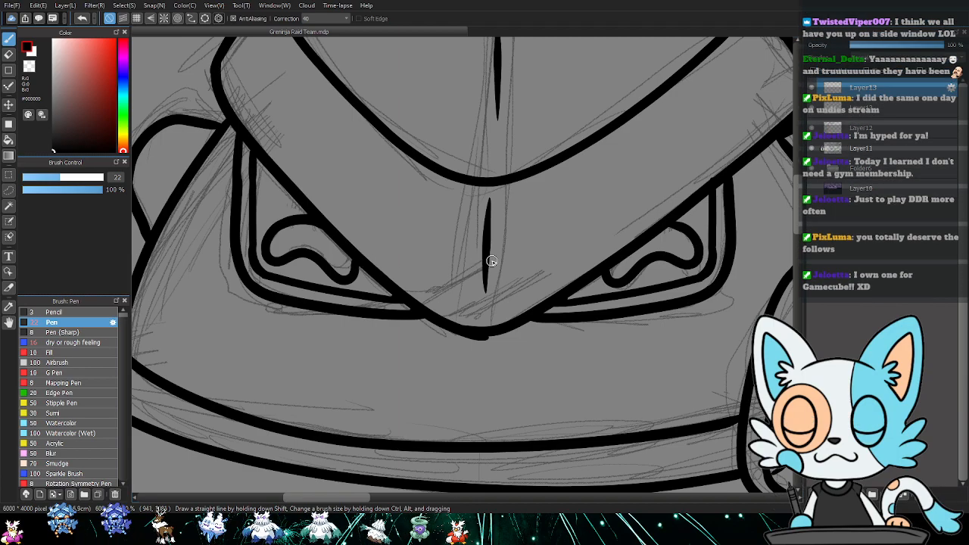
pyautogui.hotkey('ctrl', '0')
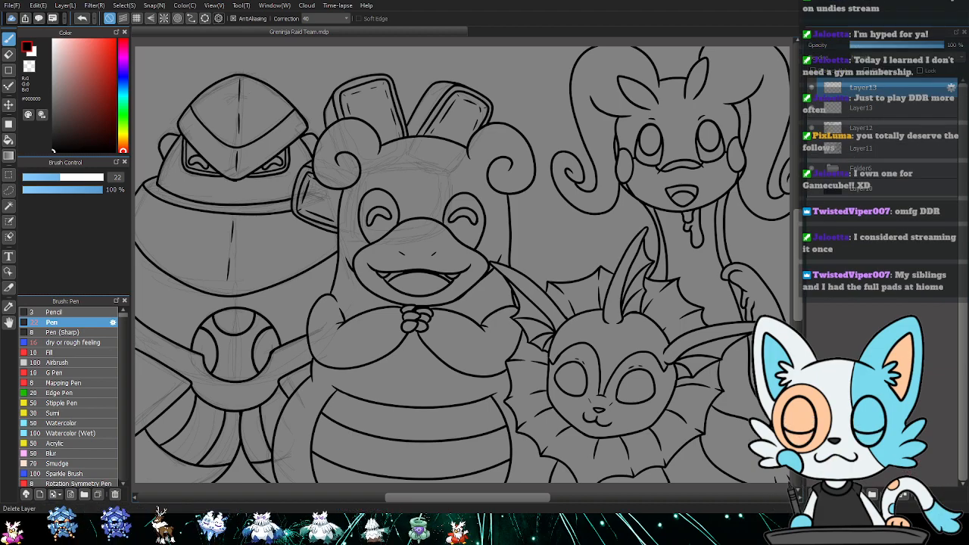
# - Merge both Layer13 layers and Layer12 down into Layer11, and hide the rough sketch in Folder6
pyautogui.click(907, 496)
pyautogui.click(906, 496)
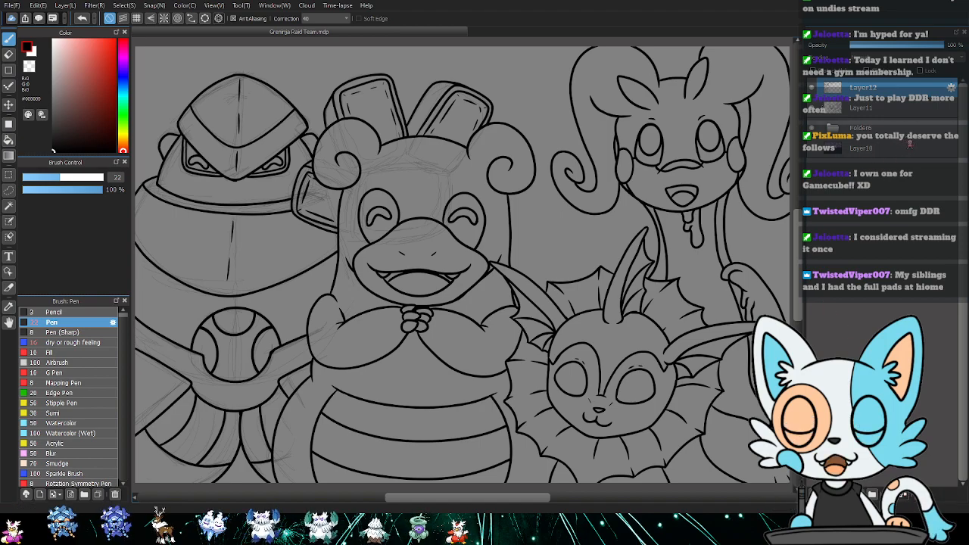
pyautogui.click(920, 108)
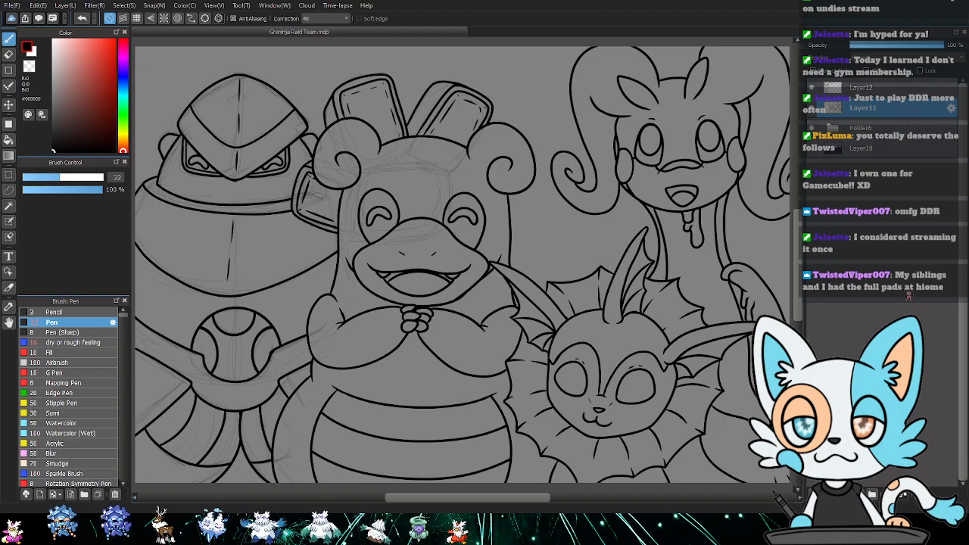
pyautogui.click(892, 89)
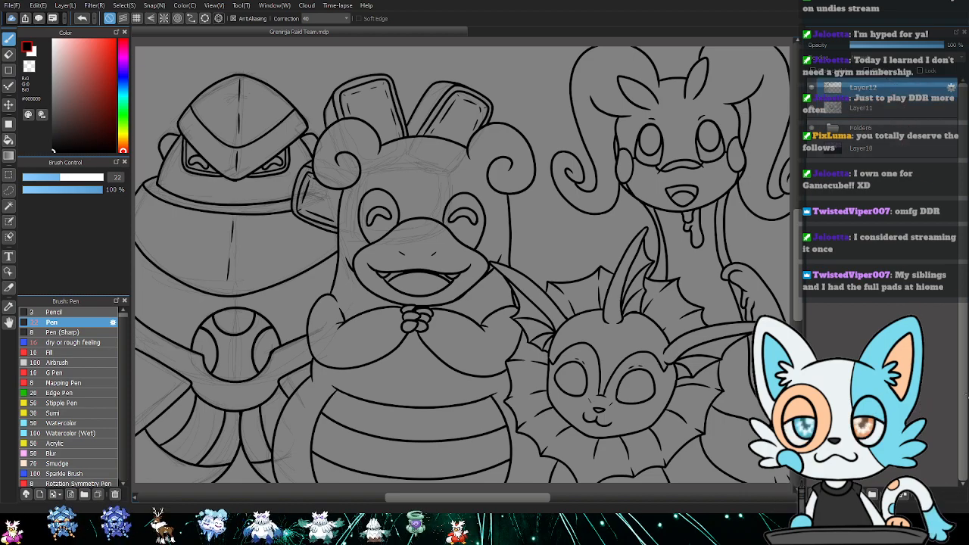
pyautogui.click(907, 500)
pyautogui.click(813, 108)
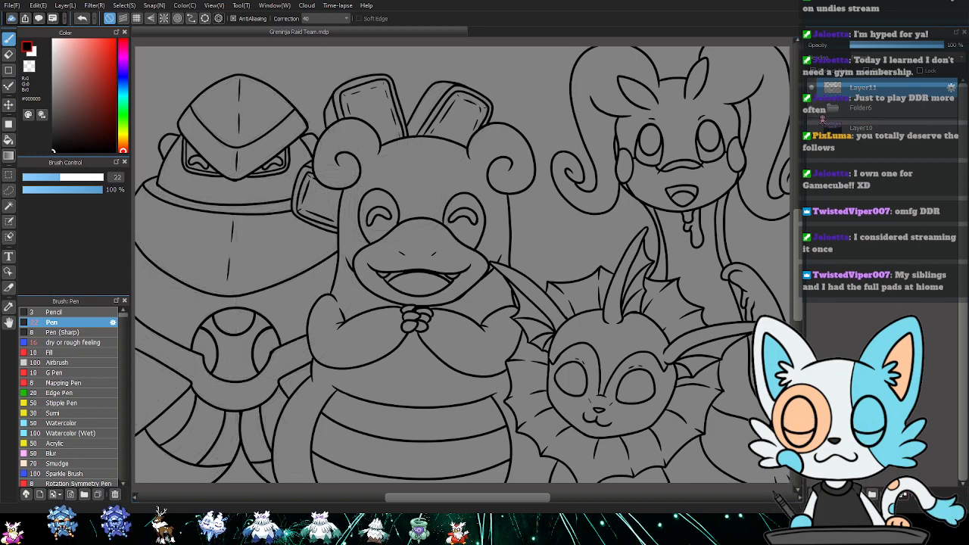
# - Add five new layers above Folder6 and move the line art layer, Layer11, to the top of the stack
pyautogui.moveTo(581, 230)
pyautogui.mouseDown()
pyautogui.moveTo(661, 229)
pyautogui.moveTo(589, 230)
pyautogui.mouseUp()
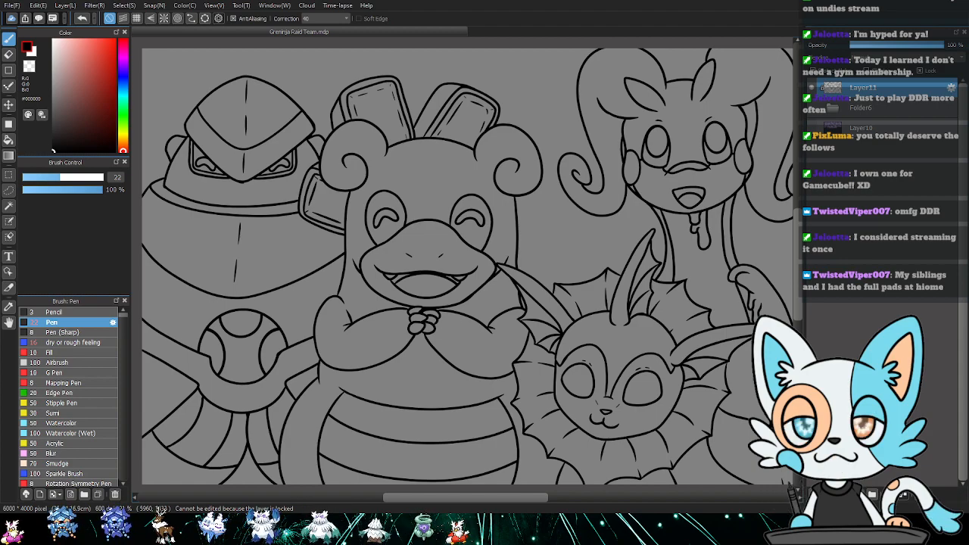
pyautogui.click(878, 108)
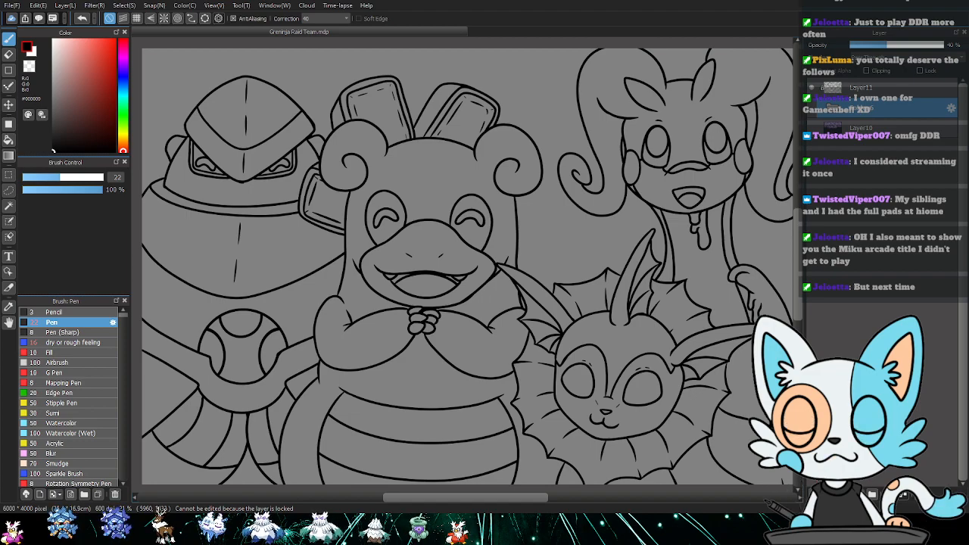
pyautogui.click(921, 86)
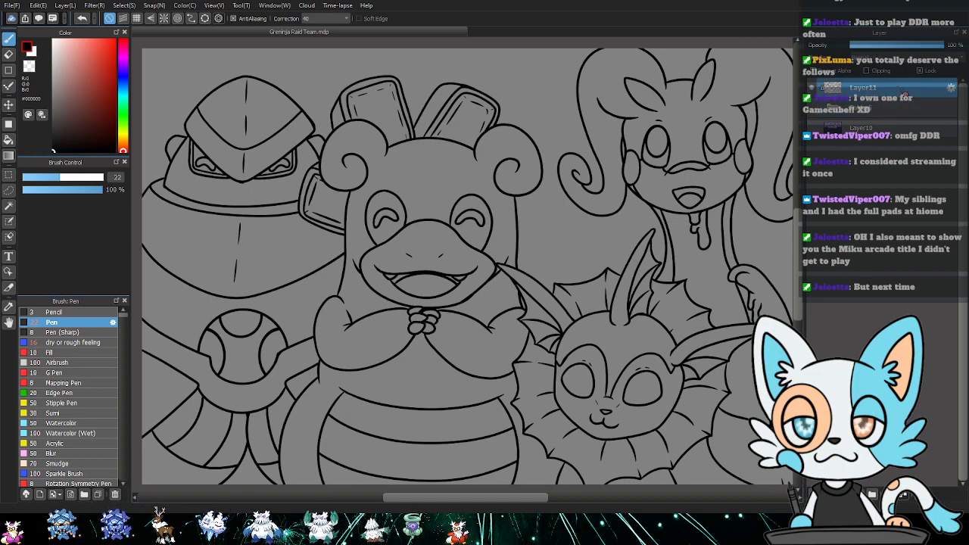
pyautogui.scroll(3, 838, 156)
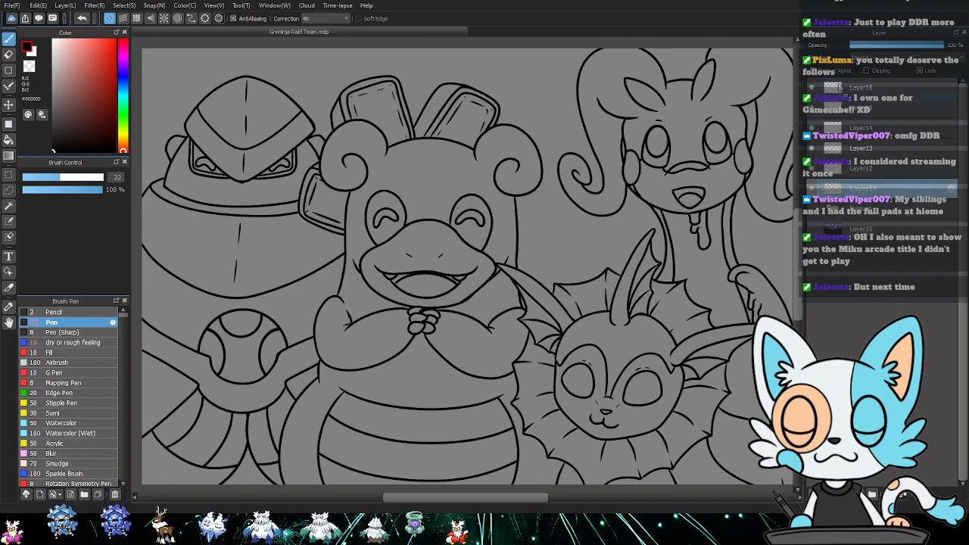
pyautogui.moveTo(840, 88); pyautogui.dragTo(863, 94)
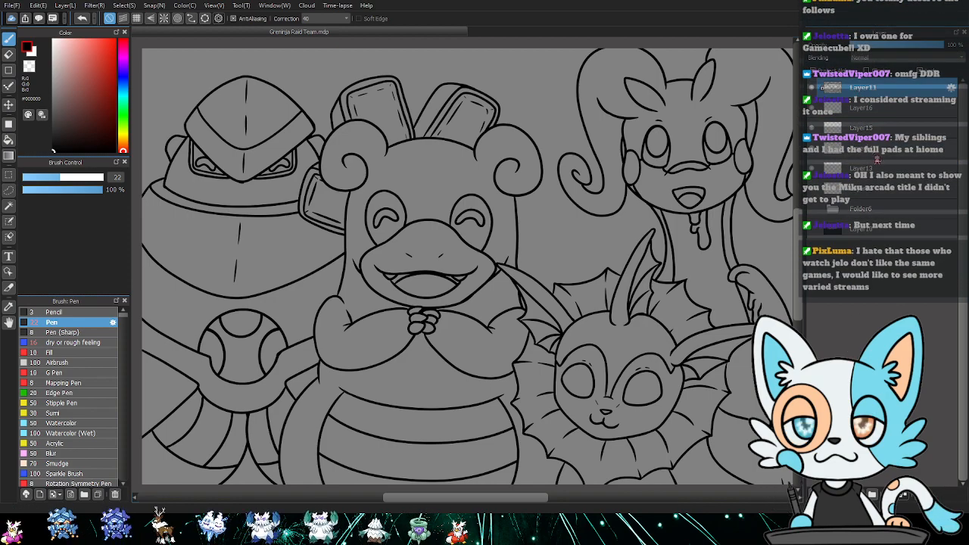
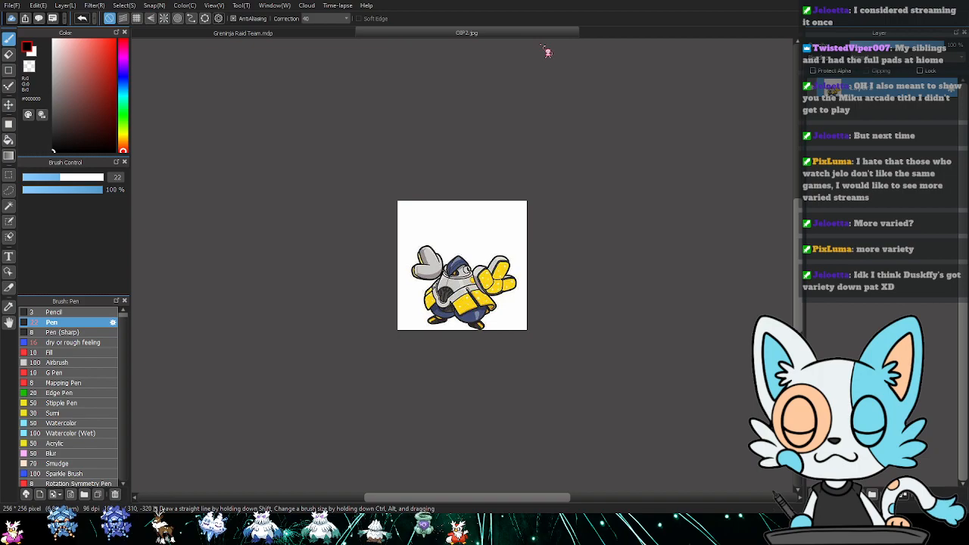
# - Close CBP2.jpg and enlarge the small pasted Vaporeon reference in Greninja Raid Team.mdp to more than half the visible canvas width
pyautogui.click(573, 32)
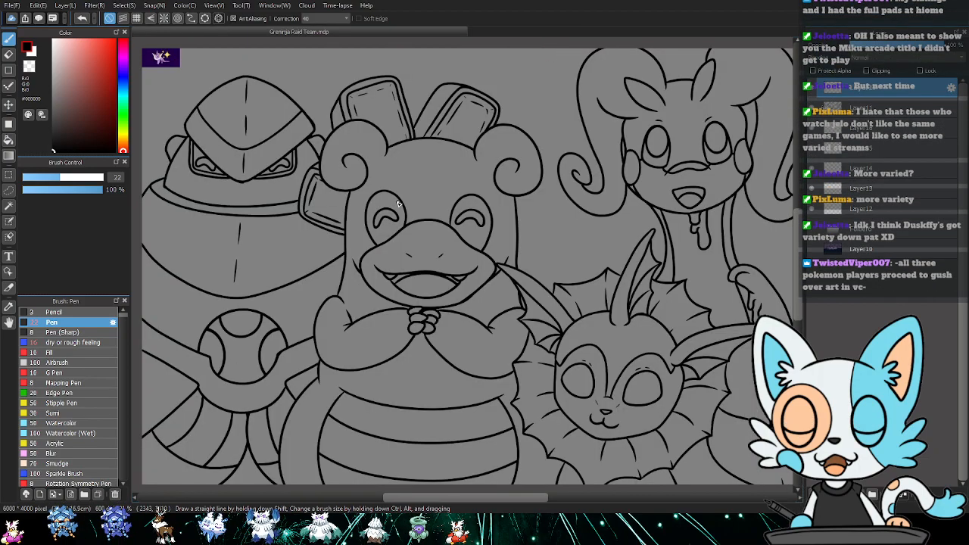
pyautogui.hotkey('ctrl', 'shift', 't')
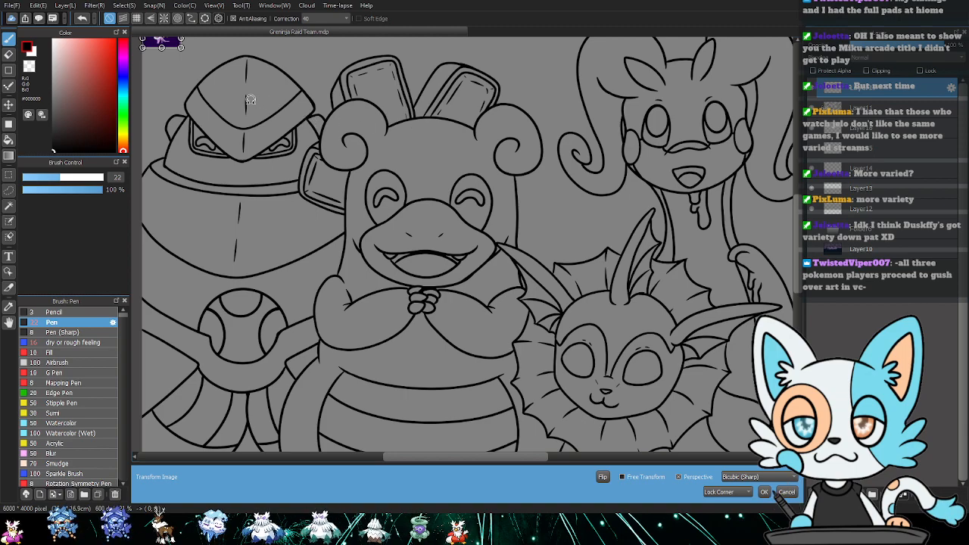
pyautogui.moveTo(182, 51); pyautogui.dragTo(451, 183)
pyautogui.moveTo(386, 278); pyautogui.dragTo(434, 340)
pyautogui.press('Return')
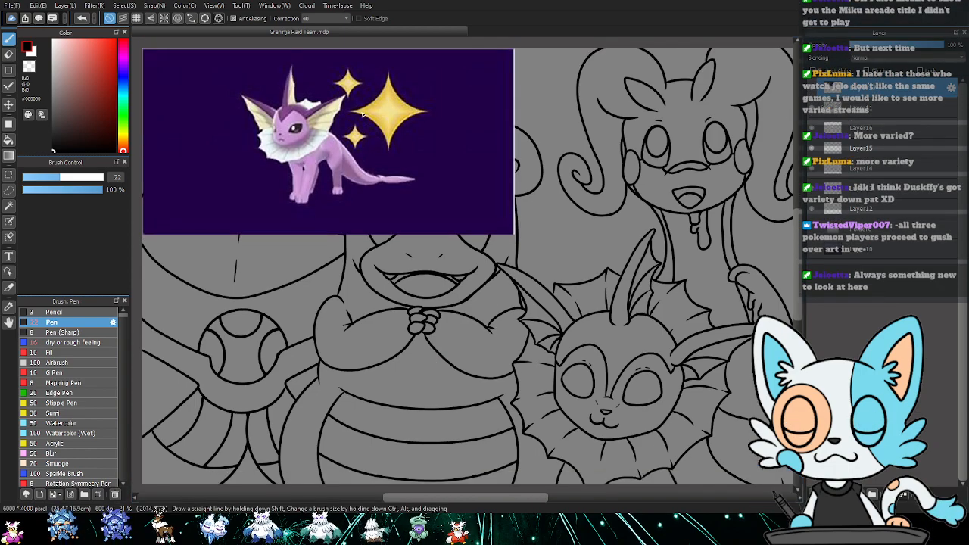
# - Move the Vaporeon reference toward the canvas centre, place its layer between Layer12 and Folder6, and save the drawing
pyautogui.press('k')
pyautogui.moveTo(365, 150); pyautogui.dragTo(588, 228)
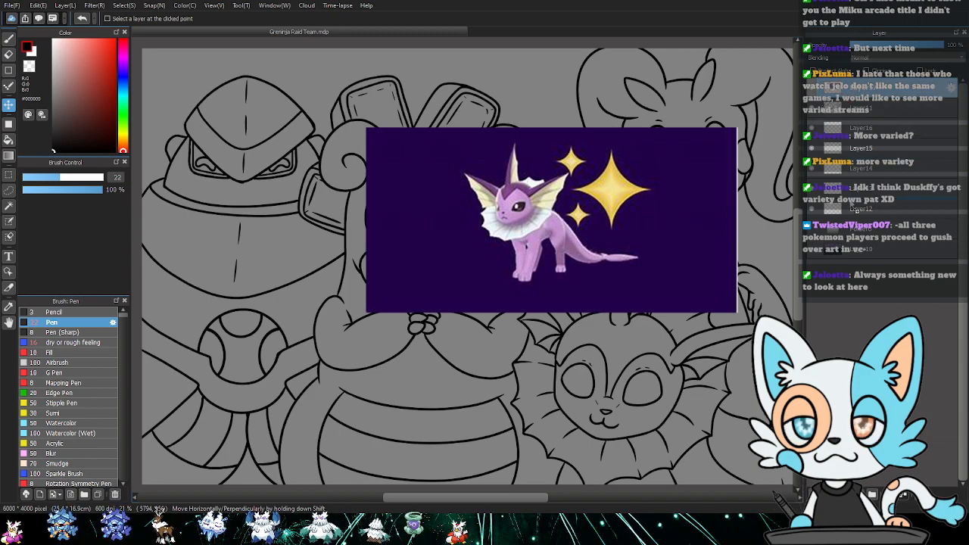
pyautogui.moveTo(849, 214); pyautogui.dragTo(851, 216)
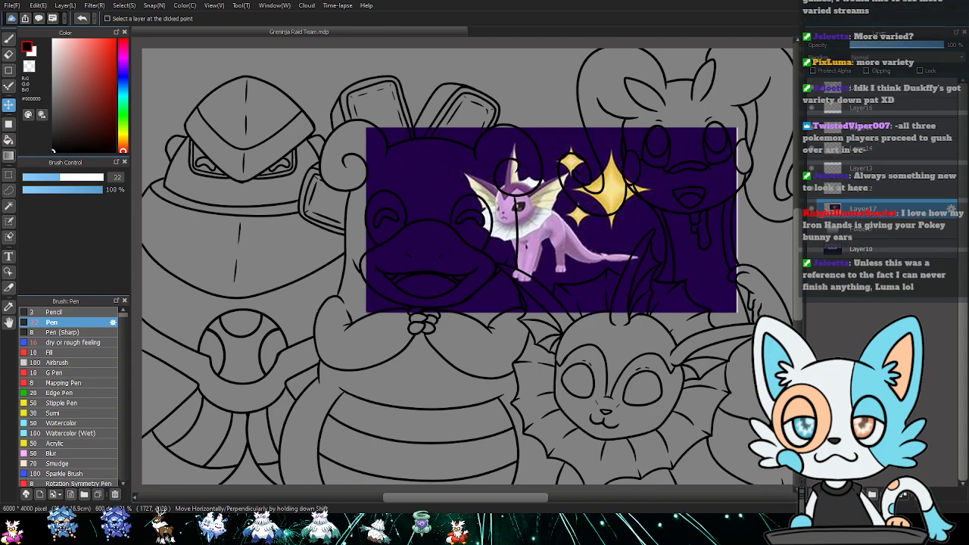
pyautogui.hotkey('ctrl', 's')
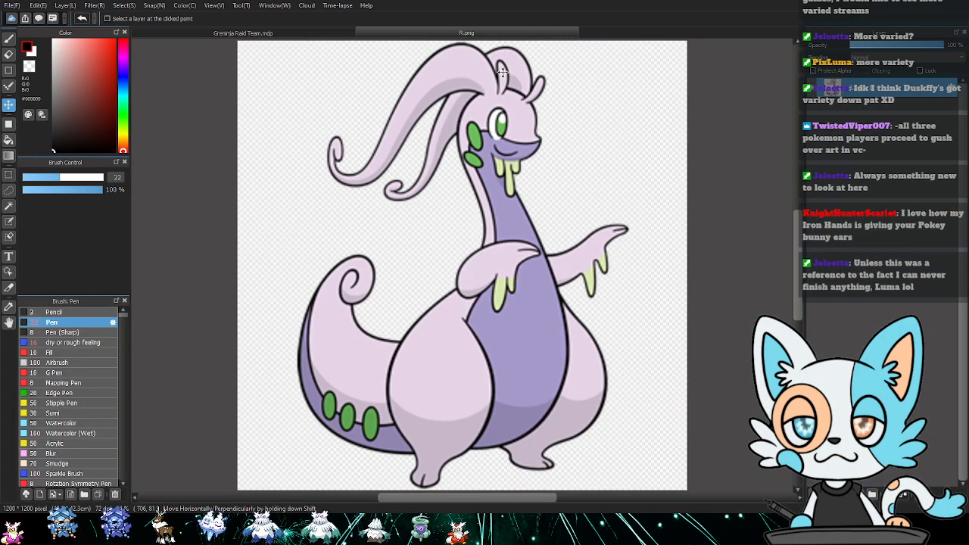
# - Close R.png and move the pasted pink Slowbro reference to the upper middle of the canvas, off the Goodra reference
pyautogui.click(481, 34)
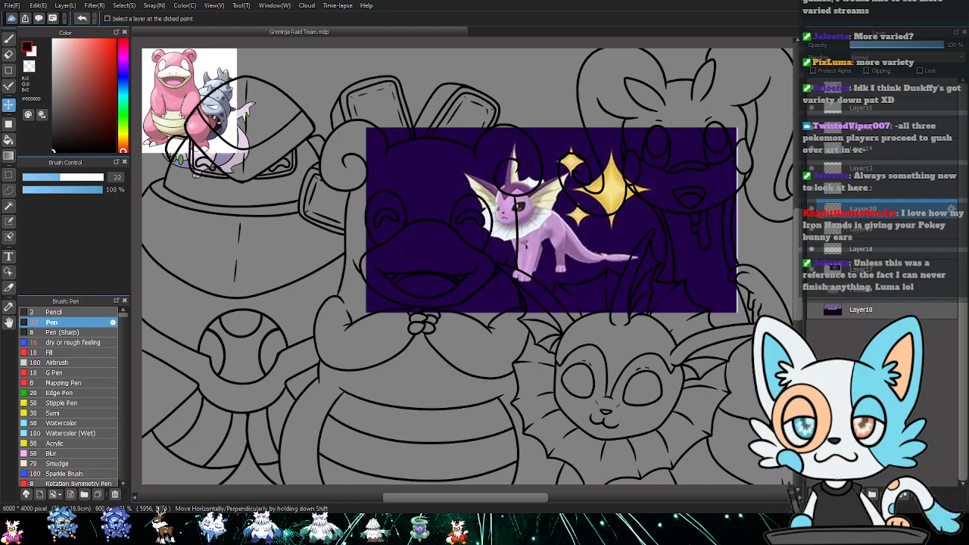
pyautogui.moveTo(179, 78); pyautogui.dragTo(526, 83)
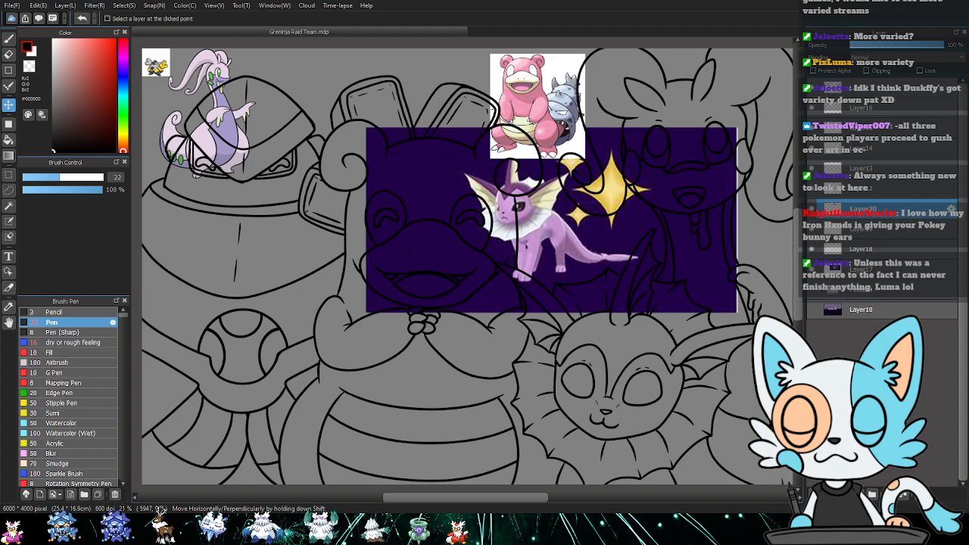
# - Cut out the Vaporeon on Layer17 with a freehand lasso including its head fin, deleting the surrounding purple background and sparkles
pyautogui.click(898, 274)
pyautogui.press('m')
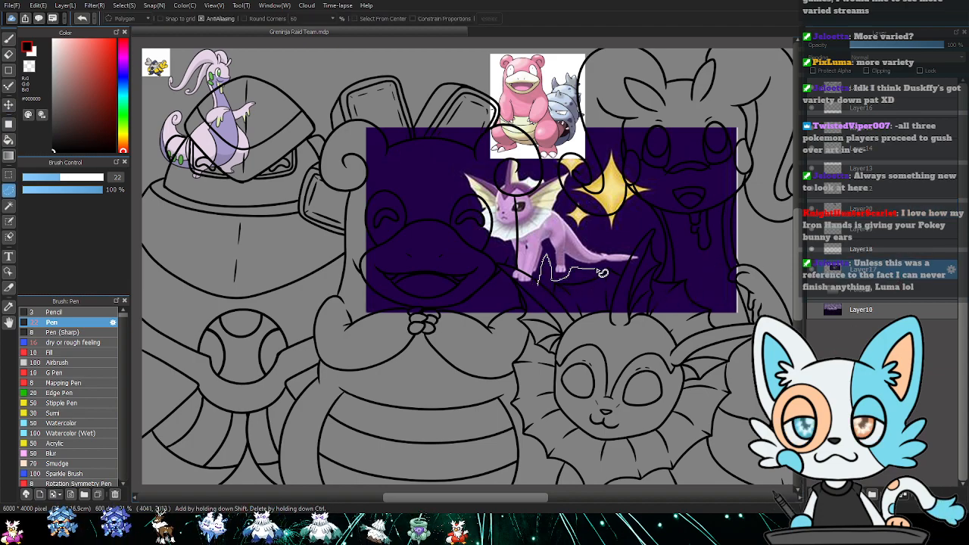
pyautogui.click(628, 250)
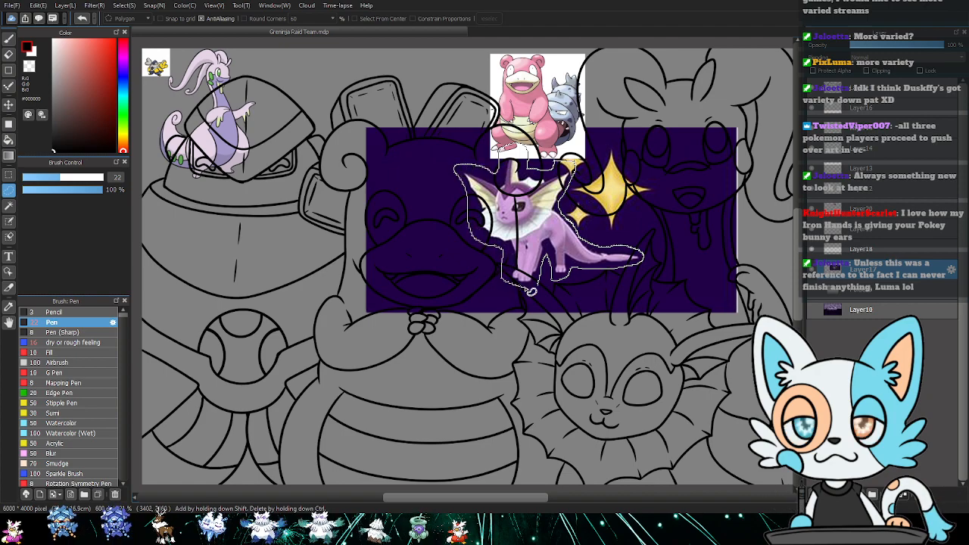
pyautogui.click(530, 291)
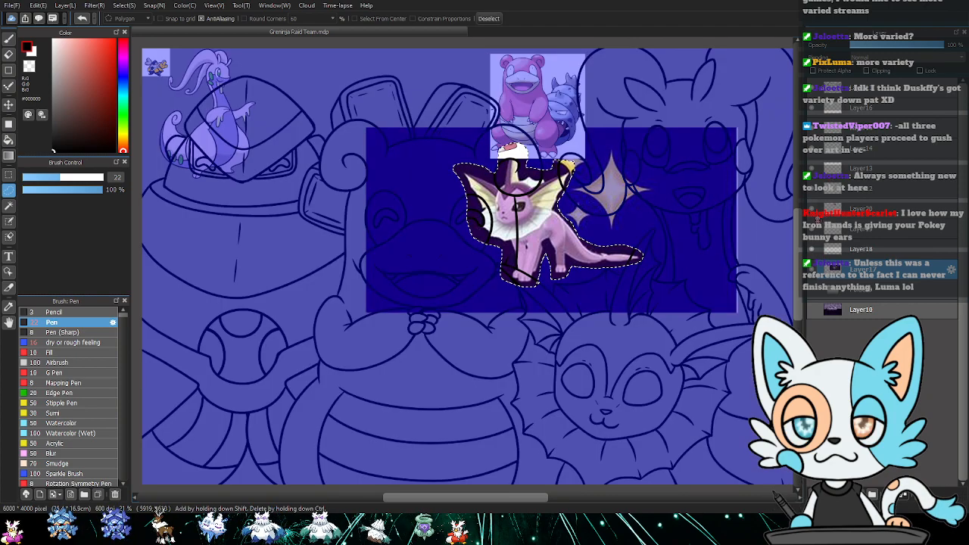
pyautogui.click(815, 224)
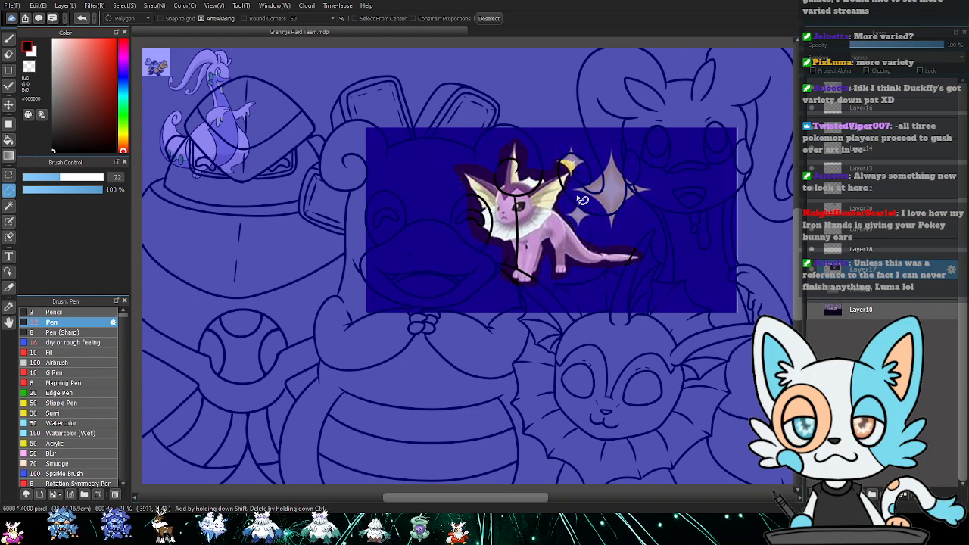
pyautogui.moveTo(545, 165)
pyautogui.mouseDown()
pyautogui.moveTo(578, 177)
pyautogui.moveTo(574, 159)
pyautogui.moveTo(577, 197)
pyautogui.mouseUp()
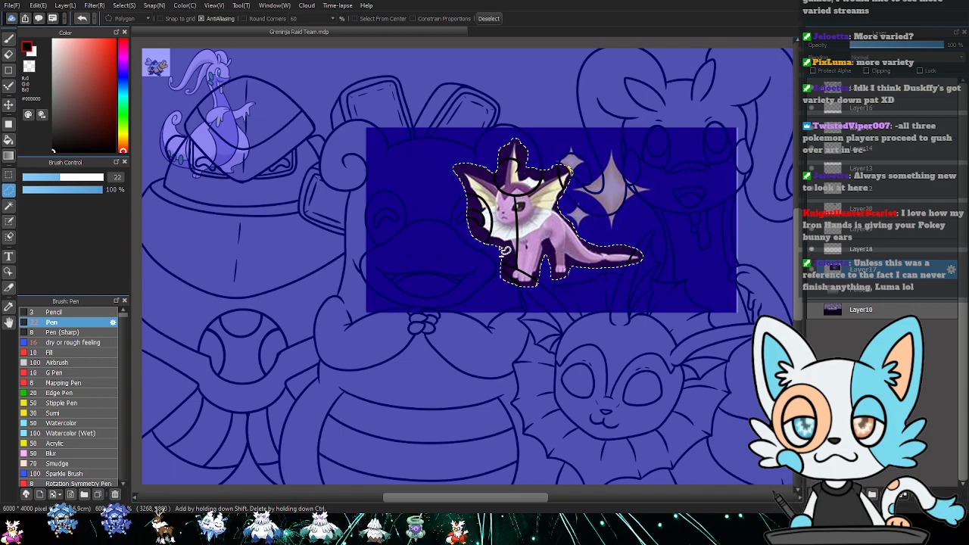
pyautogui.moveTo(490, 245)
pyautogui.mouseDown()
pyautogui.moveTo(477, 217)
pyautogui.moveTo(461, 228)
pyautogui.mouseUp()
pyautogui.hotkey('ctrl', 'shift', 'i')
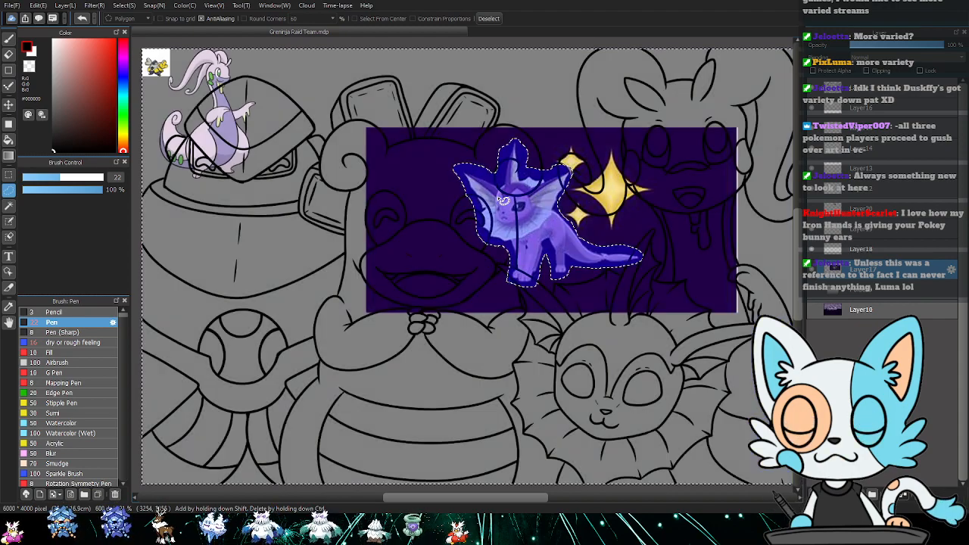
pyautogui.press('Delete')
pyautogui.hotkey('ctrl', 'd')
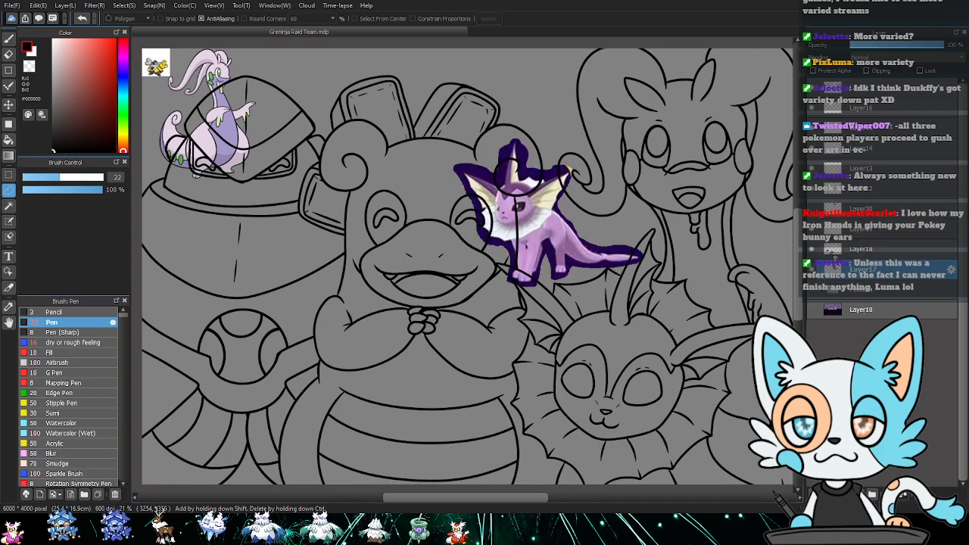
# - Move the Vaporeon reference up beside the Goodra's head and enlarge the Iron Hands reference on Layer18 over the Slowbro's face
pyautogui.press('k')
pyautogui.moveTo(561, 246); pyautogui.dragTo(584, 168)
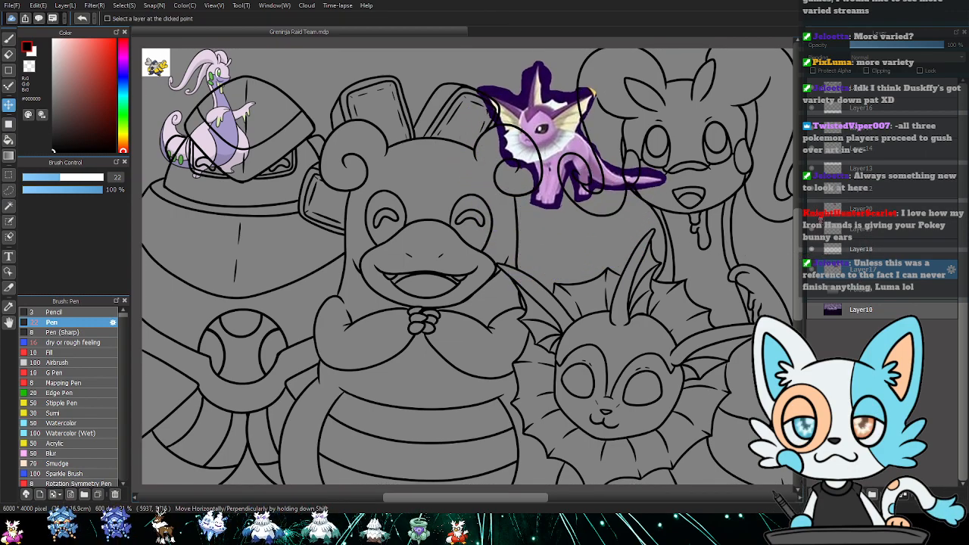
pyautogui.click(737, 248)
pyautogui.moveTo(266, 171); pyautogui.dragTo(440, 247)
pyautogui.hotkey('ctrl', 't')
pyautogui.moveTo(381, 152); pyautogui.dragTo(545, 311)
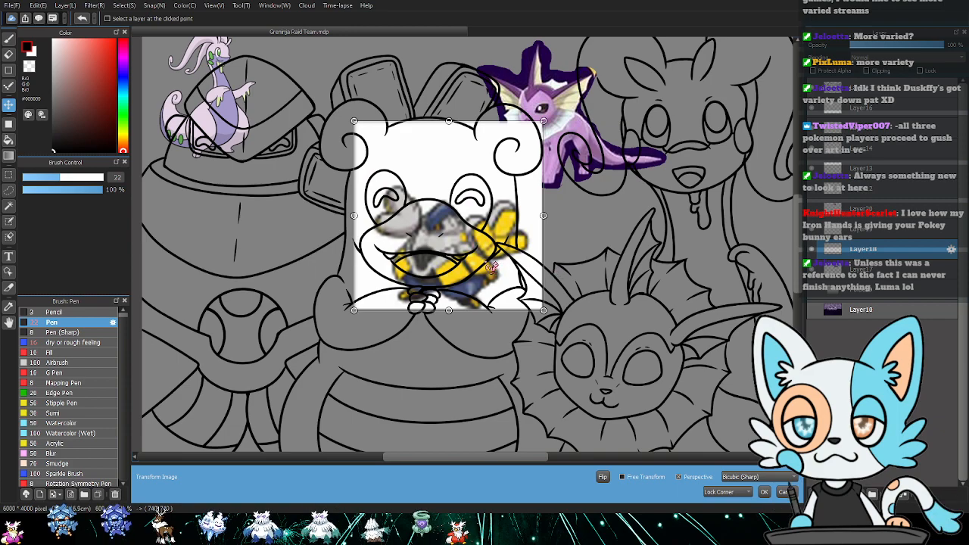
pyautogui.press('Return')
# - Cut out the Iron Hands reference on Layer18 with freehand lasso selections, deleting the surrounding white background and clearing the selection
pyautogui.press('m')
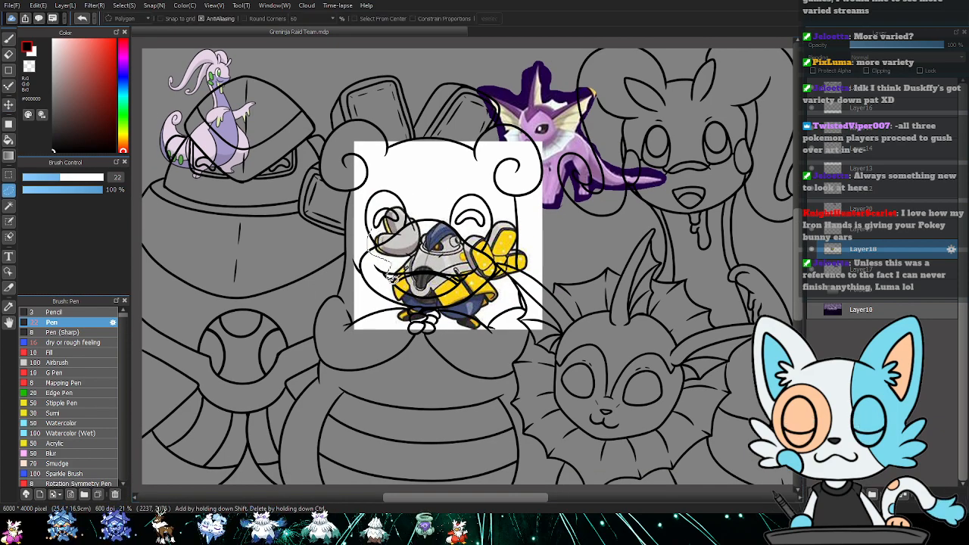
pyautogui.moveTo(466, 345)
pyautogui.mouseDown()
pyautogui.moveTo(377, 355)
pyautogui.moveTo(335, 269)
pyautogui.moveTo(366, 156)
pyautogui.moveTo(394, 134)
pyautogui.moveTo(443, 144)
pyautogui.moveTo(439, 192)
pyautogui.moveTo(422, 205)
pyautogui.moveTo(382, 216)
pyautogui.mouseUp()
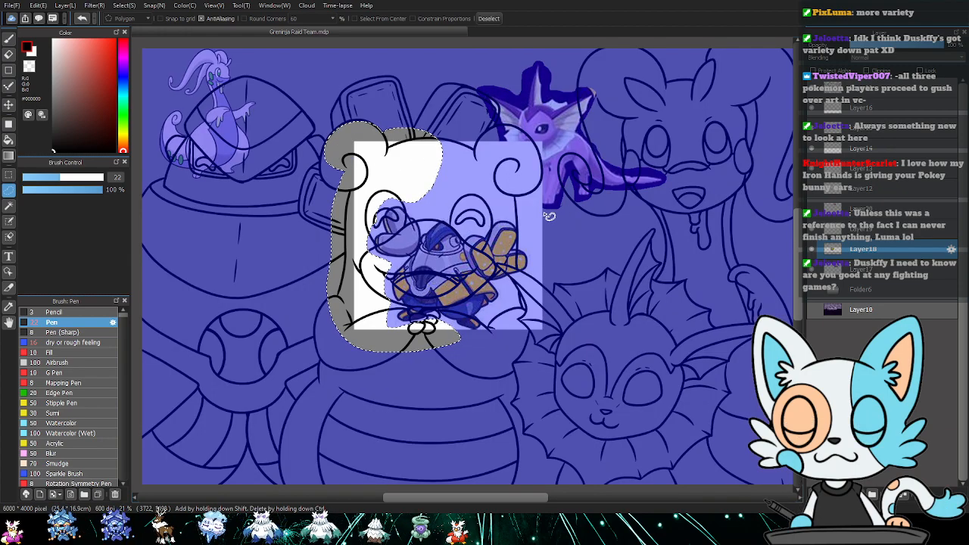
pyautogui.moveTo(406, 201)
pyautogui.mouseDown()
pyautogui.moveTo(429, 220)
pyautogui.moveTo(484, 233)
pyautogui.moveTo(507, 221)
pyautogui.moveTo(497, 199)
pyautogui.mouseUp()
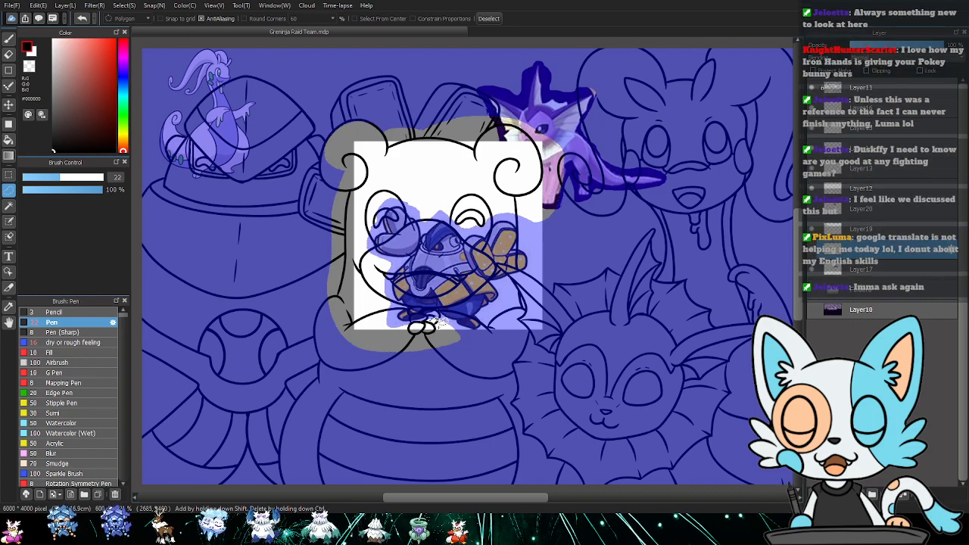
pyautogui.moveTo(488, 338)
pyautogui.mouseDown()
pyautogui.moveTo(492, 310)
pyautogui.moveTo(514, 292)
pyautogui.moveTo(561, 282)
pyautogui.moveTo(522, 341)
pyautogui.mouseUp()
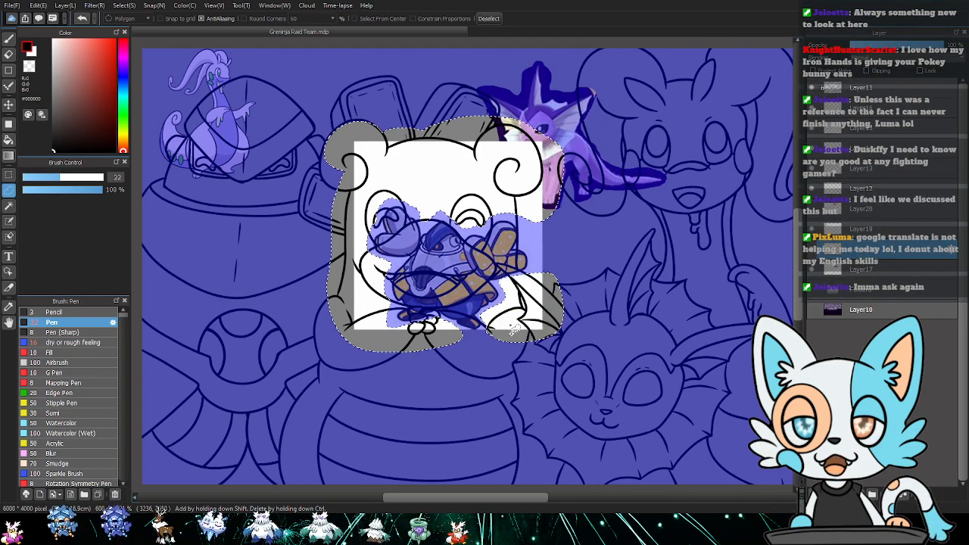
pyautogui.moveTo(534, 263)
pyautogui.mouseDown()
pyautogui.moveTo(542, 221)
pyautogui.moveTo(564, 228)
pyautogui.moveTo(572, 266)
pyautogui.moveTo(561, 297)
pyautogui.mouseUp()
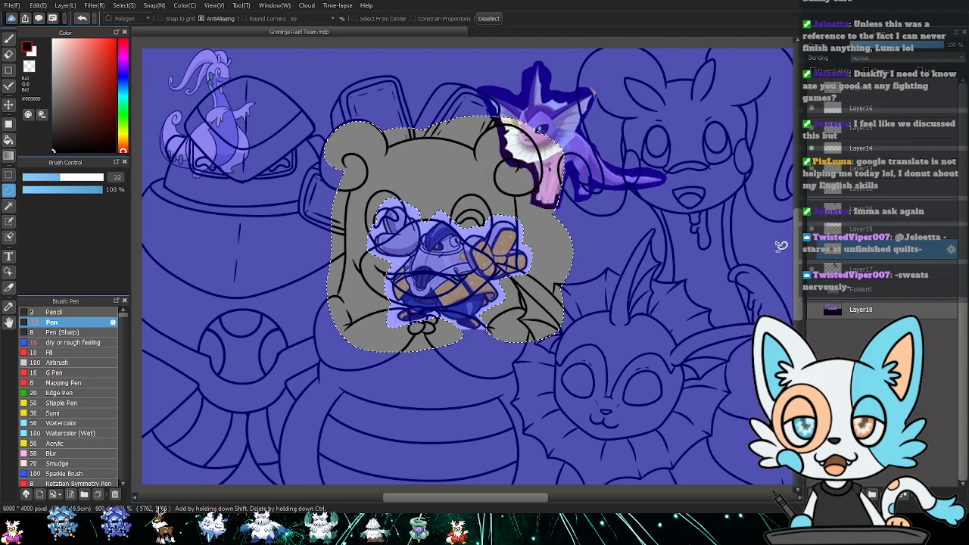
pyautogui.hotkey('ctrl', 'd')
# - Move the Iron Hands cutout directly beneath the Vaporeon reference and merge its layer down into Layer17
pyautogui.press('k')
pyautogui.moveTo(469, 271); pyautogui.dragTo(596, 250)
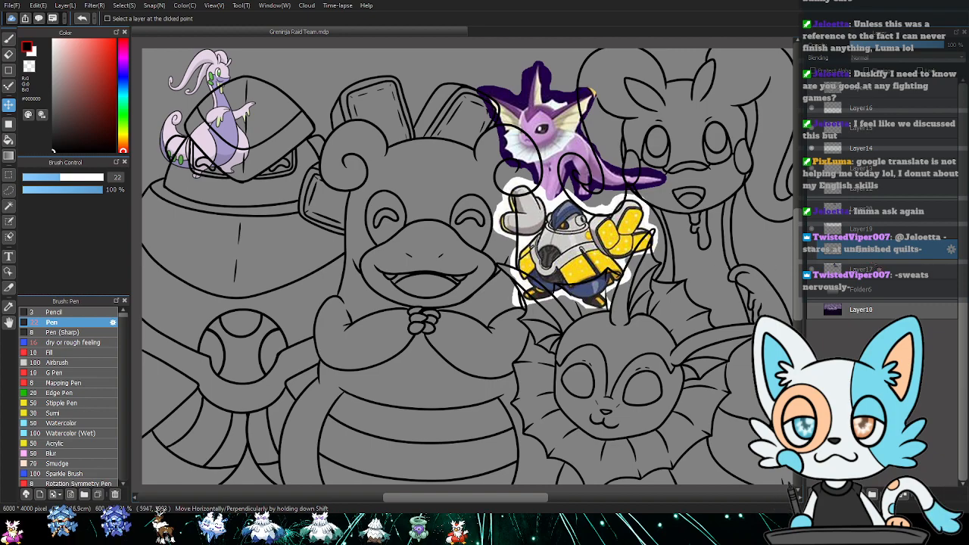
pyautogui.click(911, 501)
# - Move the Goodra reference on Layer19 next to the Vaporeon and Iron Hands references and merge it into Layer17
pyautogui.click(871, 229)
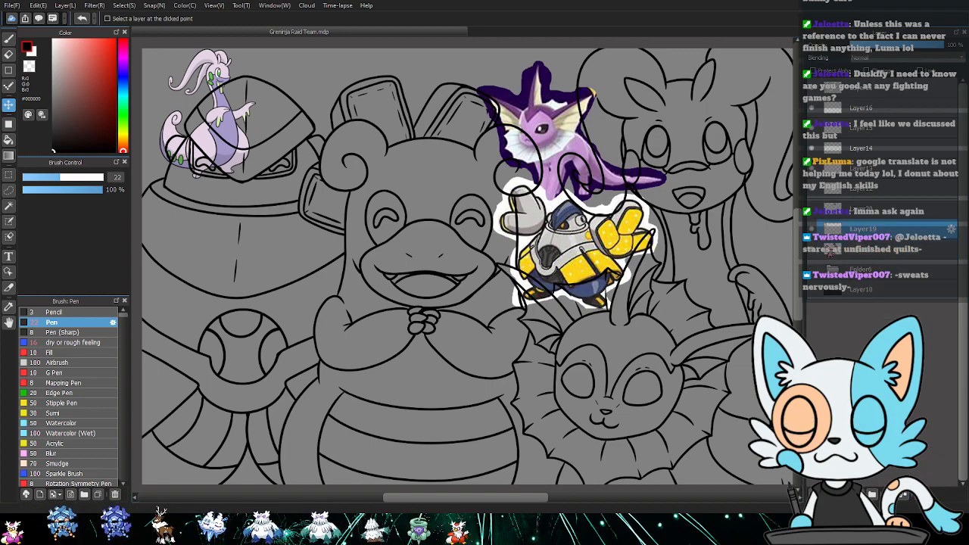
pyautogui.hotkey('ctrl', 't')
pyautogui.moveTo(225, 130); pyautogui.dragTo(471, 186)
pyautogui.press('Return')
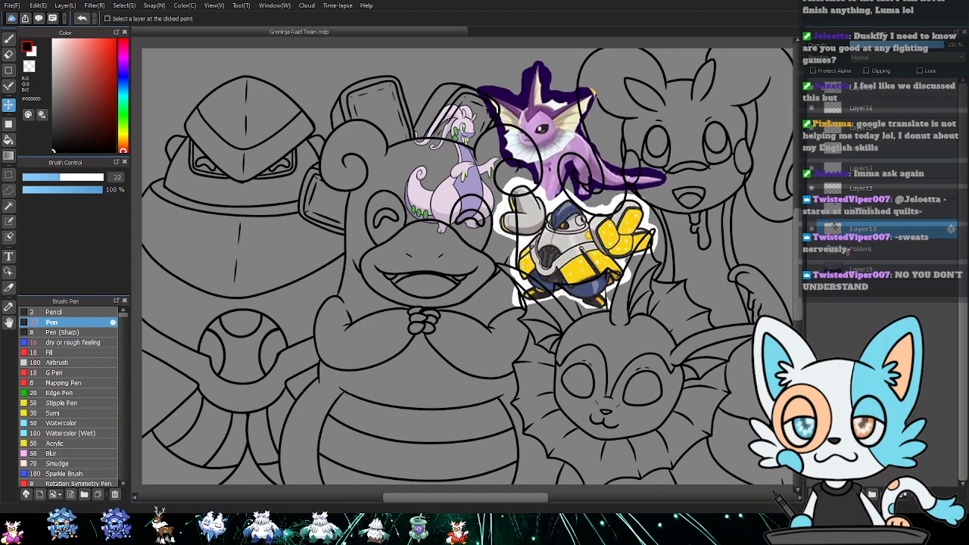
# - Show the pink Slowbro reference on Layer20 and move it over the drawn Slowbro's mouth and clasped hands
pyautogui.hotkey('ctrl', 'v')
pyautogui.click(888, 212)
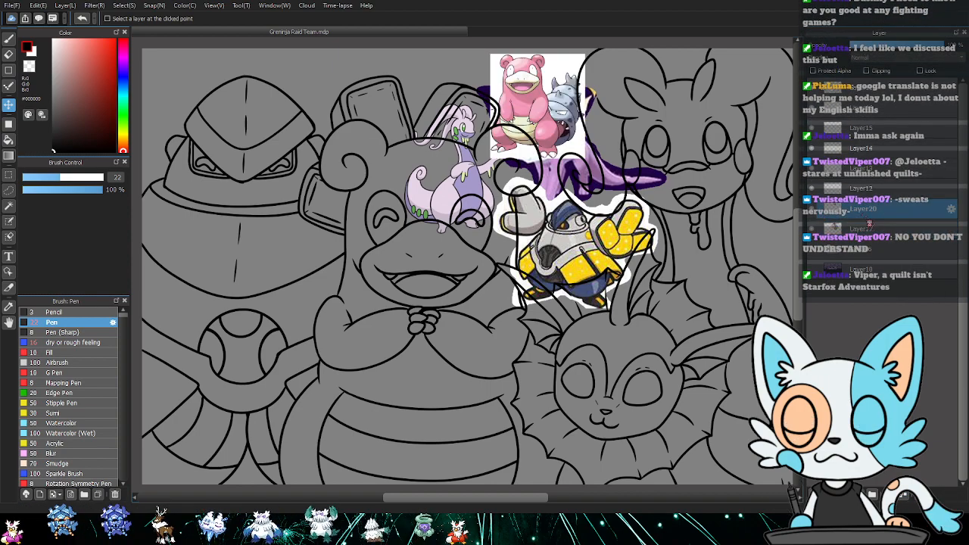
pyautogui.moveTo(567, 124); pyautogui.dragTo(432, 318)
# - Trim the white corners around the Slowbro reference on Layer20 with freehand lasso selections, delete them and clear the selection
pyautogui.press('m')
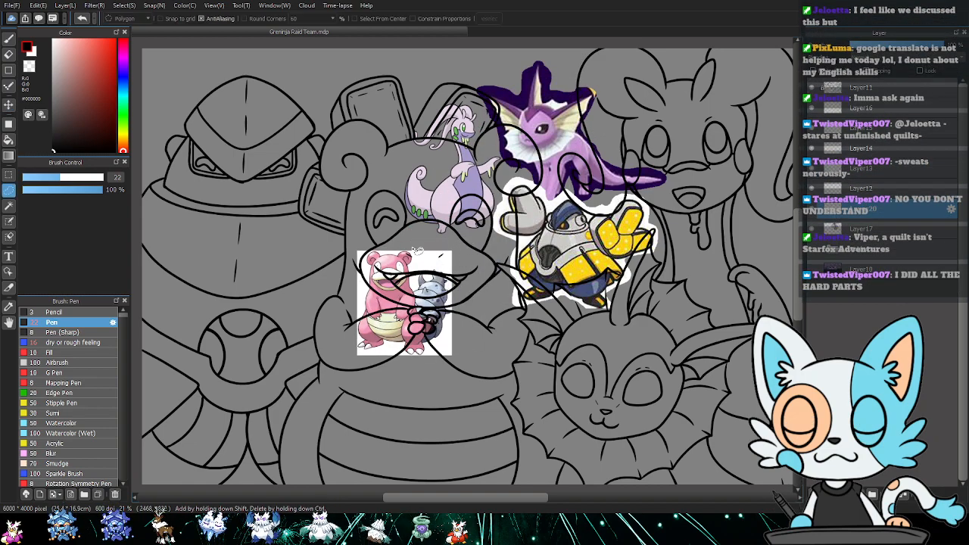
pyautogui.click(416, 251)
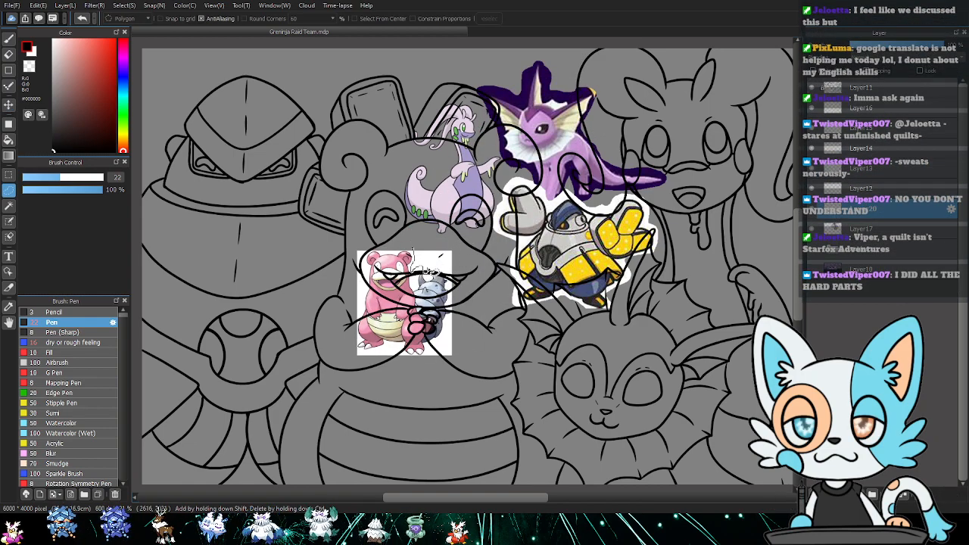
pyautogui.click(416, 250)
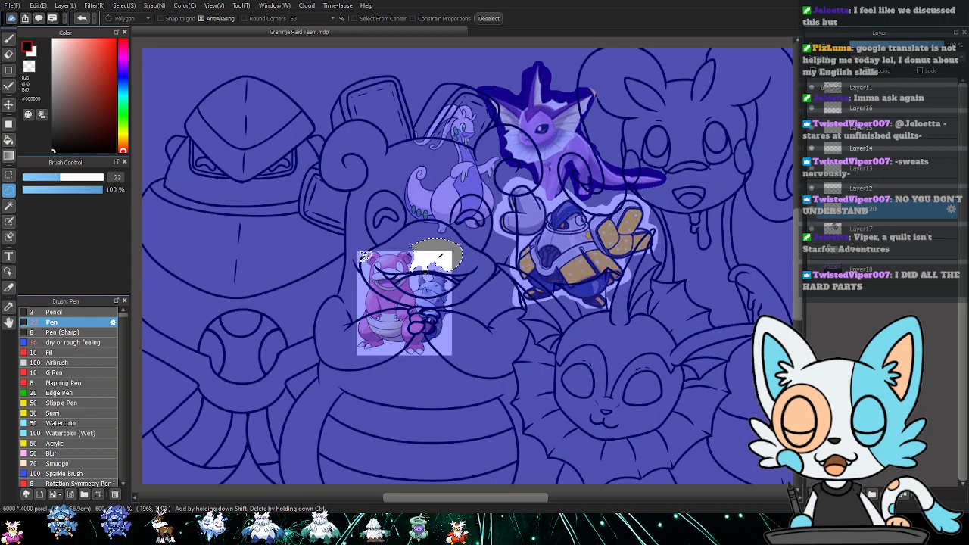
pyautogui.moveTo(366, 266)
pyautogui.mouseDown()
pyautogui.moveTo(367, 312)
pyautogui.moveTo(345, 242)
pyautogui.moveTo(365, 232)
pyautogui.mouseUp()
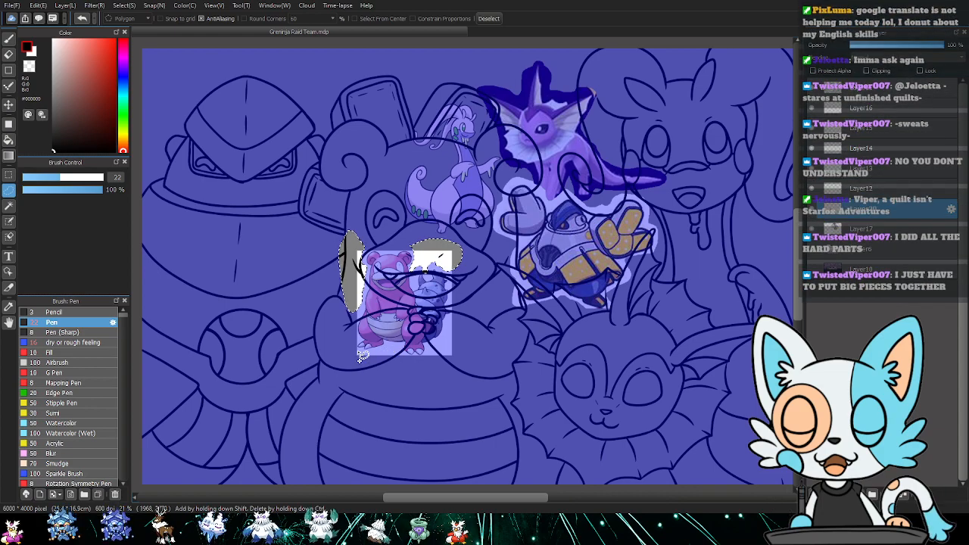
pyautogui.click(356, 350)
pyautogui.click(405, 354)
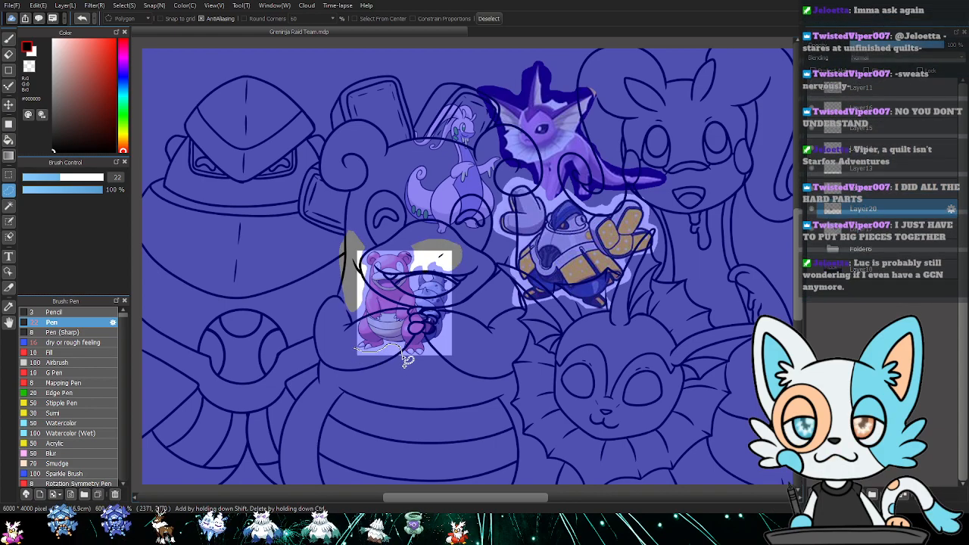
pyautogui.click(379, 369)
pyautogui.click(347, 359)
pyautogui.click(357, 350)
pyautogui.click(451, 334)
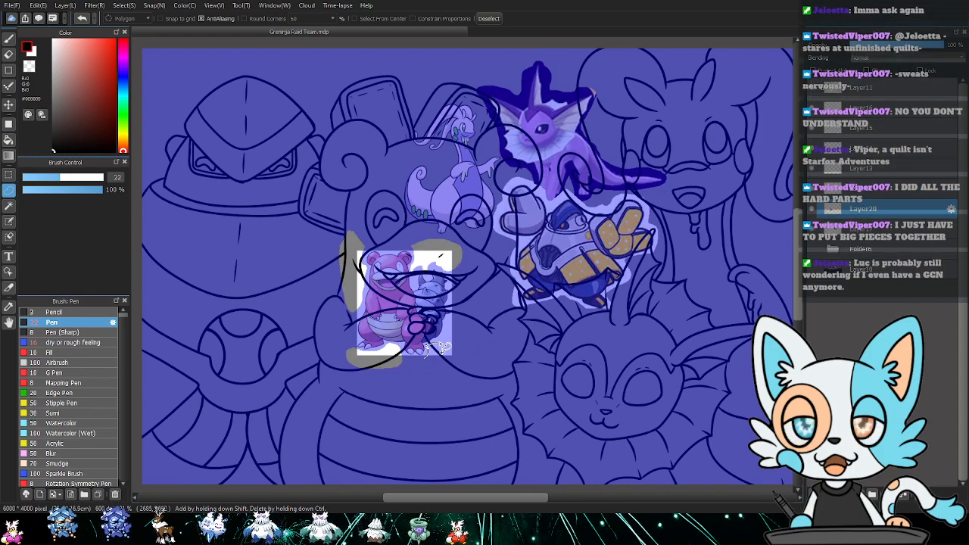
pyautogui.click(462, 375)
pyautogui.click(426, 371)
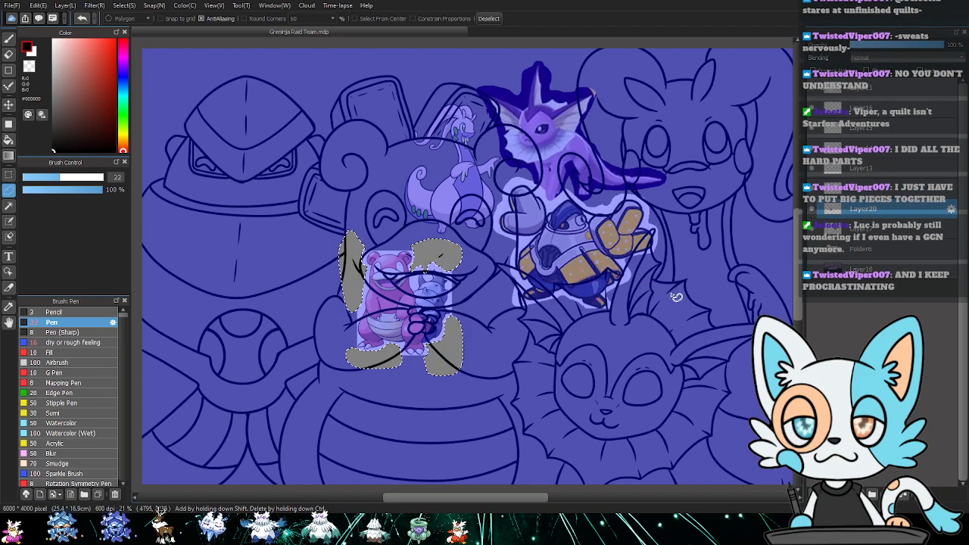
pyautogui.press('Delete')
pyautogui.hotkey('ctrl', 'd')
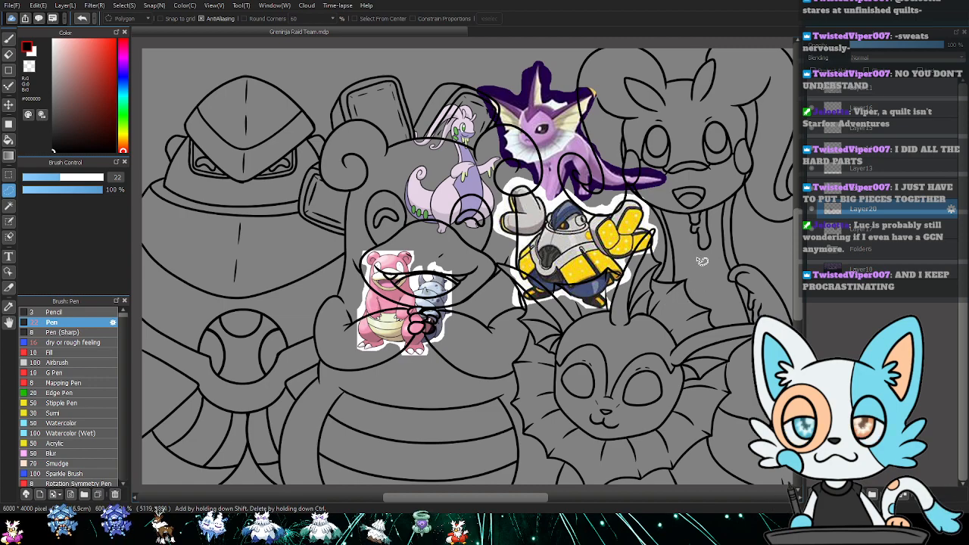
# - Move the Slowbro cutout over the Goodra's face beside the Vaporeon reference and merge it into Layer17
pyautogui.press('k')
pyautogui.moveTo(456, 304); pyautogui.dragTo(670, 115)
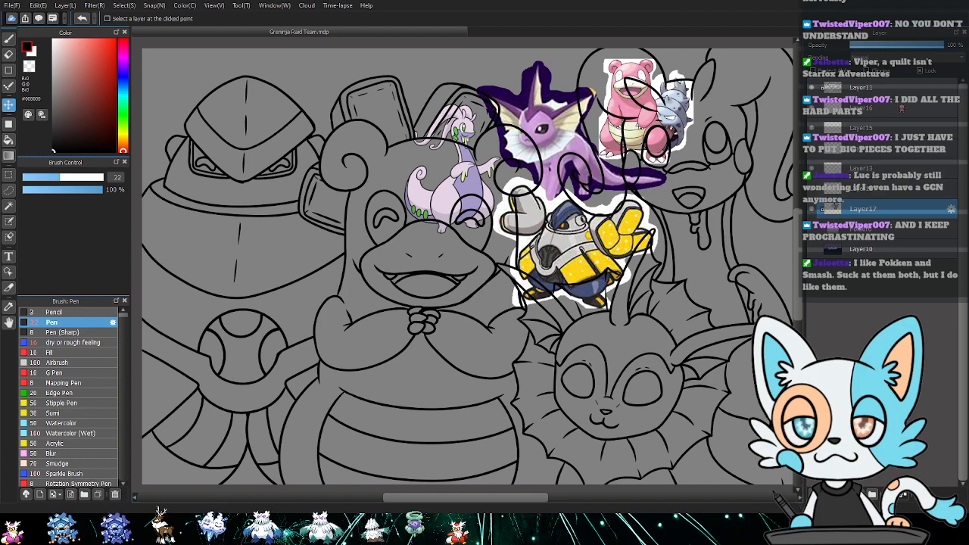
pyautogui.click(631, 239)
pyautogui.click(631, 239)
pyautogui.moveTo(630, 239); pyautogui.dragTo(658, 236)
pyautogui.click(574, 224)
pyautogui.press('w')
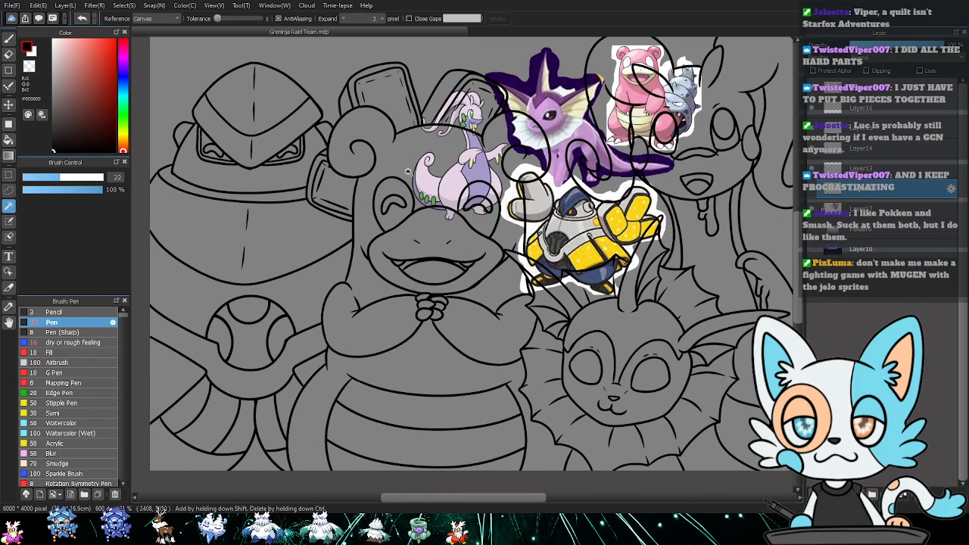
pyautogui.click(406, 168)
pyautogui.moveTo(600, 330); pyautogui.dragTo(480, 290)
pyautogui.click(480, 290)
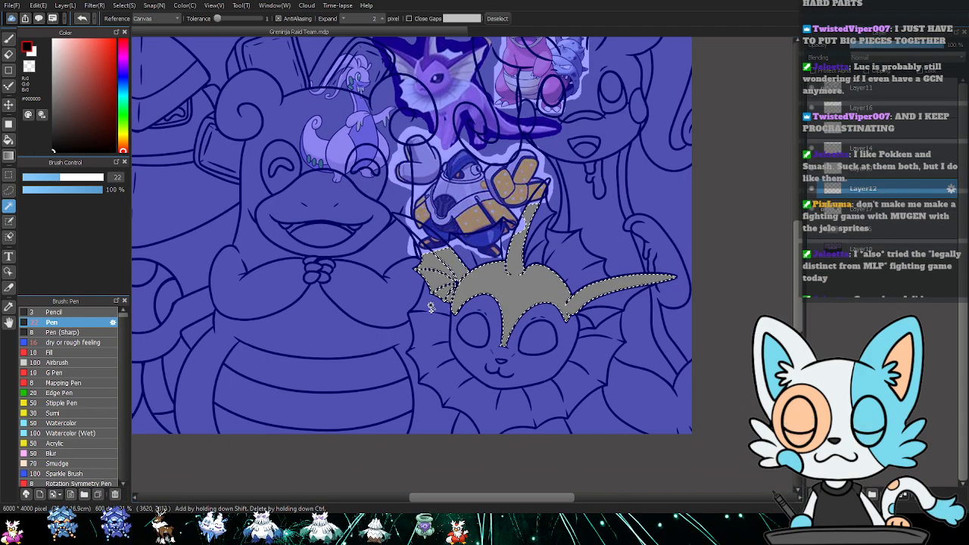
pyautogui.keyDown('shift'); pyautogui.click(505, 417); pyautogui.keyUp('shift')
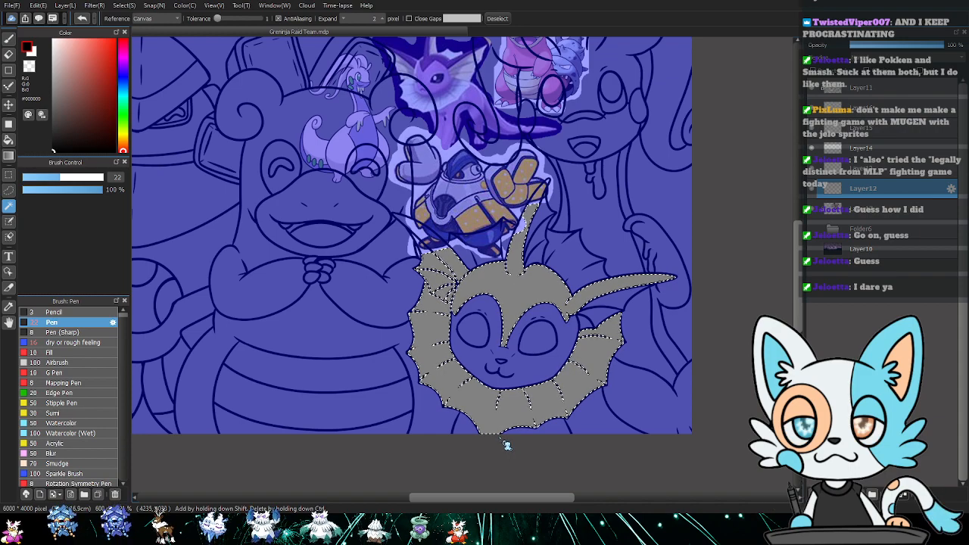
pyautogui.keyDown('shift'); pyautogui.click(545, 432); pyautogui.keyUp('shift')
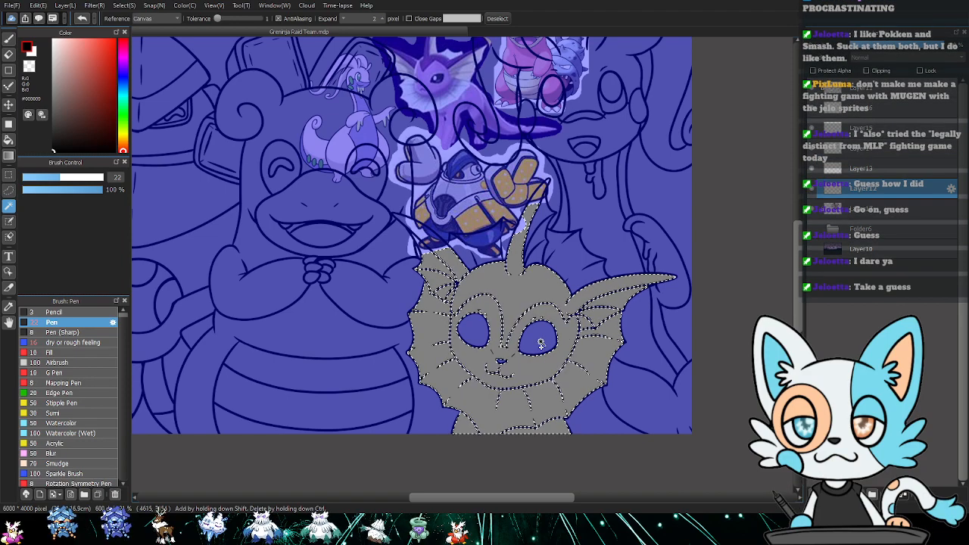
pyautogui.keyDown('shift'); pyautogui.click(483, 337); pyautogui.keyUp('shift')
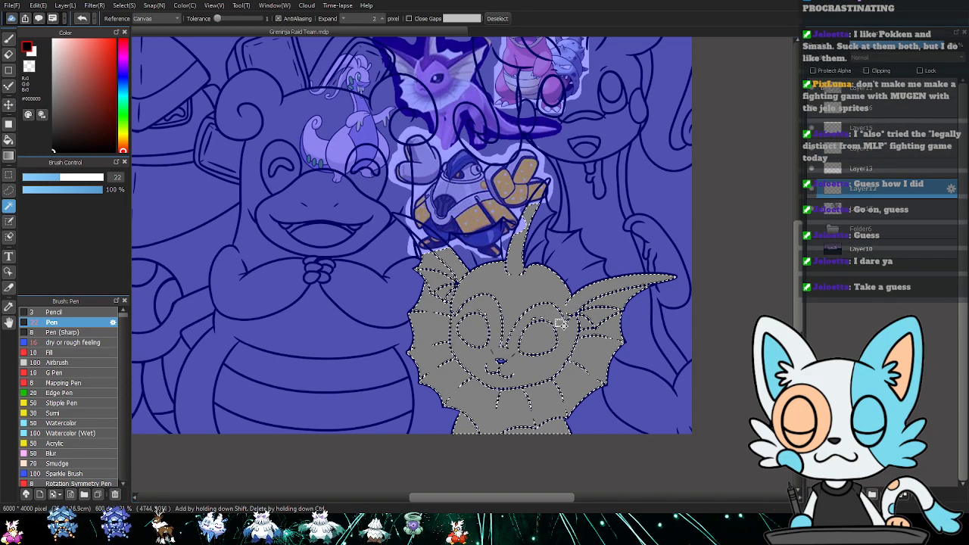
# - Set the Magic Wand reference to Layer, make the Layer11 line art active and clear the selection
pyautogui.click(156, 18)
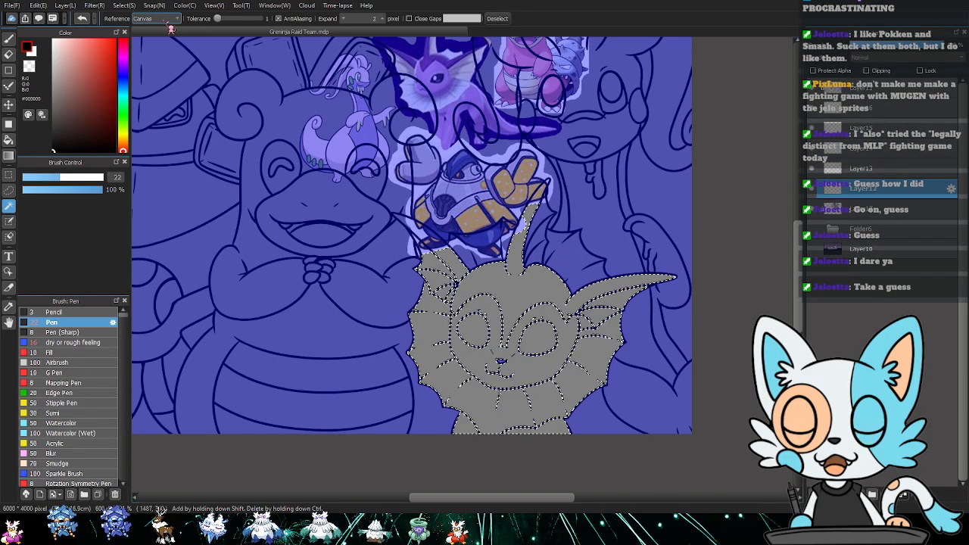
pyautogui.click(162, 35)
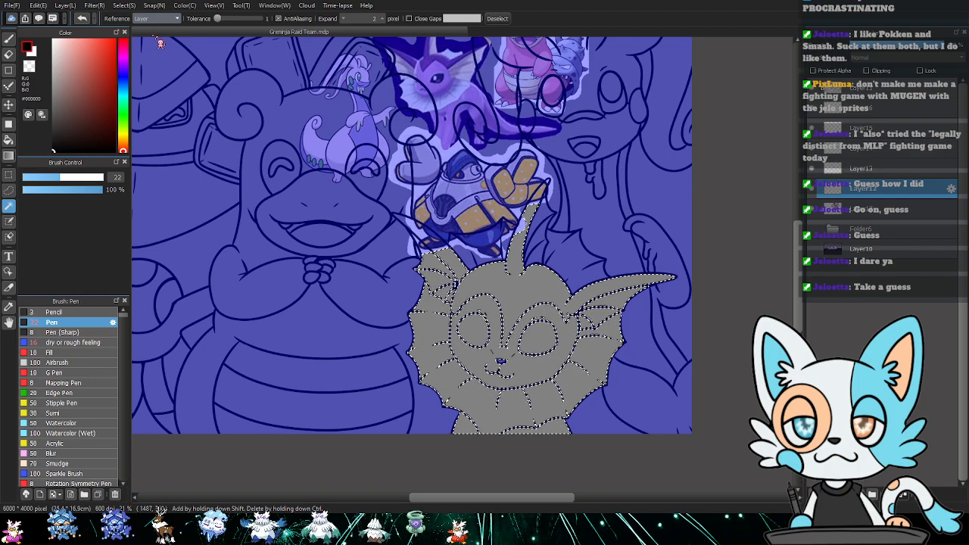
pyautogui.hotkey('ctrl', 'd')
pyautogui.click(540, 210)
pyautogui.click(885, 90)
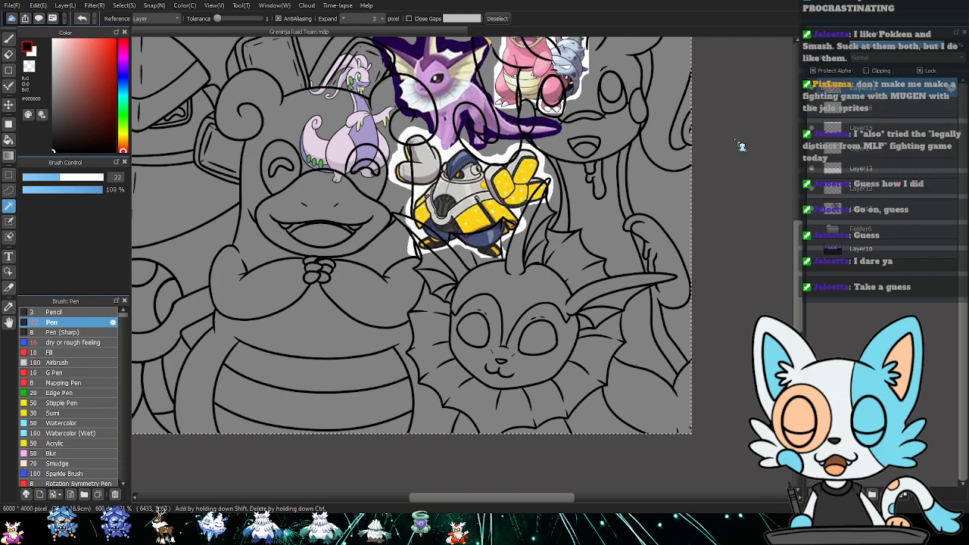
pyautogui.hotkey('ctrl', 'd')
# - Select the drawn Vaporeon's head, crest, ear fins, frill, face and neck areas together with the Magic Wand
pyautogui.click(543, 200)
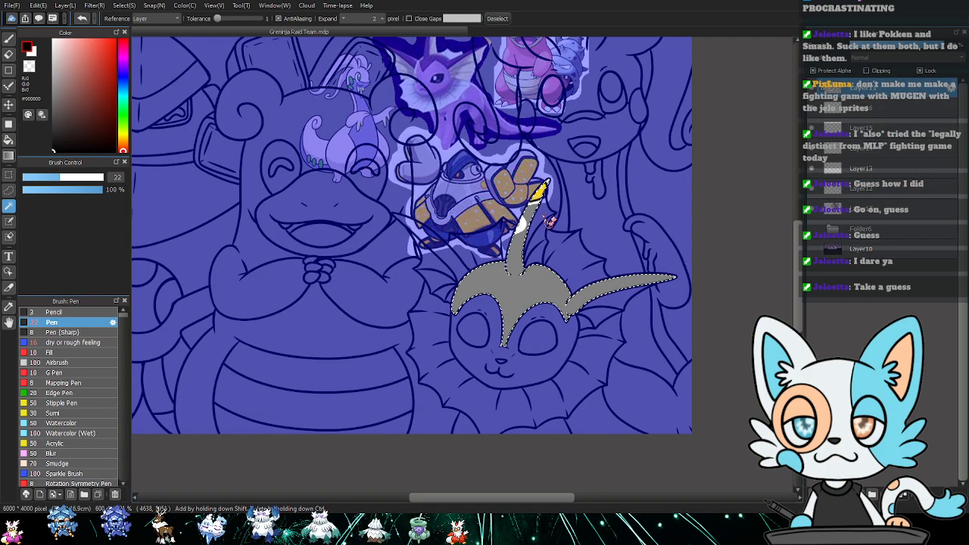
pyautogui.keyDown('shift'); pyautogui.click(562, 245); pyautogui.keyUp('shift')
pyautogui.keyDown('shift'); pyautogui.click(616, 305); pyautogui.keyUp('shift')
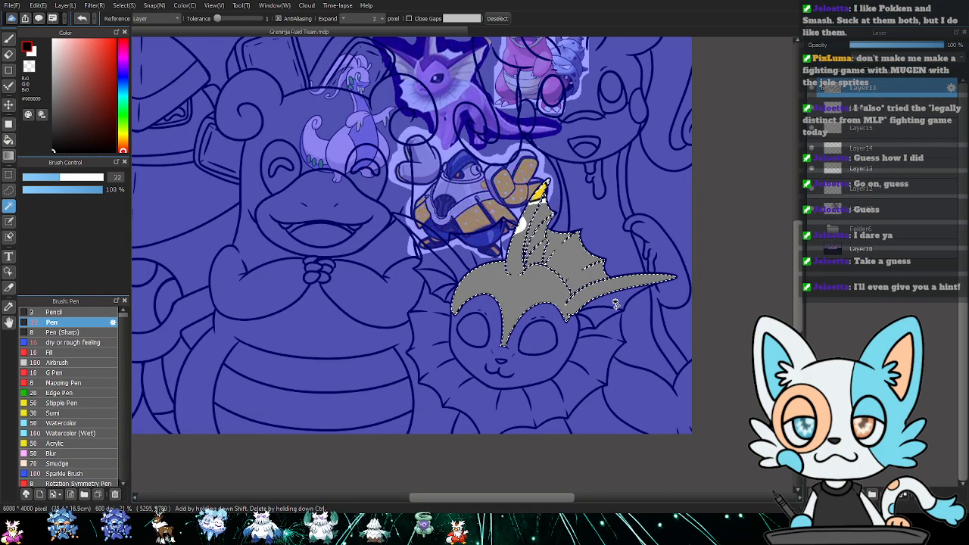
pyautogui.keyDown('shift'); pyautogui.click(592, 324); pyautogui.keyUp('shift')
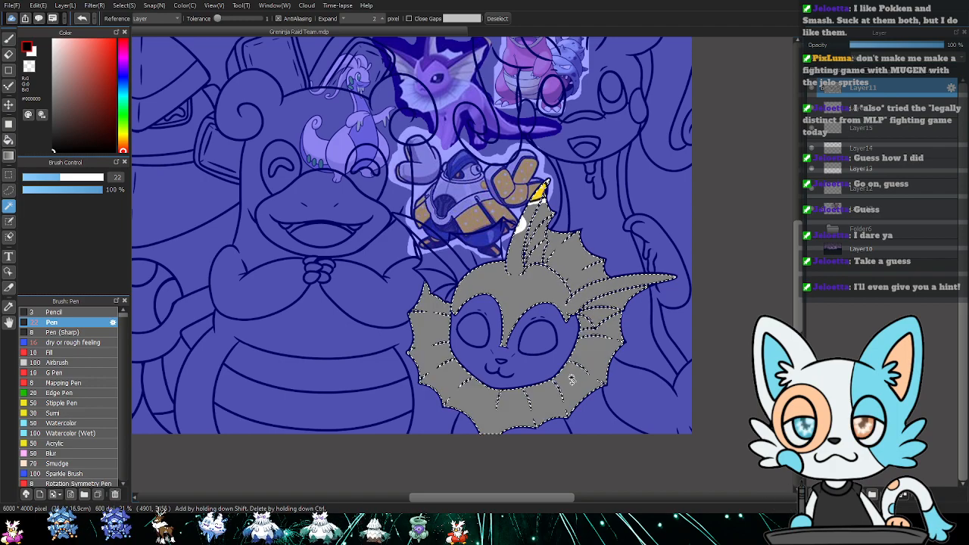
pyautogui.keyDown('shift'); pyautogui.click(483, 341); pyautogui.keyUp('shift')
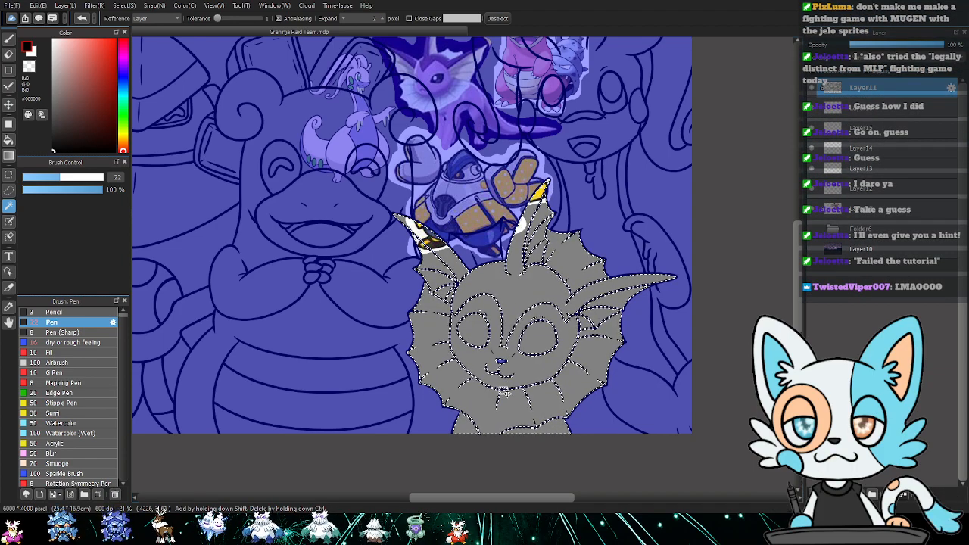
pyautogui.hotkey('ctrl', '+')
pyautogui.hotkey('ctrl', '+')
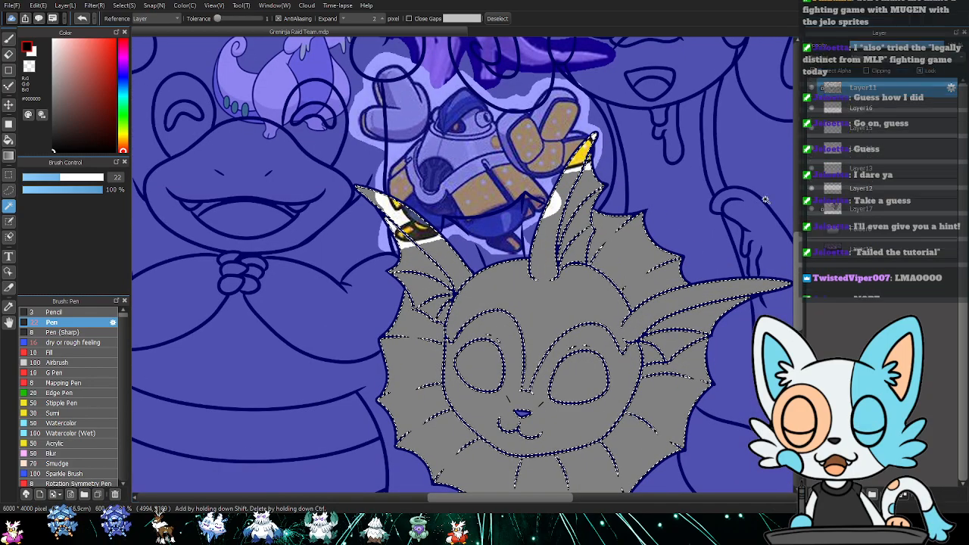
pyautogui.keyDown('shift'); pyautogui.click(493, 246); pyautogui.keyUp('shift')
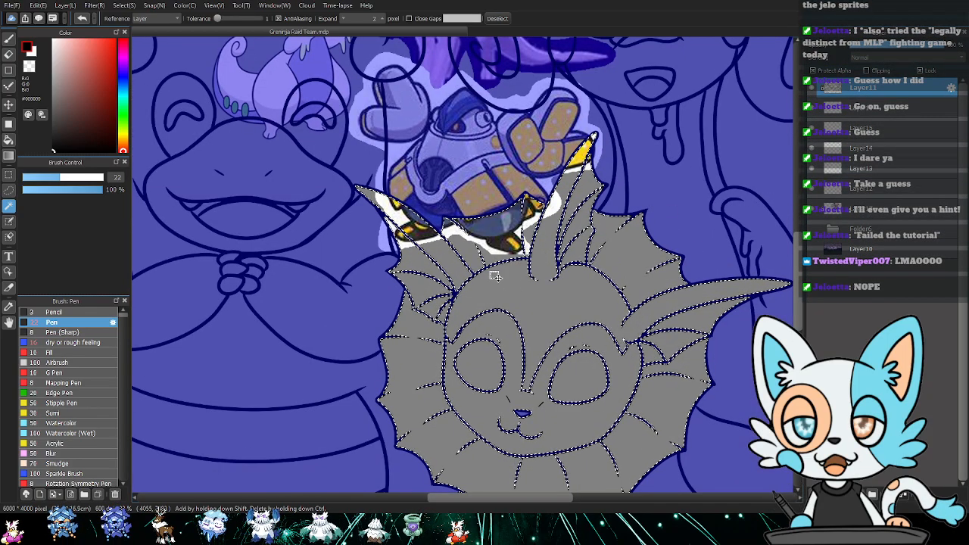
# - Add the line art inside the Vaporeon's left ear fin to the selection with freehand lasso loops
pyautogui.hotkey('ctrl', '+')
pyautogui.hotkey('ctrl', '+')
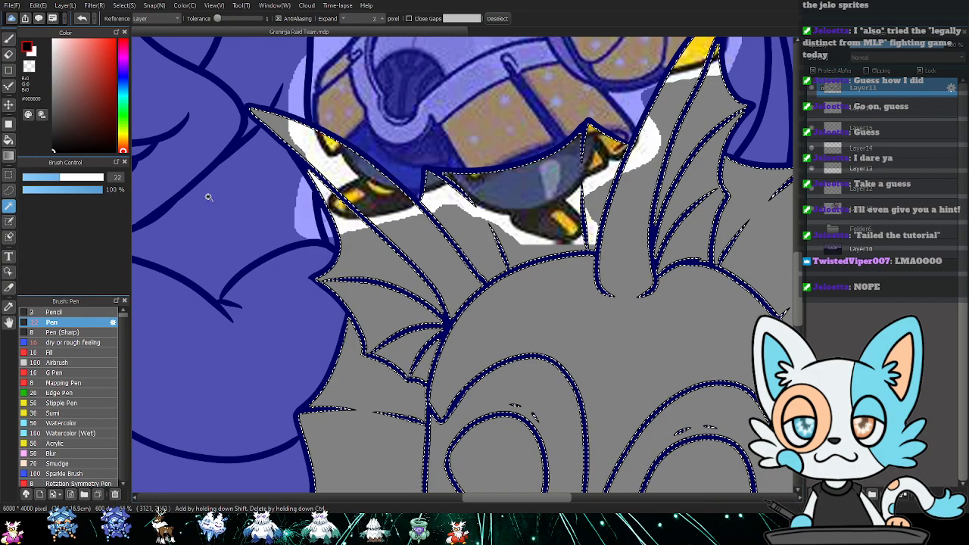
pyautogui.press('l')
pyautogui.click(310, 173)
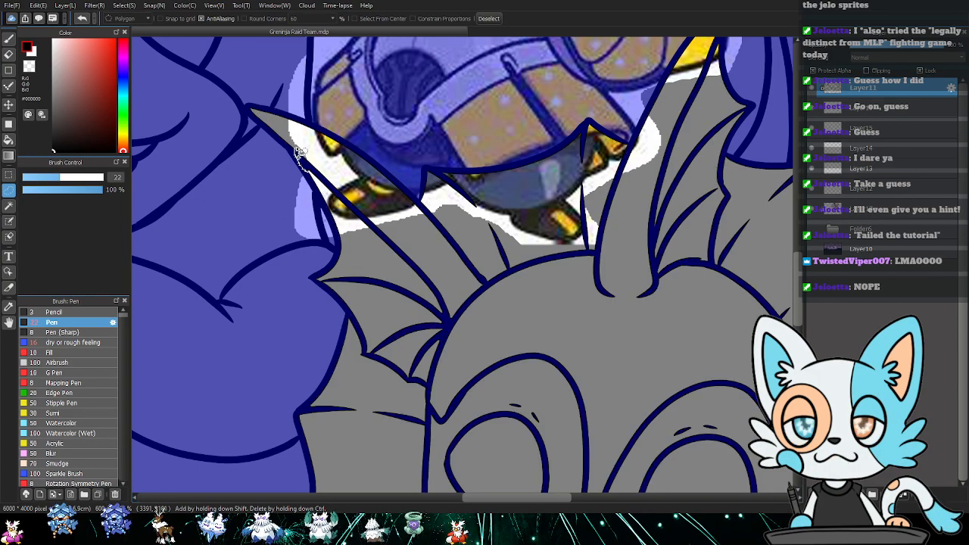
pyautogui.moveTo(297, 152); pyautogui.dragTo(338, 197)
pyautogui.moveTo(322, 283)
pyautogui.mouseDown()
pyautogui.moveTo(391, 300)
pyautogui.moveTo(379, 310)
pyautogui.mouseUp()
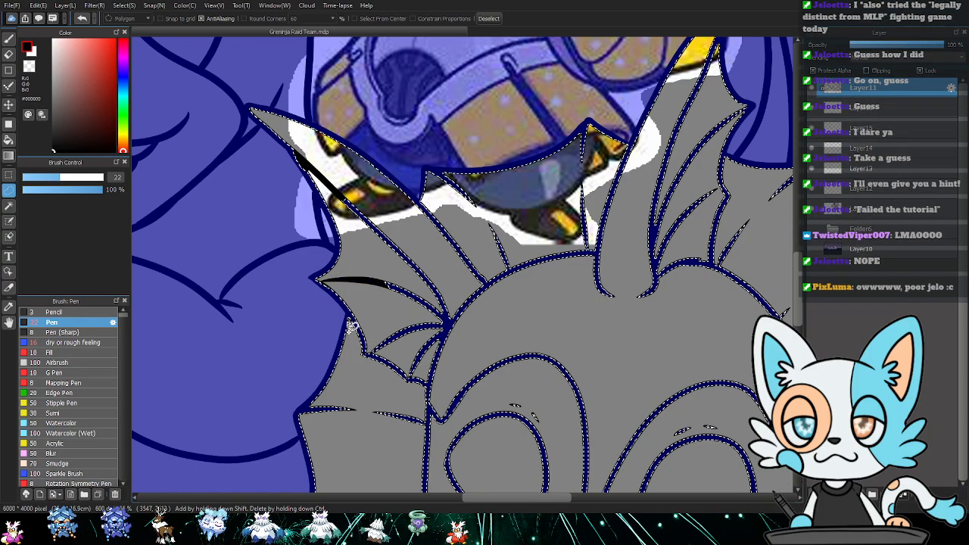
pyautogui.click(347, 322)
pyautogui.moveTo(486, 371); pyautogui.dragTo(378, 356)
pyautogui.moveTo(382, 262)
pyautogui.mouseDown()
pyautogui.moveTo(415, 261)
pyautogui.moveTo(395, 216)
pyautogui.moveTo(349, 189)
pyautogui.moveTo(382, 254)
pyautogui.mouseUp()
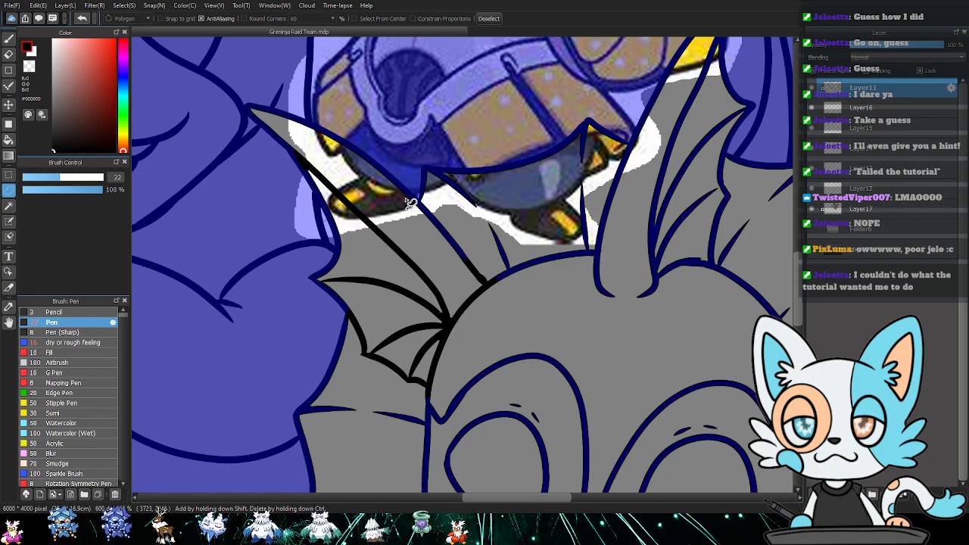
# - Lasso the inner lines of the upper frill between the left ear fin and the head crest into the selection
pyautogui.hotkey('ctrl', 'd')
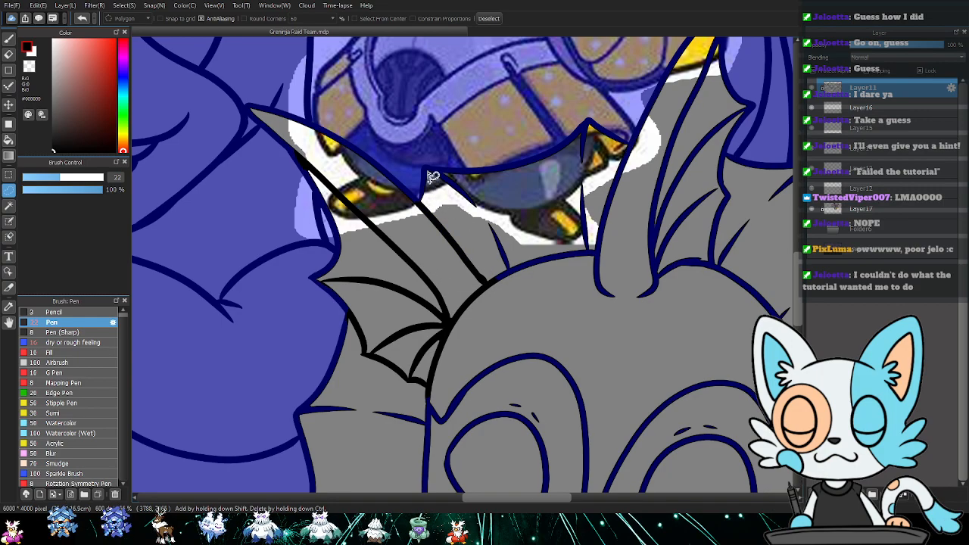
pyautogui.moveTo(465, 210); pyautogui.dragTo(459, 190)
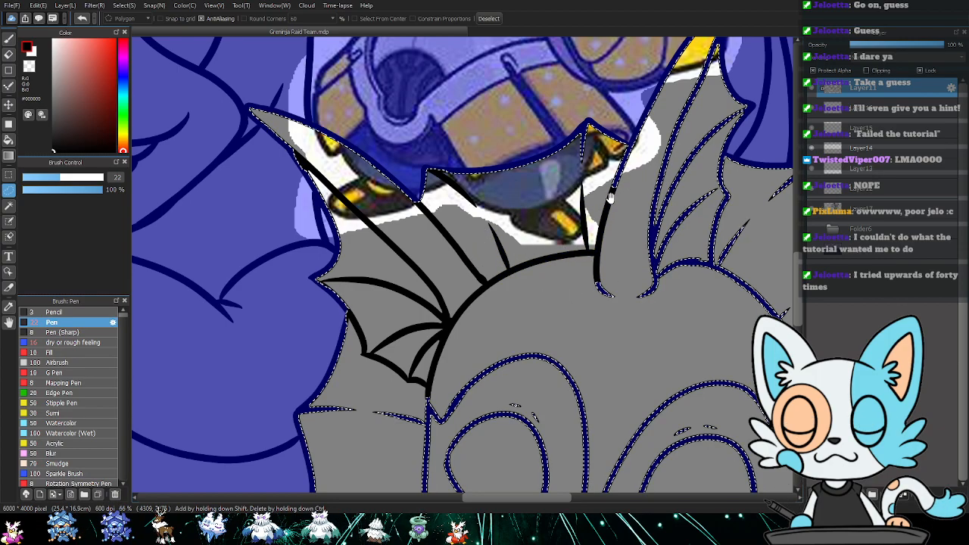
pyautogui.hotkey('ctrl', 'd')
pyautogui.scroll(2, 518, 231)
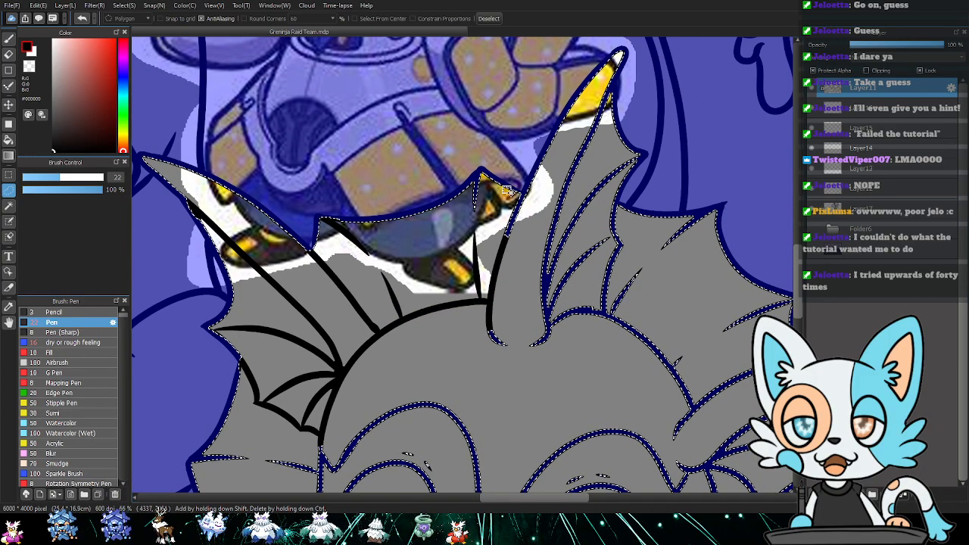
pyautogui.moveTo(472, 192)
pyautogui.mouseDown()
pyautogui.moveTo(480, 180)
pyautogui.moveTo(485, 220)
pyautogui.mouseUp()
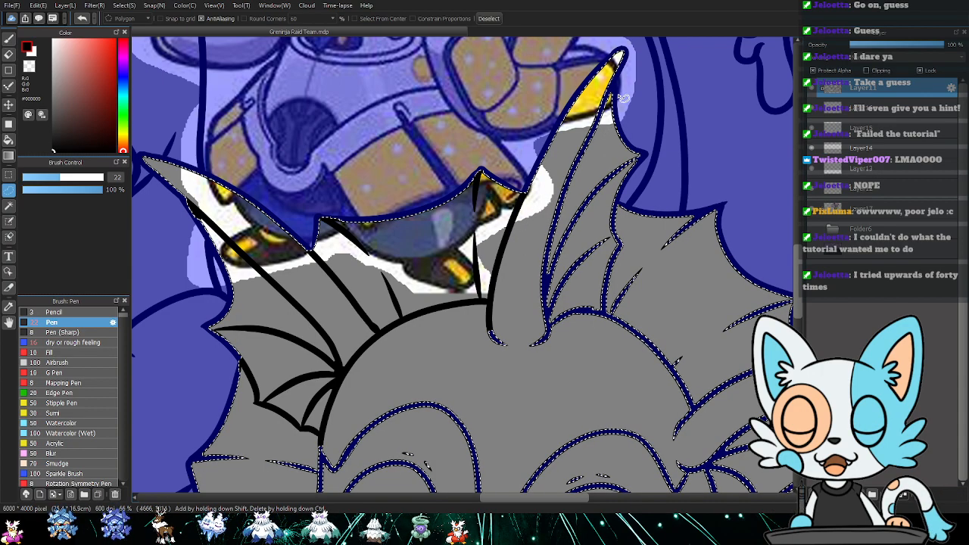
# - Add the head crest's fin ribs and the neighbouring upper-right frill lines to the selection with the lasso
pyautogui.moveTo(615, 84)
pyautogui.mouseDown()
pyautogui.moveTo(618, 72)
pyautogui.moveTo(603, 94)
pyautogui.mouseUp()
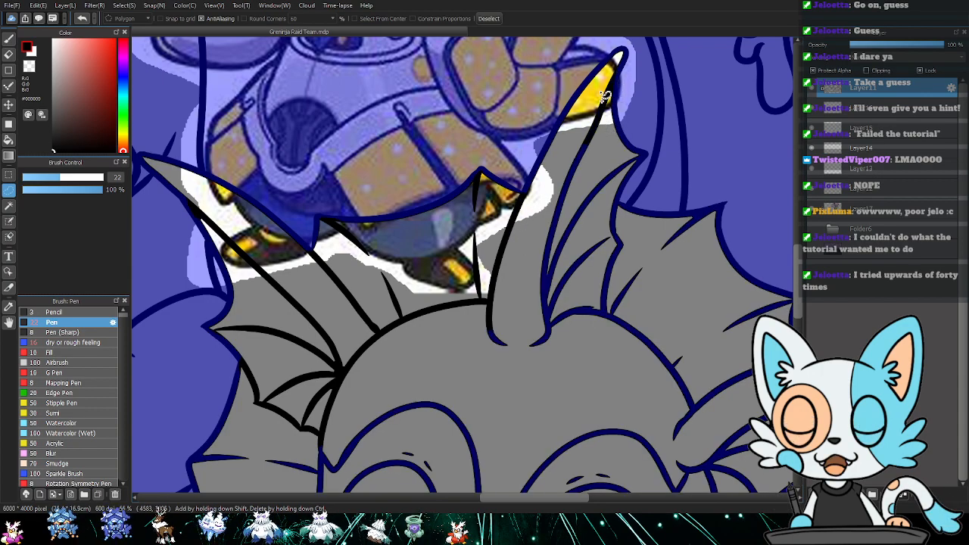
pyautogui.moveTo(631, 151); pyautogui.dragTo(645, 156)
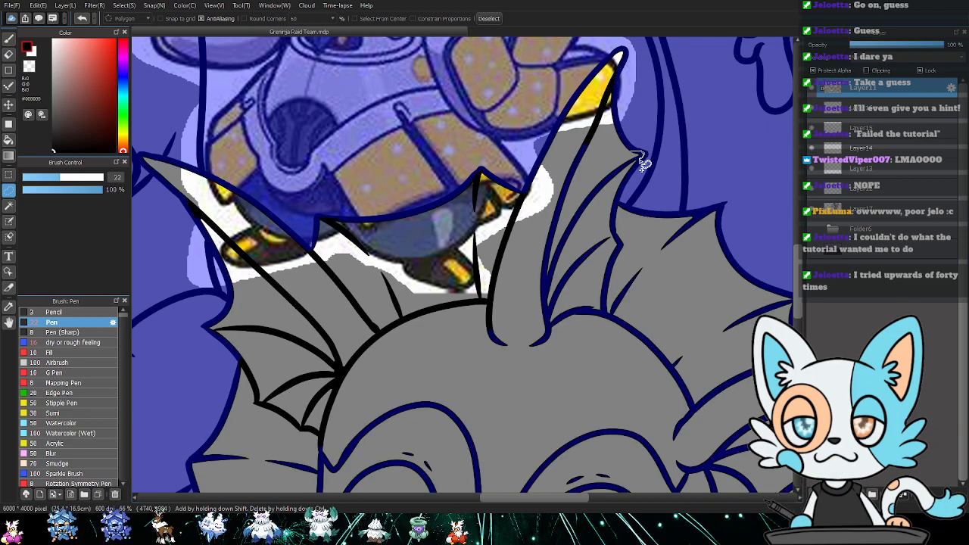
pyautogui.click(618, 203)
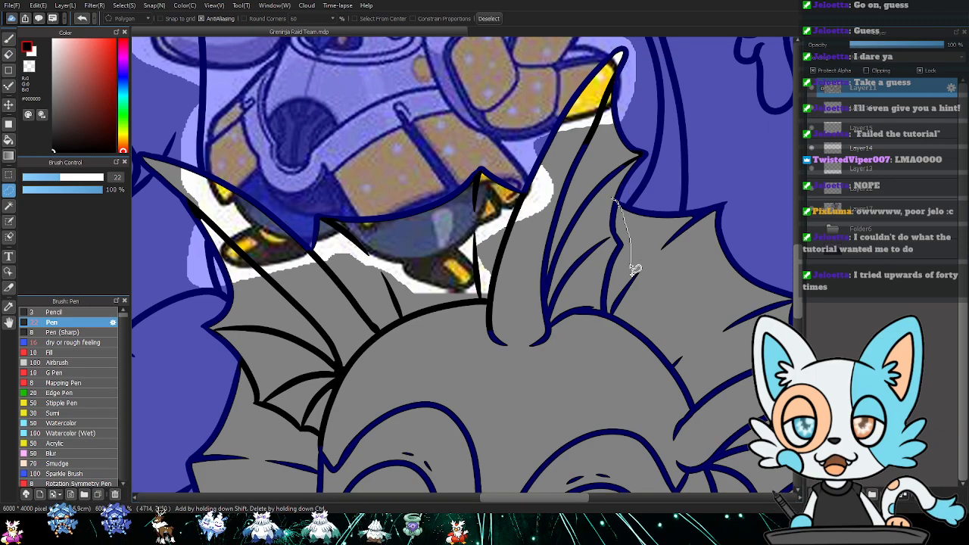
pyautogui.moveTo(636, 265)
pyautogui.mouseDown()
pyautogui.moveTo(536, 299)
pyautogui.moveTo(536, 222)
pyautogui.mouseUp()
pyautogui.moveTo(599, 135); pyautogui.dragTo(600, 137)
pyautogui.moveTo(618, 187)
pyautogui.mouseDown()
pyautogui.moveTo(610, 169)
pyautogui.moveTo(621, 184)
pyautogui.mouseUp()
pyautogui.moveTo(627, 260); pyautogui.dragTo(568, 193)
pyautogui.moveTo(640, 153)
pyautogui.mouseDown()
pyautogui.moveTo(659, 145)
pyautogui.moveTo(598, 207)
pyautogui.moveTo(647, 181)
pyautogui.mouseUp()
pyautogui.moveTo(560, 233)
pyautogui.mouseDown()
pyautogui.moveTo(443, 298)
pyautogui.moveTo(592, 226)
pyautogui.moveTo(572, 205)
pyautogui.moveTo(628, 247)
pyautogui.mouseUp()
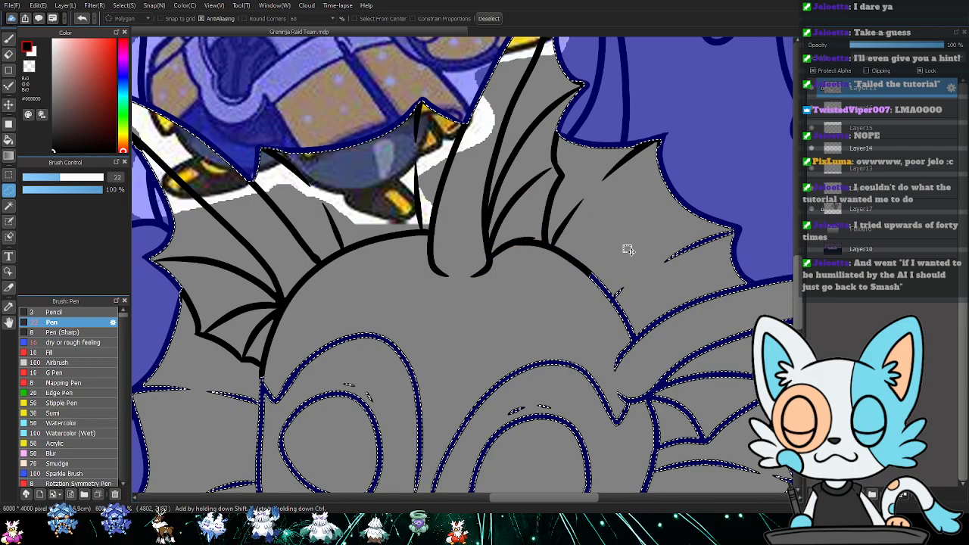
# - Lasso the remaining head outline and the inner lines of the Vaporeon's right ear fin into the selection
pyautogui.moveTo(629, 283); pyautogui.dragTo(531, 262)
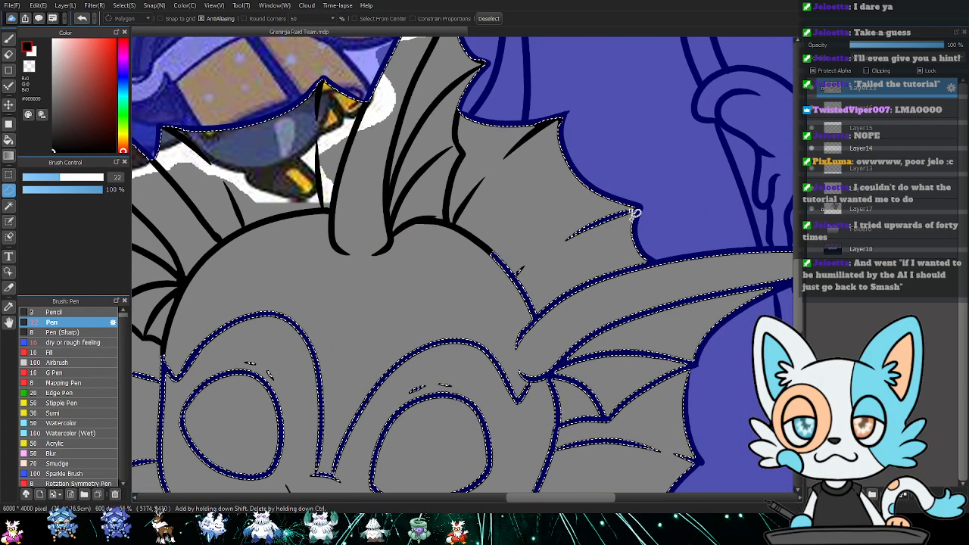
pyautogui.moveTo(642, 212)
pyautogui.mouseDown()
pyautogui.moveTo(563, 253)
pyautogui.moveTo(650, 243)
pyautogui.moveTo(588, 190)
pyautogui.moveTo(552, 184)
pyautogui.moveTo(568, 201)
pyautogui.moveTo(415, 279)
pyautogui.moveTo(461, 177)
pyautogui.mouseUp()
pyautogui.moveTo(598, 234); pyautogui.dragTo(557, 216)
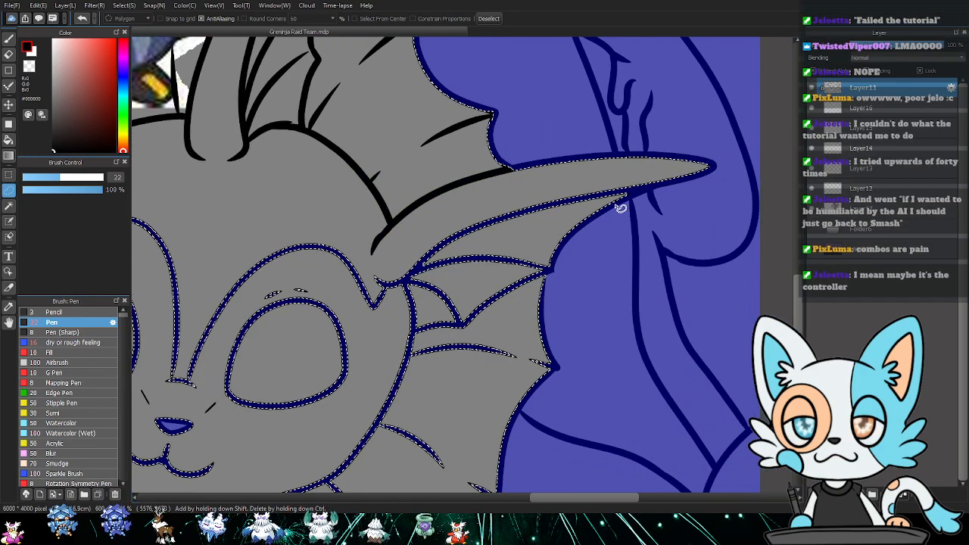
pyautogui.moveTo(629, 199)
pyautogui.mouseDown()
pyautogui.moveTo(571, 179)
pyautogui.moveTo(500, 240)
pyautogui.moveTo(552, 232)
pyautogui.mouseUp()
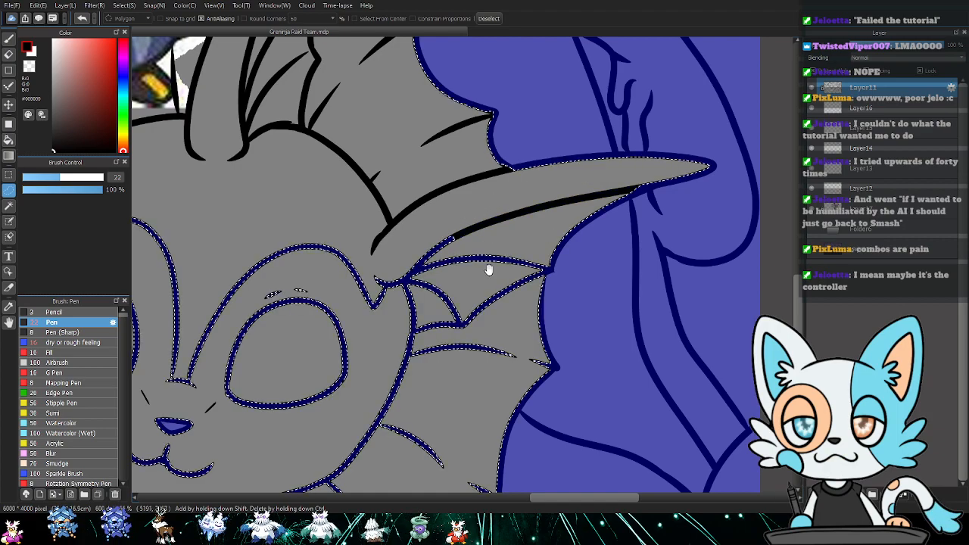
pyautogui.moveTo(488, 270); pyautogui.dragTo(556, 206)
pyautogui.moveTo(618, 201)
pyautogui.mouseDown()
pyautogui.moveTo(616, 215)
pyautogui.moveTo(526, 294)
pyautogui.moveTo(519, 170)
pyautogui.moveTo(555, 190)
pyautogui.mouseUp()
pyautogui.moveTo(518, 268)
pyautogui.mouseDown()
pyautogui.moveTo(590, 241)
pyautogui.moveTo(667, 253)
pyautogui.moveTo(677, 227)
pyautogui.moveTo(665, 215)
pyautogui.mouseUp()
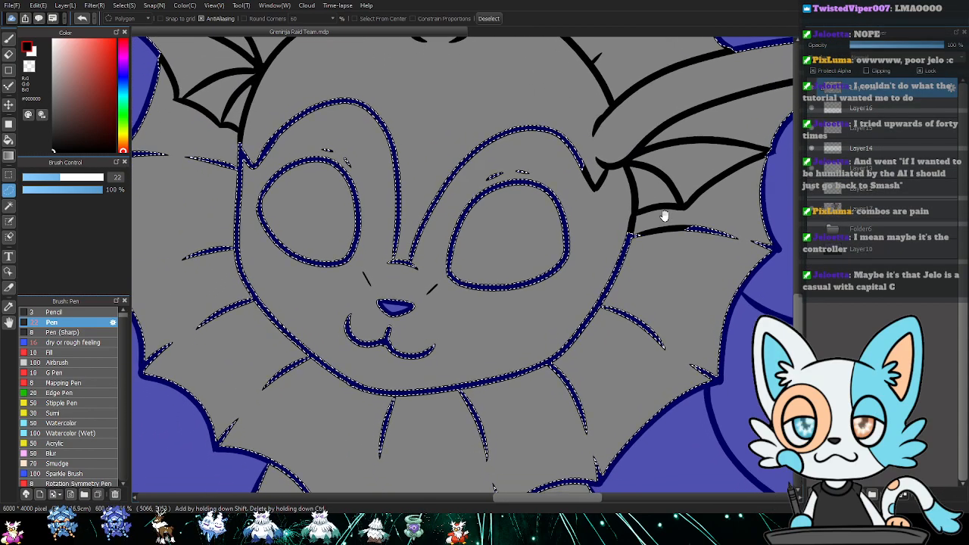
# - Add the Vaporeon's facial line art and the left frill's inner lines to the selection with the lasso
pyautogui.moveTo(376, 359)
pyautogui.mouseDown()
pyautogui.moveTo(470, 99)
pyautogui.moveTo(660, 321)
pyautogui.moveTo(415, 402)
pyautogui.moveTo(357, 338)
pyautogui.mouseUp()
pyautogui.moveTo(346, 194); pyautogui.dragTo(486, 206)
pyautogui.moveTo(318, 182)
pyautogui.mouseDown()
pyautogui.moveTo(611, 346)
pyautogui.moveTo(536, 477)
pyautogui.moveTo(343, 371)
pyautogui.moveTo(314, 190)
pyautogui.mouseUp()
pyautogui.moveTo(252, 173)
pyautogui.mouseDown()
pyautogui.moveTo(322, 188)
pyautogui.moveTo(259, 179)
pyautogui.mouseUp()
pyautogui.moveTo(253, 294); pyautogui.dragTo(265, 297)
pyautogui.moveTo(291, 379)
pyautogui.mouseDown()
pyautogui.moveTo(294, 368)
pyautogui.moveTo(290, 381)
pyautogui.mouseUp()
pyautogui.moveTo(397, 390); pyautogui.dragTo(314, 280)
pyautogui.moveTo(282, 350)
pyautogui.mouseDown()
pyautogui.moveTo(293, 309)
pyautogui.moveTo(292, 336)
pyautogui.mouseUp()
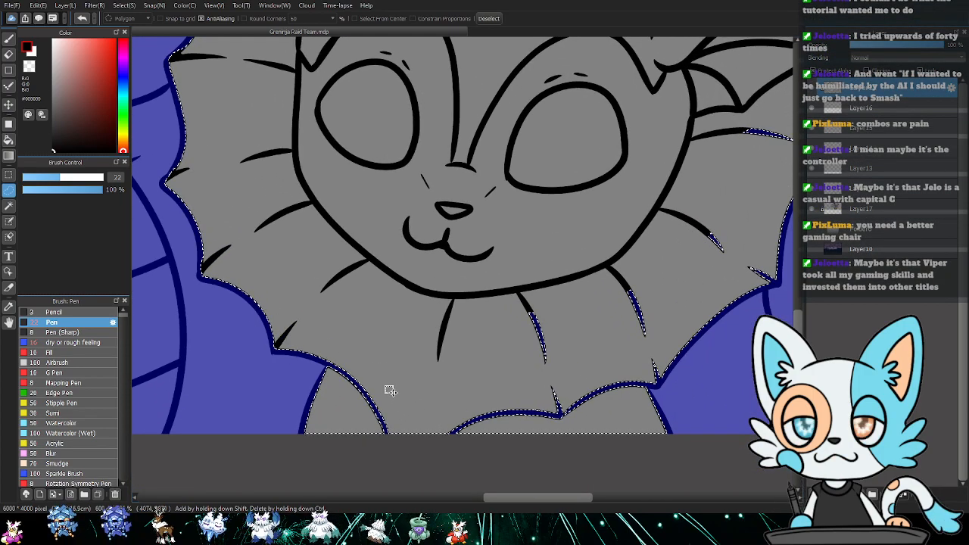
# - Lasso the neck outline and the lower and right frill's leftover inner lines into the Vaporeon selection
pyautogui.moveTo(329, 364)
pyautogui.mouseDown()
pyautogui.moveTo(395, 443)
pyautogui.moveTo(386, 439)
pyautogui.mouseUp()
pyautogui.moveTo(488, 439)
pyautogui.mouseDown()
pyautogui.moveTo(445, 401)
pyautogui.moveTo(458, 433)
pyautogui.mouseUp()
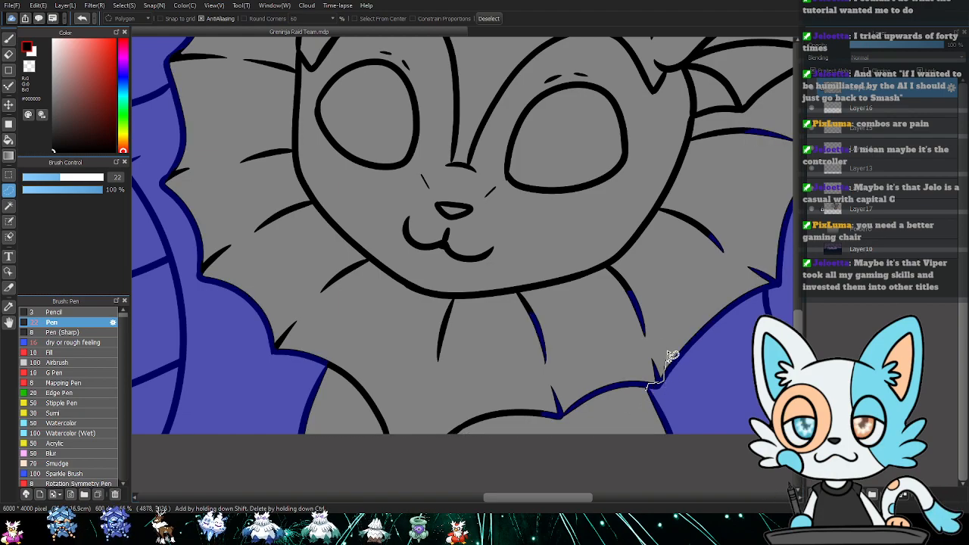
pyautogui.moveTo(551, 441); pyautogui.dragTo(560, 436)
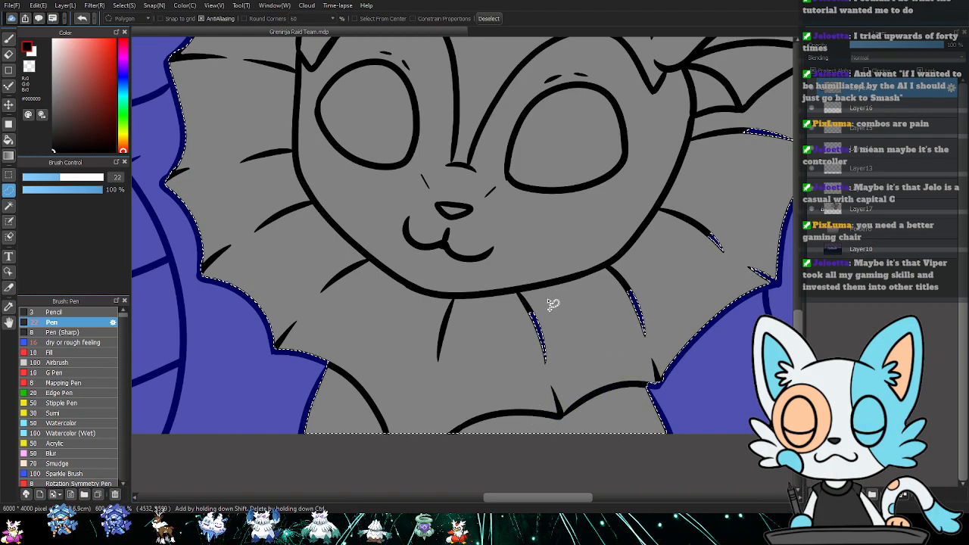
pyautogui.moveTo(684, 276); pyautogui.dragTo(527, 330)
pyautogui.moveTo(481, 400); pyautogui.dragTo(500, 386)
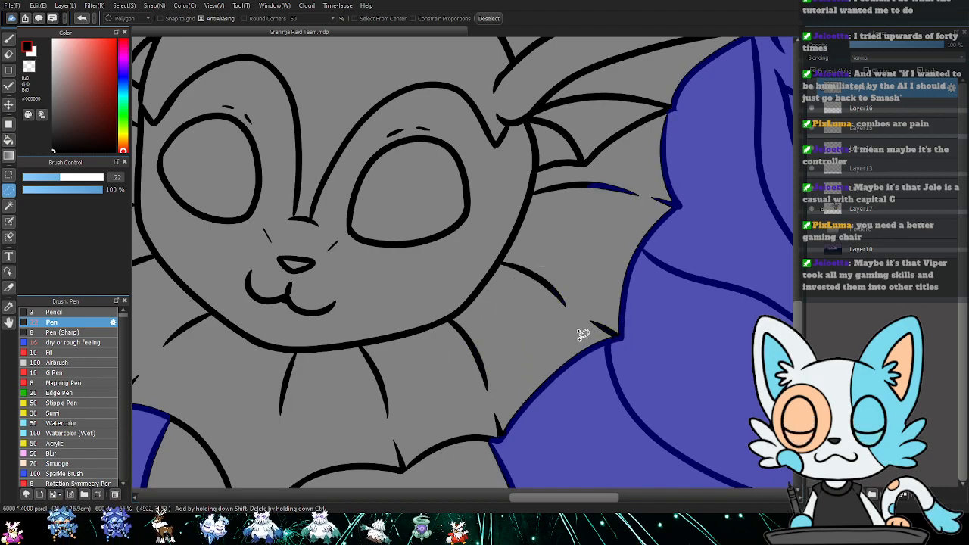
pyautogui.moveTo(570, 202)
pyautogui.mouseDown()
pyautogui.moveTo(658, 209)
pyautogui.moveTo(575, 182)
pyautogui.mouseUp()
pyautogui.moveTo(569, 144)
pyautogui.mouseDown()
pyautogui.moveTo(591, 266)
pyautogui.moveTo(572, 299)
pyautogui.moveTo(683, 236)
pyautogui.mouseUp()
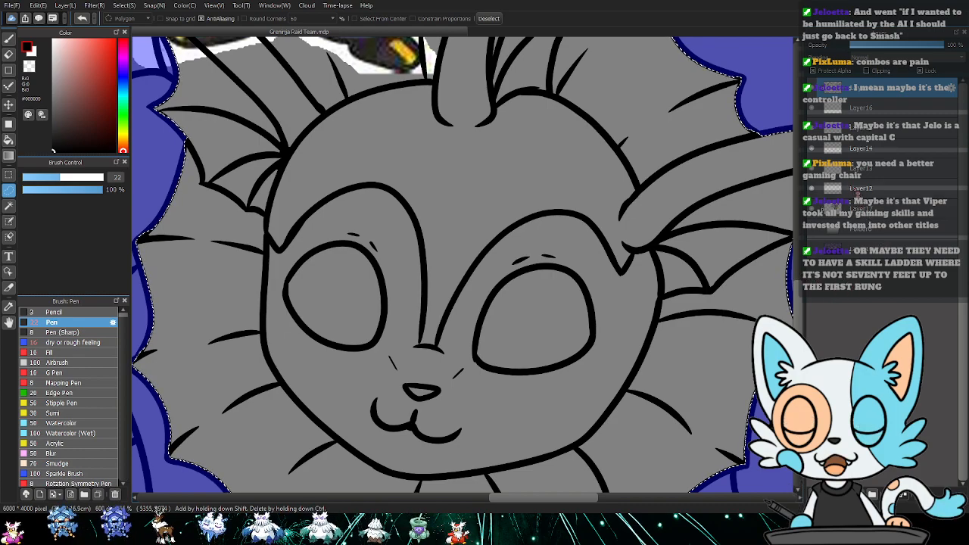
# - Make Layer12 active and sample the Vaporeon reference's body colour #CA95D2 and its darker head-crest purple as the two working colours
pyautogui.click(859, 189)
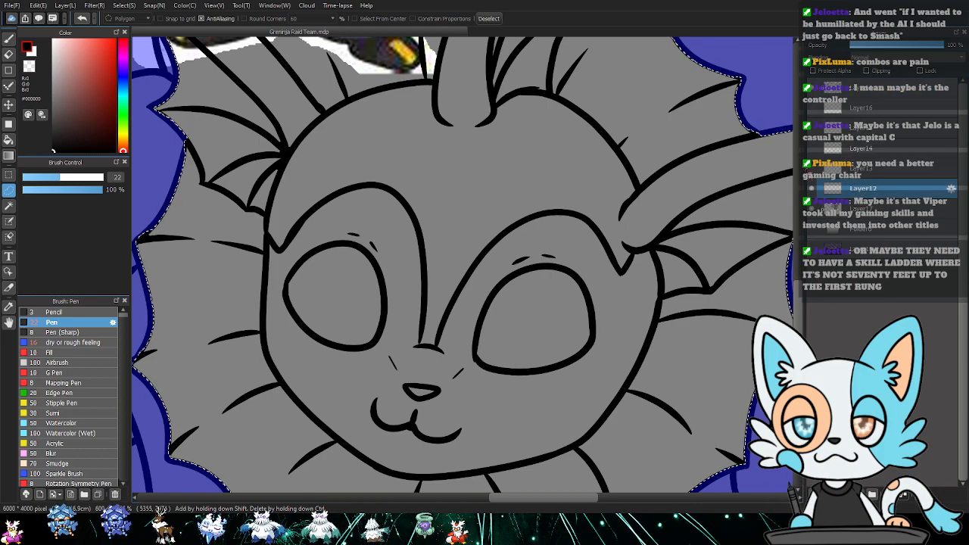
pyautogui.moveTo(473, 115); pyautogui.dragTo(789, 320)
pyautogui.moveTo(598, 166); pyautogui.dragTo(530, 264)
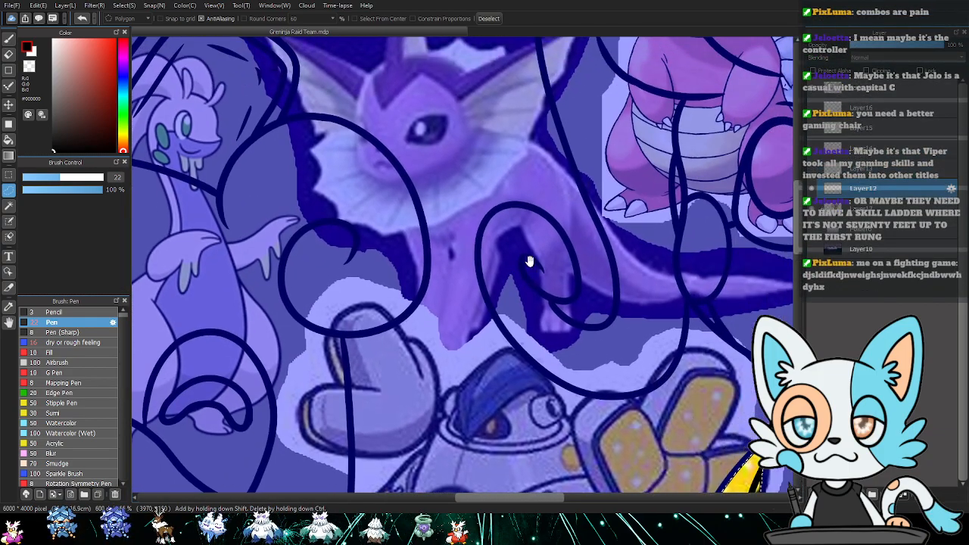
pyautogui.press('b')
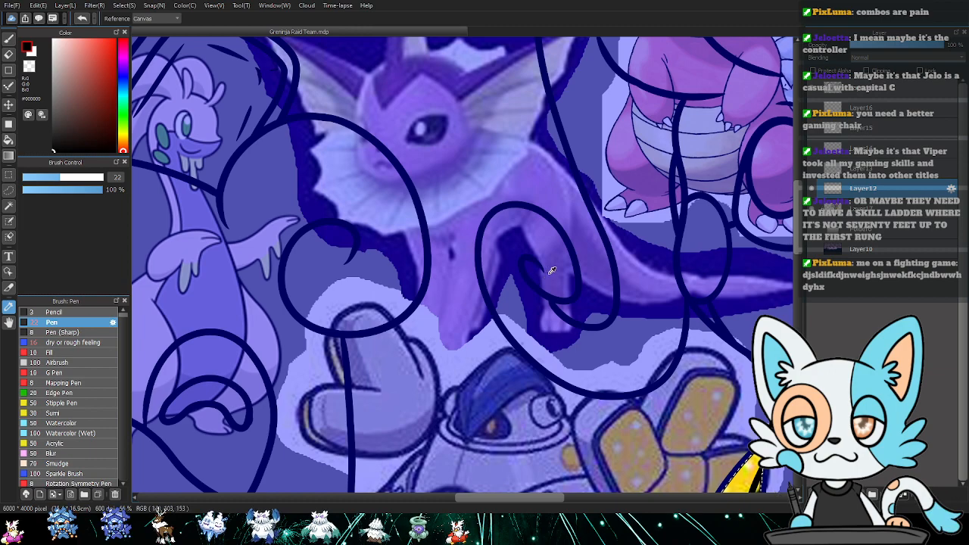
pyautogui.keyDown('alt'); pyautogui.click(471, 239); pyautogui.keyUp('alt')
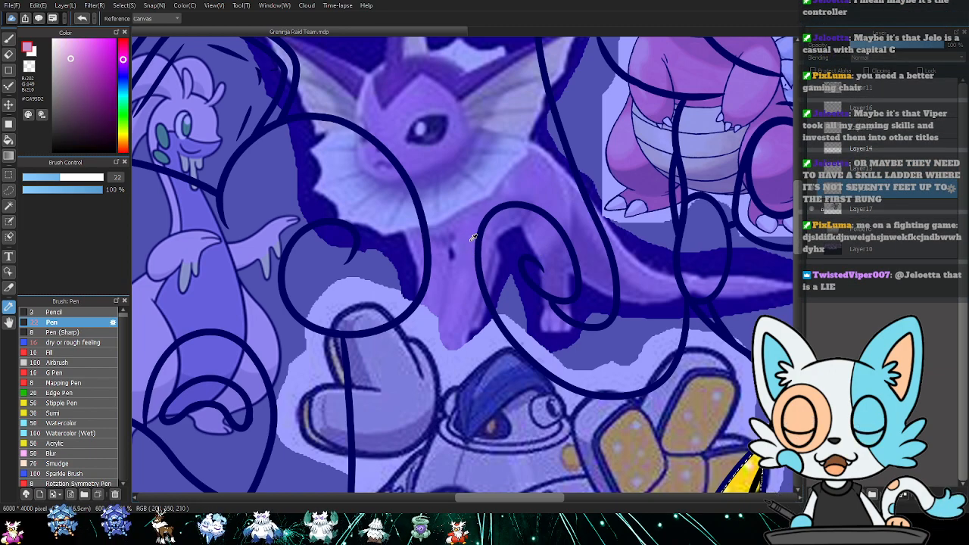
pyautogui.press('x')
pyautogui.keyDown('alt'); pyautogui.click(386, 77); pyautogui.keyUp('alt')
pyautogui.scroll(-10, 522, 235)
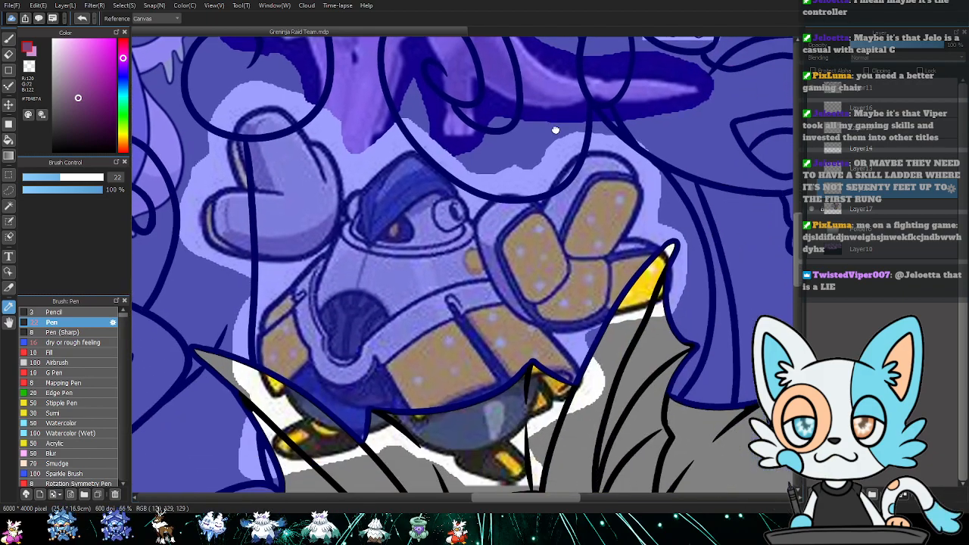
# - Fill the selected Vaporeon areas on Layer12 with the light purple #CA95D2 using the Bucket tool
pyautogui.press('x')
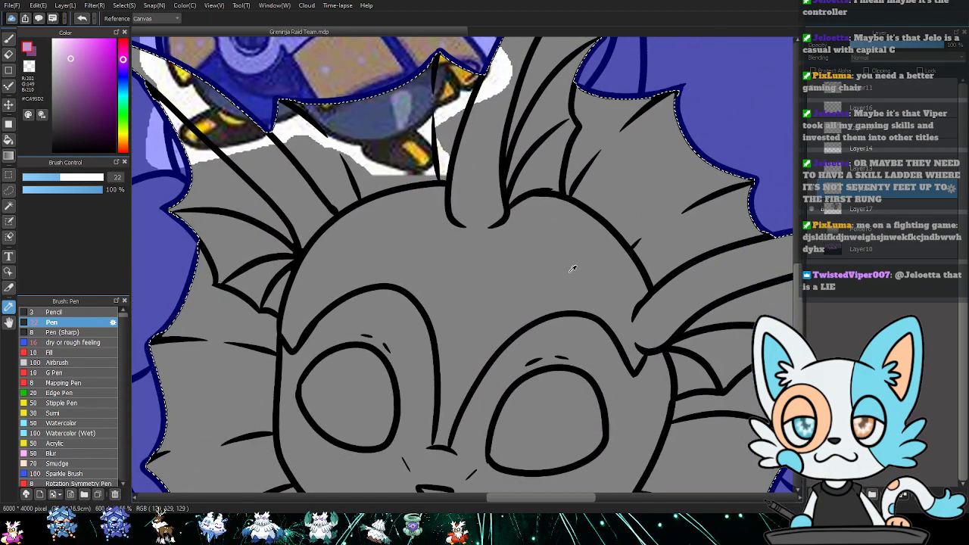
pyautogui.press('g')
pyautogui.click(520, 280)
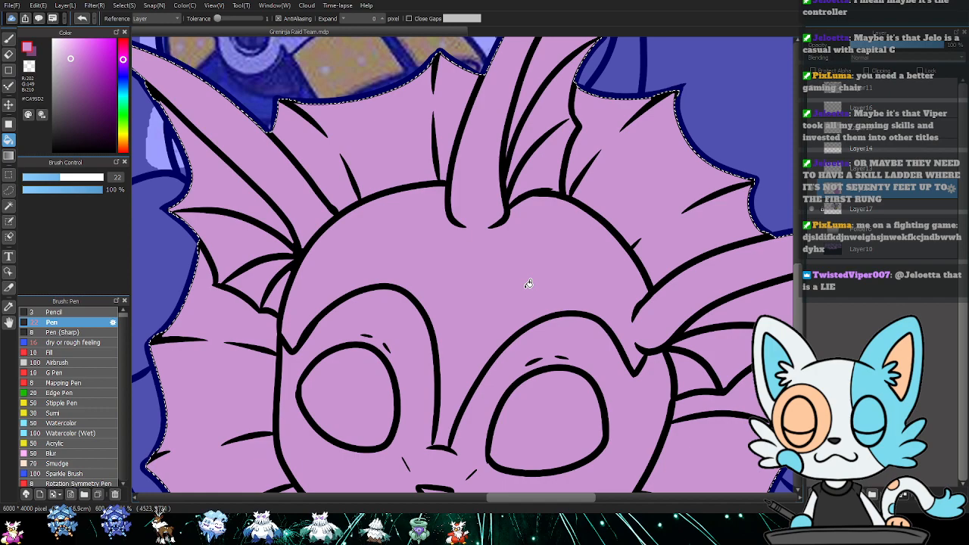
pyautogui.scroll(-3, 526, 282)
pyautogui.scroll(-3, 535, 284)
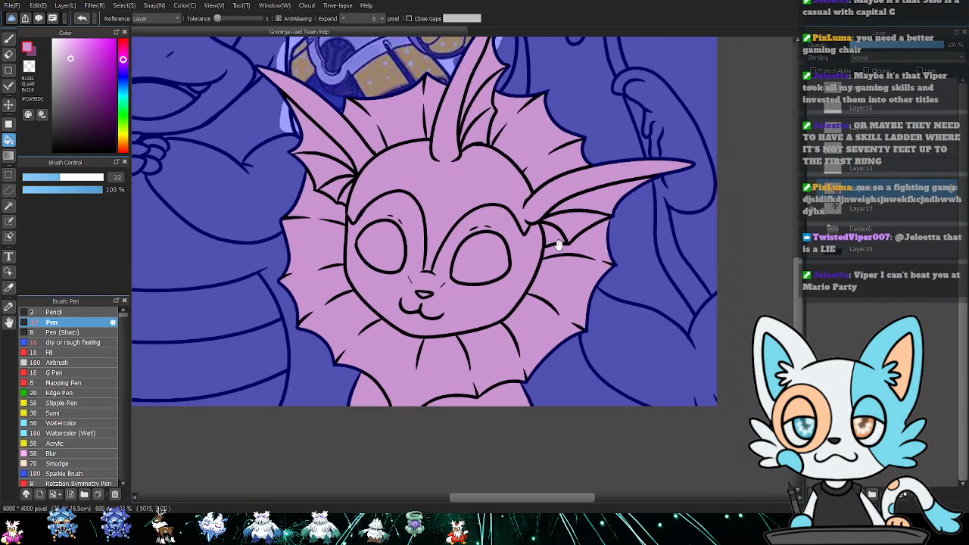
# - Select the Vaporeon's remaining body area beside the frill, fill it on Layer12 with light purple #CA95D2, and clear the selection
pyautogui.hotkey('ctrl', 'd')
pyautogui.press('w')
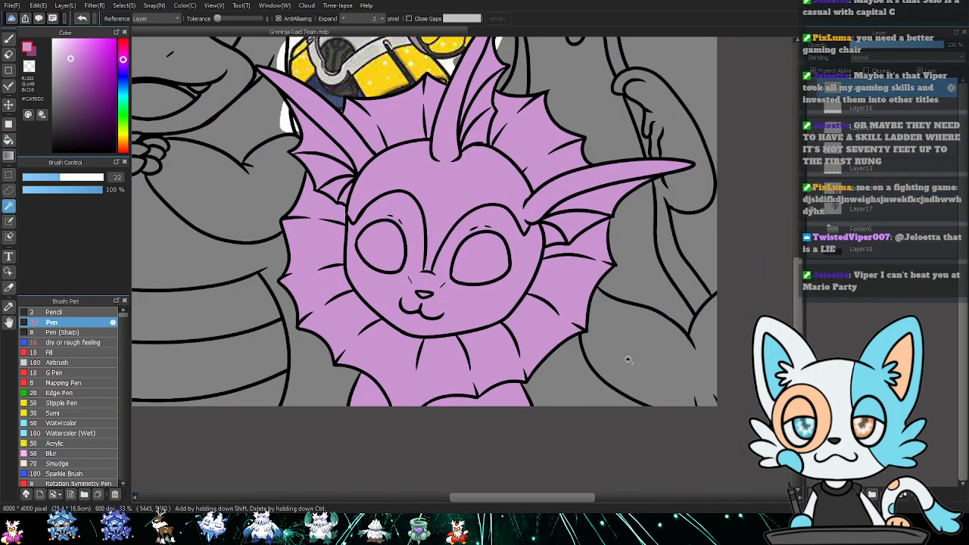
pyautogui.click(630, 357)
pyautogui.click(868, 207)
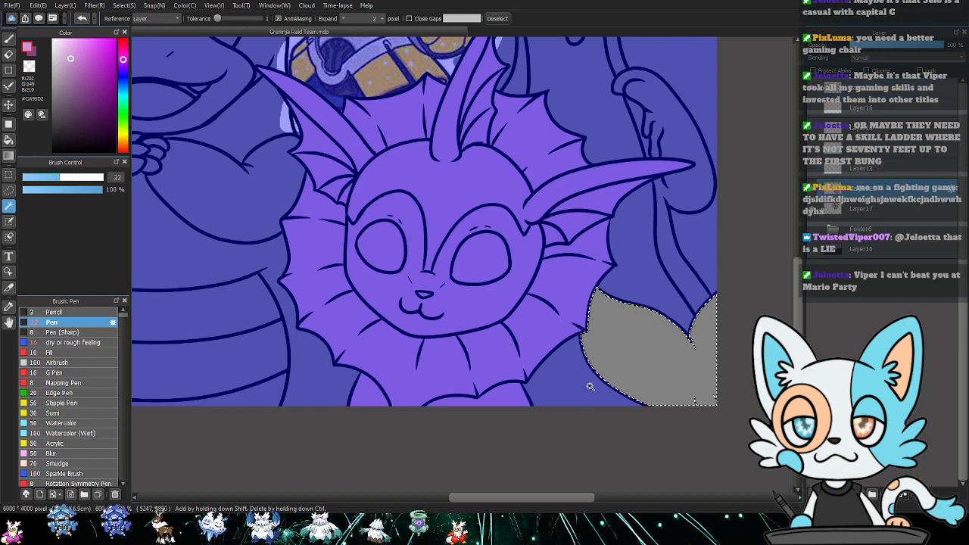
pyautogui.press('g')
pyautogui.click(693, 348)
pyautogui.hotkey('ctrl', 'd')
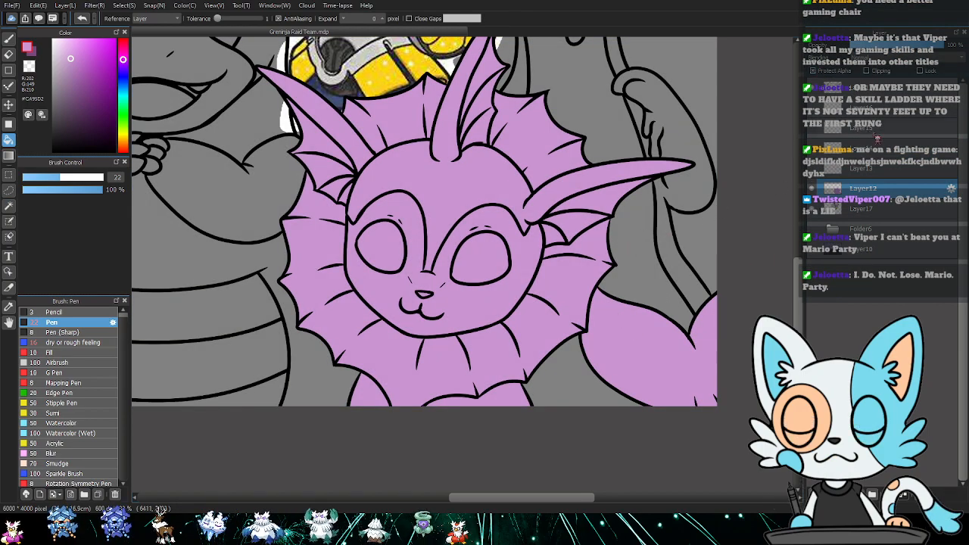
# - Select the Vaporeon's head crest, three spikes and nose from the Layer11 line art and fill them on Layer12 with the darker purple
pyautogui.click(875, 89)
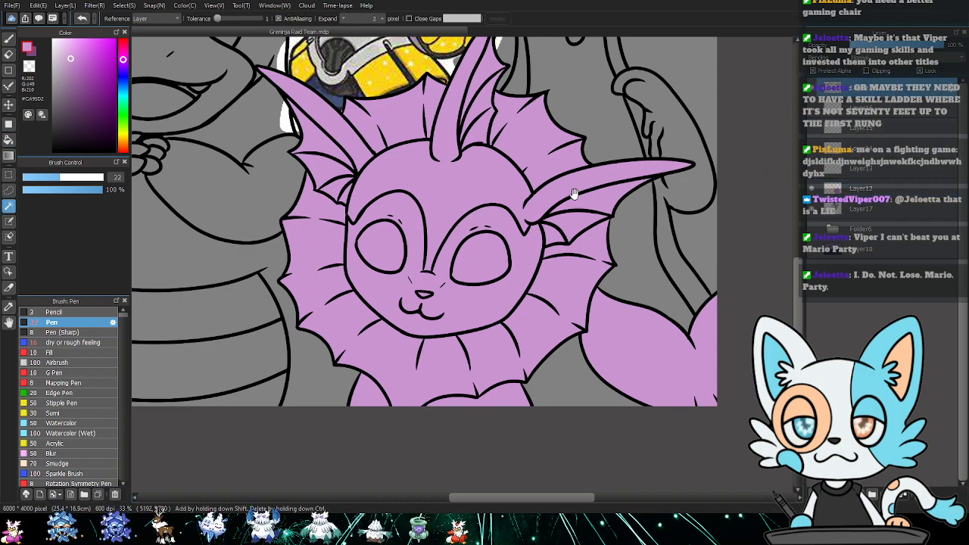
pyautogui.moveTo(576, 195); pyautogui.dragTo(598, 225)
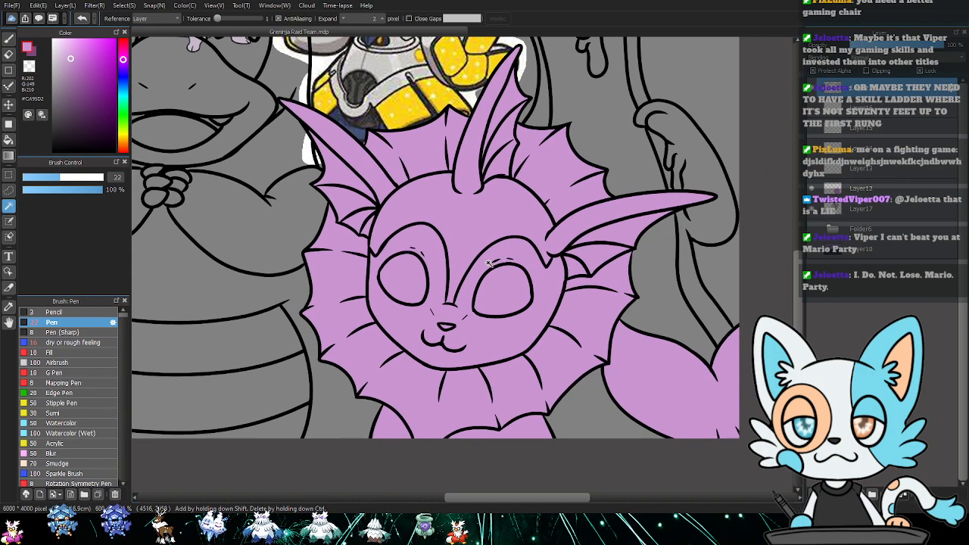
pyautogui.click(384, 190)
pyautogui.keyDown('shift'); pyautogui.click(466, 203); pyautogui.keyUp('shift')
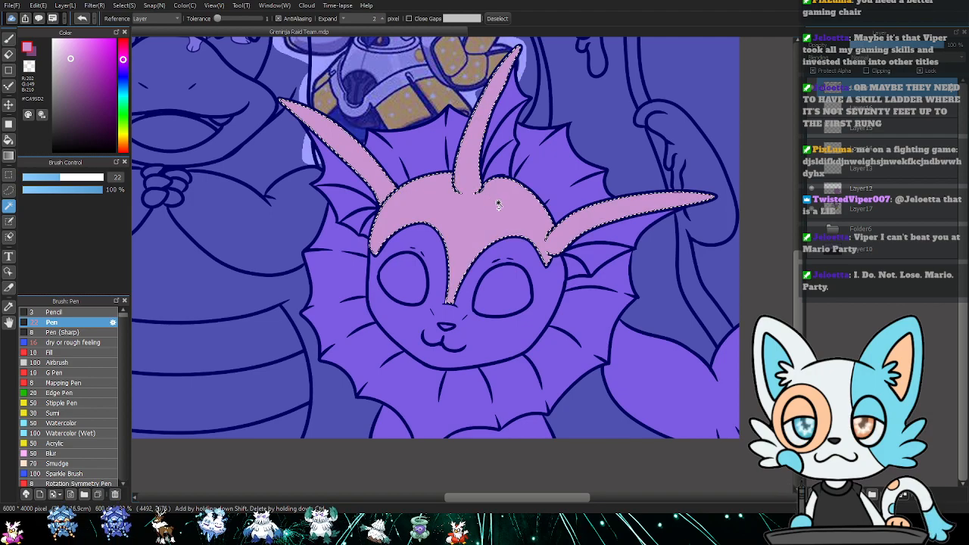
pyautogui.keyDown('shift'); pyautogui.click(448, 327); pyautogui.keyUp('shift')
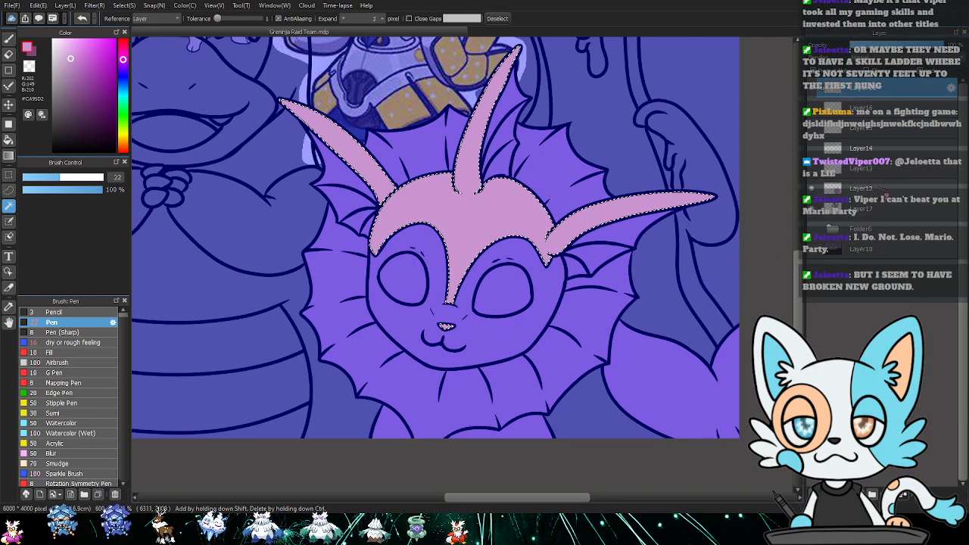
pyautogui.press('g')
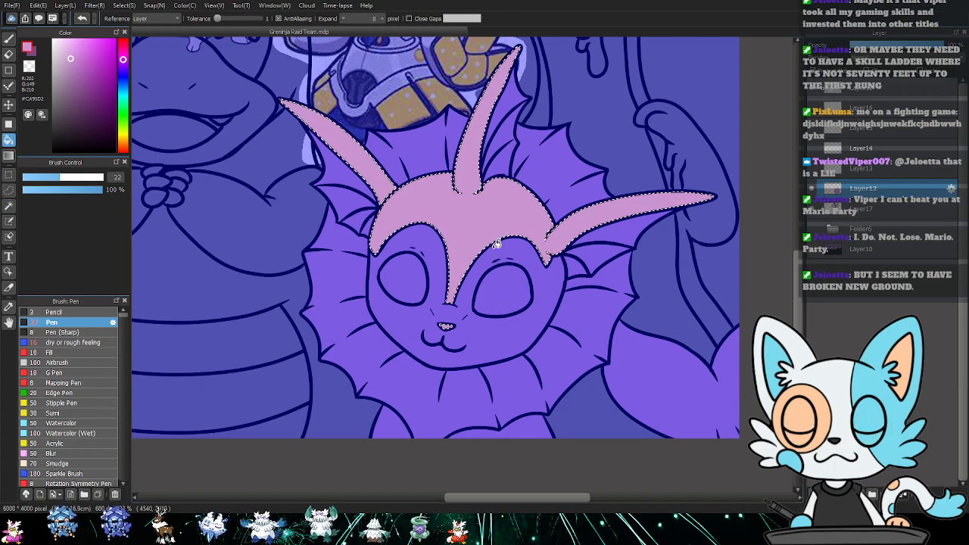
pyautogui.click(78, 98)
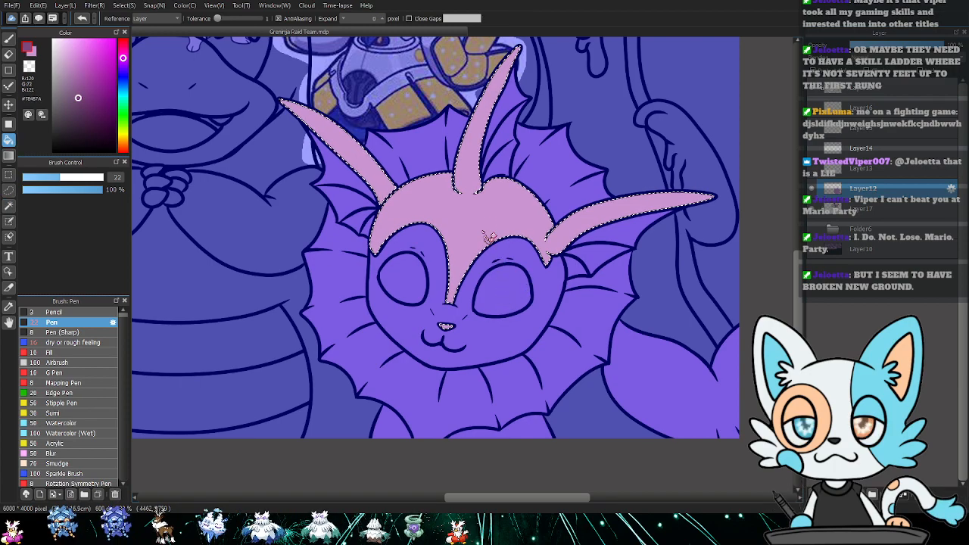
pyautogui.click(485, 228)
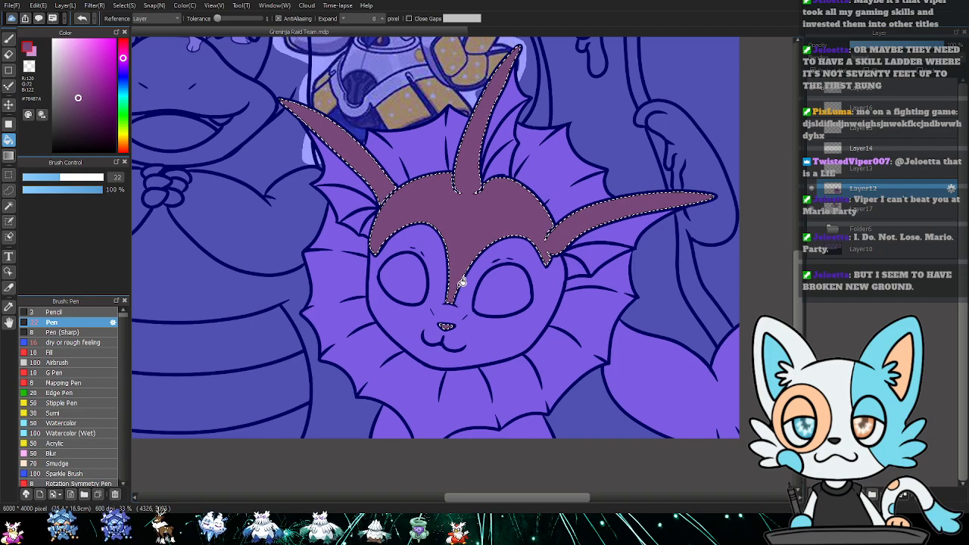
pyautogui.hotkey('ctrl', 'd')
# - Sample the Vaporeon reference's frill white and its cream ear-fin colour #EBECC4 as the two working colours
pyautogui.moveTo(479, 149); pyautogui.dragTo(507, 247)
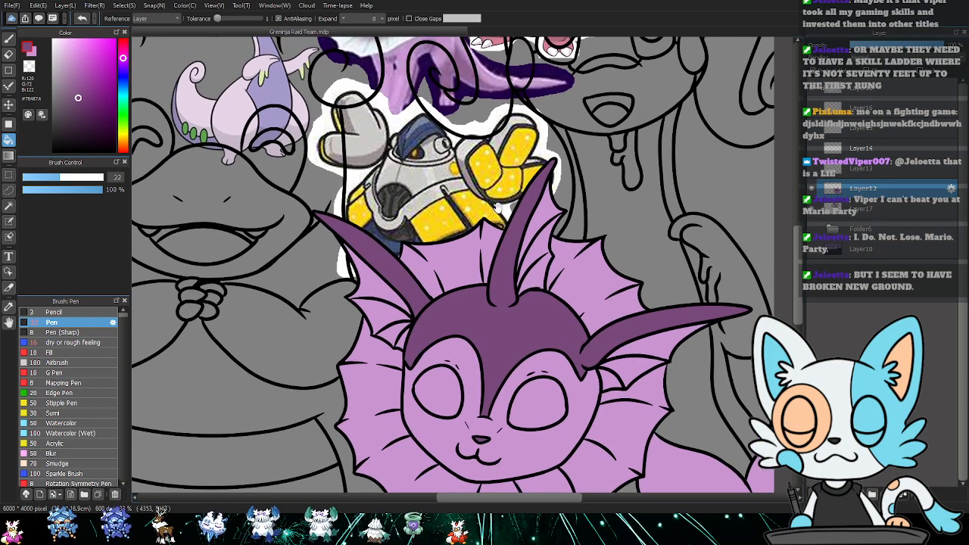
pyautogui.moveTo(498, 206); pyautogui.dragTo(509, 289)
pyautogui.press('alt')
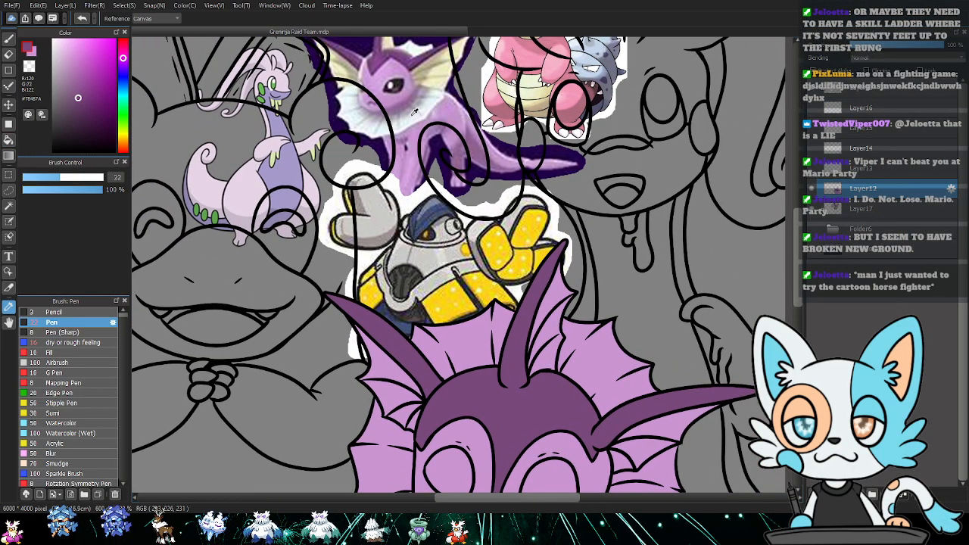
pyautogui.keyDown('alt'); pyautogui.click(263, 119); pyautogui.keyUp('alt')
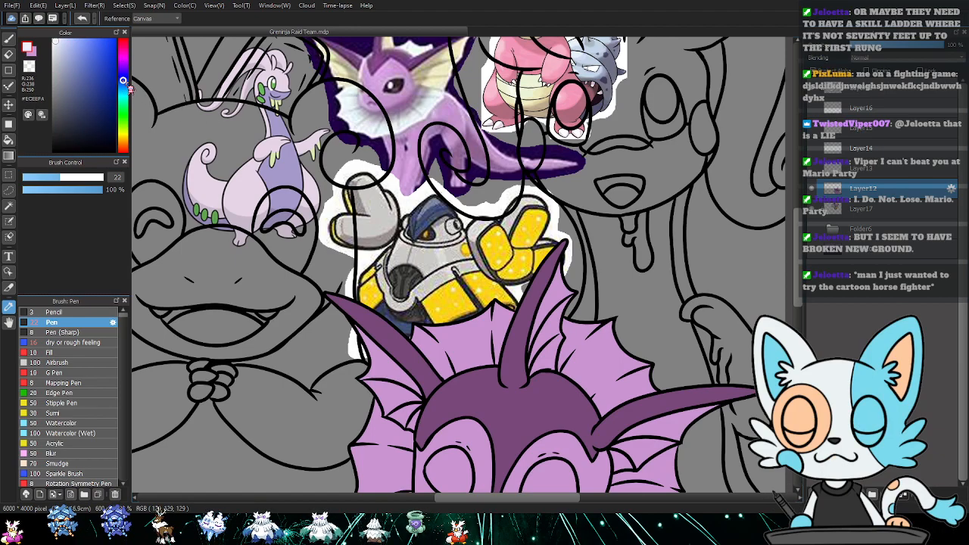
pyautogui.moveTo(124, 86); pyautogui.dragTo(126, 67)
pyautogui.keyDown('alt'); pyautogui.click(433, 99); pyautogui.keyUp('alt')
pyautogui.keyDown('alt'); pyautogui.click(443, 84); pyautogui.keyUp('alt')
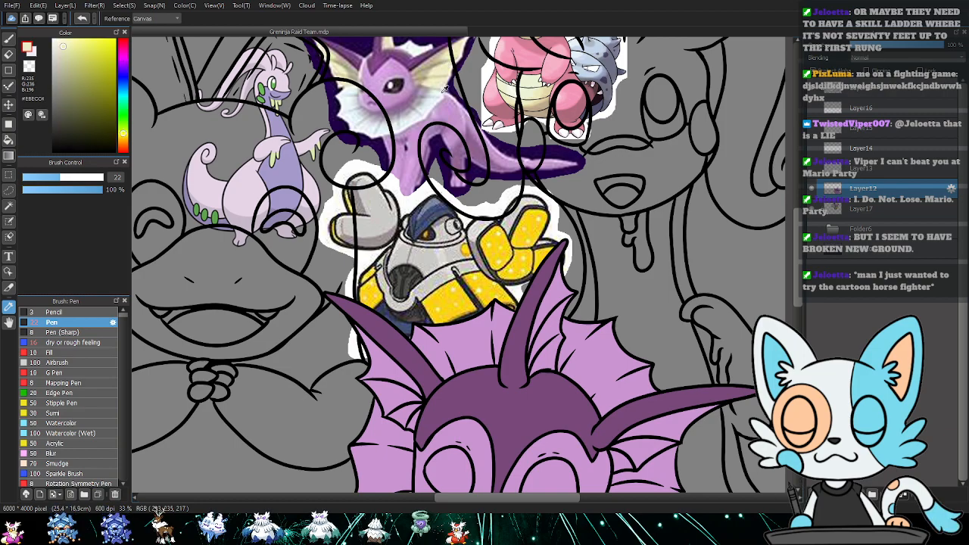
pyautogui.scroll(-4, 663, 171)
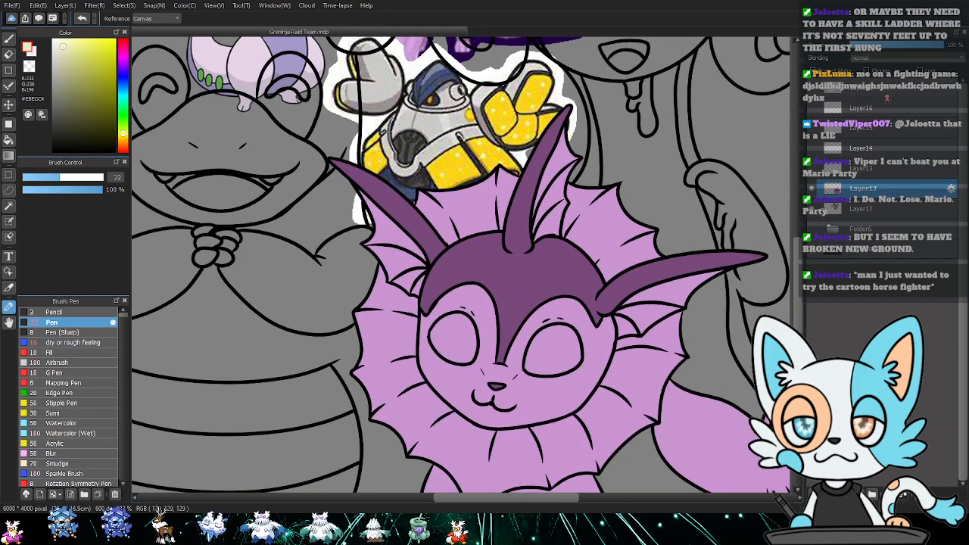
pyautogui.press('w')
pyautogui.moveTo(567, 281); pyautogui.dragTo(505, 204)
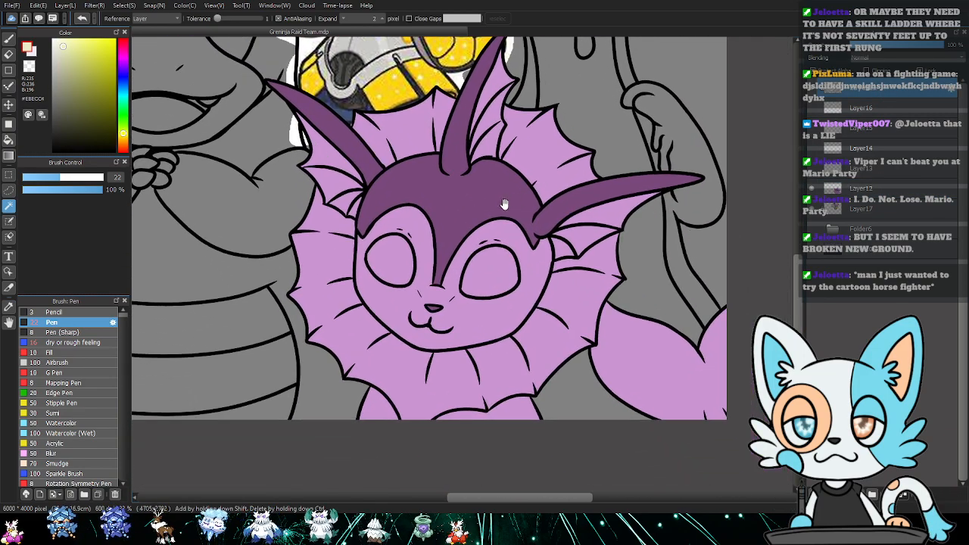
pyautogui.click(355, 171)
pyautogui.keyDown('shift'); pyautogui.click(354, 209); pyautogui.keyUp('shift')
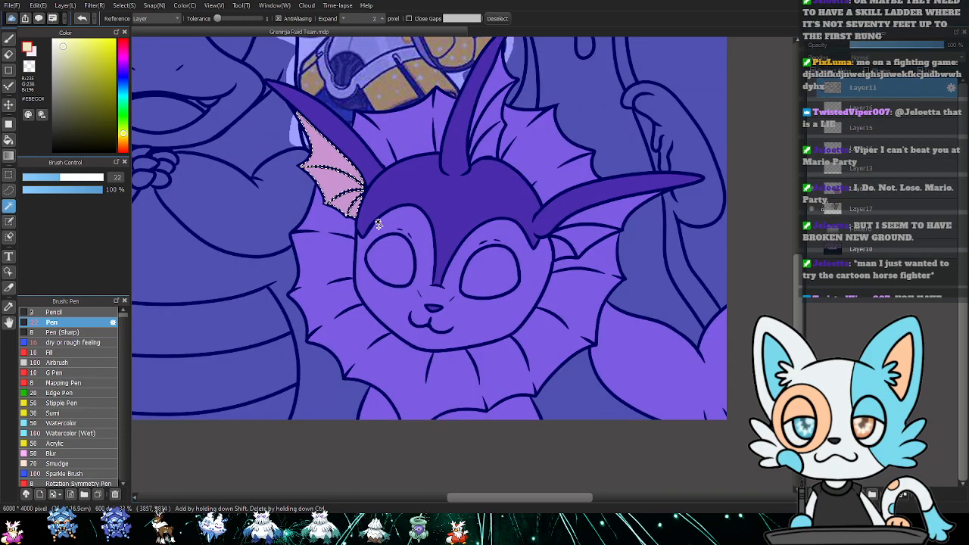
pyautogui.keyDown('shift'); pyautogui.click(567, 246); pyautogui.keyUp('shift')
pyautogui.keyDown('shift'); pyautogui.click(614, 224); pyautogui.keyUp('shift')
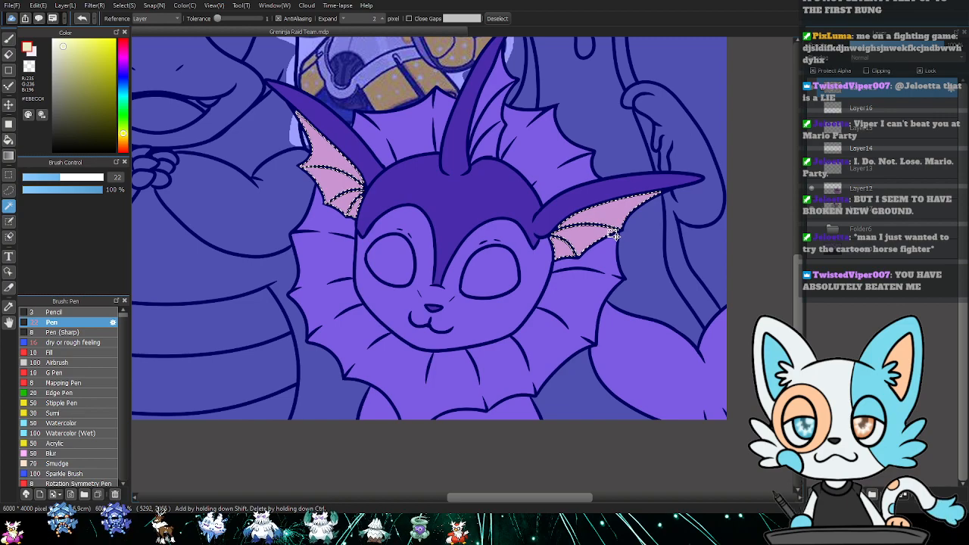
pyautogui.moveTo(392, 198); pyautogui.dragTo(510, 265)
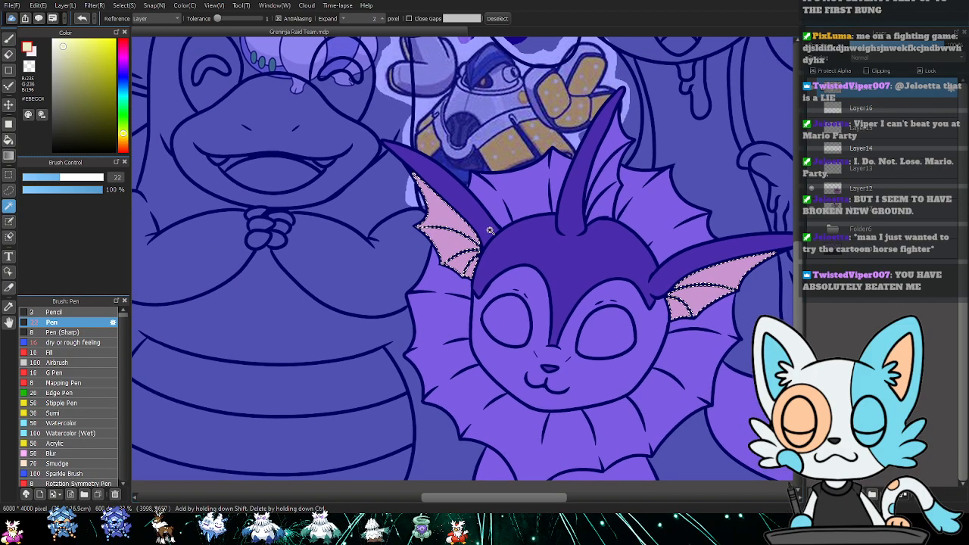
pyautogui.scroll(5, 466, 246)
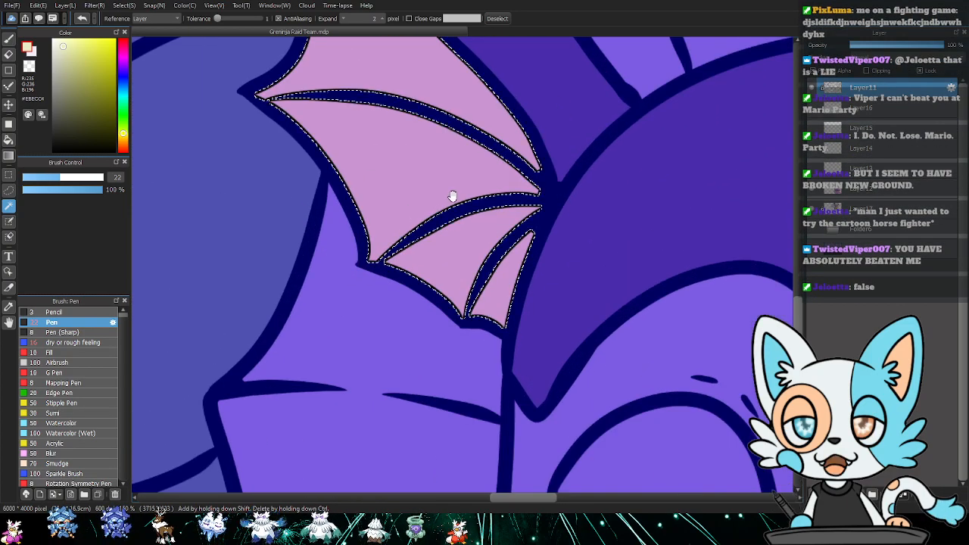
pyautogui.moveTo(453, 196); pyautogui.dragTo(341, 238)
pyautogui.hotkey('ctrl', 'd')
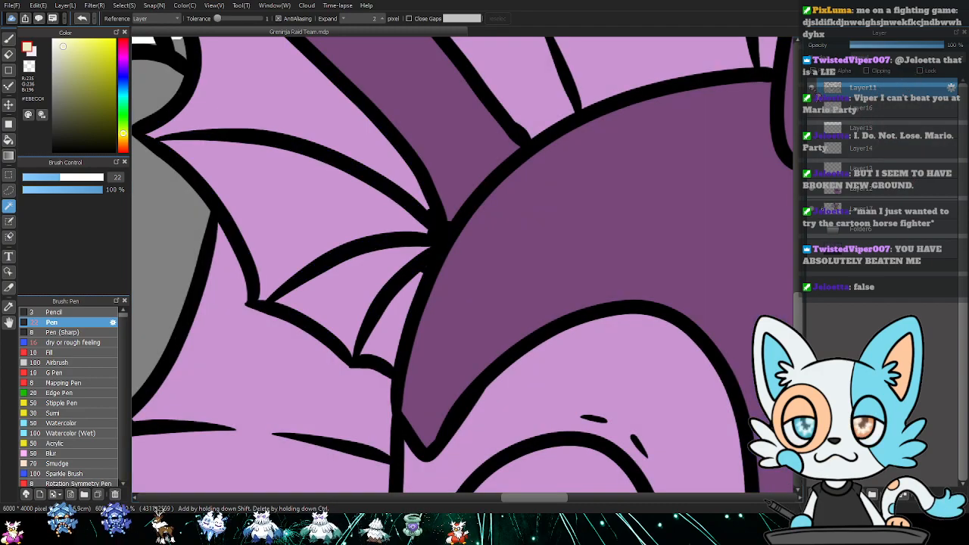
# - Erase the innermost rib line of the Vaporeon's left ear fin on Layer11 and pick black from the line art
pyautogui.click(811, 99)
pyautogui.click(812, 98)
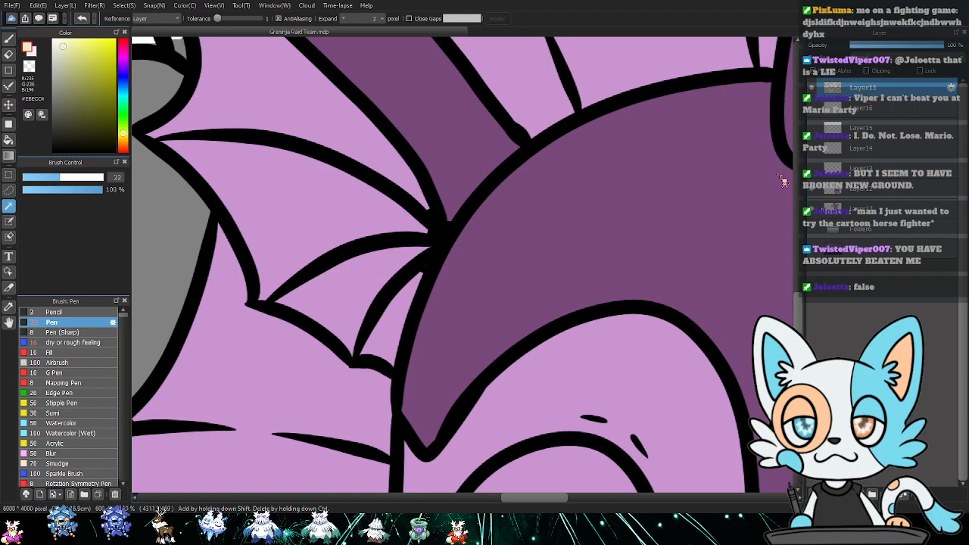
pyautogui.press('e')
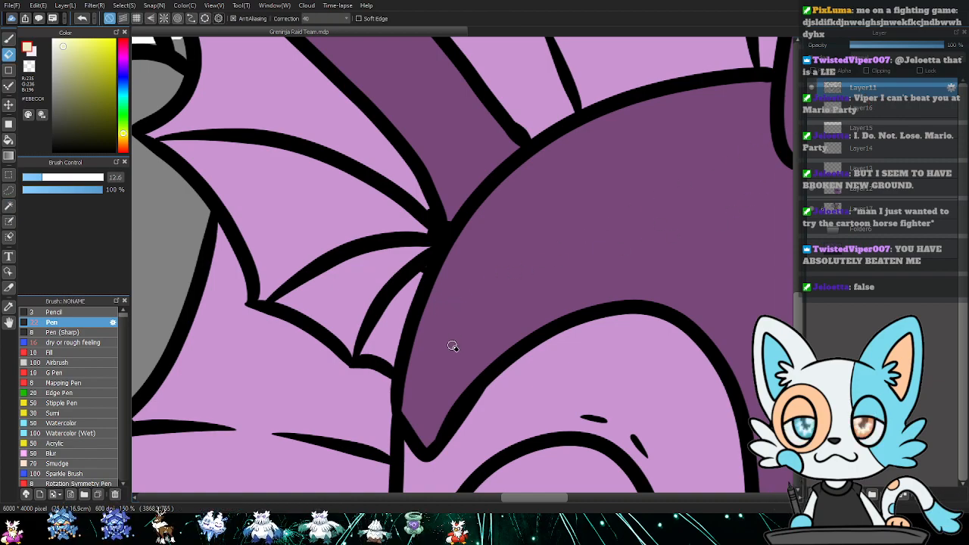
pyautogui.hotkey('ctrl', '+')
pyautogui.rightClick(396, 307)
pyautogui.moveTo(503, 337); pyautogui.dragTo(564, 234)
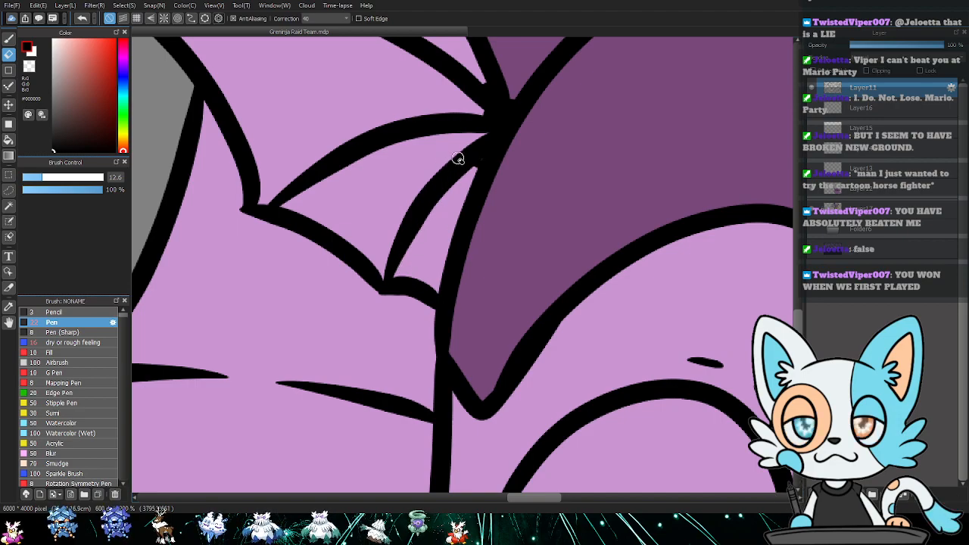
pyautogui.moveTo(472, 160); pyautogui.dragTo(458, 196)
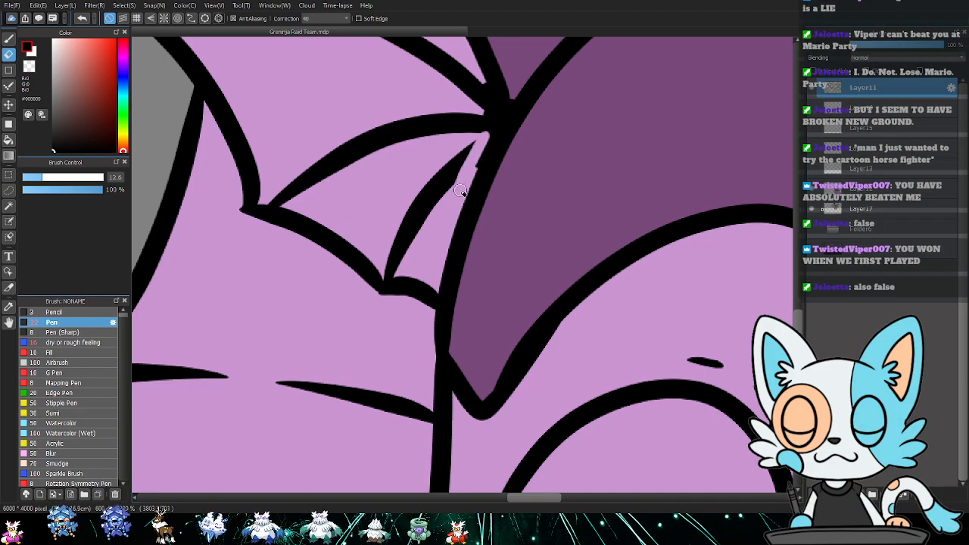
pyautogui.moveTo(481, 140); pyautogui.dragTo(475, 159)
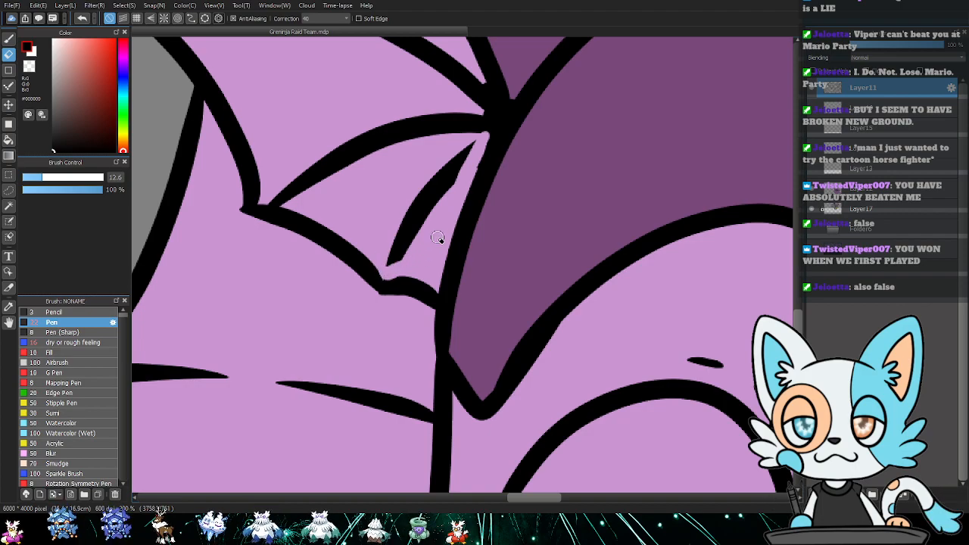
pyautogui.moveTo(475, 139)
pyautogui.mouseDown()
pyautogui.moveTo(430, 228)
pyautogui.moveTo(395, 263)
pyautogui.moveTo(462, 152)
pyautogui.mouseUp()
pyautogui.moveTo(407, 228)
pyautogui.mouseDown()
pyautogui.moveTo(387, 269)
pyautogui.moveTo(426, 182)
pyautogui.mouseUp()
# - Erase the short bumpy edge joining the left ear fin to the head, enlarging the eraser to 36
pyautogui.press('b')
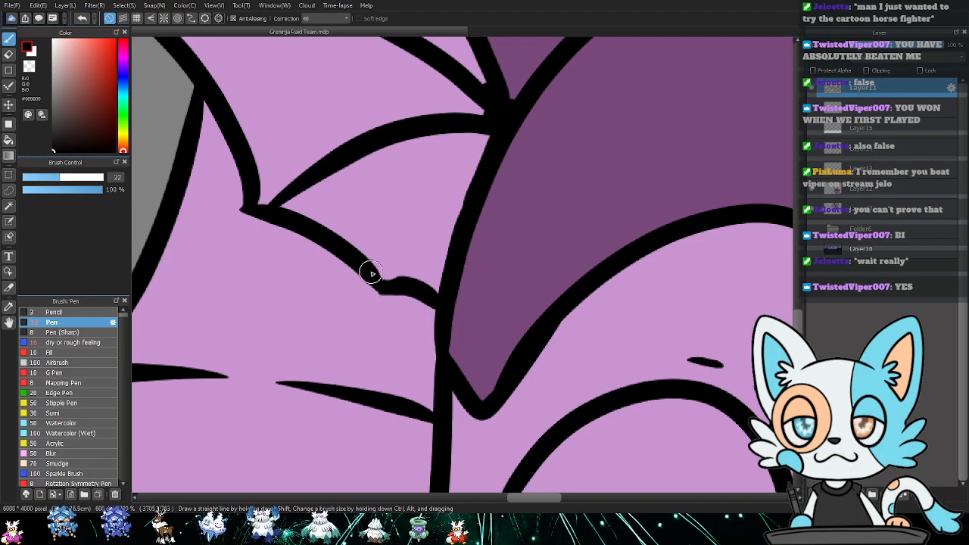
pyautogui.press('e')
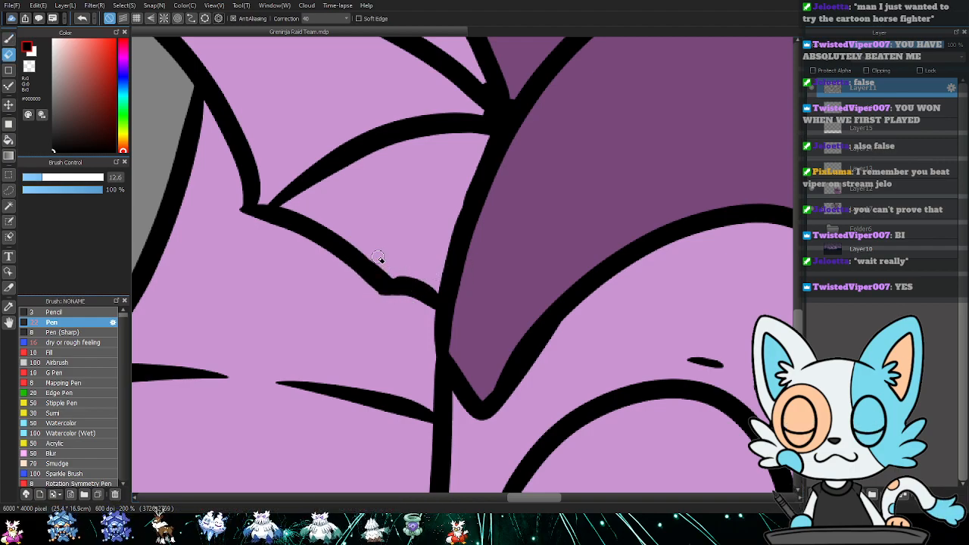
pyautogui.moveTo(393, 276)
pyautogui.mouseDown()
pyautogui.moveTo(379, 298)
pyautogui.moveTo(400, 277)
pyautogui.moveTo(410, 300)
pyautogui.moveTo(426, 276)
pyautogui.mouseUp()
pyautogui.click(72, 177)
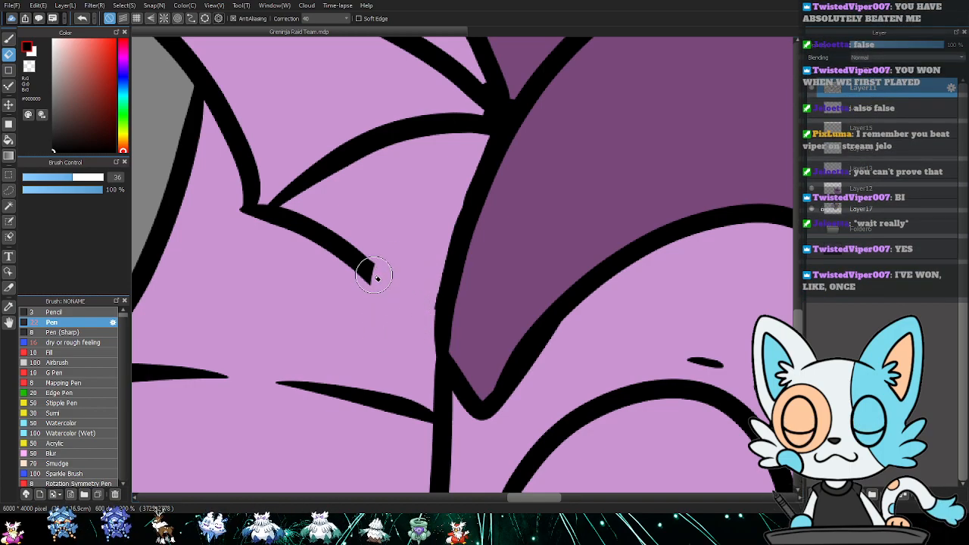
pyautogui.press('b')
pyautogui.moveTo(435, 317); pyautogui.dragTo(373, 271)
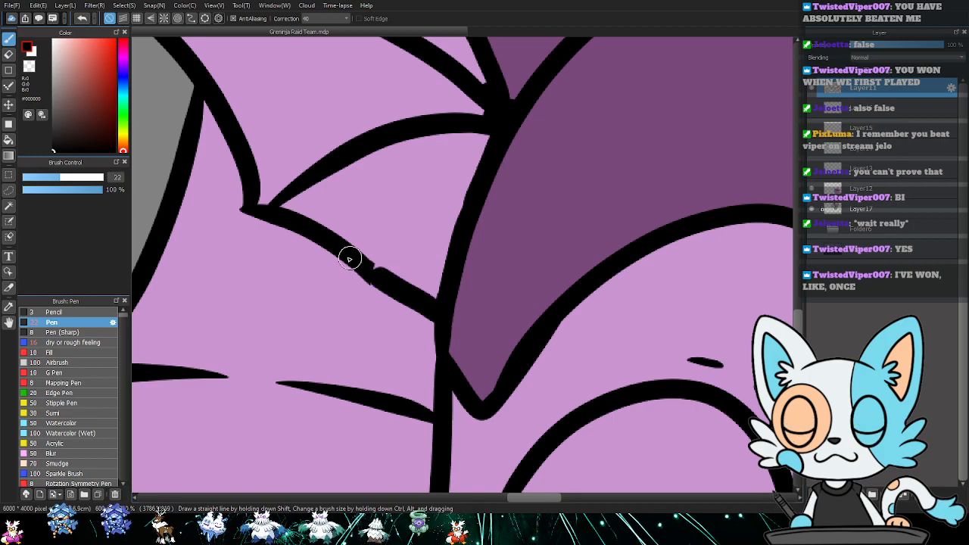
pyautogui.hotkey('ctrl', 'z')
# - Redraw the left ear fin's lower edge as one smooth black line to the head with the size 22 Pen, and erase the overshoot
pyautogui.press('e')
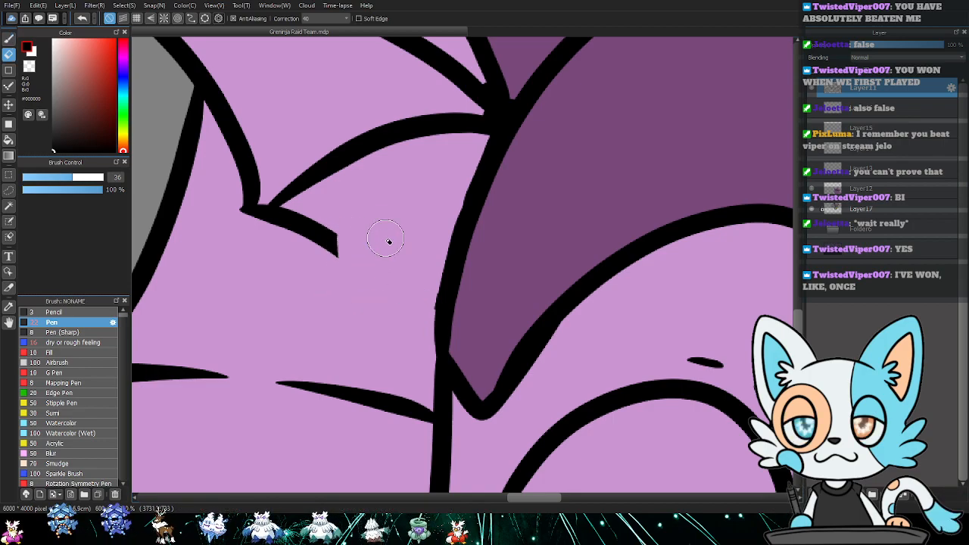
pyautogui.press('b')
pyautogui.moveTo(275, 212)
pyautogui.mouseDown()
pyautogui.moveTo(326, 238)
pyautogui.moveTo(437, 320)
pyautogui.mouseUp()
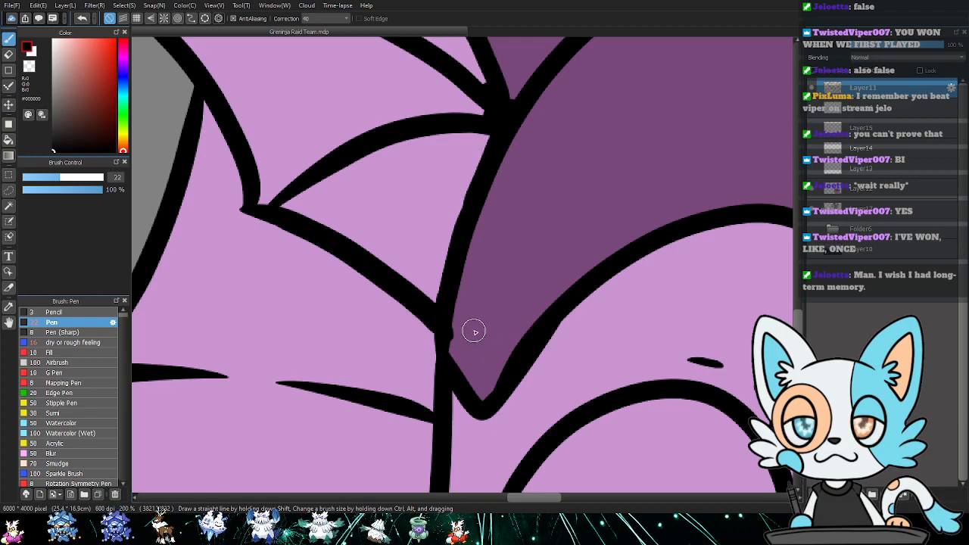
pyautogui.press('e')
pyautogui.moveTo(475, 331)
pyautogui.mouseDown()
pyautogui.moveTo(465, 336)
pyautogui.moveTo(465, 325)
pyautogui.moveTo(471, 372)
pyautogui.mouseUp()
pyautogui.moveTo(462, 325); pyautogui.dragTo(470, 359)
# - Sample the pale frill colour #EEF3F7 from the Vaporeon reference
pyautogui.press('p')
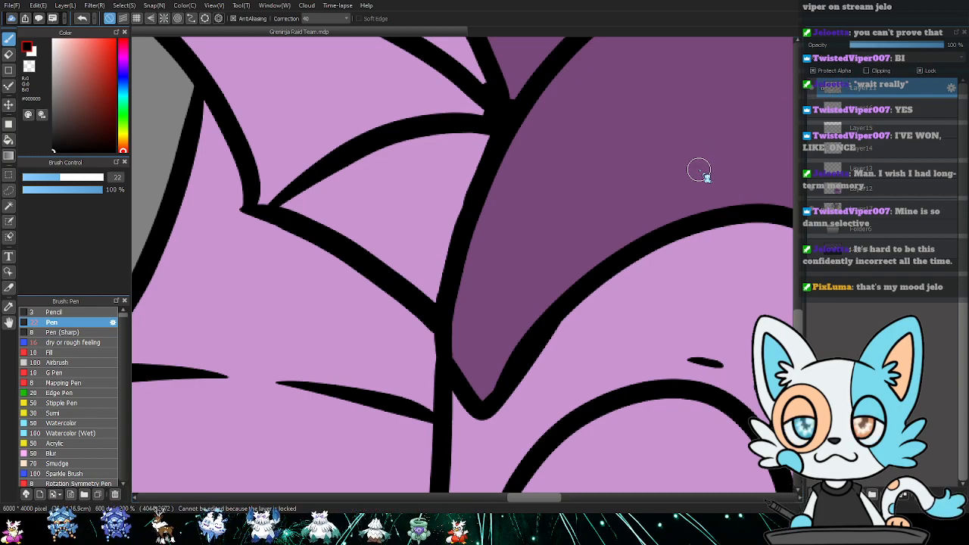
pyautogui.hotkey('ctrl', '0')
pyautogui.scroll(1, 683, 297)
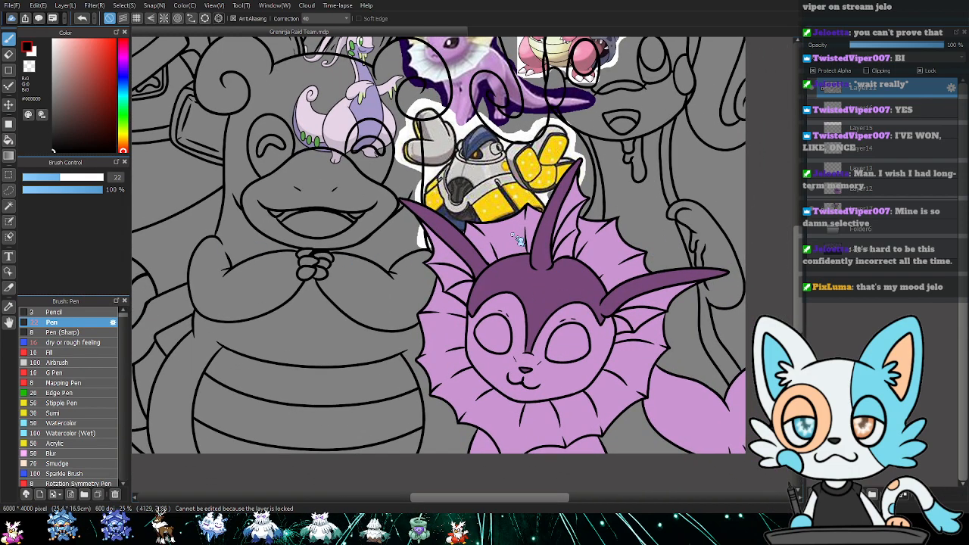
pyautogui.press('alt')
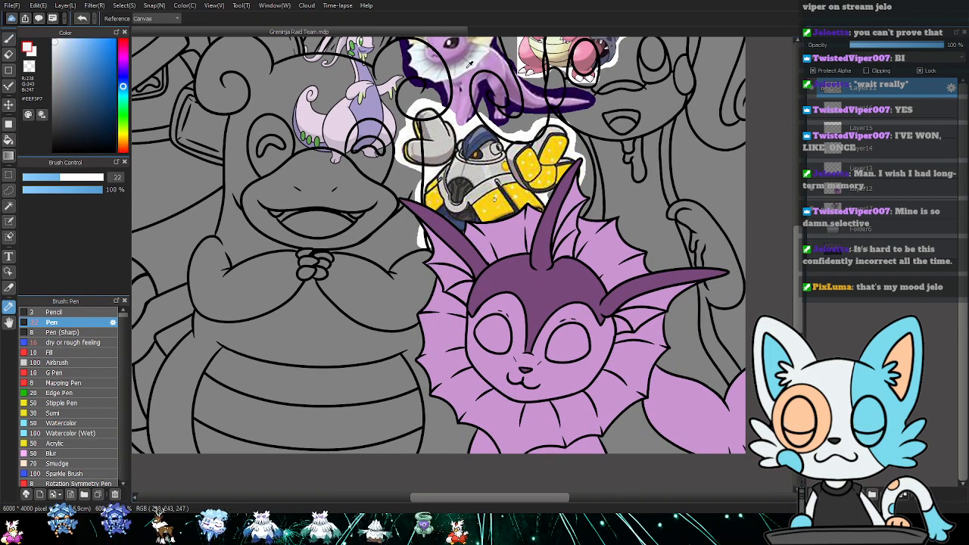
# - Sample the cream fin colour #E8E2BA from the Vaporeon reference and keep it as the active colour
pyautogui.click(486, 37)
pyautogui.click(481, 34)
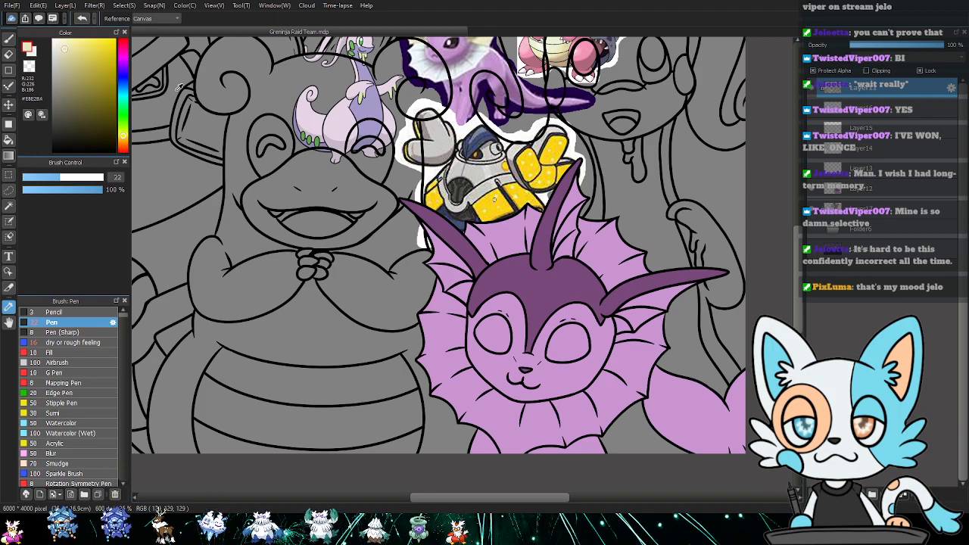
pyautogui.click(135, 72)
pyautogui.click(127, 66)
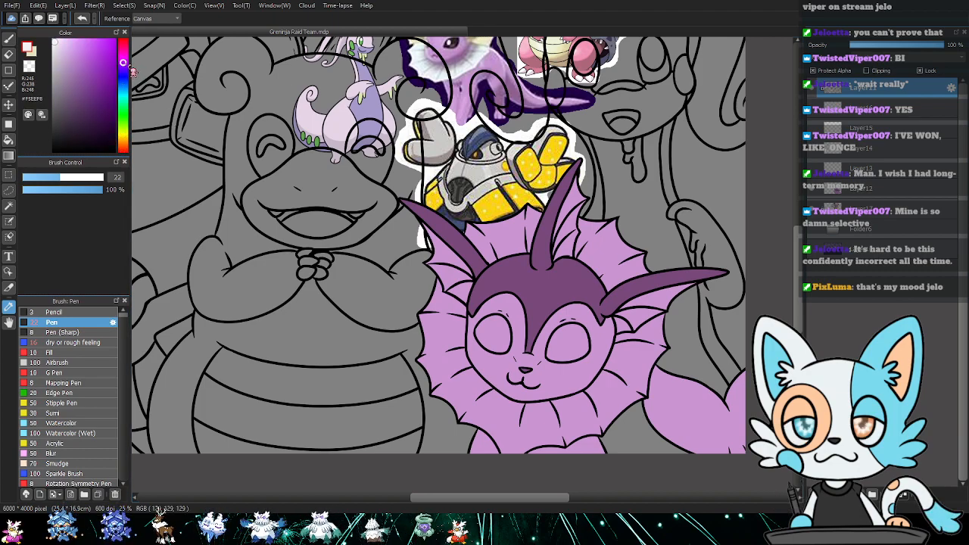
pyautogui.press('x')
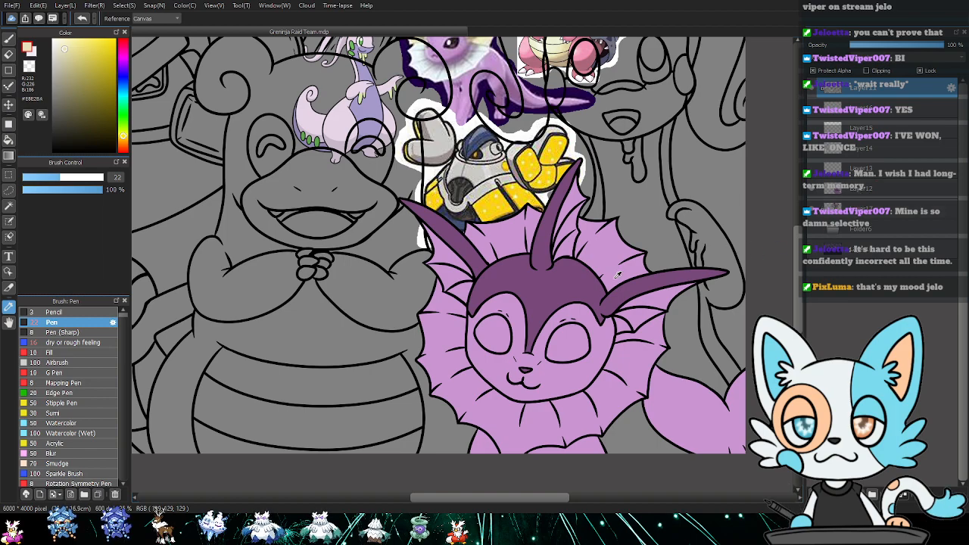
# - Select the inner fin sections of all three Vaporeon ears with the Magic Wand on Layer11
pyautogui.press('w')
pyautogui.click(459, 265)
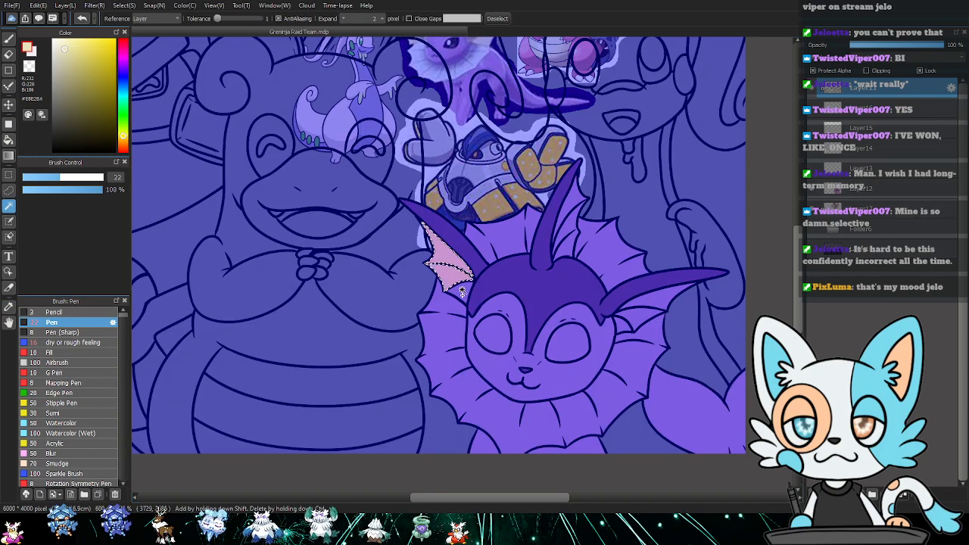
pyautogui.keyDown('shift'); pyautogui.click(660, 316); pyautogui.keyUp('shift')
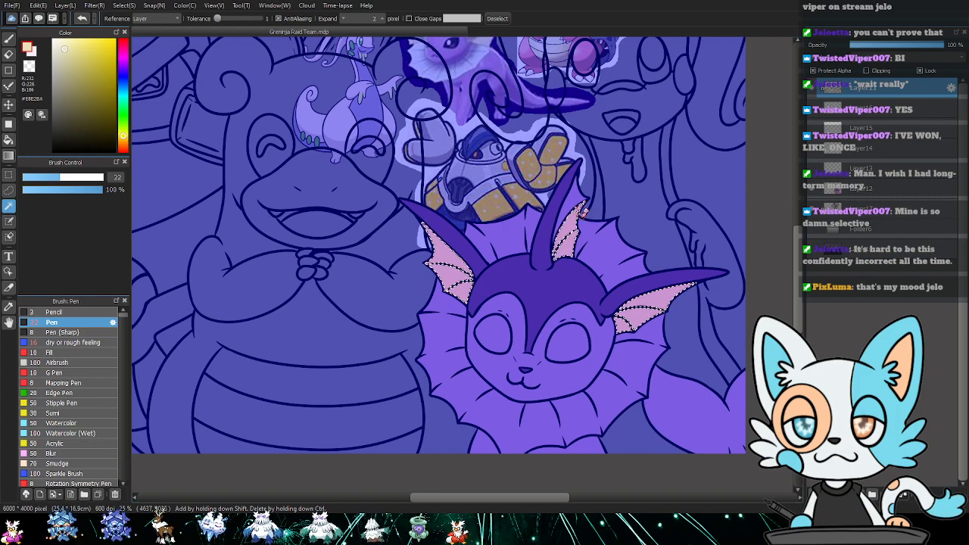
# - Add the two rib lines and the narrow upper tip of the left ear fin to the selection with the lasso
pyautogui.scroll(2, 626, 277)
pyautogui.moveTo(489, 263); pyautogui.dragTo(366, 240)
pyautogui.press('l')
pyautogui.moveTo(370, 296)
pyautogui.mouseDown()
pyautogui.moveTo(334, 247)
pyautogui.moveTo(300, 274)
pyautogui.moveTo(310, 307)
pyautogui.moveTo(300, 319)
pyautogui.moveTo(359, 341)
pyautogui.moveTo(301, 326)
pyautogui.mouseUp()
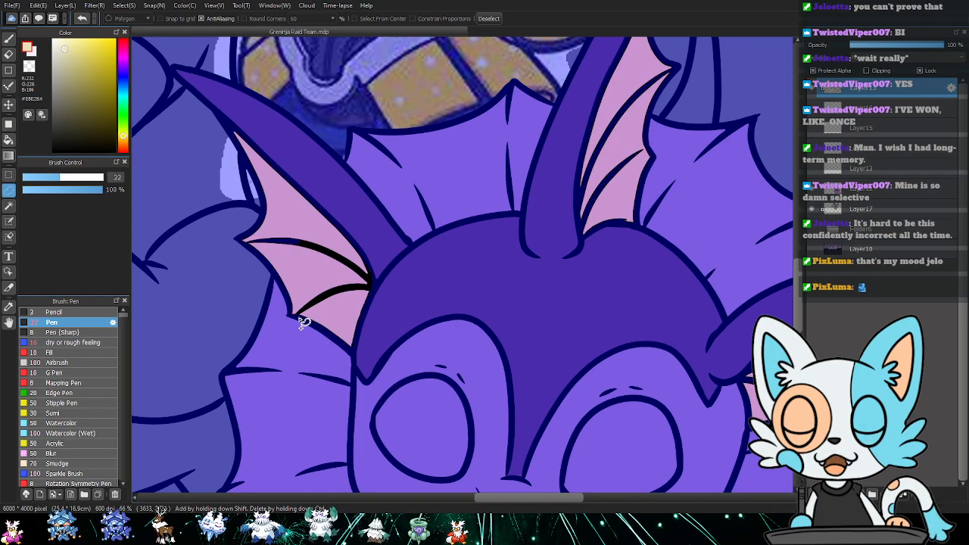
pyautogui.moveTo(360, 315); pyautogui.dragTo(363, 309)
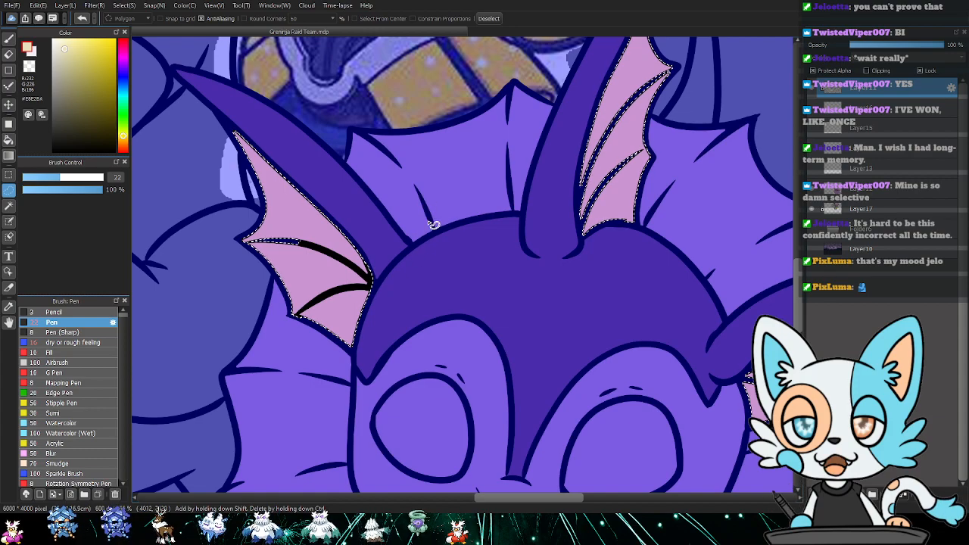
pyautogui.moveTo(254, 245); pyautogui.dragTo(258, 240)
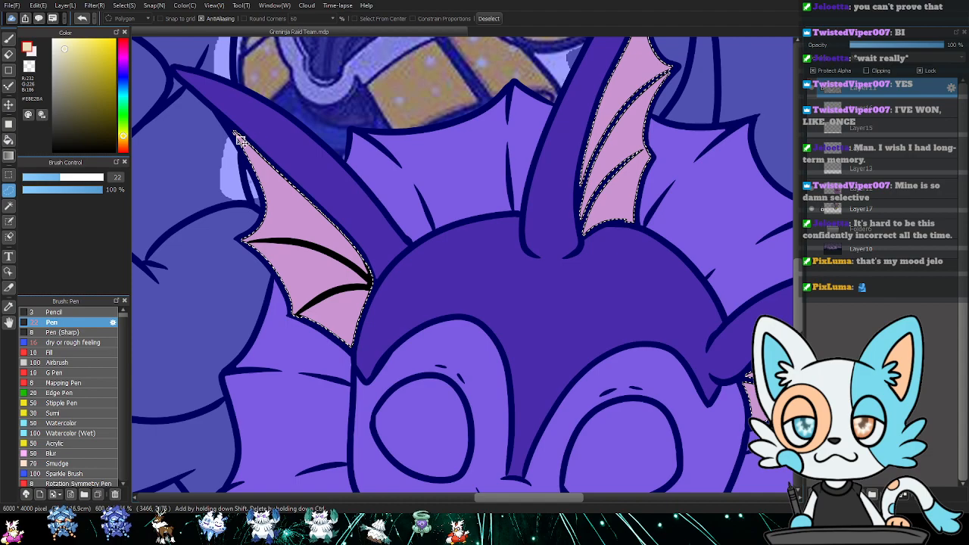
pyautogui.moveTo(242, 137)
pyautogui.mouseDown()
pyautogui.moveTo(235, 133)
pyautogui.moveTo(269, 157)
pyautogui.mouseUp()
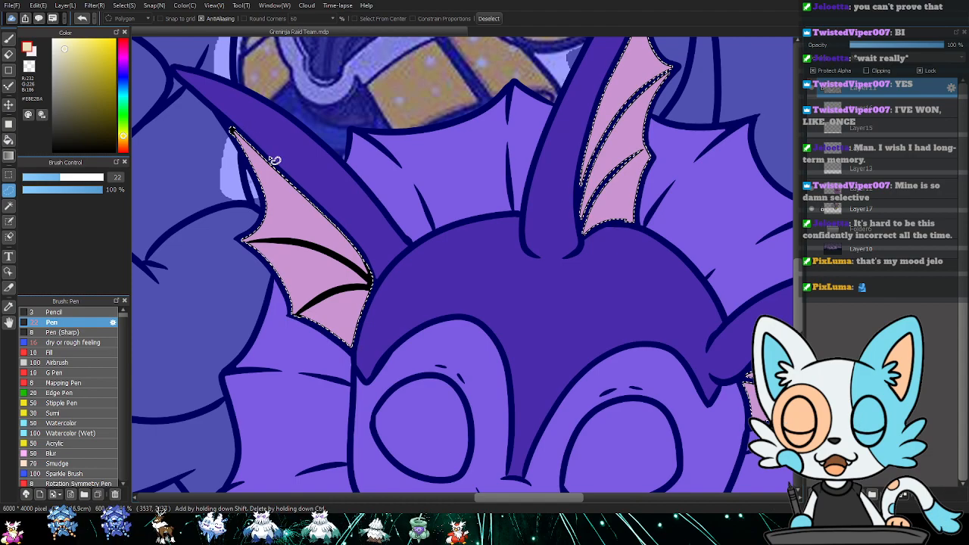
# - Add the two rib lines of the middle ear fin to the selection with the lasso
pyautogui.moveTo(480, 274)
pyautogui.mouseDown()
pyautogui.moveTo(480, 260)
pyautogui.moveTo(526, 268)
pyautogui.moveTo(520, 248)
pyautogui.moveTo(426, 255)
pyautogui.moveTo(416, 221)
pyautogui.moveTo(431, 247)
pyautogui.moveTo(416, 225)
pyautogui.moveTo(440, 231)
pyautogui.moveTo(483, 191)
pyautogui.mouseUp()
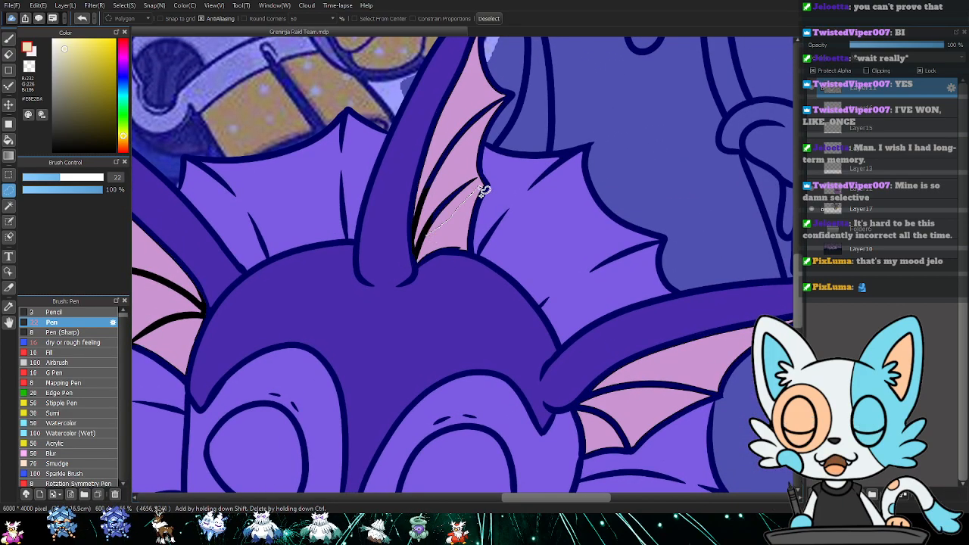
pyautogui.moveTo(430, 221)
pyautogui.mouseDown()
pyautogui.moveTo(429, 176)
pyautogui.moveTo(413, 221)
pyautogui.mouseUp()
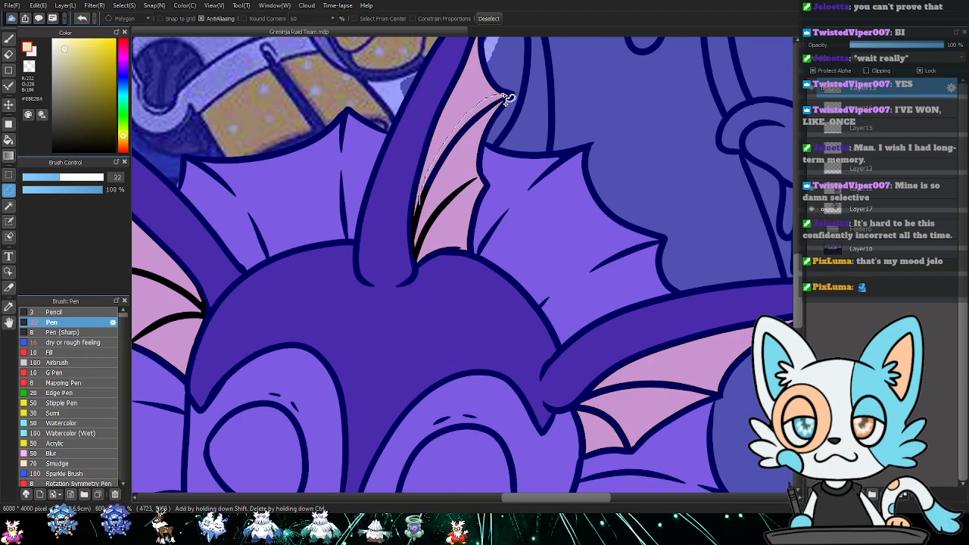
pyautogui.moveTo(508, 97); pyautogui.dragTo(437, 209)
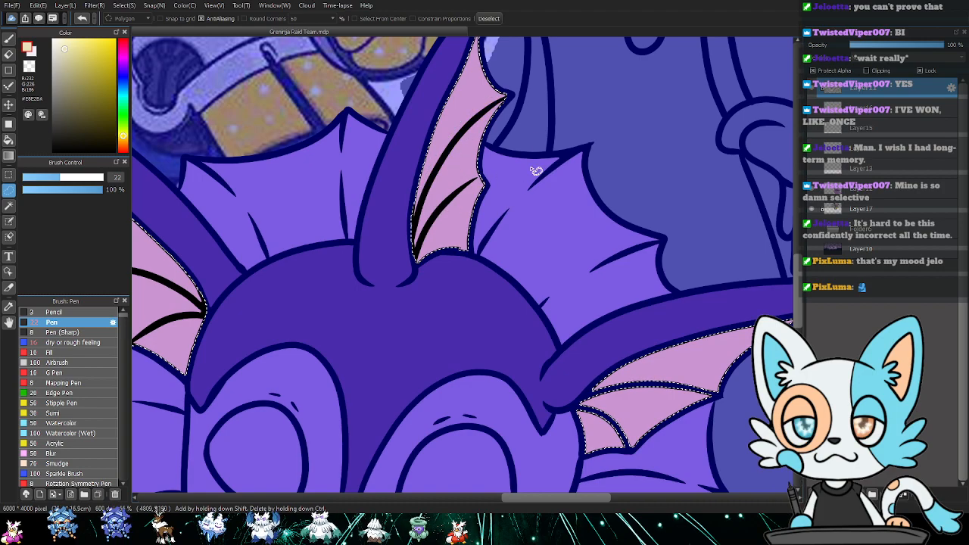
pyautogui.moveTo(497, 99); pyautogui.dragTo(475, 177)
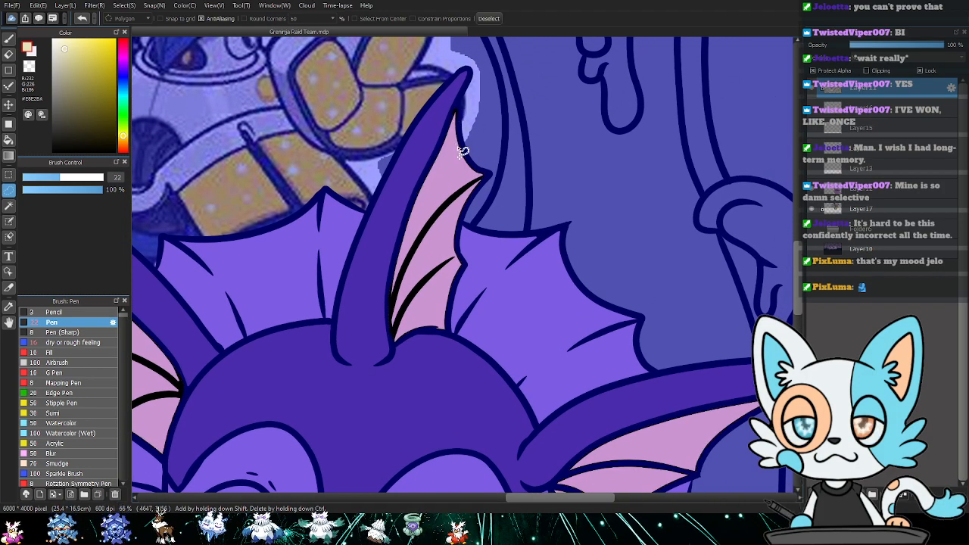
# - Add the two rib lines and the pointed outer tip of the right ear fin to the selection with the lasso
pyautogui.moveTo(609, 259)
pyautogui.mouseDown()
pyautogui.moveTo(573, 156)
pyautogui.moveTo(515, 94)
pyautogui.mouseUp()
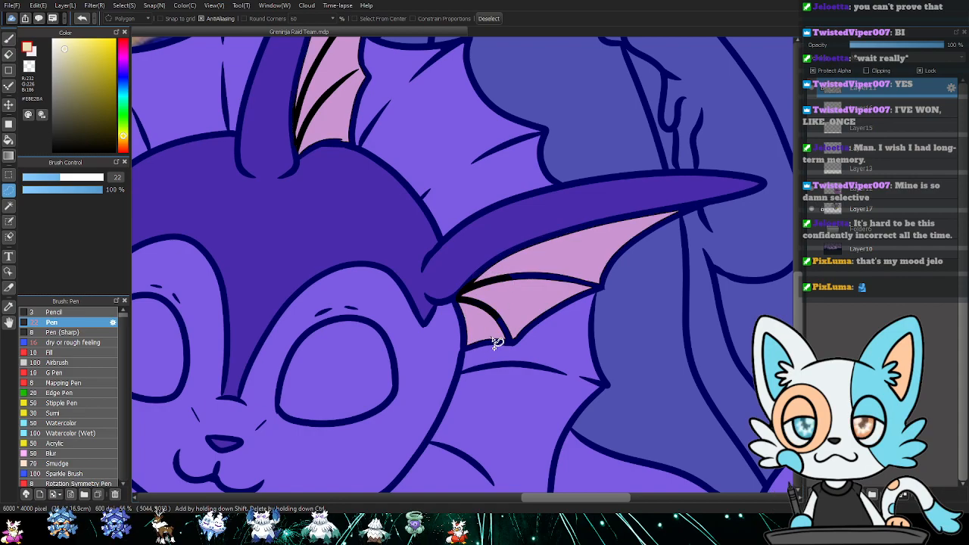
pyautogui.click(585, 292)
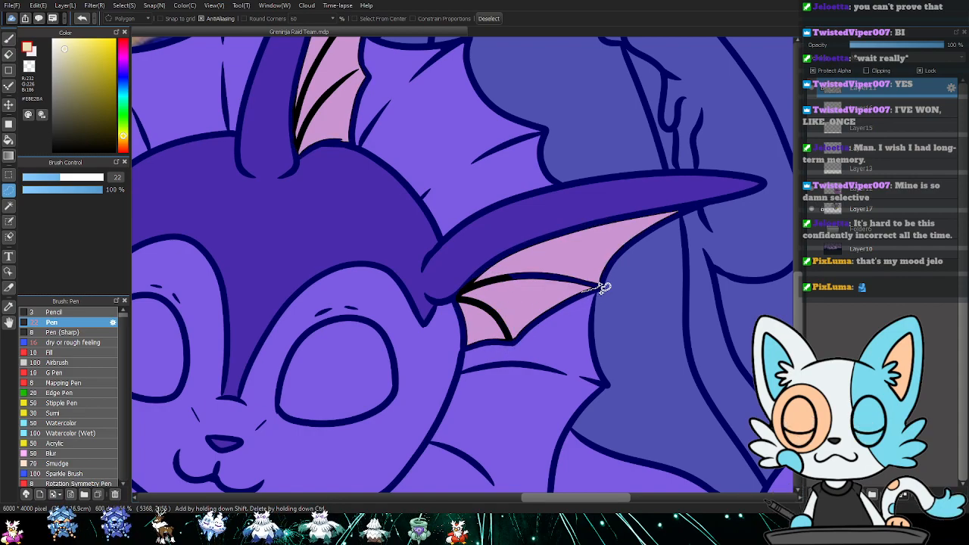
pyautogui.click(519, 281)
pyautogui.click(682, 212)
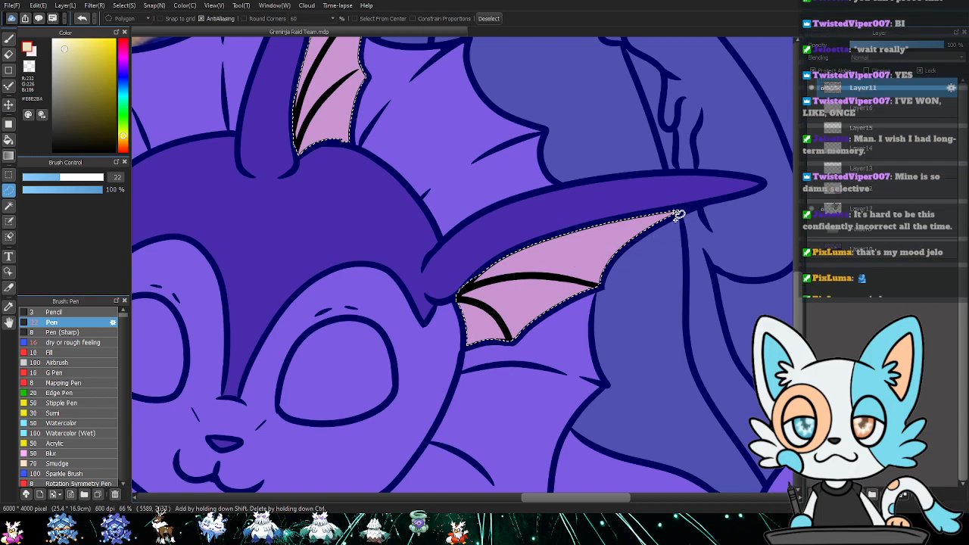
pyautogui.doubleClick(681, 216)
pyautogui.moveTo(682, 216); pyautogui.dragTo(757, 261)
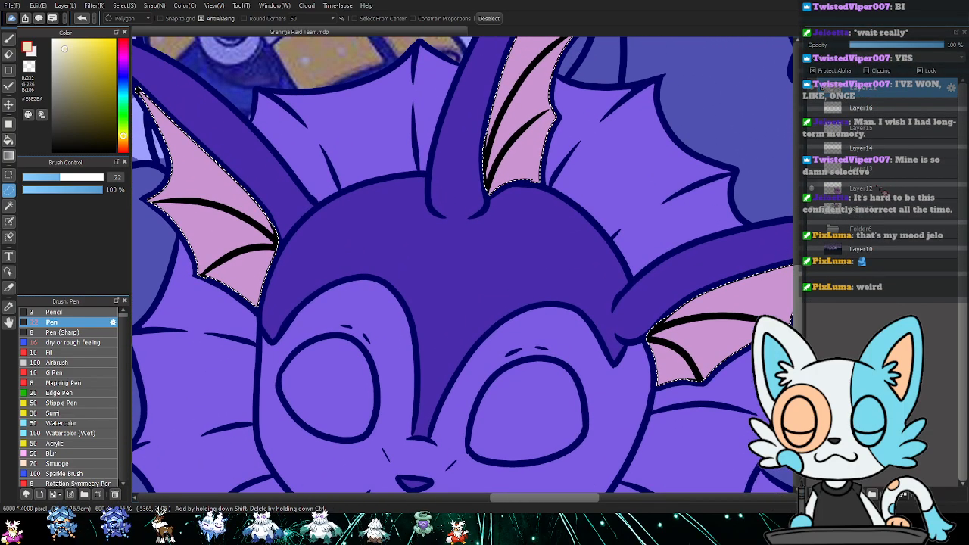
# - Fill the three selected ear fins with cream #E8E2BA on Layer12 and clear the selection
pyautogui.click(878, 190)
pyautogui.hotkey('ctrl', 'd')
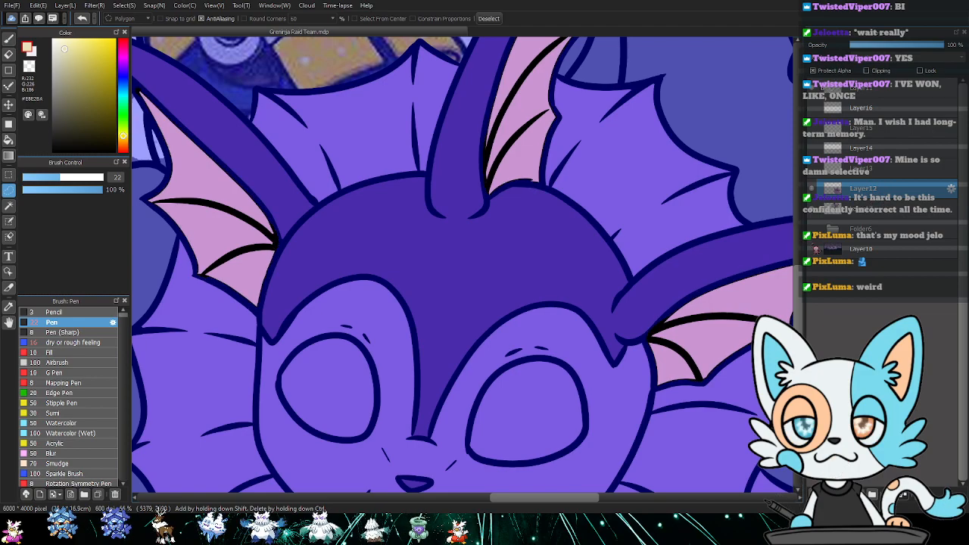
pyautogui.hotkey('ctrl', 'z')
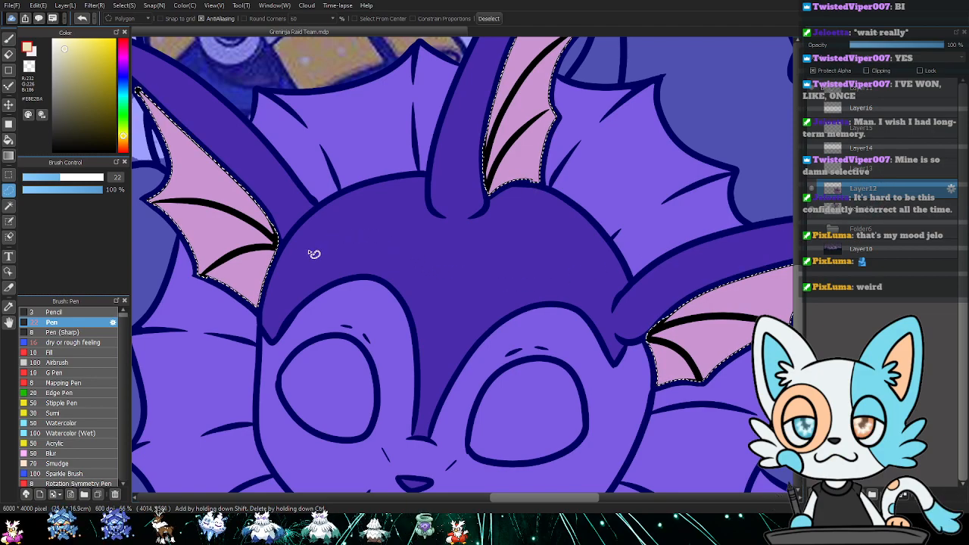
pyautogui.press('g')
pyautogui.click(271, 230)
pyautogui.click(490, 170)
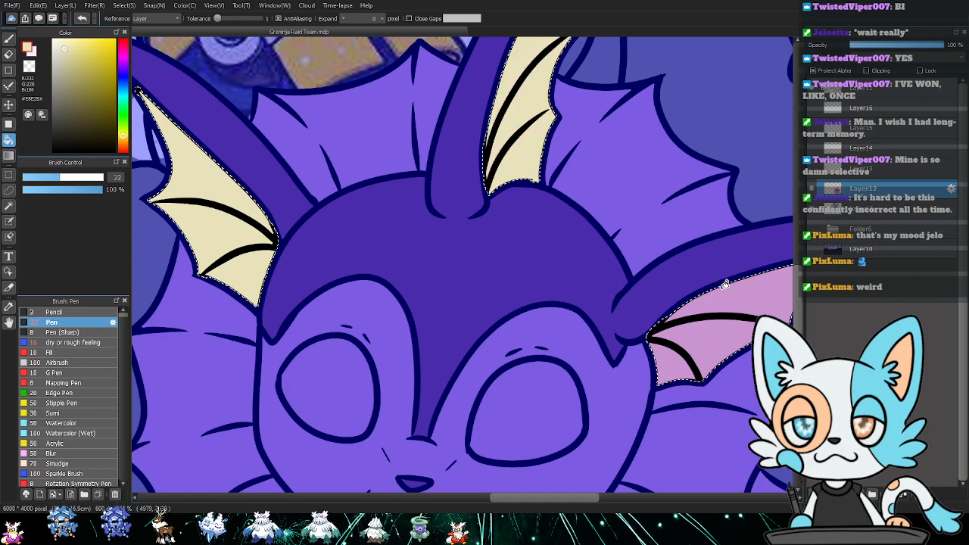
pyautogui.click(722, 282)
pyautogui.hotkey('ctrl', 'd')
pyautogui.press('b')
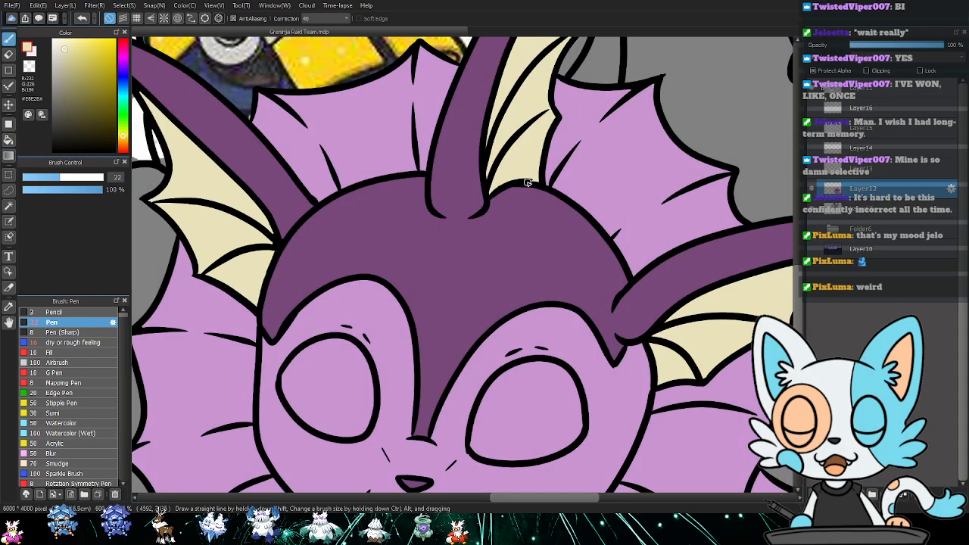
# - Select all sections of the Vaporeon's neck frill with the Magic Wand on Layer11, then make Layer12 active
pyautogui.scroll(-2, 465, 182)
pyautogui.scroll(2, 596, 227)
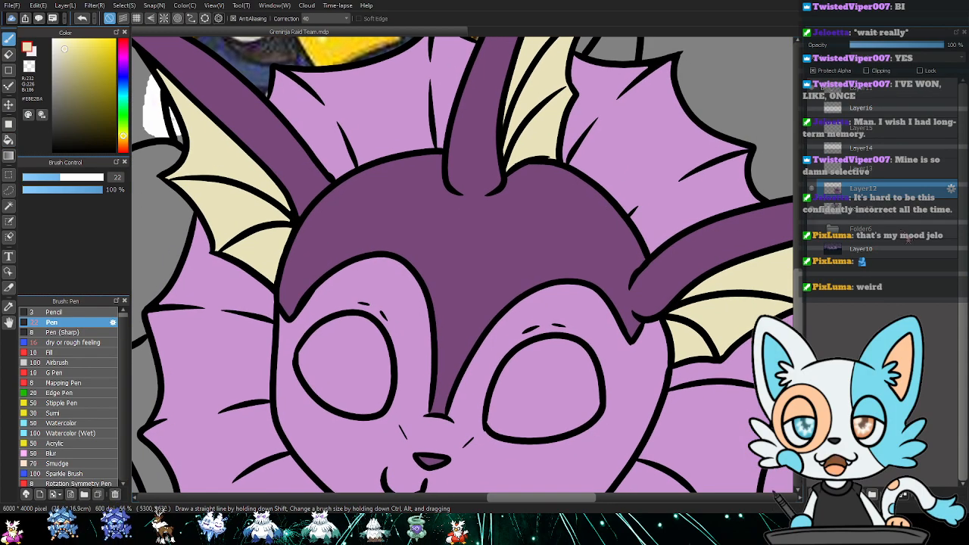
pyautogui.press('w')
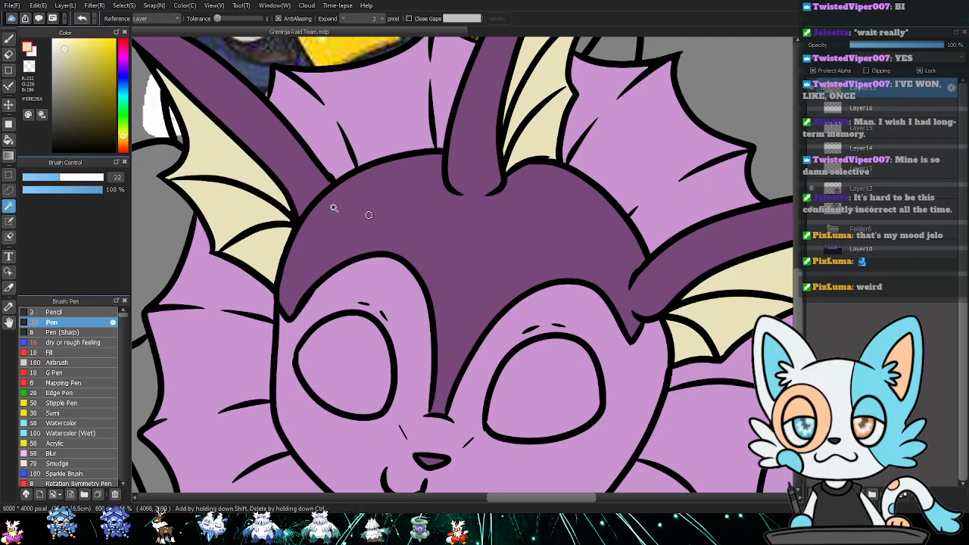
pyautogui.click(336, 142)
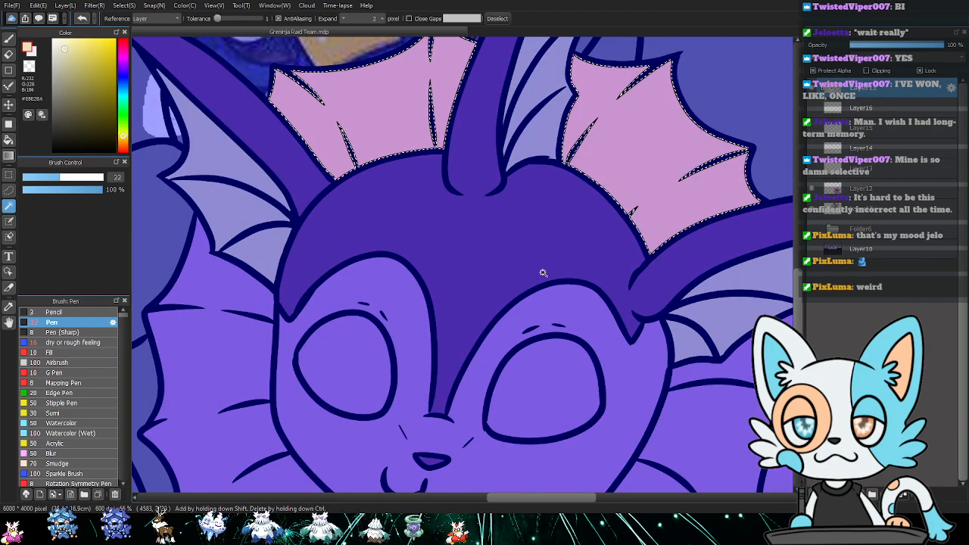
pyautogui.moveTo(541, 260); pyautogui.dragTo(463, 171)
pyautogui.keyDown('shift'); pyautogui.click(180, 215); pyautogui.keyUp('shift')
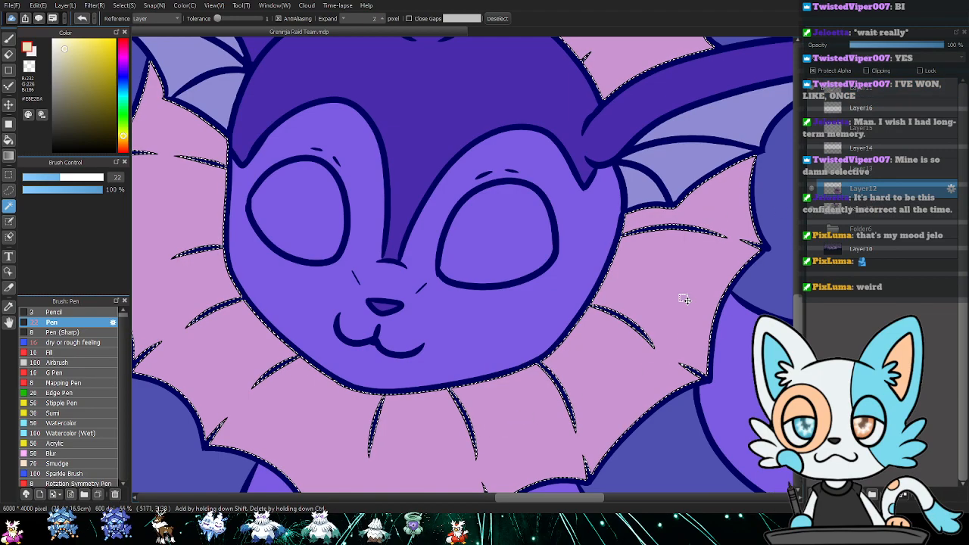
# - Add the rib lines and edge tick on the frill's lower right side to the selection with the lasso
pyautogui.press('m')
pyautogui.click(595, 312)
pyautogui.click(654, 347)
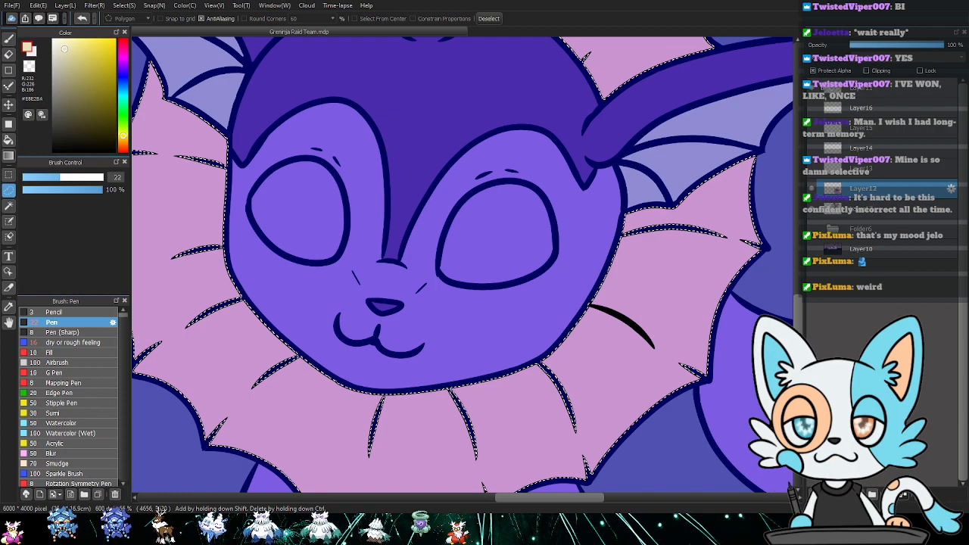
pyautogui.scroll(-4, 563, 275)
pyautogui.hotkey('ctrl', 'd')
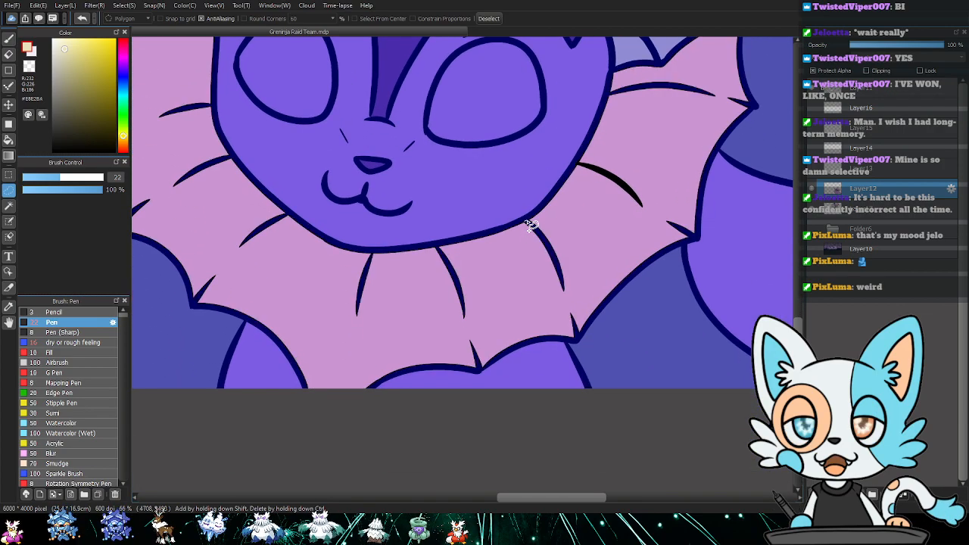
pyautogui.hotkey('ctrl', 'z')
pyautogui.moveTo(610, 312); pyautogui.dragTo(620, 269)
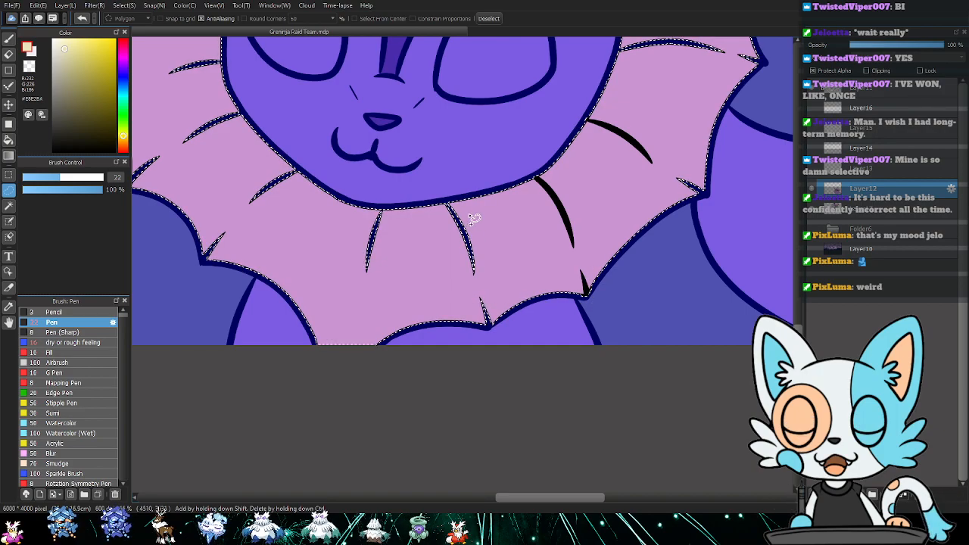
# - Add the frill's rib lines and edge tick directly below the chin to the selection with the lasso
pyautogui.hotkey('ctrl', 'd')
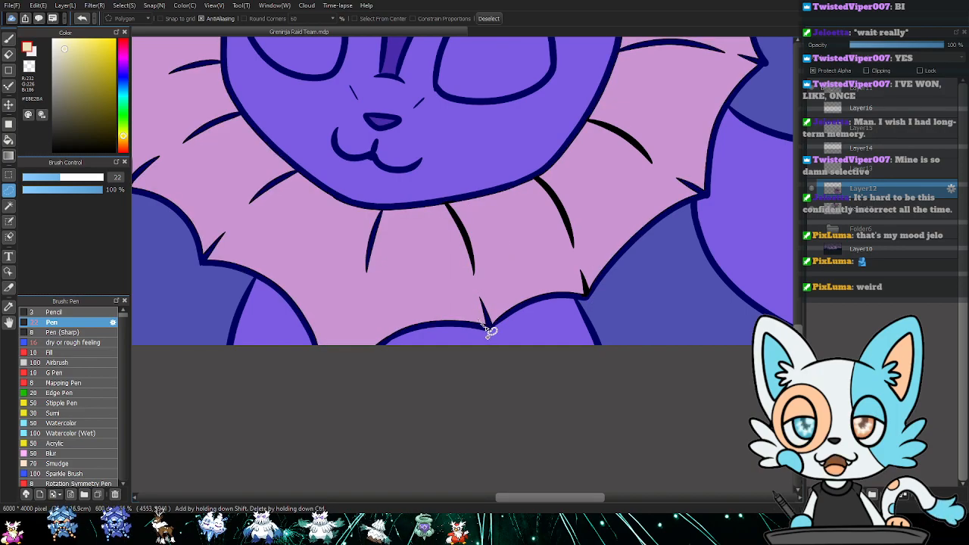
pyautogui.moveTo(447, 260); pyautogui.dragTo(487, 265)
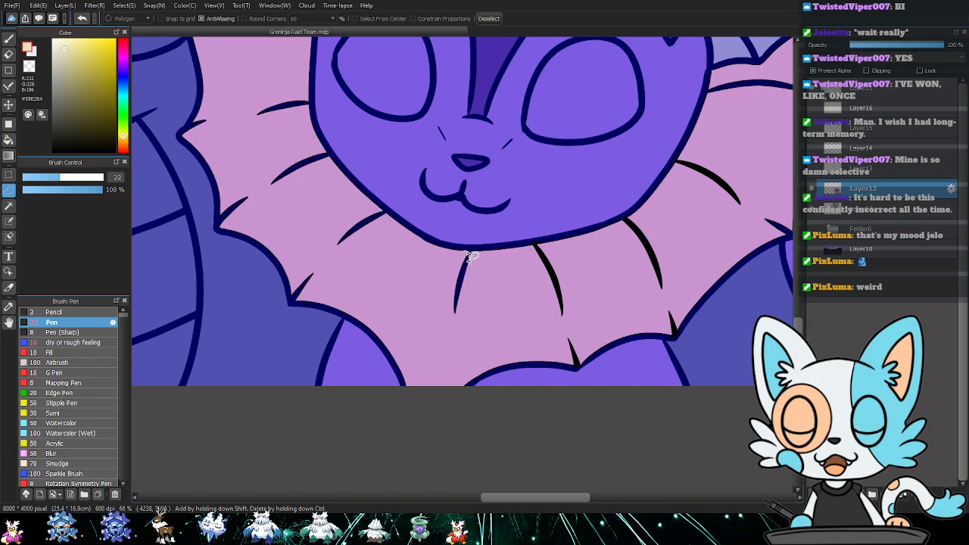
pyautogui.hotkey('ctrl', 'z')
# - Add the rib lines and edge ticks on the frill's lower left side to the selection with the lasso
pyautogui.moveTo(400, 253); pyautogui.dragTo(480, 305)
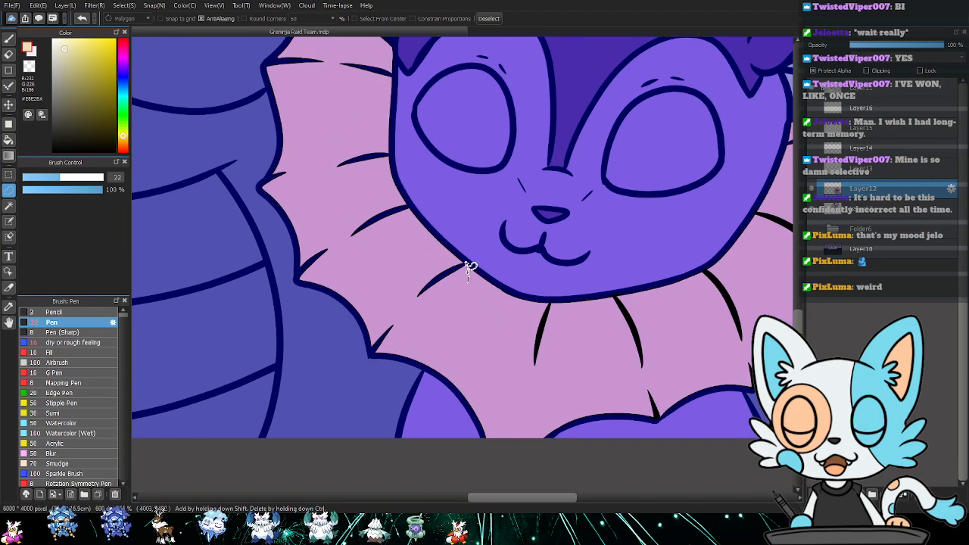
pyautogui.click(443, 292)
pyautogui.moveTo(470, 268); pyautogui.dragTo(415, 305)
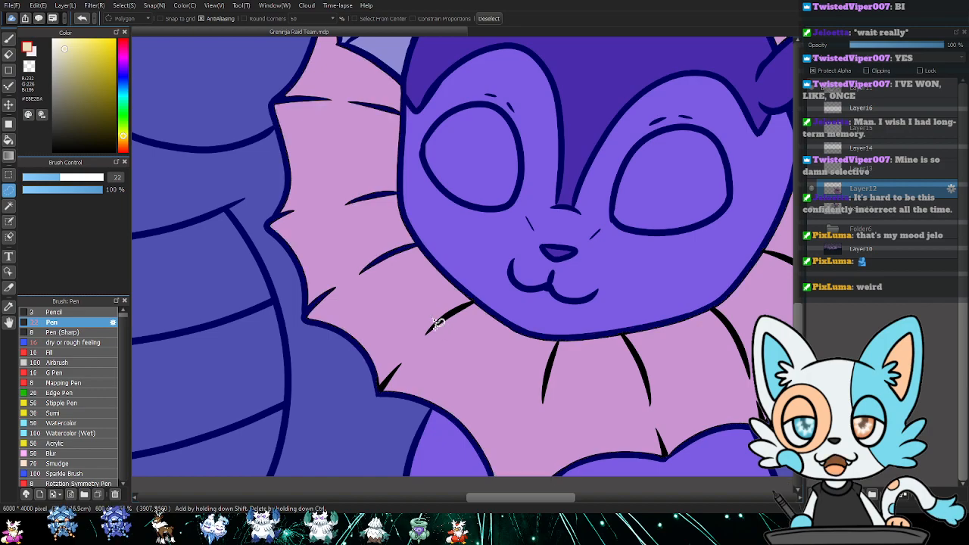
pyautogui.moveTo(366, 262); pyautogui.dragTo(386, 315)
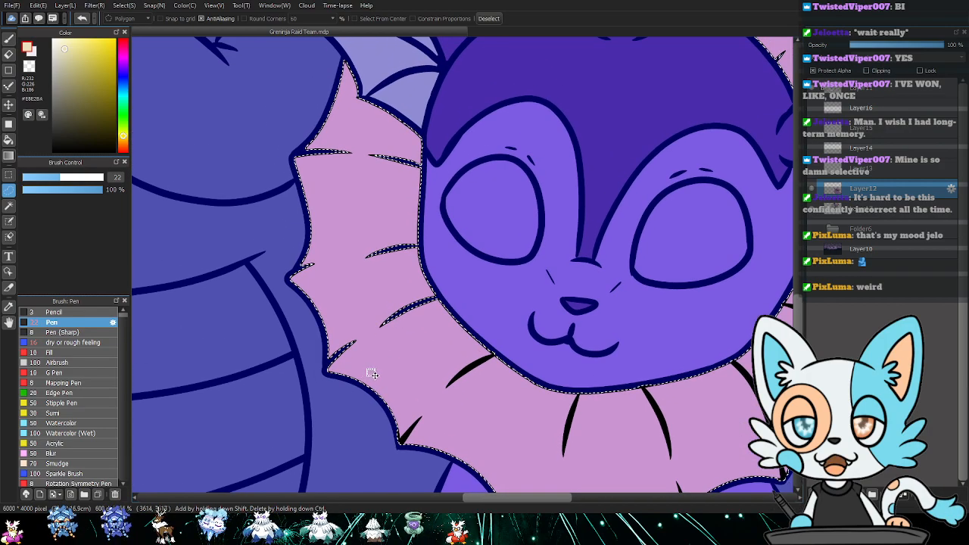
pyautogui.hotkey('ctrl', 'd')
pyautogui.moveTo(349, 342); pyautogui.dragTo(338, 368)
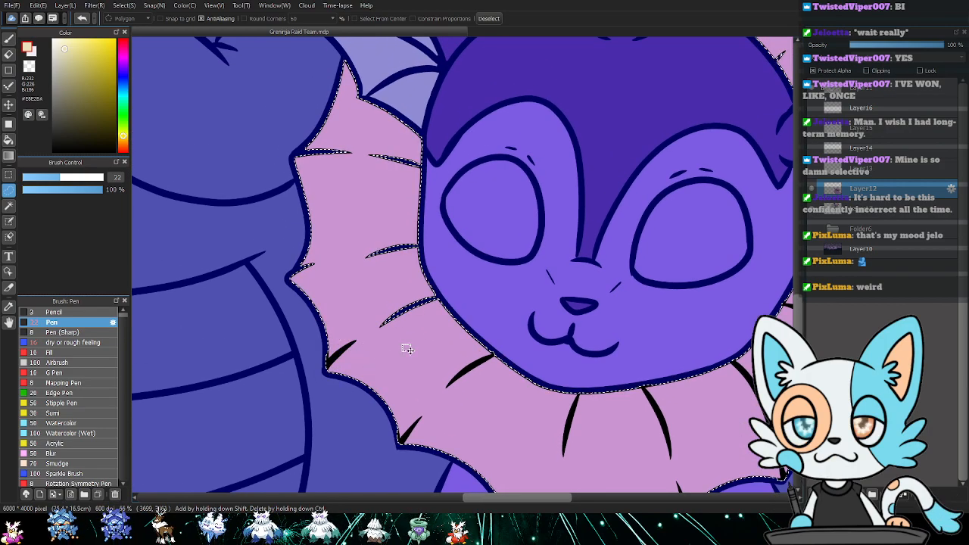
pyautogui.moveTo(431, 309); pyautogui.dragTo(441, 310)
pyautogui.hotkey('ctrl', 'shift', 'd')
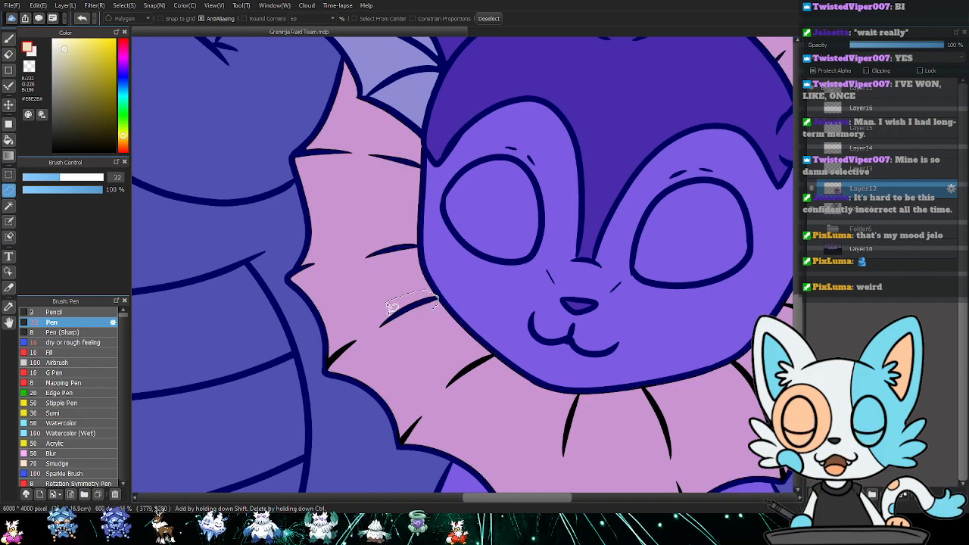
# - Add the rib line and edge tick beside the Vaporeon's left cheek to the frill selection with the lasso
pyautogui.moveTo(391, 281); pyautogui.dragTo(413, 352)
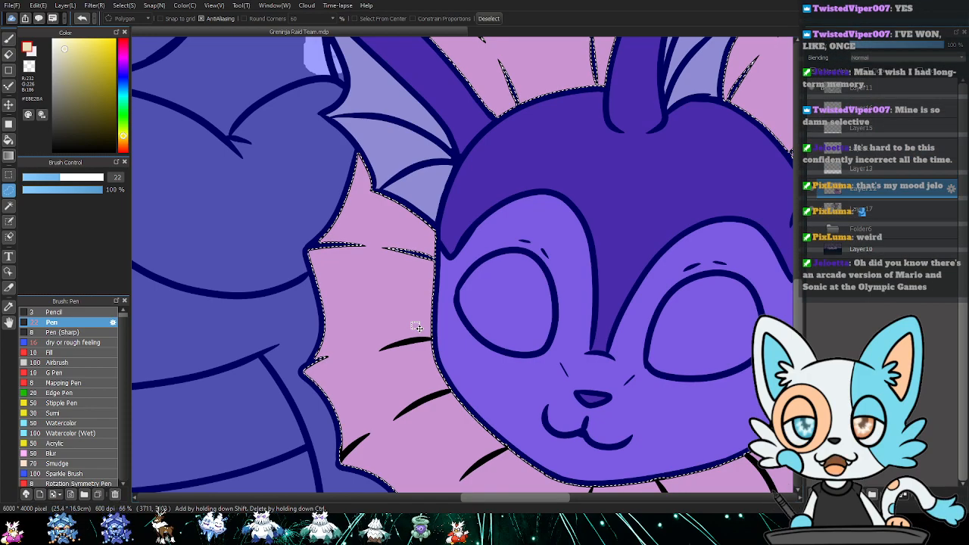
pyautogui.scroll(2, 347, 244)
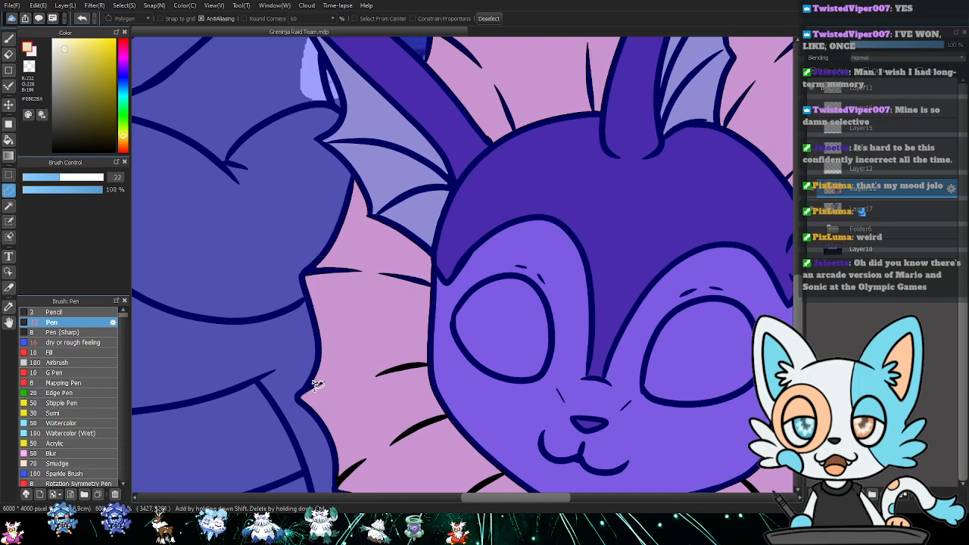
pyautogui.click(379, 384)
pyautogui.hotkey('ctrl', 'd')
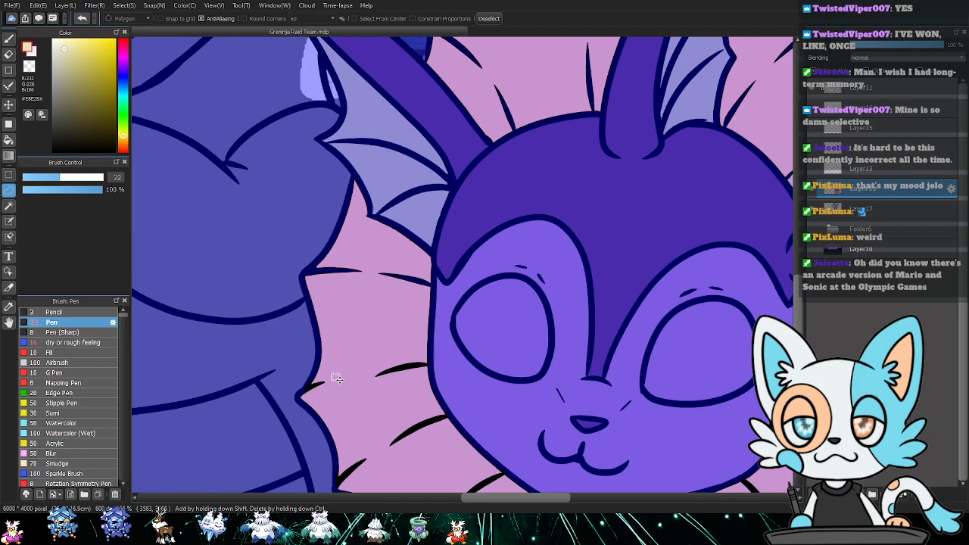
pyautogui.scroll(2, 368, 331)
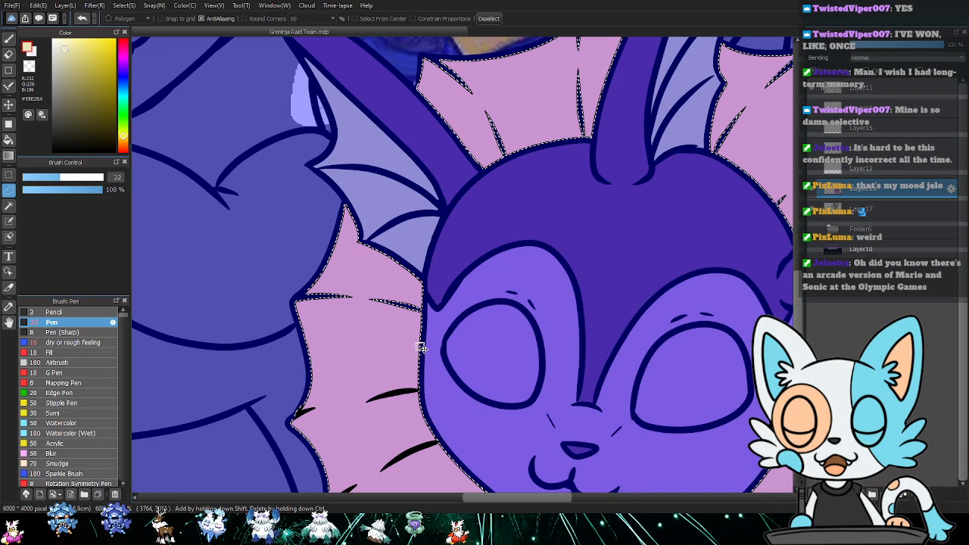
# - Add the two upper ribs and the pointed tip below the left ear fin to the frill selection
pyautogui.moveTo(405, 234); pyautogui.dragTo(396, 259)
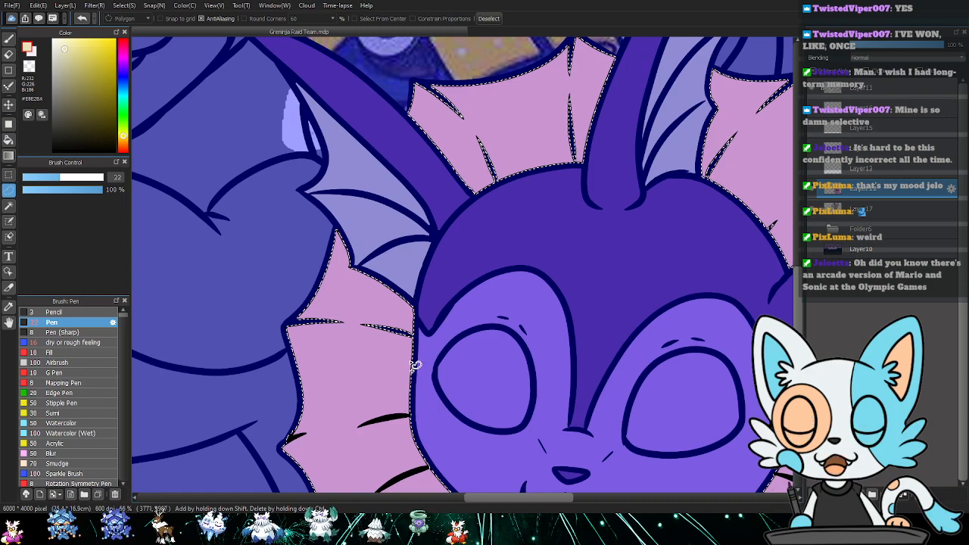
pyautogui.hotkey('ctrl', 'd')
pyautogui.hotkey('ctrl', 'z')
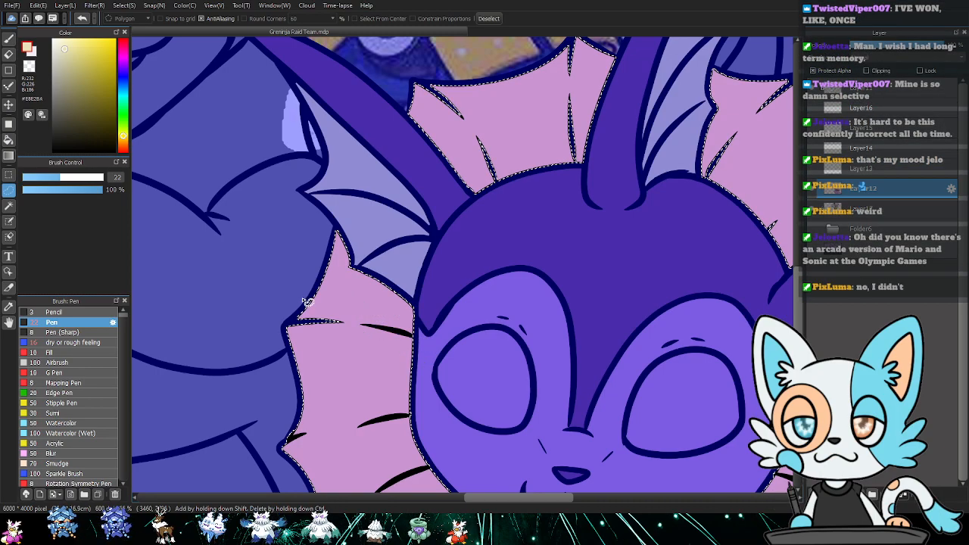
pyautogui.click(289, 327)
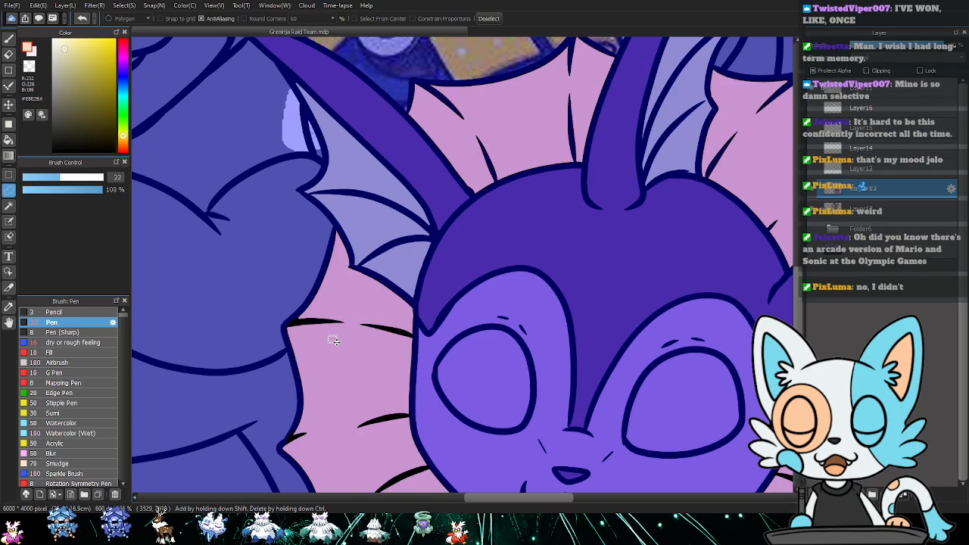
pyautogui.hotkey('ctrl', 'z')
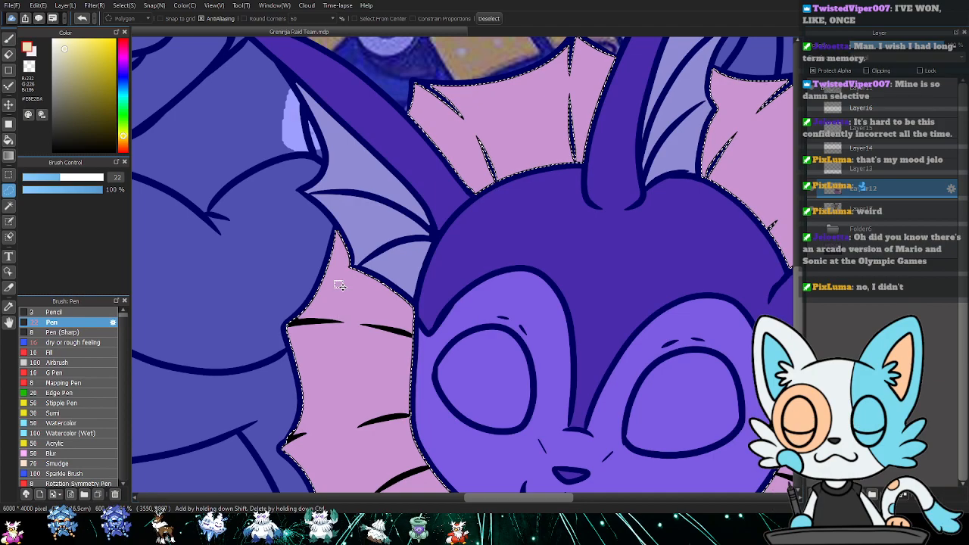
pyautogui.scroll(2, 340, 289)
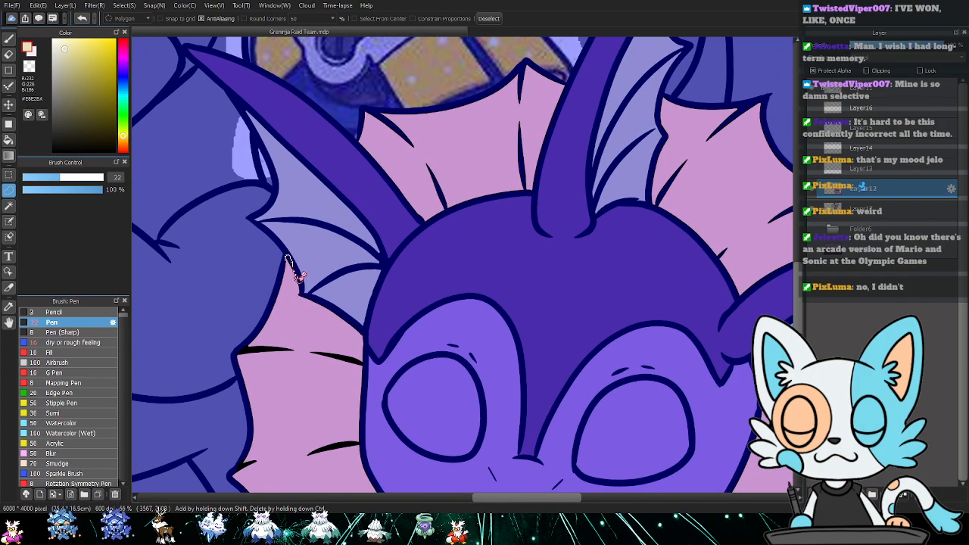
pyautogui.scroll(-2, 295, 269)
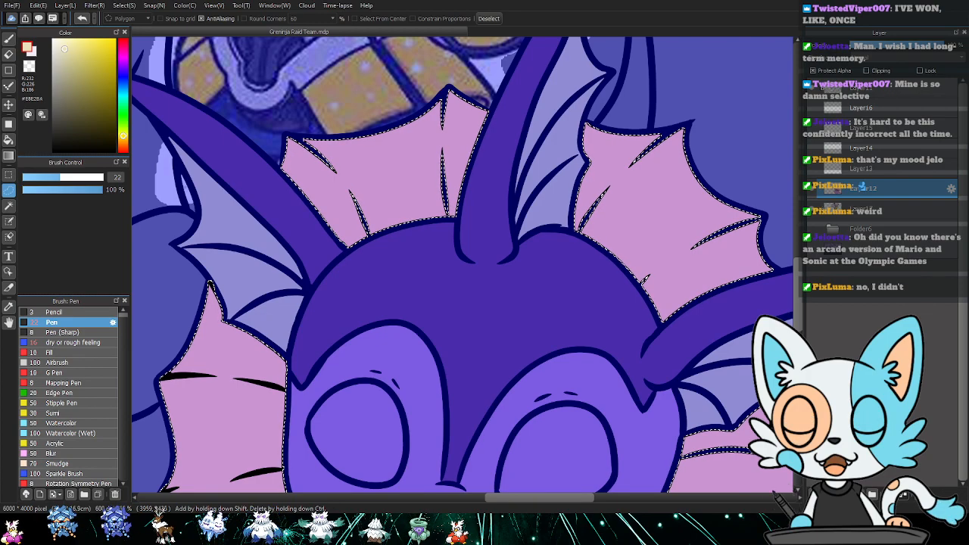
# - Add the rib lines in the frill sections above the head, on both sides of the middle fin, to the selection
pyautogui.moveTo(334, 228)
pyautogui.mouseDown()
pyautogui.moveTo(309, 241)
pyautogui.moveTo(358, 243)
pyautogui.moveTo(335, 184)
pyautogui.mouseUp()
pyautogui.moveTo(264, 149)
pyautogui.mouseDown()
pyautogui.moveTo(346, 179)
pyautogui.moveTo(310, 187)
pyautogui.mouseUp()
pyautogui.hotkey('ctrl', 'd')
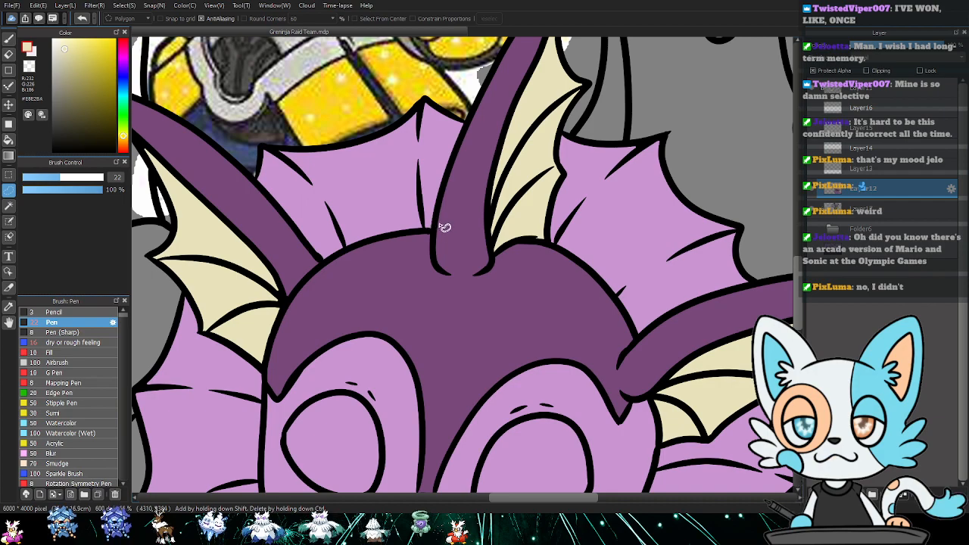
pyautogui.hotkey('ctrl', 'z')
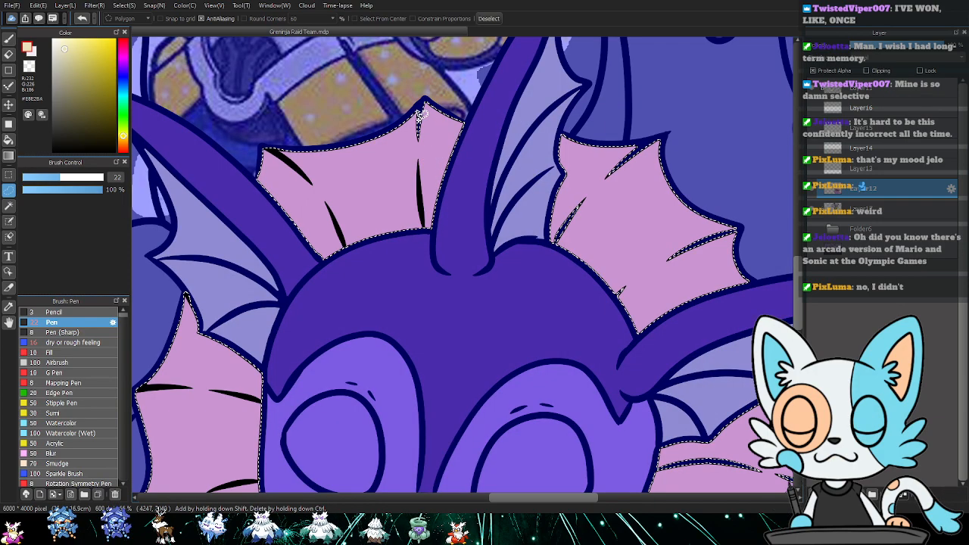
pyautogui.moveTo(660, 209); pyautogui.dragTo(509, 198)
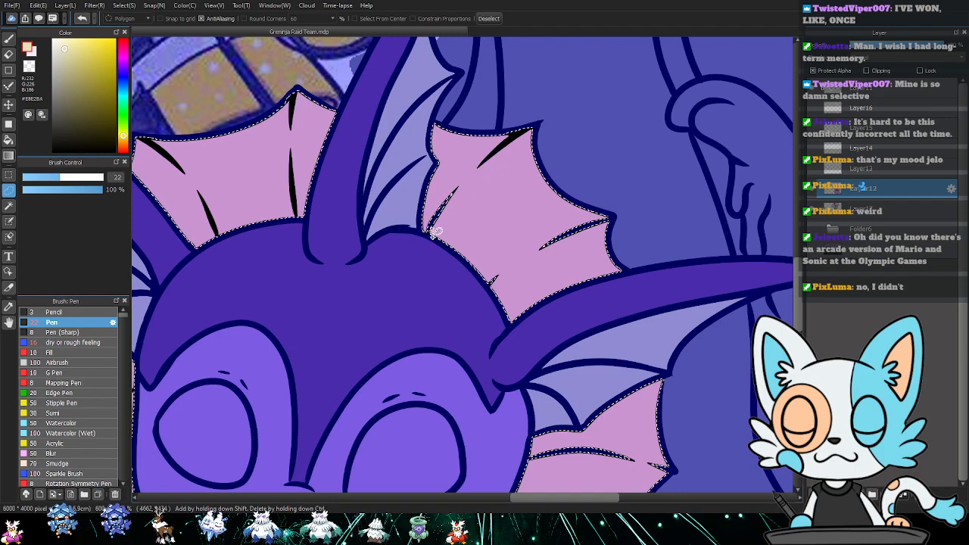
pyautogui.moveTo(603, 216); pyautogui.dragTo(612, 224)
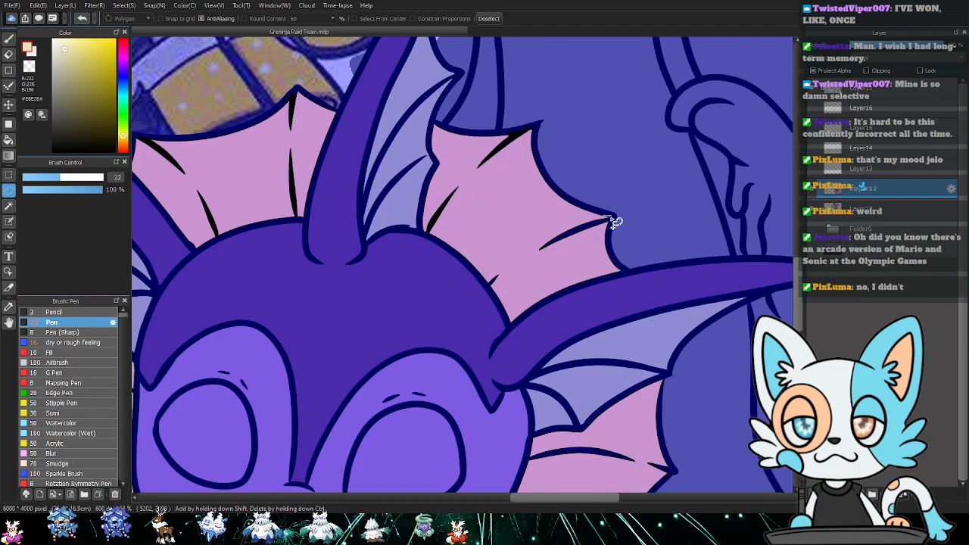
# - Add the remaining rib lines and edge ticks on the frill's right side, beside the cheek, to the selection
pyautogui.moveTo(542, 322)
pyautogui.mouseDown()
pyautogui.moveTo(540, 260)
pyautogui.moveTo(486, 125)
pyautogui.mouseUp()
pyautogui.moveTo(477, 256); pyautogui.dragTo(470, 259)
pyautogui.moveTo(590, 260); pyautogui.dragTo(606, 266)
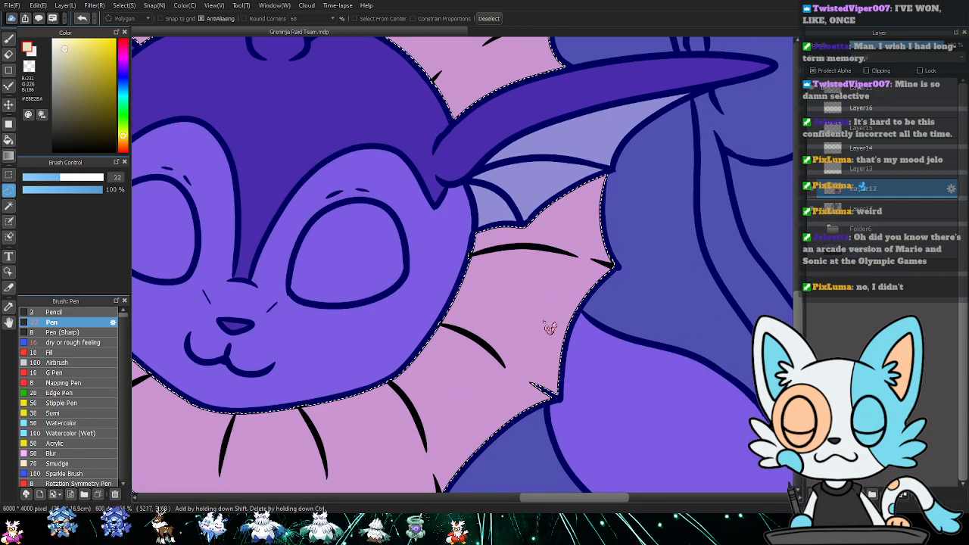
pyautogui.moveTo(547, 322); pyautogui.dragTo(589, 214)
pyautogui.moveTo(603, 295); pyautogui.dragTo(601, 296)
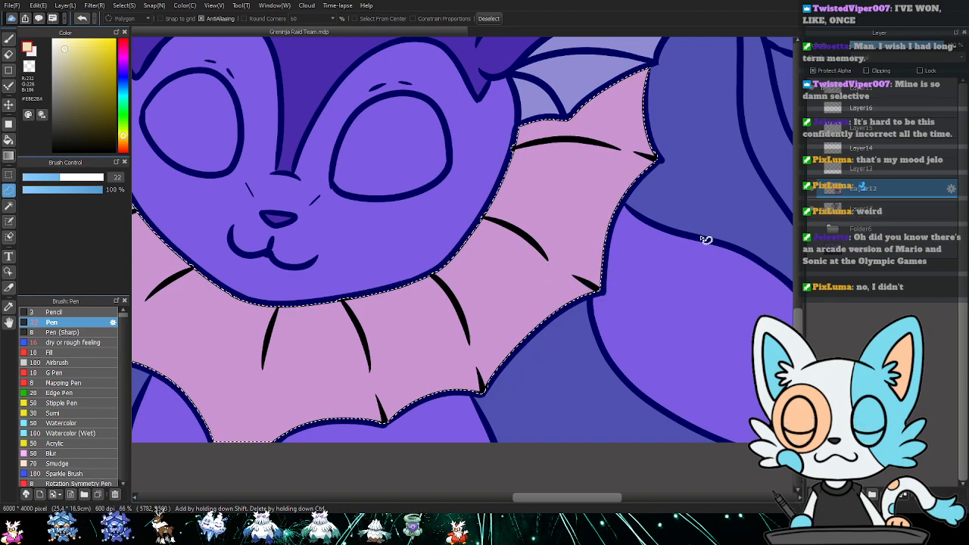
# - Swap to the near-white colour, fill the selected neck frill on Layer12 and clear the selection
pyautogui.press('x')
pyautogui.press('g')
pyautogui.click(549, 269)
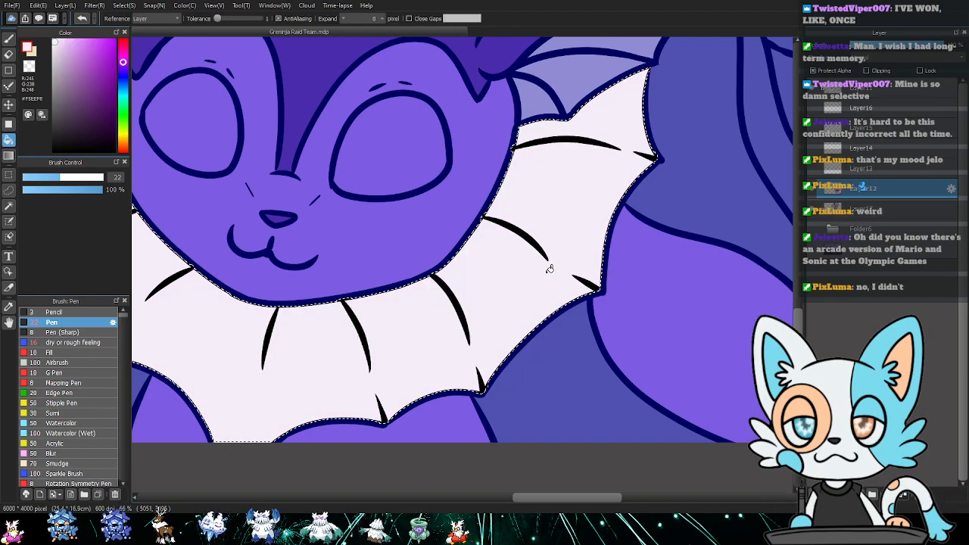
pyautogui.hotkey('ctrl', 'd')
# - Sample the purple #7F5291 from the dark ear edge of the Vaporeon reference image
pyautogui.moveTo(350, 127); pyautogui.dragTo(520, 311)
pyautogui.moveTo(539, 216); pyautogui.dragTo(597, 438)
pyautogui.moveTo(344, 50); pyautogui.dragTo(395, 336)
pyautogui.moveTo(477, 177); pyautogui.dragTo(526, 275)
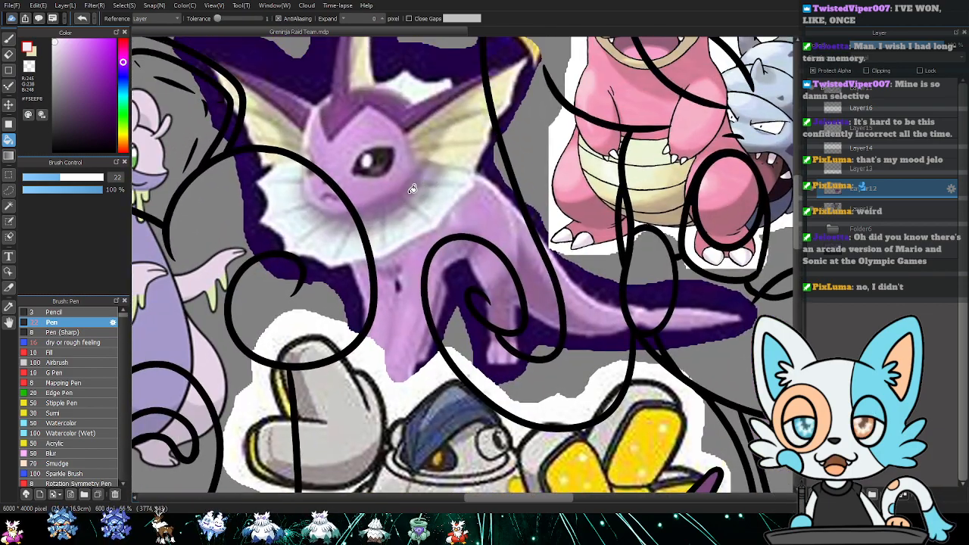
pyautogui.press('i')
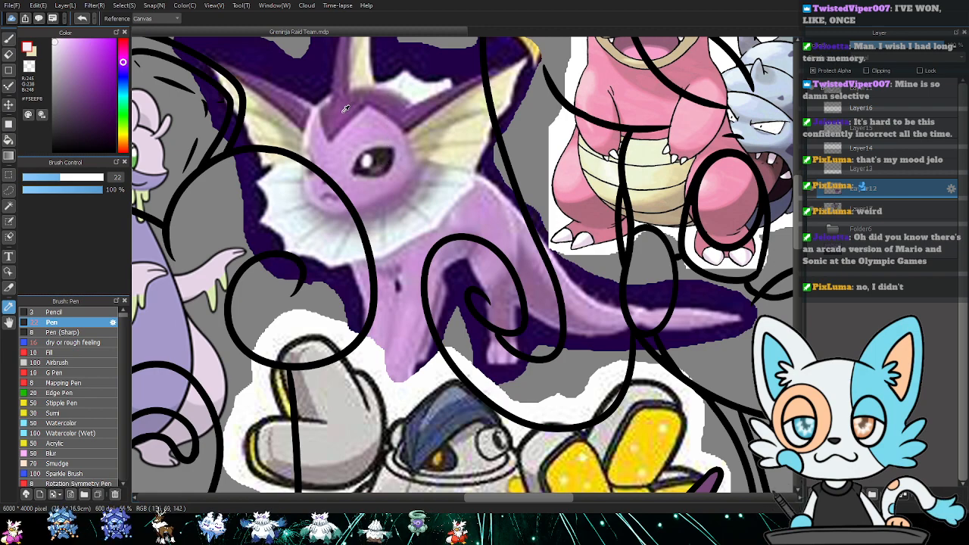
pyautogui.click(288, 100)
pyautogui.click(293, 100)
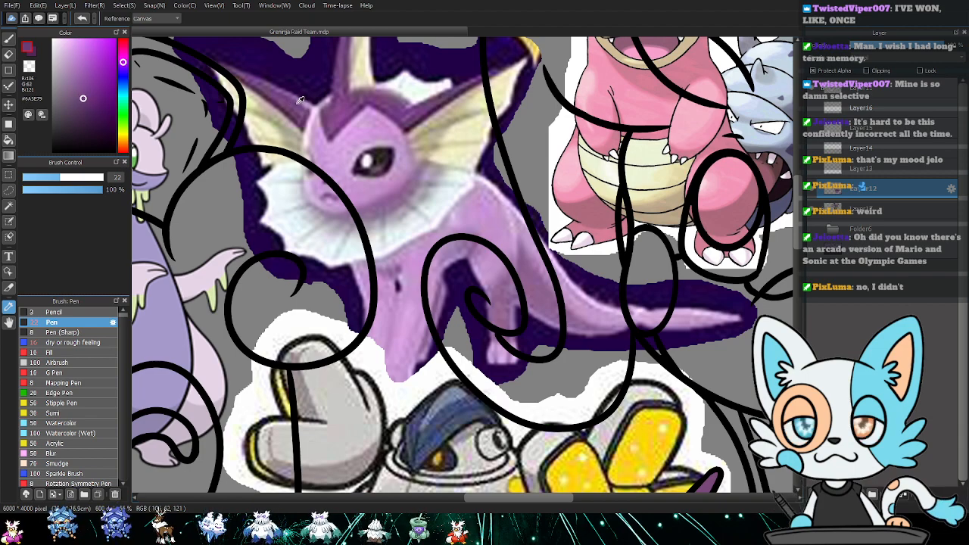
pyautogui.click(296, 101)
pyautogui.click(295, 101)
pyautogui.click(296, 100)
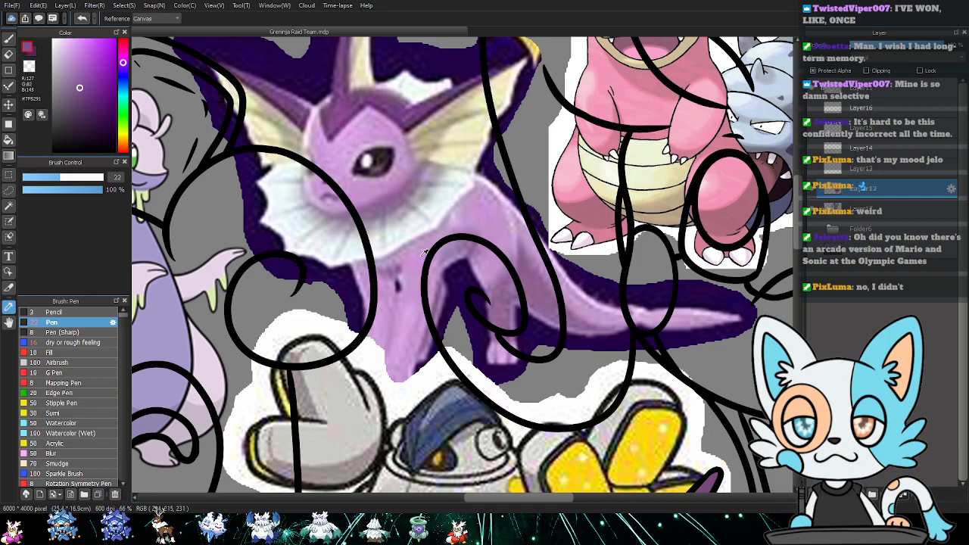
# - Select both of the Vaporeon's eye shapes with the Magic Wand on Layer11
pyautogui.moveTo(507, 363); pyautogui.dragTo(424, 279)
pyautogui.moveTo(538, 333)
pyautogui.mouseDown()
pyautogui.moveTo(413, 208)
pyautogui.moveTo(492, 199)
pyautogui.mouseUp()
pyautogui.moveTo(454, 409)
pyautogui.mouseDown()
pyautogui.moveTo(485, 183)
pyautogui.moveTo(480, 134)
pyautogui.mouseUp()
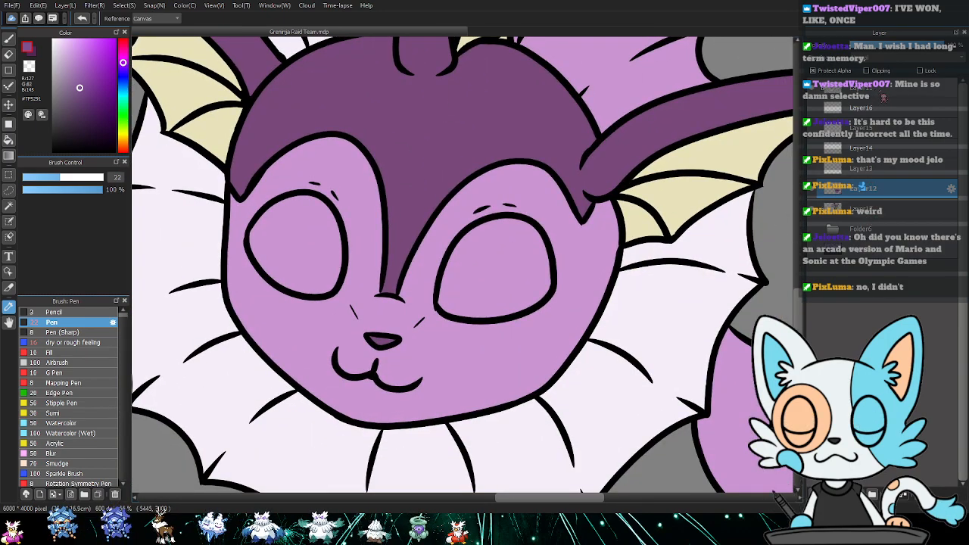
pyautogui.click(884, 93)
pyautogui.press('w')
pyautogui.click(303, 246)
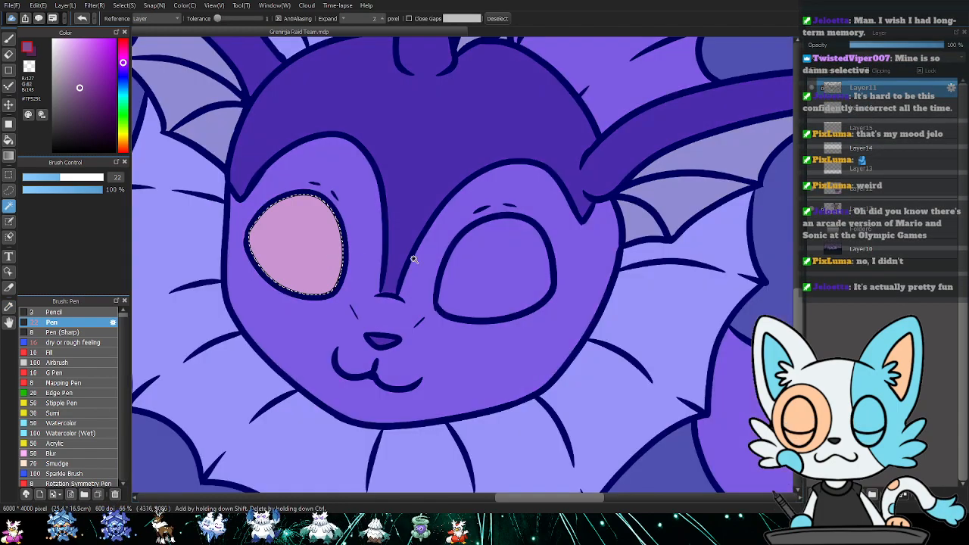
pyautogui.click(698, 272)
# - Fill both selected eyes with dark purple #522752 on Layer13
pyautogui.click(876, 171)
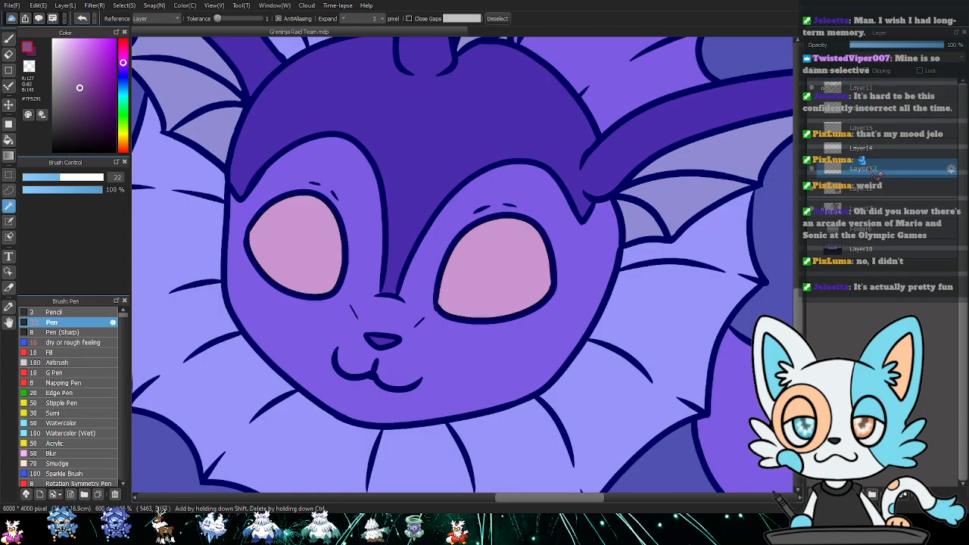
pyautogui.press('g')
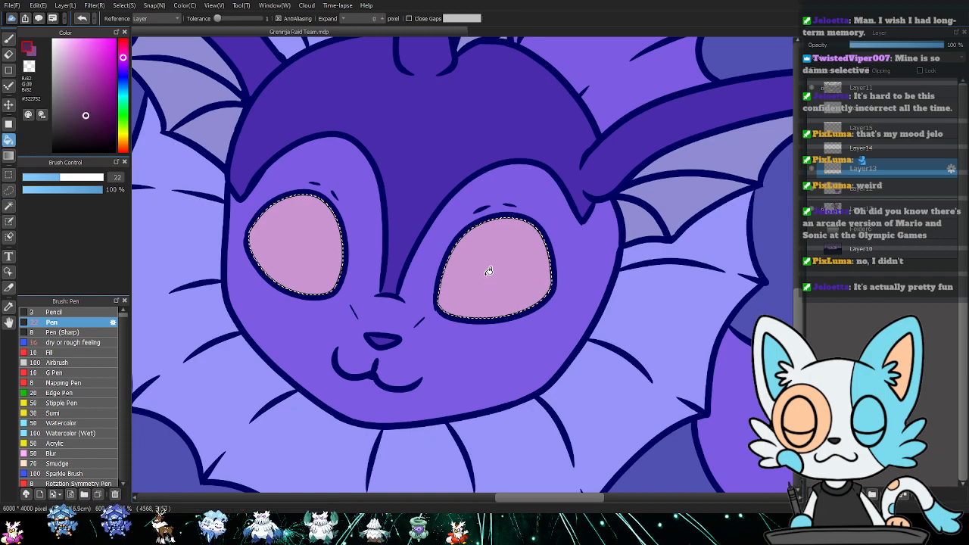
pyautogui.click(471, 269)
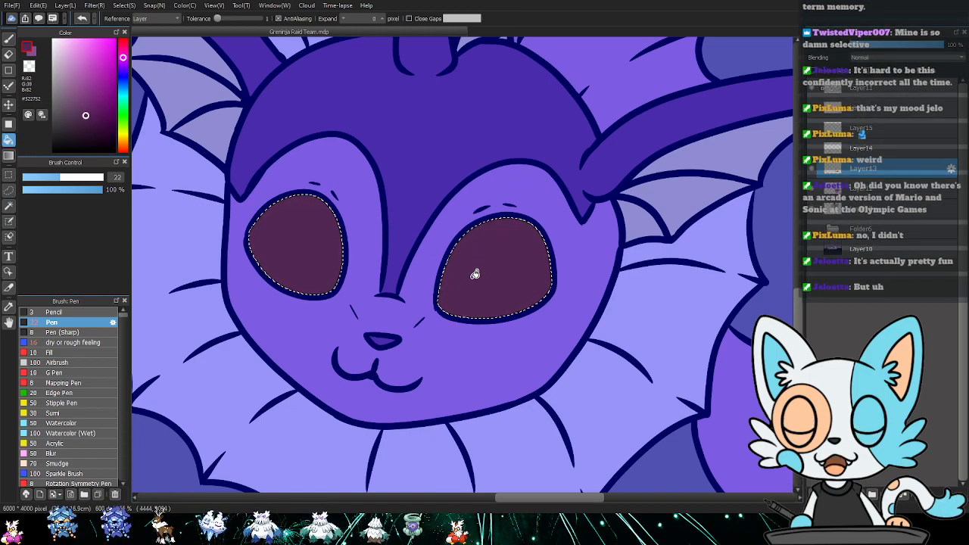
# - Apply a circular Foreground-Transparent gradient in purple #7F5291 from the middle of the Vaporeon's right-hand eye outward
pyautogui.press('g')
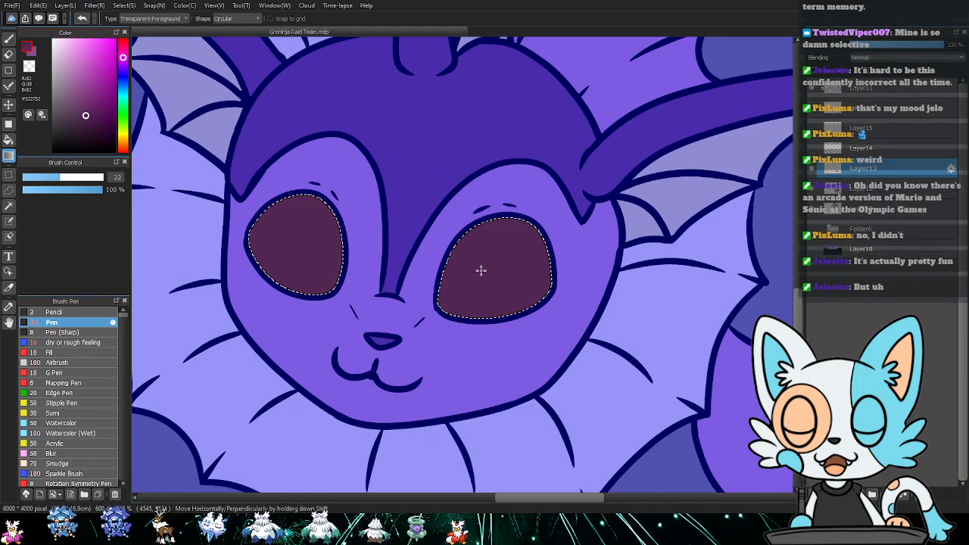
pyautogui.click(170, 43)
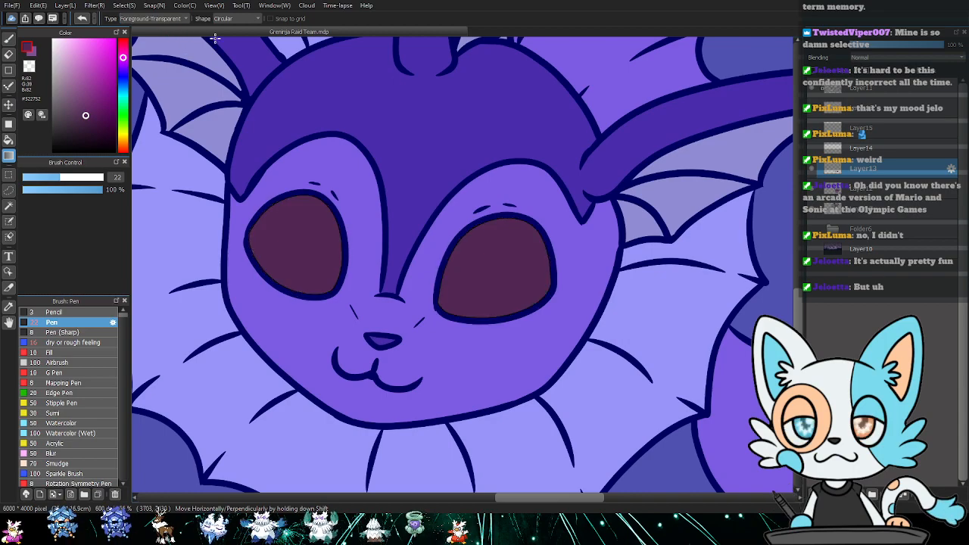
pyautogui.press('x')
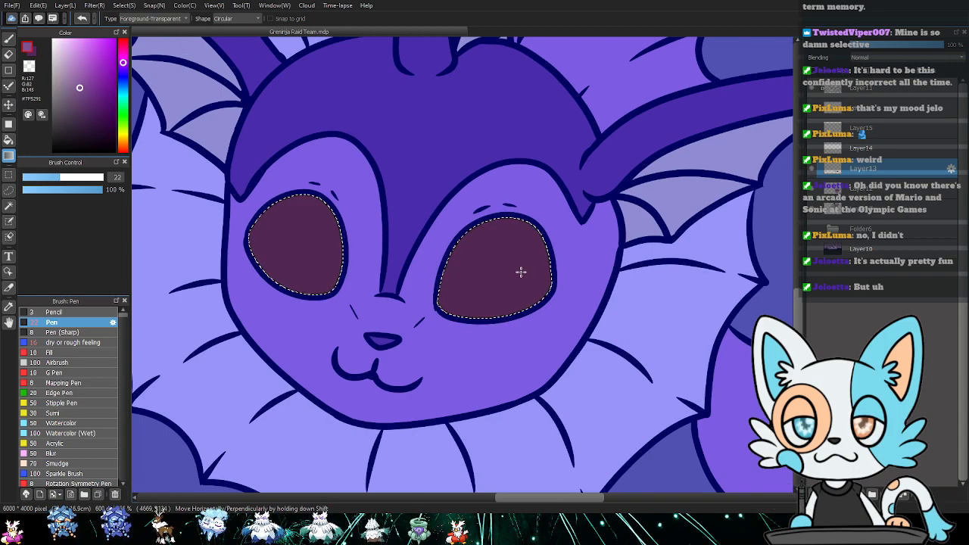
pyautogui.moveTo(499, 277); pyautogui.dragTo(571, 255)
pyautogui.hotkey('ctrl', 'd')
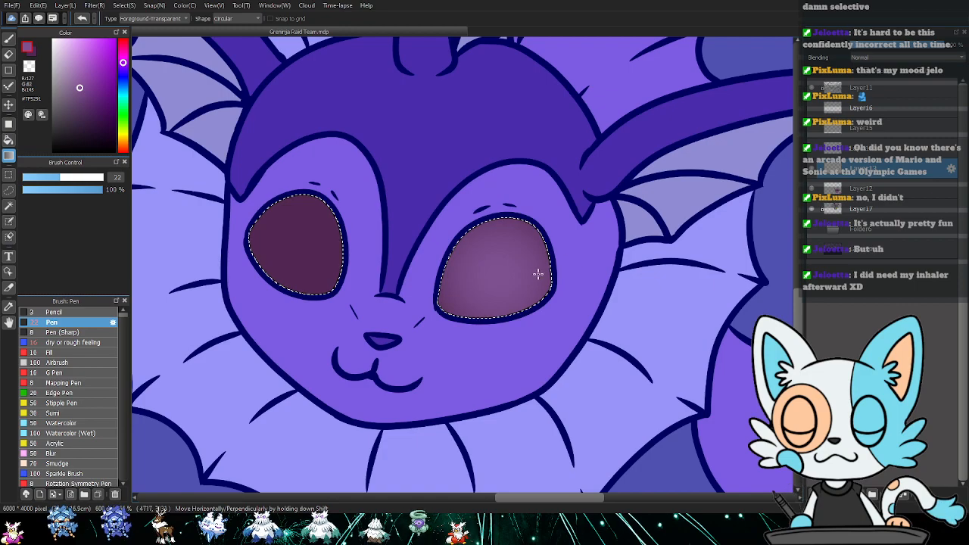
# - Apply the circular Foreground-Transparent gradient in purple #7F5291 inside the Vaporeon's left-hand eye, and clear the selection
pyautogui.hotkey('ctrl', 'z')
pyautogui.hotkey('ctrl', 'z')
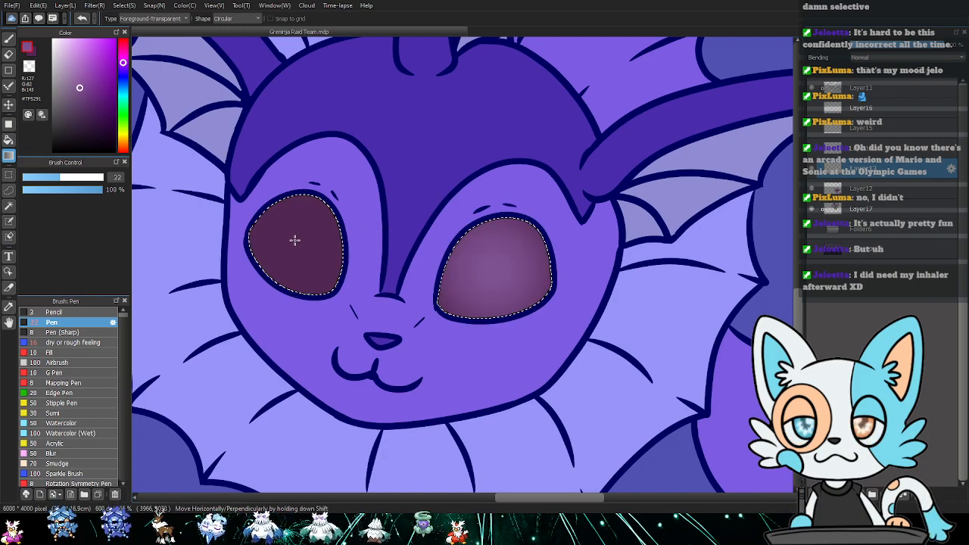
pyautogui.hotkey('ctrl', 'd')
pyautogui.hotkey('ctrl', 'z')
pyautogui.hotkey('ctrl', 'z')
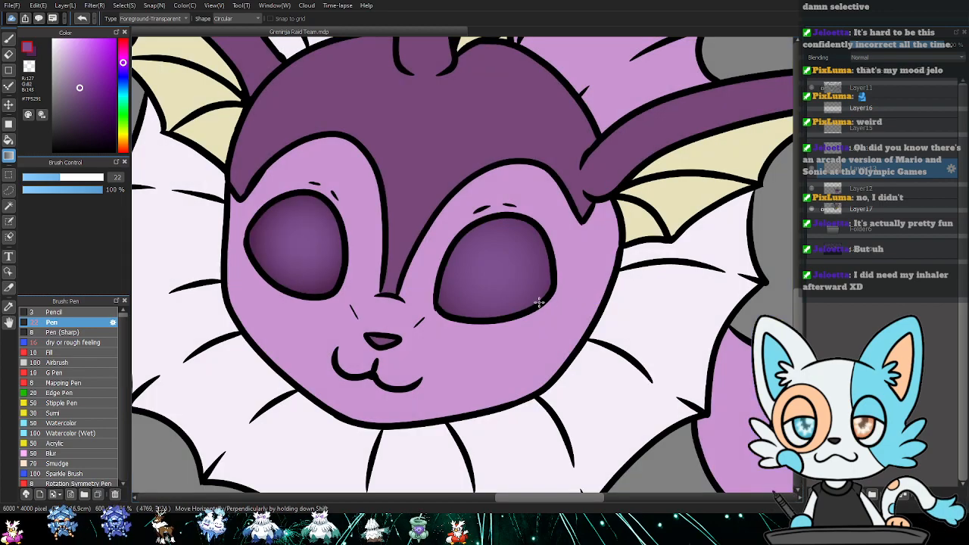
pyautogui.hotkey('ctrl', 'z')
pyautogui.hotkey('ctrl', 'z')
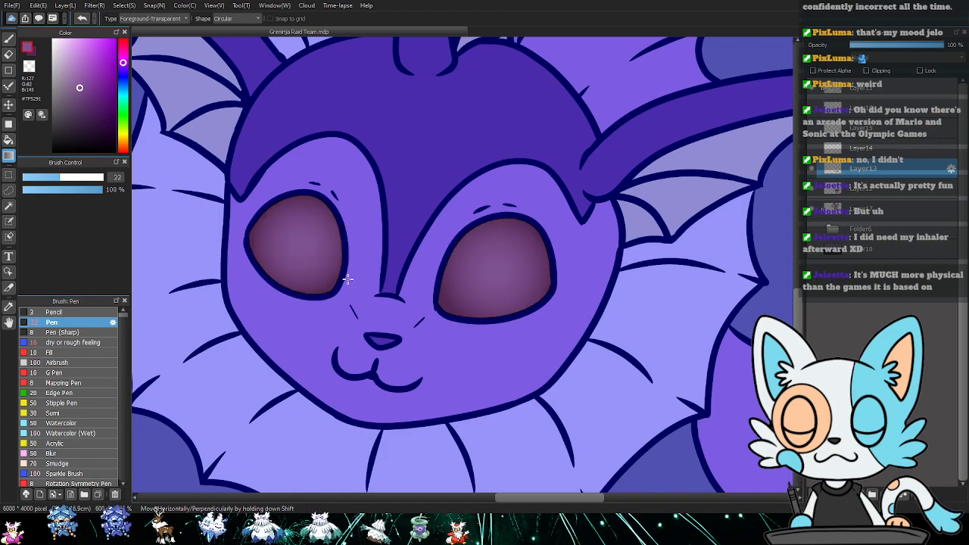
pyautogui.hotkey('ctrl', 'z')
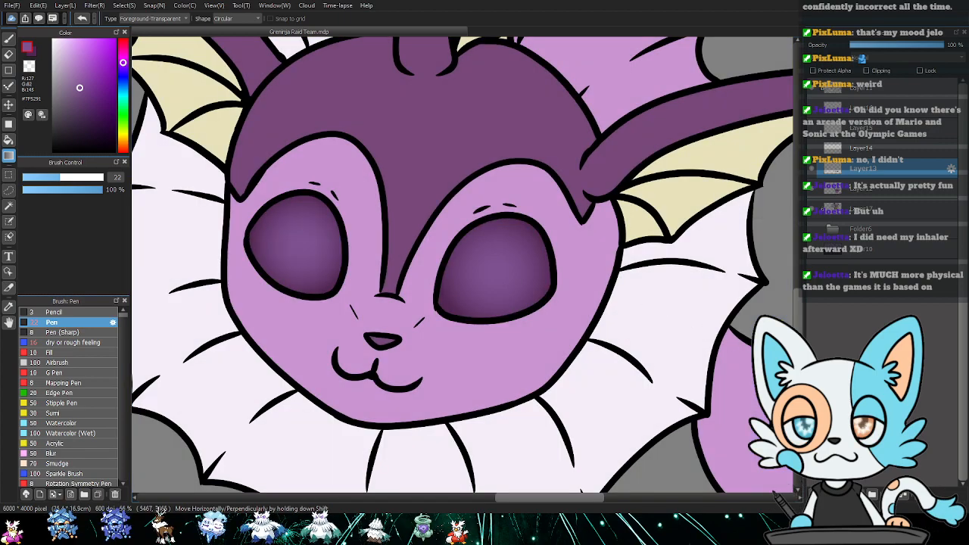
# - Duplicate the eye layer Layer13 and set the copy's blending to Multiply to darken the eyes
pyautogui.click(889, 494)
pyautogui.click(888, 494)
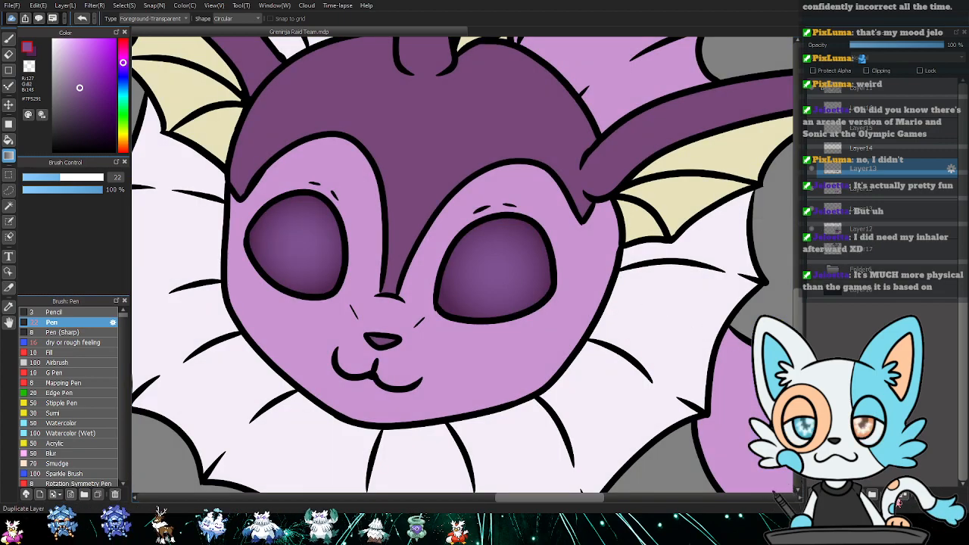
pyautogui.click(889, 494)
pyautogui.hotkey('ctrl', 'e')
pyautogui.hotkey('ctrl', 'e')
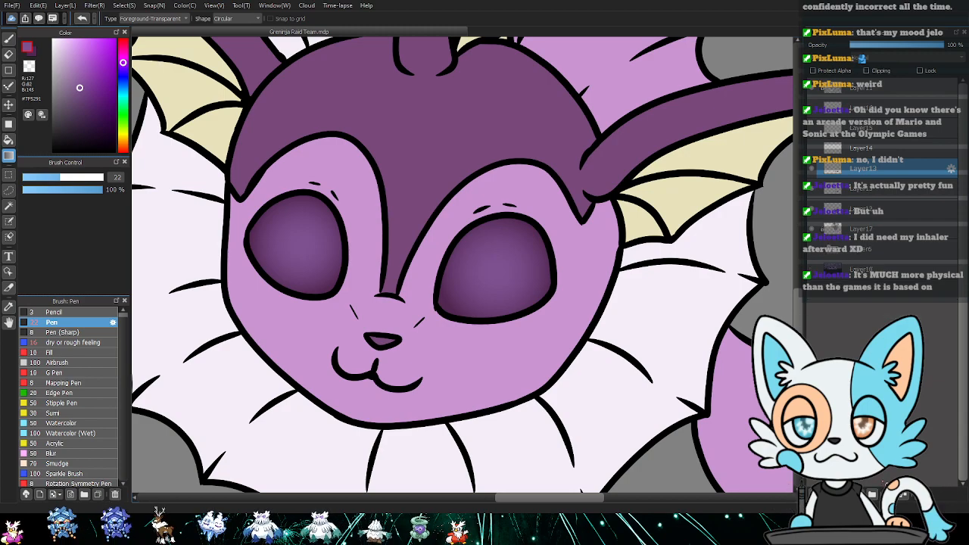
pyautogui.click(901, 60)
pyautogui.click(885, 82)
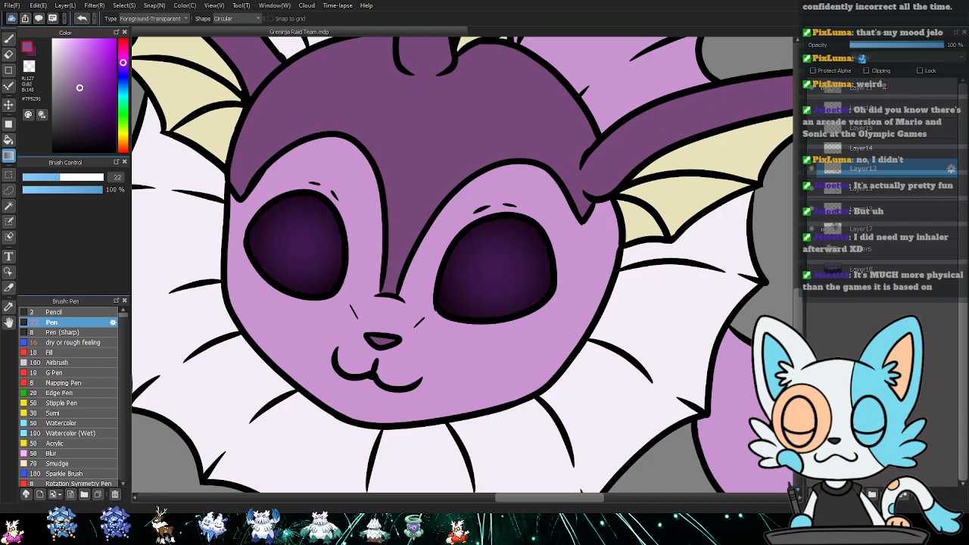
# - Duplicate the Multiply eye layer three times and hide the darkening copies
pyautogui.click(889, 493)
pyautogui.click(888, 493)
pyautogui.click(888, 494)
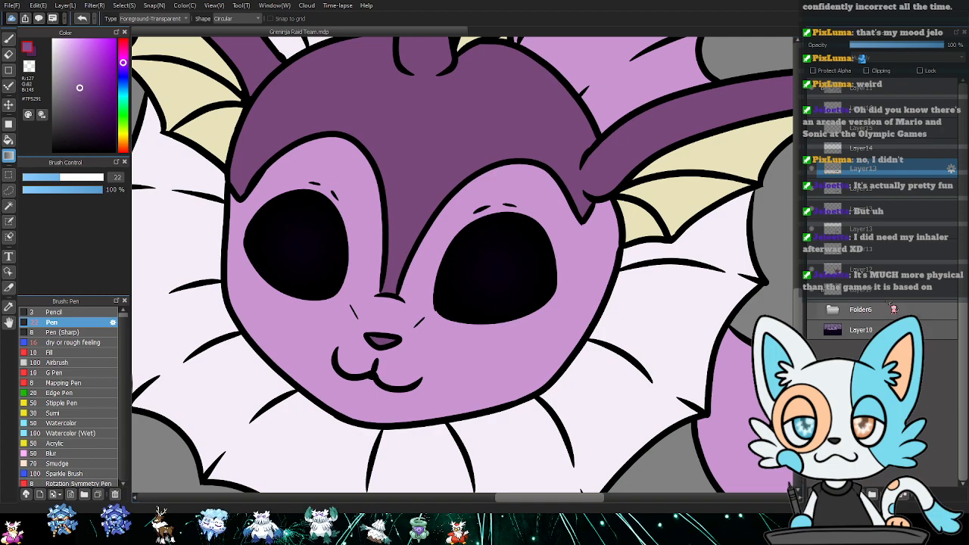
pyautogui.click(812, 209)
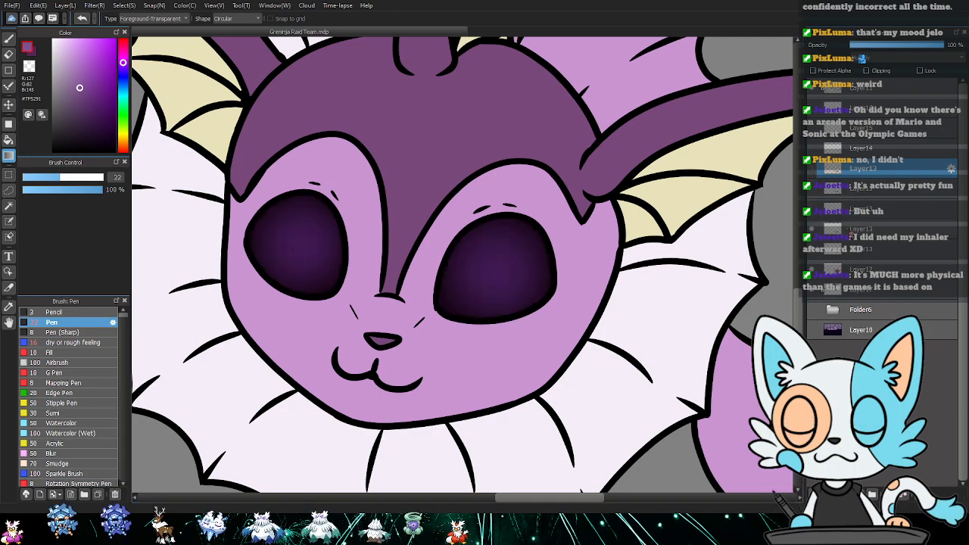
pyautogui.click(811, 229)
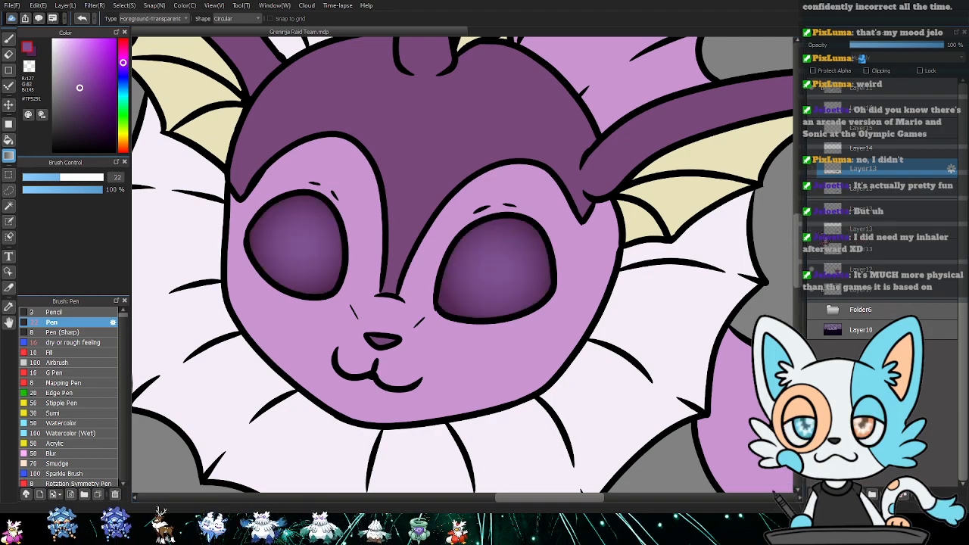
# - Lasso around both of the Vaporeon's eyes with the lowest Multiply copy active, leaving a curved crescent in each eye unselected
pyautogui.click(840, 228)
pyautogui.press('m')
pyautogui.moveTo(439, 311)
pyautogui.mouseDown()
pyautogui.moveTo(500, 267)
pyautogui.moveTo(564, 285)
pyautogui.moveTo(513, 200)
pyautogui.moveTo(435, 304)
pyautogui.moveTo(501, 304)
pyautogui.moveTo(549, 273)
pyautogui.moveTo(533, 330)
pyautogui.moveTo(449, 331)
pyautogui.moveTo(471, 284)
pyautogui.moveTo(490, 293)
pyautogui.moveTo(524, 280)
pyautogui.moveTo(462, 288)
pyautogui.mouseUp()
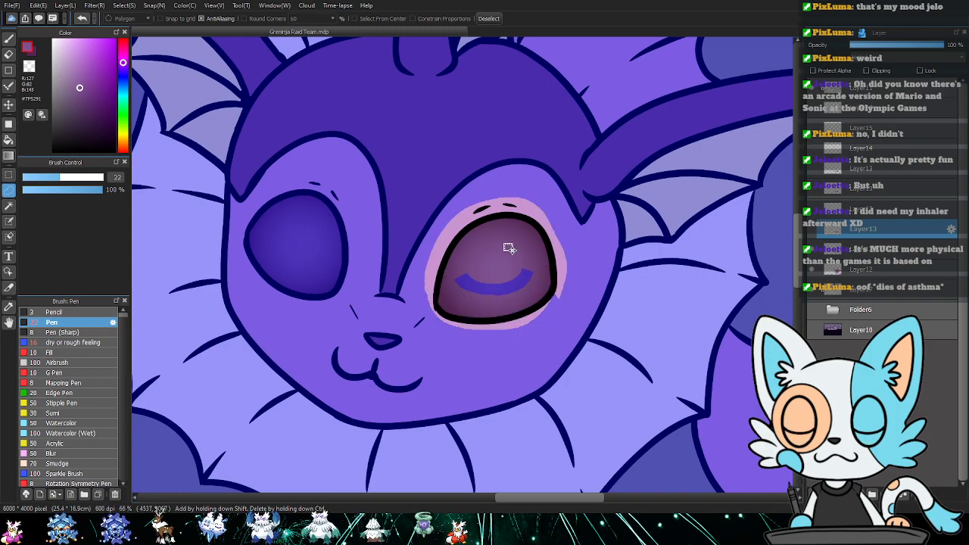
pyautogui.moveTo(250, 235)
pyautogui.mouseDown()
pyautogui.moveTo(293, 245)
pyautogui.moveTo(343, 291)
pyautogui.moveTo(341, 213)
pyautogui.moveTo(266, 203)
pyautogui.moveTo(275, 265)
pyautogui.moveTo(311, 286)
pyautogui.moveTo(333, 277)
pyautogui.moveTo(339, 284)
pyautogui.moveTo(309, 317)
pyautogui.moveTo(252, 242)
pyautogui.mouseUp()
pyautogui.moveTo(283, 186); pyautogui.dragTo(318, 250)
pyautogui.click(391, 229)
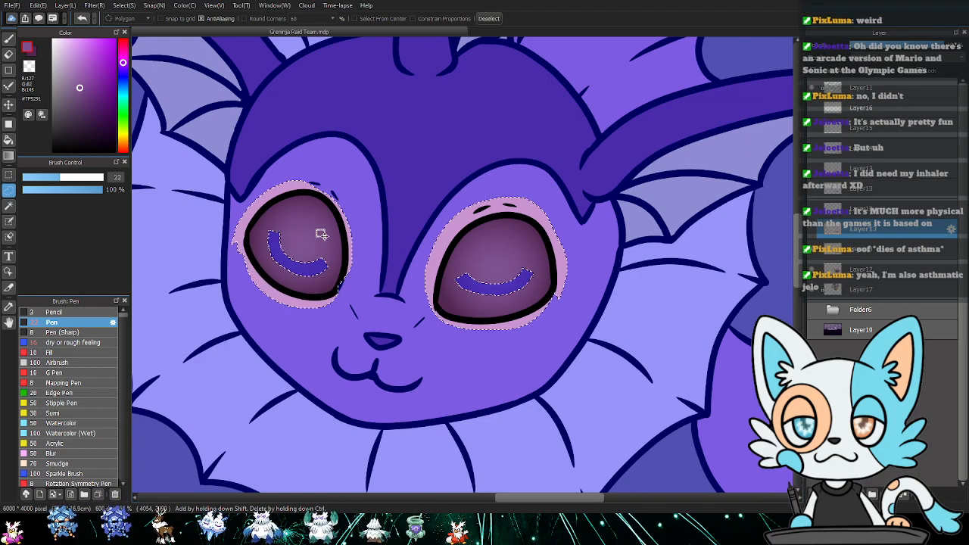
# - Cut the eye crescents out of the lowest Multiply copy using the inverted selection, and merge it at reduced opacity into the layer below
pyautogui.click(825, 239)
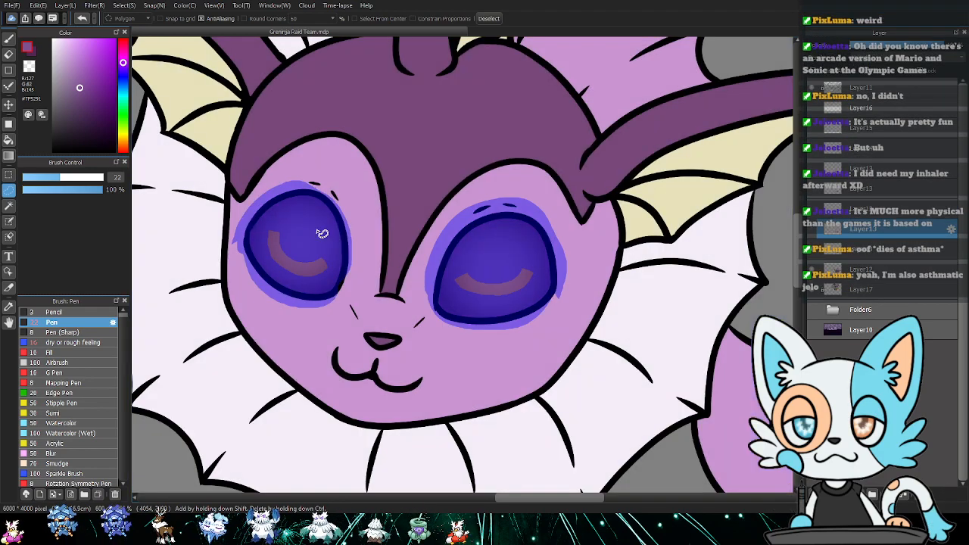
pyautogui.click(825, 239)
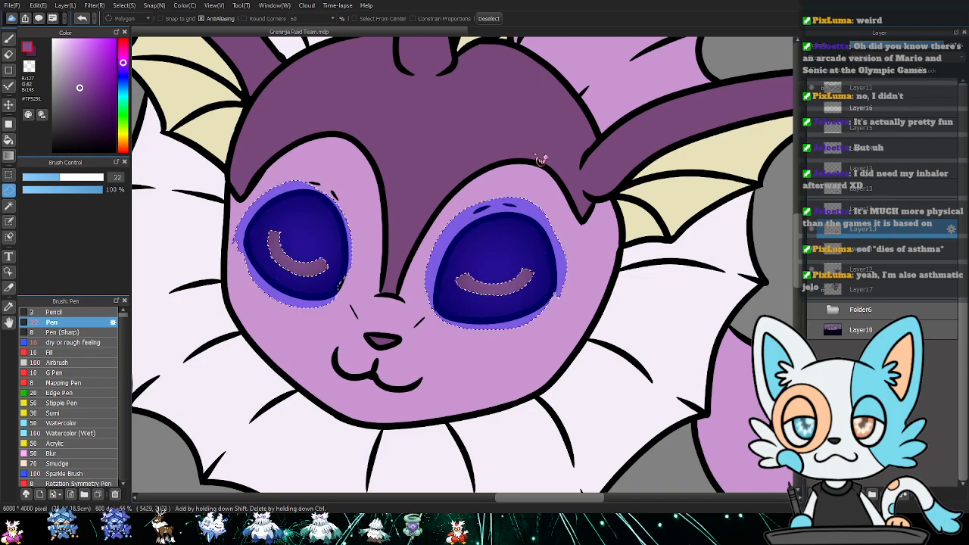
pyautogui.hotkey('ctrl', 'd')
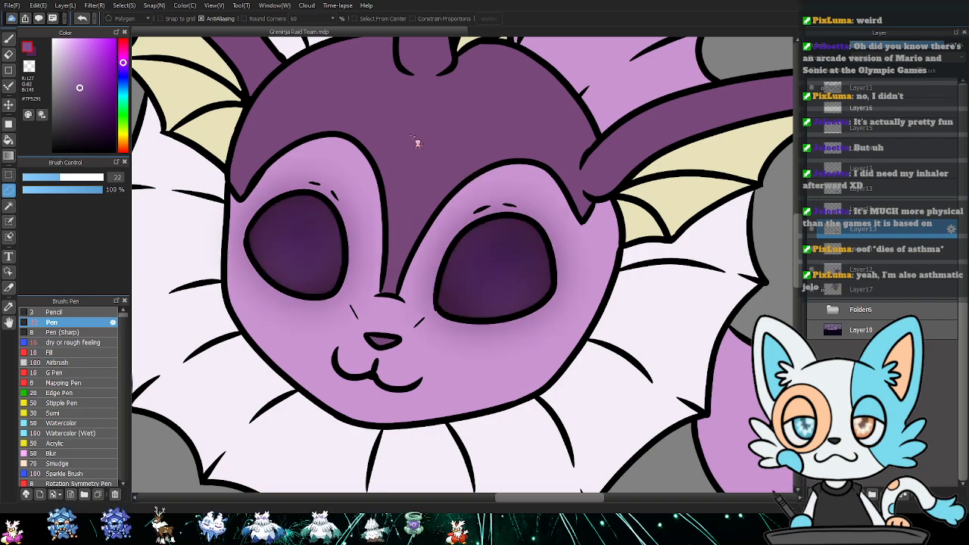
pyautogui.hotkey('ctrl', 'z')
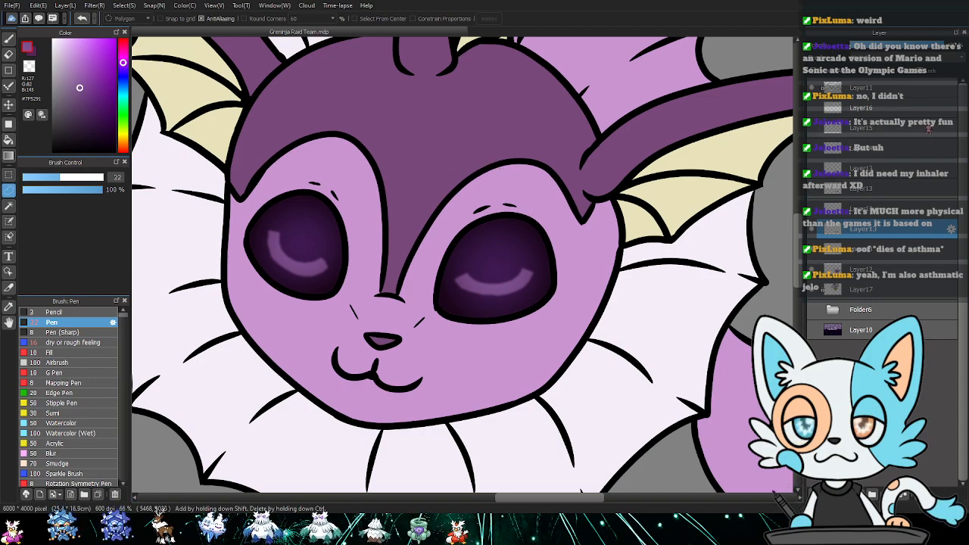
pyautogui.hotkey('ctrl', 'y')
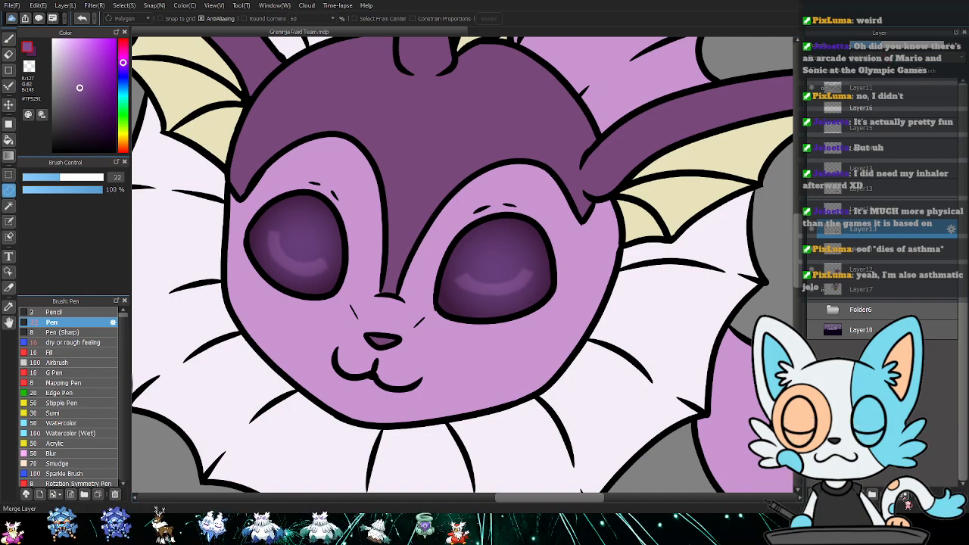
pyautogui.click(903, 494)
# - Lasso the whole right-hand eye of the Vaporeon except for a wider crescent in its lower half
pyautogui.hotkey('ctrl', 'Up')
pyautogui.moveTo(349, 228); pyautogui.dragTo(634, 305)
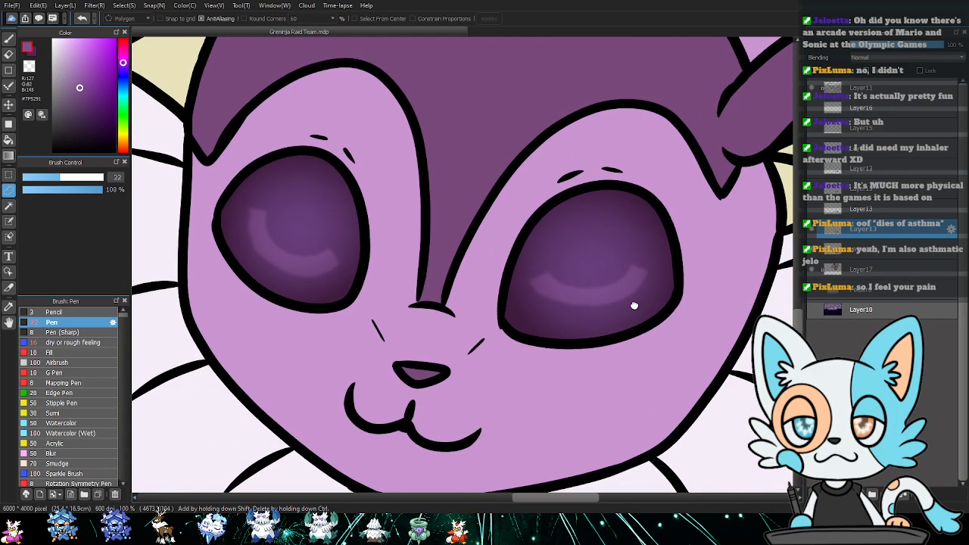
pyautogui.click(505, 288)
pyautogui.moveTo(629, 253)
pyautogui.mouseDown()
pyautogui.moveTo(675, 267)
pyautogui.moveTo(557, 175)
pyautogui.moveTo(505, 286)
pyautogui.mouseUp()
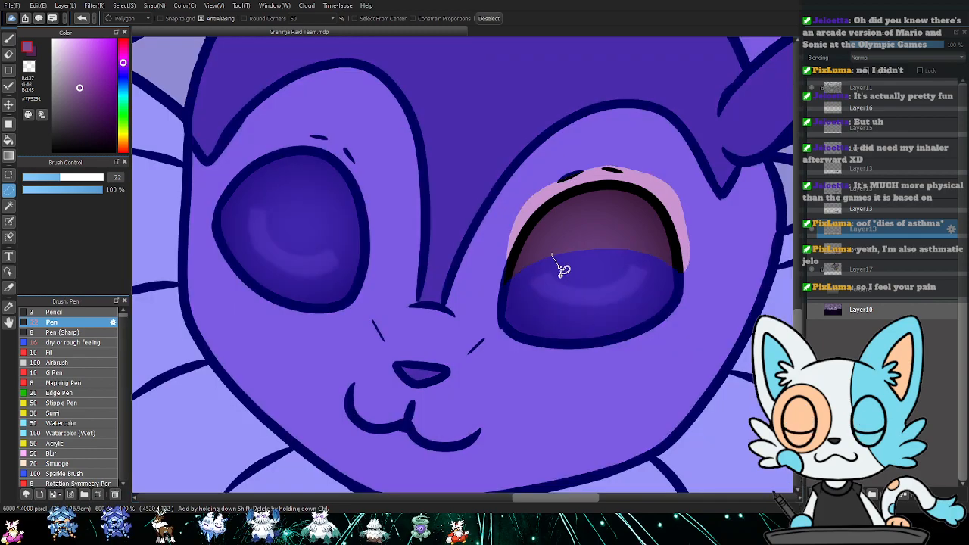
pyautogui.moveTo(561, 269); pyautogui.dragTo(610, 280)
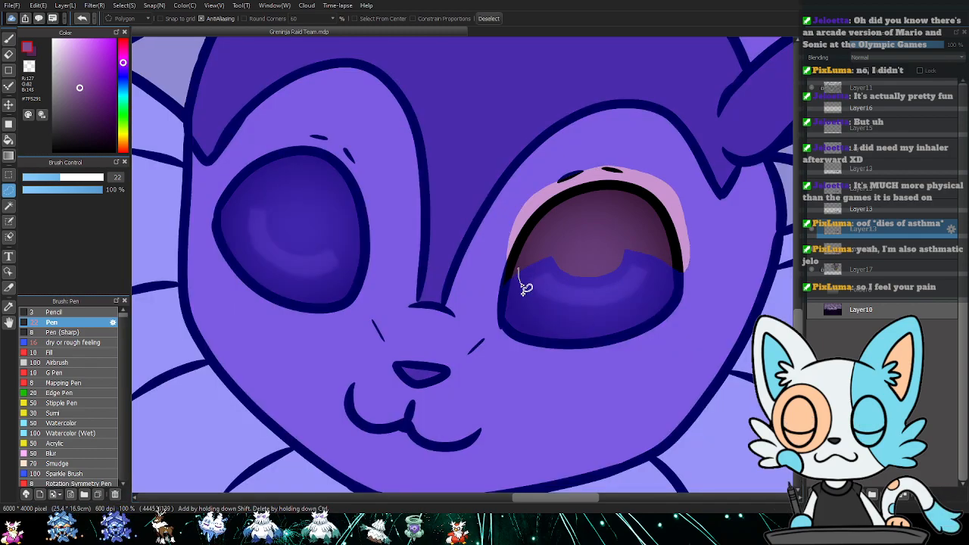
pyautogui.moveTo(557, 316); pyautogui.dragTo(612, 319)
pyautogui.moveTo(680, 259); pyautogui.dragTo(679, 260)
pyautogui.press('Delete')
pyautogui.moveTo(619, 256); pyautogui.dragTo(661, 269)
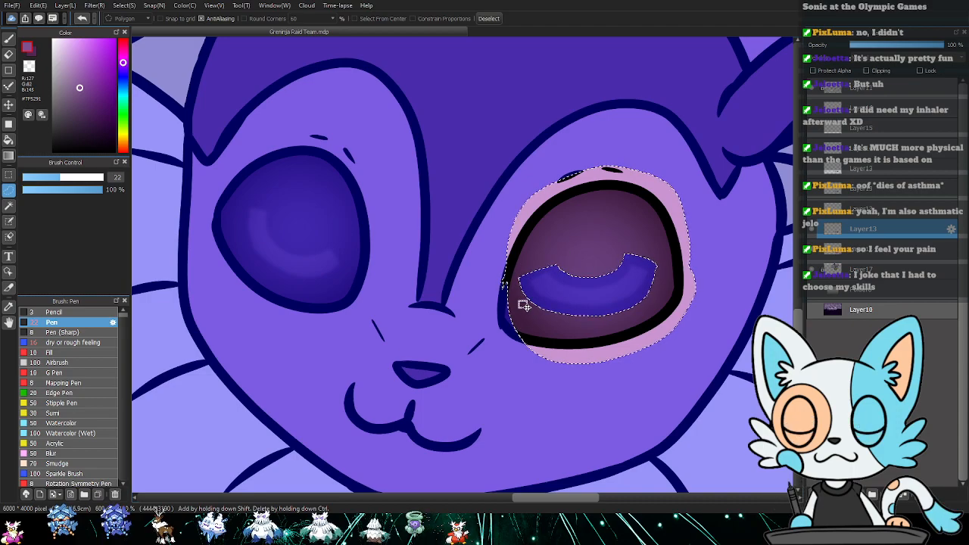
pyautogui.hotkey('ctrl', 'd')
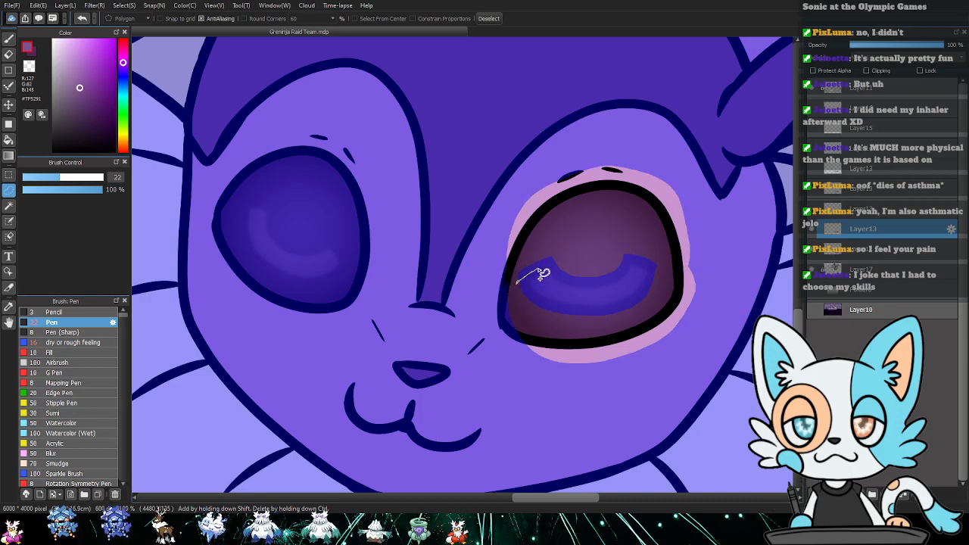
pyautogui.moveTo(511, 284); pyautogui.dragTo(530, 326)
pyautogui.moveTo(511, 262)
pyautogui.mouseDown()
pyautogui.moveTo(477, 219)
pyautogui.moveTo(508, 226)
pyautogui.mouseUp()
pyautogui.moveTo(577, 347); pyautogui.dragTo(577, 347)
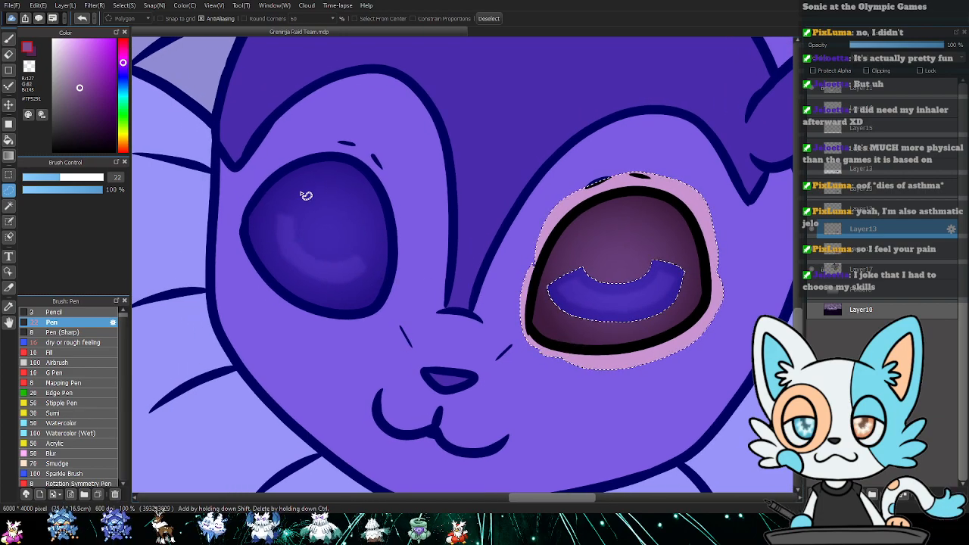
# - Add the left-hand eye to the selection, leaving a matching wider crescent in its lower half unselected
pyautogui.moveTo(295, 209); pyautogui.dragTo(337, 229)
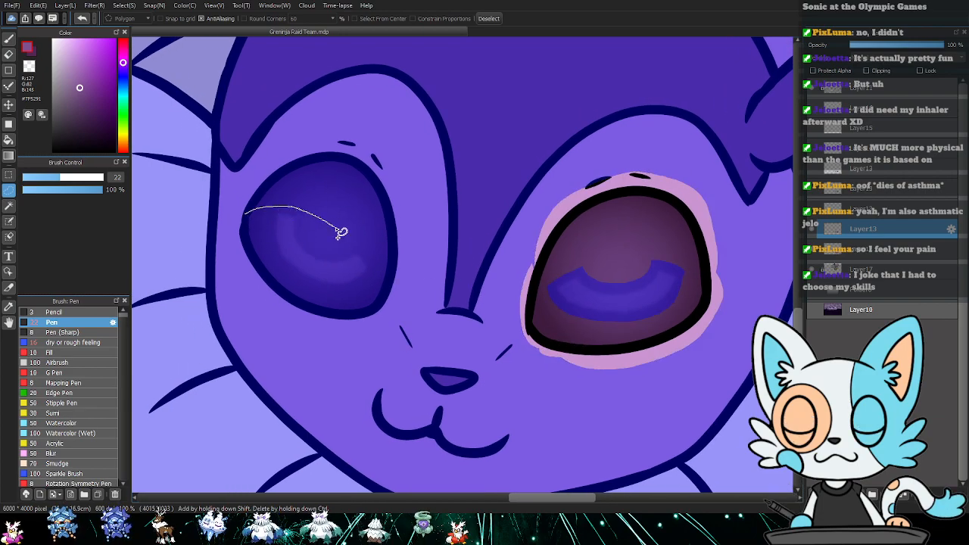
pyautogui.moveTo(376, 264)
pyautogui.mouseDown()
pyautogui.moveTo(399, 283)
pyautogui.moveTo(379, 160)
pyautogui.moveTo(249, 211)
pyautogui.mouseUp()
pyautogui.press('Delete')
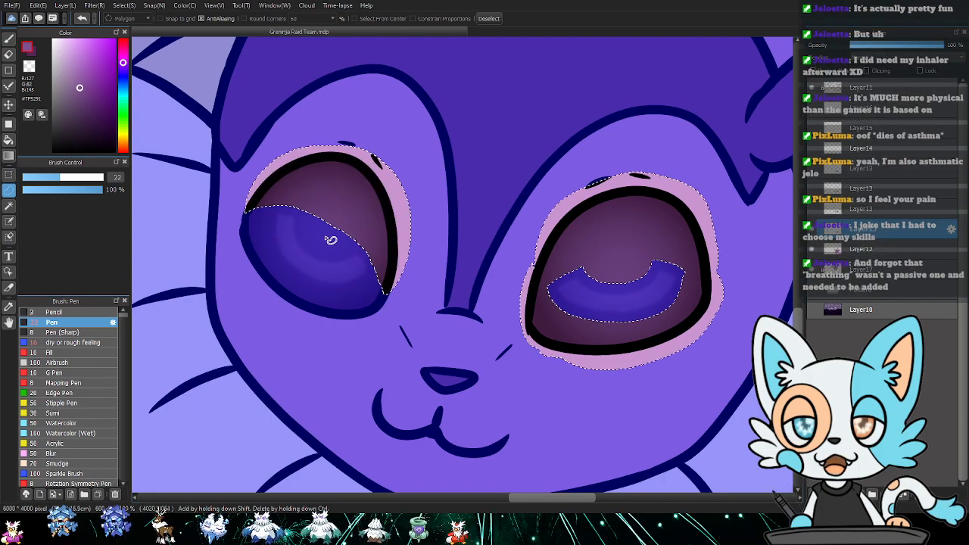
pyautogui.hotkey('ctrl', 'd')
pyautogui.moveTo(311, 209)
pyautogui.mouseDown()
pyautogui.moveTo(309, 245)
pyautogui.moveTo(325, 261)
pyautogui.moveTo(361, 244)
pyautogui.moveTo(271, 218)
pyautogui.moveTo(275, 273)
pyautogui.moveTo(327, 299)
pyautogui.moveTo(388, 280)
pyautogui.moveTo(364, 326)
pyautogui.moveTo(266, 306)
pyautogui.moveTo(255, 201)
pyautogui.mouseUp()
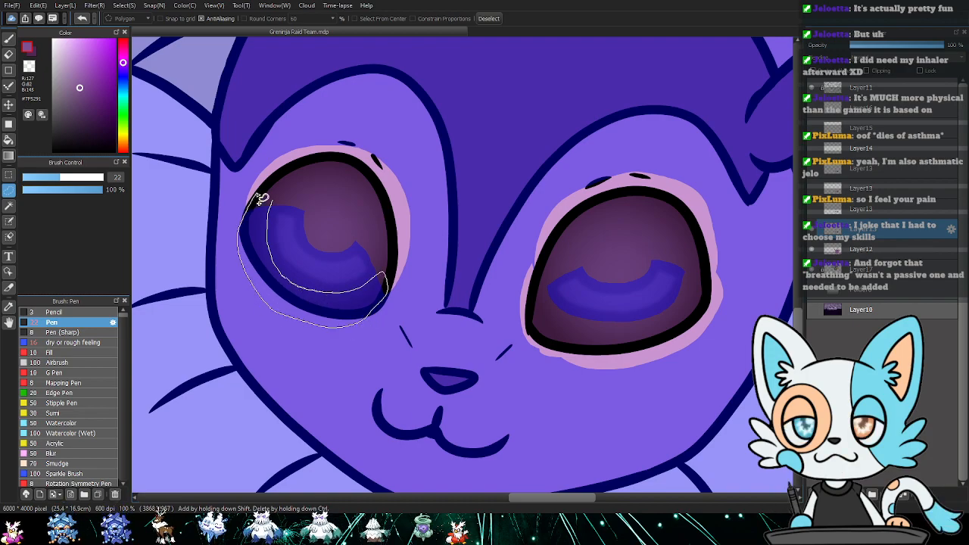
pyautogui.press('Delete')
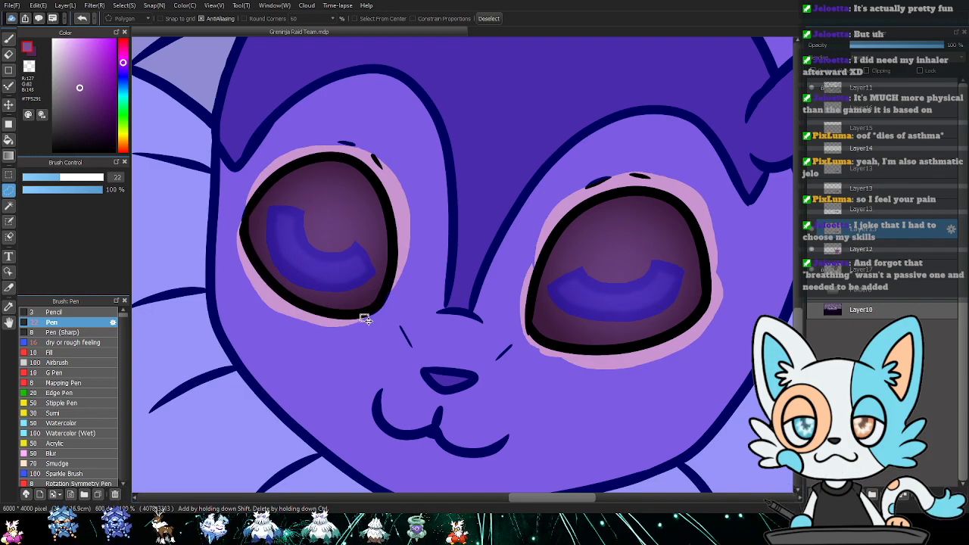
# - Invert the selection and remove both wider crescents from the next Multiply copy of Layer13
pyautogui.hotkey('ctrl', 'shift', 'i')
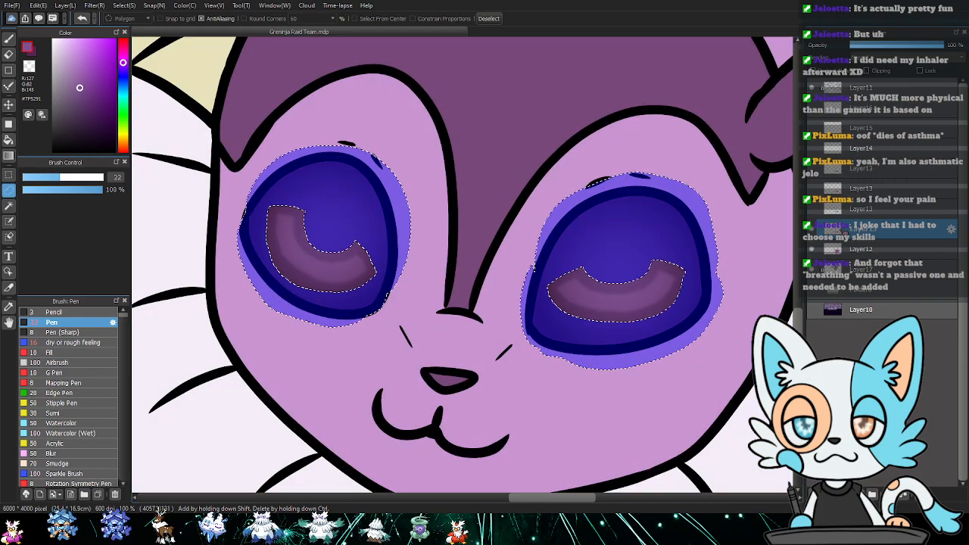
pyautogui.moveTo(817, 225); pyautogui.dragTo(865, 215)
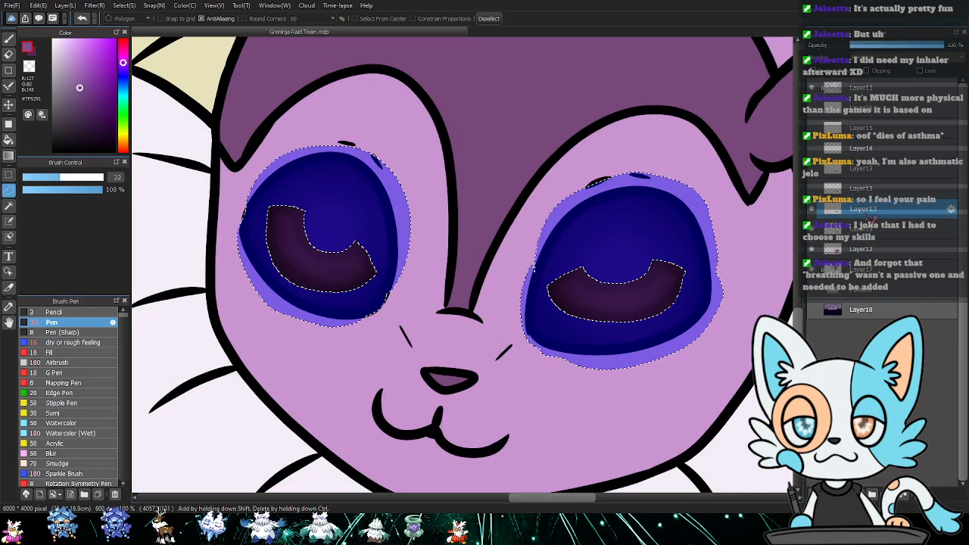
pyautogui.hotkey('ctrl', 'd')
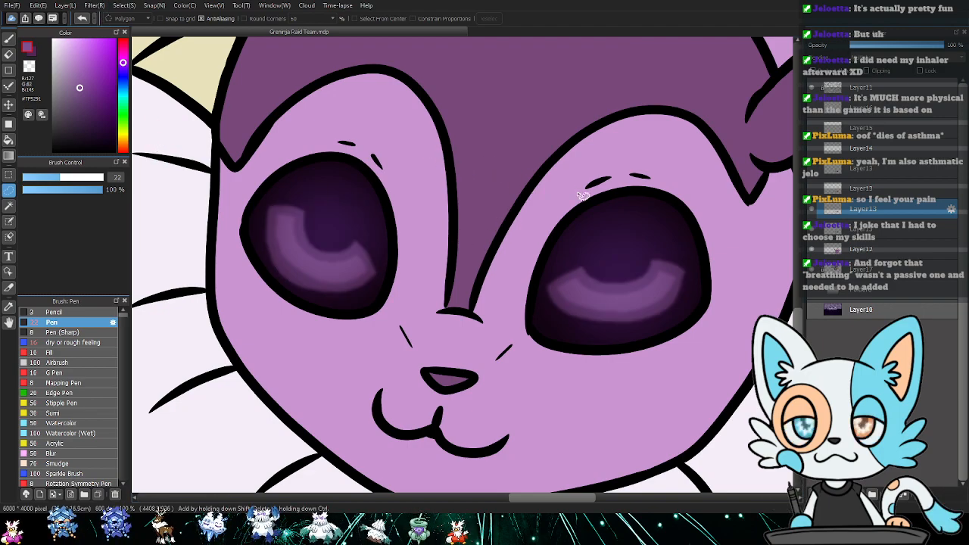
# - Set the Multiply copy's opacity to 57% and merge it into the eye layer below
pyautogui.click(897, 45)
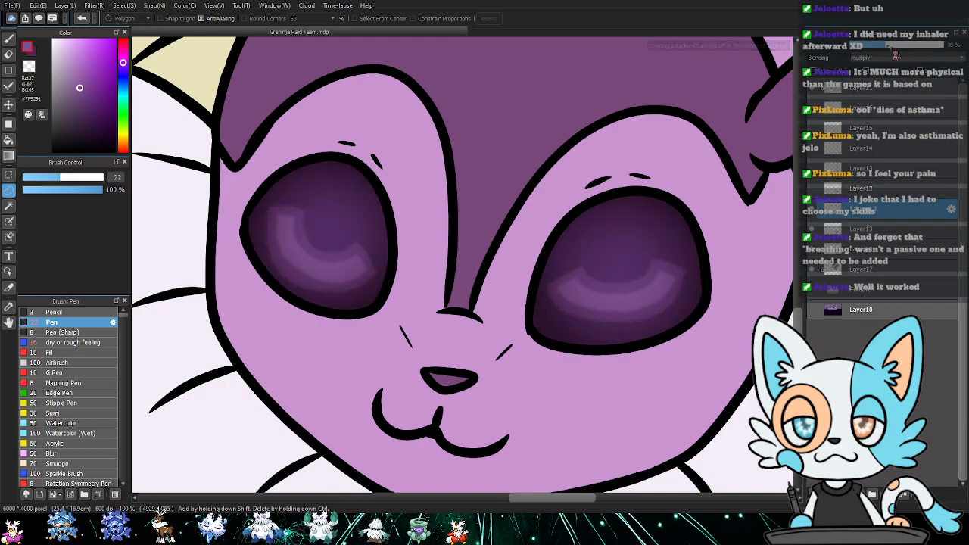
pyautogui.click(894, 46)
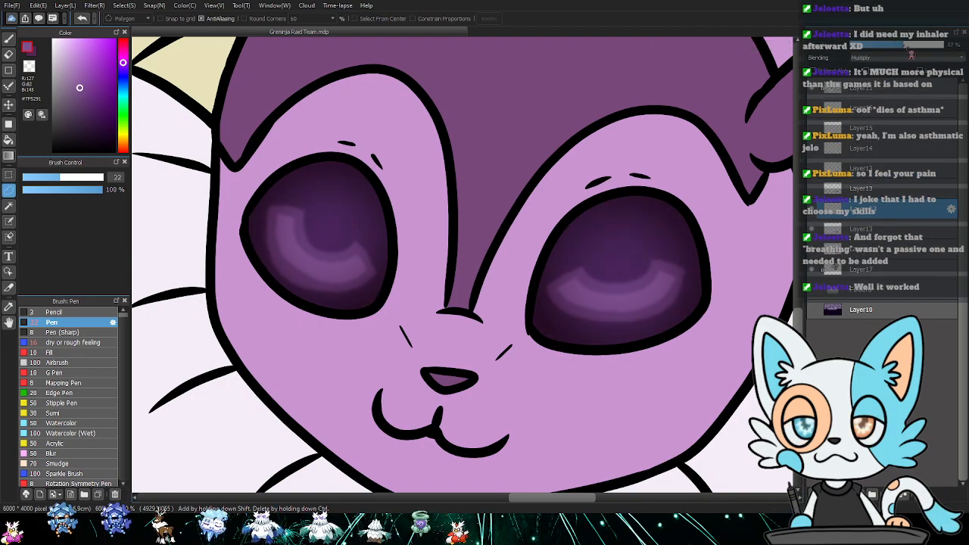
pyautogui.click(908, 496)
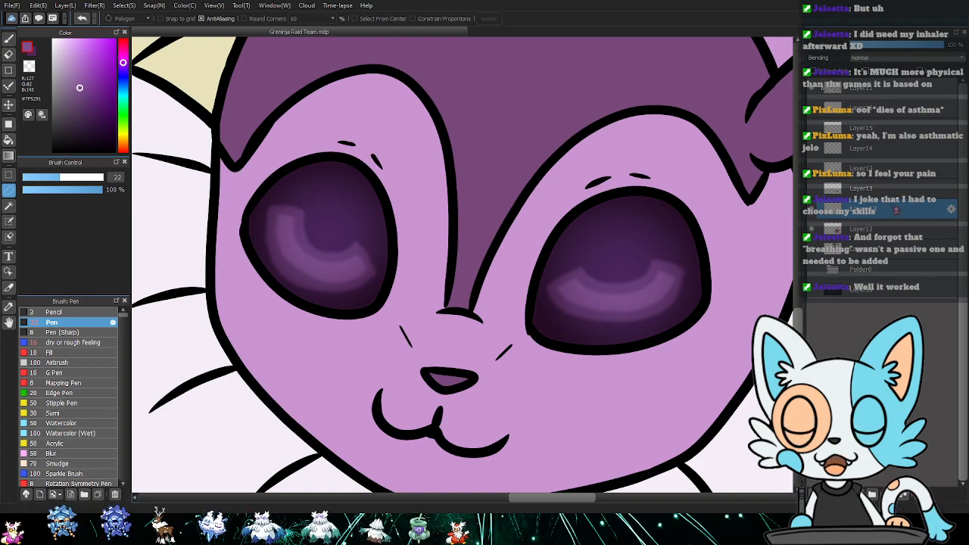
pyautogui.click(901, 188)
pyautogui.press('u')
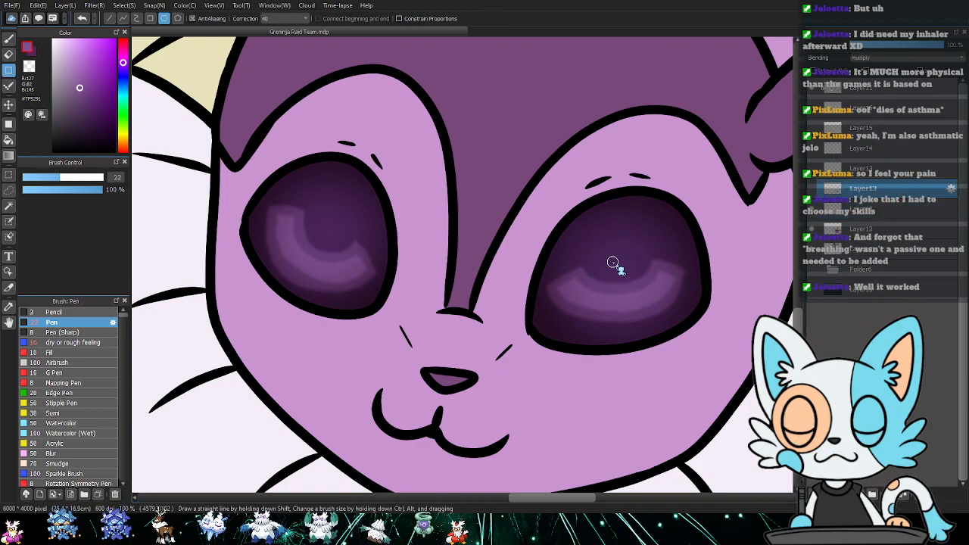
pyautogui.press('m')
pyautogui.click(584, 224)
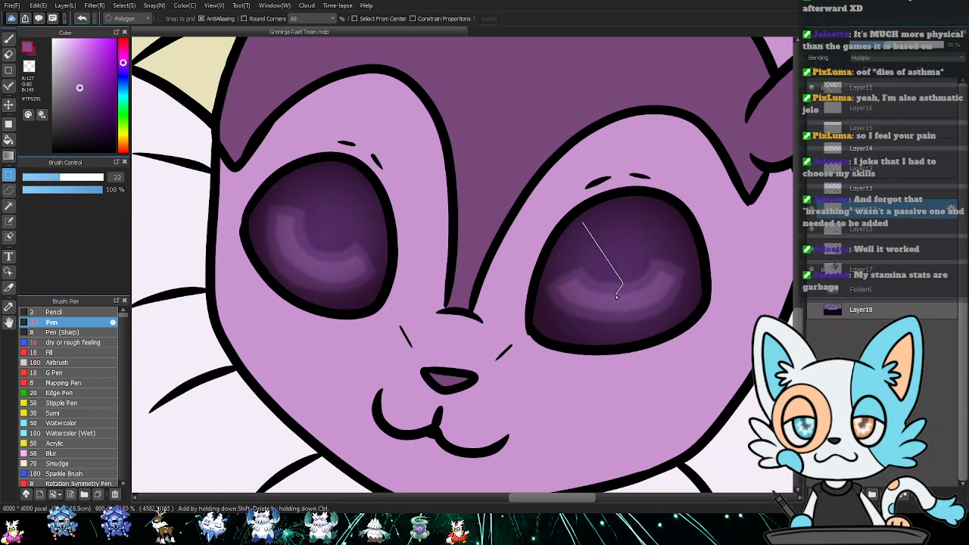
pyautogui.hotkey('ctrl', 'e')
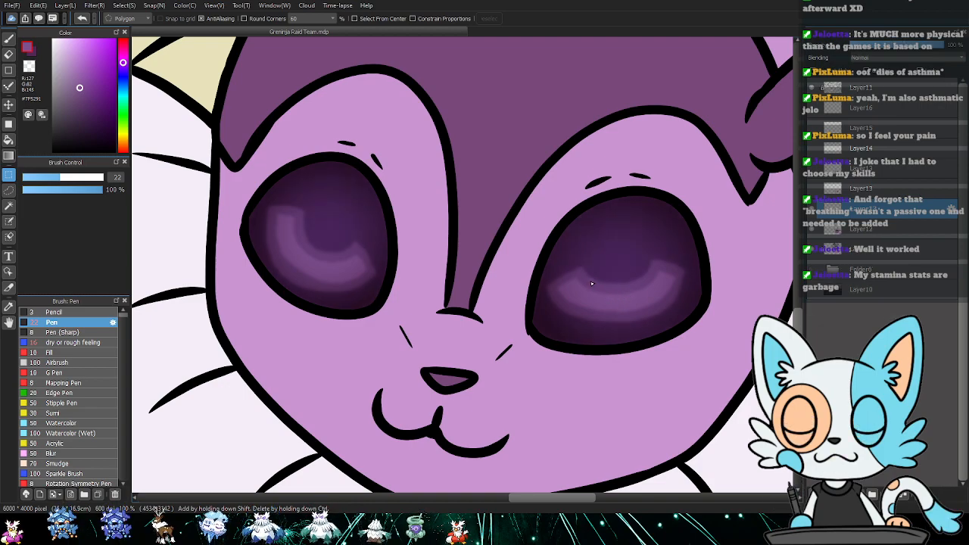
# - Make elliptical selections of a round pupil in the middle of both the right-hand and left-hand eyes
pyautogui.scroll(1, 144, 20)
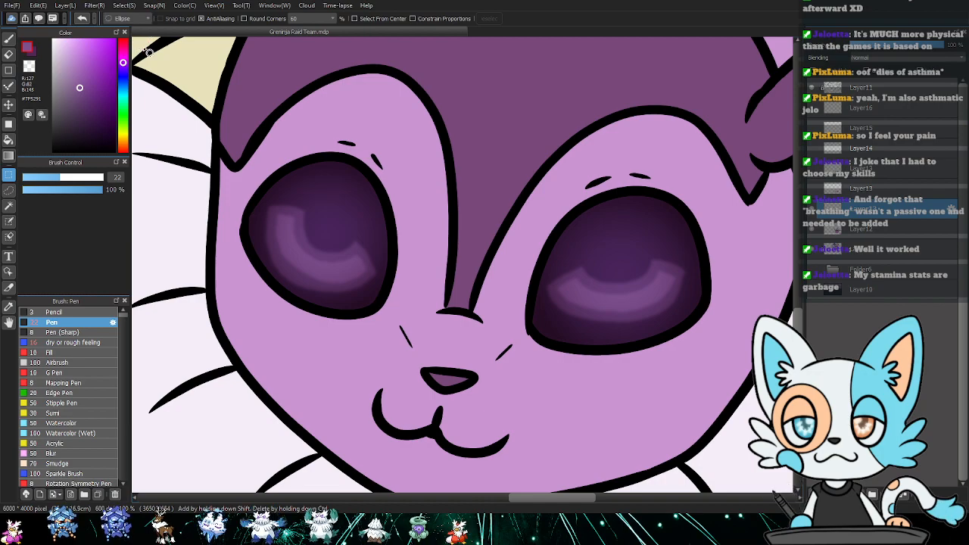
pyautogui.moveTo(574, 216); pyautogui.dragTo(629, 282)
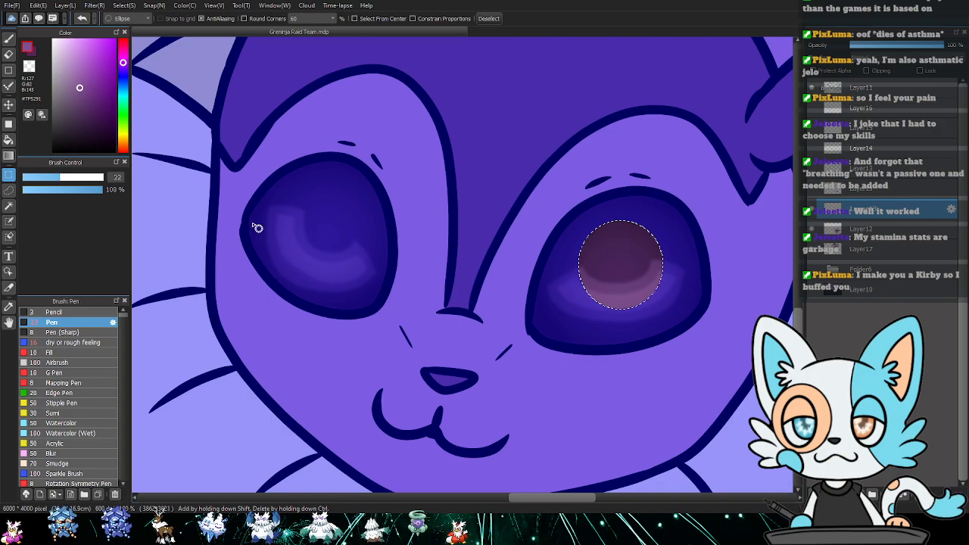
pyautogui.moveTo(288, 186); pyautogui.dragTo(365, 268)
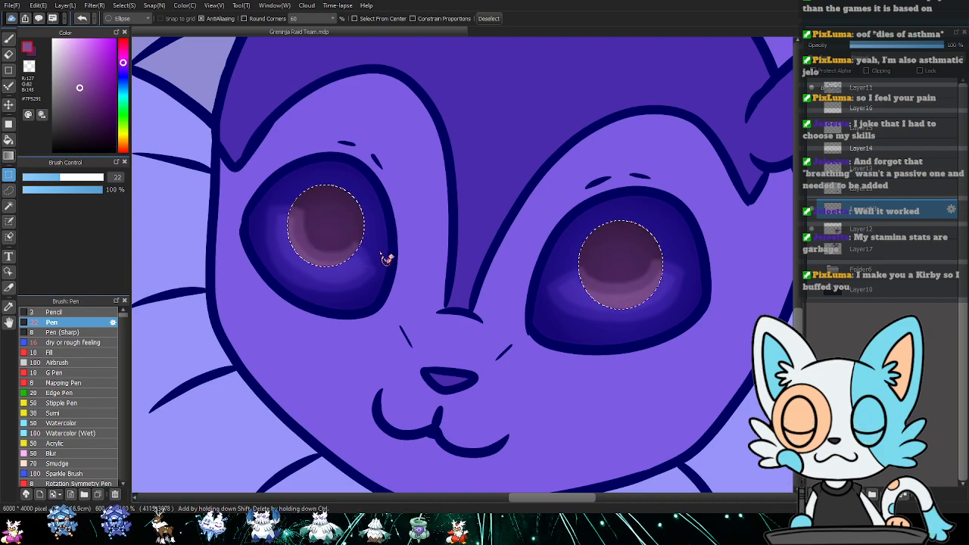
# - Invert the selection, clear everything outside the two round pupils on the next Multiply copy of Layer13, and deselect
pyautogui.hotkey('ctrl', 'shift', 'i')
pyautogui.click(829, 194)
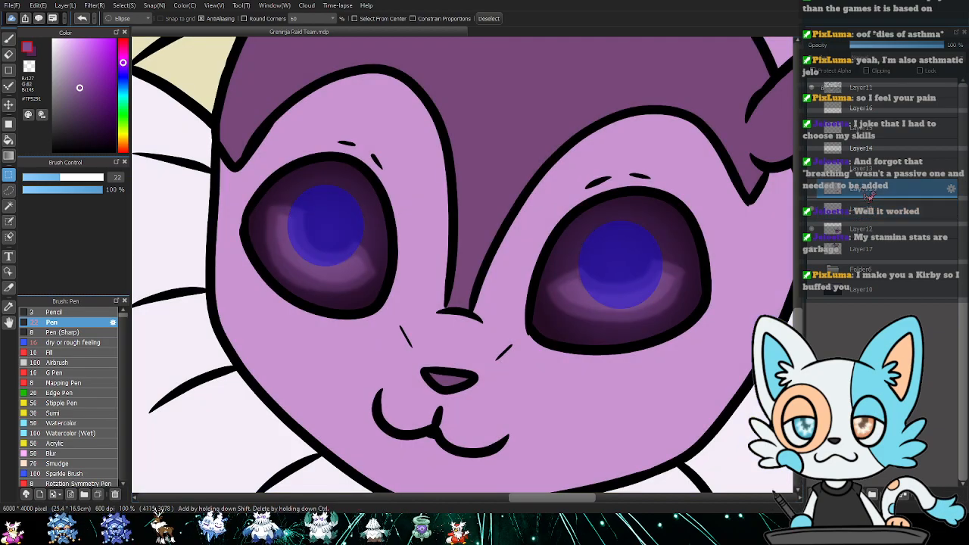
pyautogui.click(813, 190)
pyautogui.click(815, 193)
pyautogui.hotkey('ctrl', 'd')
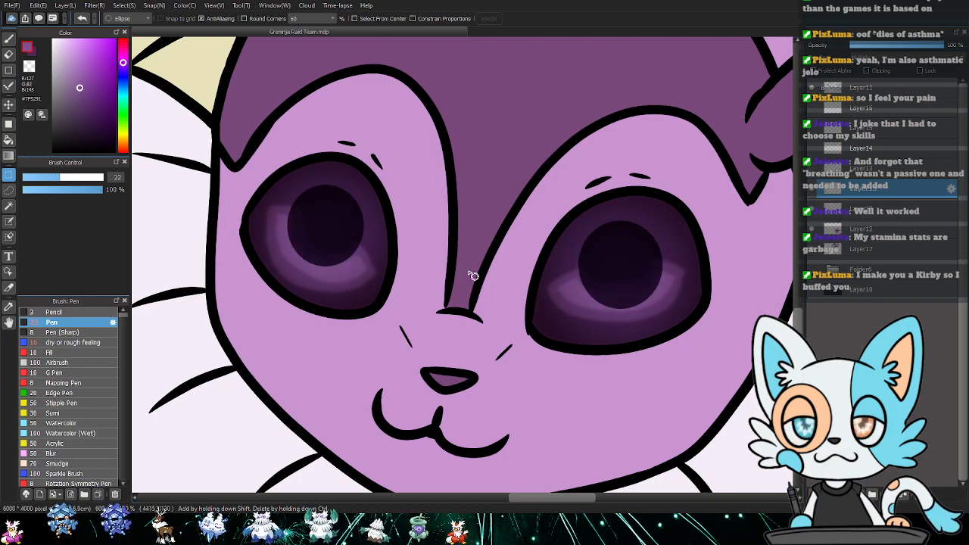
# - Lasso the left-hand pupil, nudge it slightly towards the nose, and merge the pupil layer into the eye layer below
pyautogui.press('l')
pyautogui.moveTo(385, 259); pyautogui.dragTo(379, 282)
pyautogui.press('v')
pyautogui.moveTo(331, 238); pyautogui.dragTo(336, 237)
pyautogui.hotkey('ctrl', 'd')
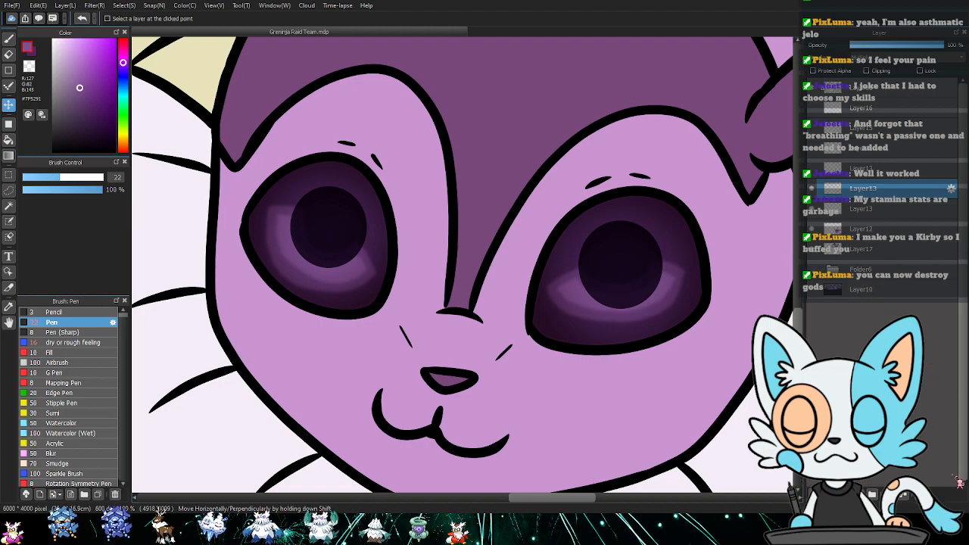
pyautogui.click(904, 495)
# - On the next copy of Layer13, select a large circle overlapping the upper part of each eye for the main highlights
pyautogui.click(865, 171)
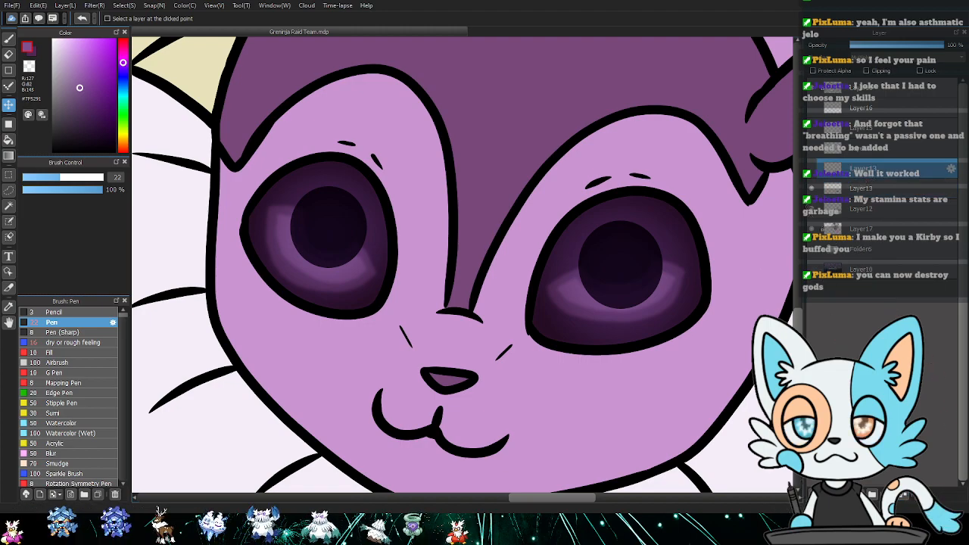
pyautogui.press('m')
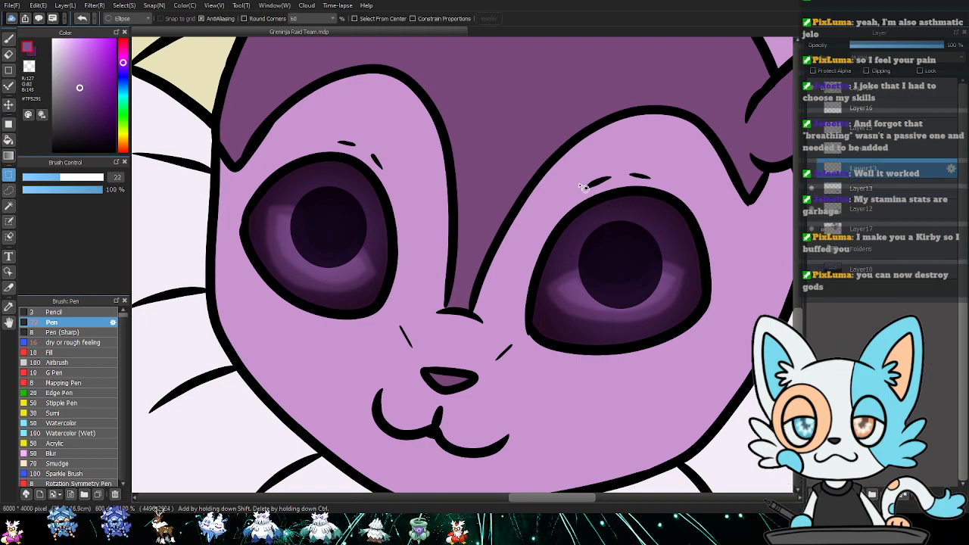
pyautogui.moveTo(577, 180); pyautogui.dragTo(666, 265)
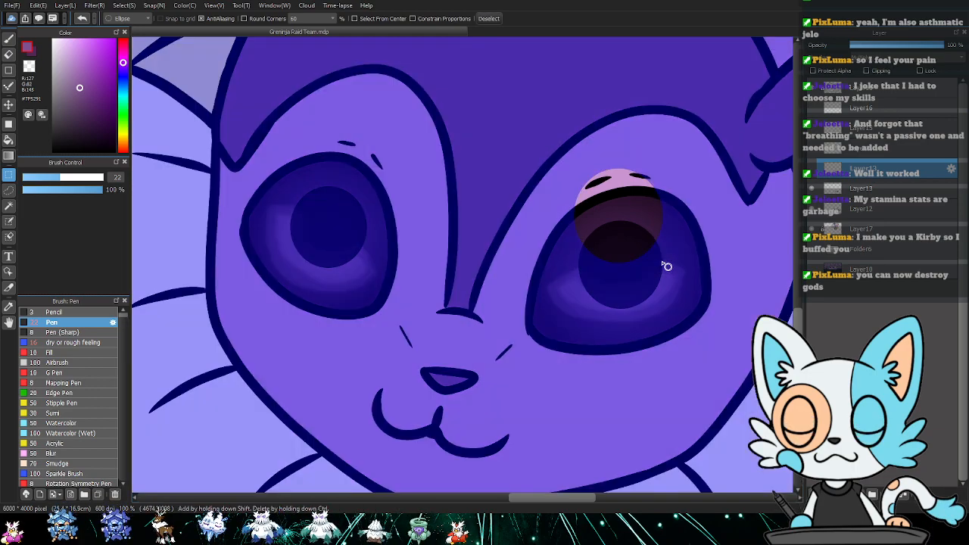
pyautogui.moveTo(323, 150); pyautogui.dragTo(403, 238)
# - Add four elongated rays below the left-hand pupil, plus small dots and a star around it, to the lasso selection
pyautogui.press('l')
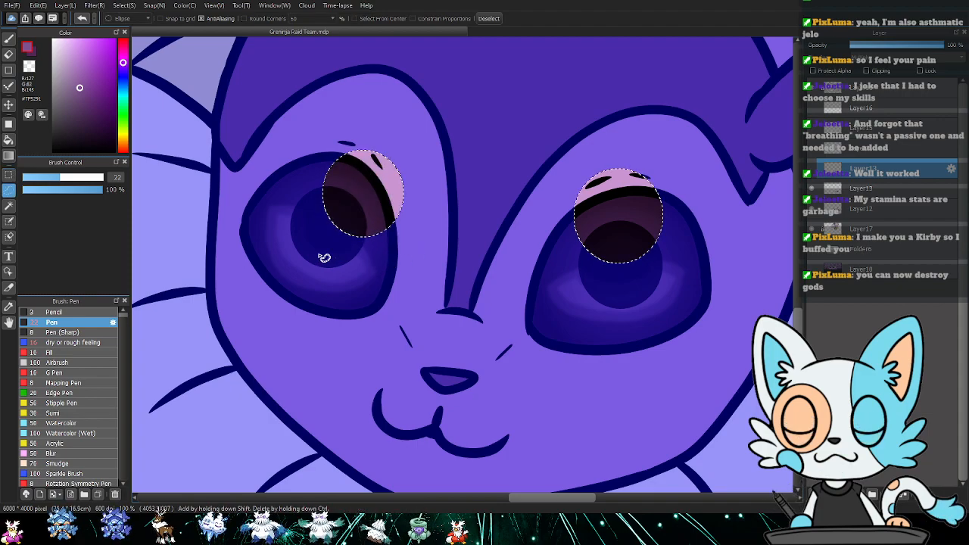
pyautogui.moveTo(293, 223)
pyautogui.mouseDown()
pyautogui.moveTo(251, 236)
pyautogui.moveTo(300, 229)
pyautogui.mouseUp()
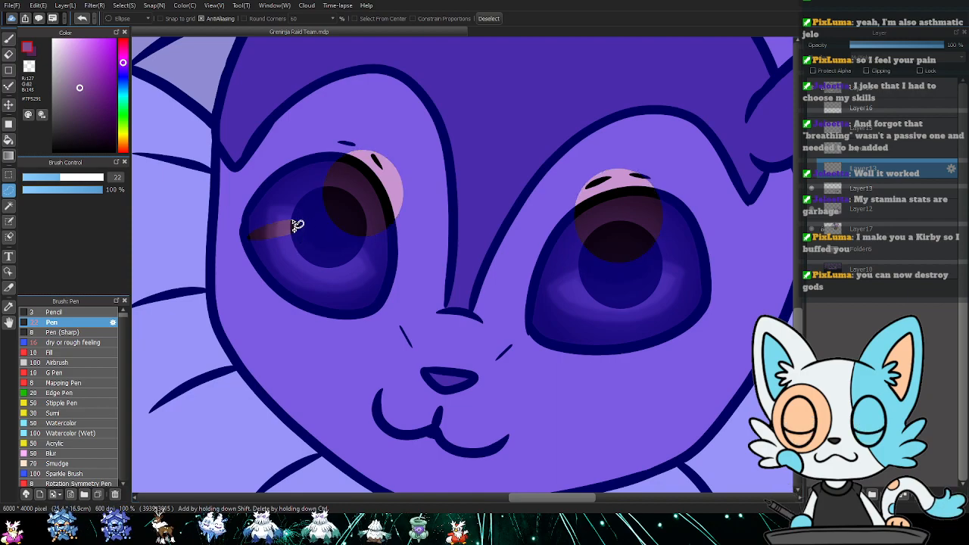
pyautogui.moveTo(260, 268); pyautogui.dragTo(315, 256)
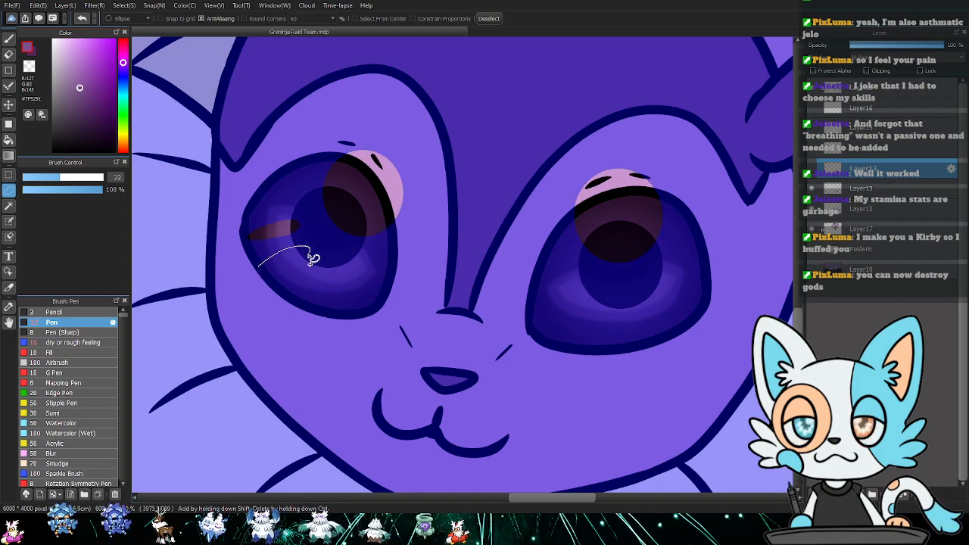
pyautogui.moveTo(263, 275)
pyautogui.mouseDown()
pyautogui.moveTo(287, 256)
pyautogui.moveTo(312, 254)
pyautogui.moveTo(287, 275)
pyautogui.moveTo(271, 278)
pyautogui.moveTo(267, 265)
pyautogui.moveTo(320, 261)
pyautogui.mouseUp()
pyautogui.hotkey('ctrl', 'z')
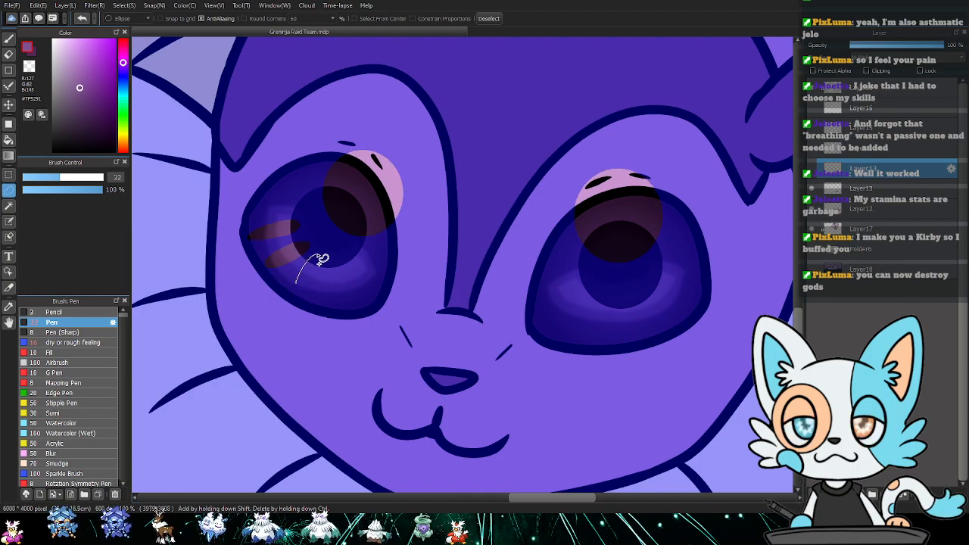
pyautogui.moveTo(309, 295); pyautogui.dragTo(299, 290)
pyautogui.moveTo(345, 269)
pyautogui.mouseDown()
pyautogui.moveTo(331, 308)
pyautogui.moveTo(343, 296)
pyautogui.moveTo(346, 268)
pyautogui.moveTo(336, 265)
pyautogui.moveTo(372, 254)
pyautogui.mouseUp()
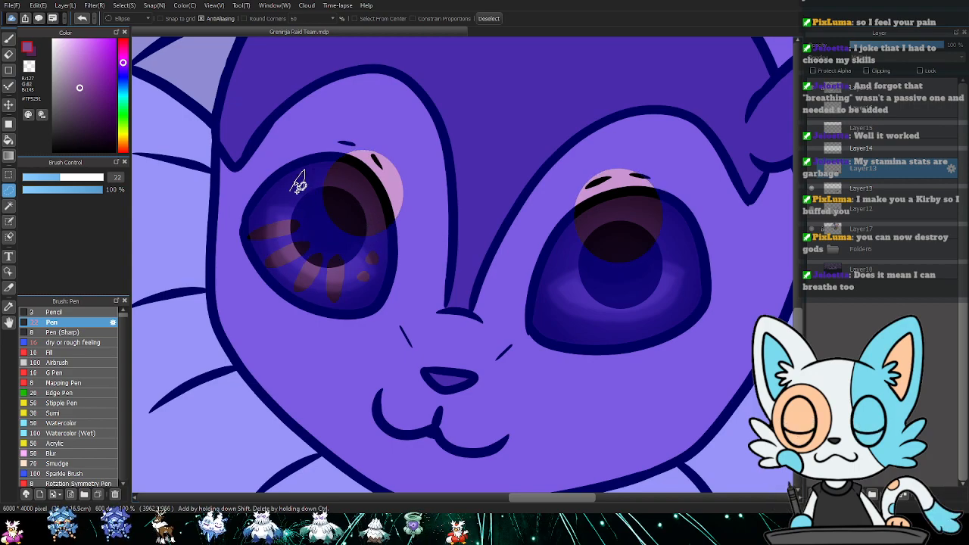
pyautogui.moveTo(306, 182); pyautogui.dragTo(304, 182)
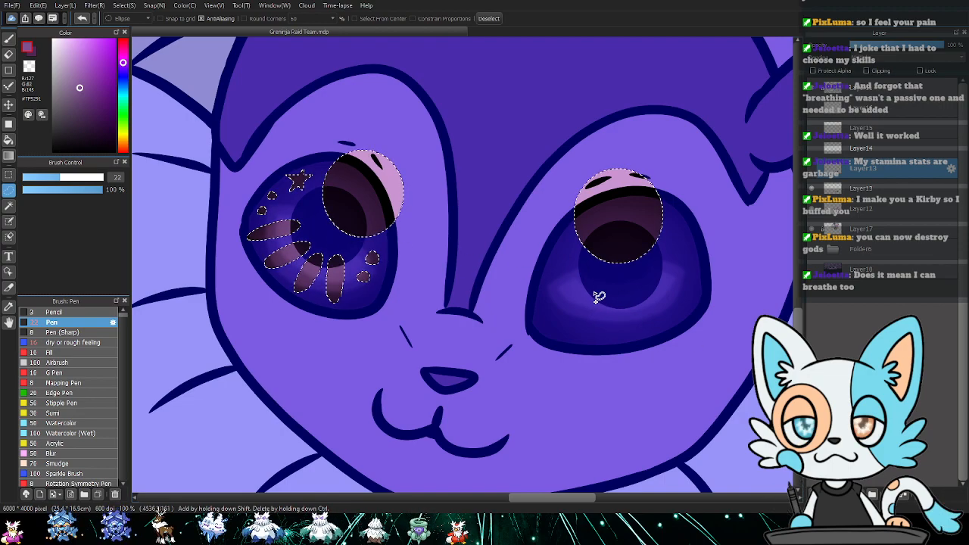
# - Add four matching rays, a star and small dots around the right-hand pupil to the lasso selection
pyautogui.moveTo(593, 292)
pyautogui.mouseDown()
pyautogui.moveTo(567, 325)
pyautogui.moveTo(604, 296)
pyautogui.moveTo(589, 291)
pyautogui.mouseUp()
pyautogui.moveTo(606, 338)
pyautogui.mouseDown()
pyautogui.moveTo(623, 297)
pyautogui.moveTo(607, 295)
pyautogui.mouseUp()
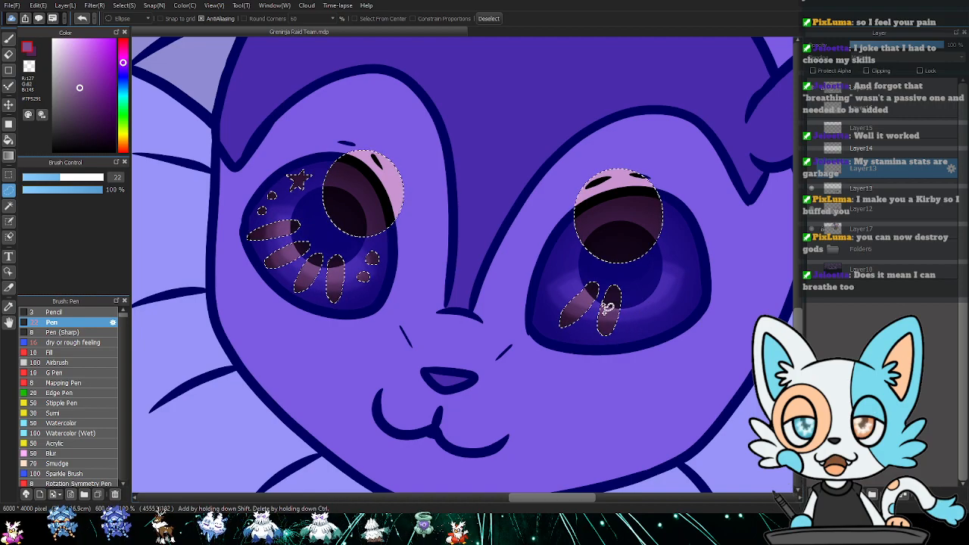
pyautogui.moveTo(640, 293)
pyautogui.mouseDown()
pyautogui.moveTo(651, 336)
pyautogui.moveTo(660, 325)
pyautogui.moveTo(638, 287)
pyautogui.mouseUp()
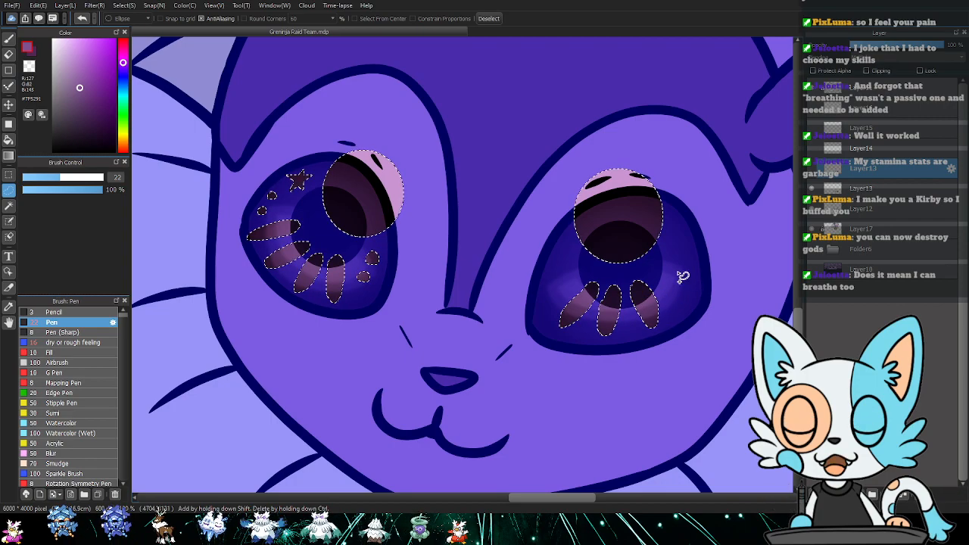
pyautogui.moveTo(660, 271)
pyautogui.mouseDown()
pyautogui.moveTo(686, 293)
pyautogui.moveTo(651, 275)
pyautogui.moveTo(672, 252)
pyautogui.mouseUp()
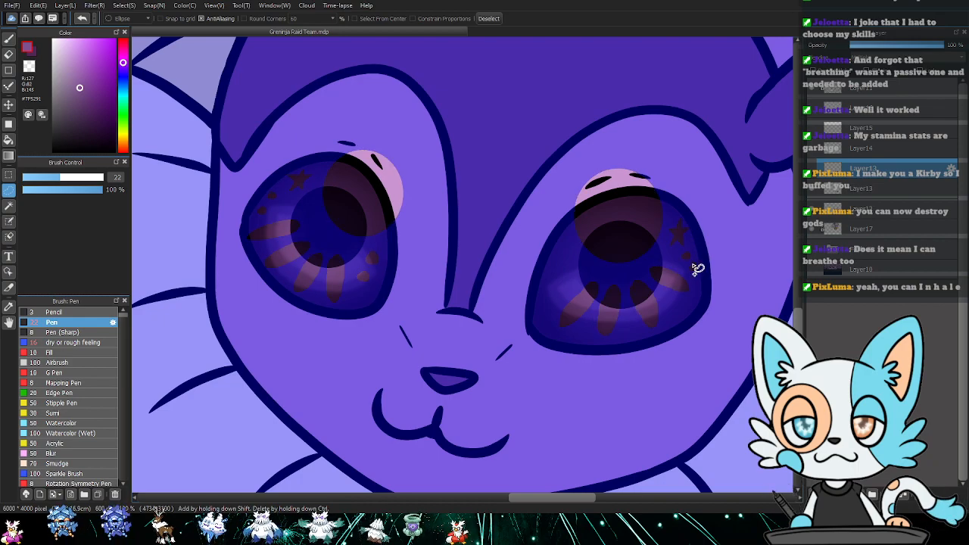
pyautogui.moveTo(697, 269); pyautogui.dragTo(692, 265)
pyautogui.moveTo(564, 251)
pyautogui.mouseDown()
pyautogui.moveTo(573, 254)
pyautogui.moveTo(560, 264)
pyautogui.mouseUp()
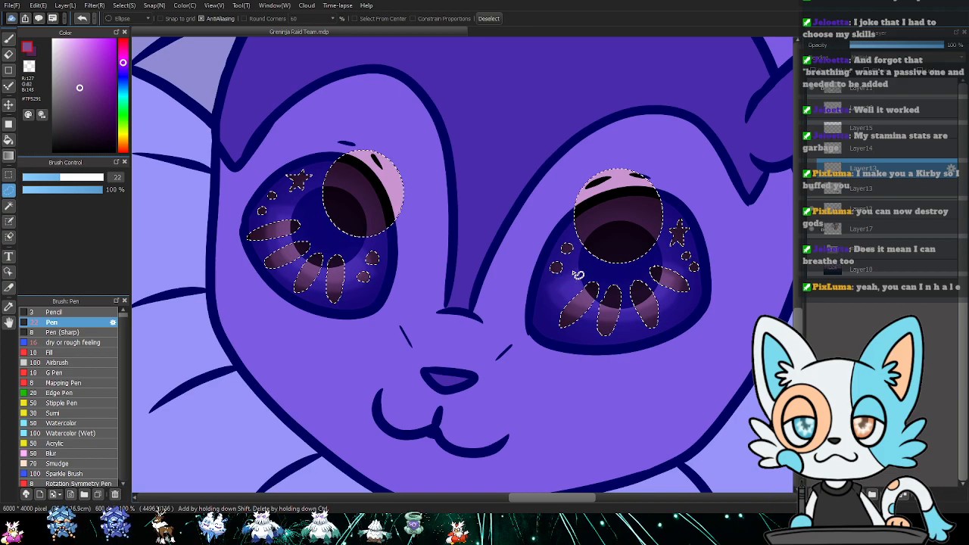
# - Invert the selection, delete everything outside the highlight shapes on the Layer13 copy, and deselect
pyautogui.hotkey('ctrl', 'shift', 'i')
pyautogui.press('Delete')
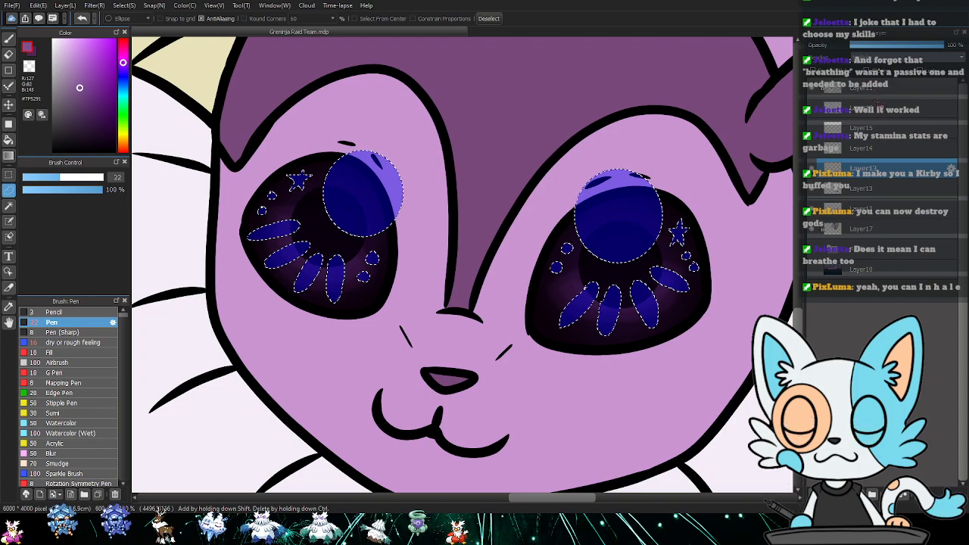
pyautogui.hotkey('ctrl', 'z')
pyautogui.press('Delete')
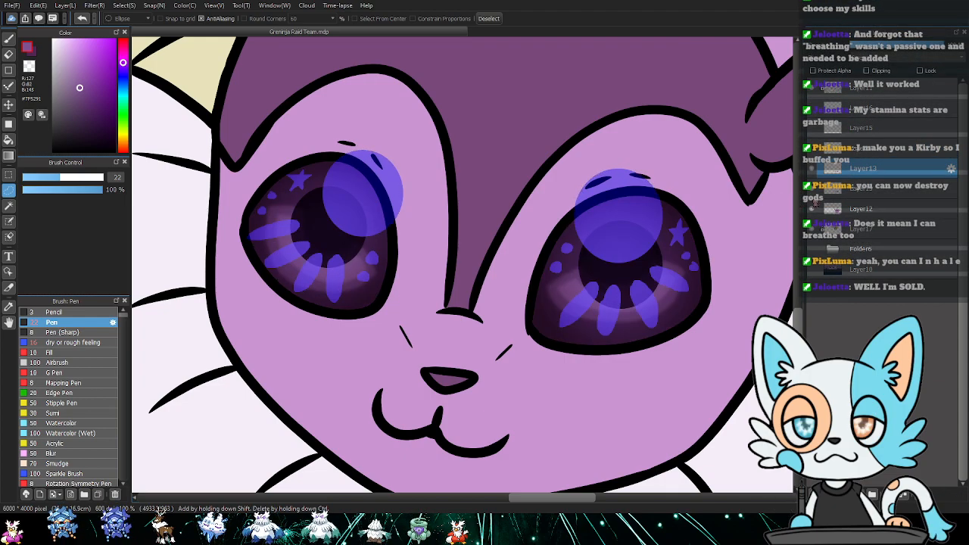
pyautogui.hotkey('ctrl', 'd')
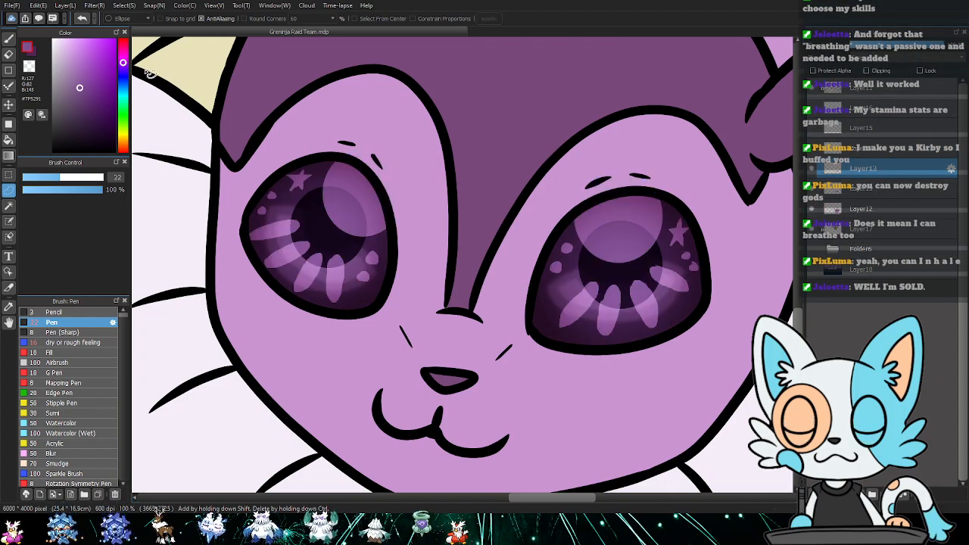
# - Soften the eye-highlight layer slightly, duplicate it to brighten the highlights, and soften the copy's edges
pyautogui.hotkey('ctrl', 'z')
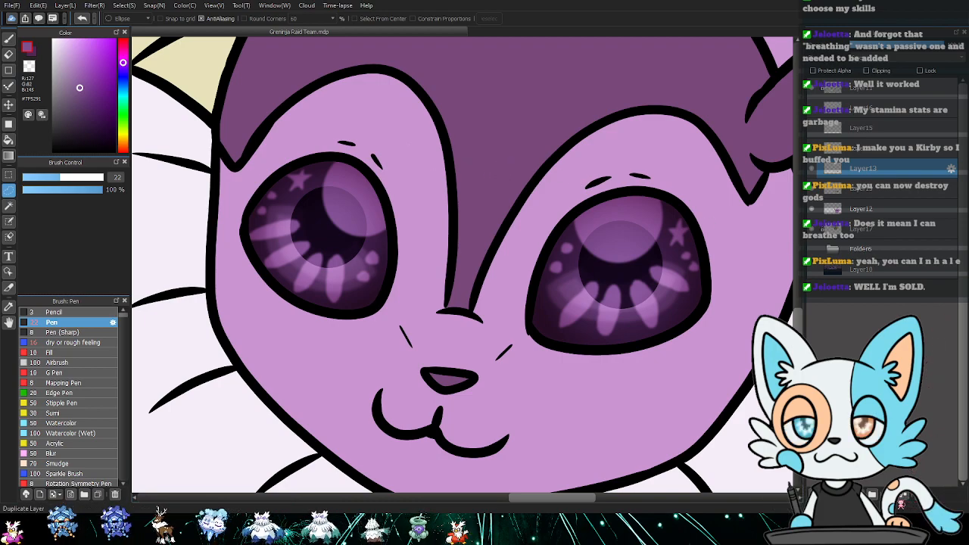
pyautogui.click(901, 498)
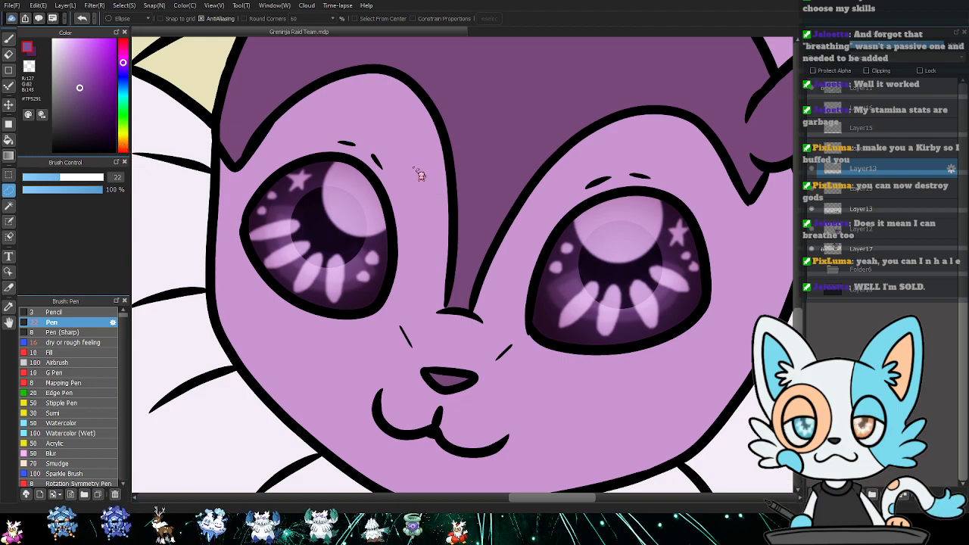
pyautogui.hotkey('ctrl', 'z')
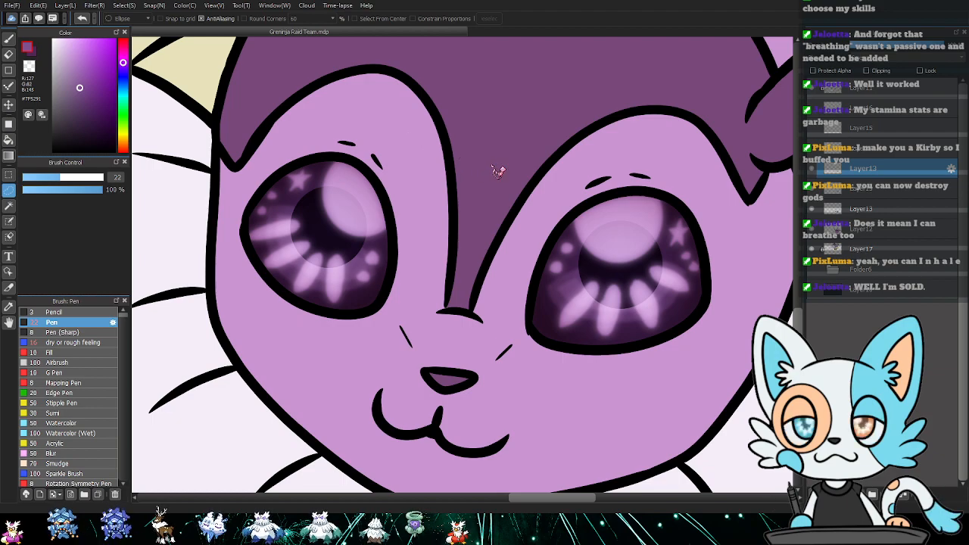
# - Lower the opacity of both eye-highlight layers slightly
pyautogui.click(916, 187)
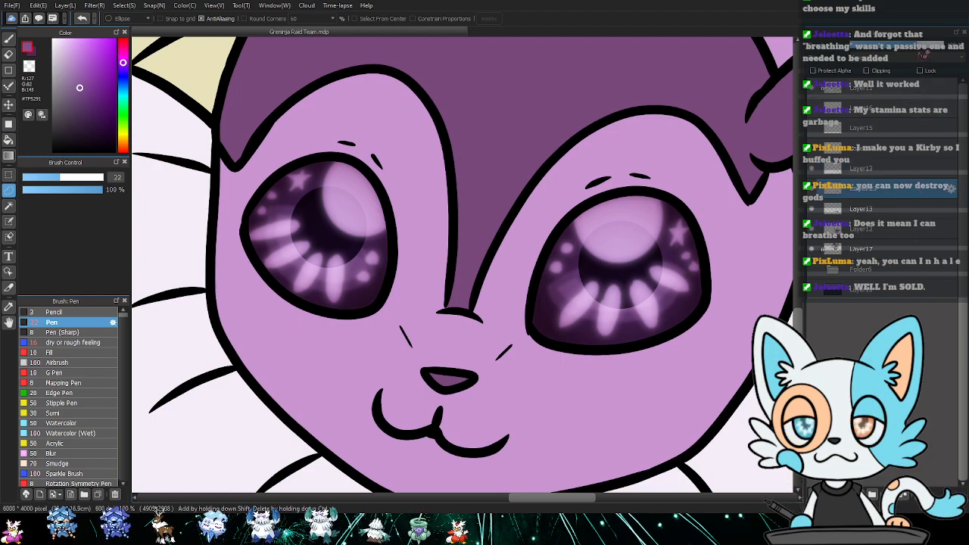
pyautogui.hotkey('ctrl', 'y')
pyautogui.click(885, 169)
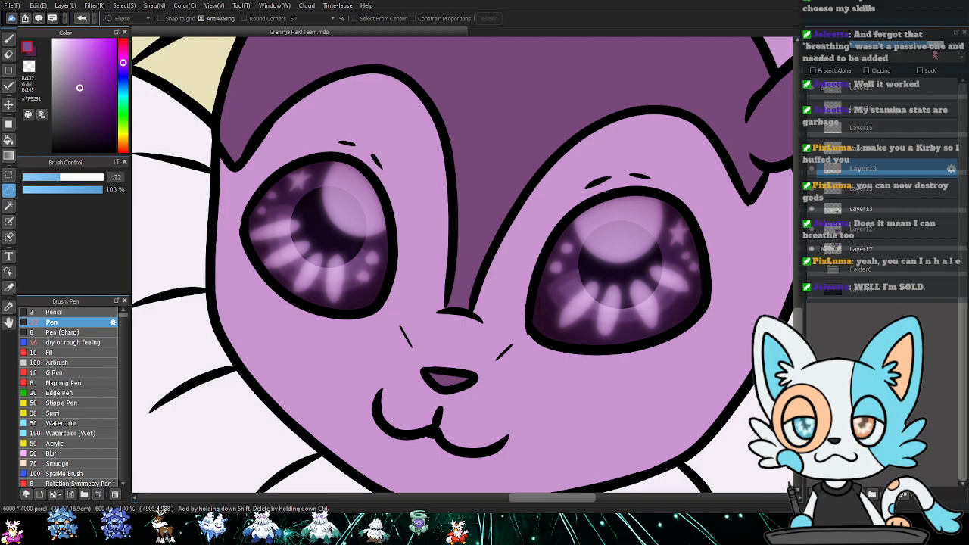
pyautogui.click(927, 46)
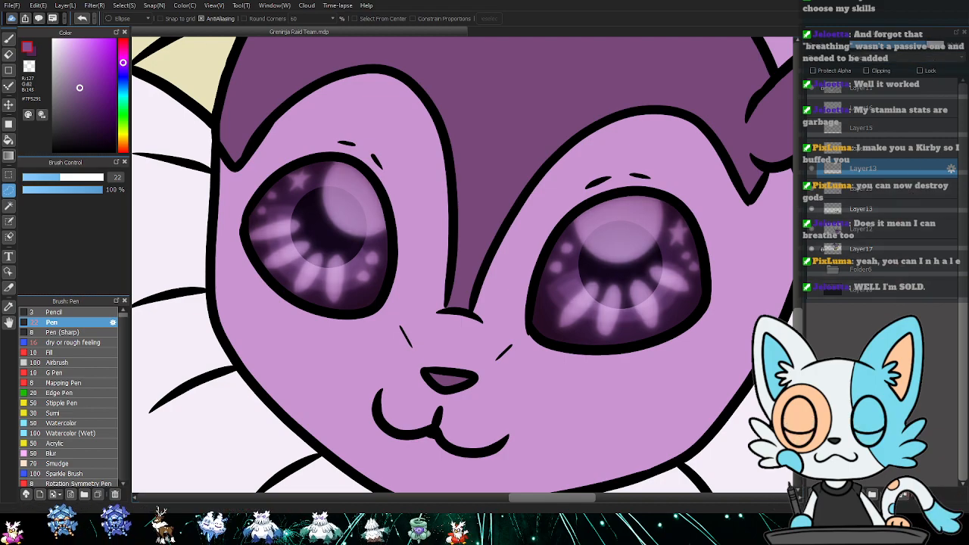
# - Merge the highlight layers down into the eye layer, keep the base colour layers separate, and switch to the Eraser
pyautogui.click(924, 189)
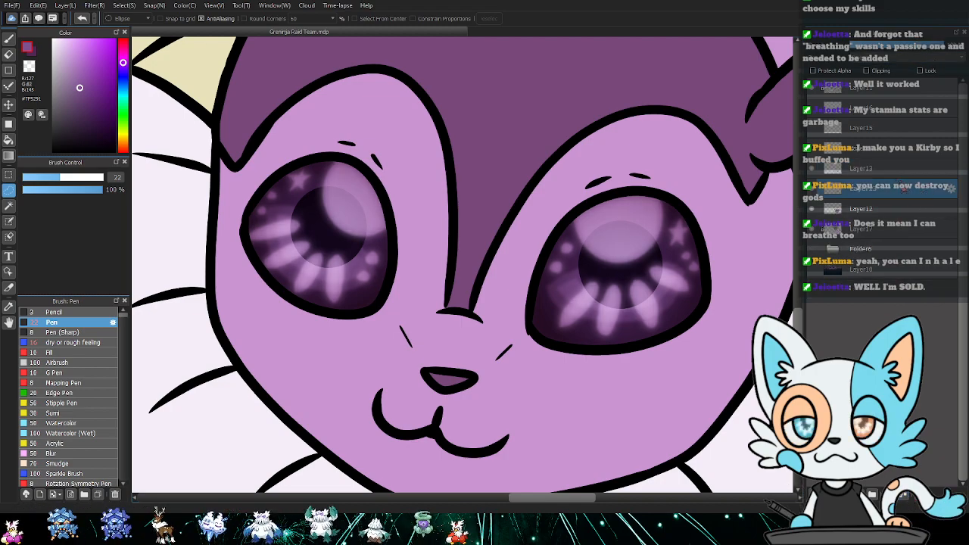
pyautogui.click(907, 497)
pyautogui.click(907, 498)
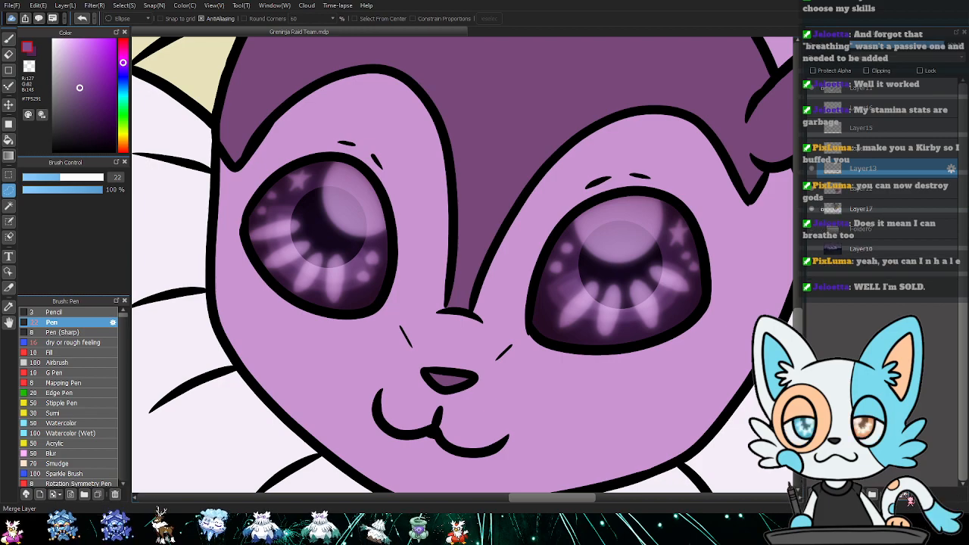
pyautogui.click(911, 499)
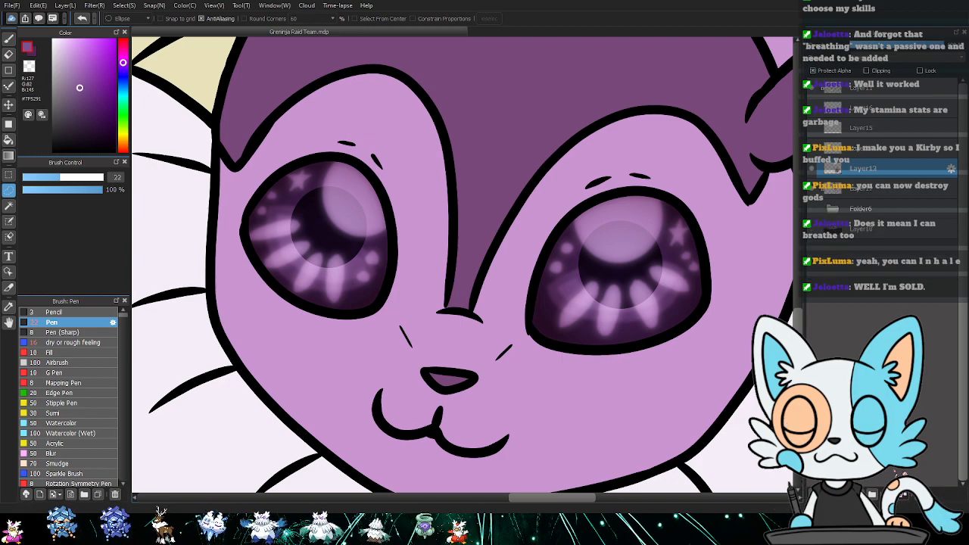
pyautogui.press('e')
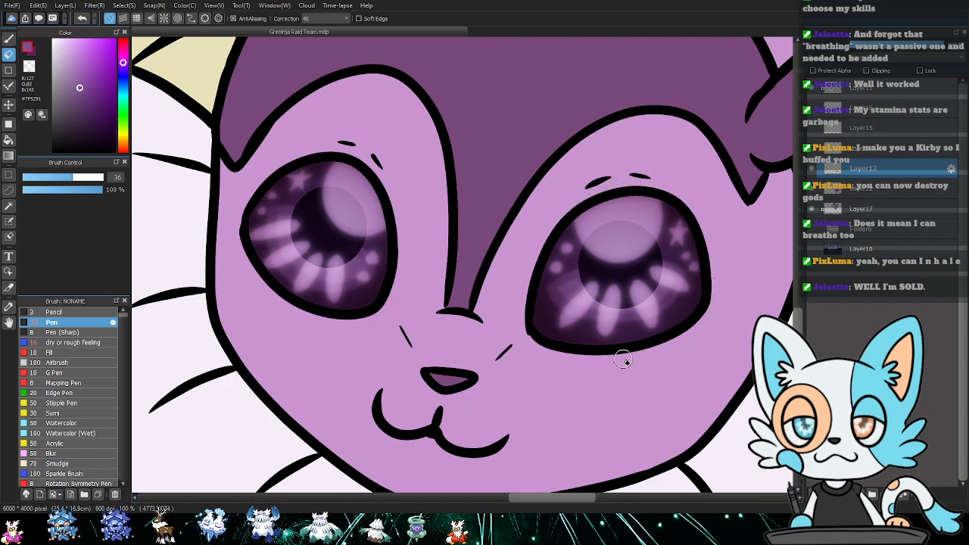
# - Set the Eraser's correction to 0, clean up the outer edge of the Vaporeon's left-hand eye, and merge Layer13 down into Layer12
pyautogui.click(340, 43)
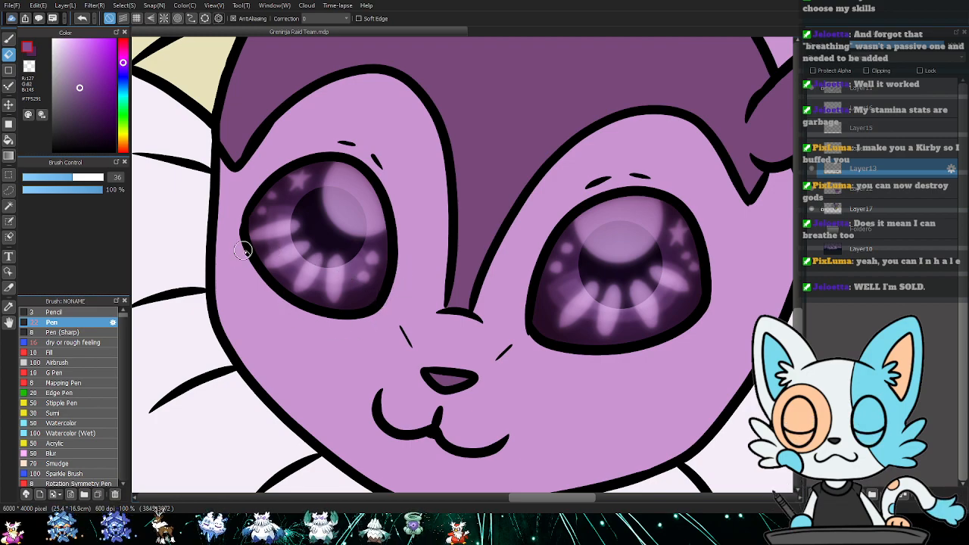
pyautogui.moveTo(234, 226); pyautogui.dragTo(288, 156)
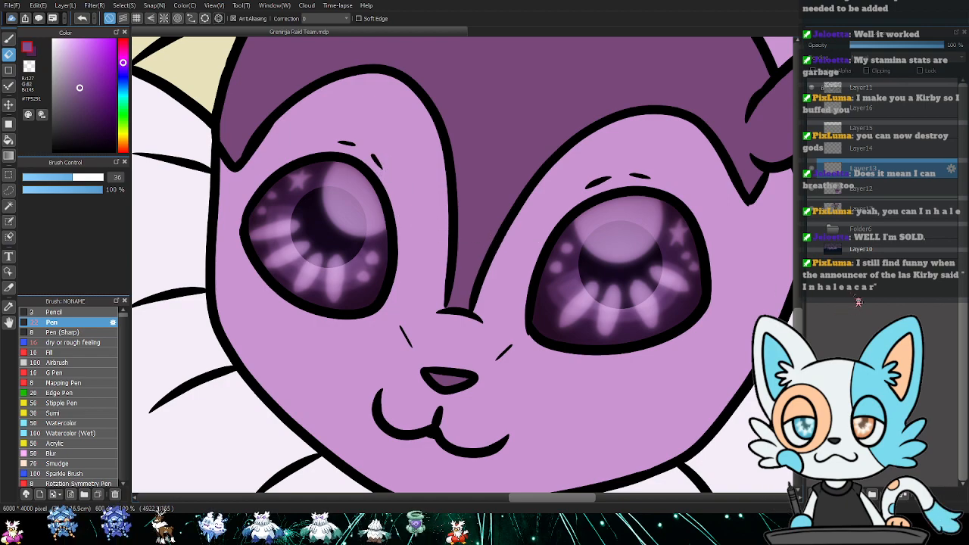
pyautogui.hotkey('ctrl', 'e')
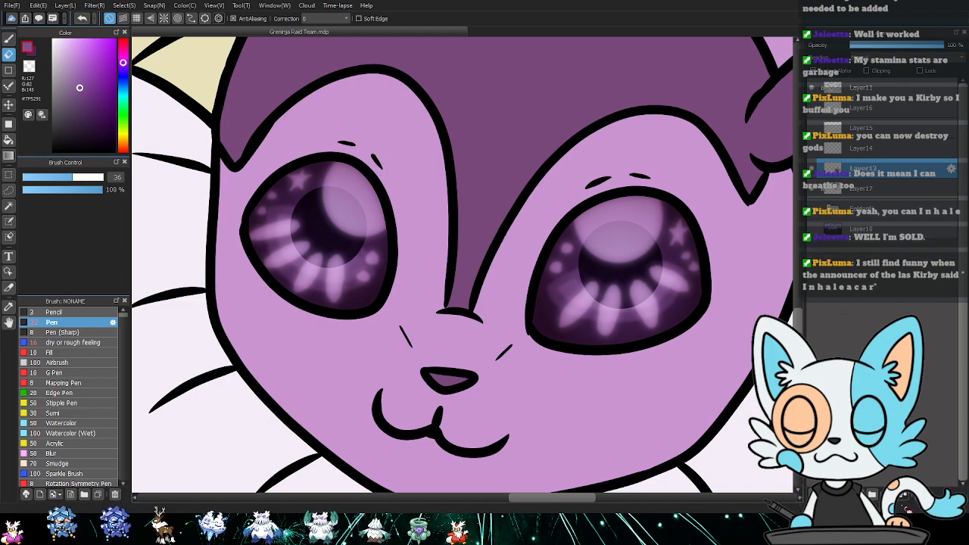
pyautogui.hotkey('ctrl', '0')
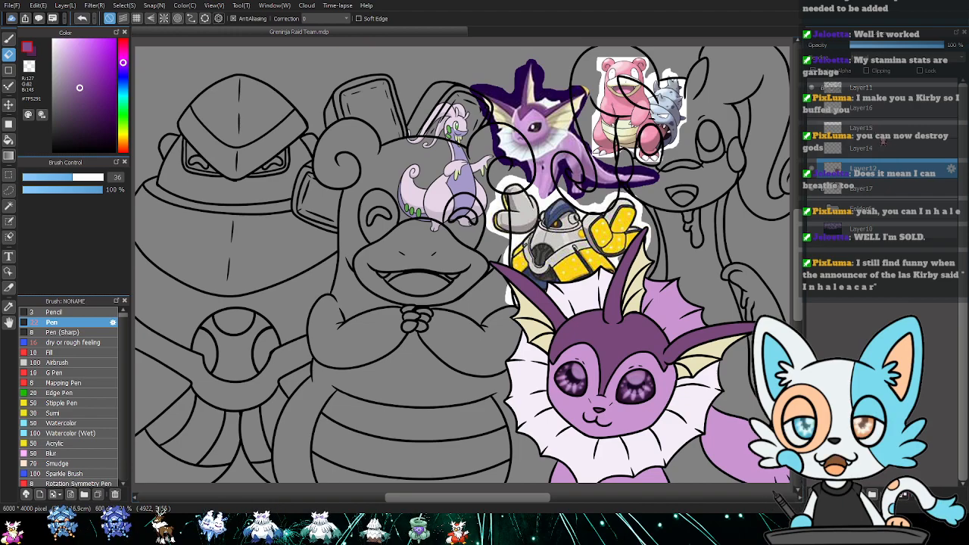
# - Select the mauve frill section between the Vaporeon's ears using Layer11, fill it on Layer12 with the sampled pale frill colour, and deselect
pyautogui.click(864, 88)
pyautogui.press('w')
pyautogui.click(676, 337)
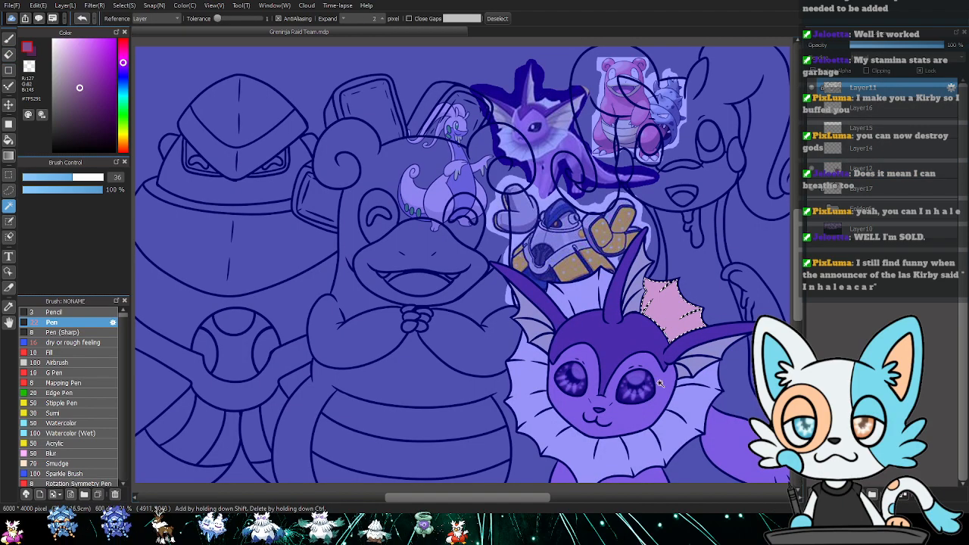
pyautogui.press('i')
pyautogui.click(619, 303)
pyautogui.press('g')
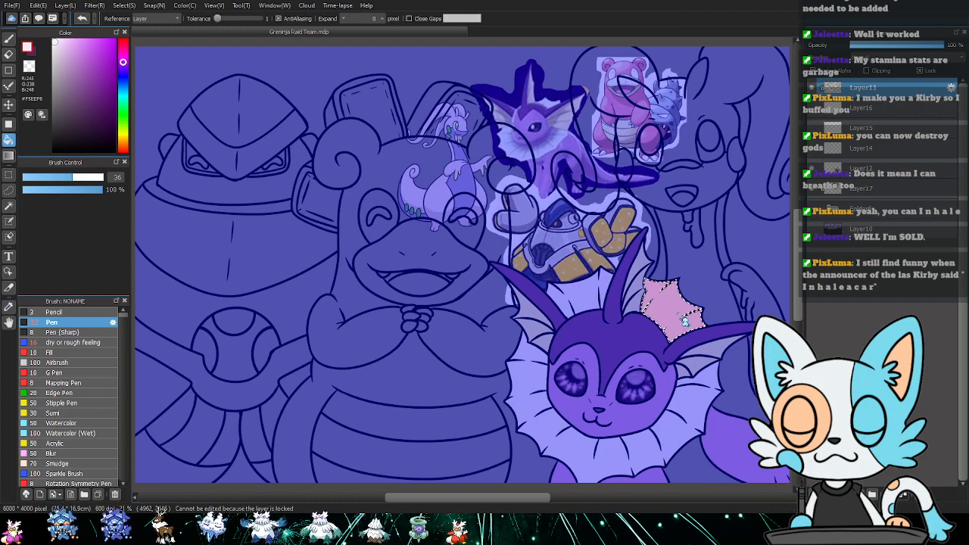
pyautogui.click(681, 317)
pyautogui.click(871, 168)
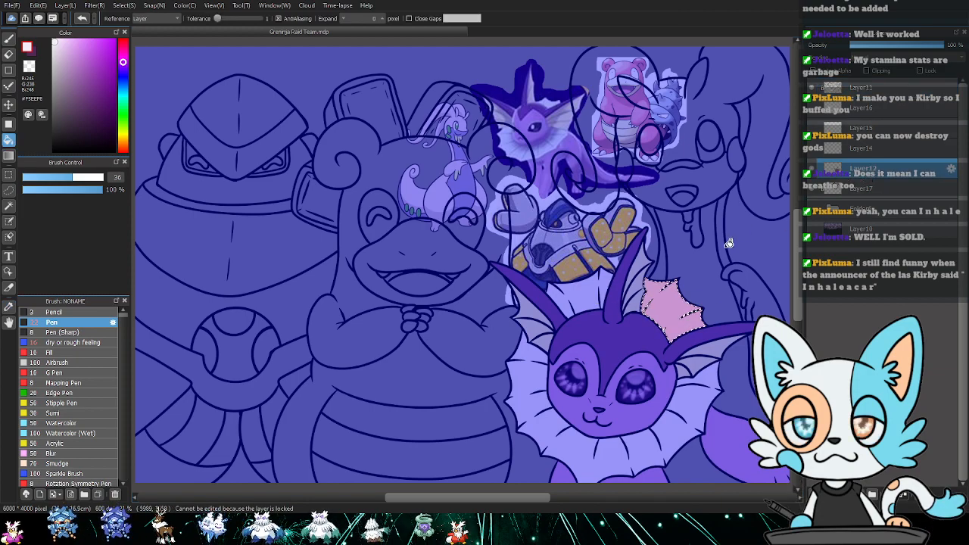
pyautogui.click(685, 307)
pyautogui.hotkey('ctrl', 'd')
# - Touch up the unfilled corners and tips of the upper frill on Layer12 with the Pen in the pale frill colour
pyautogui.scroll(2, 705, 296)
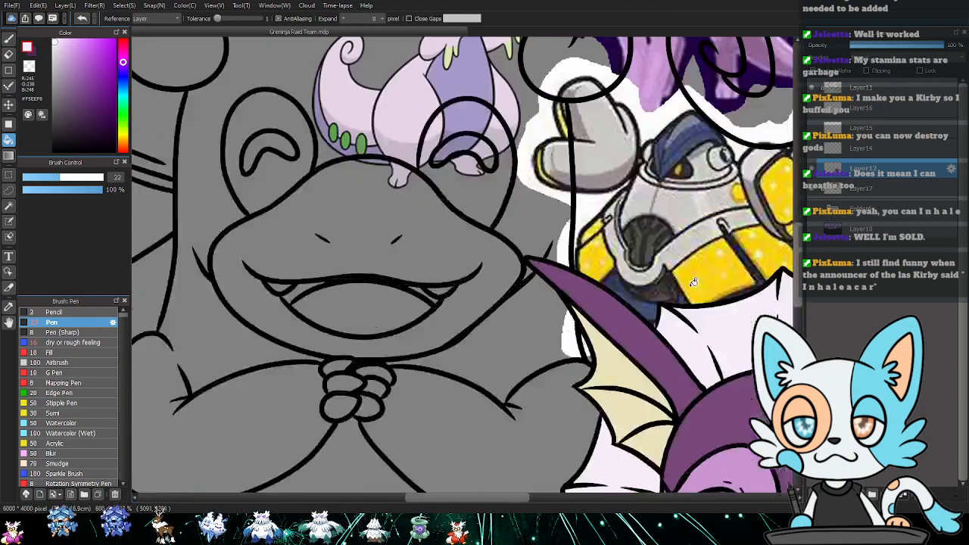
pyautogui.scroll(2, 705, 296)
pyautogui.scroll(3, 508, 205)
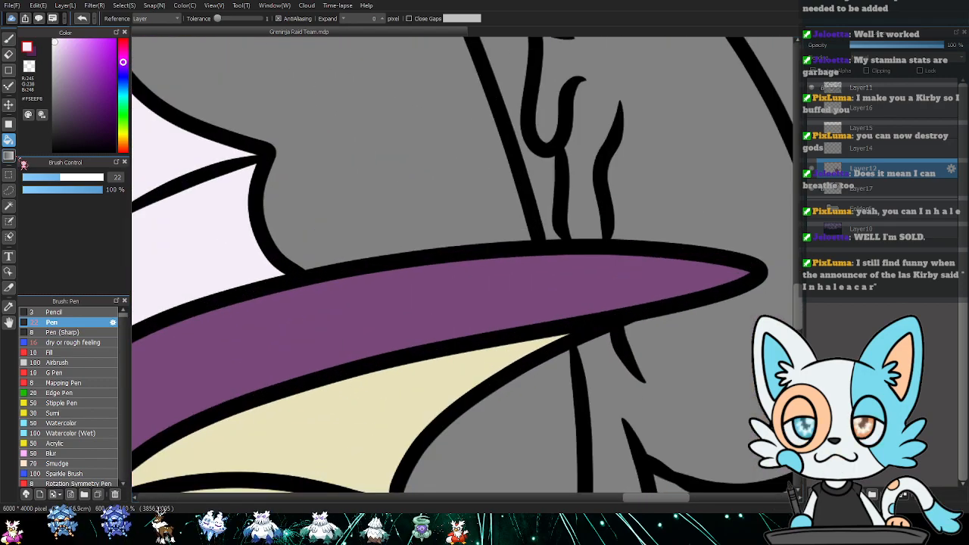
pyautogui.moveTo(508, 205); pyautogui.dragTo(731, 278)
pyautogui.press('b')
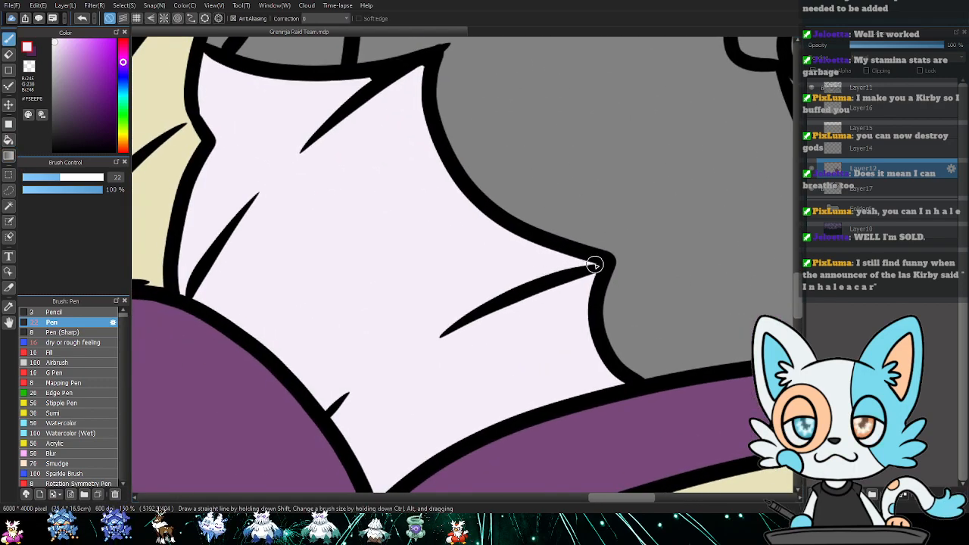
pyautogui.scroll(-2, 502, 282)
pyautogui.scroll(2, 428, 195)
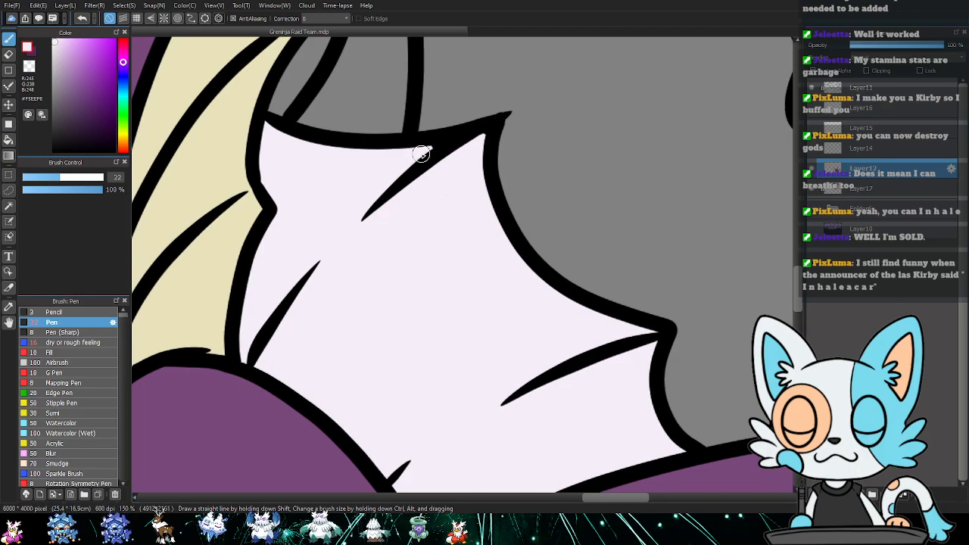
pyautogui.moveTo(310, 253)
pyautogui.mouseDown()
pyautogui.moveTo(292, 180)
pyautogui.moveTo(321, 134)
pyautogui.mouseUp()
pyautogui.scroll(-5, 573, 171)
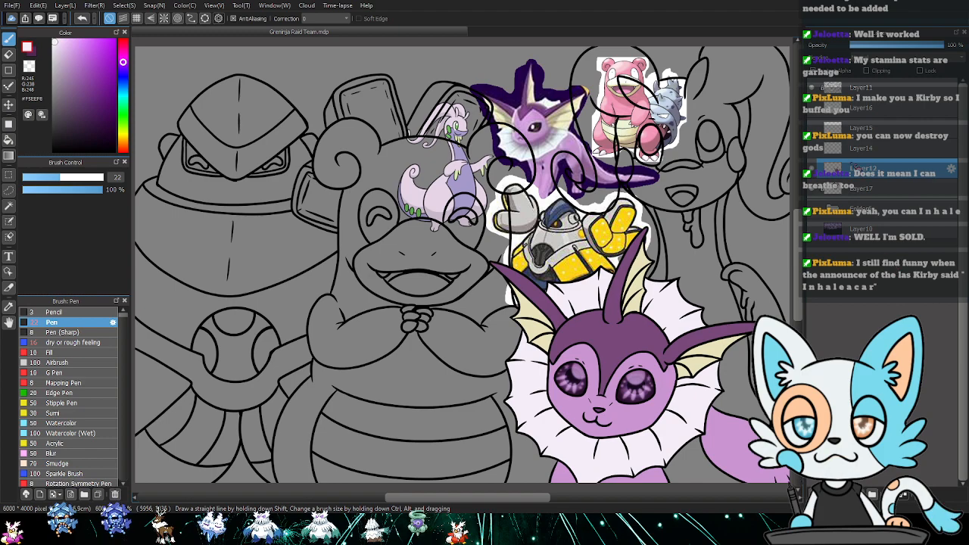
# - Lasso the Vaporeon's mouth on the Layer11 line art and rotate it slightly counterclockwise
pyautogui.click(925, 82)
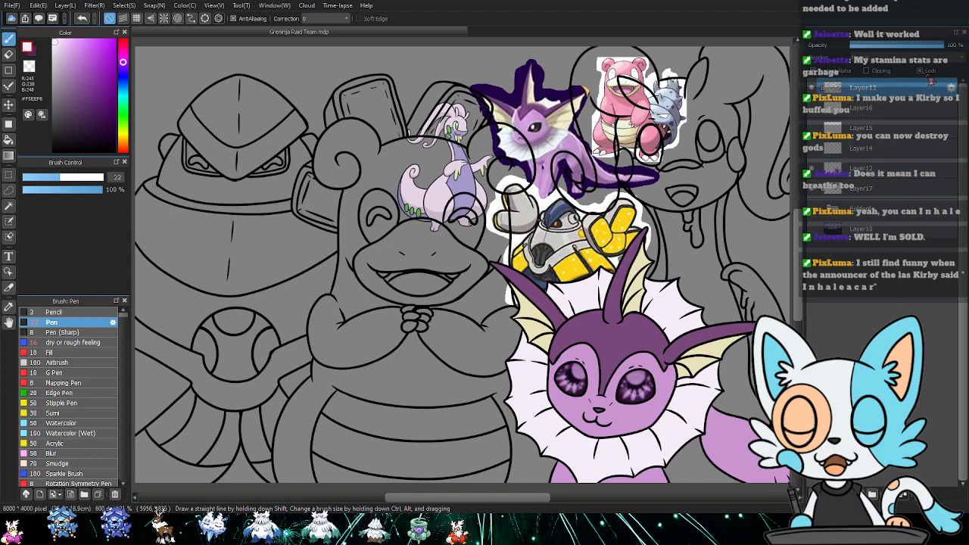
pyautogui.moveTo(650, 367); pyautogui.dragTo(616, 295)
pyautogui.scroll(3, 615, 295)
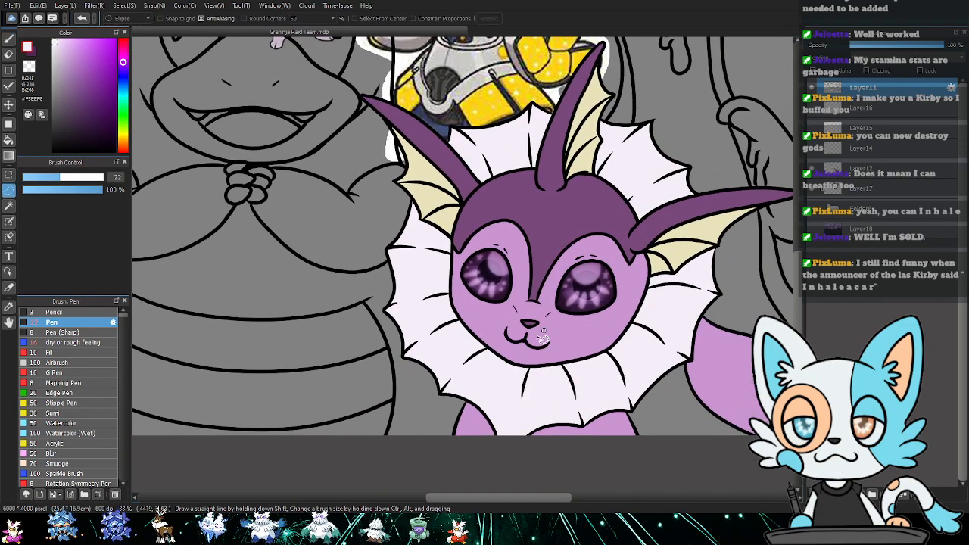
pyautogui.moveTo(500, 326); pyautogui.dragTo(532, 331)
pyautogui.hotkey('ctrl', 't')
pyautogui.click(784, 493)
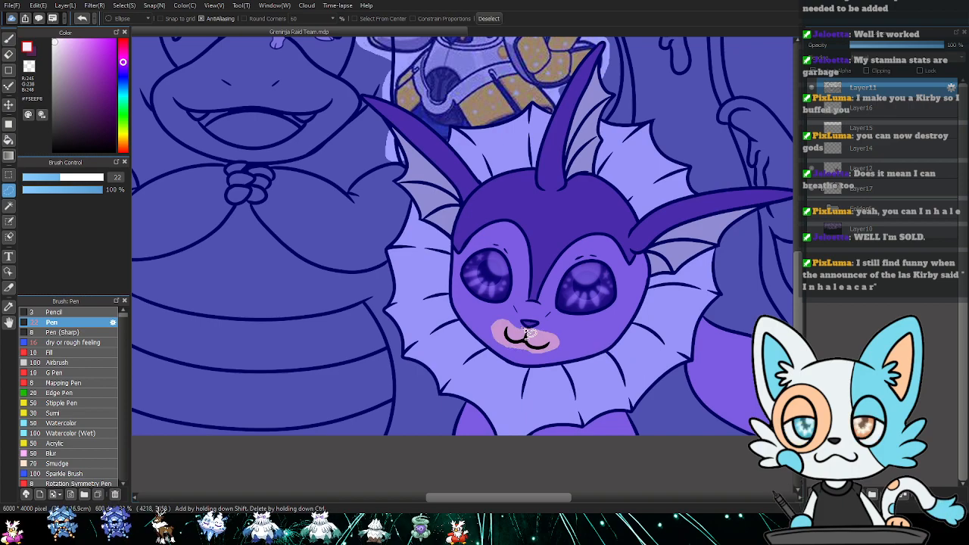
pyautogui.hotkey('ctrl', 't')
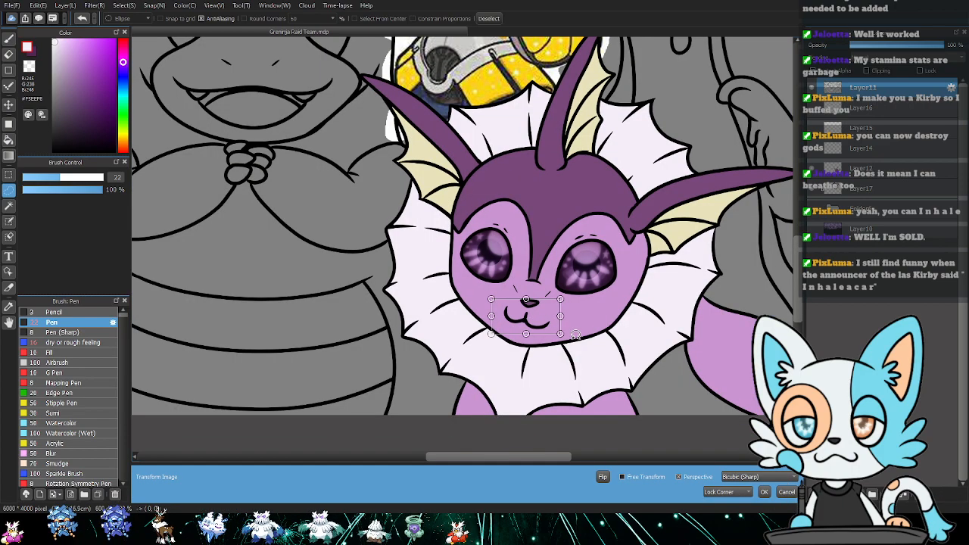
pyautogui.moveTo(577, 334)
pyautogui.mouseDown()
pyautogui.moveTo(579, 324)
pyautogui.moveTo(578, 337)
pyautogui.mouseUp()
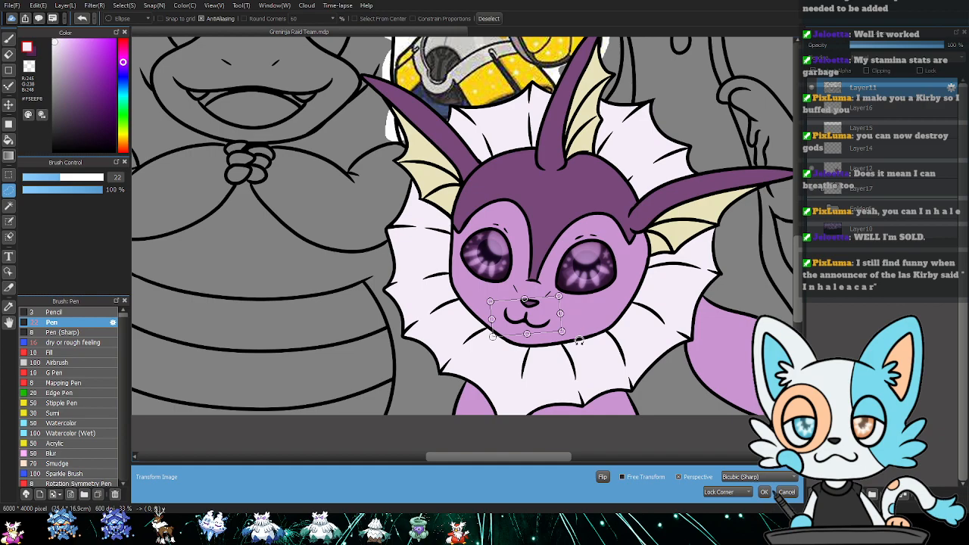
pyautogui.press('Return')
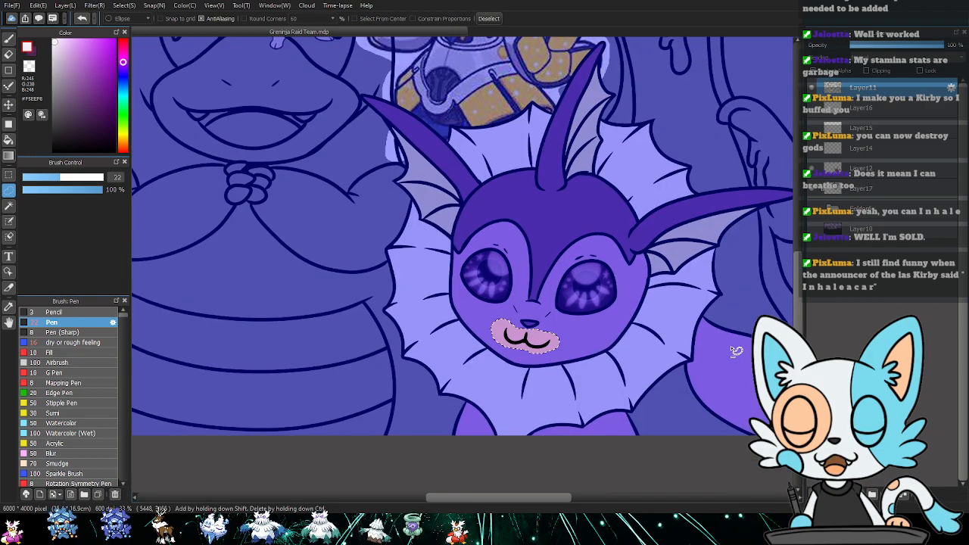
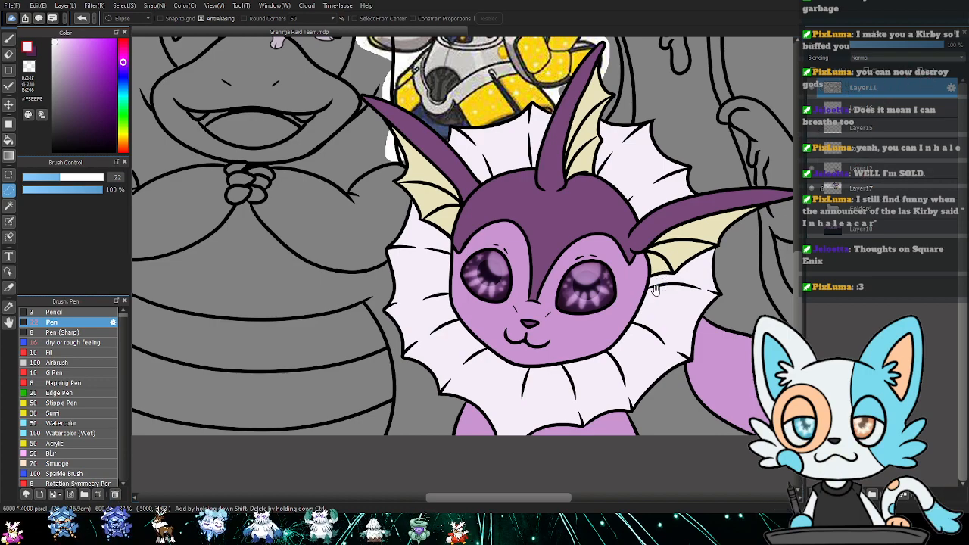
# - Draw the pointed end of the dark head marking in black on Layer11, running down beside the right-hand eye and up to the face edge
pyautogui.moveTo(662, 296); pyautogui.dragTo(592, 259)
pyautogui.press('d')
pyautogui.hotkey('ctrl', '+')
pyautogui.hotkey('ctrl', '+')
pyautogui.hotkey('ctrl', '+')
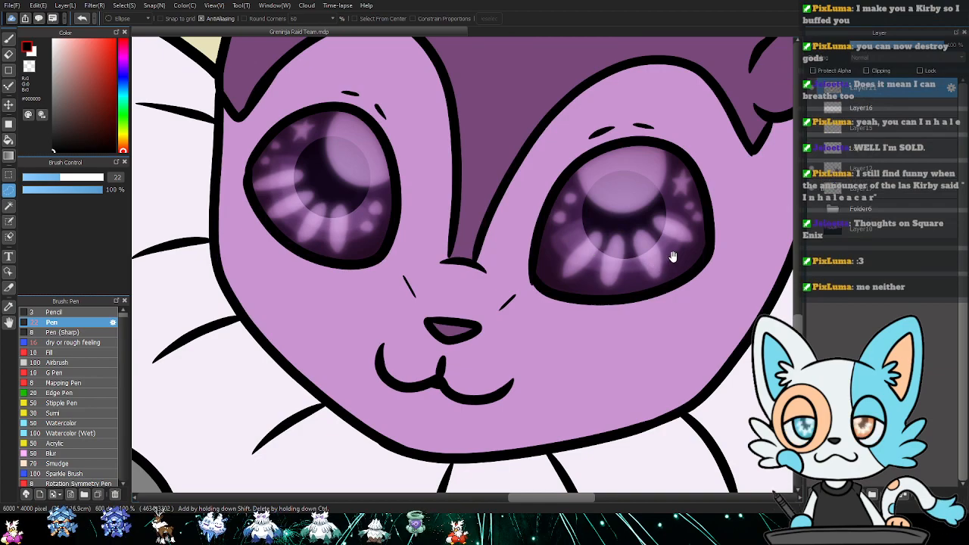
pyautogui.moveTo(666, 260); pyautogui.dragTo(474, 340)
pyautogui.press('e')
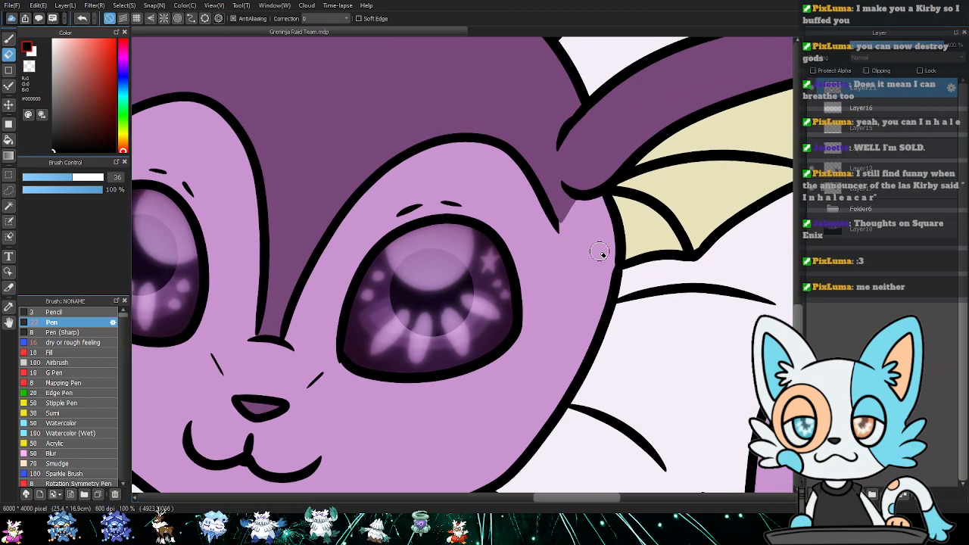
pyautogui.press('b')
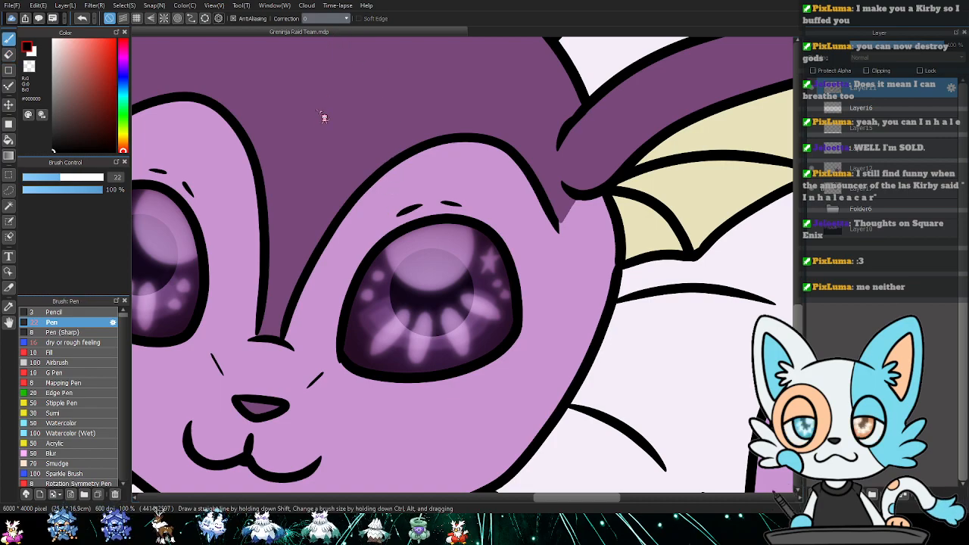
pyautogui.click(322, 291)
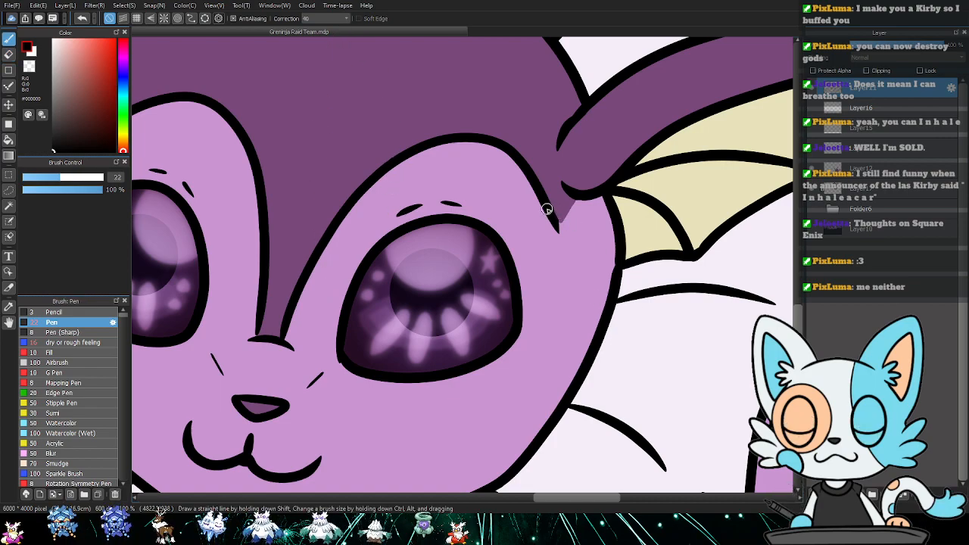
pyautogui.moveTo(557, 246)
pyautogui.mouseDown()
pyautogui.moveTo(559, 298)
pyautogui.moveTo(567, 300)
pyautogui.moveTo(620, 248)
pyautogui.mouseUp()
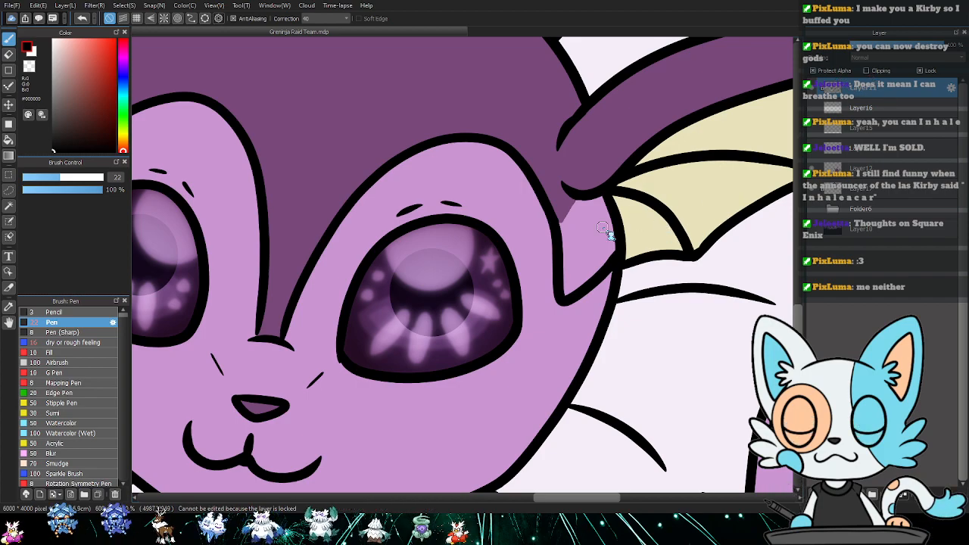
# - Fill the new point of the head marking on Layer12 with the sampled dark purple, using the Fill brush
pyautogui.press('w')
pyautogui.click(867, 175)
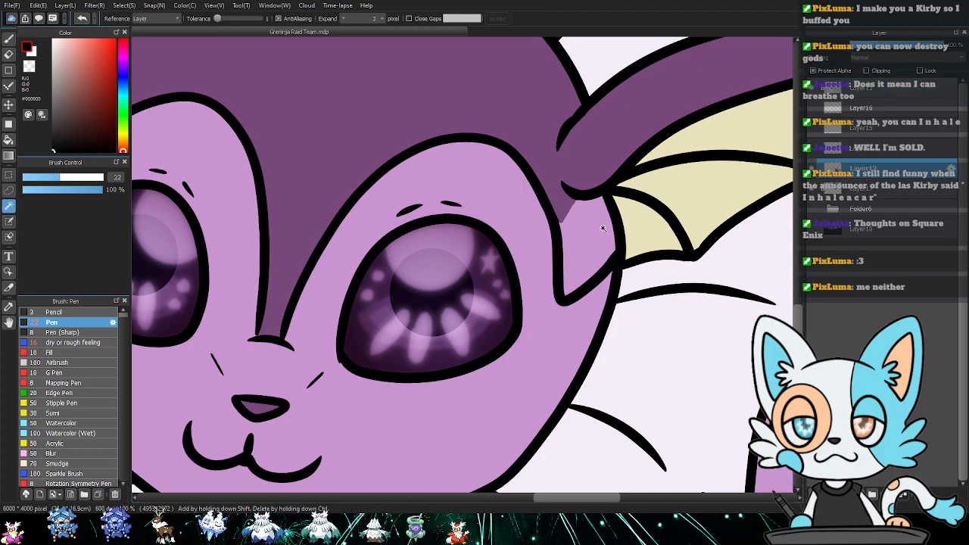
pyautogui.press('i')
pyautogui.click(567, 205)
pyautogui.press('p')
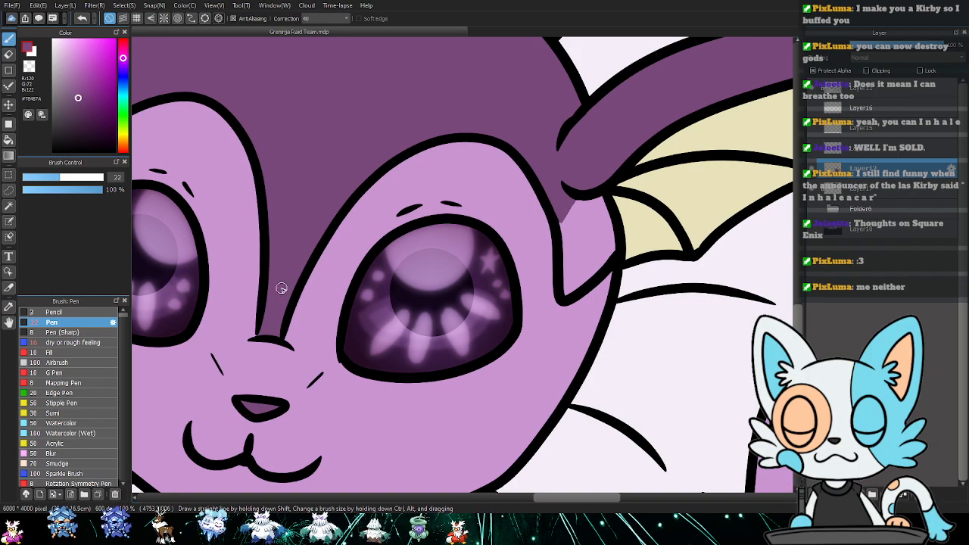
pyautogui.click(70, 354)
pyautogui.moveTo(555, 218); pyautogui.dragTo(600, 189)
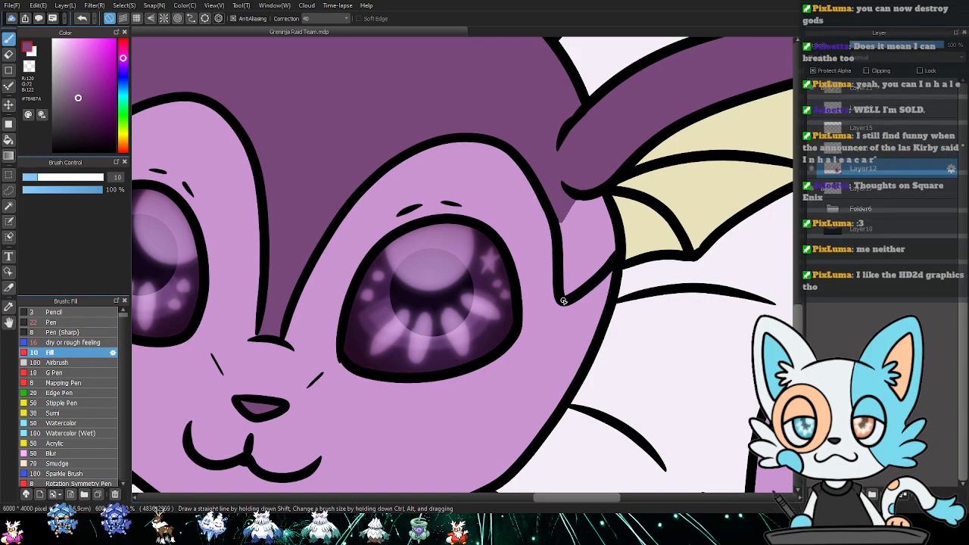
pyautogui.moveTo(554, 219)
pyautogui.mouseDown()
pyautogui.moveTo(585, 228)
pyautogui.moveTo(592, 262)
pyautogui.mouseUp()
pyautogui.hotkey('ctrl', '0')
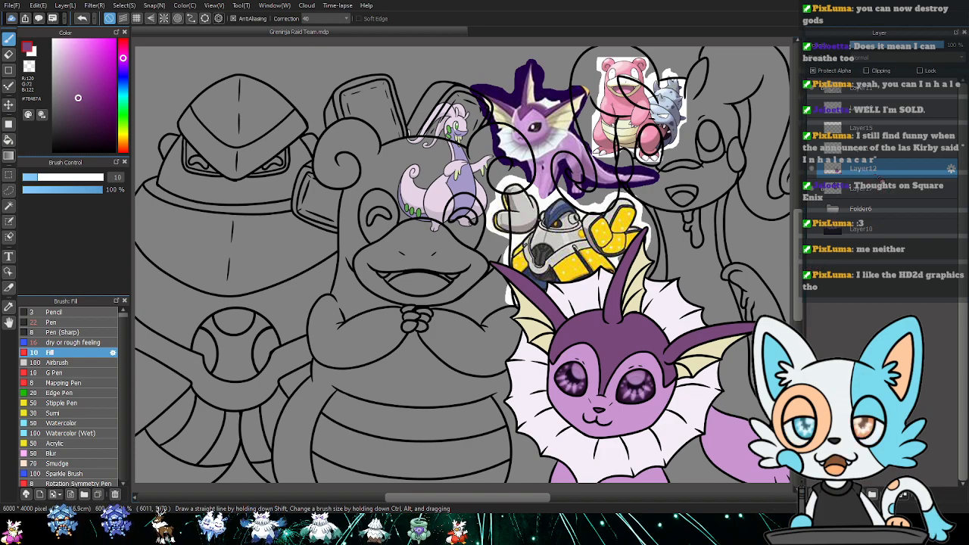
# - Make Layer14 active and sample the cream and light pink from the Slowbro reference, with pink as the foreground colour
pyautogui.click(907, 102)
pyautogui.click(891, 172)
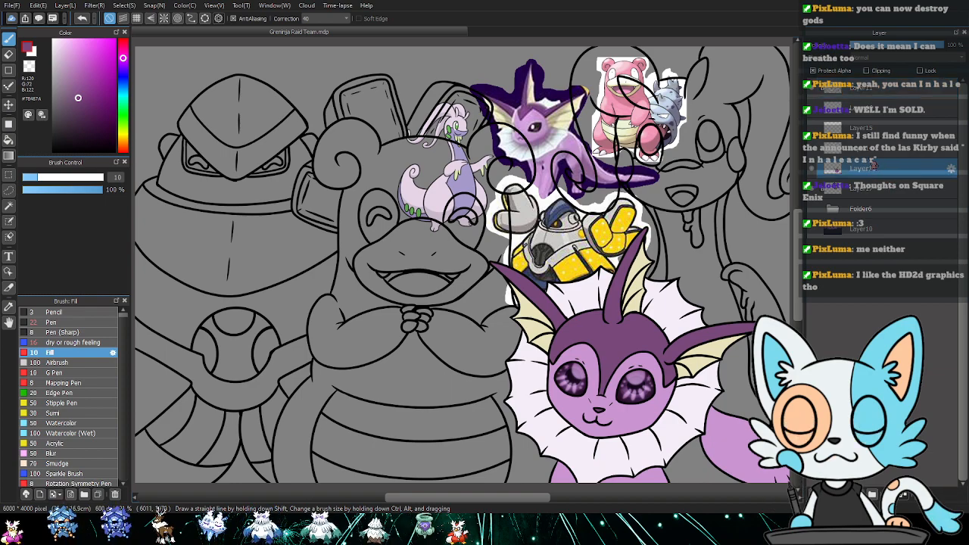
pyautogui.click(886, 158)
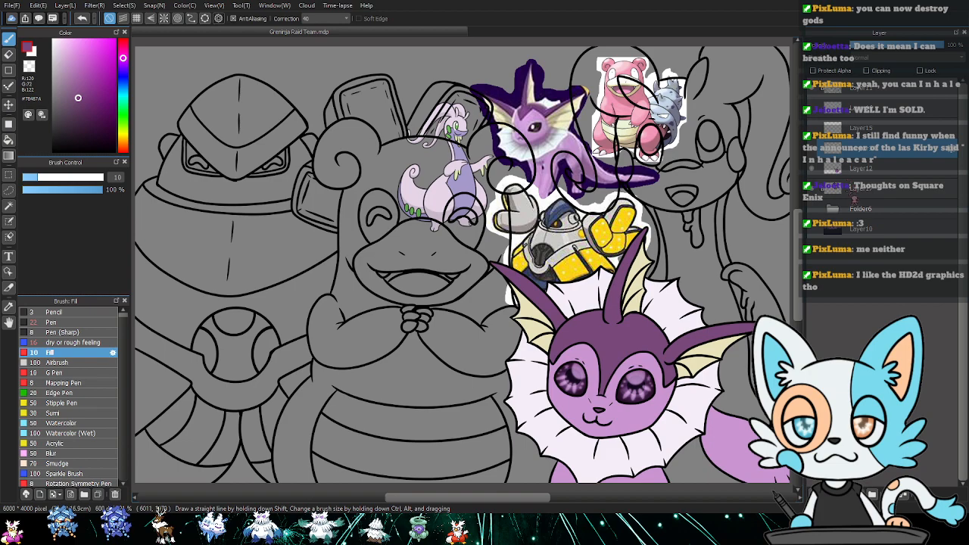
pyautogui.press('alt')
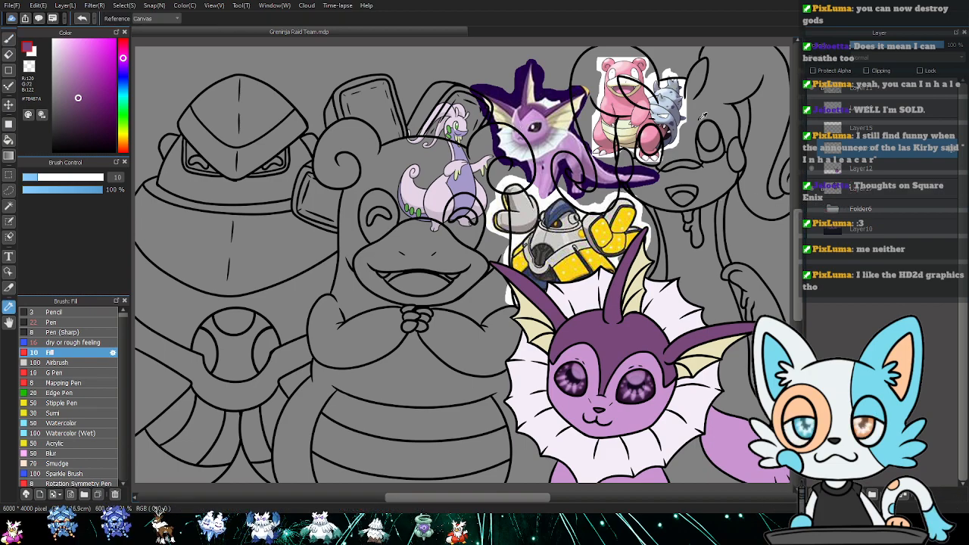
pyautogui.click(646, 98)
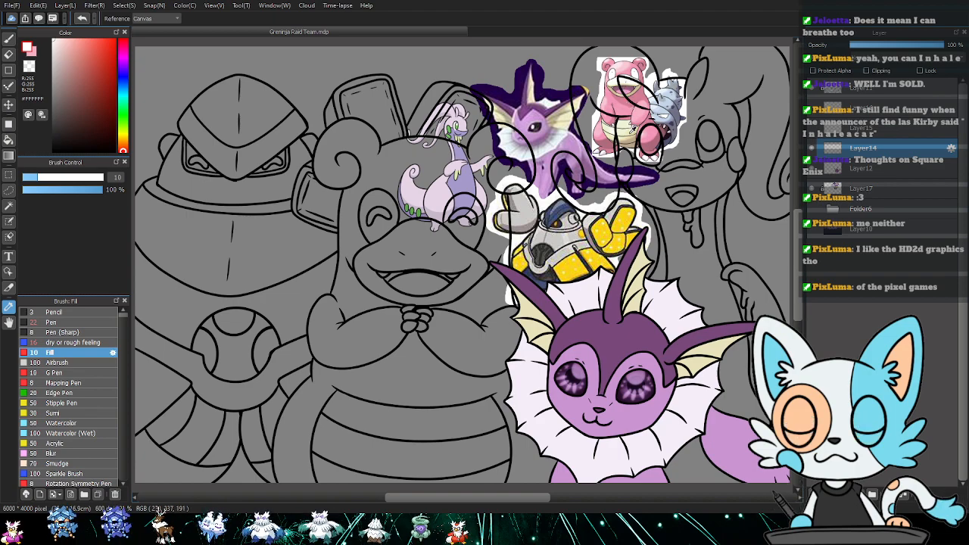
pyautogui.click(635, 128)
pyautogui.press('x')
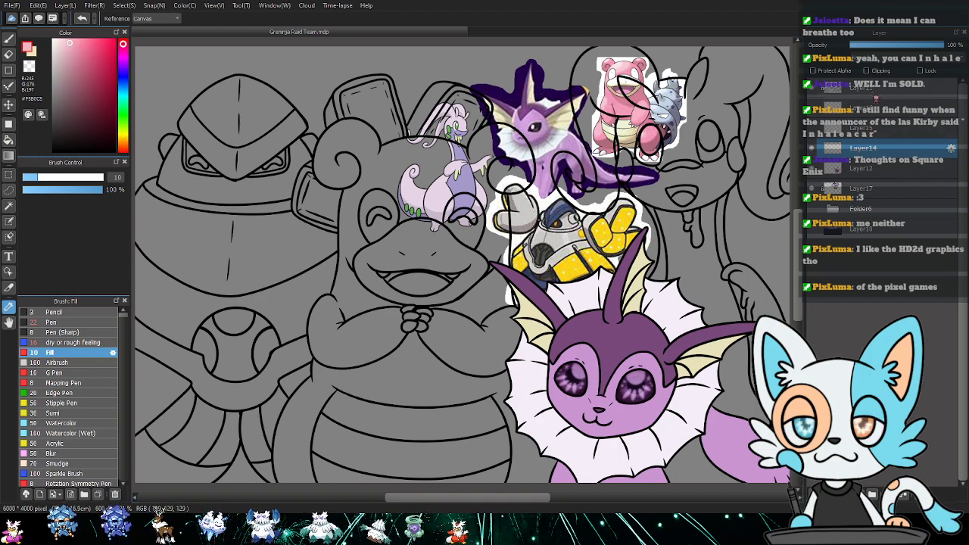
# - Select the Slowbro's head, eyes, muzzle, arms, body and belly areas from the Layer11 line art with the Magic Wand
pyautogui.click(884, 93)
pyautogui.press('g')
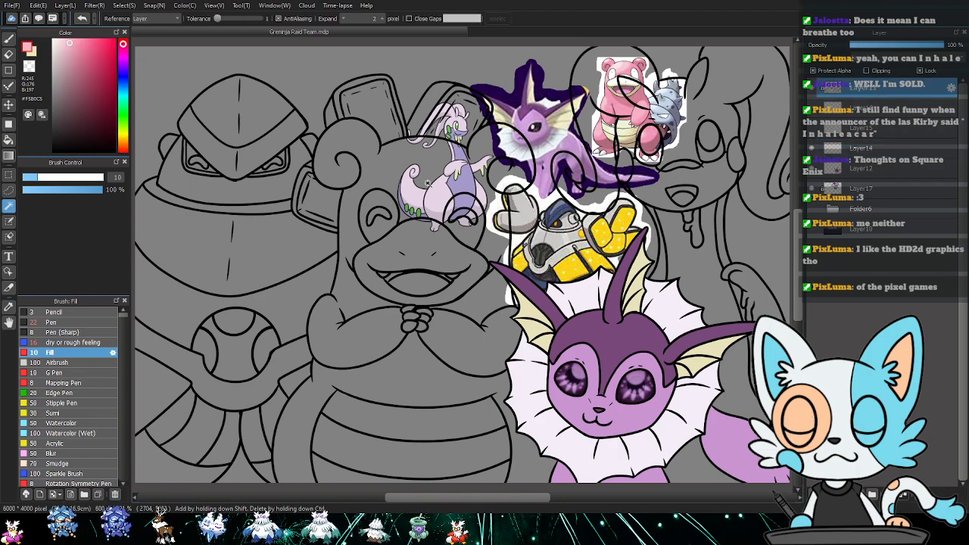
pyautogui.click(391, 173)
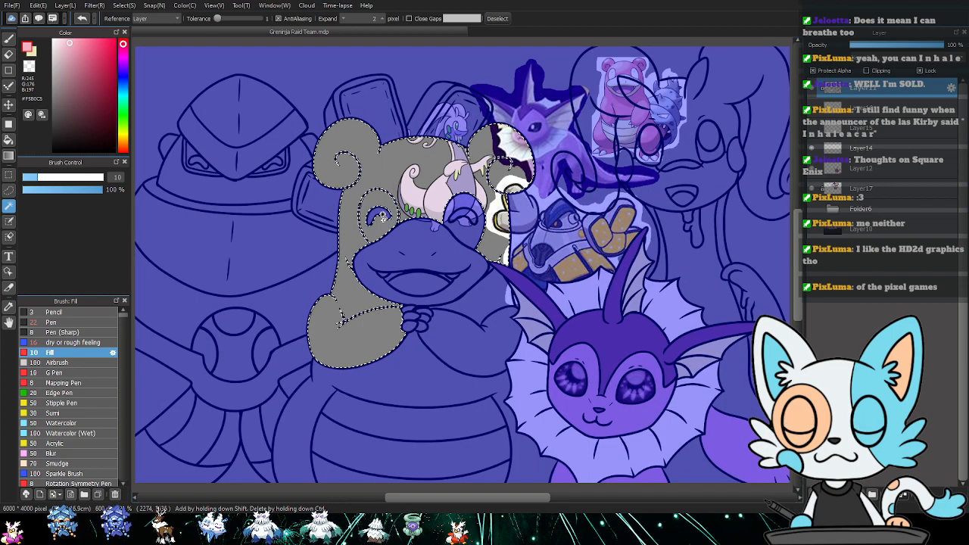
pyautogui.keyDown('shift'); pyautogui.click(464, 212); pyautogui.keyUp('shift')
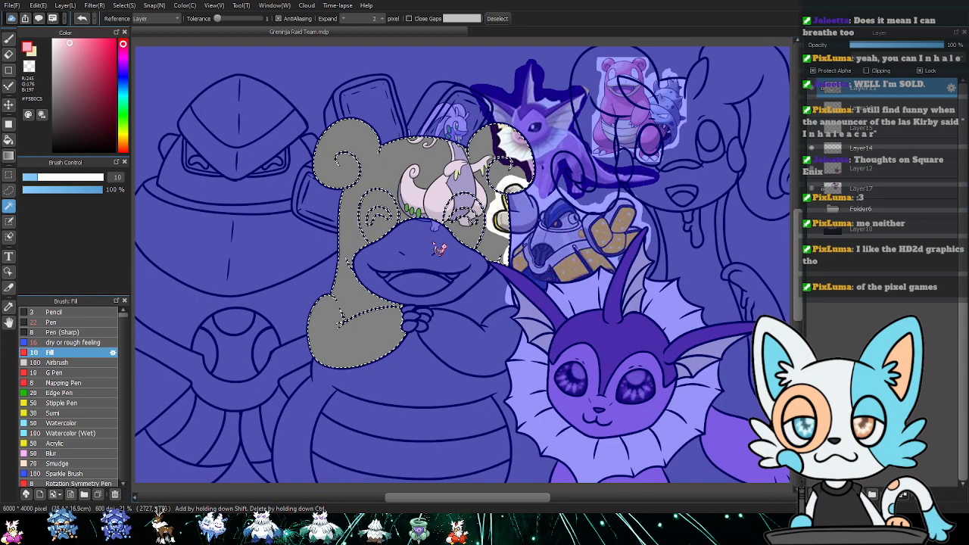
pyautogui.keyDown('shift'); pyautogui.click(494, 341); pyautogui.keyUp('shift')
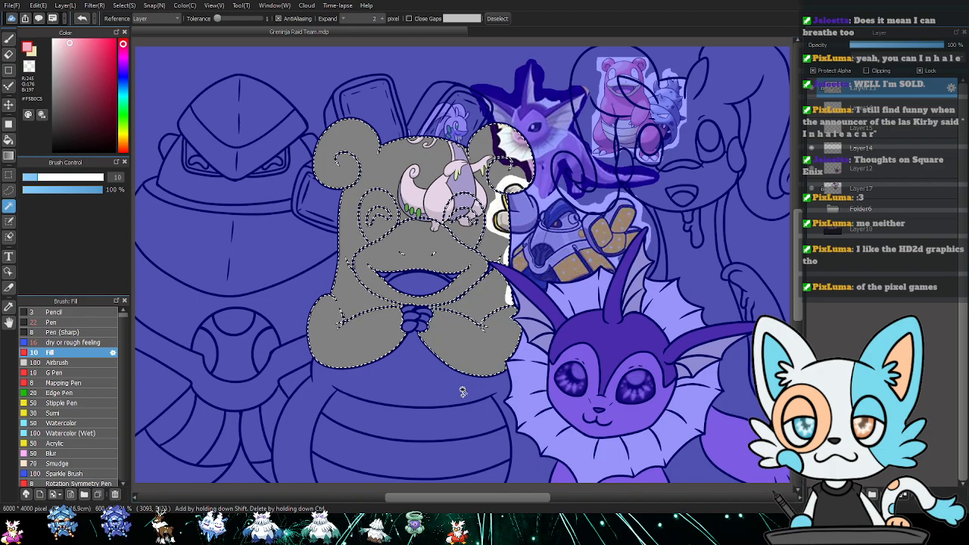
pyautogui.keyDown('shift'); pyautogui.click(353, 431); pyautogui.keyUp('shift')
pyautogui.keyDown('shift'); pyautogui.click(490, 401); pyautogui.keyUp('shift')
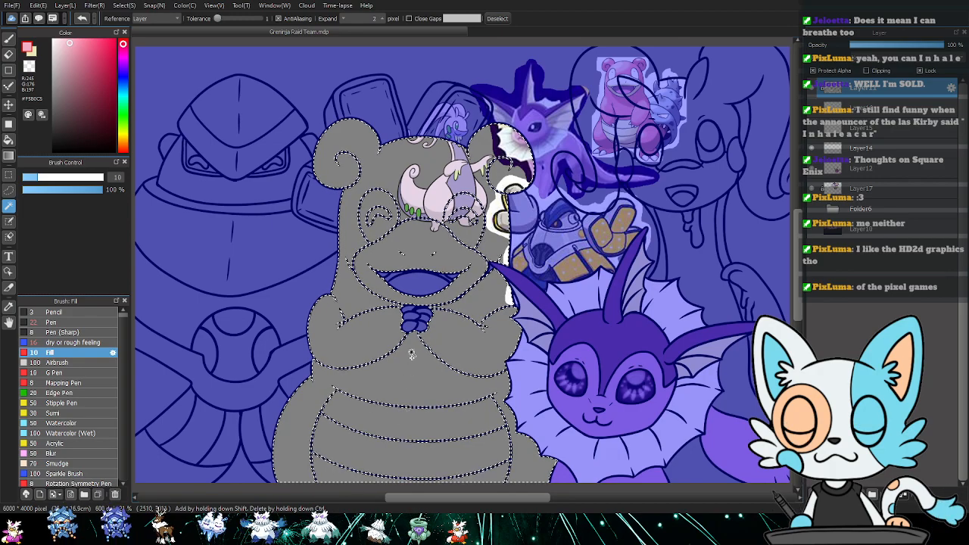
# - Lasso the line art between the Slowbro's cheek and the Vaporeon's ear into the selection, and move Layer12 directly below Layer11
pyautogui.press('m')
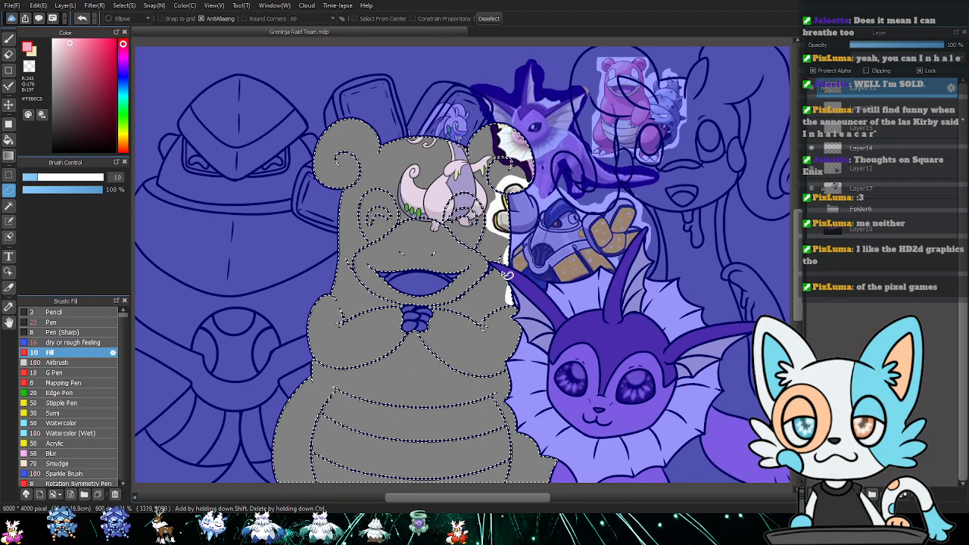
pyautogui.scroll(2, 393, 266)
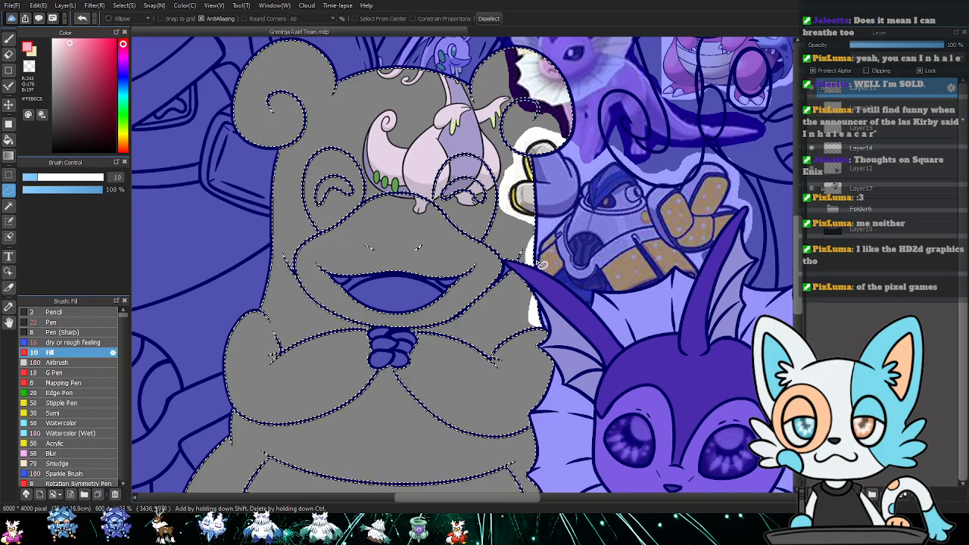
pyautogui.press('w')
pyautogui.scroll(1, 536, 266)
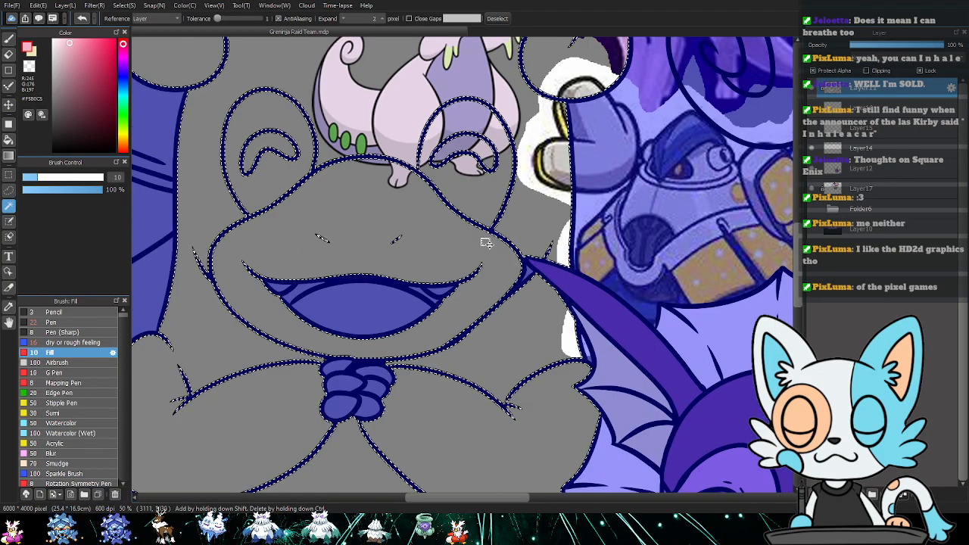
pyautogui.press('m')
pyautogui.hotkey('ctrl', 'd')
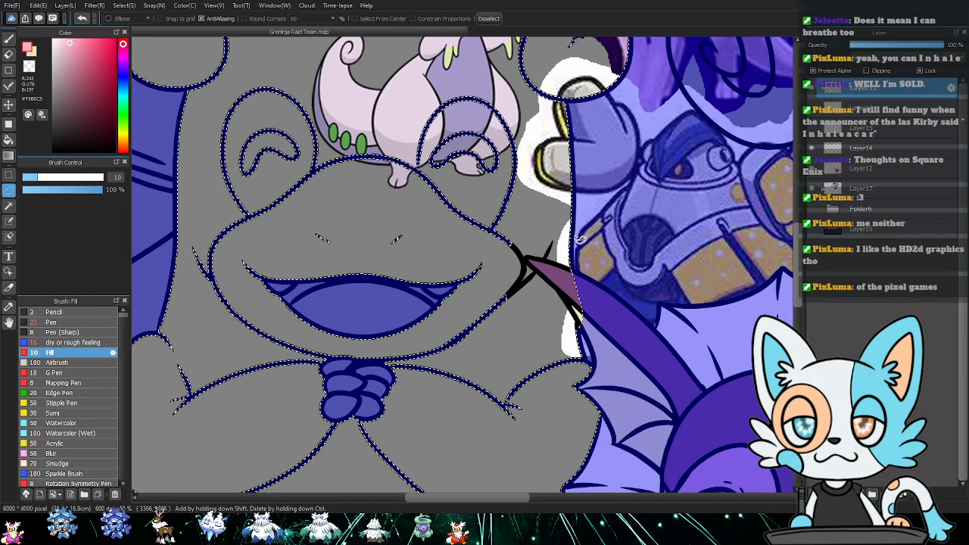
pyautogui.moveTo(833, 168); pyautogui.dragTo(833, 145)
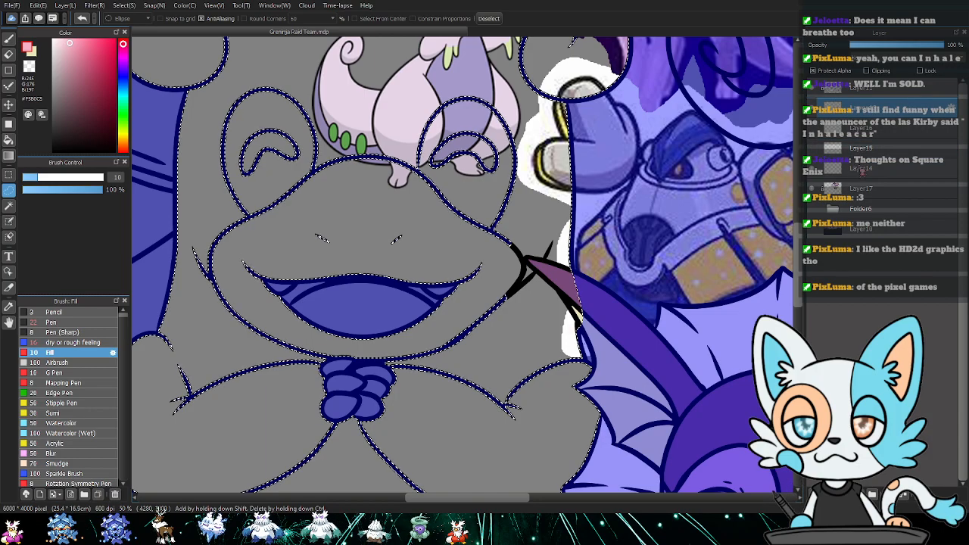
pyautogui.hotkey('ctrl', 'e')
# - Lasso the inner lines of the Slowbro's face, eyes, mouth and ear curls into the selection
pyautogui.scroll(1, 553, 265)
pyautogui.moveTo(226, 265); pyautogui.dragTo(247, 181)
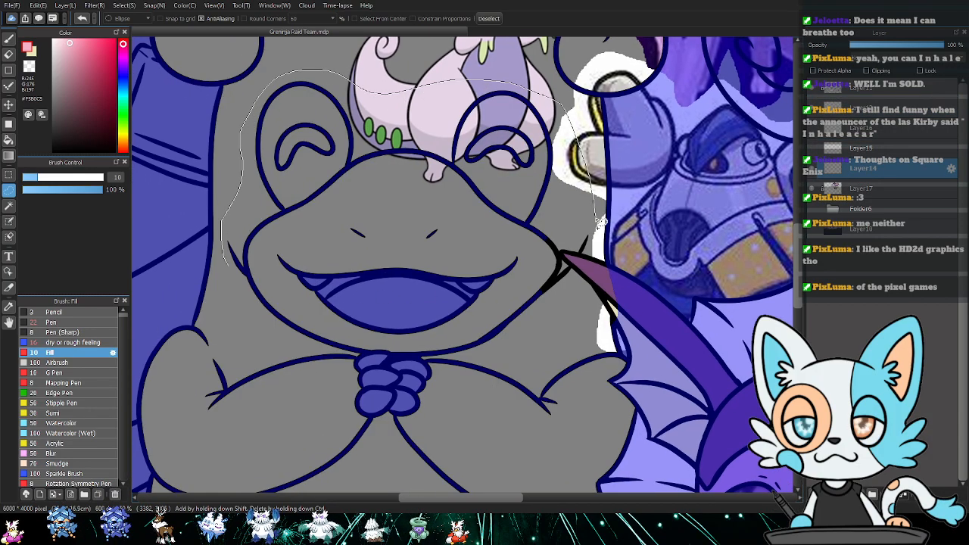
pyautogui.moveTo(600, 219); pyautogui.dragTo(502, 362)
pyautogui.press('Delete')
pyautogui.scroll(3, 436, 346)
pyautogui.click(292, 262)
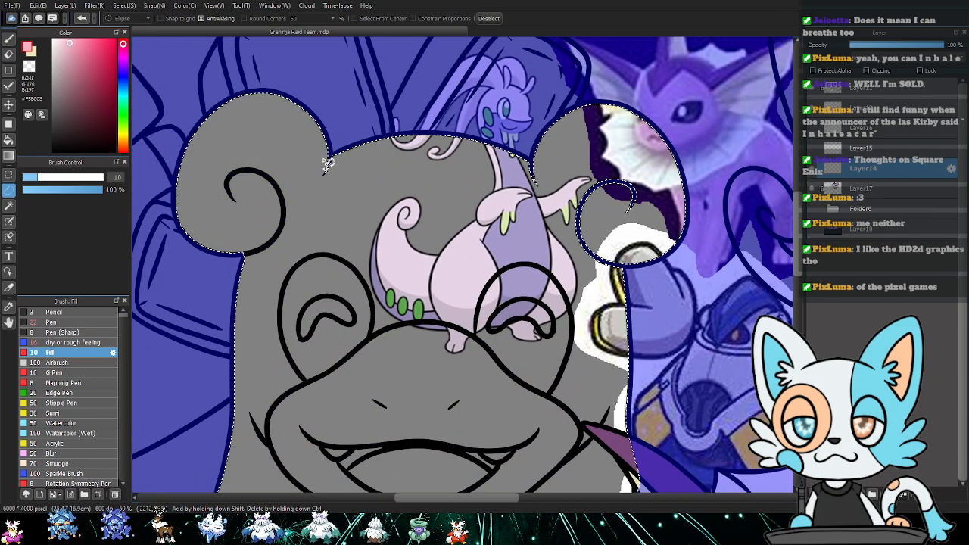
pyautogui.hotkey('ctrl', 'd')
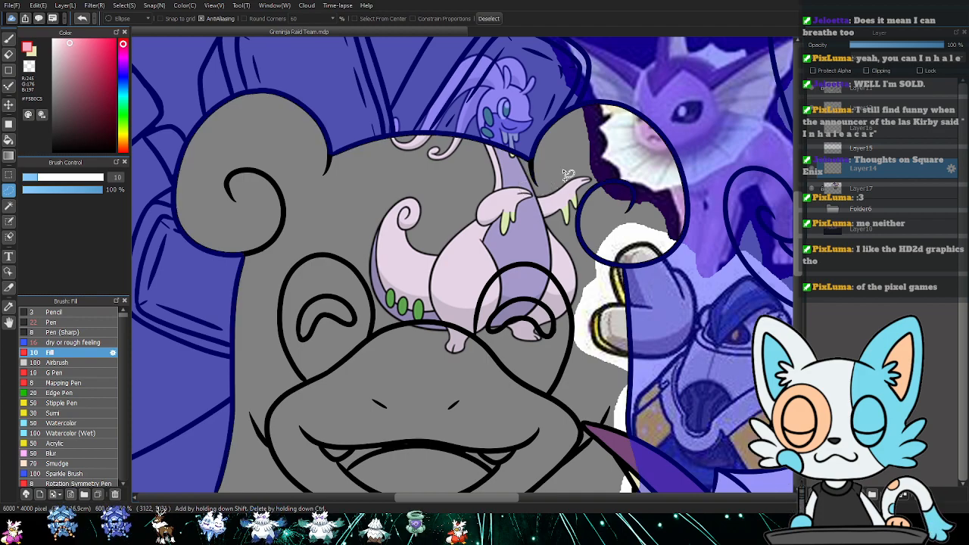
pyautogui.click(564, 172)
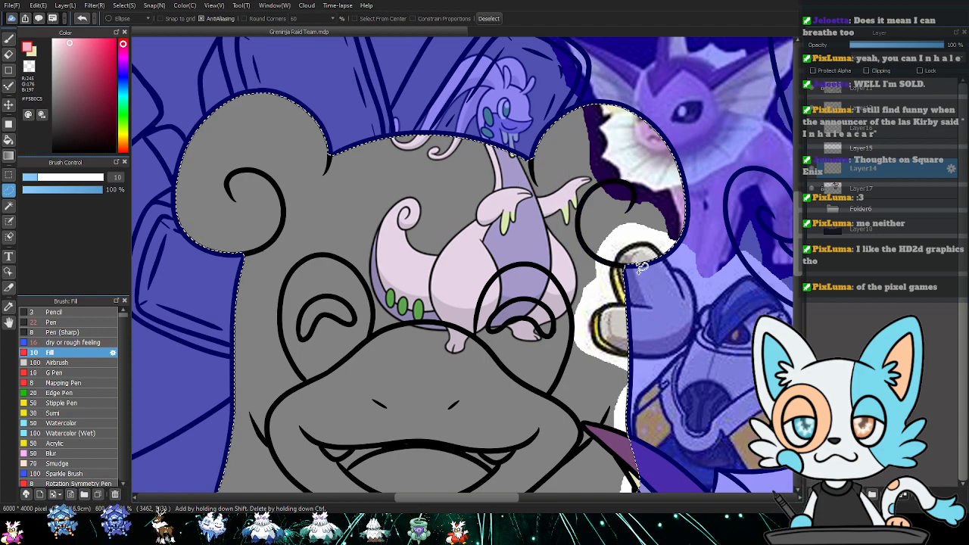
# - Lasso the inner lines of the Slowbro's arms and clasped hands into the selection
pyautogui.scroll(-5, 640, 267)
pyautogui.click(270, 277)
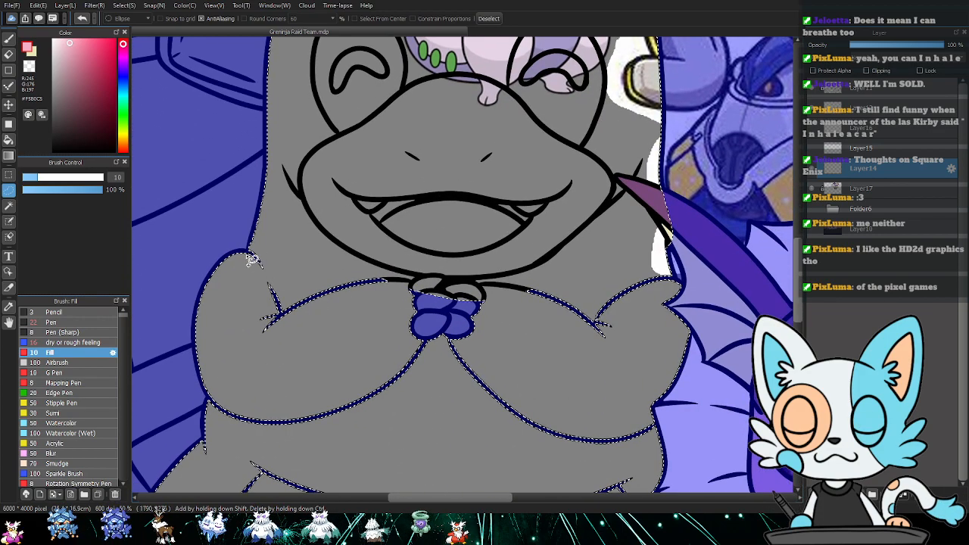
pyautogui.scroll(-3, 271, 288)
pyautogui.moveTo(205, 306)
pyautogui.mouseDown()
pyautogui.moveTo(238, 230)
pyautogui.moveTo(399, 160)
pyautogui.moveTo(432, 346)
pyautogui.moveTo(524, 340)
pyautogui.mouseUp()
pyautogui.moveTo(211, 337)
pyautogui.mouseDown()
pyautogui.moveTo(227, 303)
pyautogui.moveTo(376, 329)
pyautogui.mouseUp()
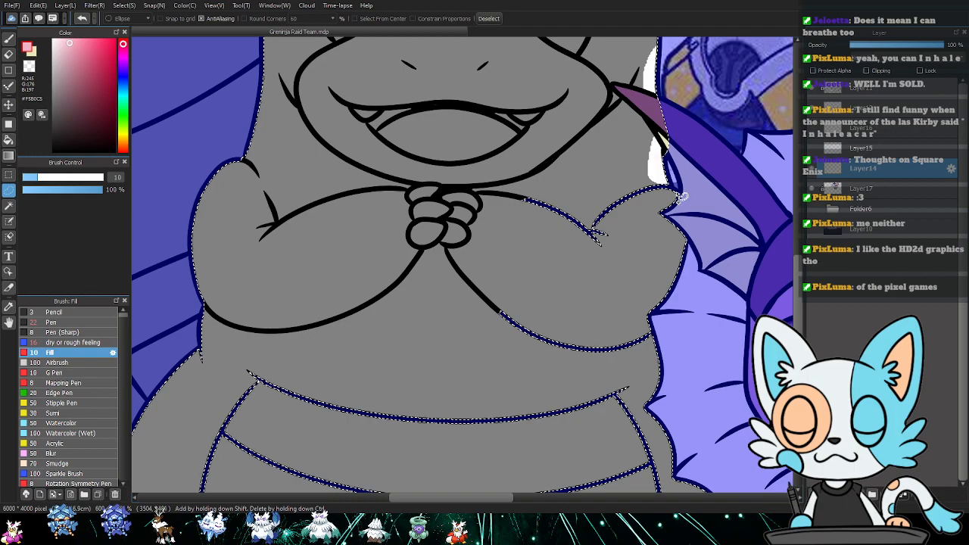
pyautogui.moveTo(614, 270)
pyautogui.mouseDown()
pyautogui.moveTo(580, 189)
pyautogui.moveTo(550, 212)
pyautogui.mouseUp()
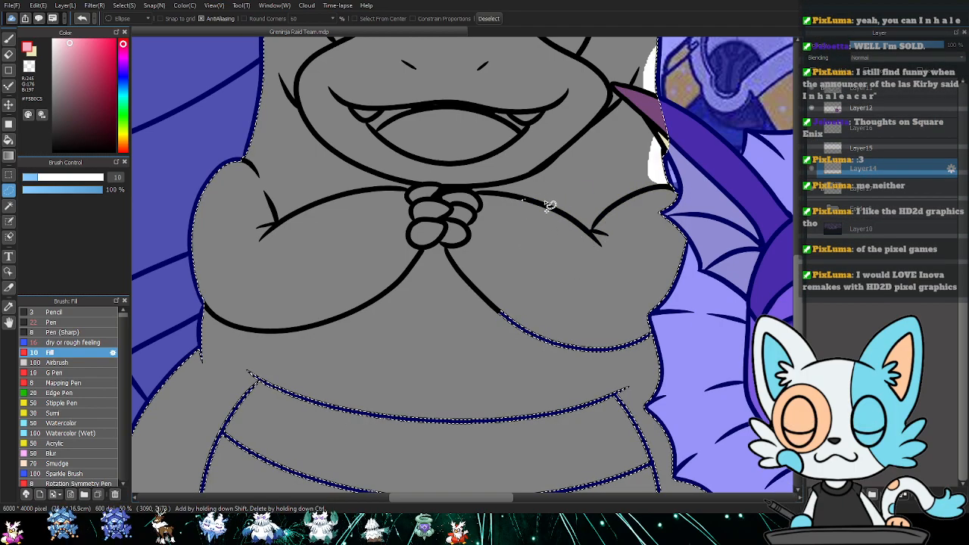
pyautogui.scroll(-3, 575, 243)
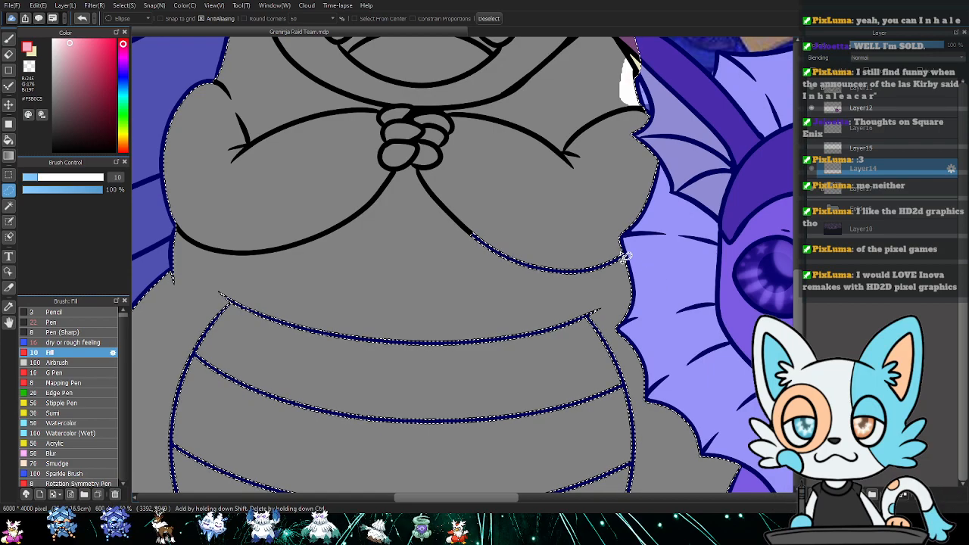
pyautogui.moveTo(552, 281)
pyautogui.mouseDown()
pyautogui.moveTo(485, 212)
pyautogui.moveTo(507, 252)
pyautogui.mouseUp()
# - Lasso the Slowbro's belly band lines into the selection to complete the body silhouette
pyautogui.scroll(-3, 507, 252)
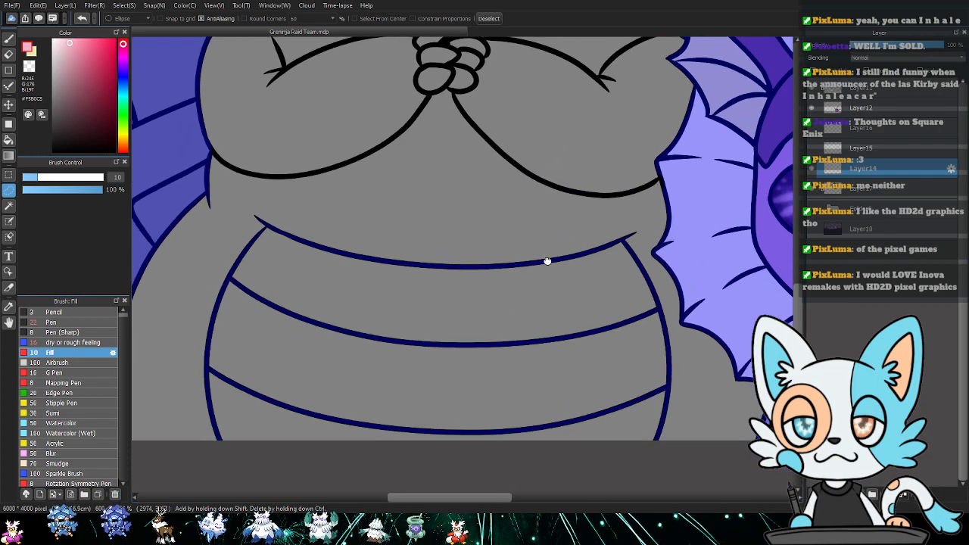
pyautogui.moveTo(203, 231)
pyautogui.mouseDown()
pyautogui.moveTo(277, 161)
pyautogui.moveTo(512, 159)
pyautogui.moveTo(652, 183)
pyautogui.mouseUp()
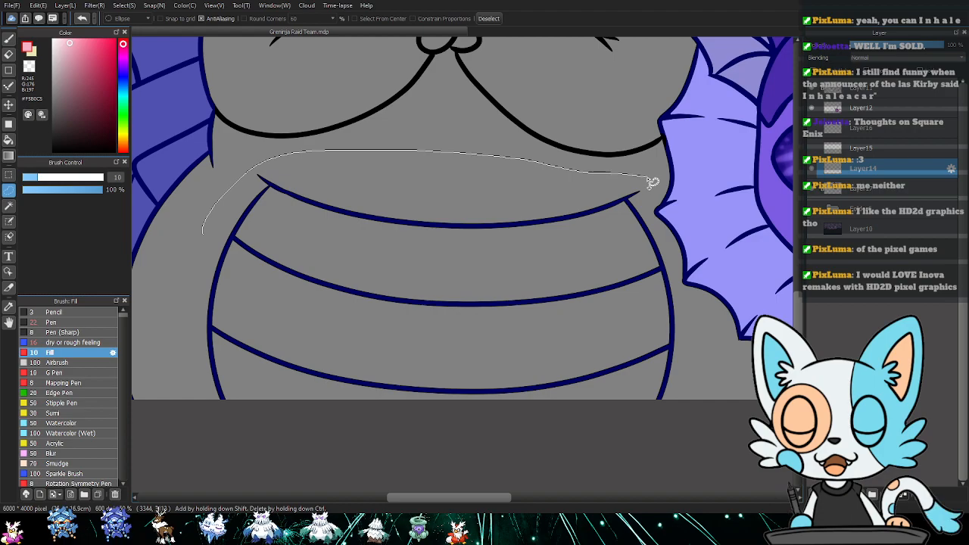
pyautogui.moveTo(663, 244)
pyautogui.mouseDown()
pyautogui.moveTo(692, 325)
pyautogui.moveTo(407, 472)
pyautogui.moveTo(147, 309)
pyautogui.moveTo(237, 314)
pyautogui.mouseUp()
pyautogui.scroll(-2, 237, 313)
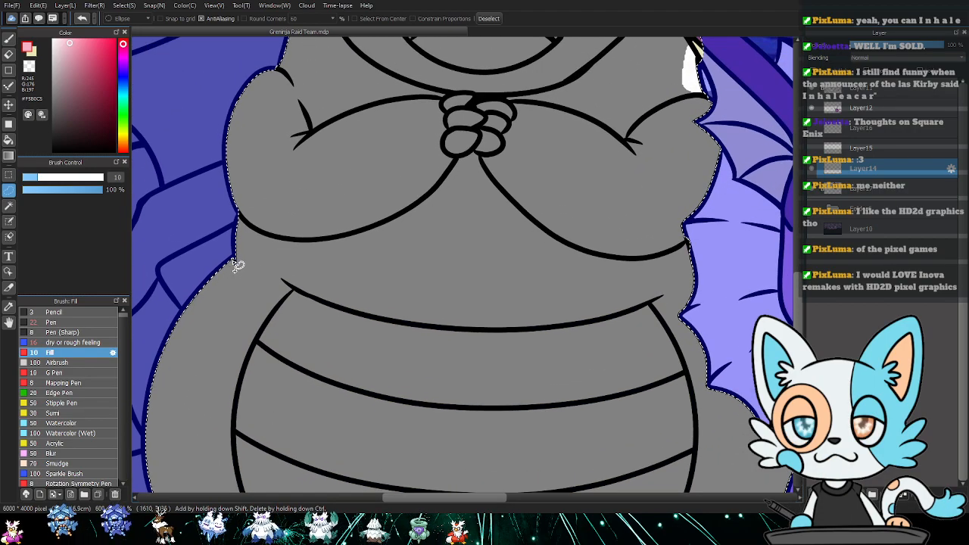
pyautogui.moveTo(580, 324); pyautogui.dragTo(496, 227)
pyautogui.moveTo(513, 310); pyautogui.dragTo(527, 219)
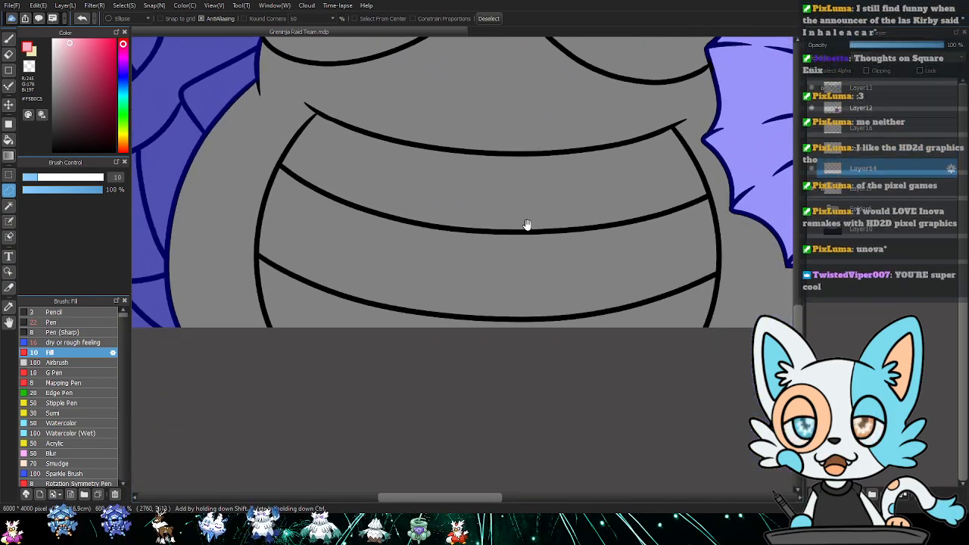
pyautogui.scroll(-2, 527, 325)
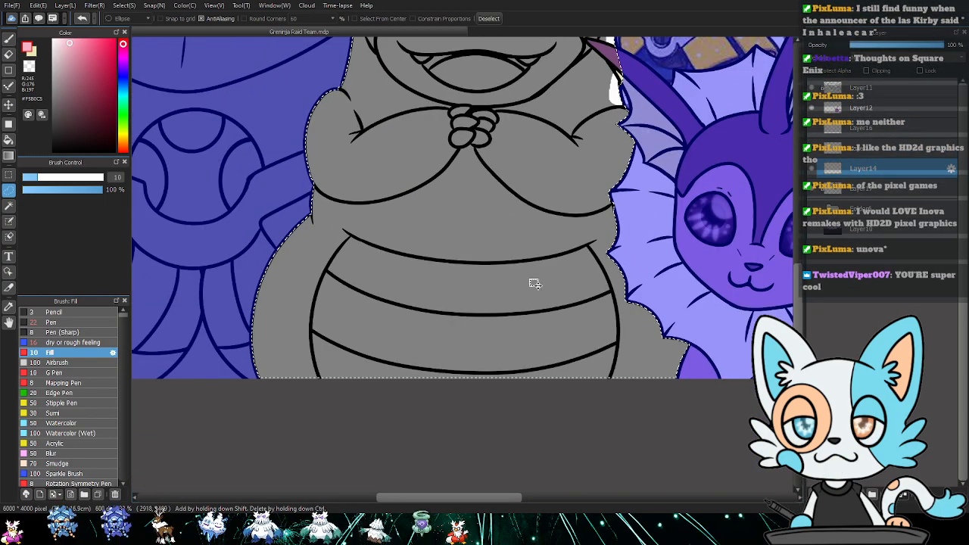
pyautogui.moveTo(548, 221); pyautogui.dragTo(542, 390)
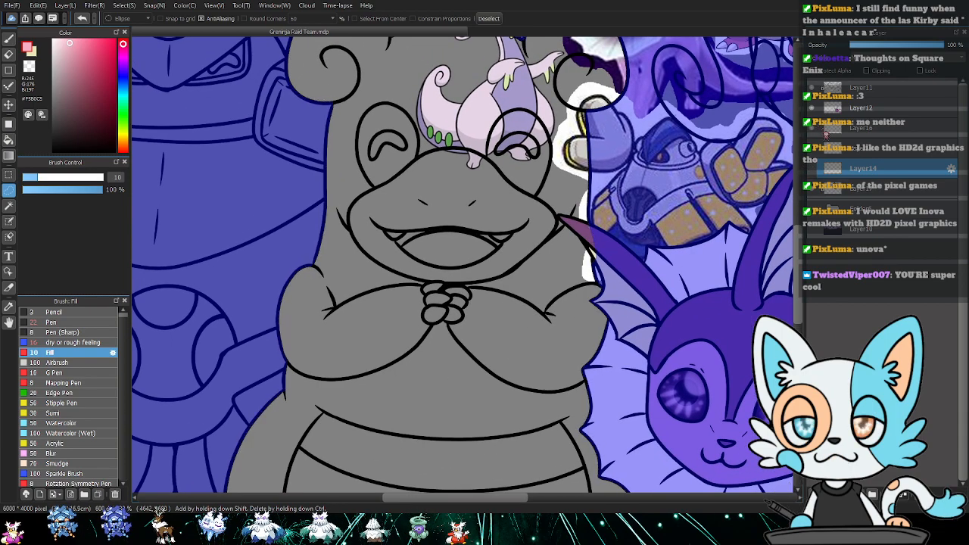
# - Fill the selected Slowbro silhouette with the sampled pink on Layer16 and clear the selection
pyautogui.click(863, 129)
pyautogui.press('g')
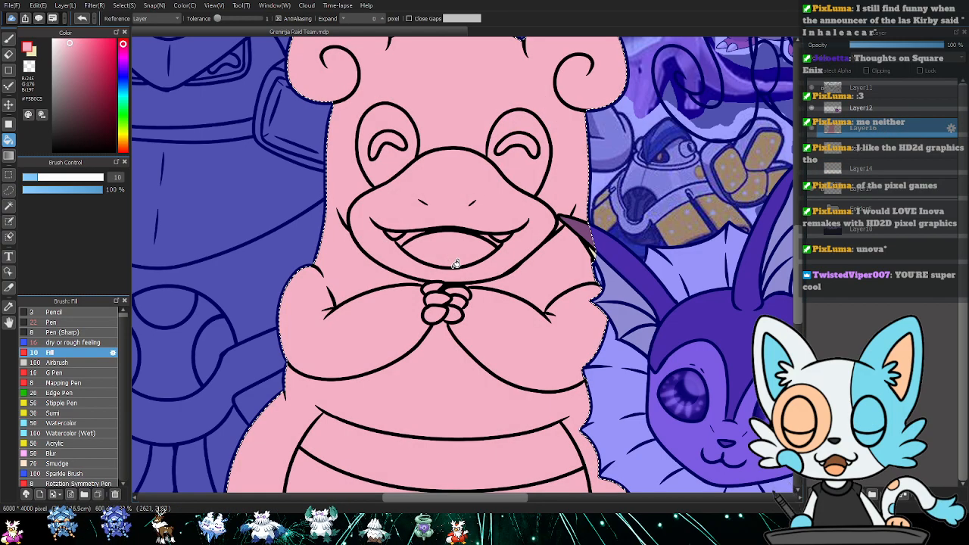
pyautogui.click(459, 265)
pyautogui.hotkey('ctrl', 'd')
pyautogui.scroll(3, 461, 261)
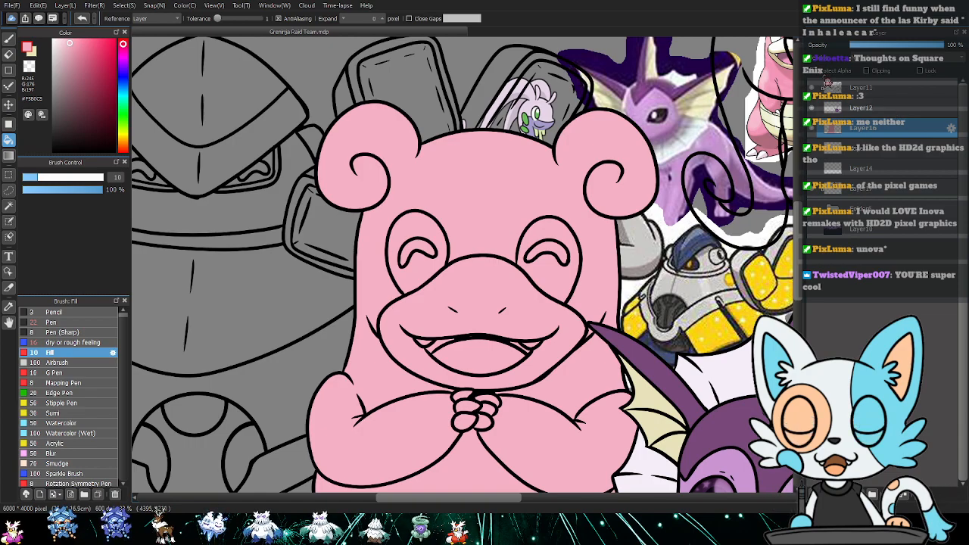
# - Select the Slowbro's muzzle and belly bands from the Layer11 line art with the Magic Wand
pyautogui.click(827, 86)
pyautogui.press('w')
pyautogui.click(483, 286)
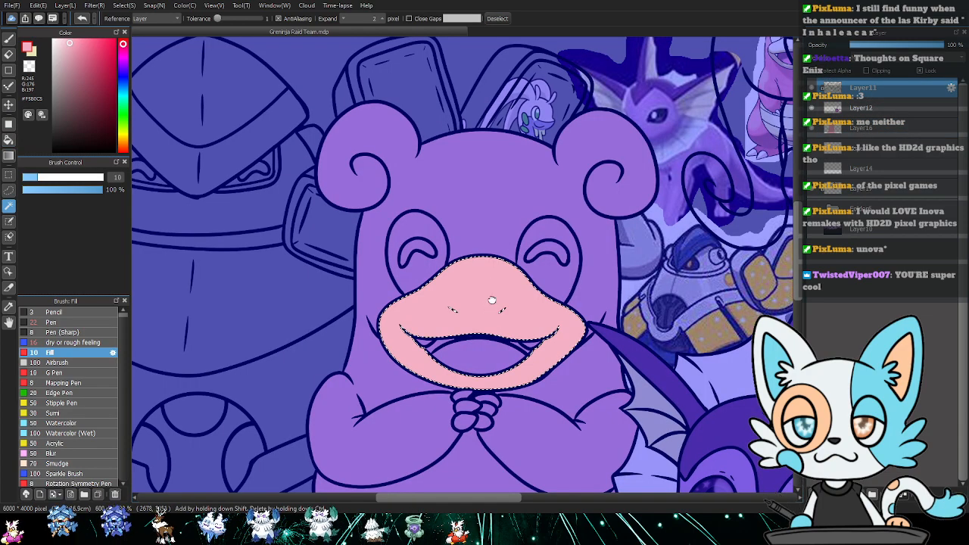
pyautogui.moveTo(483, 287); pyautogui.dragTo(472, 156)
pyautogui.moveTo(485, 275); pyautogui.dragTo(483, 175)
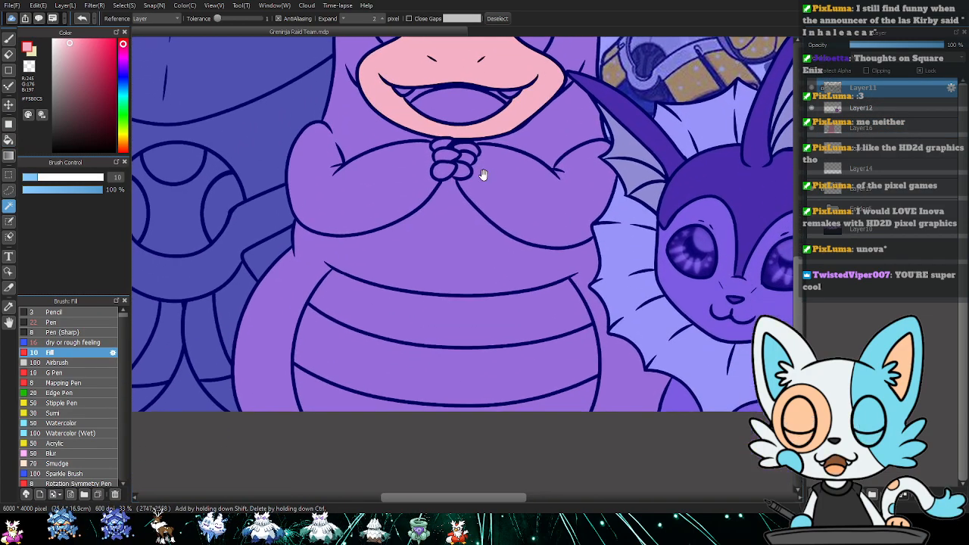
pyautogui.keyDown('shift'); pyautogui.click(417, 327); pyautogui.keyUp('shift')
pyautogui.keyDown('shift'); pyautogui.click(377, 364); pyautogui.keyUp('shift')
pyautogui.keyDown('shift'); pyautogui.click(336, 402); pyautogui.keyUp('shift')
# - Fill the selected muzzle and belly bands with the sampled cream on Layer16 and clear the selection
pyautogui.click(899, 133)
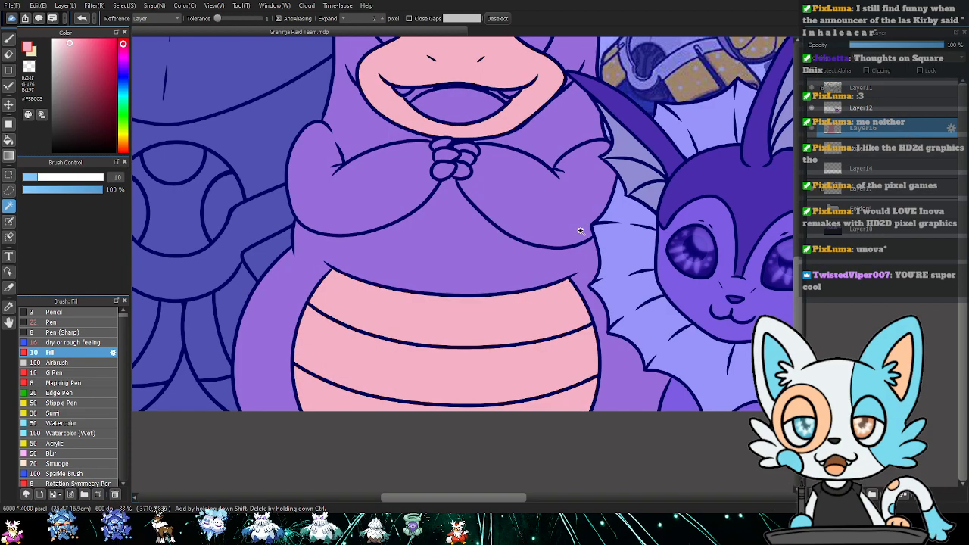
pyautogui.press('x')
pyautogui.press('g')
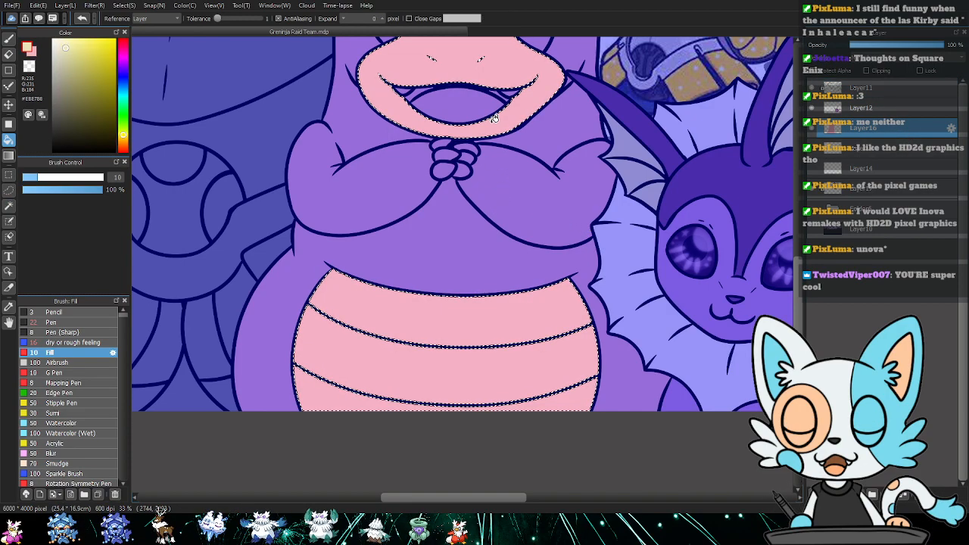
pyautogui.click(472, 224)
pyautogui.hotkey('ctrl', 'd')
pyautogui.scroll(2, 493, 214)
pyautogui.scroll(-2, 496, 207)
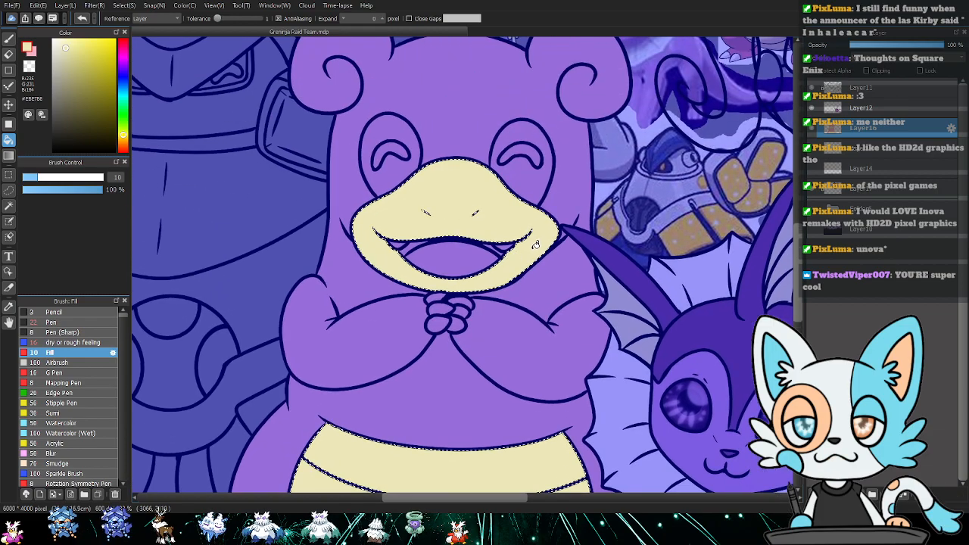
pyautogui.scroll(2, 411, 254)
pyautogui.scroll(-1, 411, 254)
pyautogui.scroll(1, 472, 174)
pyautogui.scroll(1, 711, 144)
# - Sample the pale pinkish white from the foot claws of the Slowbro reference
pyautogui.press('i')
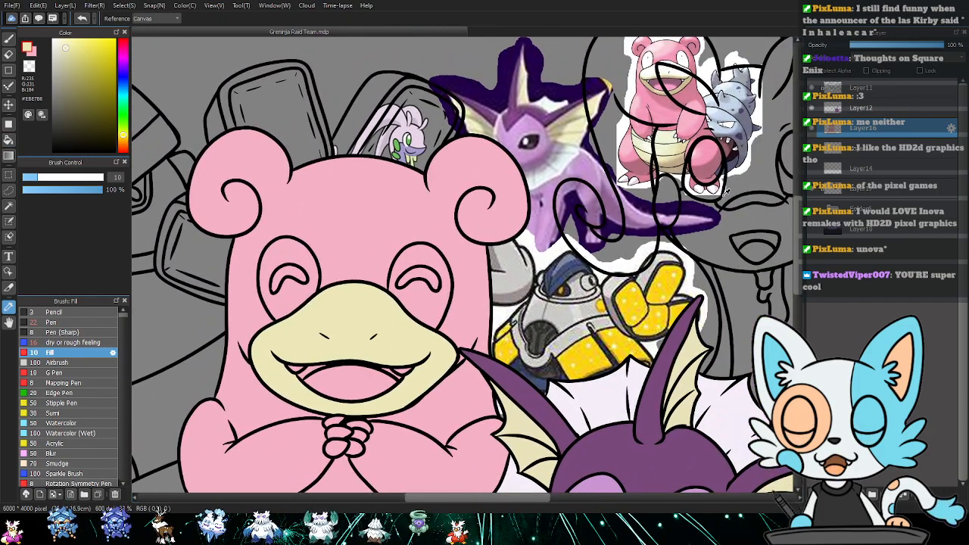
pyautogui.click(718, 187)
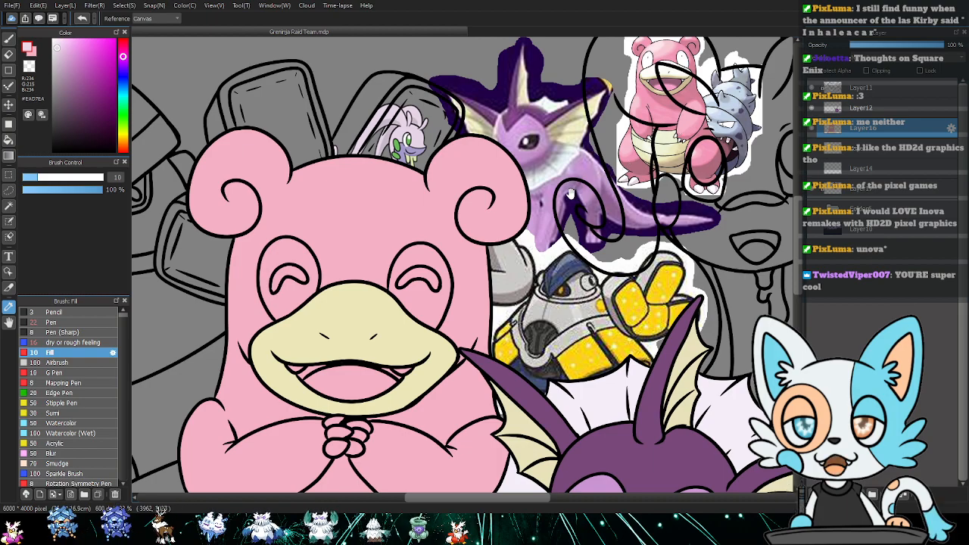
pyautogui.moveTo(556, 202); pyautogui.dragTo(609, 100)
pyautogui.moveTo(765, 98); pyautogui.dragTo(770, 136)
# - Select the two teeth in the Slowbro's mouth from the Layer11 line art with the Magic Wand
pyautogui.click(867, 89)
pyautogui.press('w')
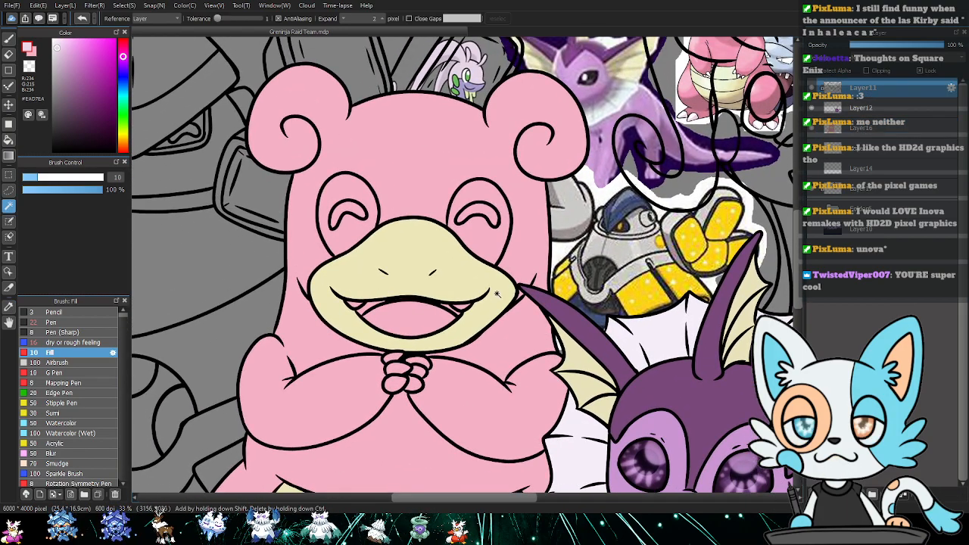
pyautogui.scroll(3, 377, 321)
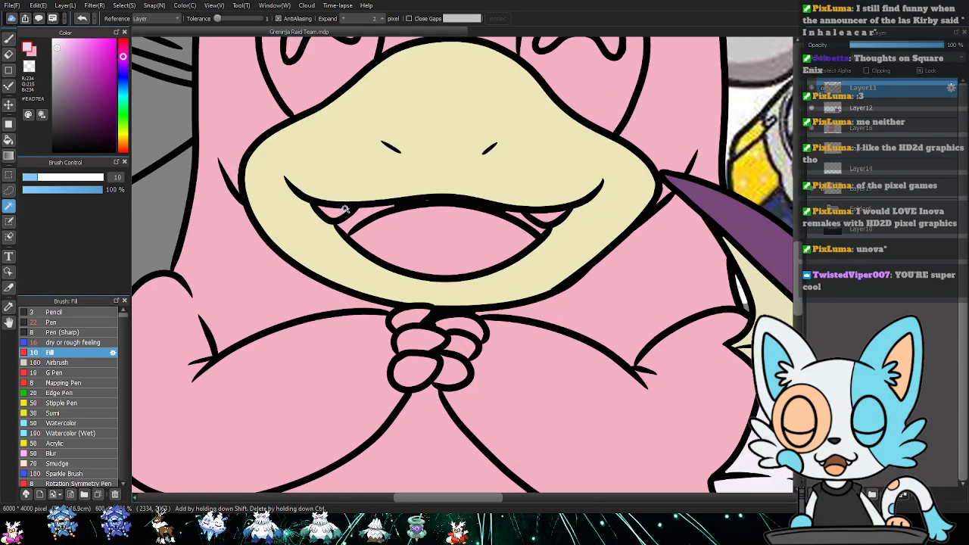
pyautogui.click(334, 212)
pyautogui.keyDown('shift'); pyautogui.click(546, 216); pyautogui.keyUp('shift')
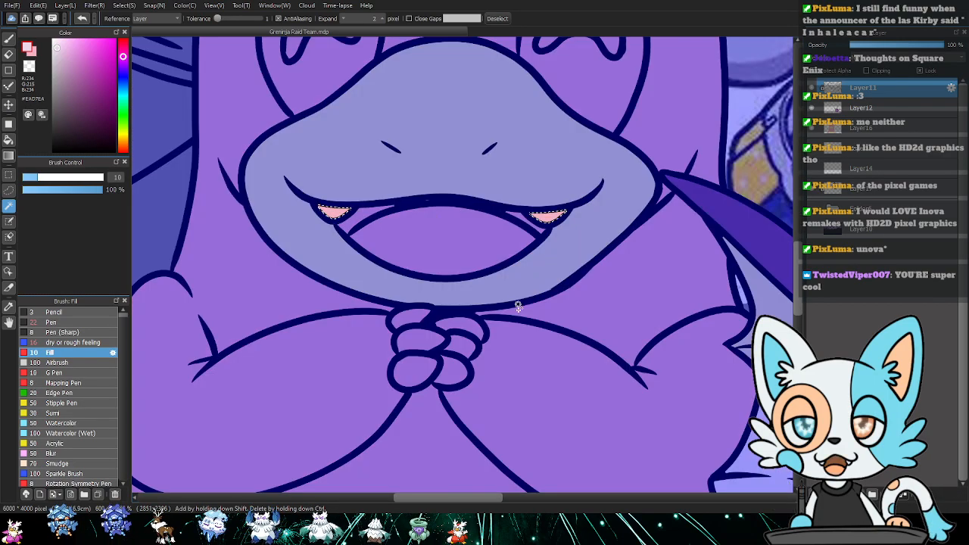
# - Add the claws on the Slowbro's clasped hands to the Magic Wand selection
pyautogui.keyDown('shift'); pyautogui.click(412, 318); pyautogui.keyUp('shift')
pyautogui.keyDown('shift'); pyautogui.click(421, 340); pyautogui.keyUp('shift')
pyautogui.keyDown('shift'); pyautogui.click(409, 371); pyautogui.keyUp('shift')
pyautogui.keyDown('shift'); pyautogui.click(452, 368); pyautogui.keyUp('shift')
pyautogui.keyDown('shift'); pyautogui.click(463, 330); pyautogui.keyUp('shift')
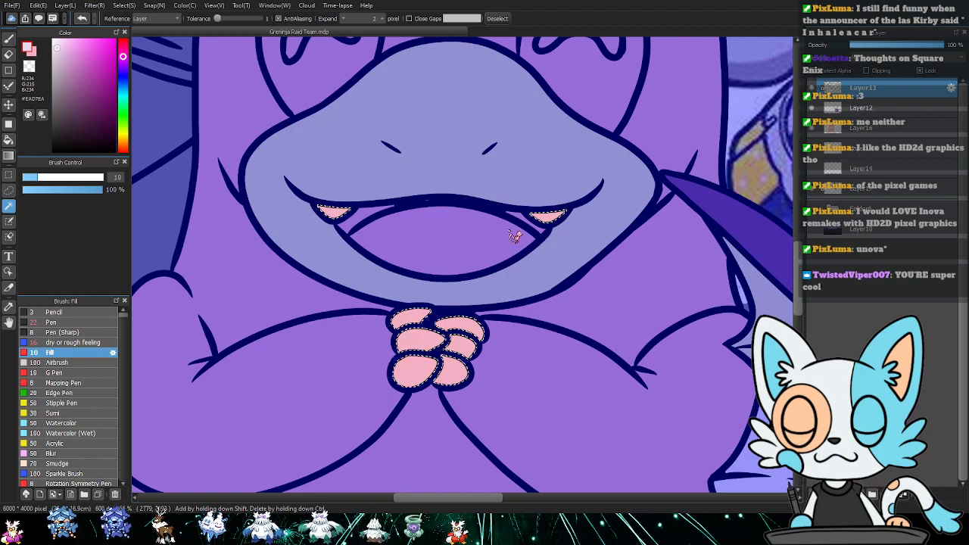
# - Add the whites of both Slowbro eyes to the selection, leaving out the closed eyelid shapes
pyautogui.scroll(3, 512, 241)
pyautogui.keyDown('shift'); pyautogui.click(565, 212); pyautogui.keyUp('shift')
pyautogui.keyDown('shift'); pyautogui.click(332, 202); pyautogui.keyUp('shift')
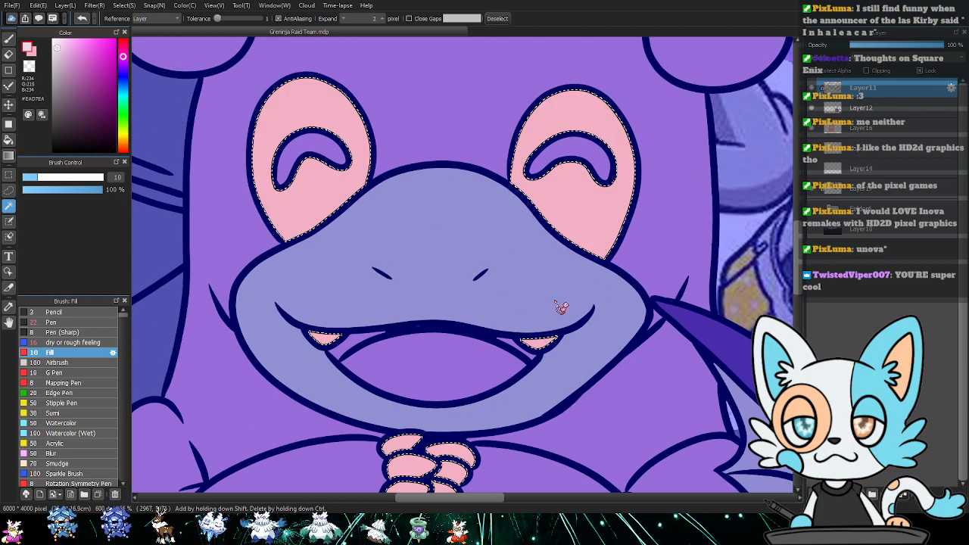
pyautogui.scroll(-3, 561, 307)
# - Switch to Layer16 and extend the selection with the Lasso across the outlines between the claws and along the tops of the teeth
pyautogui.click(863, 129)
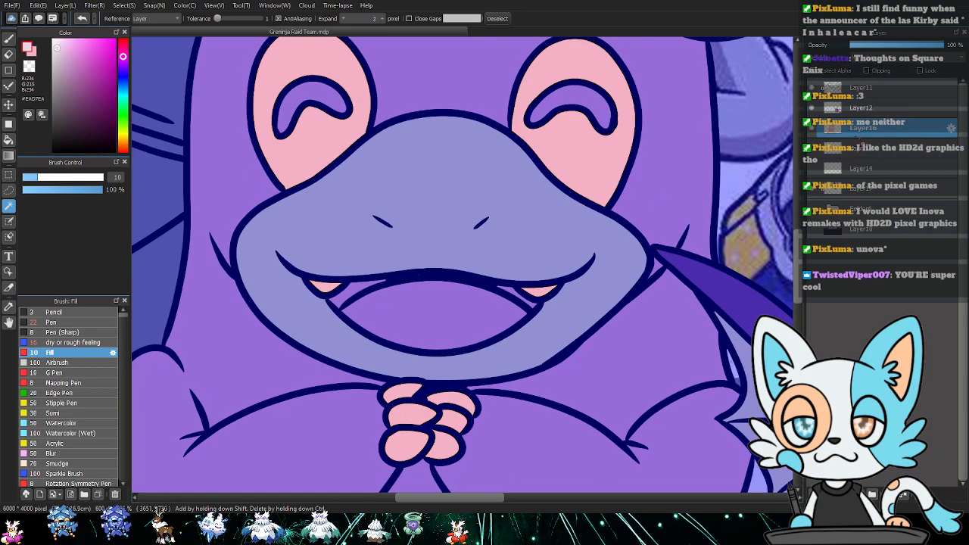
pyautogui.scroll(-3, 563, 281)
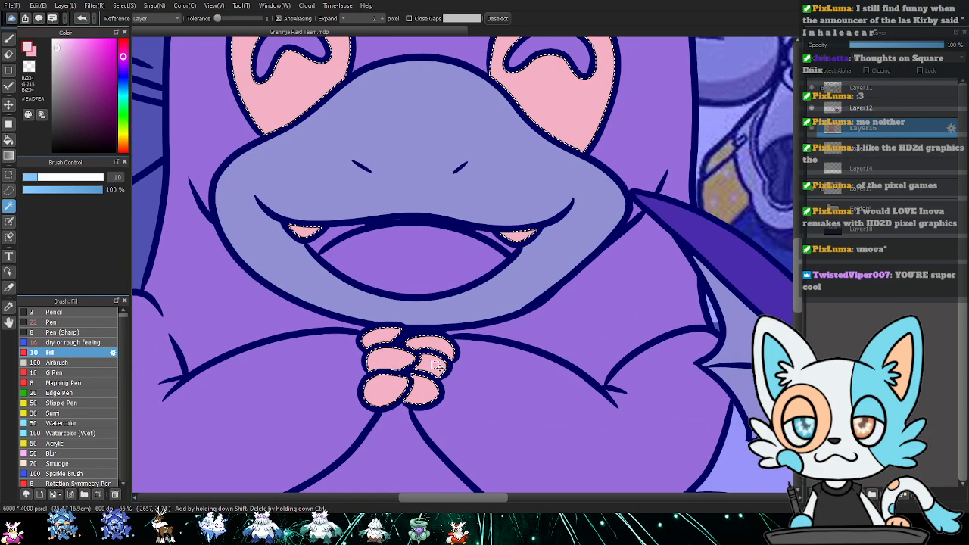
pyautogui.press('l')
pyautogui.moveTo(393, 402)
pyautogui.mouseDown()
pyautogui.moveTo(408, 405)
pyautogui.moveTo(447, 370)
pyautogui.mouseUp()
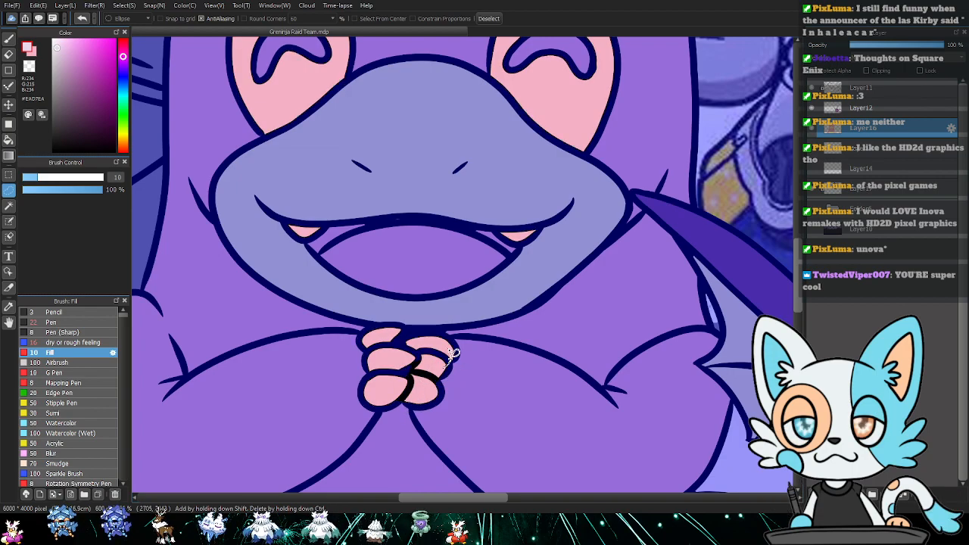
pyautogui.moveTo(422, 341)
pyautogui.mouseDown()
pyautogui.moveTo(398, 333)
pyautogui.moveTo(388, 342)
pyautogui.moveTo(373, 383)
pyautogui.mouseUp()
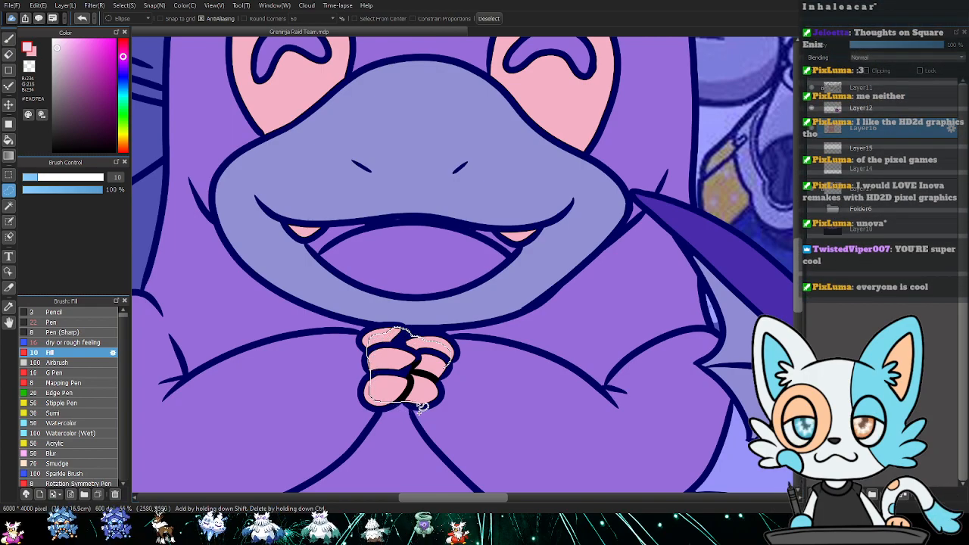
pyautogui.hotkey('ctrl', 'd')
pyautogui.moveTo(466, 323); pyautogui.dragTo(482, 350)
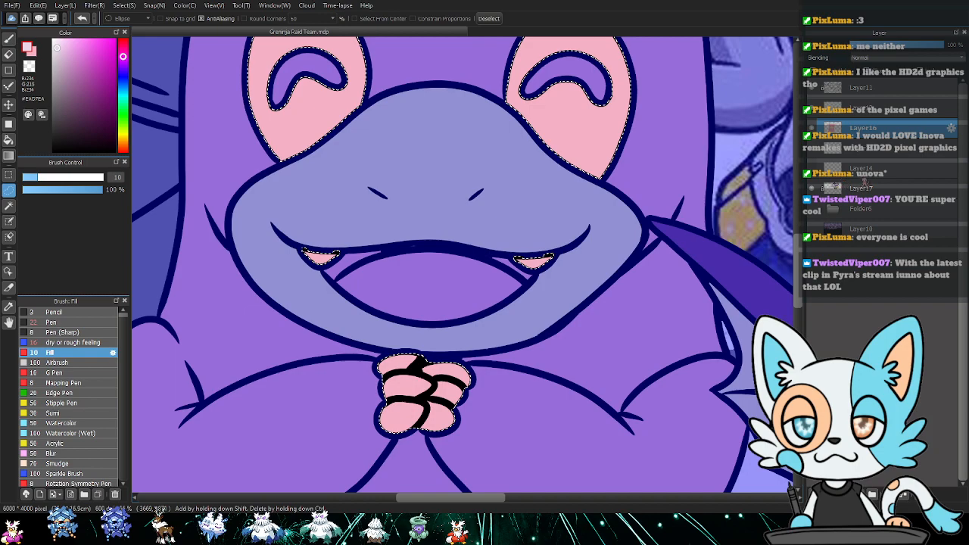
# - Fill the selected claws and teeth with the sampled pale pinkish white #EAD7EA, then undo the same fill on the eyes
pyautogui.press('g')
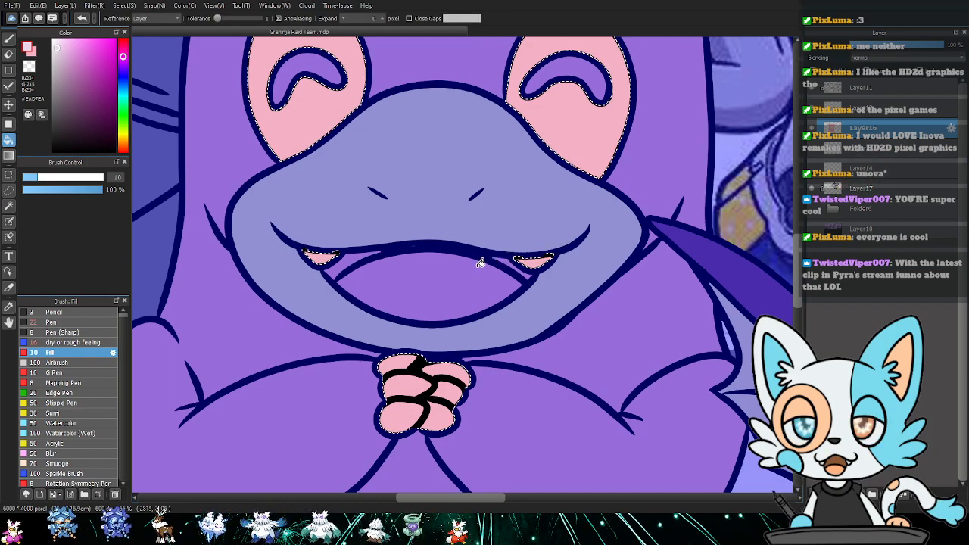
pyautogui.click(411, 385)
pyautogui.click(320, 258)
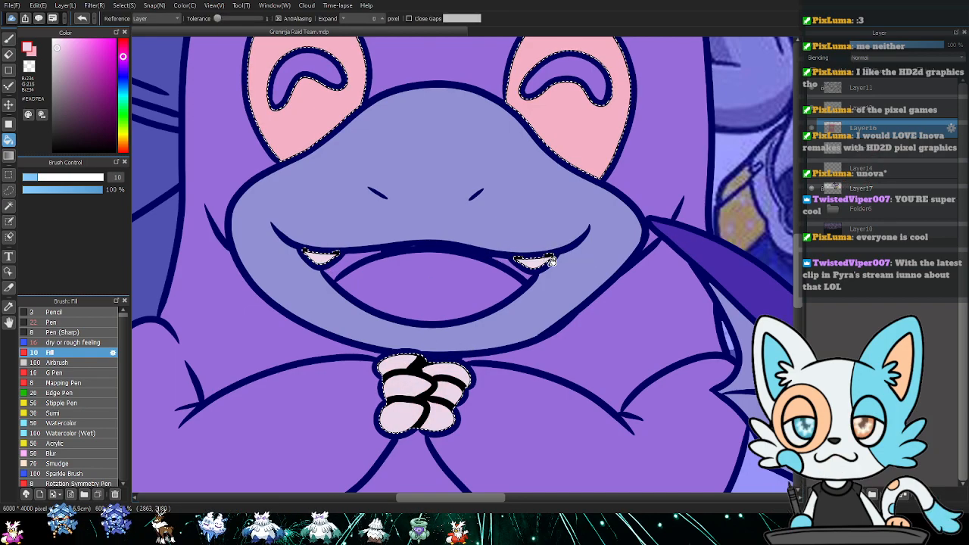
pyautogui.hotkey('ctrl', 'd')
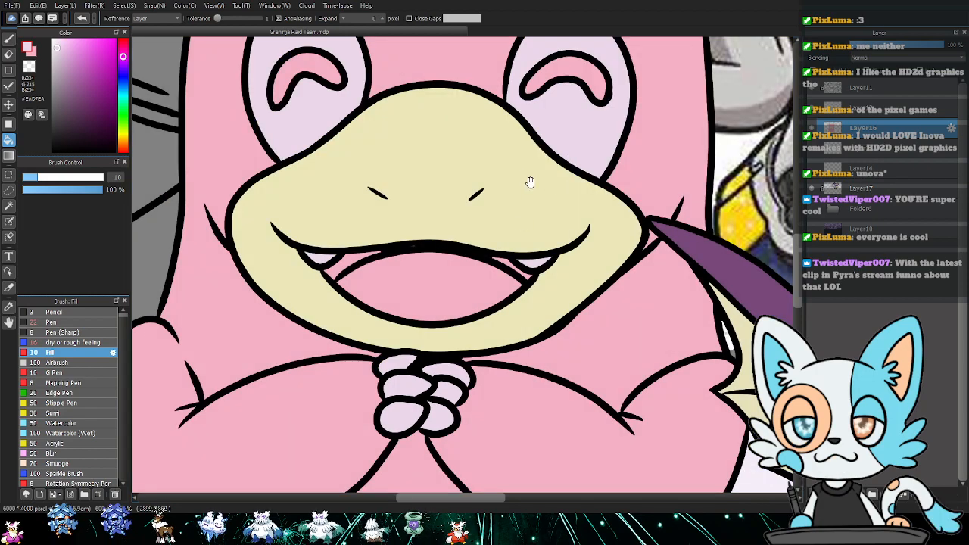
pyautogui.hotkey('ctrl', 'z')
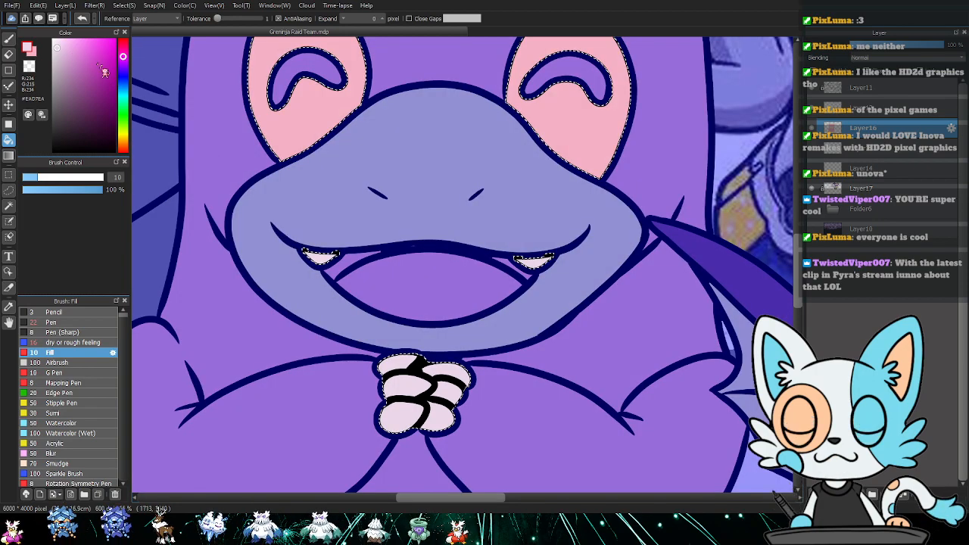
# - Fill the Slowbro's eye whites and teeth with pale blue #E5F4FF on Layer16 and clear the selection
pyautogui.click(67, 53)
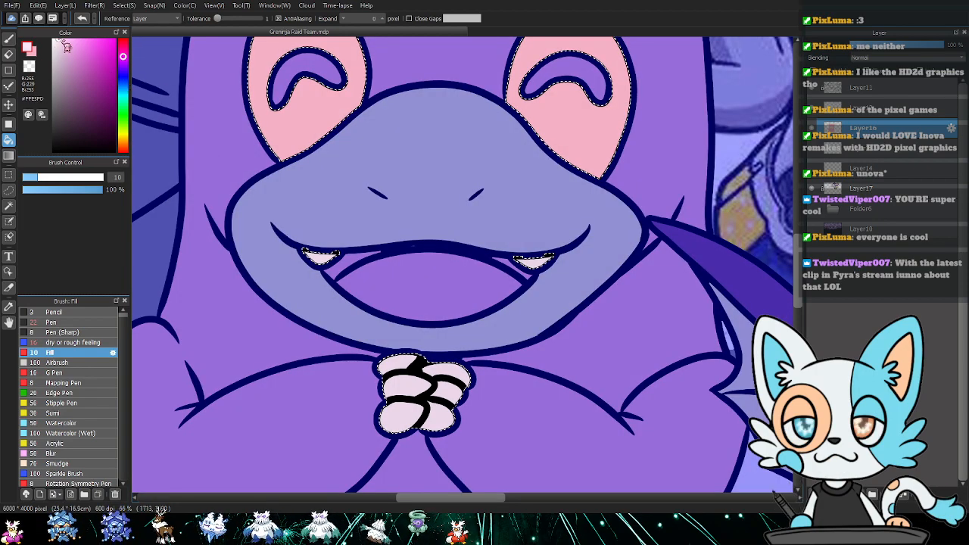
pyautogui.click(123, 88)
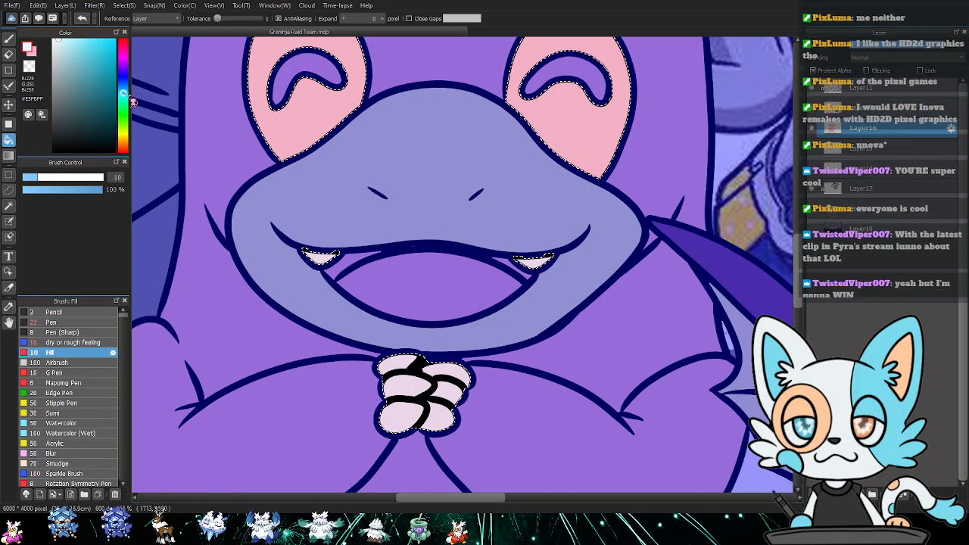
pyautogui.click(322, 108)
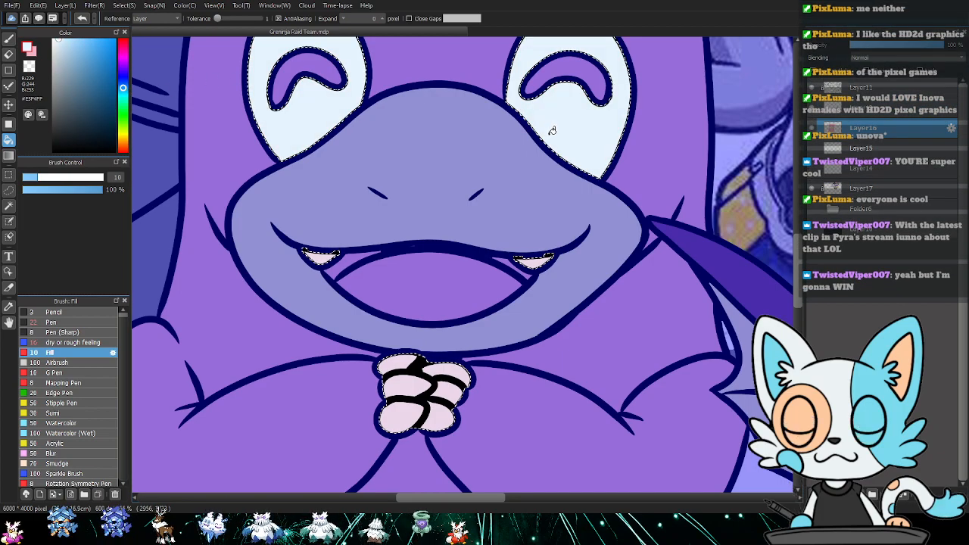
pyautogui.hotkey('ctrl', 'd')
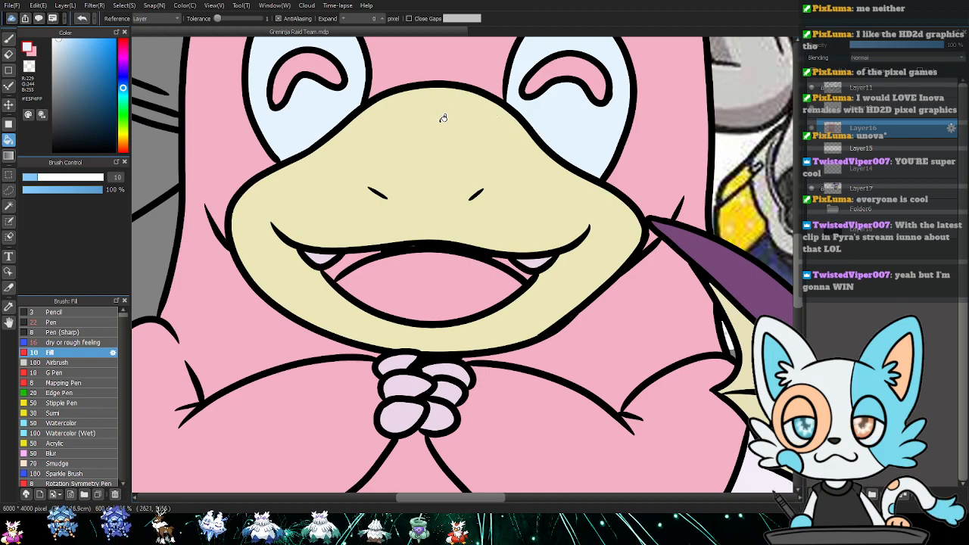
pyautogui.click(542, 258)
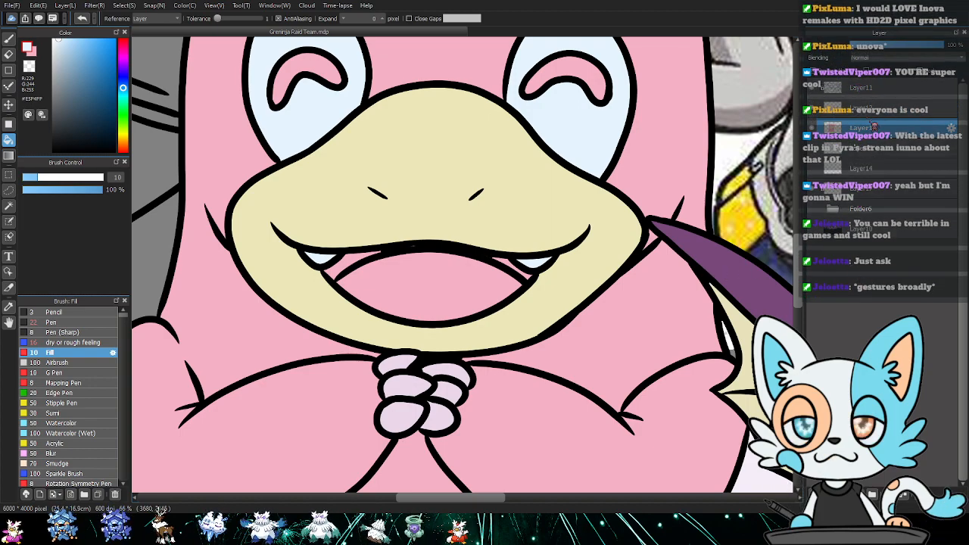
# - Touch up the gap in the Slowbro's upper mouth line on Layer16 with the brush in black #000000
pyautogui.moveTo(524, 171); pyautogui.dragTo(533, 223)
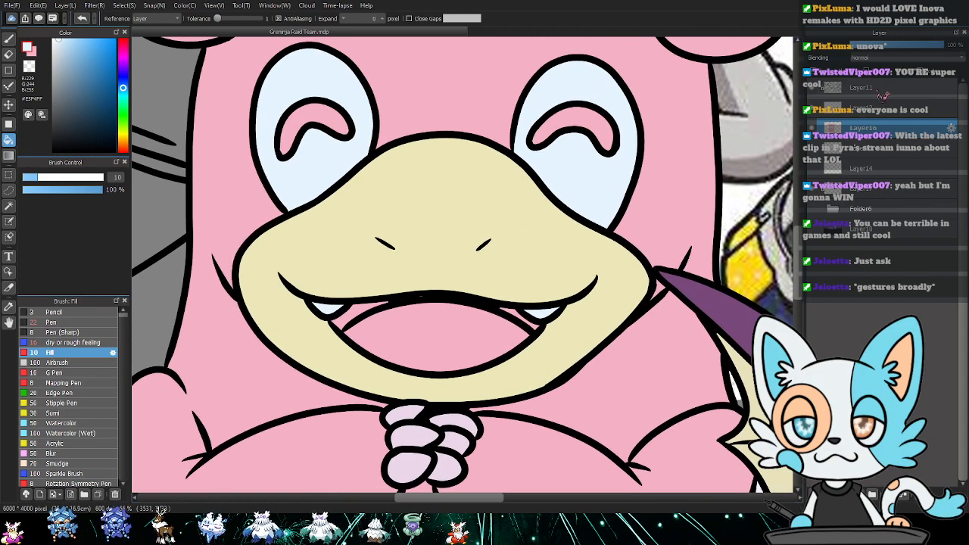
pyautogui.click(918, 85)
pyautogui.click(883, 126)
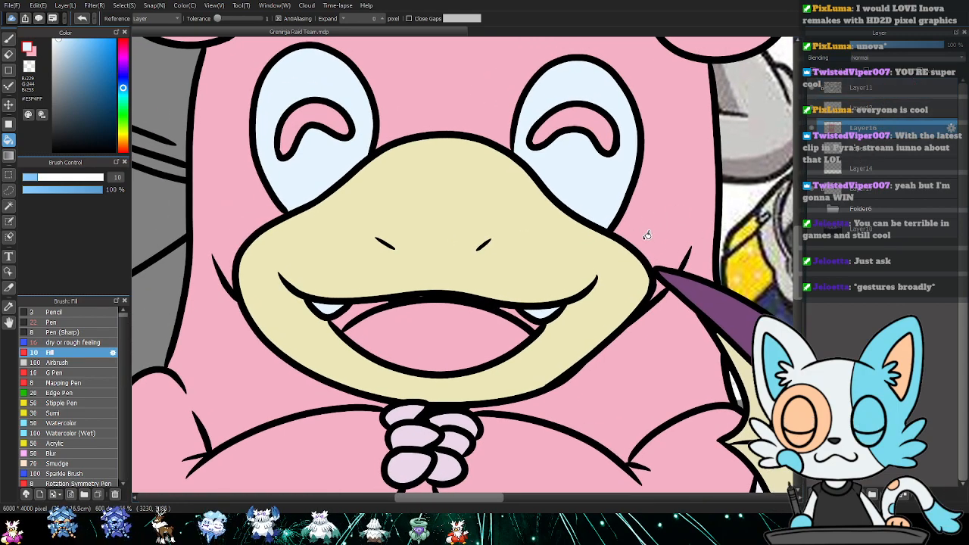
pyautogui.press('d')
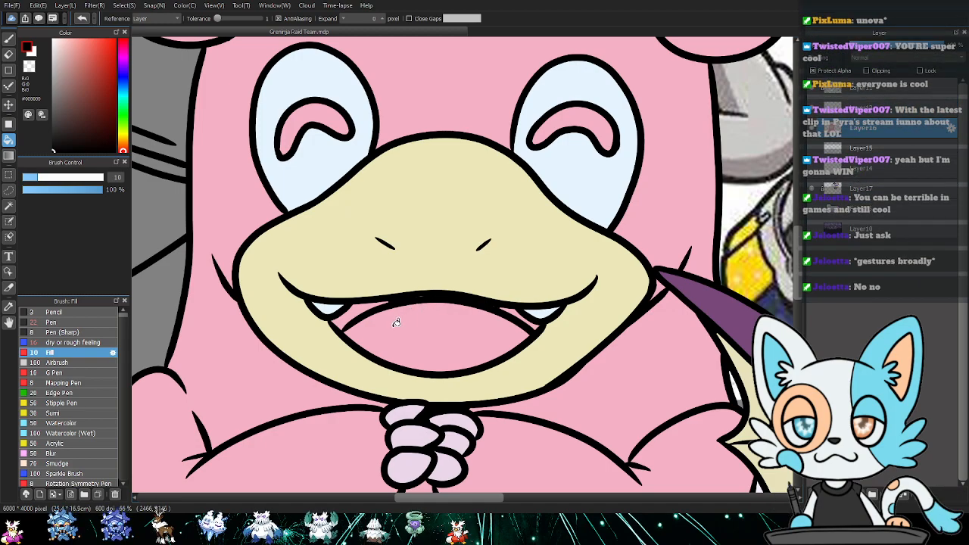
pyautogui.press('b')
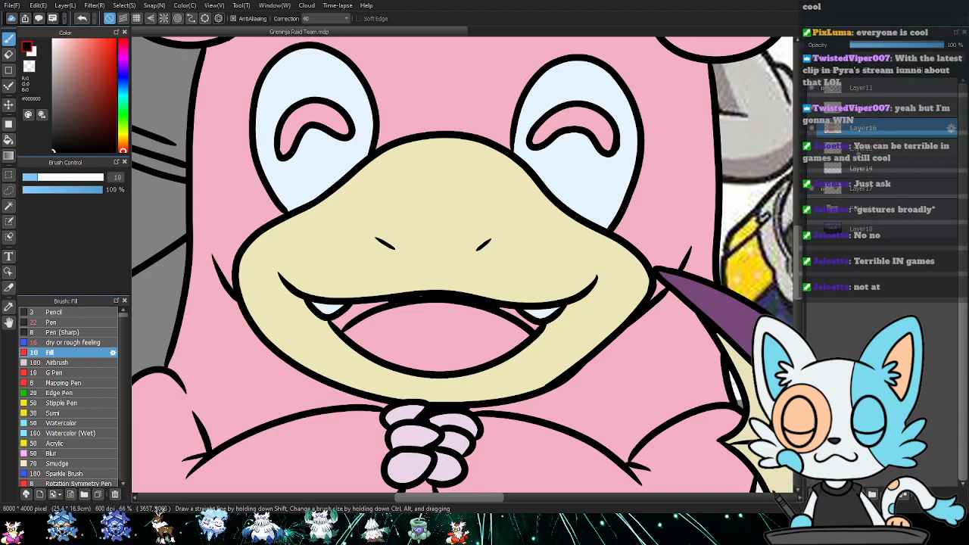
pyautogui.hotkey('ctrl', '+')
pyautogui.moveTo(420, 298); pyautogui.dragTo(510, 238)
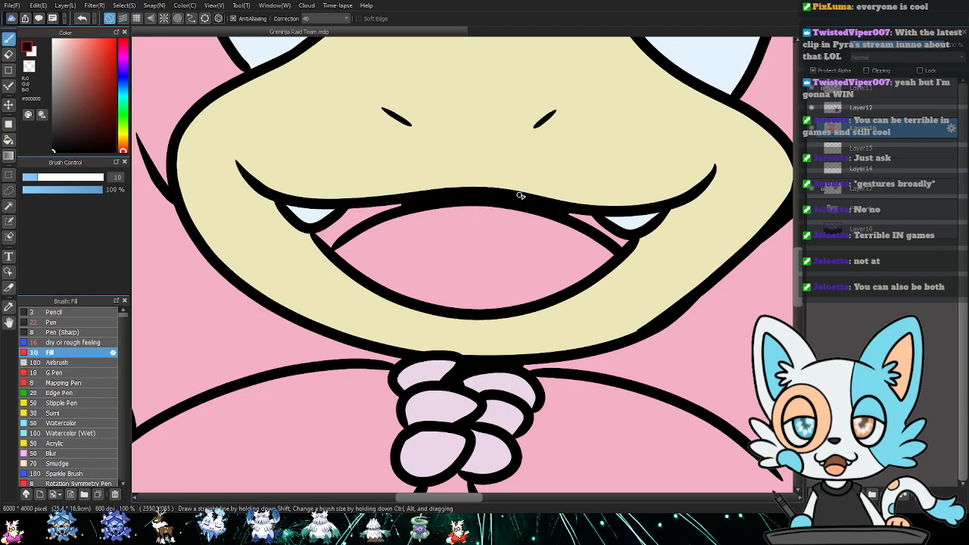
# - Select the Slowbro's tongue and the mouth interior beside the teeth from the Layer11 line art with the Magic Wand
pyautogui.click(890, 93)
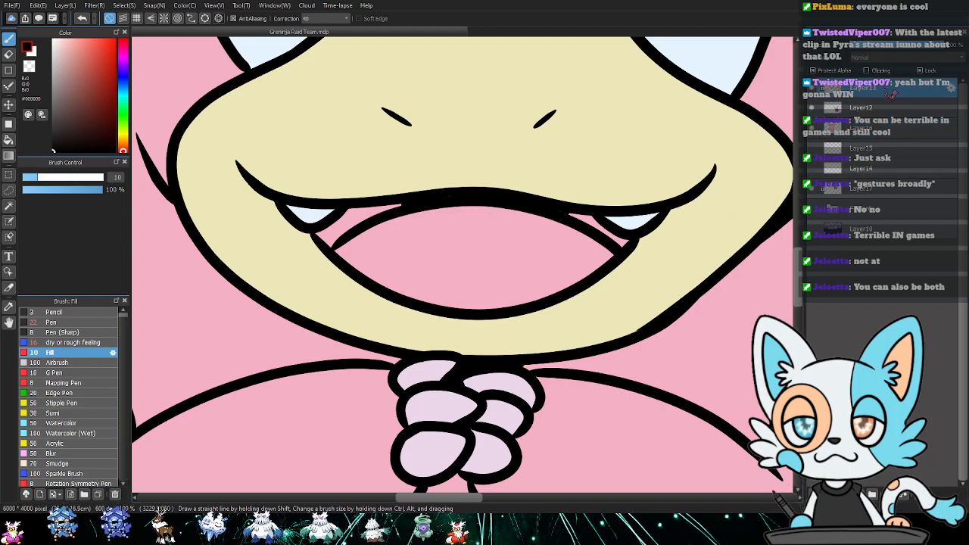
pyautogui.press('w')
pyautogui.click(422, 254)
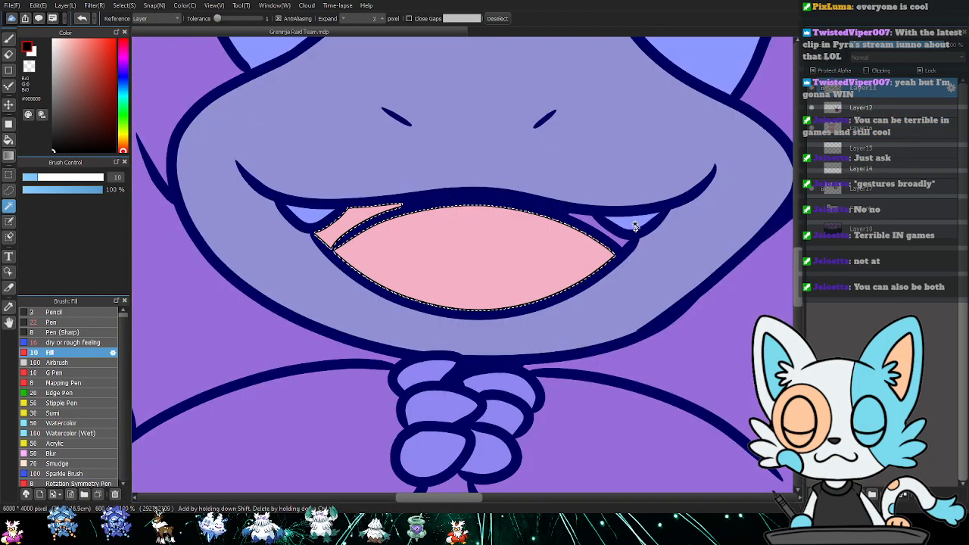
# - Return to Layer16 and choose the pink #F090A9 as the colour for the selected mouth area
pyautogui.click(865, 137)
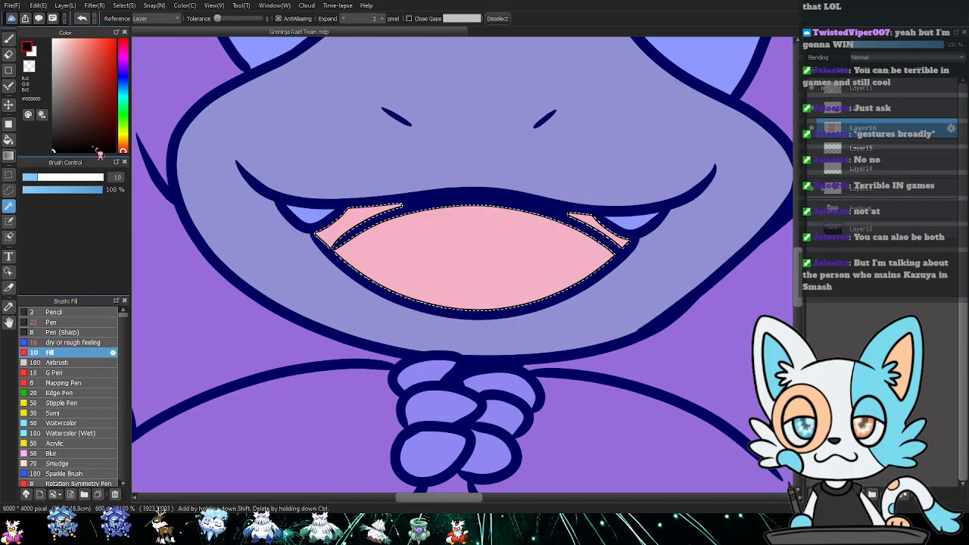
pyautogui.click(108, 70)
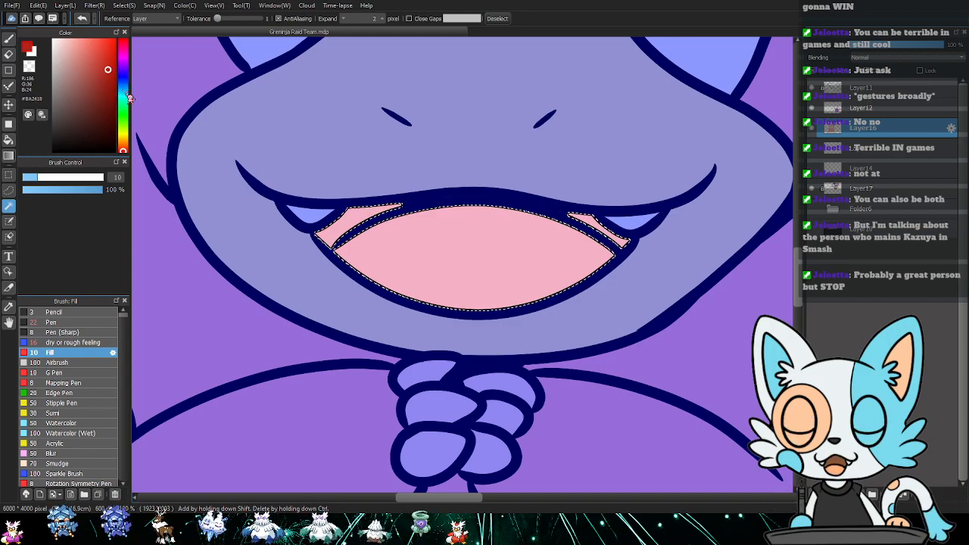
pyautogui.click(122, 43)
pyautogui.click(89, 45)
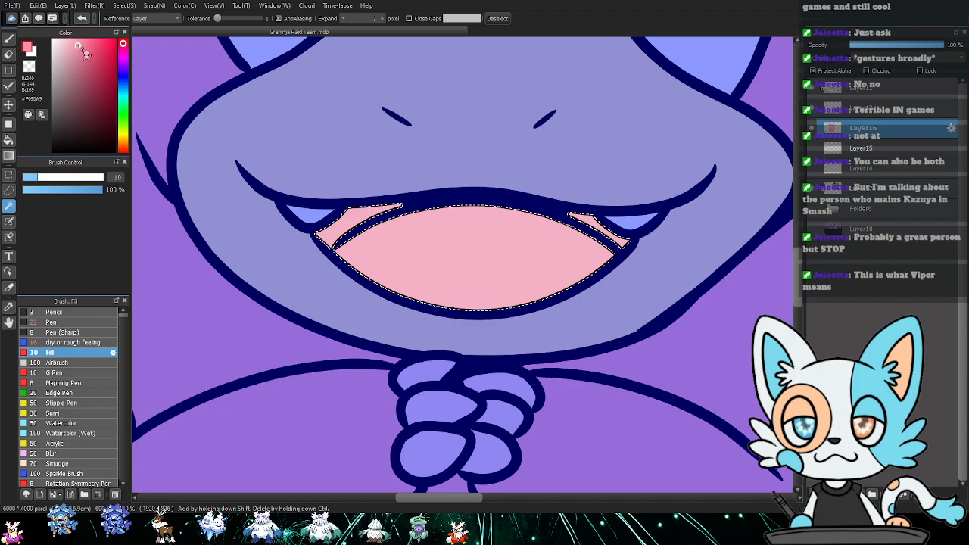
# - Fill the Slowpoke's tongue with pink #F090A9 and both mouth corners beside it with dark red #87394D, and clear the selection
pyautogui.press('g')
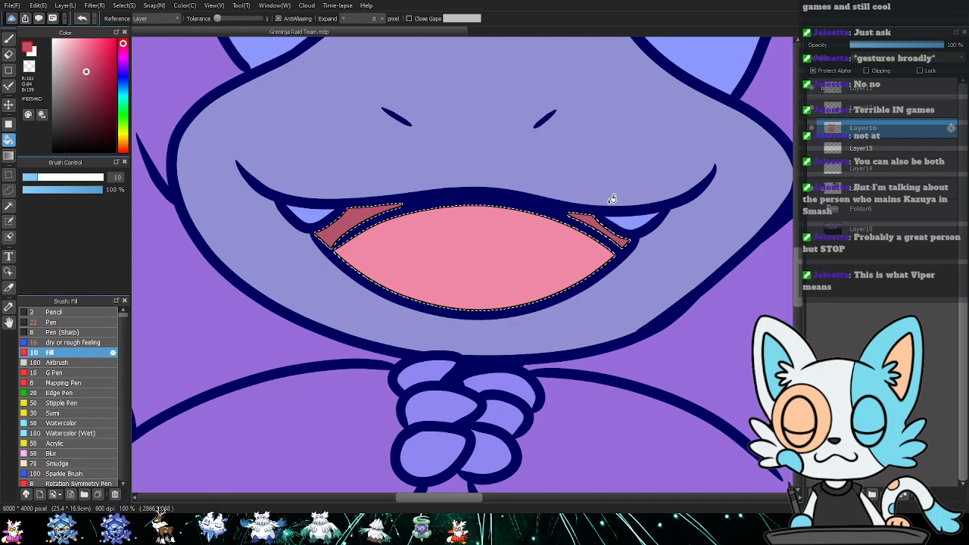
pyautogui.hotkey('ctrl', 'd')
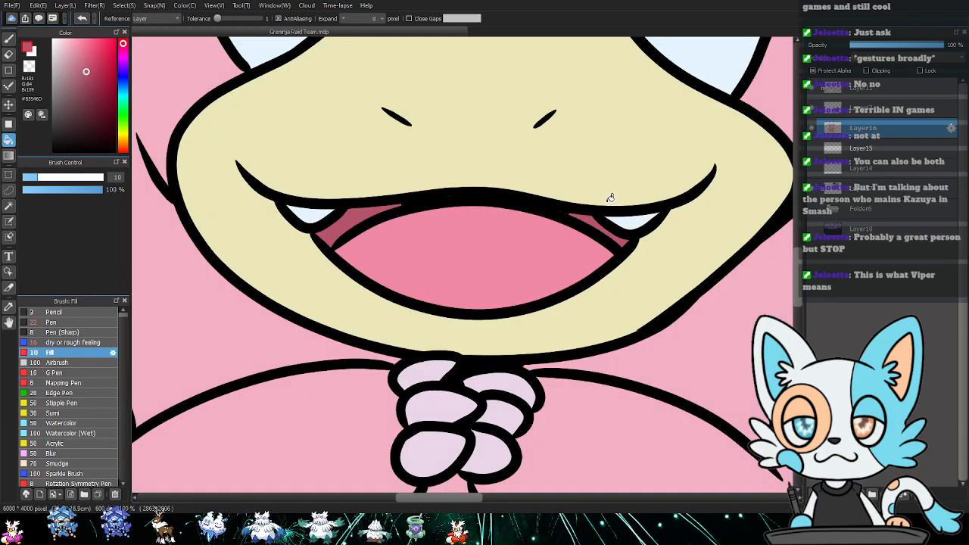
pyautogui.hotkey('ctrl', 'z')
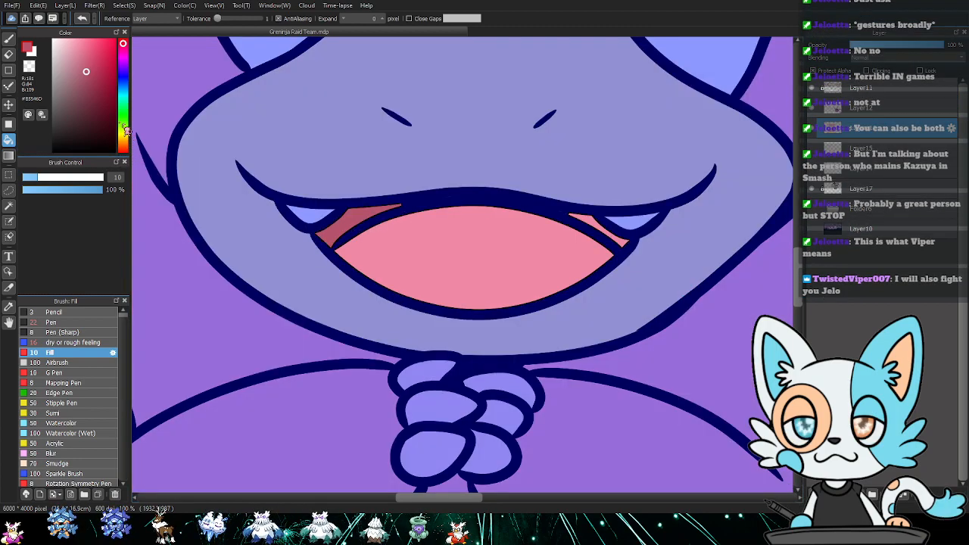
pyautogui.click(89, 93)
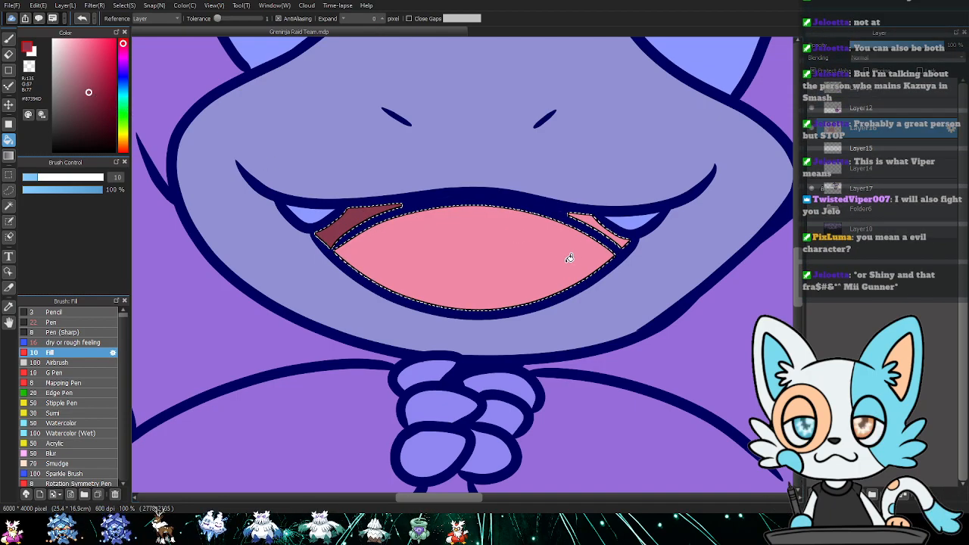
pyautogui.hotkey('ctrl', 'd')
pyautogui.click(606, 227)
pyautogui.hotkey('ctrl', 'd')
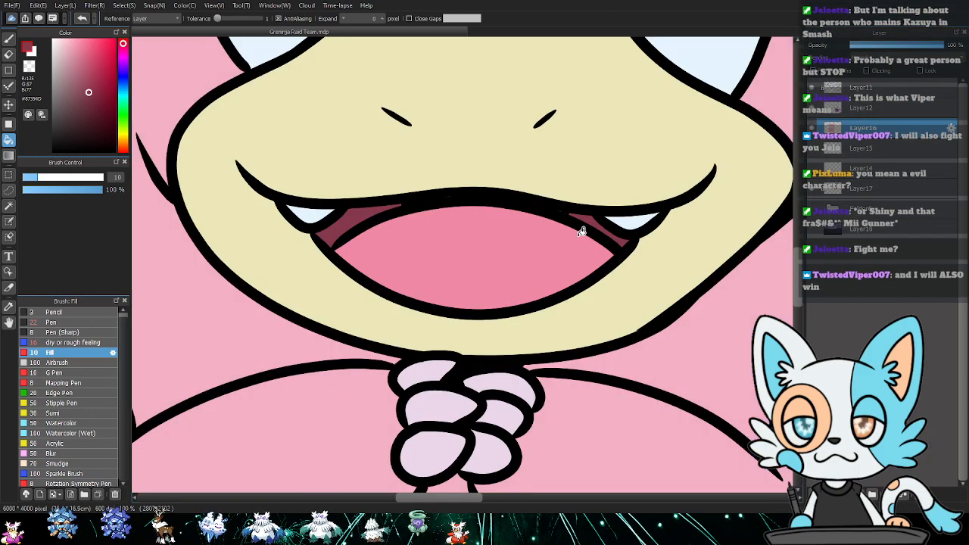
# - Select the Slowpoke's two closed-eye shapes from the Layer11 line art and fill them on Layer16 with near-black #1E0C18
pyautogui.hotkey('ctrl', '0')
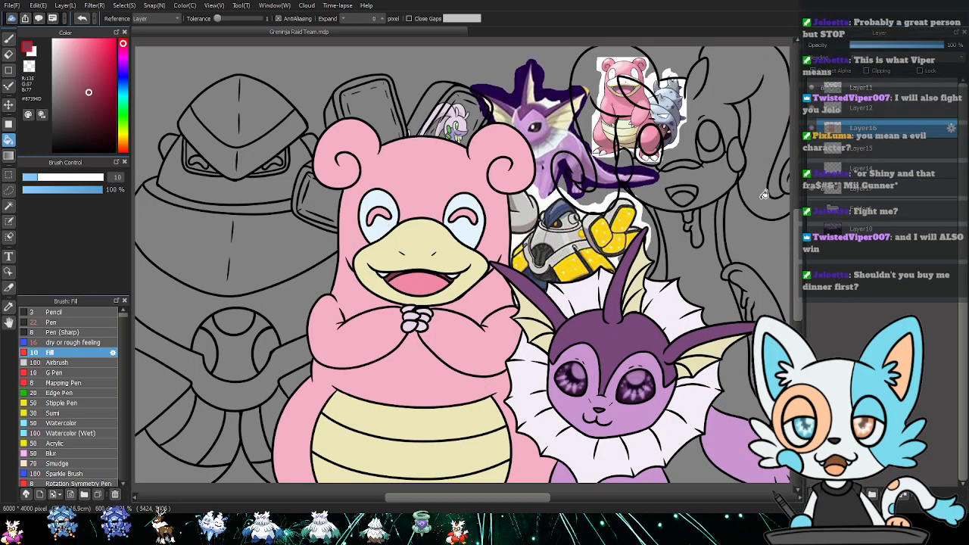
pyautogui.click(886, 87)
pyautogui.press('w')
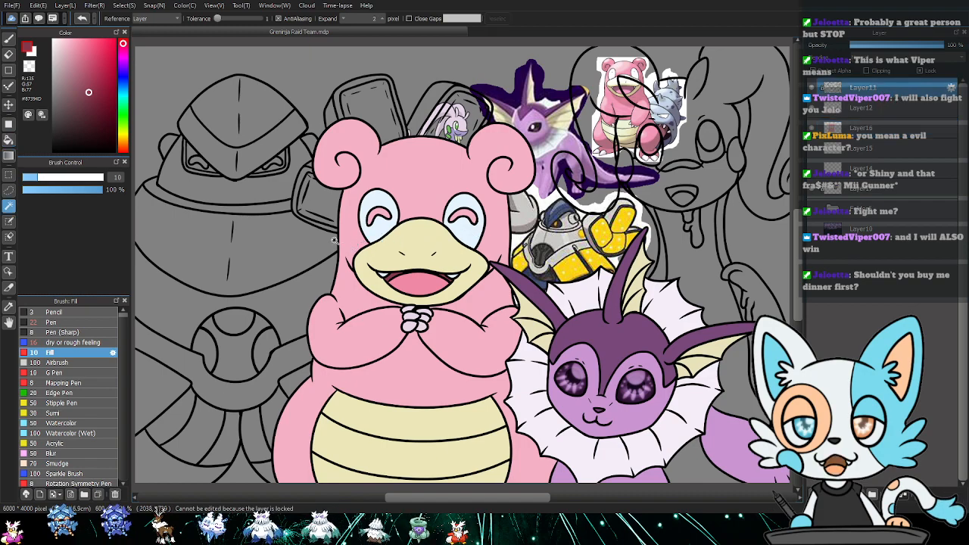
pyautogui.click(396, 237)
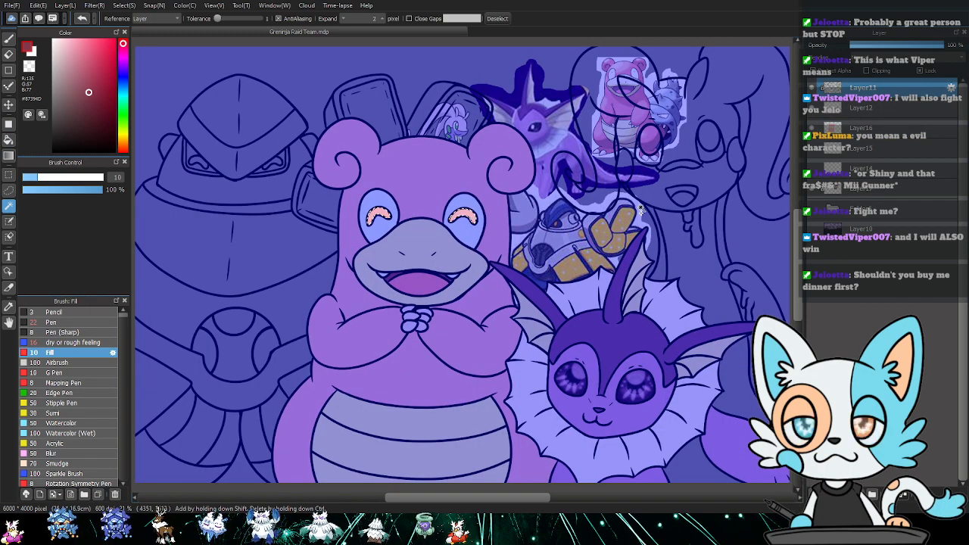
pyautogui.click(850, 133)
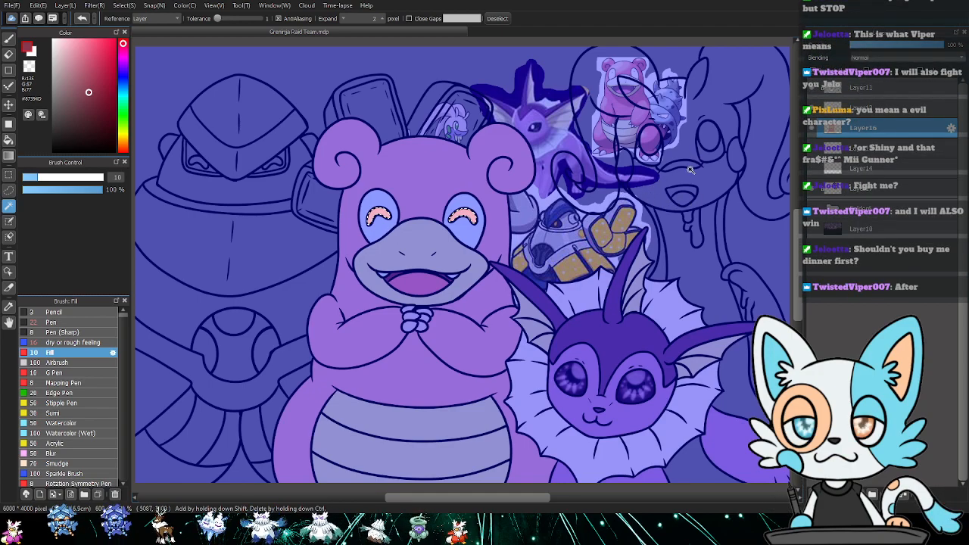
pyautogui.press('alt')
pyautogui.click(670, 133)
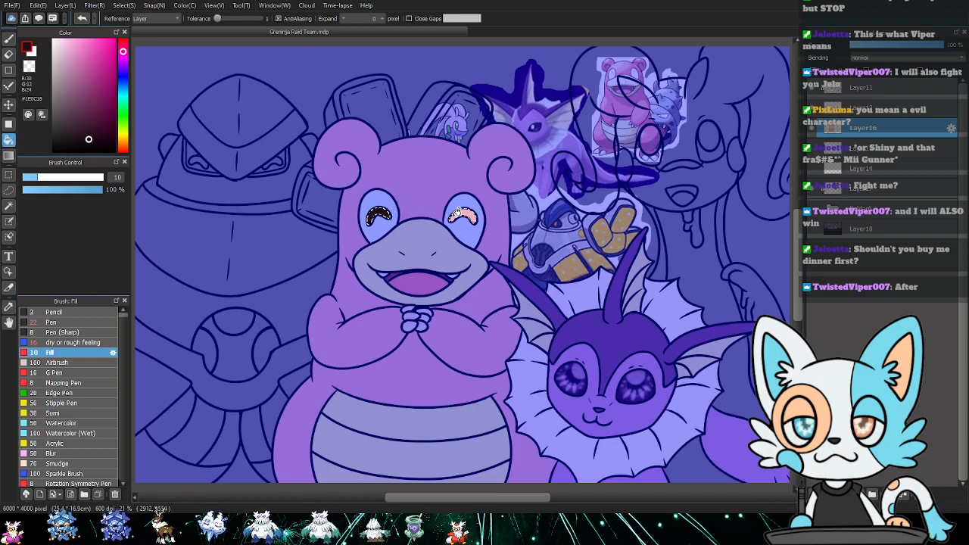
pyautogui.hotkey('ctrl', 'd')
pyautogui.scroll(-2, 527, 223)
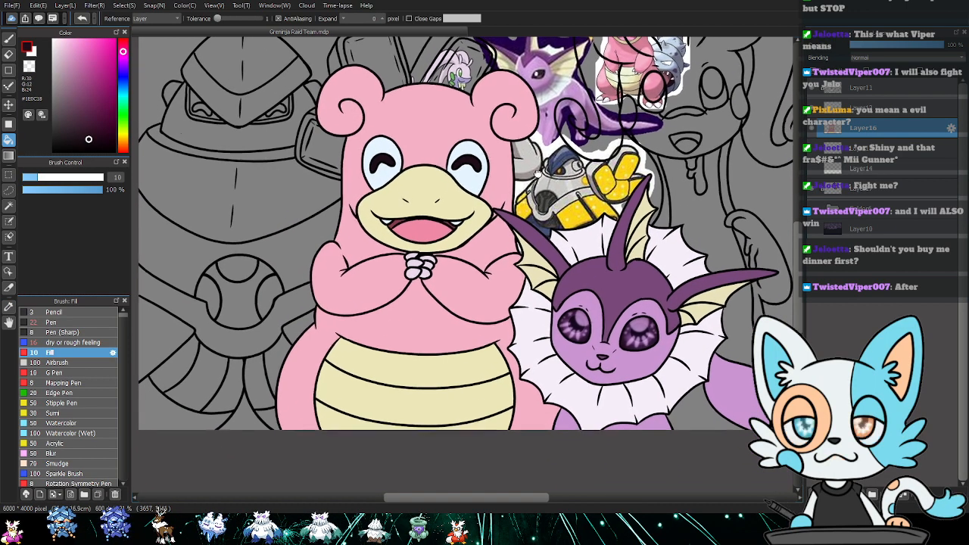
pyautogui.scroll(1, 560, 216)
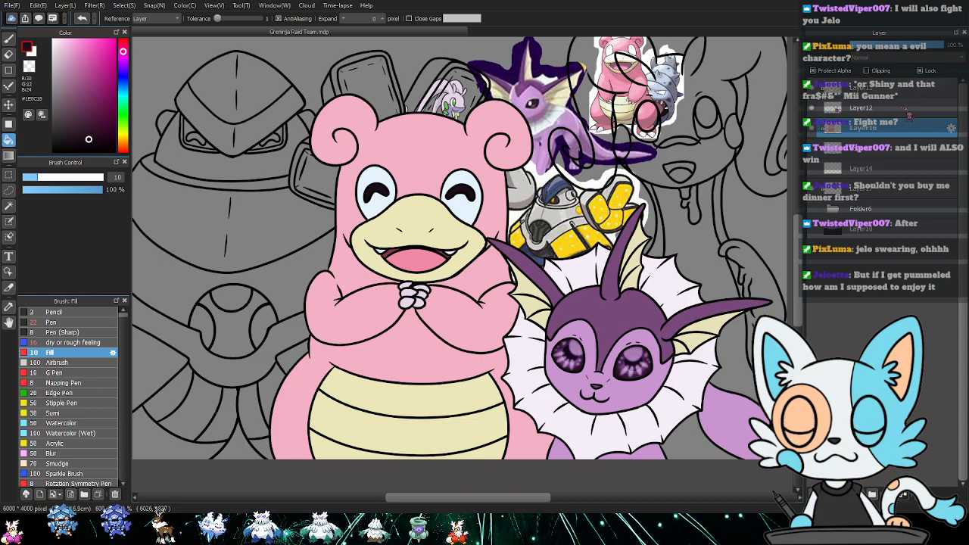
# - Hide the Slowpoke colour layers, Layer15 and Layer16, and sample lavender #A59ACA from the Goodra reference image
pyautogui.click(928, 106)
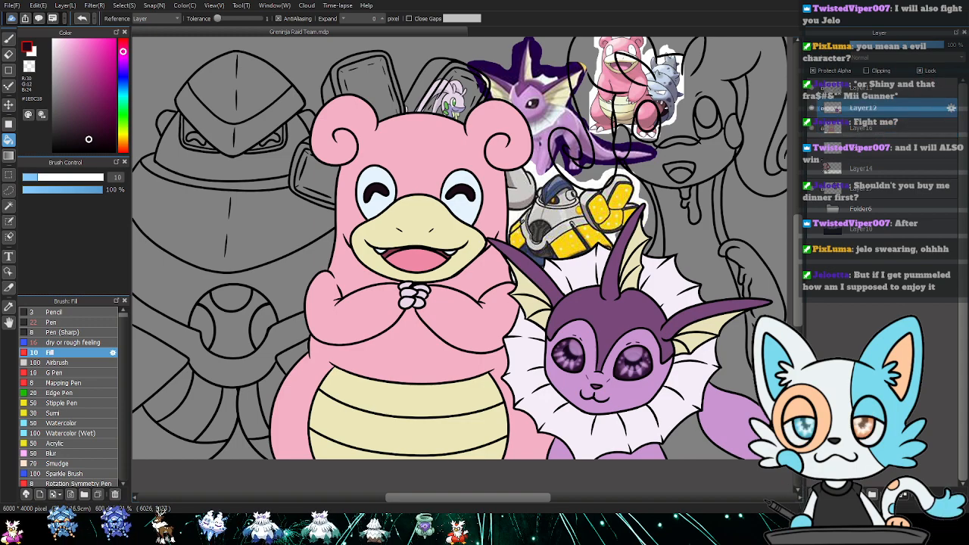
pyautogui.click(880, 156)
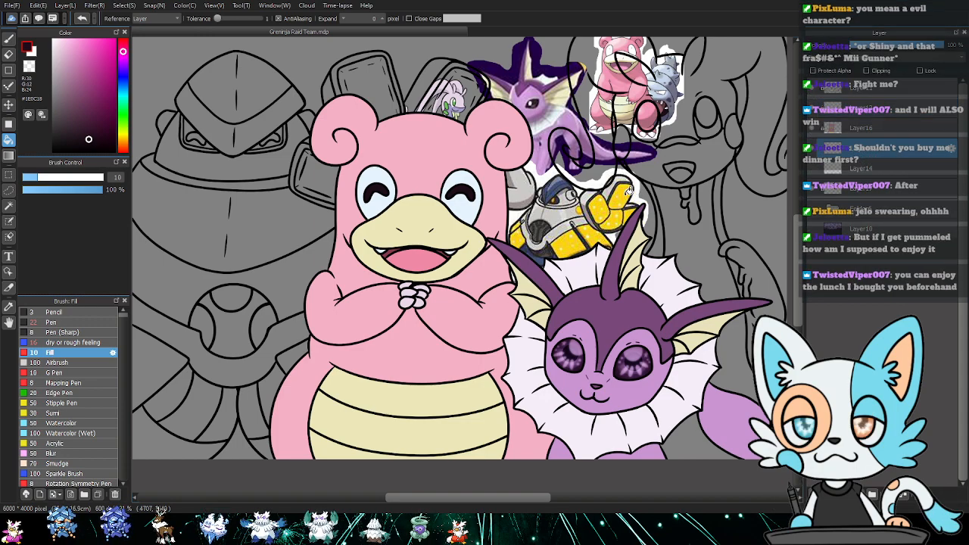
pyautogui.scroll(-2, 630, 191)
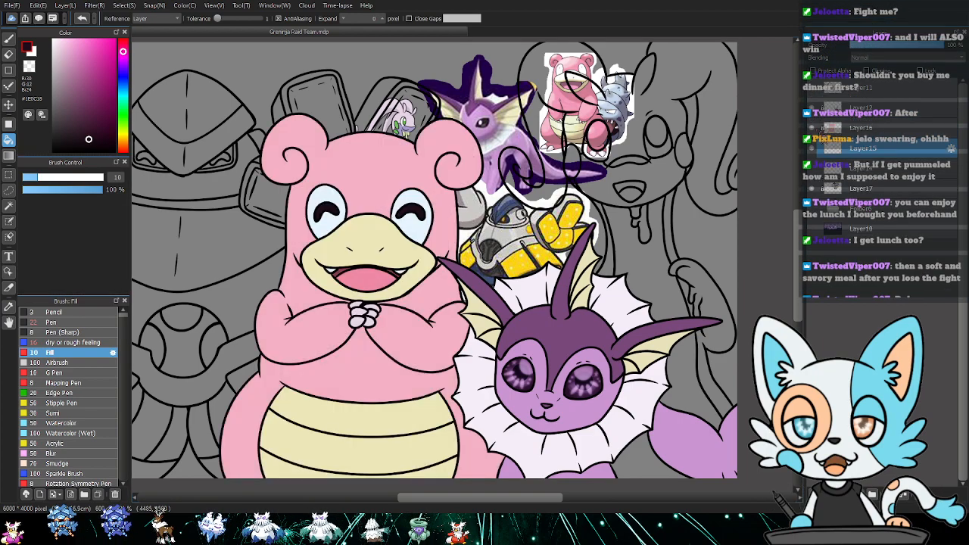
pyautogui.click(813, 129)
pyautogui.press('i')
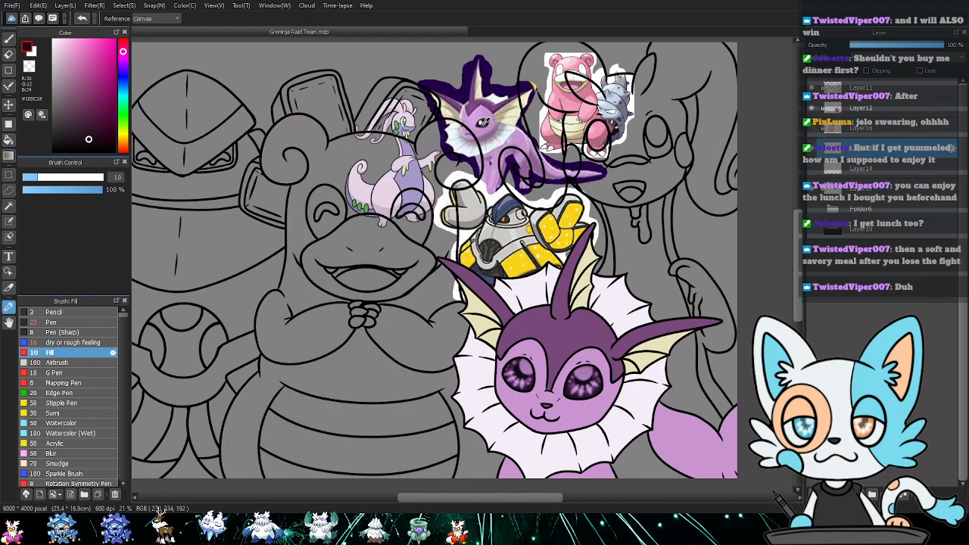
pyautogui.click(552, 172)
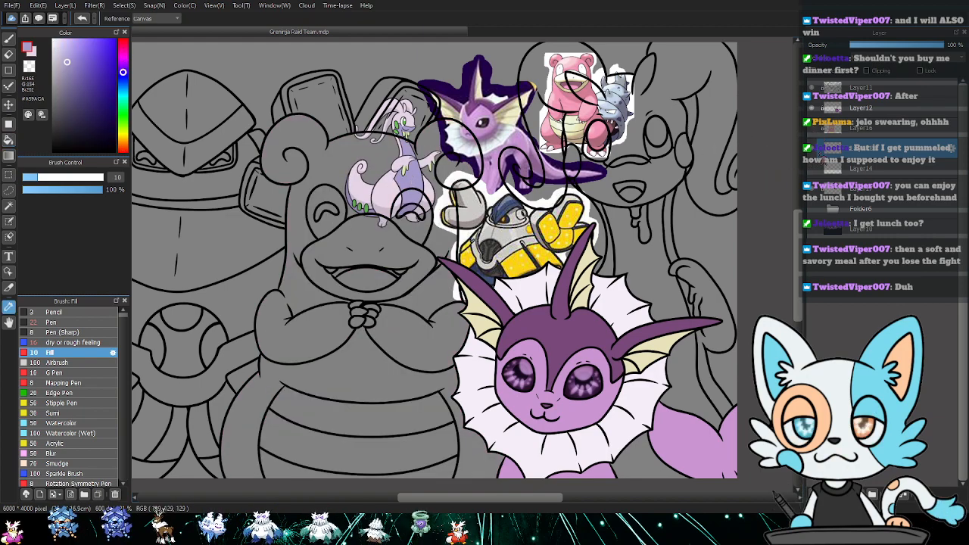
# - Build a magic-wand selection on Layer11 covering the Goodra's antennae, face, neck, arm and body areas around the Vaporeon
pyautogui.click(859, 88)
pyautogui.press('w')
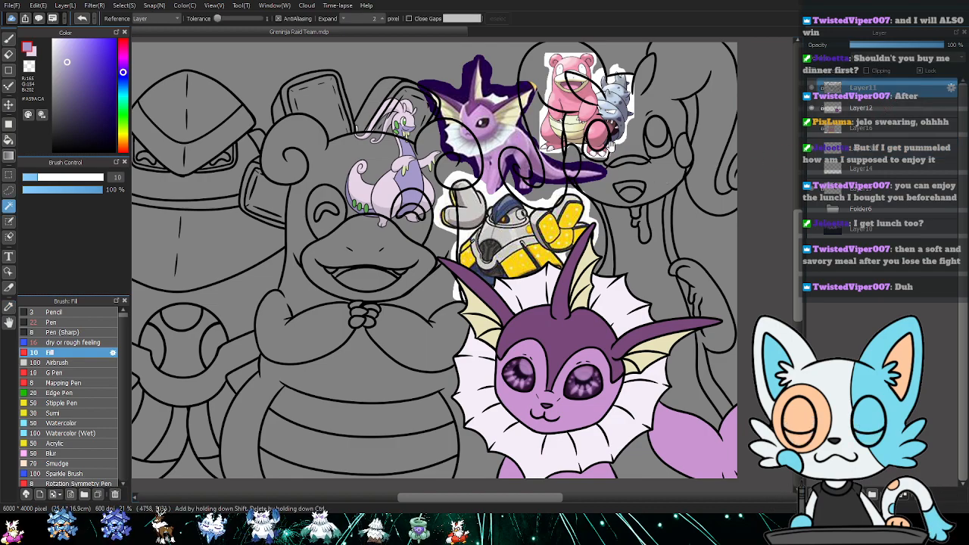
pyautogui.moveTo(610, 147); pyautogui.dragTo(585, 166)
pyautogui.click(581, 194)
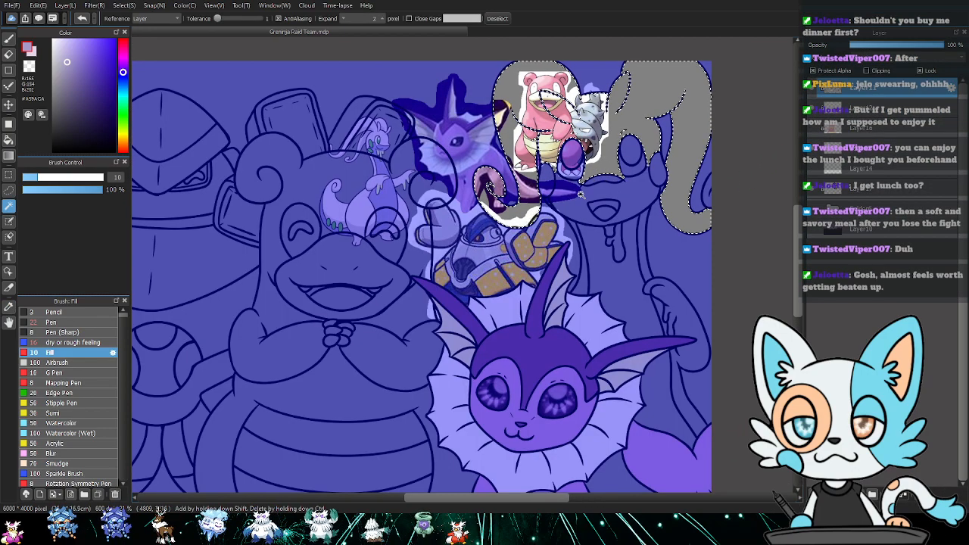
pyautogui.keyDown('shift'); pyautogui.click(630, 173); pyautogui.keyUp('shift')
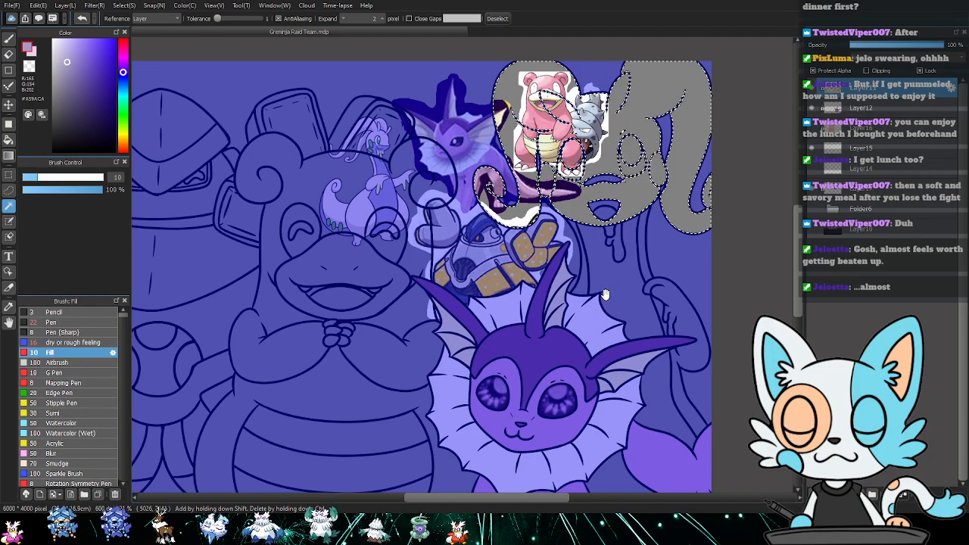
pyautogui.moveTo(606, 294); pyautogui.dragTo(597, 276)
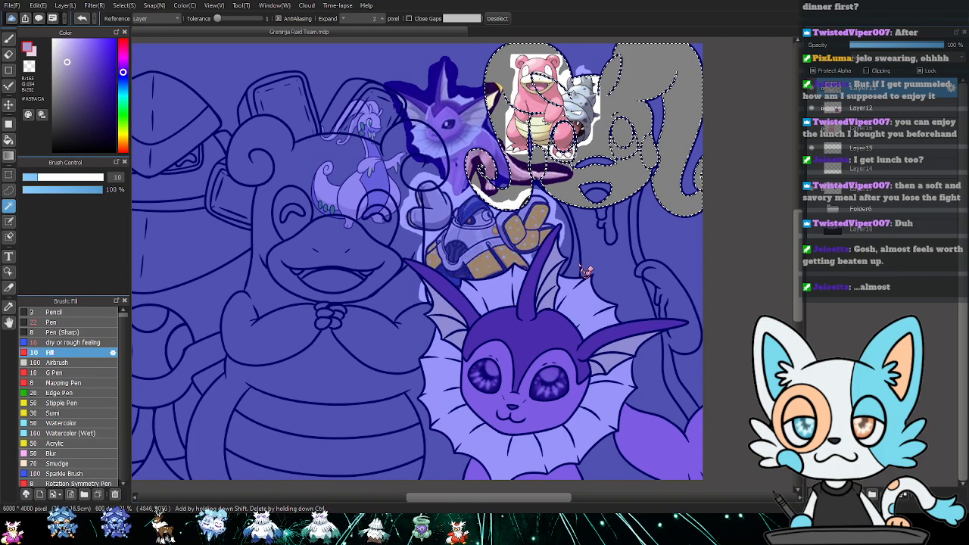
pyautogui.keyDown('shift'); pyautogui.click(584, 271); pyautogui.keyUp('shift')
pyautogui.keyDown('shift'); pyautogui.click(612, 232); pyautogui.keyUp('shift')
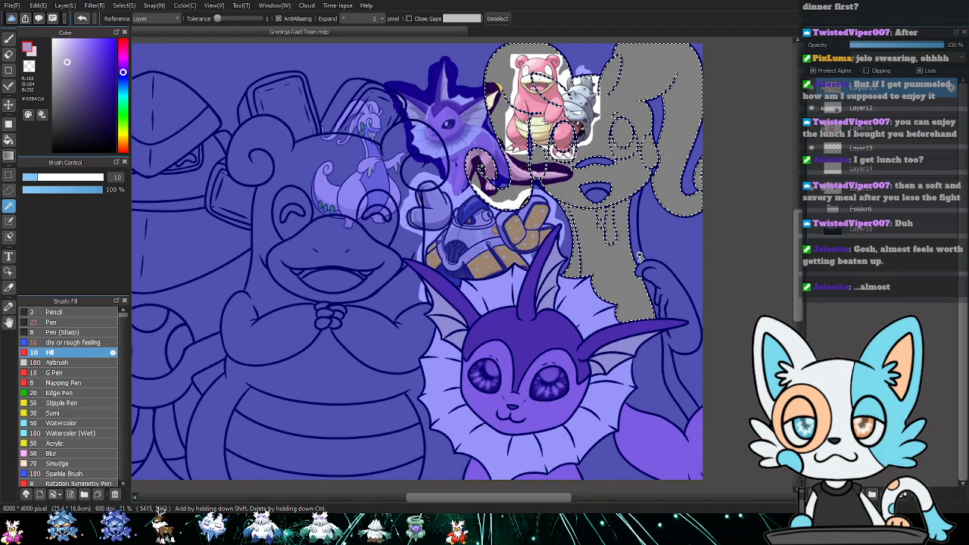
pyautogui.keyDown('shift'); pyautogui.click(659, 281); pyautogui.keyUp('shift')
pyautogui.keyDown('shift'); pyautogui.click(652, 379); pyautogui.keyUp('shift')
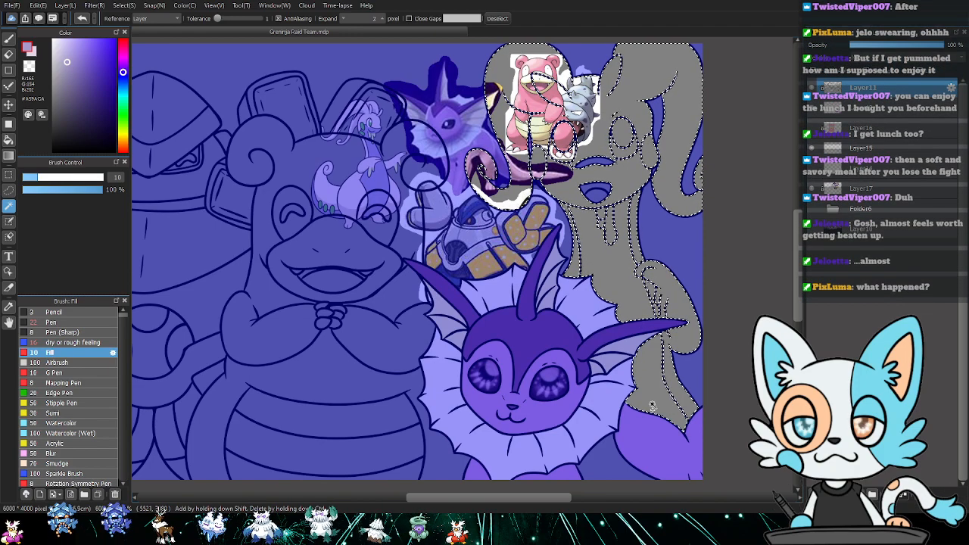
pyautogui.keyDown('shift'); pyautogui.click(610, 463); pyautogui.keyUp('shift')
# - Add the Goodra's lower belly line, between the Vaporeon's ear fin and tail, to the selection with the lasso
pyautogui.moveTo(658, 383); pyautogui.dragTo(283, 138)
pyautogui.hotkey('ctrl', '+')
pyautogui.hotkey('ctrl', '+')
pyautogui.hotkey('ctrl', '+')
pyautogui.moveTo(469, 338); pyautogui.dragTo(413, 253)
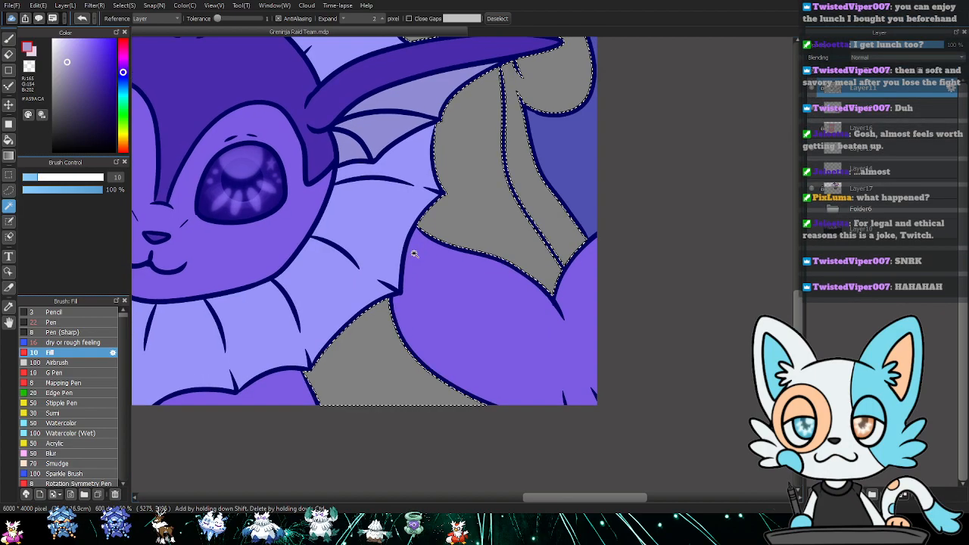
pyautogui.hotkey('ctrl', '+')
pyautogui.press('m')
pyautogui.hotkey('ctrl', 'd')
pyautogui.moveTo(508, 148); pyautogui.dragTo(532, 229)
pyautogui.hotkey('ctrl', 'z')
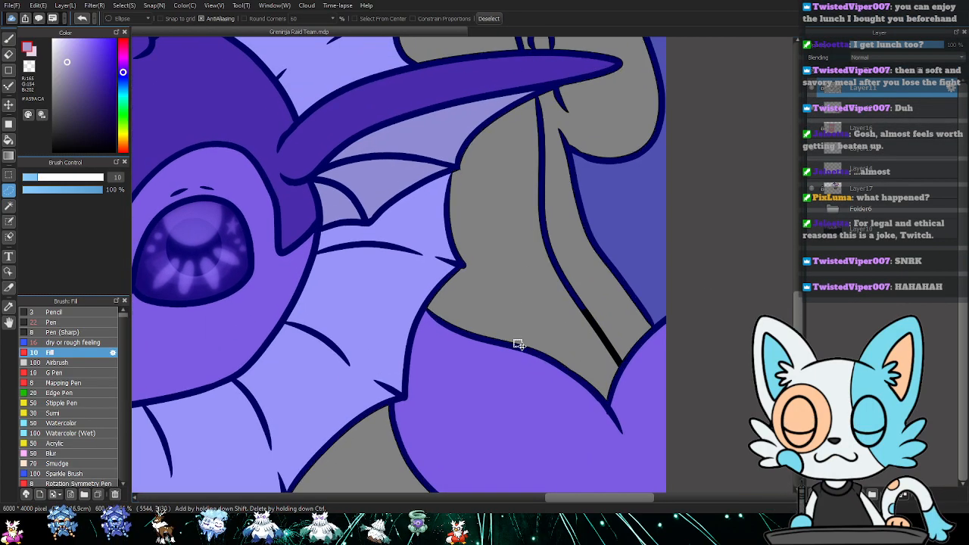
pyautogui.moveTo(518, 340); pyautogui.dragTo(491, 184)
pyautogui.moveTo(487, 106); pyautogui.dragTo(505, 240)
# - Lasso the line art of the Goodra's raised hand, slime drips and adjacent body line into the selection
pyautogui.moveTo(520, 97)
pyautogui.mouseDown()
pyautogui.moveTo(524, 216)
pyautogui.moveTo(571, 241)
pyautogui.mouseUp()
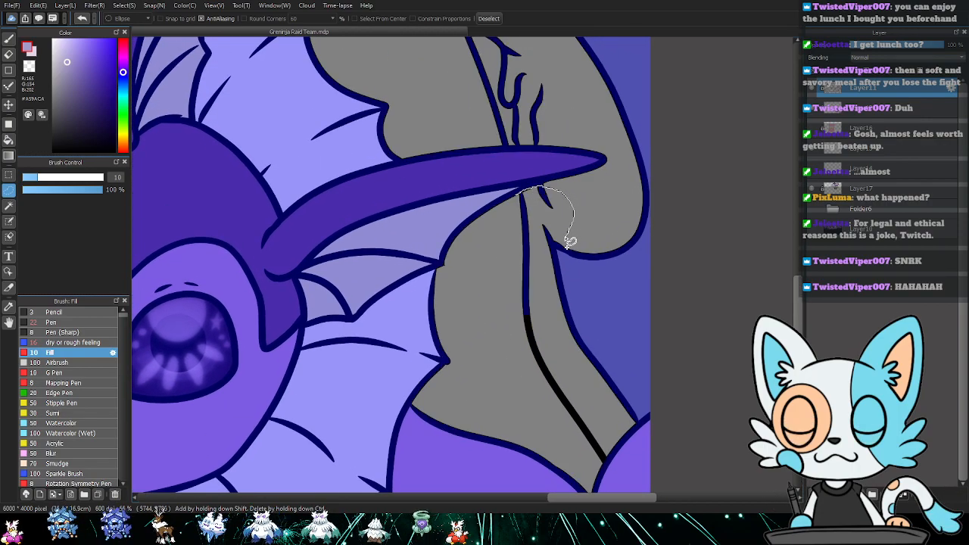
pyautogui.moveTo(546, 282)
pyautogui.mouseDown()
pyautogui.moveTo(510, 244)
pyautogui.moveTo(517, 198)
pyautogui.mouseUp()
pyautogui.moveTo(530, 142)
pyautogui.mouseDown()
pyautogui.moveTo(542, 226)
pyautogui.moveTo(520, 236)
pyautogui.moveTo(582, 180)
pyautogui.mouseUp()
pyautogui.moveTo(484, 130); pyautogui.dragTo(567, 232)
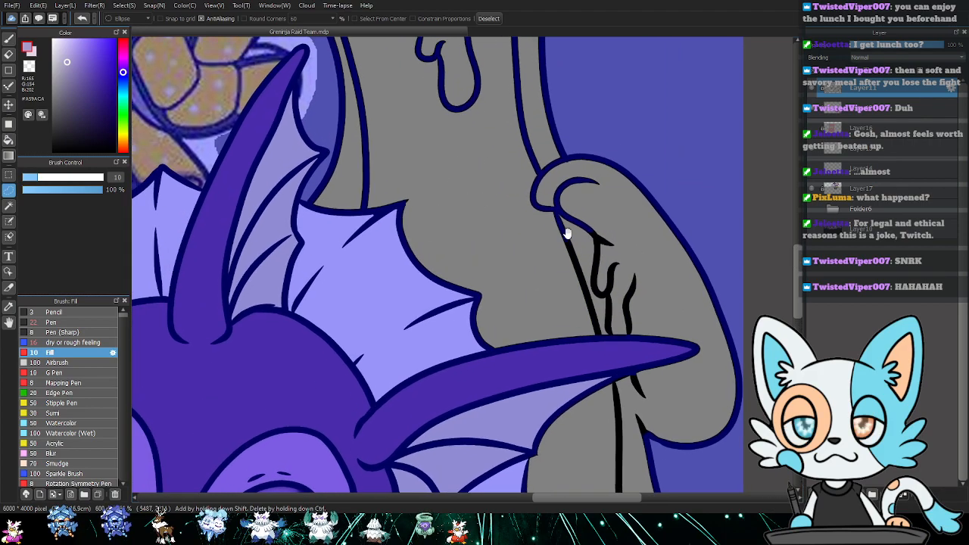
pyautogui.moveTo(573, 168)
pyautogui.mouseDown()
pyautogui.moveTo(539, 244)
pyautogui.moveTo(562, 254)
pyautogui.mouseUp()
pyautogui.moveTo(478, 139); pyautogui.dragTo(529, 232)
# - Extend the lasso selection over the Goodra's two neck lines, chin line, open mouth and slime drips under the chin
pyautogui.moveTo(406, 305); pyautogui.dragTo(425, 303)
pyautogui.moveTo(419, 210)
pyautogui.mouseDown()
pyautogui.moveTo(427, 262)
pyautogui.moveTo(437, 237)
pyautogui.moveTo(426, 302)
pyautogui.moveTo(407, 205)
pyautogui.mouseUp()
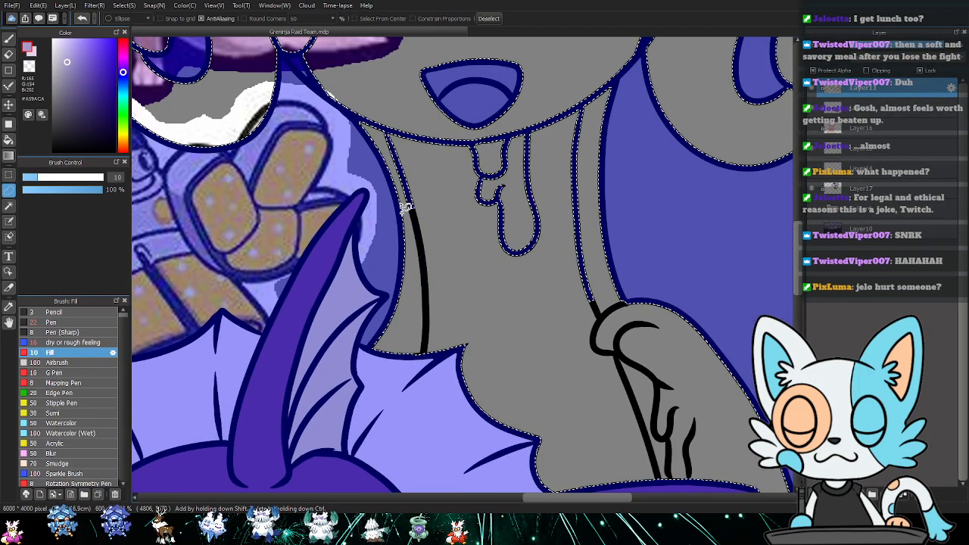
pyautogui.moveTo(379, 133)
pyautogui.mouseDown()
pyautogui.moveTo(430, 206)
pyautogui.moveTo(421, 226)
pyautogui.moveTo(405, 198)
pyautogui.mouseUp()
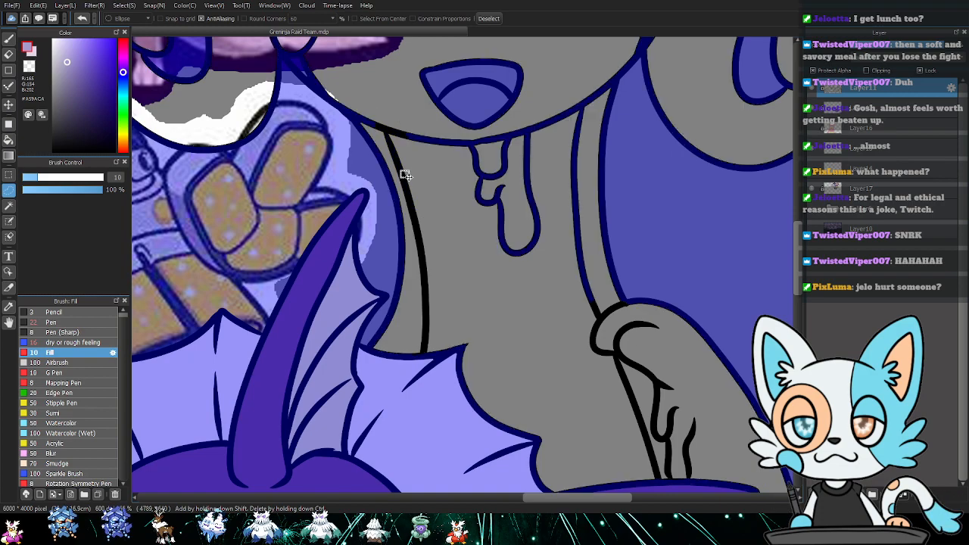
pyautogui.moveTo(438, 151)
pyautogui.mouseDown()
pyautogui.moveTo(398, 139)
pyautogui.moveTo(401, 99)
pyautogui.moveTo(481, 53)
pyautogui.mouseUp()
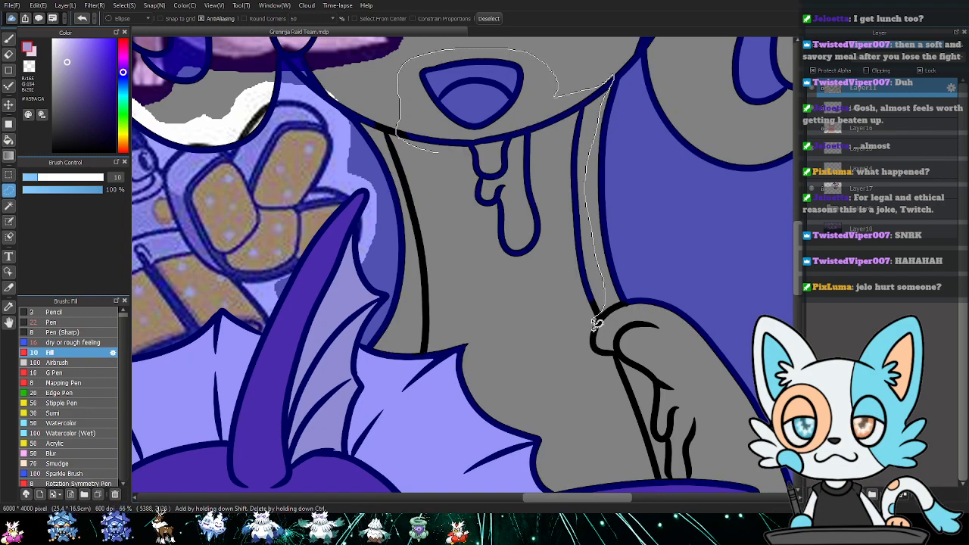
pyautogui.moveTo(596, 322); pyautogui.dragTo(475, 189)
pyautogui.moveTo(482, 95); pyautogui.dragTo(538, 264)
# - Add the oval outline at the left side of the Goodra's face and the adjoining jawline to the lasso selection
pyautogui.moveTo(420, 296); pyautogui.dragTo(429, 305)
pyautogui.moveTo(396, 228)
pyautogui.mouseDown()
pyautogui.moveTo(381, 201)
pyautogui.moveTo(412, 272)
pyautogui.mouseUp()
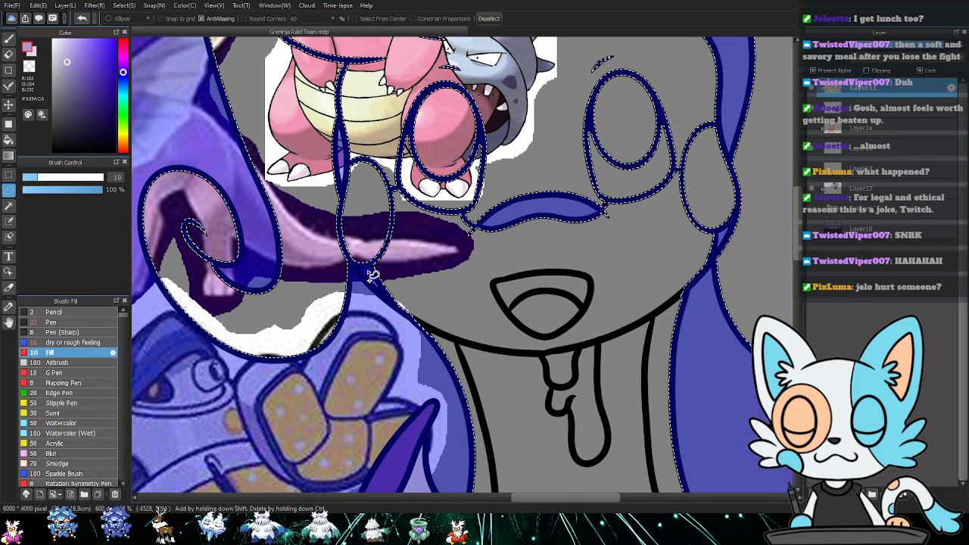
pyautogui.moveTo(348, 263); pyautogui.dragTo(389, 204)
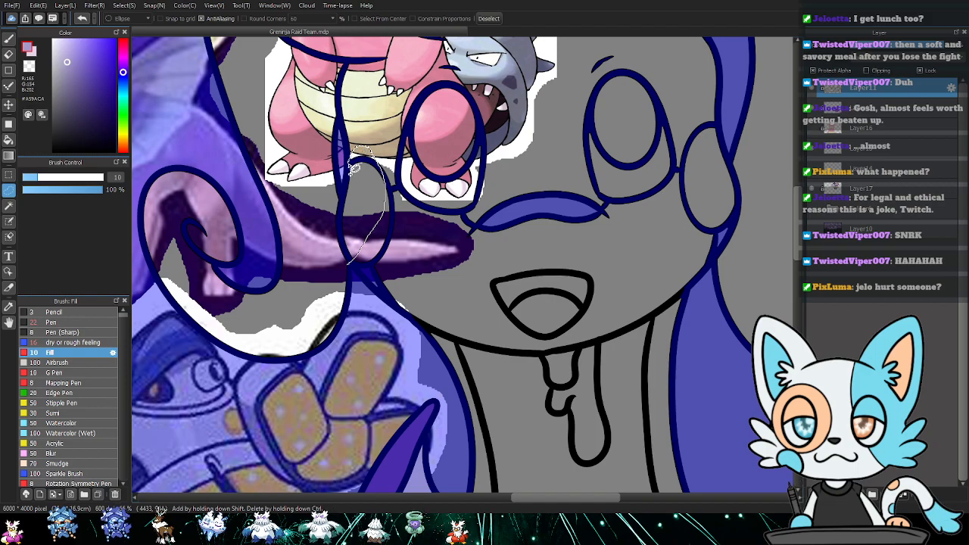
pyautogui.moveTo(343, 269)
pyautogui.mouseDown()
pyautogui.moveTo(405, 313)
pyautogui.moveTo(417, 303)
pyautogui.moveTo(405, 194)
pyautogui.mouseUp()
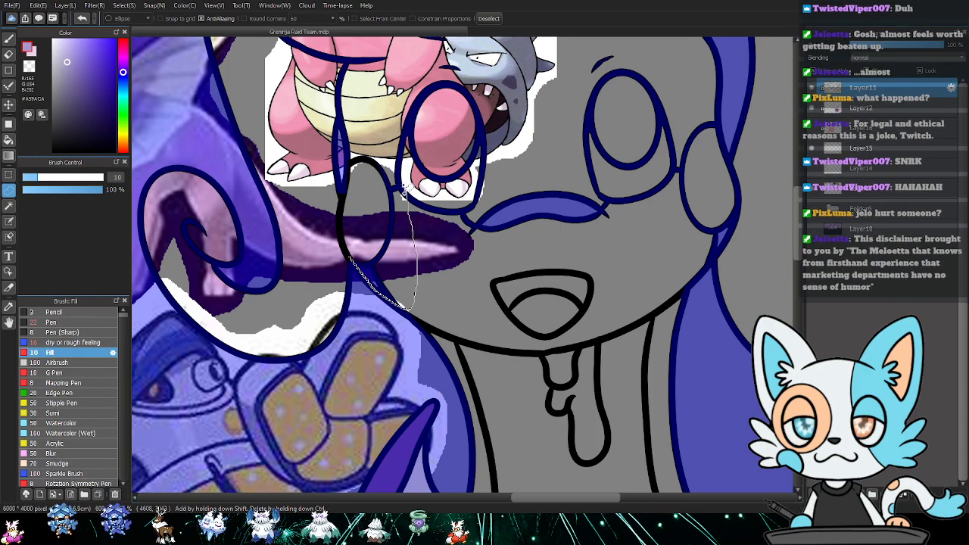
pyautogui.moveTo(362, 162); pyautogui.dragTo(364, 185)
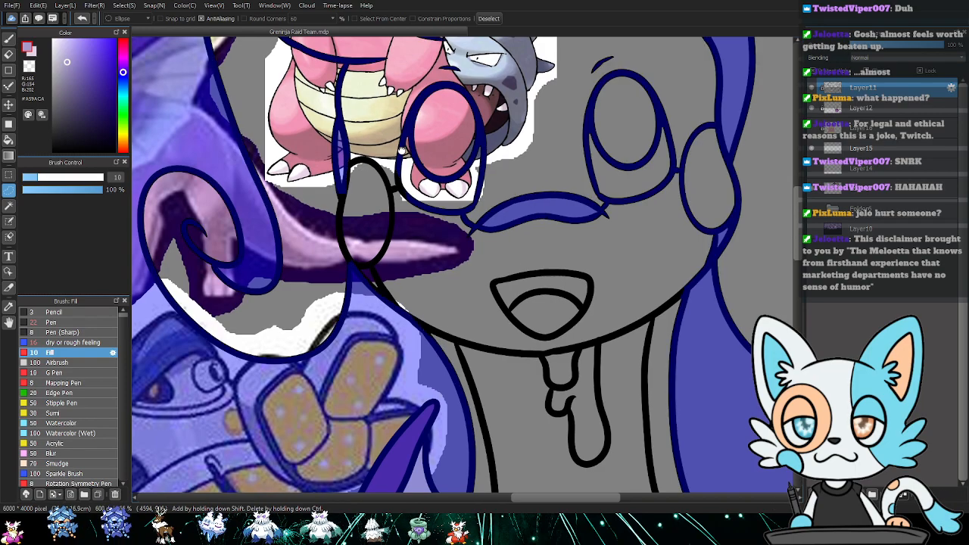
# - Add the line art of the Goodra's two eyes and its nose to the lasso selection
pyautogui.moveTo(406, 275); pyautogui.dragTo(402, 267)
pyautogui.moveTo(401, 304)
pyautogui.mouseDown()
pyautogui.moveTo(380, 295)
pyautogui.moveTo(417, 317)
pyautogui.moveTo(398, 377)
pyautogui.mouseUp()
pyautogui.moveTo(357, 265)
pyautogui.mouseDown()
pyautogui.moveTo(354, 230)
pyautogui.moveTo(441, 130)
pyautogui.moveTo(419, 290)
pyautogui.moveTo(501, 295)
pyautogui.moveTo(617, 275)
pyautogui.mouseUp()
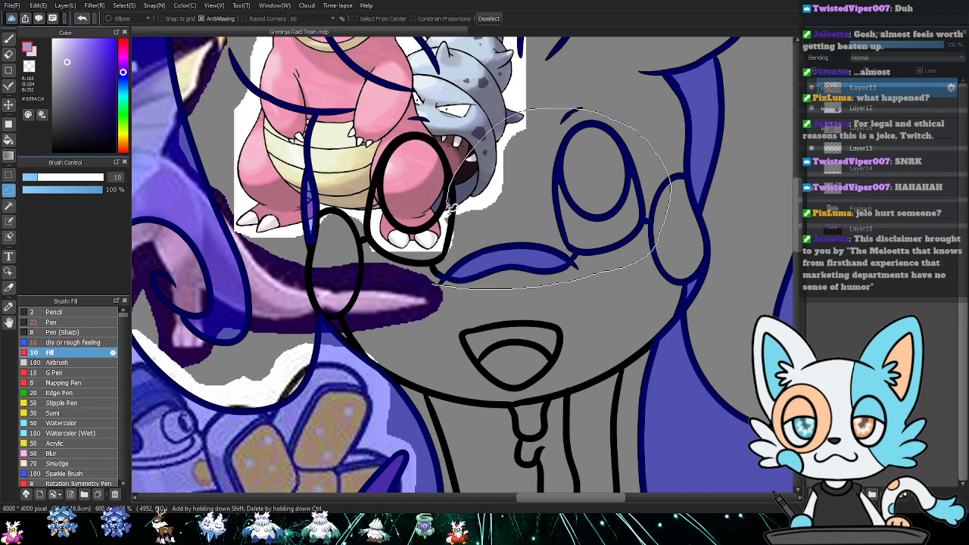
pyautogui.moveTo(451, 195); pyautogui.dragTo(443, 227)
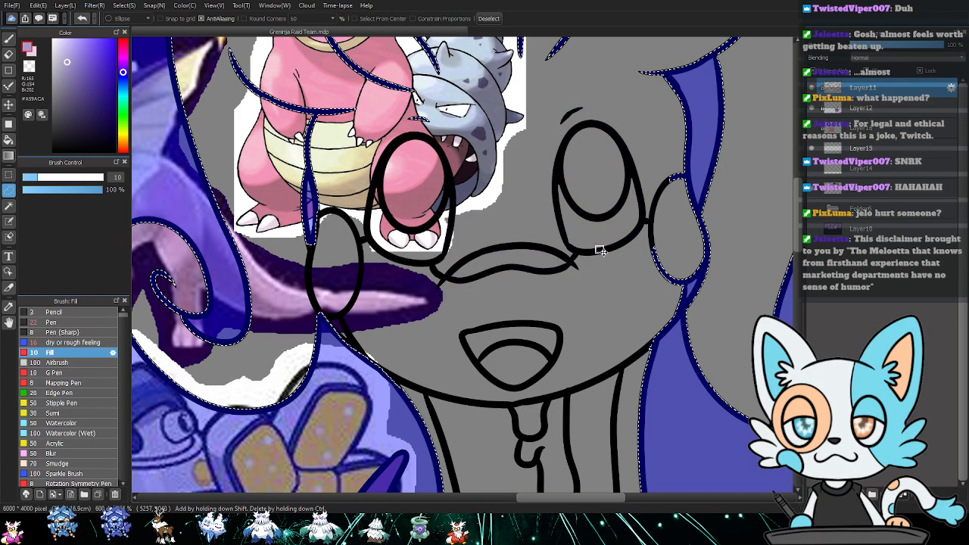
# - Add the oval outline at the right side of the Goodra's face, the adjoining jawline and the right curl's inner line to the selection
pyautogui.moveTo(646, 222); pyautogui.dragTo(567, 221)
pyautogui.moveTo(621, 285)
pyautogui.mouseDown()
pyautogui.moveTo(625, 227)
pyautogui.moveTo(636, 219)
pyautogui.mouseUp()
pyautogui.moveTo(627, 314)
pyautogui.mouseDown()
pyautogui.moveTo(606, 307)
pyautogui.moveTo(591, 324)
pyautogui.mouseUp()
pyautogui.click(576, 345)
pyautogui.click(612, 334)
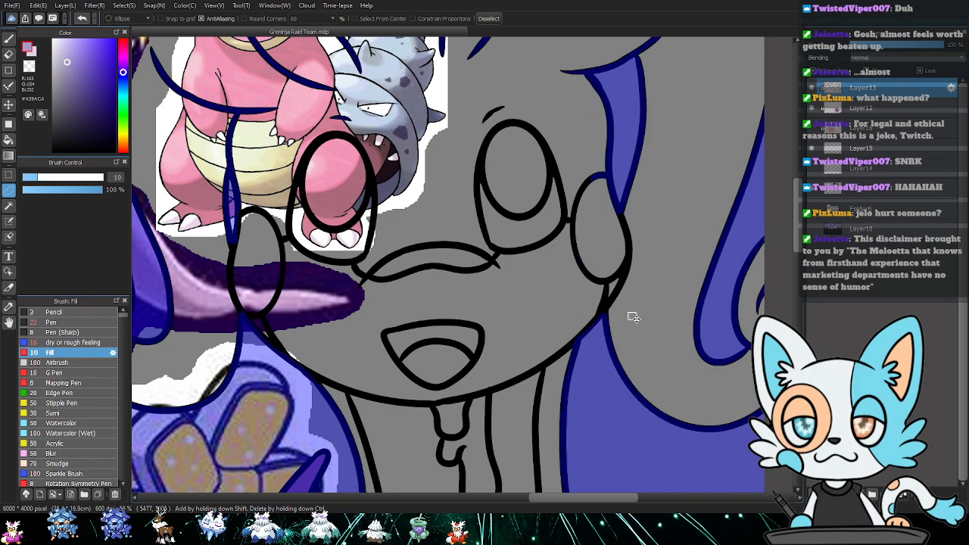
pyautogui.hscroll(3, 677, 273)
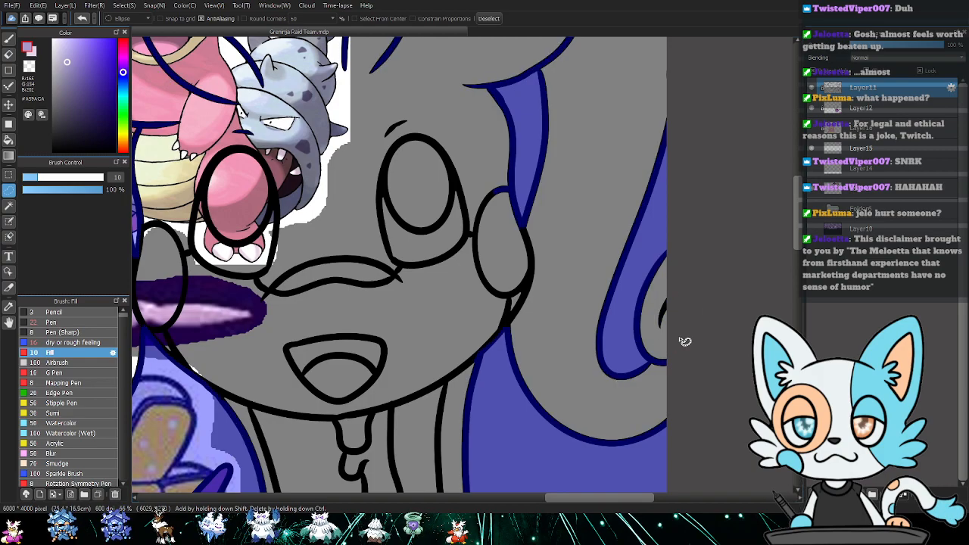
pyautogui.moveTo(618, 247); pyautogui.dragTo(661, 270)
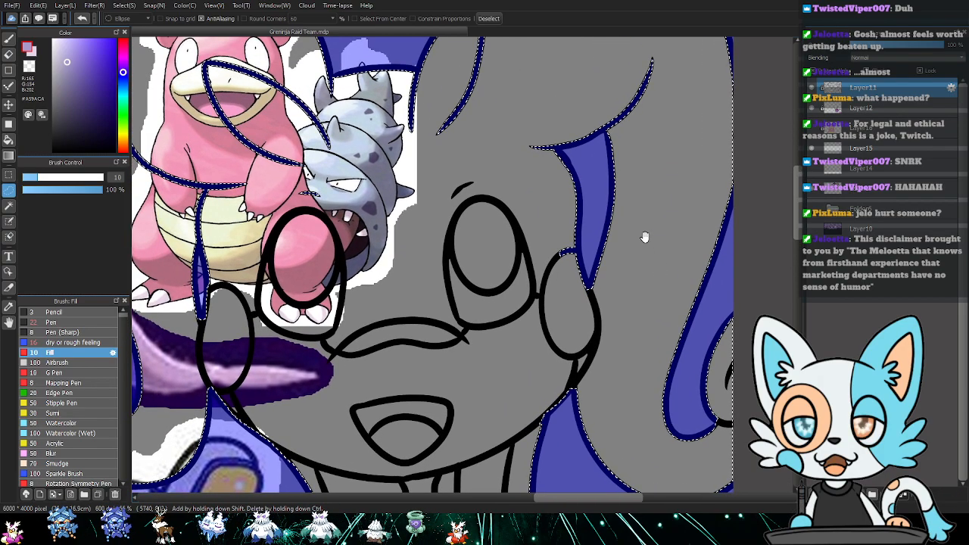
# - Lasso the Goodra's right hair line and the outer line of its right antenna into the selection, and hide the reference images
pyautogui.moveTo(646, 239); pyautogui.dragTo(652, 267)
pyautogui.keyDown('ctrl'); pyautogui.moveTo(566, 197); pyautogui.dragTo(555, 156); pyautogui.keyUp('ctrl')
pyautogui.keyDown('ctrl'); pyautogui.moveTo(613, 163); pyautogui.dragTo(642, 150); pyautogui.keyUp('ctrl')
pyautogui.moveTo(565, 124)
pyautogui.mouseDown()
pyautogui.moveTo(648, 180)
pyautogui.moveTo(598, 116)
pyautogui.moveTo(559, 230)
pyautogui.moveTo(506, 210)
pyautogui.moveTo(596, 204)
pyautogui.mouseUp()
pyautogui.click(811, 189)
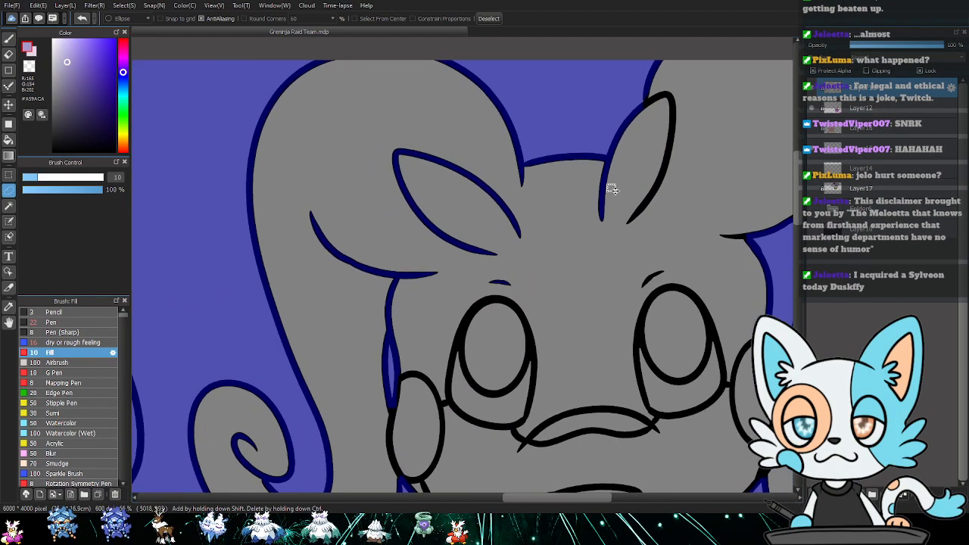
# - Add the right antenna's inner line and the whole left antenna outline on the Goodra's head to the selection
pyautogui.moveTo(609, 164)
pyautogui.keyDown('ctrl'); pyautogui.mouseDown()
pyautogui.moveTo(572, 199)
pyautogui.moveTo(583, 173)
pyautogui.mouseUp(); pyautogui.keyUp('ctrl')
pyautogui.moveTo(519, 165)
pyautogui.keyDown('ctrl'); pyautogui.mouseDown()
pyautogui.moveTo(504, 200)
pyautogui.moveTo(502, 181)
pyautogui.mouseUp(); pyautogui.keyUp('ctrl')
pyautogui.keyDown('ctrl'); pyautogui.moveTo(500, 175); pyautogui.dragTo(413, 145); pyautogui.keyUp('ctrl')
pyautogui.moveTo(530, 267)
pyautogui.keyDown('ctrl'); pyautogui.mouseDown()
pyautogui.moveTo(489, 220)
pyautogui.moveTo(524, 186)
pyautogui.moveTo(536, 147)
pyautogui.mouseUp(); pyautogui.keyUp('ctrl')
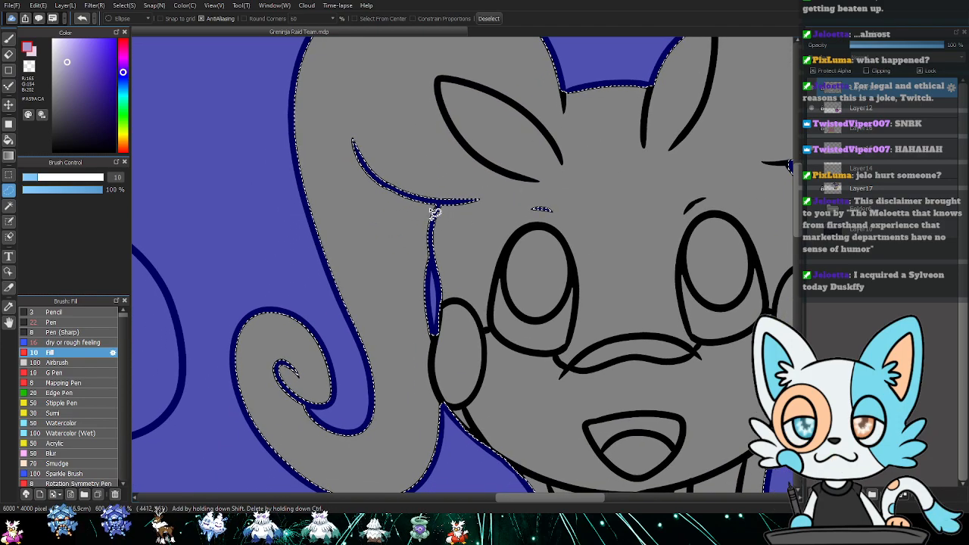
# - Extend the lasso selection over the Goodra's left hair line, left brow mark and the upper left side line of its face
pyautogui.keyDown('ctrl'); pyautogui.moveTo(432, 210); pyautogui.dragTo(457, 219); pyautogui.keyUp('ctrl')
pyautogui.keyDown('ctrl'); pyautogui.moveTo(368, 125); pyautogui.dragTo(409, 206); pyautogui.keyUp('ctrl')
pyautogui.moveTo(528, 227)
pyautogui.keyDown('ctrl'); pyautogui.mouseDown()
pyautogui.moveTo(519, 212)
pyautogui.moveTo(523, 221)
pyautogui.mouseUp(); pyautogui.keyUp('ctrl')
pyautogui.moveTo(512, 220); pyautogui.dragTo(522, 151)
pyautogui.moveTo(441, 196)
pyautogui.keyDown('ctrl'); pyautogui.mouseDown()
pyautogui.moveTo(464, 179)
pyautogui.moveTo(422, 157)
pyautogui.moveTo(460, 216)
pyautogui.mouseUp(); pyautogui.keyUp('ctrl')
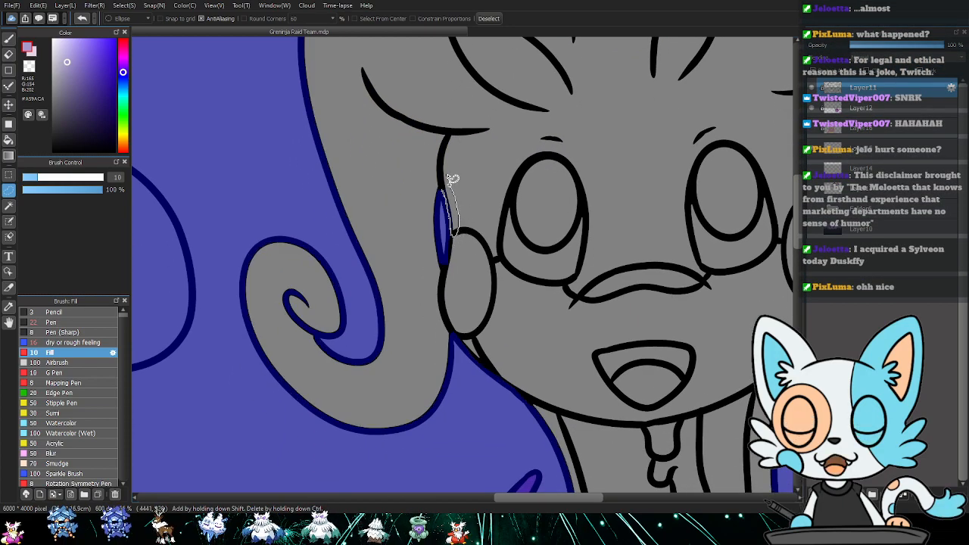
# - Add the inner spiral line of the Goodra's left curl to the lasso selection
pyautogui.scroll(-2, 446, 208)
pyautogui.hscroll(-2, 442, 247)
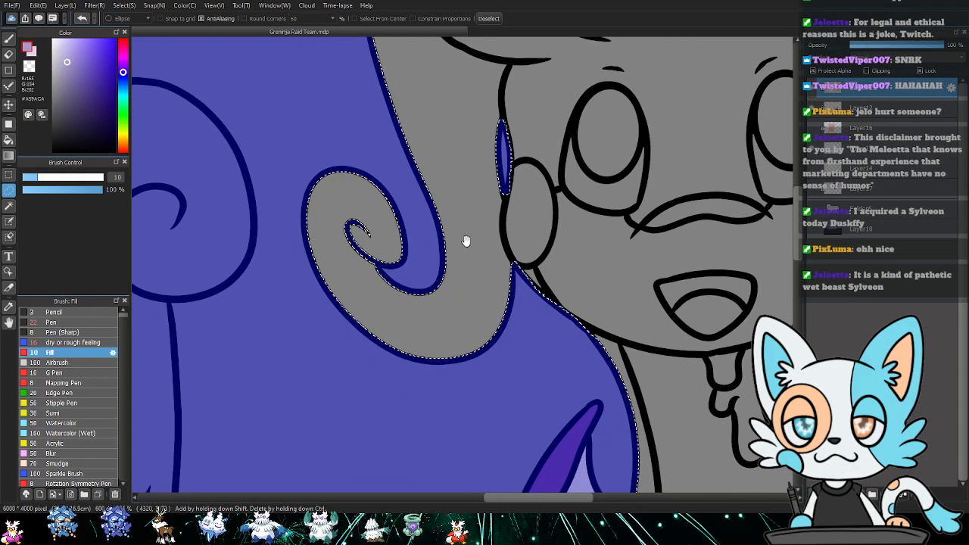
pyautogui.keyDown('ctrl'); pyautogui.moveTo(386, 239); pyautogui.dragTo(379, 259); pyautogui.keyUp('ctrl')
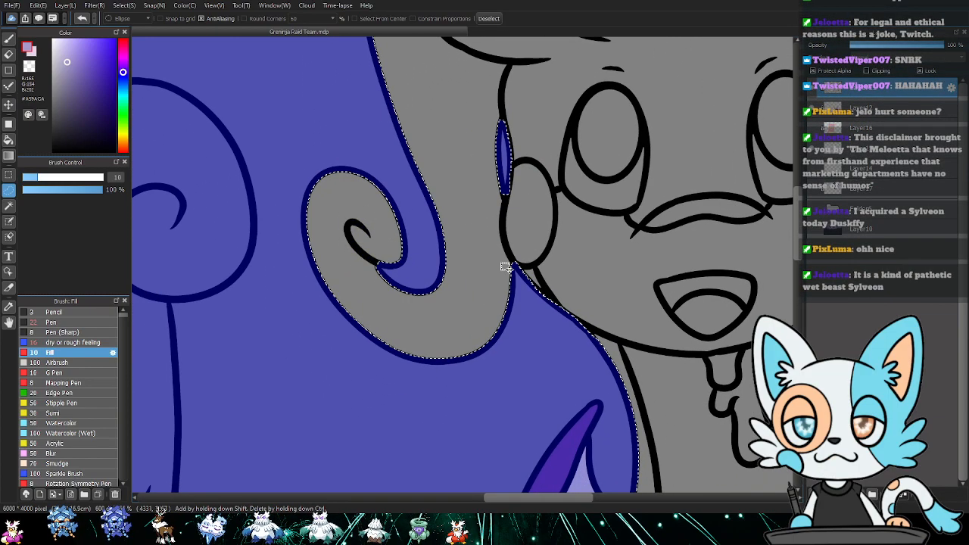
# - Inspect the selection around the Goodra's face, neck and curls for missed line art
pyautogui.moveTo(688, 221); pyautogui.dragTo(562, 187)
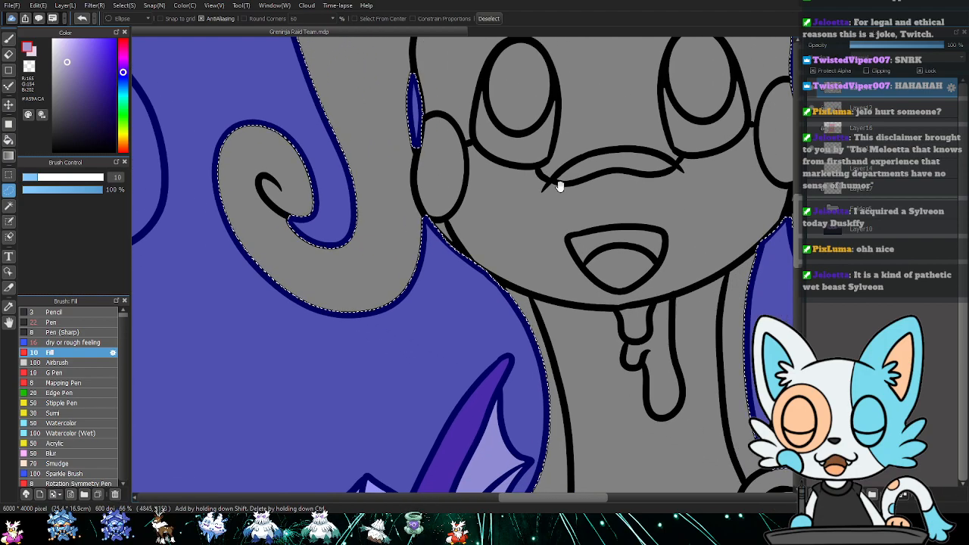
pyautogui.moveTo(425, 225); pyautogui.dragTo(411, 222)
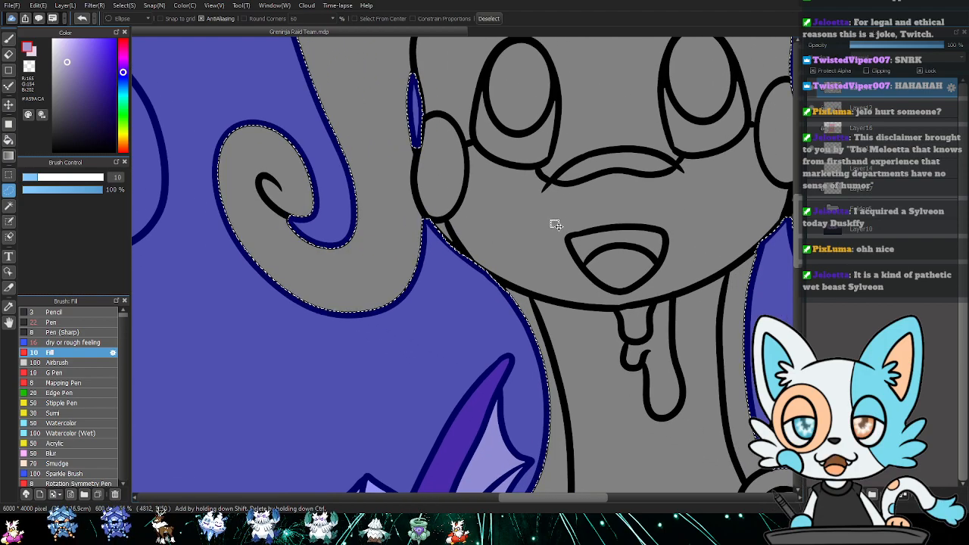
pyautogui.hotkey('ctrl', 'd')
pyautogui.moveTo(649, 162); pyautogui.dragTo(521, 118)
pyautogui.moveTo(517, 235); pyautogui.dragTo(433, 281)
pyautogui.moveTo(471, 158); pyautogui.dragTo(480, 264)
pyautogui.moveTo(462, 175); pyautogui.dragTo(617, 168)
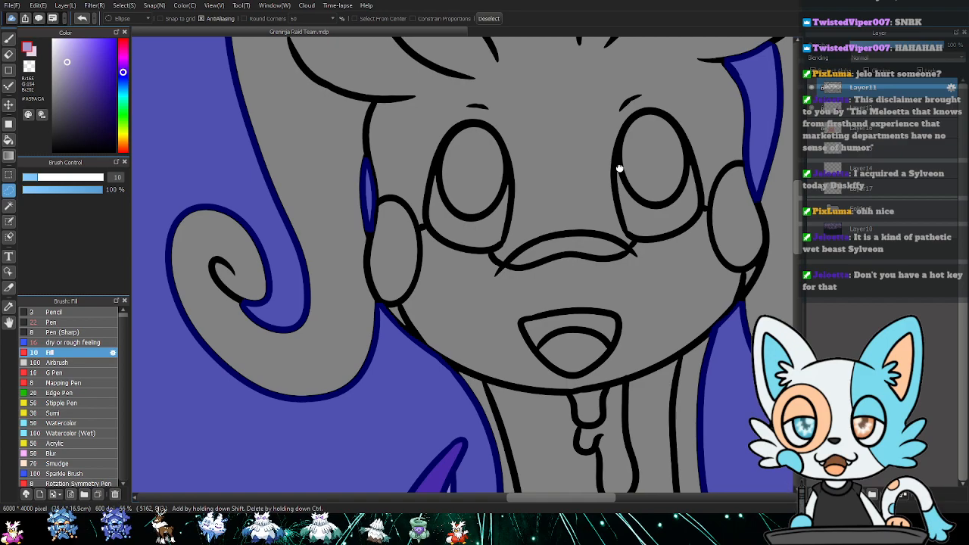
pyautogui.click(580, 159)
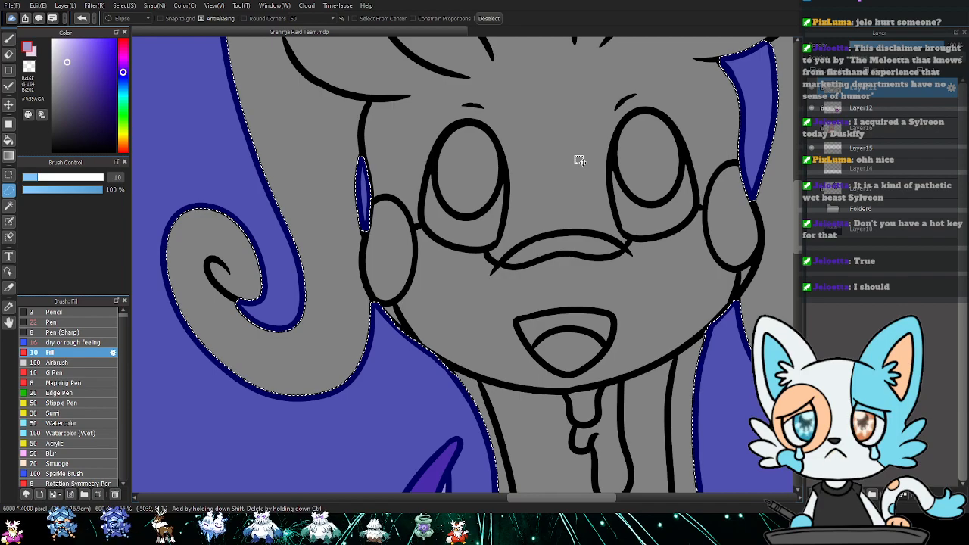
pyautogui.moveTo(572, 276); pyautogui.dragTo(593, 174)
pyautogui.scroll(3, 593, 178)
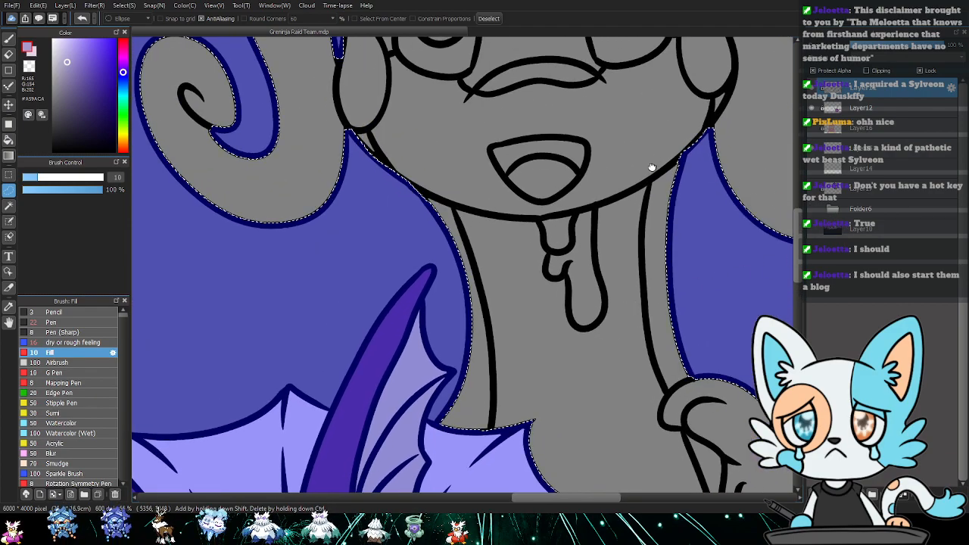
pyautogui.moveTo(653, 164); pyautogui.dragTo(712, 286)
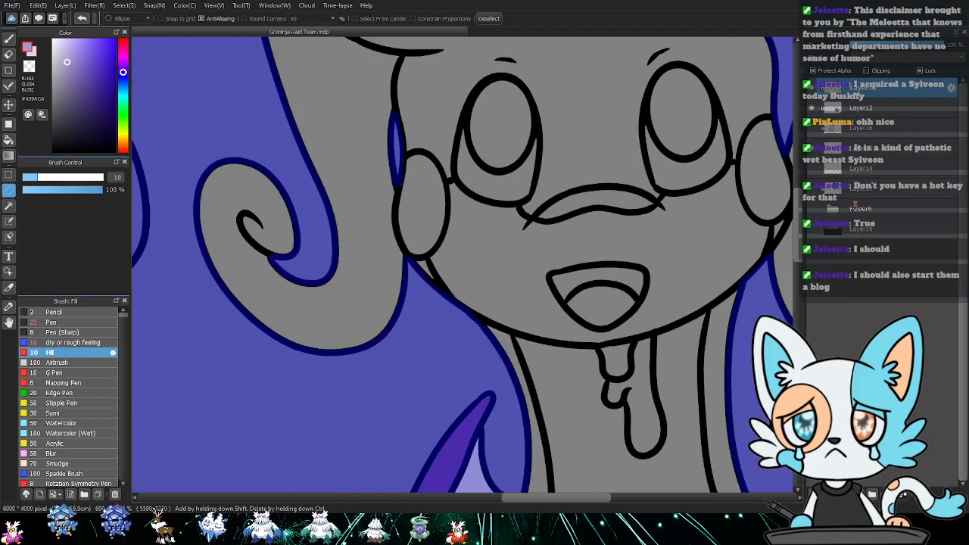
# - Fill the Goodra's selected shape on Layer15 with pale pink-lilac #E6D4E7 and clear the selection
pyautogui.press('g')
pyautogui.click(638, 242)
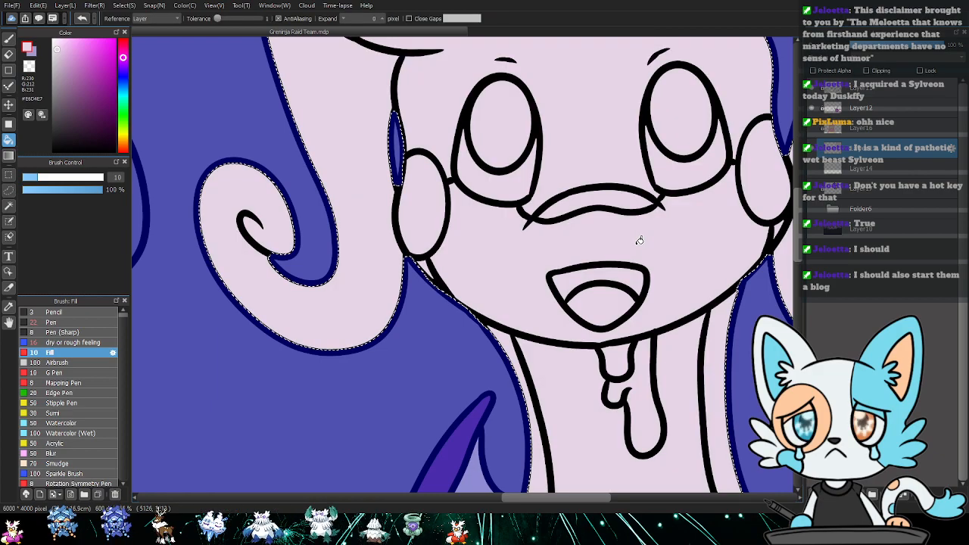
pyautogui.hotkey('ctrl', 'd')
pyautogui.scroll(-5, 642, 241)
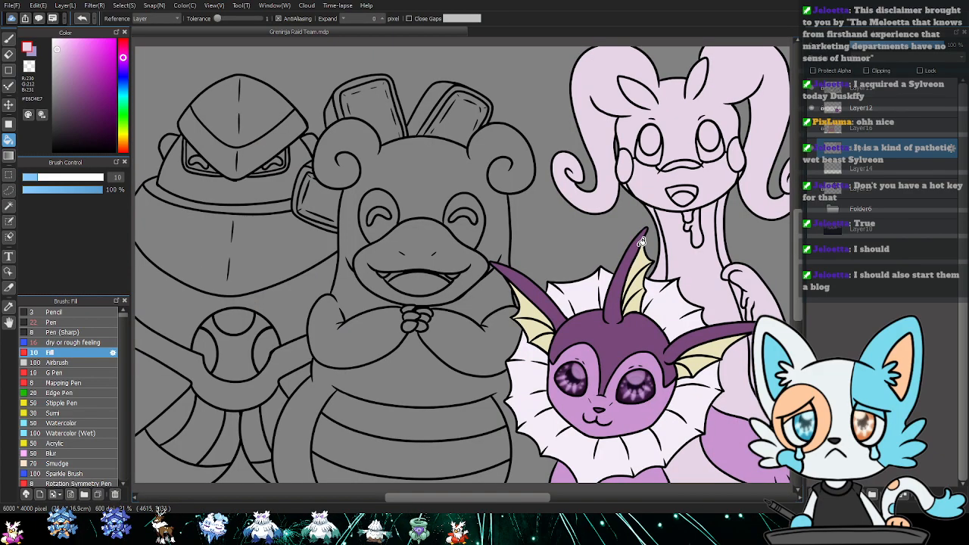
pyautogui.moveTo(688, 237); pyautogui.dragTo(584, 241)
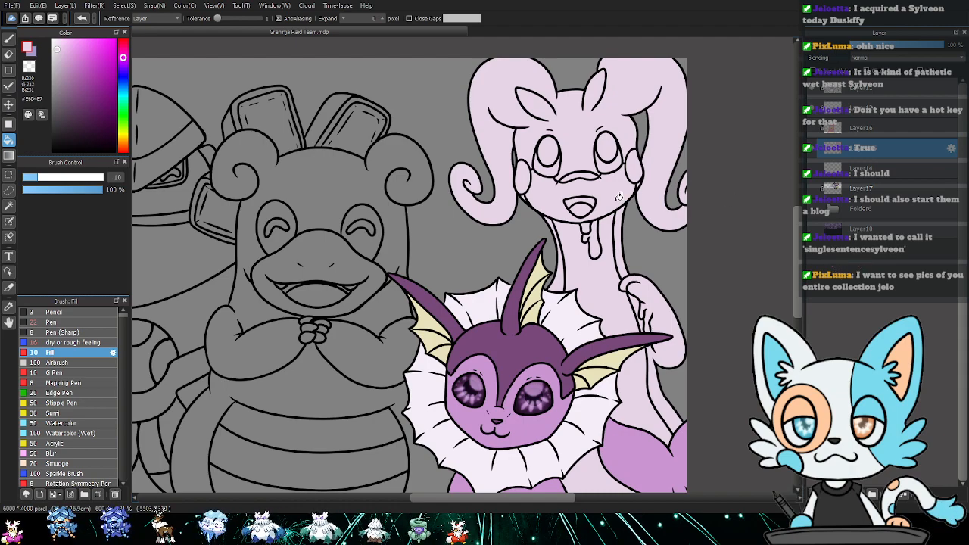
pyautogui.moveTo(517, 221)
pyautogui.mouseDown()
pyautogui.moveTo(487, 222)
pyautogui.moveTo(467, 209)
pyautogui.mouseUp()
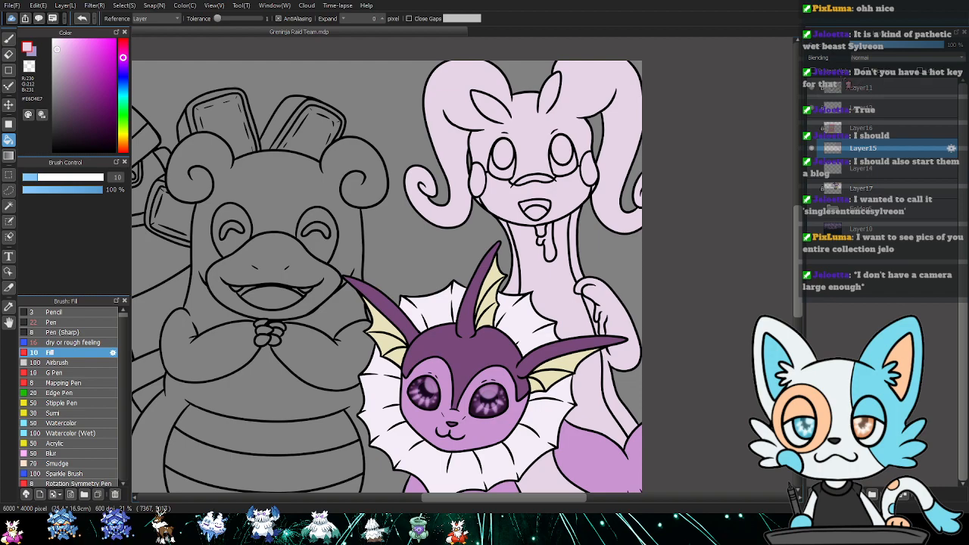
# - Select the Goodra's lower face, neck and belly areas with the Magic Wand on the line-art layer, Layer11
pyautogui.click(848, 88)
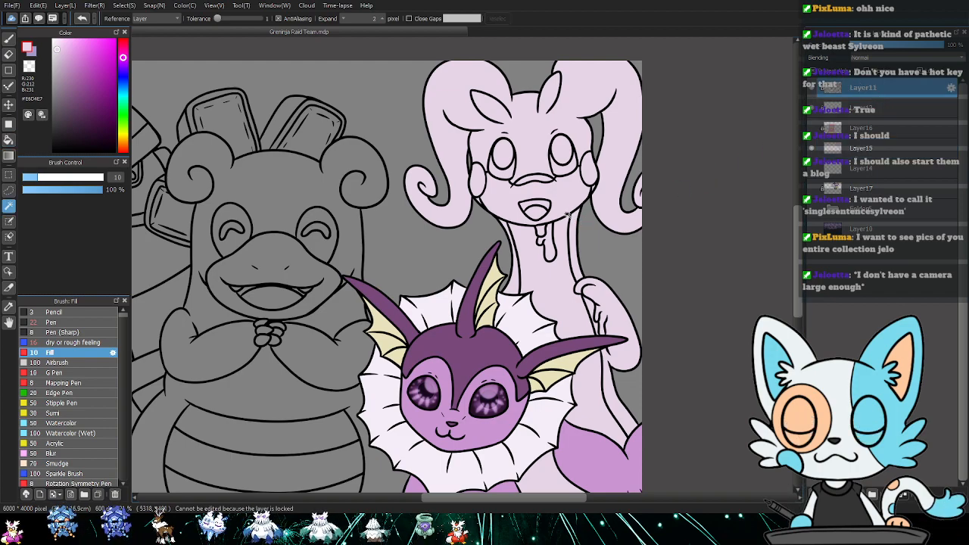
pyautogui.click(502, 202)
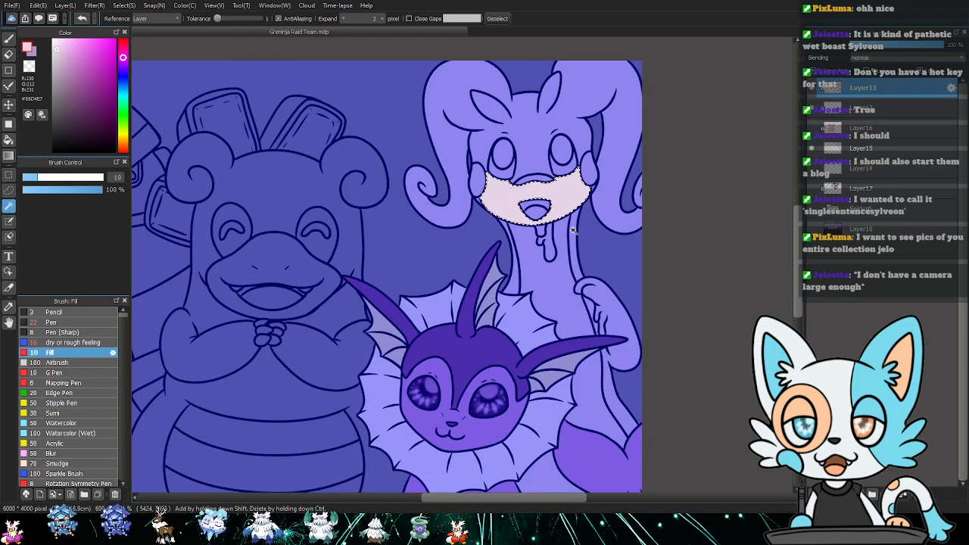
pyautogui.keyDown('shift'); pyautogui.click(601, 377); pyautogui.keyUp('shift')
pyautogui.scroll(-1, 606, 382)
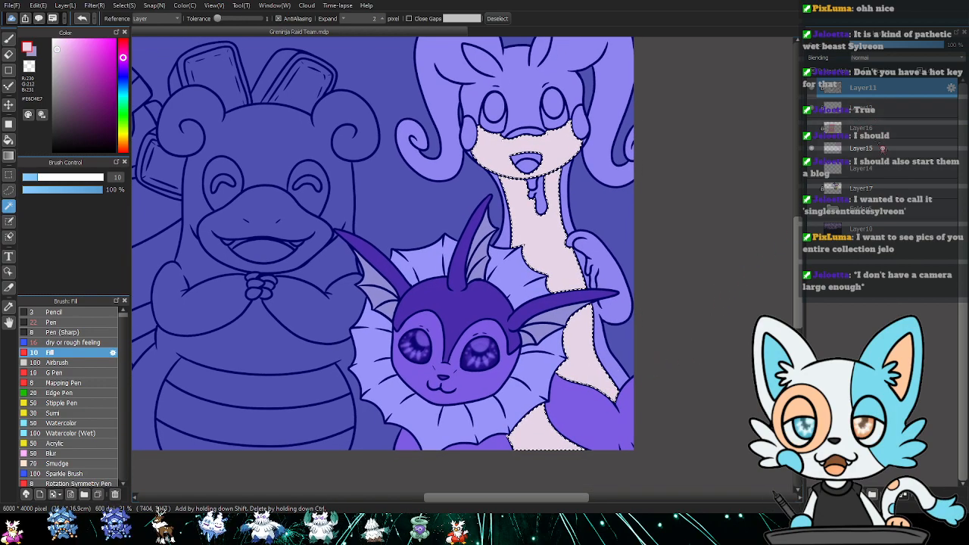
# - Fill the selected lower face, neck and belly areas on Layer15 with purple #A59ACA and clear the selection
pyautogui.click(870, 148)
pyautogui.keyDown('alt'); pyautogui.click(596, 266); pyautogui.keyUp('alt')
pyautogui.press('g')
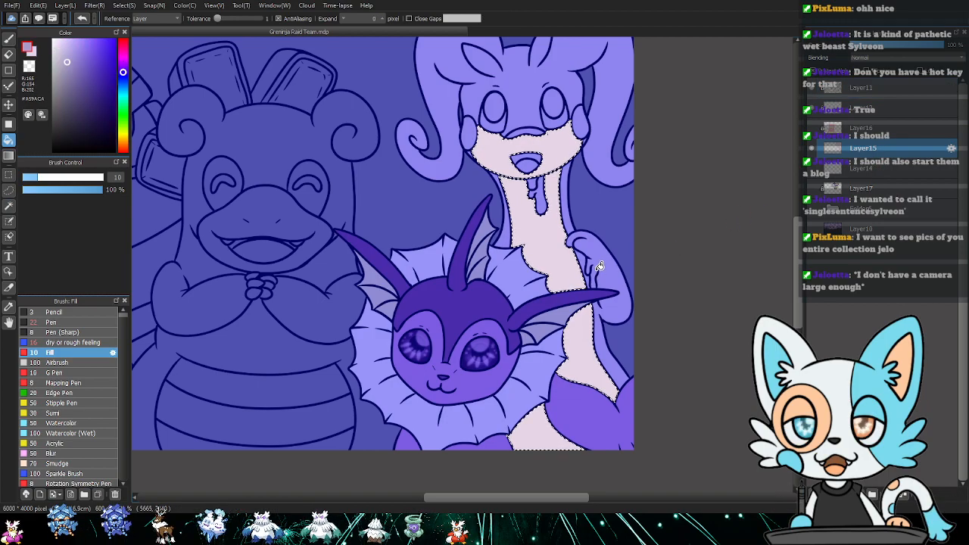
pyautogui.click(574, 260)
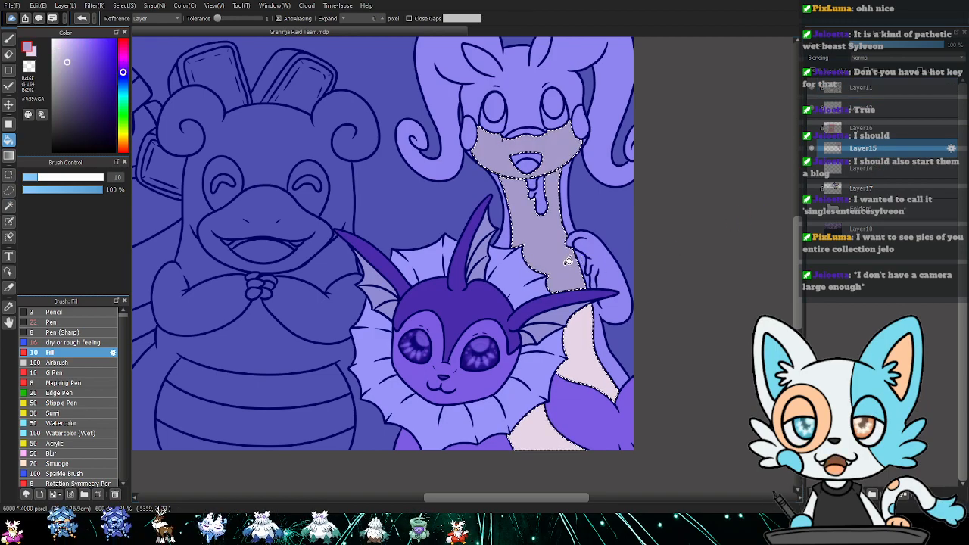
pyautogui.click(553, 435)
pyautogui.hotkey('ctrl', 'd')
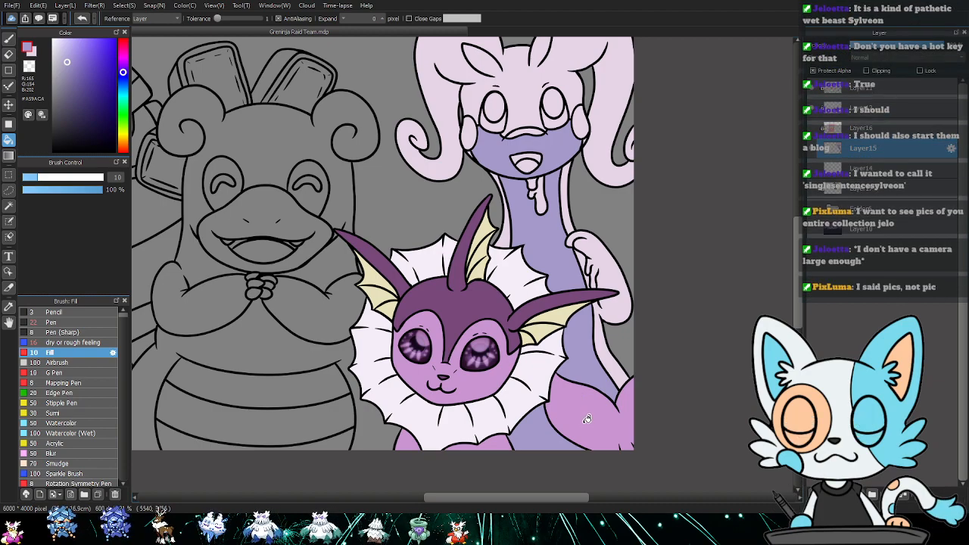
# - Show the reference images and sample the Goodra reference's cheek green #6CBB5A and pale slime green #D9E9B0
pyautogui.scroll(2, 582, 334)
pyautogui.moveTo(580, 301); pyautogui.dragTo(573, 368)
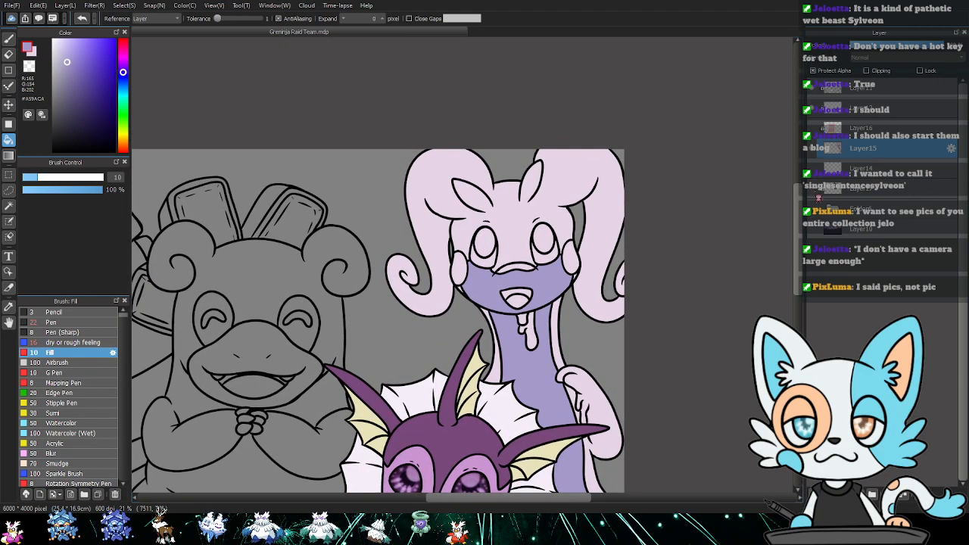
pyautogui.click(812, 208)
pyautogui.press('i')
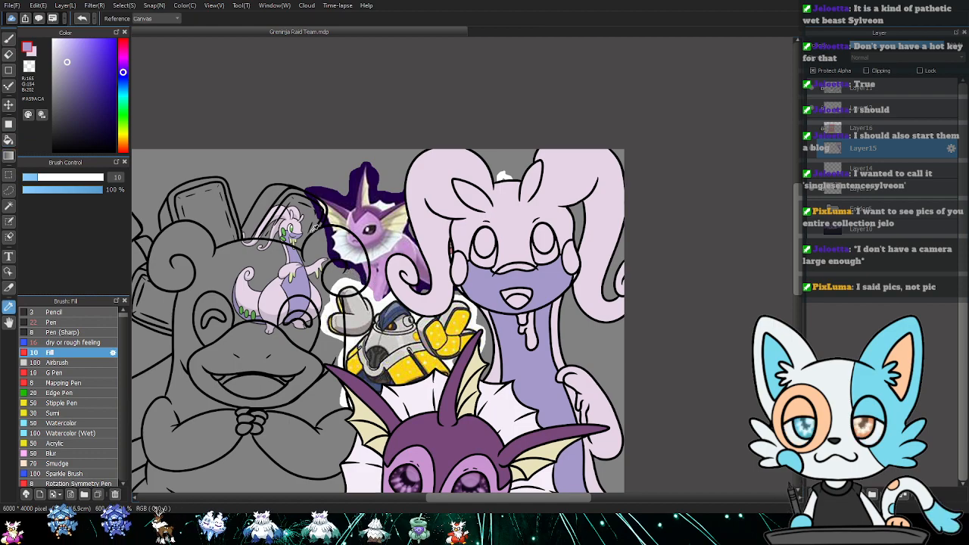
pyautogui.click(288, 231)
pyautogui.click(296, 254)
pyautogui.click(294, 276)
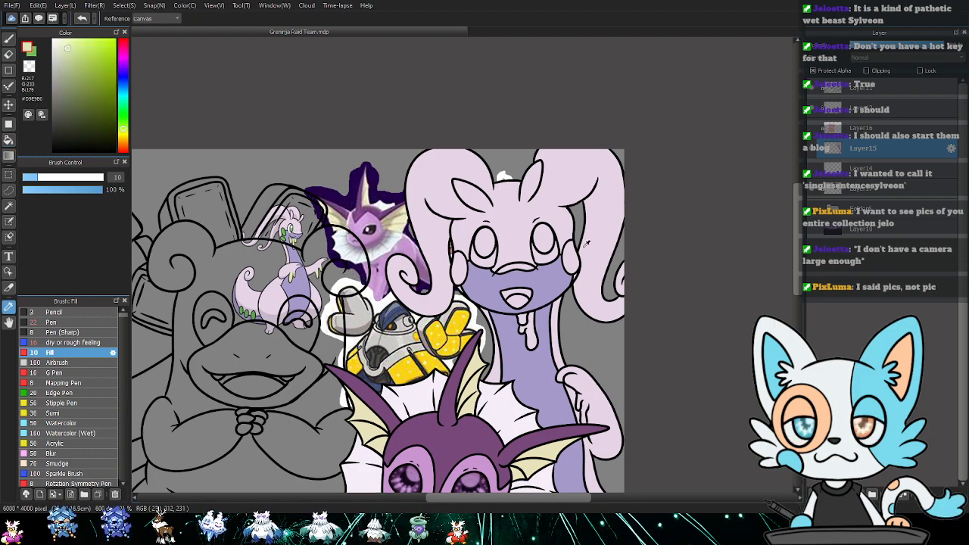
pyautogui.hotkey('ctrl', '+')
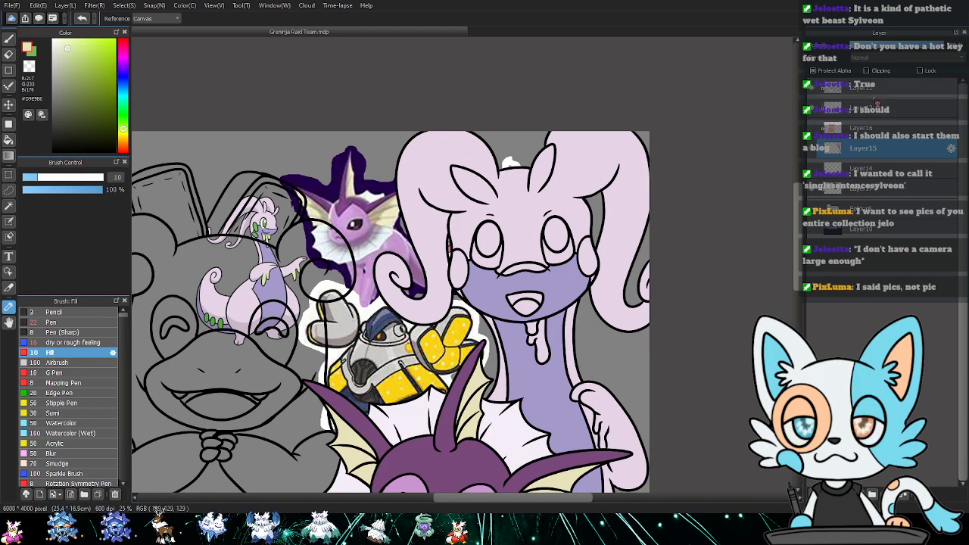
# - Select the two cheek ovals on Layer11 with the Magic Wand and fill them with green #6CBB5A on Layer15
pyautogui.click(879, 88)
pyautogui.press('w')
pyautogui.click(460, 270)
pyautogui.keyDown('shift'); pyautogui.click(594, 270); pyautogui.keyUp('shift')
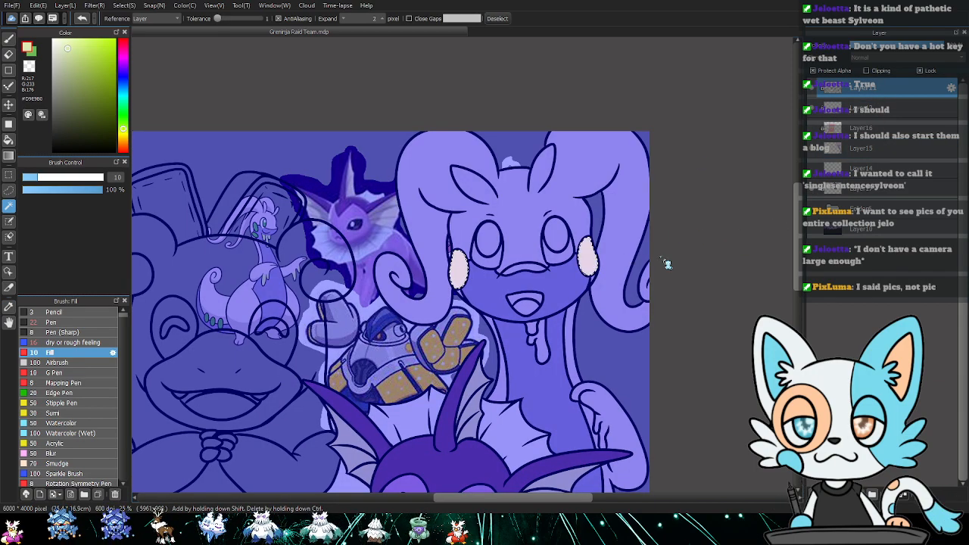
pyautogui.click(889, 157)
pyautogui.press('g')
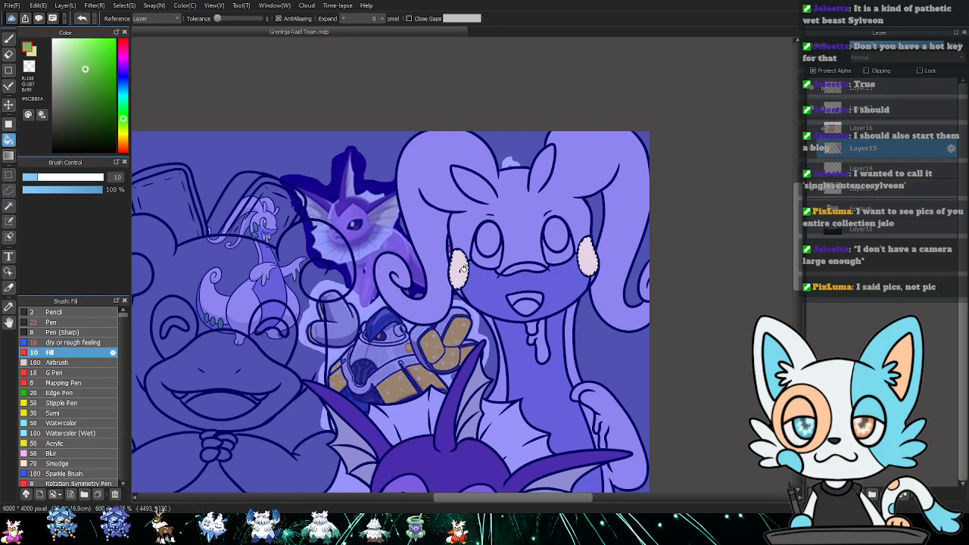
pyautogui.click(462, 269)
pyautogui.hotkey('ctrl', 'd')
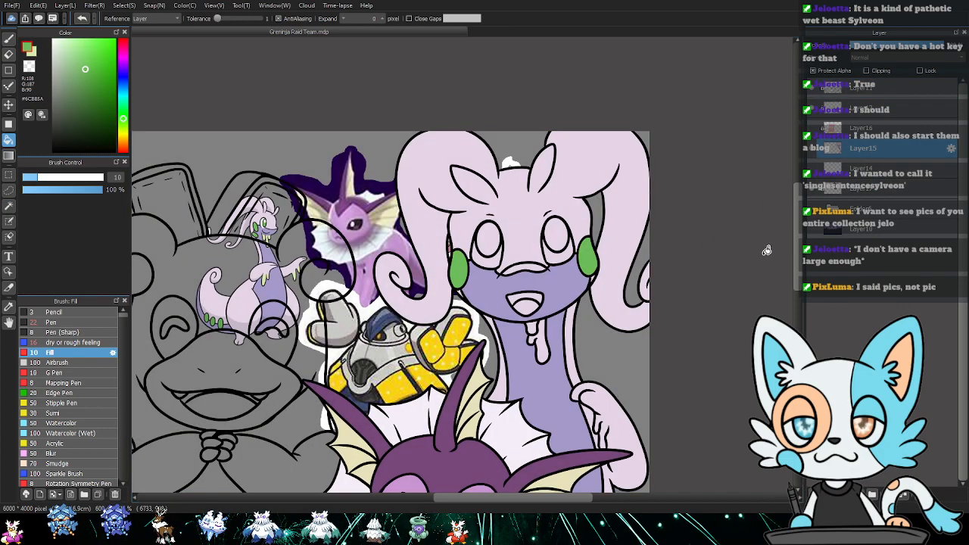
# - Select the slime drips below the Goodra's chin on Layer11 and fill them with pale green #D9E9B0 on Layer15
pyautogui.press('x')
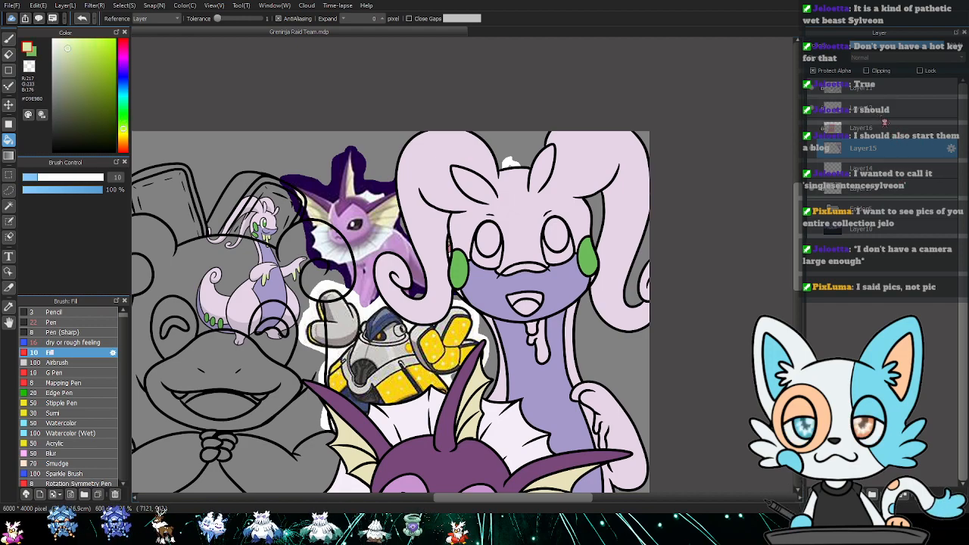
pyautogui.click(878, 90)
pyautogui.press('w')
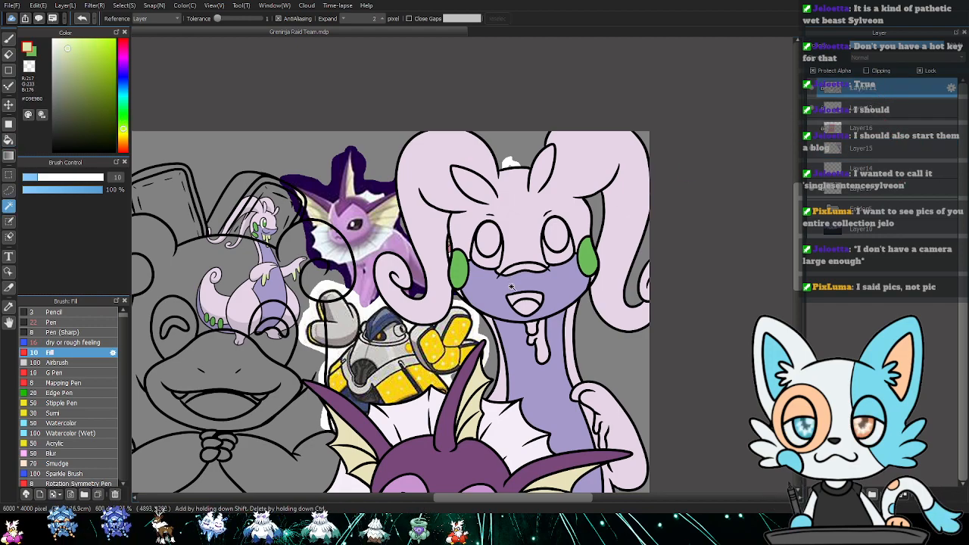
pyautogui.moveTo(543, 328); pyautogui.dragTo(523, 236)
pyautogui.click(515, 239)
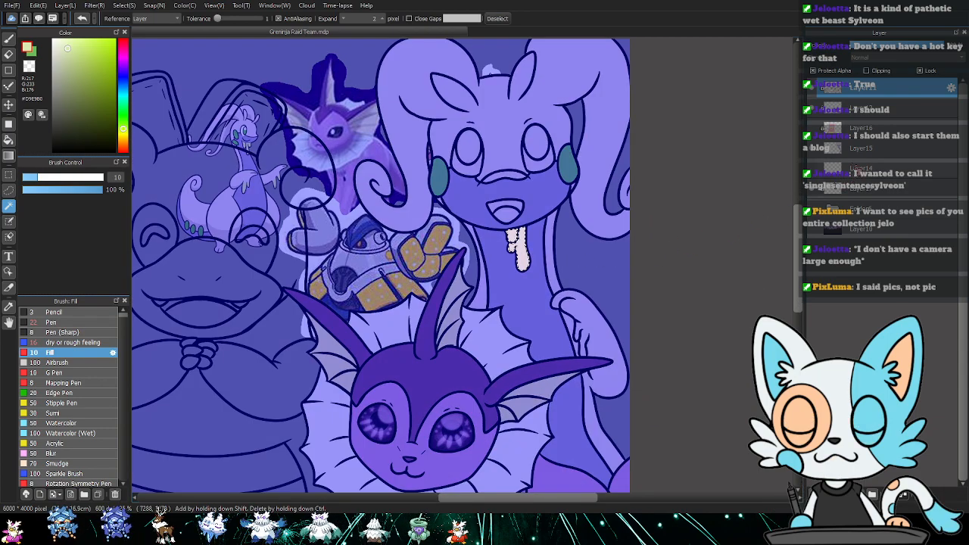
pyautogui.click(863, 148)
pyautogui.press('g')
pyautogui.click(515, 234)
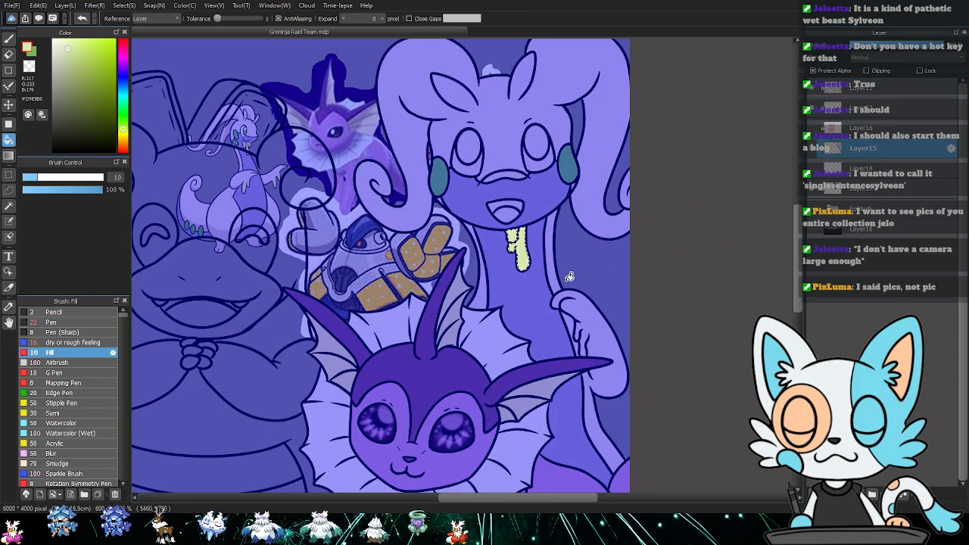
pyautogui.hotkey('ctrl', 'd')
# - Select the Goodra's raised arm with its slime drips using the Magic Wand on Layer11
pyautogui.moveTo(624, 318); pyautogui.dragTo(585, 220)
pyautogui.scroll(3, 586, 220)
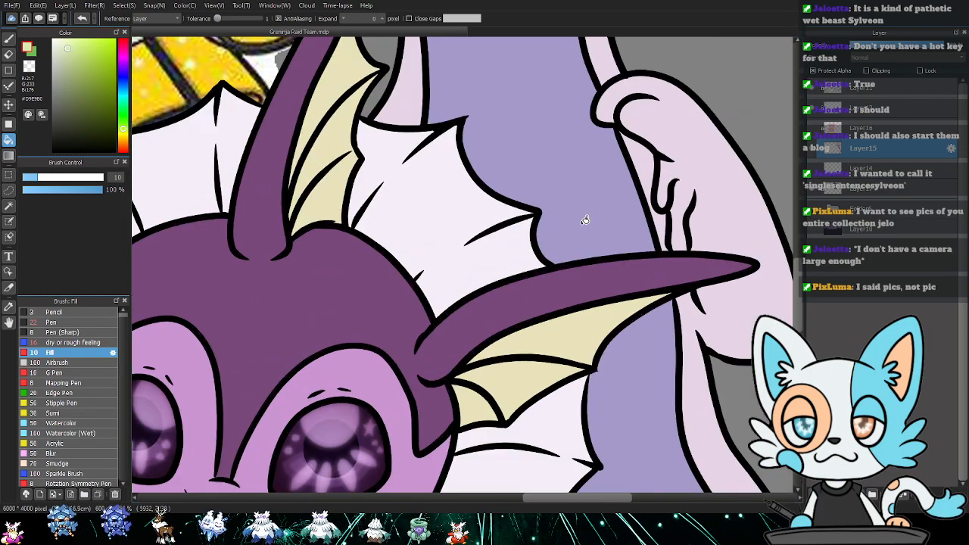
pyautogui.moveTo(695, 193); pyautogui.dragTo(467, 220)
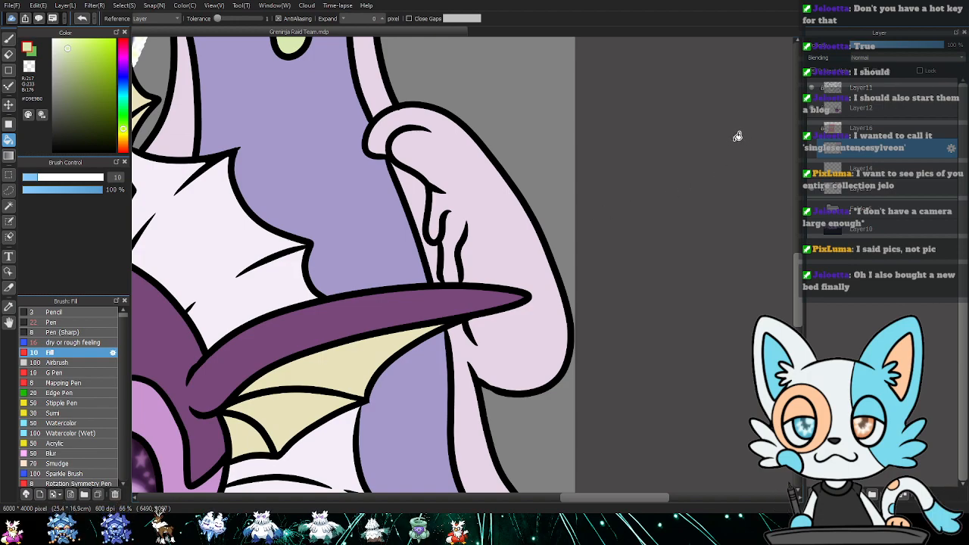
pyautogui.click(884, 89)
pyautogui.press('w')
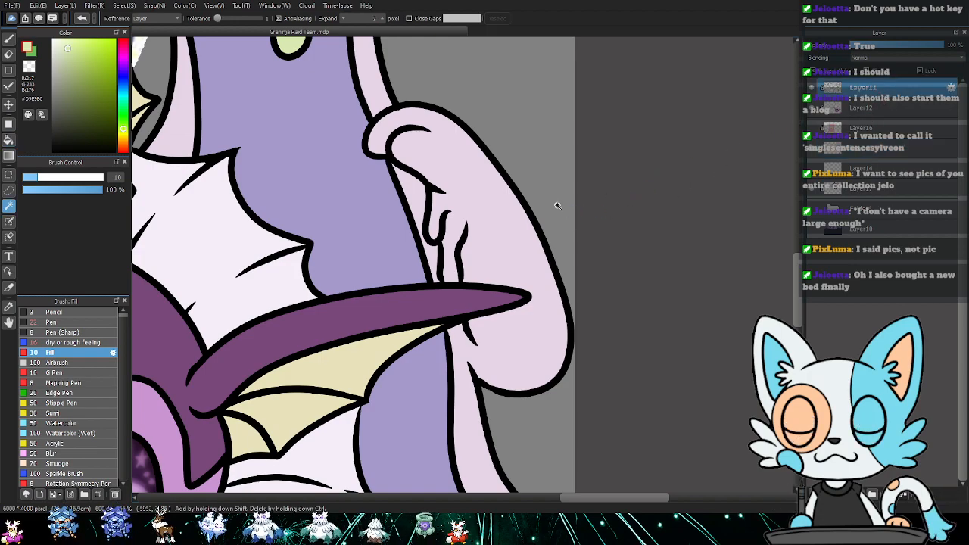
pyautogui.click(522, 235)
pyautogui.moveTo(603, 270); pyautogui.dragTo(552, 210)
# - Trim the arm selection with the Lasso until only the slime drips and a small patch above them remain selected
pyautogui.press('m')
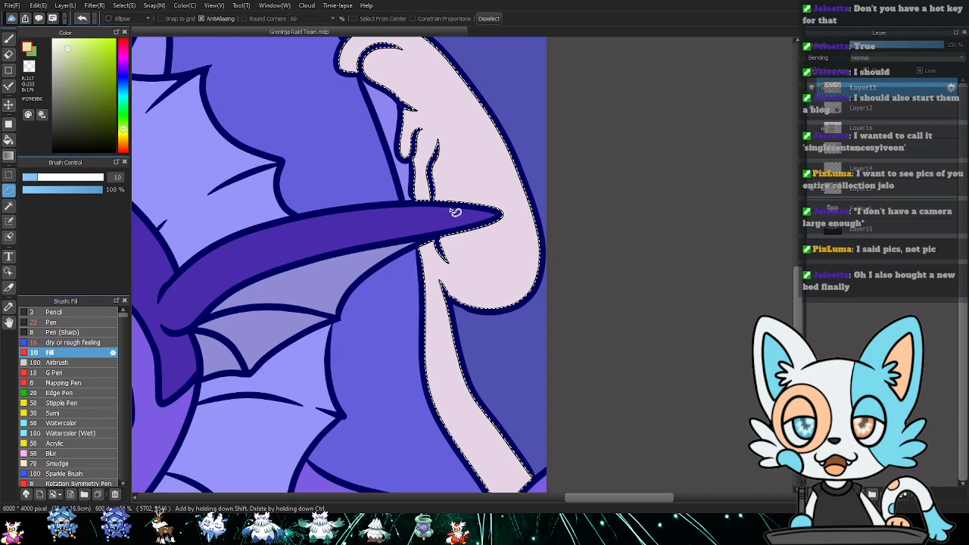
pyautogui.hotkey('ctrl', 'd')
pyautogui.moveTo(434, 209); pyautogui.dragTo(411, 182)
pyautogui.moveTo(401, 102)
pyautogui.mouseDown()
pyautogui.moveTo(431, 117)
pyautogui.moveTo(403, 112)
pyautogui.mouseUp()
pyautogui.moveTo(378, 75)
pyautogui.mouseDown()
pyautogui.moveTo(359, 75)
pyautogui.moveTo(394, 53)
pyautogui.moveTo(386, 70)
pyautogui.mouseUp()
pyautogui.moveTo(449, 250)
pyautogui.mouseDown()
pyautogui.moveTo(443, 265)
pyautogui.moveTo(454, 257)
pyautogui.mouseUp()
pyautogui.moveTo(450, 303); pyautogui.dragTo(512, 318)
pyautogui.moveTo(407, 258)
pyautogui.mouseDown()
pyautogui.moveTo(611, 306)
pyautogui.moveTo(537, 508)
pyautogui.moveTo(411, 268)
pyautogui.mouseUp()
pyautogui.moveTo(462, 342)
pyautogui.mouseDown()
pyautogui.moveTo(467, 252)
pyautogui.moveTo(459, 257)
pyautogui.mouseUp()
pyautogui.moveTo(489, 402); pyautogui.dragTo(485, 405)
pyautogui.moveTo(517, 264); pyautogui.dragTo(540, 399)
pyautogui.moveTo(525, 293); pyautogui.dragTo(525, 346)
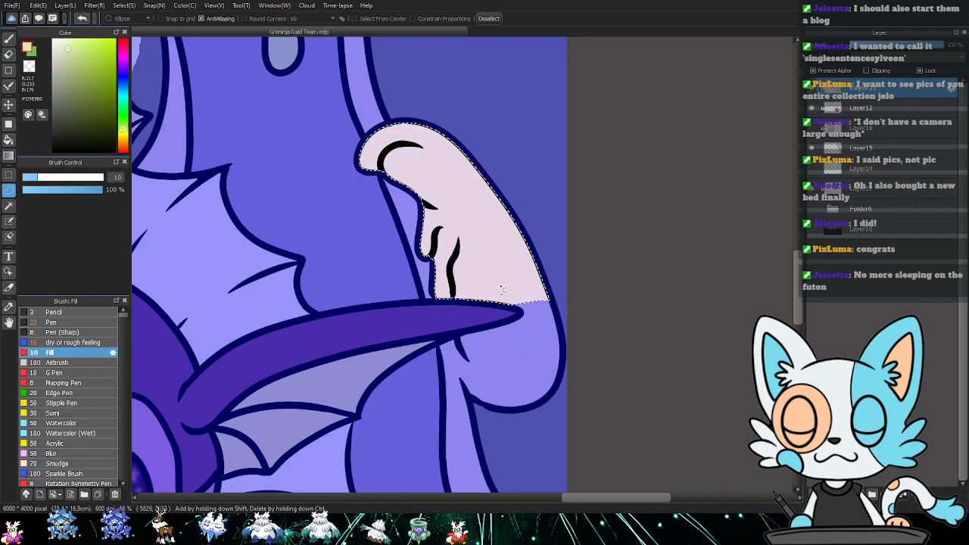
pyautogui.hotkey('ctrl', 'd')
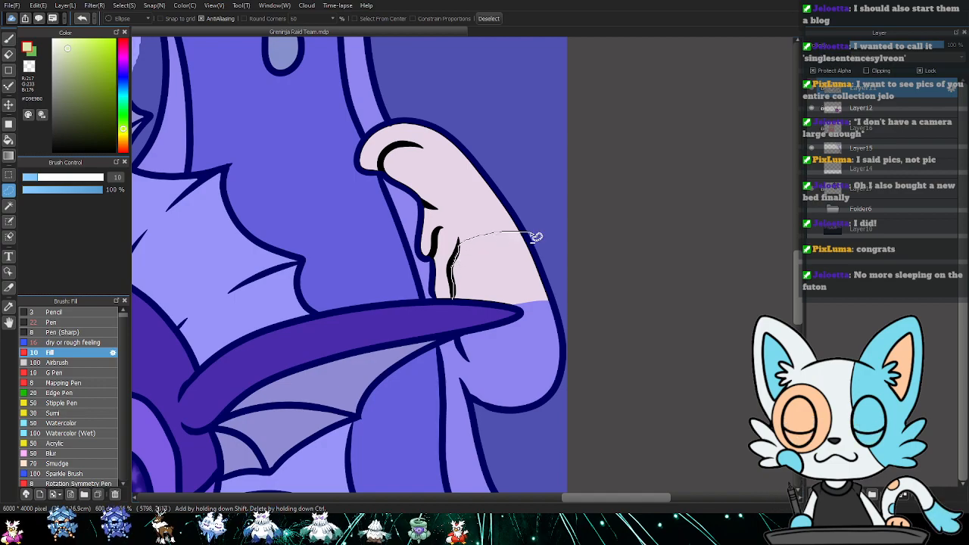
pyautogui.moveTo(525, 235); pyautogui.dragTo(460, 326)
pyautogui.moveTo(476, 189); pyautogui.dragTo(490, 232)
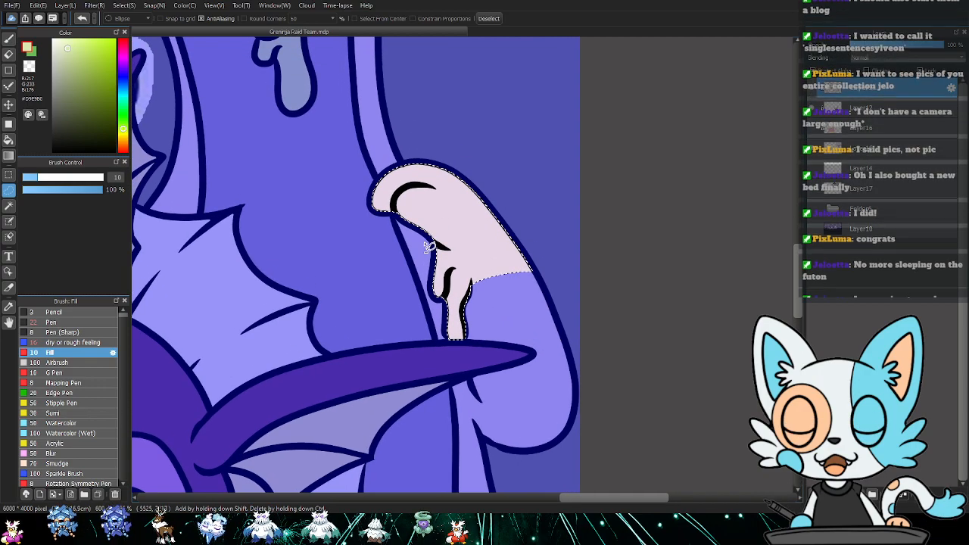
pyautogui.hotkey('ctrl', 'd')
pyautogui.hotkey('ctrl', 'z')
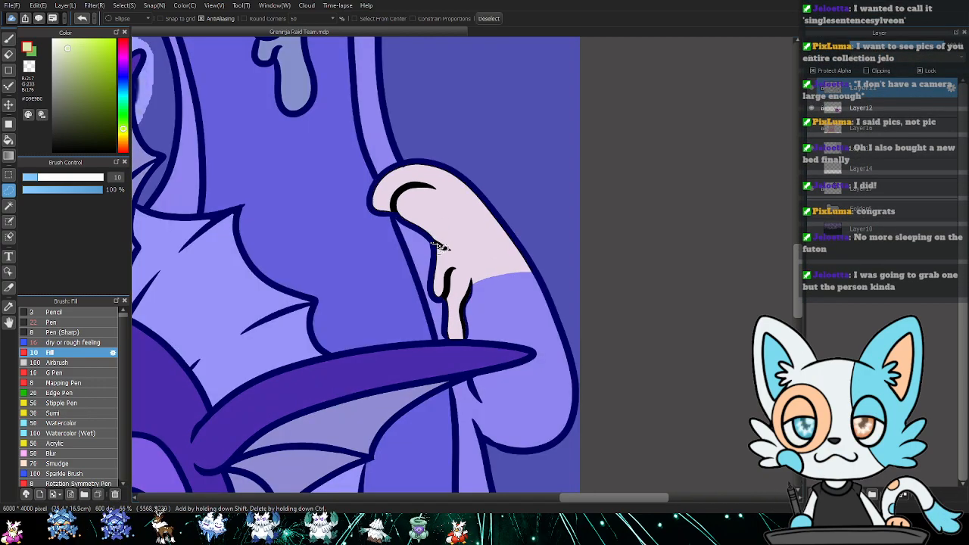
pyautogui.moveTo(505, 289)
pyautogui.mouseDown()
pyautogui.moveTo(460, 204)
pyautogui.moveTo(548, 293)
pyautogui.moveTo(502, 247)
pyautogui.mouseUp()
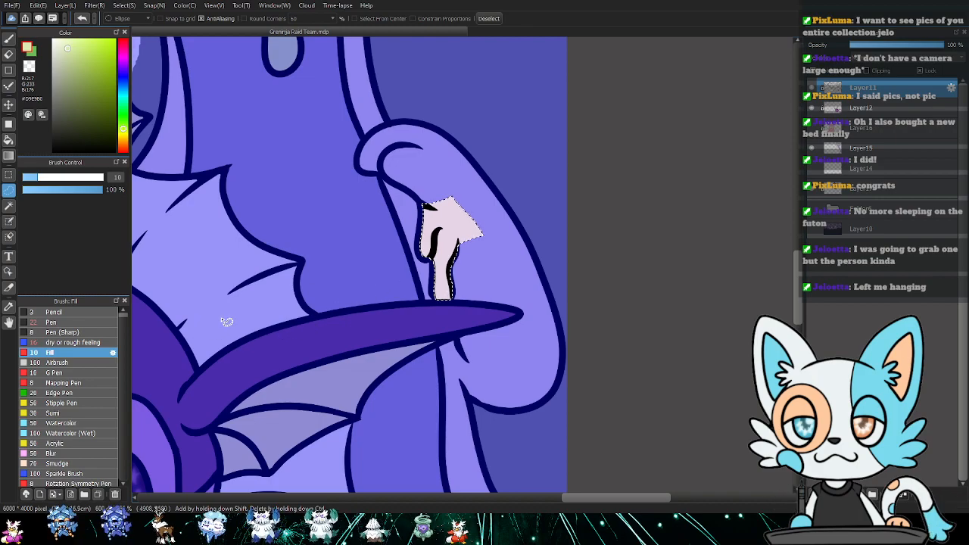
# - Airbrush the selected arm drips on Layer15 with pale green #D9E9B0, setting stroke correction to 0, and clear the selection
pyautogui.press('b')
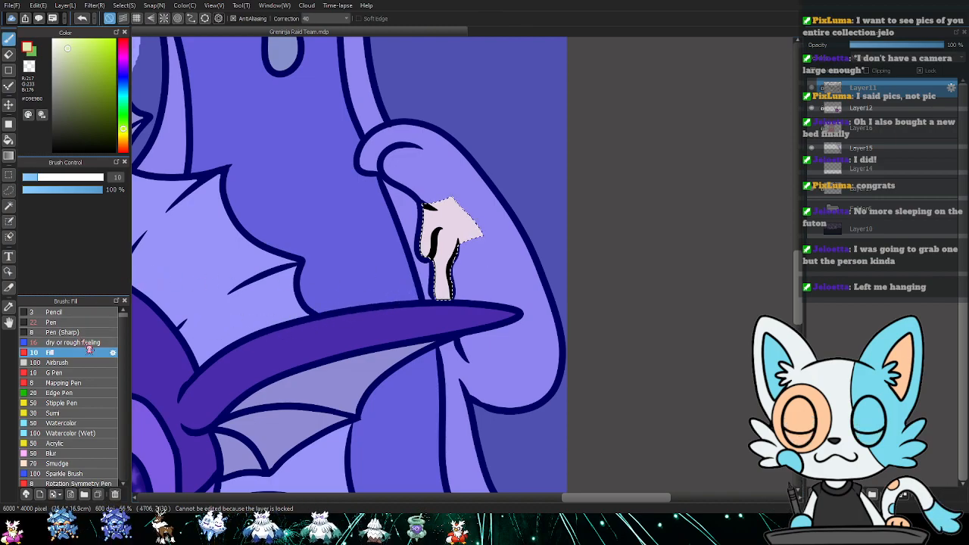
pyautogui.click(61, 363)
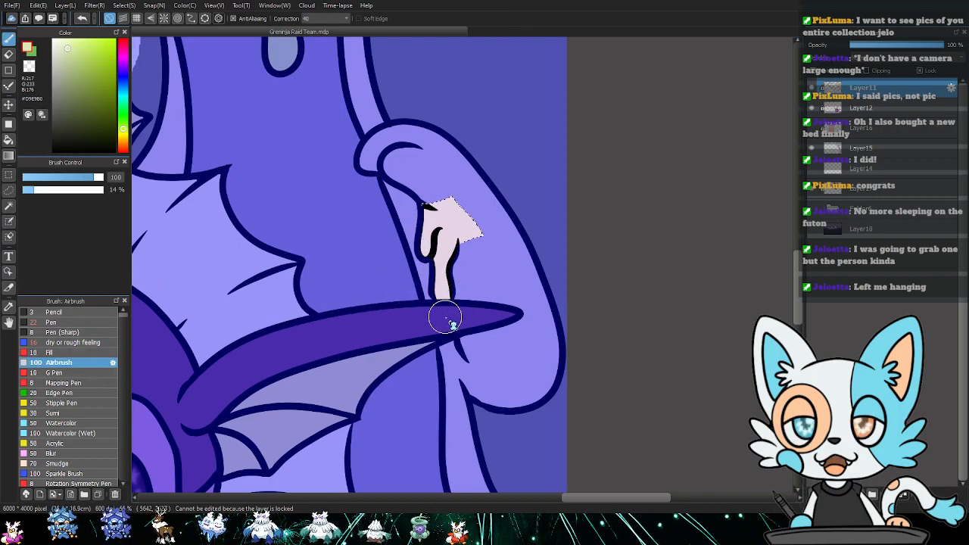
pyautogui.click(863, 147)
pyautogui.moveTo(427, 243)
pyautogui.mouseDown()
pyautogui.moveTo(449, 307)
pyautogui.moveTo(408, 256)
pyautogui.moveTo(414, 238)
pyautogui.moveTo(425, 217)
pyautogui.mouseUp()
pyautogui.click(327, 19)
pyautogui.click(326, 32)
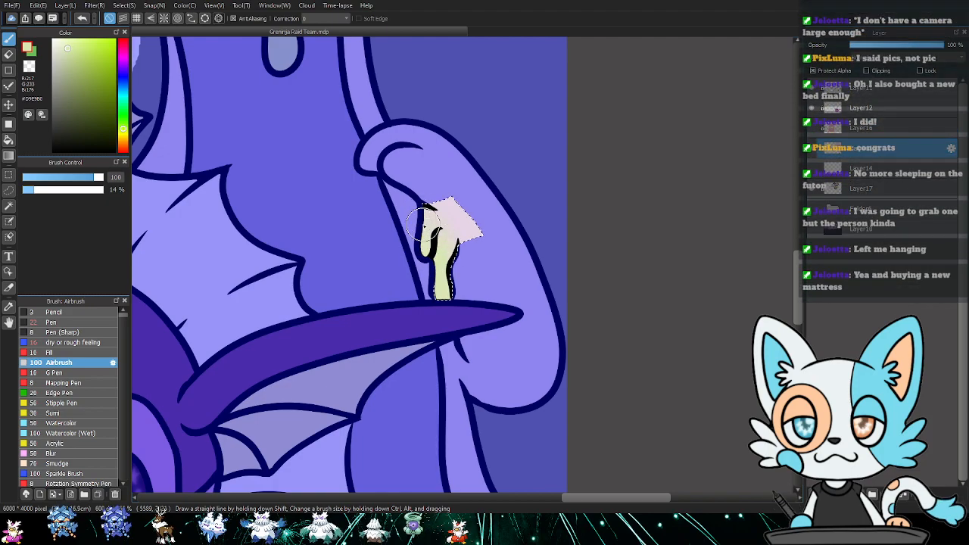
pyautogui.moveTo(425, 297)
pyautogui.mouseDown()
pyautogui.moveTo(418, 256)
pyautogui.moveTo(446, 260)
pyautogui.mouseUp()
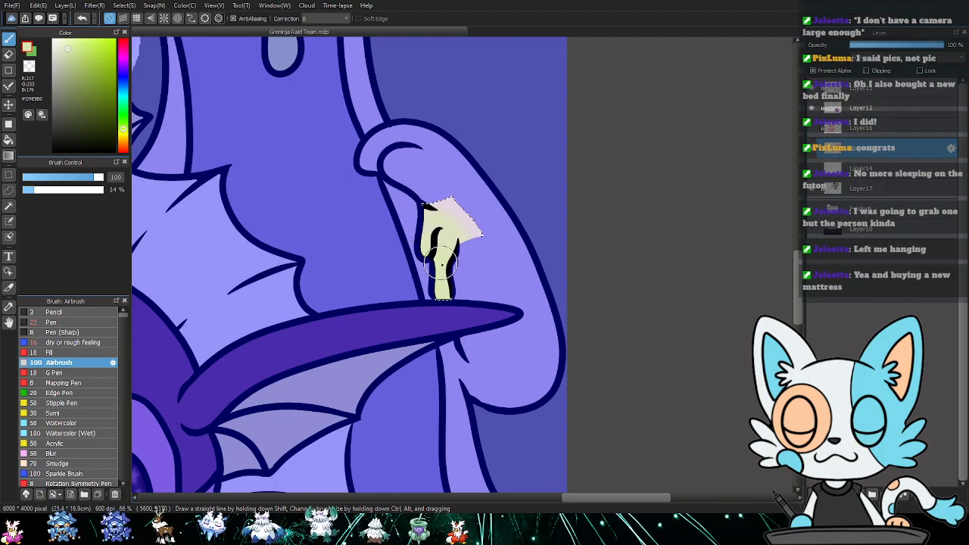
pyautogui.moveTo(423, 303); pyautogui.dragTo(426, 231)
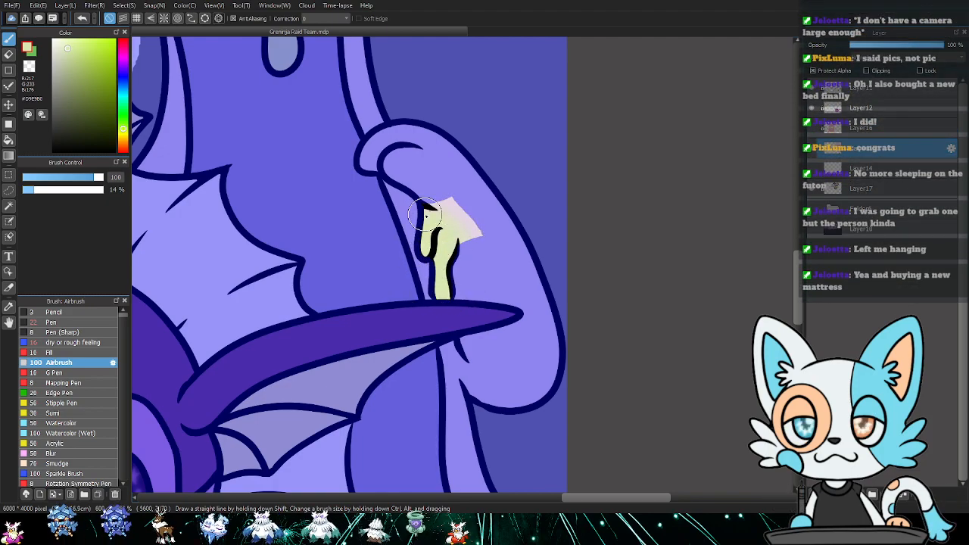
pyautogui.hotkey('ctrl', 'd')
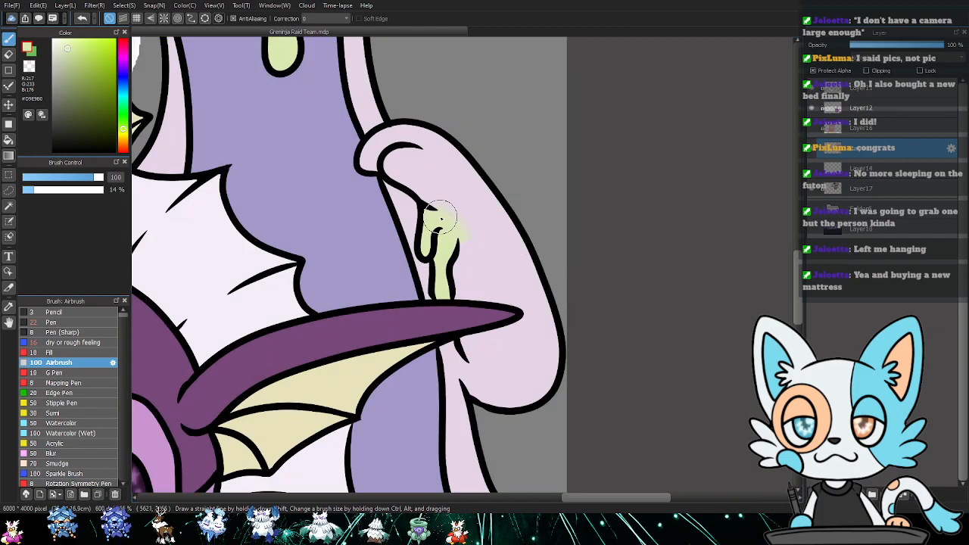
# - Select the Goodra's inner mouth and tongue with the Magic Wand on Layer11
pyautogui.moveTo(452, 204); pyautogui.dragTo(558, 247)
pyautogui.moveTo(496, 182); pyautogui.dragTo(560, 221)
pyautogui.moveTo(530, 190); pyautogui.dragTo(533, 280)
pyautogui.moveTo(522, 198)
pyautogui.mouseDown()
pyautogui.moveTo(704, 185)
pyautogui.moveTo(675, 164)
pyautogui.moveTo(519, 189)
pyautogui.mouseUp()
pyautogui.moveTo(558, 158); pyautogui.dragTo(756, 229)
pyautogui.moveTo(530, 196); pyautogui.dragTo(398, 190)
pyautogui.moveTo(589, 182); pyautogui.dragTo(480, 167)
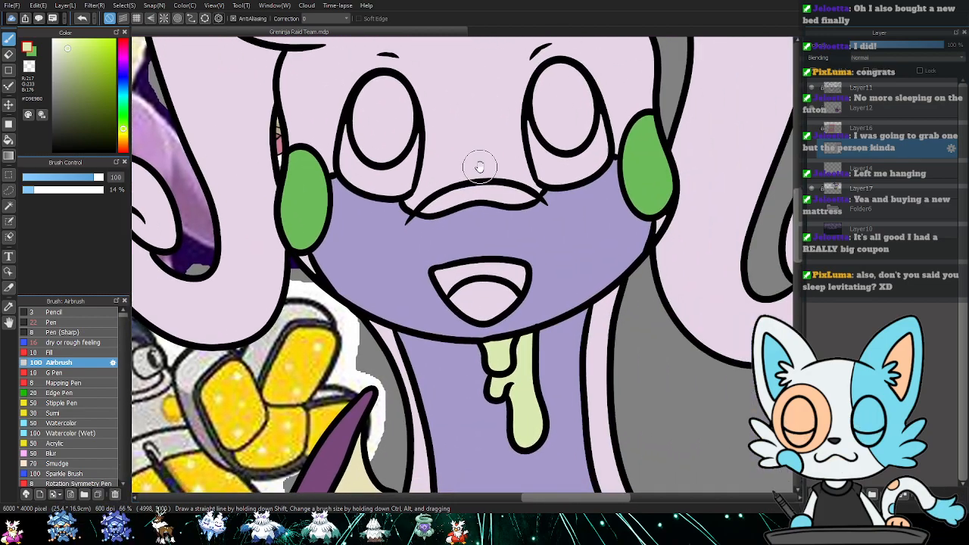
pyautogui.click(871, 88)
pyautogui.press('g')
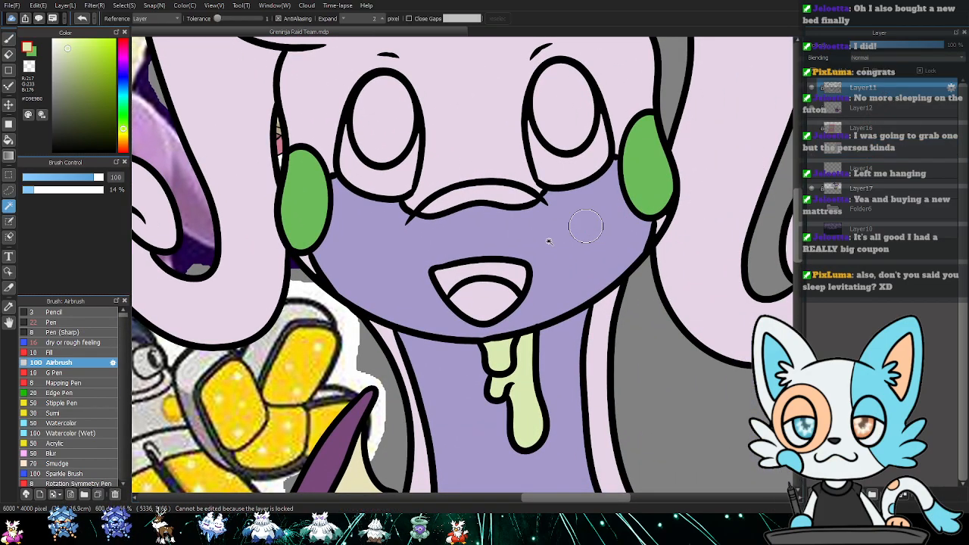
pyautogui.click(501, 274)
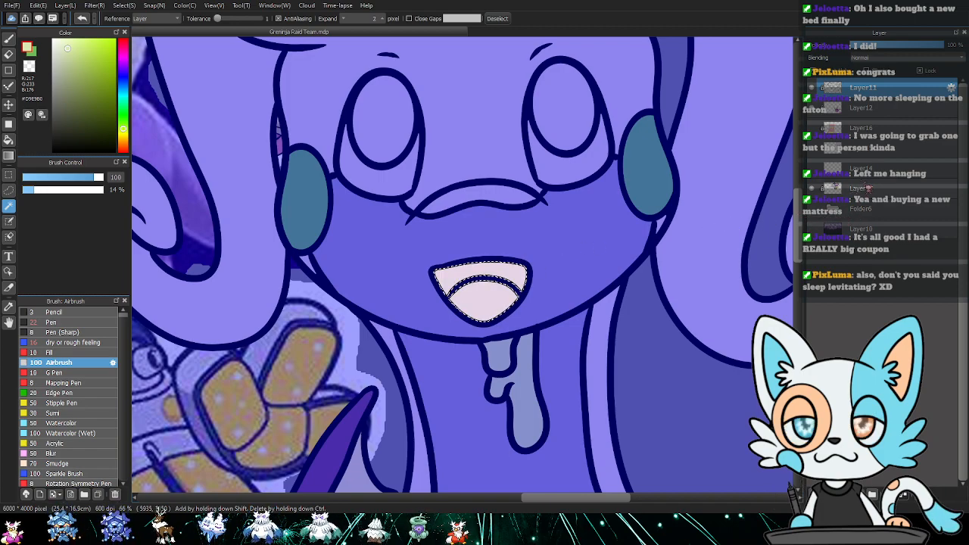
# - Make Layer15 active and sample tongue pink #EF89A4 and dark mouth red #87394D from the smiling pink Pokémon's mouth
pyautogui.click(864, 149)
pyautogui.press('g')
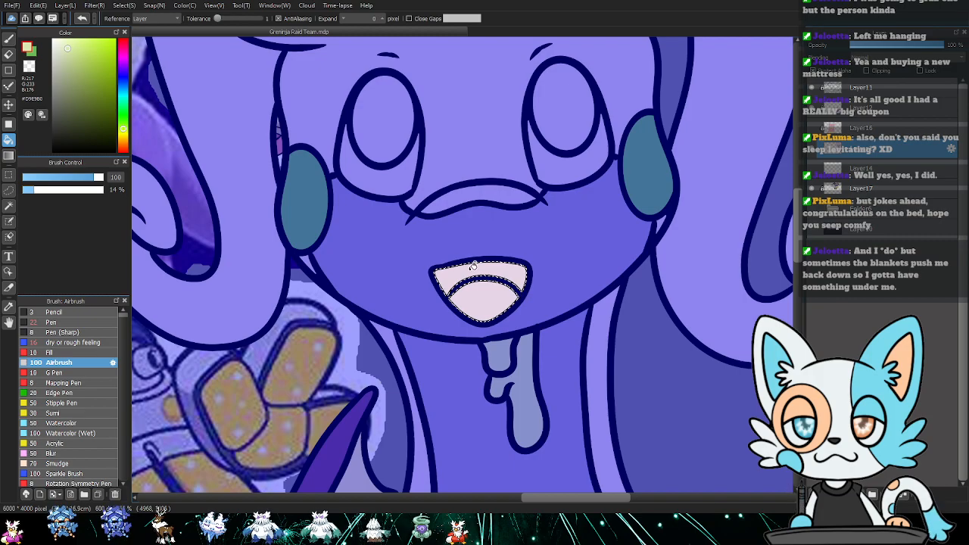
pyautogui.moveTo(329, 208); pyautogui.dragTo(672, 229)
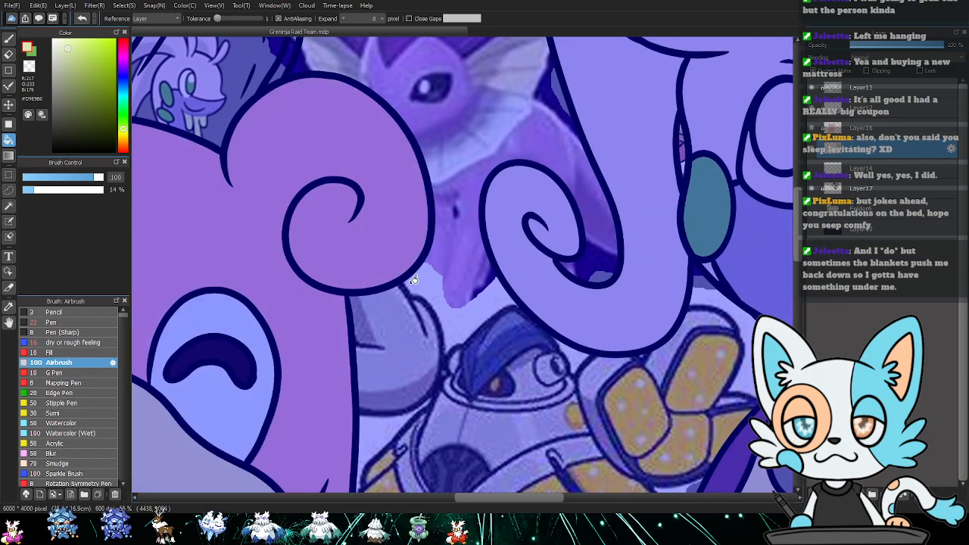
pyautogui.moveTo(302, 305); pyautogui.dragTo(633, 138)
pyautogui.press('i')
pyautogui.click(429, 378)
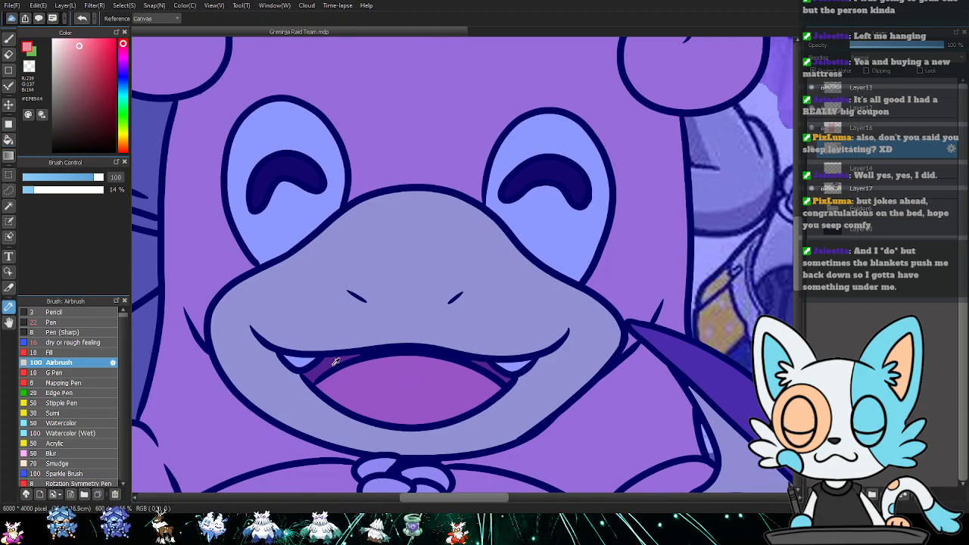
pyautogui.moveTo(429, 379); pyautogui.dragTo(300, 348)
pyautogui.moveTo(788, 341); pyautogui.dragTo(360, 380)
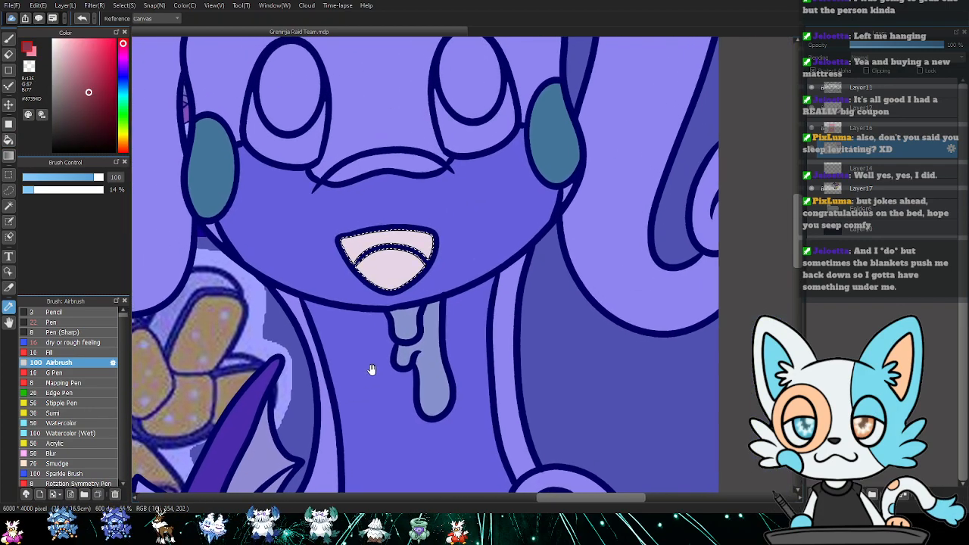
# - Fill the Goodra's inner mouth with dark red #87394D and its tongue with pink #EF89A4, and clear the selection
pyautogui.press('g')
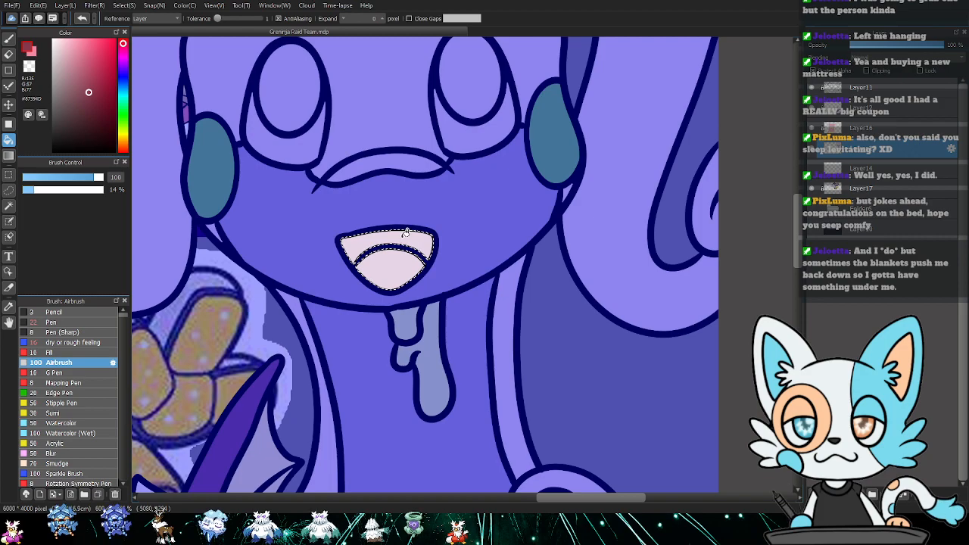
pyautogui.click(404, 236)
pyautogui.press('x')
pyautogui.click(402, 257)
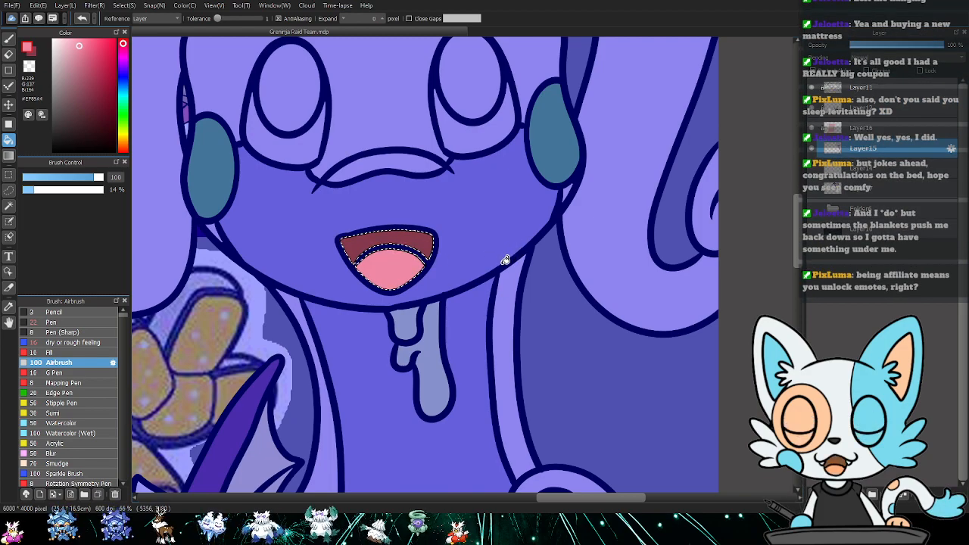
pyautogui.hotkey('ctrl', 'd')
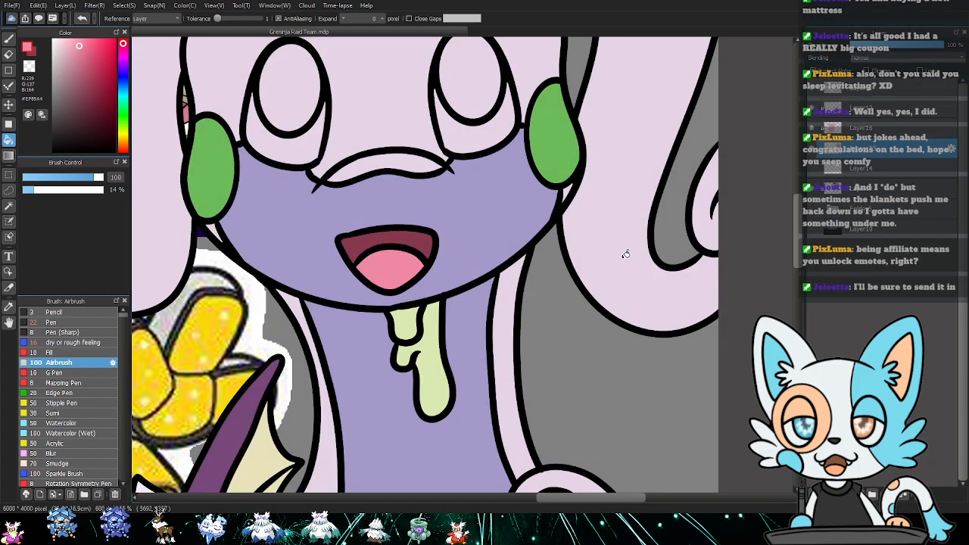
# - Set the drawing colour to very pale blue #D3EAFF for the Goodra's eyes
pyautogui.moveTo(466, 189); pyautogui.dragTo(507, 227)
pyautogui.moveTo(554, 191); pyautogui.dragTo(594, 265)
pyautogui.moveTo(580, 205); pyautogui.dragTo(587, 234)
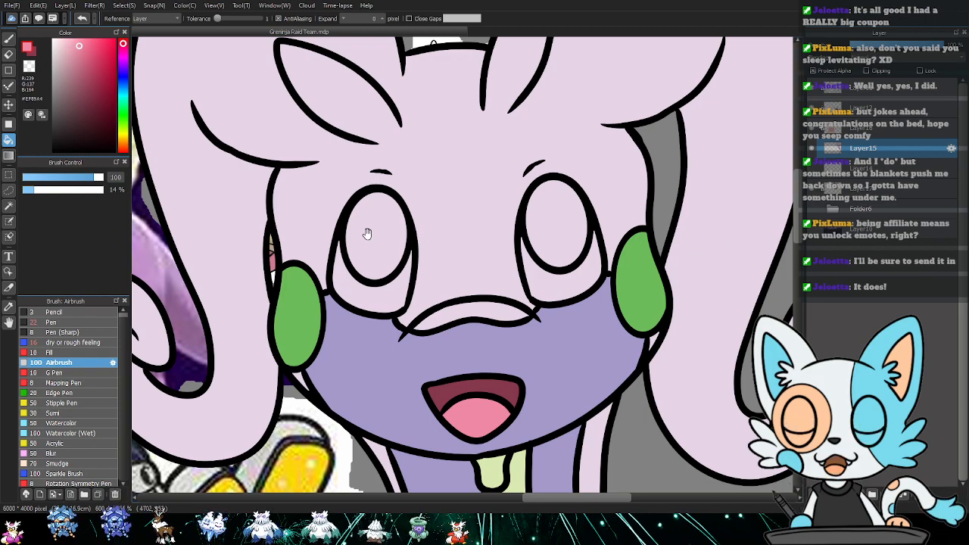
pyautogui.moveTo(405, 189); pyautogui.dragTo(723, 268)
pyautogui.moveTo(642, 214); pyautogui.dragTo(378, 178)
pyautogui.moveTo(665, 252); pyautogui.dragTo(472, 210)
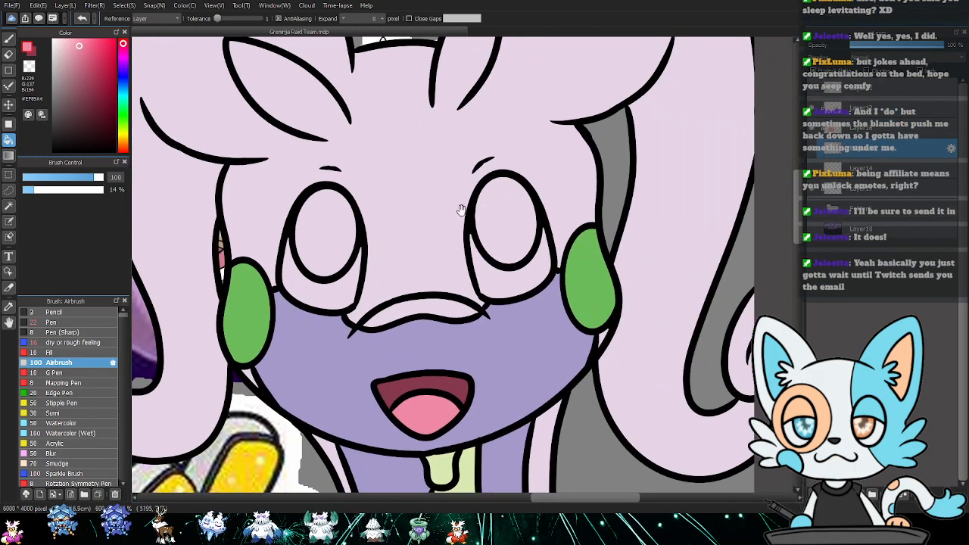
pyautogui.click(123, 87)
pyautogui.click(61, 39)
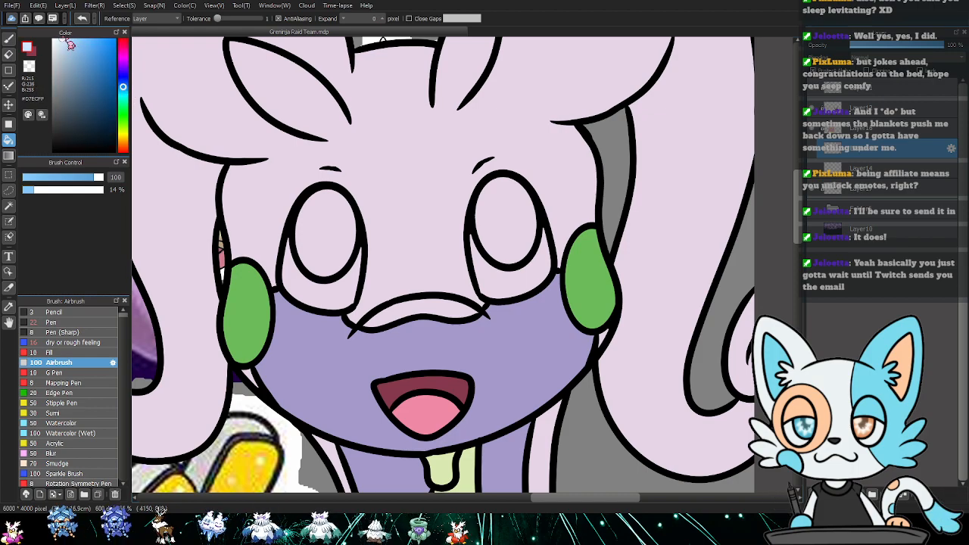
pyautogui.click(72, 46)
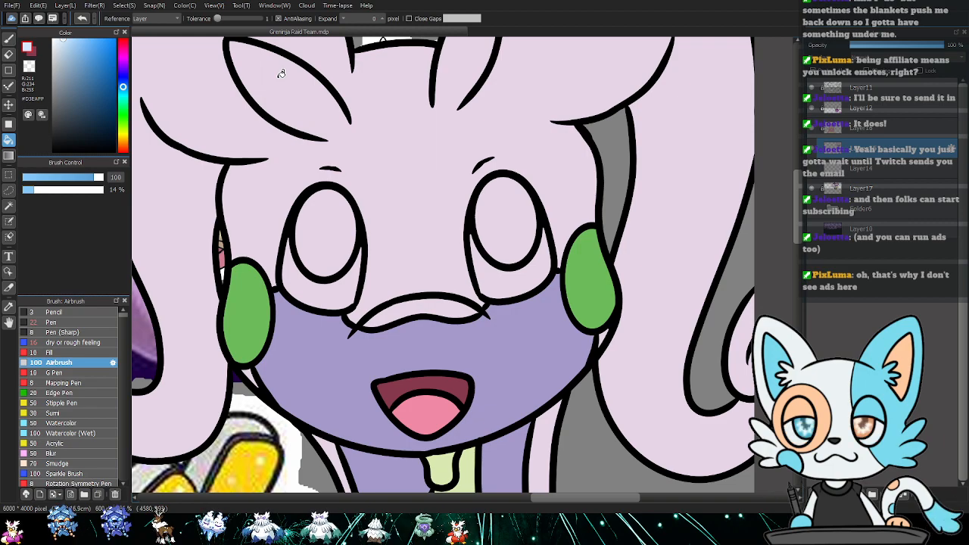
# - Select the irises and lower whites of both Goodra eyes with the Magic Wand on Layer11
pyautogui.moveTo(628, 265); pyautogui.dragTo(685, 254)
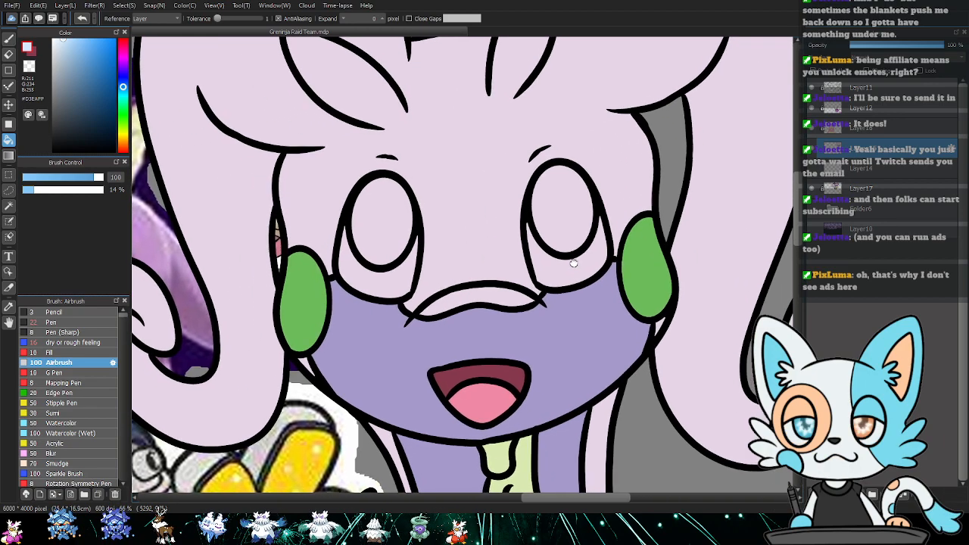
pyautogui.click(888, 89)
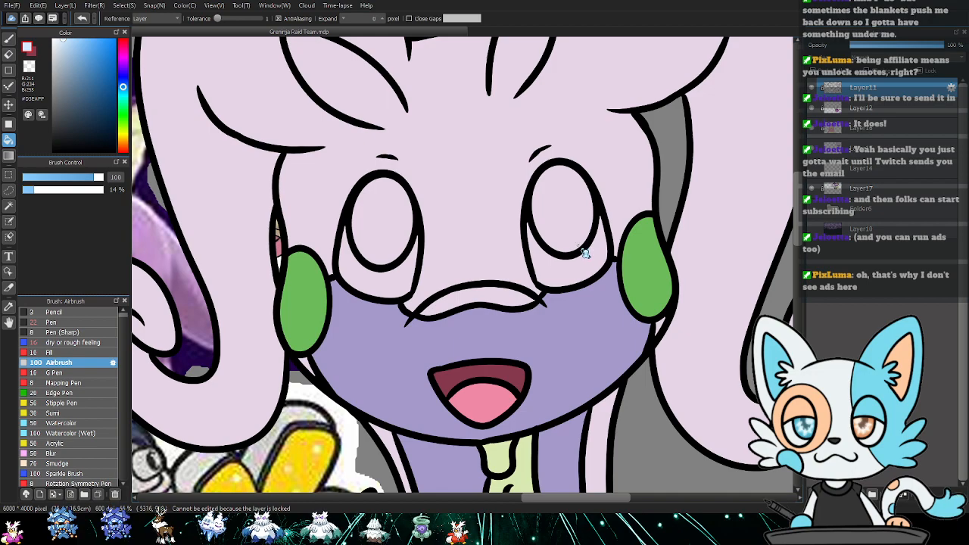
pyautogui.press('w')
pyautogui.click(394, 239)
pyautogui.keyDown('shift'); pyautogui.click(398, 279); pyautogui.keyUp('shift')
pyautogui.keyDown('shift'); pyautogui.click(557, 233); pyautogui.keyUp('shift')
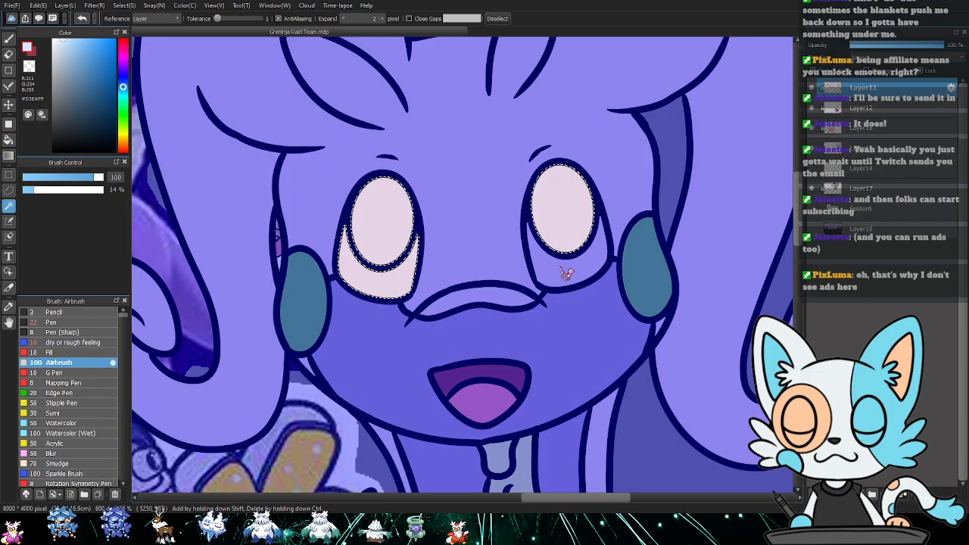
pyautogui.keyDown('shift'); pyautogui.click(561, 268); pyautogui.keyUp('shift')
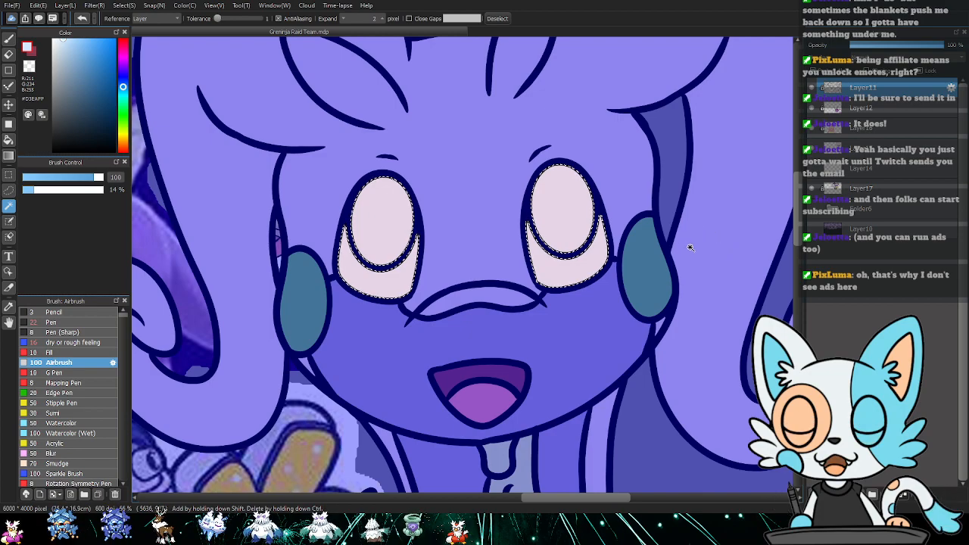
# - Add the line art around both irises to the eye selection with the lasso, and make Layer15 active for filling
pyautogui.press('m')
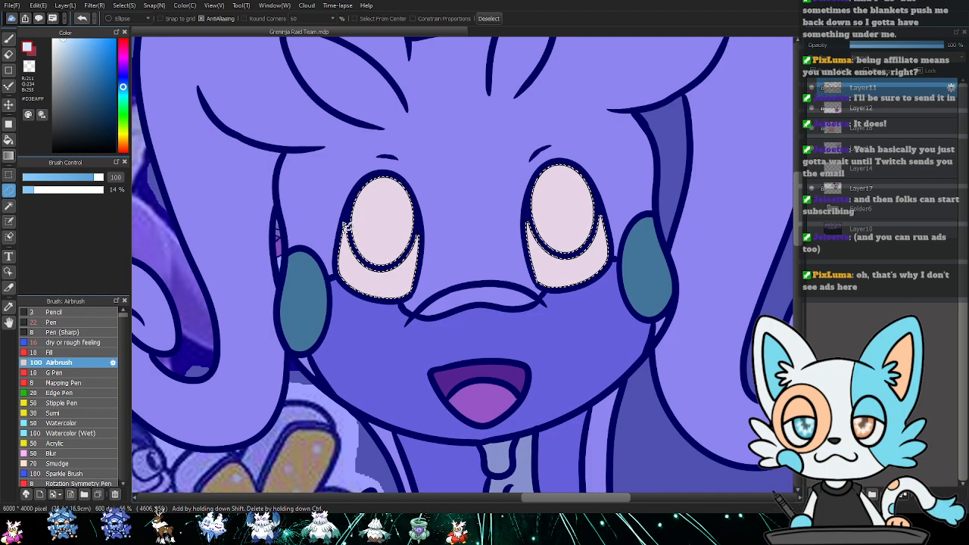
pyautogui.moveTo(349, 184); pyautogui.dragTo(397, 250)
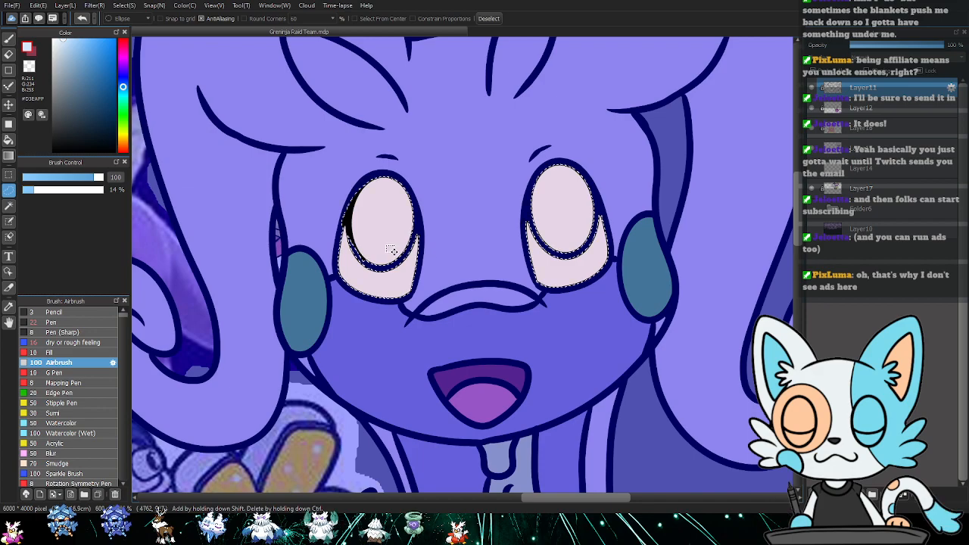
pyautogui.moveTo(347, 225); pyautogui.dragTo(382, 285)
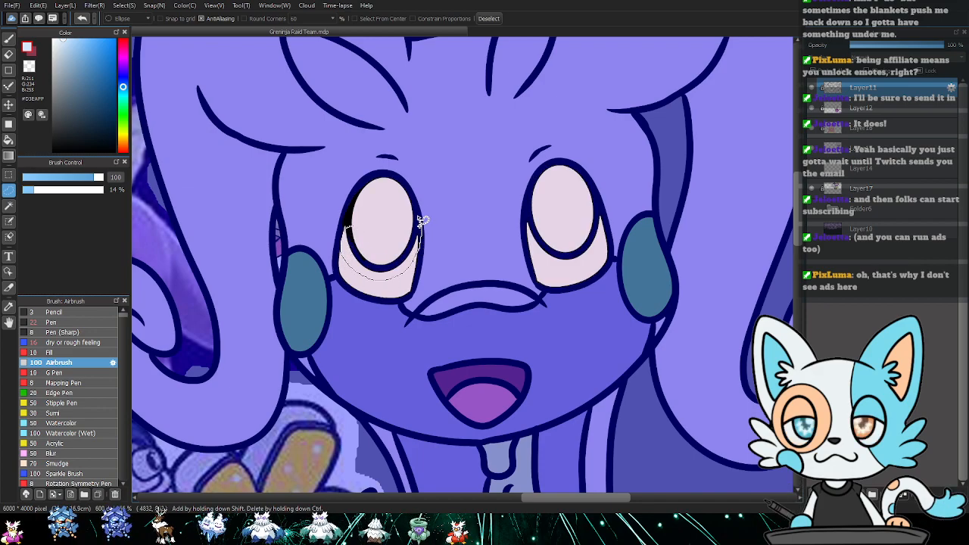
pyautogui.moveTo(421, 225); pyautogui.dragTo(419, 220)
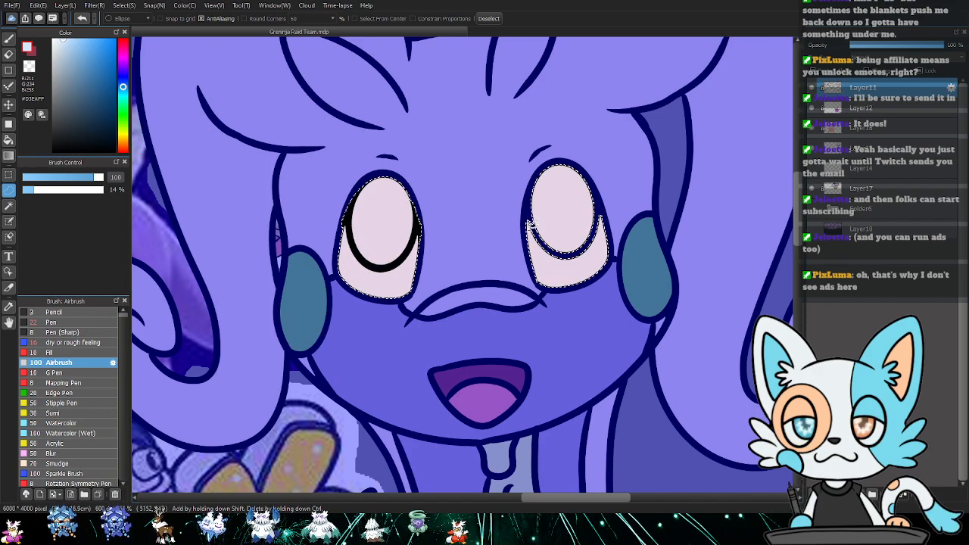
pyautogui.moveTo(558, 257); pyautogui.dragTo(602, 262)
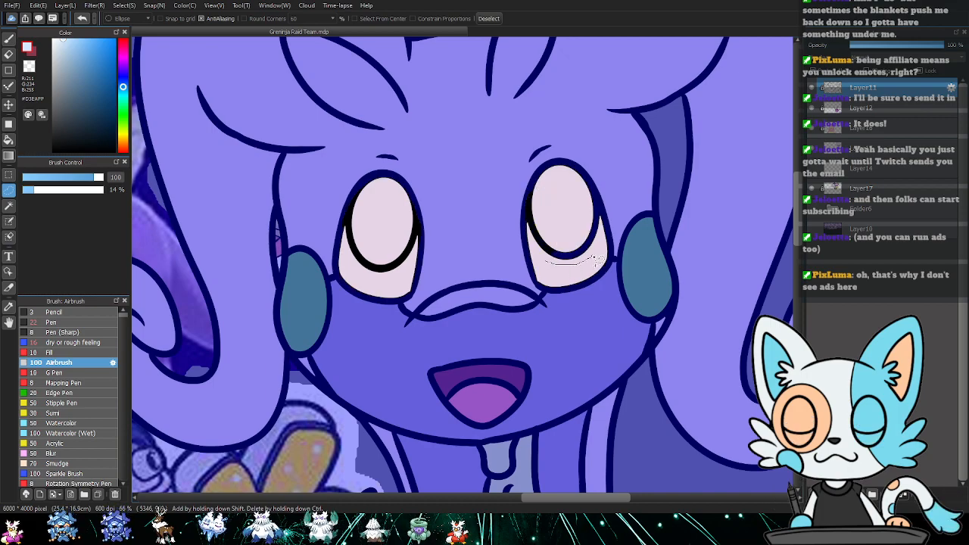
pyautogui.moveTo(606, 228); pyautogui.dragTo(605, 222)
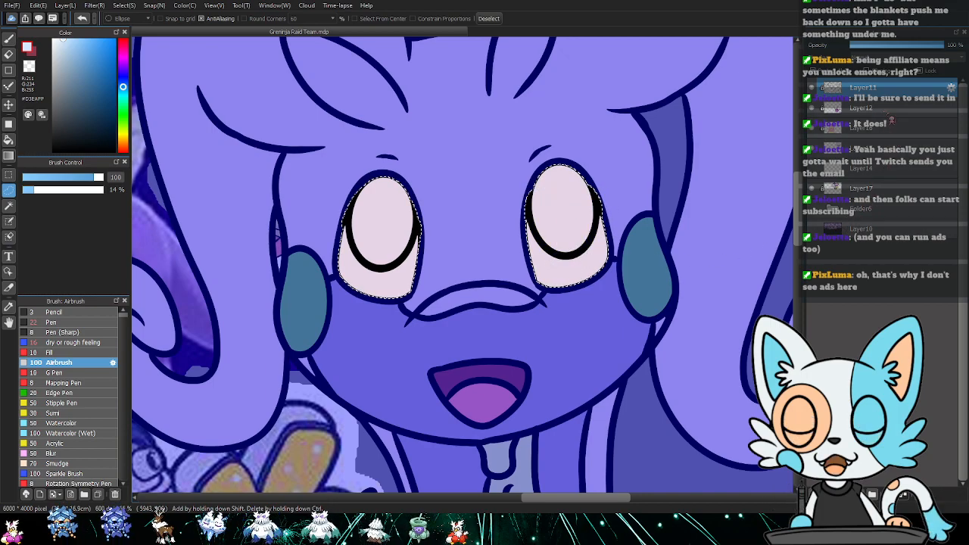
pyautogui.click(863, 148)
pyautogui.press('g')
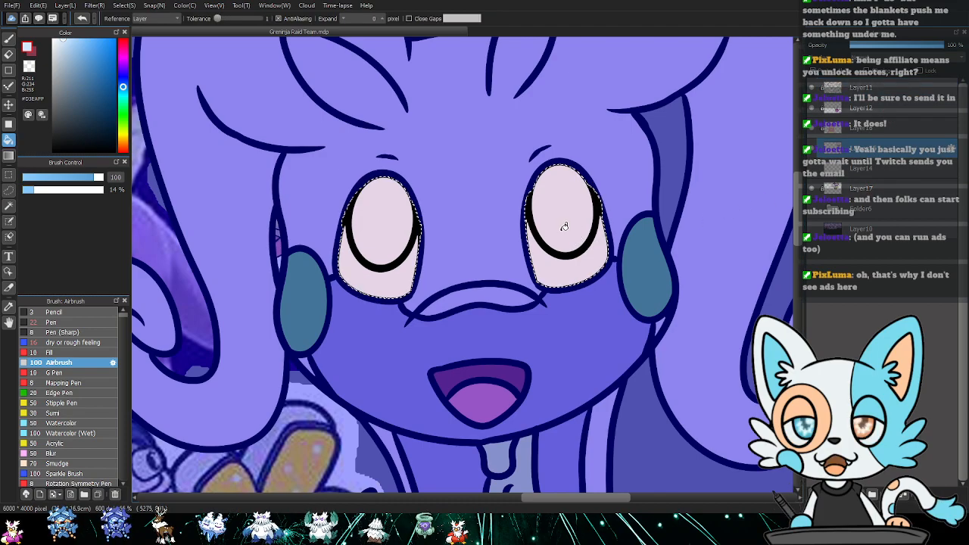
# - Try filling the selected Goodra eyes with very pale blue #D3EAFF
pyautogui.click(563, 233)
pyautogui.hotkey('ctrl', 'd')
pyautogui.hotkey('ctrl', 'z')
pyautogui.hotkey('ctrl', 'z')
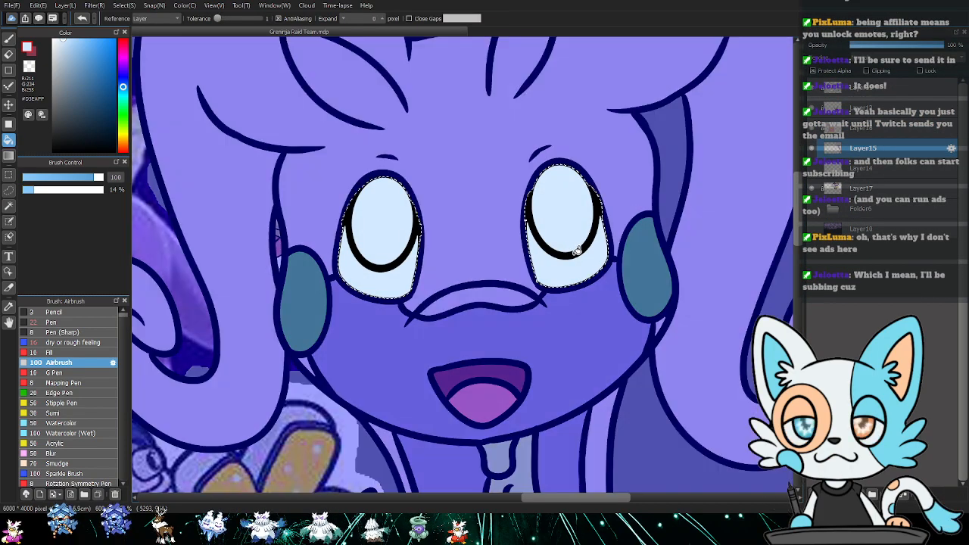
# - Change the drawing colour to pale lavender #F3E7FF, fill the selected Goodra eyes with it, and clear the selection
pyautogui.click(58, 39)
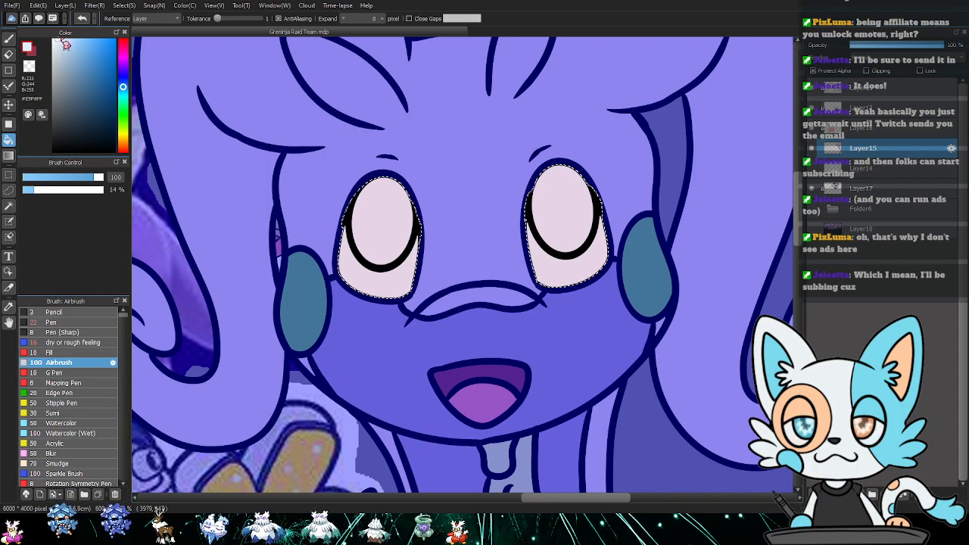
pyautogui.moveTo(124, 85); pyautogui.dragTo(124, 67)
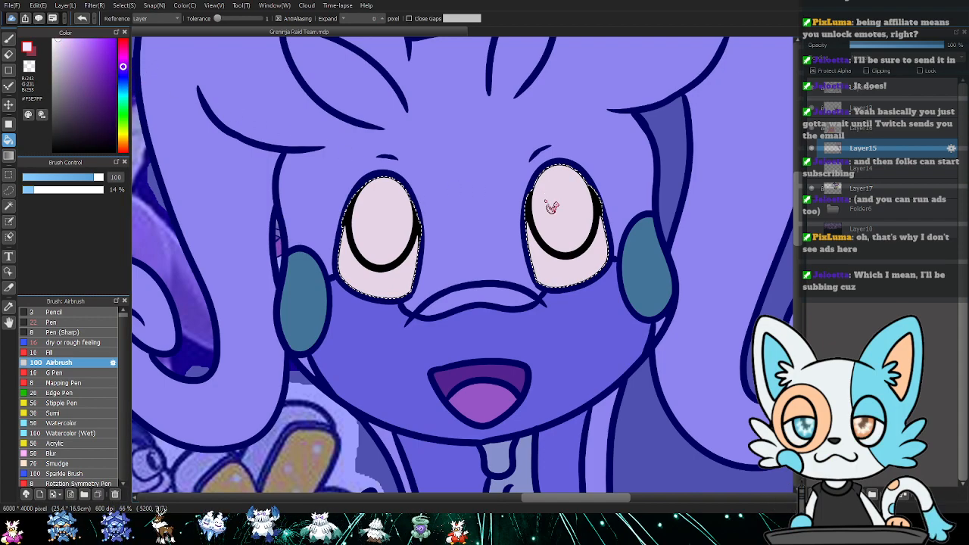
pyautogui.click(547, 198)
pyautogui.hotkey('ctrl', 'd')
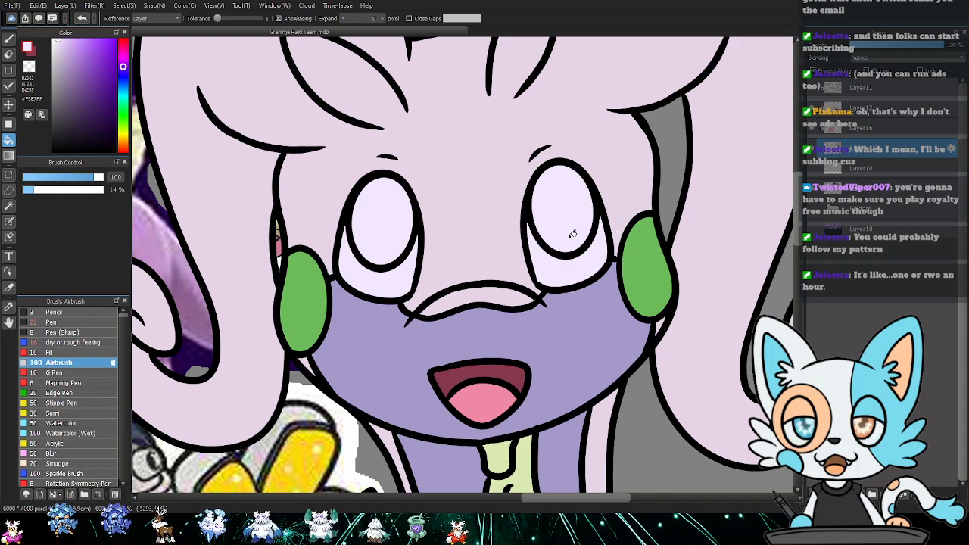
# - Lighten the colour to #F7EFFF, refill both Goodra eyes with it, and clear the selection
pyautogui.moveTo(66, 51); pyautogui.dragTo(55, 40)
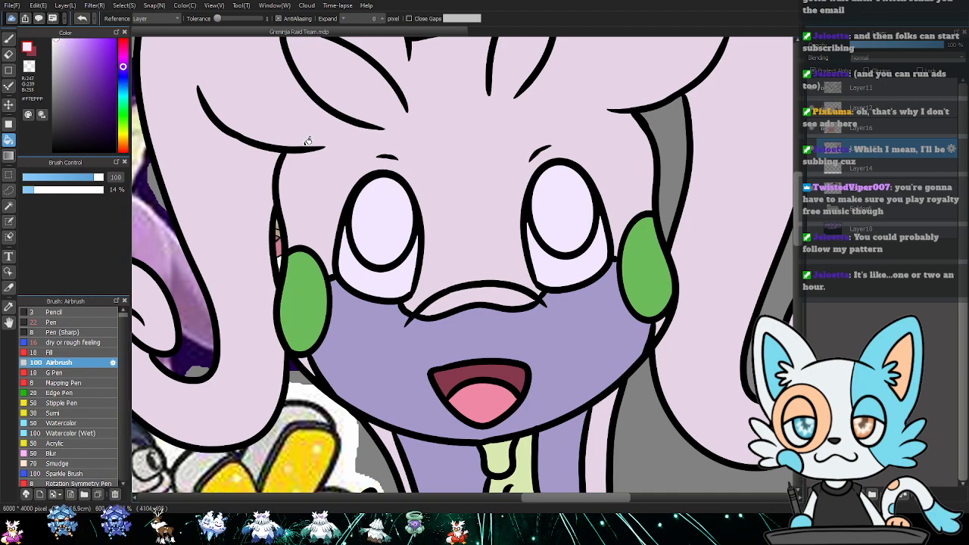
pyautogui.click(459, 249)
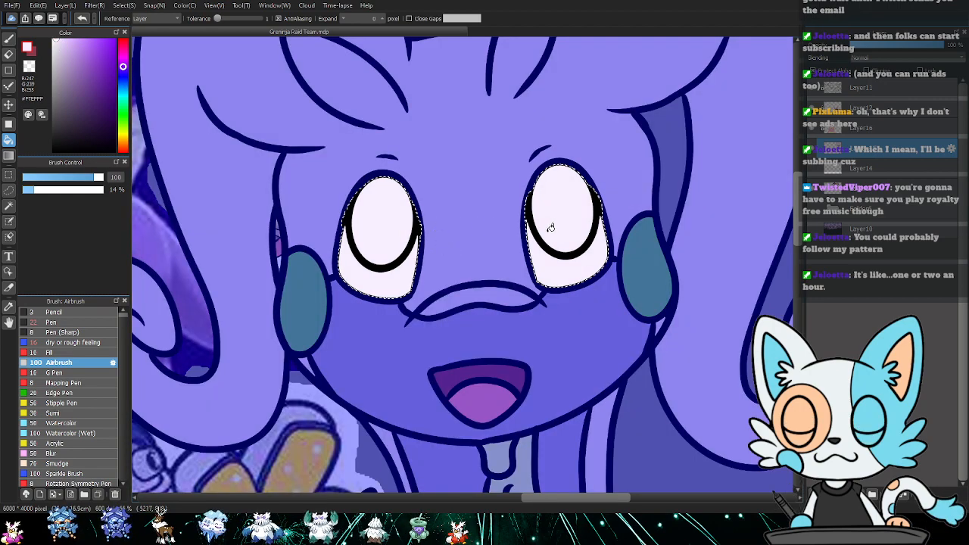
pyautogui.hotkey('ctrl', 'd')
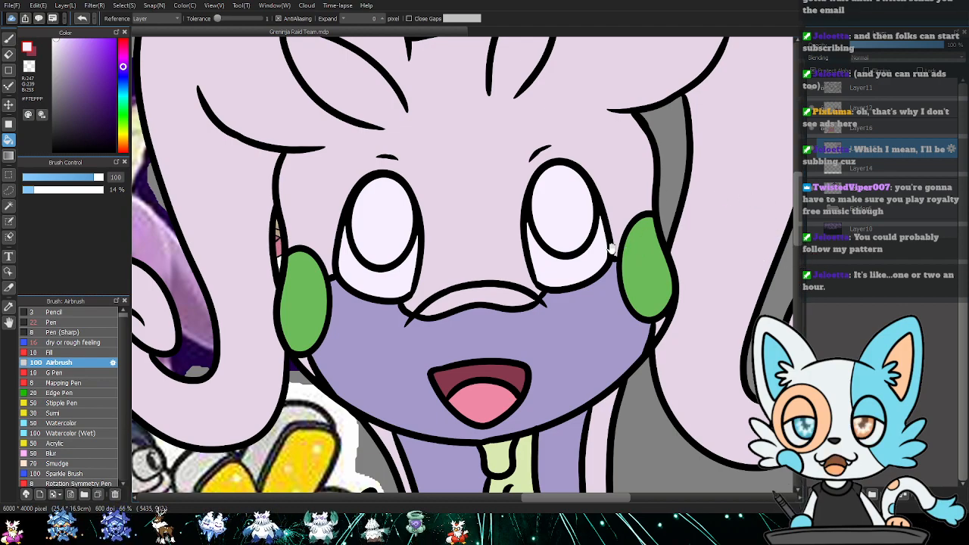
# - Select both of the Goodra's oval irises with the Magic Wand on Layer11, and make Layer15 active
pyautogui.scroll(3, 612, 248)
pyautogui.scroll(-2, 562, 258)
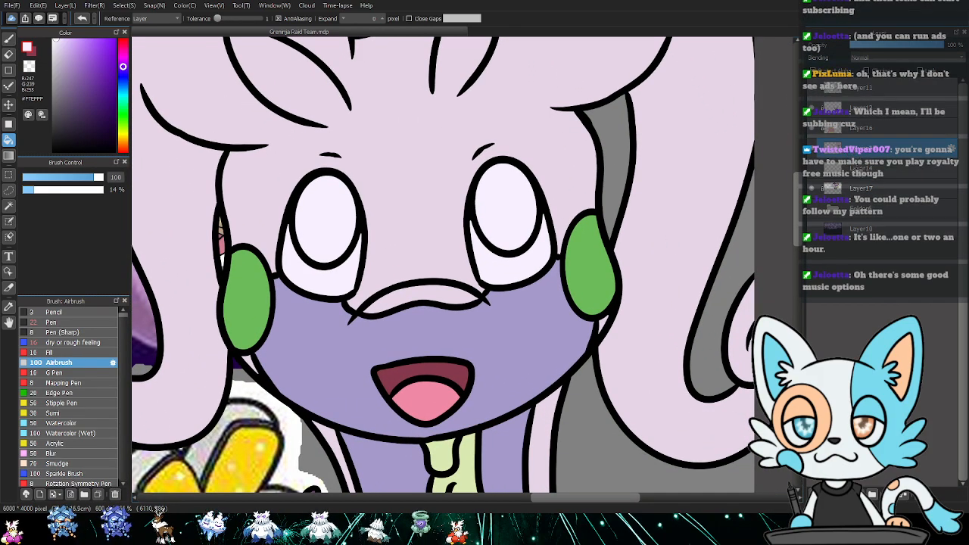
pyautogui.click(542, 261)
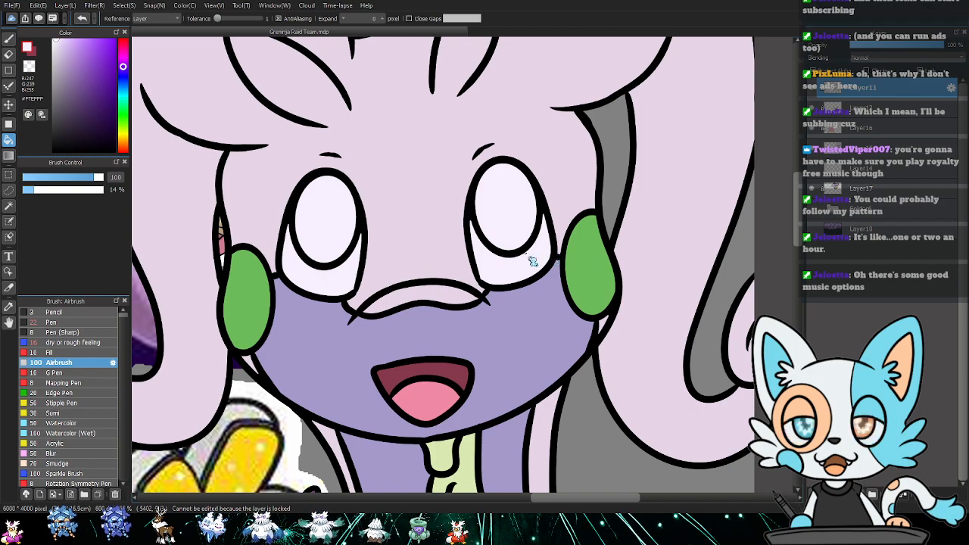
pyautogui.press('w')
pyautogui.click(343, 221)
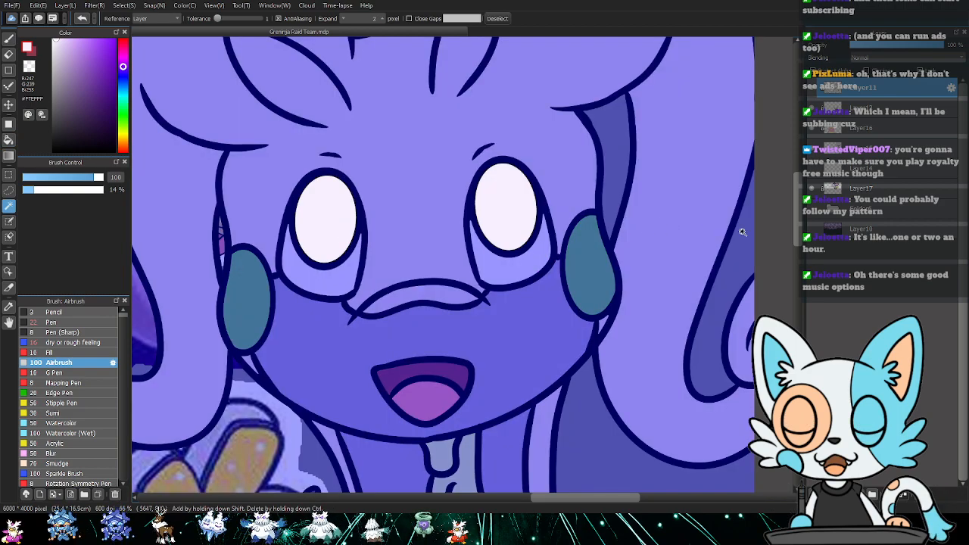
pyautogui.keyDown('ctrl'); pyautogui.keyDown('shift'); pyautogui.click(594, 239); pyautogui.keyUp('shift'); pyautogui.keyUp('ctrl')
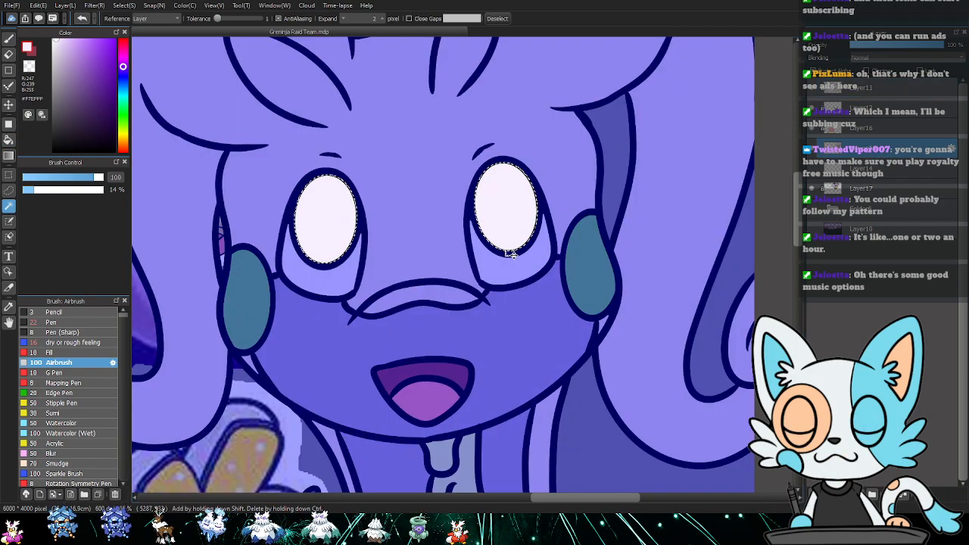
# - Sample green #6CBB5A from the oval spot on the Goodra's cheek
pyautogui.press('i')
pyautogui.click(599, 258)
pyautogui.click(596, 263)
pyautogui.click(595, 264)
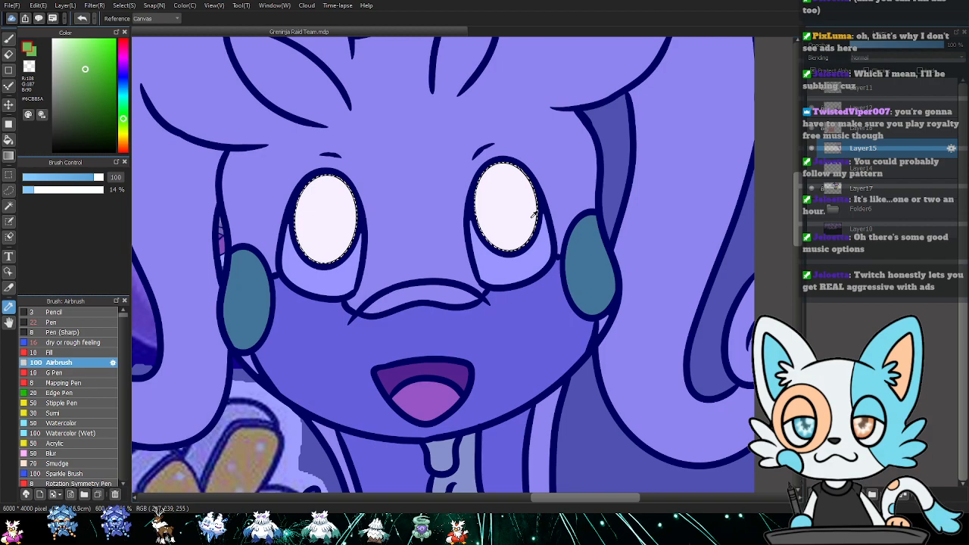
# - Fill both selected irises with green #6CBB5A on a new layer above Layer15
pyautogui.press('g')
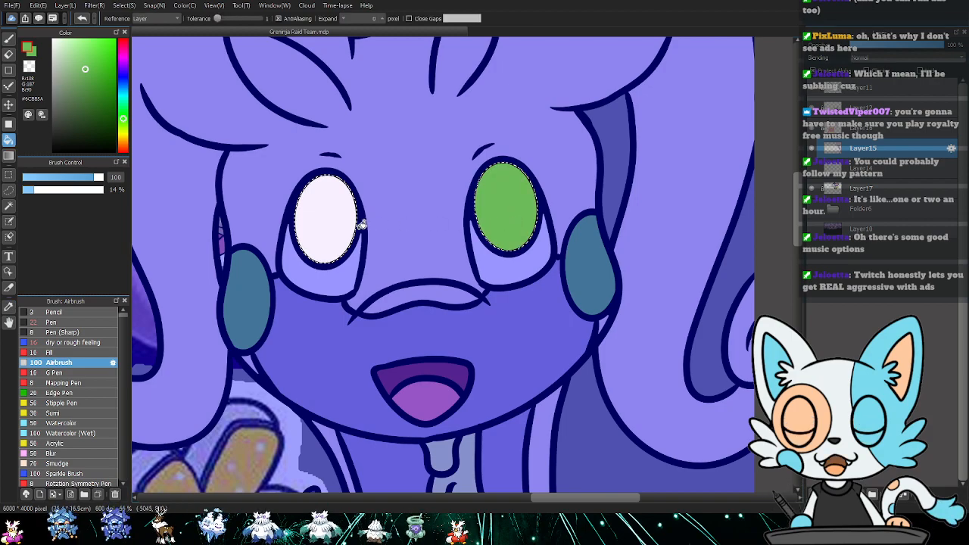
pyautogui.click(341, 221)
pyautogui.hotkey('ctrl', 'z')
pyautogui.hotkey('ctrl', 'z')
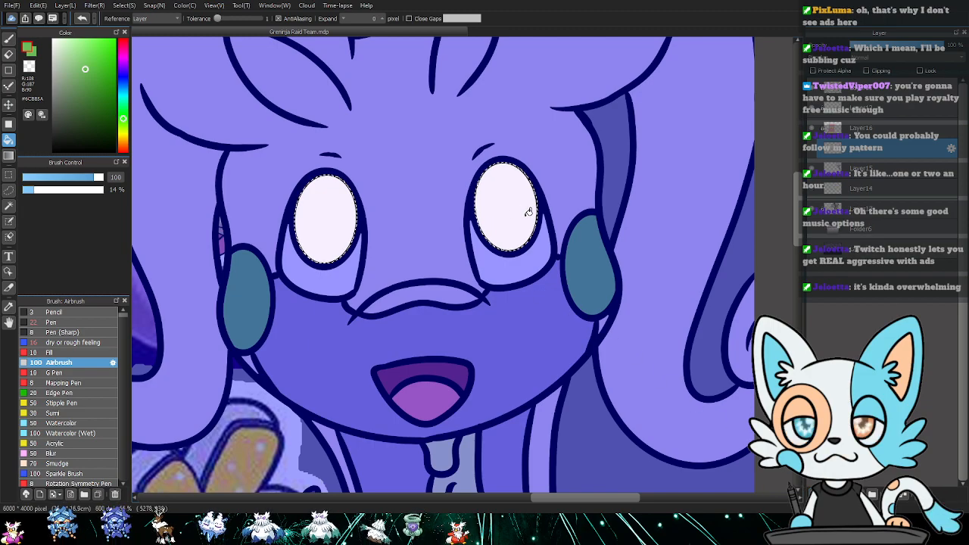
pyautogui.click(528, 212)
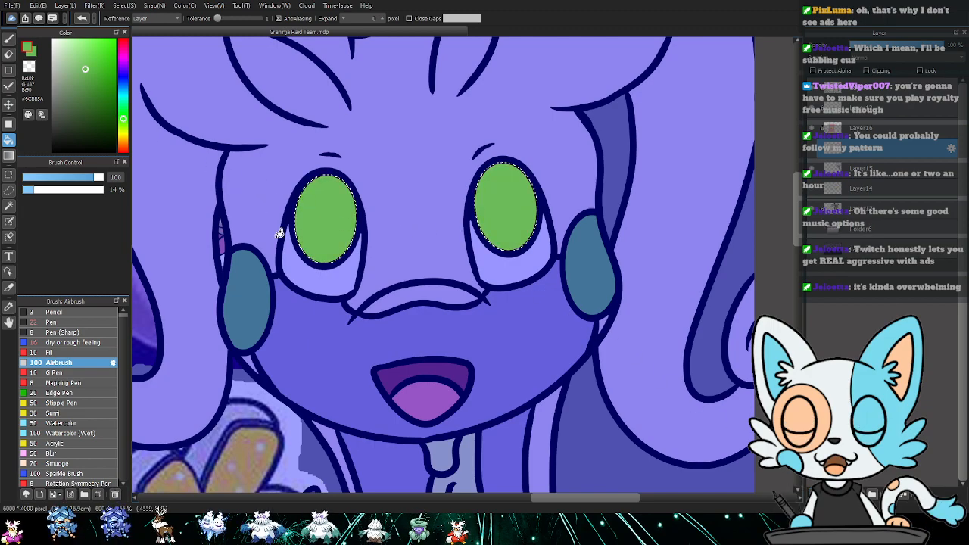
pyautogui.hotkey('ctrl', 'd')
# - Sample pale green #D9E9B0 from the slime drip, add a circular Foreground-Transparent gradient at each iris's centre, and clear the selection
pyautogui.scroll(-3, 250, 250)
pyautogui.press('i')
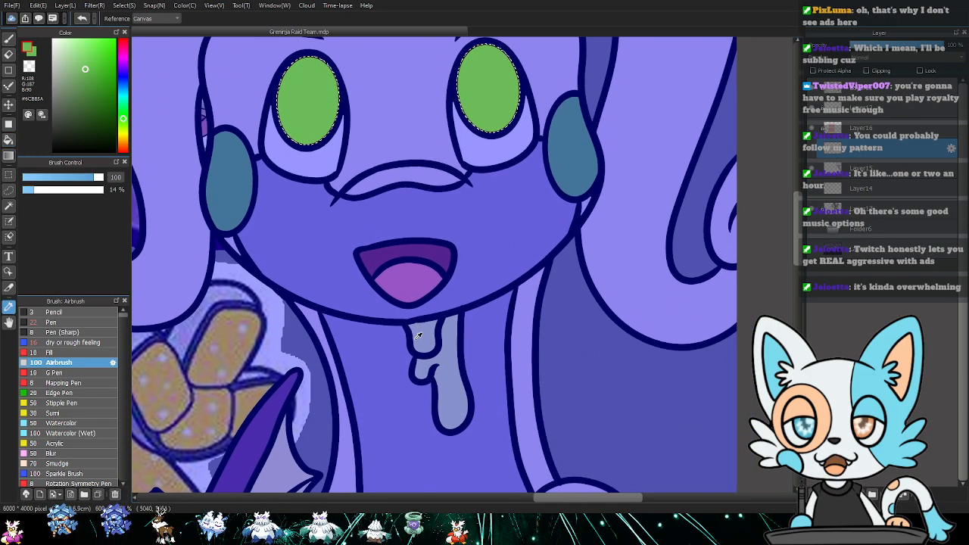
pyautogui.scroll(3, 428, 244)
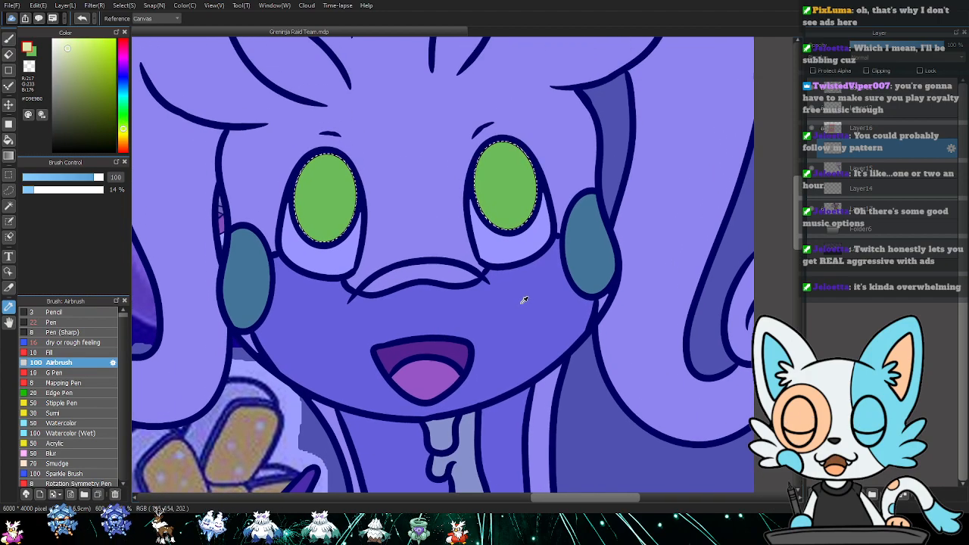
pyautogui.press('g')
pyautogui.moveTo(505, 184); pyautogui.dragTo(551, 167)
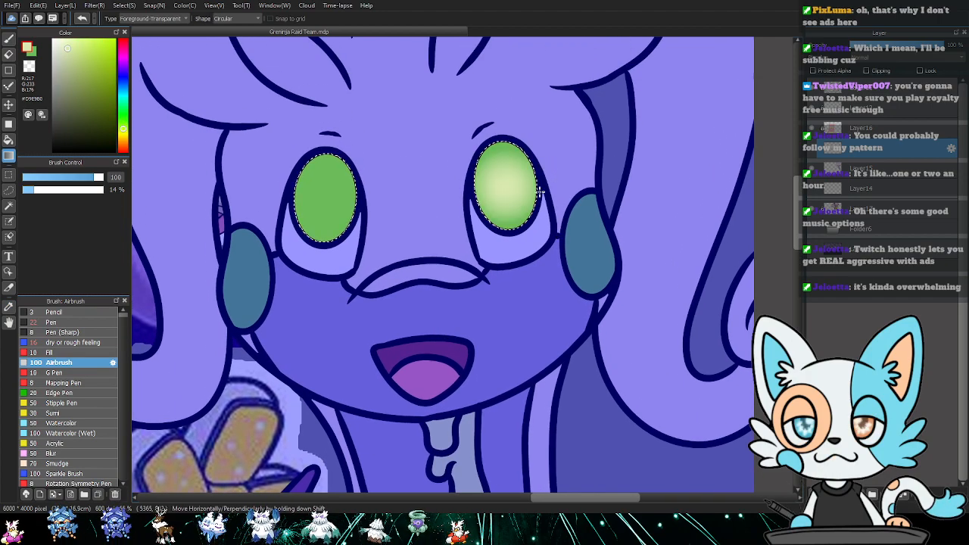
pyautogui.moveTo(321, 196); pyautogui.dragTo(350, 172)
pyautogui.hotkey('ctrl', 'z')
pyautogui.hotkey('ctrl', 'd')
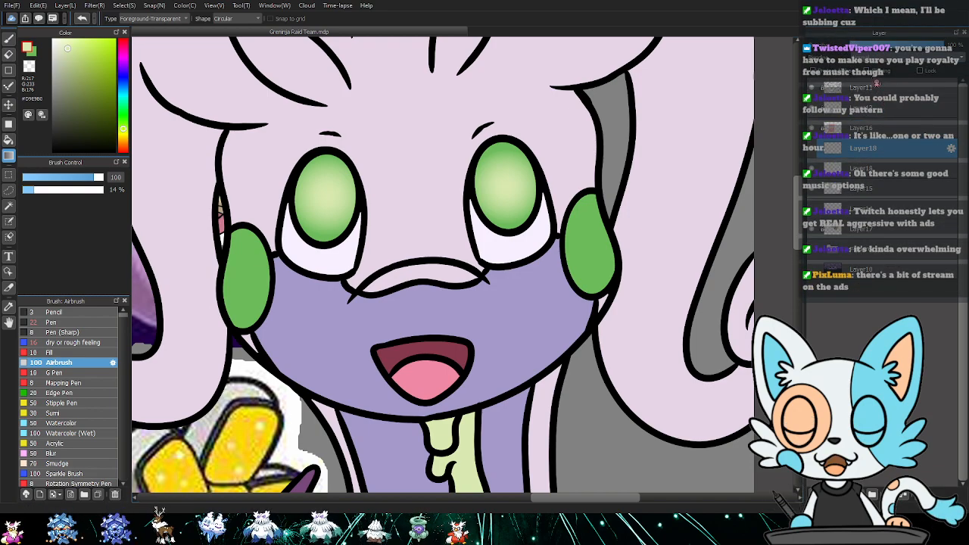
# - Stack darker green copies of the Goodra's iris layer, hide them, and make the lowest iris layer active
pyautogui.click(876, 83)
pyautogui.click(848, 494)
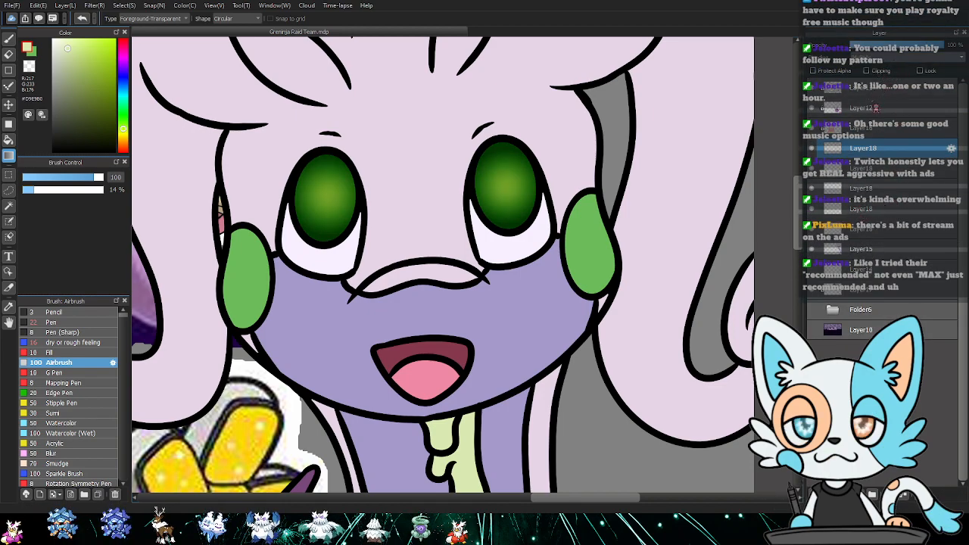
pyautogui.click(811, 168)
pyautogui.click(811, 209)
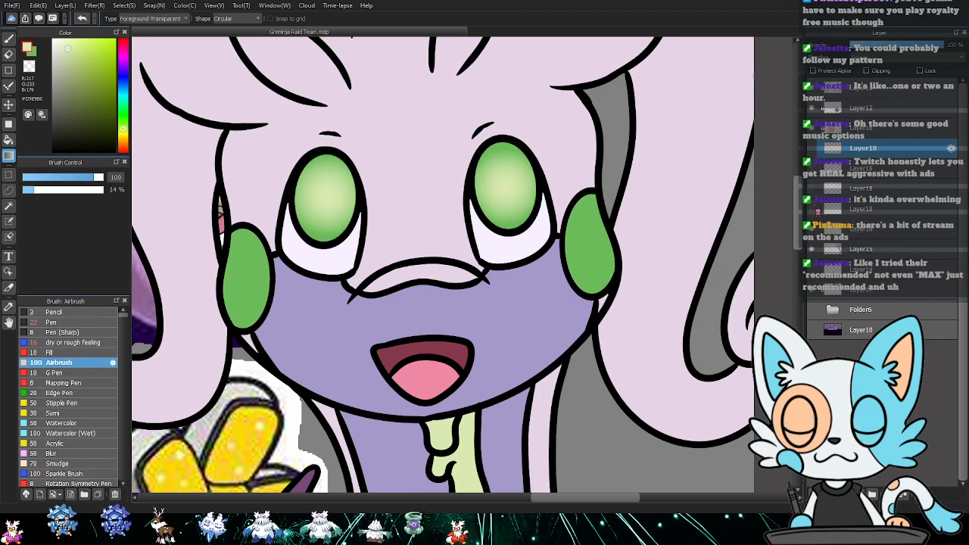
pyautogui.click(878, 232)
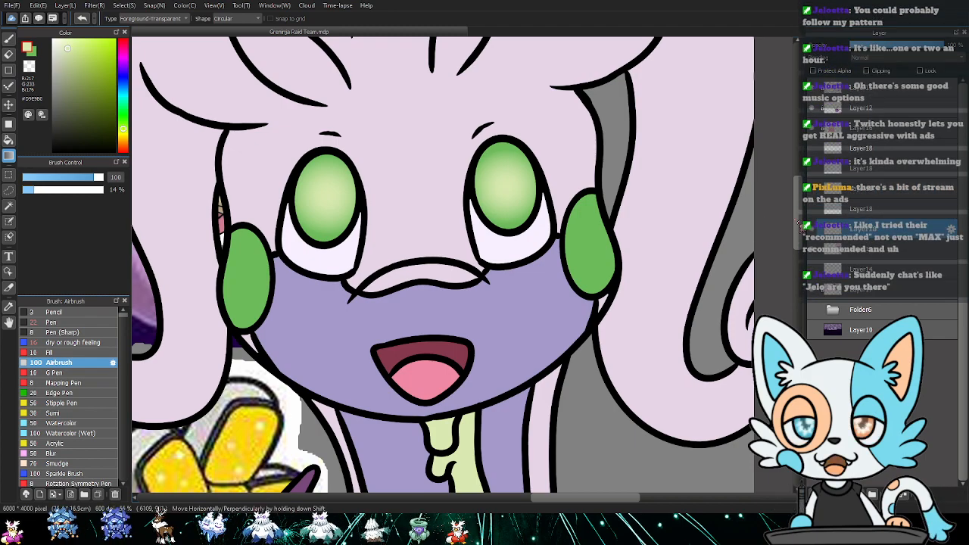
# - Lasso both of the Goodra's irises, leaving a thin U-shaped crescent in the lower half of each out of the selection
pyautogui.hotkey('ctrl', '+')
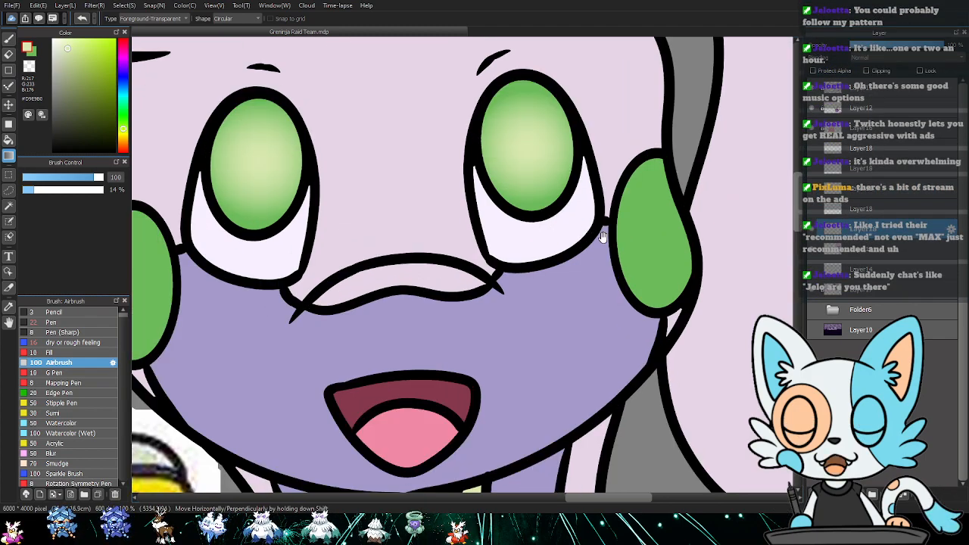
pyautogui.moveTo(599, 237); pyautogui.dragTo(628, 273)
pyautogui.press('m')
pyautogui.moveTo(515, 218); pyautogui.dragTo(535, 110)
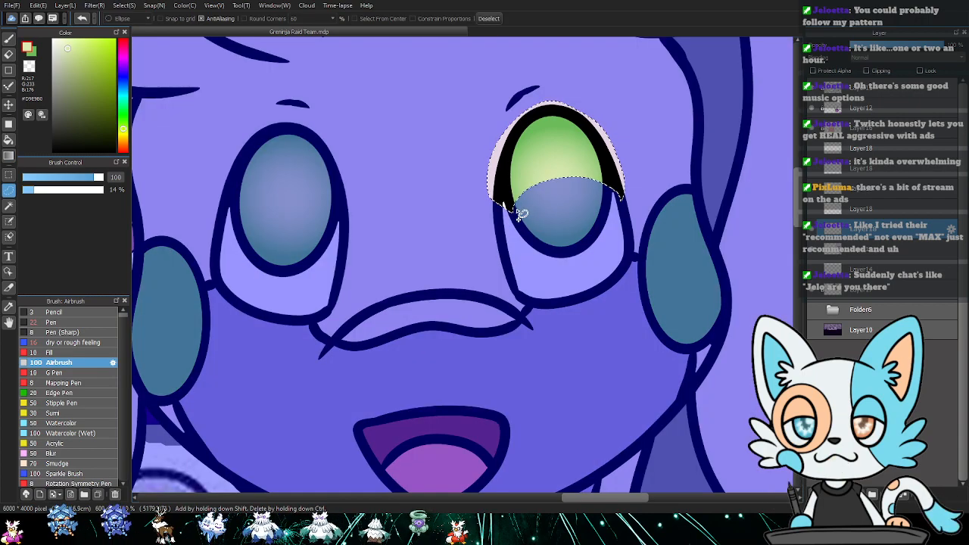
pyautogui.moveTo(560, 227)
pyautogui.mouseDown()
pyautogui.moveTo(588, 196)
pyautogui.moveTo(587, 173)
pyautogui.moveTo(608, 221)
pyautogui.moveTo(522, 227)
pyautogui.mouseUp()
pyautogui.moveTo(536, 190)
pyautogui.mouseDown()
pyautogui.moveTo(556, 211)
pyautogui.moveTo(568, 168)
pyautogui.mouseUp()
pyautogui.moveTo(359, 198); pyautogui.dragTo(409, 198)
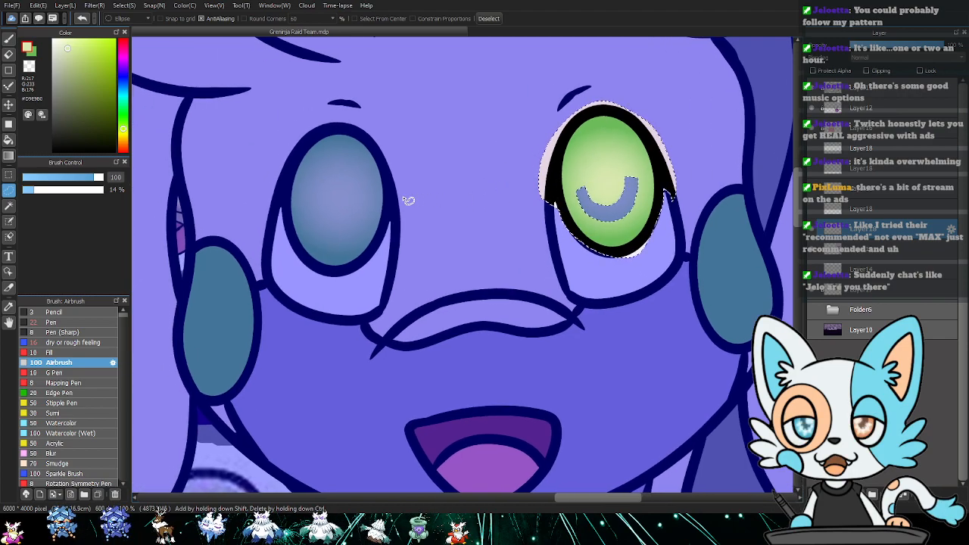
pyautogui.moveTo(288, 210)
pyautogui.mouseDown()
pyautogui.moveTo(323, 203)
pyautogui.moveTo(375, 227)
pyautogui.moveTo(400, 198)
pyautogui.moveTo(335, 119)
pyautogui.moveTo(312, 235)
pyautogui.moveTo(340, 247)
pyautogui.moveTo(365, 222)
pyautogui.moveTo(381, 240)
pyautogui.moveTo(311, 279)
pyautogui.moveTo(320, 212)
pyautogui.moveTo(327, 228)
pyautogui.moveTo(347, 228)
pyautogui.moveTo(356, 190)
pyautogui.mouseUp()
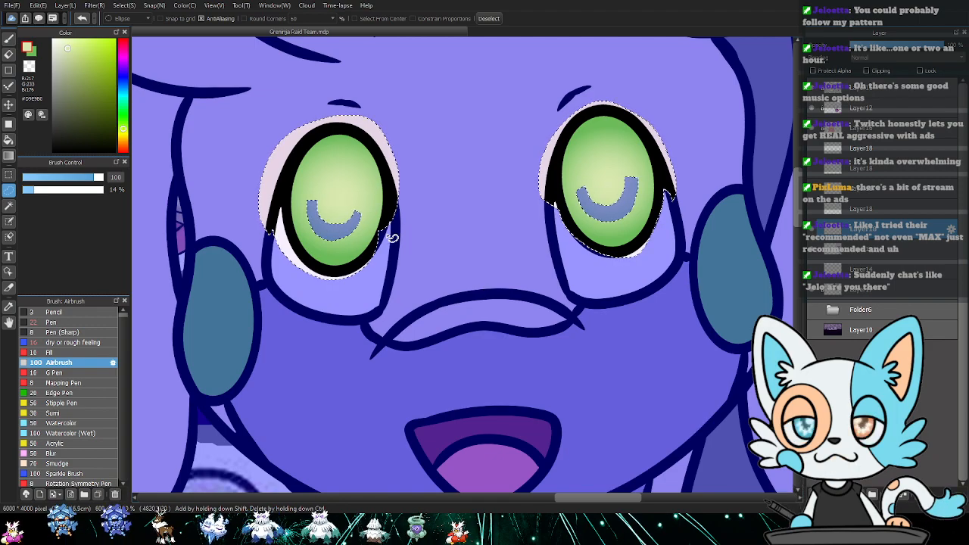
# - Invert the selection, cut the thin crescents out of the next darker iris copy with it visible, and deselect
pyautogui.hotkey('ctrl', 'shift', 'i')
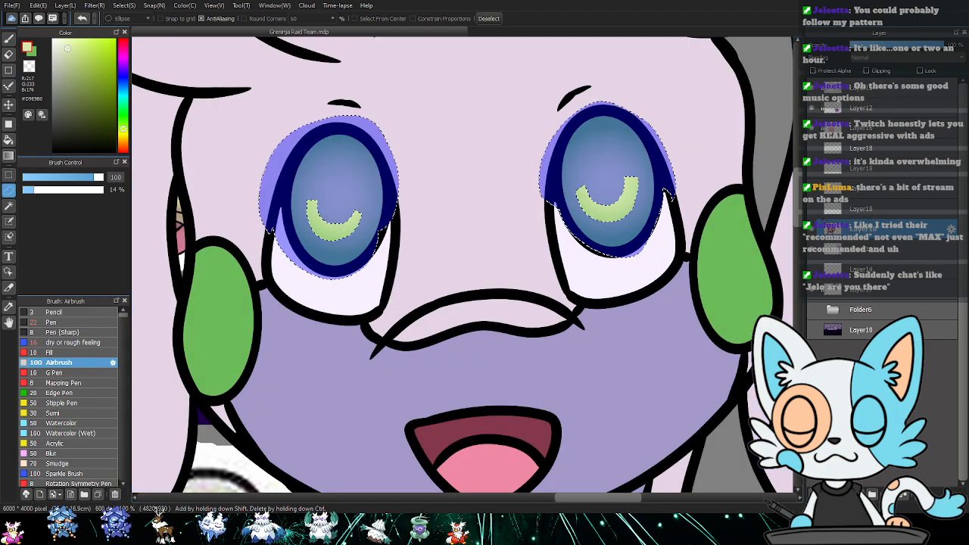
pyautogui.click(819, 214)
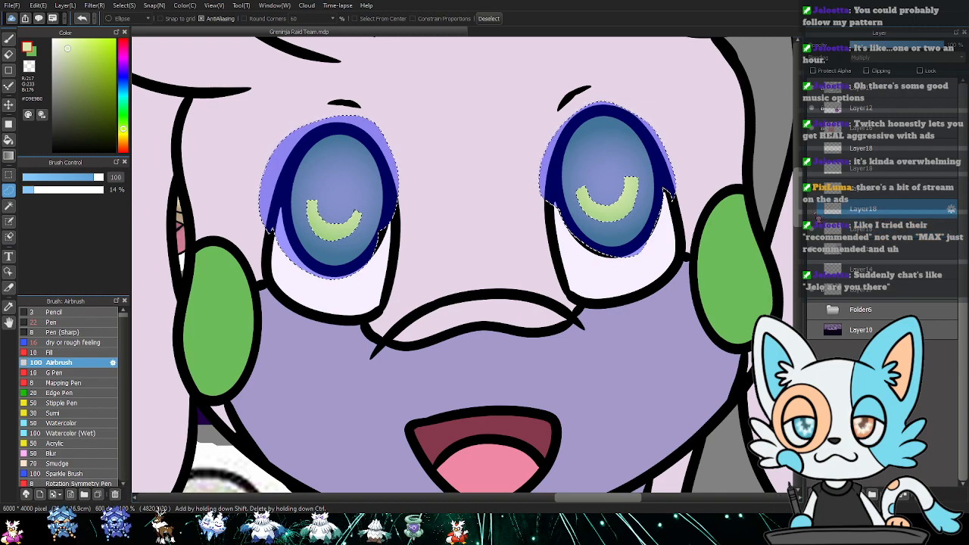
pyautogui.click(813, 212)
pyautogui.press('Delete')
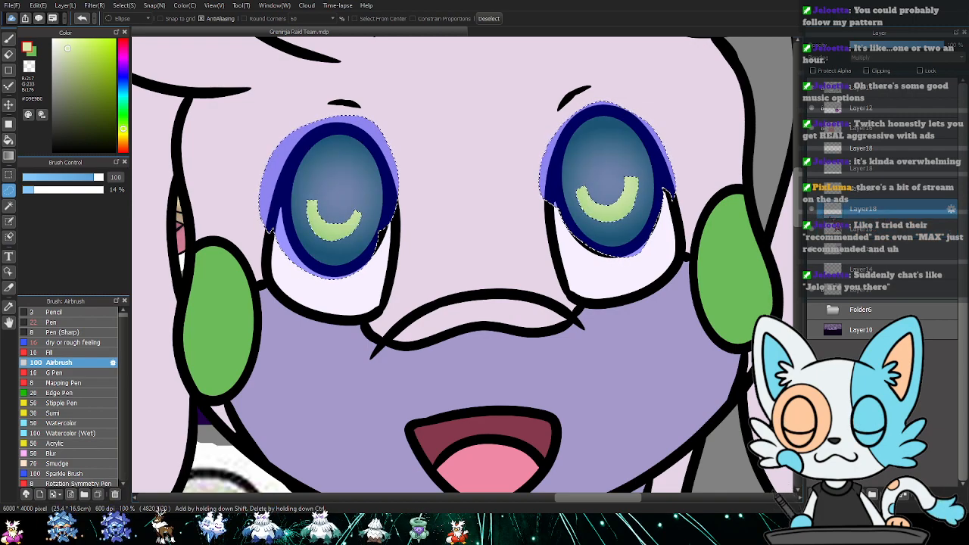
pyautogui.hotkey('ctrl', 'd')
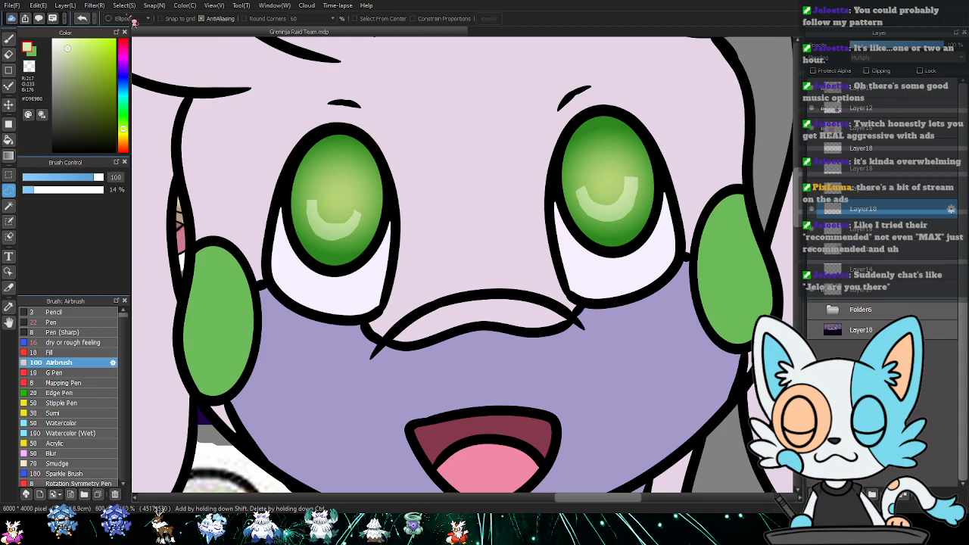
# - Lower the darker iris copy's opacity and merge it into the iris layer below, leaving the crescents unblurred
pyautogui.hotkey('ctrl', 'f')
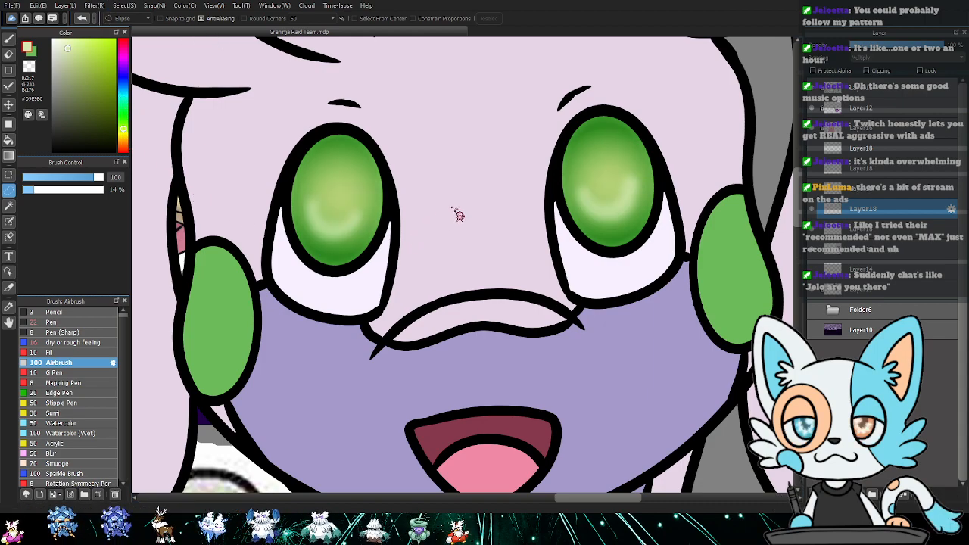
pyautogui.hotkey('ctrl', 'z')
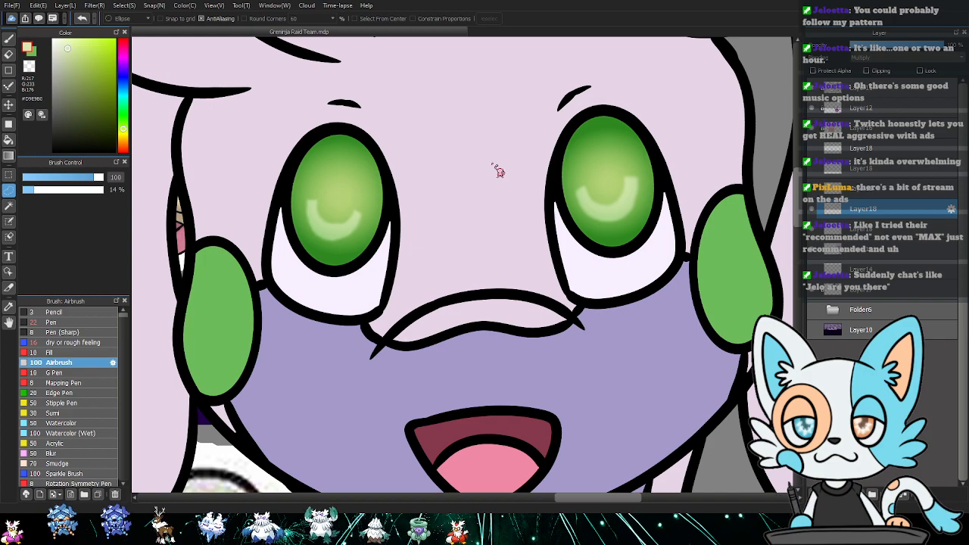
pyautogui.click(906, 497)
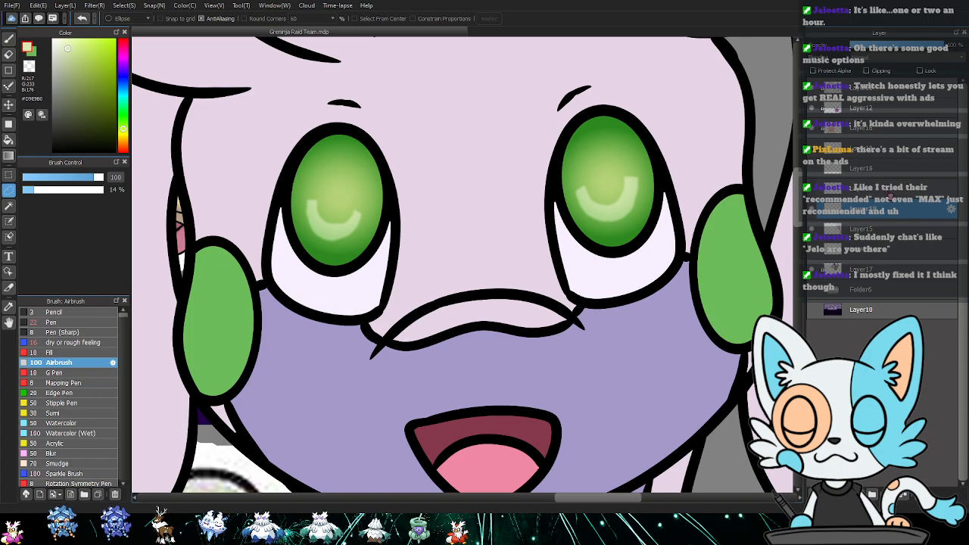
pyautogui.hotkey('ctrl', 'z')
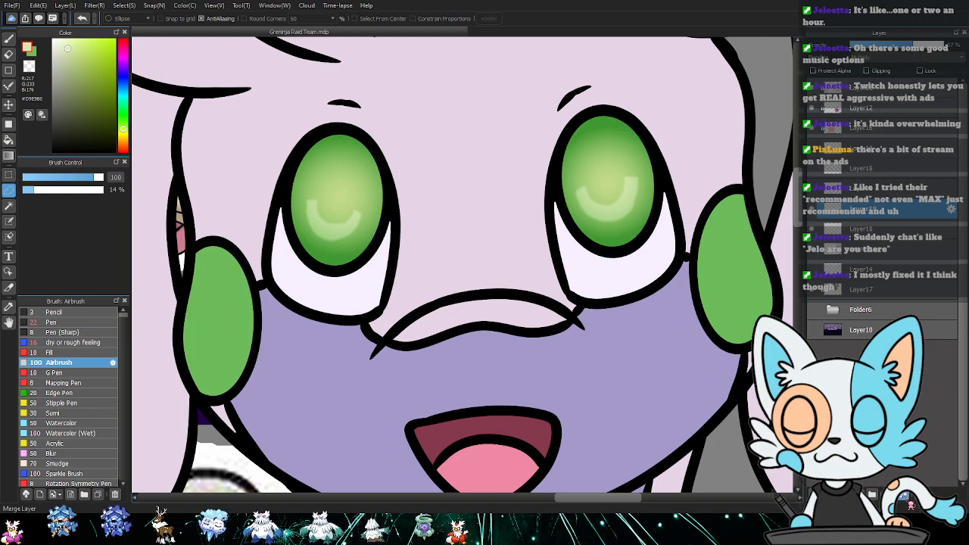
pyautogui.click(906, 497)
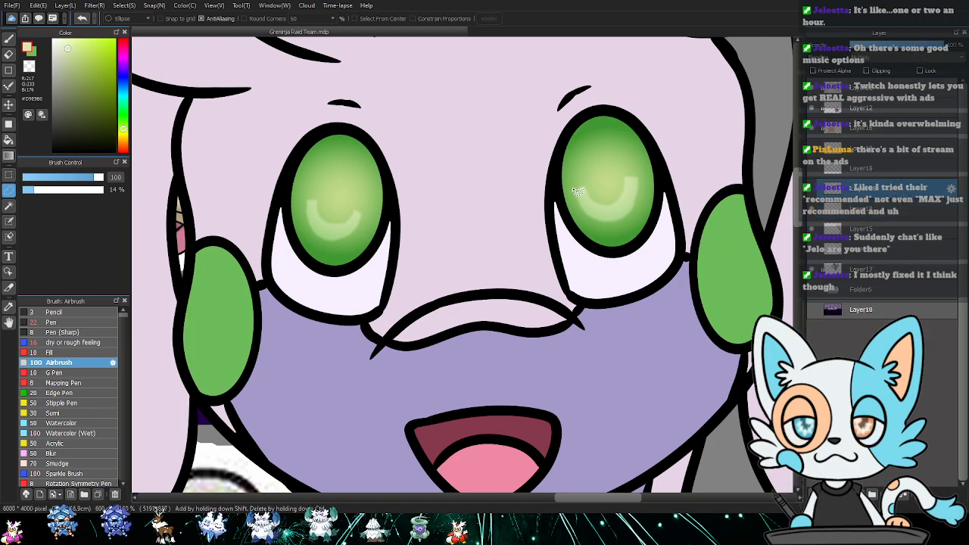
# - Lasso both irises again for the next darker copy, leaving a wider U-shaped band around each crescent unselected
pyautogui.moveTo(598, 174)
pyautogui.mouseDown()
pyautogui.moveTo(640, 170)
pyautogui.moveTo(542, 206)
pyautogui.mouseUp()
pyautogui.moveTo(598, 187)
pyautogui.mouseDown()
pyautogui.moveTo(611, 200)
pyautogui.moveTo(610, 191)
pyautogui.moveTo(576, 199)
pyautogui.mouseUp()
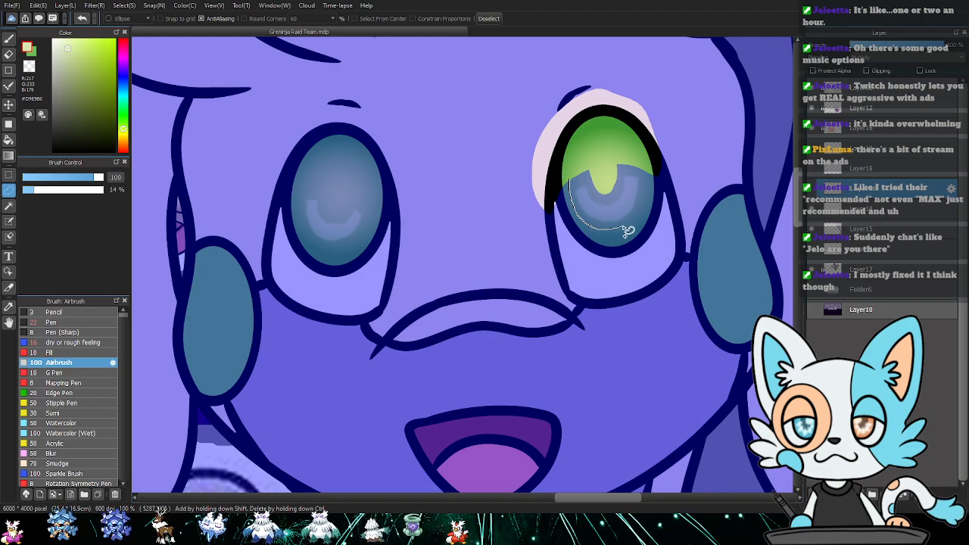
pyautogui.moveTo(647, 185); pyautogui.dragTo(558, 167)
pyautogui.hotkey('ctrl', 'd')
pyautogui.moveTo(331, 198)
pyautogui.mouseDown()
pyautogui.moveTo(394, 220)
pyautogui.moveTo(369, 129)
pyautogui.moveTo(288, 195)
pyautogui.mouseUp()
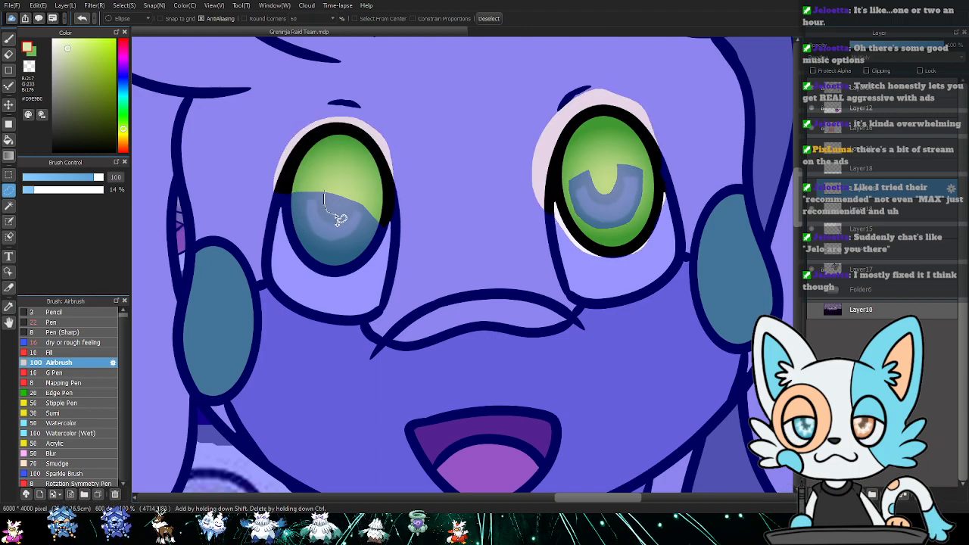
pyautogui.moveTo(352, 211); pyautogui.dragTo(367, 190)
pyautogui.moveTo(299, 191)
pyautogui.mouseDown()
pyautogui.moveTo(307, 243)
pyautogui.moveTo(334, 254)
pyautogui.moveTo(305, 174)
pyautogui.mouseUp()
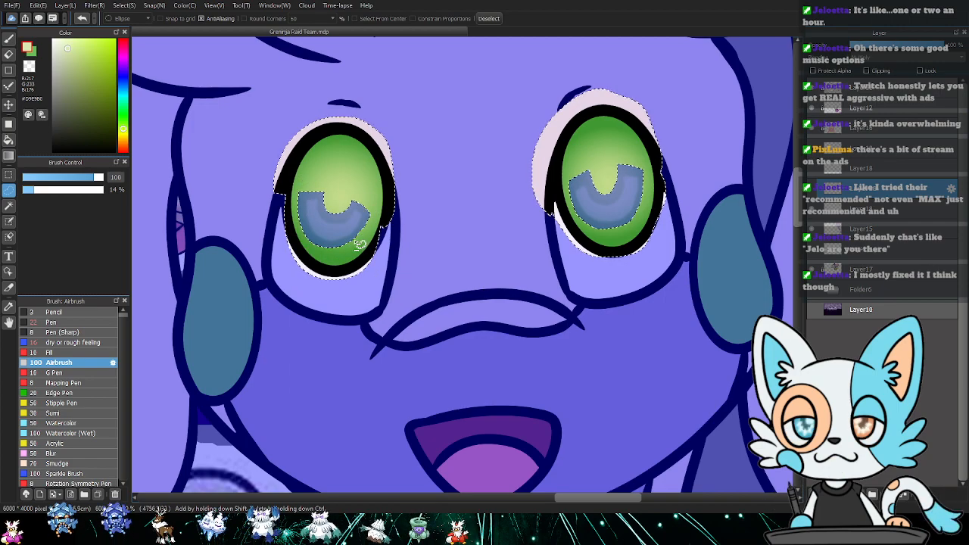
pyautogui.moveTo(368, 233)
pyautogui.mouseDown()
pyautogui.moveTo(377, 218)
pyautogui.moveTo(349, 257)
pyautogui.mouseUp()
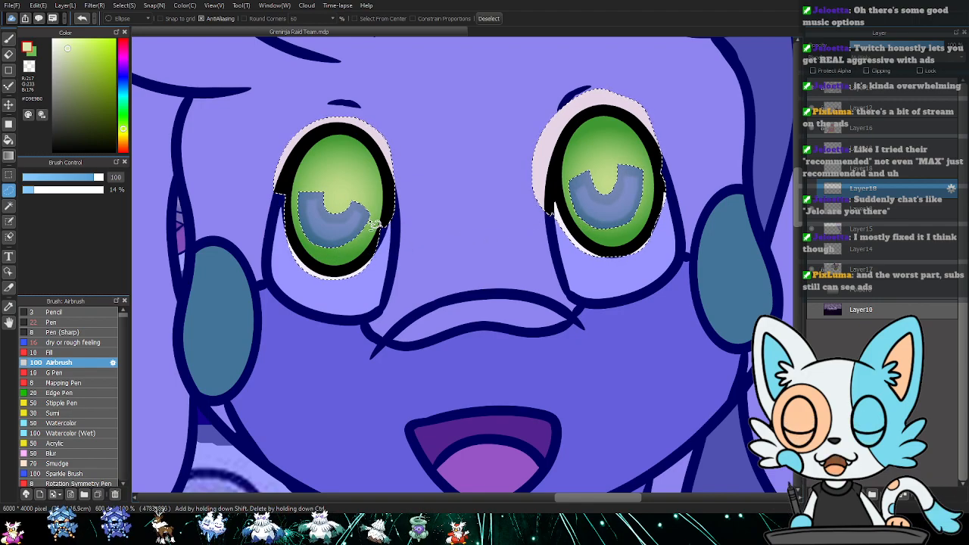
pyautogui.moveTo(369, 214); pyautogui.dragTo(367, 225)
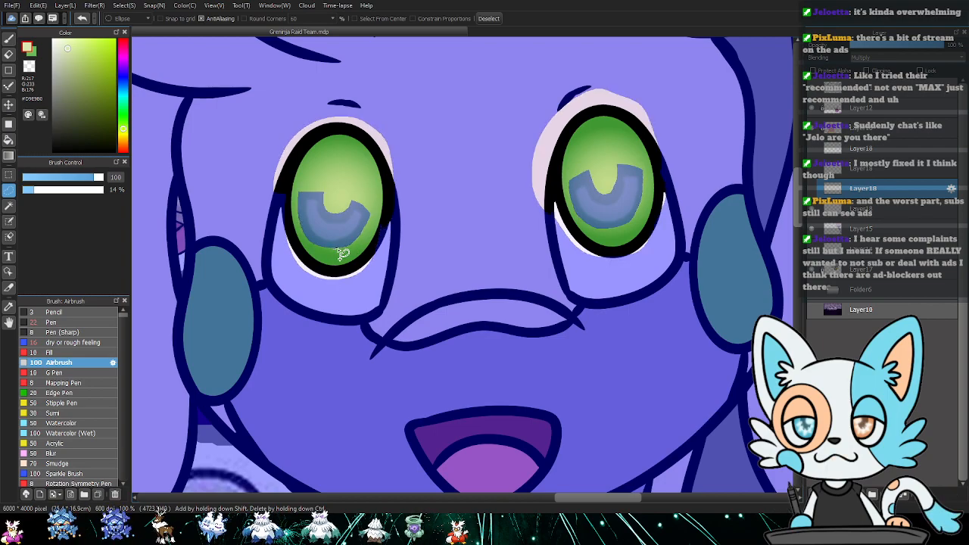
pyautogui.moveTo(337, 250); pyautogui.dragTo(353, 243)
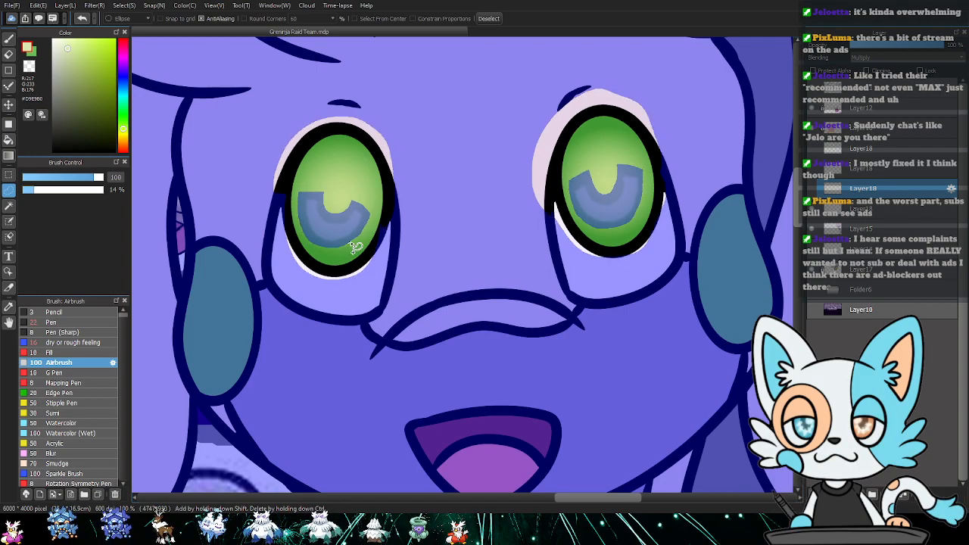
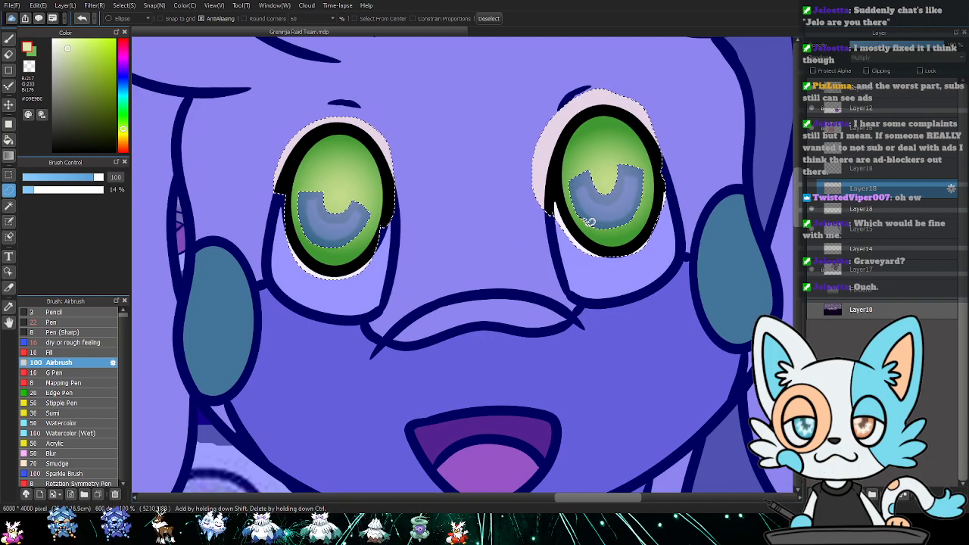
# - Cut the wider crescent bands out of the next darker iris copy and merge that copy down
pyautogui.hotkey('ctrl', 'shift', 'i')
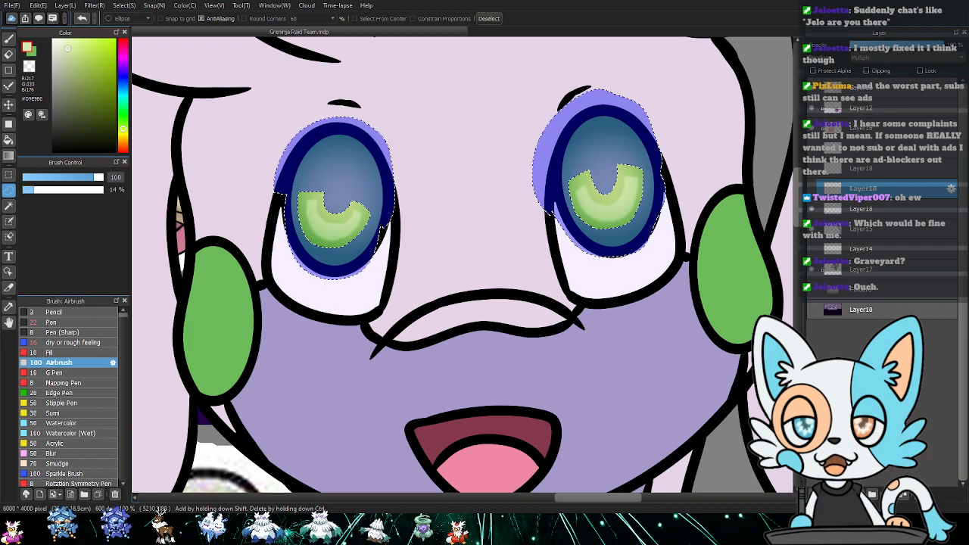
pyautogui.click(812, 189)
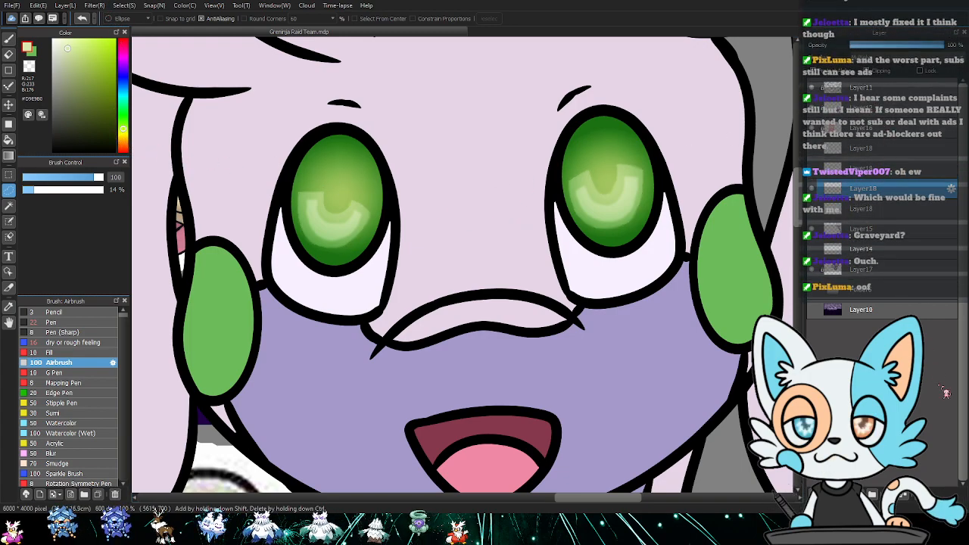
pyautogui.click(905, 494)
# - On the next darker iris copy, select a tall elliptical pupil area in the middle of each iris
pyautogui.click(856, 177)
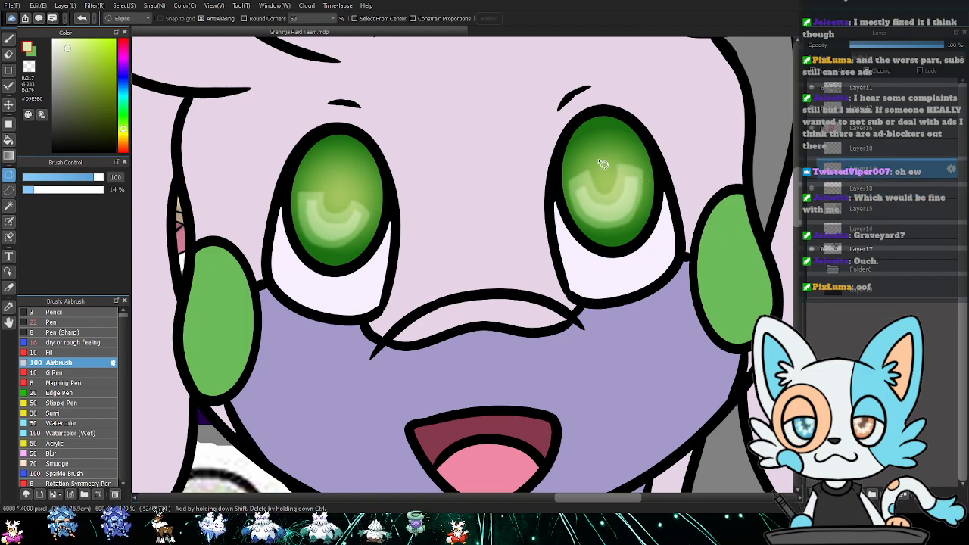
pyautogui.moveTo(585, 144); pyautogui.dragTo(639, 219)
pyautogui.moveTo(316, 159); pyautogui.dragTo(369, 233)
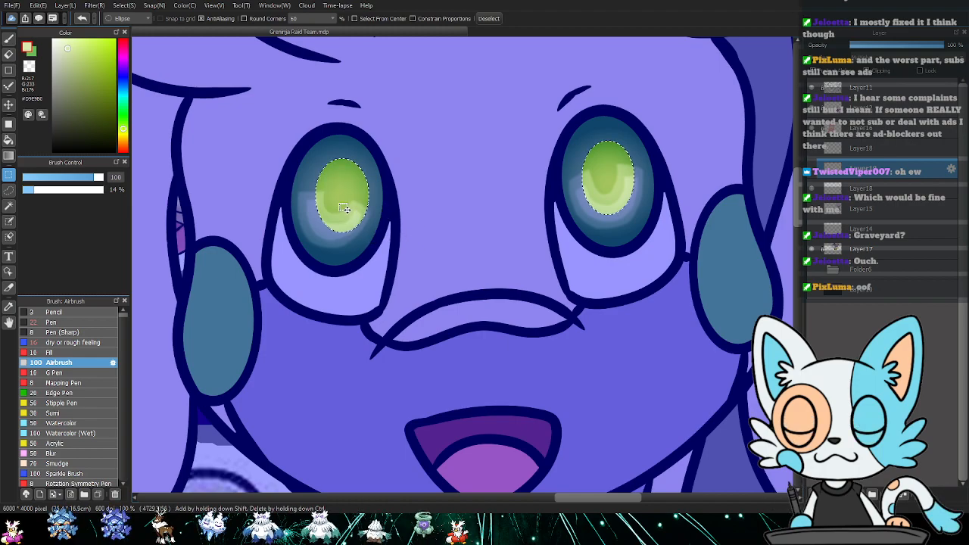
pyautogui.moveTo(311, 155); pyautogui.dragTo(365, 233)
pyautogui.hotkey('ctrl', 'z')
pyautogui.hotkey('ctrl', 'z')
# - Clear everything outside the two ovals on the Multiply iris copy and show it as dark pupils
pyautogui.hotkey('ctrl', 'shift', 'i')
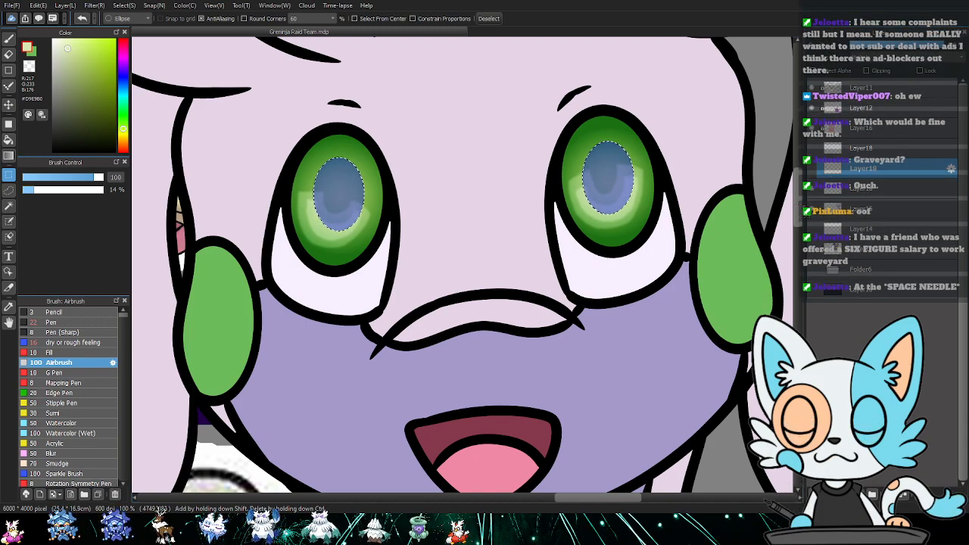
pyautogui.hotkey('ctrl', 'd')
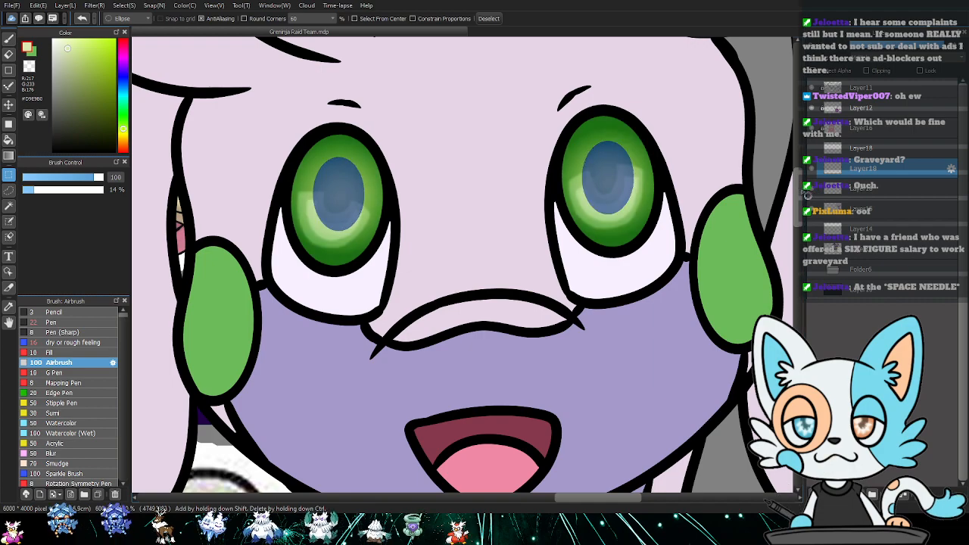
pyautogui.click(817, 202)
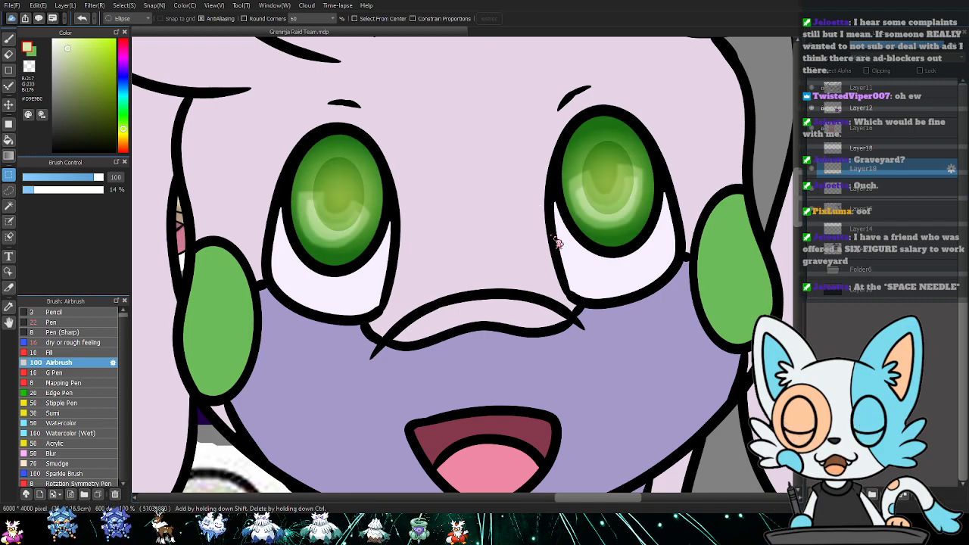
pyautogui.hotkey('ctrl', 'z')
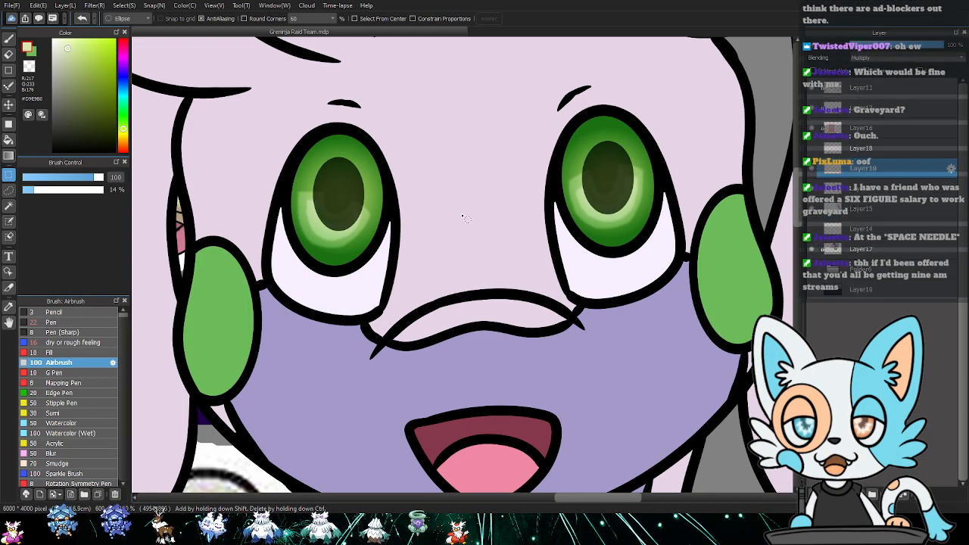
# - Lasso the Goodra's left-hand pupil, rotate it slightly clockwise and shift it to follow the tilt of the iris
pyautogui.moveTo(275, 118); pyautogui.dragTo(420, 265)
pyautogui.hotkey('ctrl', 't')
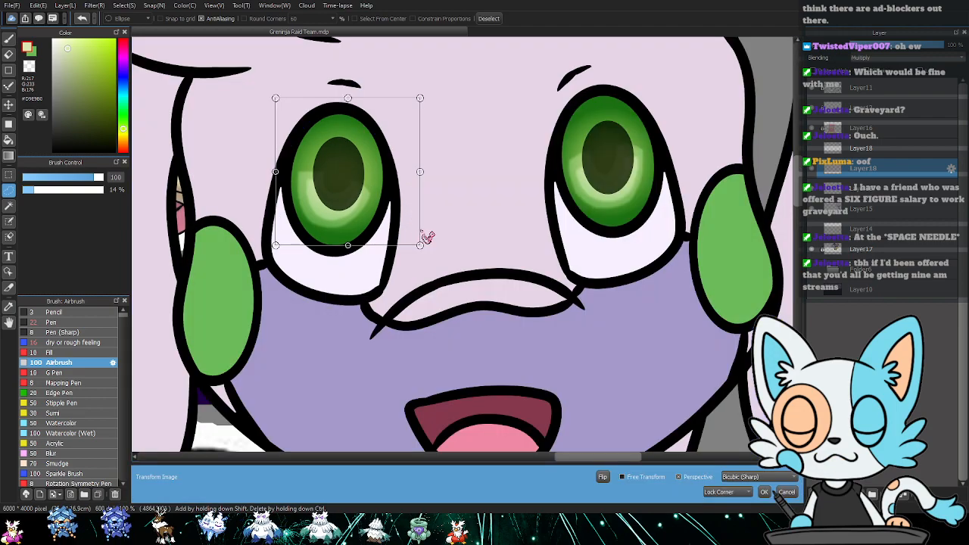
pyautogui.moveTo(433, 225); pyautogui.dragTo(428, 234)
pyautogui.moveTo(331, 181); pyautogui.dragTo(328, 187)
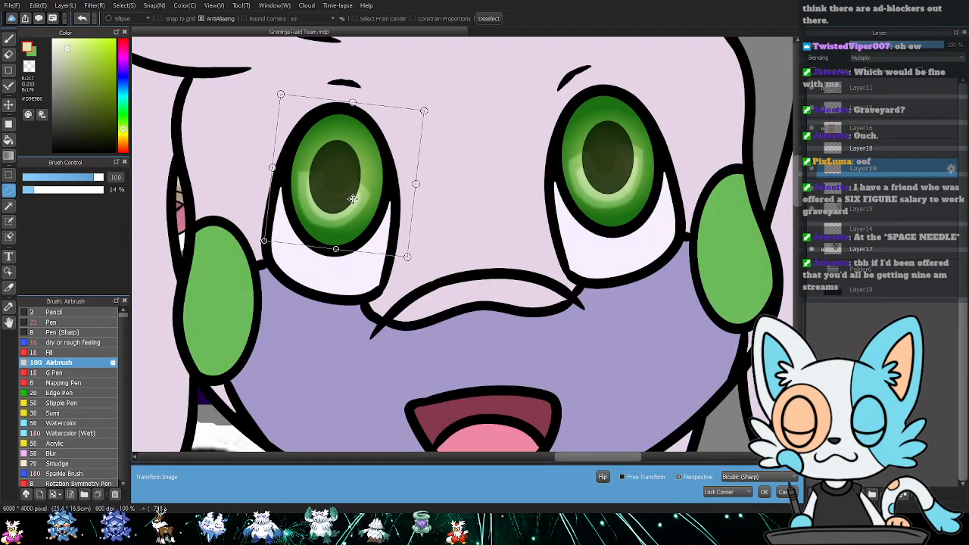
pyautogui.press('Return')
pyautogui.hotkey('ctrl', 'd')
# - Lasso and slightly transform the right-hand pupil to fit its iris, and merge the pupil layer into the iris layer
pyautogui.moveTo(574, 132)
pyautogui.mouseDown()
pyautogui.moveTo(669, 238)
pyautogui.moveTo(630, 260)
pyautogui.mouseUp()
pyautogui.hotkey('ctrl', 't')
pyautogui.press('Return')
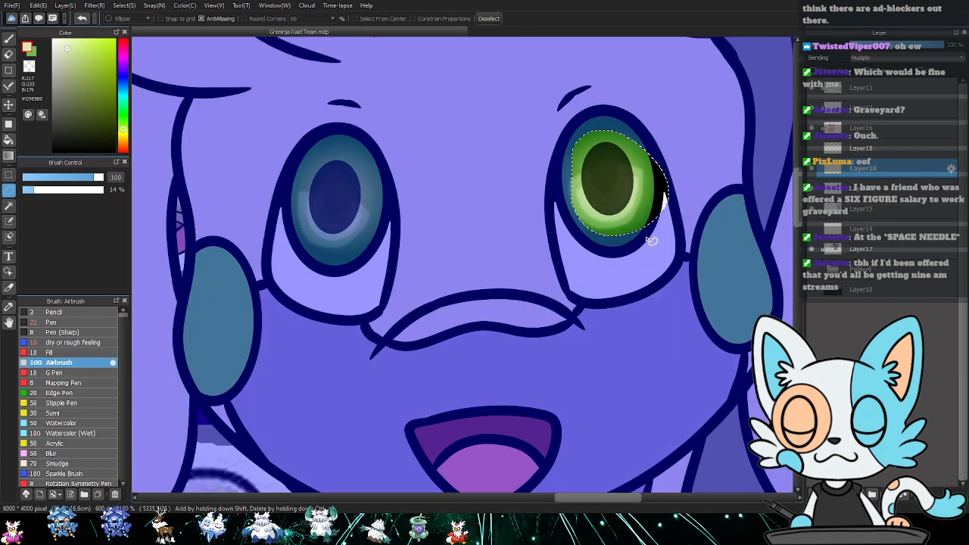
pyautogui.hotkey('ctrl', 'd')
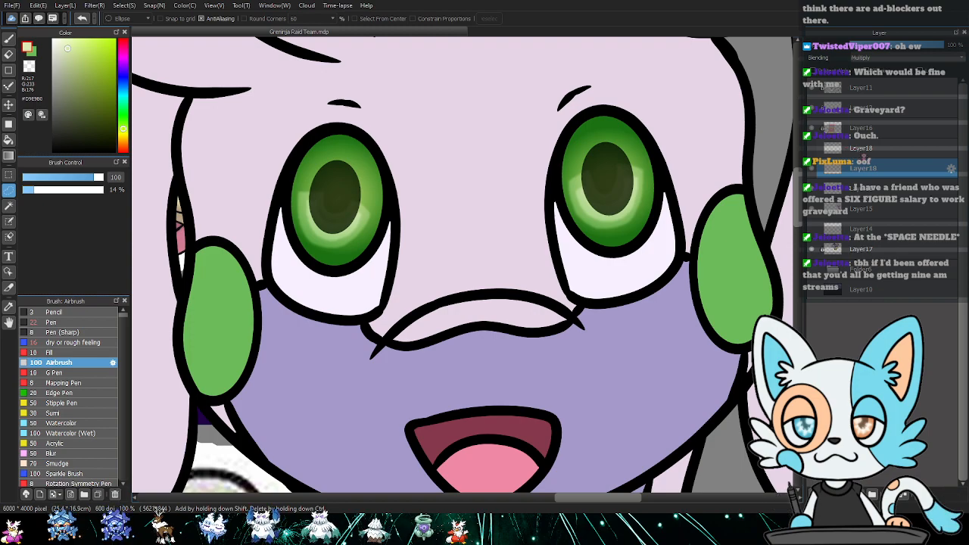
pyautogui.hotkey('ctrl', 'e')
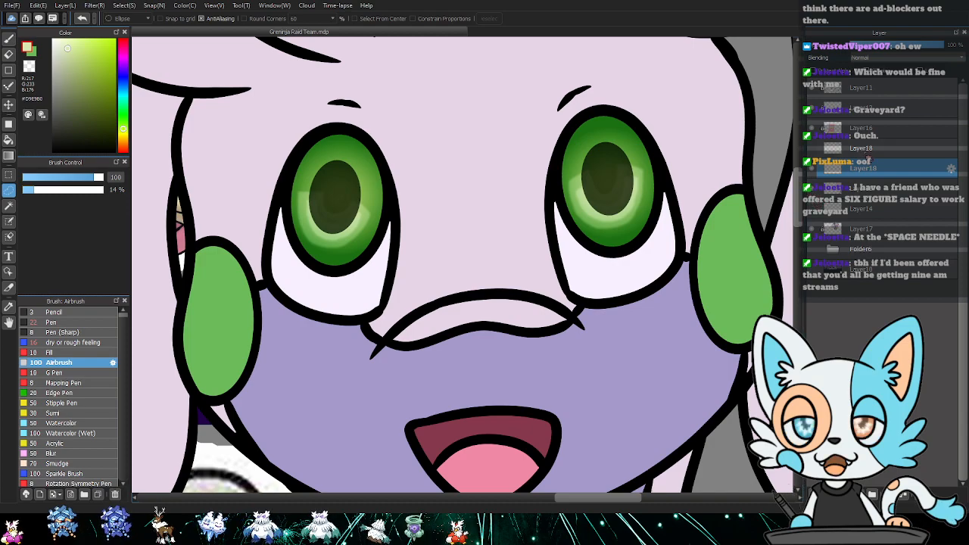
# - On the Screen iris copy, select a large circular highlight overlapping the upper inner edge of each of the Goodra's irises
pyautogui.click(863, 148)
pyautogui.moveTo(564, 107); pyautogui.dragTo(623, 168)
pyautogui.moveTo(326, 132); pyautogui.dragTo(385, 194)
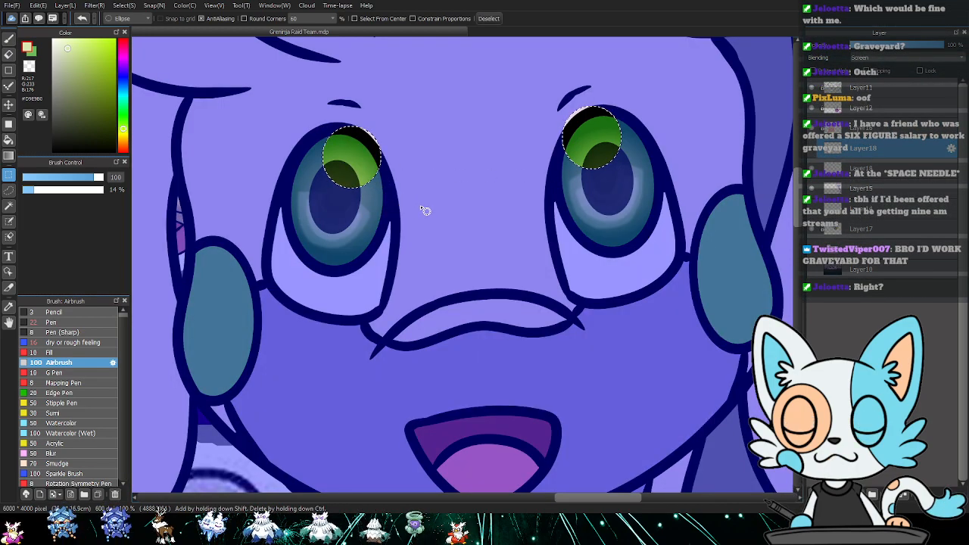
# - Lasso extra highlight shapes into the selection on the left-hand iris: elongated ovals below the pupil, a small star and two dots
pyautogui.press('l')
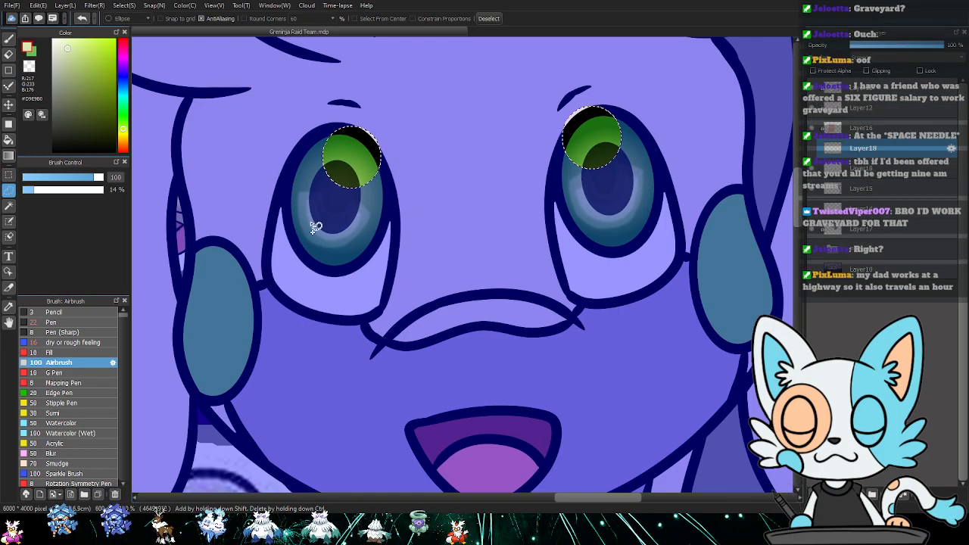
pyautogui.moveTo(297, 218)
pyautogui.mouseDown()
pyautogui.moveTo(318, 207)
pyautogui.moveTo(302, 249)
pyautogui.moveTo(319, 239)
pyautogui.moveTo(322, 220)
pyautogui.moveTo(322, 258)
pyautogui.moveTo(337, 229)
pyautogui.mouseUp()
pyautogui.moveTo(343, 225)
pyautogui.mouseDown()
pyautogui.moveTo(356, 256)
pyautogui.moveTo(367, 223)
pyautogui.mouseUp()
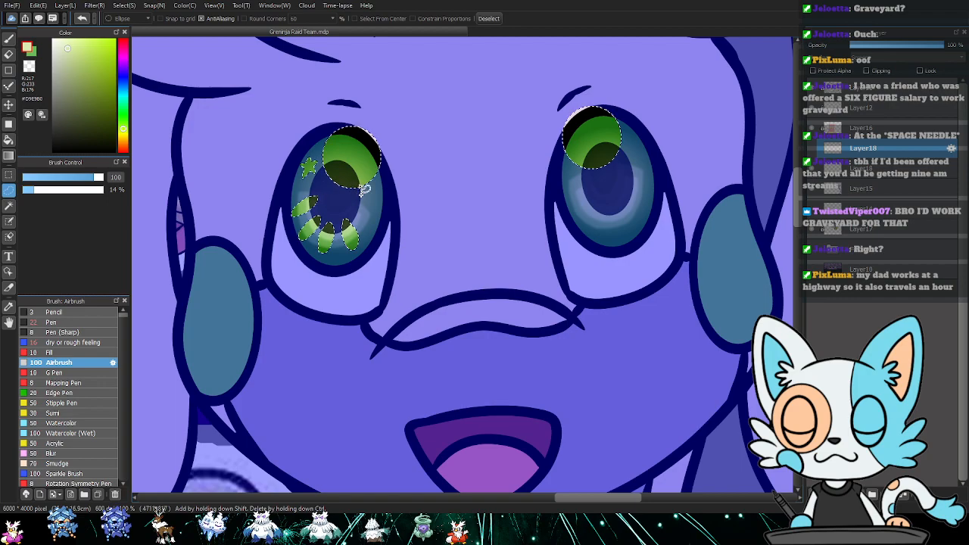
pyautogui.hotkey('ctrl', 'z')
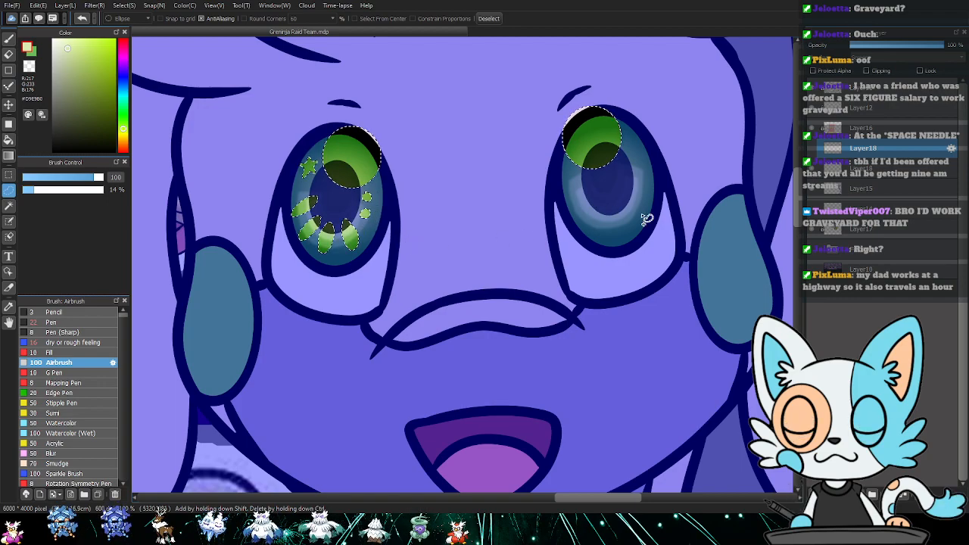
# - Lasso matching highlights on the right-hand iris: elongated ovals around the lower pupil, a small star and dots opposite it
pyautogui.moveTo(594, 200)
pyautogui.mouseDown()
pyautogui.moveTo(584, 237)
pyautogui.moveTo(601, 203)
pyautogui.moveTo(593, 204)
pyautogui.moveTo(618, 236)
pyautogui.mouseUp()
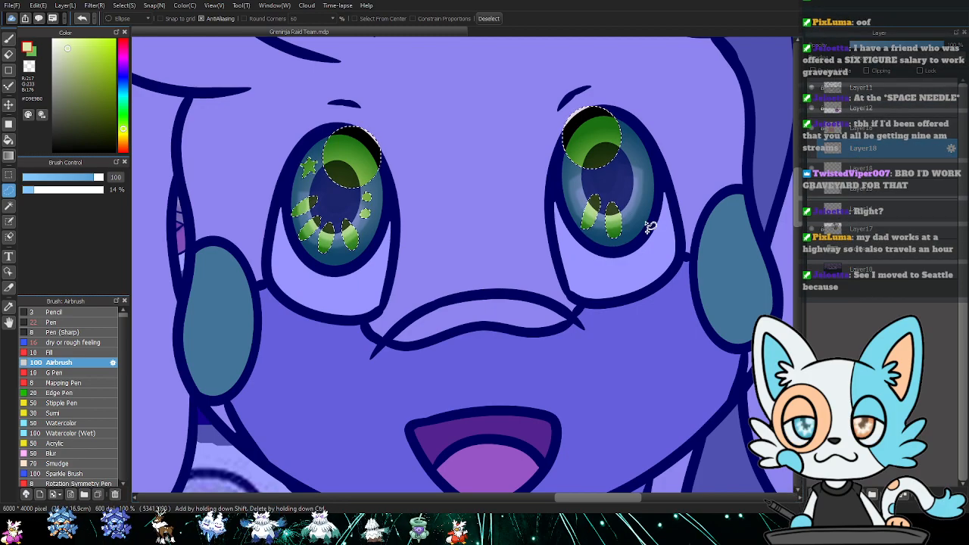
pyautogui.moveTo(651, 213)
pyautogui.mouseDown()
pyautogui.moveTo(623, 197)
pyautogui.moveTo(634, 181)
pyautogui.moveTo(652, 195)
pyautogui.moveTo(630, 169)
pyautogui.mouseUp()
pyautogui.click(635, 148)
pyautogui.moveTo(577, 179); pyautogui.dragTo(575, 194)
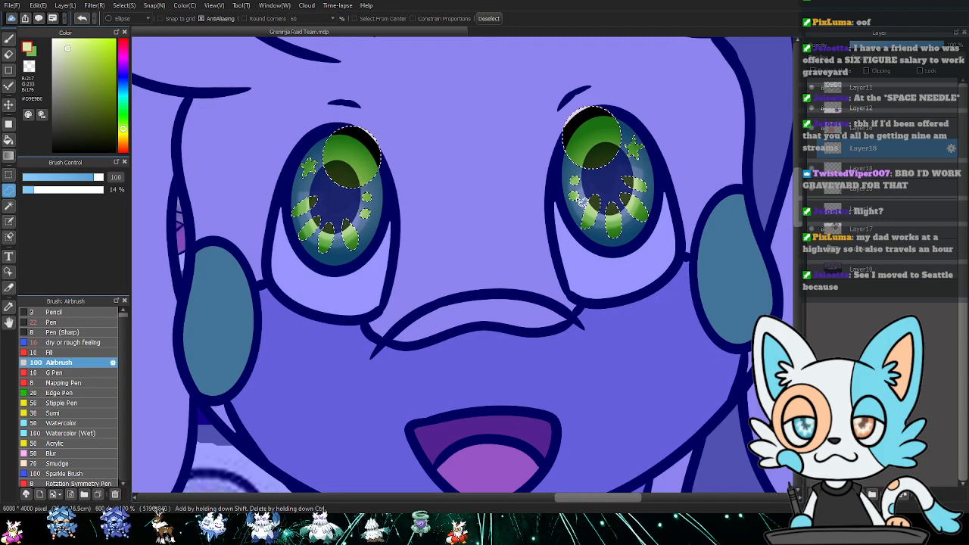
# - Clear everything outside the selected highlight shapes on the Screen iris copy, make the layer visible and remove the selection
pyautogui.hotkey('ctrl', 'shift', 'i')
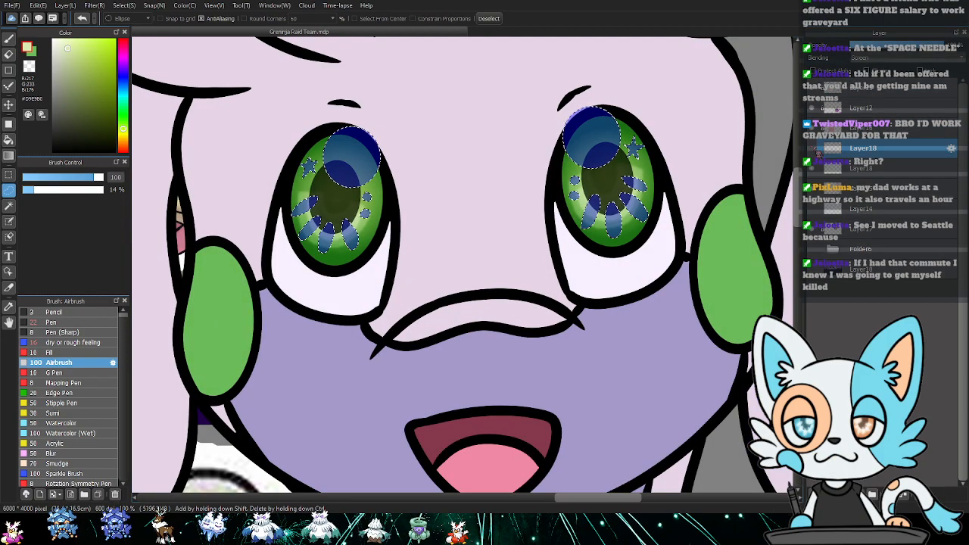
pyautogui.click(812, 147)
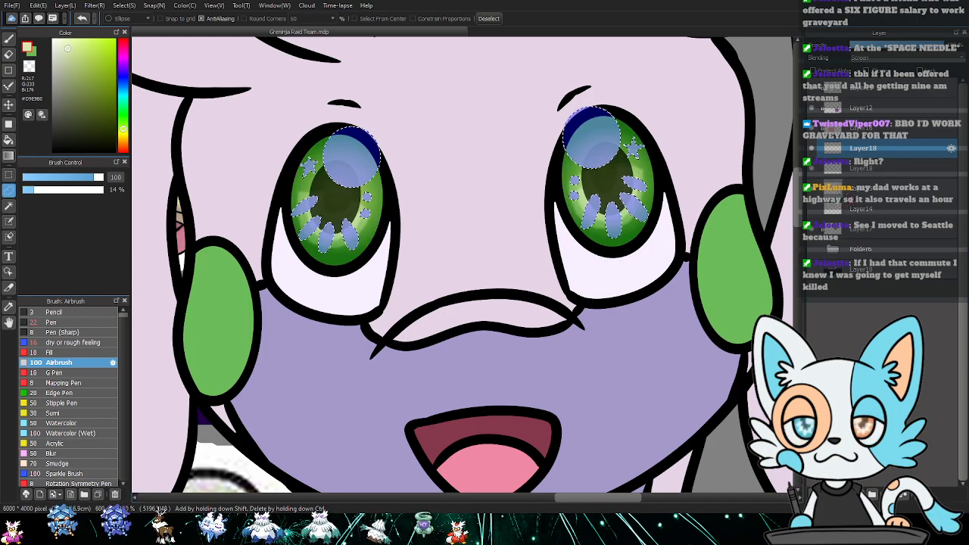
pyautogui.hotkey('ctrl', 'd')
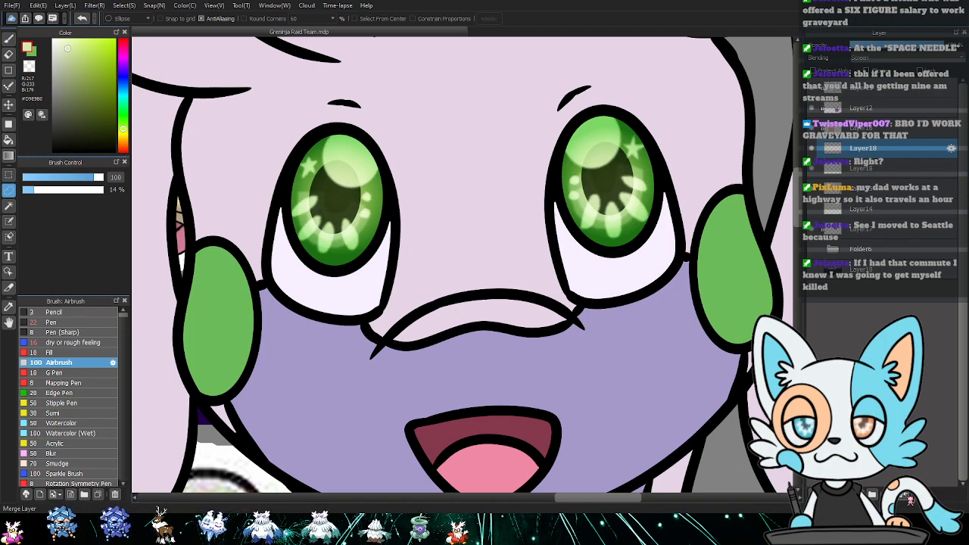
# - Duplicate the Screen highlight layer and blur the copy to give the eye highlights a soft glow
pyautogui.click(902, 495)
pyautogui.click(906, 497)
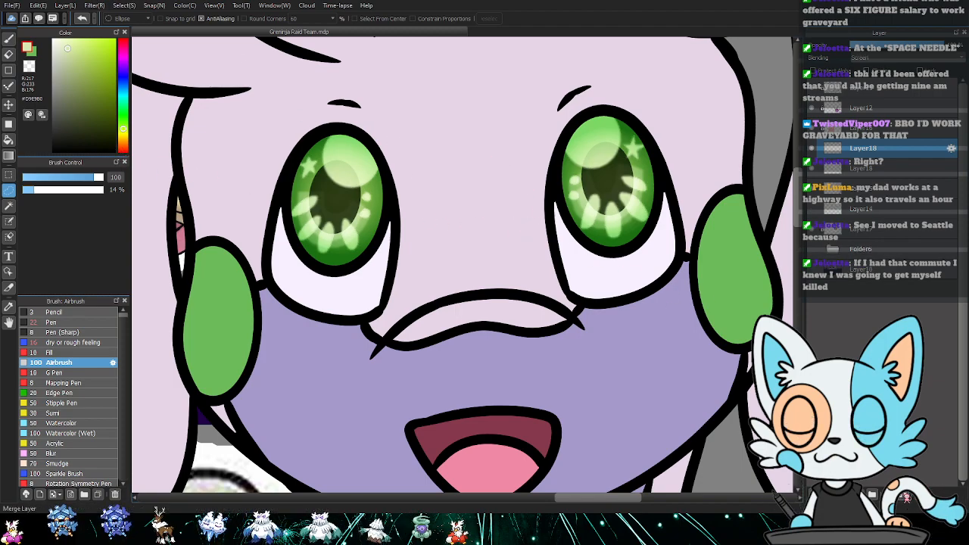
pyautogui.hotkey('ctrl', 'z')
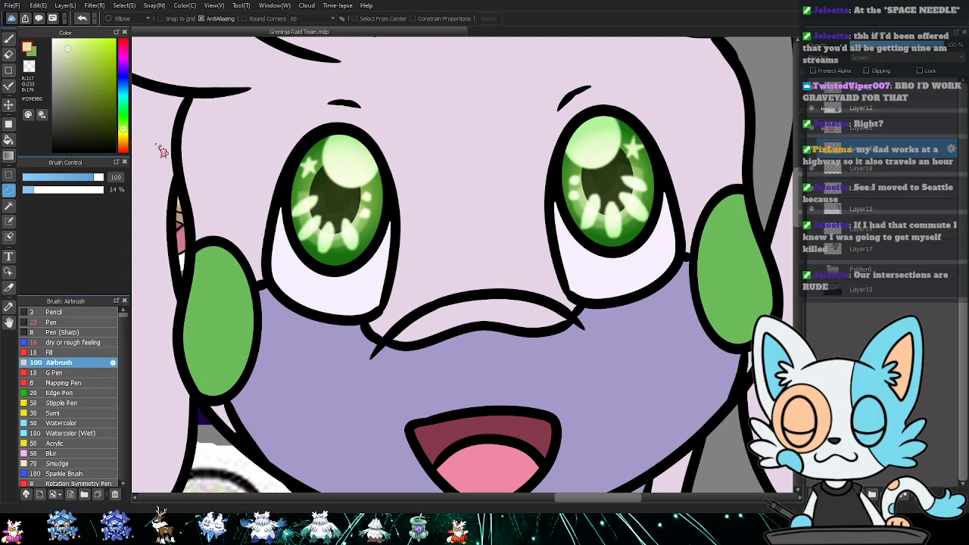
pyautogui.hotkey('ctrl', 'z')
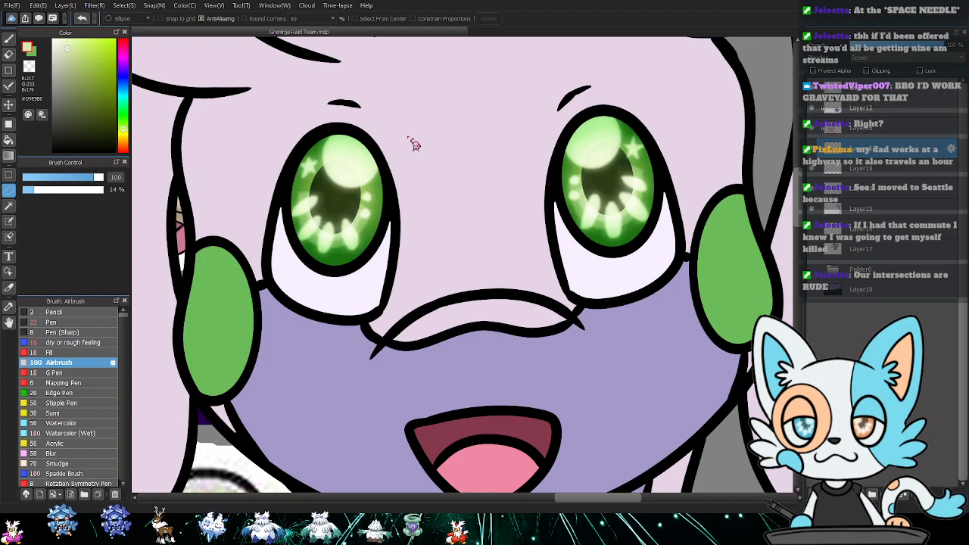
# - Lower the opacity of both the sharp and the blurred highlight layers to about 75%
pyautogui.click(895, 174)
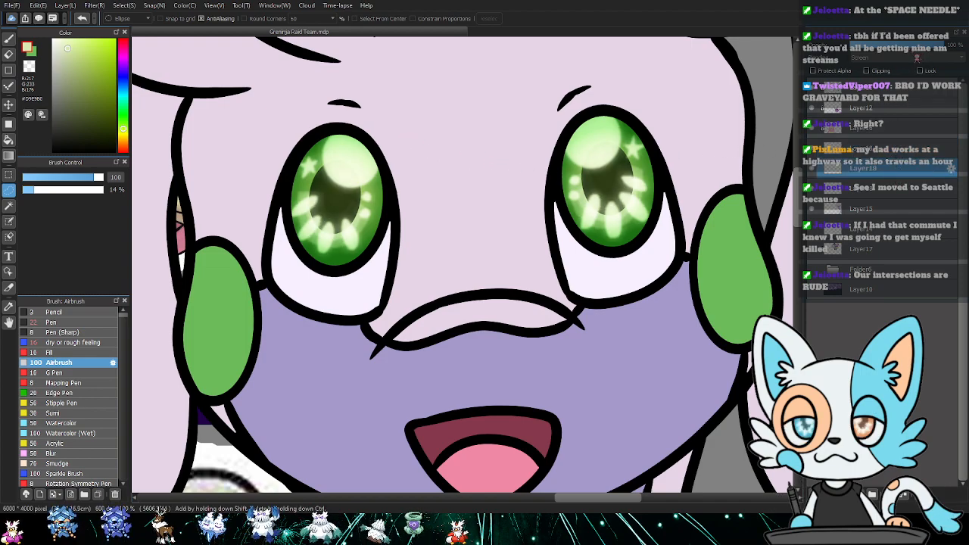
pyautogui.click(919, 46)
pyautogui.click(919, 149)
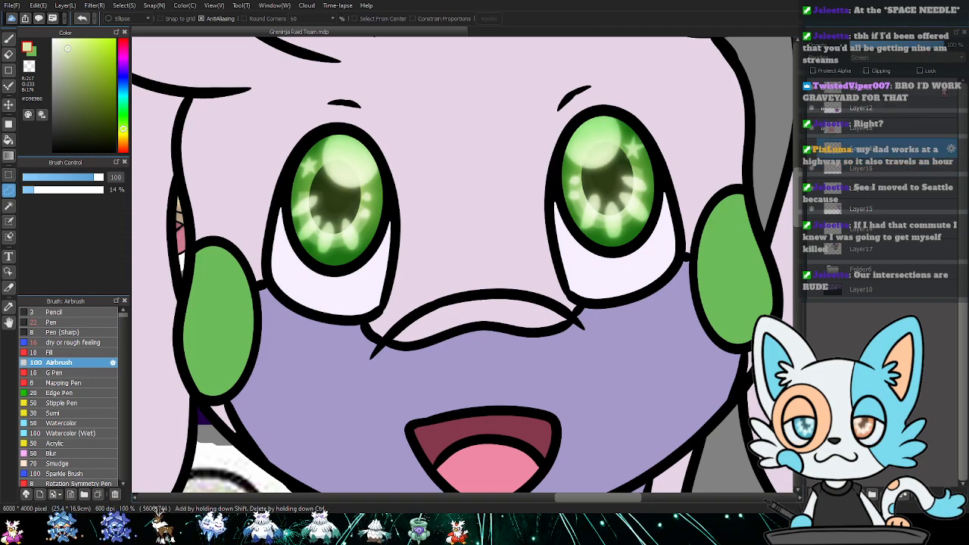
pyautogui.click(920, 45)
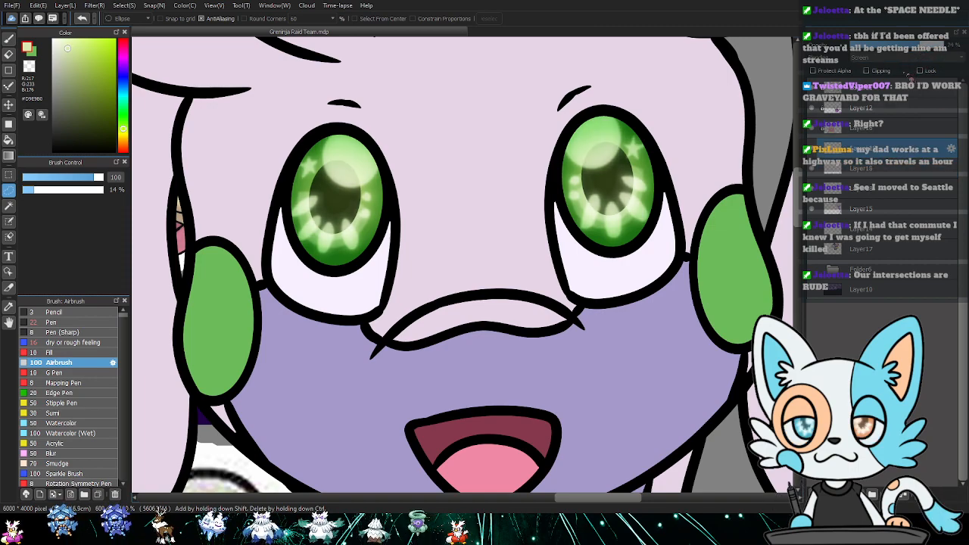
# - Merge the highlight layers and the iris shading layers down into the eye base layer, Layer15
pyautogui.click(884, 174)
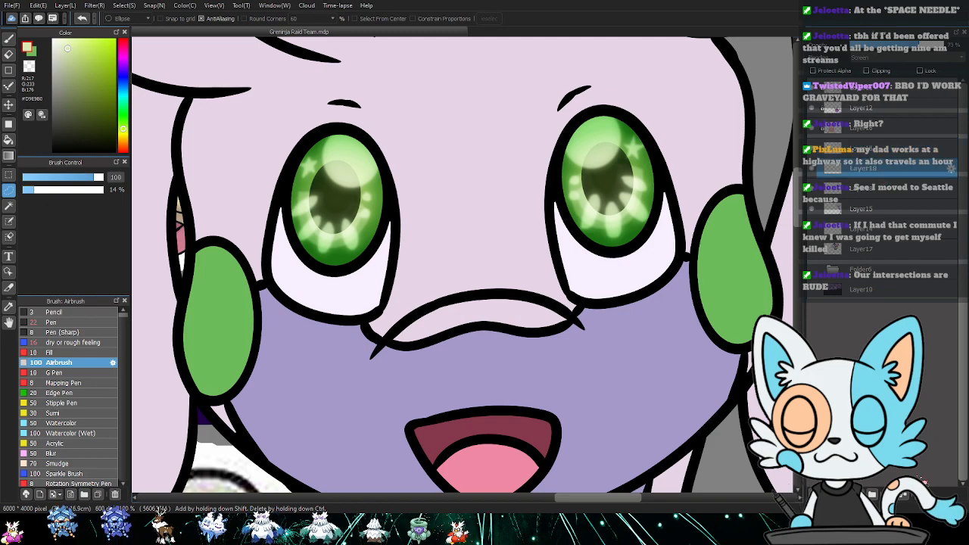
pyautogui.click(902, 494)
pyautogui.click(889, 152)
pyautogui.click(902, 495)
pyautogui.click(904, 496)
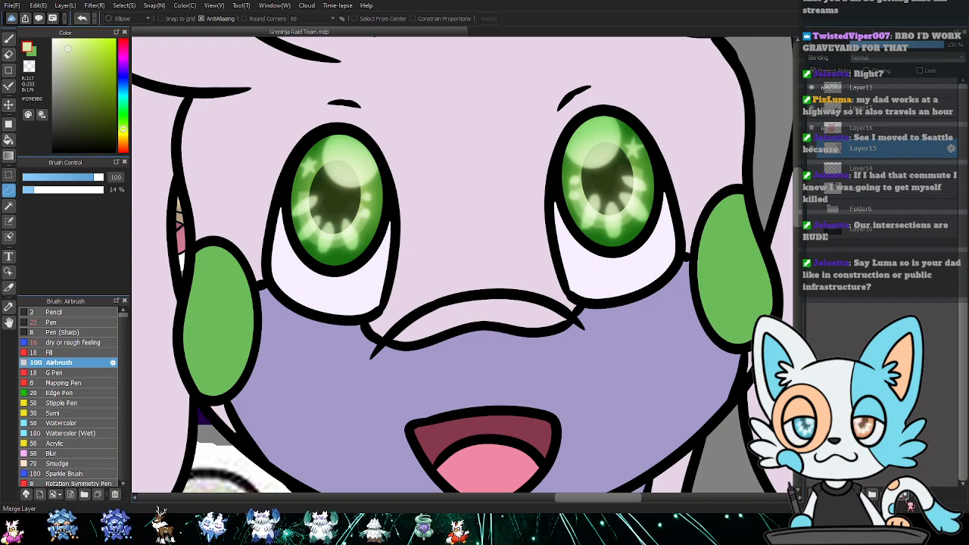
# - Sample light grey #CAC9C7 and dark blue #404D70 from the yellow-gloved robot reference picture, and make the light grey the active colour
pyautogui.hotkey('ctrl', '0')
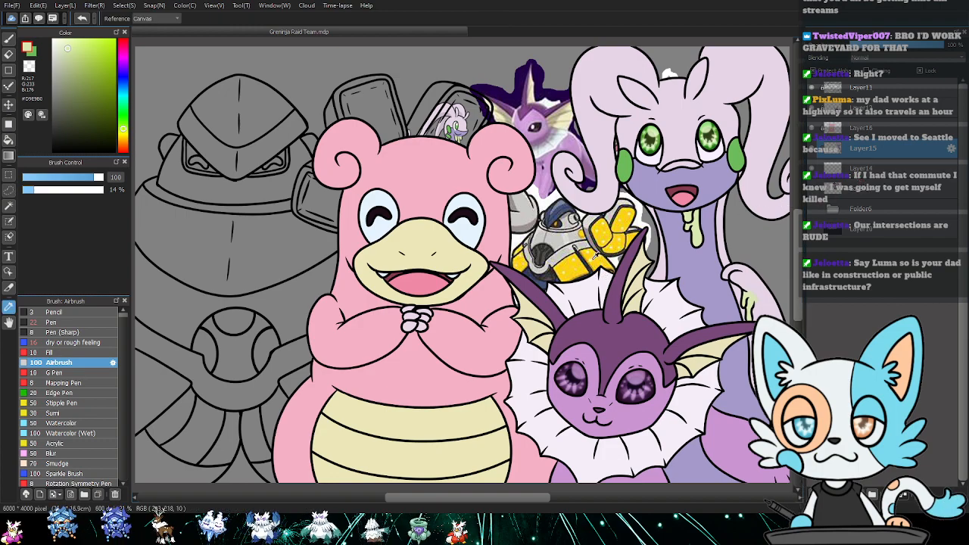
pyautogui.press('i')
pyautogui.click(558, 236)
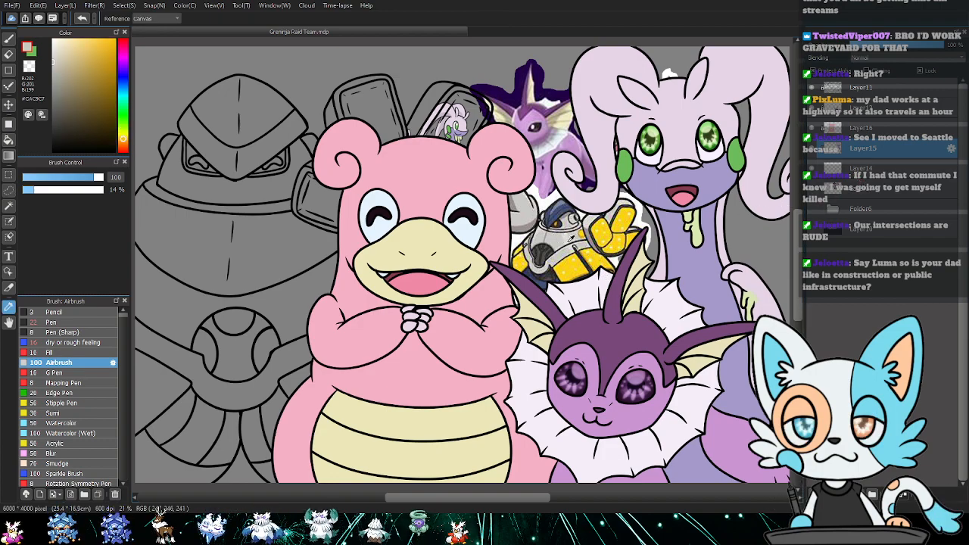
pyautogui.click(546, 236)
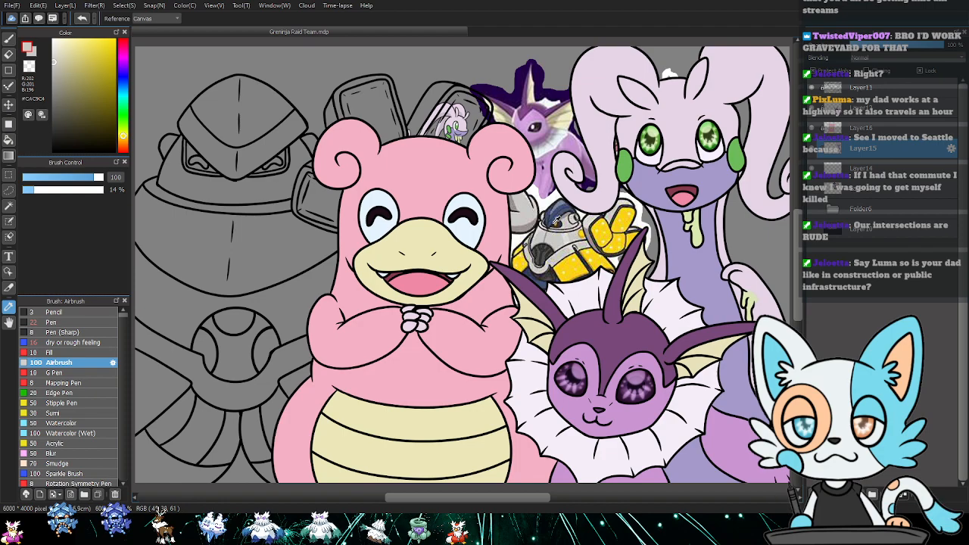
pyautogui.click(561, 205)
pyautogui.moveTo(506, 224); pyautogui.dragTo(542, 230)
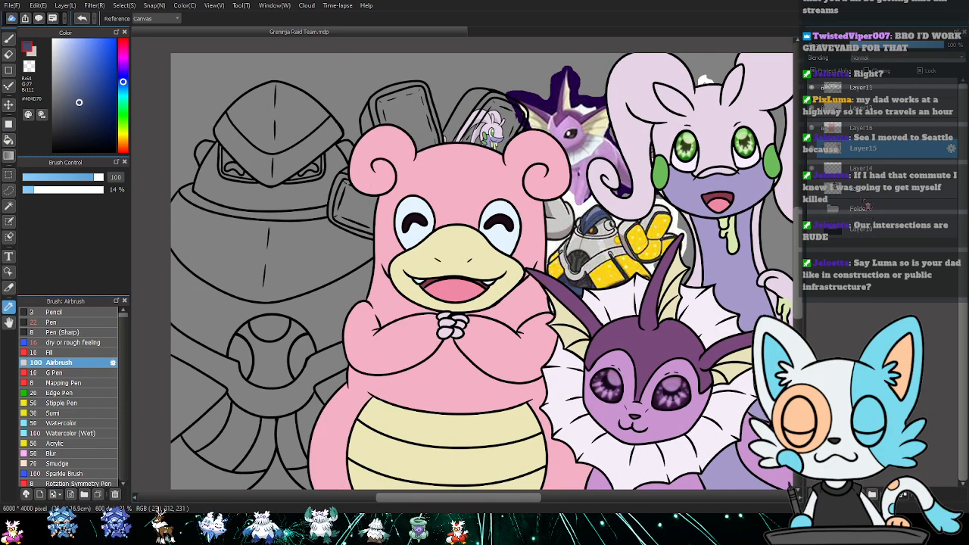
pyautogui.press('x')
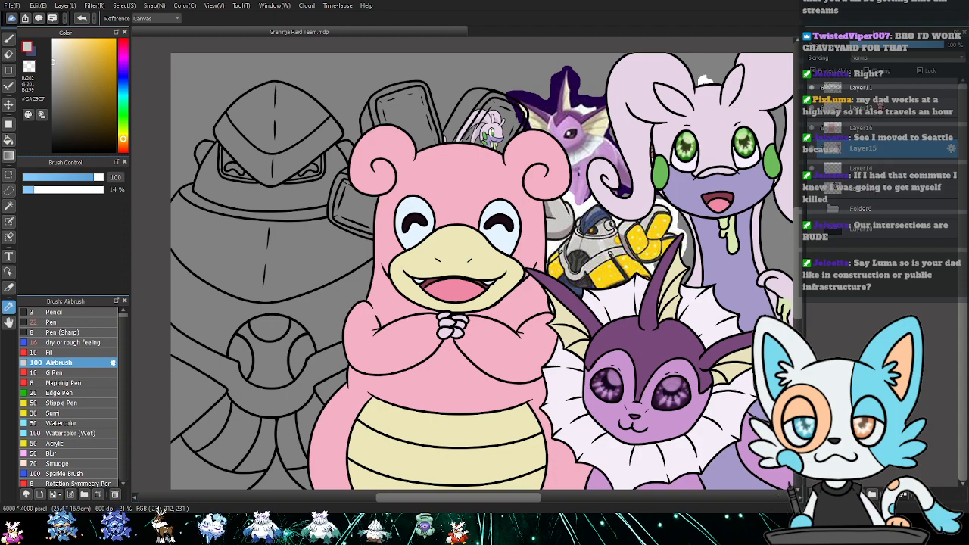
# - On Layer11, magic-wand select the grey golem's head, upper torso and the plated pieces behind the pink Pokémon
pyautogui.click(863, 88)
pyautogui.press('w')
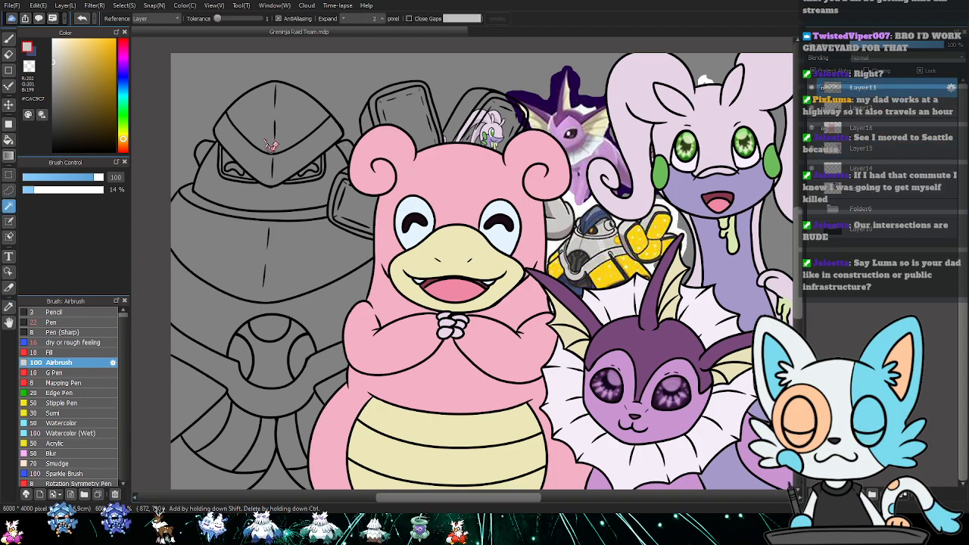
pyautogui.click(253, 165)
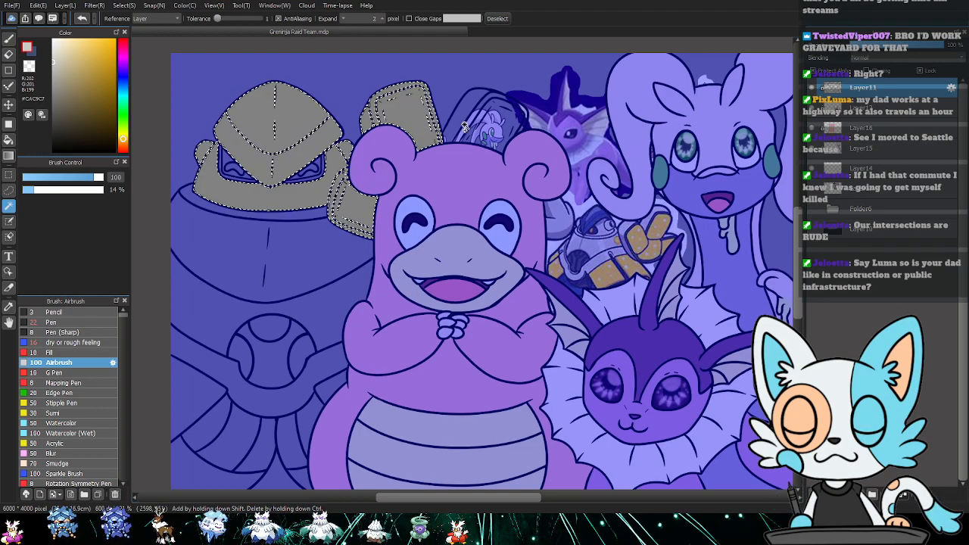
pyautogui.keyDown('shift'); pyautogui.click(489, 117); pyautogui.keyUp('shift')
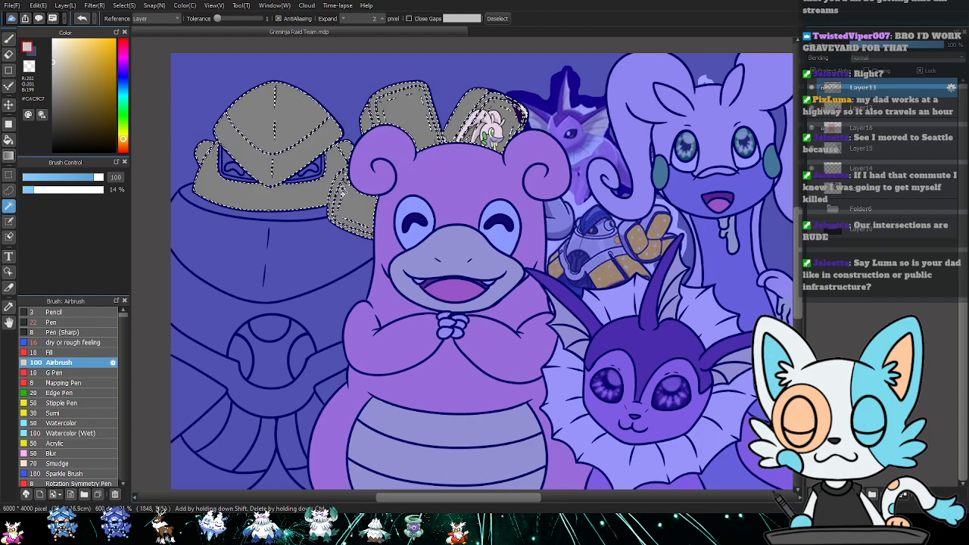
pyautogui.keyDown('shift'); pyautogui.click(278, 246); pyautogui.keyUp('shift')
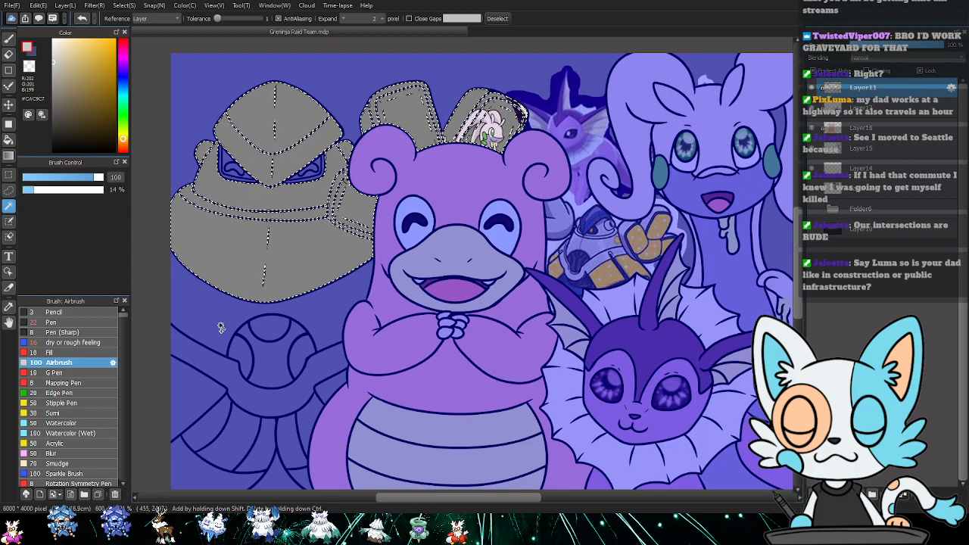
# - Add the golem's chest area, round emblem, waist band, arms and skirt panels to the magic-wand selection
pyautogui.keyDown('shift'); pyautogui.click(259, 364); pyautogui.keyUp('shift')
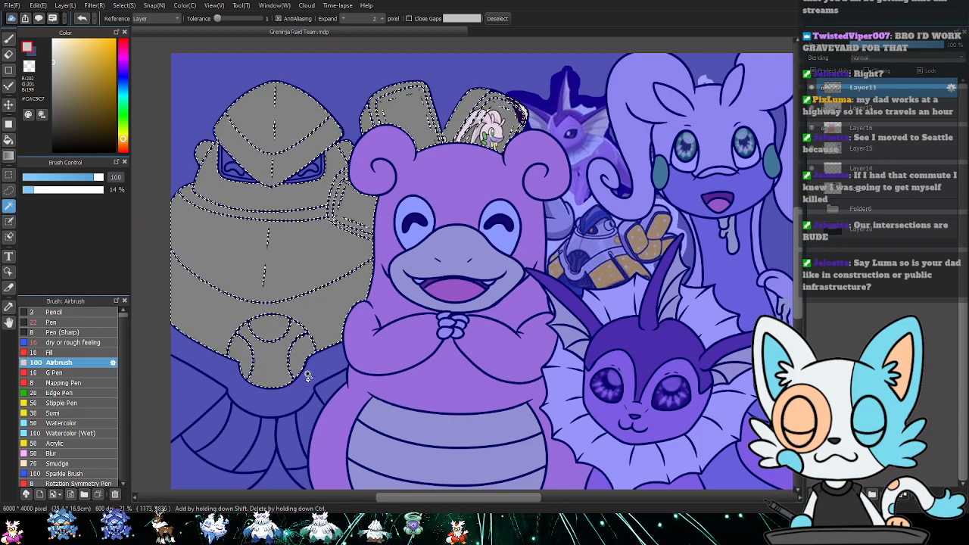
pyautogui.keyDown('shift'); pyautogui.click(300, 396); pyautogui.keyUp('shift')
pyautogui.keyDown('shift'); pyautogui.click(210, 385); pyautogui.keyUp('shift')
pyautogui.keyDown('shift'); pyautogui.click(323, 394); pyautogui.keyUp('shift')
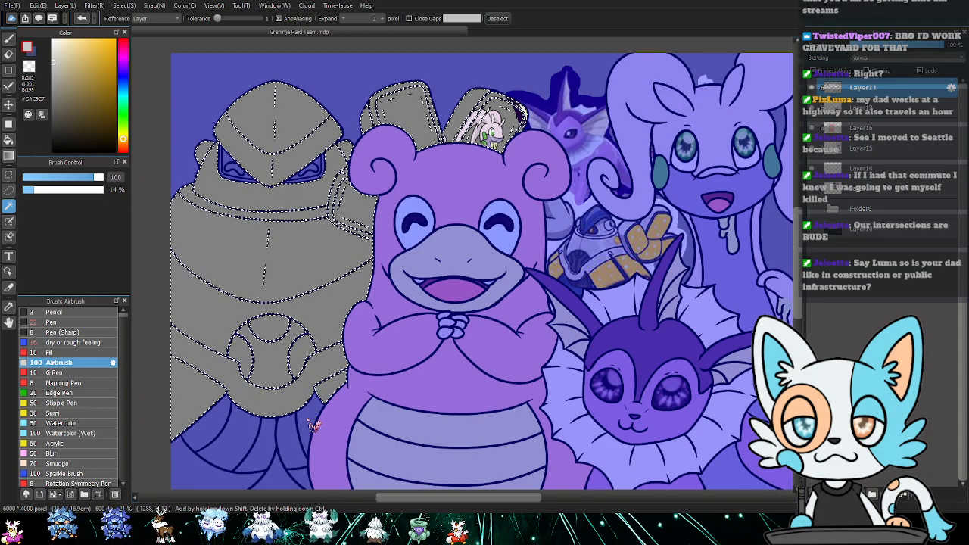
pyautogui.keyDown('shift'); pyautogui.click(309, 424); pyautogui.keyUp('shift')
pyautogui.keyDown('shift'); pyautogui.click(292, 455); pyautogui.keyUp('shift')
pyautogui.keyDown('shift'); pyautogui.click(296, 474); pyautogui.keyUp('shift')
pyautogui.keyDown('shift'); pyautogui.click(234, 482); pyautogui.keyUp('shift')
pyautogui.keyDown('shift'); pyautogui.click(254, 459); pyautogui.keyUp('shift')
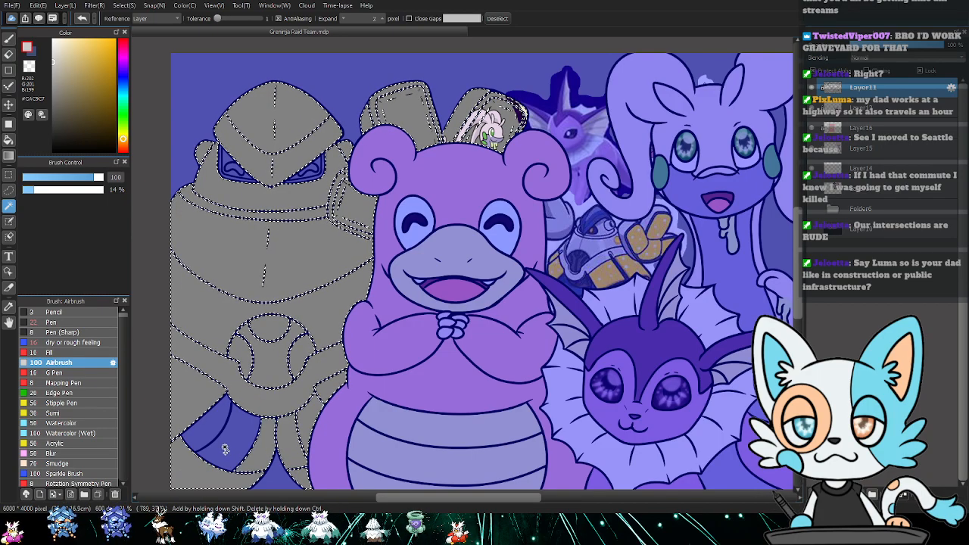
pyautogui.keyDown('shift'); pyautogui.click(223, 445); pyautogui.keyUp('shift')
# - Lasso over the line art between the golem's lower skirt panels to include those outlines in the selection
pyautogui.scroll(5, 384, 295)
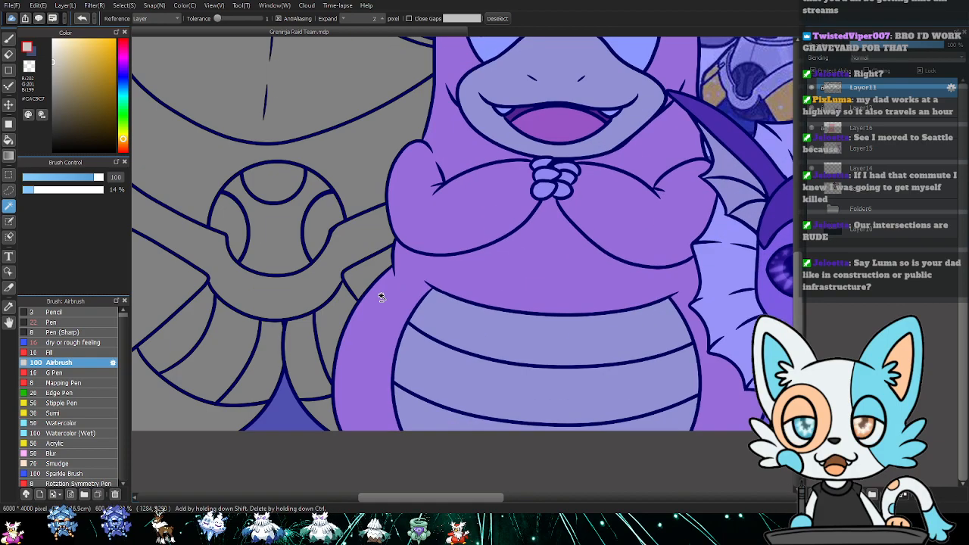
pyautogui.scroll(-5, 386, 300)
pyautogui.press('m')
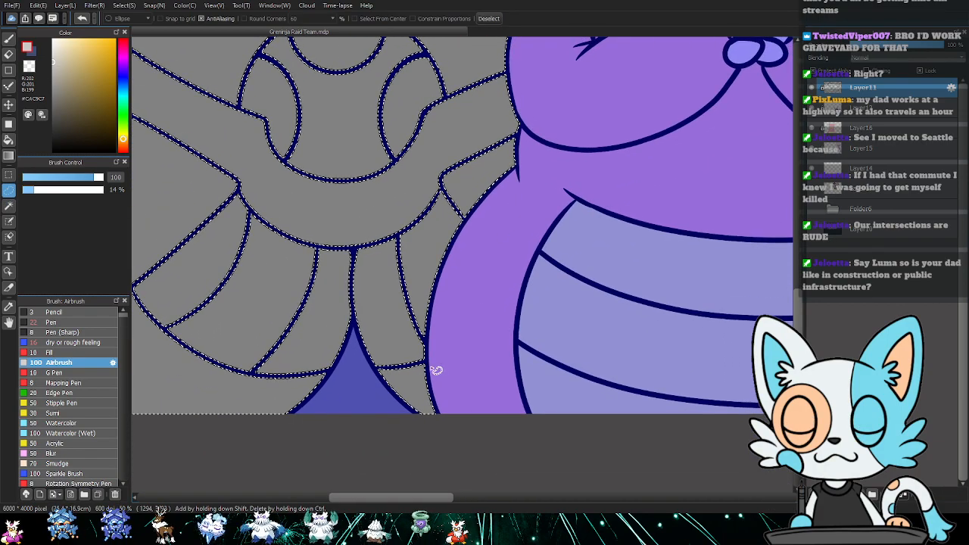
pyautogui.moveTo(378, 371)
pyautogui.mouseDown()
pyautogui.moveTo(394, 358)
pyautogui.moveTo(421, 375)
pyautogui.moveTo(427, 345)
pyautogui.mouseUp()
pyautogui.moveTo(351, 313)
pyautogui.mouseDown()
pyautogui.moveTo(372, 320)
pyautogui.moveTo(425, 210)
pyautogui.moveTo(341, 310)
pyautogui.mouseUp()
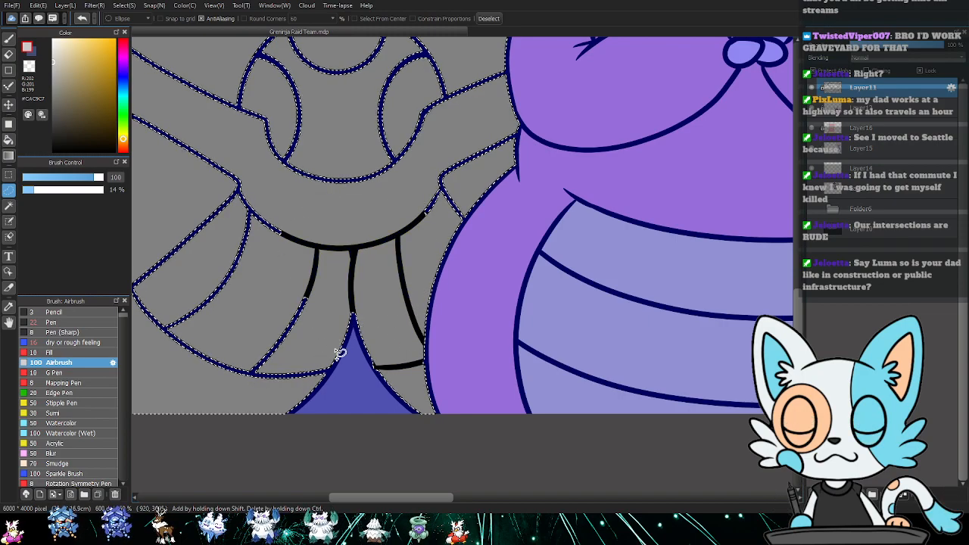
pyautogui.moveTo(328, 376)
pyautogui.mouseDown()
pyautogui.moveTo(337, 312)
pyautogui.moveTo(207, 345)
pyautogui.mouseUp()
pyautogui.moveTo(294, 387); pyautogui.dragTo(327, 375)
# - Lasso over the line art of the golem's skirt panels and waist band to add those outlines to the selection
pyautogui.moveTo(243, 284); pyautogui.dragTo(337, 339)
pyautogui.moveTo(251, 413)
pyautogui.mouseDown()
pyautogui.moveTo(363, 168)
pyautogui.moveTo(282, 289)
pyautogui.mouseUp()
pyautogui.moveTo(385, 165); pyautogui.dragTo(369, 308)
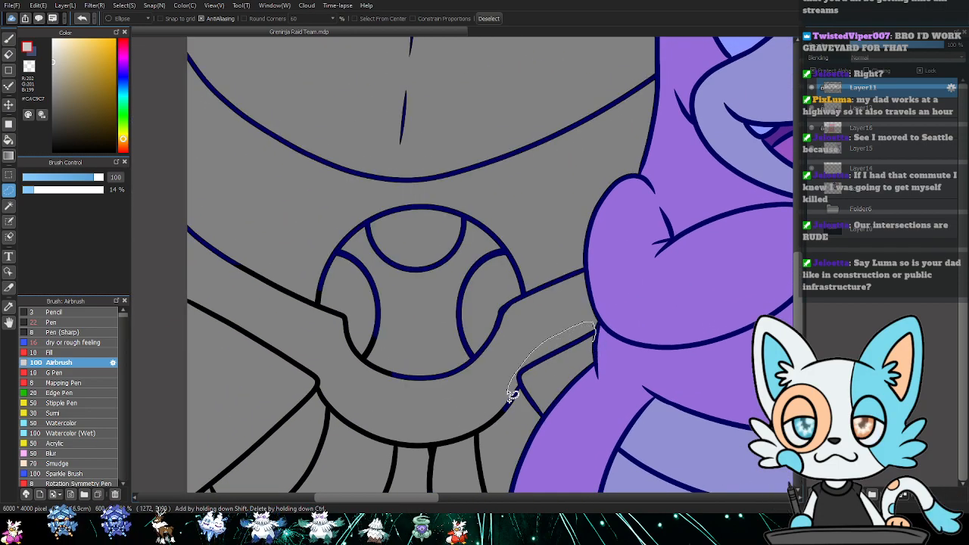
pyautogui.moveTo(509, 422)
pyautogui.mouseDown()
pyautogui.moveTo(545, 397)
pyautogui.moveTo(523, 393)
pyautogui.mouseUp()
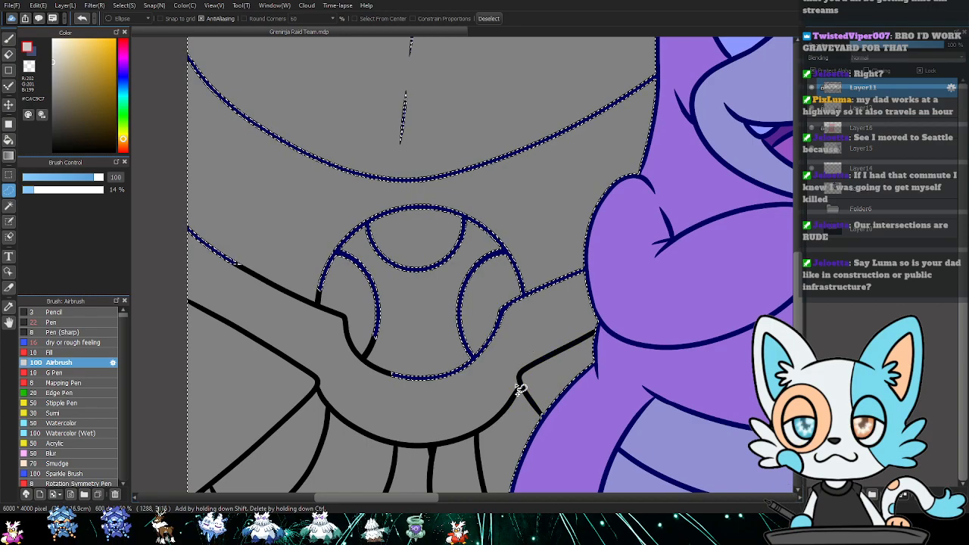
# - Add the outlines of the golem's round emblem, waist and lower chest edge to the lasso selection
pyautogui.moveTo(571, 285)
pyautogui.mouseDown()
pyautogui.moveTo(593, 320)
pyautogui.moveTo(609, 316)
pyautogui.mouseUp()
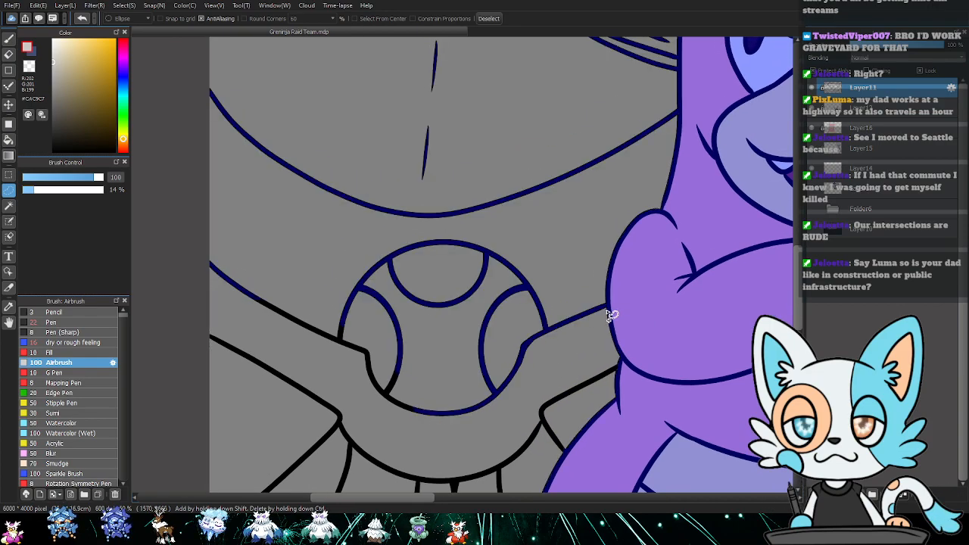
pyautogui.moveTo(519, 307); pyautogui.dragTo(575, 364)
pyautogui.moveTo(552, 251)
pyautogui.mouseDown()
pyautogui.moveTo(324, 242)
pyautogui.moveTo(526, 405)
pyautogui.moveTo(560, 285)
pyautogui.mouseUp()
pyautogui.moveTo(270, 319); pyautogui.dragTo(284, 303)
pyautogui.moveTo(381, 156); pyautogui.dragTo(349, 300)
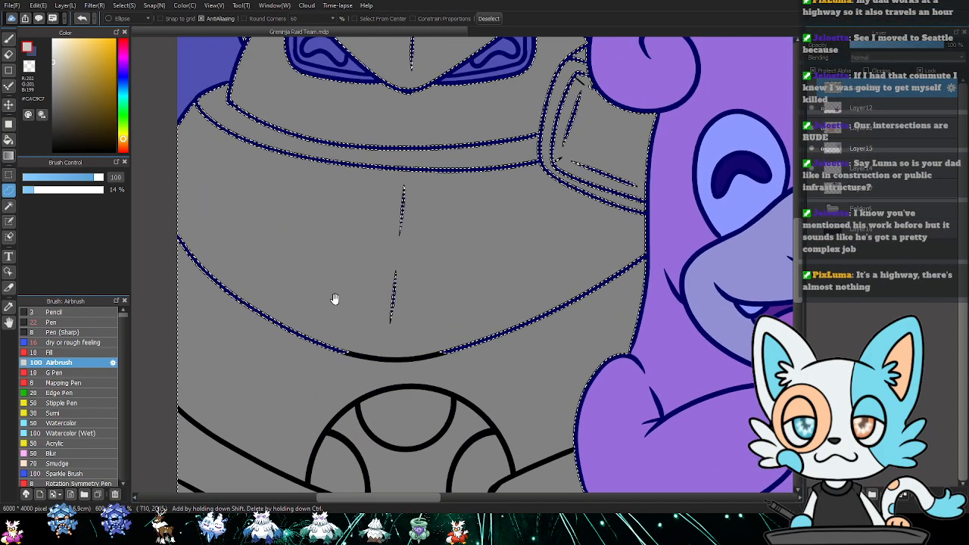
# - Lasso over the chest's edge and centre marks, the collar lines and the plate beside the golem's shoulder to include them
pyautogui.moveTo(174, 220)
pyautogui.mouseDown()
pyautogui.moveTo(313, 194)
pyautogui.moveTo(502, 277)
pyautogui.moveTo(292, 352)
pyautogui.moveTo(212, 356)
pyautogui.mouseUp()
pyautogui.moveTo(649, 255)
pyautogui.mouseDown()
pyautogui.moveTo(552, 346)
pyautogui.moveTo(544, 200)
pyautogui.mouseUp()
pyautogui.moveTo(651, 200)
pyautogui.mouseDown()
pyautogui.moveTo(627, 289)
pyautogui.moveTo(508, 230)
pyautogui.moveTo(524, 254)
pyautogui.mouseUp()
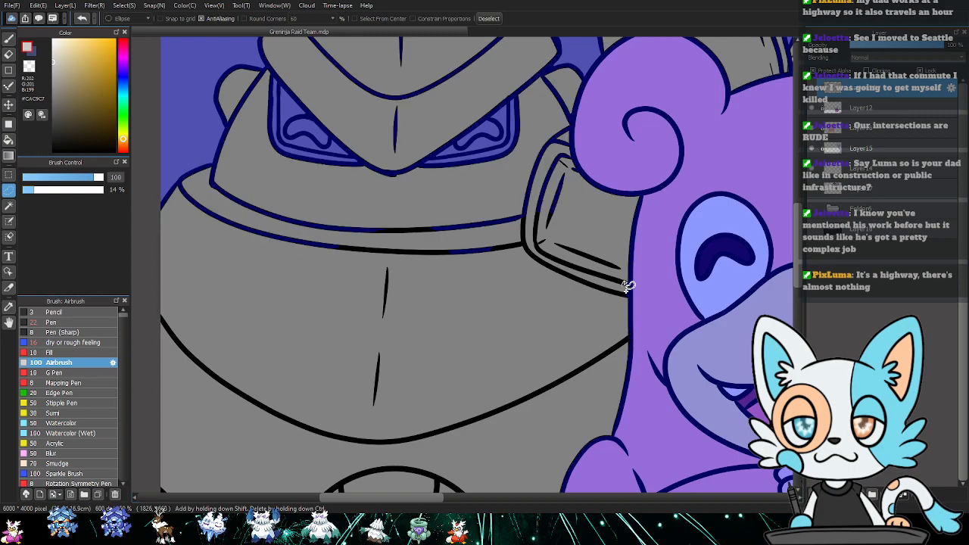
pyautogui.moveTo(631, 293); pyautogui.dragTo(627, 301)
pyautogui.moveTo(576, 165)
pyautogui.mouseDown()
pyautogui.moveTo(584, 196)
pyautogui.moveTo(550, 241)
pyautogui.moveTo(506, 210)
pyautogui.mouseUp()
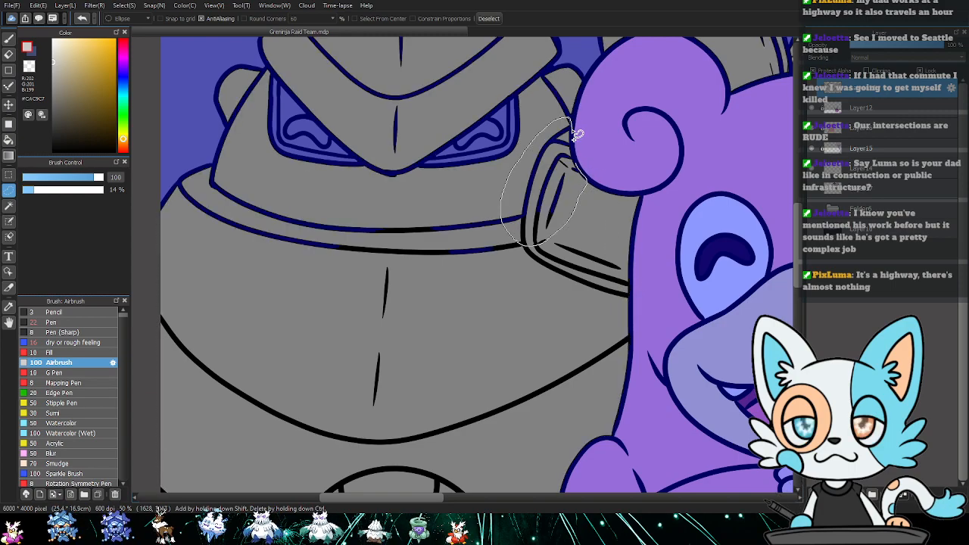
# - Add the remaining collar lines, the eyes and the facial outlines of the golem to the lasso selection
pyautogui.moveTo(577, 161)
pyautogui.mouseDown()
pyautogui.moveTo(613, 174)
pyautogui.moveTo(598, 201)
pyautogui.moveTo(577, 143)
pyautogui.moveTo(616, 171)
pyautogui.moveTo(523, 340)
pyautogui.moveTo(379, 265)
pyautogui.moveTo(364, 217)
pyautogui.moveTo(331, 249)
pyautogui.mouseUp()
pyautogui.scroll(1, 598, 163)
pyautogui.scroll(1, 598, 167)
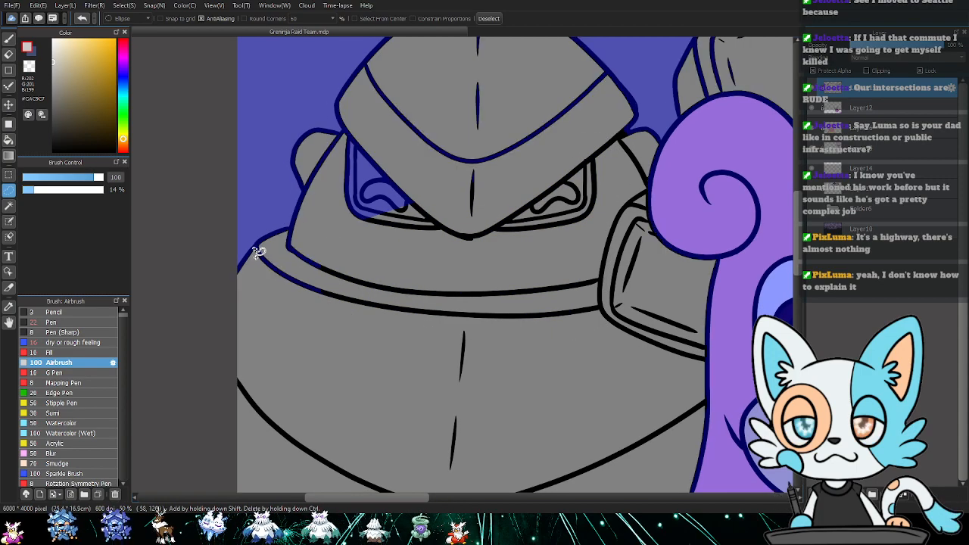
pyautogui.moveTo(319, 316)
pyautogui.mouseDown()
pyautogui.moveTo(324, 250)
pyautogui.moveTo(355, 201)
pyautogui.moveTo(374, 194)
pyautogui.moveTo(443, 270)
pyautogui.moveTo(385, 174)
pyautogui.mouseUp()
pyautogui.scroll(2, 331, 245)
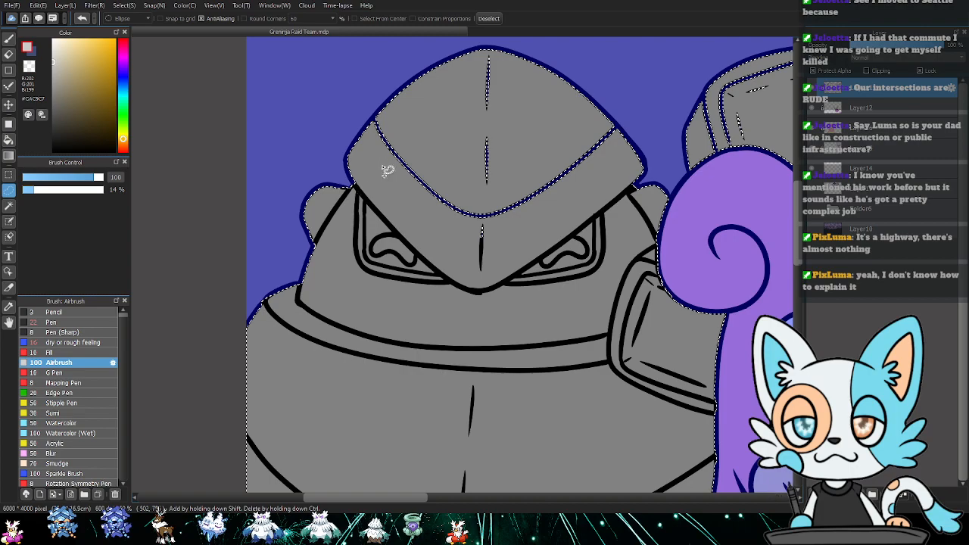
# - Lasso over the helmet's brow line and centre marks to include them in the selection
pyautogui.moveTo(379, 130)
pyautogui.mouseDown()
pyautogui.moveTo(460, 113)
pyautogui.moveTo(454, 242)
pyautogui.moveTo(375, 129)
pyautogui.mouseUp()
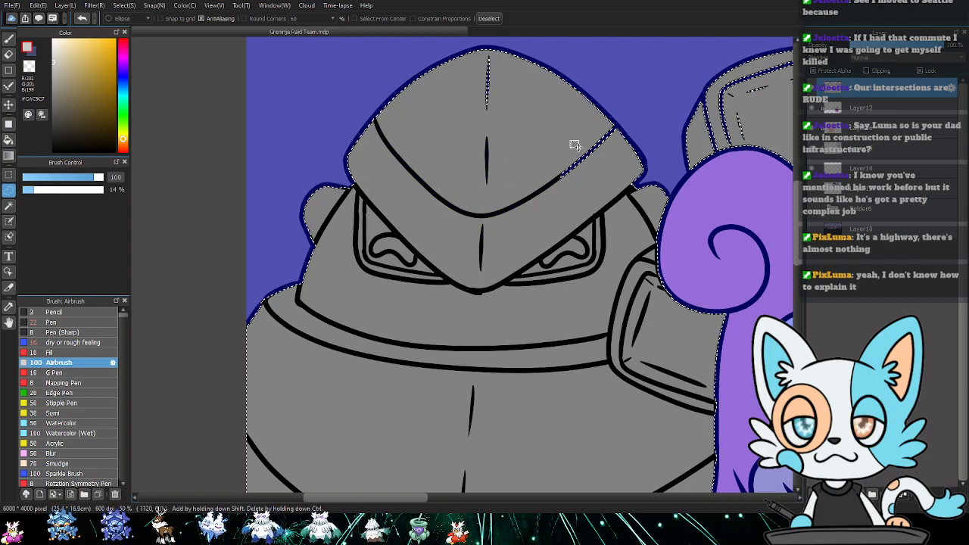
pyautogui.hotkey('ctrl', 'd')
pyautogui.moveTo(503, 98)
pyautogui.mouseDown()
pyautogui.moveTo(471, 92)
pyautogui.moveTo(492, 115)
pyautogui.mouseUp()
pyautogui.moveTo(634, 181); pyautogui.dragTo(630, 208)
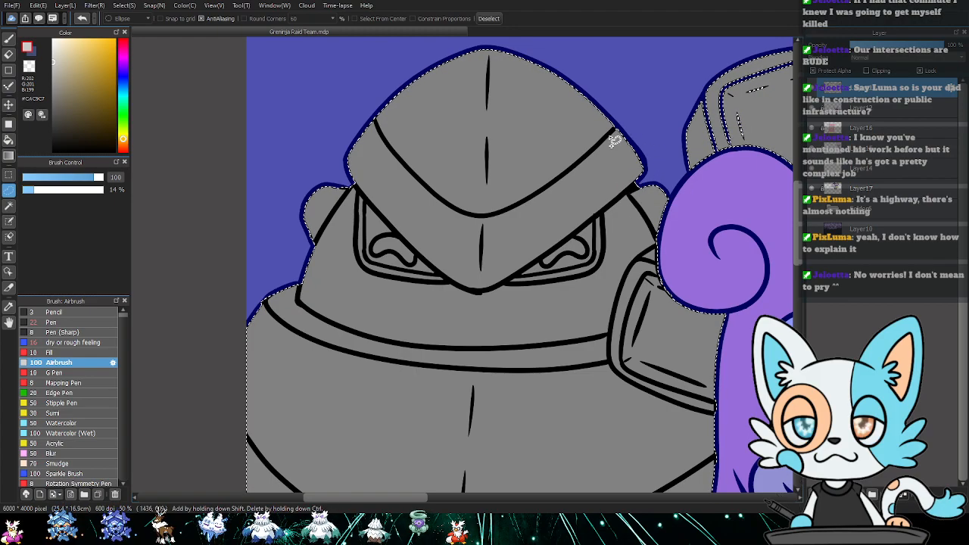
# - Add the inner line art of the two plated pieces behind the pink Pokémon's head to the lasso selection
pyautogui.scroll(-2, 451, 197)
pyautogui.scroll(3, 451, 197)
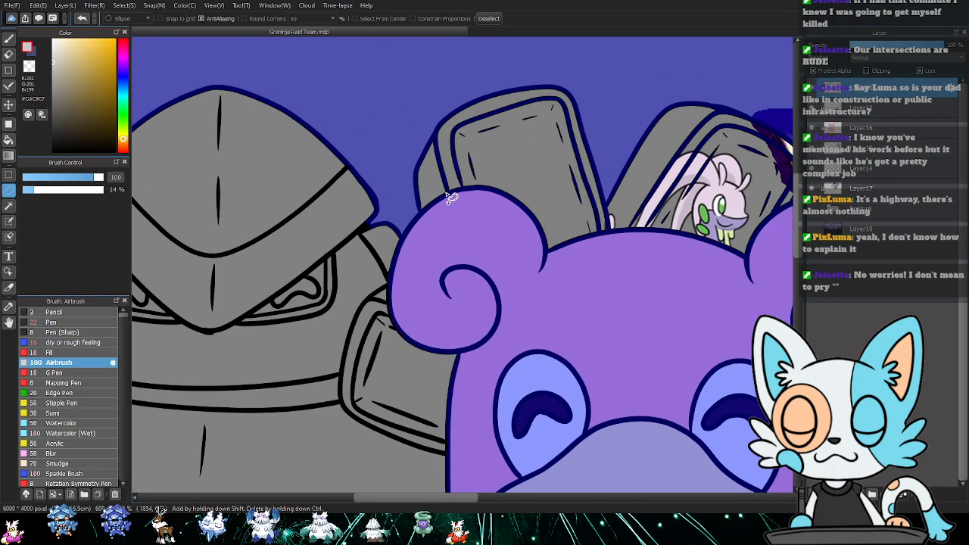
pyautogui.moveTo(505, 175)
pyautogui.mouseDown()
pyautogui.moveTo(459, 131)
pyautogui.moveTo(439, 178)
pyautogui.mouseUp()
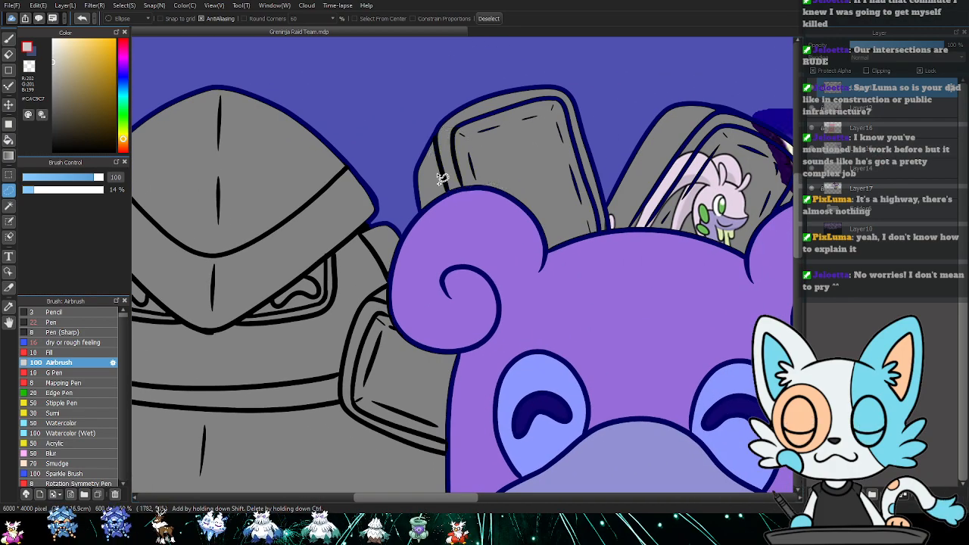
pyautogui.moveTo(539, 123)
pyautogui.mouseDown()
pyautogui.moveTo(519, 104)
pyautogui.moveTo(569, 102)
pyautogui.moveTo(573, 138)
pyautogui.moveTo(500, 157)
pyautogui.moveTo(495, 100)
pyautogui.moveTo(517, 157)
pyautogui.mouseUp()
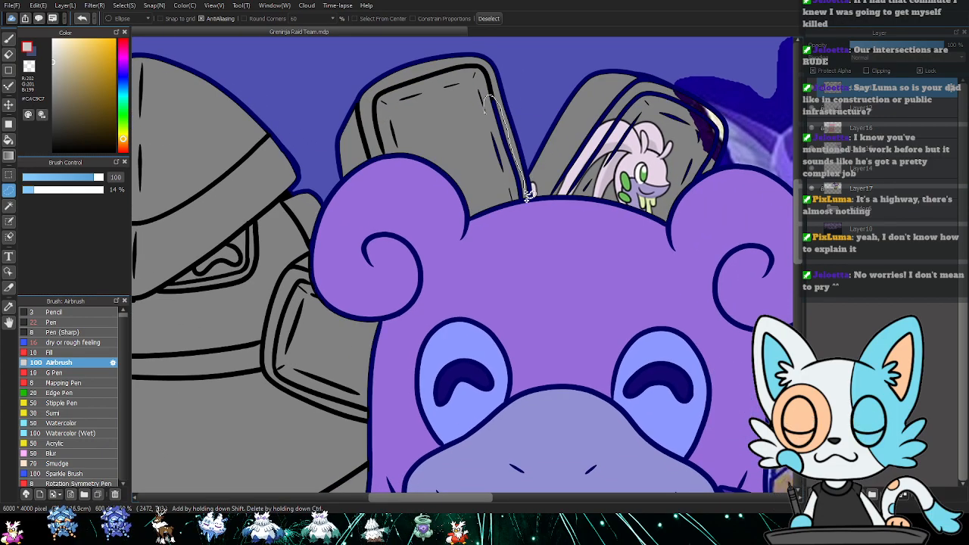
pyautogui.moveTo(524, 206)
pyautogui.mouseDown()
pyautogui.moveTo(438, 180)
pyautogui.moveTo(420, 193)
pyautogui.moveTo(478, 191)
pyautogui.mouseUp()
pyautogui.moveTo(535, 69)
pyautogui.mouseDown()
pyautogui.moveTo(540, 94)
pyautogui.moveTo(559, 78)
pyautogui.mouseUp()
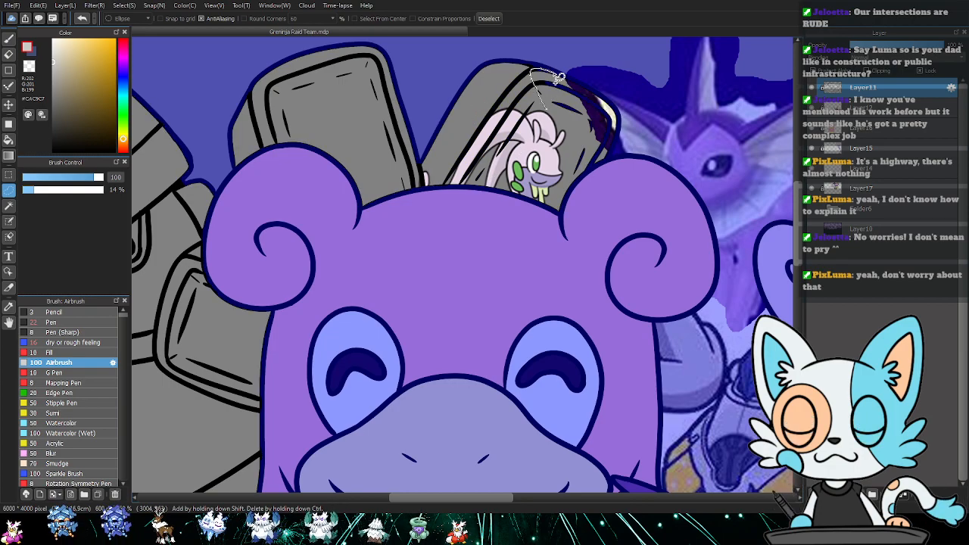
pyautogui.moveTo(559, 121); pyautogui.dragTo(545, 112)
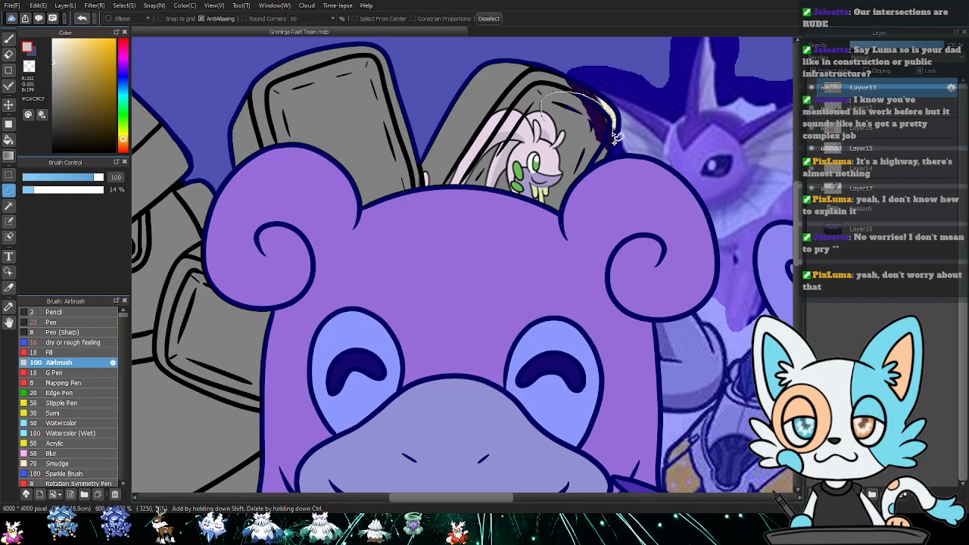
pyautogui.moveTo(580, 180)
pyautogui.mouseDown()
pyautogui.moveTo(568, 134)
pyautogui.moveTo(659, 163)
pyautogui.moveTo(893, 181)
pyautogui.moveTo(906, 171)
pyautogui.mouseUp()
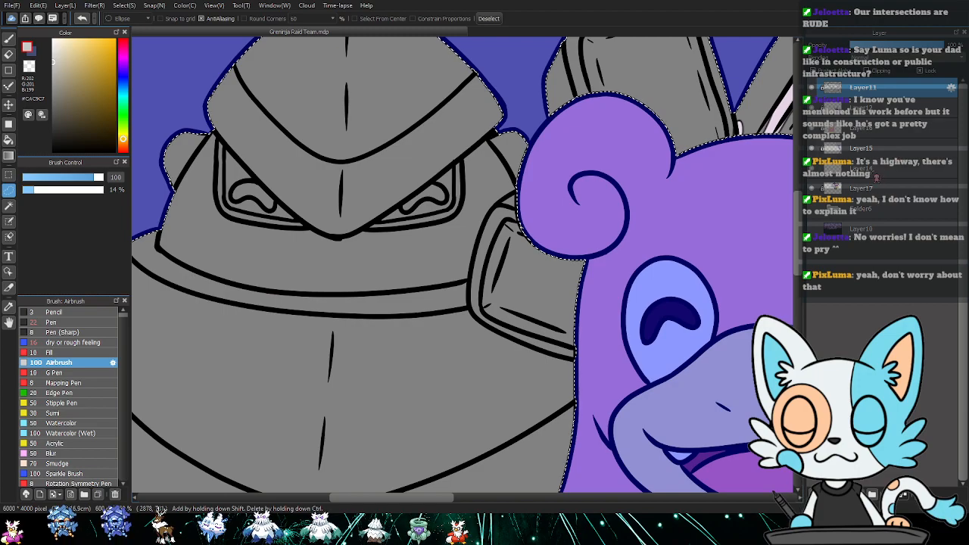
# - Bucket-fill the selected golem on Layer14 with light grey #CAC9C7 and deselect
pyautogui.press('g')
pyautogui.click(467, 212)
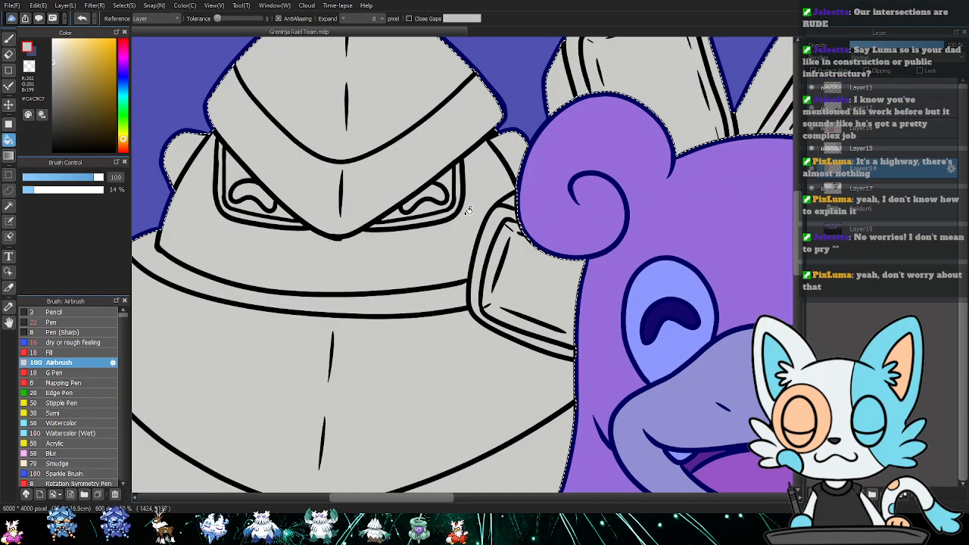
pyautogui.hotkey('ctrl', 'd')
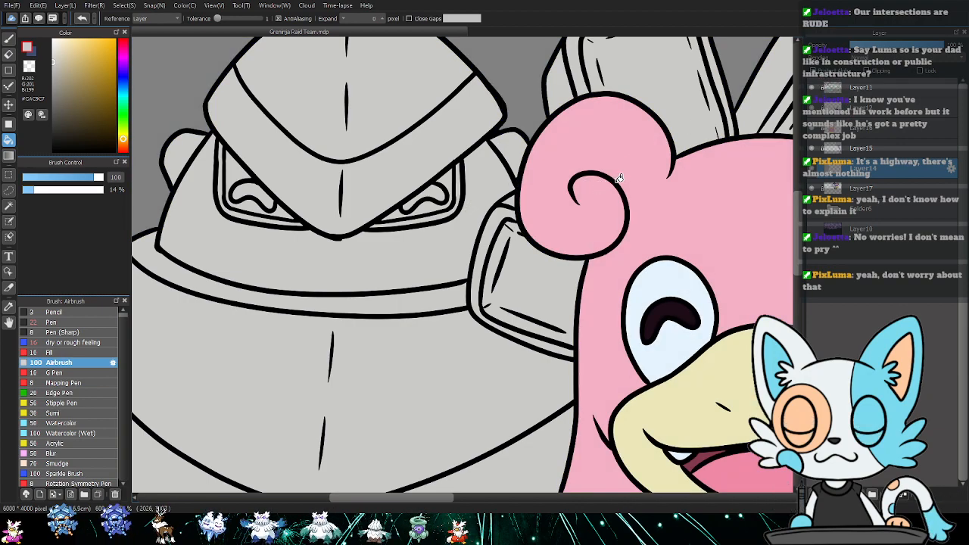
pyautogui.scroll(-3, 619, 179)
pyautogui.moveTo(578, 209); pyautogui.dragTo(575, 192)
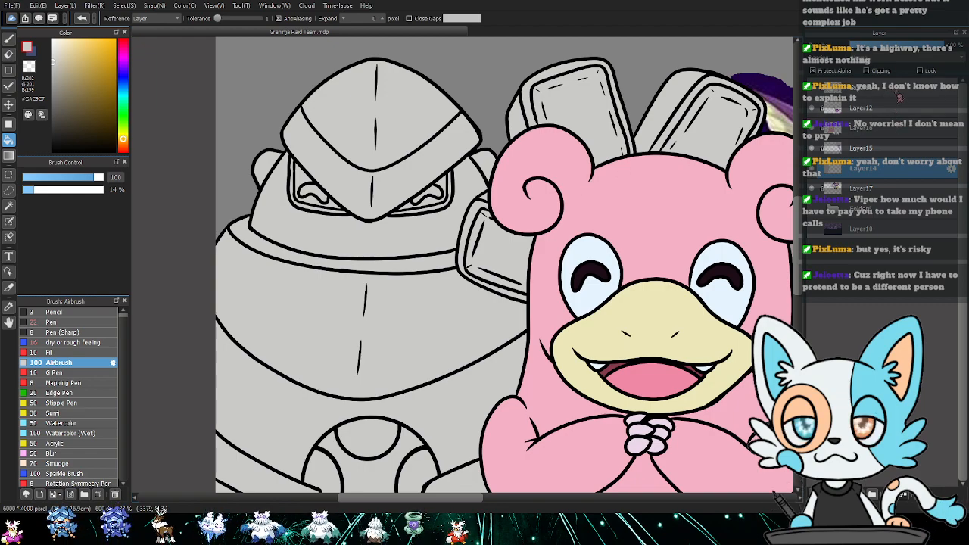
# - Sample the golem's light grey and darken it to #898989 as the shading colour
pyautogui.press('x')
pyautogui.press('i')
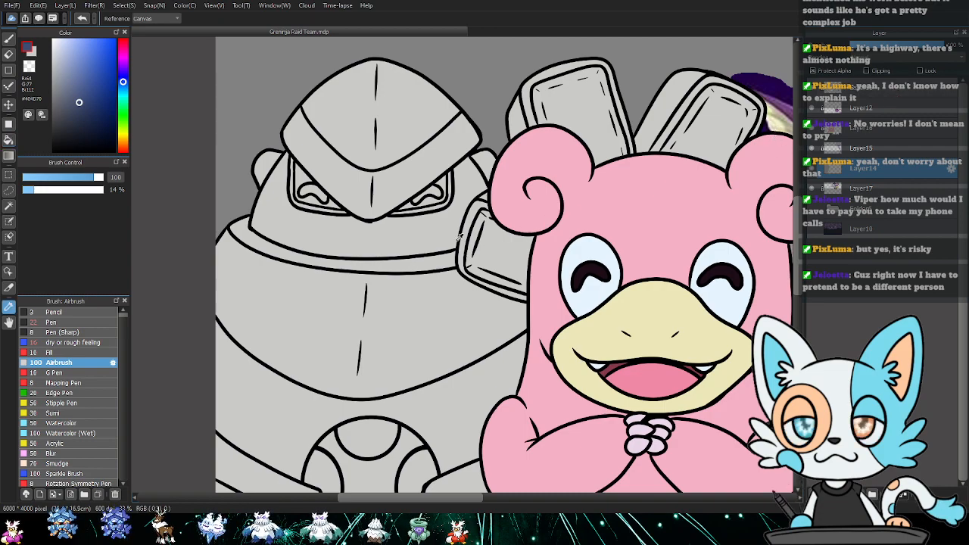
pyautogui.click(450, 234)
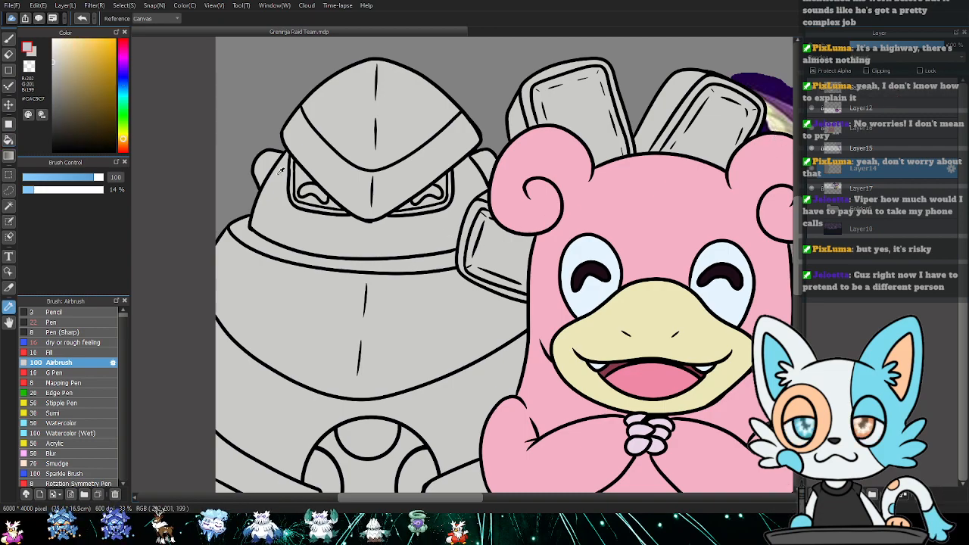
pyautogui.moveTo(54, 83); pyautogui.dragTo(53, 93)
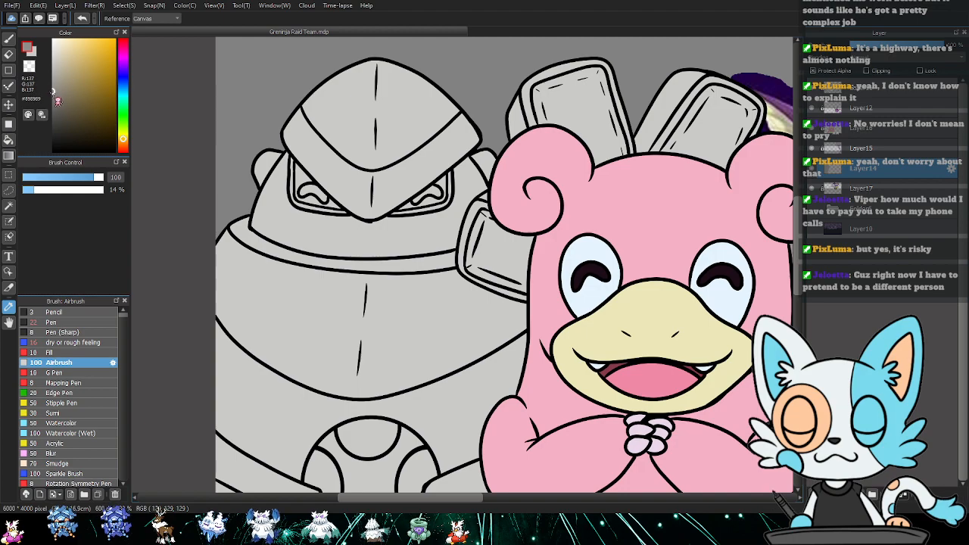
# - Magic-wand the golem's face below the helmet on Layer11, airbrush grey shading along its edges on Layer14 at size 435, and deselect
pyautogui.press('w')
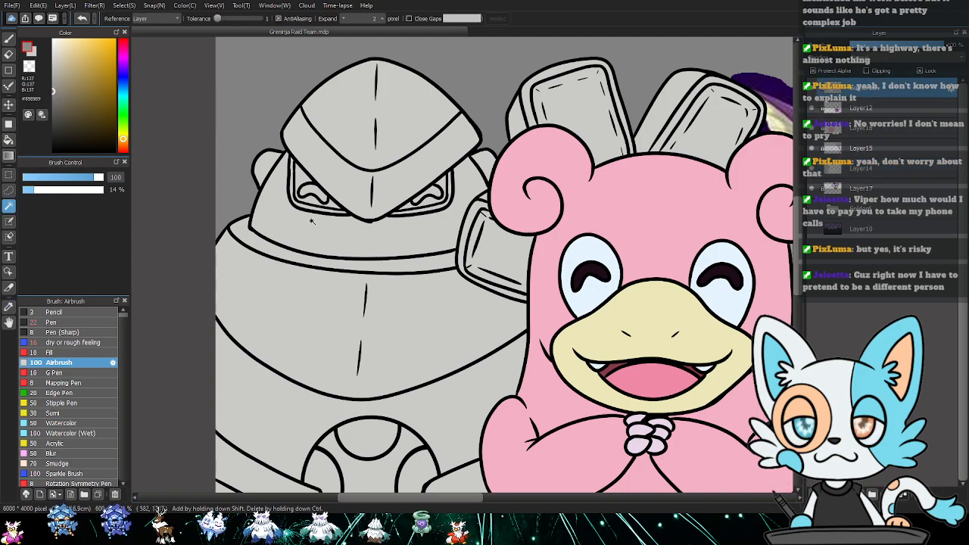
pyautogui.click(347, 238)
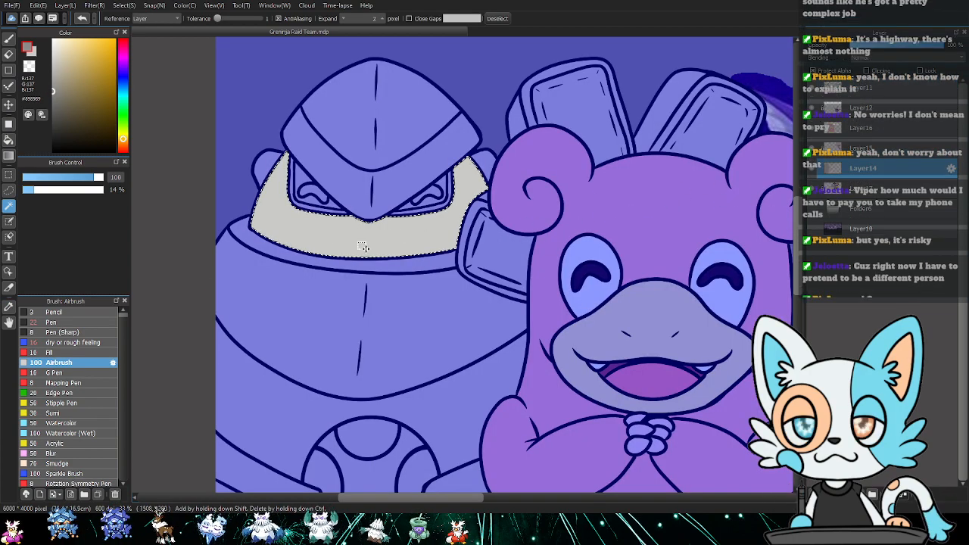
pyautogui.click(59, 363)
pyautogui.moveTo(462, 264); pyautogui.dragTo(485, 263)
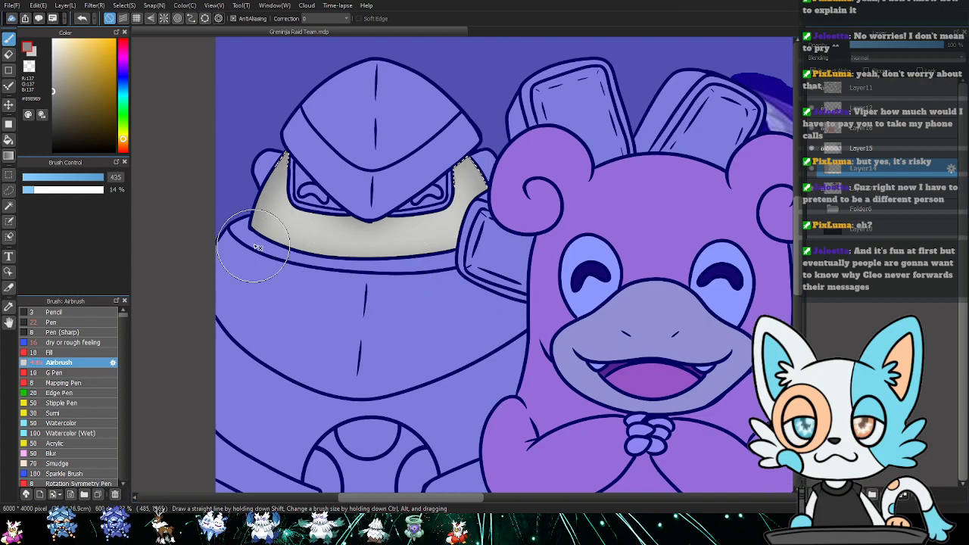
pyautogui.hotkey('ctrl', 'd')
pyautogui.moveTo(500, 277); pyautogui.dragTo(506, 241)
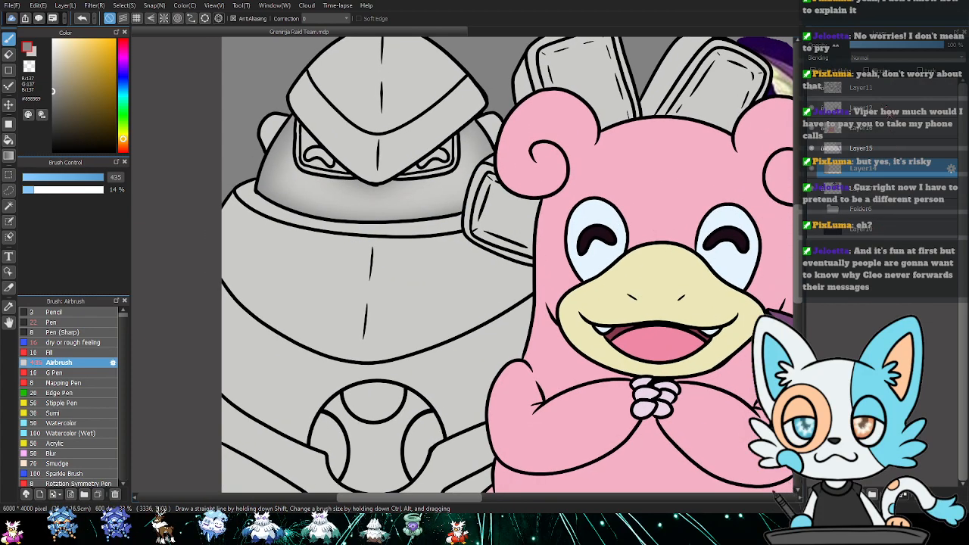
# - Select the golem's collar band from Layer11, airbrush soft grey shading onto it on Layer14, and deselect
pyautogui.click(891, 89)
pyautogui.press('w')
pyautogui.moveTo(638, 198); pyautogui.dragTo(420, 285)
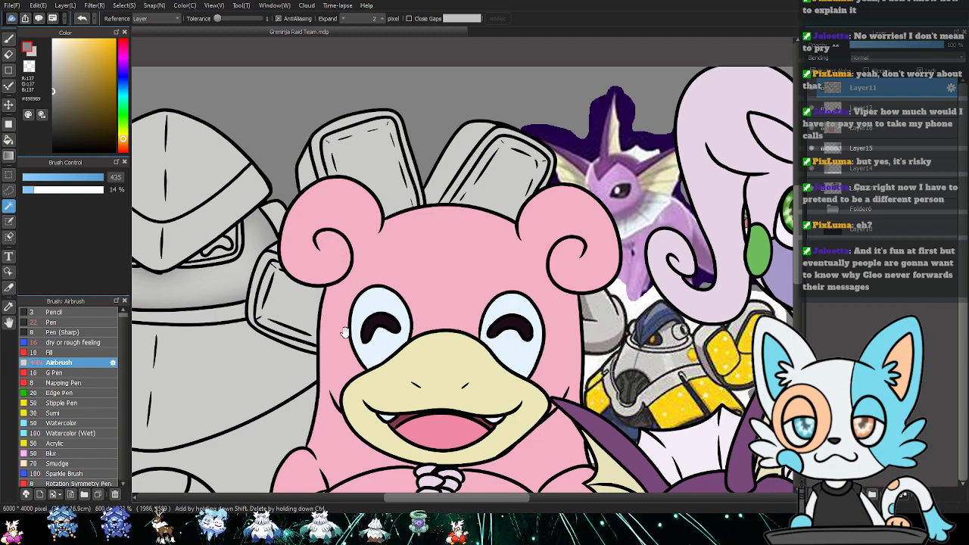
pyautogui.moveTo(355, 310); pyautogui.dragTo(545, 286)
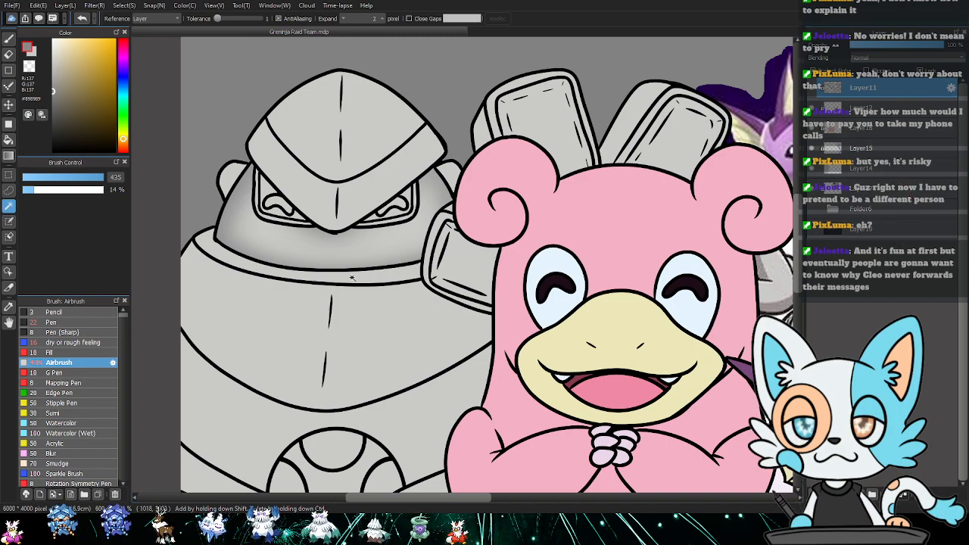
pyautogui.click(383, 277)
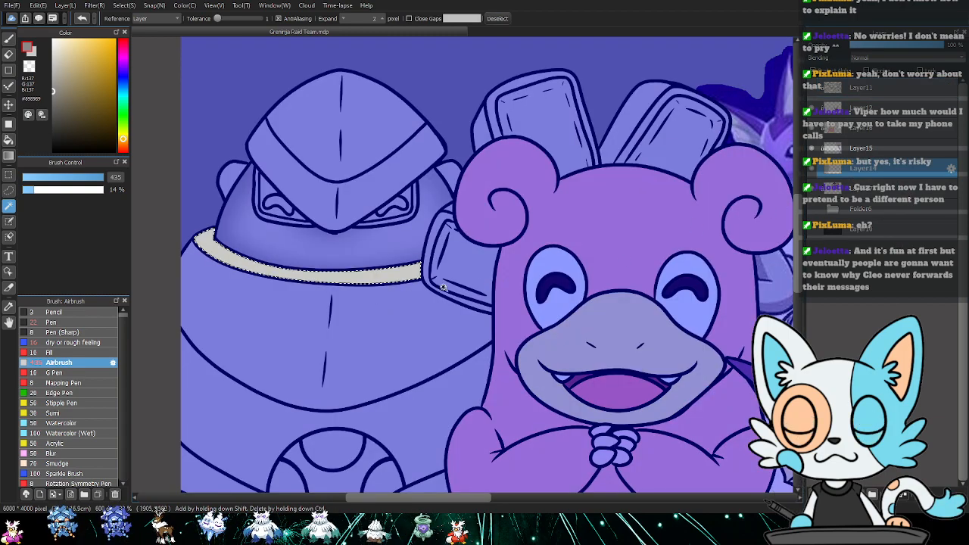
pyautogui.press('b')
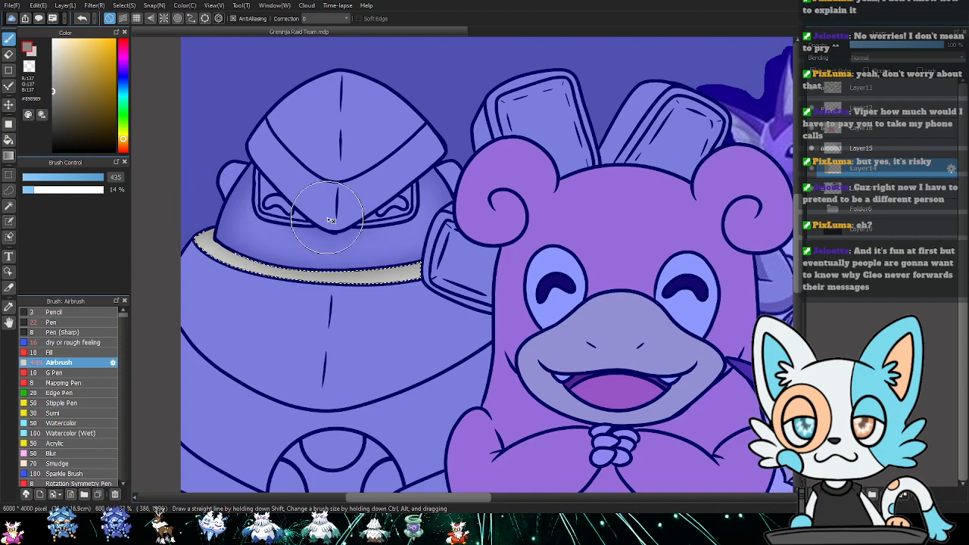
pyautogui.hotkey('ctrl', 'd')
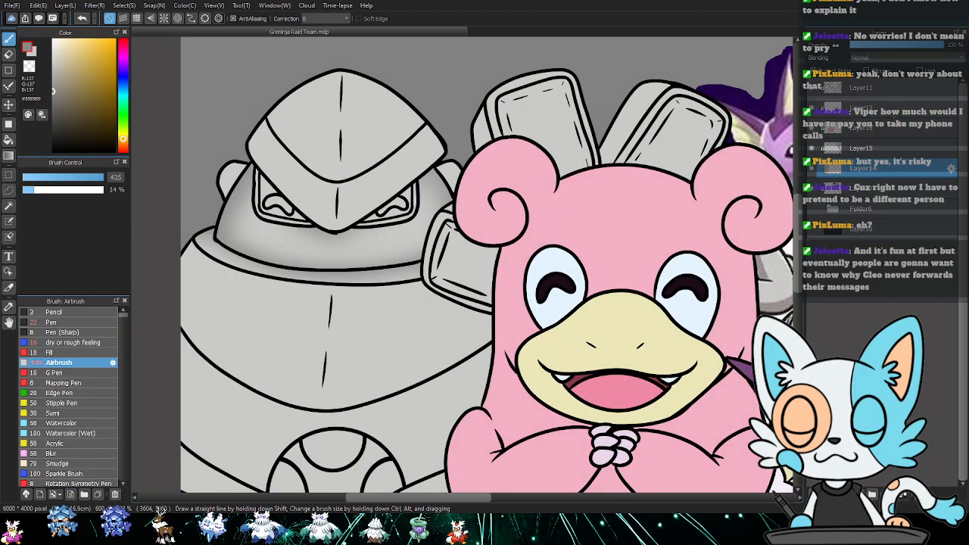
# - Select the golem's chest plate from Layer11, airbrush grey shading around its edges and centre line on Layer14, and deselect
pyautogui.click(881, 90)
pyautogui.press('w')
pyautogui.click(324, 322)
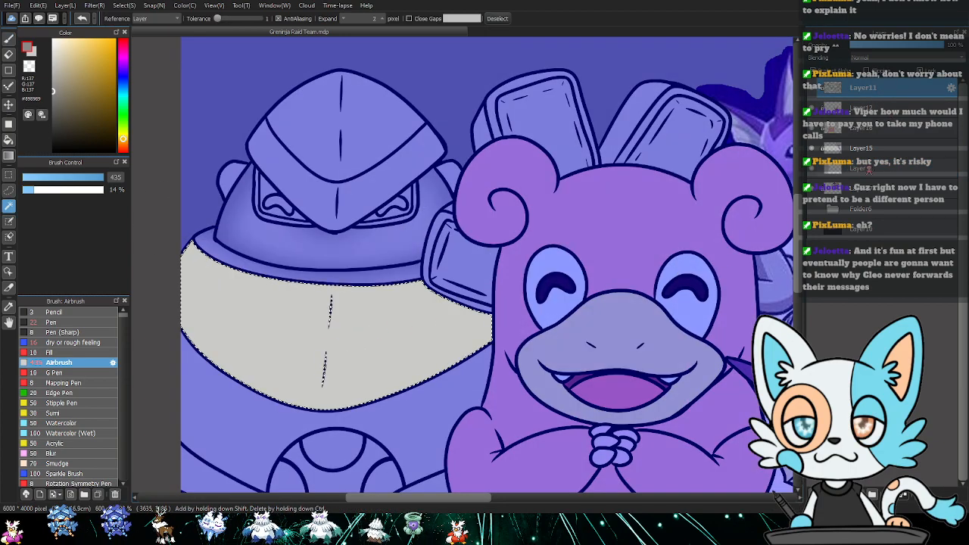
pyautogui.click(869, 168)
pyautogui.hotkey('ctrl', 'd')
pyautogui.press('b')
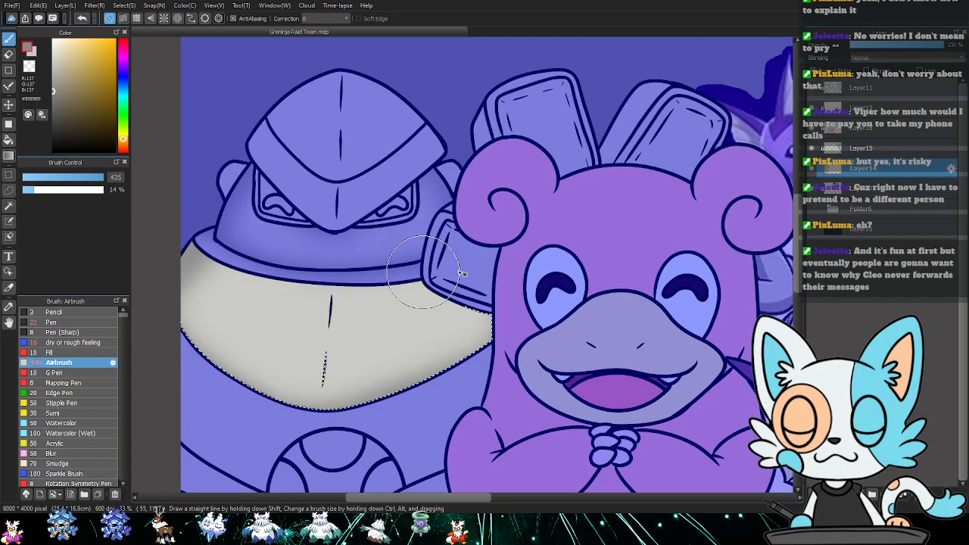
pyautogui.moveTo(338, 282); pyautogui.dragTo(327, 443)
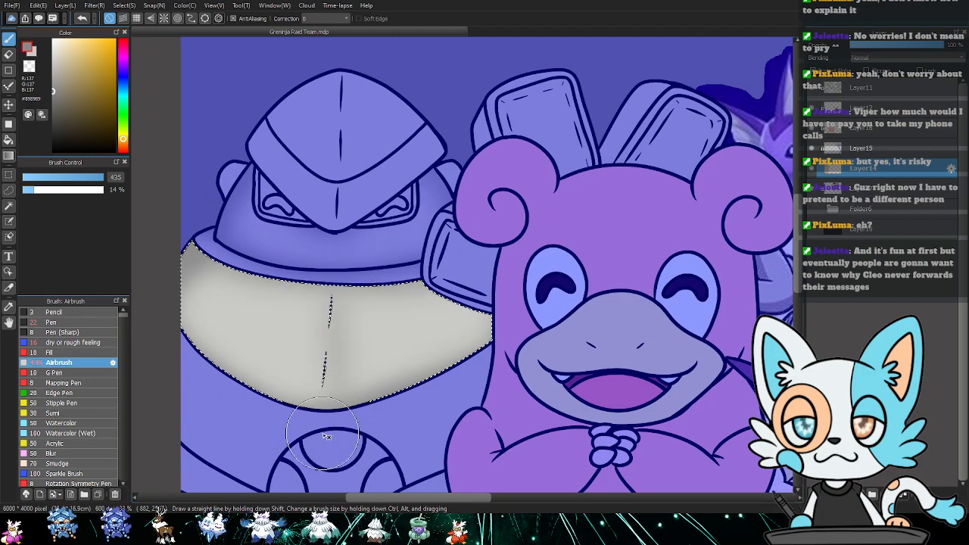
pyautogui.hotkey('ctrl', 'd')
pyautogui.moveTo(443, 421); pyautogui.dragTo(457, 310)
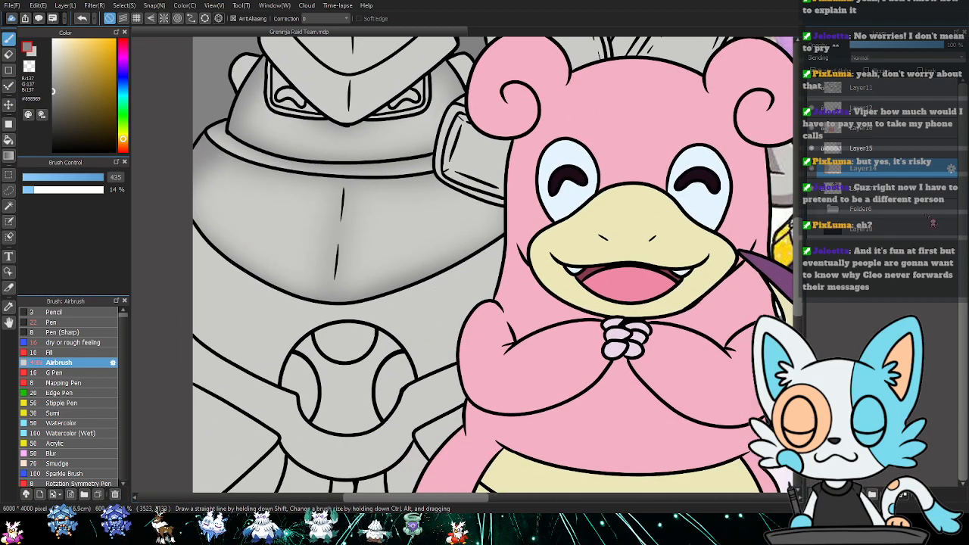
# - Select the golem's abdomen section below the chest plate from Layer11, airbrush grey shading along its edges on Layer14, and deselect
pyautogui.click(888, 97)
pyautogui.press('w')
pyautogui.click(405, 326)
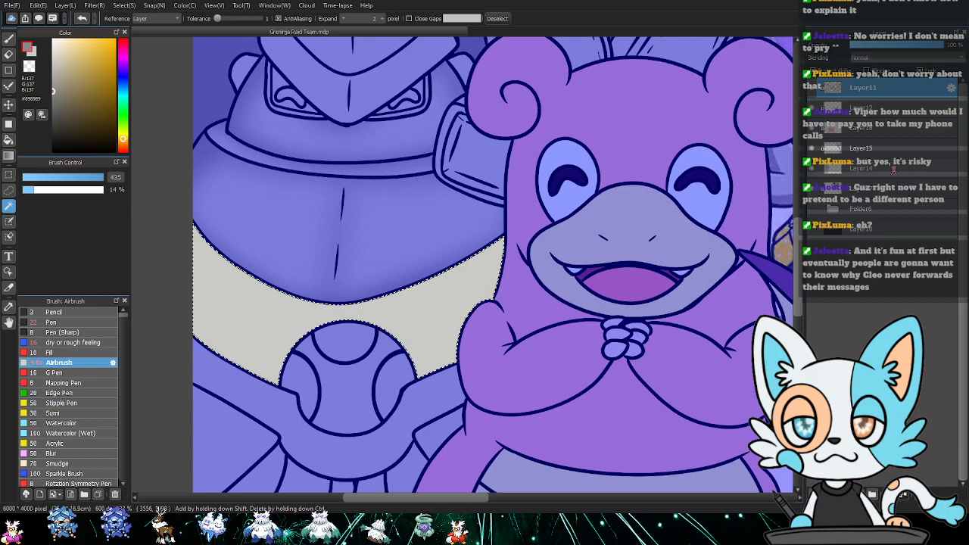
pyautogui.click(896, 168)
pyautogui.press('b')
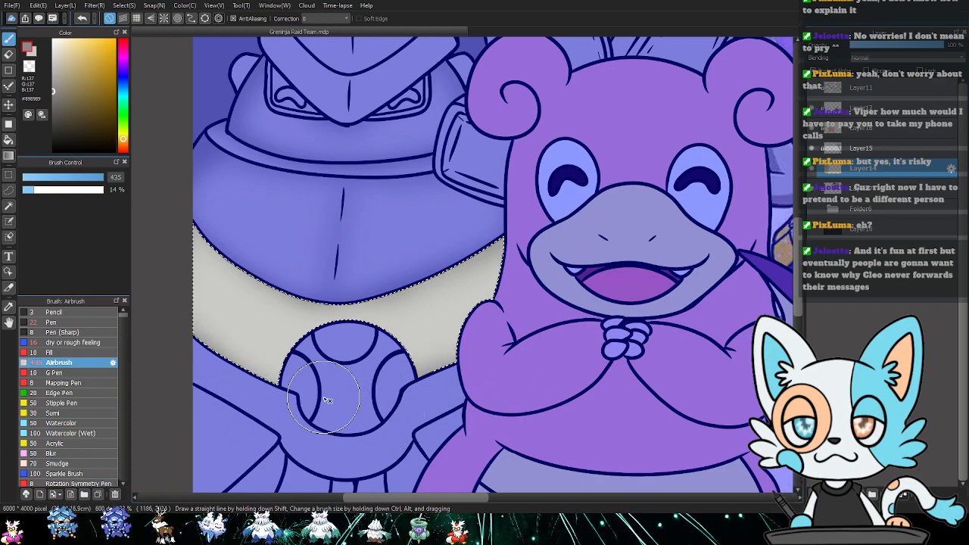
pyautogui.hotkey('ctrl', 'd')
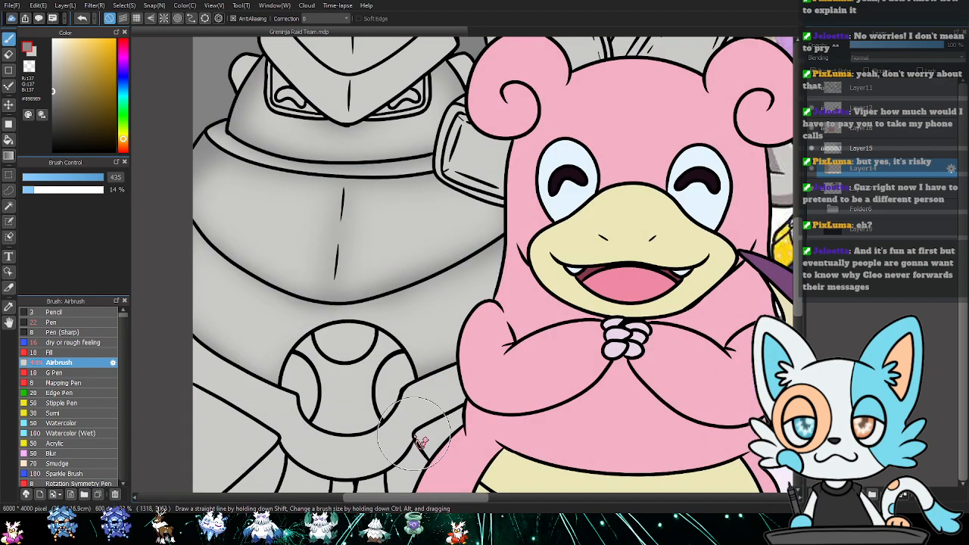
# - Select the golem's belt band curving under the round emblem from Layer11, airbrush grey edge shading on Layer14, and deselect
pyautogui.scroll(-4, 420, 443)
pyautogui.press('g')
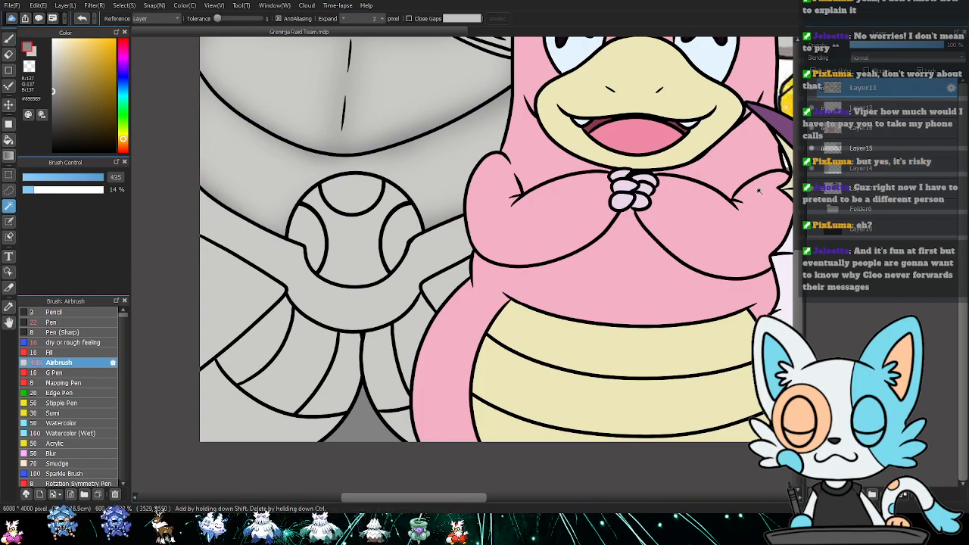
pyautogui.click(327, 300)
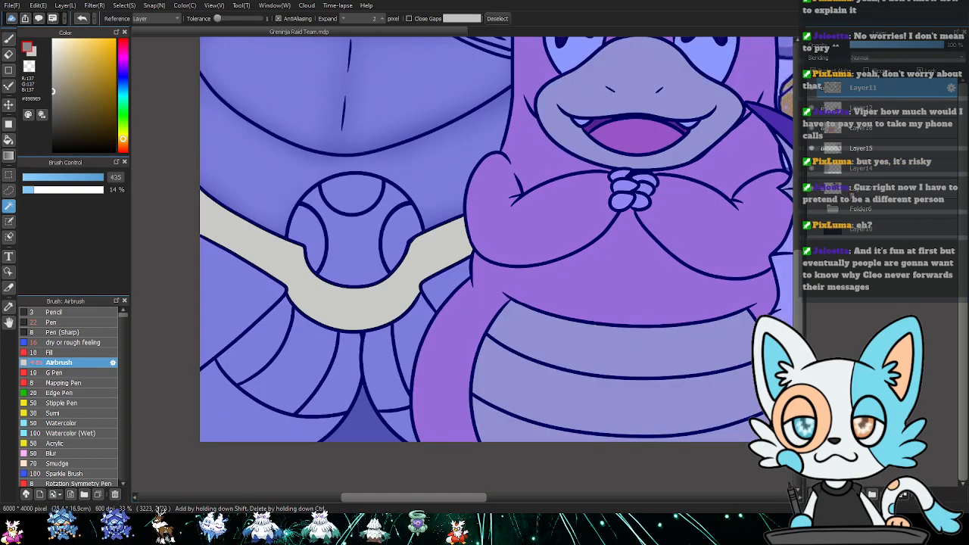
pyautogui.click(869, 168)
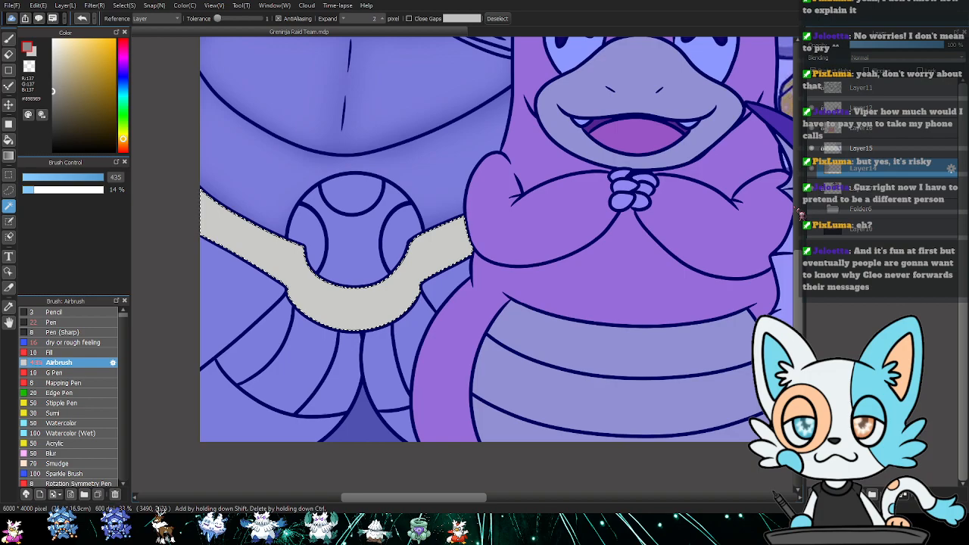
pyautogui.press('b')
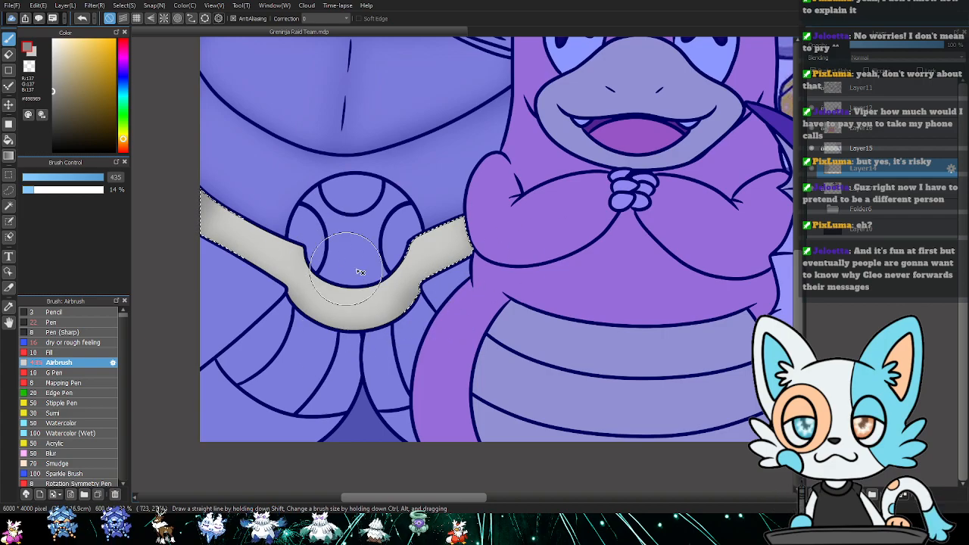
pyautogui.hotkey('ctrl', 'd')
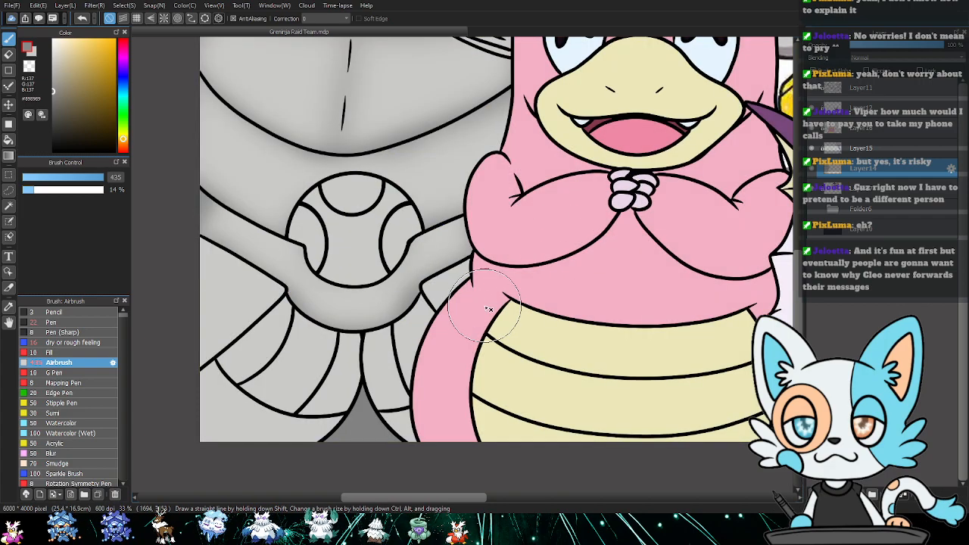
# - Magic-wand the small rounded knobs on both sides of the golem's head together on Layer11
pyautogui.moveTo(521, 227); pyautogui.dragTo(538, 315)
pyautogui.moveTo(520, 206); pyautogui.dragTo(534, 307)
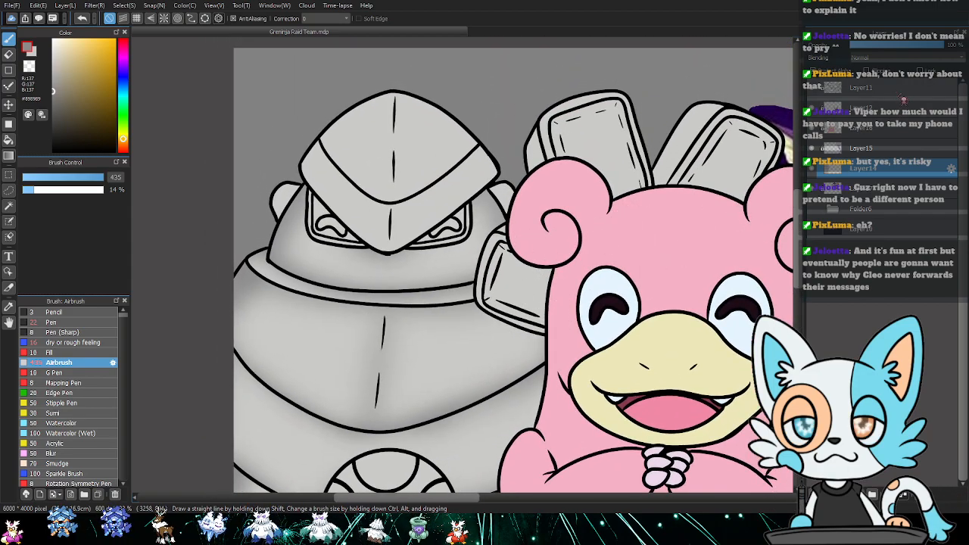
pyautogui.click(904, 97)
pyautogui.press('w')
pyautogui.click(333, 203)
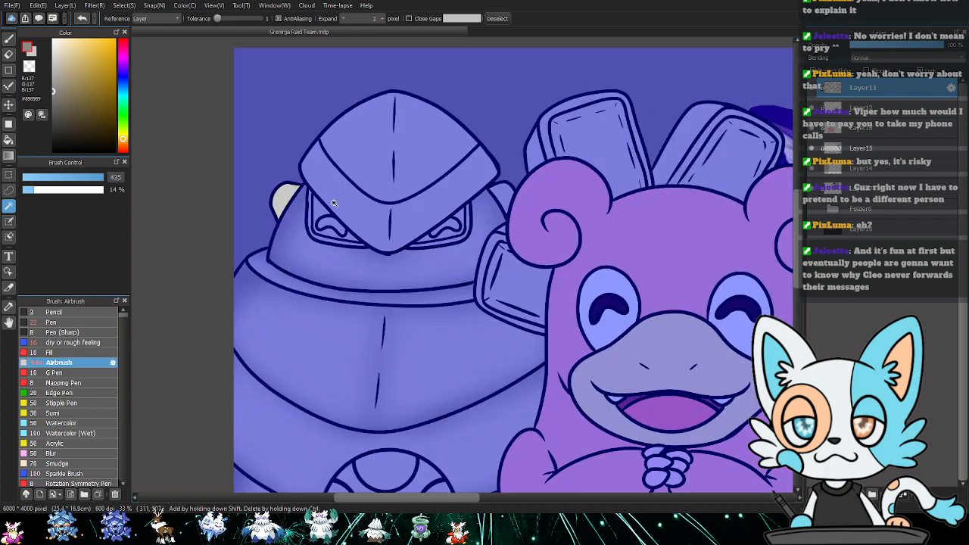
pyautogui.keyDown('shift'); pyautogui.click(509, 197); pyautogui.keyUp('shift')
pyautogui.moveTo(387, 192); pyautogui.dragTo(472, 258)
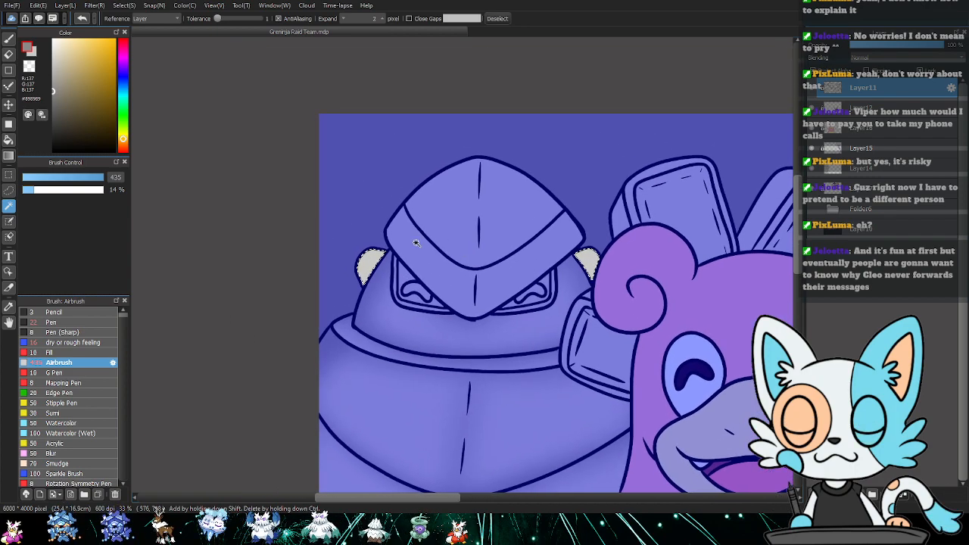
# - Set the airbrush size to 214, shade both head knobs grey on Layer14, and deselect
pyautogui.scroll(3, 416, 244)
pyautogui.press('b')
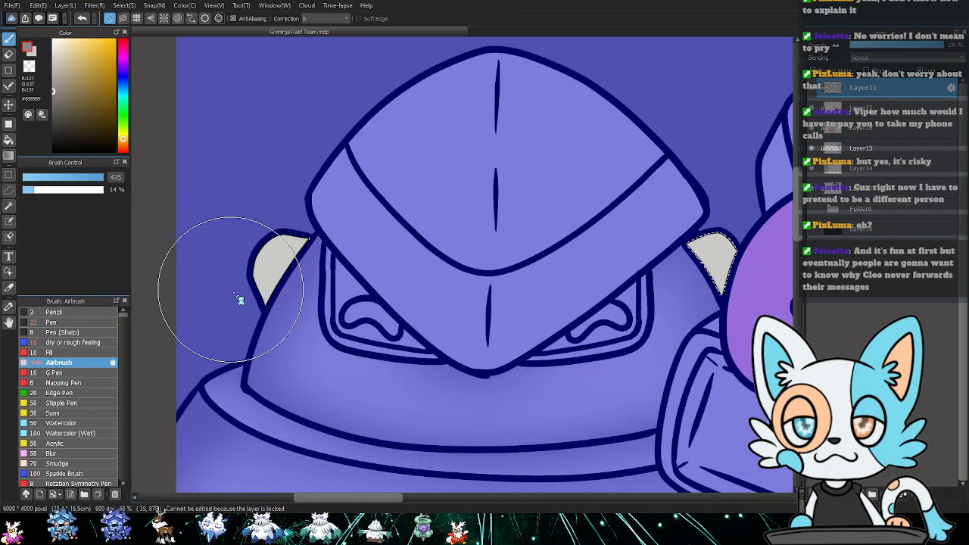
pyautogui.click(84, 178)
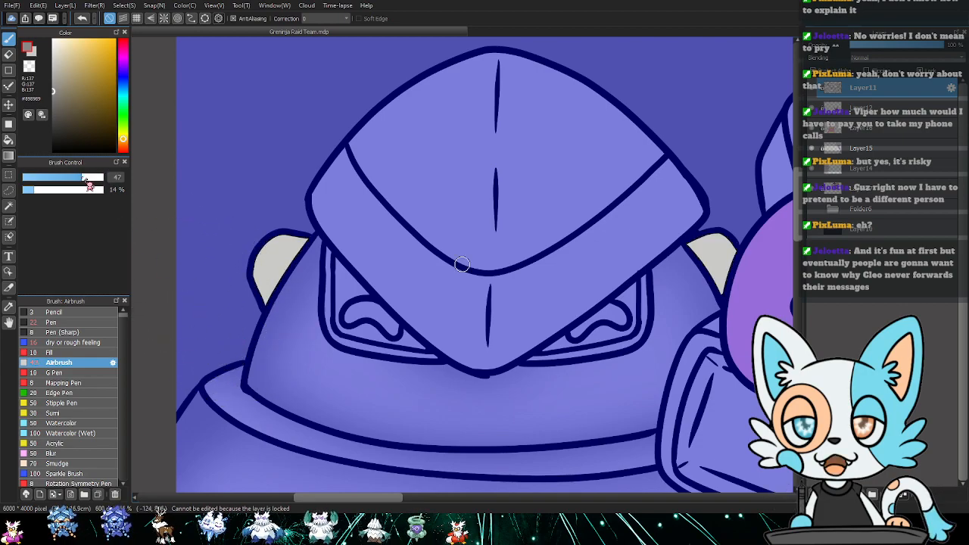
pyautogui.moveTo(99, 178); pyautogui.dragTo(118, 184)
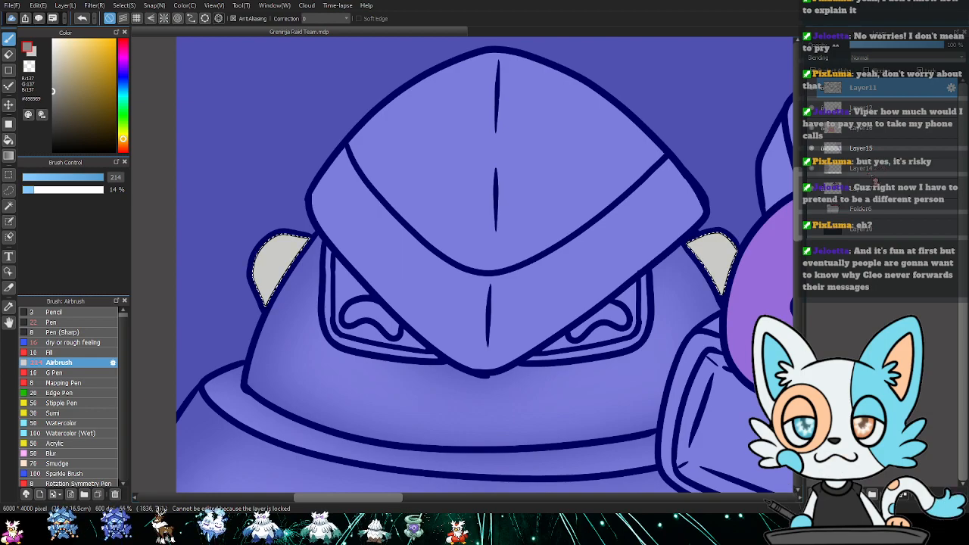
pyautogui.click(878, 170)
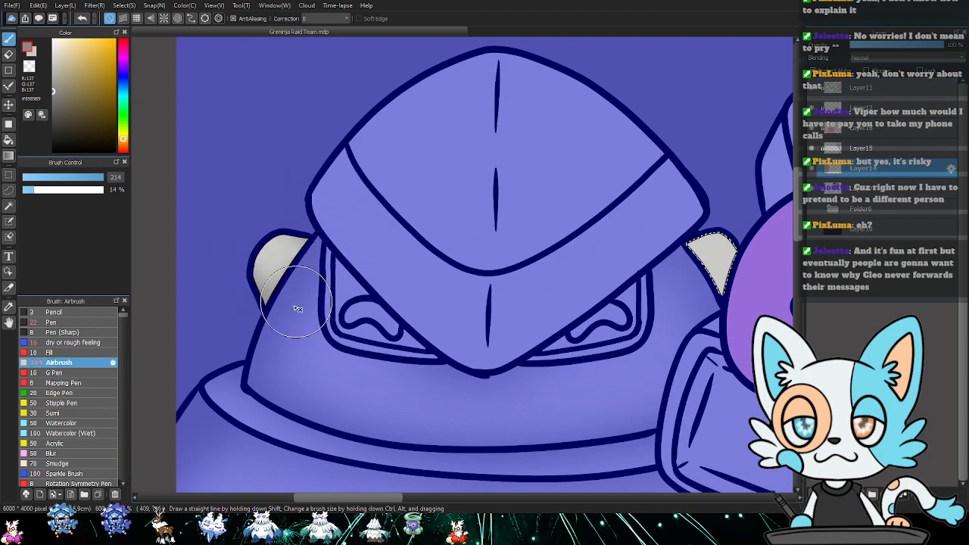
pyautogui.moveTo(359, 307); pyautogui.dragTo(223, 262)
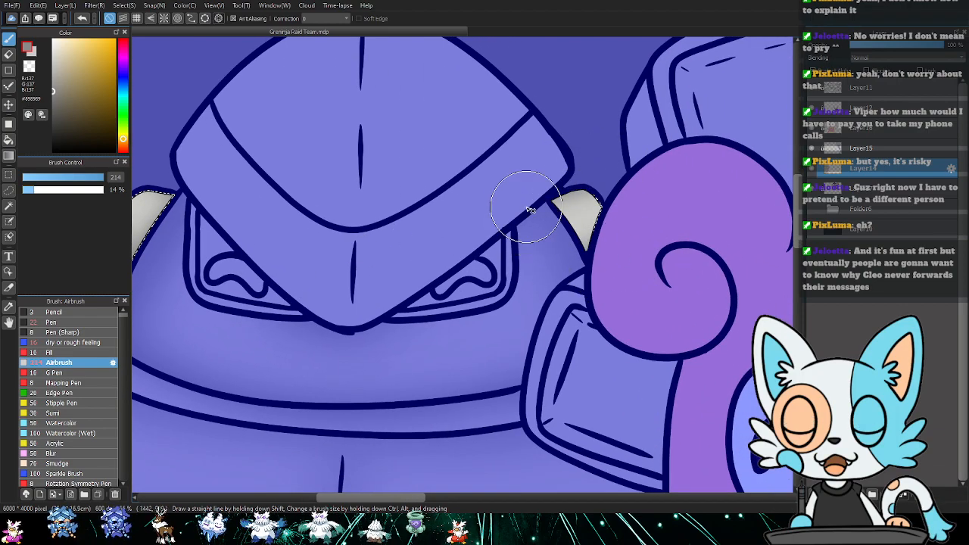
pyautogui.hotkey('ctrl', 'z')
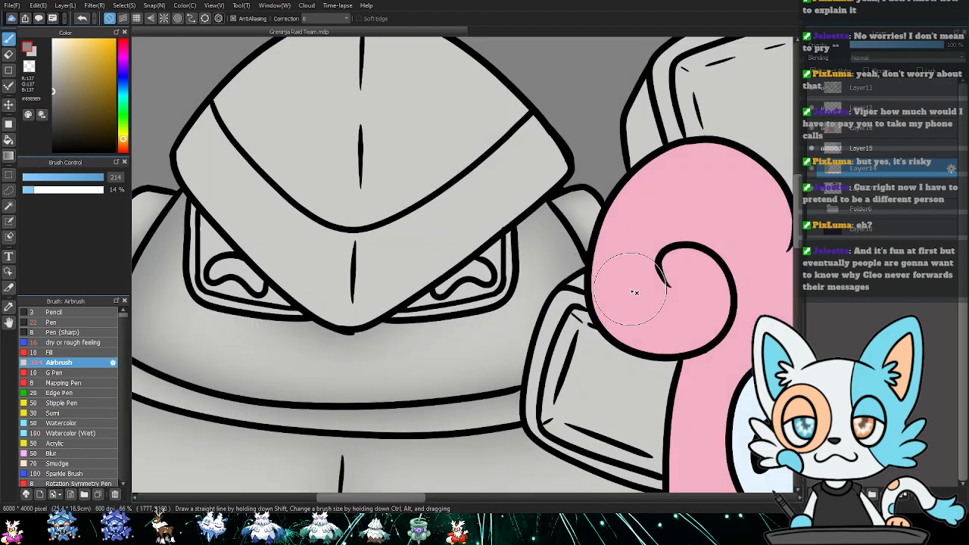
# - Sample the dark blue of the helmet in the reference picture and darken it to #2A3256
pyautogui.scroll(-3, 461, 216)
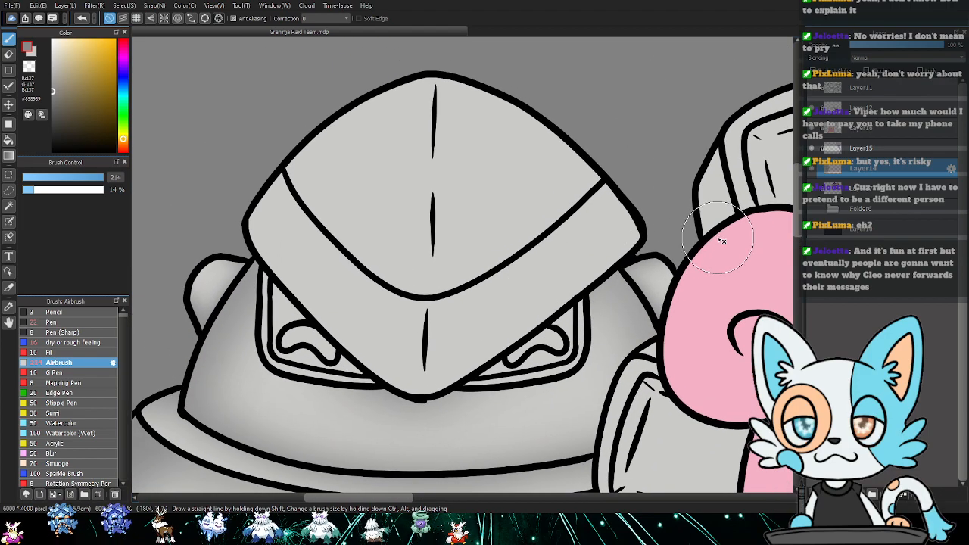
pyautogui.hscroll(3, 688, 234)
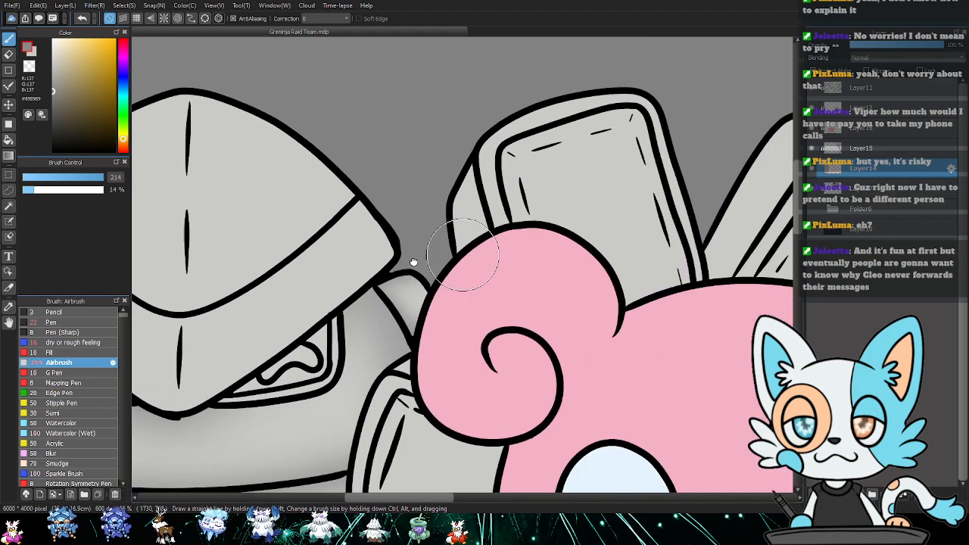
pyautogui.scroll(-5, 549, 290)
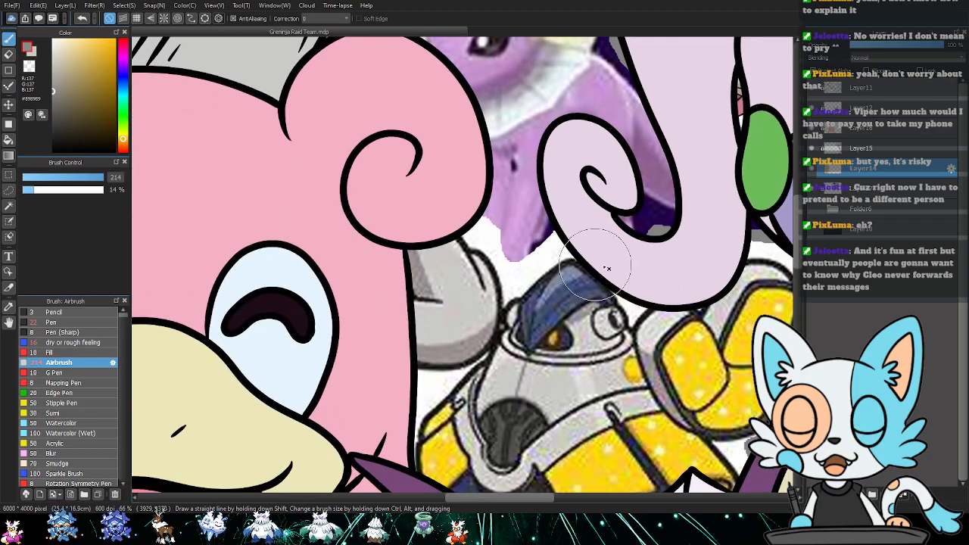
pyautogui.keyDown('alt'); pyautogui.click(561, 295); pyautogui.keyUp('alt')
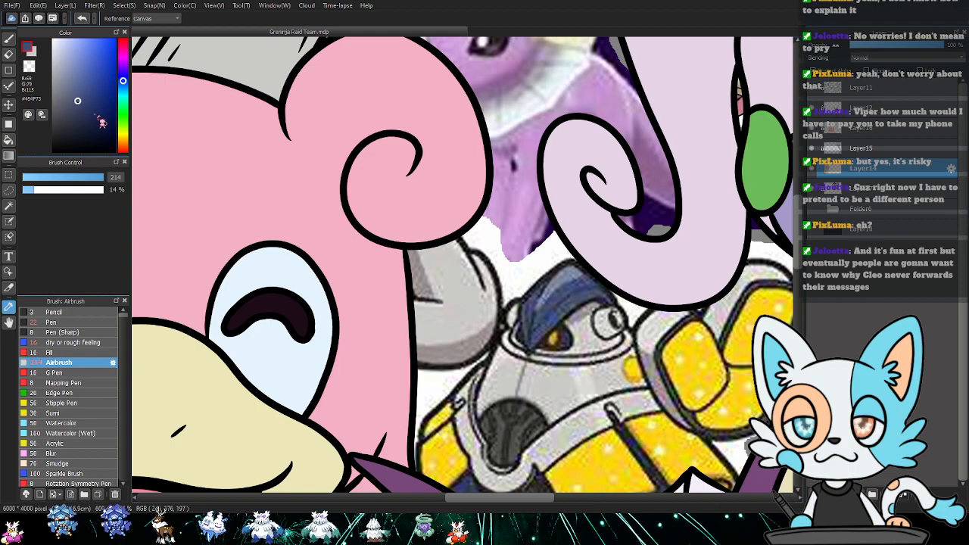
pyautogui.keyDown('alt'); pyautogui.click(559, 295); pyautogui.keyUp('alt')
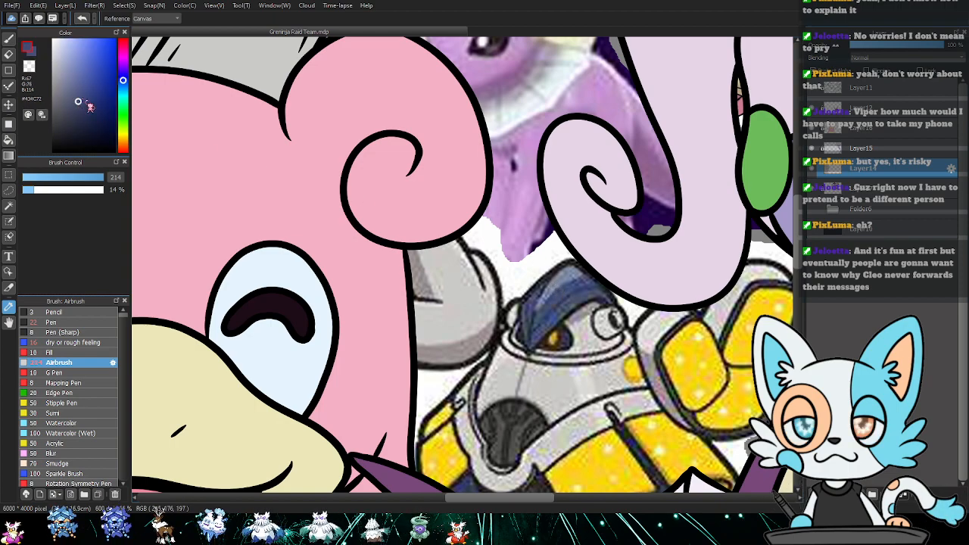
pyautogui.click(82, 111)
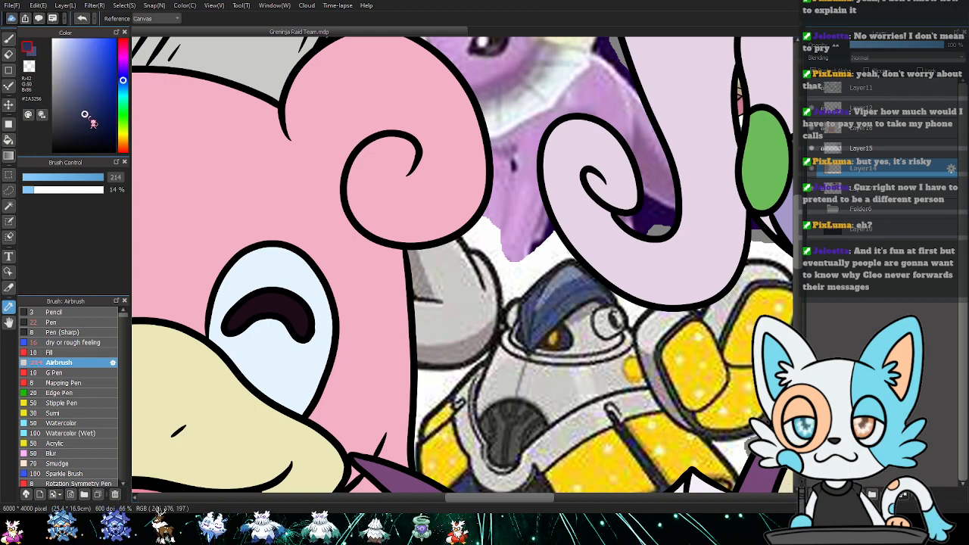
# - Select both parts of the golem's helmet from Layer11 and lasso in the inner line gaps to make one solid selection
pyautogui.scroll(-3, 697, 223)
pyautogui.scroll(4, 677, 180)
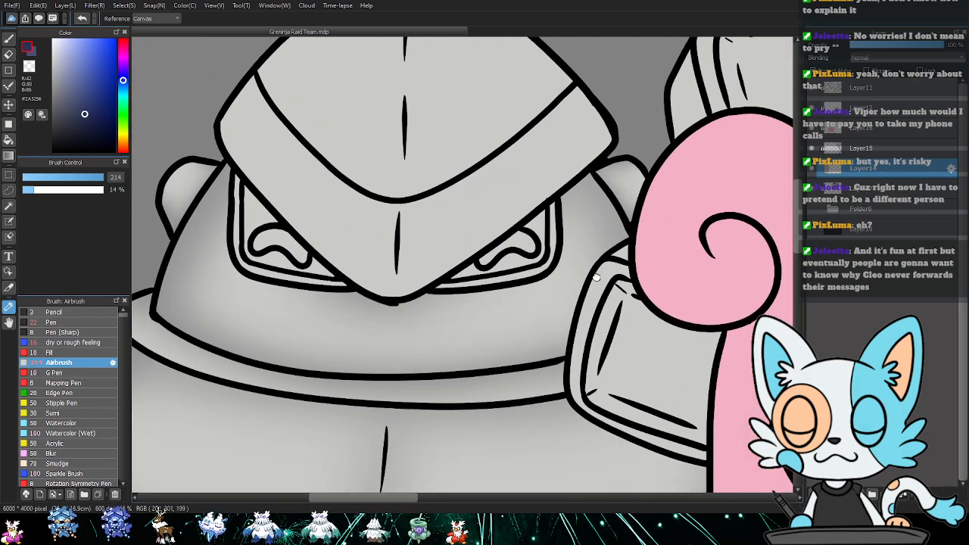
pyautogui.moveTo(597, 278); pyautogui.dragTo(613, 346)
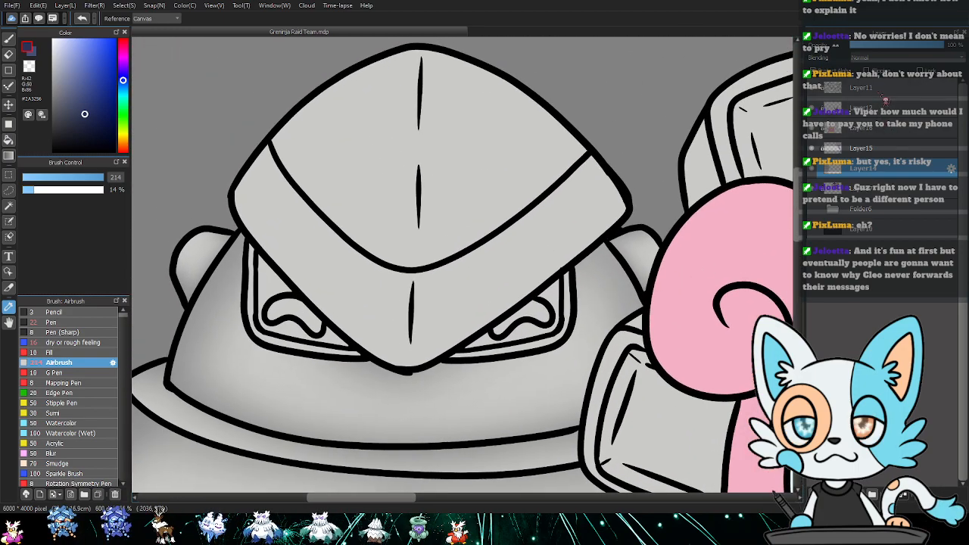
pyautogui.press('w')
pyautogui.click(428, 199)
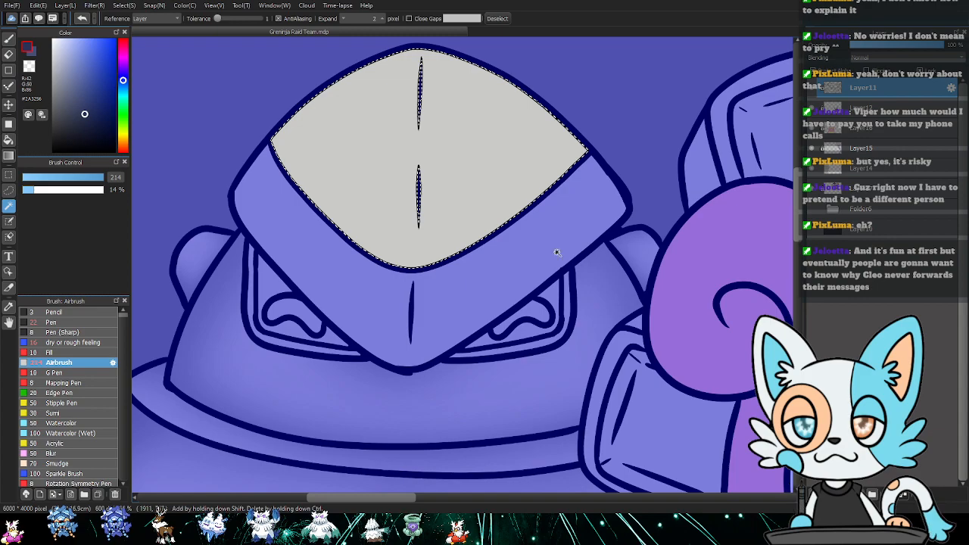
pyautogui.keyDown('shift'); pyautogui.click(324, 213); pyautogui.keyUp('shift')
pyautogui.press('m')
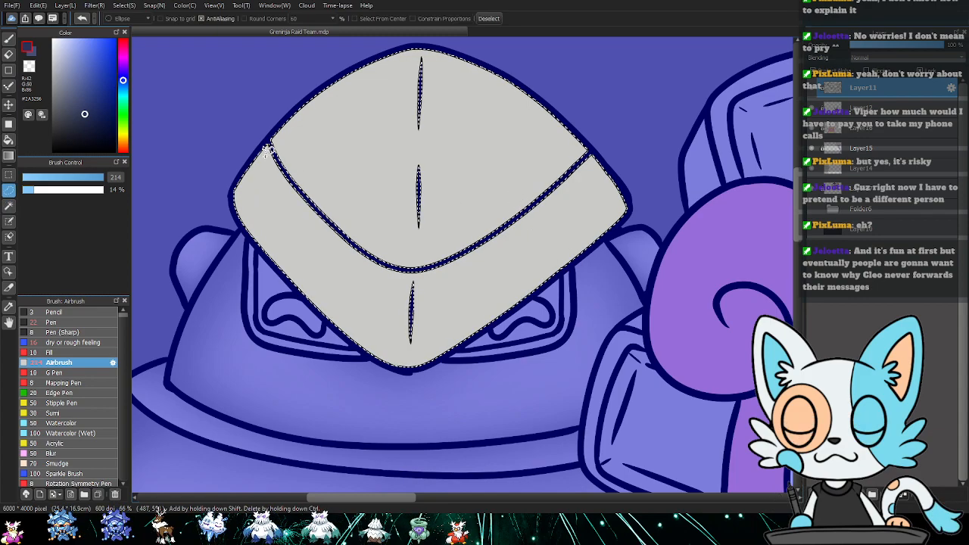
pyautogui.moveTo(267, 148); pyautogui.dragTo(327, 115)
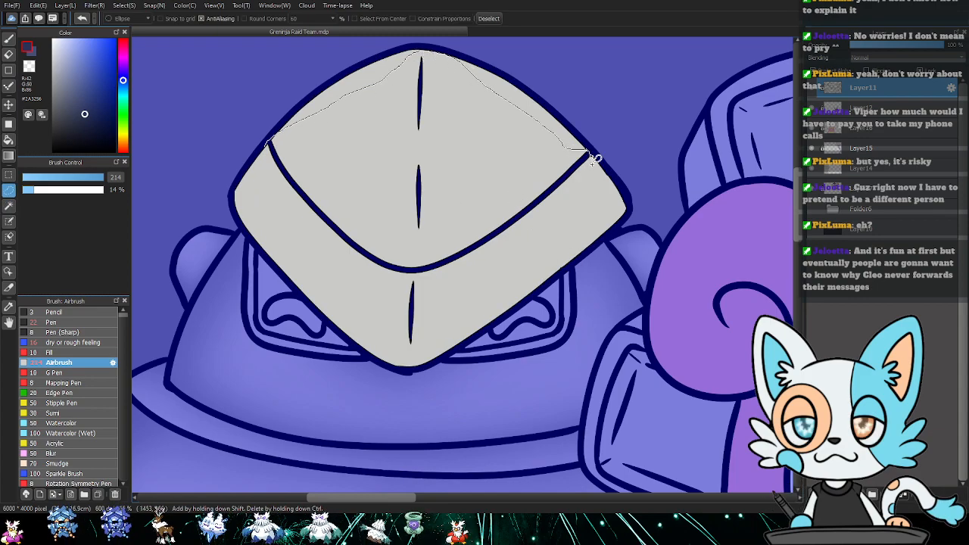
pyautogui.moveTo(399, 352); pyautogui.dragTo(266, 149)
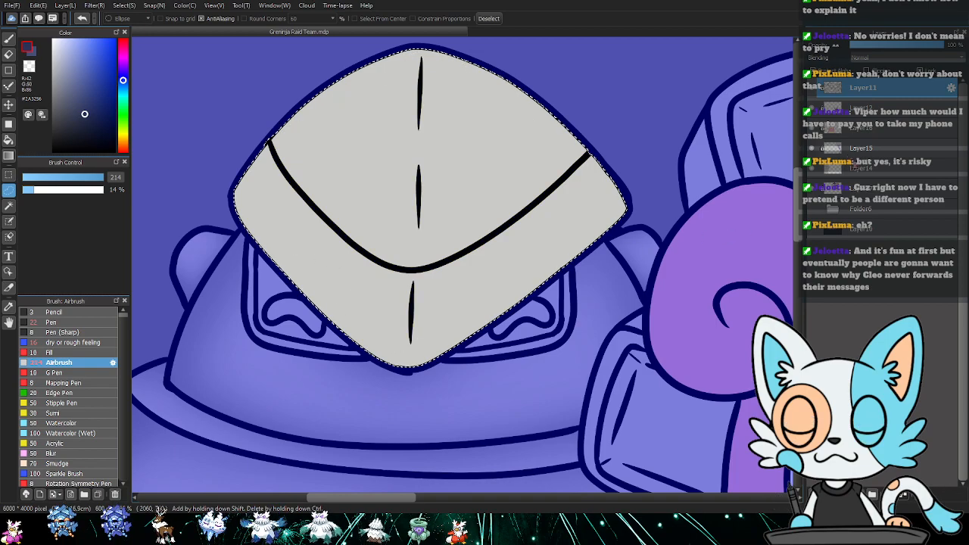
# - Fill the selected helmet with dark blue #2A3256 on Layer14
pyautogui.click(855, 173)
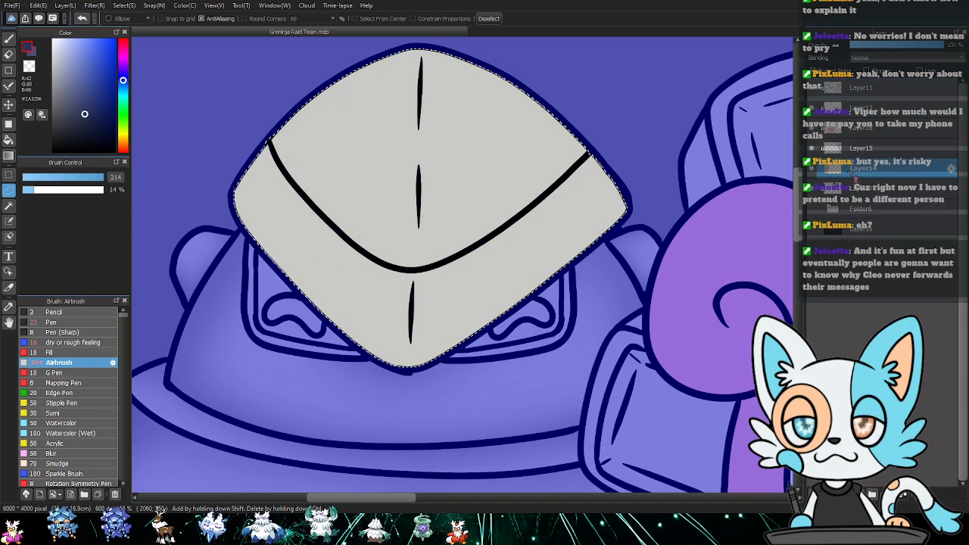
pyautogui.press('g')
pyautogui.click(454, 219)
pyautogui.scroll(-2, 477, 224)
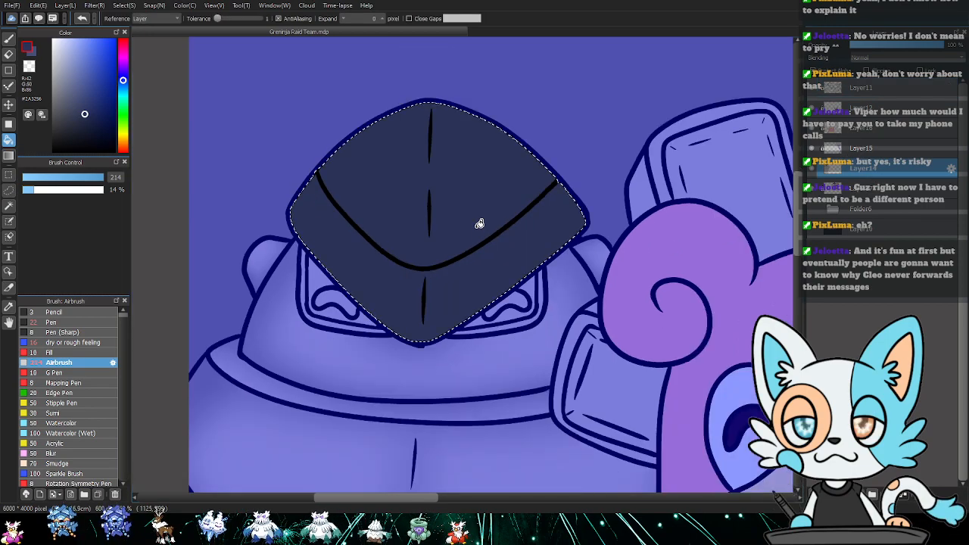
pyautogui.hotkey('ctrl', 'd')
pyautogui.scroll(-2, 479, 224)
pyautogui.hotkey('ctrl', 'd')
pyautogui.press('b')
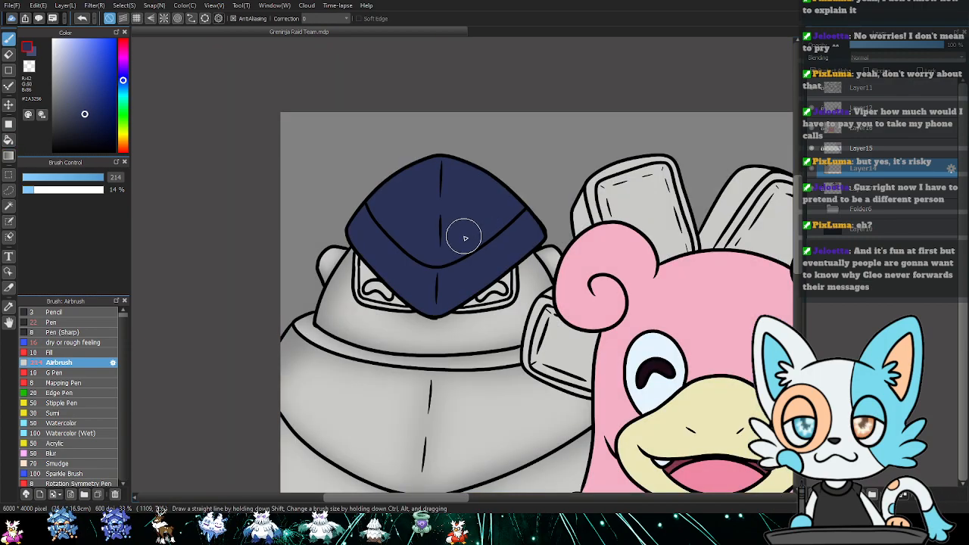
pyautogui.moveTo(441, 152)
pyautogui.mouseDown()
pyautogui.moveTo(410, 335)
pyautogui.moveTo(439, 200)
pyautogui.moveTo(423, 301)
pyautogui.mouseUp()
pyautogui.hotkey('ctrl', 'z')
pyautogui.hotkey('ctrl', 'z')
pyautogui.moveTo(407, 182); pyautogui.dragTo(396, 222)
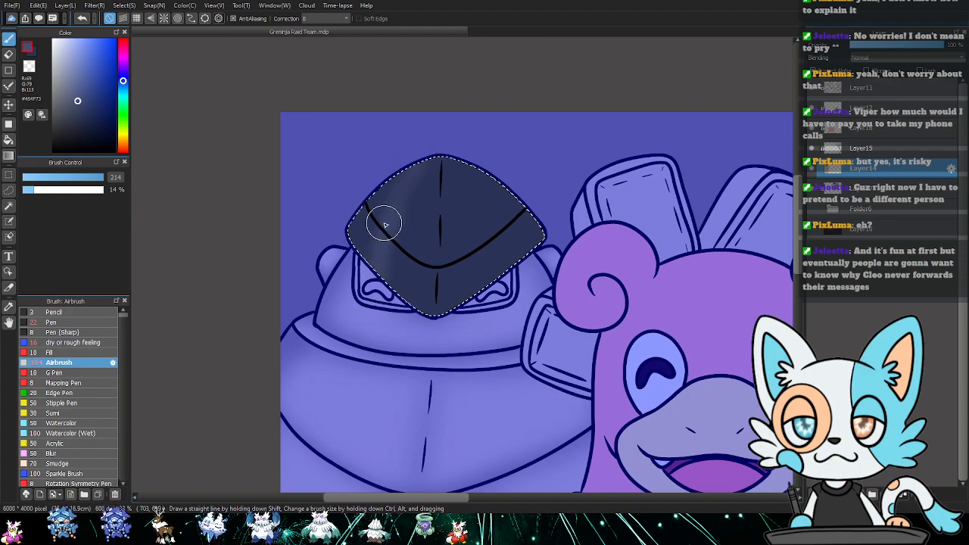
pyautogui.hotkey('ctrl', 'z')
# - Set the airbrush size to 430, shade the golem's helmet with lighter blue #464F73 on Layer14, and deselect
pyautogui.click(95, 176)
pyautogui.moveTo(438, 155); pyautogui.dragTo(413, 354)
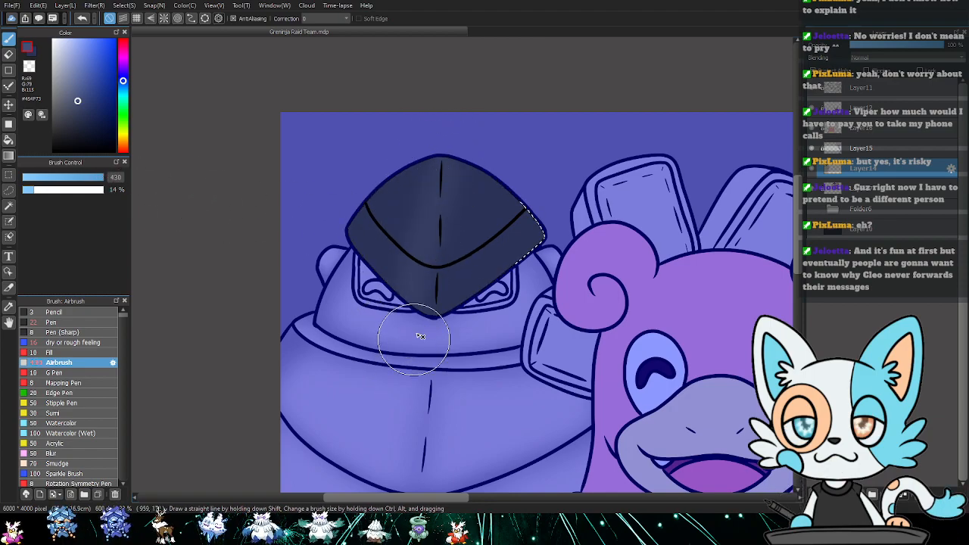
pyautogui.moveTo(428, 144)
pyautogui.mouseDown()
pyautogui.moveTo(400, 243)
pyautogui.moveTo(465, 303)
pyautogui.mouseUp()
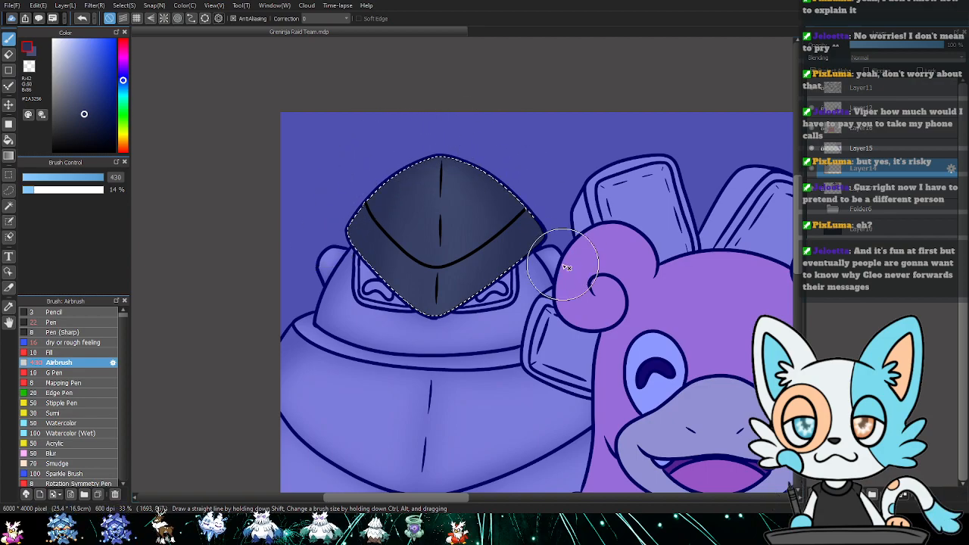
pyautogui.hotkey('ctrl', 'd')
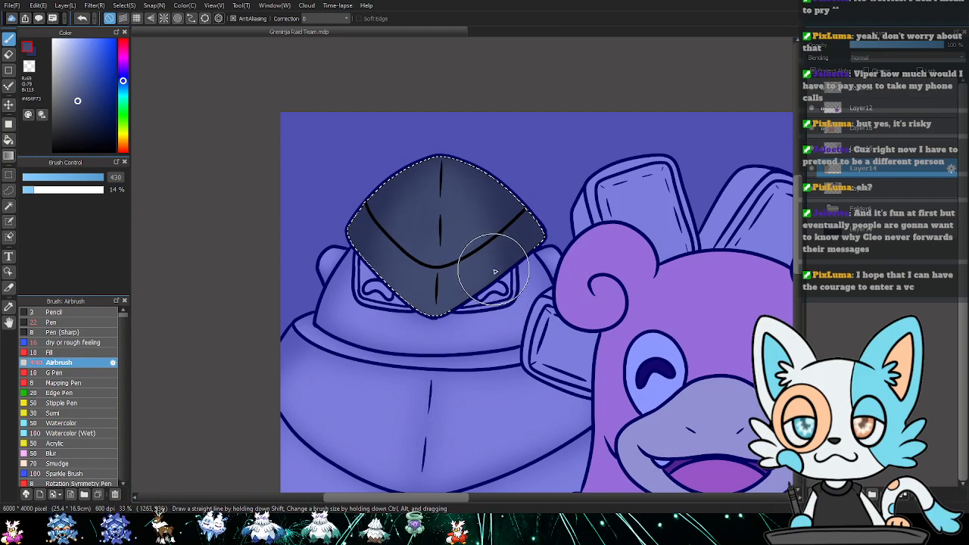
pyautogui.hotkey('ctrl', 'd')
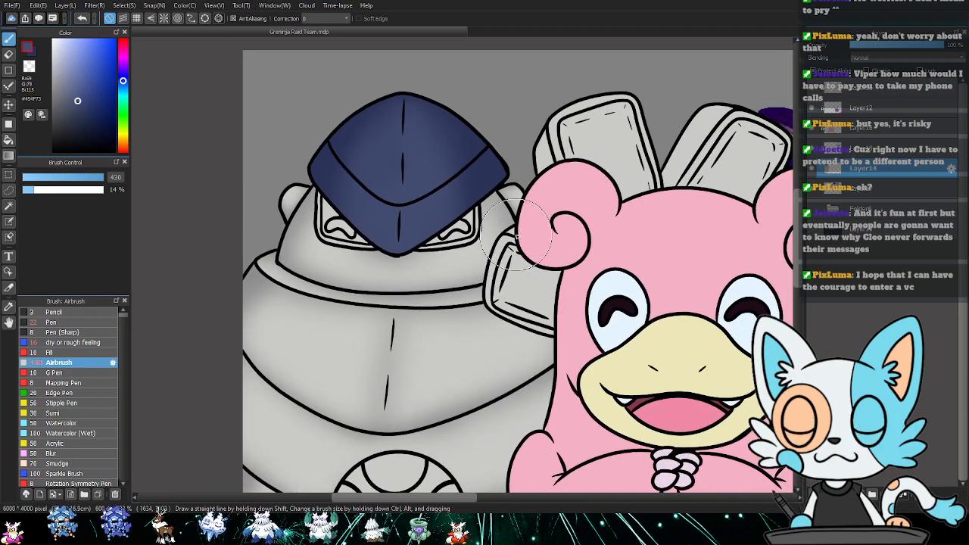
pyautogui.hotkey('ctrl', 'z')
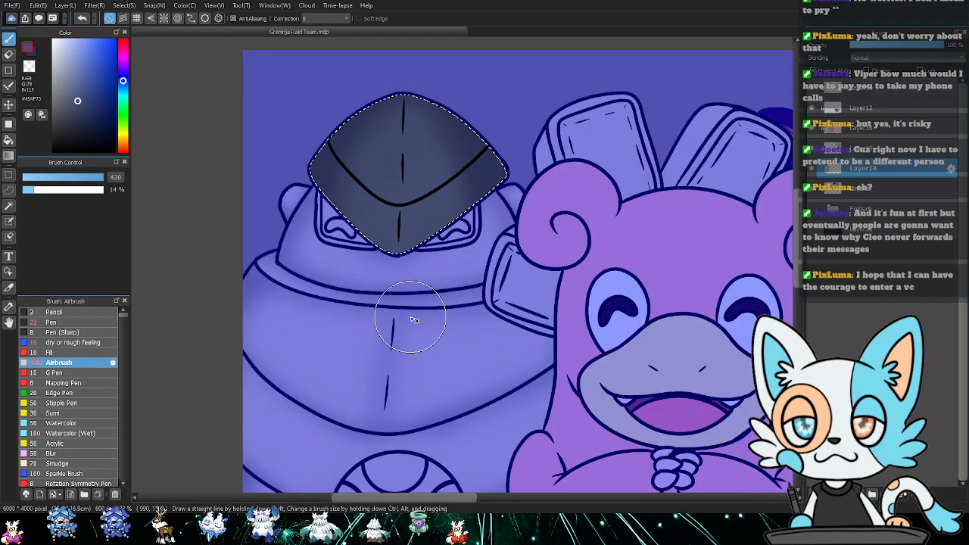
pyautogui.hotkey('ctrl', 'd')
# - Select the golem's two lowest leg areas from Layer11 and fill them with dark blue #2A3256 on Layer14
pyautogui.moveTo(435, 317); pyautogui.dragTo(446, 152)
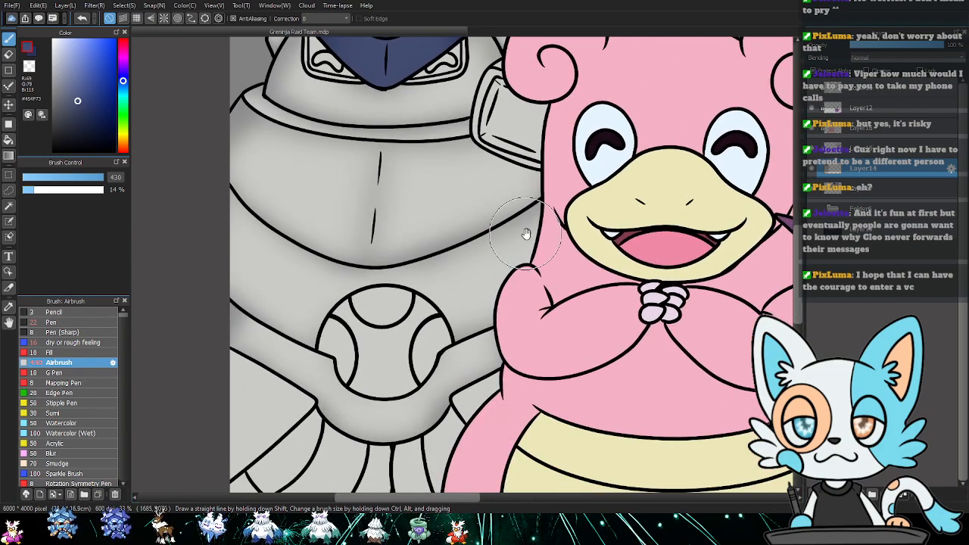
pyautogui.moveTo(483, 250); pyautogui.dragTo(490, 144)
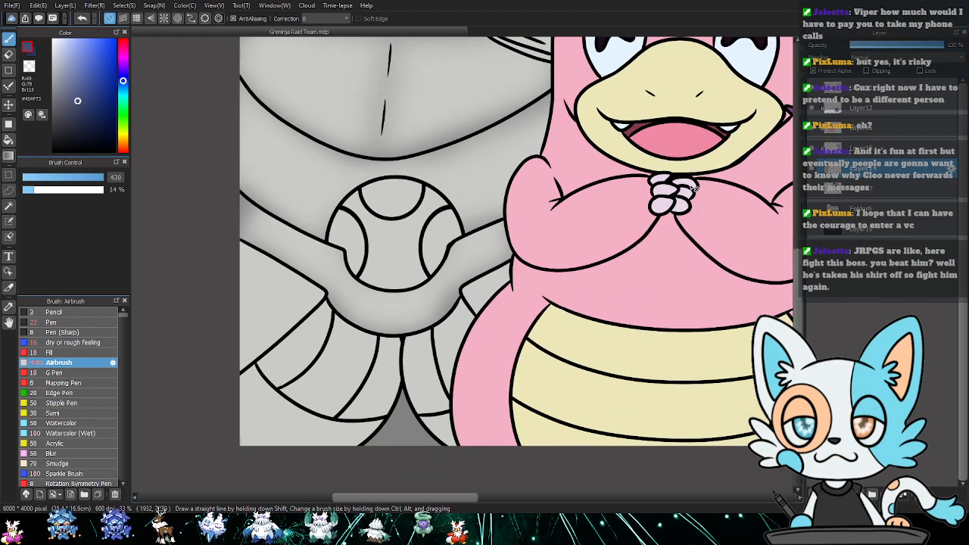
pyautogui.press('w')
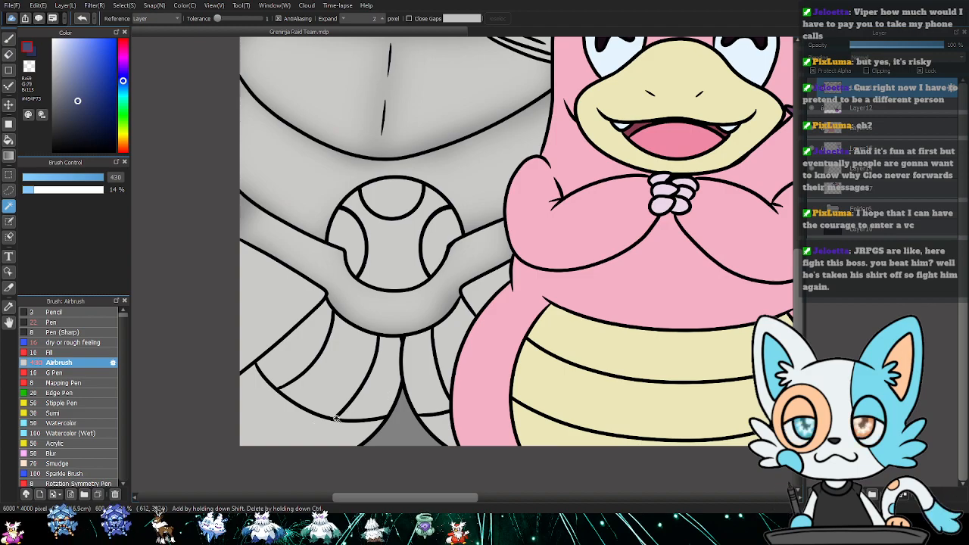
pyautogui.click(303, 431)
pyautogui.keyDown('shift'); pyautogui.click(445, 430); pyautogui.keyUp('shift')
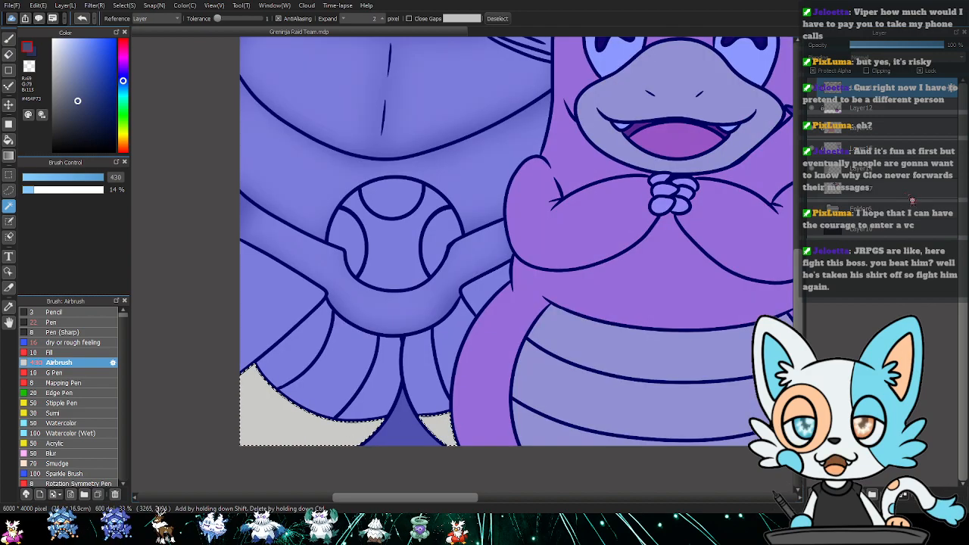
pyautogui.press('g')
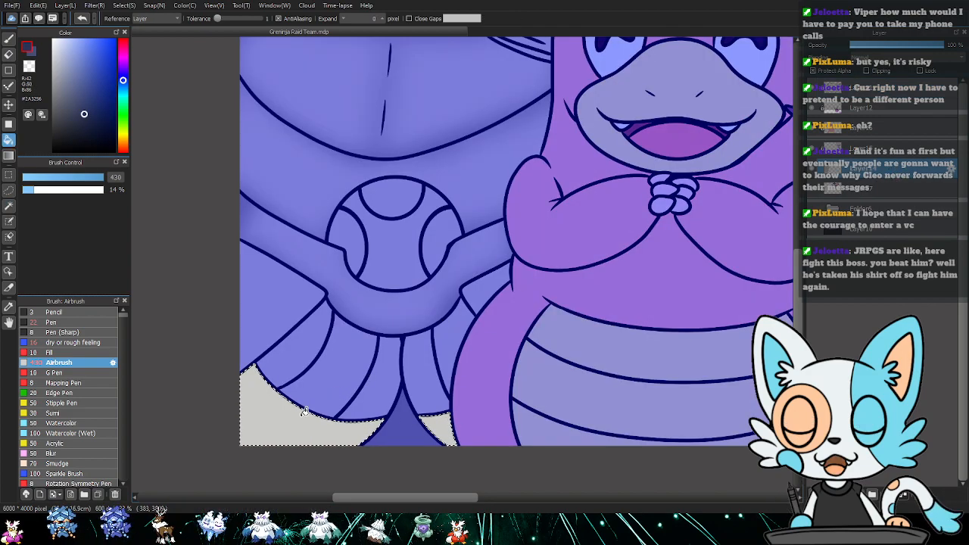
pyautogui.click(296, 424)
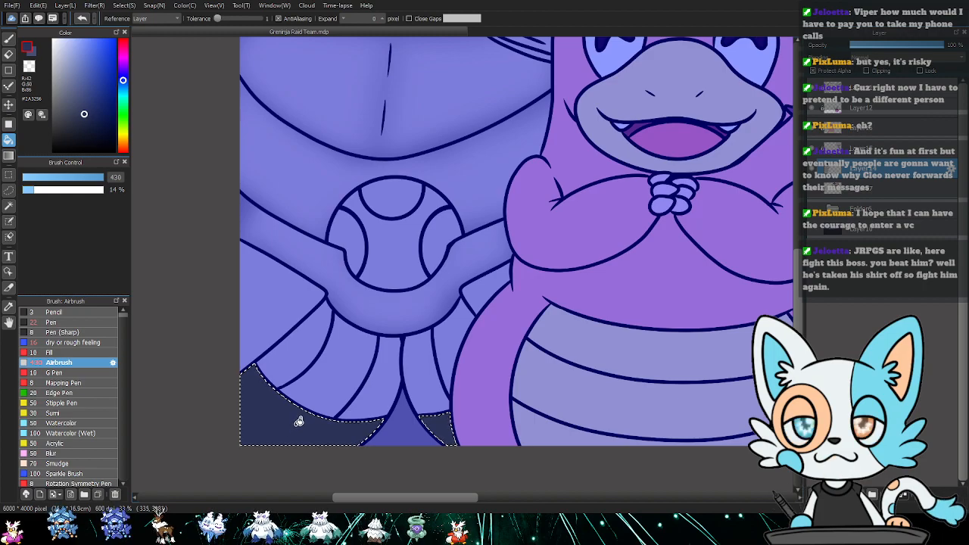
# - Airbrush lighter blue #464F73 shading onto both filled leg areas and deselect
pyautogui.keyDown('alt'); pyautogui.click(299, 421); pyautogui.keyUp('alt')
pyautogui.press('b')
pyautogui.moveTo(284, 407)
pyautogui.mouseDown()
pyautogui.moveTo(325, 408)
pyautogui.moveTo(281, 408)
pyautogui.moveTo(302, 382)
pyautogui.moveTo(261, 431)
pyautogui.moveTo(317, 420)
pyautogui.moveTo(369, 394)
pyautogui.mouseUp()
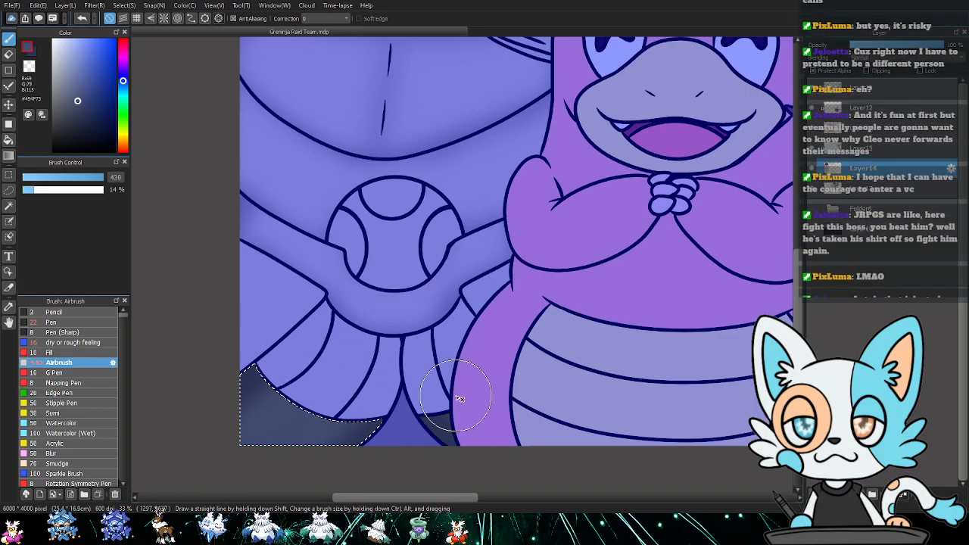
pyautogui.hotkey('ctrl', 'd')
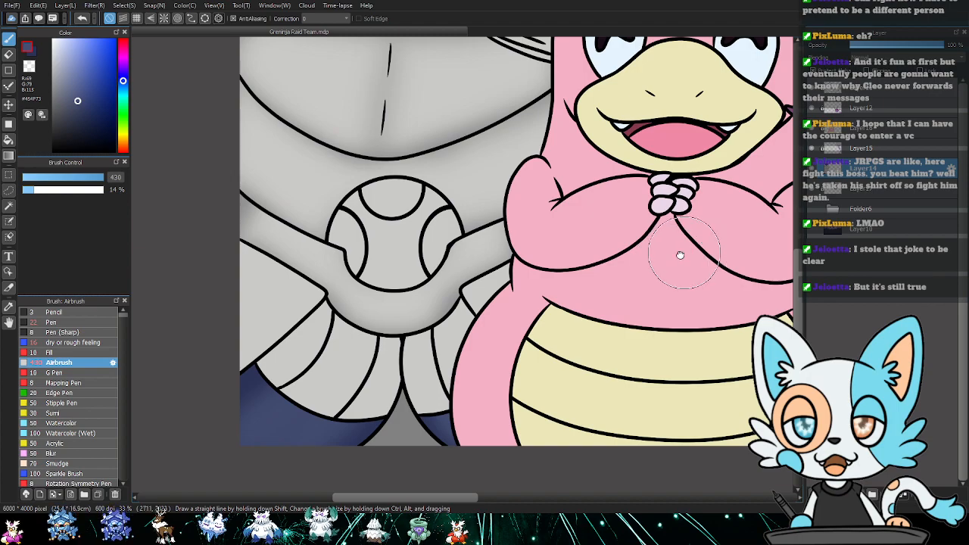
# - Sample the golem's dark grey #504F4D and its yellow from the reference picture, keeping the grey as the active colour
pyautogui.moveTo(688, 252); pyautogui.dragTo(298, 391)
pyautogui.moveTo(557, 319); pyautogui.dragTo(539, 346)
pyautogui.press('alt')
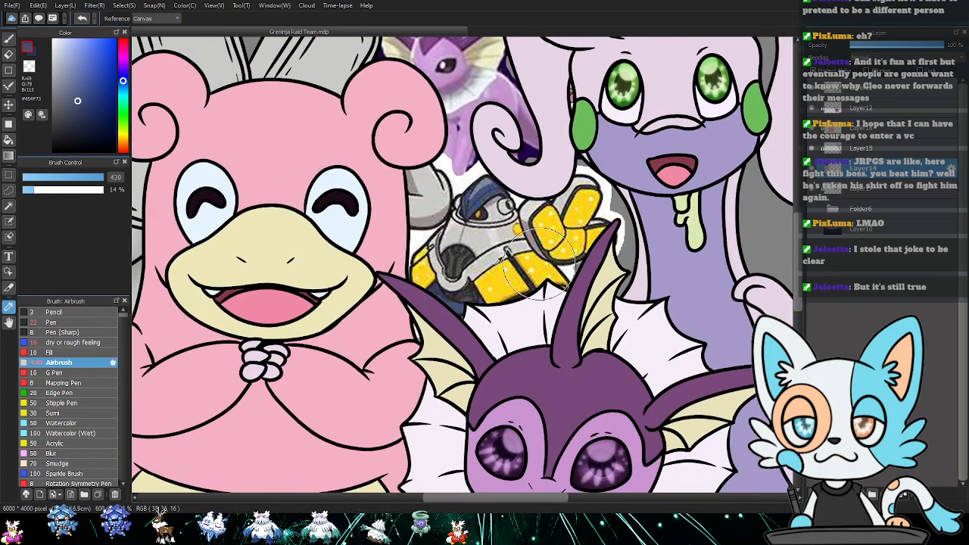
pyautogui.click(462, 265)
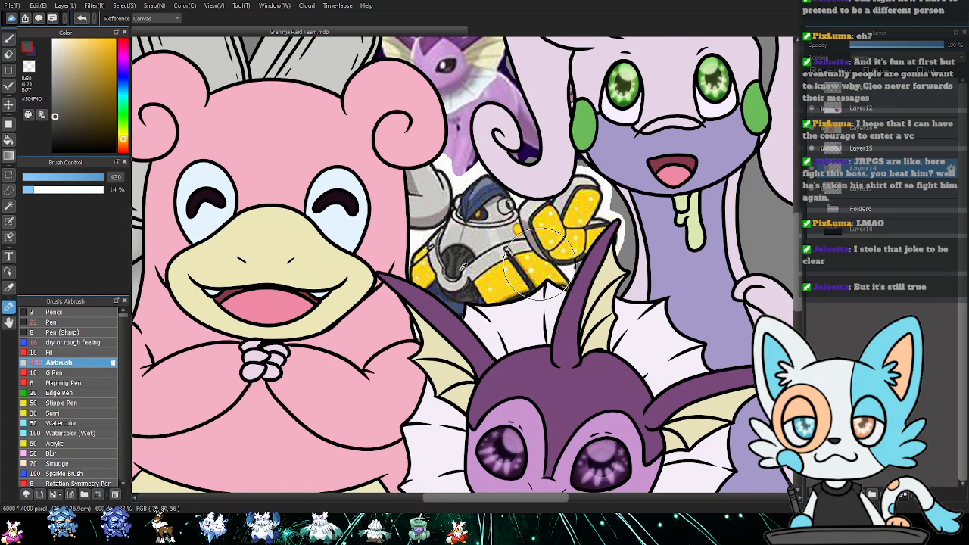
pyautogui.moveTo(513, 239); pyautogui.dragTo(626, 242)
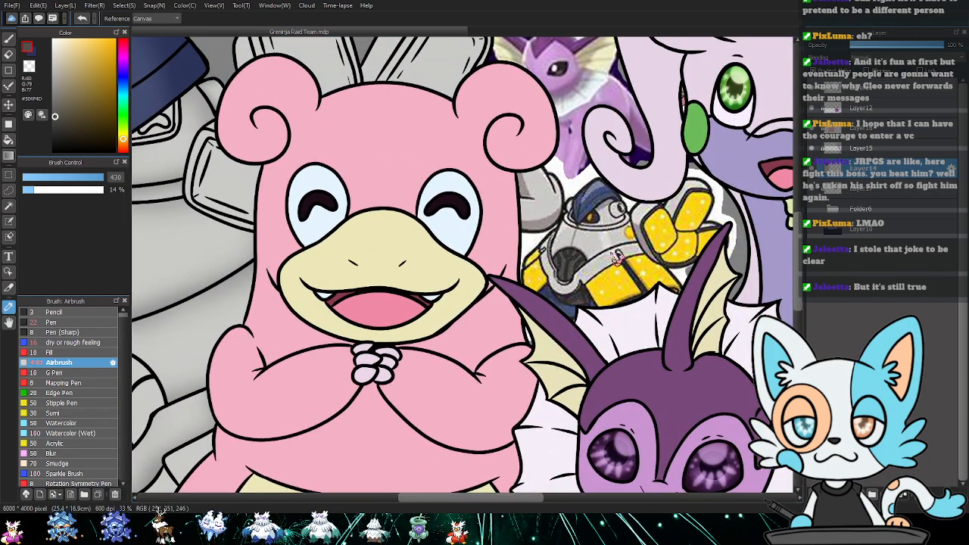
pyautogui.click(599, 269)
pyautogui.click(605, 284)
pyautogui.moveTo(466, 302); pyautogui.dragTo(773, 248)
pyautogui.moveTo(488, 247); pyautogui.dragTo(455, 197)
pyautogui.press('x')
# - Select all sections of the golem's waist ball and the curved bands above its legs from Layer11
pyautogui.click(888, 94)
pyautogui.press('w')
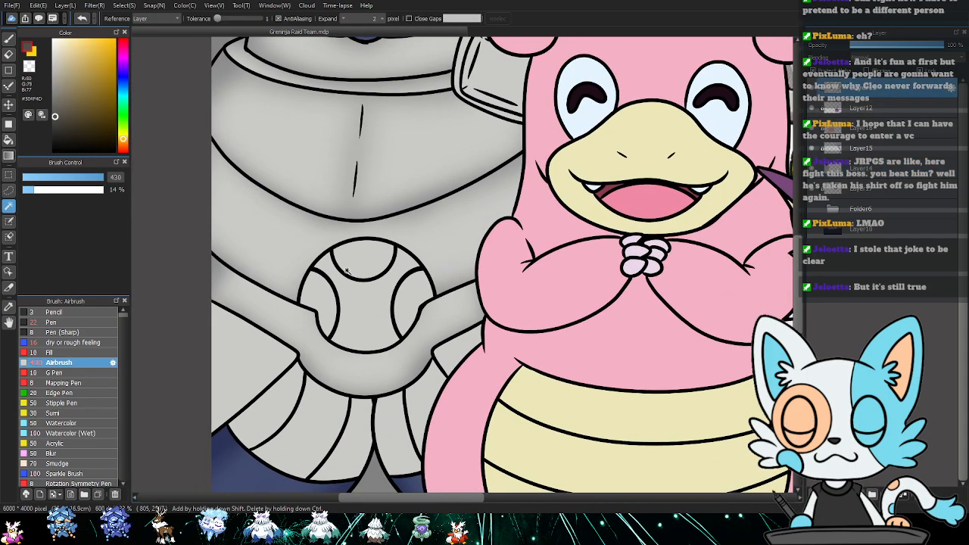
pyautogui.click(347, 272)
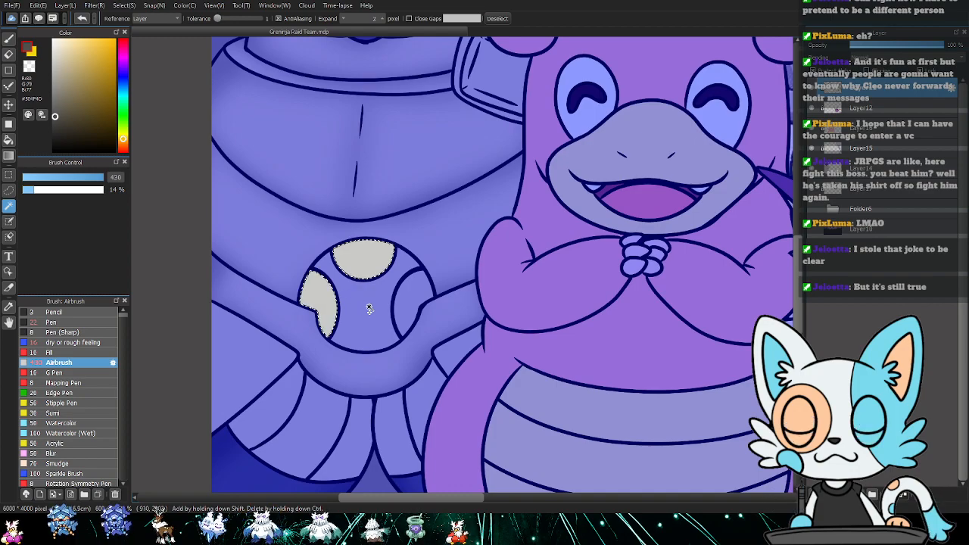
pyautogui.keyDown('shift'); pyautogui.click(409, 303); pyautogui.keyUp('shift')
pyautogui.keyDown('shift'); pyautogui.click(280, 411); pyautogui.keyUp('shift')
pyautogui.keyDown('shift'); pyautogui.click(318, 433); pyautogui.keyUp('shift')
pyautogui.keyDown('shift'); pyautogui.click(350, 444); pyautogui.keyUp('shift')
pyautogui.keyDown('shift'); pyautogui.click(394, 443); pyautogui.keyUp('shift')
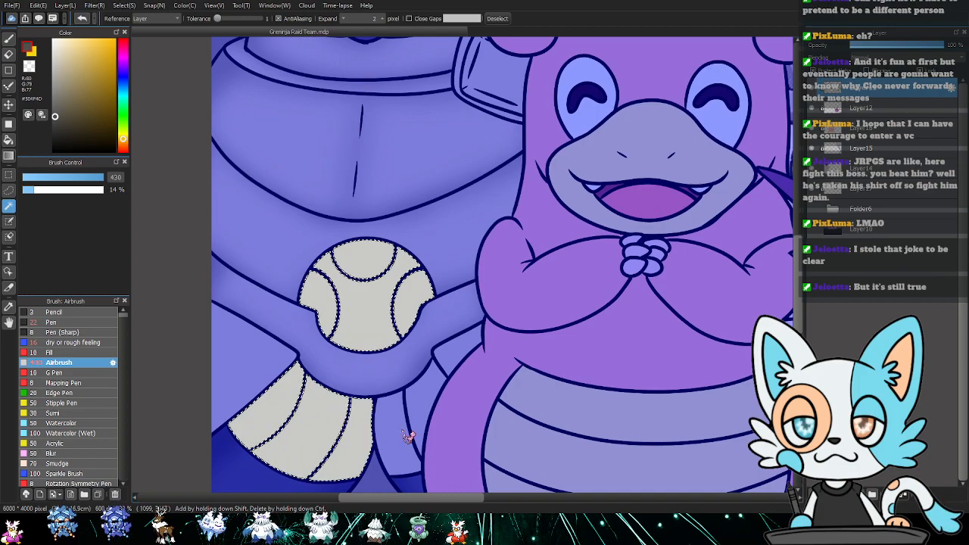
pyautogui.keyDown('shift'); pyautogui.click(429, 389); pyautogui.keyUp('shift')
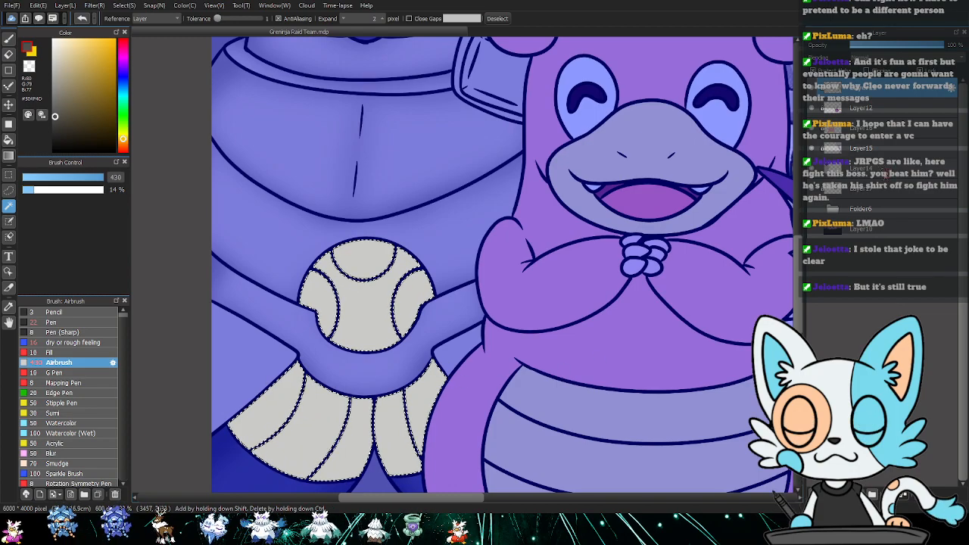
# - Fill the selected curved bands with dark grey #504F4D on Layer14 and set a darker shading colour, #33302A
pyautogui.click(885, 170)
pyautogui.press('g')
pyautogui.click(393, 407)
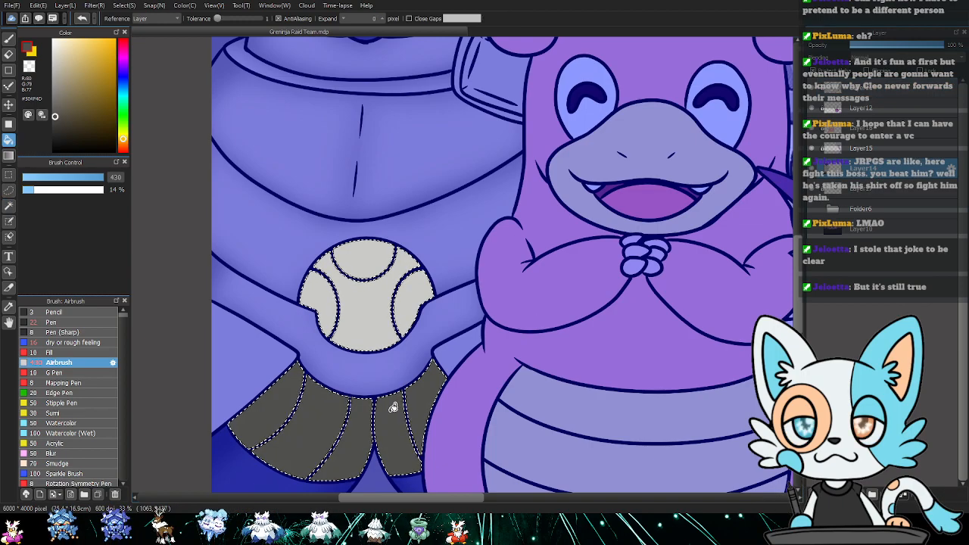
pyautogui.press('x')
pyautogui.press('i')
pyautogui.click(394, 411)
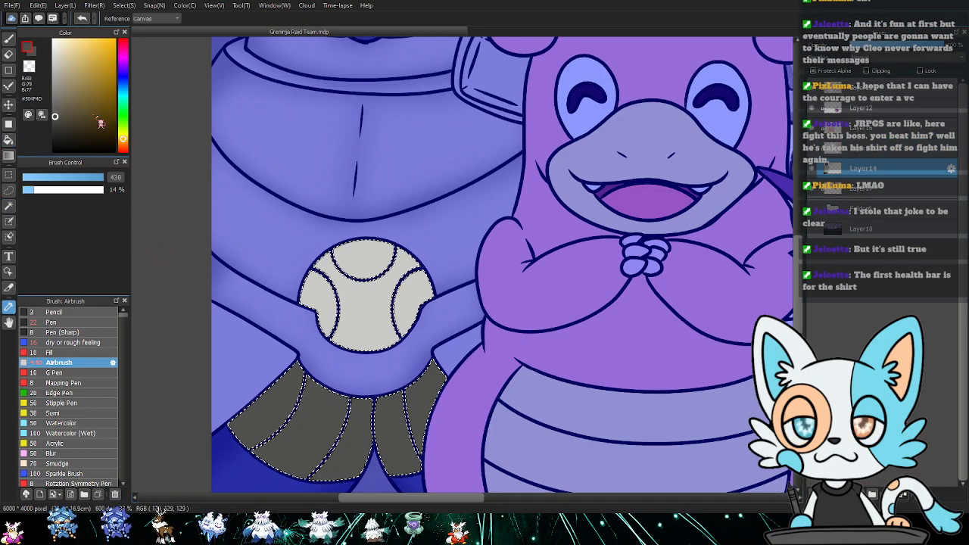
pyautogui.click(62, 130)
# - Fill the selected waist ball with dark grey #504F4D on Layer14
pyautogui.moveTo(417, 312); pyautogui.dragTo(424, 226)
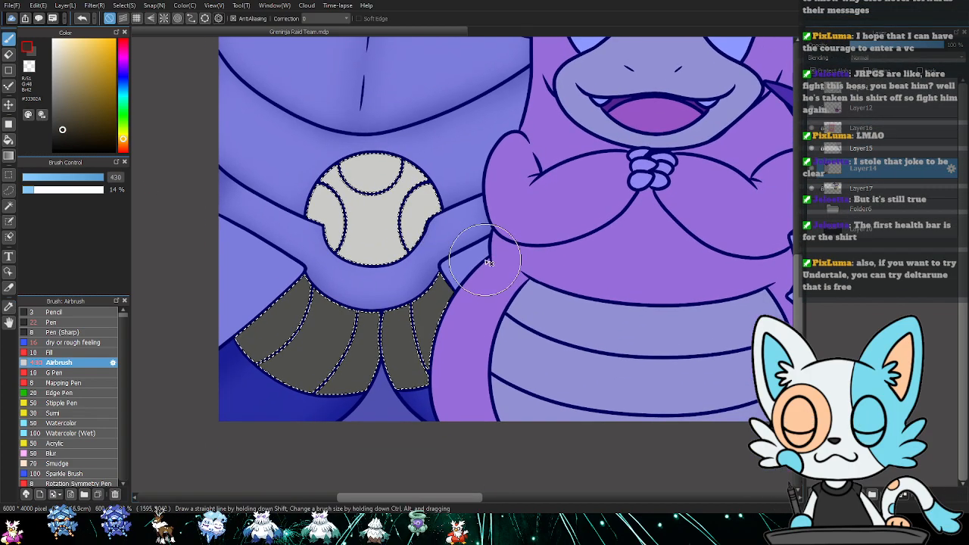
pyautogui.press('g')
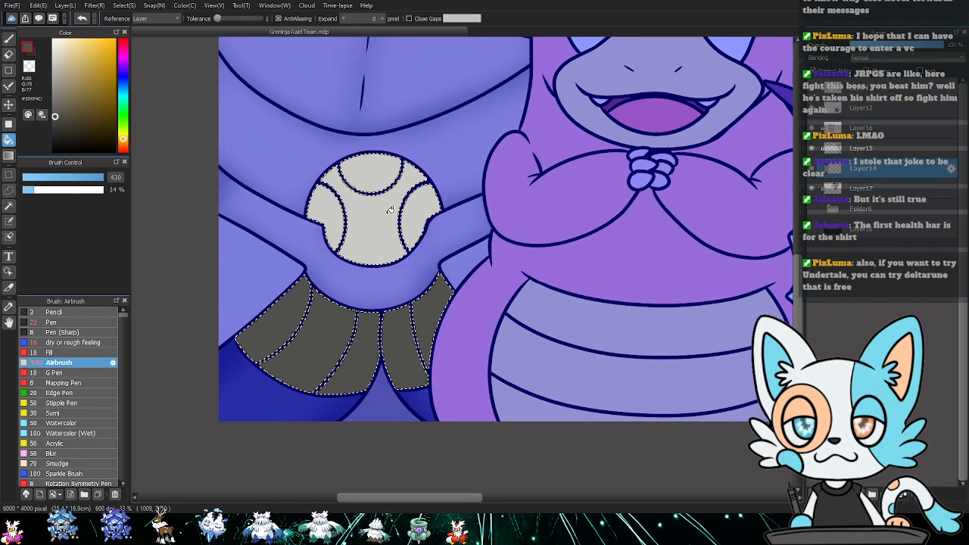
pyautogui.click(392, 213)
# - Airbrush #33302A shading along the edges of the waist ball and the curved bands, and deselect
pyautogui.press('b')
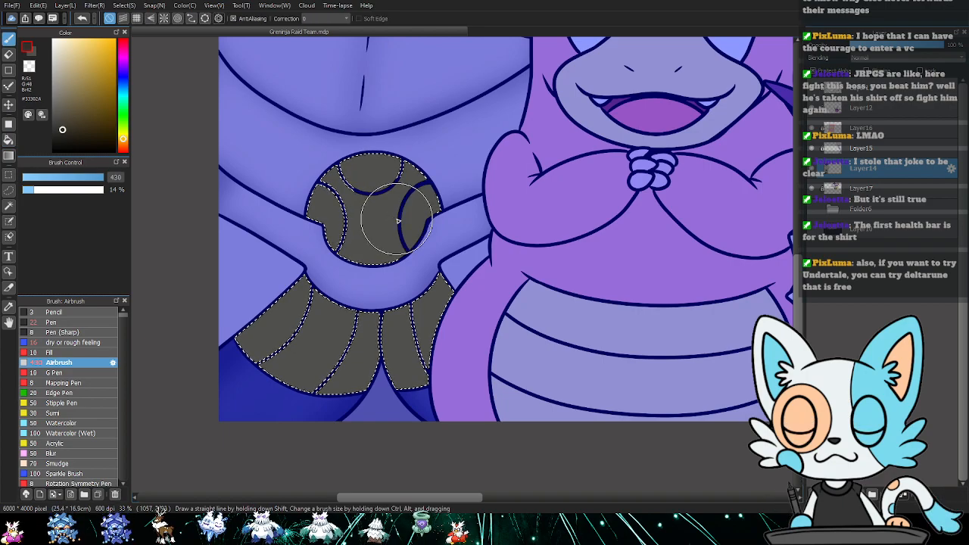
pyautogui.moveTo(405, 225); pyautogui.dragTo(414, 225)
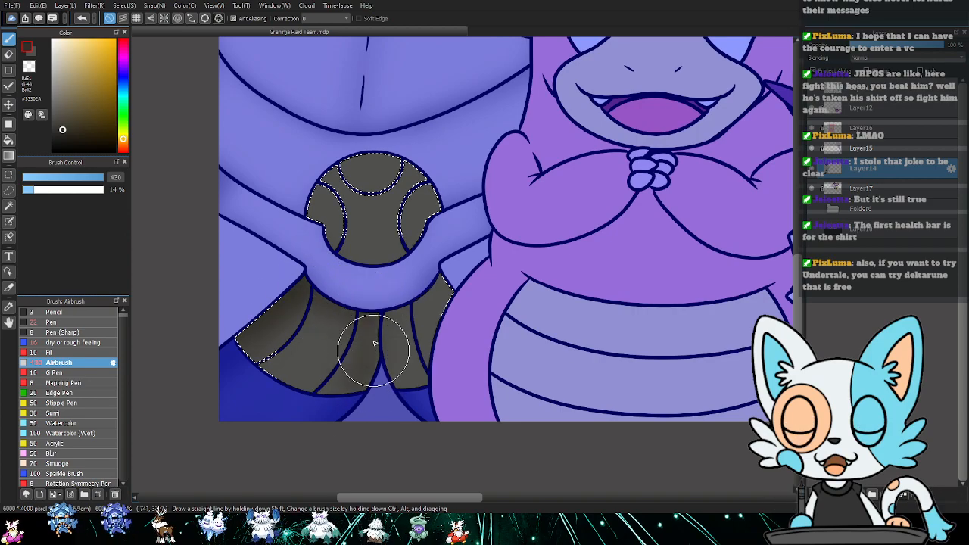
pyautogui.moveTo(374, 353); pyautogui.dragTo(367, 400)
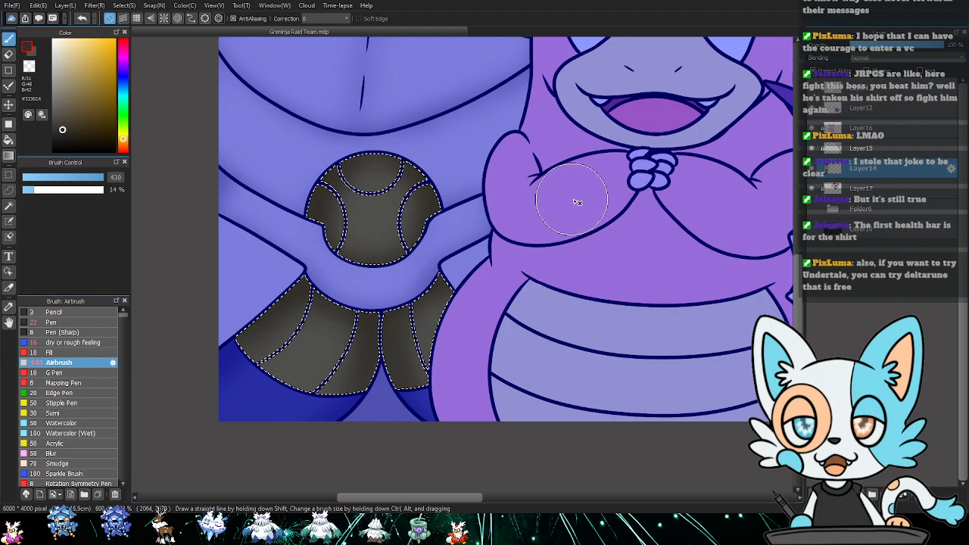
pyautogui.hotkey('ctrl', 'd')
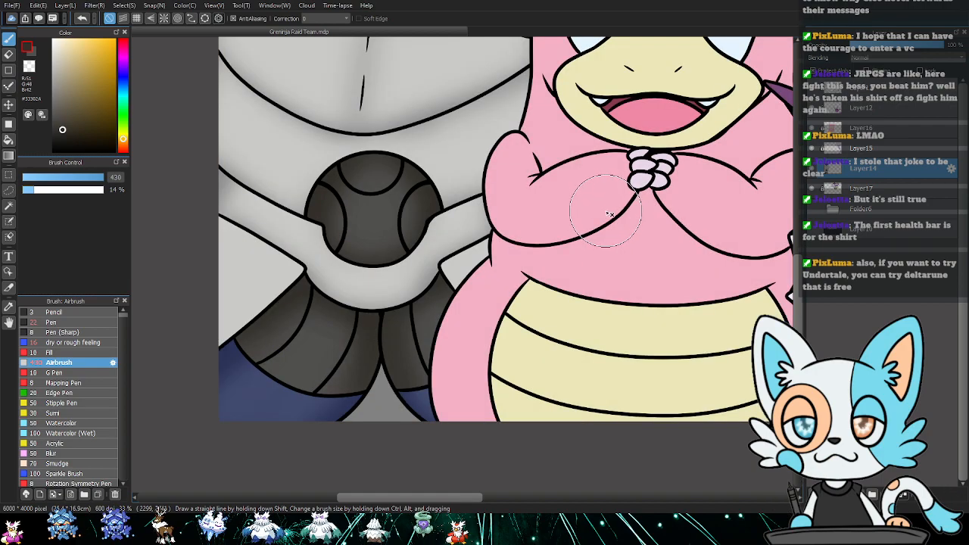
# - Sample the golem's yellow from the reference picture, shift a copy to orange #FD8518, and make yellow #F7D700 the active colour
pyautogui.scroll(1, 478, 203)
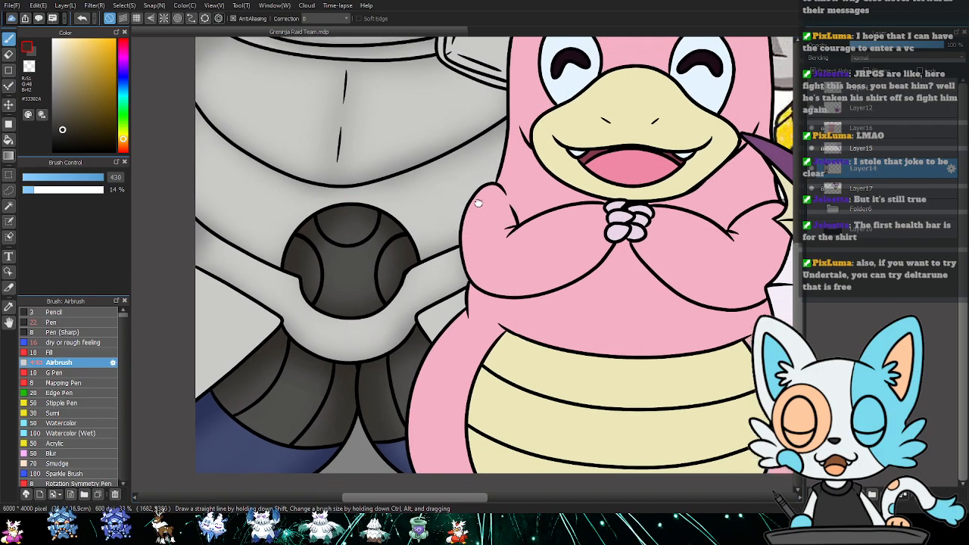
pyautogui.moveTo(478, 203); pyautogui.dragTo(467, 221)
pyautogui.moveTo(552, 141); pyautogui.dragTo(475, 145)
pyautogui.moveTo(719, 196); pyautogui.dragTo(553, 212)
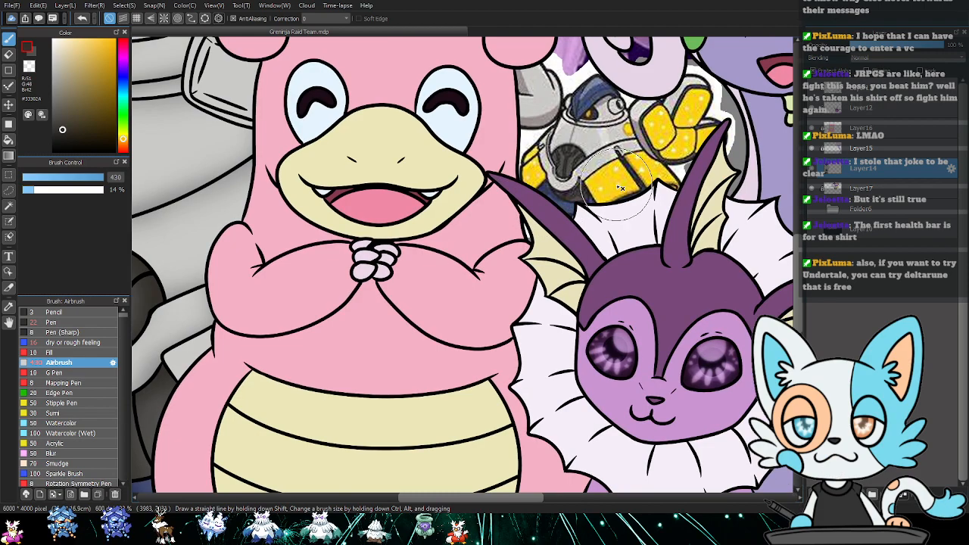
pyautogui.press('alt')
pyautogui.click(620, 172)
pyautogui.moveTo(280, 274); pyautogui.dragTo(501, 222)
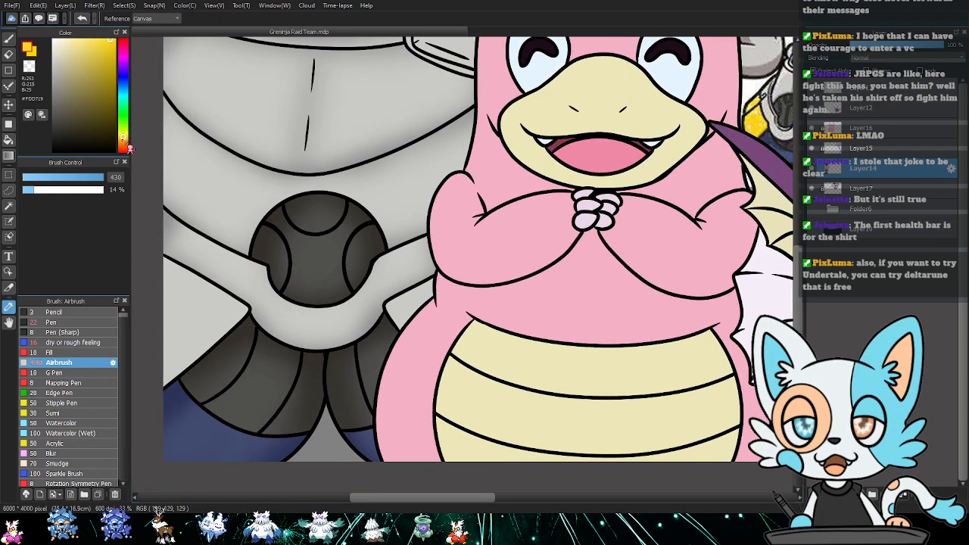
pyautogui.moveTo(131, 145); pyautogui.dragTo(128, 153)
pyautogui.moveTo(355, 202); pyautogui.dragTo(381, 197)
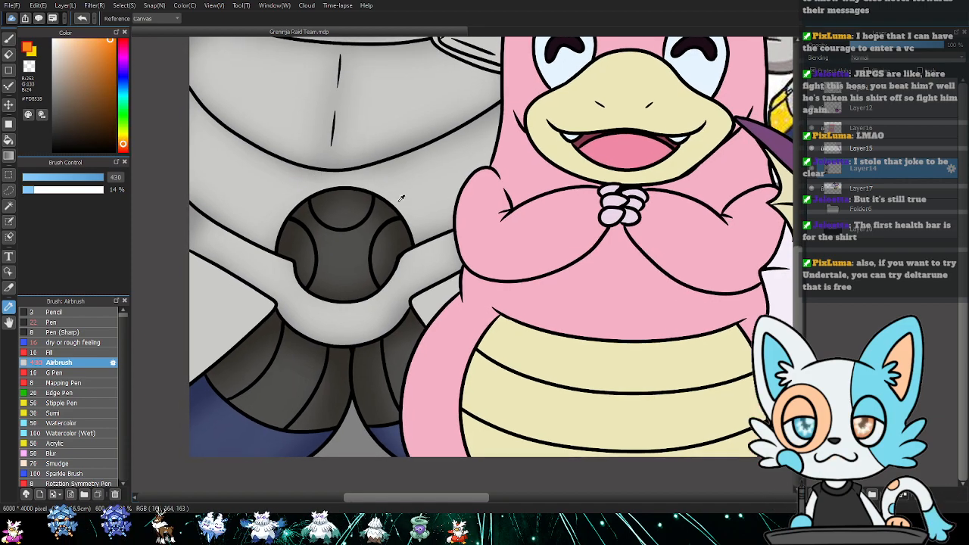
pyautogui.press('x')
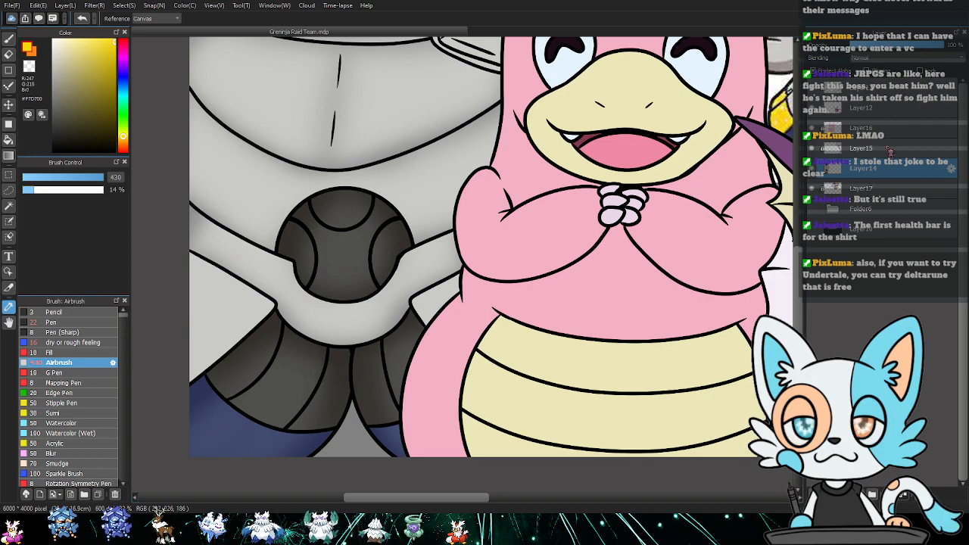
# - Select the two grey plates beside the golem's waist and fill them with orange #FD8518 on Layer14
pyautogui.press('g')
pyautogui.click(230, 305)
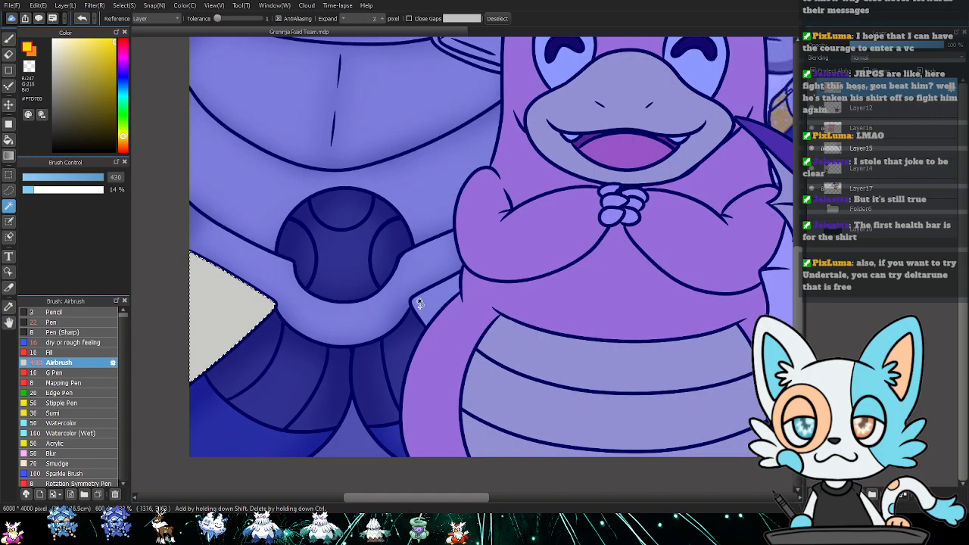
pyautogui.click(887, 171)
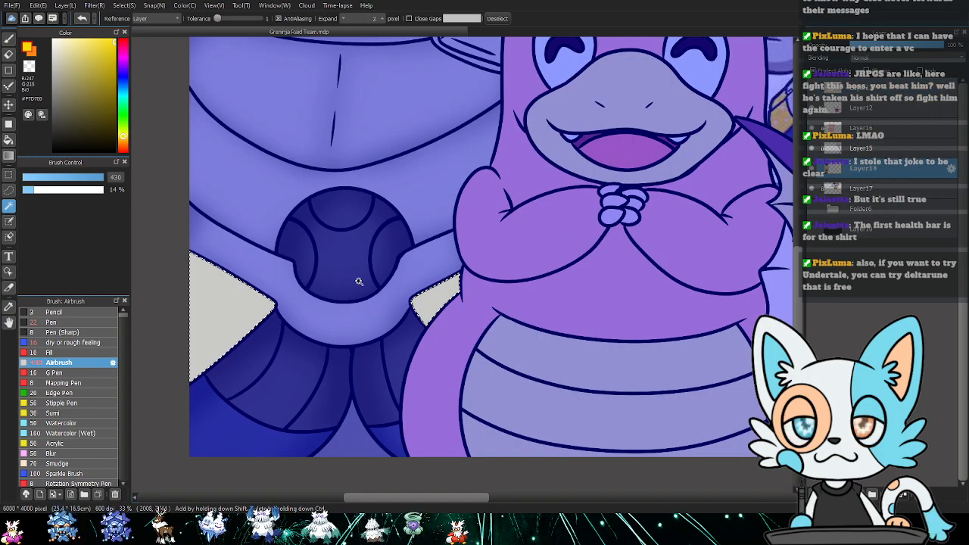
pyautogui.press('x')
pyautogui.press('g')
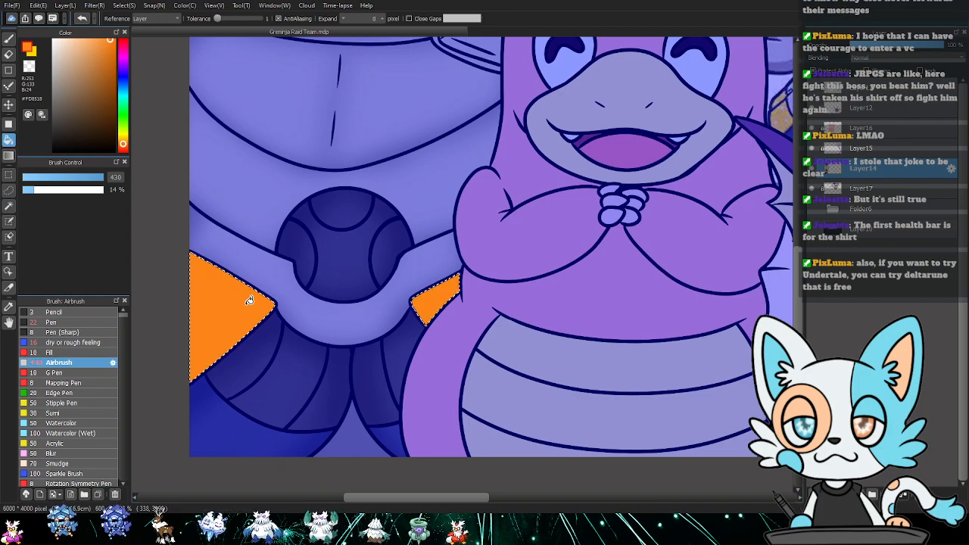
# - Airbrush yellow #F7D700 over the two orange waist plates, leaving orange along their lower edges, and deselect
pyautogui.press('x')
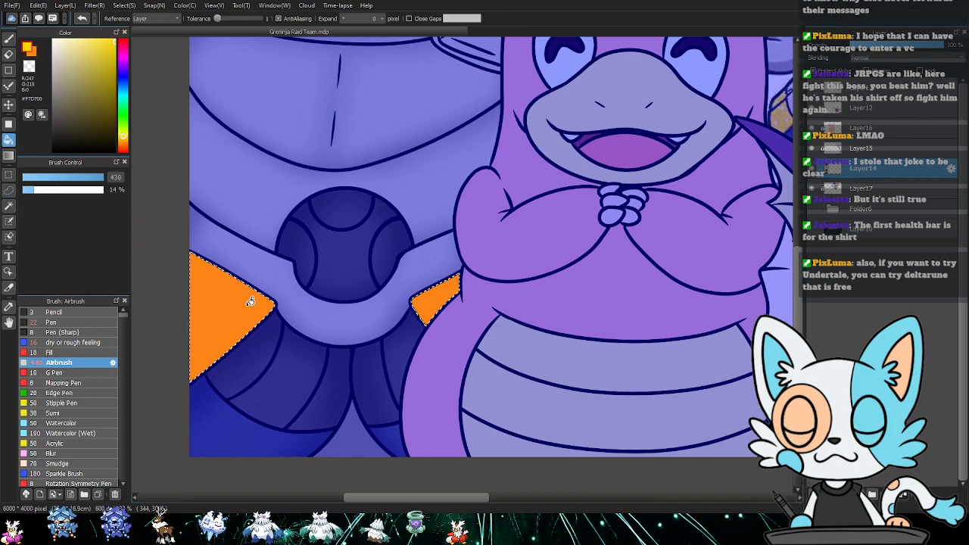
pyautogui.press('b')
pyautogui.moveTo(223, 225); pyautogui.dragTo(159, 260)
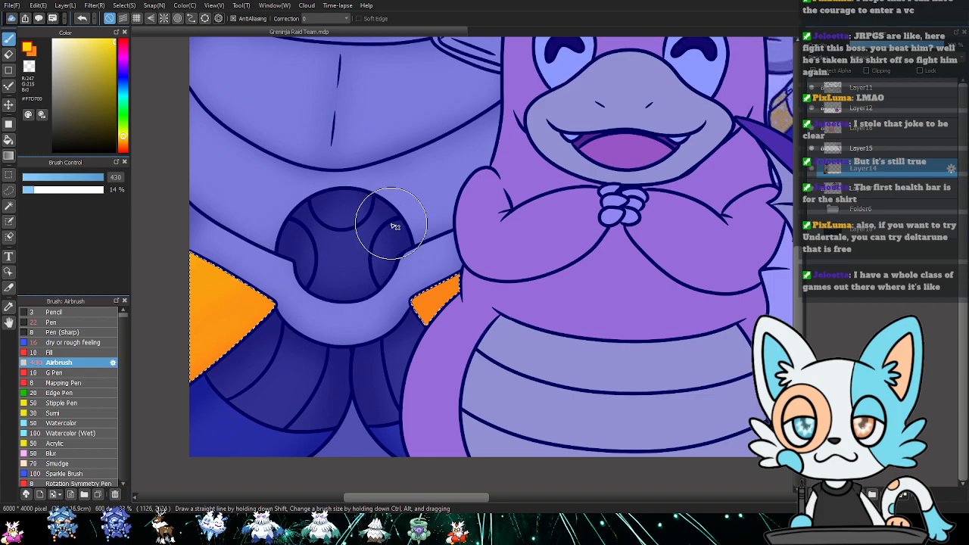
pyautogui.moveTo(357, 197); pyautogui.dragTo(113, 269)
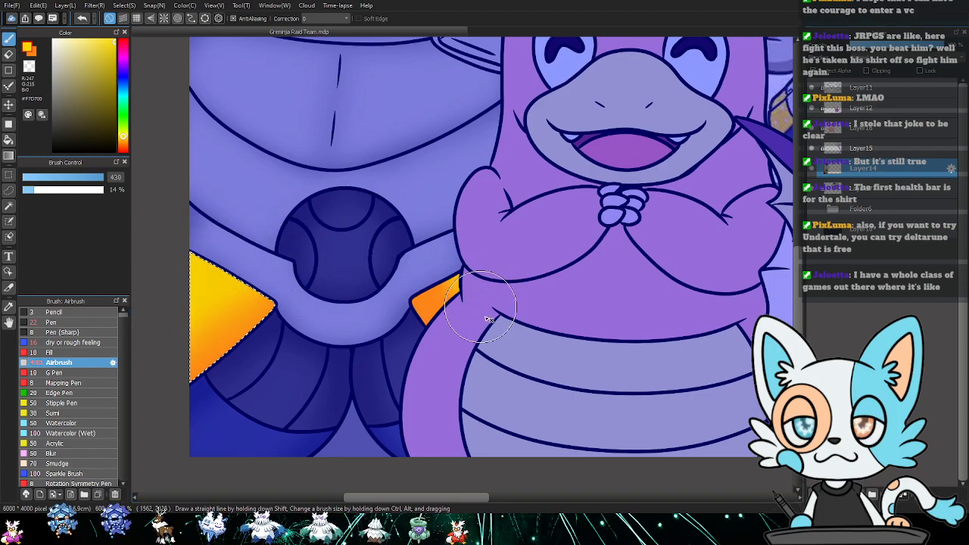
pyautogui.moveTo(477, 322); pyautogui.dragTo(430, 275)
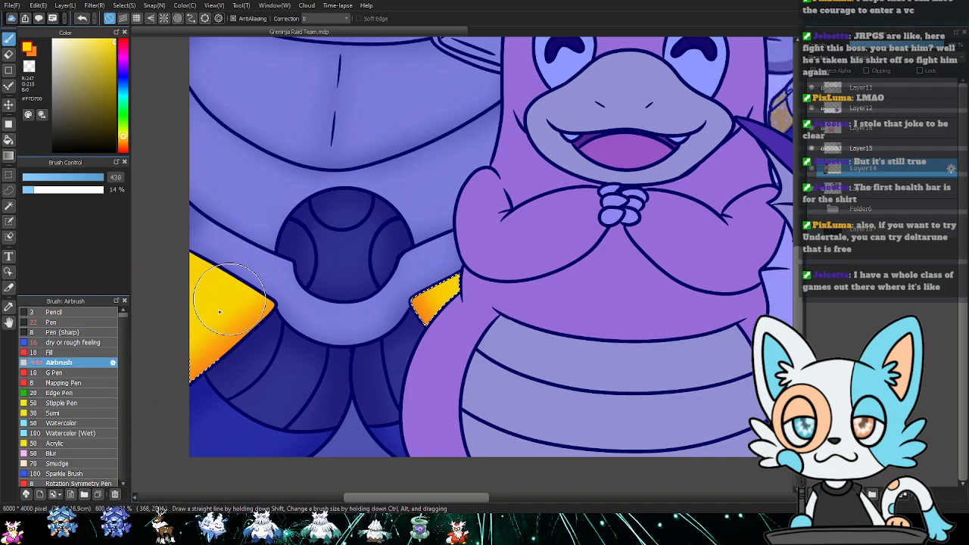
pyautogui.hotkey('ctrl', 'd')
# - Set a pale yellow, #FFFCA3, from the reference picture and airbrush small size 37 highlight dots over the two waist plates
pyautogui.moveTo(658, 268); pyautogui.dragTo(551, 307)
pyautogui.press('i')
pyautogui.click(560, 232)
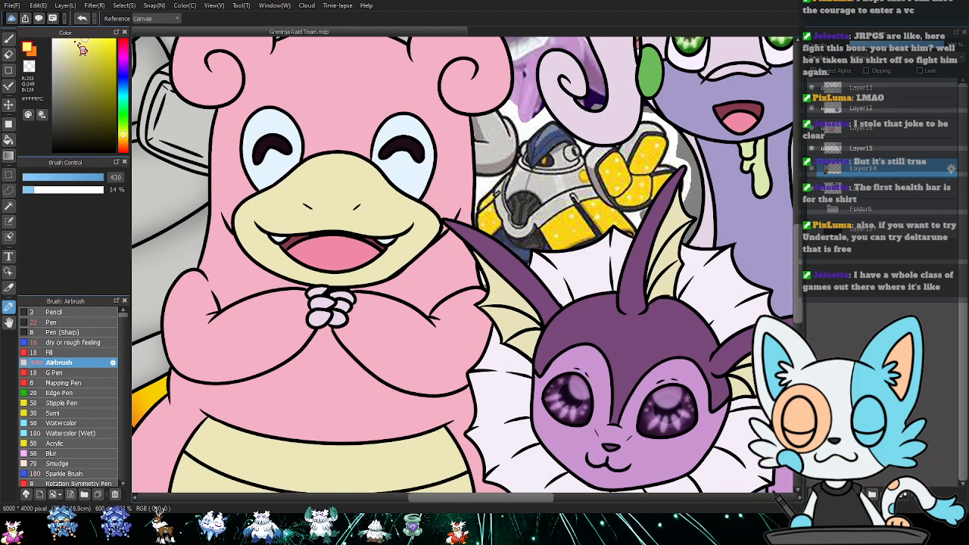
pyautogui.moveTo(80, 43); pyautogui.dragTo(86, 42)
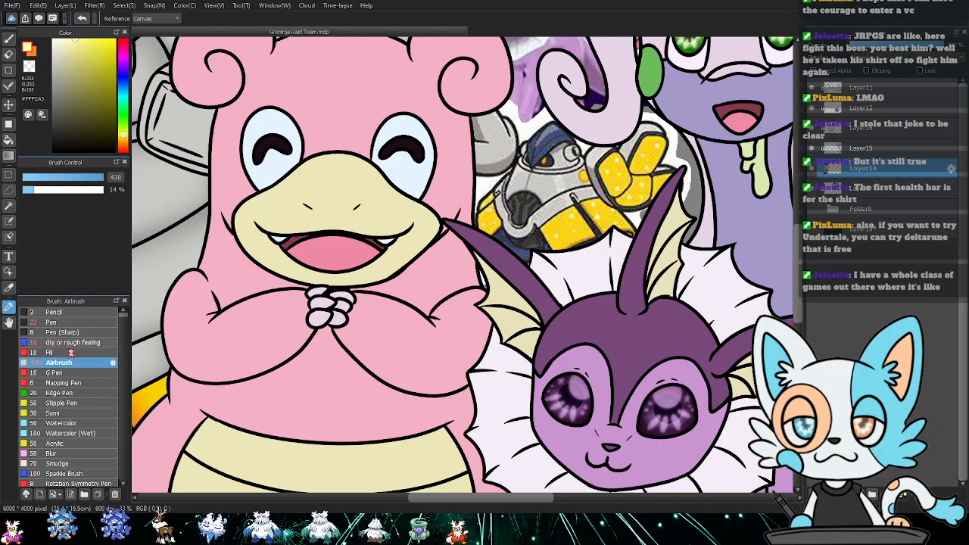
pyautogui.moveTo(258, 345); pyautogui.dragTo(448, 310)
pyautogui.press('b')
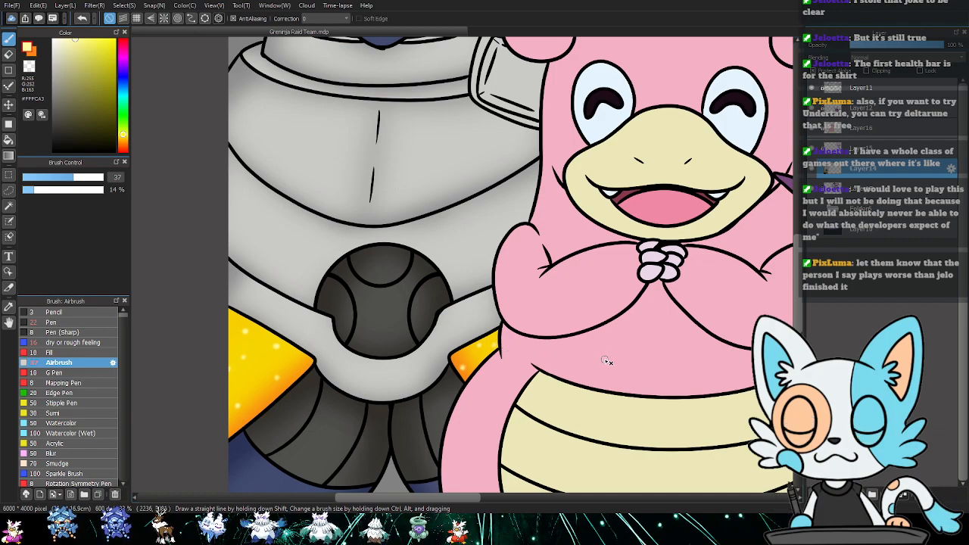
# - Sample yellow #F5D70C from the golem in the reference picture
pyautogui.scroll(-3, 485, 361)
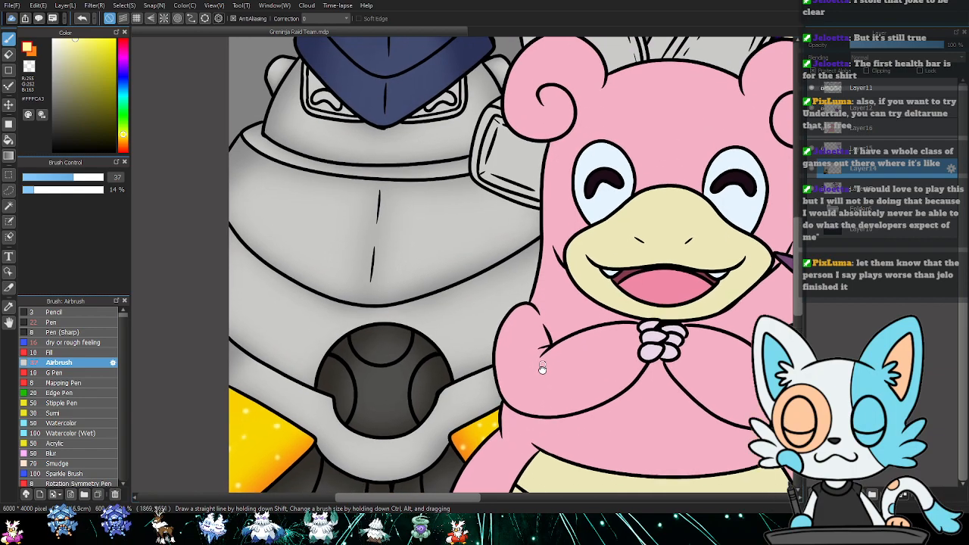
pyautogui.scroll(2, 515, 364)
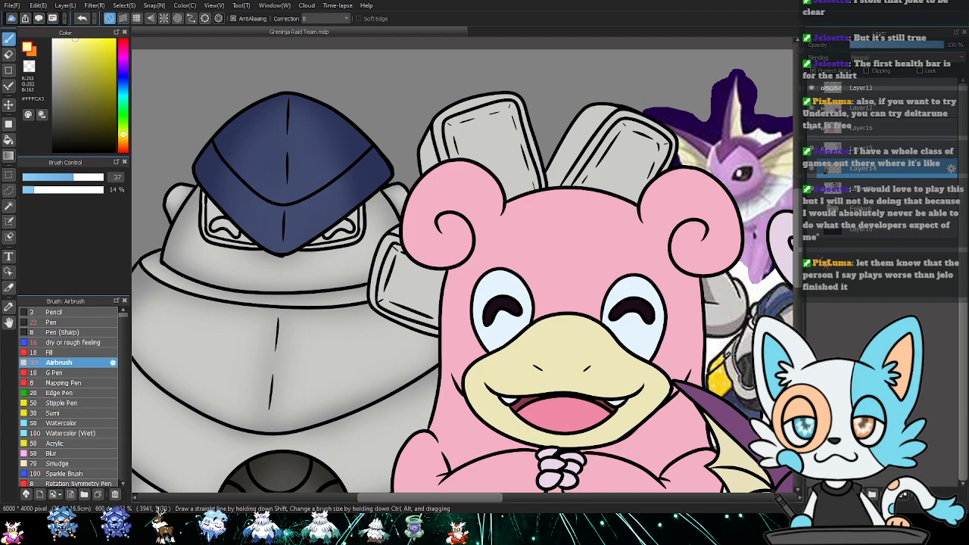
pyautogui.moveTo(792, 387); pyautogui.dragTo(664, 315)
pyautogui.keyDown('alt'); pyautogui.click(665, 315); pyautogui.keyUp('alt')
# - Select the inner panels of the golem's three blocks around the pink Pokémon's head and fill them with orange #FD8518 on Layer14
pyautogui.press('g')
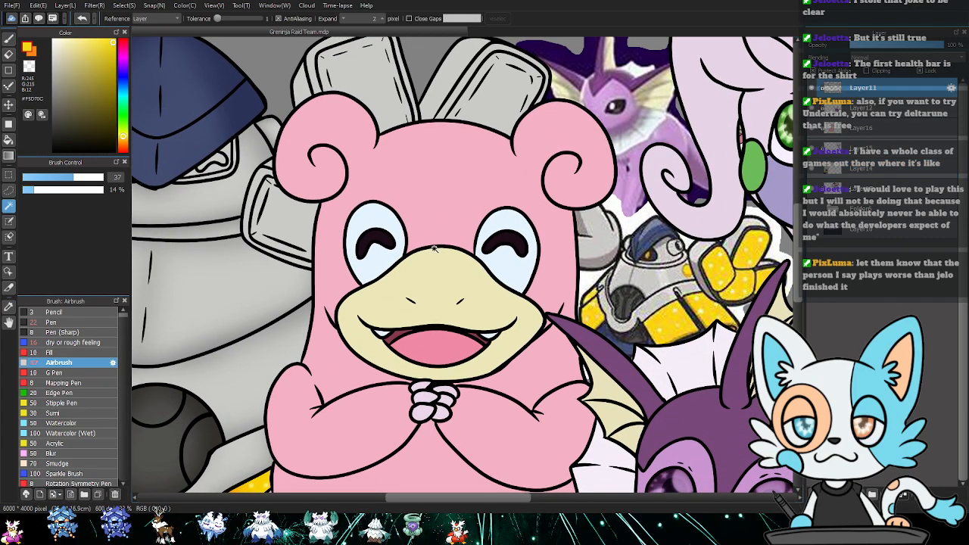
pyautogui.scroll(1, 383, 216)
pyautogui.click(350, 236)
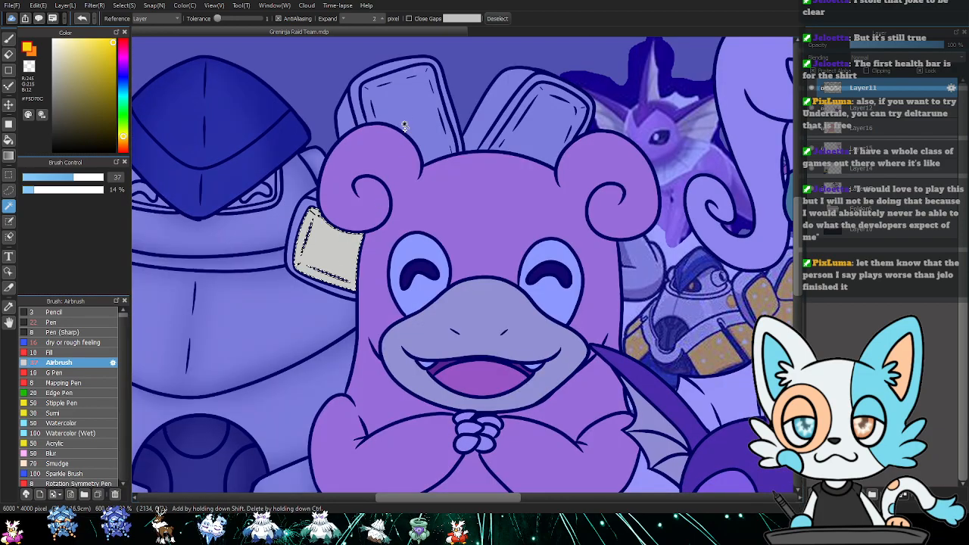
pyautogui.keyDown('shift'); pyautogui.click(437, 126); pyautogui.keyUp('shift')
pyautogui.keyDown('shift'); pyautogui.click(540, 146); pyautogui.keyUp('shift')
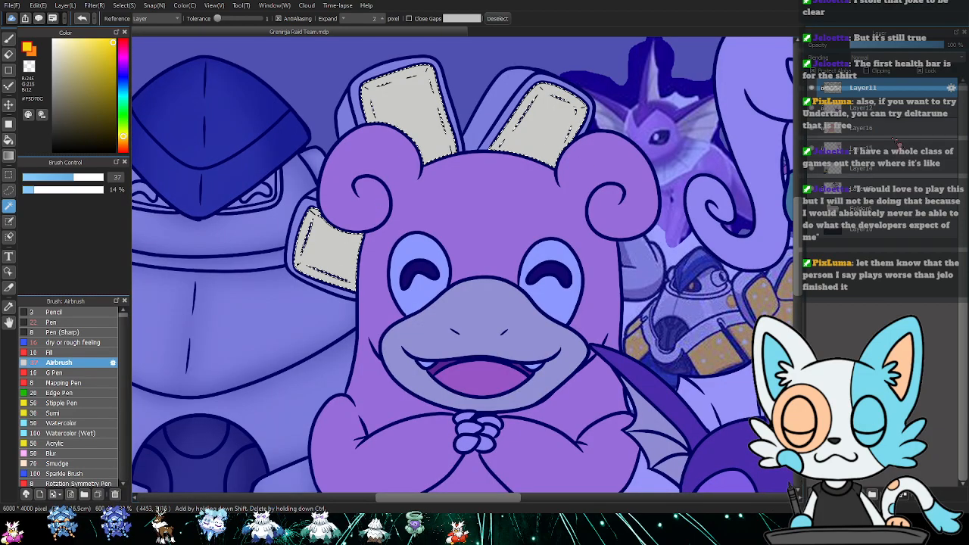
pyautogui.click(875, 171)
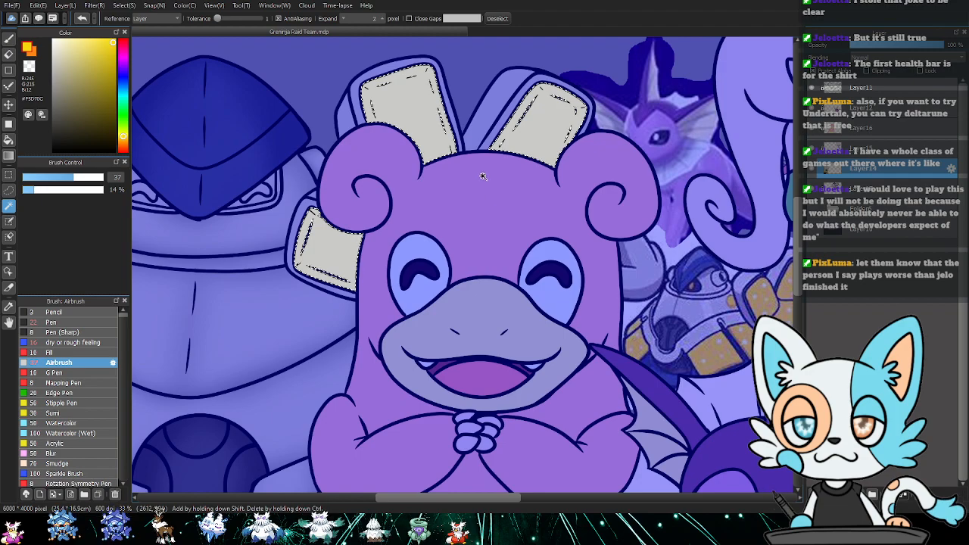
pyautogui.press('g')
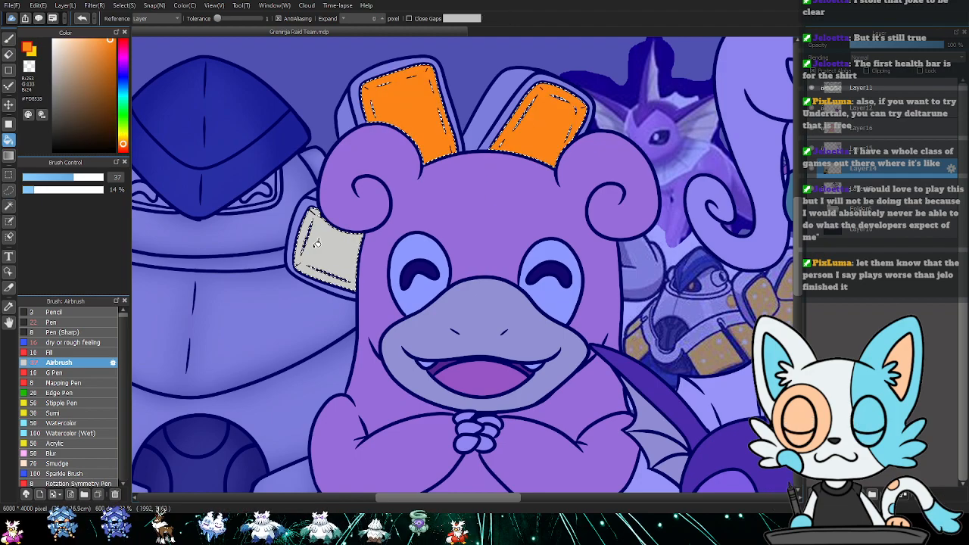
# - Airbrush yellow #F5D70C at size 279 over the centres of the three orange panels, leaving orange edges, and deselect
pyautogui.press('b')
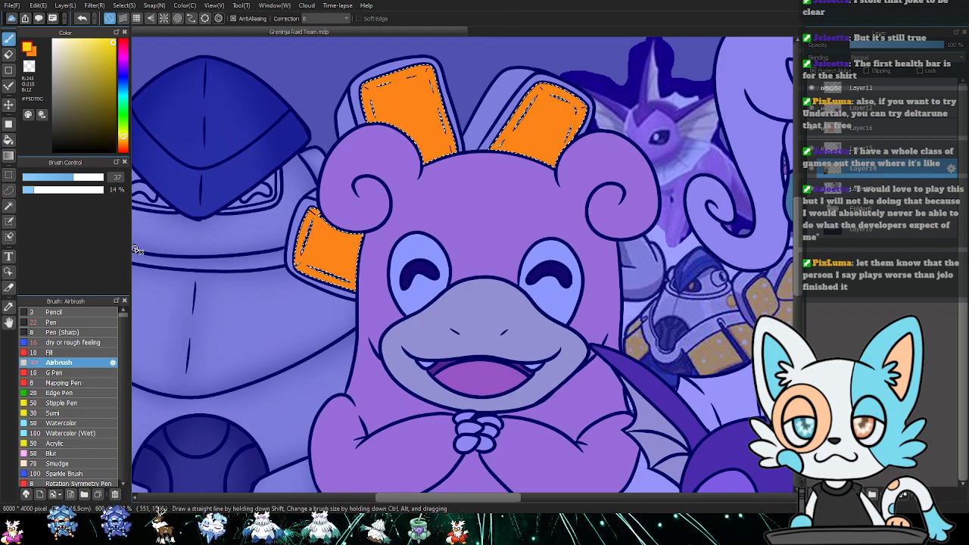
pyautogui.moveTo(97, 179); pyautogui.dragTo(121, 179)
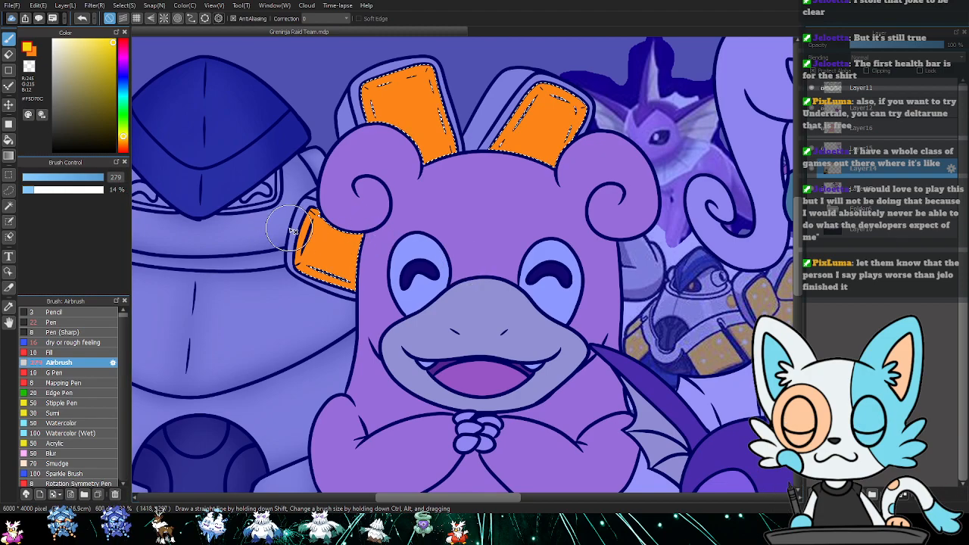
pyautogui.moveTo(313, 234); pyautogui.dragTo(363, 260)
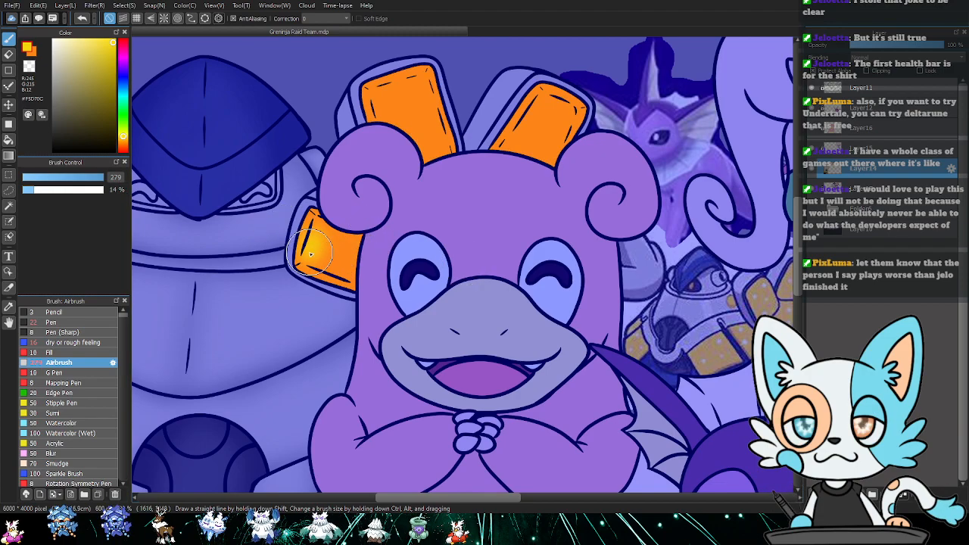
pyautogui.moveTo(311, 227); pyautogui.dragTo(327, 227)
pyautogui.moveTo(314, 237); pyautogui.dragTo(356, 269)
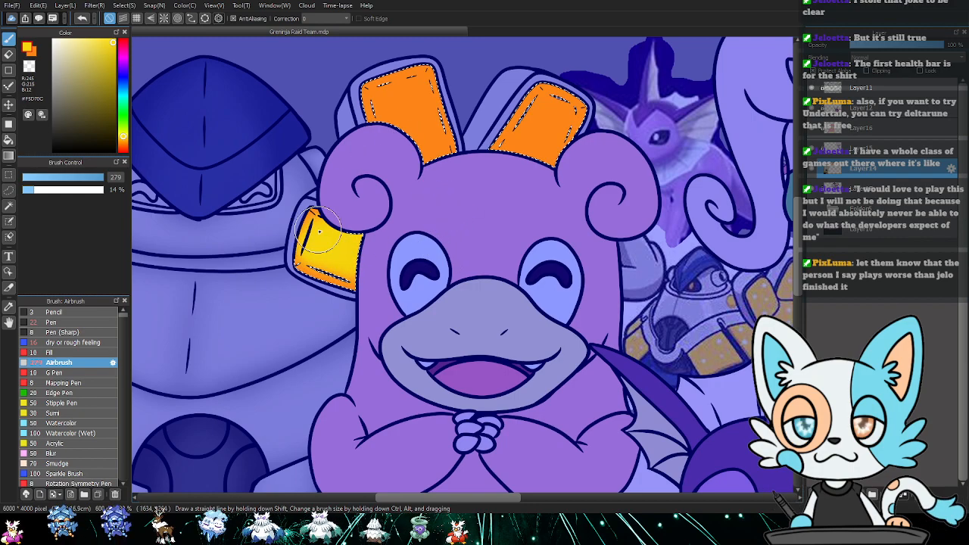
pyautogui.moveTo(320, 231)
pyautogui.mouseDown()
pyautogui.moveTo(346, 267)
pyautogui.moveTo(429, 155)
pyautogui.moveTo(463, 172)
pyautogui.moveTo(392, 139)
pyautogui.moveTo(384, 113)
pyautogui.moveTo(407, 93)
pyautogui.moveTo(395, 96)
pyautogui.moveTo(419, 96)
pyautogui.moveTo(434, 132)
pyautogui.moveTo(413, 136)
pyautogui.moveTo(412, 165)
pyautogui.moveTo(388, 114)
pyautogui.mouseUp()
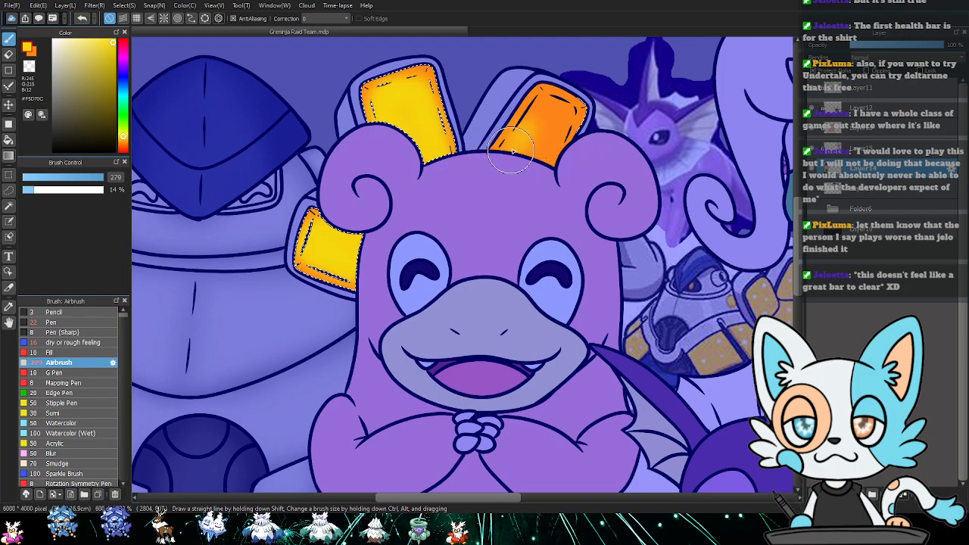
pyautogui.moveTo(543, 108)
pyautogui.mouseDown()
pyautogui.moveTo(561, 115)
pyautogui.moveTo(548, 131)
pyautogui.mouseUp()
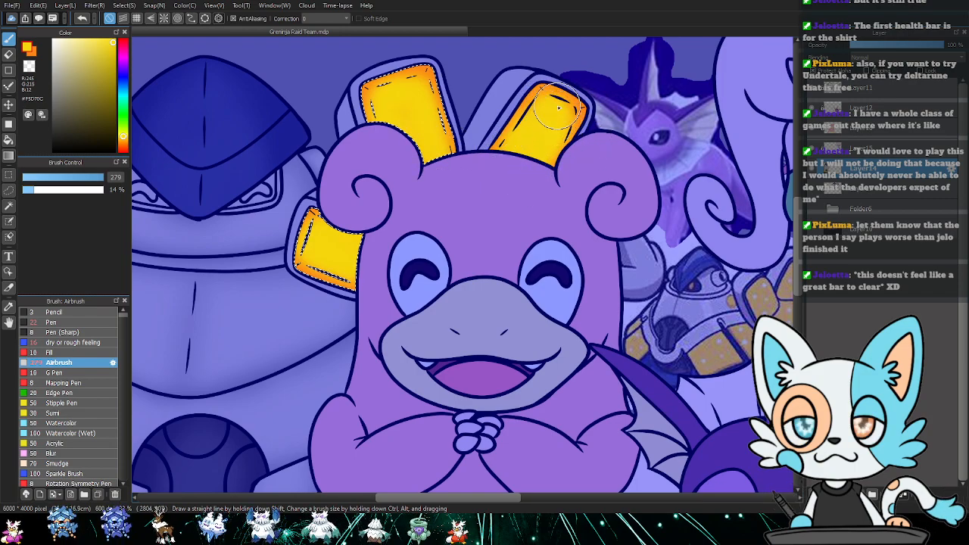
pyautogui.hotkey('ctrl', 'd')
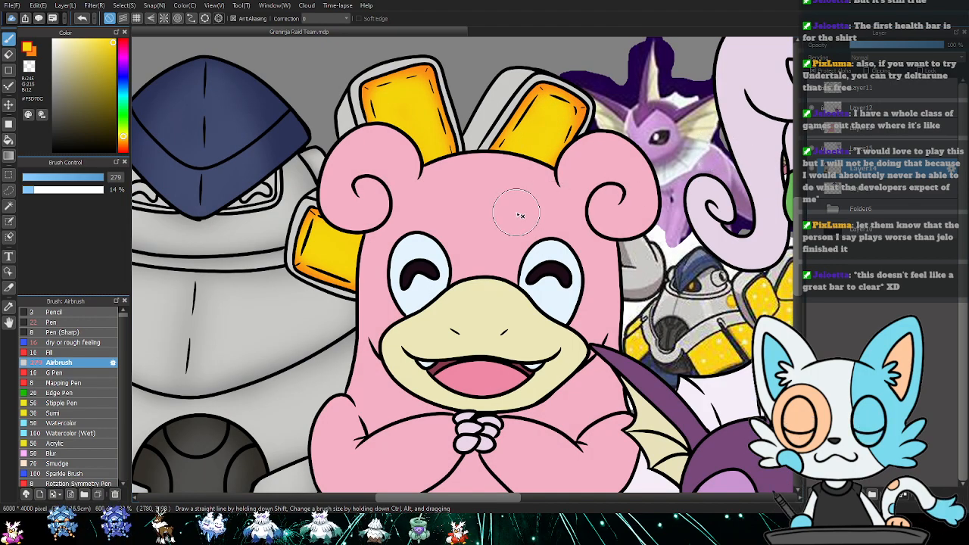
# - Sample dark grey #504F4D from the waist ball and select the frames around the three yellow panels using Layer11
pyautogui.moveTo(535, 202)
pyautogui.mouseDown()
pyautogui.moveTo(525, 190)
pyautogui.moveTo(568, 172)
pyautogui.moveTo(459, 136)
pyautogui.moveTo(530, 141)
pyautogui.moveTo(555, 193)
pyautogui.moveTo(636, 151)
pyautogui.moveTo(480, 156)
pyautogui.moveTo(617, 157)
pyautogui.moveTo(555, 174)
pyautogui.mouseUp()
pyautogui.press('i')
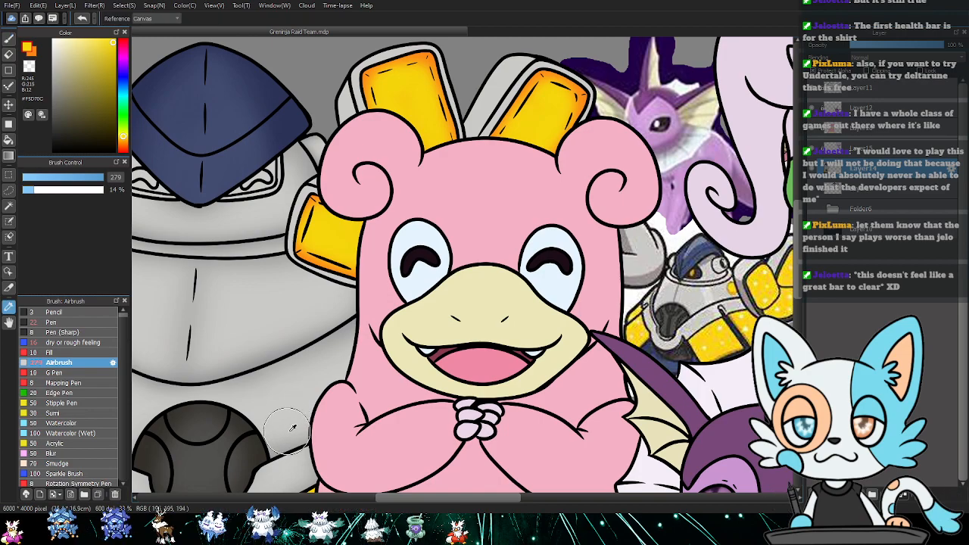
pyautogui.click(209, 467)
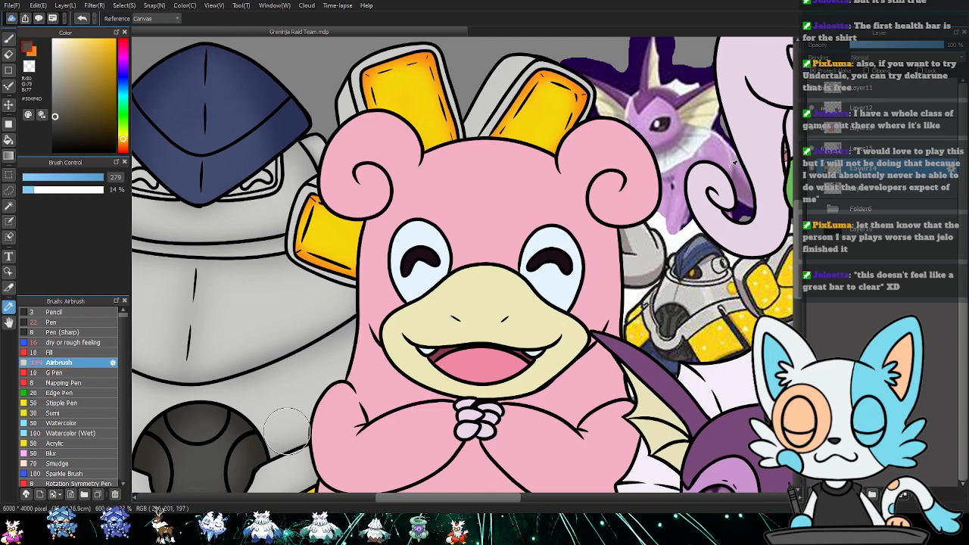
pyautogui.click(878, 93)
pyautogui.press('w')
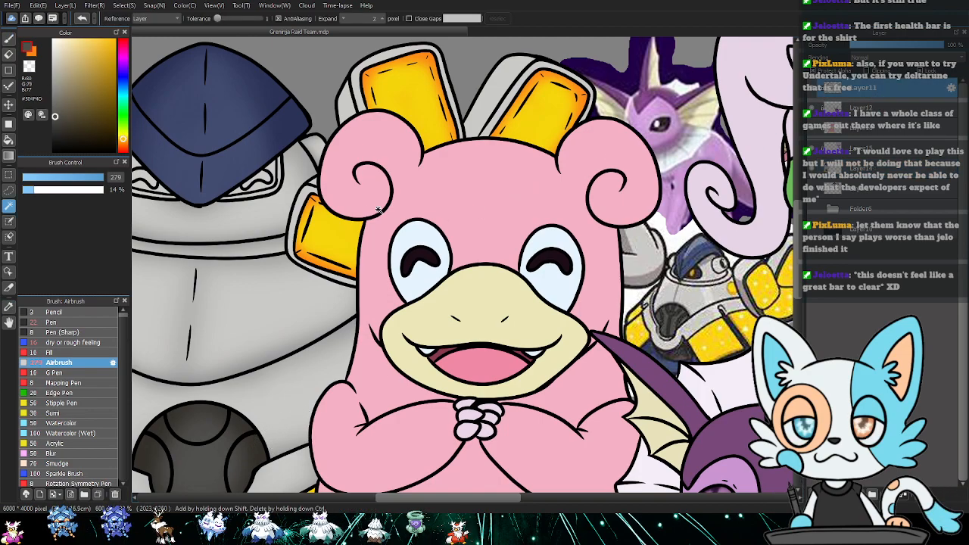
pyautogui.click(309, 206)
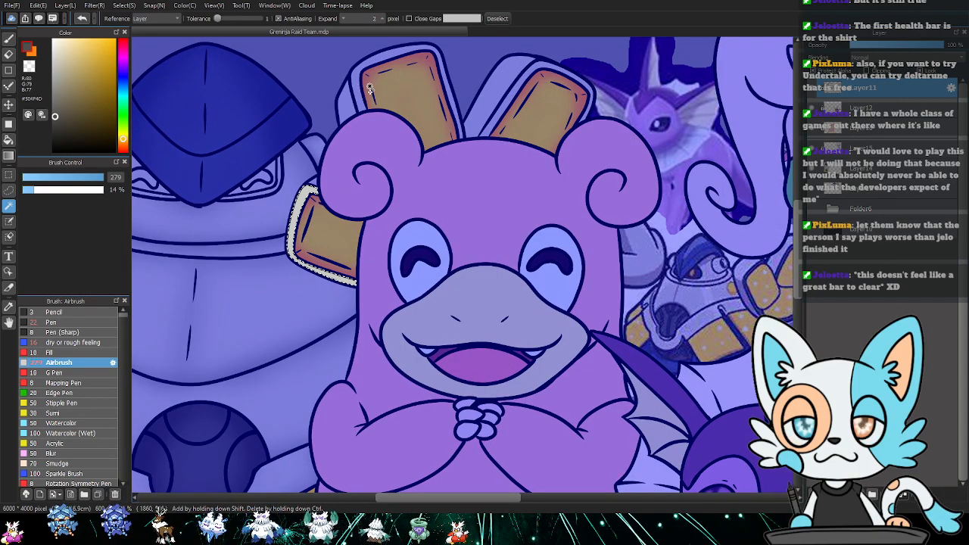
# - Sample #33302A from the waist ball as the shading colour and fill the selected panel frames with #504F4D on Layer14
pyautogui.press('x')
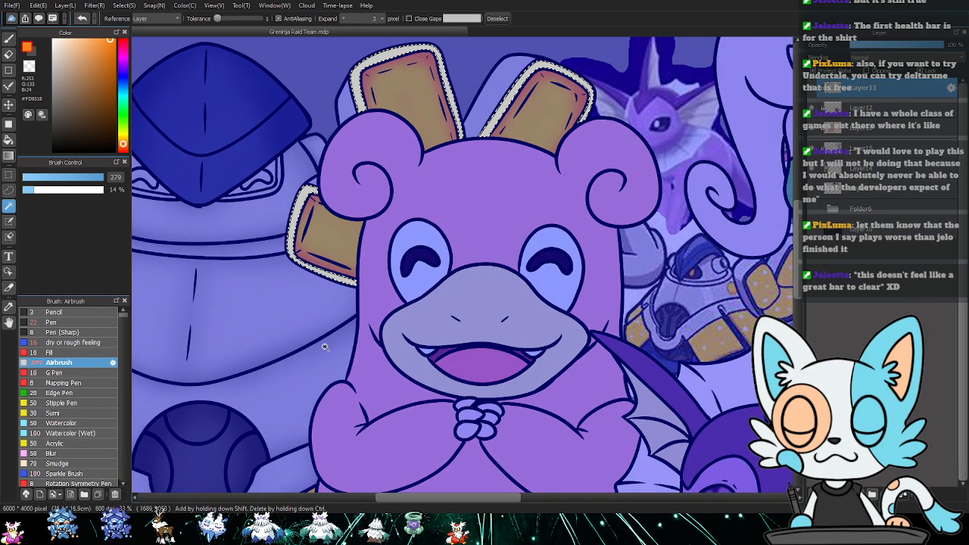
pyautogui.press('i')
pyautogui.click(148, 441)
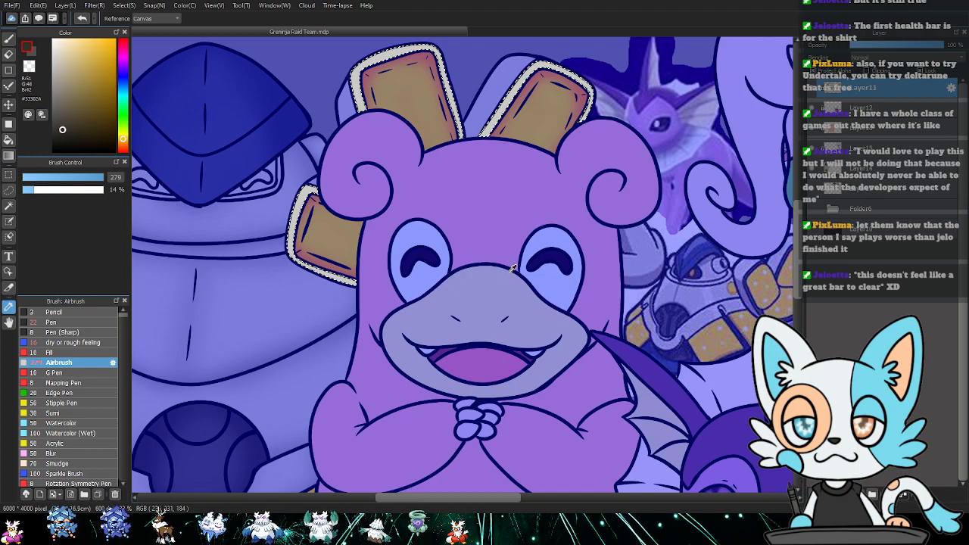
pyautogui.click(643, 220)
pyautogui.press('g')
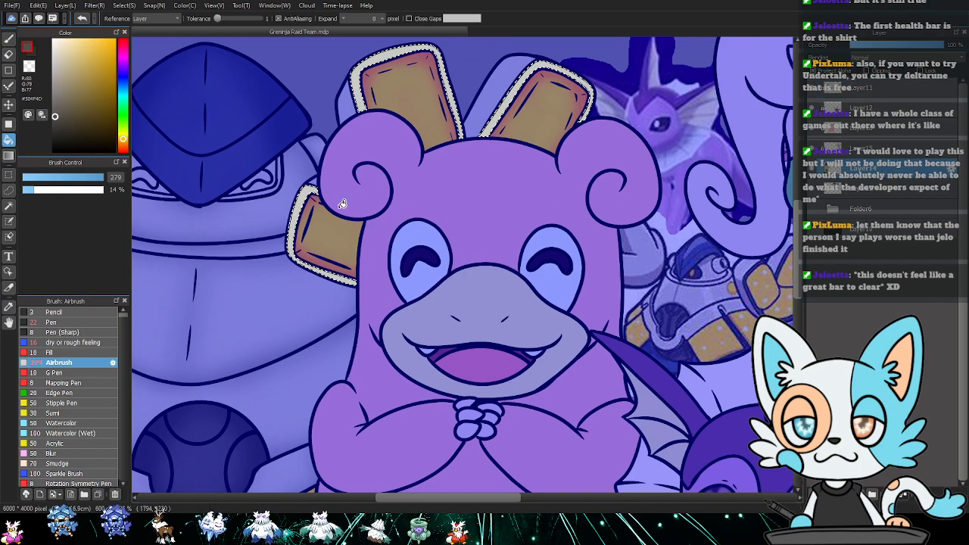
pyautogui.click(356, 106)
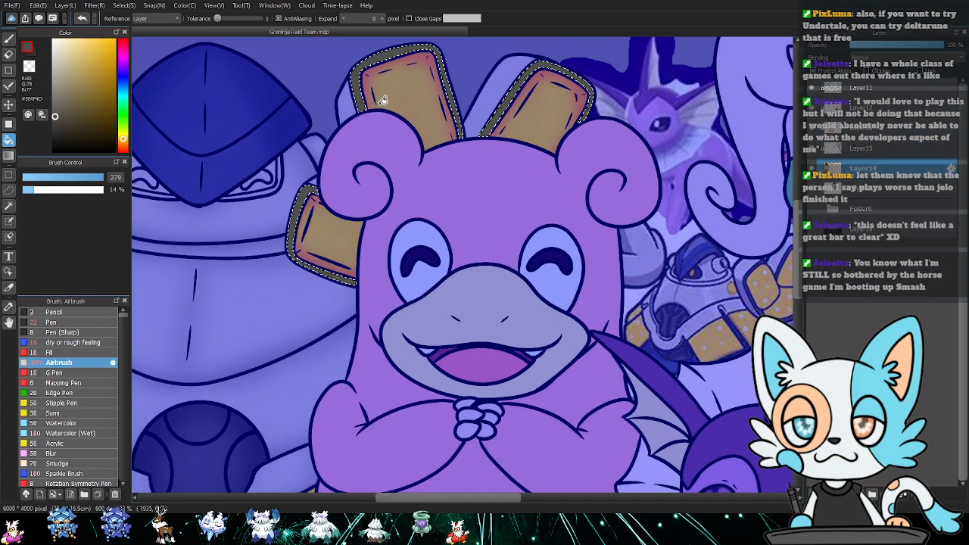
pyautogui.click(485, 134)
# - Airbrush #33302A shading along the three dark grey panel frames and deselect
pyautogui.press('x')
pyautogui.hotkey('ctrl', 'd')
pyautogui.press('b')
pyautogui.moveTo(314, 294); pyautogui.dragTo(273, 281)
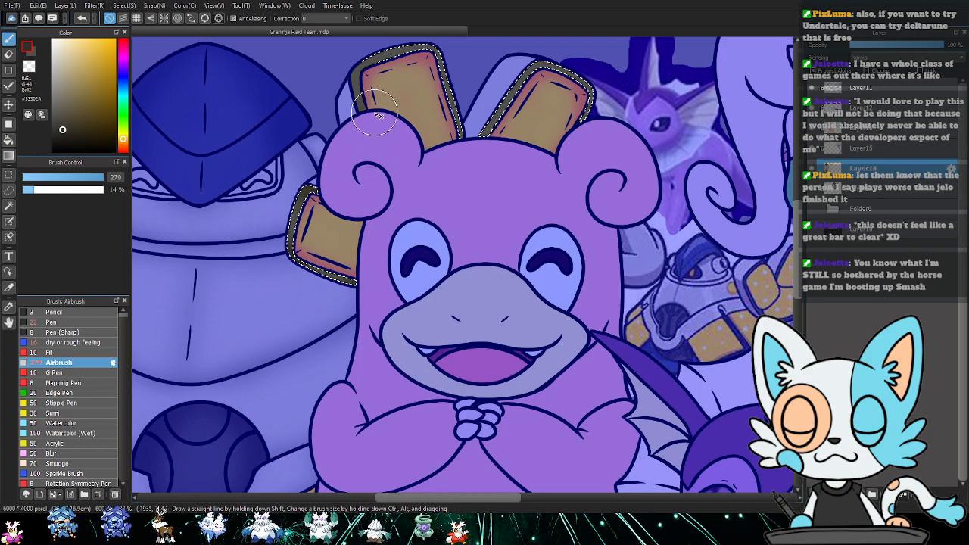
pyautogui.moveTo(413, 39)
pyautogui.mouseDown()
pyautogui.moveTo(359, 53)
pyautogui.moveTo(419, 36)
pyautogui.moveTo(417, 58)
pyautogui.moveTo(440, 117)
pyautogui.moveTo(445, 107)
pyautogui.moveTo(452, 118)
pyautogui.moveTo(453, 145)
pyautogui.moveTo(453, 96)
pyautogui.mouseUp()
pyautogui.moveTo(518, 135)
pyautogui.mouseDown()
pyautogui.moveTo(481, 138)
pyautogui.moveTo(507, 129)
pyautogui.moveTo(494, 97)
pyautogui.moveTo(544, 117)
pyautogui.moveTo(564, 79)
pyautogui.moveTo(539, 63)
pyautogui.moveTo(555, 74)
pyautogui.moveTo(611, 68)
pyautogui.mouseUp()
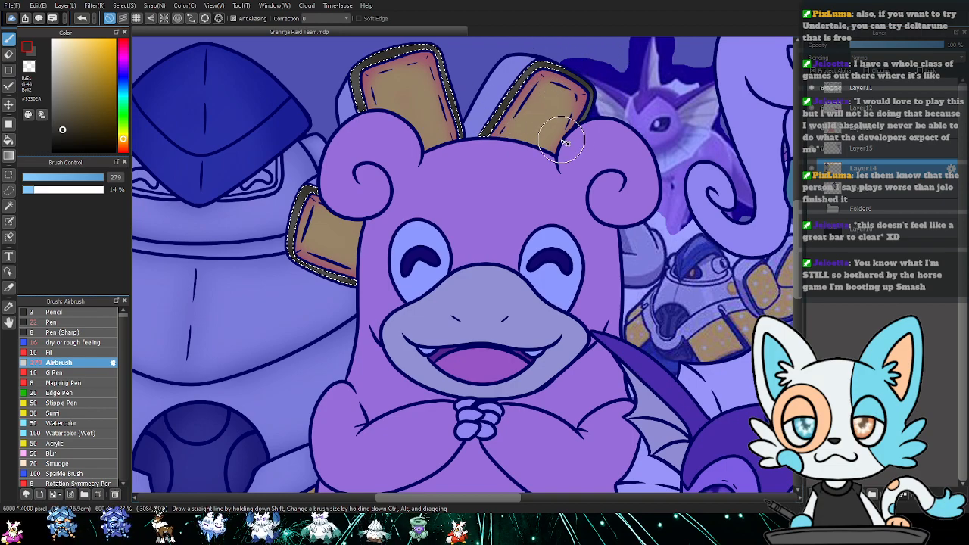
pyautogui.hotkey('ctrl', 'd')
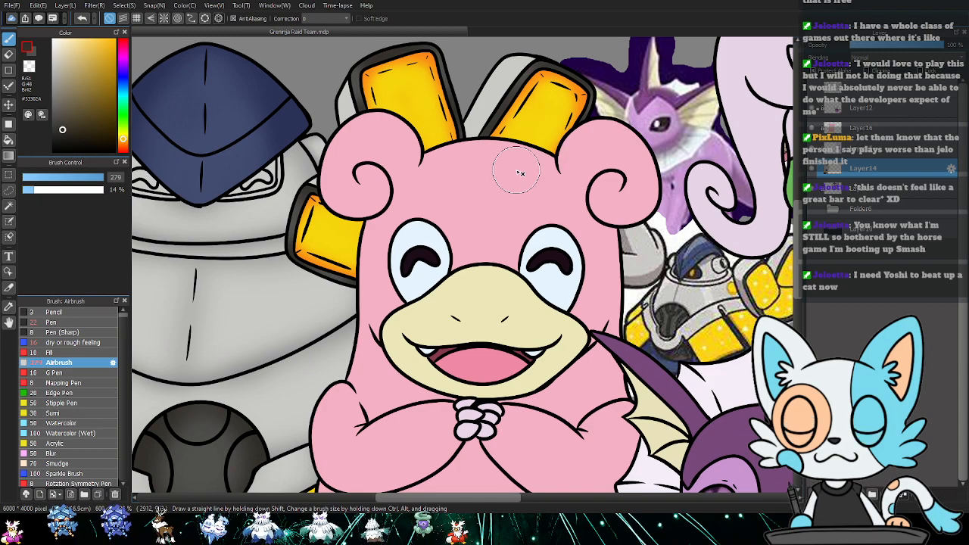
# - Select the dark sockets around the golem's eyes using Layer11 as the source and make Layer14 active
pyautogui.moveTo(340, 183); pyautogui.dragTo(454, 176)
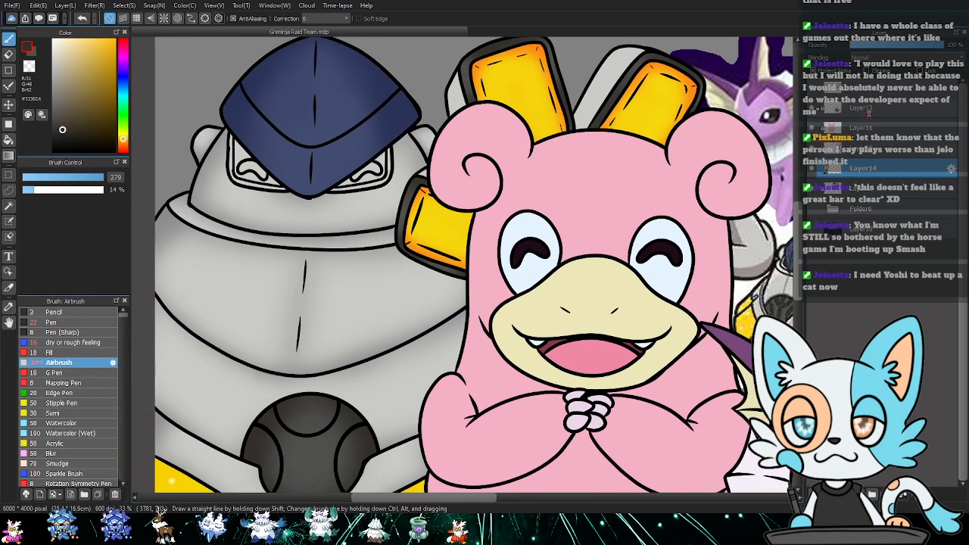
pyautogui.press('w')
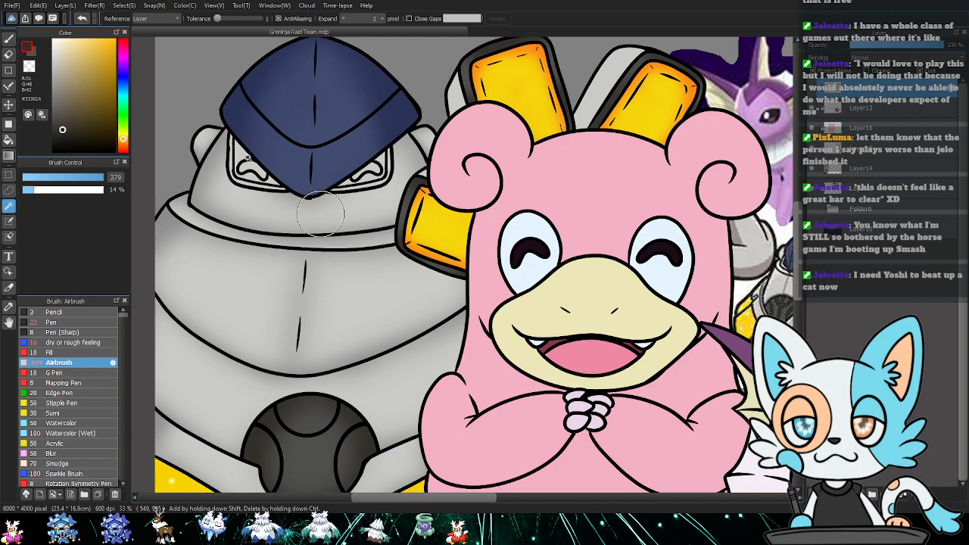
pyautogui.click(246, 156)
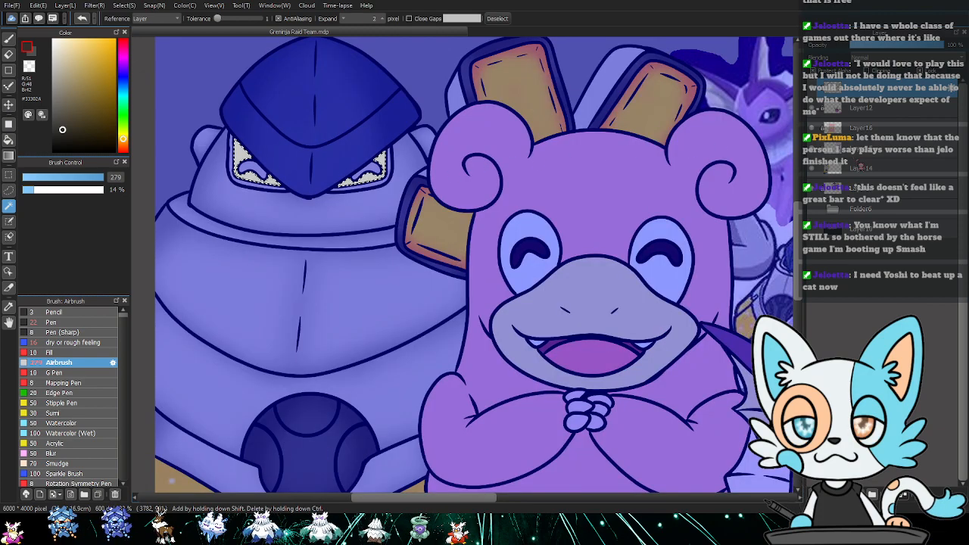
pyautogui.click(861, 166)
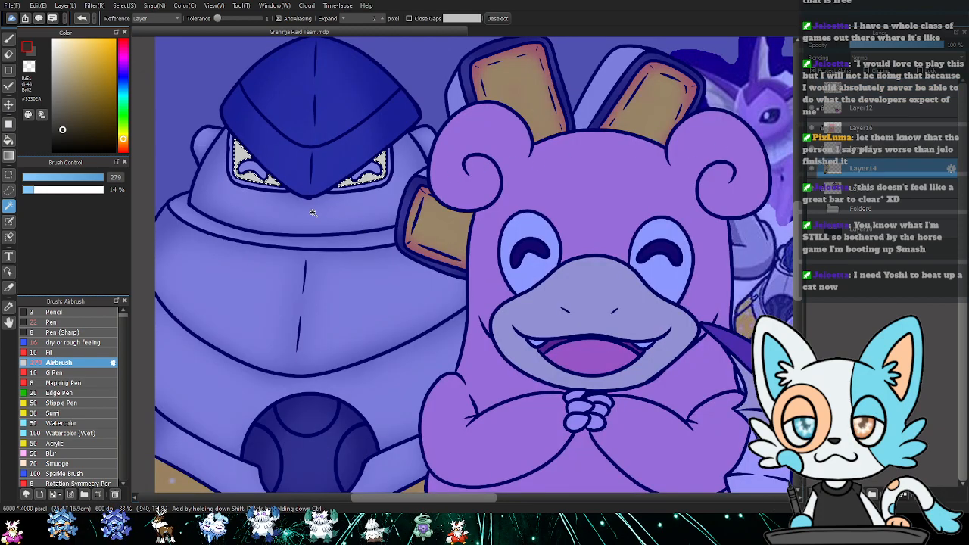
# - Fill the selected eye sockets with #33302A on Layer14, airbrush #504F4D over them and deselect
pyautogui.press('g')
pyautogui.click(258, 174)
pyautogui.click(383, 174)
pyautogui.rightClick(368, 187)
pyautogui.press('b')
pyautogui.moveTo(281, 170)
pyautogui.mouseDown()
pyautogui.moveTo(258, 156)
pyautogui.moveTo(263, 178)
pyautogui.moveTo(369, 168)
pyautogui.moveTo(362, 180)
pyautogui.moveTo(360, 168)
pyautogui.moveTo(364, 180)
pyautogui.moveTo(387, 178)
pyautogui.mouseUp()
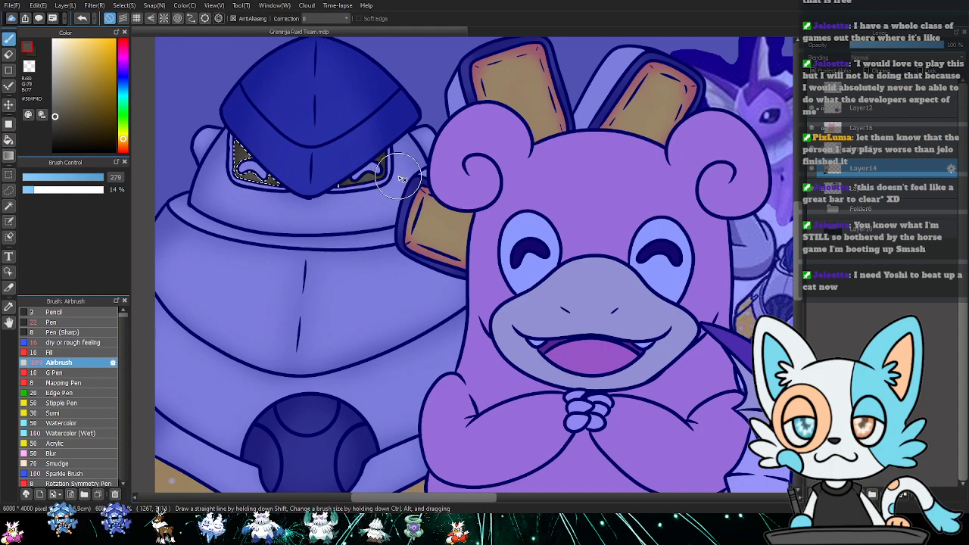
pyautogui.hotkey('ctrl', 'd')
# - Sample the orange from the golem's waist plate, adjust it to #F58000, and sample yellow #F7D400 as the second colour
pyautogui.moveTo(518, 236); pyautogui.dragTo(414, 114)
pyautogui.moveTo(463, 181); pyautogui.dragTo(634, 106)
pyautogui.press('alt')
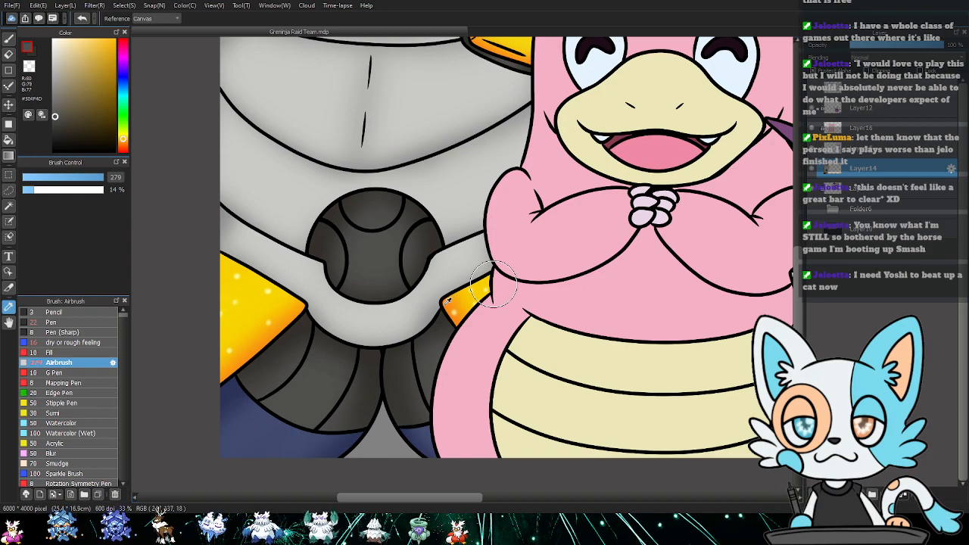
pyautogui.keyDown('alt'); pyautogui.click(446, 302); pyautogui.keyUp('alt')
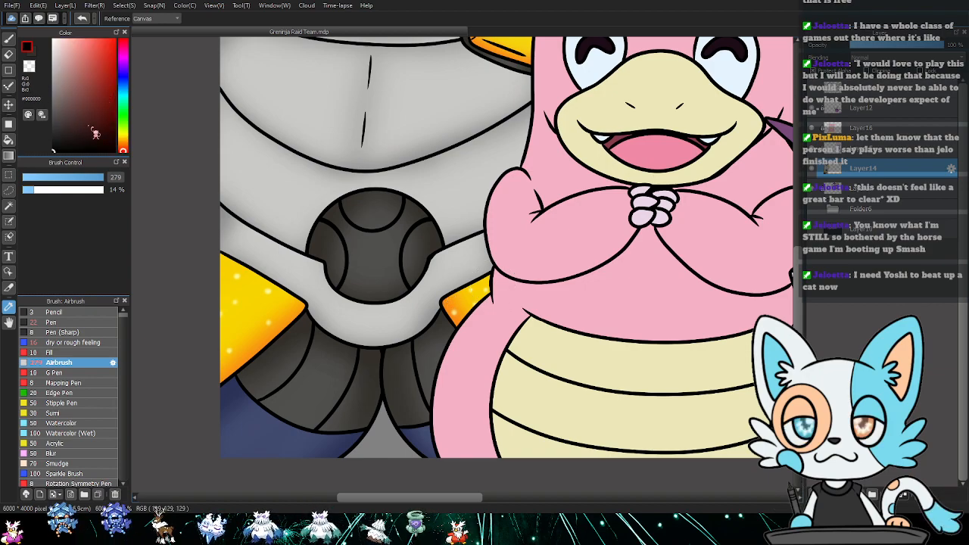
pyautogui.keyDown('alt'); pyautogui.click(449, 302); pyautogui.keyUp('alt')
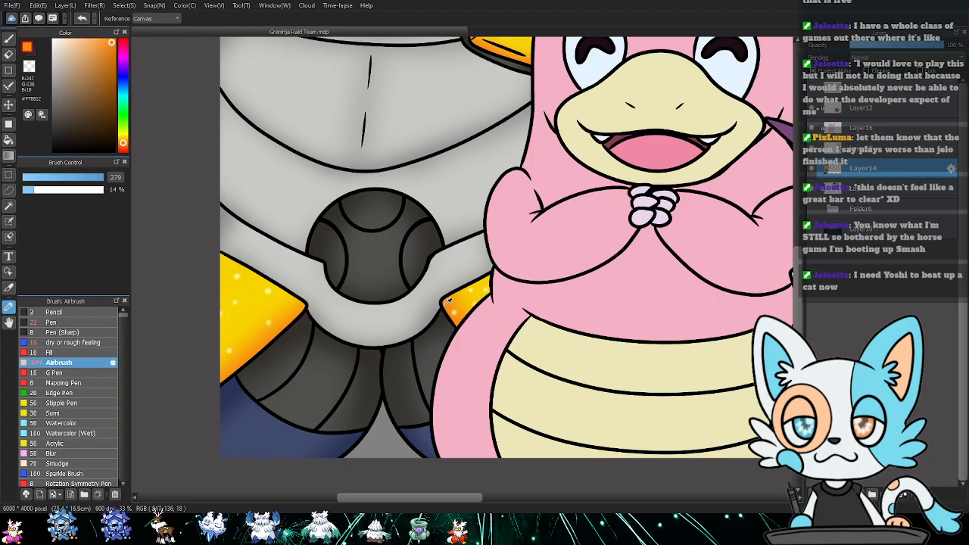
pyautogui.click(120, 50)
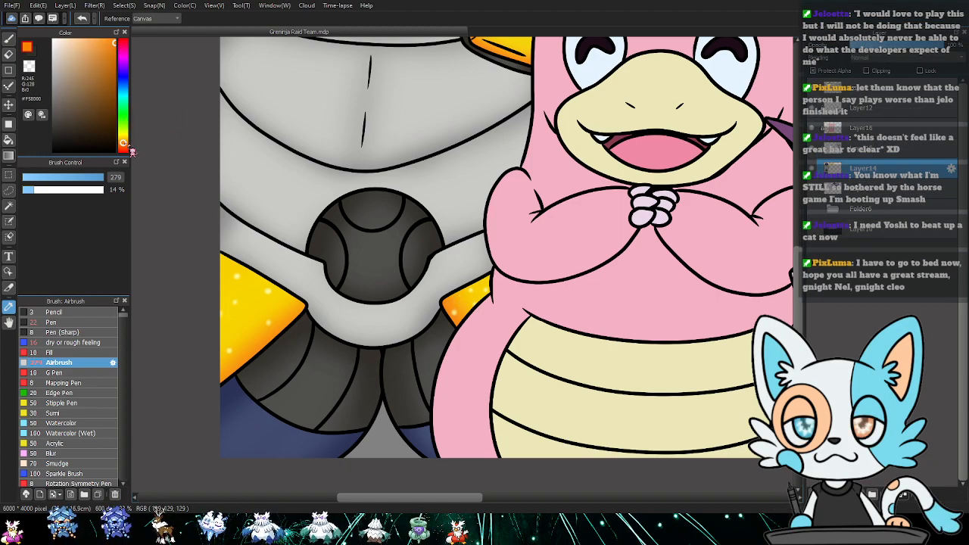
pyautogui.press('x')
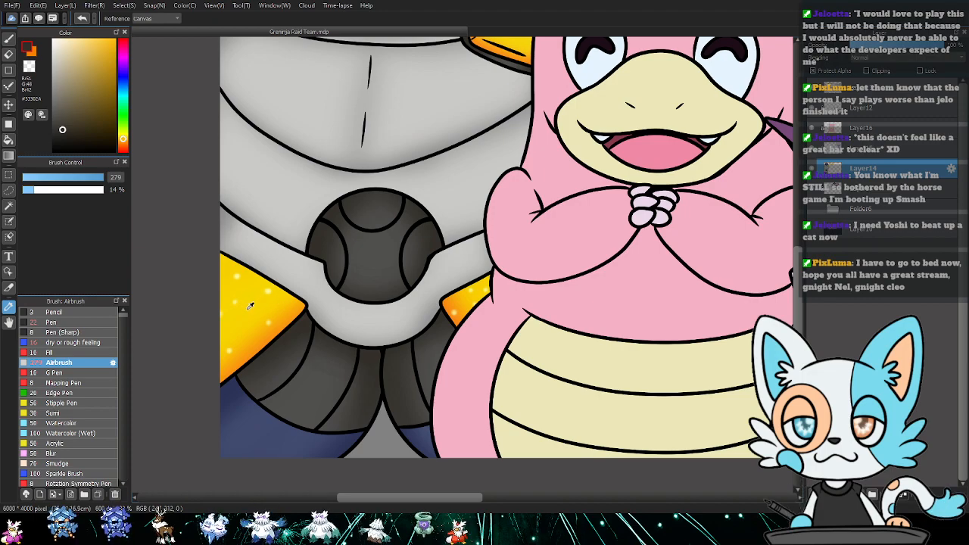
pyautogui.keyDown('alt'); pyautogui.click(250, 305); pyautogui.keyUp('alt')
# - Select the golem's two crescent eyes using Layer11, return to Layer14 and make orange #F58000 the active colour
pyautogui.moveTo(656, 141); pyautogui.dragTo(510, 309)
pyautogui.moveTo(530, 192); pyautogui.dragTo(681, 256)
pyautogui.press('w')
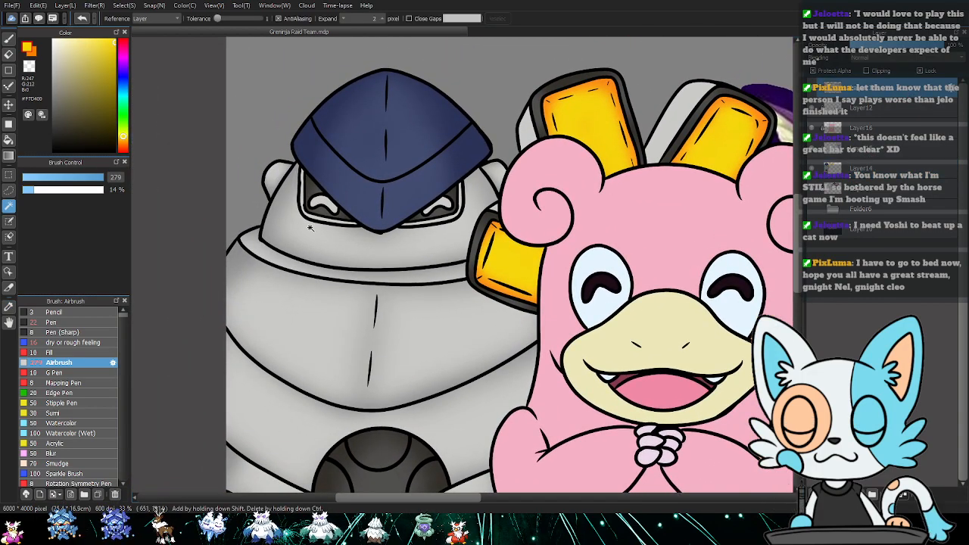
pyautogui.click(370, 203)
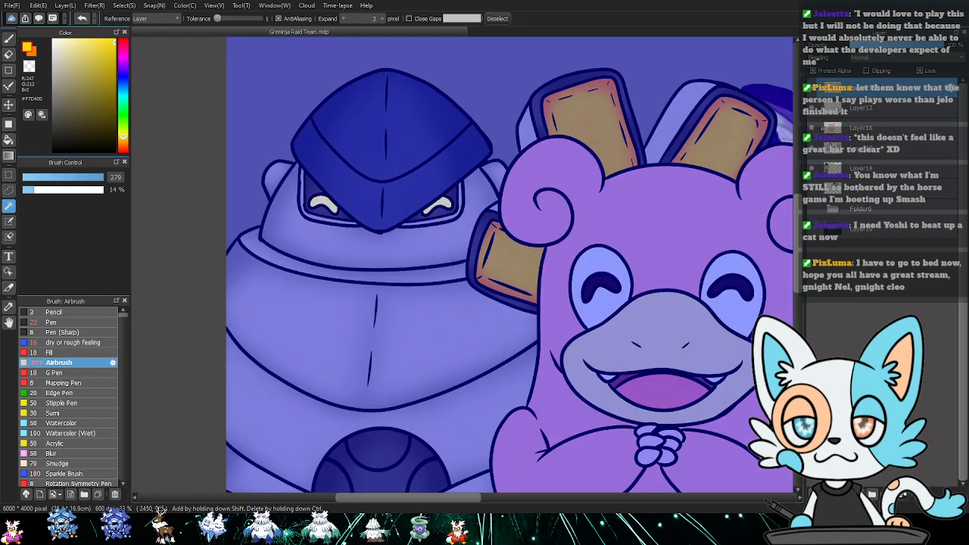
pyautogui.keyDown('alt'); pyautogui.click(493, 267); pyautogui.keyUp('alt')
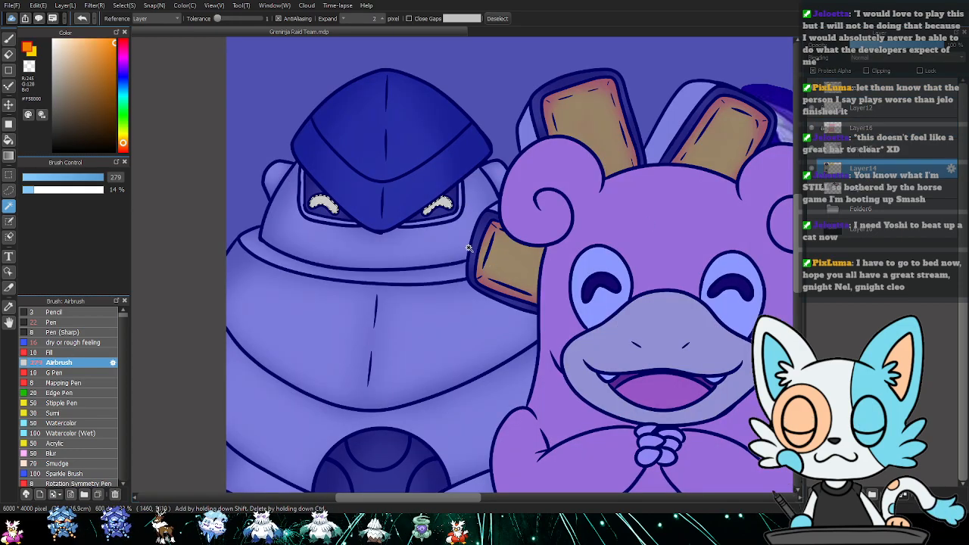
# - Fill the crescent eyes with #F58000, airbrush yellow #F7D400 over them at size 130 and deselect
pyautogui.press('g')
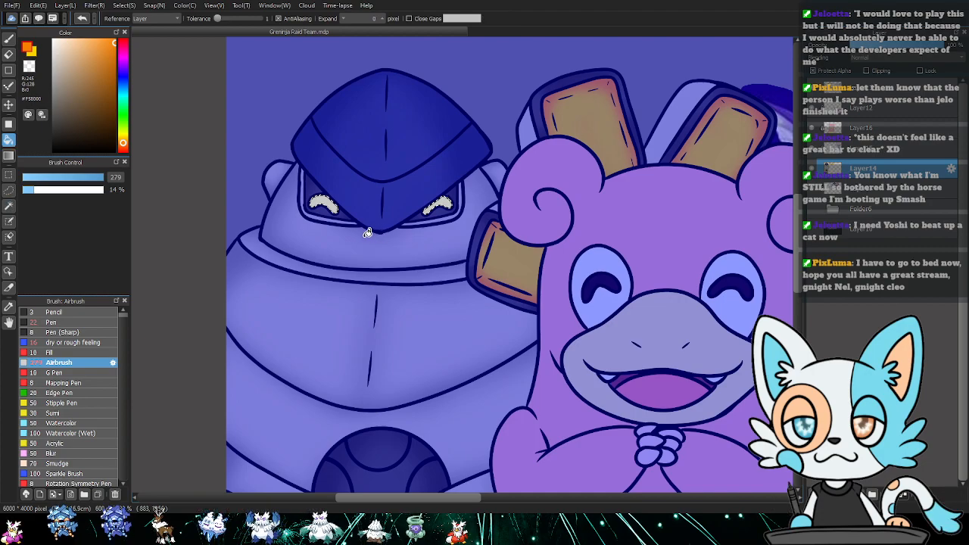
pyautogui.click(330, 194)
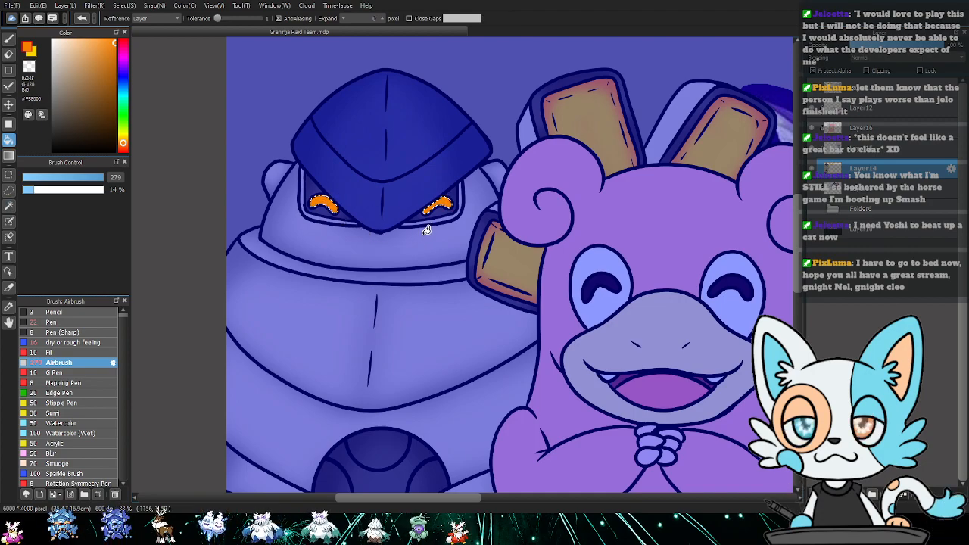
pyautogui.press('x')
pyautogui.press('b')
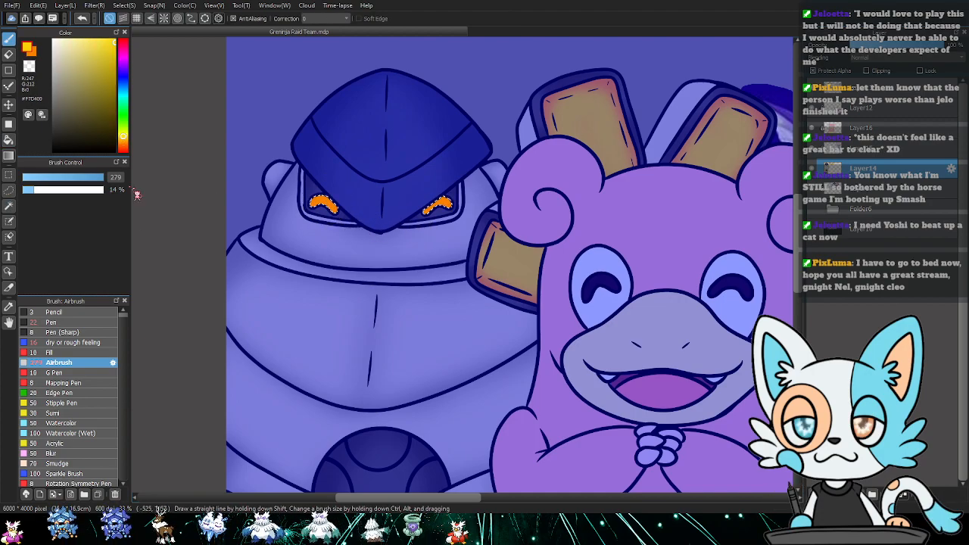
pyautogui.moveTo(335, 201); pyautogui.dragTo(327, 190)
pyautogui.click(92, 177)
pyautogui.click(102, 177)
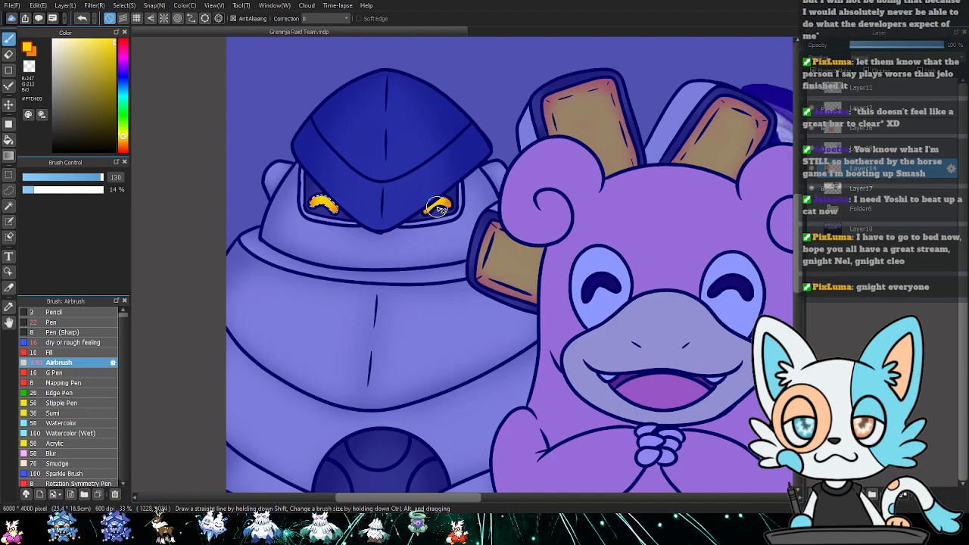
pyautogui.hotkey('ctrl', 'd')
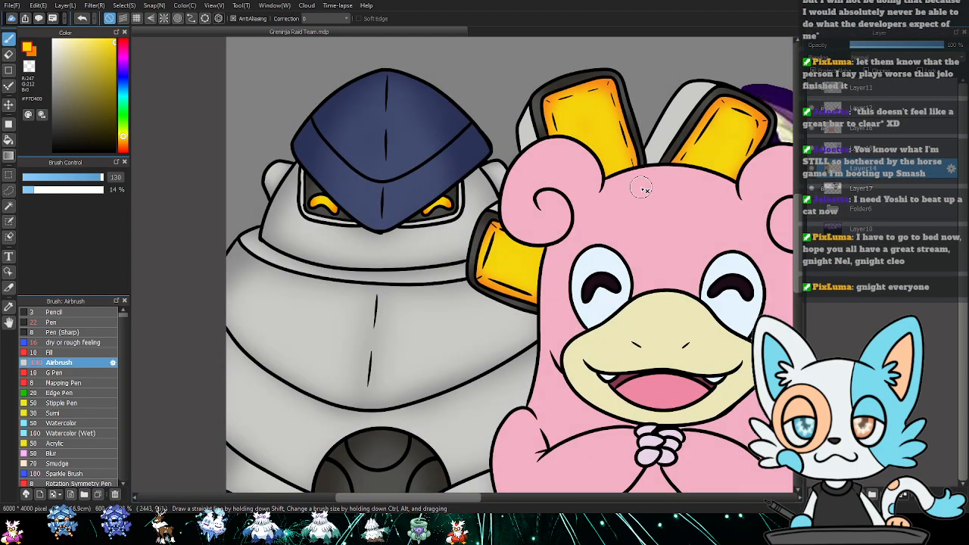
# - Sample the pale yellow #FDF790 from a speckle on the golem's waist plate
pyautogui.scroll(-5, 492, 135)
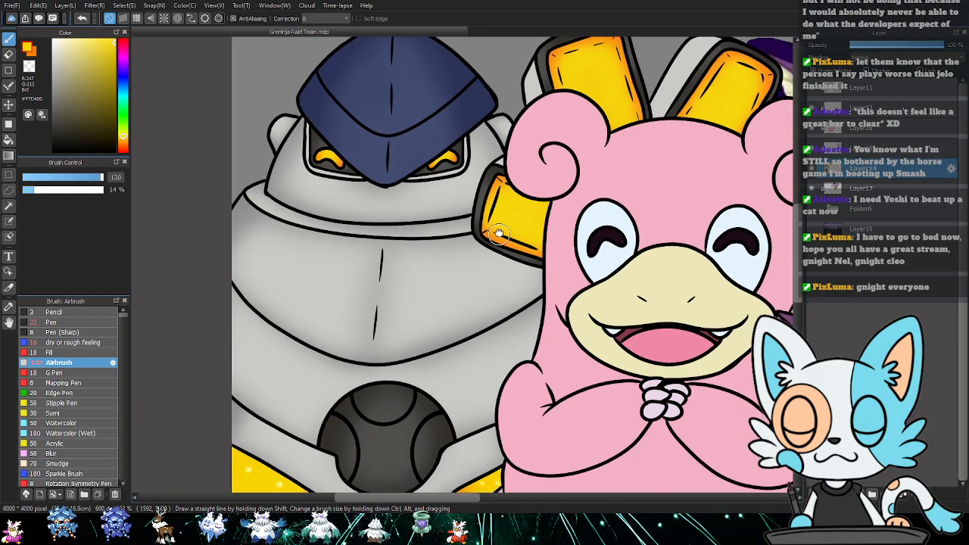
pyautogui.moveTo(492, 136); pyautogui.dragTo(364, 133)
pyautogui.moveTo(481, 193); pyautogui.dragTo(598, 161)
pyautogui.press('alt')
pyautogui.keyDown('alt'); pyautogui.click(255, 350); pyautogui.keyUp('alt')
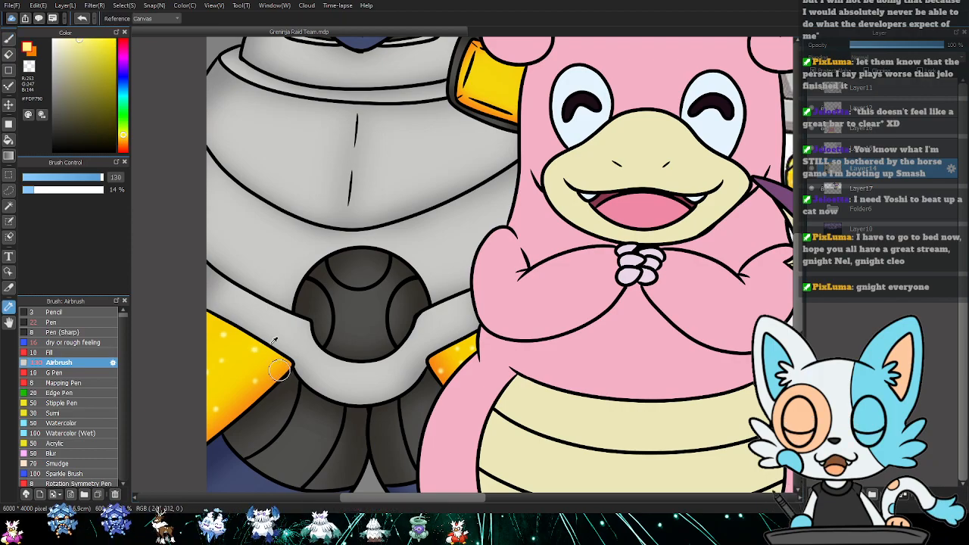
# - Dot pale yellow #FDF790 airbrush speckles at size 18 across the golem's three yellow panels
pyautogui.moveTo(398, 95)
pyautogui.mouseDown()
pyautogui.moveTo(319, 190)
pyautogui.moveTo(275, 213)
pyautogui.mouseUp()
pyautogui.press('u')
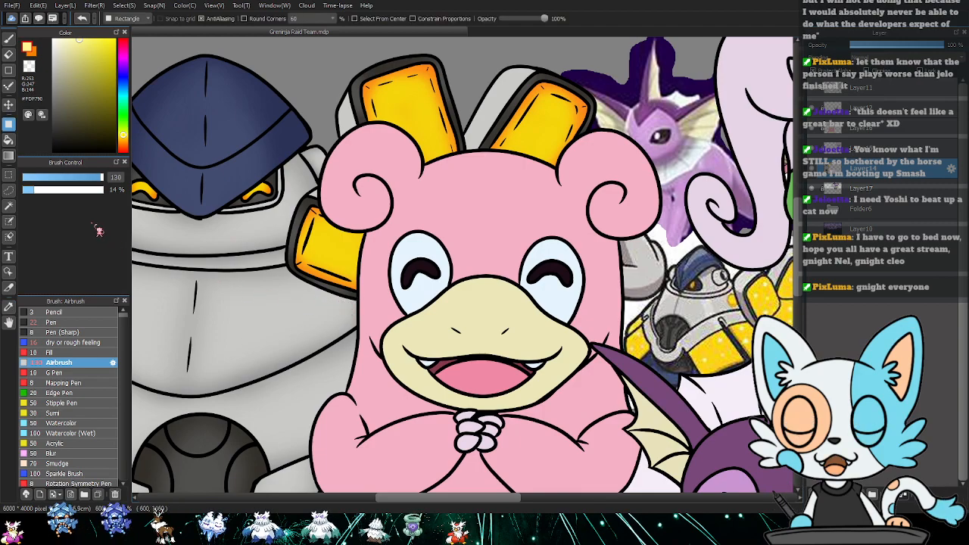
pyautogui.click(52, 177)
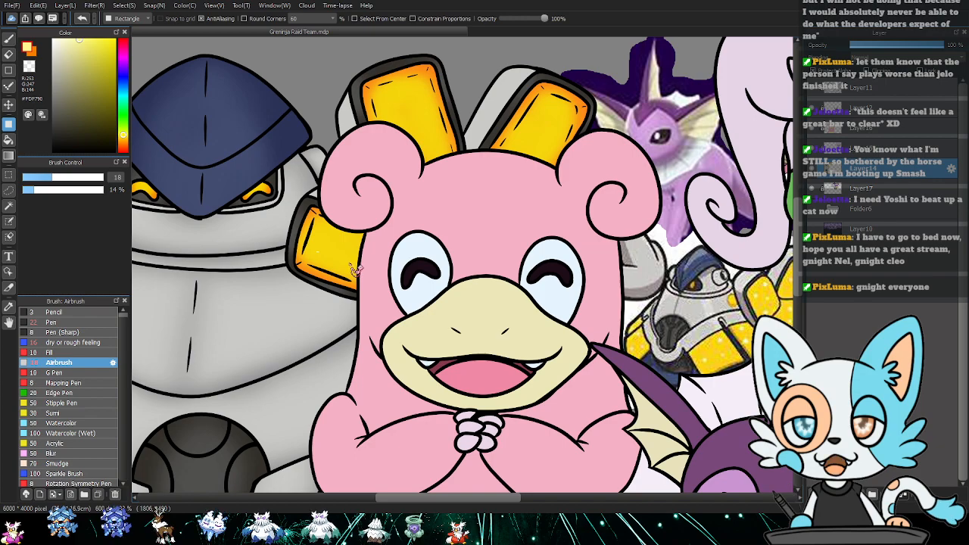
pyautogui.press('b')
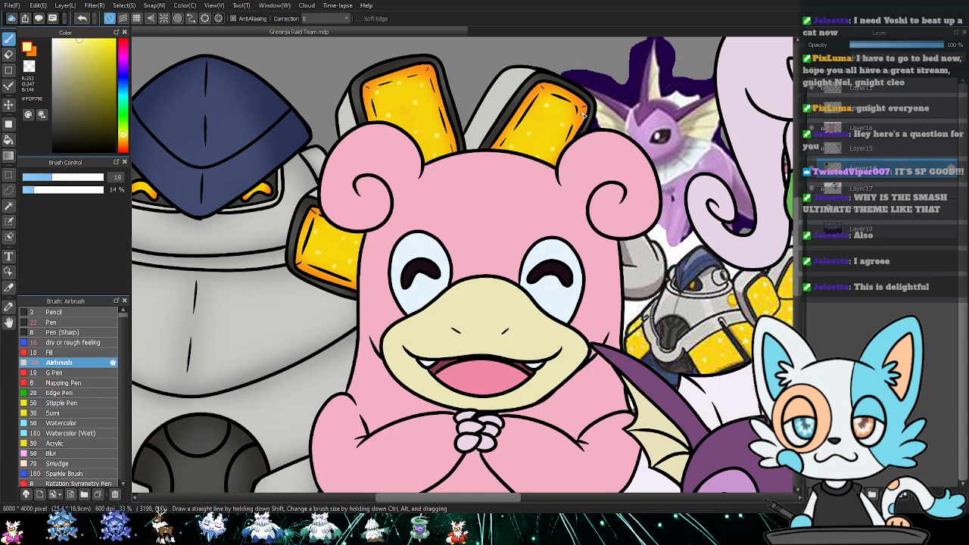
# - Hide the folder of reference pictures and show the purple crystal background layer behind the whole team
pyautogui.moveTo(535, 208); pyautogui.dragTo(603, 137)
pyautogui.scroll(-2, 603, 136)
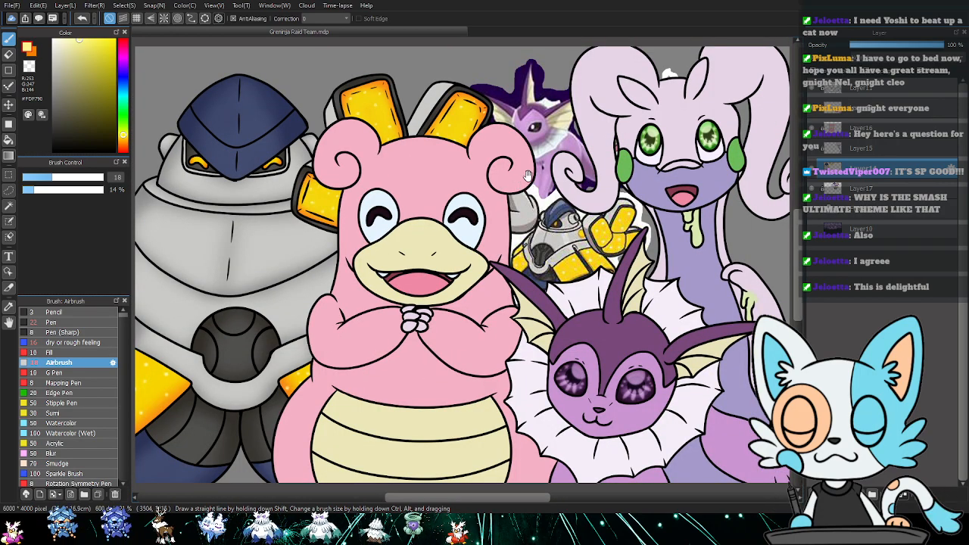
pyautogui.moveTo(528, 175); pyautogui.dragTo(553, 177)
pyautogui.click(812, 208)
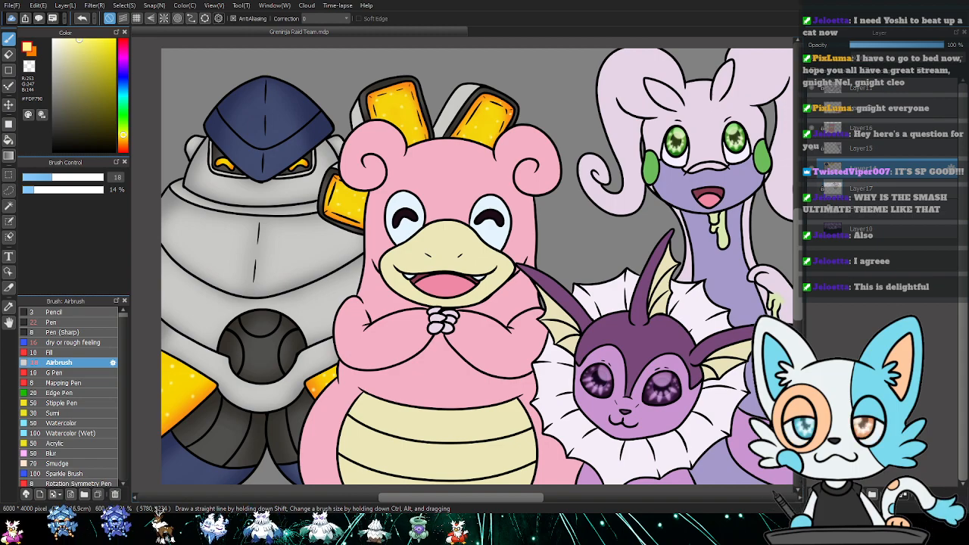
pyautogui.click(819, 229)
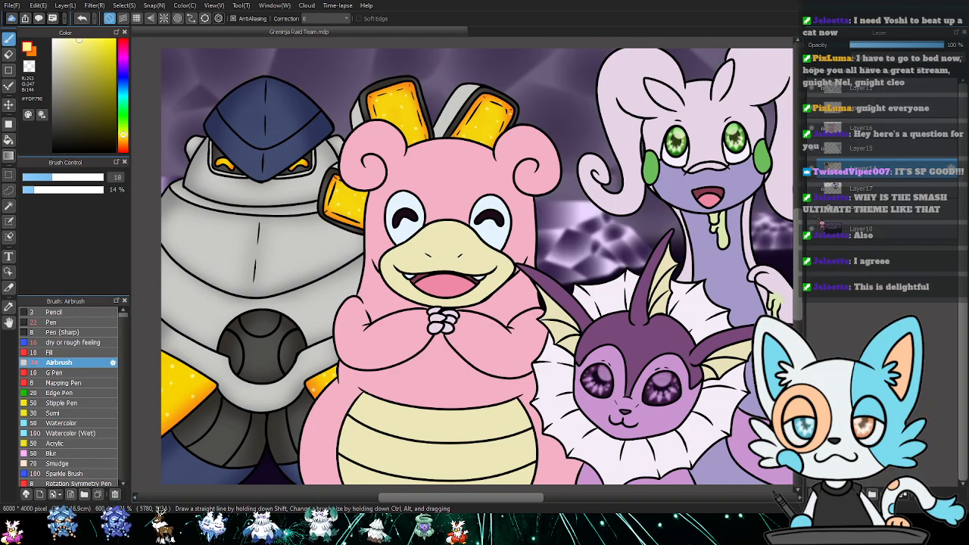
pyautogui.hotkey('ctrl', '-')
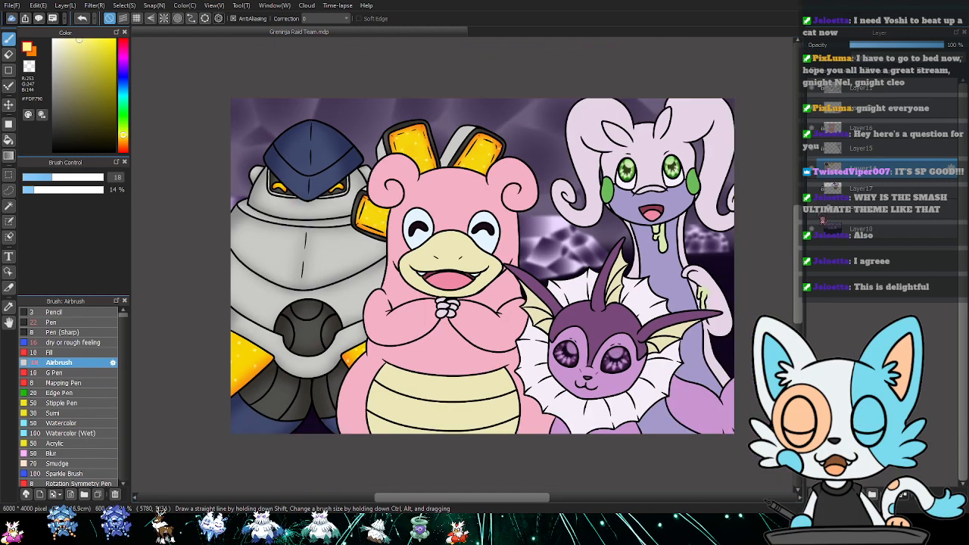